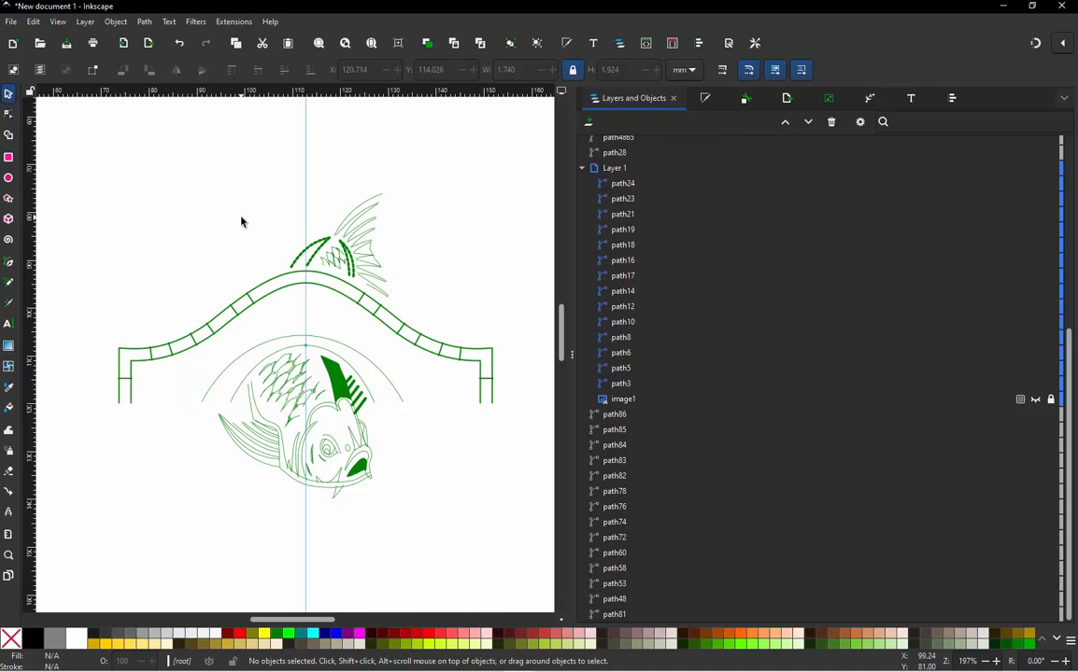
scroll(358, 436, "up", 3, "ctrl")
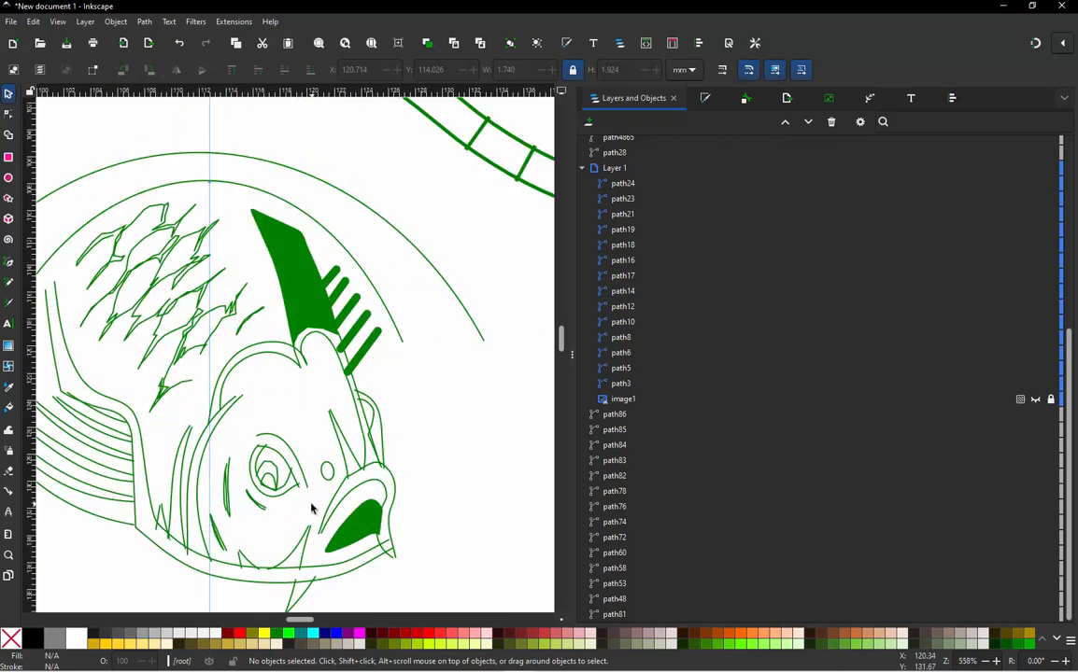
scroll(312, 509, "down", 4, "ctrl")
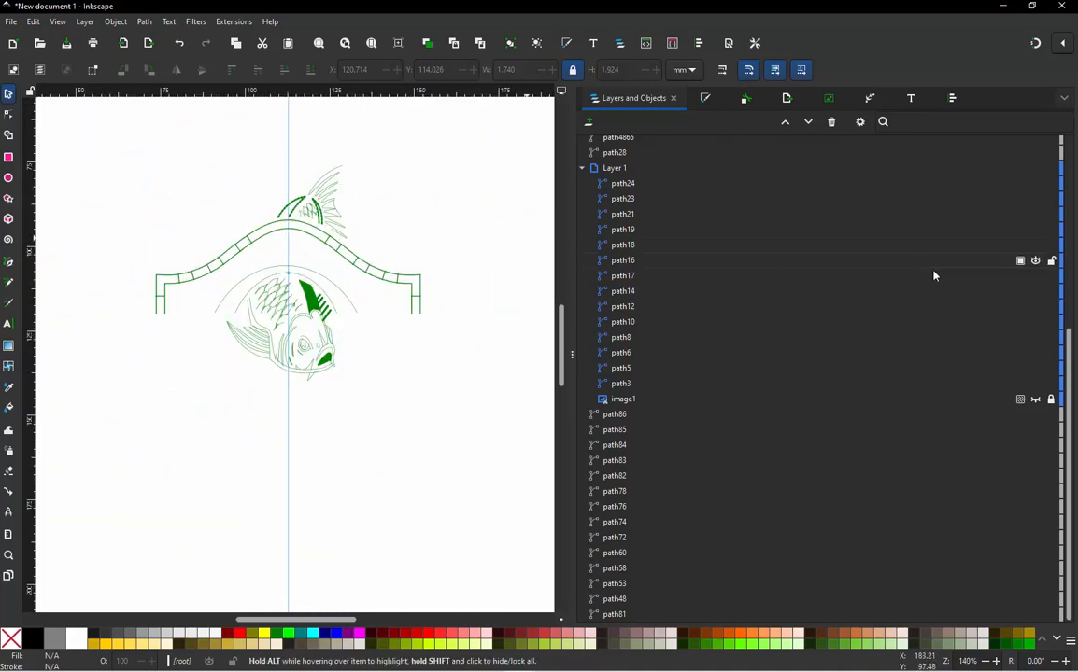
scroll(1055, 280, "up", 5)
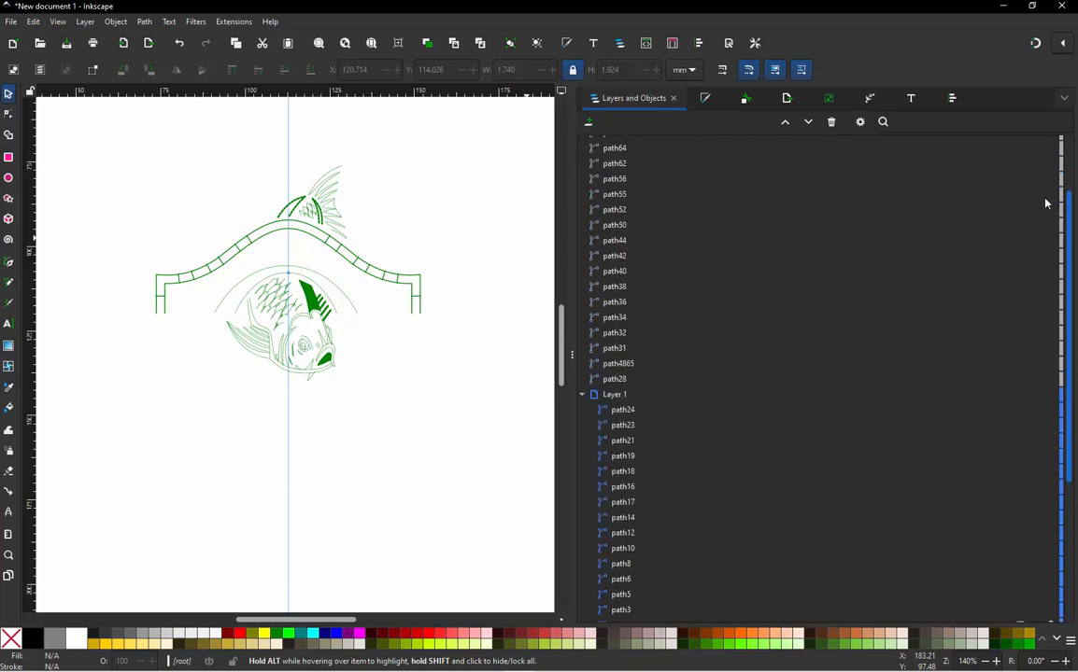
scroll(1061, 238, "down", 5)
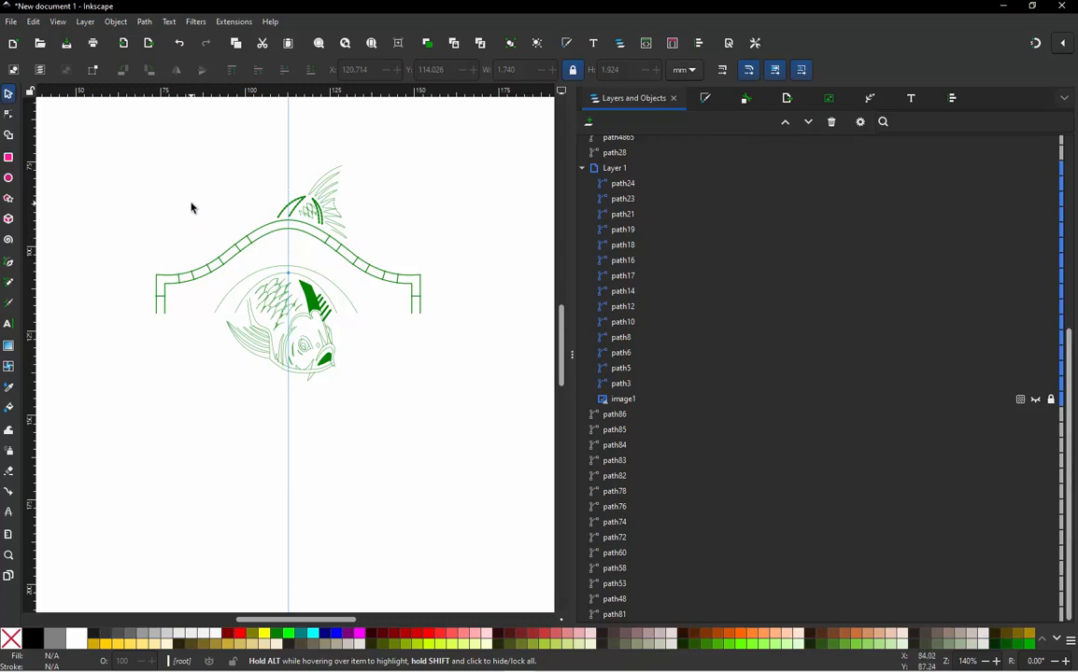
scroll(191, 208, "up", 1)
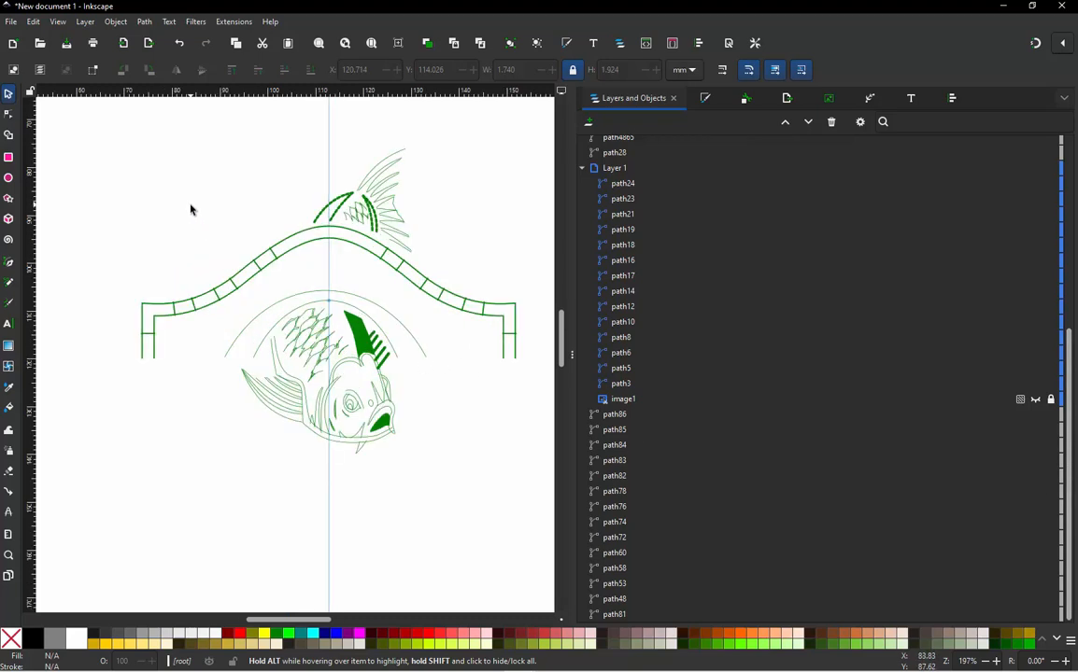
Step: Simulate the stitching of the whole fish design with its jump stitches shown and check the design information
left_click_drag(114, 131, 411, 501)
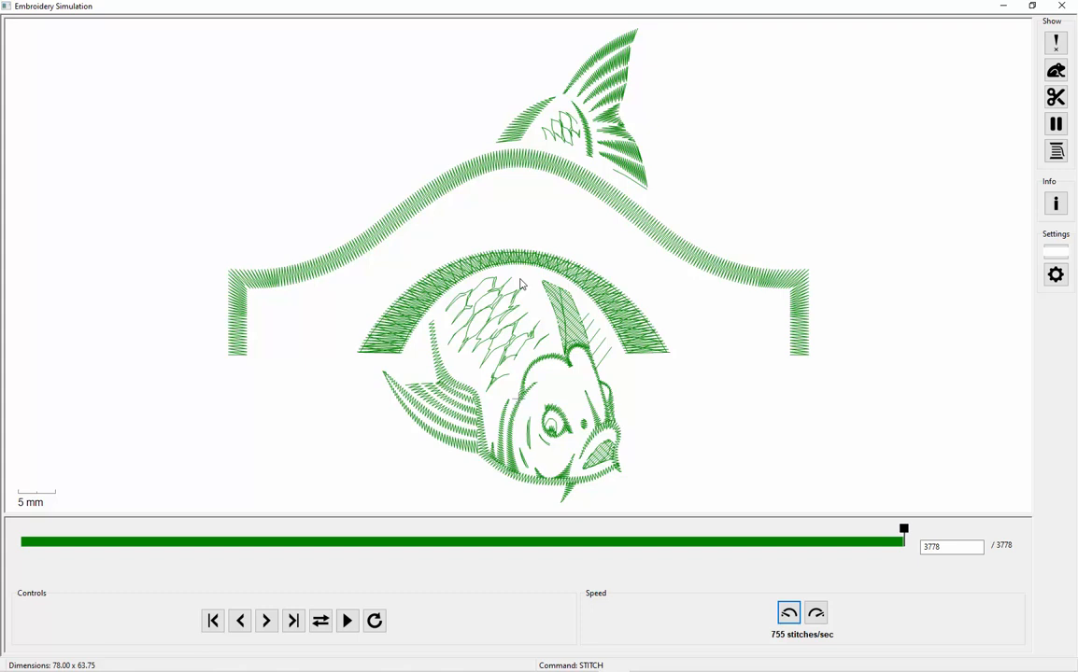
left_click(1056, 71)
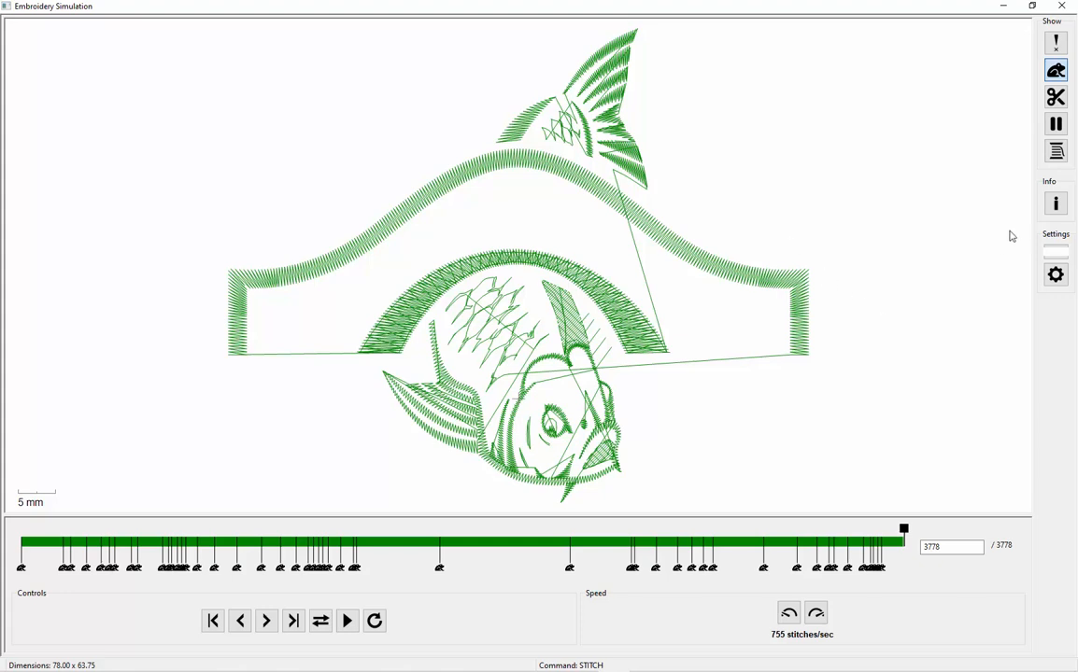
left_click(1053, 206)
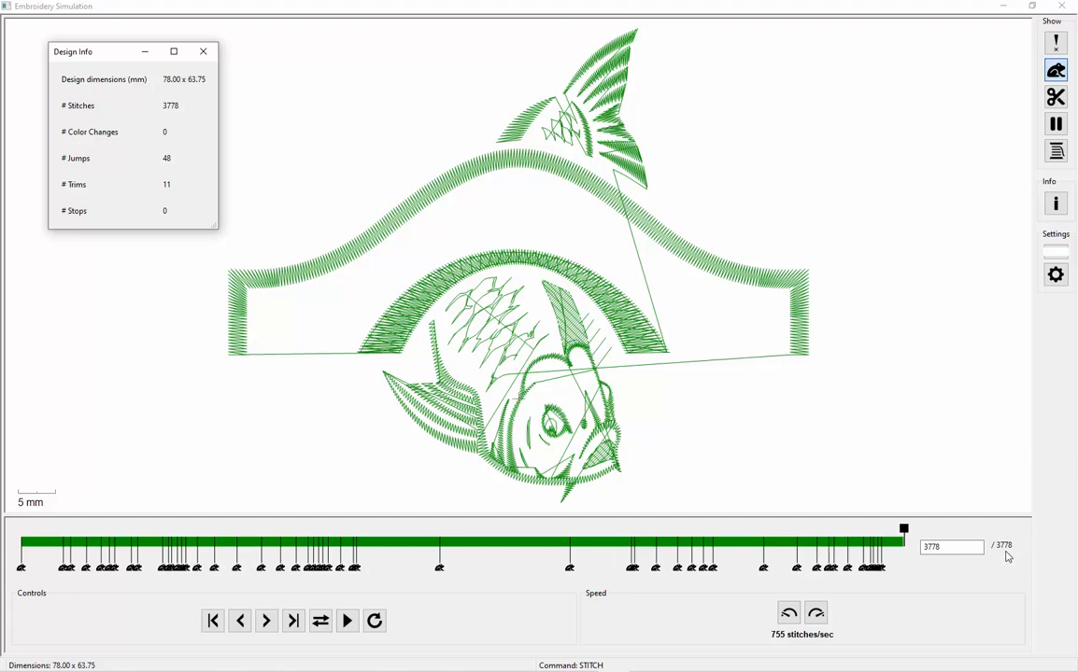
left_click(215, 58)
left_click(1067, 6)
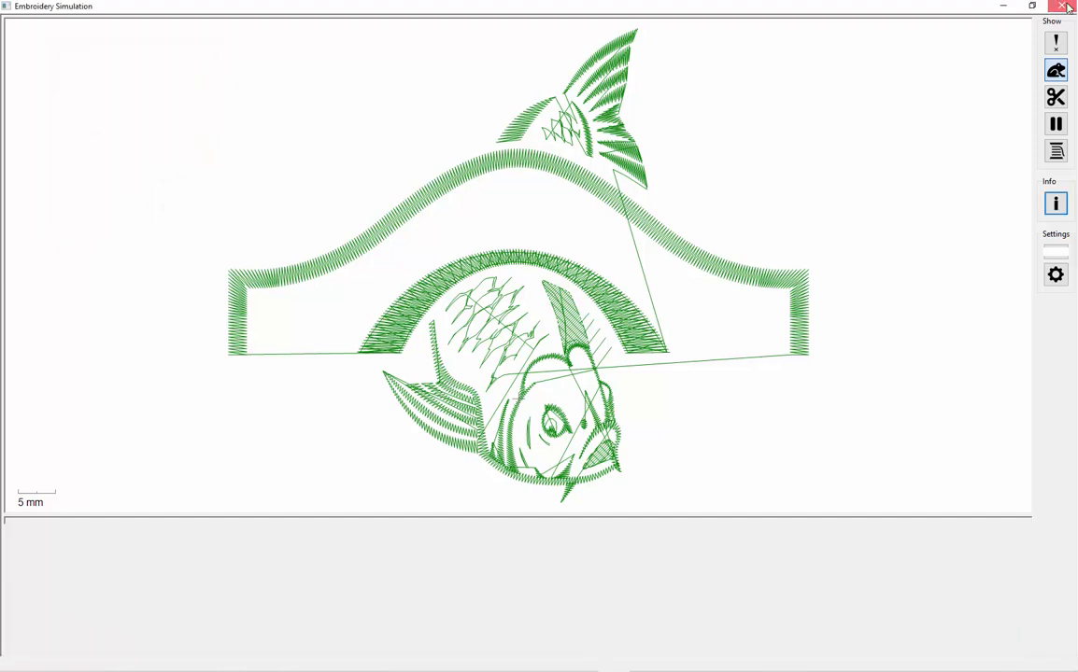
Step: Lower the large outer arch path and the smaller inner arch path to the bottom of the stacking order
left_click(511, 206)
scroll(493, 224, "down", 1)
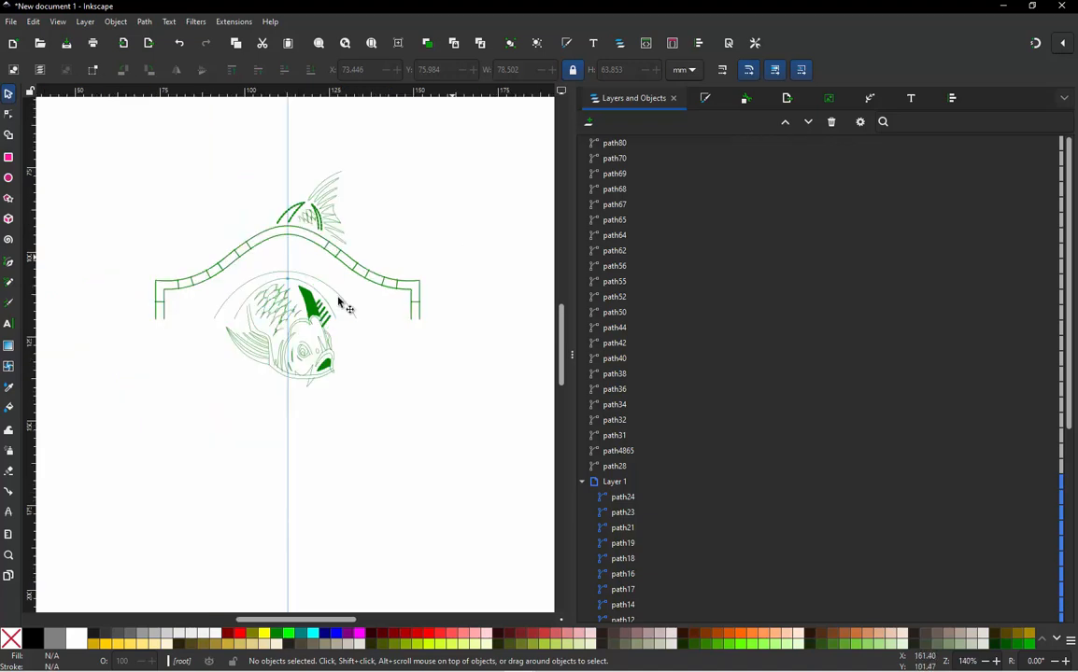
scroll(195, 265, "up", 1)
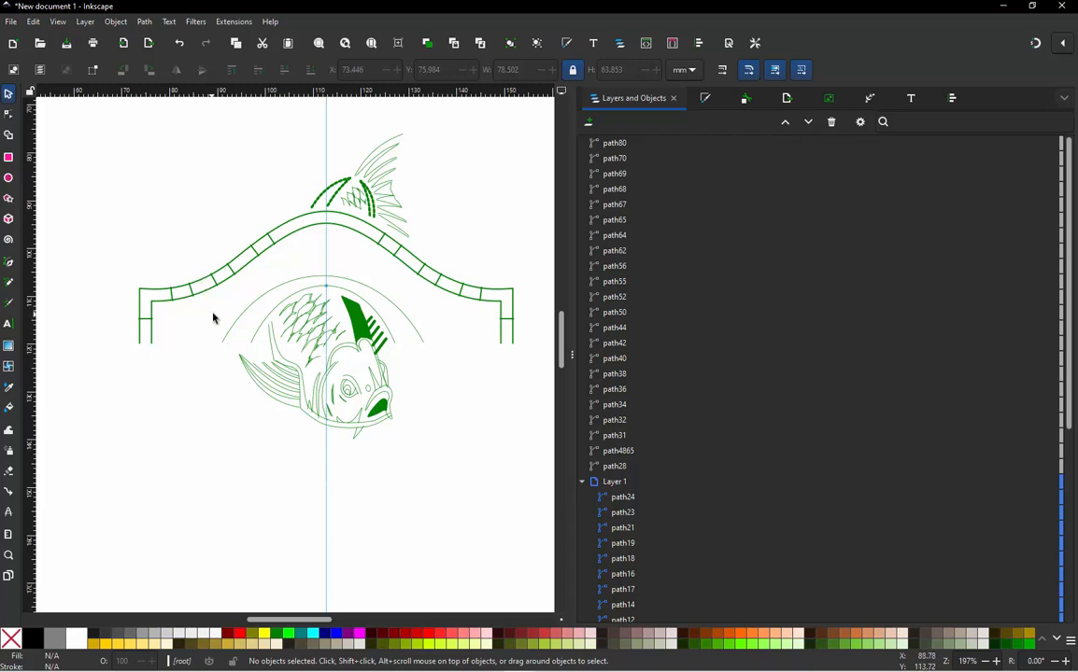
scroll(259, 272, "up", 1)
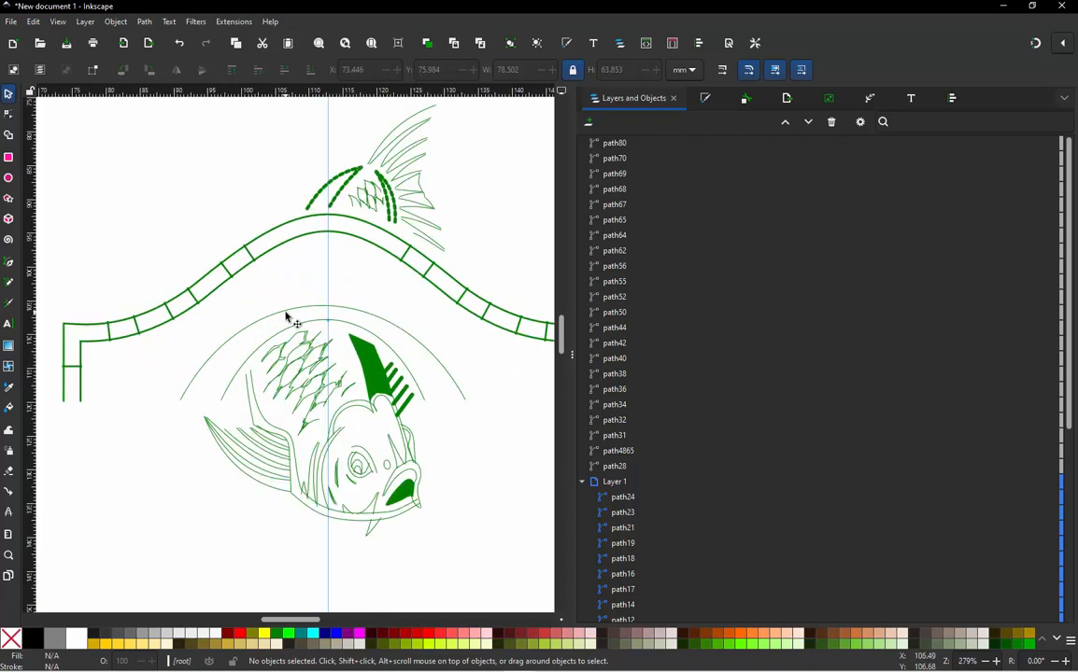
left_click(289, 247)
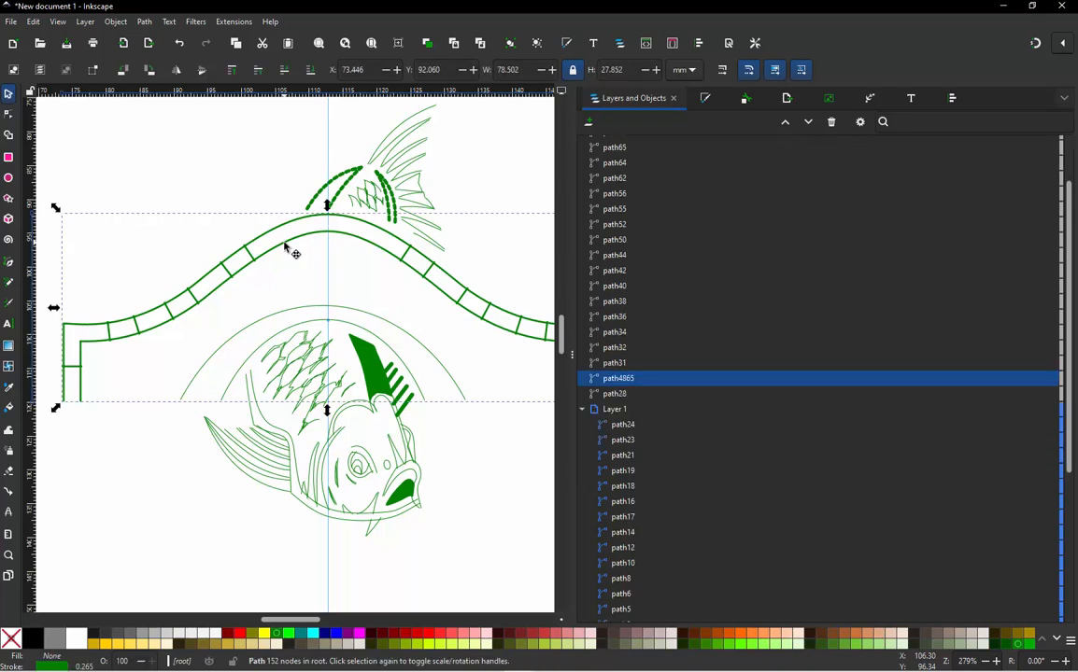
scroll(271, 255, "down", 2)
scroll(287, 257, "up", 1)
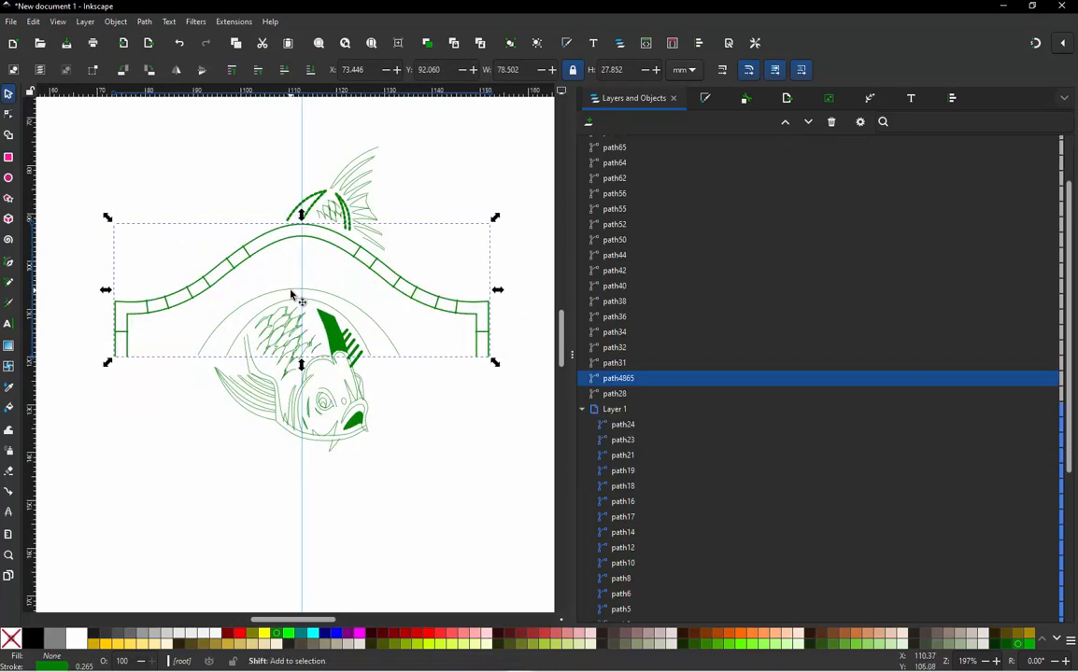
left_click(292, 296, "shift")
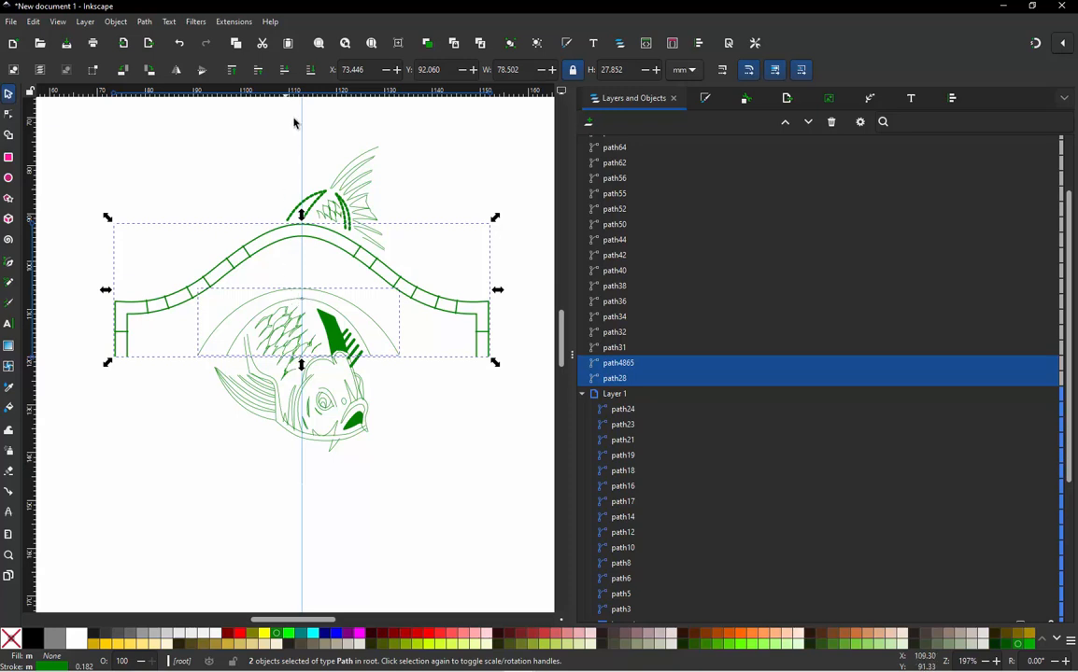
left_click(312, 72)
scroll(619, 436, "down", 2)
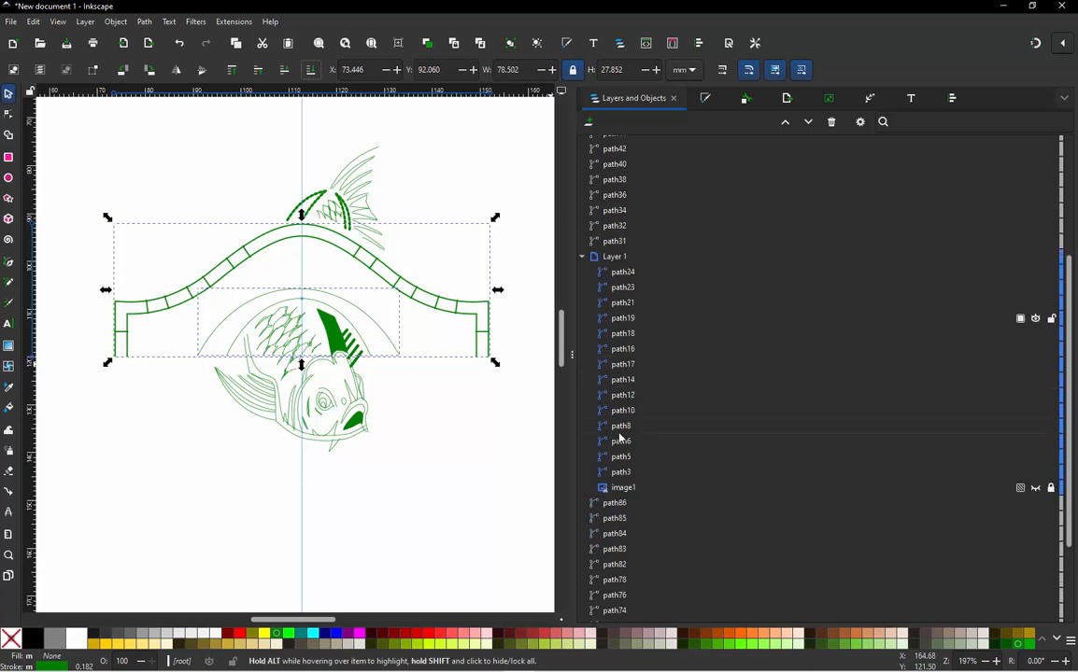
scroll(619, 437, "down", 3)
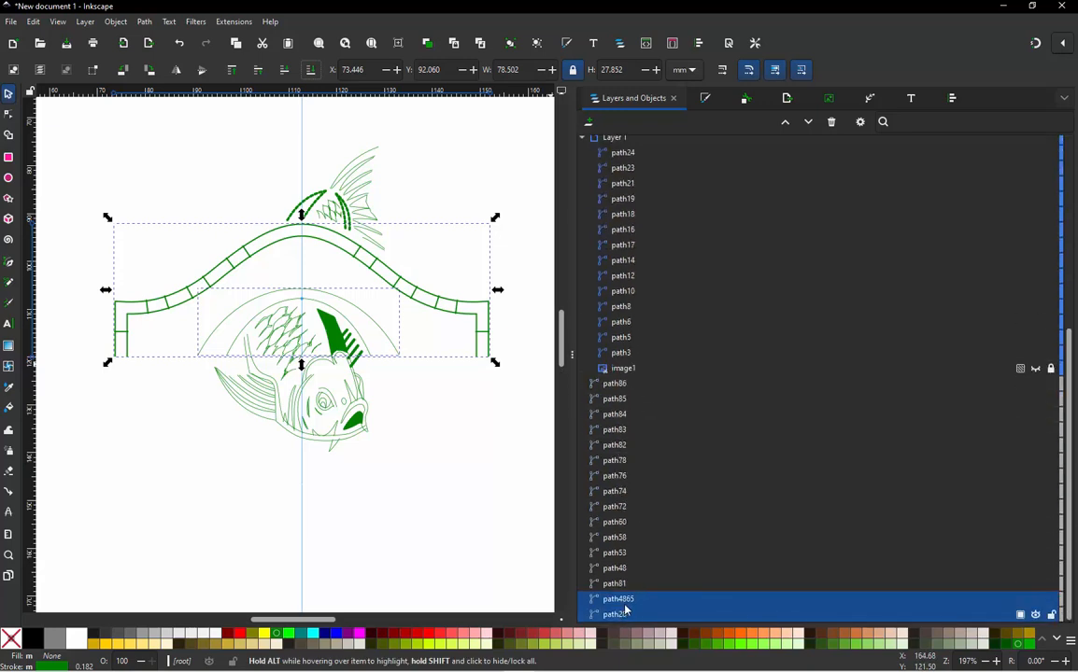
left_click(431, 347)
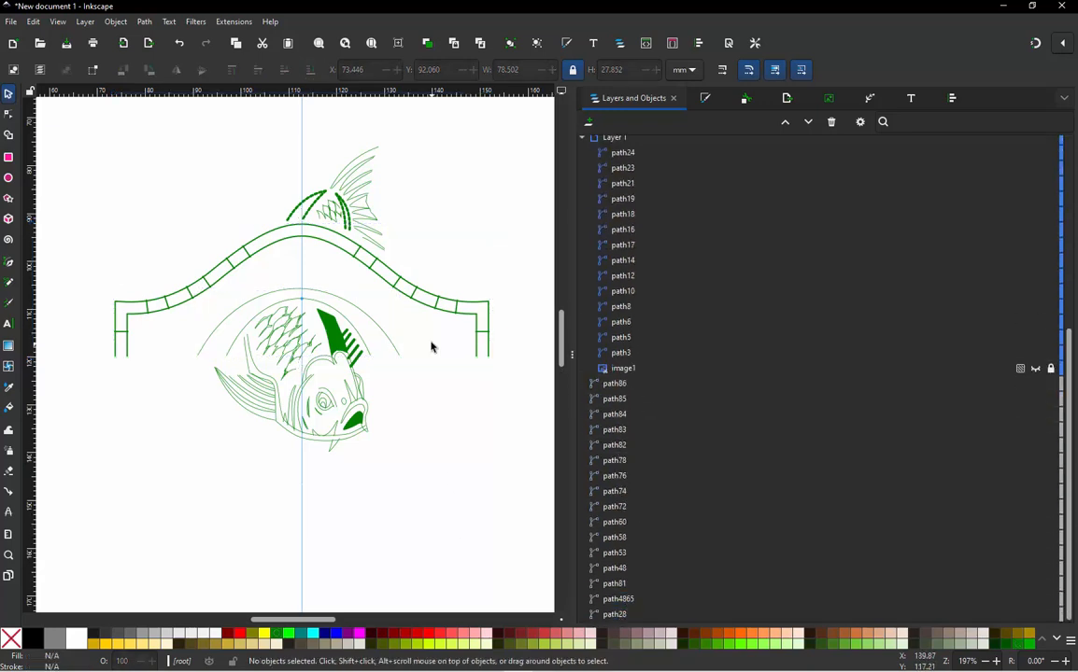
Step: Move the large outer arch path below the smaller inner arch path in the object order
left_click(436, 314)
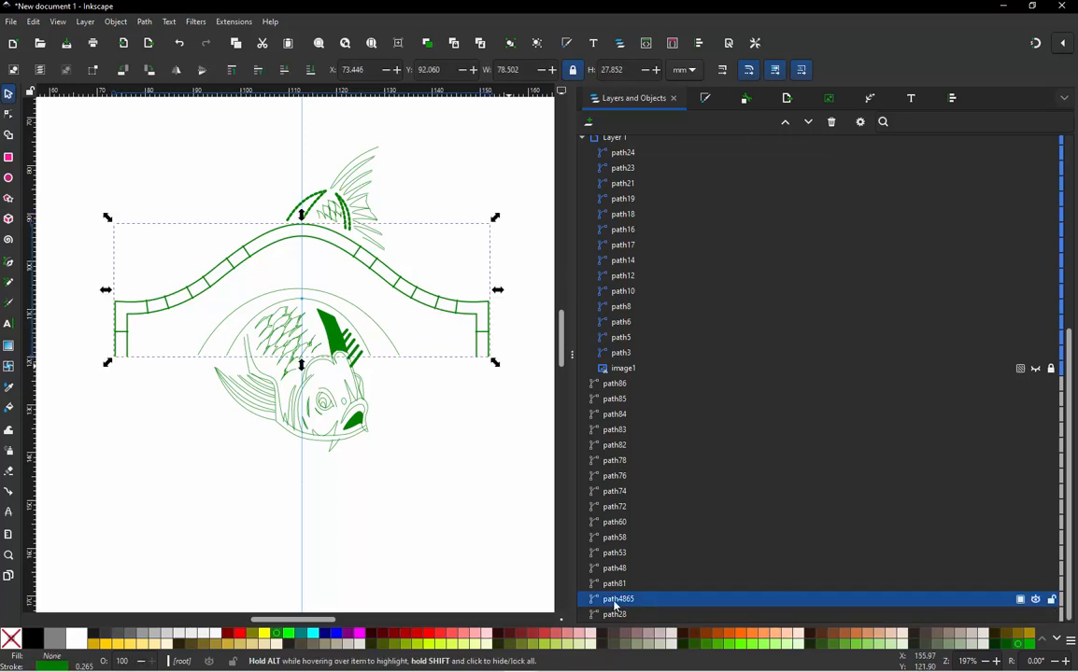
key("ctrl+d")
left_click_drag(614, 623, 614, 623)
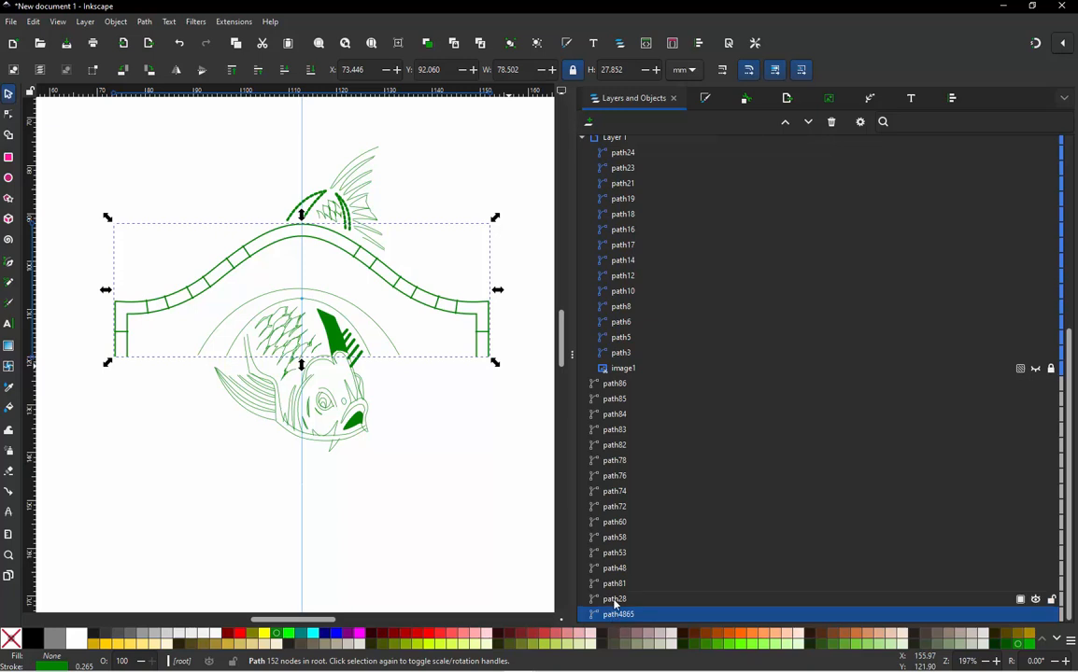
left_click(614, 603)
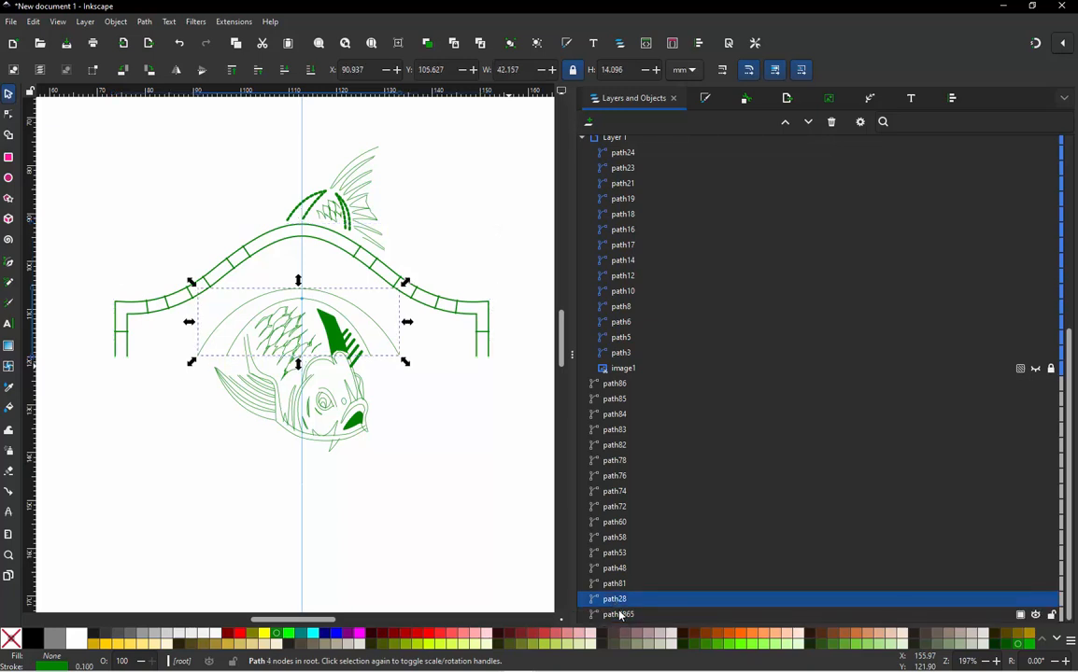
Step: Rename the large outer arch path as Top Arch and the smaller inner arch path as Bottom Arch
left_click(628, 616)
left_click(628, 615)
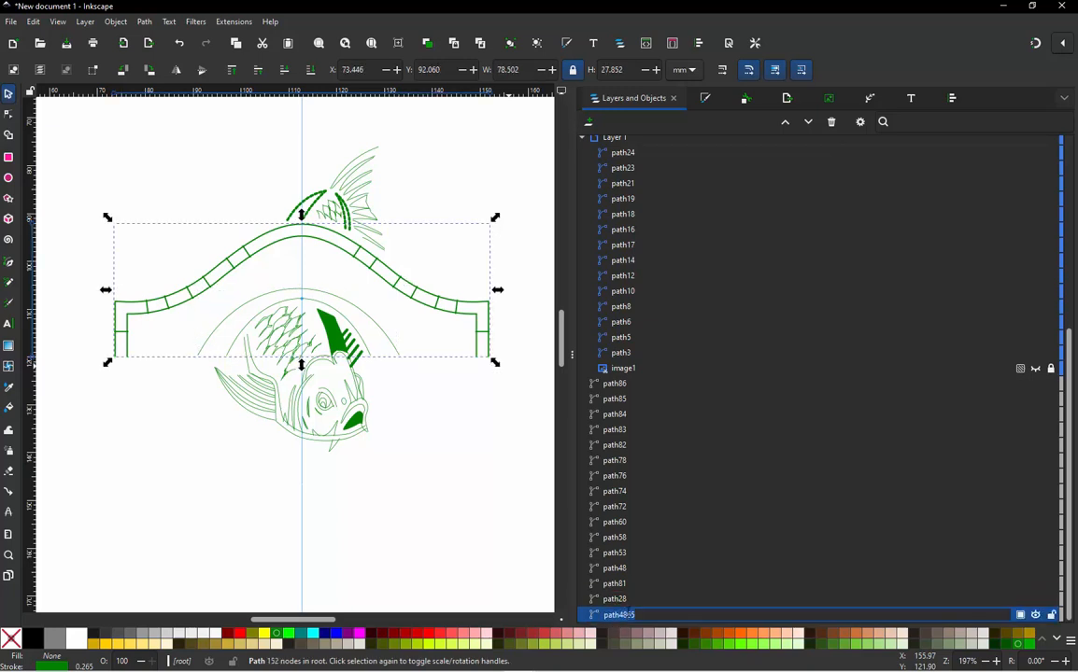
type("Top Arch")
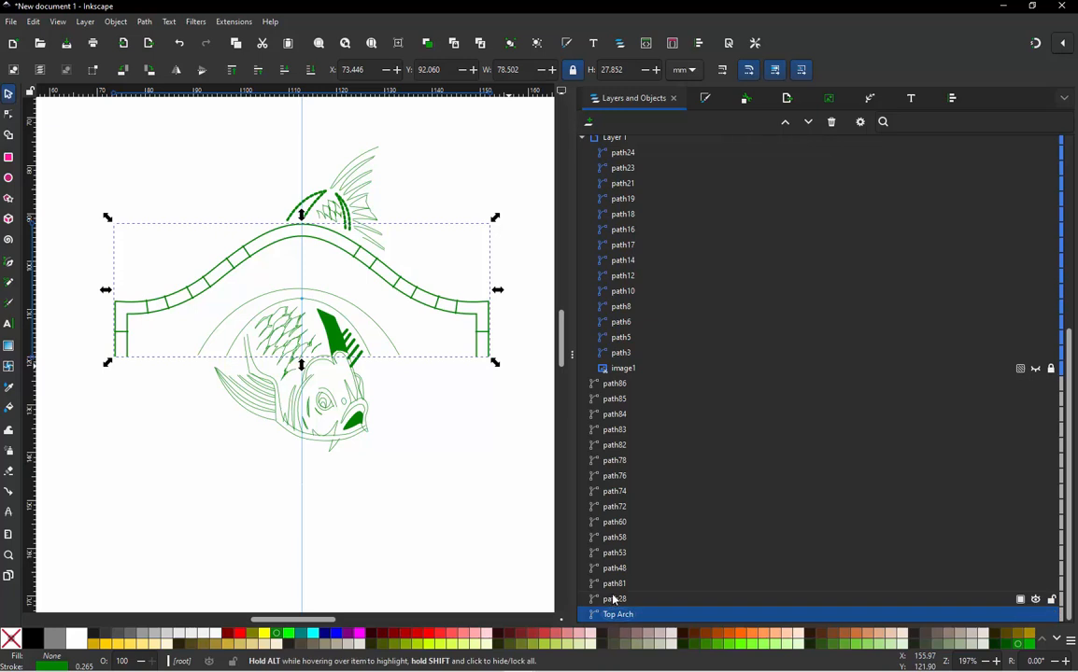
left_click(619, 602)
left_click(619, 602)
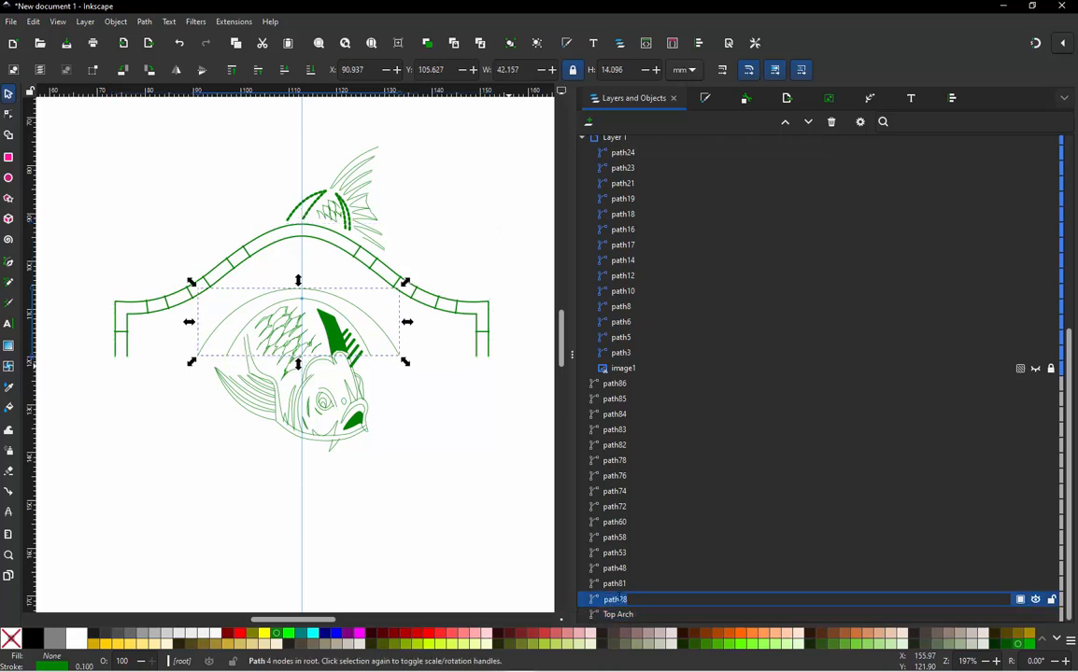
type("Bottom Arch")
key("Return")
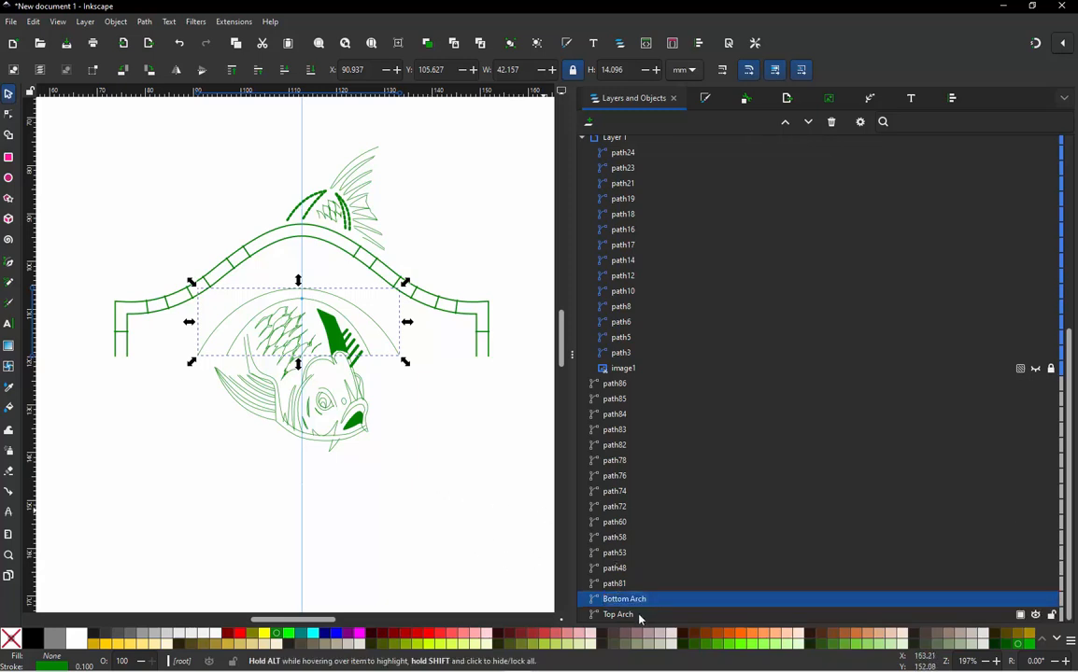
Step: Hide the Top Arch and Bottom Arch paths
left_click(1035, 616)
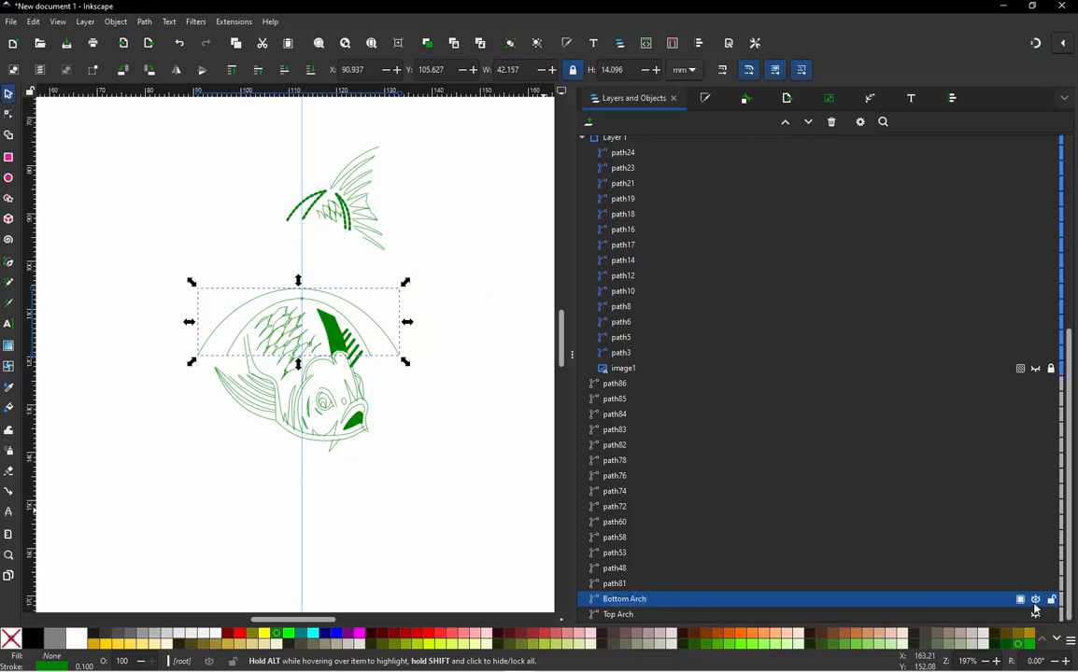
left_click(1034, 601)
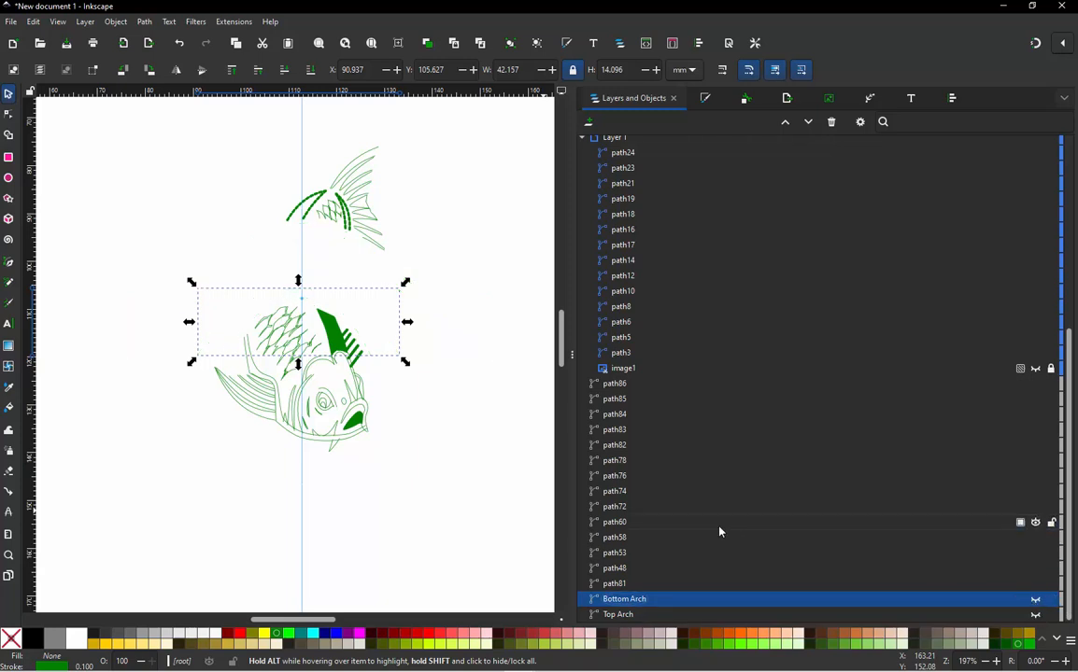
left_click(478, 501)
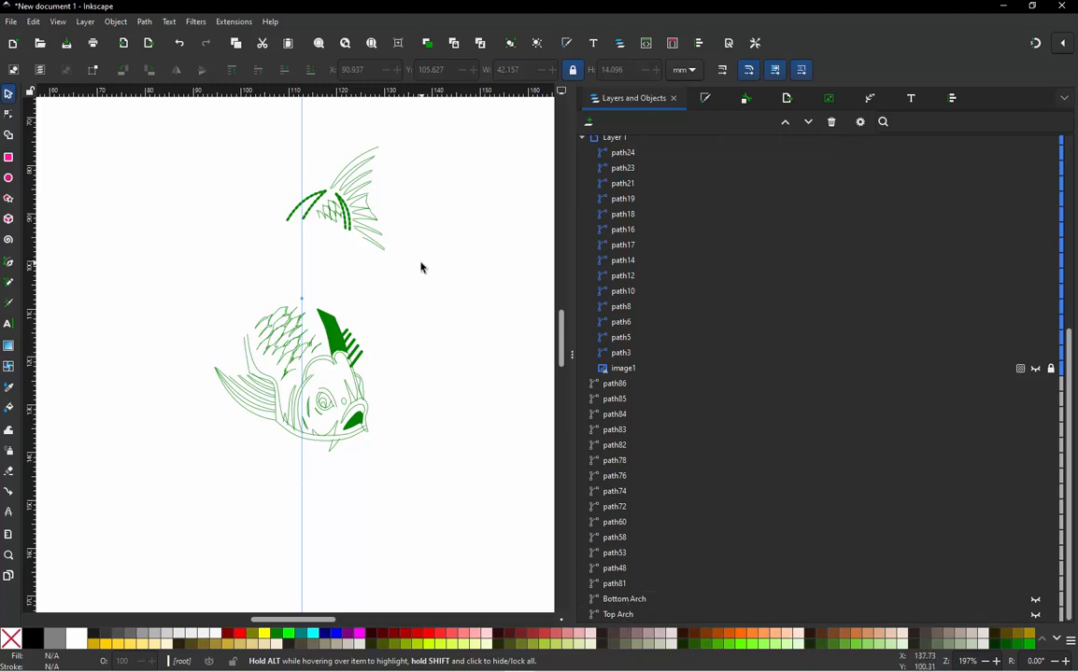
Step: Move all the fish tail paths out of Layer 1 to directly above Bottom Arch in the object order
left_click_drag(414, 135, 258, 267)
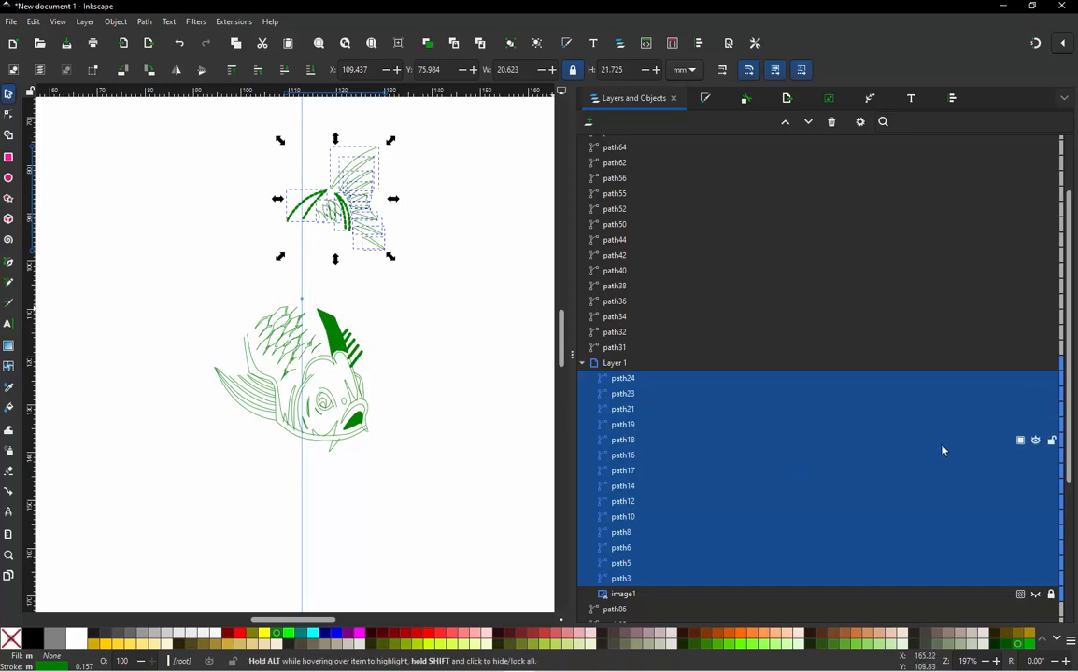
scroll(1072, 399, "down", 5)
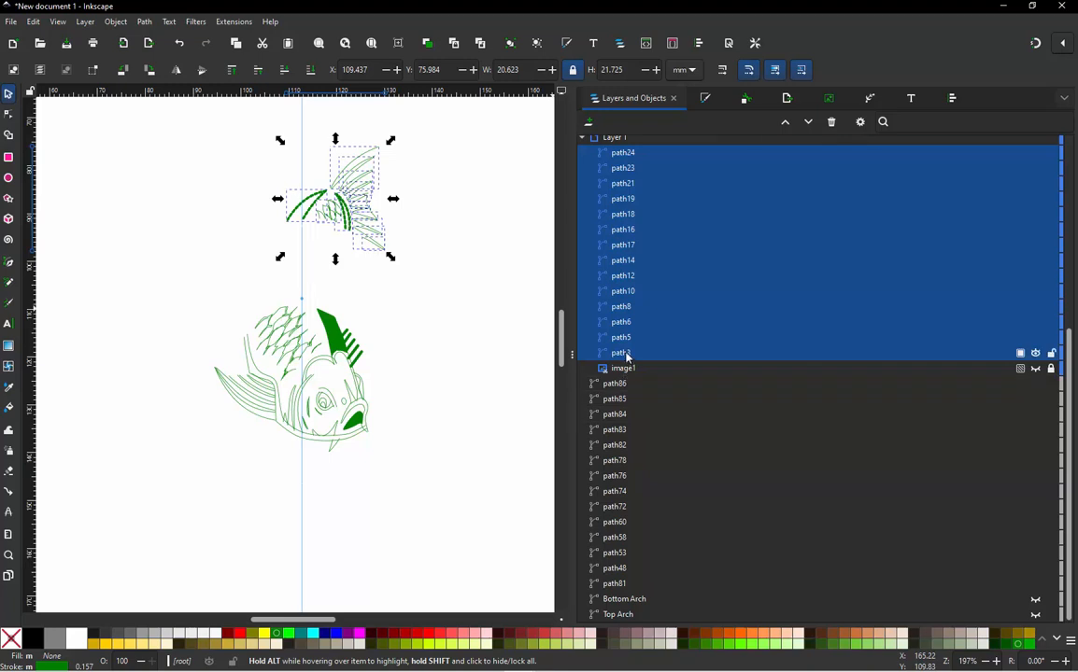
left_click_drag(621, 354, 660, 596)
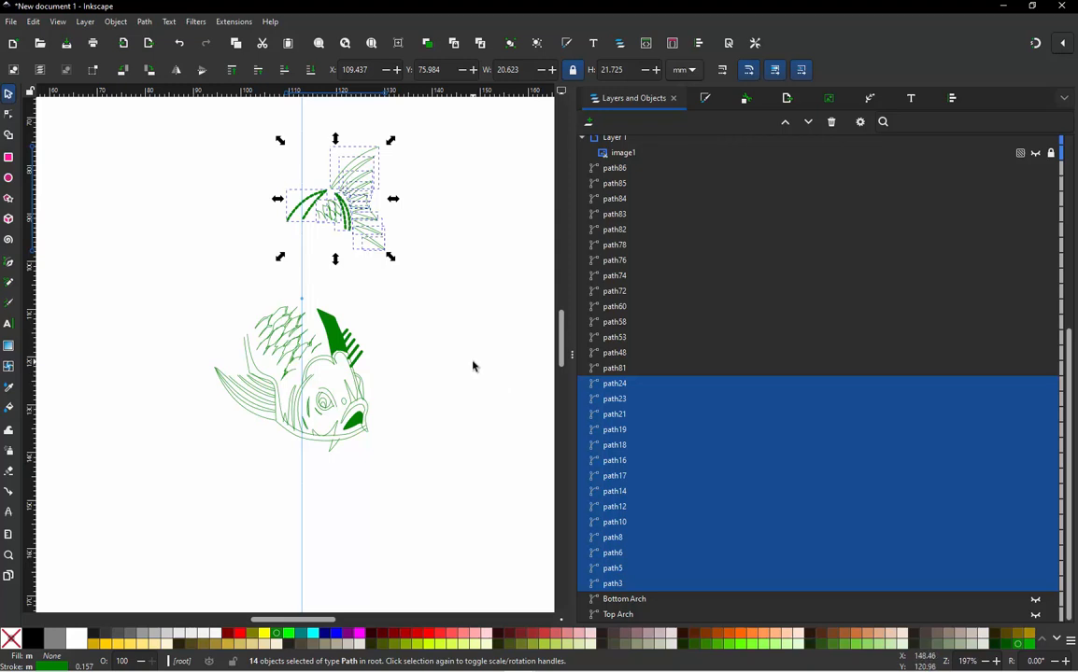
left_click(443, 327)
Step: Examine the line layout of the fish tail and the neighbouring scales to plan the stitching sequence
scroll(322, 166, "up", 1)
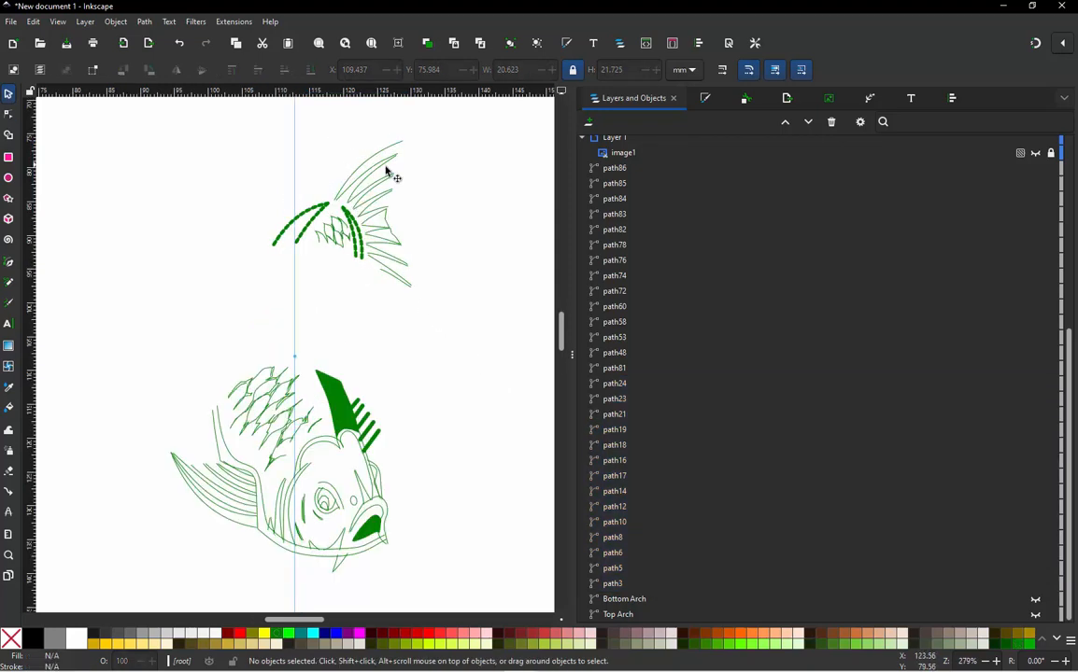
scroll(392, 173, "up", 1)
scroll(397, 173, "down", 1)
scroll(368, 235, "up", 2)
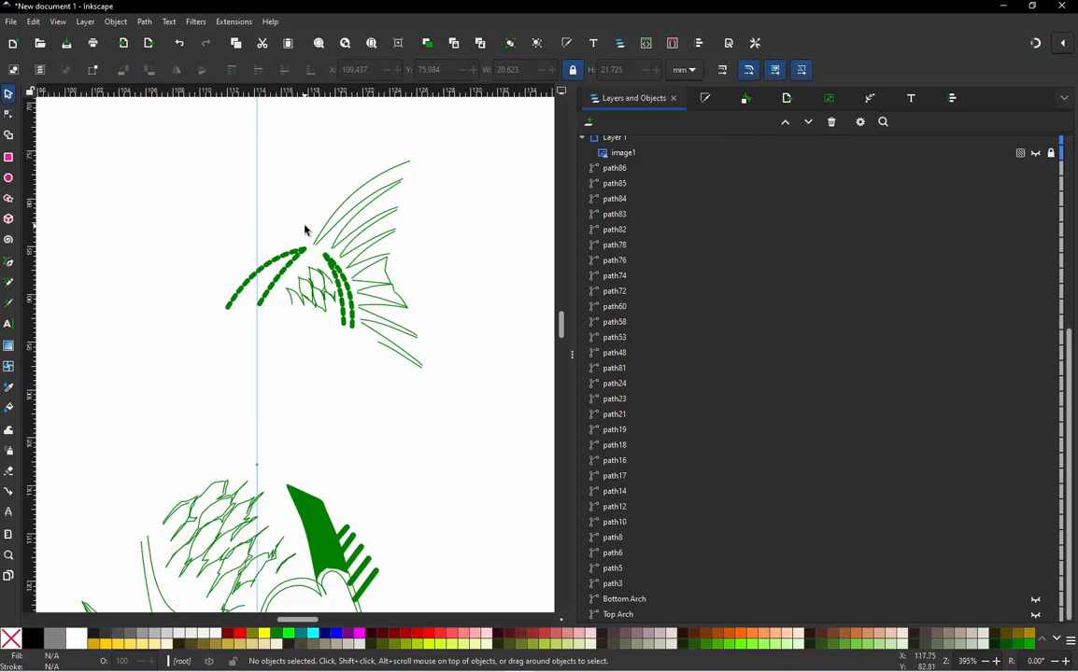
scroll(329, 236, "up", 1)
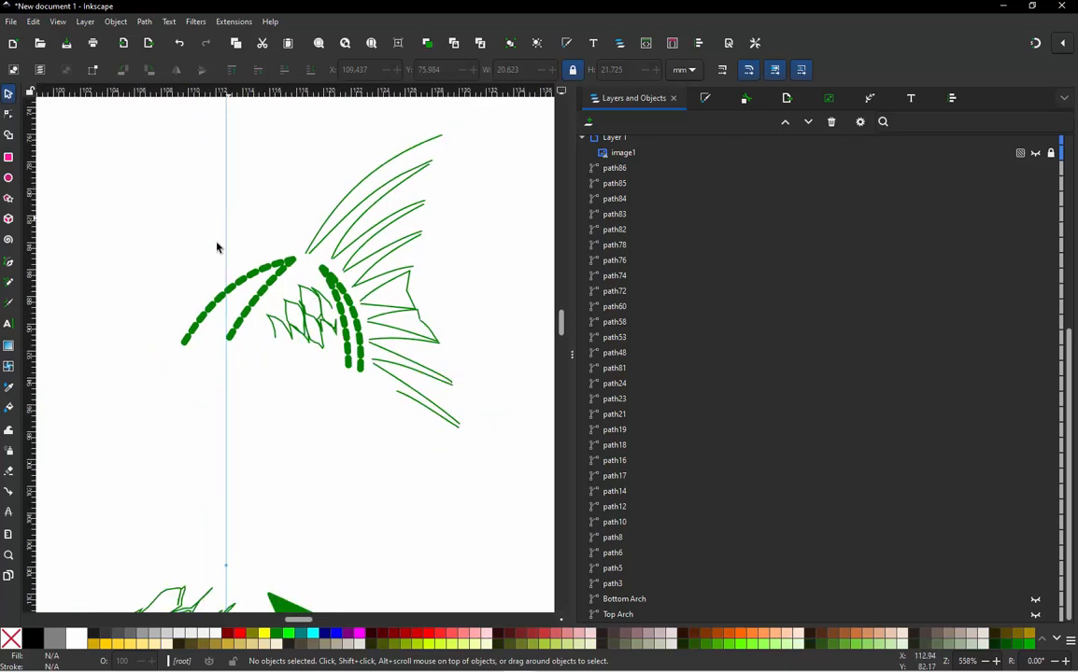
scroll(214, 252, "up", 1)
scroll(214, 253, "down", 1)
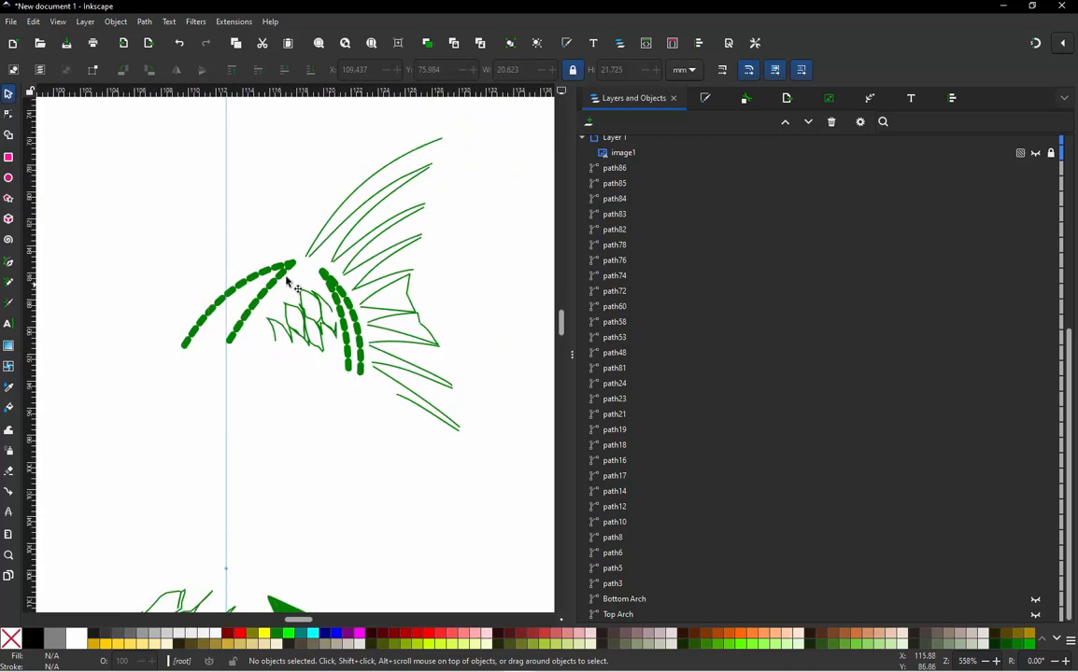
scroll(341, 272, "up", 1)
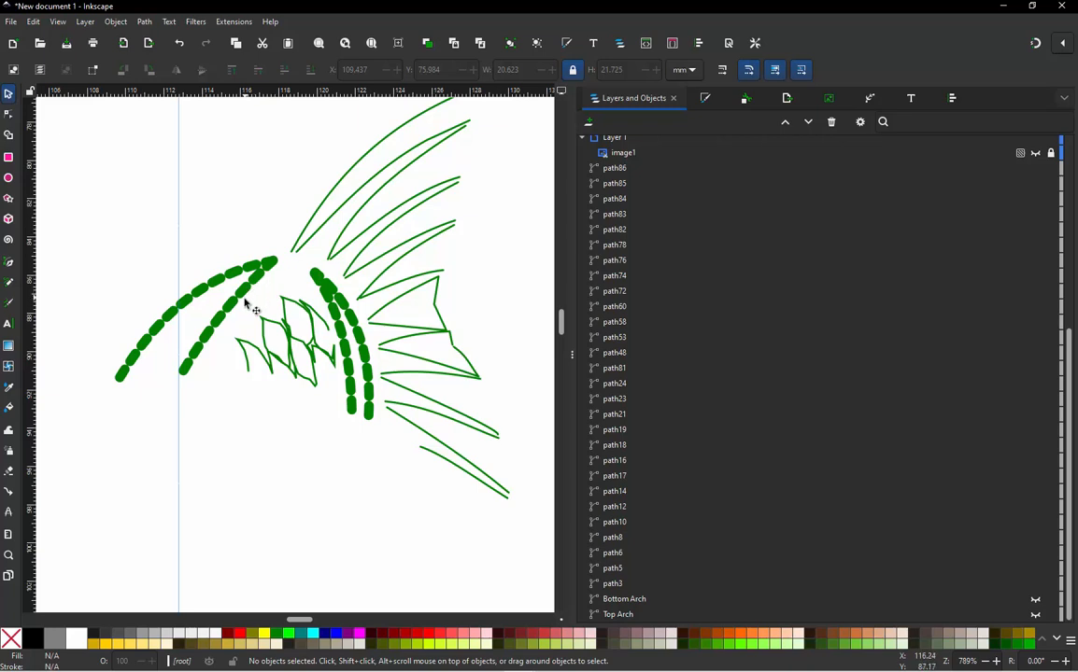
scroll(275, 304, "down", 1)
scroll(327, 262, "up", 1)
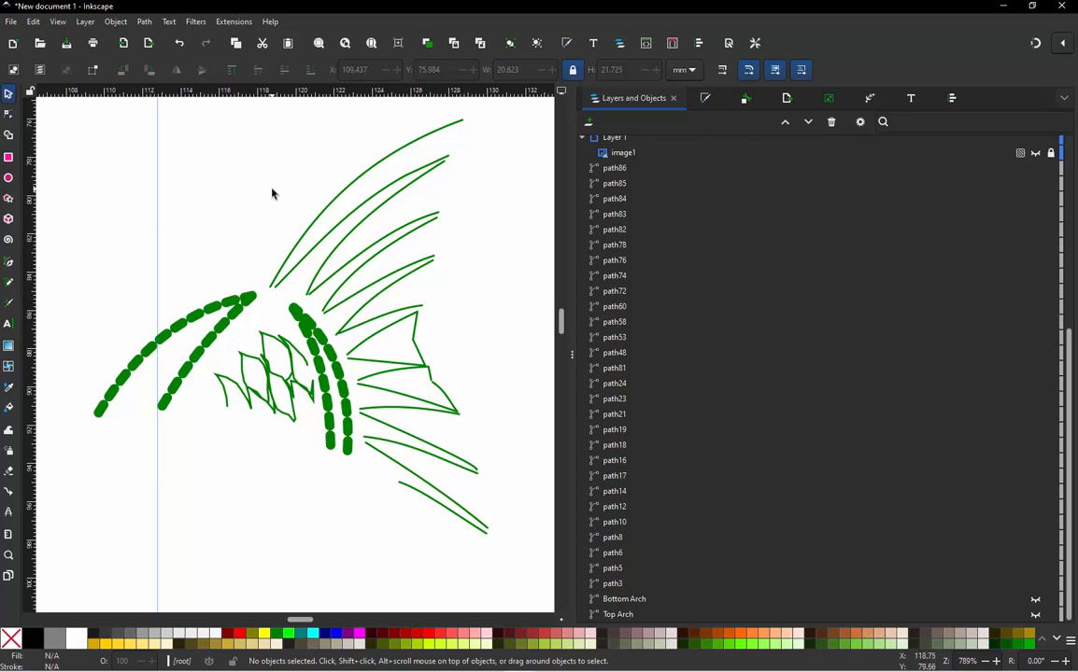
scroll(272, 224, "down", 1)
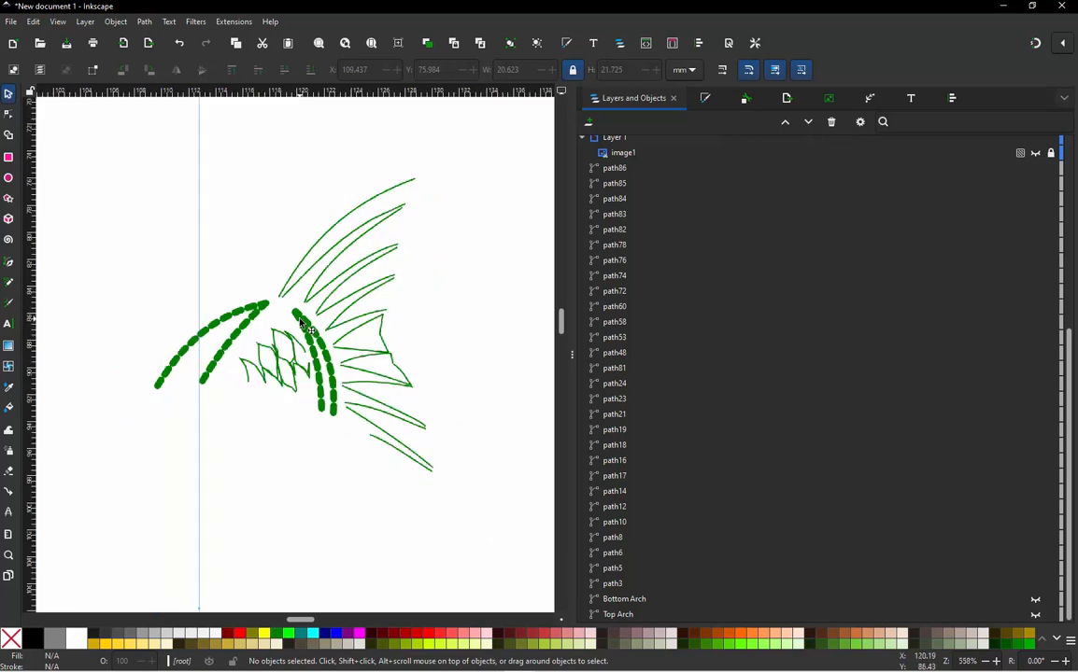
scroll(486, 337, "up", 1)
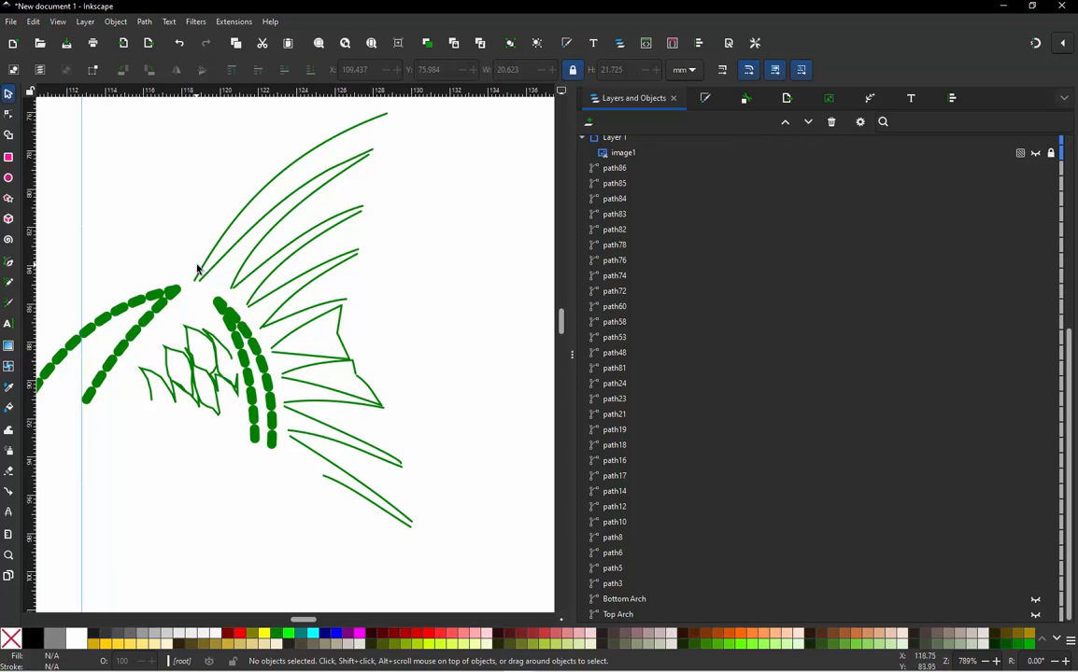
Step: Preview the stitch direction of the lowest tail line with the Ink/Stitch Params simulation
left_click(362, 504)
scroll(408, 580, "up", 2, "ctrl")
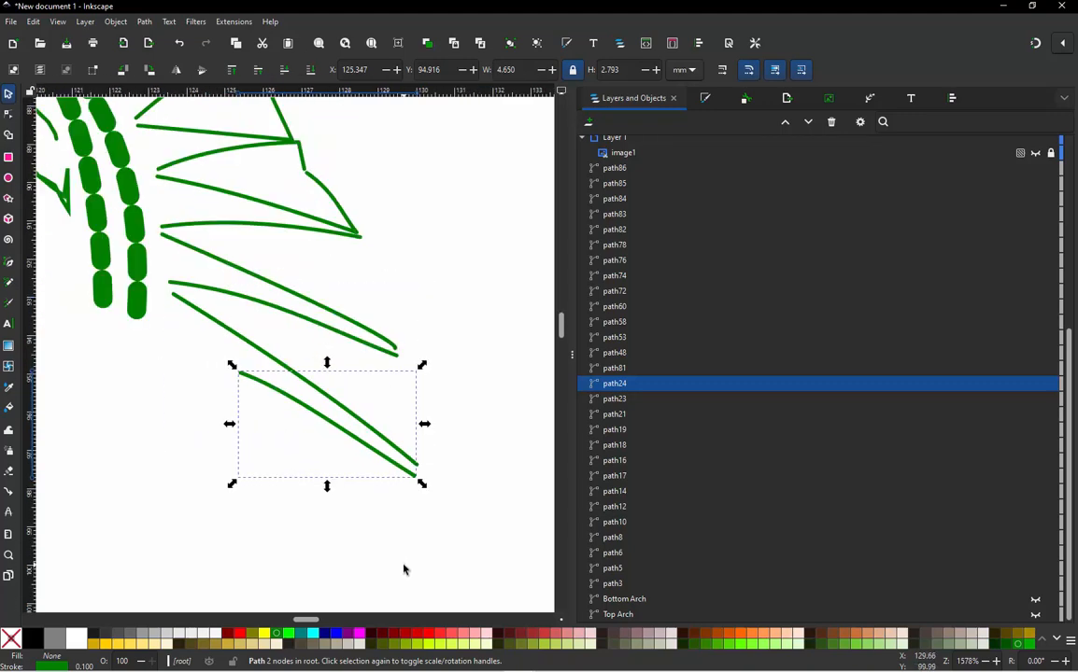
left_click(384, 547)
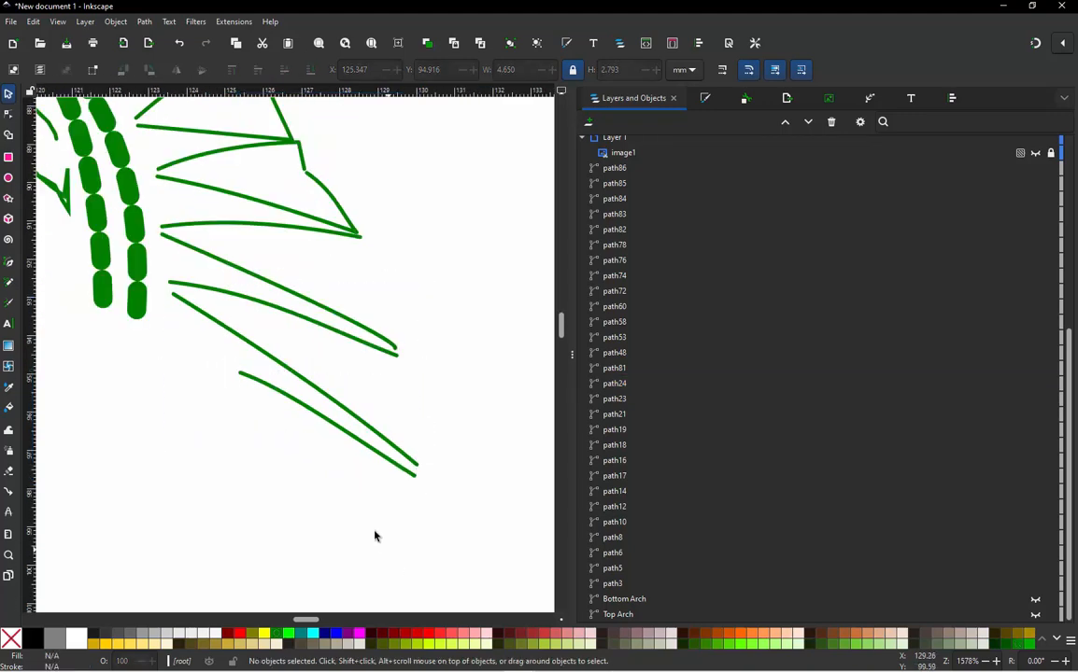
left_click(320, 422)
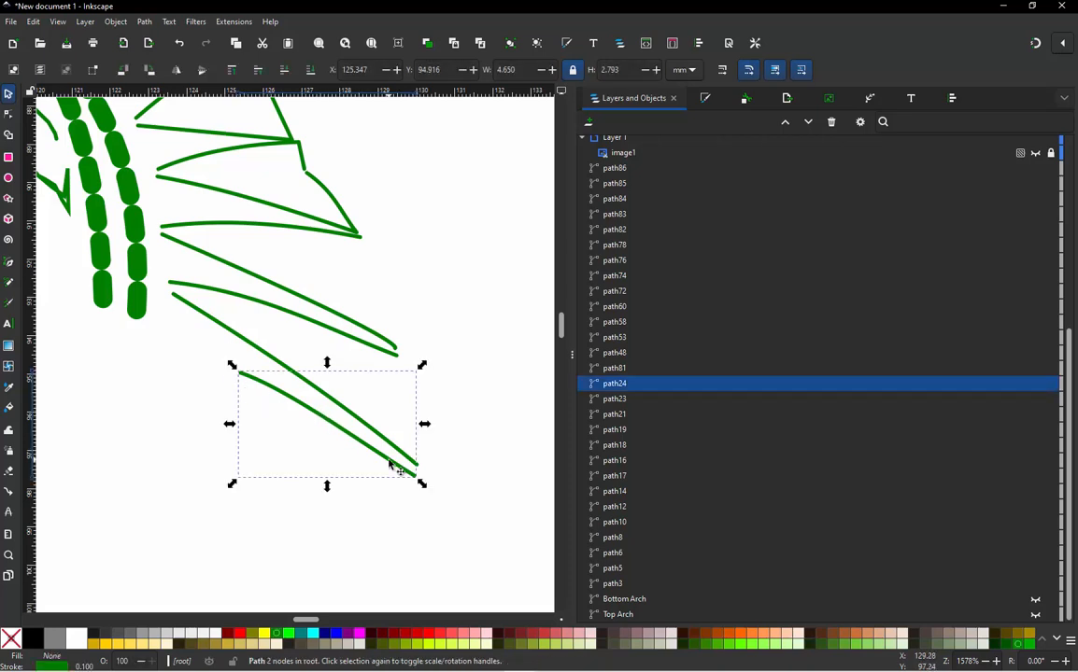
key("ctrl+alt+c")
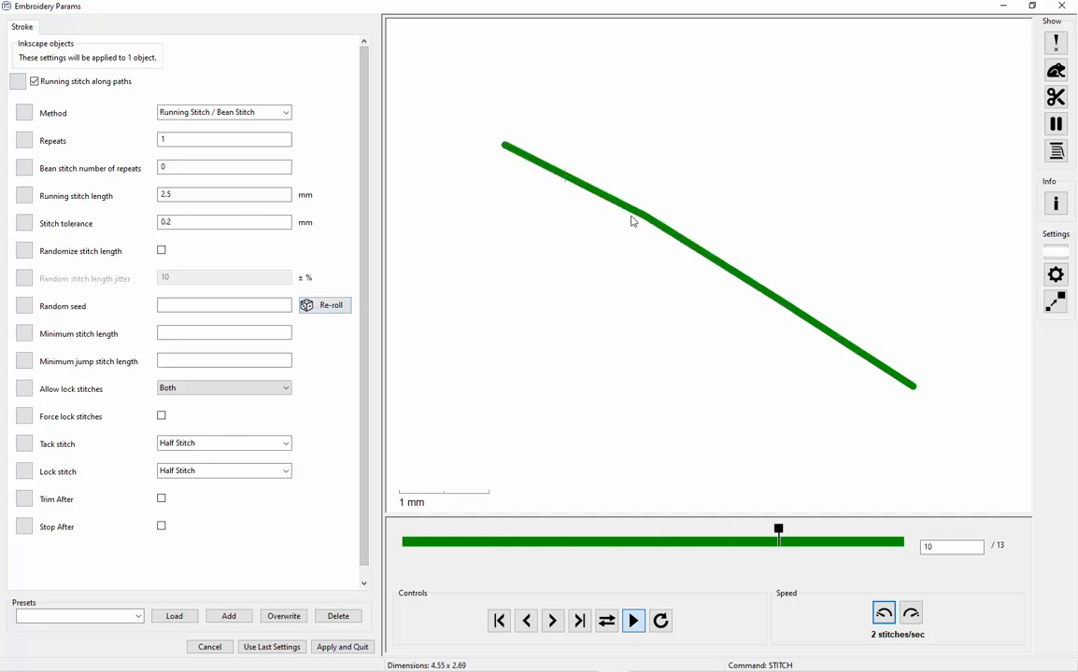
left_click(342, 648)
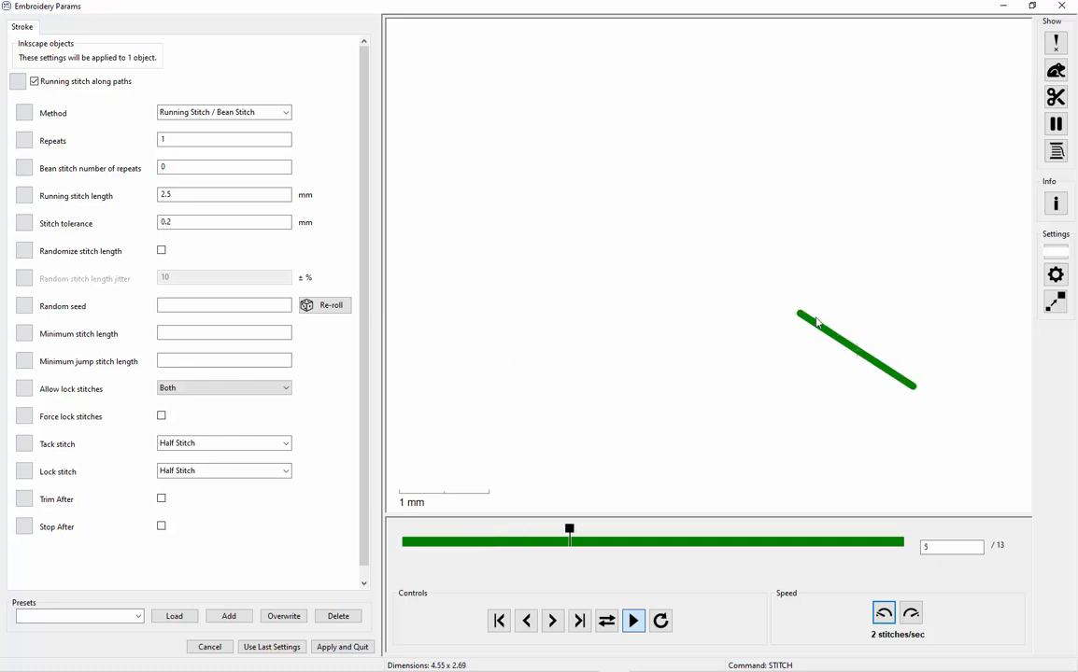
left_click(344, 648)
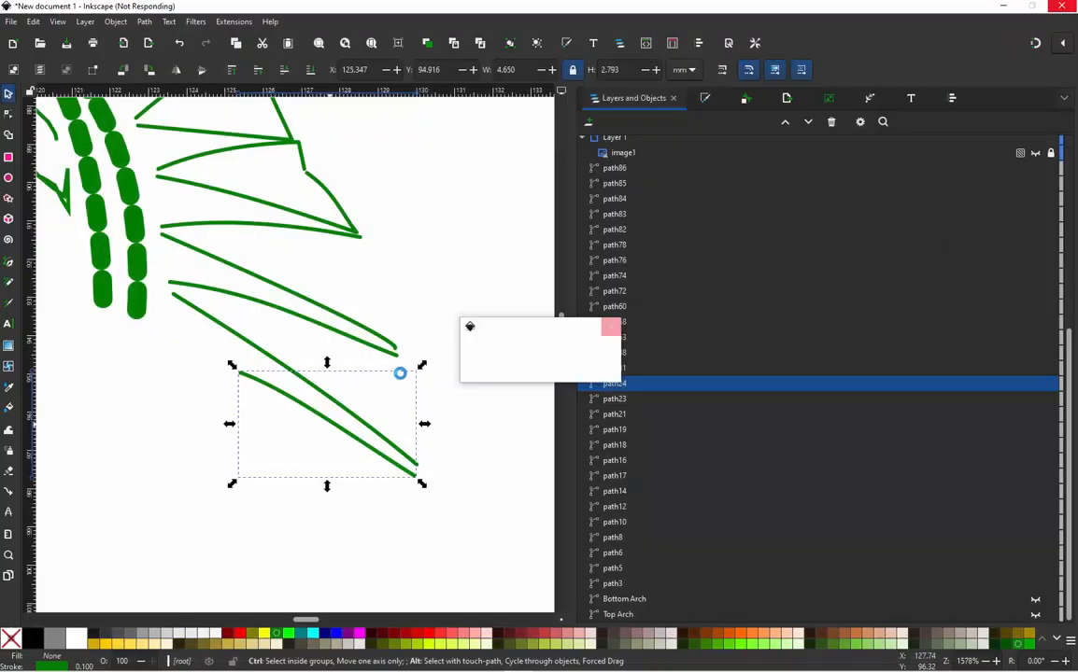
Step: Reverse the direction of the lowest tail line and check its stitching in the Ink/Stitch Params simulation
left_click(146, 21)
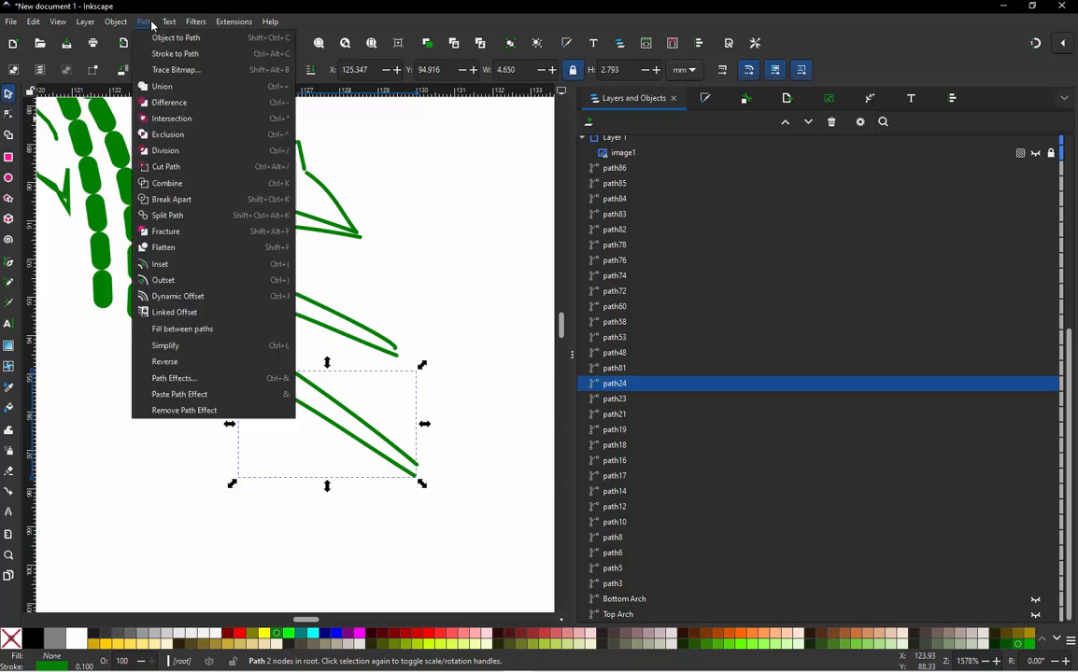
left_click(182, 362)
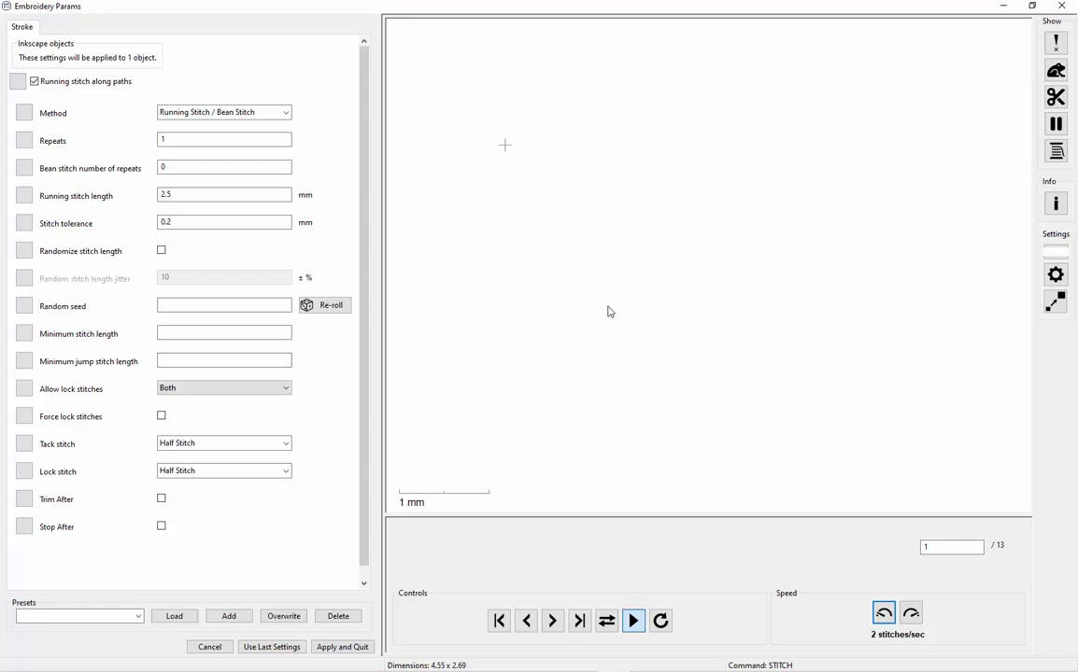
left_click(342, 647)
left_click(392, 497)
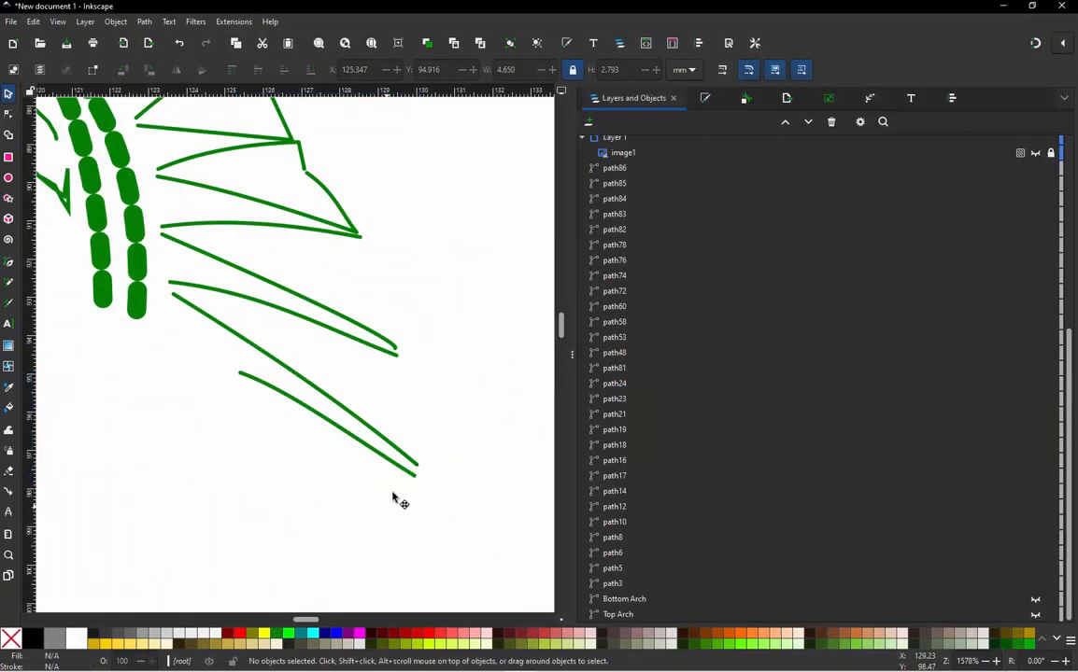
Step: Move the lowest tail line, path24, to directly above Bottom Arch in the object order
left_click(412, 462)
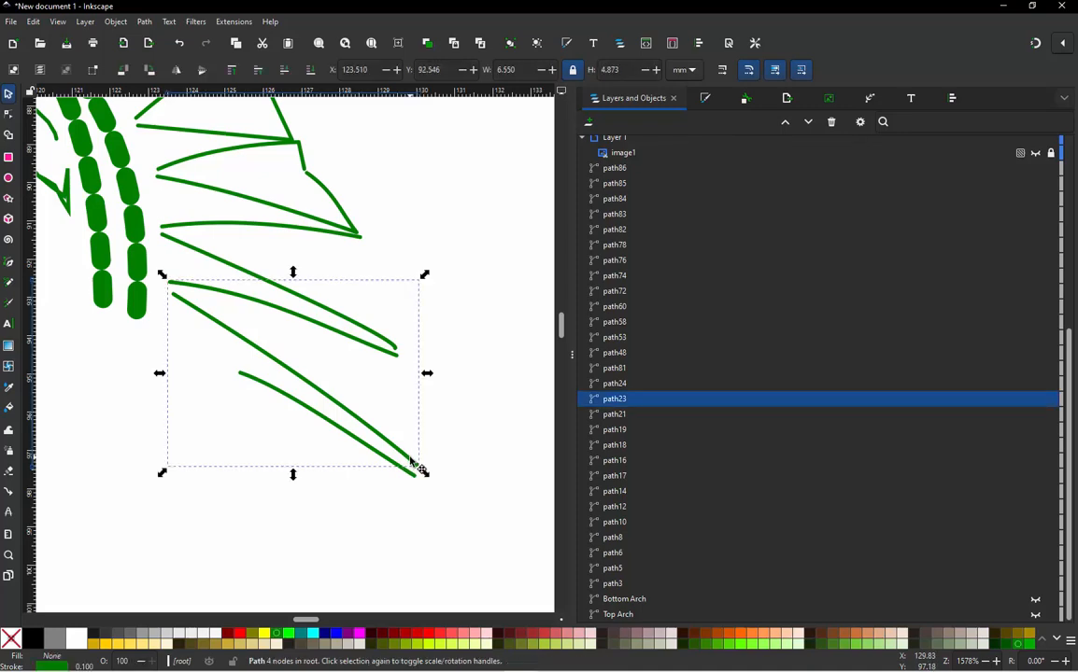
left_click(409, 490)
scroll(407, 485, "down", 1, "ctrl")
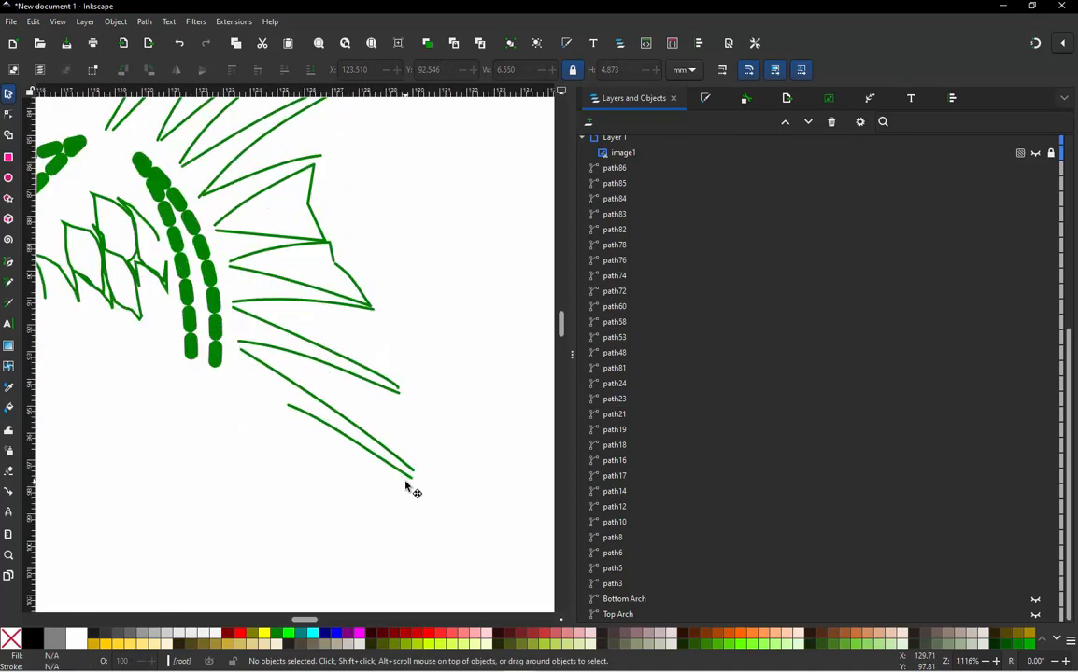
scroll(406, 484, "down", 1, "ctrl")
left_click(395, 467)
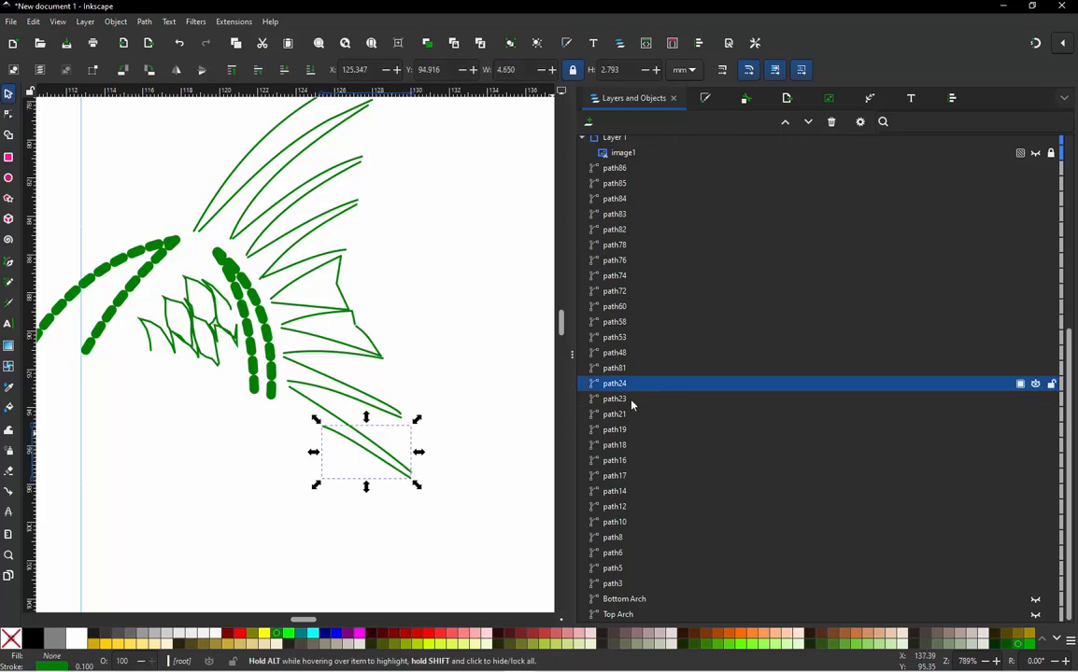
left_click_drag(631, 385, 661, 595)
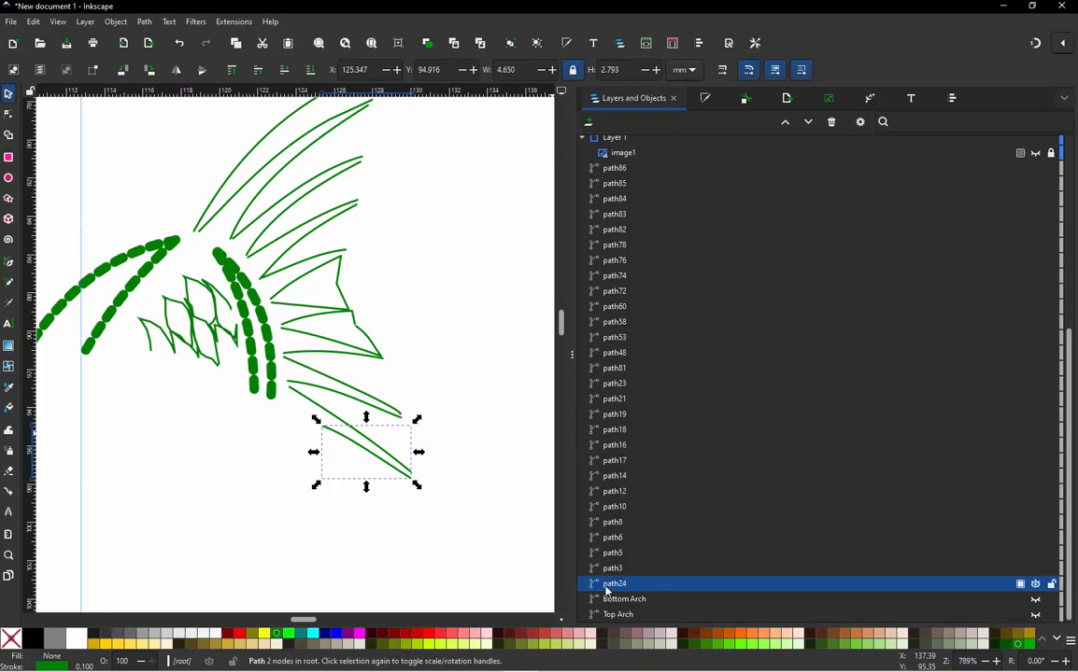
Step: Select the thin tail lines one after another from the lowest to the uppermost and re-stack them in order of selection with Ink/Stitch
left_click(301, 374, "shift")
left_click(301, 339, "shift")
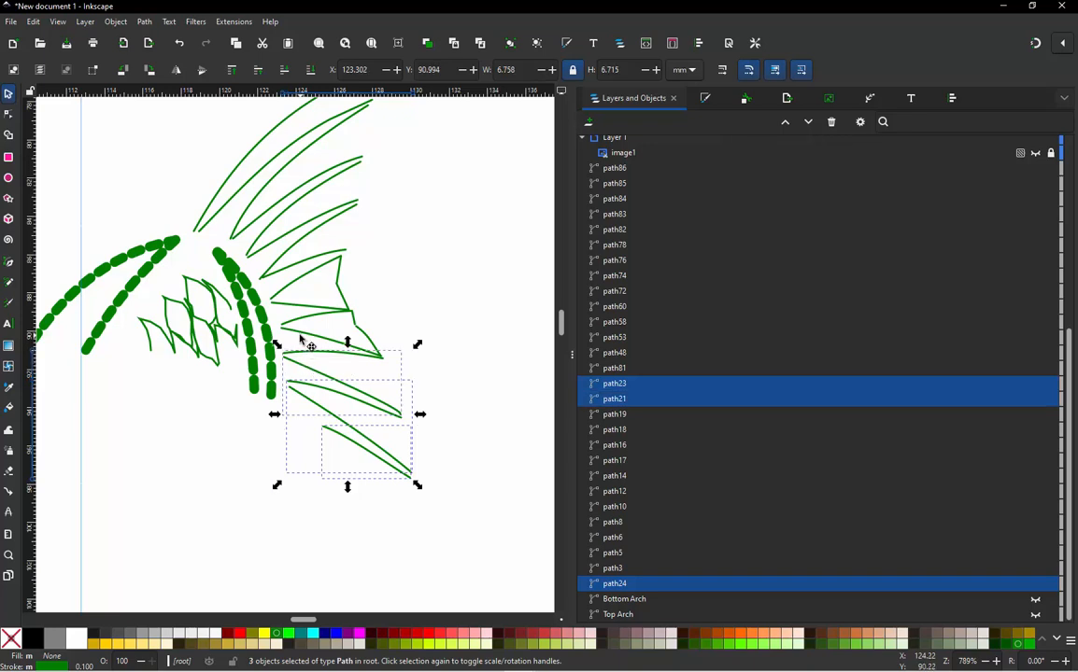
left_click(302, 327, "shift")
left_click(310, 315, "shift")
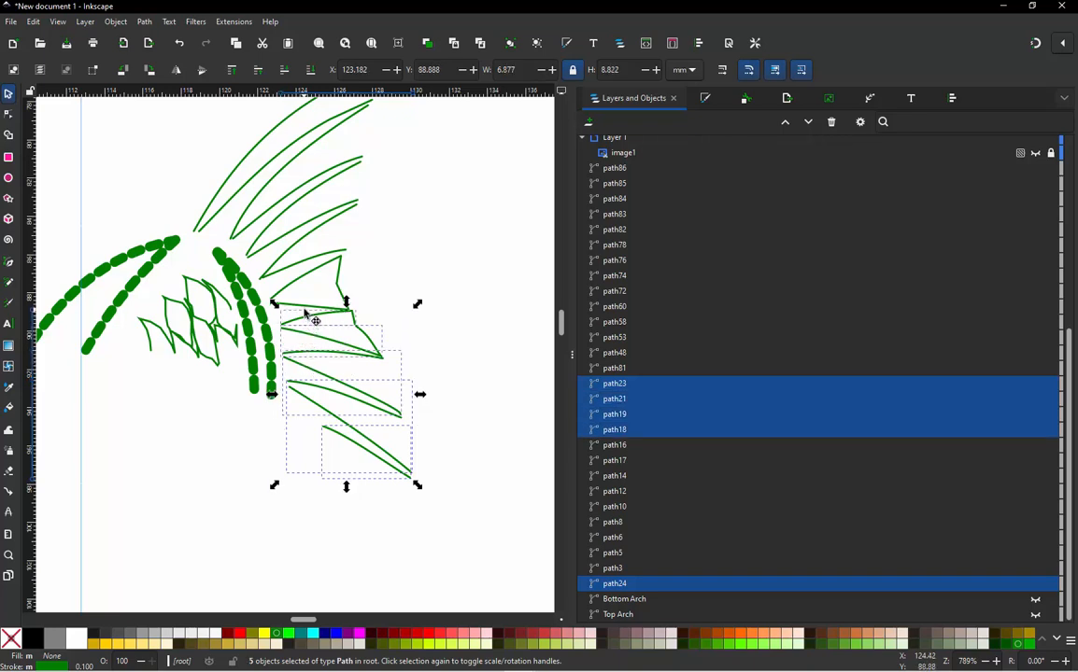
left_click(307, 309, "shift")
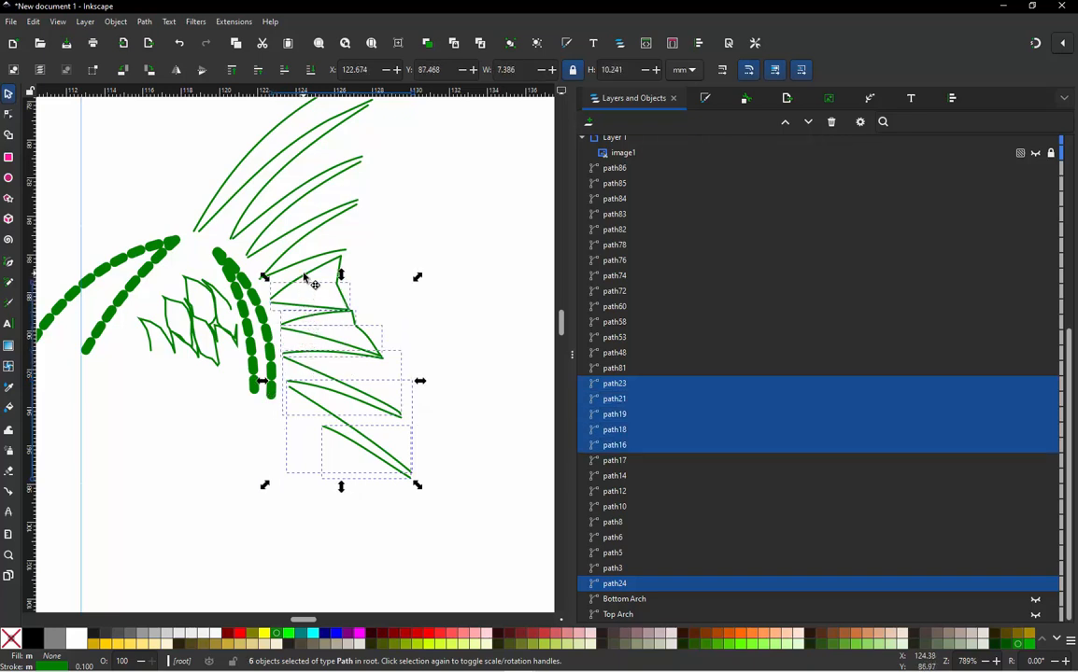
left_click(306, 267, "shift")
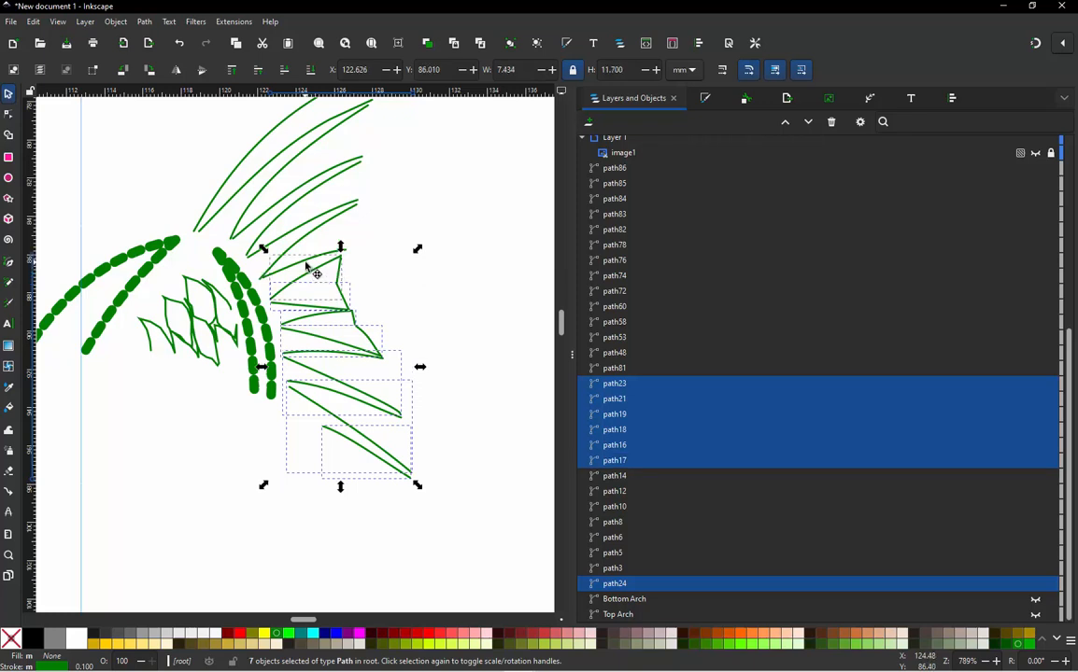
left_click(308, 268, "shift")
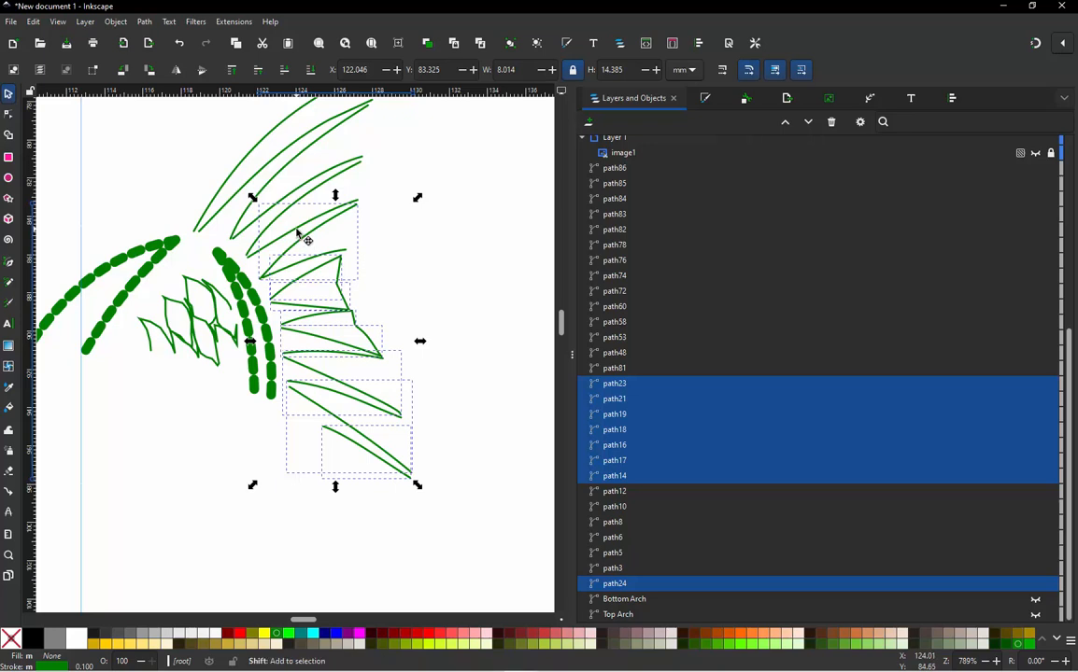
left_click(295, 200, "shift")
left_click(271, 176, "shift")
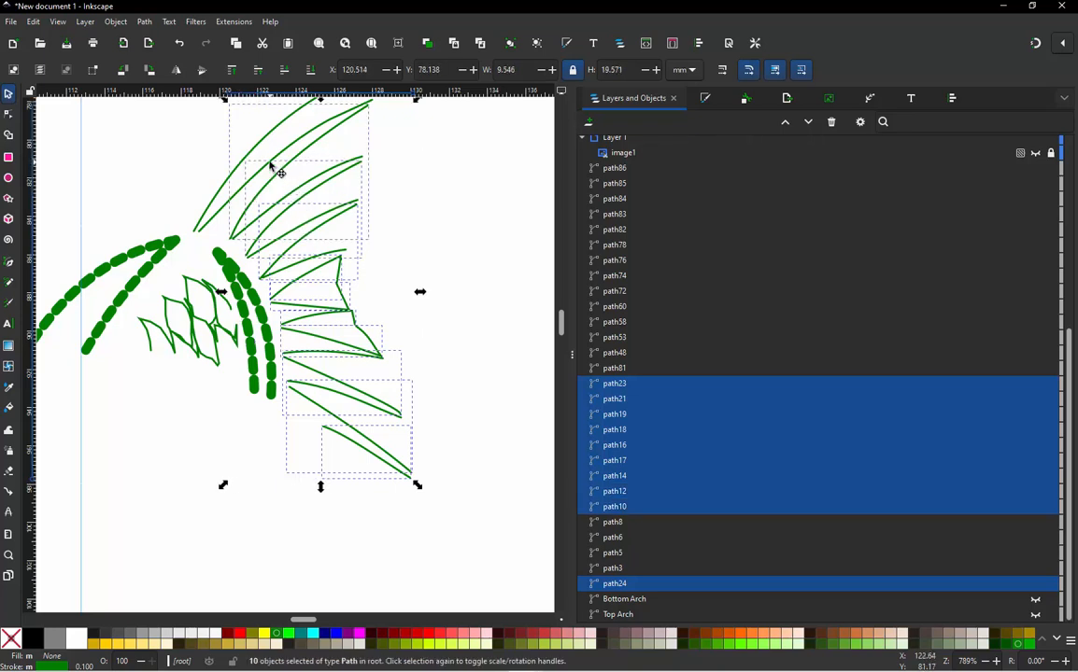
left_click(271, 166, "shift")
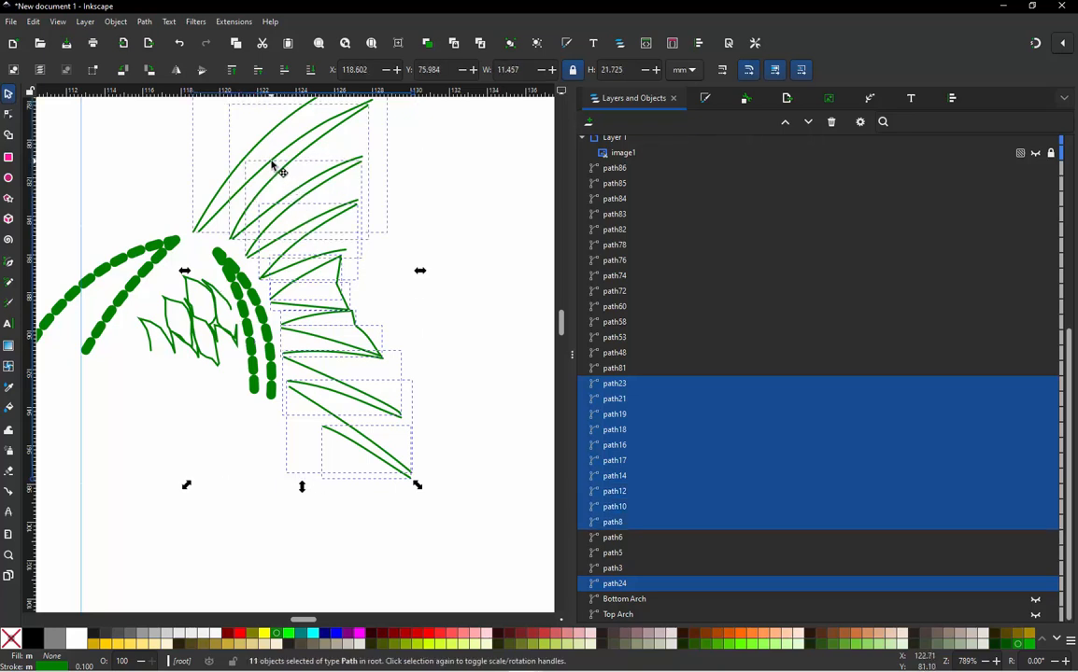
left_click(235, 22)
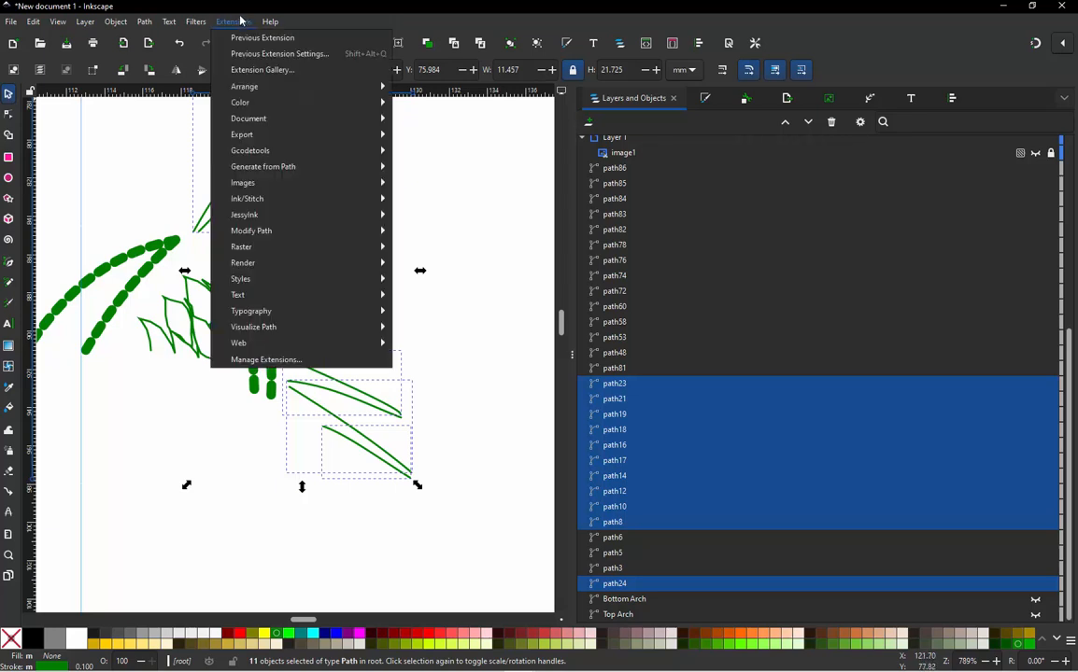
mouse_move(262, 198)
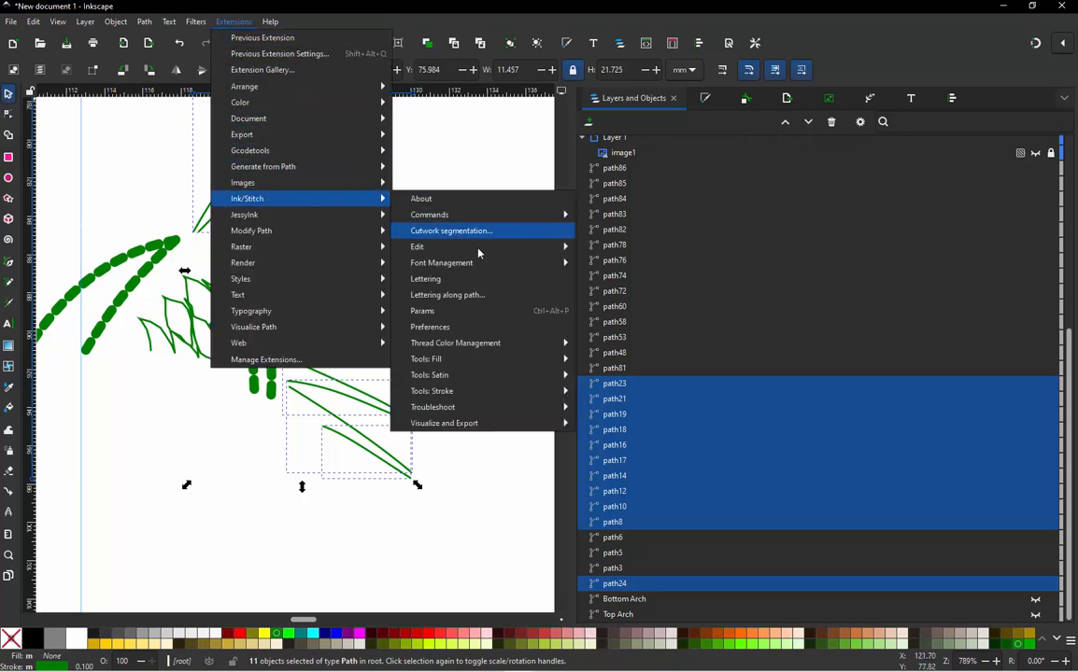
mouse_move(551, 247)
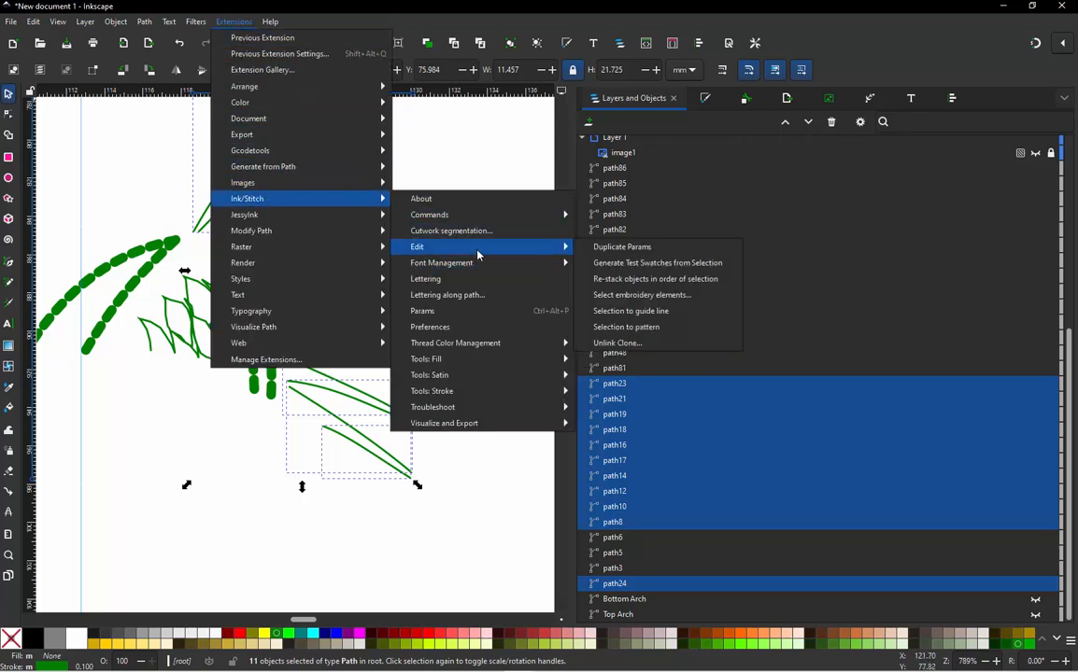
left_click(651, 280)
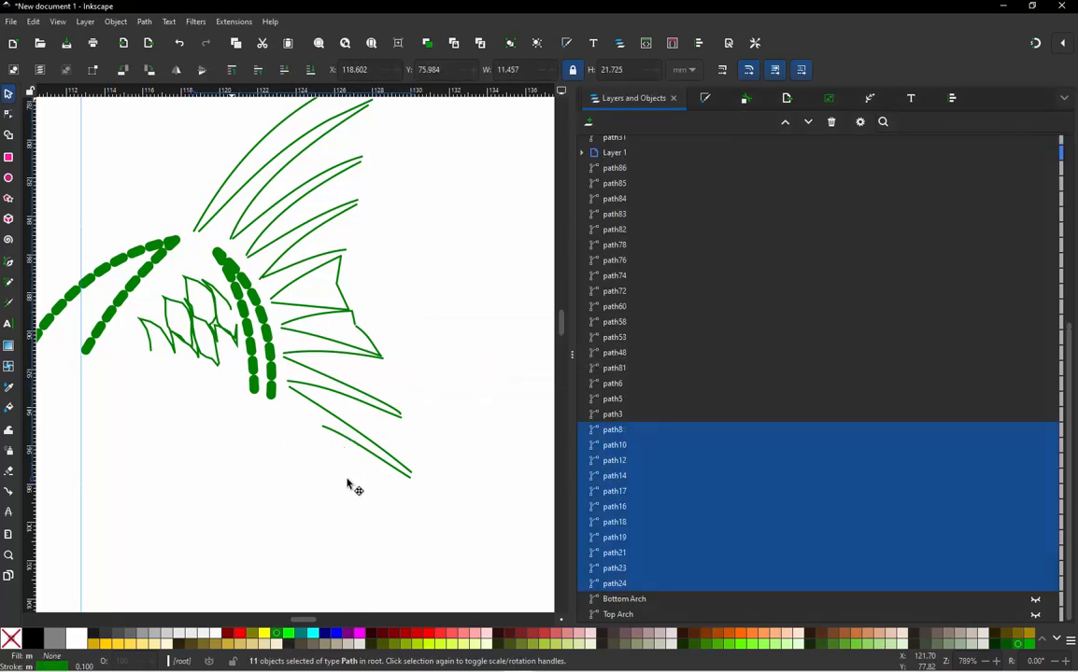
Step: Check the new stitching order by selecting the tail lines one after another in the object list, starting with path24
left_click(487, 501)
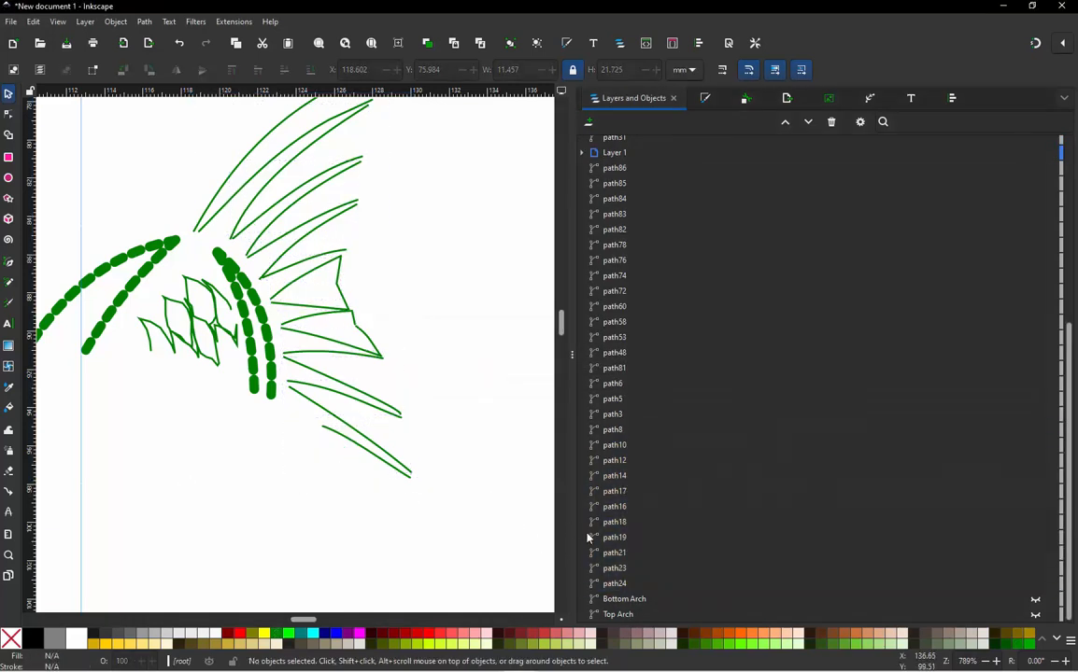
left_click(622, 585)
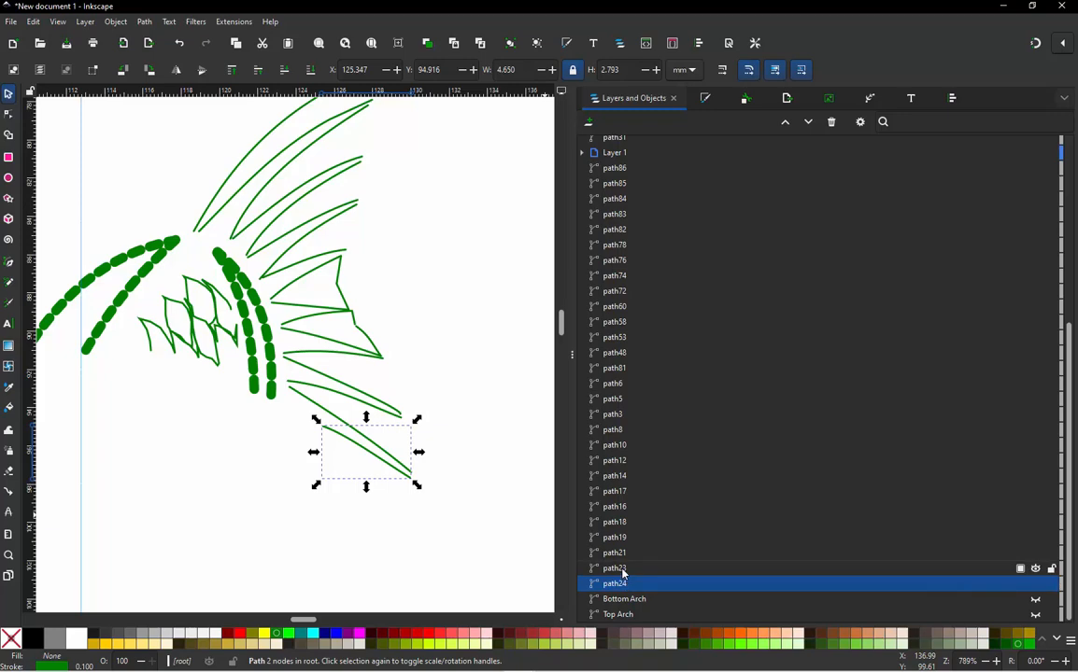
left_click(623, 568)
left_click(624, 553)
left_click(623, 537)
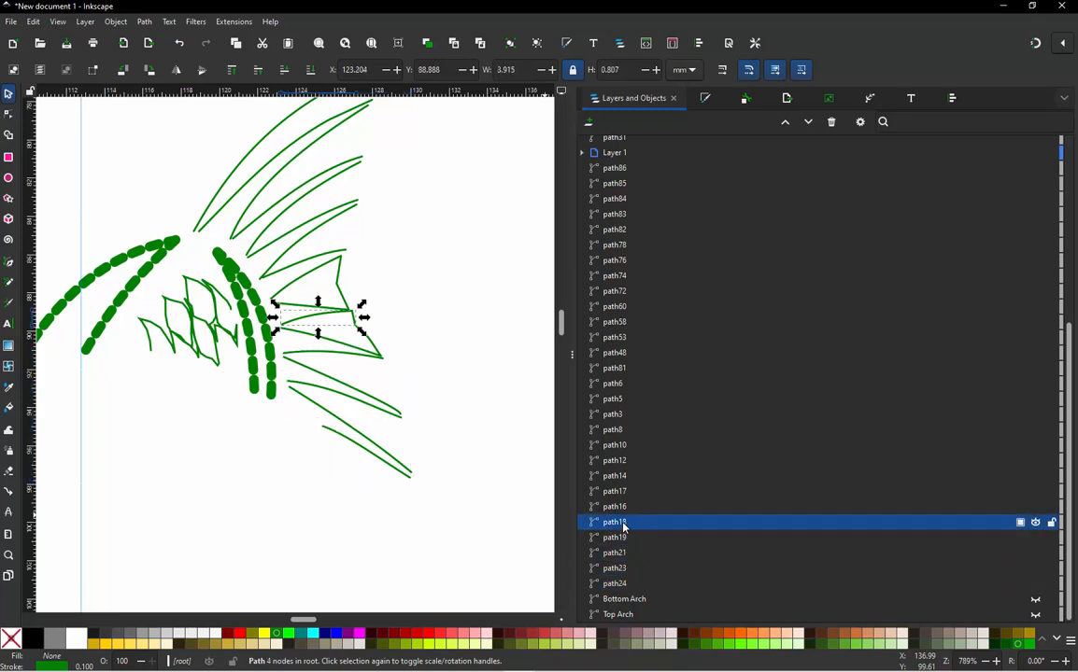
left_click(488, 327)
Step: Preview the stitch direction of path23, the satin column beside the lowest tail line, in the Ink/Stitch Params simulation
scroll(385, 453, "down", 1)
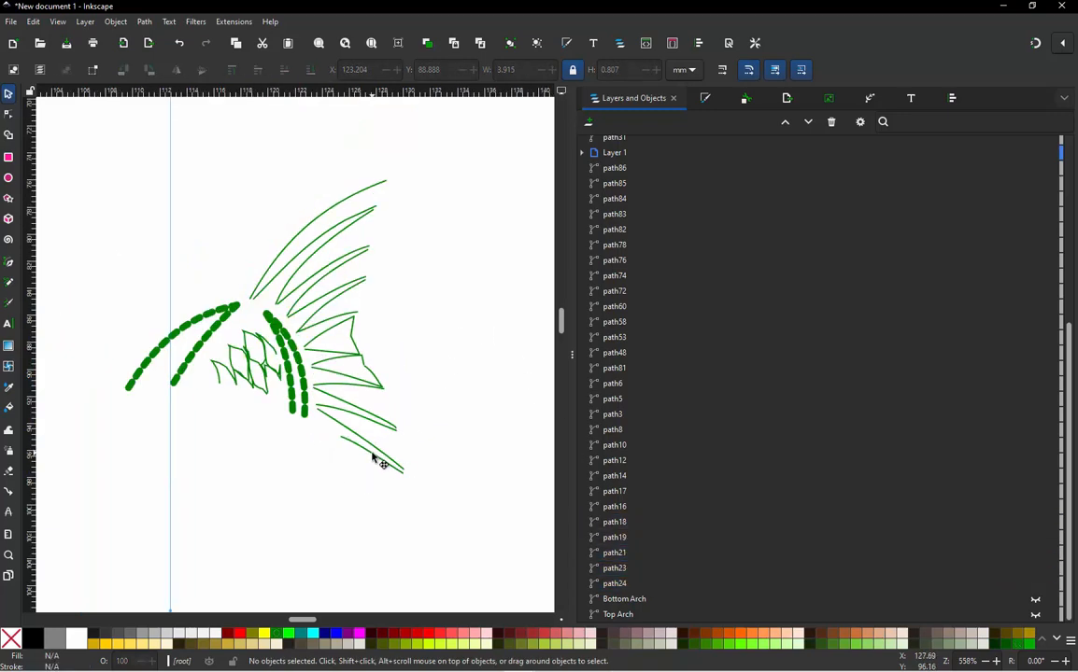
scroll(373, 453, "up", 3)
left_click(371, 458)
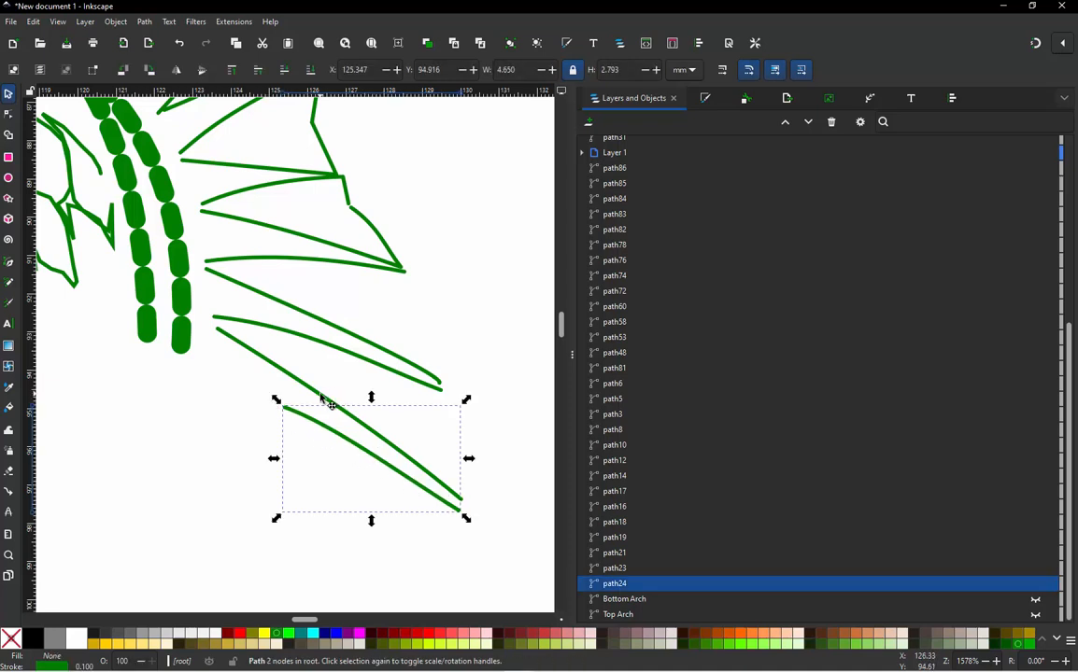
left_click(301, 358)
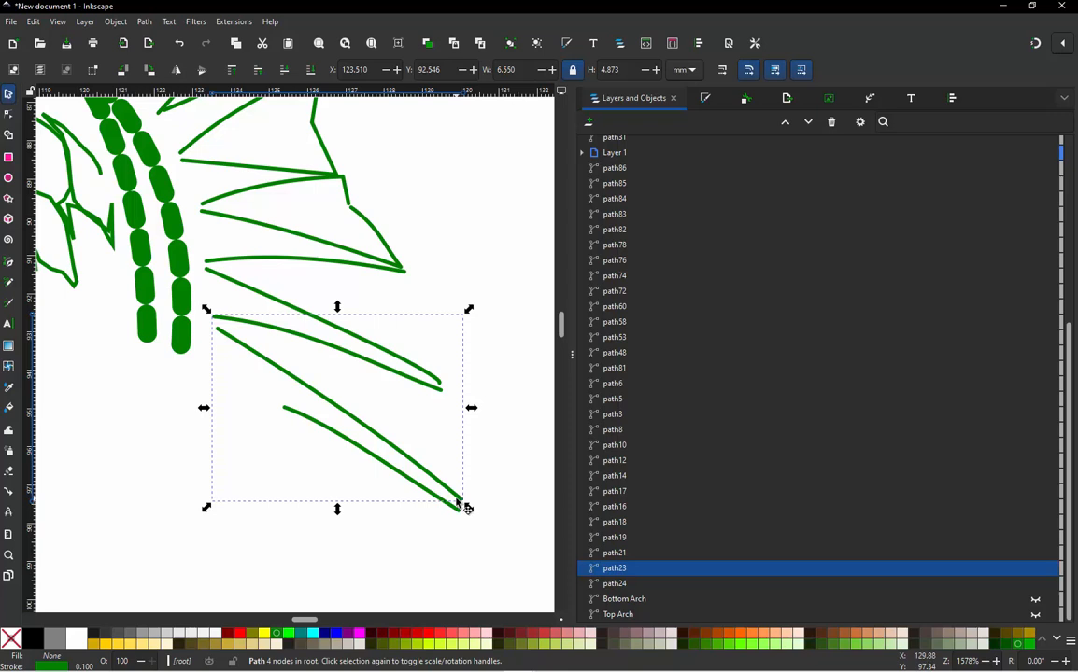
key("ctrl+alt+q")
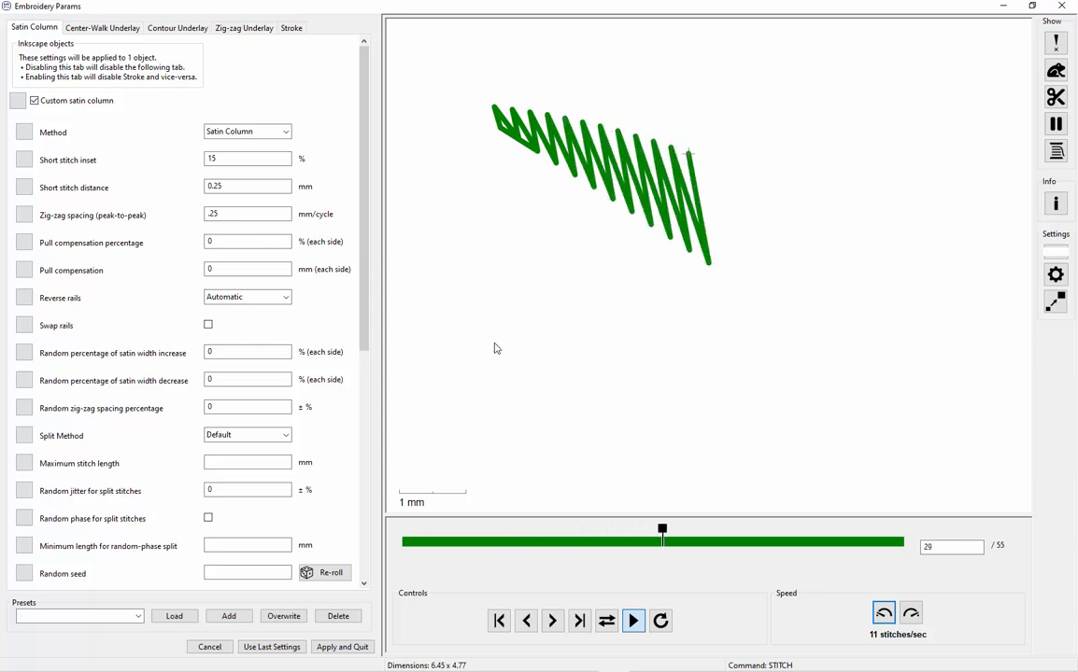
Step: Try swapping the rails of path23 and setting Reverse rails to Reverse both rails, watching the simulated stitching
left_click(208, 325)
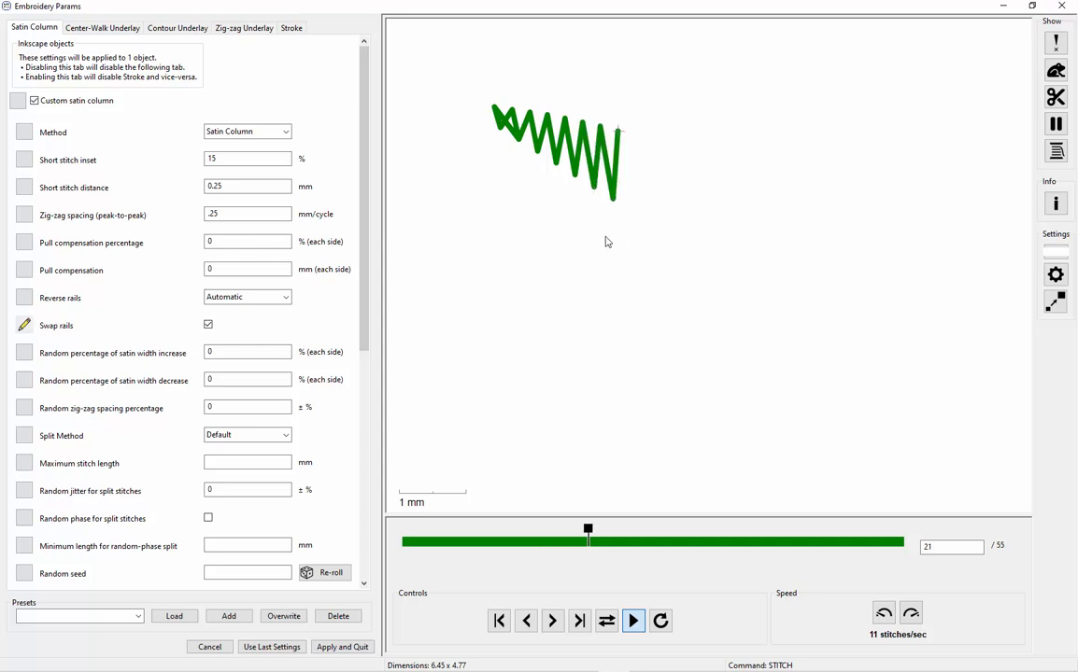
left_click(208, 325)
left_click(252, 300)
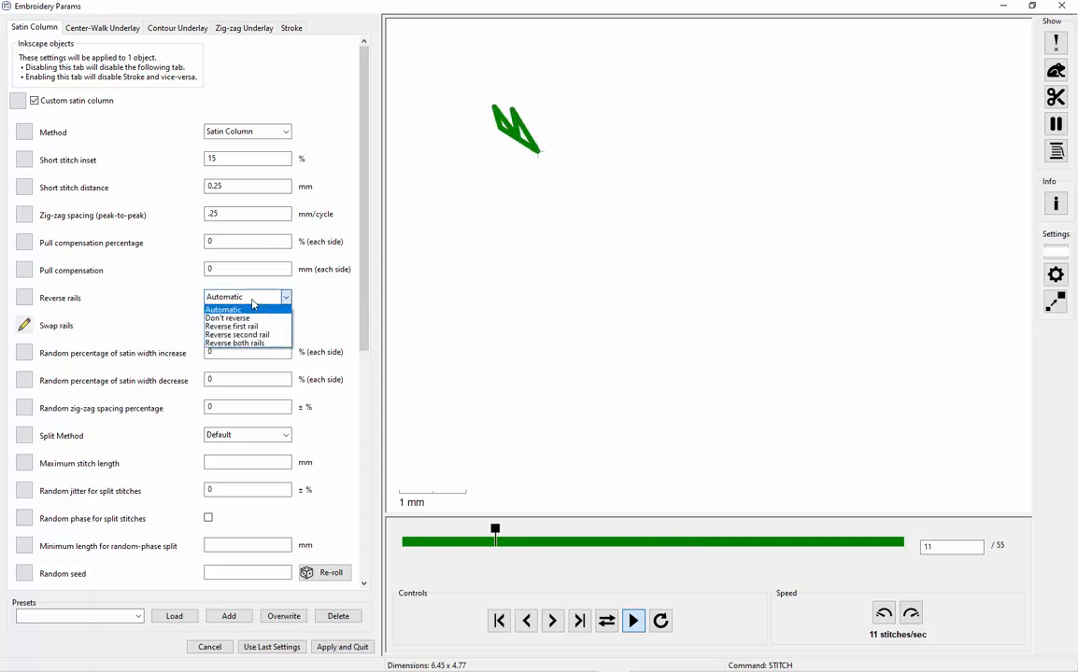
left_click(260, 343)
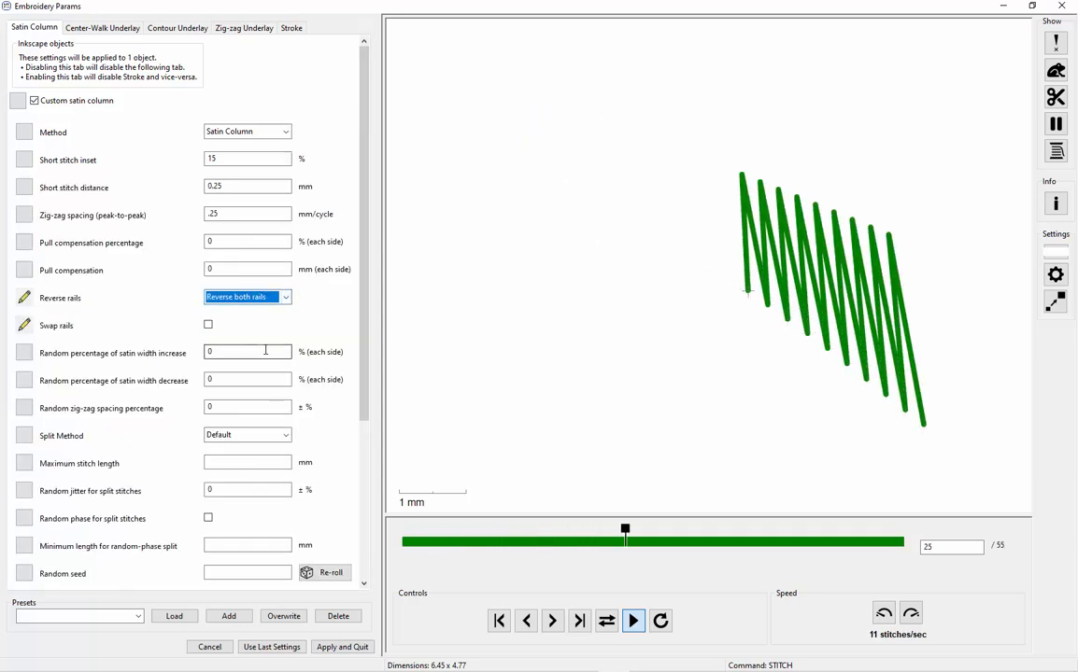
left_click(339, 650)
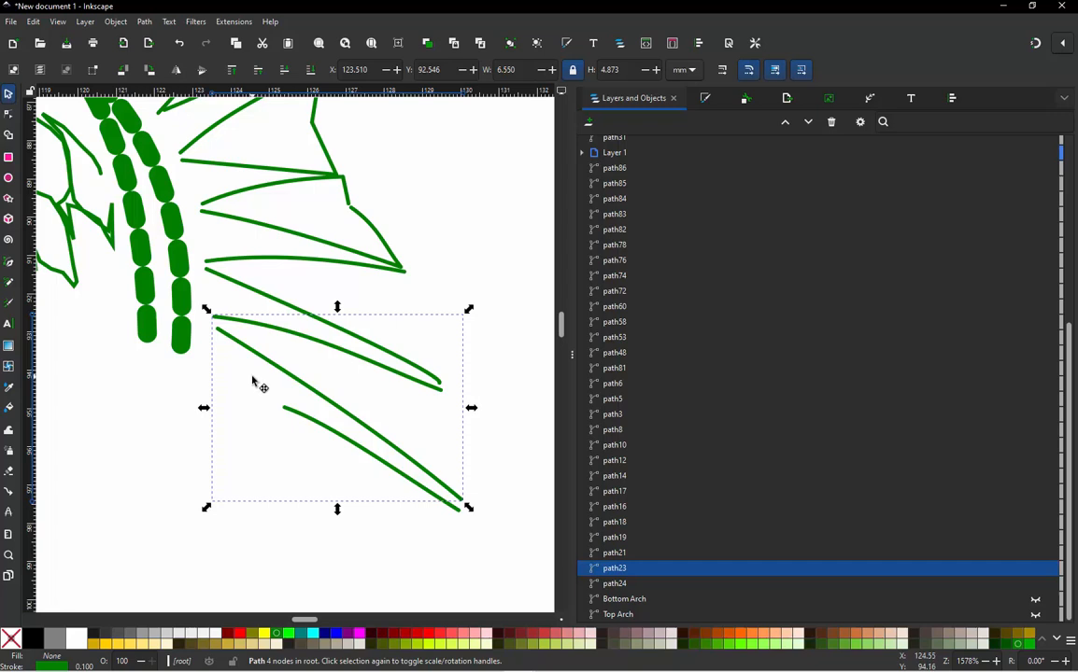
Step: Recheck where path23 starts stitching relative to the neighbouring tail lines with the Ink/Stitch Params simulation
left_click(169, 459)
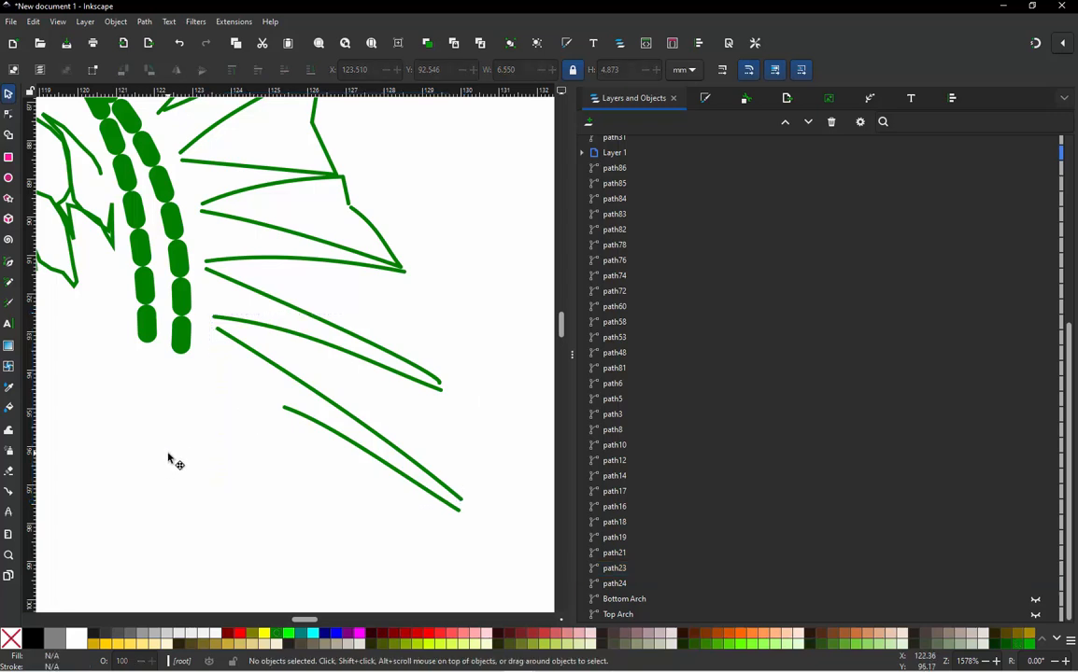
left_click(444, 389)
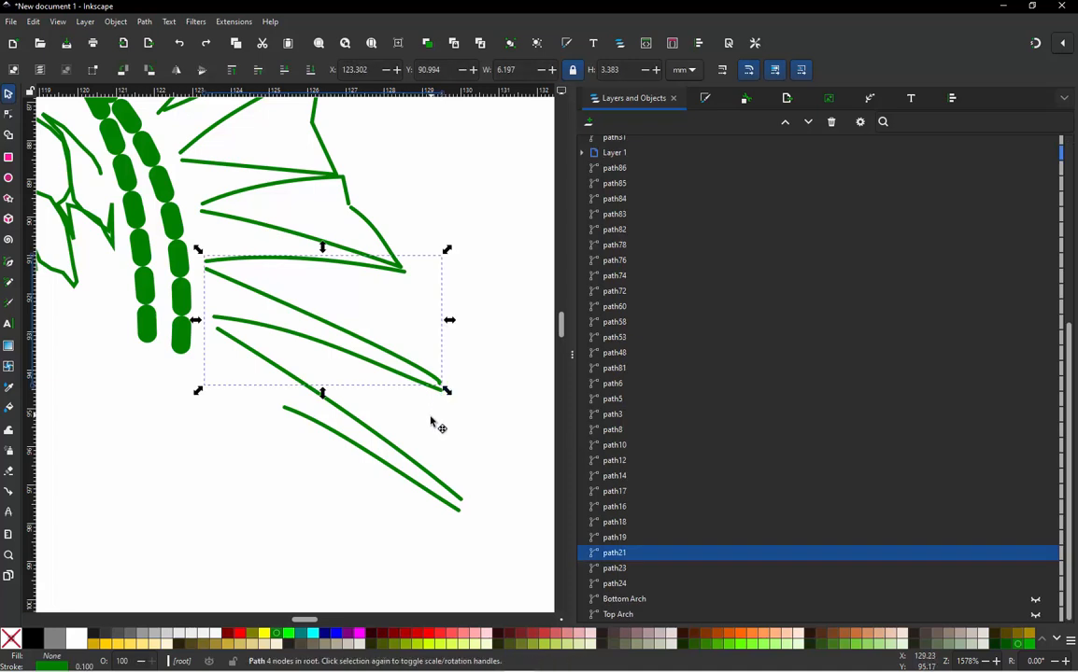
left_click(432, 424)
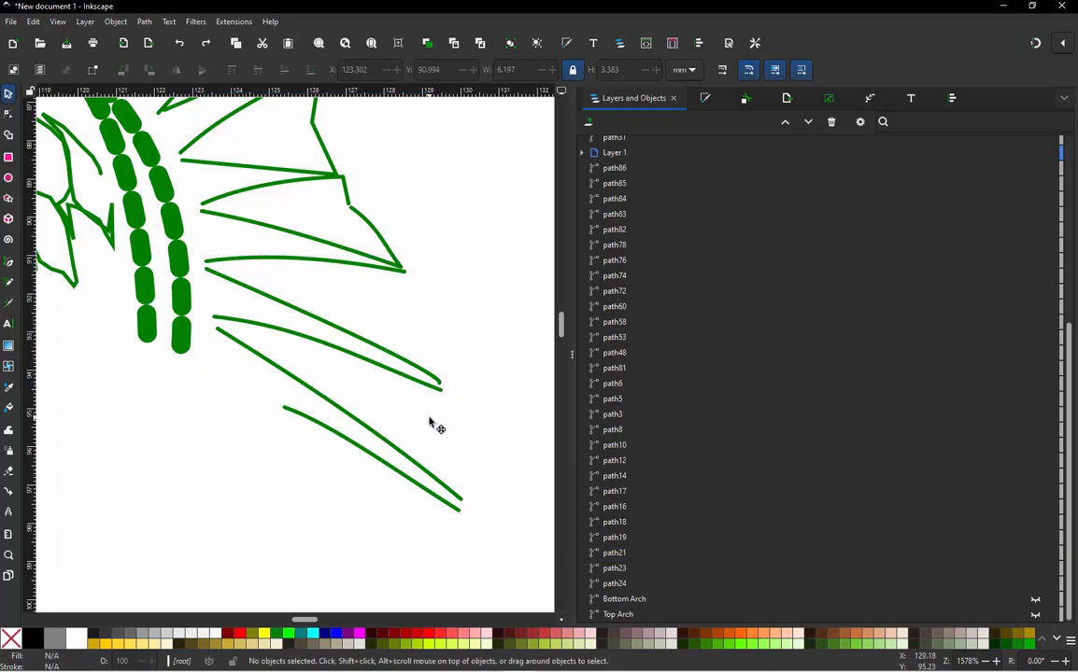
left_click(220, 338)
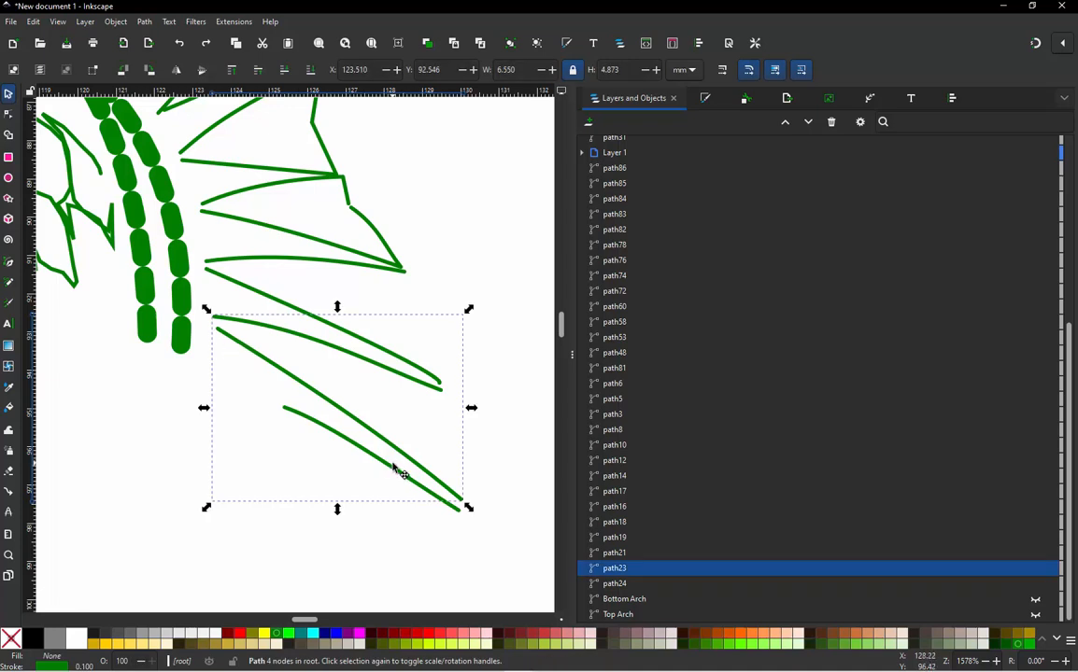
key("ctrl+s")
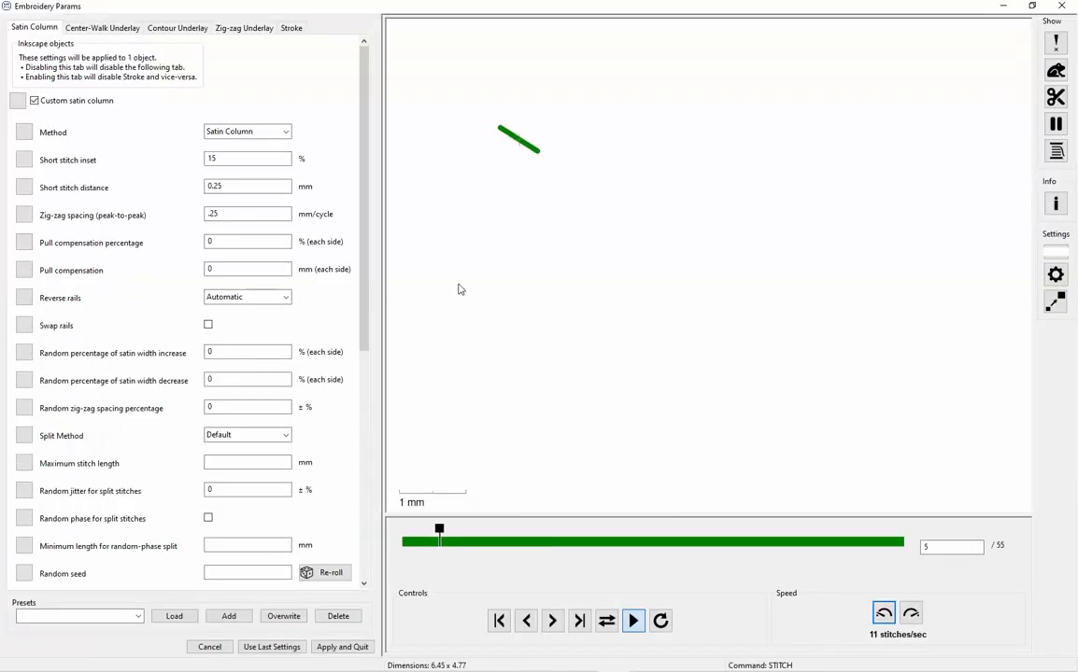
left_click(342, 647)
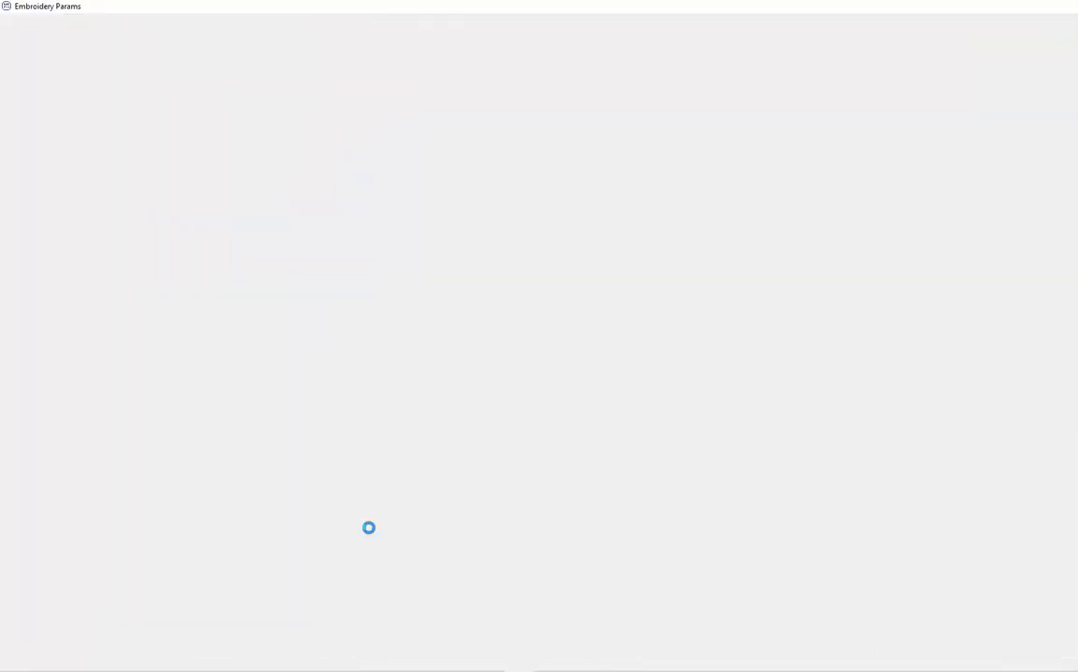
key("Escape")
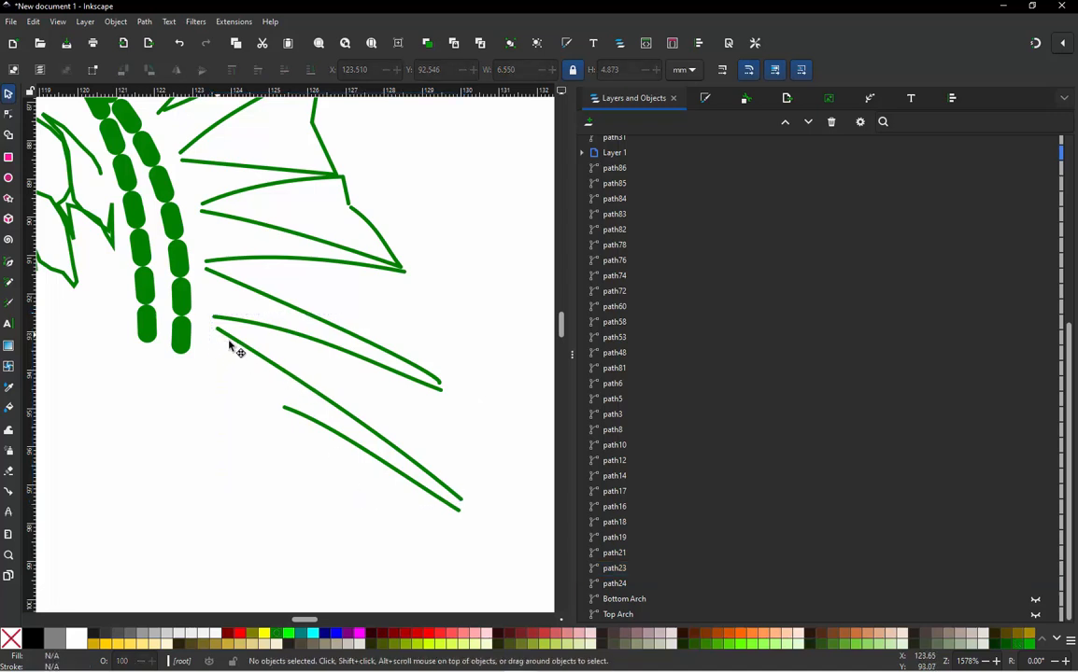
Step: Connect path24 to path23 with Ink/Stitch Jump Stitch to Stroke, converting all jumps not shorter than 2.00 mm
left_click(460, 516)
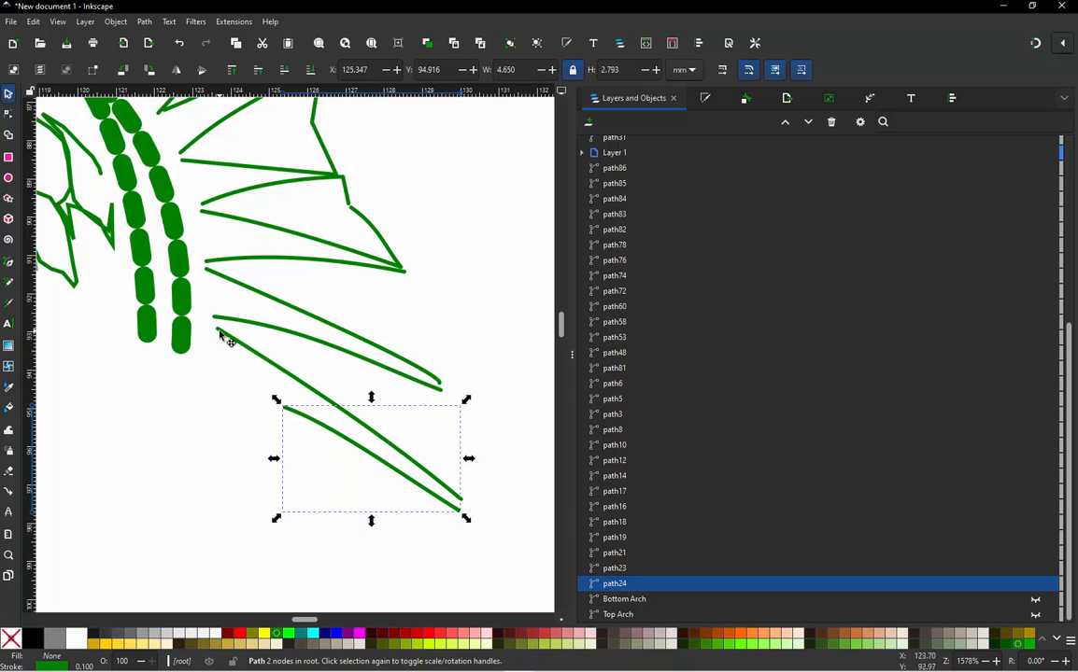
left_click(315, 396, "shift")
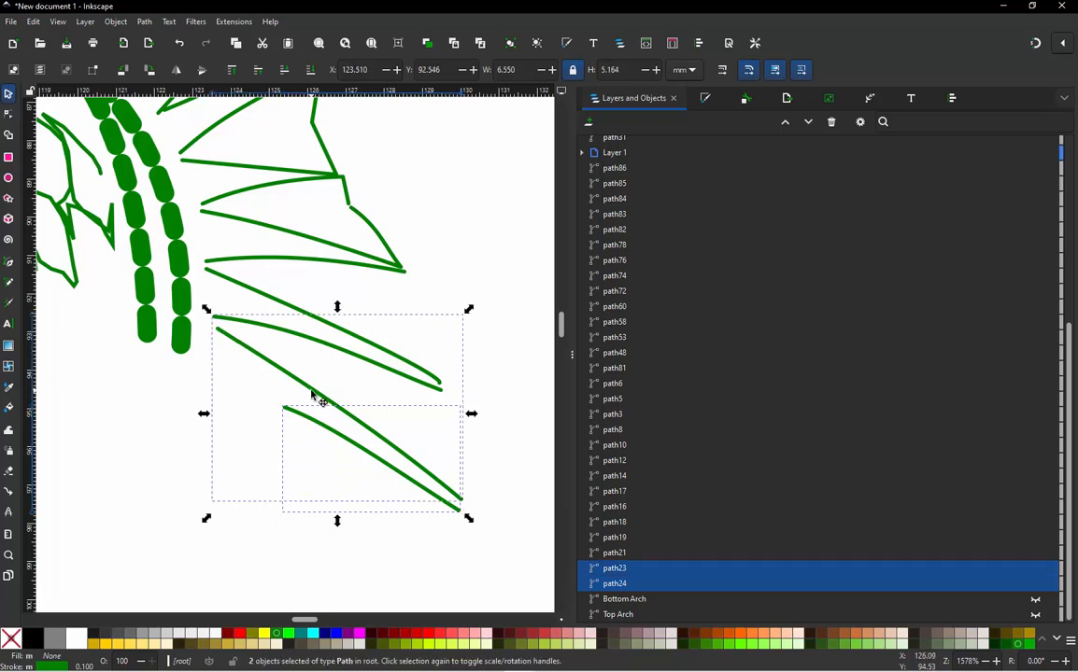
left_click(235, 22)
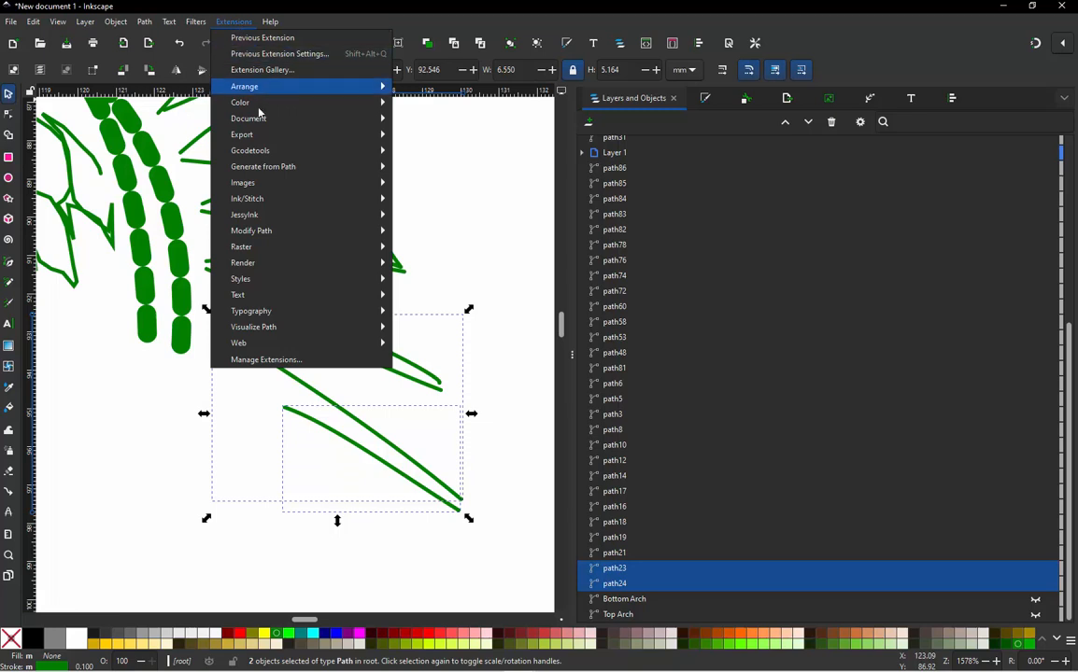
mouse_move(277, 207)
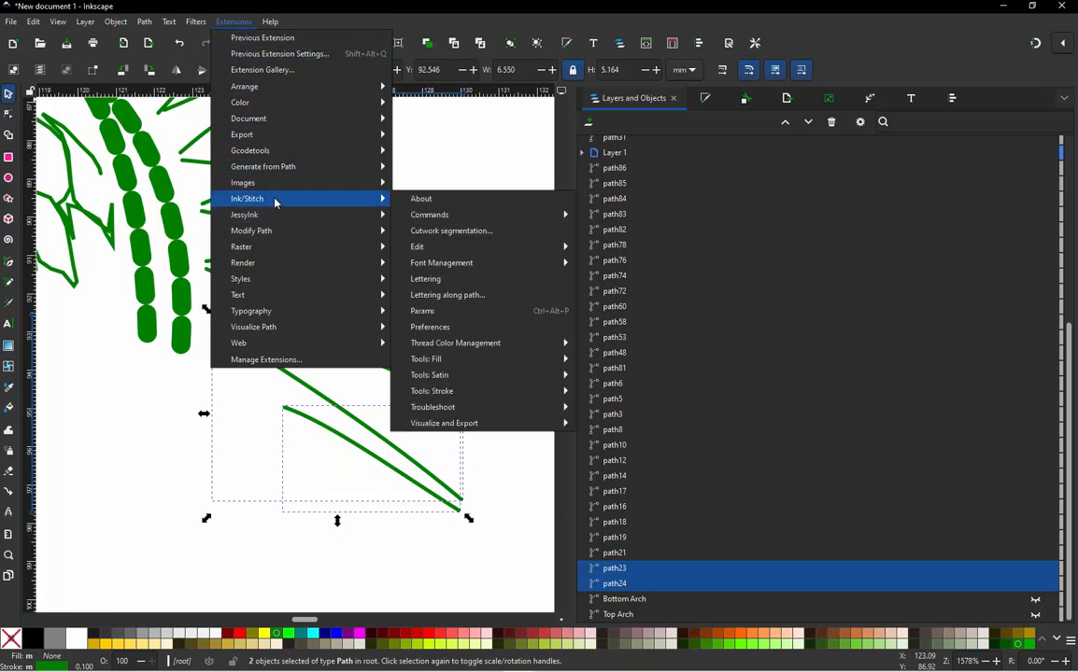
mouse_move(459, 397)
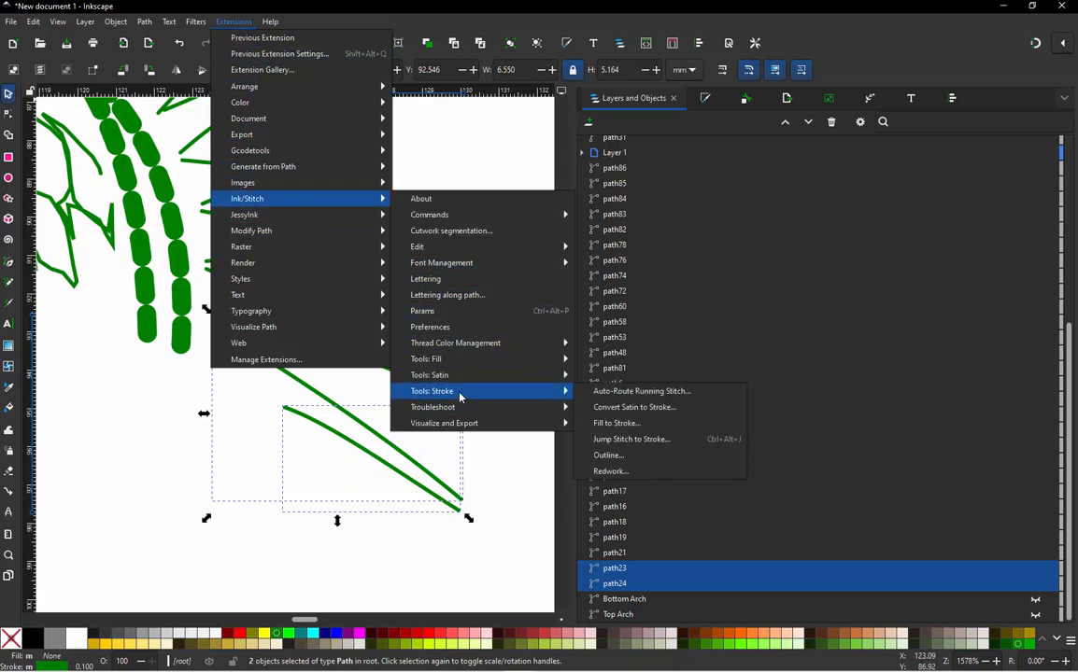
left_click(653, 441)
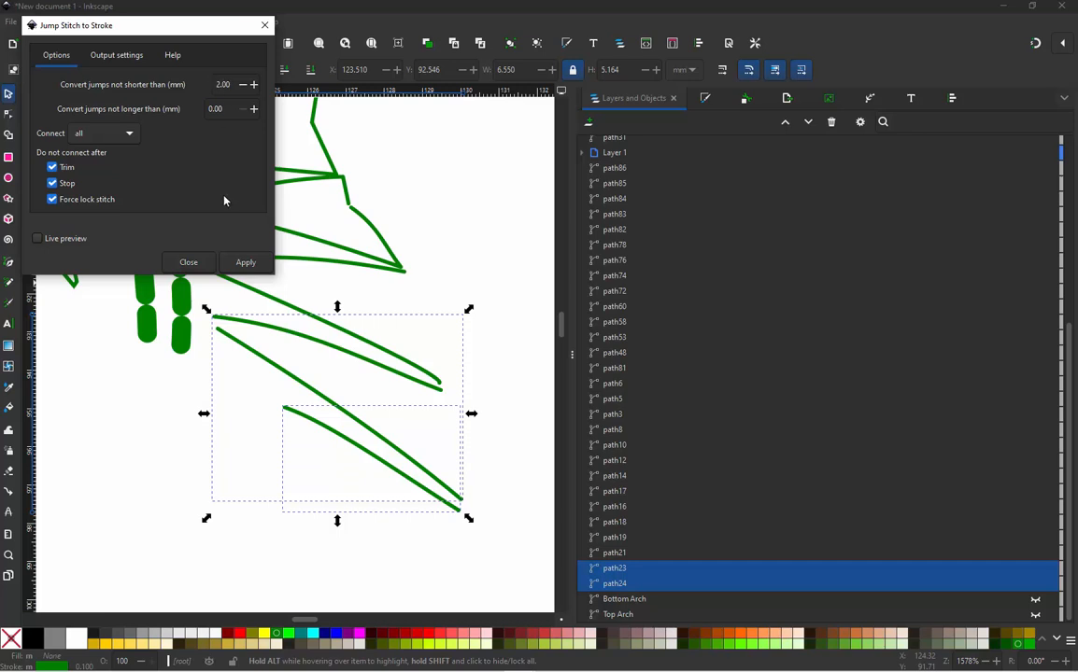
left_click(240, 265)
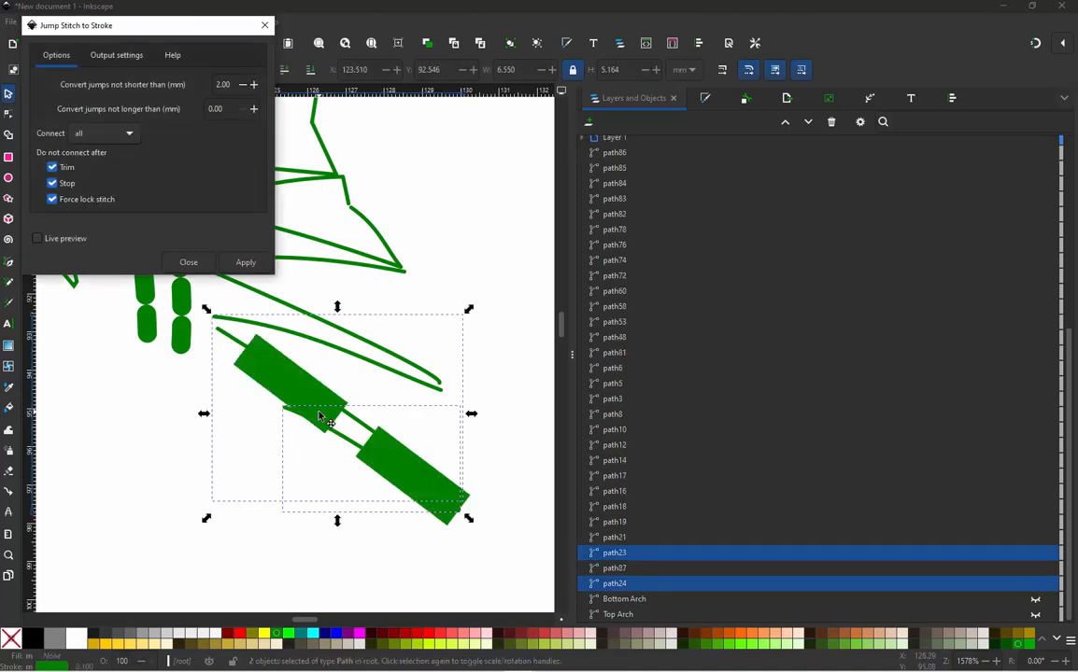
key("Escape")
key("Escape")
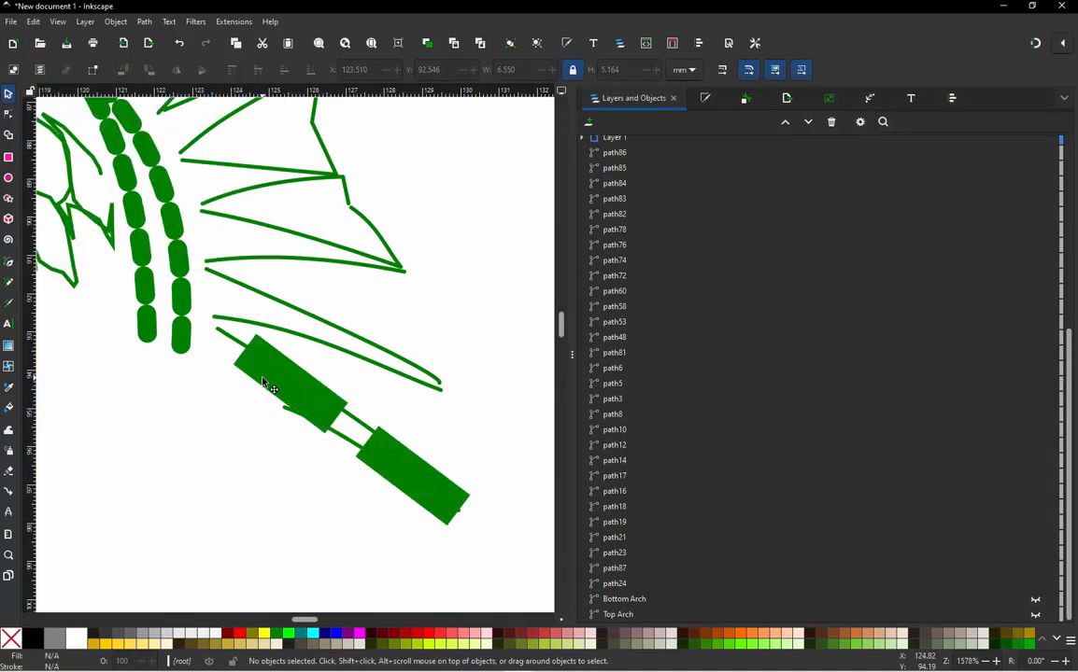
Step: Set the stroke width of the new dashed connecting line between path24 and path23 to 0.100 mm
left_click(264, 384)
left_click(706, 99)
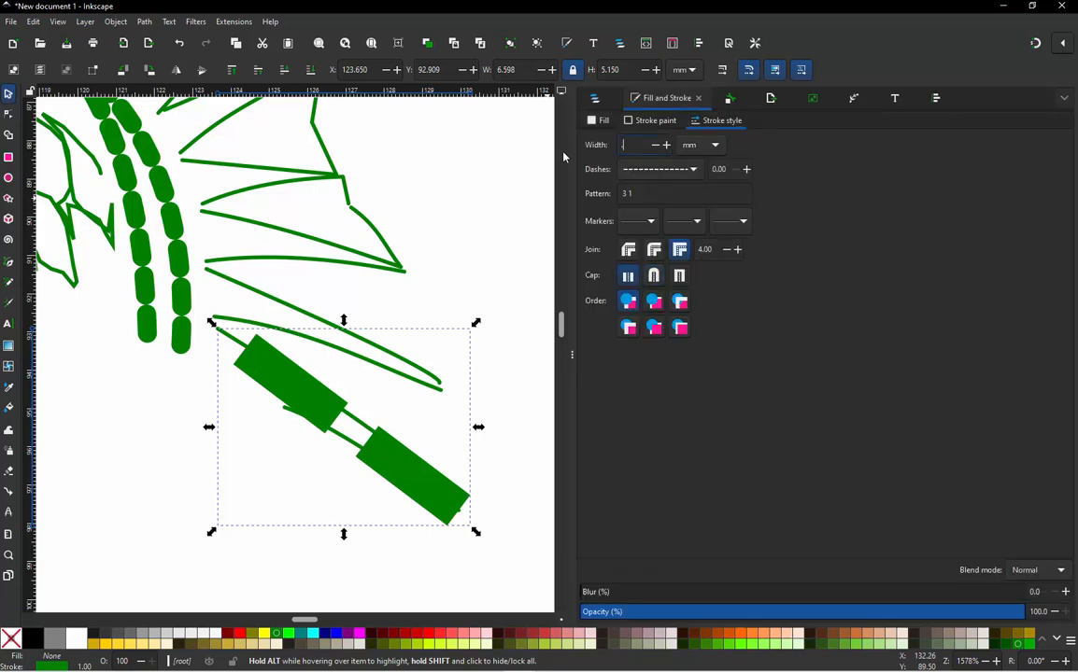
key("Return")
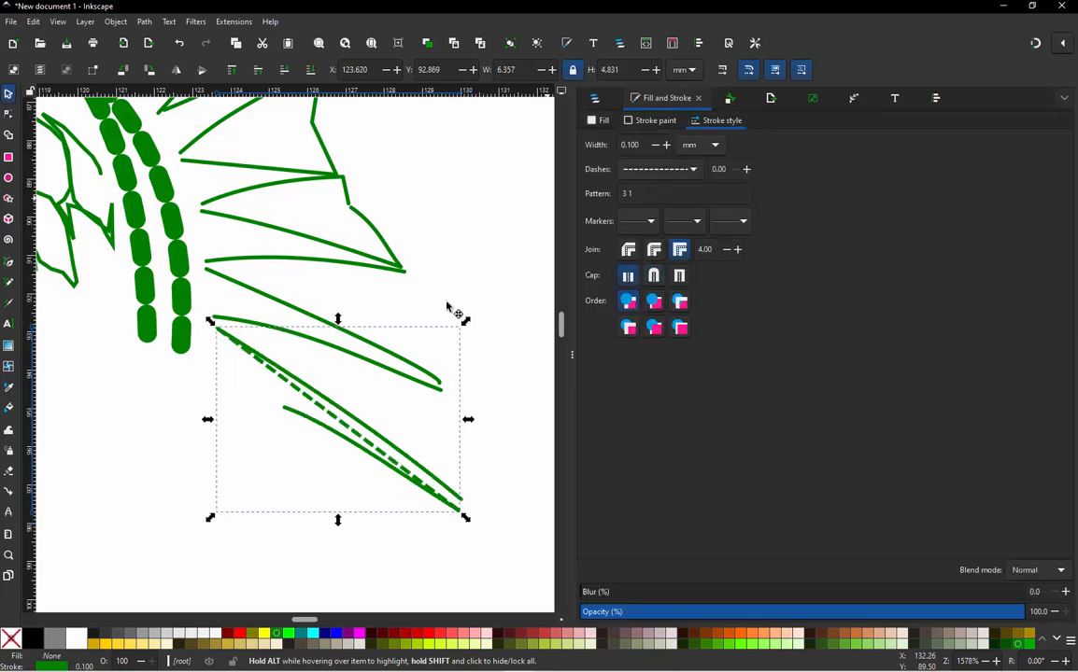
left_click(272, 385)
scroll(299, 401, "up", 1)
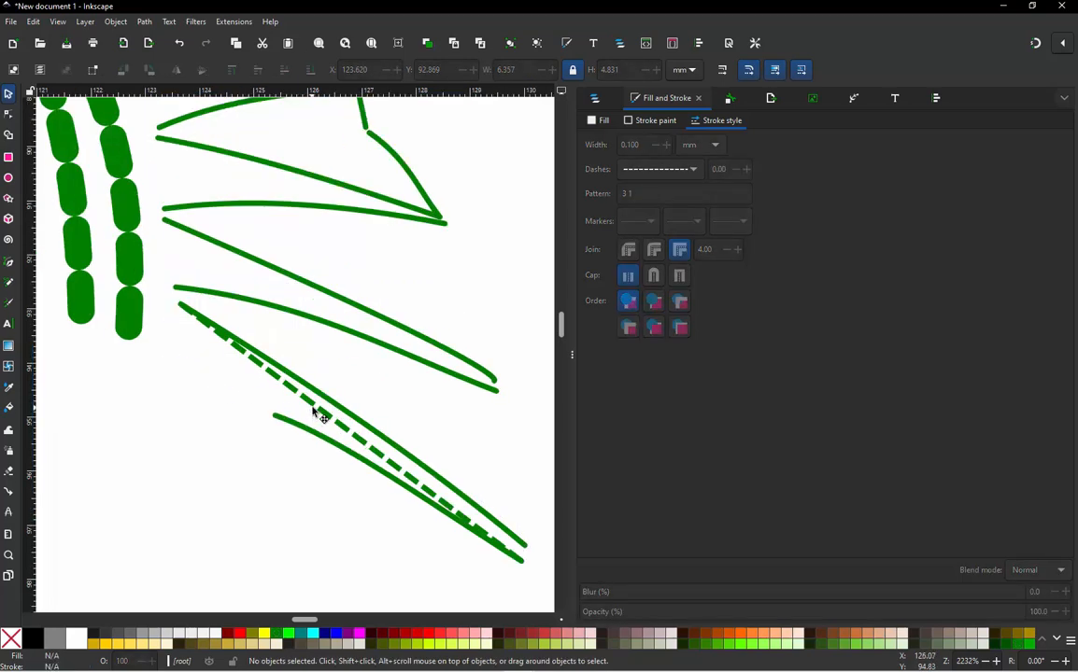
Step: Add two nodes to the dashed connecting line, pull them up between the satin rails, and move its lower end onto the satin's lower tip
left_click(314, 411)
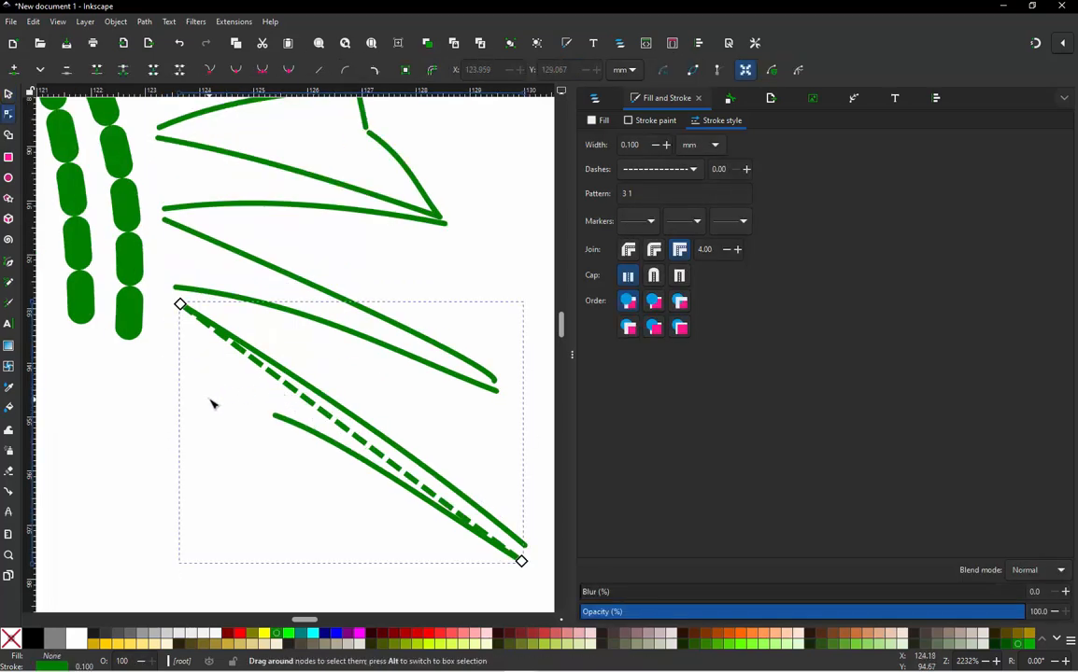
key("n")
left_click(303, 398)
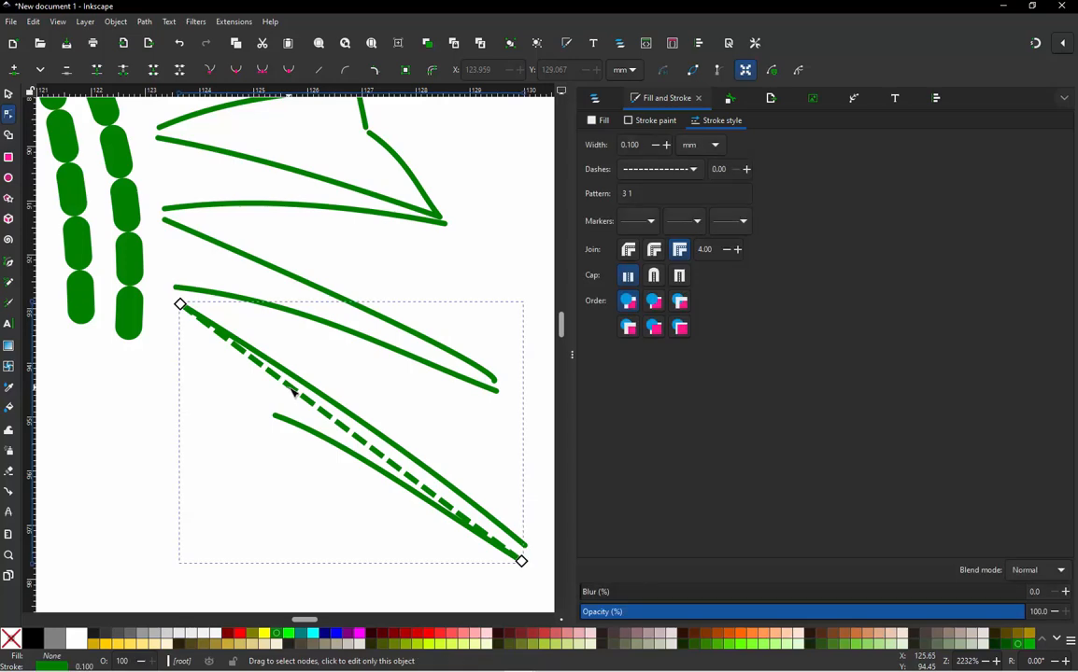
double_click(297, 389)
left_click_drag(289, 388, 308, 340)
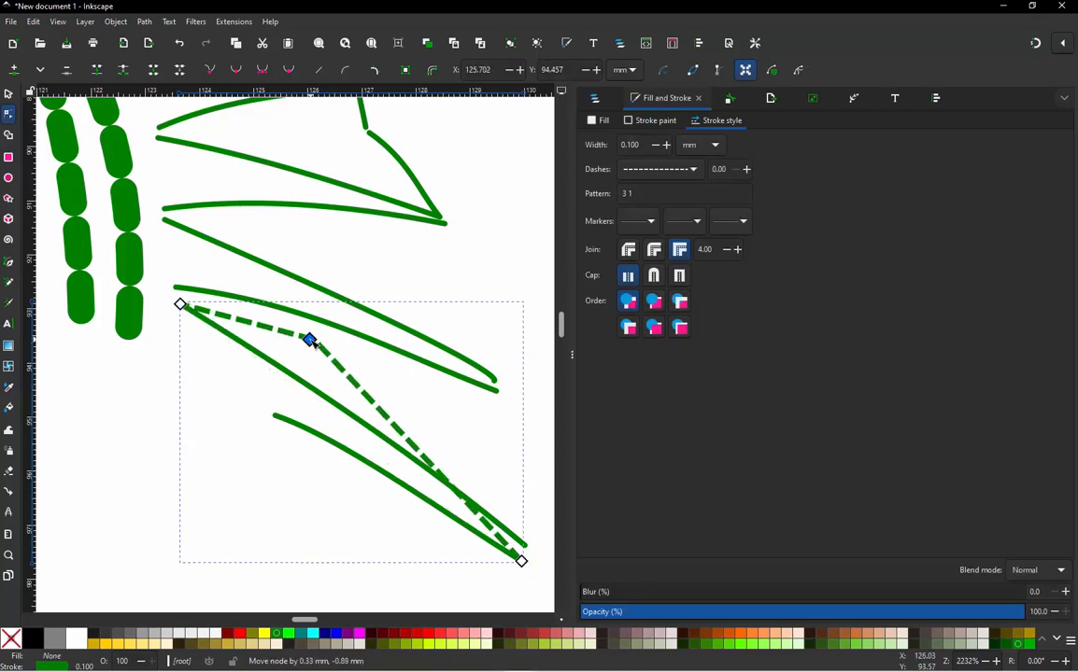
double_click(401, 436)
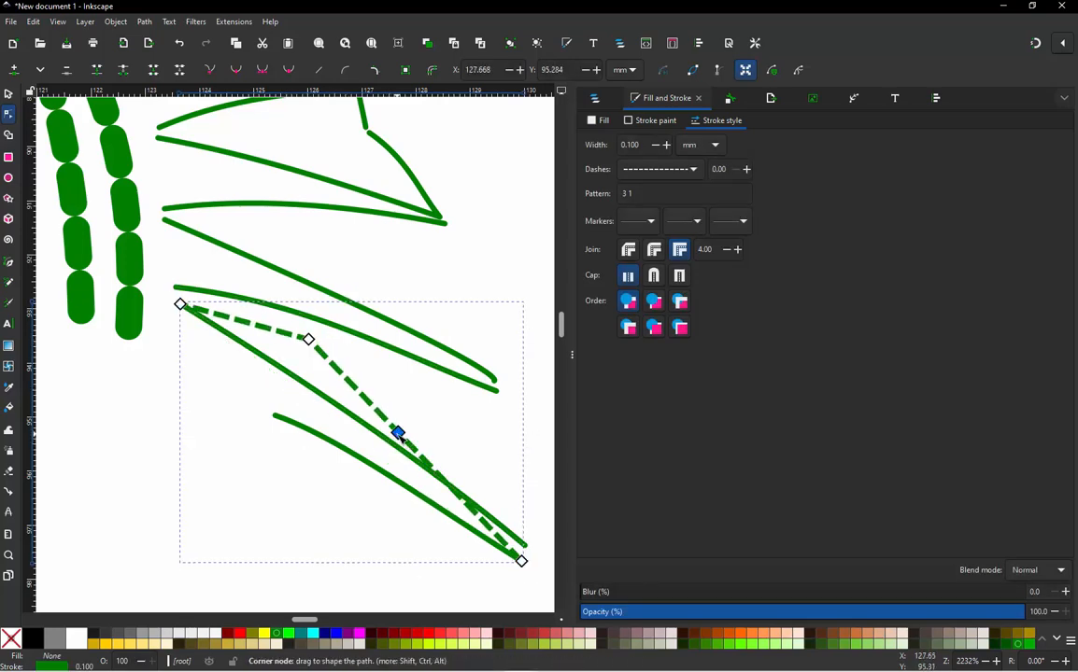
left_click_drag(400, 436, 477, 429)
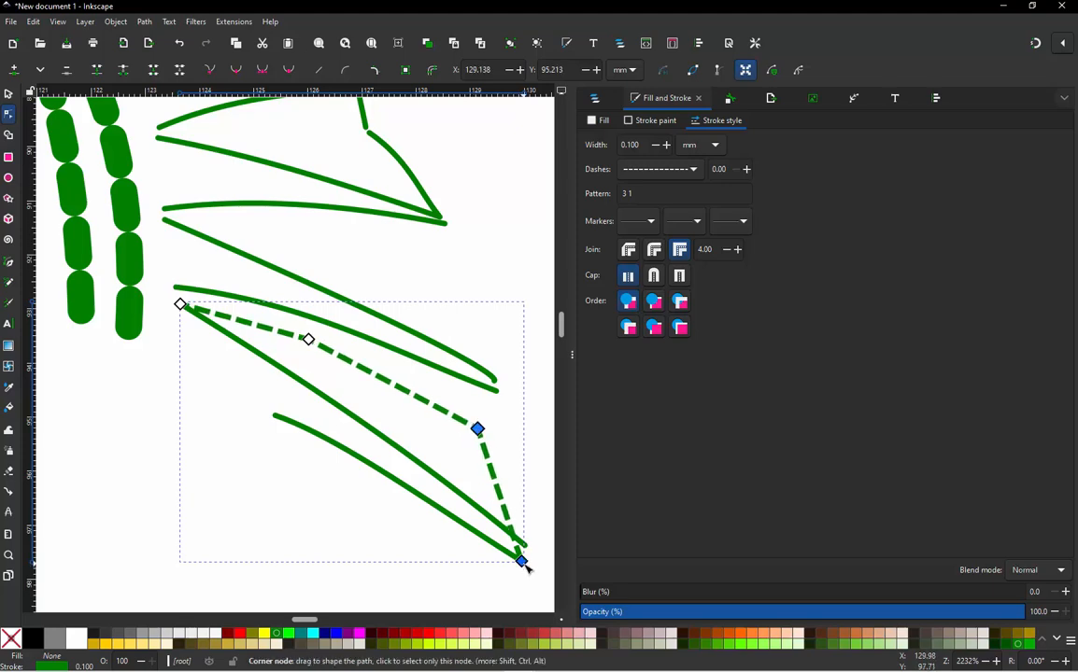
left_click_drag(523, 564, 523, 553)
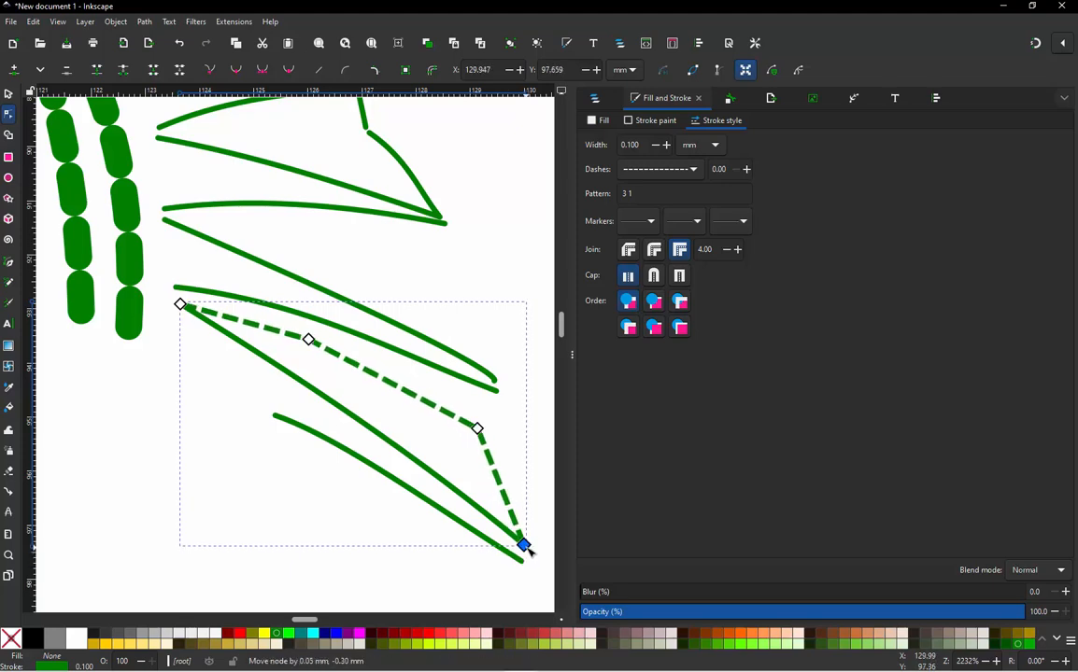
Step: Add another node near the lower end of the dashed connecting line, pull it up, and move the line's upper end inside the satin
double_click(501, 490)
left_click_drag(500, 490, 491, 449)
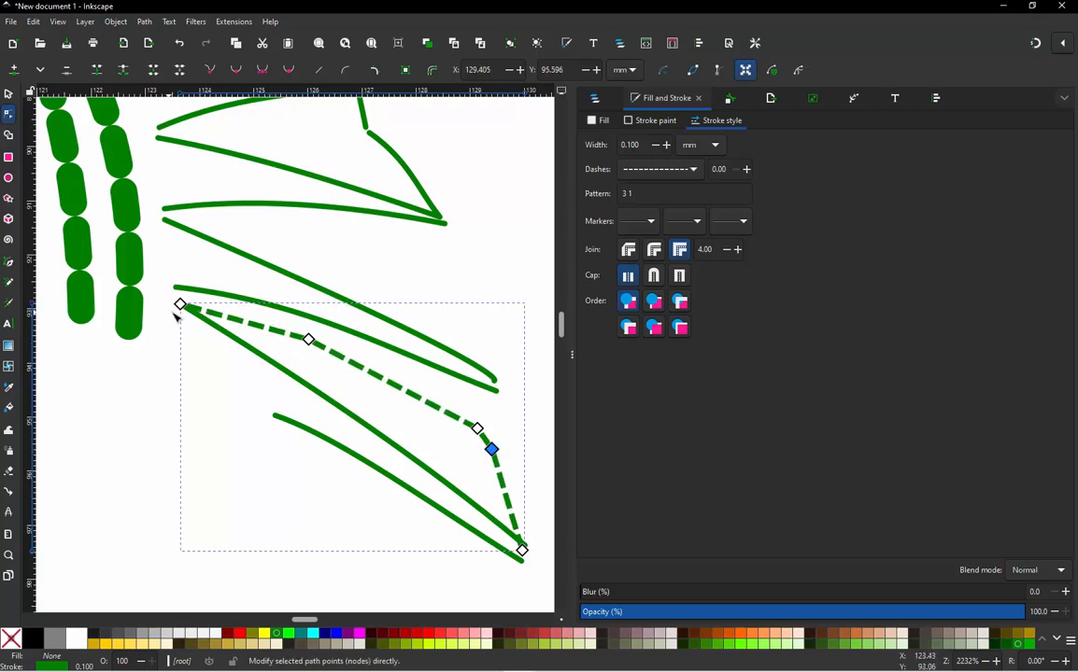
left_click_drag(180, 304, 191, 299)
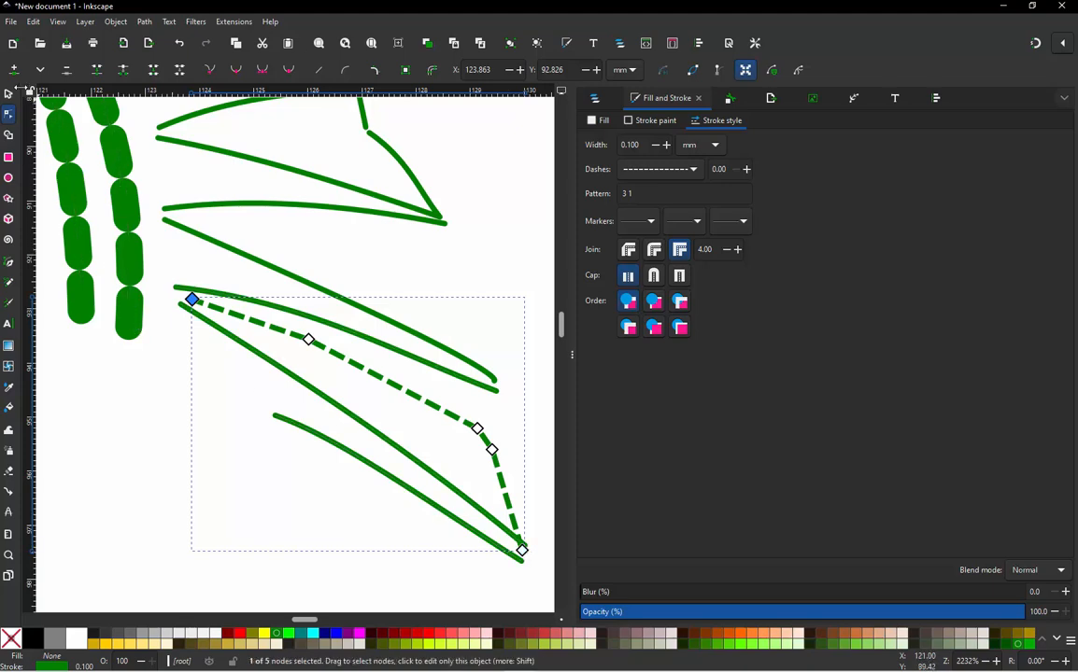
left_click(11, 96)
left_click(166, 413)
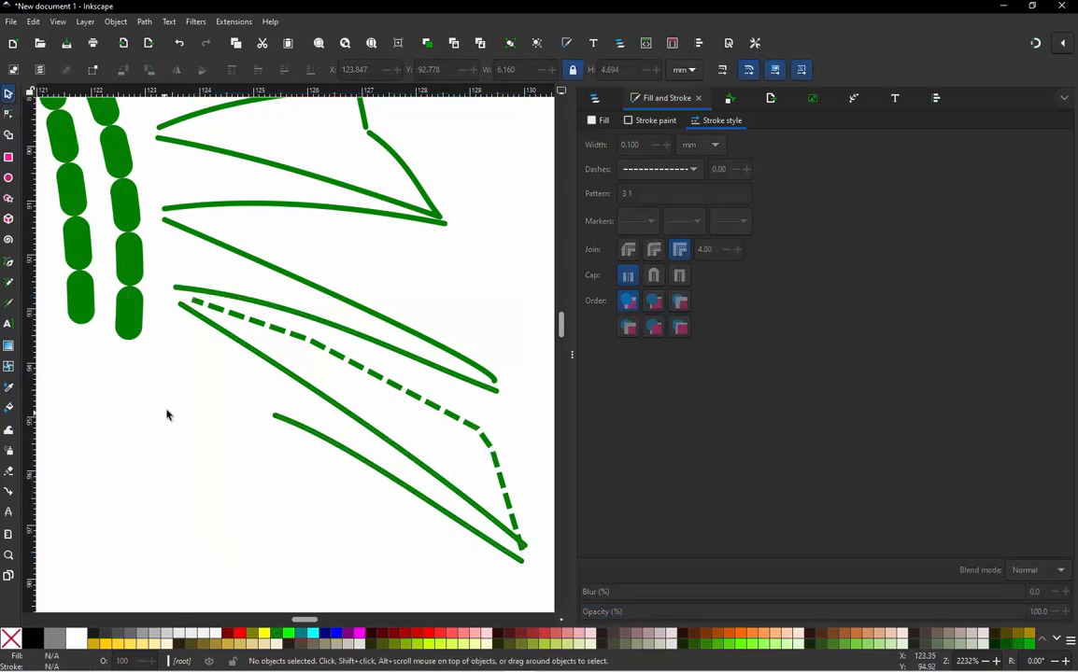
Step: Check the stitch direction of the tail satin directly above the dashed connecting line with the Ink/Stitch Params simulation
scroll(166, 413, "down", 1)
scroll(331, 385, "up", 1)
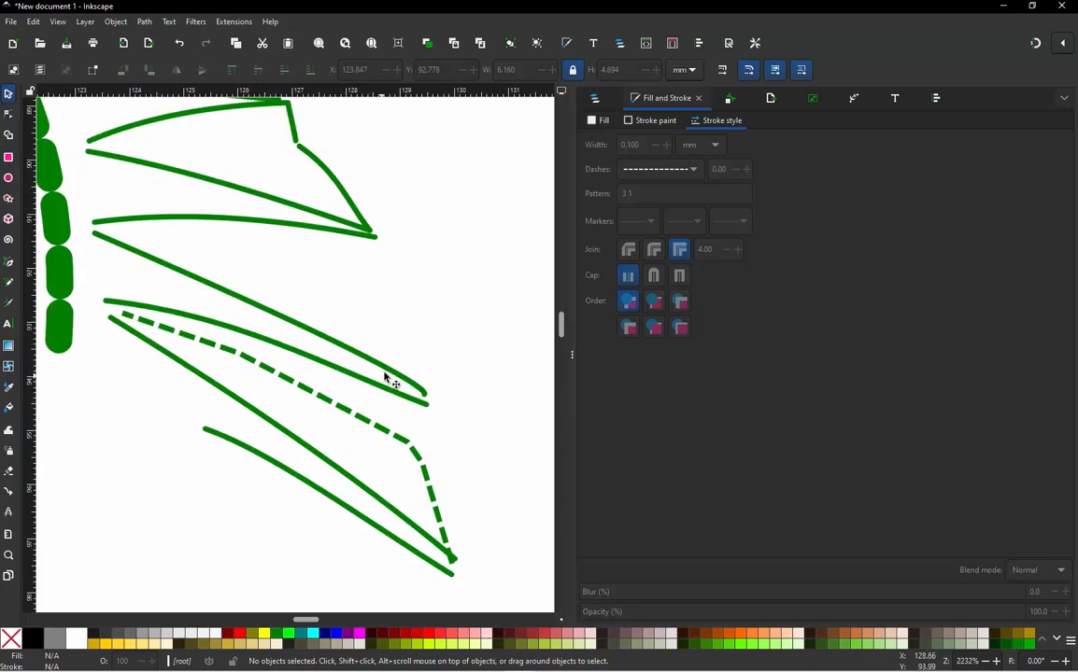
left_click(392, 374)
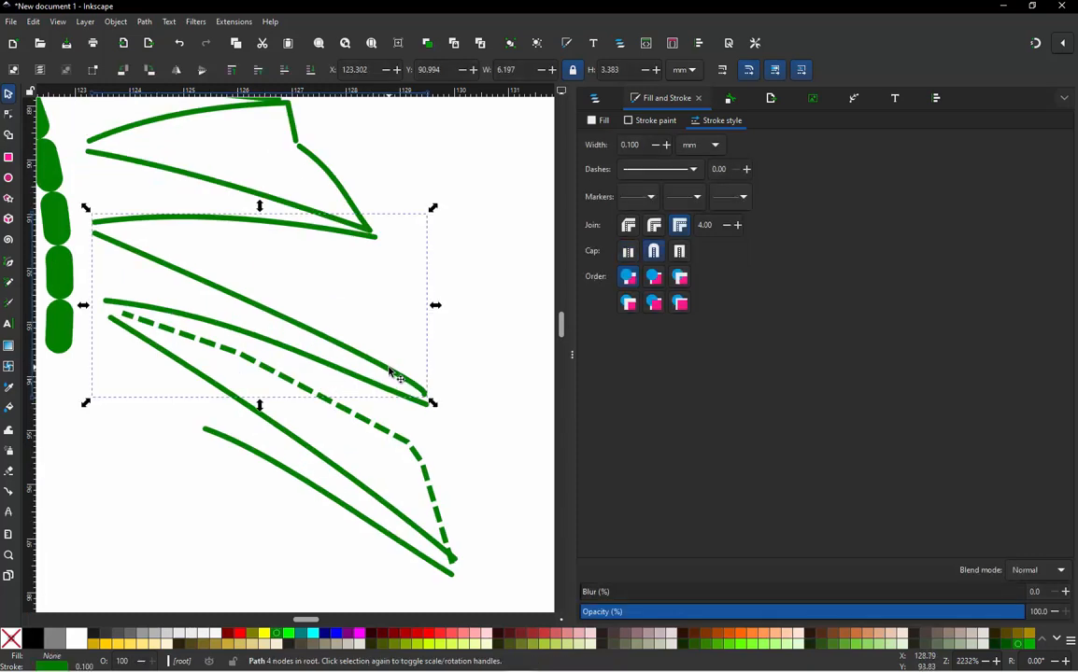
key("ctrl+alt+c")
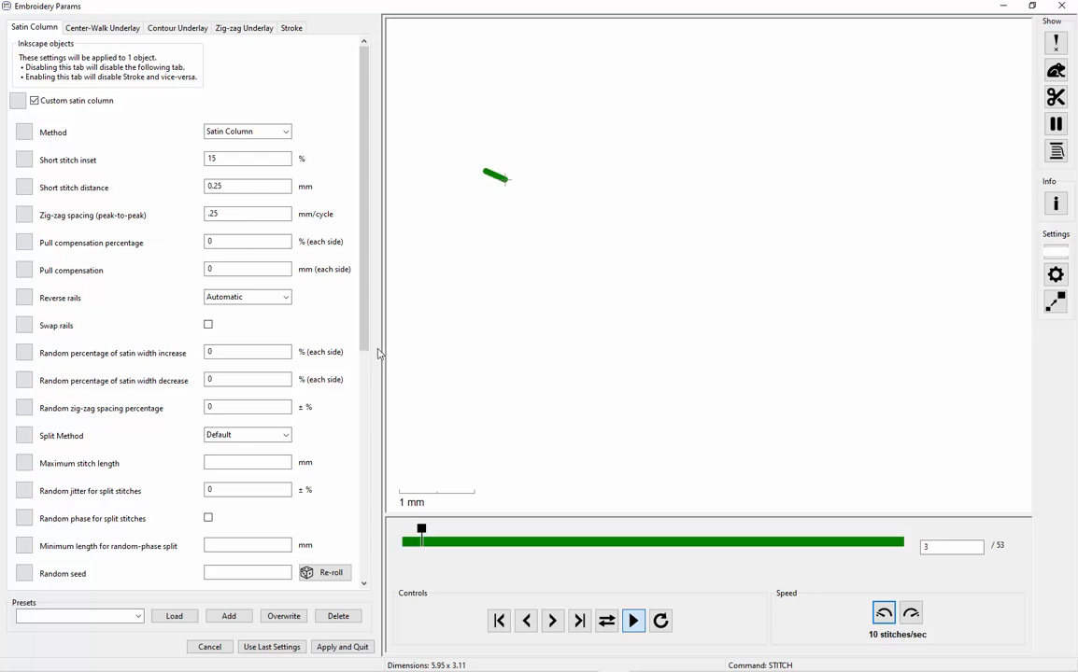
left_click(341, 646)
key("Escape")
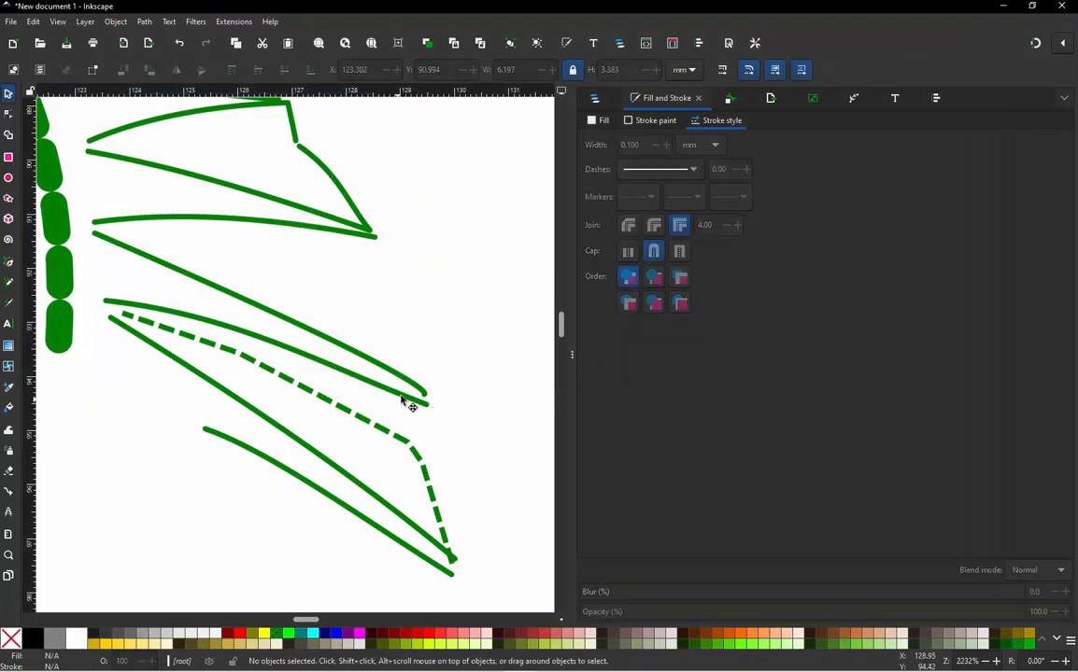
Step: Check where the tail satin containing the dashed connecting line starts and ends with the Ink/Stitch Params simulation
left_click(404, 399)
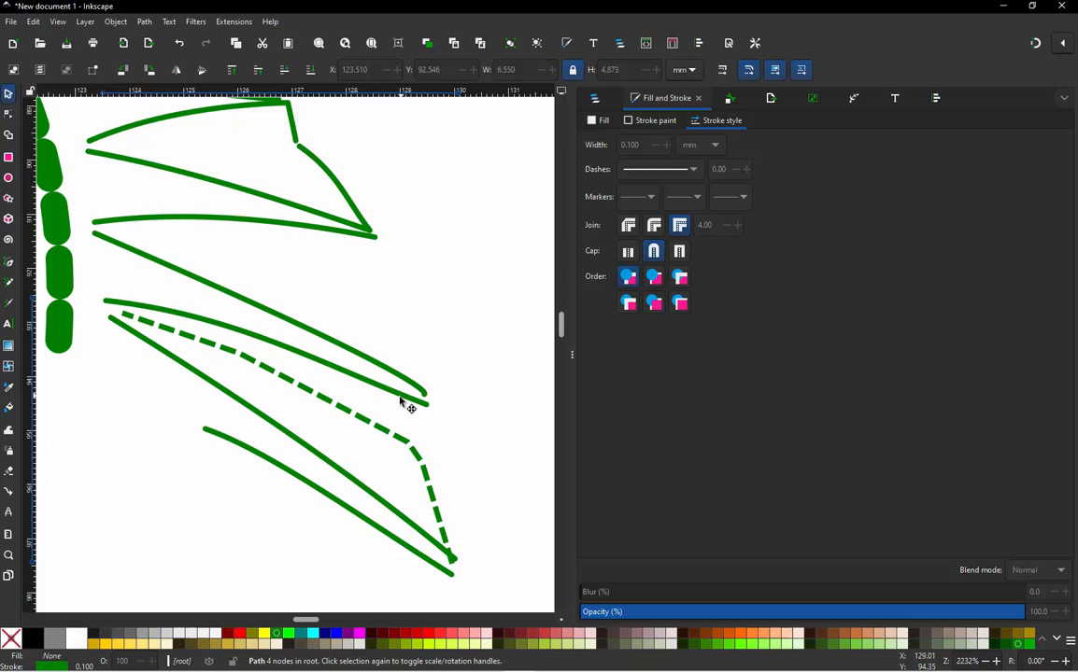
left_click(481, 445)
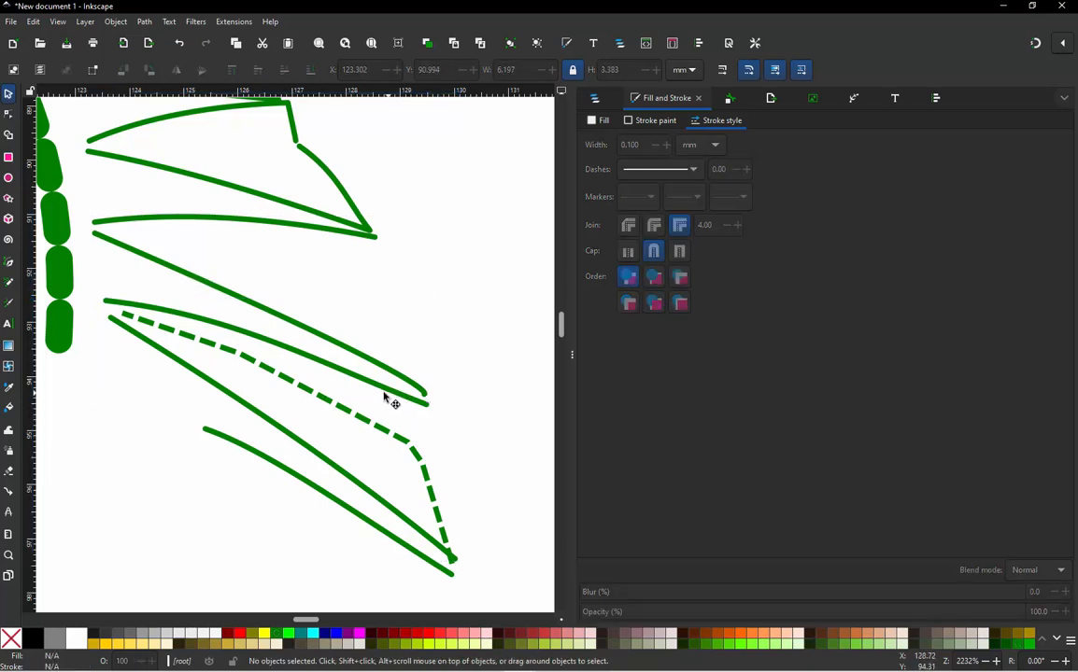
left_click(362, 375)
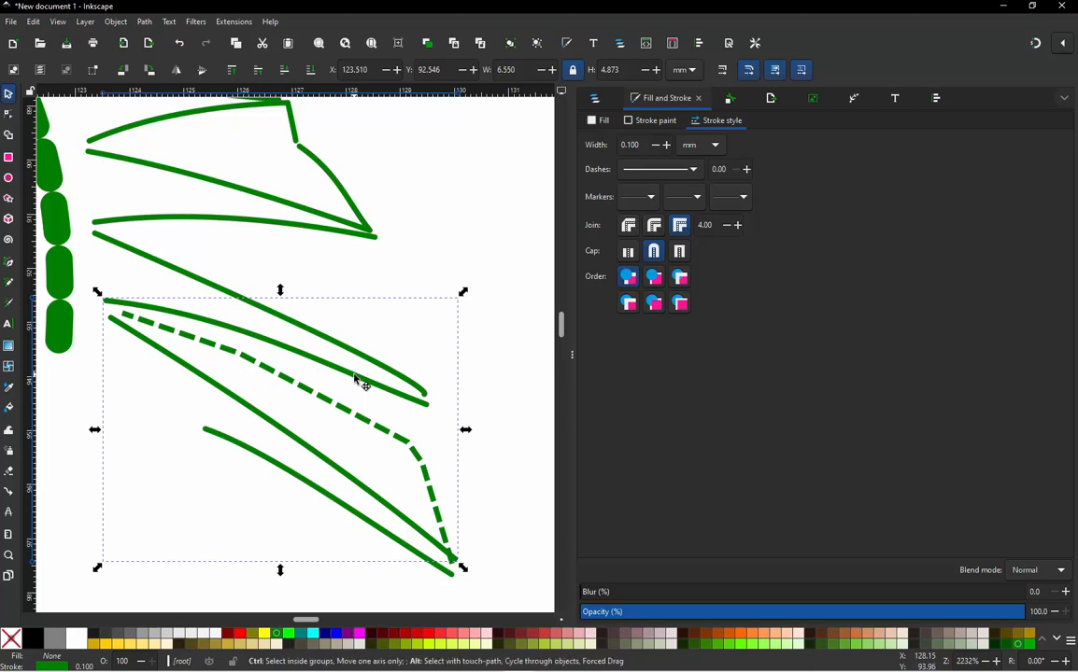
key("ctrl+alt+c")
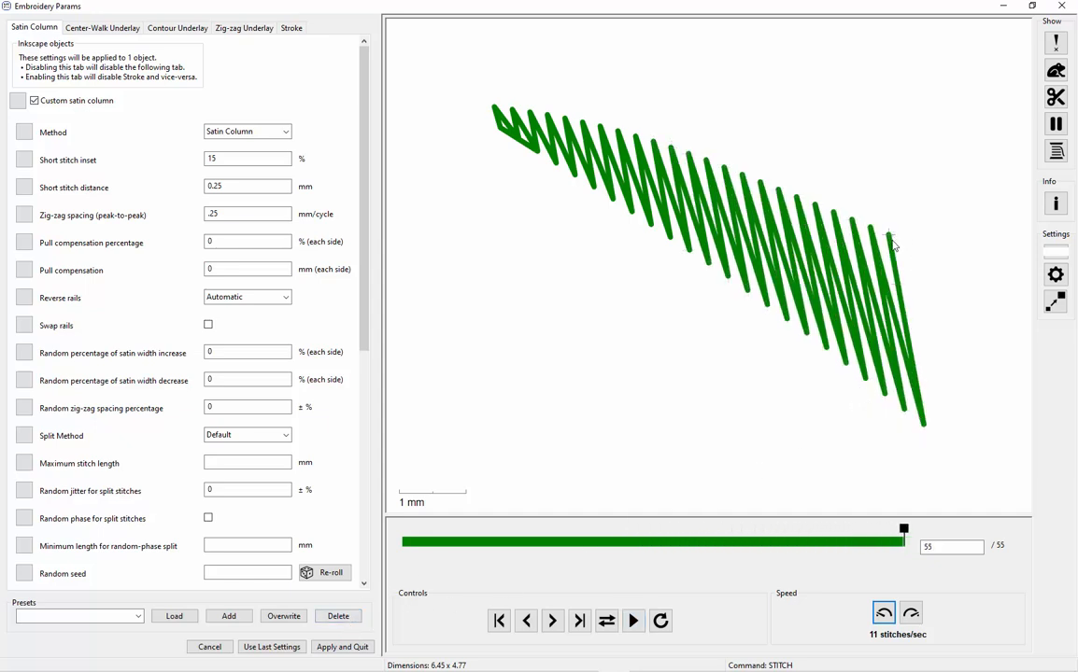
left_click(360, 646)
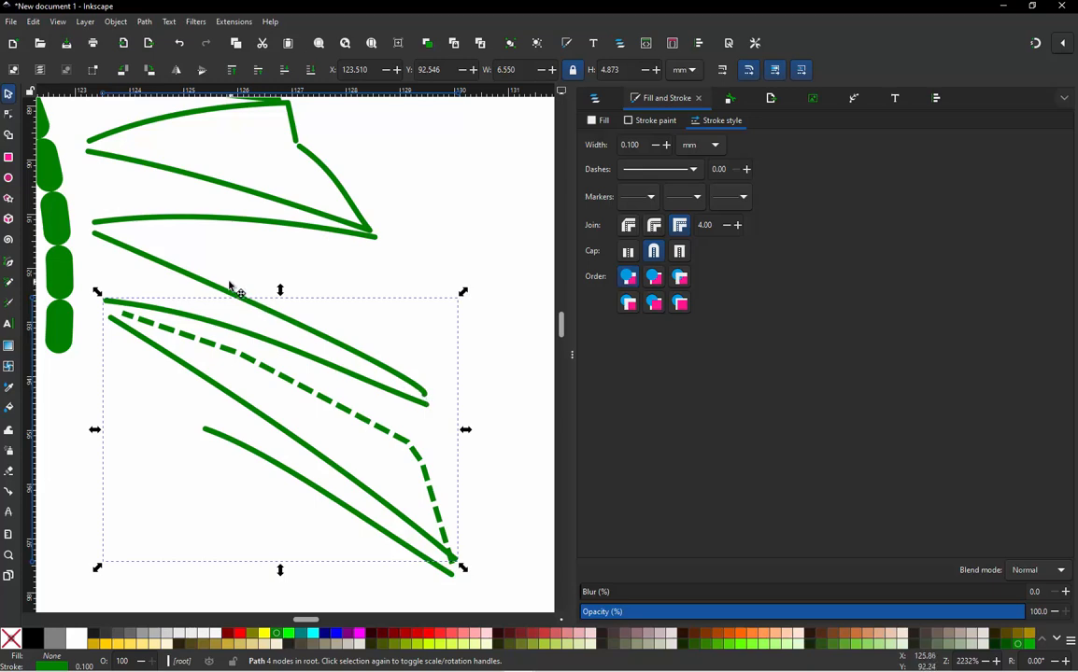
Step: Connect this tail satin and the one above it with Jump Stitch to Stroke, converting all jumps not shorter than 2.00 mm
key("shift")
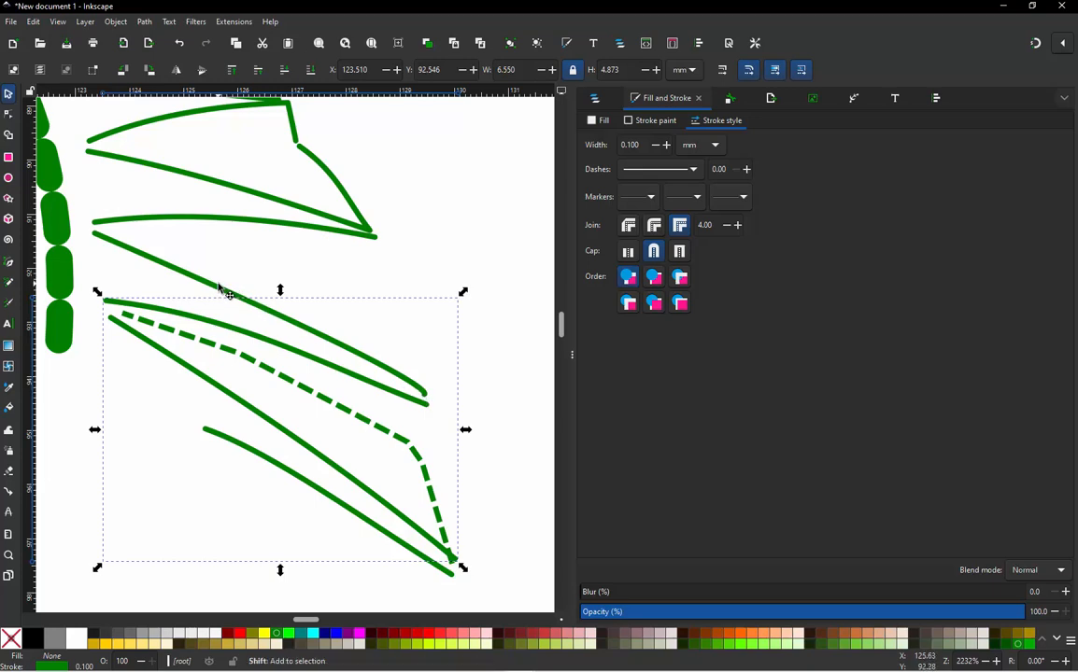
left_click(221, 291, "shift")
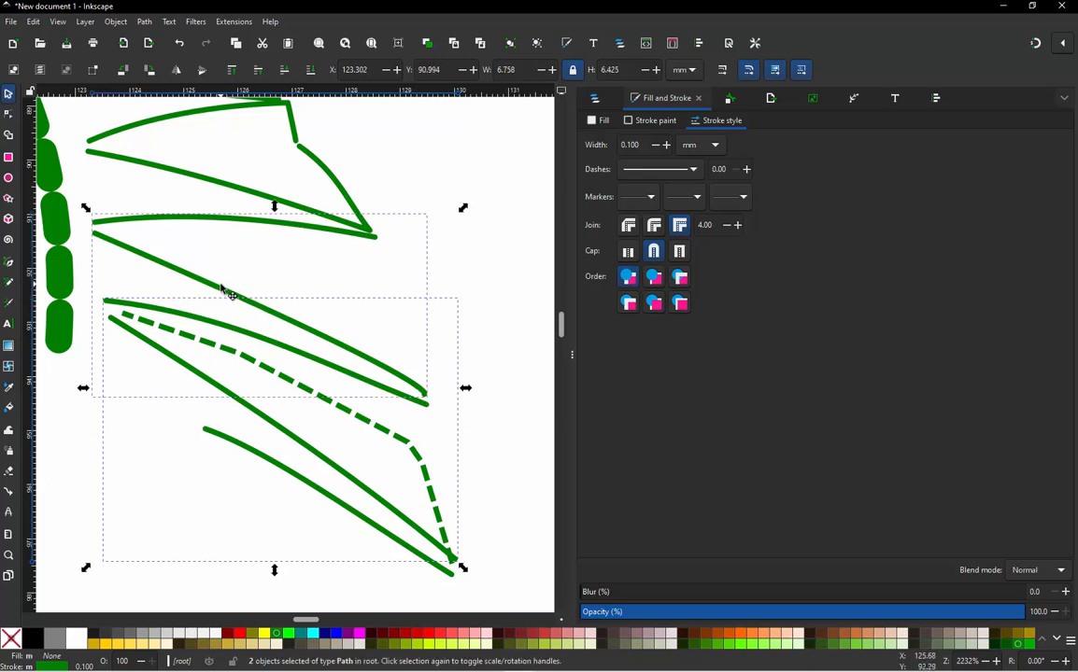
key("ctrl")
key("ctrl+alt+j")
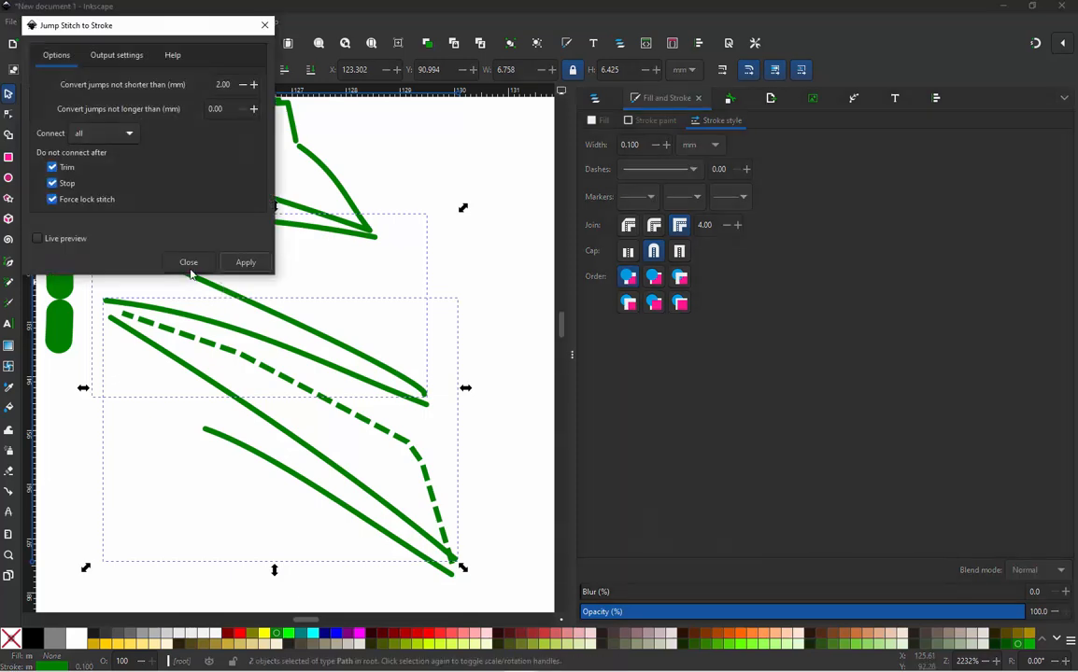
left_click(241, 265)
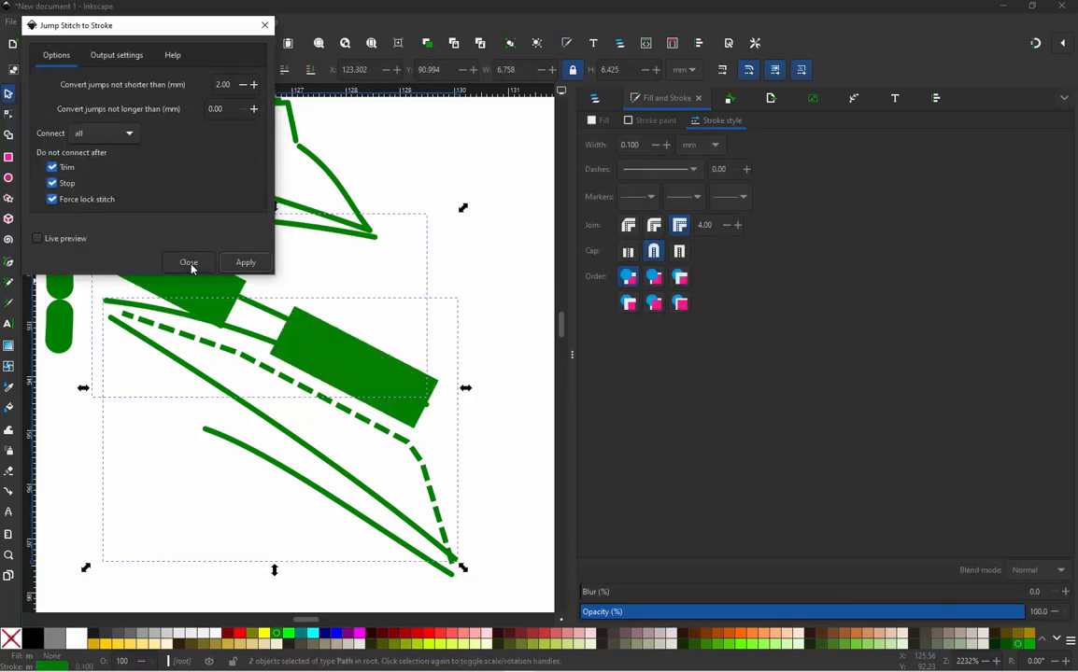
left_click(190, 265)
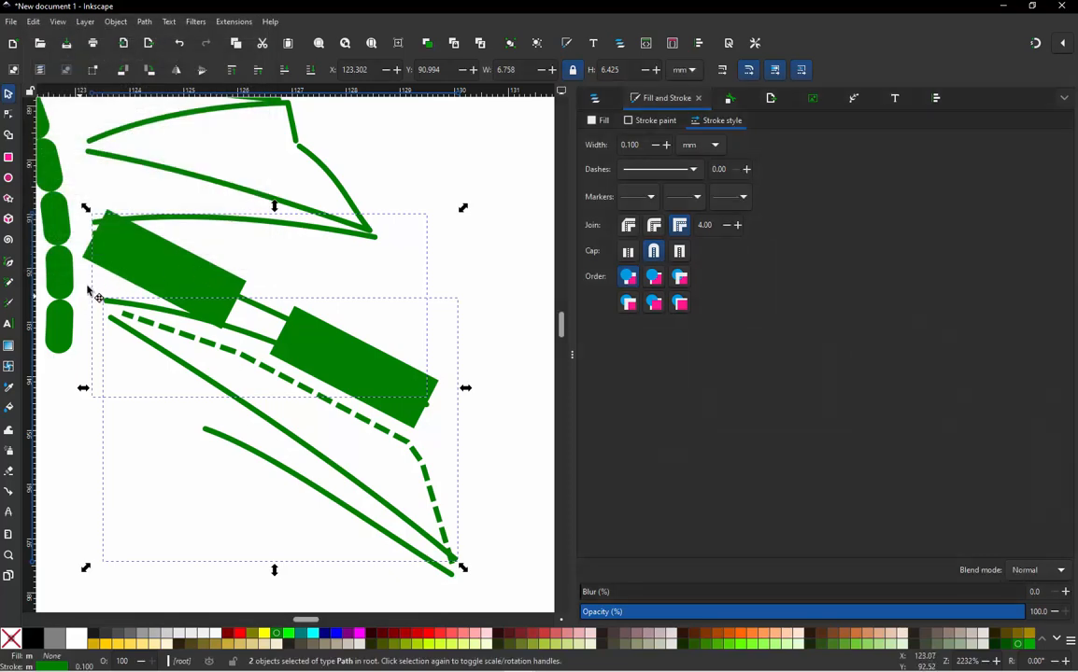
Step: Set the stroke width of the new thick connecting line between the two tail satins to 0.100 mm
key("Escape")
left_click(110, 273)
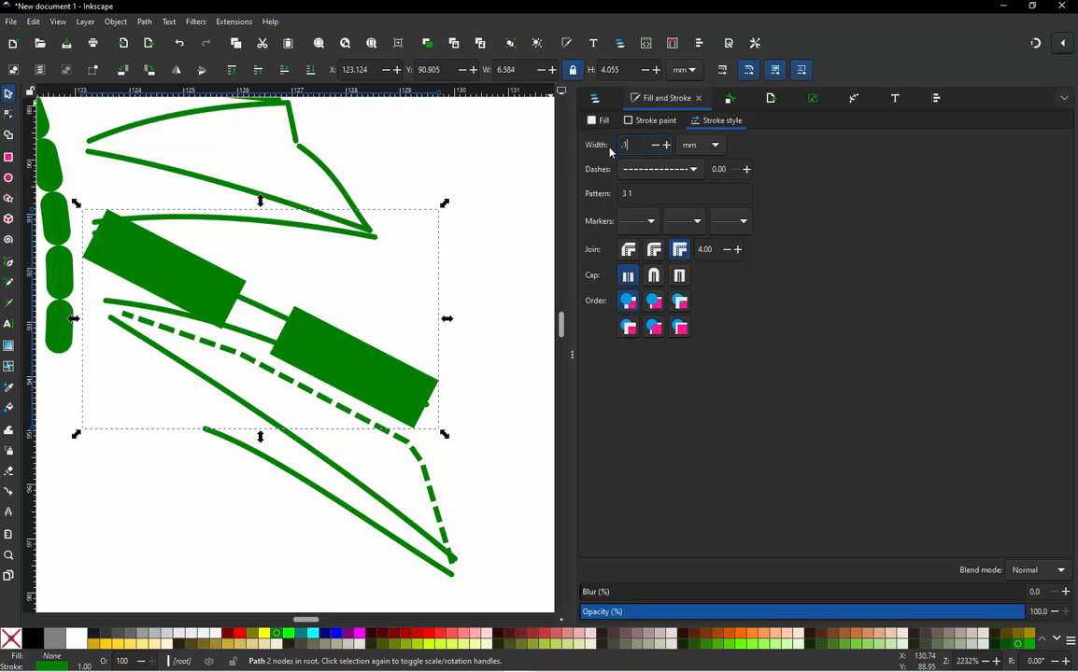
type(".1")
key("Return")
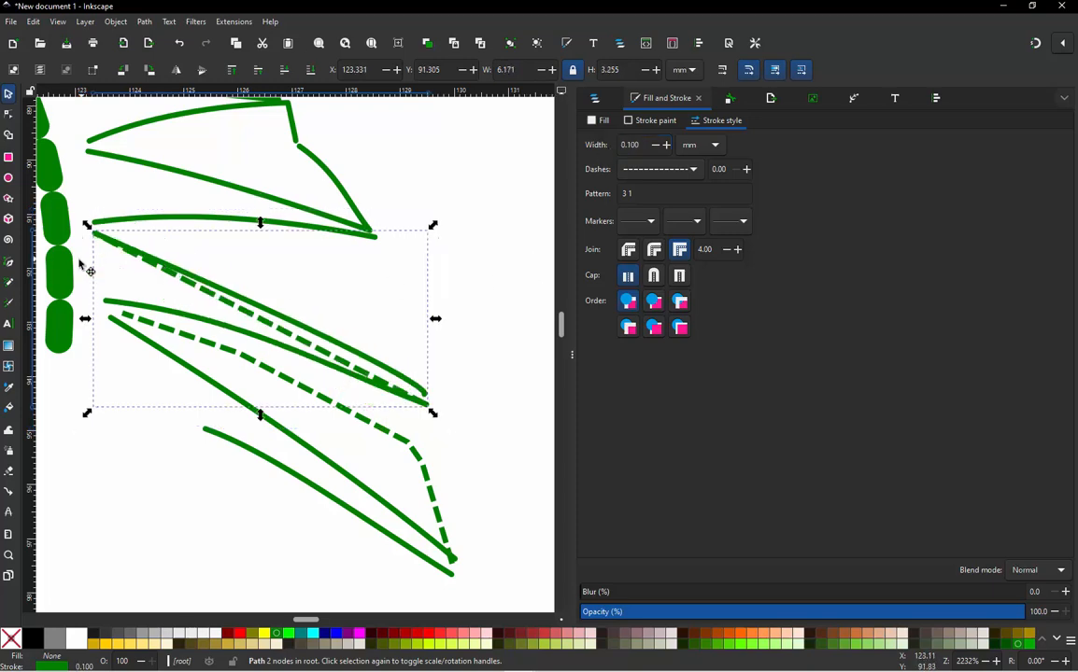
key("Escape")
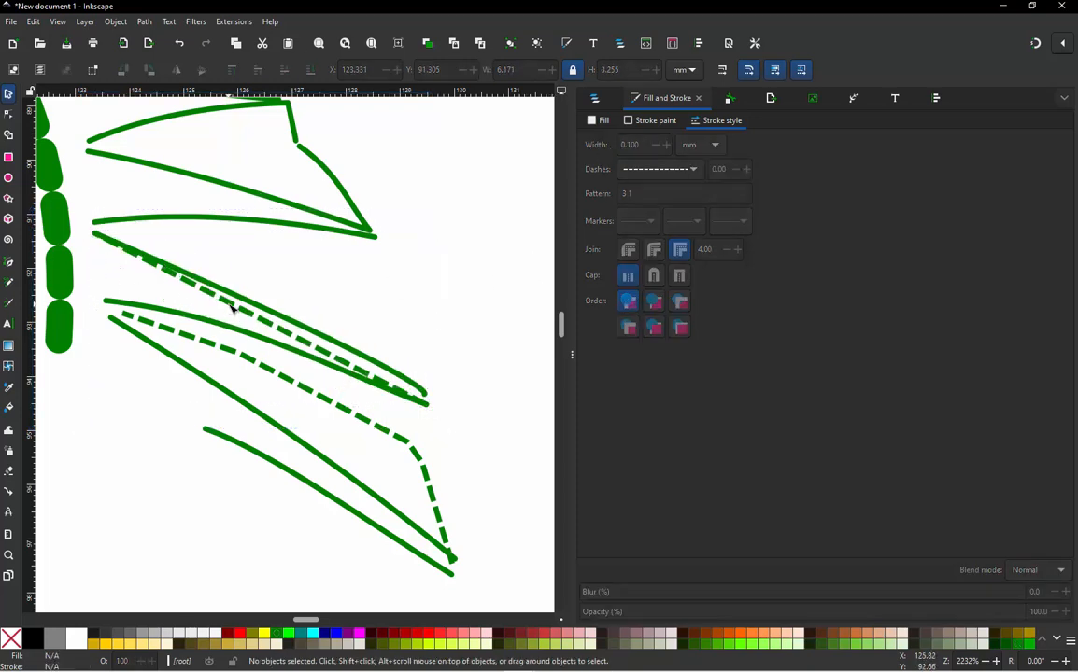
Step: Add two nodes to the new dashed line, pull them up between the upper satin's rails, and move both ends inside that satin
double_click(234, 308)
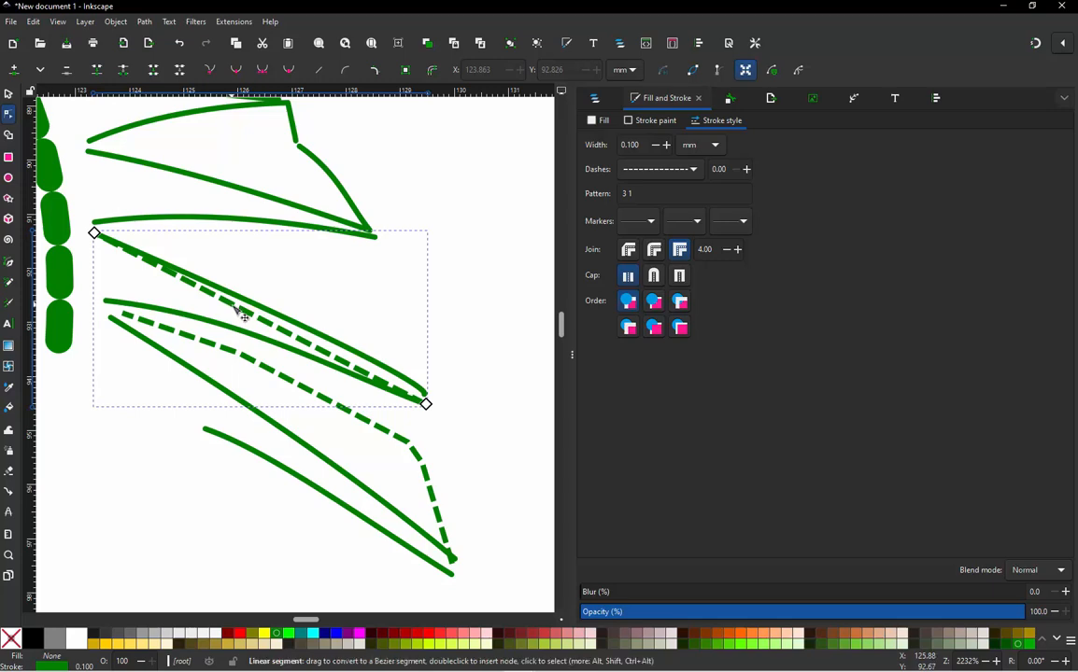
double_click(234, 306)
left_click_drag(233, 304, 299, 266)
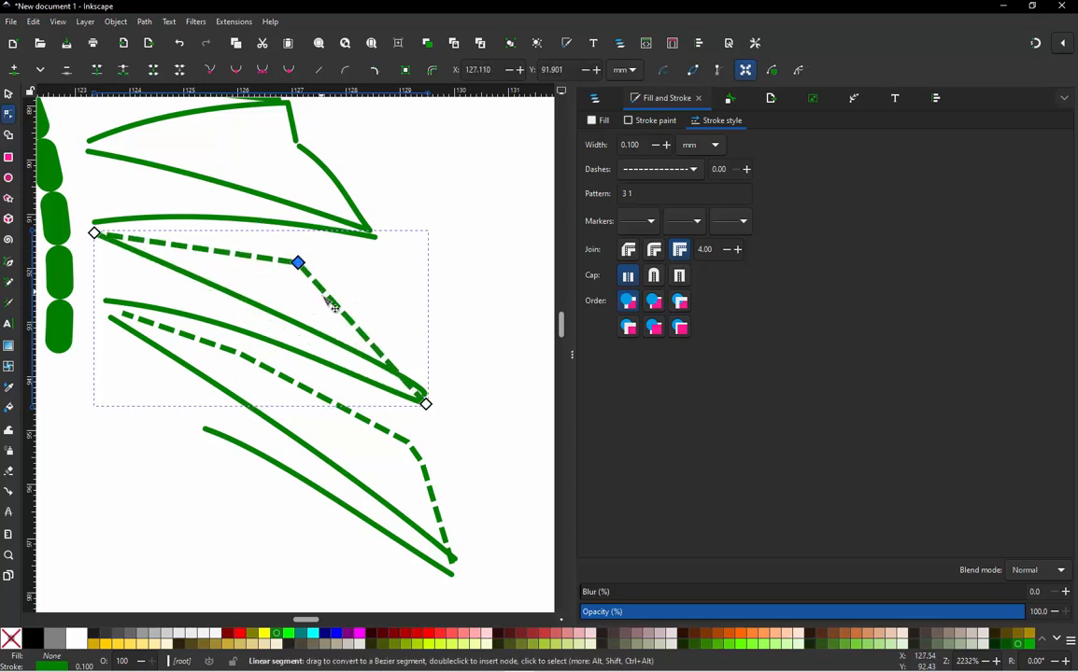
double_click(340, 312)
left_click_drag(340, 312, 360, 284)
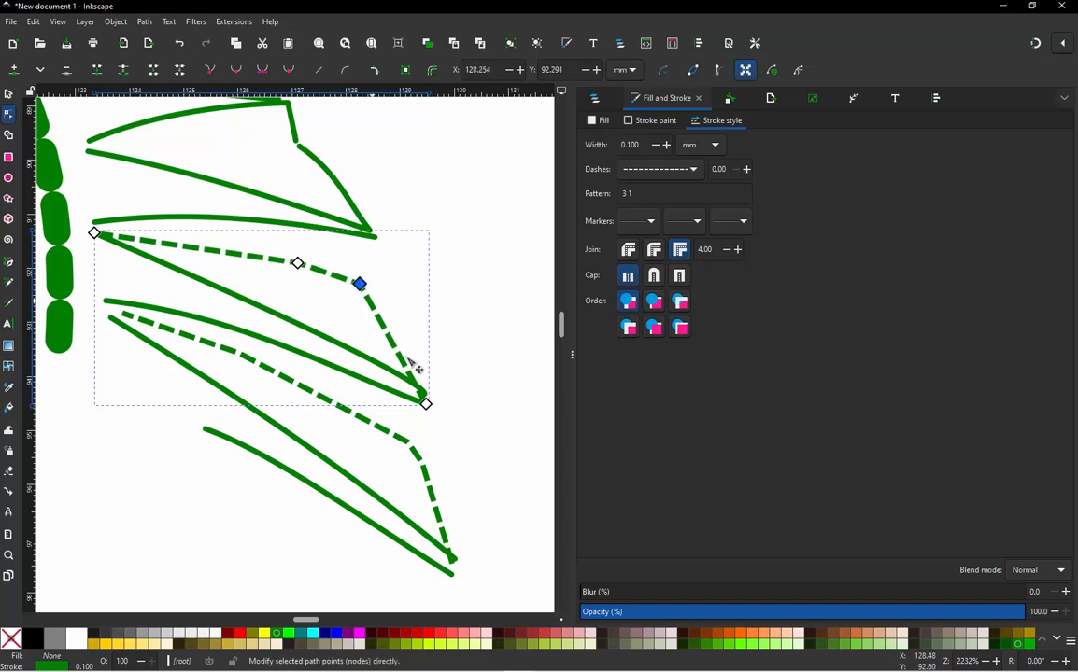
left_click_drag(429, 407, 429, 395)
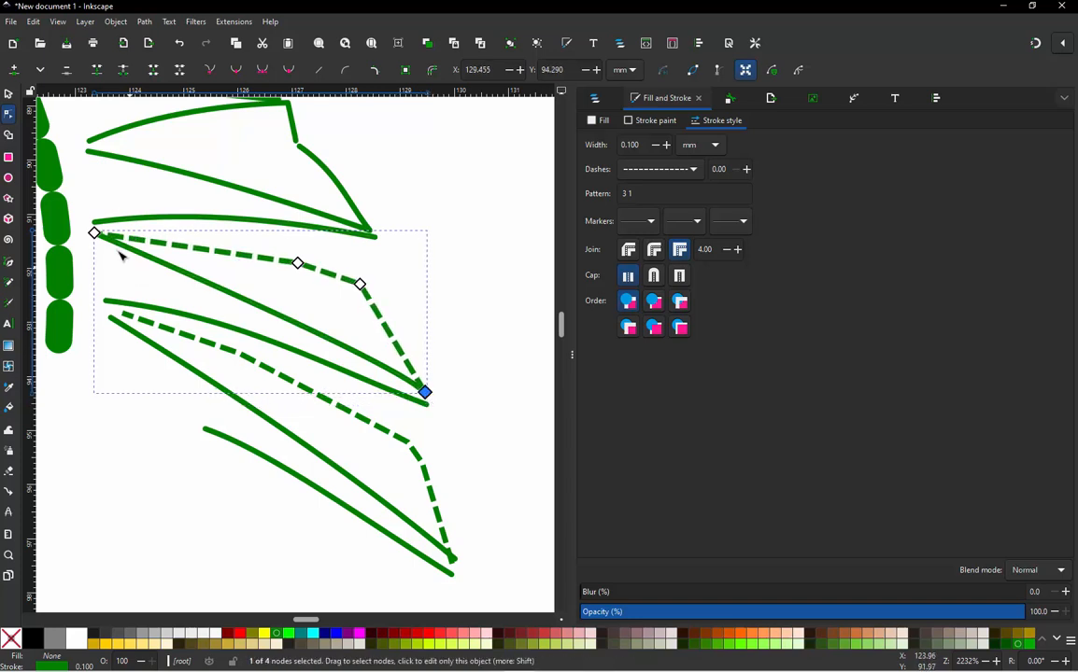
left_click_drag(98, 237, 111, 234)
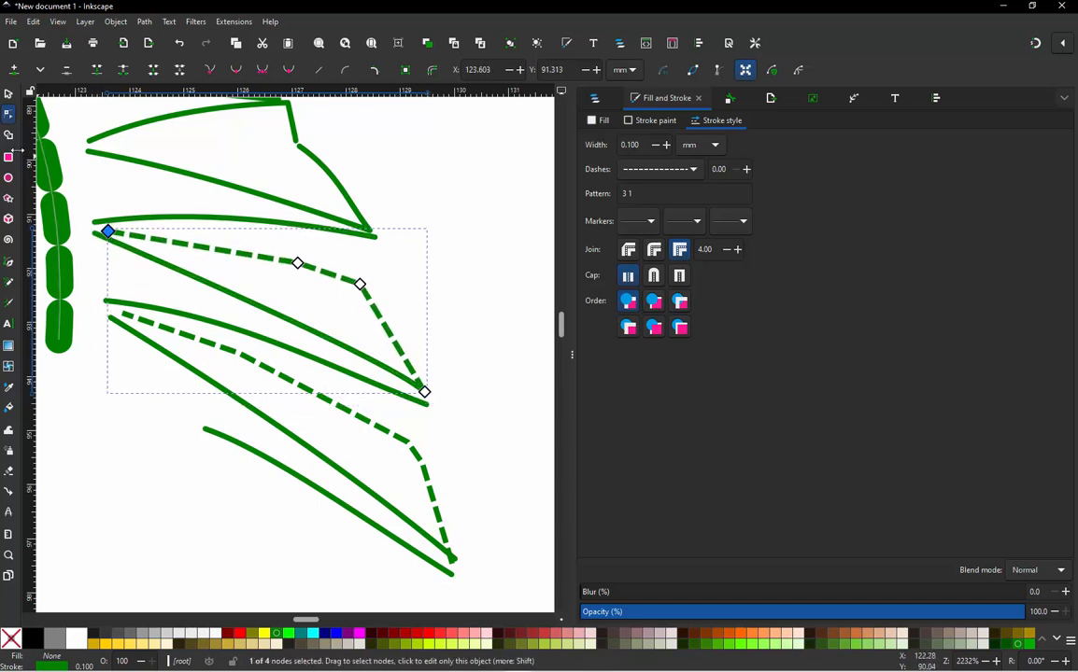
left_click(7, 95)
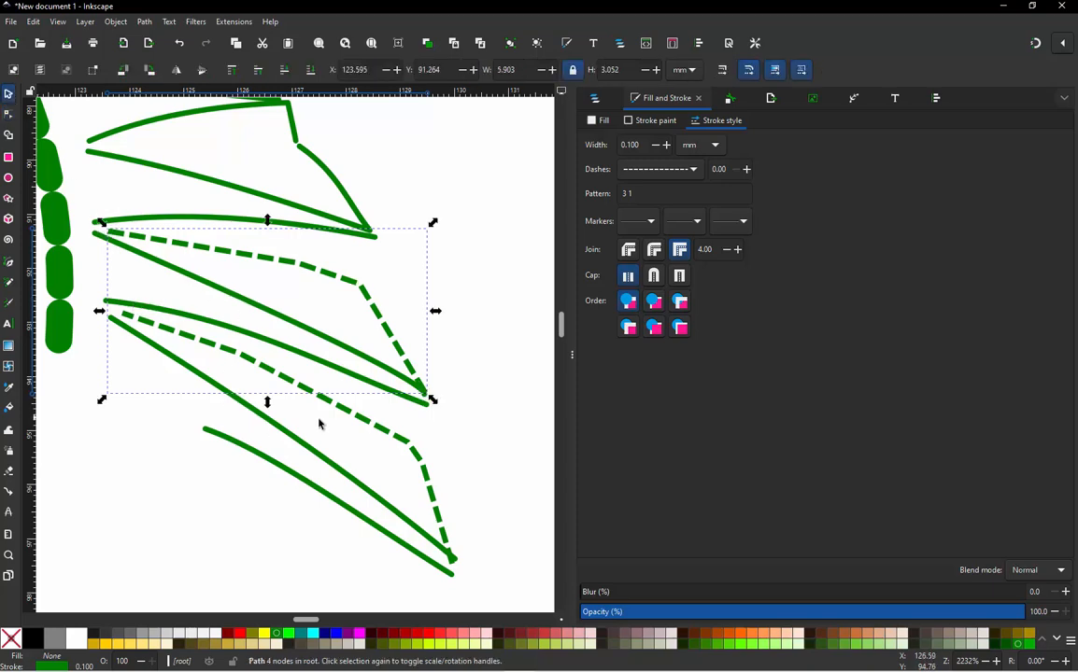
Step: Check the stitch direction of the next narrow tail satin above with the Ink/Stitch Params simulation
scroll(319, 424, "down", 1, "ctrl")
scroll(252, 248, "up", 1, "ctrl")
left_click(207, 288)
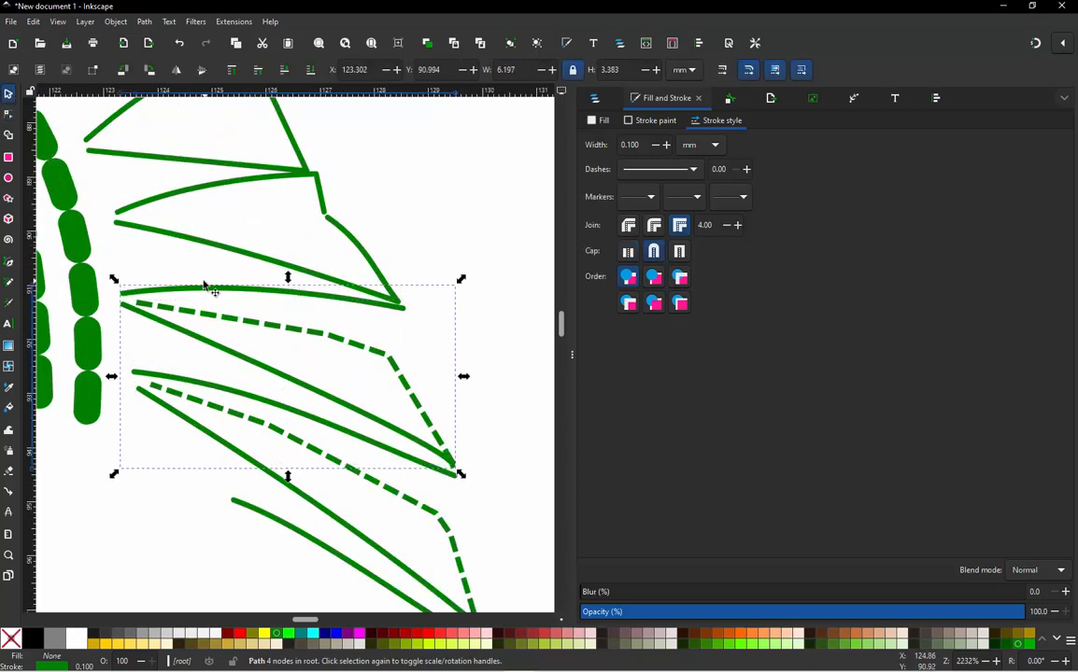
left_click(275, 264)
scroll(284, 301, "down", 1, "ctrl")
scroll(288, 303, "up", 1, "ctrl")
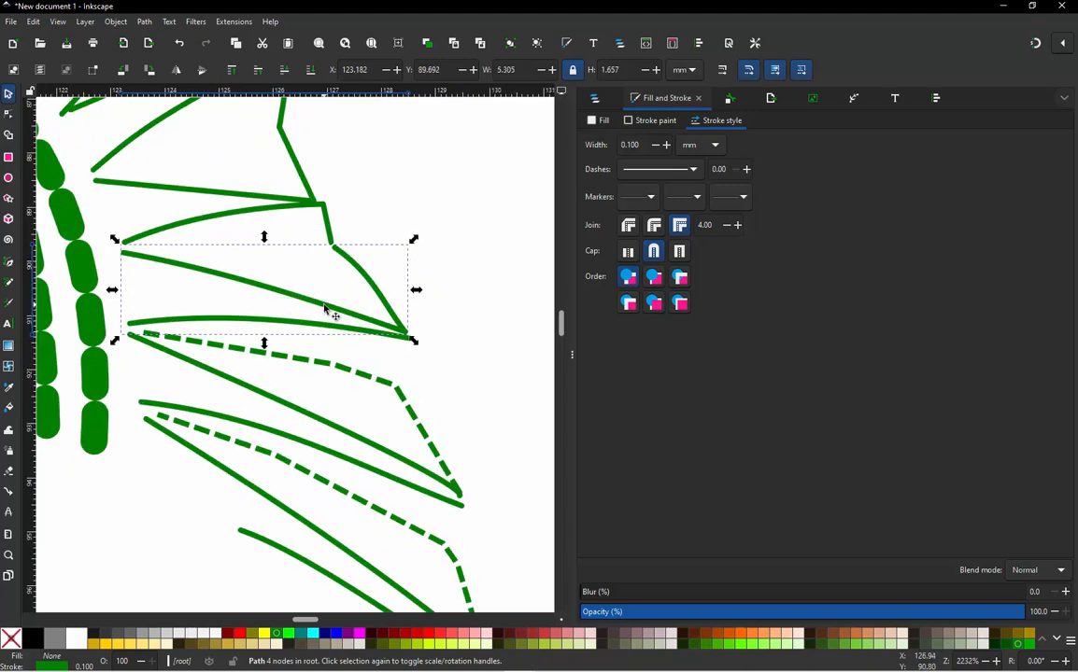
key("ctrl")
key("ctrl+alt")
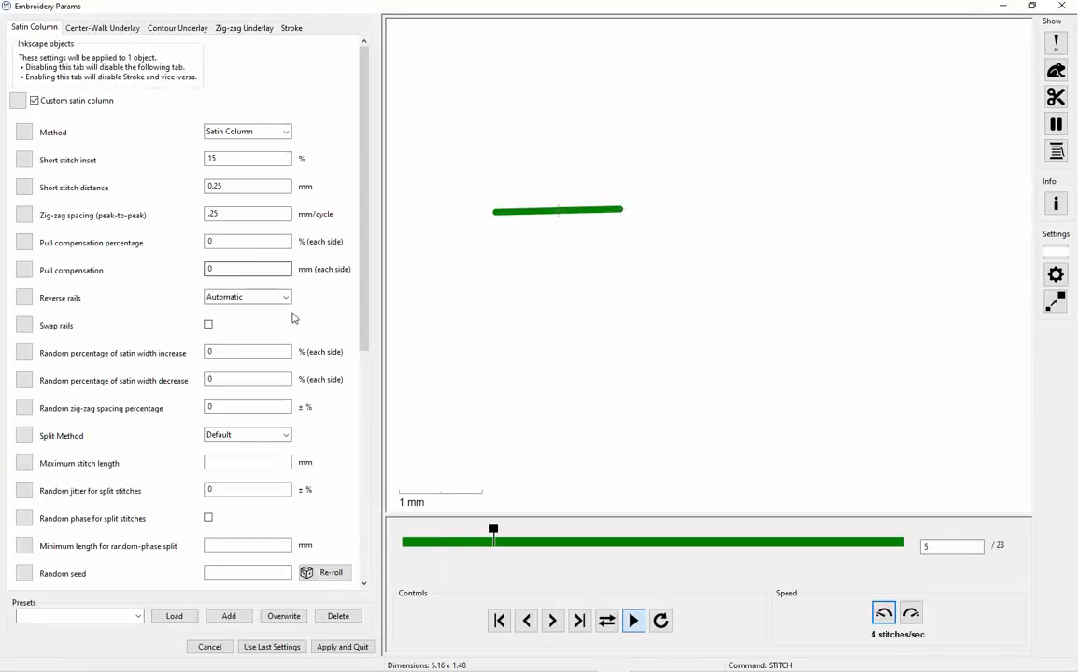
left_click(343, 646)
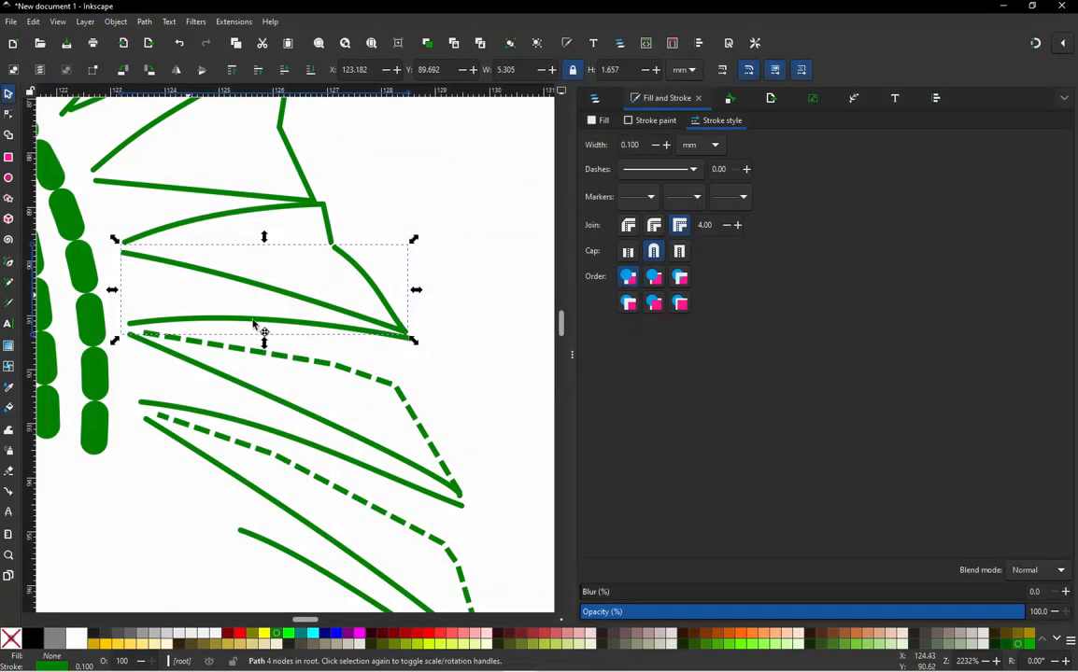
Step: Connect the narrow tail satin to the satin just below it with Jump Stitch to Stroke, converting all jumps not shorter than 2.00 mm
key("Escape")
left_click(280, 326)
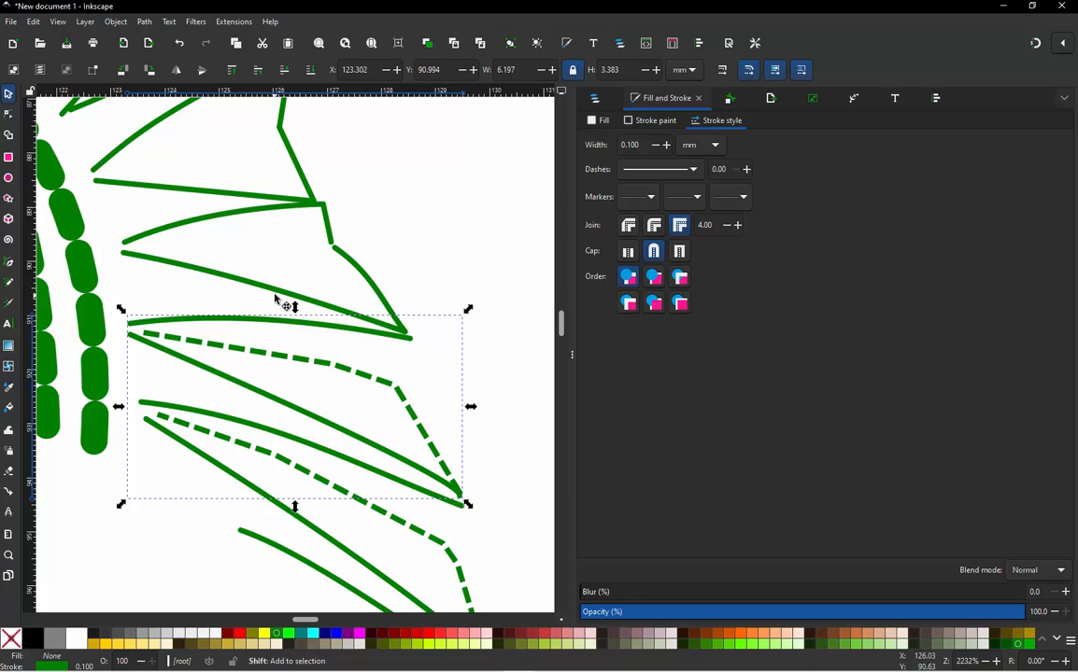
left_click(279, 292, "shift")
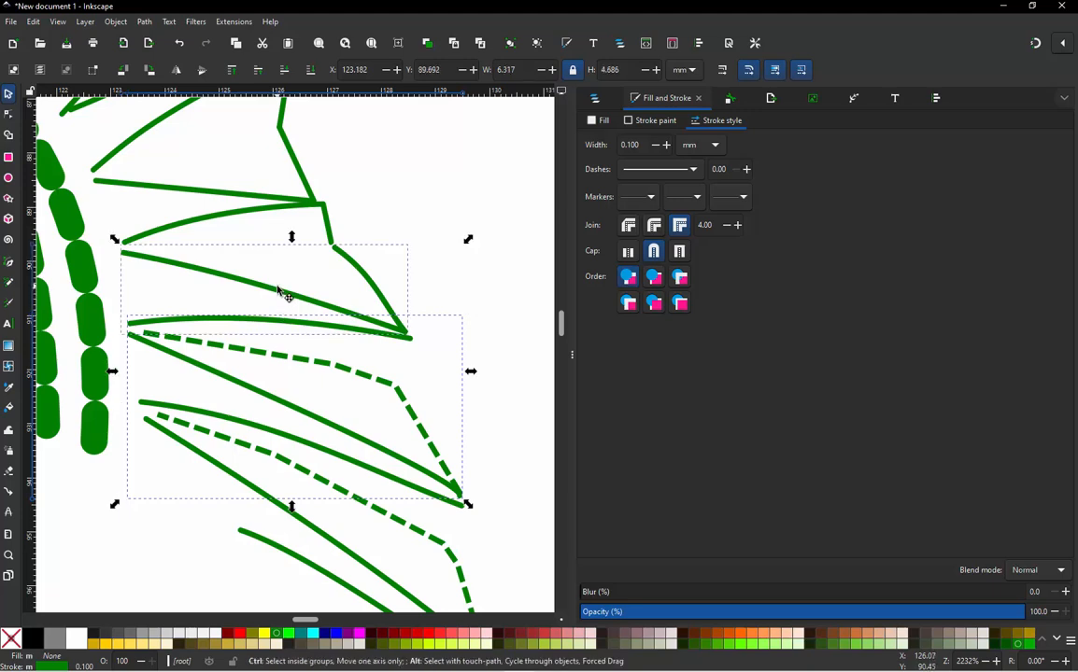
key("ctrl+alt+j")
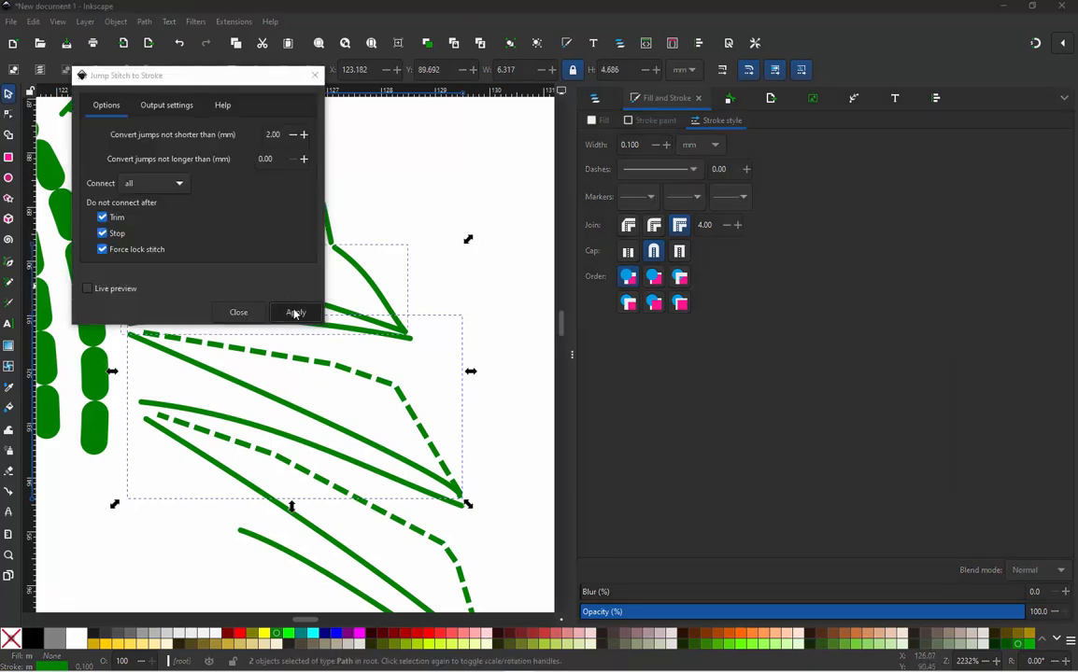
left_click(294, 312)
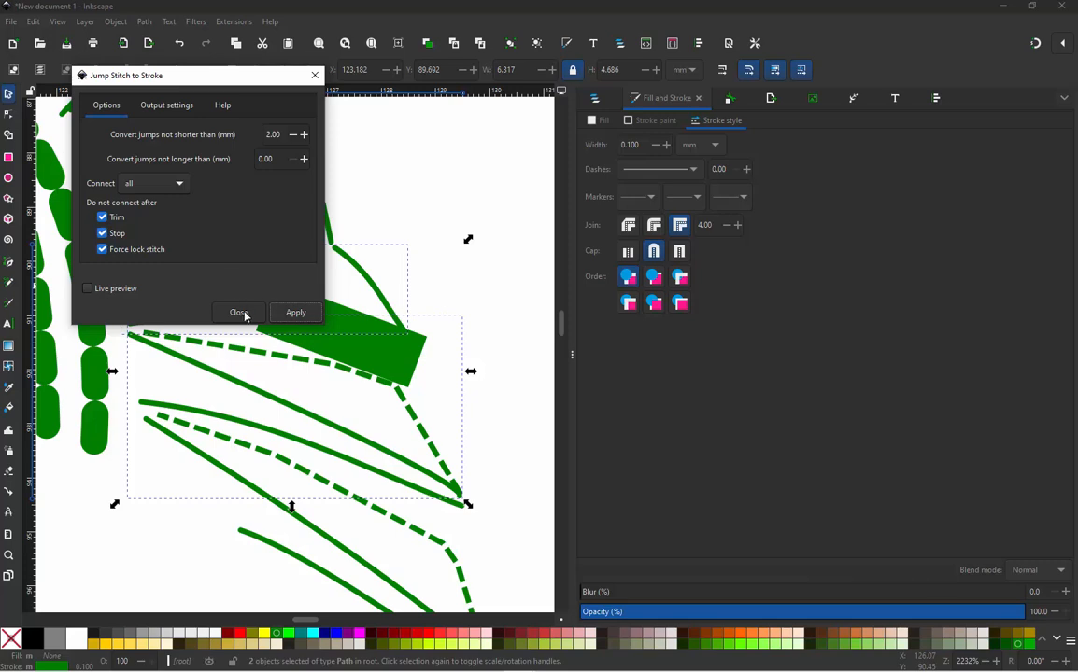
left_click(238, 313)
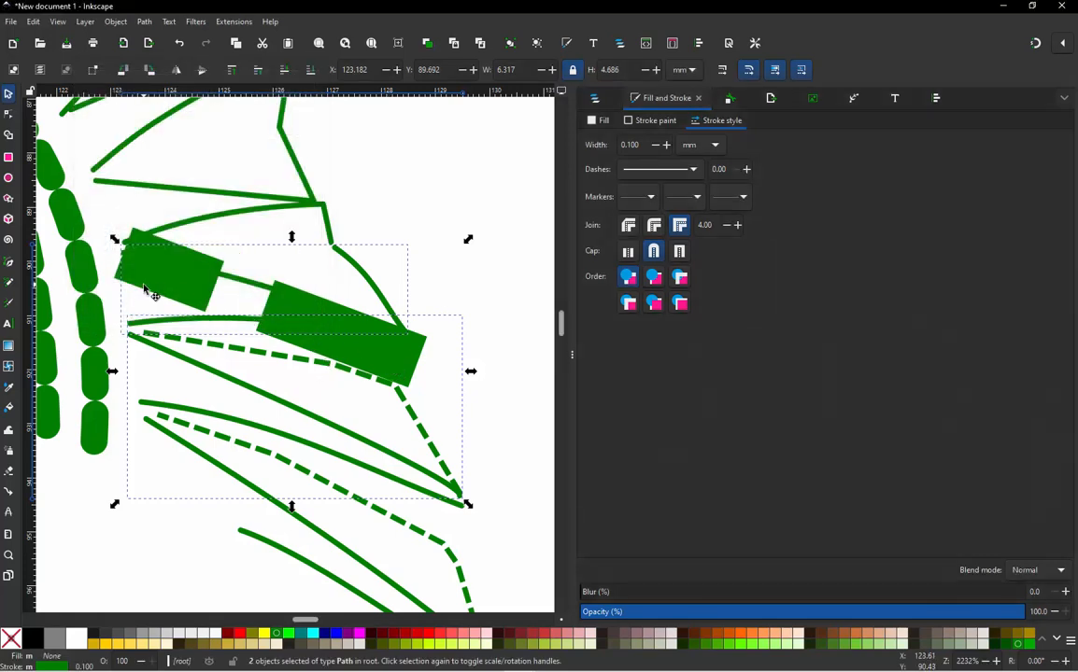
Step: Set the stroke width of the new thick connecting line between the narrow tail satin and the one below to 0.1 mm
left_click(113, 289)
left_click(136, 282)
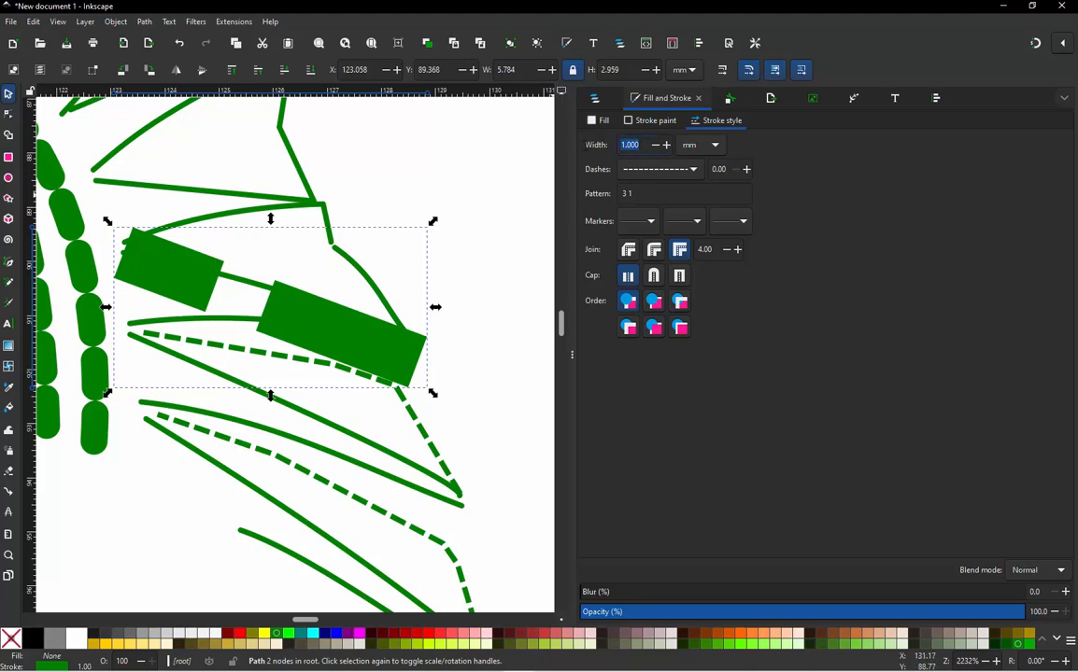
type("0.1")
key("Return")
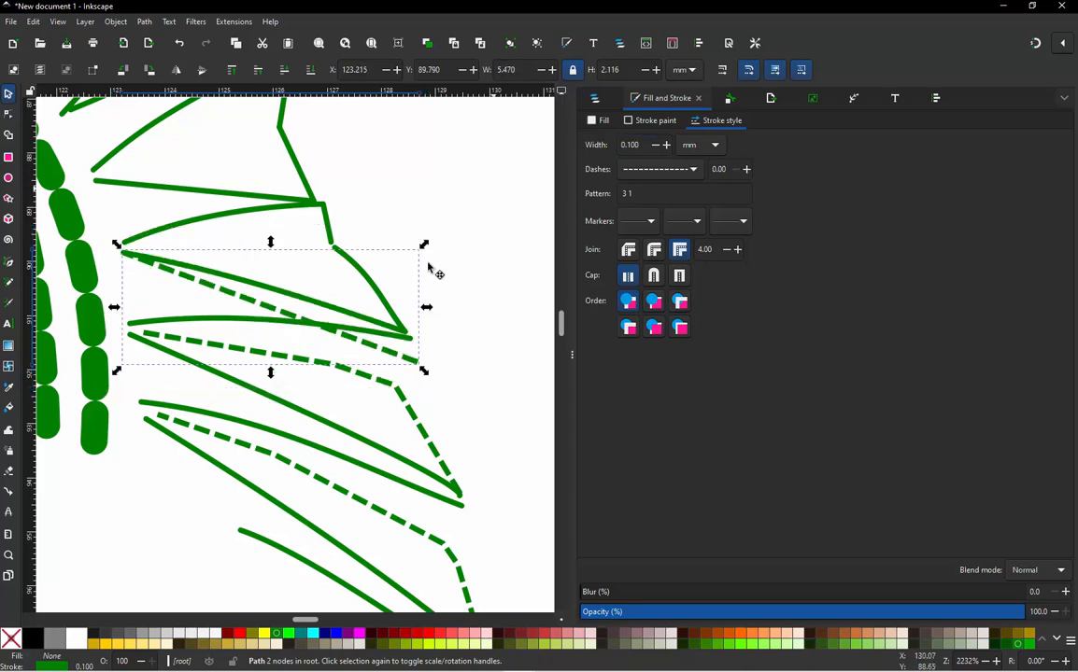
Step: Add a node to the new dashed line, pull it up between the upper satin's rails, and move the right end to the satins' shared tip
left_click(268, 308)
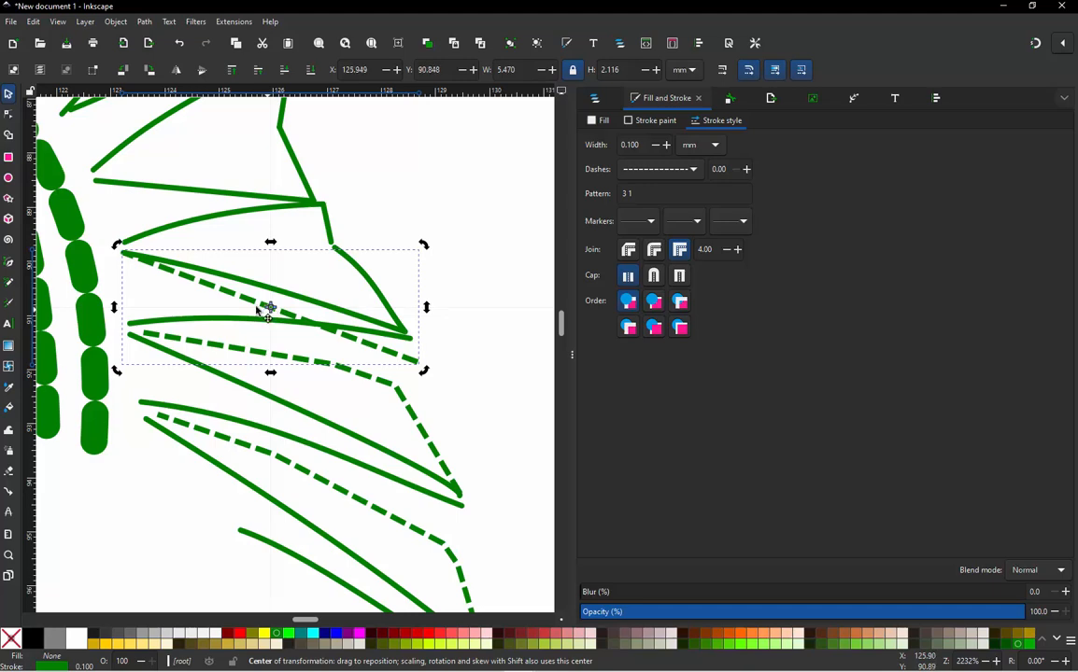
double_click(251, 303)
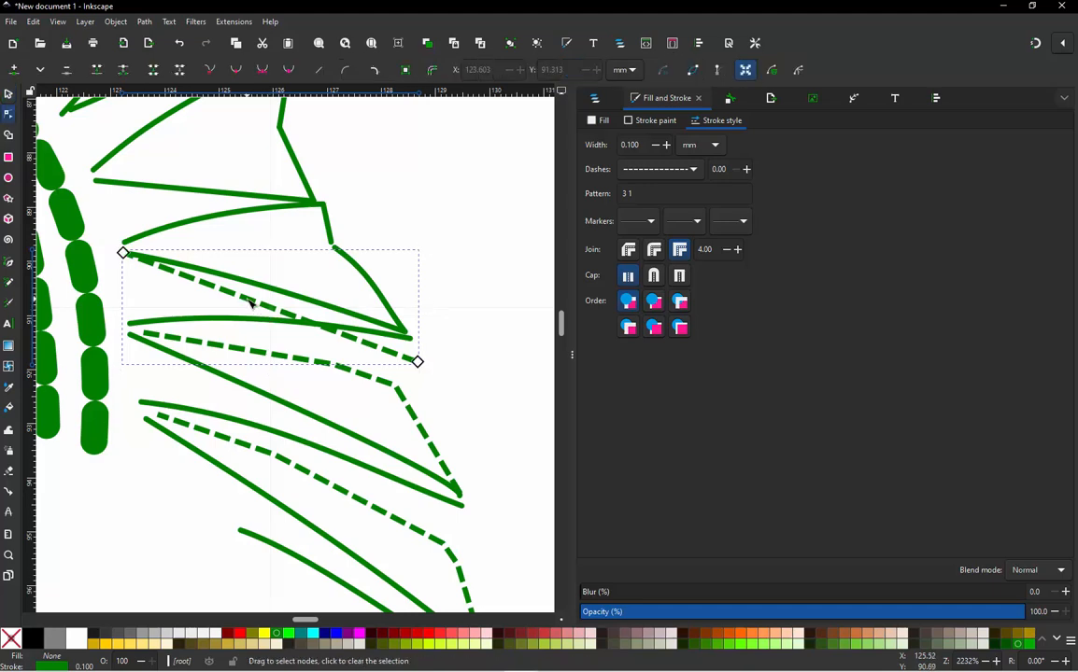
double_click(249, 300)
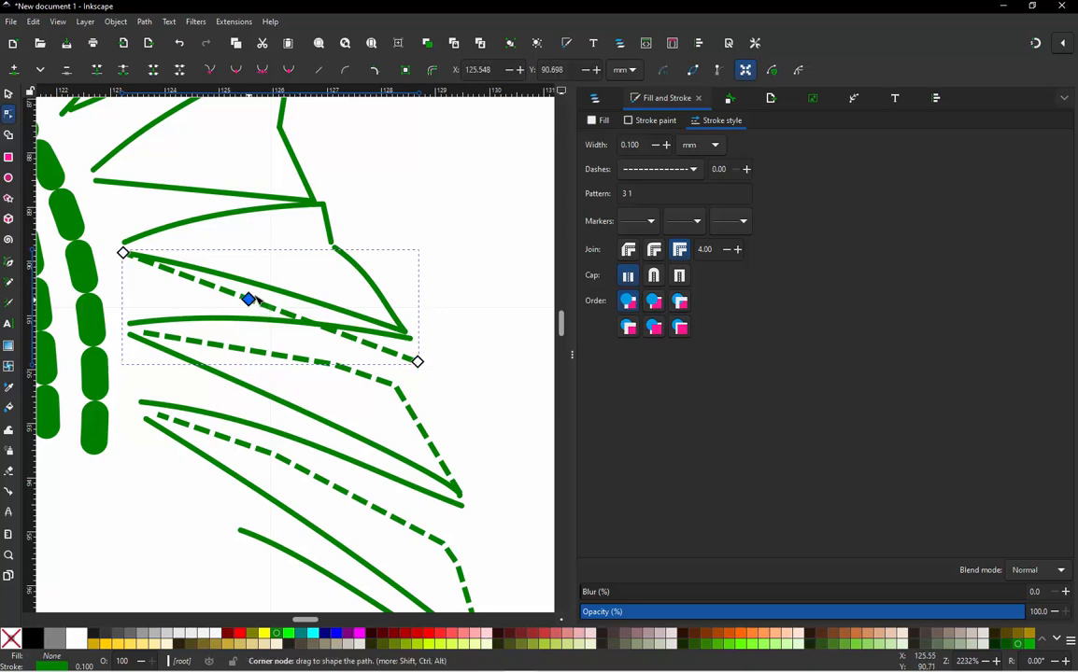
left_click_drag(248, 299, 331, 274)
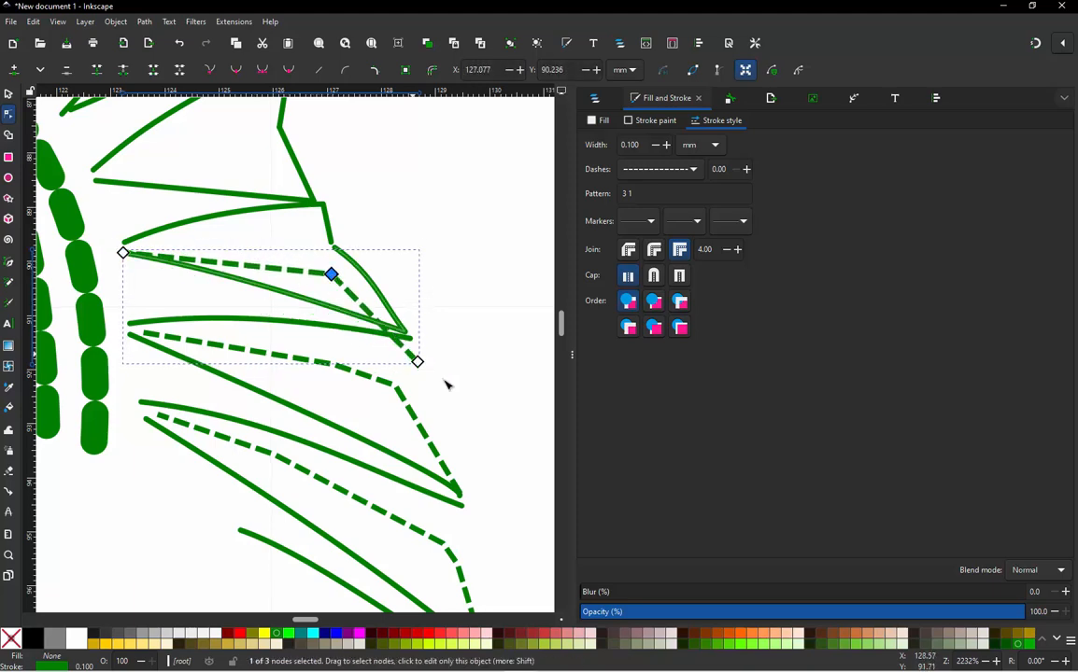
left_click_drag(417, 362, 413, 356)
left_click_drag(410, 352, 409, 344)
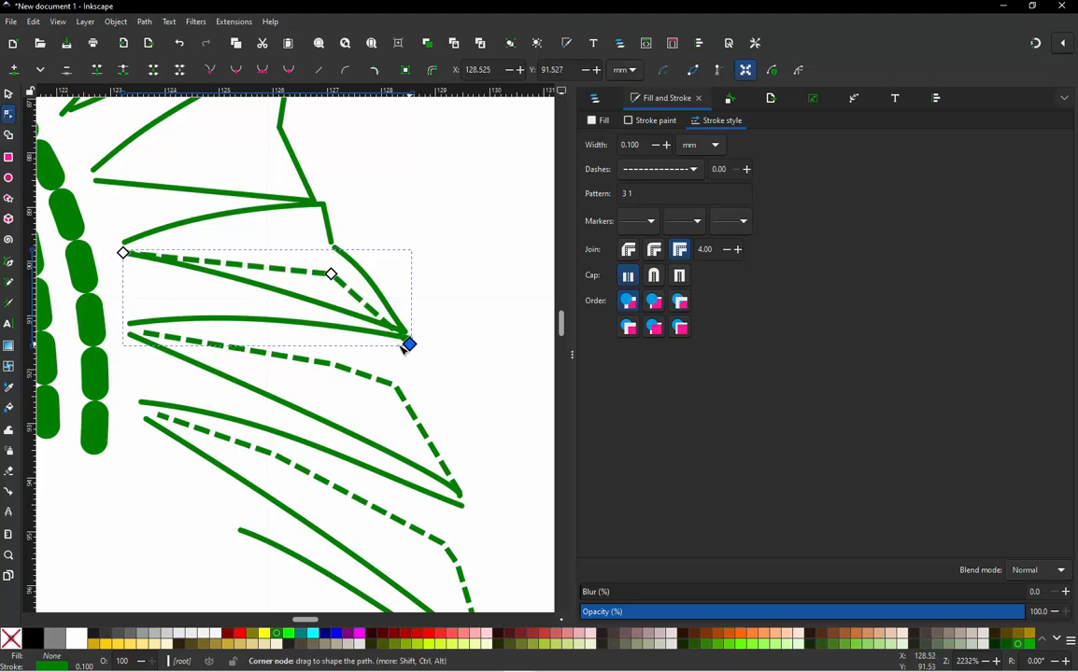
Step: Add a second node on the left part of the dashed line and move its left end inside the satin
left_click(202, 261)
double_click(203, 262)
left_click_drag(203, 261, 244, 264)
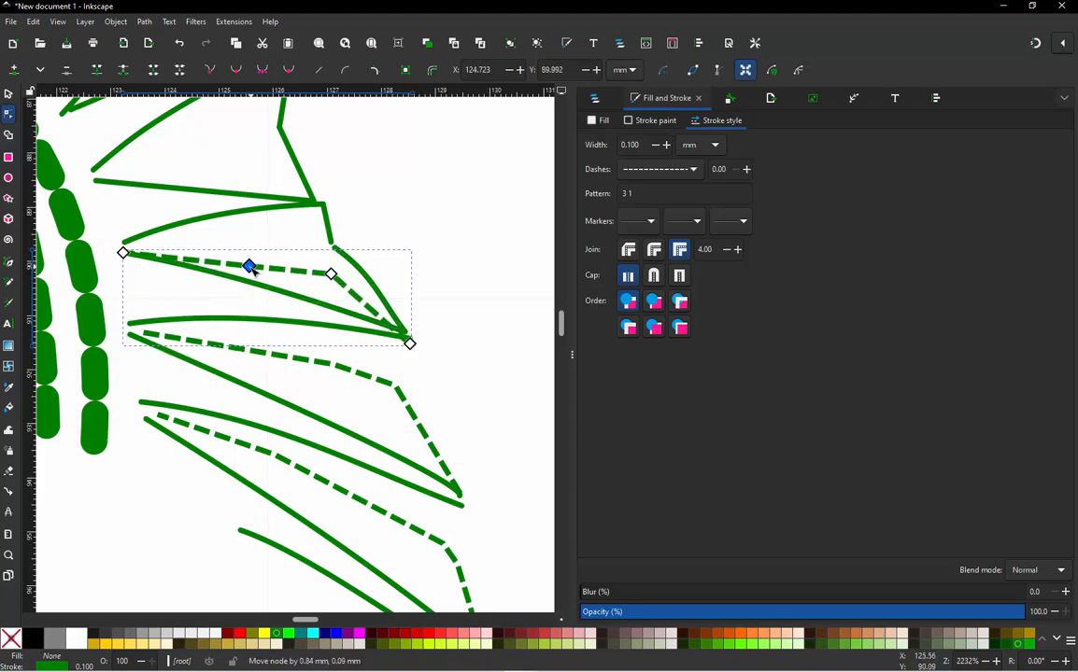
left_click_drag(128, 255, 154, 258)
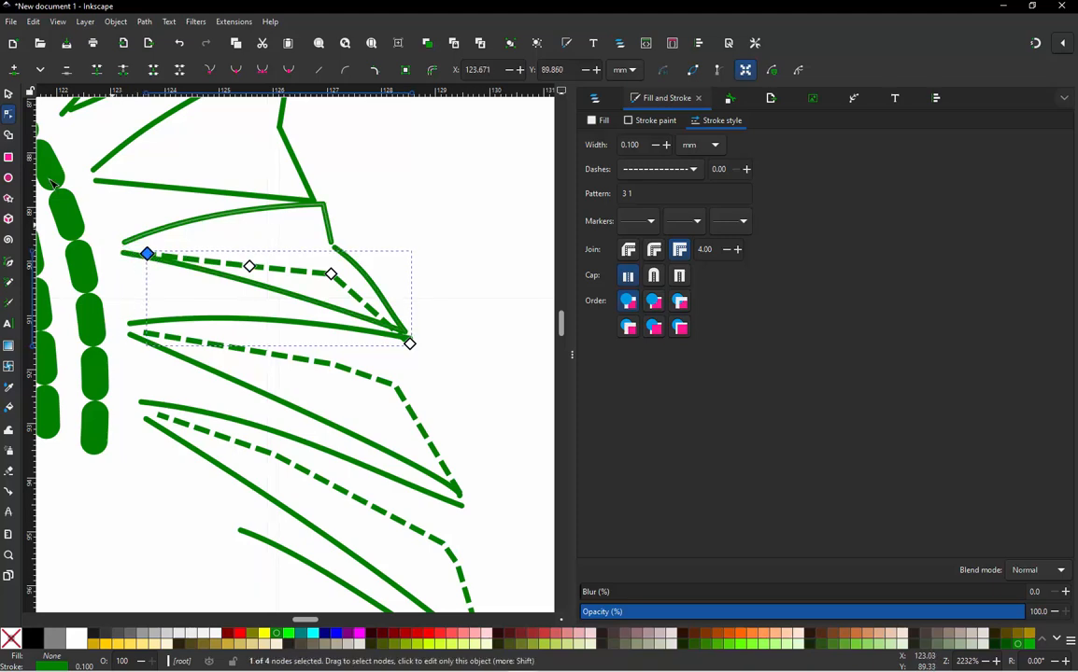
left_click(8, 93)
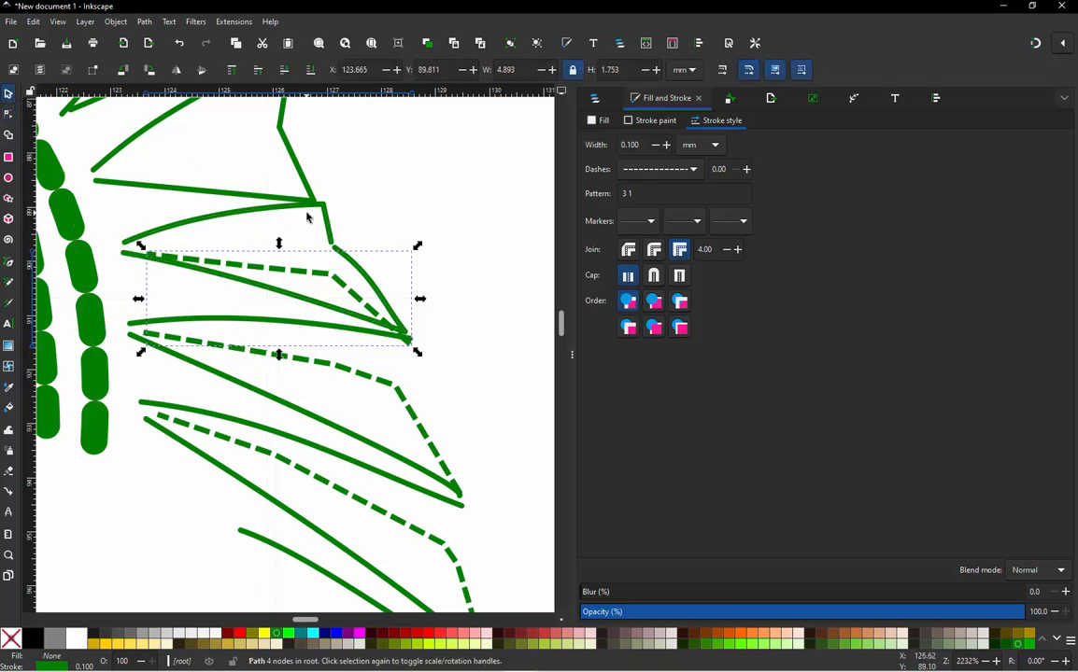
Step: Examine where the next tail satin above meets its neighbours and which path each rail belongs to
left_click(395, 215)
scroll(346, 331, "down", 1)
scroll(299, 271, "up", 2)
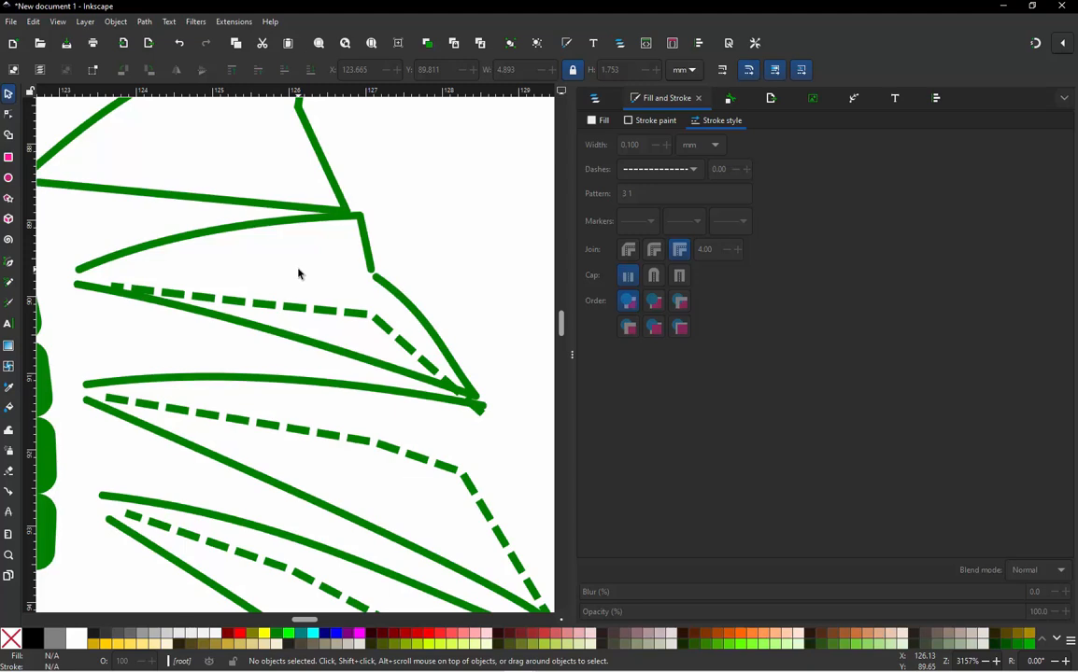
left_click(371, 263)
left_click(380, 277)
left_click(379, 272)
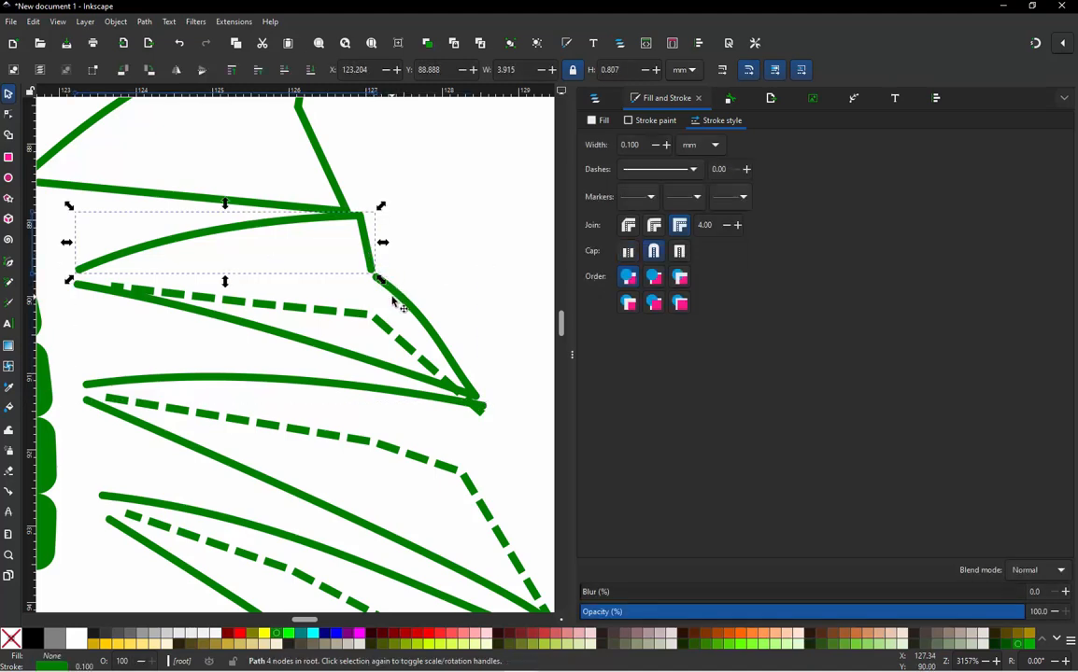
left_click(383, 274)
left_click(372, 241)
left_click(383, 282)
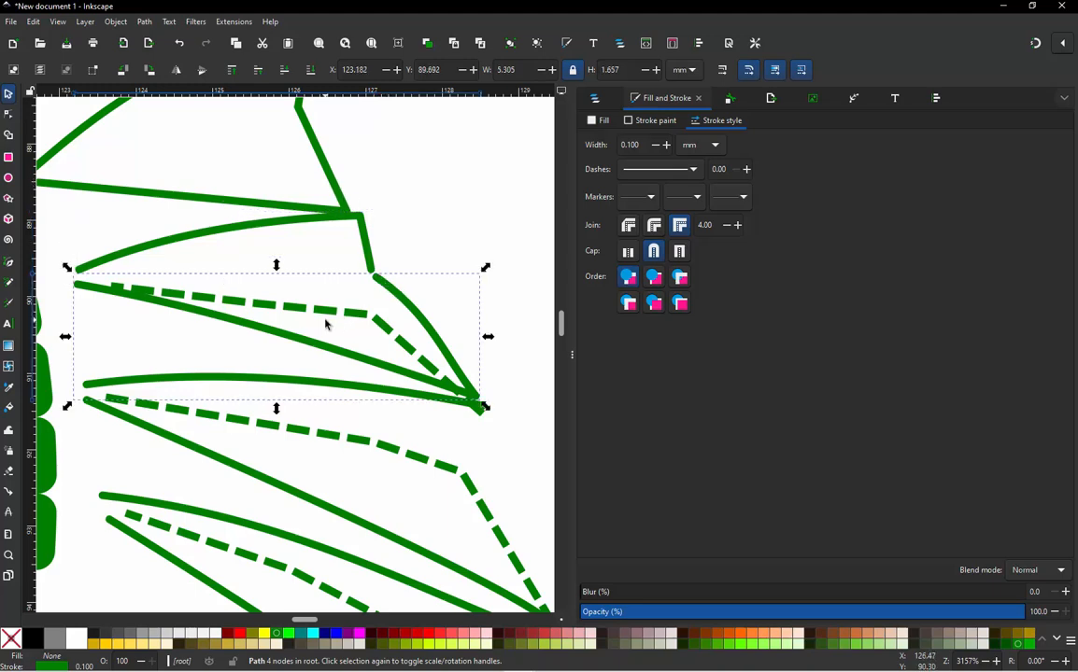
scroll(327, 322, "down", 2)
scroll(281, 257, "up", 2)
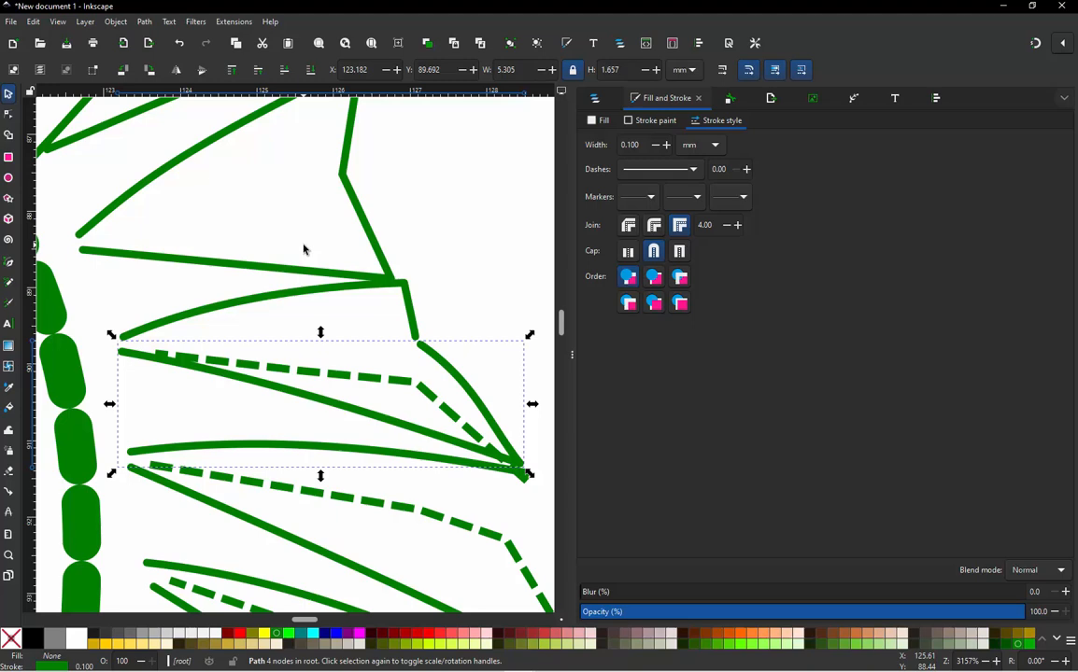
left_click(425, 245)
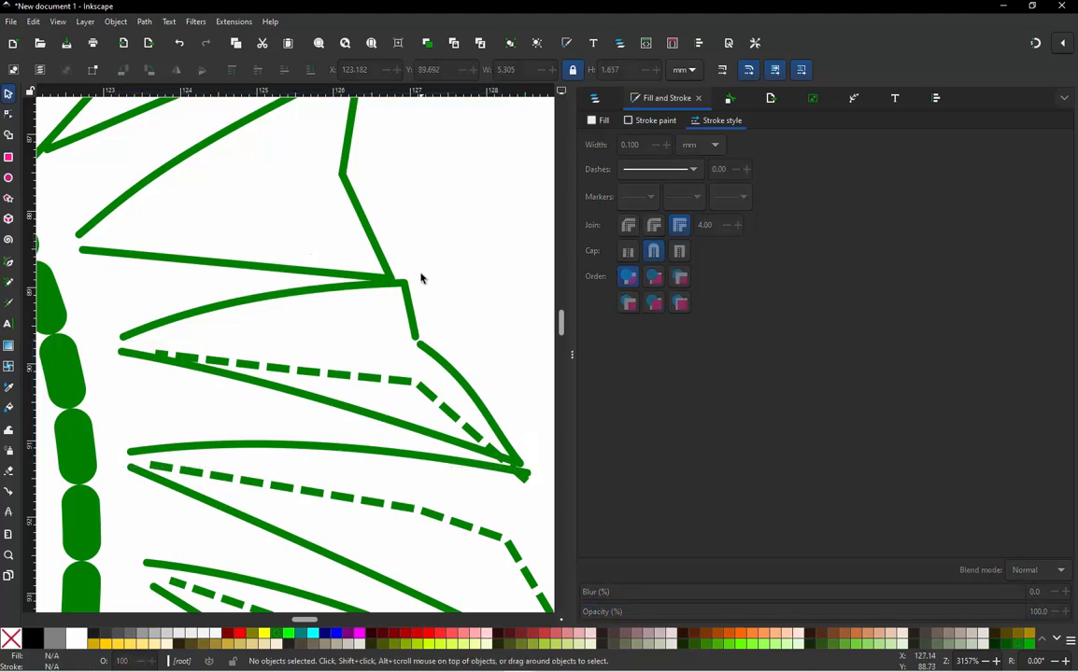
left_click(415, 331)
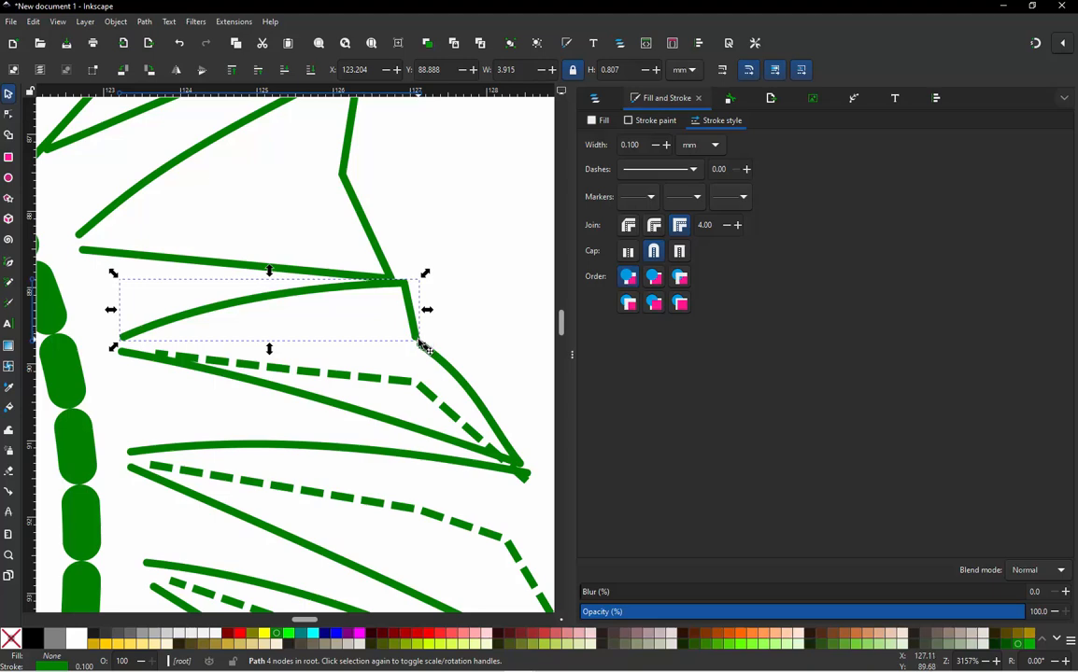
left_click(391, 277)
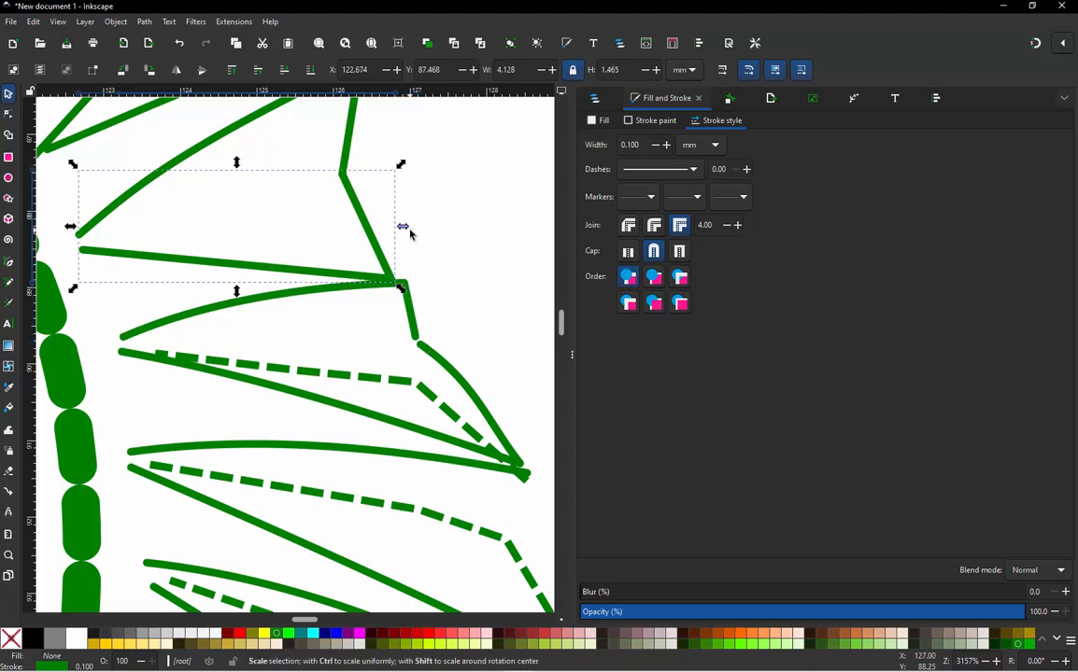
left_click(407, 228)
Step: Extend the short right rail of the next tail satin with a straight Pen segment from its lower end to the satin's left tip
left_click(412, 329)
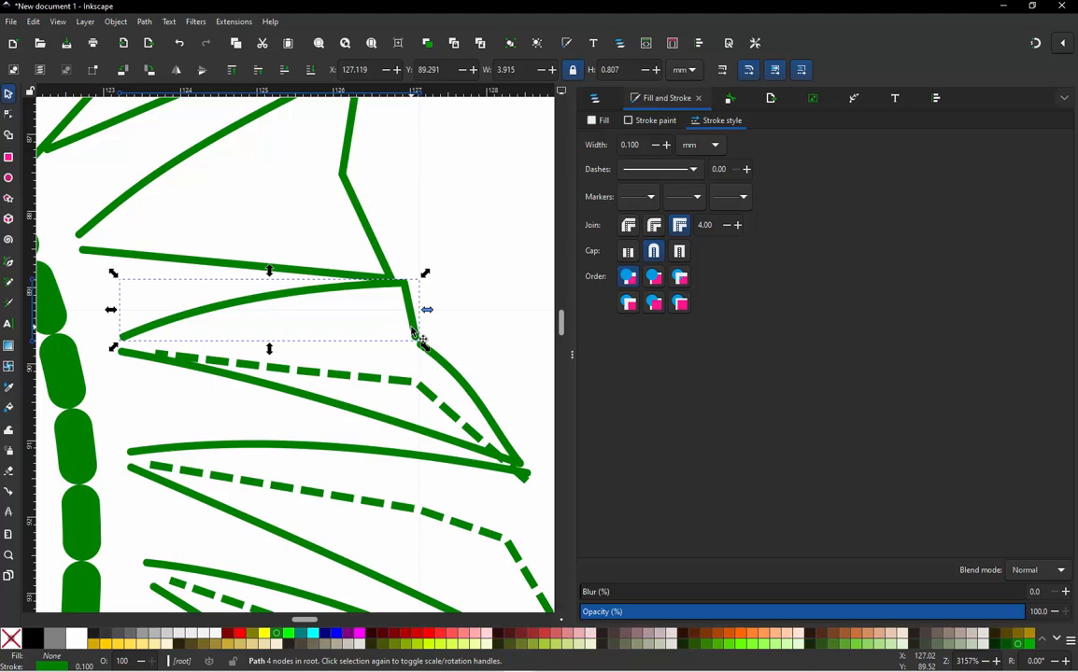
key("n")
key("b")
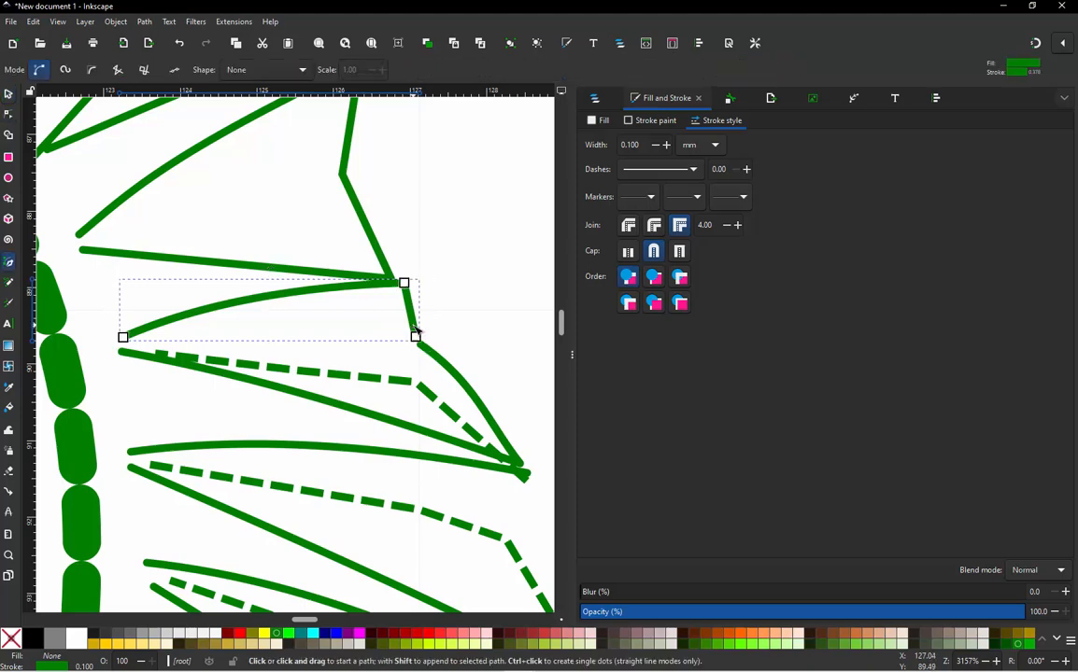
left_click(415, 337)
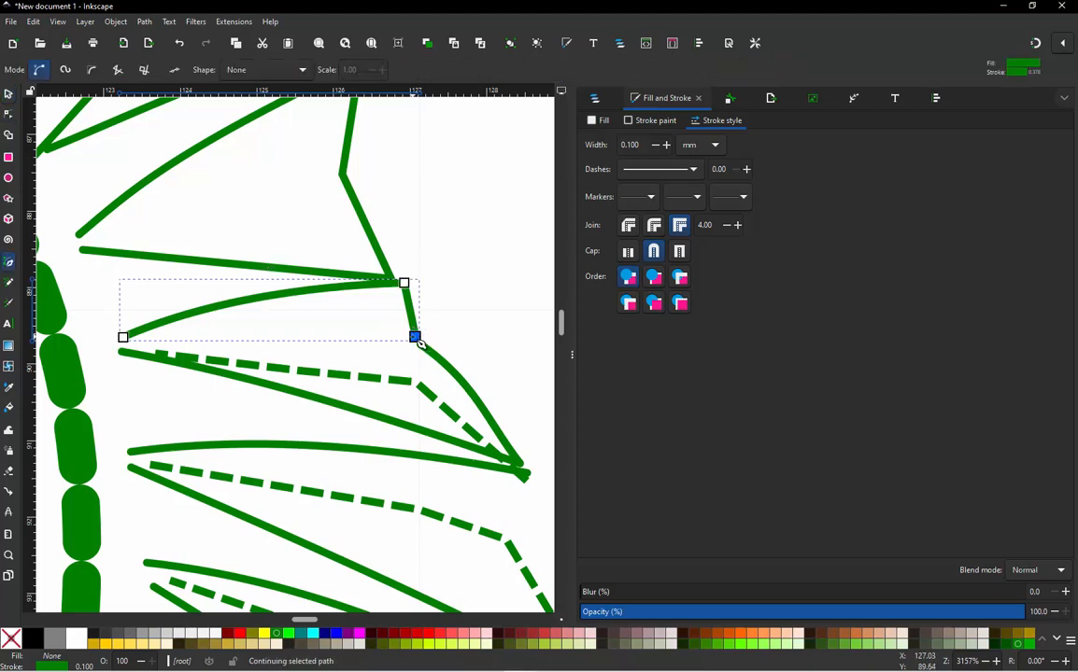
left_click(125, 337)
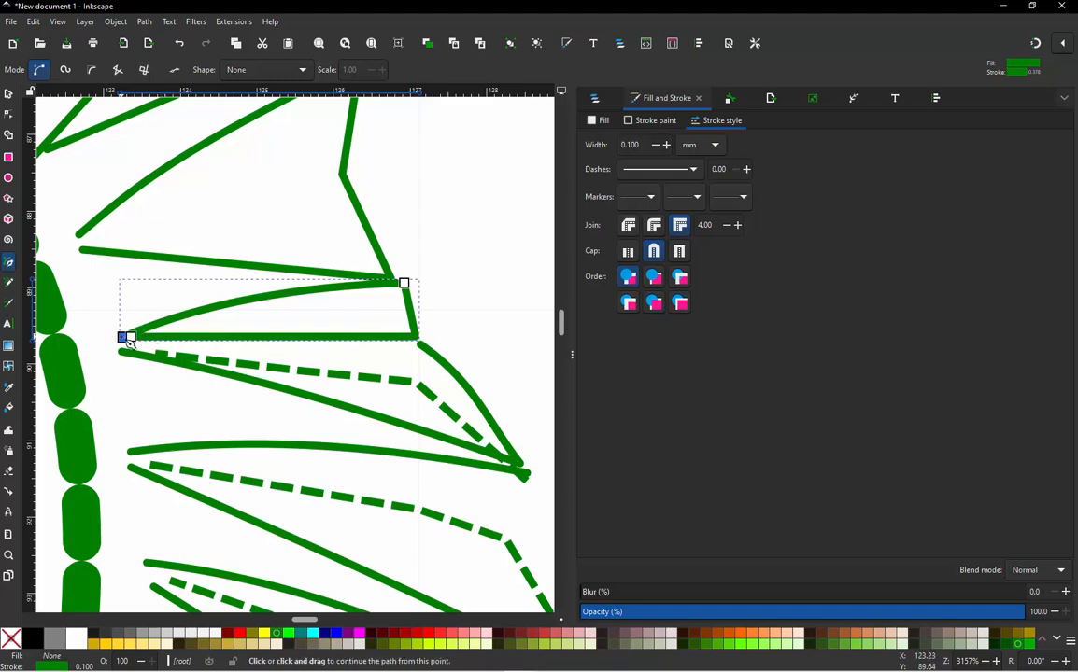
Step: Delete the curved upper rail's left end node and move the straight segment's end node to the satin's left tip
key("n")
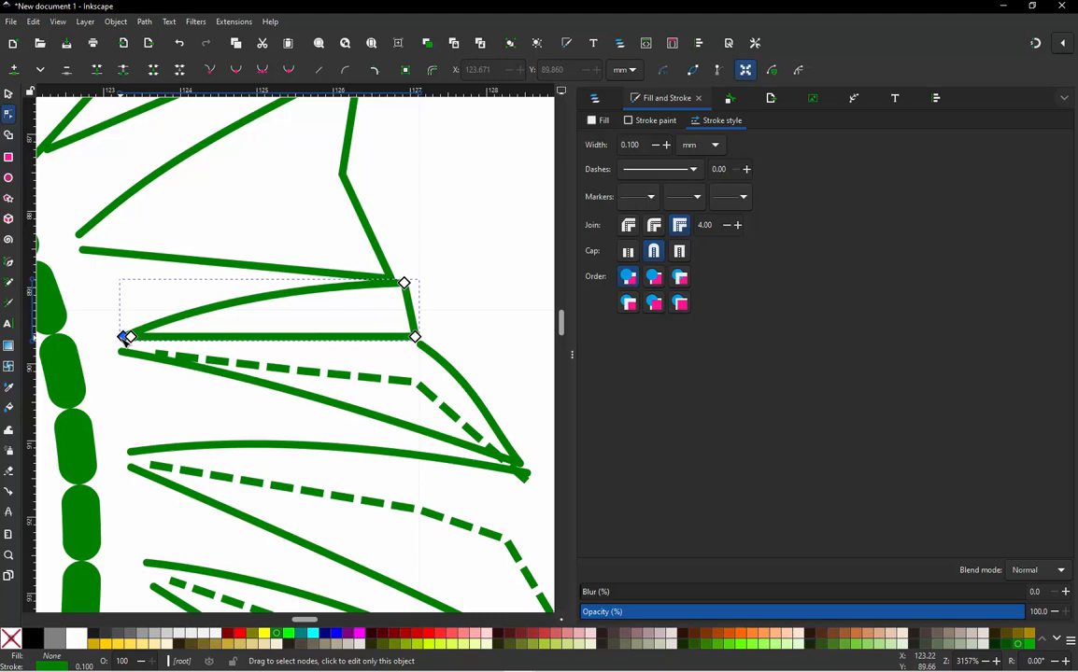
left_click(125, 338)
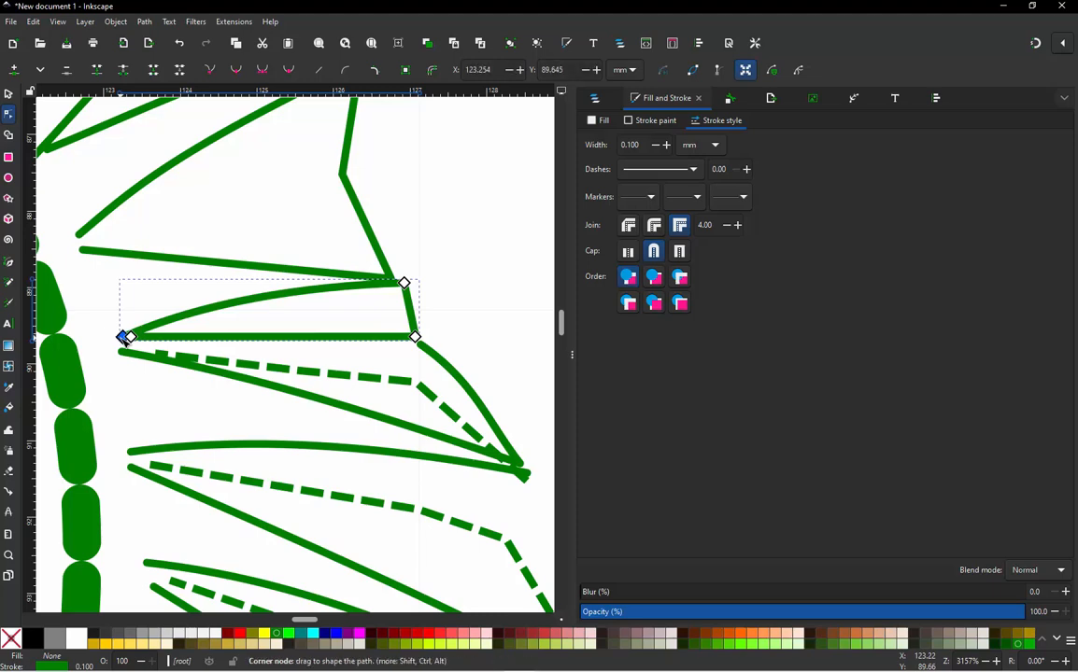
key("Delete")
left_click_drag(127, 340, 126, 340)
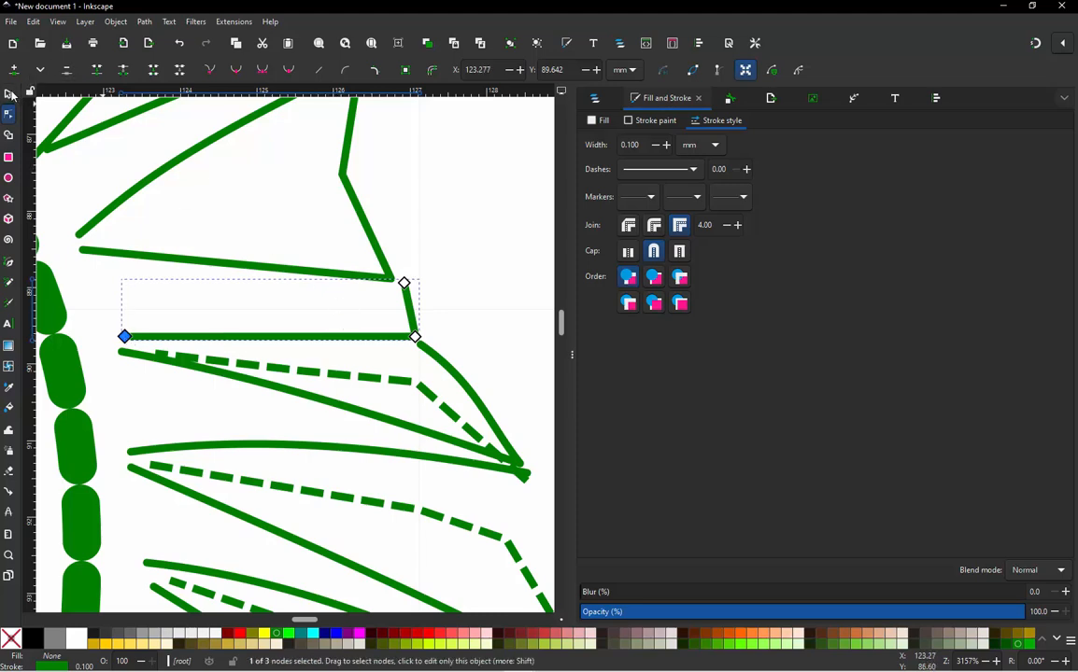
left_click(11, 94)
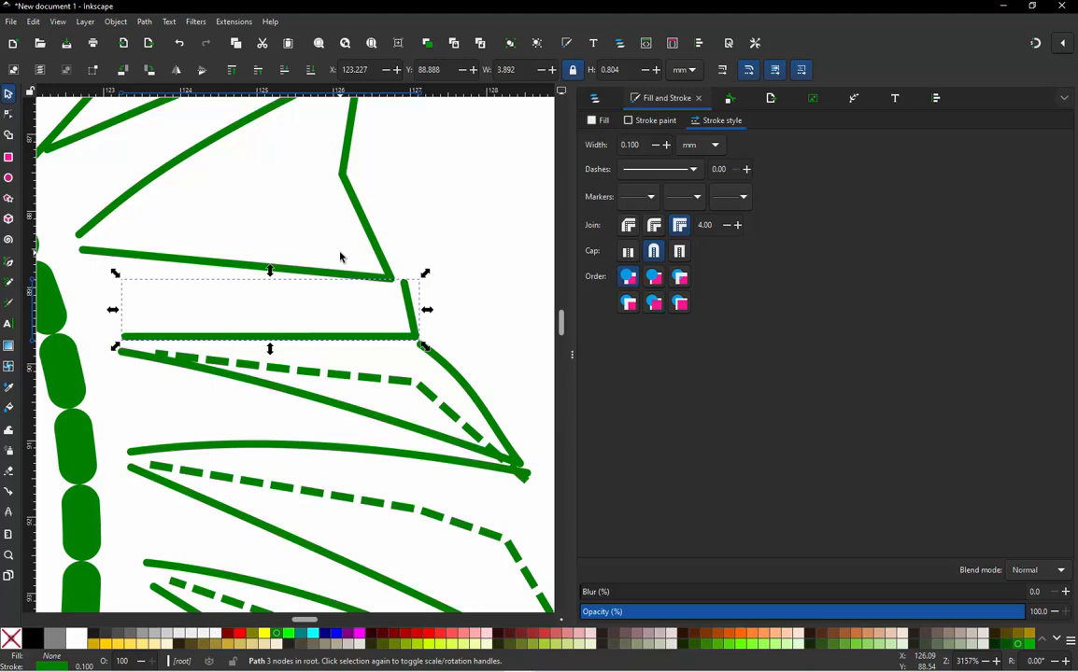
Step: Check the reshaped path in Ink/Stitch Params and split it at its lower right corner node into two separate rails
key("ctrl")
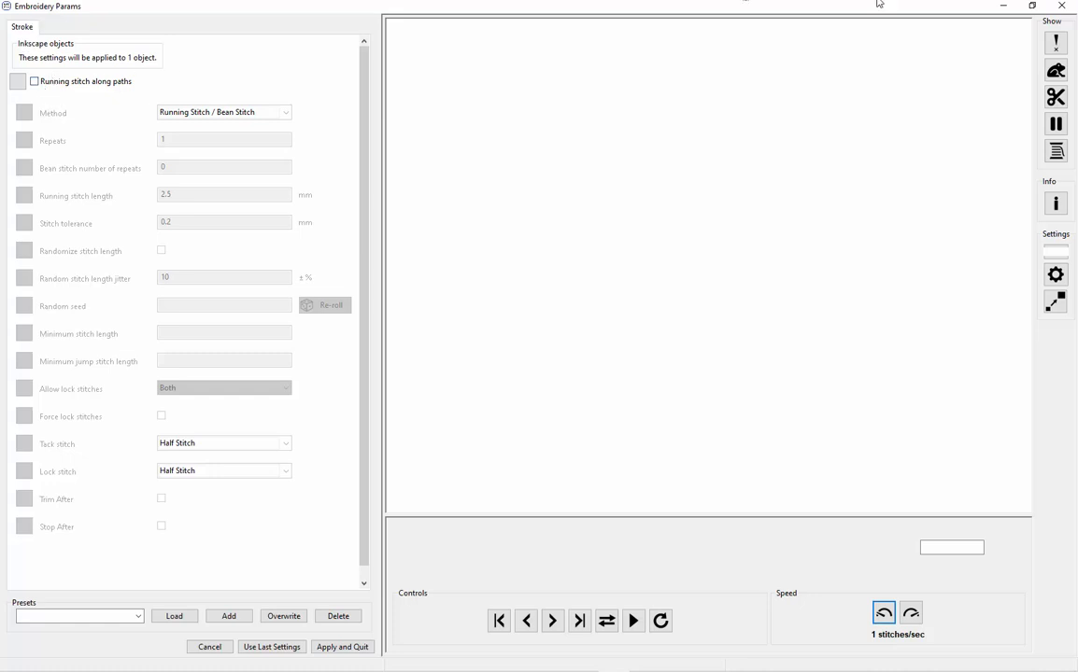
left_click(1062, 6)
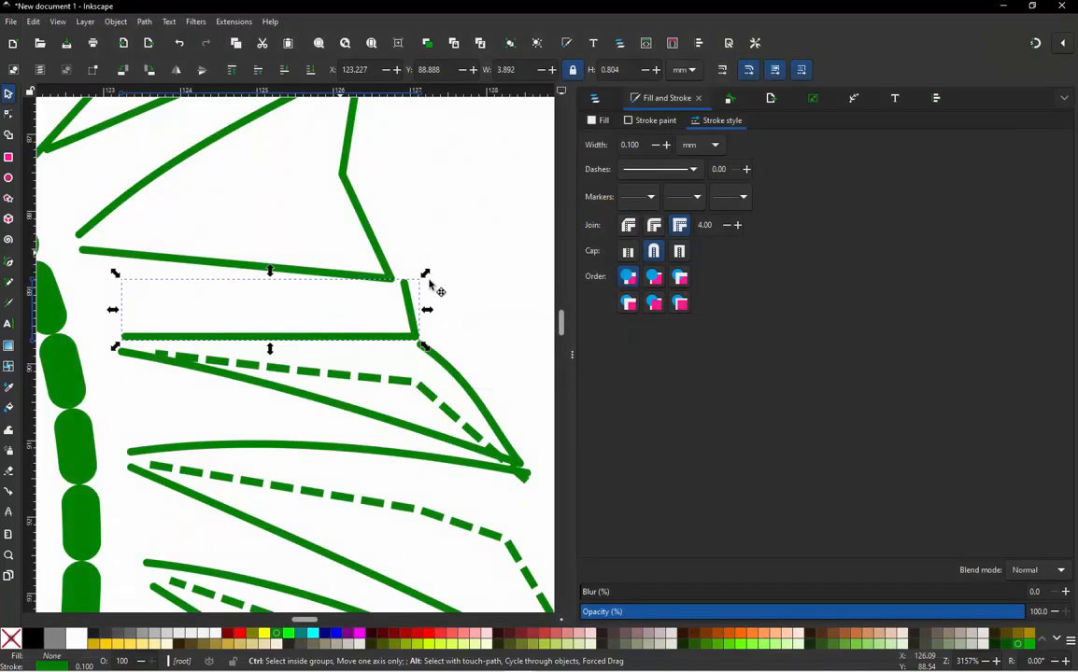
left_click(428, 308)
double_click(417, 337)
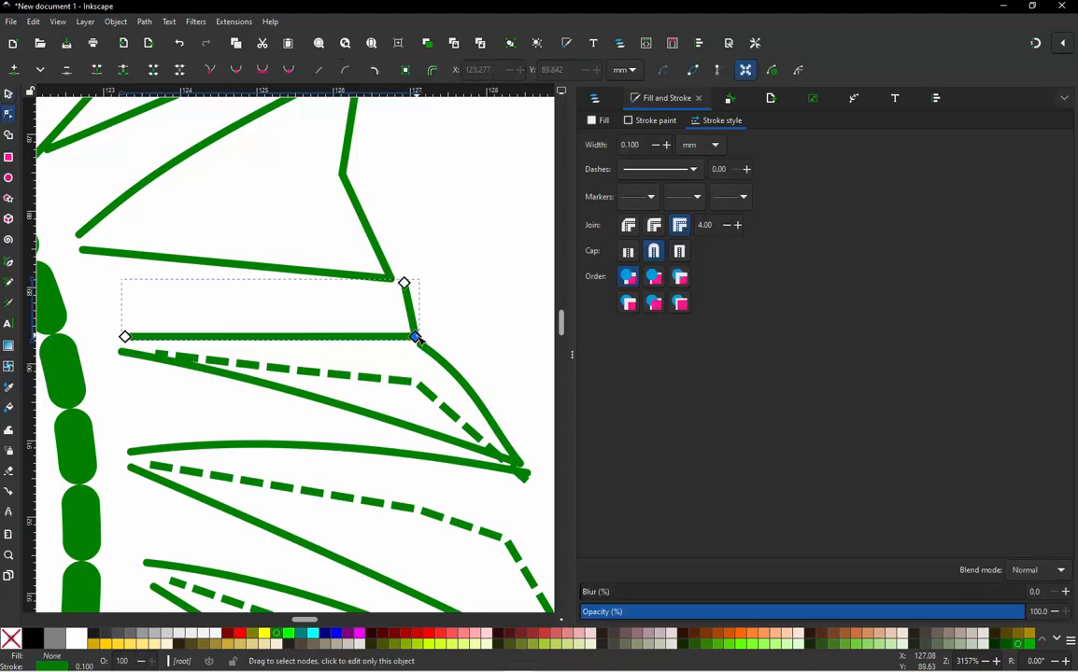
left_click(417, 337)
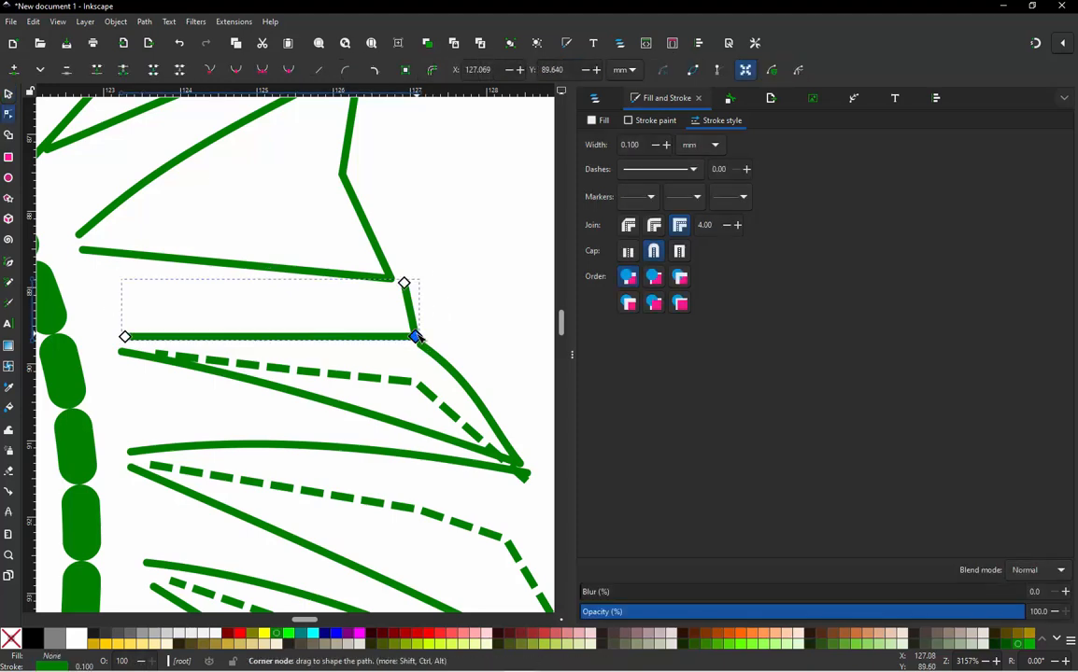
left_click(10, 94)
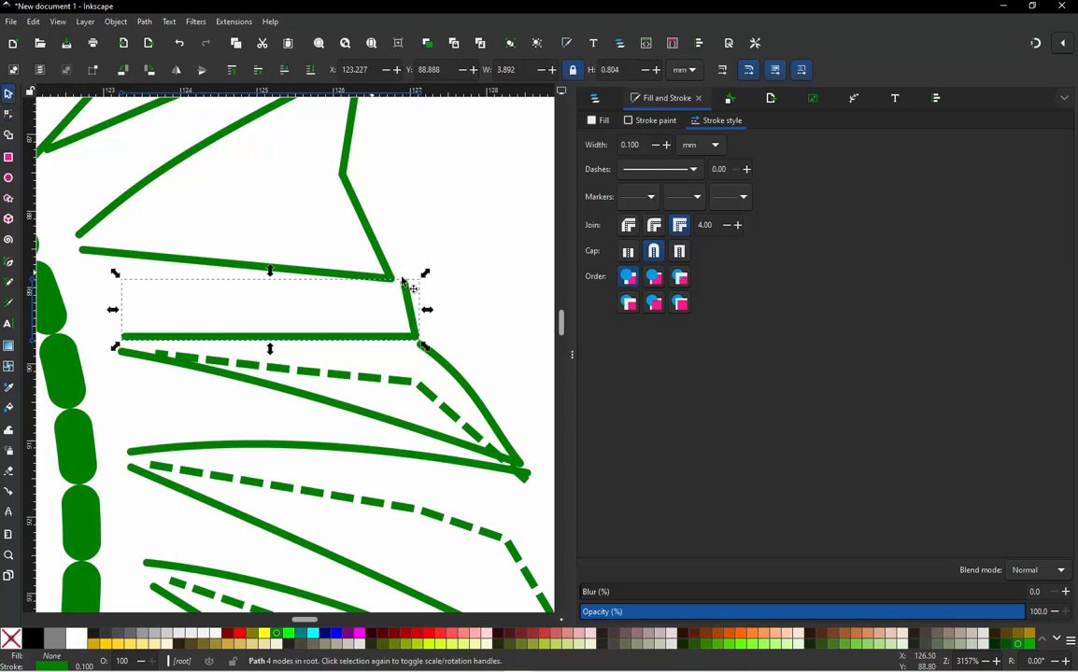
left_click(421, 324)
left_click(415, 317)
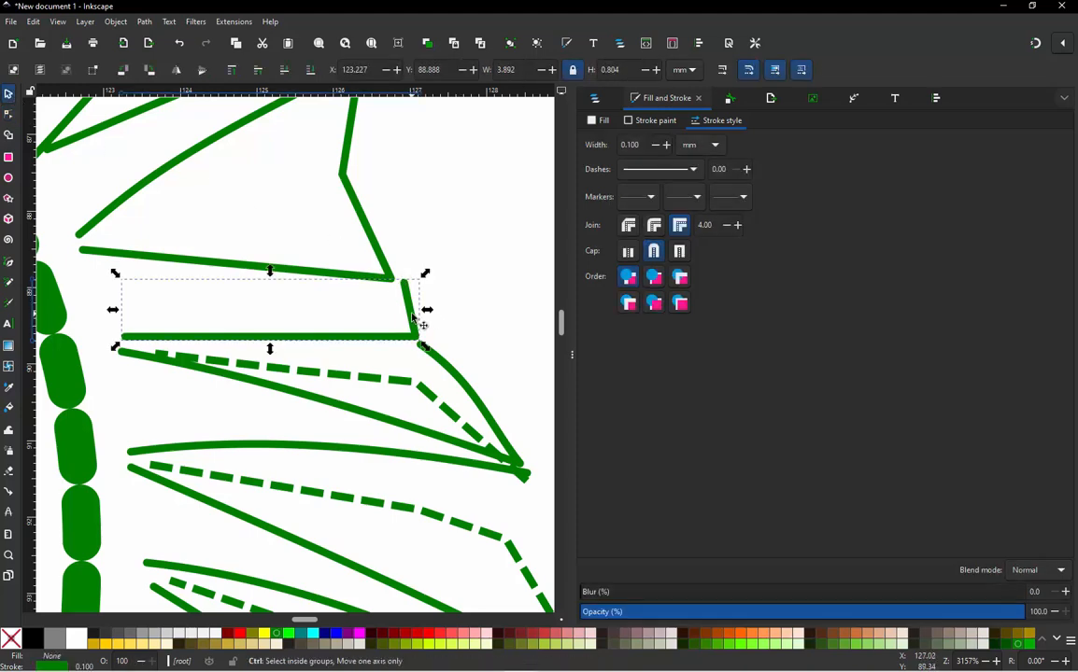
Step: Set Reverse rails to Reverse both rails and leave Swap rails off for the reshaped tail satin in Ink/Stitch Params
key("ctrl+alt+c")
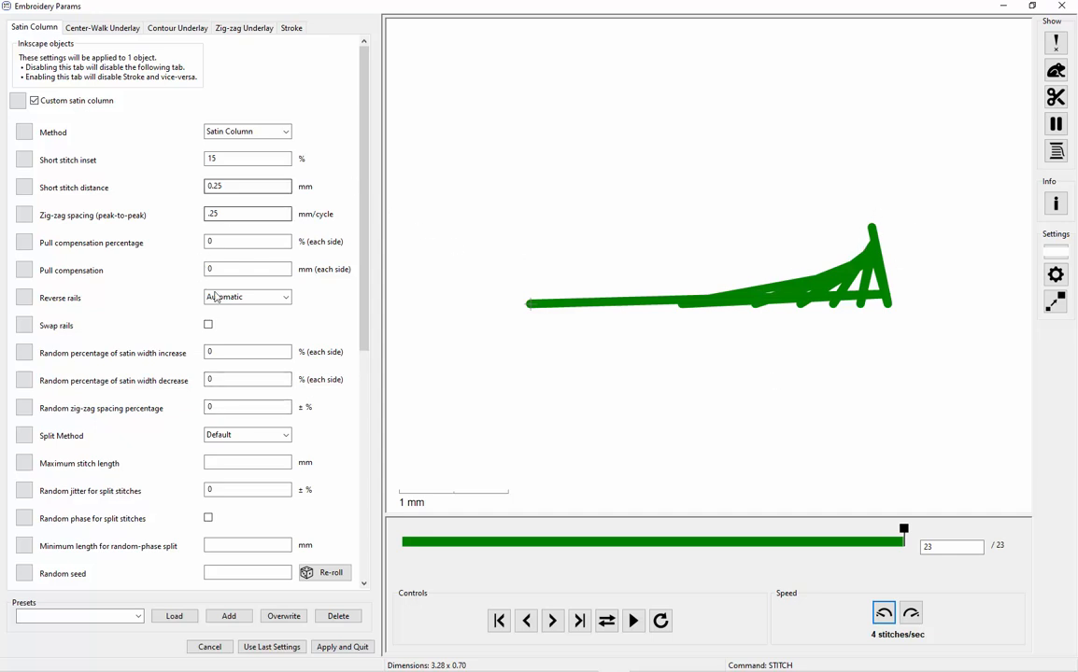
left_click(209, 325)
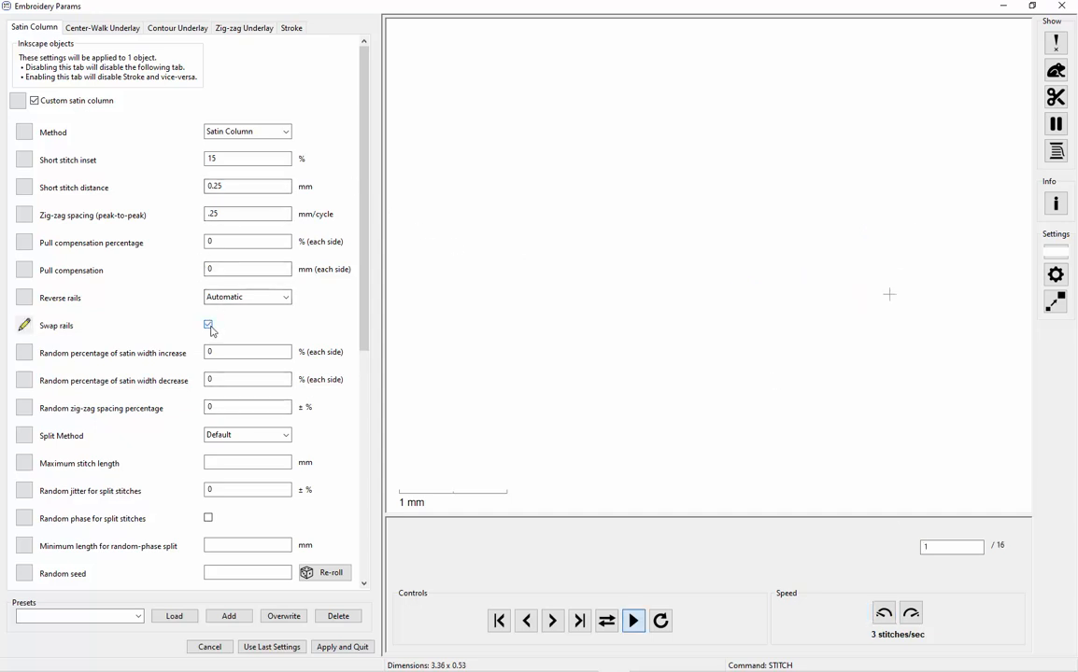
left_click(284, 297)
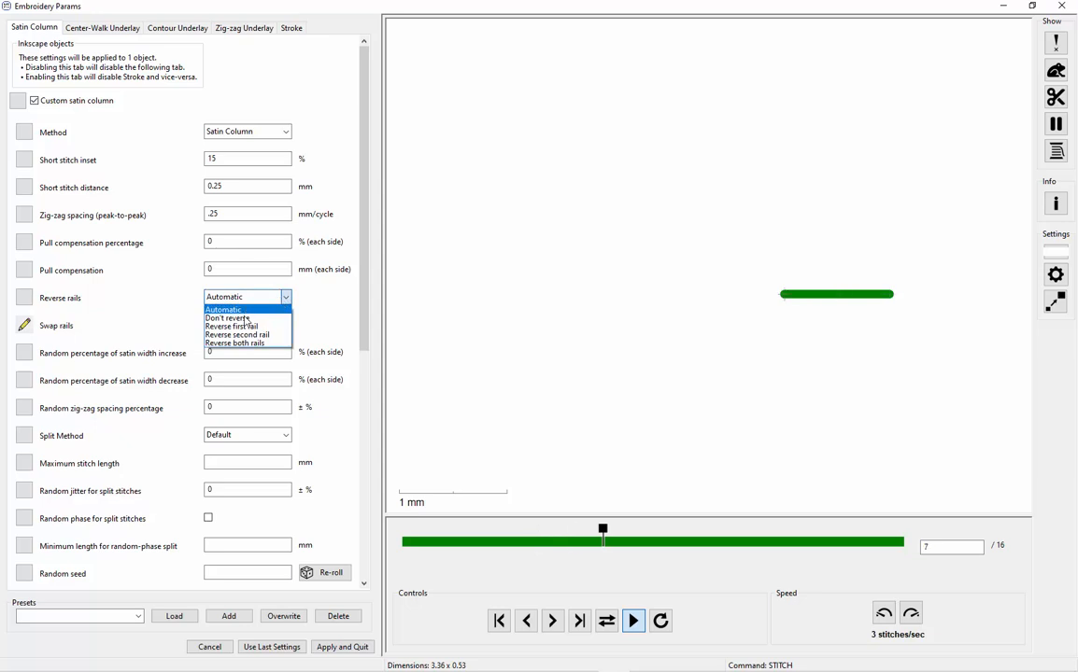
left_click(245, 343)
left_click(208, 326)
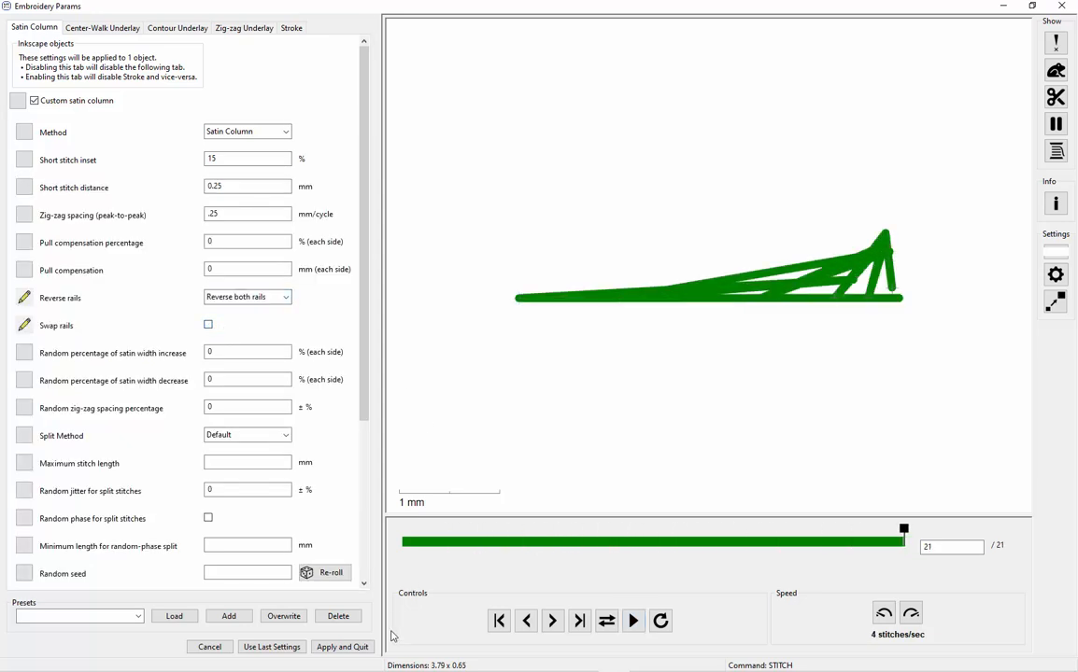
left_click(341, 647)
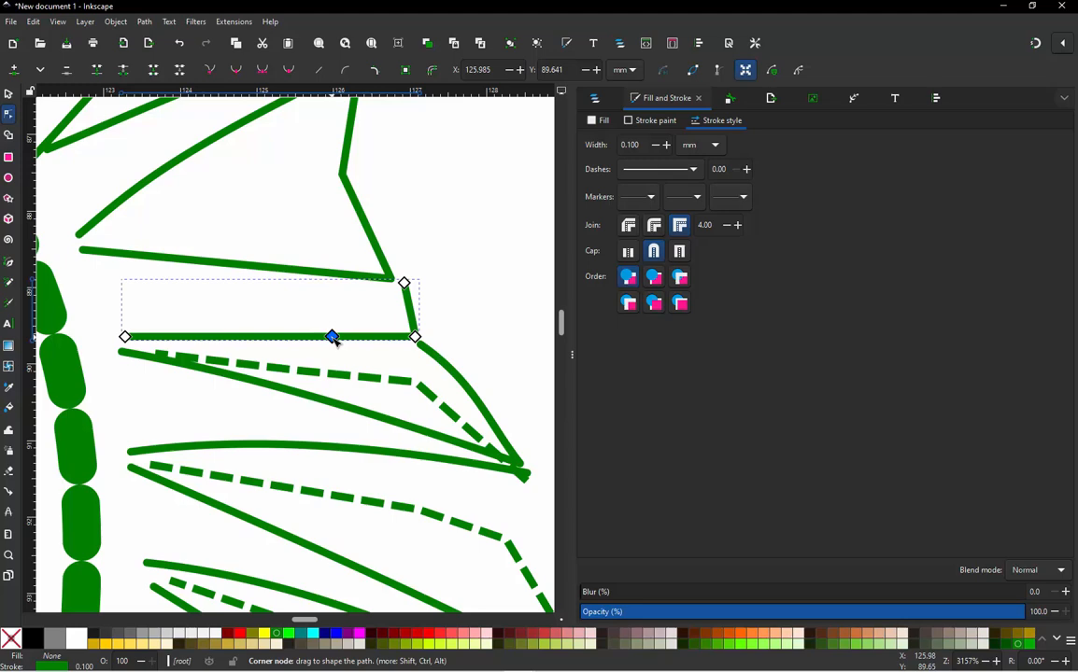
Step: Delete the extra middle node on the satin's straight lower rail and check its stitching in Ink/Stitch Params
key("Delete")
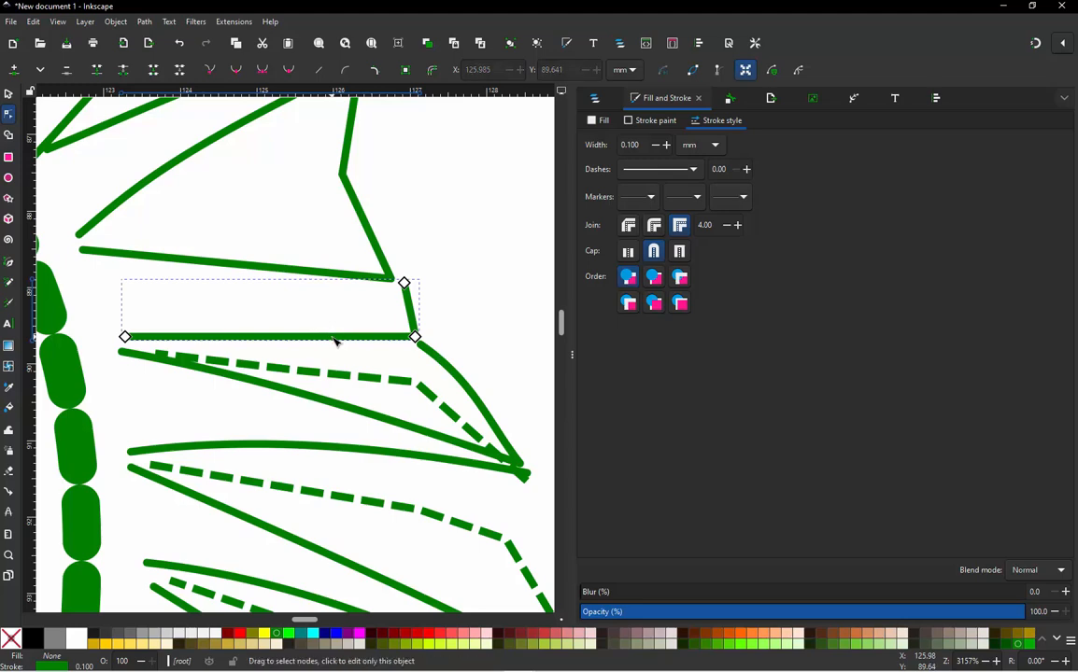
key("alt+q")
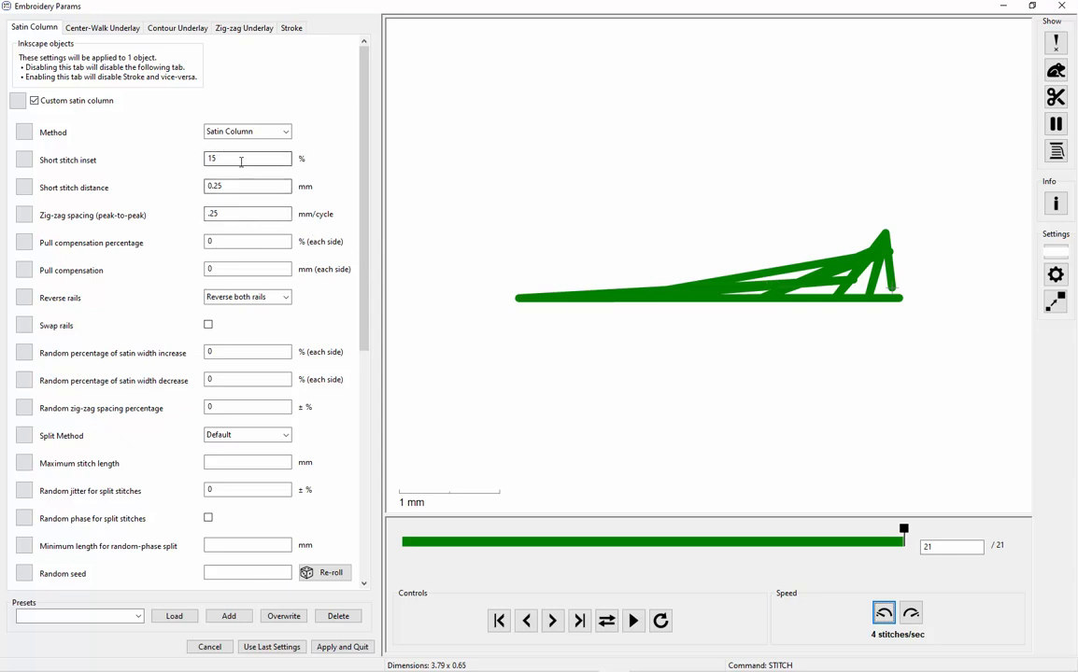
mouse_move(347, 658)
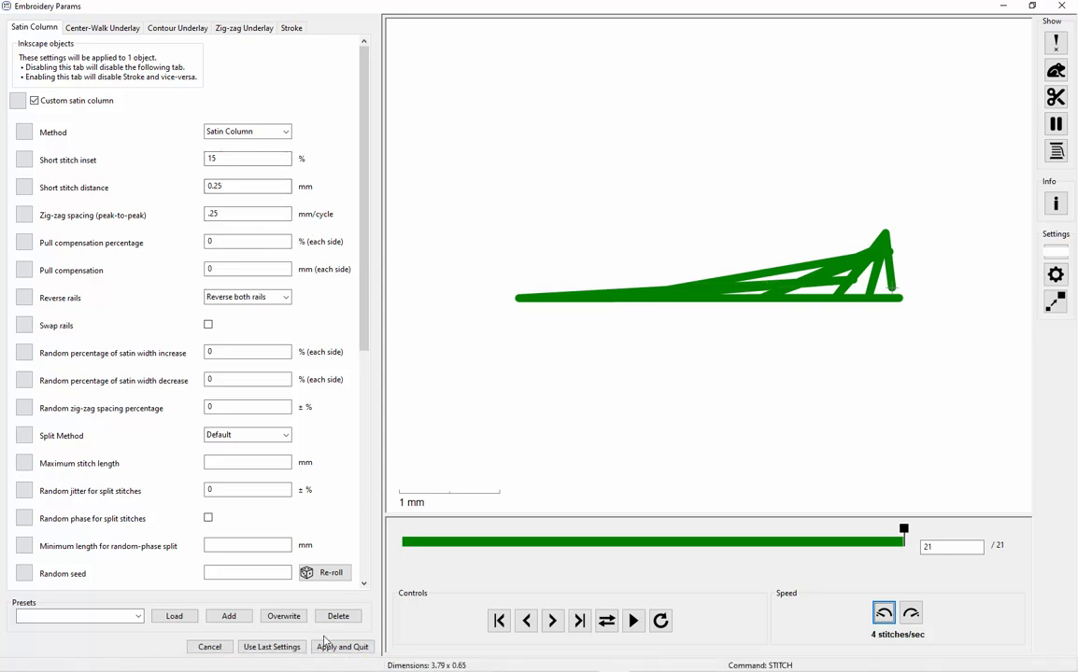
left_click(342, 647)
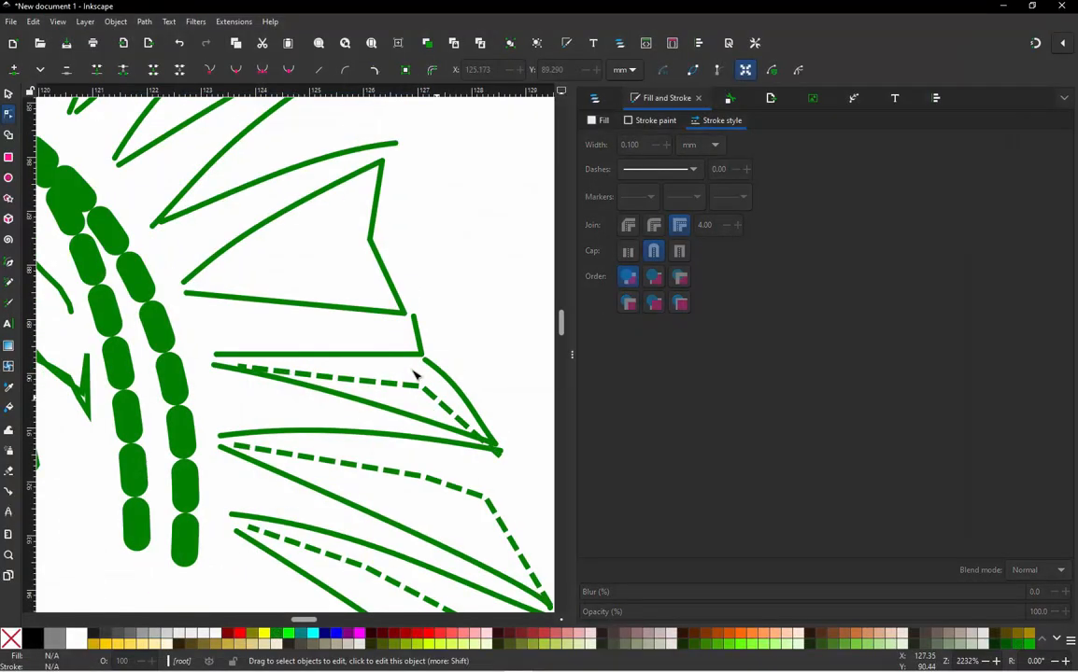
Step: Preview the stitch-out of the next tail satin above in Ink/Stitch Params
left_click(422, 333)
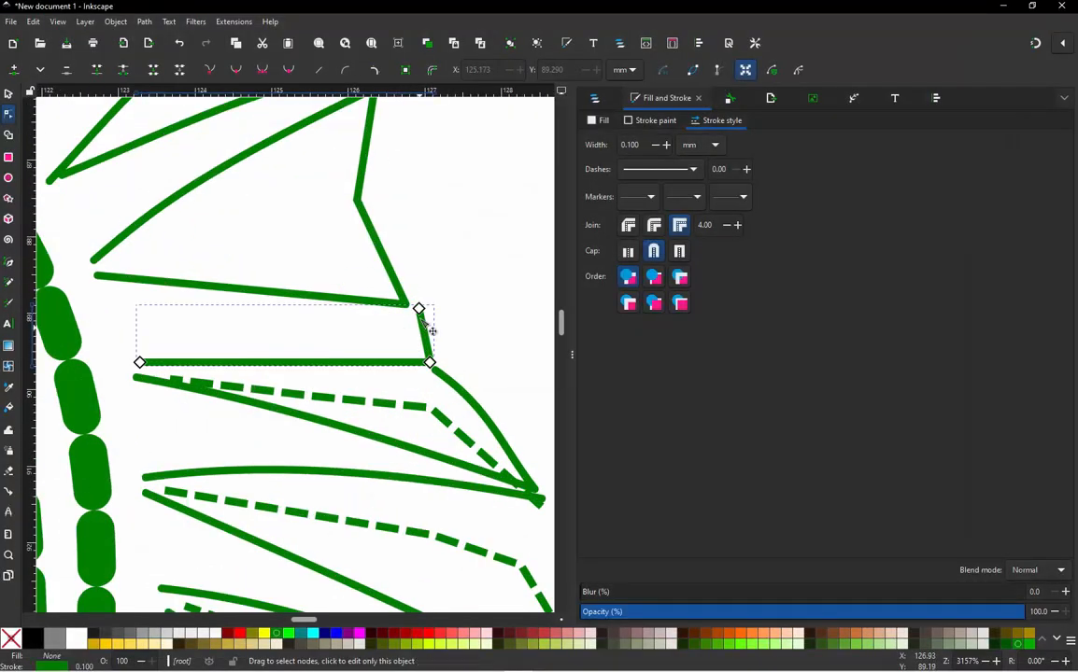
left_click(400, 279)
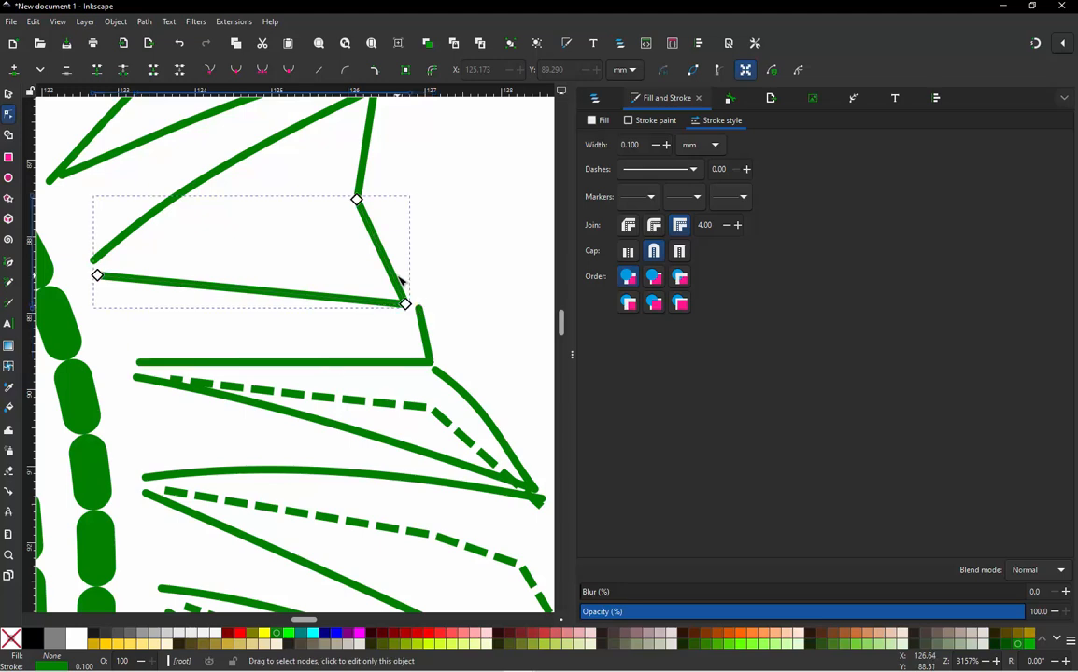
key("alt+q")
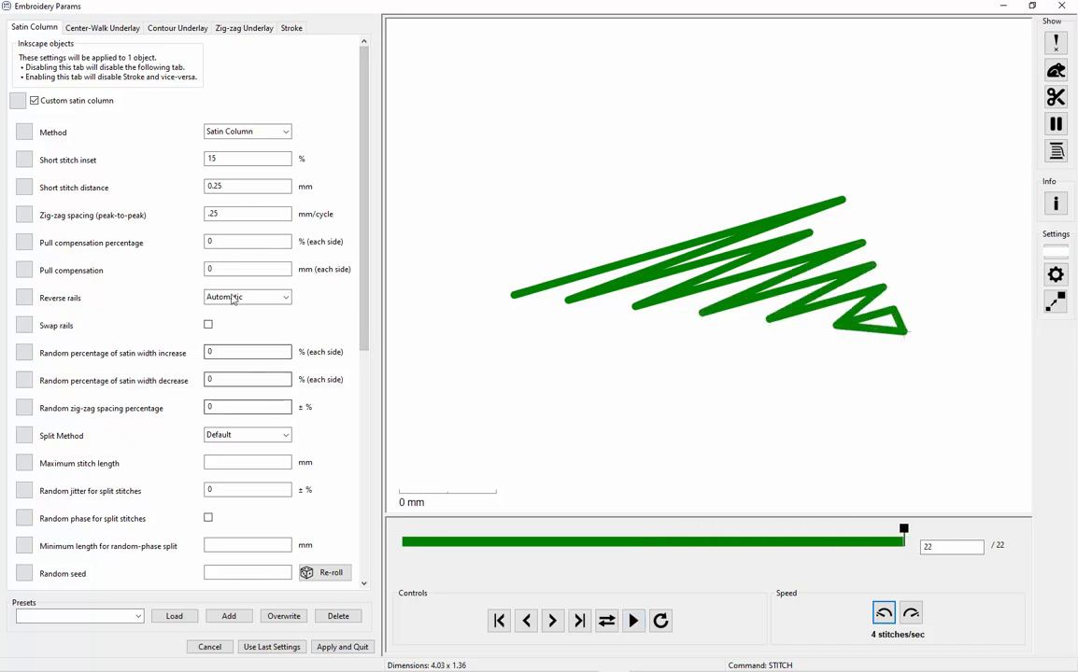
left_click_drag(902, 533, 926, 540)
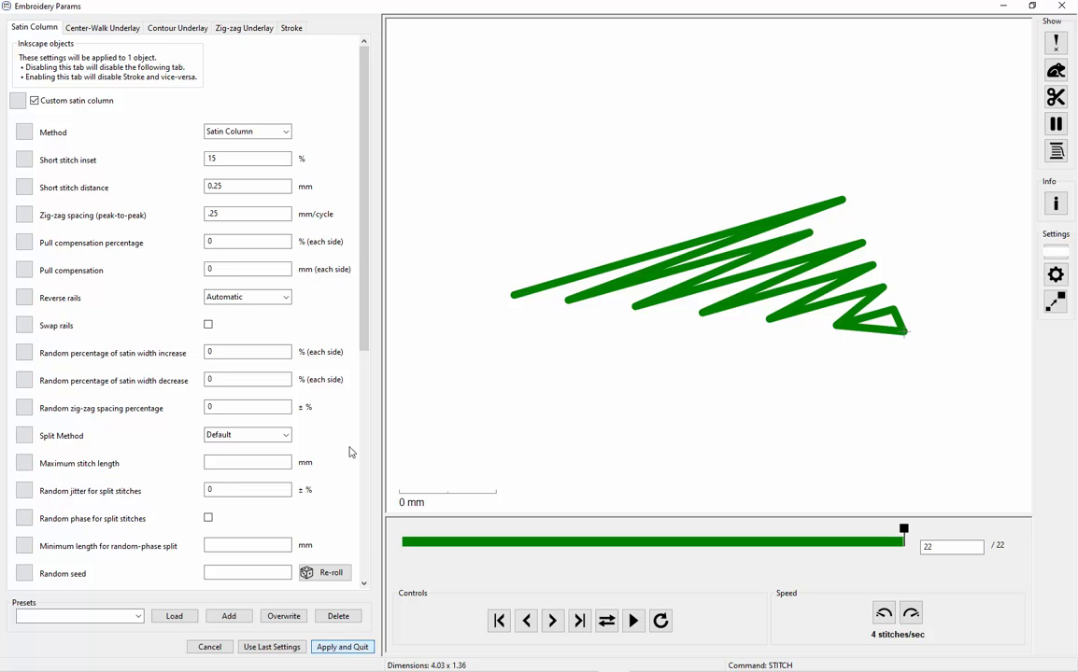
Step: Try Reverse first rail on this satin, then turn on Swap rails and try Reverse second rail
left_click(271, 298)
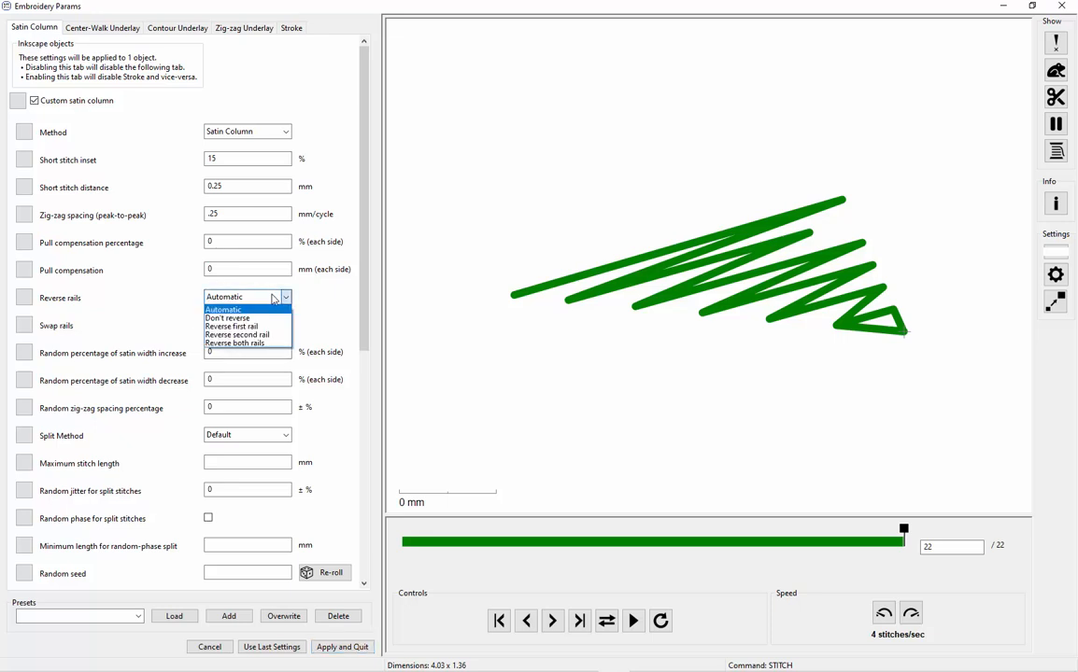
left_click(261, 327)
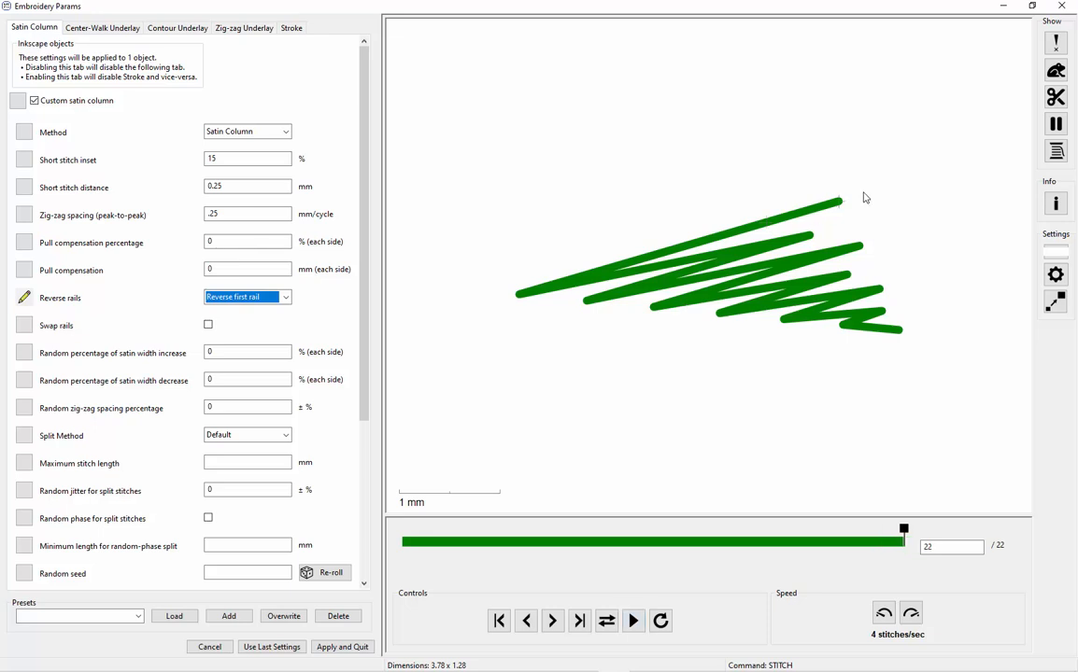
left_click(208, 324)
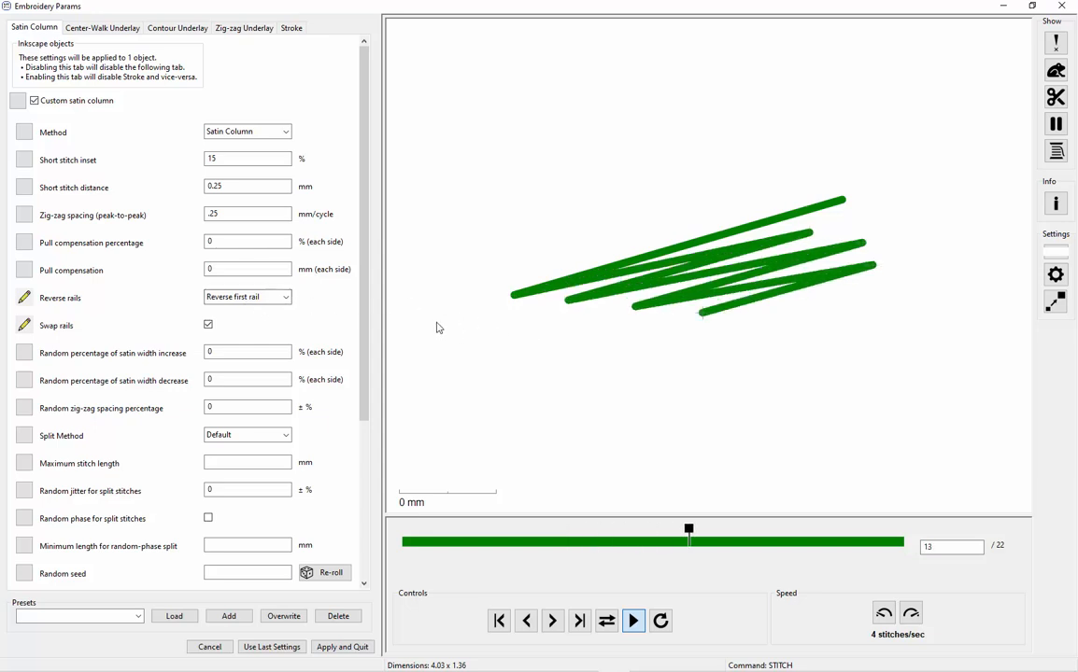
left_click(251, 297)
left_click(263, 339)
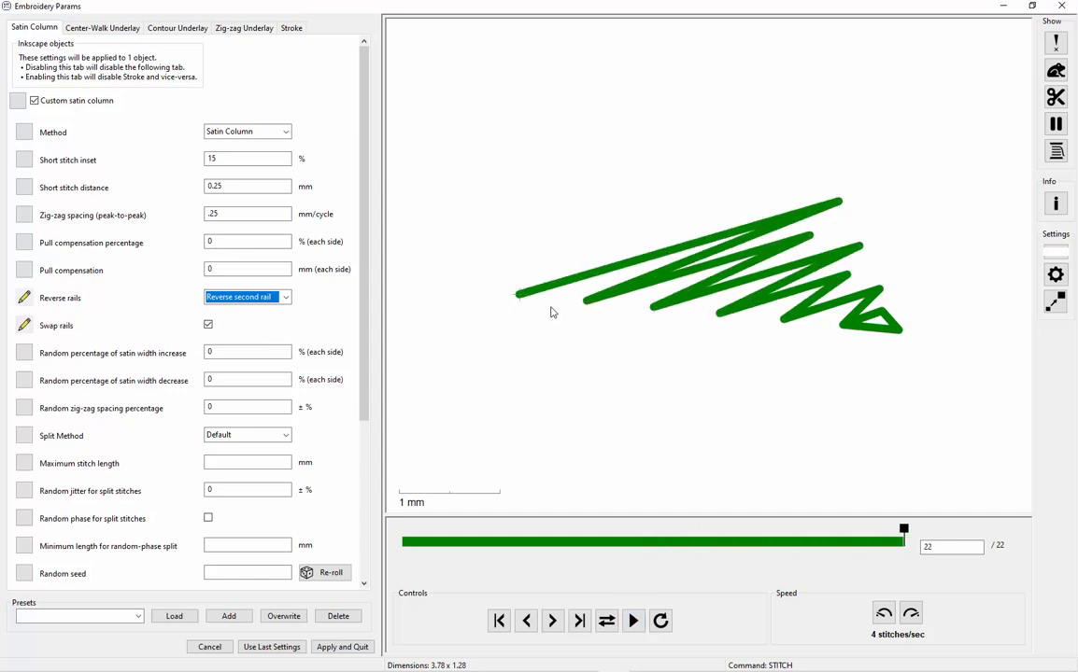
Step: Try Reverse both rails with Swap rails on, and return Reverse rails to Automatic
left_click(280, 297)
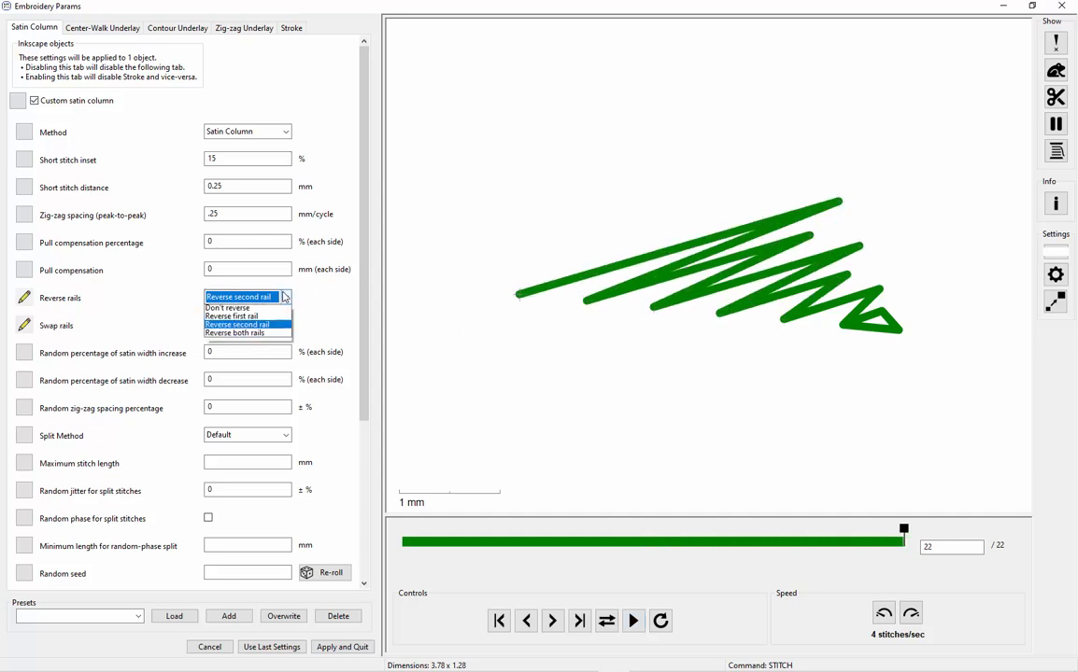
left_click(243, 339)
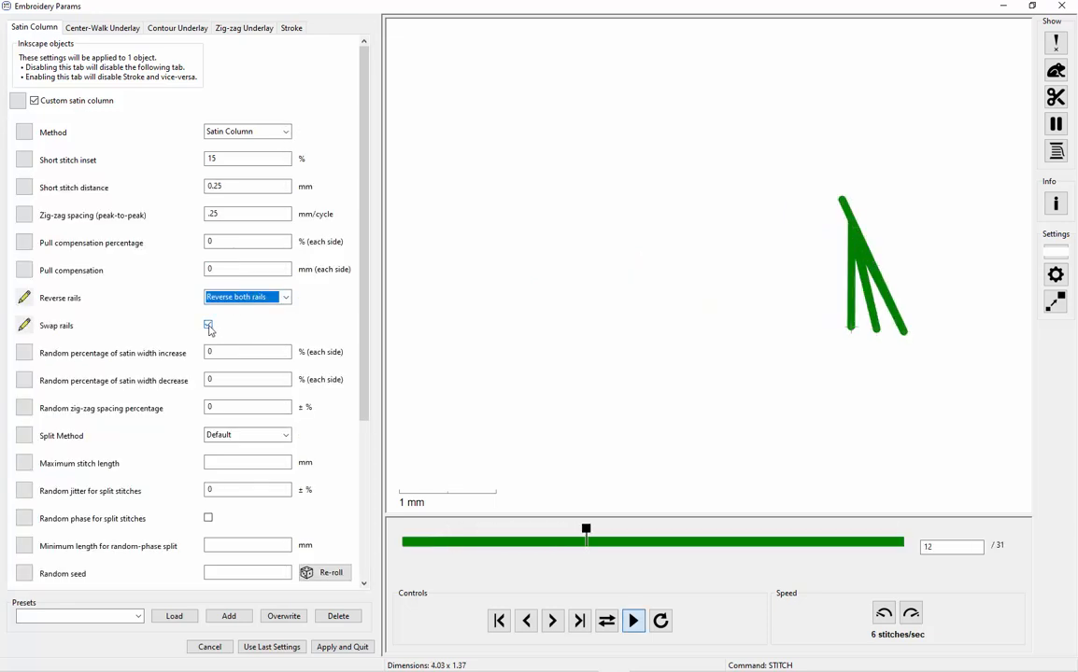
left_click(277, 298)
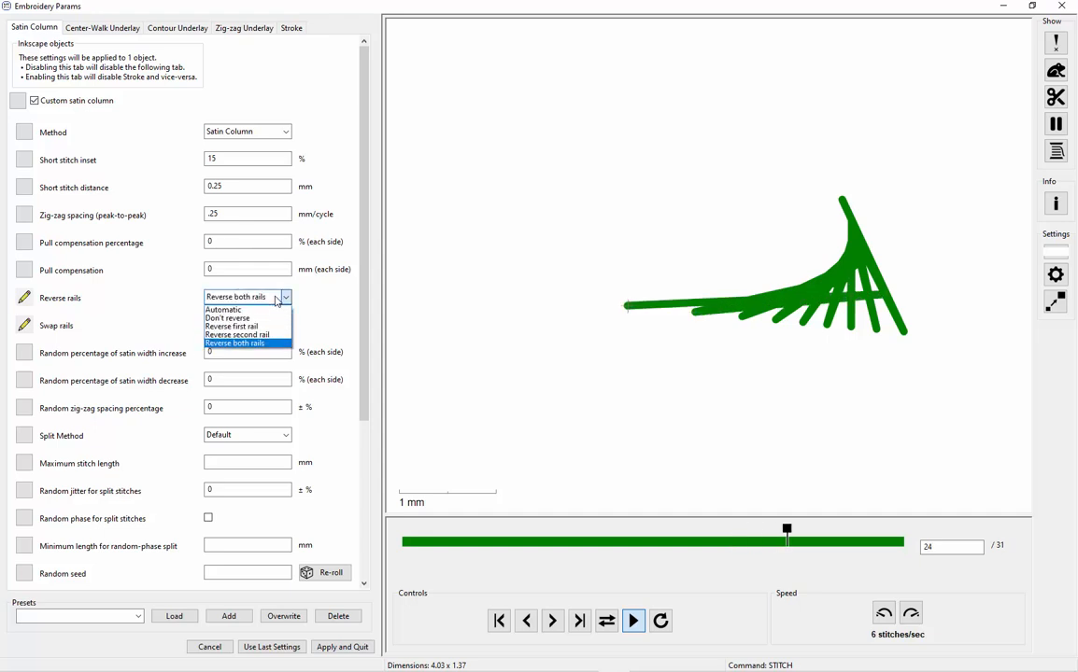
left_click(244, 309)
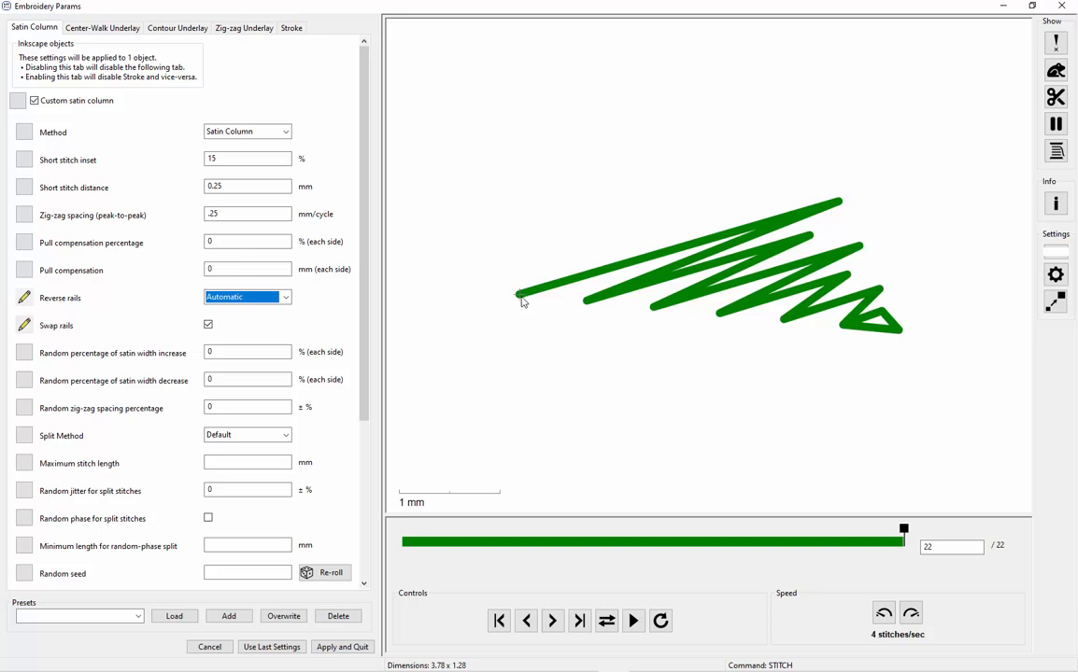
Step: Compare the satin's stitching with Swap rails off and on while Reverse rails is Automatic
left_click(209, 326)
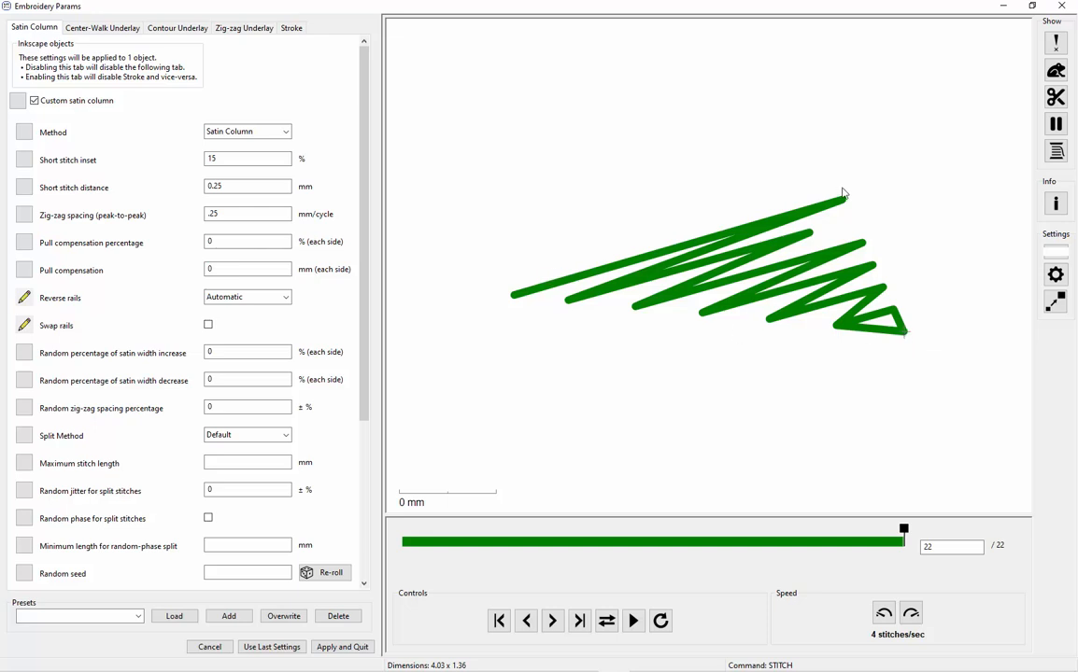
left_click(259, 301)
left_click(190, 313)
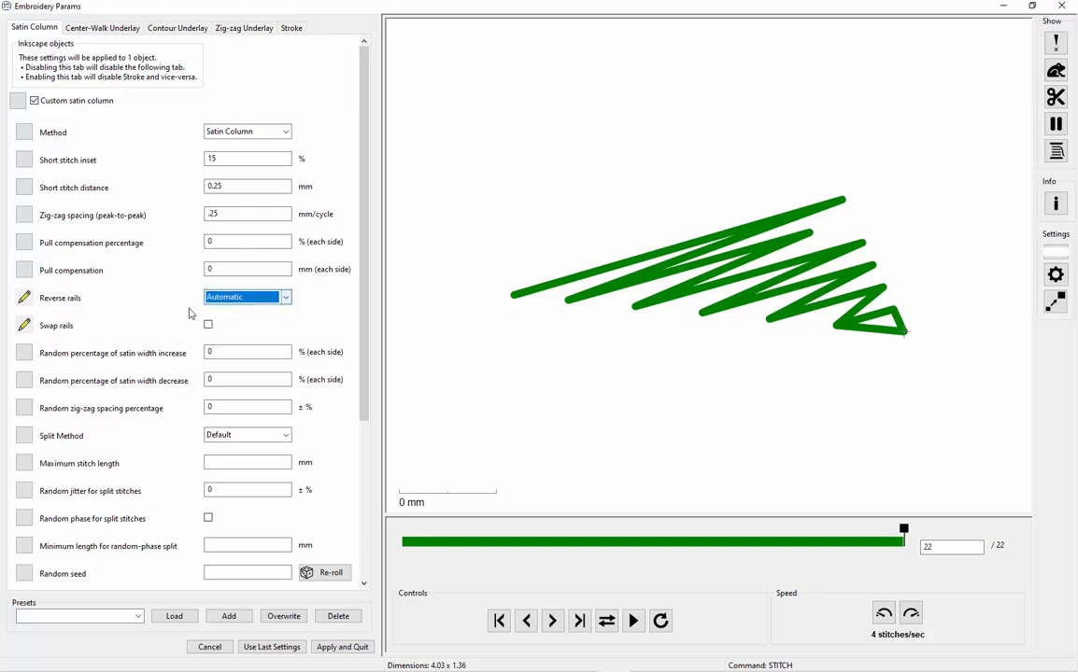
left_click(208, 325)
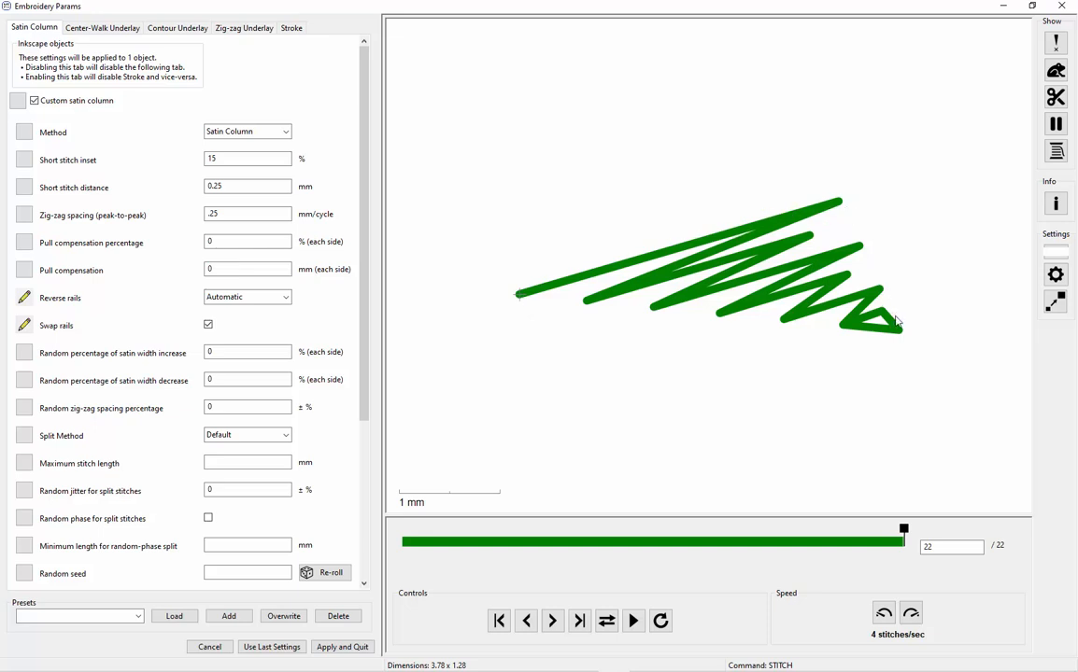
Step: With Swap rails on, try Reverse second rail, Reverse first rail and Reverse both rails in turn
left_click(262, 297)
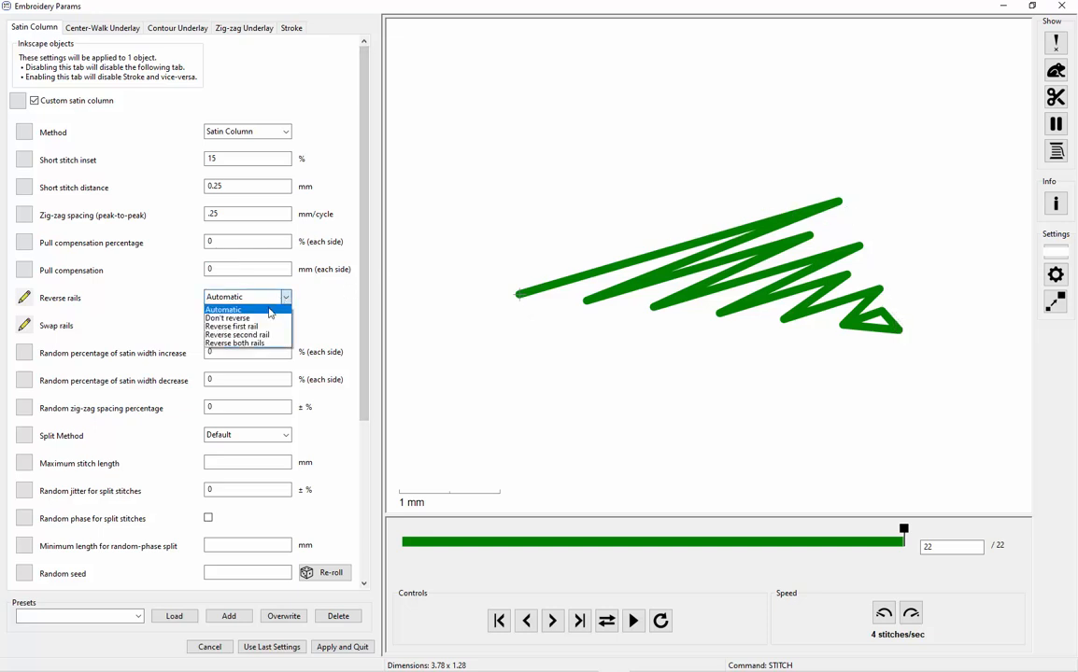
left_click(264, 335)
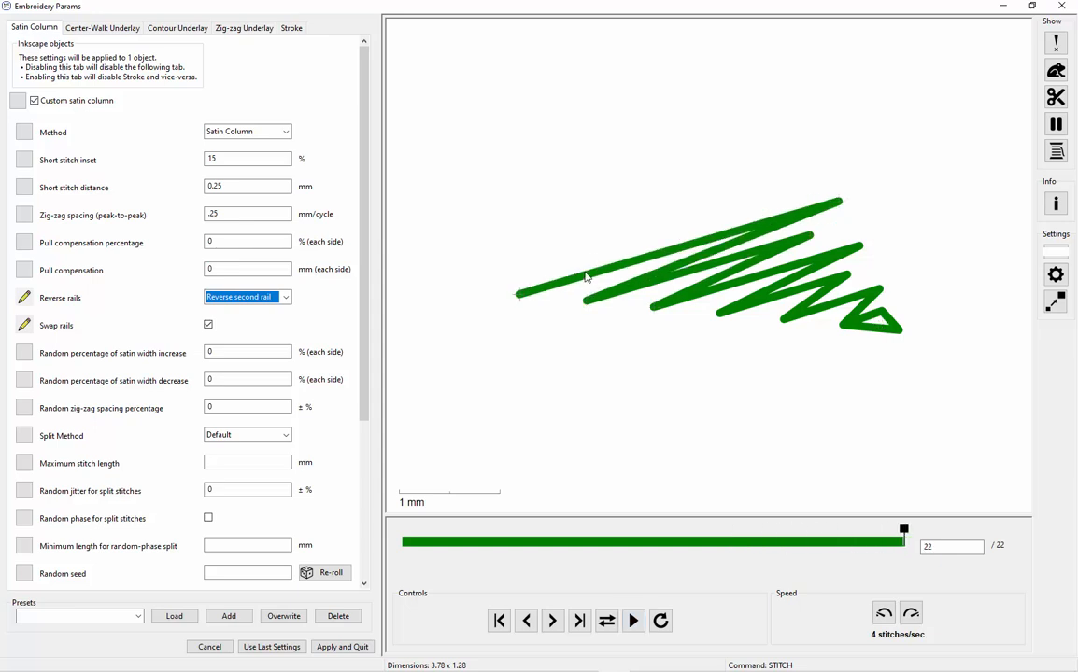
left_click(285, 298)
left_click(256, 327)
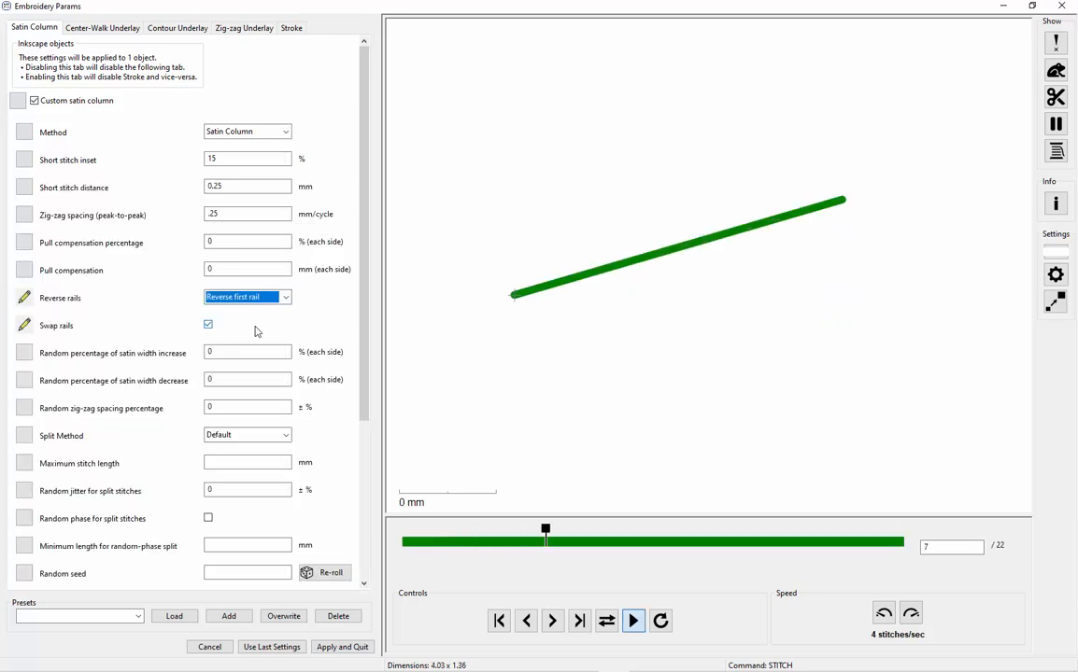
left_click(281, 298)
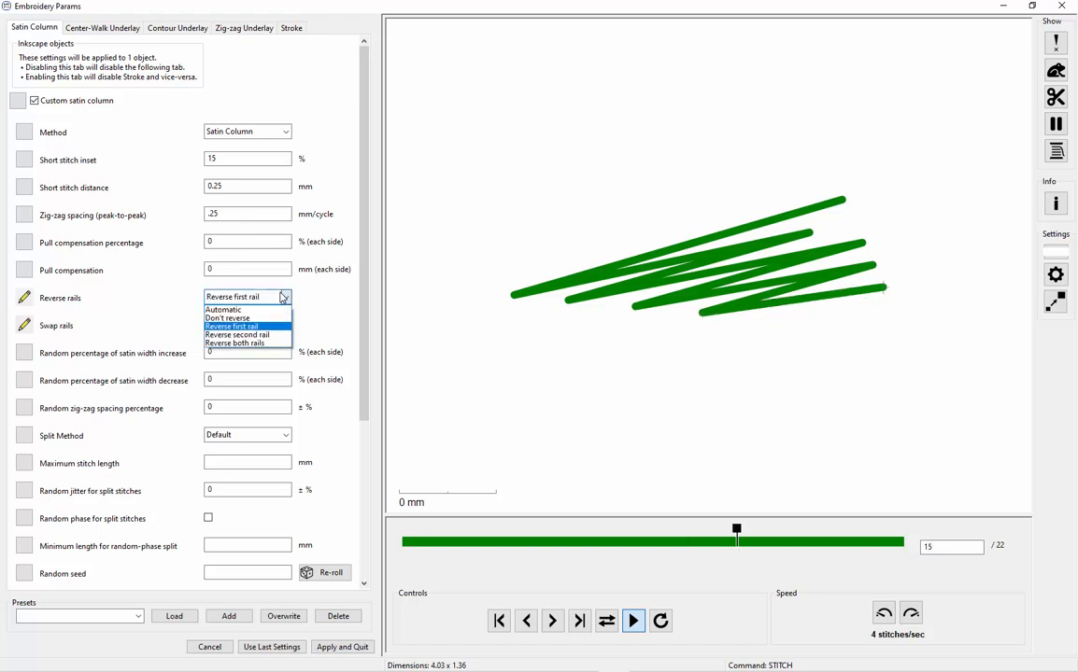
left_click(275, 343)
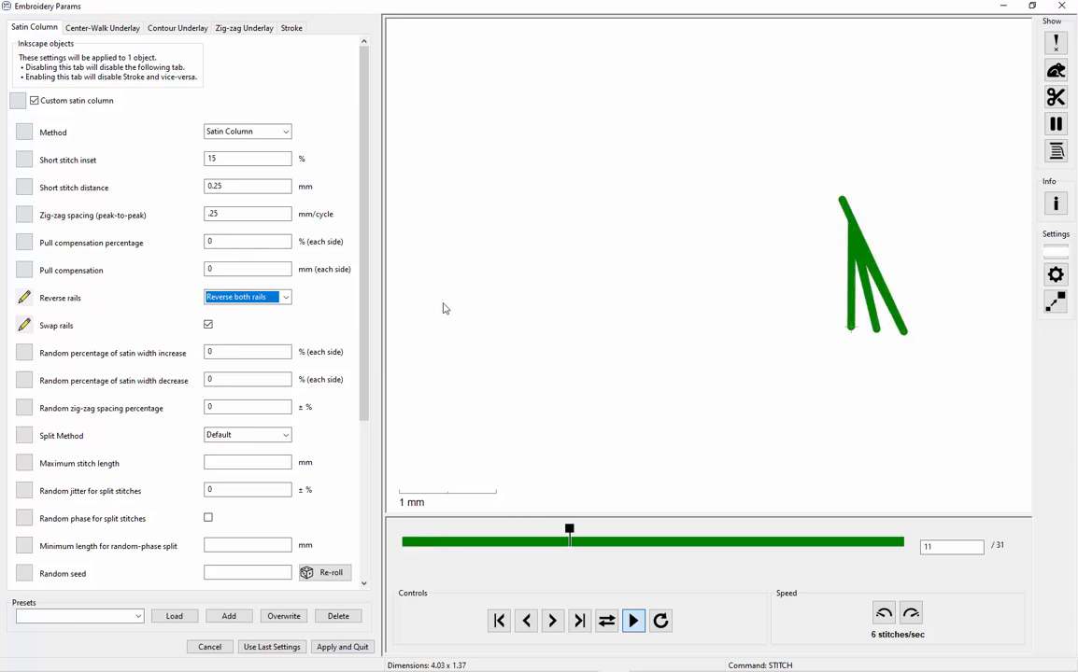
Step: Turn Swap rails off, set Reverse rails back to Automatic, and apply the satin's parameters
left_click(264, 299)
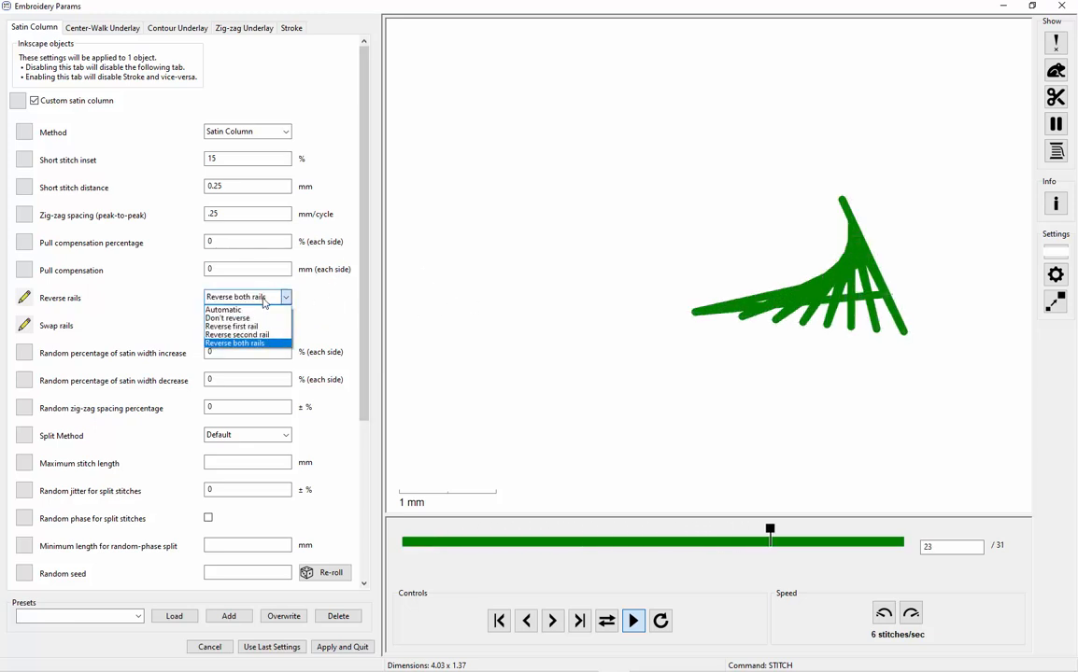
left_click(184, 312)
left_click(208, 325)
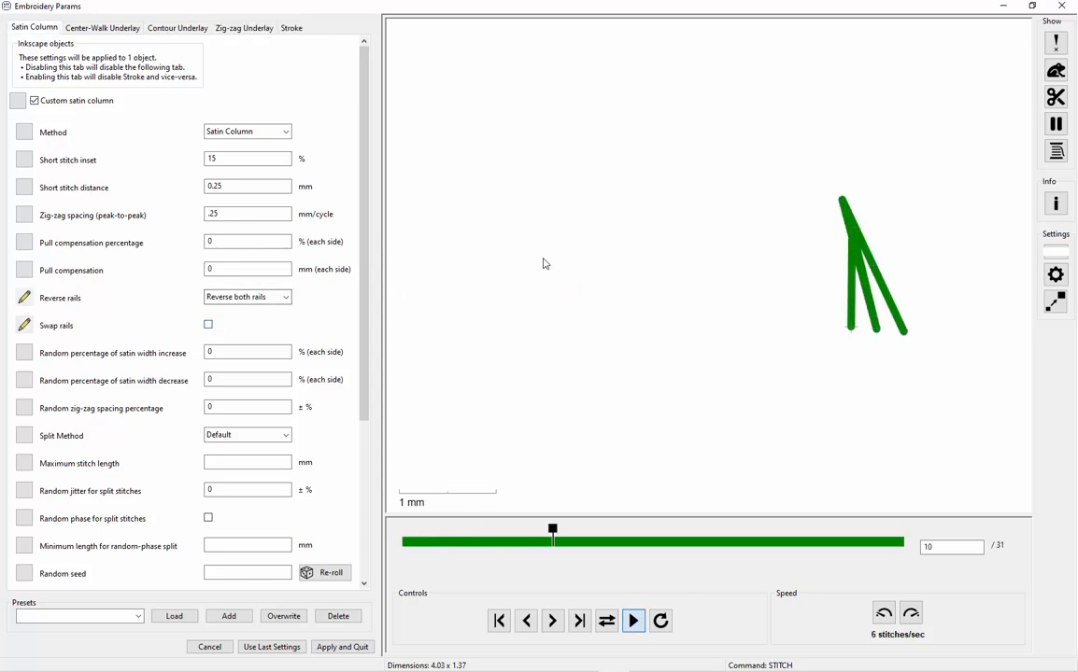
left_click(261, 297)
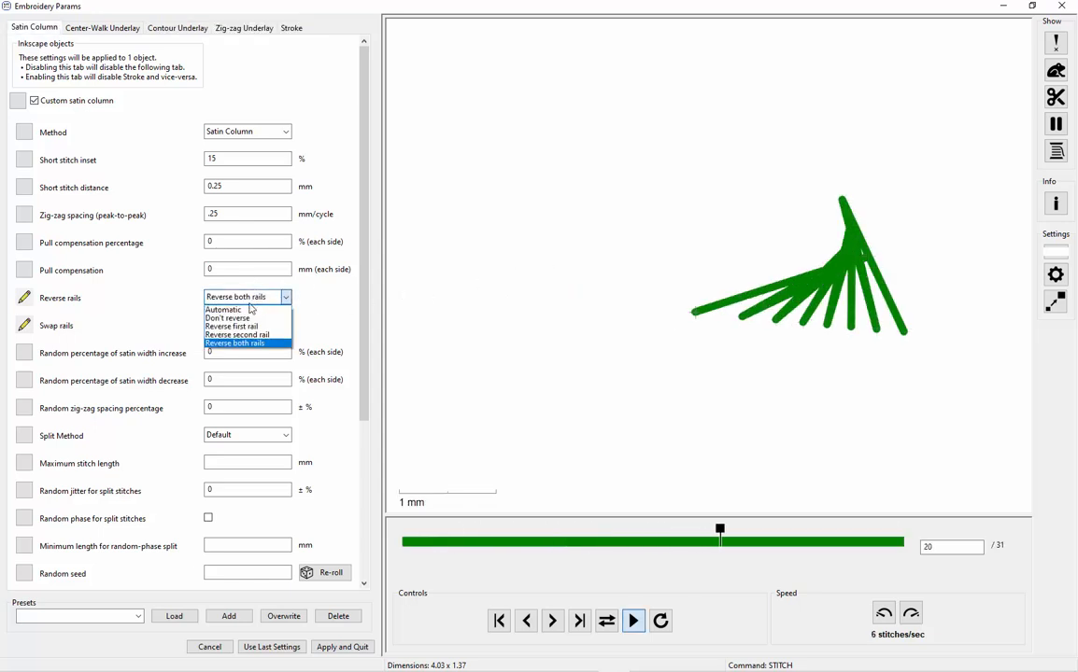
left_click(234, 307)
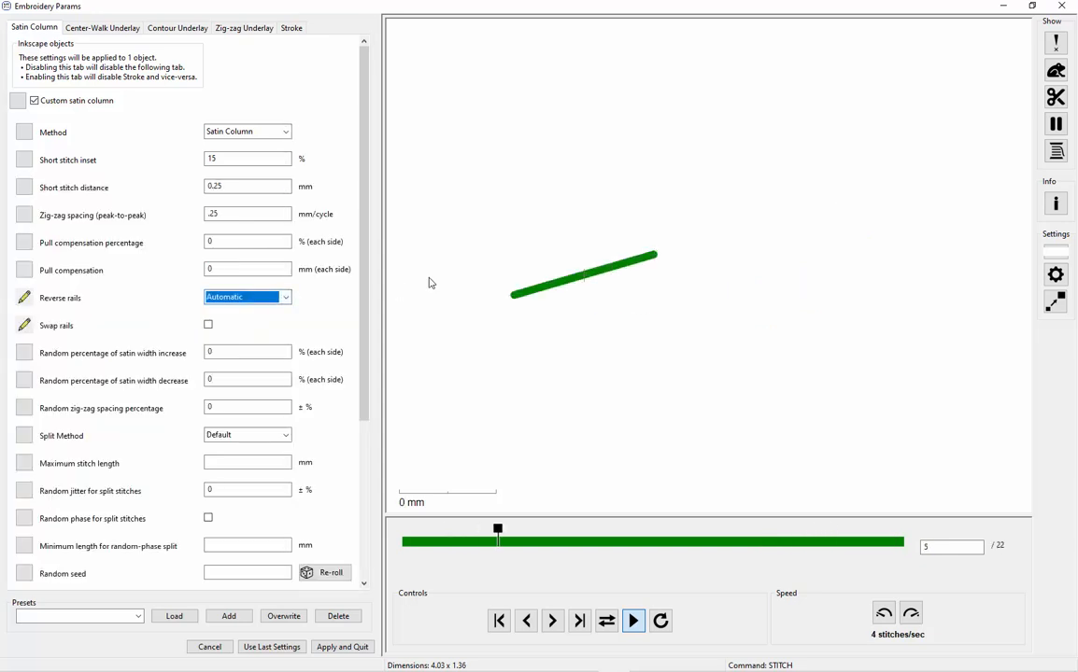
left_click(342, 646)
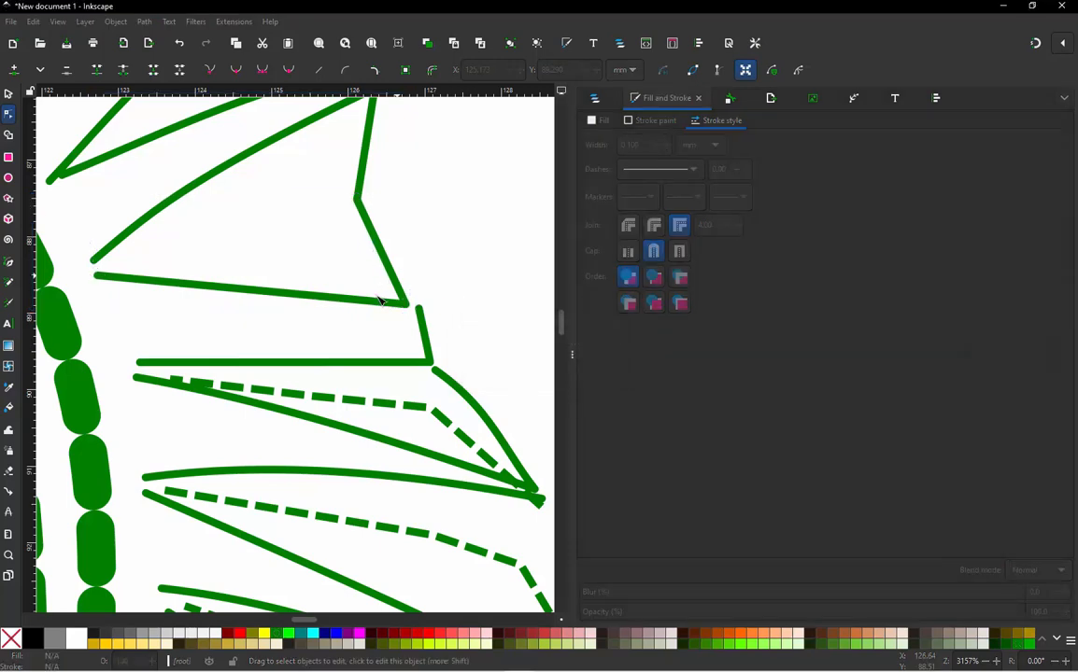
scroll(351, 270, "down", 2, "ctrl")
scroll(324, 228, "up", 1, "ctrl")
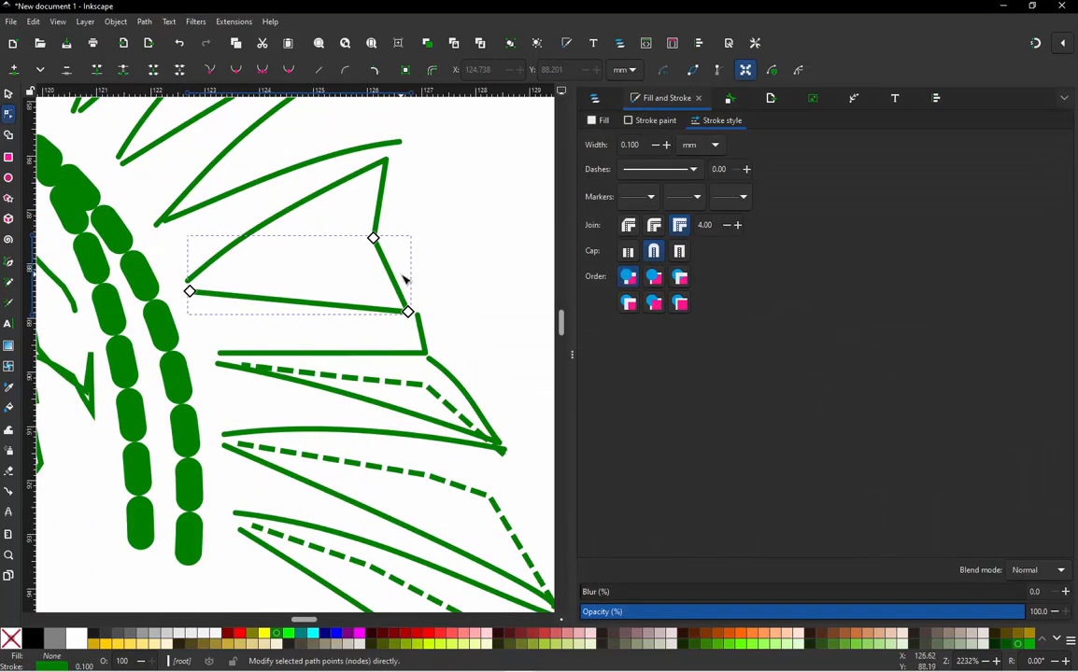
Step: Turn on Swap rails and set Reverse rails to Reverse first rail for the tail's bent upper satin, and apply the parameters
left_click(388, 205)
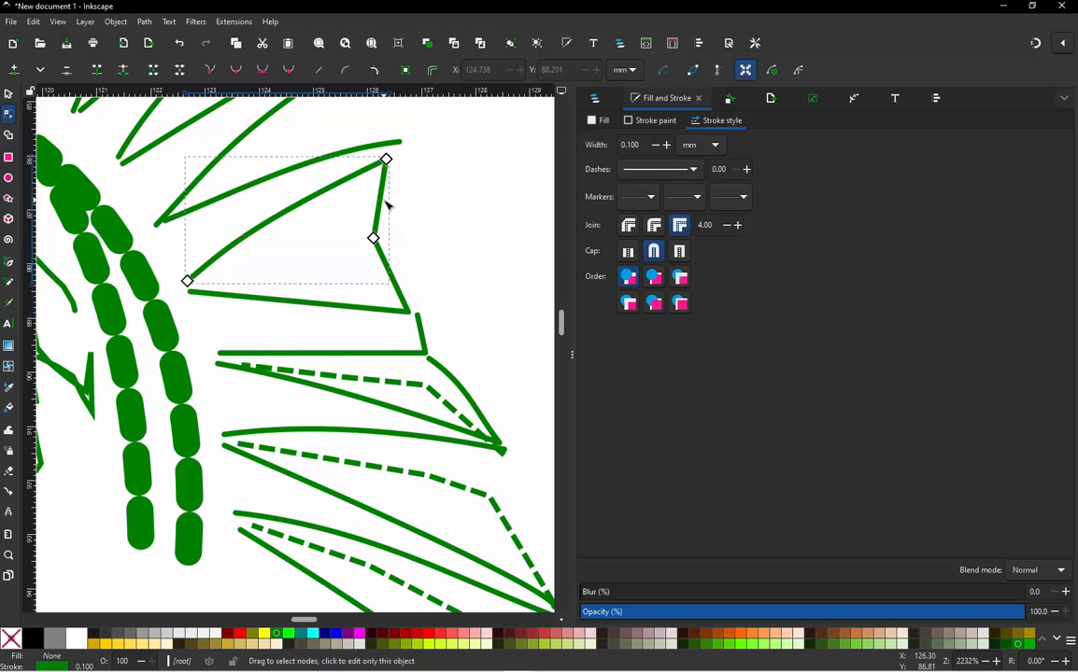
scroll(416, 290, "down", 1, "ctrl")
scroll(365, 208, "up", 1, "ctrl")
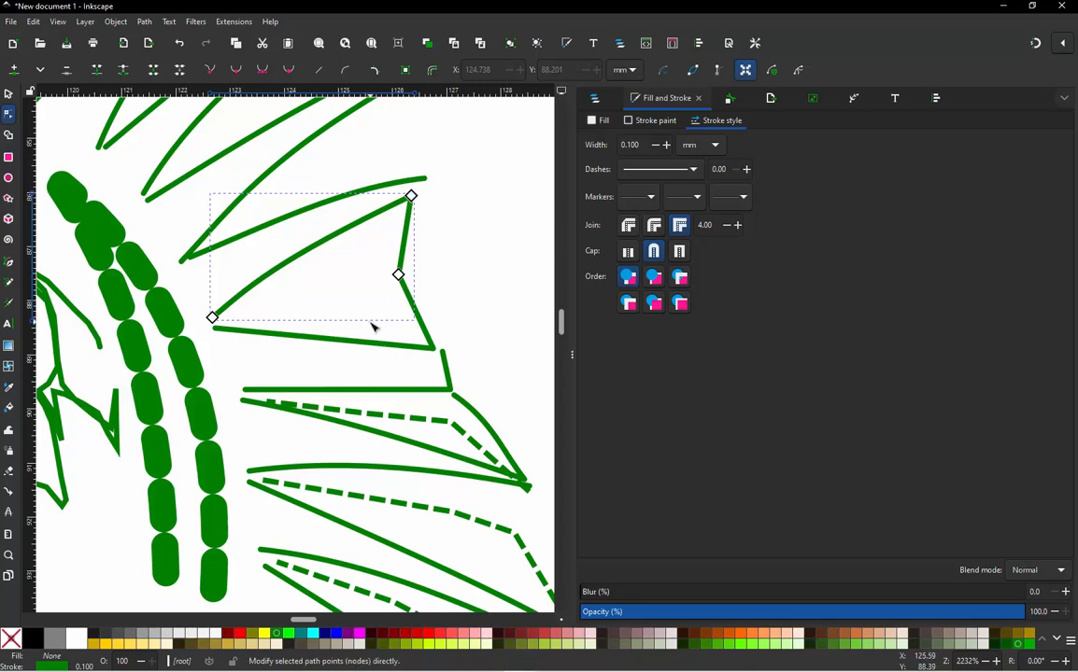
scroll(372, 322, "down", 1)
scroll(375, 269, "up", 1)
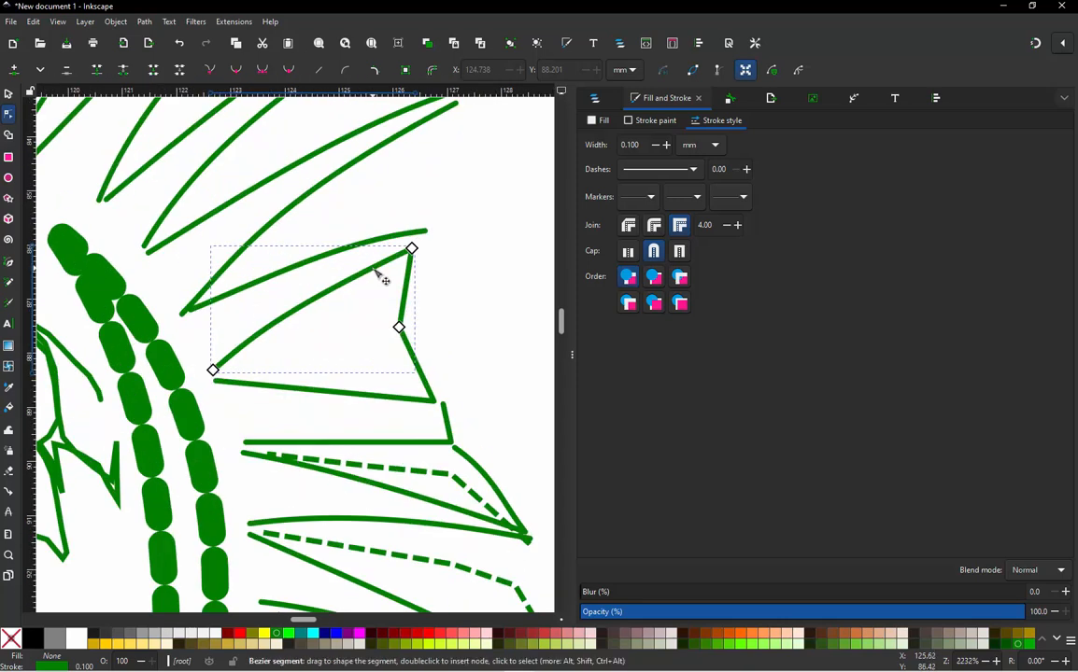
left_click(405, 304, "ctrl+alt")
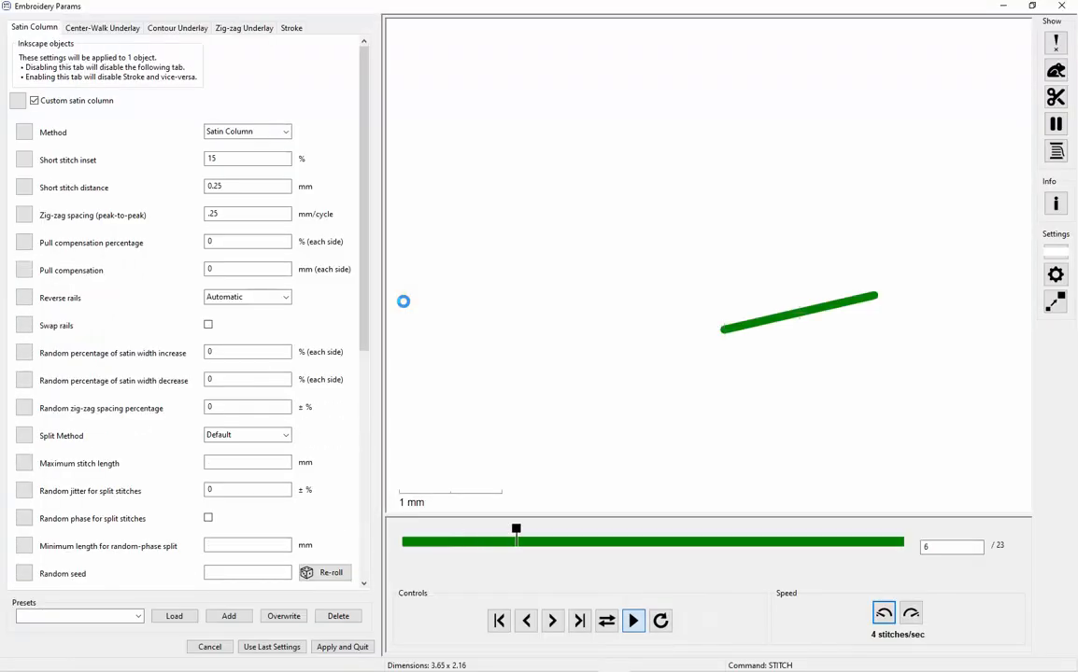
left_click(208, 324)
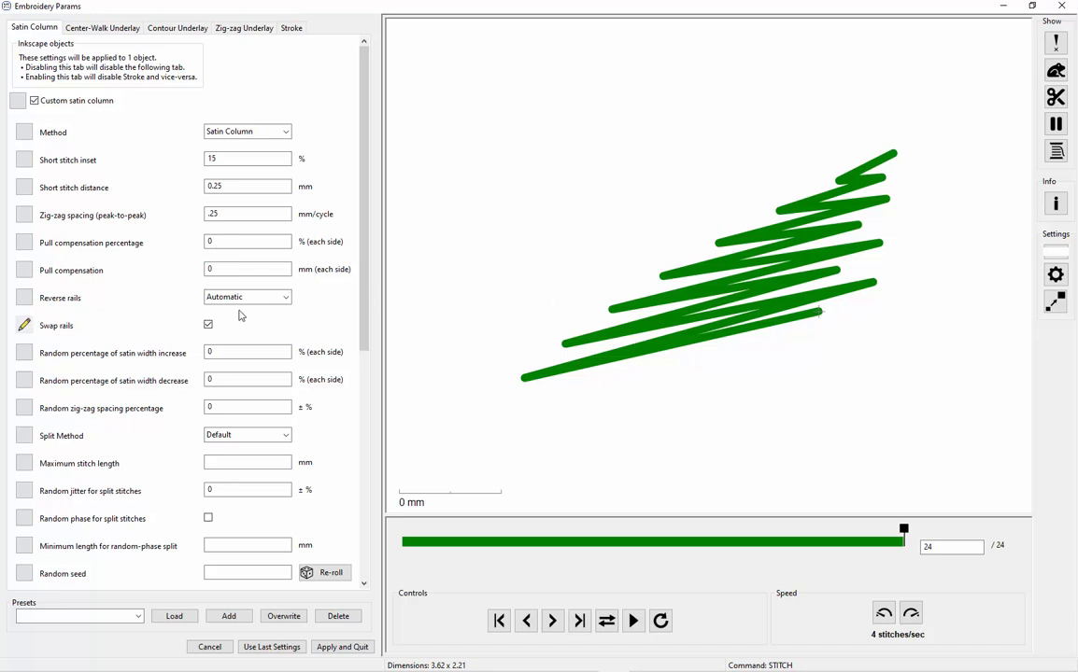
left_click(284, 297)
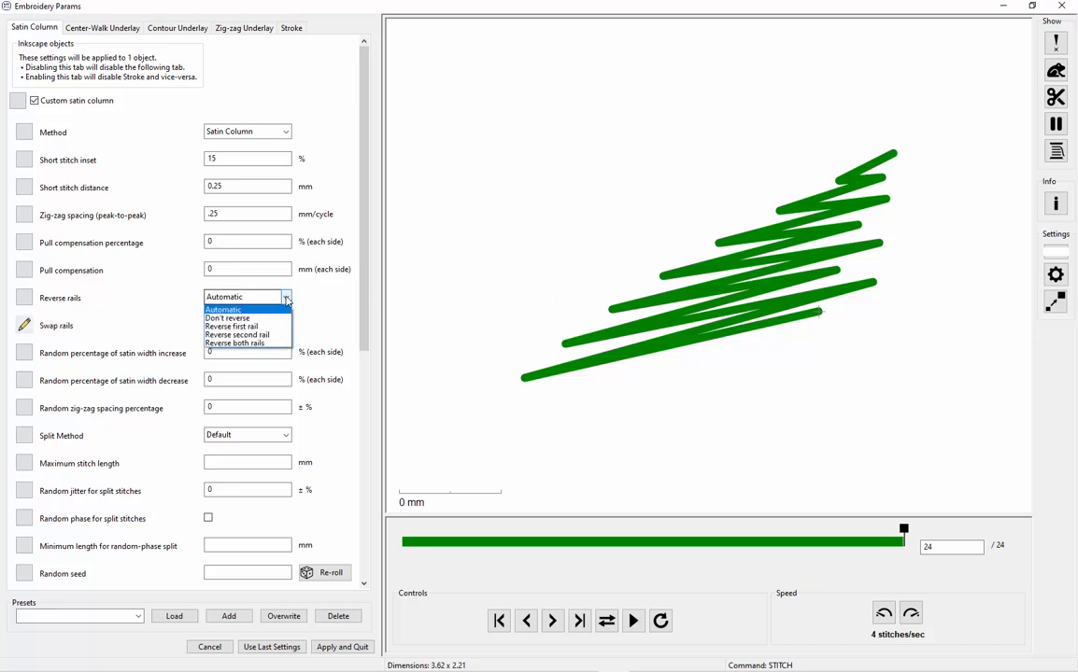
left_click(262, 328)
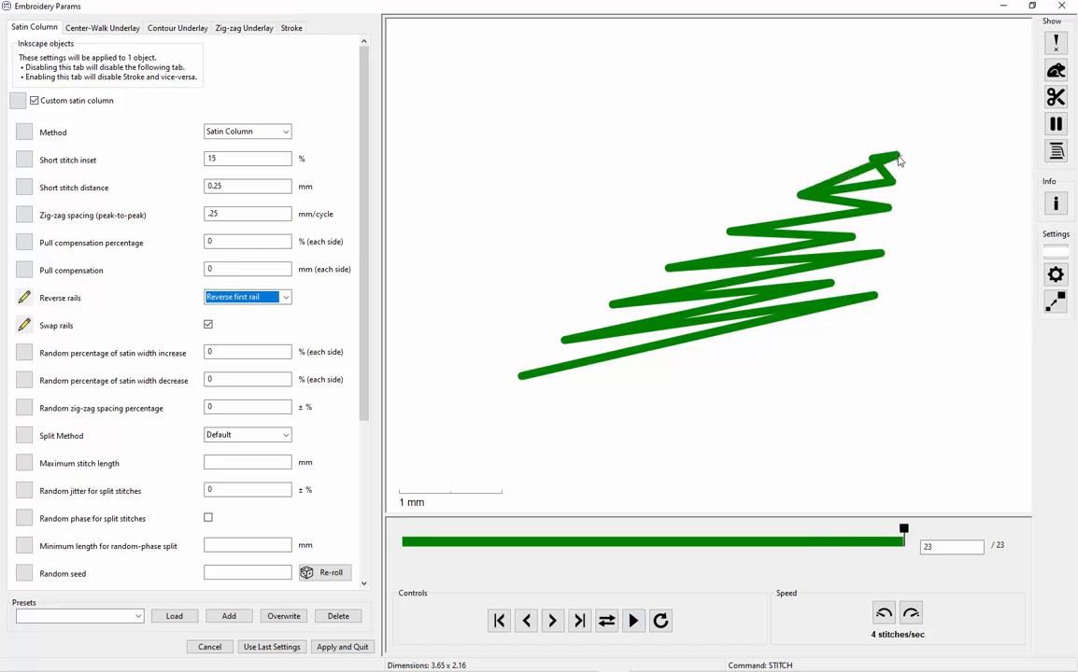
scroll(854, 187, "up", 1)
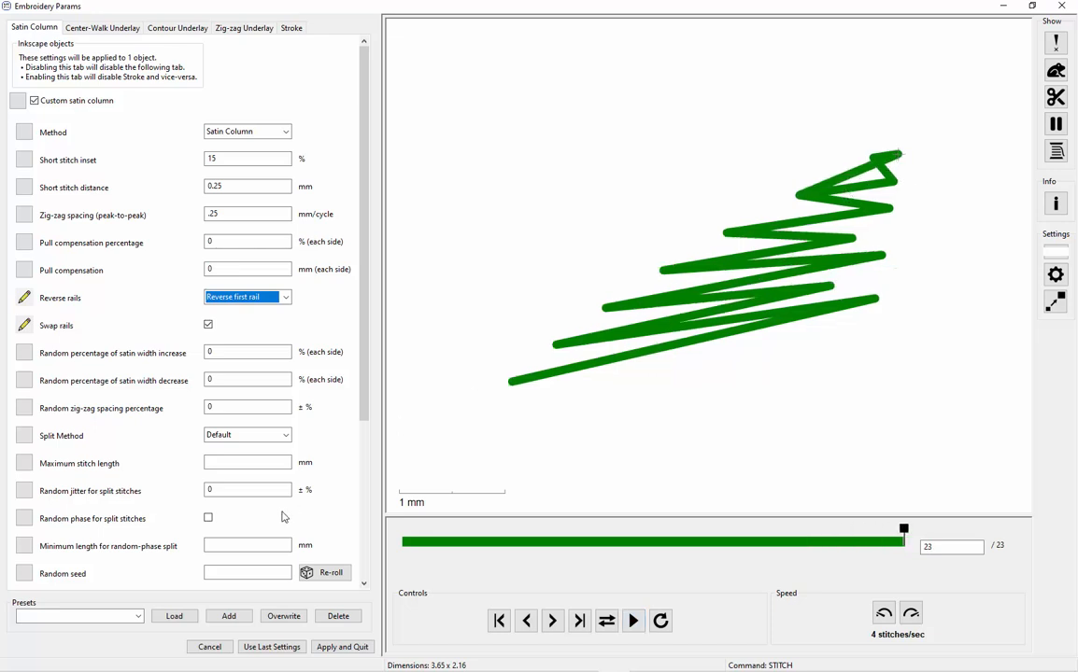
left_click(347, 646)
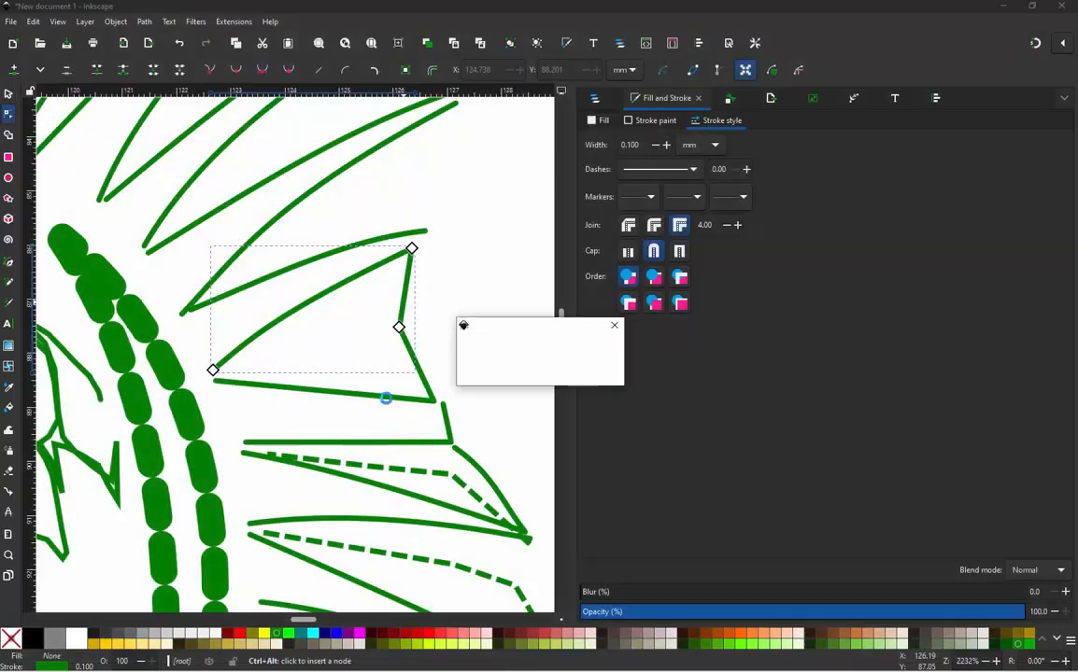
Step: Turn on Trim After for the satin directly below the bent one and apply its parameters
left_click(378, 399)
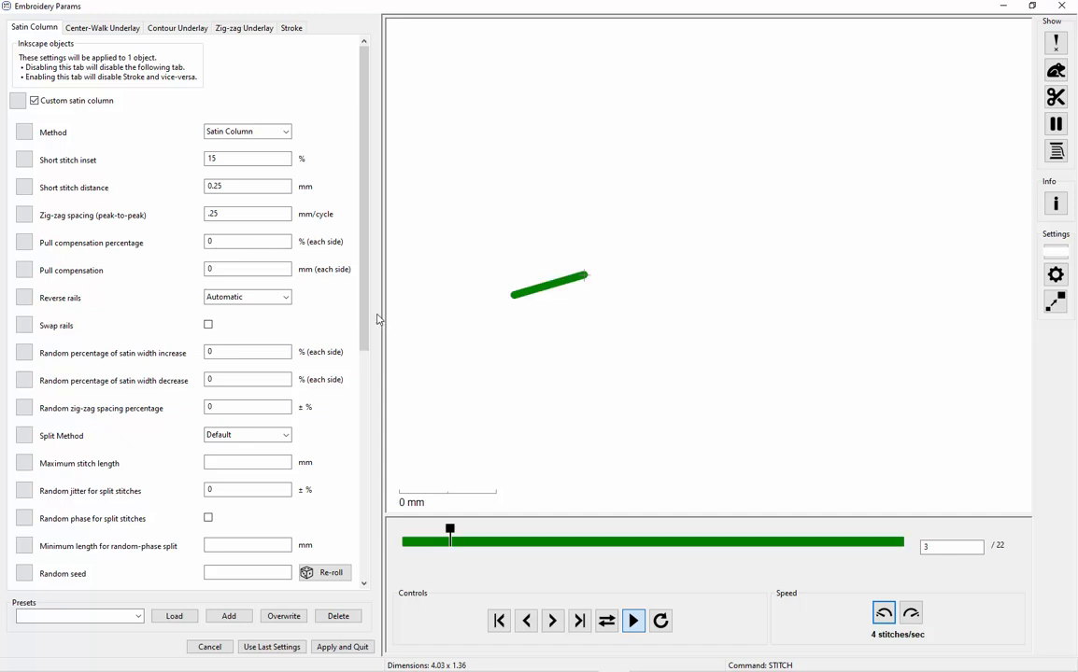
scroll(207, 378, "down", 5)
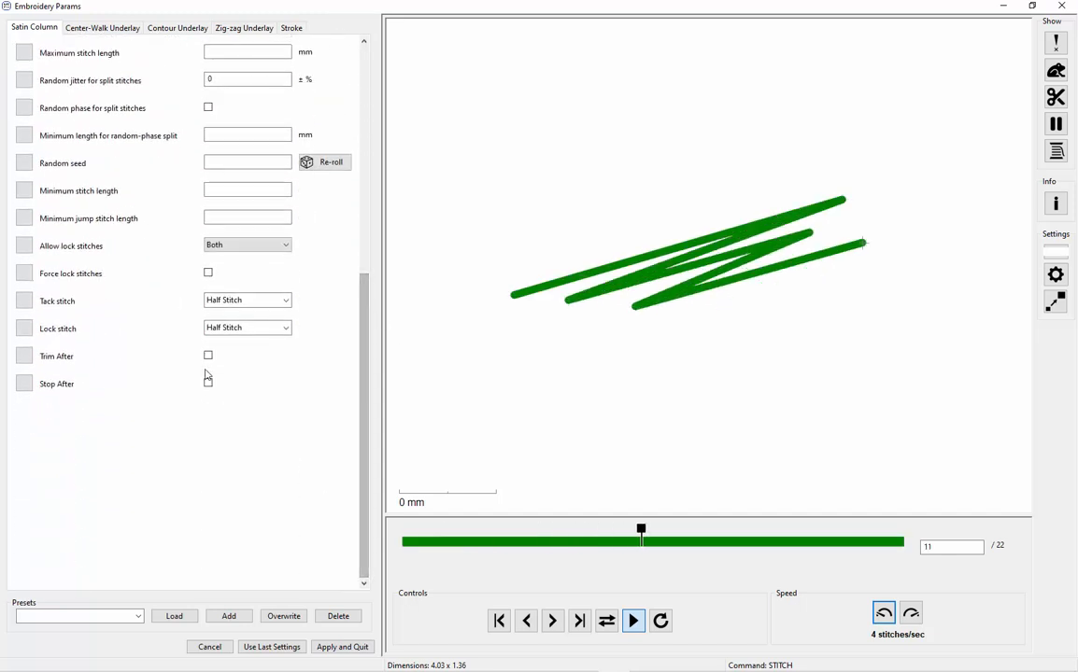
left_click(208, 358)
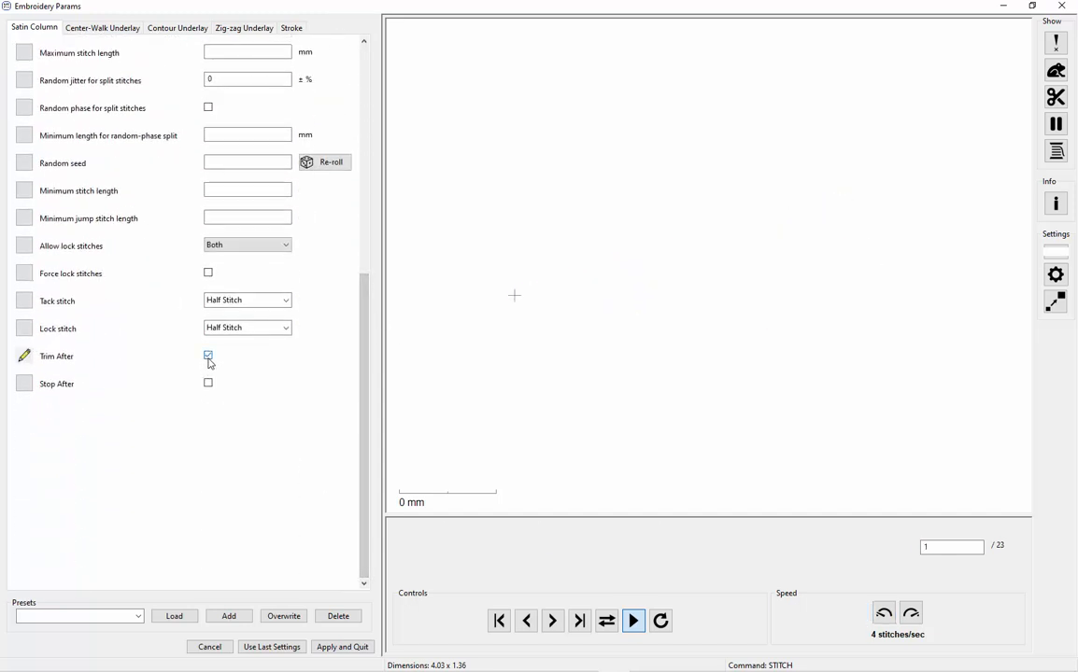
left_click(342, 647)
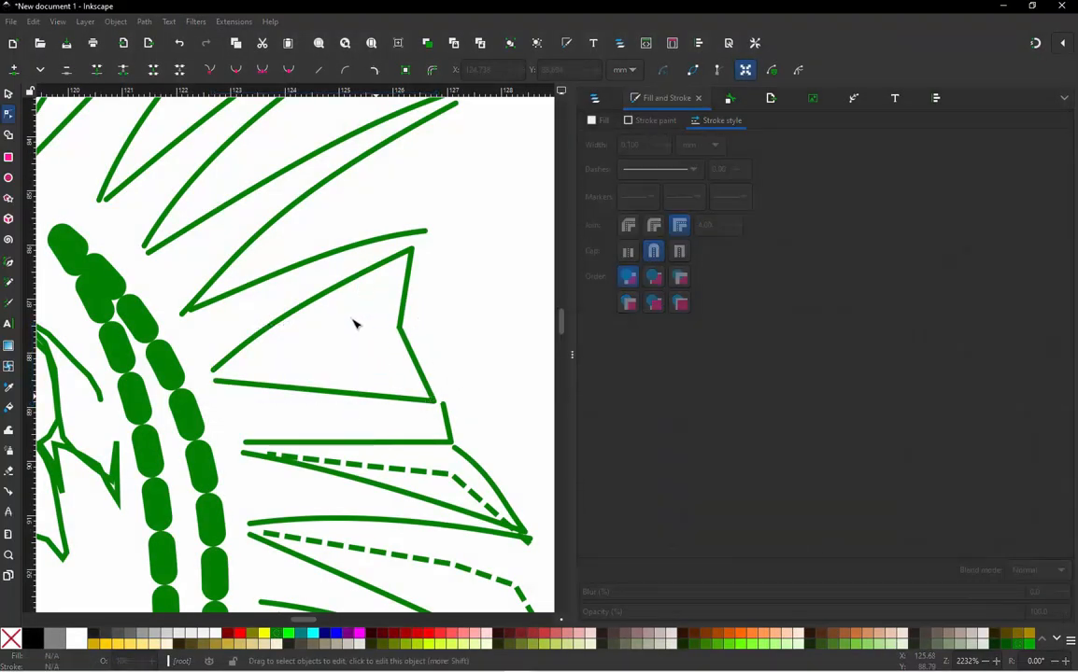
Step: Preview the stitch direction of the curved satin above the bent one, keeping its parameters as they are
scroll(356, 257, "down", 1)
scroll(396, 243, "up", 1)
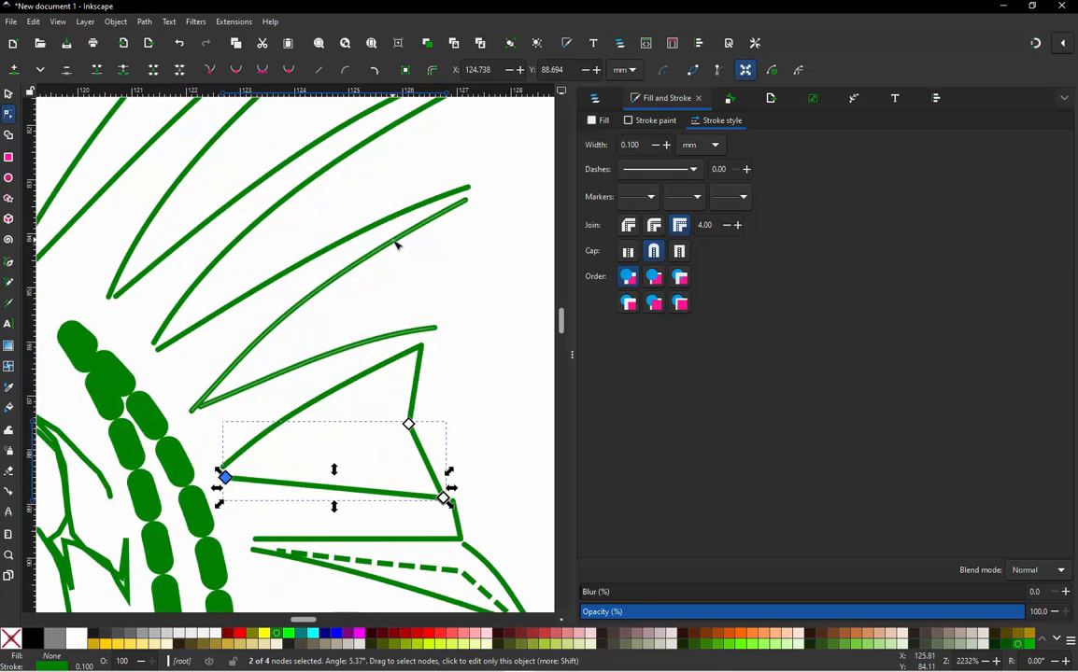
left_click(395, 243)
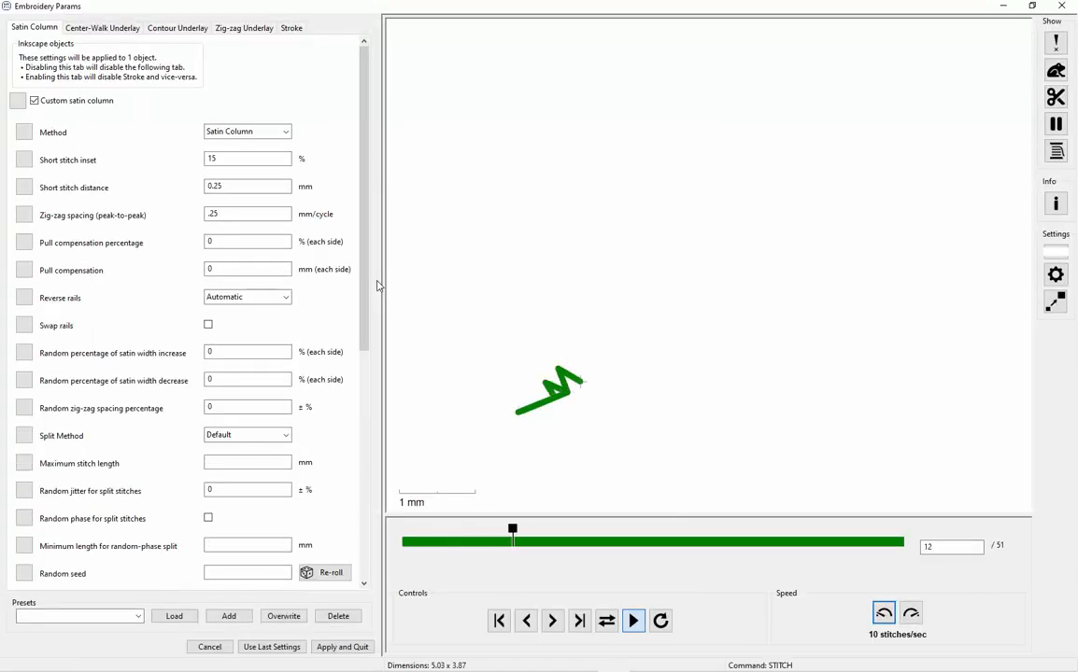
left_click(339, 647)
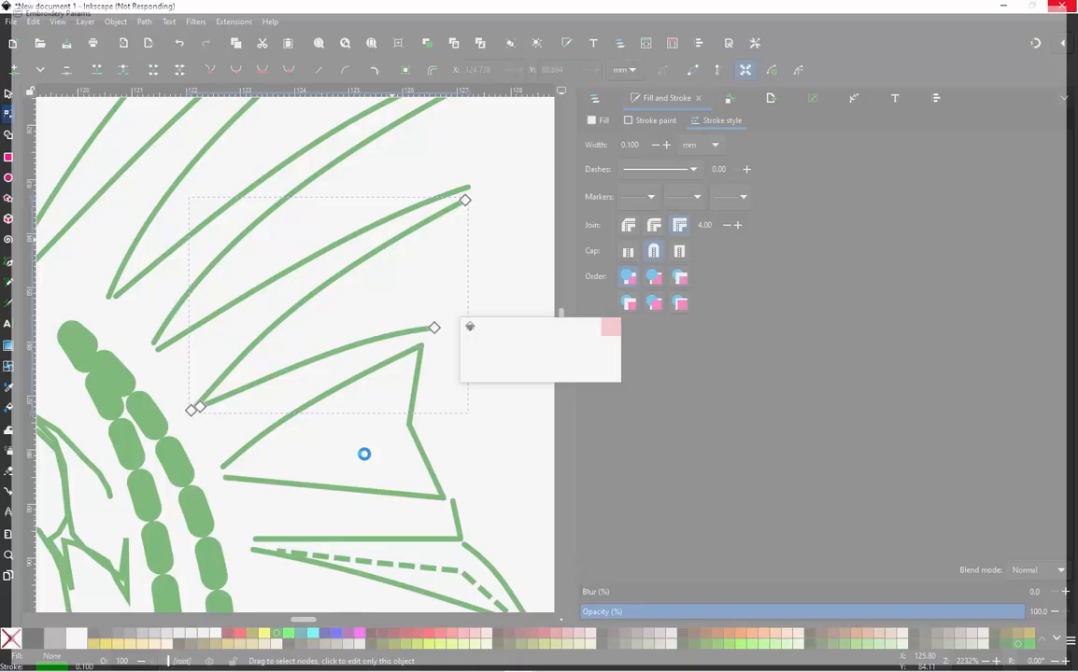
Step: Convert the jump between the bent satin and the curved satin above it to a stroke with Jump Stitch to Stroke
left_click(394, 364)
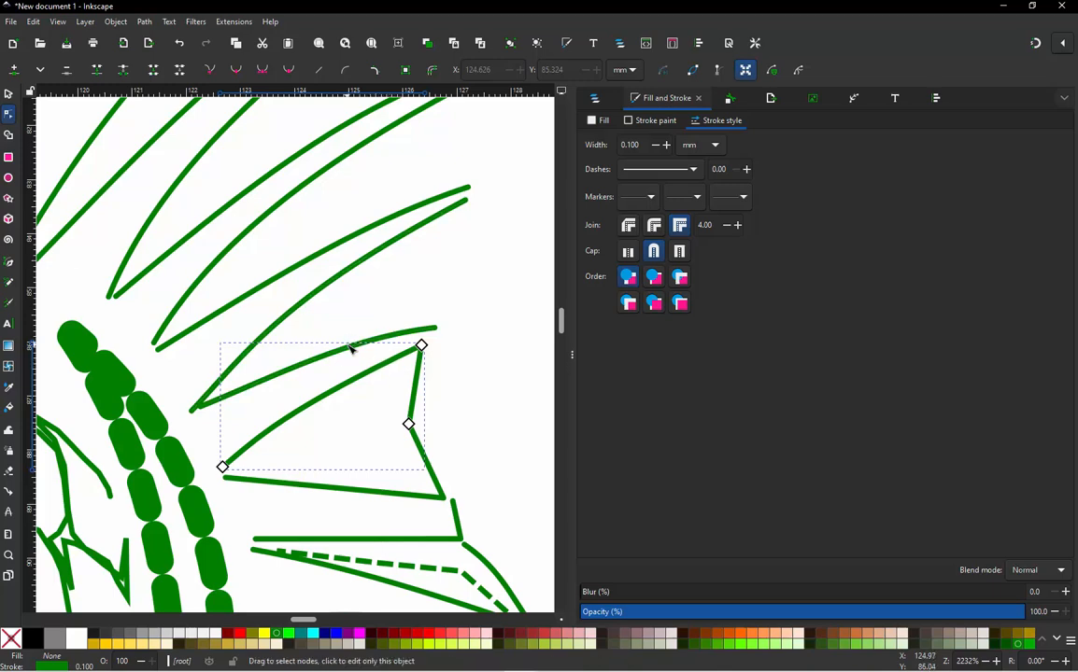
left_click(352, 347, "shift")
key("ctrl+alt+j")
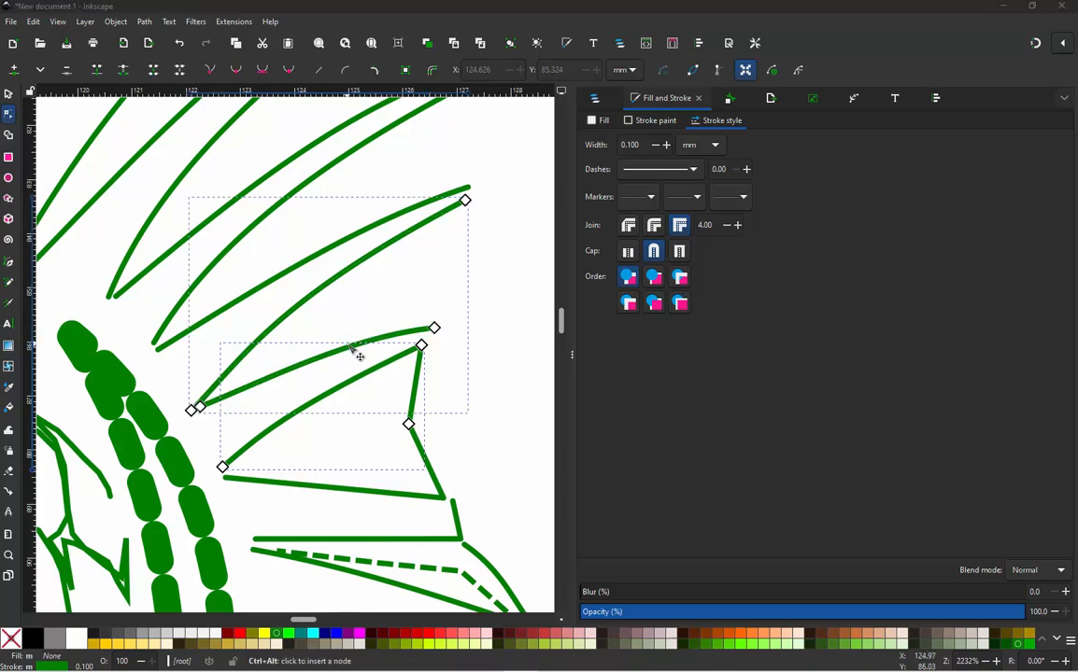
left_click(279, 296)
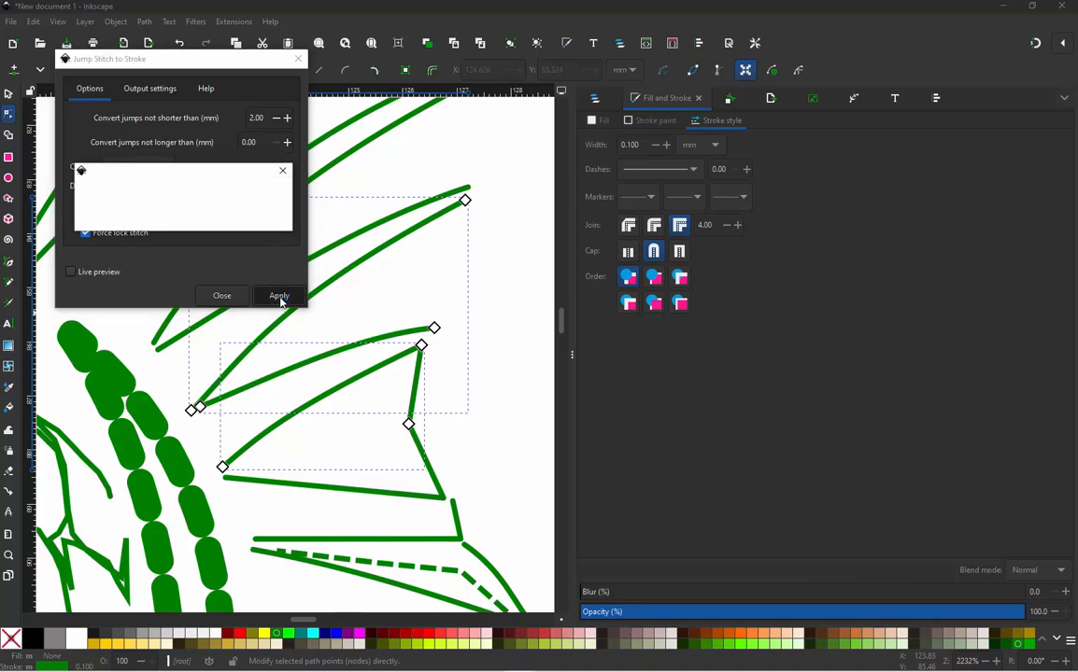
left_click(222, 296)
left_click(226, 377)
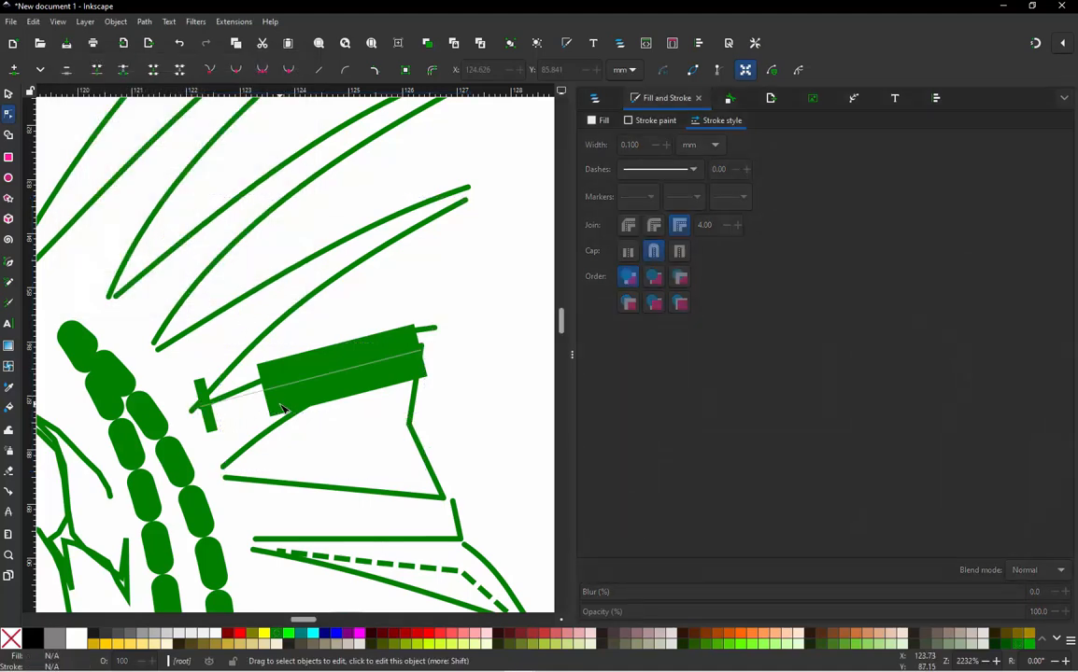
Step: Set the stroke width of the new connecting running stitch to 0.1 mm
left_click(275, 412)
left_click(276, 416)
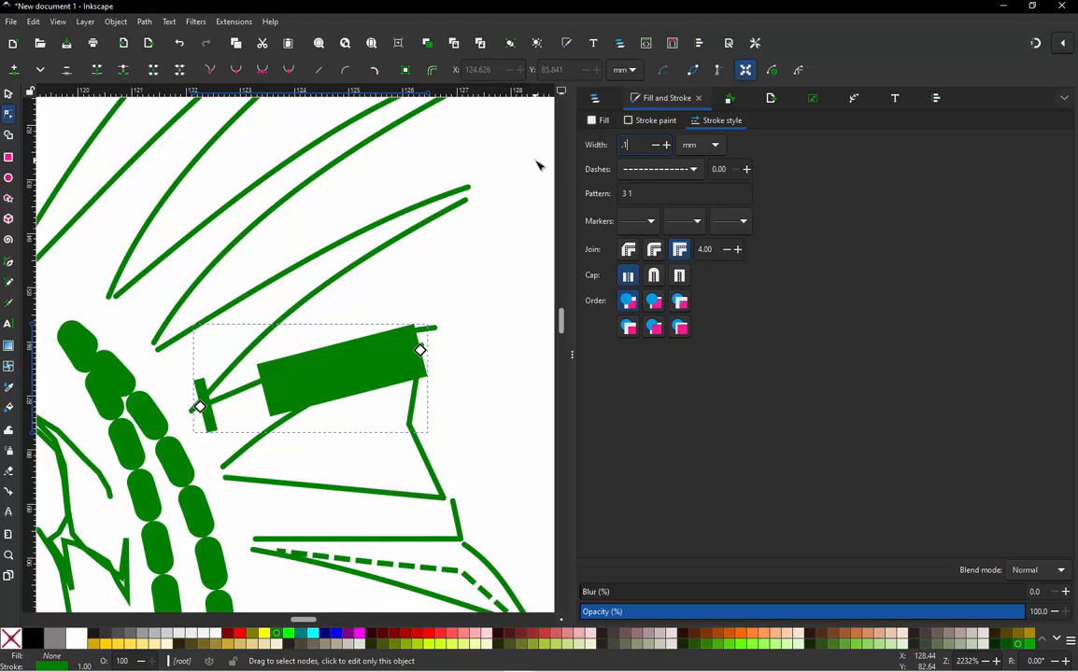
key("Return")
Step: Add two nodes to the connecting stitch and move them and its inner end so it runs inside the curved satin
left_click(311, 382)
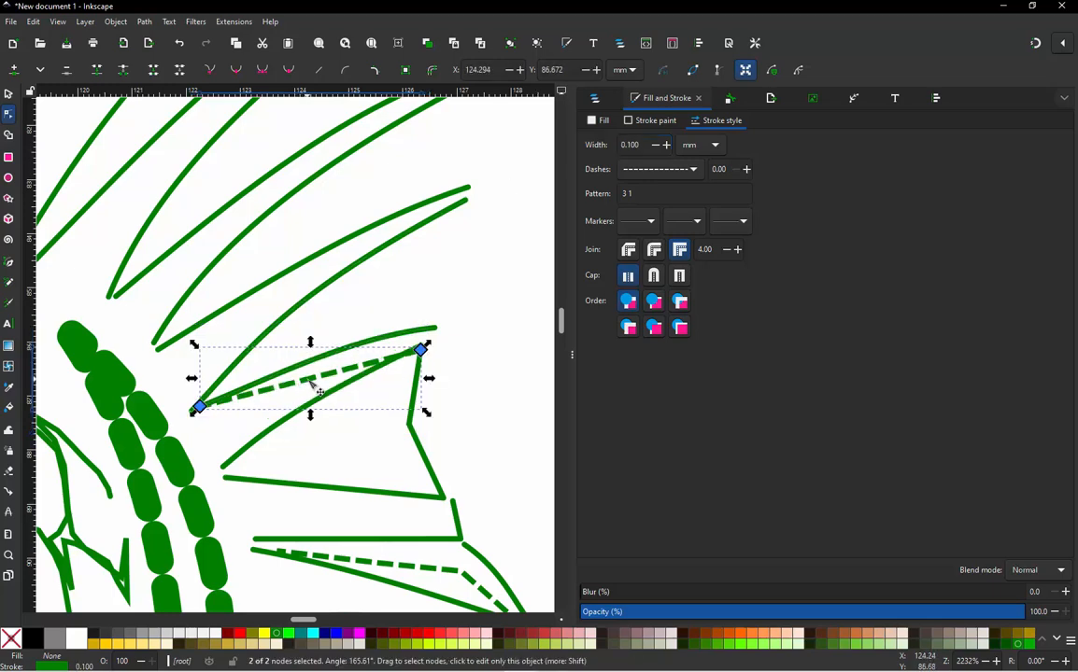
double_click(311, 382)
left_click_drag(311, 382, 419, 280)
double_click(363, 315)
left_click_drag(360, 313, 290, 345)
left_click_drag(200, 407, 220, 388)
Step: Preview the stitching of the next curved satin up the tail, keeping its parameters as they are
scroll(425, 371, "down", 2)
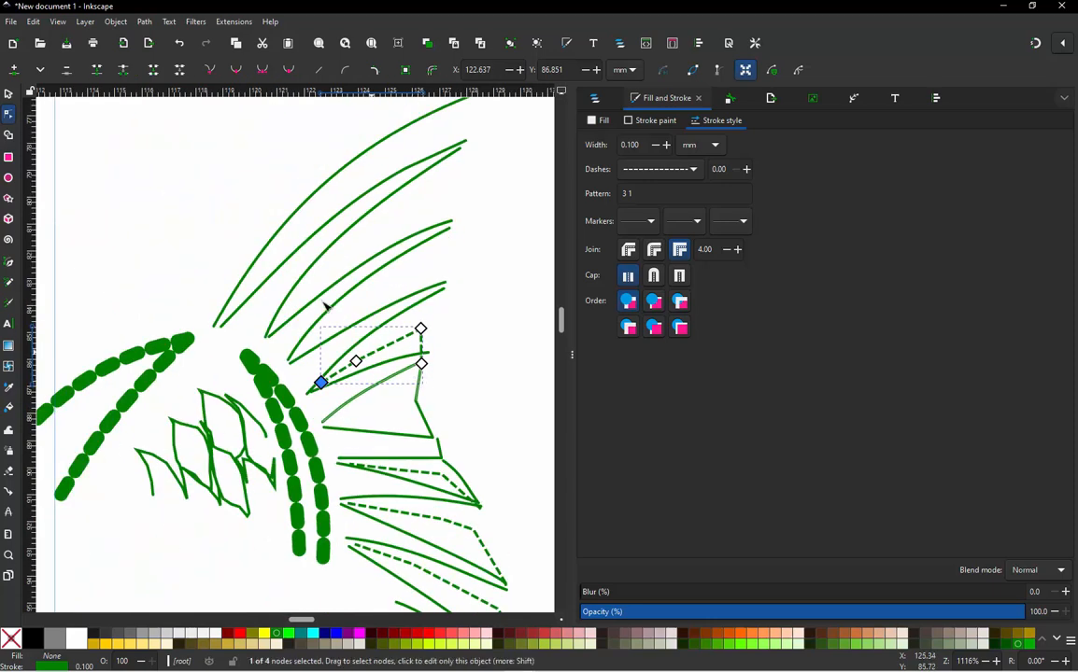
scroll(381, 261, "up", 2)
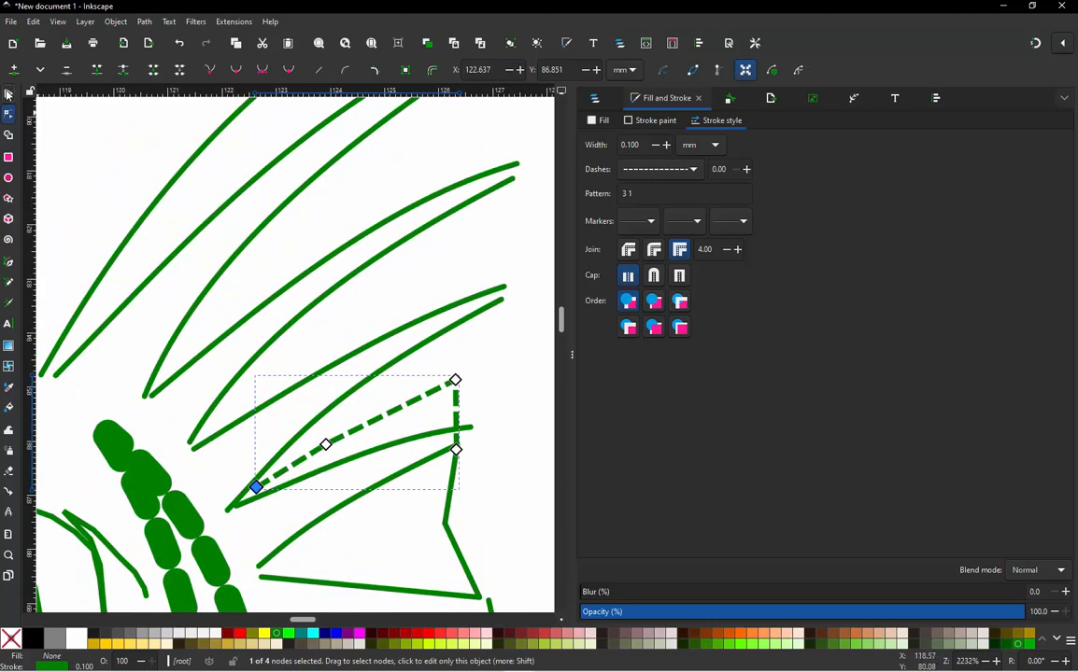
left_click(9, 95)
left_click(407, 338)
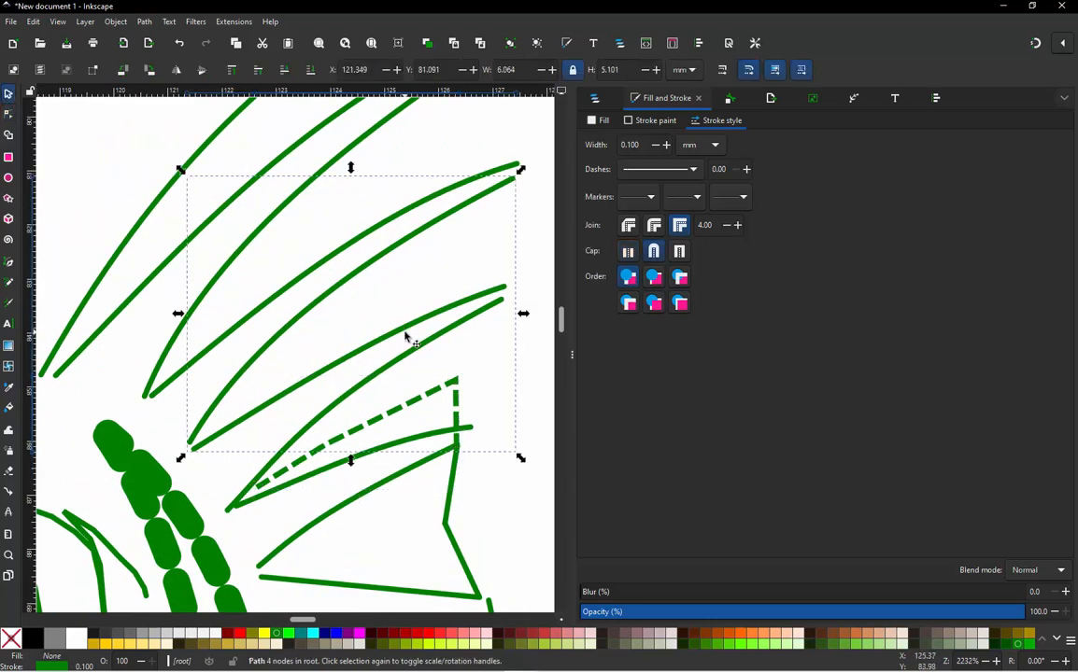
key("ctrl+alt+c")
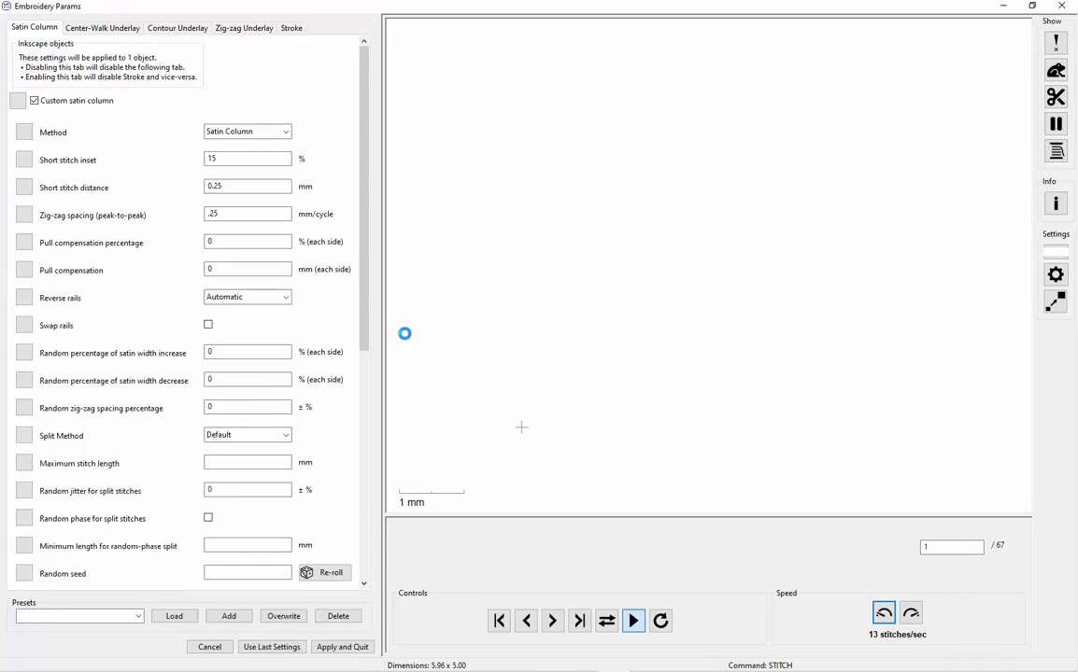
left_click(361, 646)
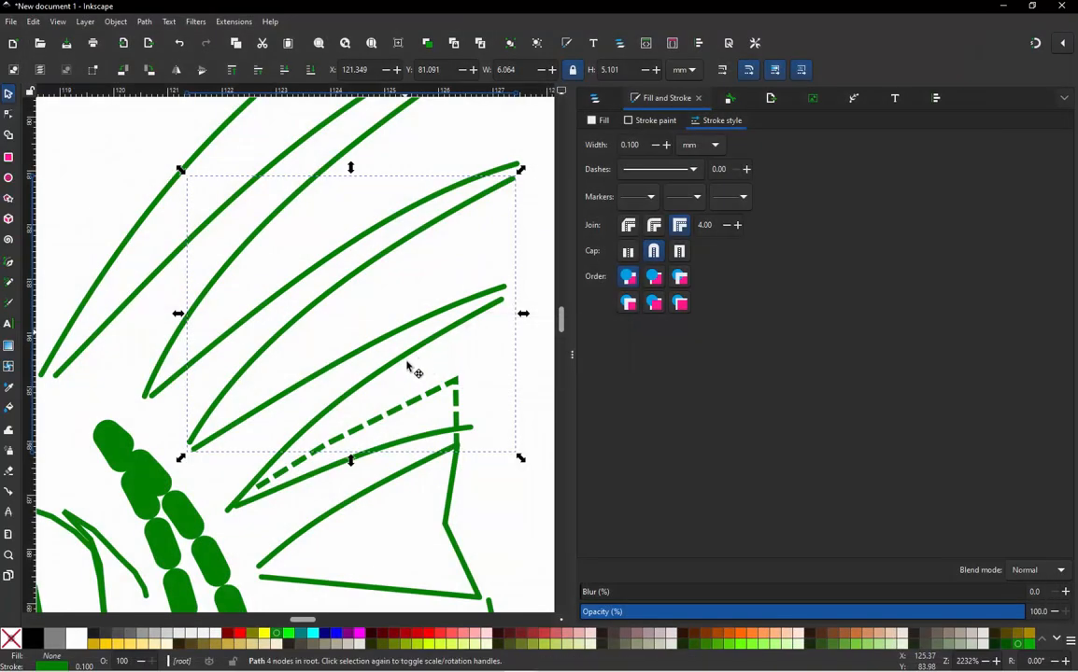
Step: Convert the jump between this satin and the one below it to a stroke with Jump Stitch to Stroke
left_click(407, 360)
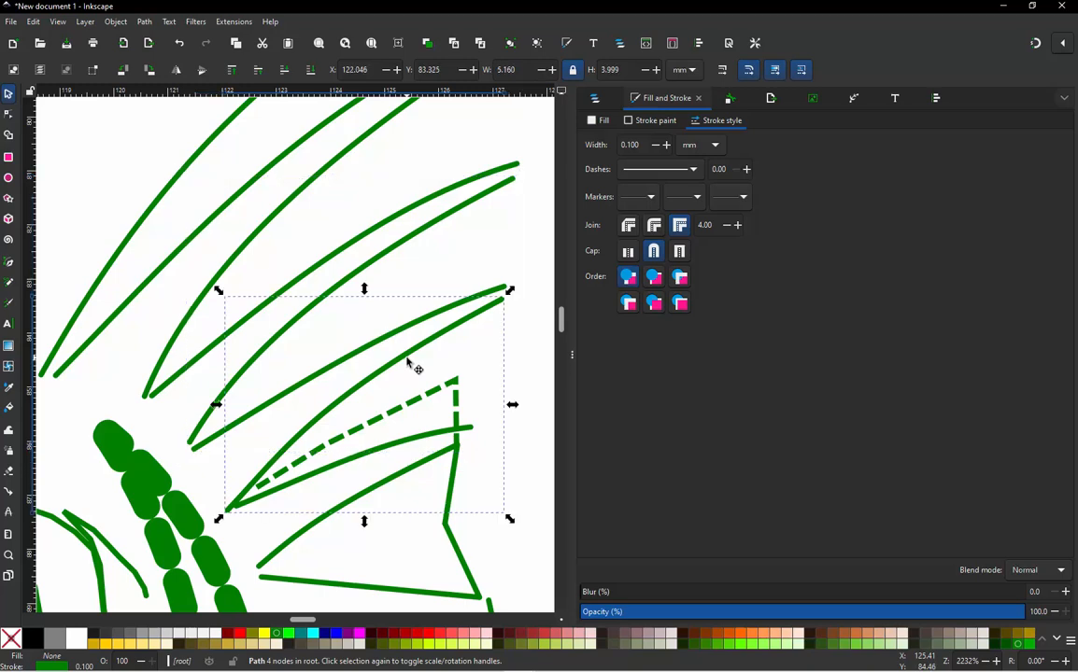
left_click(446, 312, "shift")
key("ctrl")
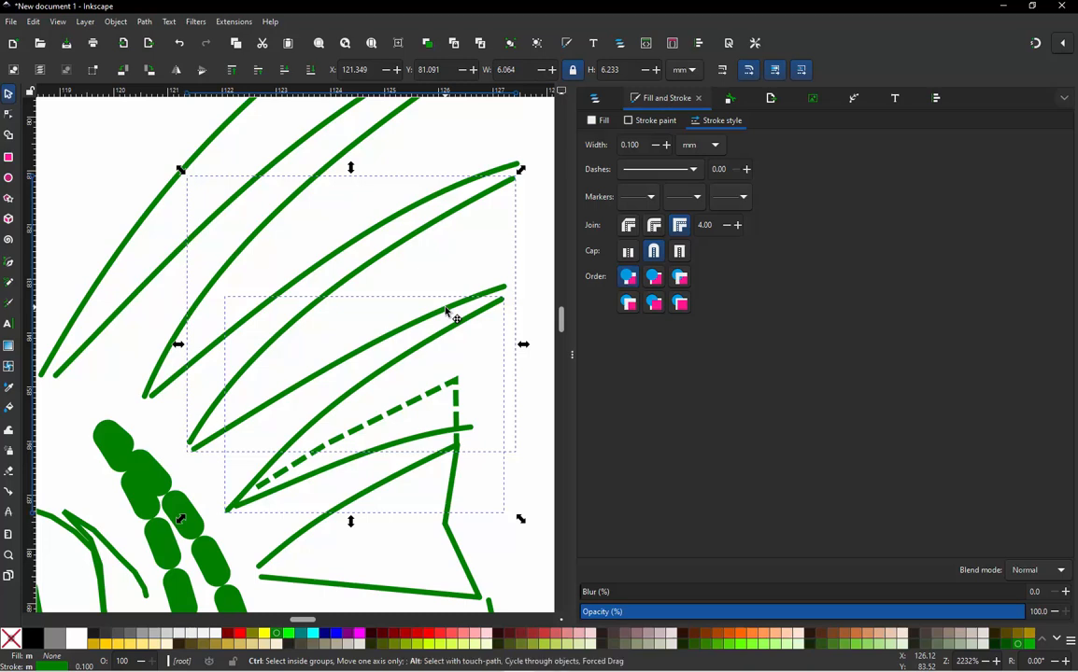
key("ctrl+alt+j")
left_click(282, 297)
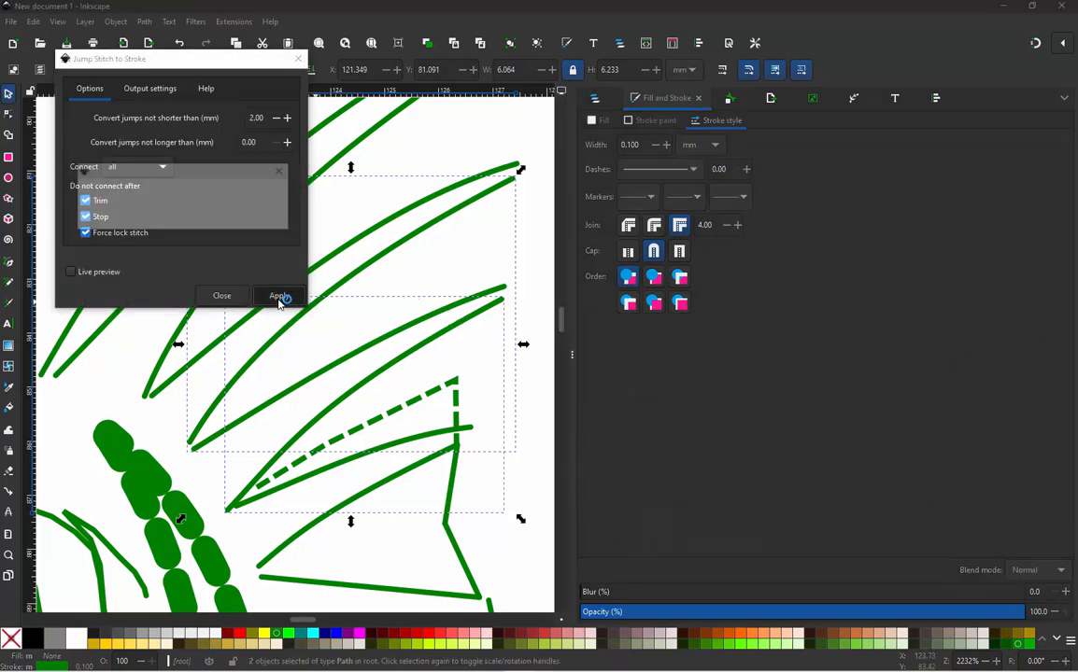
left_click(220, 295)
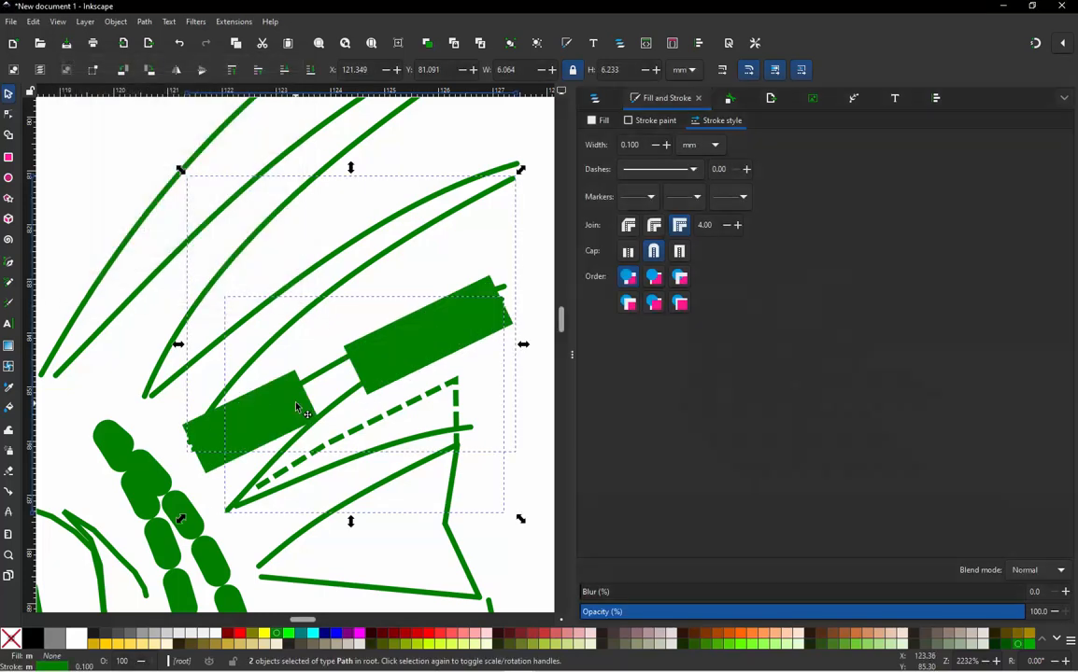
Step: Set the stroke width of the running stitch joining these two curved satins to 0.1 mm
key("Escape")
left_click(272, 447)
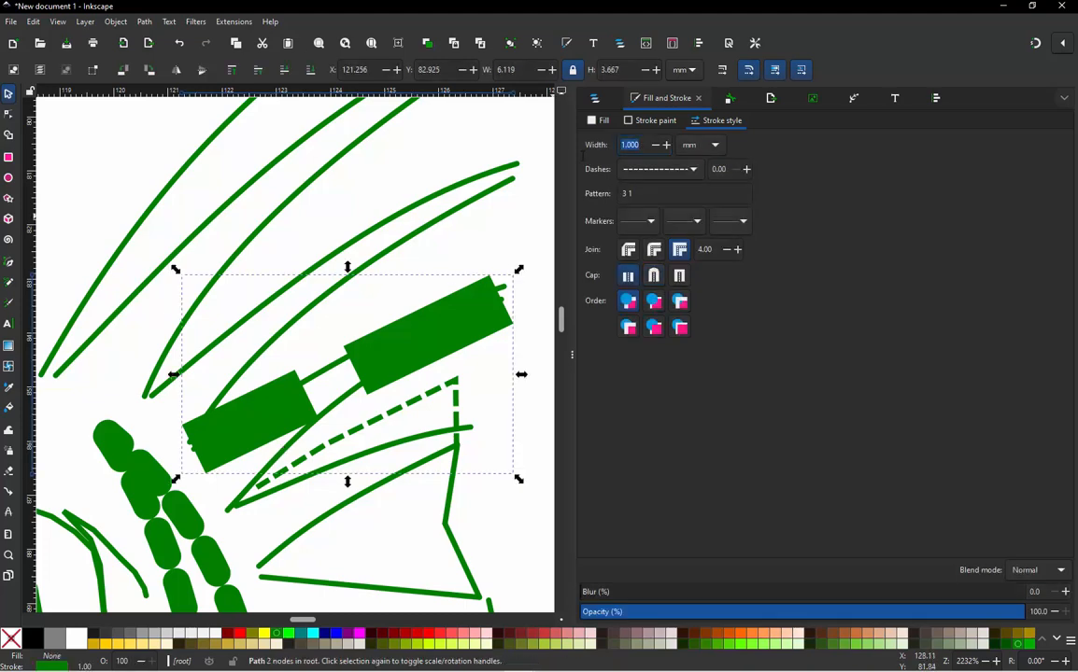
type("0.1")
key("Return")
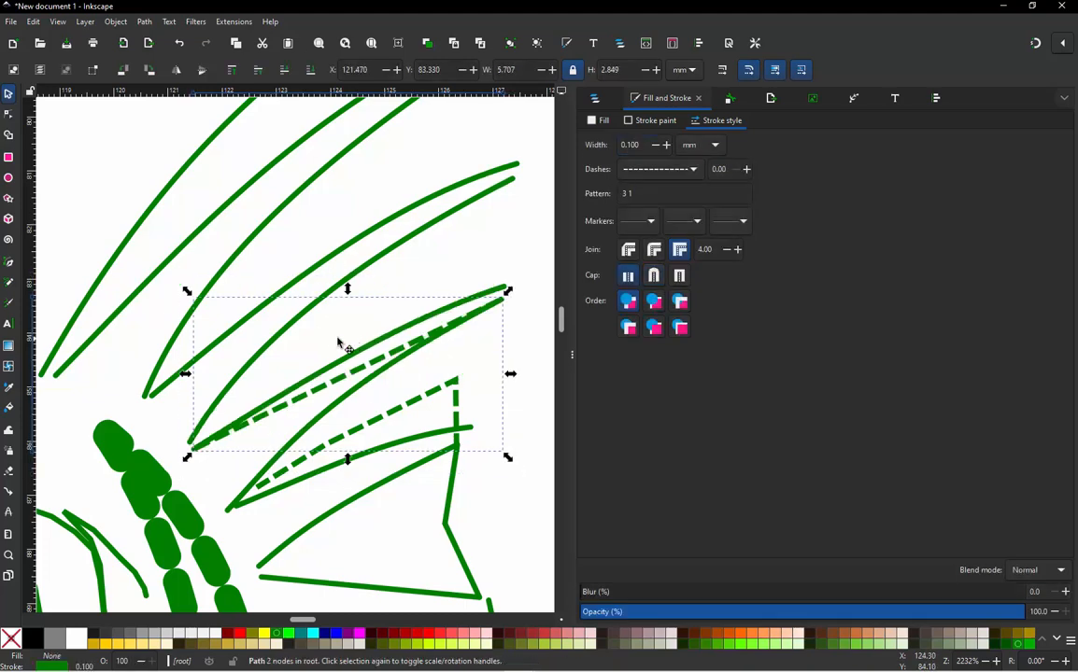
Step: Add two nodes to the dashed running stitch and move them and its inner end so it runs inside the curved satin above
left_click(353, 375)
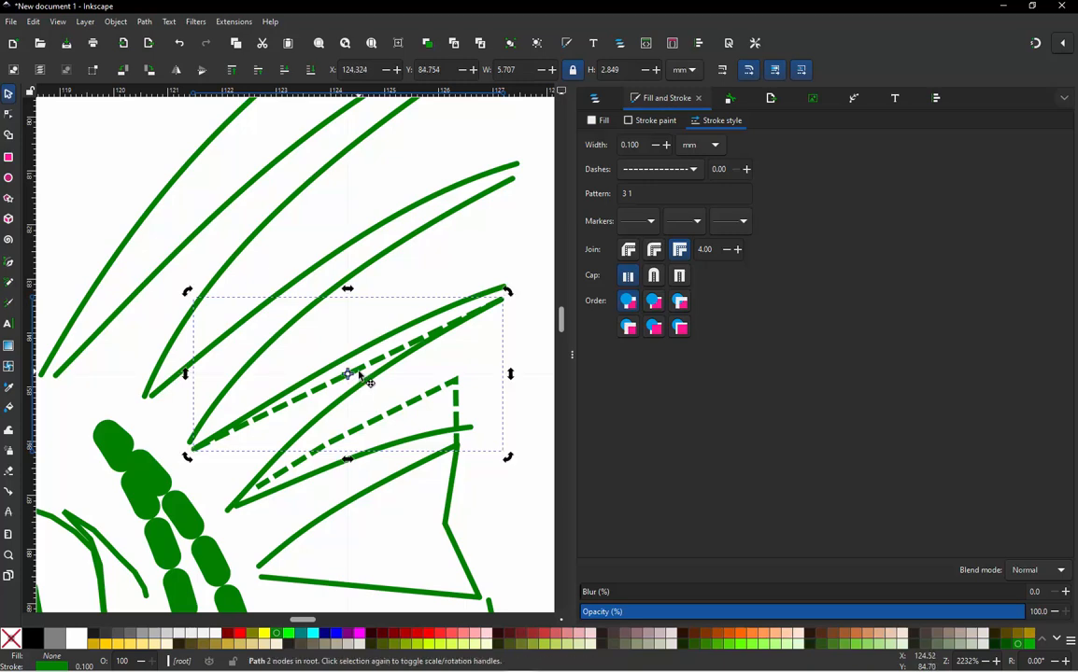
double_click(361, 374)
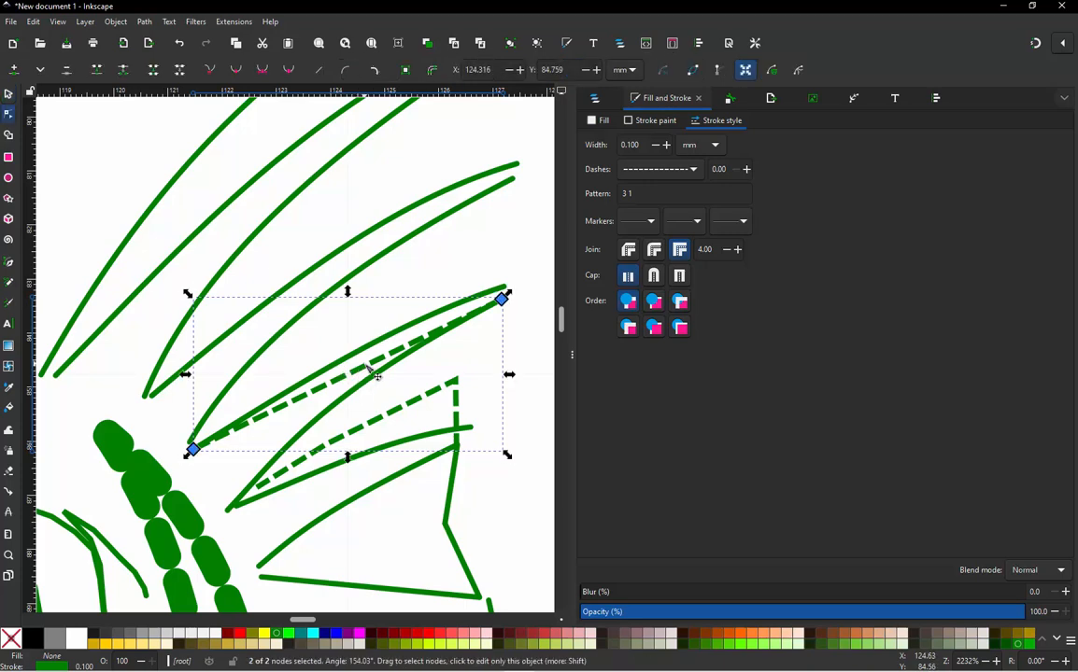
double_click(366, 366)
left_click_drag(365, 366, 449, 255)
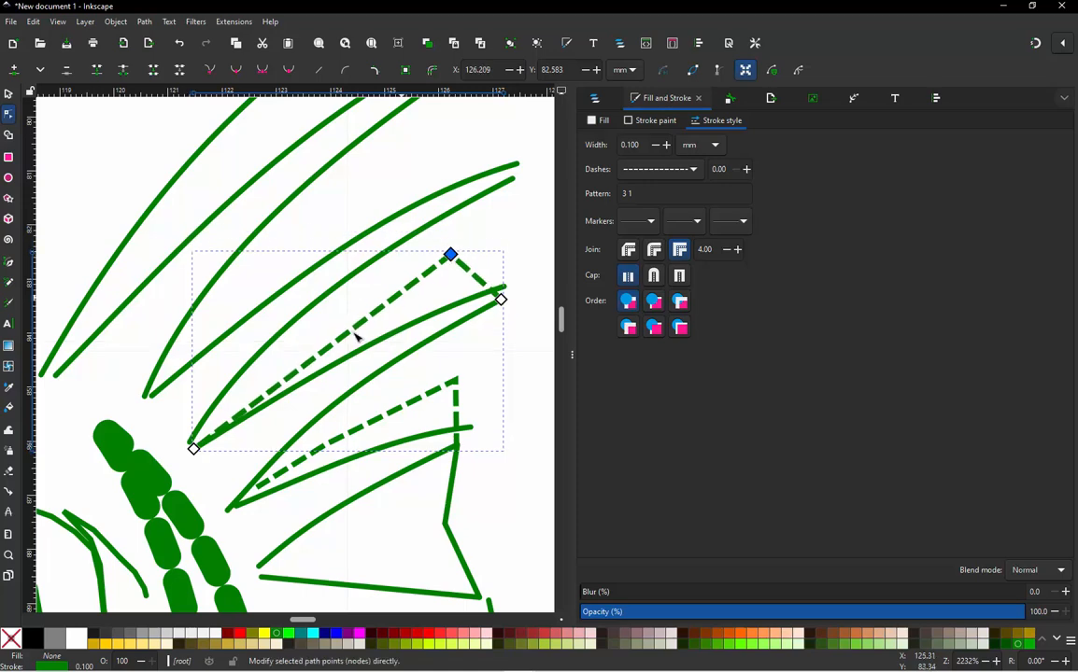
left_click(351, 337)
double_click(348, 337)
left_click_drag(347, 337, 315, 332)
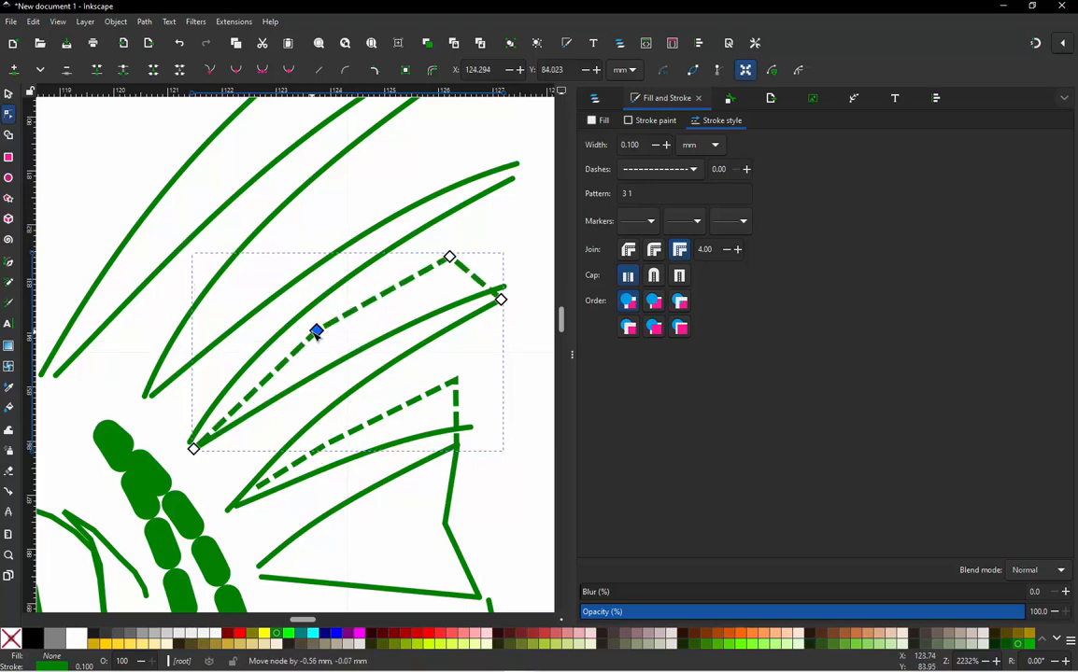
left_click(194, 449, "shift")
left_click(195, 449)
left_click_drag(195, 449, 204, 428)
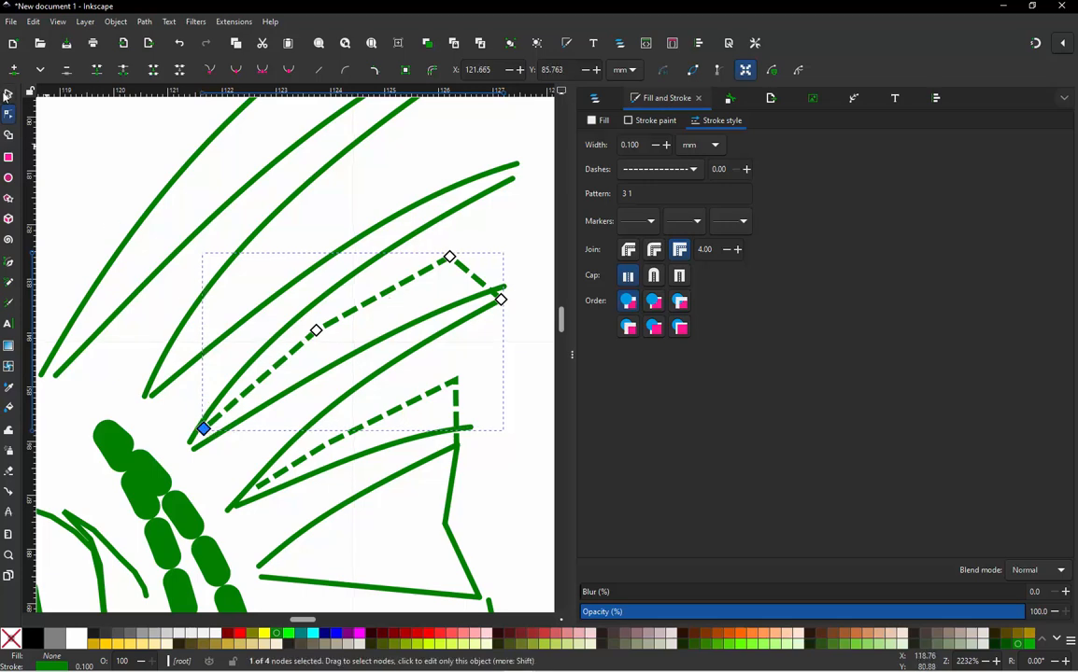
left_click(8, 95)
left_click(174, 367)
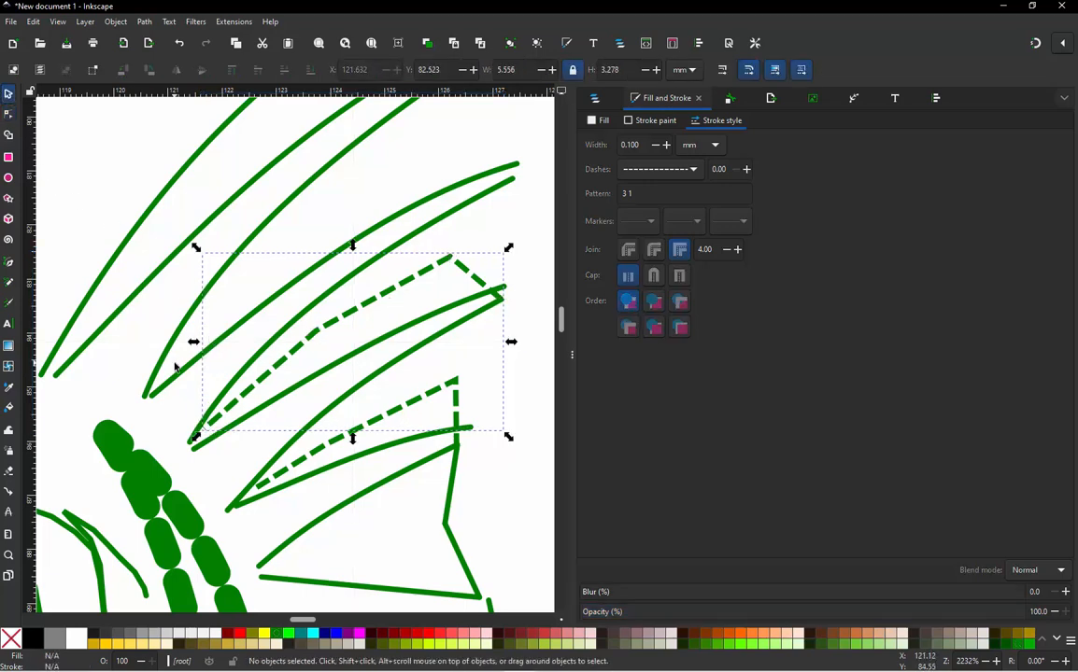
Step: Preview the stitching of the curved satin second from the top of the tail, keeping its parameters as they are
left_click(177, 381)
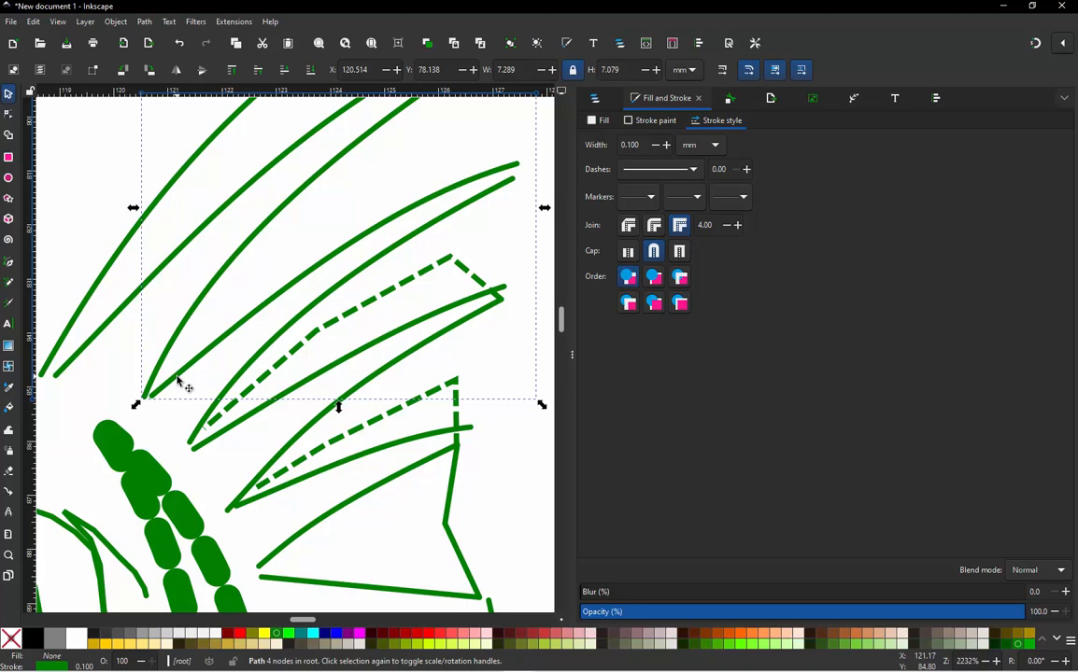
key("ctrl+alt+c")
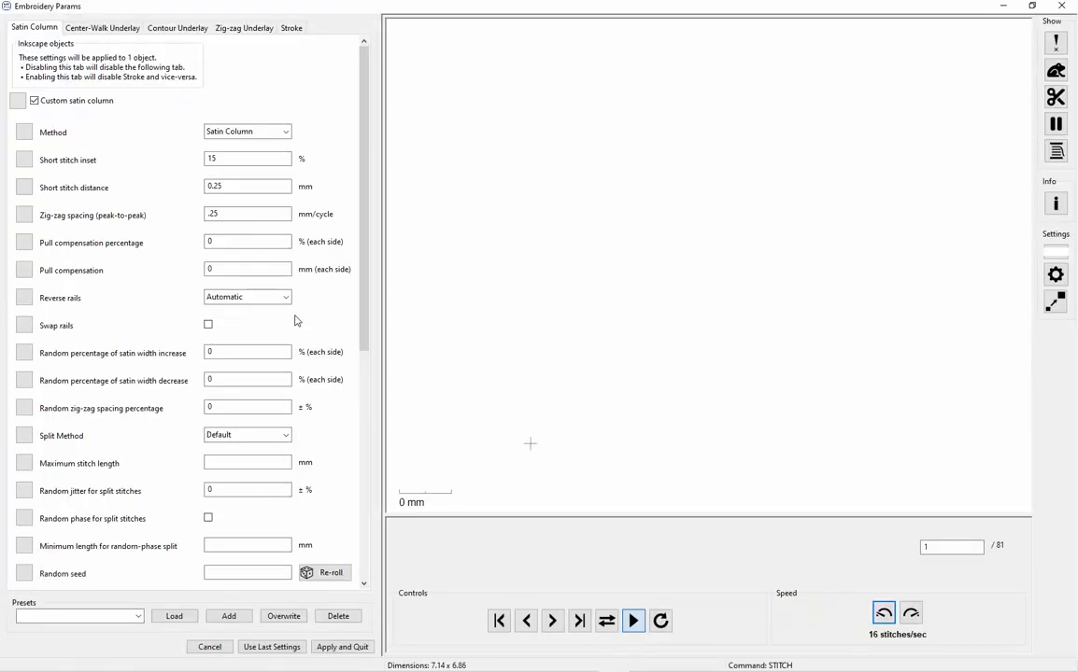
left_click(343, 646)
Step: Convert the jump between the second and third curved satins from the top of the tail with Jump Stitch to Stroke
scroll(392, 441, "down", 2)
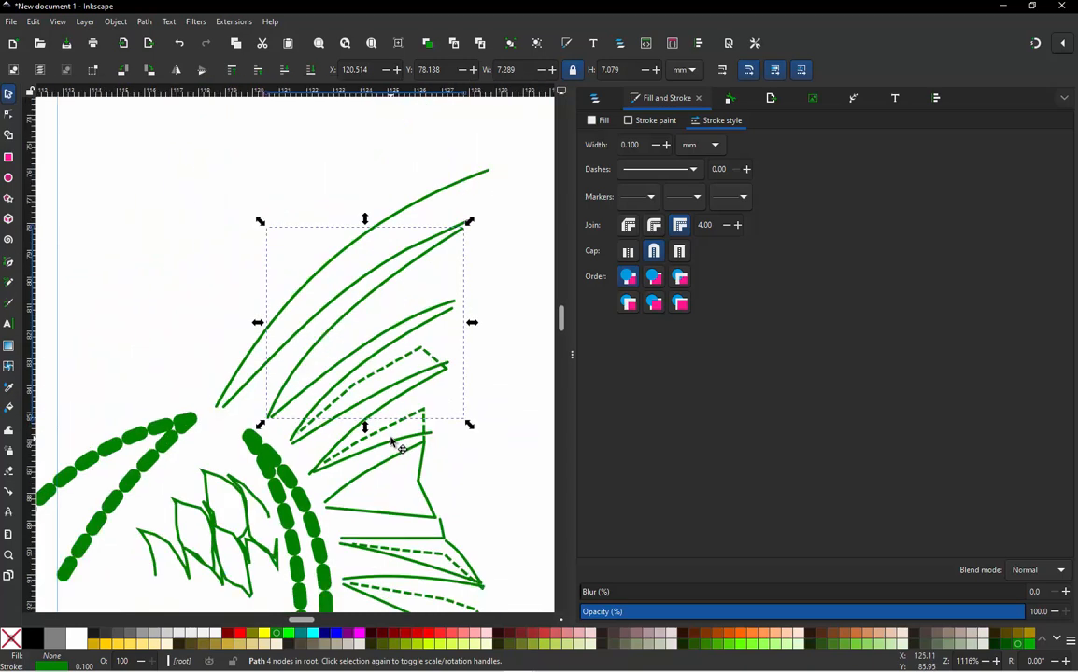
left_click(330, 208)
scroll(391, 309, "up", 2)
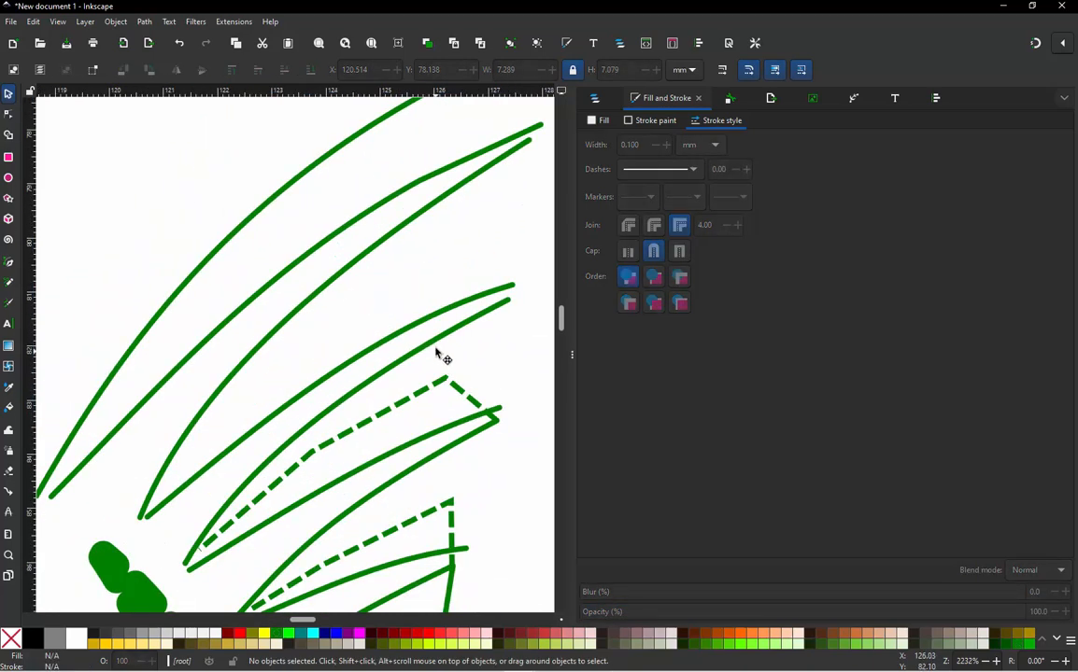
left_click(430, 349)
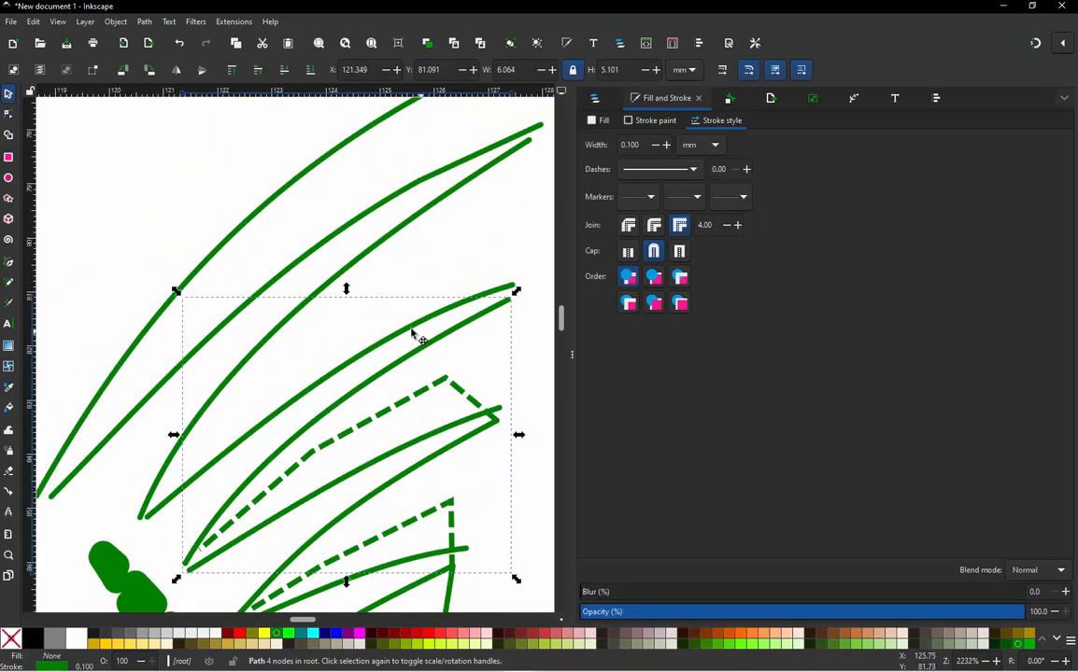
left_click(412, 332, "shift")
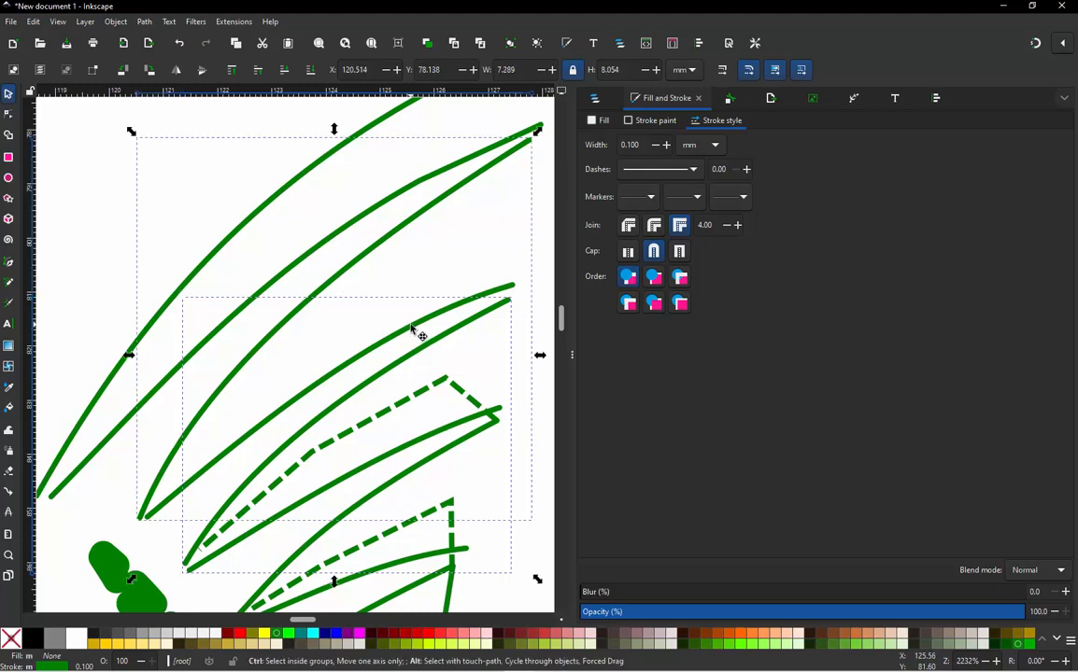
key("alt+shift+q")
left_click(293, 298)
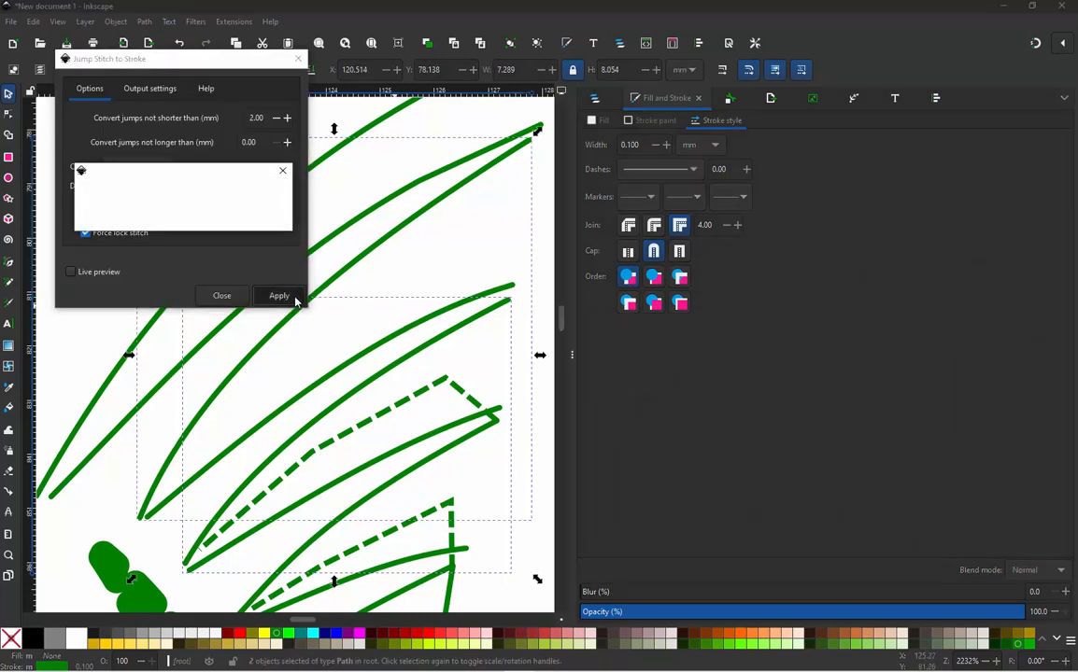
left_click(221, 296)
left_click(132, 466)
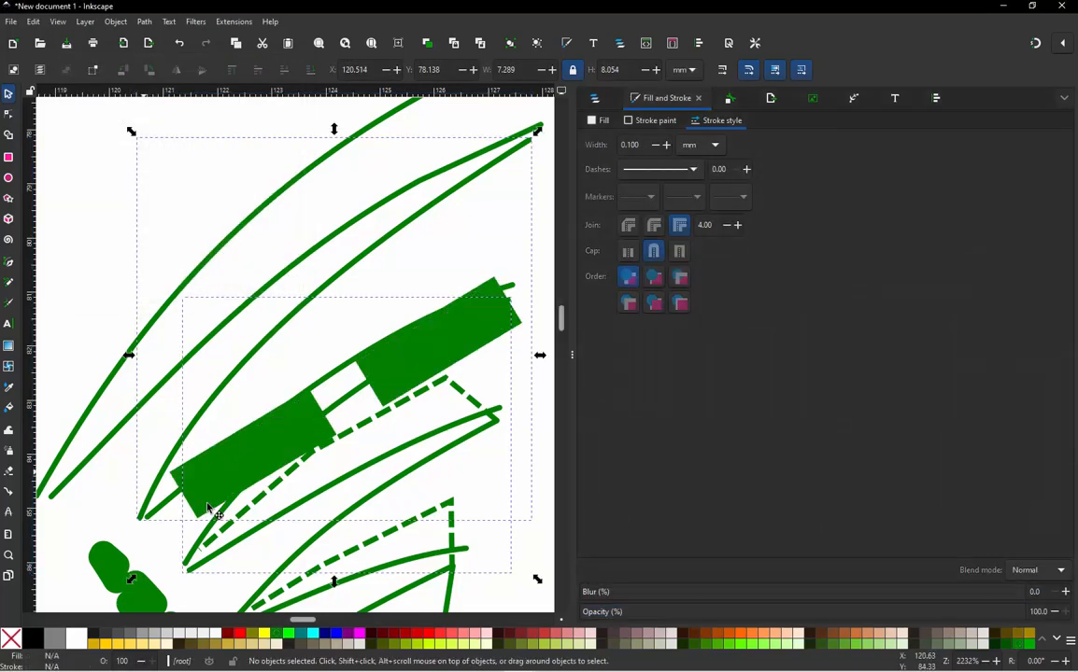
Step: Set the stroke width of the thick connecting stitch between these two satins to 0.1 mm
left_click(203, 511)
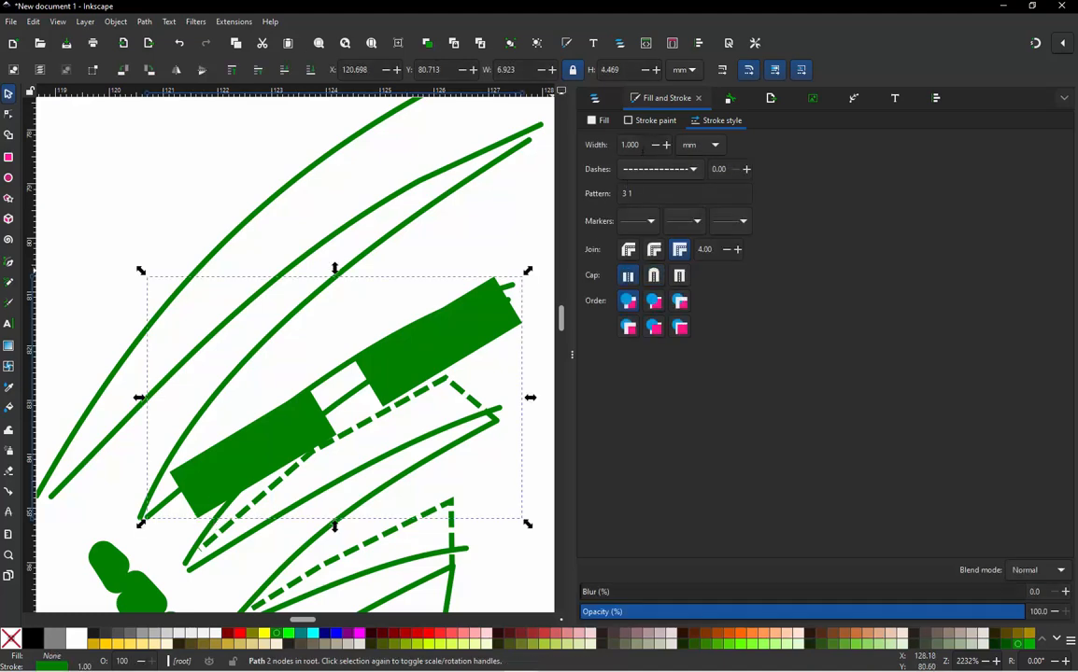
type("0.1")
key("Return")
left_click(180, 463)
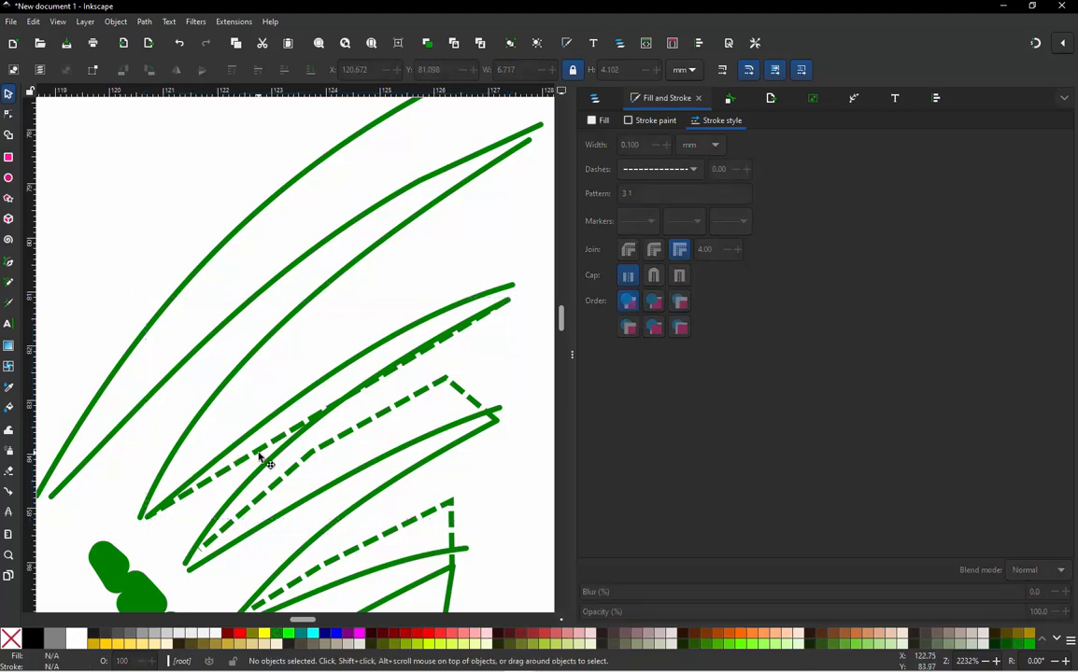
Step: Bend the thinned connecting stitch into the second satin from the top by adding two nodes and moving them and its inner end
double_click(259, 454)
double_click(260, 451)
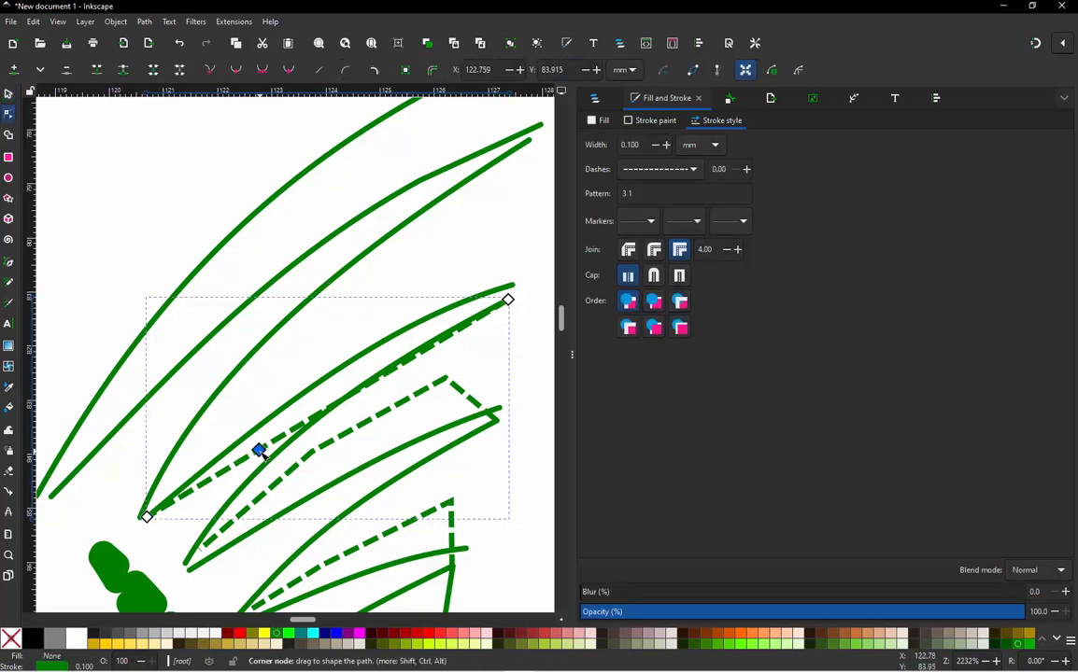
left_click_drag(261, 451, 261, 389)
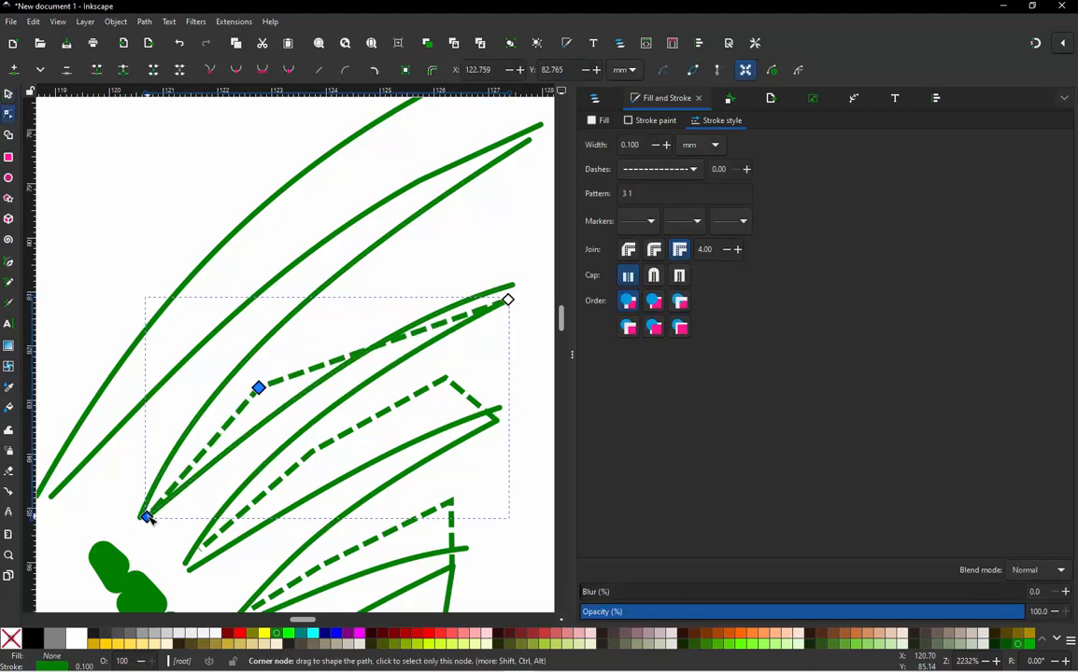
left_click_drag(147, 517, 162, 488)
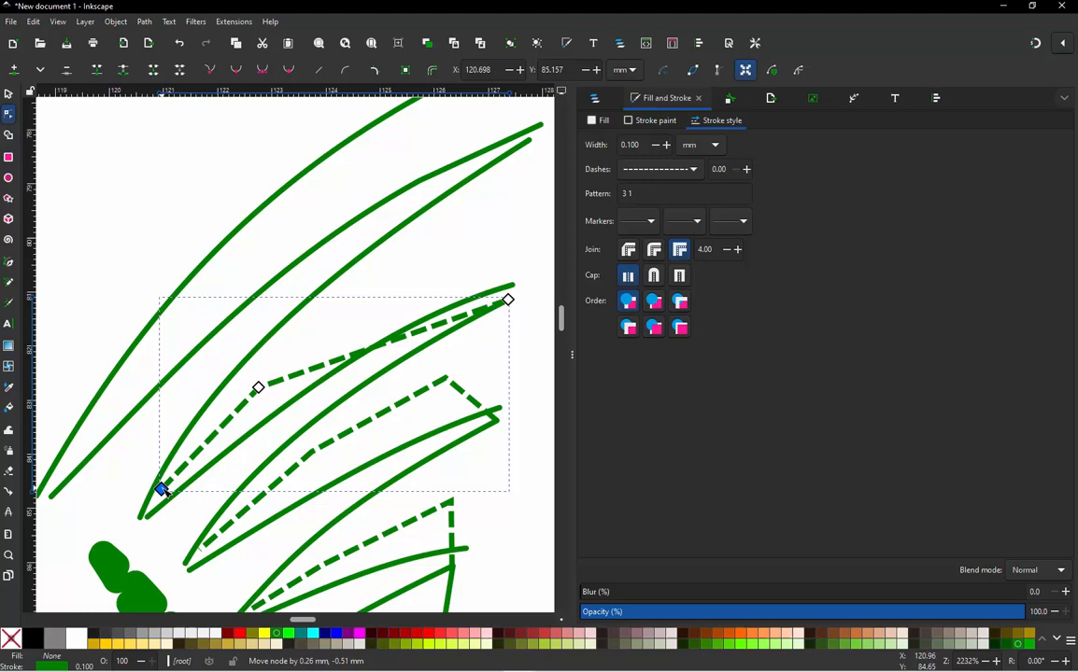
double_click(398, 338)
left_click_drag(398, 339, 494, 222)
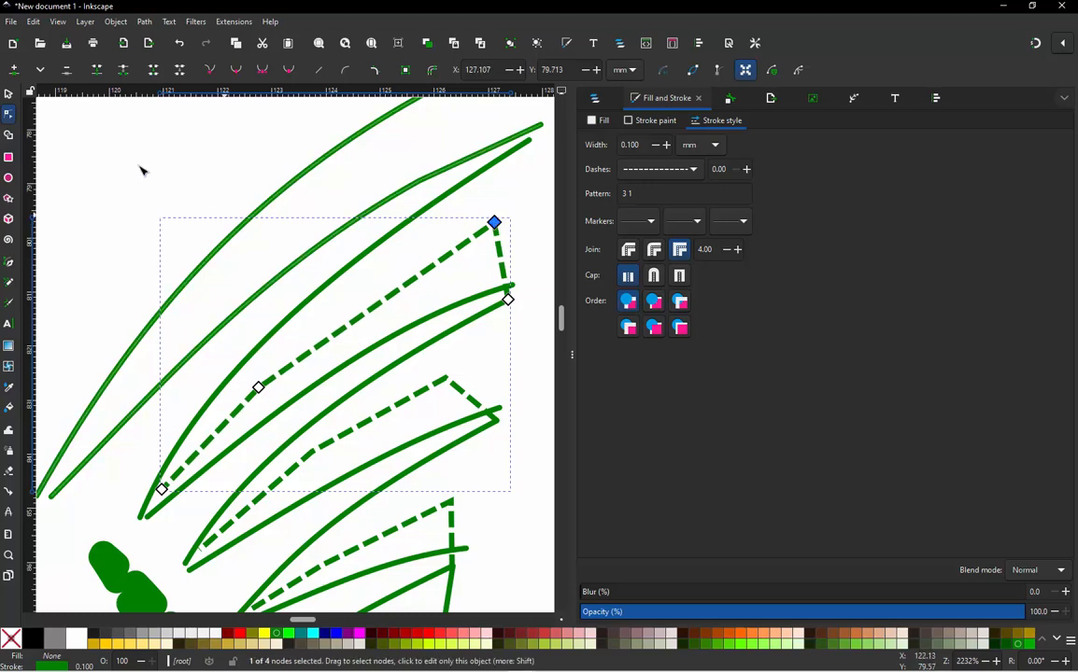
left_click(9, 94)
left_click(162, 146)
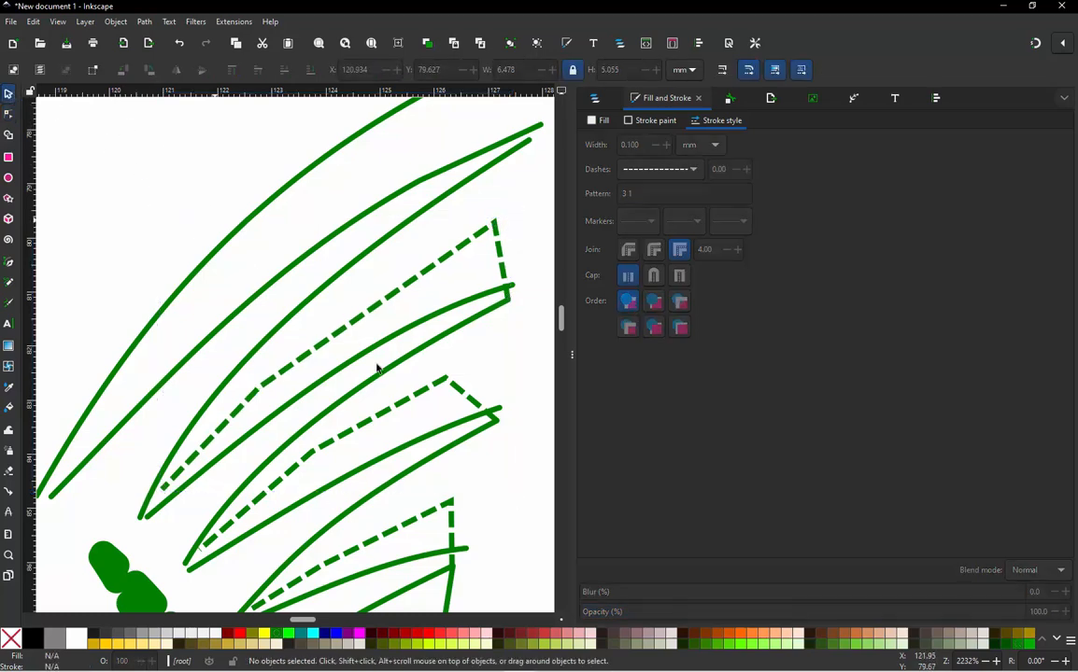
Step: Try Swap rails on the topmost tail satin, turn it off again, and apply Reverse both rails as its Reverse rails setting
scroll(396, 382, "down", 2)
scroll(386, 372, "up", 1)
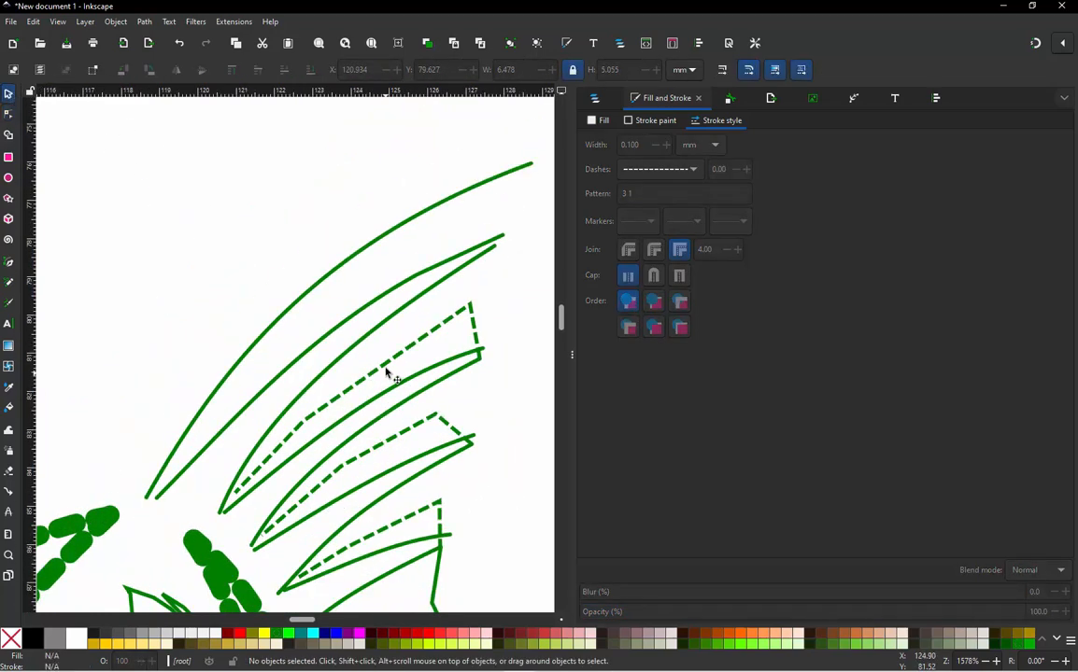
left_click(344, 329)
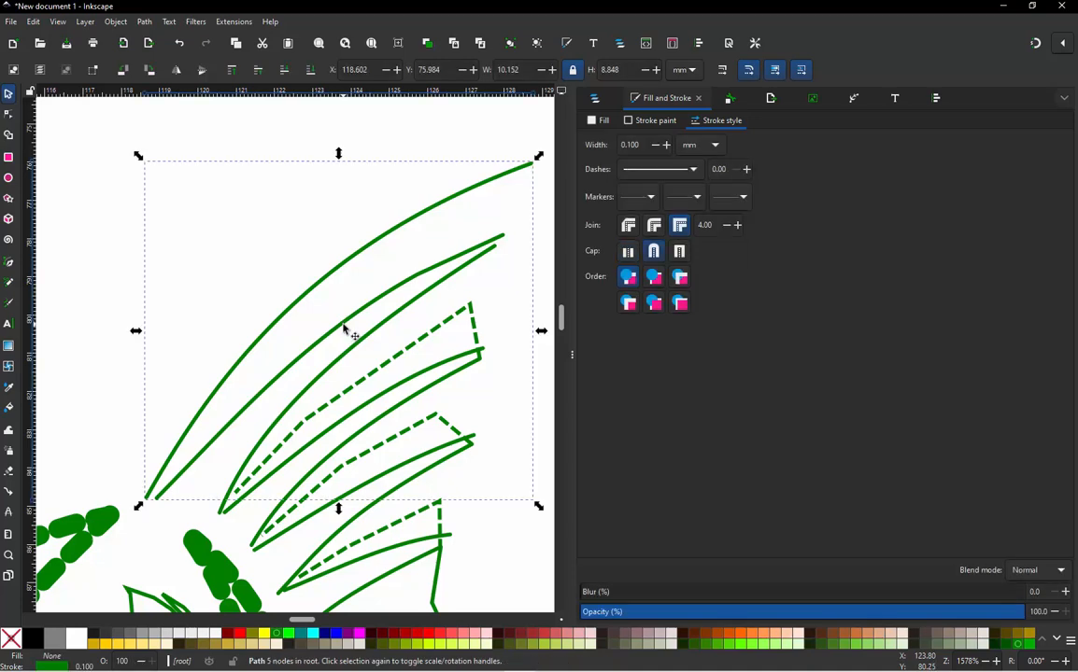
key("ctrl+alt+d")
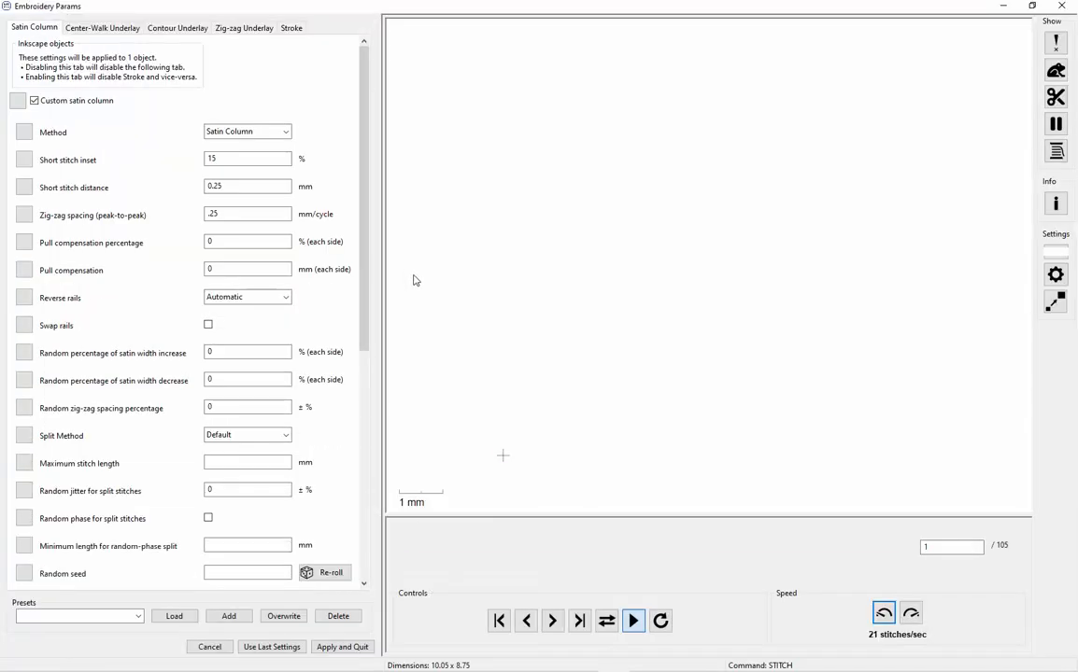
left_click(207, 326)
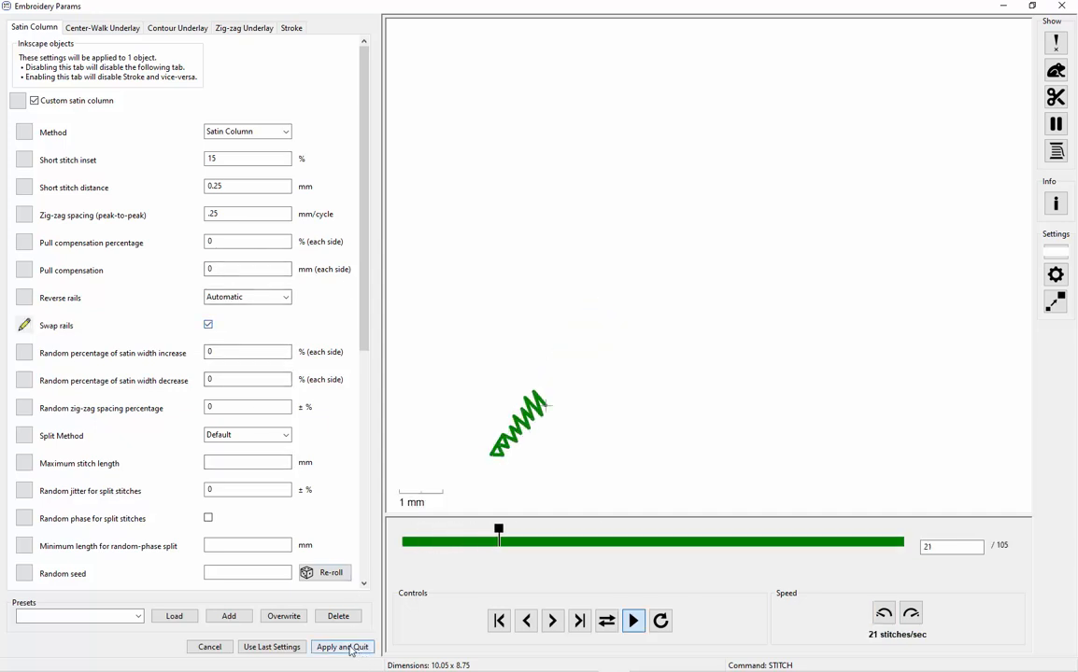
left_click(209, 324)
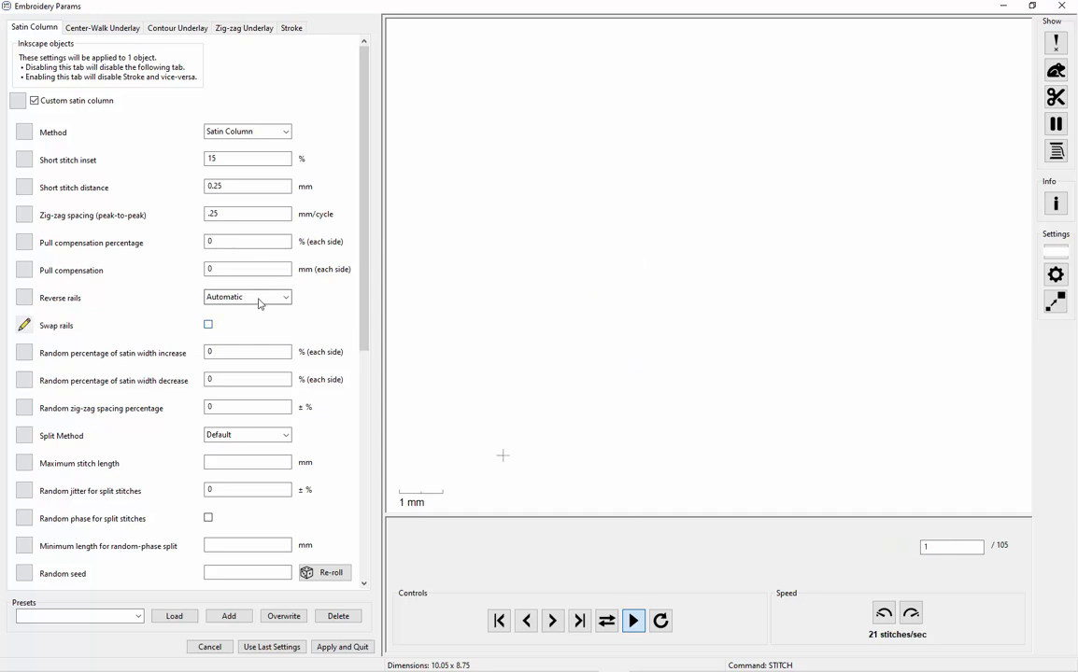
left_click(260, 303)
left_click(247, 344)
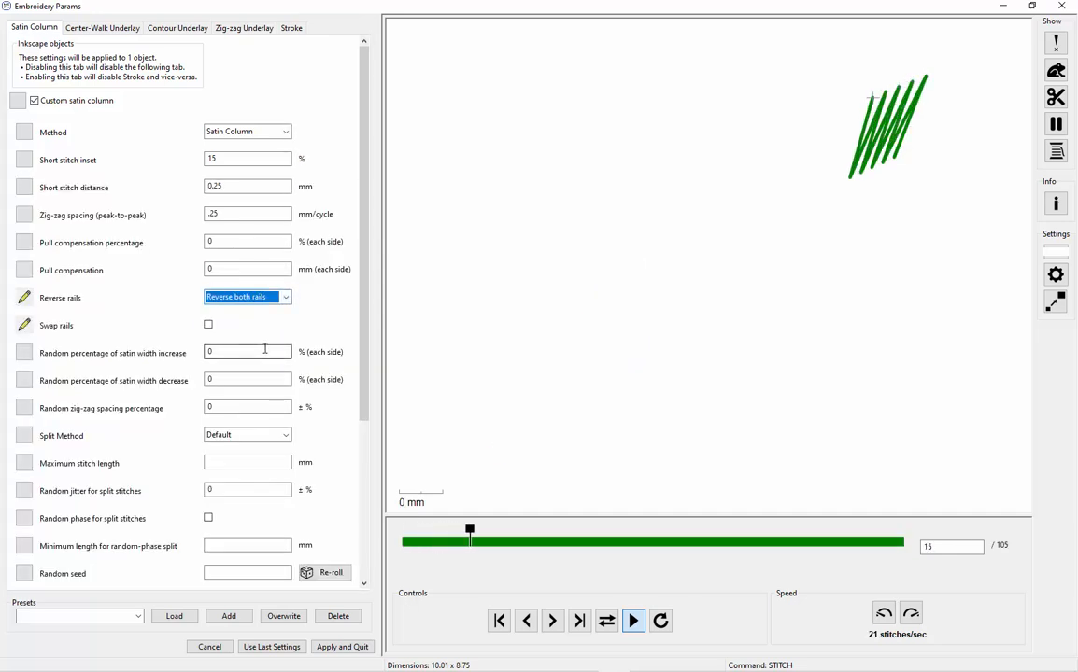
left_click(353, 645)
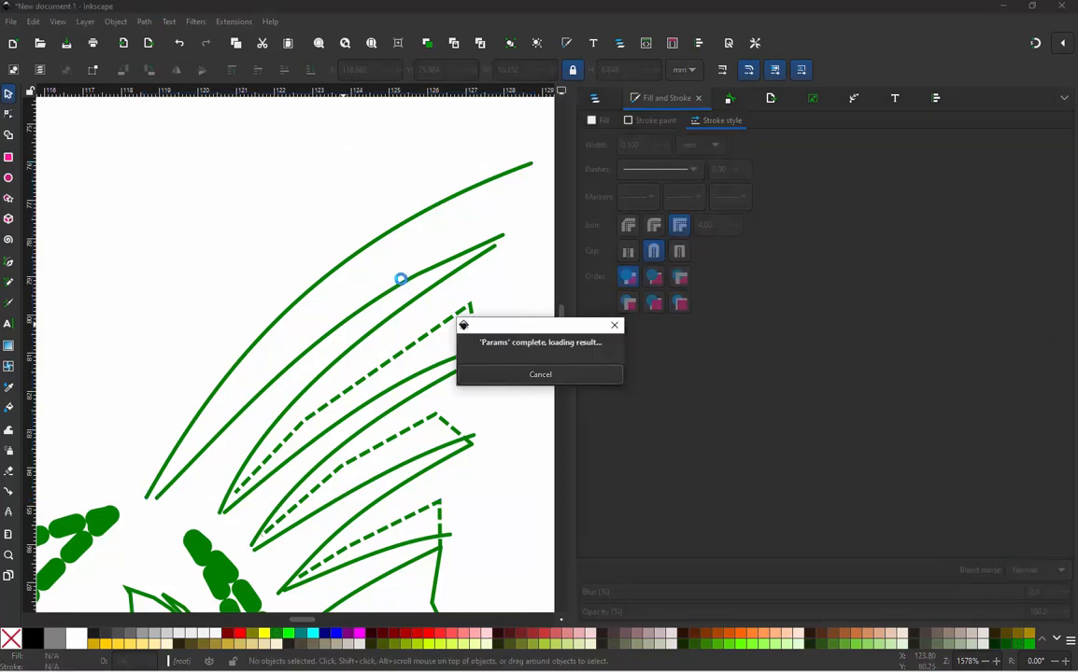
Step: Preview the stitching of the thick dashed satin beside the tail's upper base, keeping its parameters as they are
scroll(306, 200, "down", 2)
left_click(344, 229)
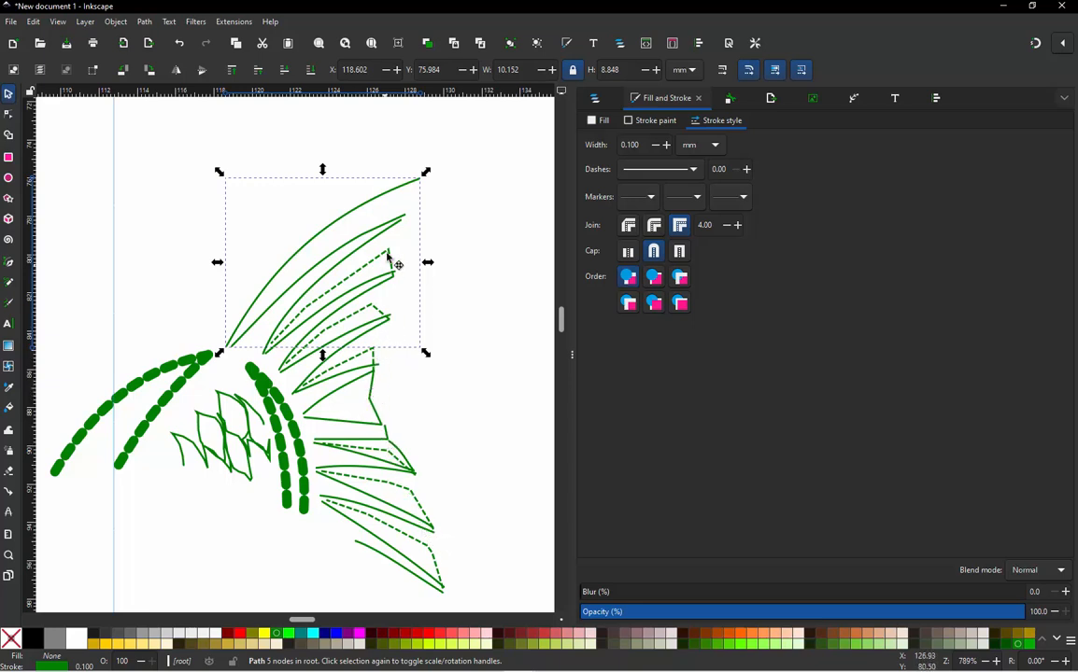
left_click(205, 358)
scroll(205, 358, "up", 2, "ctrl")
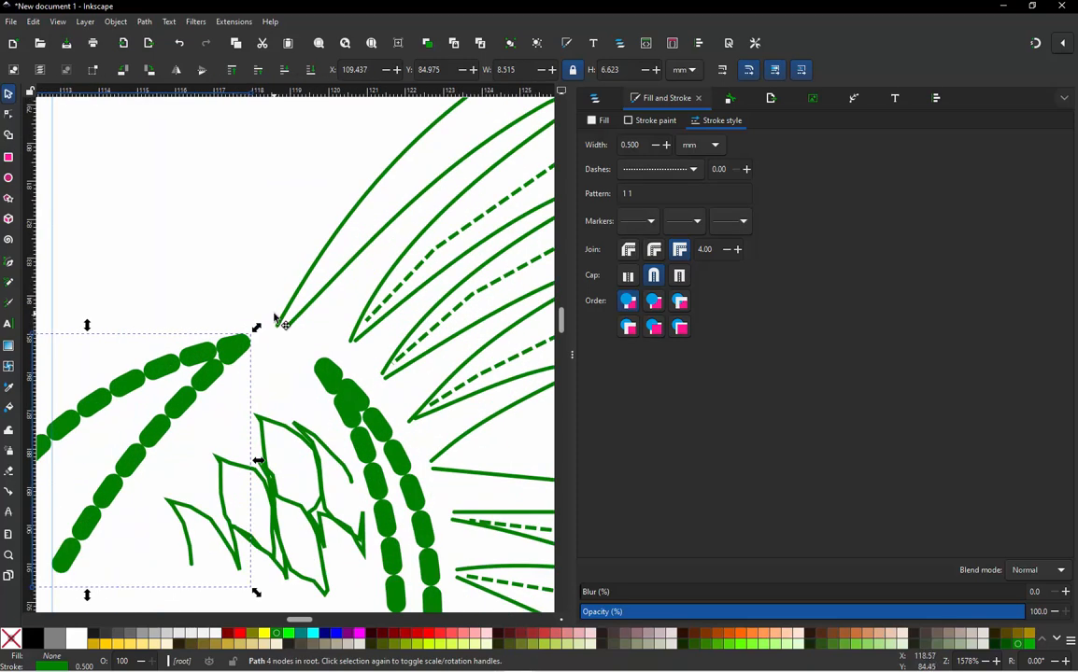
left_click(278, 320)
scroll(280, 319, "up", 1, "ctrl")
left_click(279, 321)
left_click(246, 337)
scroll(352, 277, "down", 1)
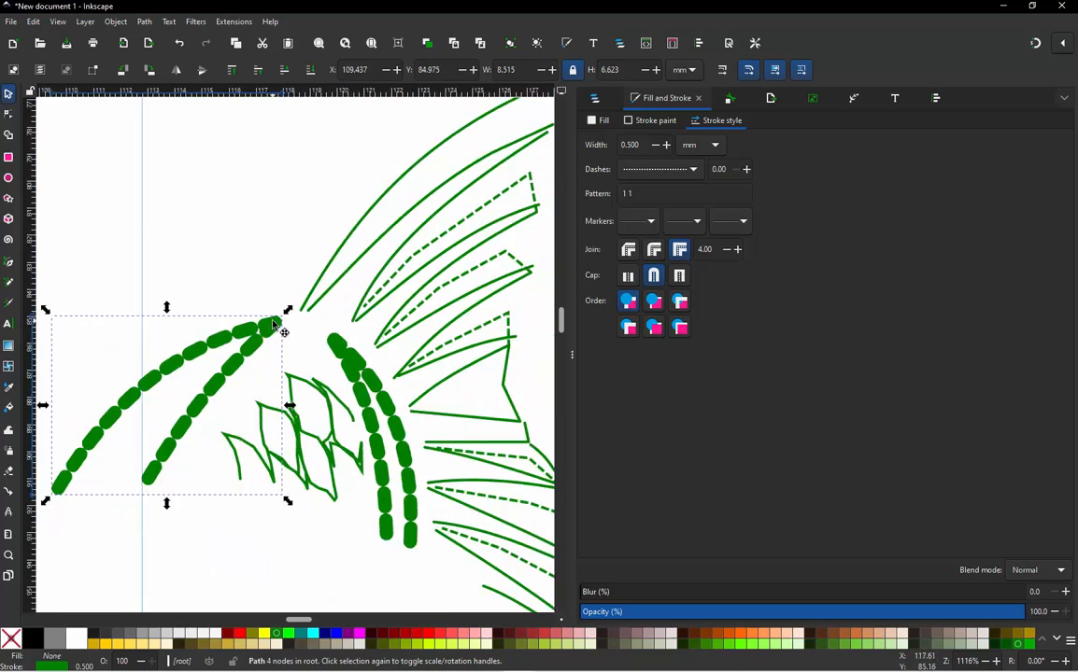
key("ctrl")
key("alt")
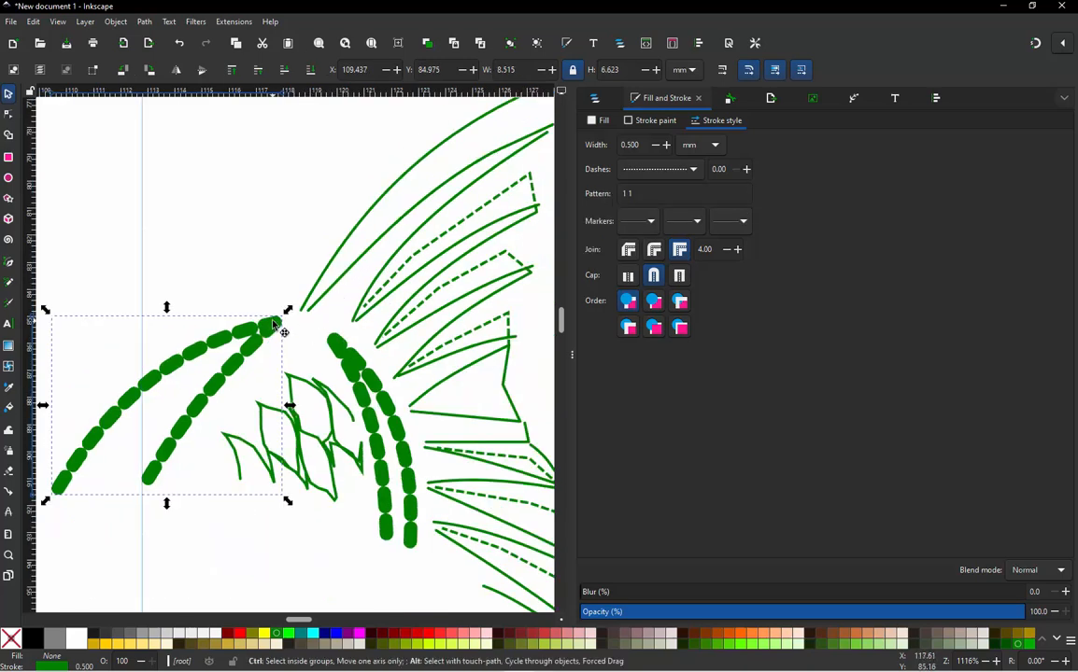
key("ctrl+alt+d")
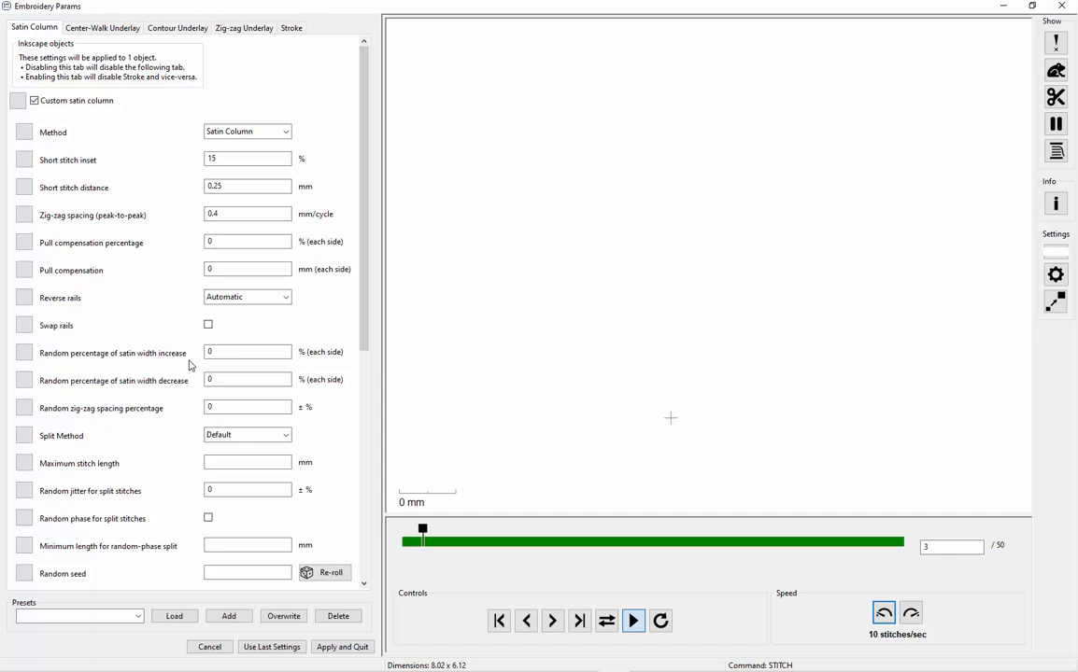
left_click(353, 644)
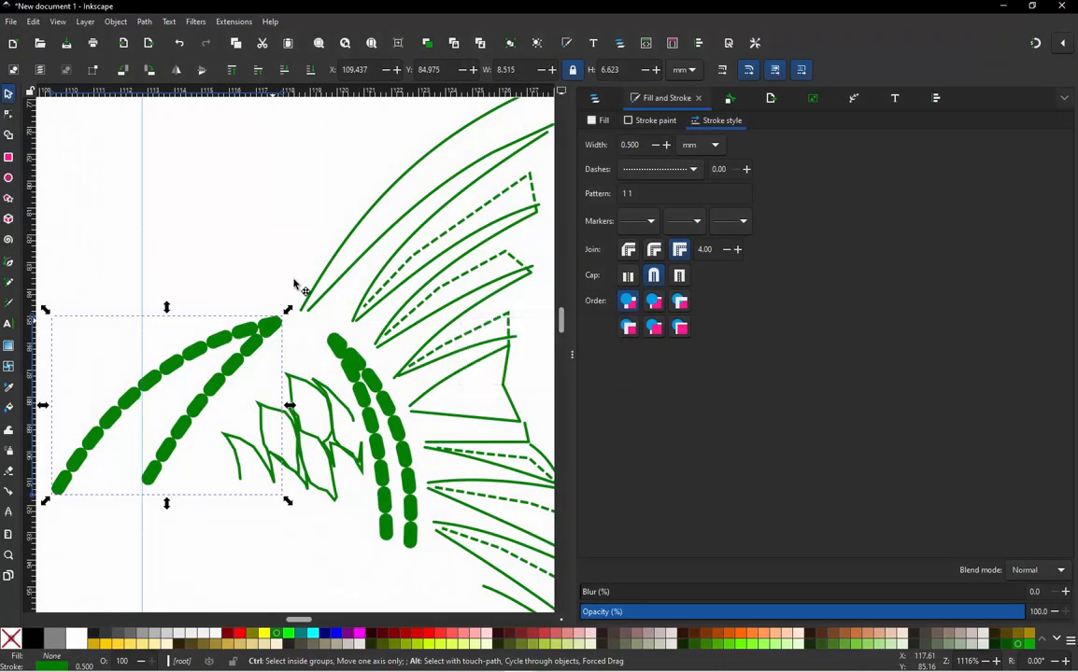
Step: Connect the topmost tail satin to the thick dashed satin beside the tail's upper base using Jump Stitch to Stroke
left_click(312, 296)
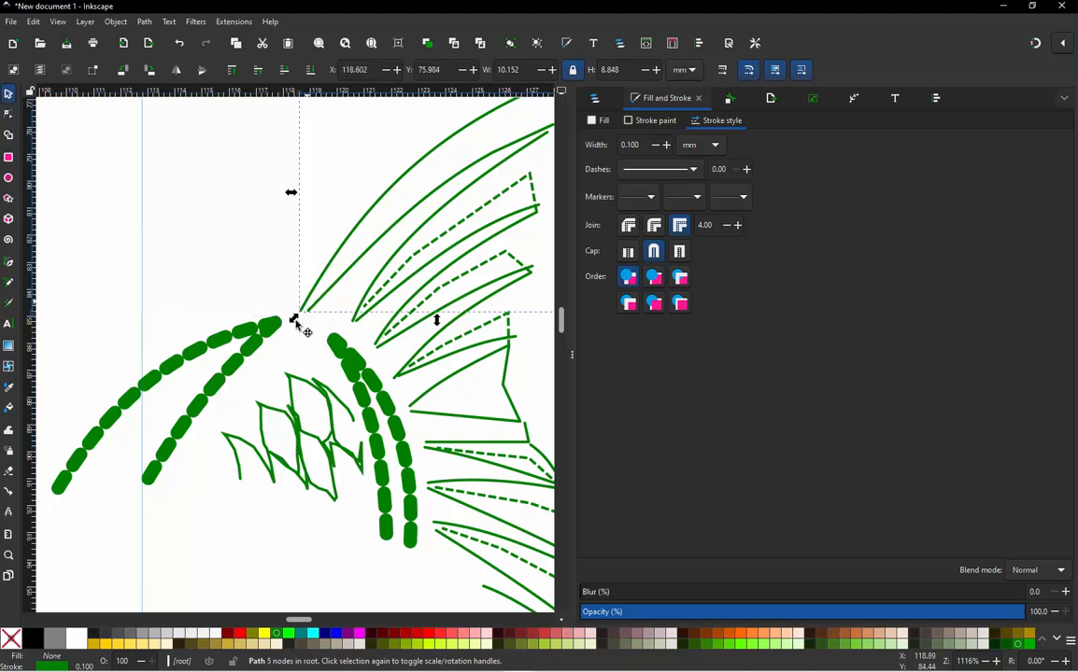
left_click(253, 356, "shift")
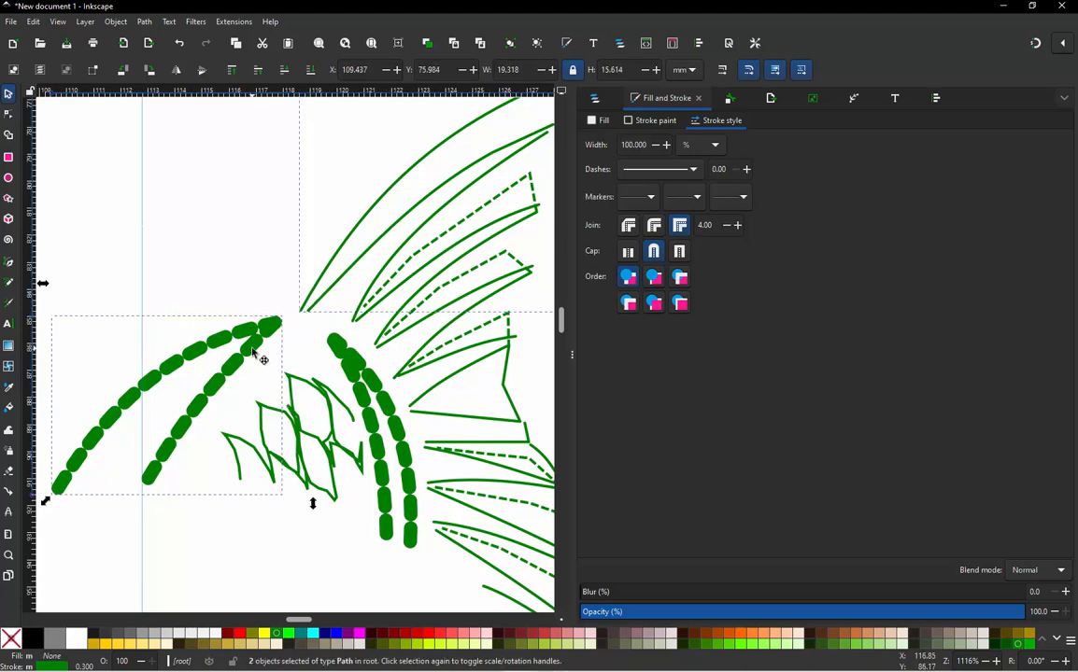
key("ctrl+alt+j")
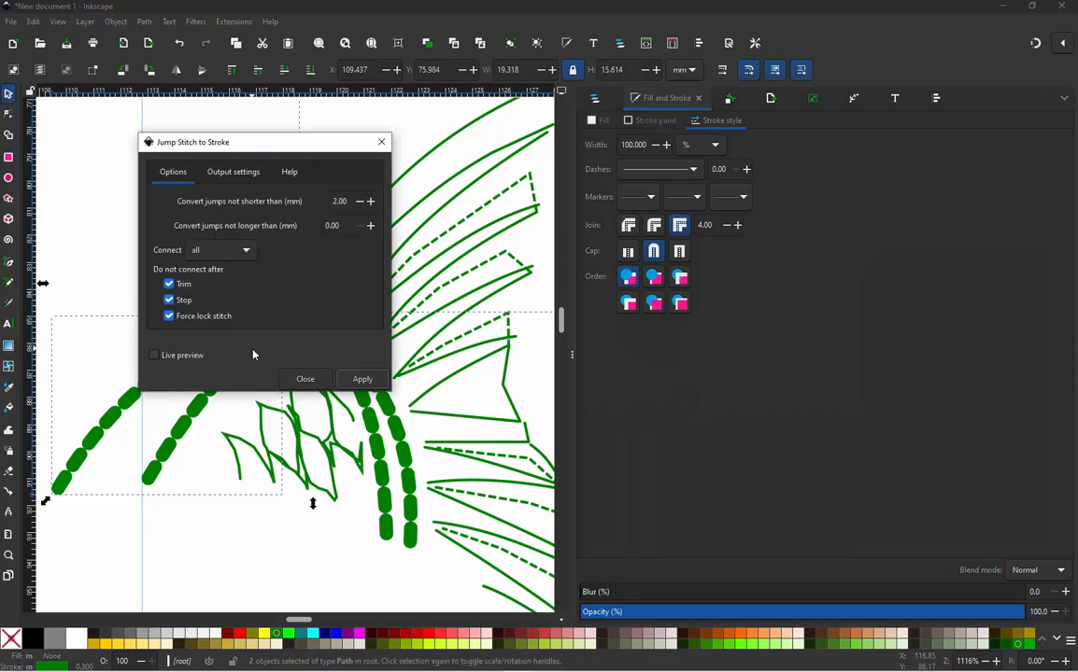
left_click(360, 381)
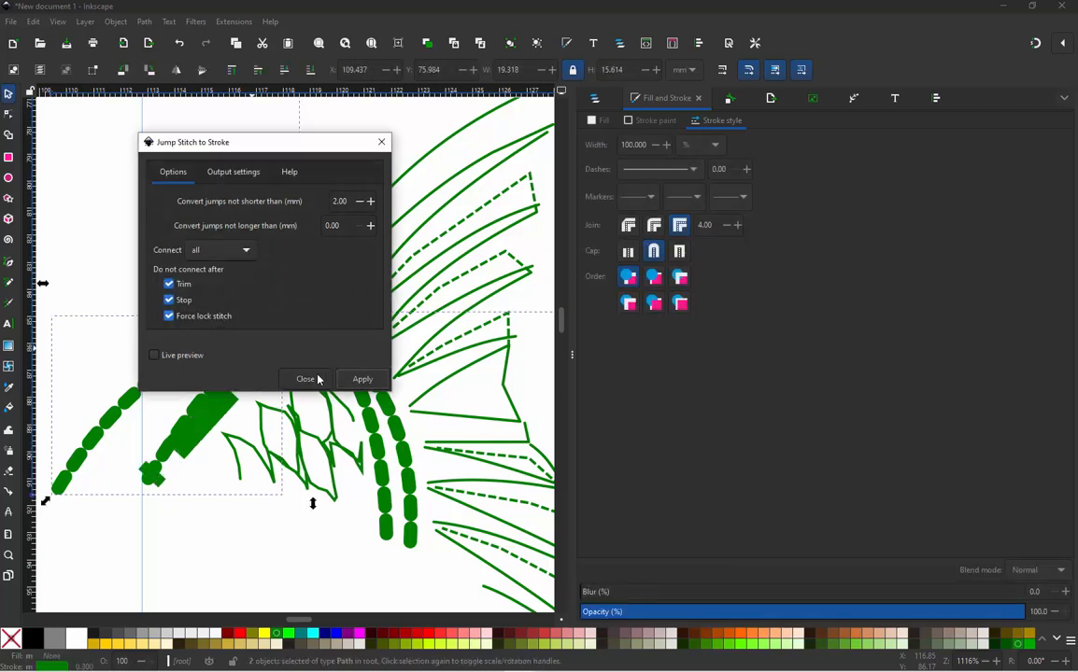
left_click(306, 380)
Step: Set the stroke width of the thick connecting stitch between the topmost tail satin and the dashed satin to 0.1 mm
left_click(194, 396)
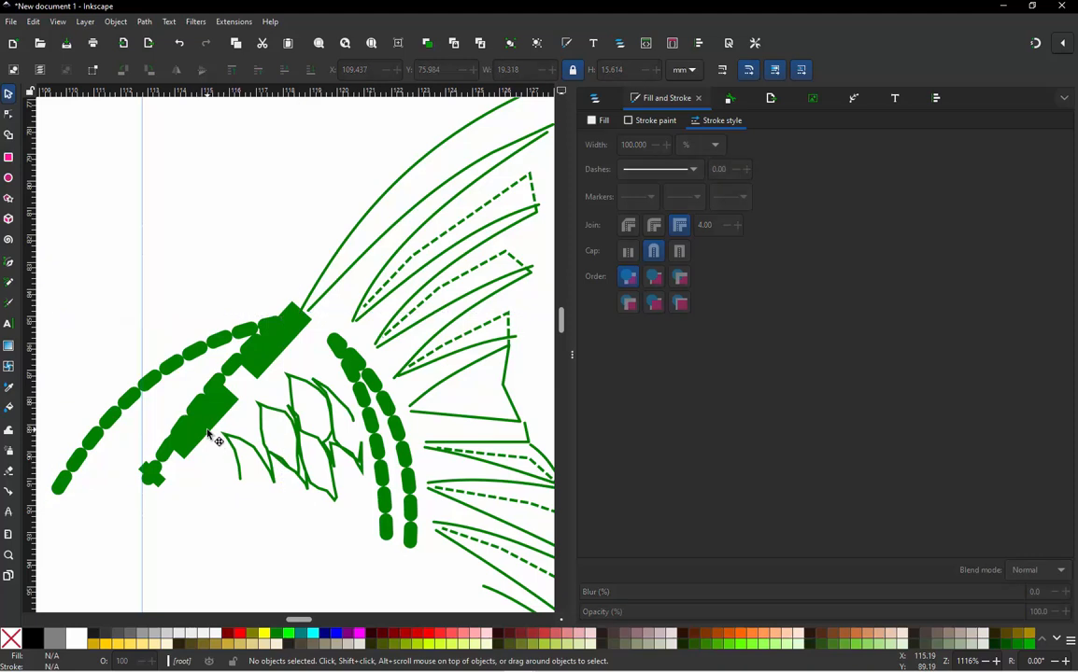
left_click(254, 368)
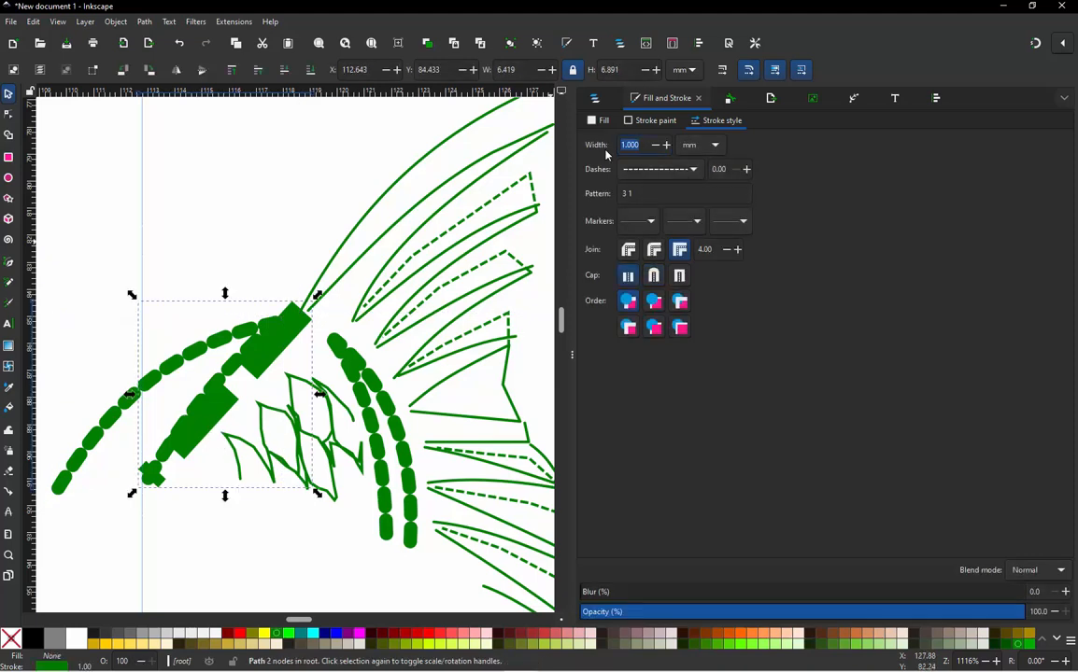
type("0.1")
key("Return")
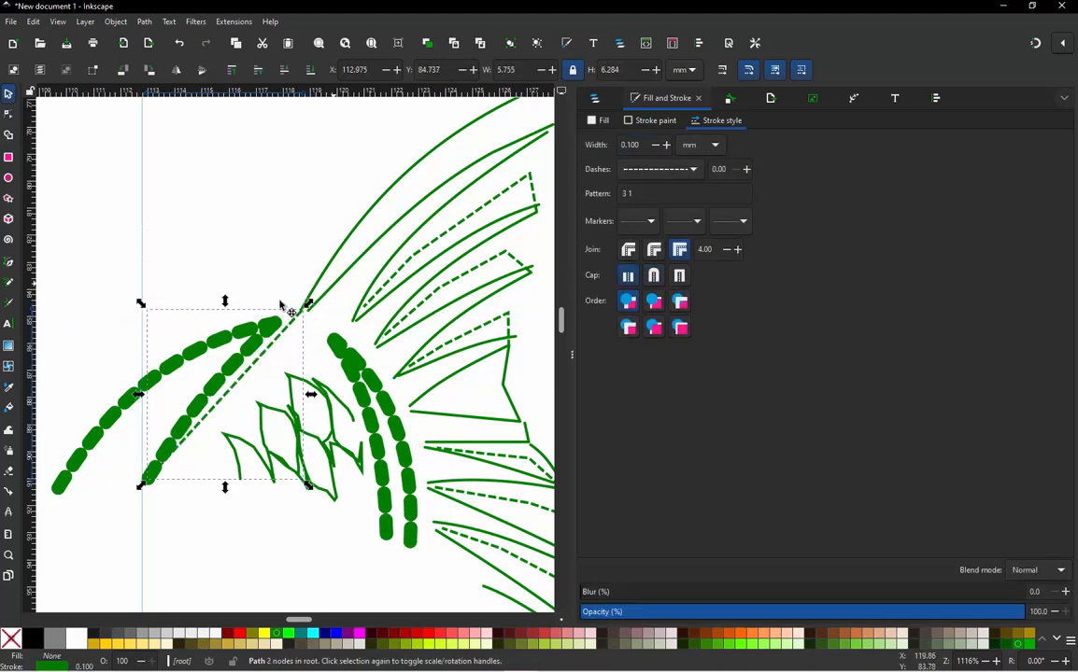
Step: Bend the thinned connecting stitch between the rails of the thick dashed satin by adding three nodes and moving them
left_click(225, 394)
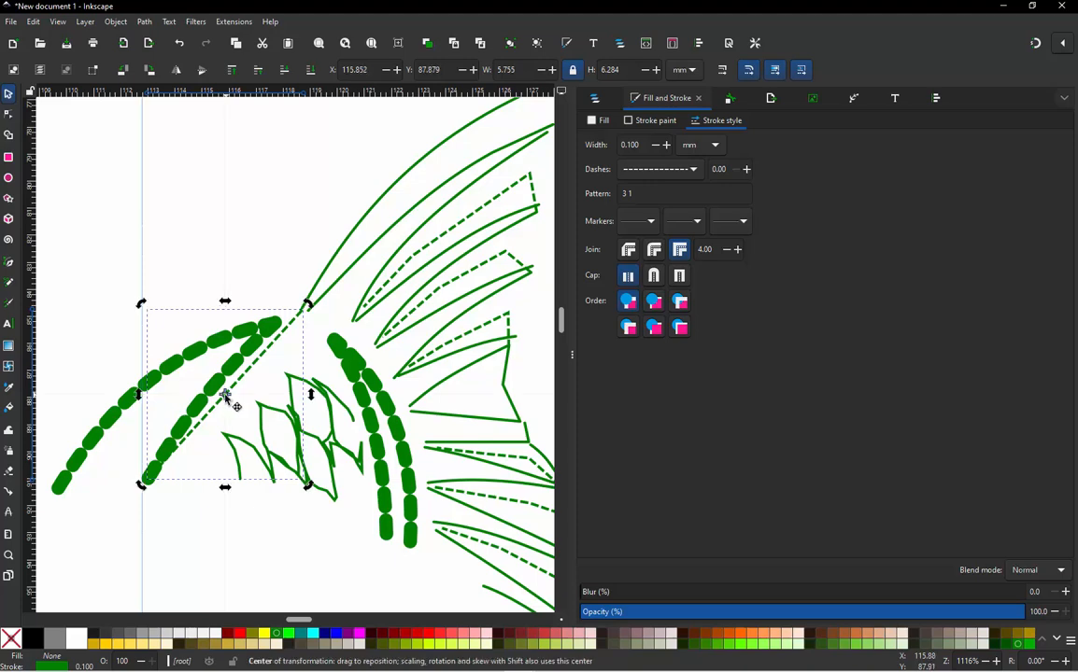
double_click(252, 377)
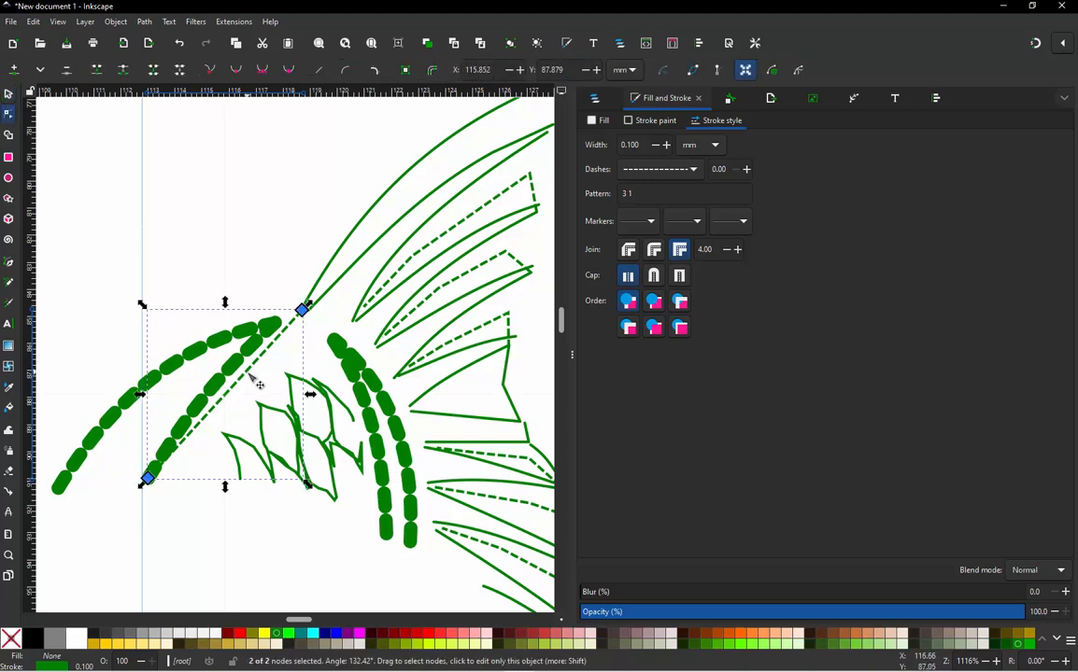
left_click_drag(241, 376, 120, 471)
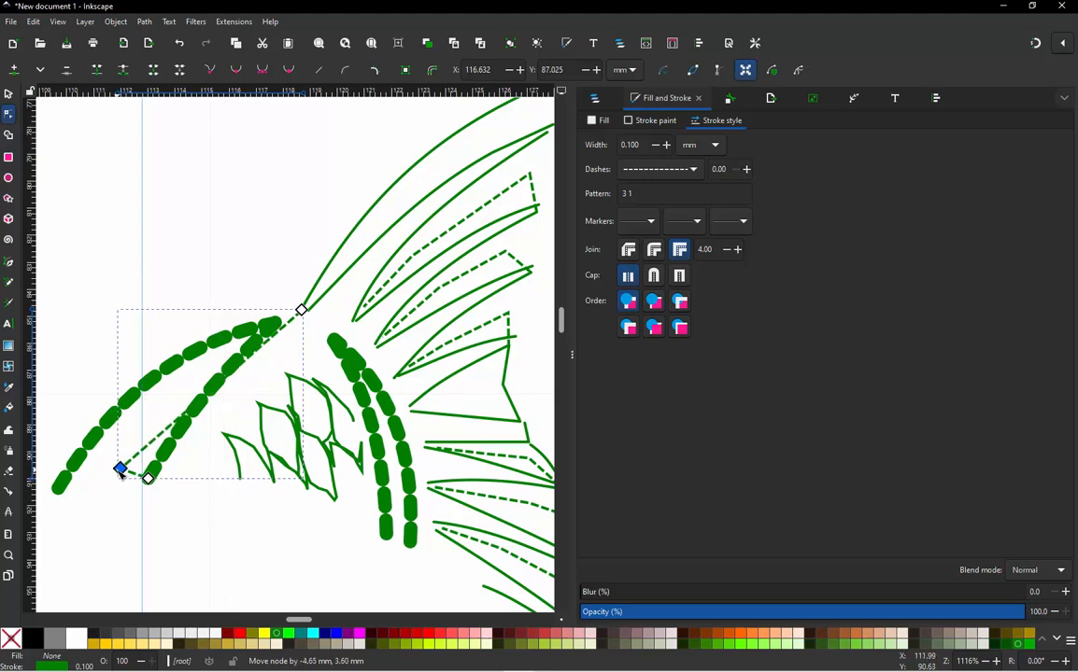
double_click(160, 432)
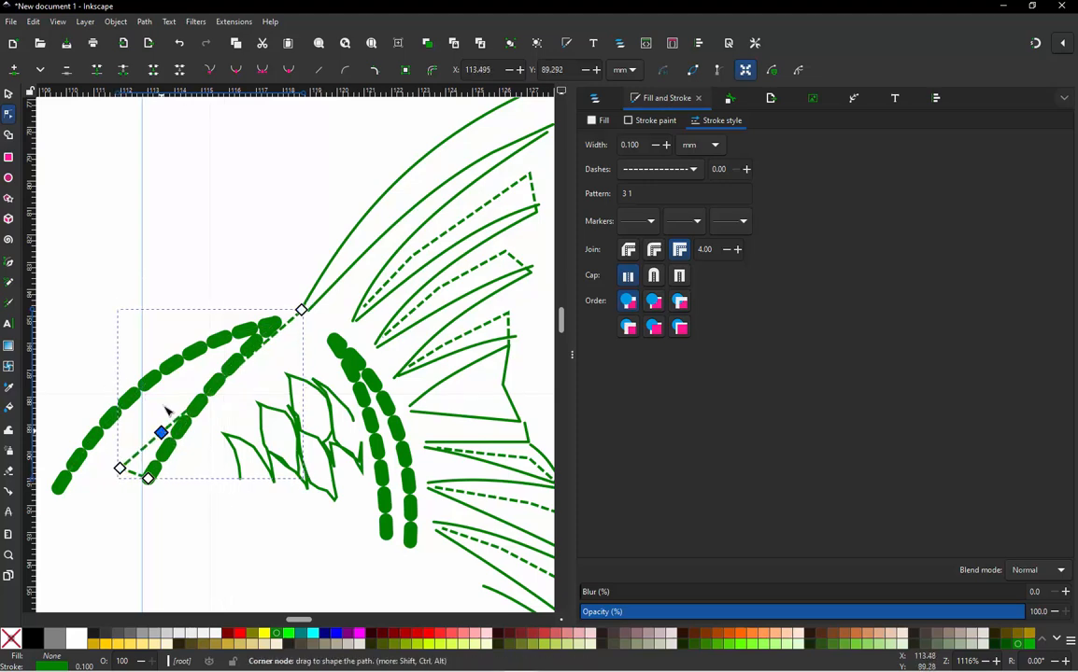
left_click_drag(161, 432, 210, 356)
double_click(203, 375)
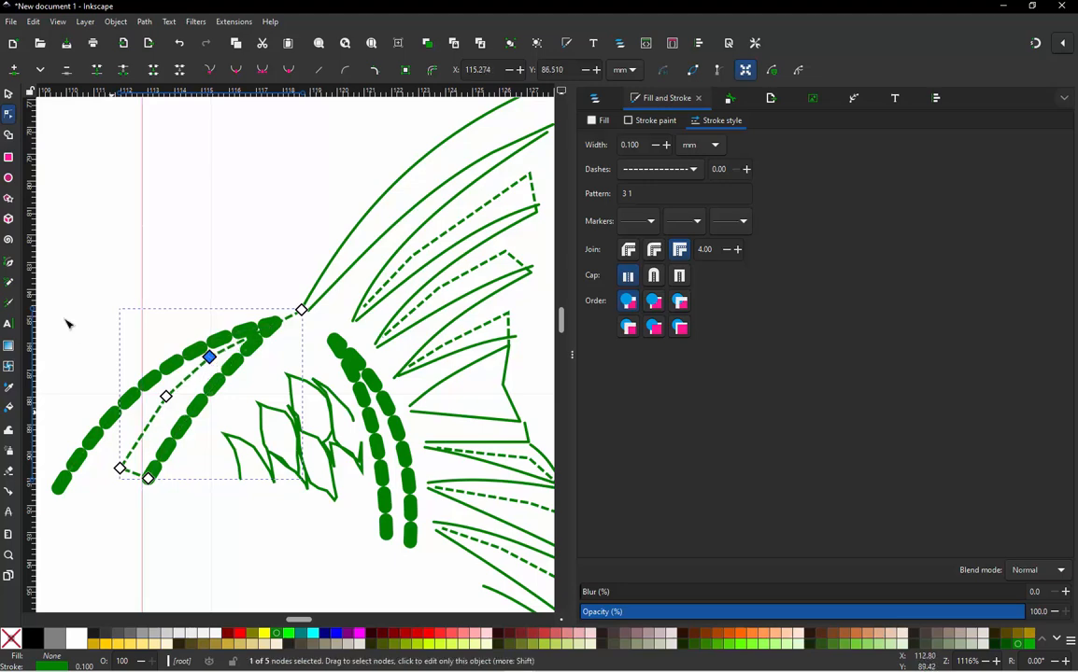
left_click(11, 97)
left_click(119, 289)
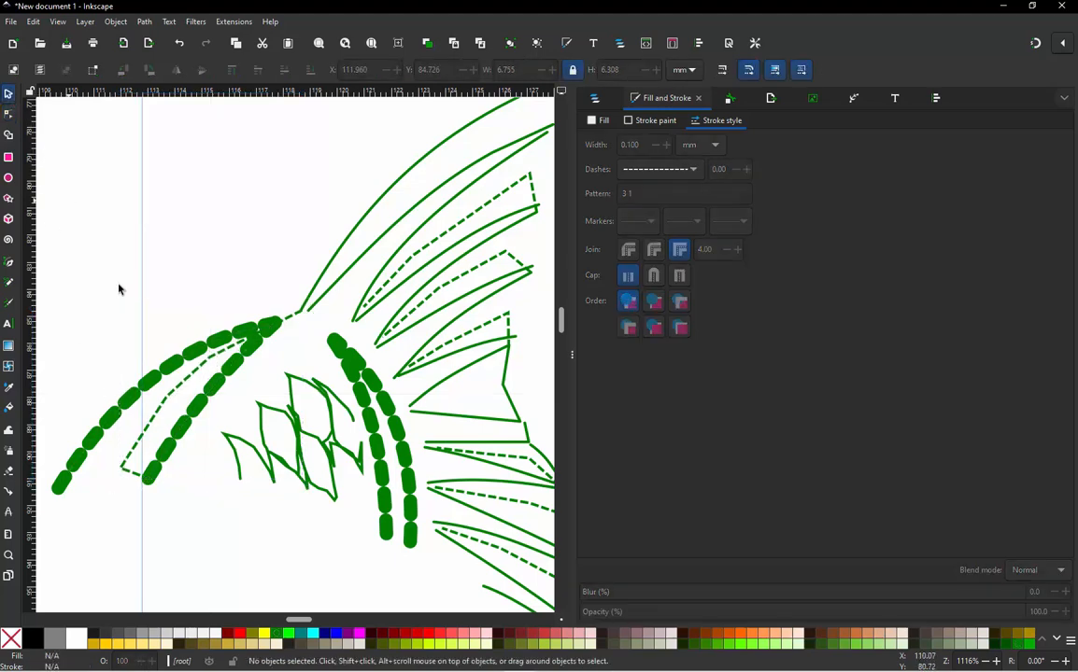
Step: Preview the stitching of the curved thick dashed satin at the tail's base, keeping its parameters as they are
scroll(147, 340, "down", 1)
scroll(178, 317, "up", 1)
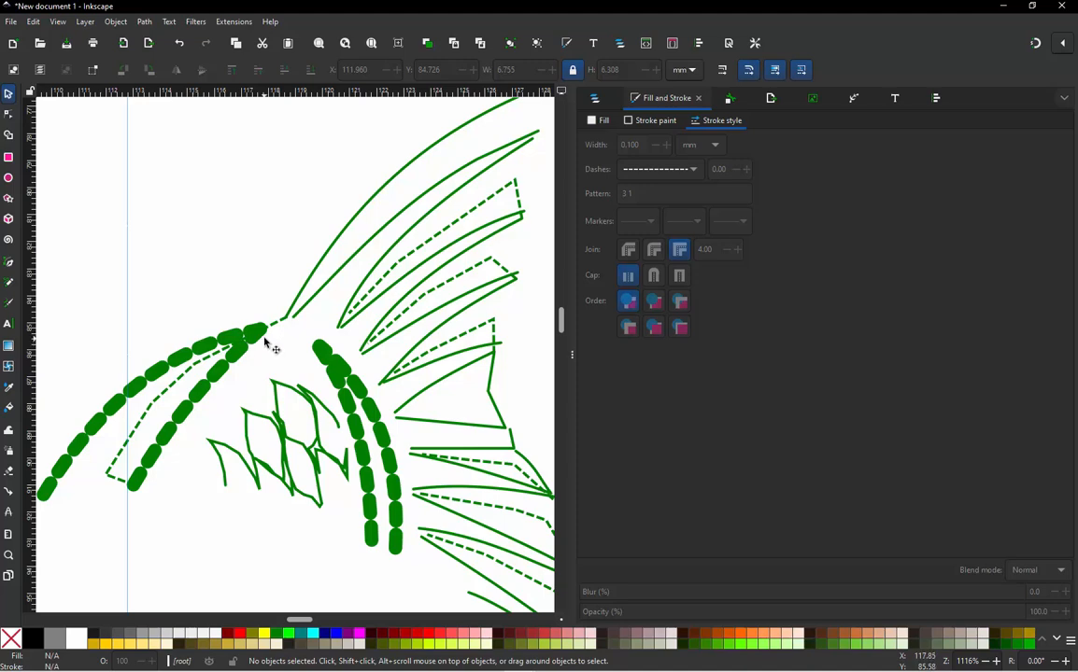
left_click(265, 343)
scroll(308, 339, "up", 1)
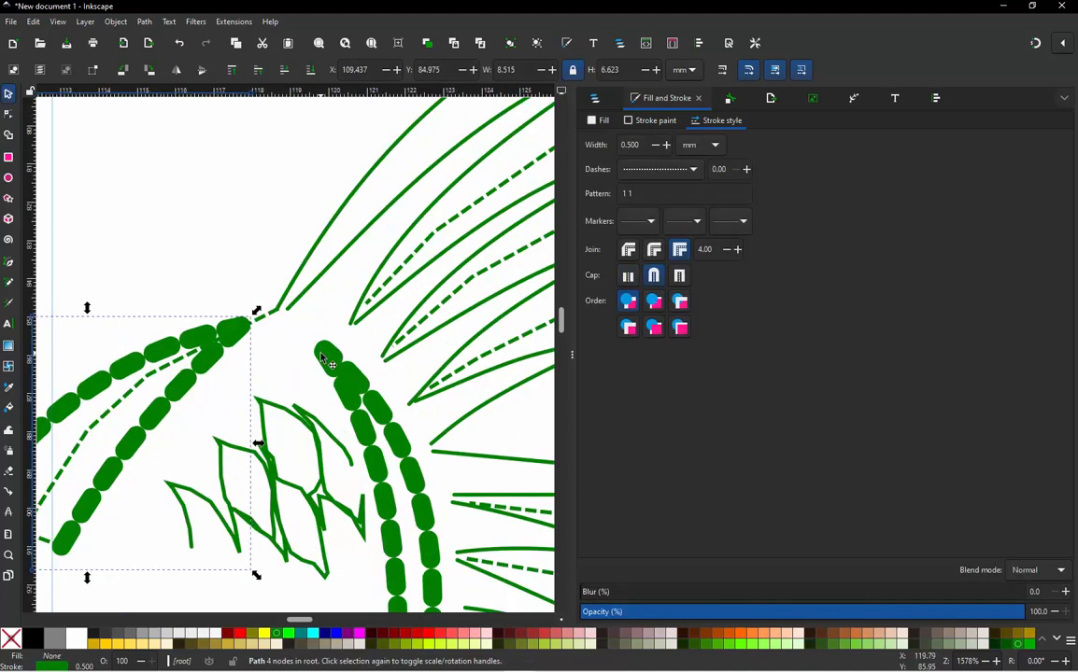
left_click(322, 357)
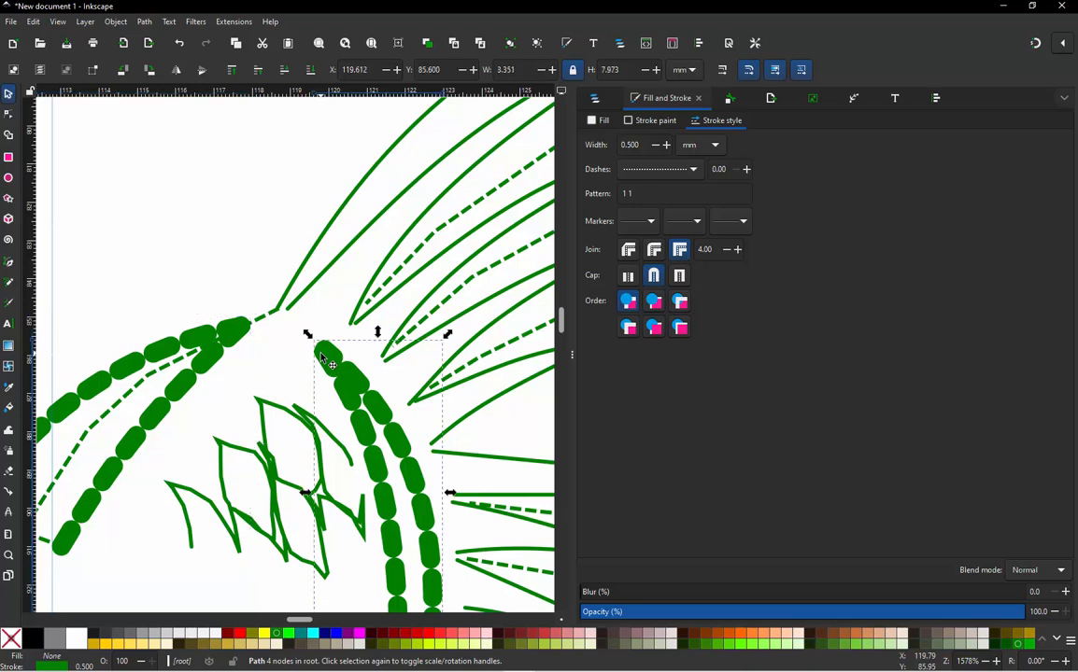
left_click(270, 337)
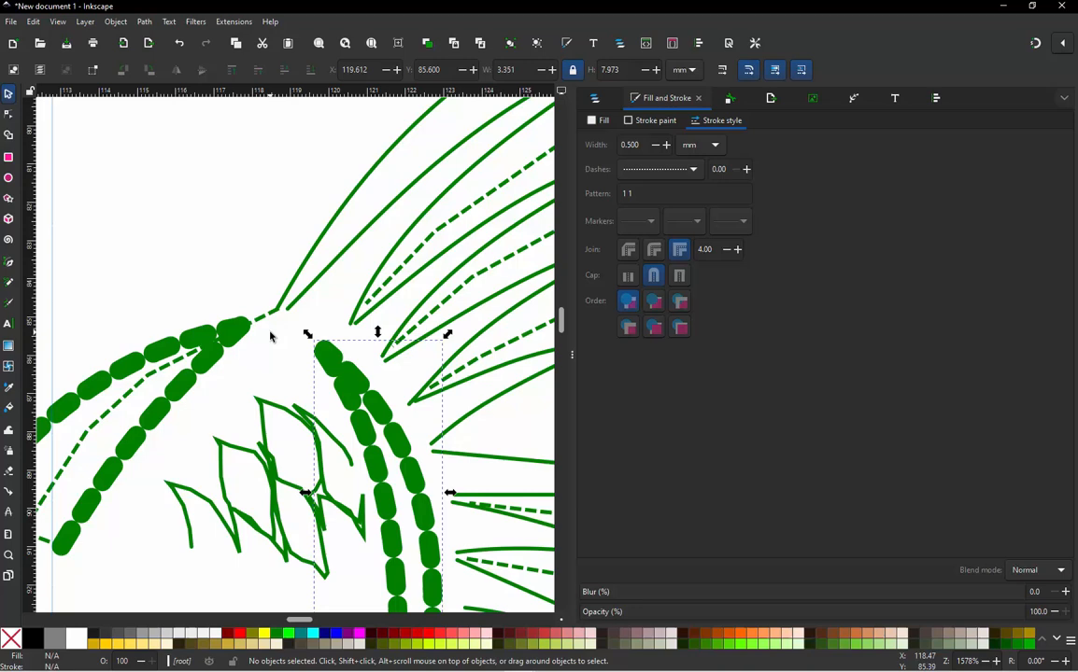
left_click(342, 357)
scroll(326, 307, "down", 1)
scroll(331, 358, "up", 1)
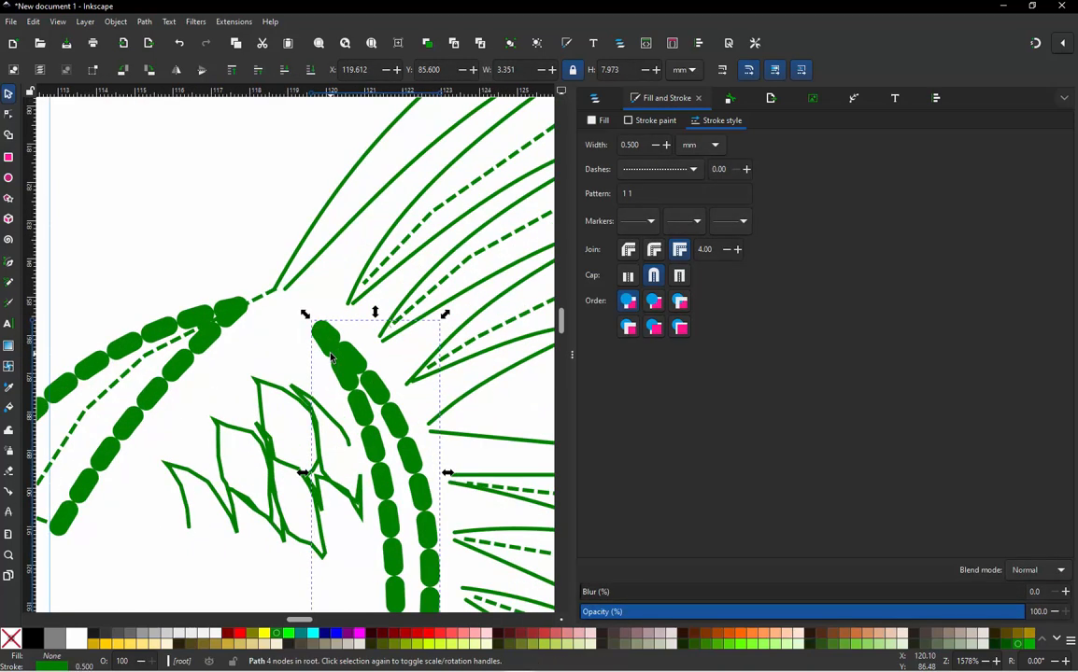
scroll(315, 339, "down", 1)
scroll(329, 405, "up", 1)
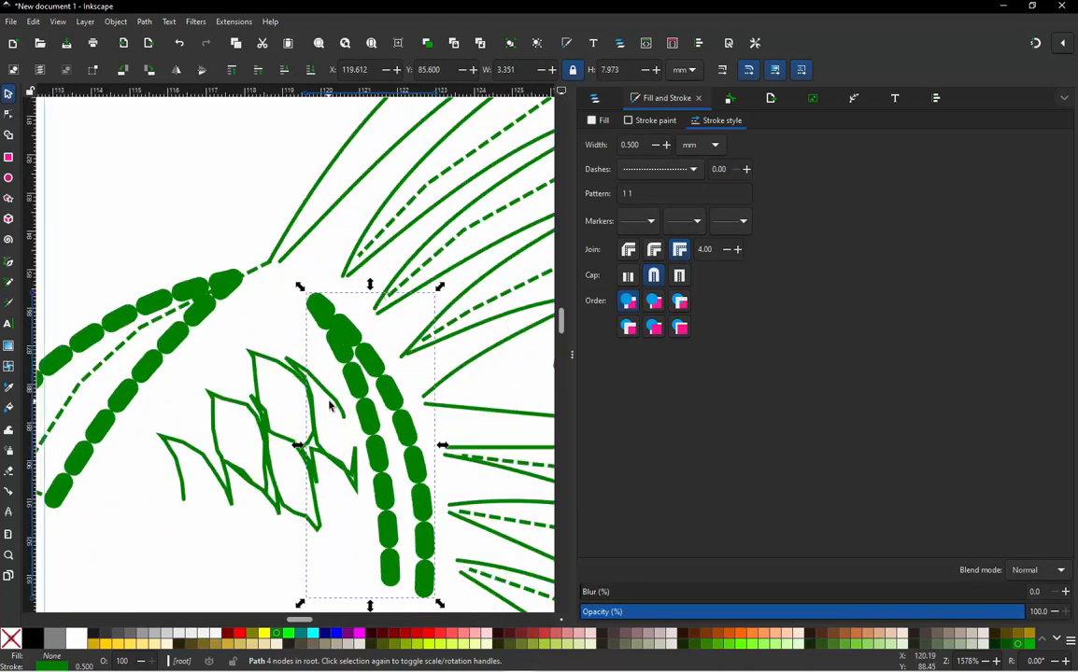
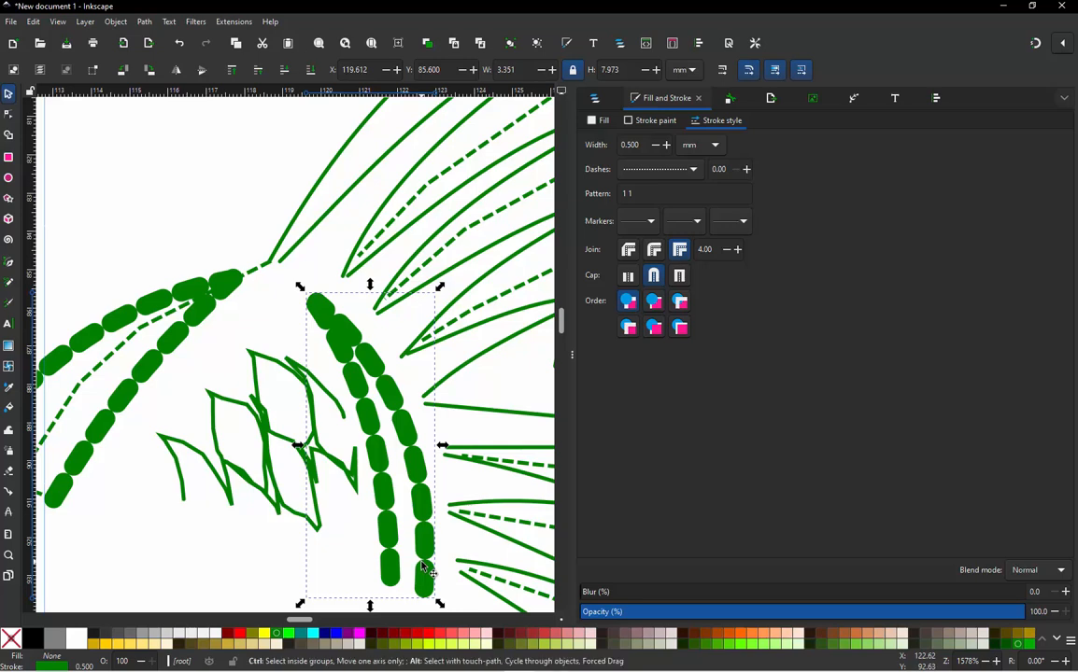
key("ctrl+alt+p")
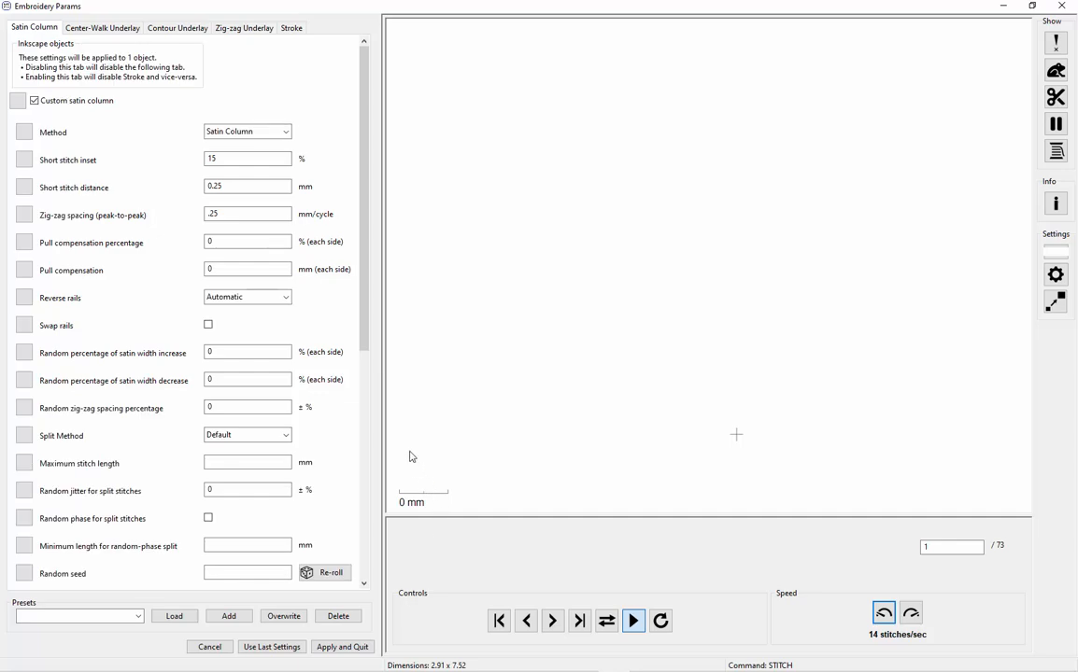
left_click(343, 646)
Step: Connect the two thick dashed satins with a running stitch using Jump Stitch to Stroke
left_click(240, 293)
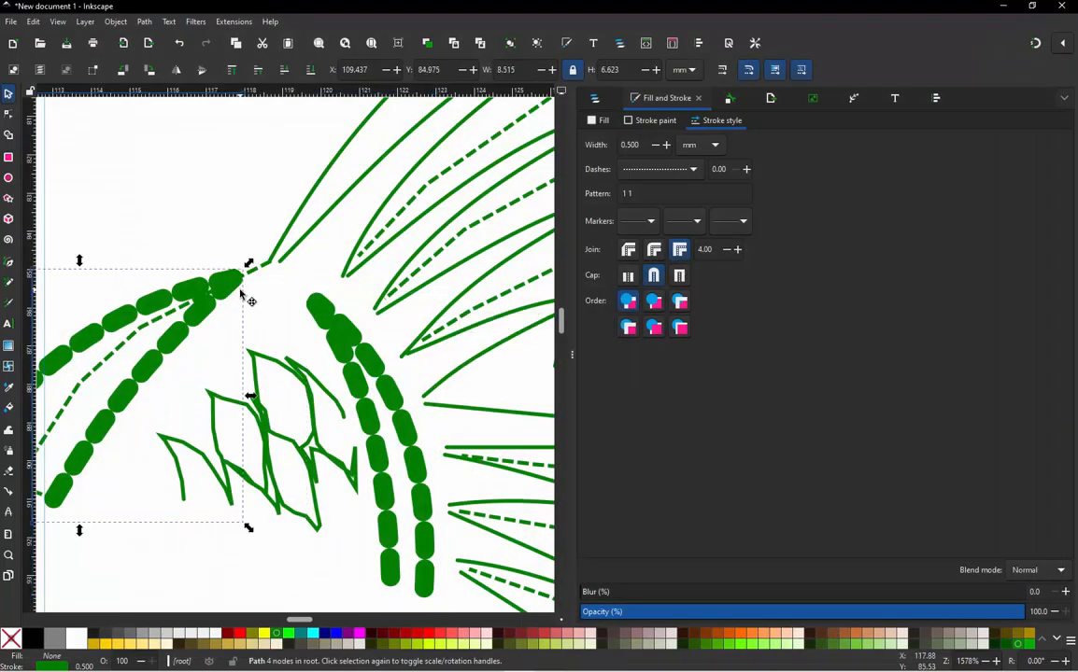
left_click(355, 343, "shift")
key("ctrl+alt+j")
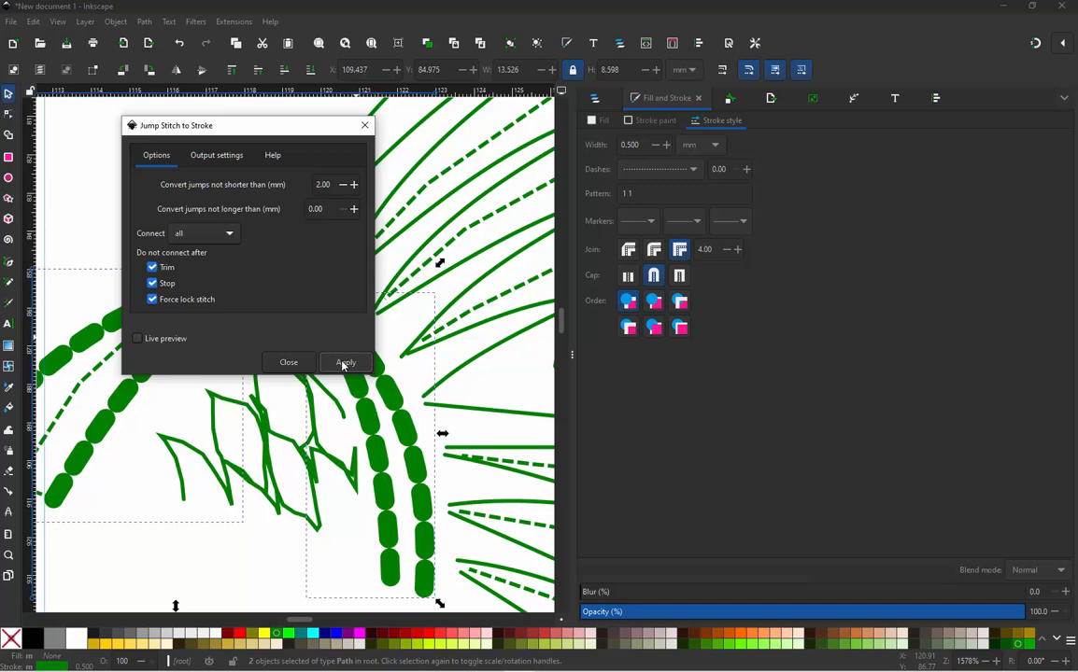
left_click(344, 364)
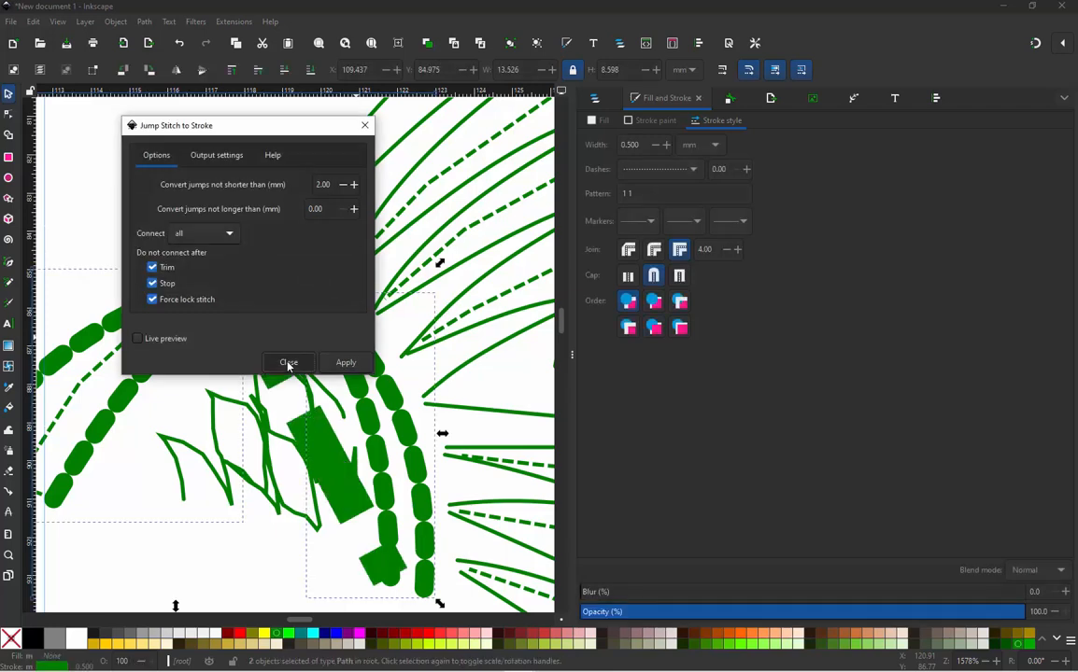
left_click(287, 364)
Step: Set the stroke width of the connecting stitch between the two thick dashed satins to 0.1 mm
left_click(238, 334)
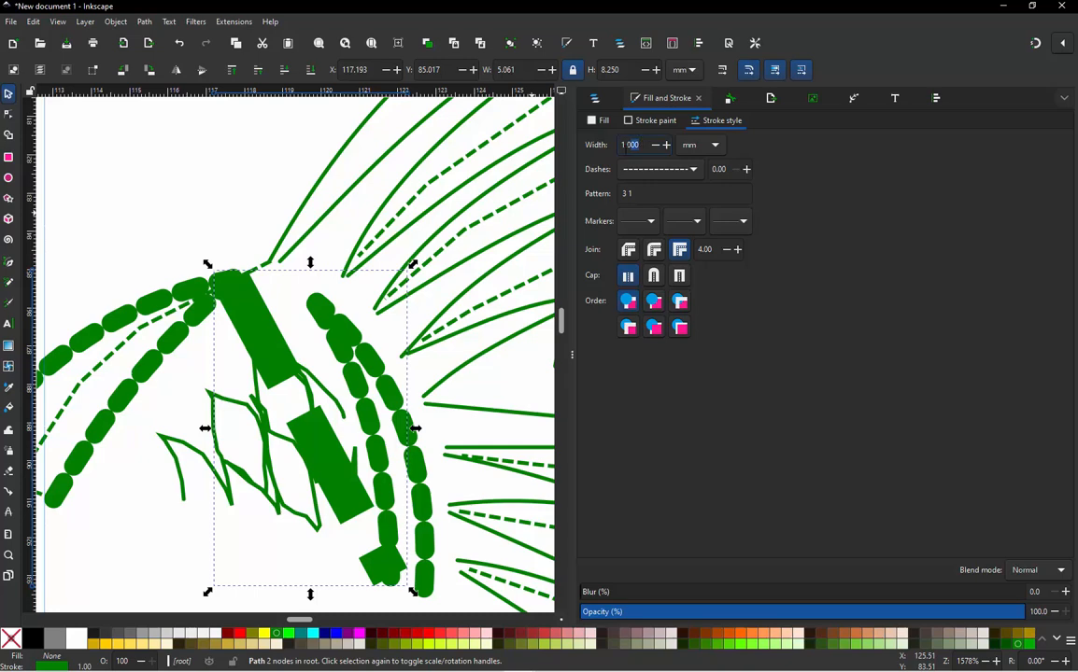
key("BackSpace")
key("BackSpace")
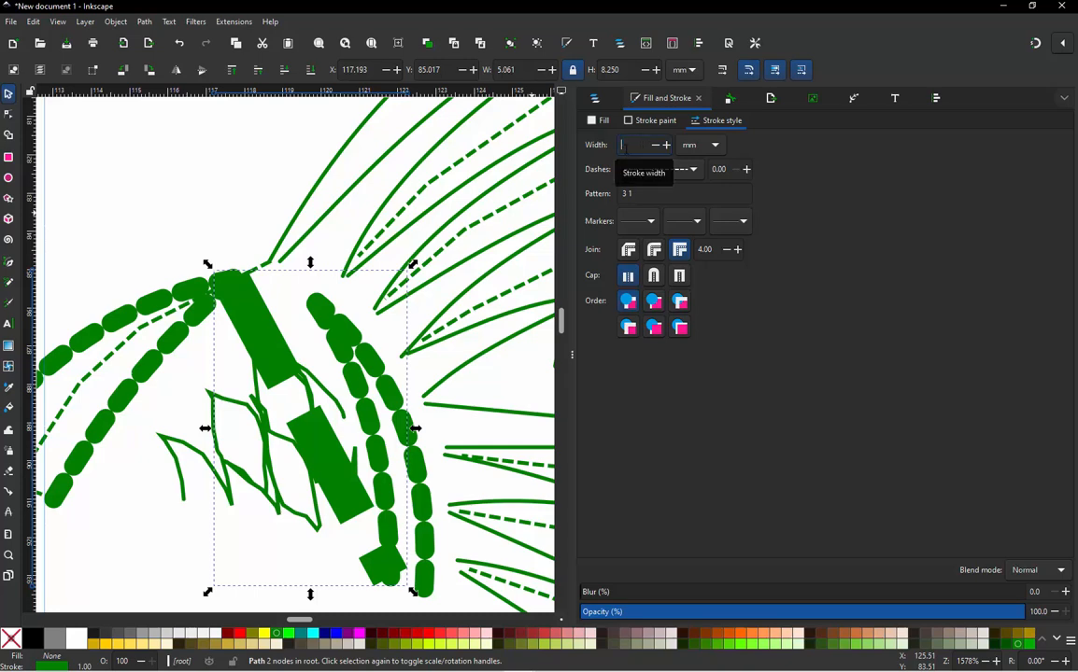
type(".1")
key("Return")
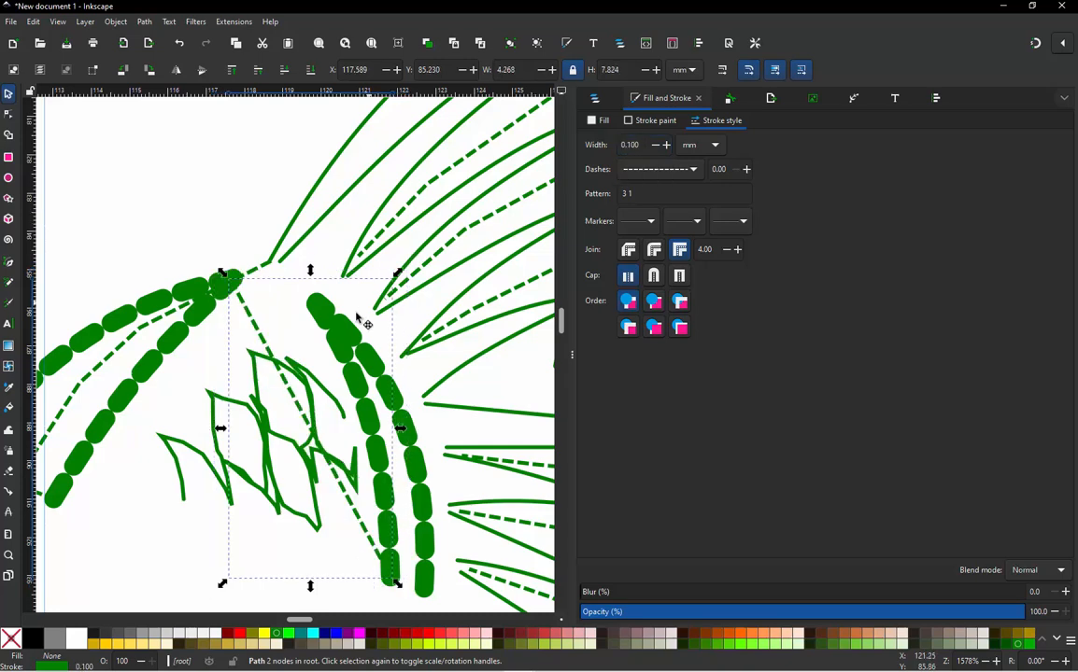
Step: Route the connecting stitch inside the curved dashed satin at the tail's base by adding three nodes and moving them and its lower end
double_click(267, 346)
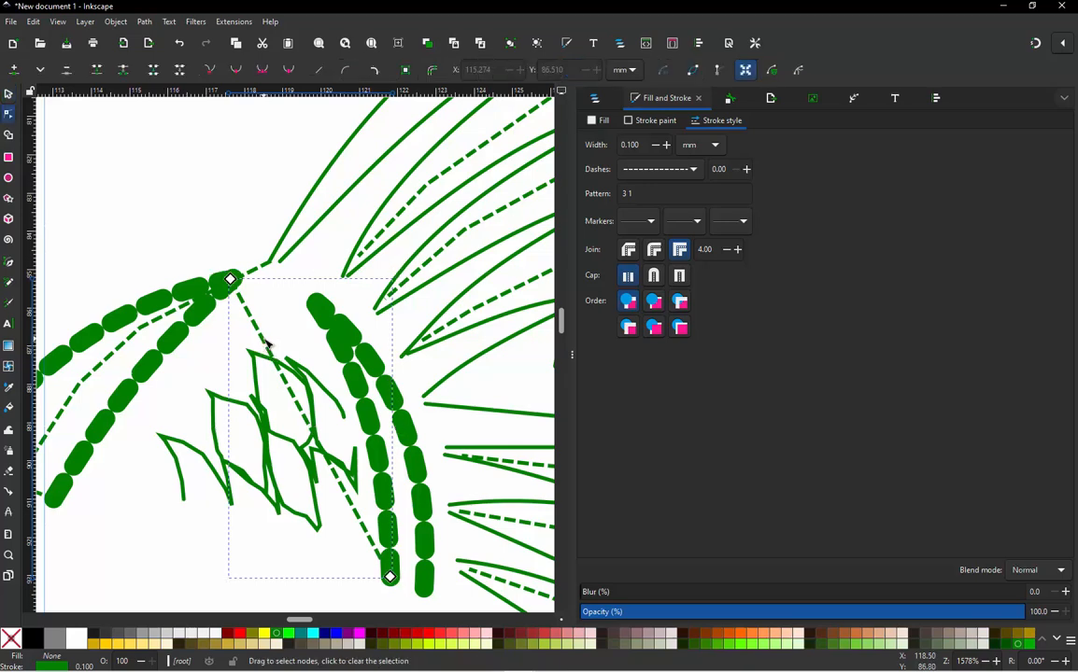
double_click(267, 345)
left_click_drag(267, 344, 317, 304)
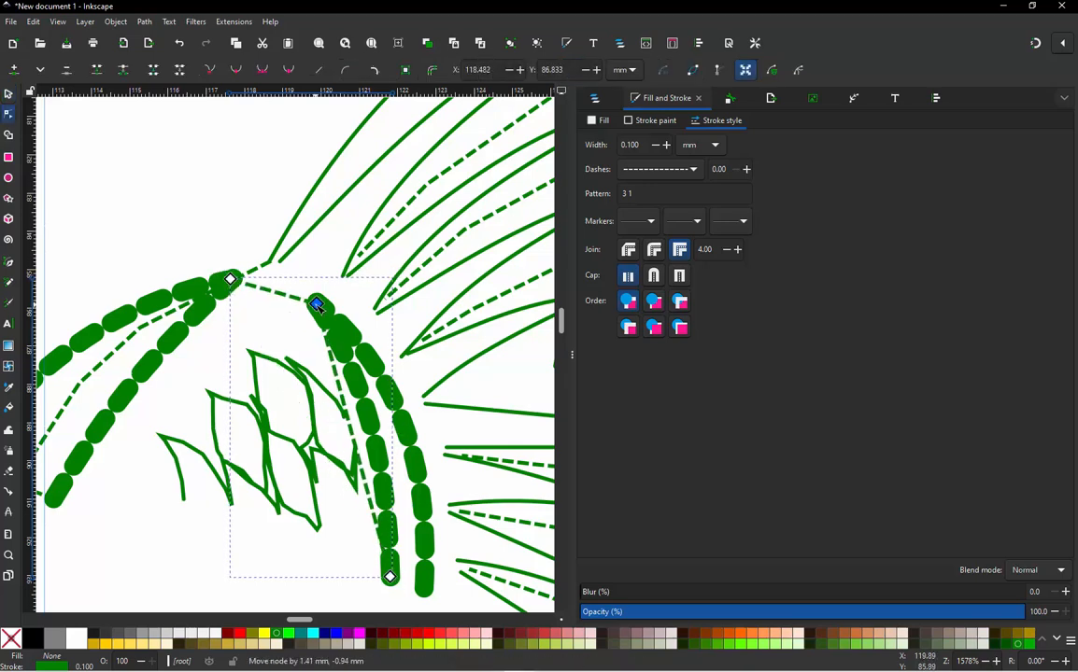
double_click(343, 395)
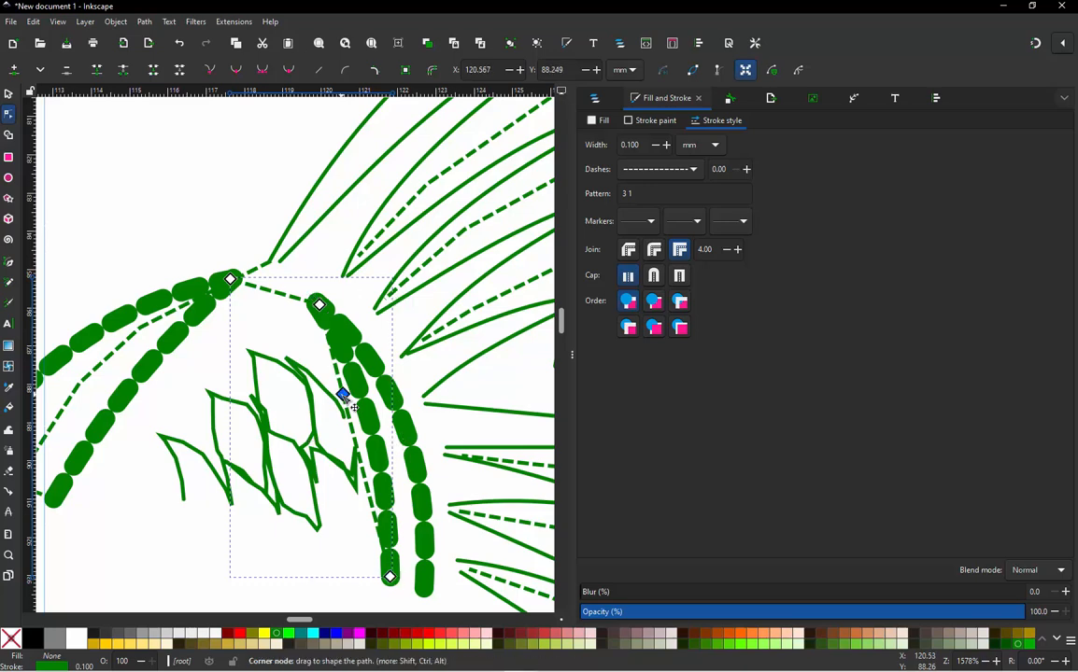
left_click_drag(342, 395, 385, 416)
left_click_drag(391, 576, 406, 580)
double_click(399, 521)
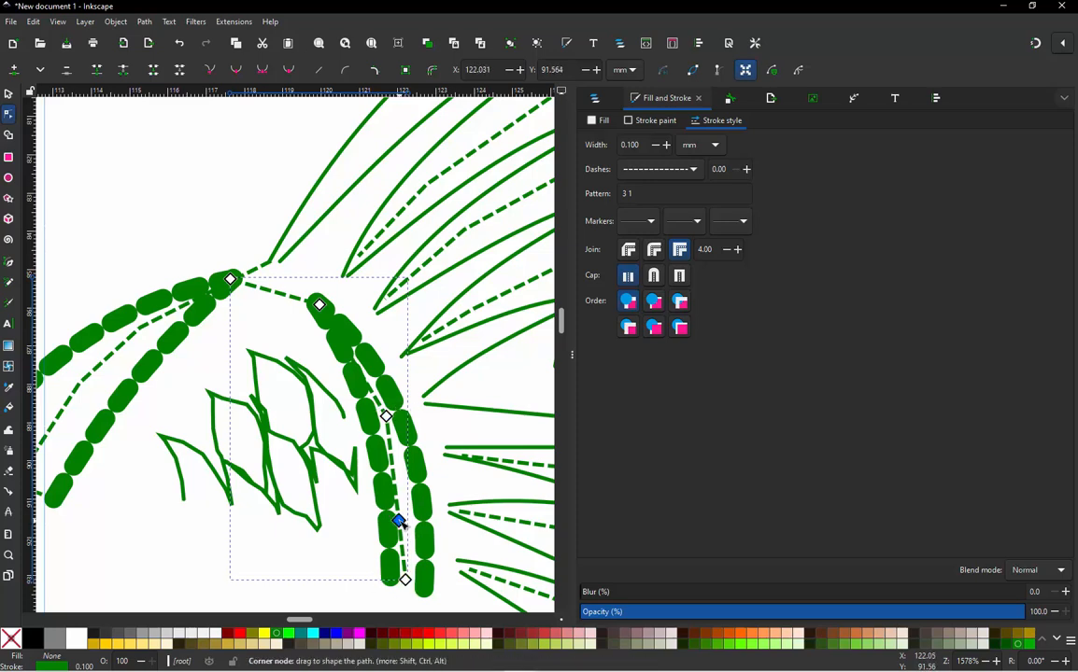
left_click_drag(399, 521, 404, 495)
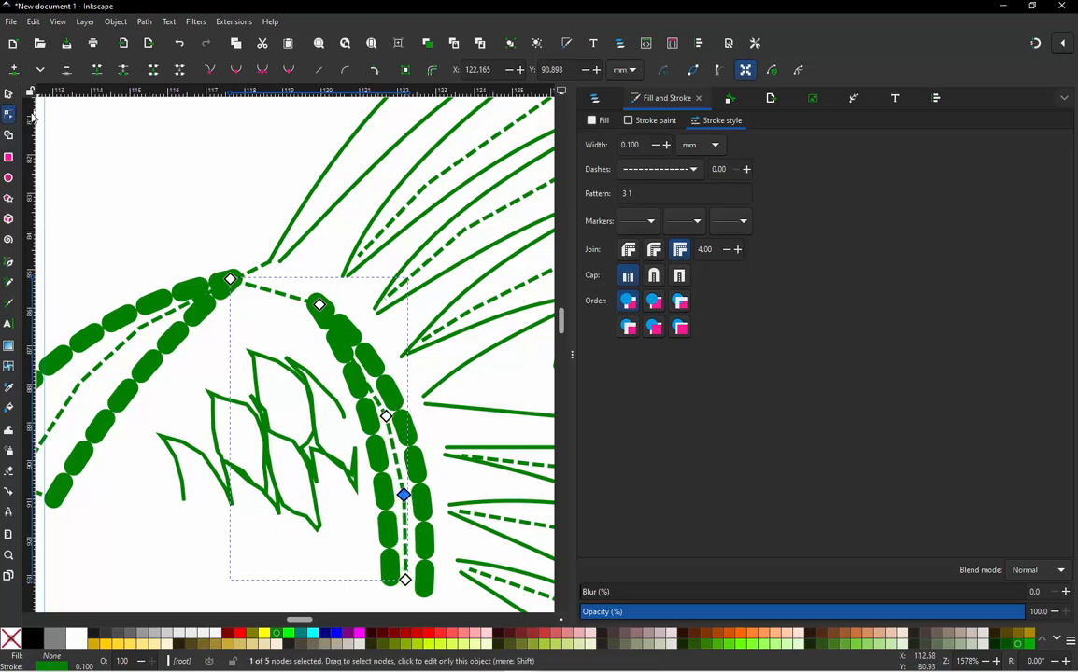
left_click(10, 95)
left_click(80, 144)
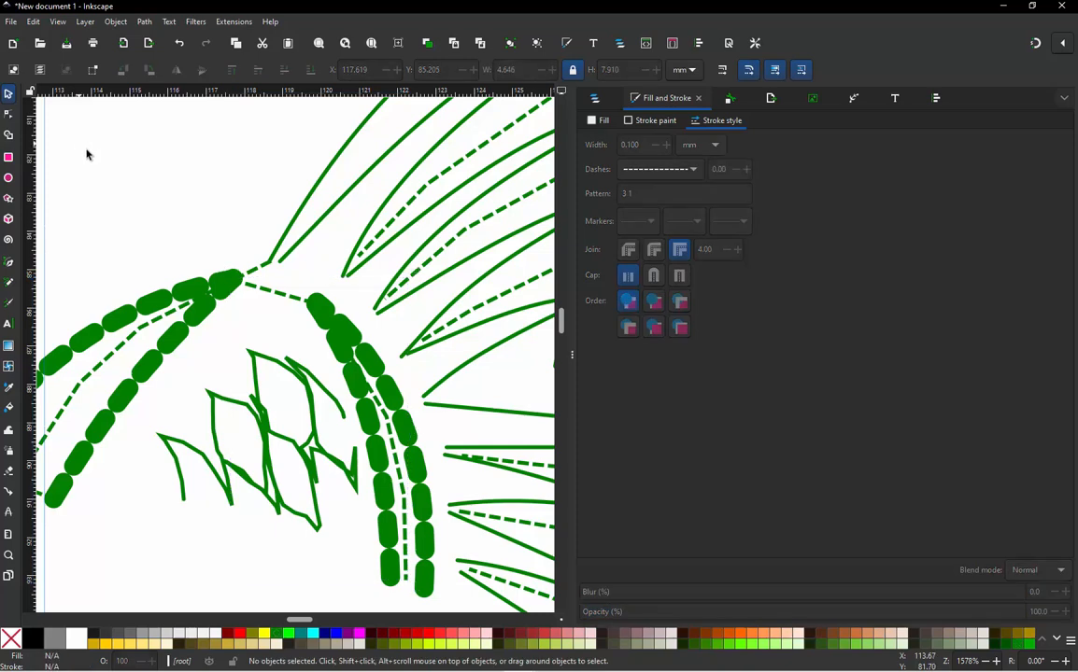
Step: Extend the scale pattern path from its open end near the curved dashed satin with a pen line up beside the pattern's upper edge
left_click(324, 388)
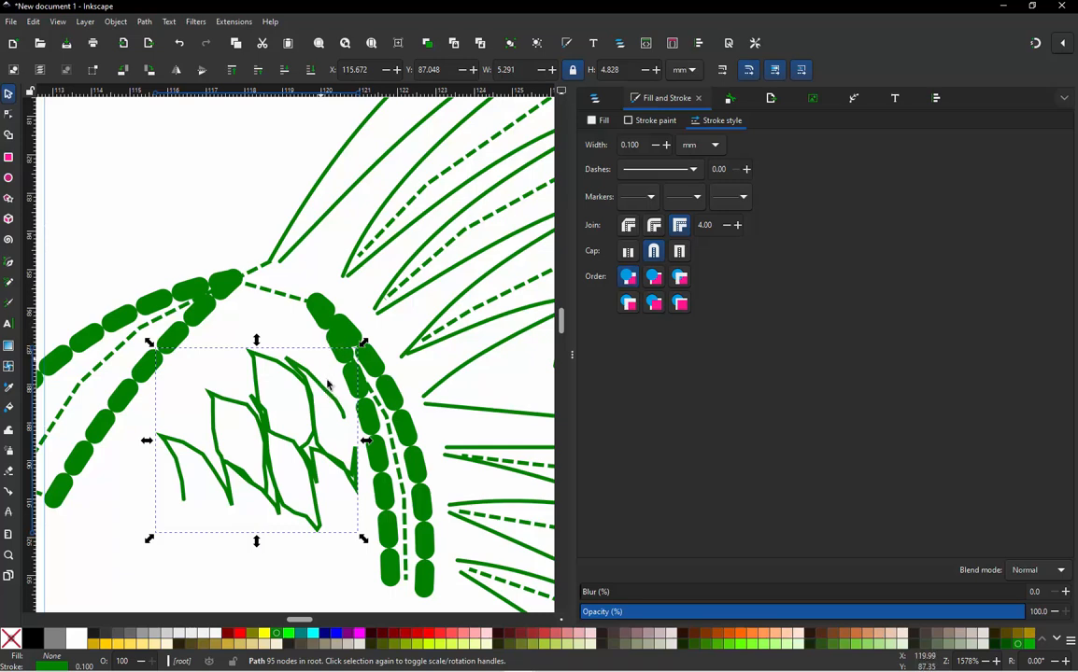
double_click(329, 396)
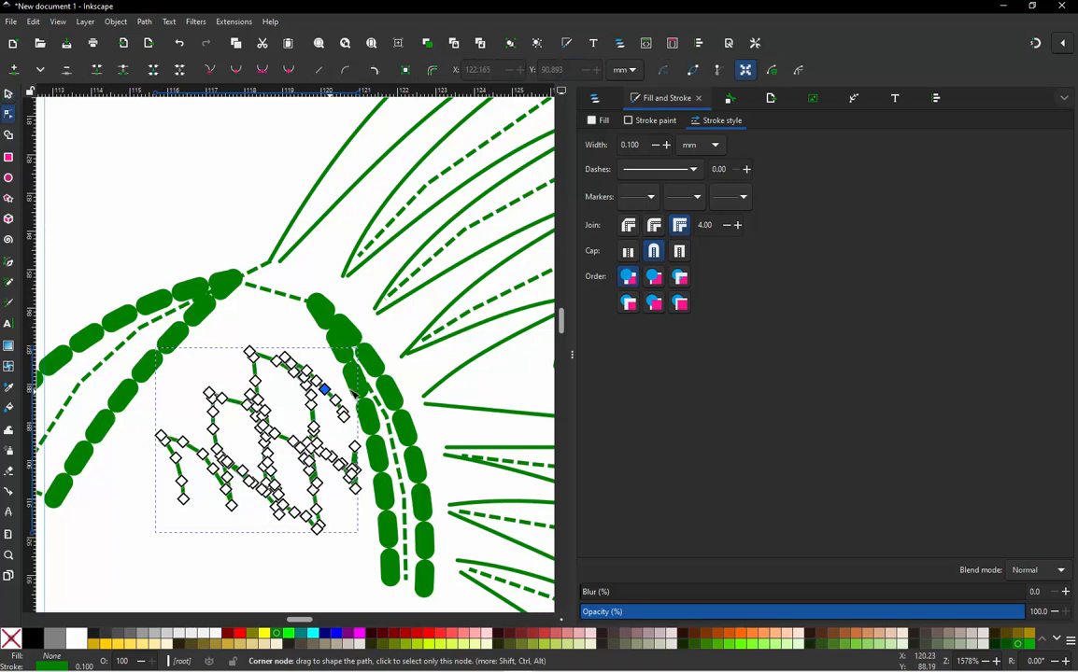
scroll(353, 395, "up", 3)
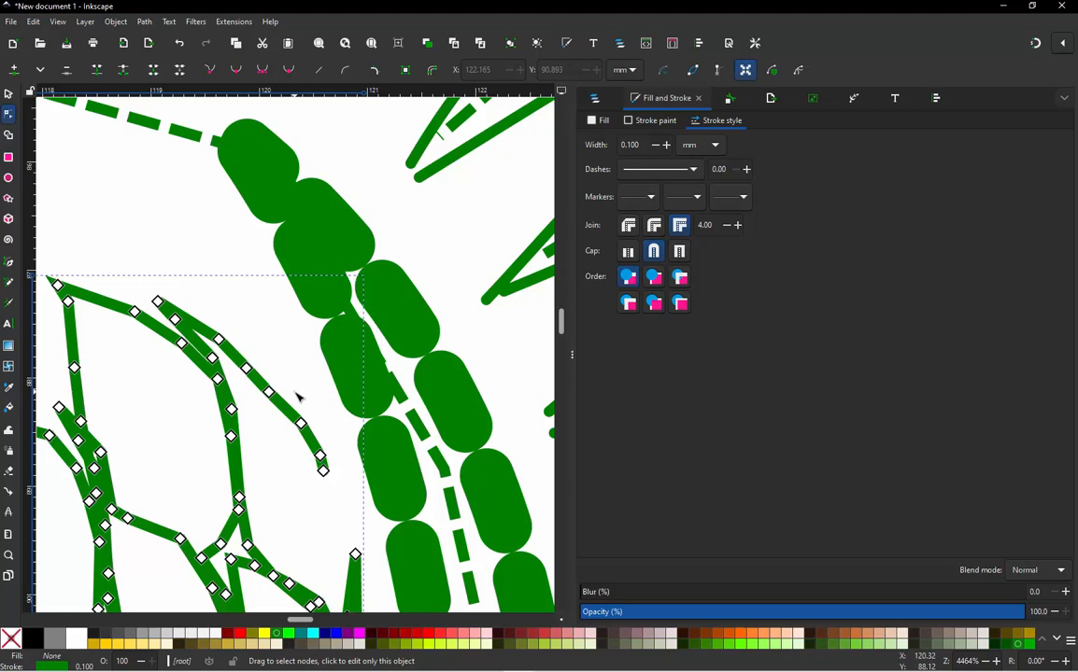
key("b")
left_click(324, 471)
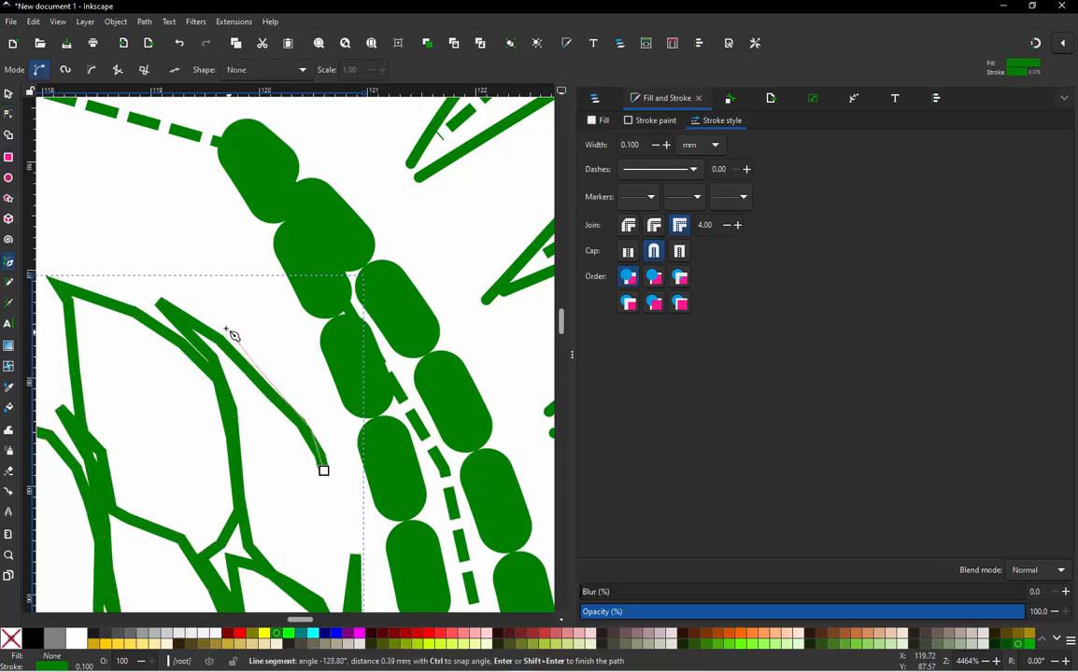
double_click(174, 282)
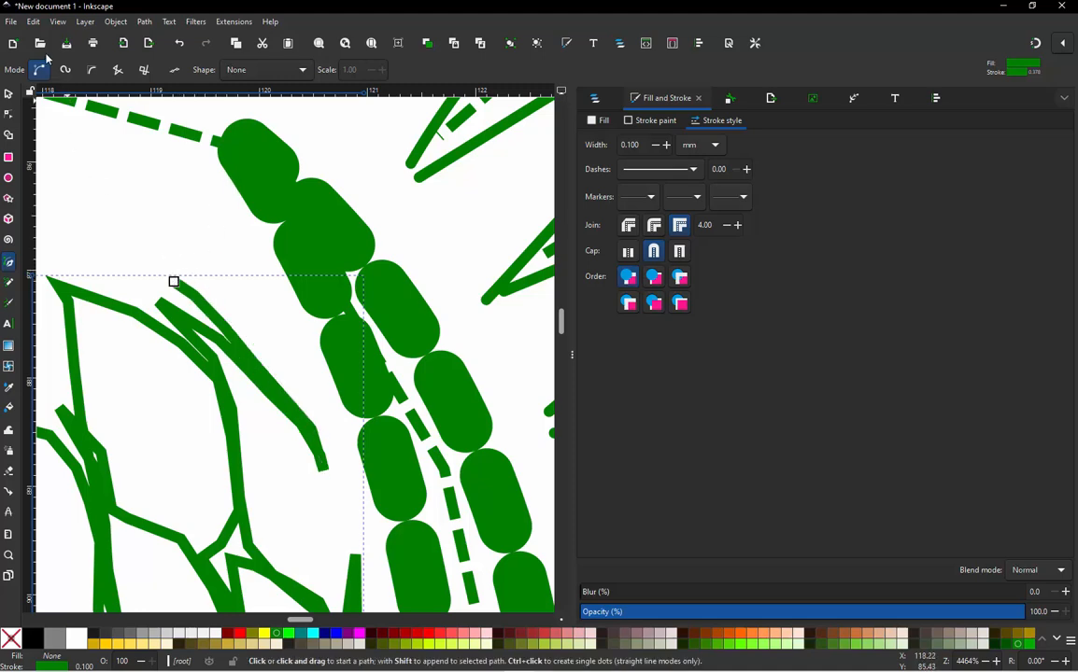
left_click(9, 92)
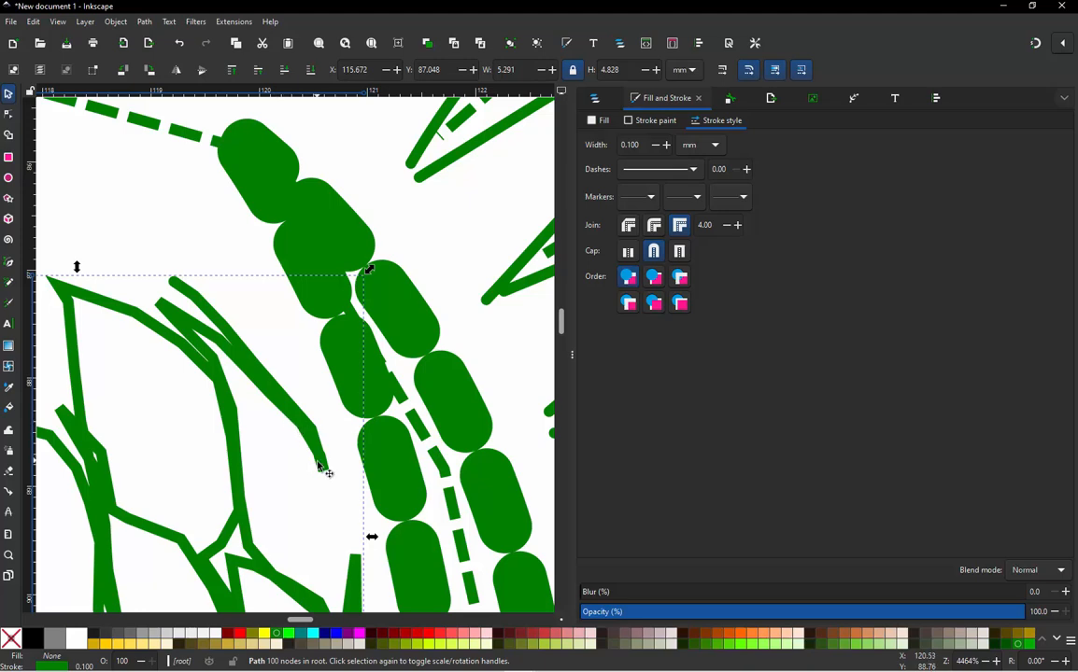
Step: Try to connect the curved dashed satin at the tail's base to the extended scale pattern path using Jump Stitch to Stroke
left_click(240, 174)
scroll(233, 176, "down", 1, "ctrl")
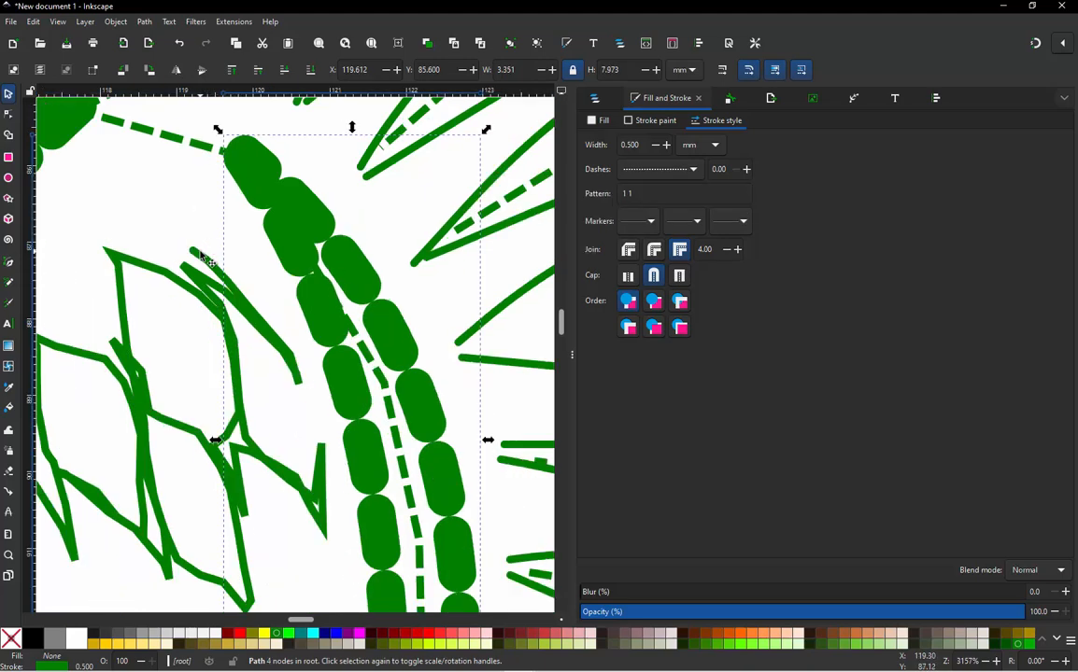
left_click(200, 255, "shift")
scroll(200, 229, "up", 1)
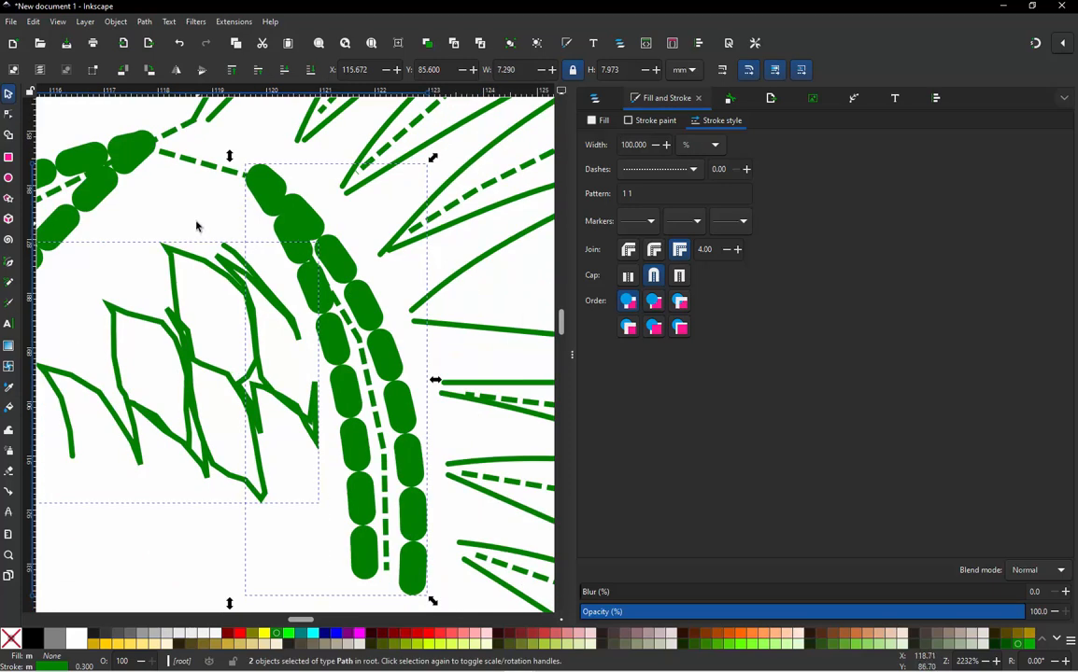
key("ctrl+alt+j")
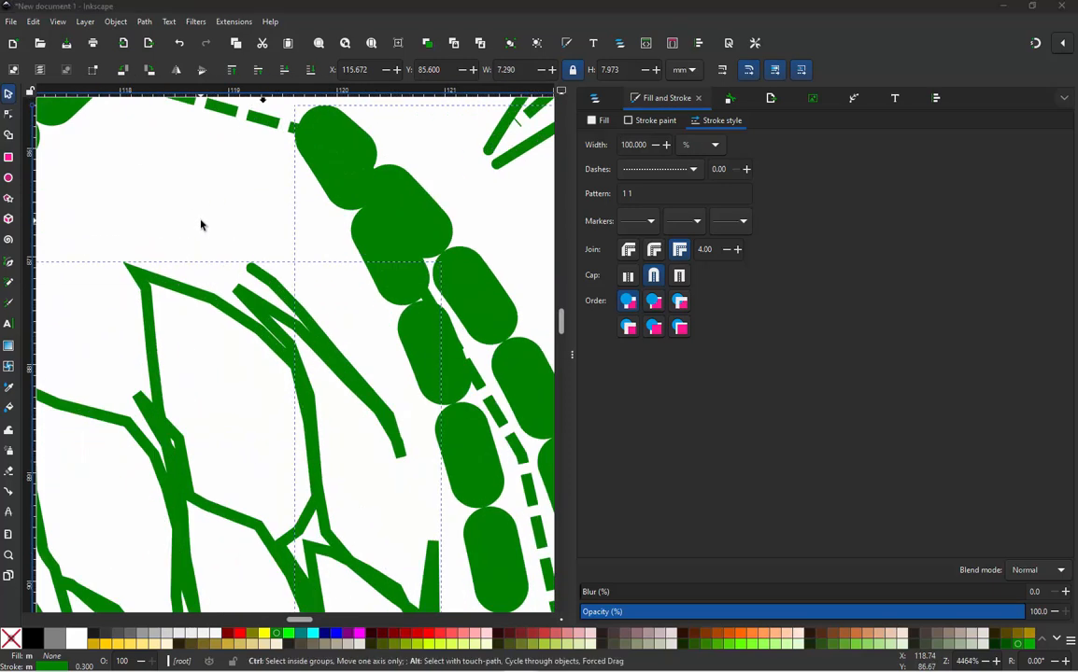
left_click(232, 265)
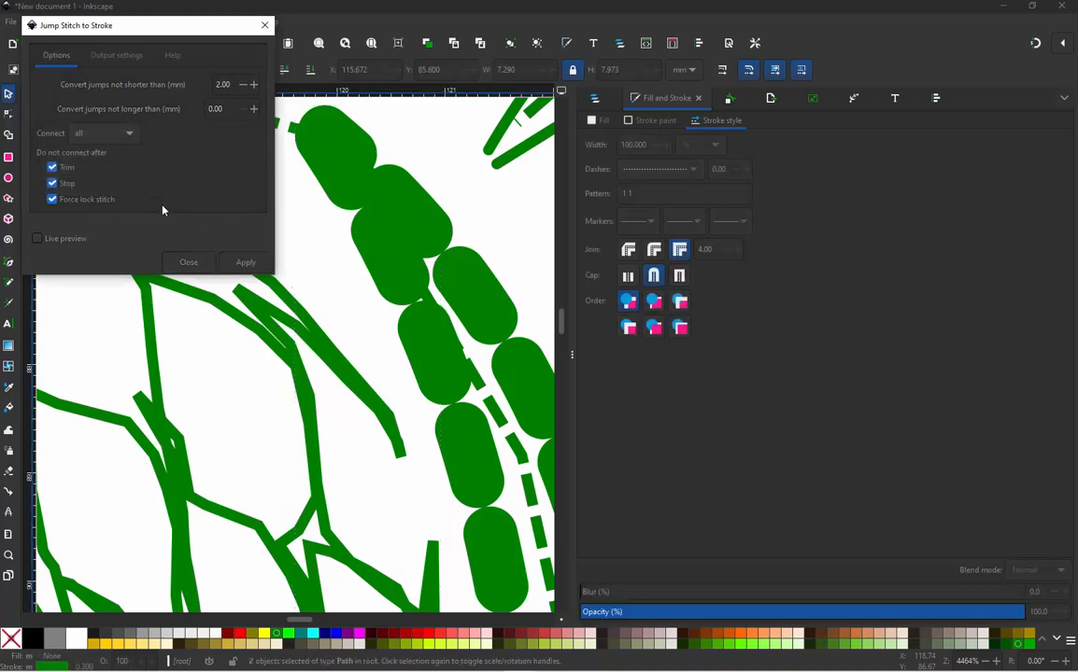
left_click(188, 262)
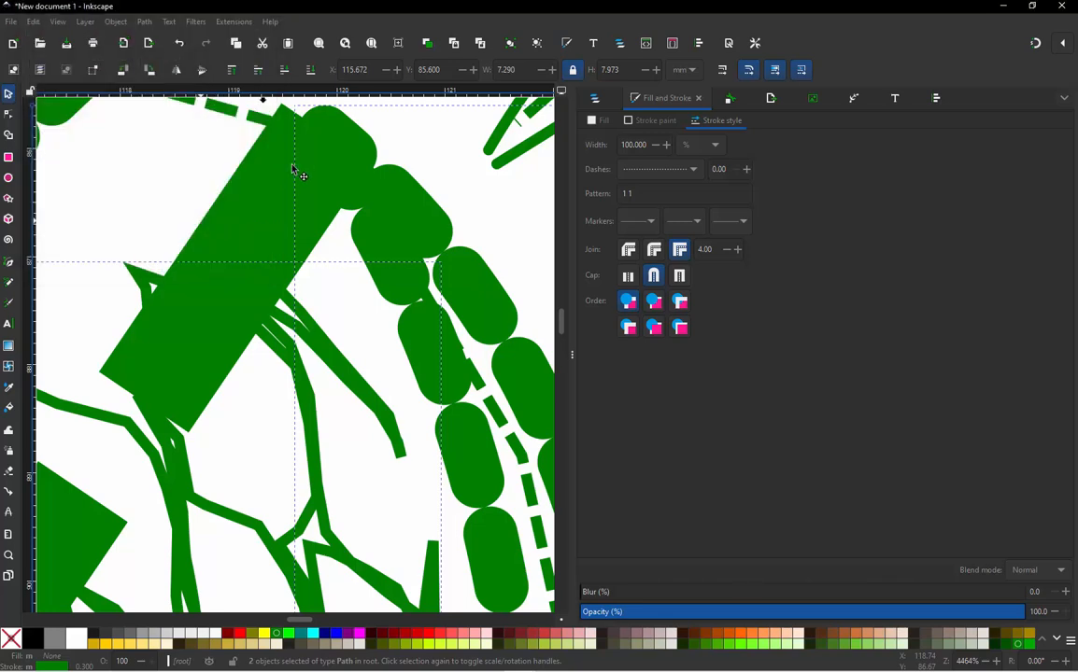
Step: Delete the thick connecting stroke running from the curved dashed satin across the scale pattern
scroll(292, 169, "down", 3)
scroll(272, 180, "up", 1)
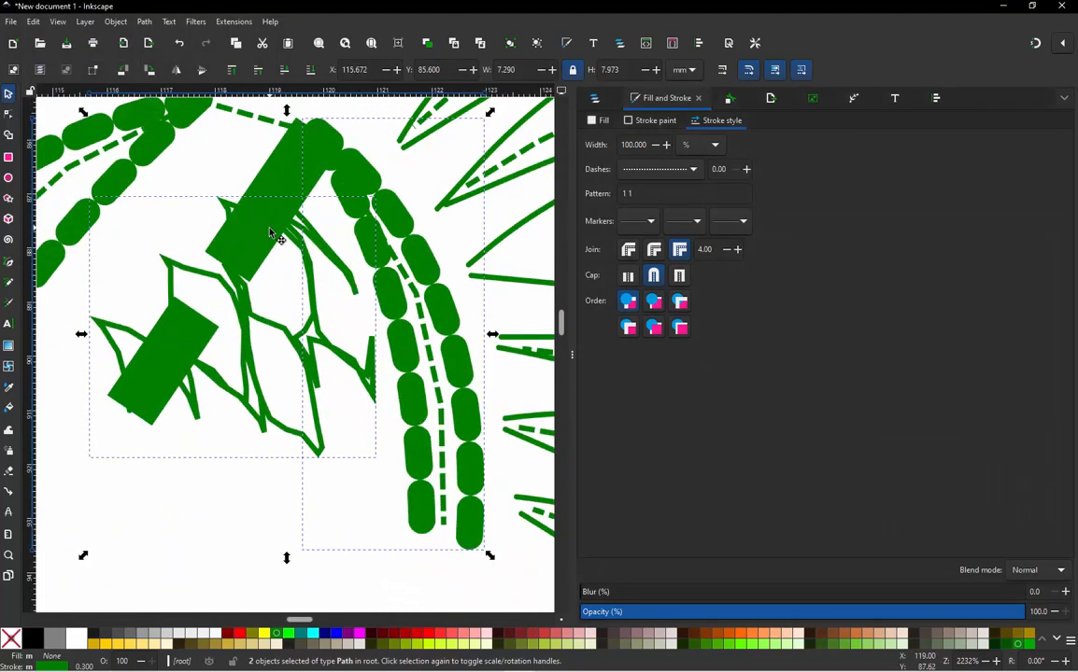
left_click(278, 160)
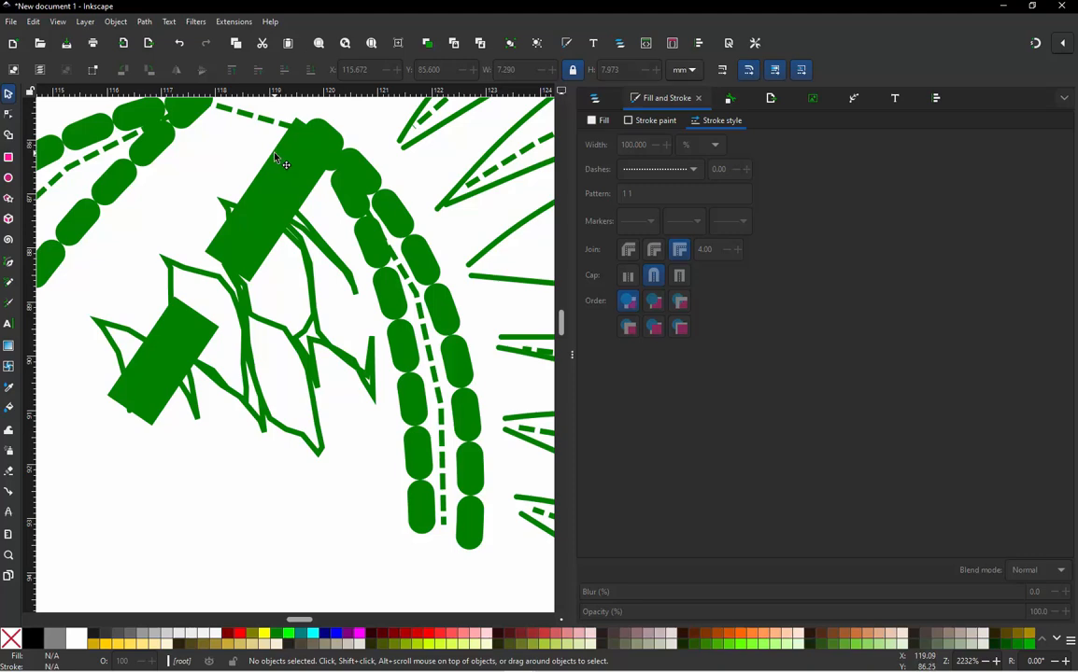
left_click(277, 160)
key("Delete")
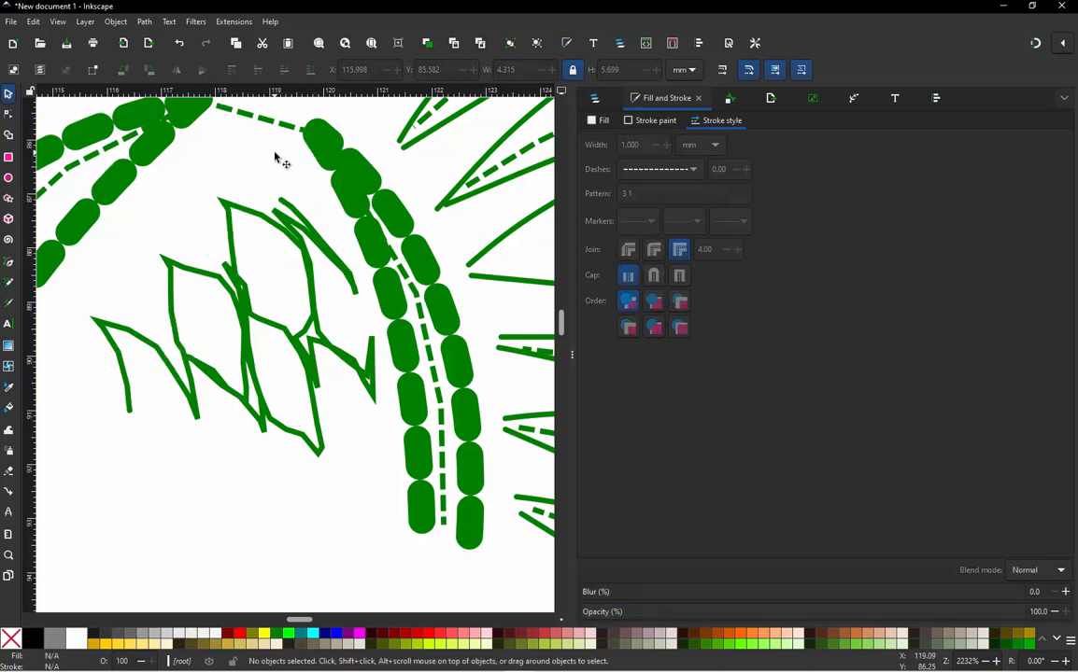
Step: Reverse the direction of the scale pattern path
left_click(296, 214)
left_click(146, 24)
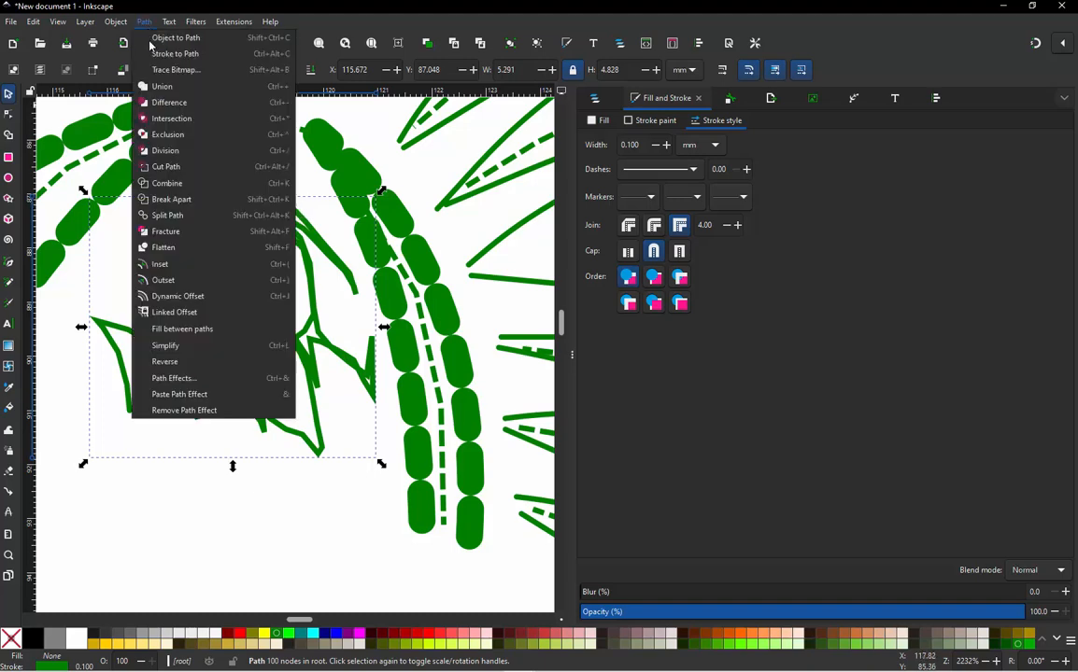
left_click(200, 351)
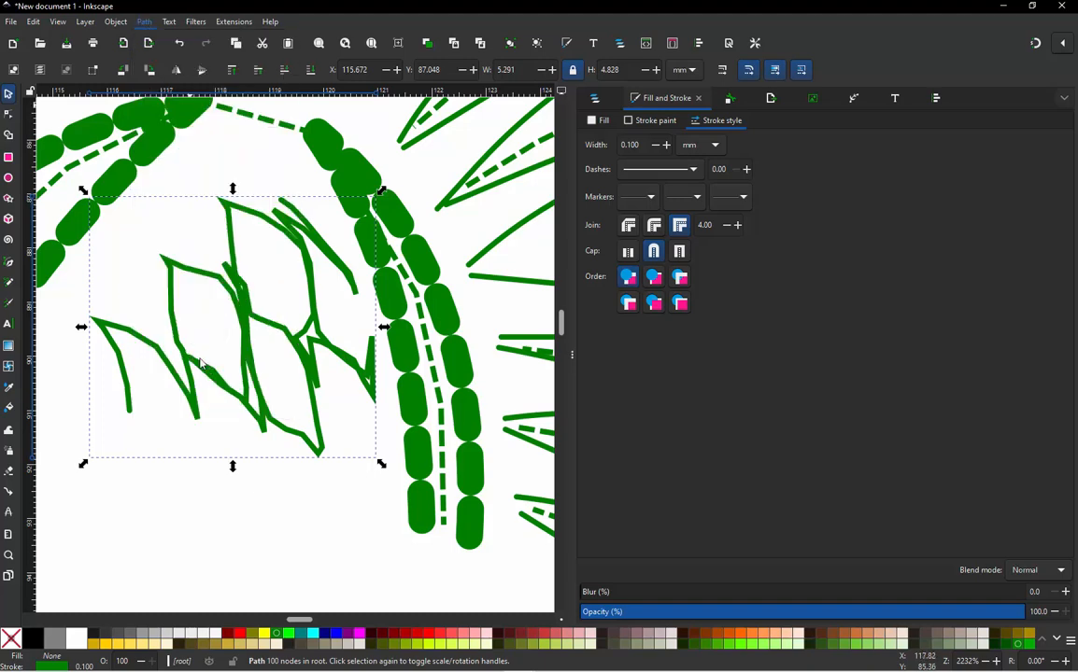
left_click(280, 280)
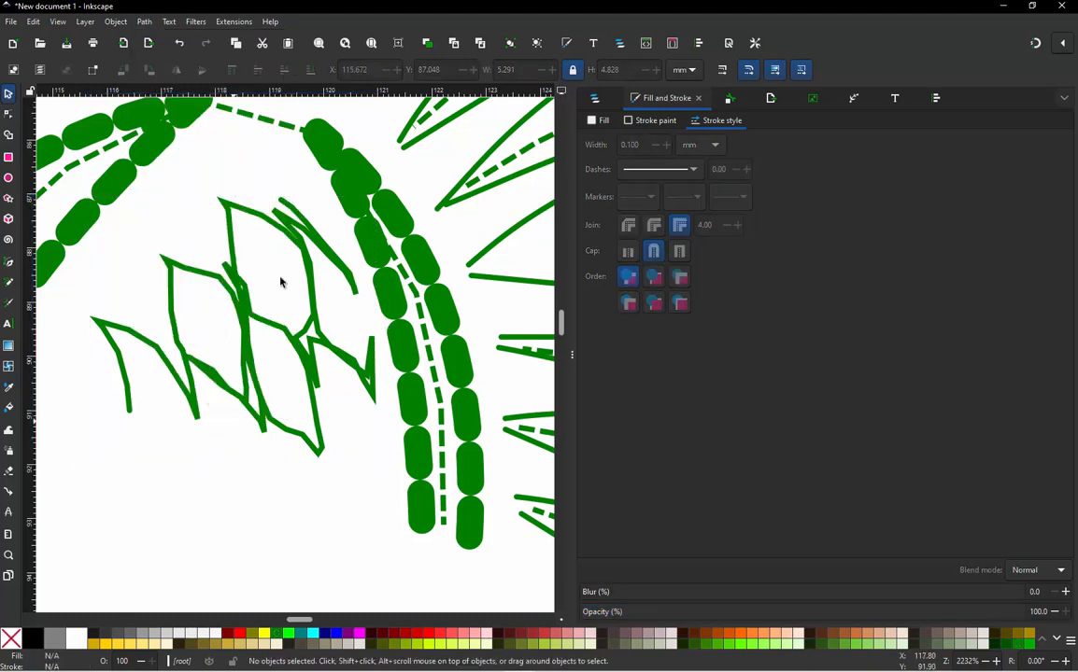
Step: Try Jump Stitch to Stroke again between the curved dashed satin and the reversed scale pattern path, converting jumps not shorter than 2 mm
left_click(326, 173)
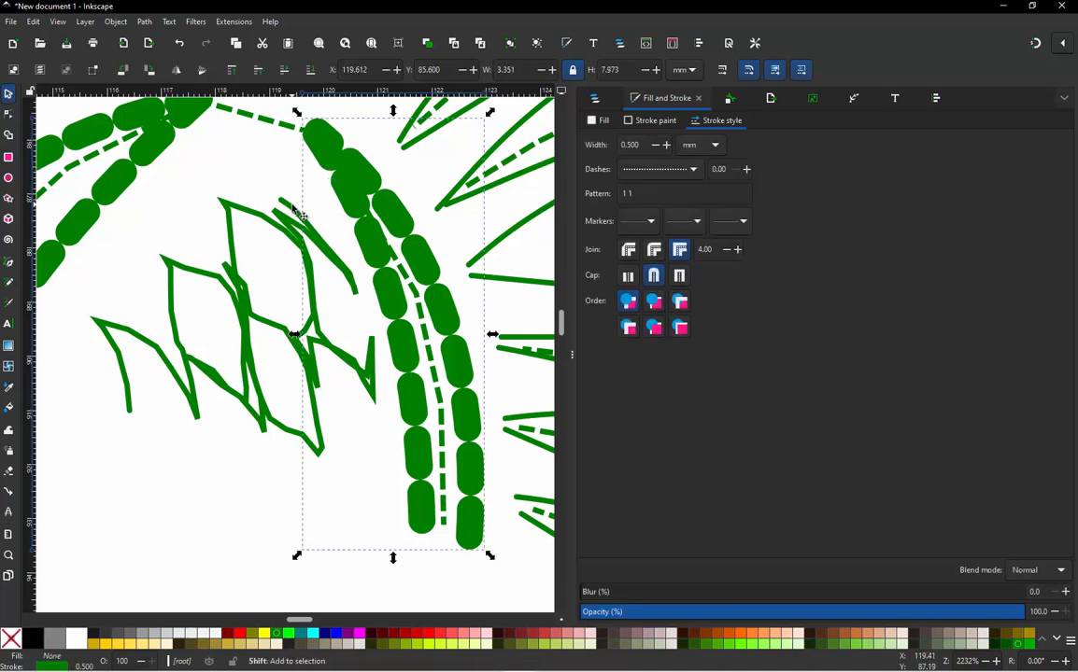
left_click(292, 210, "shift")
key("ctrl+alt+j")
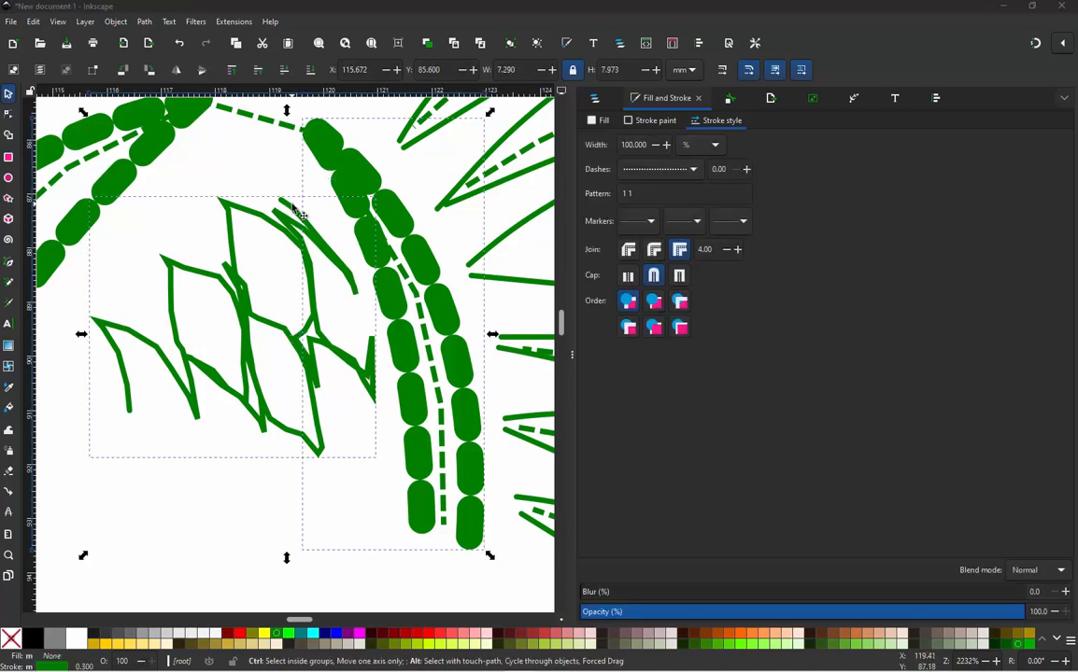
left_click(314, 328)
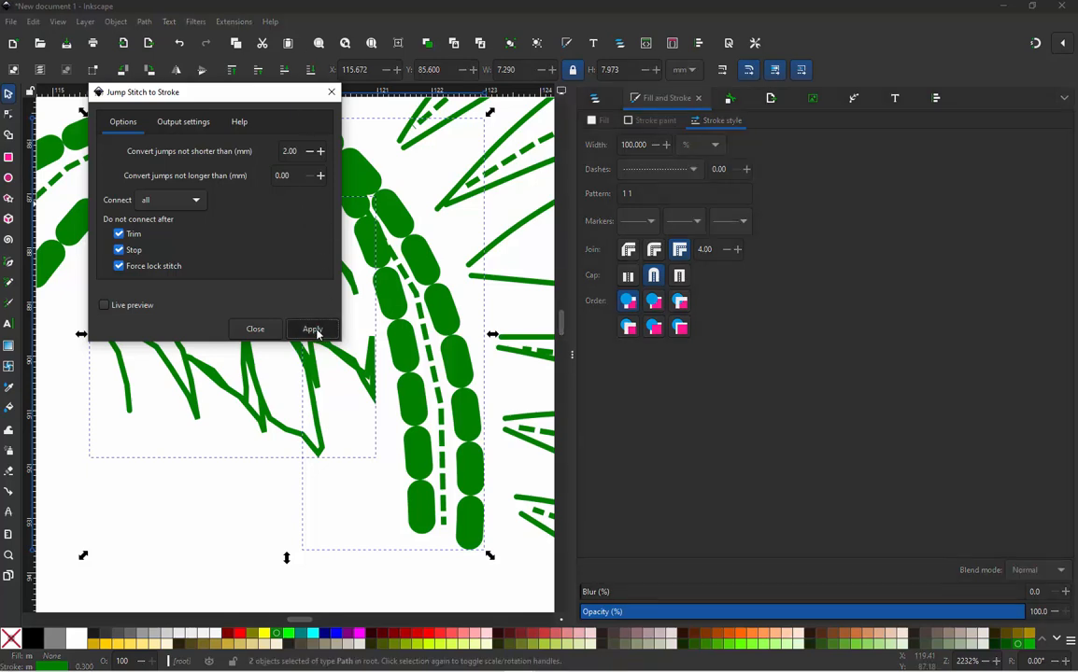
left_click(254, 329)
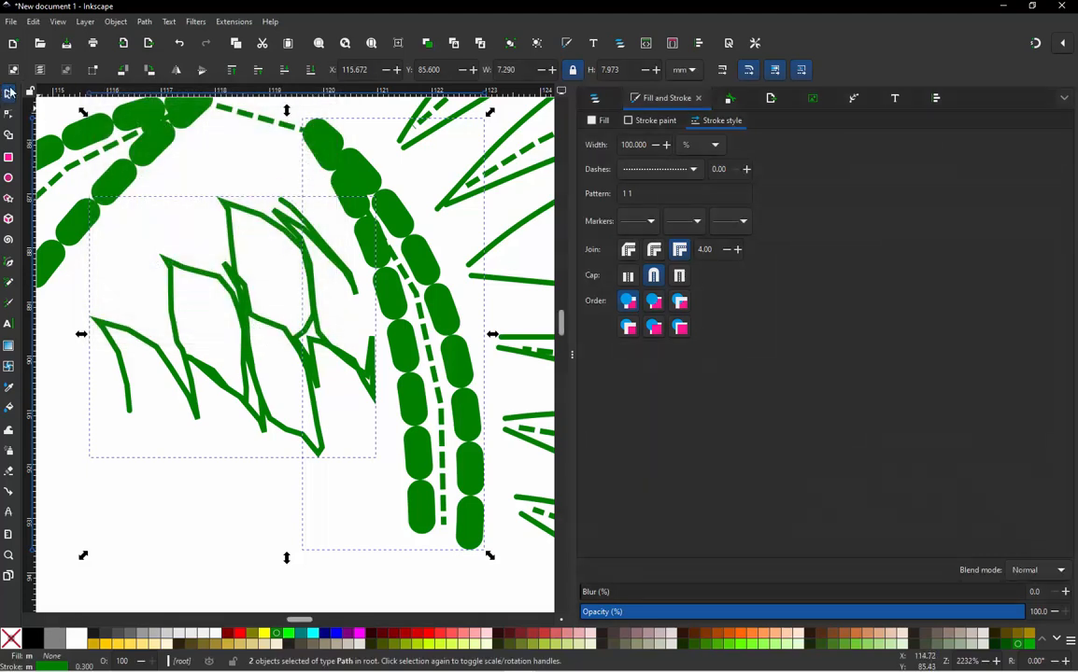
left_click(134, 213)
Step: Simulate the stitching of all the tail-section paths and advance through it to the last stitch
scroll(219, 304, "down", 5)
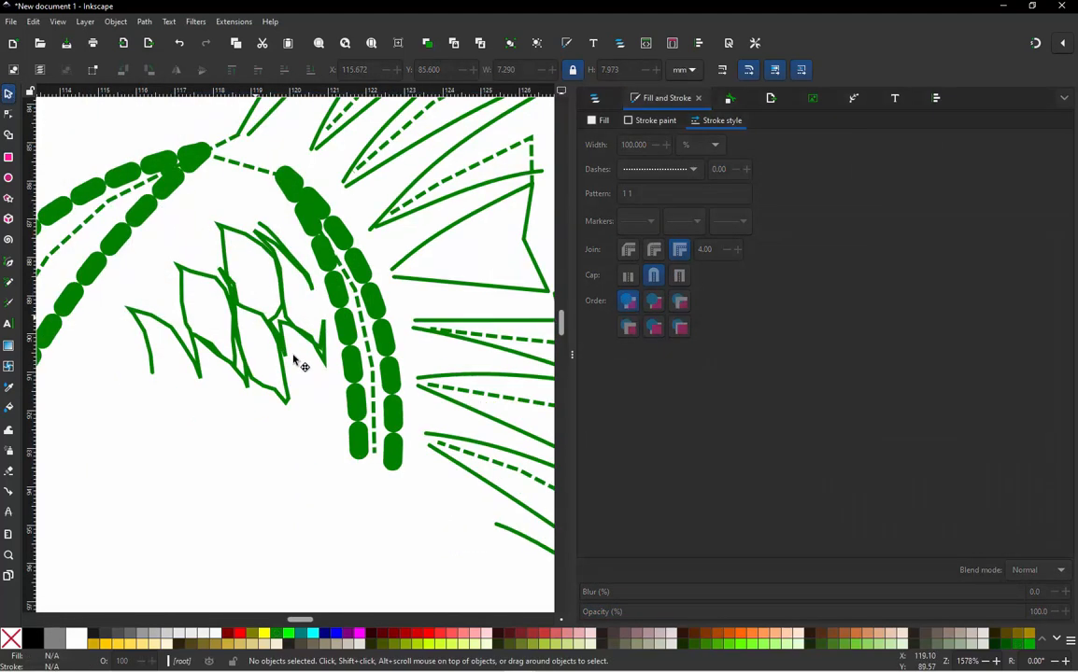
scroll(268, 253, "up", 1)
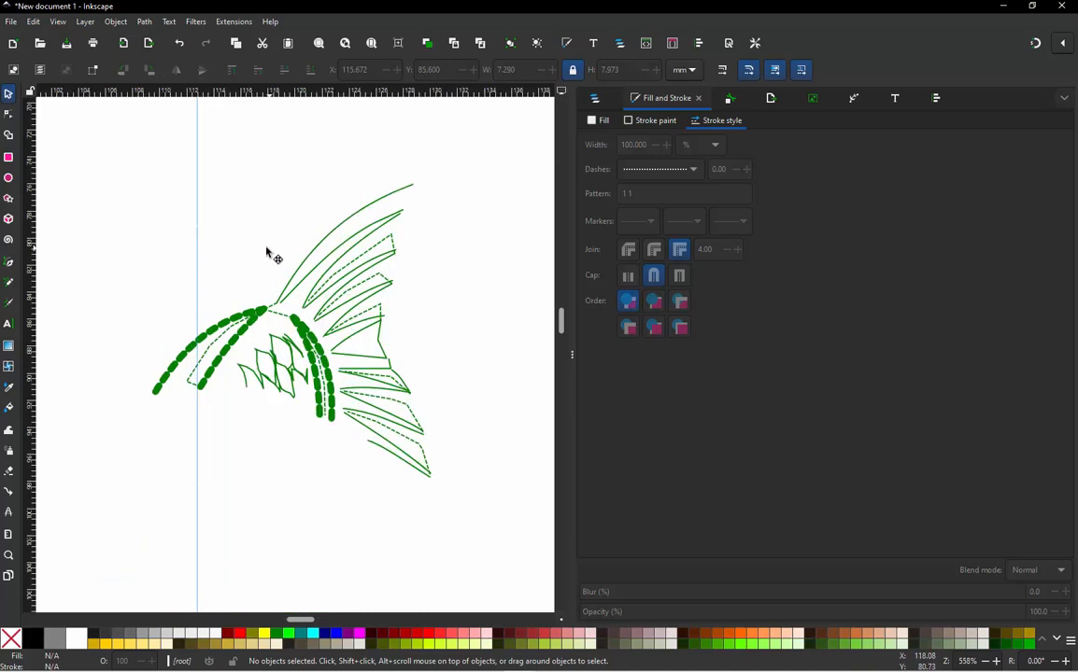
mouse_move(121, 179)
left_mouse_down()
mouse_move(162, 244)
mouse_move(498, 488)
left_mouse_up()
scroll(445, 451, "up", 1)
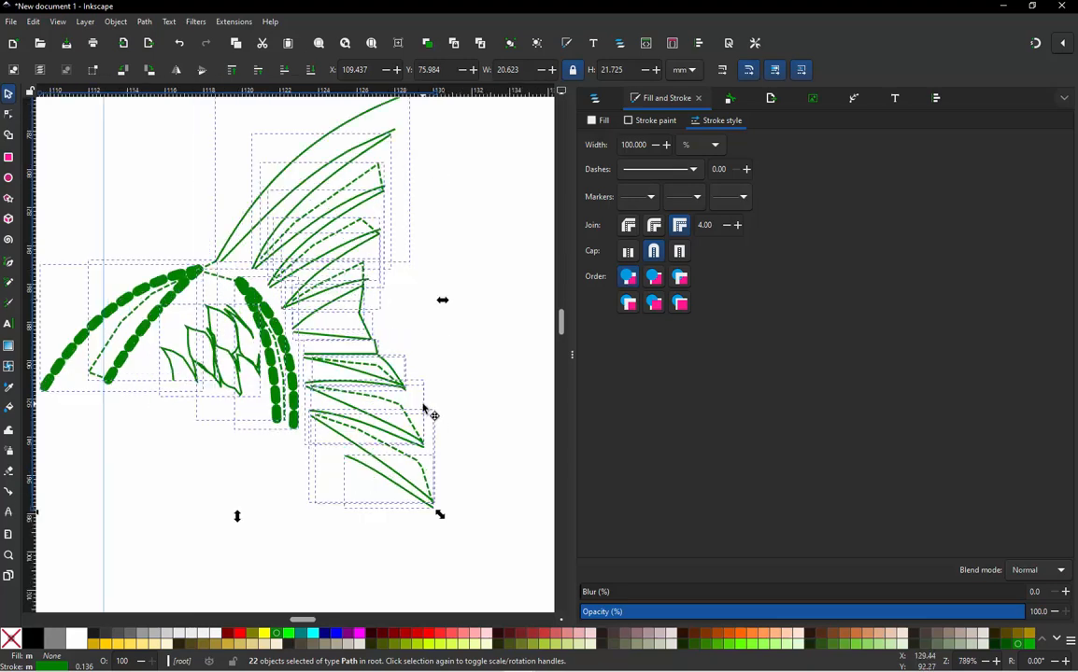
scroll(424, 409, "down", 1)
key("ctrl")
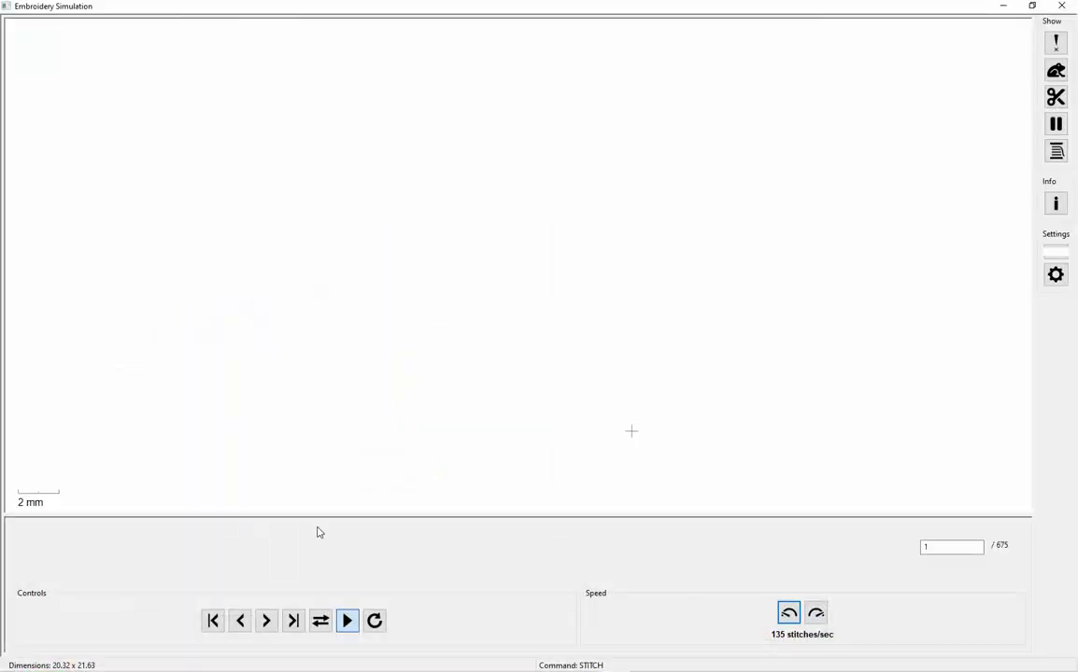
left_click(347, 621)
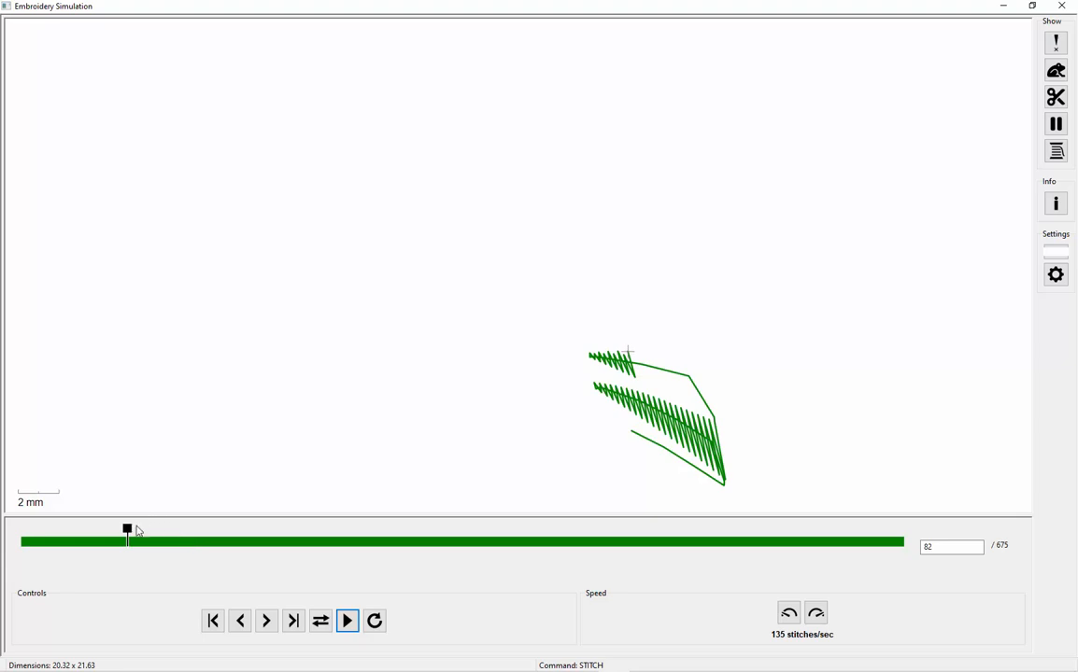
mouse_move(138, 531)
left_mouse_down()
mouse_move(11, 536)
mouse_move(43, 546)
mouse_move(115, 545)
mouse_move(15, 543)
mouse_move(242, 543)
mouse_move(666, 490)
mouse_move(950, 469)
left_mouse_up()
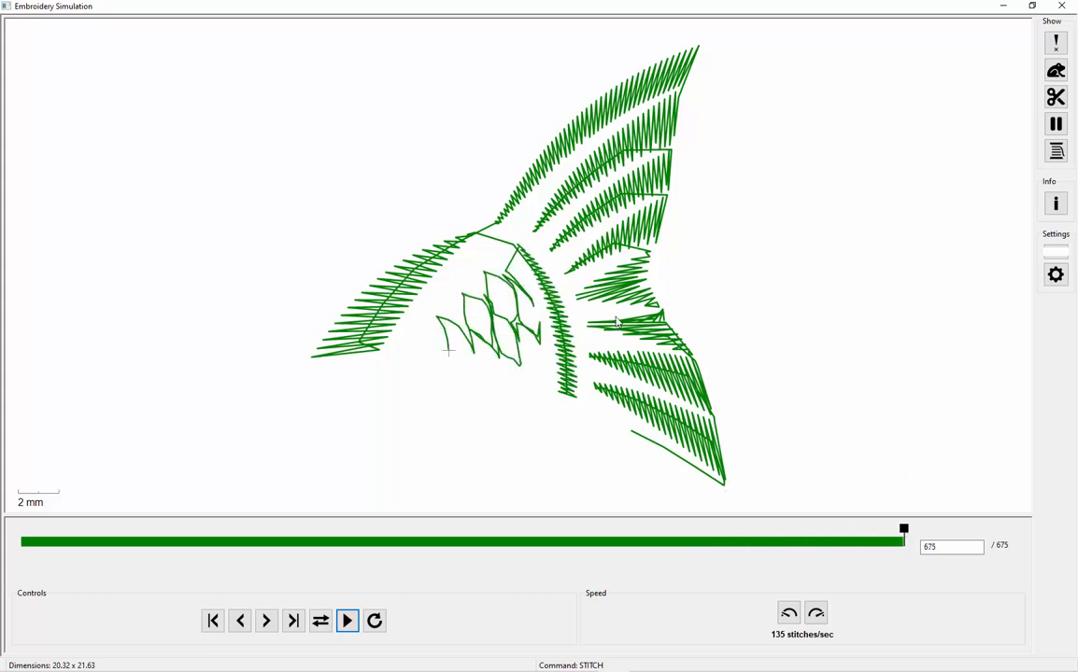
Step: Check the design info and the marked jump positions in the simulation, moving back to the last jump, and close the simulator
left_click(1055, 204)
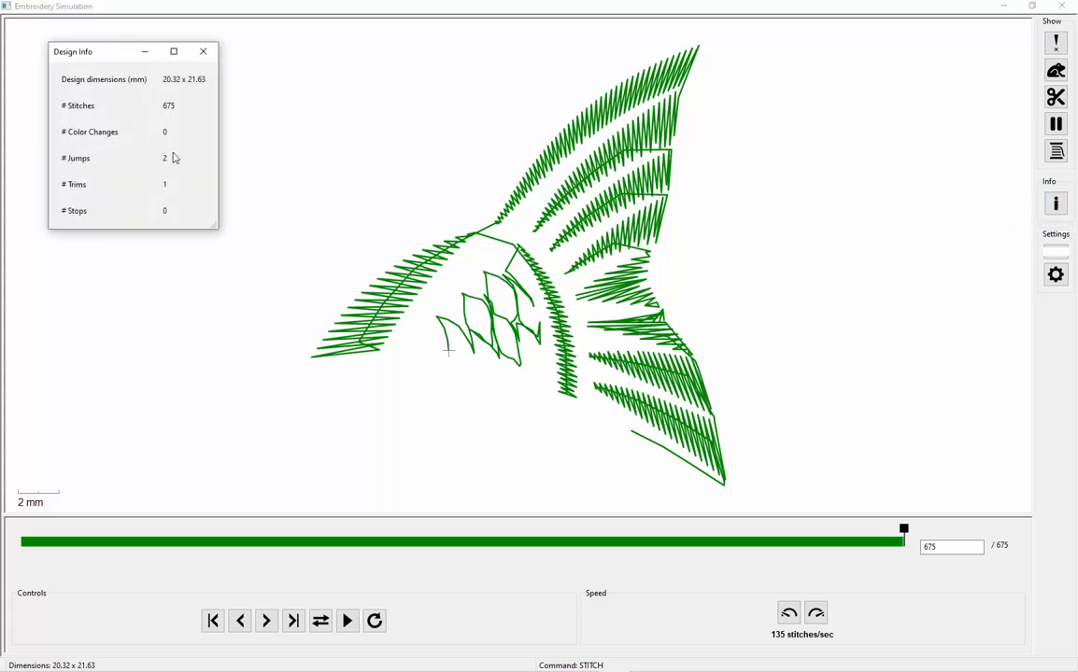
left_click(1055, 70)
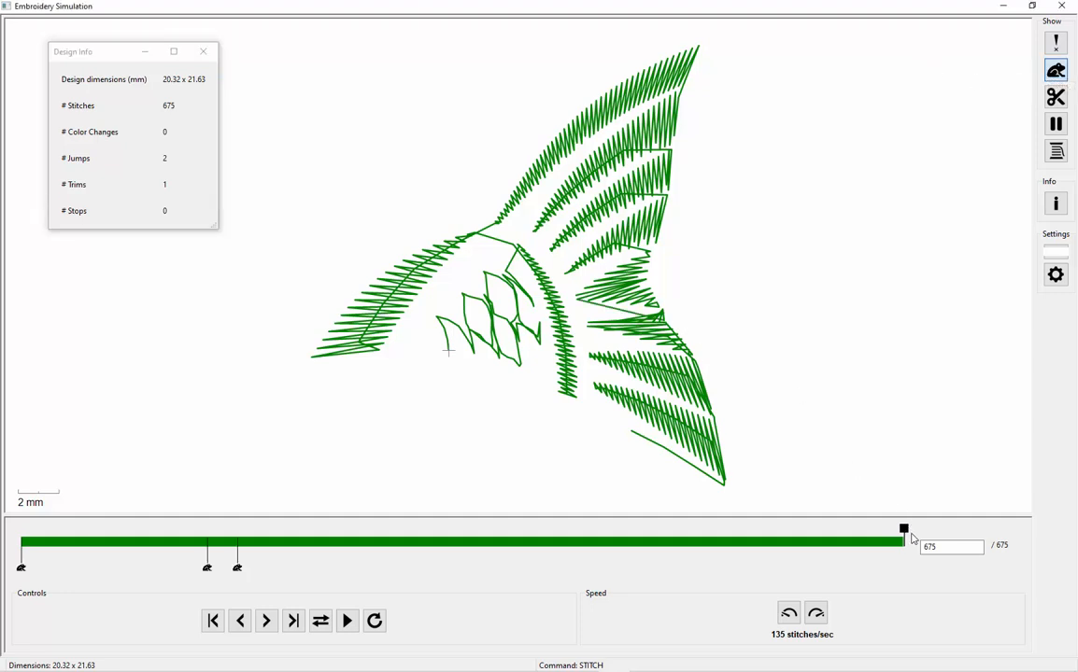
mouse_move(912, 540)
left_mouse_down()
mouse_move(803, 618)
mouse_move(229, 577)
mouse_move(206, 584)
mouse_move(276, 569)
mouse_move(238, 572)
mouse_move(257, 575)
mouse_move(240, 564)
left_mouse_up()
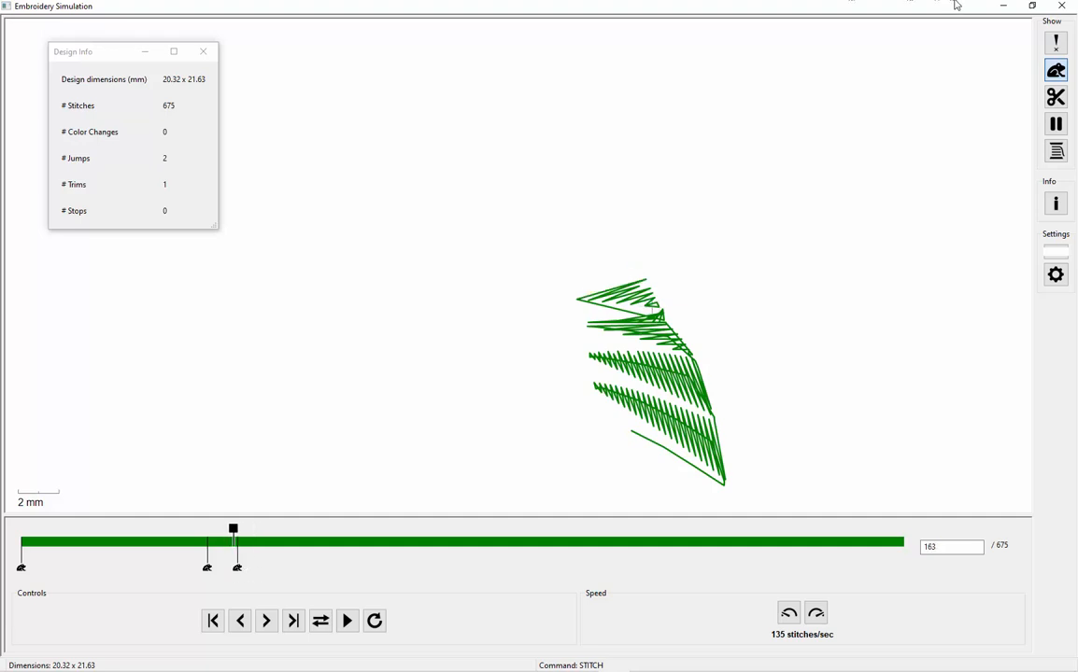
left_click(1072, 5)
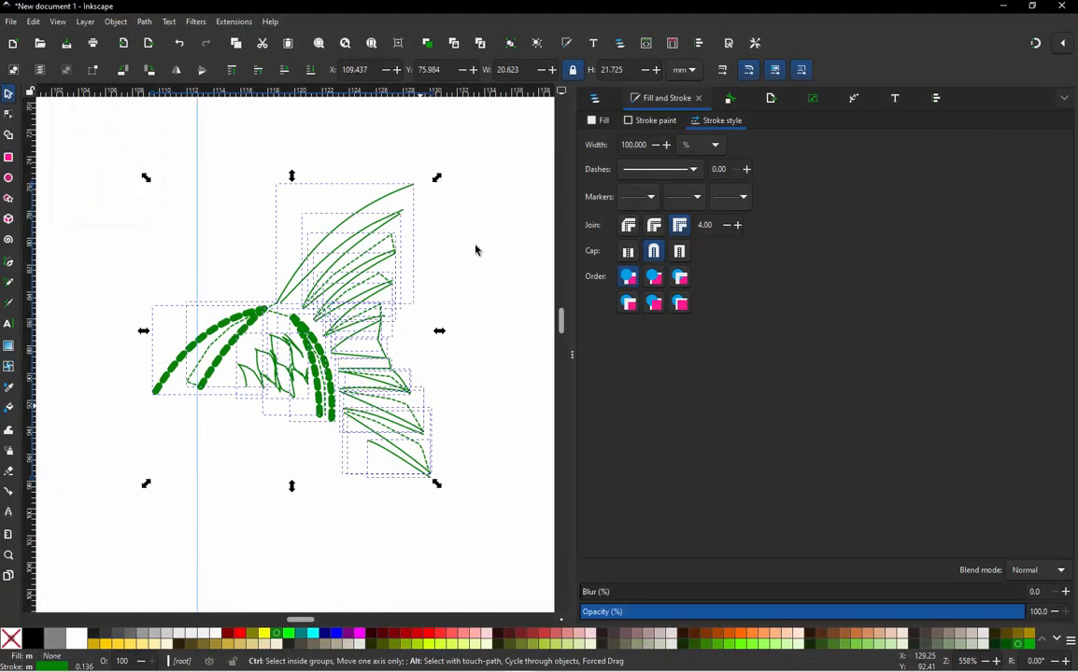
Step: Simulate the tail-section paths, mark the jump positions, move back to the jump at stitch 139, and close the simulator
left_click(459, 250)
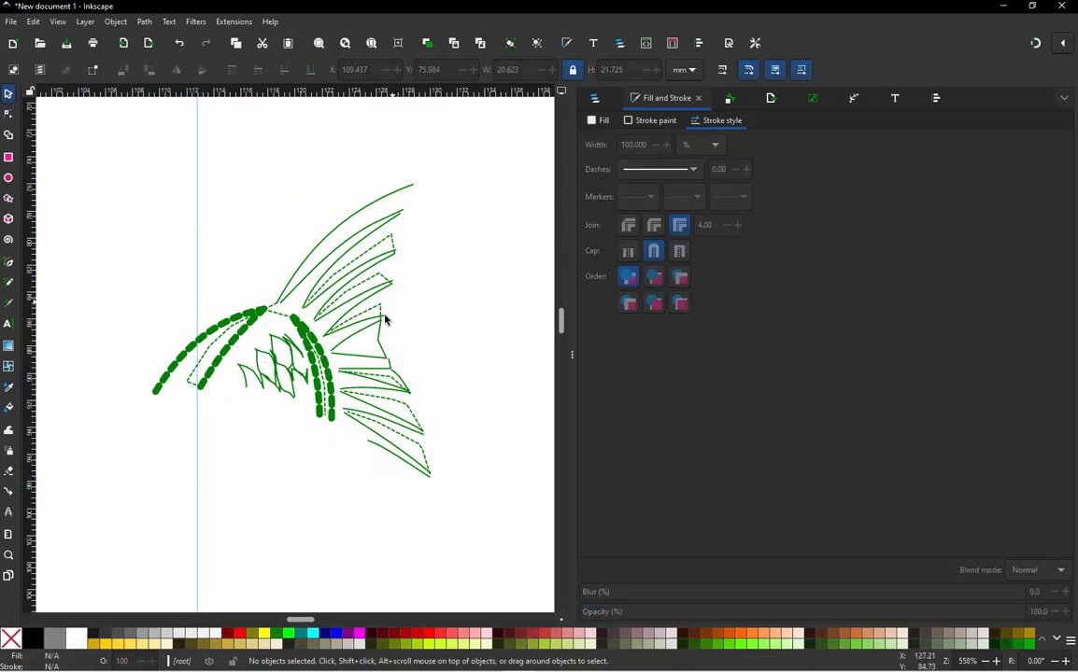
scroll(380, 337, "up", 2)
scroll(444, 232, "down", 3)
scroll(372, 330, "up", 3)
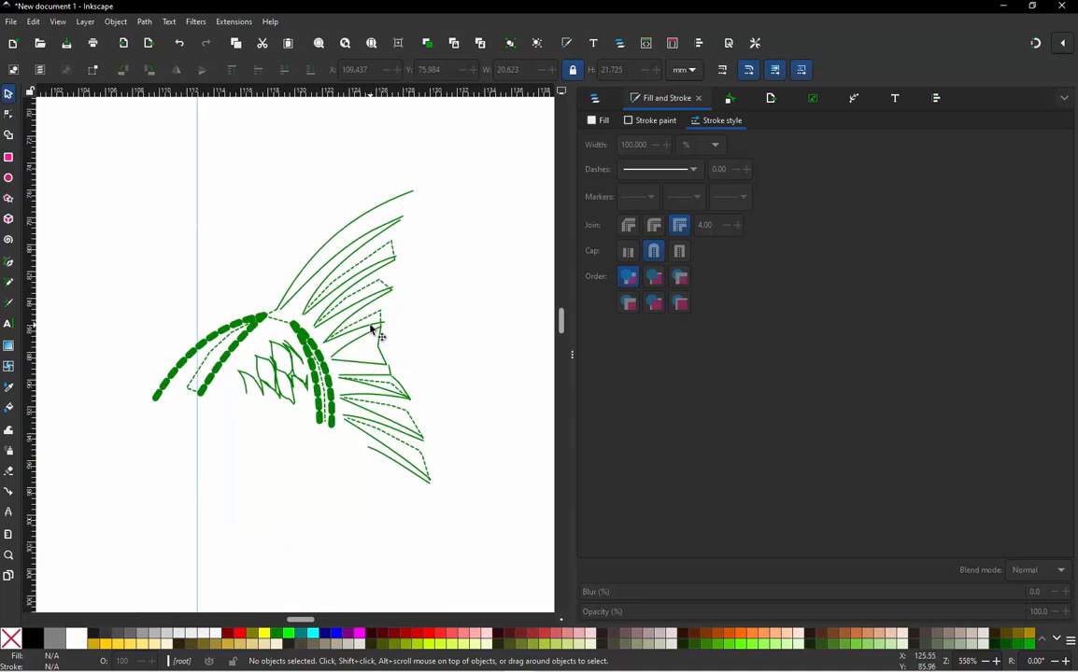
scroll(472, 181, "down", 3)
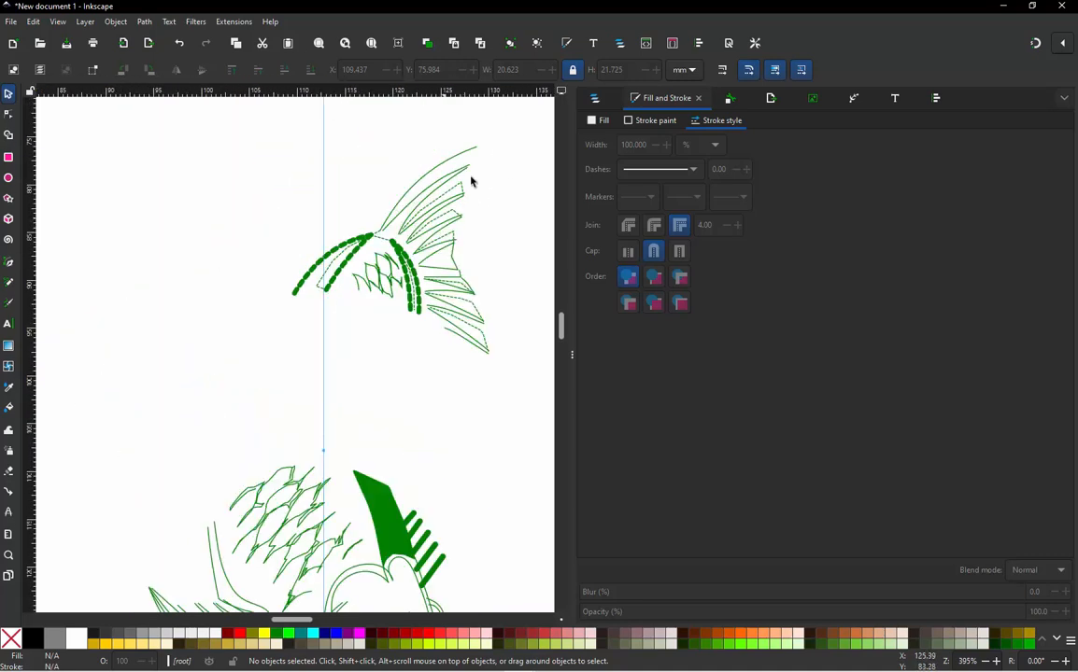
left_click_drag(501, 142, 259, 352)
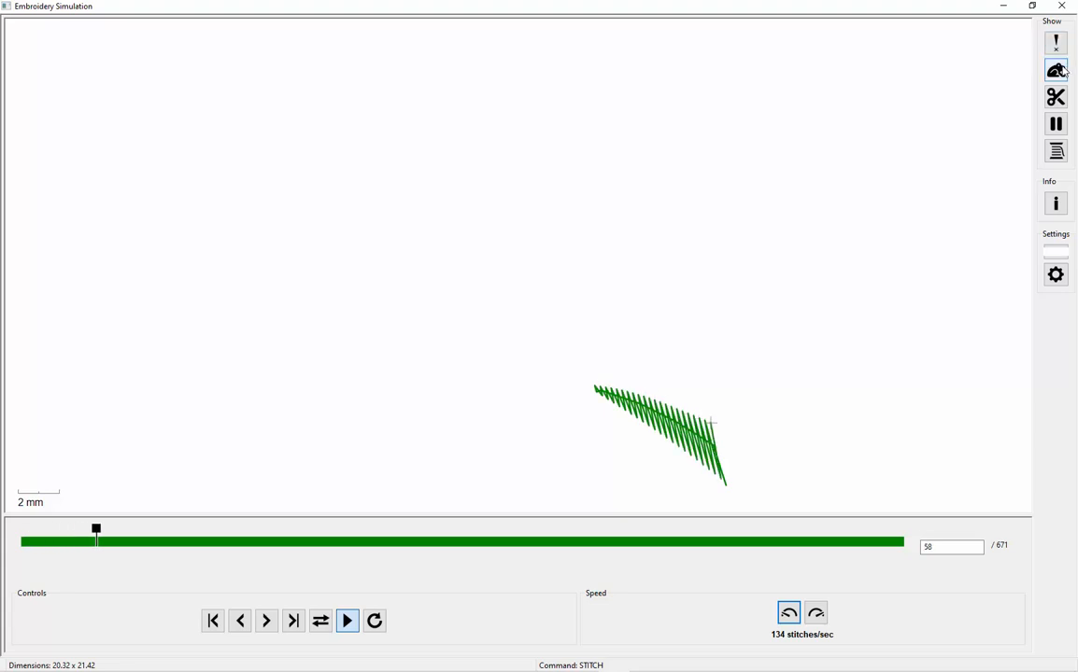
left_click(1055, 70)
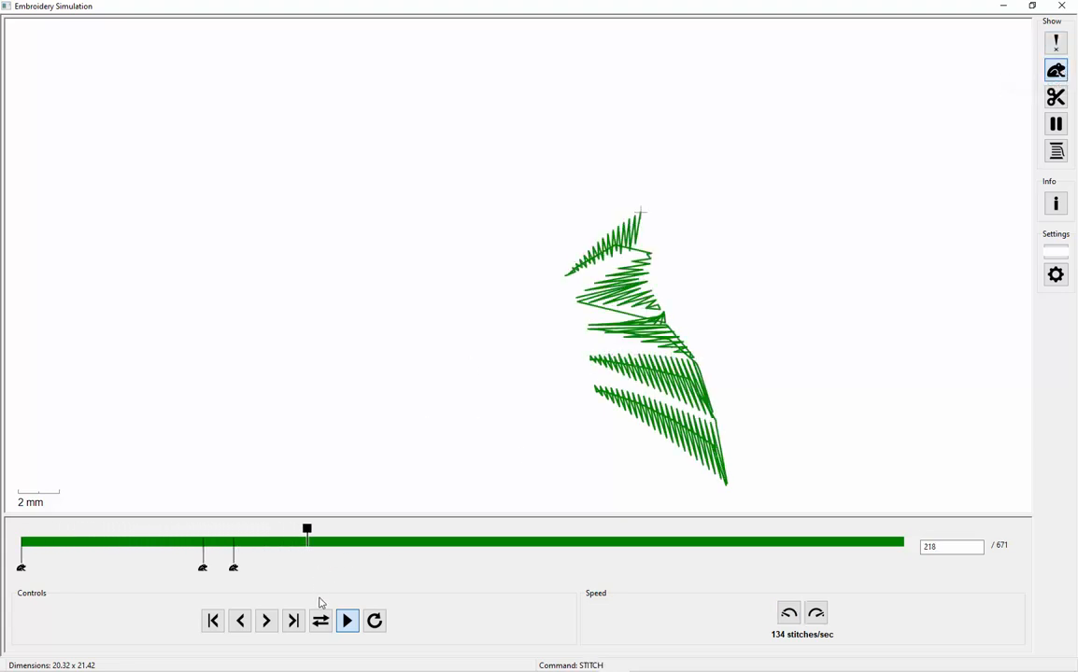
left_click_drag(371, 530, 208, 557)
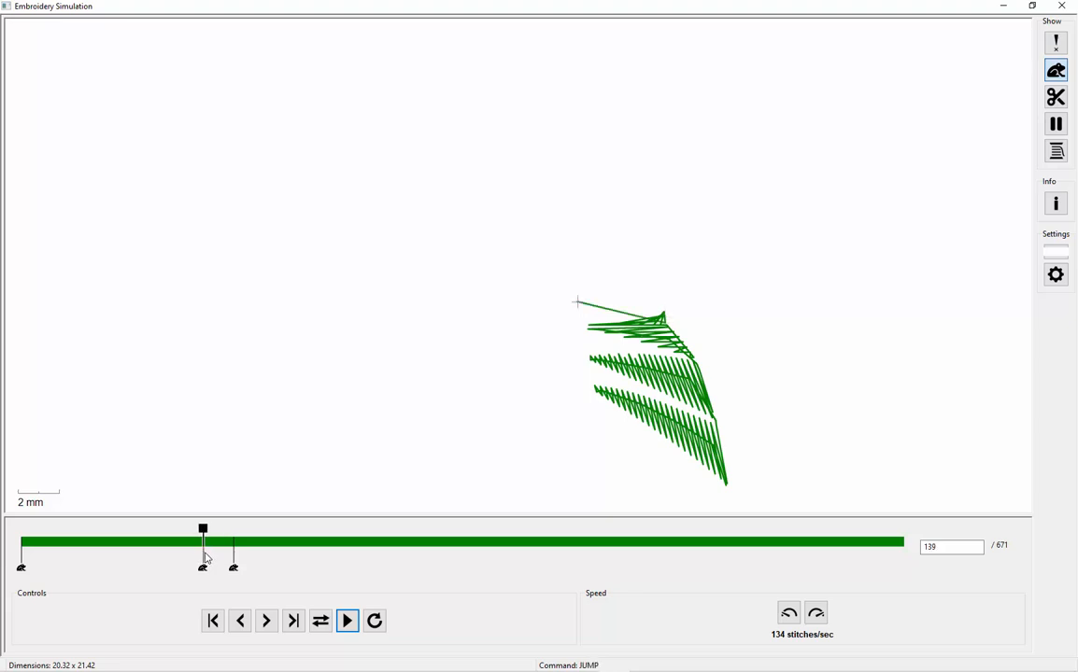
left_click(1062, 5)
Step: Examine the adjoining rail paths in the middle of the tail fin where the jump occurs, selecting each to compare their ends
left_click(329, 397)
scroll(440, 247, "up", 4)
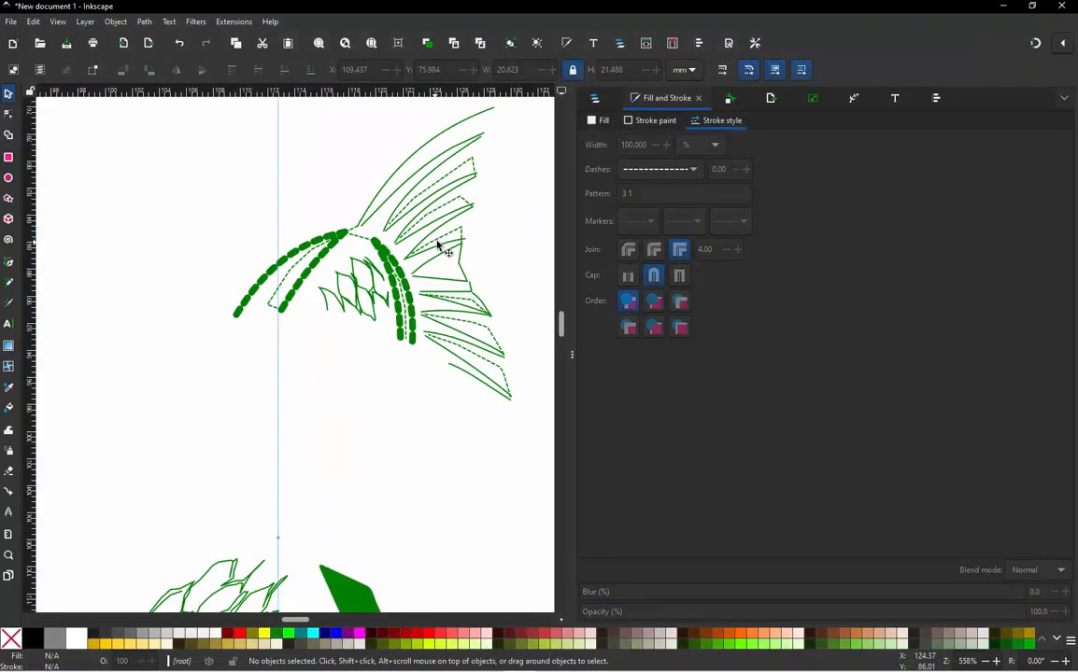
scroll(339, 333, "down", 1)
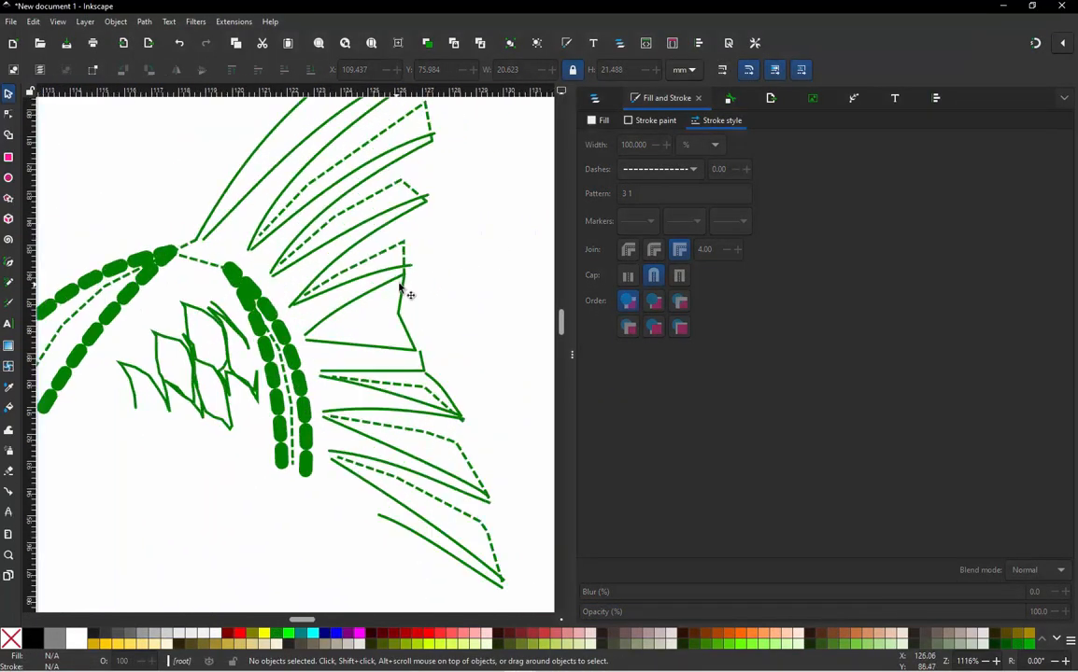
scroll(406, 290, "up", 2)
scroll(402, 283, "down", 2)
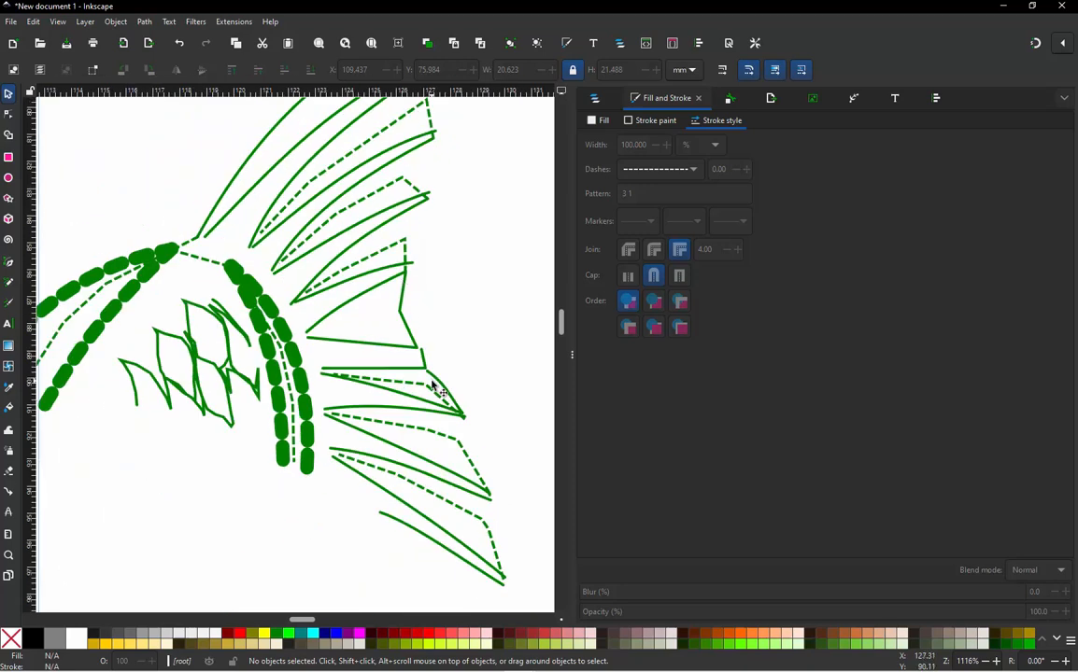
scroll(421, 356, "up", 2)
left_click(380, 362)
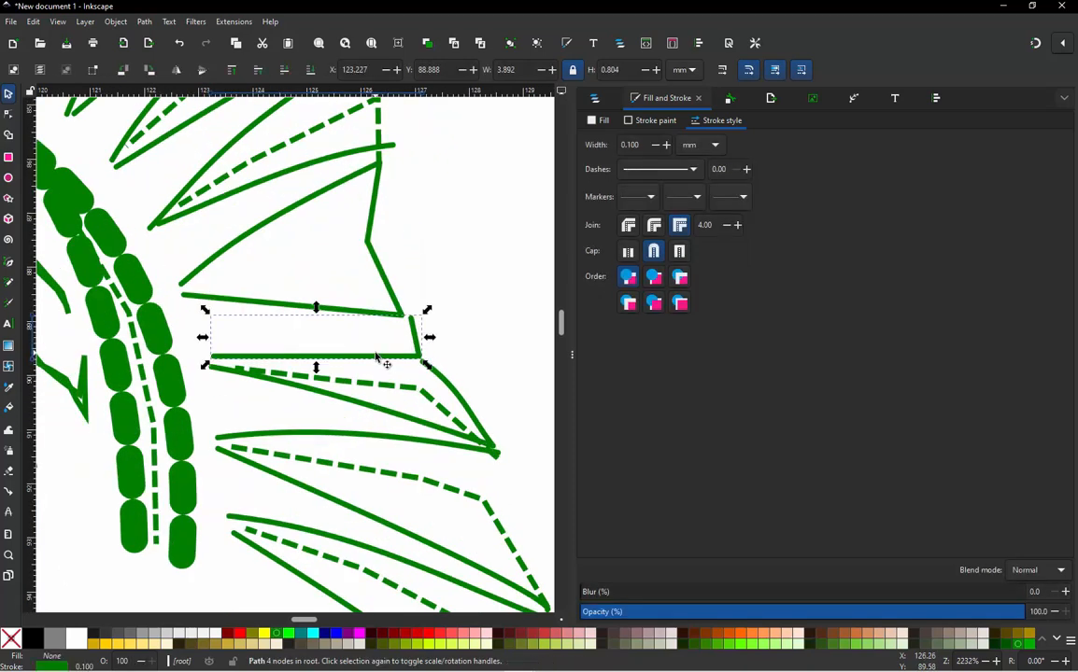
scroll(378, 360, "up", 1)
scroll(377, 361, "down", 1)
scroll(341, 320, "up", 1)
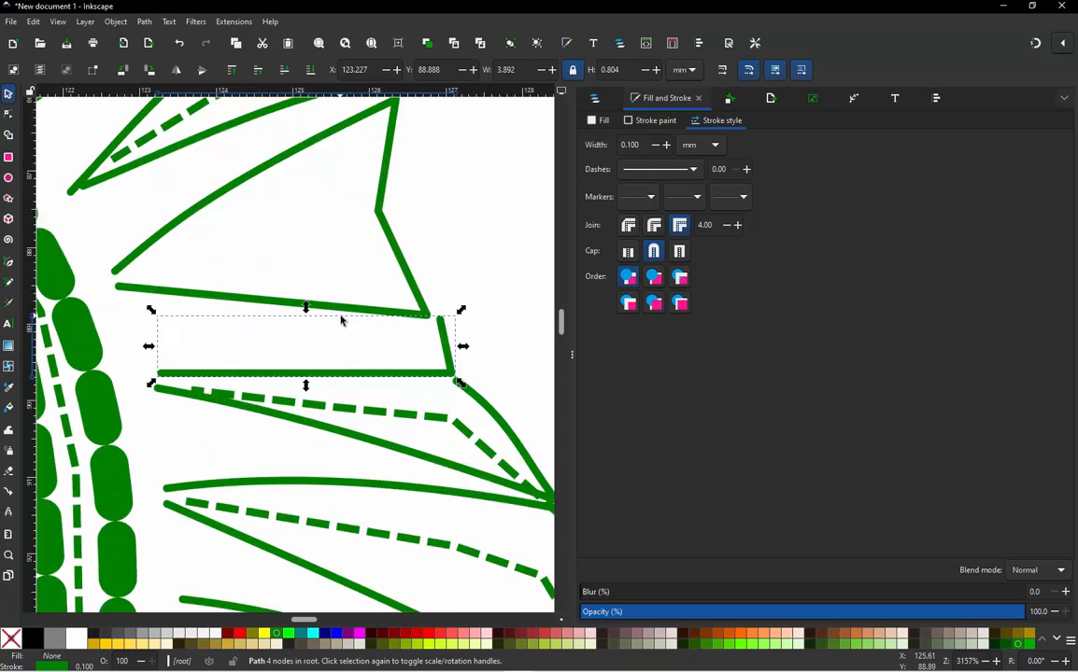
scroll(267, 402, "down", 1)
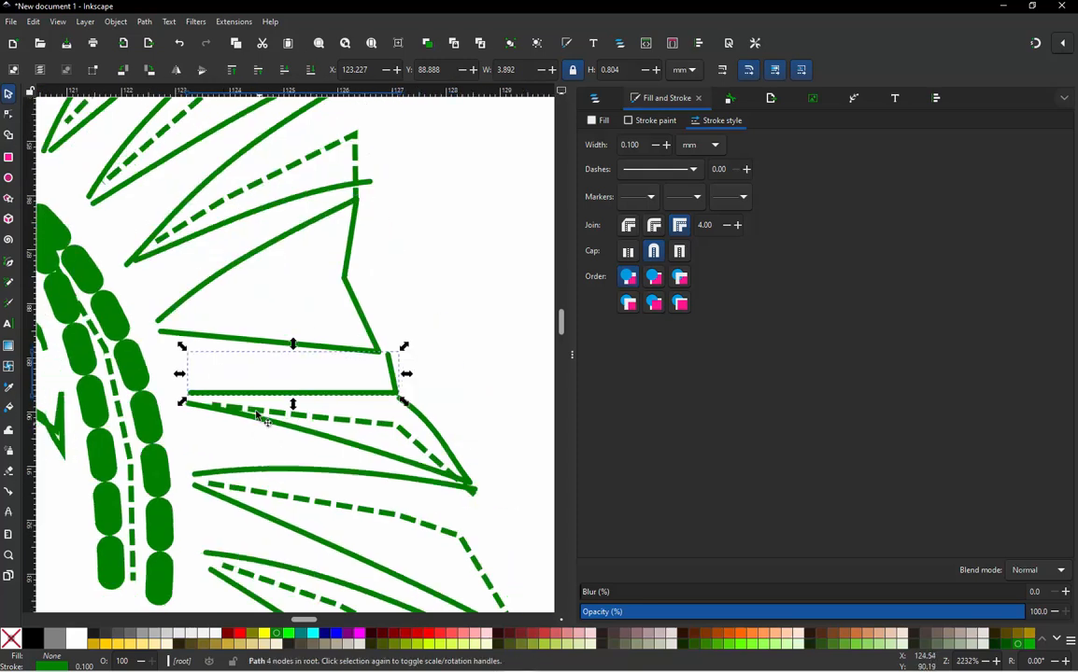
left_click(311, 394)
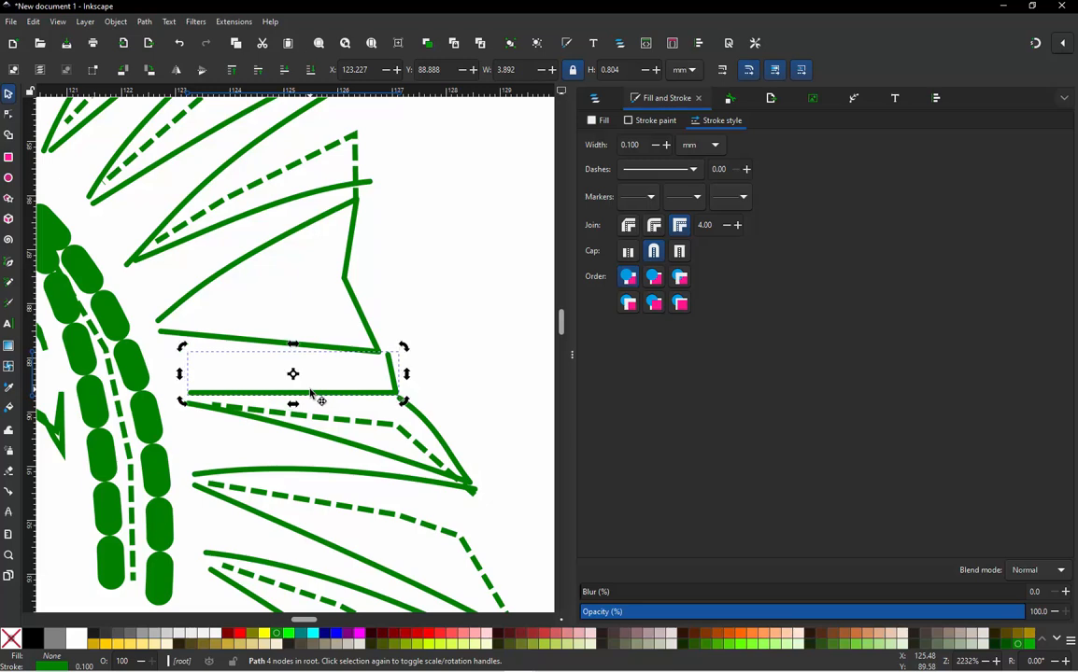
left_click(389, 358)
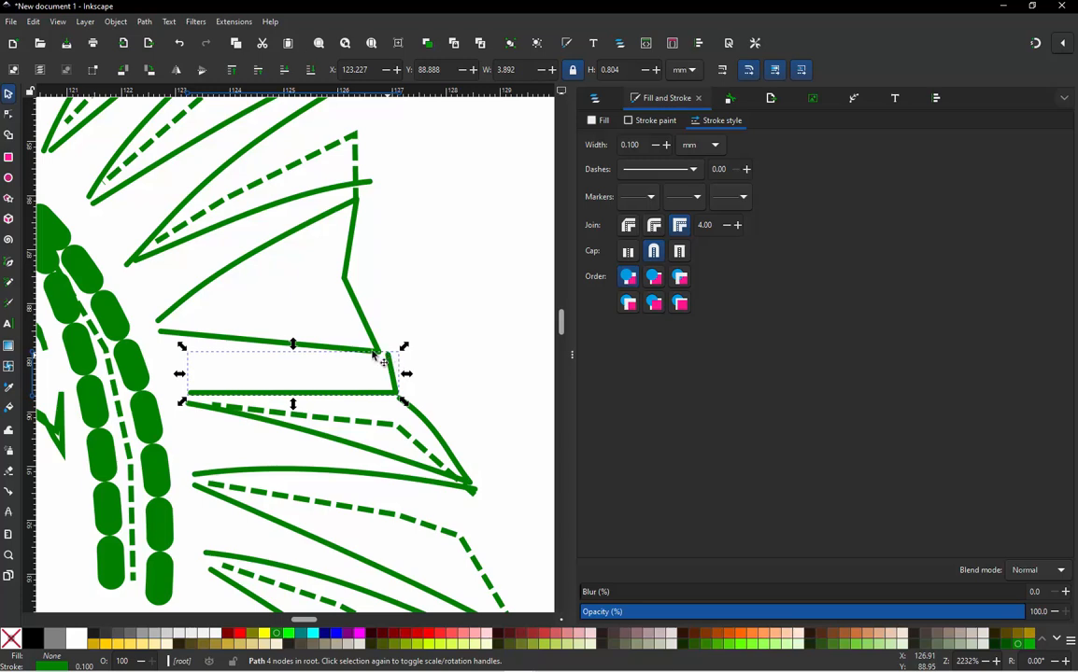
left_click(231, 339)
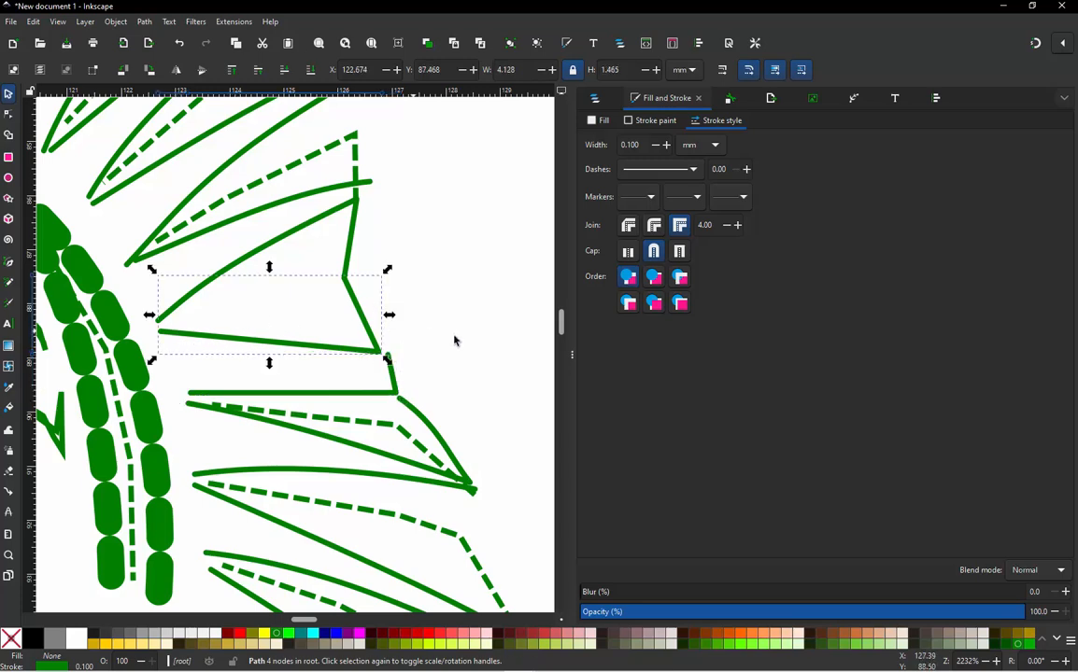
left_click(406, 354)
left_click(391, 365)
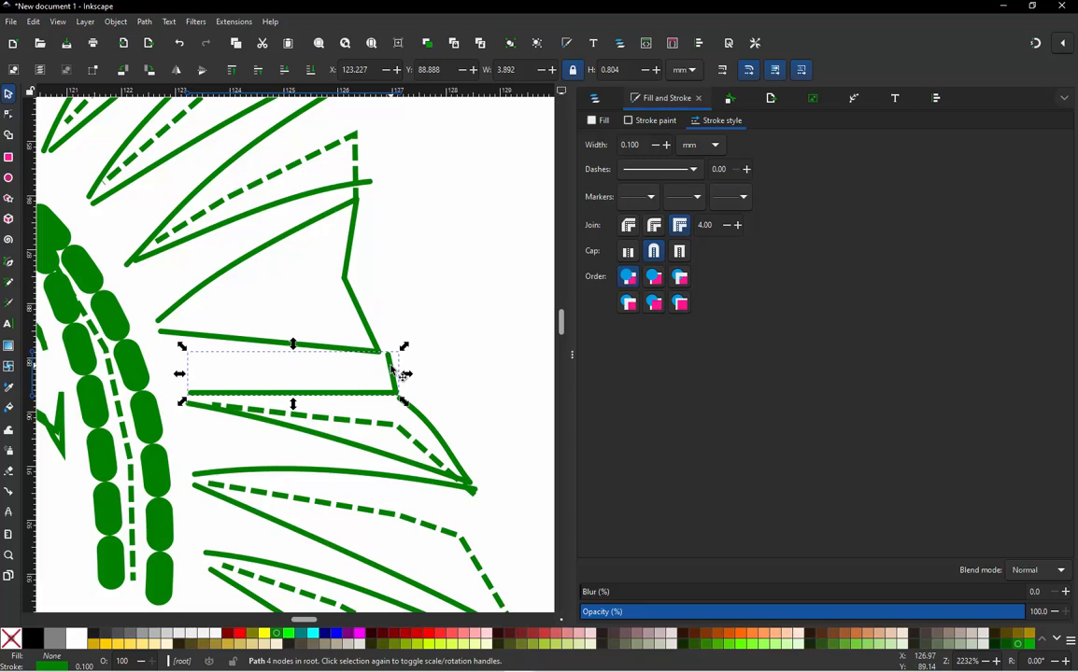
Step: Draw an unfilled path over the short slanted edge of the middle tail line and back to its inner tip, curving the long segment upward
key("b")
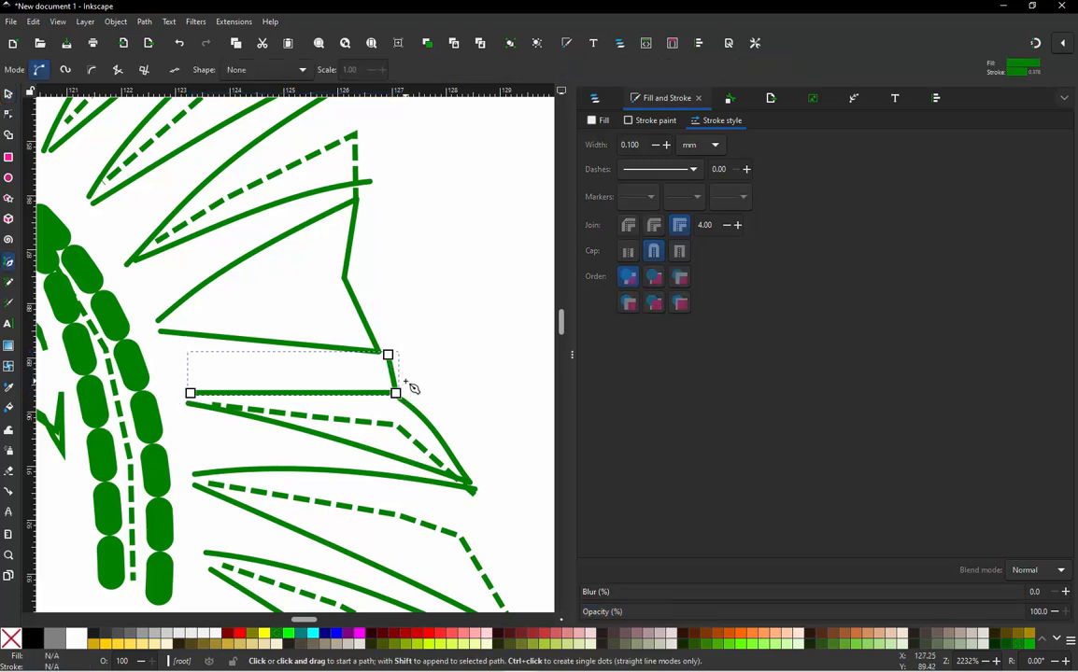
key("Escape")
left_click(395, 392)
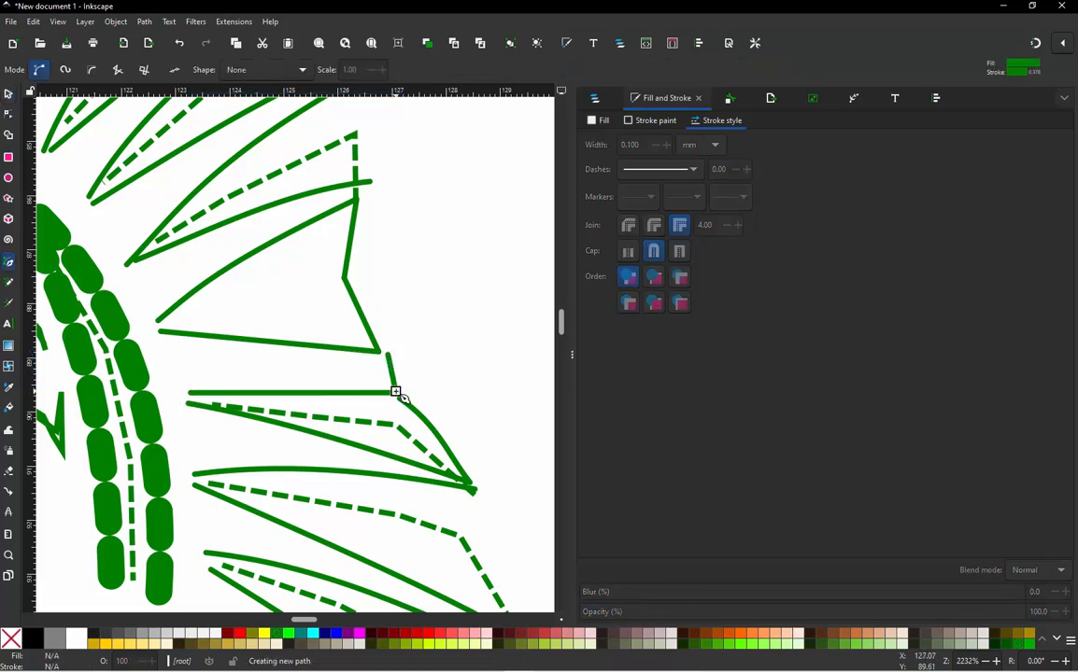
left_click(388, 354)
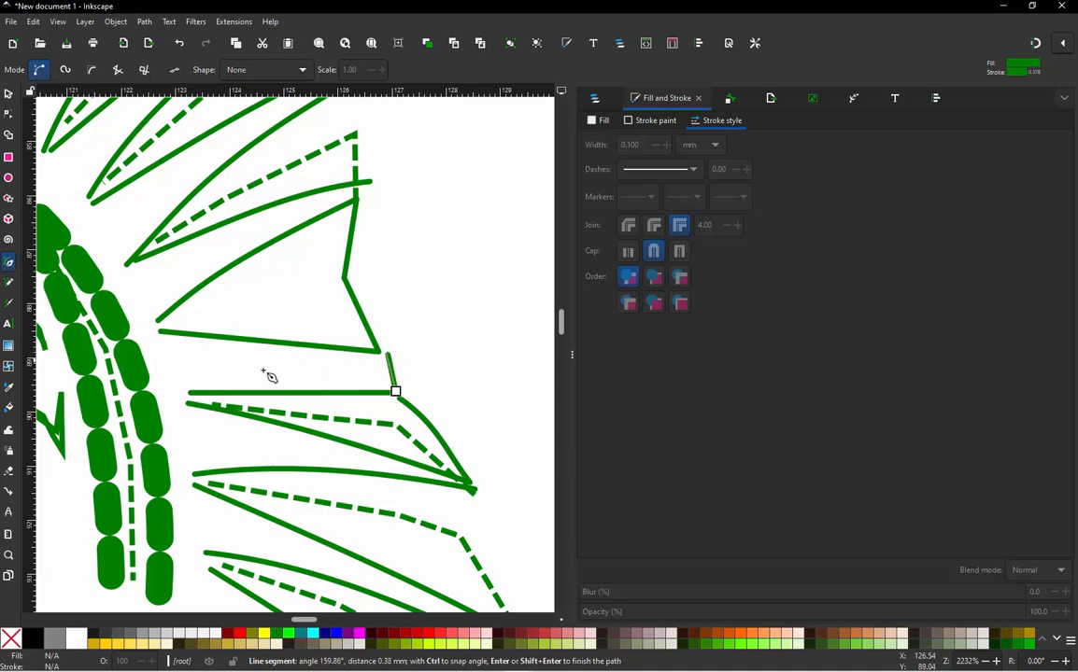
double_click(183, 393)
key("n")
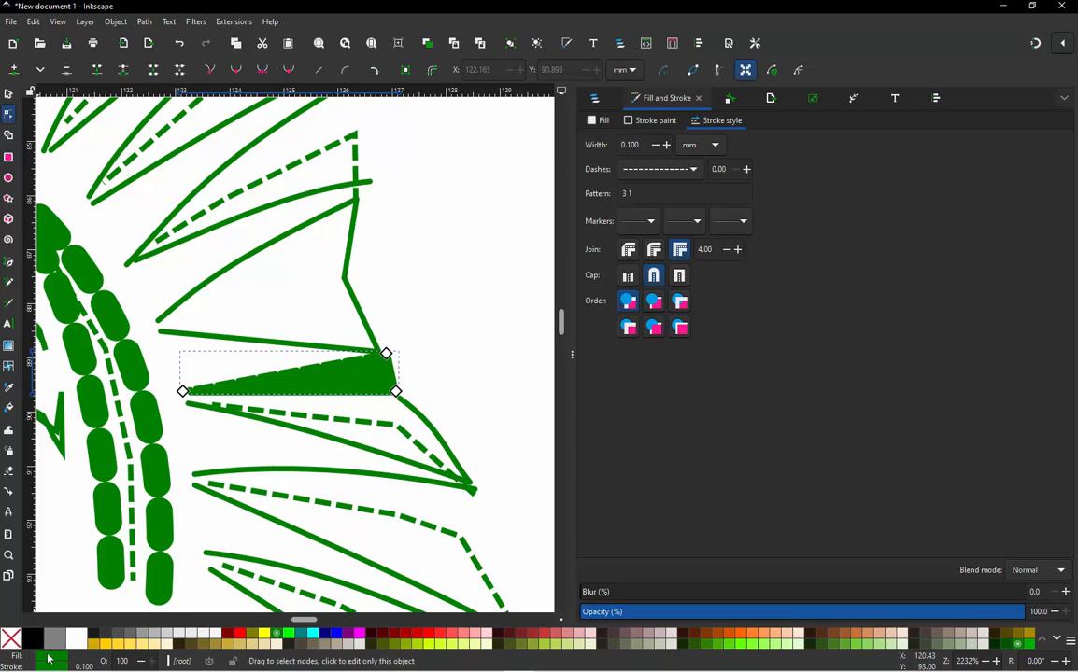
left_click(11, 639)
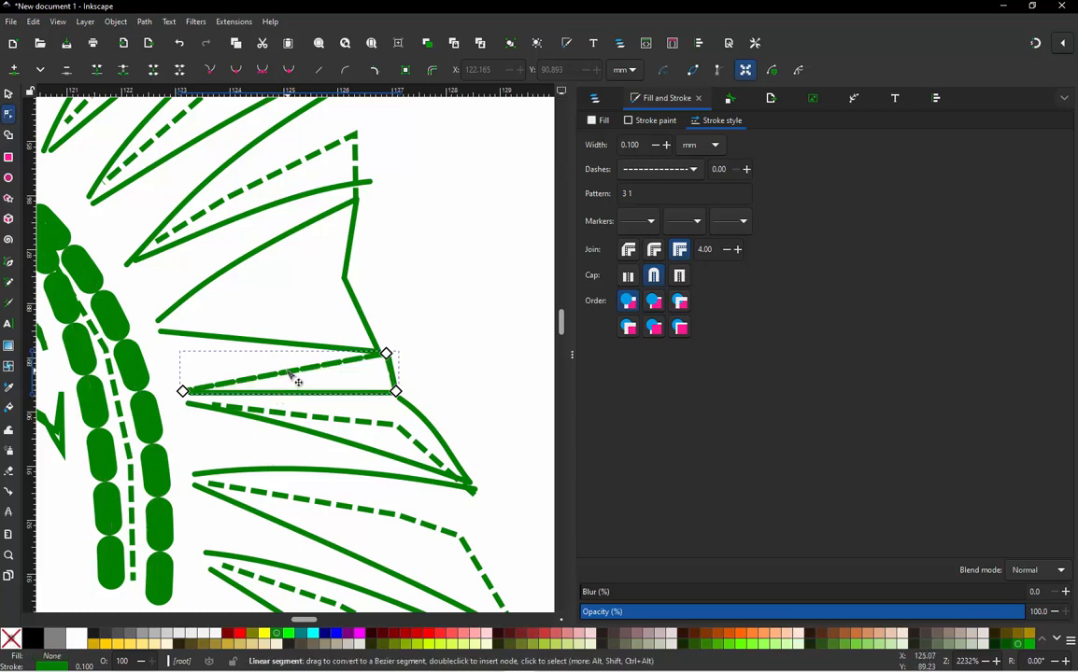
left_click(386, 353)
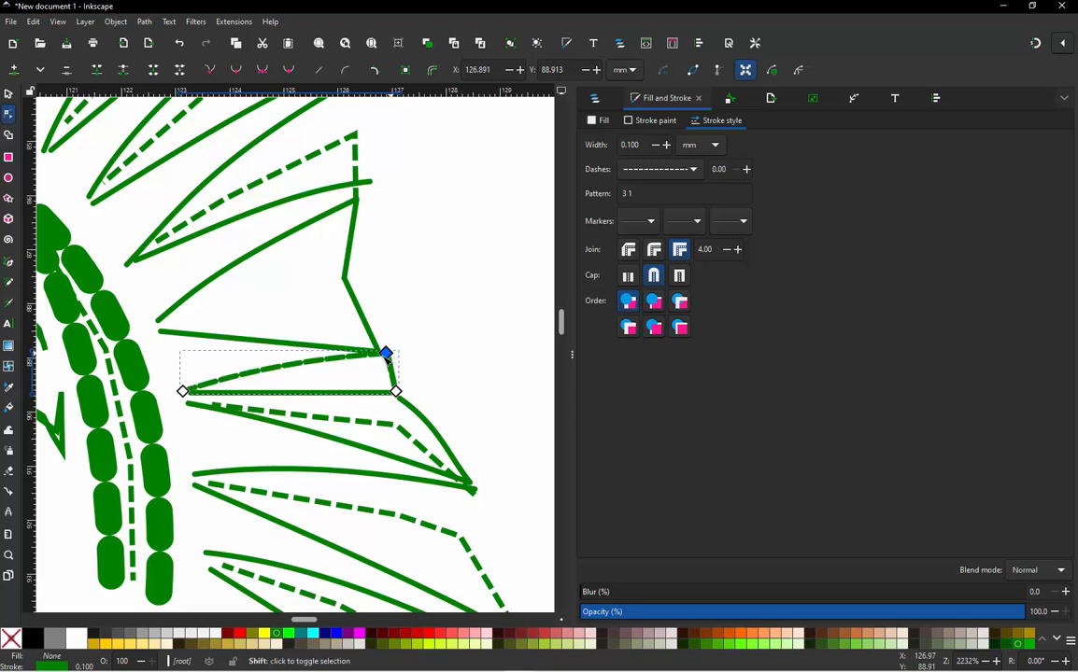
left_click(413, 301)
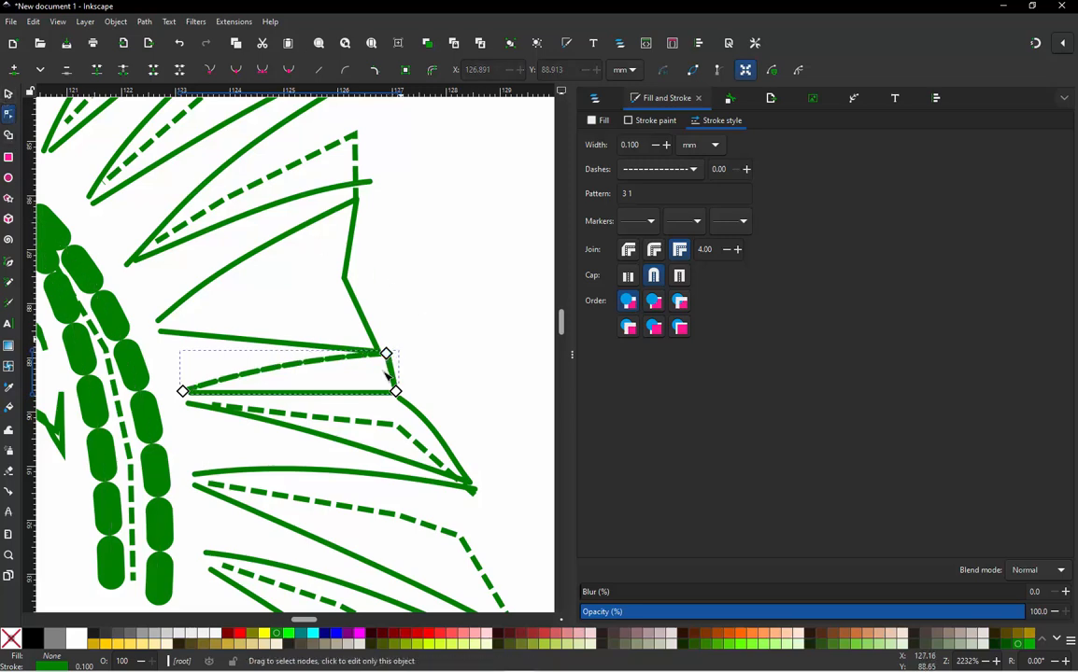
Step: Delete the original solid path with the straight horizontal segment beneath the new curved dashed path
left_click(370, 394)
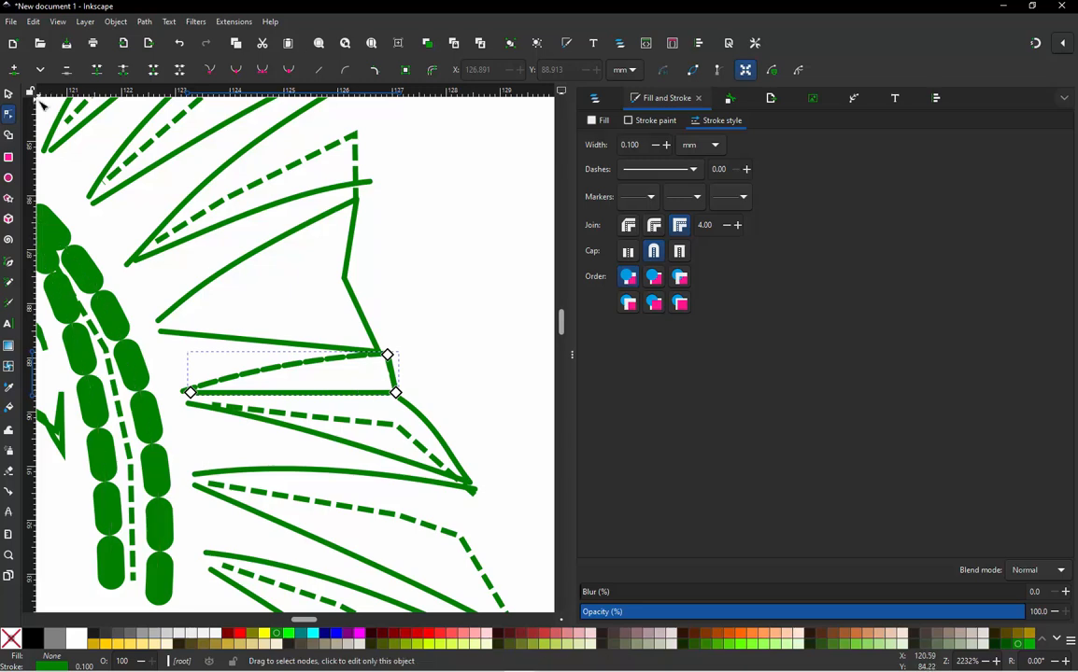
left_click(9, 95)
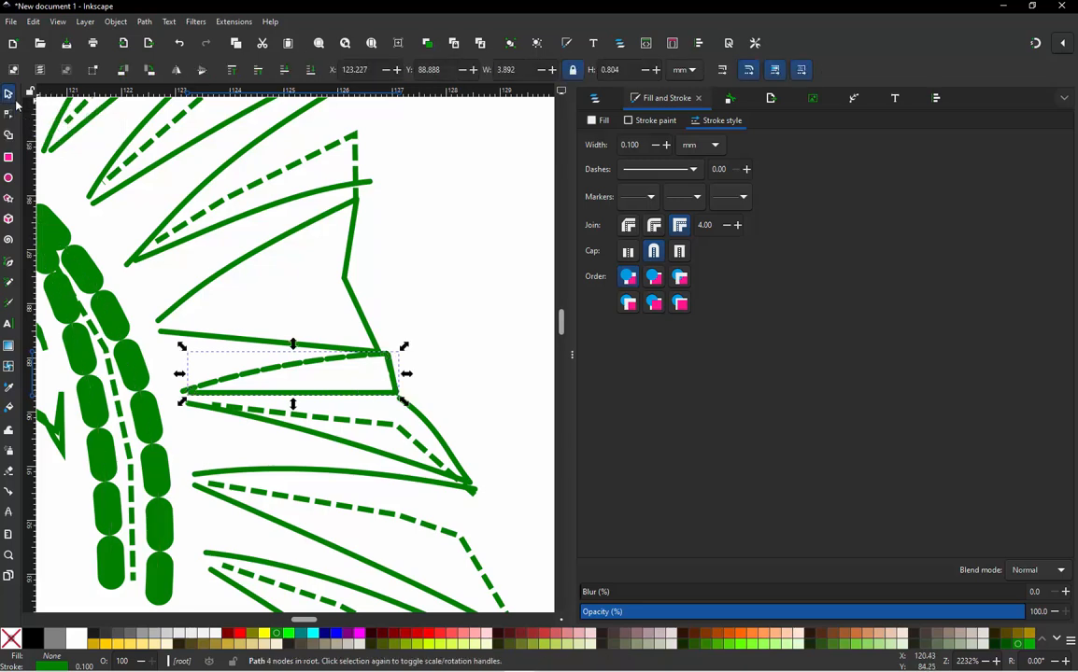
key("Delete")
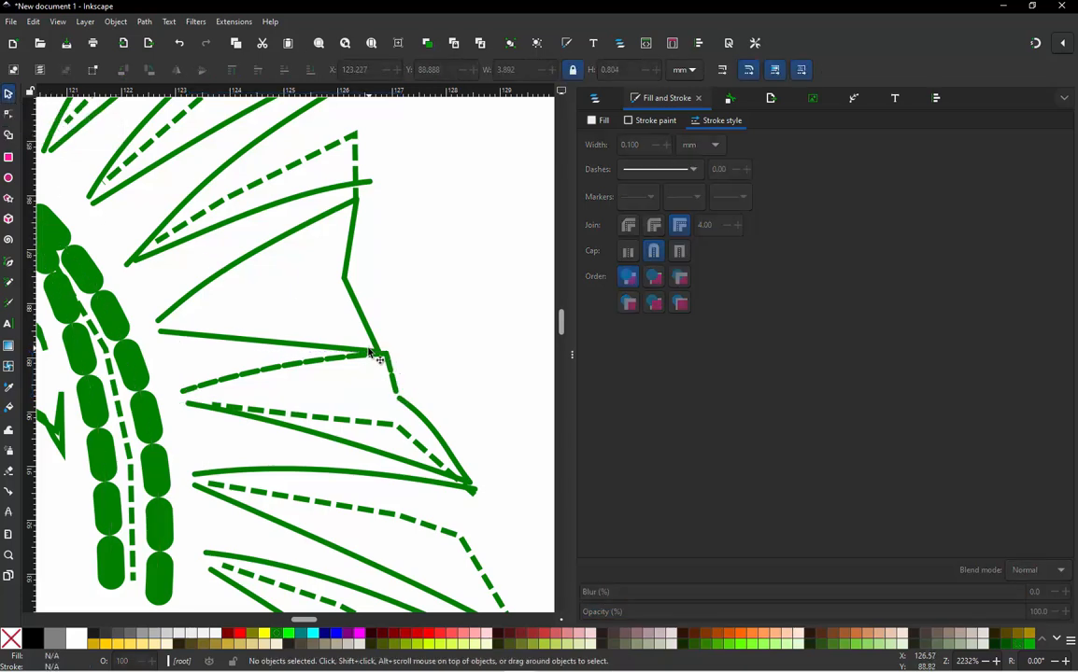
left_click(368, 358)
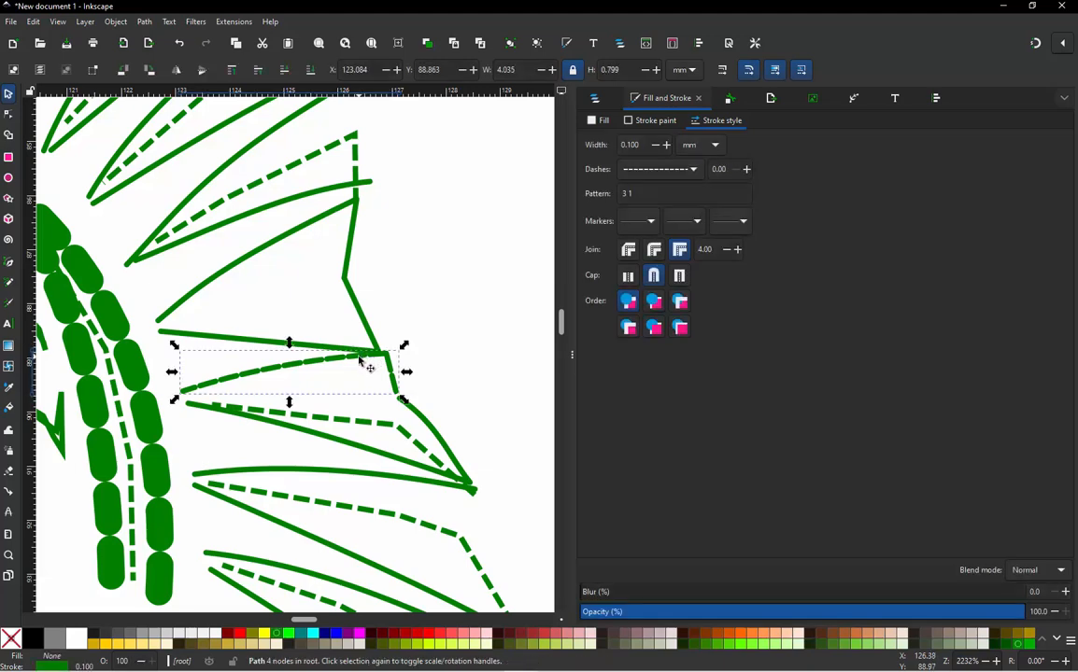
key("n")
left_click_drag(387, 353, 420, 344)
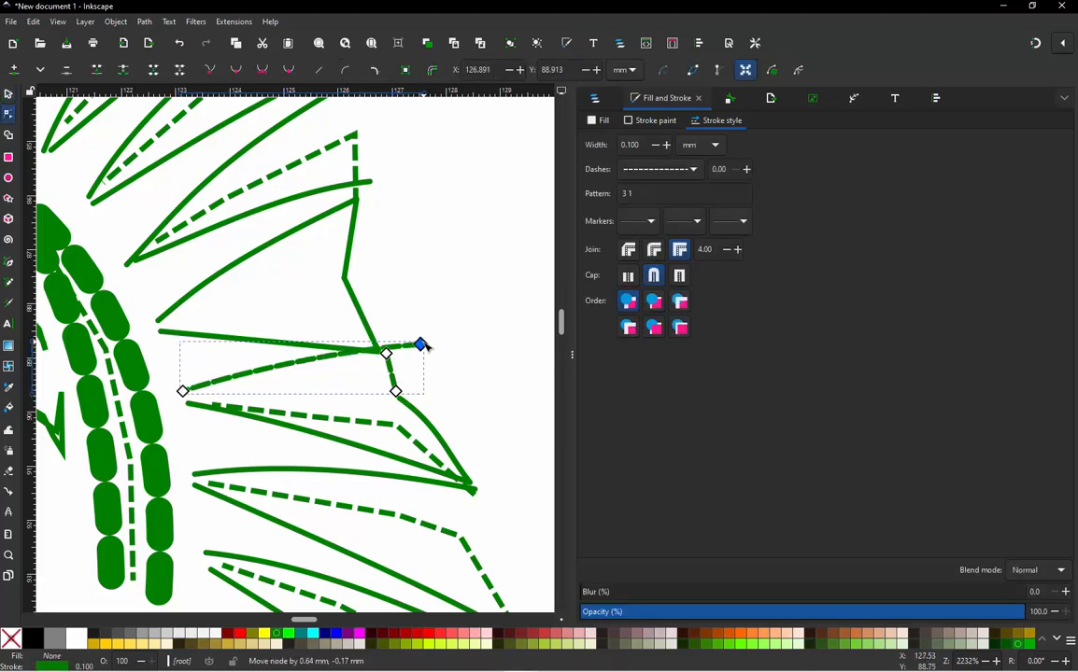
key("ctrl+z")
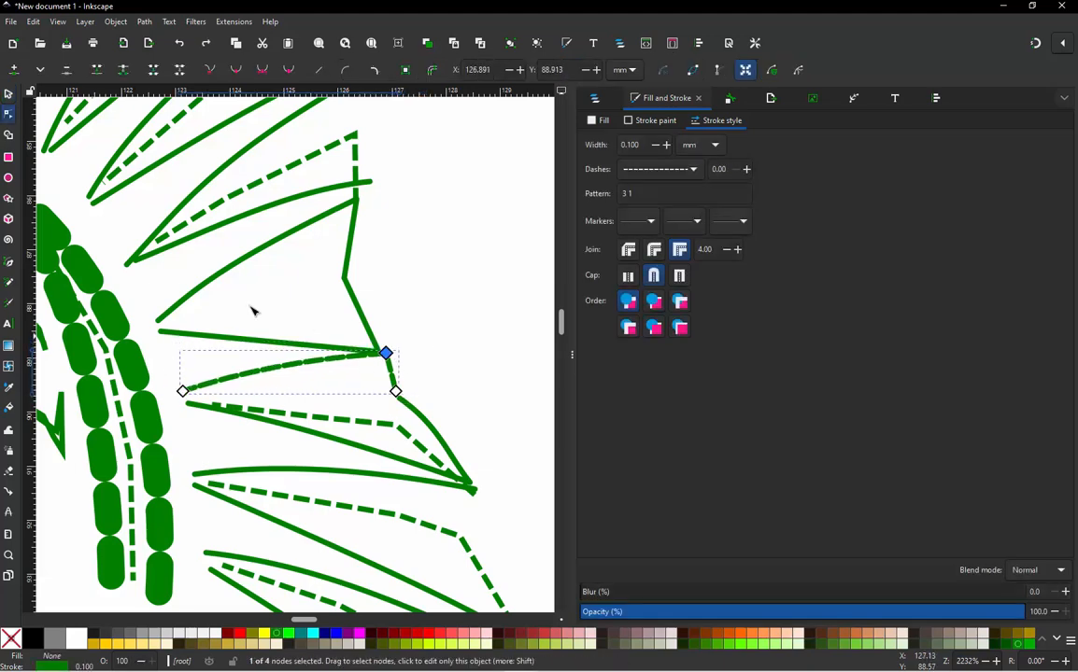
Step: Switch the selected dashed ray path from running stitch to a custom satin column in its embroidery params and apply
left_click(7, 95)
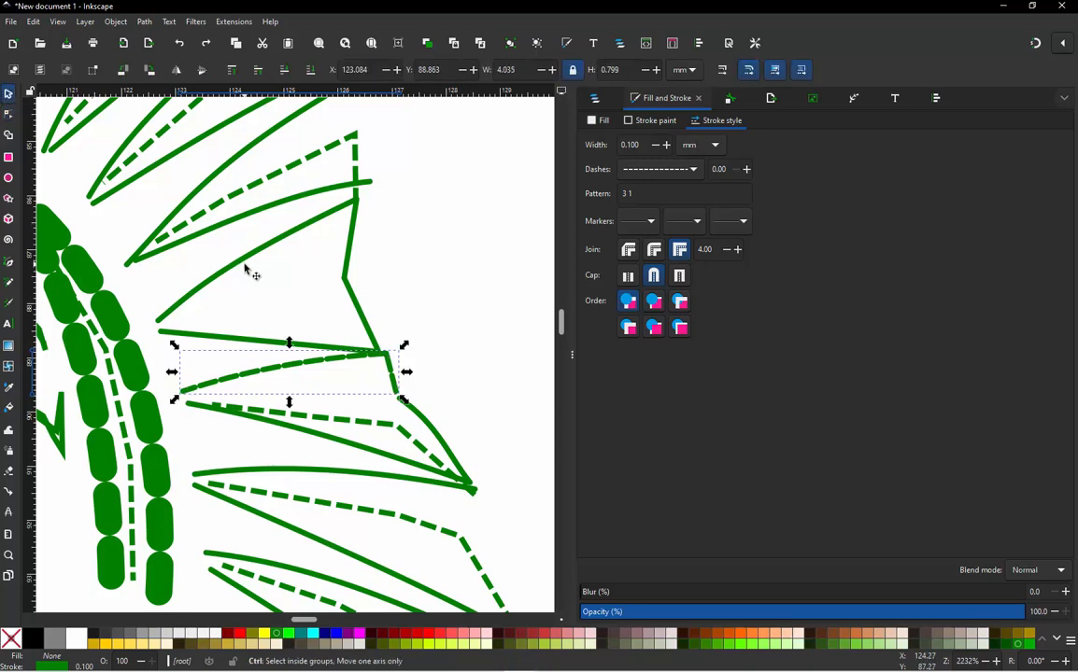
key("ctrl+alt+d")
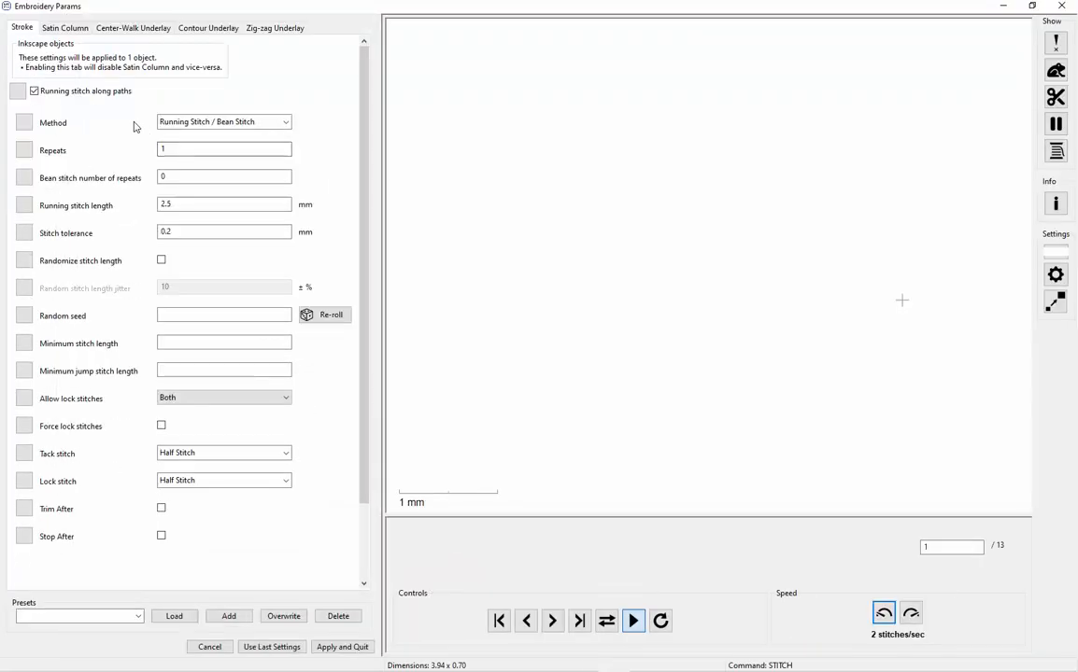
left_click(34, 90)
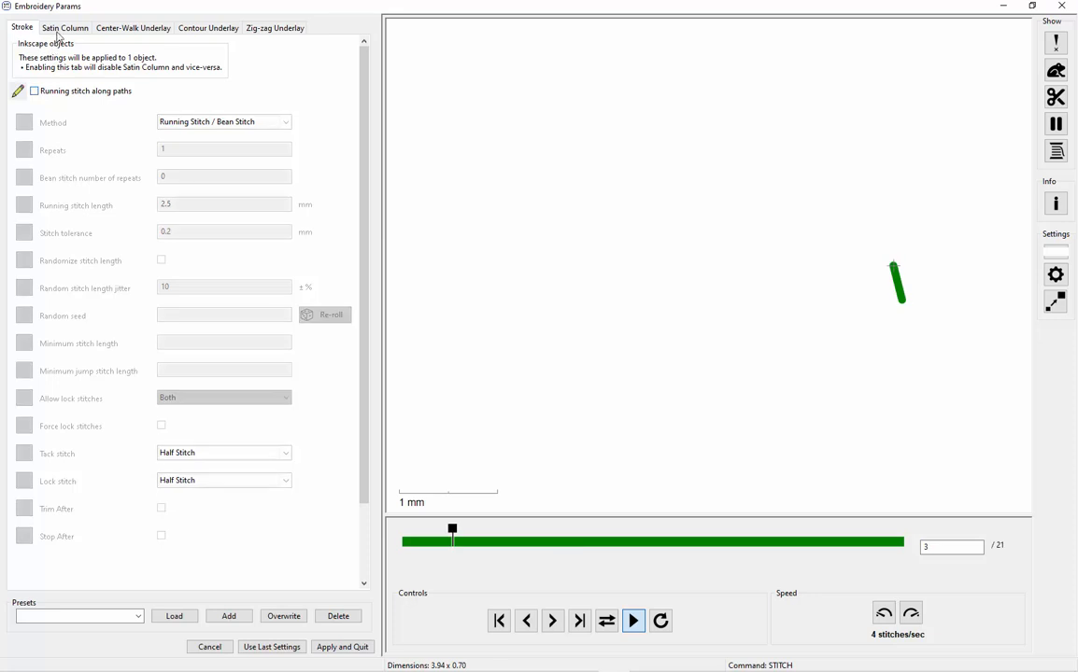
left_click(59, 30)
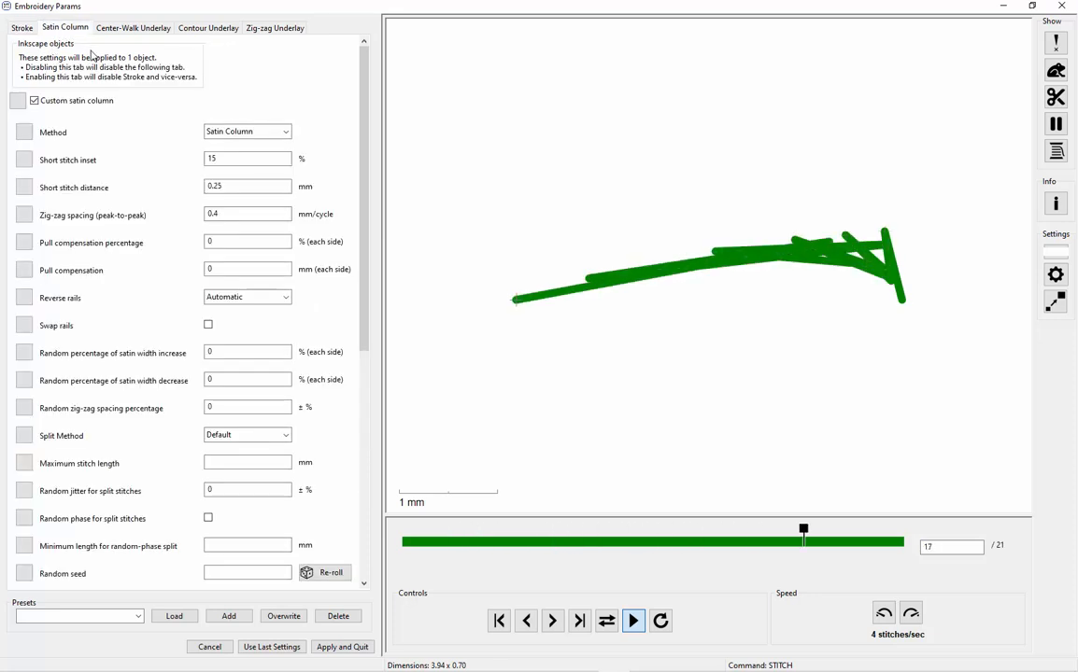
left_click(342, 647)
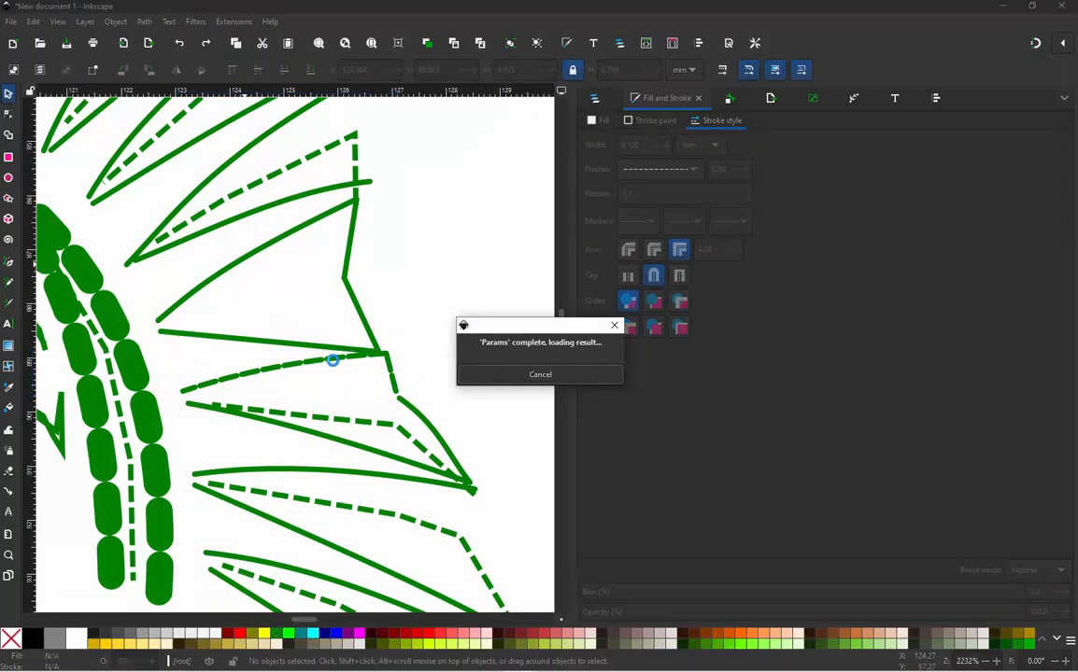
Step: Try to shift the upper rail of the dashed satin path slightly by its outer node, and undo the move
double_click(338, 362)
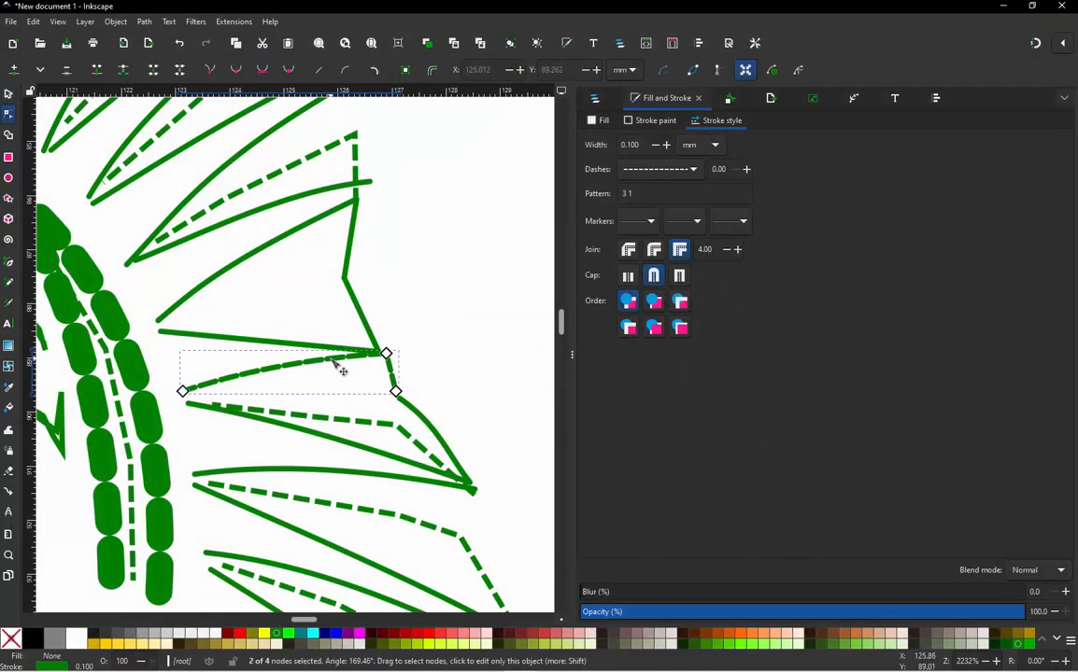
scroll(340, 366, "up", 2)
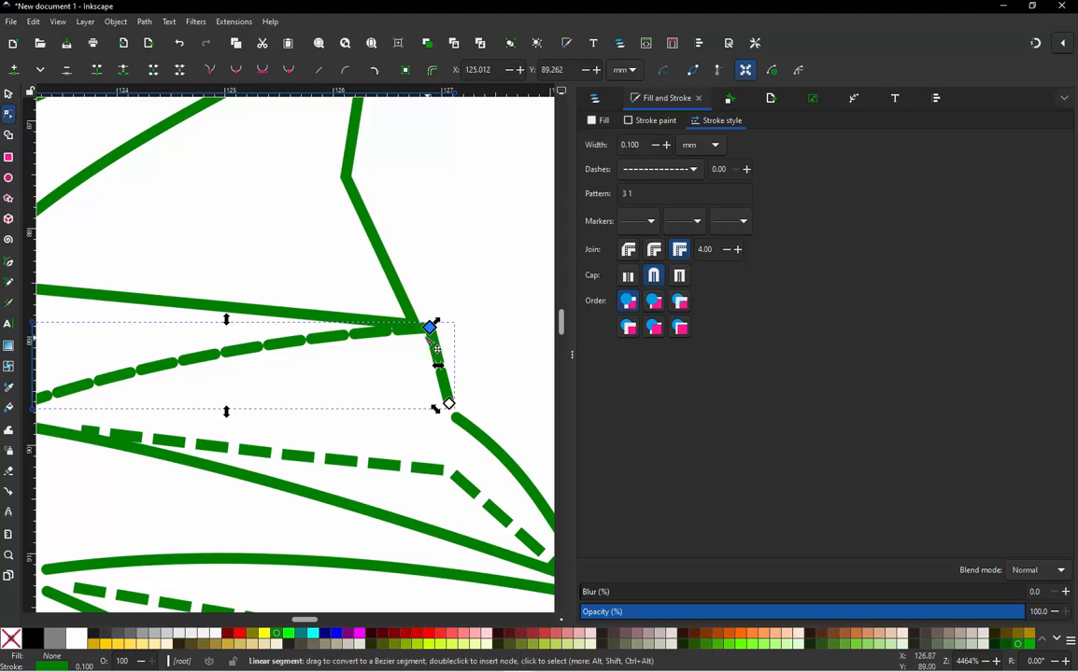
left_click_drag(429, 330, 403, 324)
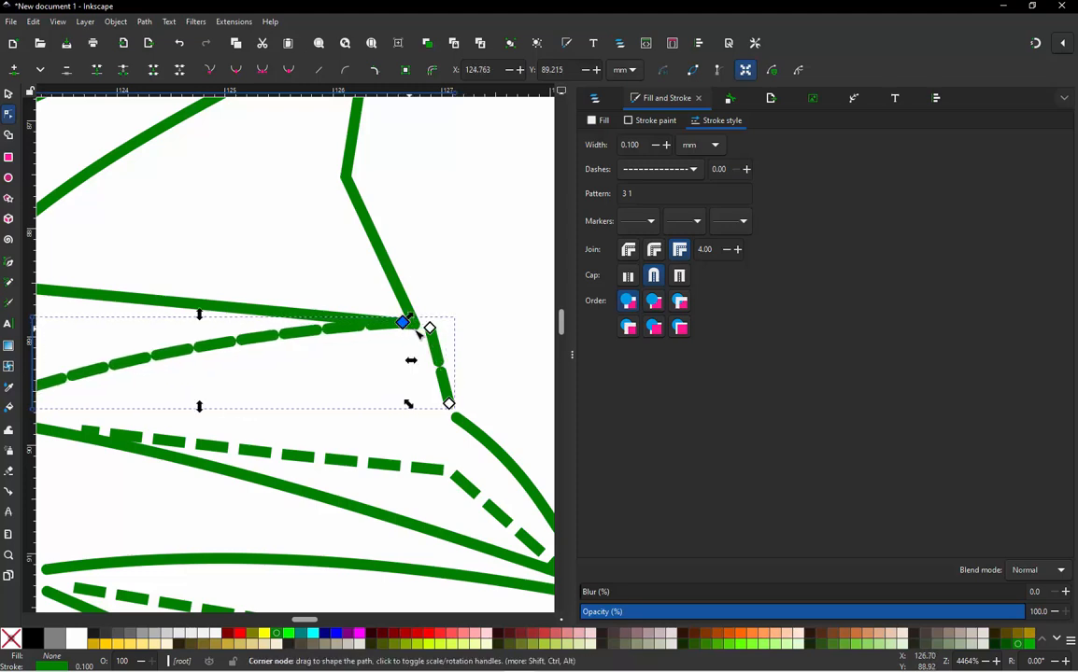
key("ctrl+z")
scroll(425, 334, "down", 1)
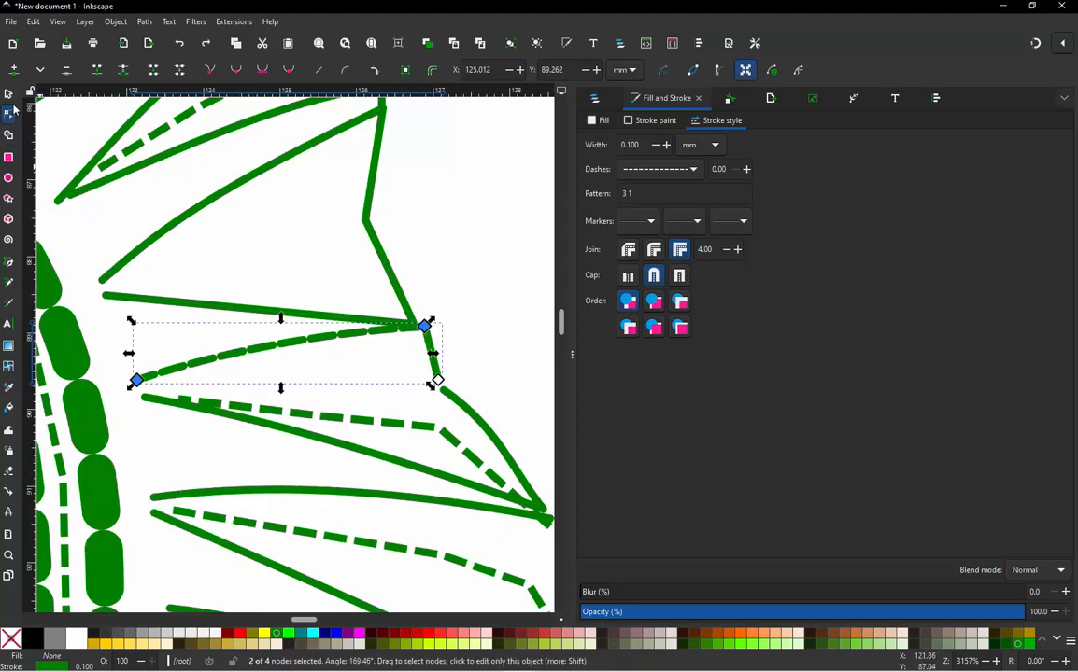
Step: In the dashed path's embroidery params, enable Swap rails, set the zig-zag spacing to .25 mm/cycle and apply
left_click(10, 95)
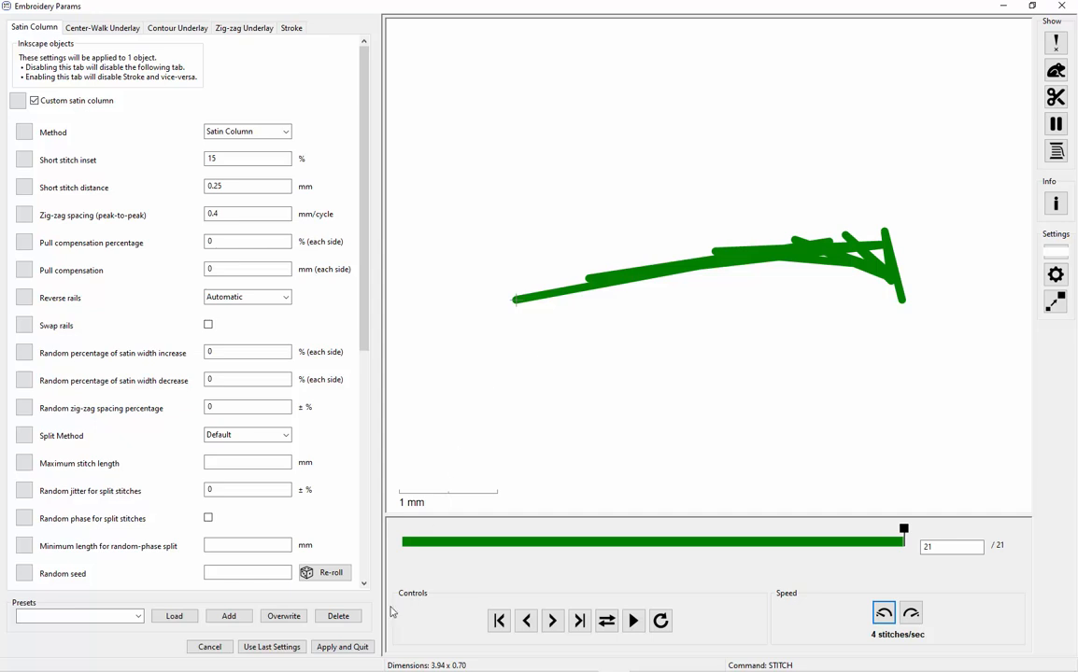
left_click(209, 327)
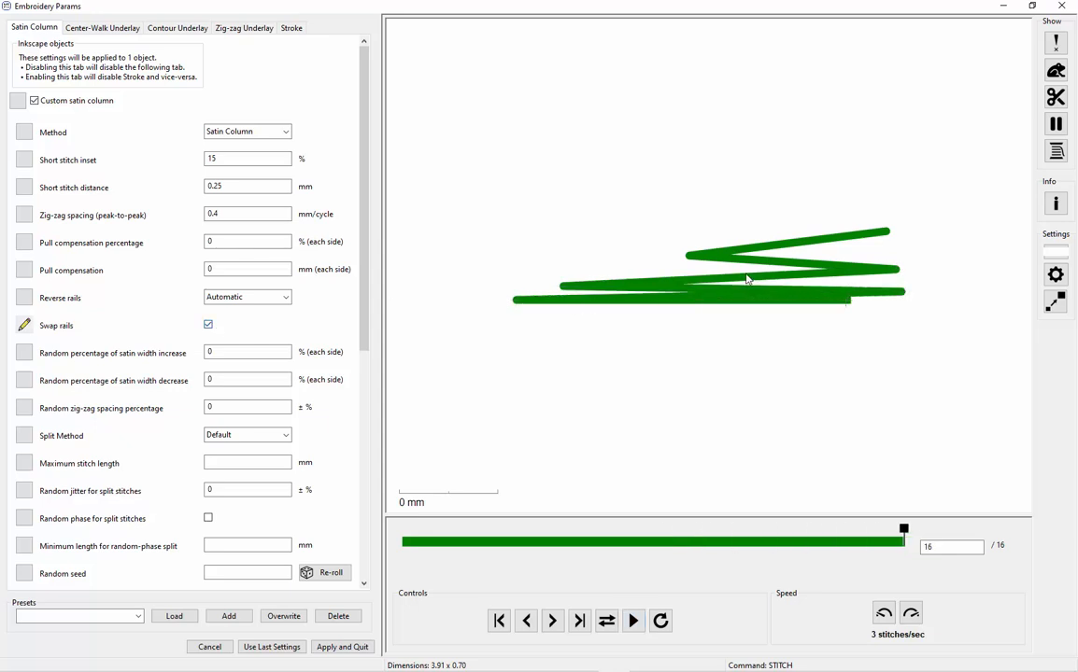
double_click(213, 187)
double_click(211, 215)
type(".25")
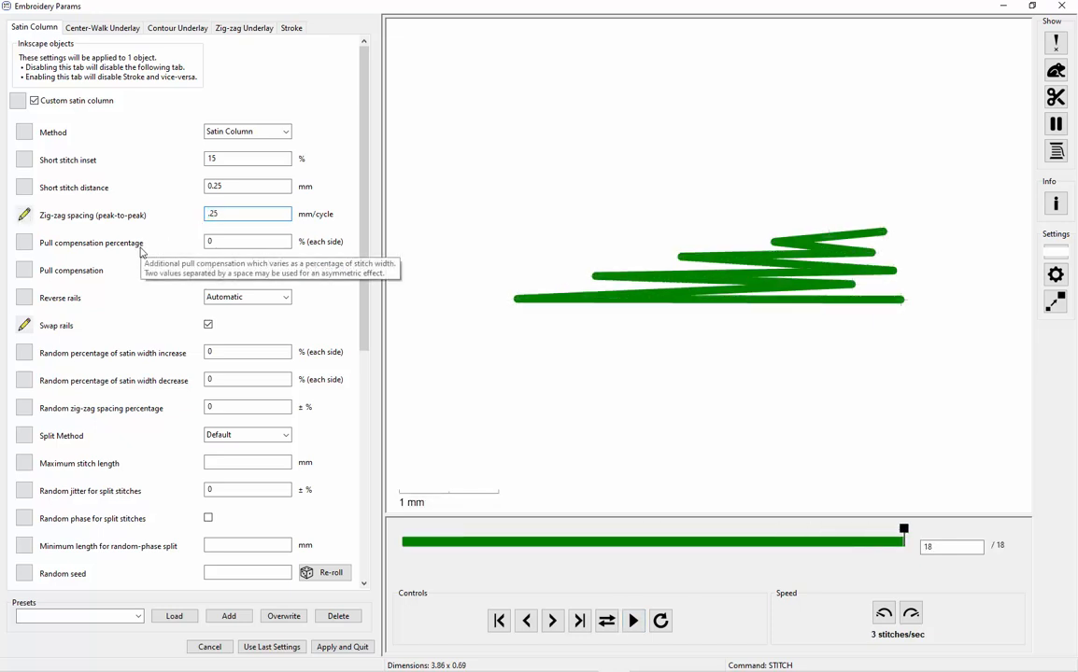
left_click(341, 647)
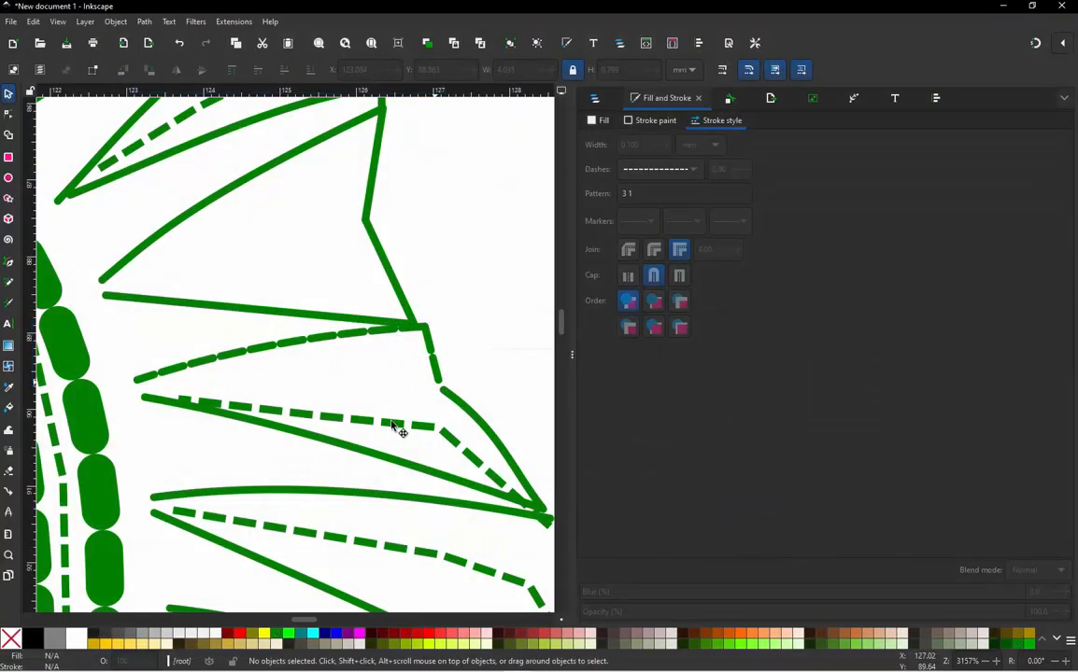
Step: Display the Layers and Objects list and locate the entries of the dashed path and the solid ray below it
scroll(397, 424, "down", 2)
scroll(397, 430, "up", 2)
left_click(416, 362)
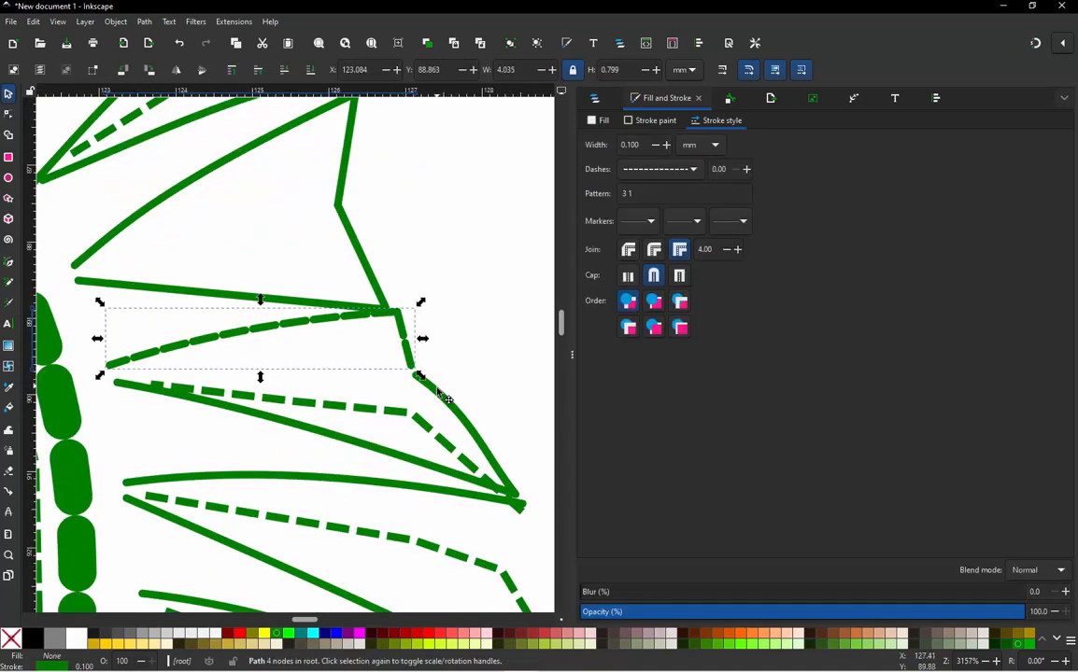
left_click(602, 103)
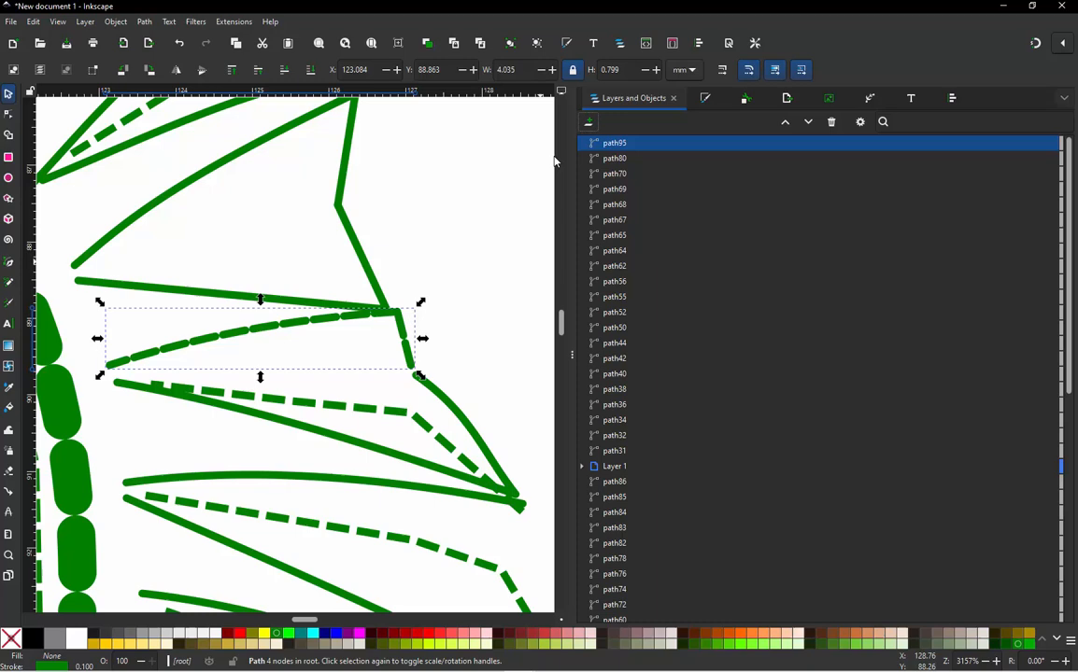
left_click(512, 197)
scroll(459, 233, "down", 2)
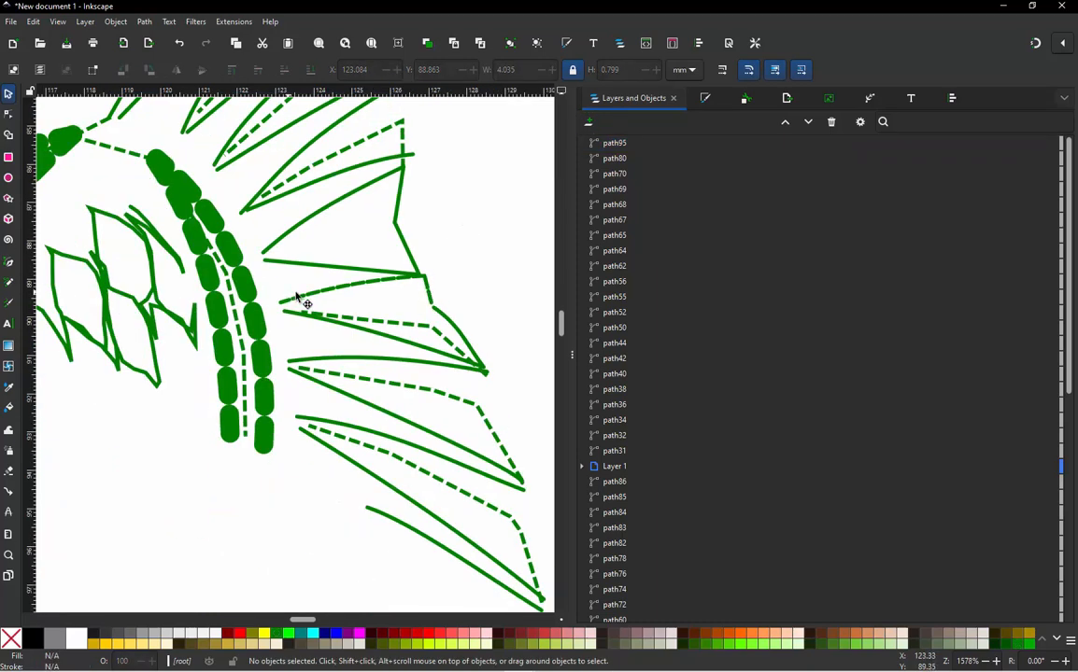
left_click(425, 300)
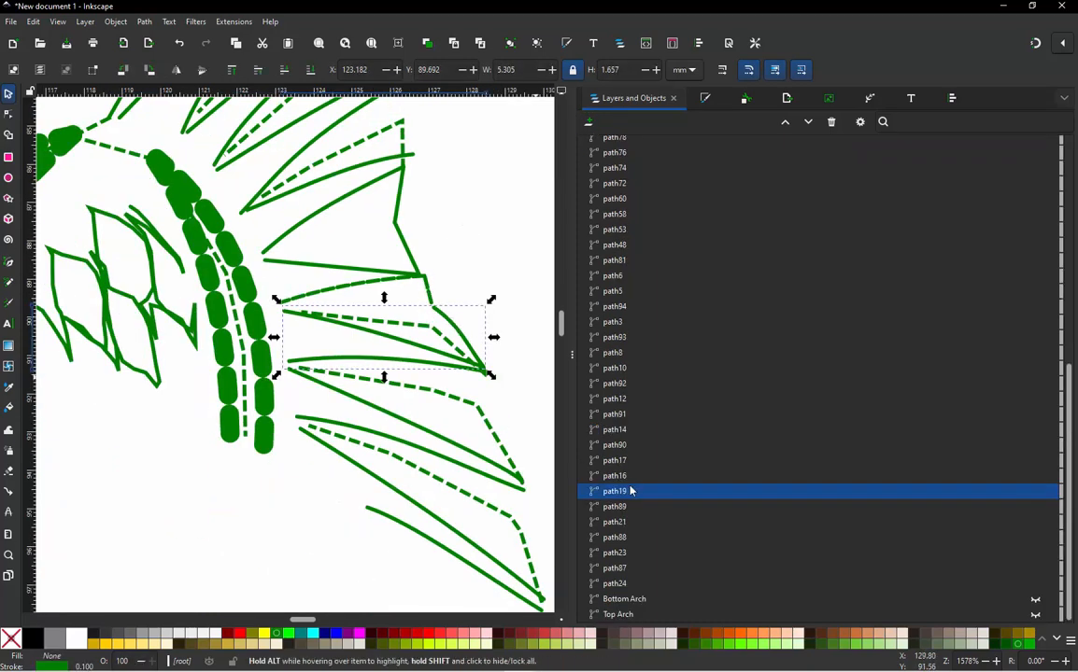
left_click(483, 276)
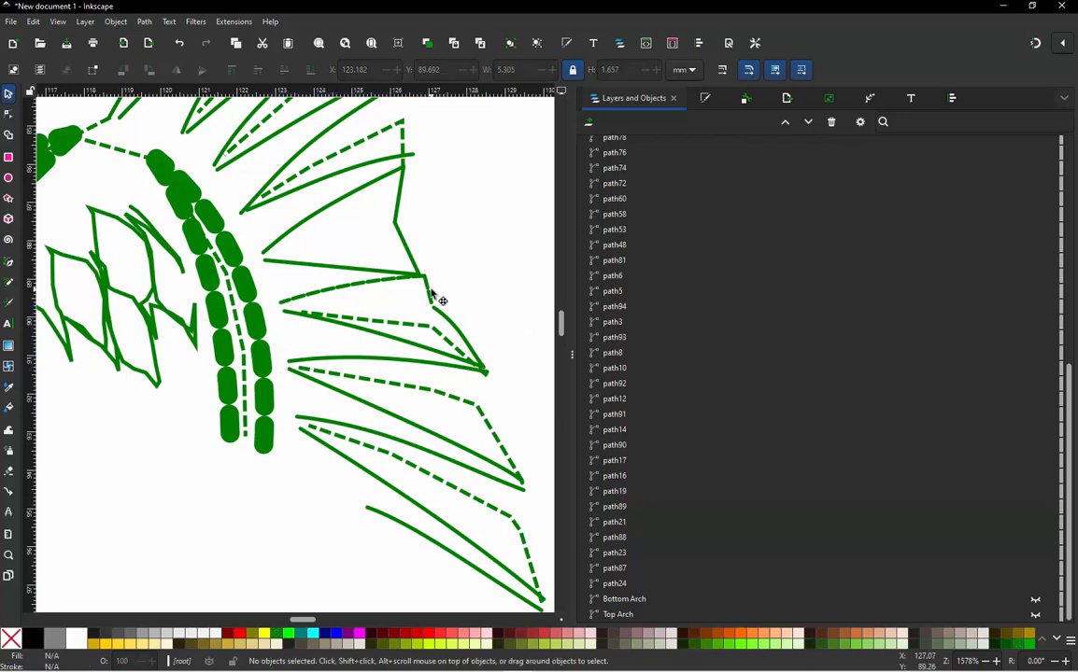
left_click(432, 295)
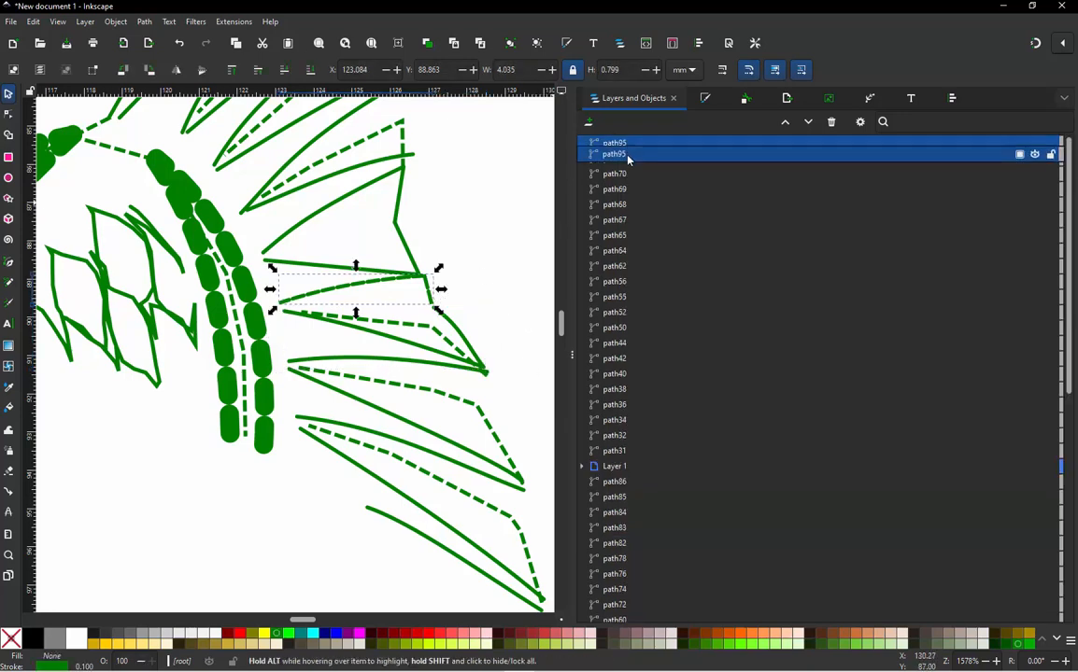
Step: Move path95 down the object stack until it sits between path16 and path19
left_click_drag(627, 161, 631, 175)
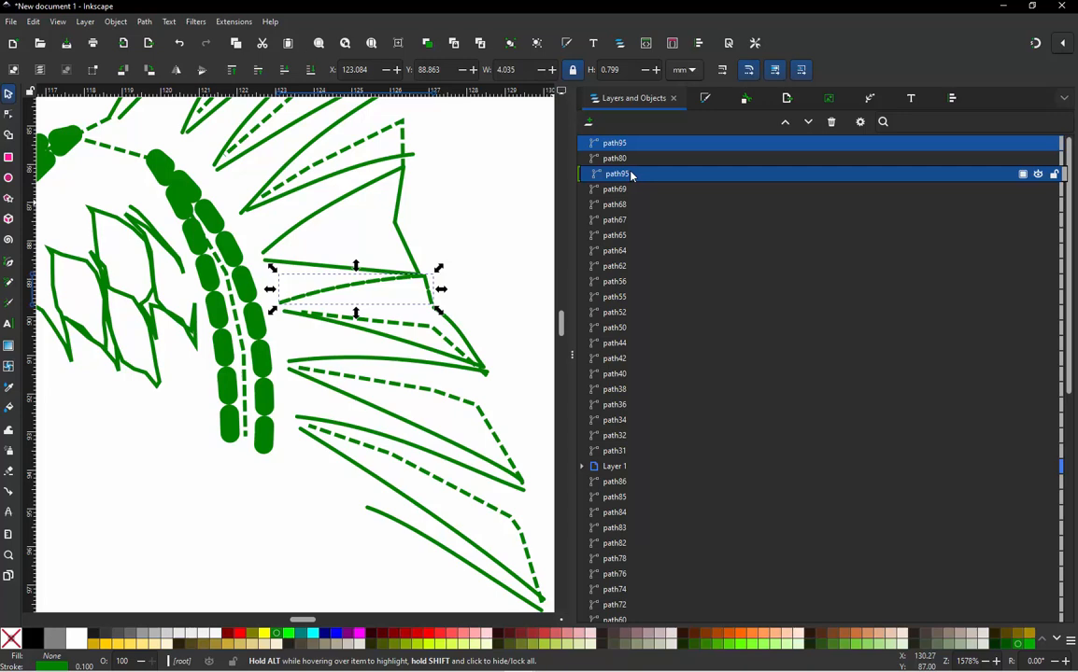
left_click_drag(632, 175, 676, 523)
scroll(512, 260, "down", 3, "ctrl")
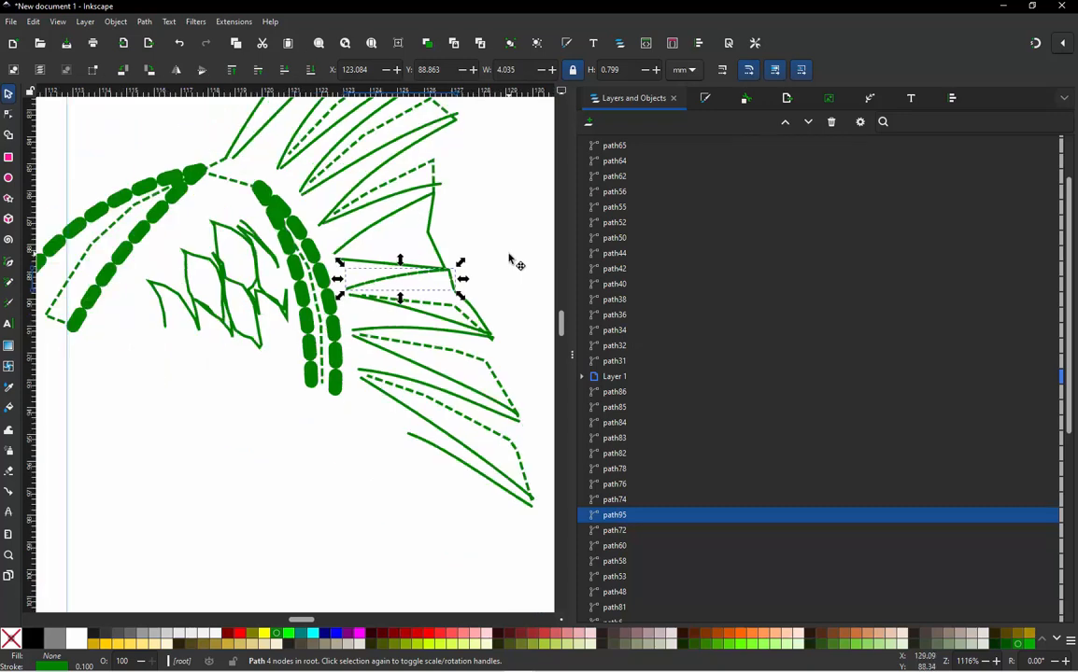
scroll(522, 280, "up", 2, "ctrl")
left_click(481, 310)
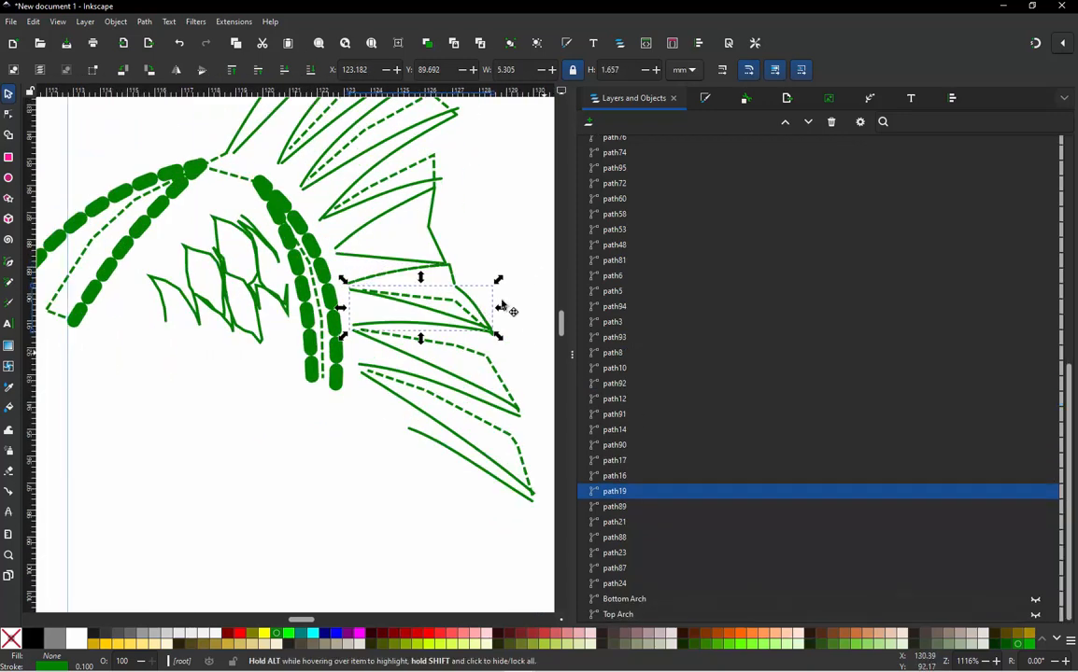
left_click(462, 284)
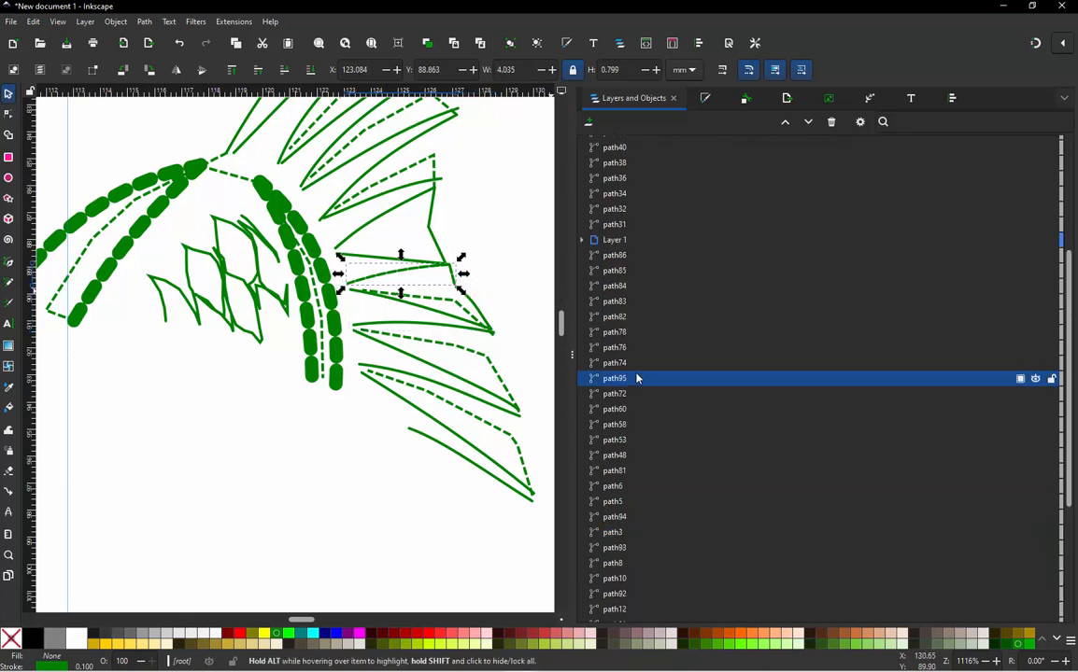
left_click_drag(640, 378, 666, 567)
scroll(765, 514, "down", 5)
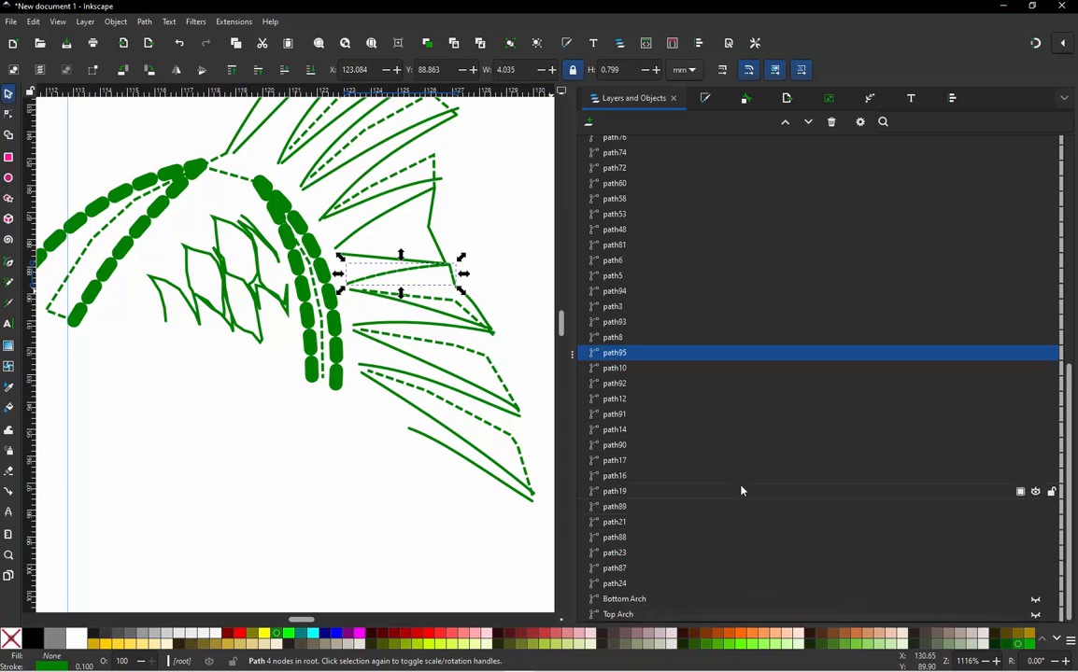
left_click_drag(639, 352, 498, 281)
left_click(482, 297)
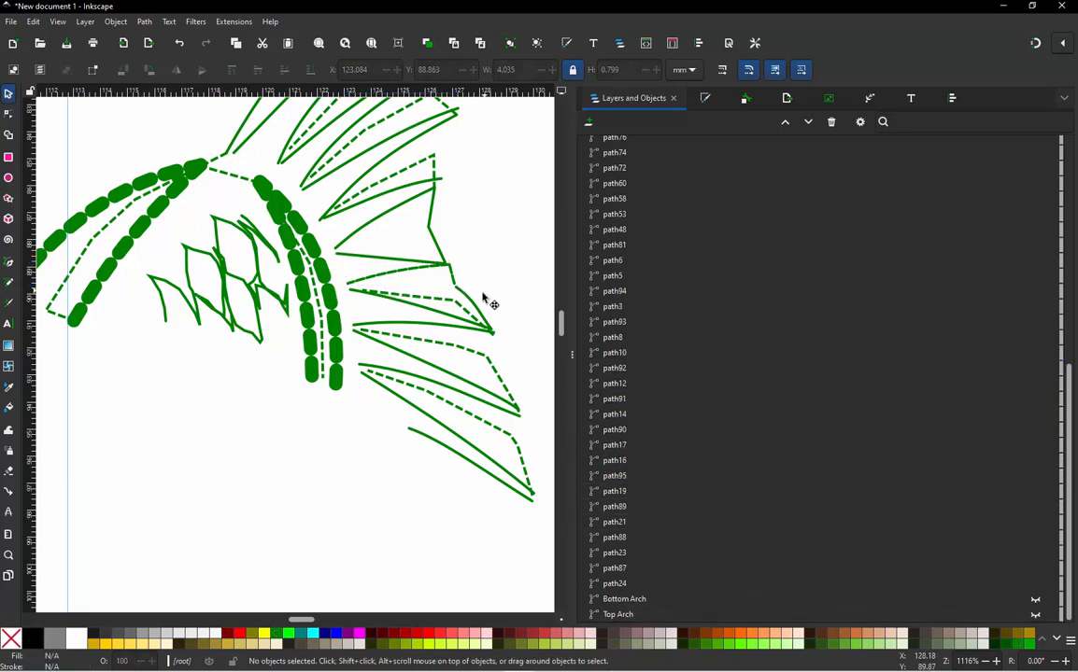
Step: Check the stacking order of path19 and path95 by selecting each ray on the canvas
scroll(482, 300, "up", 2)
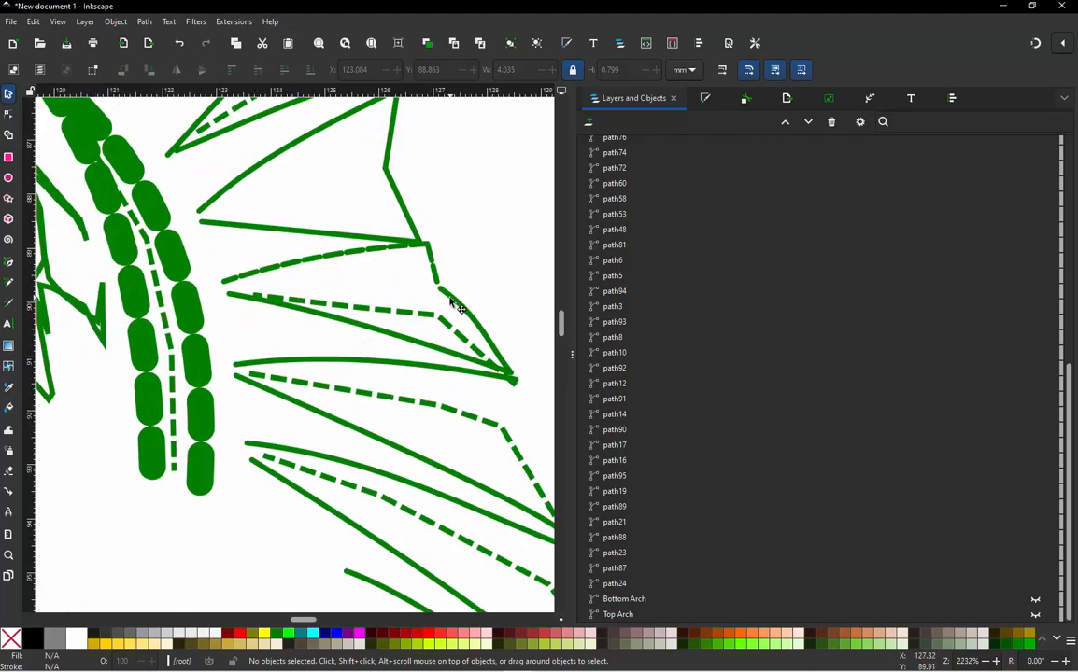
left_click(450, 299)
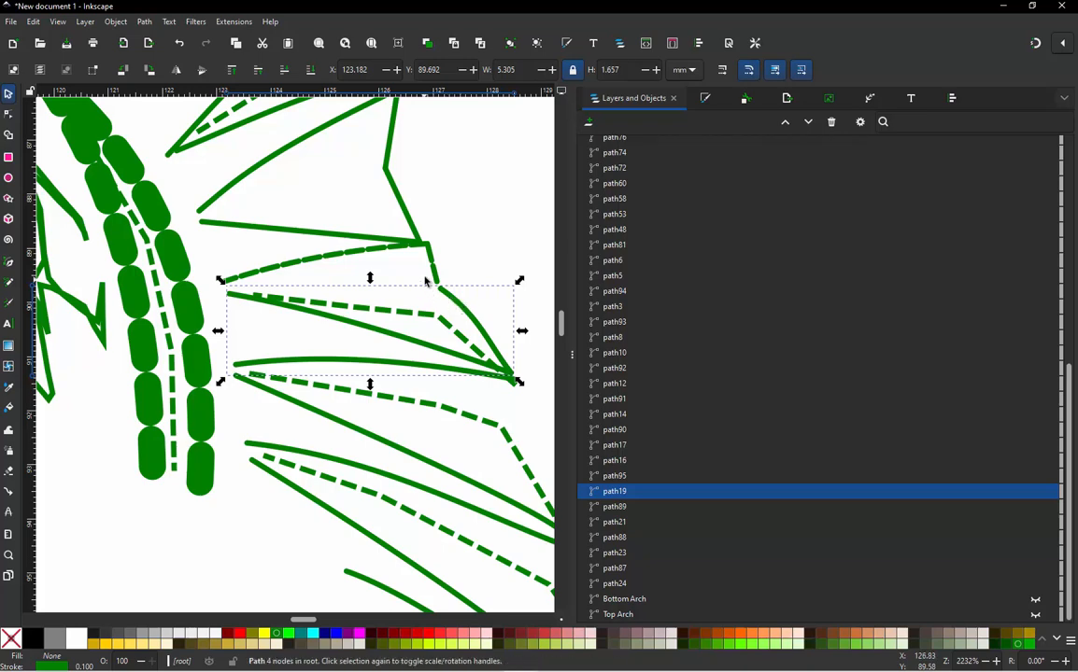
left_click(442, 278)
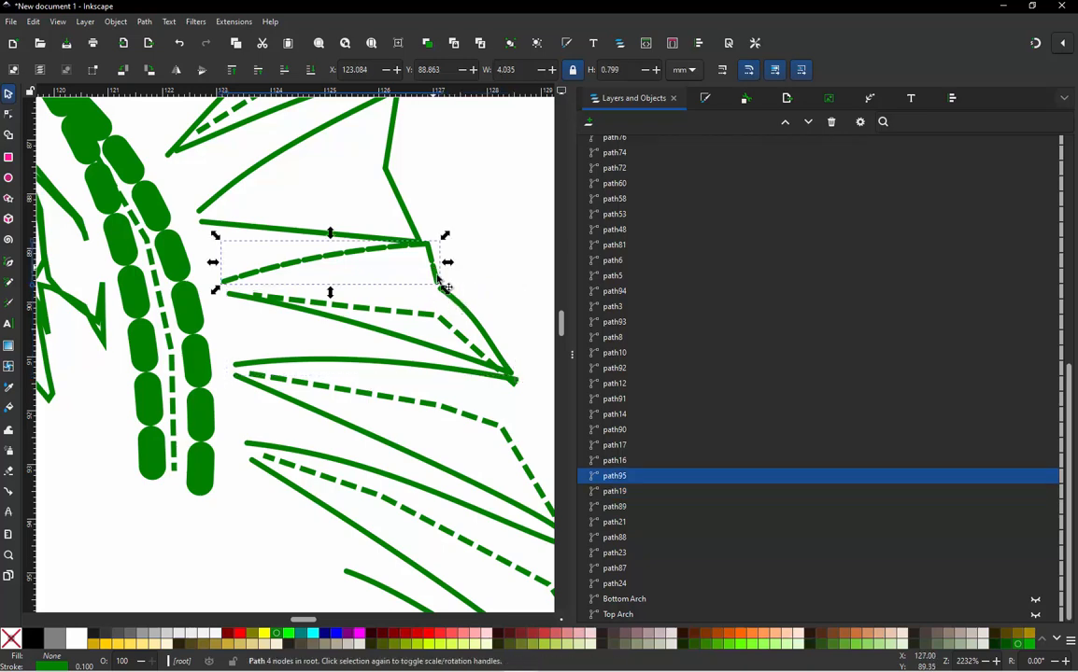
Step: For path19, try Reverse second rail, then set Reverse rails to Reverse first rail in the embroidery params and apply
left_click(462, 314)
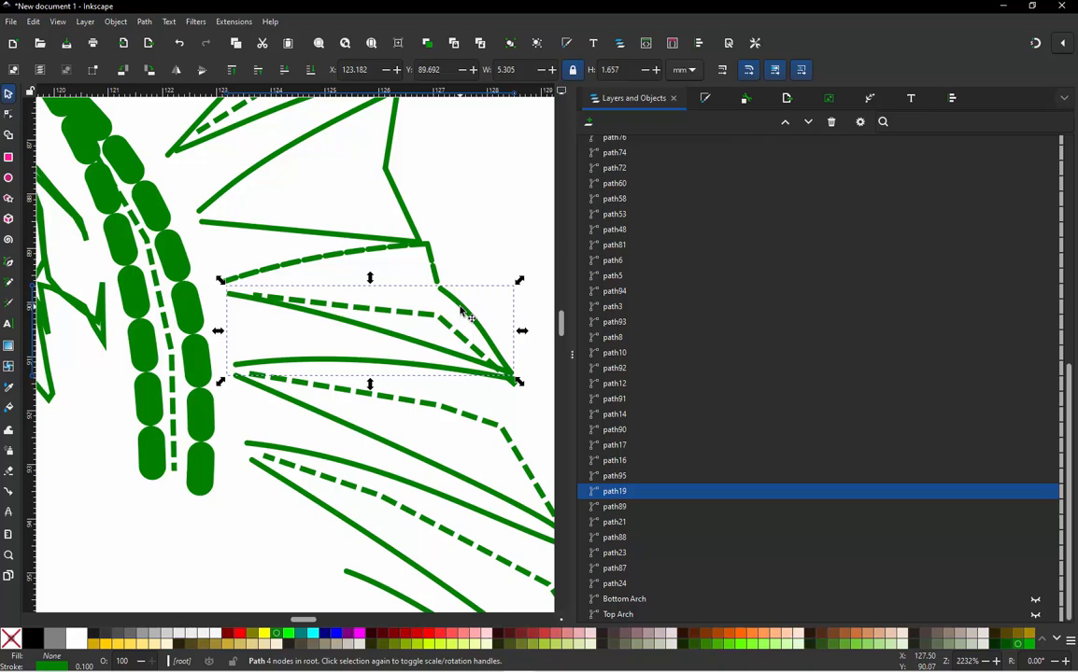
key("alt+q")
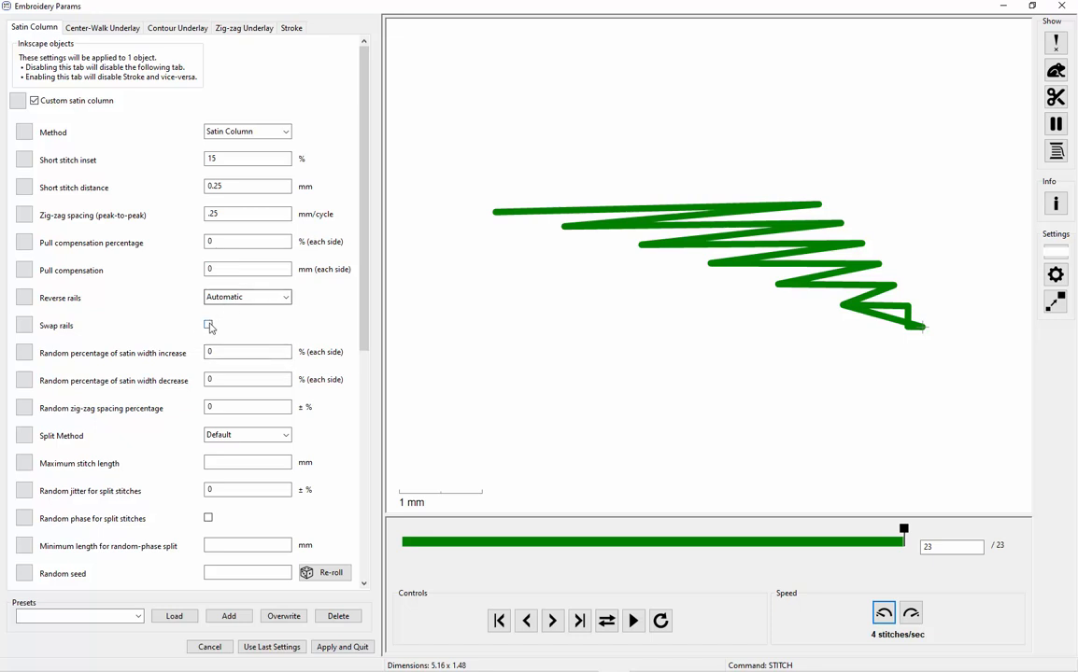
left_click(240, 297)
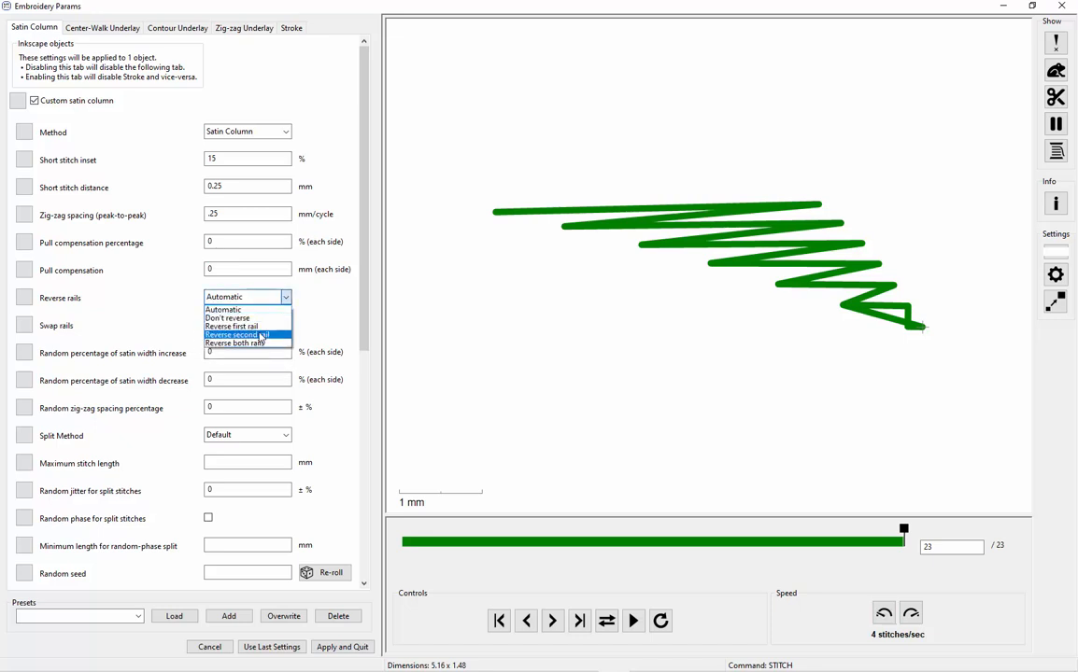
left_click(260, 336)
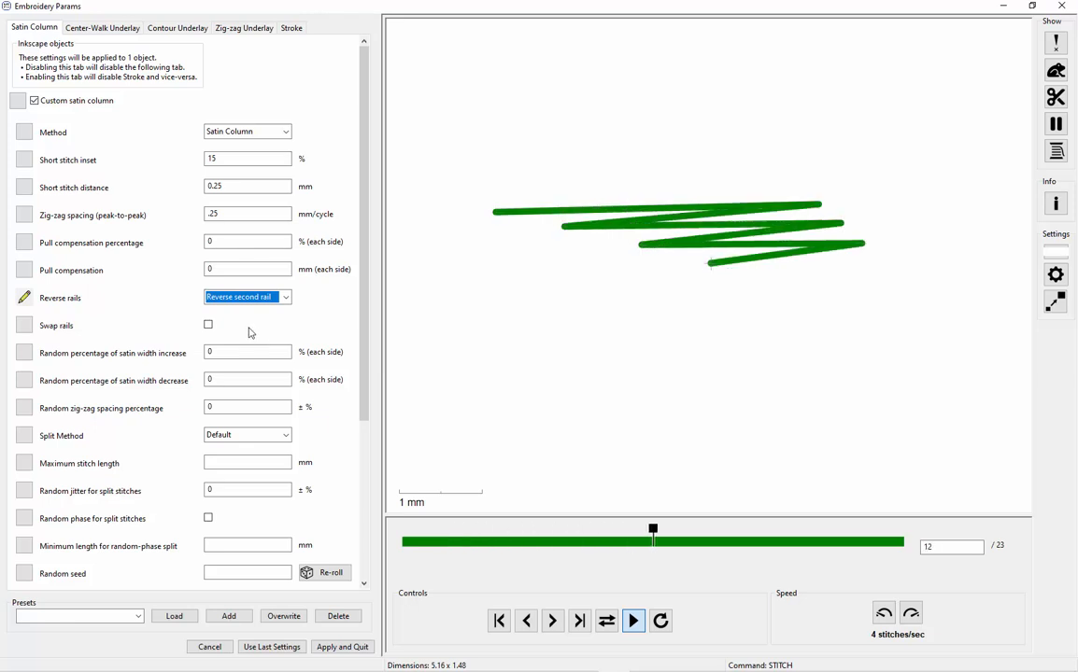
left_click(260, 298)
left_click(252, 328)
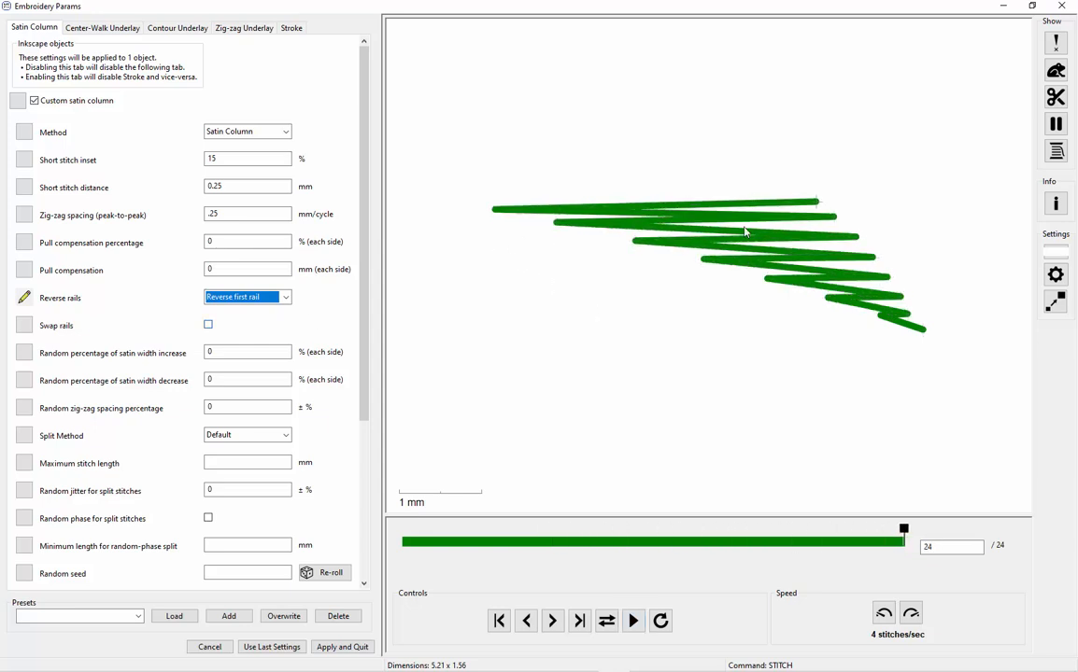
left_click(343, 647)
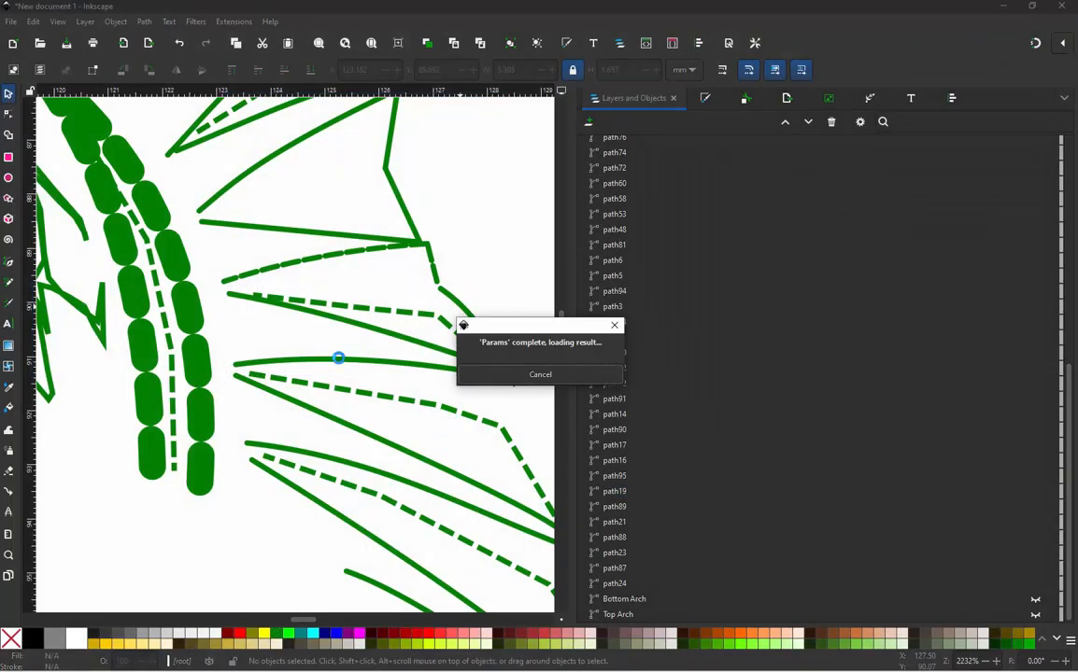
key("Escape")
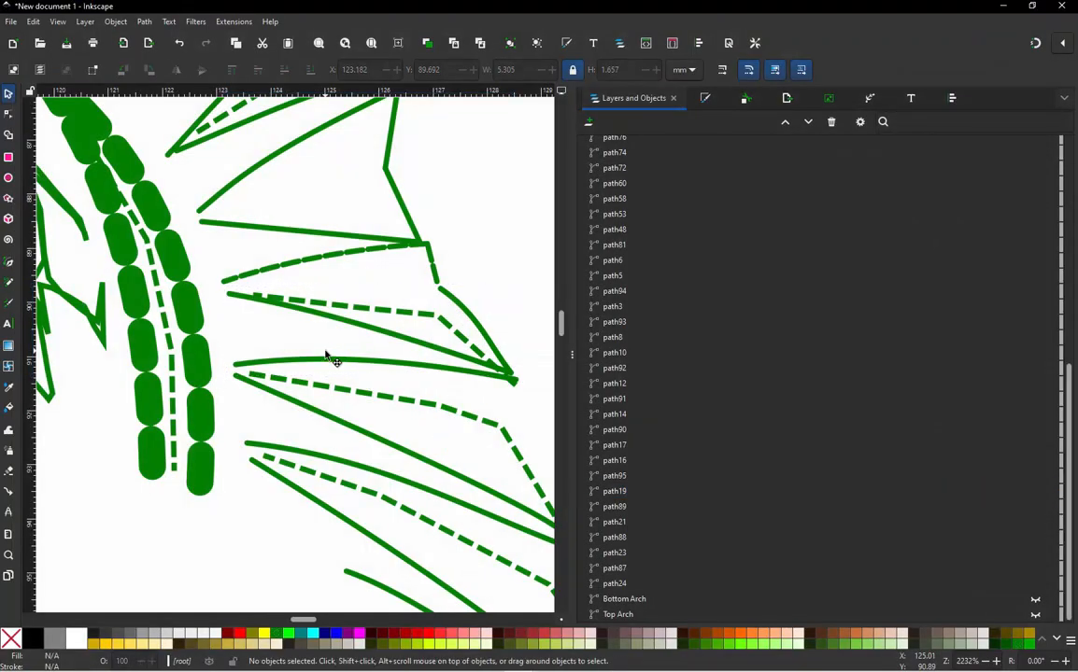
Step: Delete path89, the dashed connector running along the solid ray
left_click(436, 322)
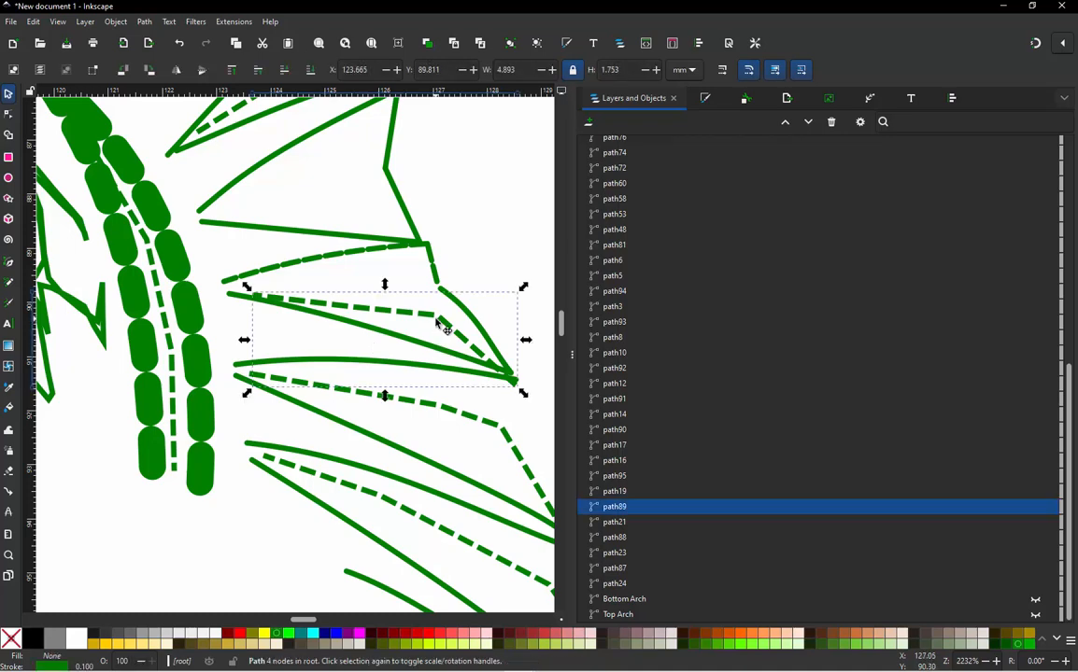
left_click(429, 319)
left_click(316, 337)
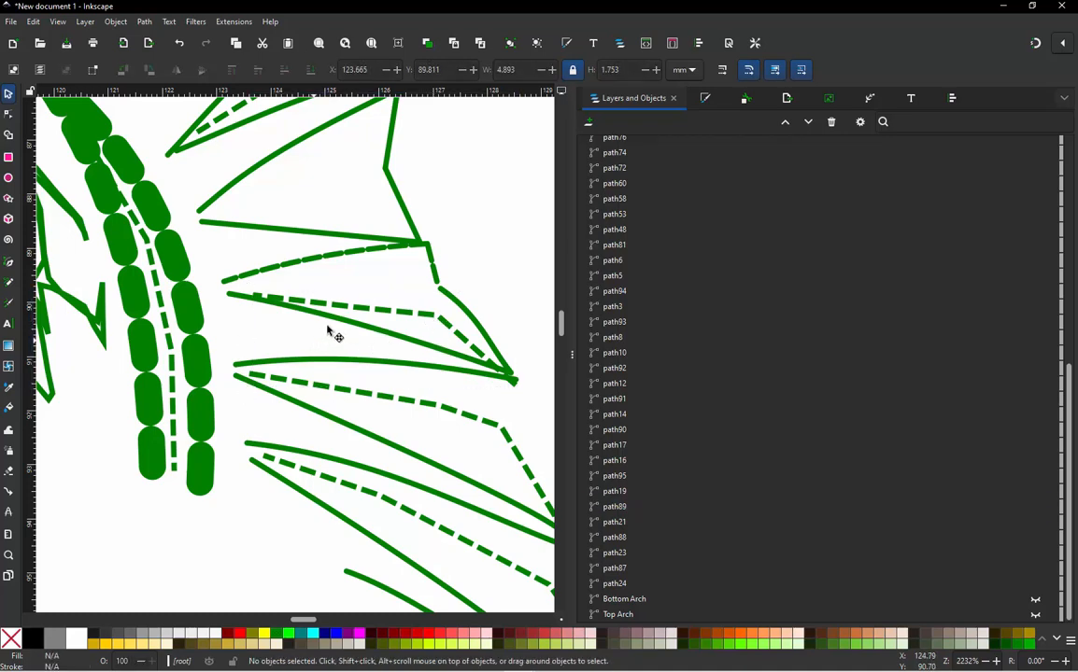
left_click(382, 314)
left_click_drag(383, 315, 367, 306)
key("Delete")
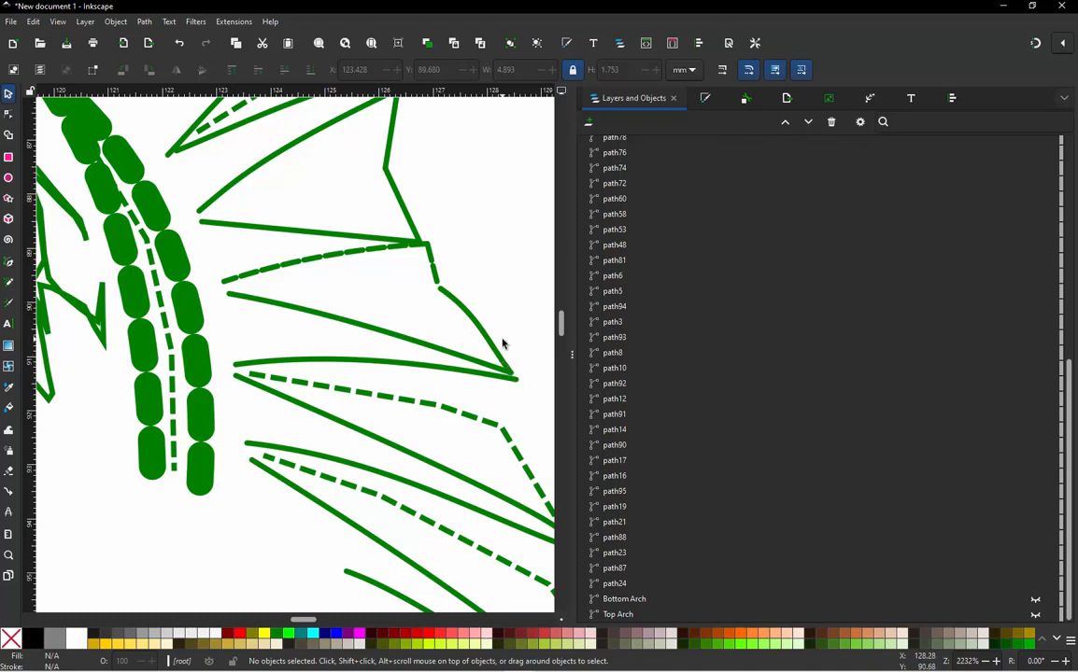
Step: For path95, try Reverse both rails, then set Reverse rails to Reverse first rail in the embroidery params and apply
left_click(450, 299)
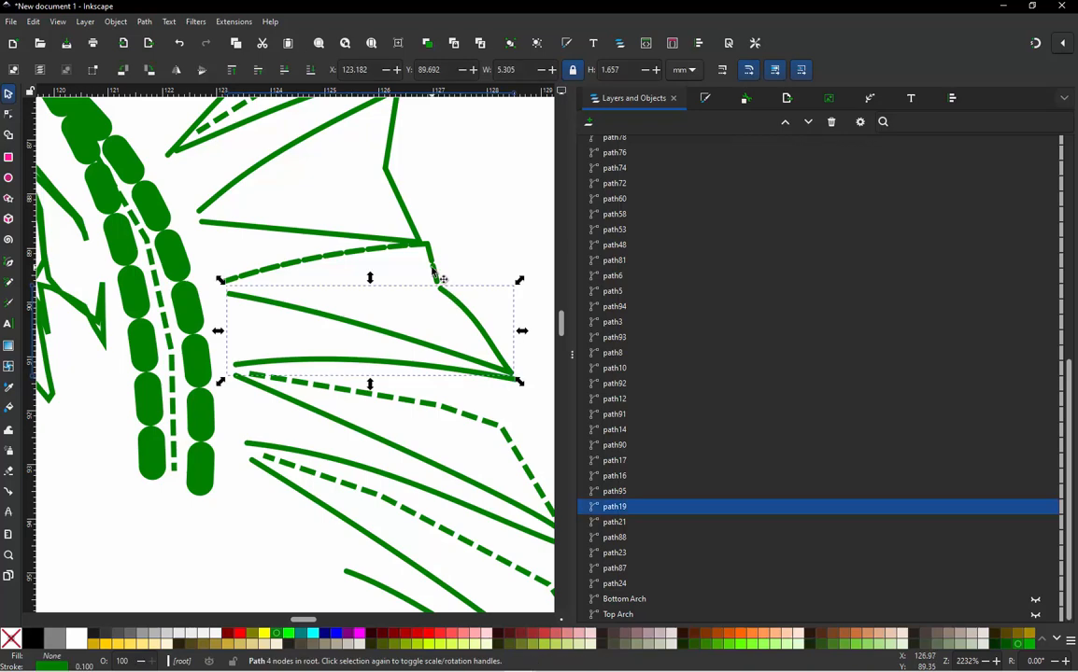
left_click(434, 273)
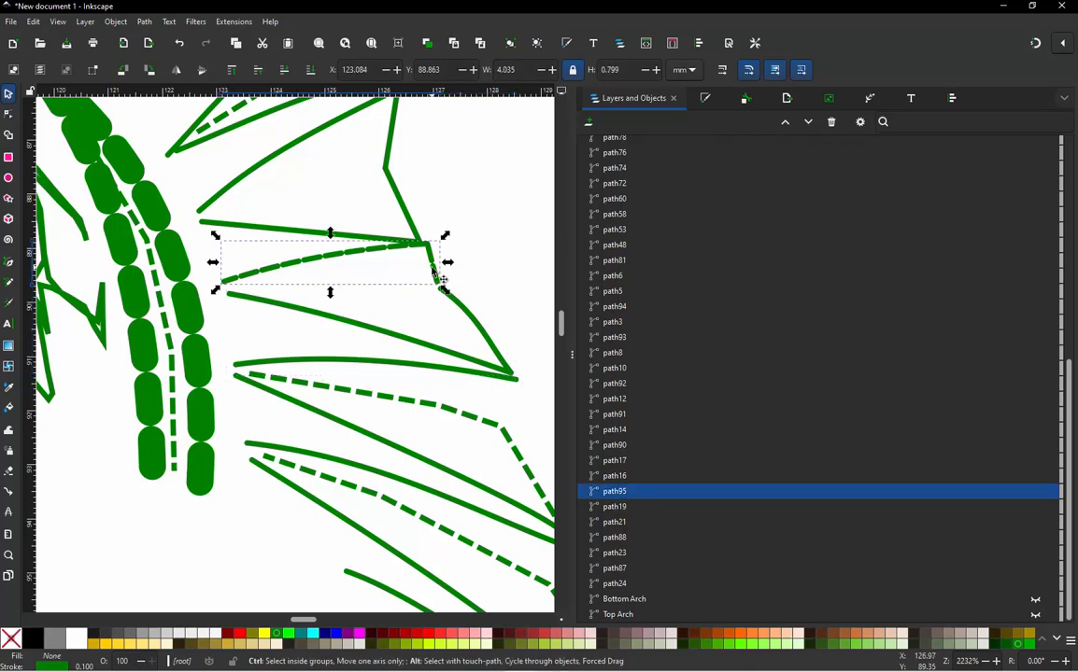
key("ctrl+alt+d")
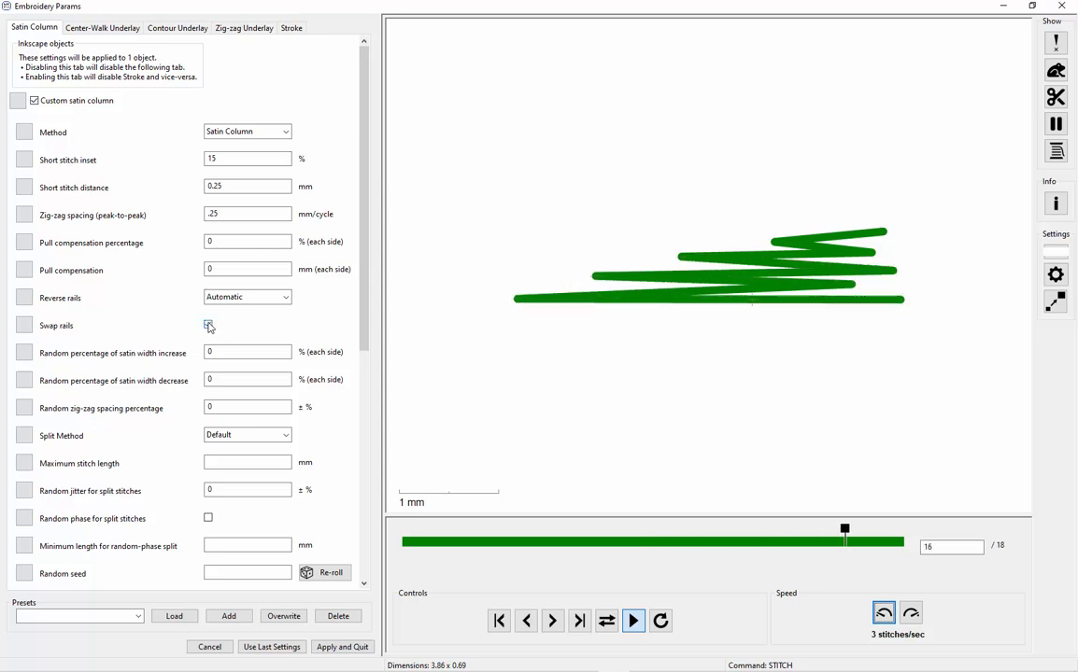
left_click(286, 297)
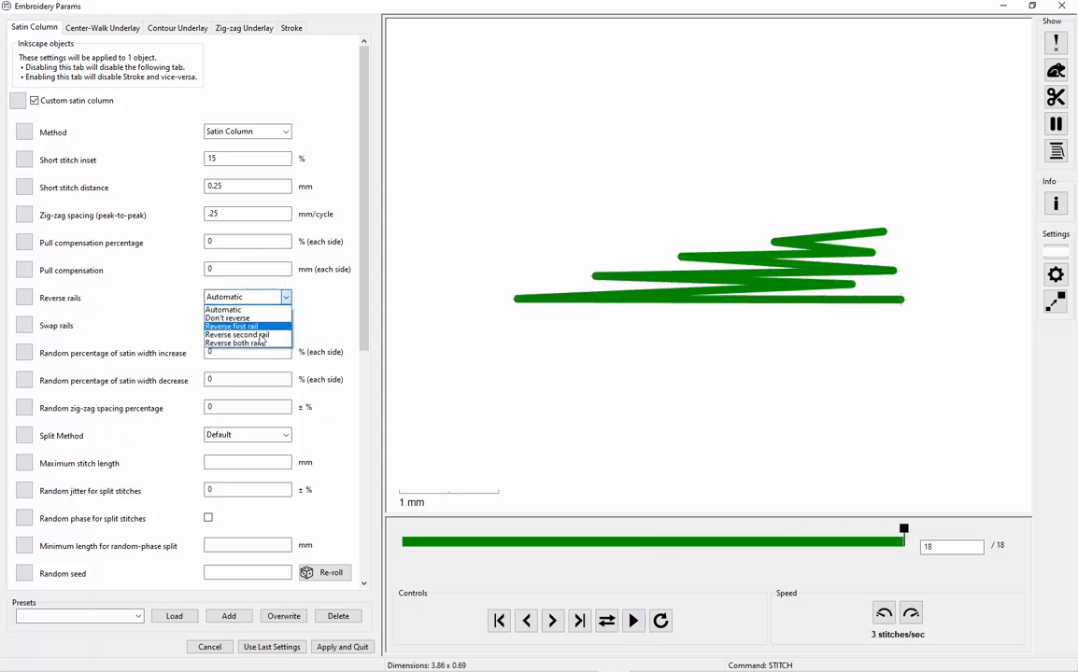
left_click(260, 343)
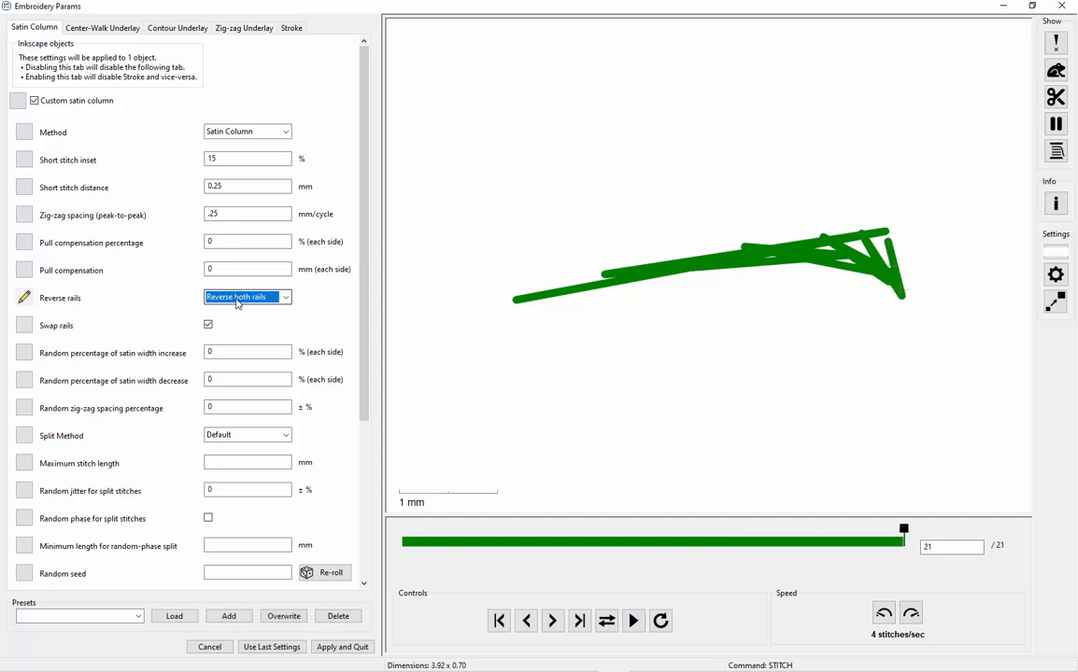
left_click(236, 300)
left_click(238, 292)
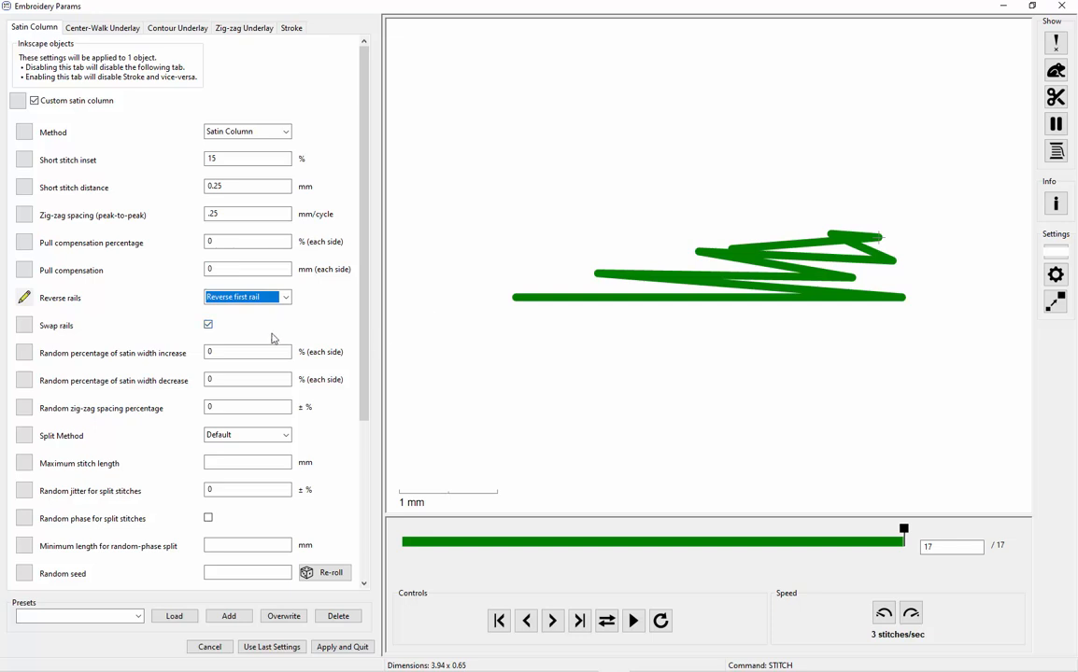
left_click(364, 651)
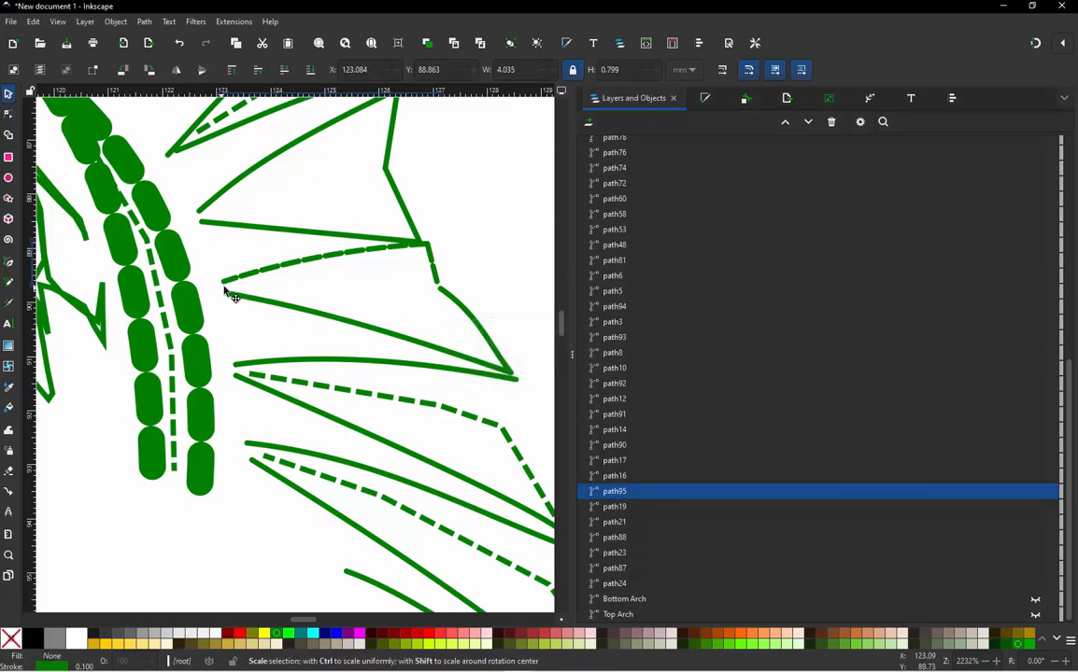
Step: Convert the jump between path19 and path95 into a stroke with Jump Stitch to Stroke
left_click(437, 287)
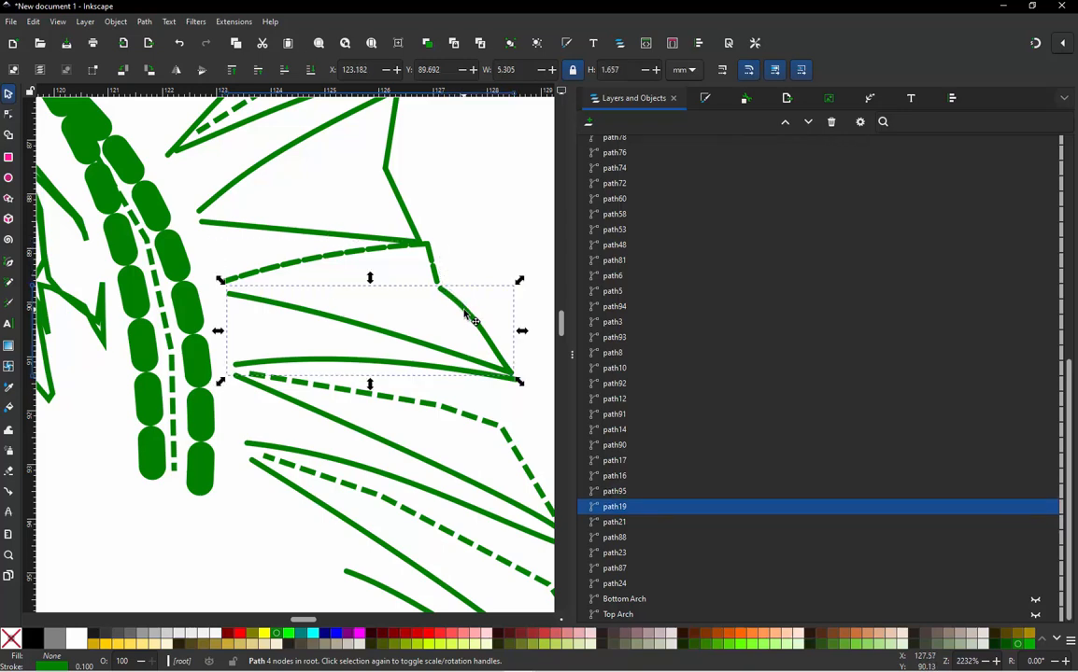
left_click(440, 281, "shift")
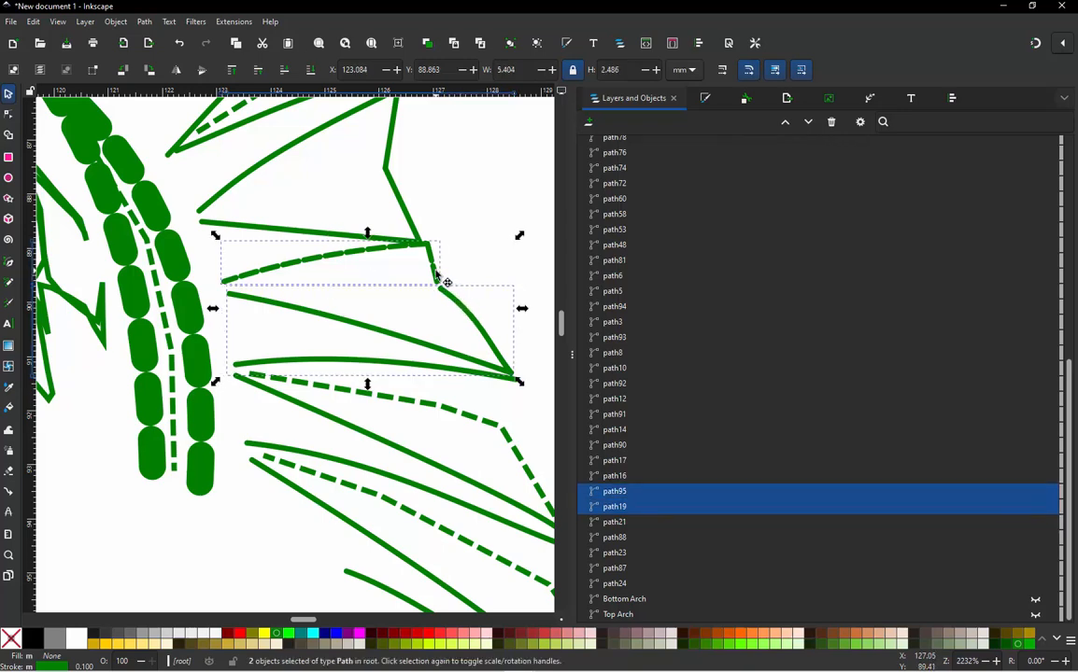
key("ctrl+alt+j")
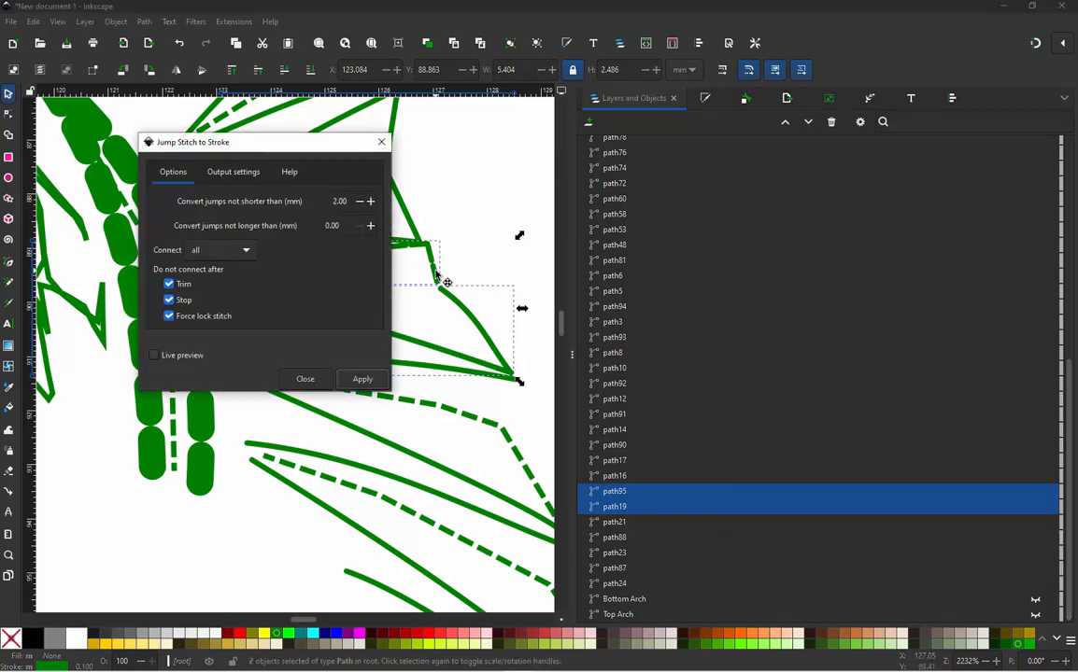
left_click(354, 381)
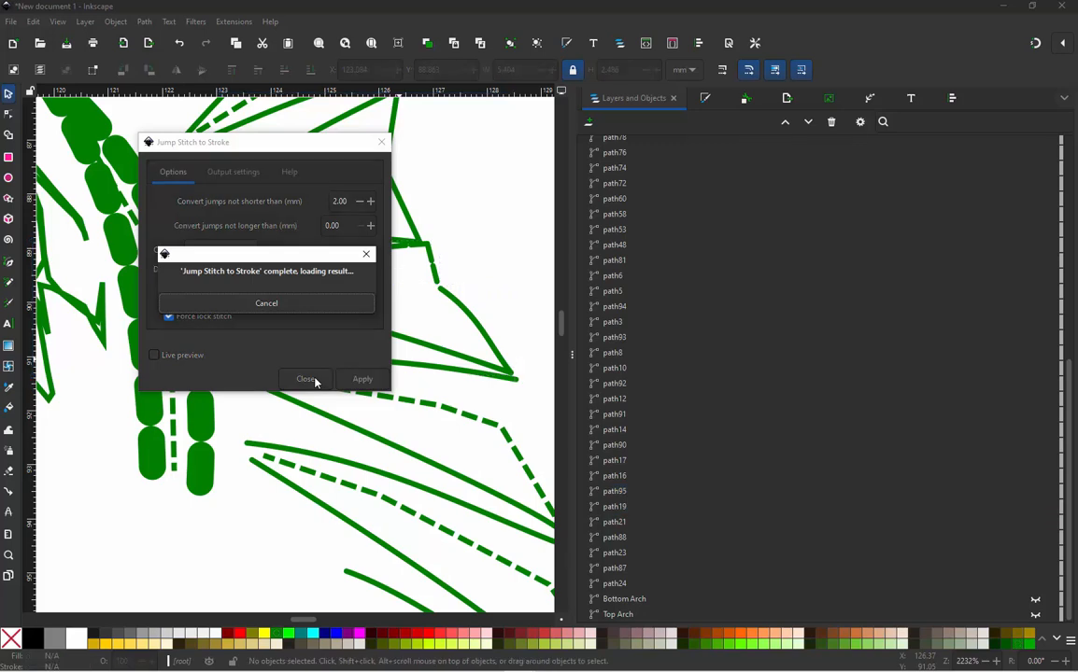
left_click(312, 380)
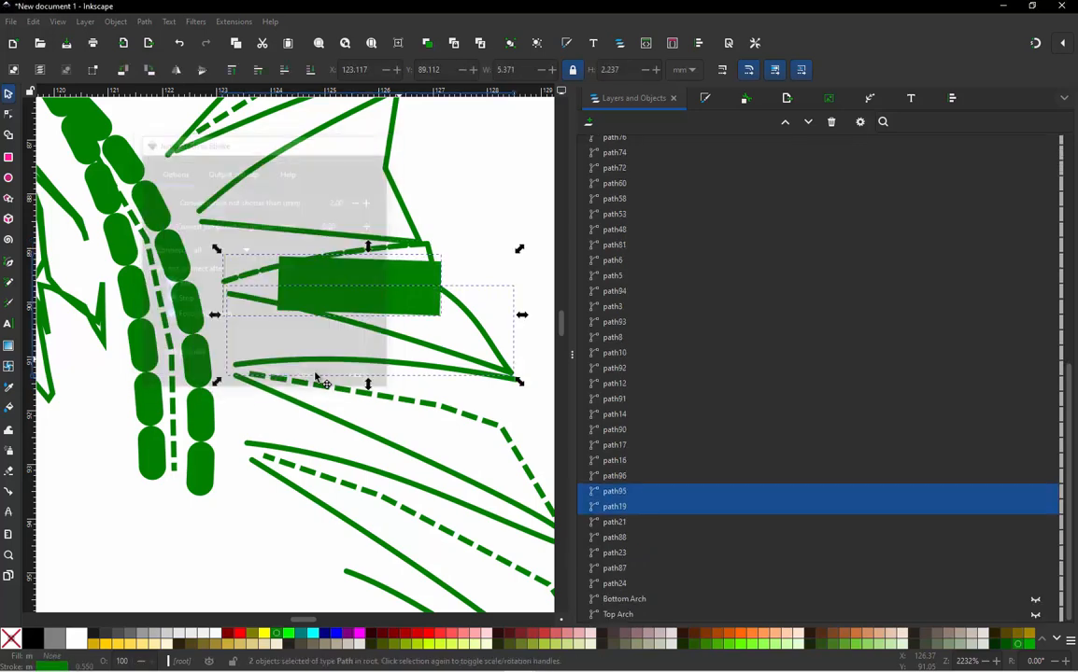
key("Escape")
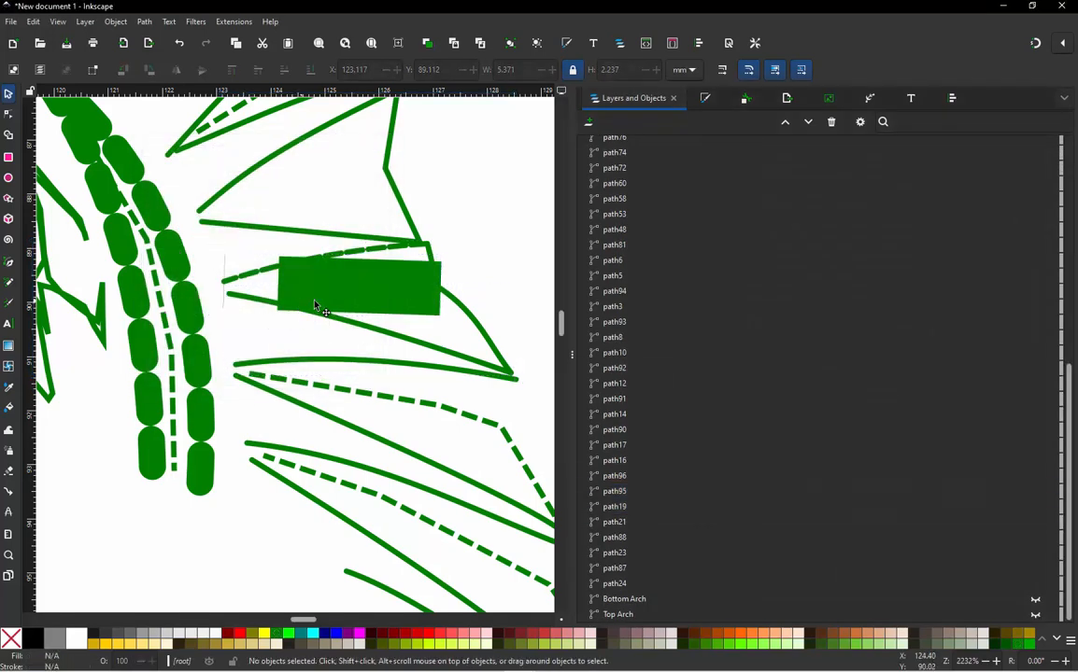
Step: Set the stroke width of the new connecting stroke to 0.1 mm
left_click(396, 310)
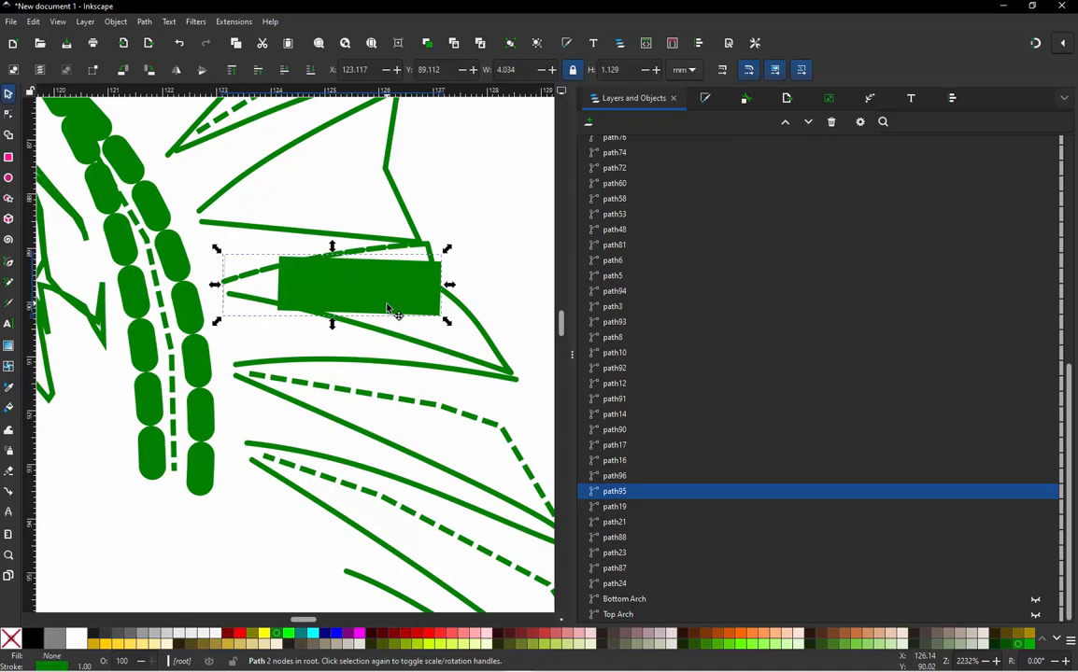
left_click(708, 100)
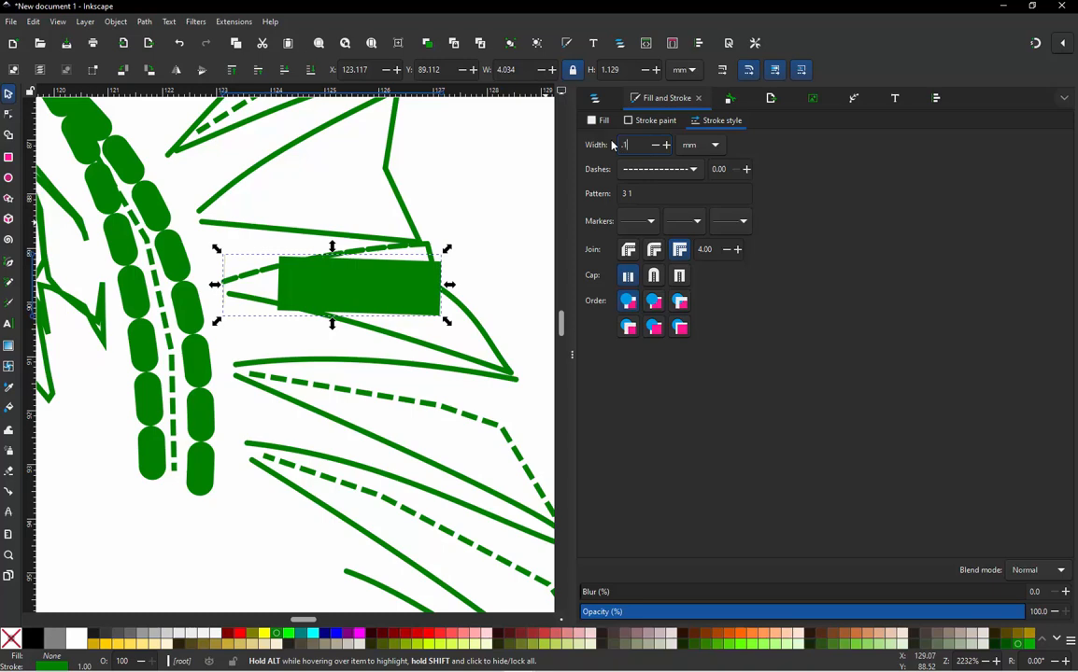
key("Return")
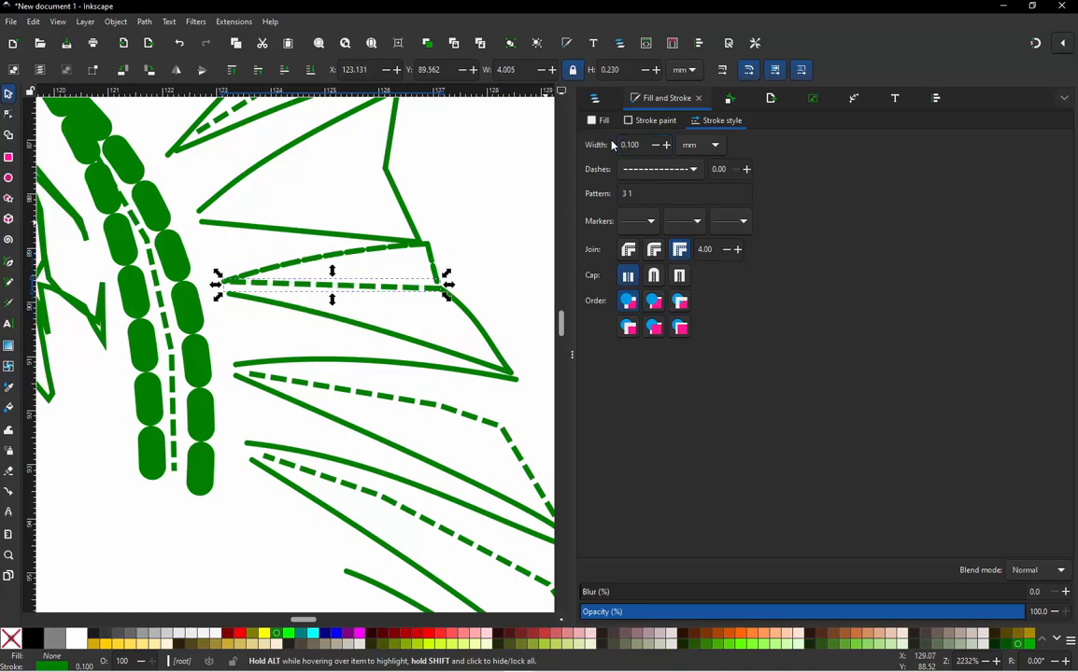
Step: Add a node to the new connector, move it to about X 126.4, Y 89.3 mm, and move the inner end to about X 123.4, Y 89.6 mm
double_click(377, 291)
double_click(376, 290)
left_click_drag(377, 291, 408, 267)
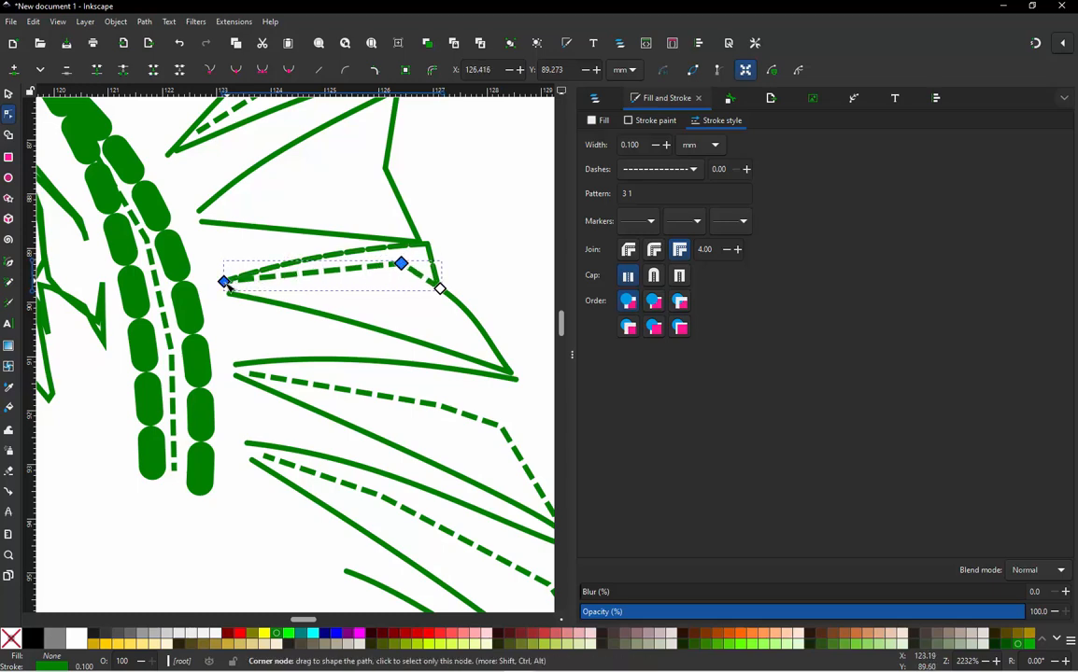
key("ctrl+a")
scroll(217, 273, "up", 3)
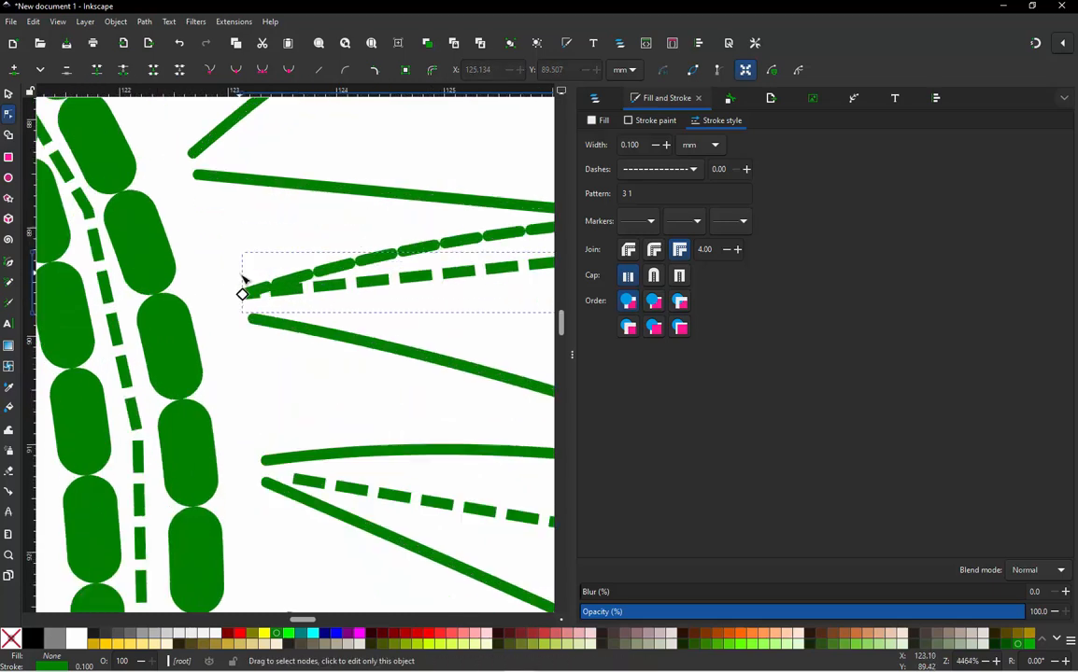
left_click_drag(242, 303, 289, 300)
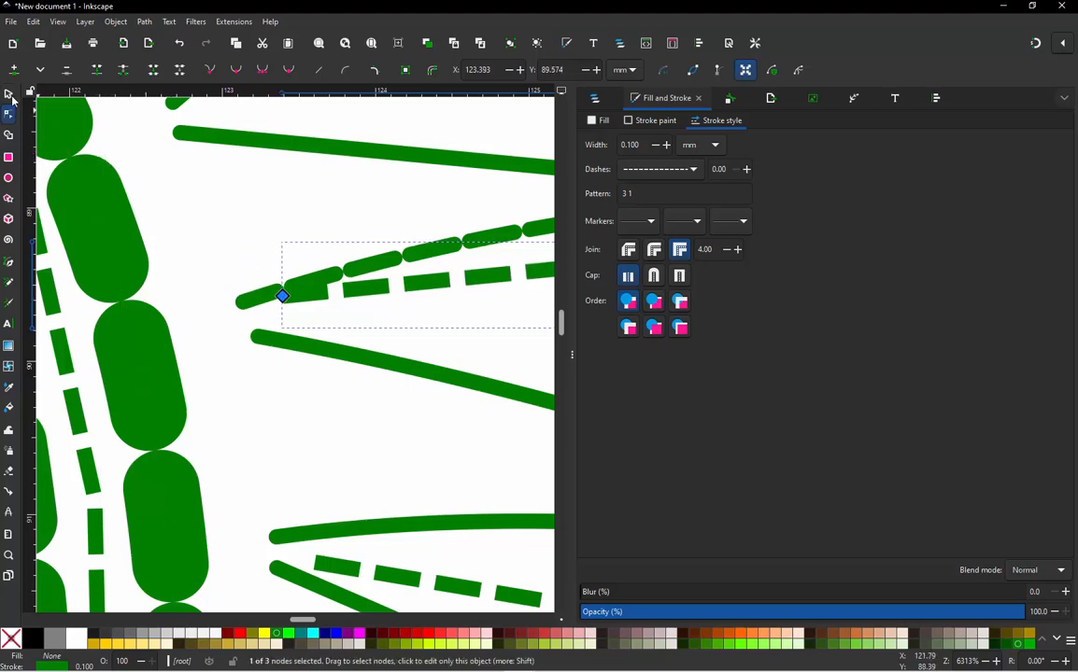
left_click(10, 96)
left_click(195, 313)
scroll(224, 366, "down", 4)
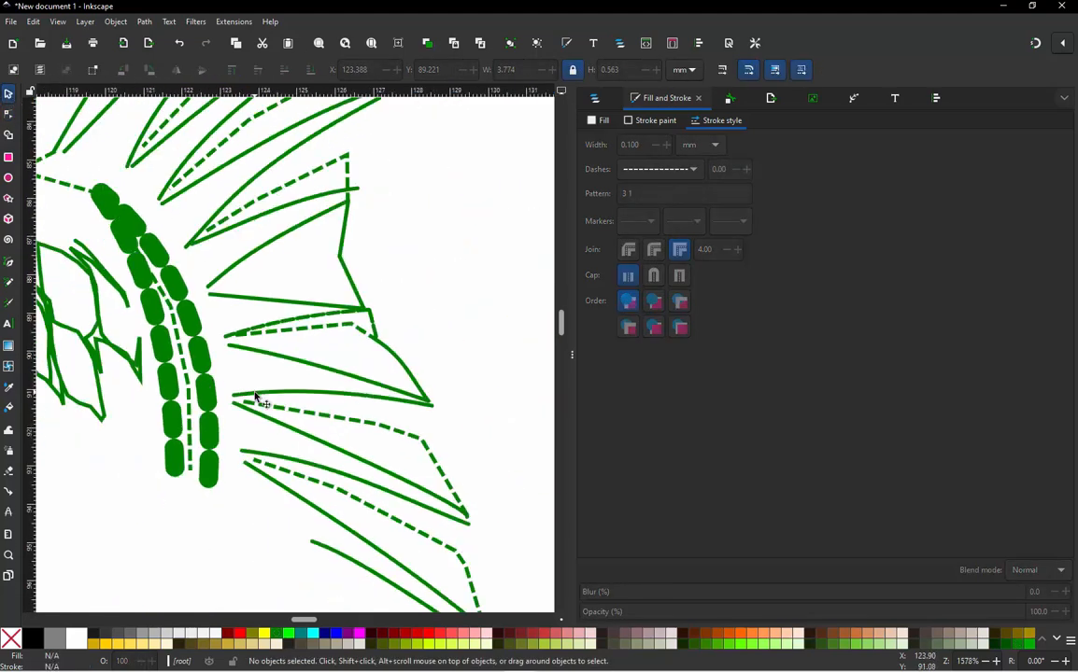
scroll(292, 319, "up", 1)
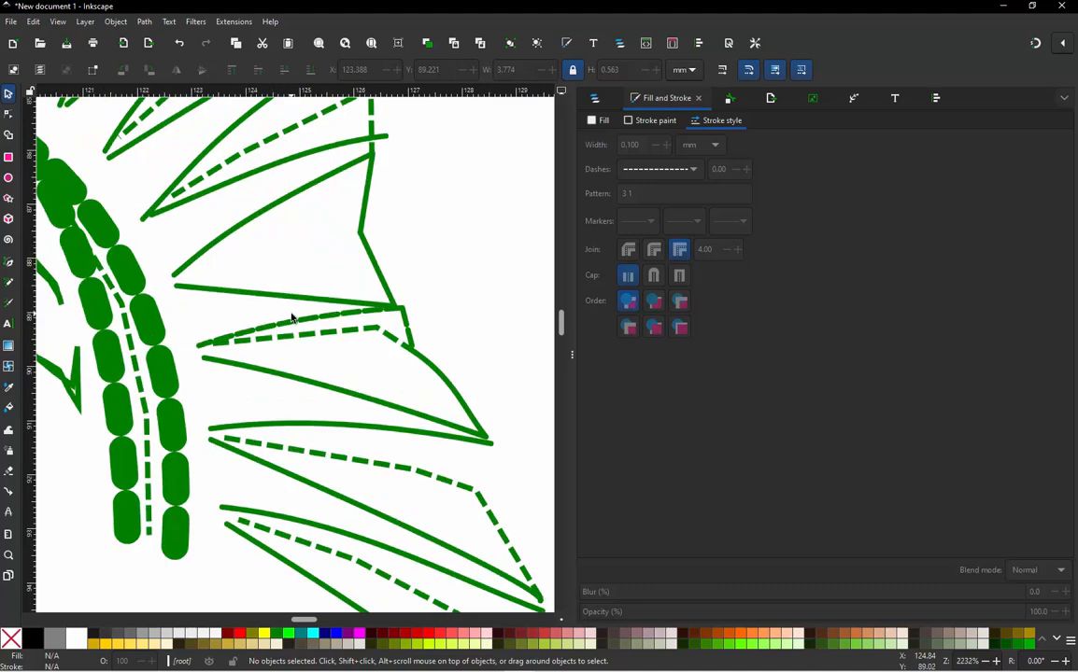
Step: Enable Swap rails in the embroidery params of the solid ray directly above path95 and apply
left_click(362, 302)
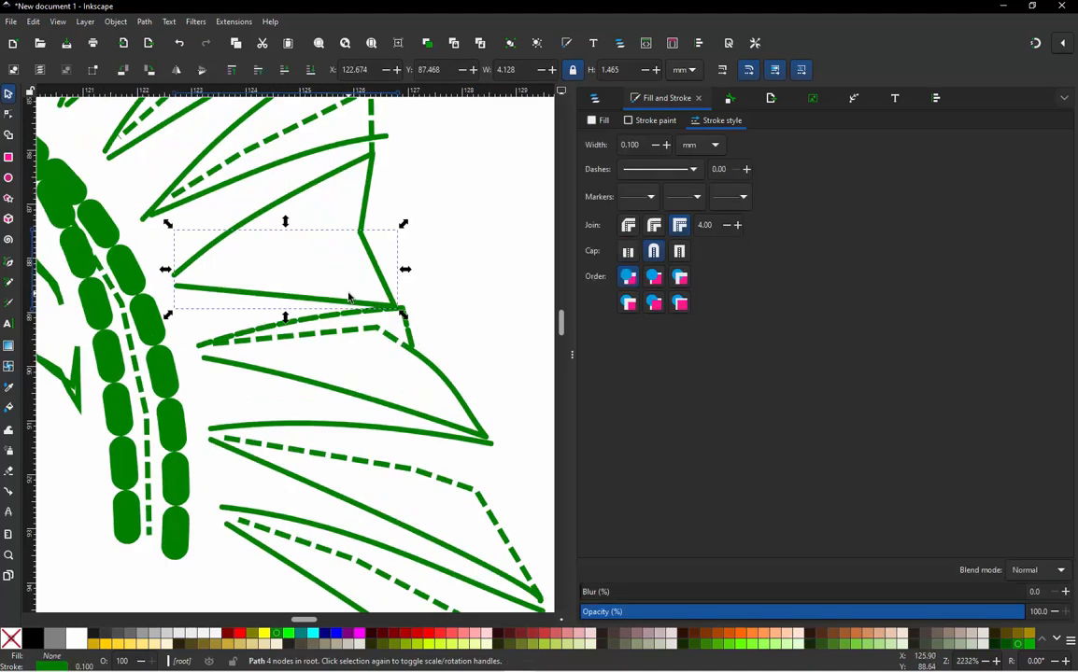
key("ctrl+alt+p")
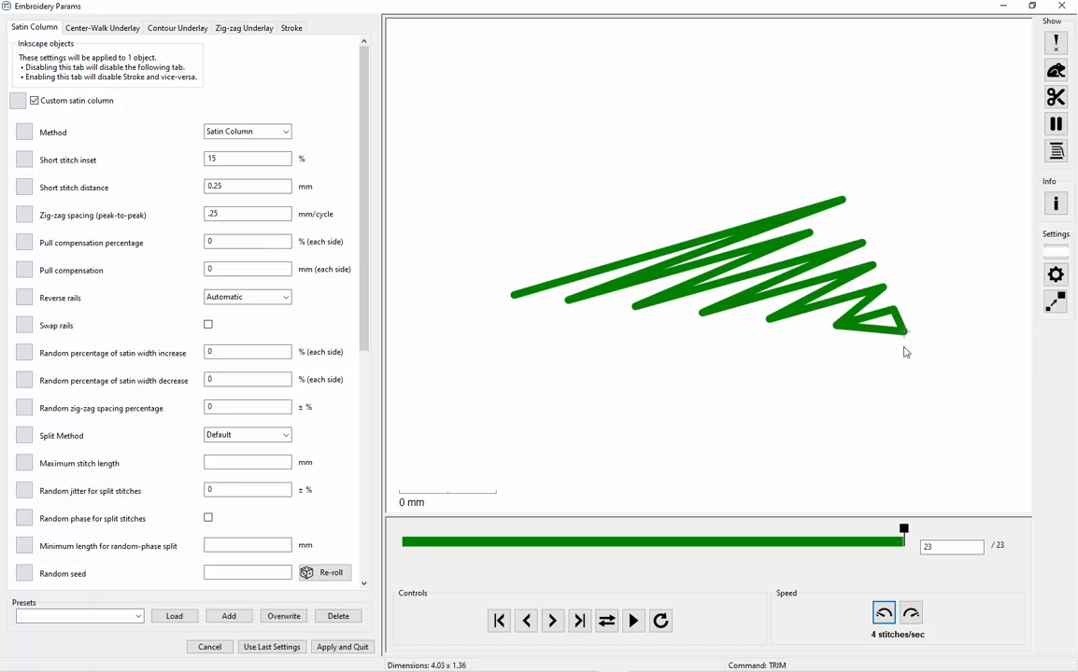
left_click(209, 325)
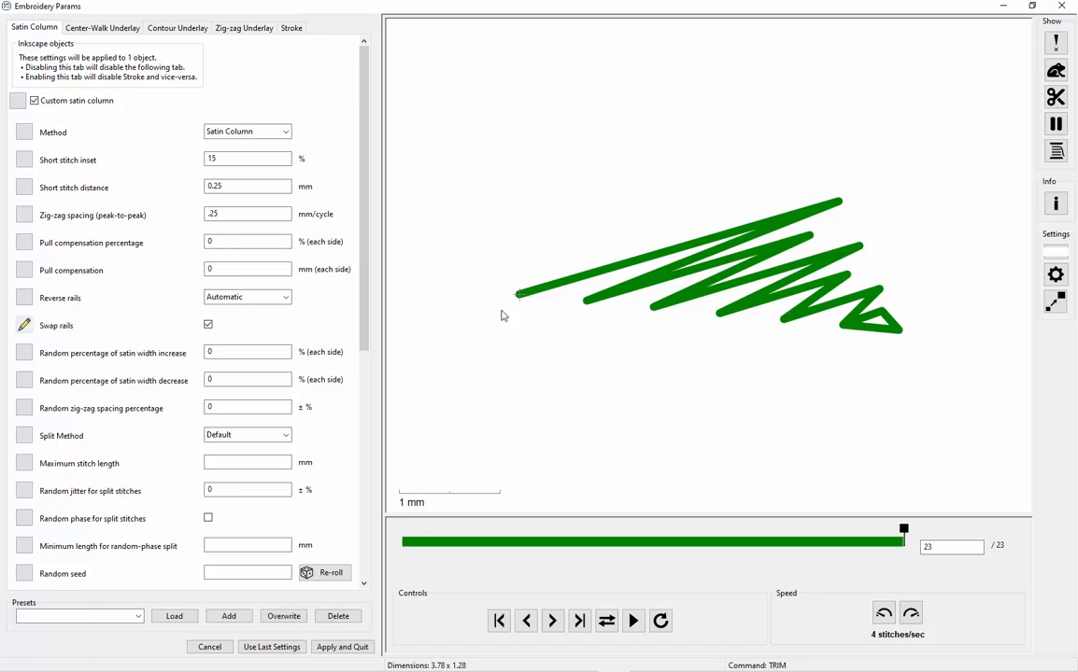
left_click(365, 650)
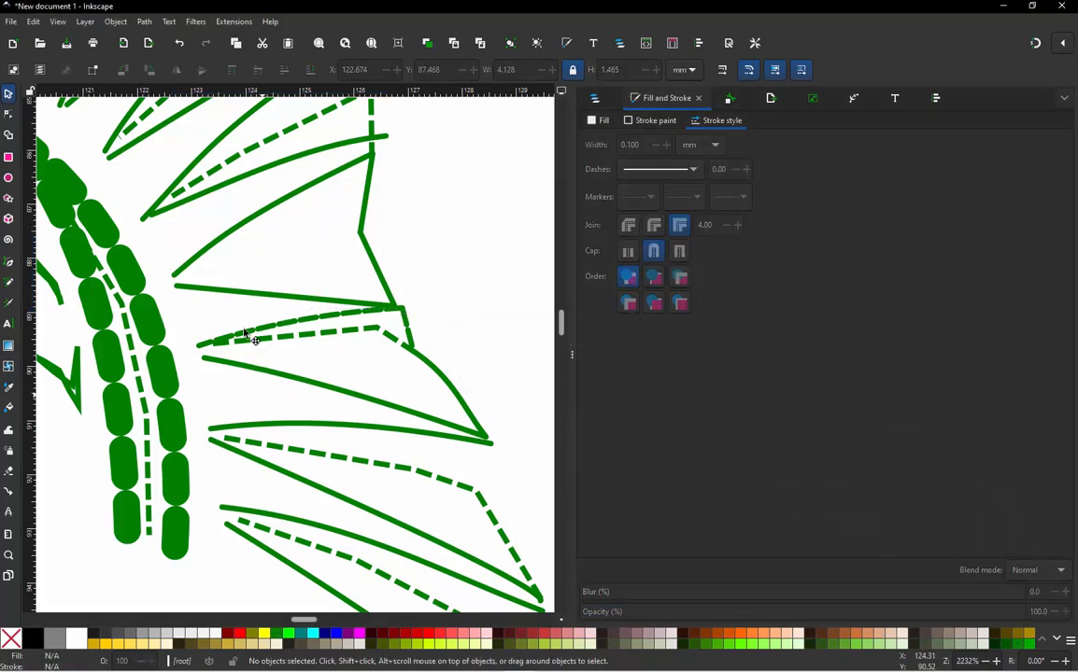
Step: Preview the stitching direction of the next ray up in the embroidery params, keeping its current settings
left_click(367, 205)
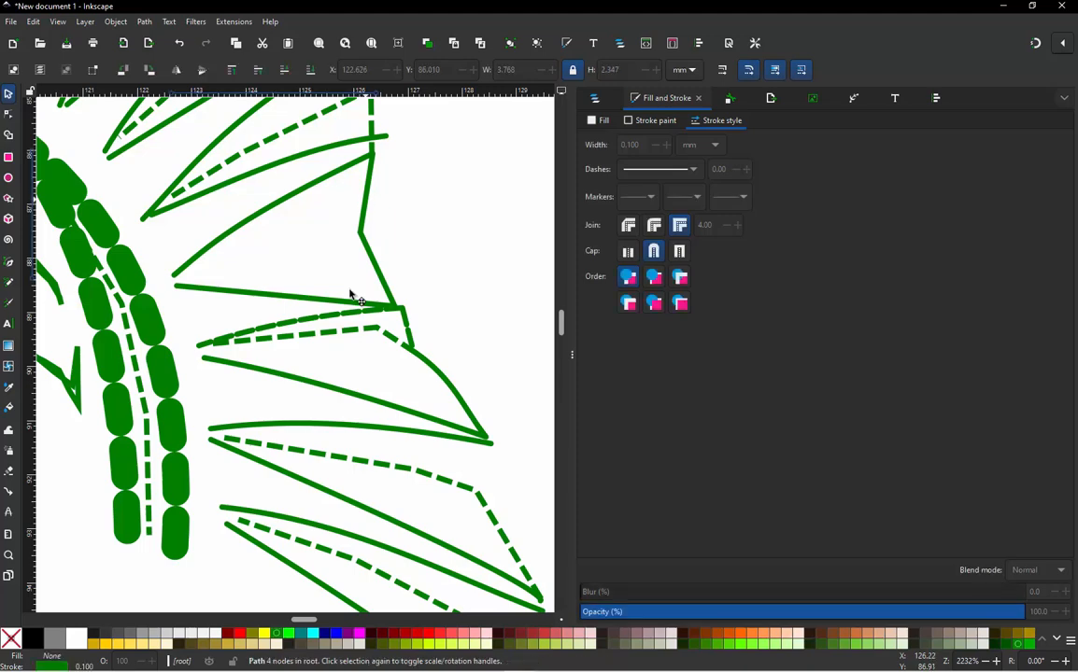
scroll(304, 323, "down", 1)
scroll(322, 279, "up", 1)
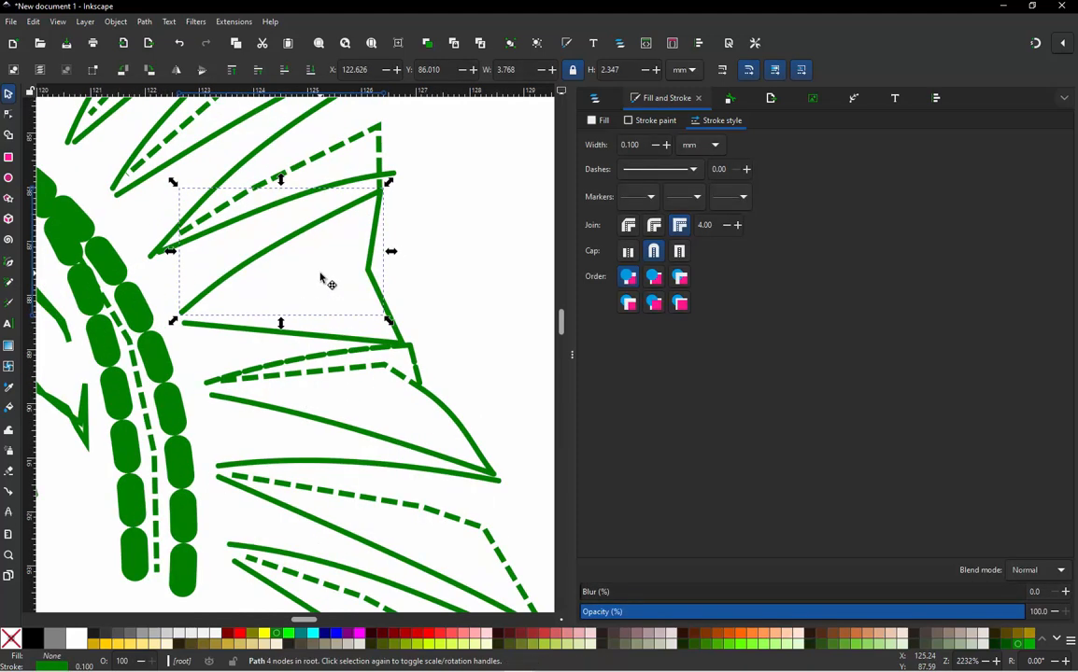
key("ctrl+alt+p")
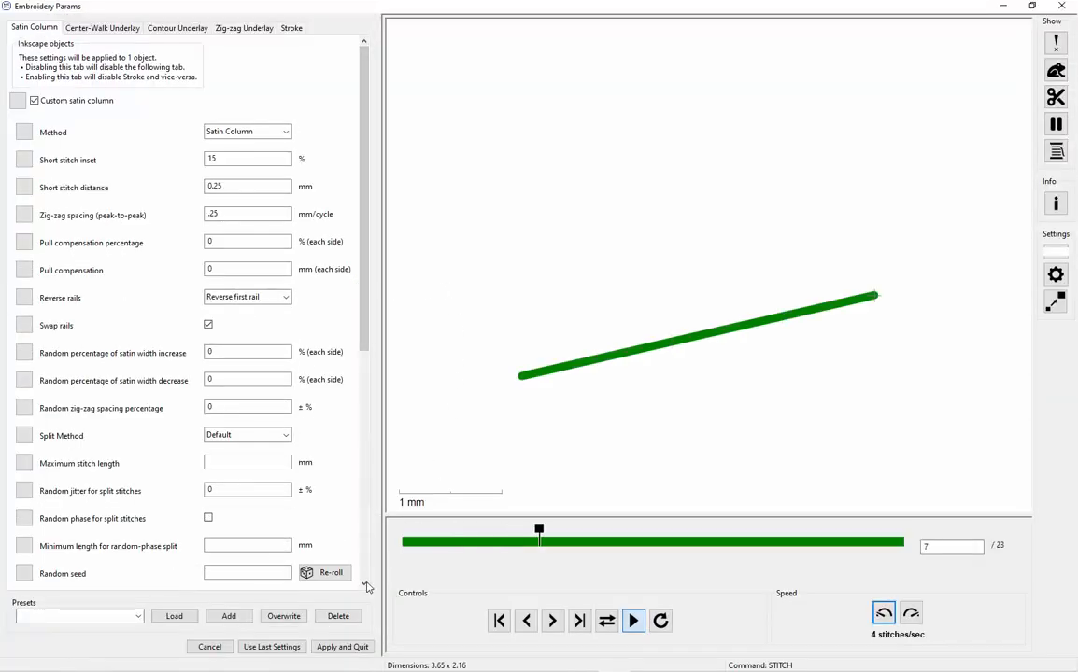
left_click(360, 646)
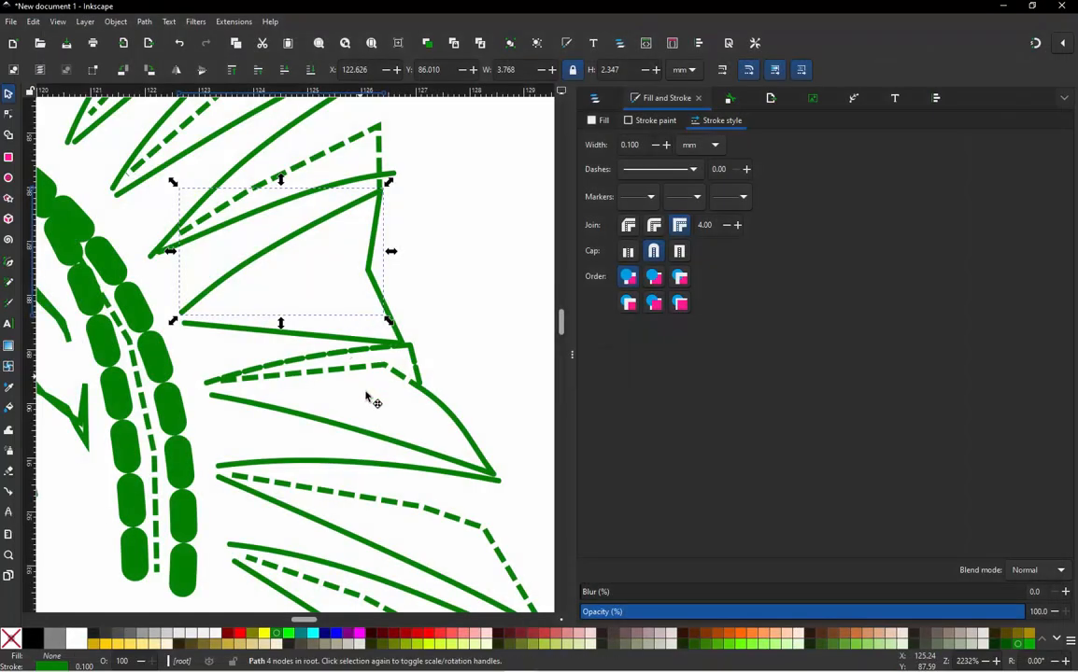
Step: Examine the upper rays and their dashed connectors, and select the ray to check next
scroll(367, 396, "down", 2)
scroll(354, 318, "up", 2)
scroll(397, 338, "down", 2)
scroll(420, 371, "up", 2)
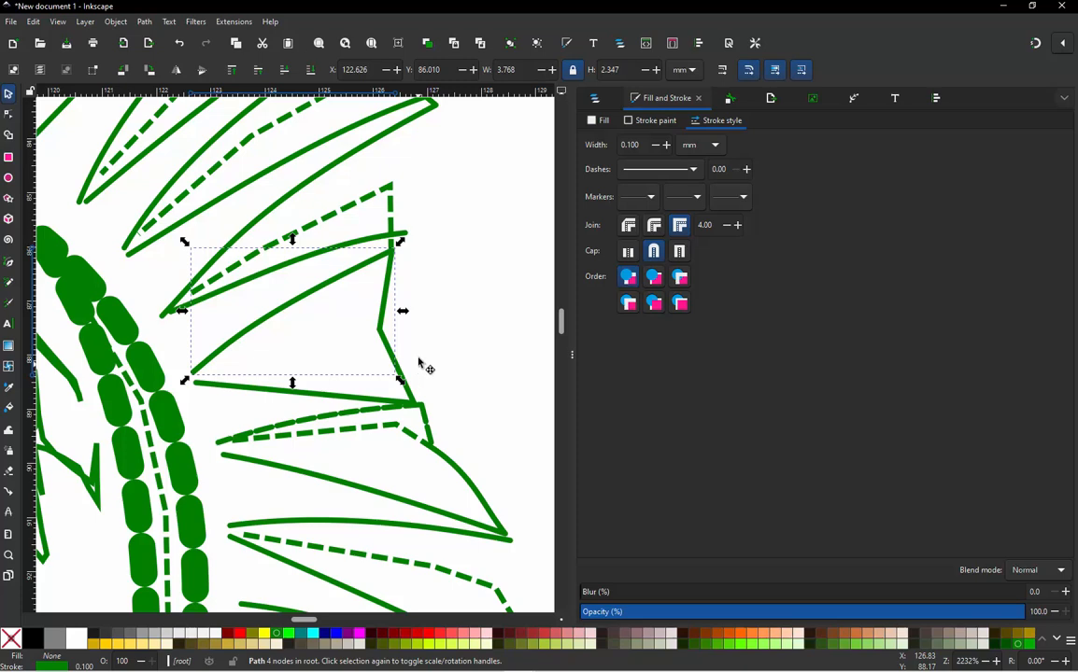
scroll(425, 369, "up", 1)
scroll(446, 422, "down", 1)
scroll(366, 295, "up", 1)
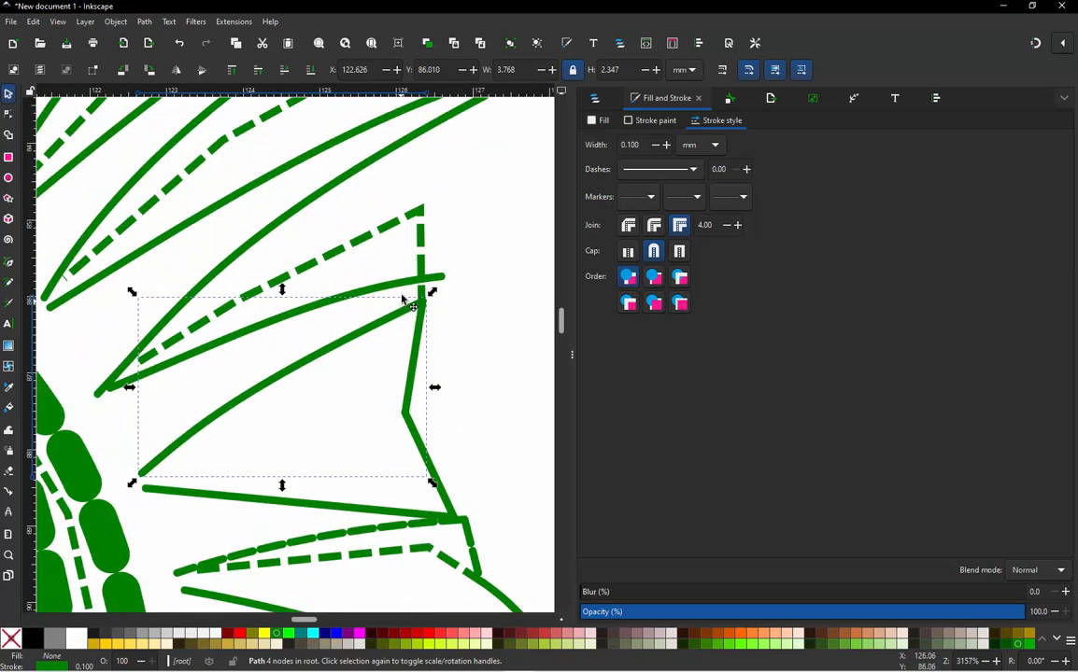
scroll(407, 295, "up", 1)
scroll(445, 281, "down", 4)
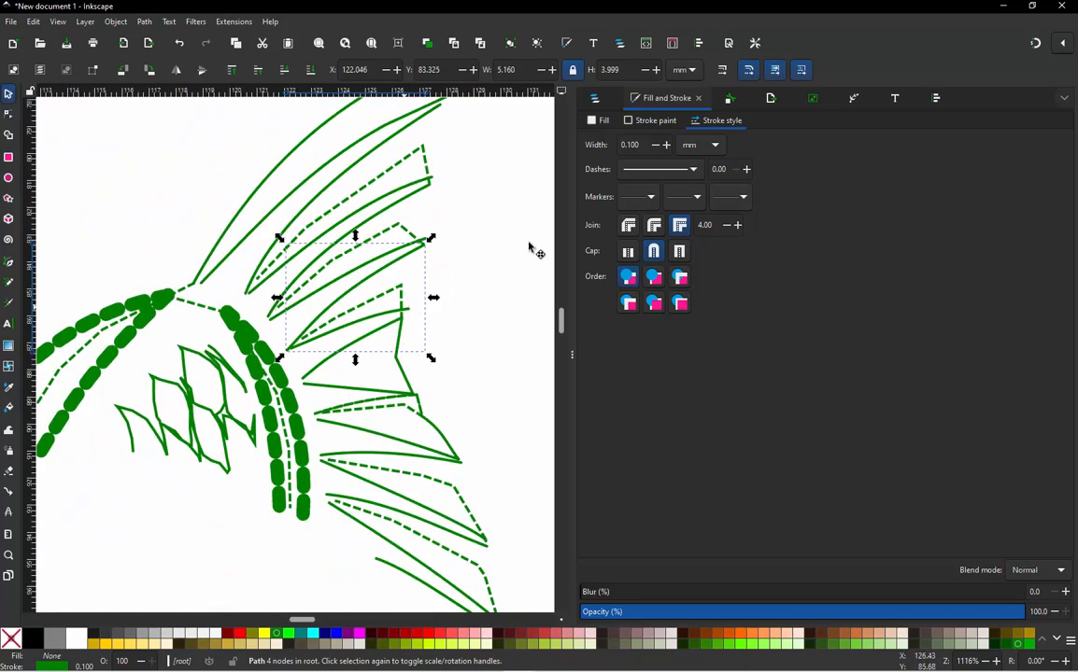
Step: Show the objects list and check the stacking order of the solid middle ray and the dashed connector above it
key("ctrl+shift+l")
left_click(390, 329)
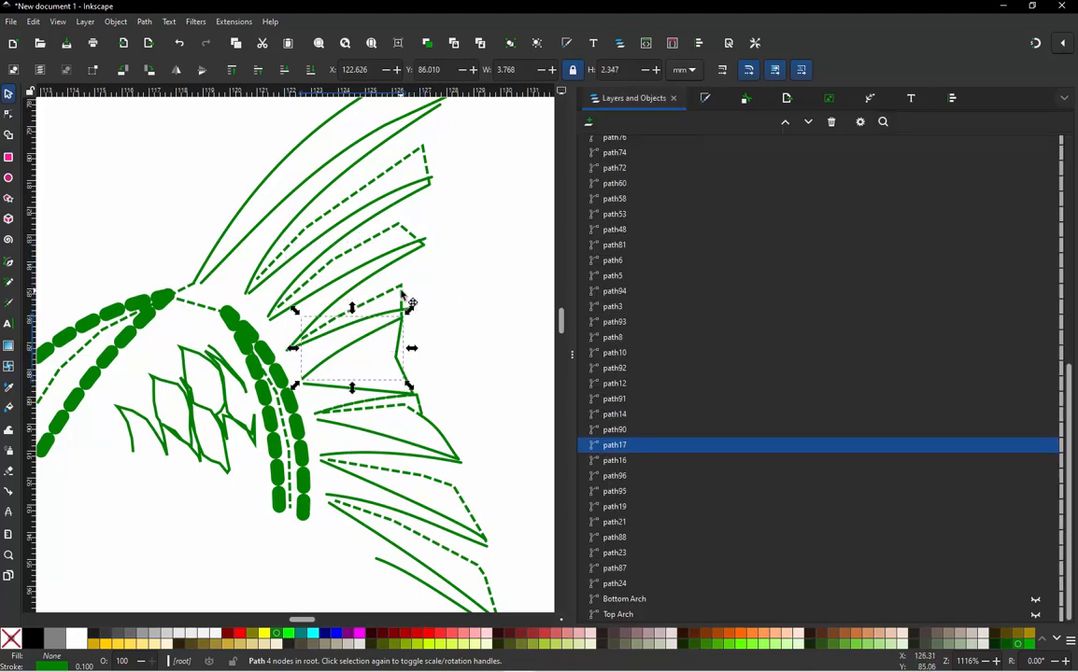
left_click(403, 295)
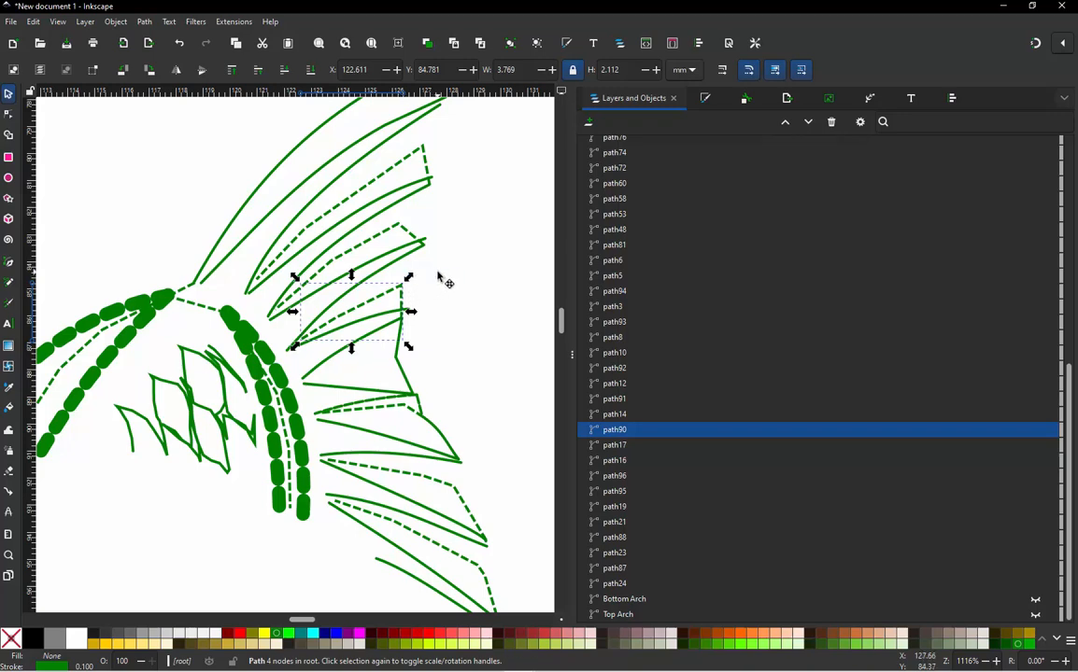
Step: Select all the tail paths together and run the embroidery simulation on them
key("Escape")
scroll(348, 293, "down", 3)
scroll(341, 274, "down", 1)
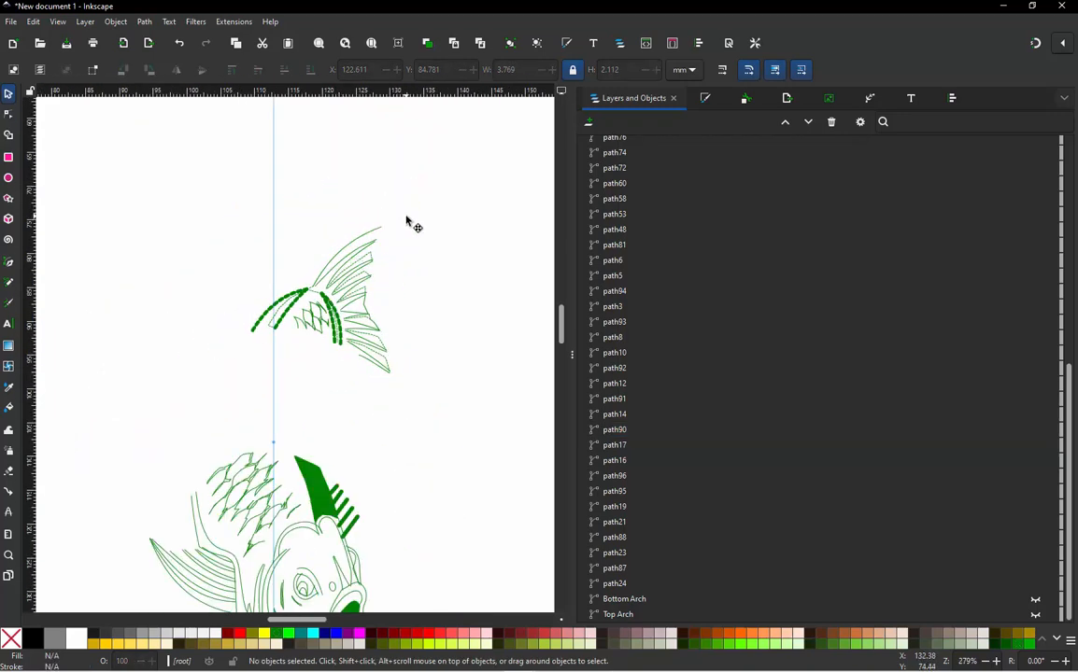
scroll(409, 221, "up", 1)
left_click_drag(441, 178, 161, 451)
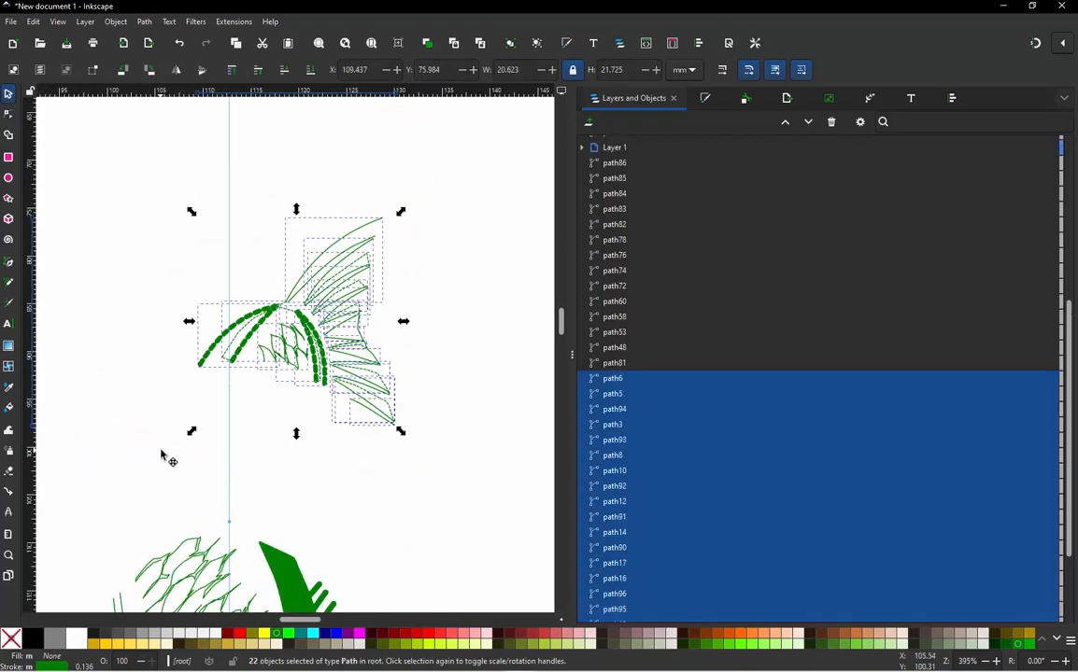
key("ctrl")
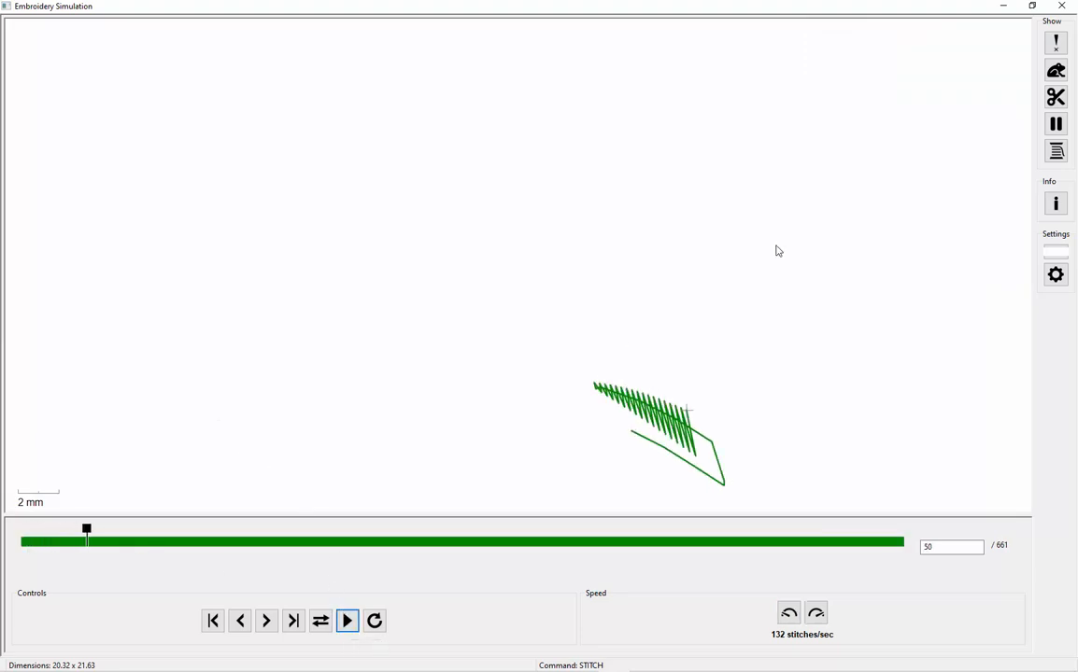
Step: Show jump markers in the simulation and scrub to the second jump at stitch 153, then close the simulation
left_click(1056, 71)
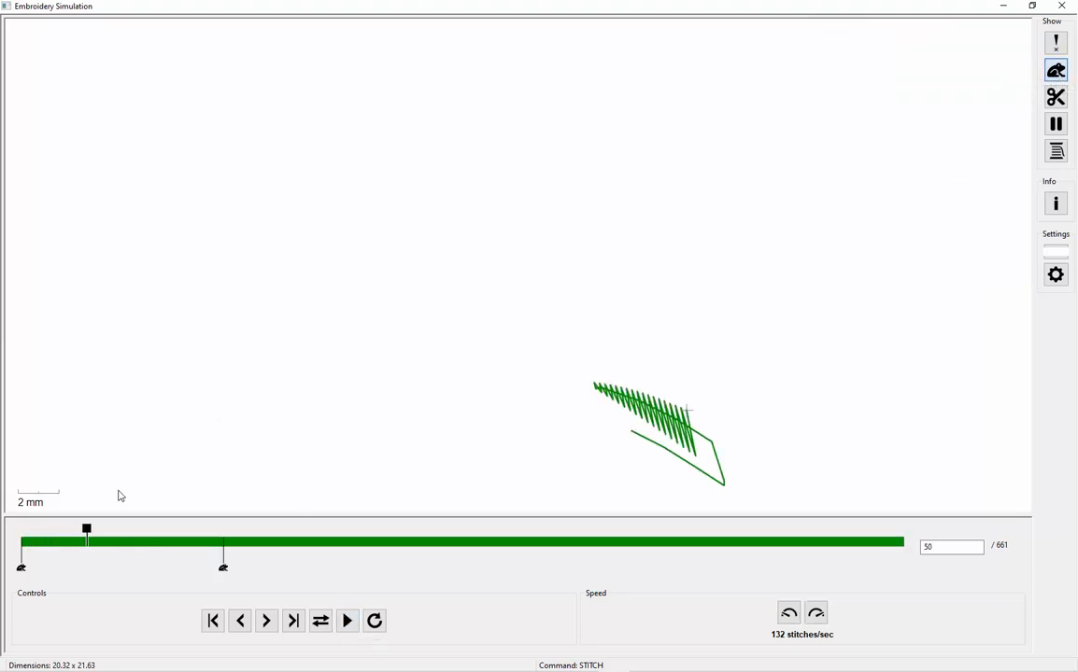
left_click(87, 533)
left_click_drag(85, 533, 233, 525)
mouse_move(243, 524)
left_mouse_down()
mouse_move(196, 535)
mouse_move(224, 530)
left_mouse_up()
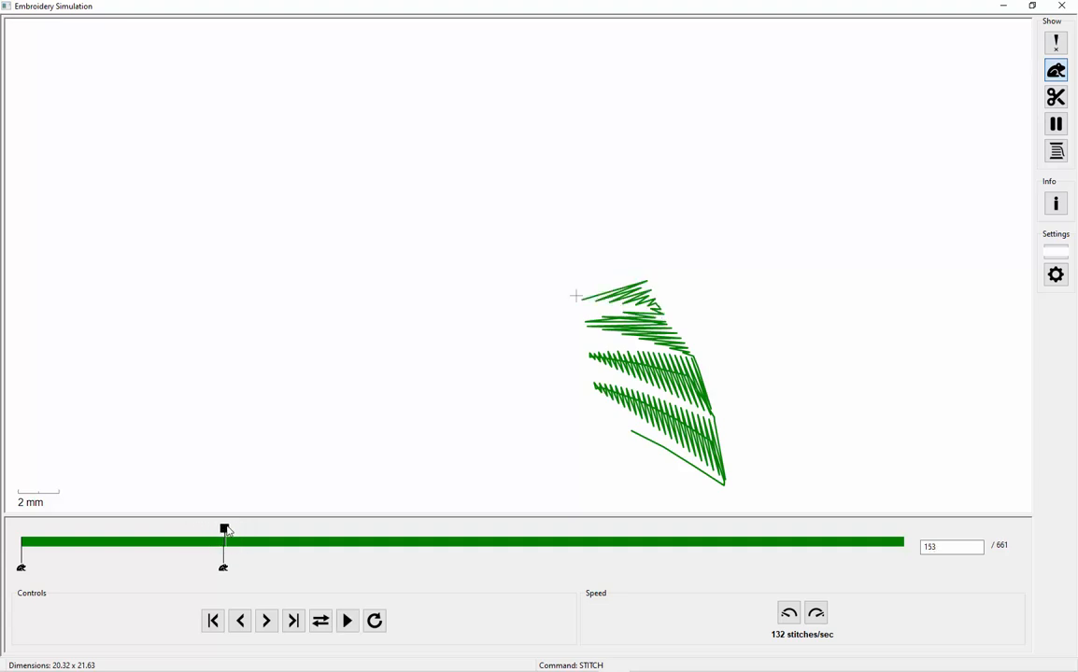
left_click(1060, 5)
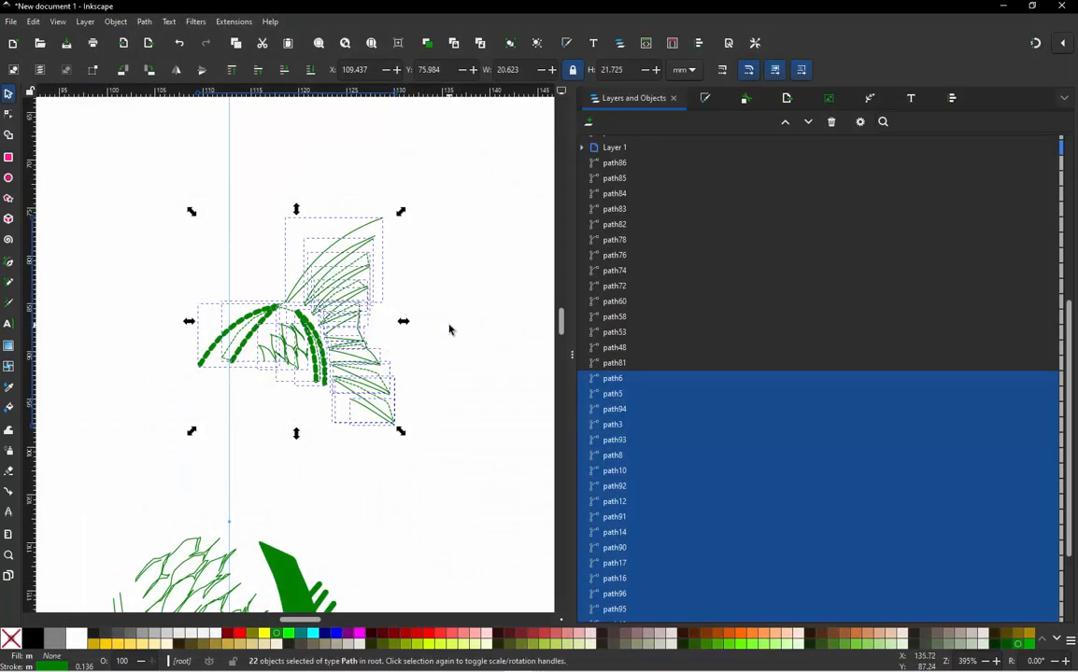
Step: Turn off Trim After in the embroidery params of path16 and apply
left_click(448, 327)
scroll(365, 338, "up", 3)
left_click(364, 336)
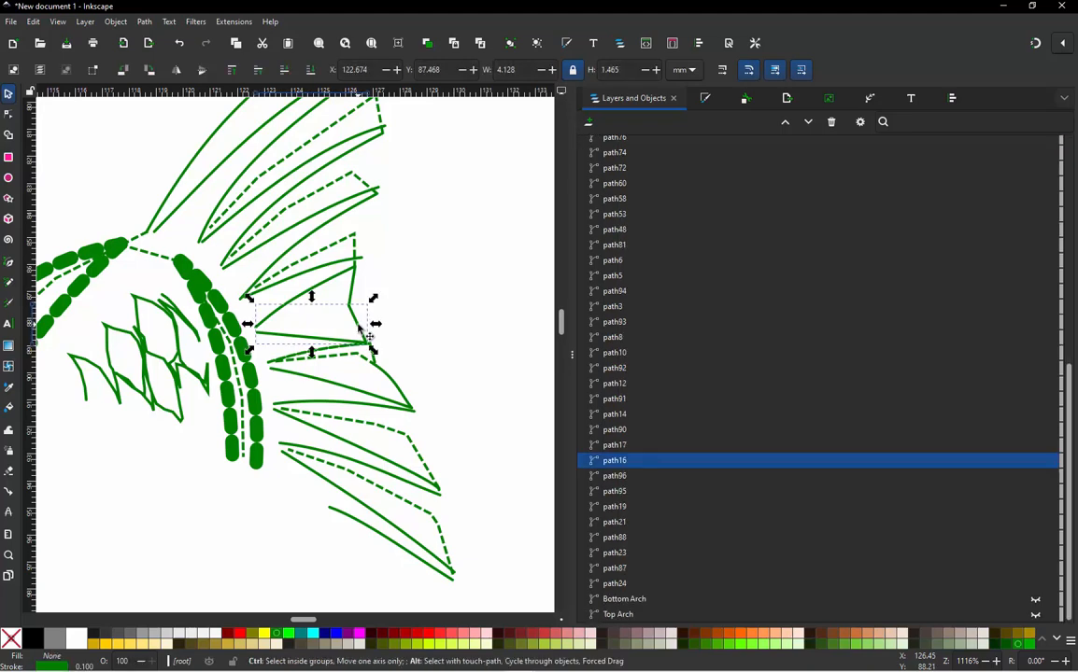
key("ctrl+alt+p")
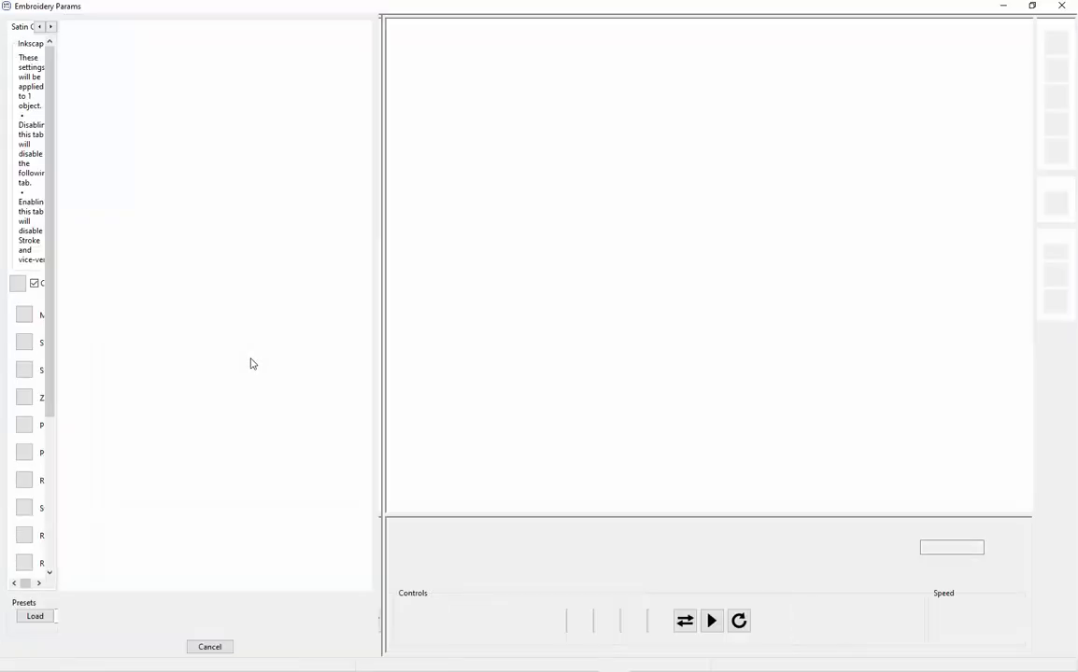
scroll(371, 339, "down", 10)
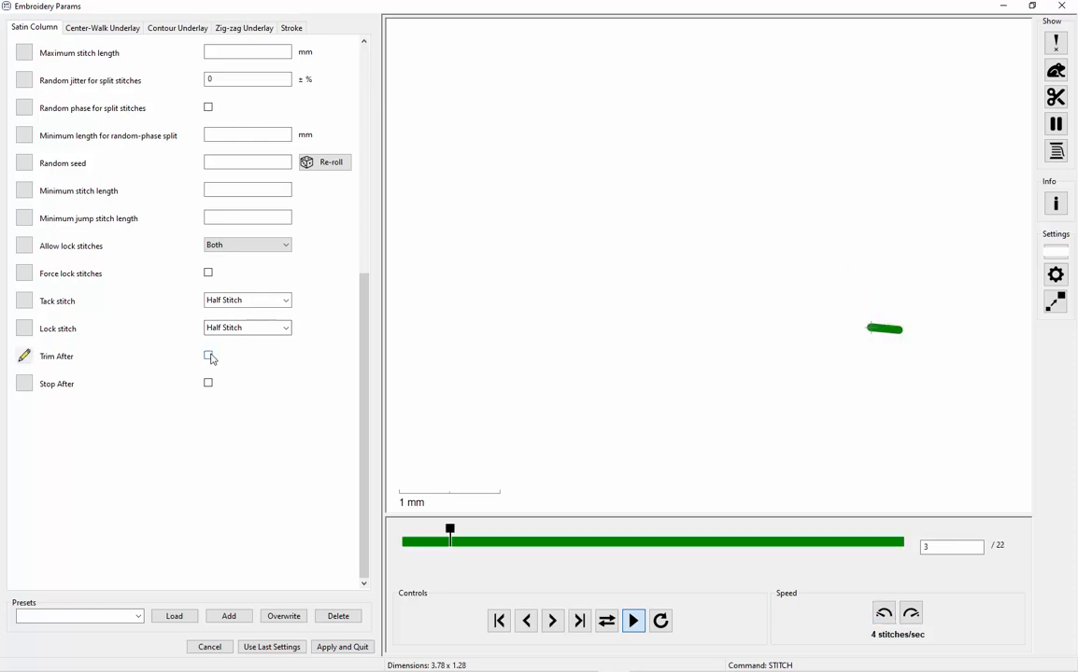
left_click(358, 648)
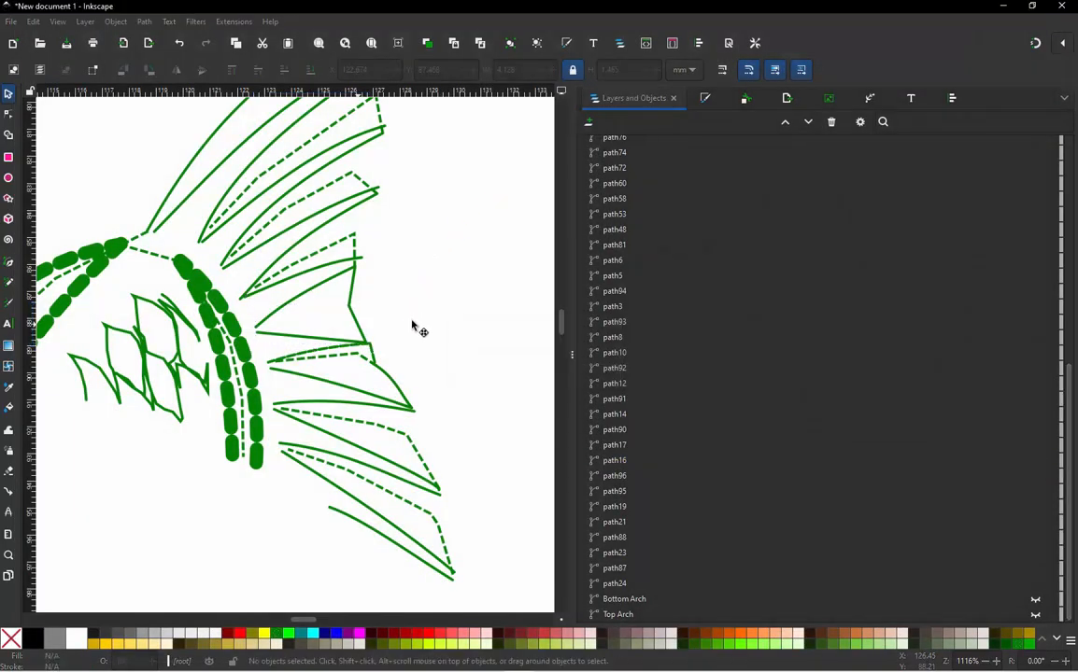
Step: Simulate all the tail paths again with jump markers shown, scrubbing through to the last stitch, and close the simulation
scroll(412, 310, "down", 3)
left_click(183, 189)
left_click_drag(183, 189, 473, 431)
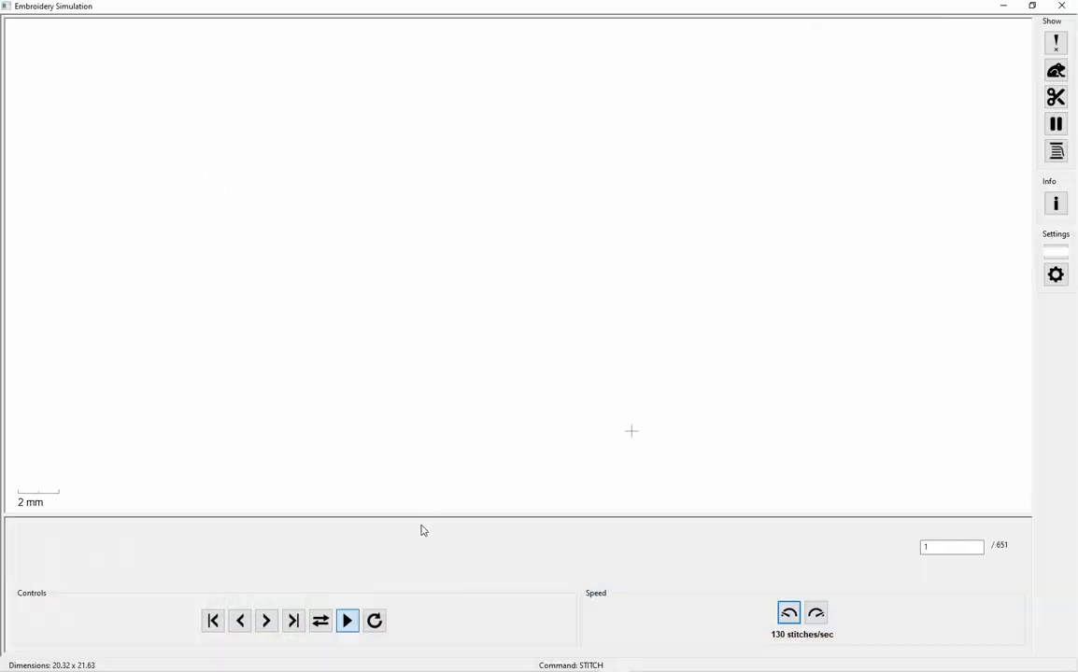
left_click(350, 616)
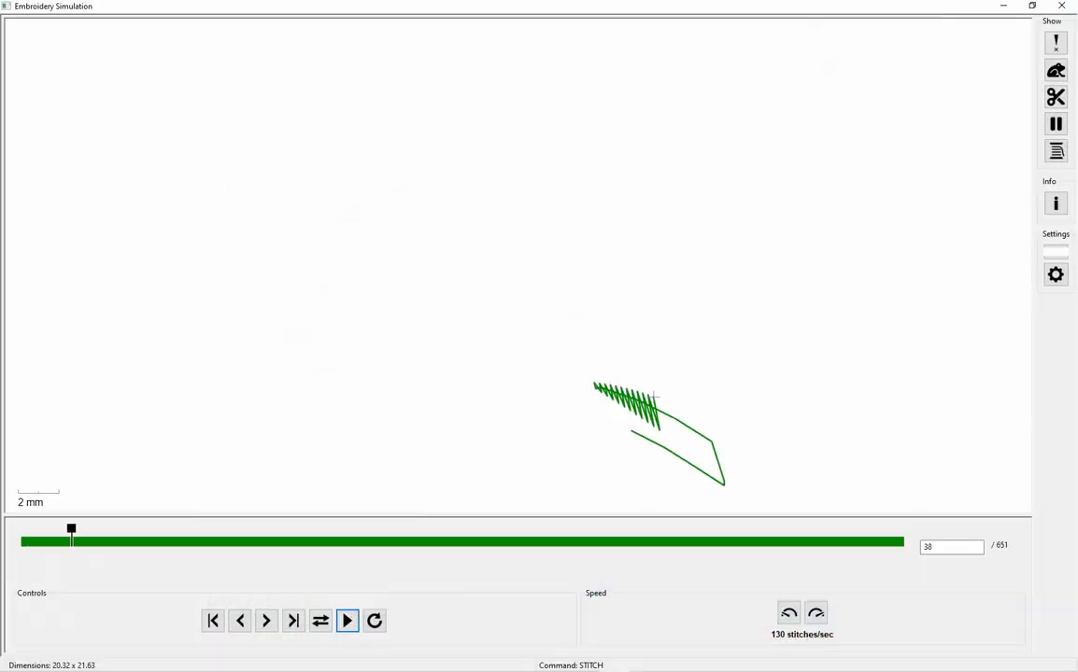
left_click(1055, 72)
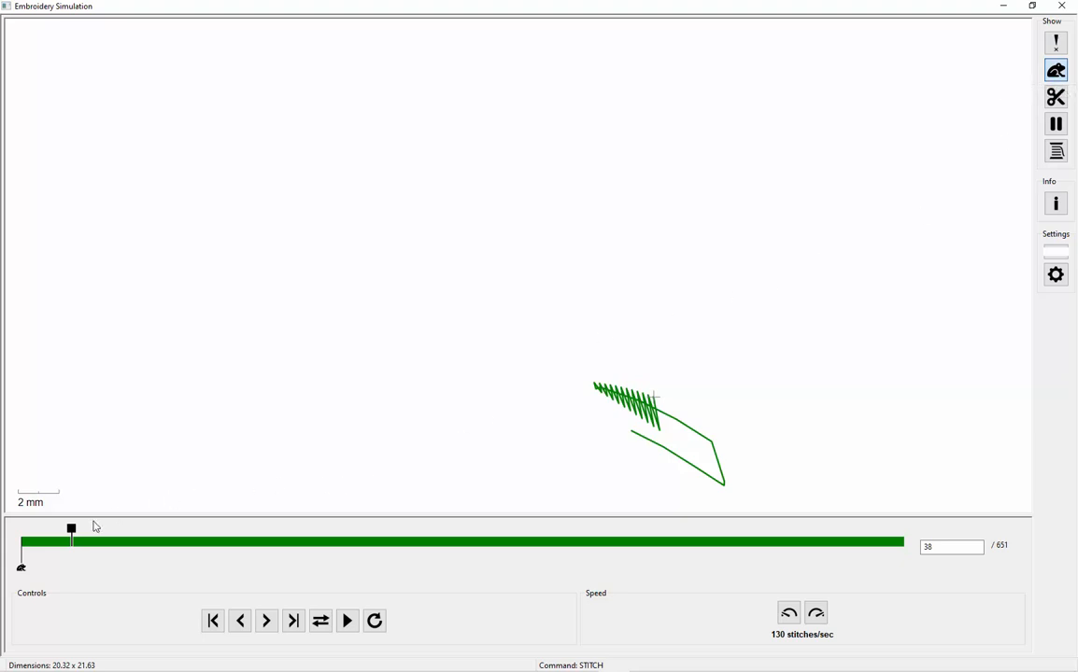
left_click_drag(79, 529, 315, 584)
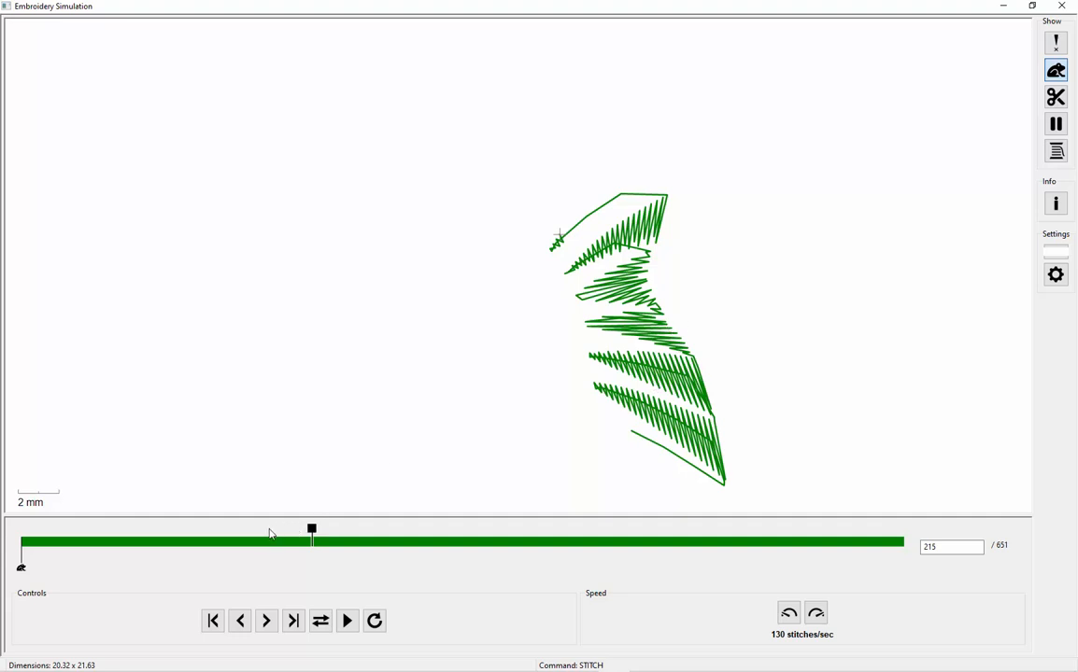
left_click_drag(323, 529, 955, 476)
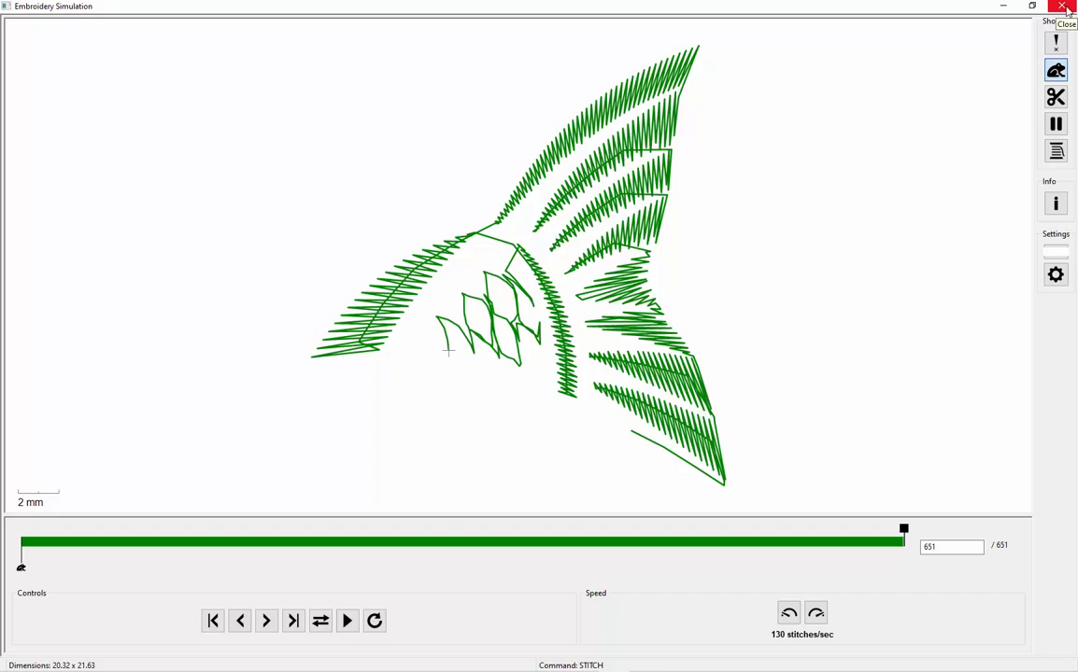
left_click(1063, 7)
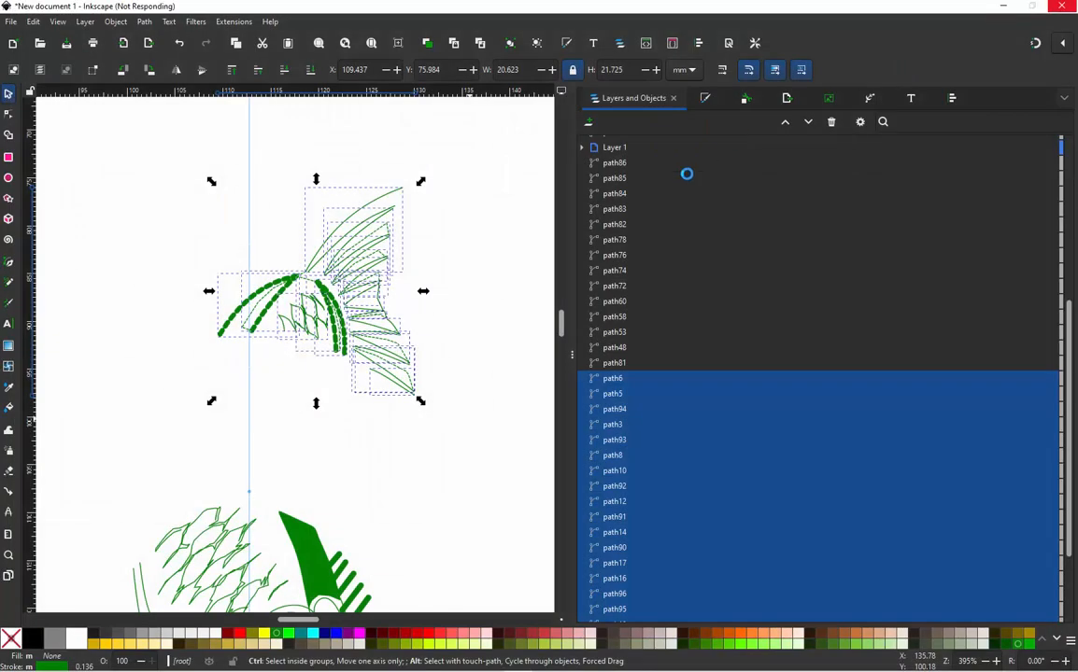
Step: Check the paths meeting at the outer tip between path16 and path19, and delete the dashed connector path96
left_click(446, 292)
scroll(446, 299, "up", 4)
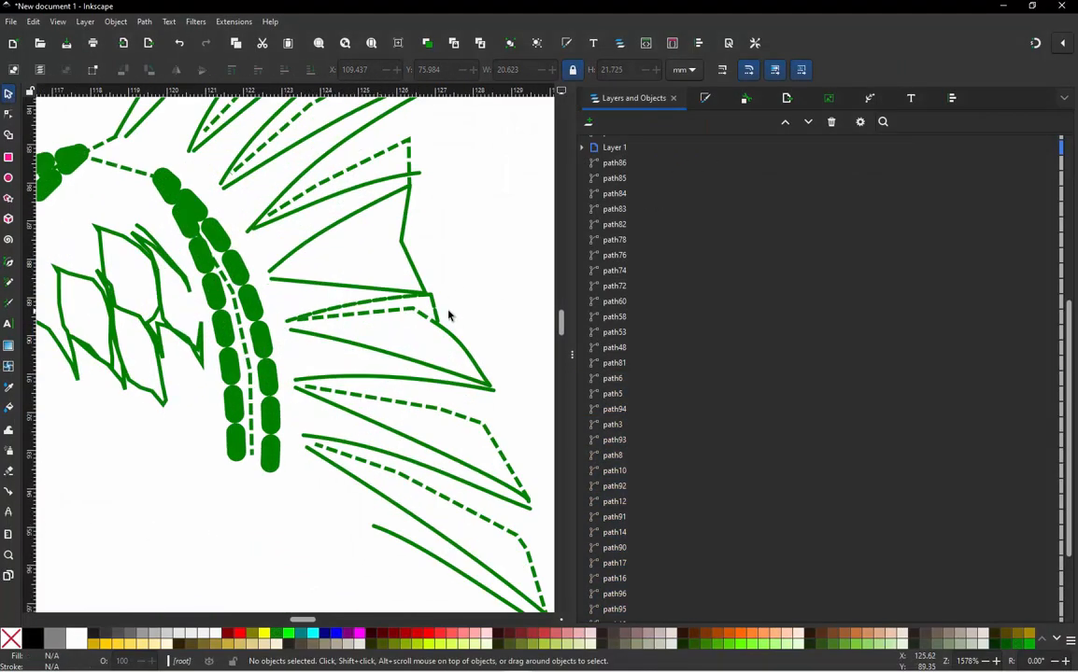
scroll(447, 316, "up", 1)
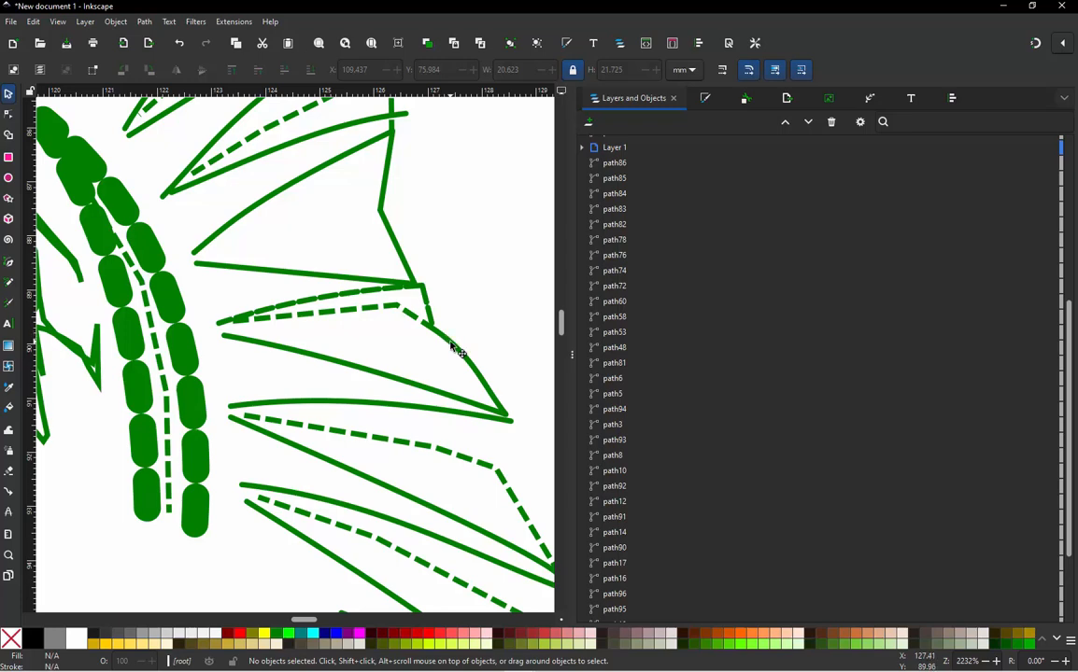
left_click(453, 348)
left_click(440, 321)
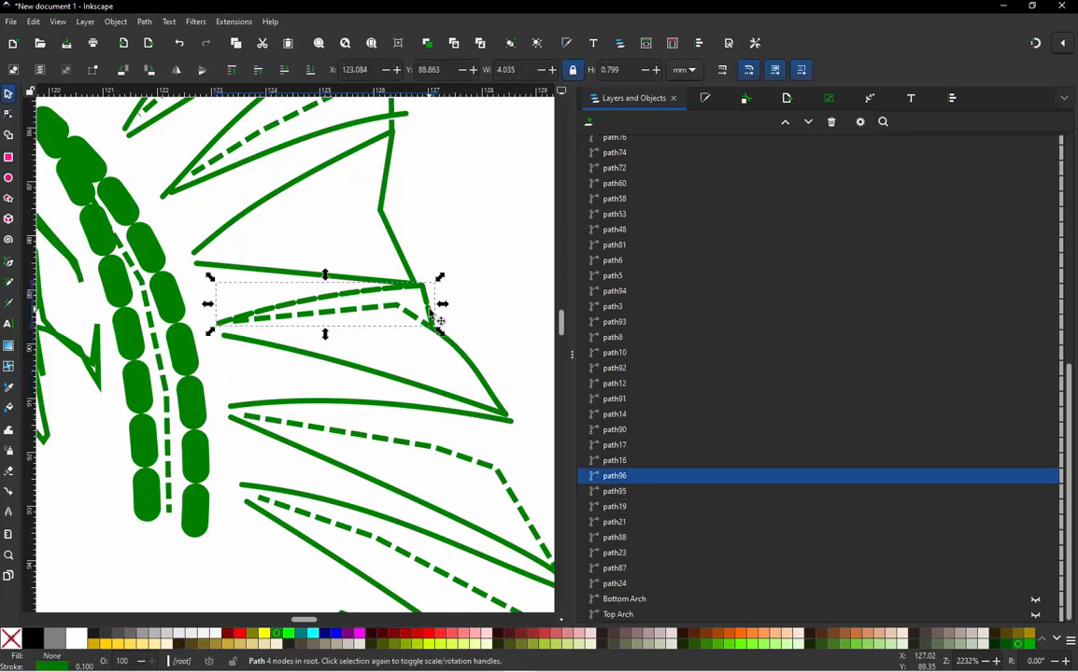
left_click(450, 346)
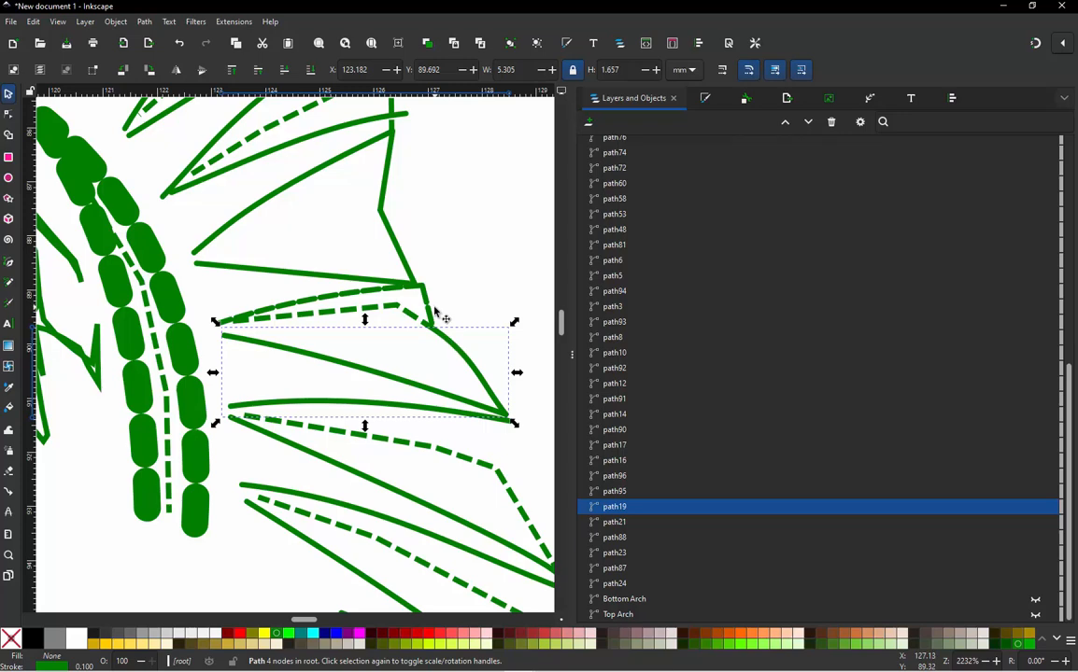
left_click(429, 316)
scroll(439, 297, "down", 1)
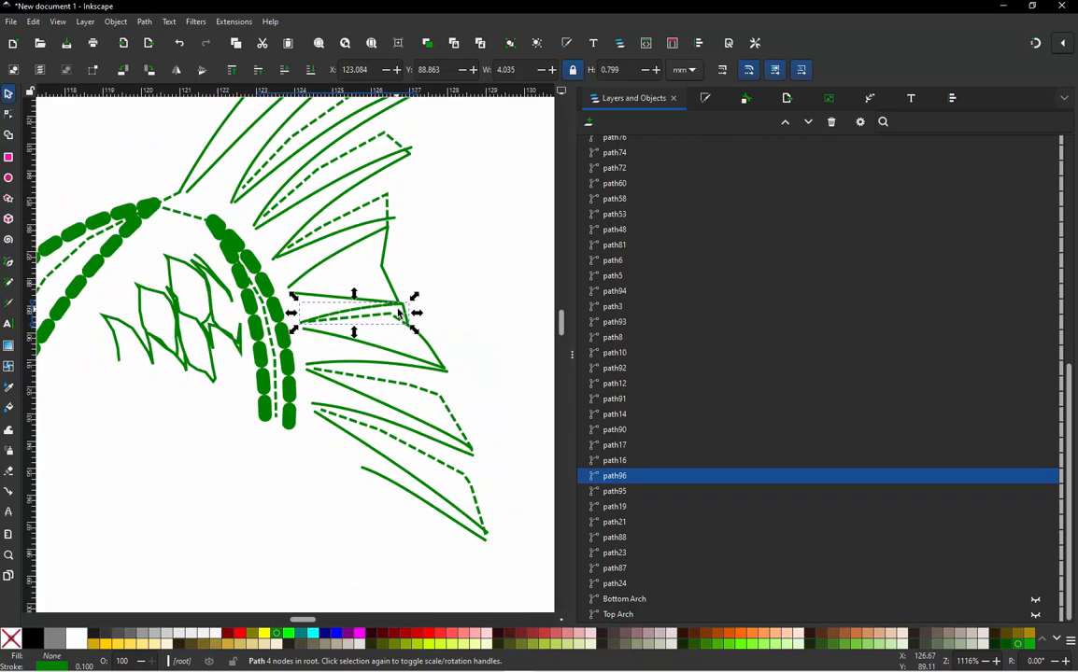
scroll(449, 301, "up", 1)
scroll(439, 309, "up", 2)
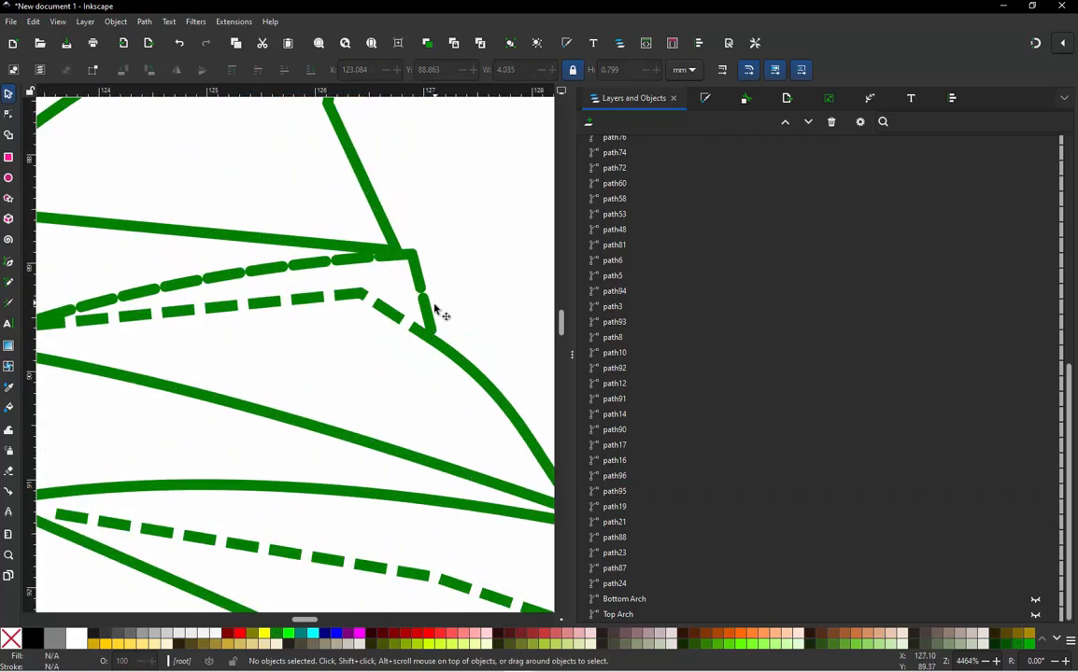
scroll(428, 311, "down", 2)
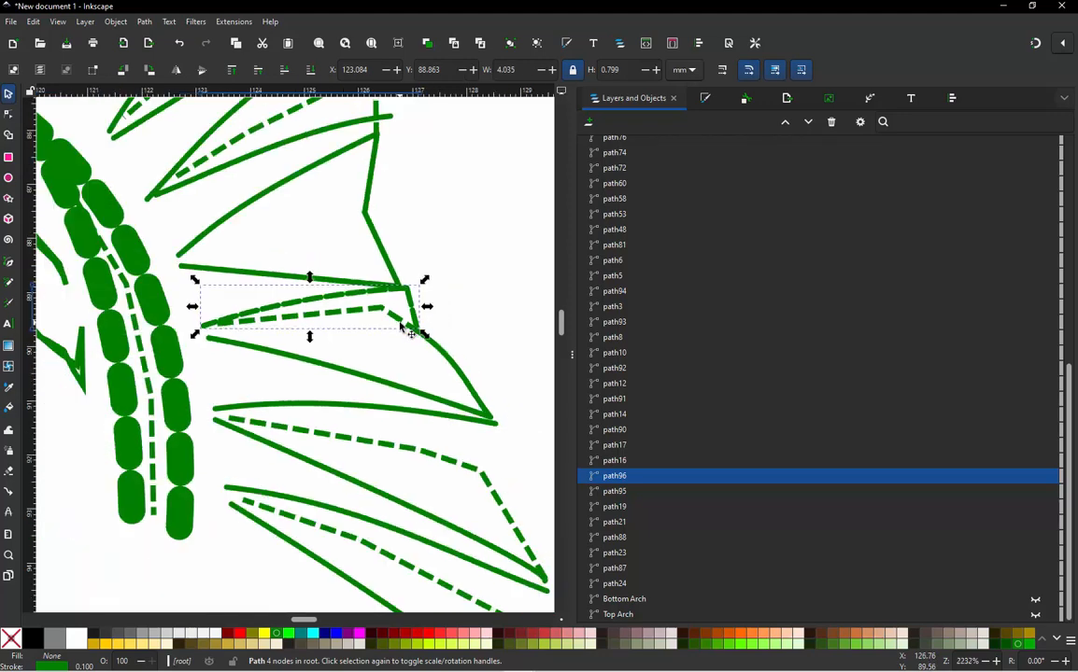
scroll(409, 325, "up", 1)
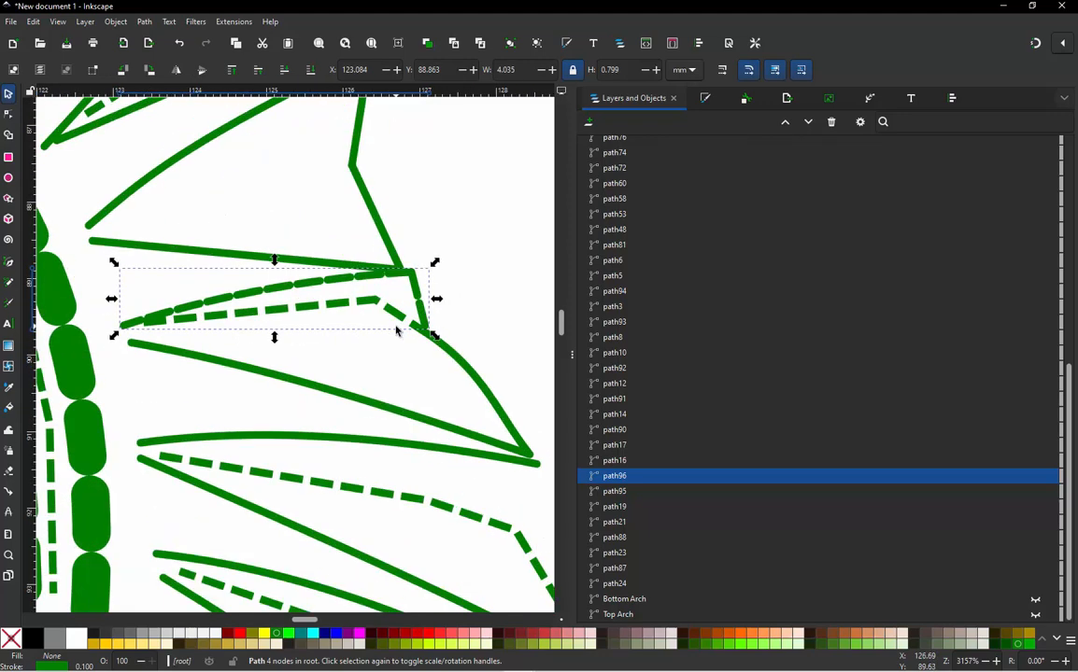
key("Delete")
Step: Move path19's upper outer node to about X 126.8, Y 89.1 mm and its inner end to about X 123.0, Y 89.6 mm
left_click(436, 338)
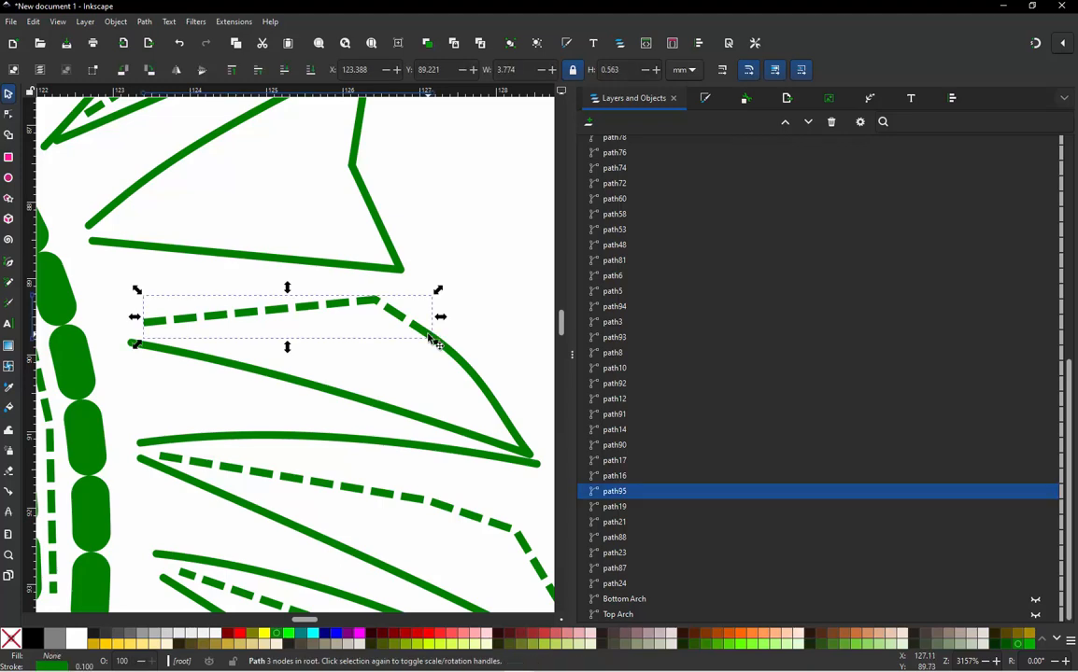
key("n")
left_click(436, 341)
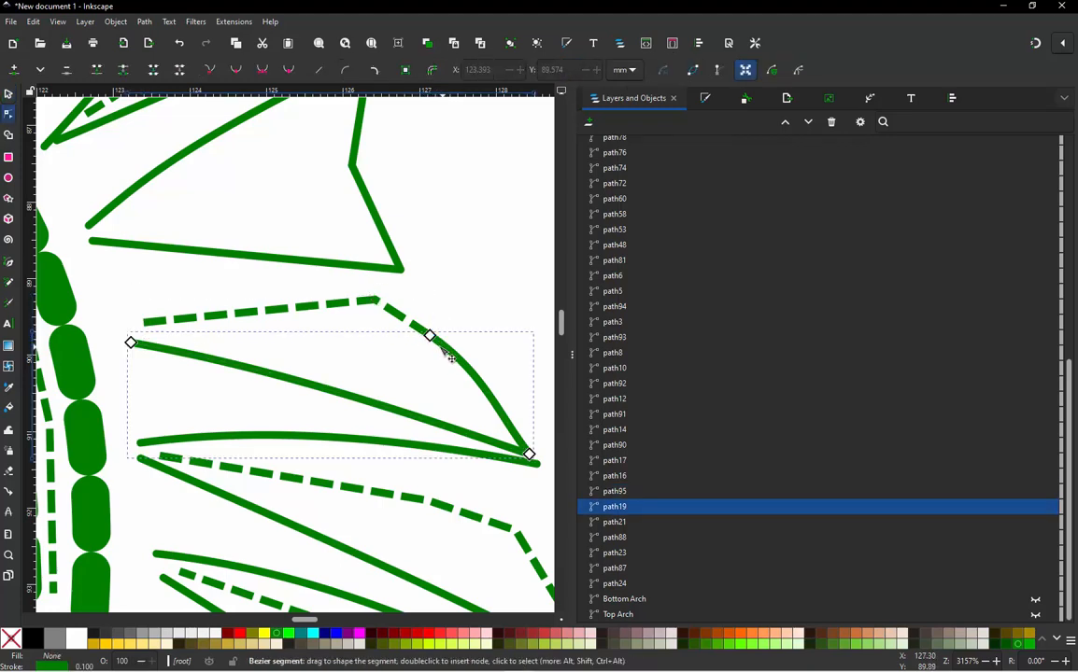
left_click_drag(433, 339, 407, 283)
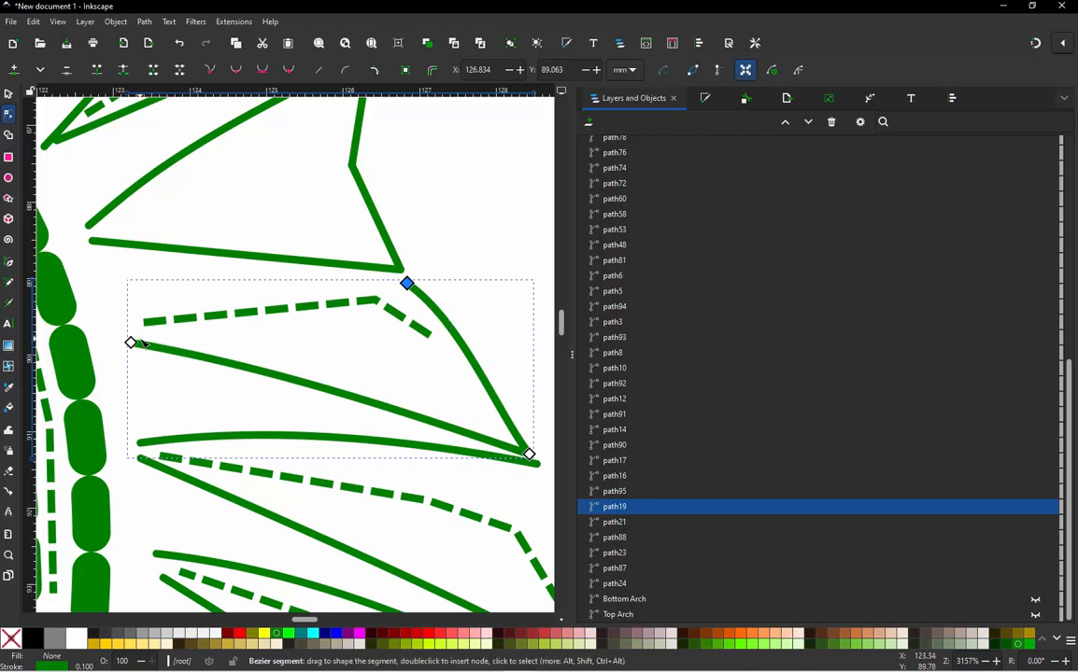
left_click_drag(131, 342, 114, 323)
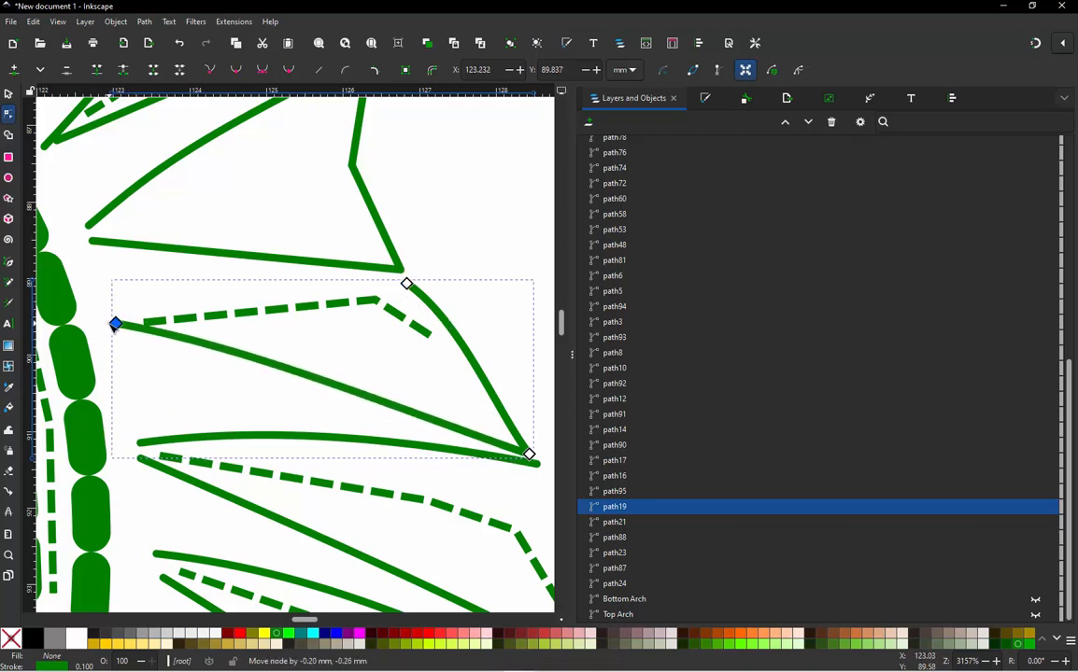
left_click(9, 93)
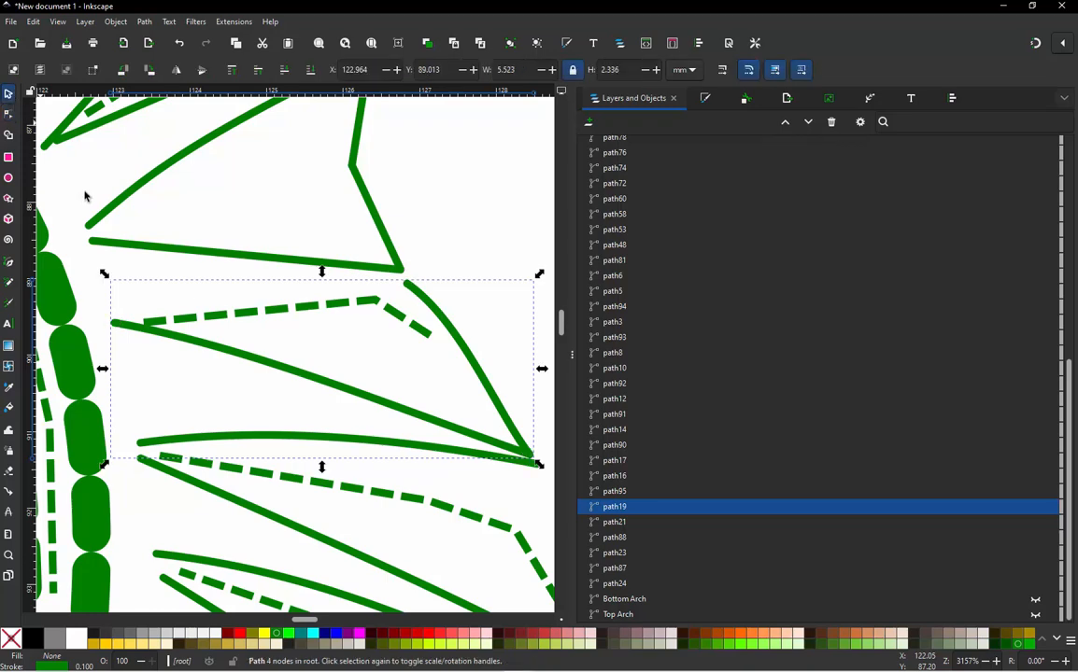
Step: Delete path95, the remaining dashed connector between path16 and path19, and review the whole tail
left_click(276, 310)
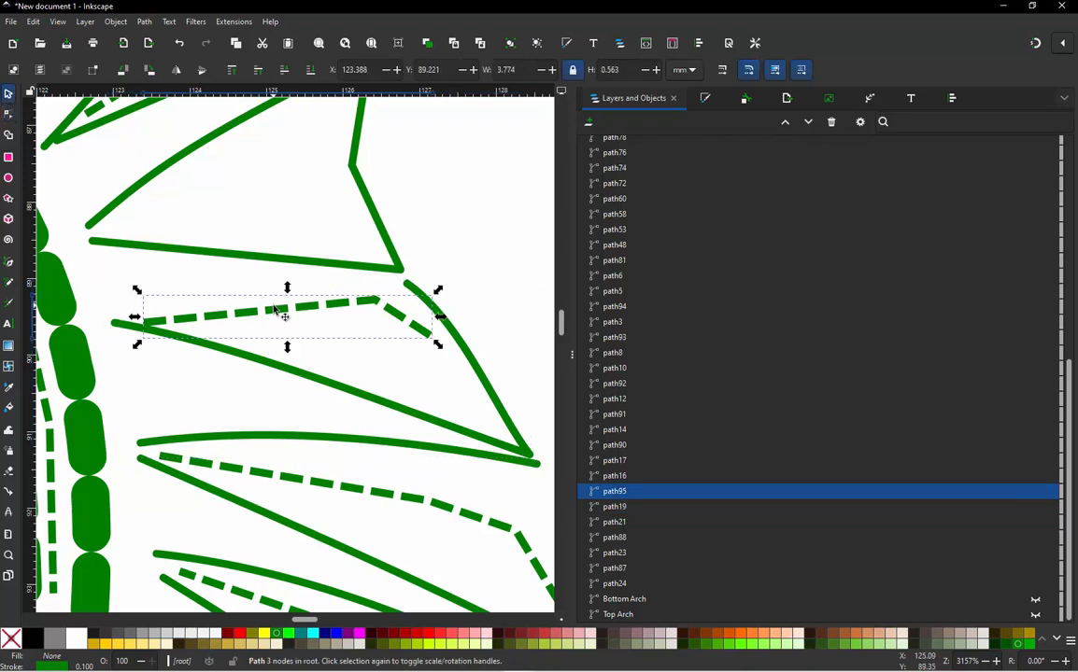
key("Delete")
scroll(274, 324, "down", 5)
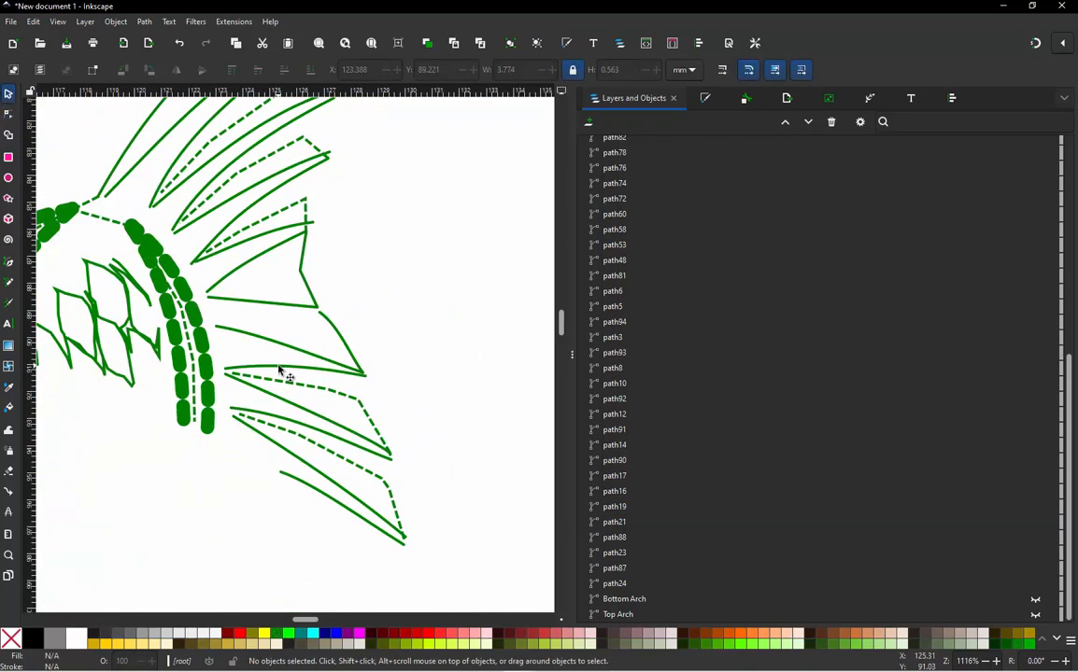
scroll(281, 340, "up", 2)
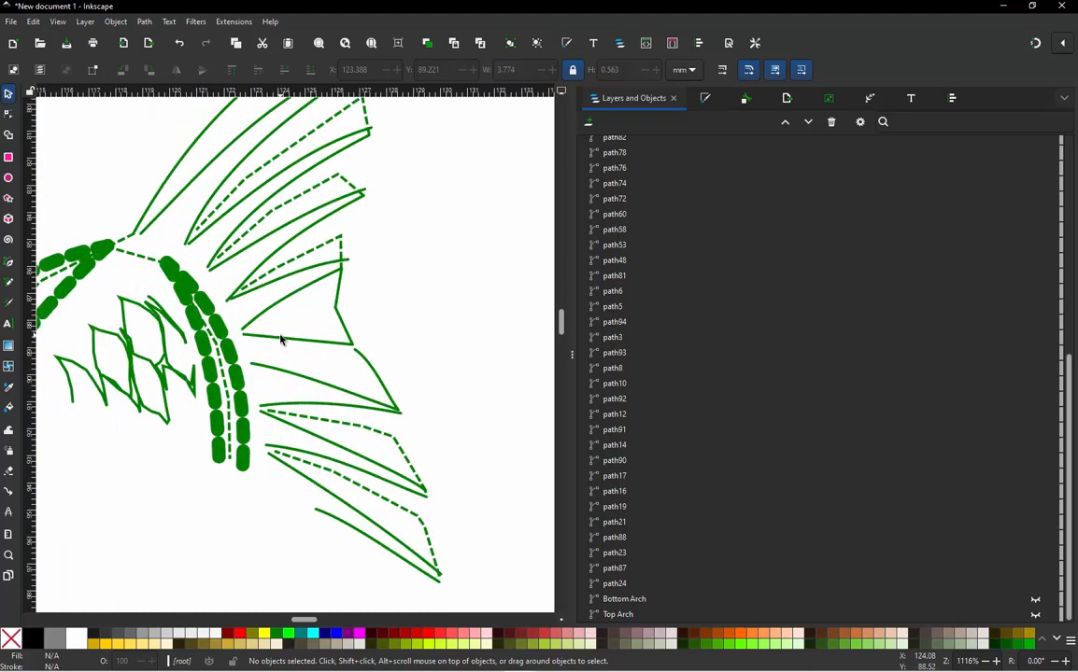
scroll(322, 414, "down", 1)
scroll(370, 396, "down", 2)
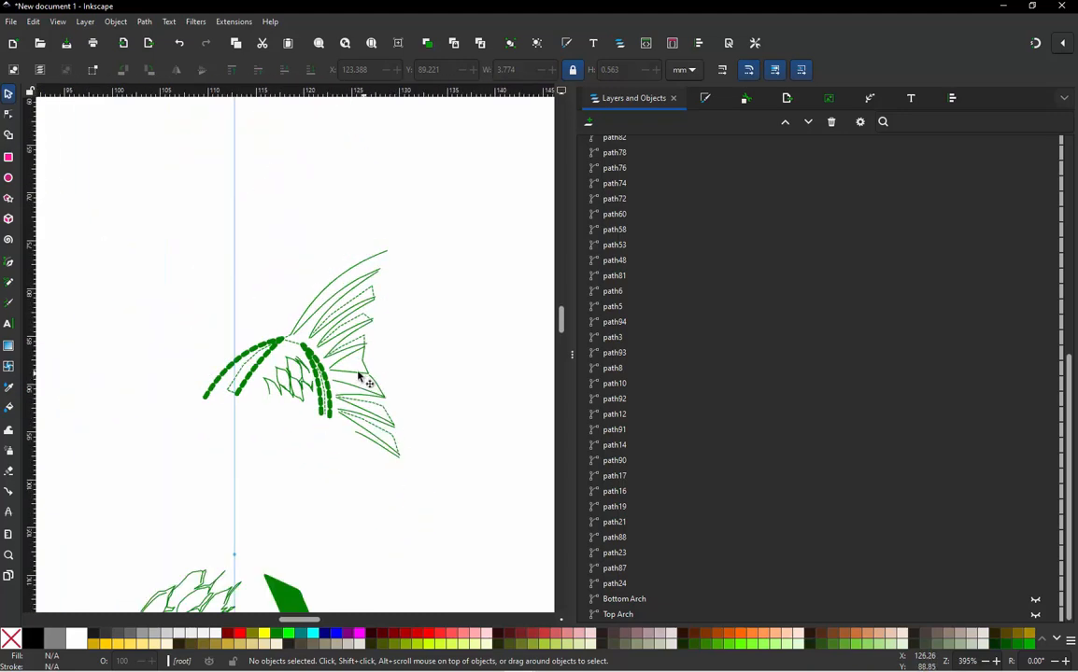
Step: Select all the tail paths and render a realistic-view stitch plan preview of them over the canvas
scroll(364, 326, "up", 2)
scroll(204, 370, "up", 1)
scroll(380, 300, "down", 3)
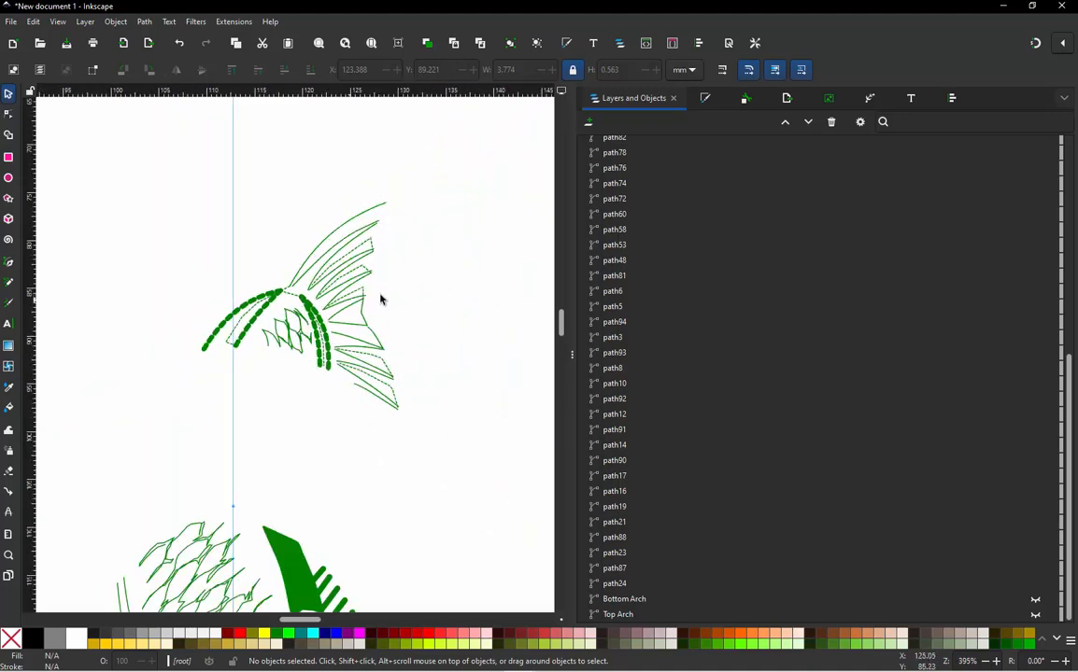
scroll(393, 269, "down", 1)
scroll(337, 474, "up", 1)
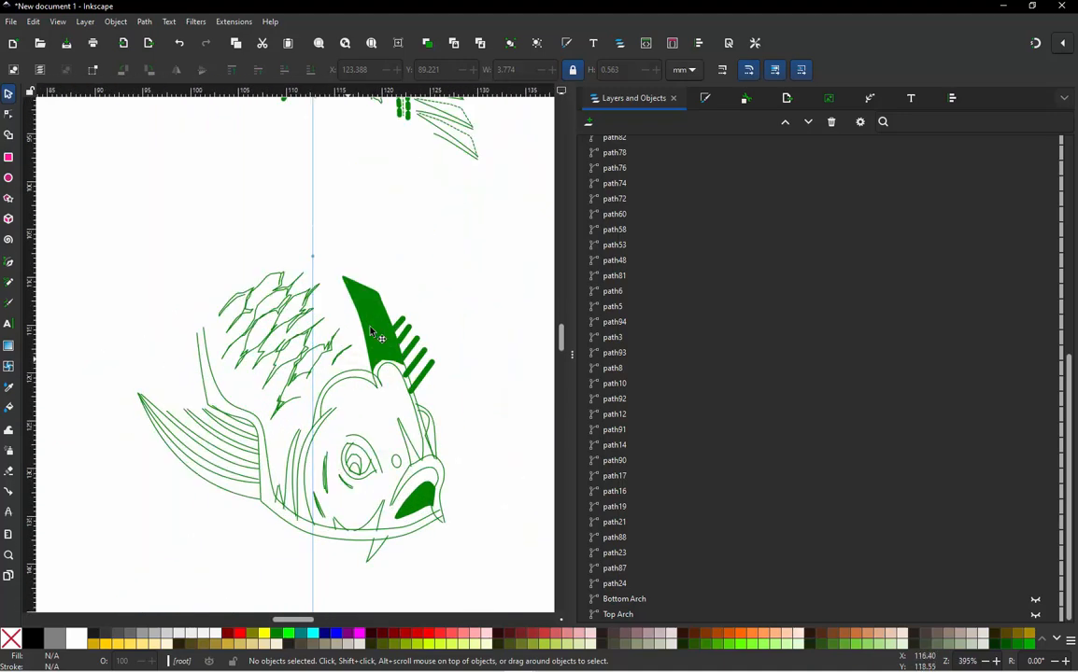
scroll(378, 336, "down", 3)
scroll(420, 201, "up", 2)
left_click_drag(419, 169, 199, 357)
scroll(301, 293, "up", 2)
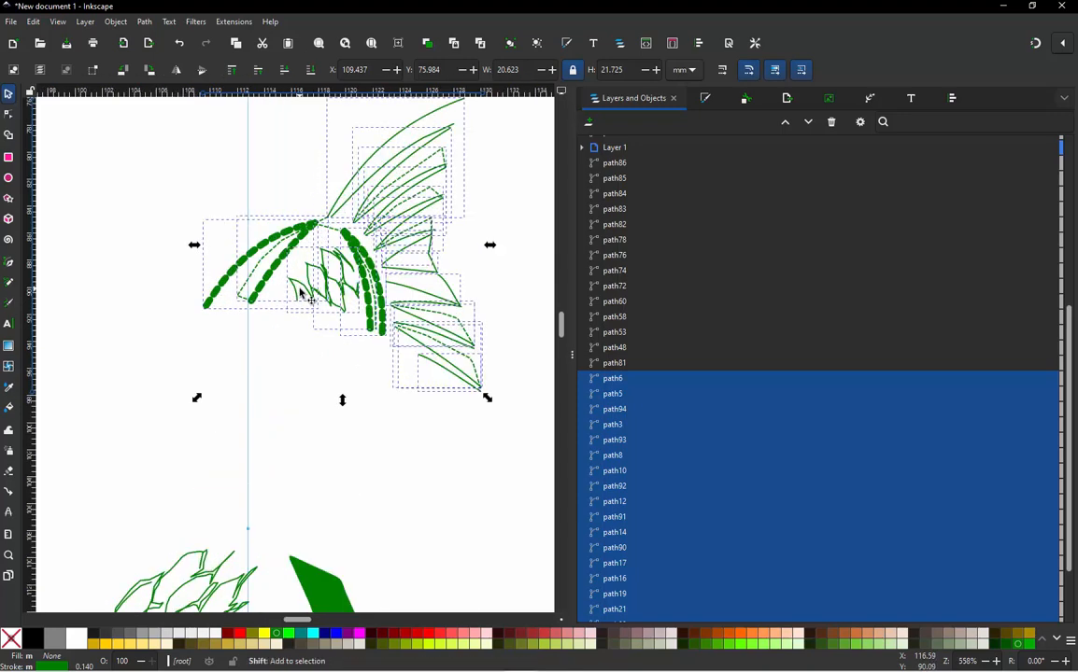
key("shift+slash")
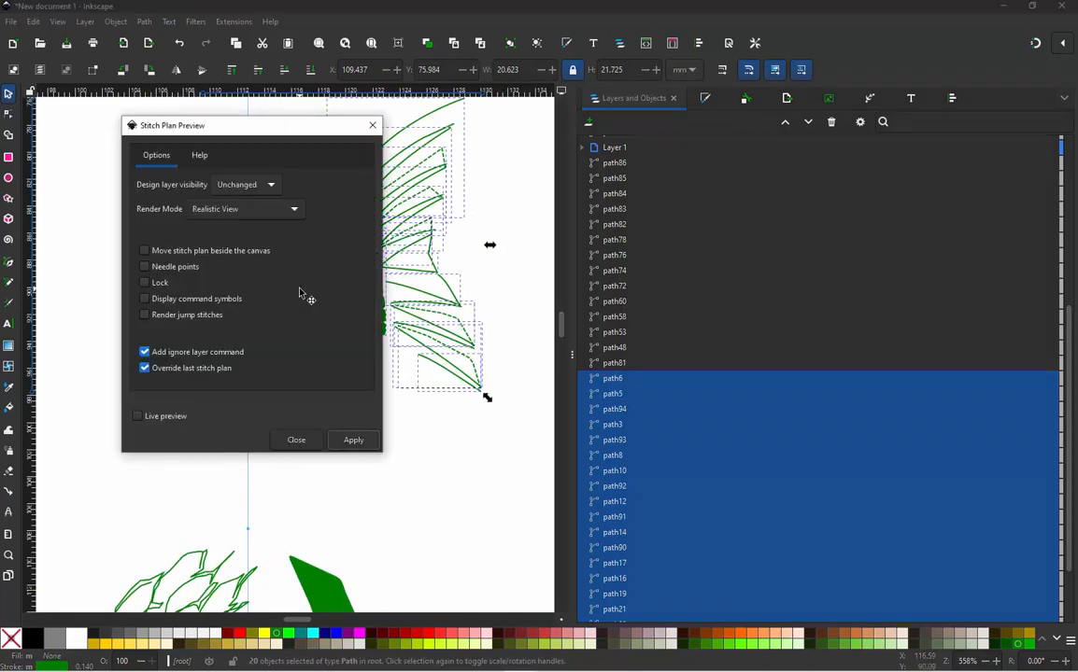
left_click(353, 438)
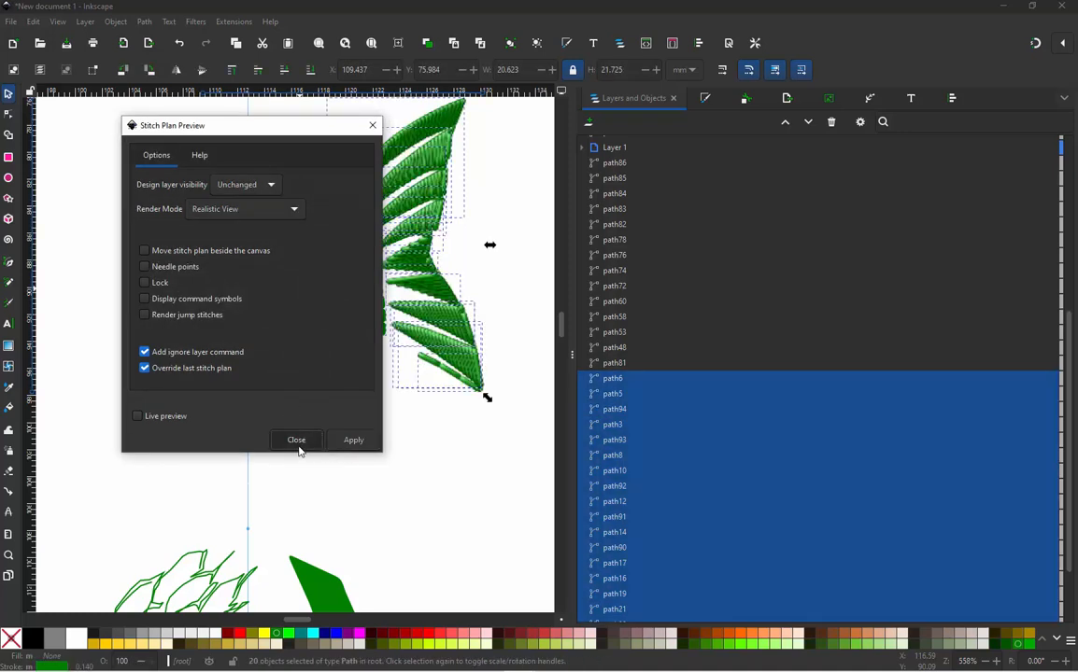
left_click(297, 440)
Step: Examine the rendered tail stitching, especially the joins at the rays' outer tips, and delete the stitch plan preview
left_click(331, 470)
scroll(335, 462, "down", 1)
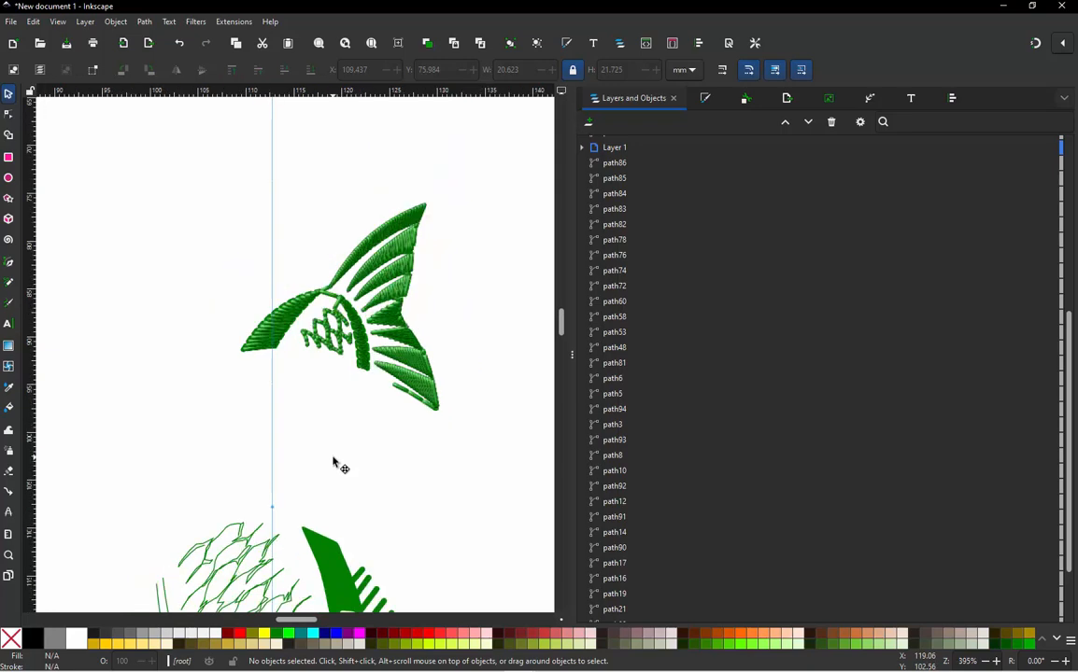
scroll(411, 293, "up", 1)
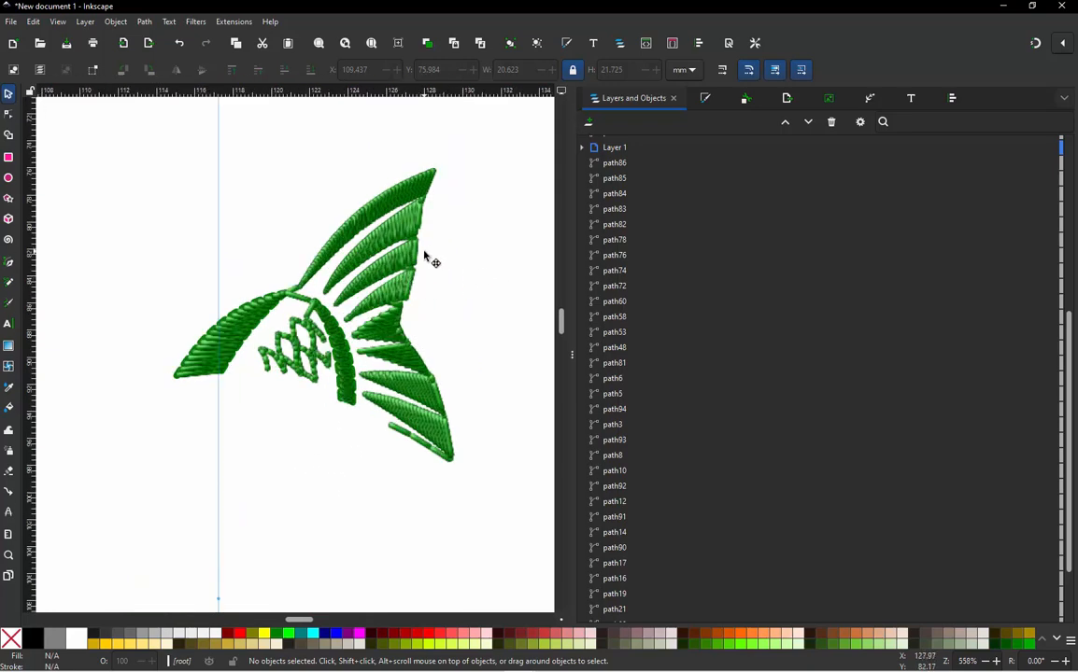
scroll(425, 253, "up", 1)
scroll(425, 257, "down", 1)
scroll(283, 293, "up", 2)
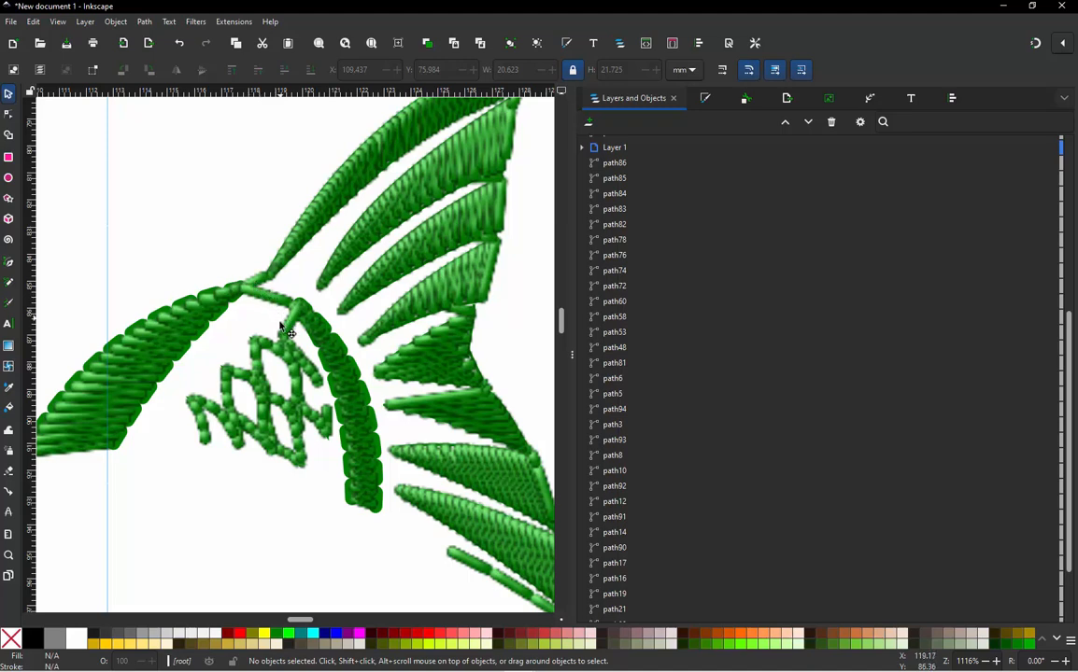
scroll(280, 322, "down", 2)
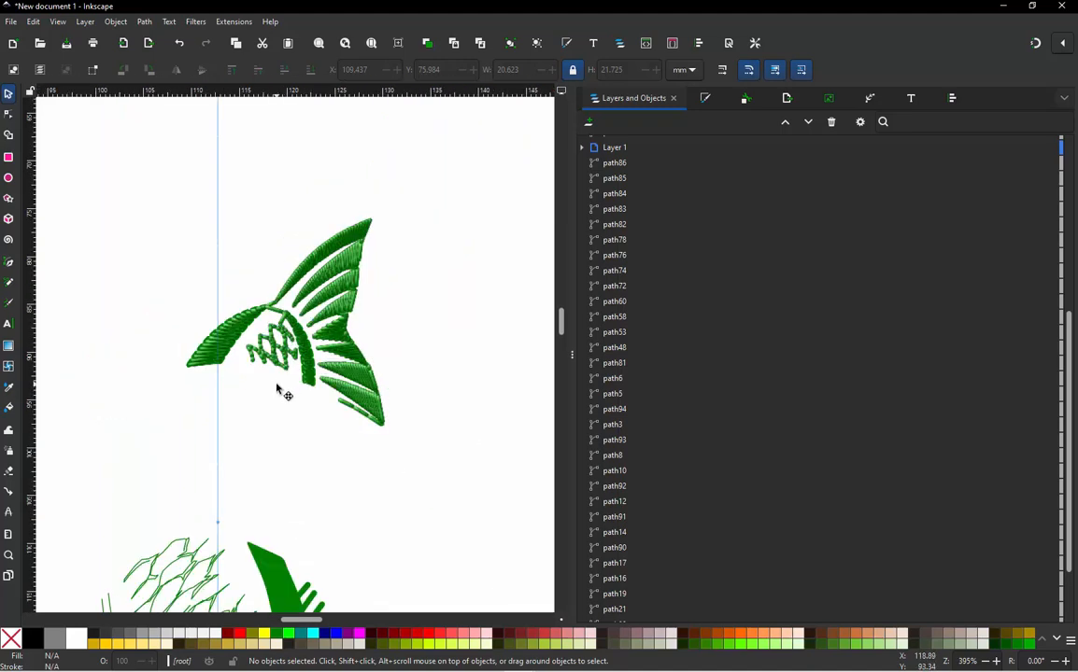
scroll(267, 402, "up", 1)
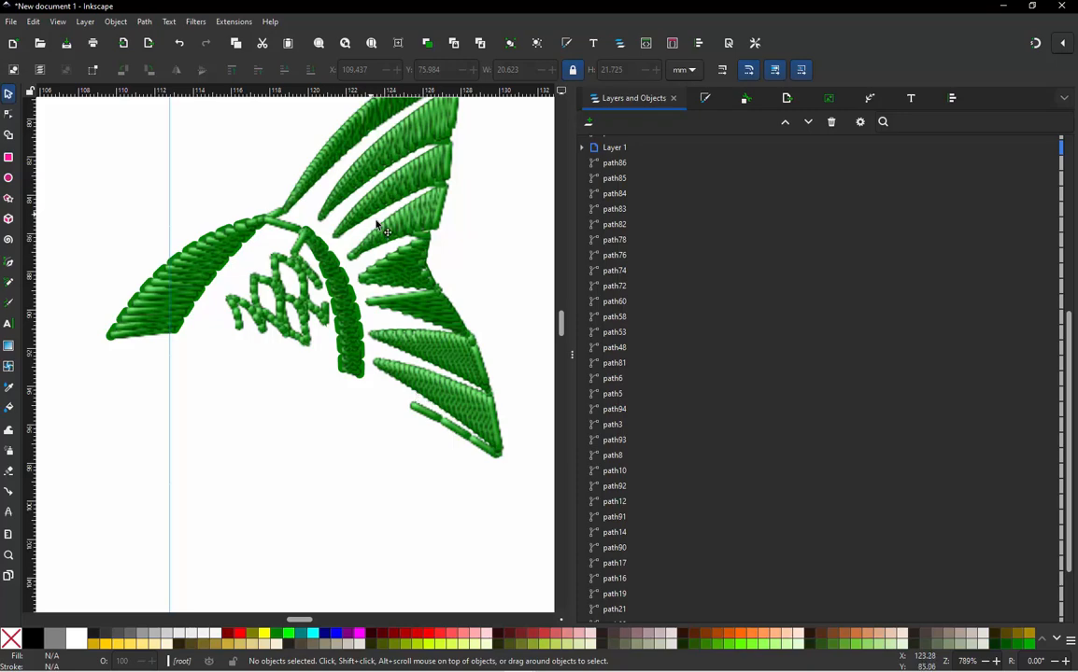
scroll(512, 277, "up", 4)
scroll(411, 285, "down", 4)
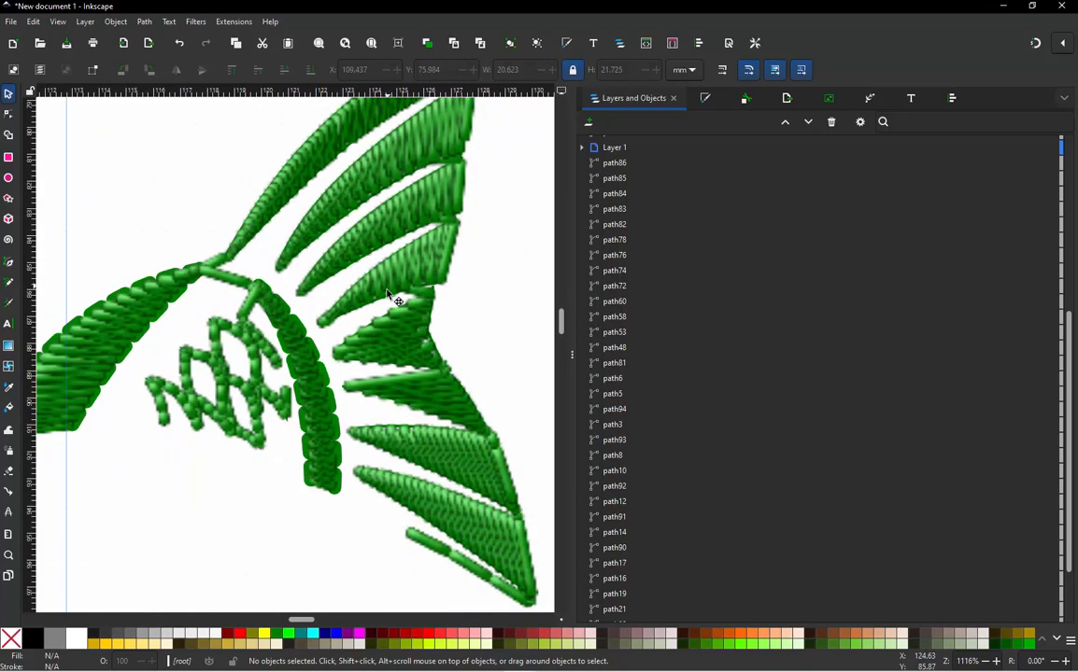
scroll(459, 299, "up", 4)
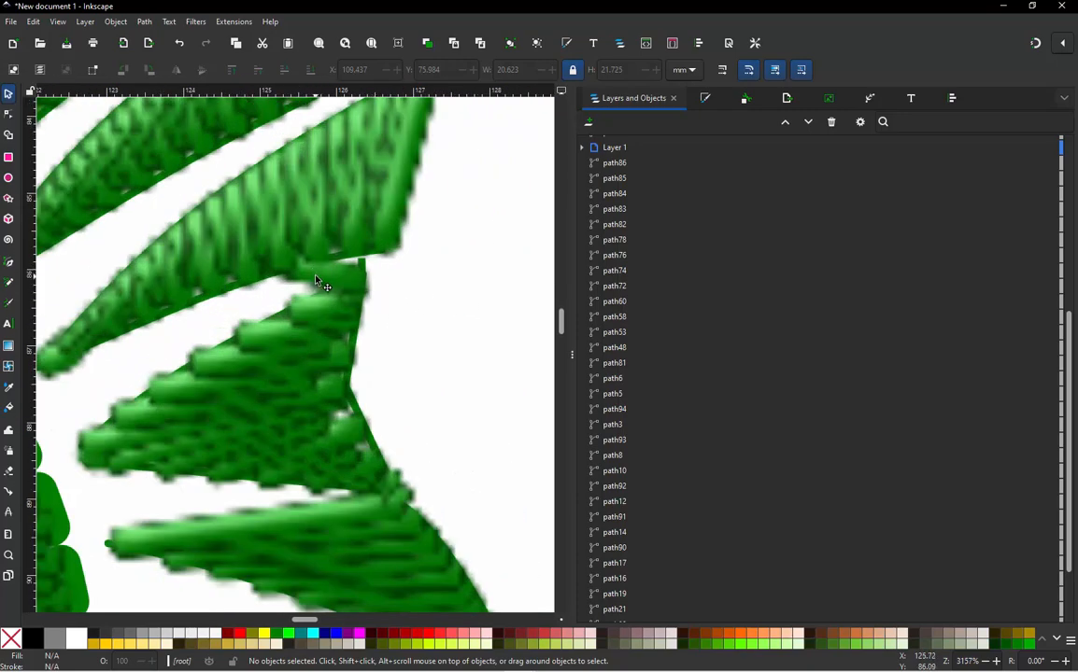
scroll(316, 278, "down", 3)
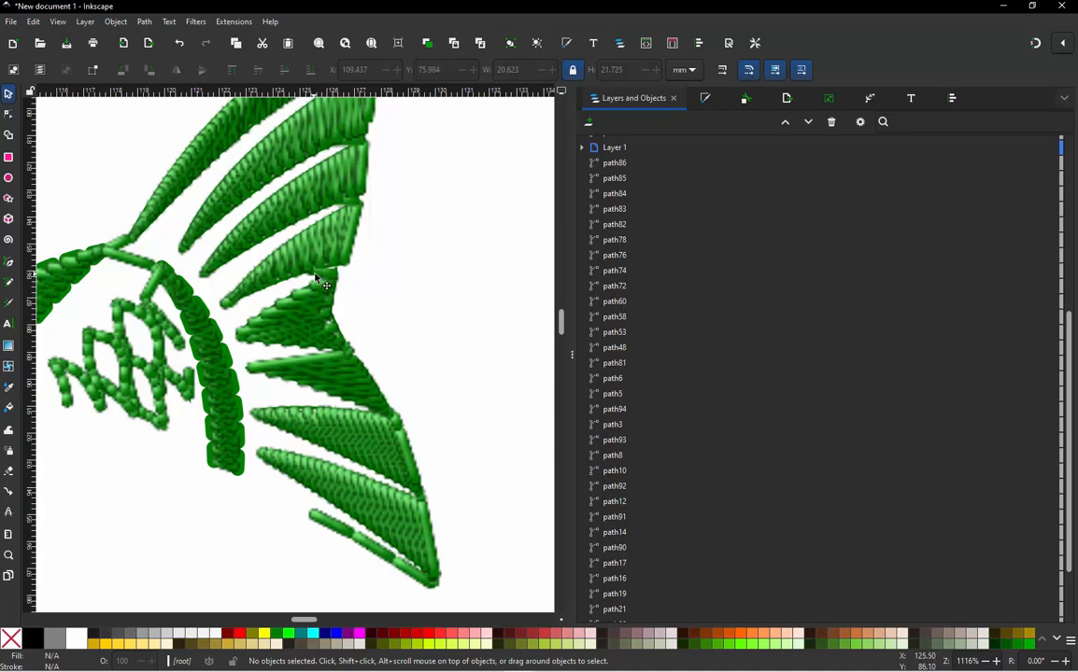
scroll(360, 265, "down", 3)
scroll(356, 308, "up", 6)
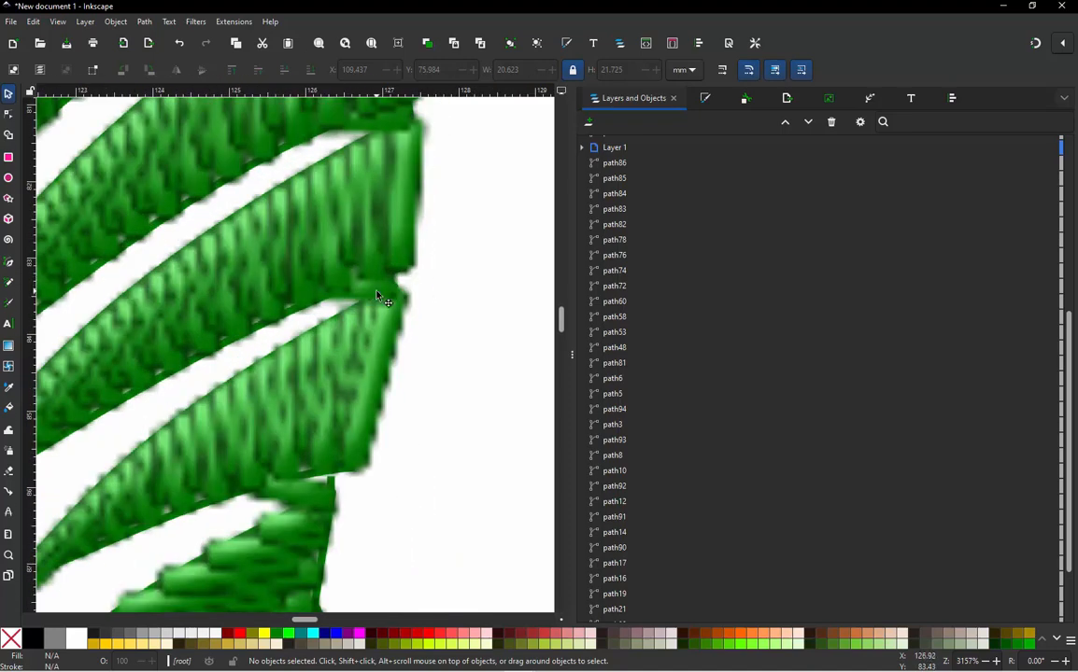
scroll(377, 296, "down", 3)
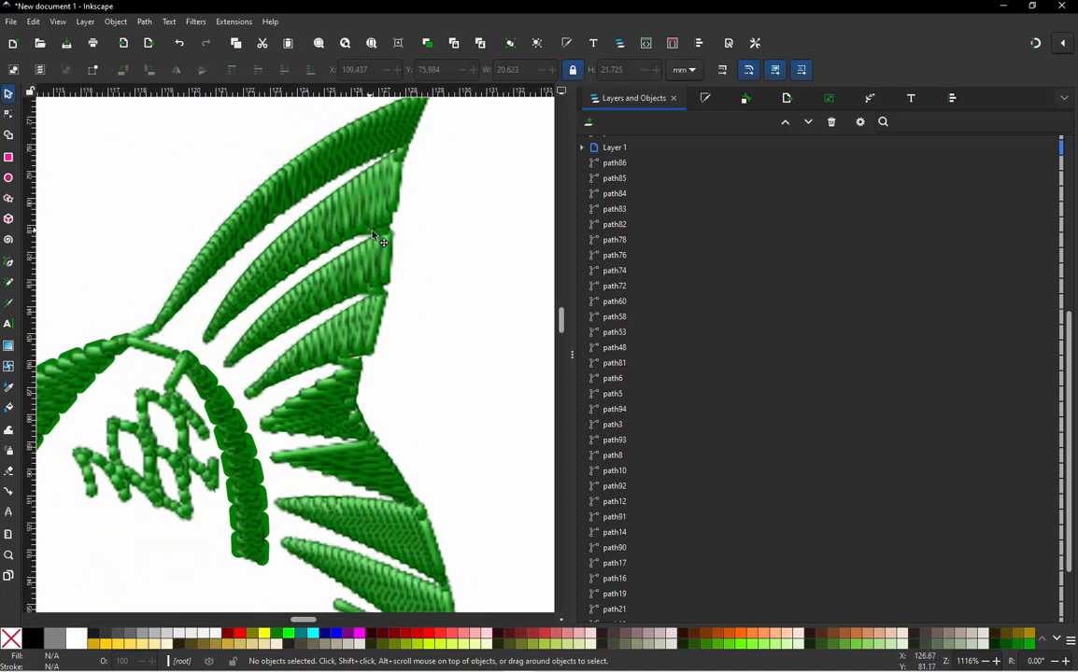
scroll(443, 238, "down", 1)
scroll(442, 245, "down", 1)
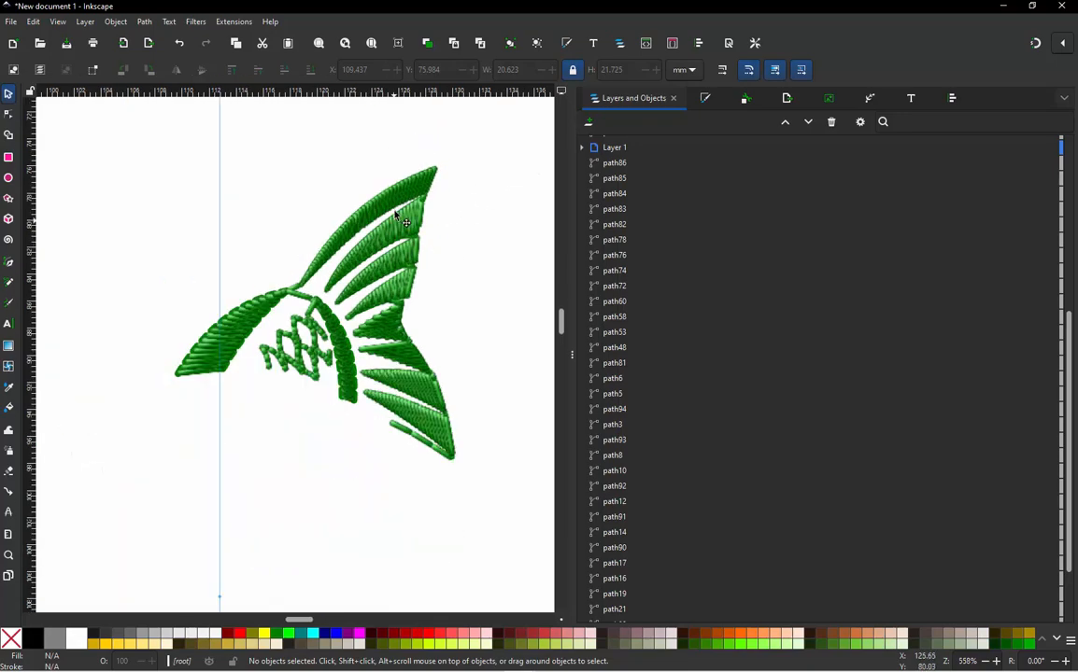
left_click(396, 201)
key("Delete")
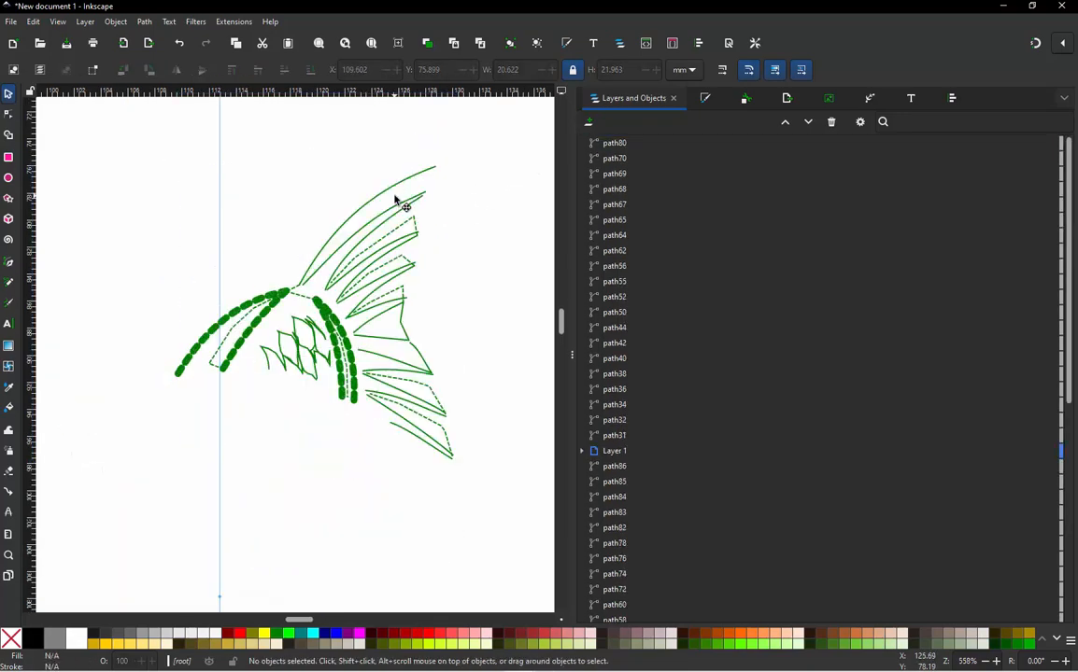
Step: Move the upper outer node of the dashed connector path91 to about X 127.0, Y 82.3 mm
scroll(401, 281, "up", 3)
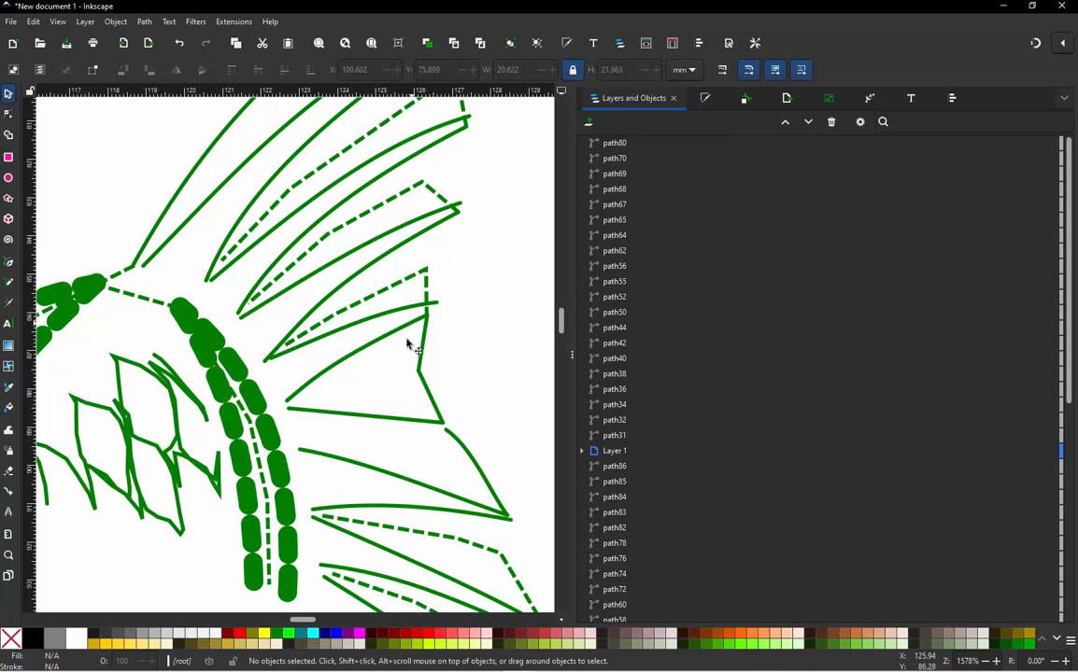
scroll(373, 355, "down", 1)
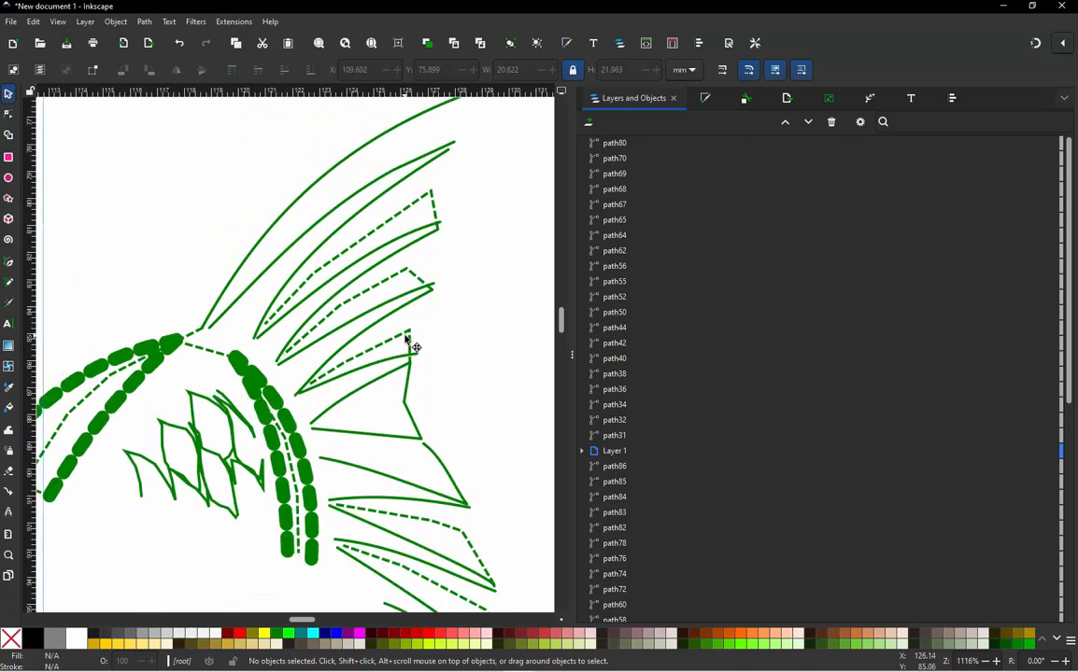
left_click(408, 342)
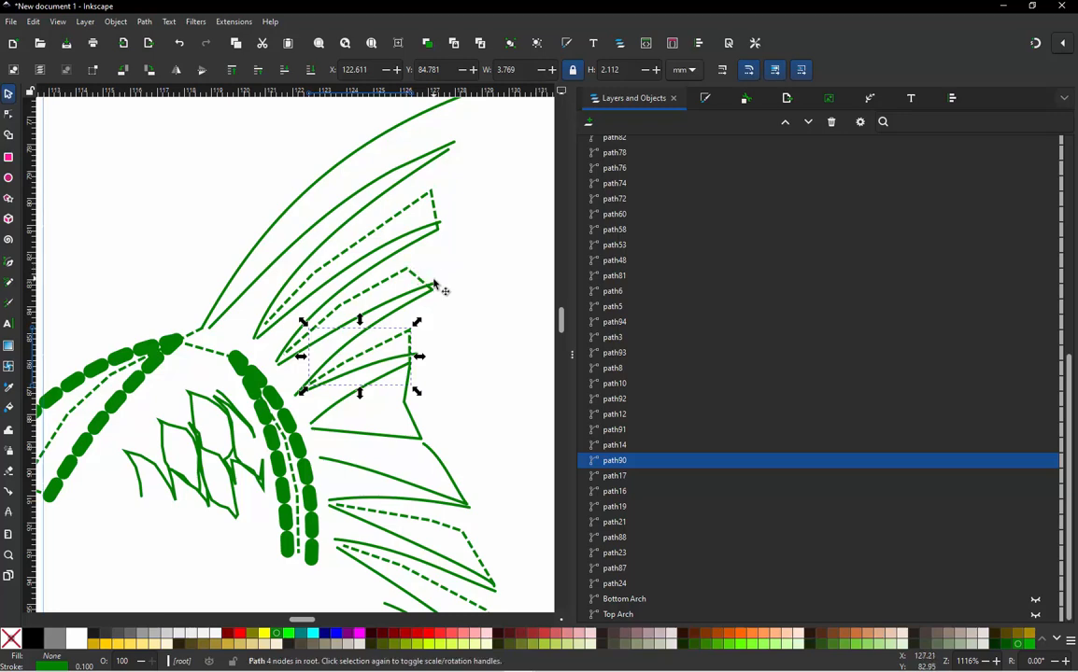
scroll(403, 270, "up", 3)
double_click(392, 273)
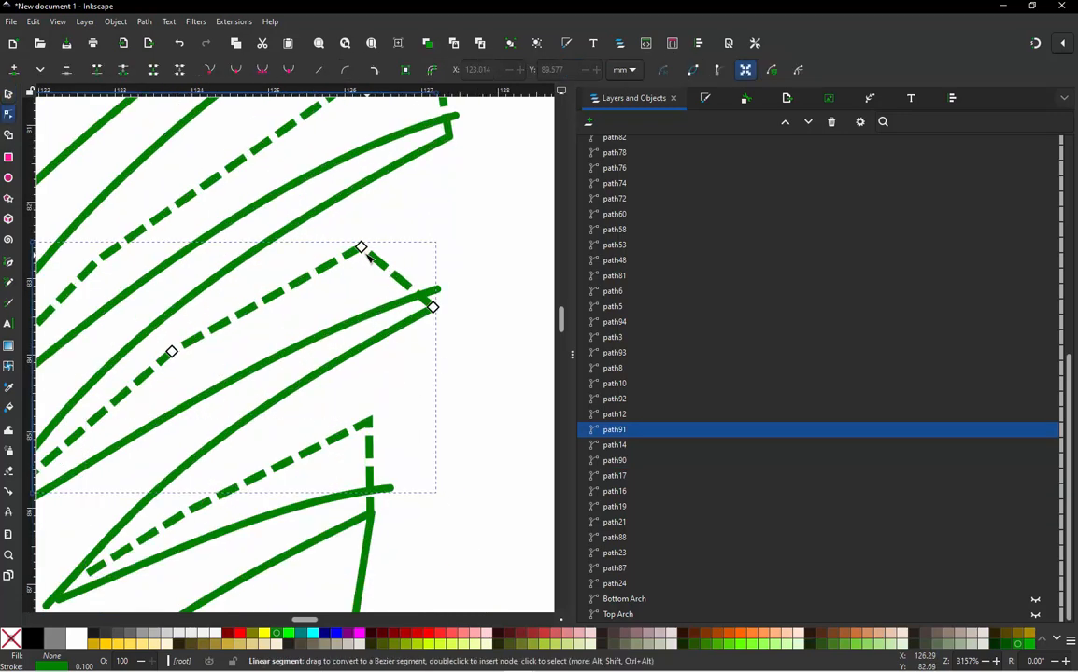
left_click_drag(362, 249, 423, 229)
scroll(364, 340, "down", 1, "ctrl")
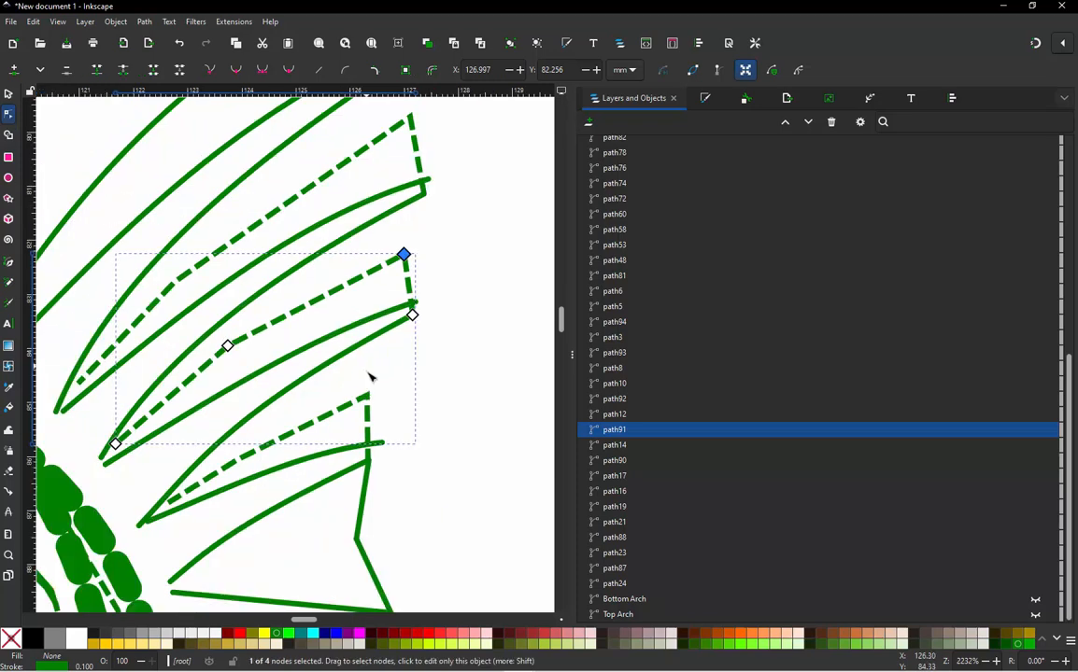
Step: Set the stitch method of the dashed connectors path90, path91 and path92 to Manual Stitch and apply it
left_click(365, 396)
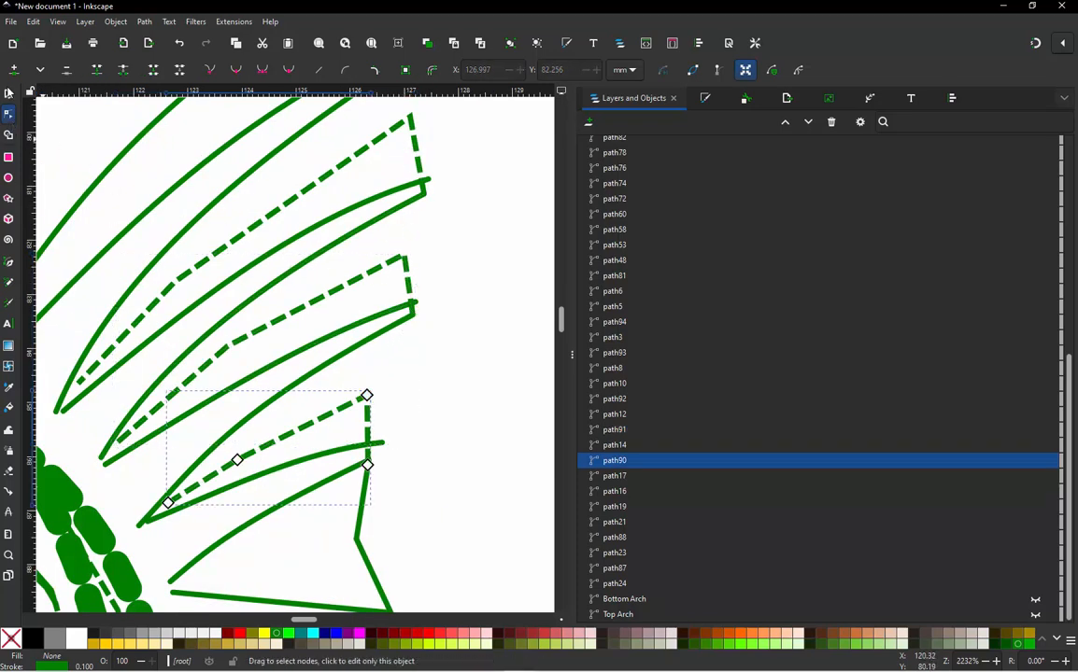
key("s")
left_click(379, 259, "shift")
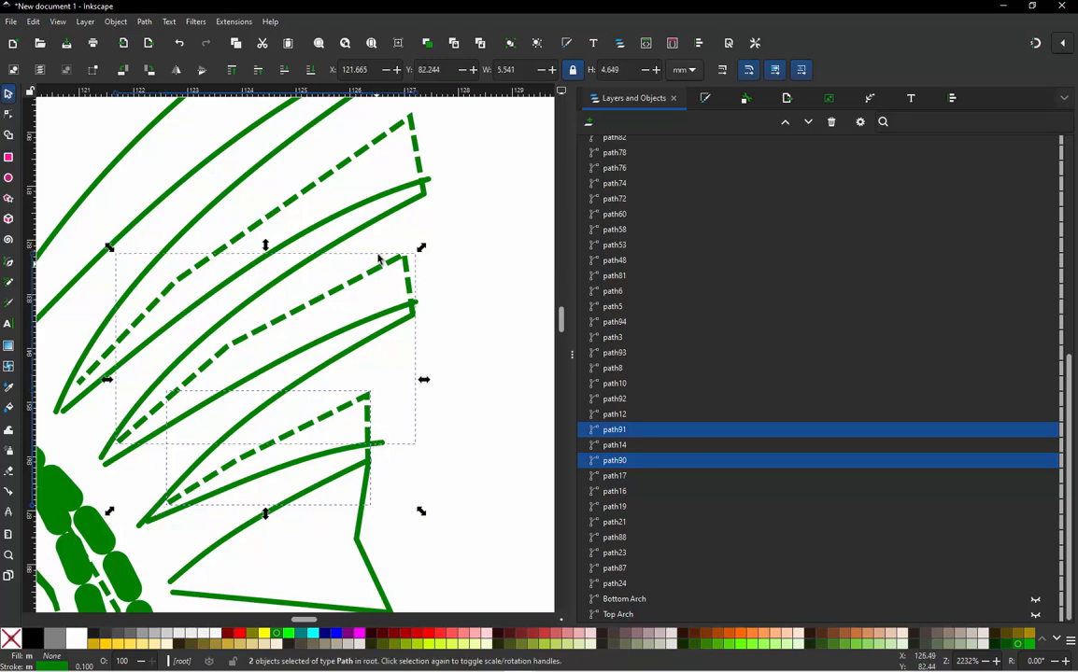
left_click(377, 146, "shift")
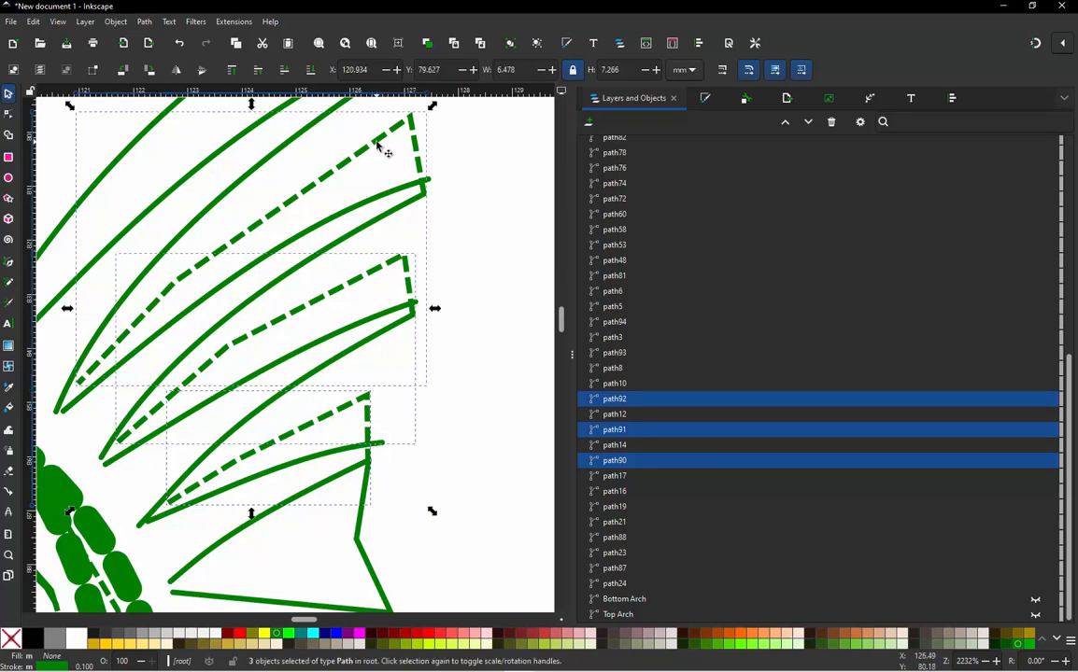
key("ctrl+alt+d")
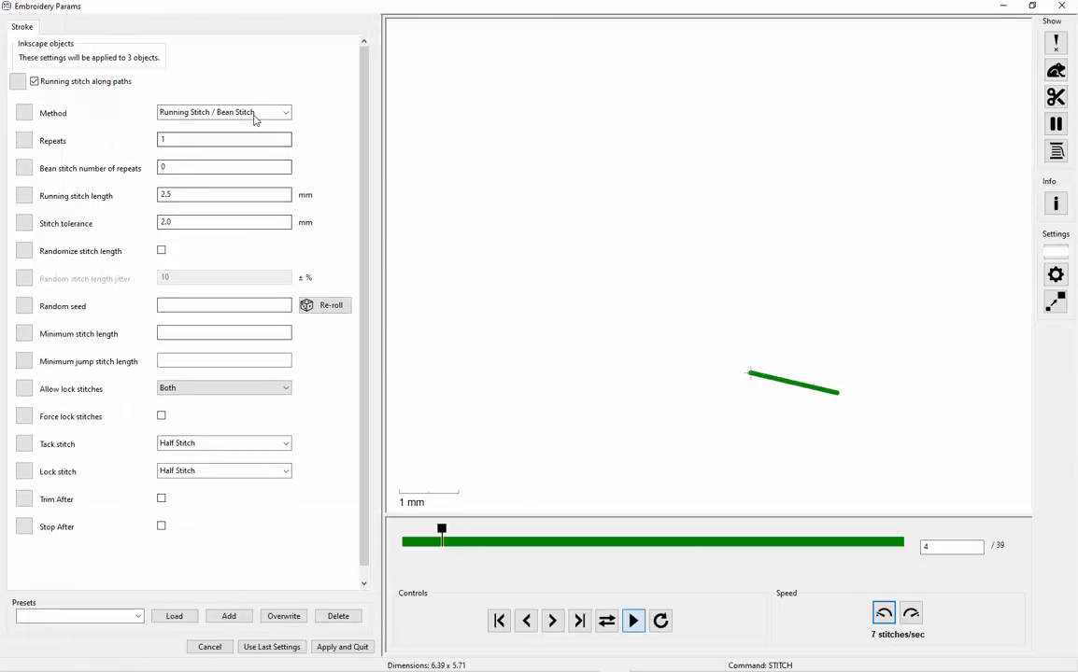
left_click(224, 112)
left_click(194, 150)
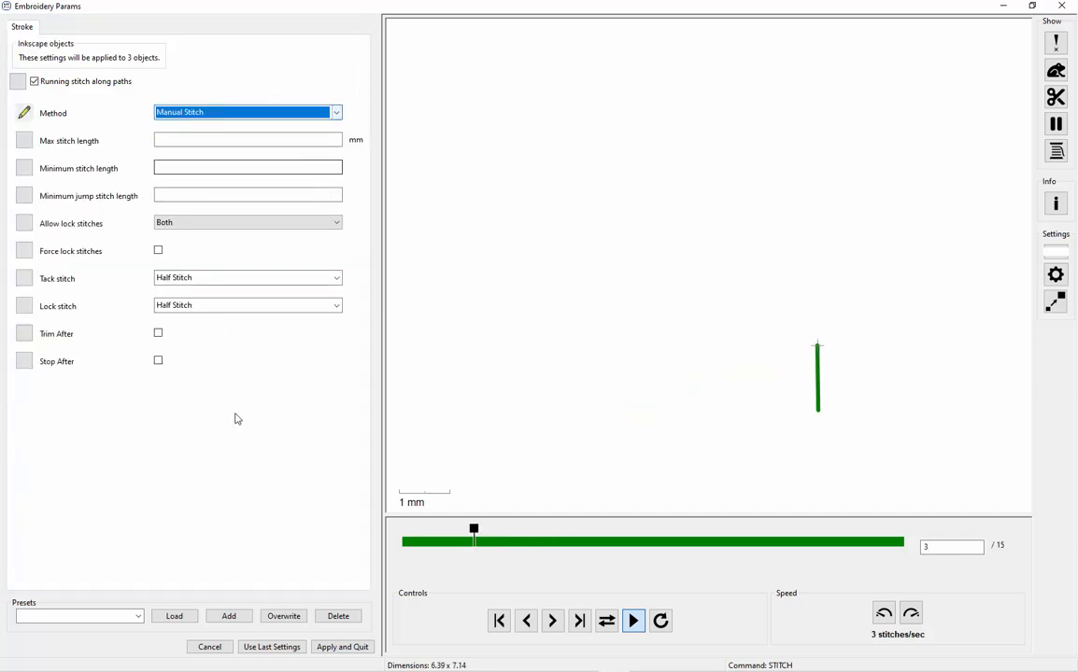
left_click(342, 647)
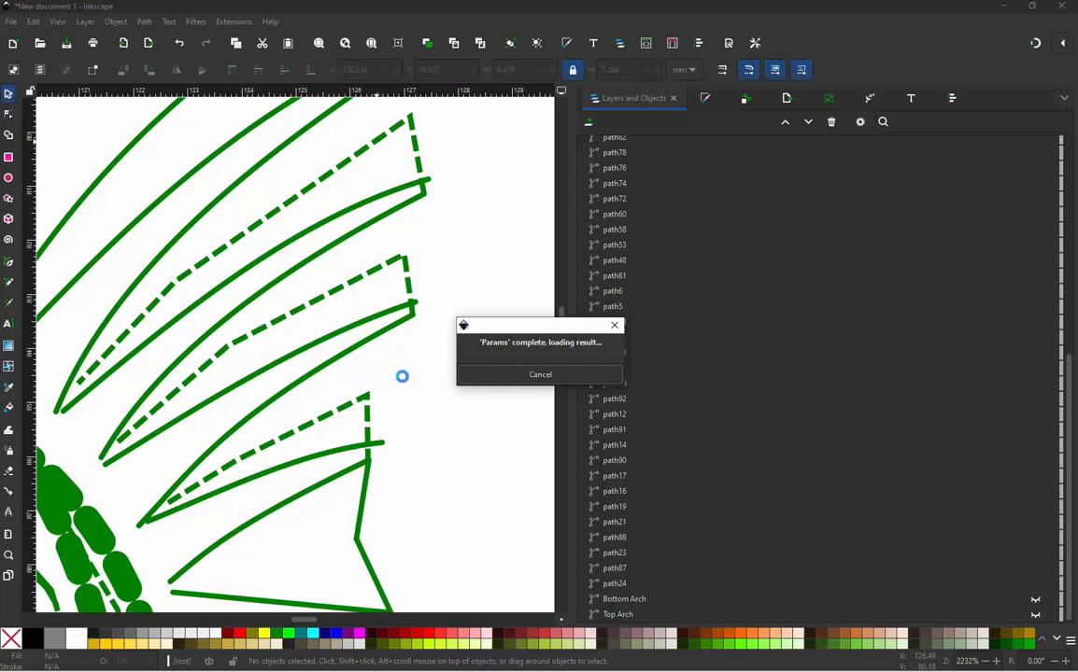
Step: Set a 2.5 mm max stitch length for connectors path90, path91 and path92, check their needle points in the simulation, and apply
left_click(380, 406)
left_click(367, 401)
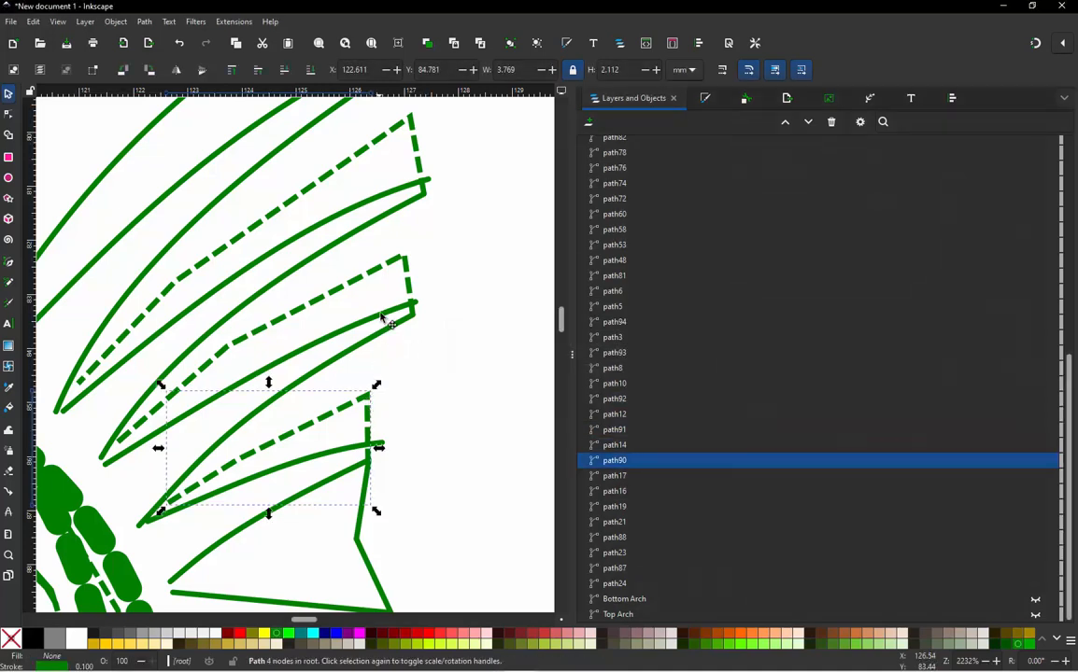
left_click(404, 262, "shift")
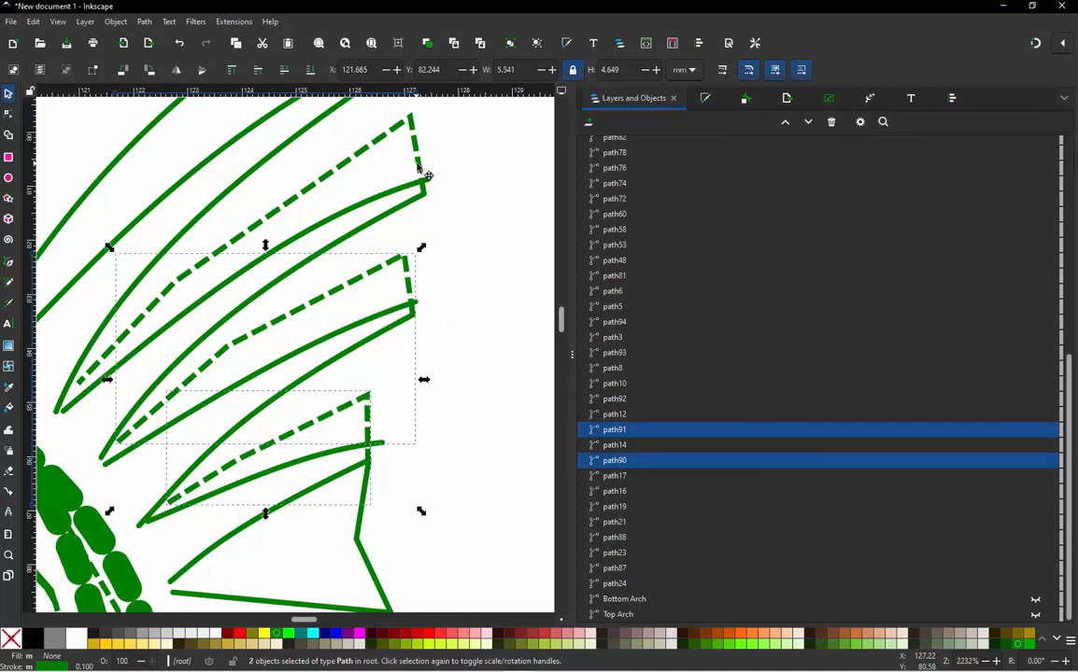
left_click(421, 161, "shift")
key("ctrl+alt+p")
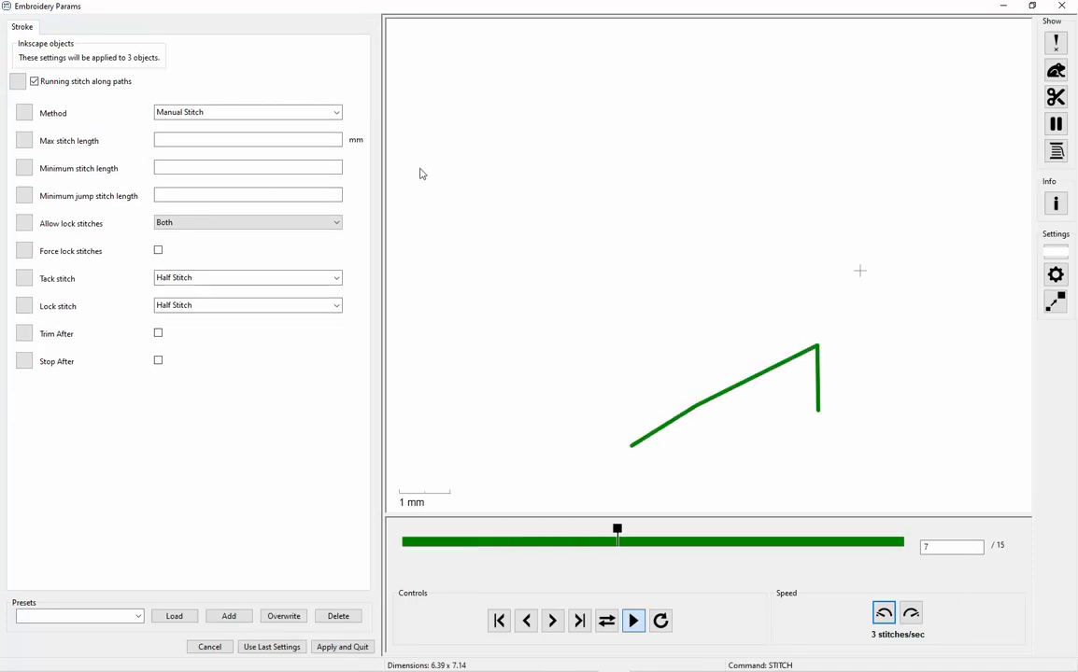
left_click(178, 139)
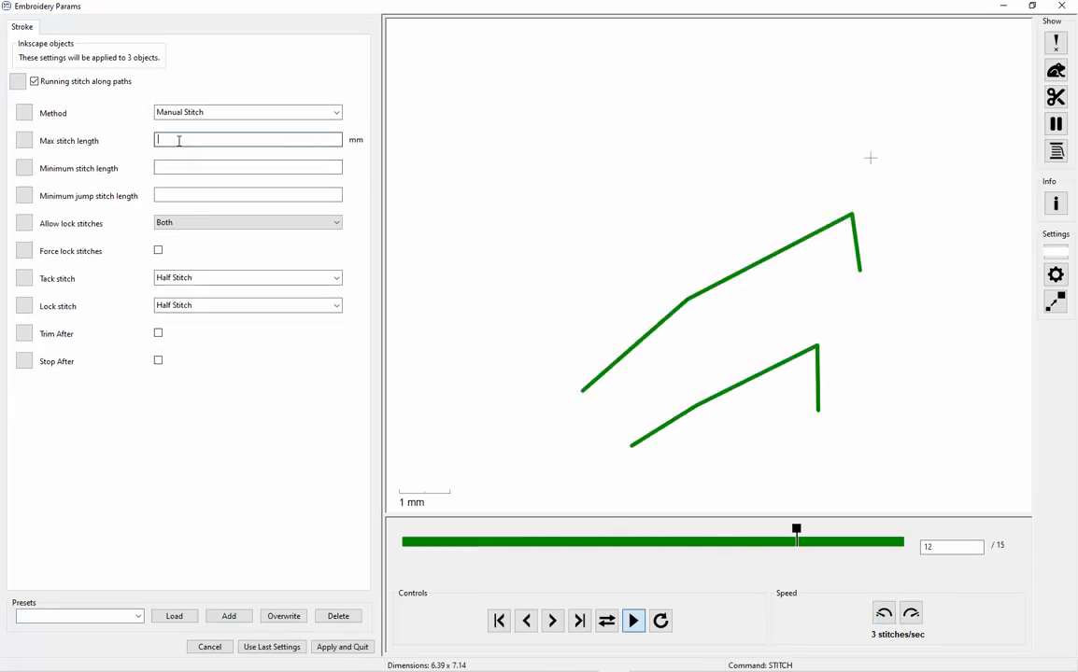
type("2.5")
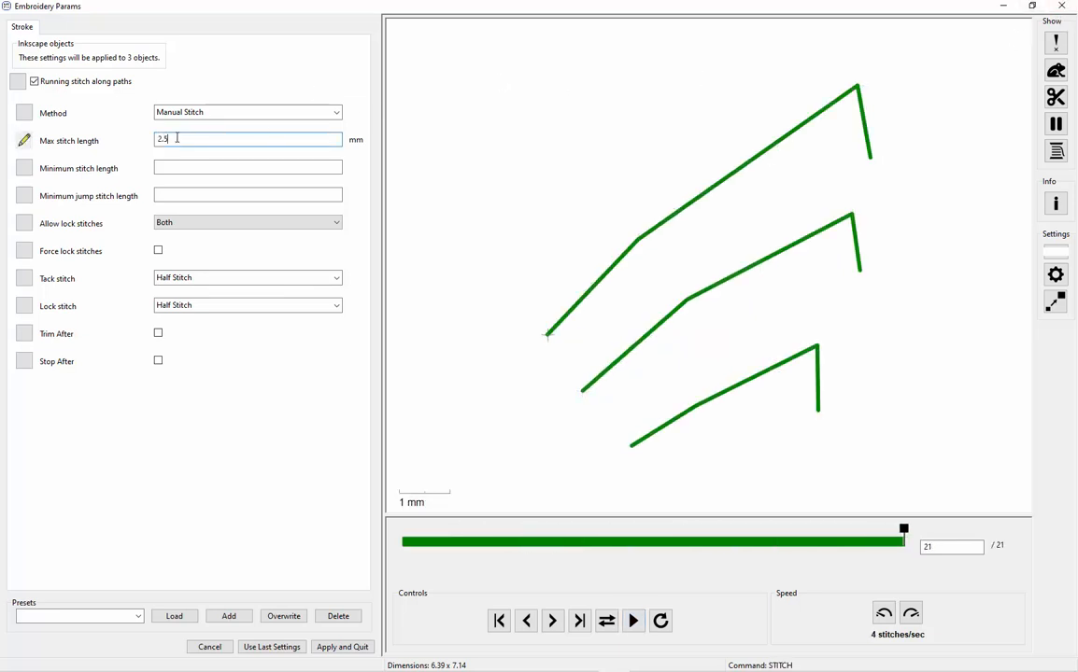
left_click_drag(177, 135, 118, 150)
left_click(1055, 44)
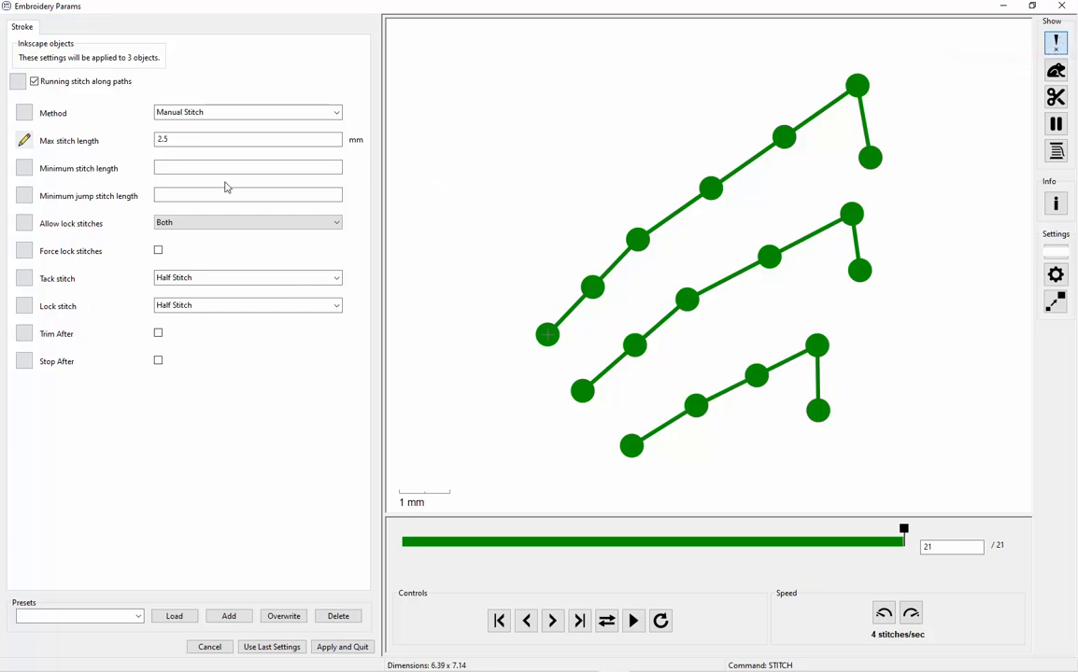
left_click(345, 646)
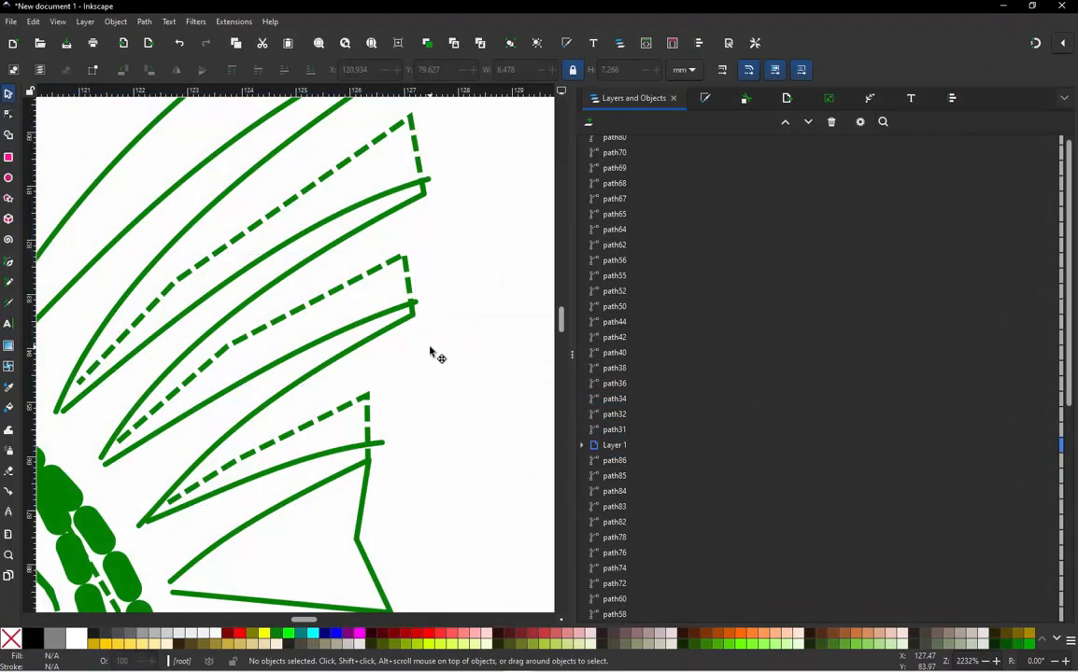
Step: Select all the tail paths and generate a stitch plan preview of them in Realistic View
scroll(434, 355, "down", 4)
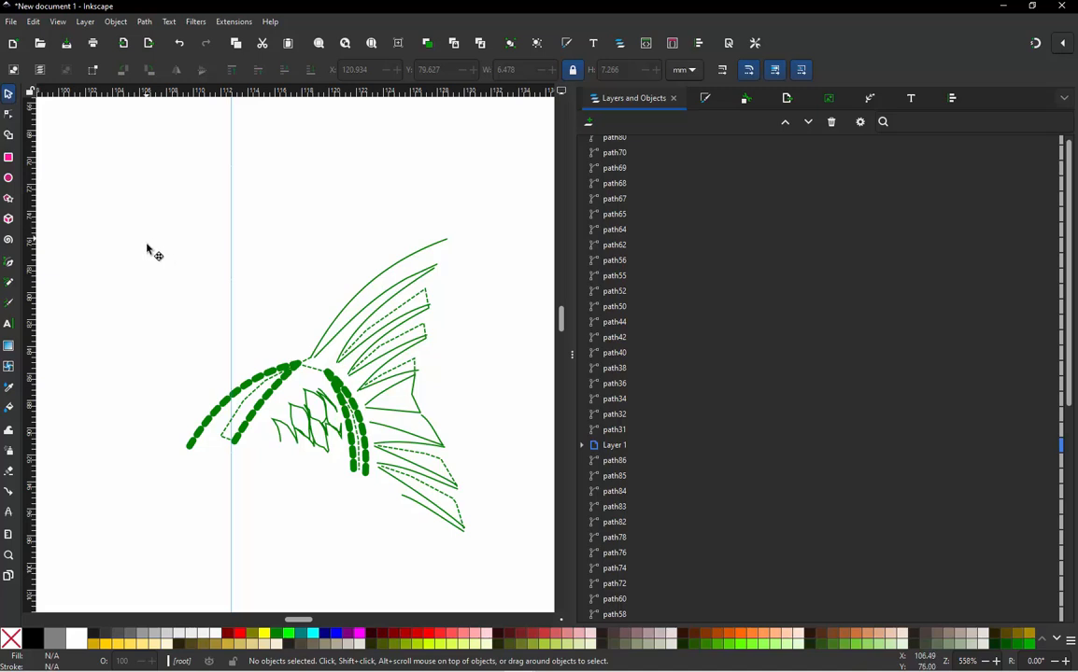
left_click_drag(147, 238, 523, 551)
left_click(474, 208)
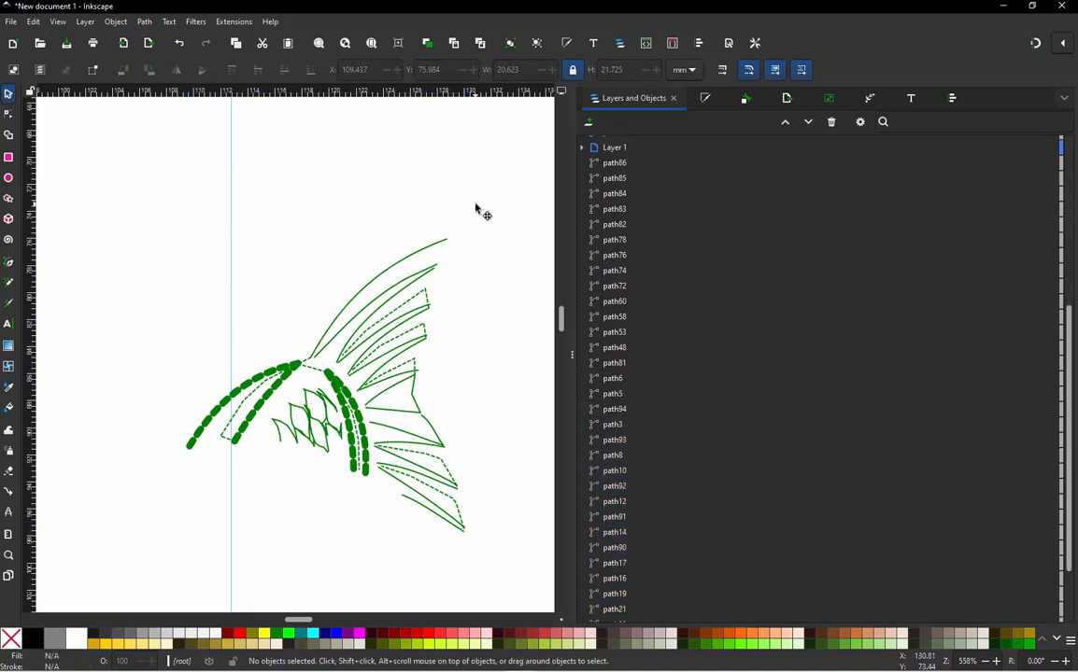
left_click_drag(474, 204, 159, 559)
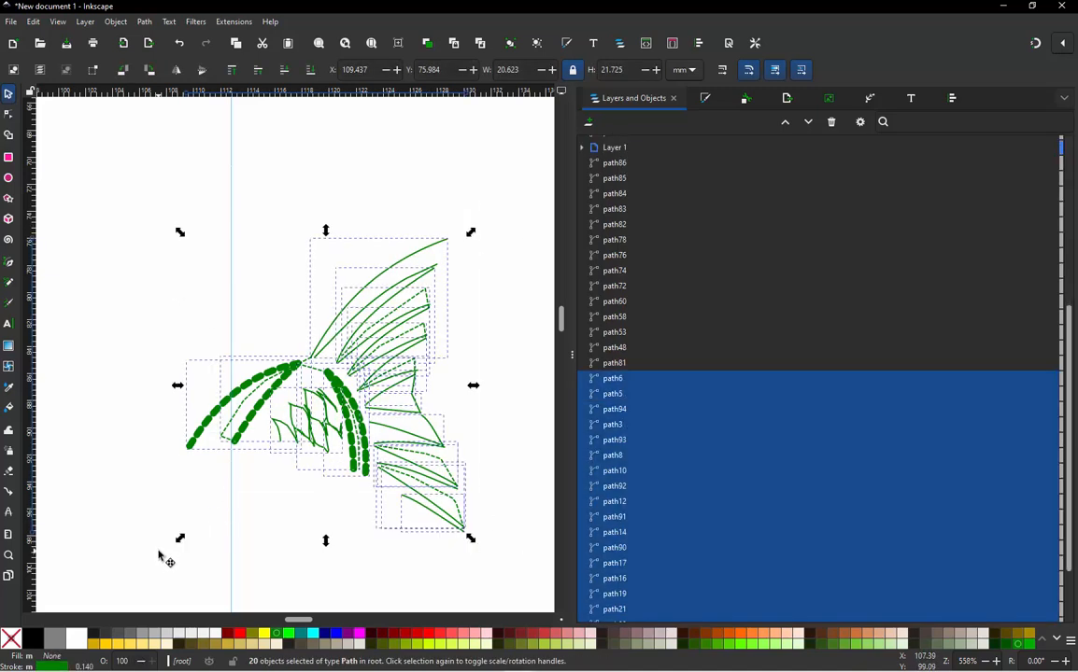
key("alt+shift+q")
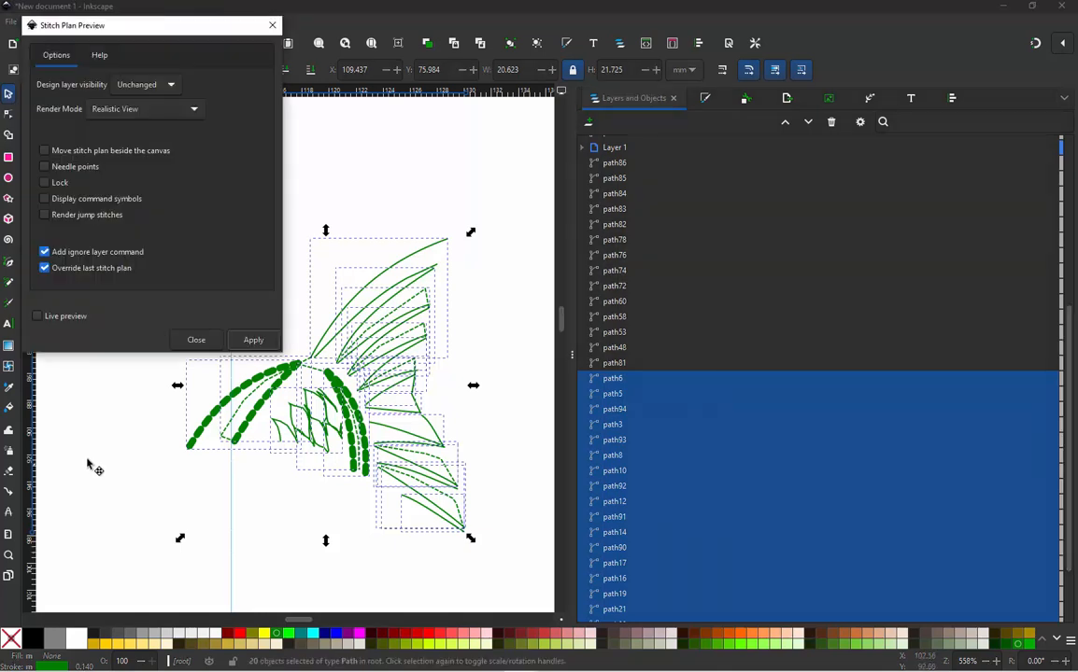
left_click(254, 342)
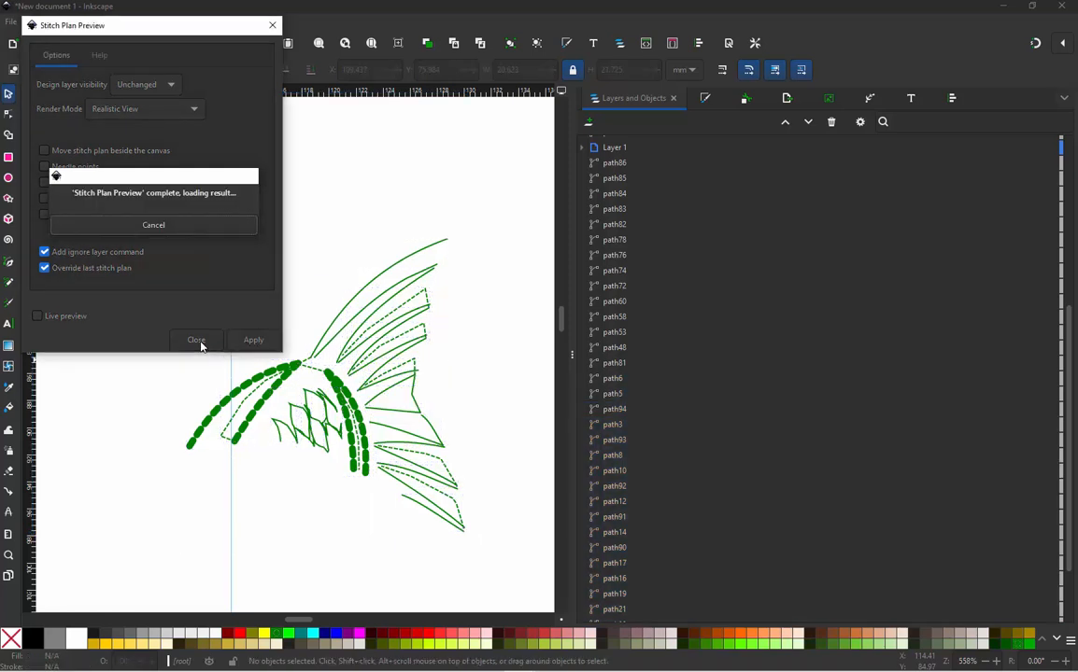
left_click(199, 341)
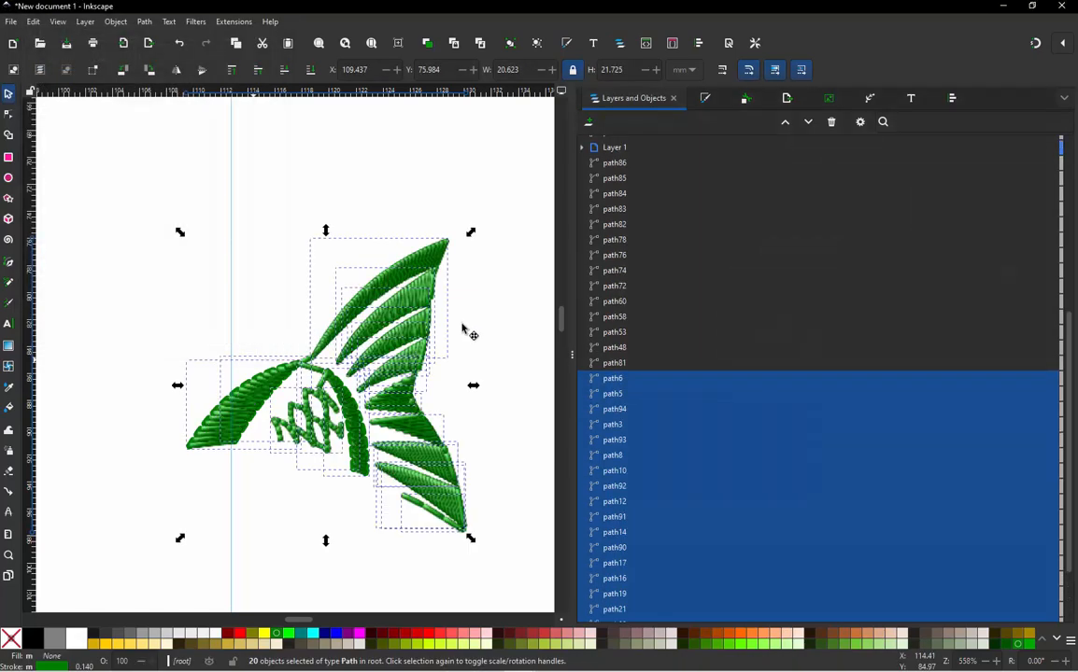
Step: Examine the rendered stitching across the tail's rays, their outer edge joins, the scale pattern and the two thick arches
scroll(428, 327, "up", 5)
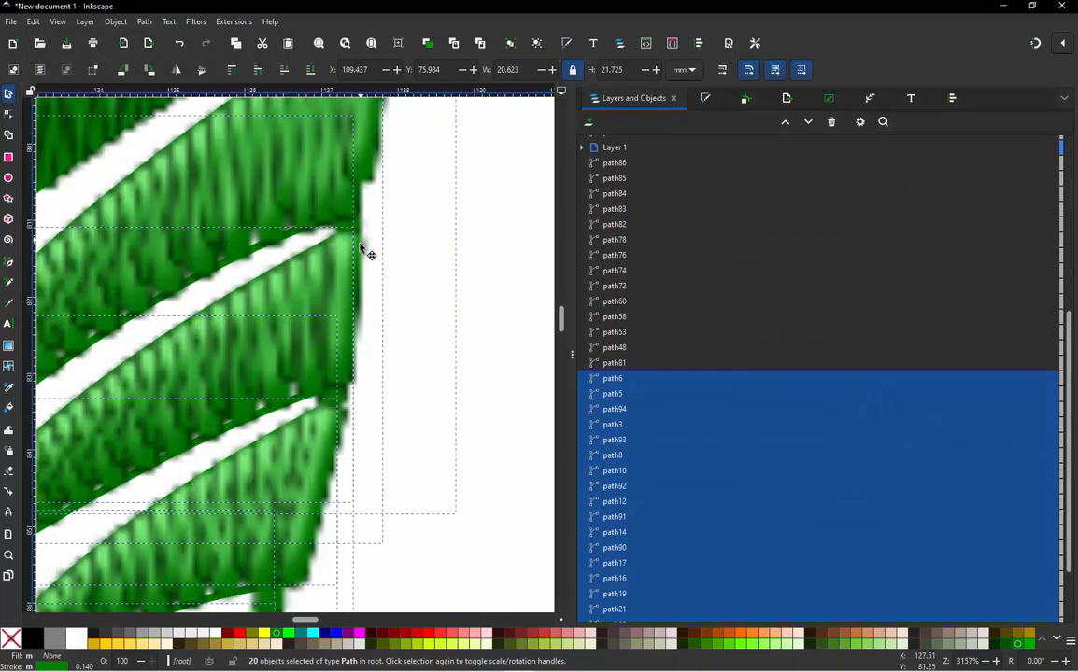
scroll(360, 249, "down", 3)
scroll(396, 234, "up", 2)
scroll(413, 229, "down", 2)
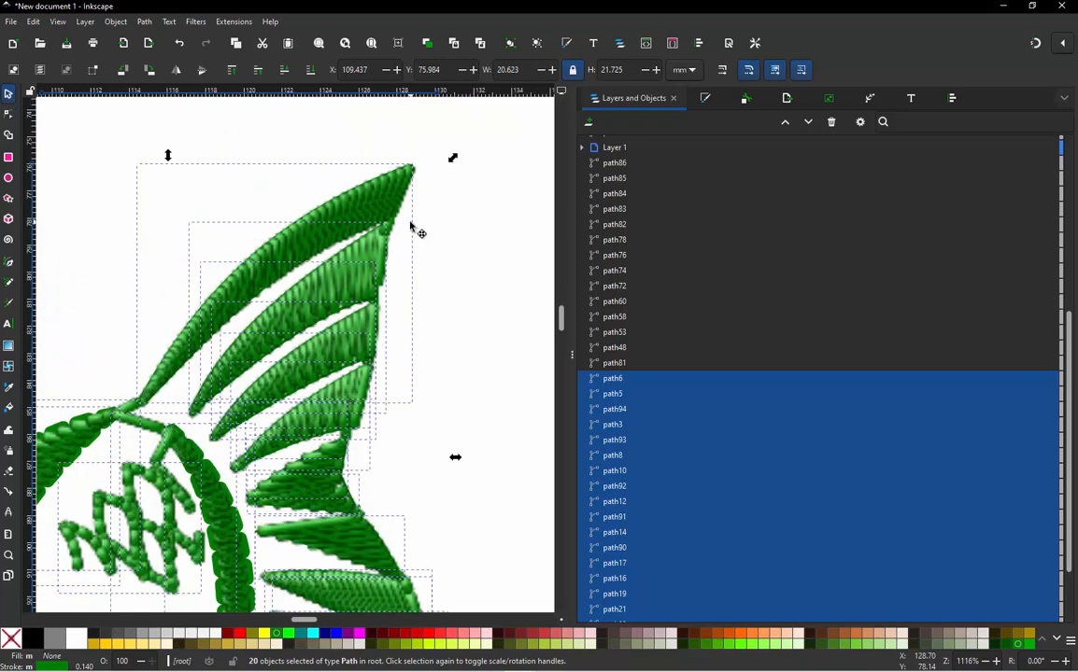
scroll(411, 227, "down", 3)
scroll(389, 337, "up", 3)
scroll(388, 286, "down", 4)
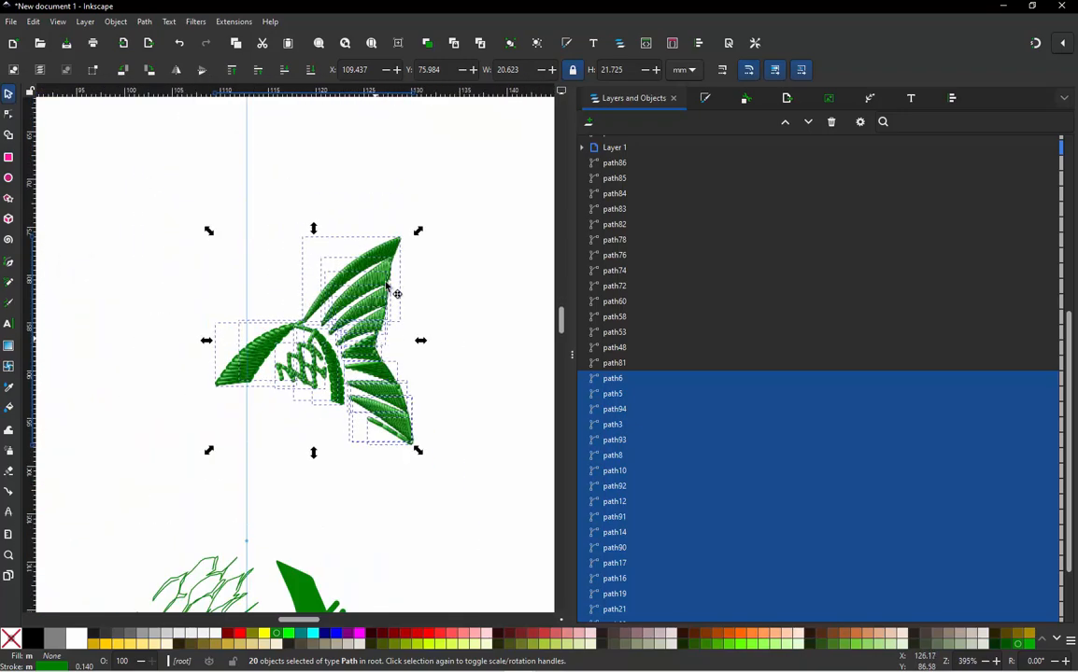
scroll(386, 286, "up", 2)
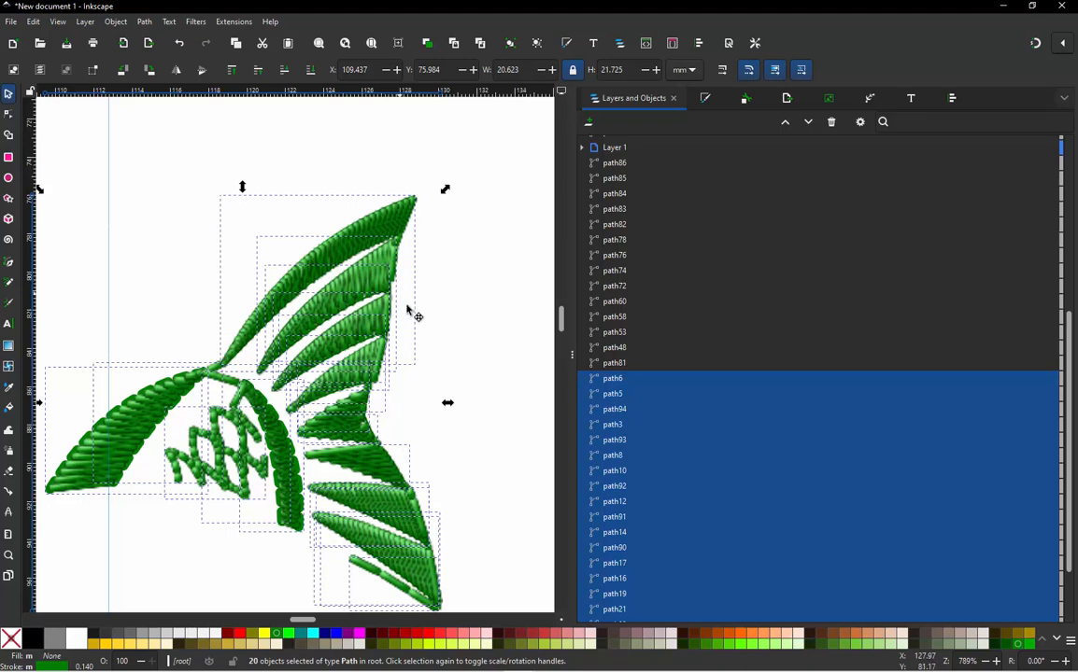
scroll(415, 332, "down", 2)
scroll(403, 327, "up", 1)
scroll(403, 329, "up", 2)
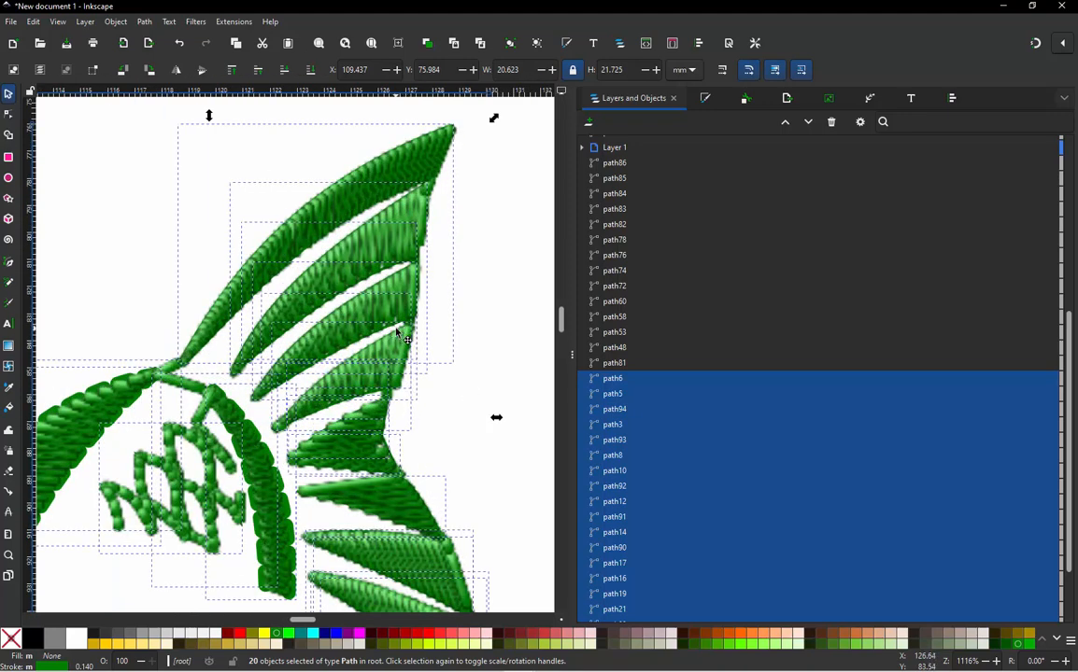
scroll(388, 227, "down", 1)
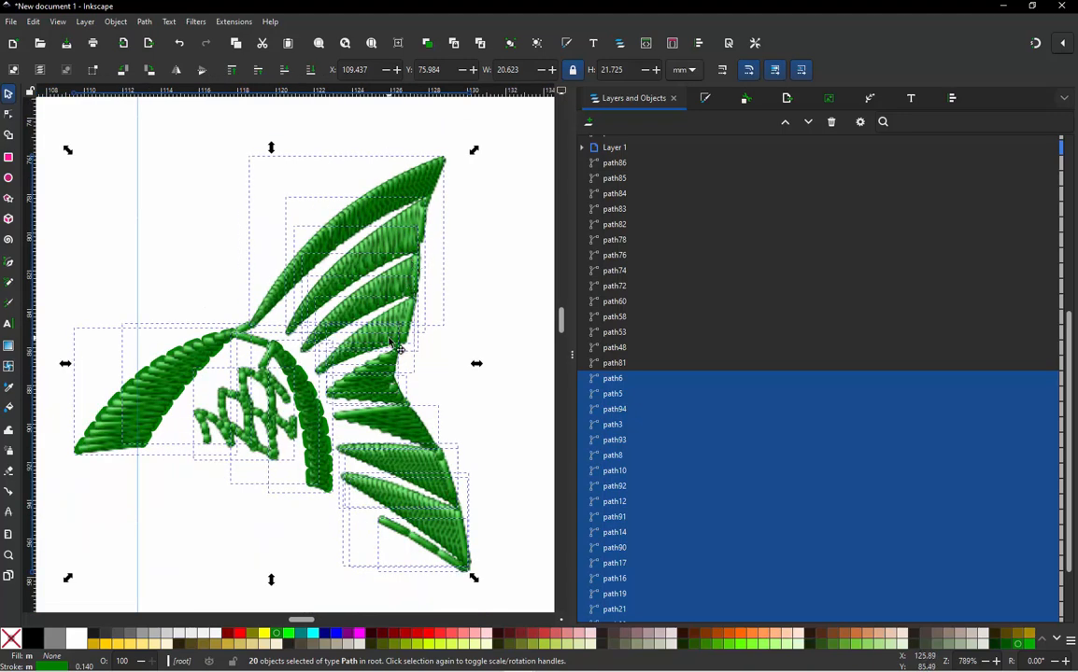
scroll(362, 299, "up", 1)
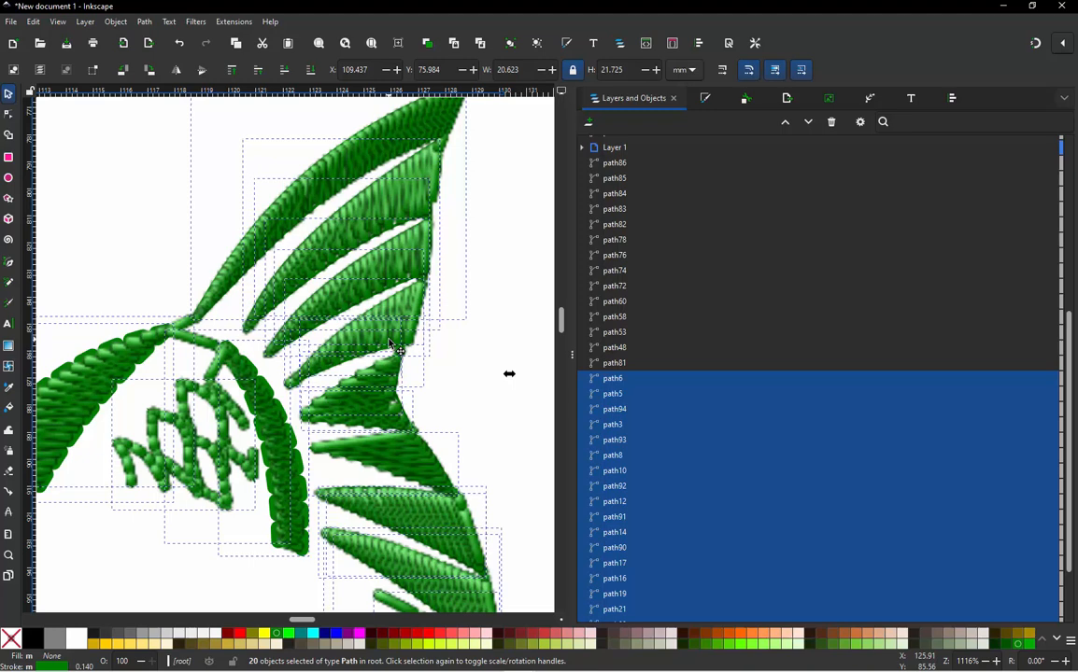
scroll(394, 348, "down", 1)
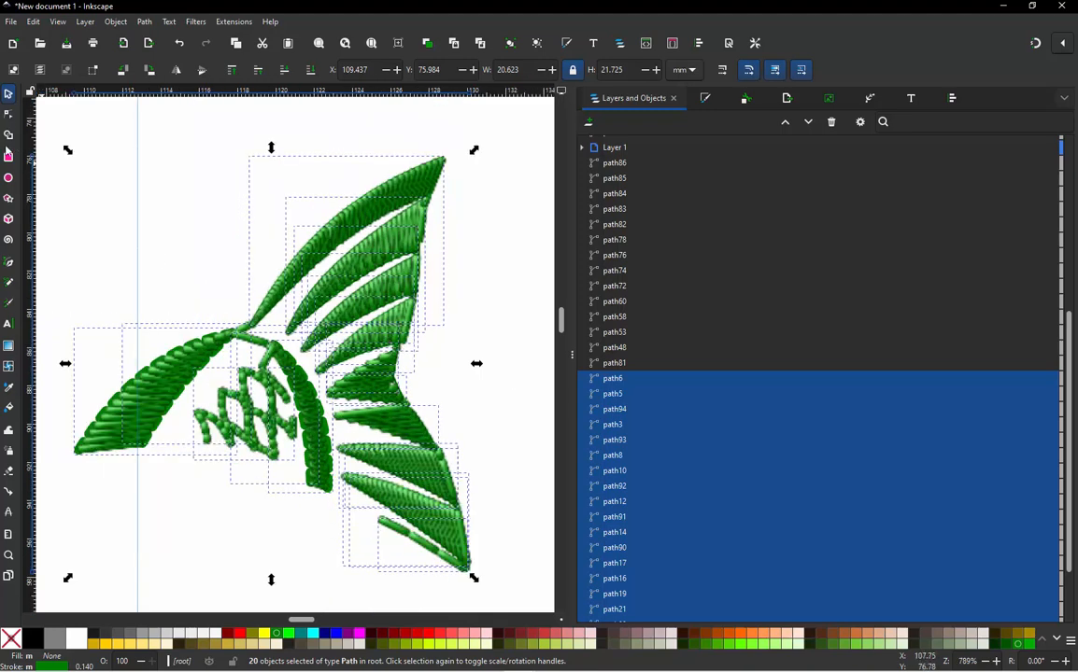
left_click(149, 221)
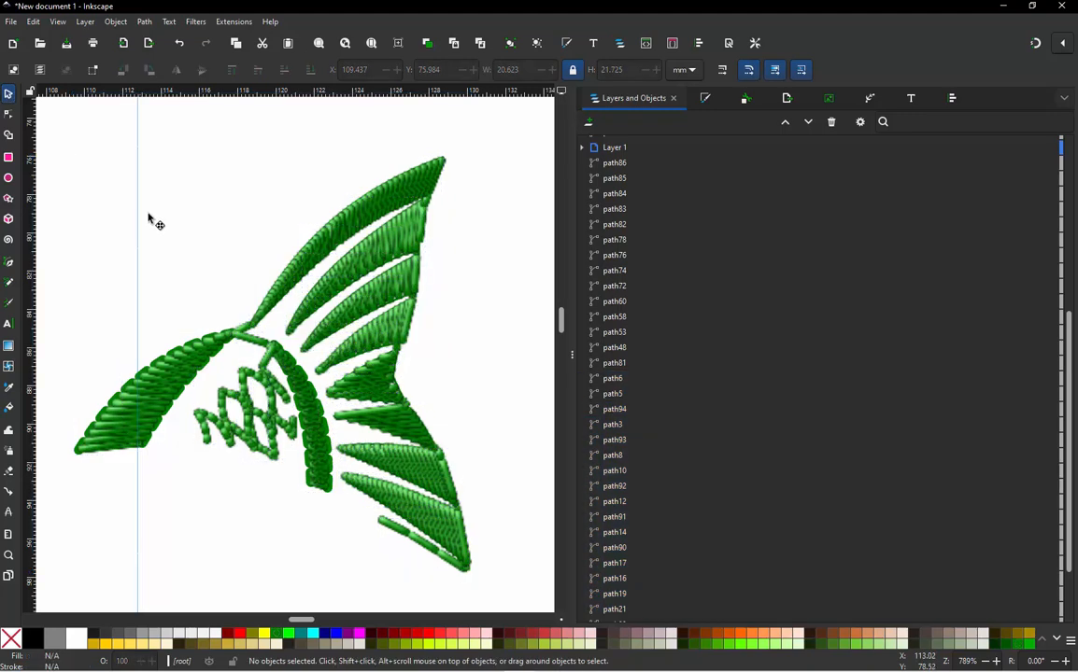
scroll(405, 374, "down", 1)
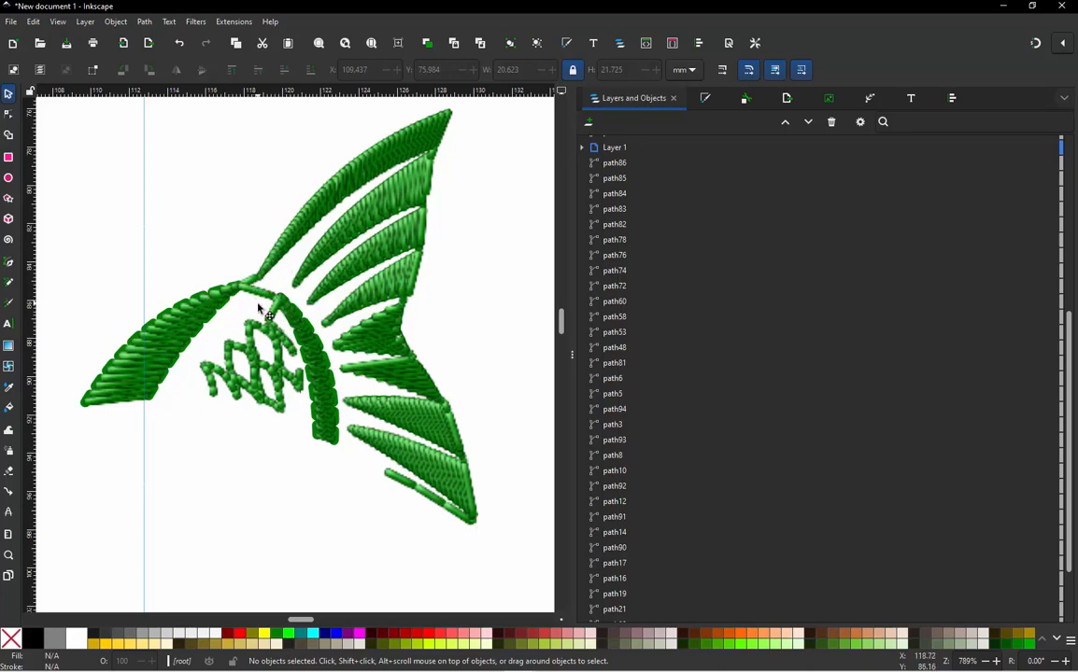
scroll(261, 313, "down", 2)
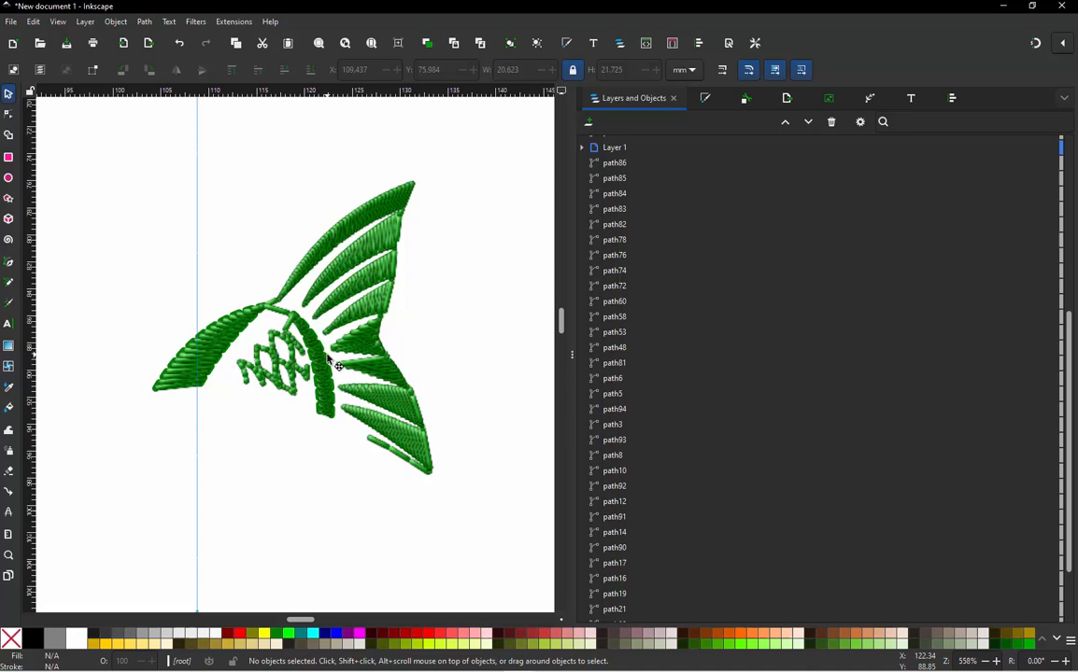
Step: Drag the stitch plan preview image off the tail and delete it
left_click(387, 240)
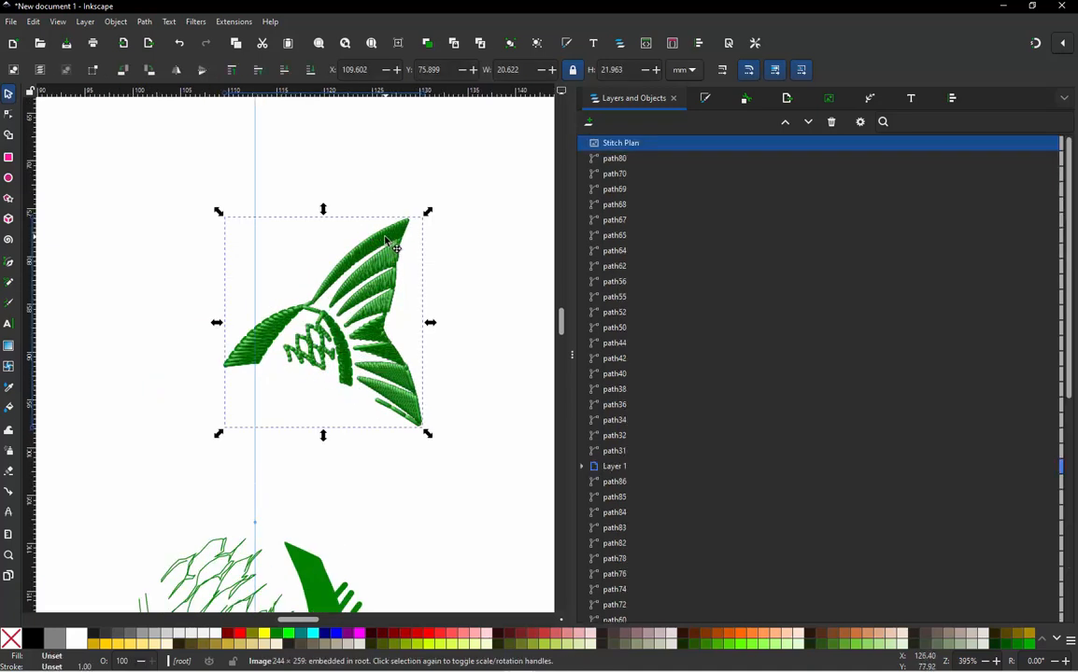
left_click_drag(386, 240, 445, 217)
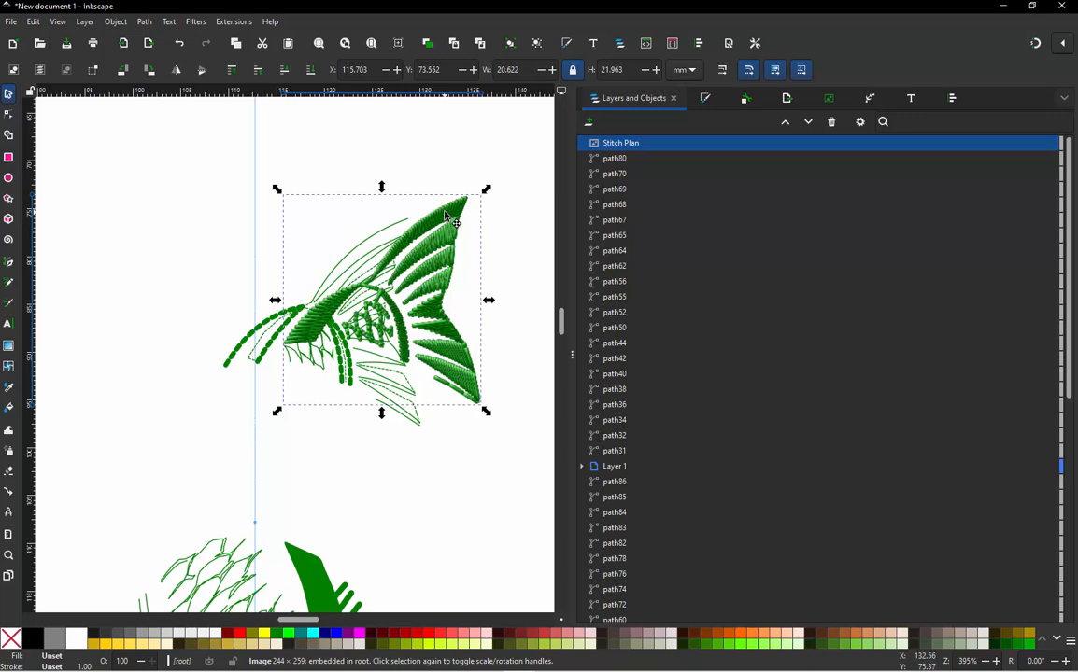
key("Delete")
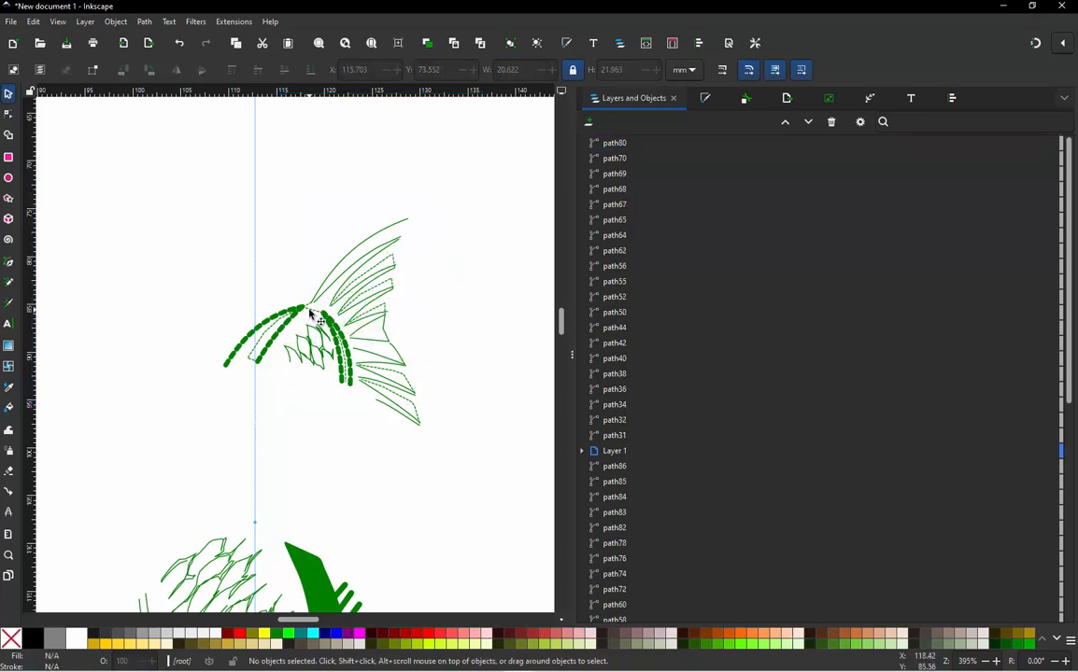
Step: Compare the finished tail with the remaining fish artwork and check where the tail paths sit in the object stacking order
scroll(312, 321, "up", 2)
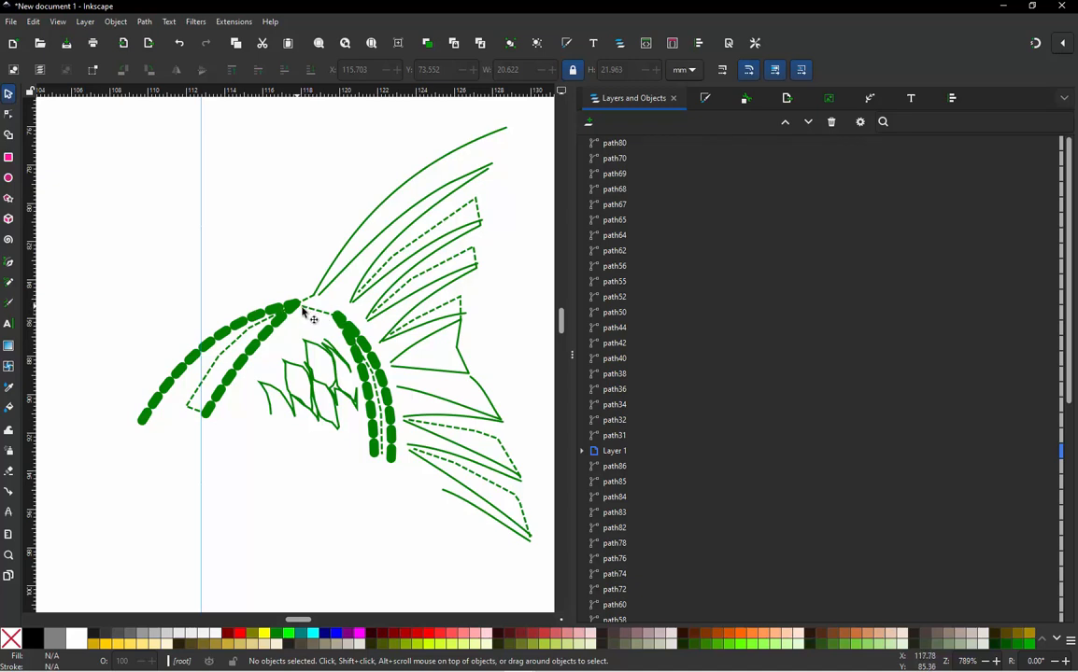
scroll(337, 318, "up", 1)
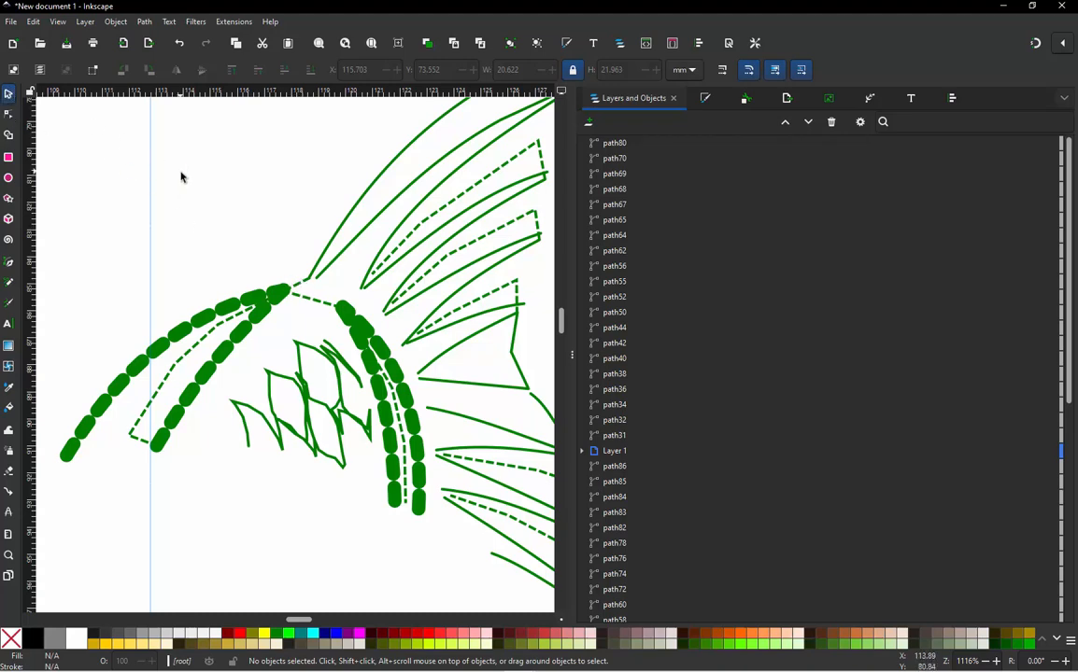
scroll(270, 227, "down", 4)
scroll(260, 498, "up", 1)
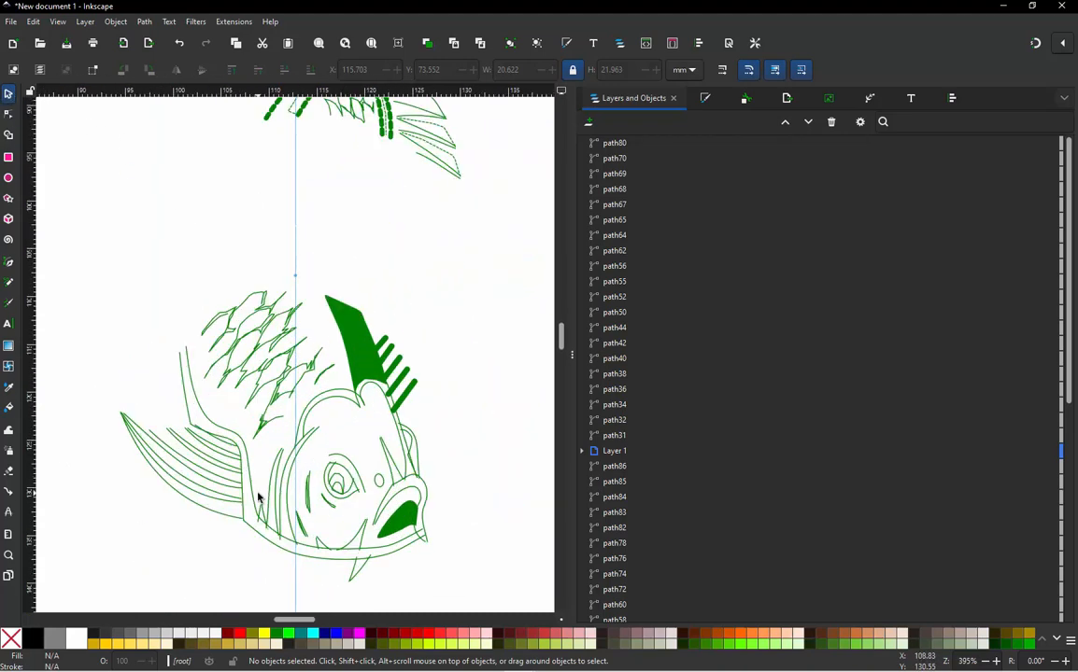
scroll(296, 402, "down", 1)
scroll(298, 404, "up", 1)
scroll(294, 415, "down", 1)
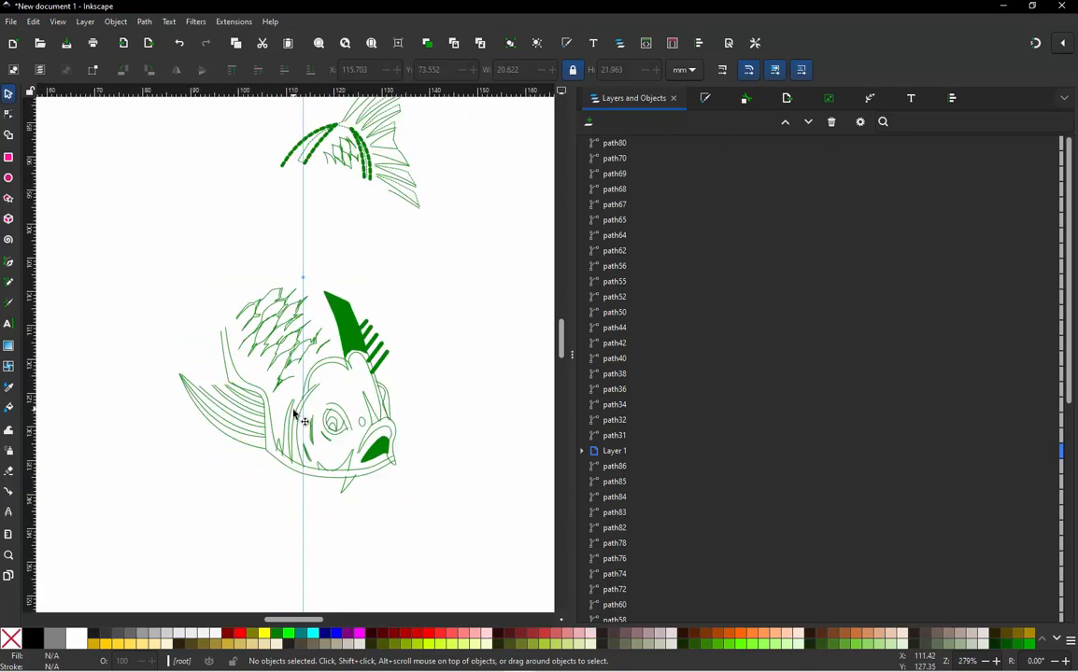
scroll(294, 414, "down", 1)
mouse_move(242, 163)
left_mouse_down()
mouse_move(414, 309)
mouse_move(427, 304)
left_mouse_up()
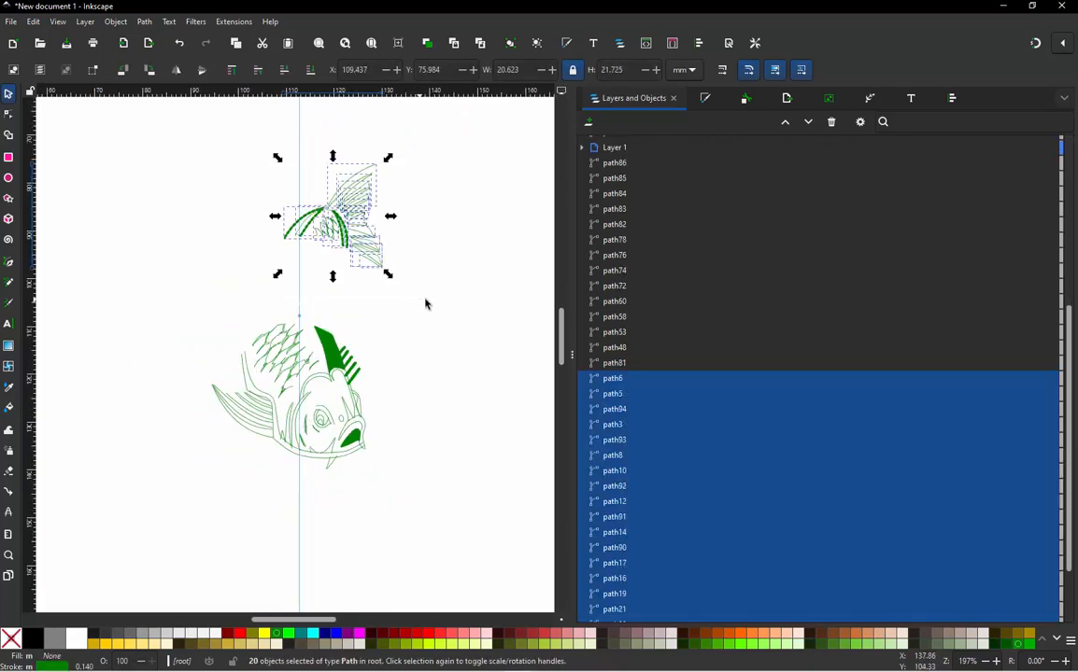
scroll(1060, 336, "down", 3)
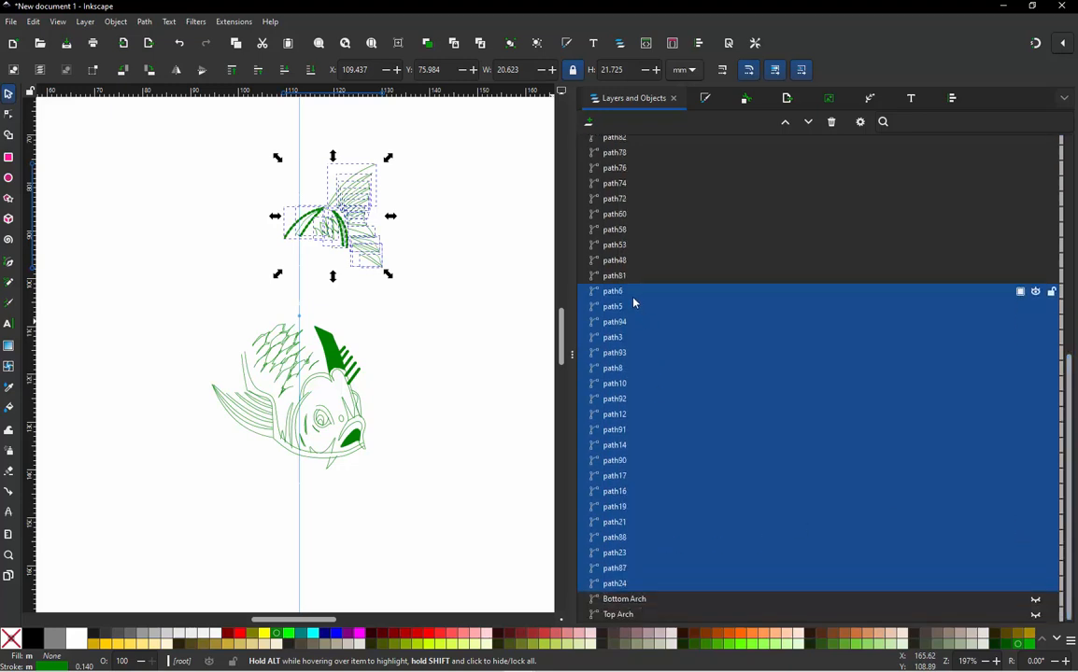
left_click(472, 357)
Step: Select the lower fish artwork and its scale path to check which entries they are in the object list
scroll(224, 405, "up", 1)
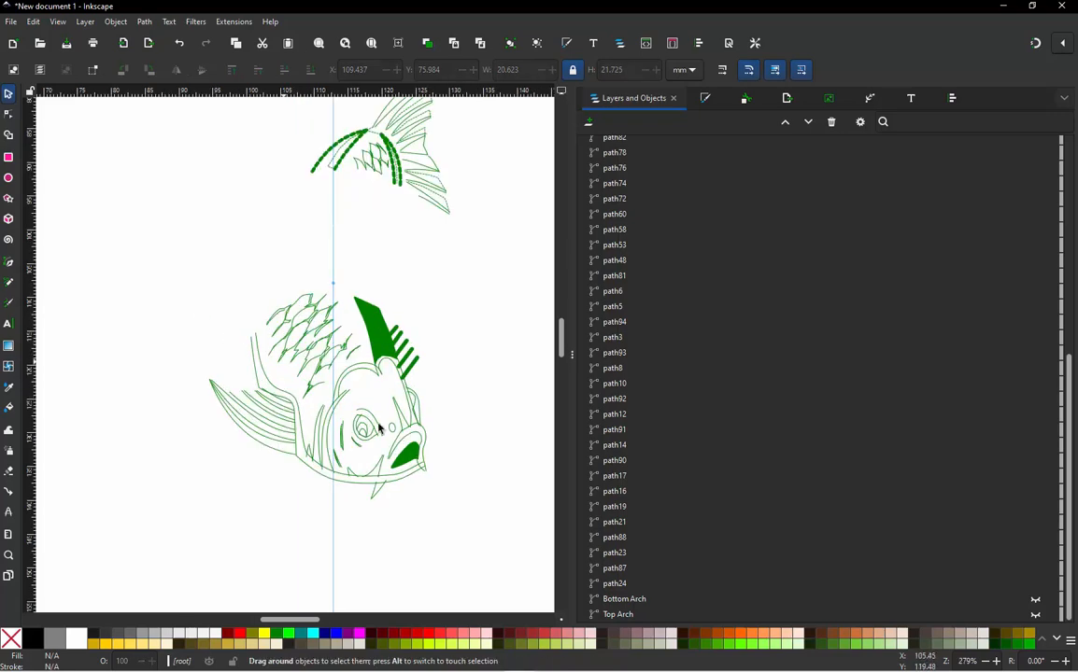
left_click_drag(159, 271, 434, 505)
scroll(363, 403, "up", 1)
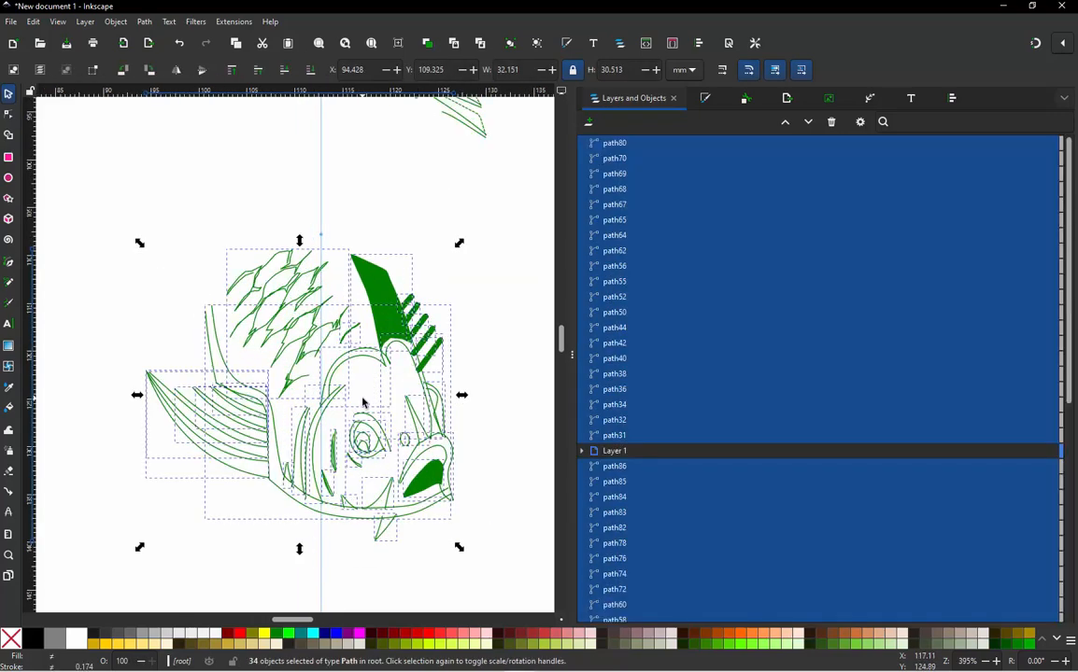
left_click(105, 237)
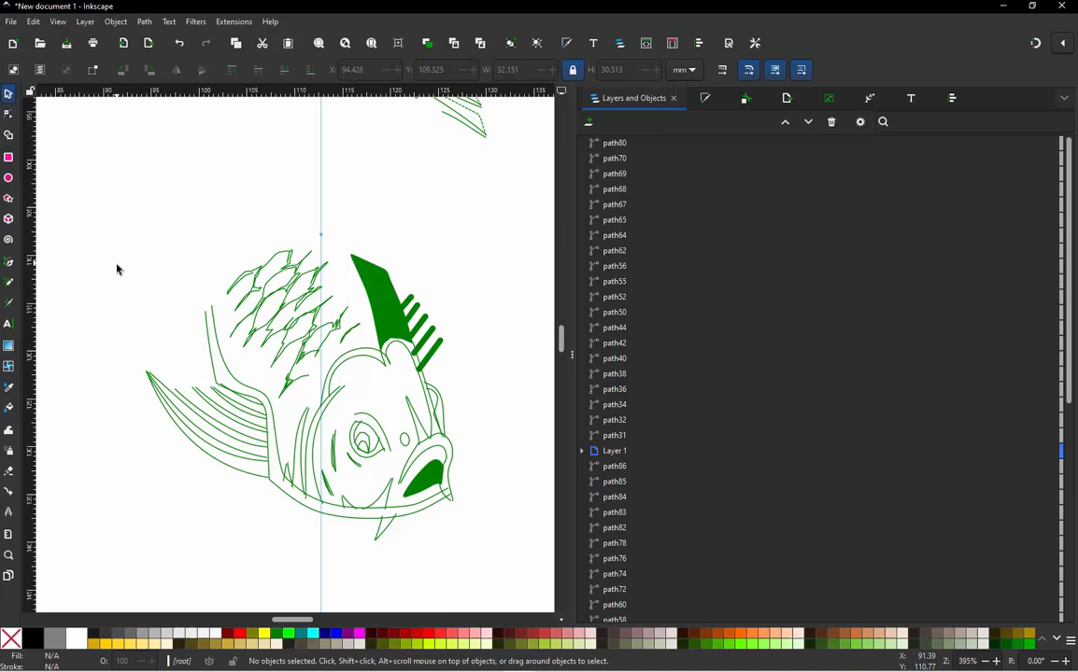
left_click(296, 288)
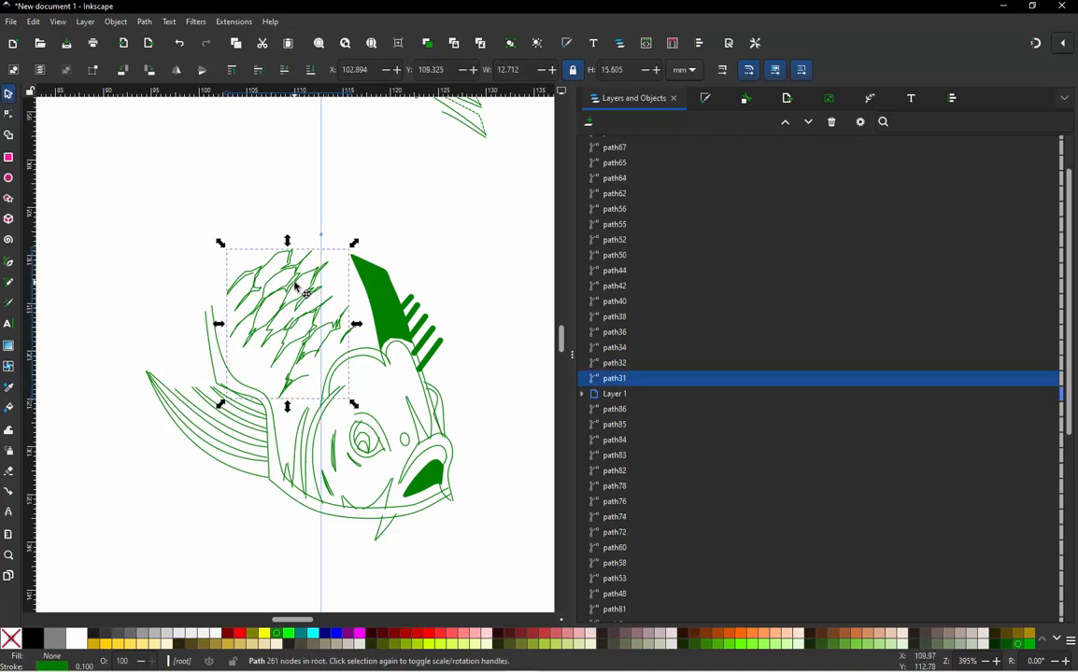
left_click(472, 202)
Step: Expand Layer 1, select image1 inside it to check it, and review the rest of the object list
scroll(417, 409, "down", 1)
scroll(414, 434, "down", 2)
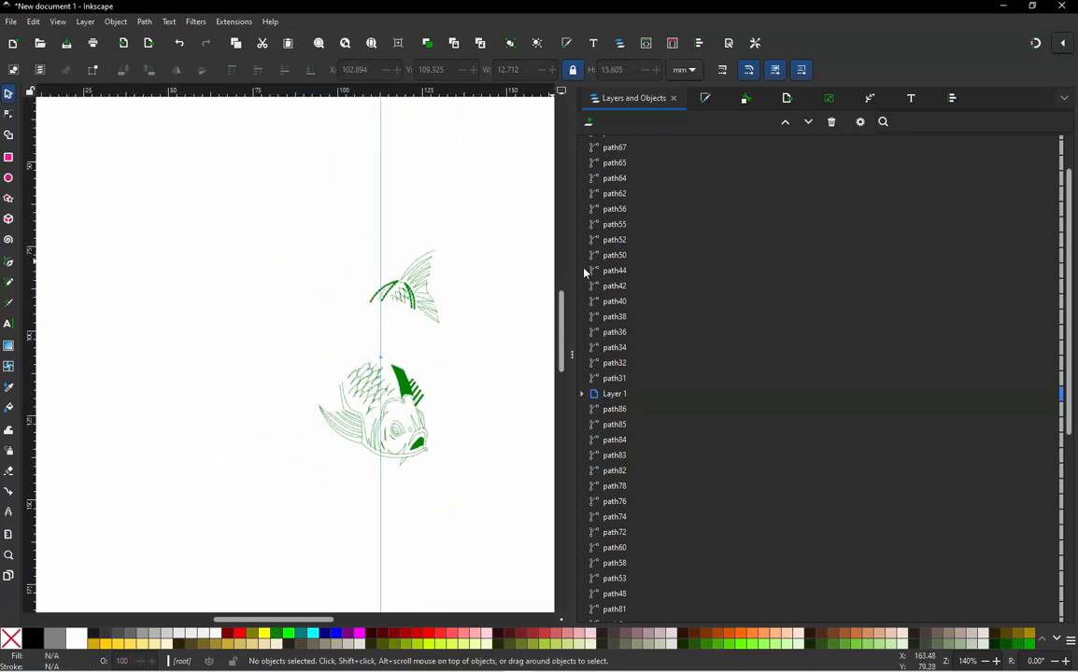
scroll(616, 252, "up", 1)
scroll(622, 383, "down", 3)
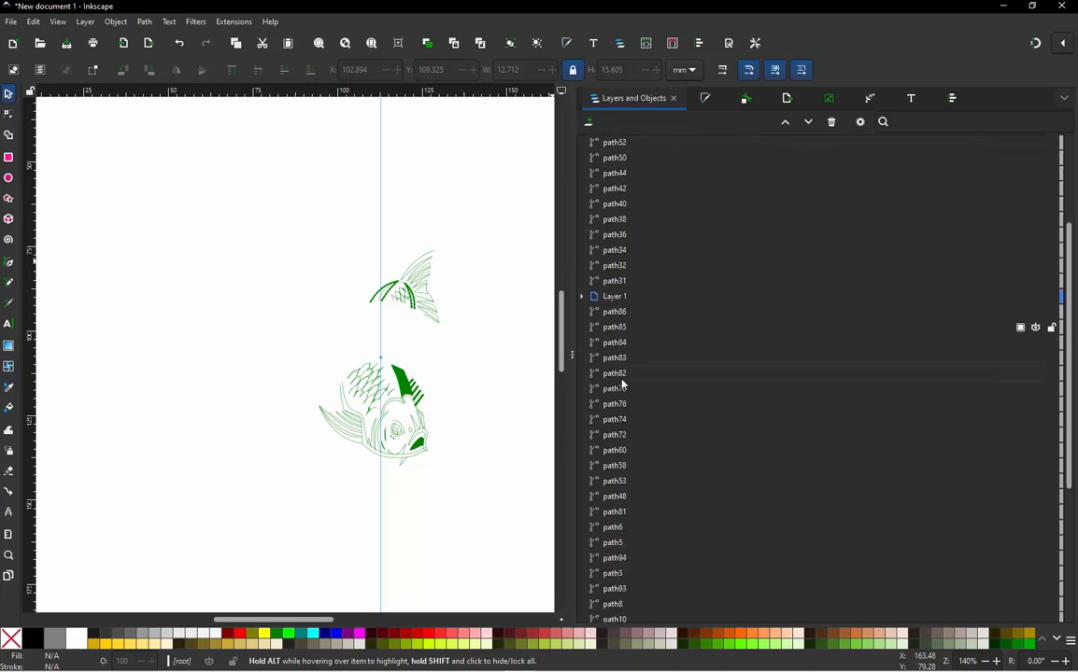
left_click(581, 297)
left_click(628, 314)
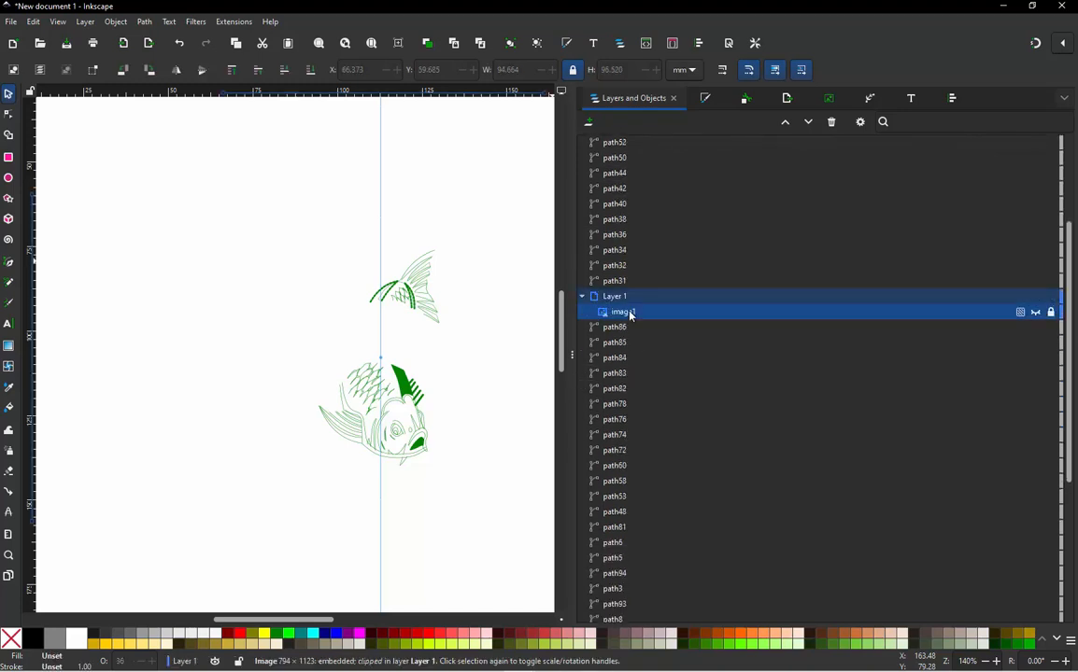
left_click(456, 254)
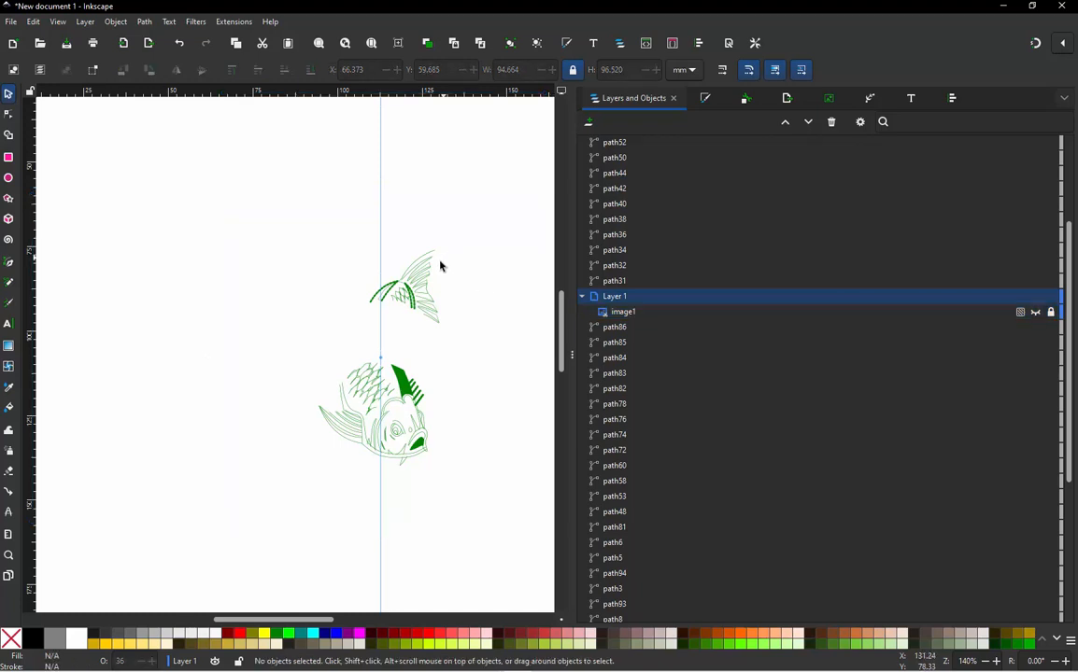
scroll(624, 244, "up", 3)
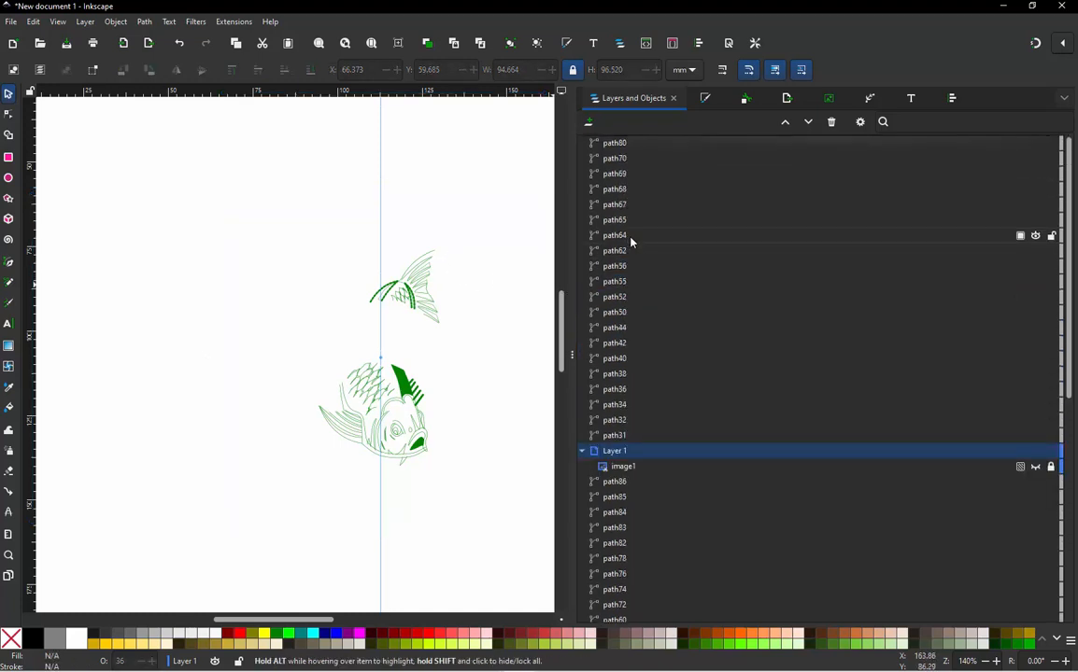
Step: Add a new layer above Layer 1 and move all the upper fish tail paths into it
left_click(589, 123)
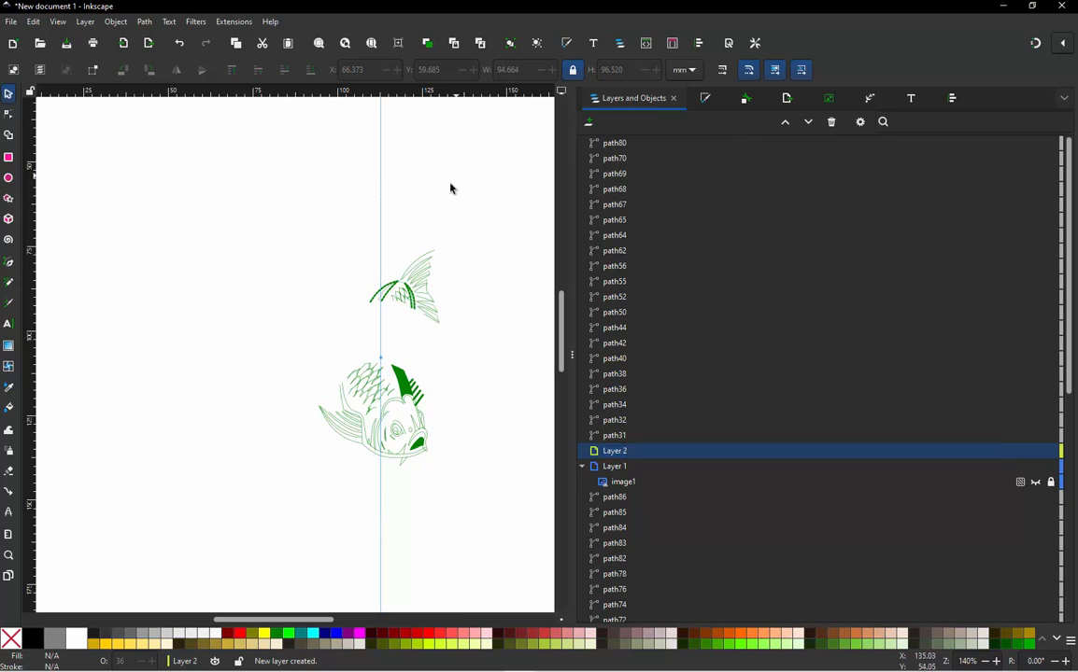
left_click_drag(334, 202, 483, 339)
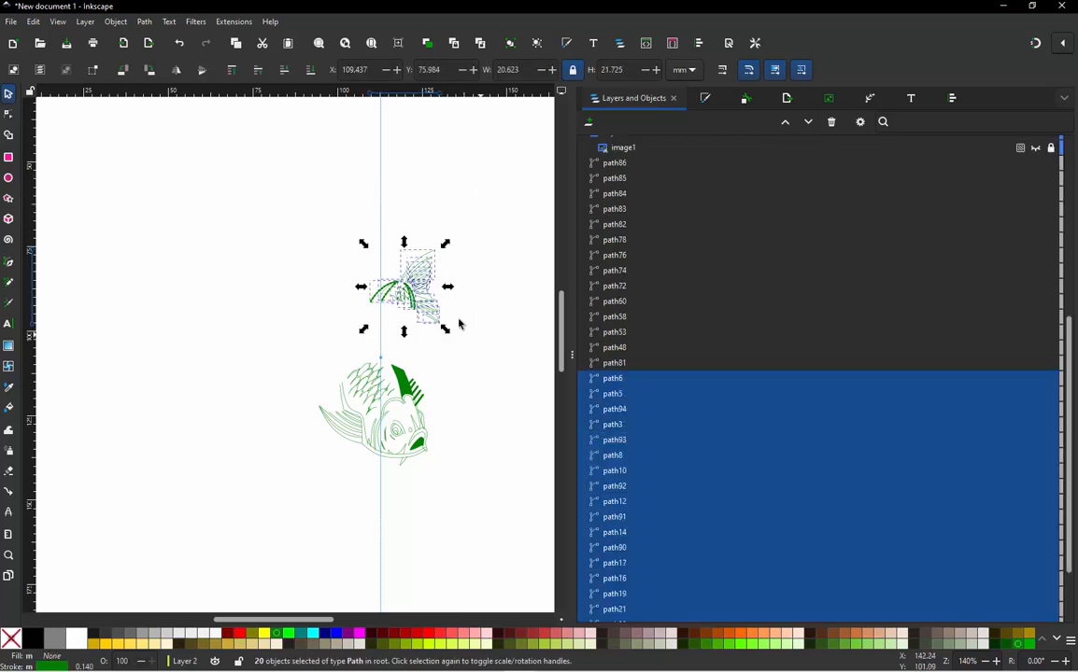
right_click(434, 309)
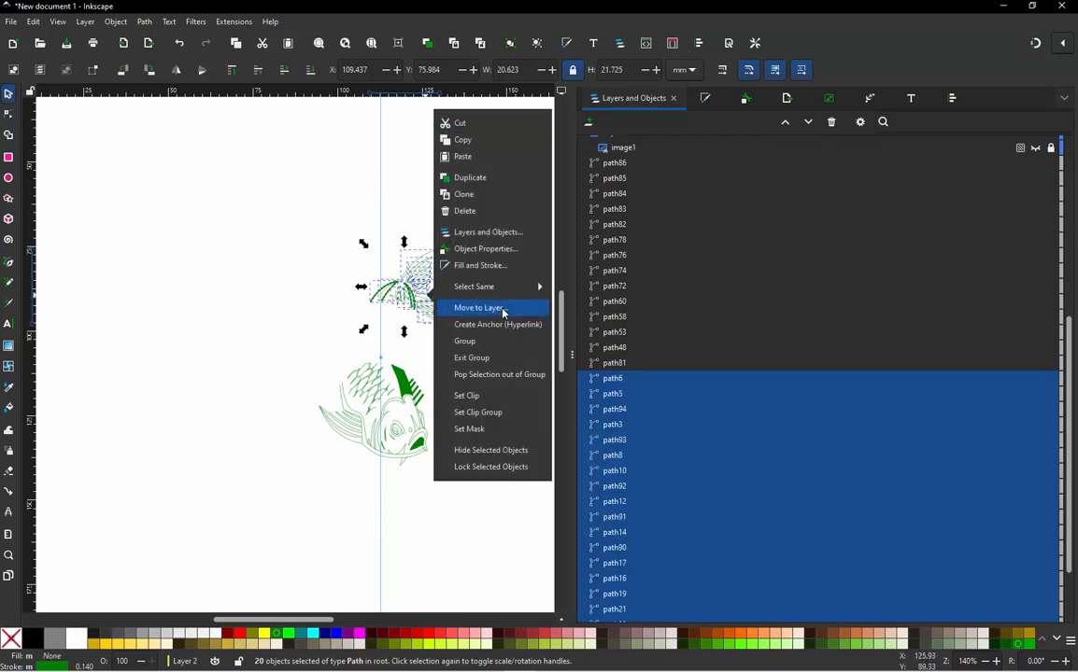
left_click(503, 309)
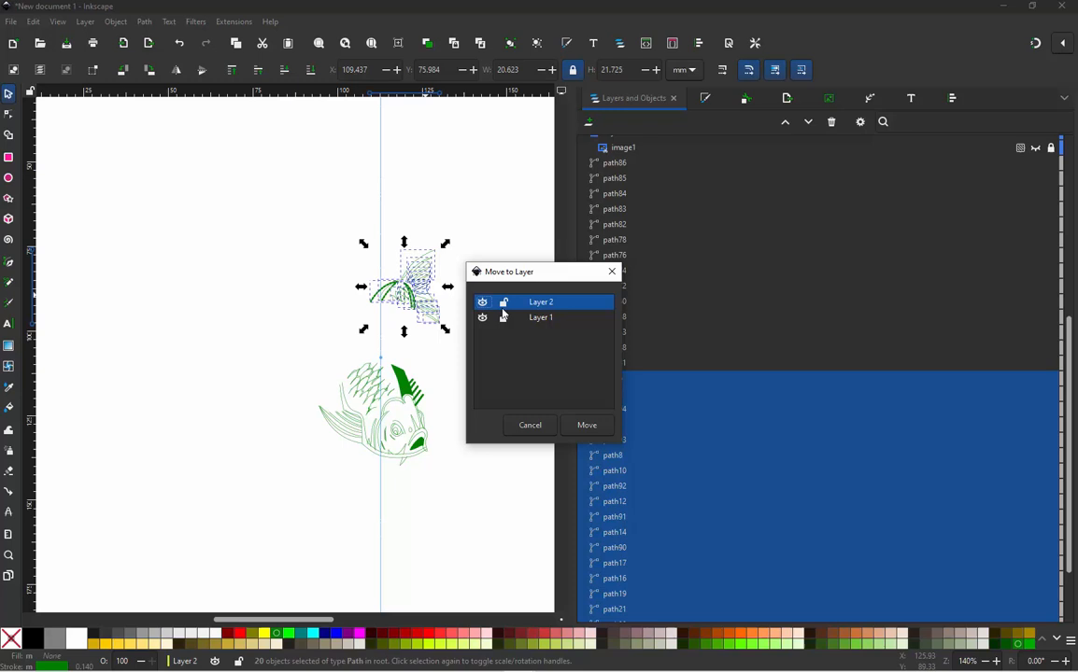
left_click(587, 425)
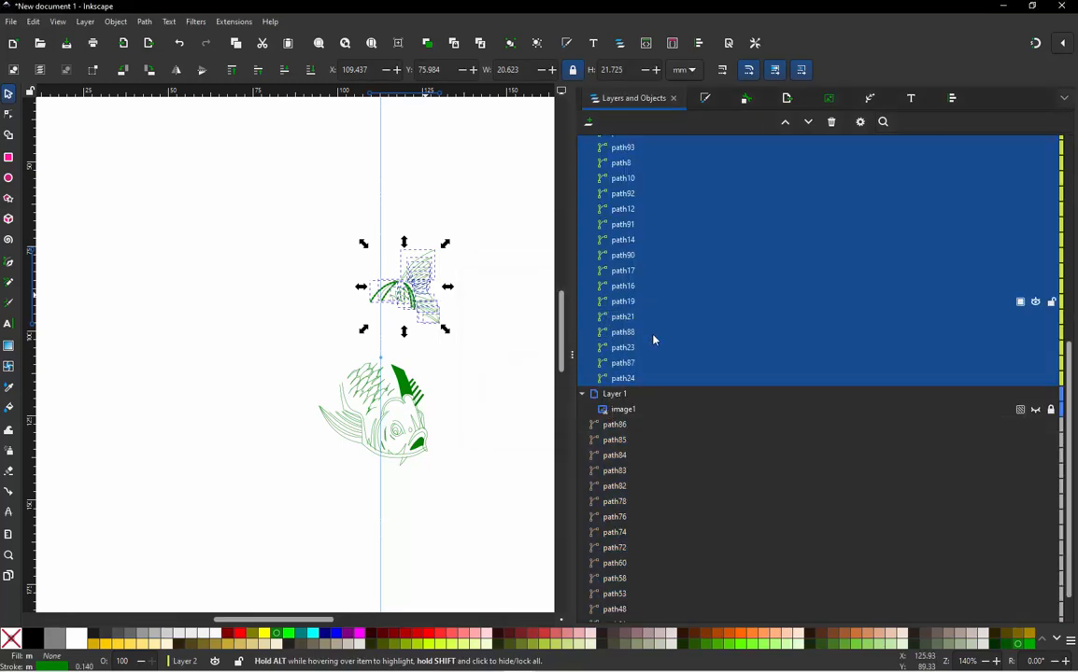
Step: Select image1 inside Layer 1 and unlock it
left_click(626, 408)
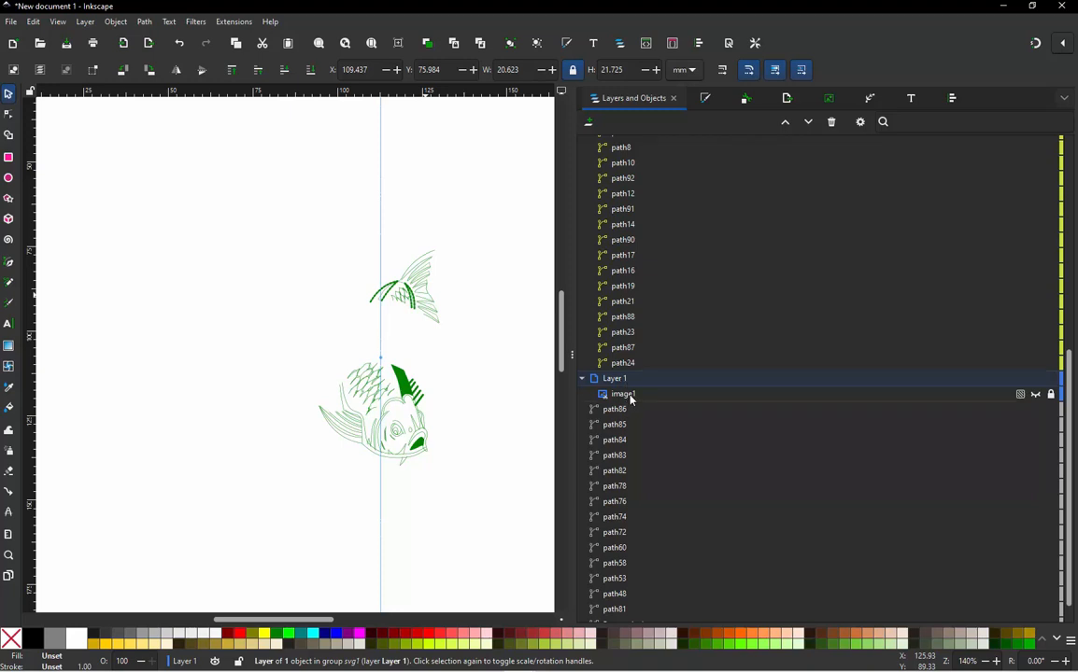
left_click(631, 398)
left_click(825, 440)
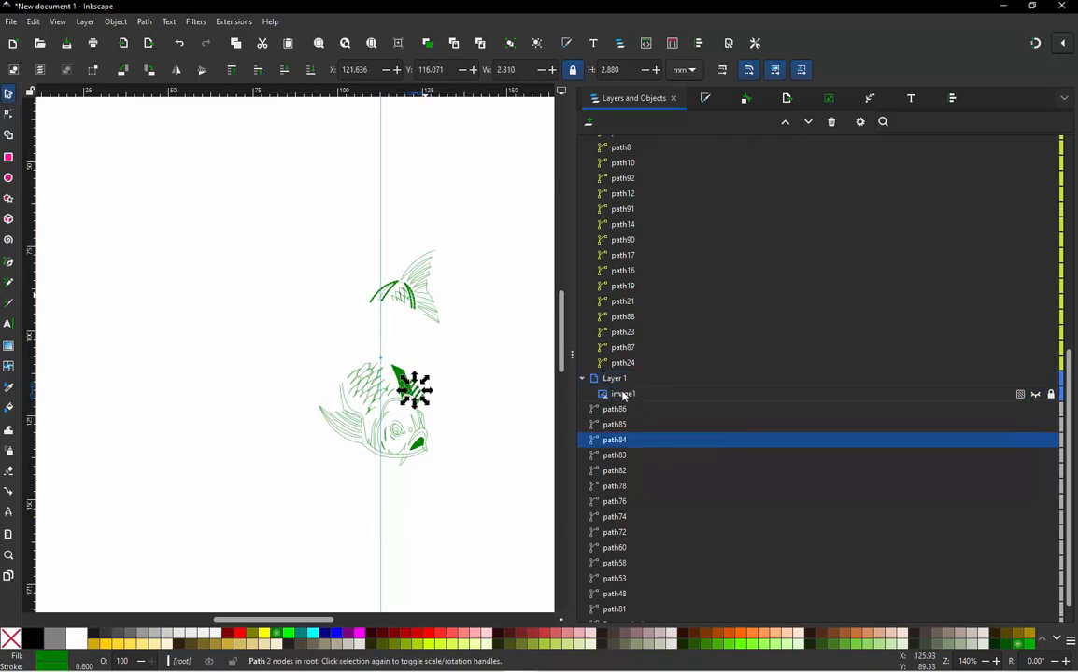
left_click(621, 395)
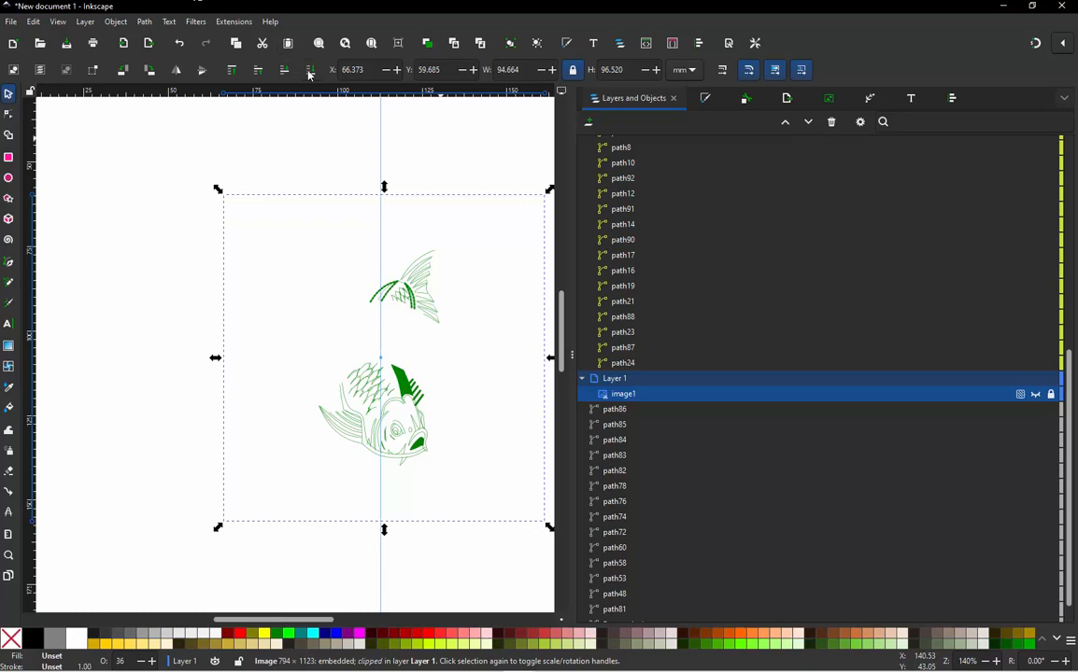
left_click(1051, 394)
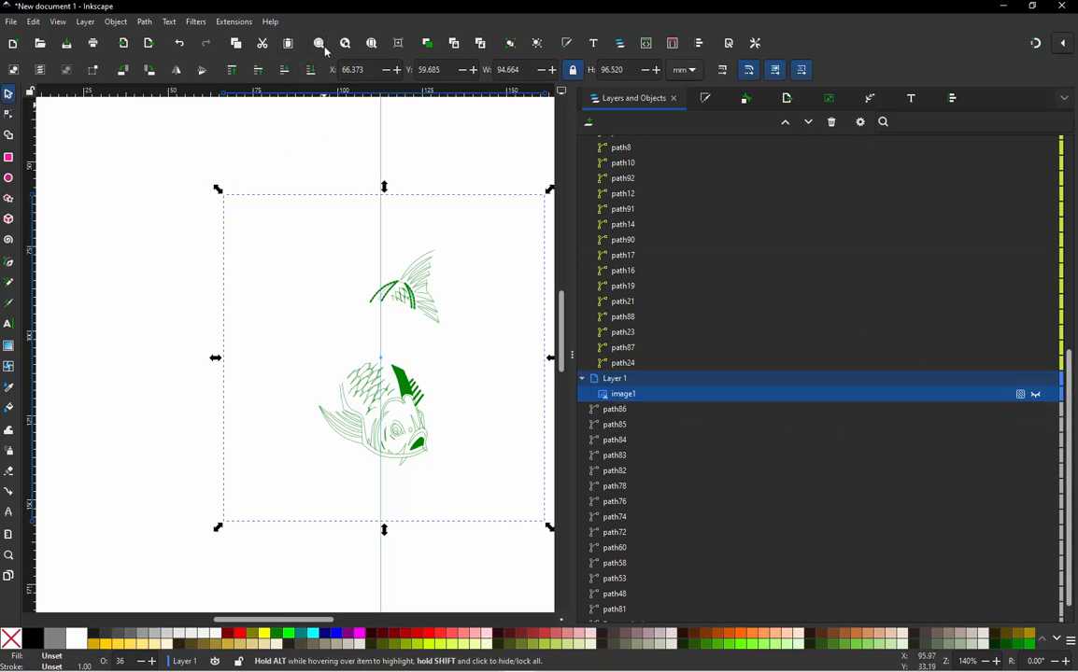
Step: Move image1 out of Layer 1 and lower it to the very bottom of the stacking order
left_click(653, 439)
left_click(625, 409)
left_click(624, 394)
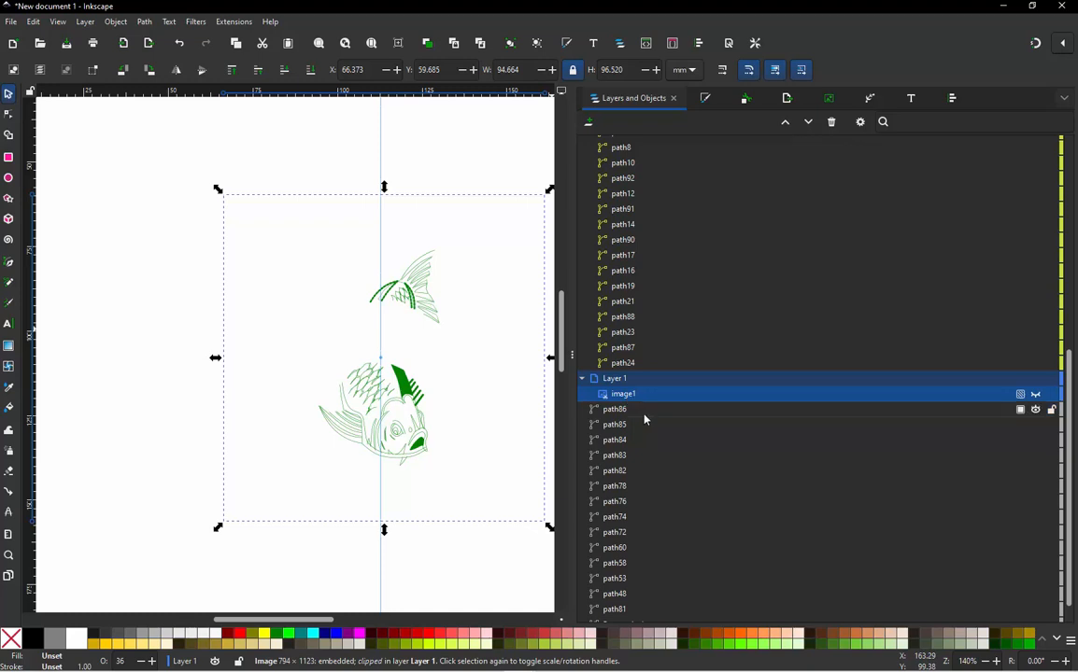
left_click(627, 409)
left_click(627, 395)
left_click_drag(628, 395, 630, 411)
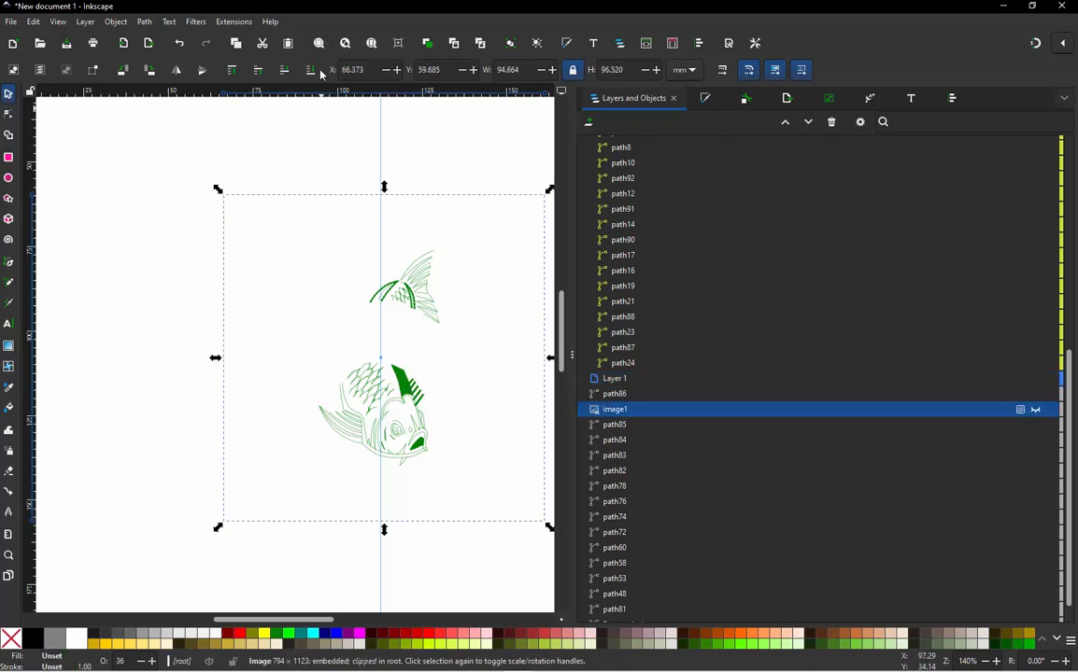
left_click(313, 71)
Step: Delete the empty Layer 1 and check image1's place in the object list
left_click(607, 382)
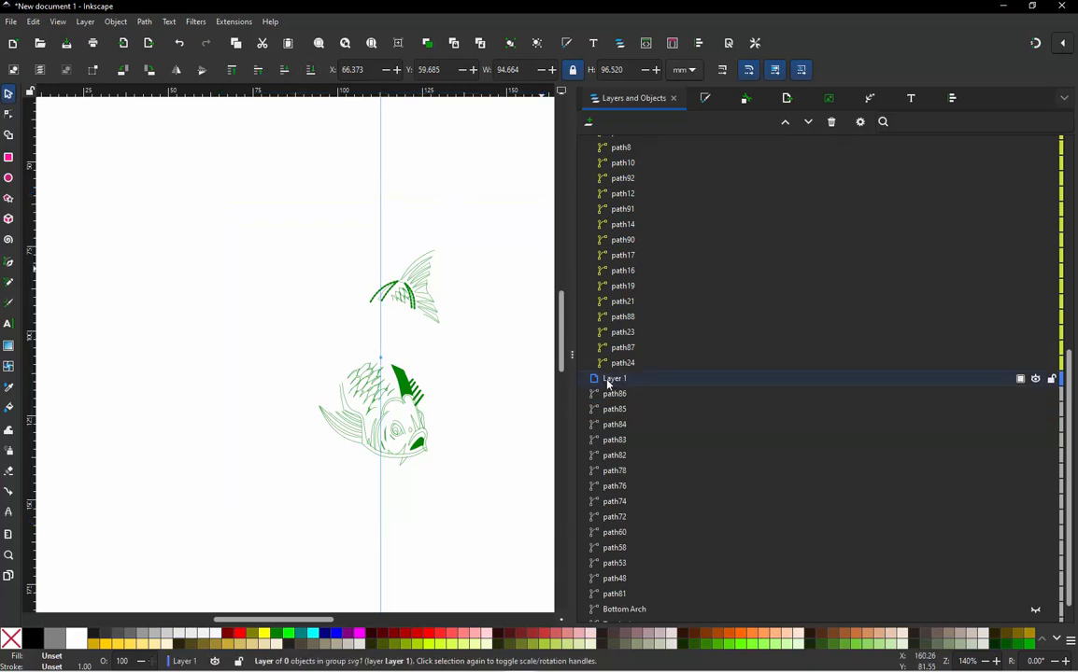
key("Delete")
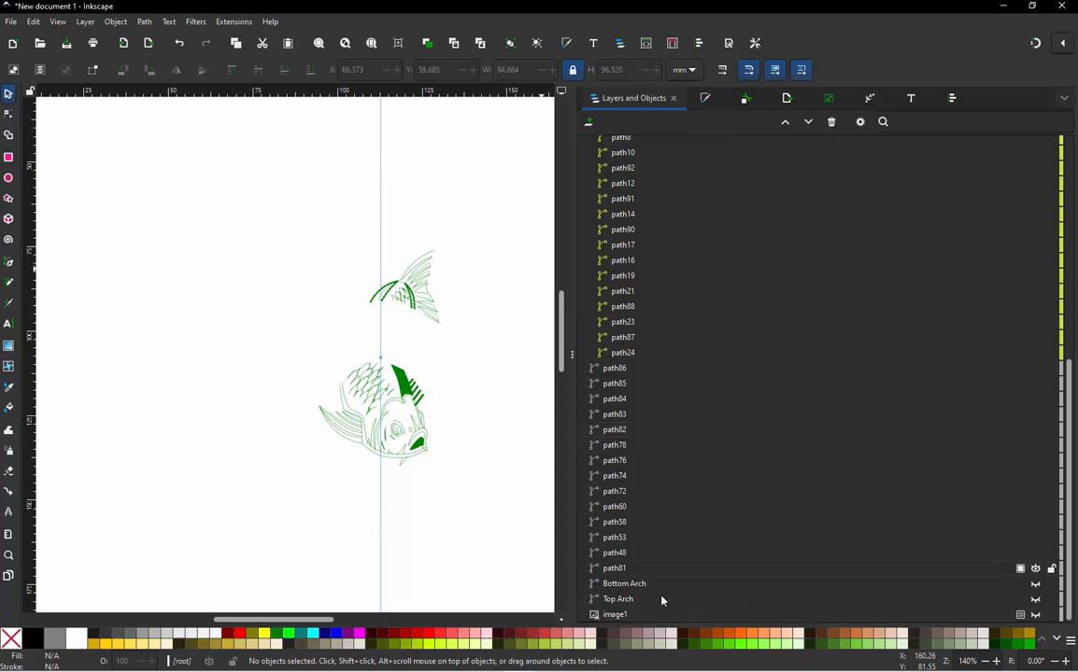
left_click(621, 614)
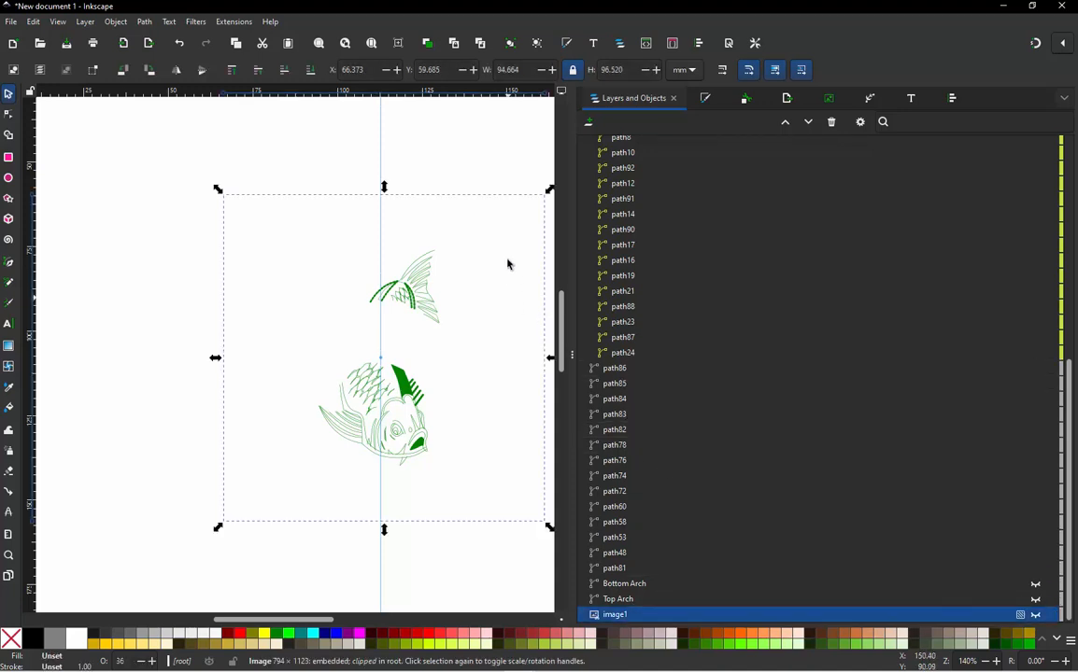
key("Escape")
Step: Find the layer holding the tail paths and rename it as Upper Fish Tail
left_click_drag(486, 224, 351, 345)
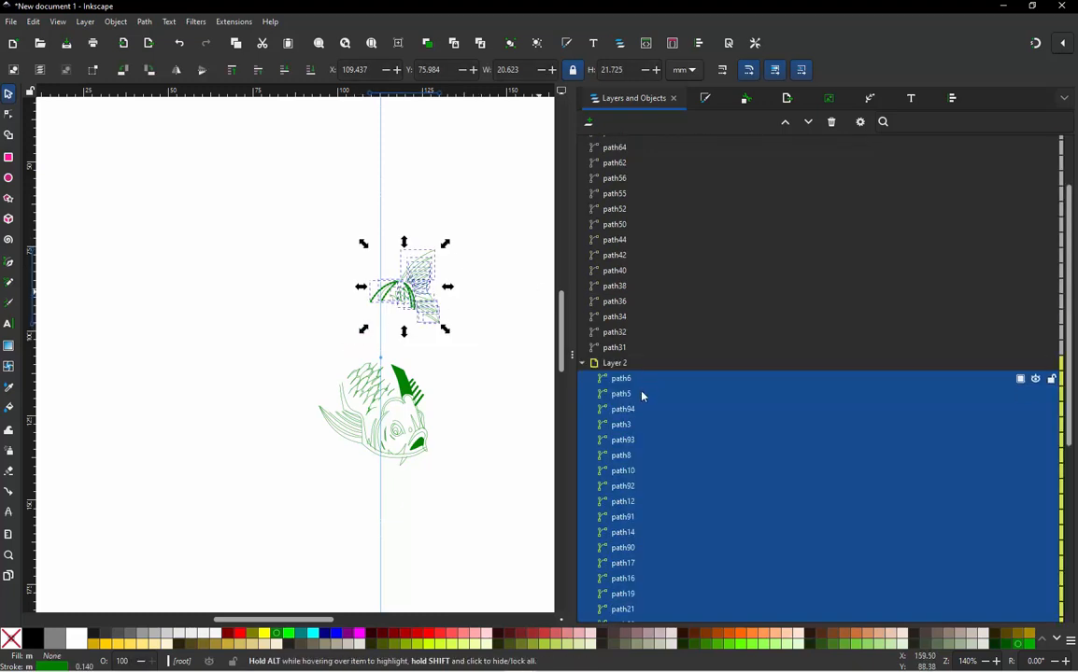
left_click(618, 364)
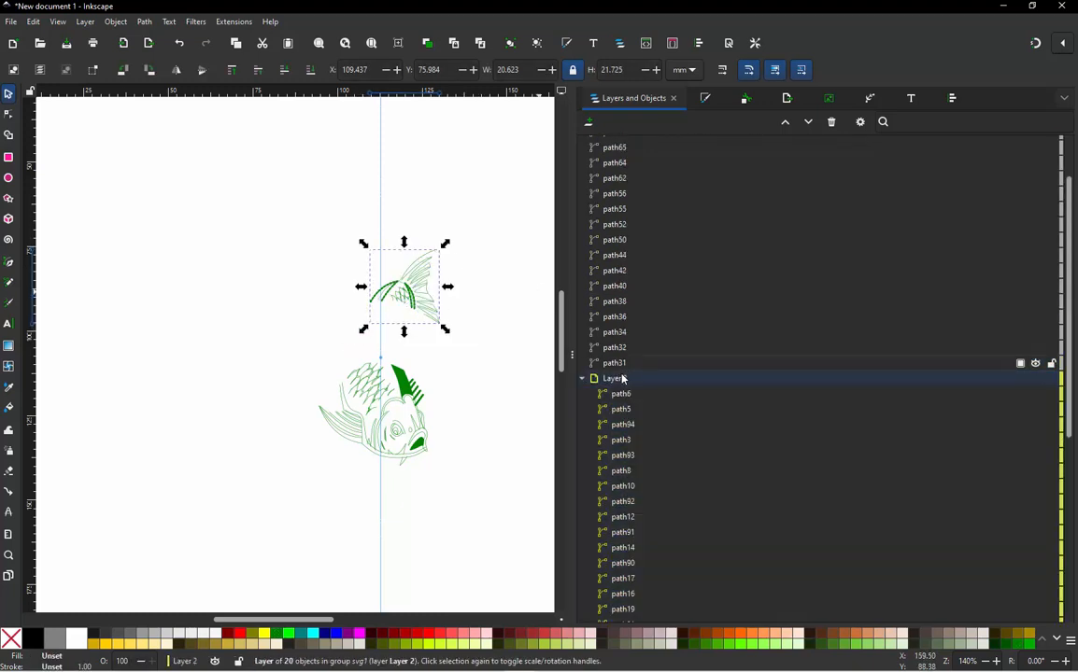
left_click(622, 380)
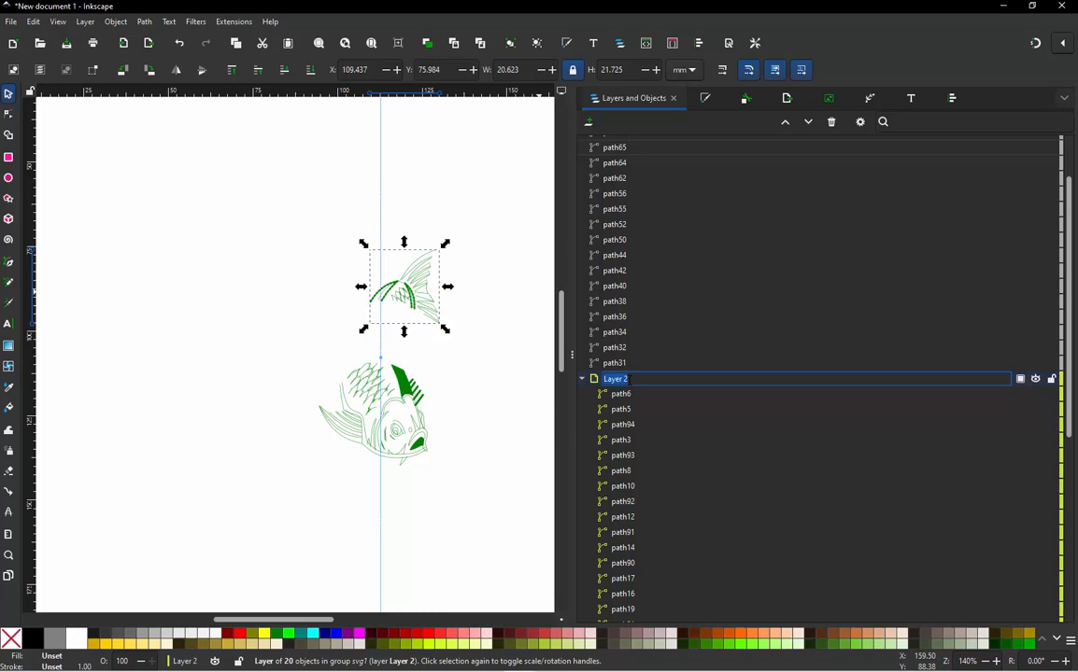
type("Upper Fish Tail")
key("Return")
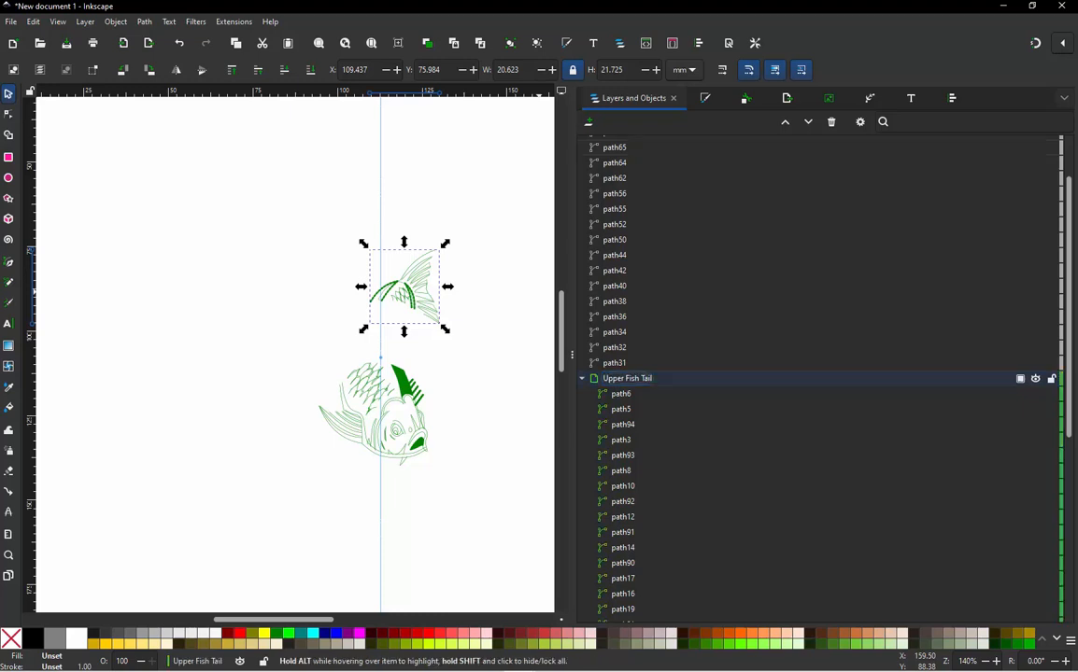
Step: Add another layer above Upper Fish Tail and name it Main Fish Body
left_click(588, 121)
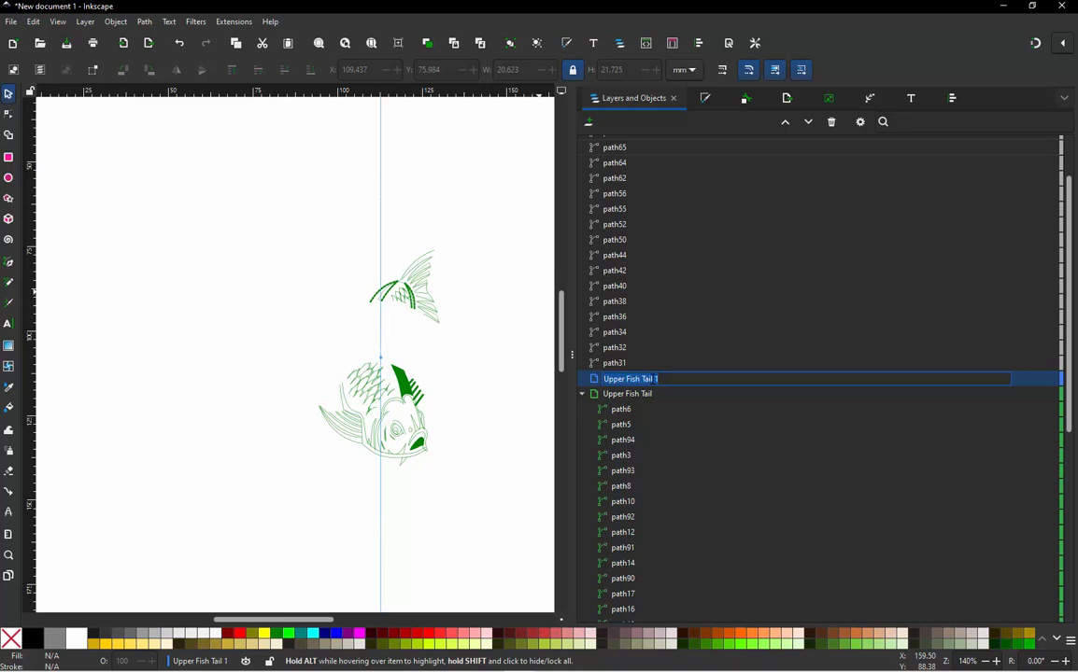
type("Main Fish Body")
key("Return")
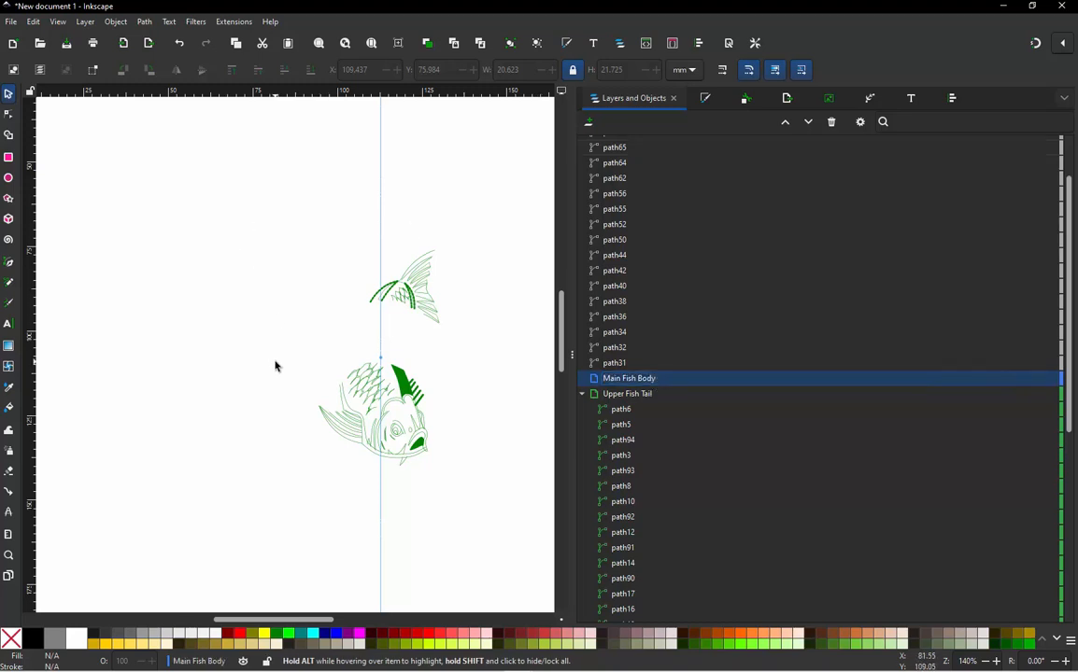
Step: Select all the lower fish paths and move them to the Main Fish Body layer
left_click_drag(271, 353, 473, 507)
scroll(402, 416, "up", 2)
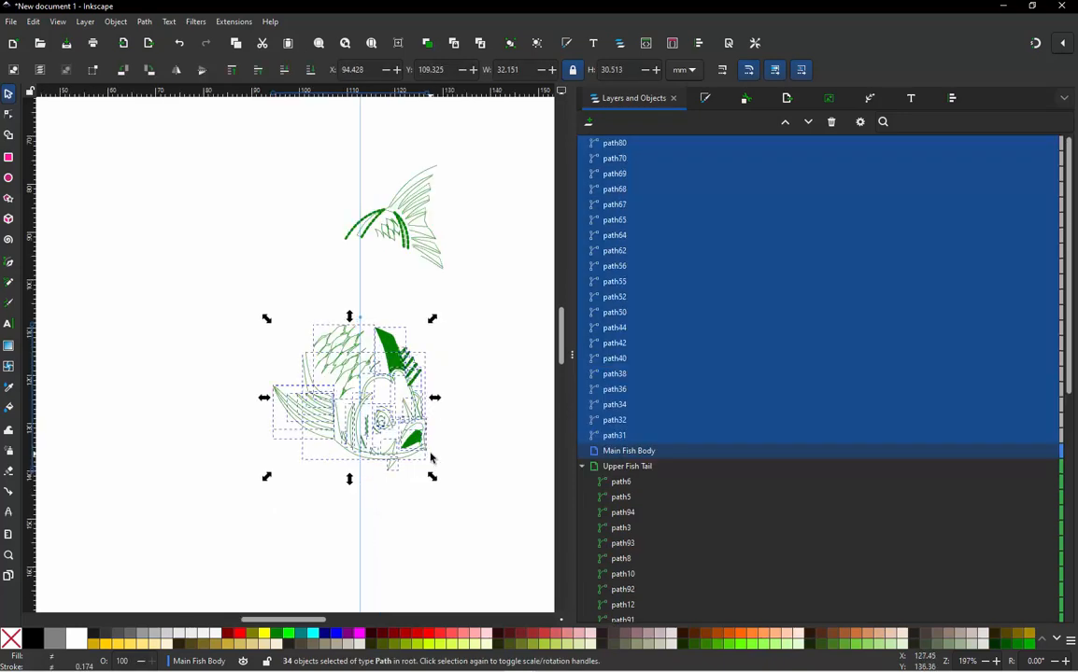
left_click(243, 330)
left_click_drag(178, 298, 500, 539)
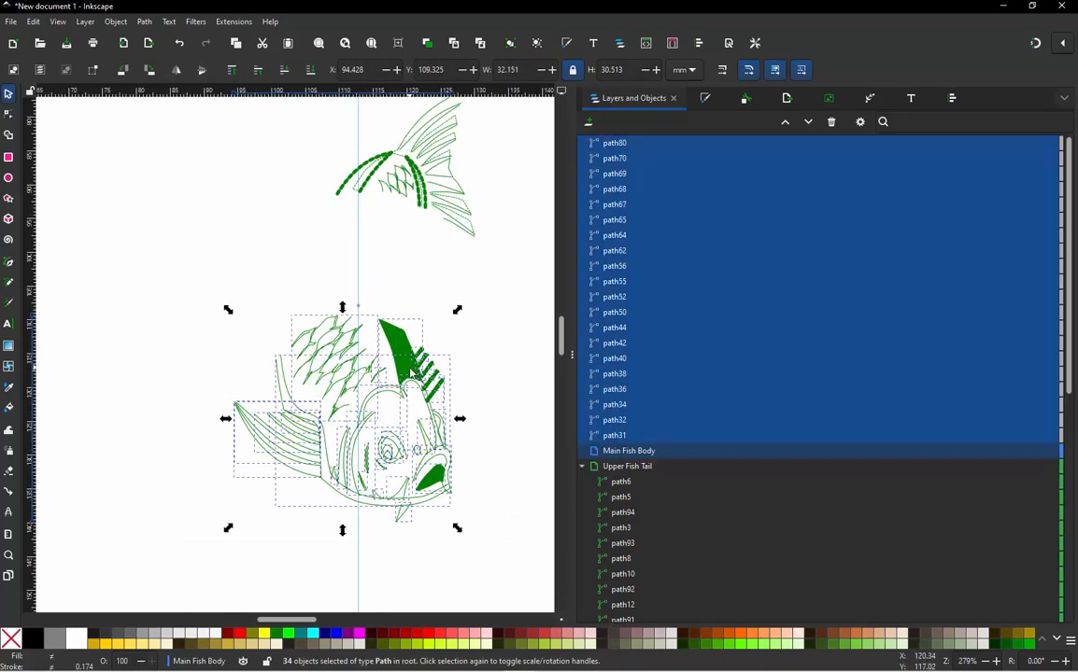
right_click(419, 334)
left_click(476, 381)
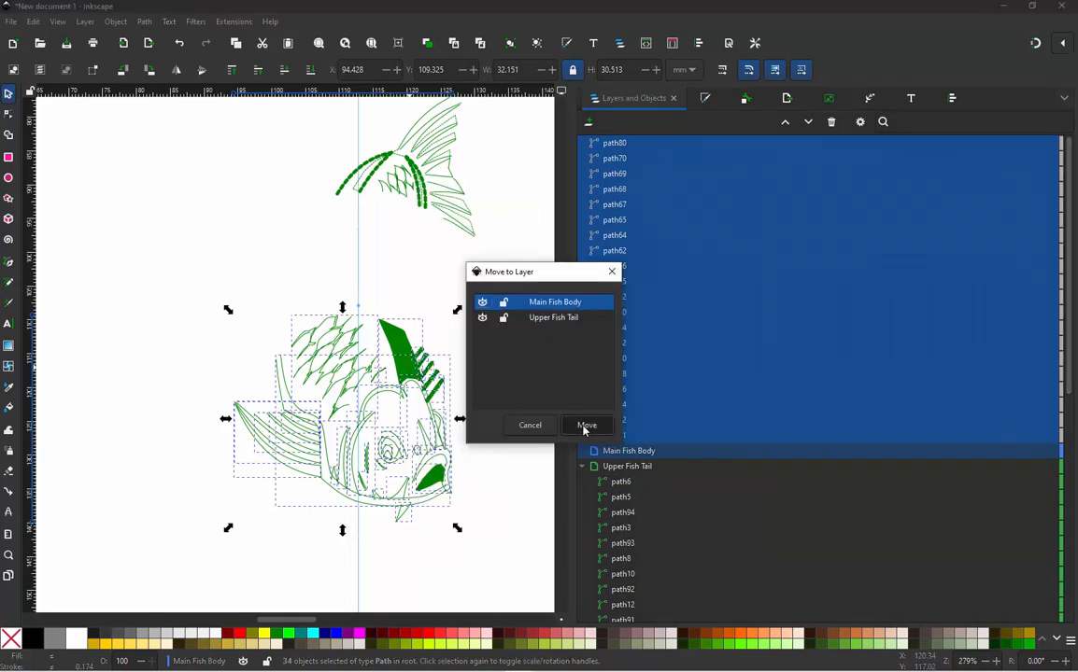
left_click(584, 426)
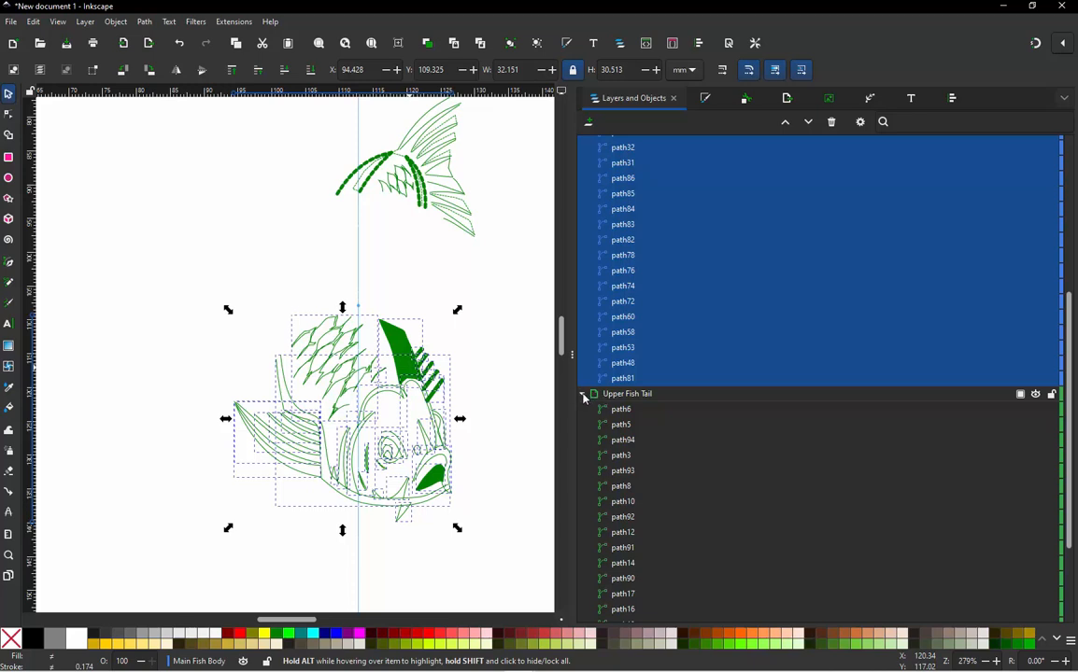
Step: Collapse and hide the Upper Fish Tail layer, then clear the selection
left_click(584, 395)
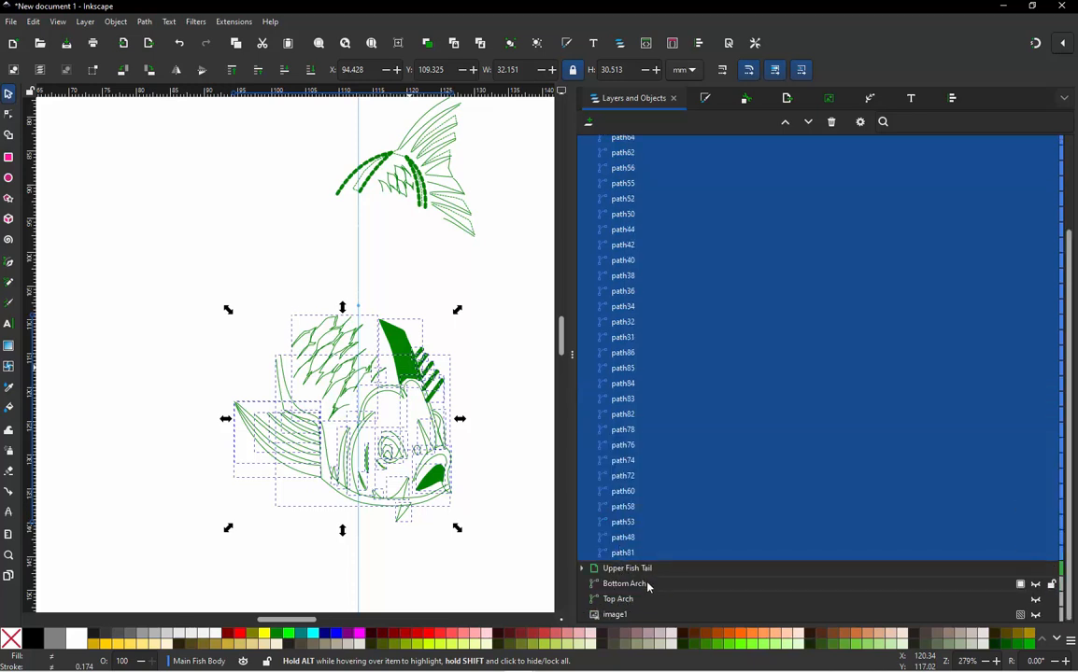
left_click(1036, 569)
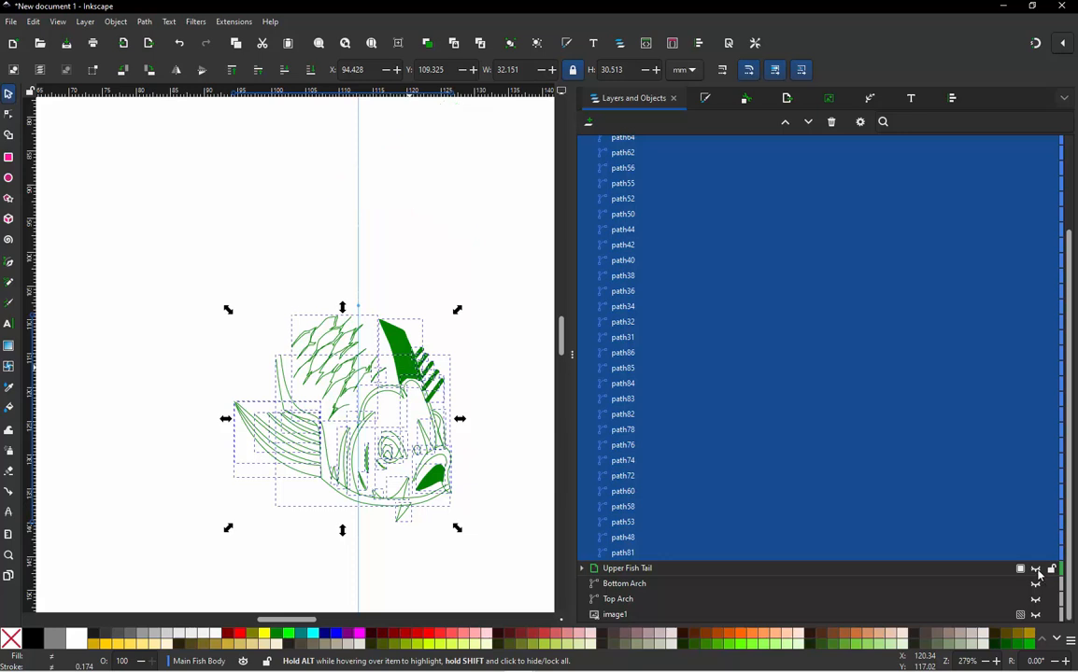
left_click(502, 352)
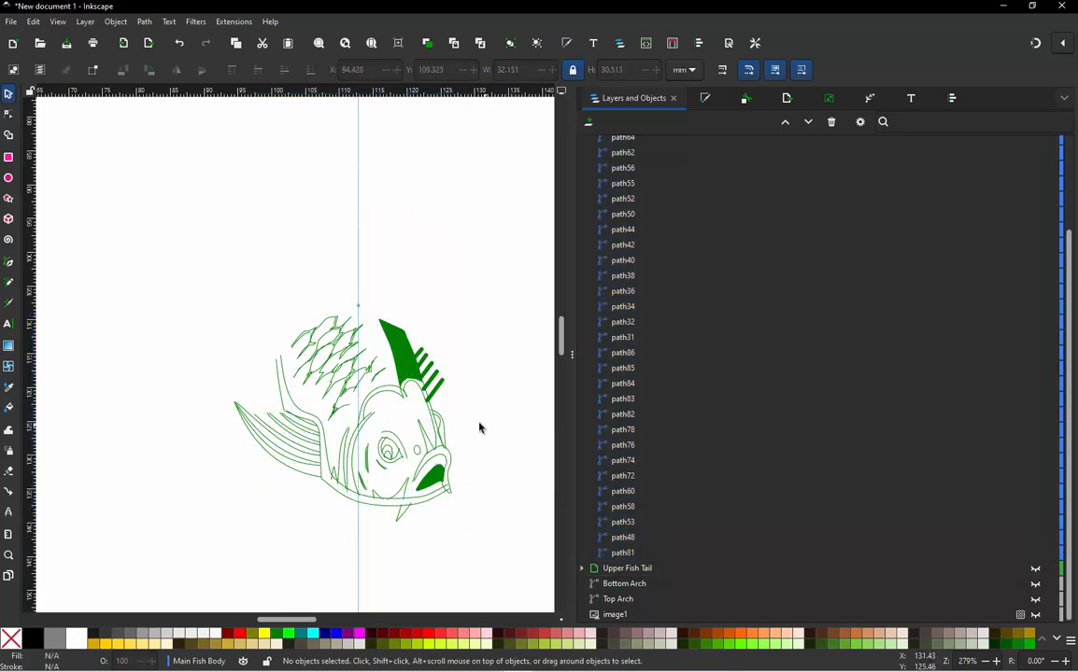
Step: Move the fish body's scale path down the object list, below path81 and just above the Upper Fish Tail layer
scroll(479, 429, "down", 1, "ctrl")
scroll(617, 318, "up", 3)
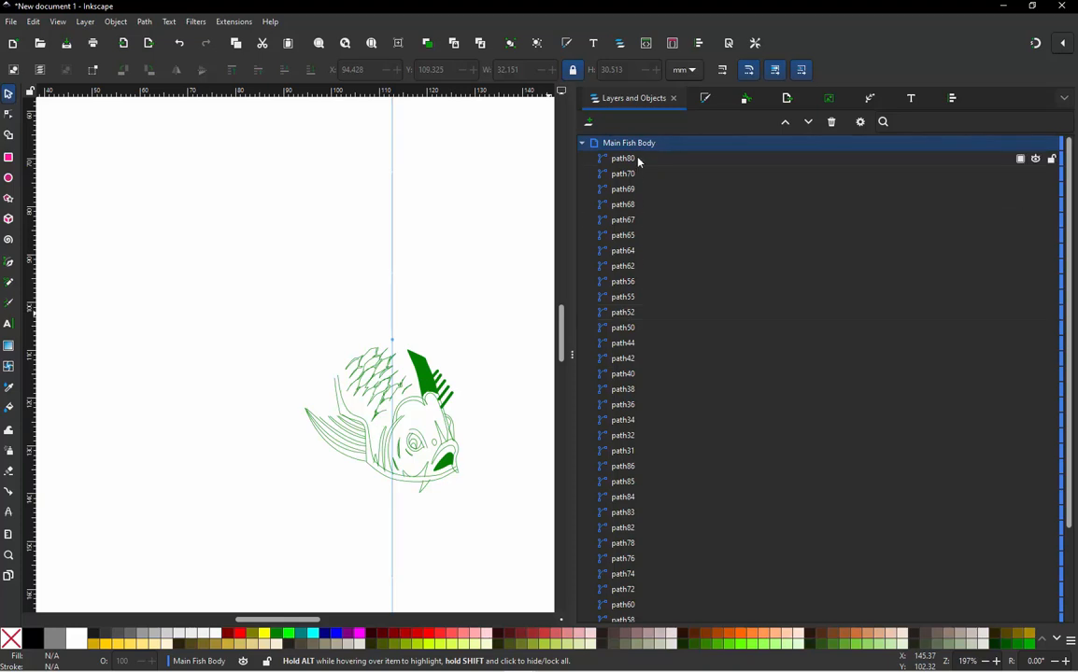
scroll(471, 447, "up", 2, "ctrl")
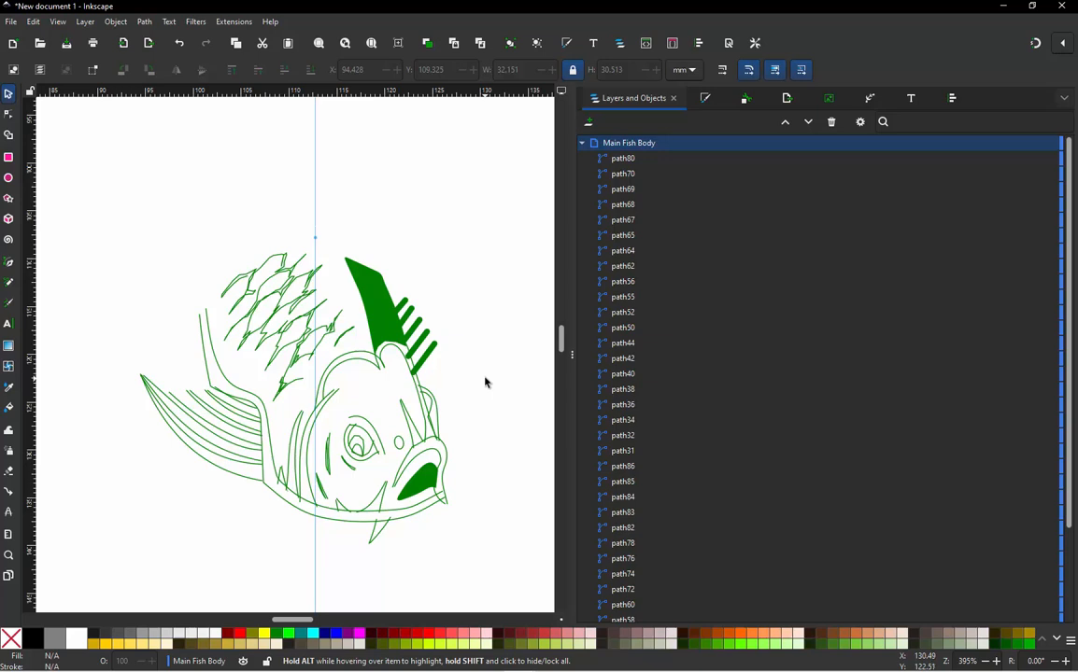
left_click(295, 325)
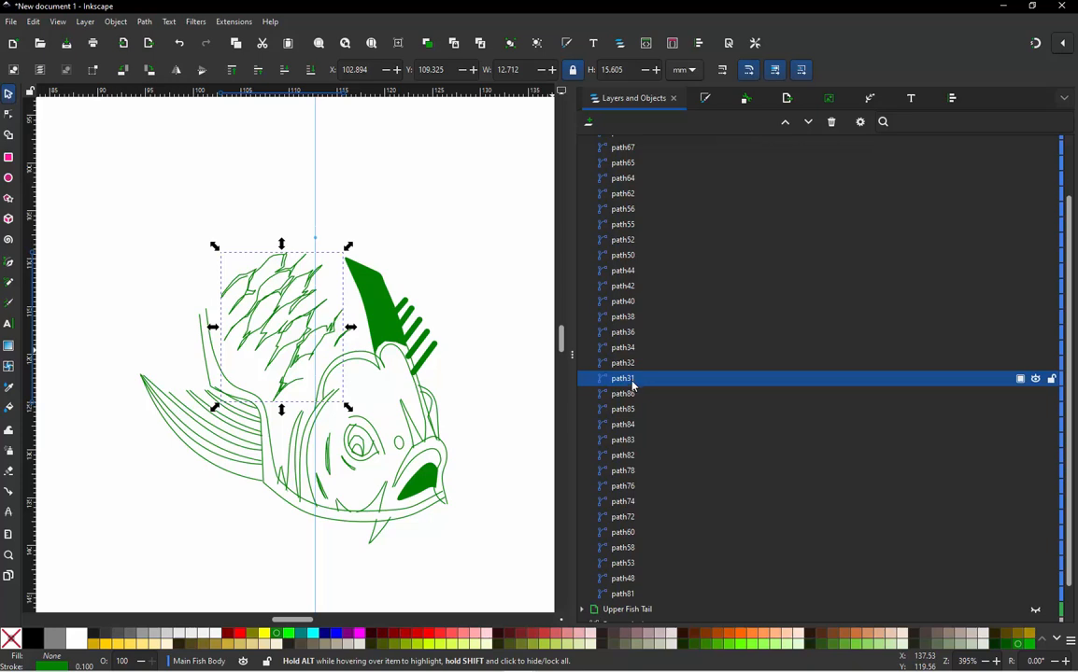
left_click_drag(632, 386, 678, 608)
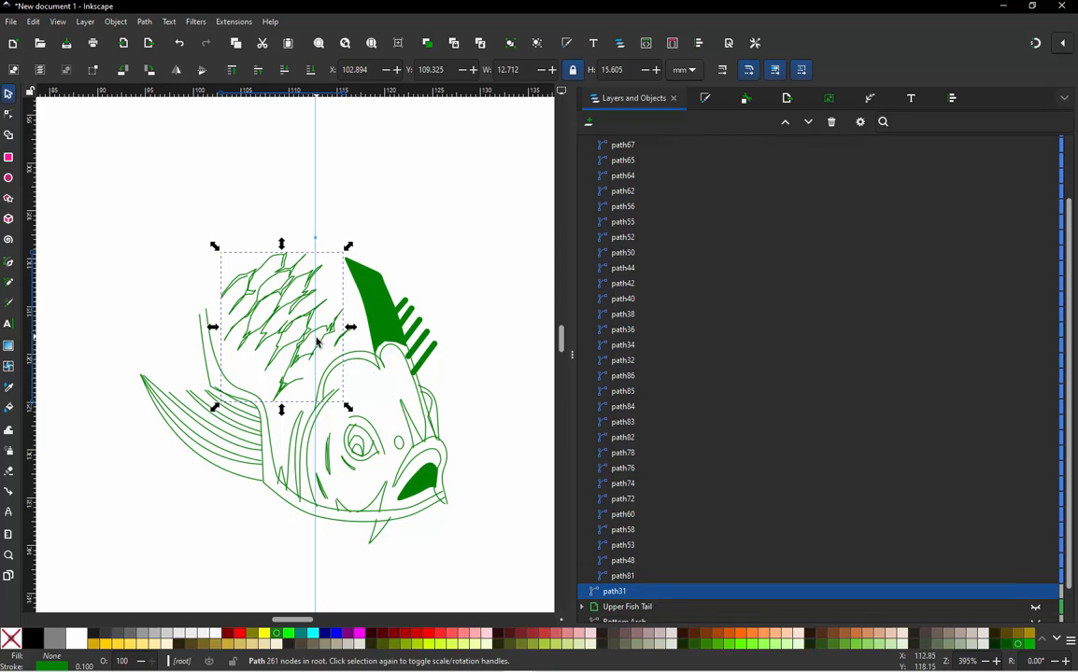
Step: Enable Trim After in the scale path's embroidery parameters and apply the change
key("ctrl+shift+n")
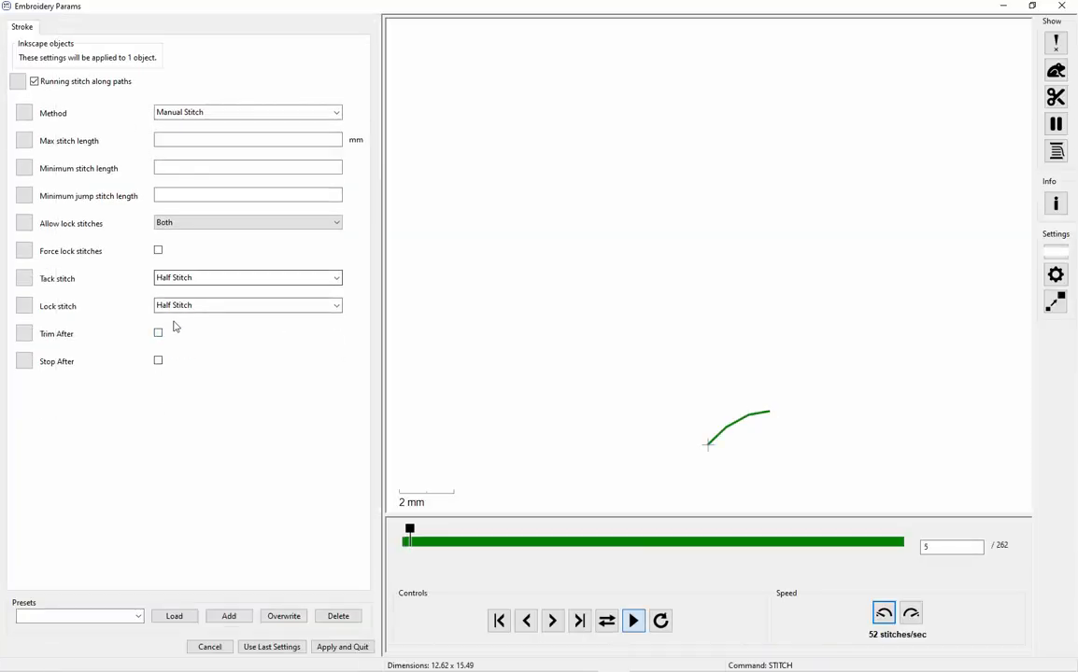
left_click(158, 333)
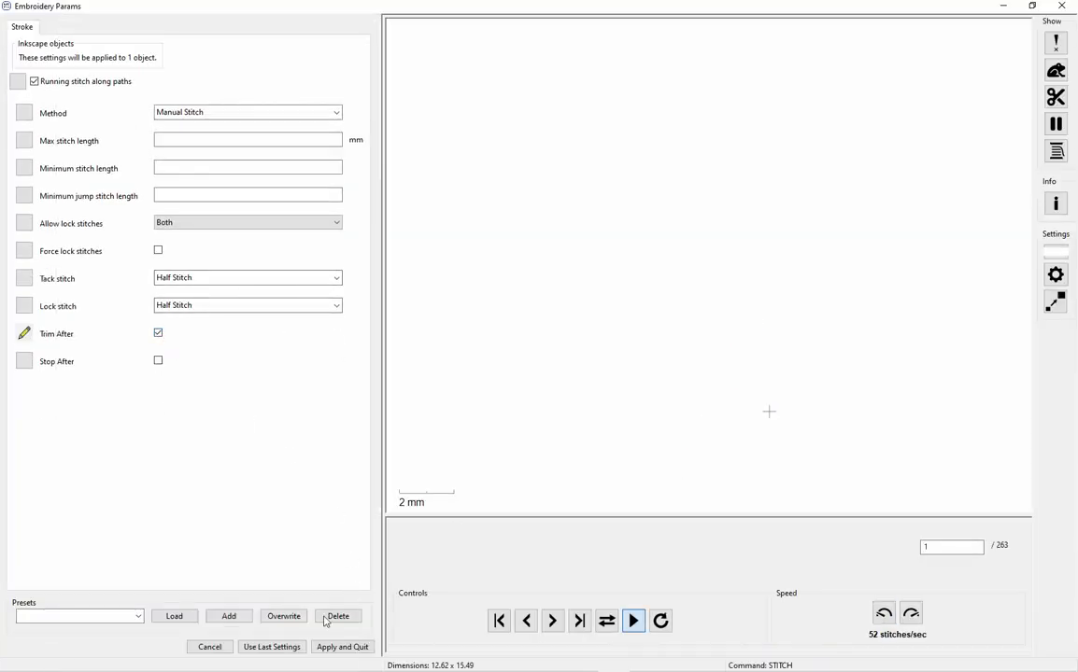
left_click(343, 646)
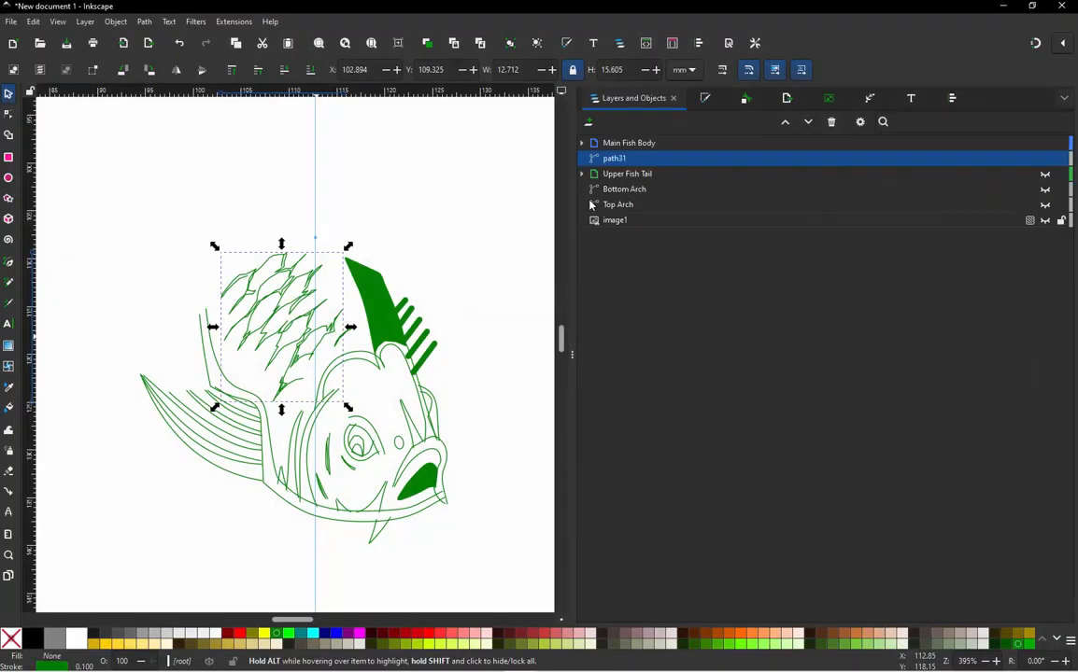
Step: Move the scale path into the Main Fish Body layer, directly below path81, hide it and clear the selection
left_click(582, 142)
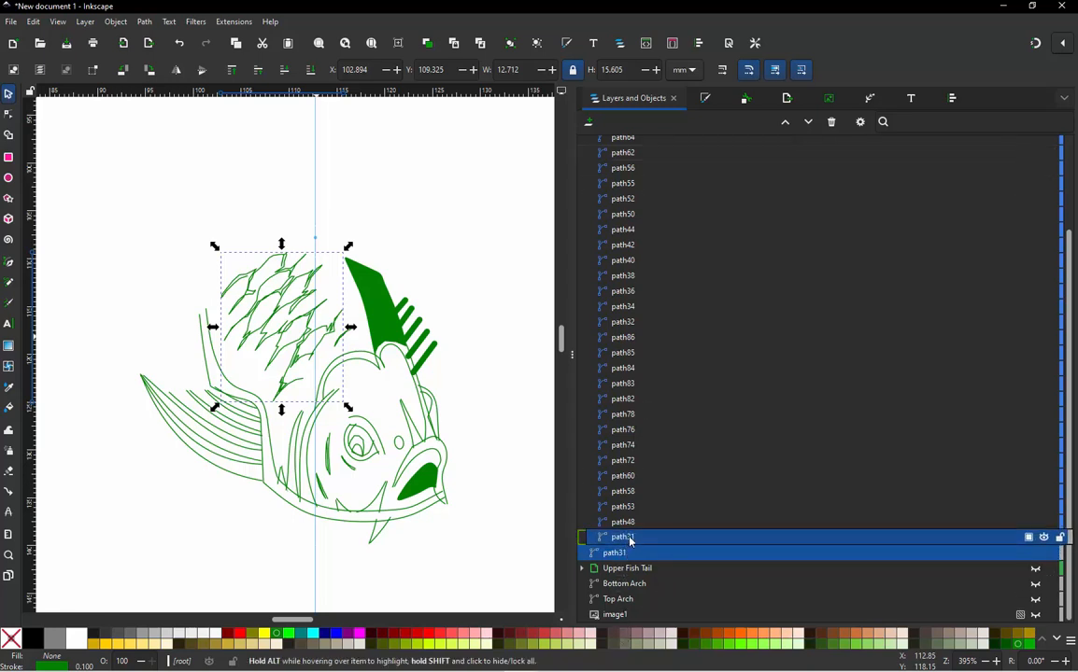
left_click_drag(630, 543, 630, 549)
left_click(510, 404)
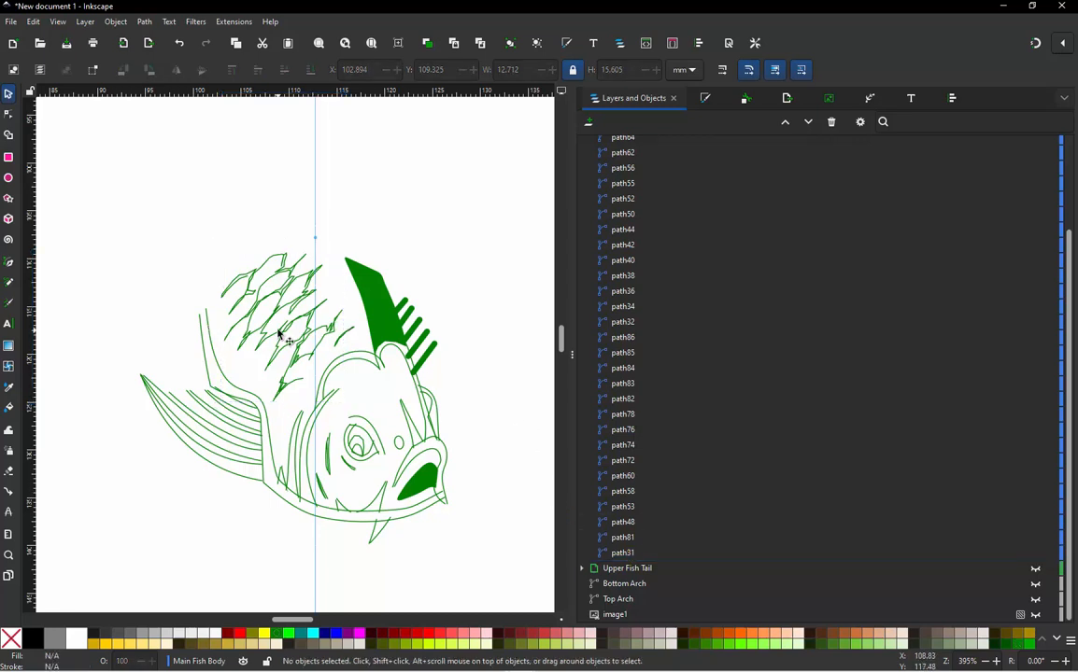
left_click(893, 554)
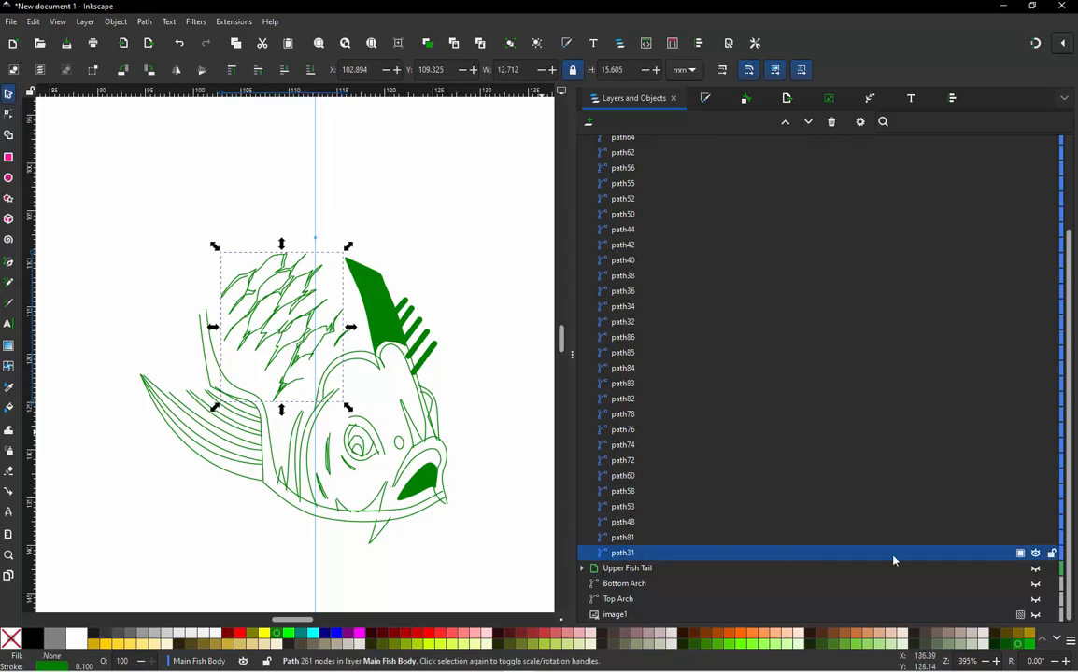
left_click(1034, 555)
left_click(520, 308)
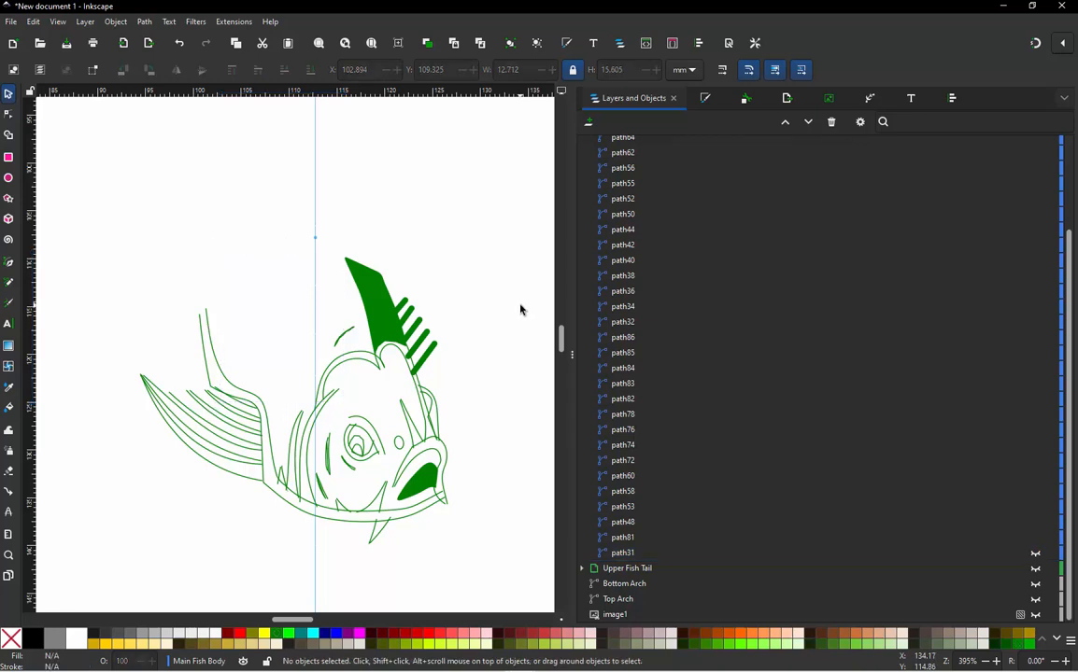
Step: Examine the lower tail fin, gill and face outlines to plan which paths to group together
scroll(178, 466, "up", 4)
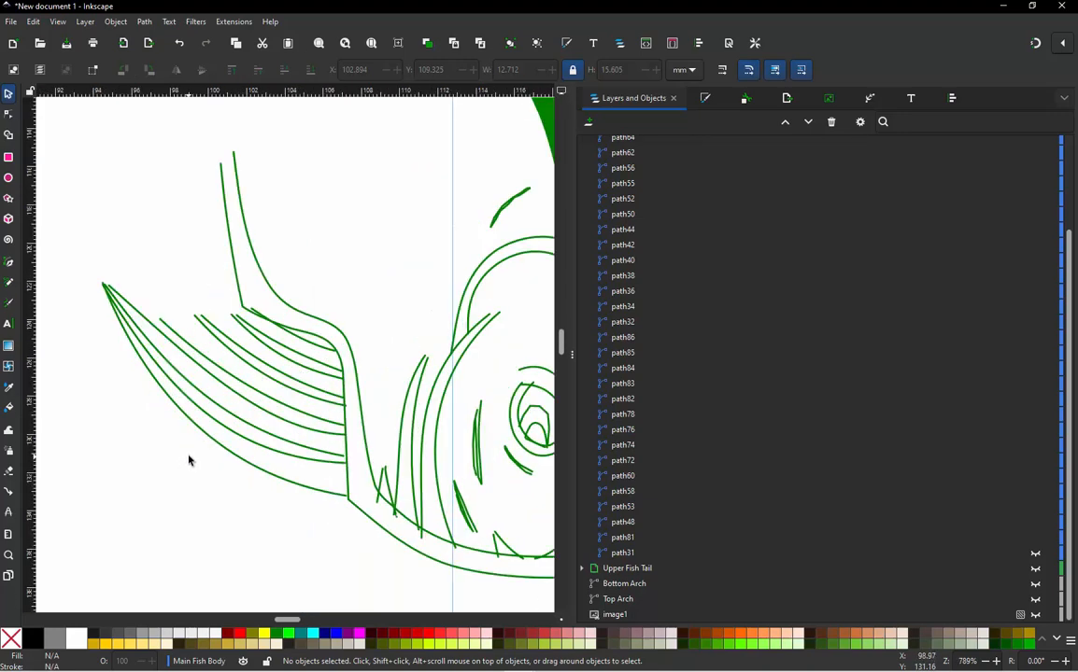
scroll(191, 458, "down", 4)
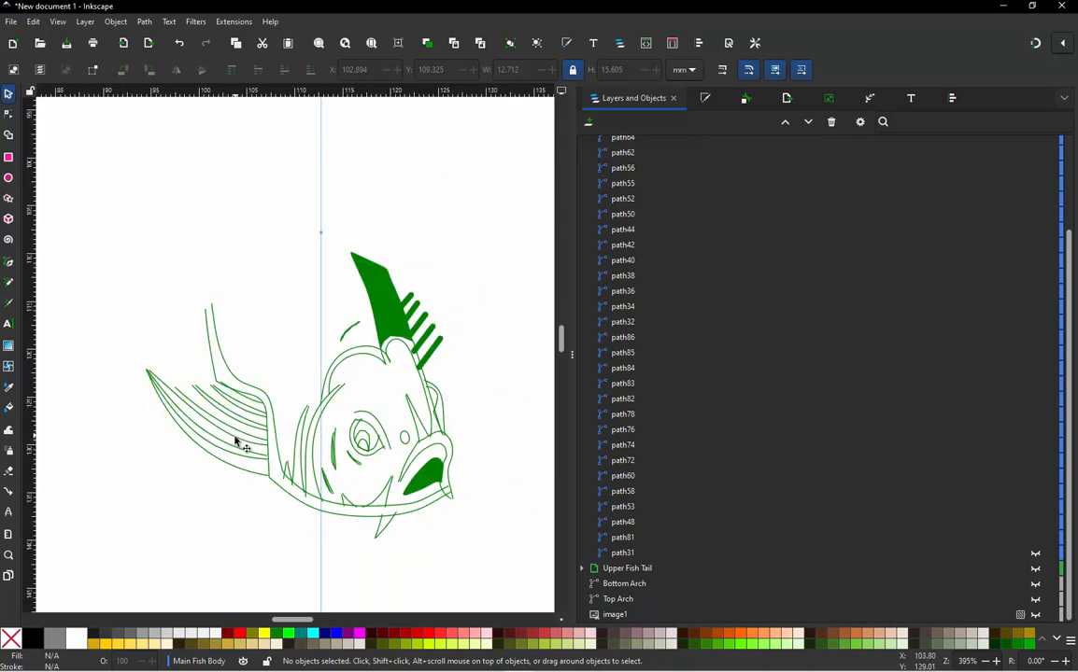
scroll(284, 520, "up", 1)
scroll(298, 520, "up", 1)
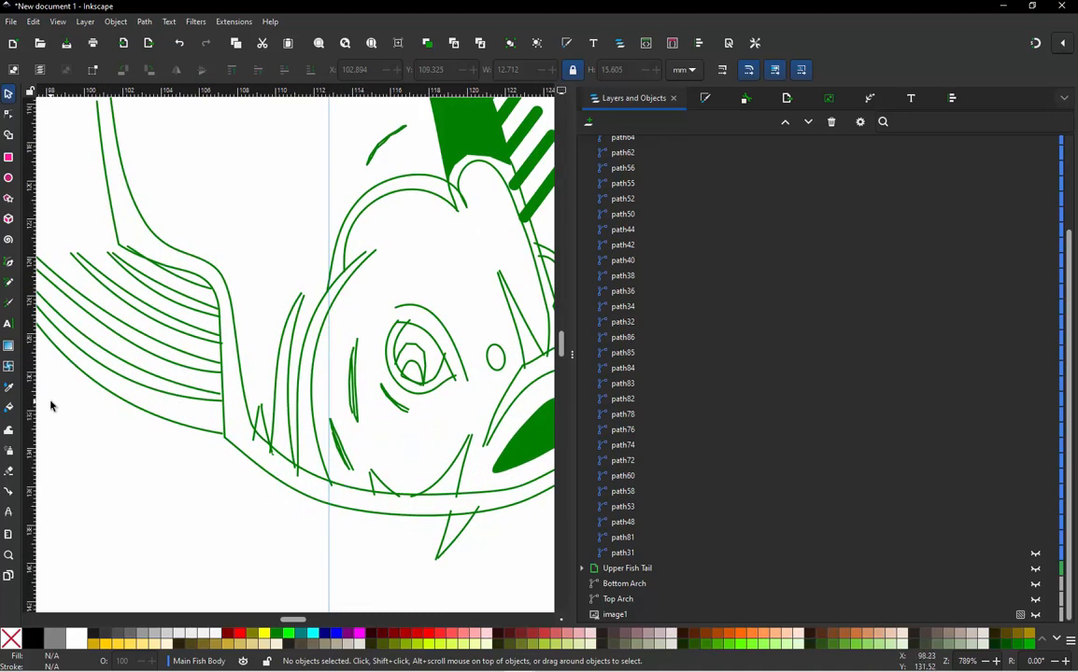
scroll(161, 444, "down", 1)
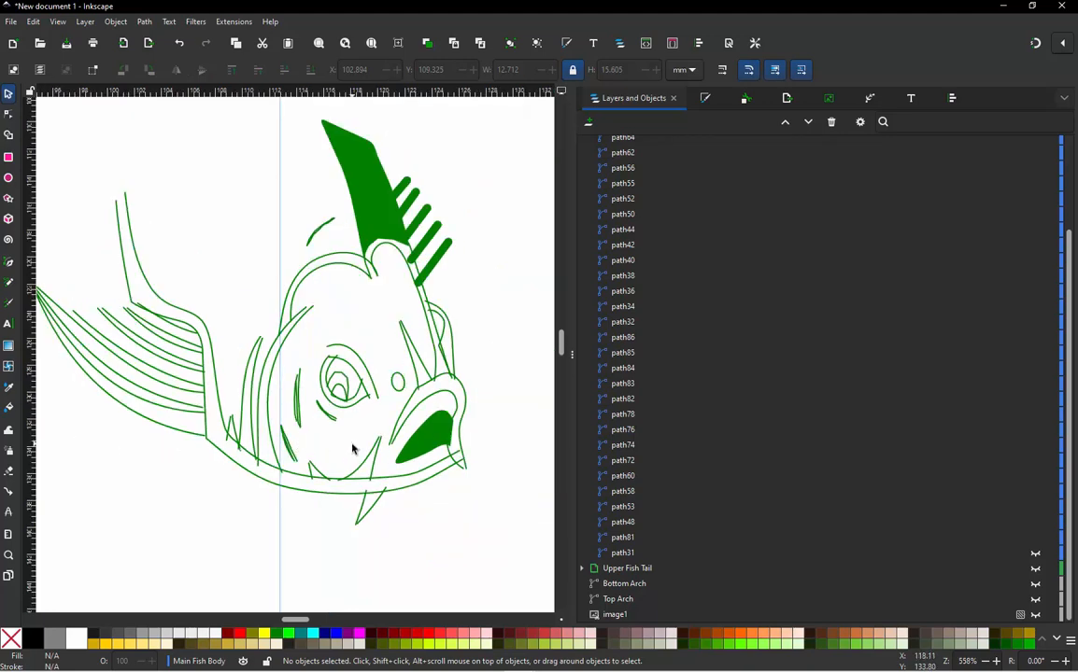
scroll(317, 448, "down", 1)
scroll(214, 408, "up", 2)
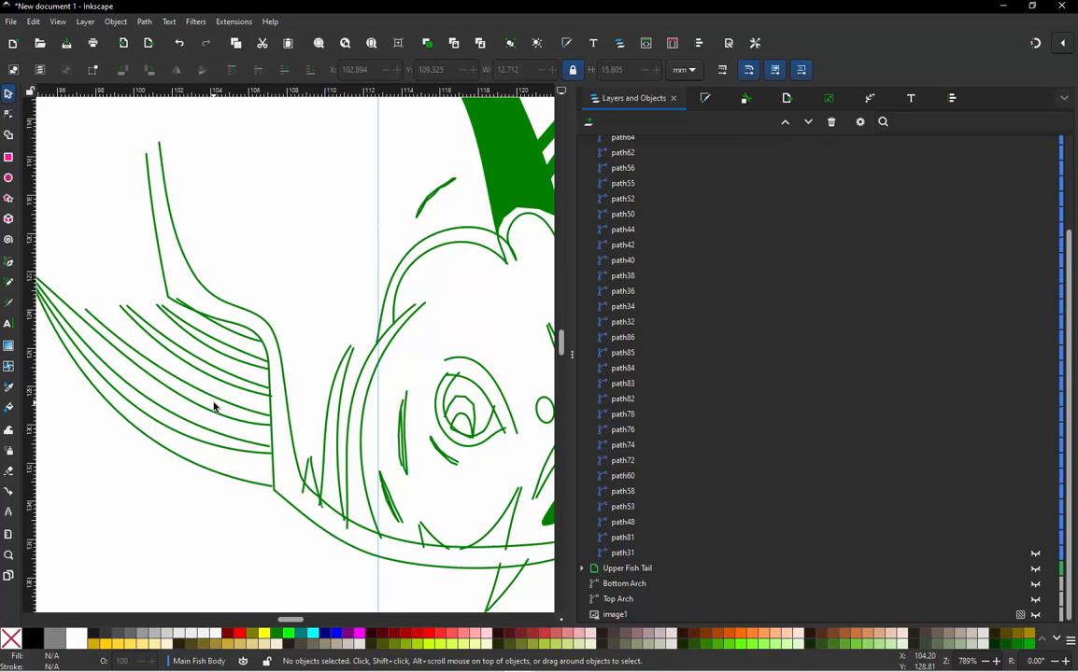
left_click(234, 456)
scroll(234, 467, "down", 2)
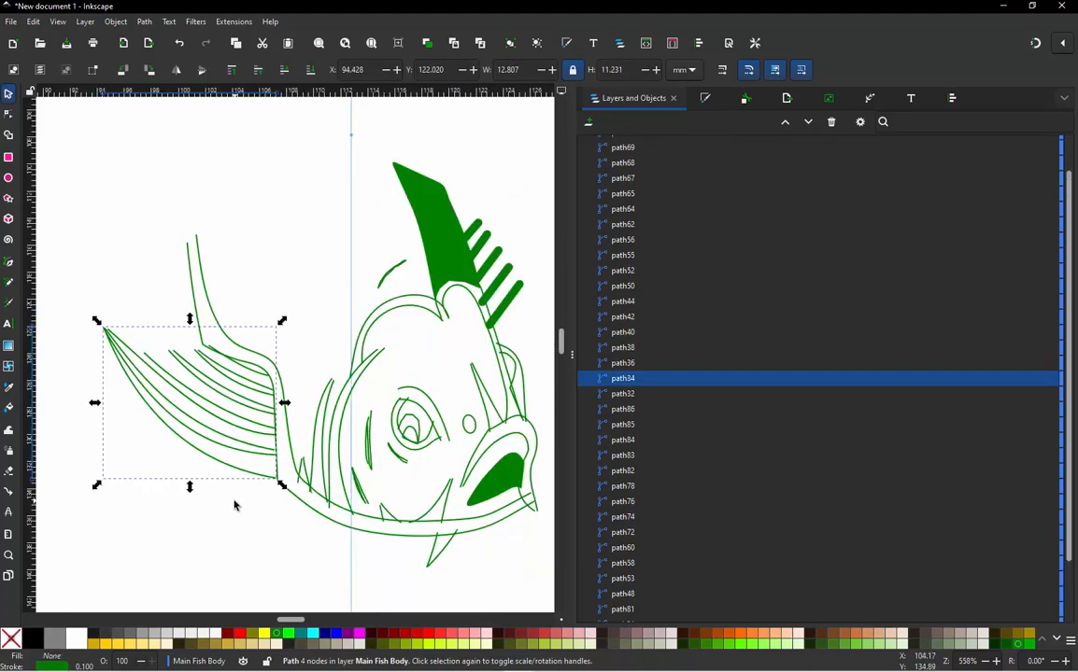
left_click(217, 457)
scroll(191, 420, "up", 2)
scroll(107, 331, "up", 1)
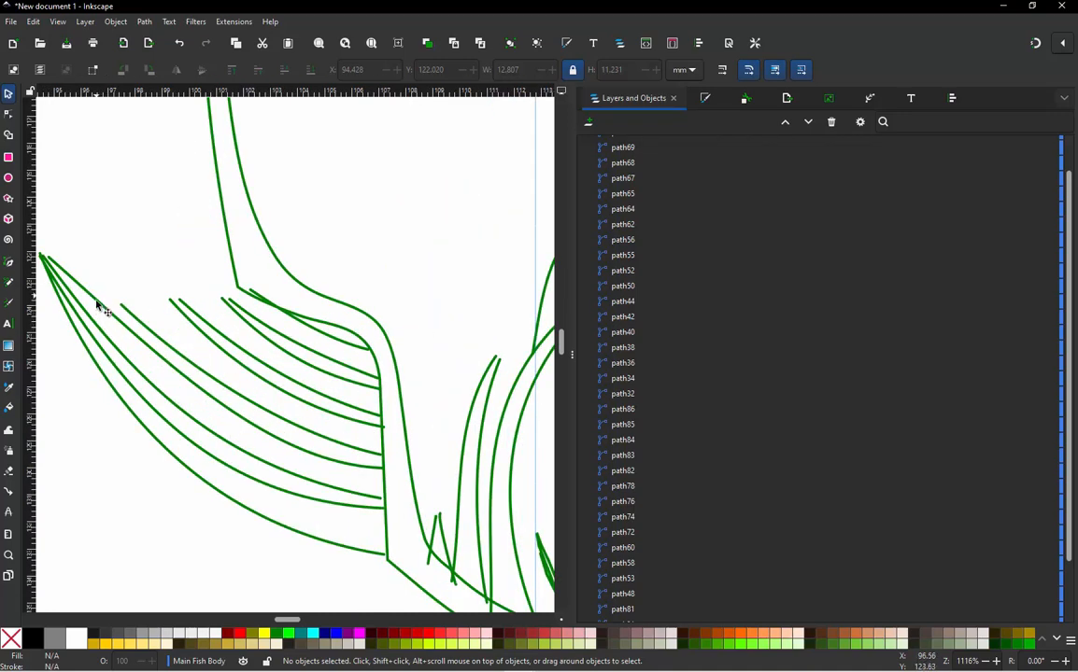
Step: Select the five lower tail fin paths together: path34, path36, path38, path40 and path42
left_click(221, 467)
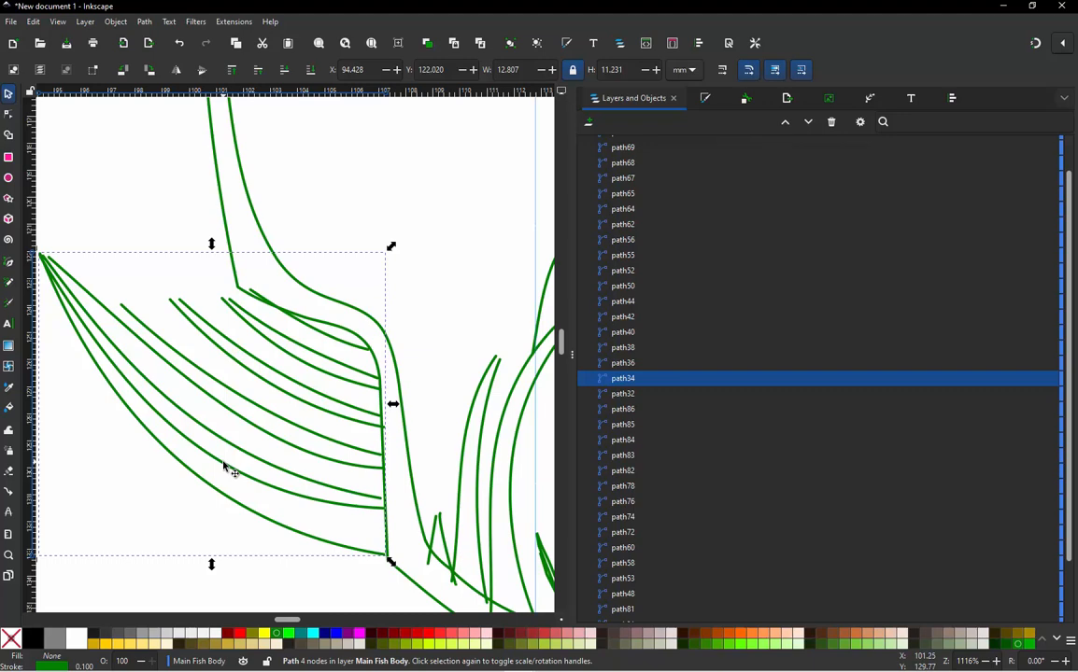
key("shift")
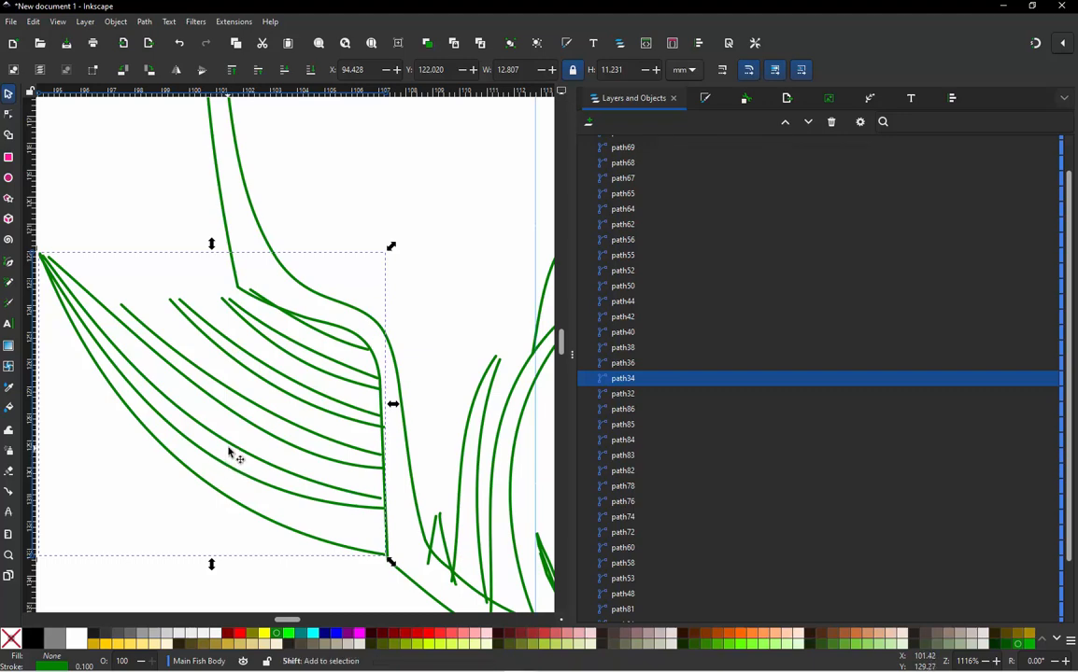
left_click(246, 430, "shift")
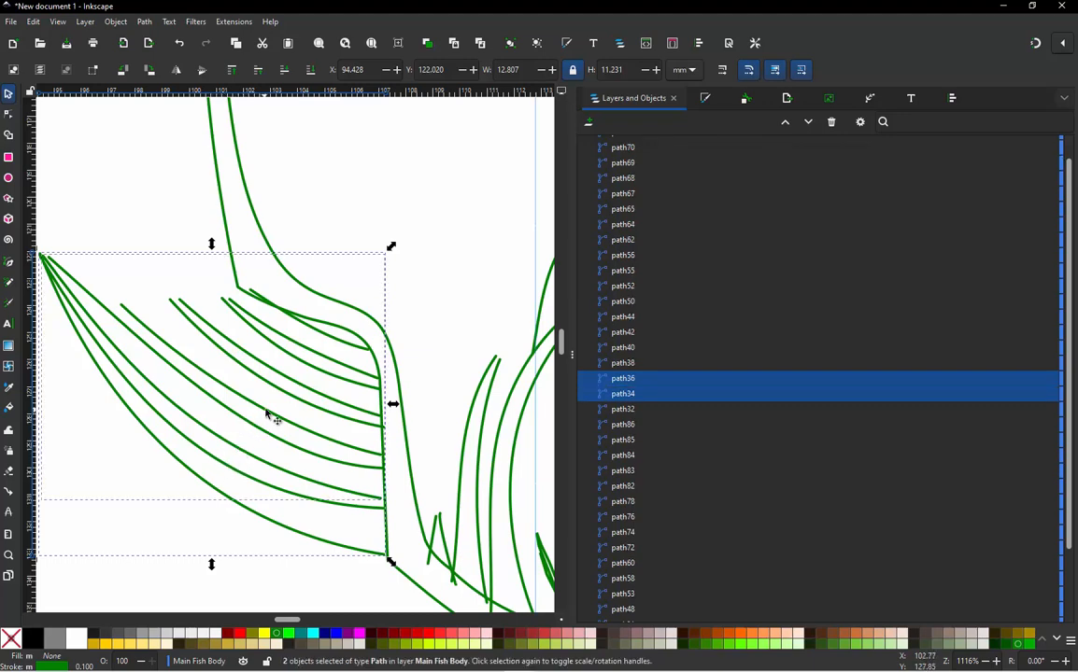
left_click(275, 410, "shift")
left_click(292, 387, "shift")
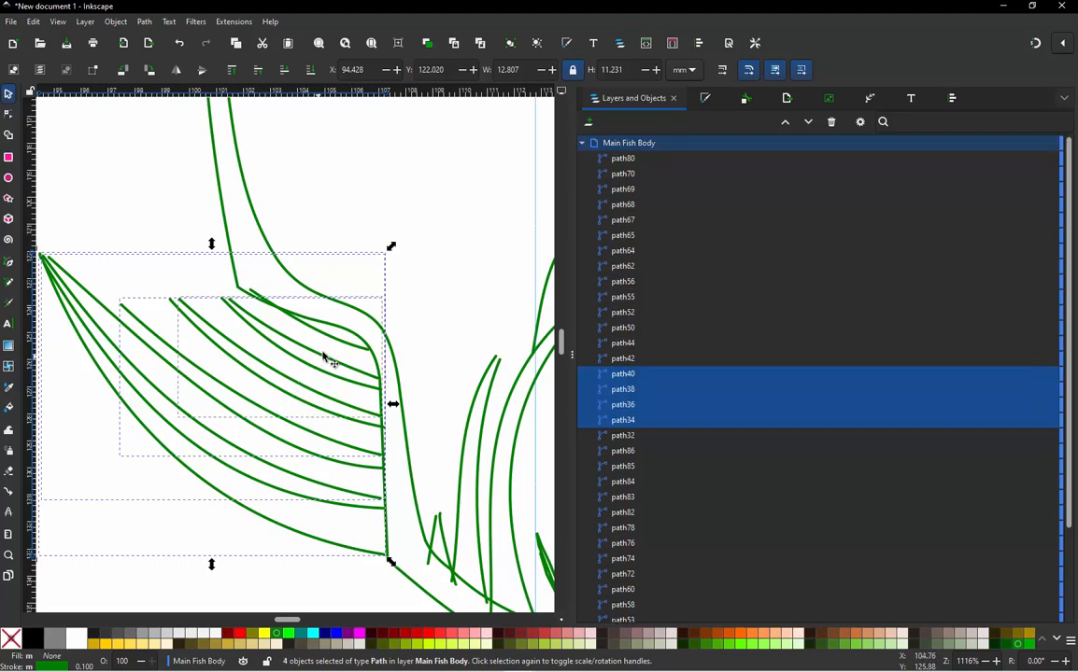
left_click(323, 360, "shift")
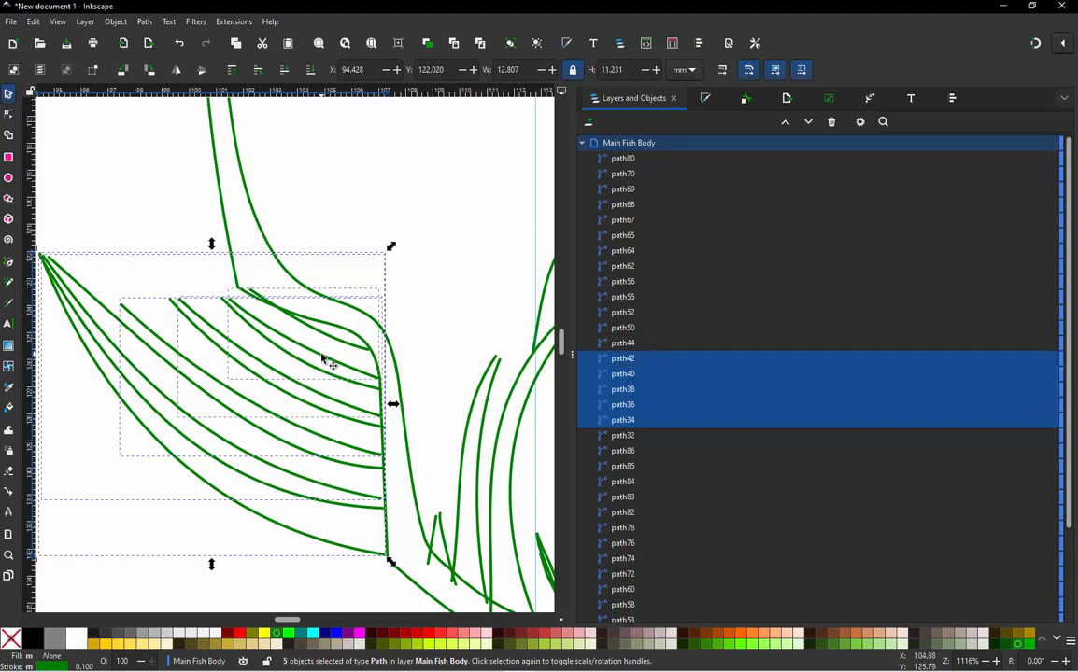
Step: Add the small V-shaped stroke beside the tail and the two long curved gill strokes to the selection
scroll(317, 426, "down", 3)
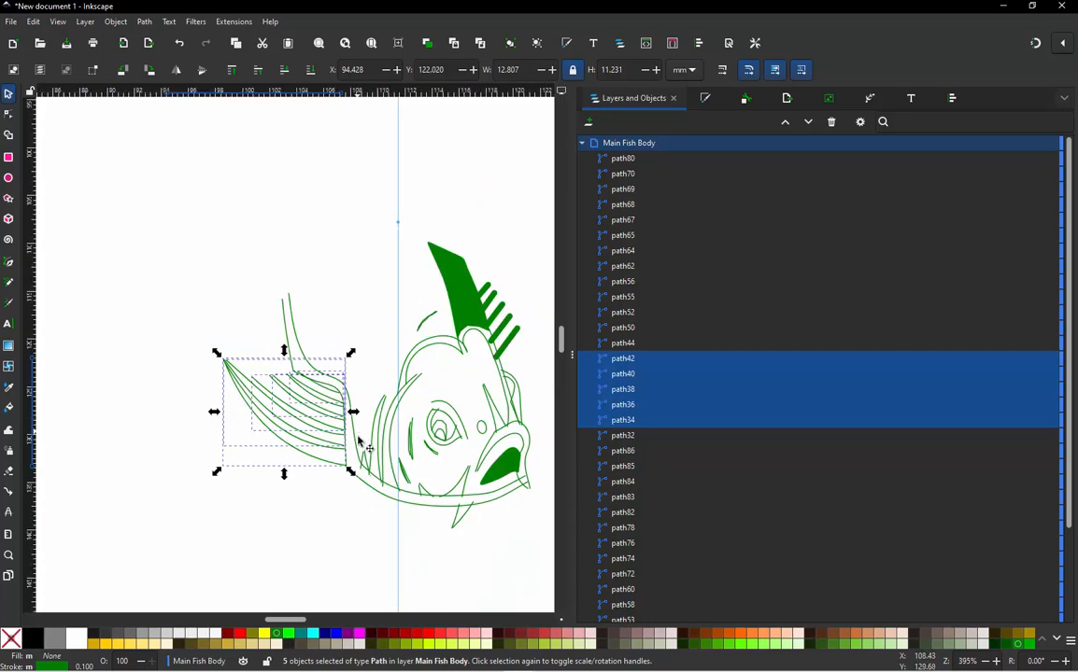
scroll(358, 441, "up", 3)
scroll(210, 350, "down", 2)
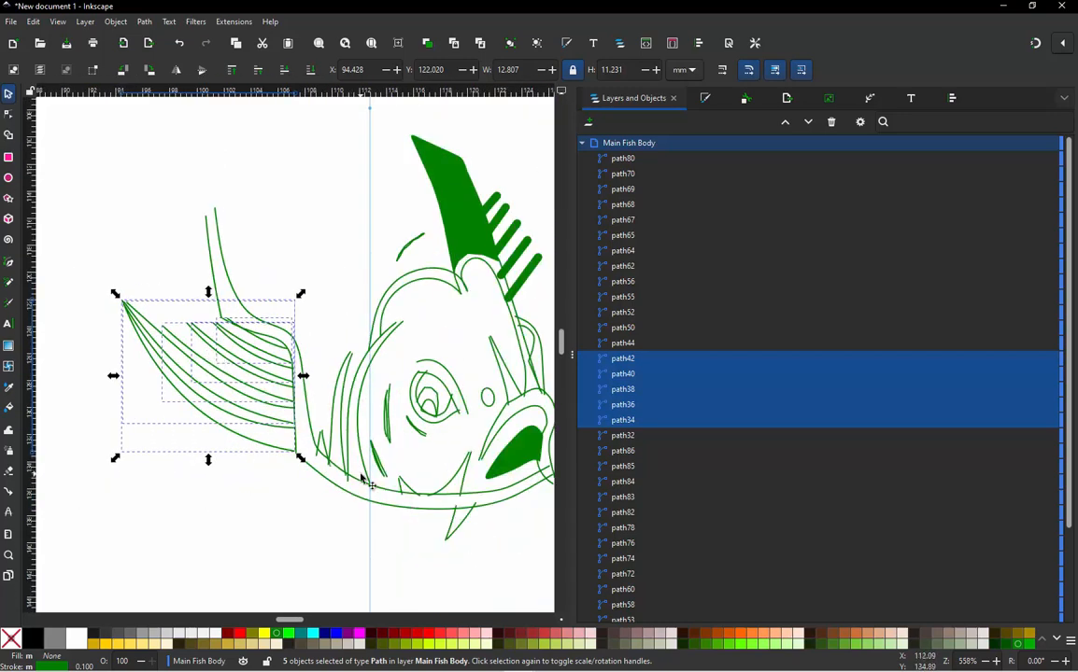
scroll(362, 478, "up", 3)
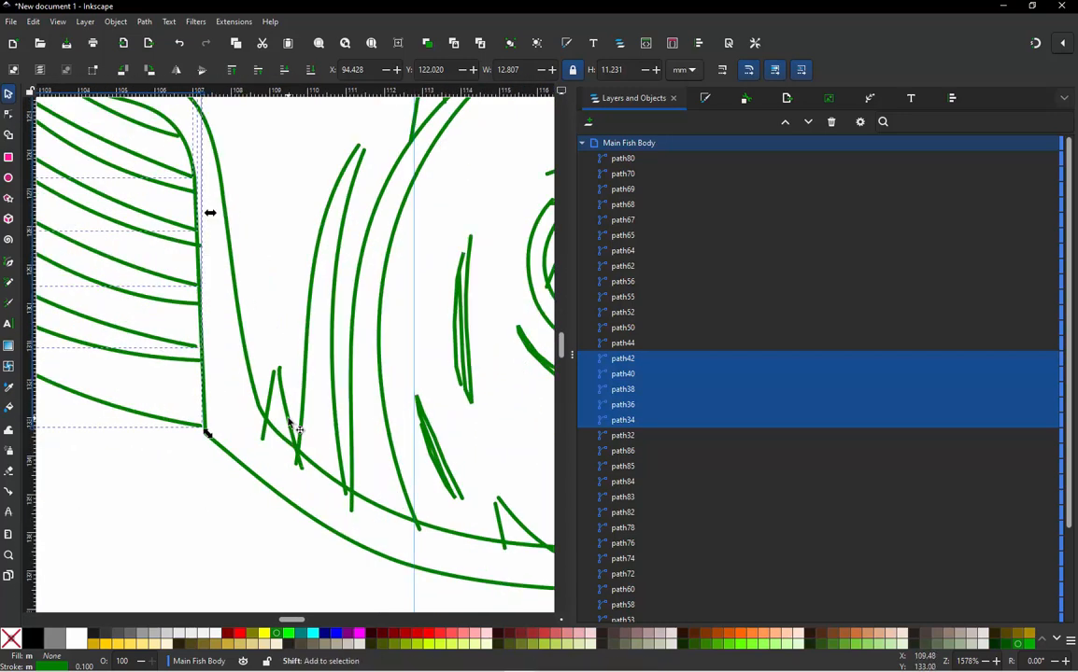
left_click(290, 425, "shift")
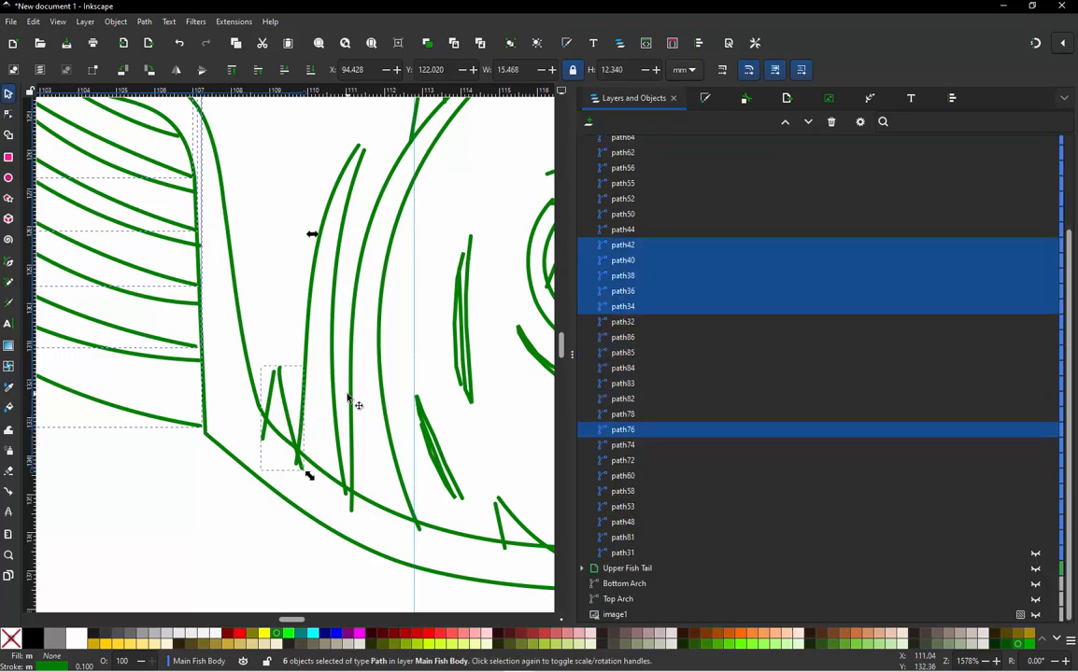
left_click(337, 409, "shift")
left_click(353, 411, "shift")
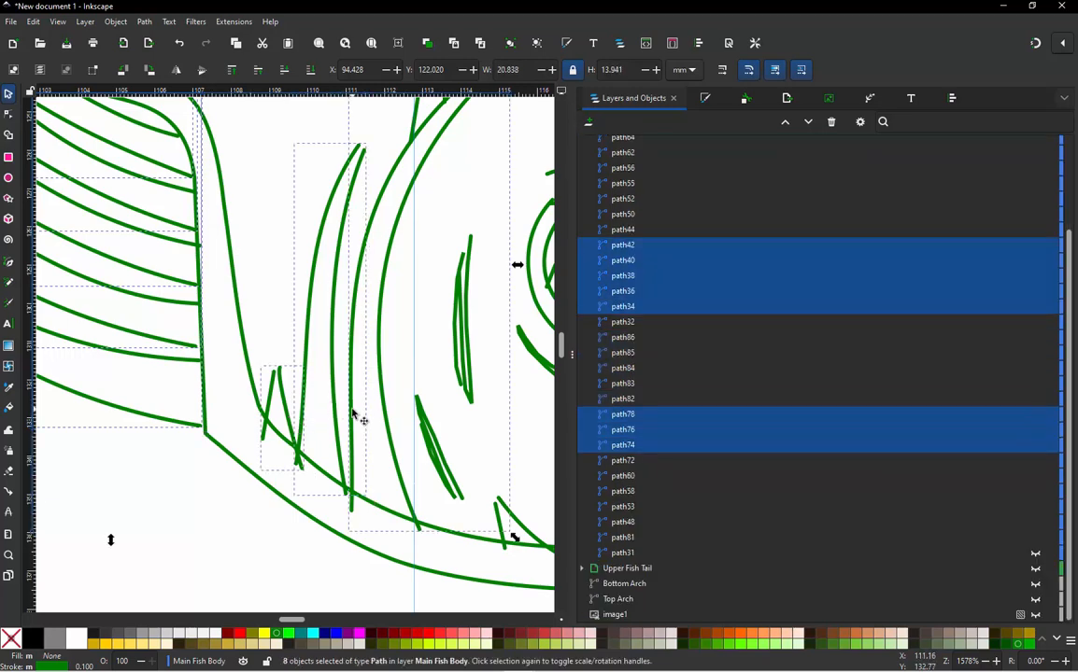
Step: Add the two pointed strokes along the inner belly line and the small fin beneath the belly to the selection
scroll(258, 399, "down", 2)
scroll(411, 485, "up", 3)
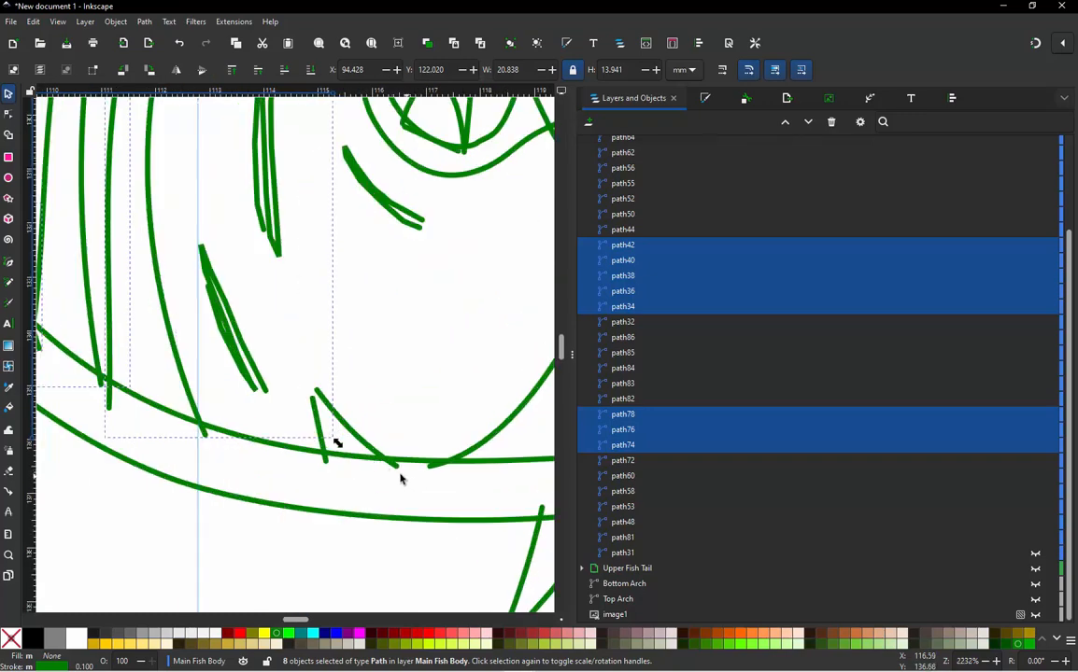
left_click(329, 439, "shift")
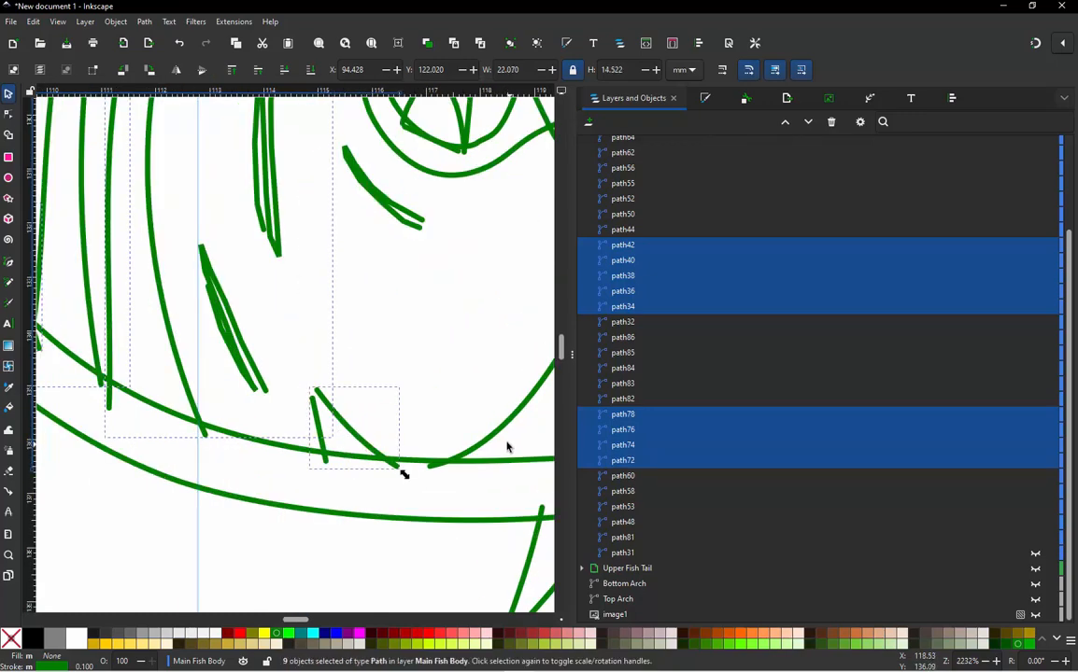
left_click(470, 441, "shift")
scroll(476, 445, "down", 3)
scroll(469, 472, "up", 2)
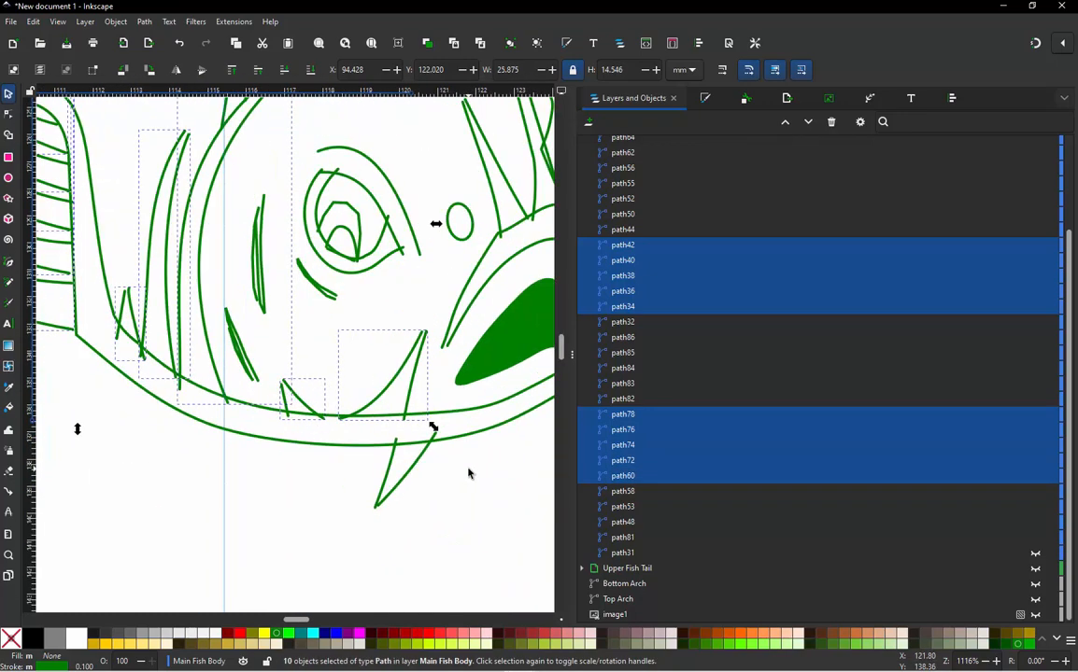
left_click(407, 451, "shift")
Step: Examine the jaw, mouth and face outlines for further detail paths that belong in the selection
scroll(405, 457, "down", 2)
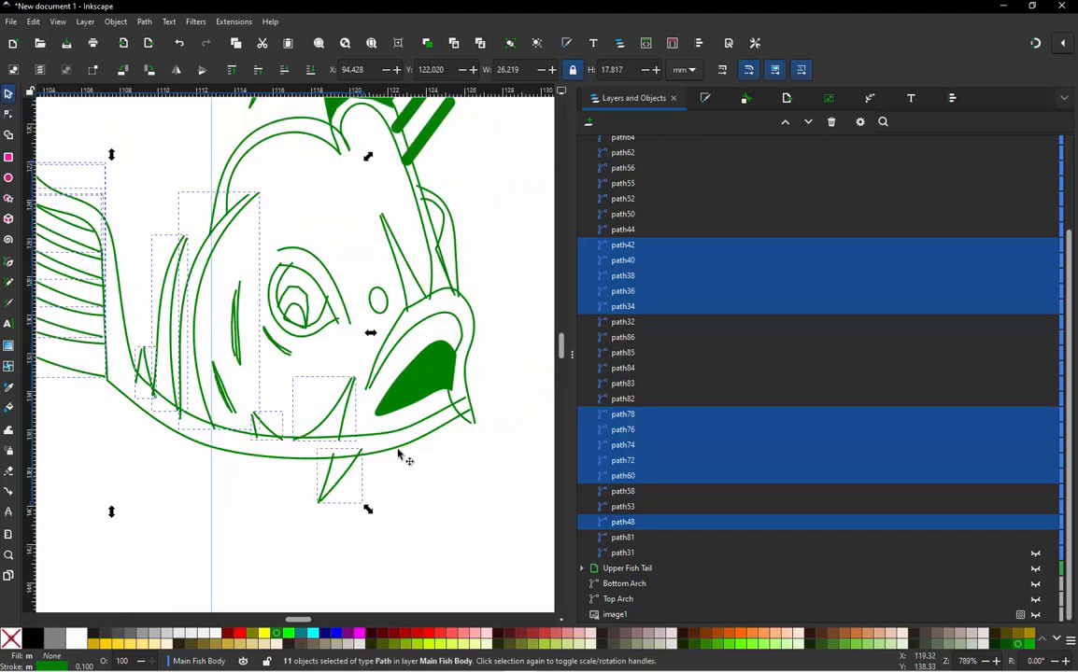
scroll(464, 415, "up", 2)
scroll(455, 471, "down", 2)
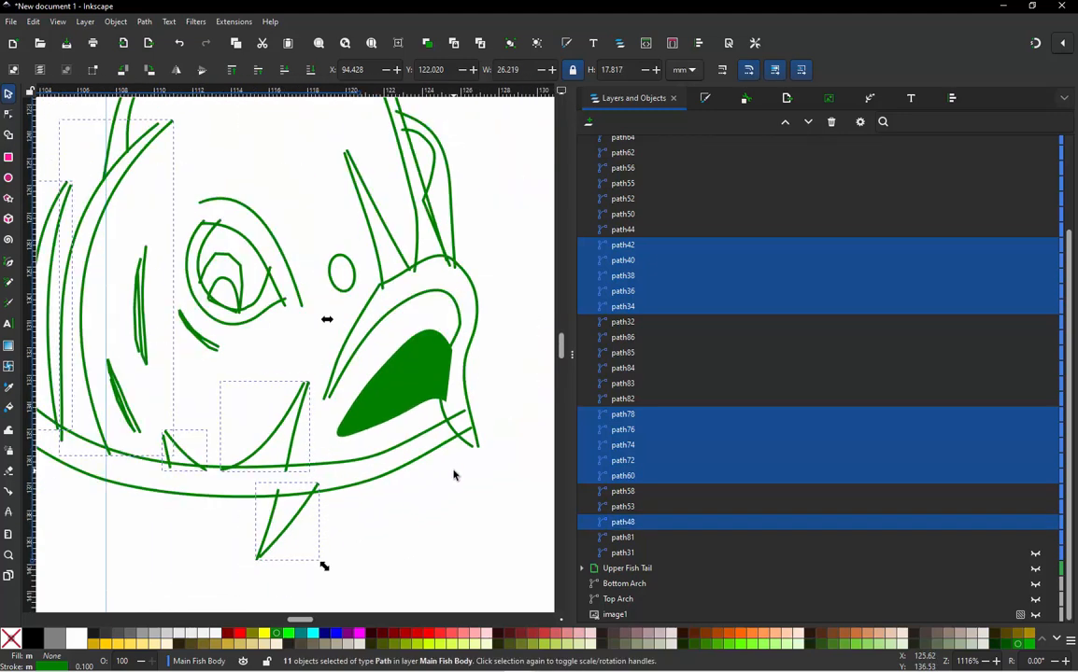
scroll(359, 451, "up", 1)
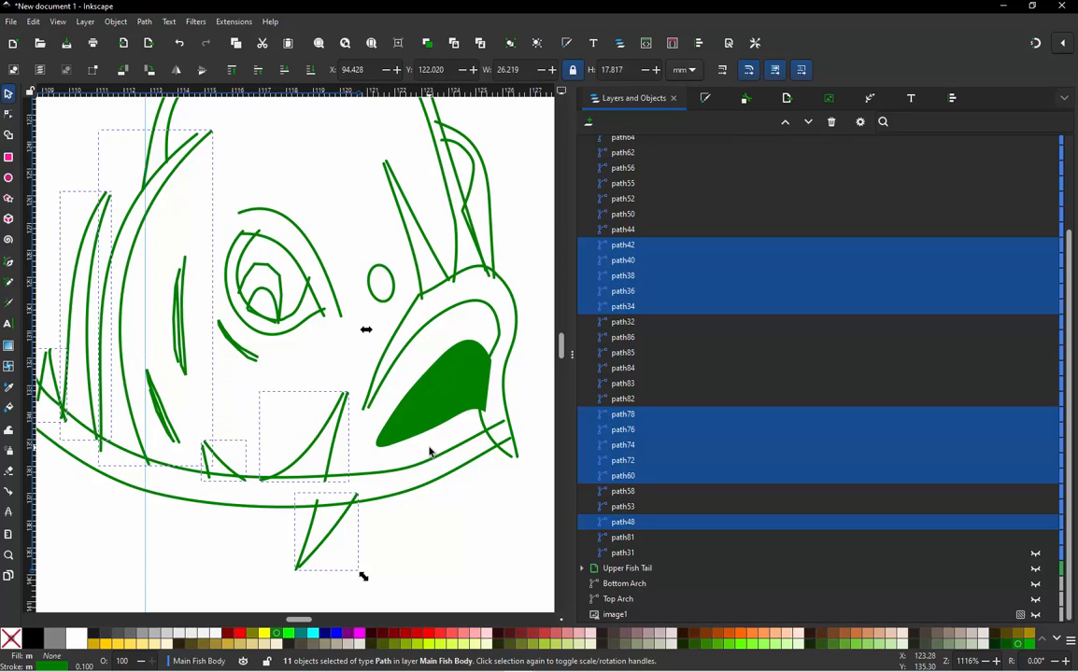
scroll(430, 452, "down", 1)
scroll(429, 452, "up", 1)
scroll(431, 446, "down", 1)
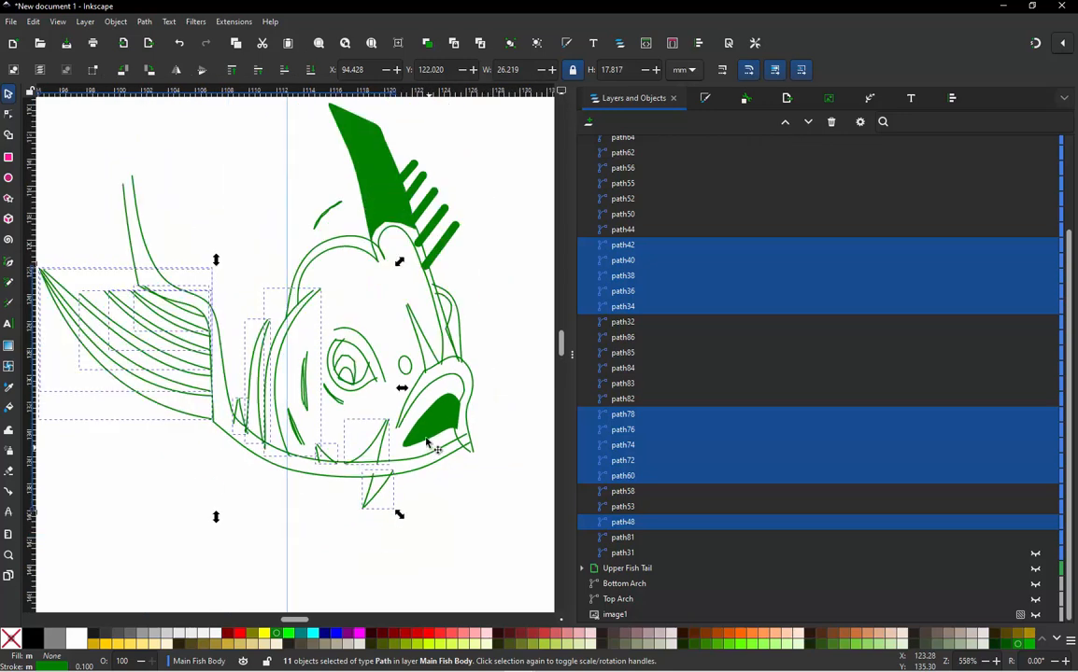
scroll(427, 430, "up", 1)
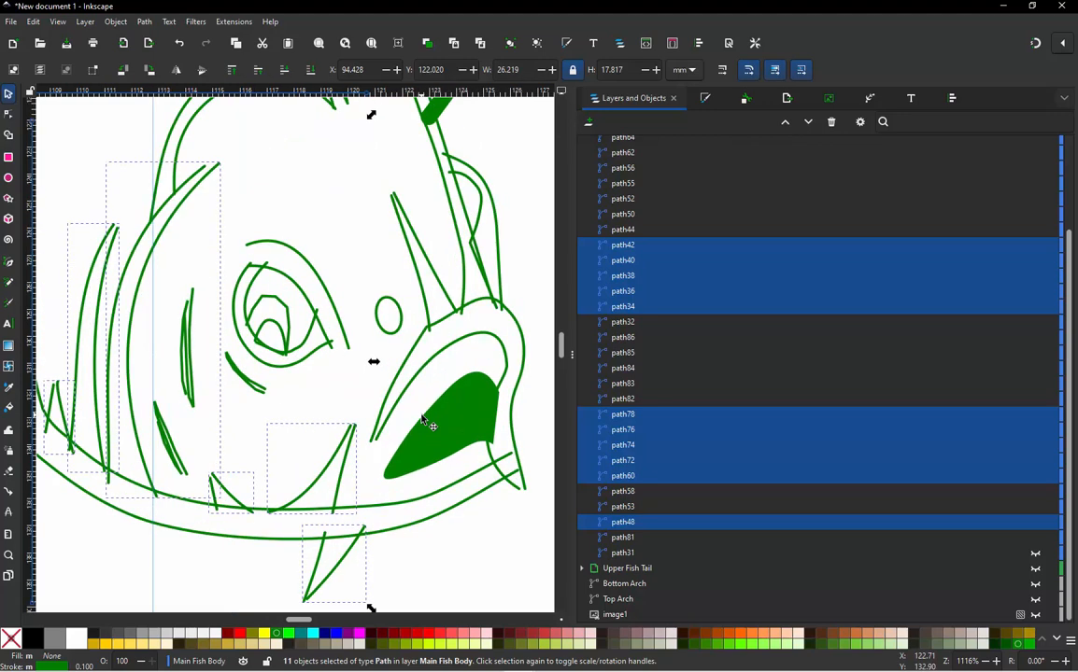
scroll(489, 384, "down", 1)
scroll(395, 404, "up", 1)
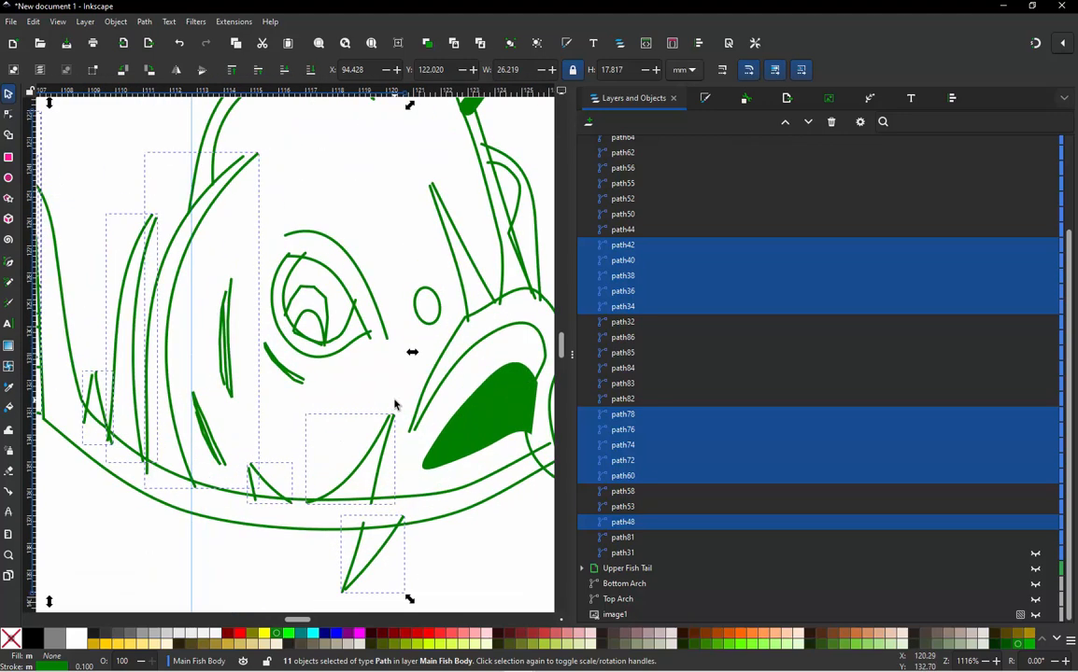
scroll(395, 404, "down", 1)
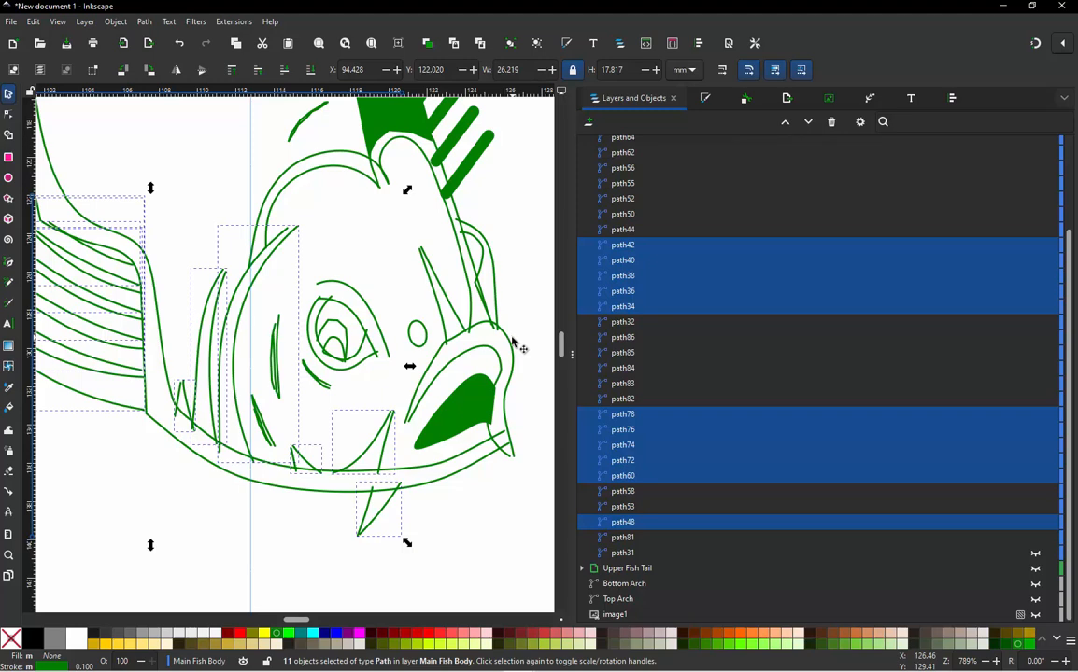
Step: Add the pointed stroke beside the nostril and the curved stroke above the upper lip to the selection
scroll(512, 342, "up", 1)
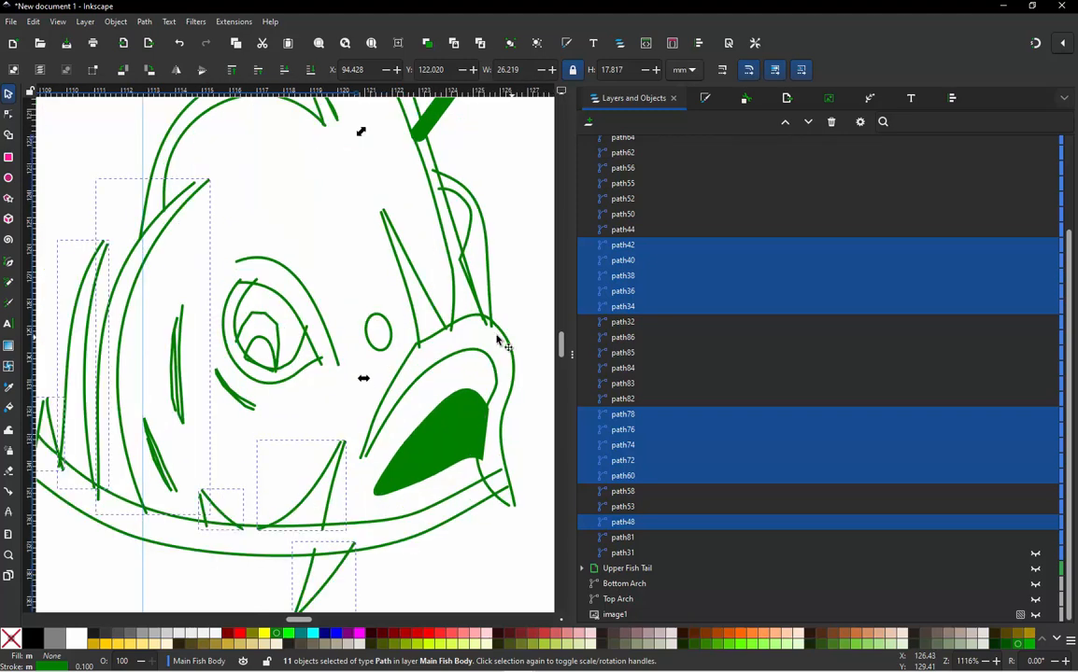
left_click(444, 322, "shift")
left_click(493, 306, "shift")
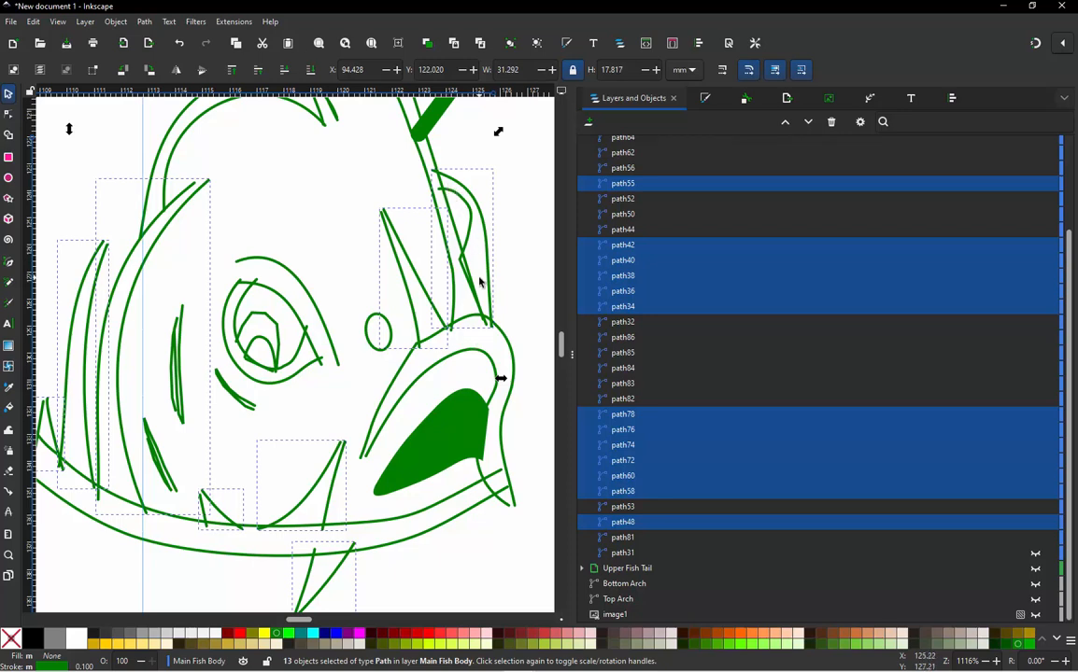
scroll(422, 299, "up", 2)
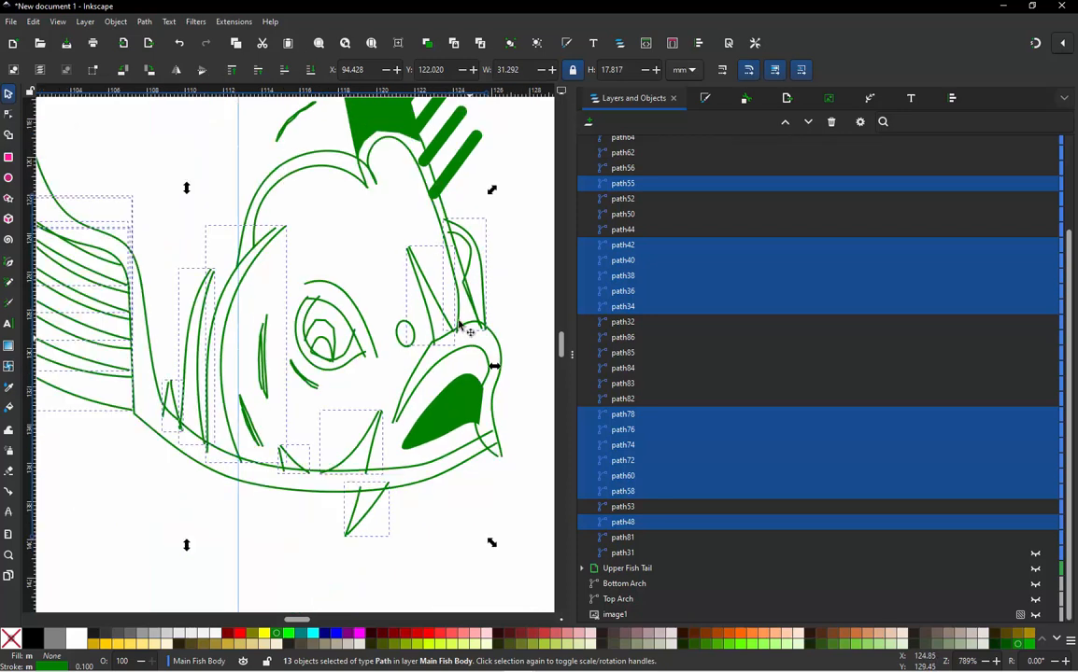
scroll(439, 224, "down", 2)
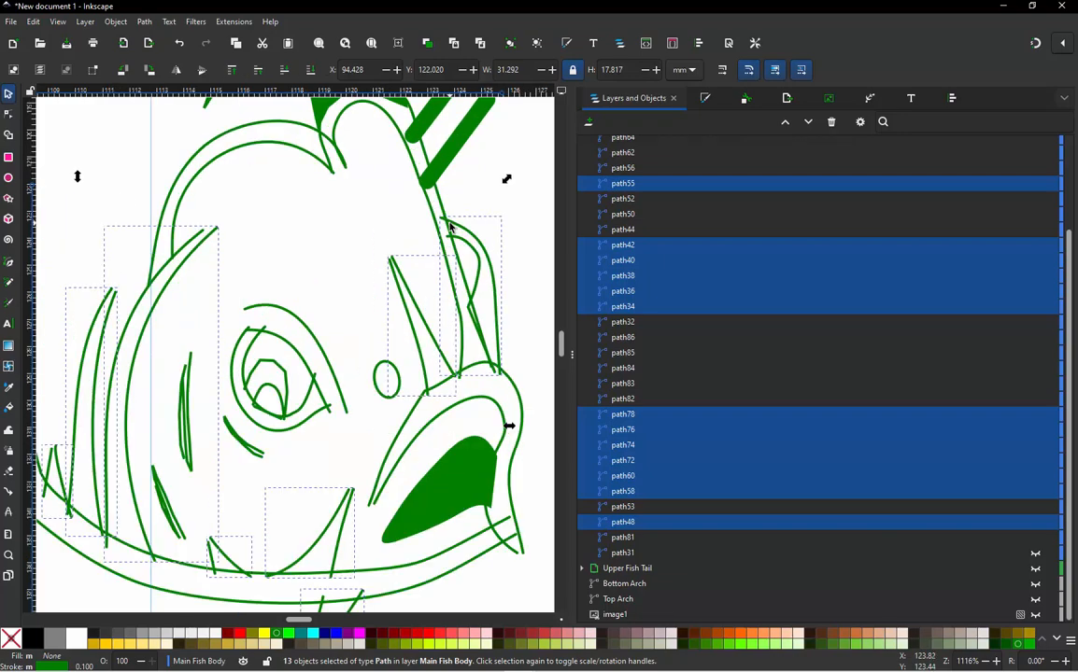
Step: Toggle off the curved stroke in front of the forehead from the current selection
scroll(450, 226, "up", 3)
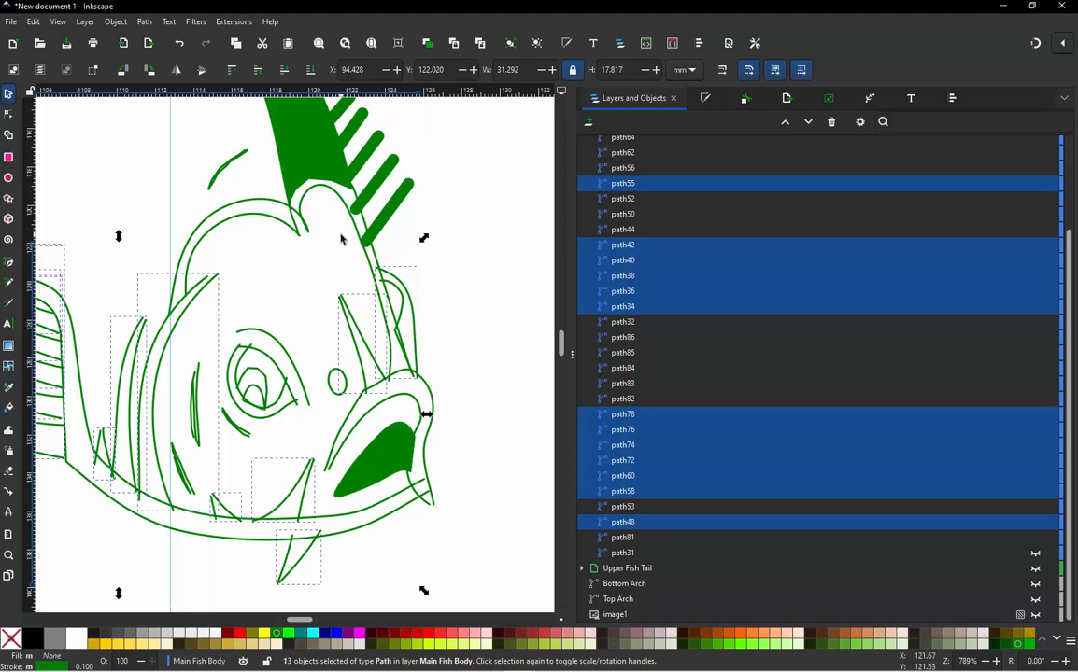
scroll(394, 378, "down", 1)
scroll(368, 232, "up", 1)
scroll(371, 241, "up", 1)
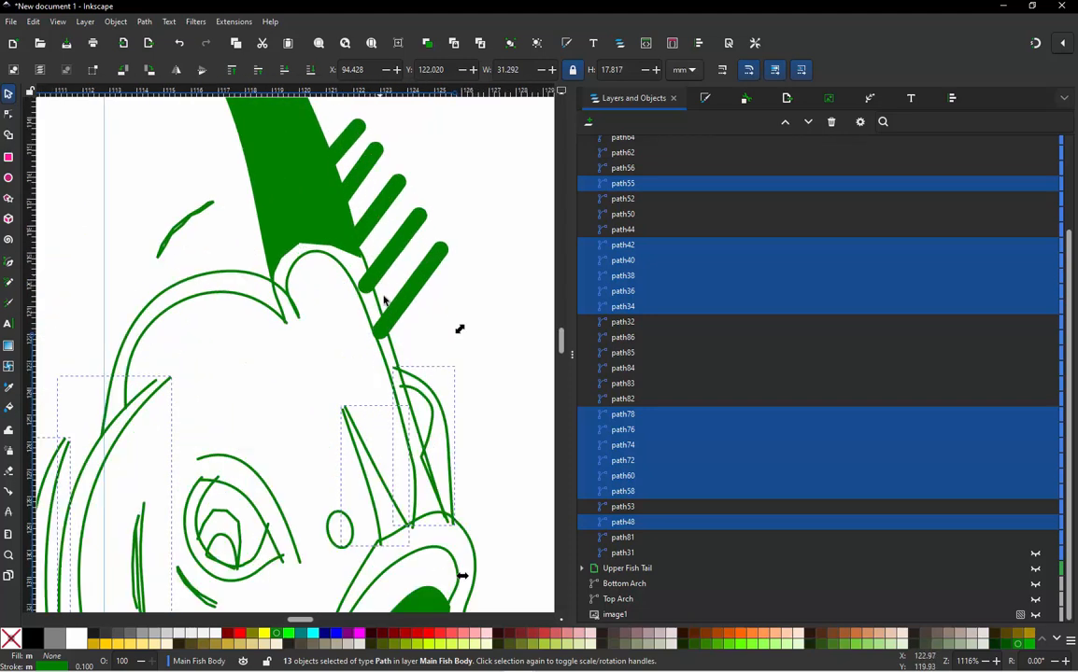
left_click(425, 386, "shift")
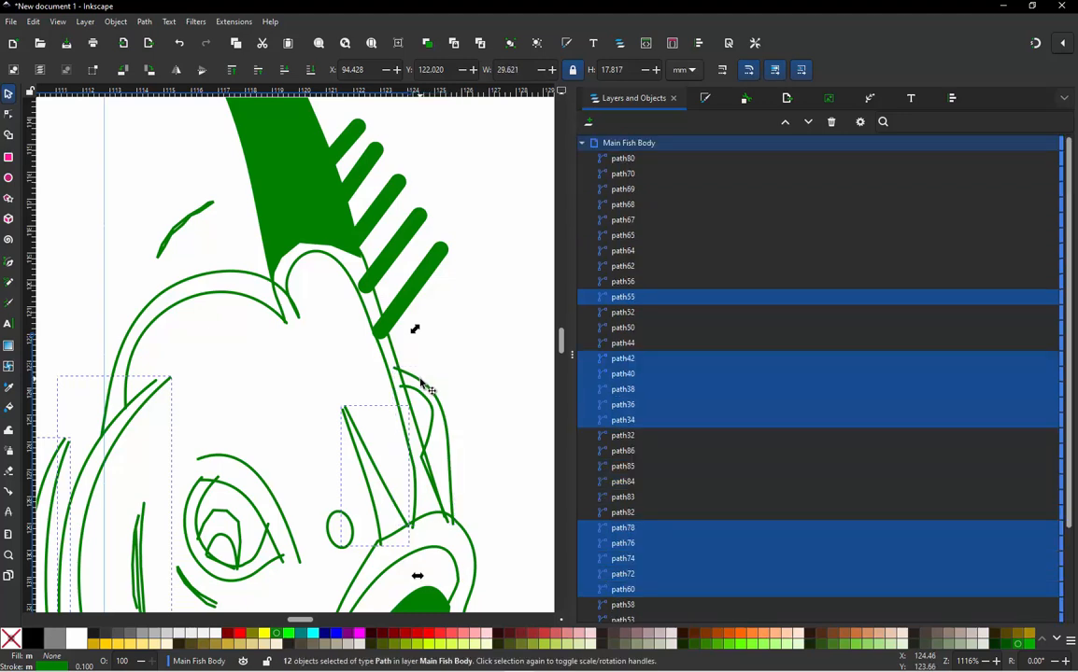
Step: Add the solid dorsal fin shape and the five slanted bars along its front edge to the selection
scroll(381, 310, "down", 1)
scroll(370, 411, "up", 1)
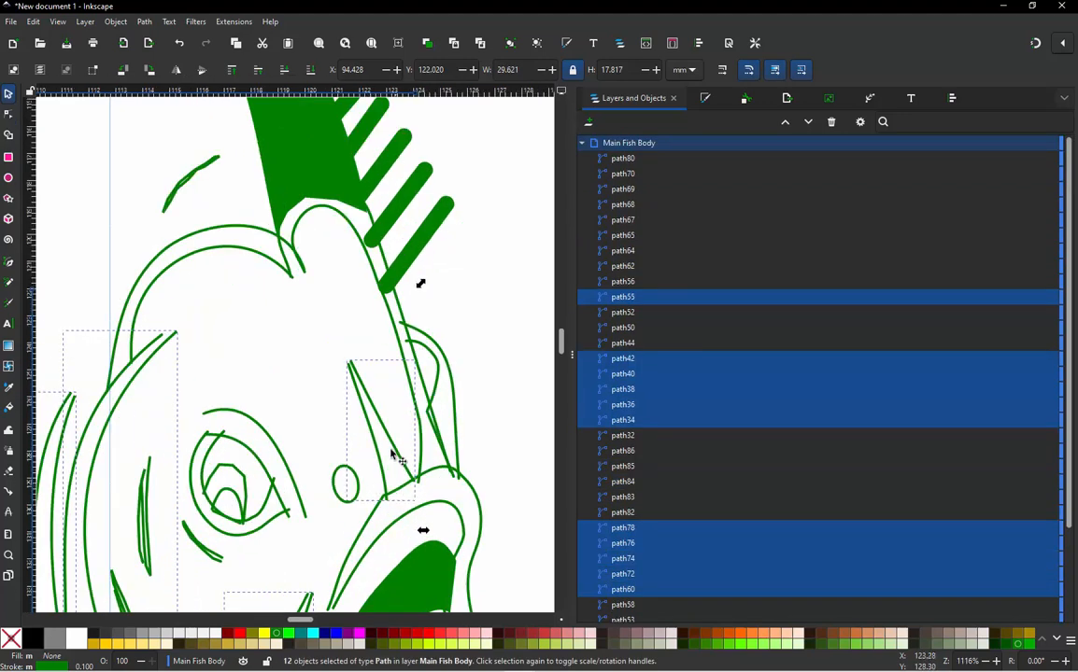
scroll(360, 414, "down", 1)
scroll(356, 323, "up", 1)
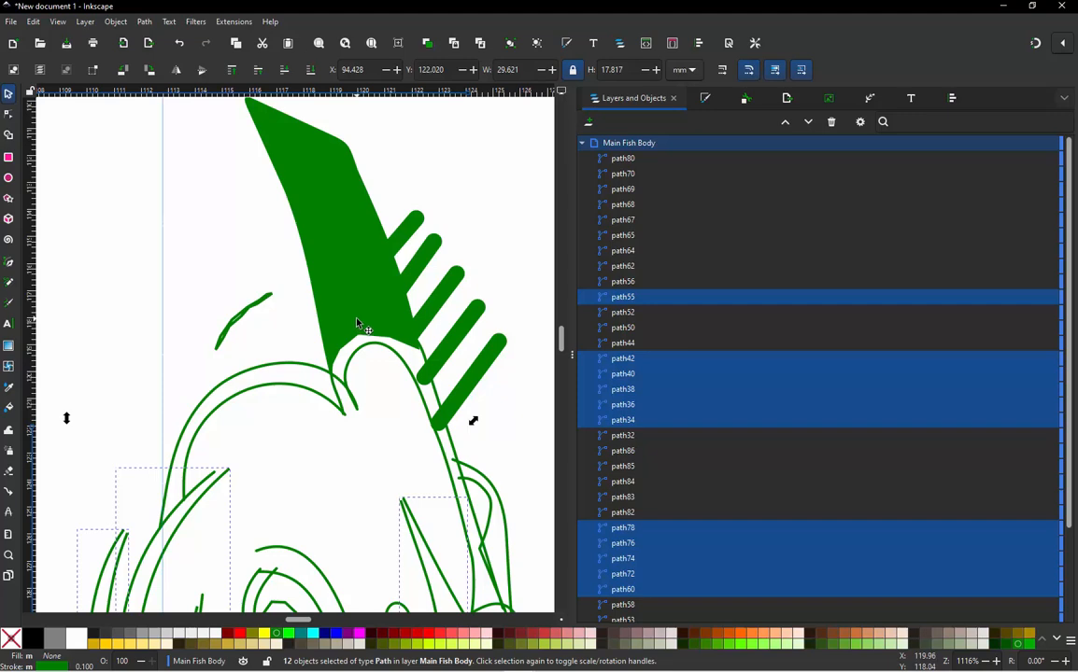
scroll(357, 323, "down", 1)
scroll(342, 244, "up", 2)
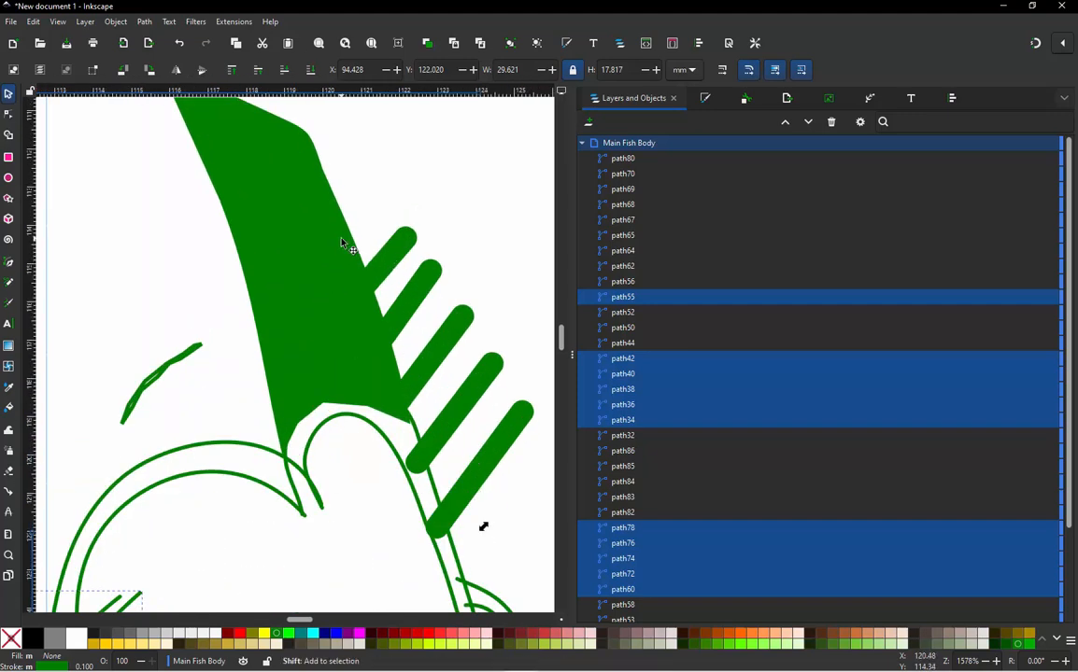
left_click(404, 249, "shift")
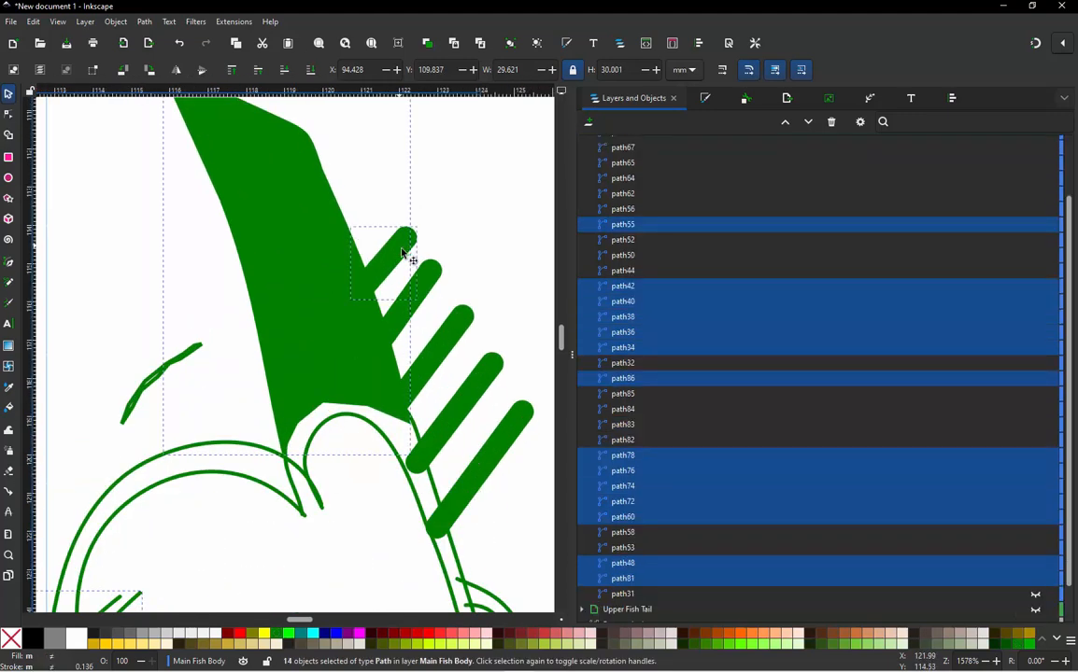
left_click(418, 293, "shift")
left_click(437, 353, "shift")
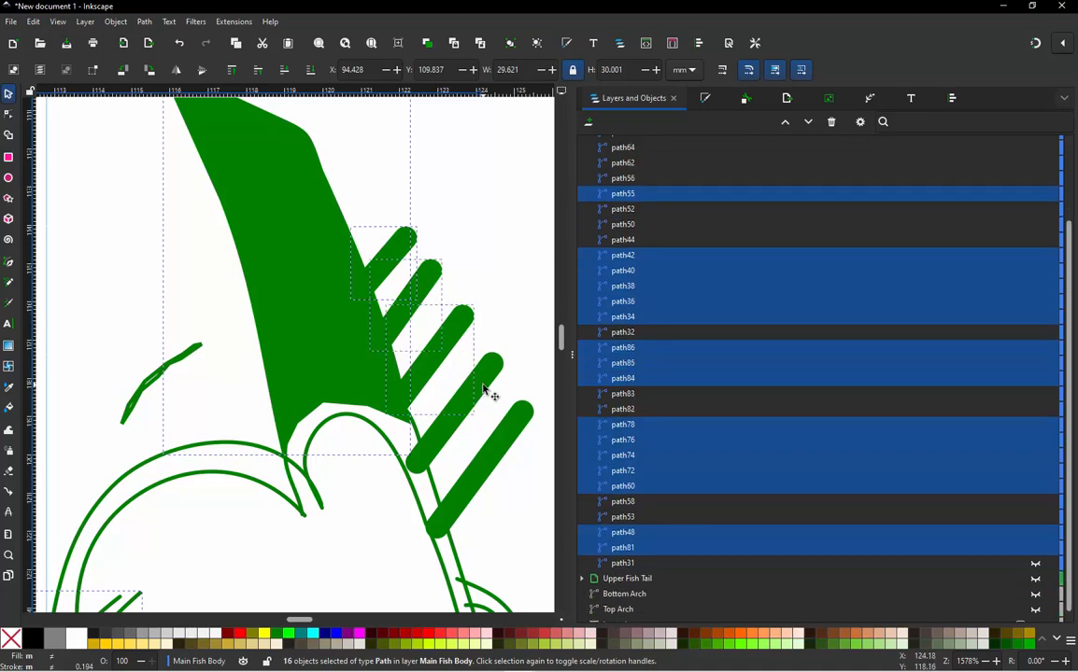
left_click(485, 391, "shift")
left_click(504, 431, "shift")
scroll(346, 227, "down", 3)
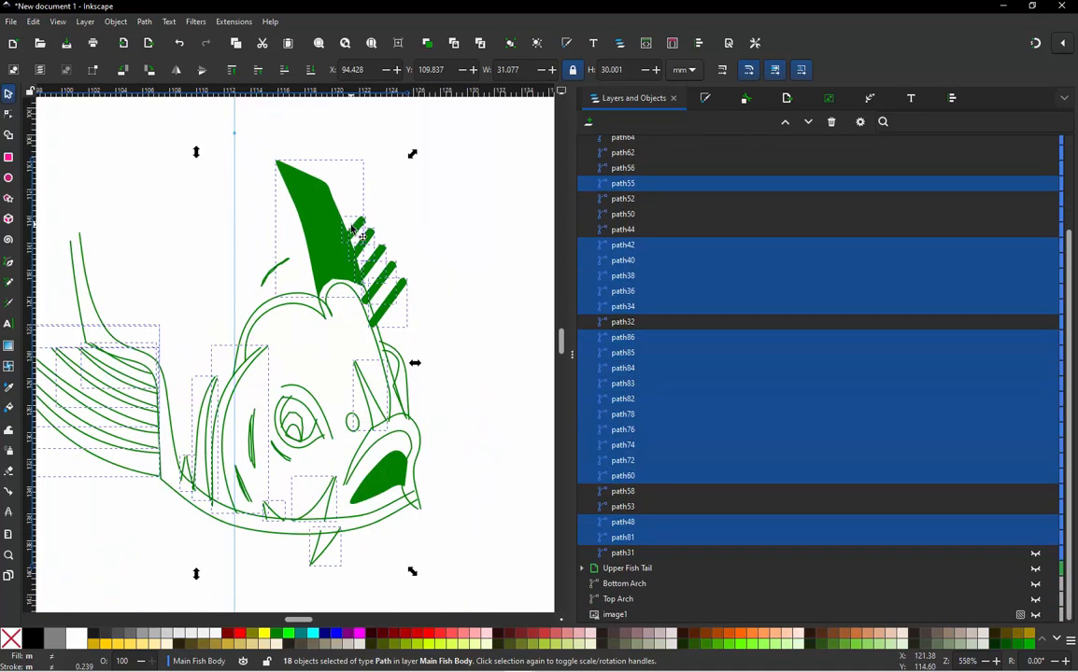
Step: Add the curved stroke in front of the forehead back to the selection
scroll(356, 243, "up", 3)
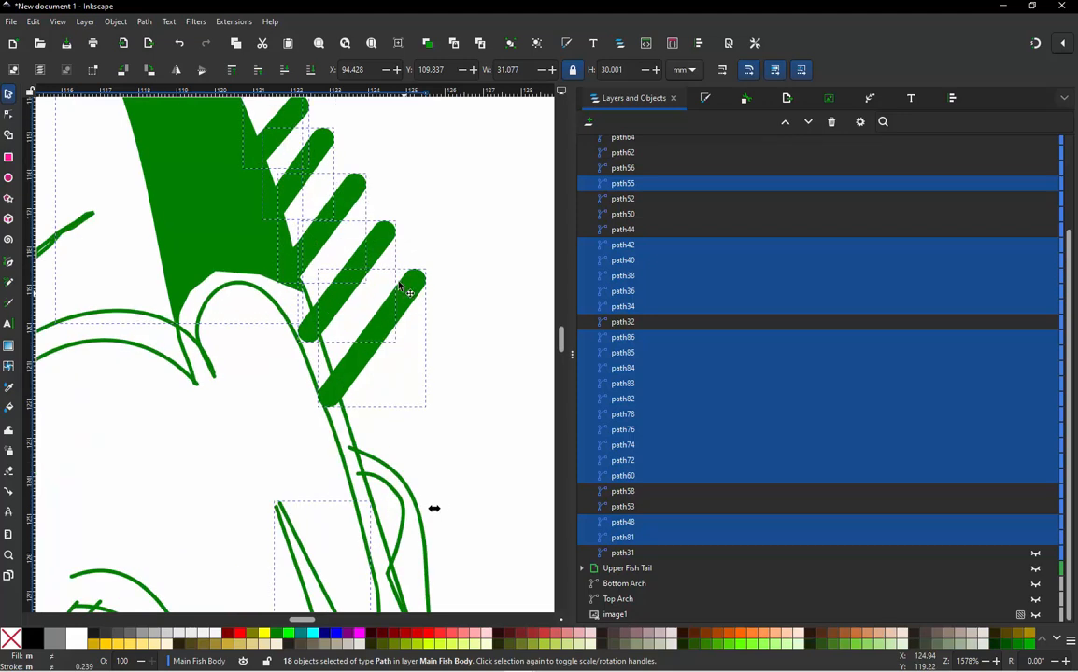
scroll(399, 287, "down", 3)
scroll(387, 397, "up", 2)
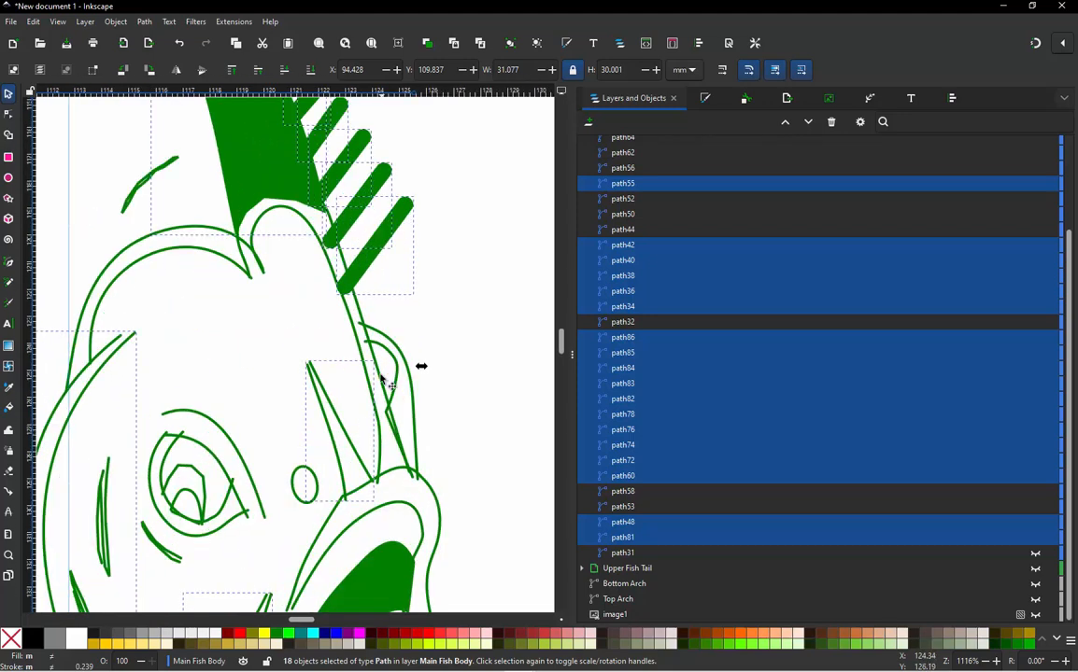
scroll(370, 302, "down", 1)
scroll(388, 403, "up", 1)
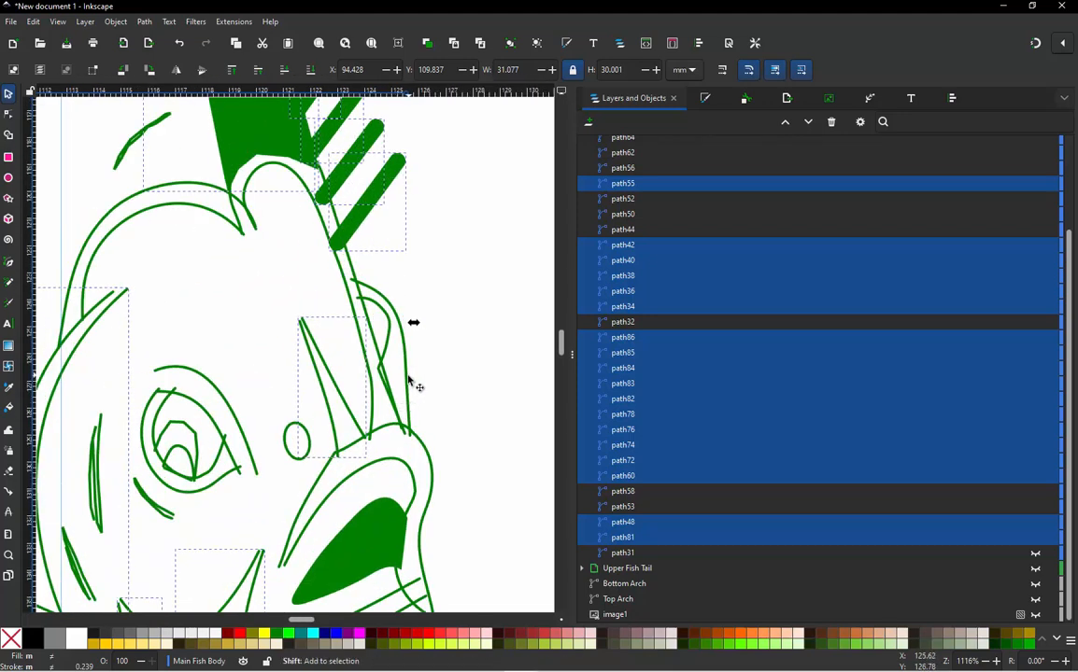
left_click(408, 382, "shift")
scroll(420, 374, "down", 2)
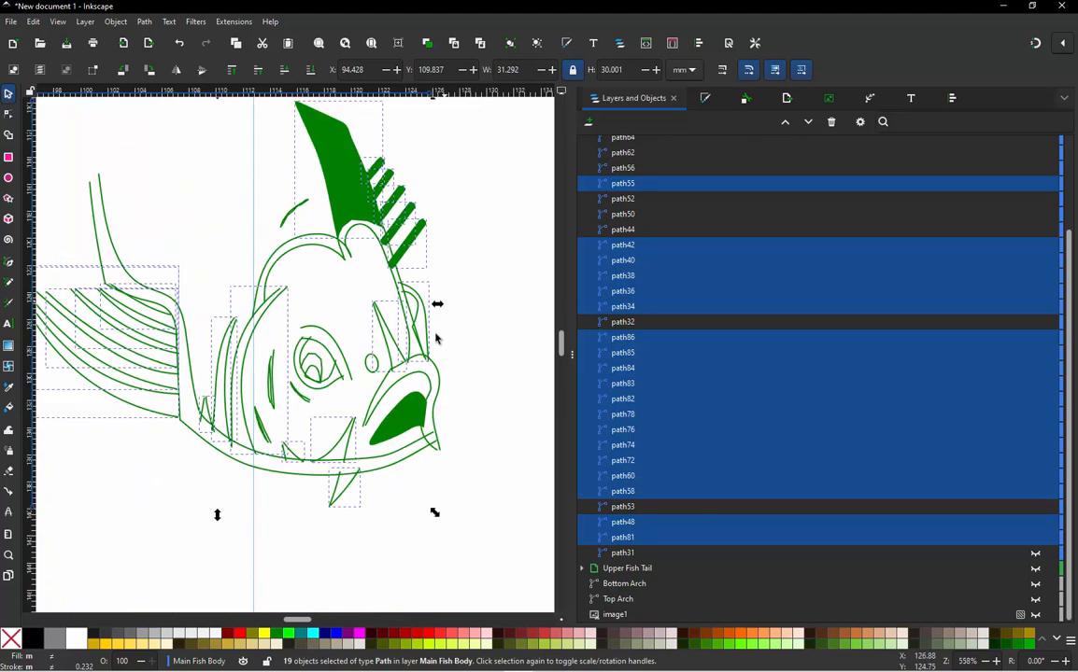
Step: Examine the mouth, lower jaw, forehead and tail-side outlines for paths still missing from the selection
scroll(423, 380, "up", 1)
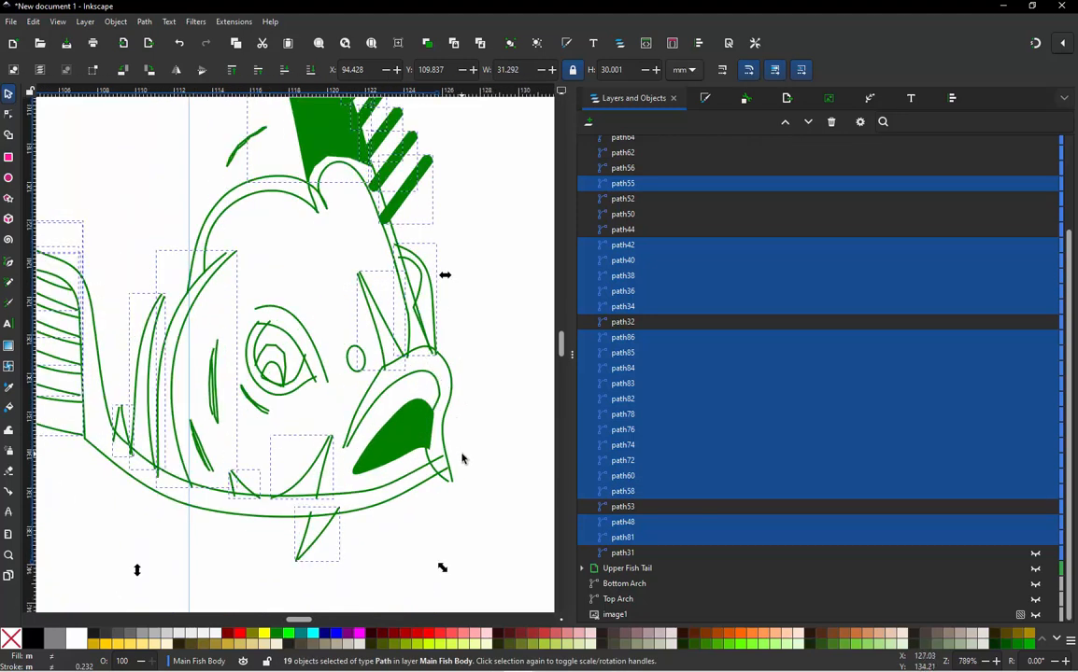
scroll(461, 459, "down", 2)
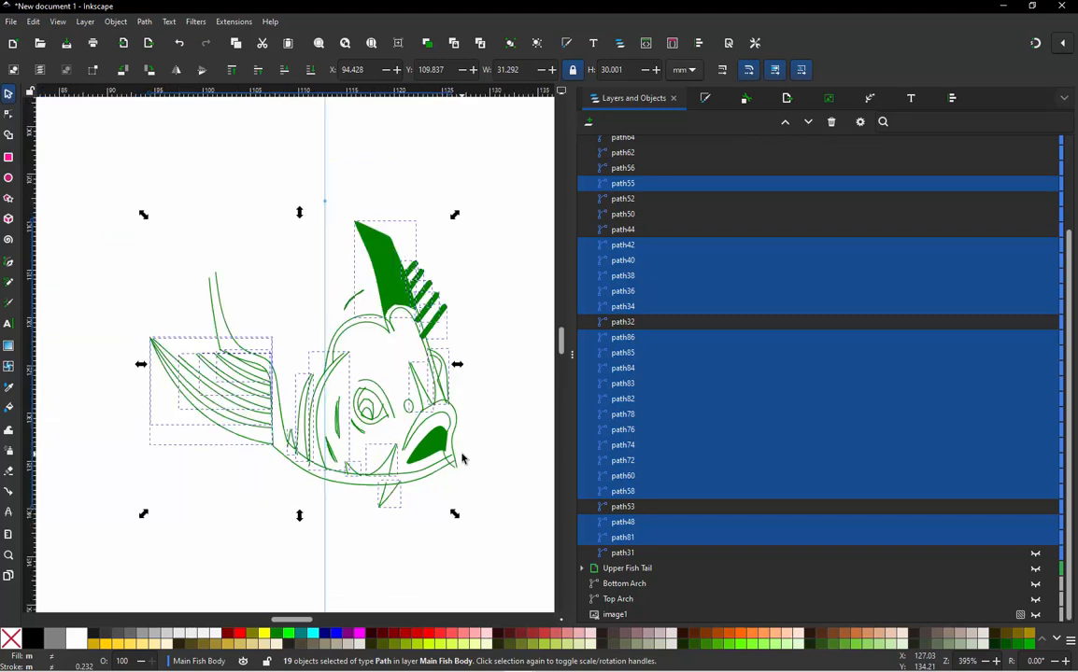
scroll(462, 458, "up", 2)
scroll(461, 460, "down", 1)
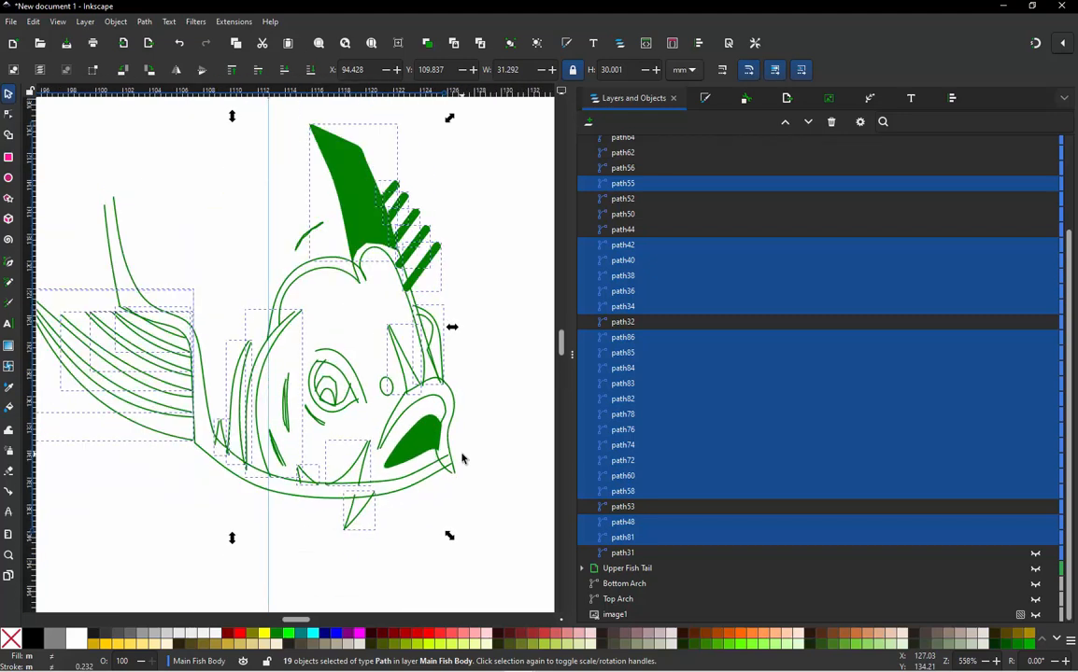
scroll(444, 473, "up", 1)
scroll(438, 470, "up", 2)
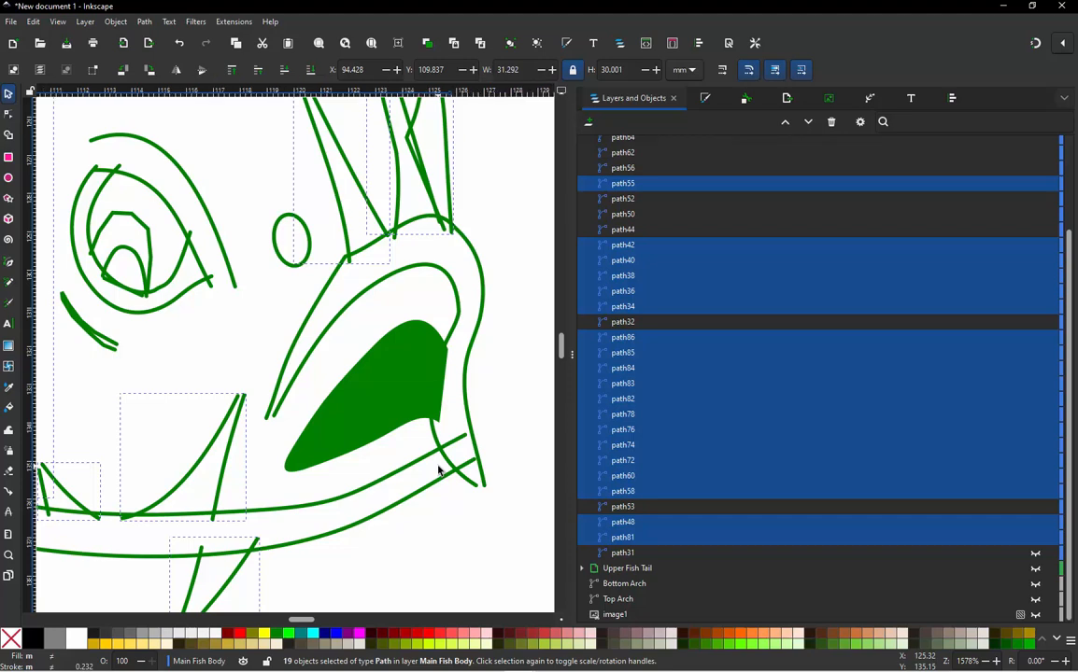
scroll(438, 470, "down", 2)
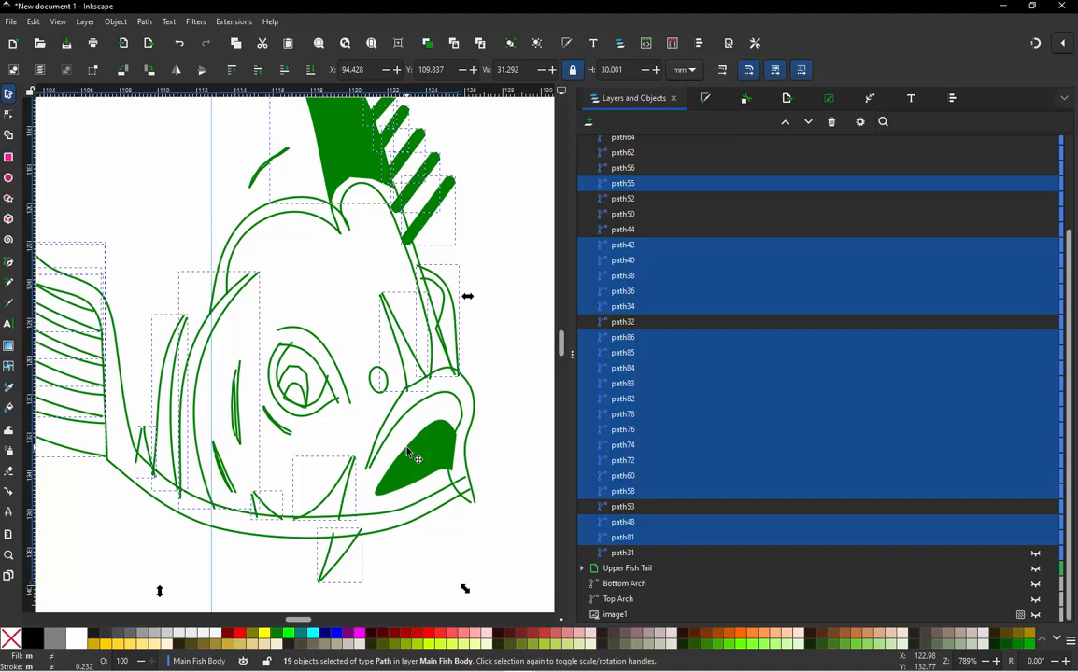
scroll(415, 452, "up", 2)
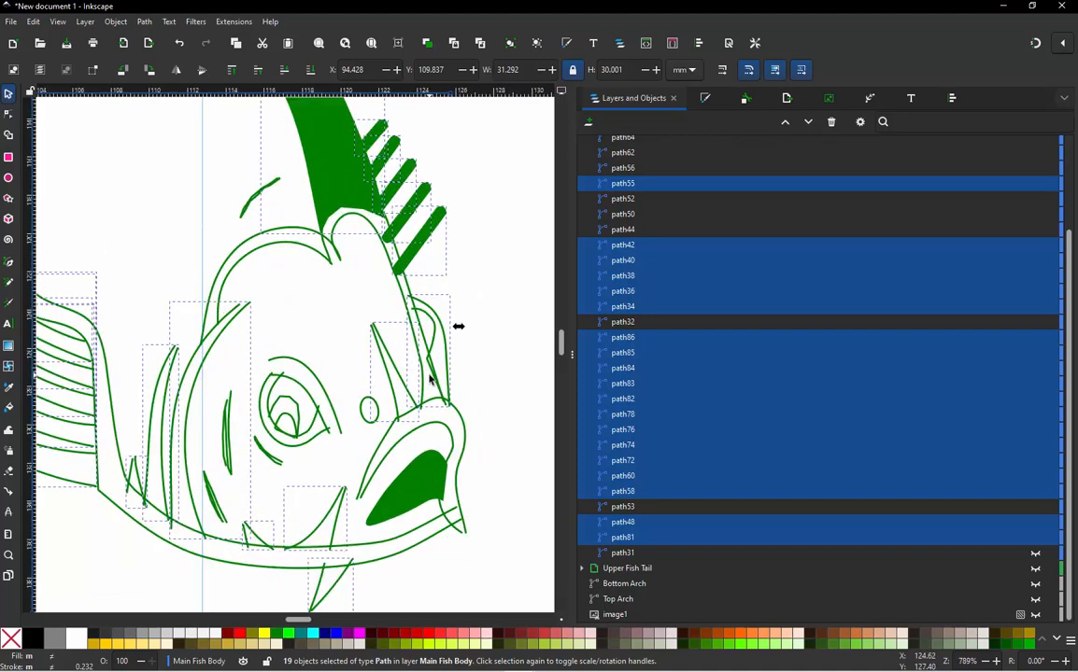
scroll(430, 378, "down", 2)
scroll(285, 357, "up", 1)
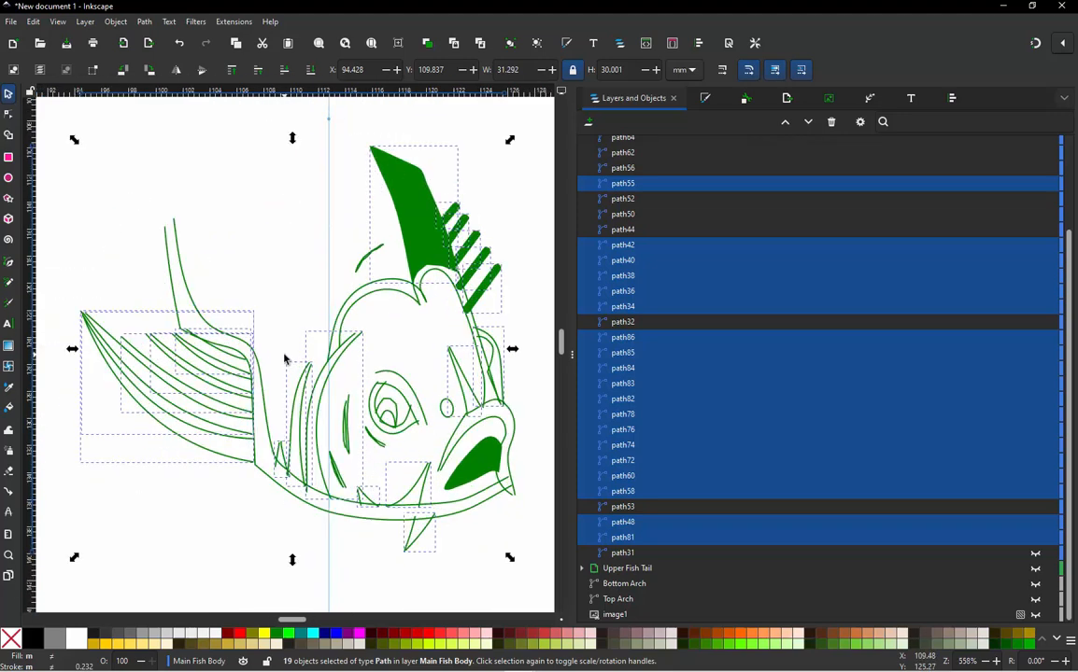
Step: Add the arched outline behind the dorsal fin and the rounded forehead outline running down to the snout to the selection
scroll(509, 394, "up", 2)
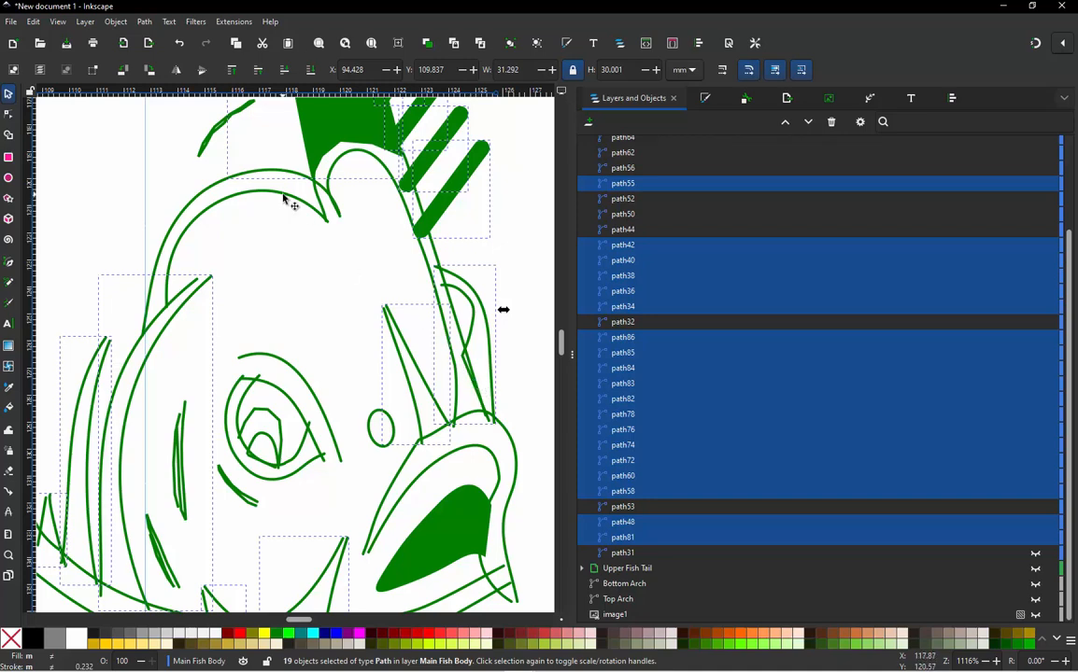
key("shift")
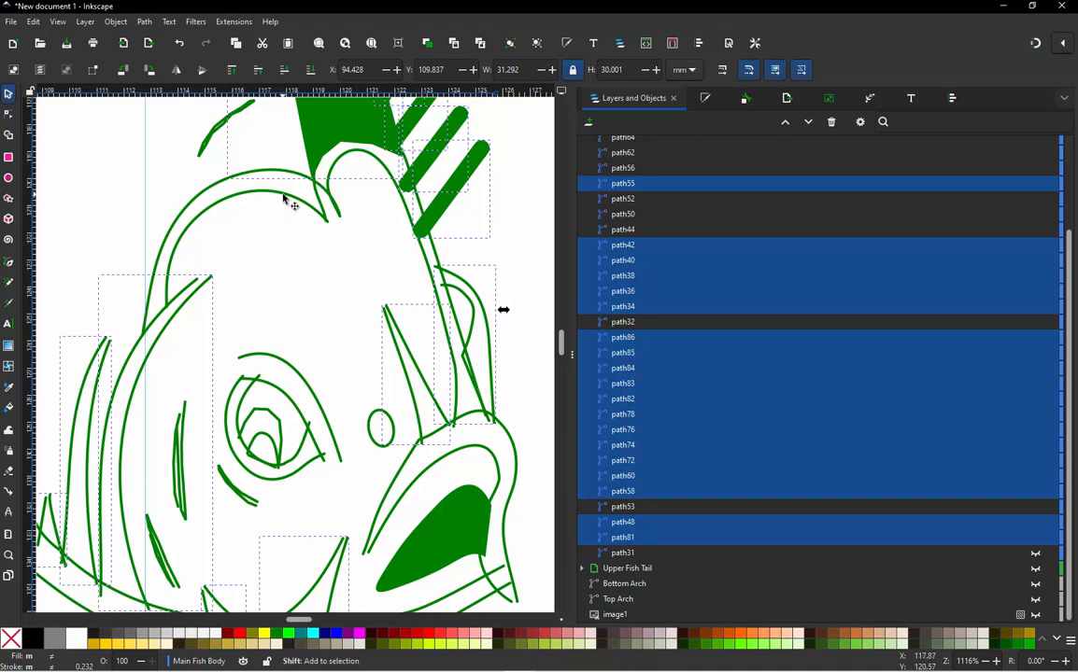
left_click(285, 199, "shift")
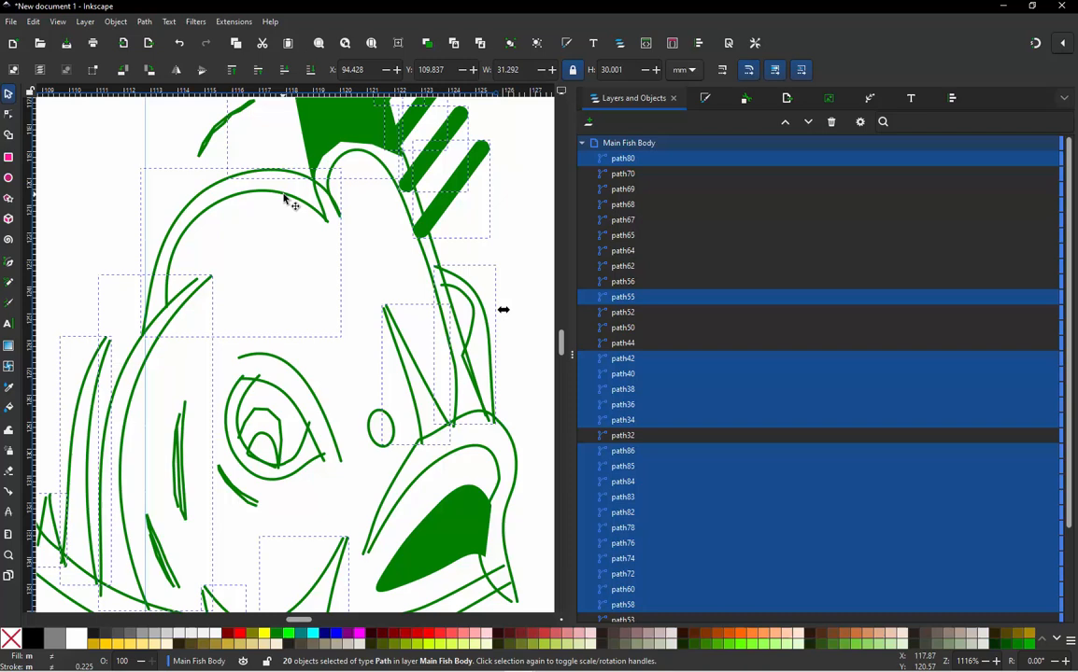
left_click(386, 173, "shift")
scroll(386, 174, "down", 1)
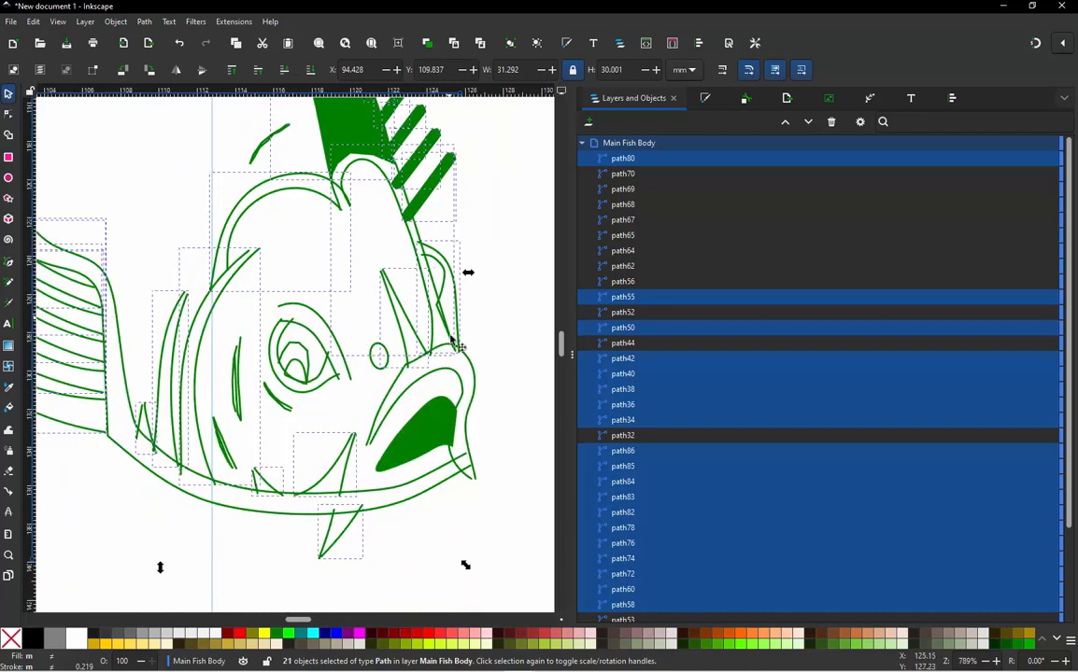
Step: Add the long belly outline running from the tail to the lower jaw to the selection
scroll(437, 297, "down", 1)
scroll(468, 400, "up", 1)
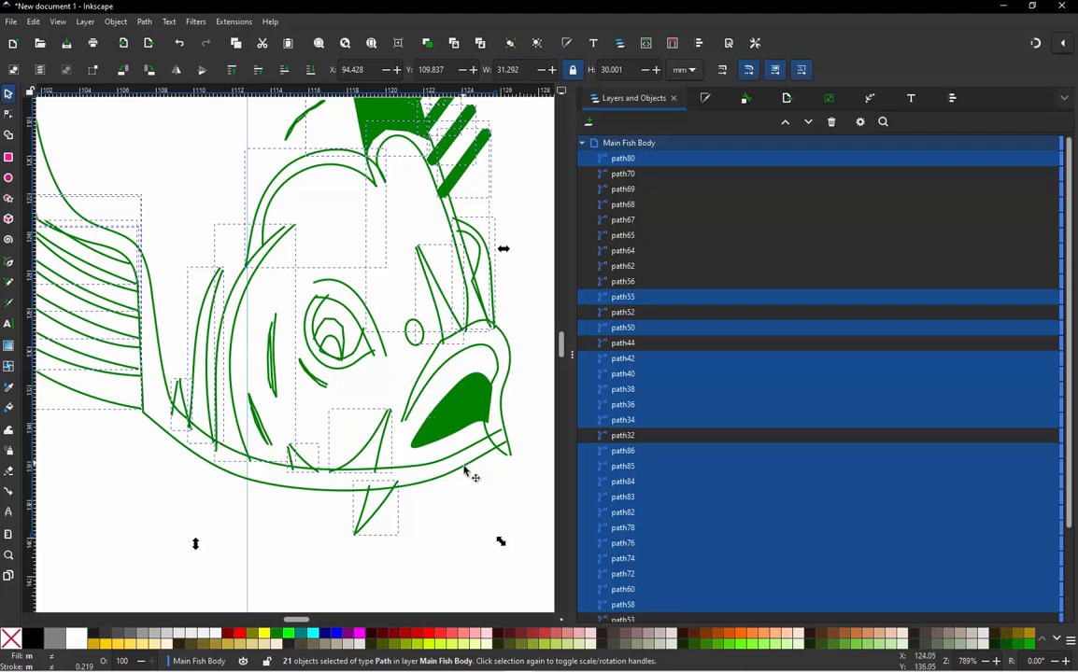
scroll(472, 472, "down", 1)
scroll(455, 467, "up", 1)
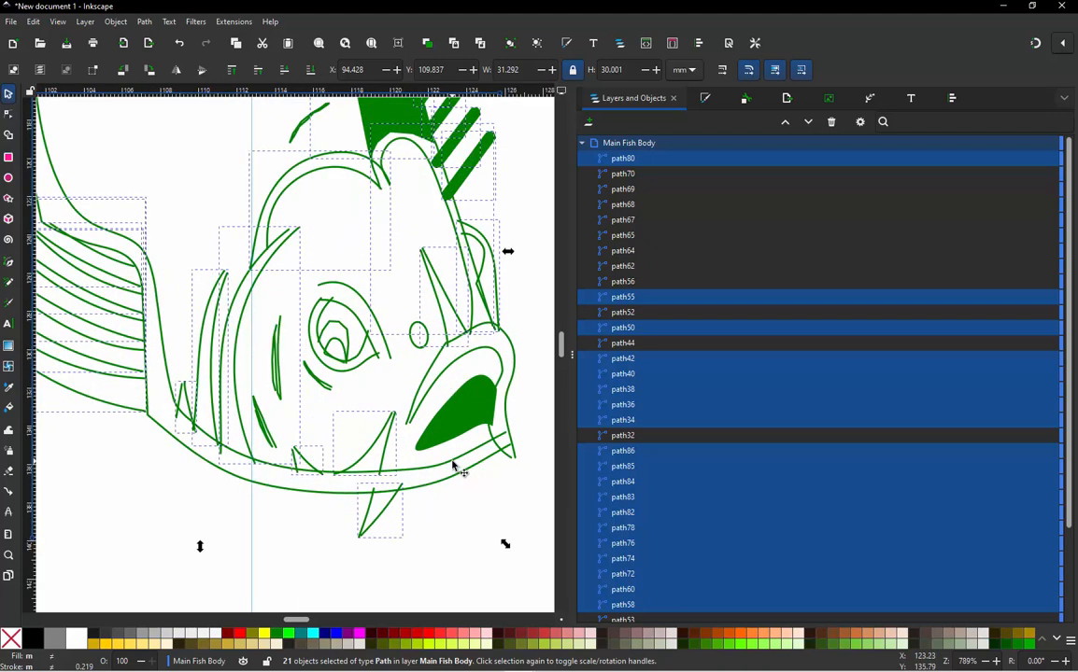
scroll(454, 467, "up", 1)
scroll(439, 462, "down", 1)
scroll(280, 458, "up", 1)
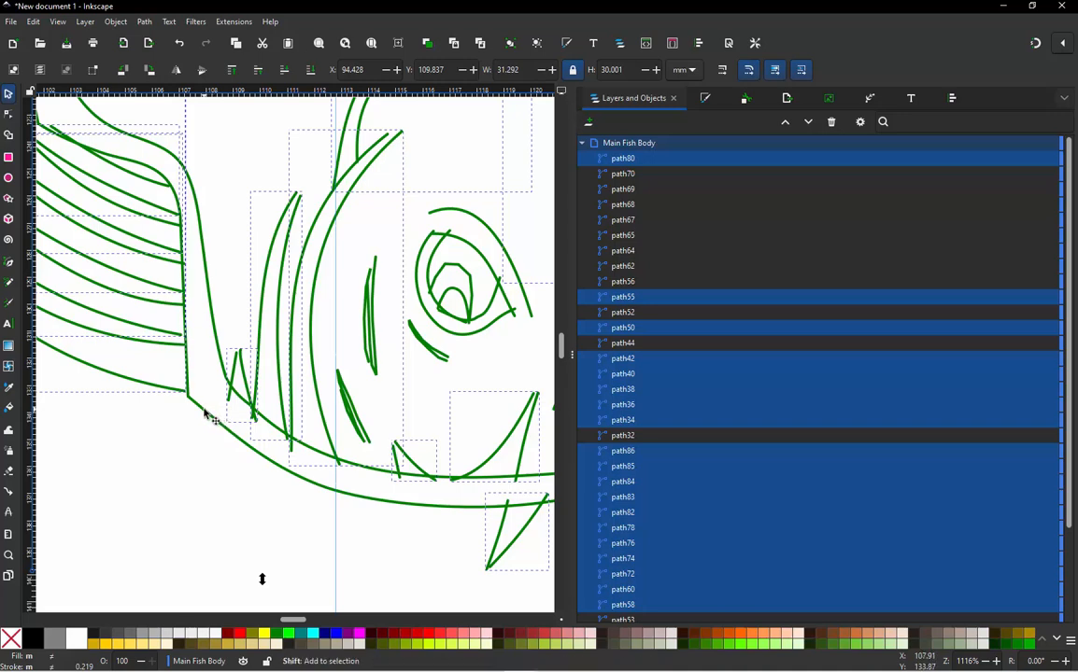
scroll(126, 414, "down", 1)
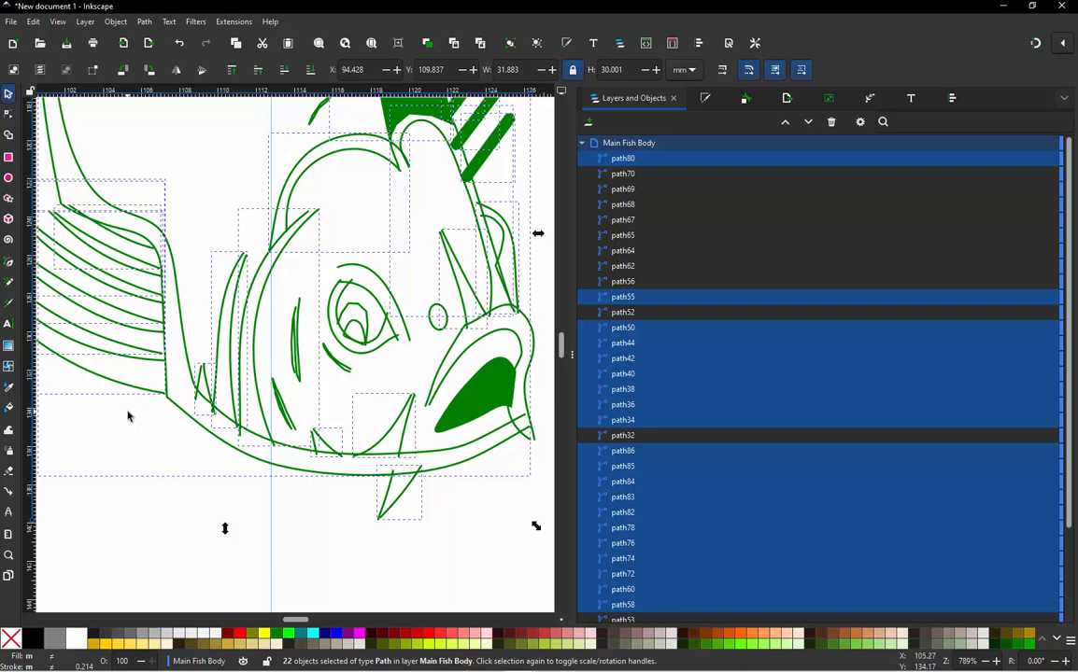
Step: Add the outline of the lips around the filled mouth to the selection
scroll(131, 392, "down", 1)
scroll(341, 385, "up", 1)
scroll(375, 322, "up", 1)
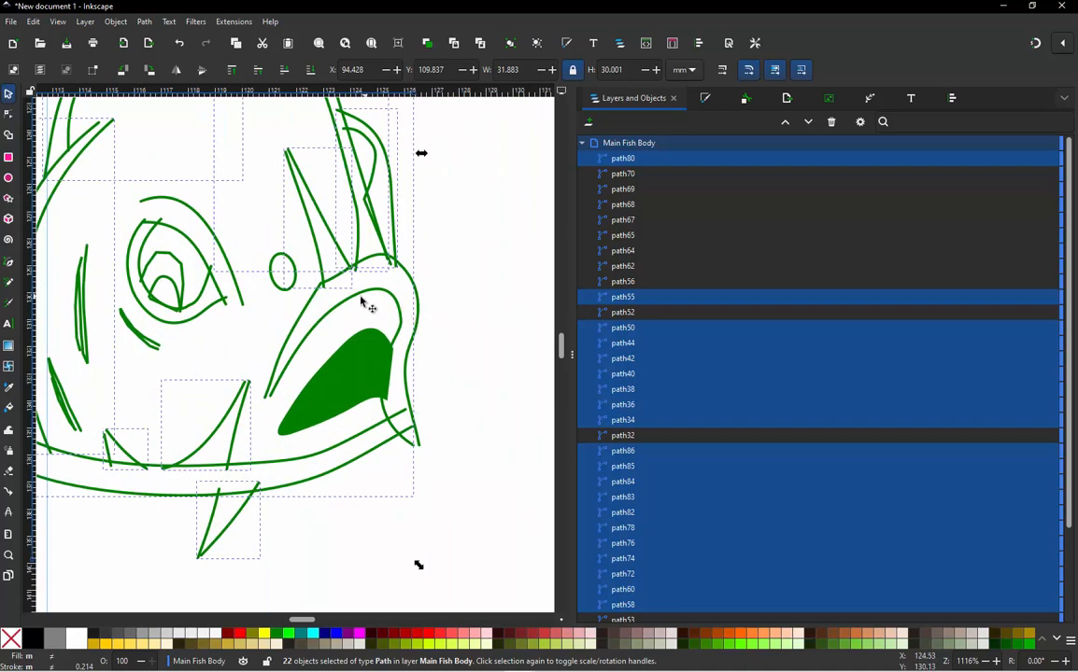
scroll(351, 305, "up", 1)
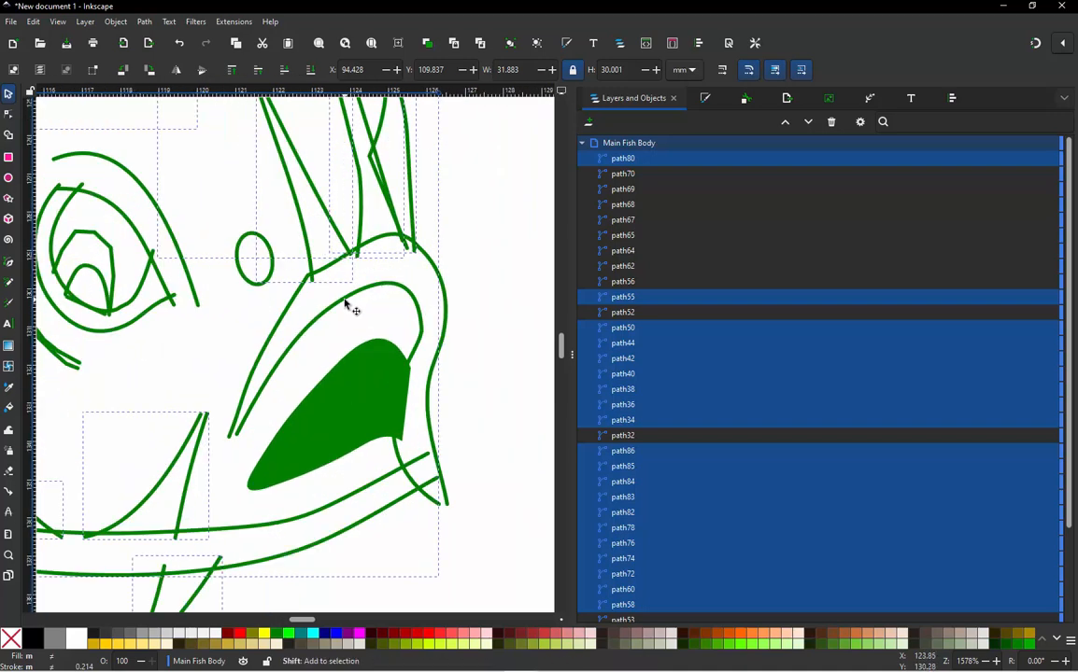
scroll(411, 353, "down", 2)
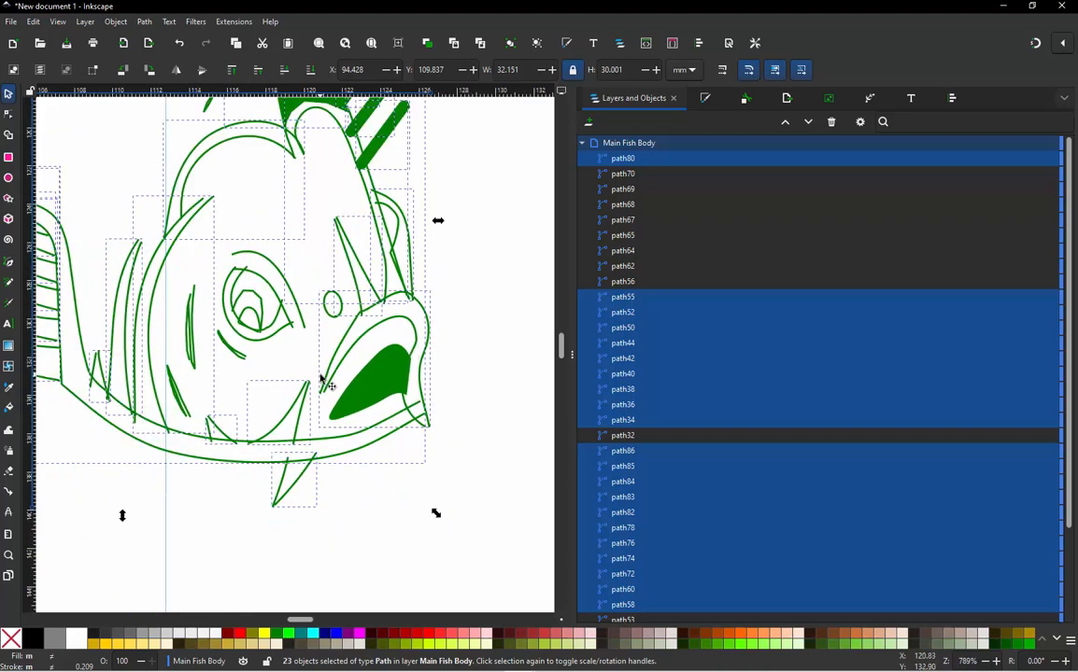
Step: Check the face and the whole fish for body outlines still missing from the selection
scroll(283, 363, "up", 1)
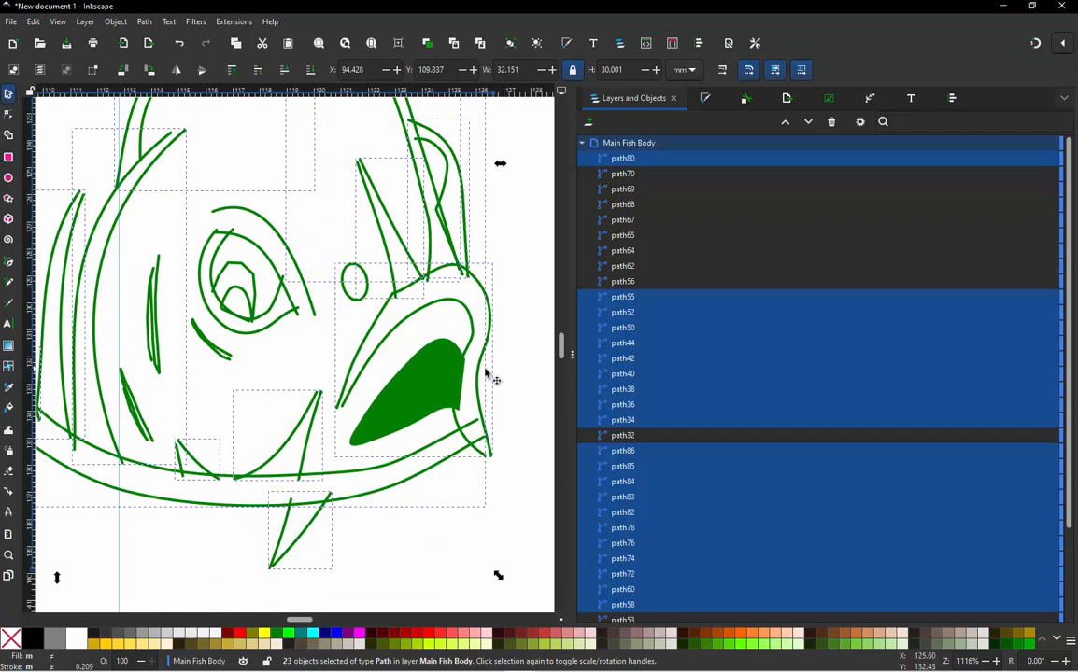
scroll(404, 378, "down", 1)
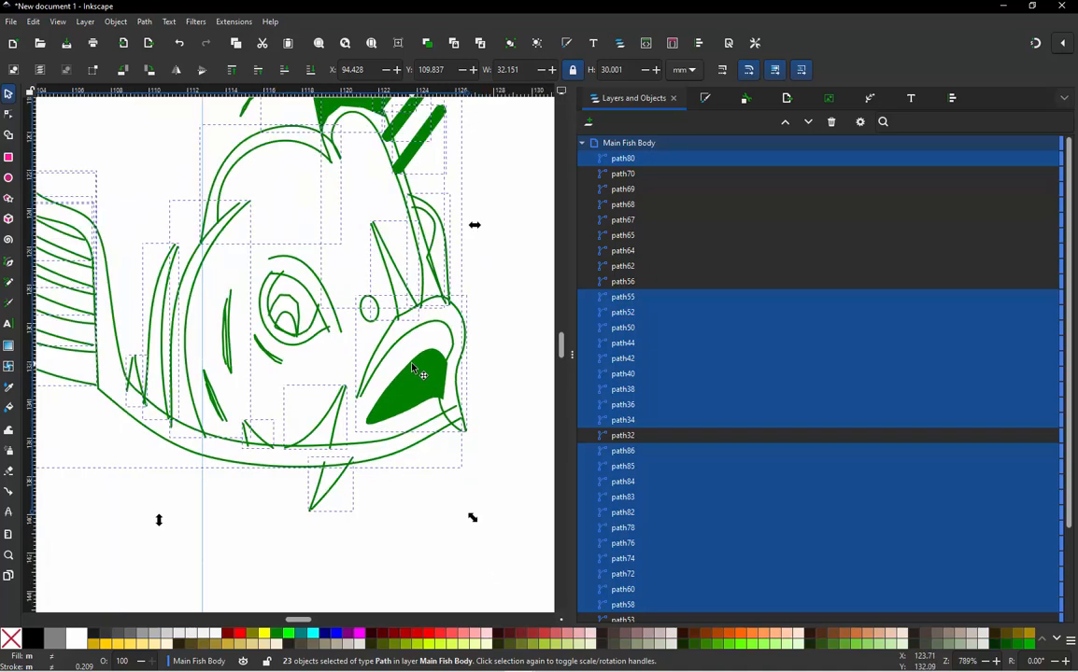
scroll(383, 299, "down", 2)
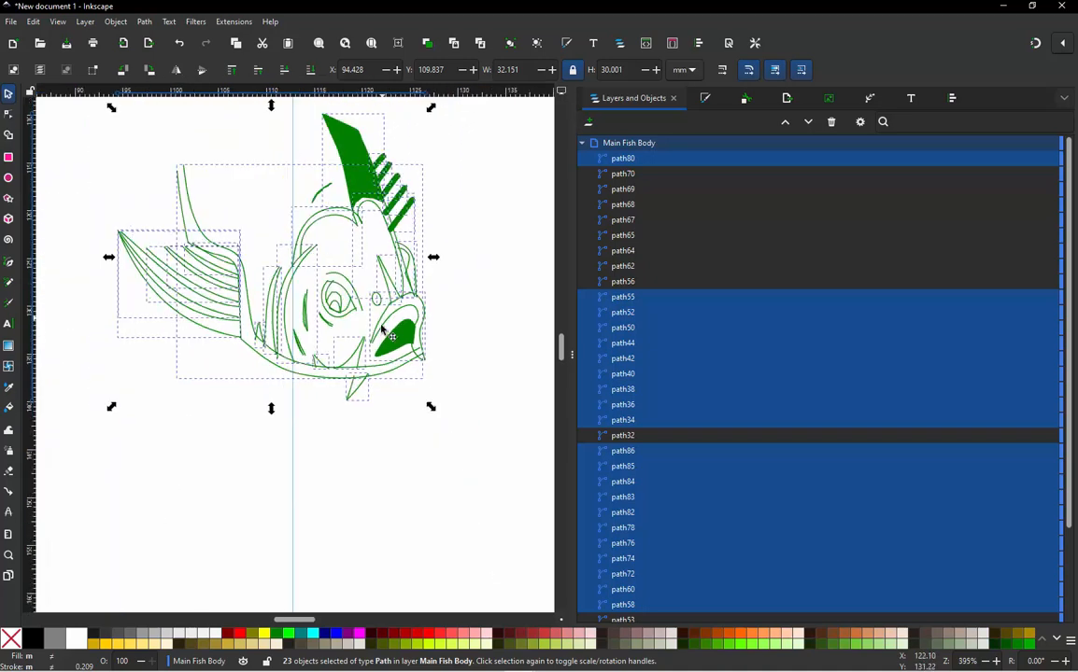
scroll(312, 205, "up", 1)
scroll(322, 214, "down", 1)
scroll(355, 229, "up", 1)
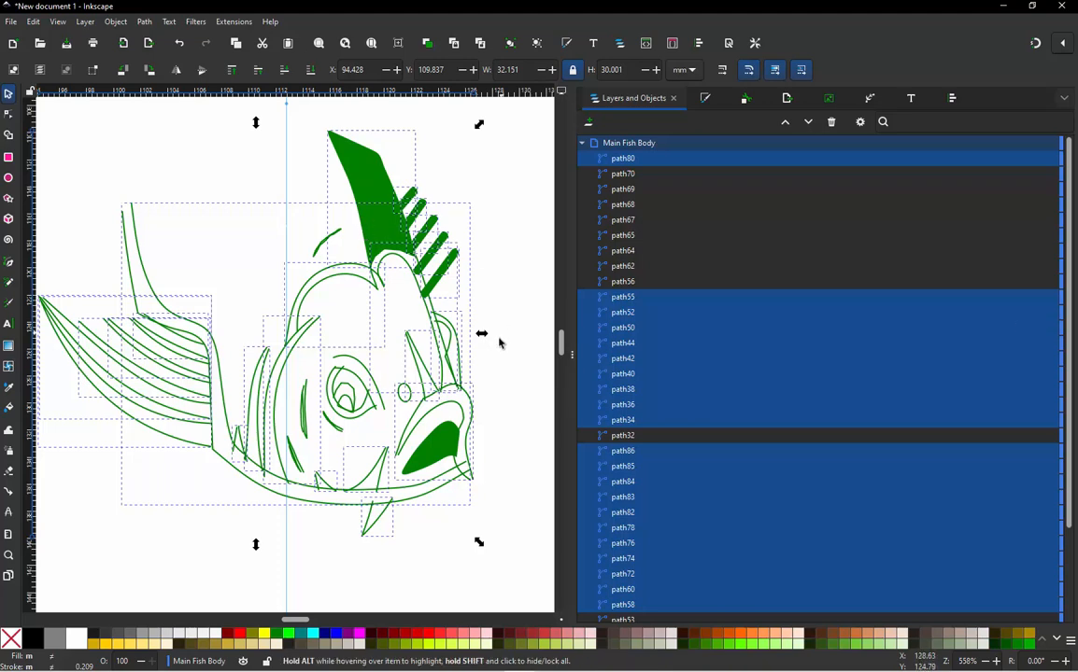
Step: Re-stack the selected body outline and fin paths in order of selection with Ink/Stitch
scroll(467, 453, "up", 4)
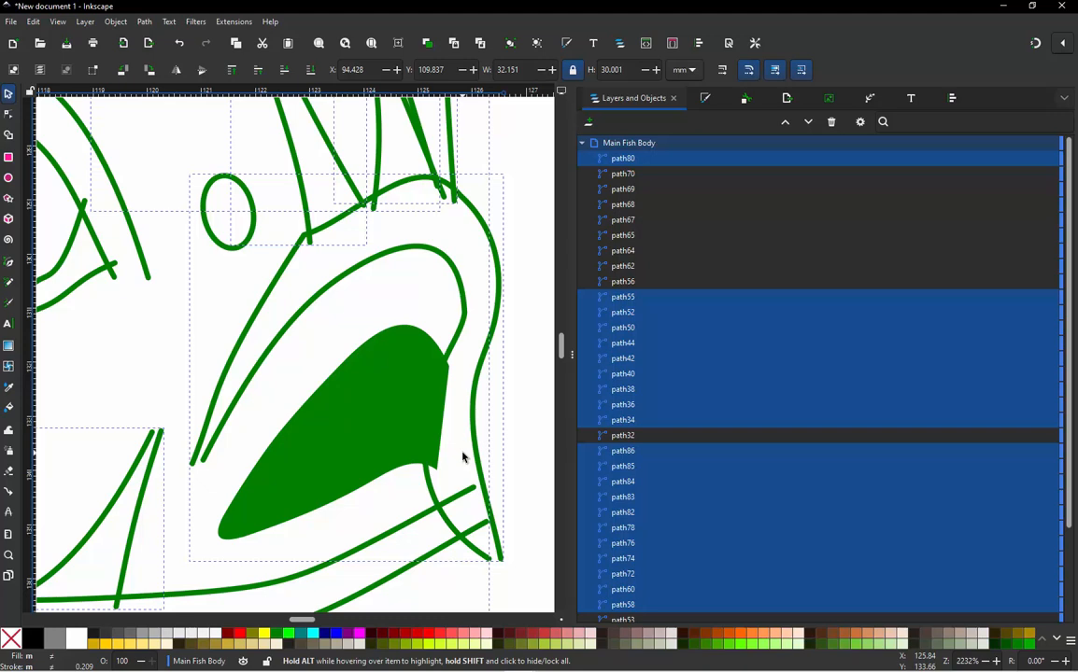
scroll(462, 458, "down", 2)
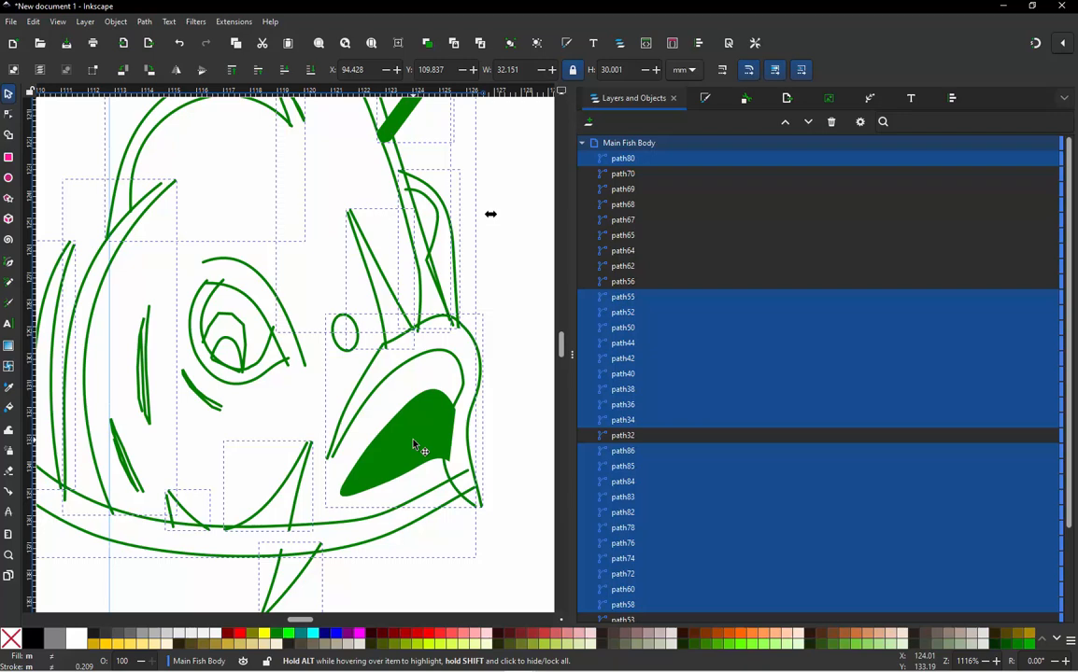
scroll(414, 444, "down", 2)
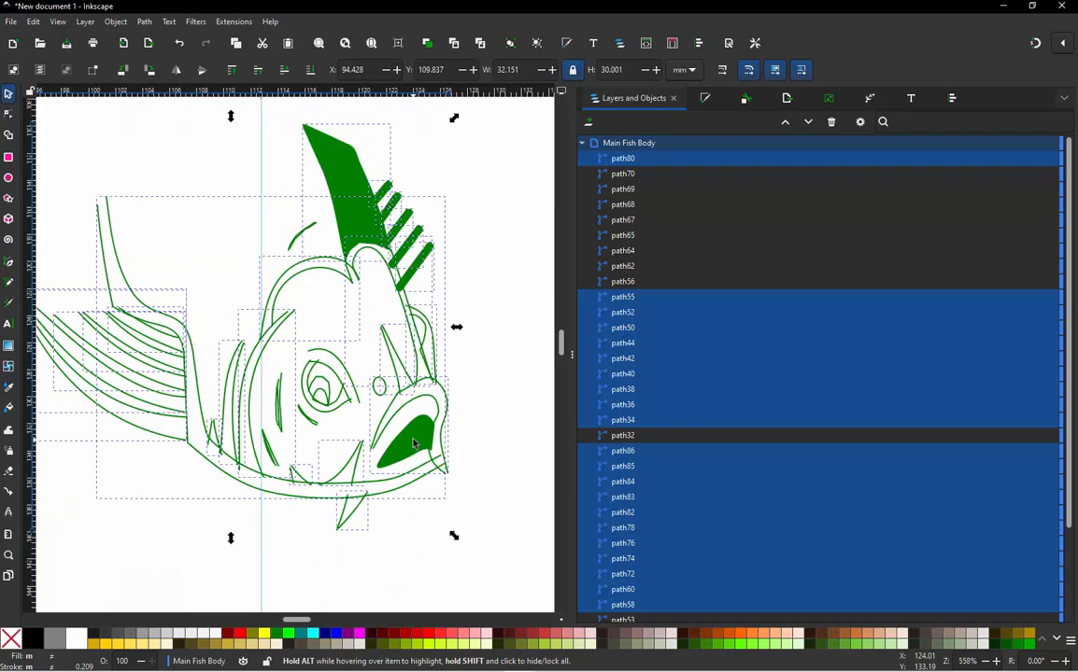
right_click(349, 188)
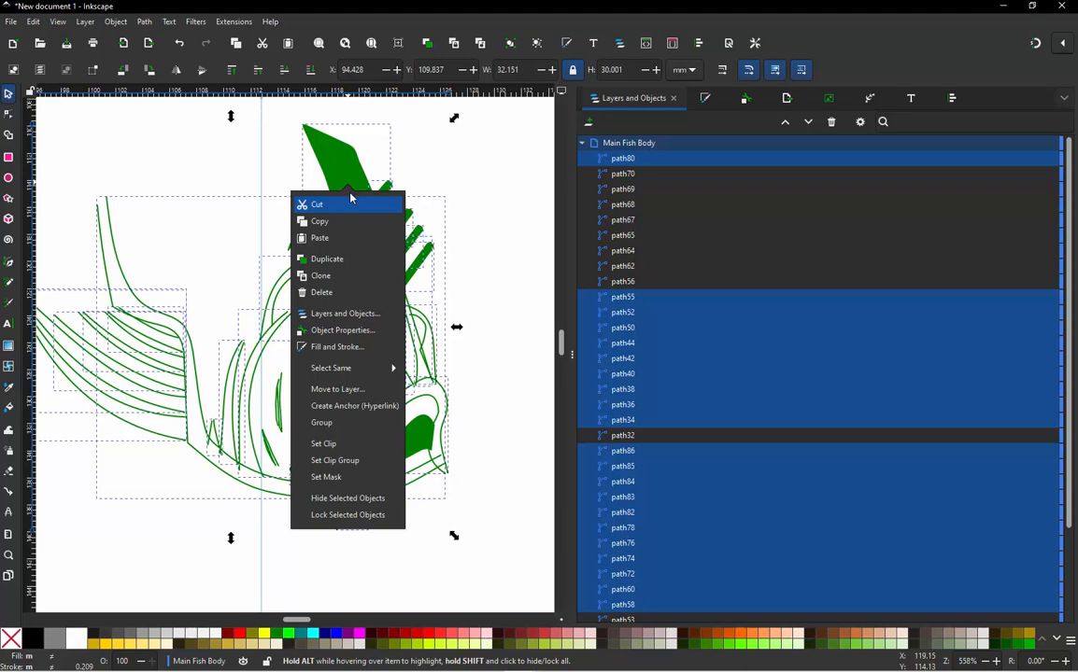
left_click(233, 26)
left_click(235, 26)
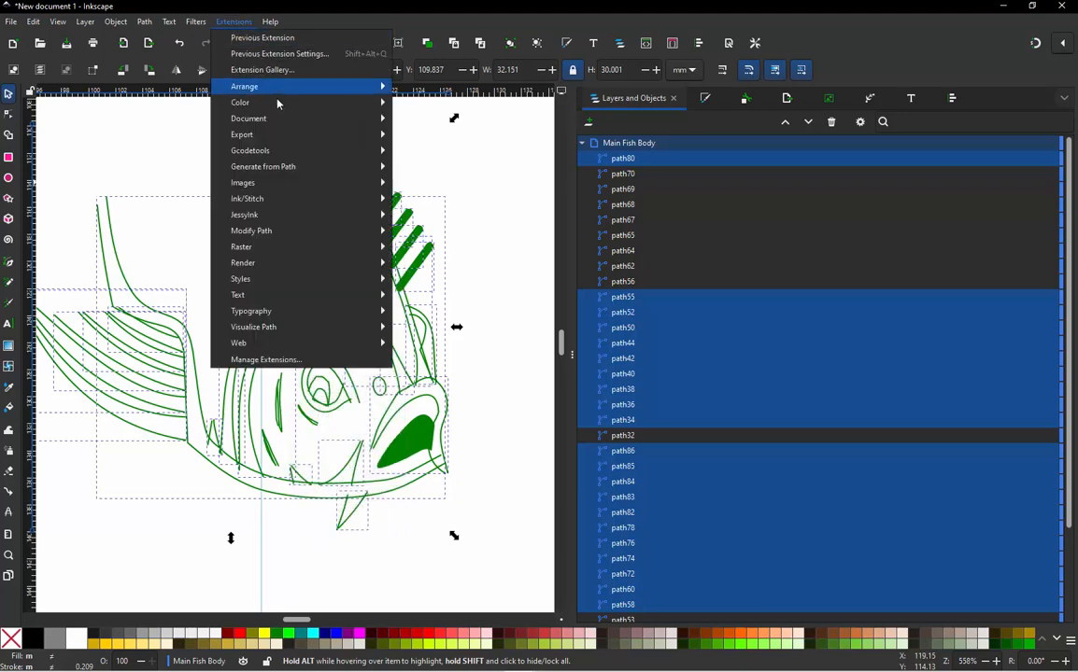
mouse_move(275, 202)
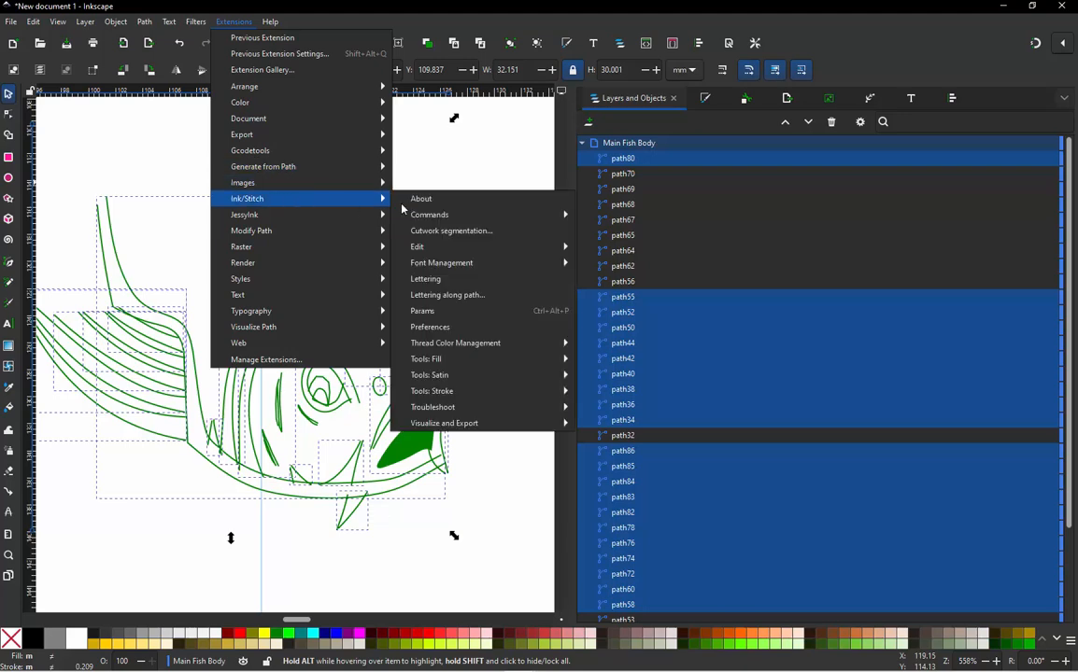
mouse_move(457, 253)
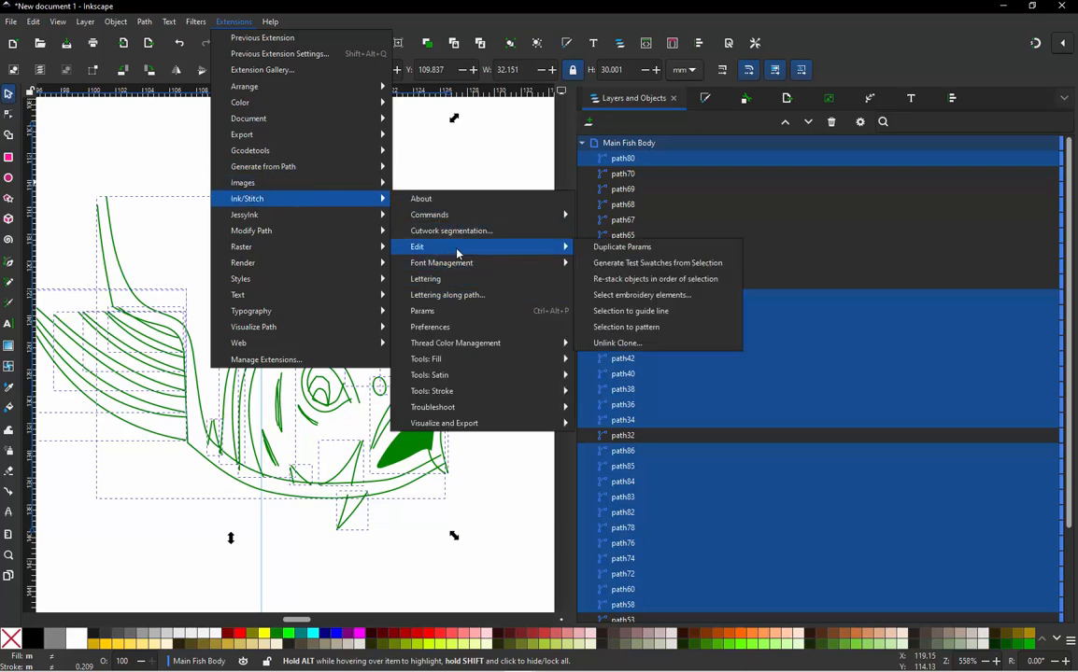
left_click(651, 282)
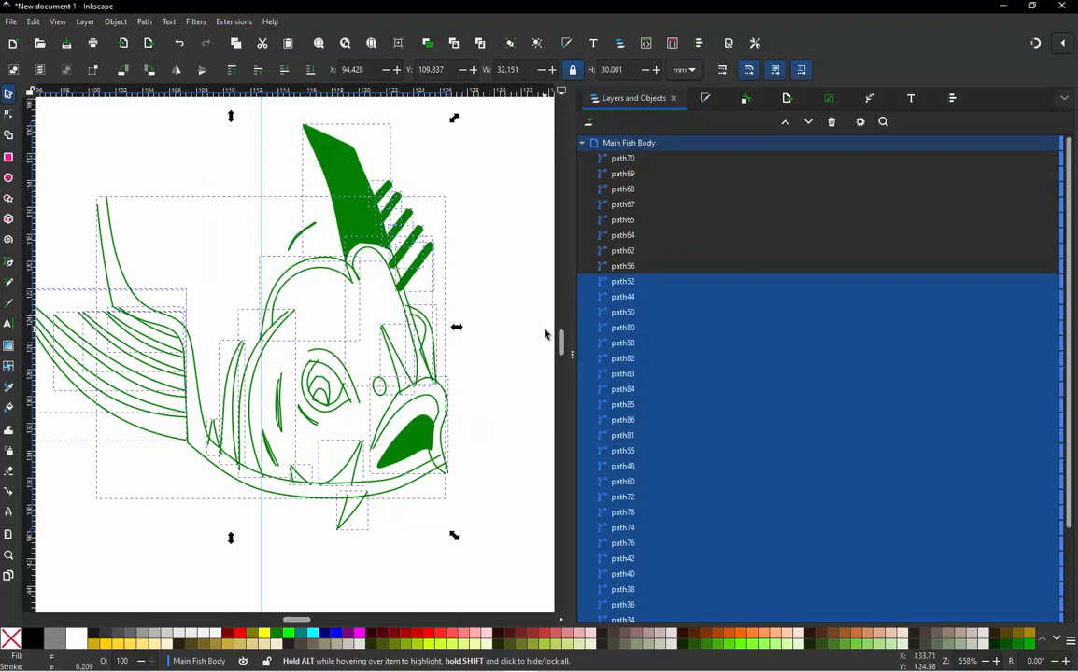
Step: Hide all the selected body outline and fin paths and clear the selection, leaving the unsorted detail paths in view
scroll(544, 334, "down", 2)
scroll(640, 422, "down", 3)
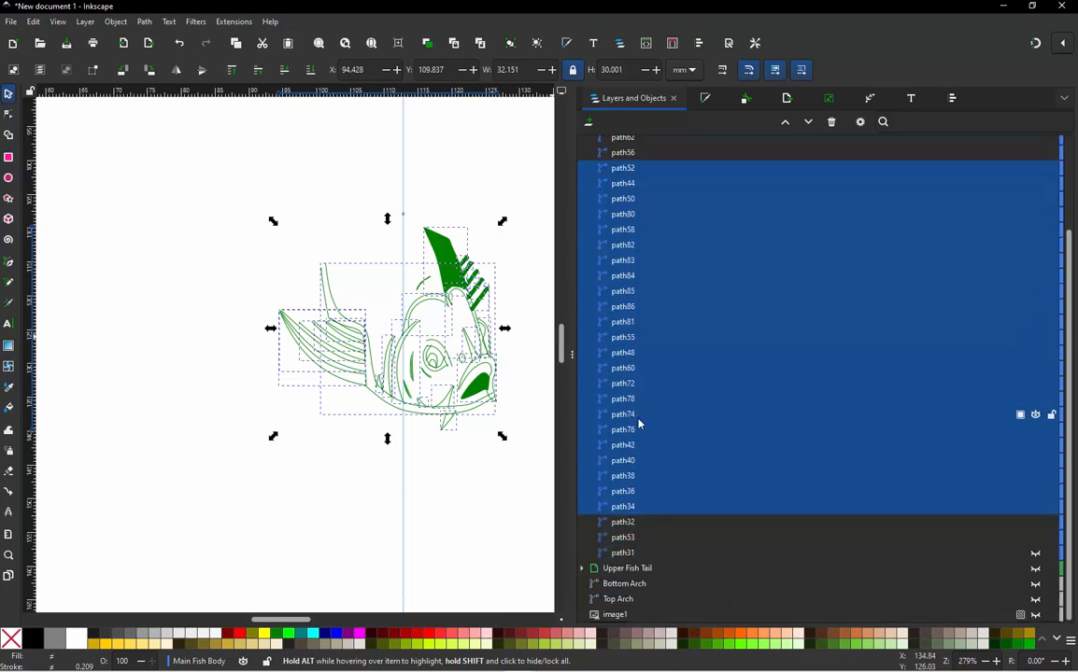
scroll(464, 397, "down", 1)
scroll(472, 388, "up", 2)
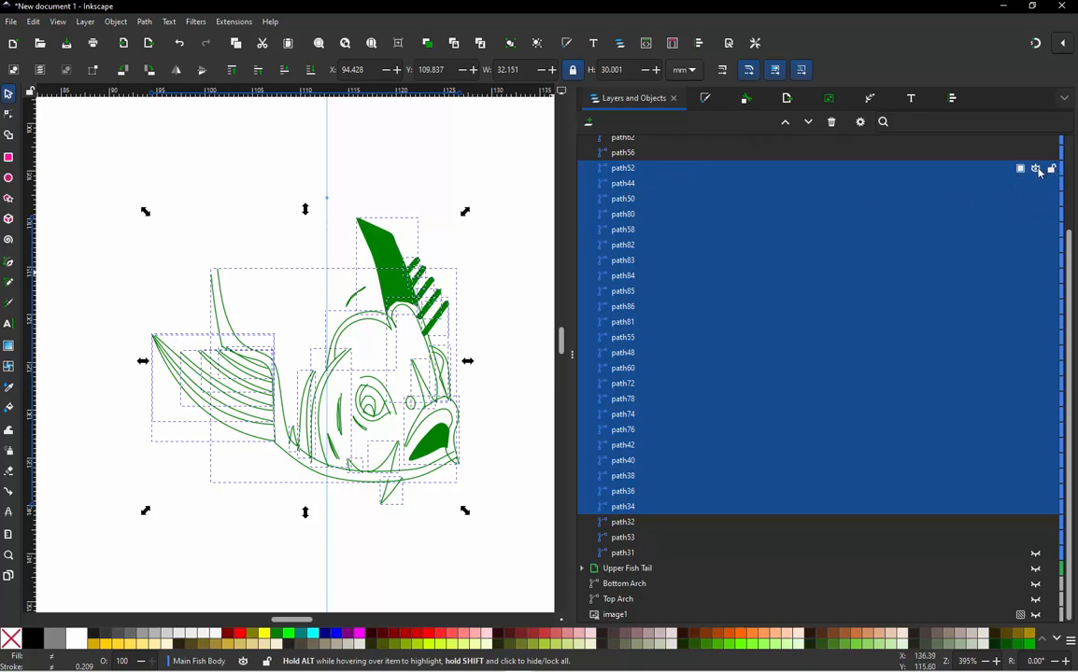
left_click(1036, 169)
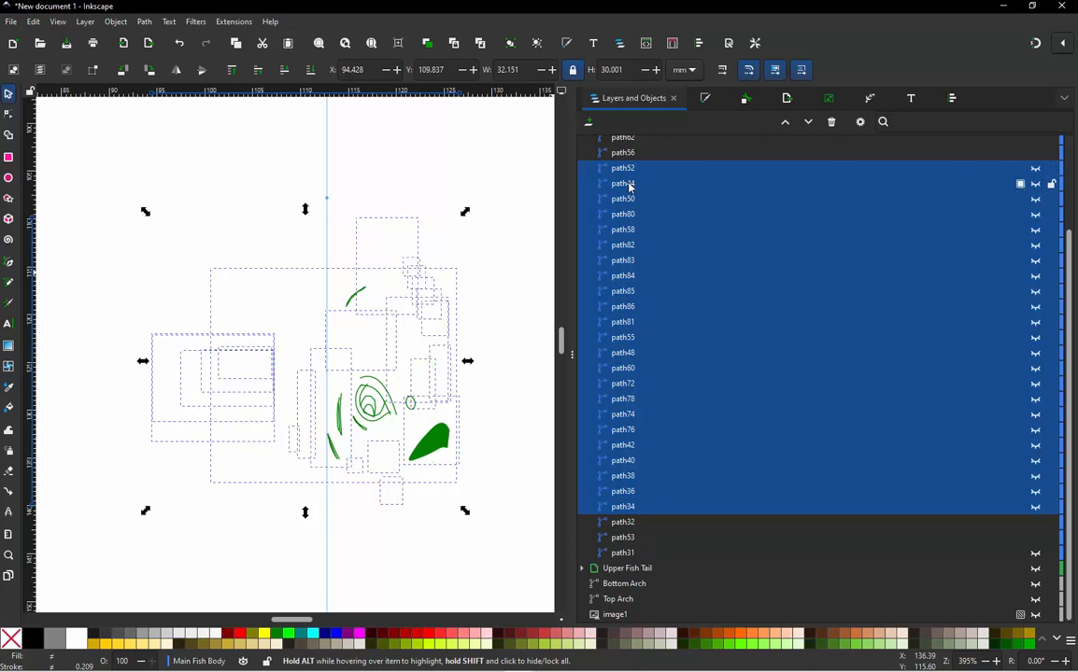
left_click(511, 235)
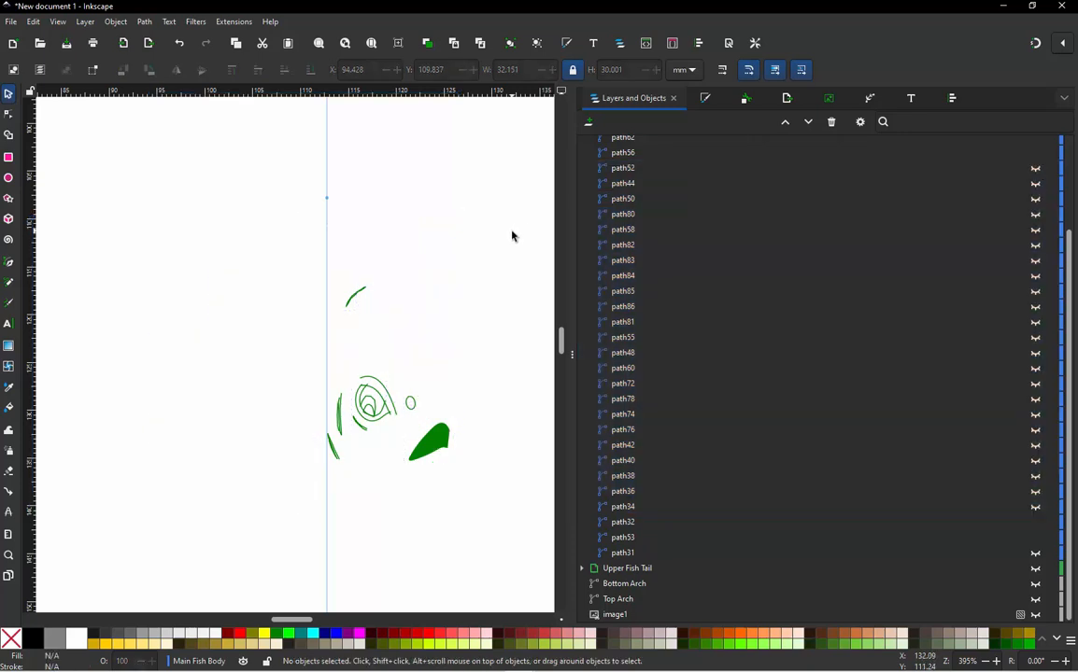
scroll(507, 434, "up", 1)
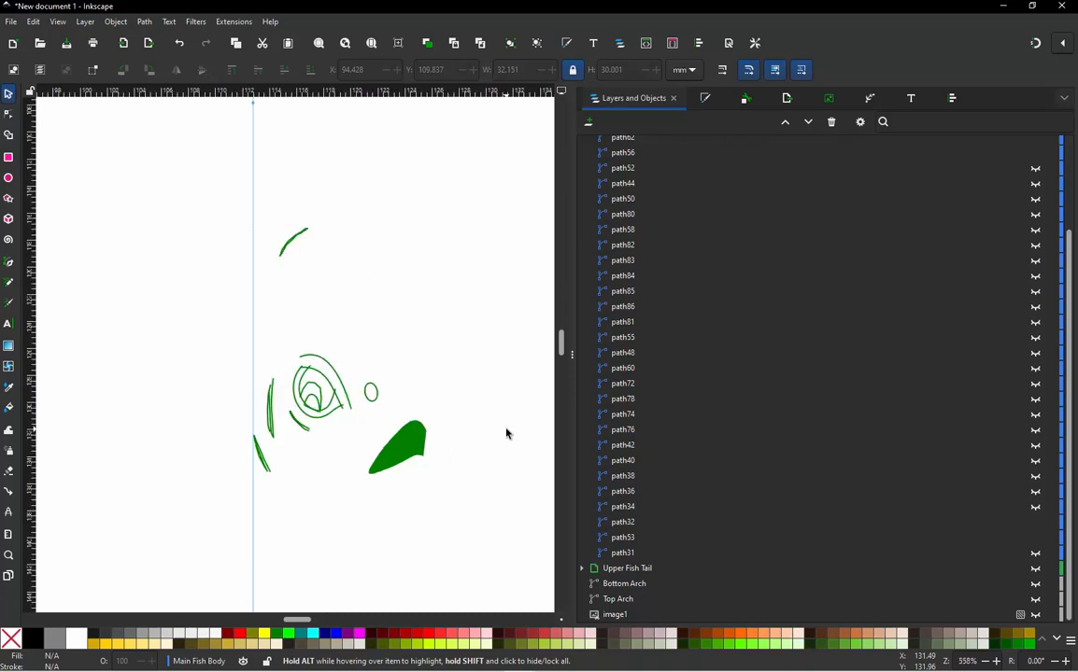
scroll(507, 434, "down", 1)
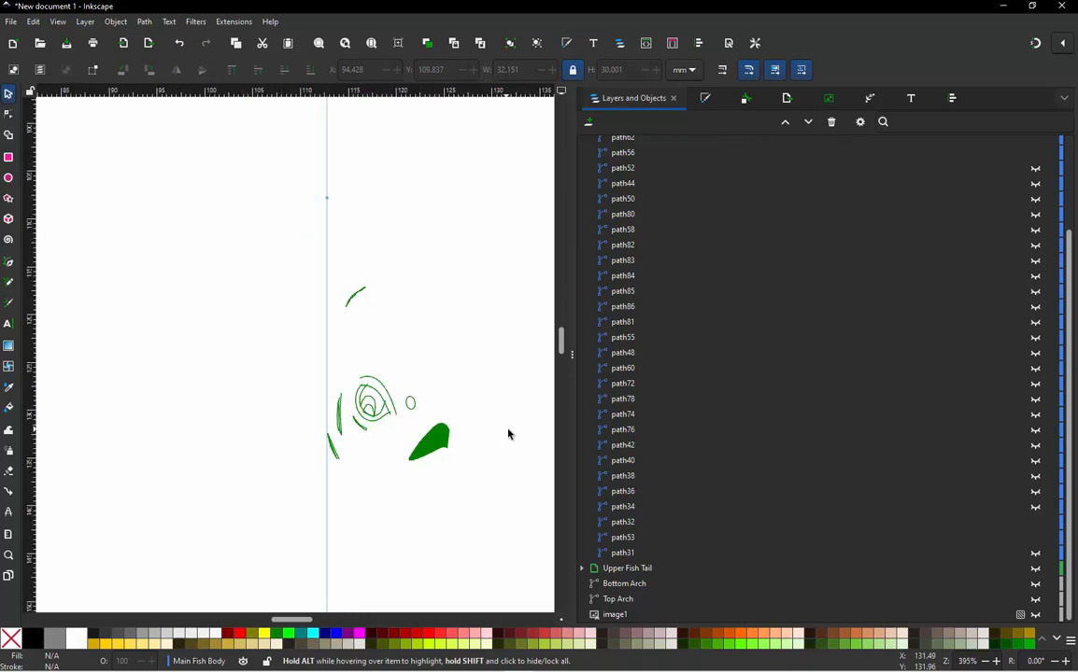
Step: Unhide the fish scale pattern path31 and identify path53 and path32 on the canvas
left_click(615, 554)
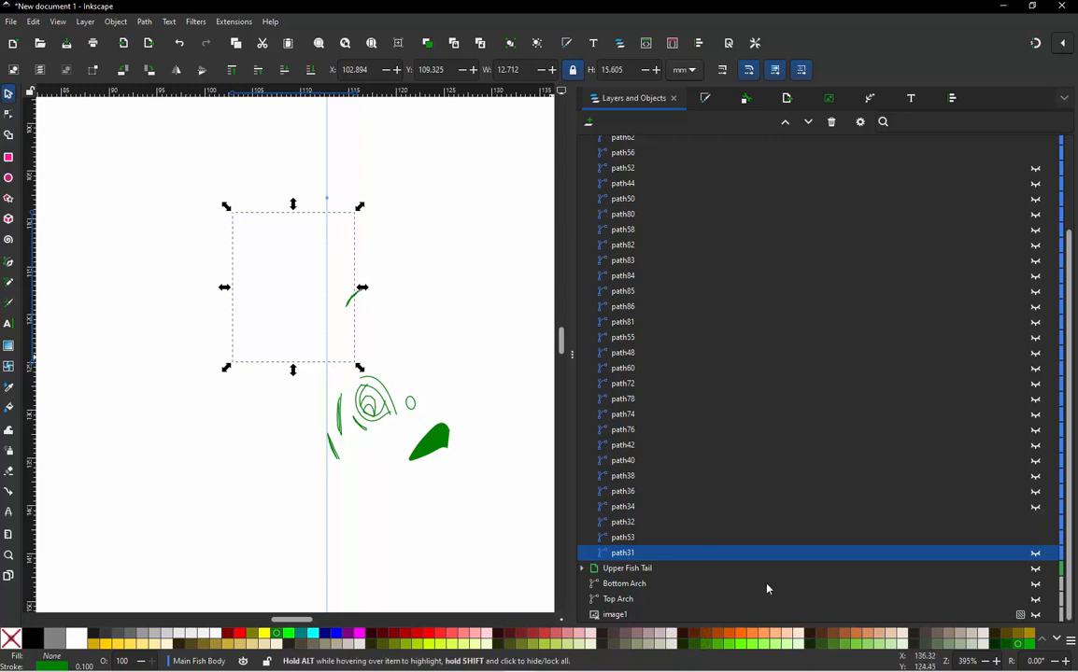
left_click(1036, 554)
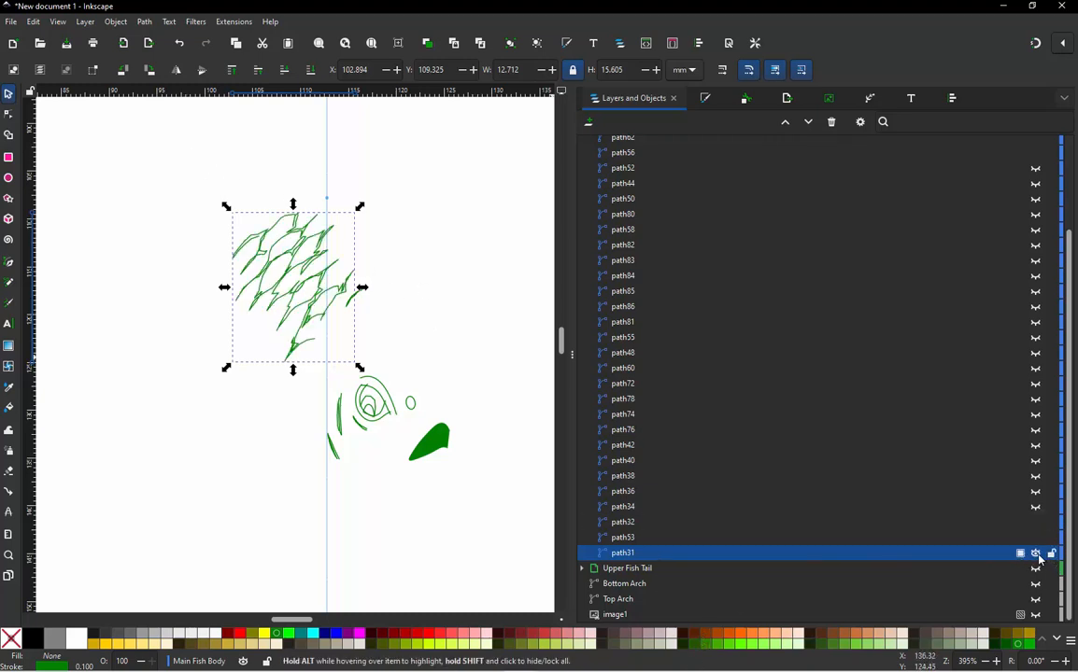
left_click(623, 540)
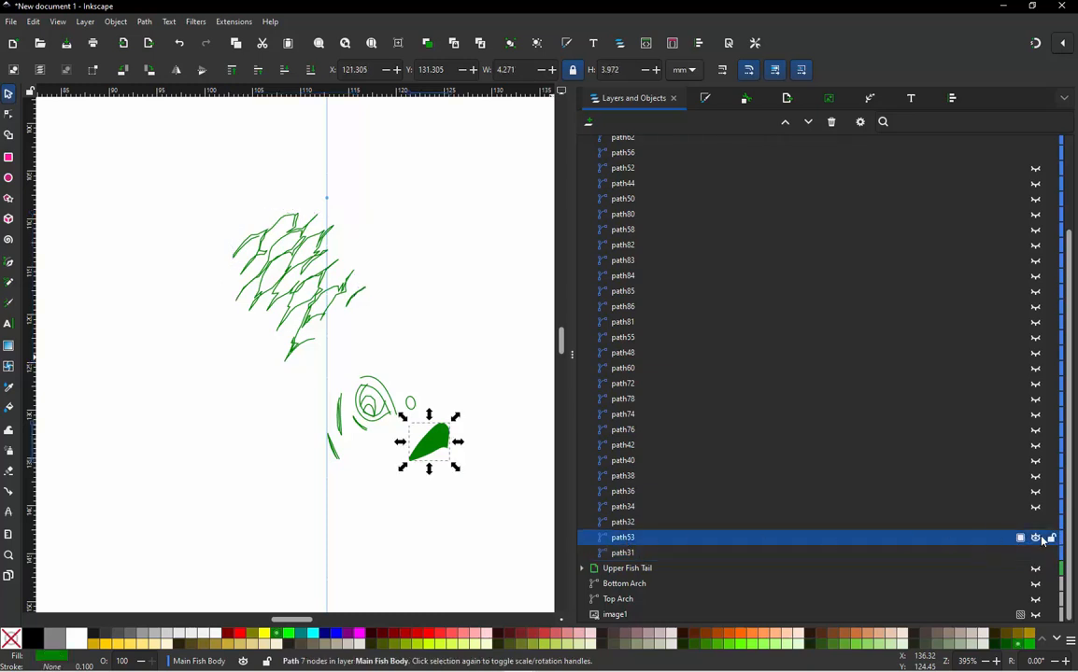
left_click(635, 525)
left_click(402, 341)
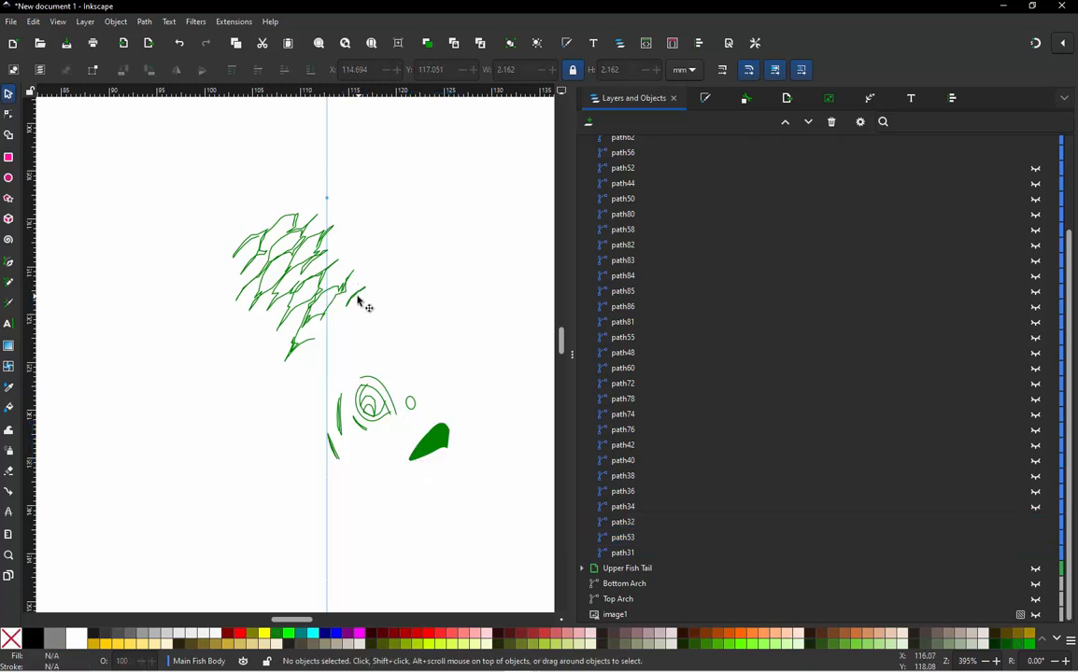
Step: Move the small scale stroke path32 below path53 to sit next to path31, and hide both scale paths
scroll(357, 298, "up", 2)
left_click(351, 296)
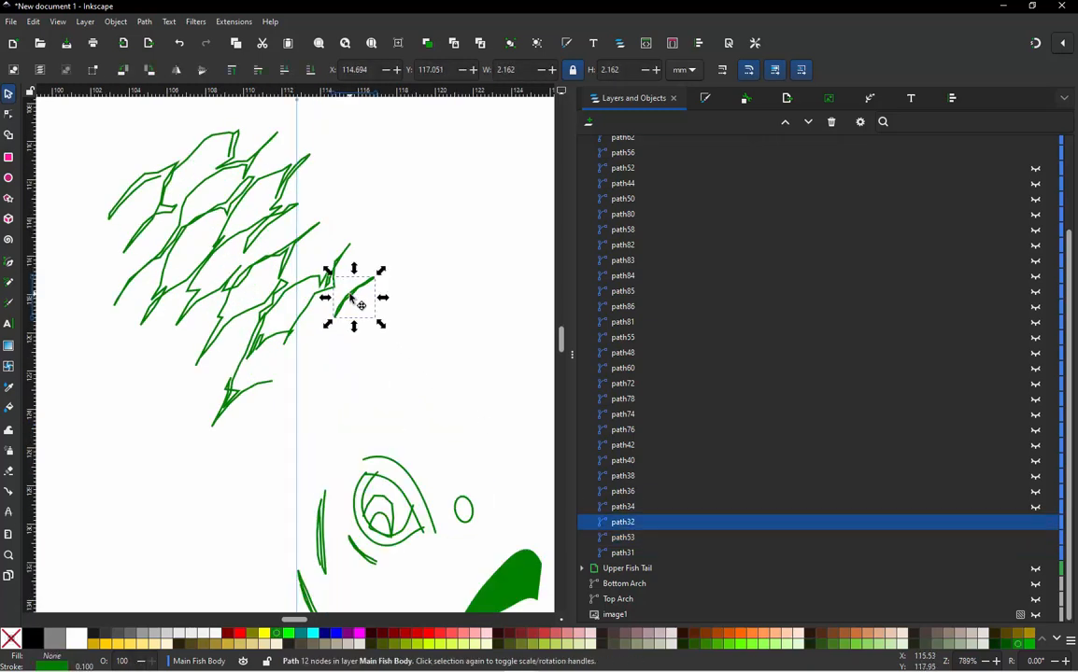
left_click(420, 333)
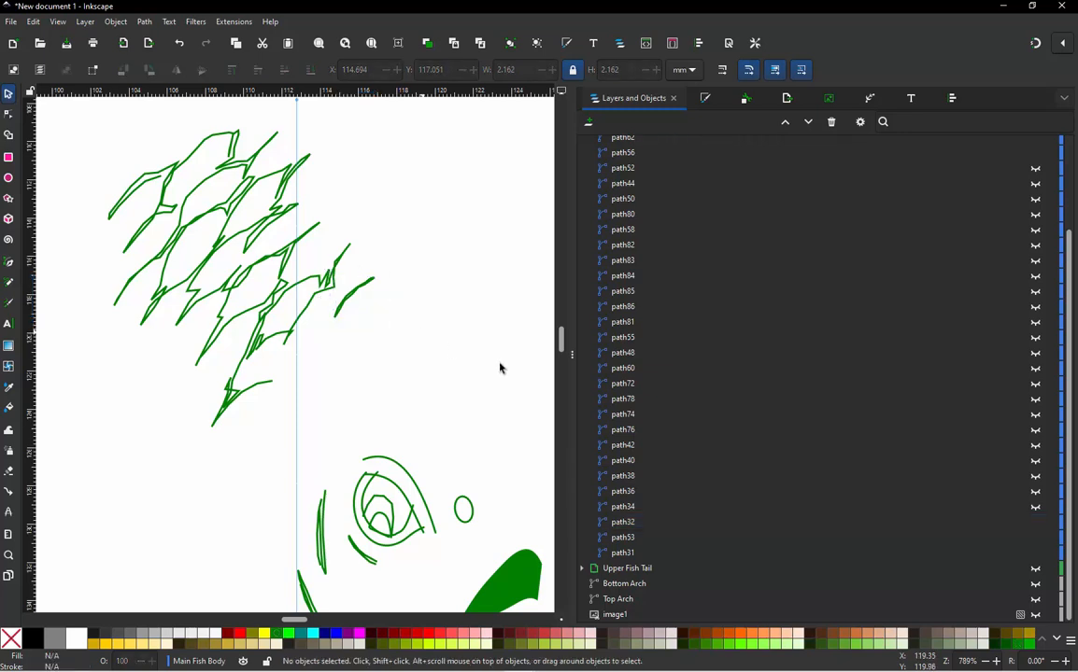
left_click(359, 292)
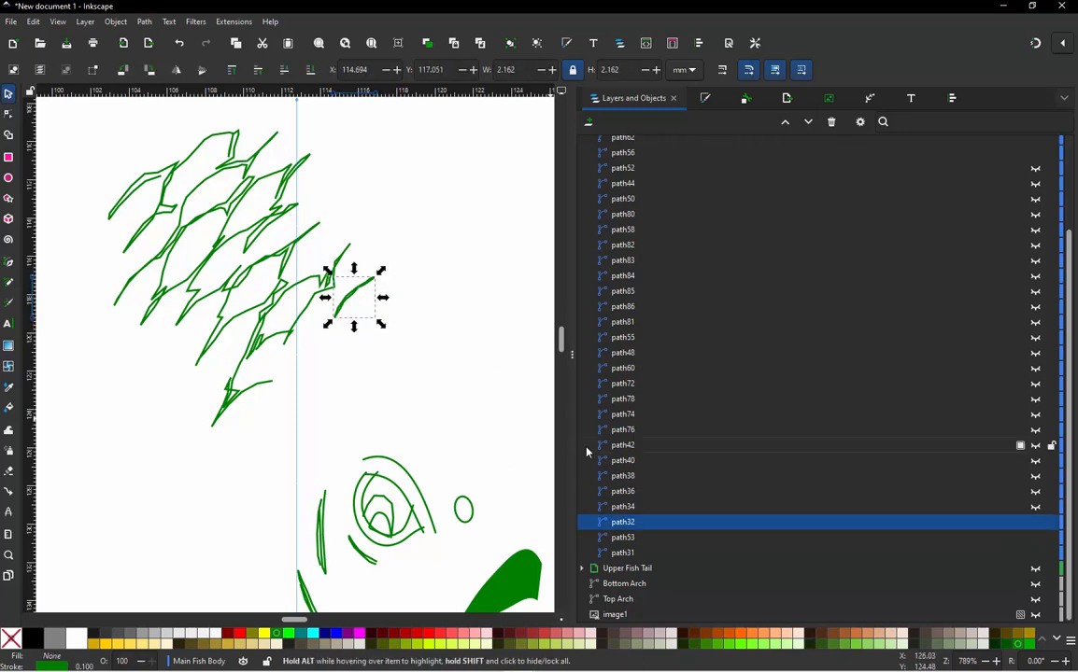
left_click_drag(641, 522, 643, 549)
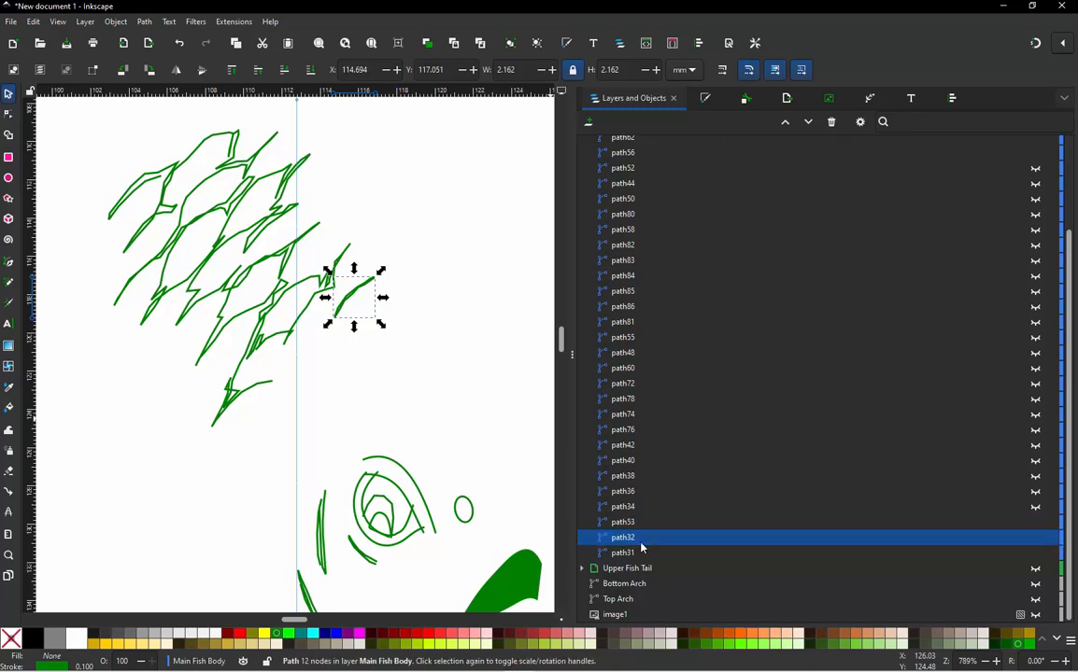
left_click(1039, 554)
left_click(1035, 537)
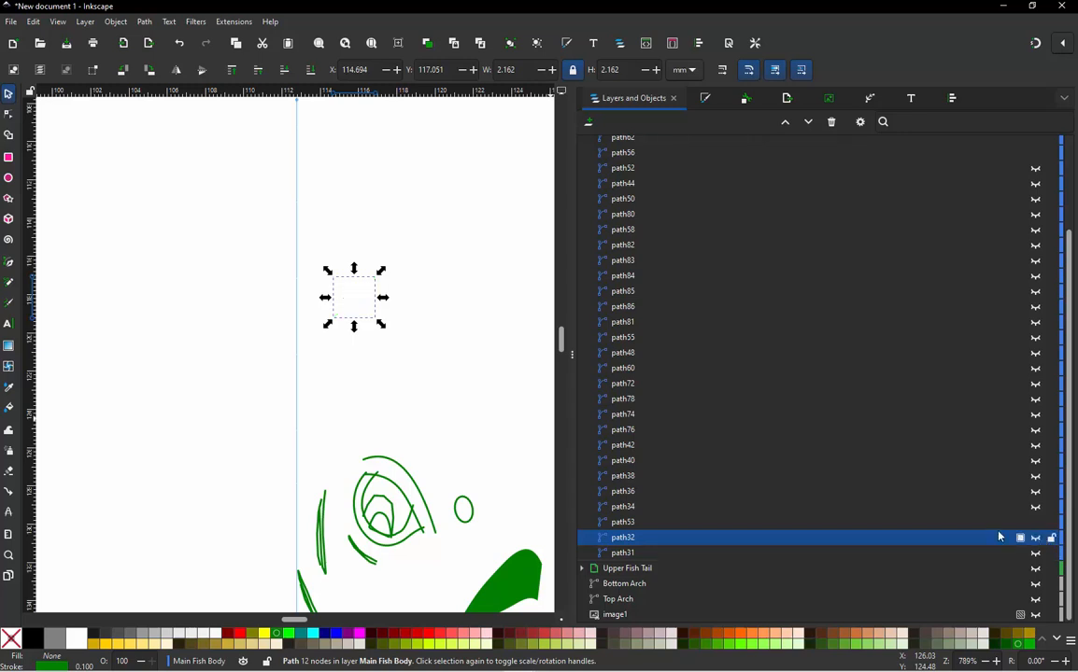
Step: Check which of the remaining face details path53 and path56 are
left_click(594, 524)
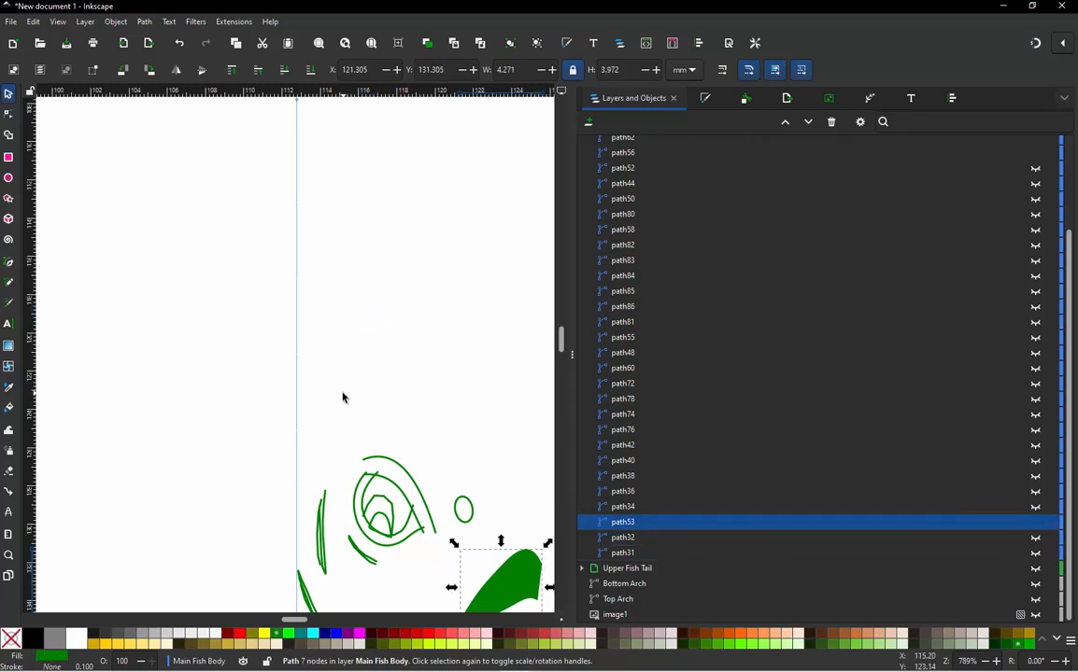
scroll(343, 399, "down", 2)
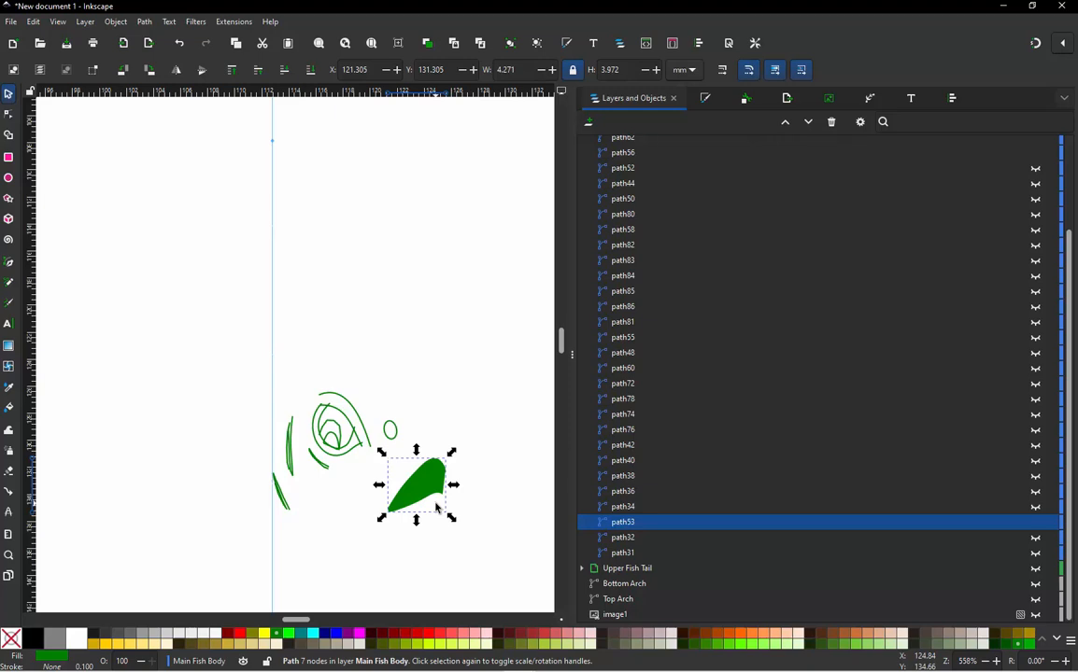
left_click(317, 463)
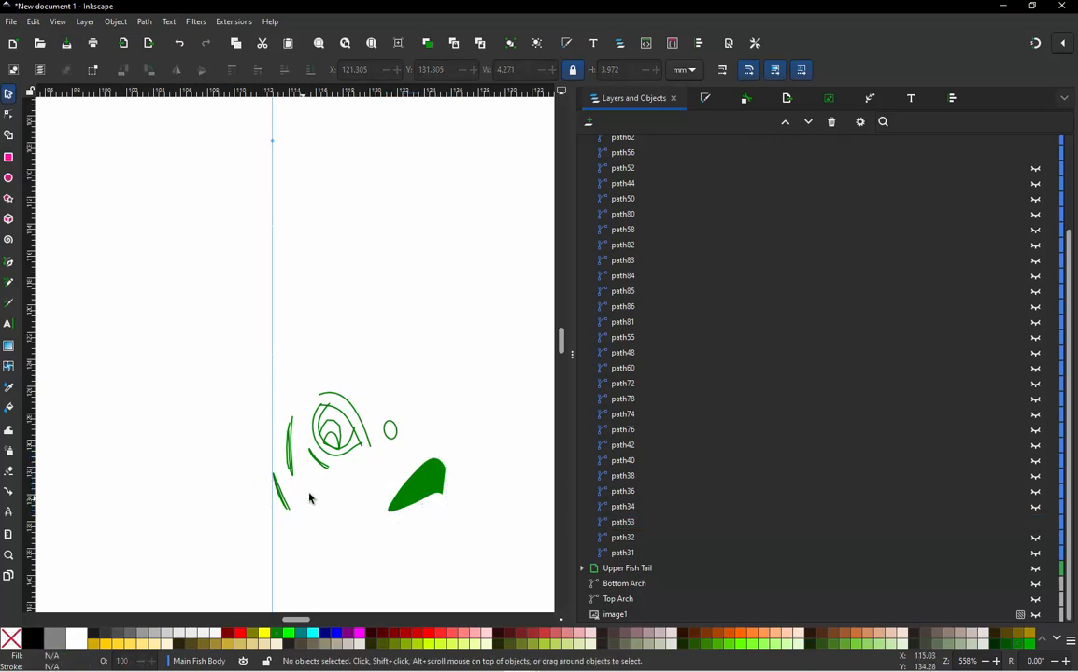
scroll(353, 466, "up", 1)
scroll(789, 366, "up", 3)
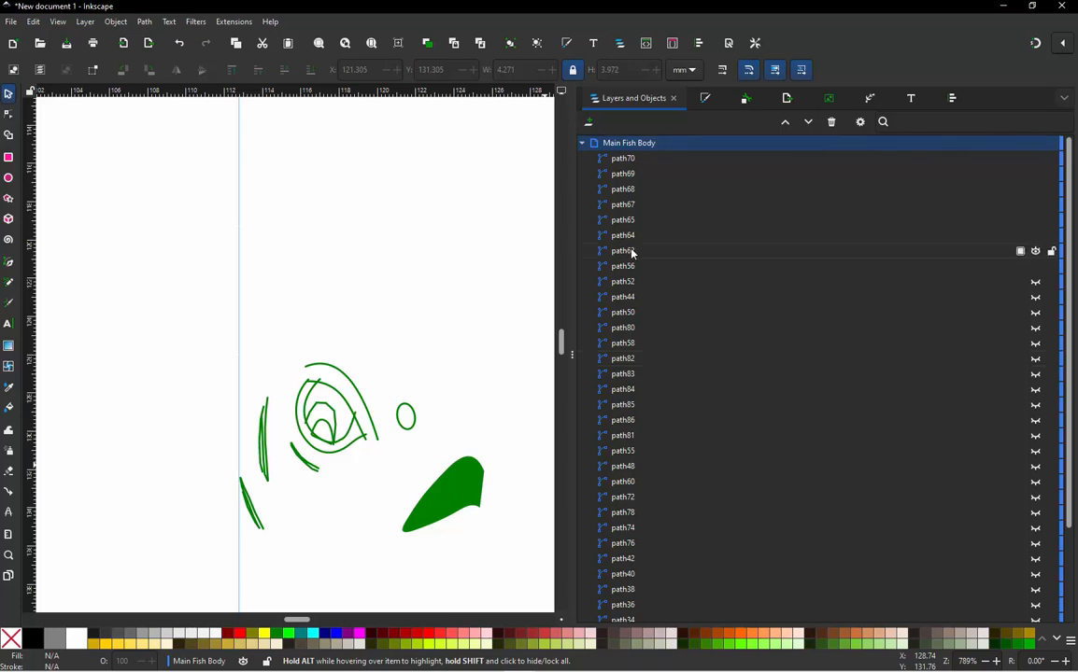
left_click(618, 268)
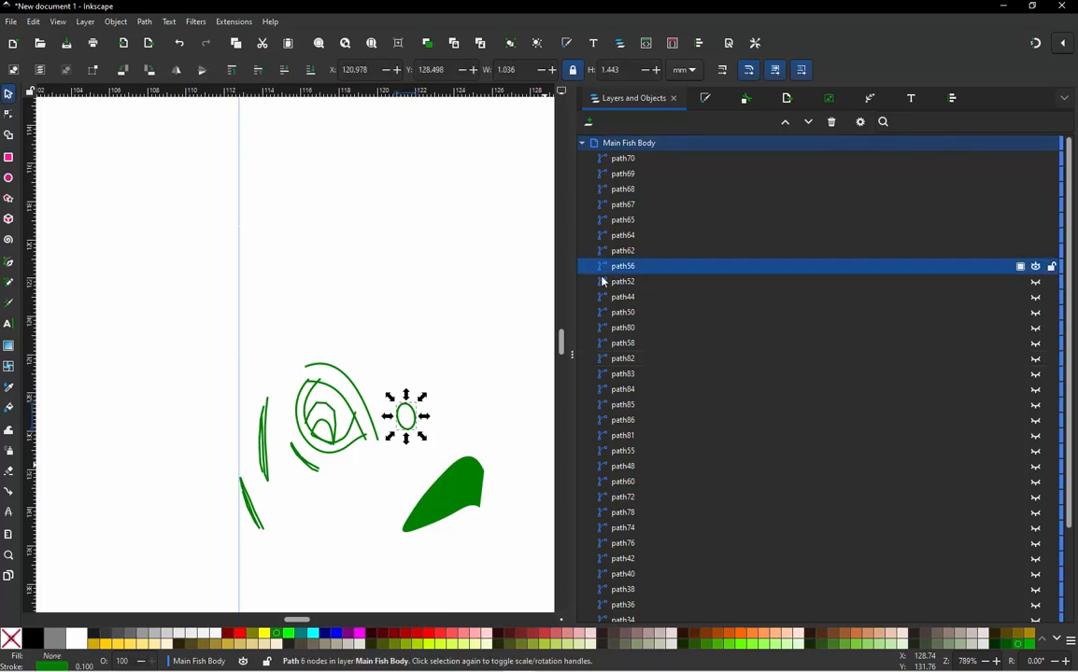
left_click(485, 330)
scroll(391, 411, "up", 1)
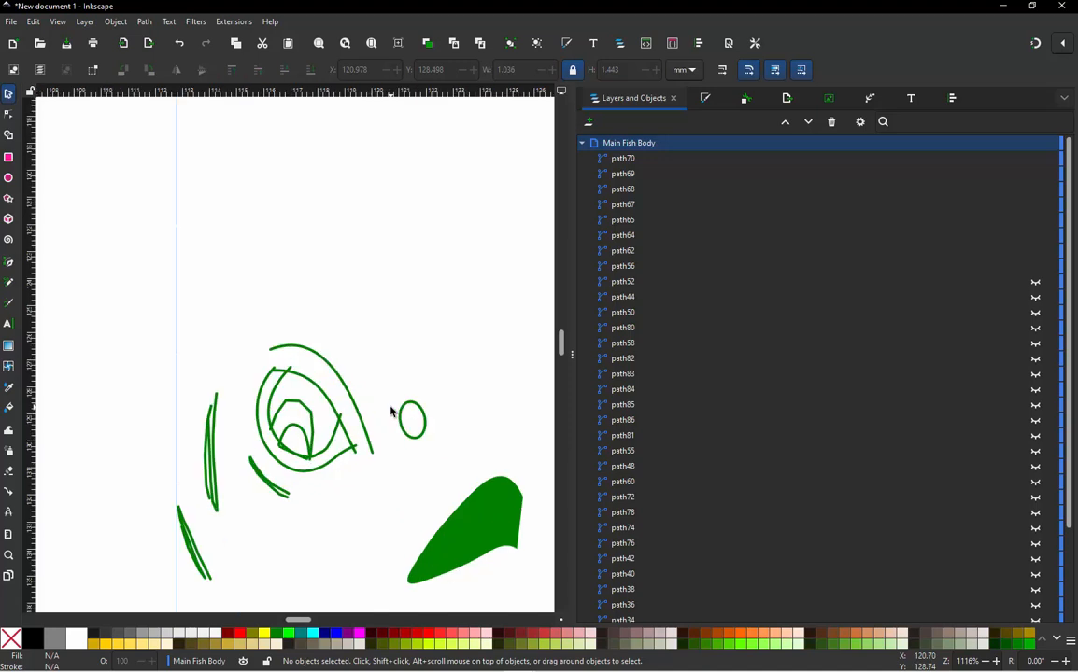
Step: Re-stack the small oval path56 and eye paths path65, path67, path64 and path62 in that selection order, and hide them
left_click(406, 412)
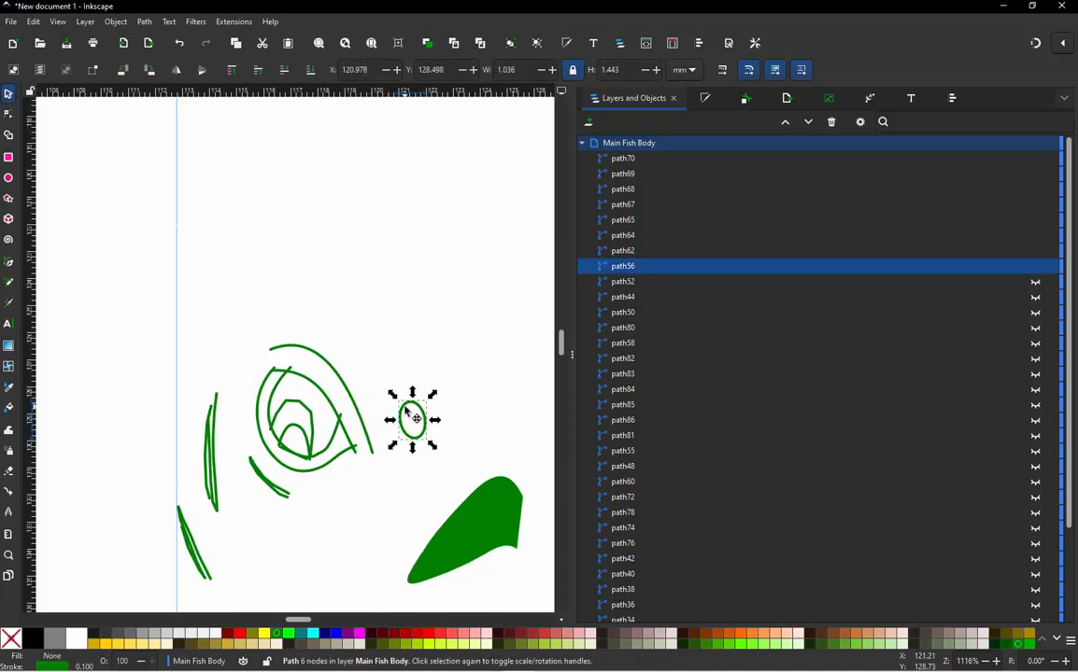
scroll(399, 443, "up", 2)
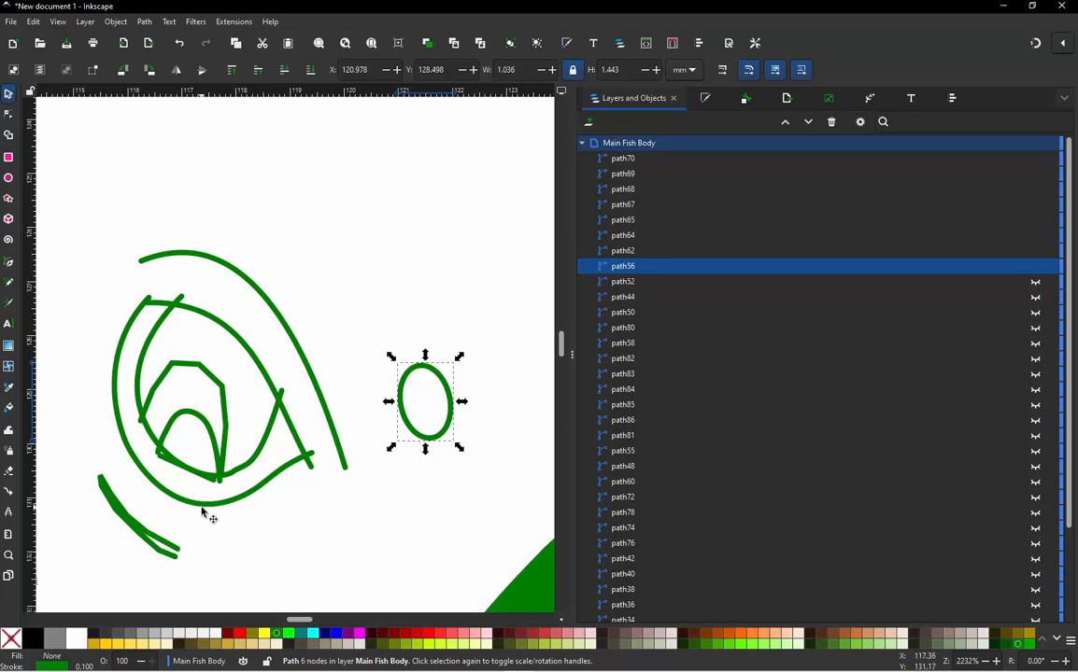
key("shift")
key("shift")
key("shift")
left_click(229, 430, "shift")
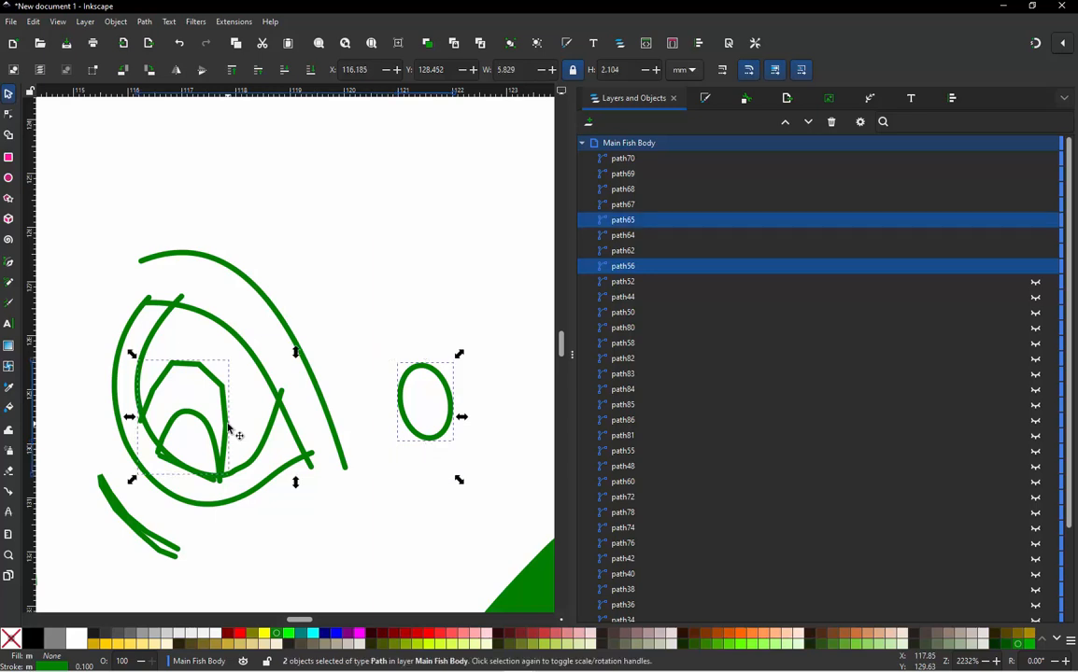
left_click(214, 438, "shift")
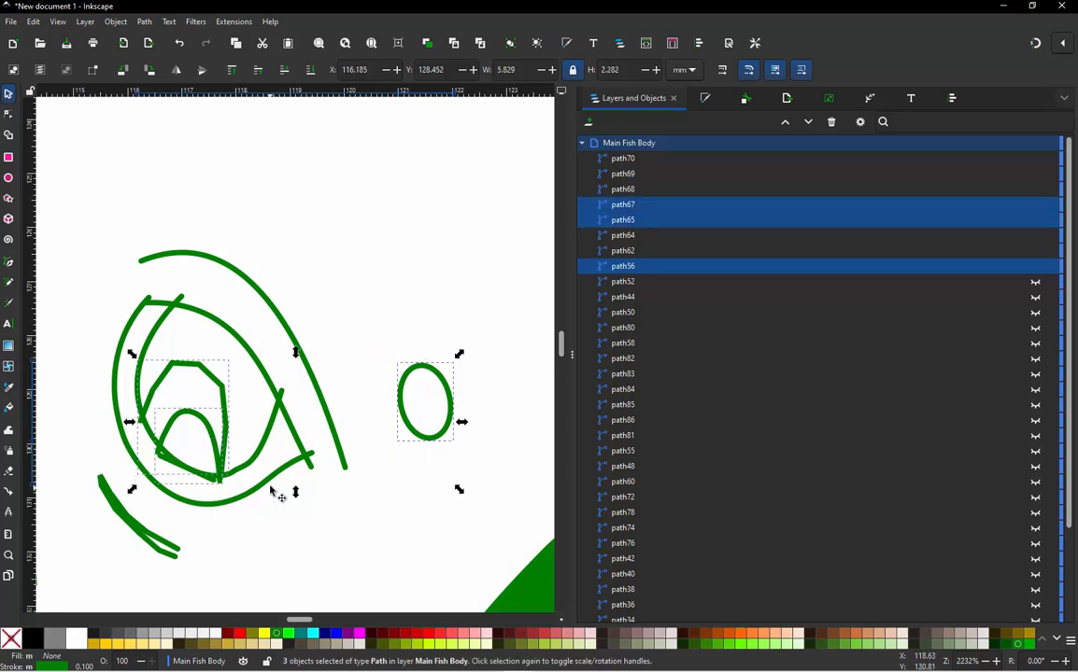
left_click(252, 429, "shift")
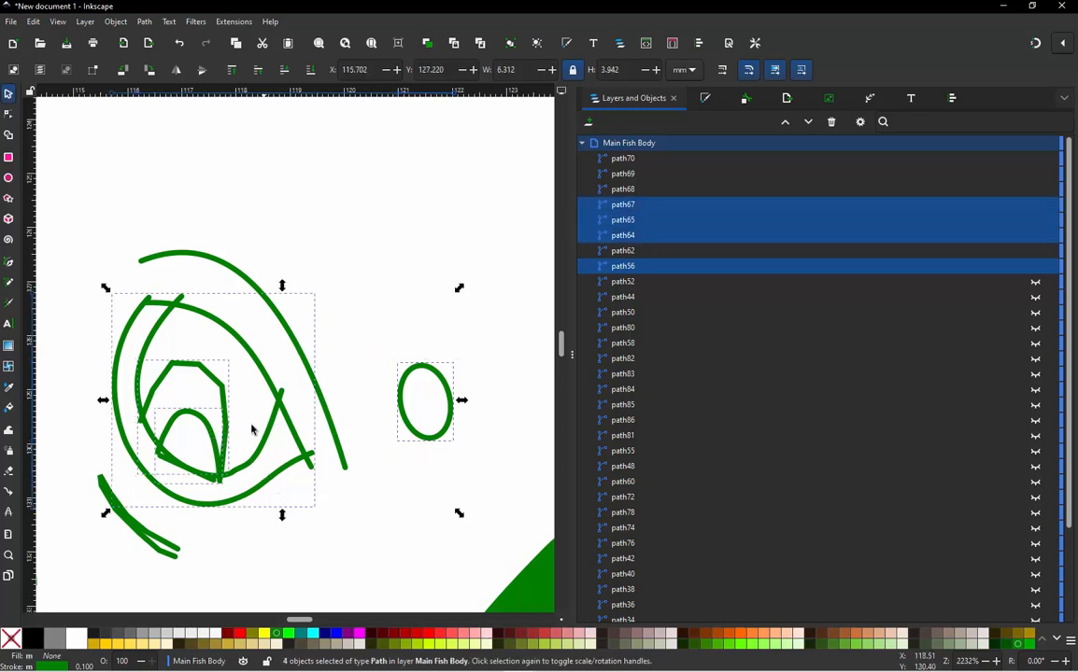
left_click(245, 281, "shift")
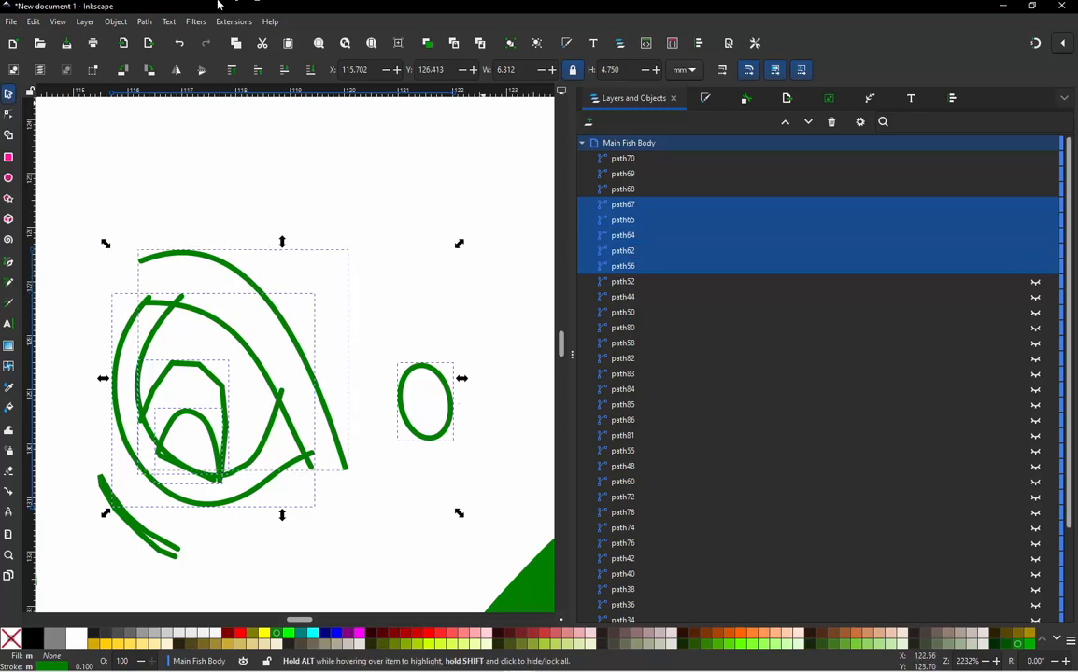
left_click(233, 22)
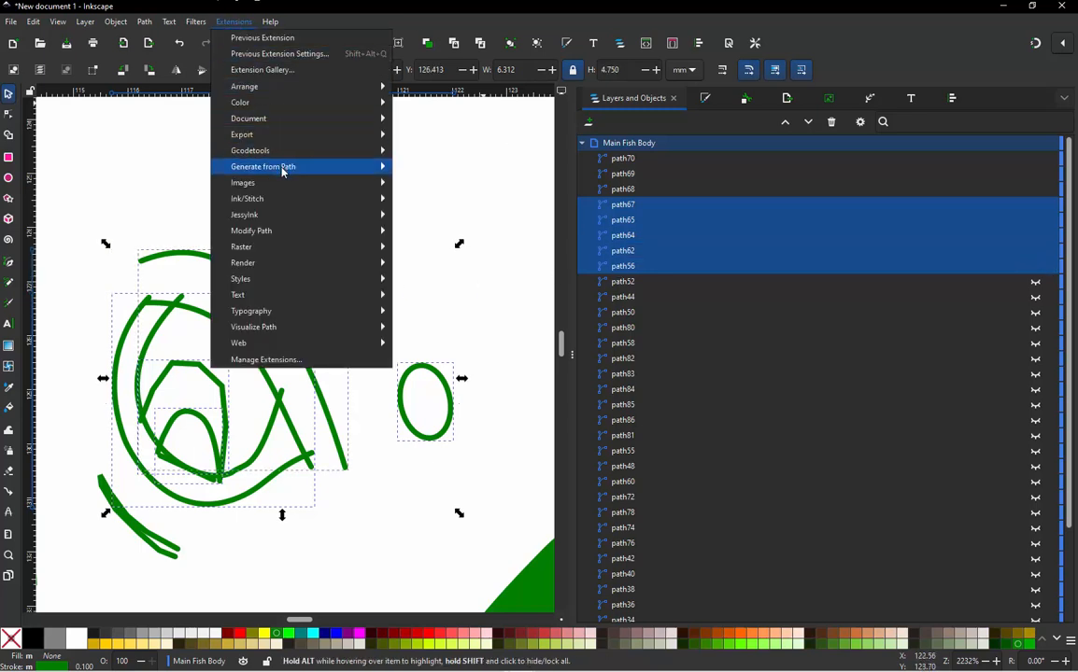
mouse_move(284, 190)
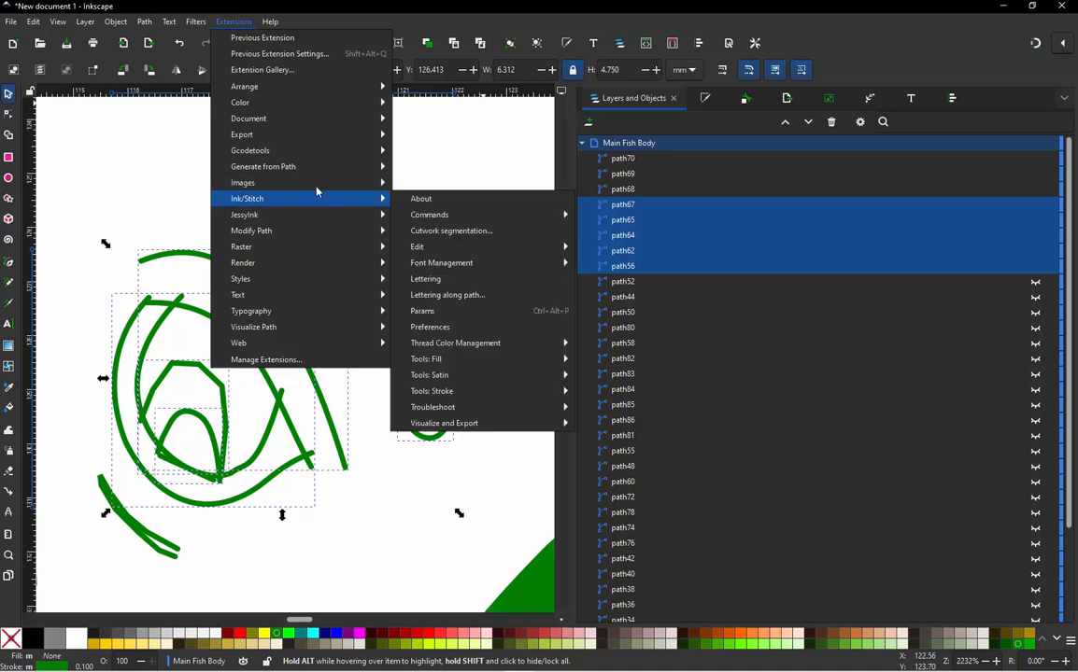
mouse_move(336, 200)
mouse_move(452, 248)
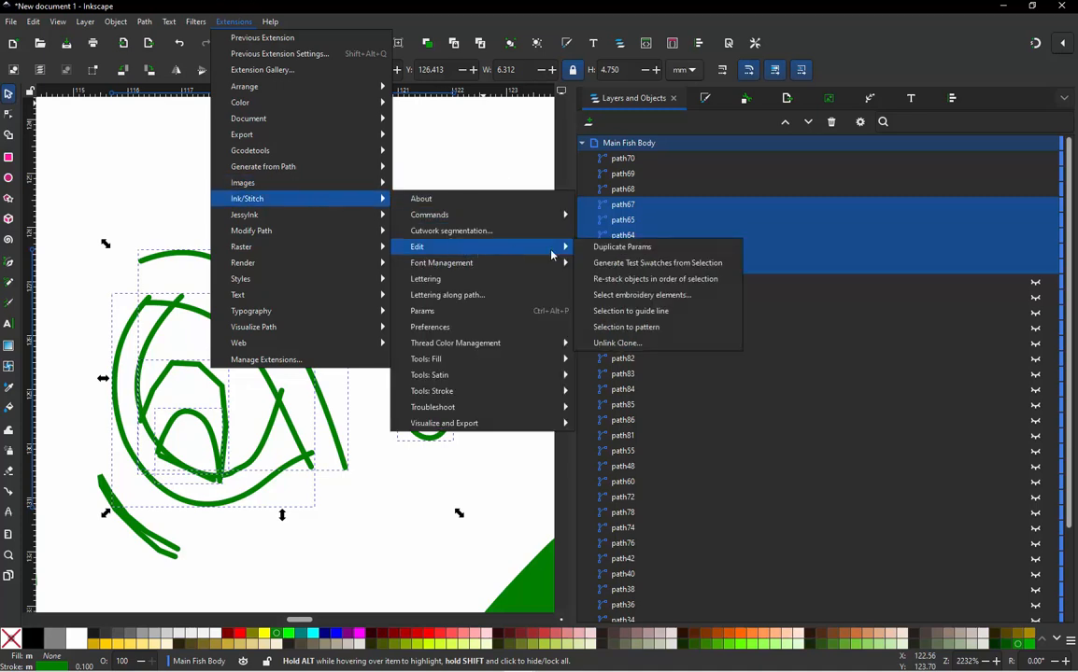
left_click(644, 278)
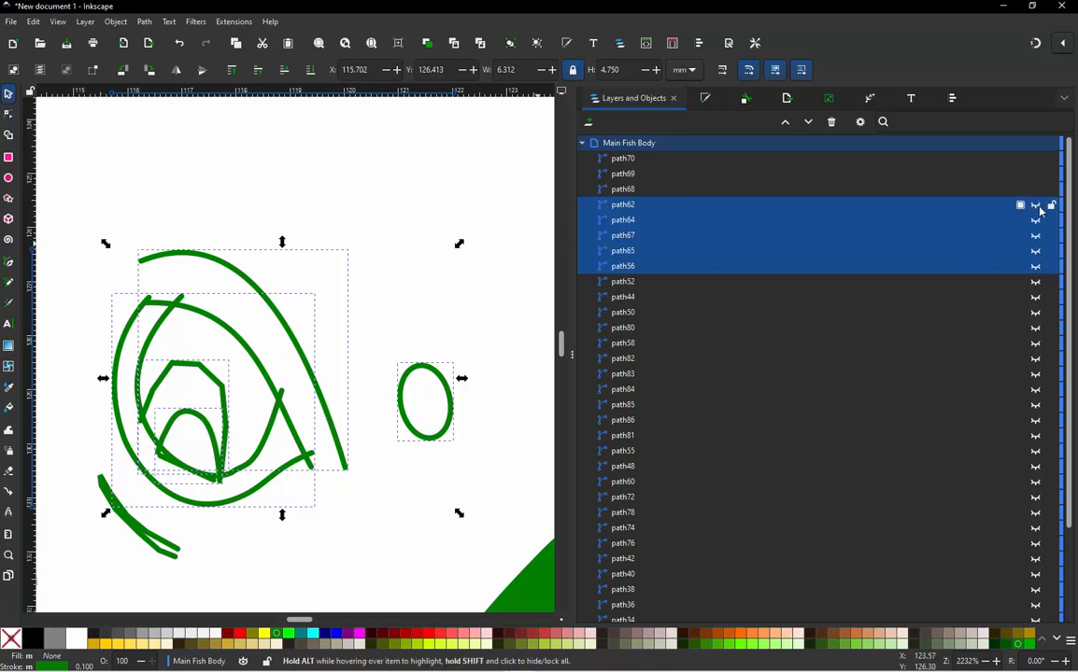
scroll(355, 257, "down", 3, "ctrl")
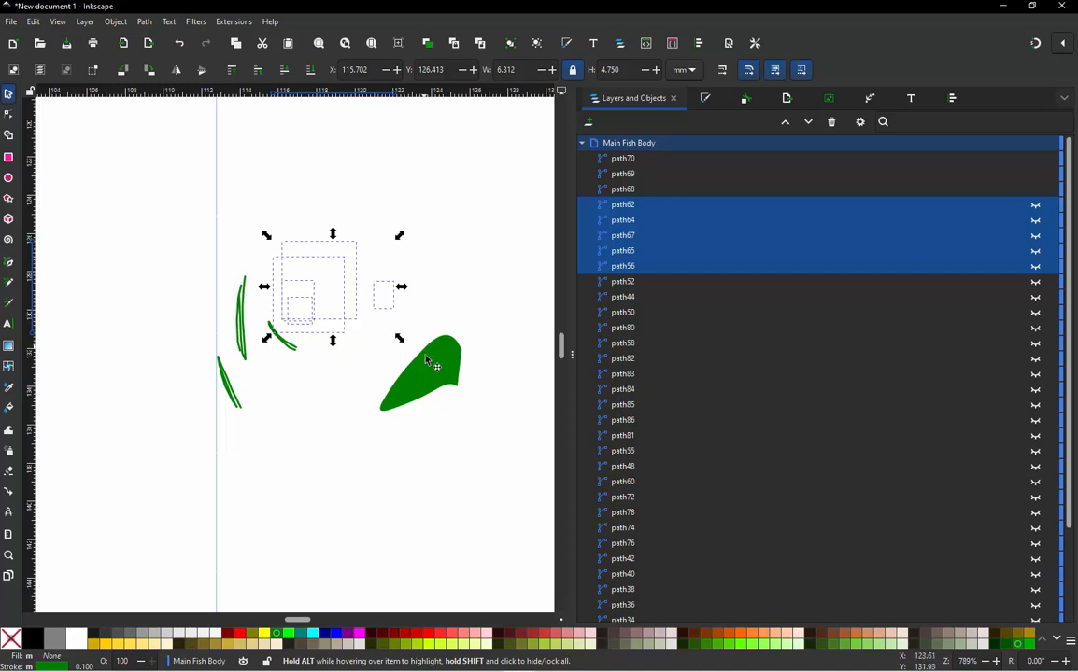
left_click(308, 322)
Step: Apply manual running-stitch params with Trim After enabled to the three cheek detail strokes path68, path69 and path70
scroll(276, 329, "up", 1, "ctrl")
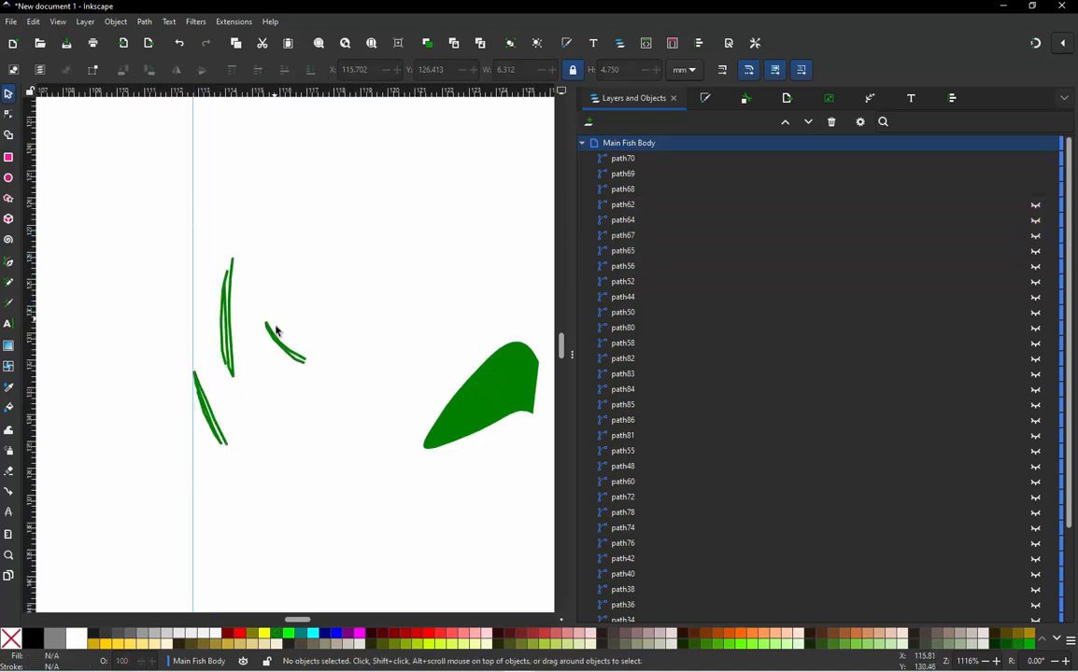
left_click(279, 341)
left_click(229, 332, "shift")
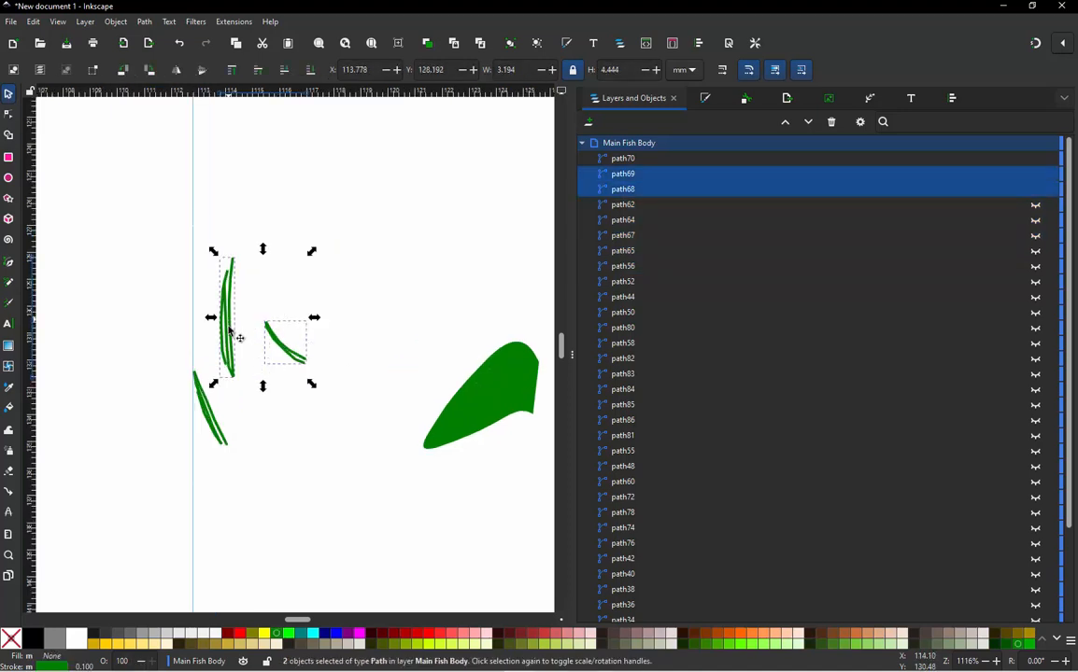
left_click(215, 408, "shift")
scroll(265, 332, "up", 2, "ctrl")
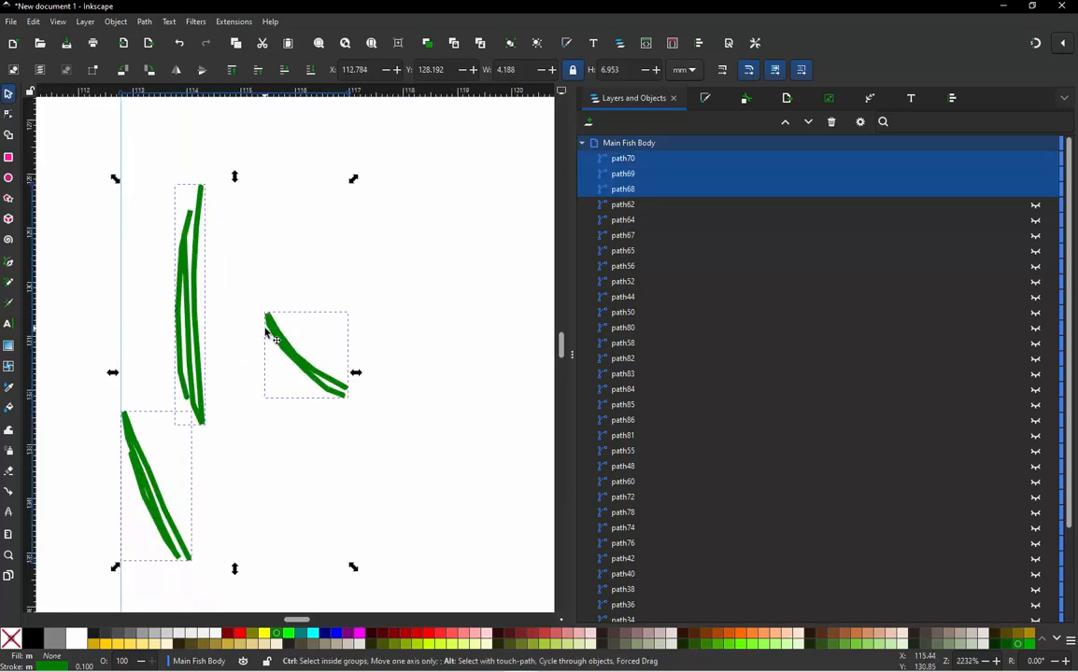
key("ctrl+alt+c")
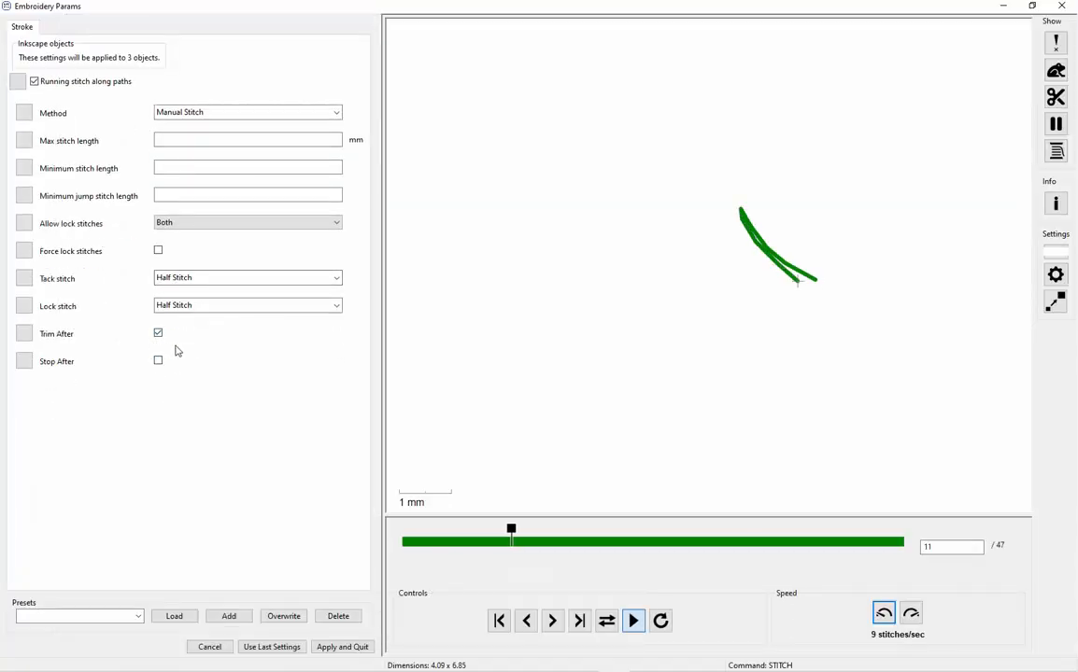
left_click(344, 647)
left_click(450, 297)
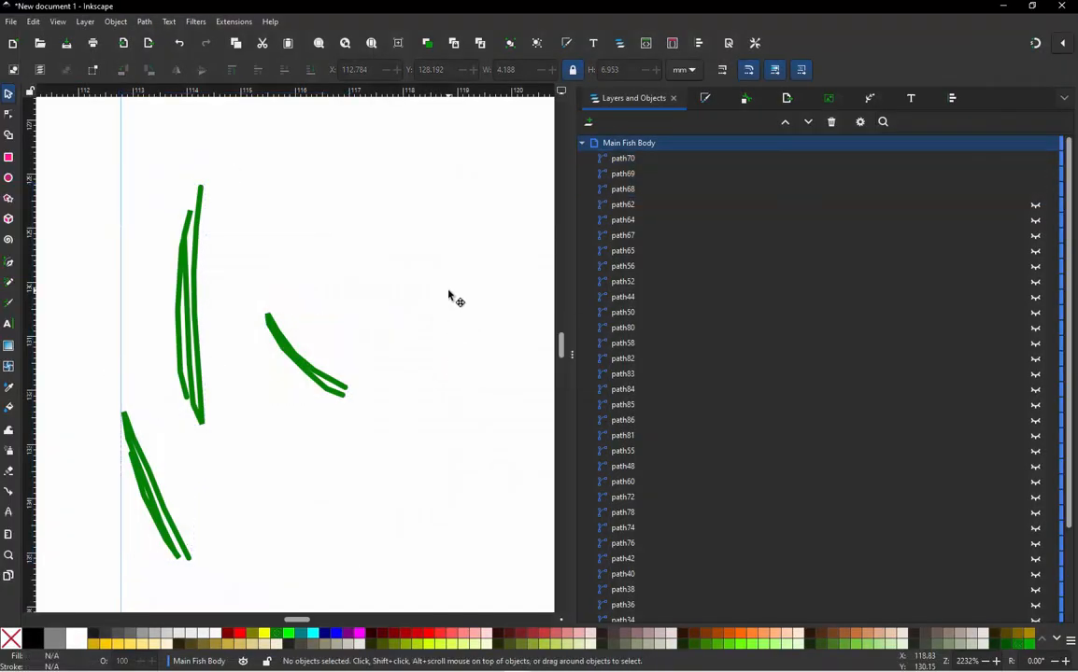
Step: Unhide the body, fin and face paths by selecting the range from path68 to path34, and clear the selection
left_click(633, 190)
scroll(682, 373, "down", 3)
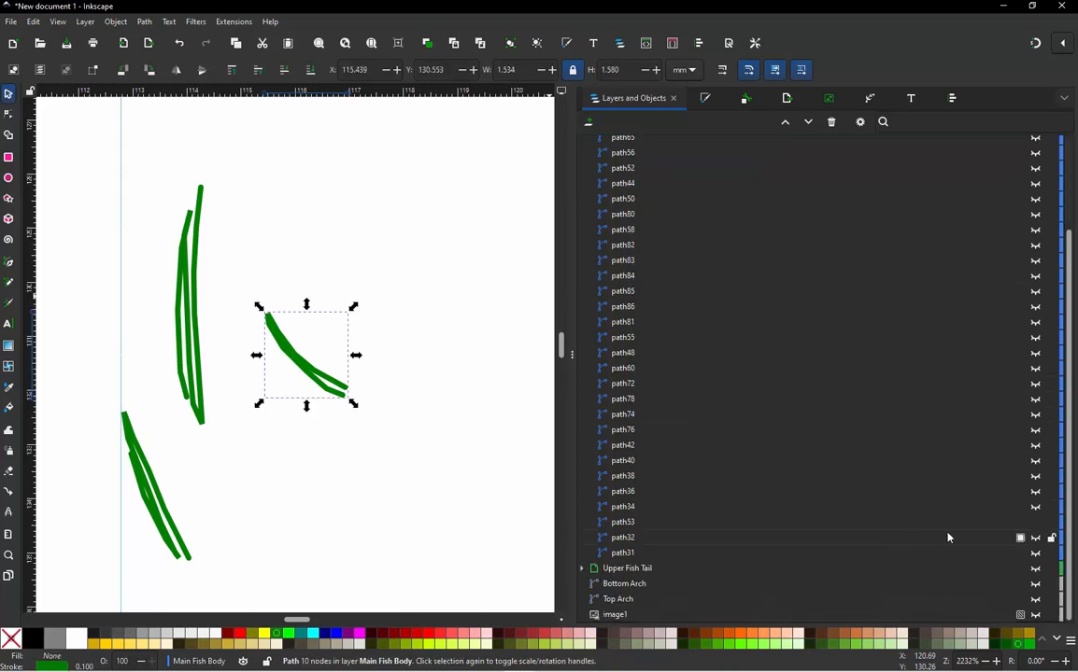
left_click(626, 513, "shift")
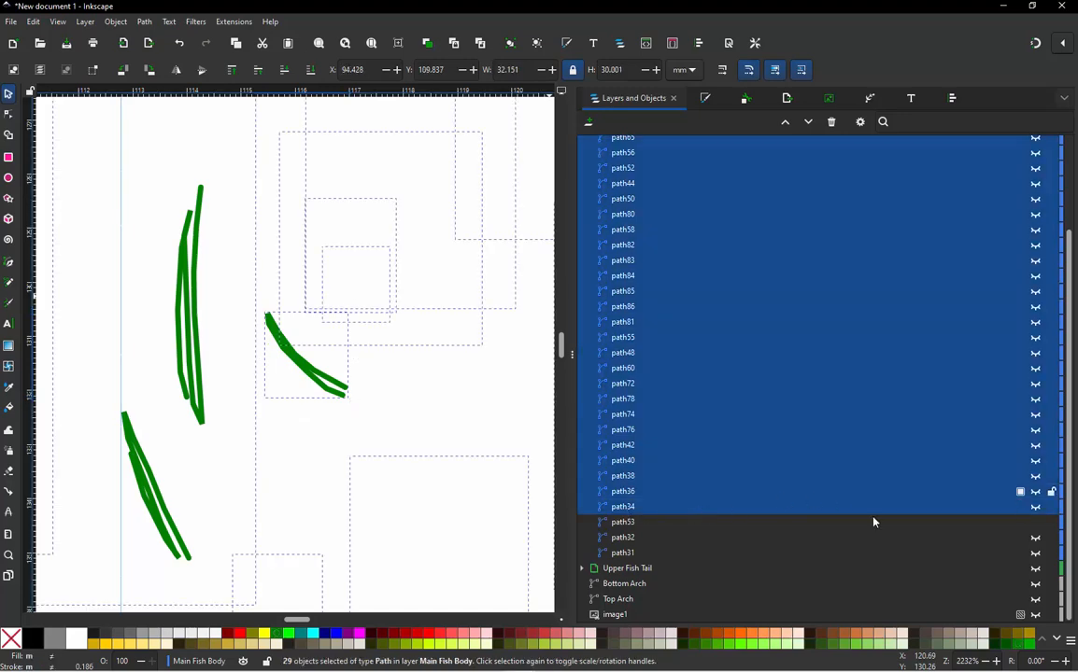
left_click(1035, 508)
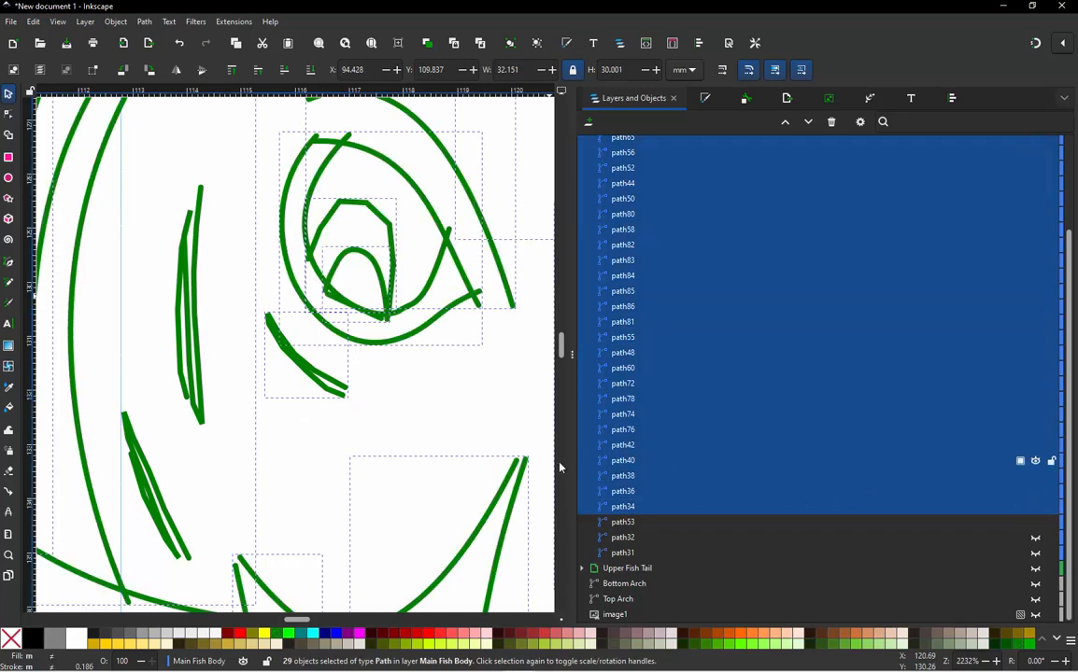
left_click(368, 406)
Step: Move the mouth fill path53 up the stack to directly above the mouth outline path52, and check both on the canvas
scroll(245, 392, "down", 3)
scroll(260, 408, "up", 2)
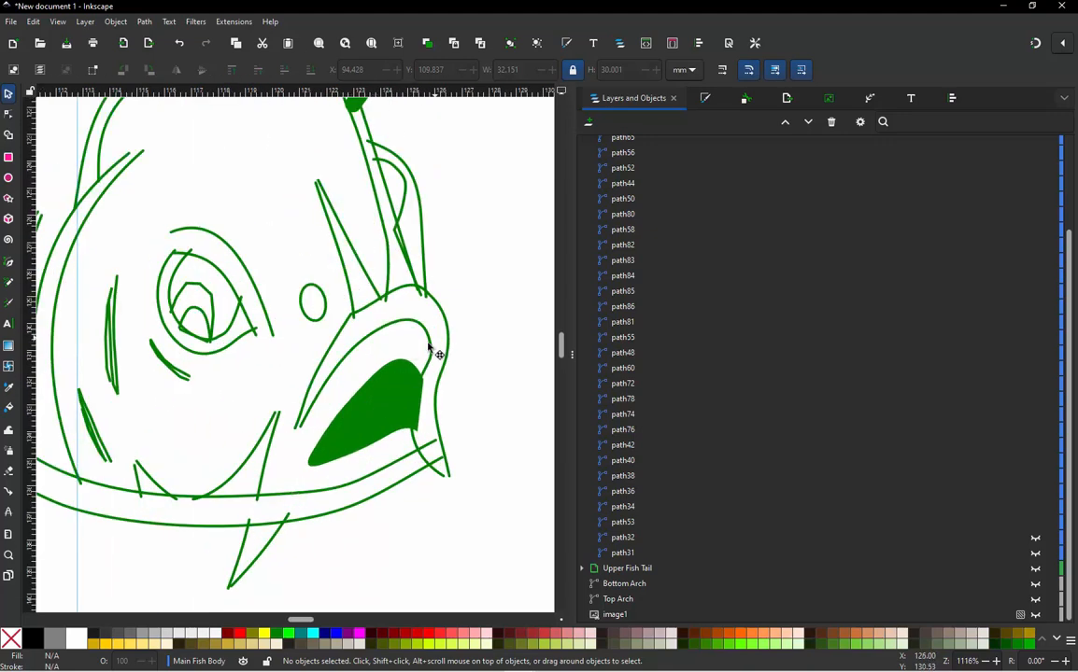
left_click(432, 350)
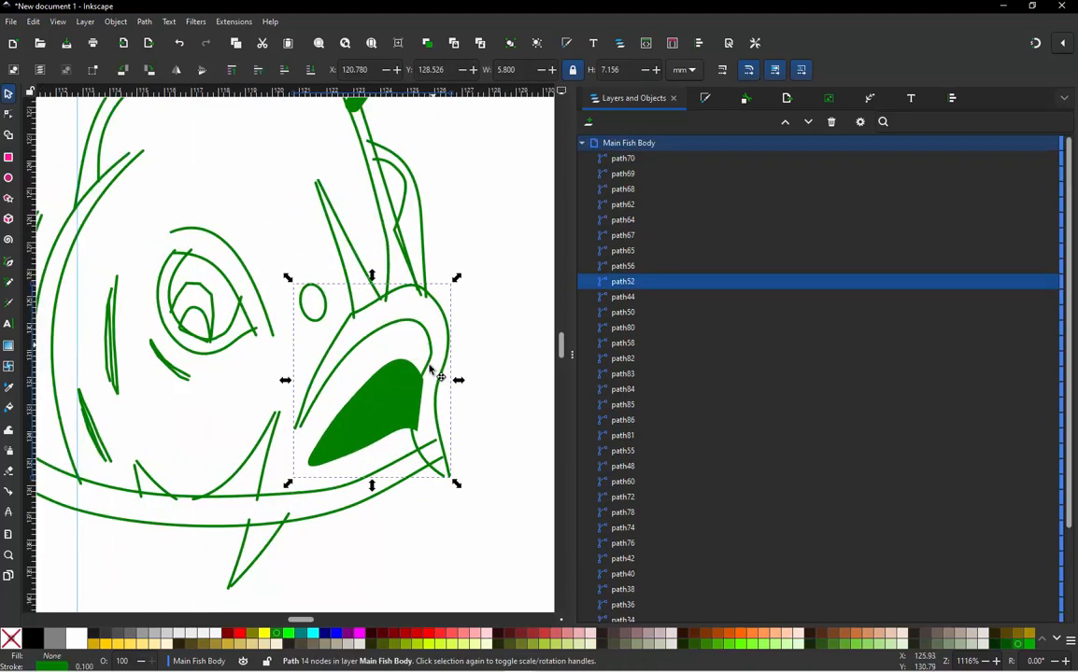
left_click(397, 509)
left_click(385, 430)
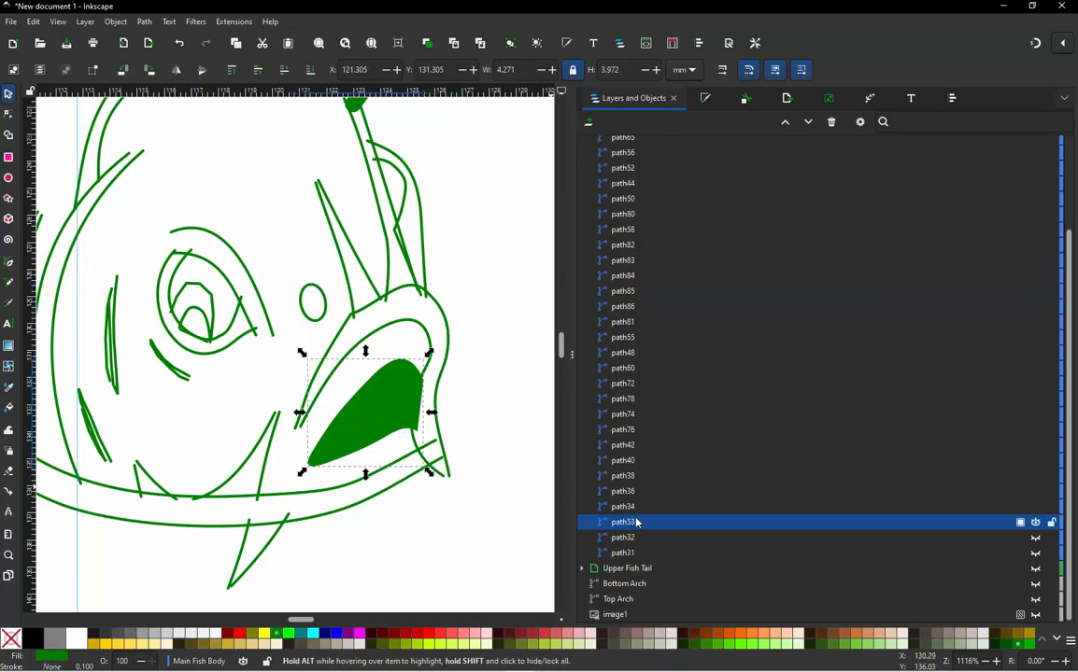
left_click_drag(639, 520, 696, 190)
left_click(508, 303)
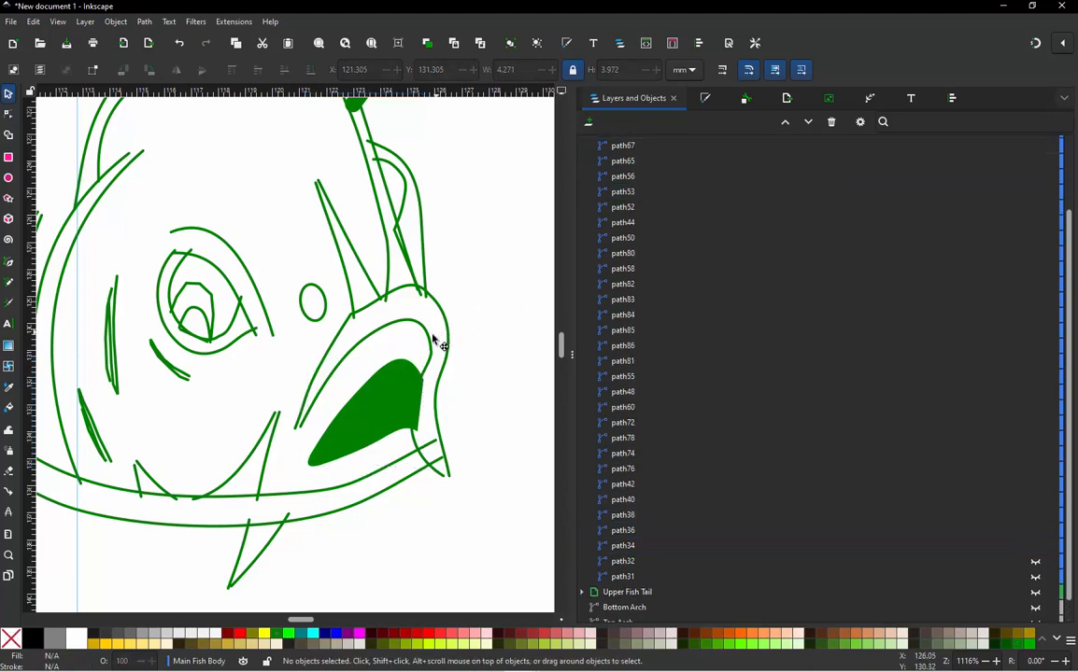
left_click(412, 374)
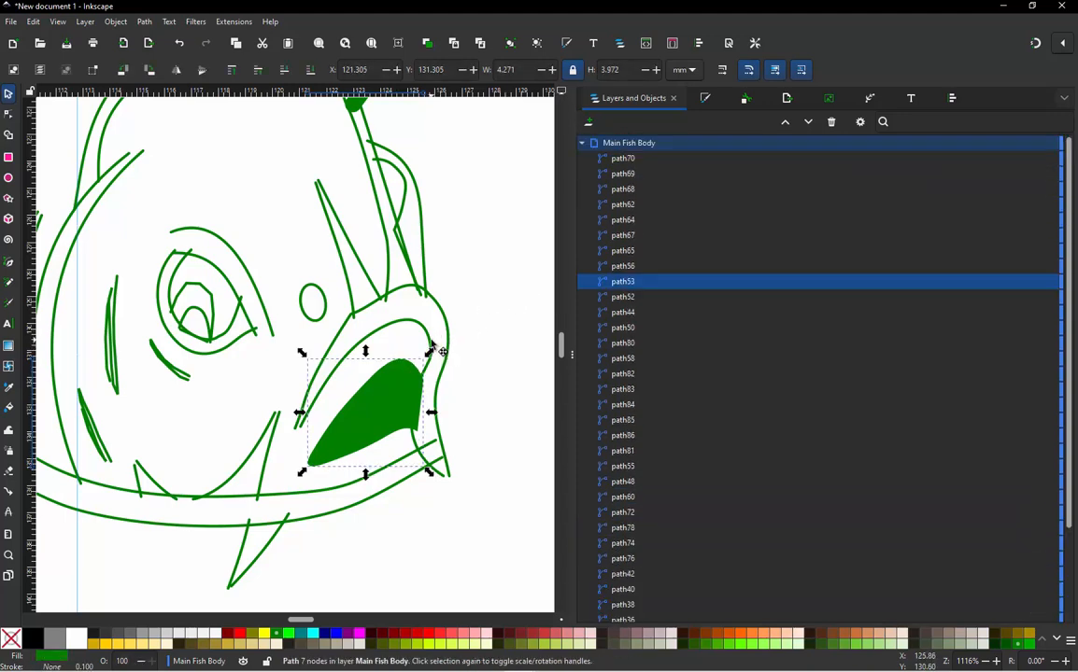
left_click(446, 340)
left_click(477, 334)
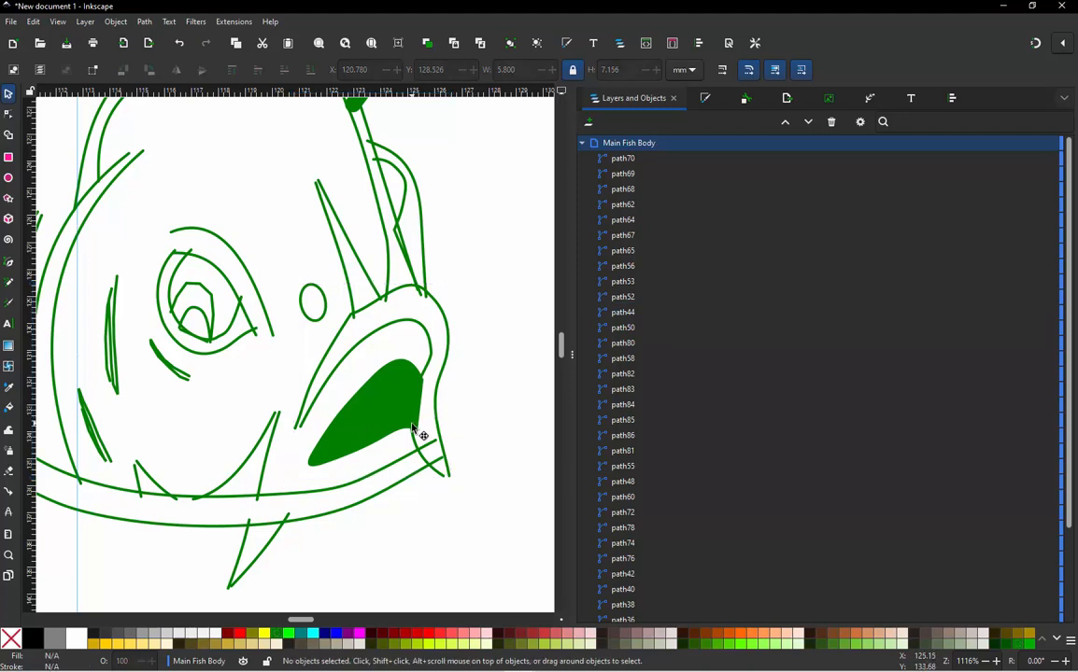
Step: Run the embroidery simulation for all main fish body paths, scrub through to the last stitch, and close it
scroll(415, 434, "down", 3)
scroll(390, 399, "up", 2)
scroll(372, 378, "down", 2)
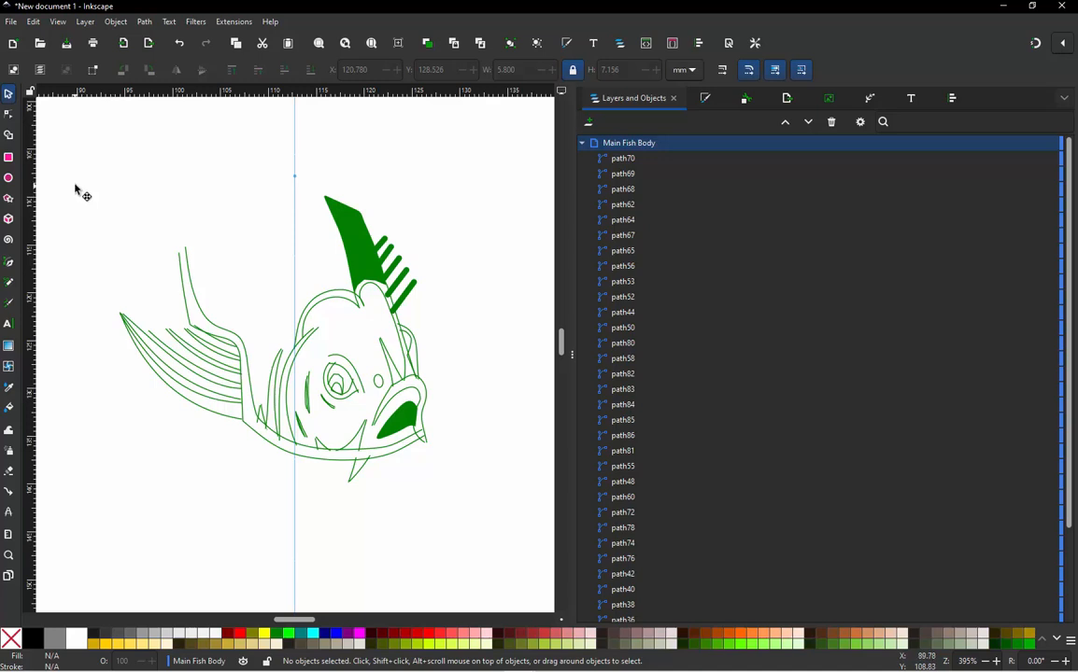
left_click_drag(81, 177, 501, 540)
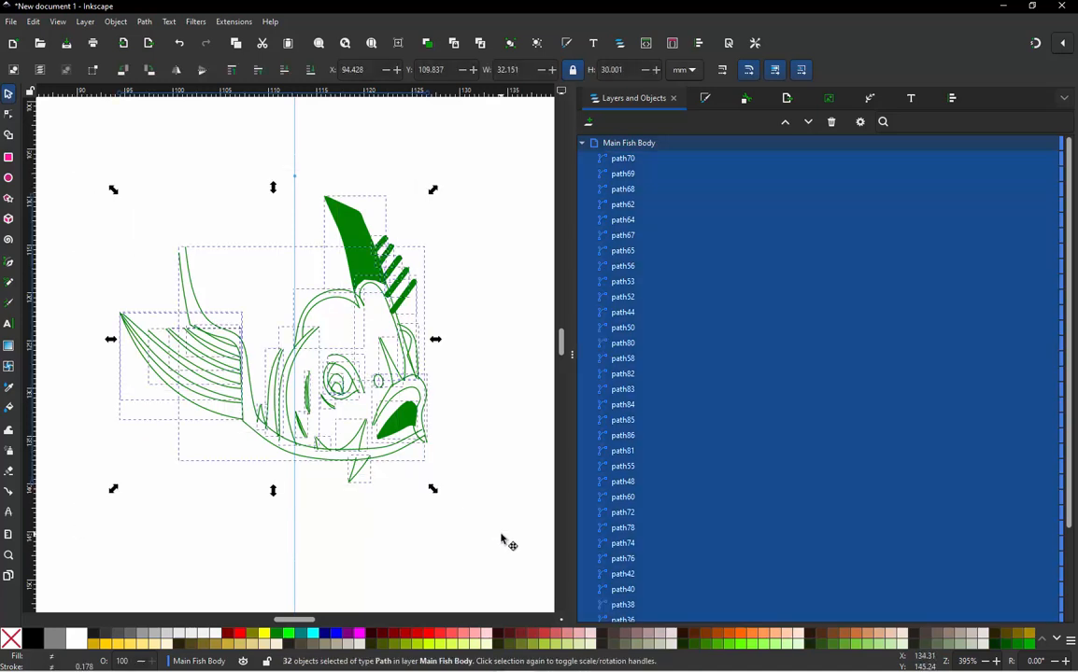
key("ctrl")
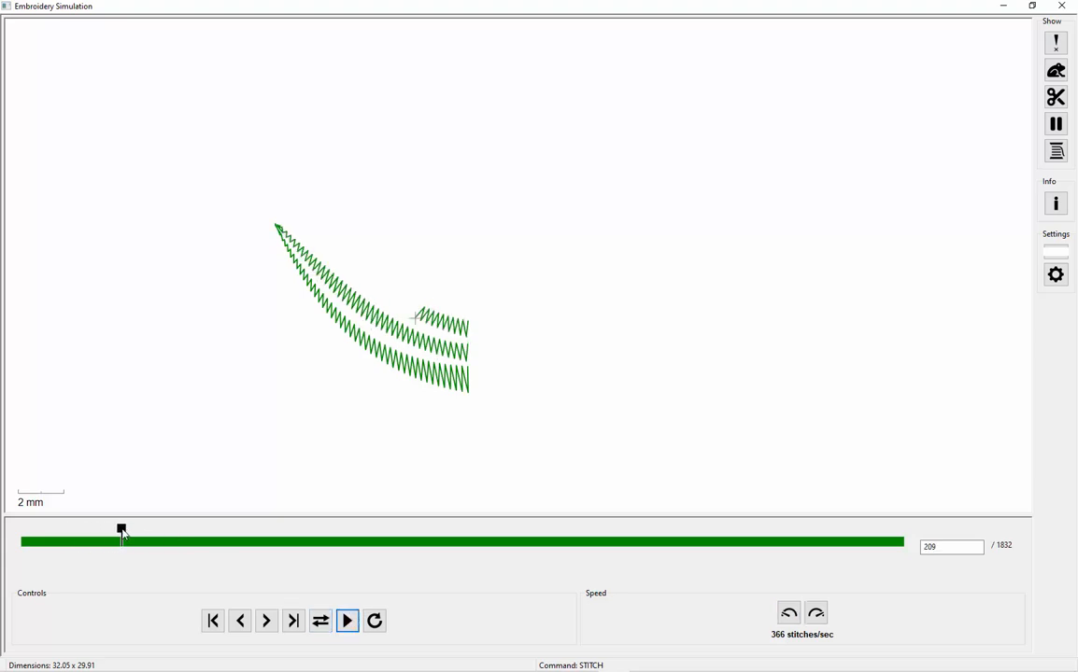
mouse_move(122, 534)
left_mouse_down()
mouse_move(5, 548)
mouse_move(33, 562)
mouse_move(125, 550)
mouse_move(352, 559)
mouse_move(279, 584)
mouse_move(305, 586)
mouse_move(291, 590)
mouse_move(659, 576)
mouse_move(610, 585)
mouse_move(769, 560)
mouse_move(726, 566)
mouse_move(811, 538)
mouse_move(747, 550)
mouse_move(789, 545)
mouse_move(805, 530)
mouse_move(774, 542)
mouse_move(794, 531)
mouse_move(915, 504)
left_mouse_up()
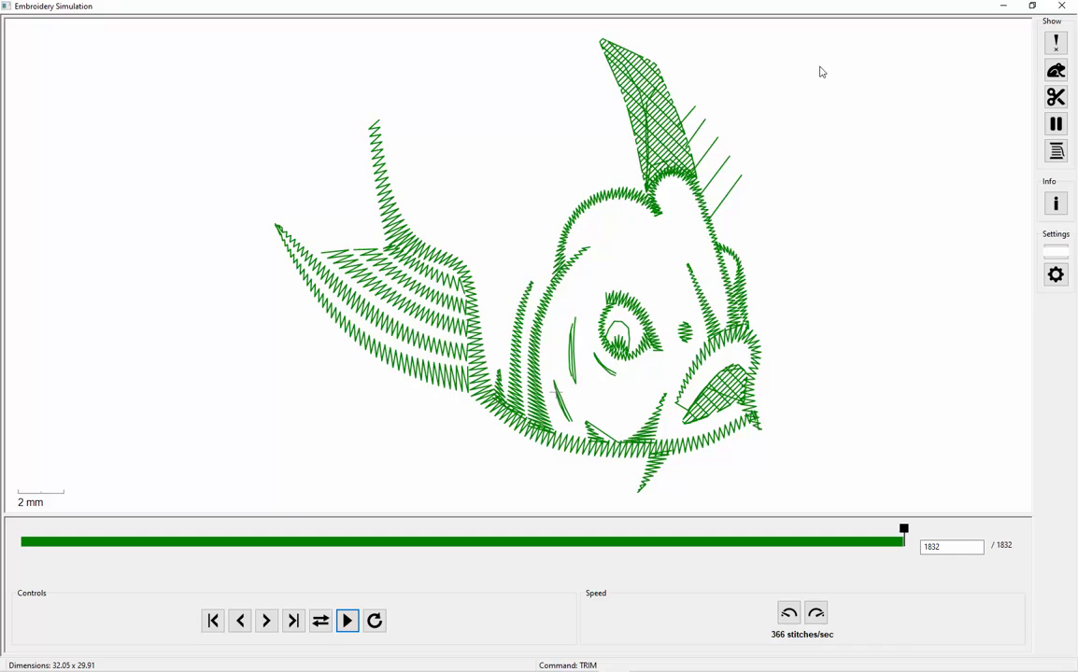
left_click(1061, 5)
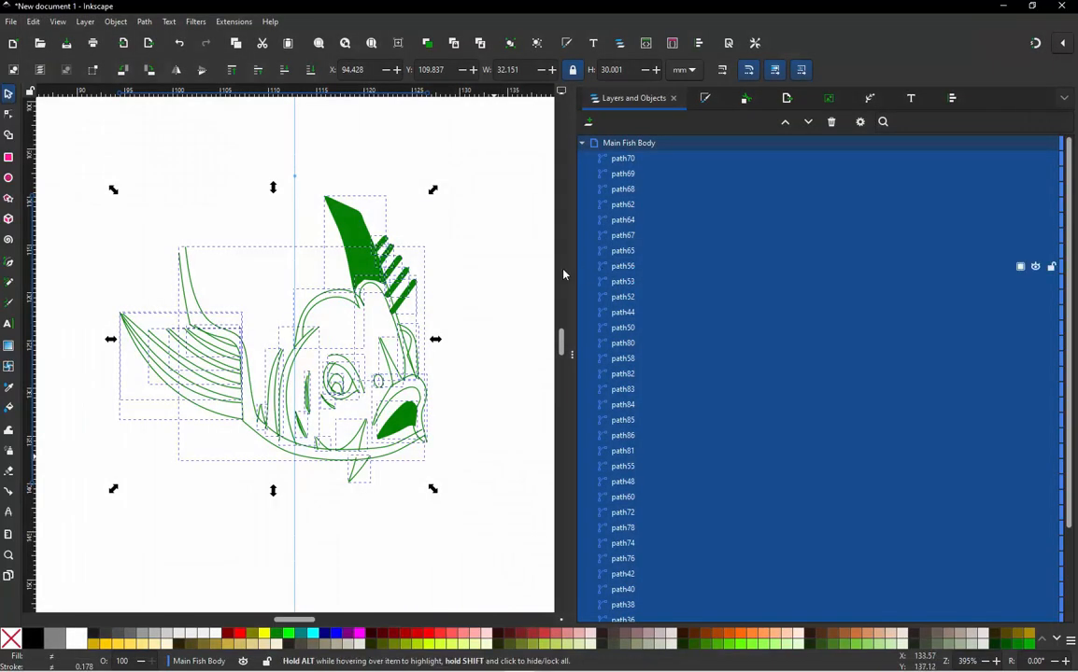
Step: Move the mouth fill path53 directly below the mouth outline path52 in the stack and clear the selection
left_click(489, 292)
left_click(626, 283)
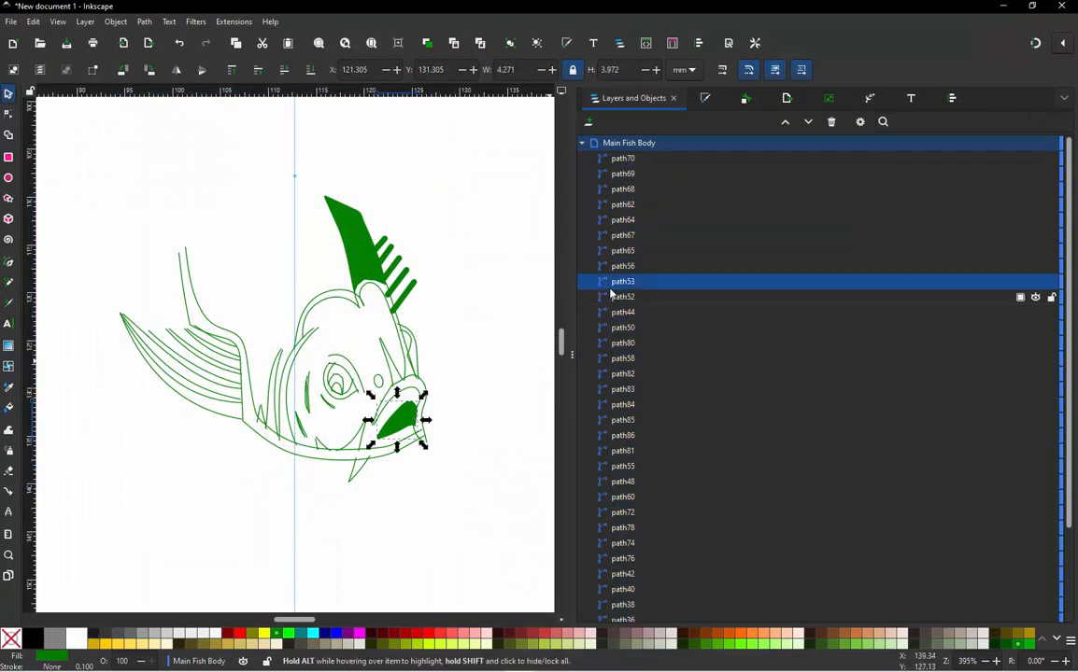
left_click_drag(645, 292, 661, 308)
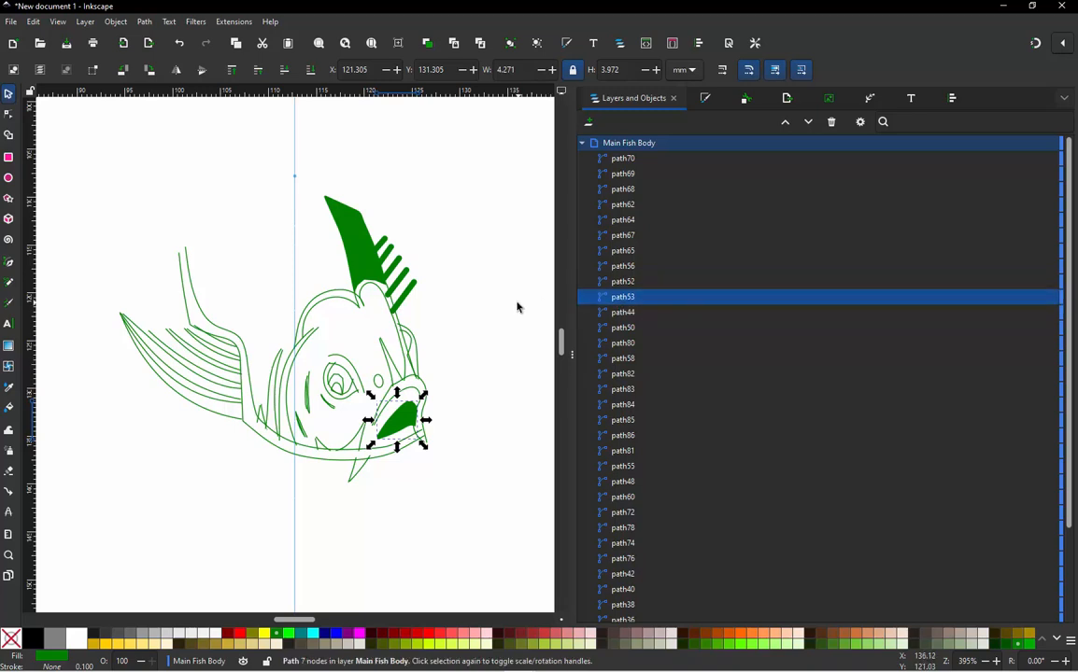
left_click(495, 311)
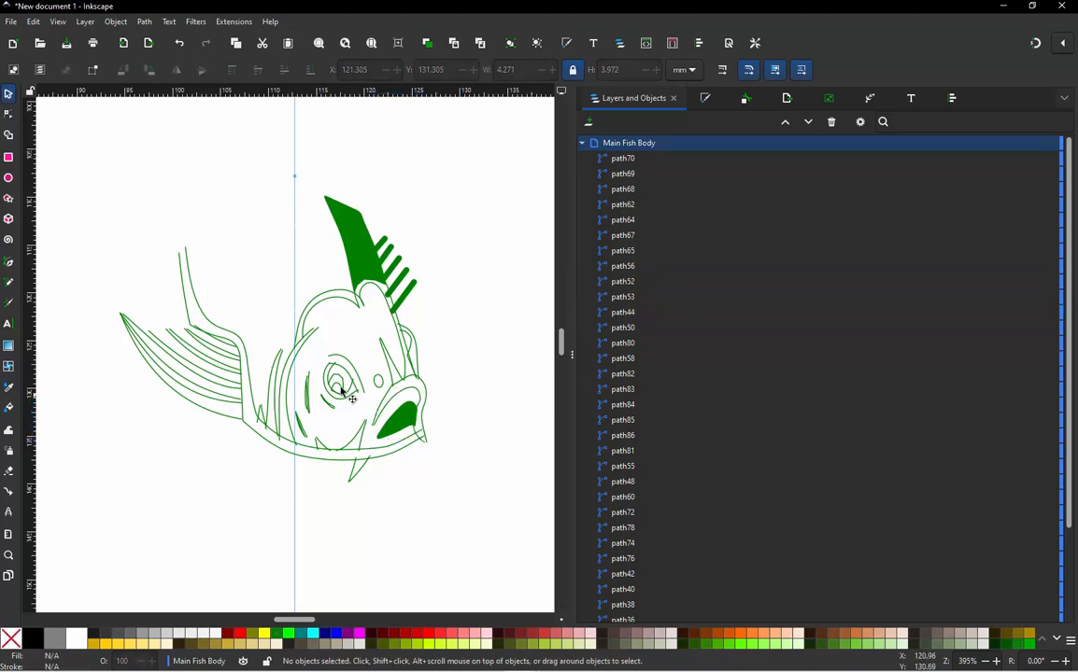
Step: Simulate all main fish body paths, check the design info and the jump stitch markers, and close the simulation and clear the selection
scroll(378, 397, "down", 1, "ctrl")
scroll(334, 414, "up", 1, "ctrl")
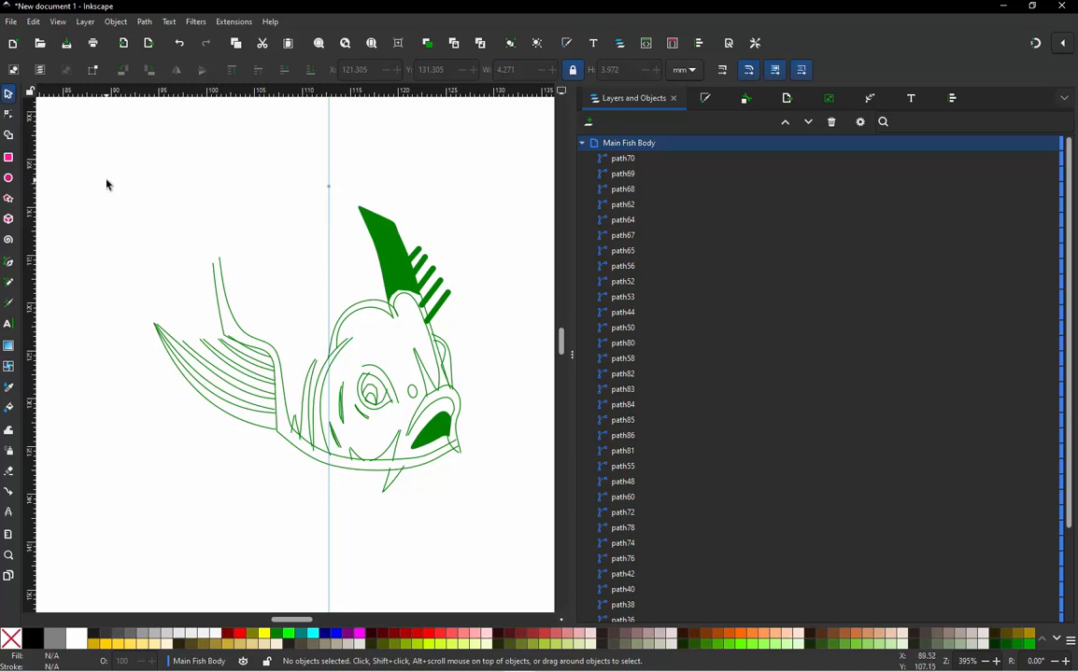
left_click_drag(106, 180, 513, 547)
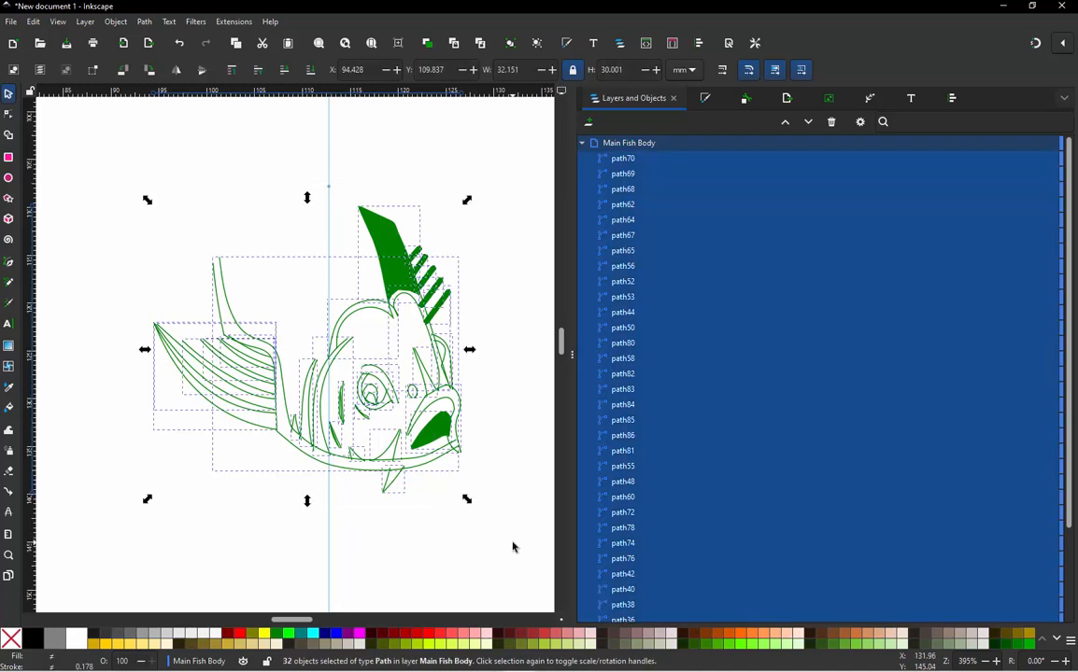
key("ctrl")
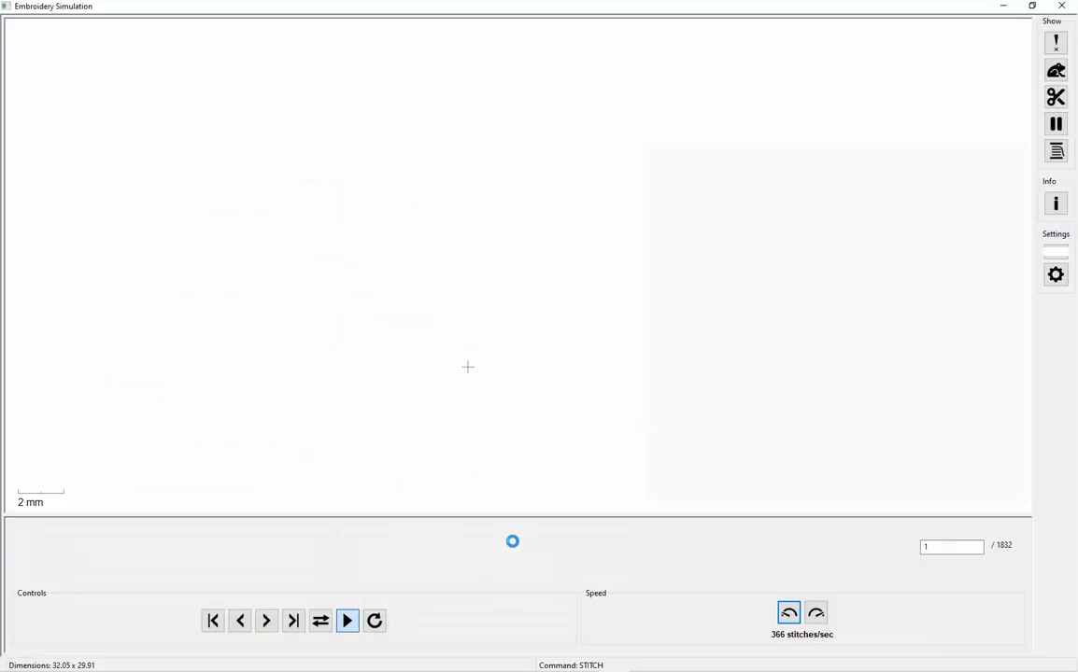
left_click(1055, 203)
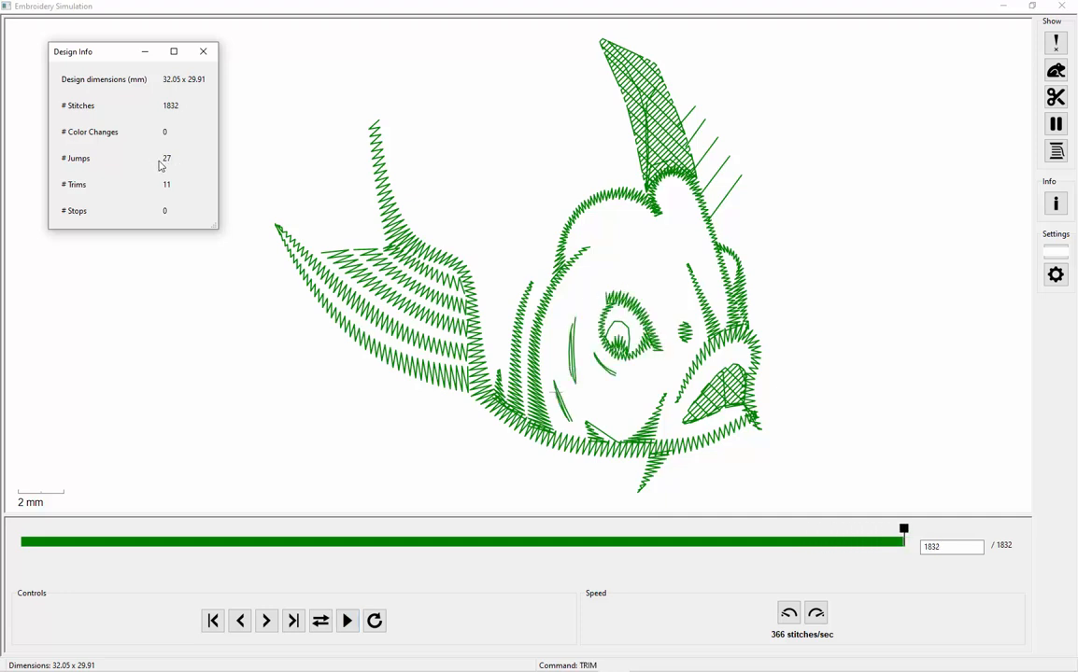
left_click(1055, 70)
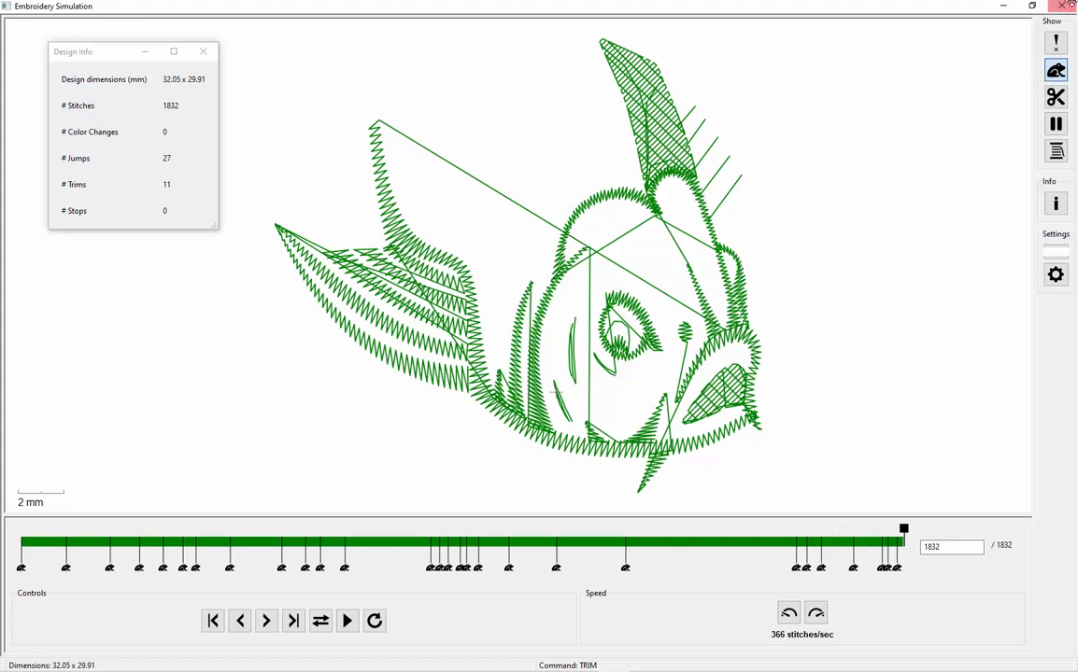
left_click(1067, 5)
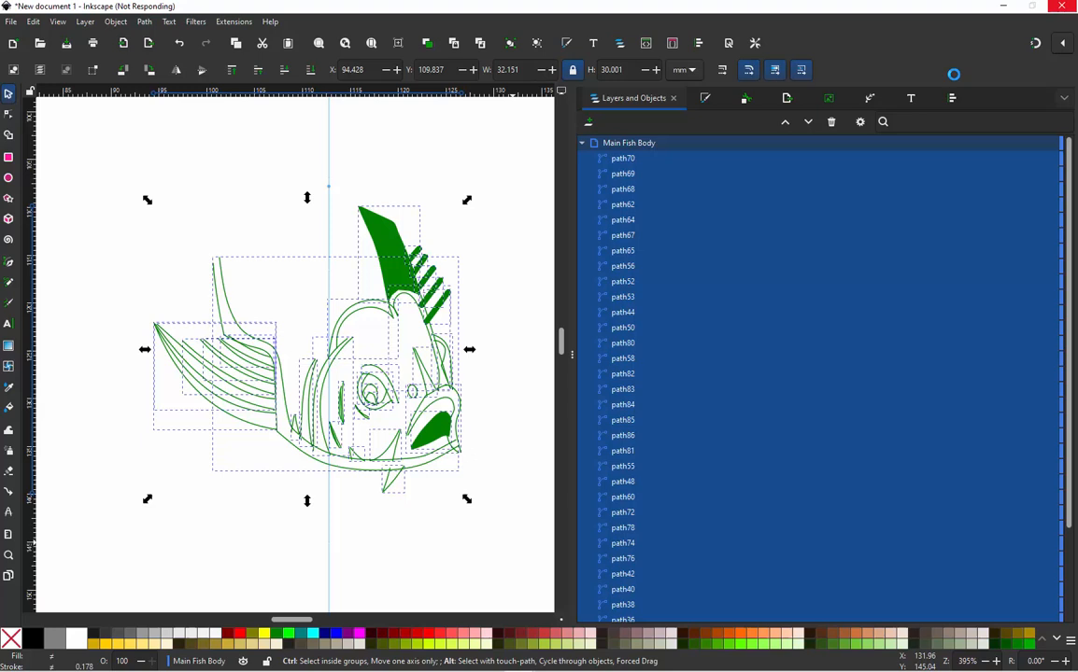
left_click(497, 260)
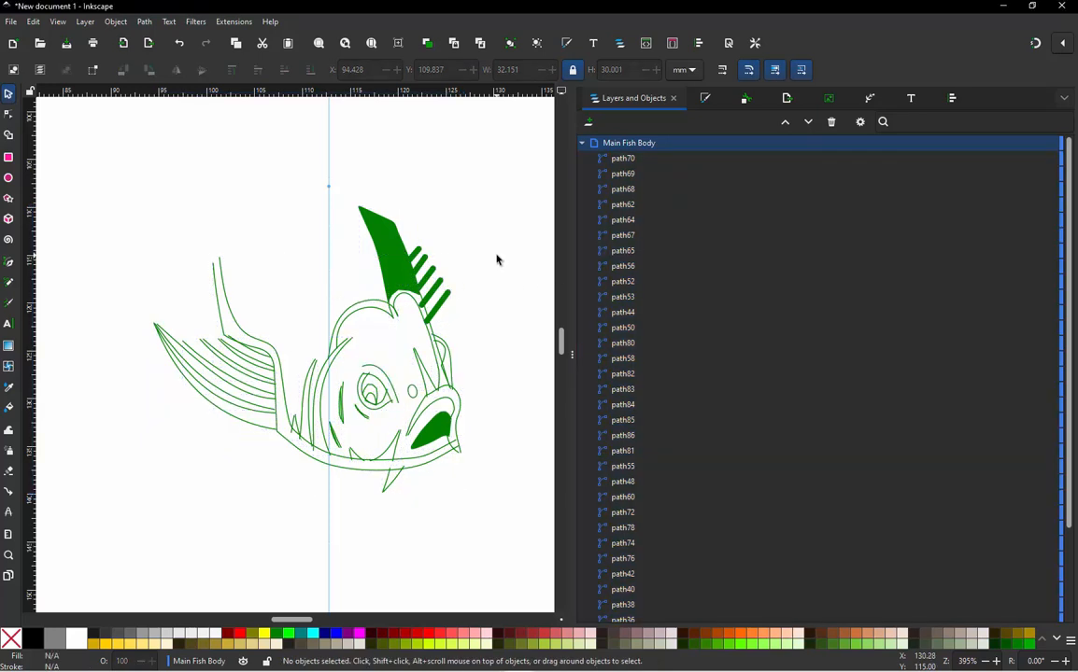
Step: Rerun the simulation for the whole fish body, scrub the stitch sequence to the end, review the design info, and close it, leaving nothing selected
key("ctrl")
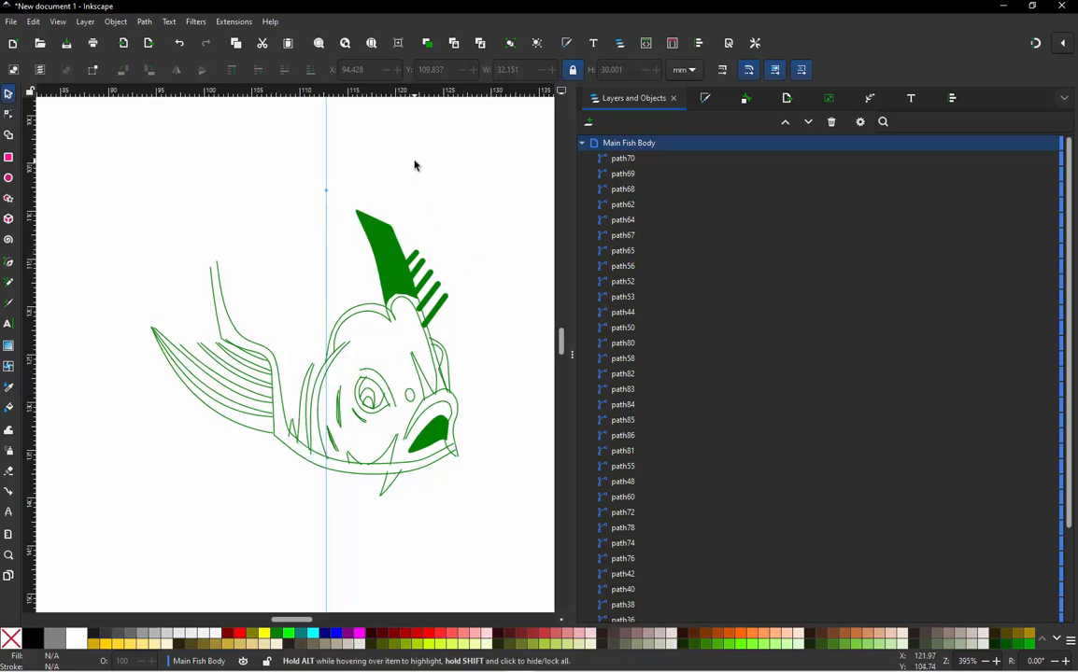
scroll(352, 220, "down", 1)
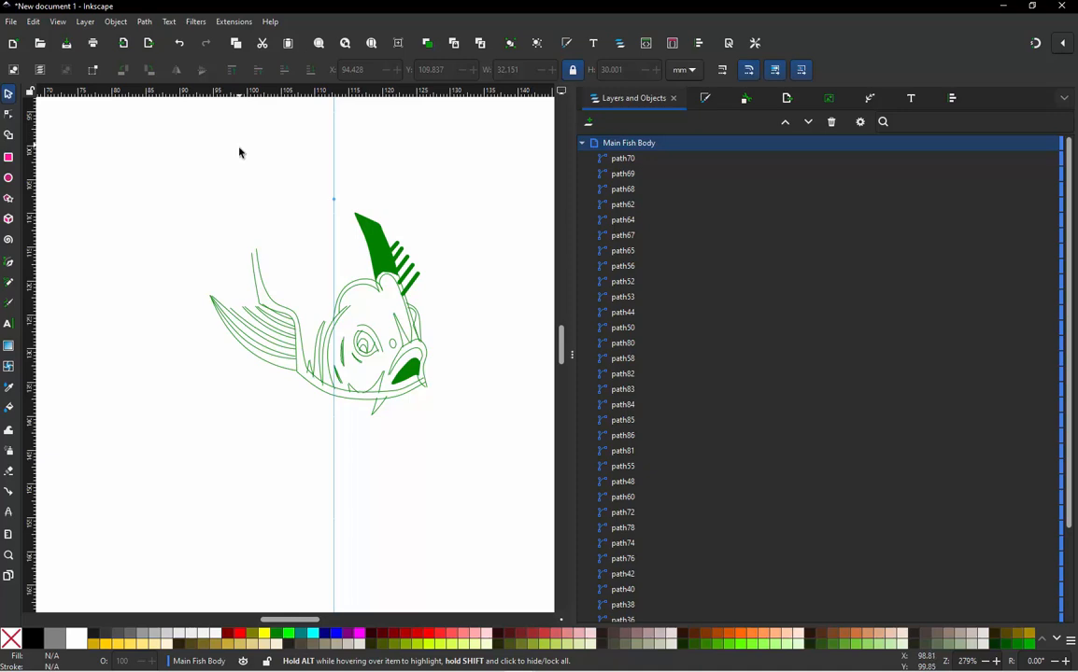
scroll(251, 236, "up", 1)
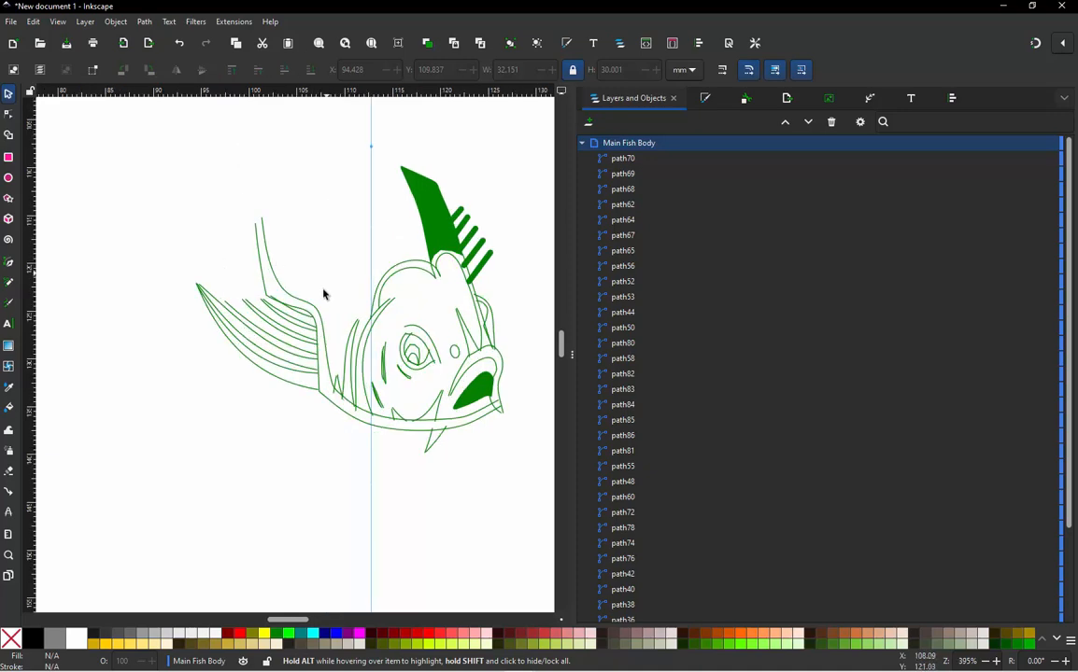
scroll(354, 343, "up", 3)
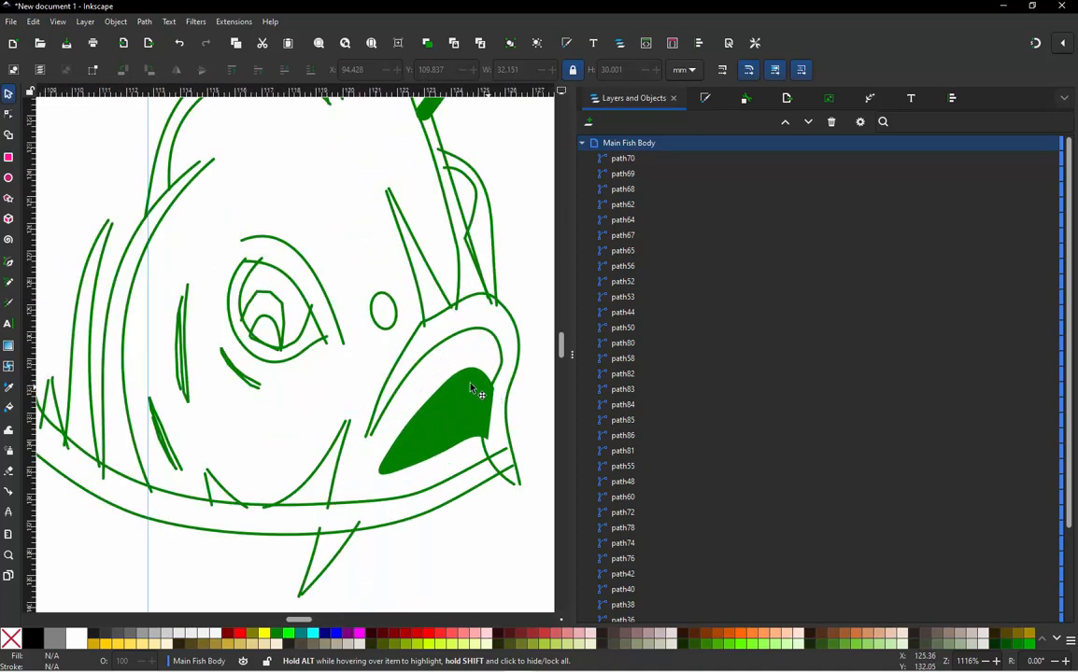
scroll(471, 389, "down", 4)
left_click_drag(224, 211, 492, 466)
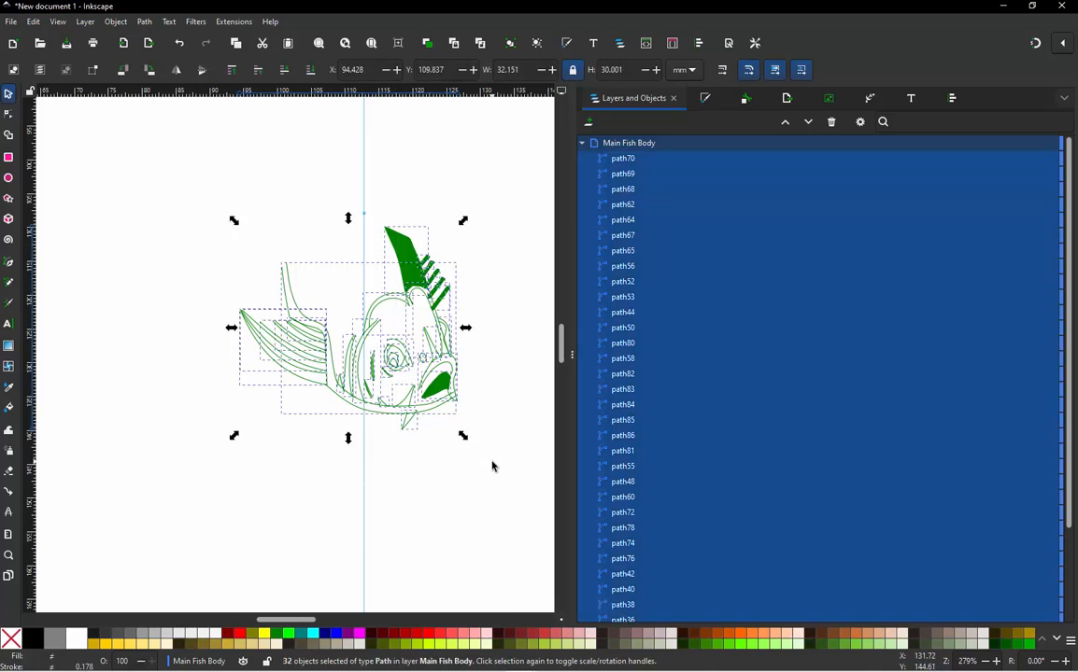
key("ctrl+alt")
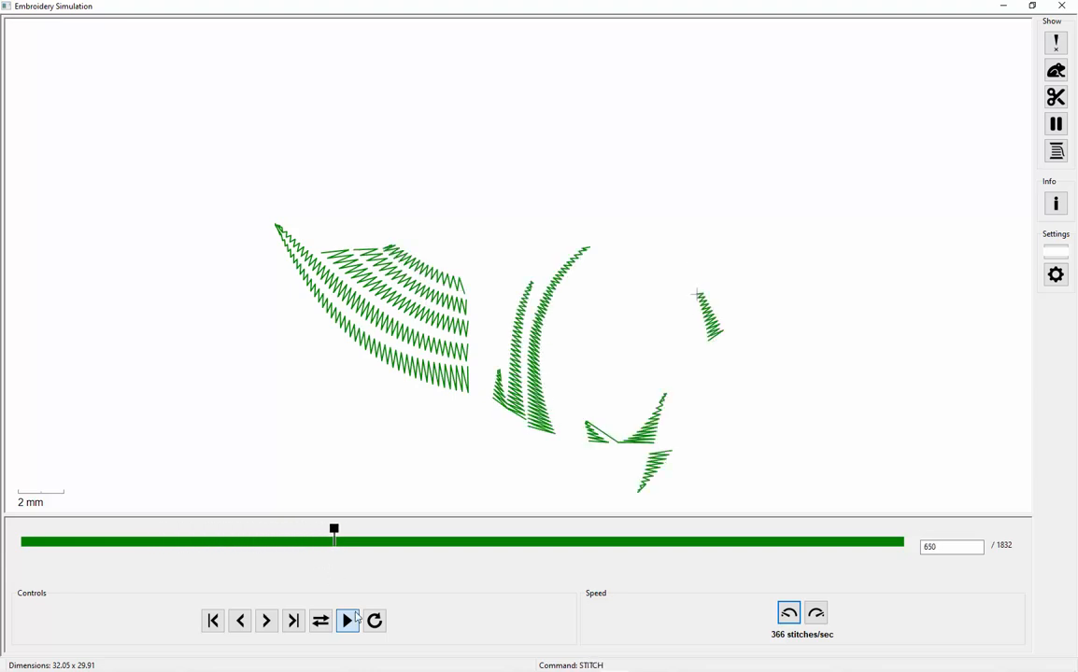
left_click(356, 618)
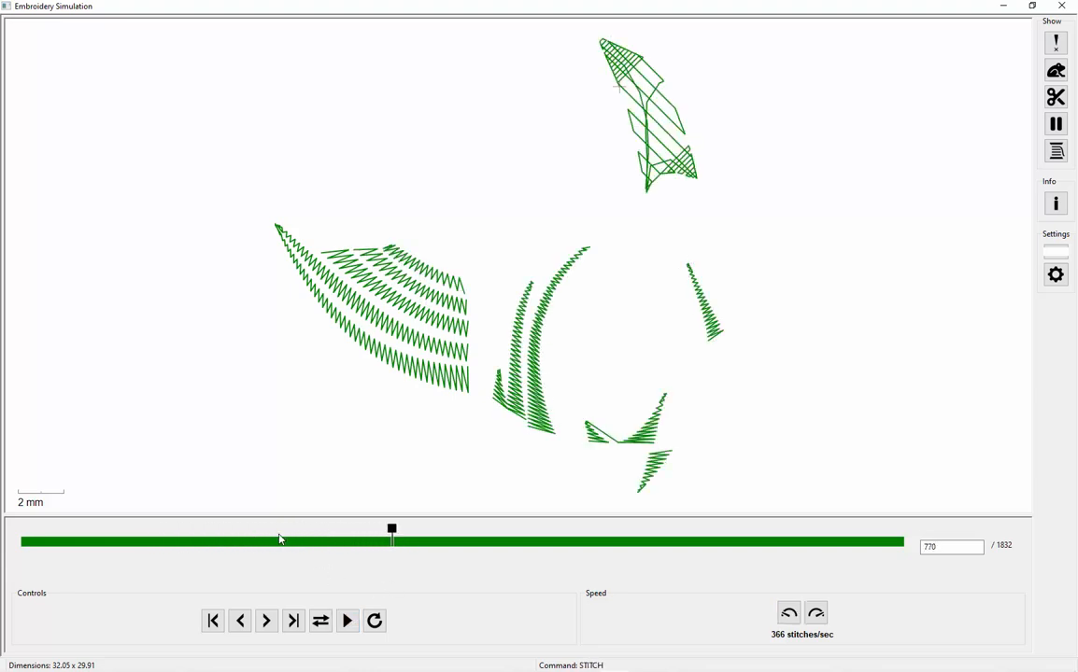
mouse_move(247, 533)
left_mouse_down()
mouse_move(173, 529)
mouse_move(471, 529)
mouse_move(661, 512)
mouse_move(421, 514)
mouse_move(925, 486)
left_mouse_up()
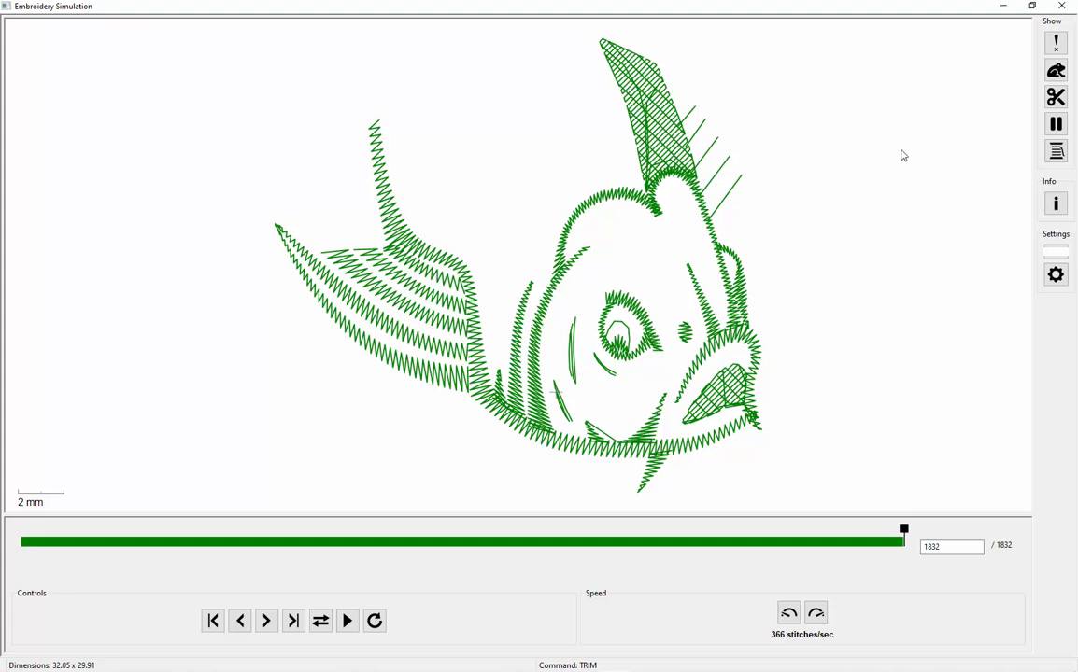
left_click(1055, 203)
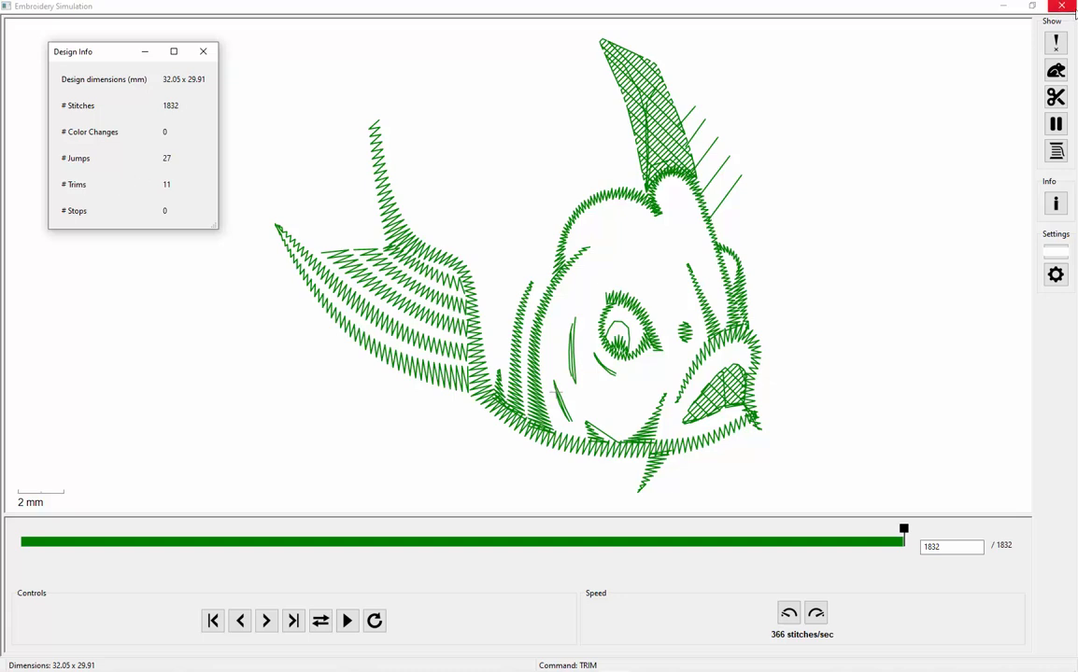
left_click(1063, 6)
left_click(231, 277)
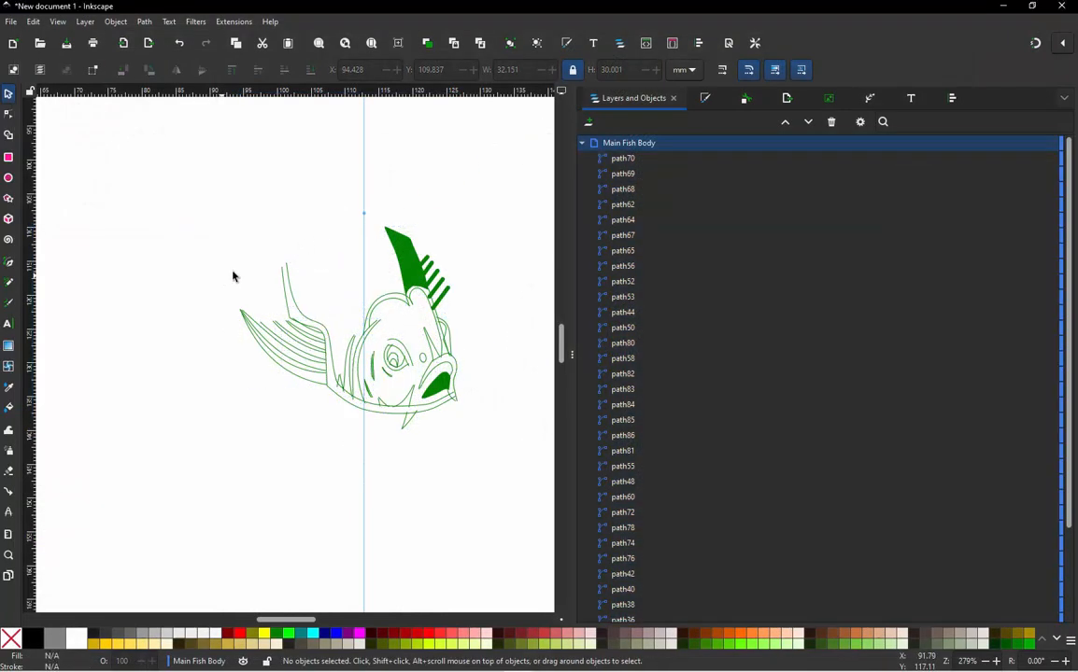
Step: Locate path31, path32 and path34 of the Main Fish Body layer in the drawing by selecting each one
scroll(691, 299, "down", 3)
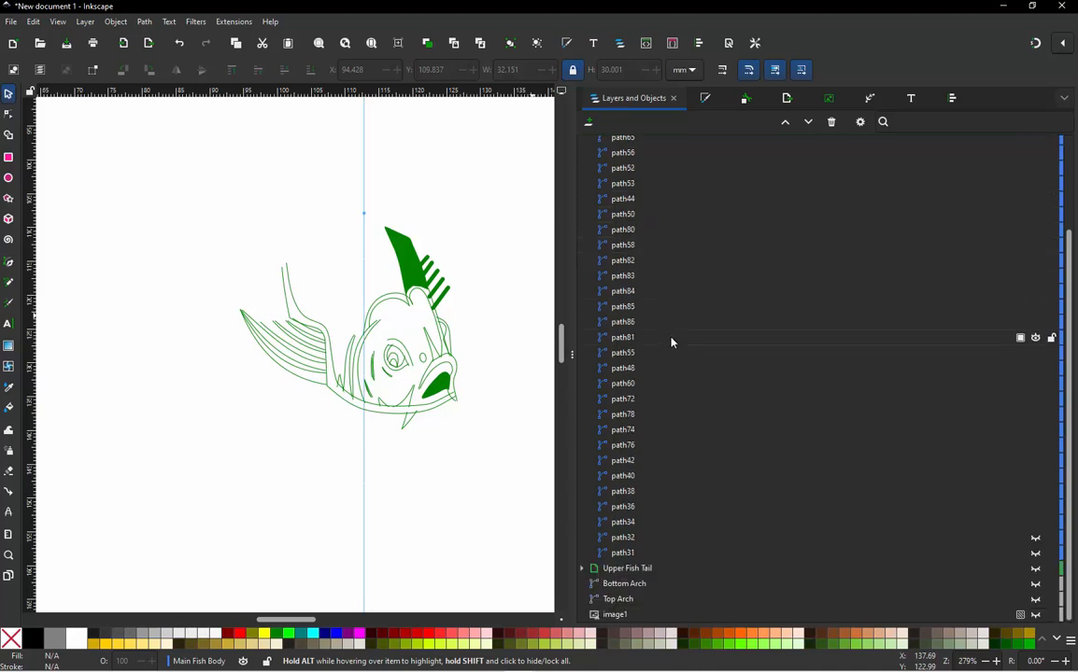
left_click(631, 554)
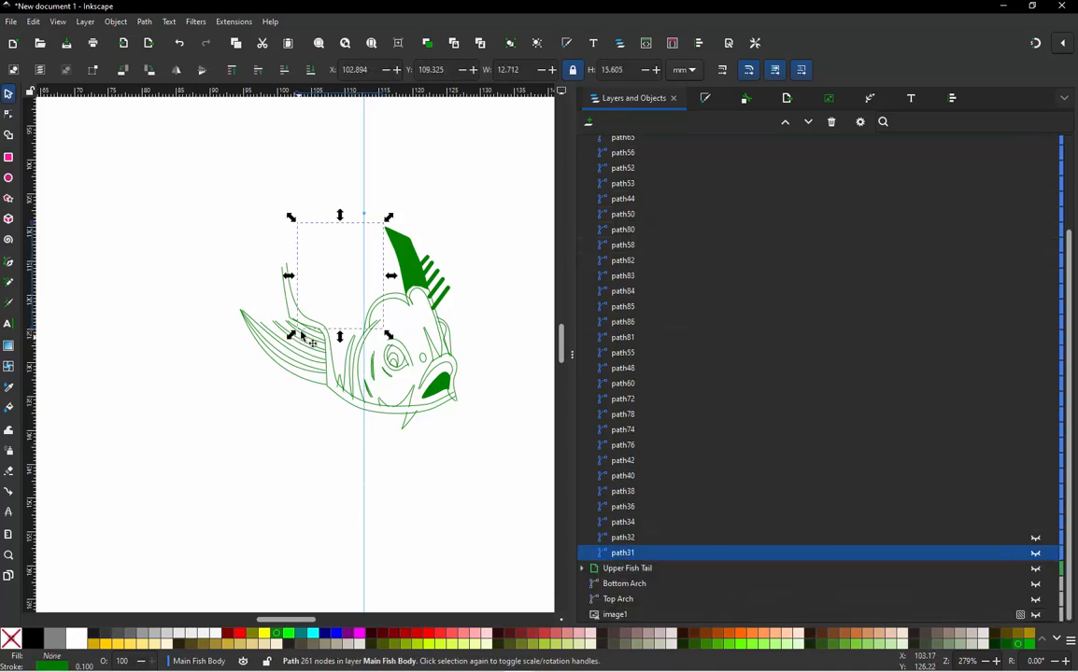
scroll(349, 285, "up", 1)
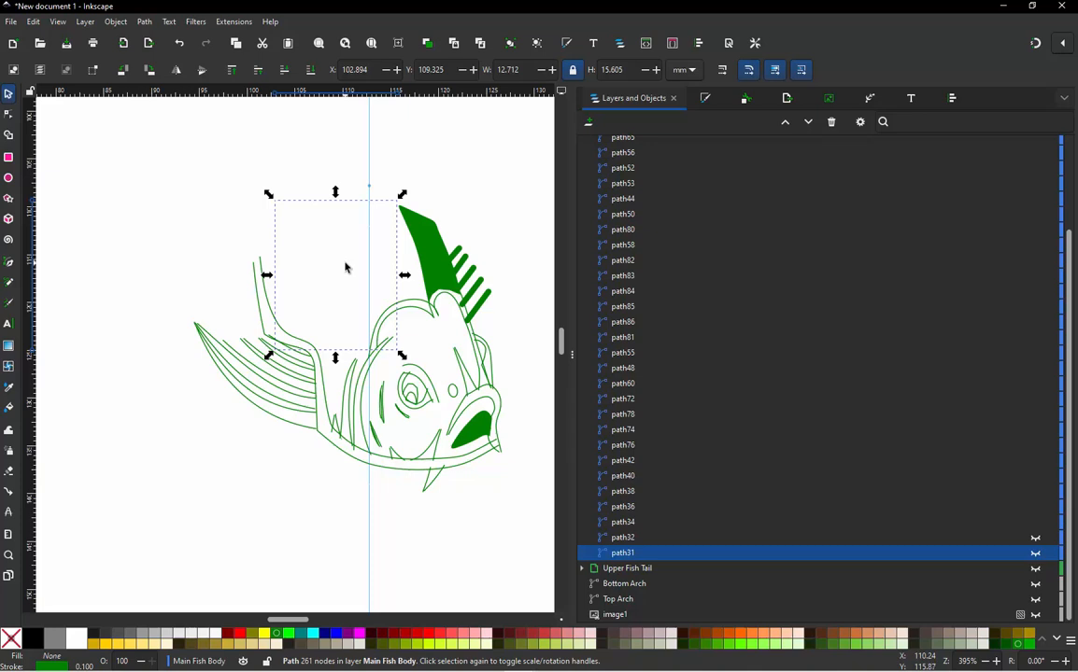
left_click(632, 539)
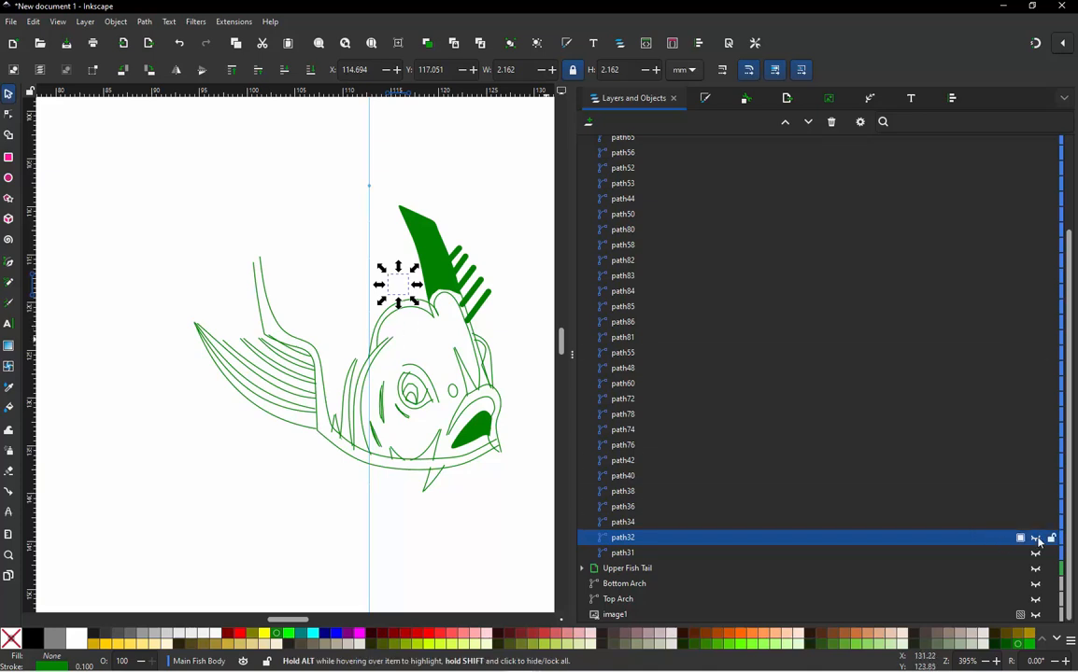
left_click(628, 525)
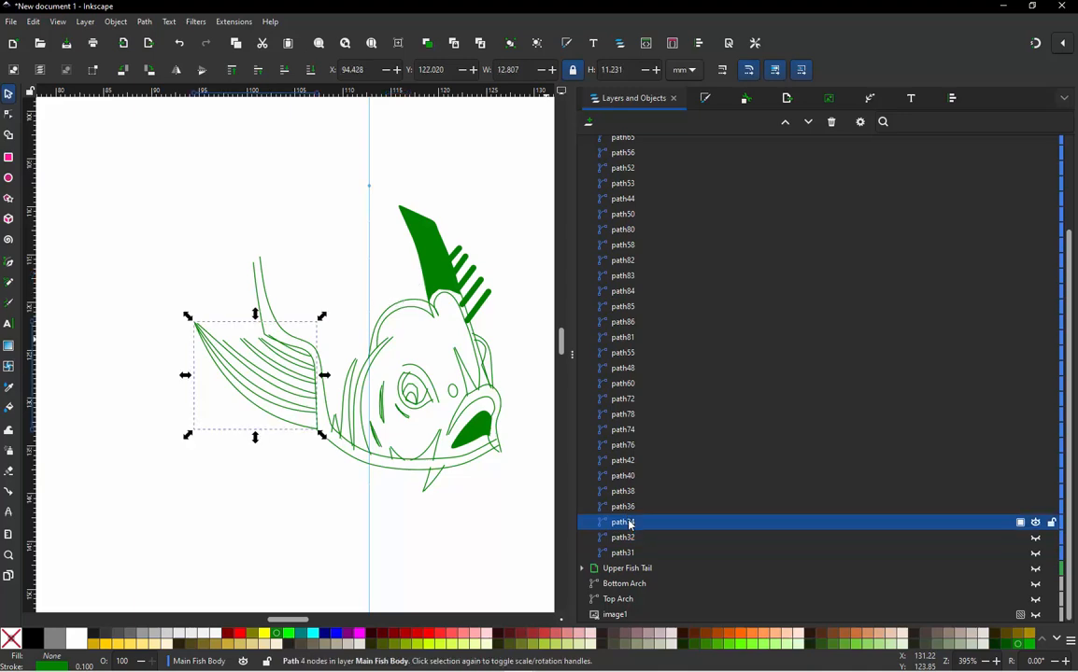
left_click(301, 513)
scroll(289, 448, "up", 3)
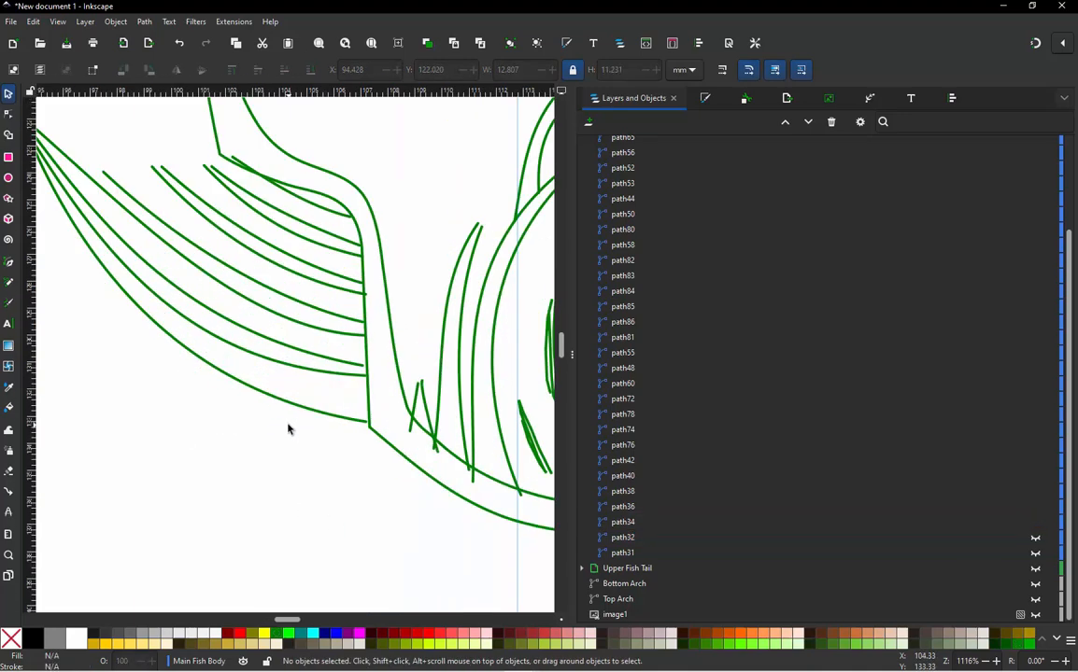
Step: In the embroidery params of path34, the lowest tail fin satin column, set Reverse rails to Reverse both rails and apply
left_click(293, 411)
scroll(356, 426, "down", 2)
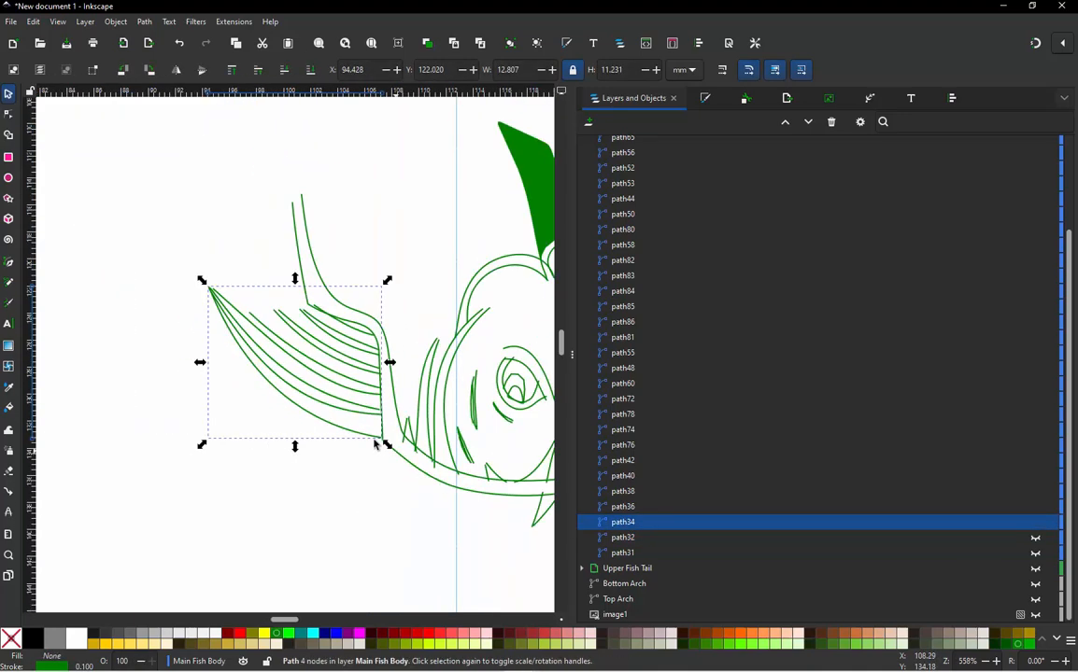
scroll(356, 426, "up", 1)
key("ctrl")
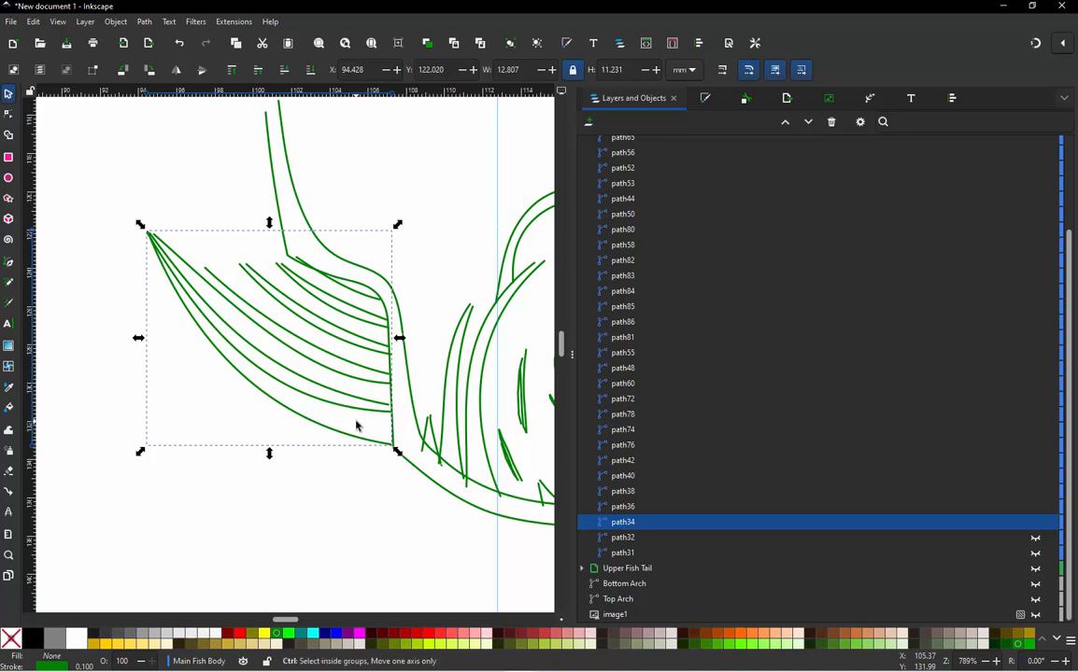
key("alt")
key("ctrl+alt+q")
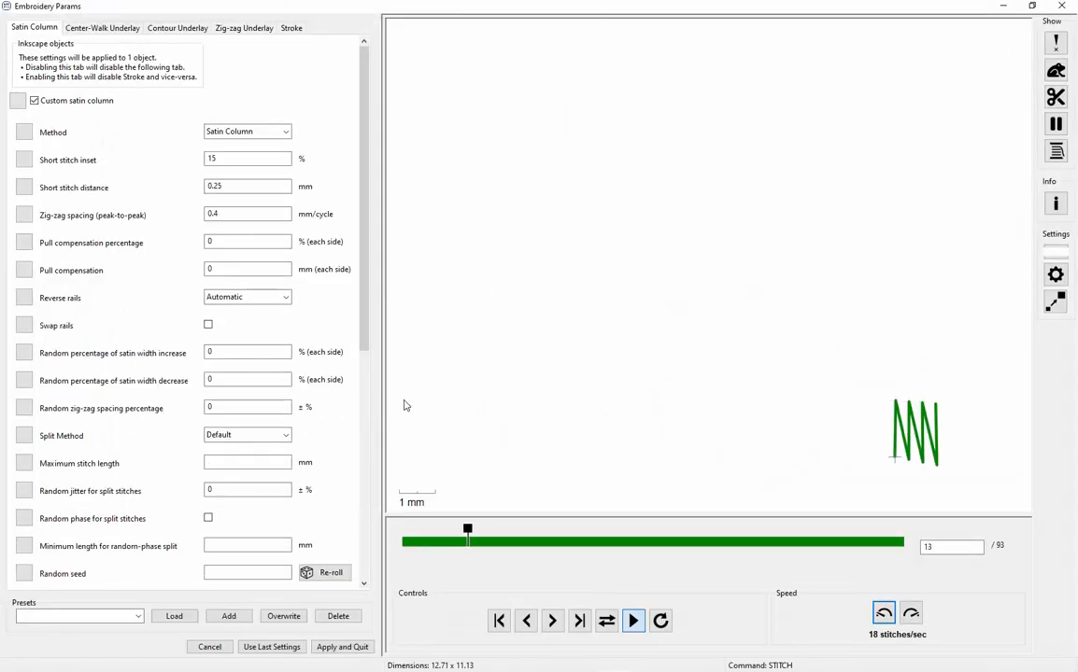
left_click(208, 325)
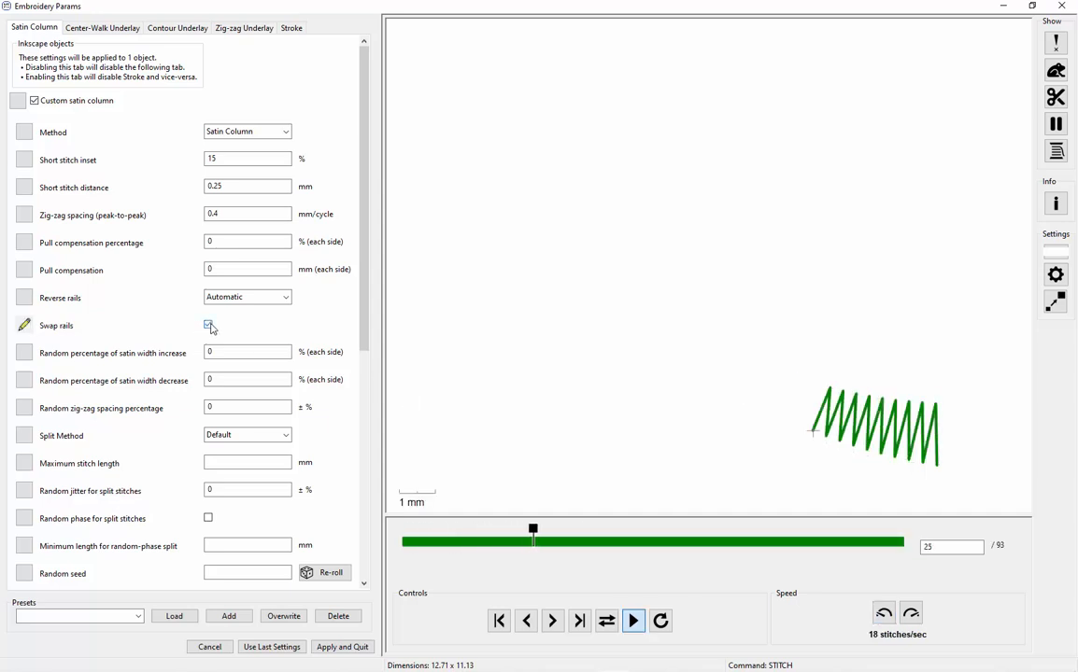
left_click(208, 325)
left_click(235, 299)
left_click(244, 345)
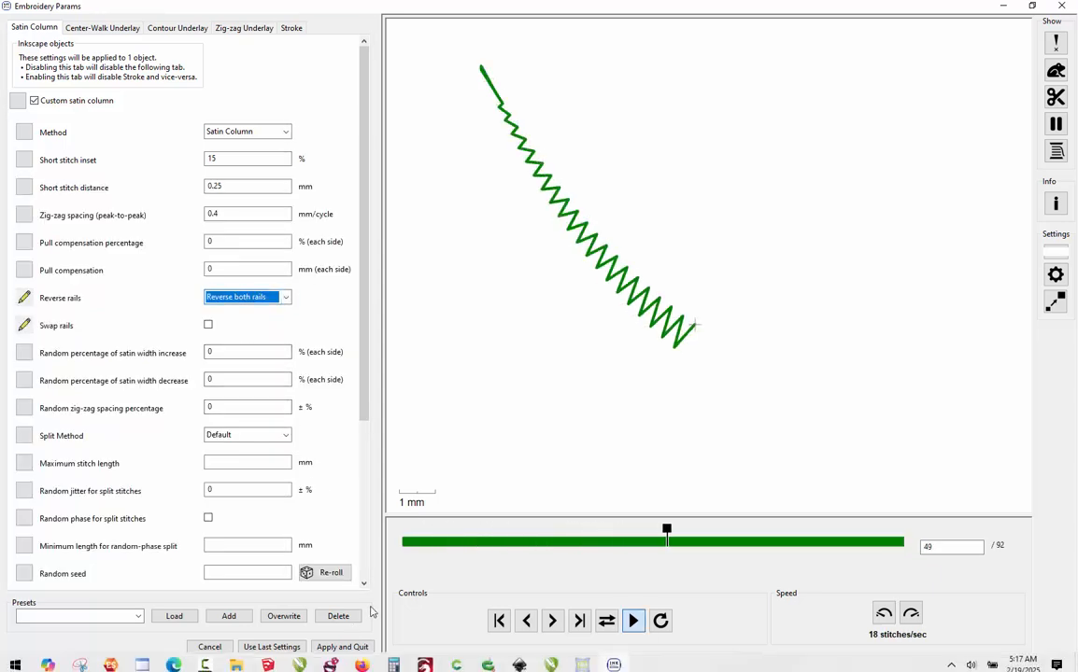
left_click(343, 646)
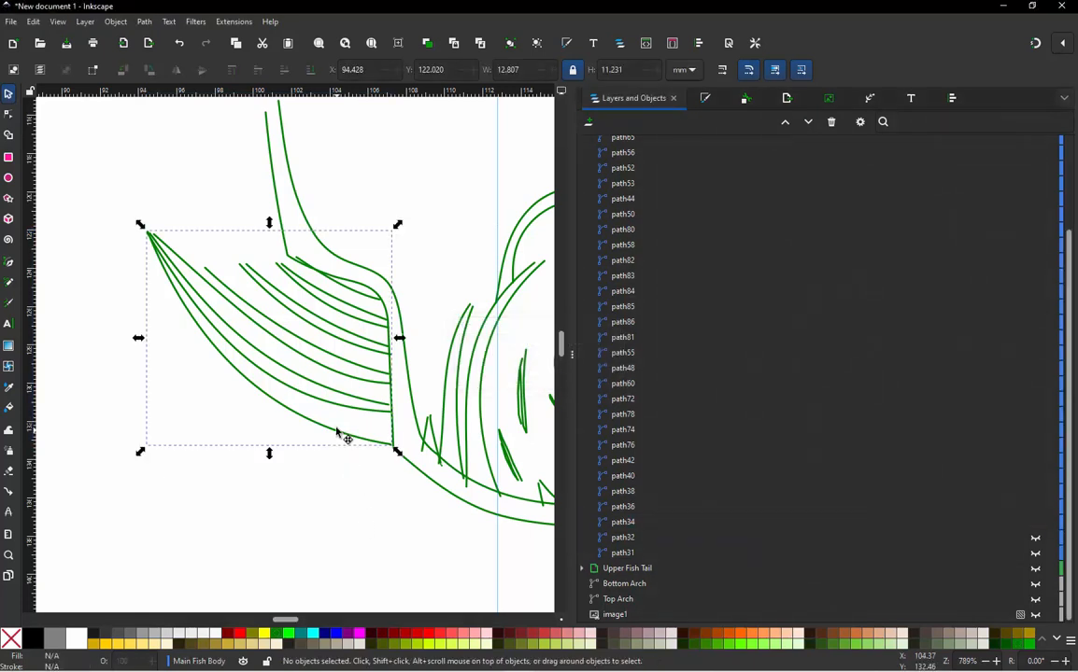
Step: Apply Reverse both rails to path36, the second-lowest tail fin satin column, through its embroidery params
left_click(346, 400)
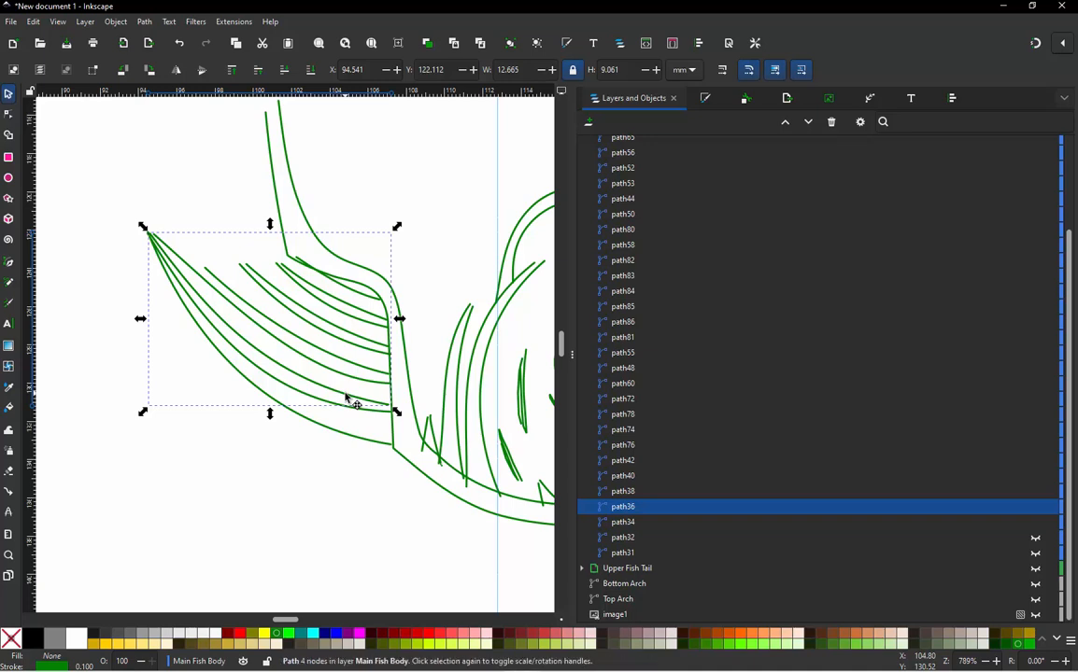
key("ctrl+alt+q")
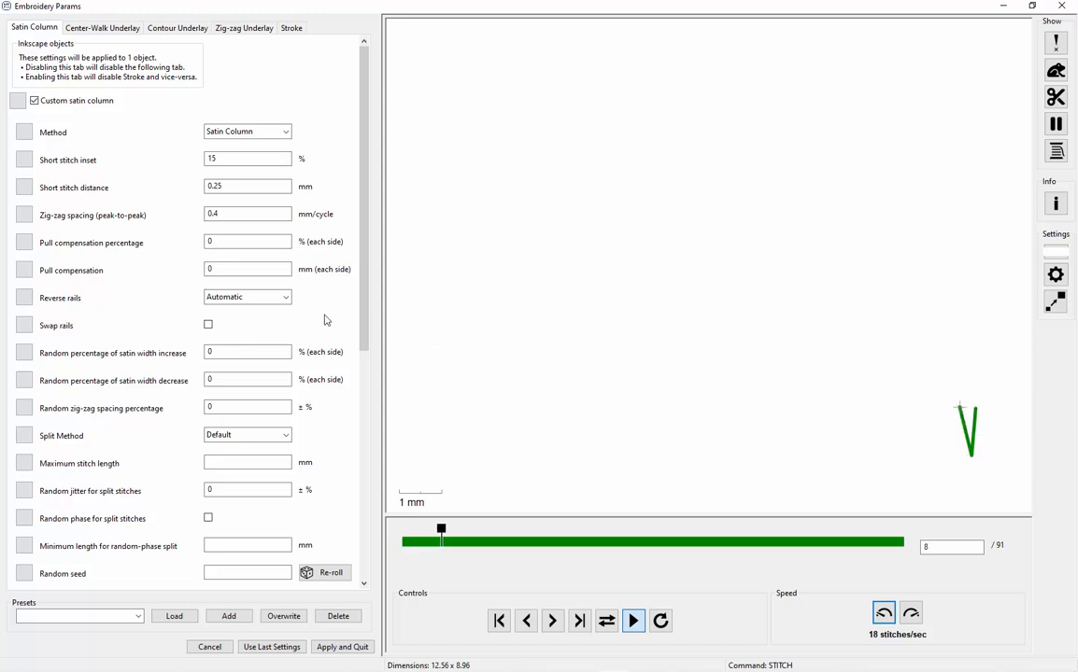
left_click(281, 299)
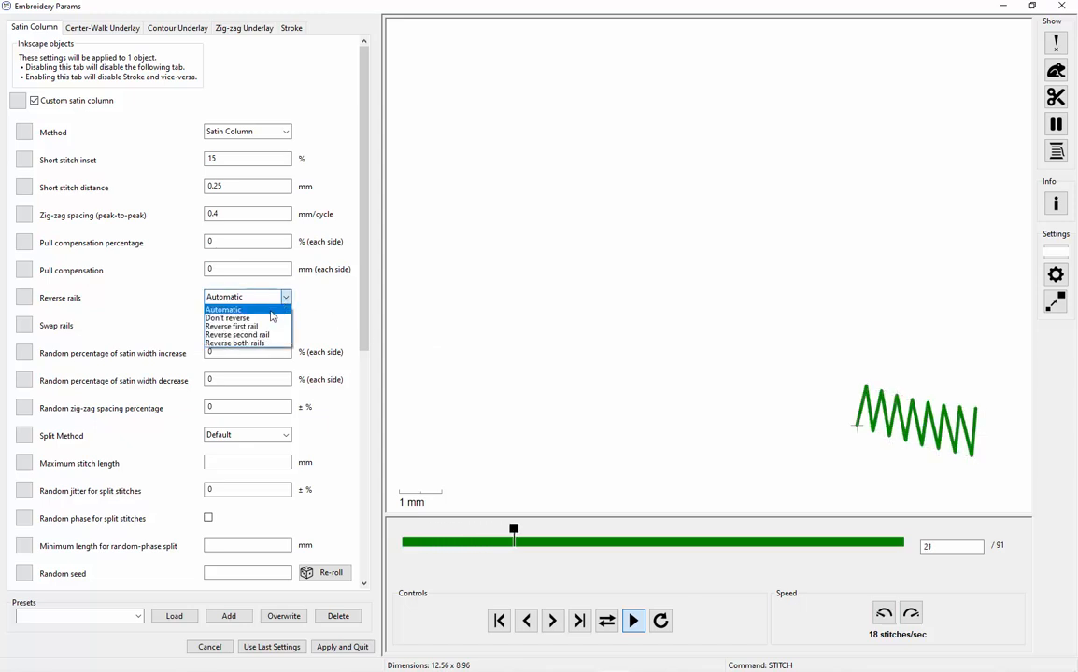
left_click(256, 342)
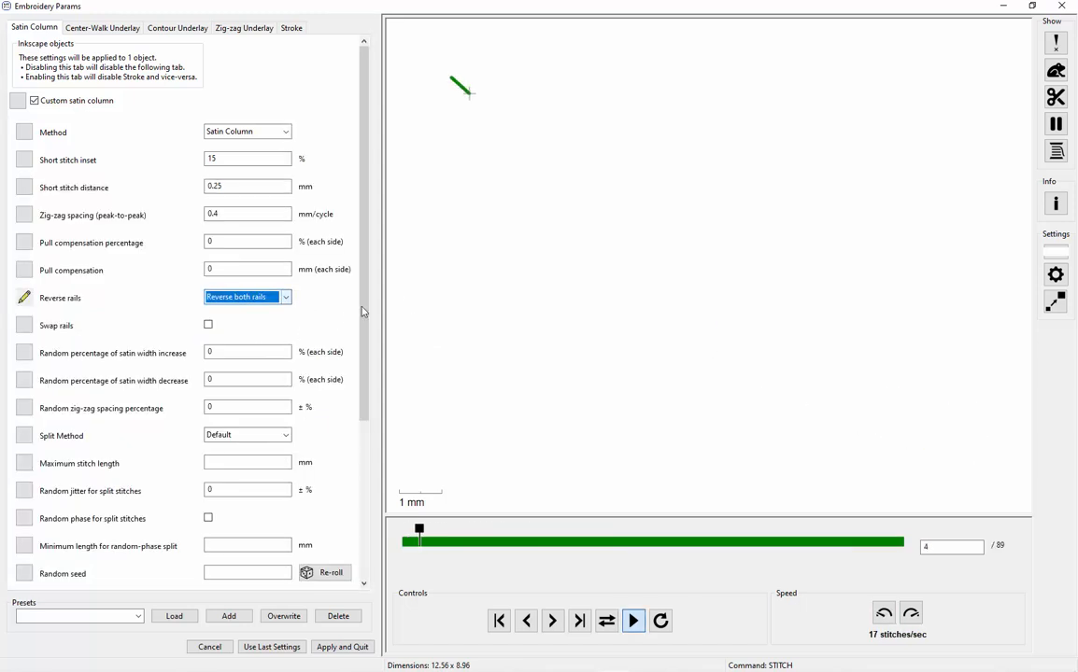
left_click(332, 648)
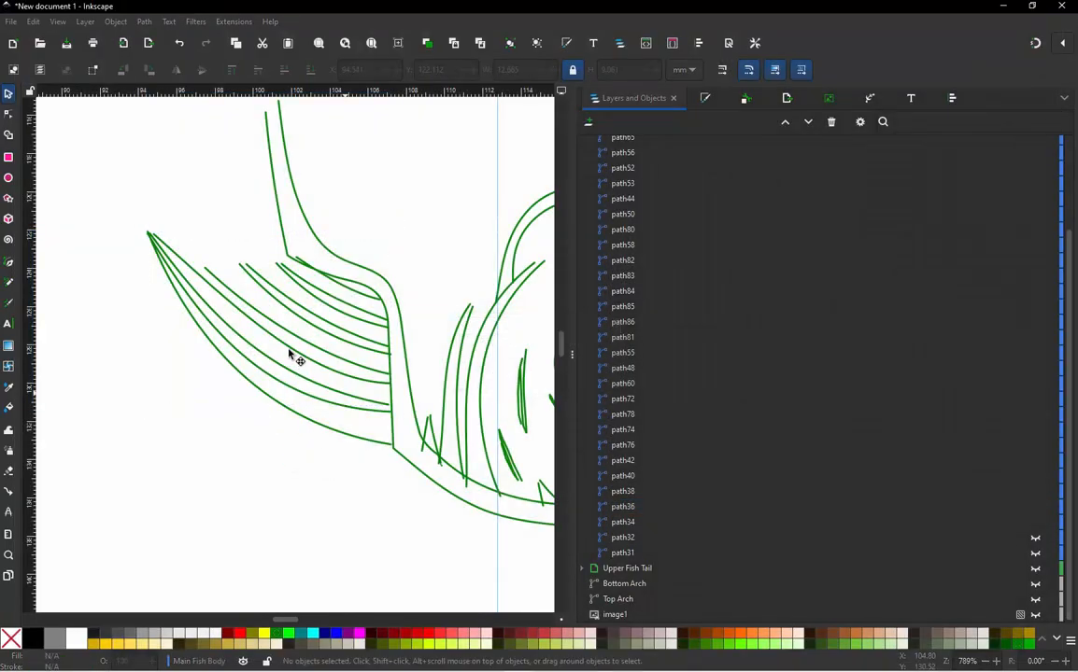
Step: Select path38, the middle tail fin column, preview its satin stitching in the embroidery params and apply its settings
scroll(300, 331, "up", 2)
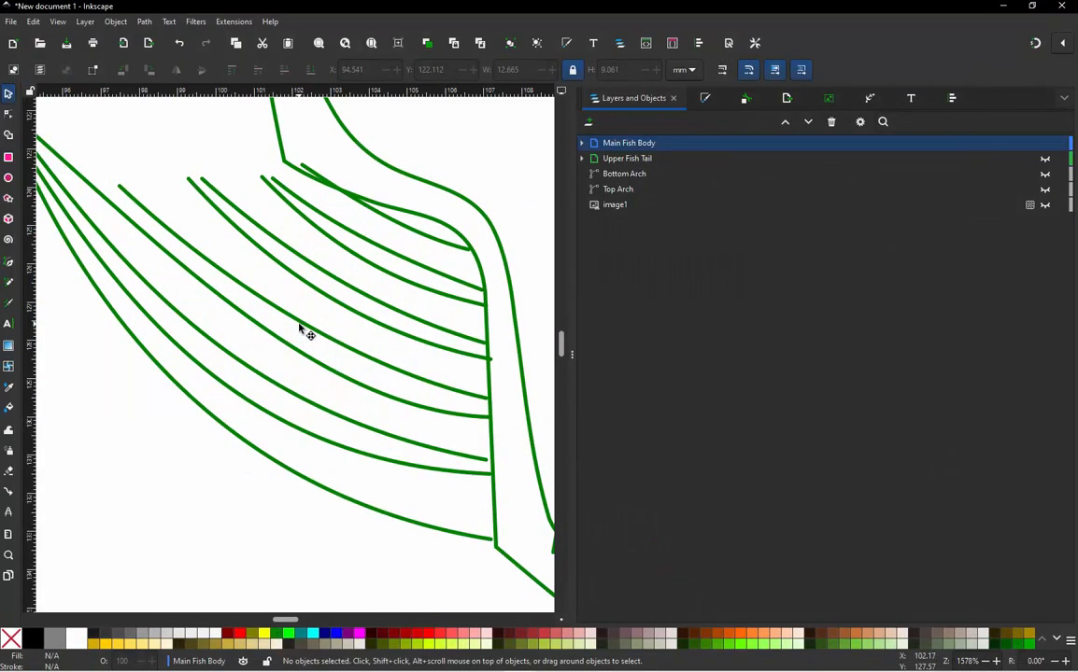
left_click(300, 329)
left_click_drag(299, 324, 285, 322)
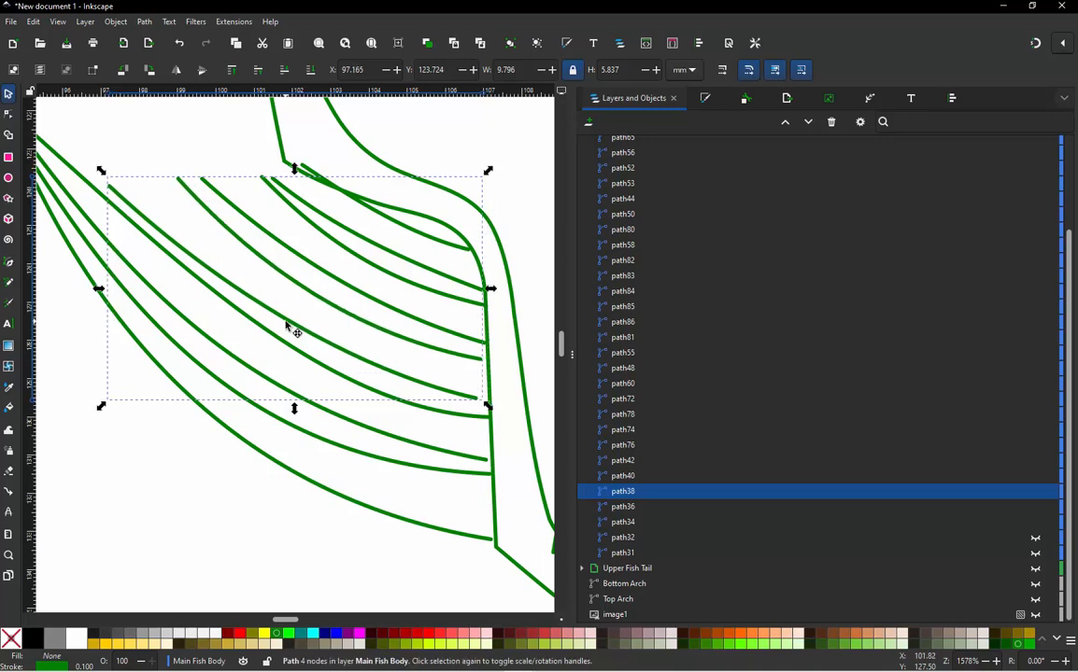
key("ctrl+z")
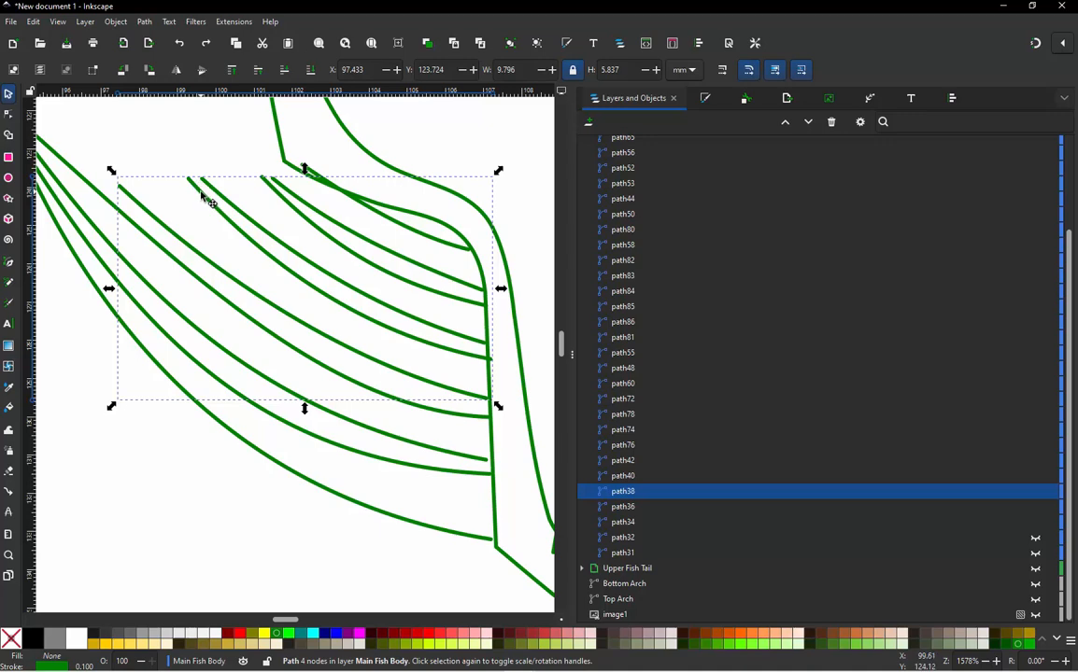
left_click(192, 191)
left_click(198, 194)
key("ctrl")
key("ctrl+alt+c")
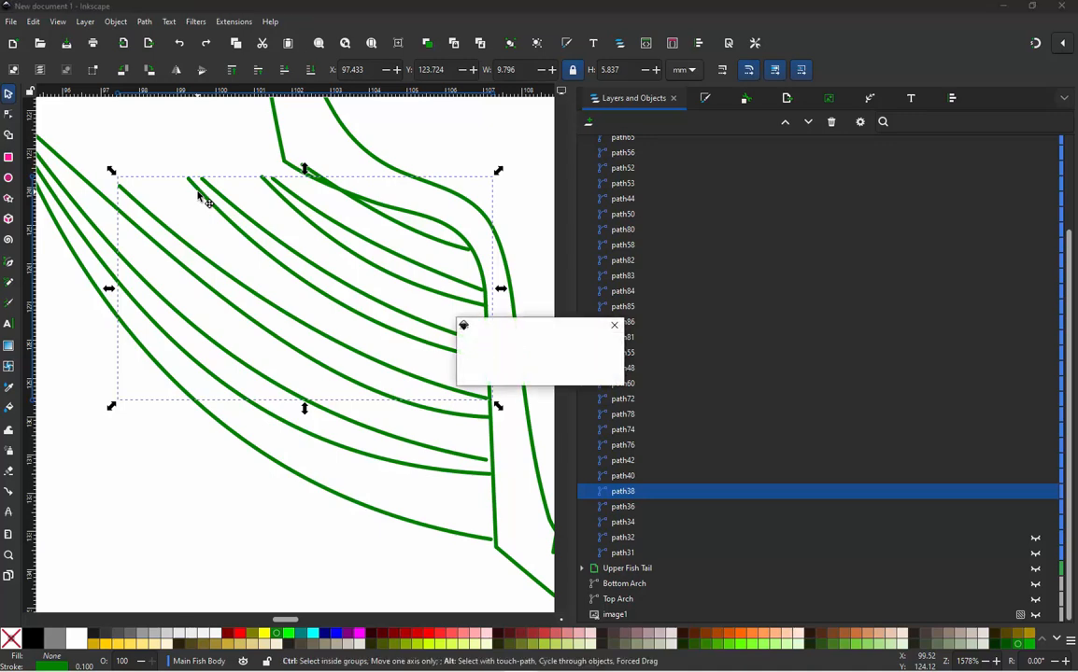
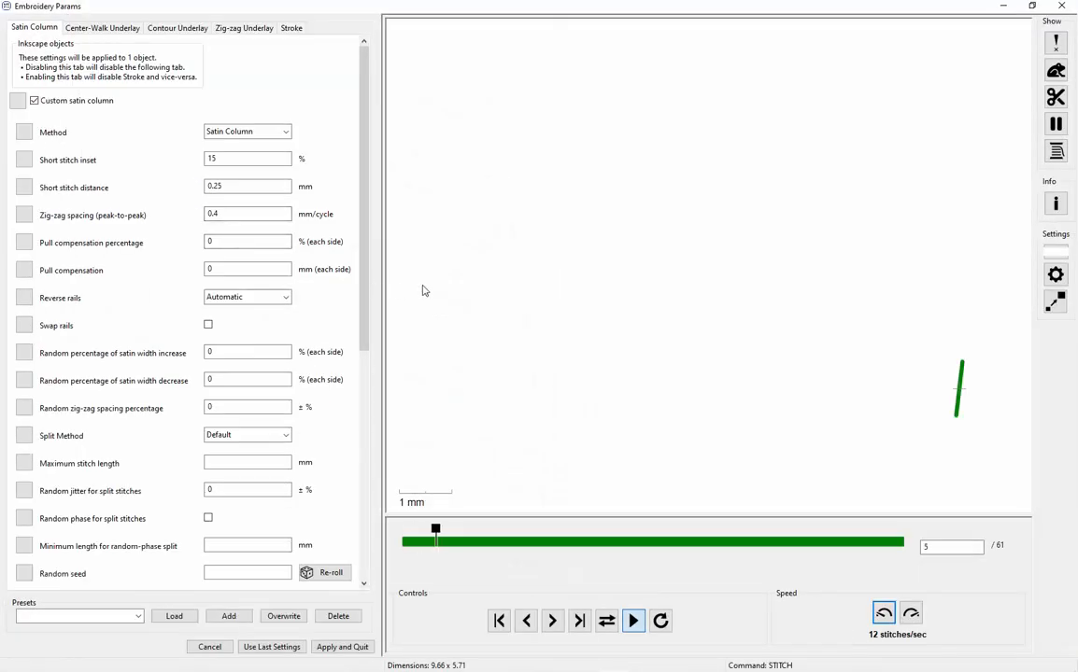
left_click(340, 648)
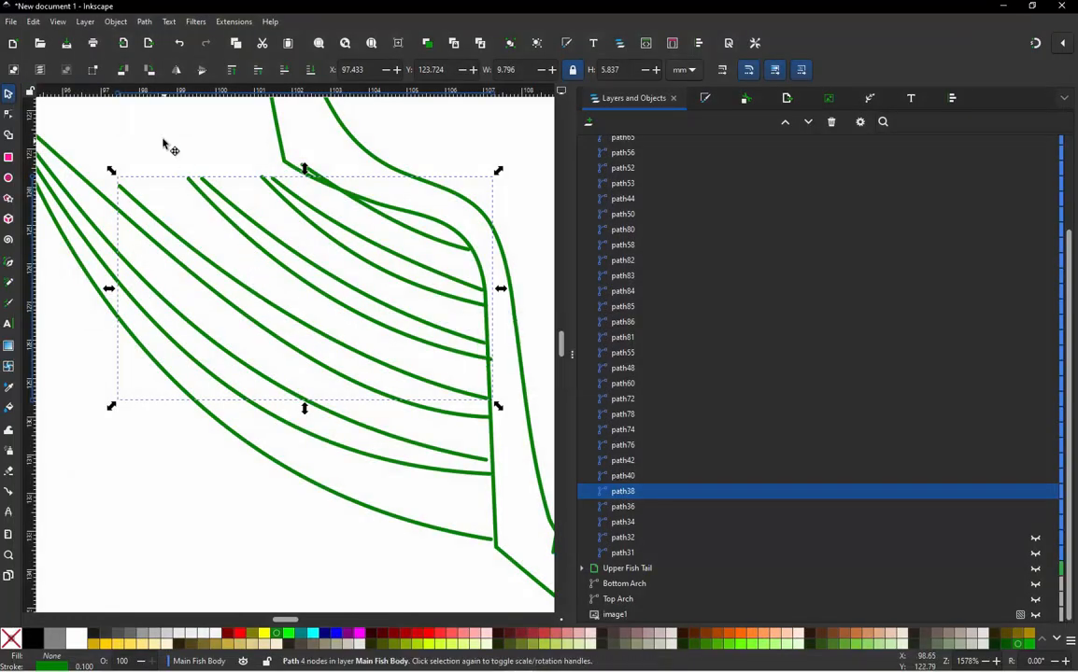
Step: Set Reverse rails to Reverse both rails for path40, the tail fin column just above path38, and apply the params
left_click(270, 272)
left_click(259, 229)
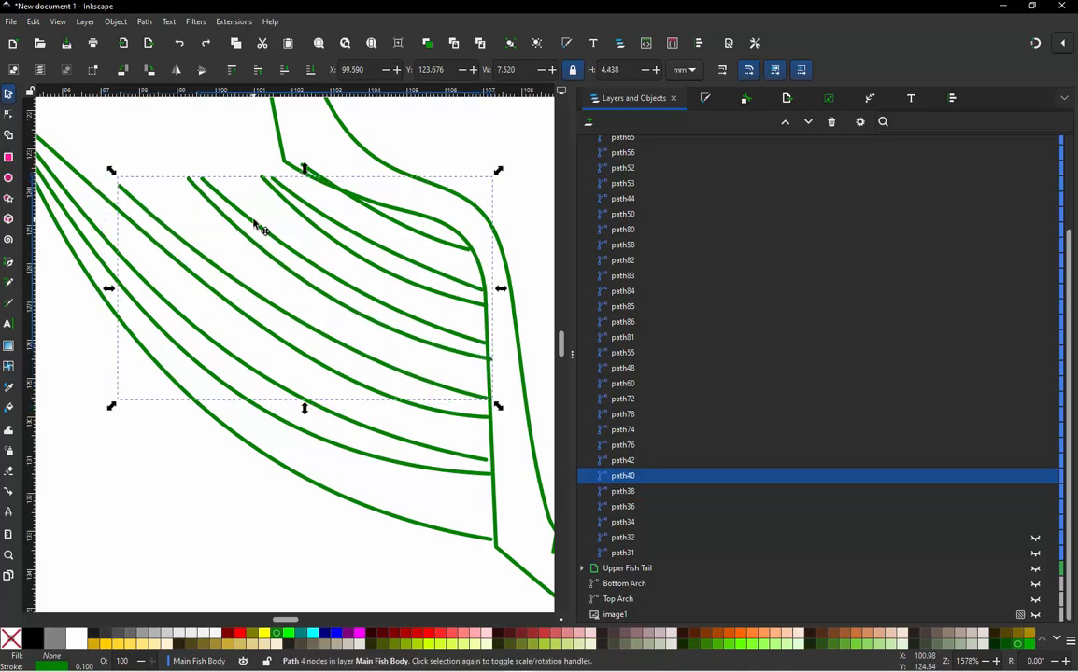
key("ctrl")
key("ctrl+alt+p")
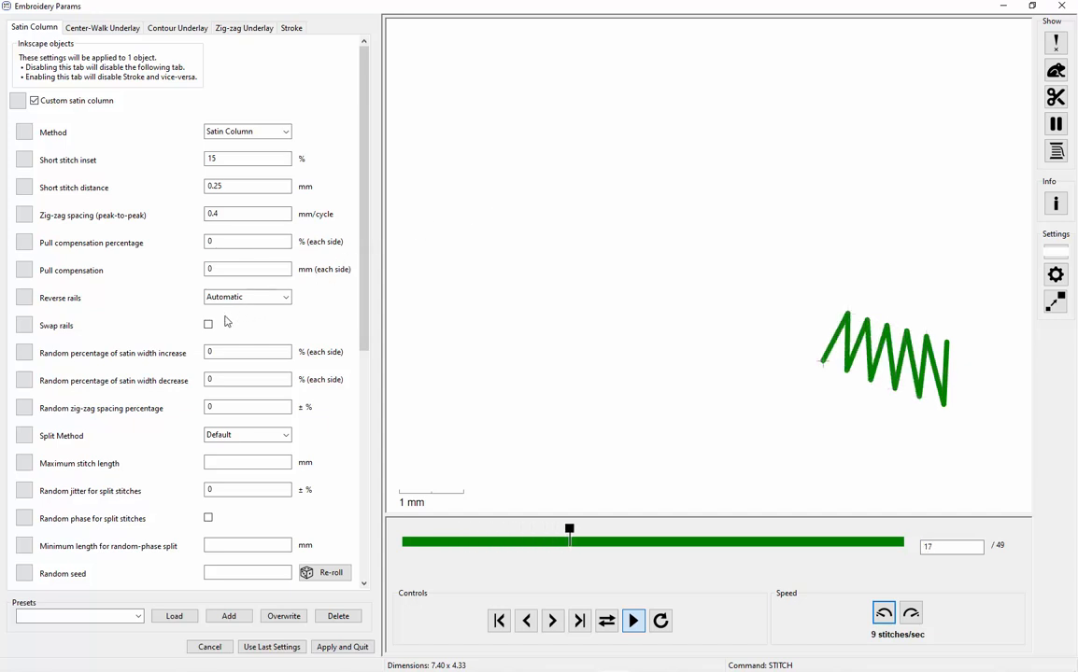
left_click(246, 297)
left_click(241, 343)
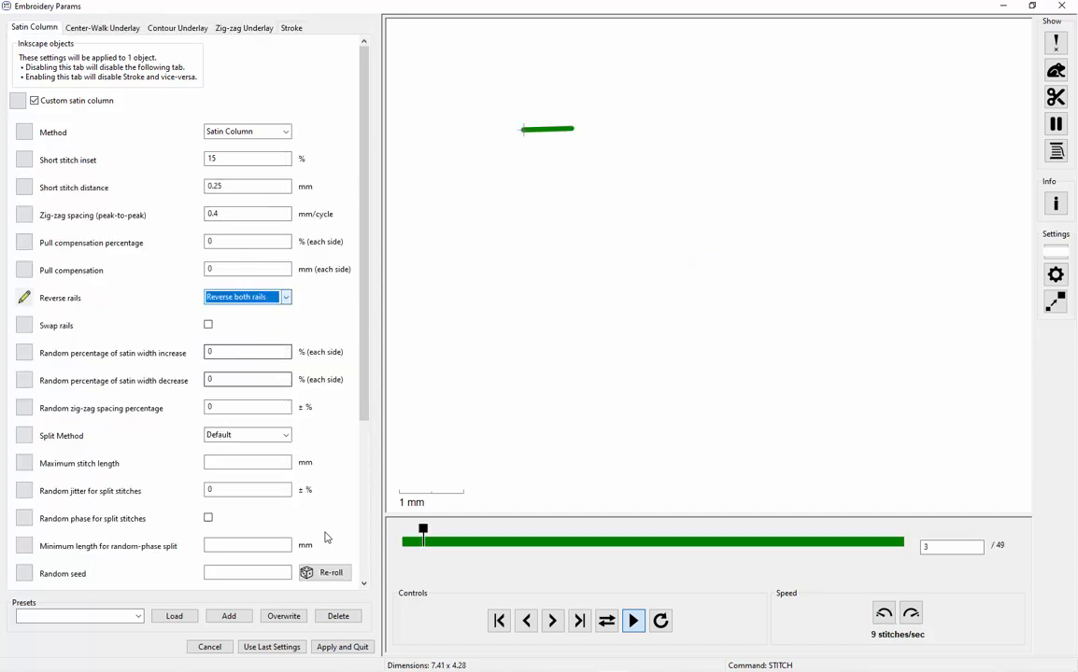
left_click(359, 646)
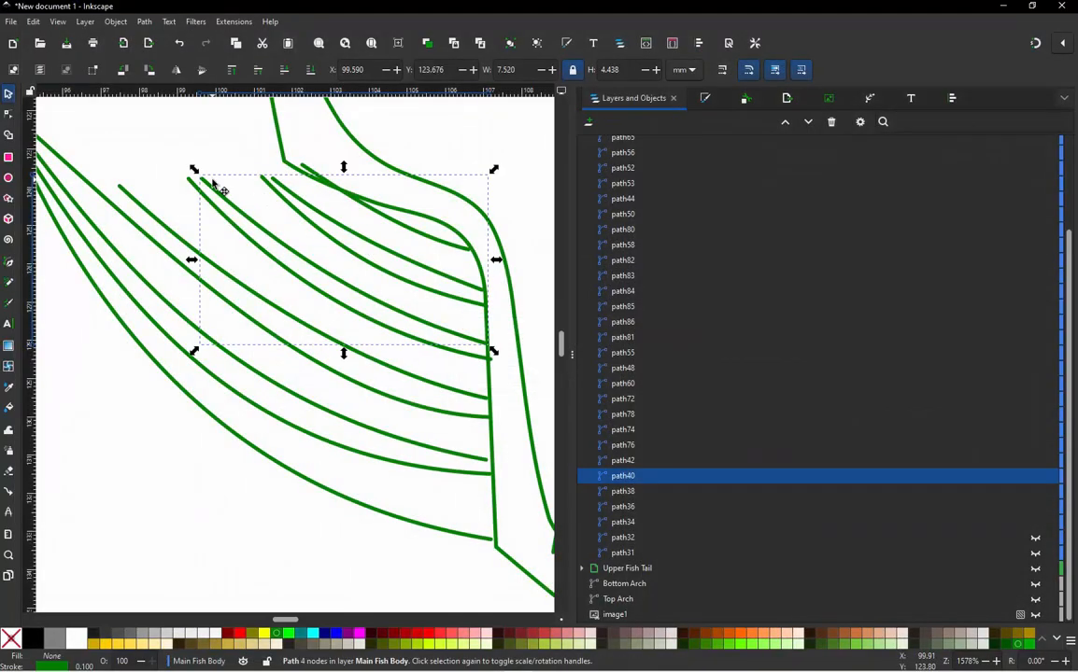
Step: Examine where path42 and path76 sit in the lower tail and body area by selecting each one
left_click(429, 272)
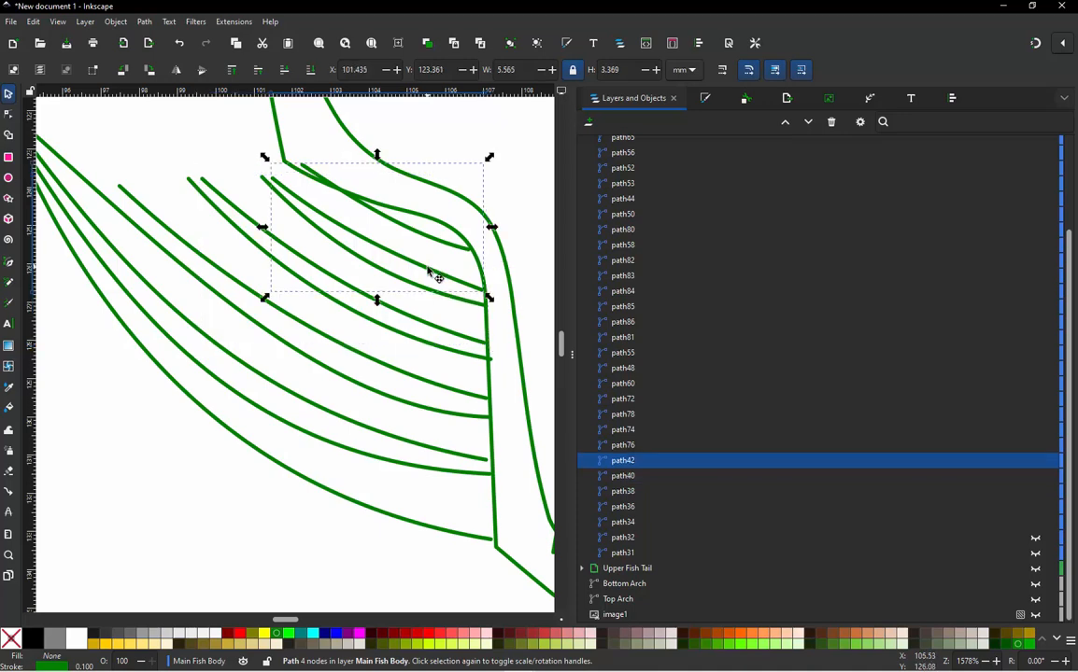
scroll(310, 241, "down", 1, "ctrl")
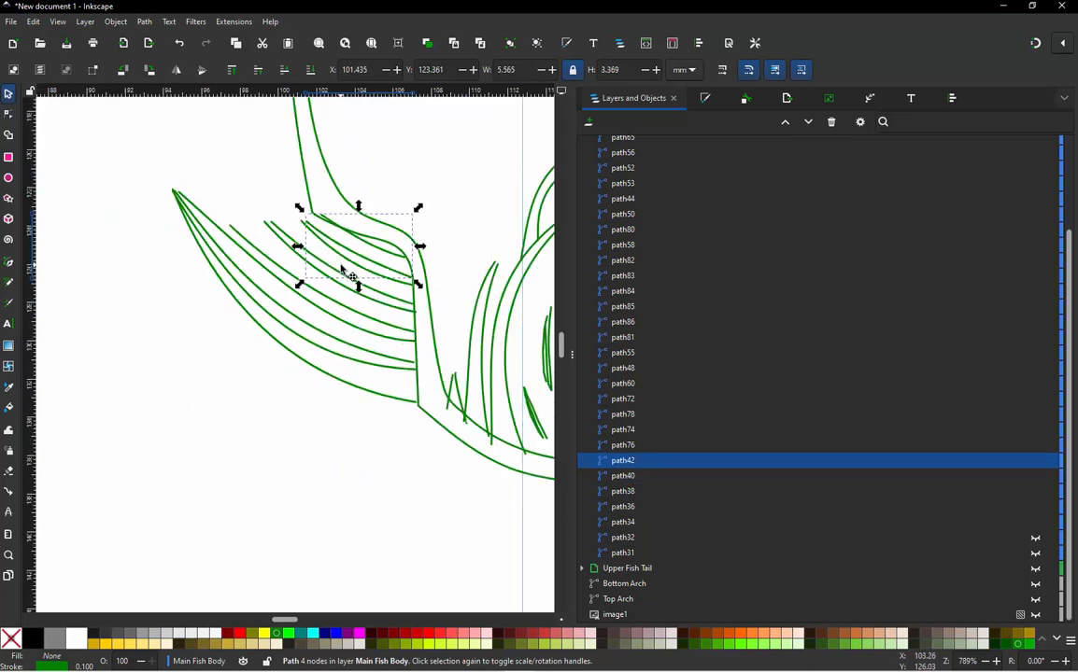
scroll(326, 235, "up", 2, "ctrl")
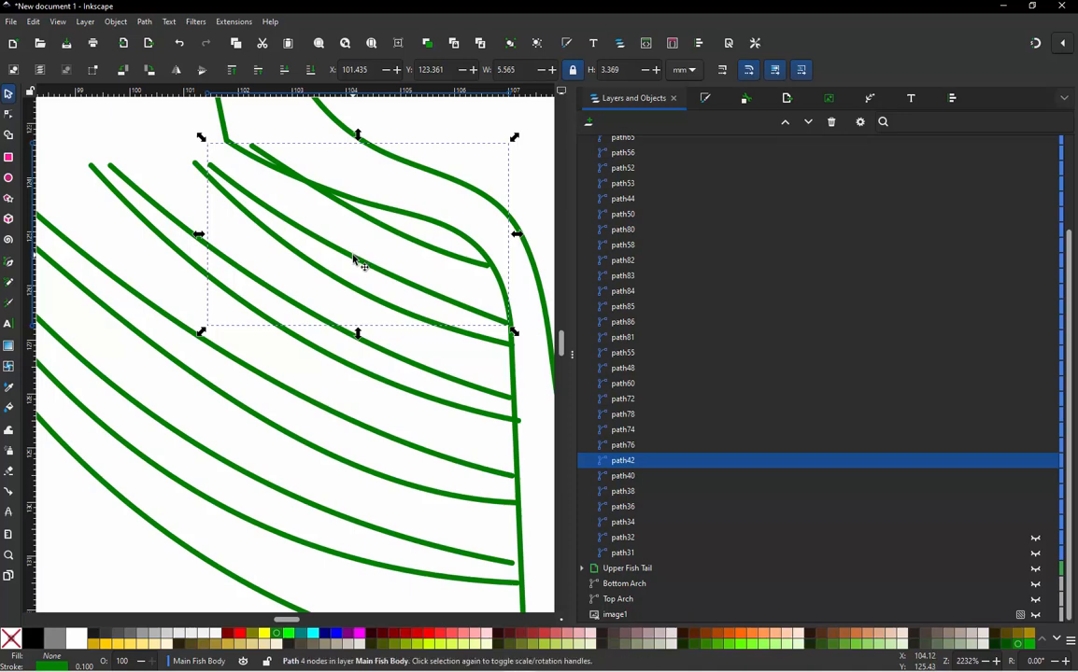
left_click(630, 447)
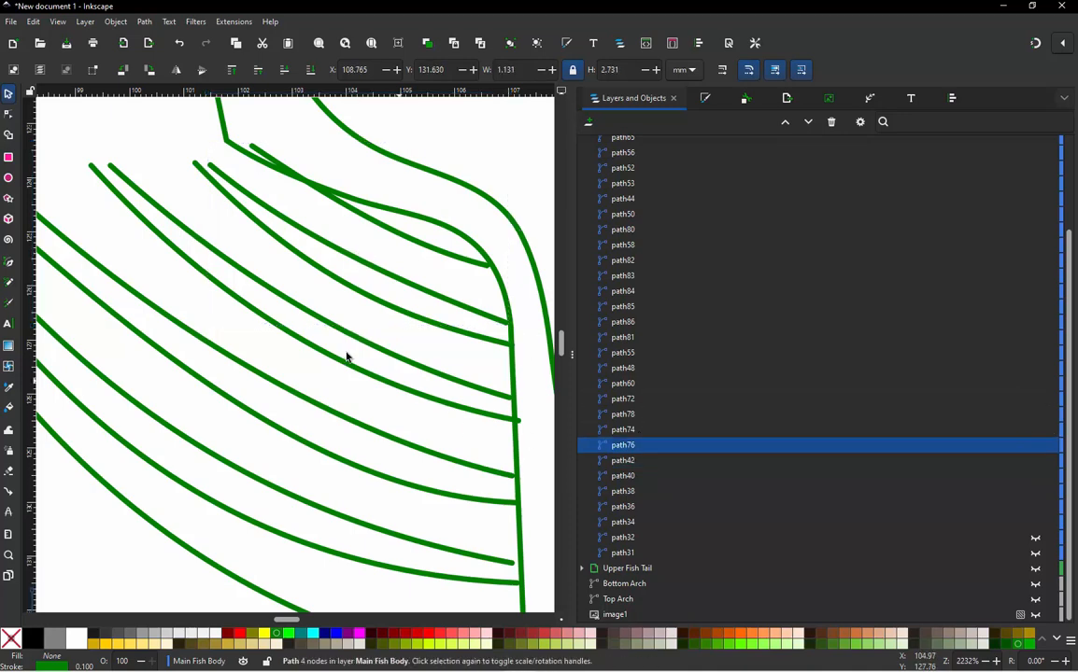
scroll(345, 355, "down", 3, "ctrl")
scroll(346, 356, "down", 1, "ctrl")
scroll(411, 433, "up", 2, "ctrl")
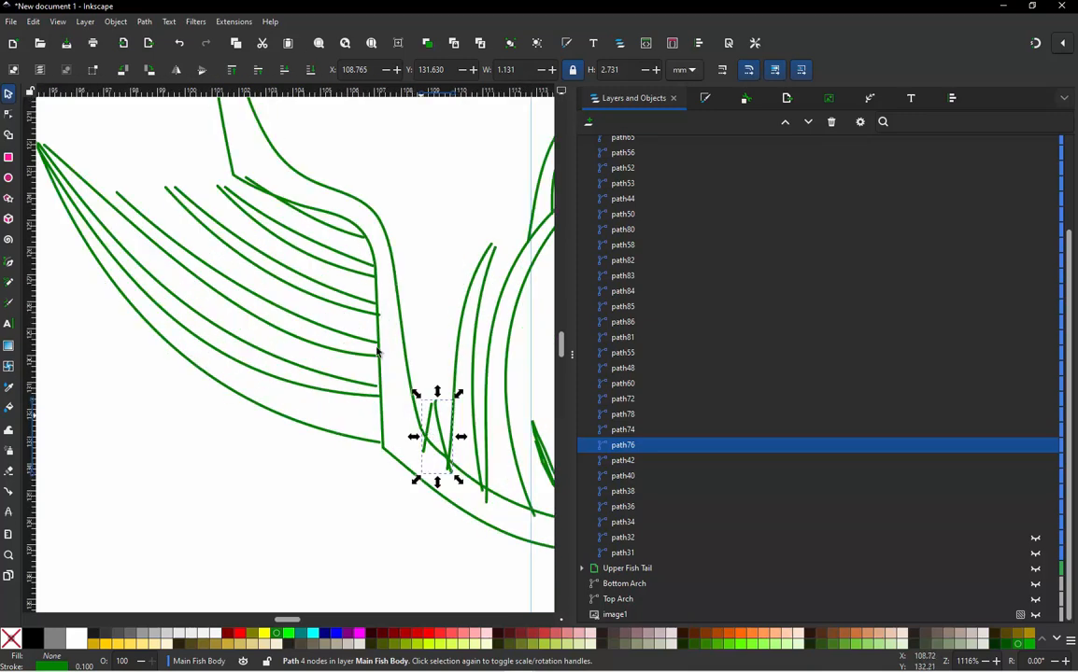
Step: Set Reverse rails to Reverse both rails for path42, the uppermost tail fin column, and apply the params
left_click(318, 224)
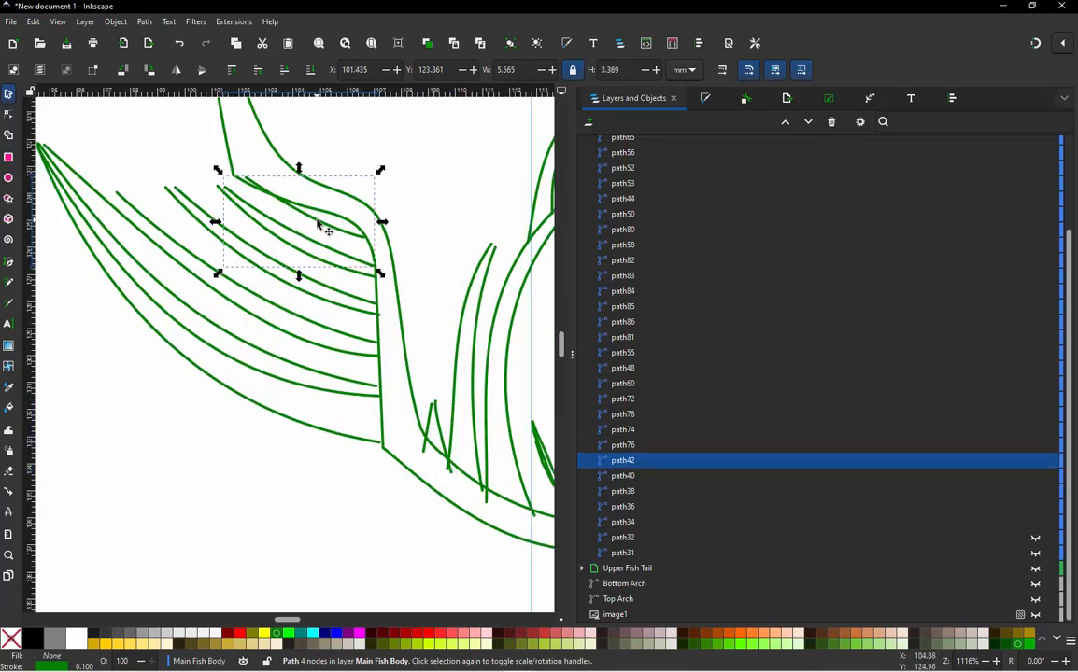
key("ctrl+alt+q")
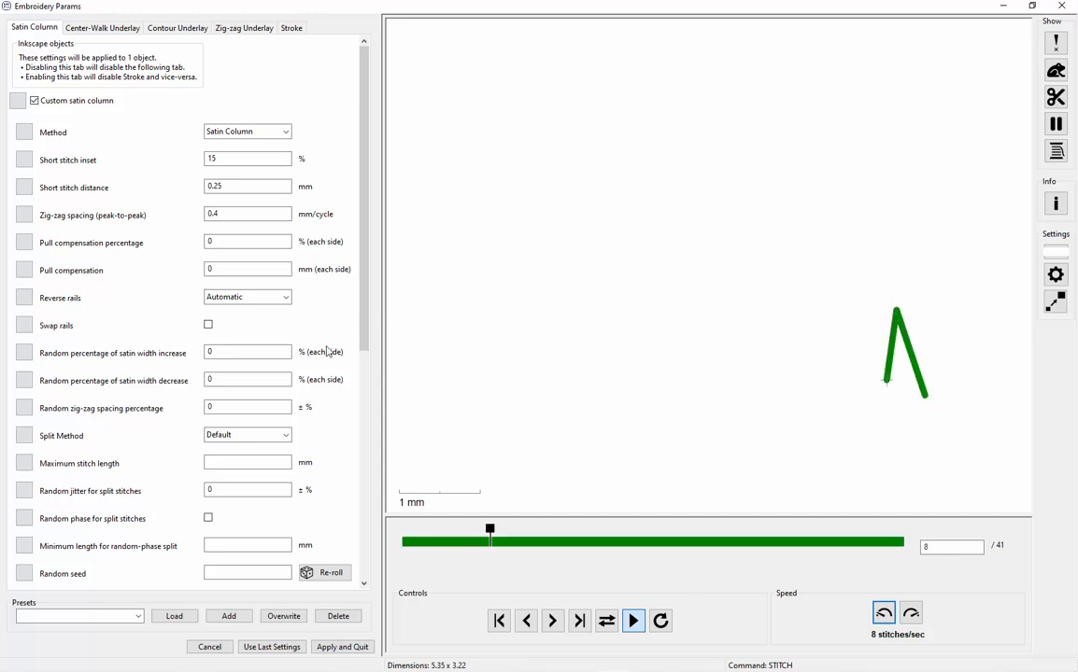
left_click(249, 297)
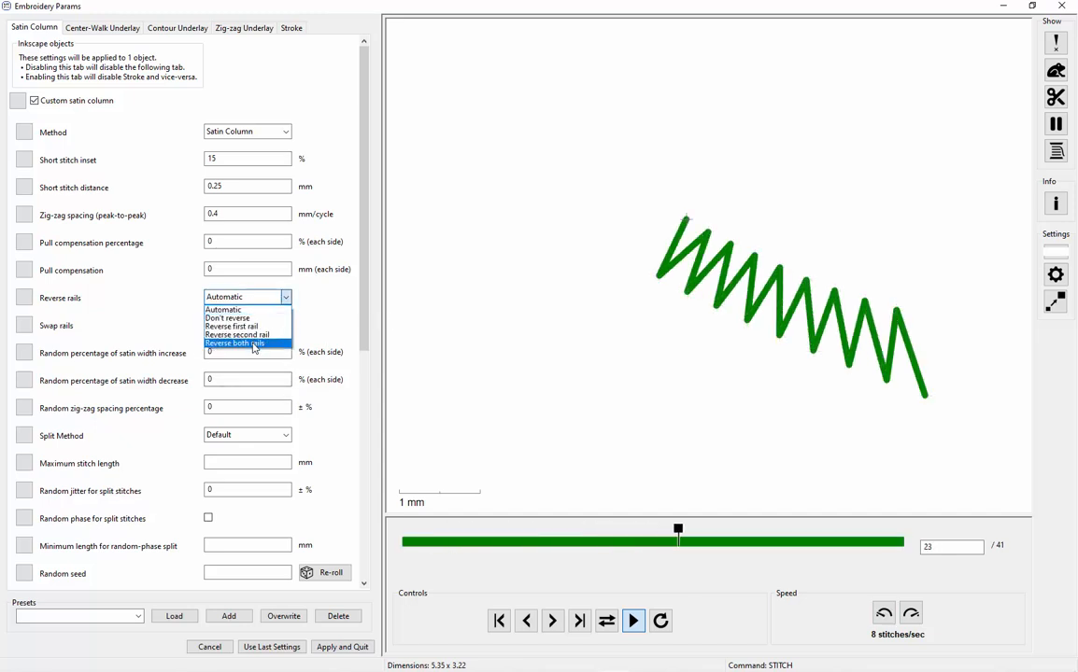
left_click(245, 341)
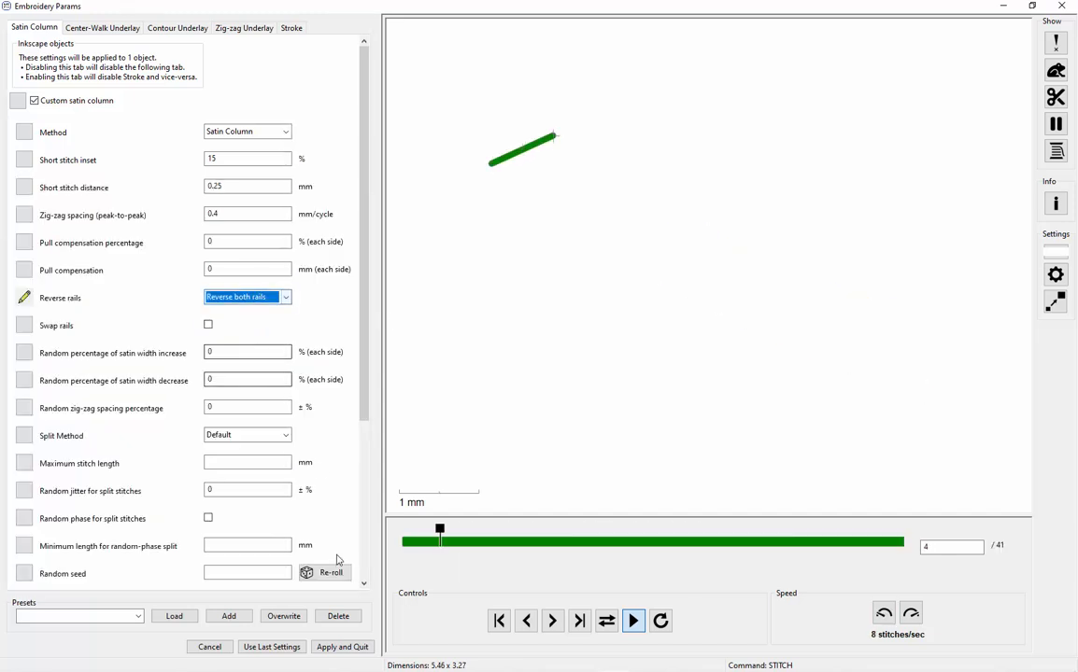
left_click(355, 645)
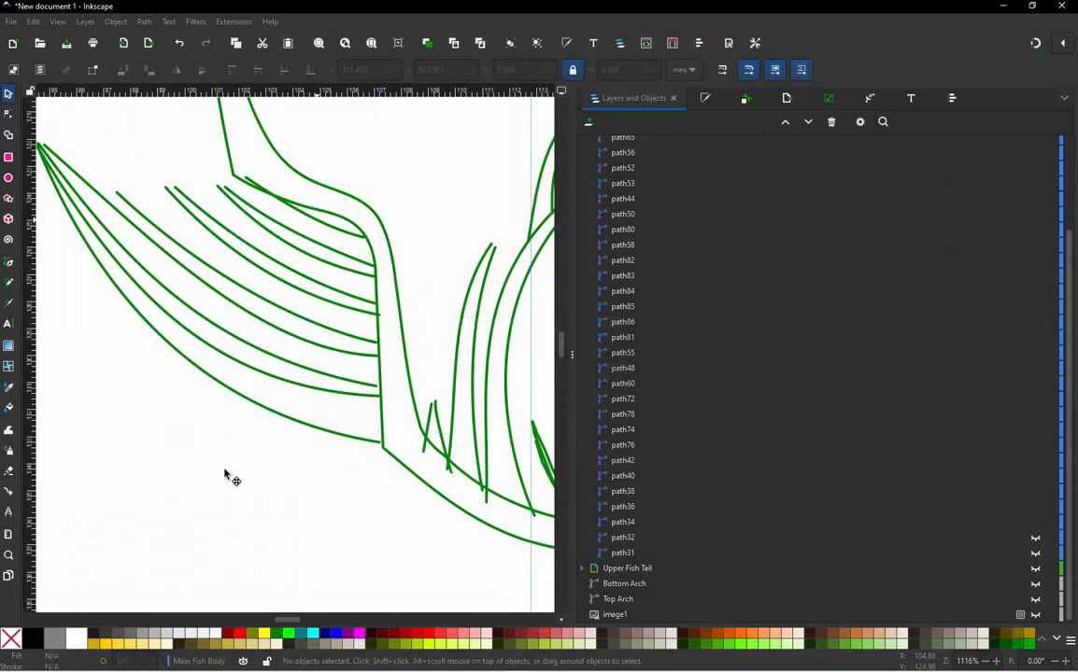
Step: Try to generate a connecting stroke between path34 and path36 with Jump Stitch to Stroke
scroll(315, 385, "down", 1)
scroll(235, 358, "up", 1)
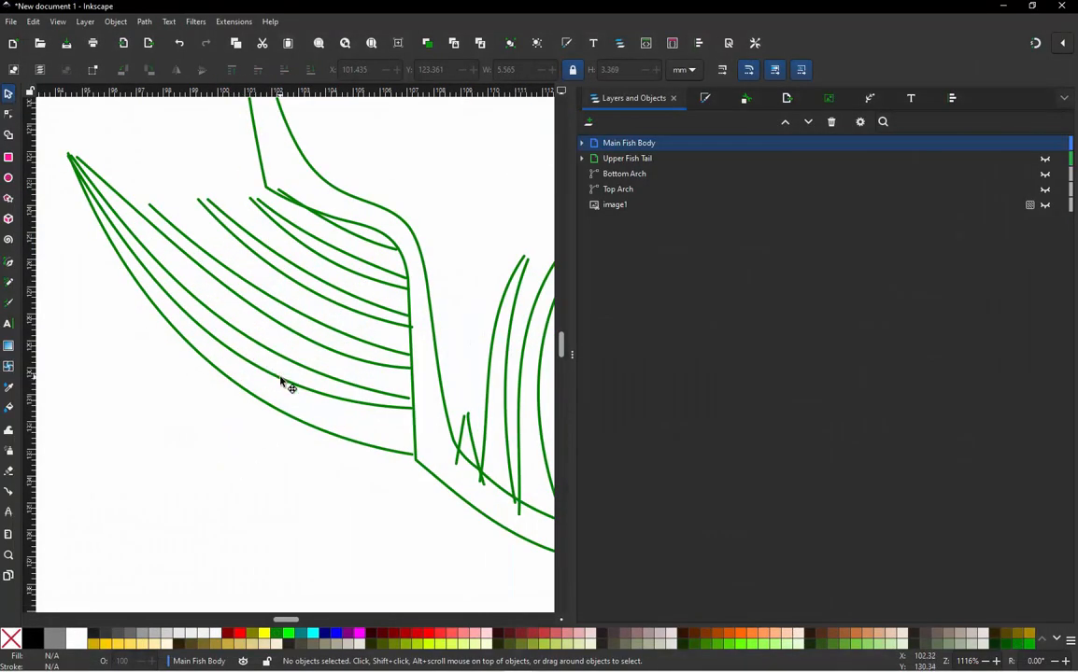
left_click(282, 381)
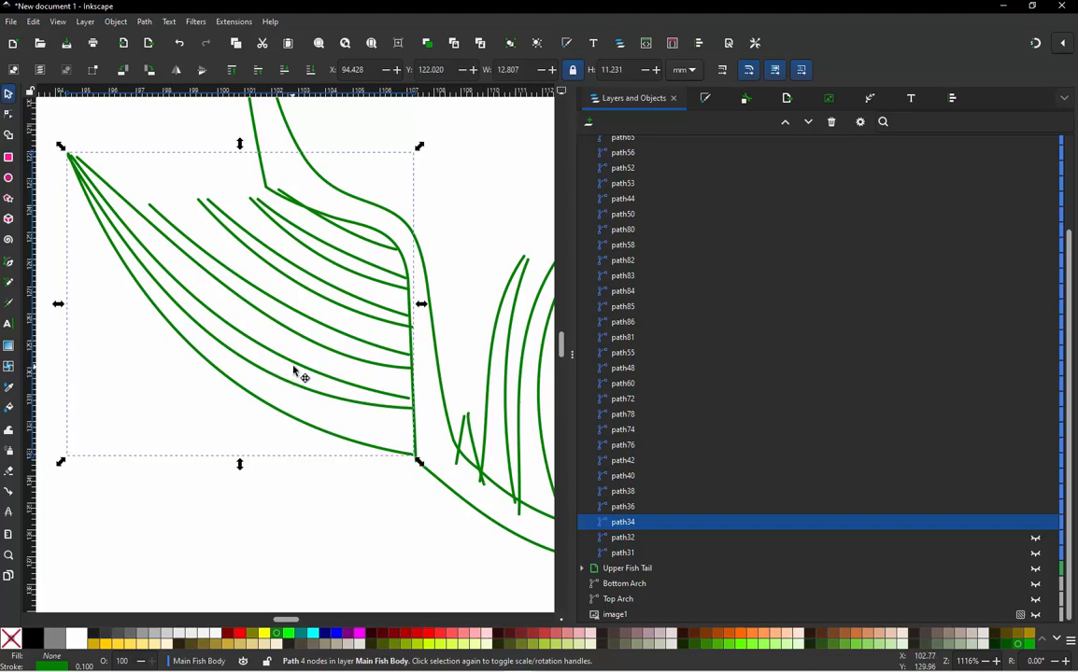
left_click(309, 373, "ctrl+alt")
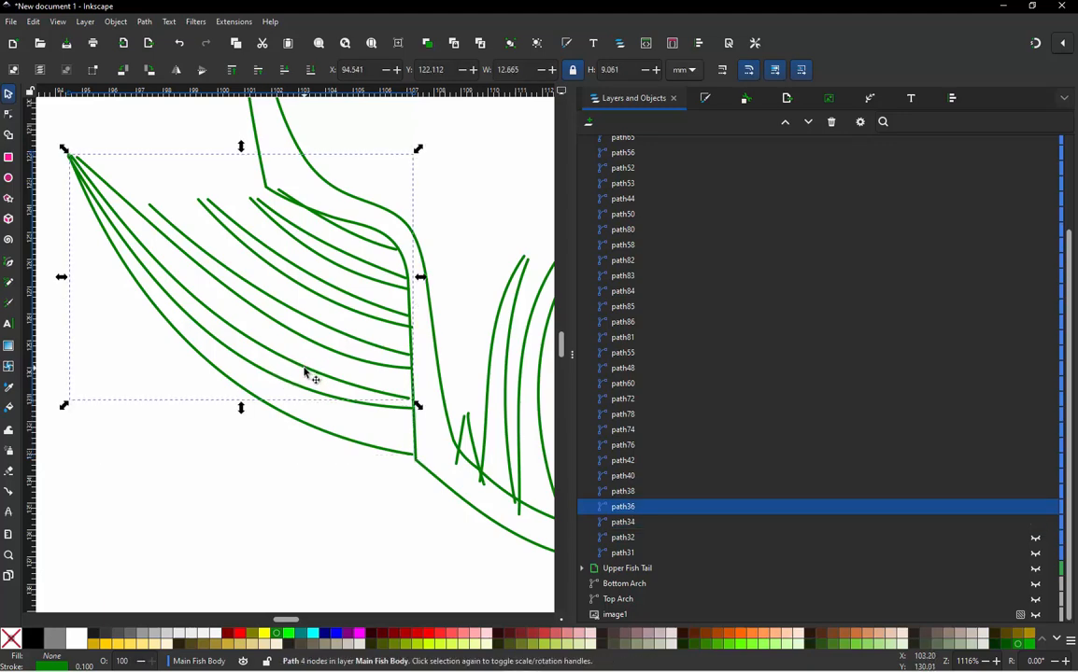
key("ctrl+alt+j")
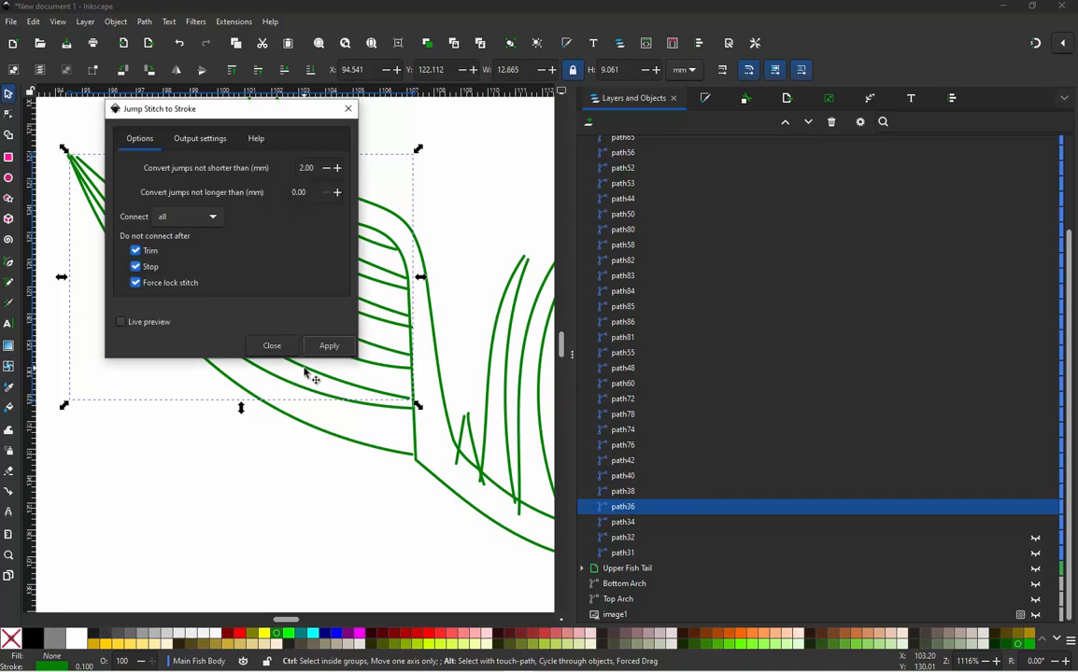
left_click(329, 346)
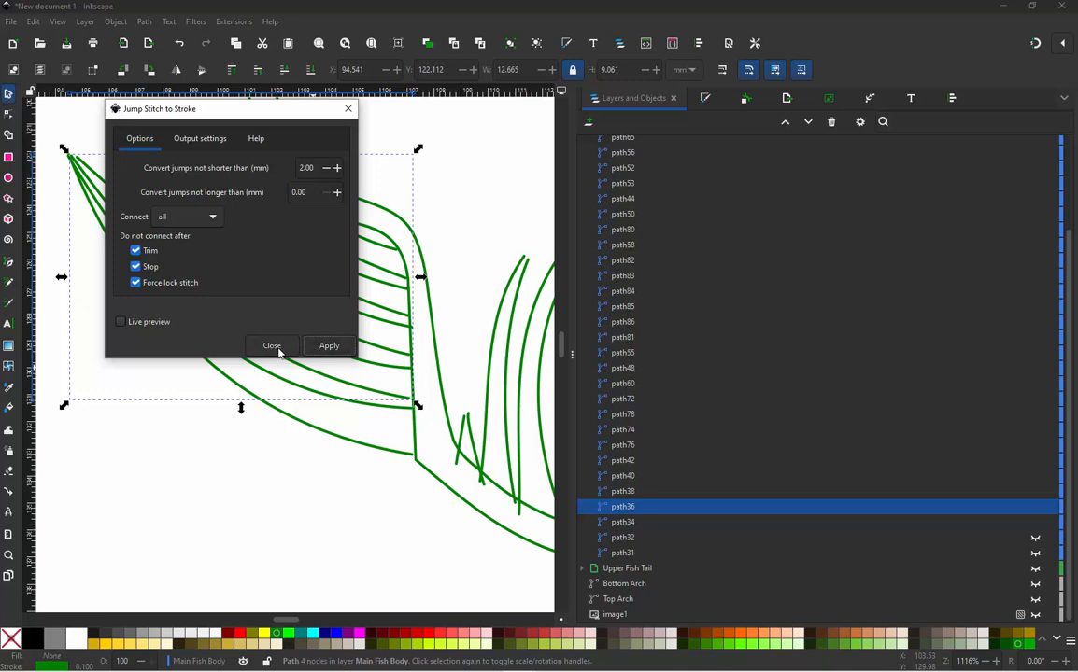
mouse_move(266, 113)
left_mouse_down()
mouse_move(298, 154)
mouse_move(276, 253)
mouse_move(304, 217)
left_mouse_up()
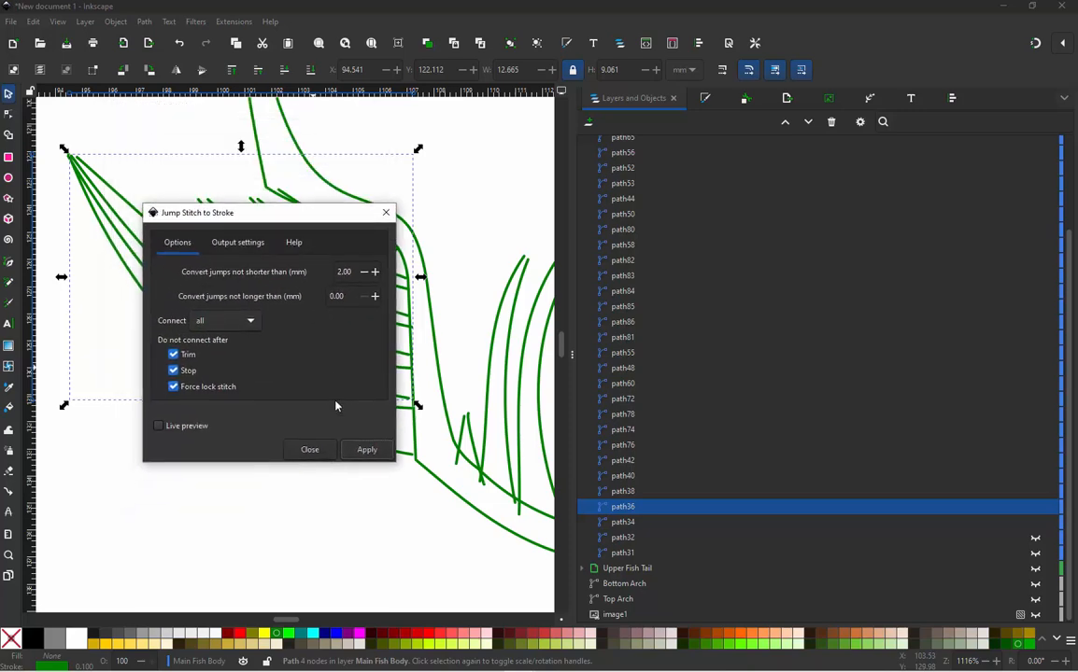
left_click(327, 451)
left_click(301, 469)
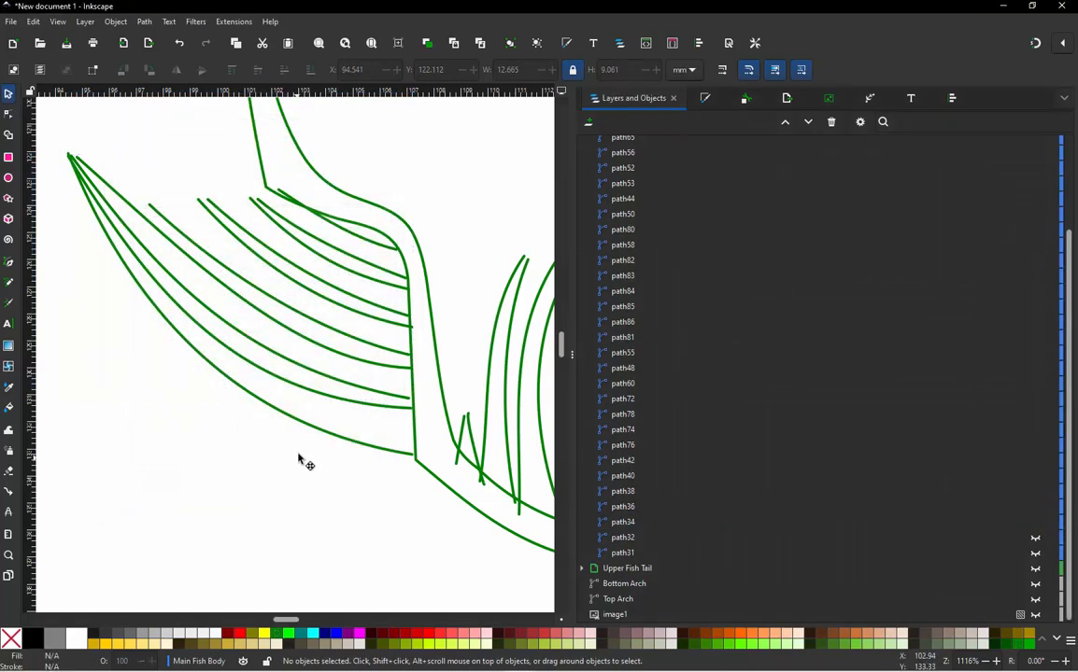
Step: Preview the satin stitching direction of path34, the lowest tail fin column, in its embroidery params
left_click(313, 435)
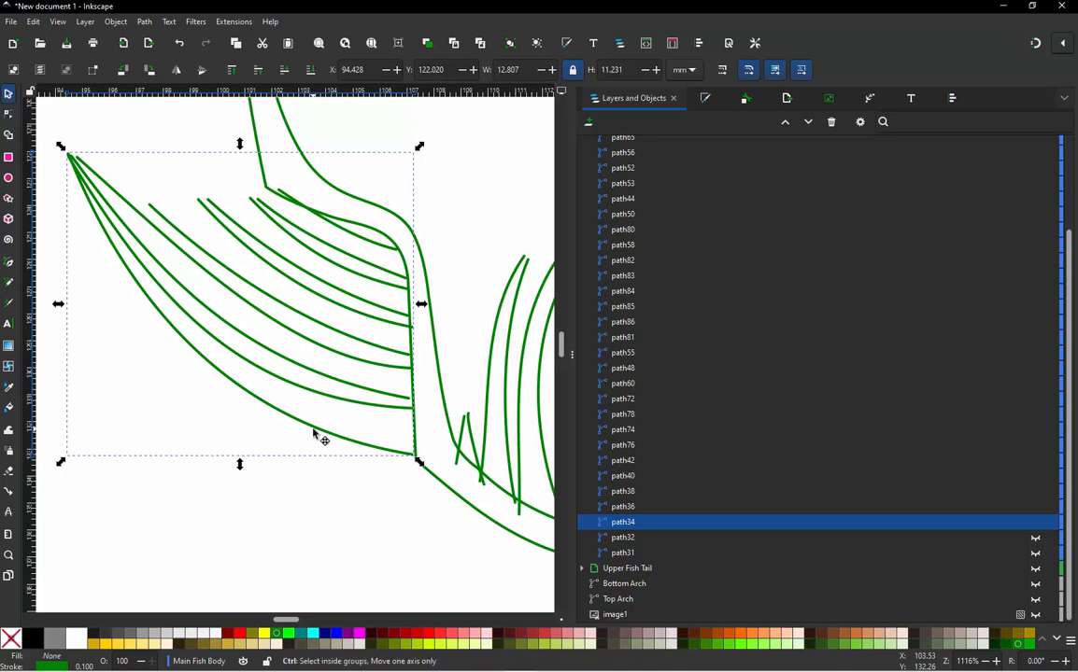
key("ctrl+shift+n")
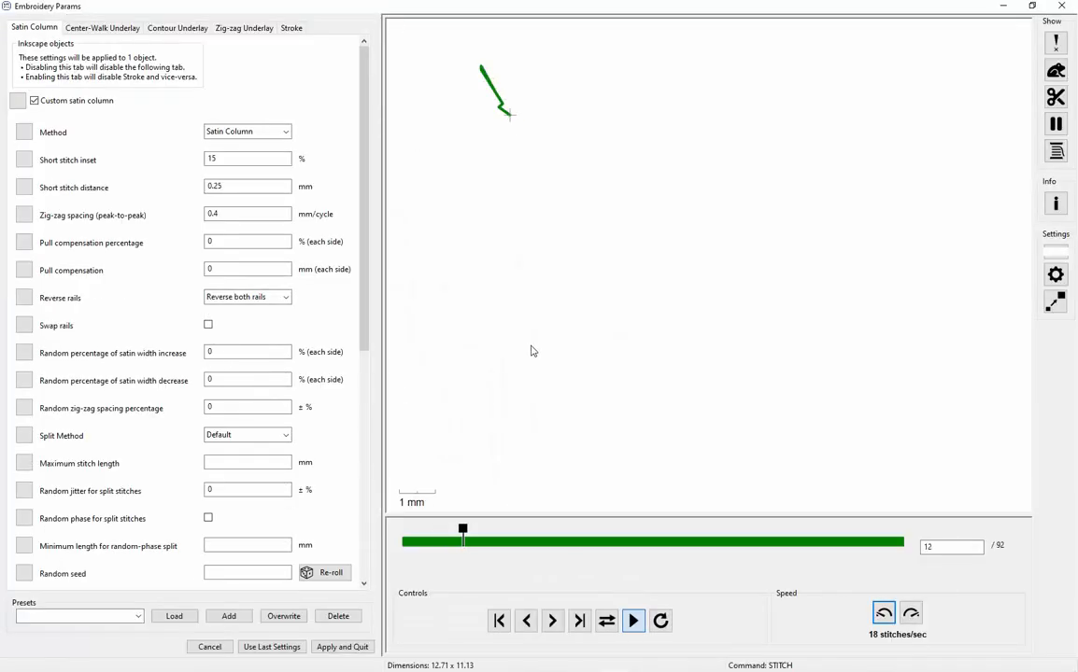
left_click(356, 646)
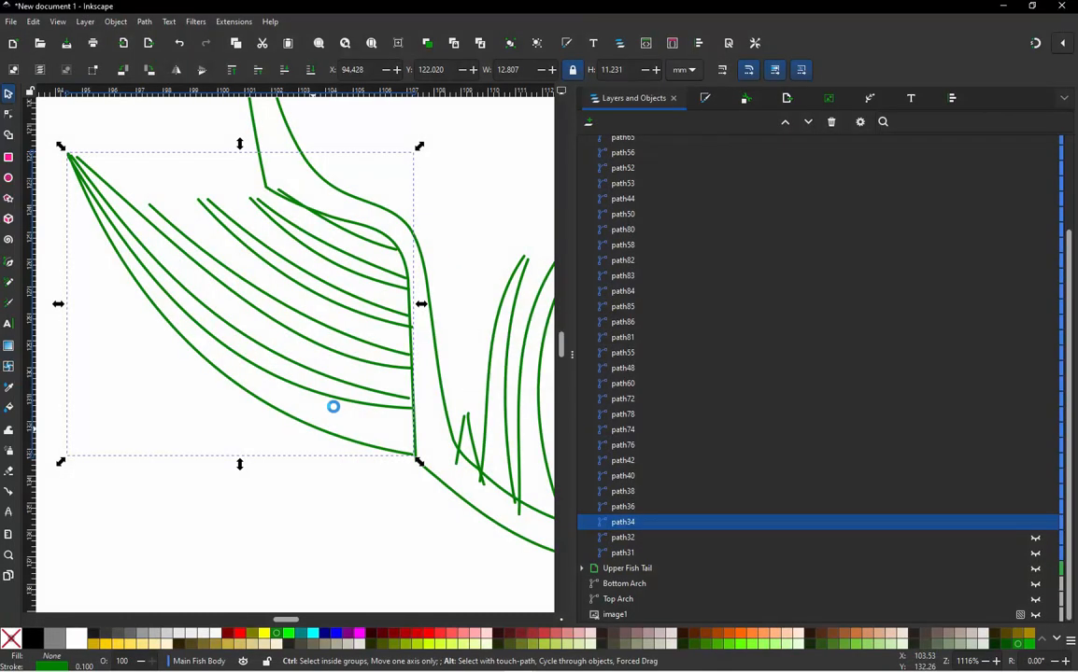
left_click(344, 475)
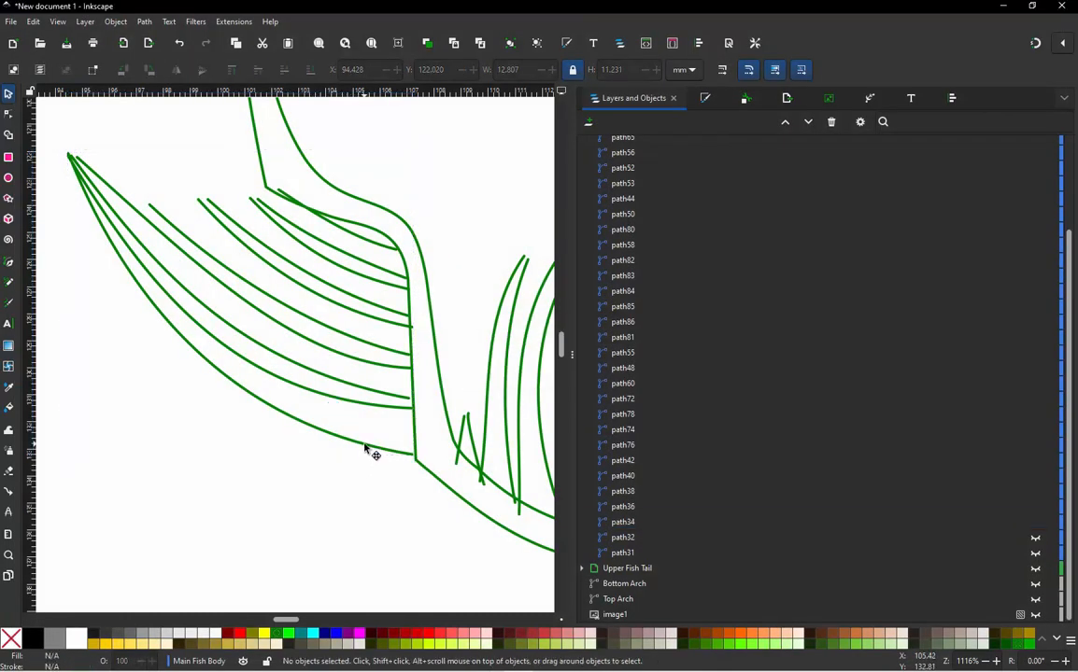
Step: Set Reverse rails to Automatic for path34, the lowest tail fin column, and apply the params
left_click(365, 448)
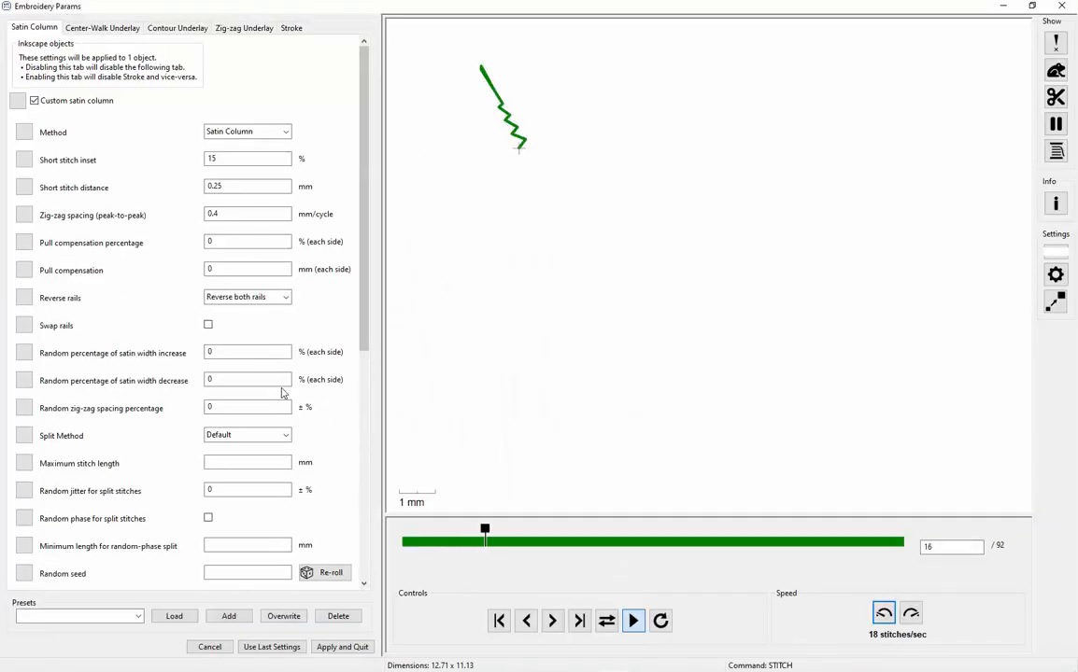
left_click(253, 298)
left_click(229, 309)
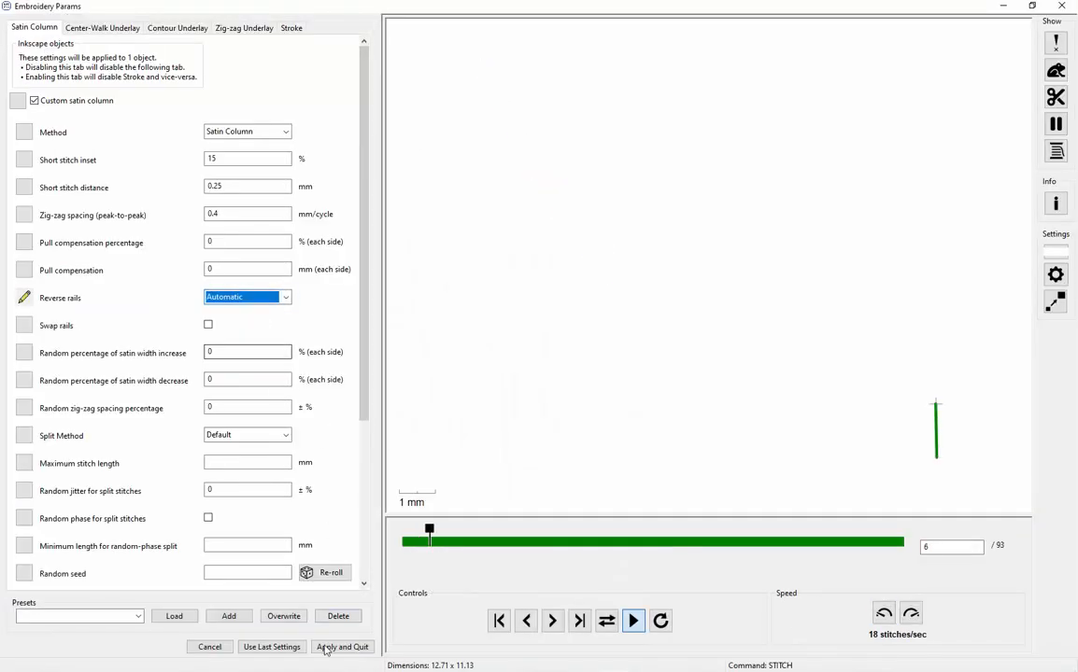
left_click(342, 647)
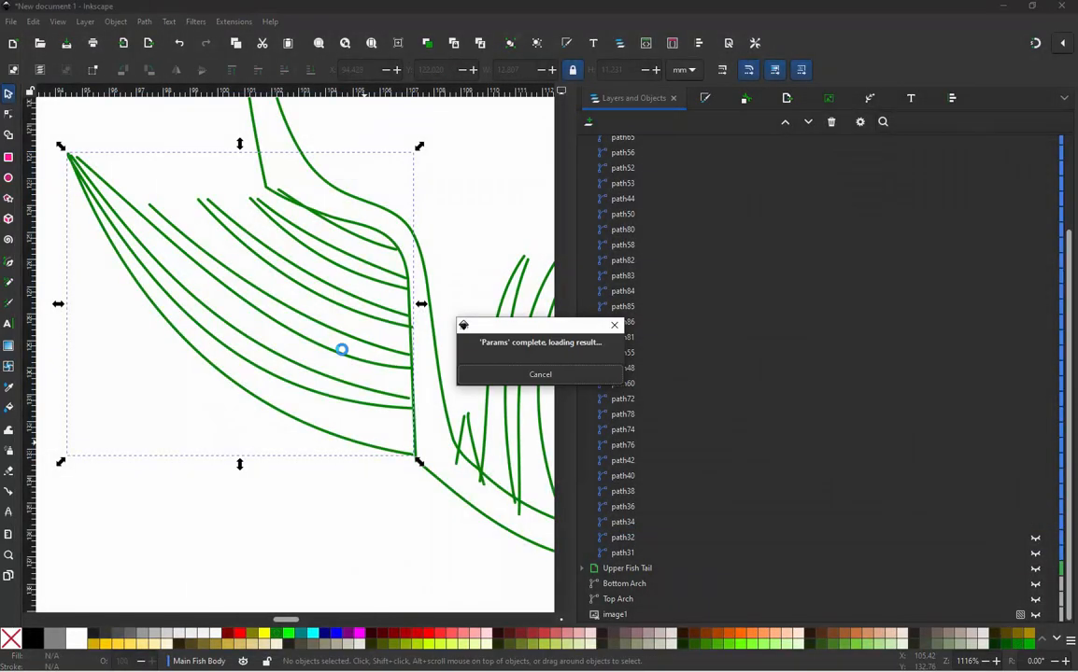
Step: Preview the satin stitching direction of path36, the second-lowest tail fin column, in its embroidery params
left_click(304, 373)
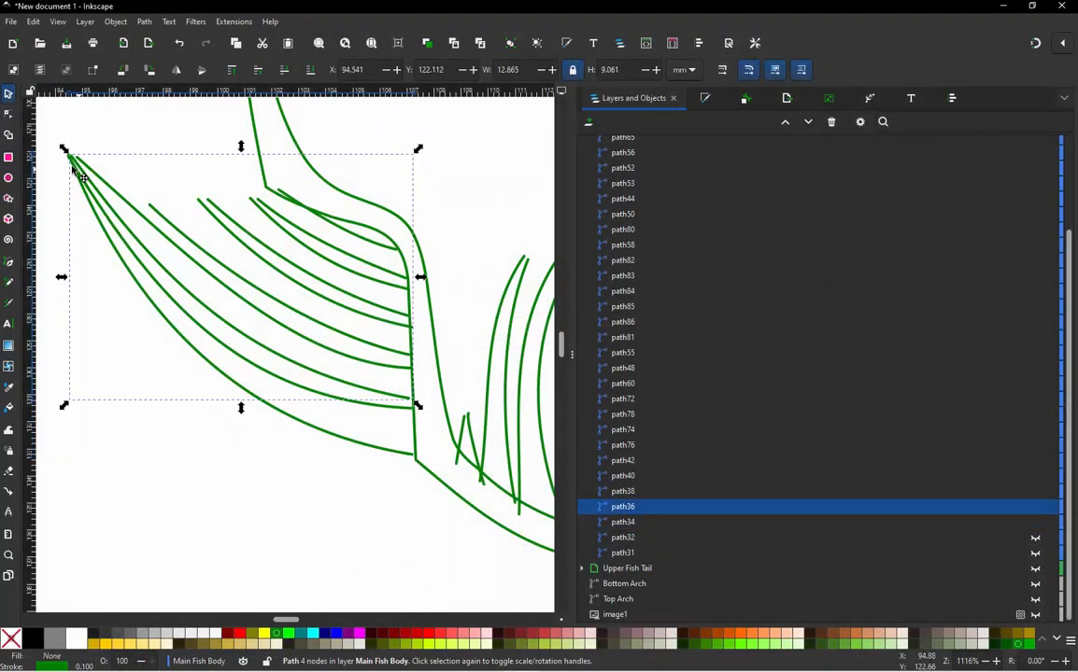
key("ctrl+alt+p")
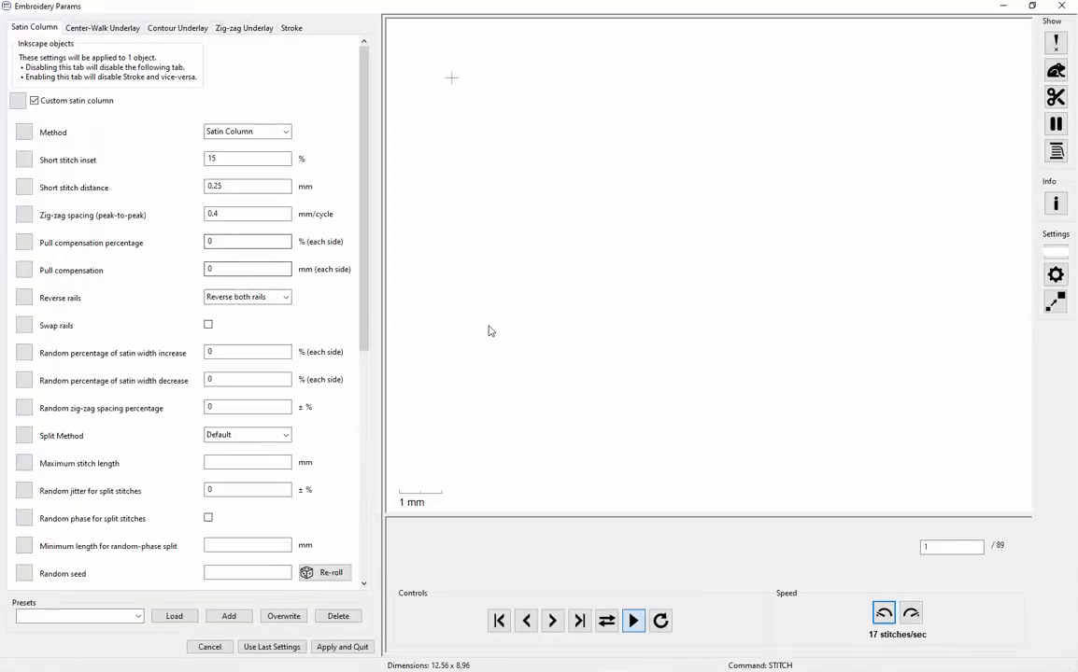
left_click(341, 647)
left_click(309, 477)
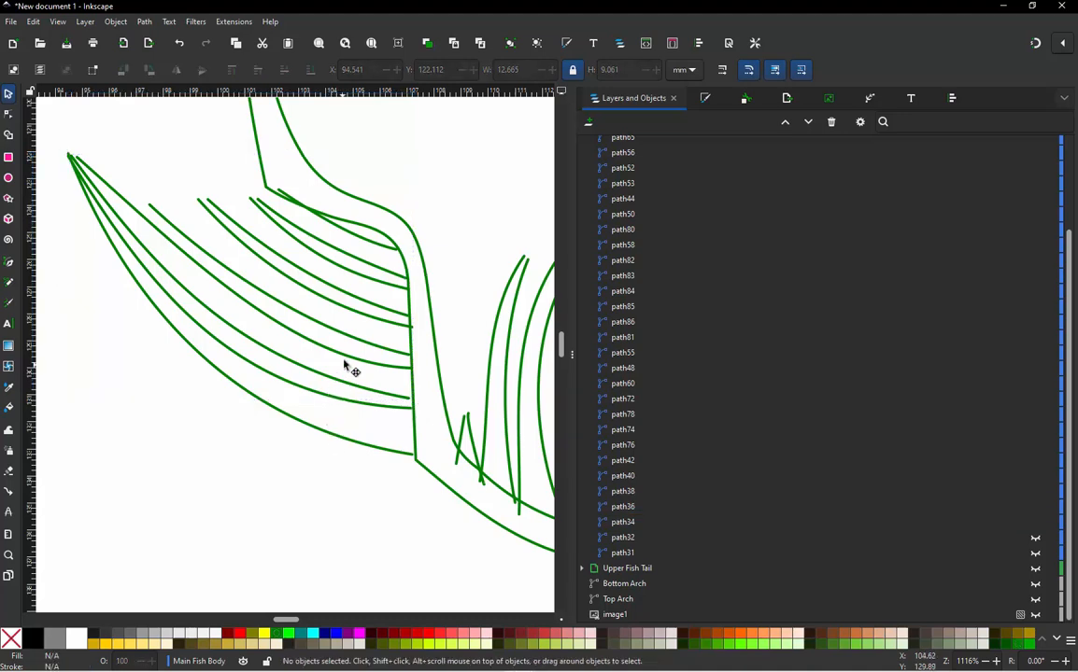
Step: Select path36 and path38 together and apply Jump Stitch to Stroke for jumps not shorter than 2.00 mm
left_click(347, 362)
left_click(342, 339, "shift")
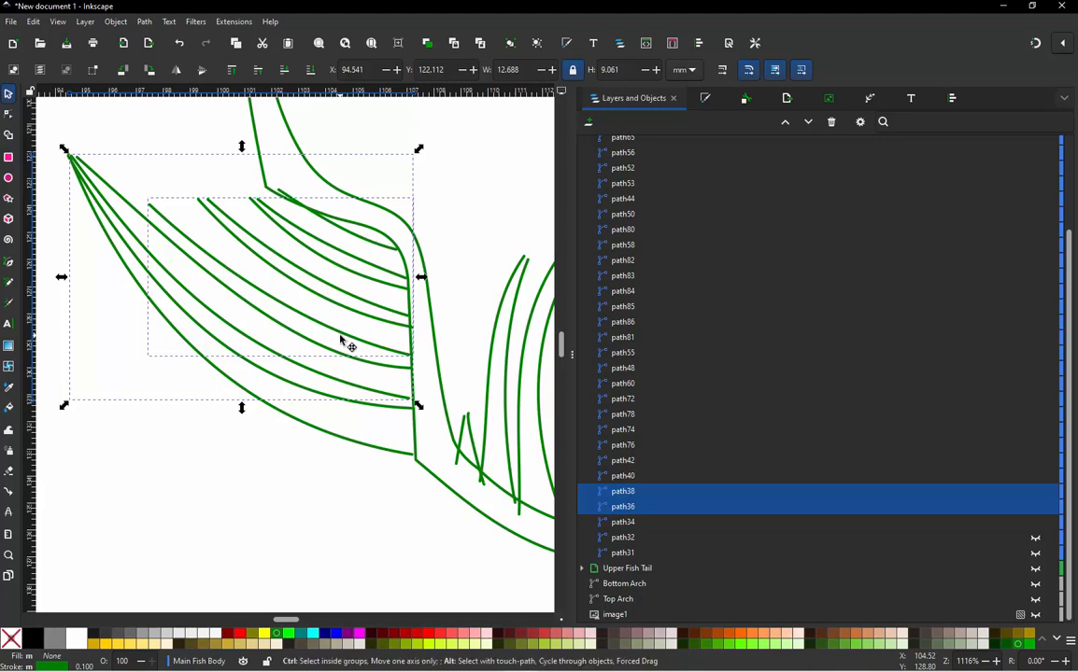
key("ctrl+alt+j")
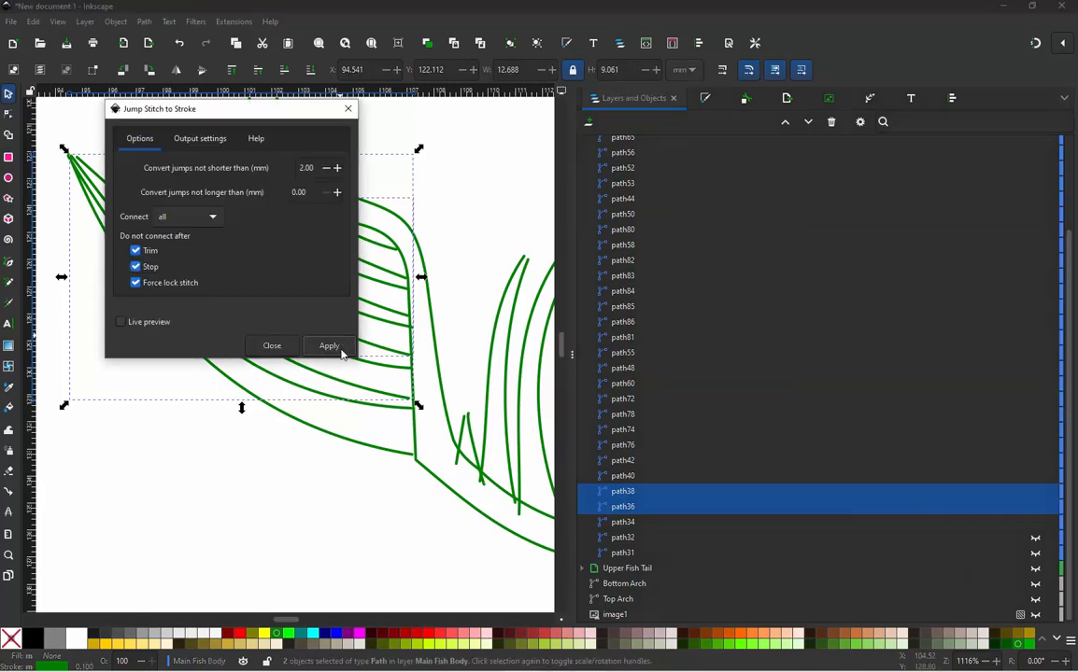
left_click(340, 349)
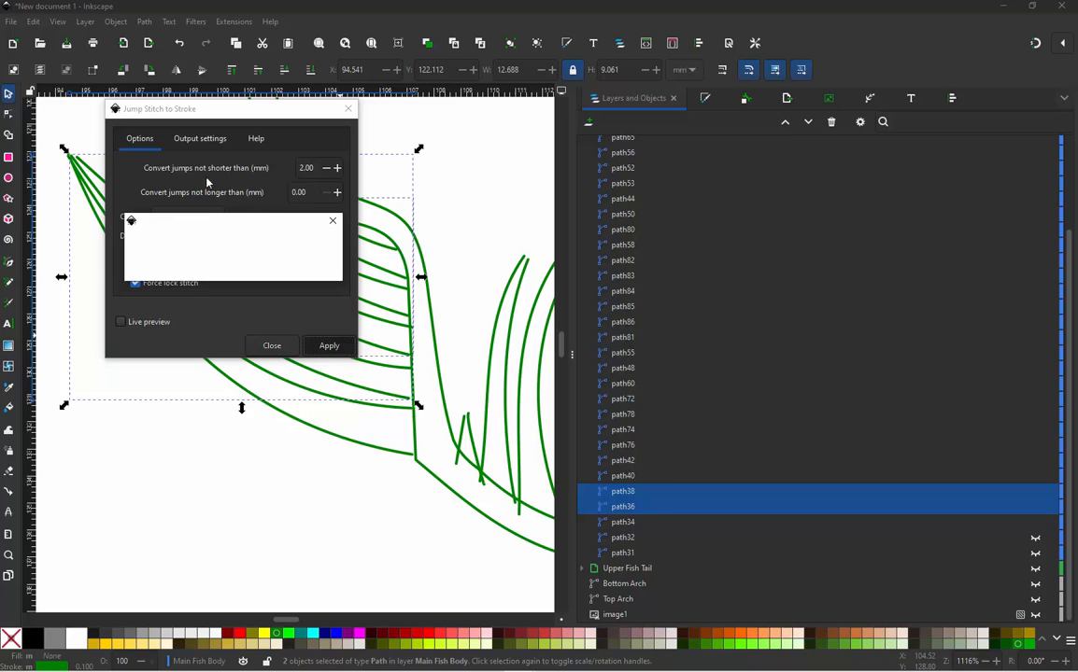
left_click(271, 345)
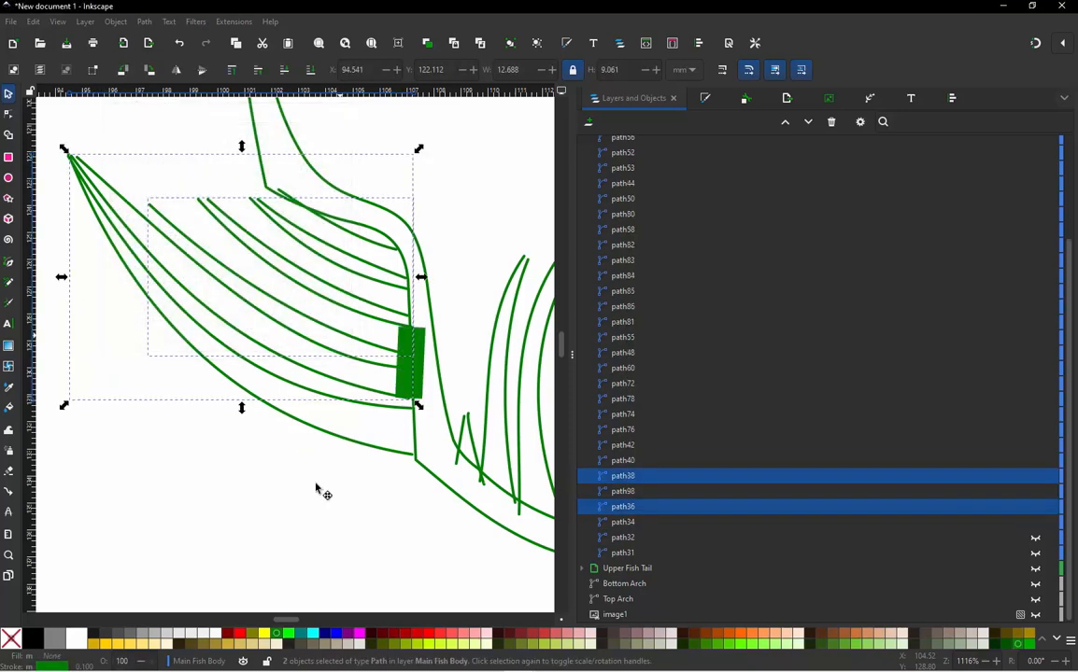
Step: Set the stroke width of the new connecting path between path36 and path38 to 0.1 mm
left_click(322, 486)
scroll(413, 381, "up", 1)
scroll(414, 381, "up", 1)
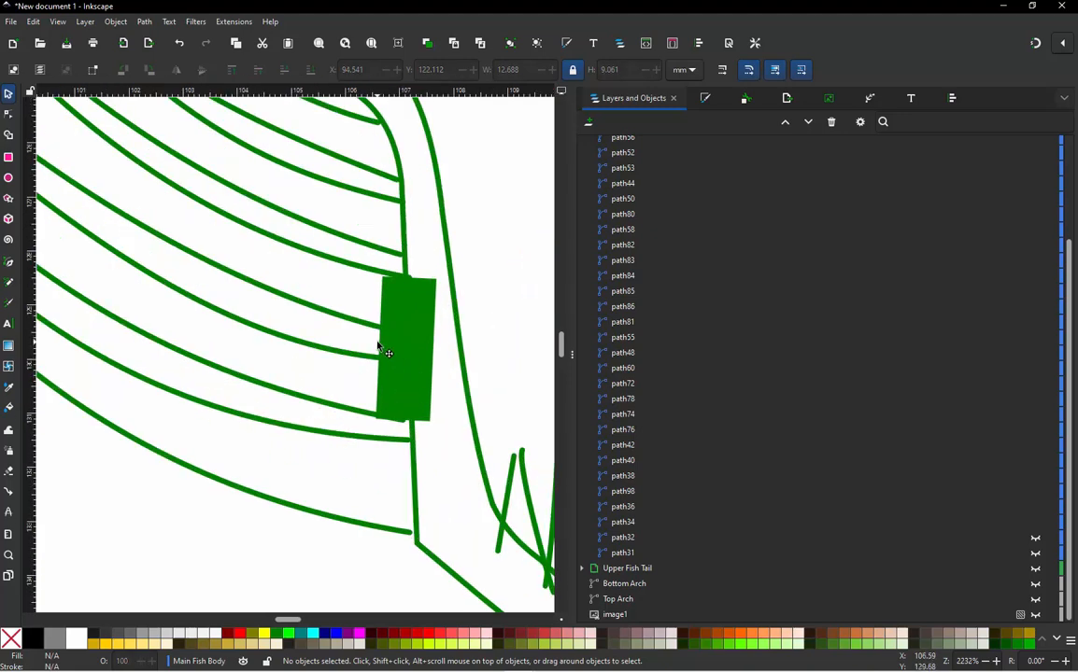
left_click(382, 351)
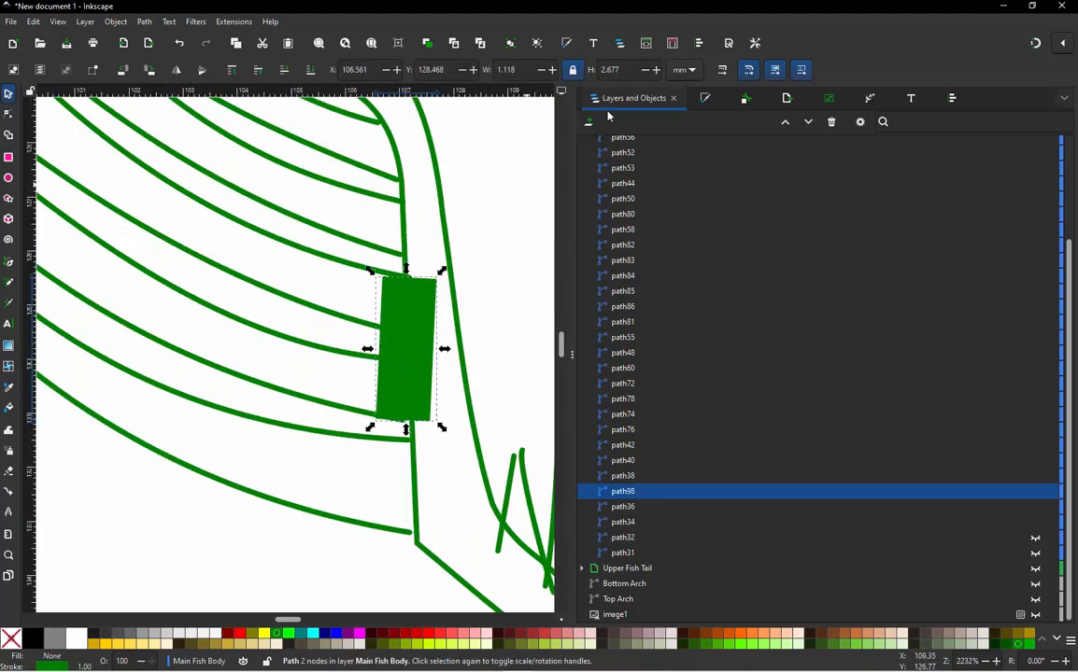
left_click(706, 100)
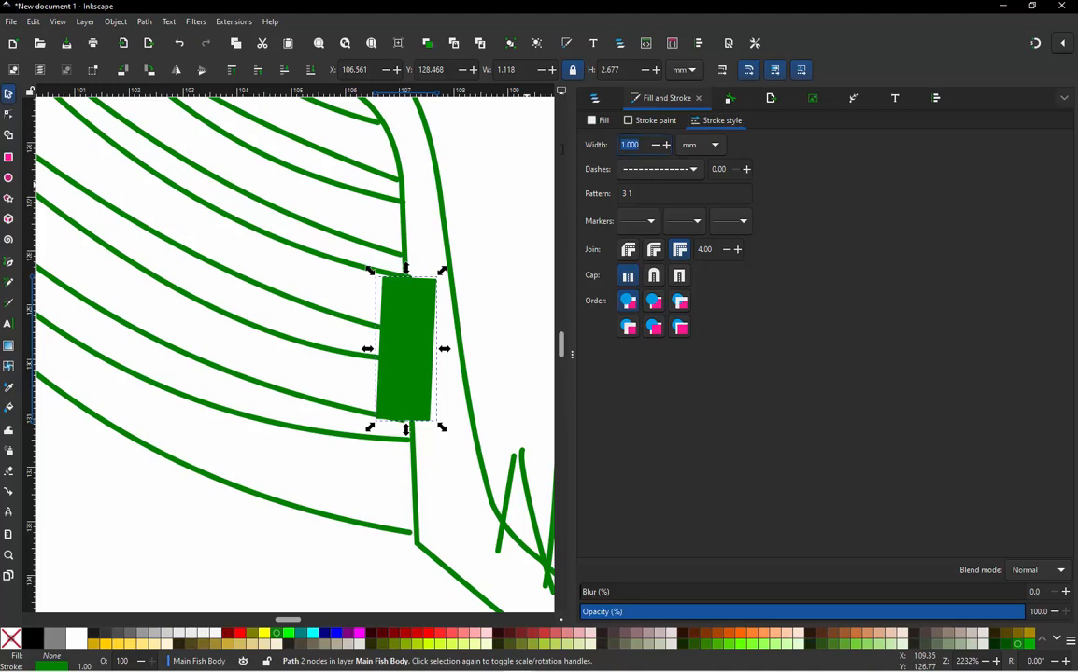
type("0.1")
key("Return")
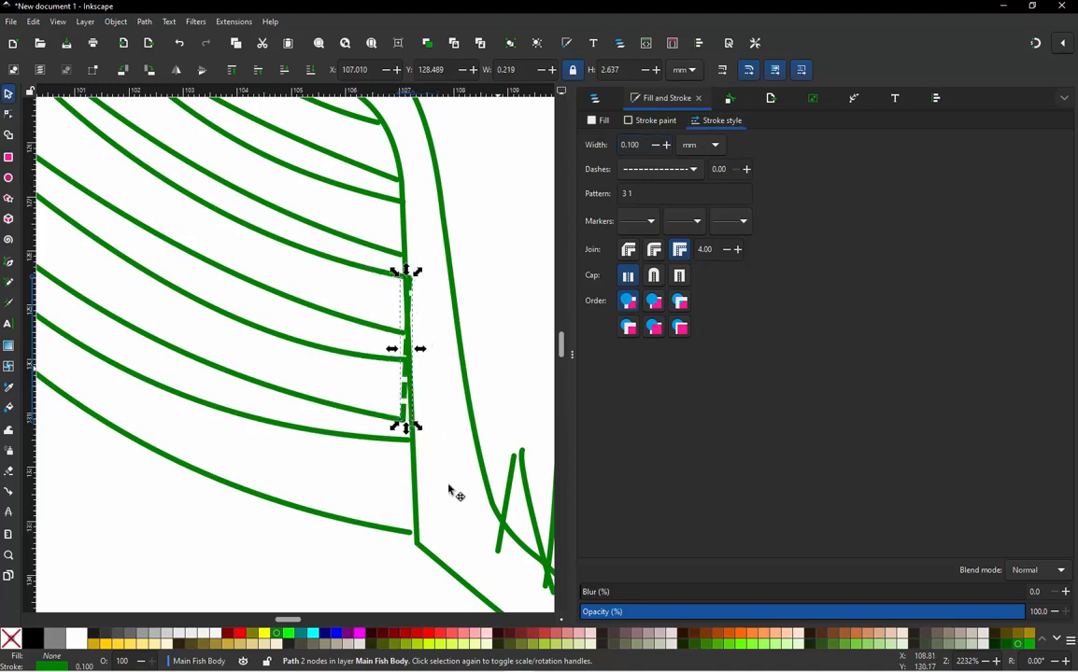
Step: Add a middle node to the dashed connecting path and move it and both end nodes inside the adjacent body outline column
double_click(406, 387)
left_click(404, 388)
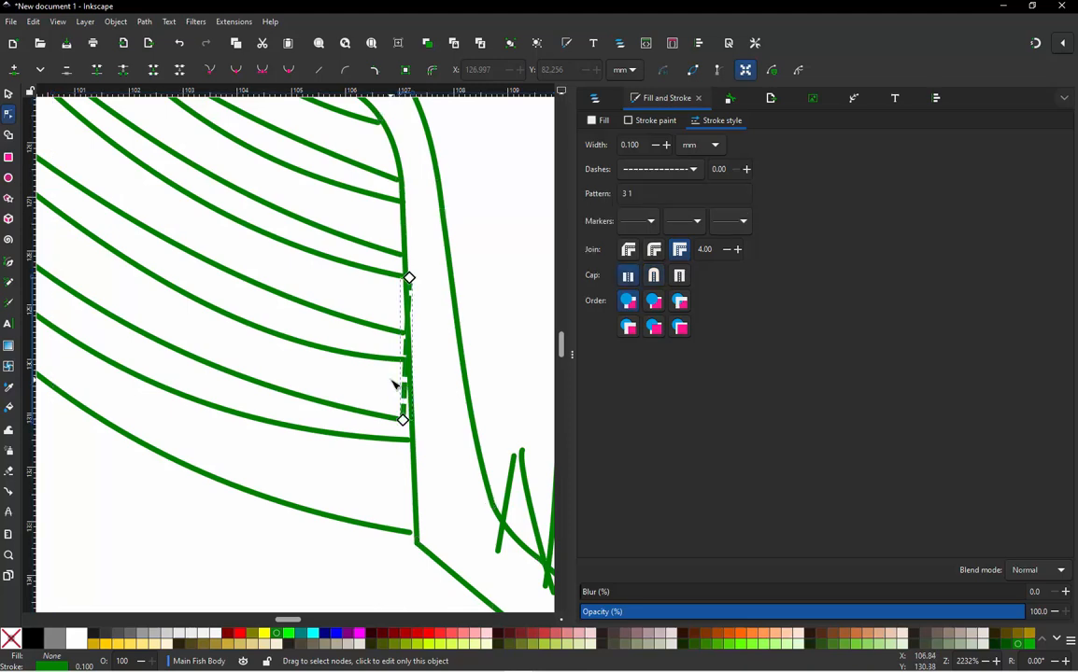
scroll(401, 384, "up", 2, "ctrl")
double_click(419, 368)
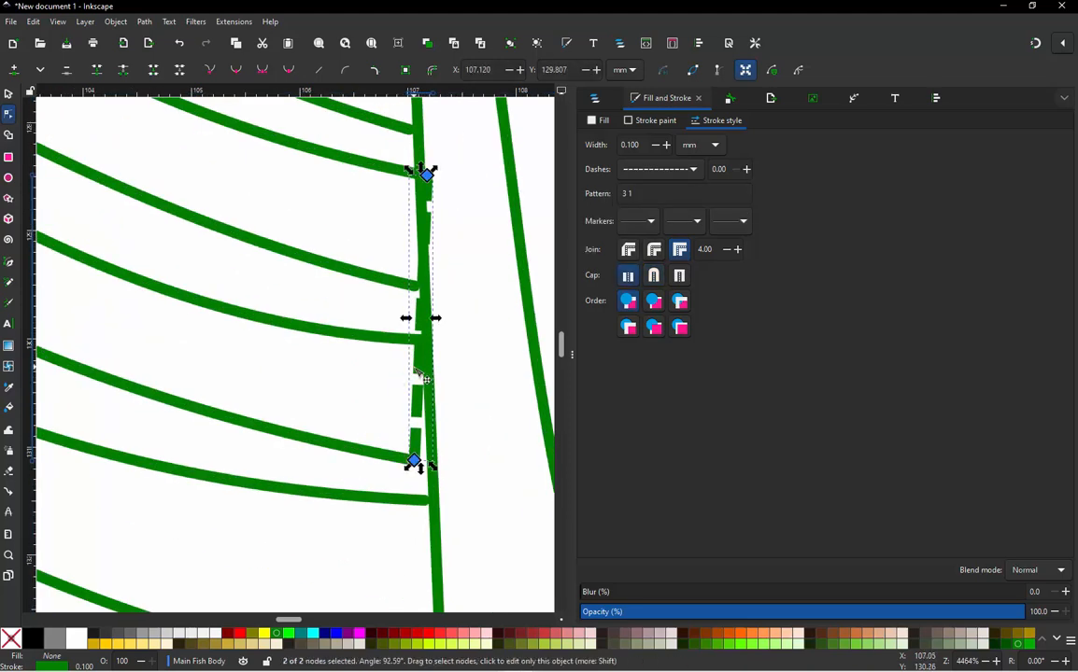
left_click_drag(419, 366, 468, 352)
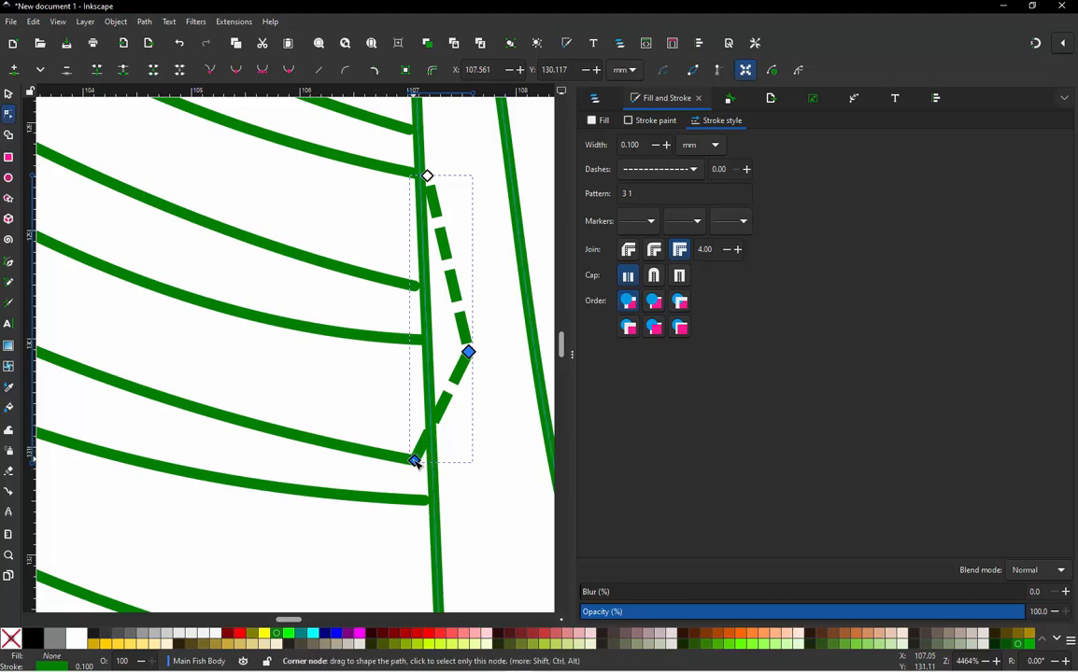
left_click_drag(414, 460, 448, 450)
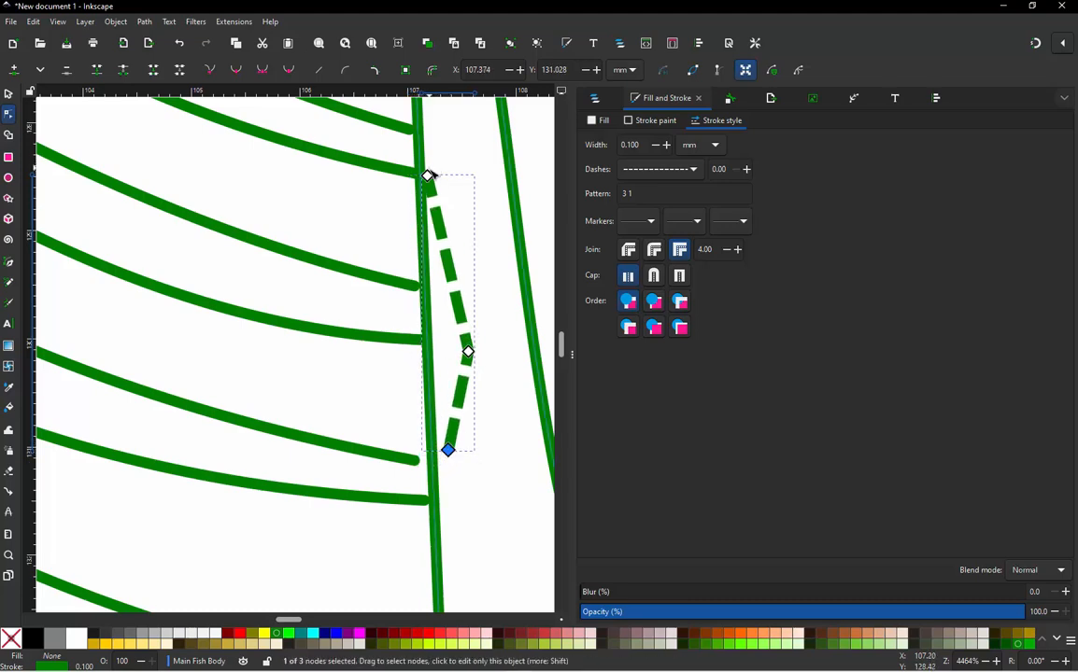
left_click_drag(428, 176, 429, 195)
scroll(440, 392, "down", 2)
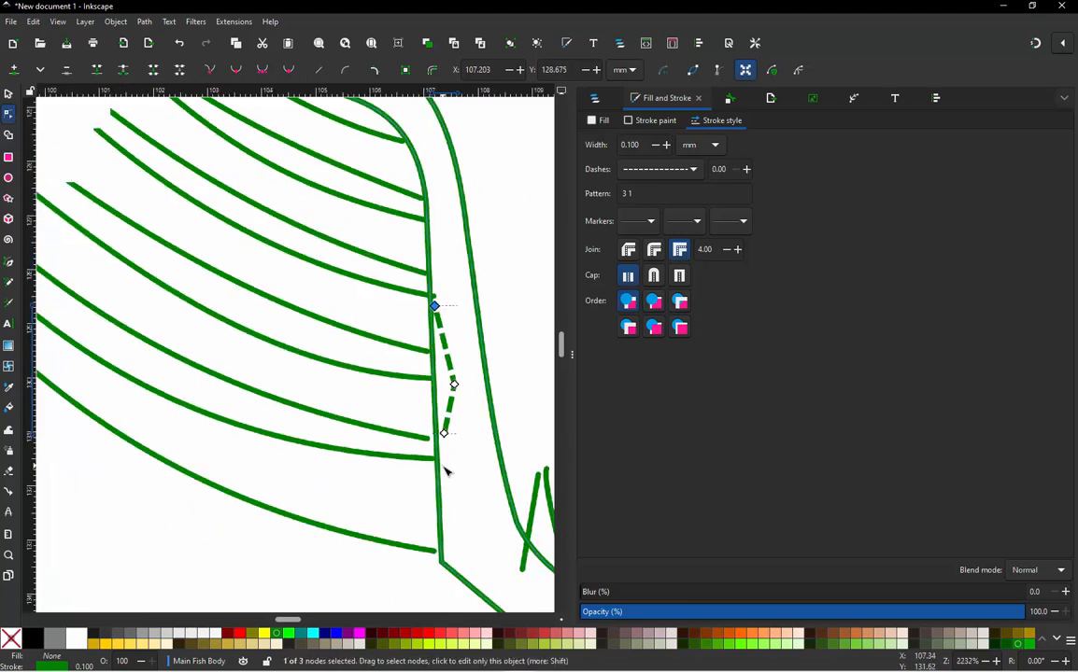
Step: Deselect the finished dashed connecting path beside the lower tail fin columns
left_click(7, 94)
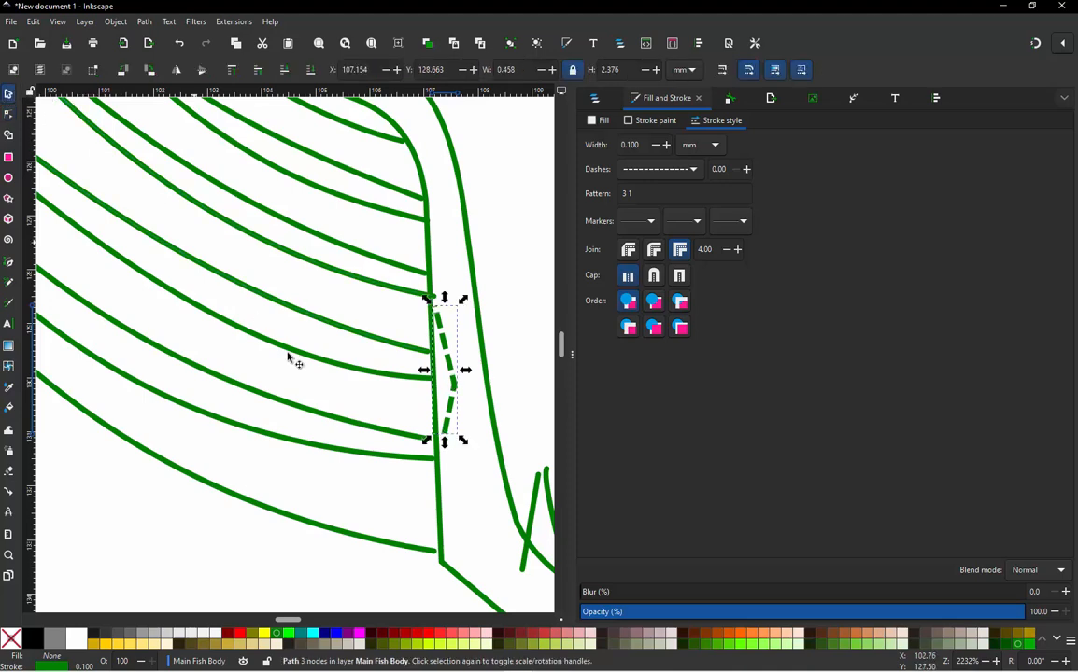
scroll(347, 412, "down", 1)
left_click(328, 525)
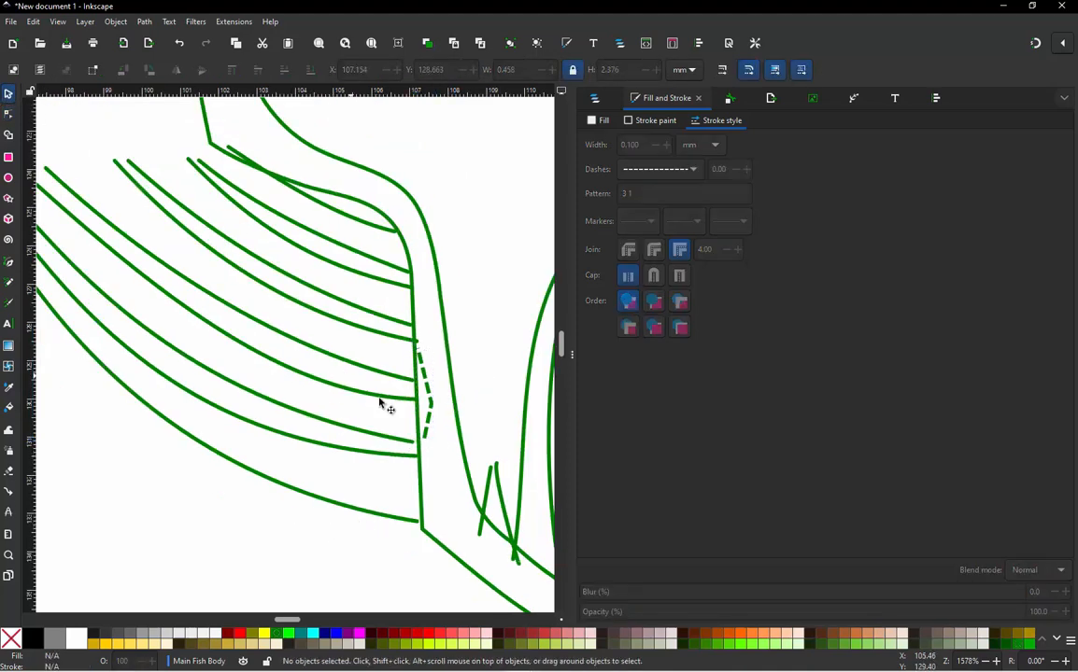
scroll(397, 388, "down", 1)
scroll(381, 364, "up", 1)
scroll(381, 366, "down", 1)
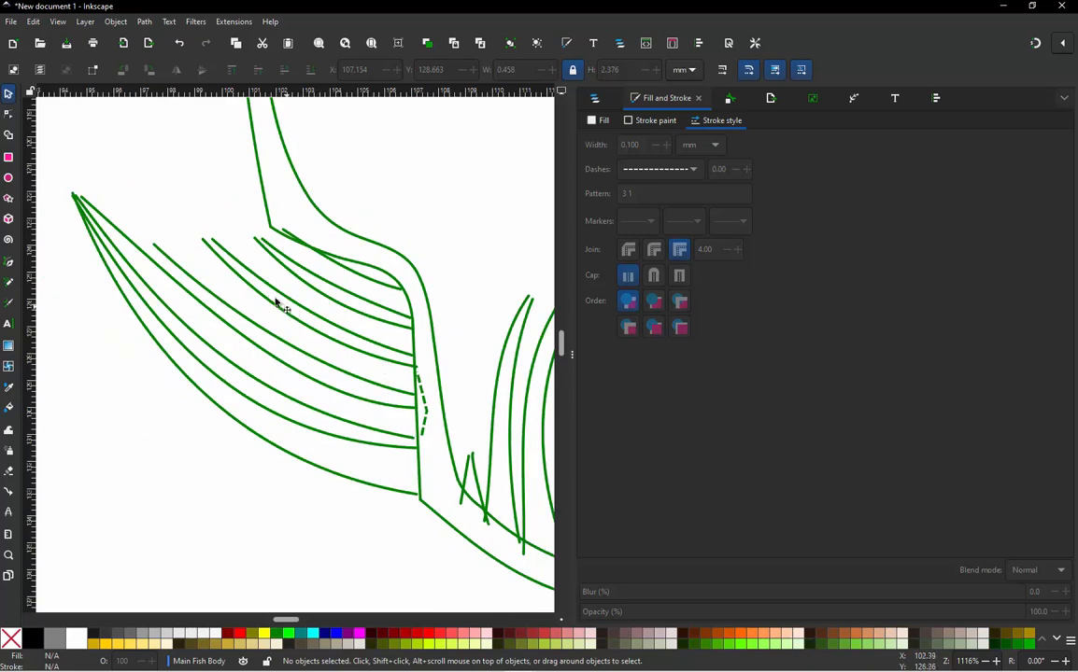
scroll(270, 302, "up", 1)
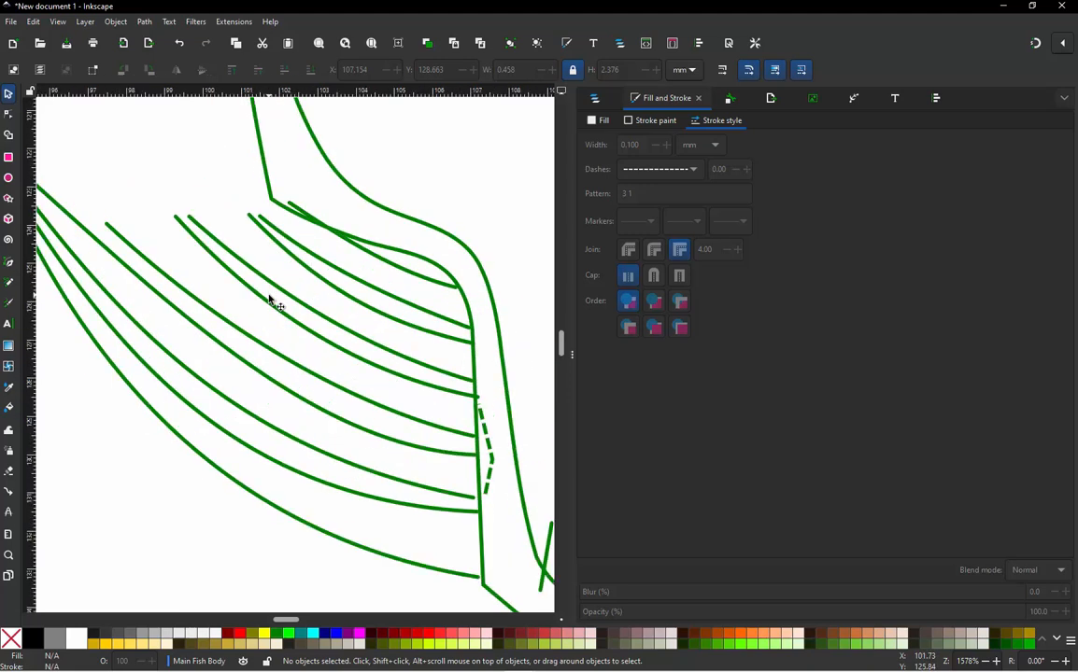
Step: Select the two uppermost tail fin columns, path40 and path42, and apply Jump Stitch to Stroke for jumps not shorter than 2.00 mm
left_click(441, 431)
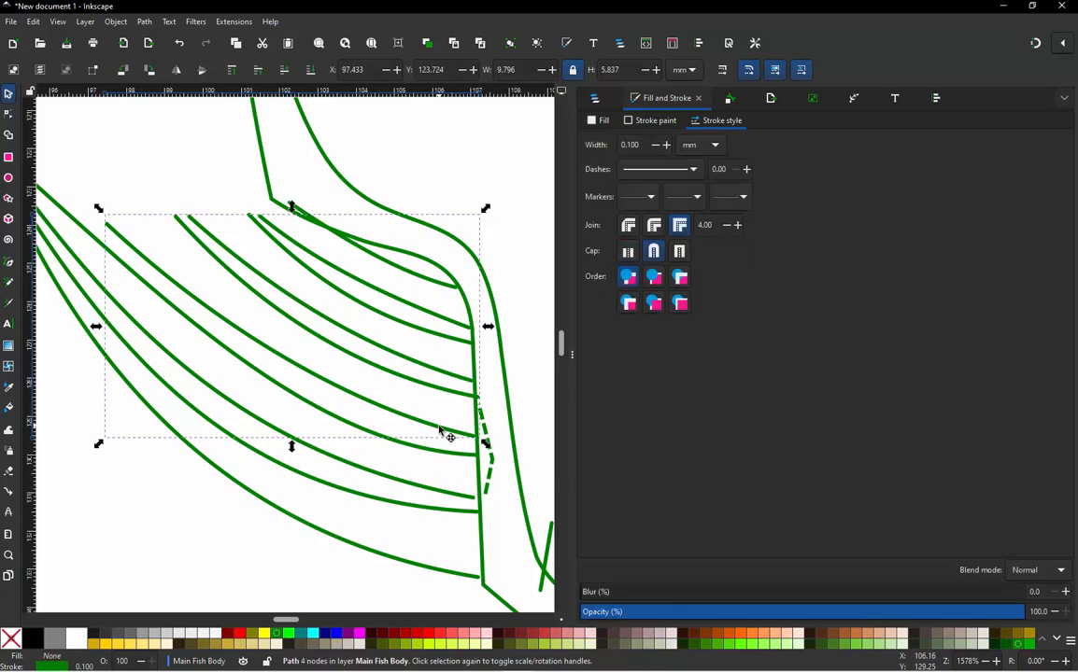
left_click(321, 314)
left_click(321, 314)
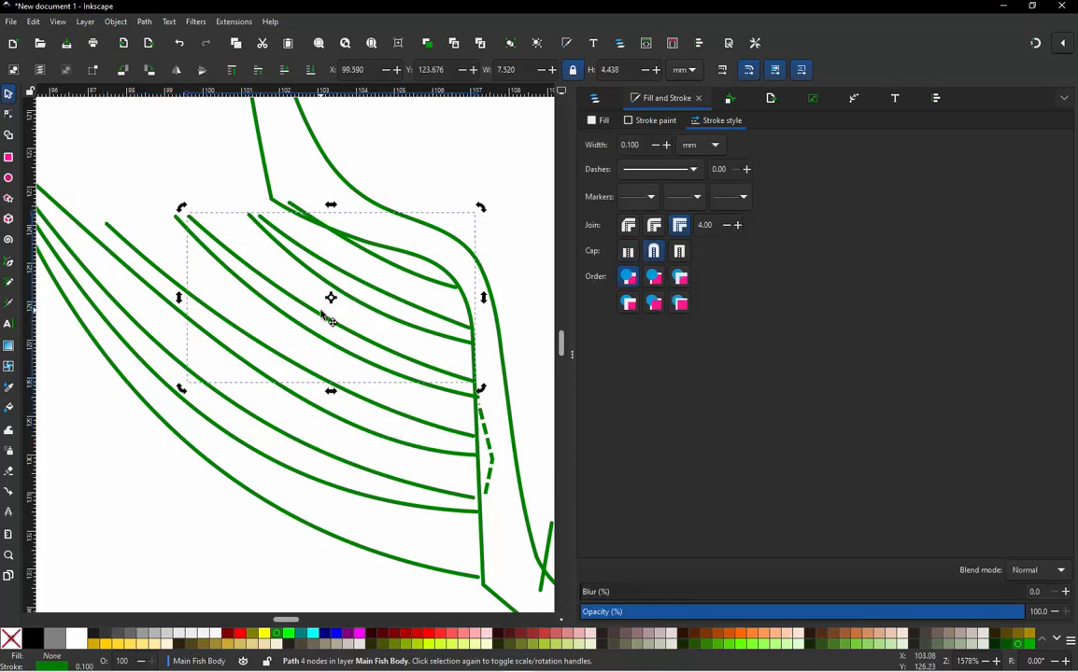
left_click(213, 159)
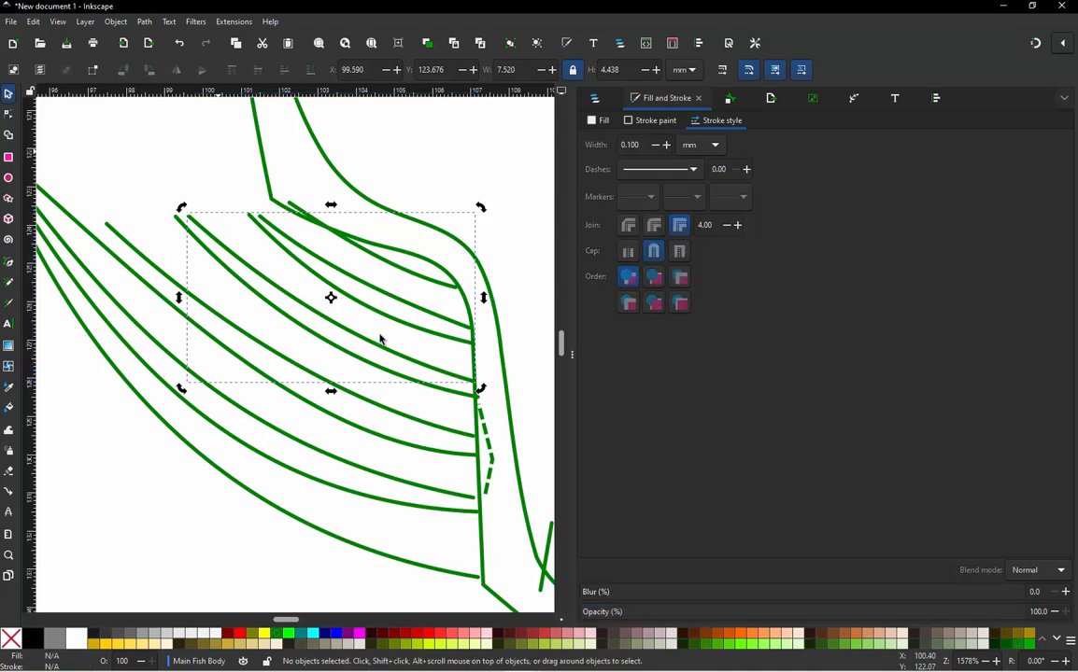
left_click(415, 318)
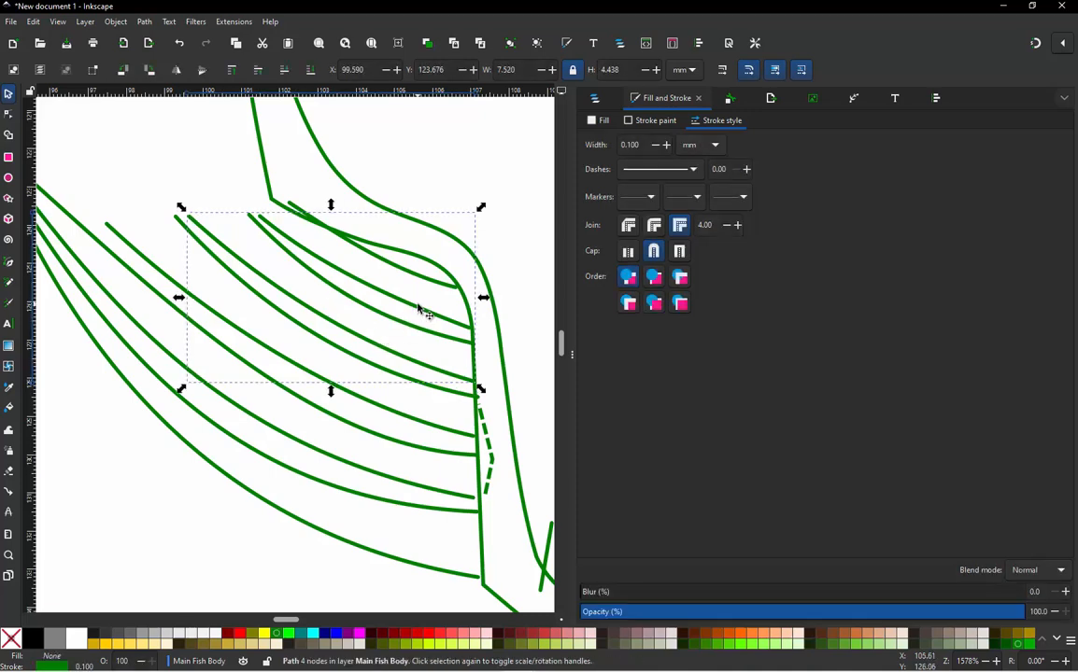
left_click(418, 313, "shift")
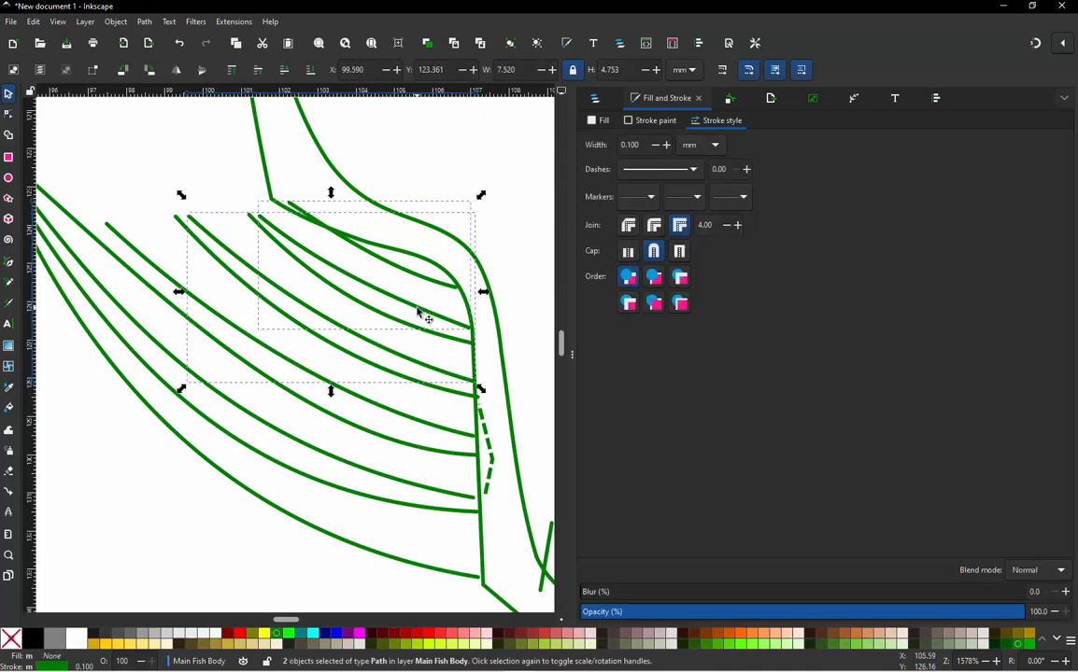
key("ctrl+alt+j")
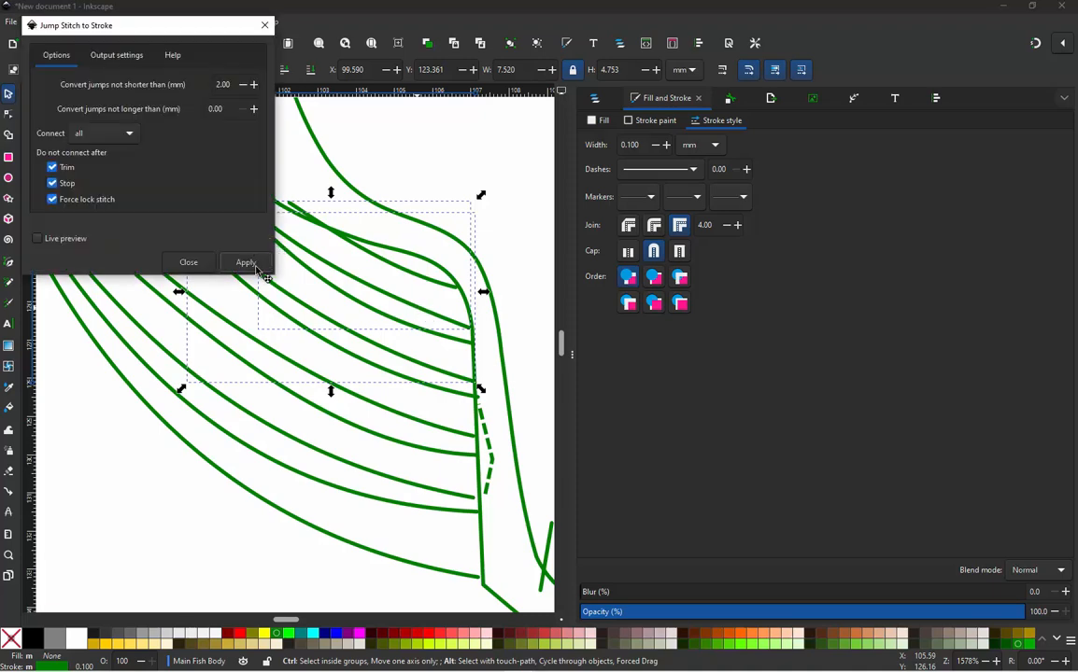
left_click(257, 267)
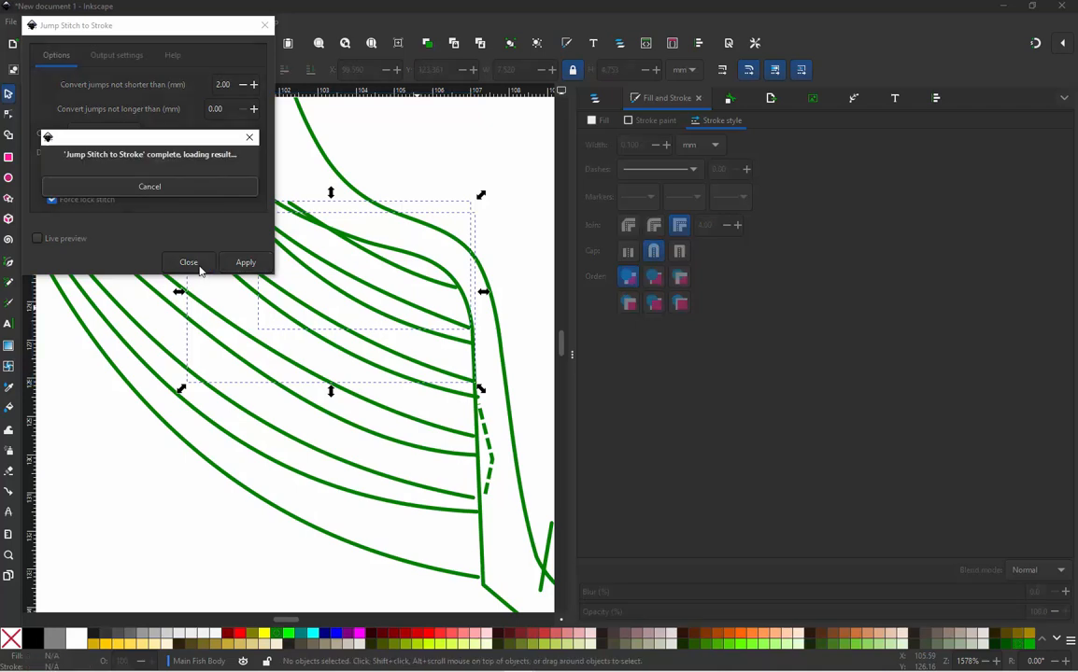
left_click(189, 263)
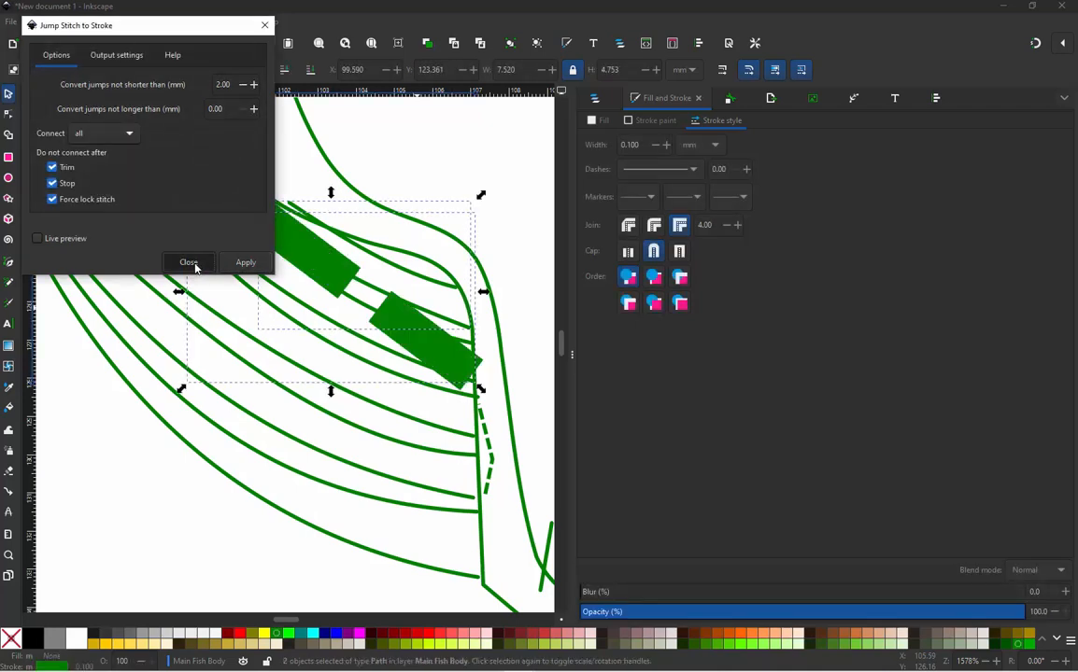
Step: Set the stroke width of the new connecting path between path40 and path42 to 0.1 mm
left_click(301, 293)
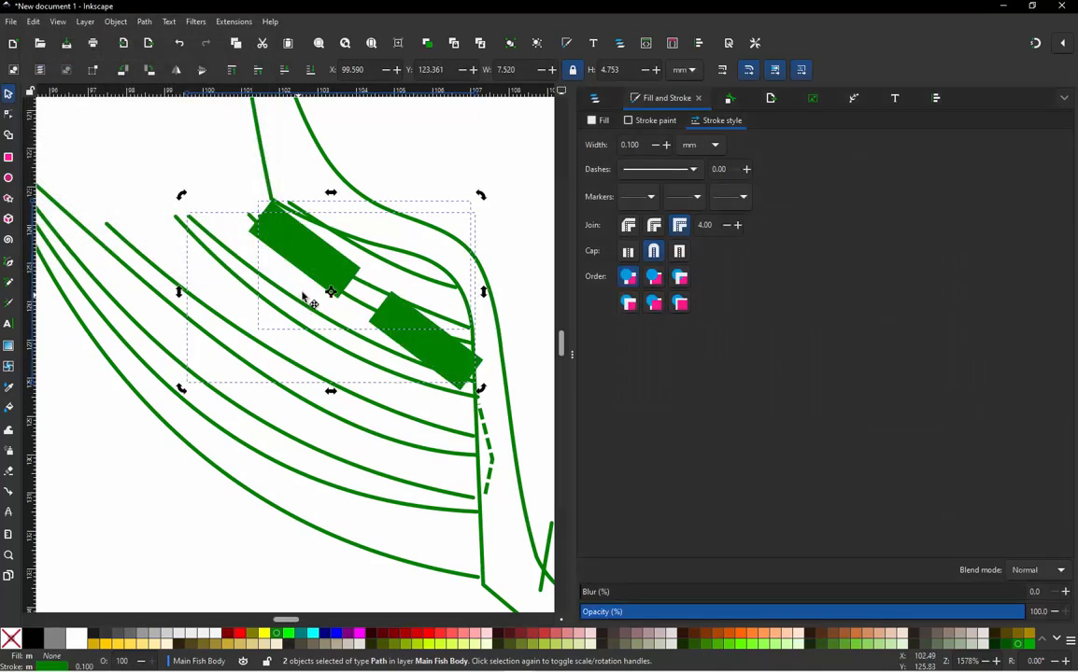
left_click(223, 190)
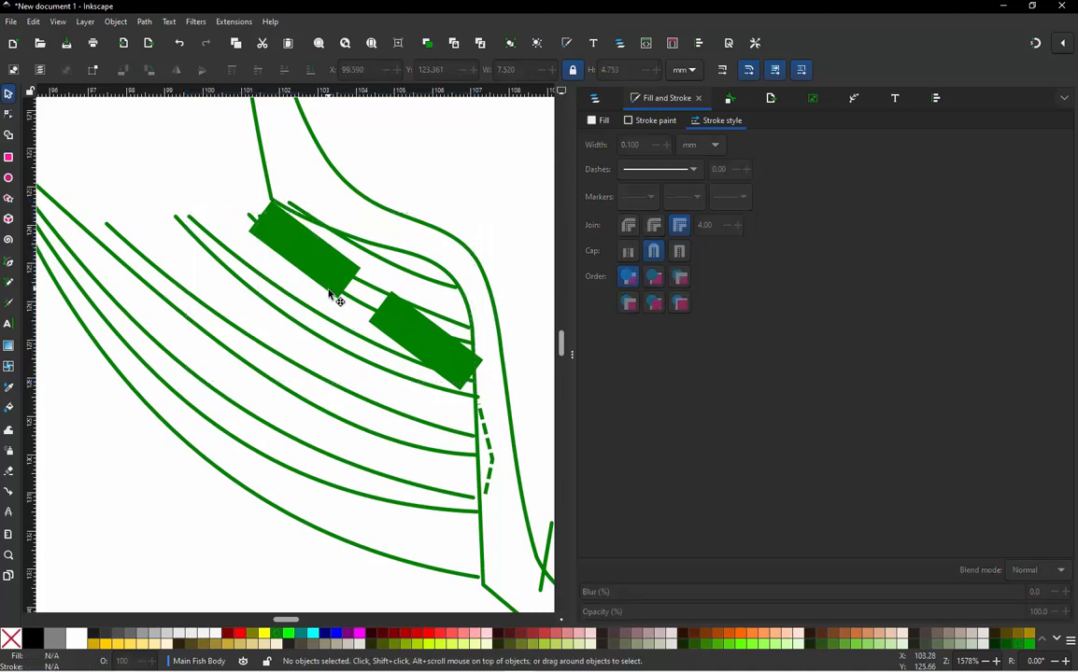
left_click(333, 297)
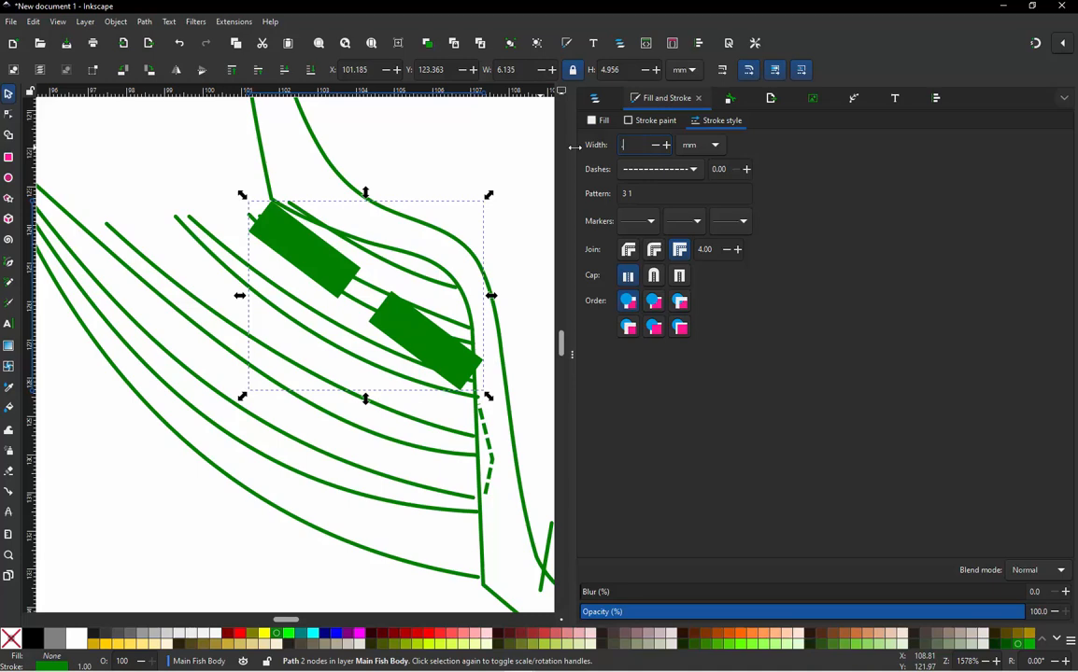
type("0.1")
key("Return")
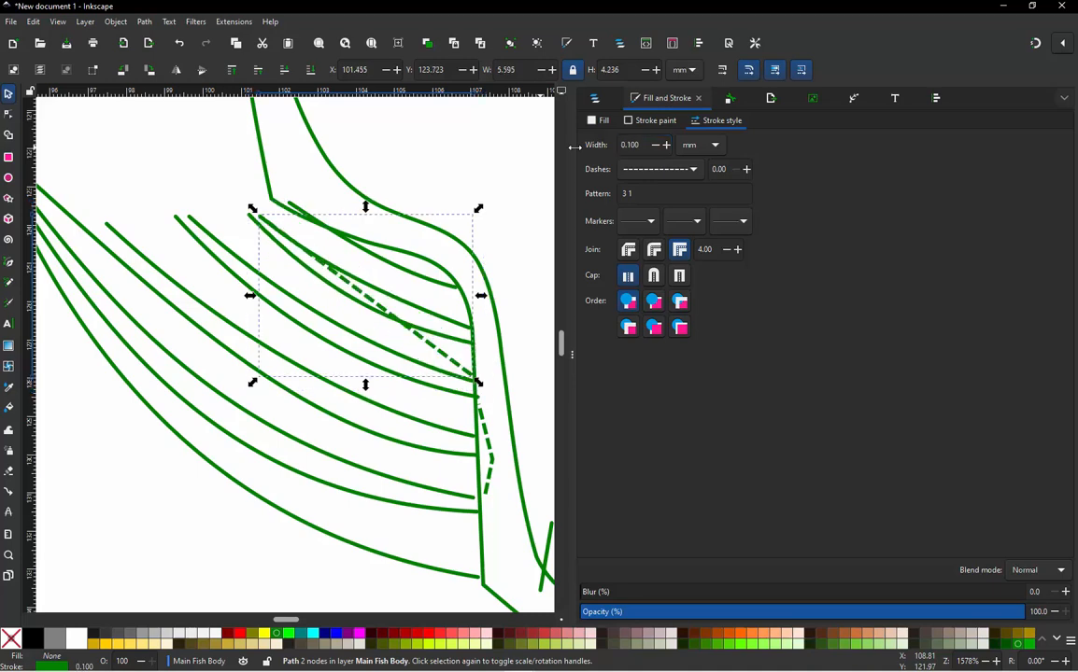
Step: Add a middle node to the new dashed path and move it and the lower end node inside the adjacent body outline column
double_click(426, 344)
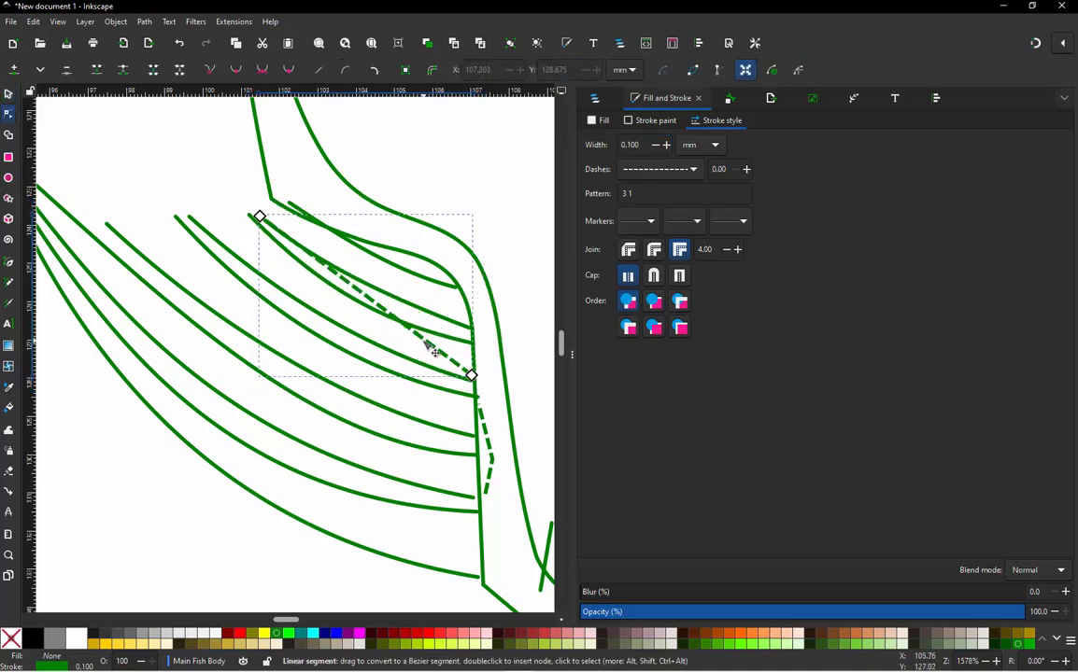
double_click(423, 339)
left_click_drag(424, 342, 485, 326)
left_click_drag(471, 374, 479, 368)
Step: Add two more nodes to the dashed path's upper segment and adjust them and the upper end node to run inside the top fin column
left_click(449, 305)
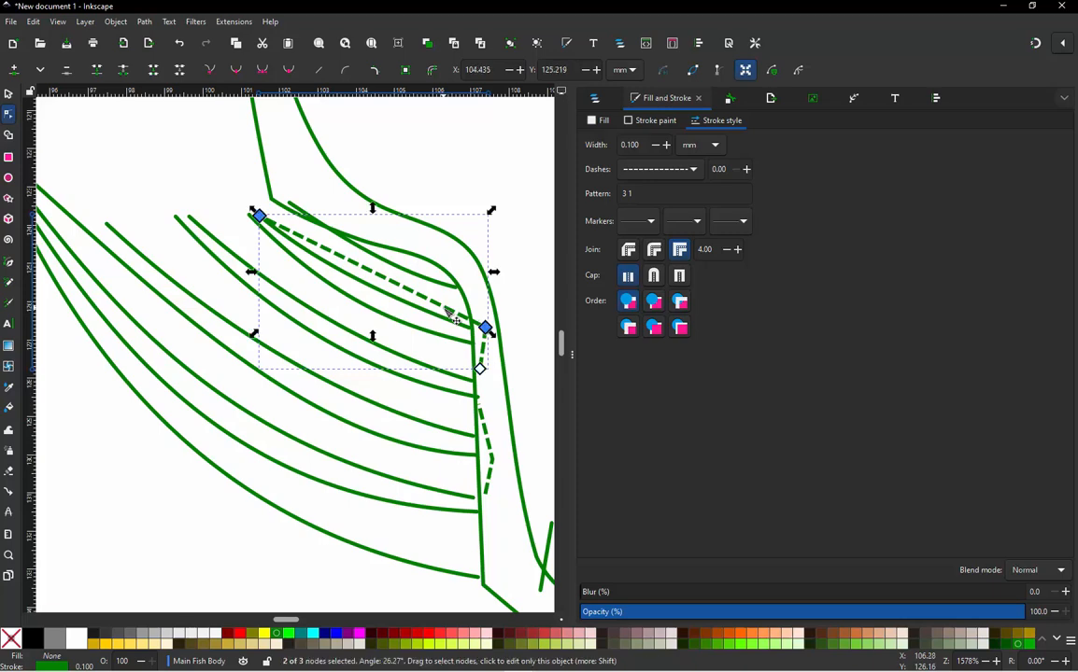
double_click(444, 305)
left_click_drag(444, 307, 444, 301)
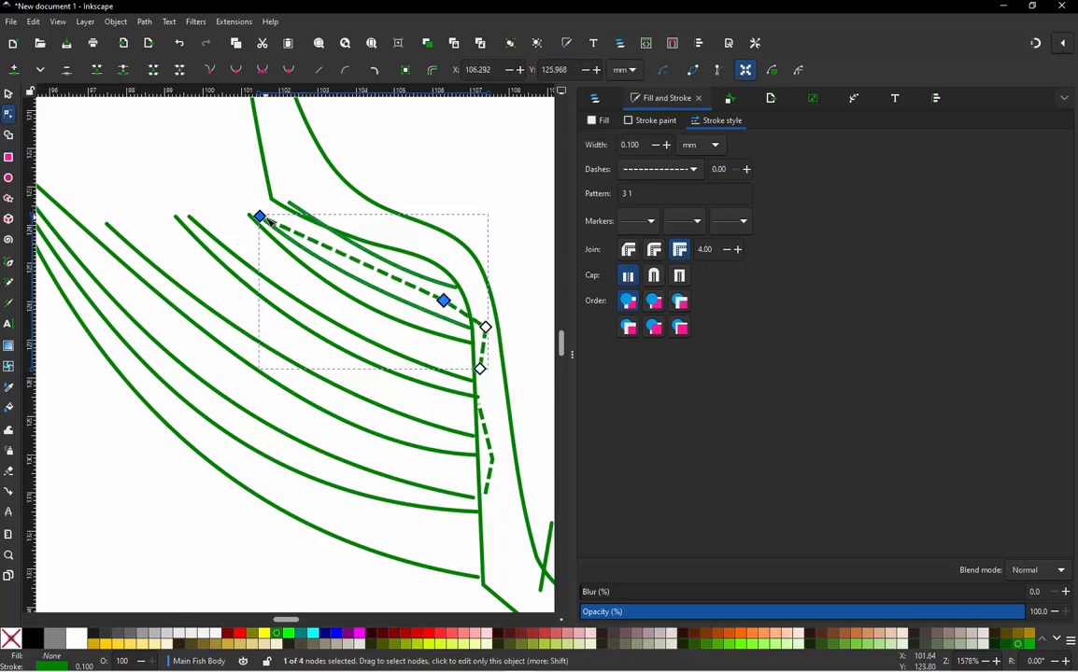
left_click_drag(262, 219, 289, 226)
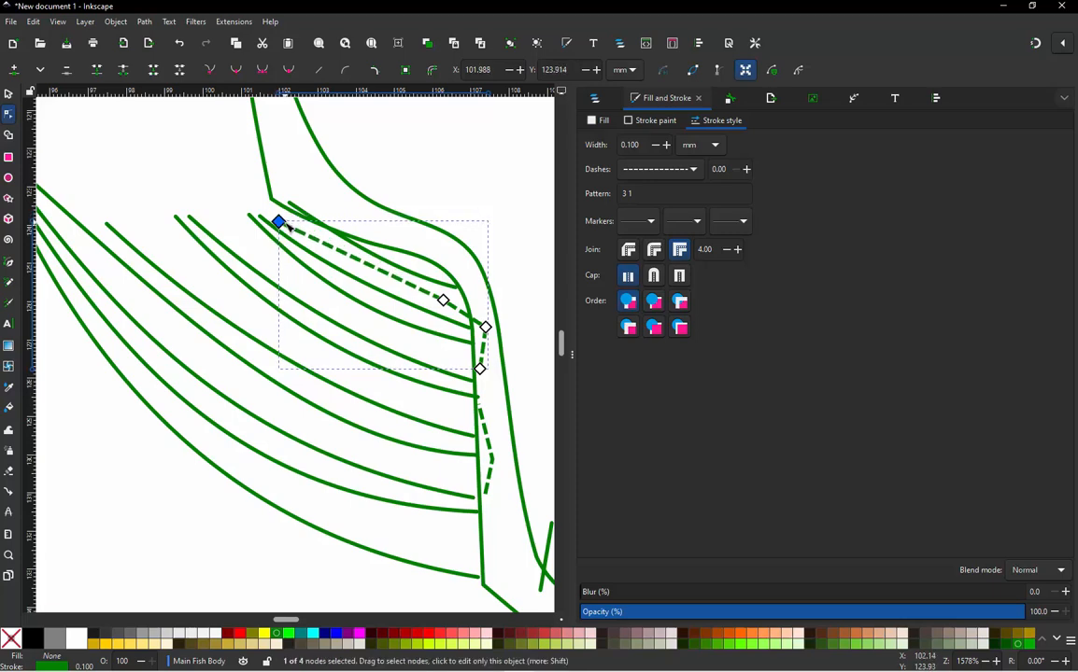
left_click(289, 229)
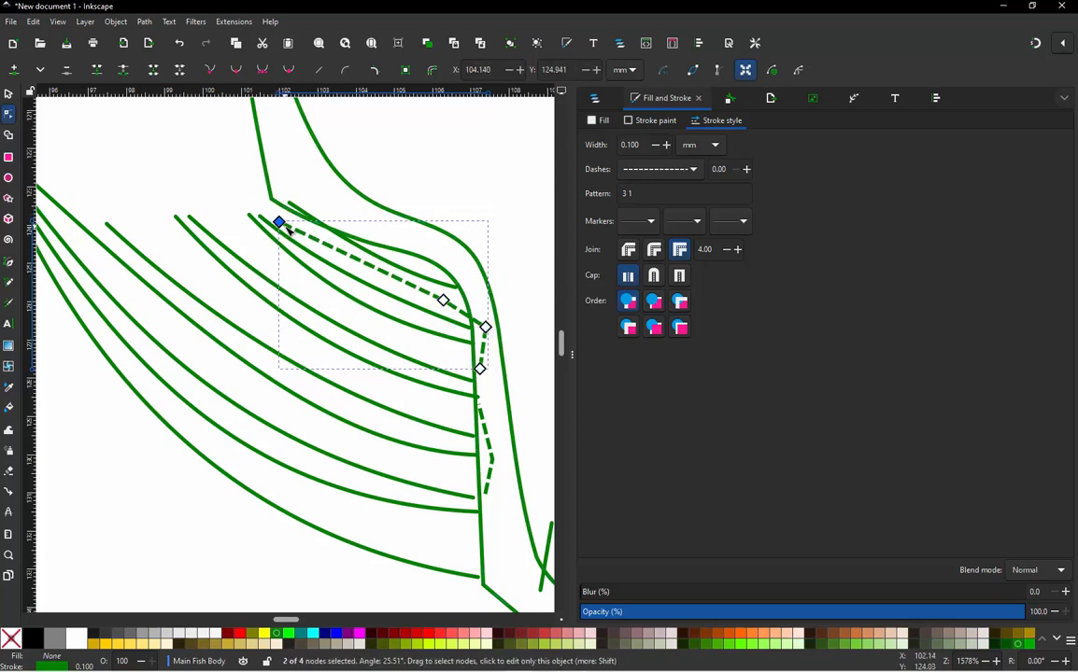
scroll(283, 224, "up", 1, "ctrl")
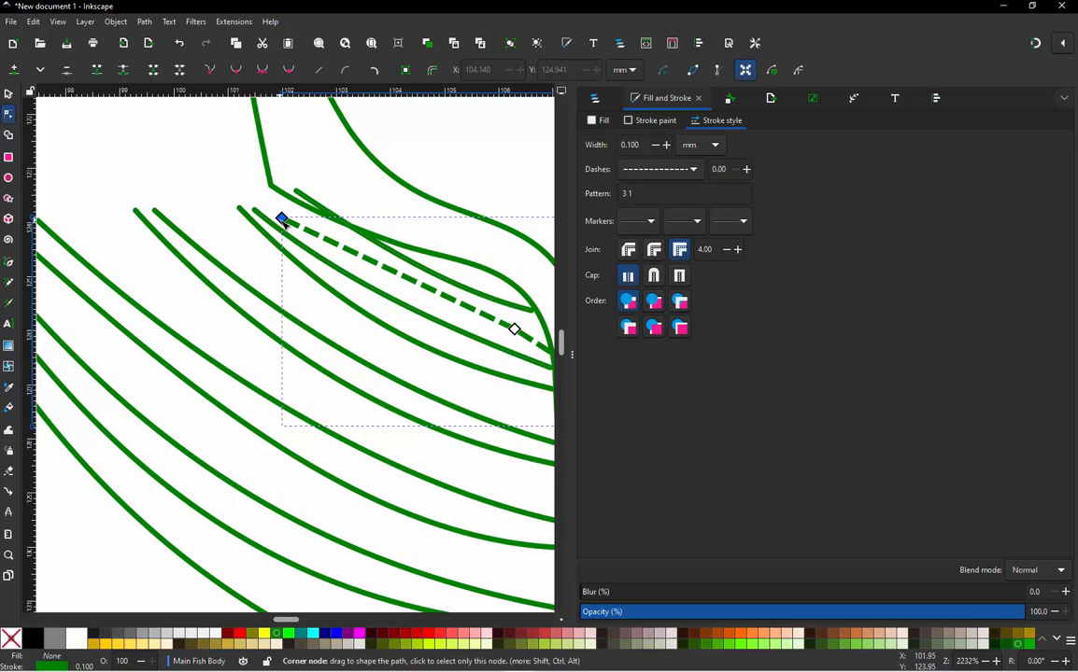
left_click_drag(283, 224, 284, 216)
double_click(393, 268)
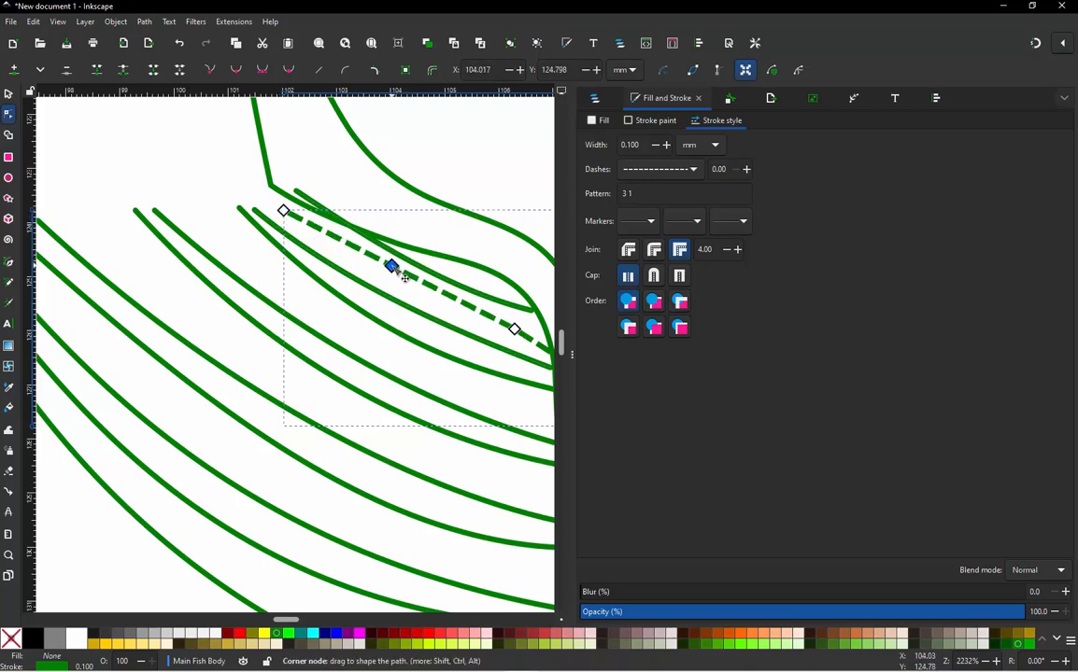
left_click_drag(393, 269, 394, 279)
scroll(315, 271, "down", 3, "ctrl")
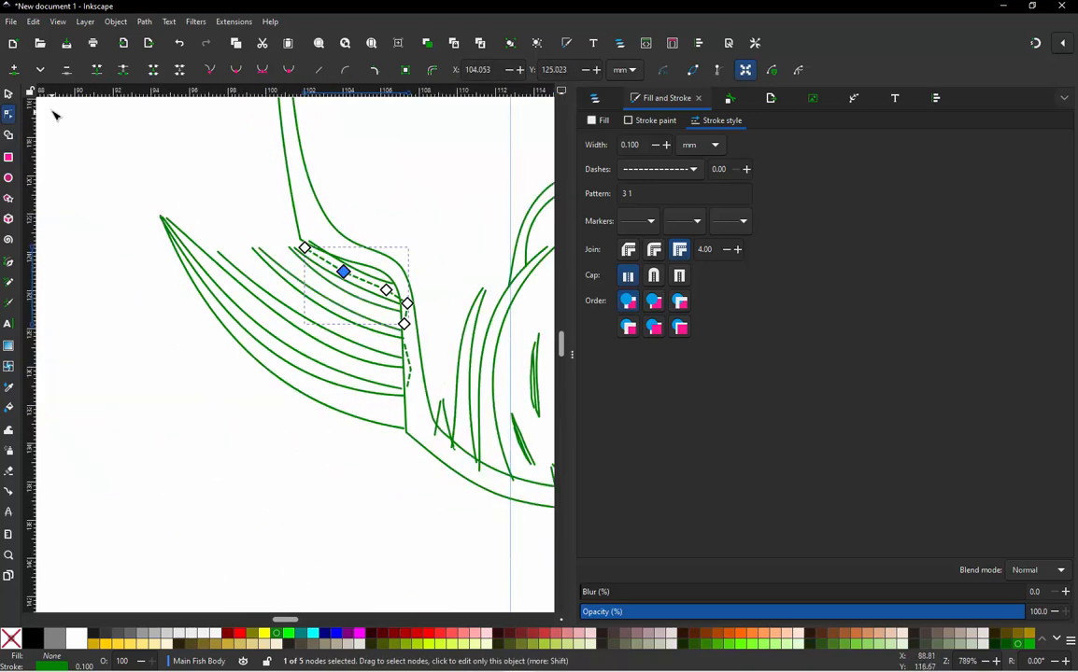
left_click(9, 94)
left_click(90, 155)
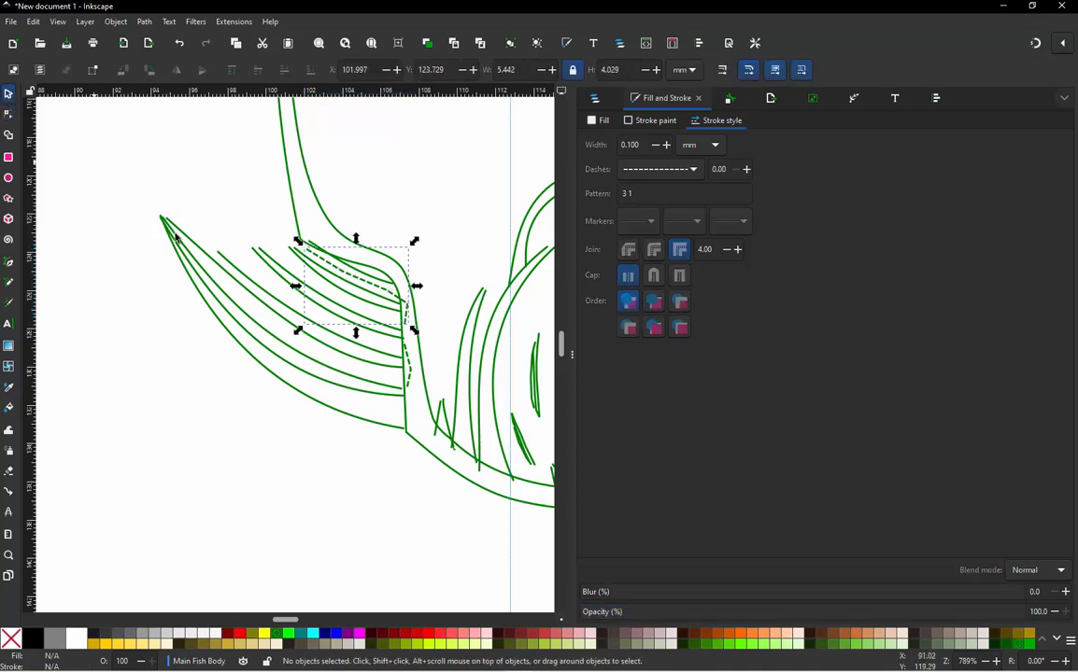
Step: Set Reverse rails to Reverse both rails for path76, the small V-shaped satin column on the lower body outline, and apply the params
scroll(296, 289, "right", 3)
scroll(392, 297, "up", 1, "ctrl")
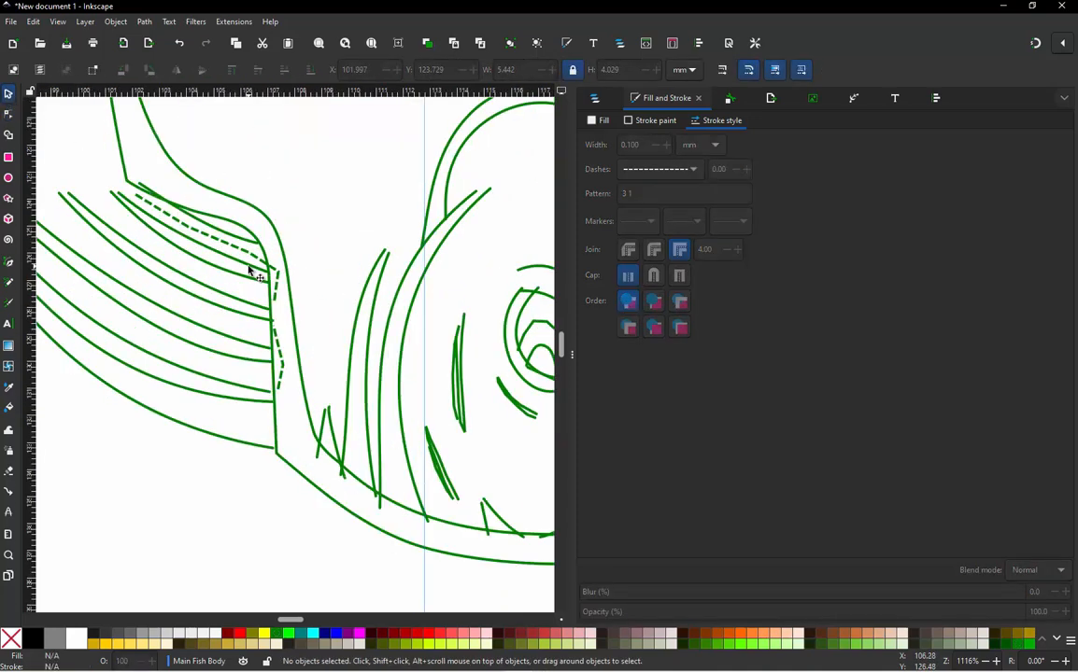
left_click(251, 270)
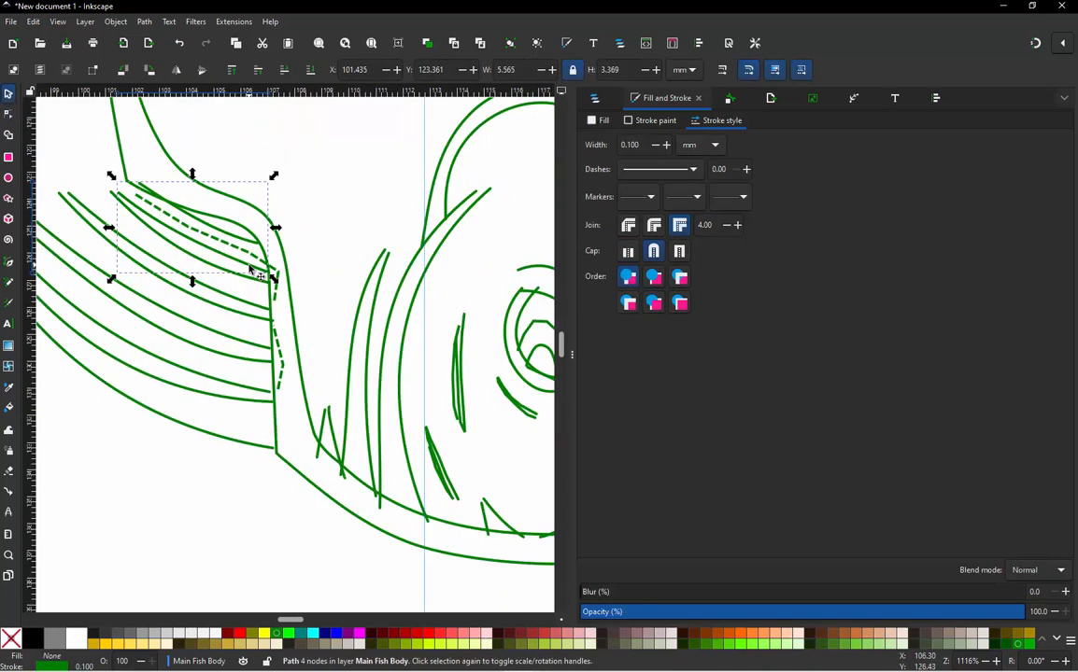
left_click(330, 425)
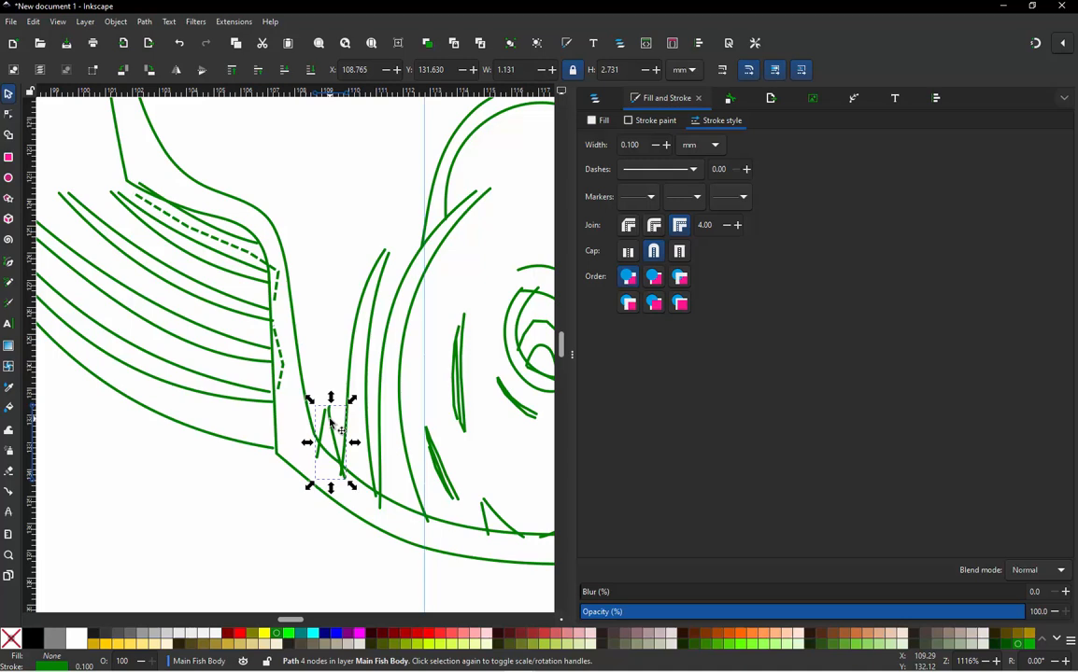
key("ctrl+alt+c")
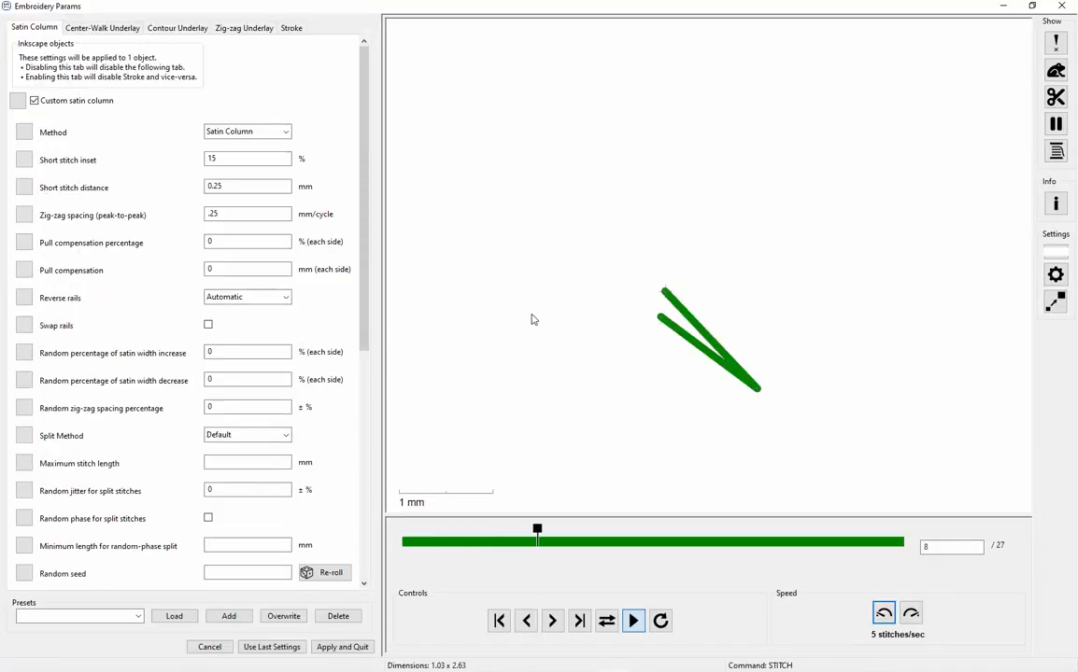
left_click(255, 299)
left_click(269, 344)
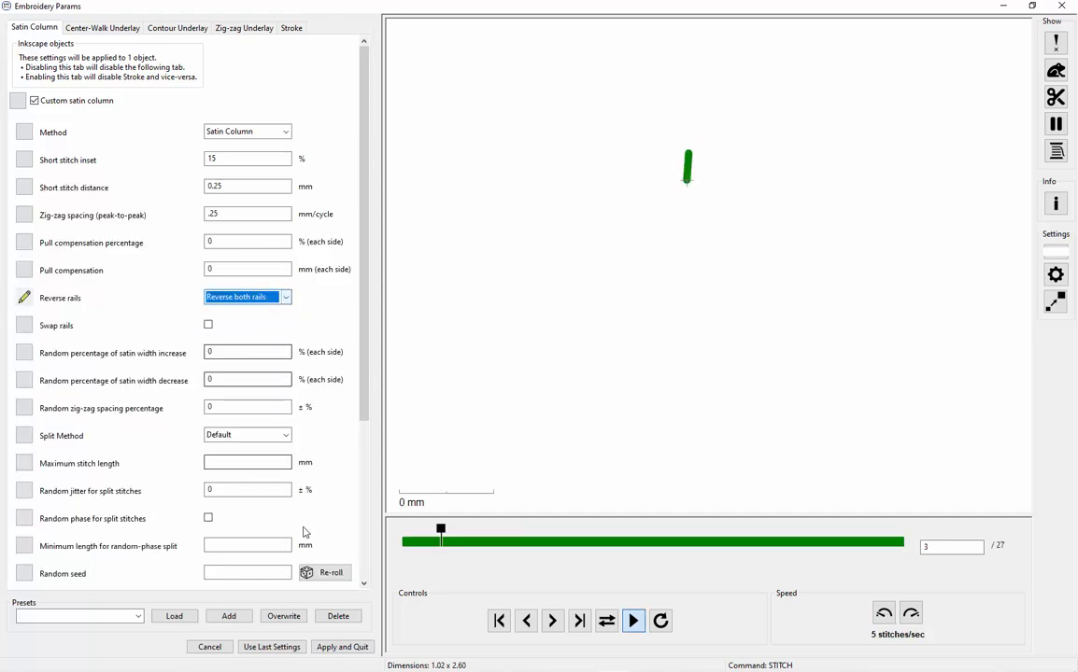
left_click(345, 648)
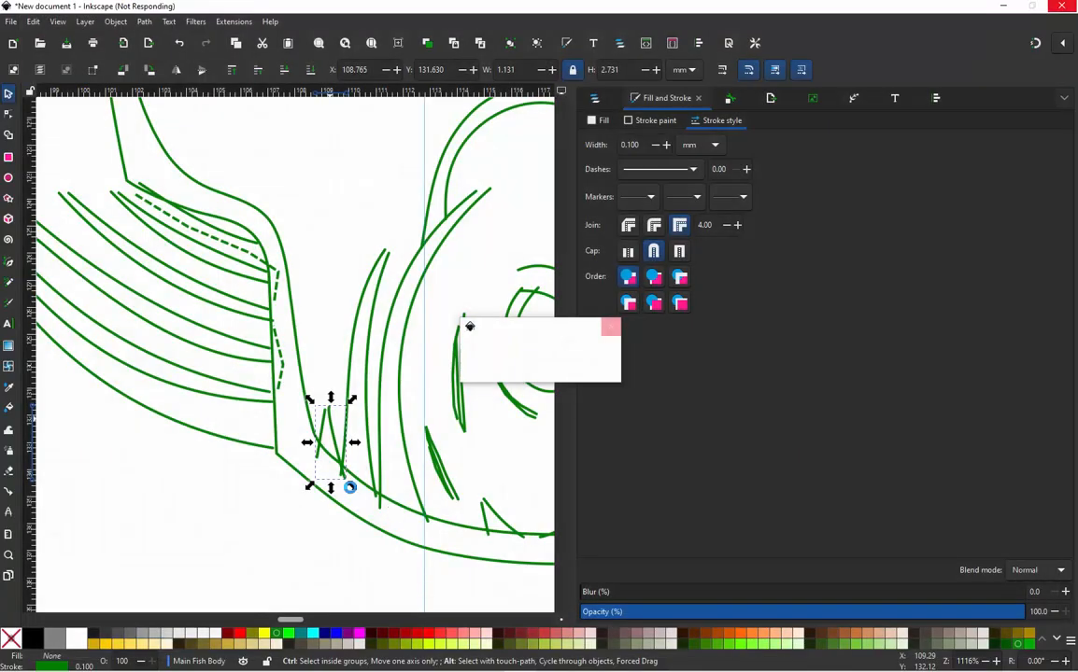
Step: Select path42 and the V-shaped satin column path76 and convert the jump stitch between them to a stroke
left_click(242, 268)
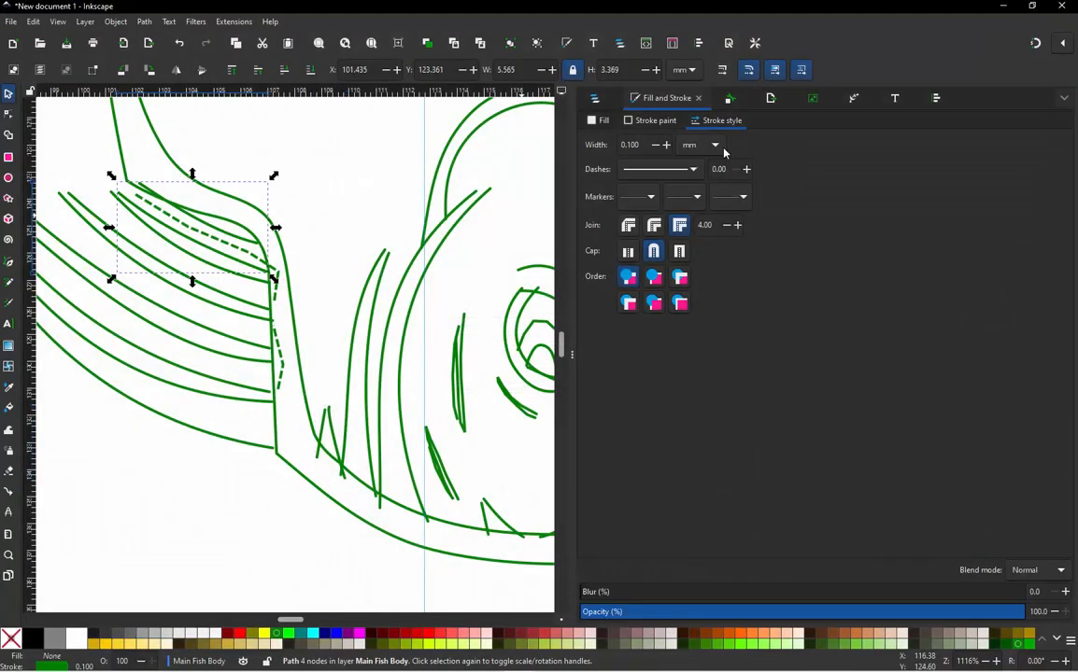
left_click(598, 98)
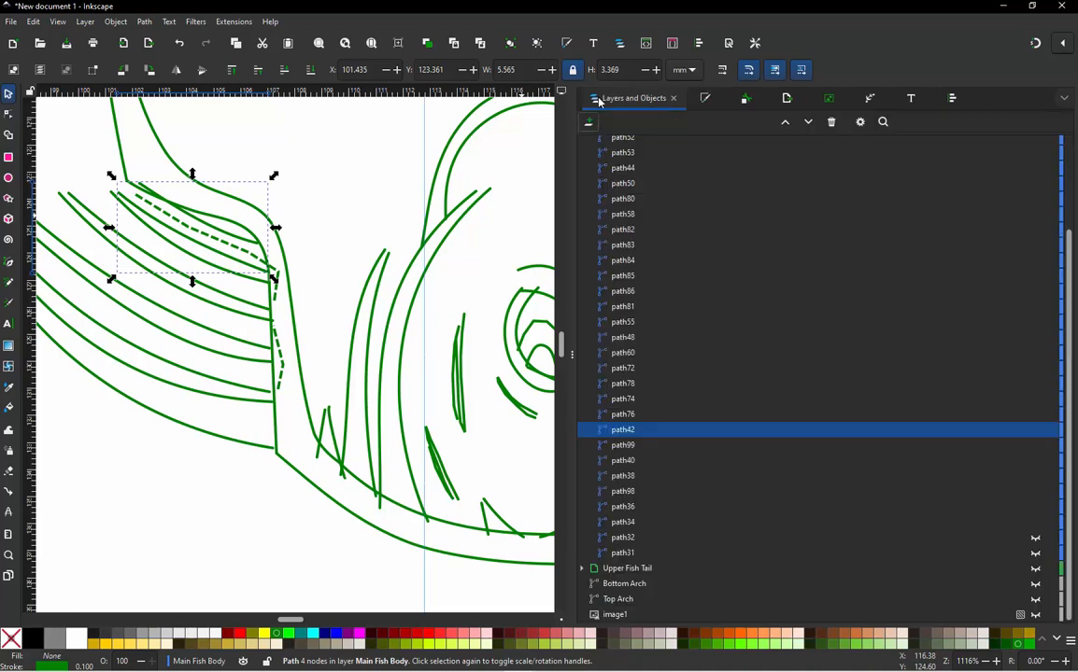
left_click(631, 421)
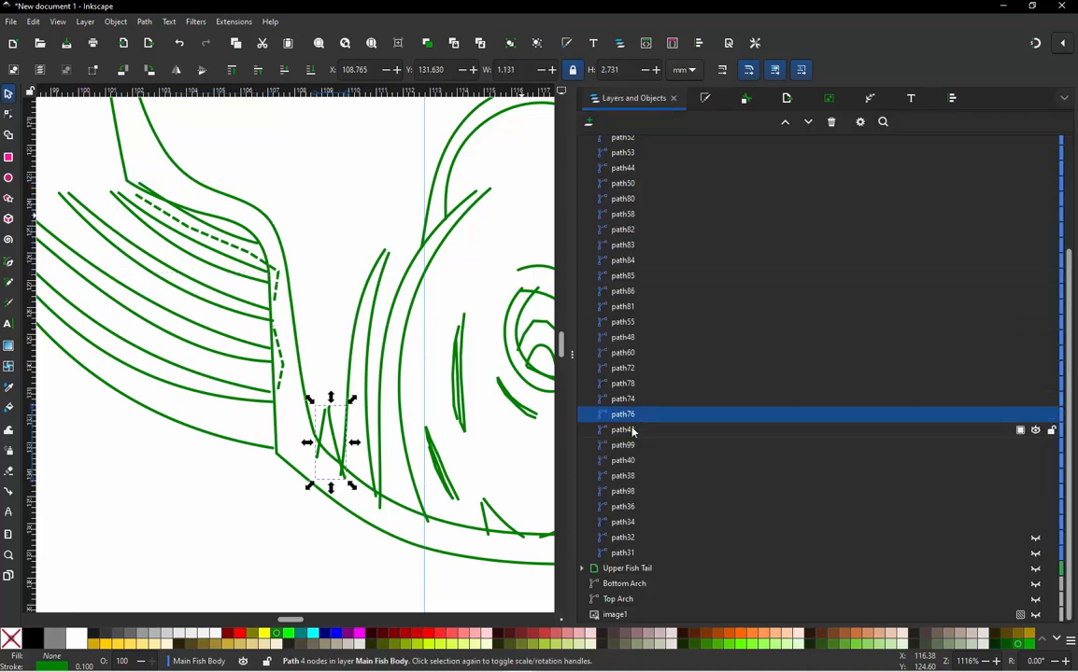
left_click(631, 429)
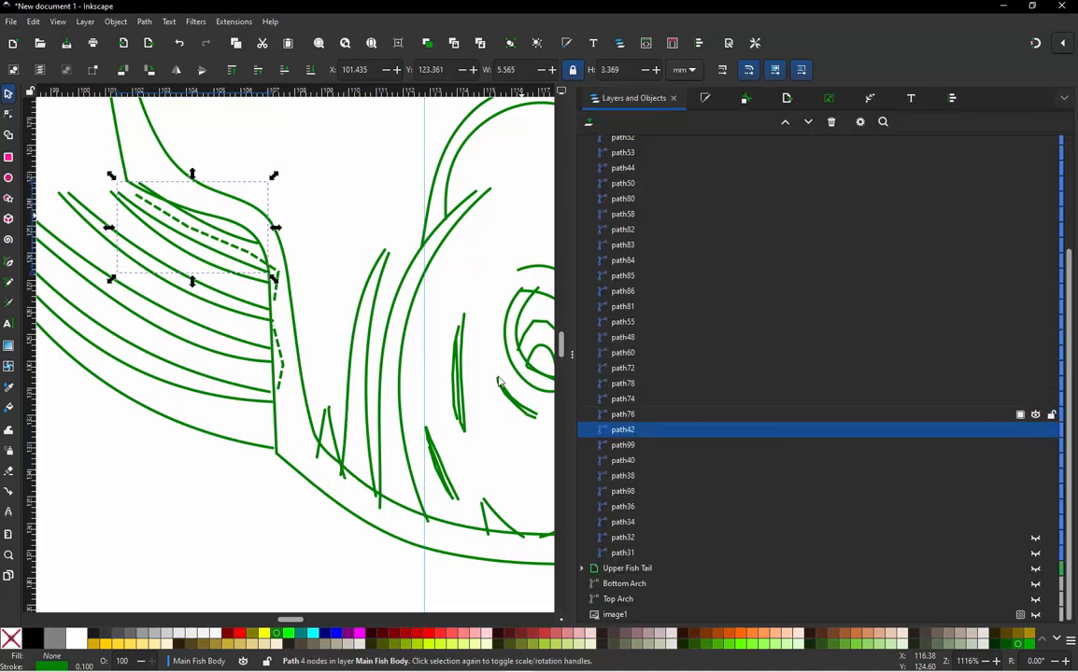
left_click(330, 419, "shift")
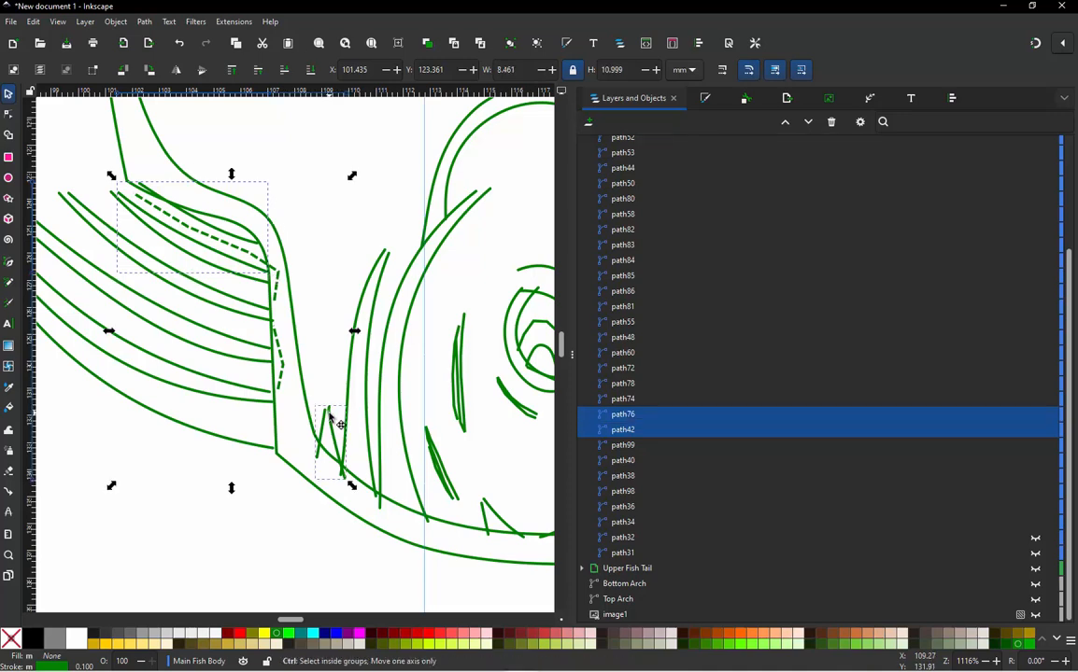
key("ctrl+alt+j")
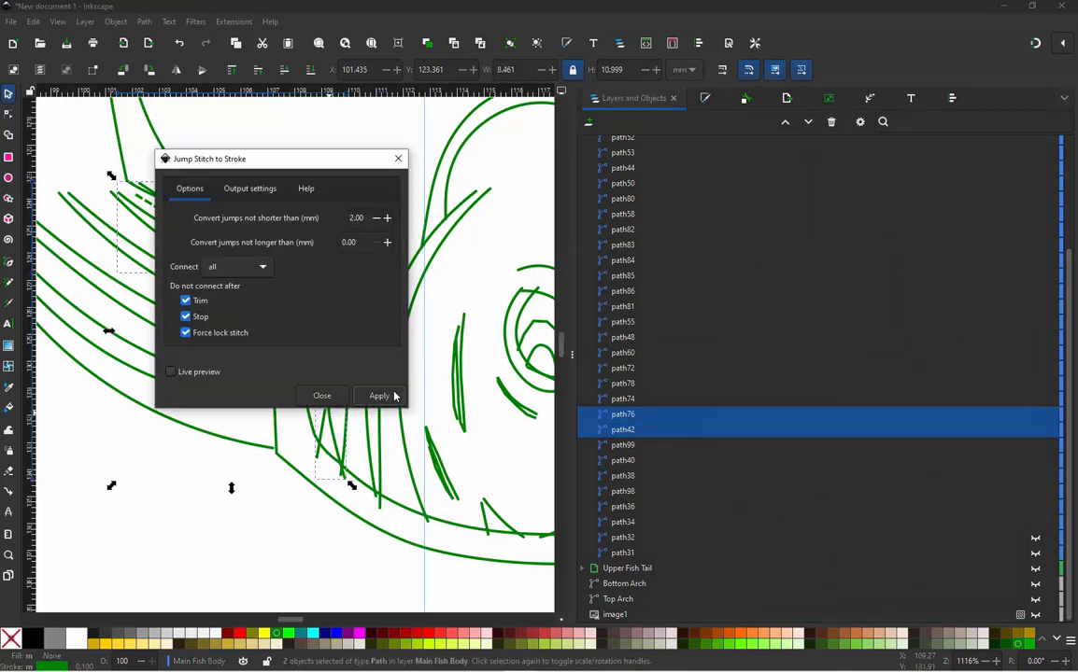
left_click(393, 396)
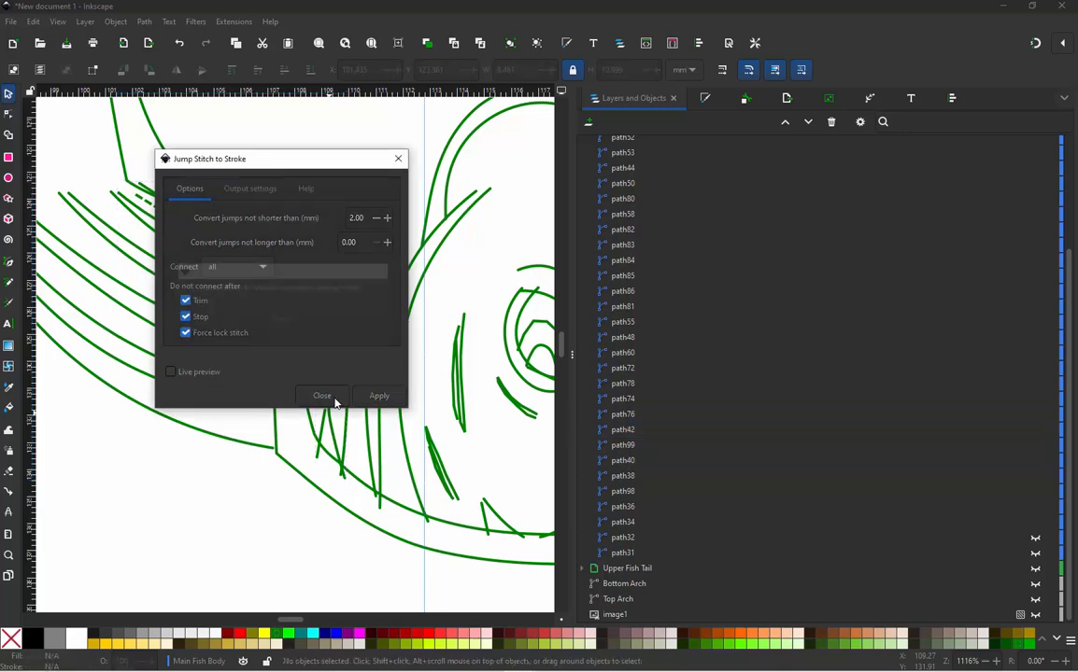
left_click(335, 402)
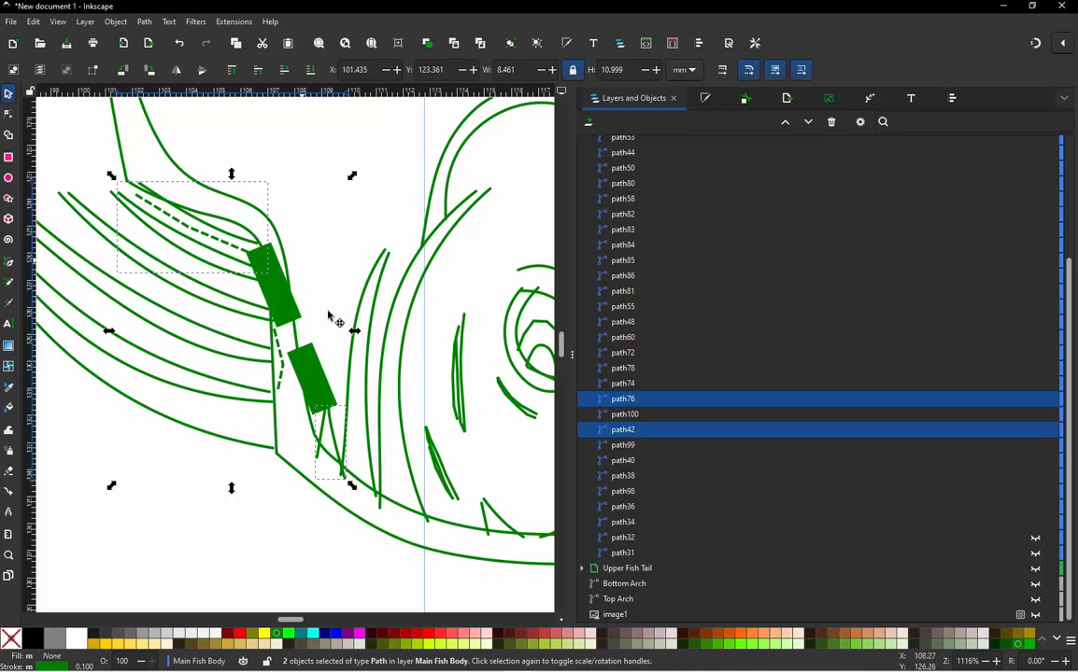
Step: Set the stroke width of the new connecting path between path42 and path76 to 0.1 mm
left_click(338, 322)
left_click(322, 366)
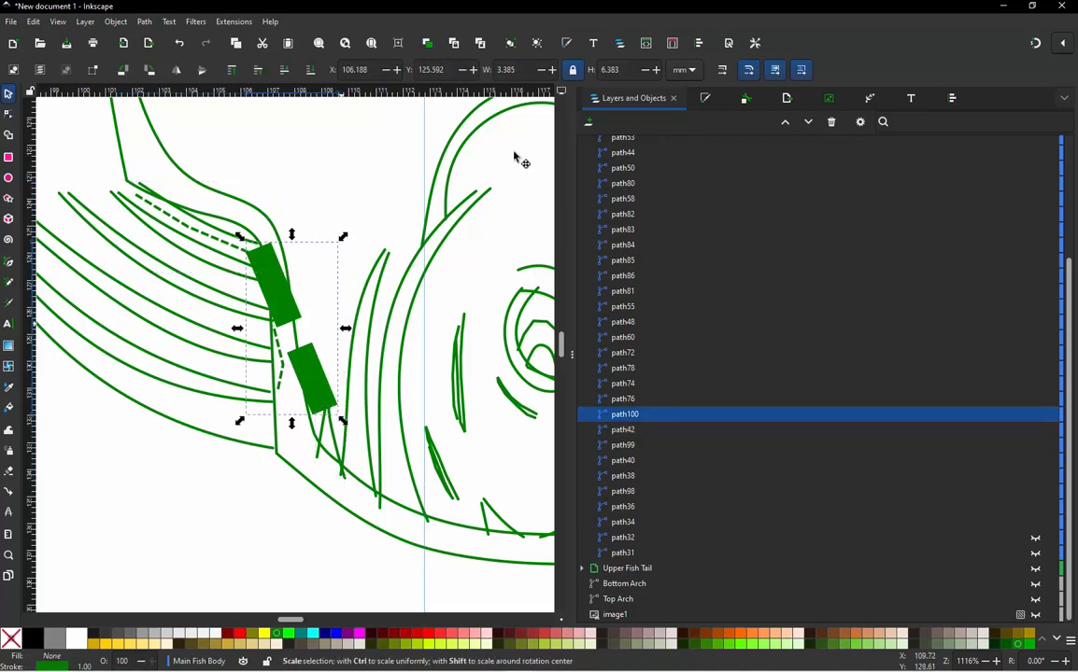
left_click(703, 98)
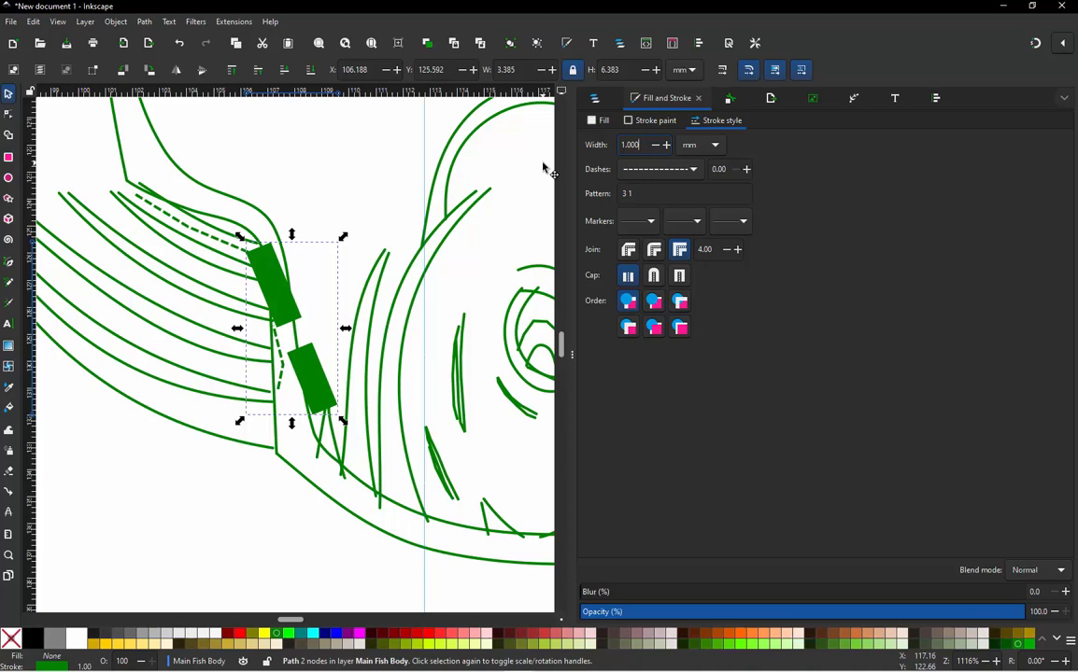
key("BackSpace")
key("BackSpace")
key("BackSpace")
key("BackSpace")
key("BackSpace")
type("0.1")
key("Return")
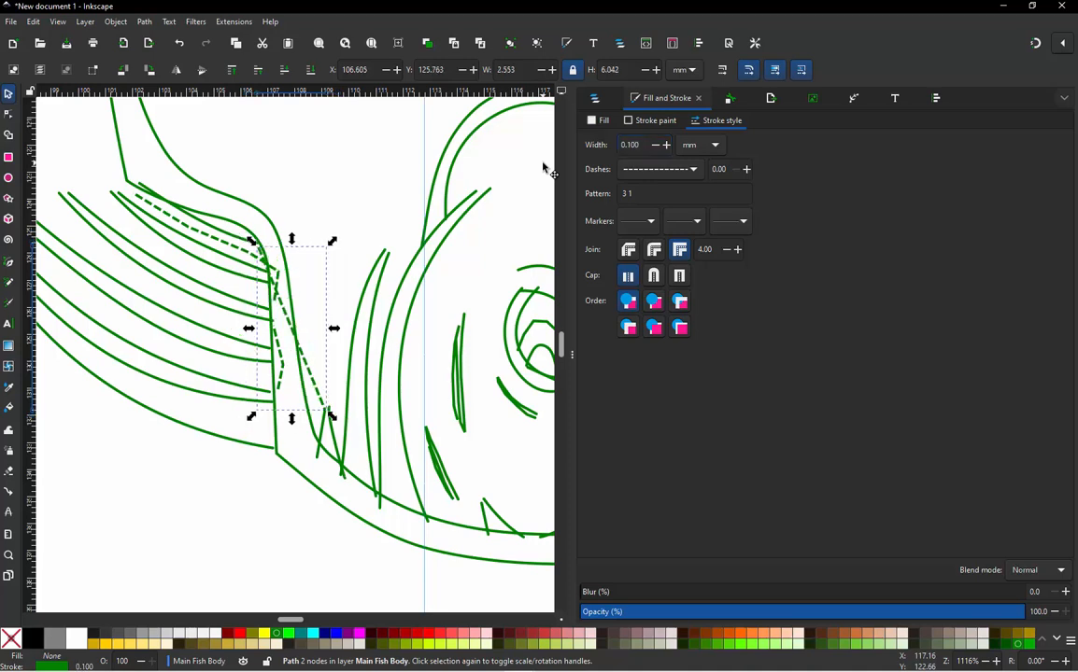
Step: Add three nodes to the new dashed path and place them inside the body outline column, following its bends down to the V-shaped column's base
double_click(311, 377)
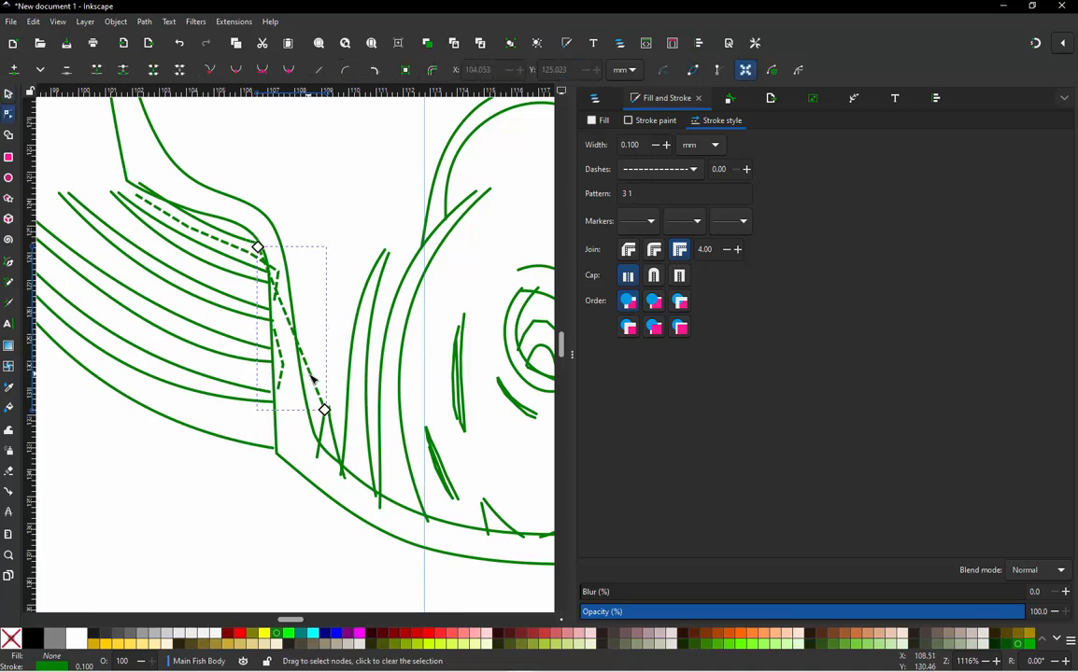
left_click(309, 374)
left_click_drag(309, 374, 328, 477)
left_click(302, 386)
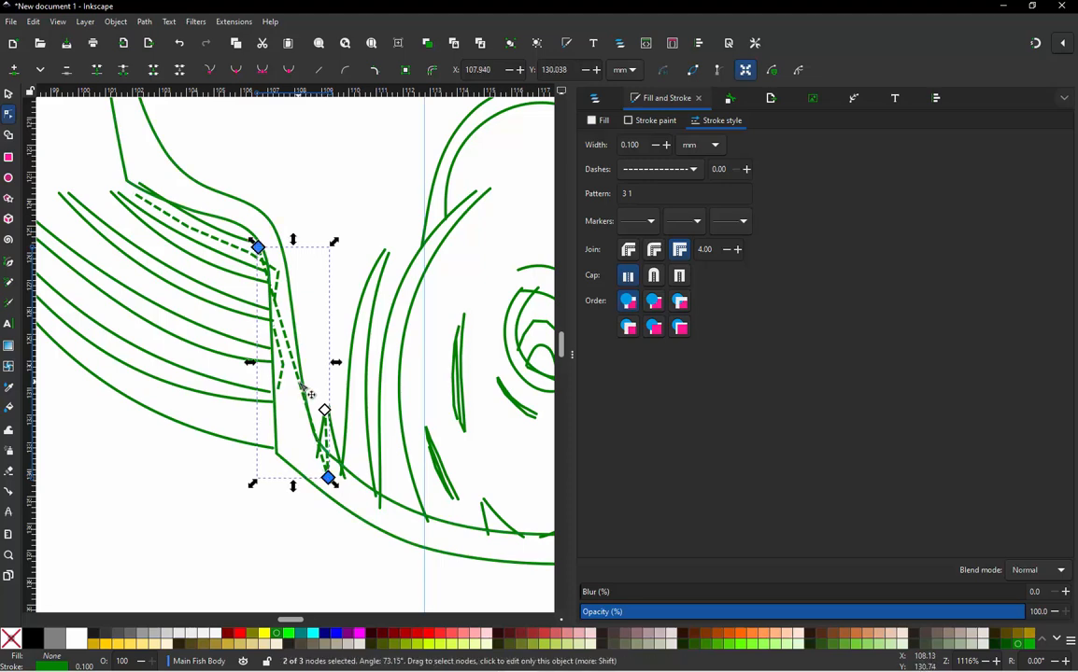
double_click(298, 380)
left_click_drag(298, 380, 293, 425)
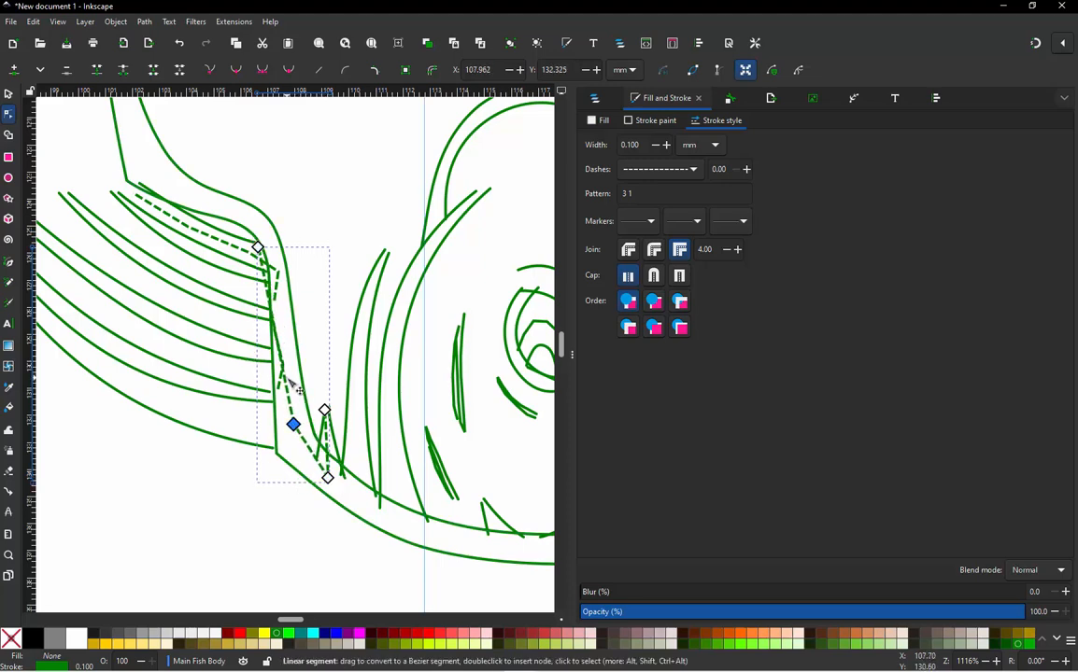
left_click(281, 383)
double_click(281, 380)
left_click_drag(281, 380, 277, 262)
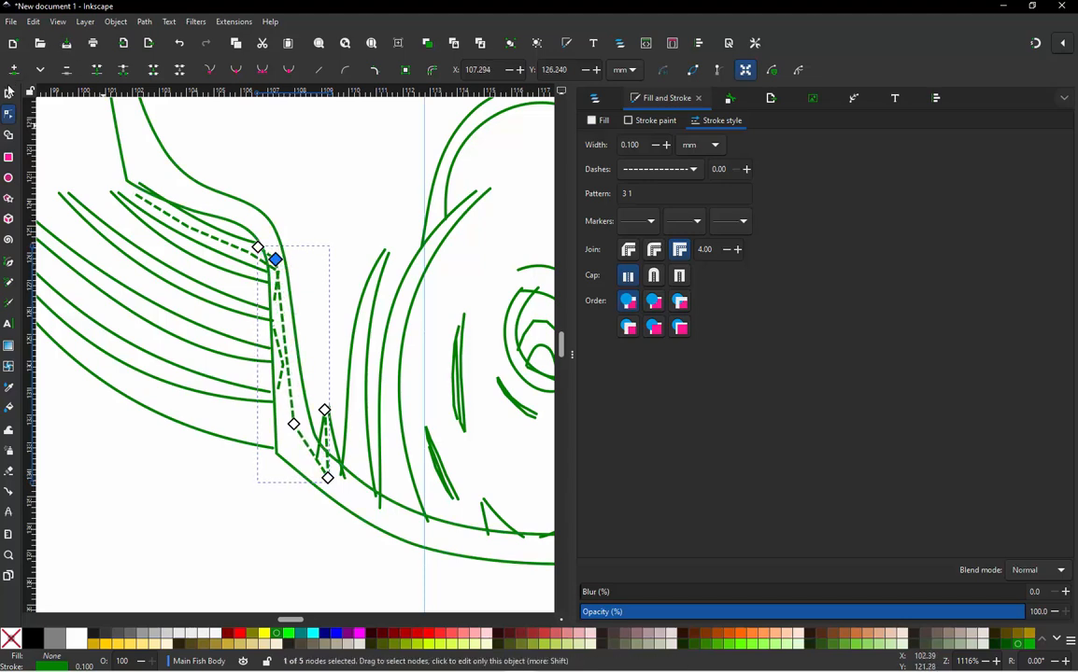
key("s")
left_click(239, 181)
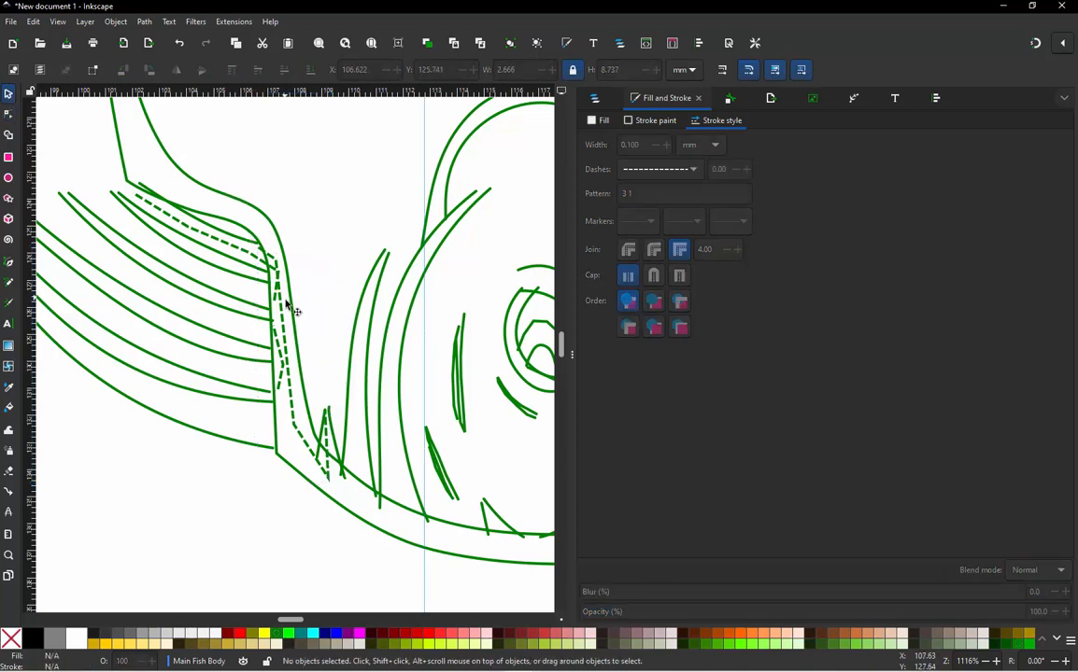
Step: Set Reverse rails to Reverse both rails for the tall curved satin column beside the V-shaped one, and apply the params
scroll(289, 305, "down", 1)
scroll(331, 395, "up", 2)
scroll(331, 406, "up", 1)
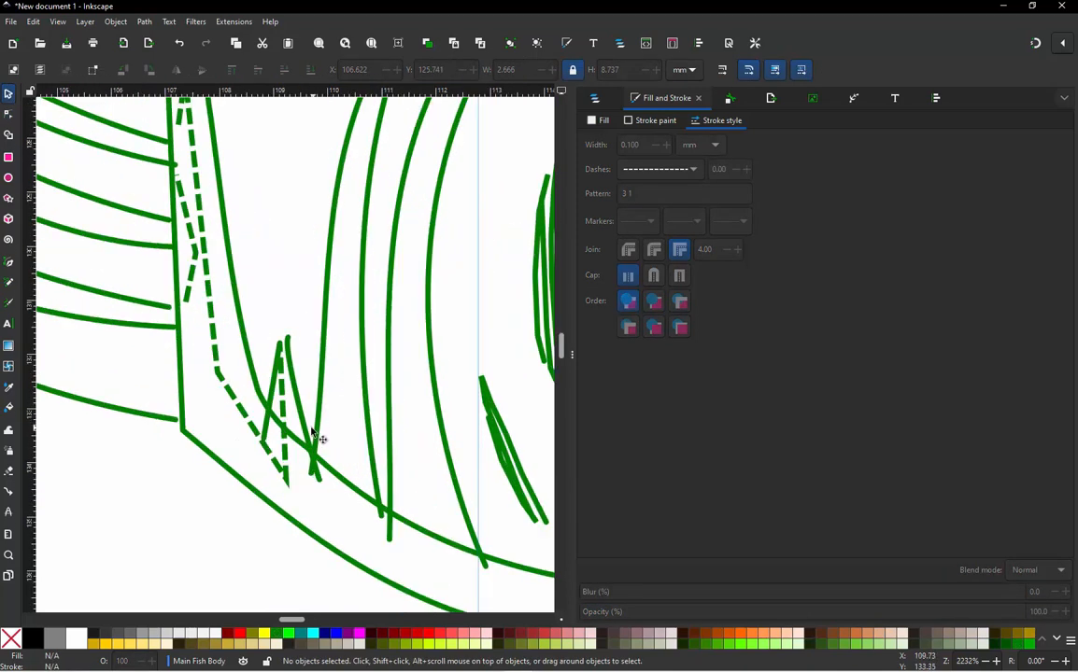
scroll(308, 435, "down", 1)
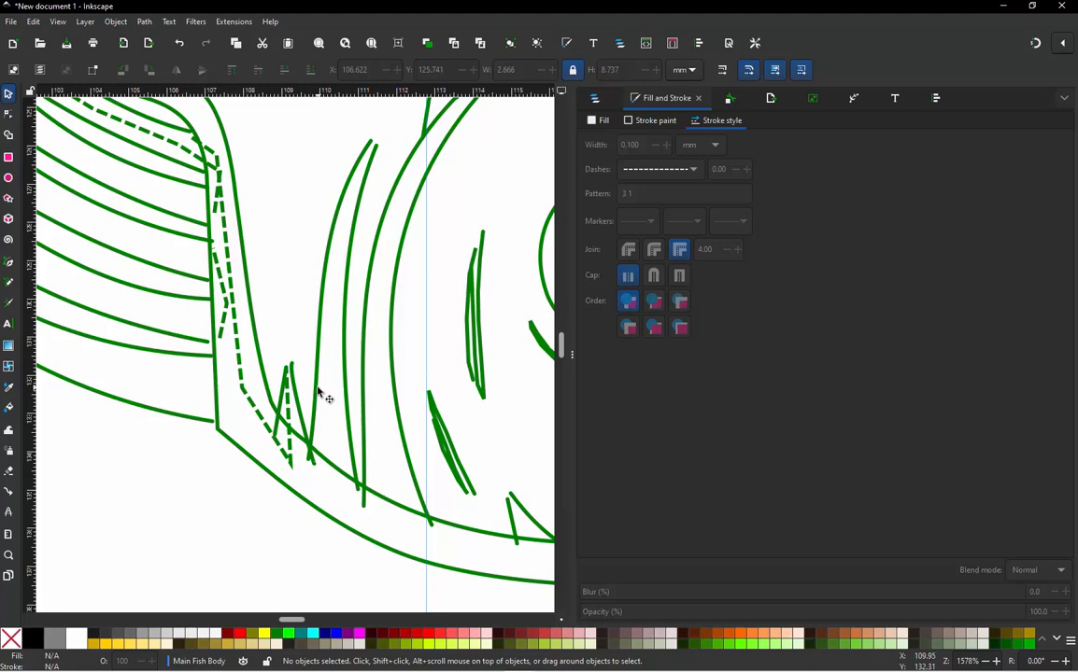
left_click(315, 400)
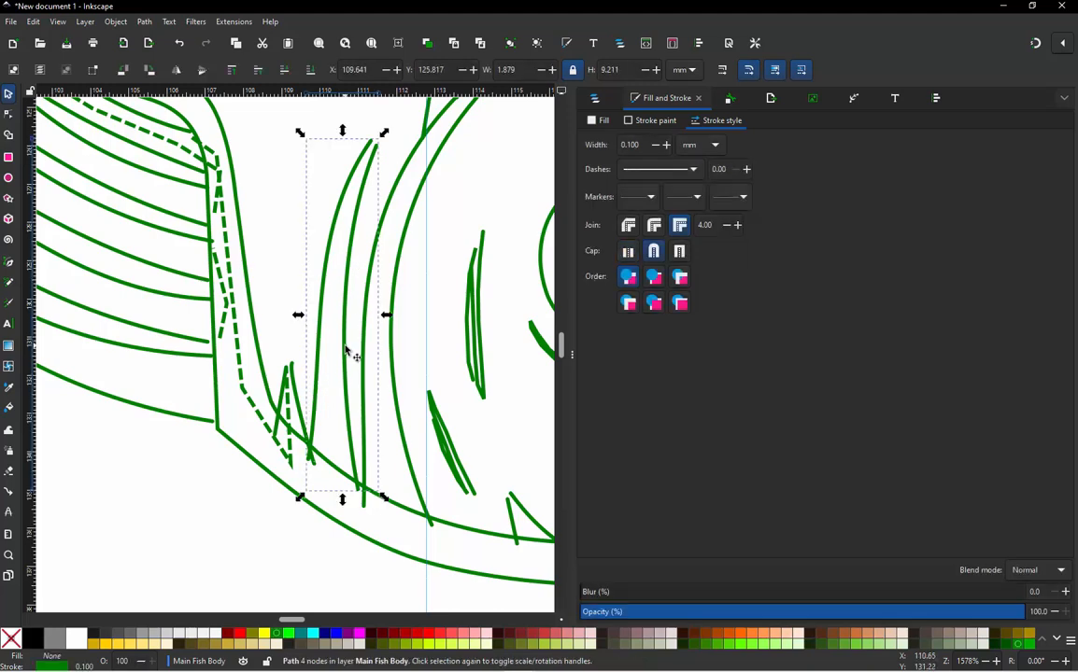
key("ctrl+alt+q")
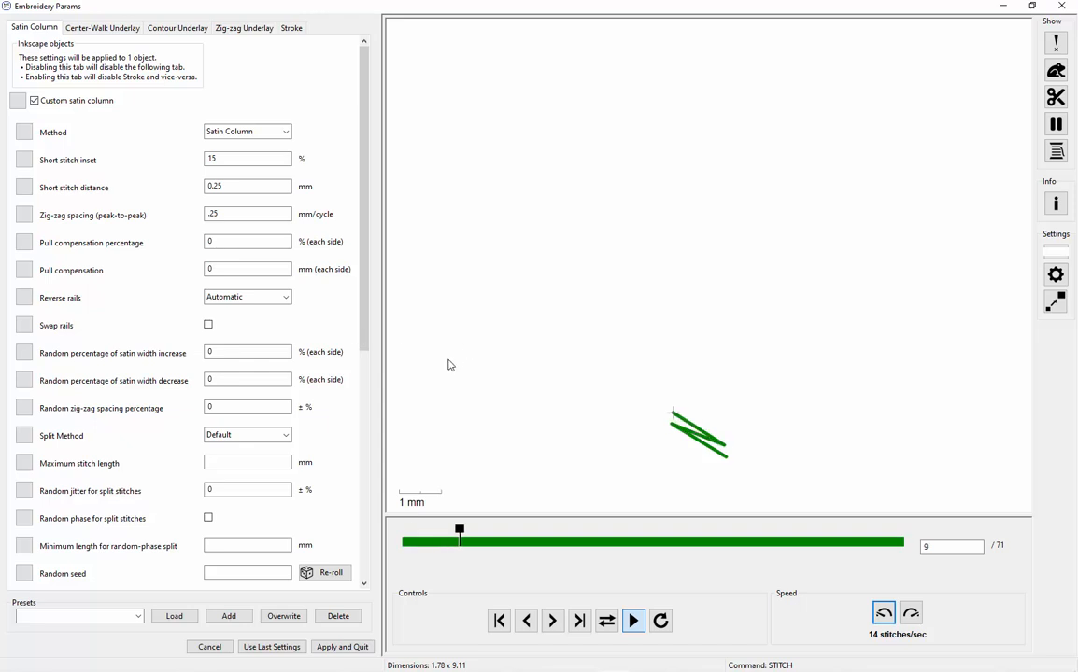
left_click(261, 301)
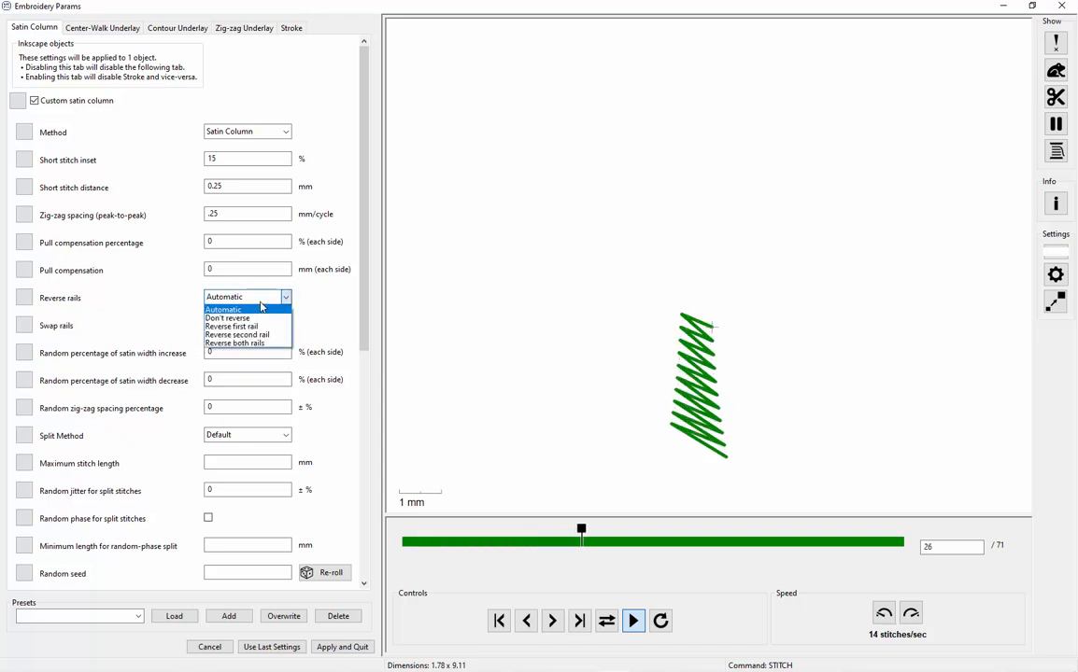
left_click(244, 343)
left_click(342, 646)
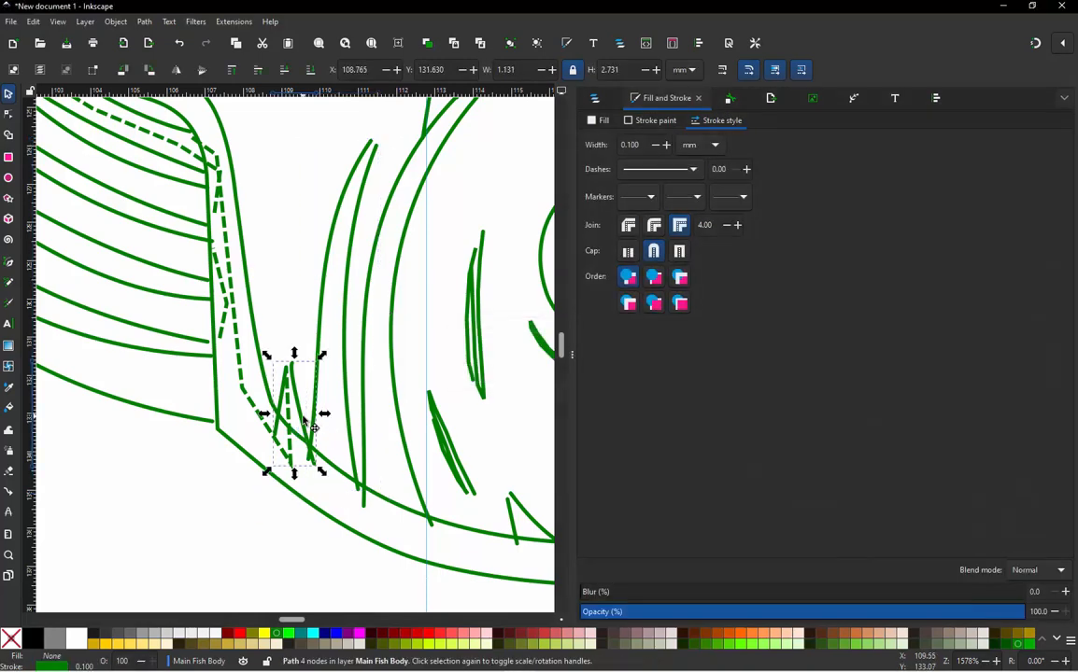
Step: Convert the jump stitch between the V-shaped column and the tall curved satin column to a stroke
left_click(320, 336, "shift")
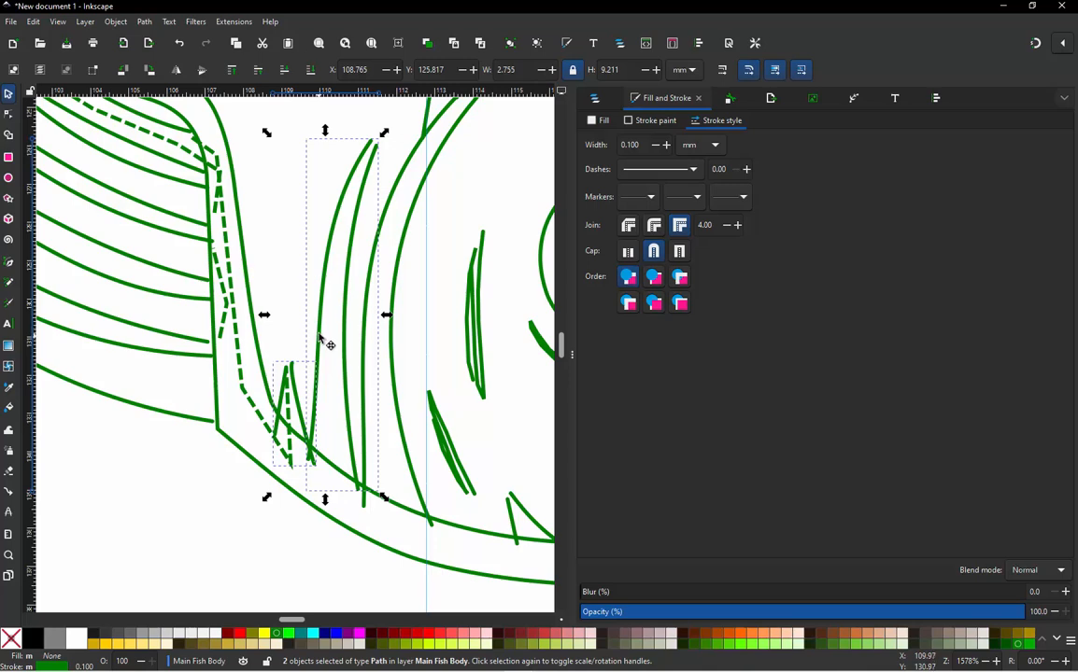
key("ctrl+alt+j")
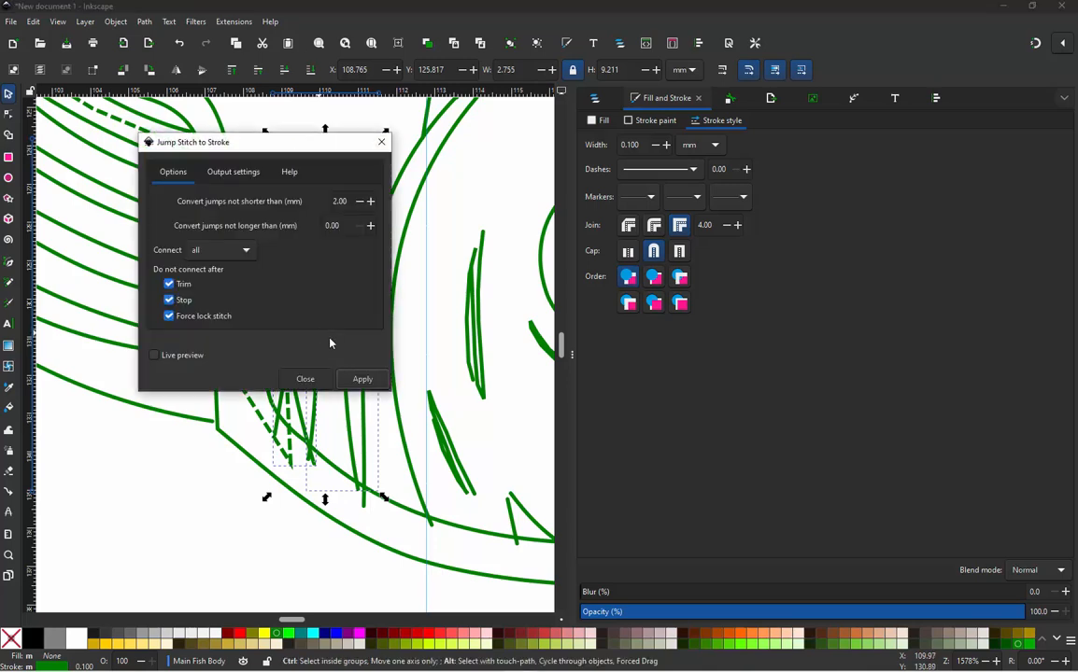
left_click(359, 378)
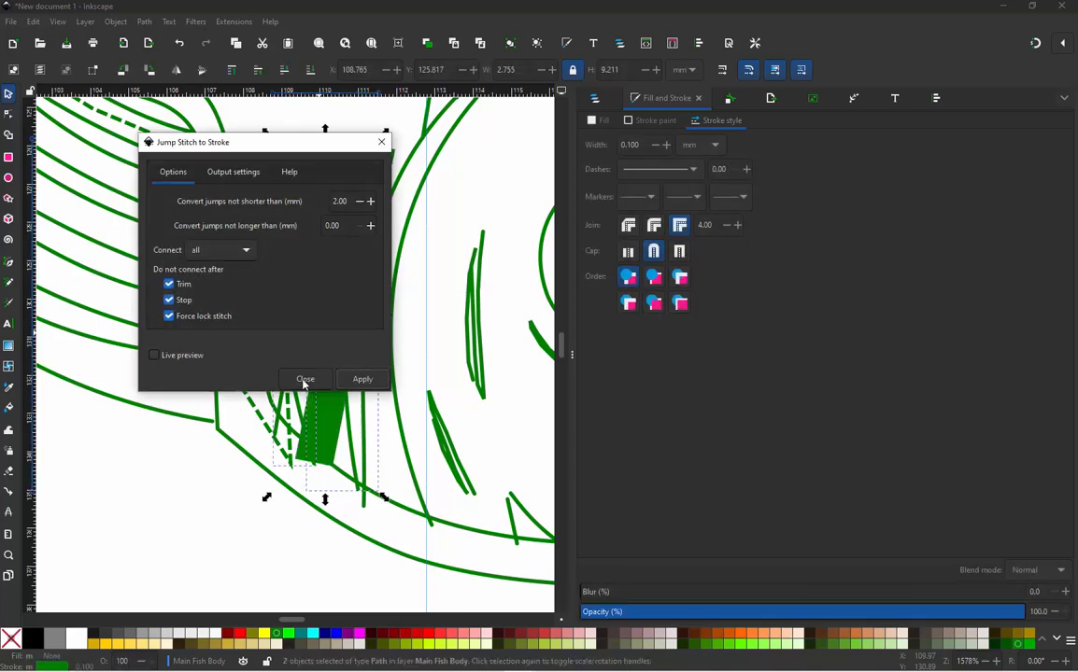
left_click(303, 381)
Step: Set the stroke width of the connecting path running up the tall curved column to 0.1 mm
left_click(390, 213)
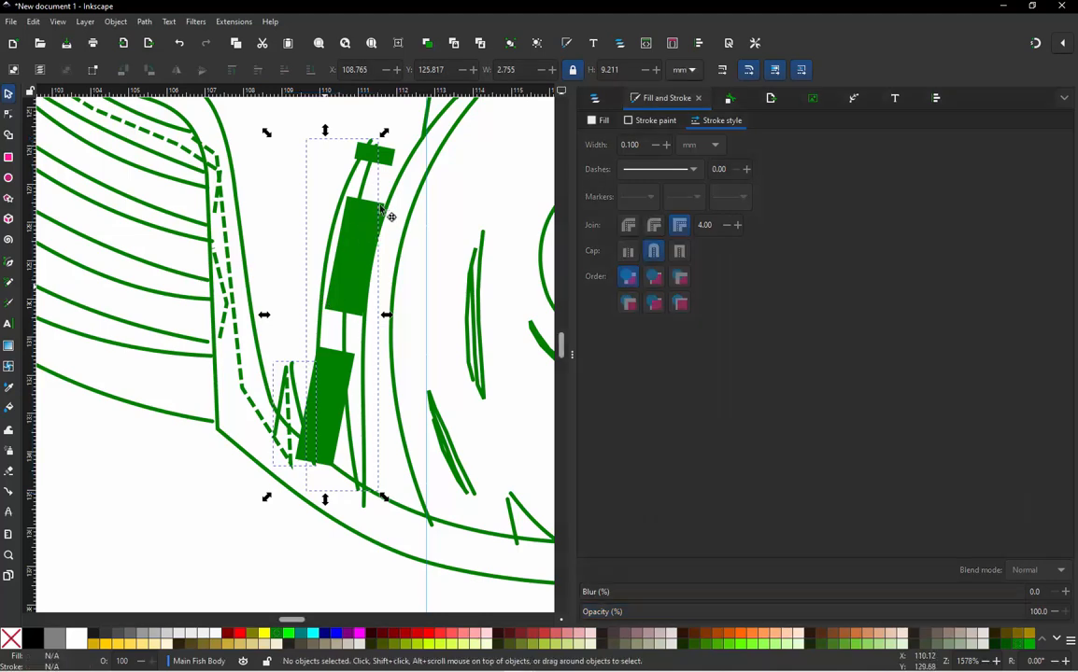
left_click(370, 203)
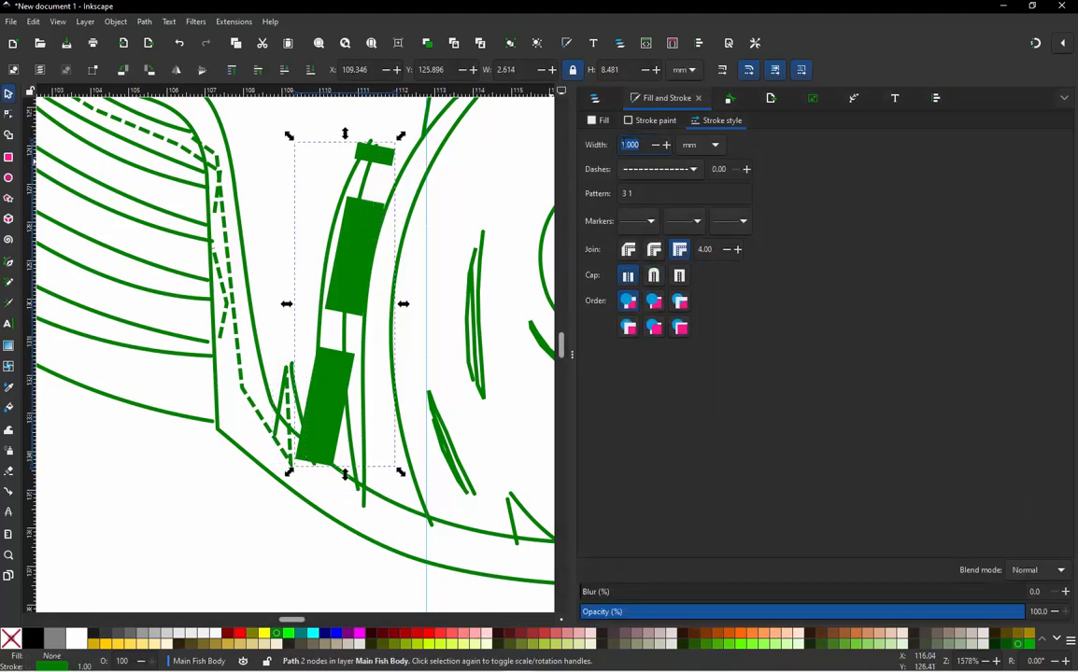
key("BackSpace")
type("0.1")
key("Return")
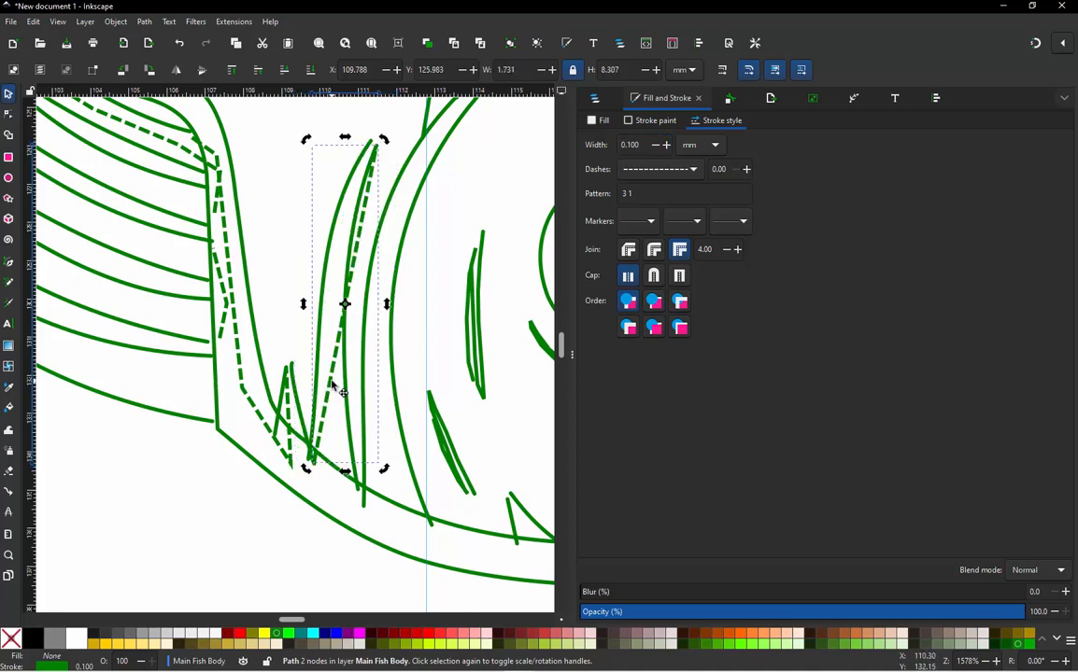
Step: Add two nodes to this dashed path and adjust them and both end nodes to run inside the tall curved satin column
double_click(333, 385)
left_click(333, 384)
double_click(330, 378)
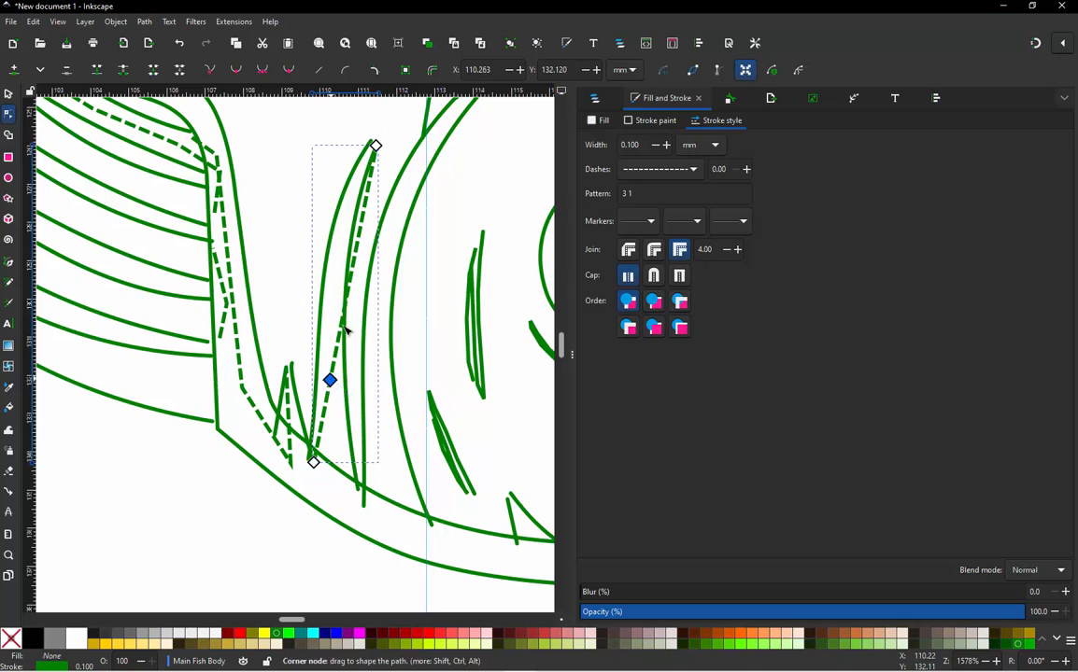
left_click_drag(330, 378, 344, 212)
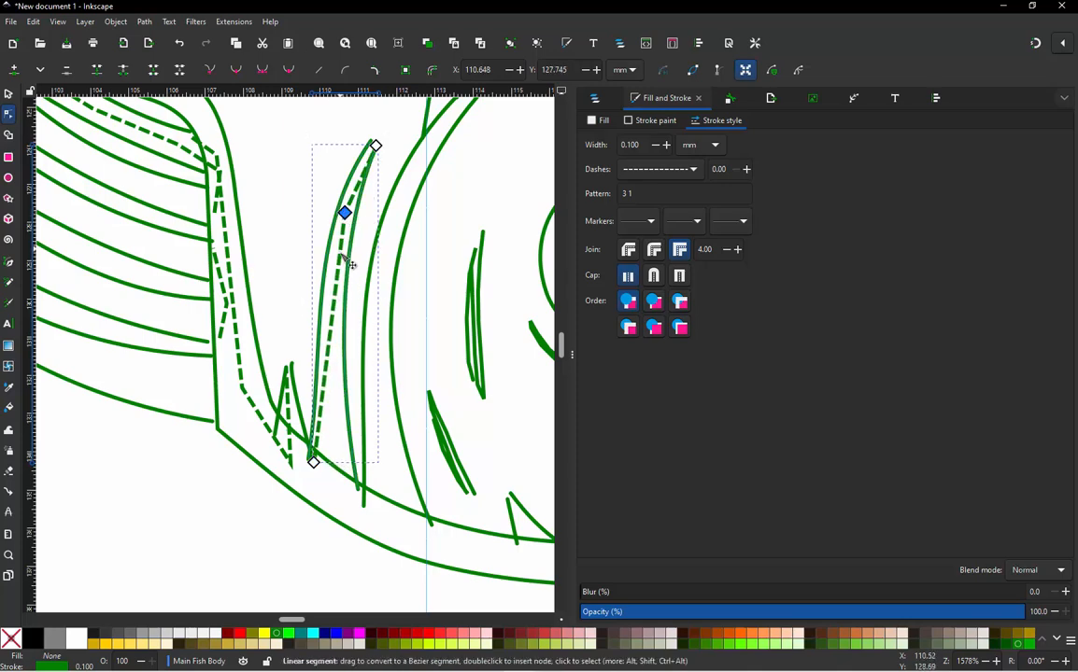
double_click(340, 255)
left_click_drag(349, 268, 341, 325)
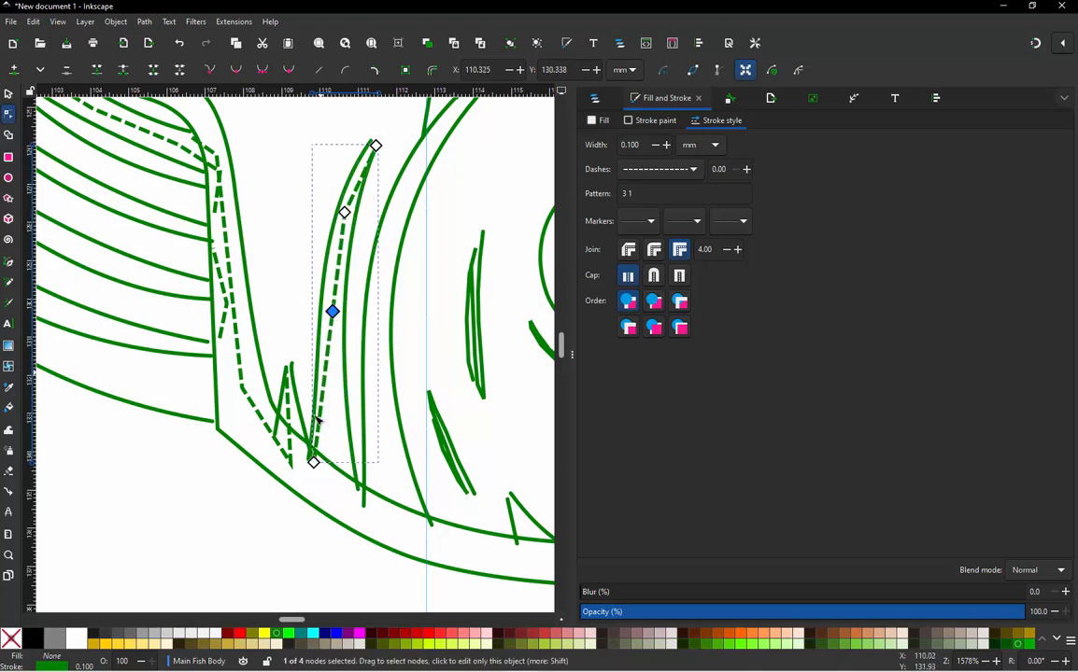
left_click_drag(318, 464, 327, 467)
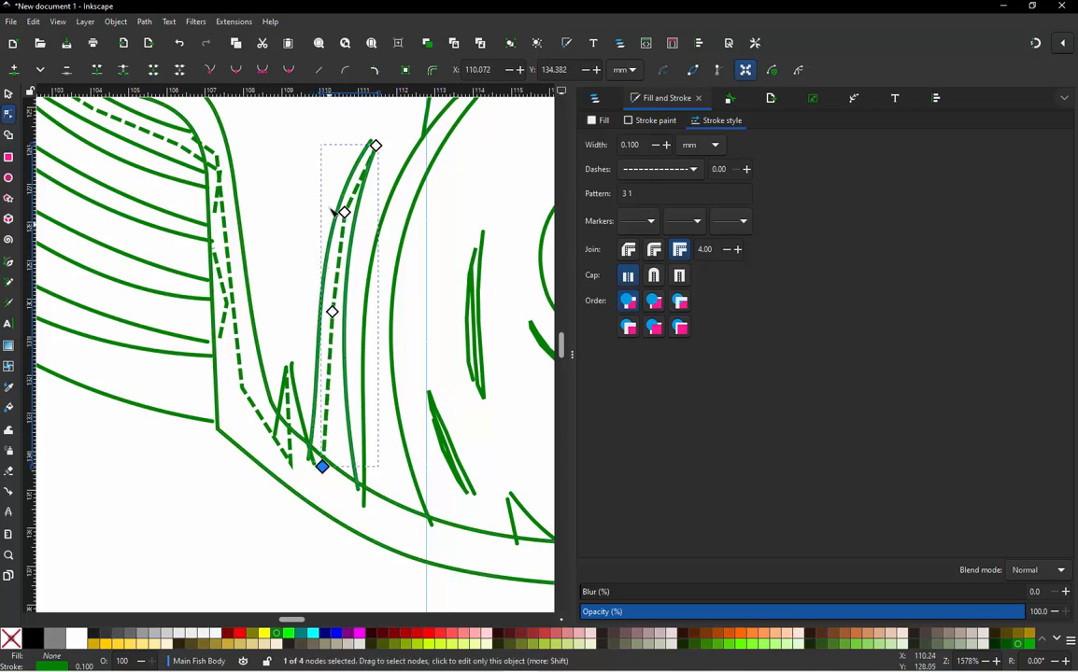
left_click_drag(376, 147, 370, 149)
left_click(8, 94)
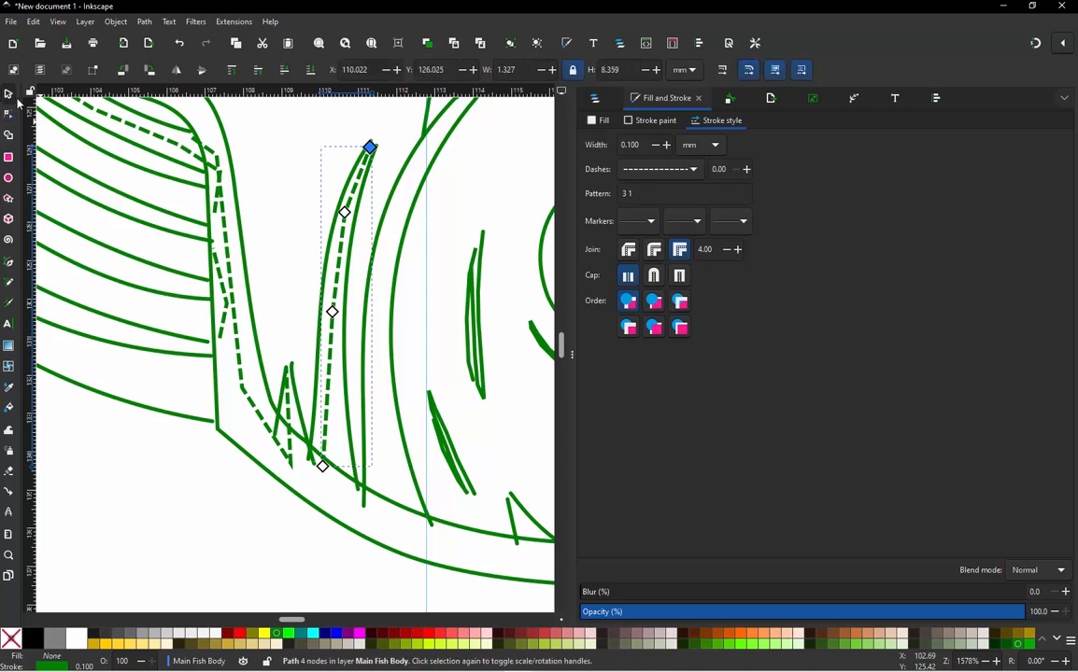
left_click(287, 341)
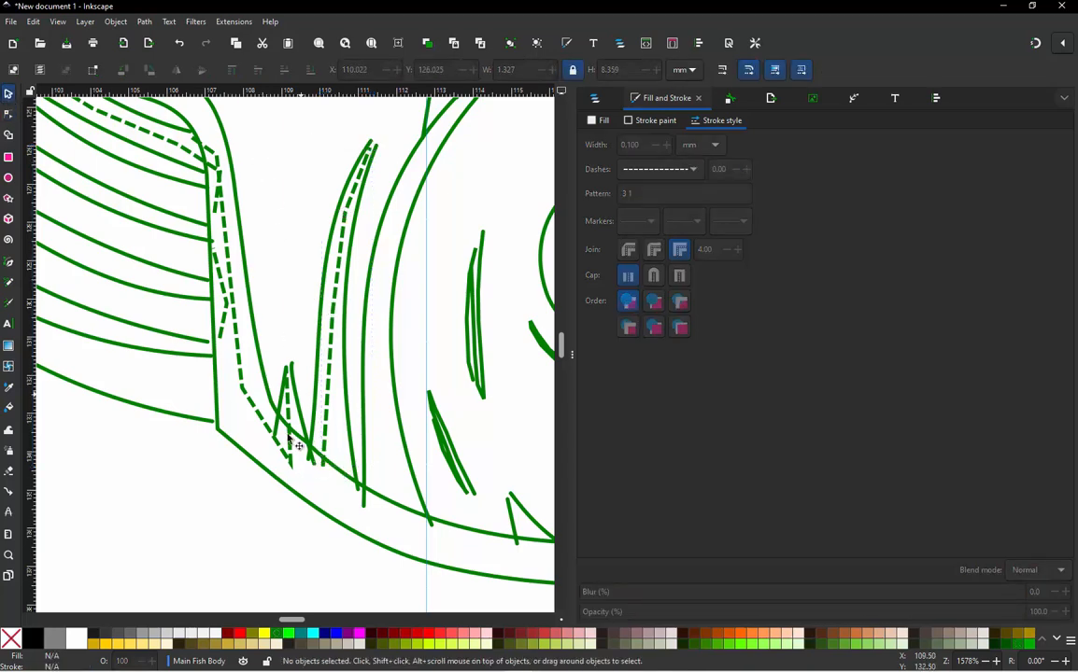
scroll(264, 417, "down", 2, "ctrl")
scroll(372, 445, "up", 2)
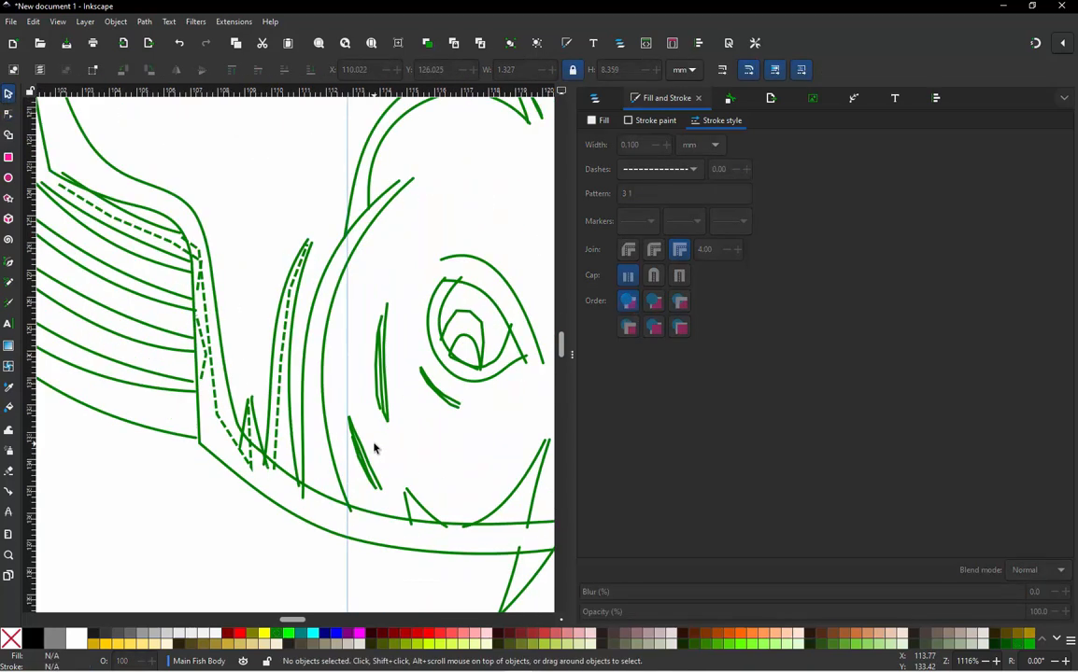
Step: Set Reverse rails to Reverse both rails for the large curved satin column nearest the eye in Main Fish Body, and apply the params
scroll(214, 410, "down", 1)
scroll(253, 446, "up", 1)
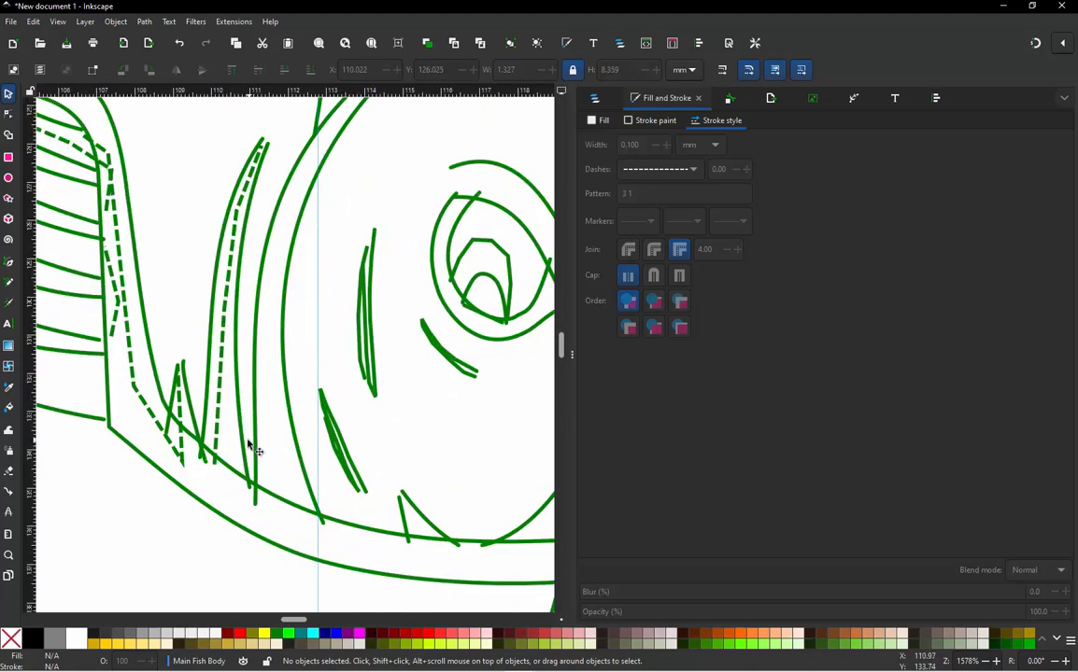
scroll(278, 391, "down", 1)
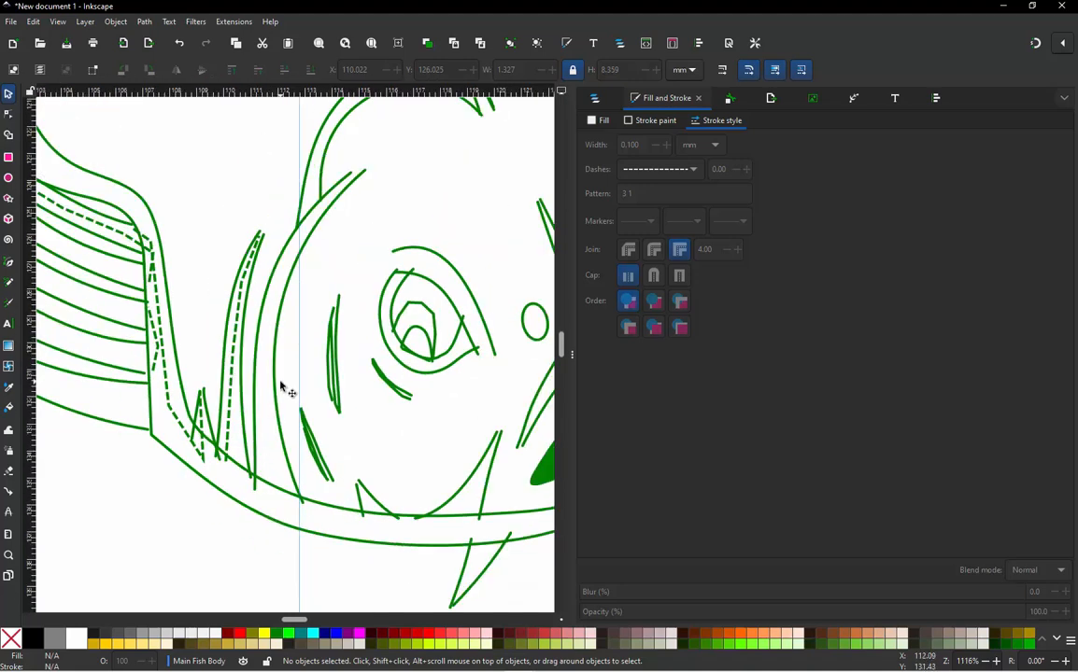
left_click(599, 97)
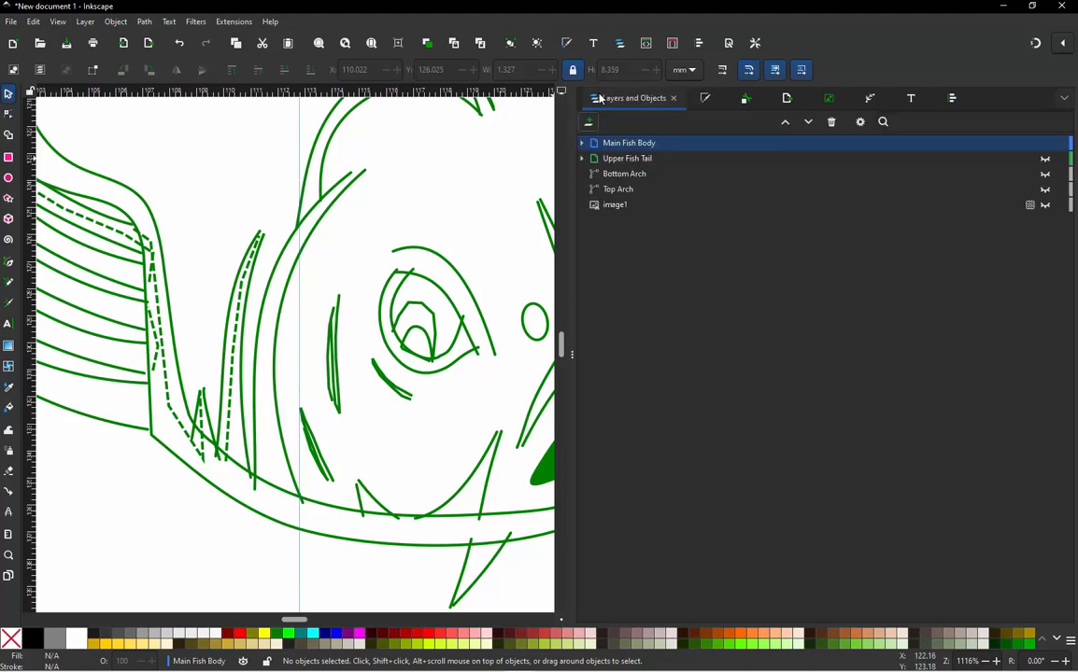
left_click(582, 145)
scroll(609, 396, "down", 5)
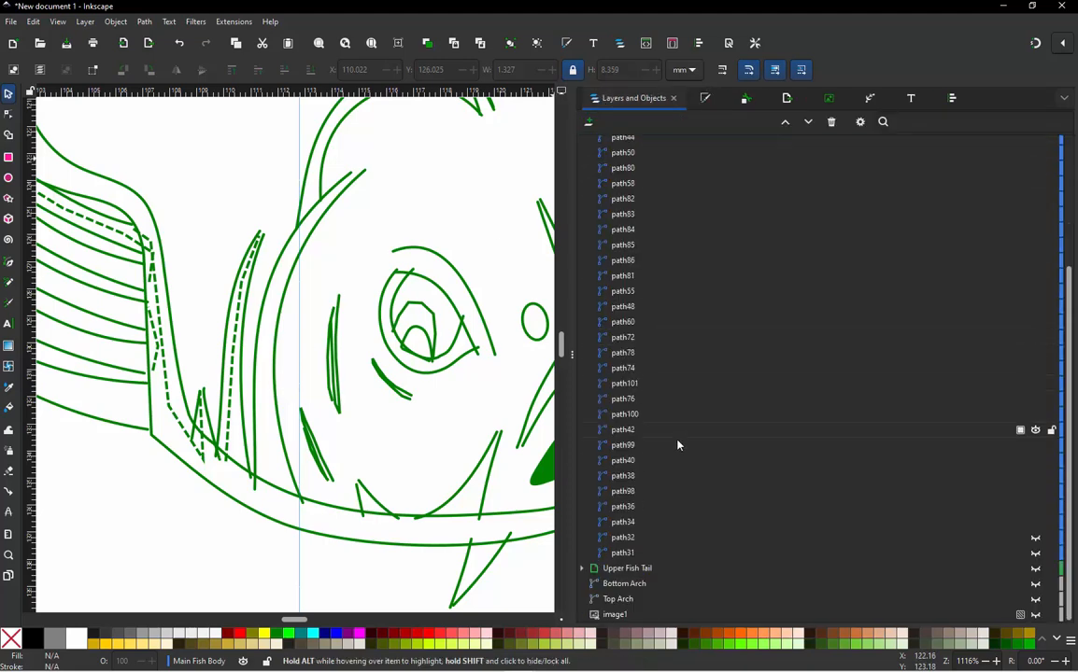
left_click(242, 366)
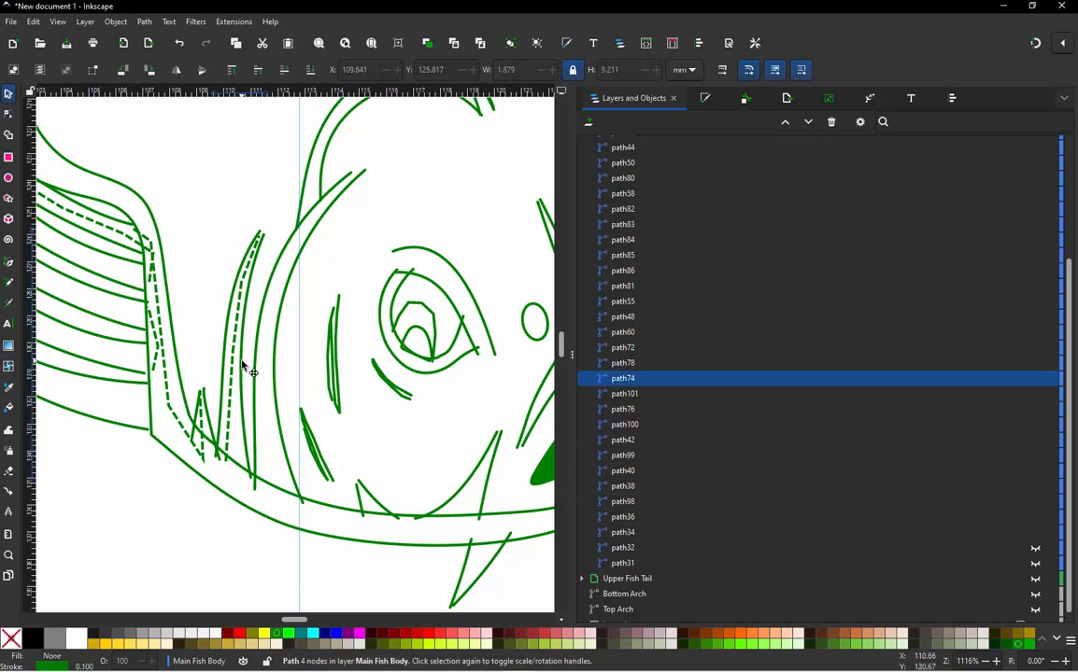
left_click(624, 363)
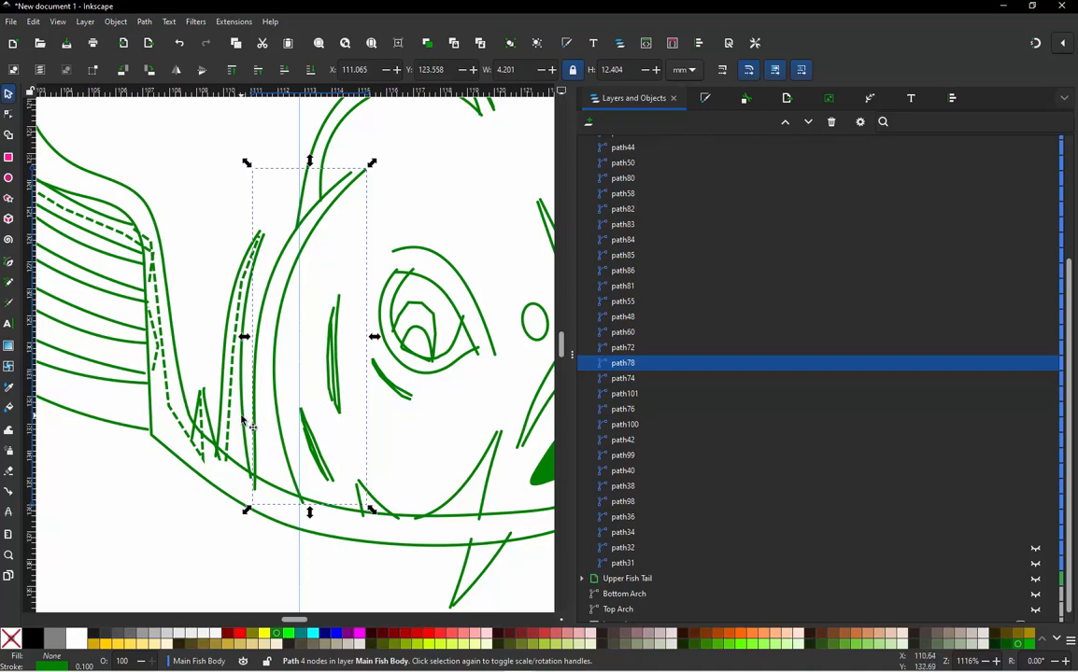
key("alt+q")
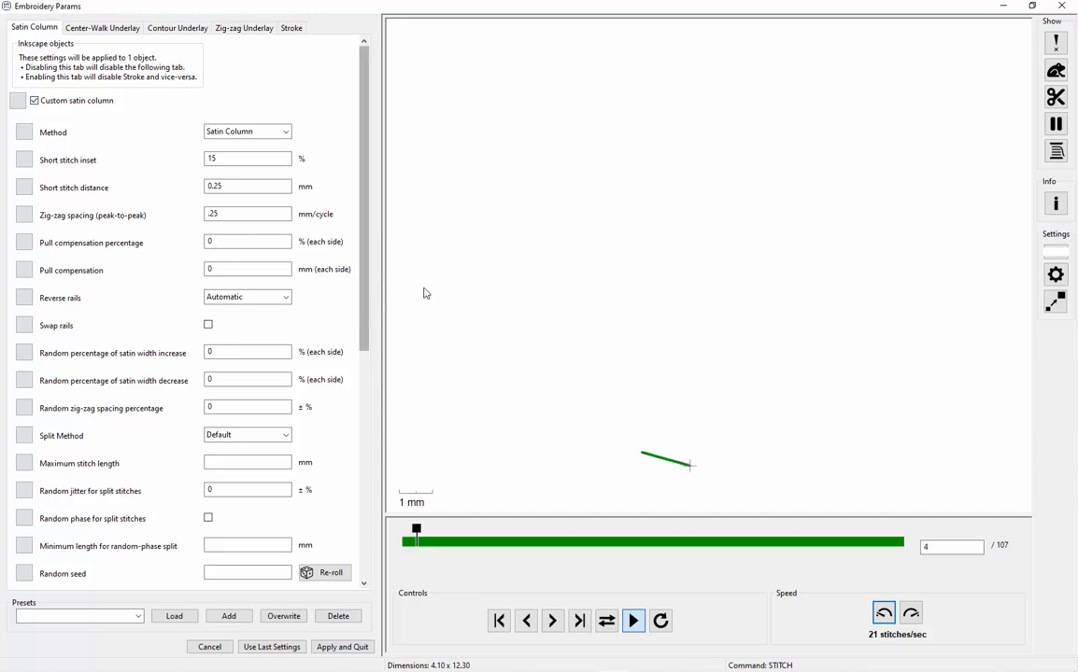
left_click(270, 297)
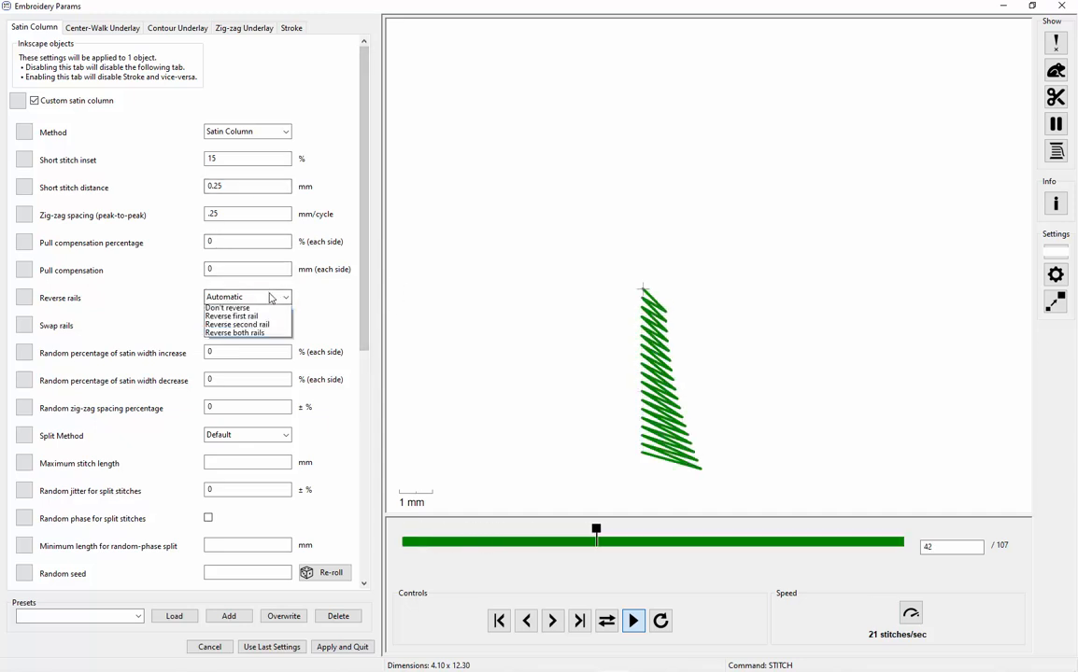
left_click(235, 333)
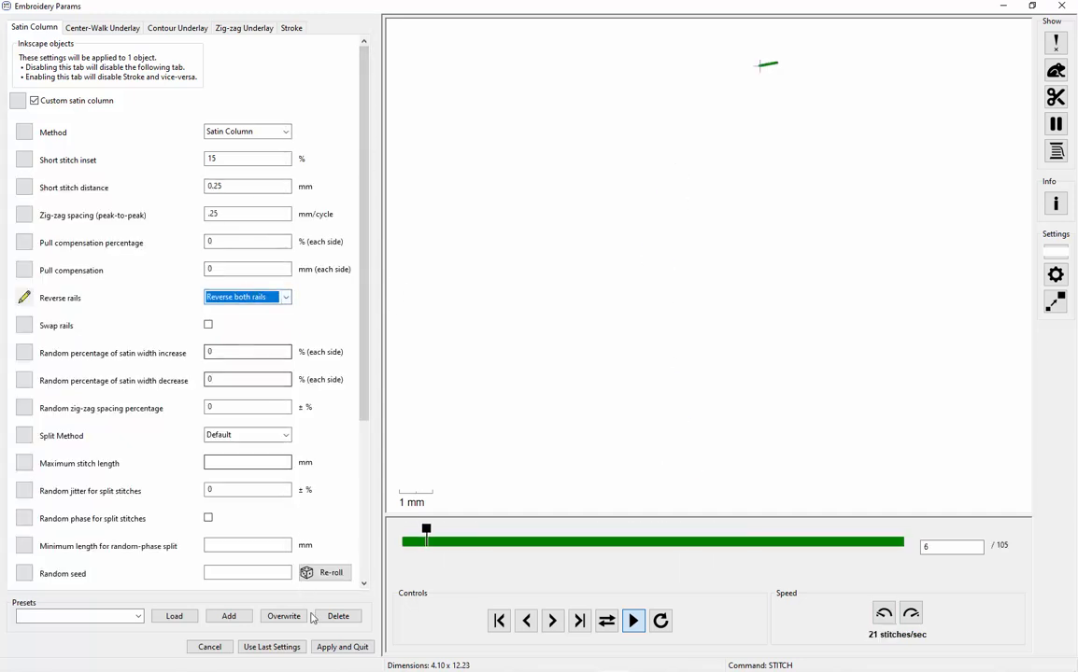
left_click(332, 646)
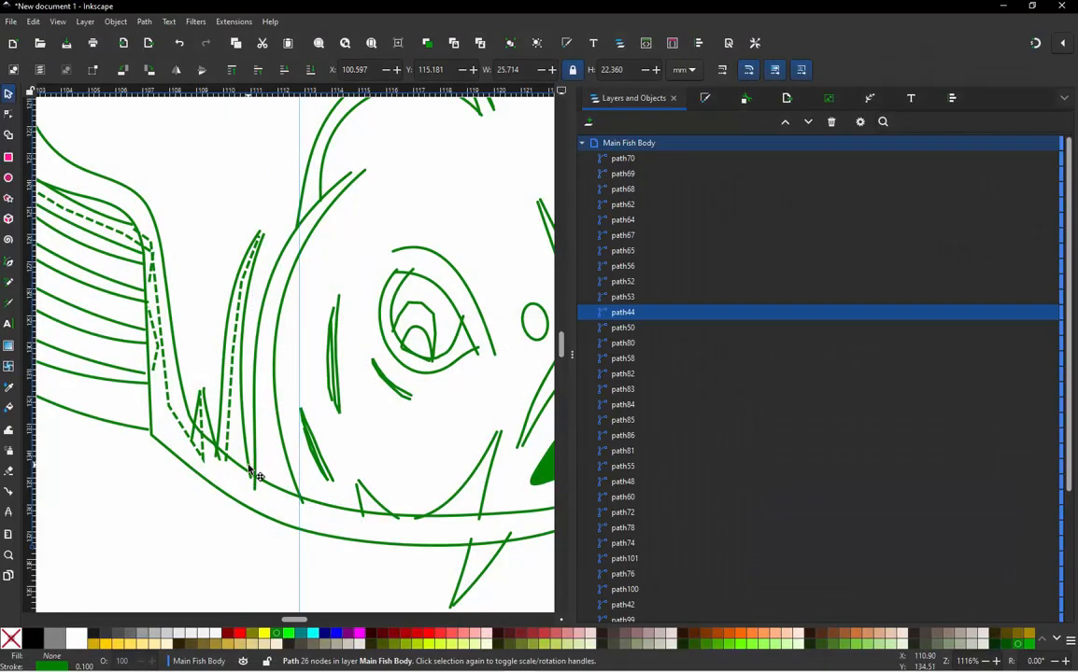
Step: Convert the jump stitch between the tall curved satin column and the larger curved column nearest the eye to a stroke
left_click(211, 553)
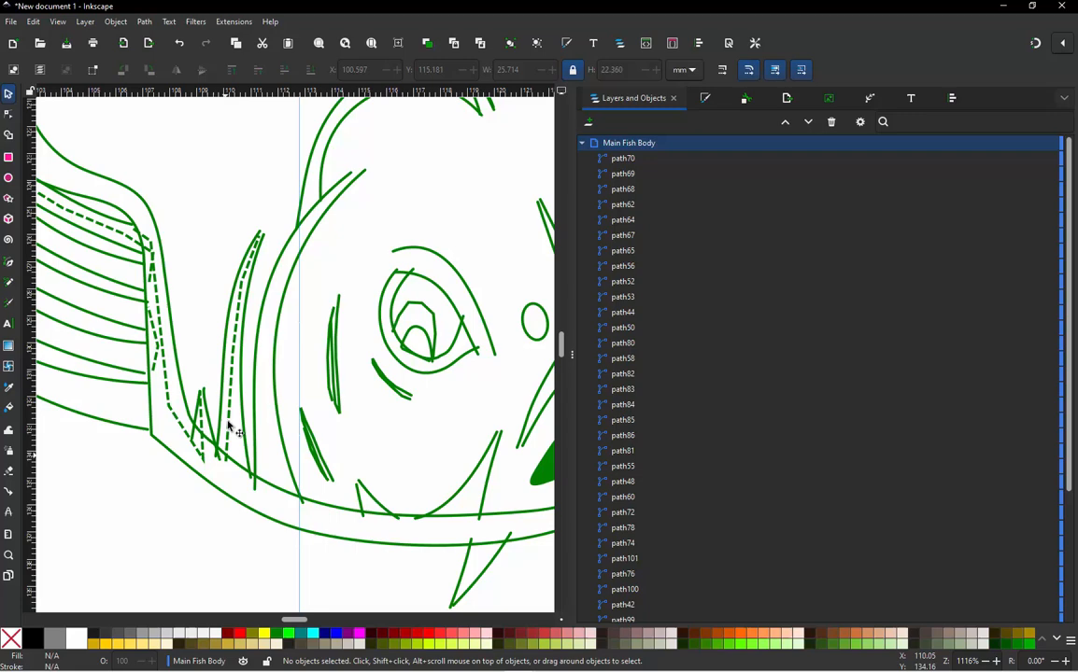
left_click(229, 310)
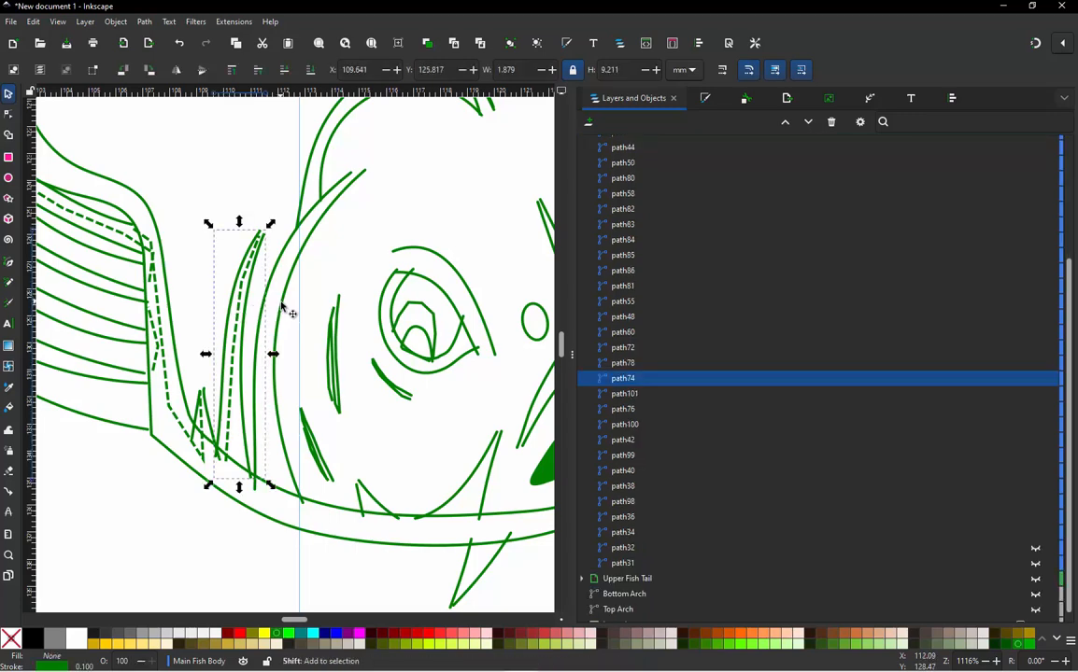
left_click(283, 307, "shift")
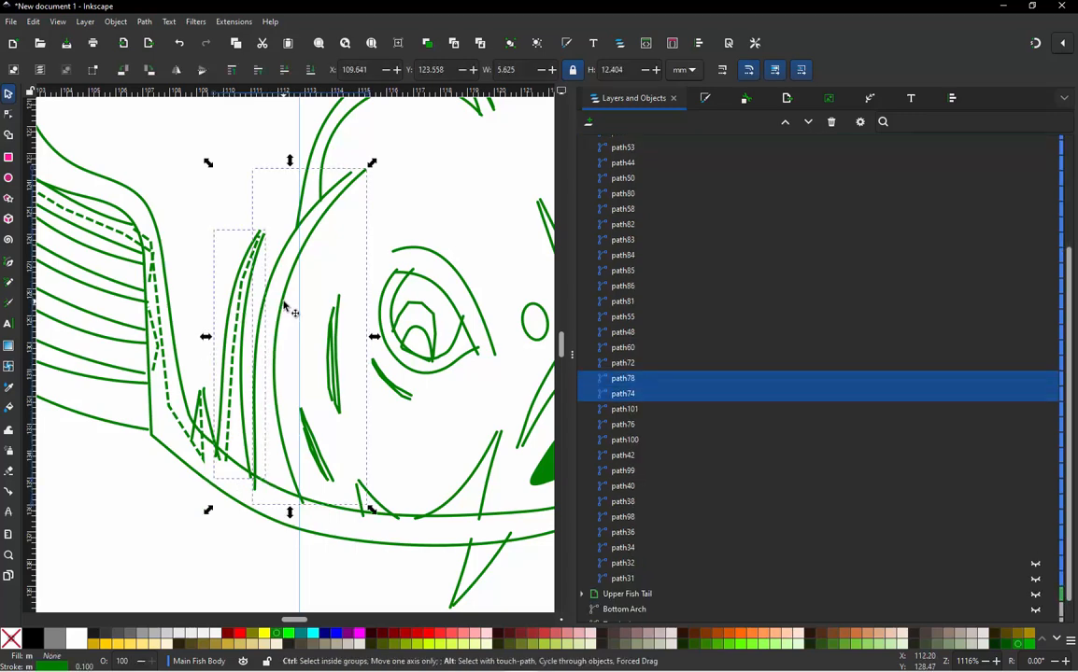
key("ctrl+alt+j")
left_click(344, 364)
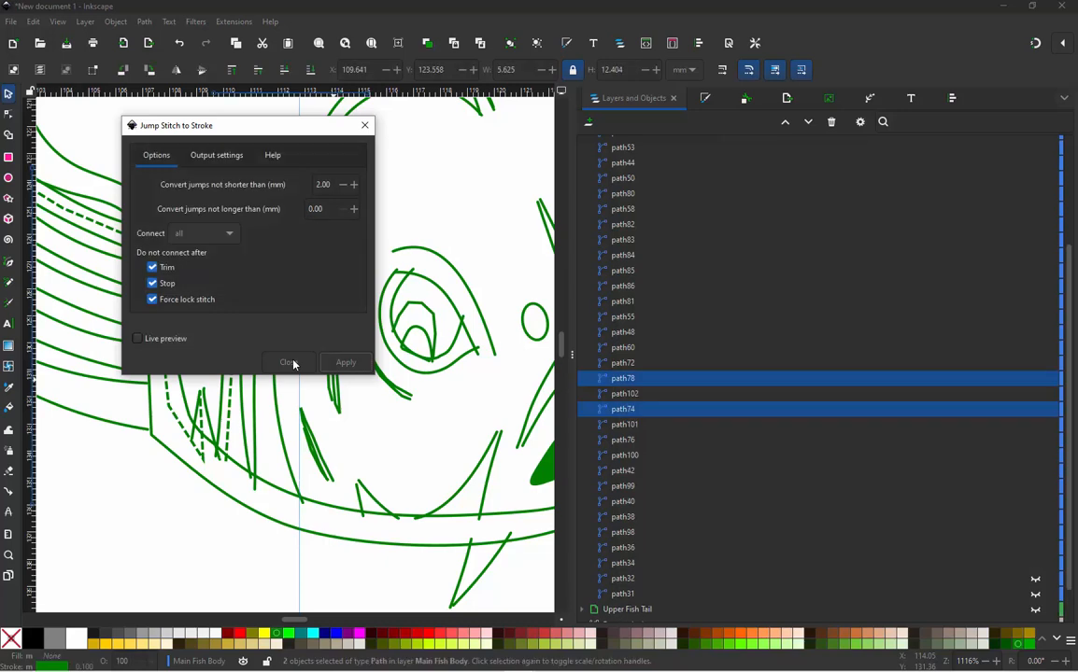
left_click(292, 364)
key("Escape")
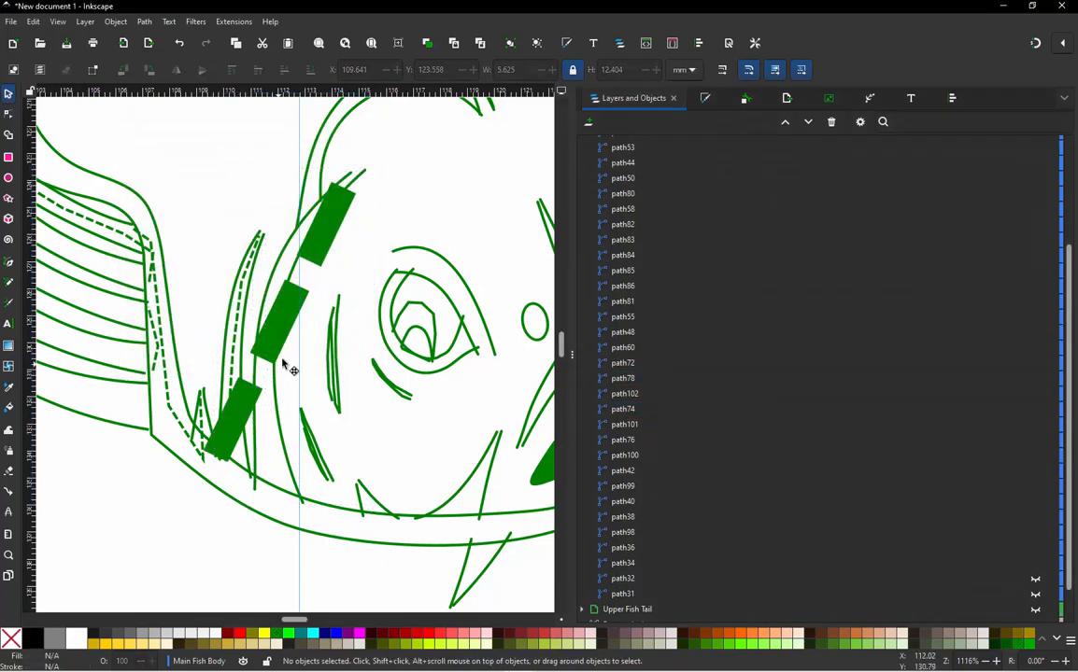
Step: Set the stroke width of the thick dashed path connecting the two curved columns to 0.1 mm
left_click(304, 315)
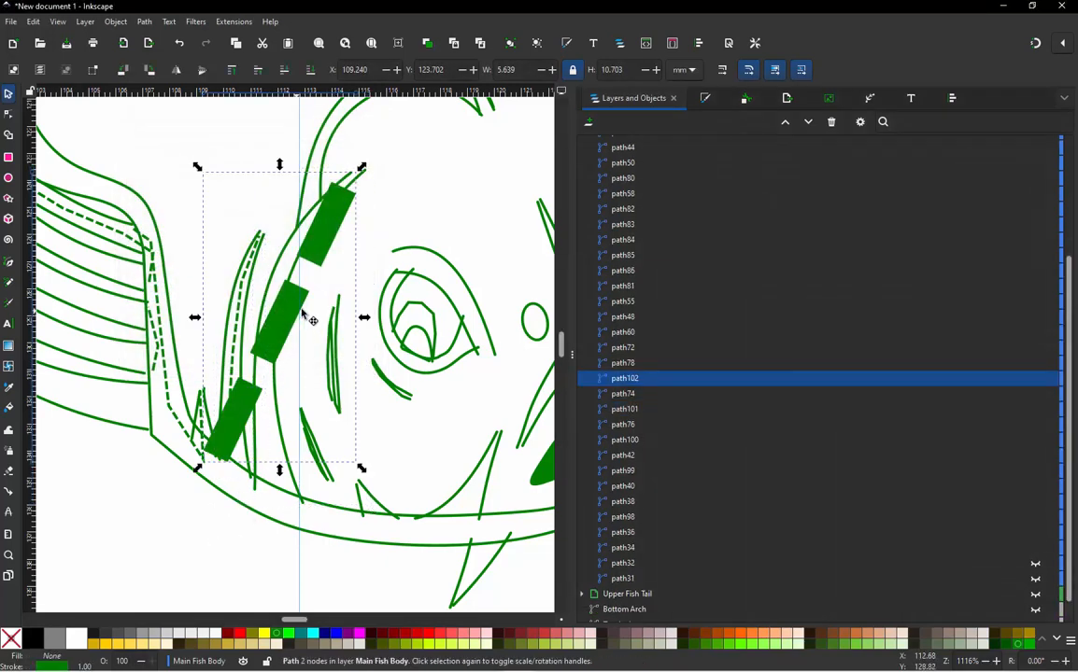
left_click(707, 98)
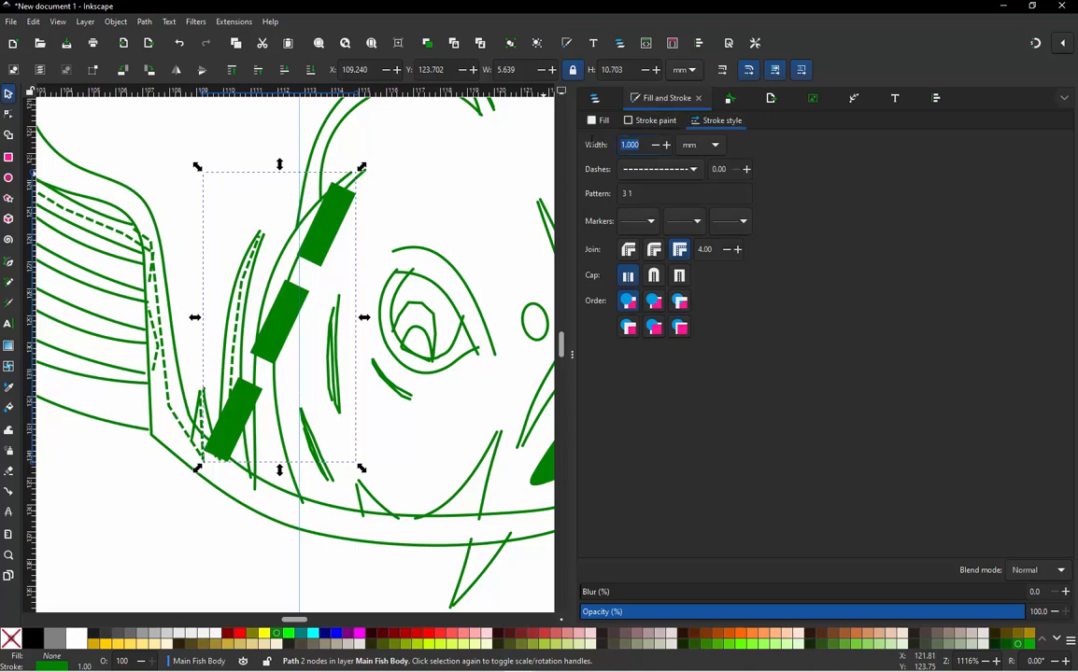
key("Return")
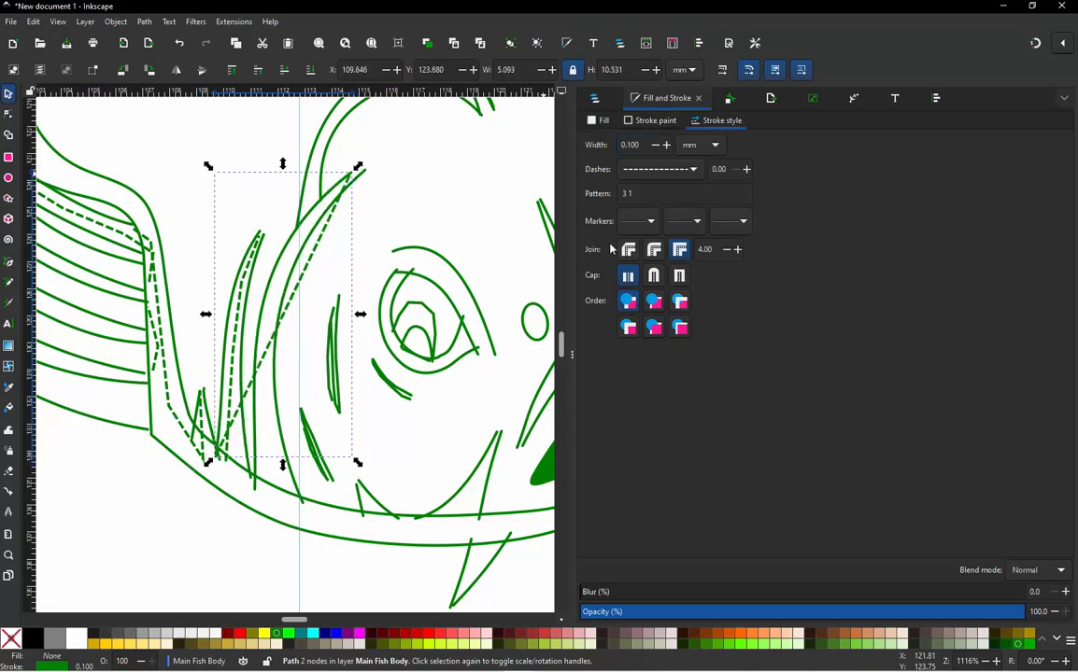
Step: Add three nodes to the dashed path and arrange them to run up inside the larger curved column from the body's lower outline band
double_click(291, 304)
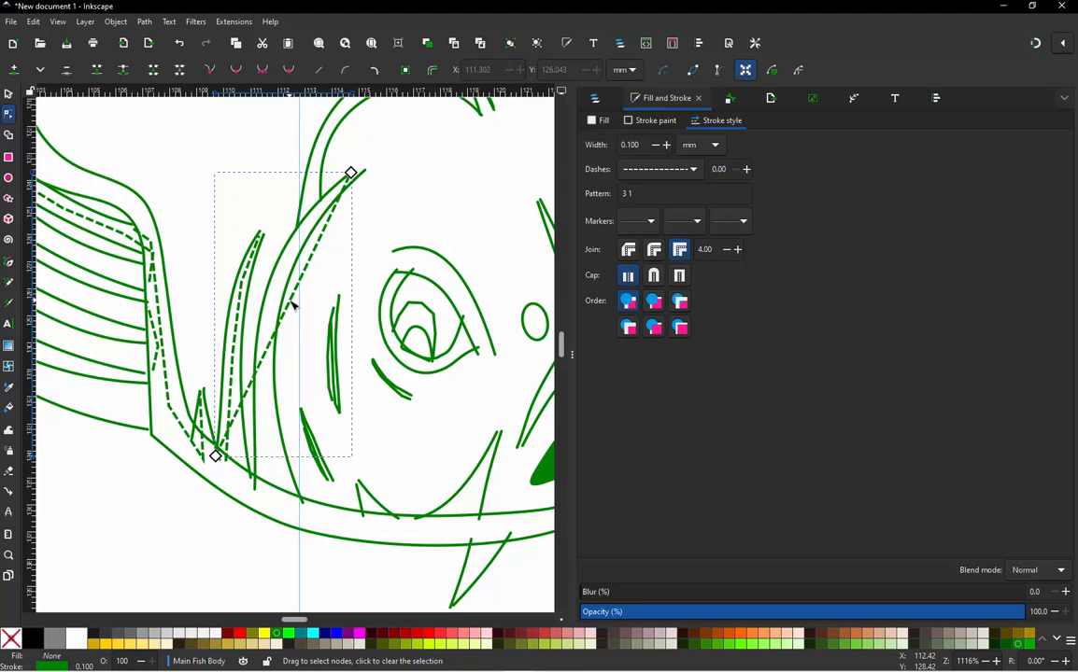
left_click(291, 304)
double_click(290, 299)
left_click_drag(291, 298, 291, 264)
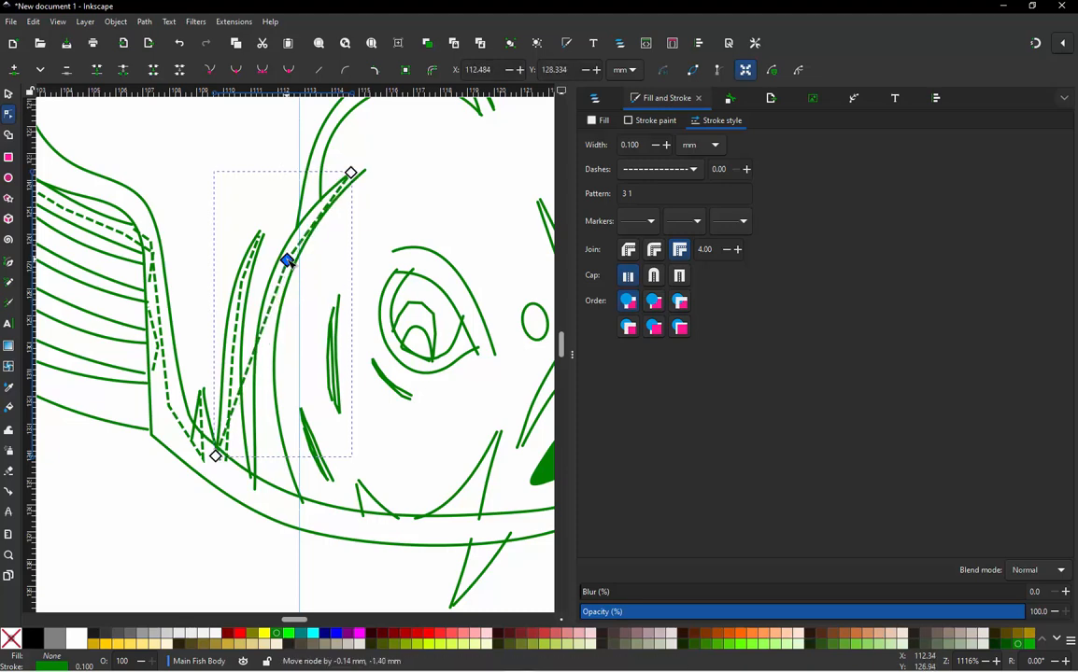
left_click(250, 369)
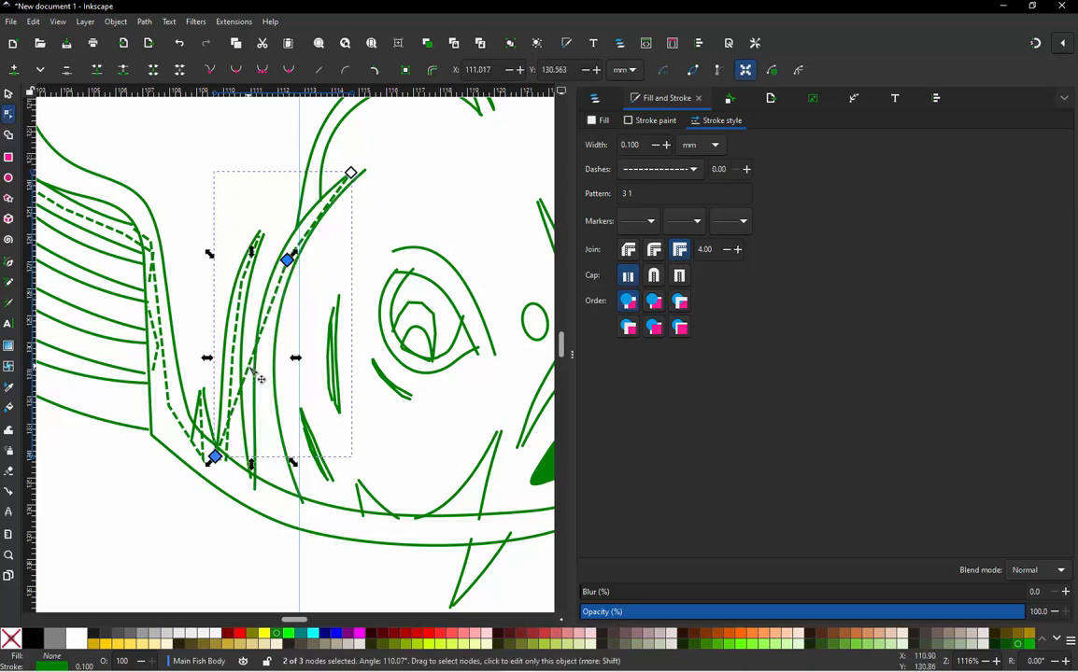
double_click(250, 369)
left_click_drag(248, 367, 264, 455)
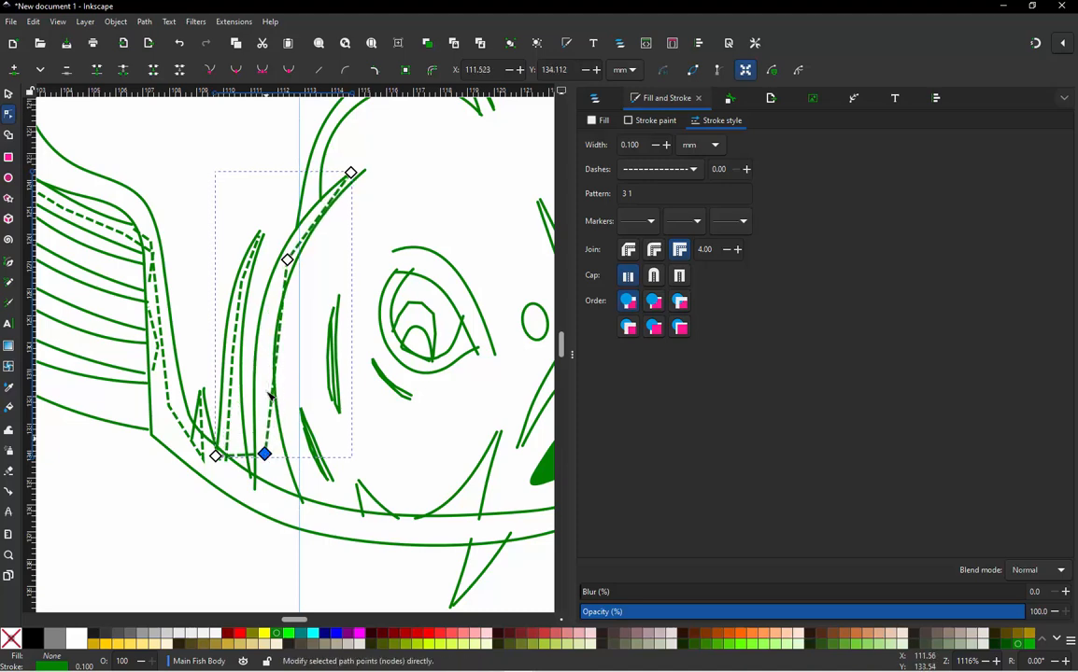
left_click(272, 403)
double_click(272, 393)
left_click_drag(272, 393, 264, 345)
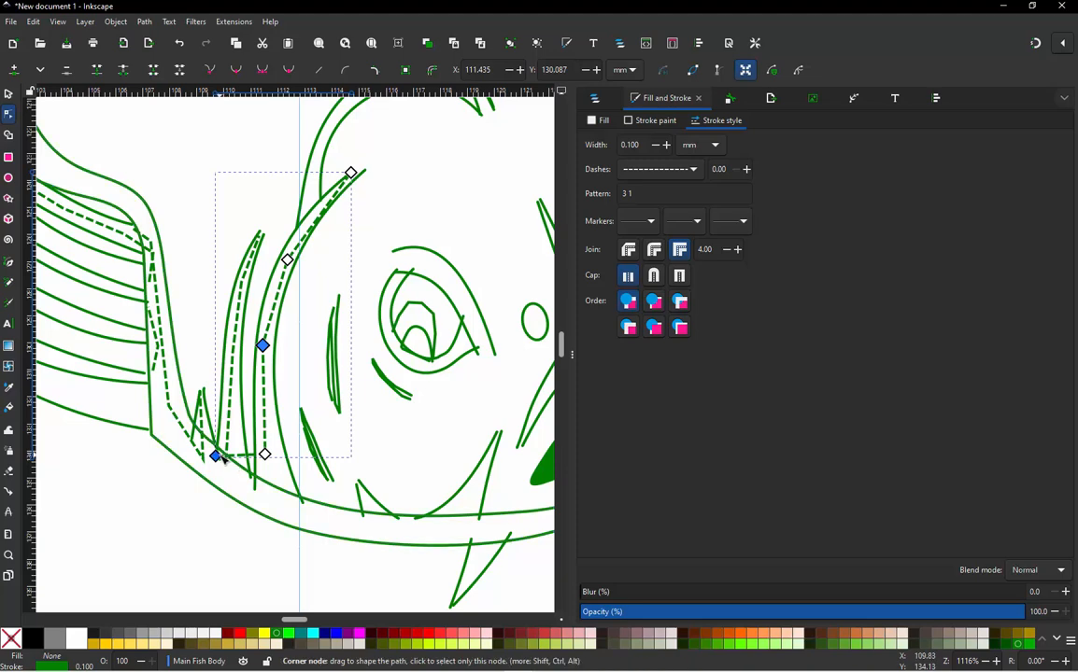
left_click_drag(265, 456, 276, 512)
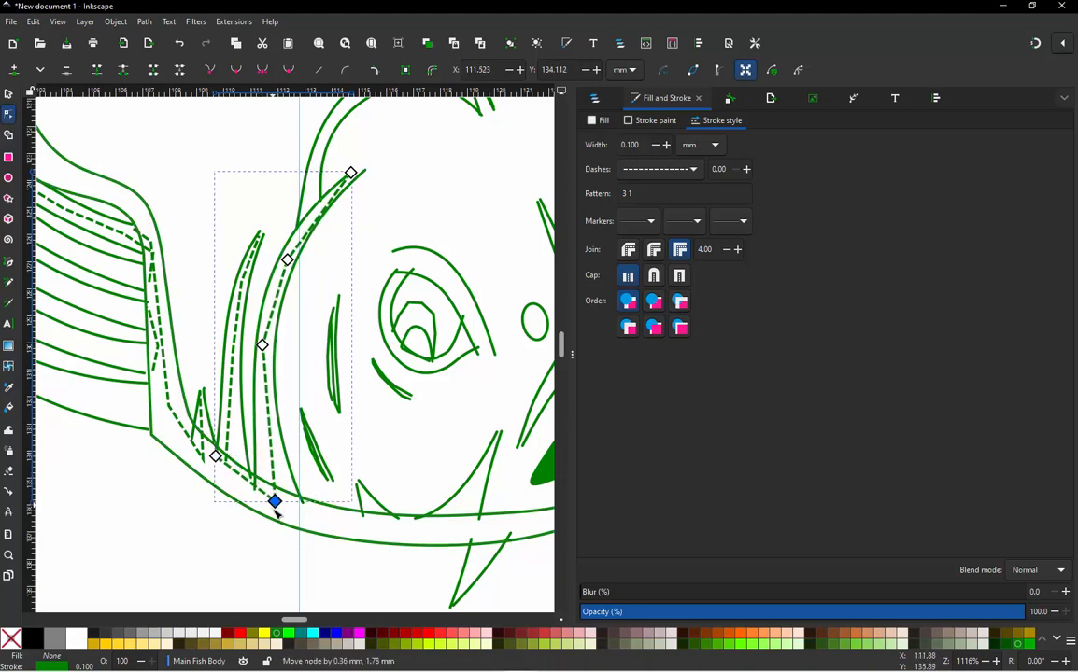
Step: Add a node to the path's lower segment and move it inside the lower outline band, below the gap between the curved columns
scroll(246, 501, "up", 2)
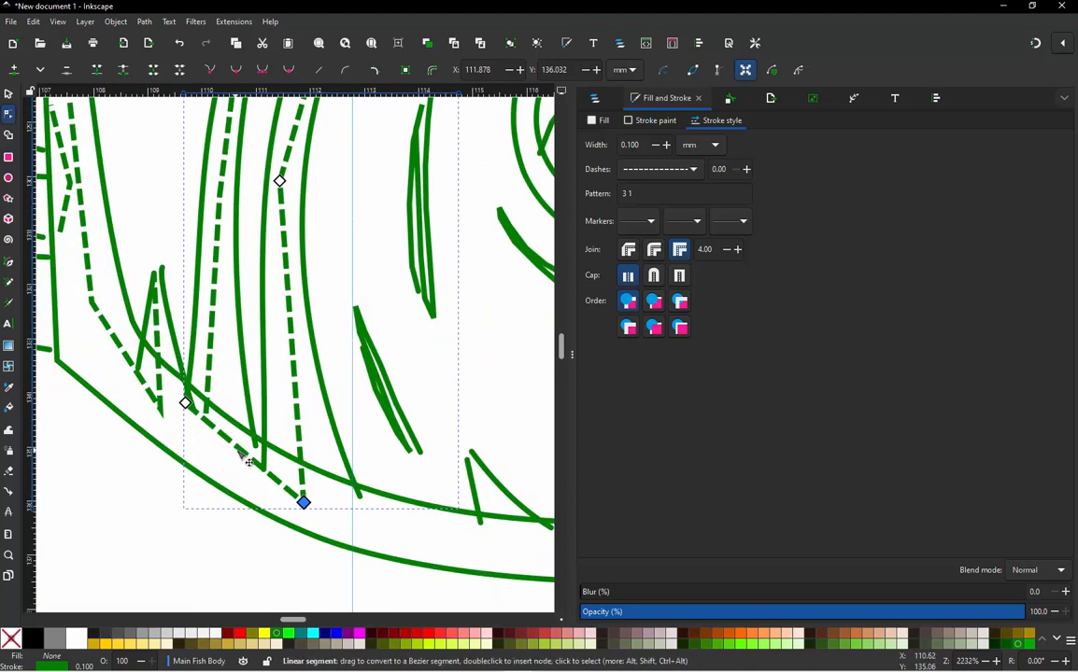
double_click(234, 446)
left_click_drag(234, 446, 223, 455)
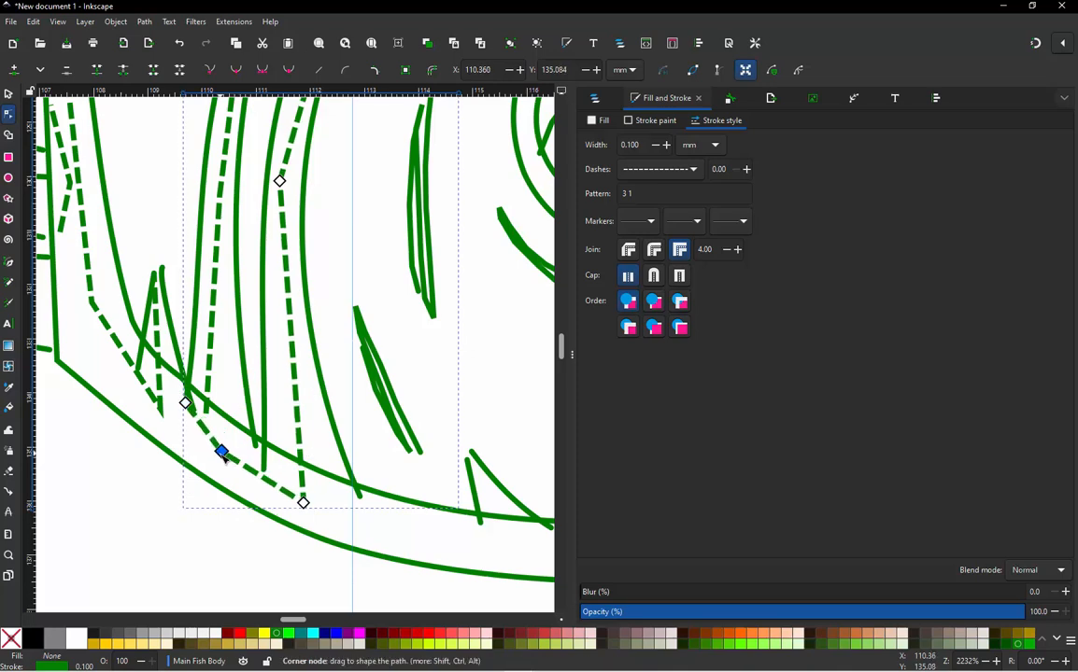
Step: Add a node to the dashed path's upper segment and center it between the rails of the larger curved column
scroll(199, 417, "down", 2)
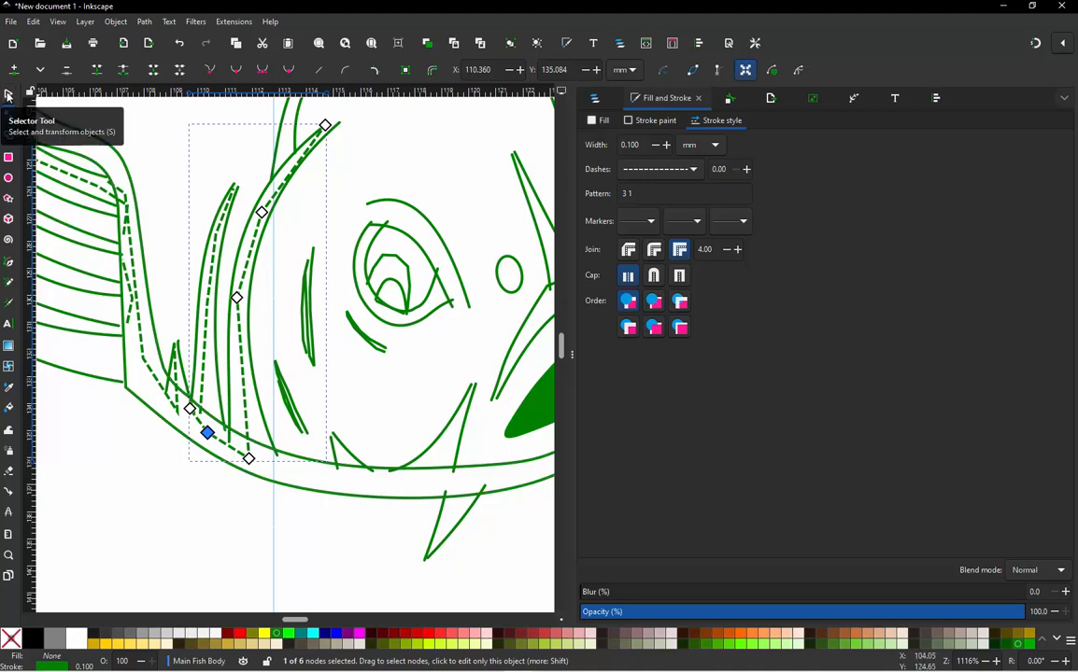
scroll(270, 168, "up", 3)
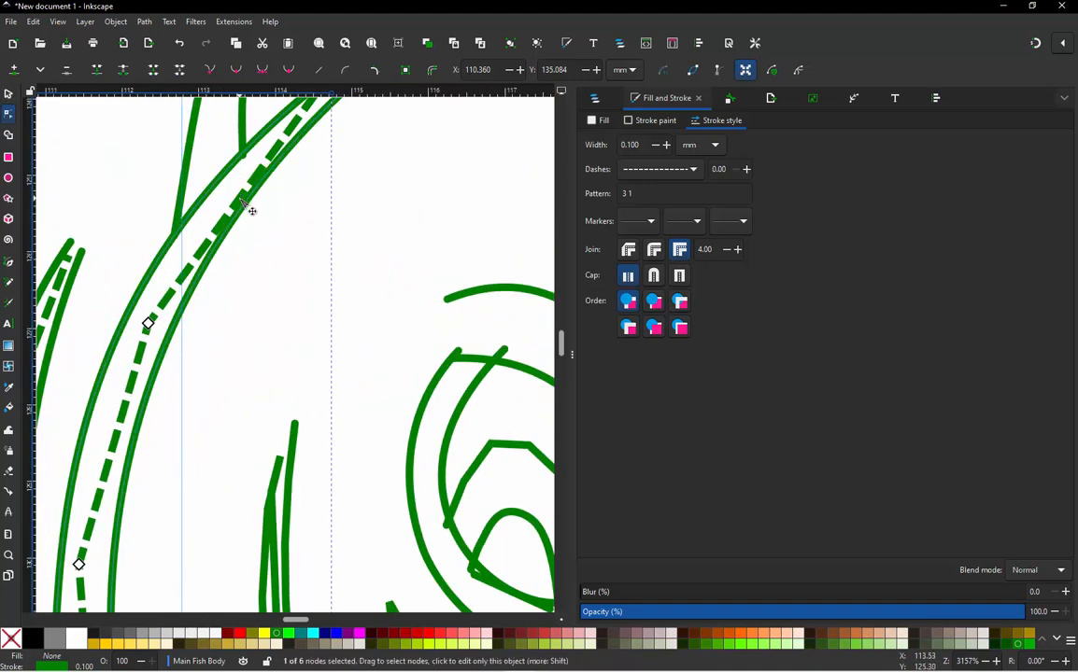
left_click(241, 199)
left_click_drag(241, 199, 228, 192)
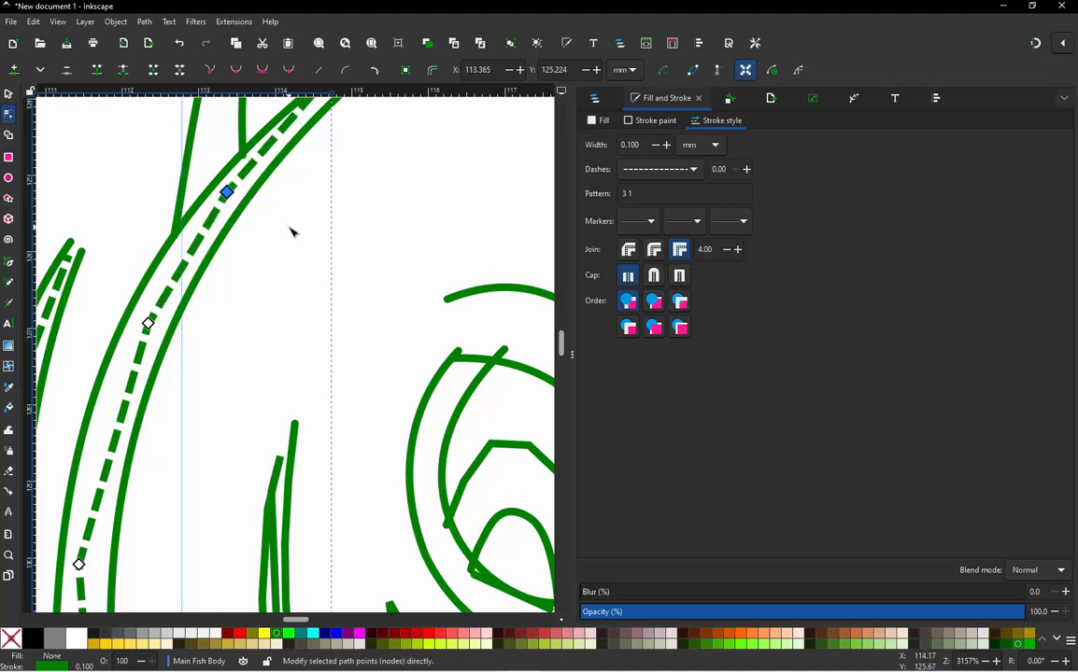
scroll(284, 229, "down", 3)
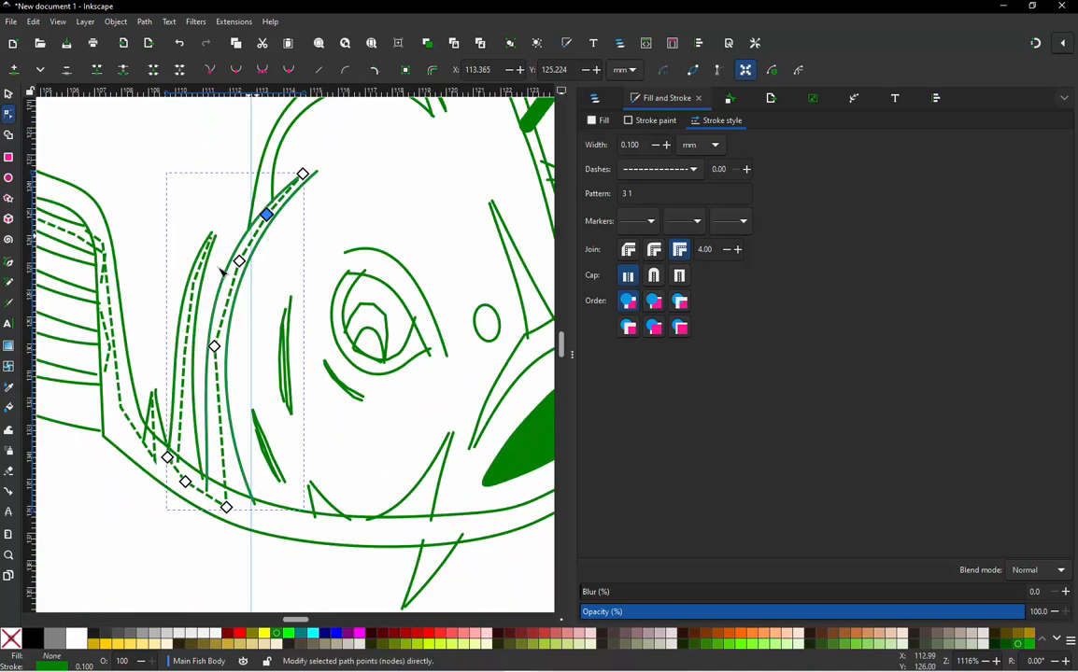
Step: Move the dashed path's upper end node slightly inward so it lies between the rails at the larger curved column's tip
left_click(8, 95)
left_click(172, 159)
scroll(308, 181, "up", 4)
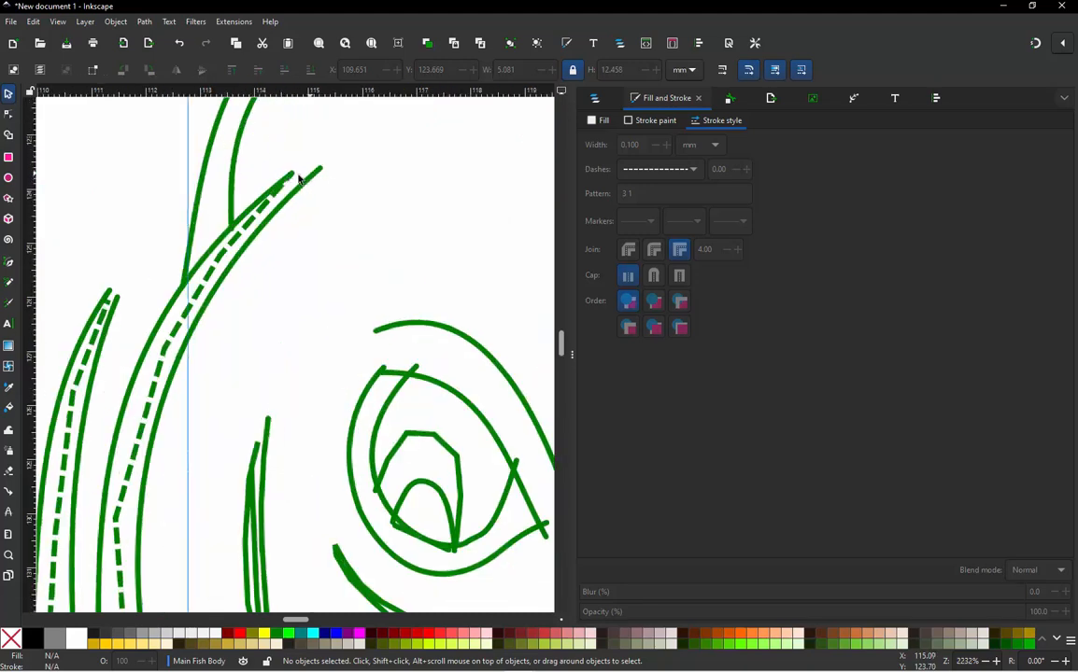
double_click(277, 202)
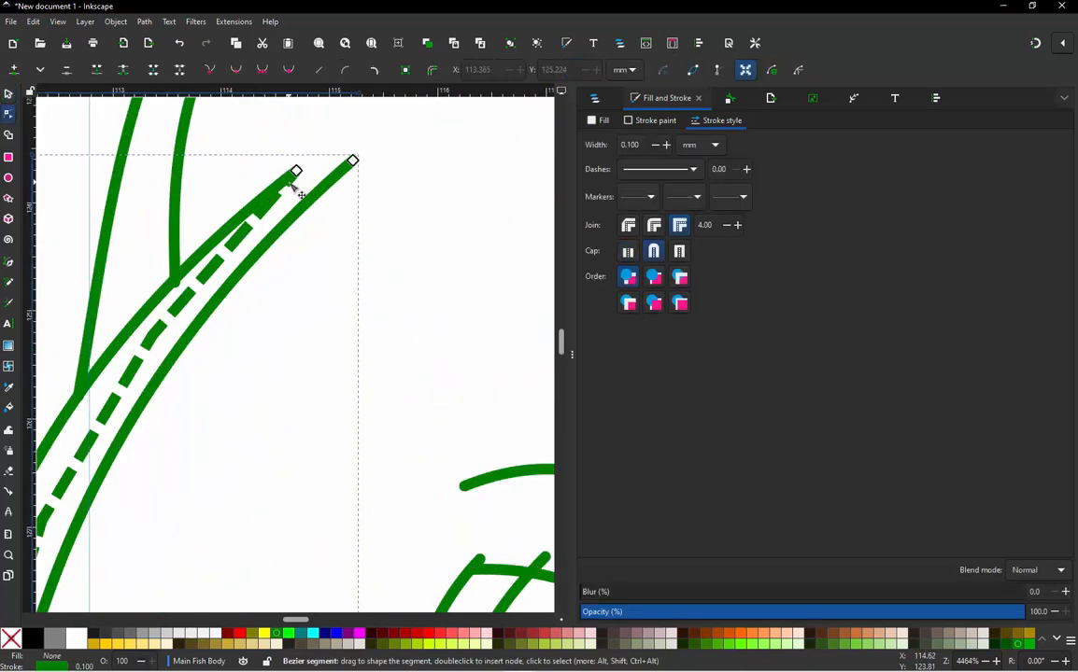
left_click(296, 173)
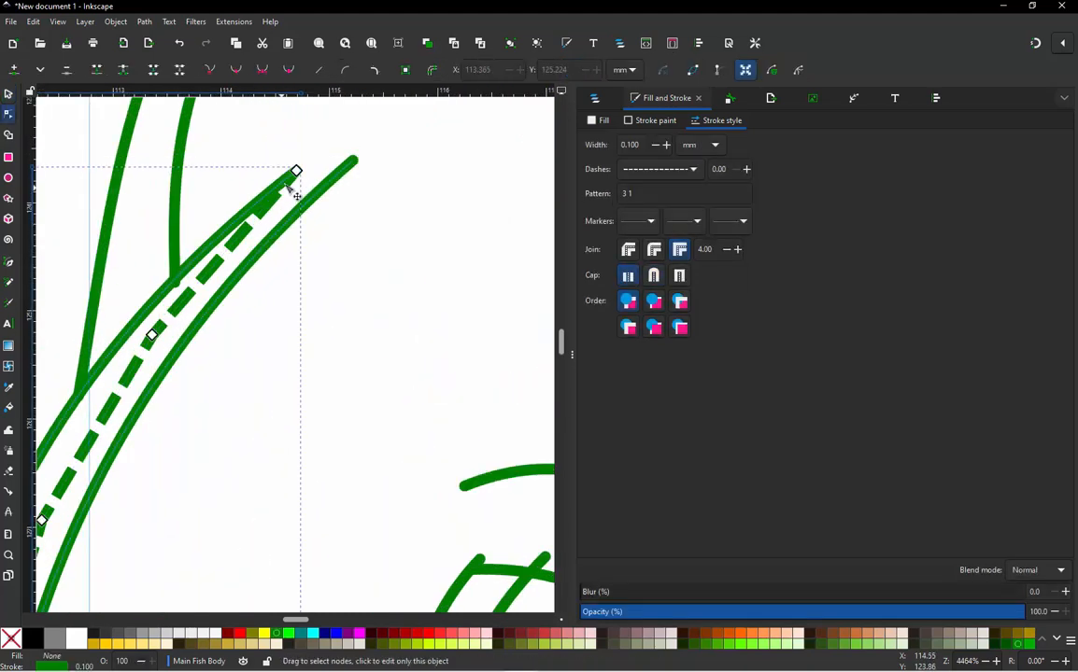
left_click_drag(296, 174, 298, 184)
scroll(325, 211, "down", 2)
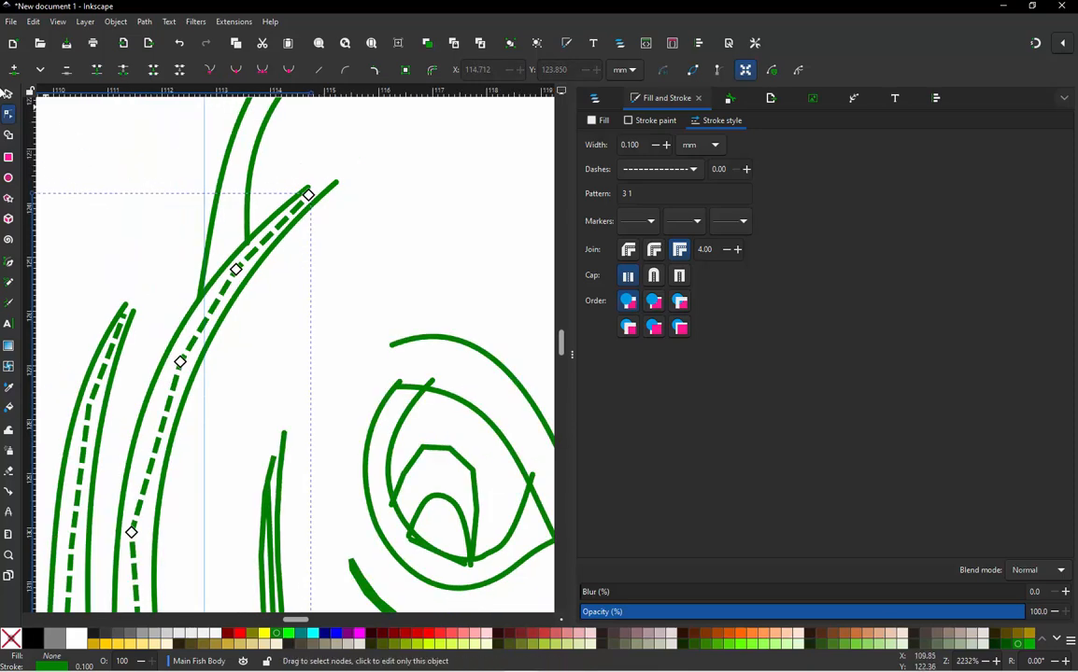
left_click(9, 96)
scroll(215, 173, "down", 2)
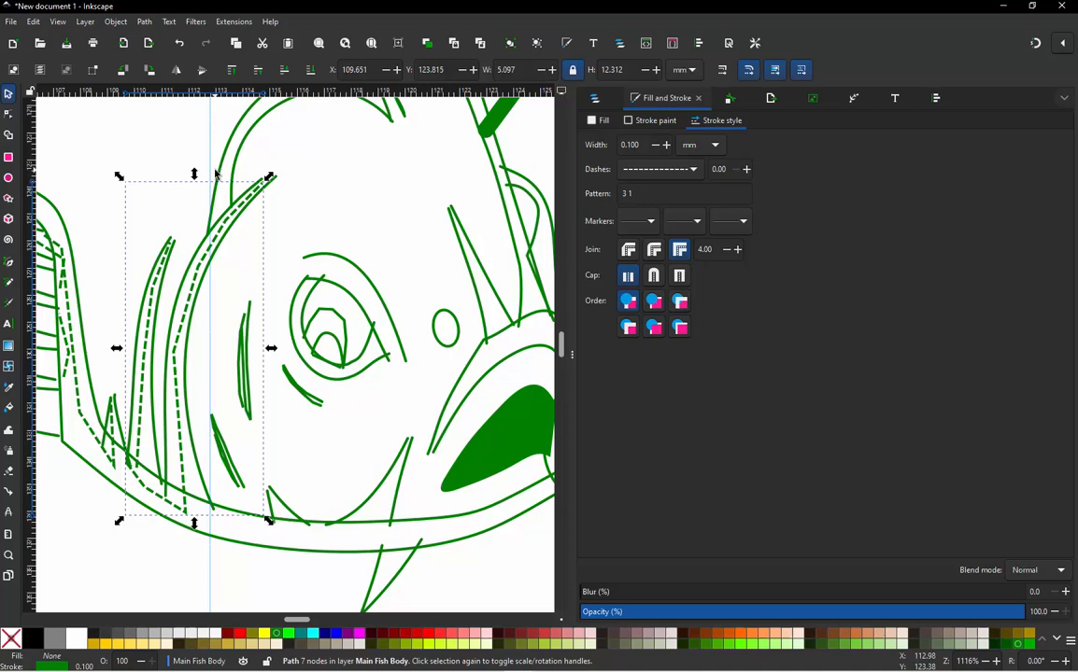
Step: Check in the object list which satin columns near the lower outline follow the larger curved column in stitching order
left_click(175, 197)
scroll(195, 407, "down", 1)
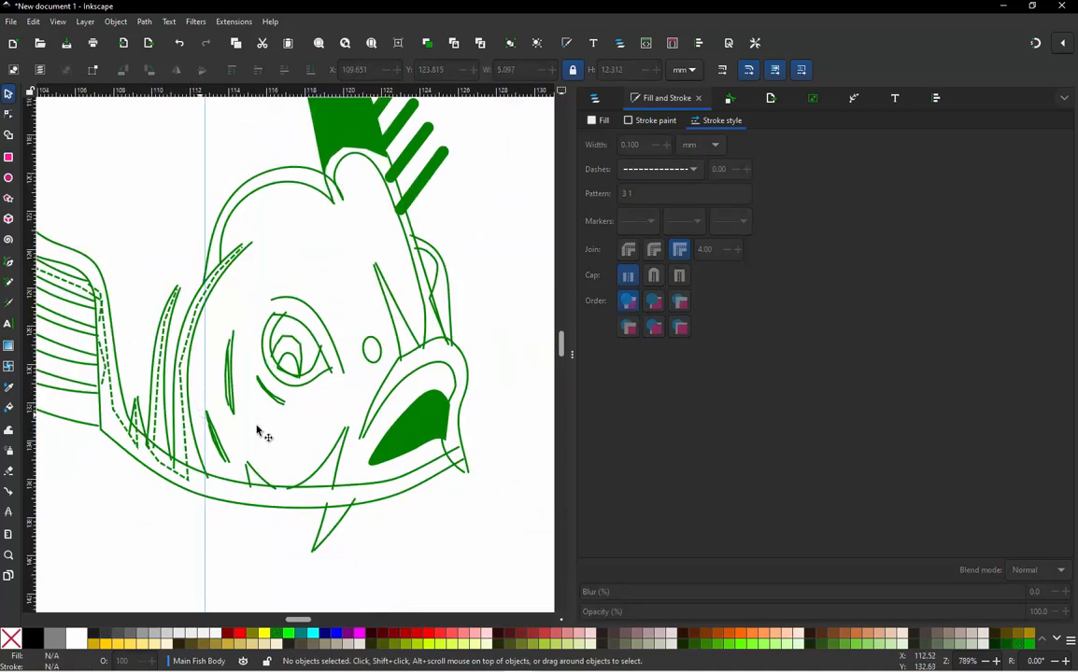
left_click(594, 100)
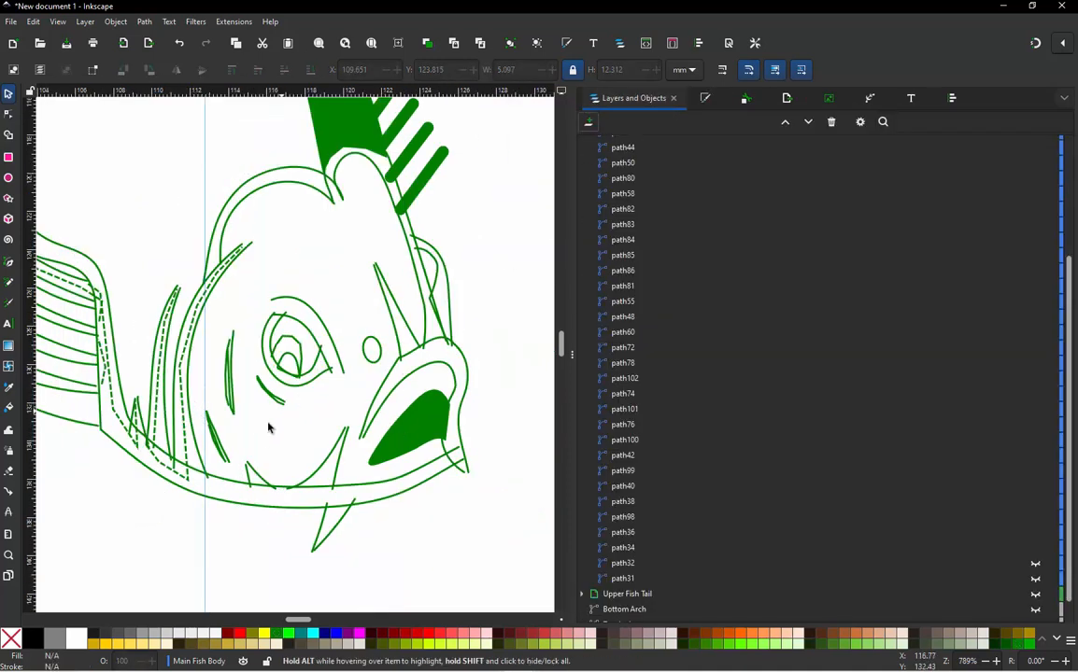
left_click(198, 447)
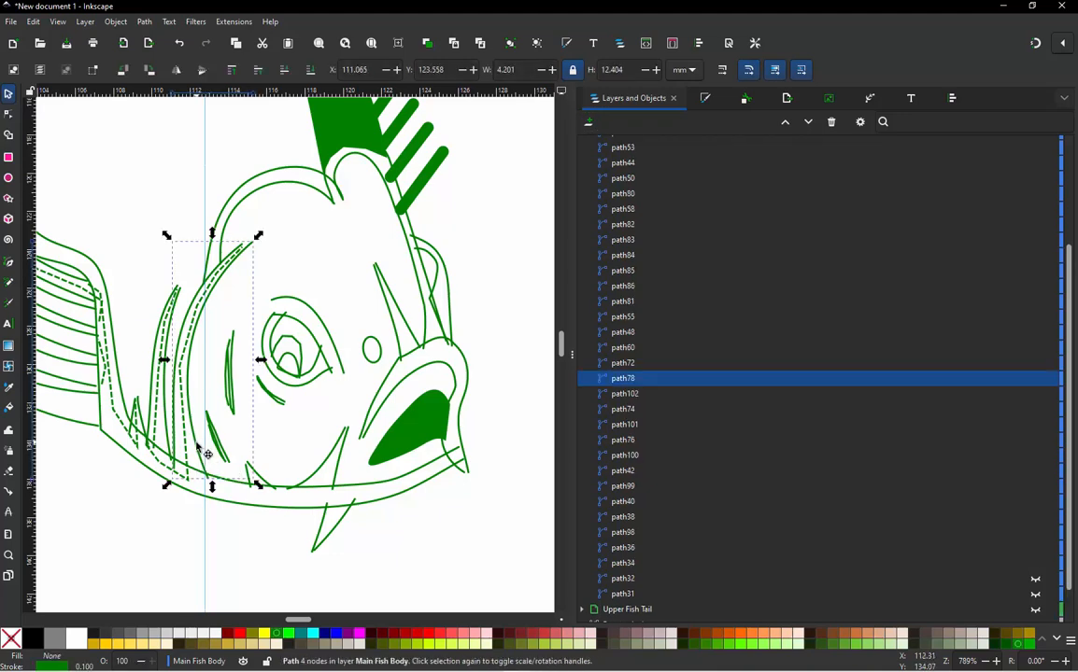
left_click(630, 367)
left_click(631, 347)
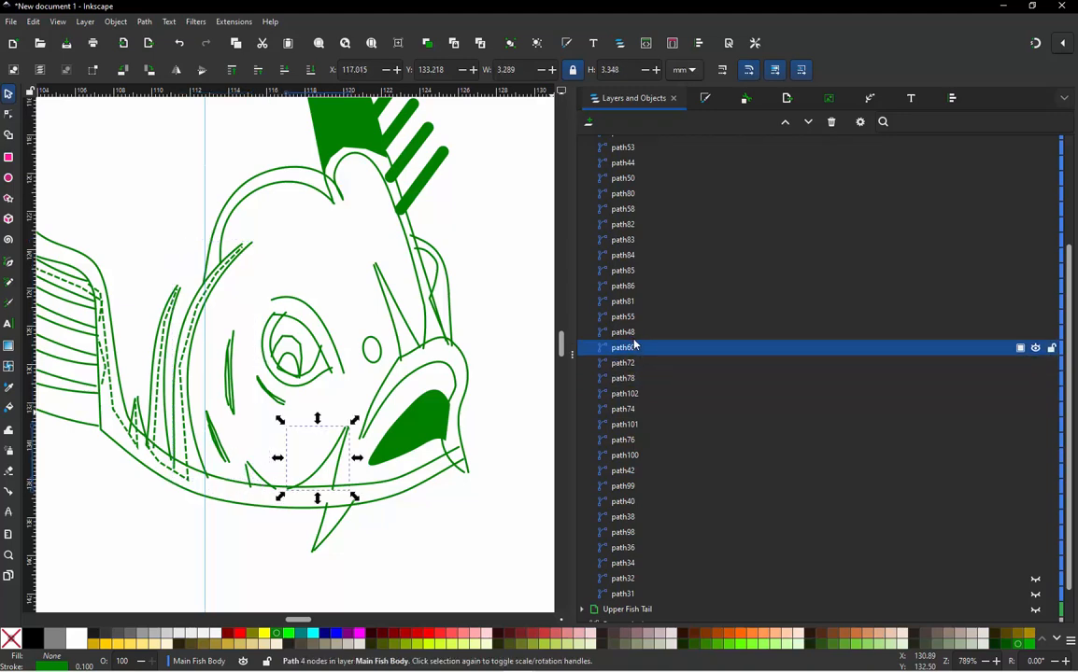
left_click(631, 333)
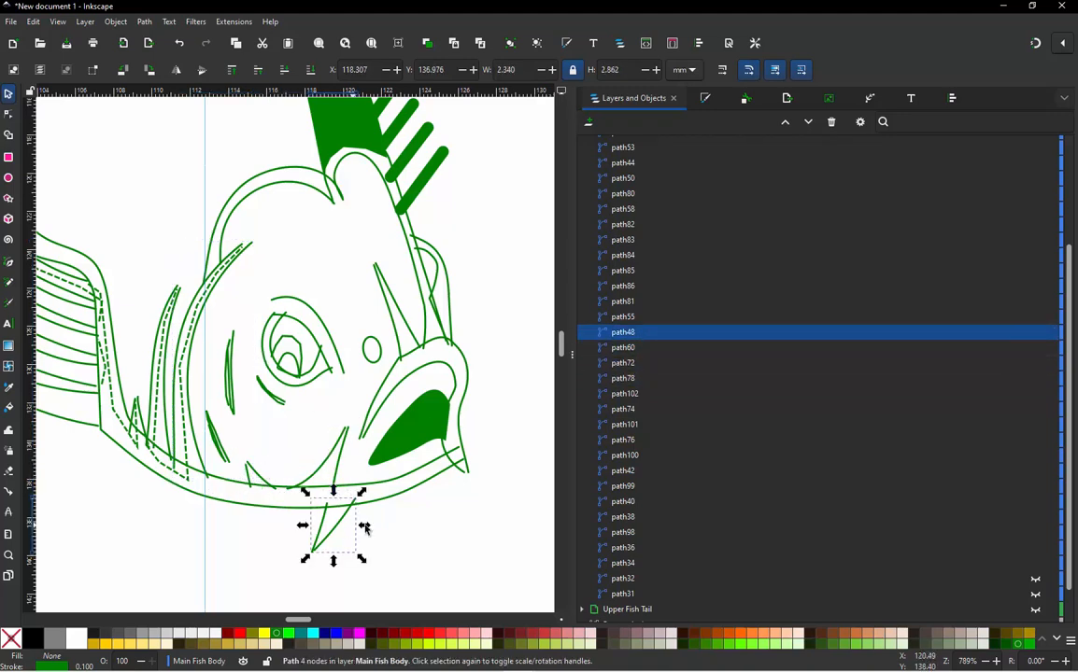
left_click(277, 531)
scroll(266, 521, "up", 3)
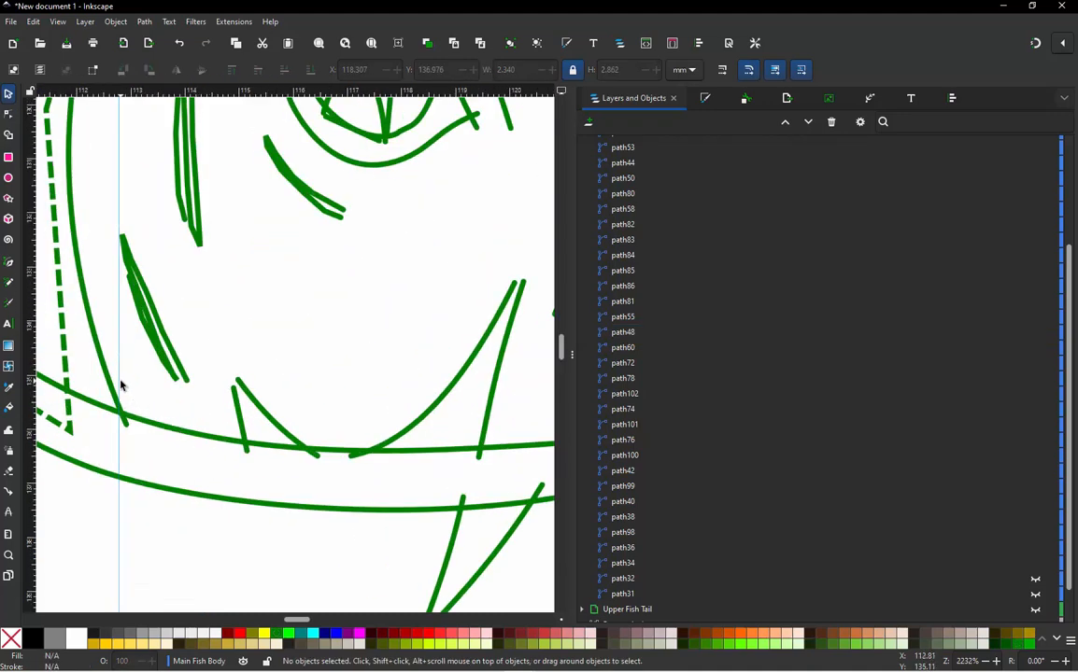
Step: Set Reverse rails to Reverse both rails for the small triangular satin column on the lower outline and apply the embroidery parameters
left_click(239, 421)
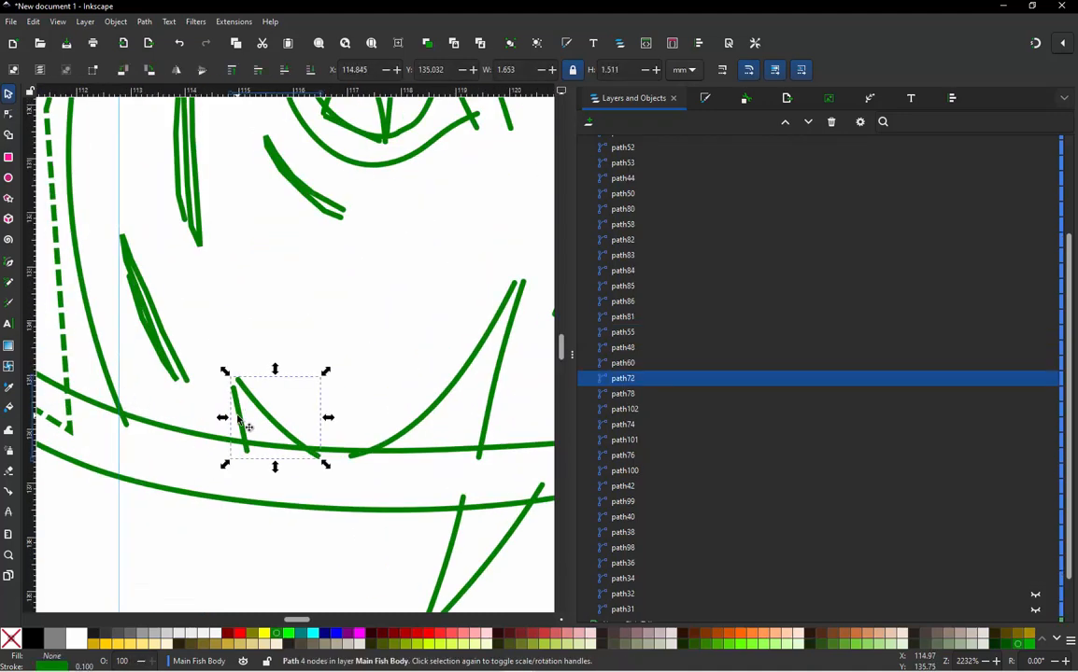
key("ctrl+alt+k")
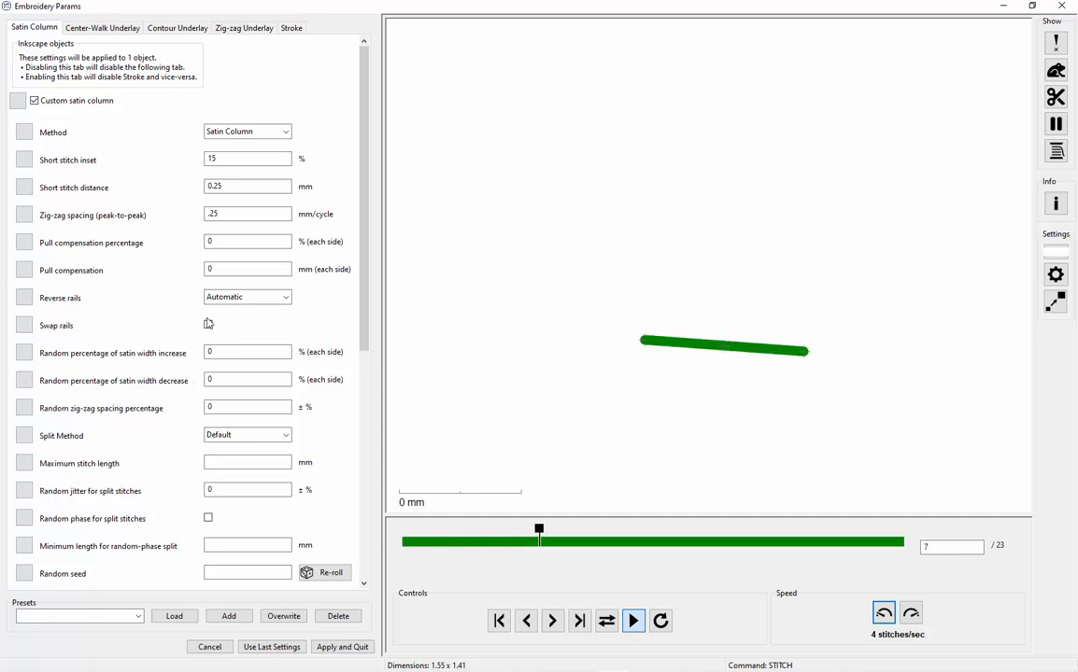
left_click(285, 301)
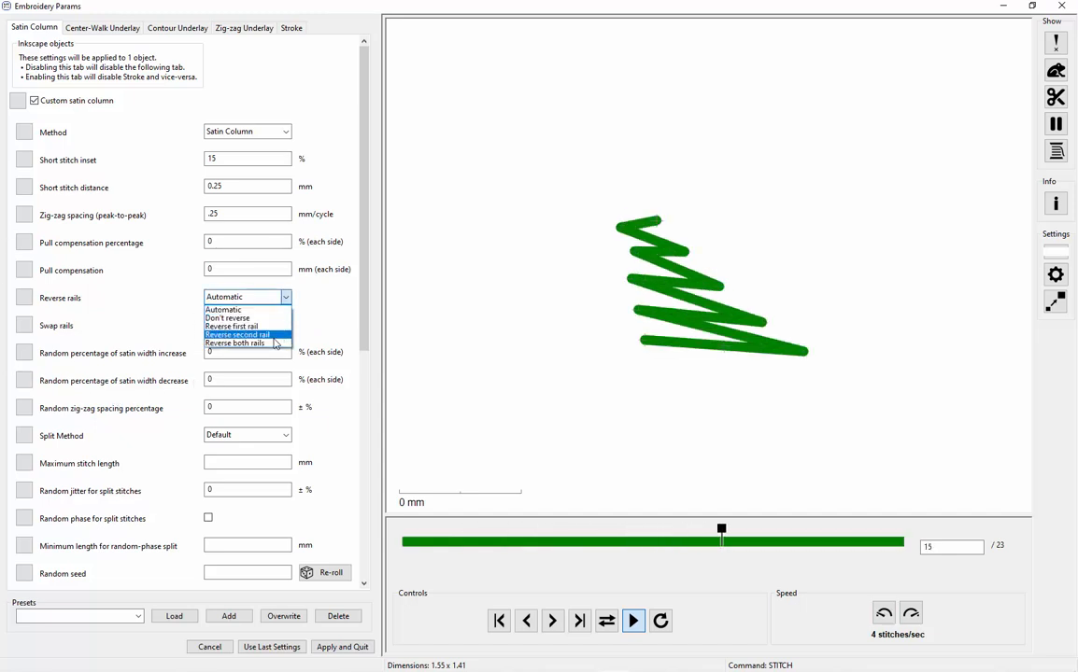
left_click(274, 344)
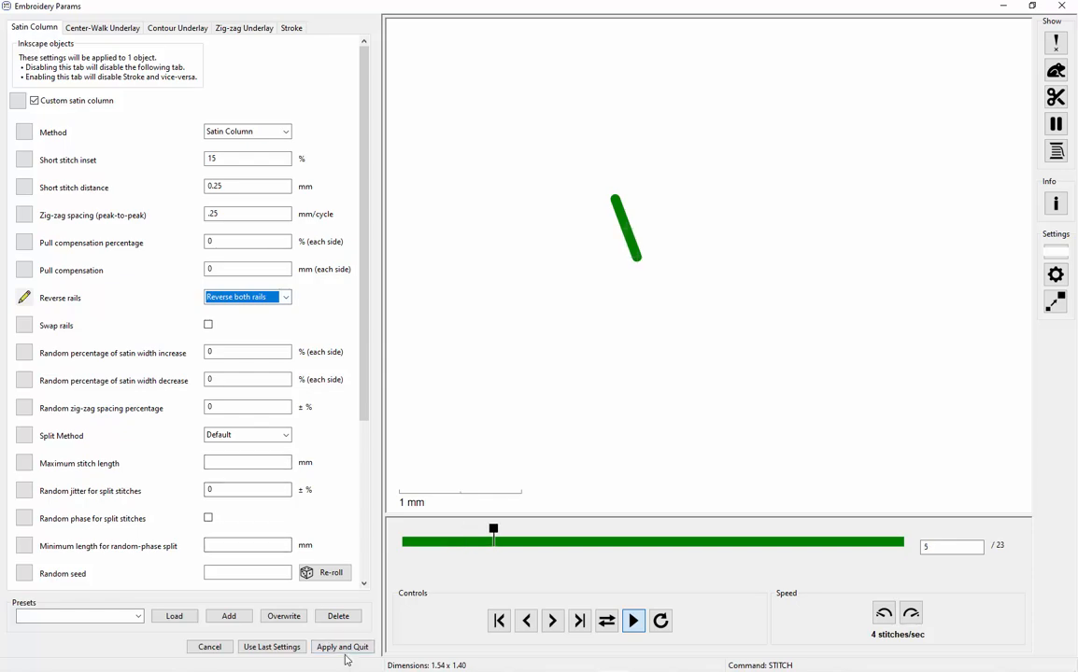
left_click(343, 647)
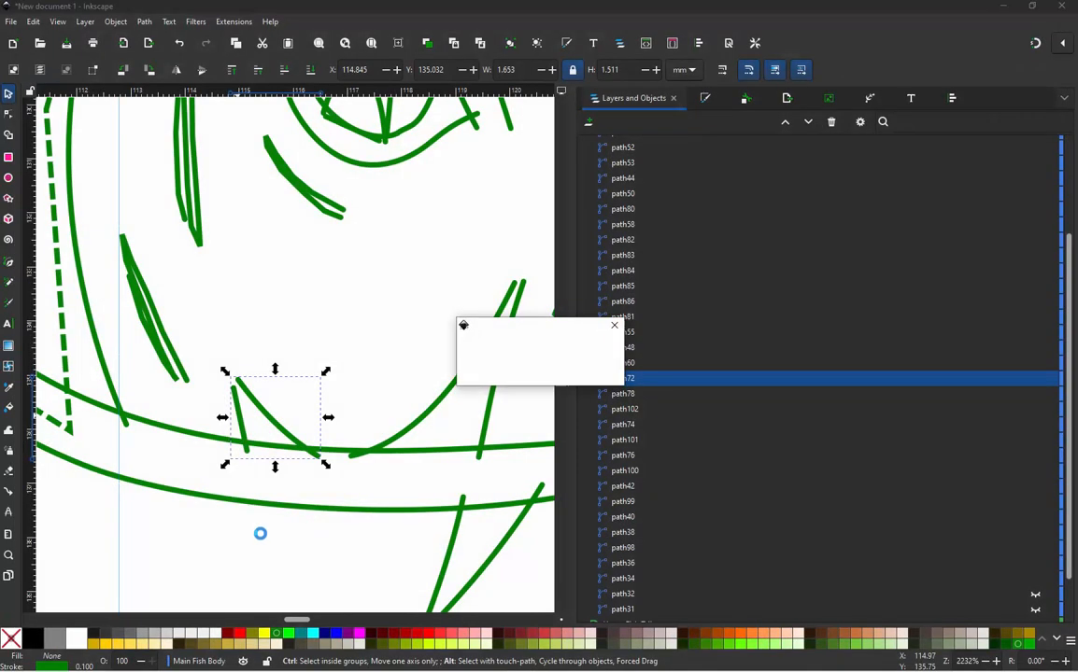
Step: Convert the jump stitch between the larger curved column and the small triangular column to a stroke
left_click(116, 397)
left_click(276, 426, "shift")
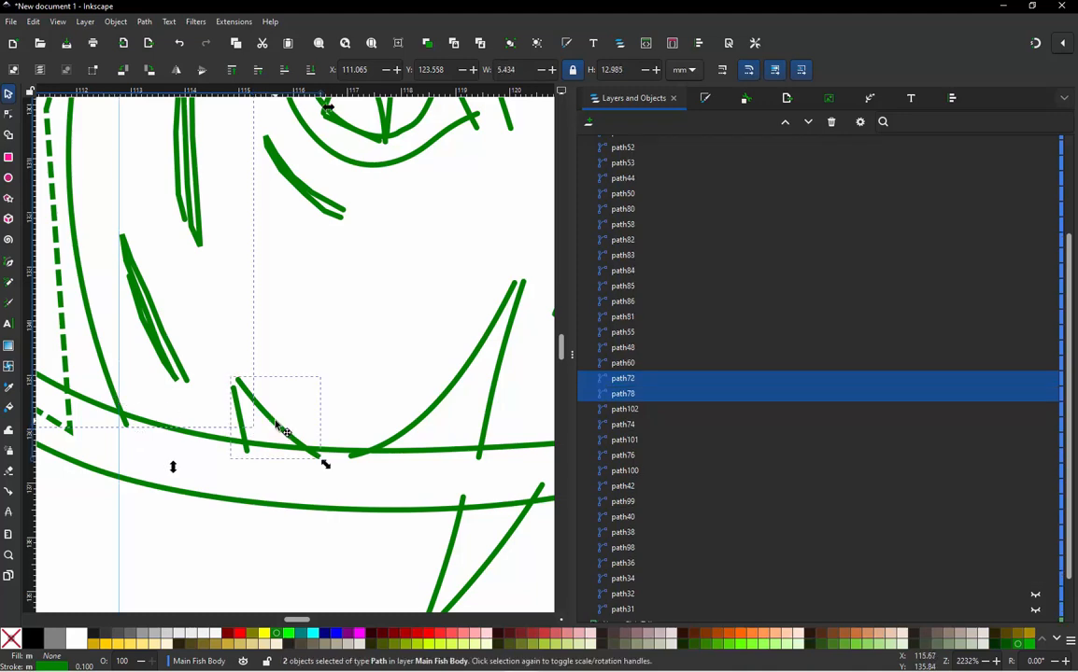
key("ctrl+alt+j")
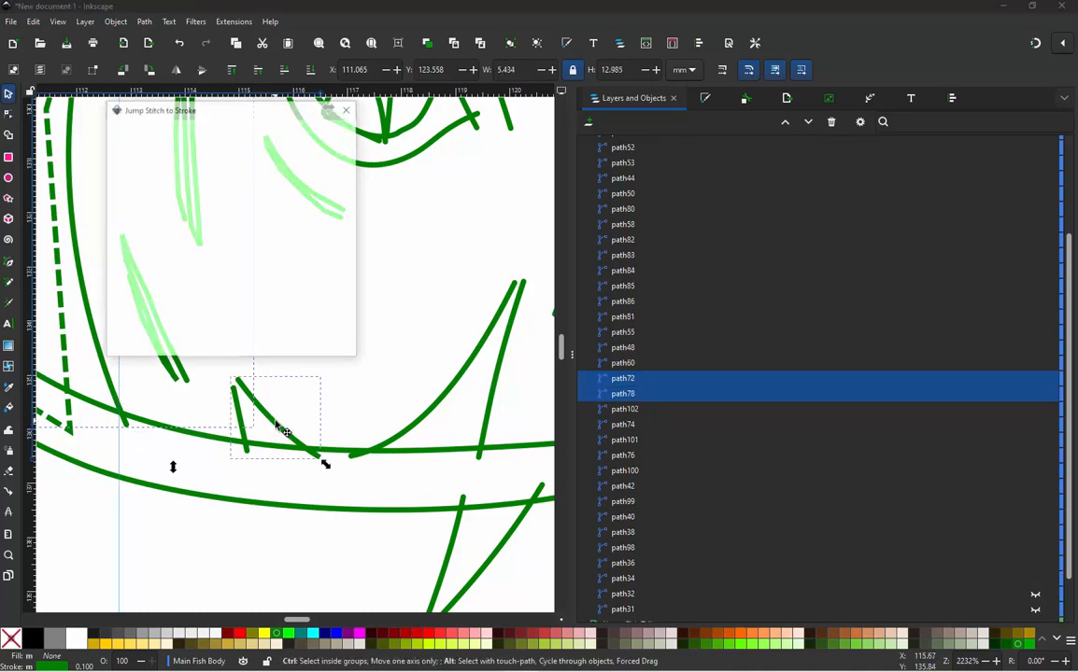
left_click(322, 346)
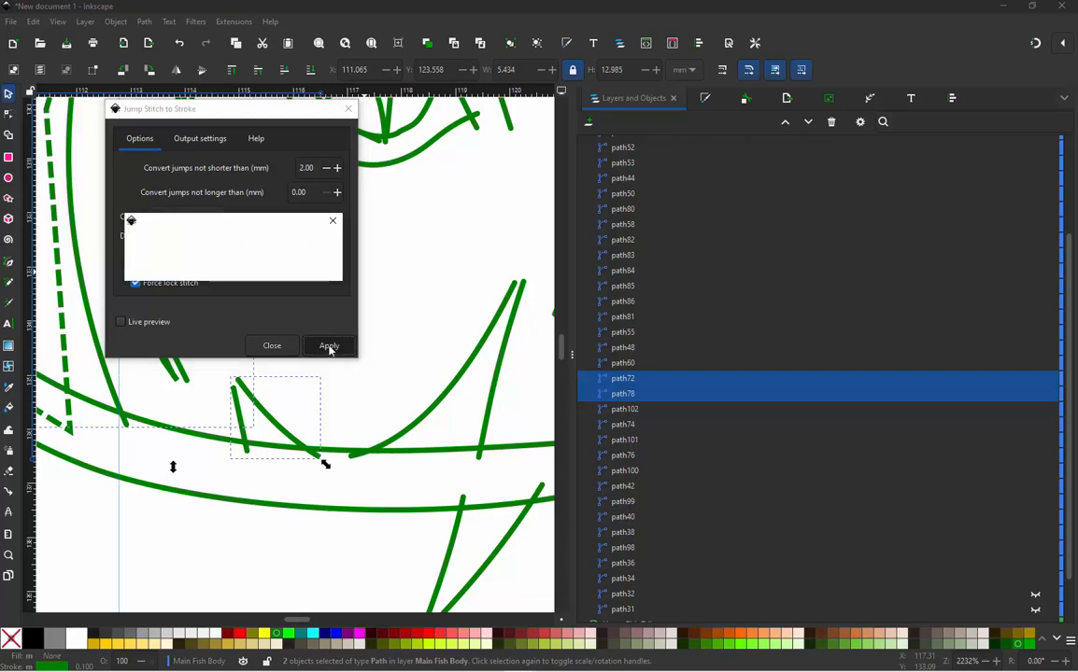
left_click(272, 345)
Step: Set the stroke width of the new connecting path at the small triangular column to 0.1 mm
left_click(156, 389)
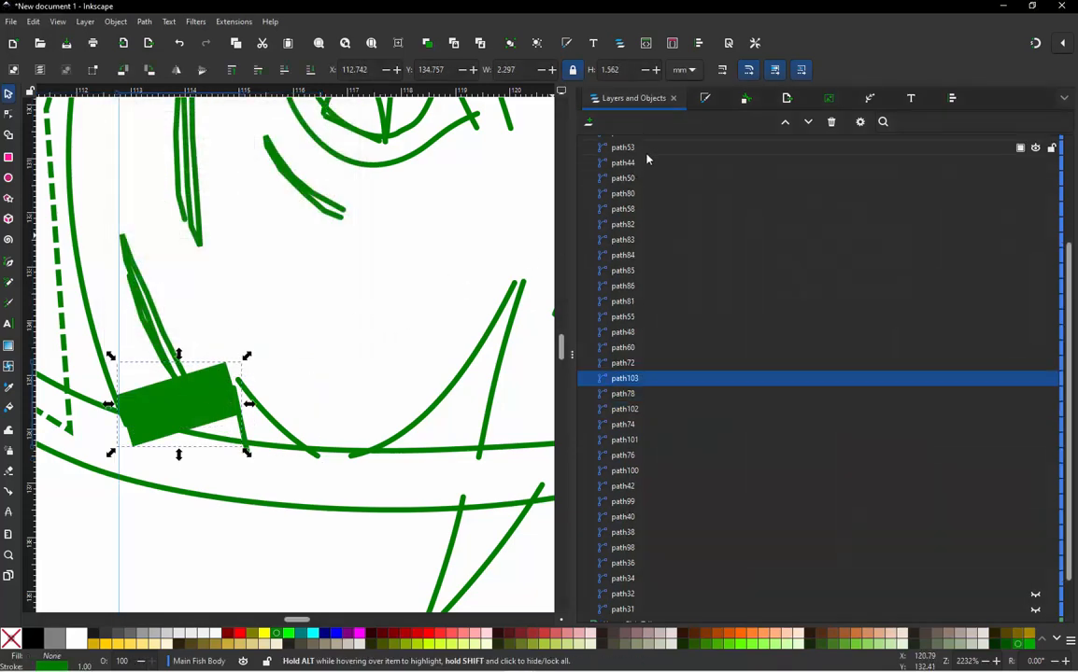
key("ctrl+shift+f")
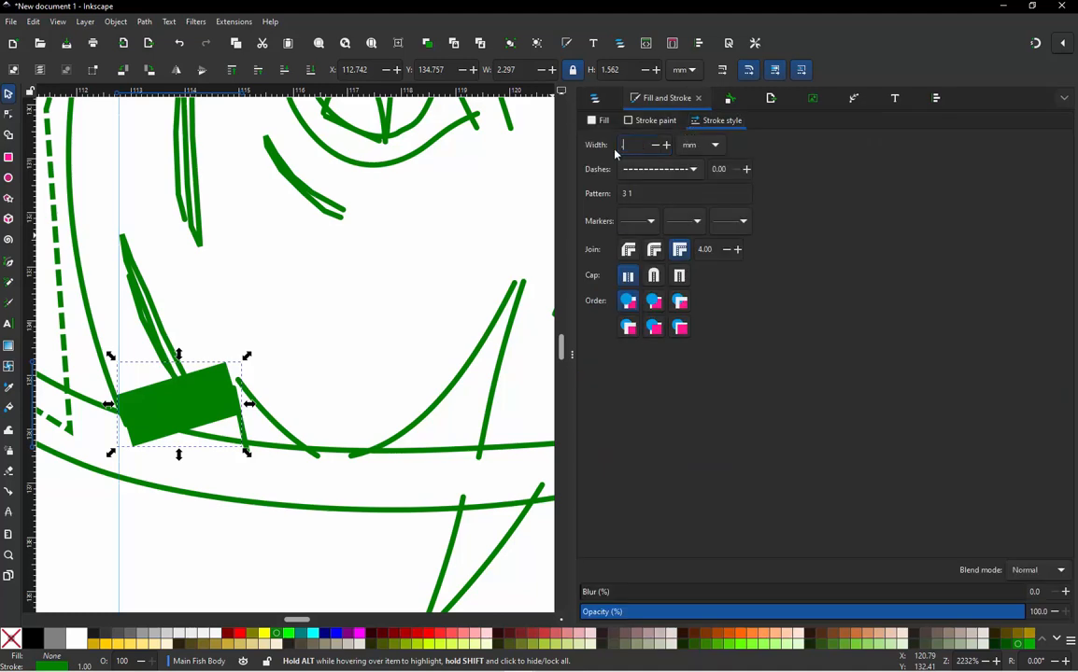
type("0.1")
key("Return")
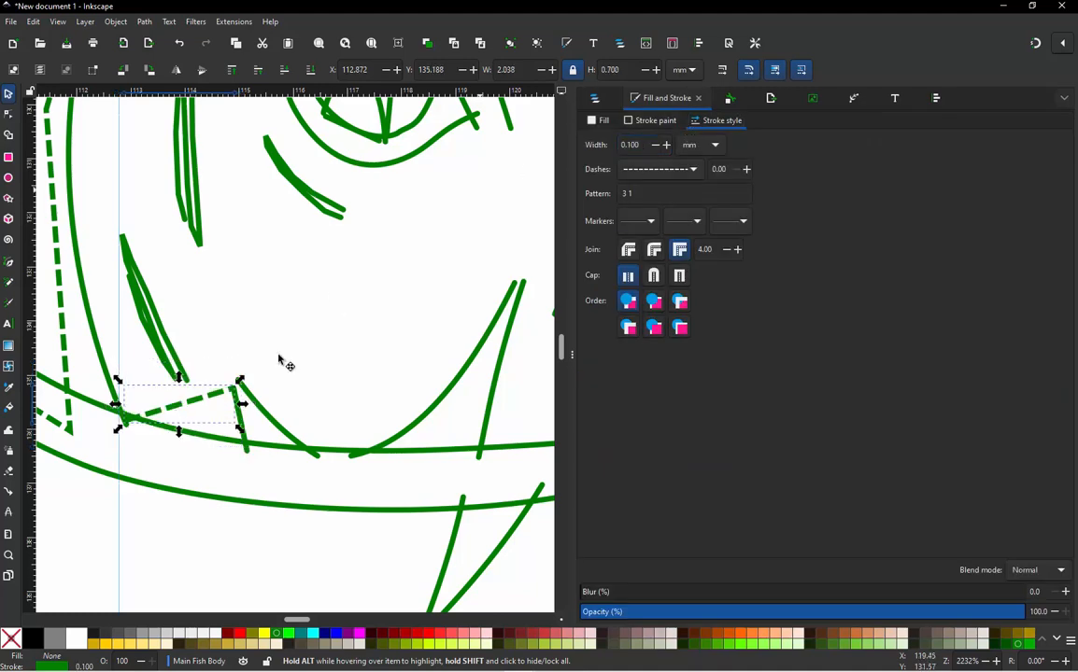
Step: Add two nodes to the connecting path and move them inside the lower outline band, one of them below the small triangular column
key("n")
double_click(207, 408)
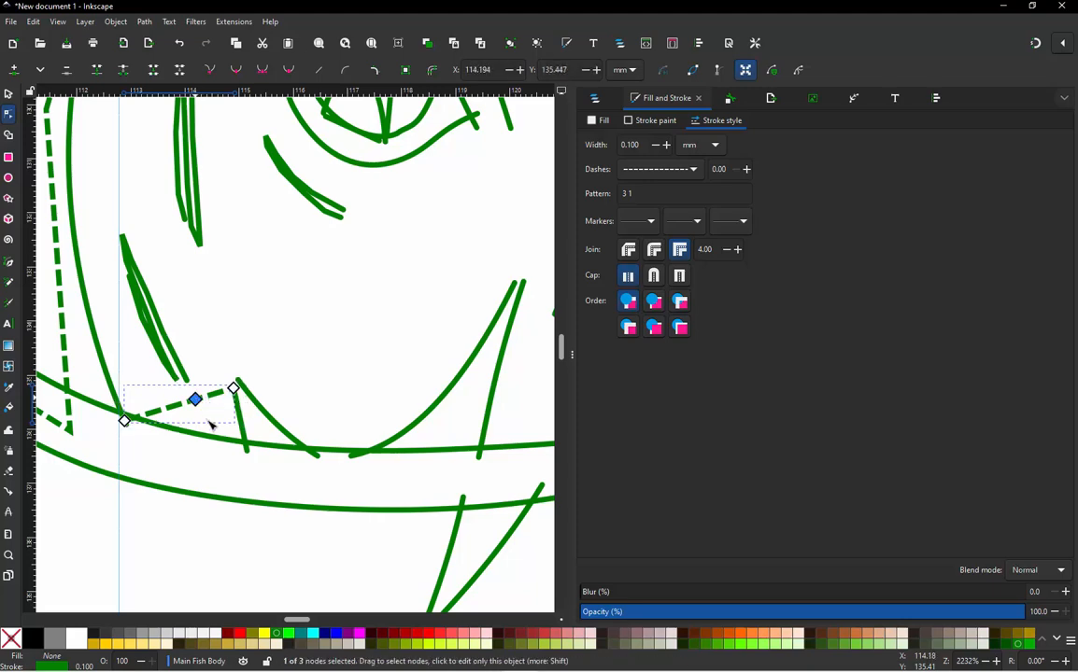
left_click_drag(195, 401, 280, 472)
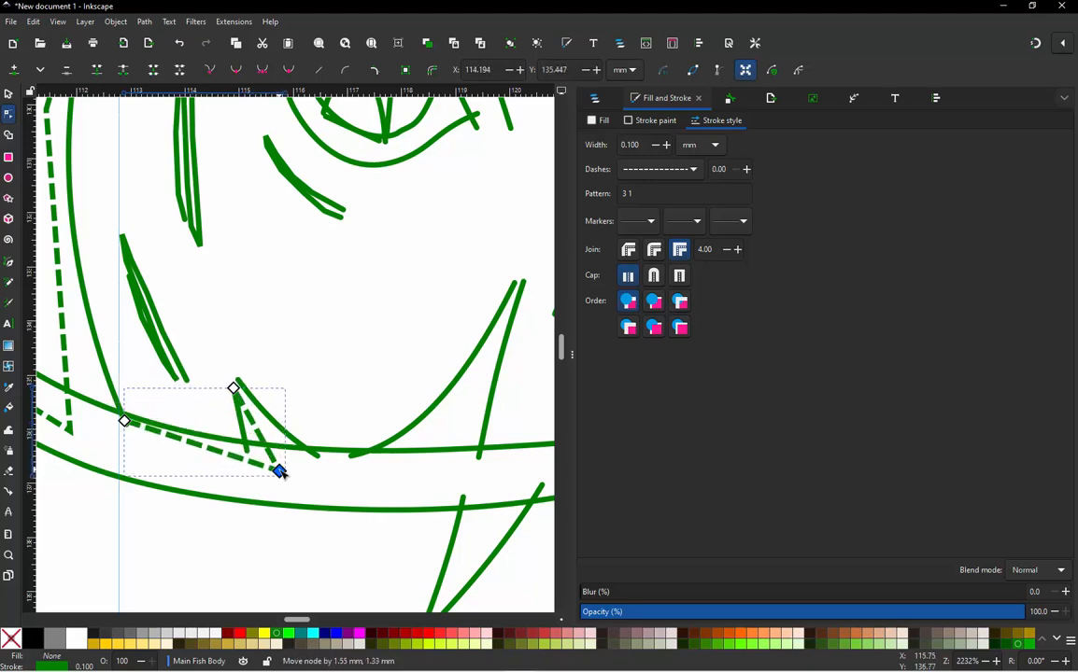
double_click(212, 449)
left_click_drag(212, 449, 171, 472)
Step: Move the dashed path's upper end node slightly inward between the rails at the small triangular column's tip
left_click(233, 389)
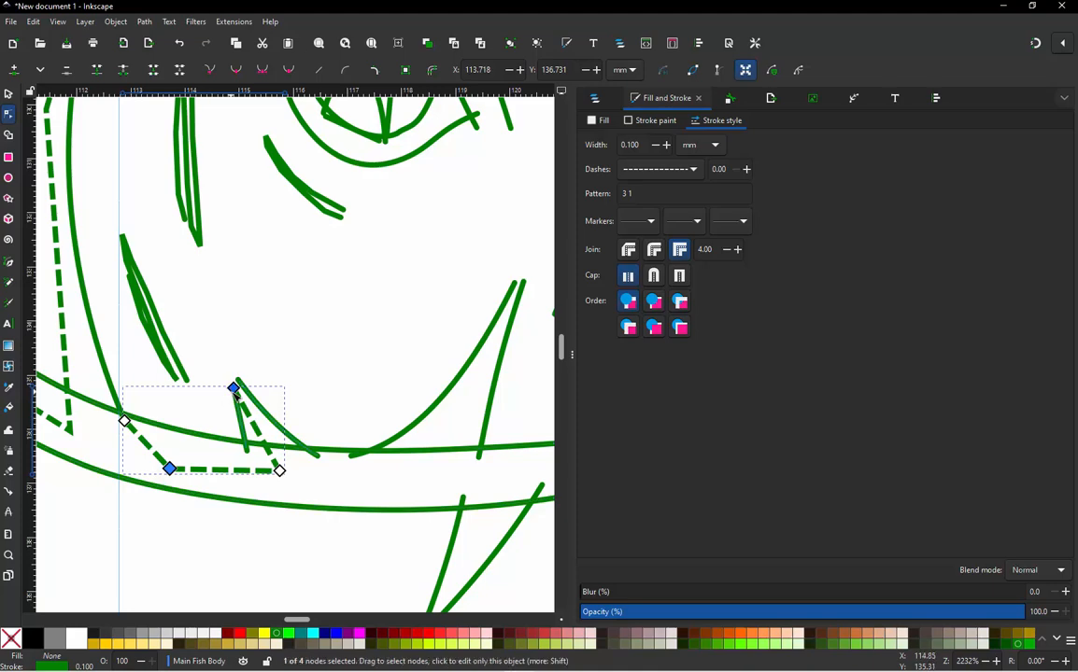
left_click_drag(240, 399, 249, 406)
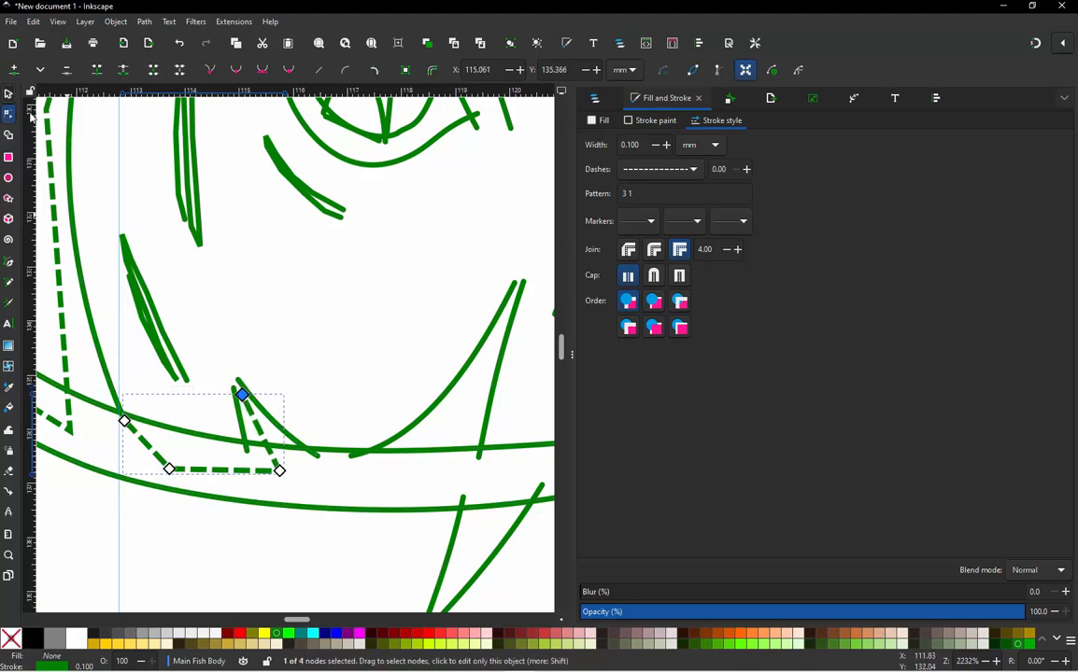
left_click(9, 94)
left_click(177, 455)
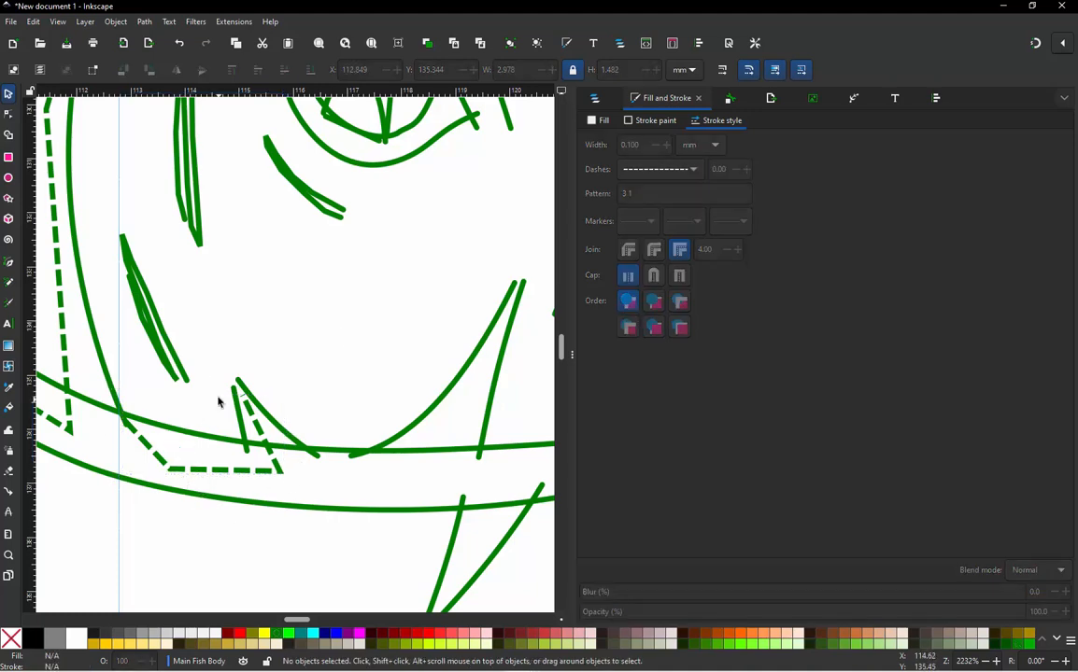
scroll(233, 416, "down", 2)
scroll(284, 440, "up", 2)
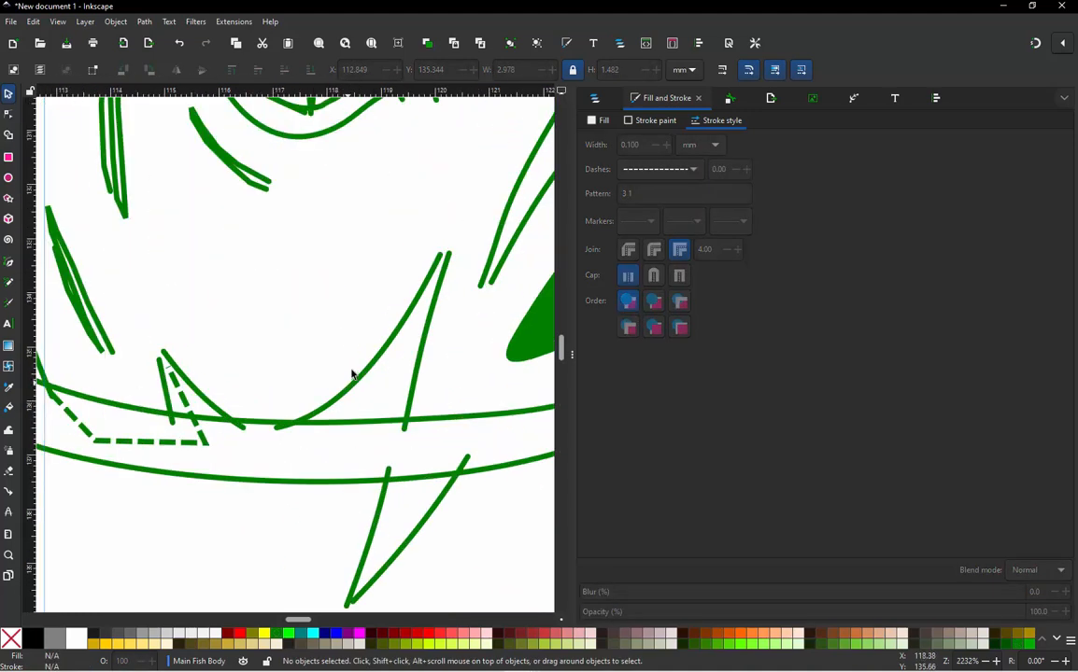
left_click(362, 378)
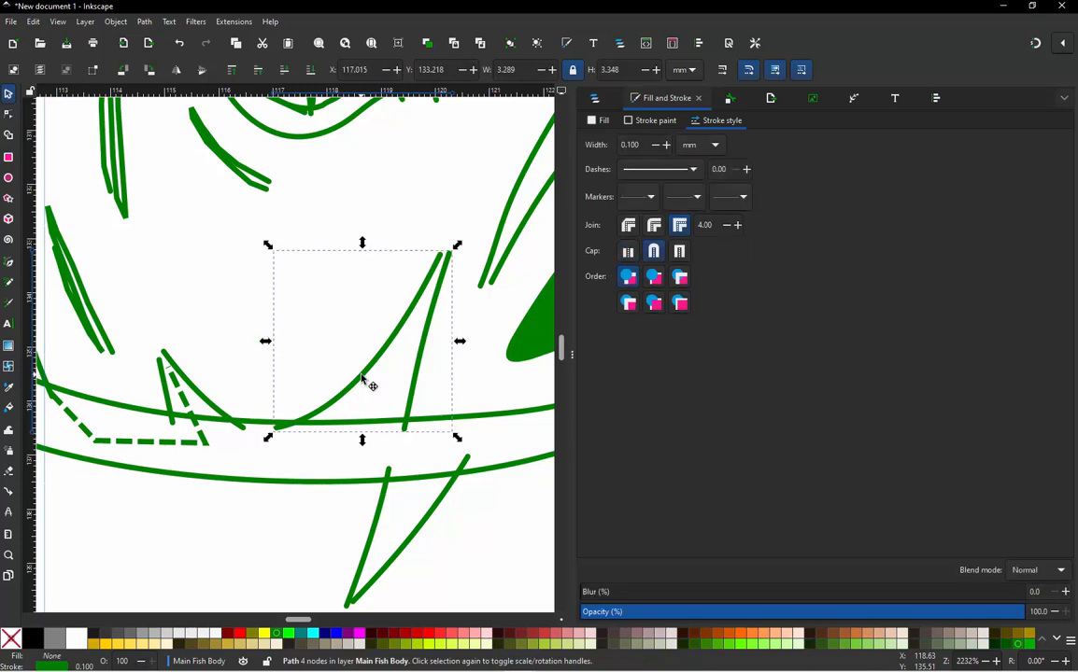
key("alt+p")
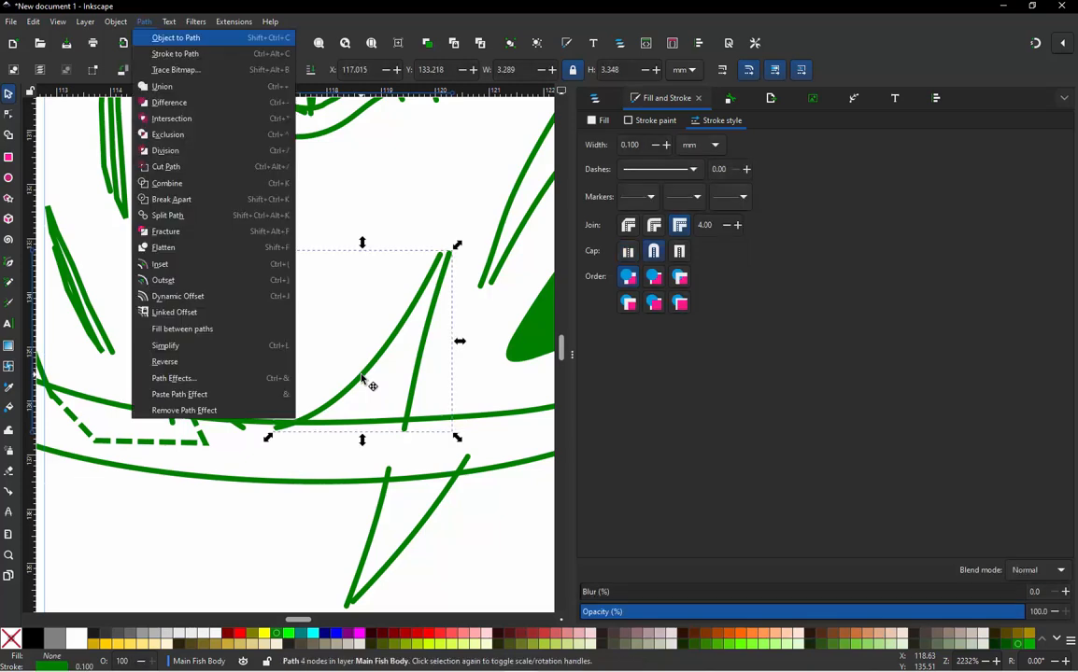
left_click(414, 216)
key("ctrl")
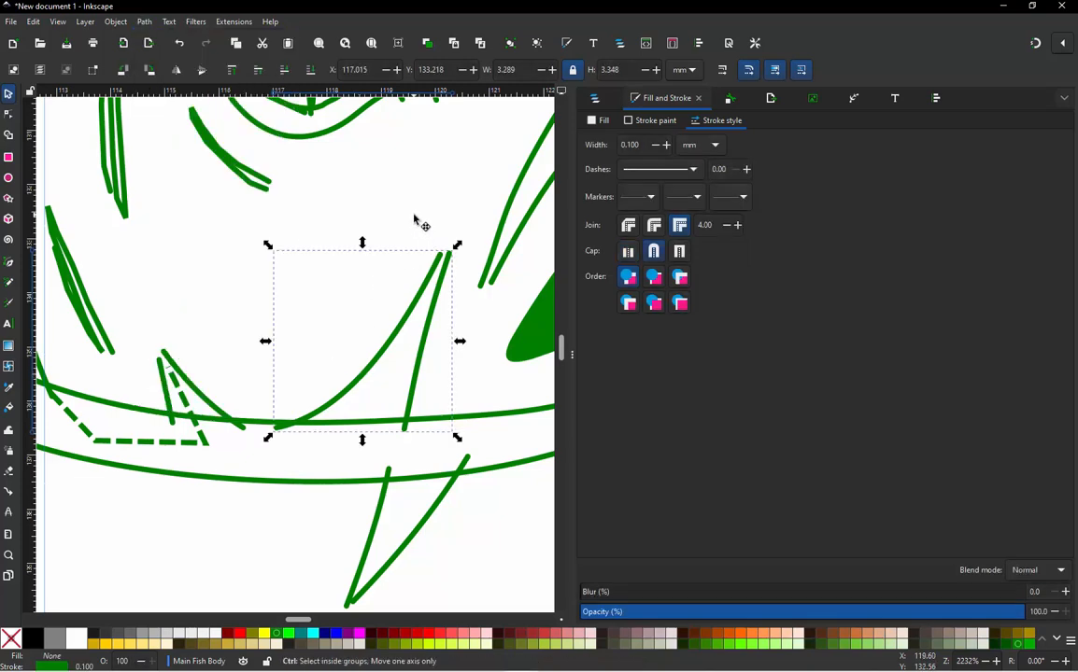
key("alt+p")
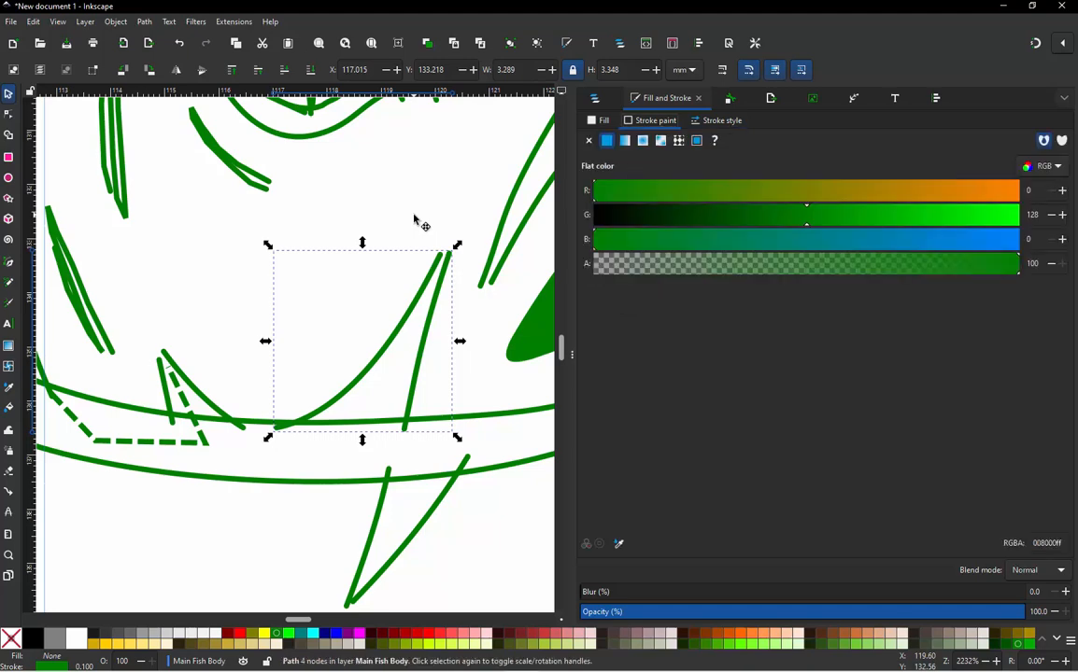
left_click(392, 225)
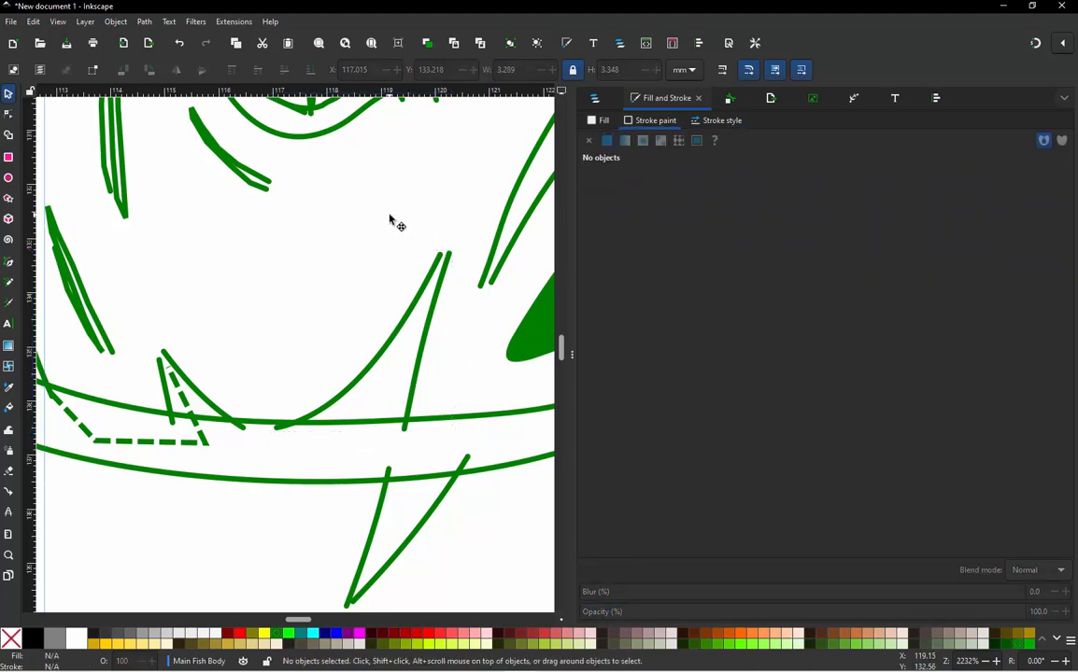
Step: Set Reverse rails to Reverse both rails for the large triangular satin column on the lower outline and apply the embroidery parameters
left_click(424, 293)
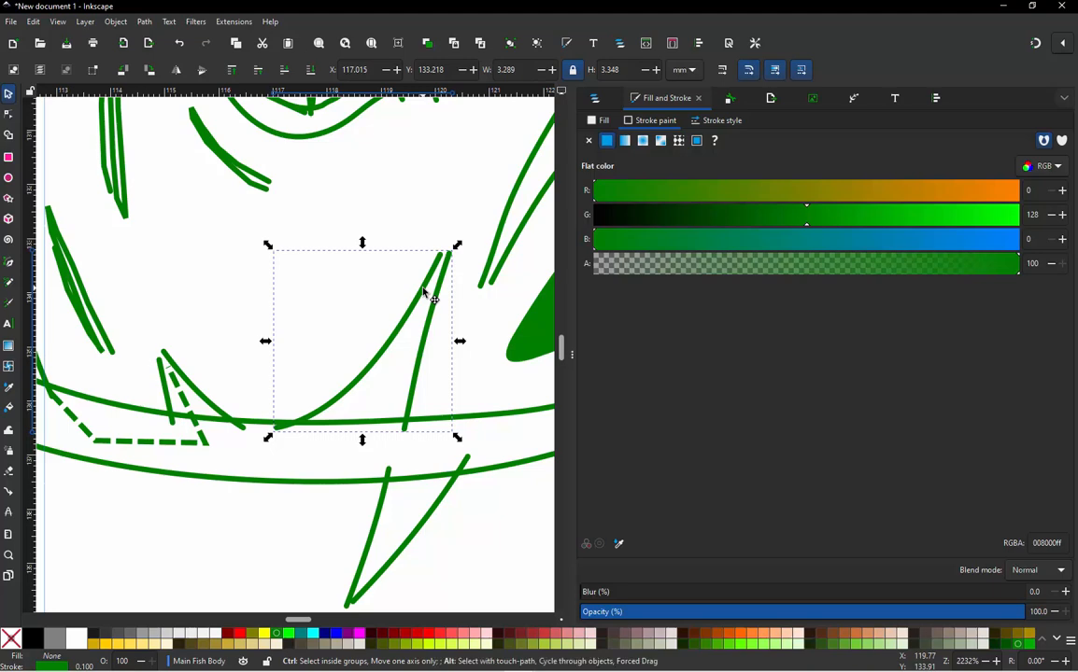
key("alt+p")
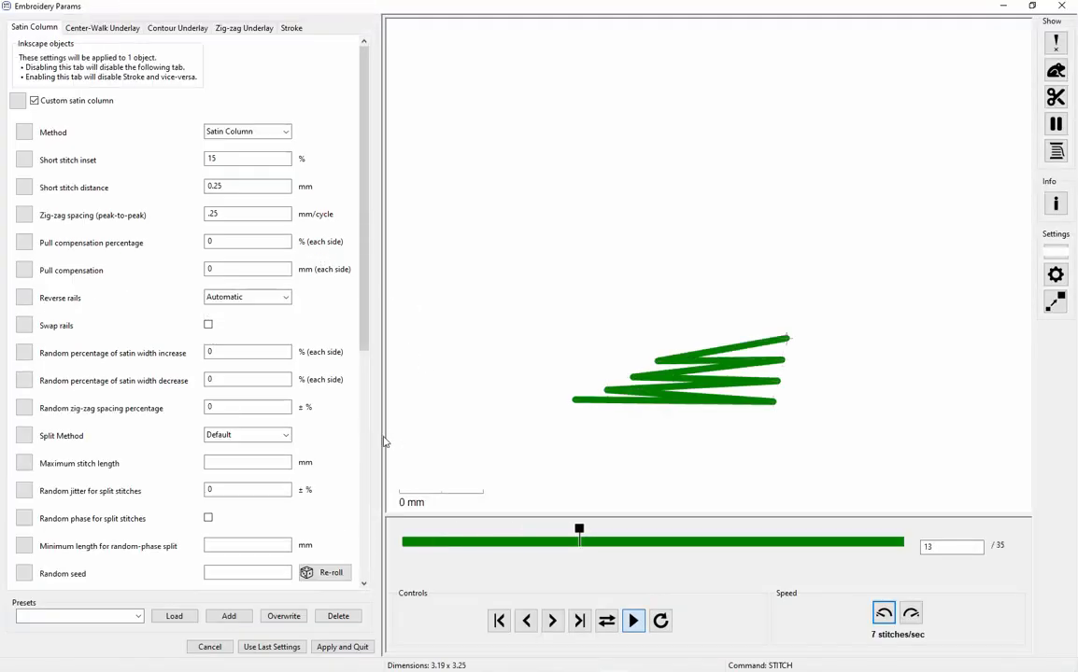
left_click(276, 300)
left_click(280, 343)
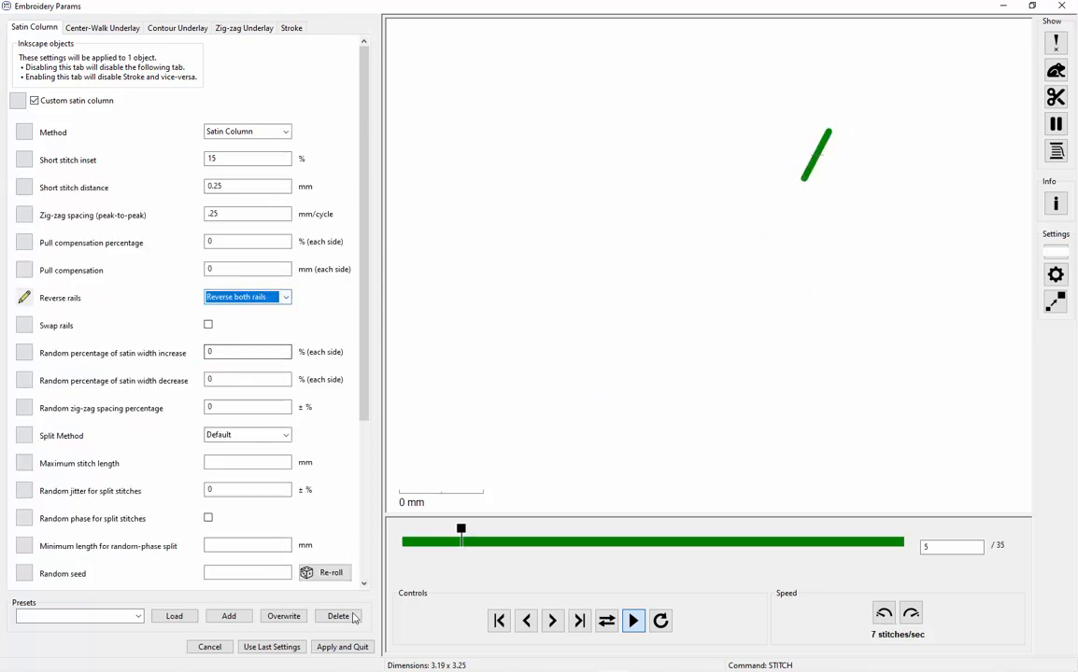
left_click(353, 644)
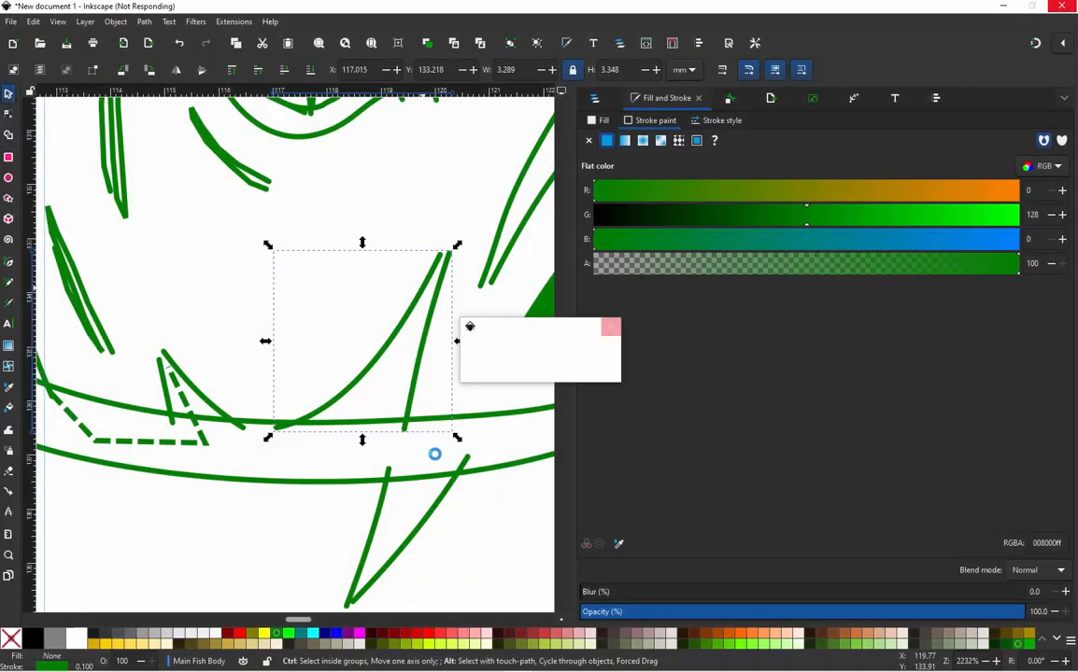
Step: Review the stitch simulation of the large triangular column to check its sewing direction
double_click(388, 352)
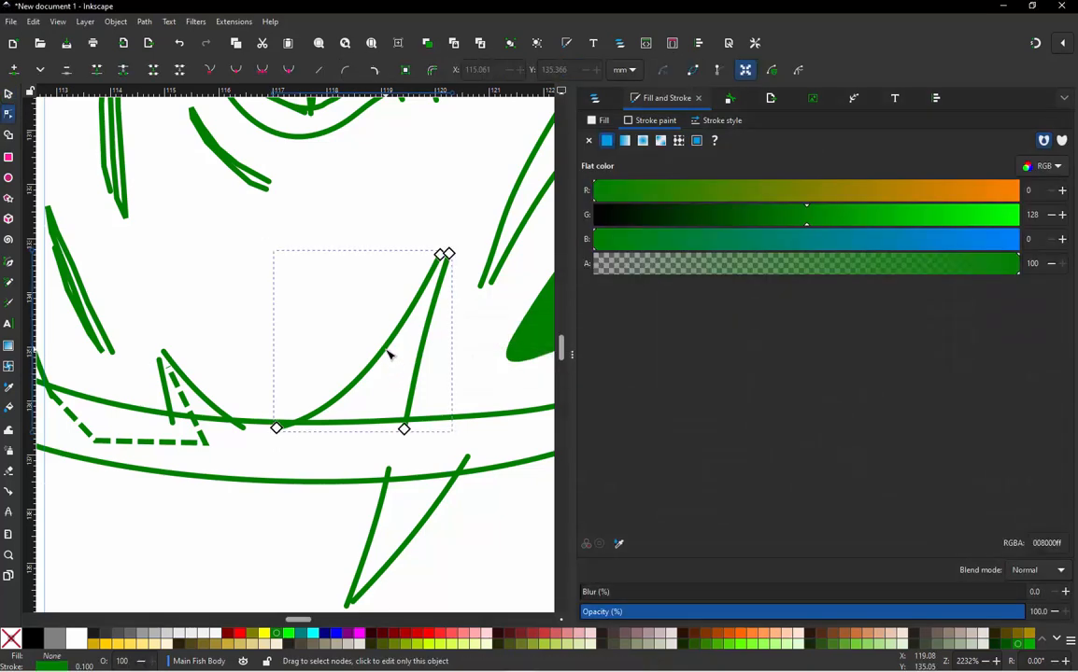
key("alt+q")
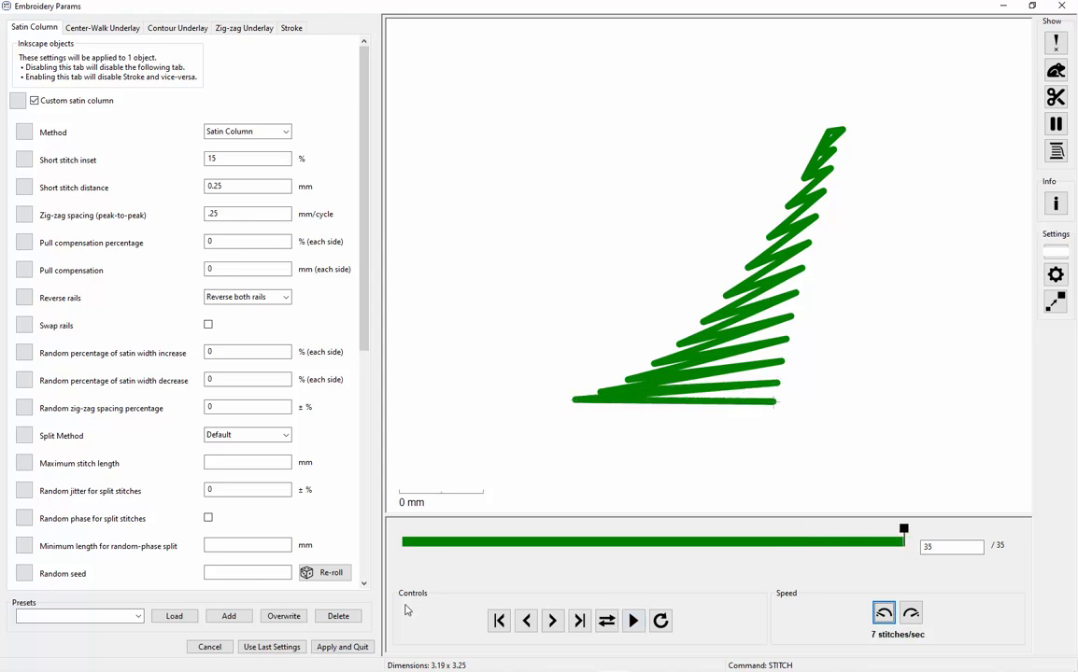
left_click(353, 647)
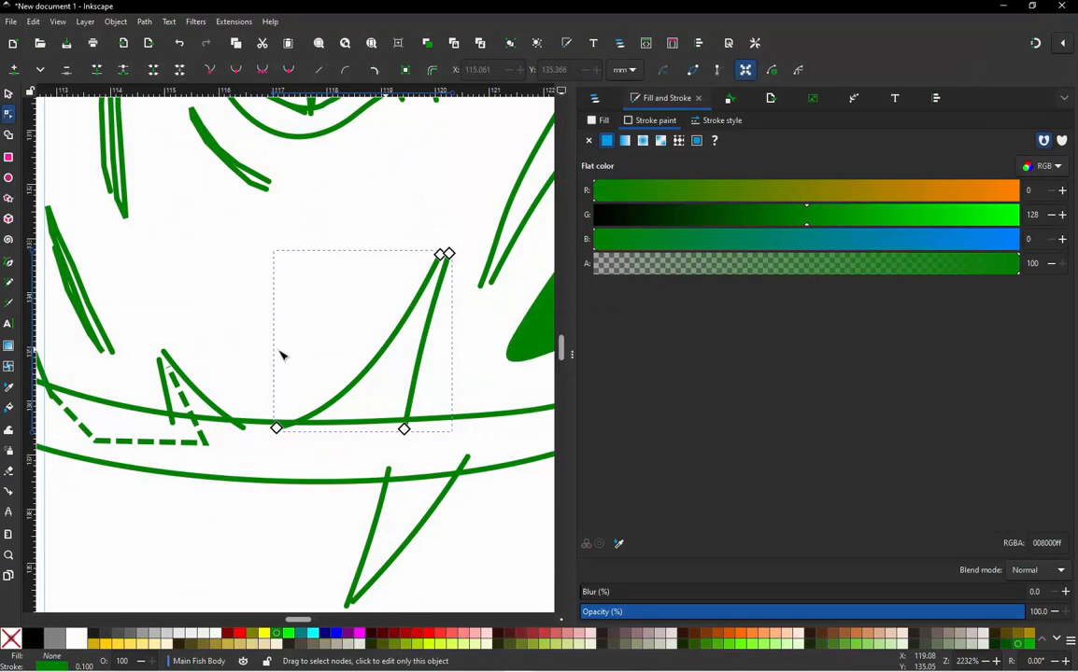
Step: Convert the jump between the small and large triangular satin columns on the lower outline into a stroke with Jump Stitch to Stroke
left_click(260, 349)
scroll(375, 343, "down", 1)
scroll(394, 376, "up", 1)
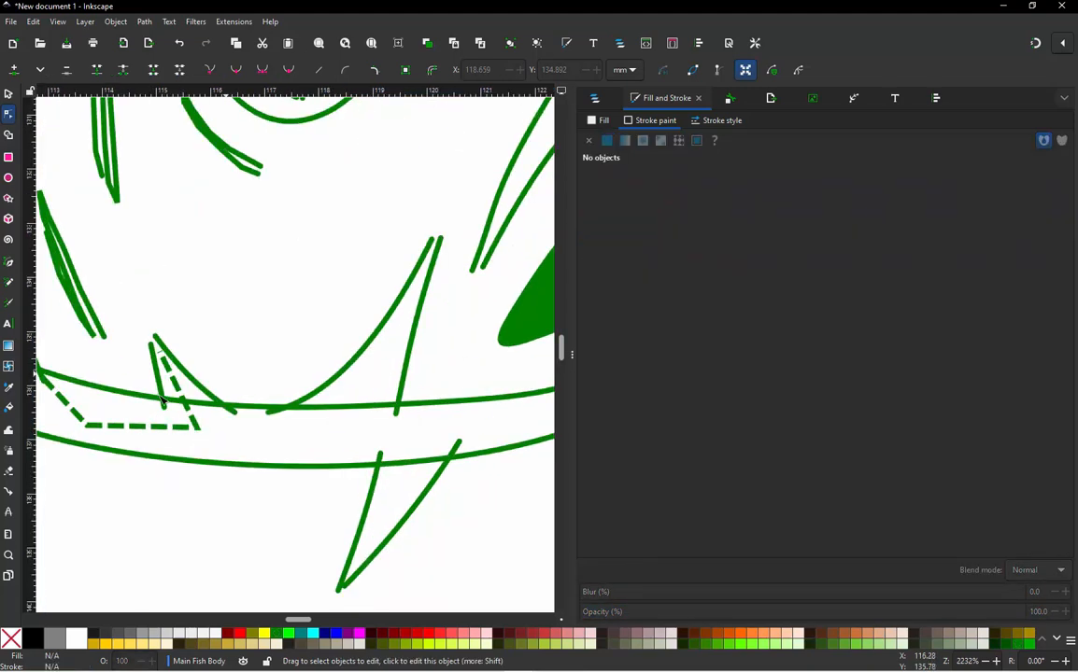
left_click(211, 396)
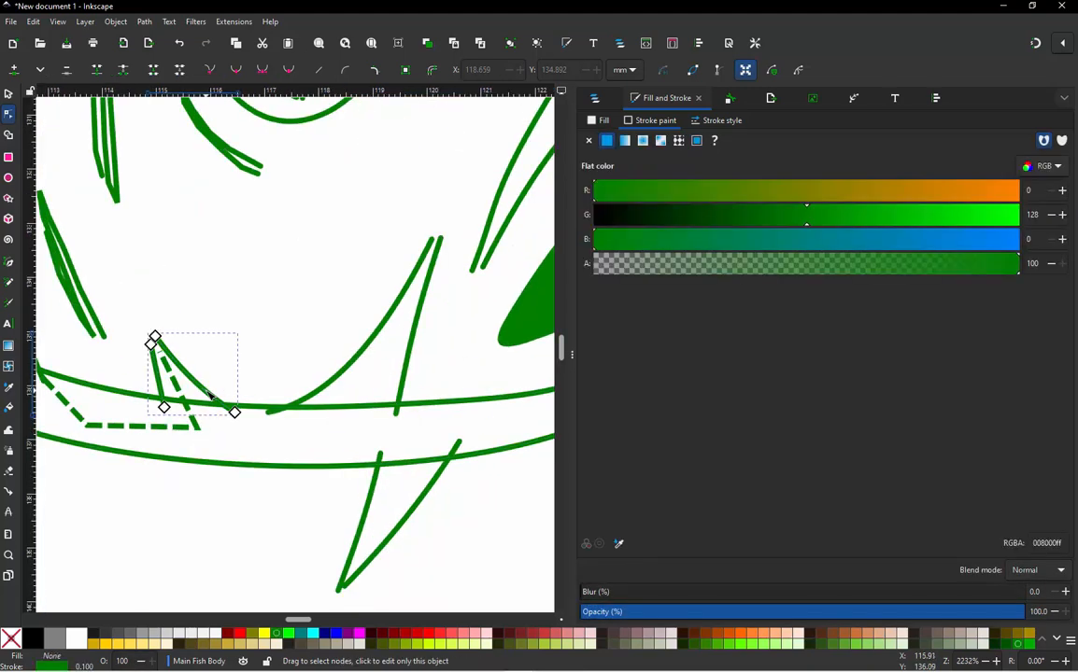
left_click(383, 335, "shift")
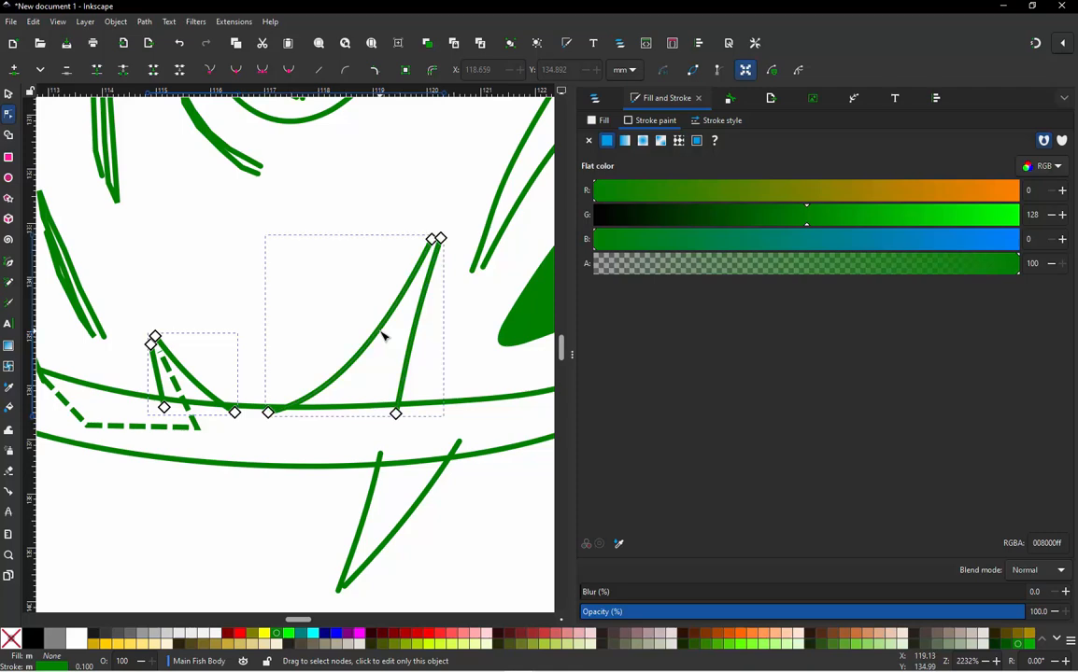
key("alt+shift+q")
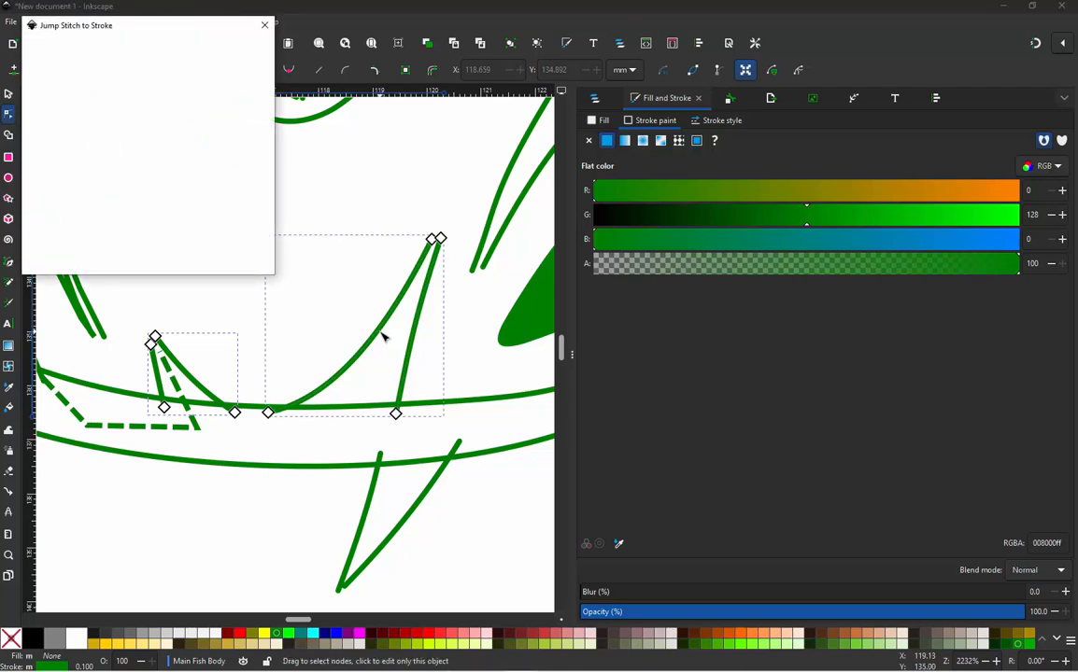
left_click(259, 265)
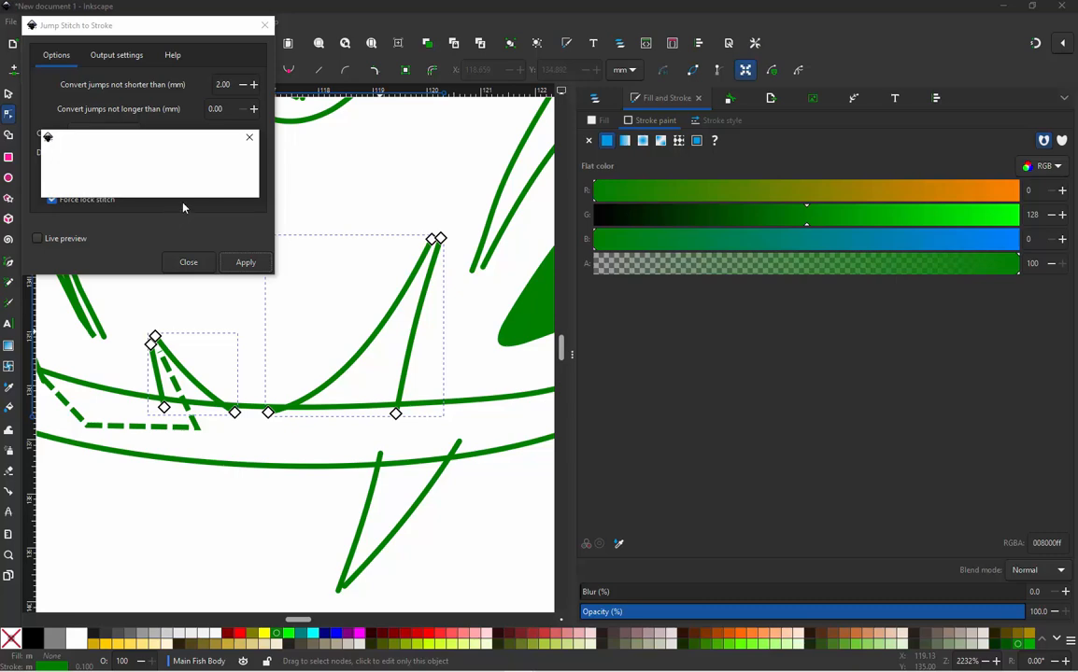
left_click(198, 264)
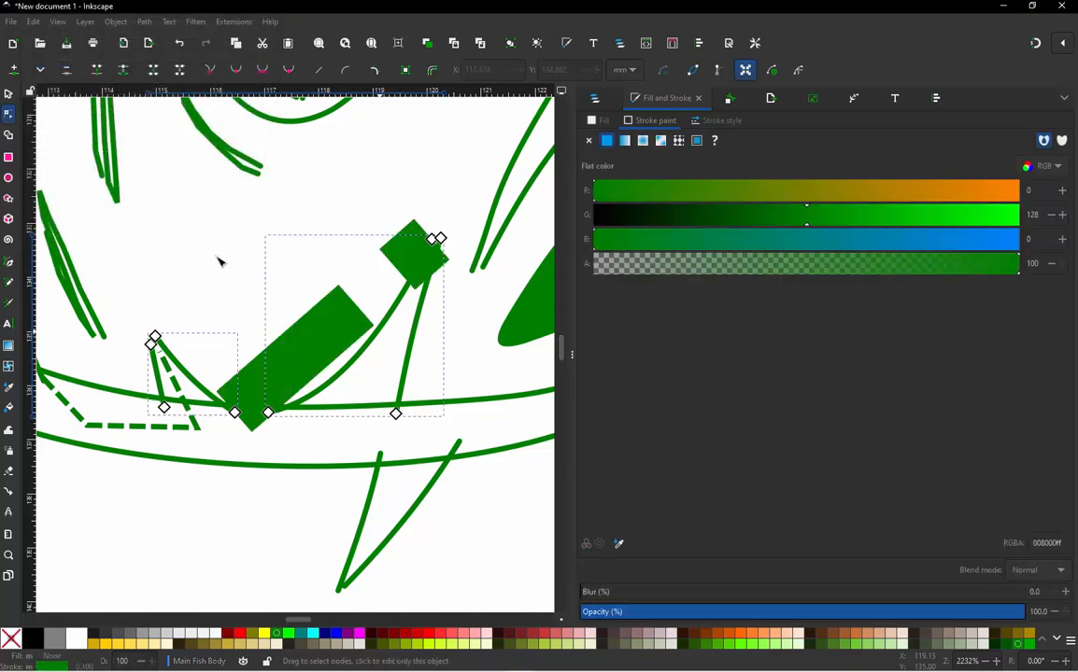
Step: Set the stroke width of the connecting path between the small and large triangular columns to 0.1 mm
left_click(325, 227)
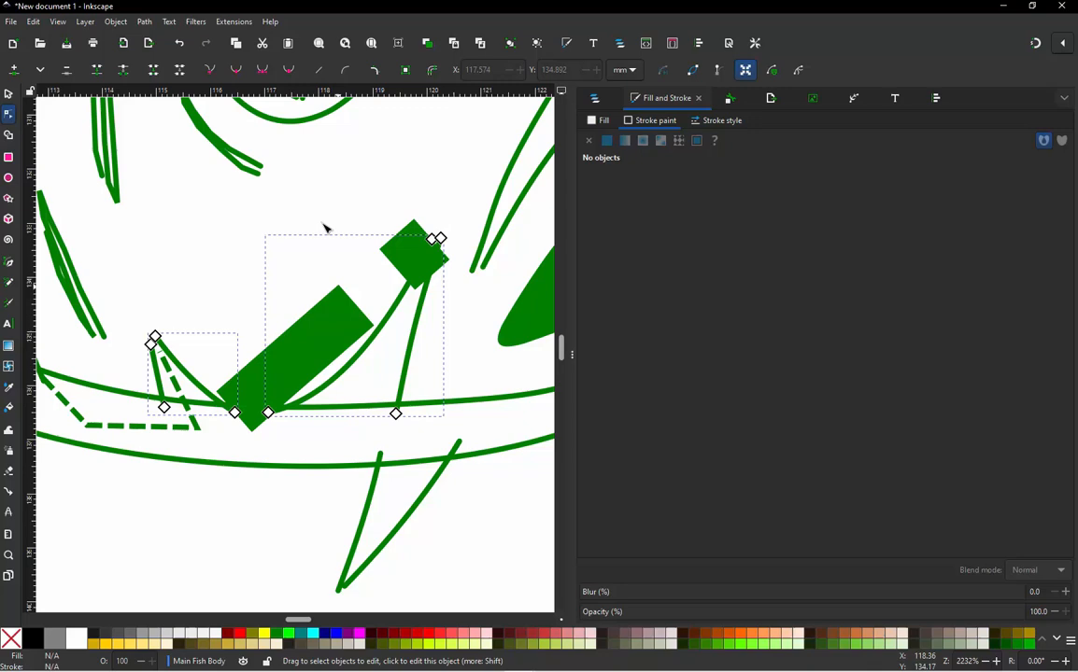
left_click(344, 292)
left_click(717, 118)
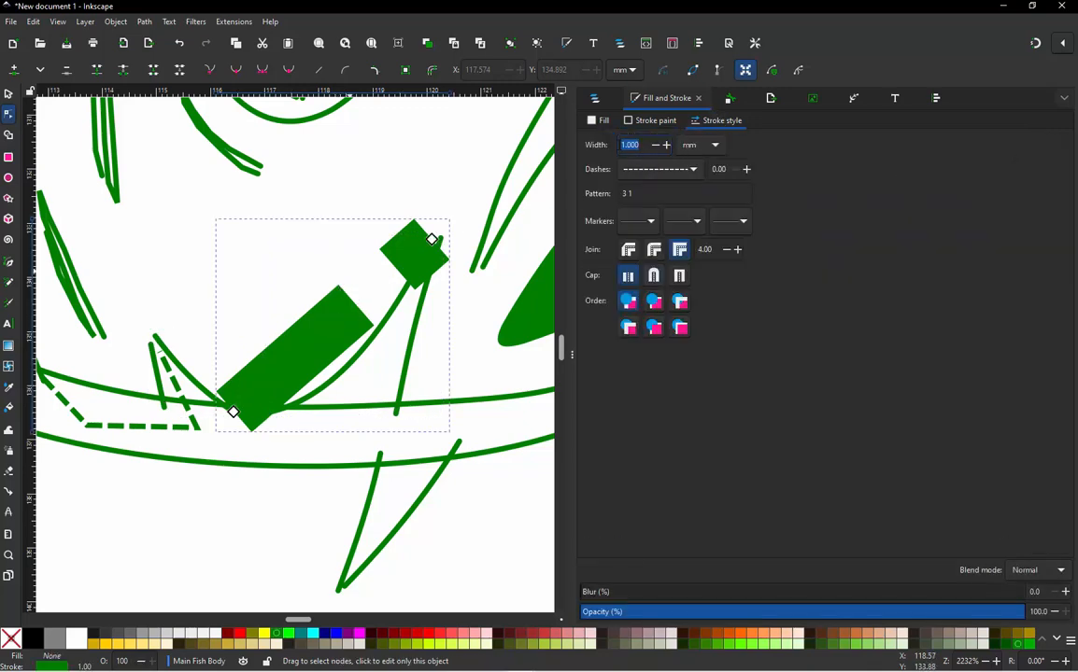
type(".1")
key("Return")
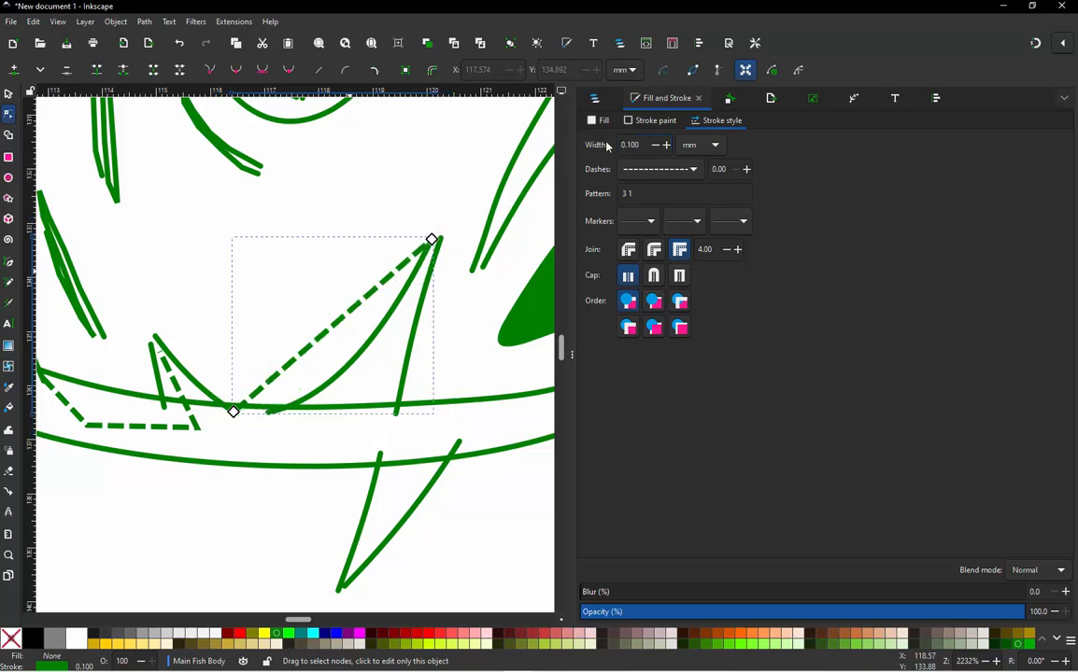
Step: Add three nodes to the dashed connector, routing it through the lower outline band and large triangular column, and pull its tip node inward between the rails
left_click(390, 283)
double_click(389, 281)
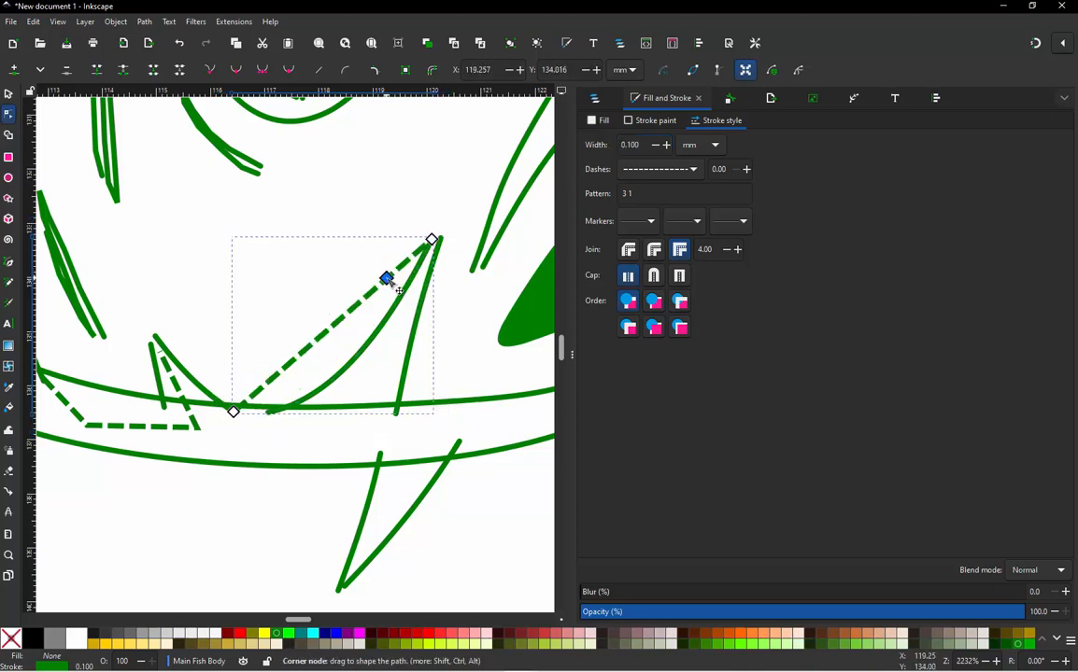
left_click_drag(390, 281, 294, 440)
double_click(373, 348)
double_click(329, 395)
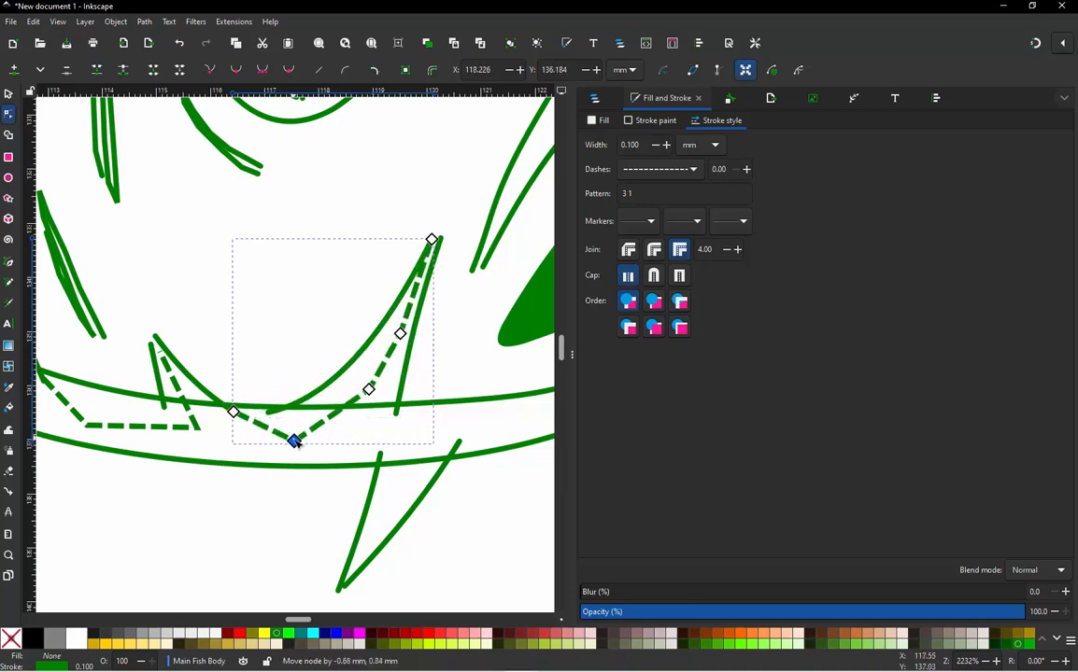
left_click_drag(436, 246, 435, 257)
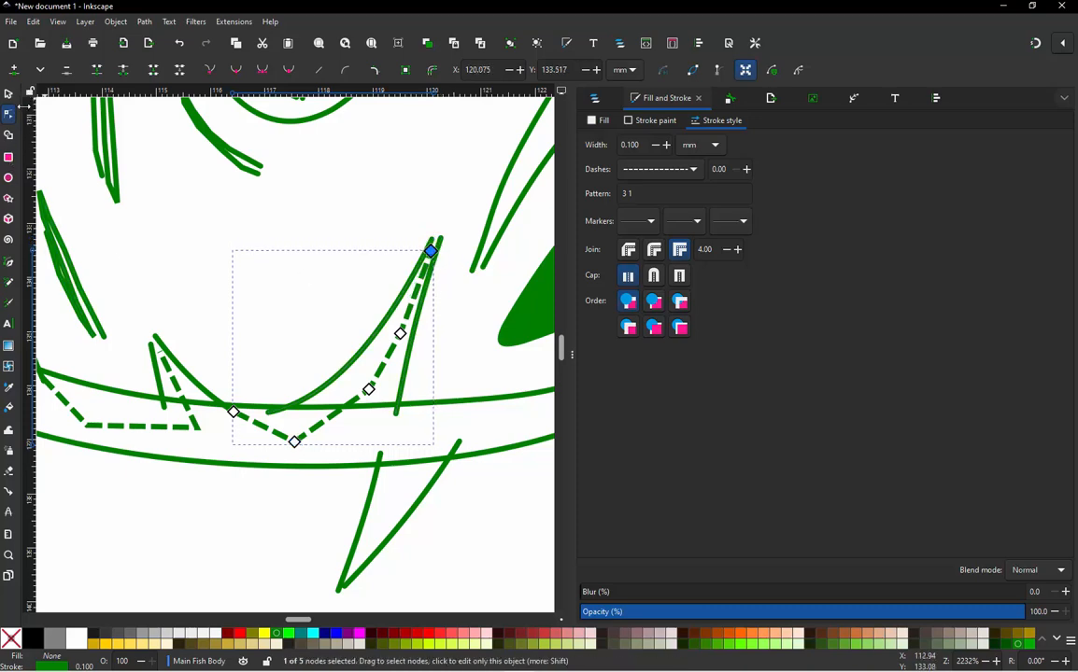
left_click(142, 232)
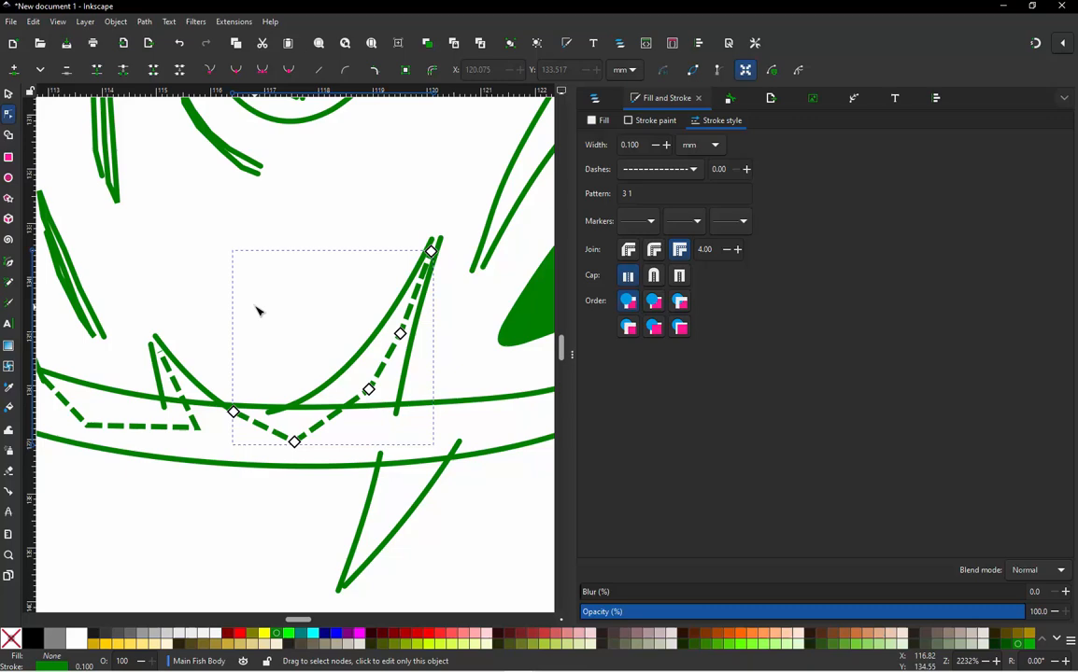
left_click(205, 267)
Step: Set Reverse rails to Reverse both rails for the pointed satin column below the lower outline and apply the embroidery parameters
scroll(237, 229, "down", 1)
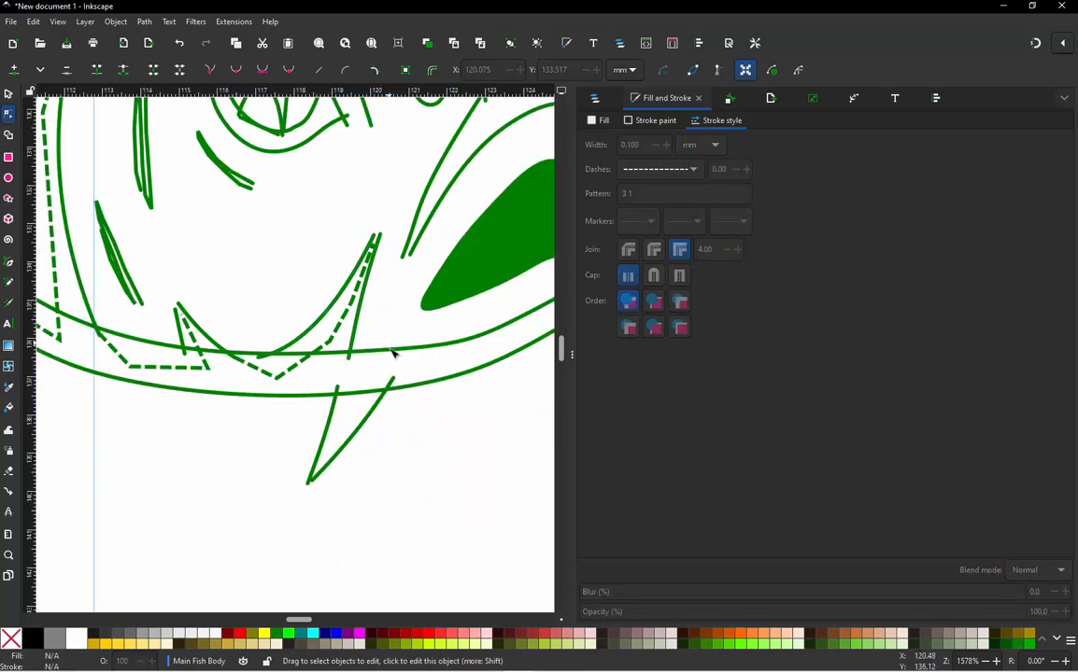
scroll(393, 352, "up", 1)
left_click(362, 448)
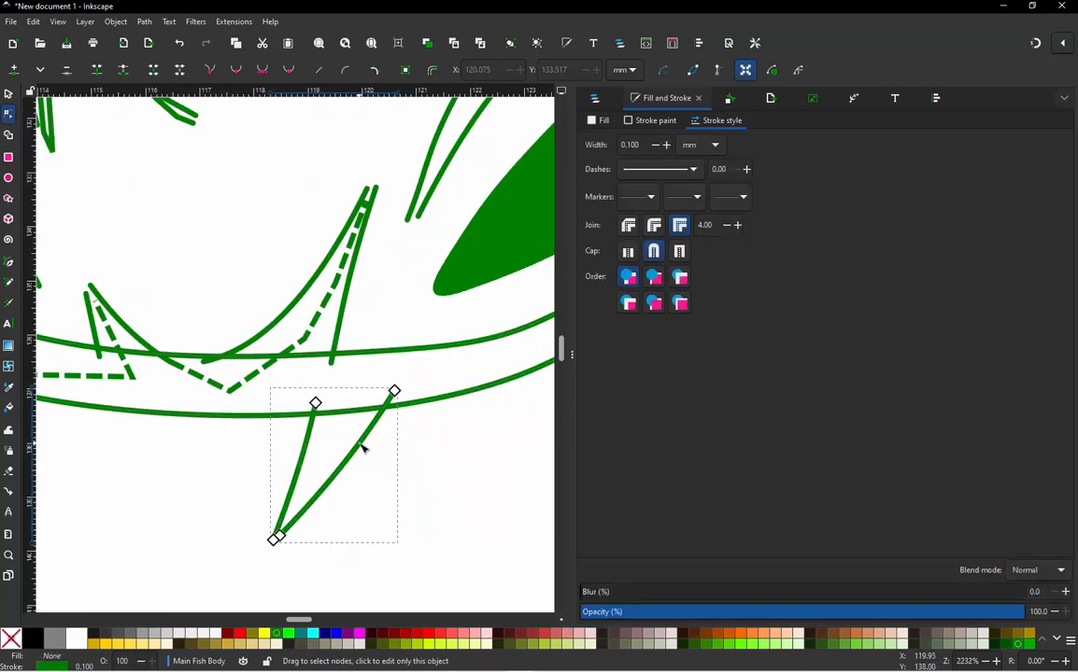
key("alt+q")
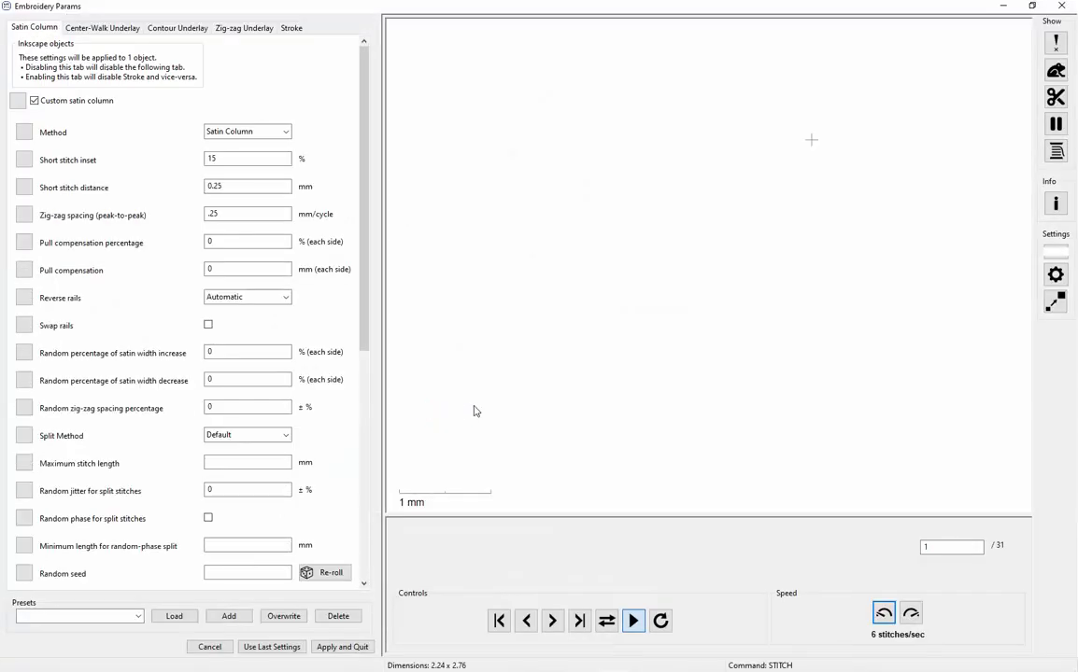
left_click(280, 298)
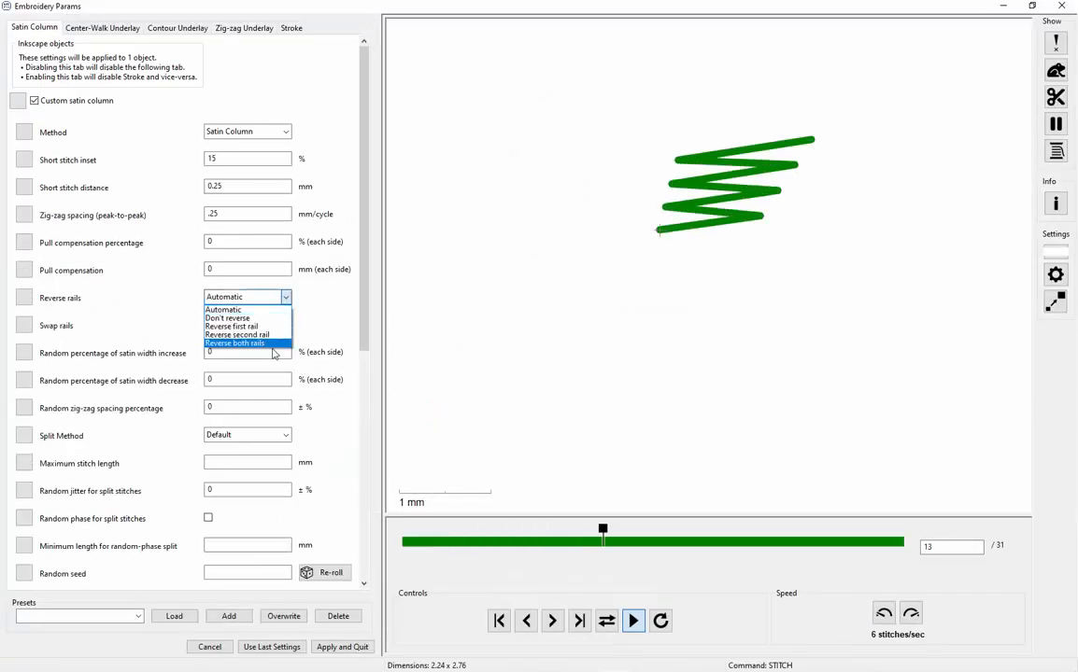
left_click(274, 352)
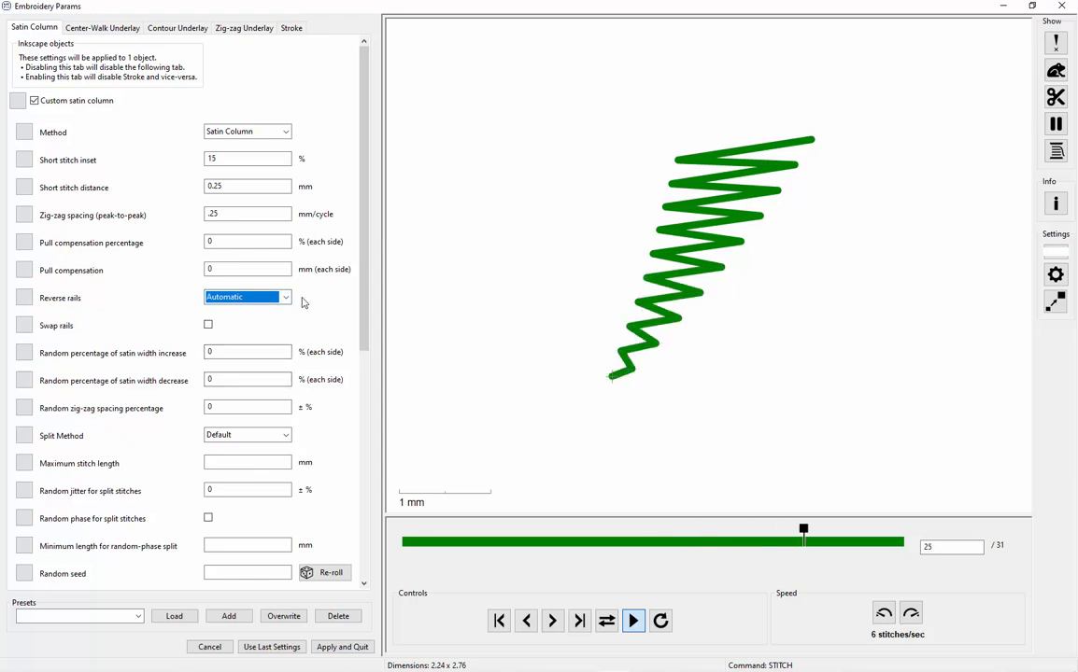
left_click(286, 297)
left_click(286, 347)
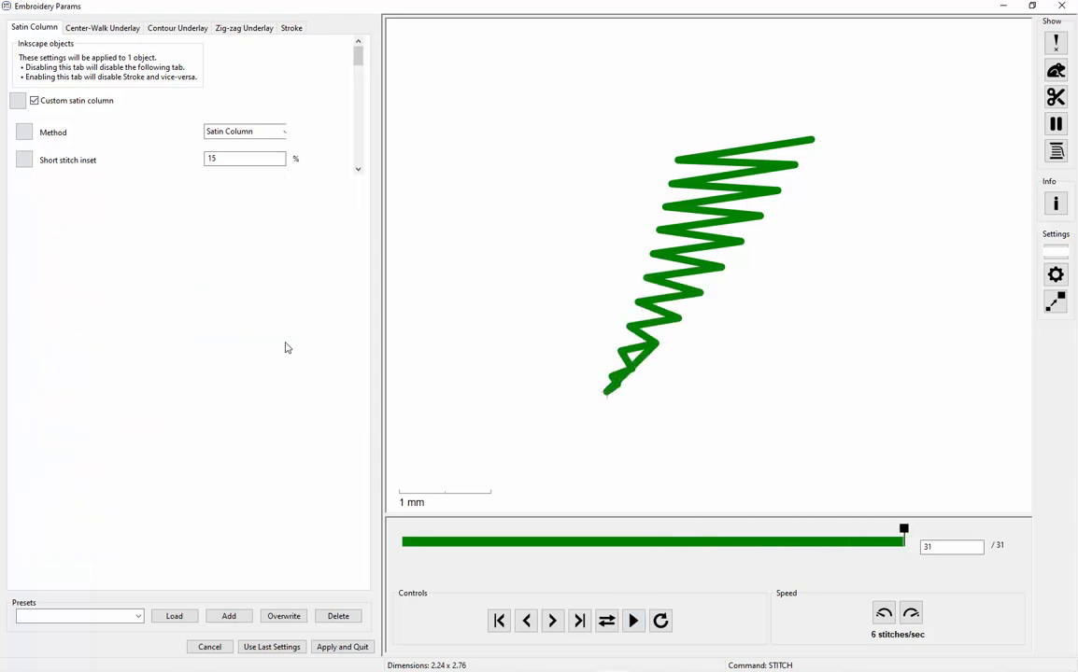
left_click(344, 647)
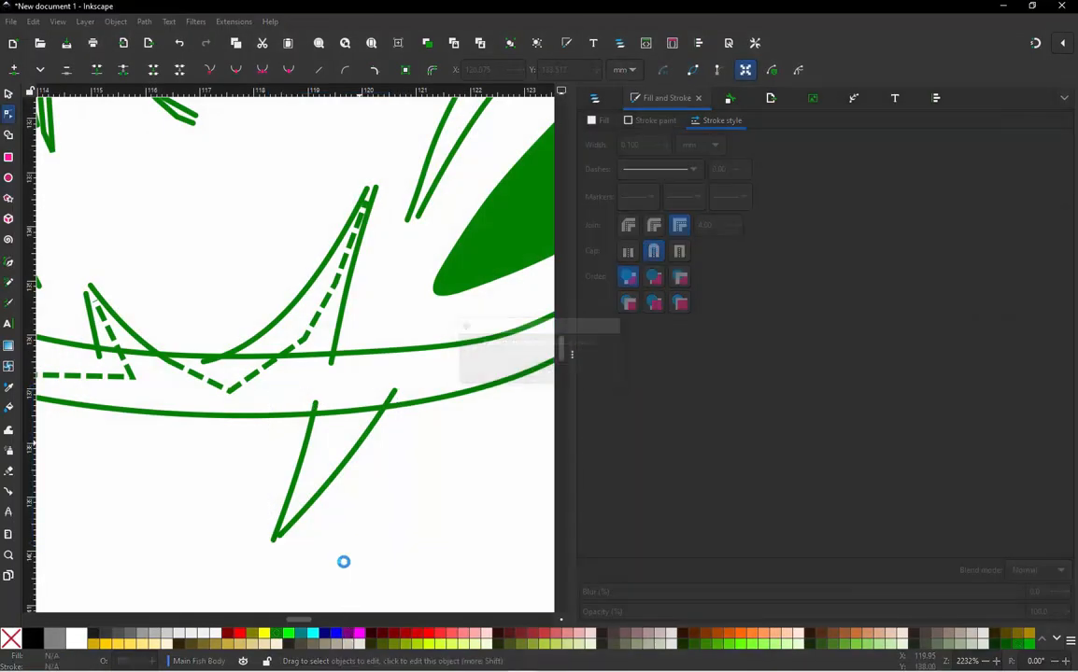
Step: Convert the jump between the large triangular column and the pointed column below the outline into a stroke with Jump Stitch to Stroke
left_click(333, 367)
left_click(352, 316)
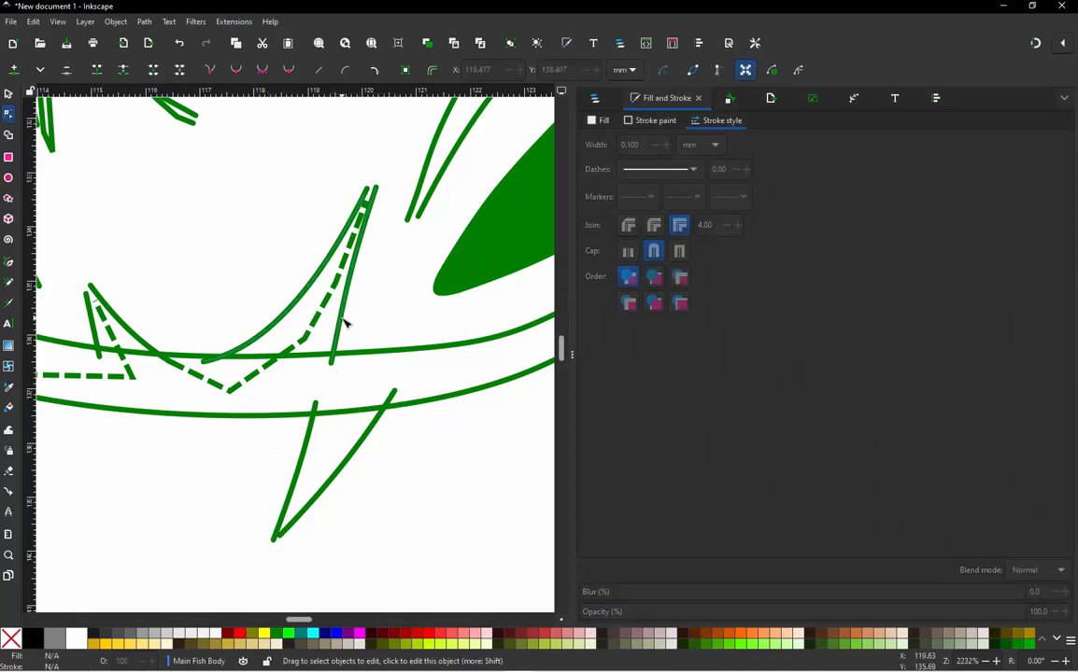
left_click(344, 322)
left_click(368, 438, "shift")
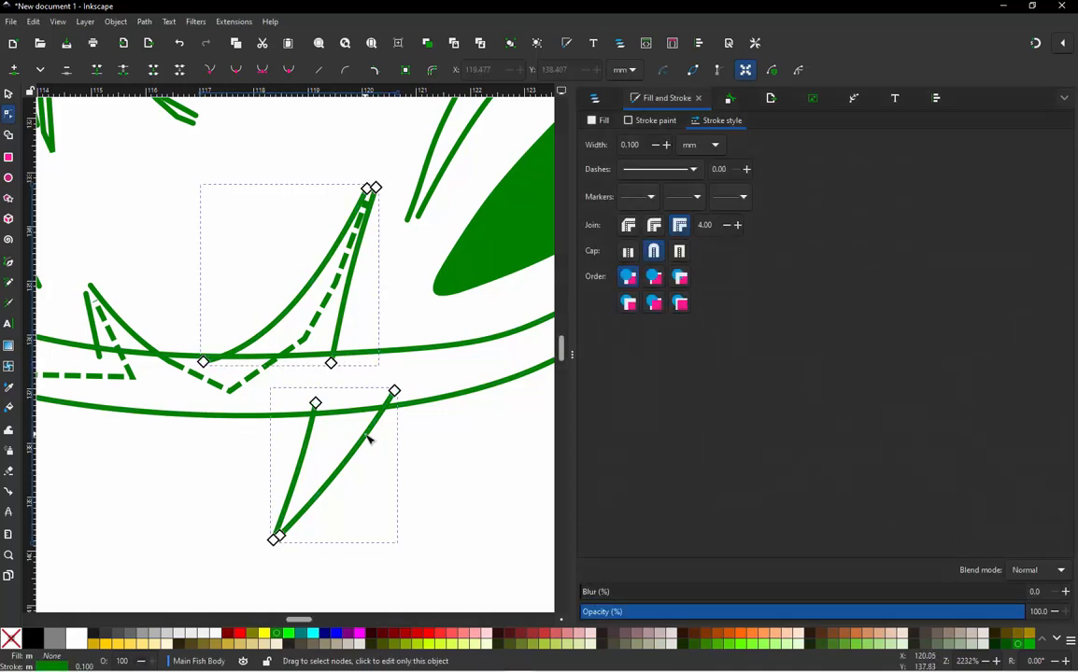
key("ctrl+shift+j")
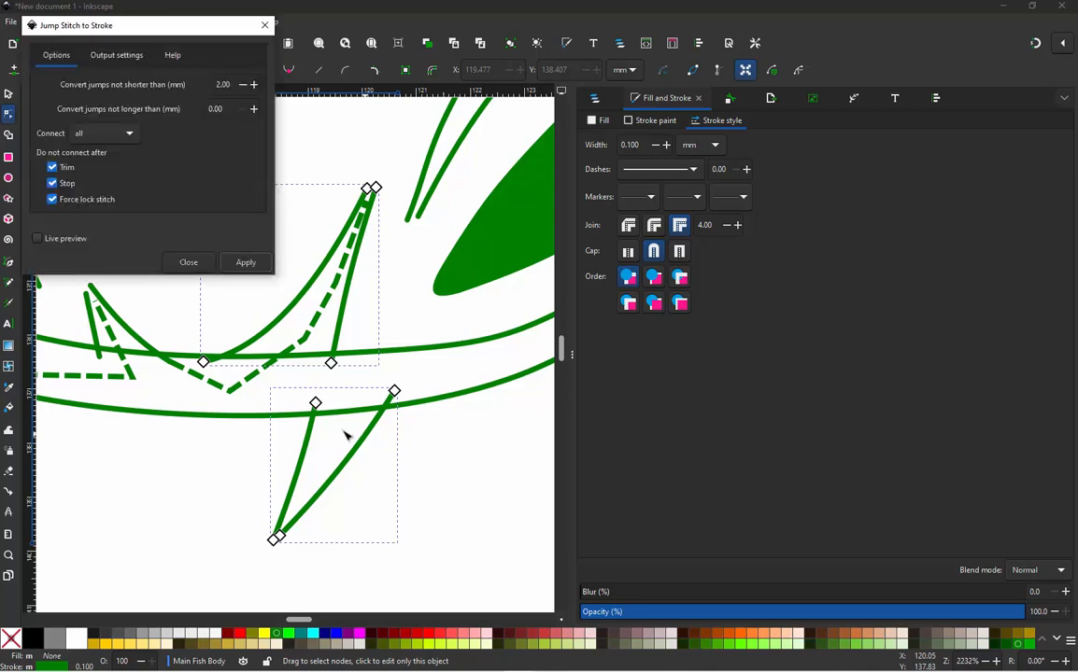
left_click(246, 264)
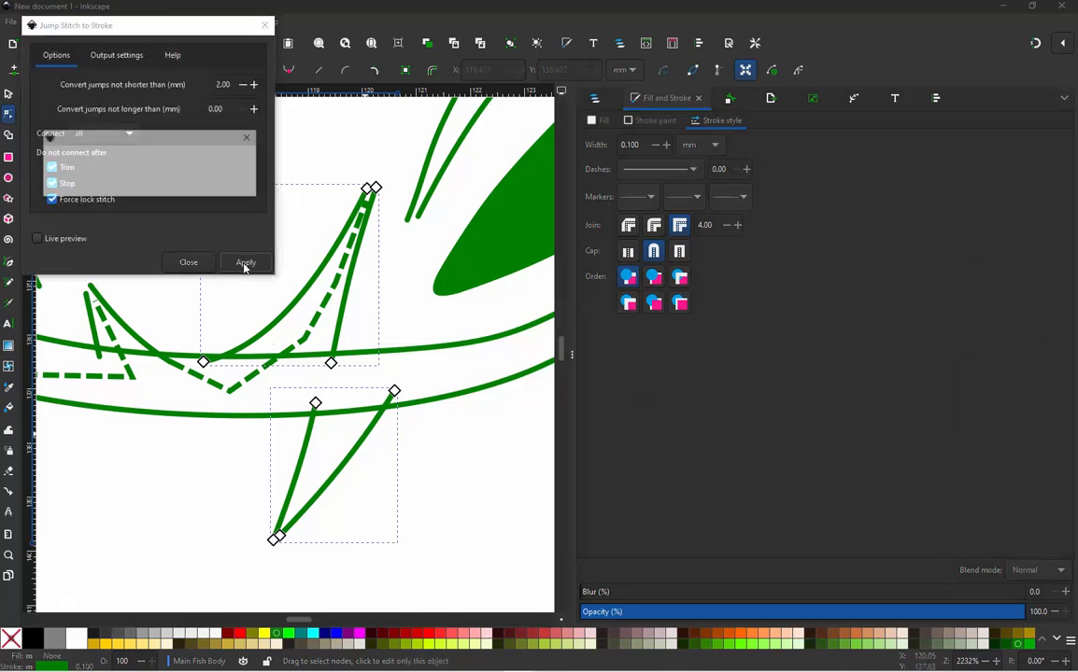
left_click(188, 262)
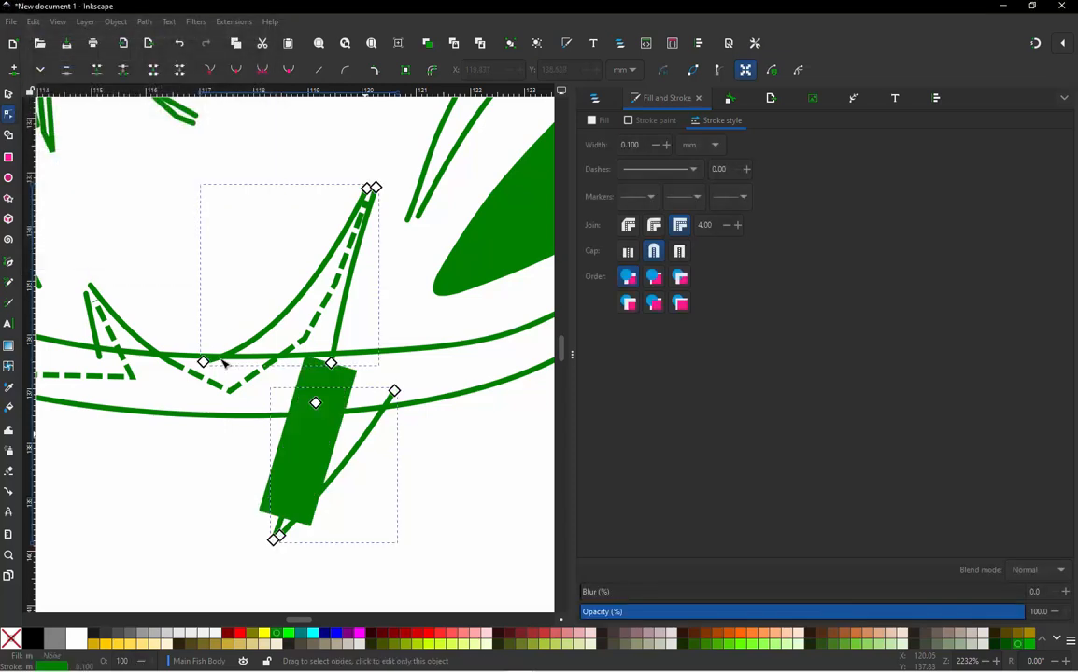
Step: Set the stroke width of the connecting path into the pointed column below the outline to 0.1 mm
left_click(272, 493)
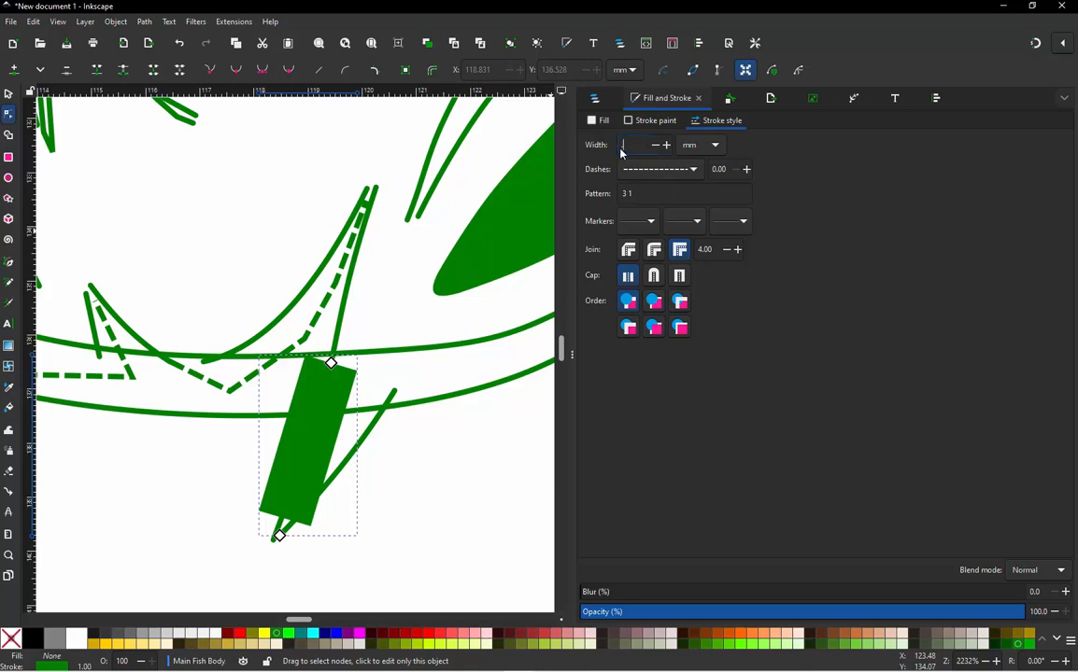
type("0.1")
key("Return")
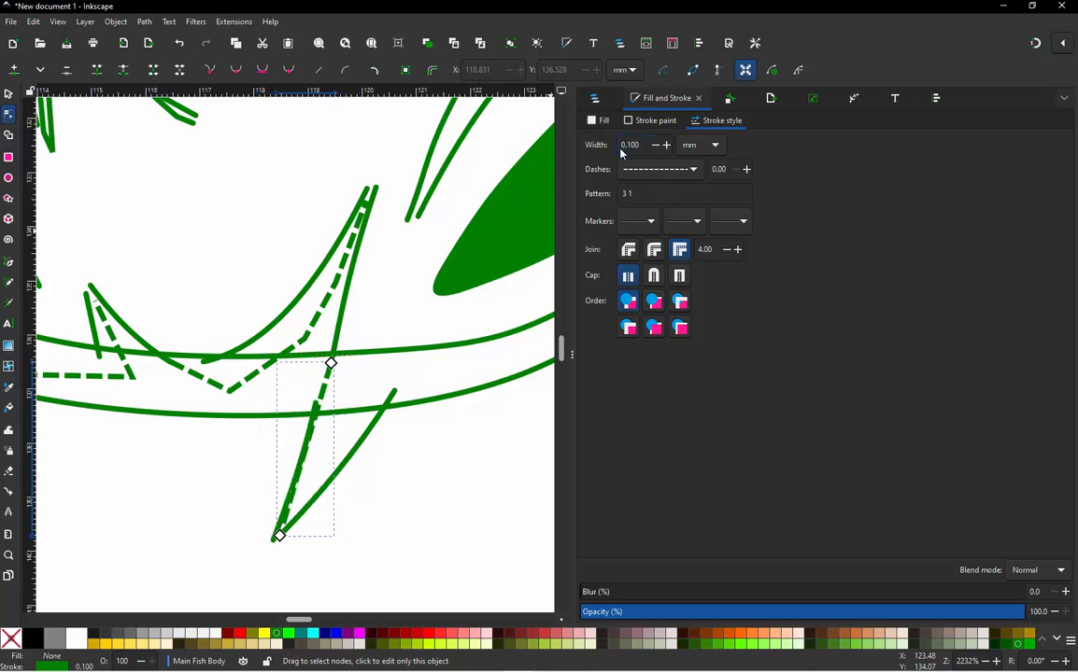
Step: Add a node to the connector and move it to the pointed column's wide end, and pull the tip node inward between the rails
double_click(324, 385)
left_click_drag(324, 385, 351, 402)
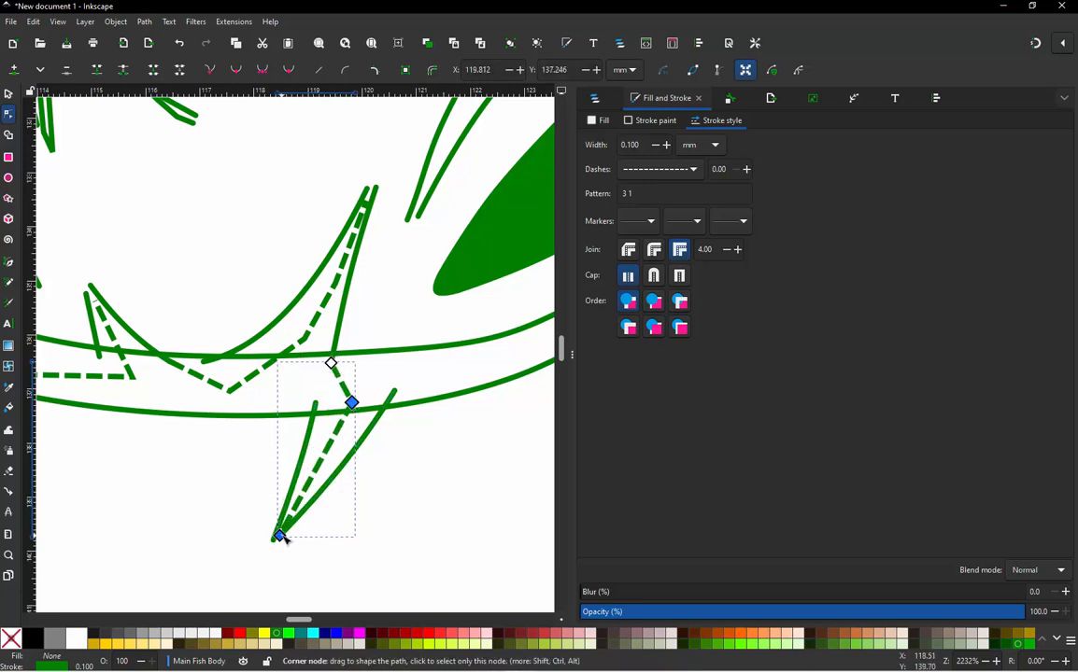
left_click_drag(281, 538, 292, 522)
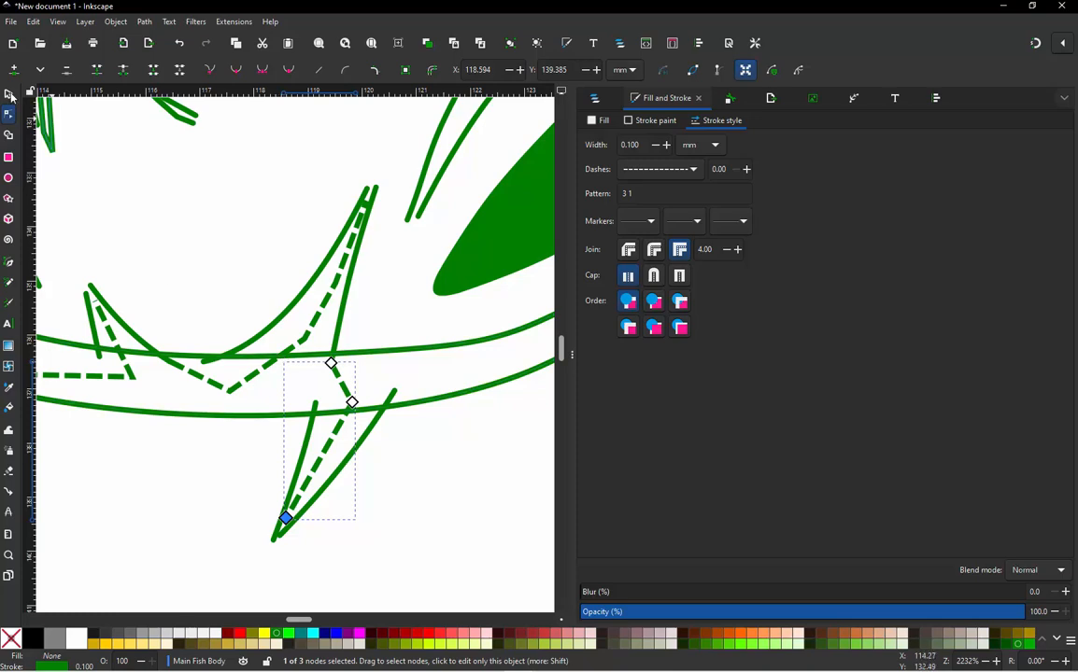
Step: Examine where the lower outline column and the filled mouth shape sit in the Main Fish Body layer's object order
left_click(8, 95)
key("minus")
key("minus")
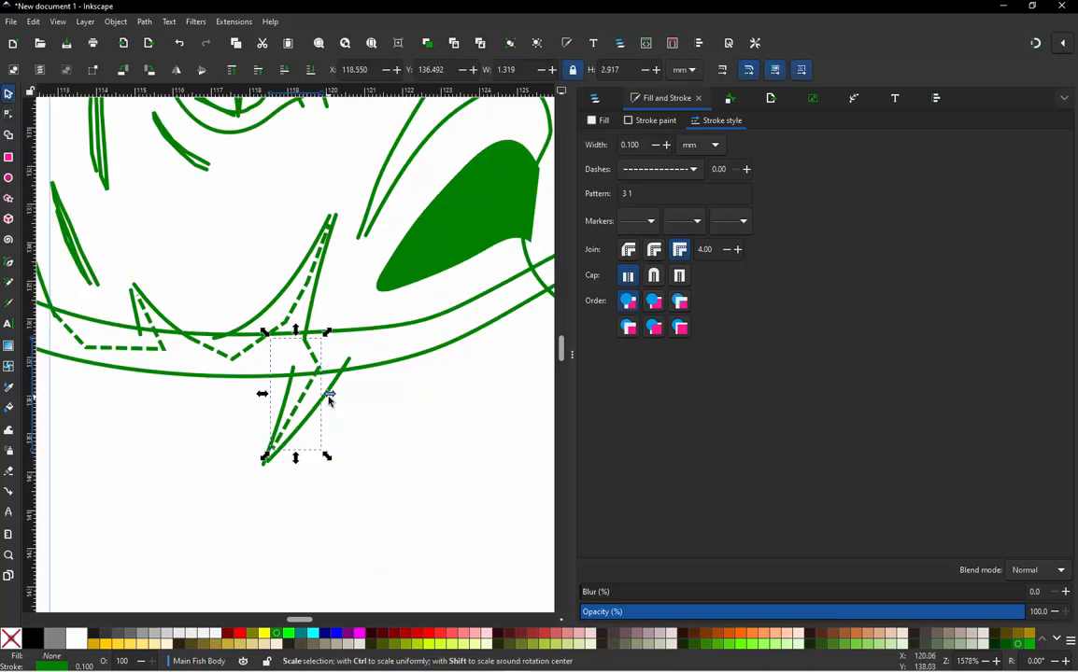
left_click(376, 443)
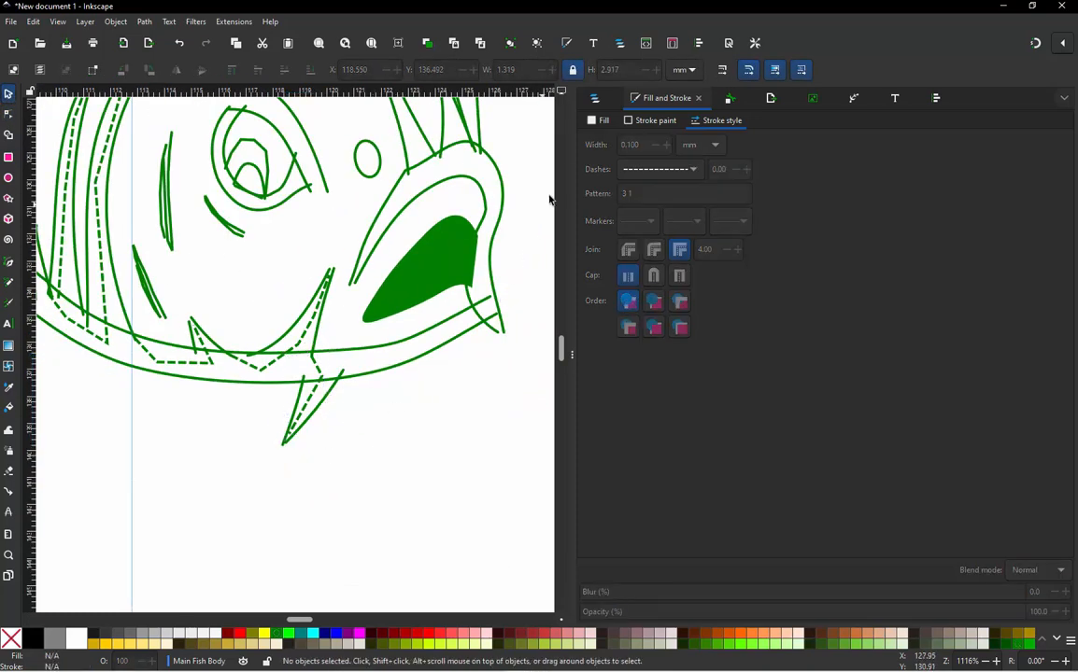
left_click(596, 98)
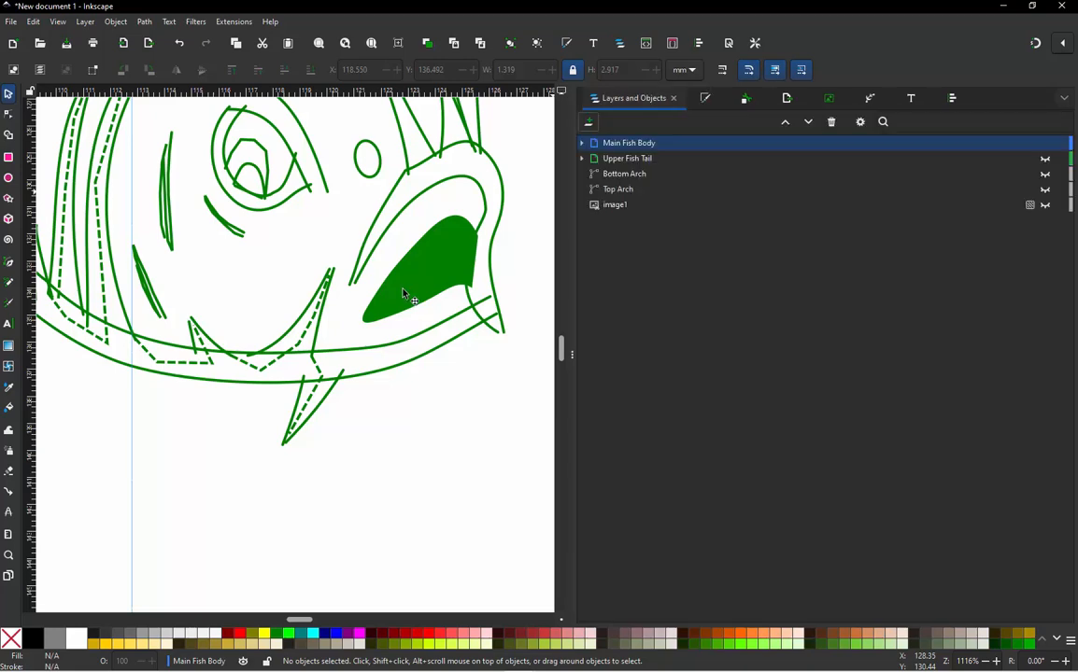
left_click(336, 384)
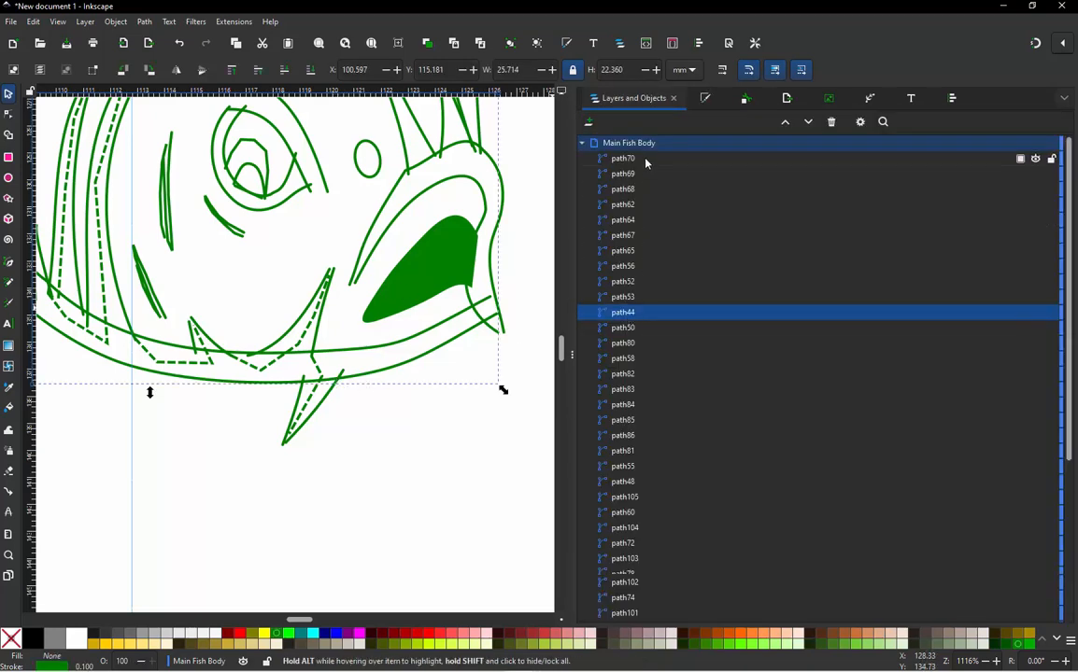
left_click(623, 297)
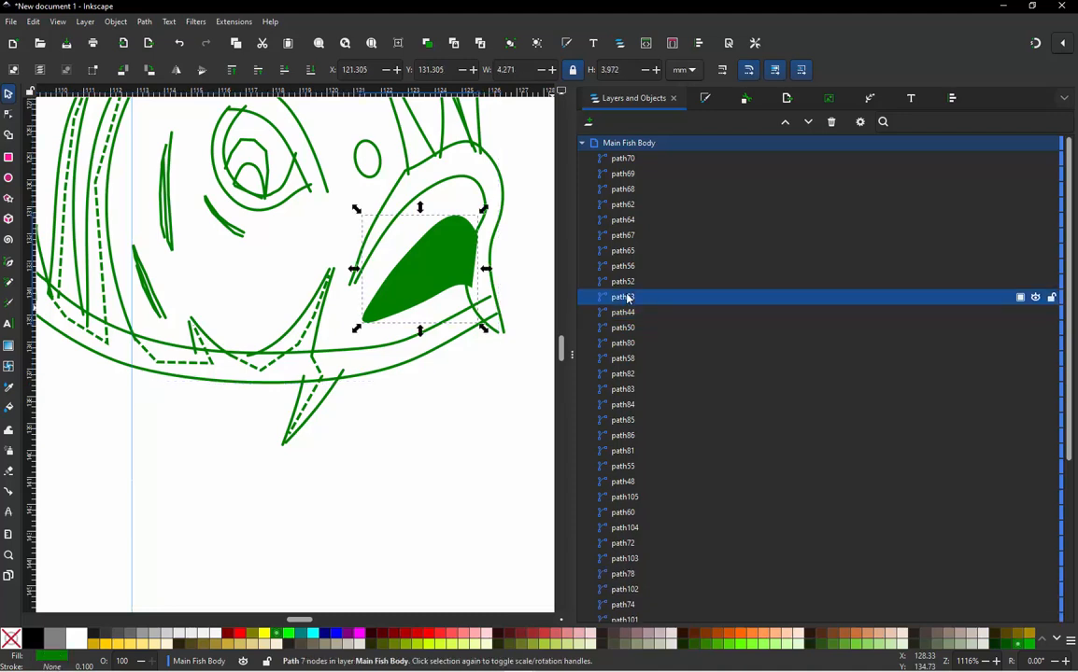
left_click(509, 361)
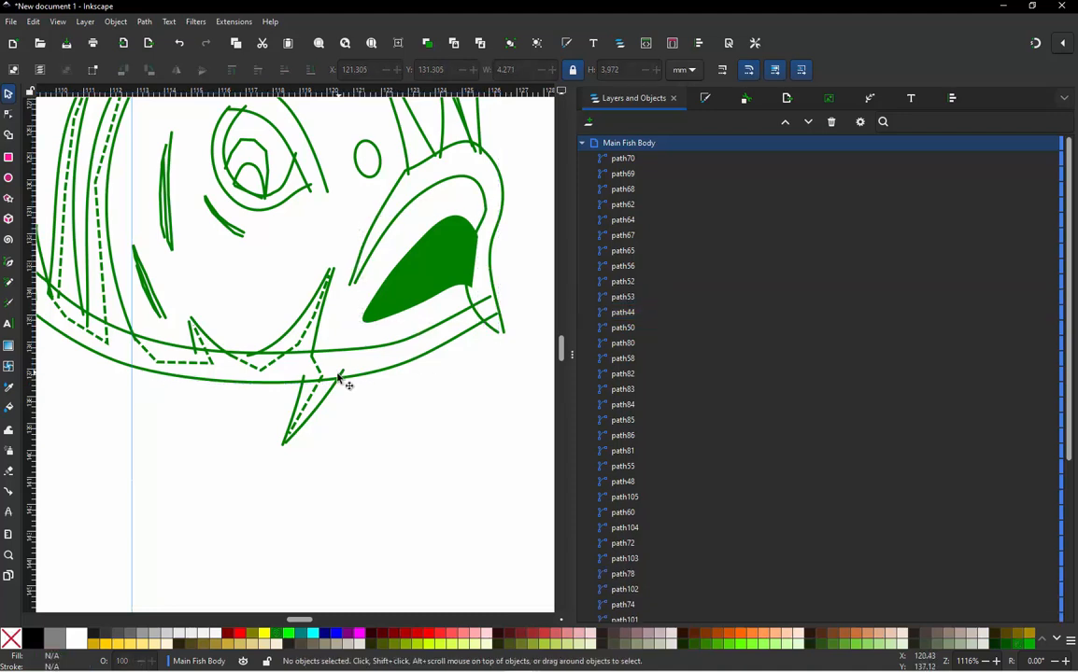
Step: Examine the object order around the pointed column below the outline, the filled mouth shape and the narrow column above the mouth
left_click(347, 375)
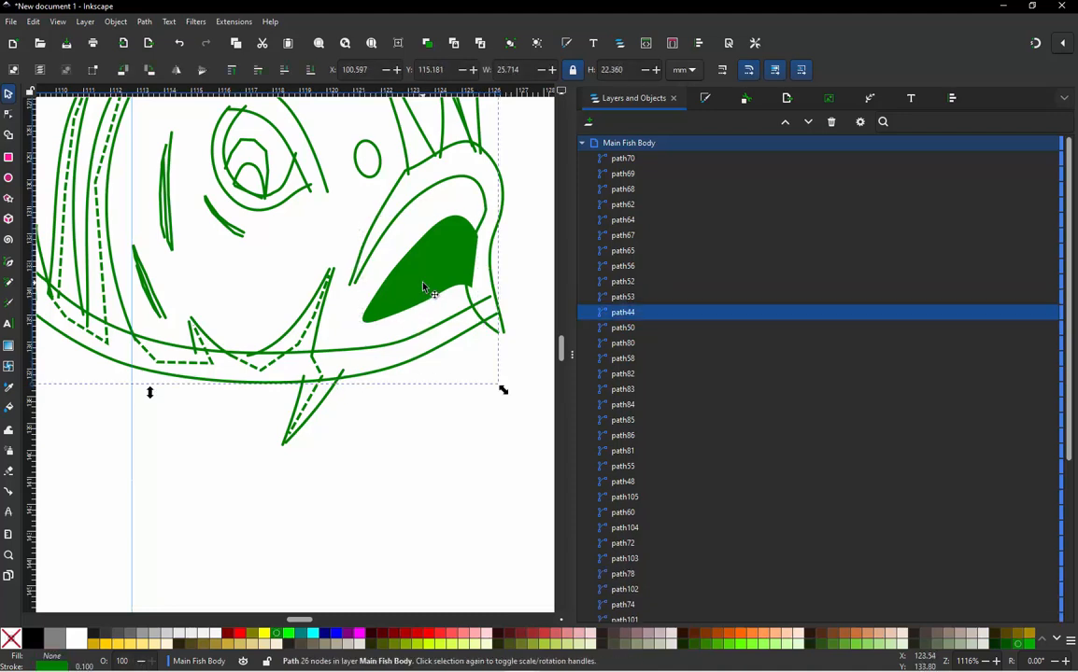
left_click(423, 282)
scroll(415, 359, "down", 1)
scroll(442, 284, "up", 2)
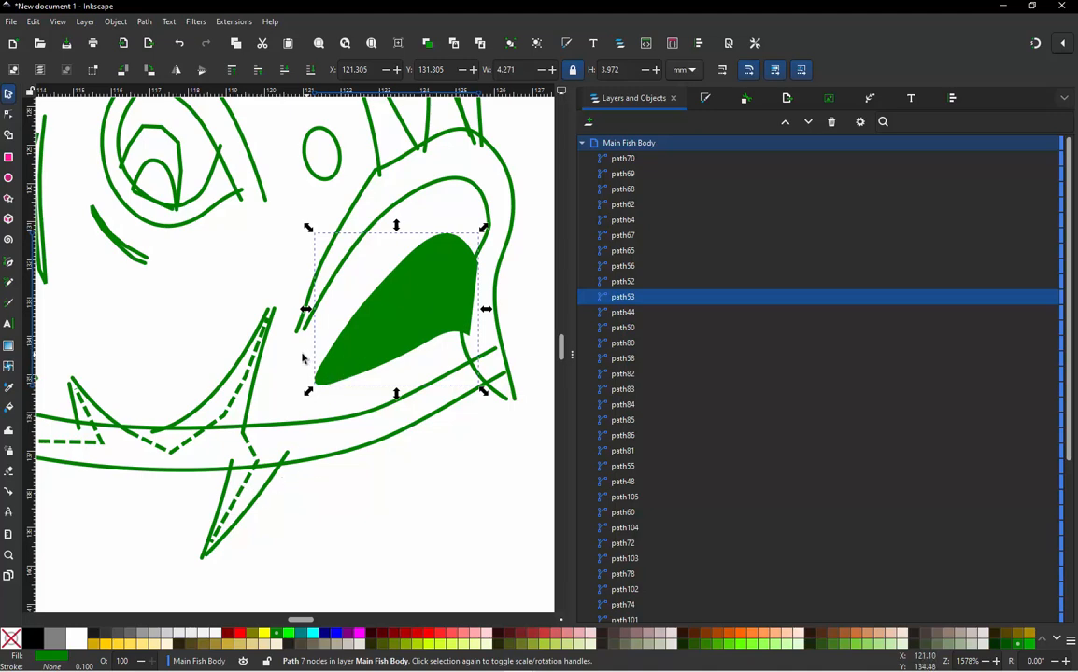
key("Escape")
left_click(338, 354)
left_click(278, 479)
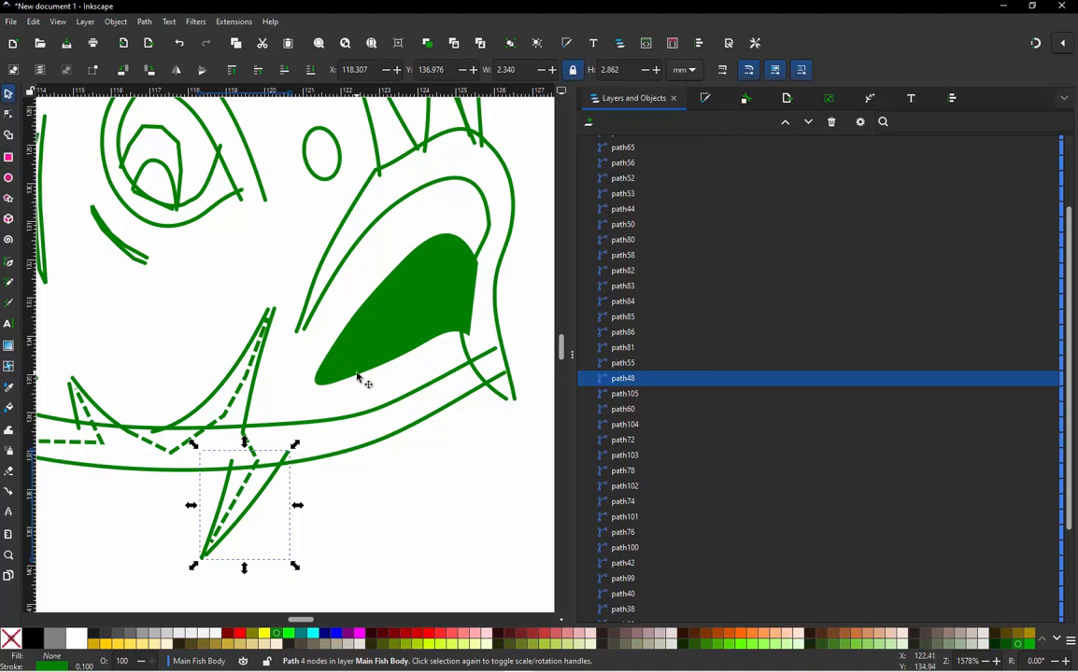
left_click(626, 363)
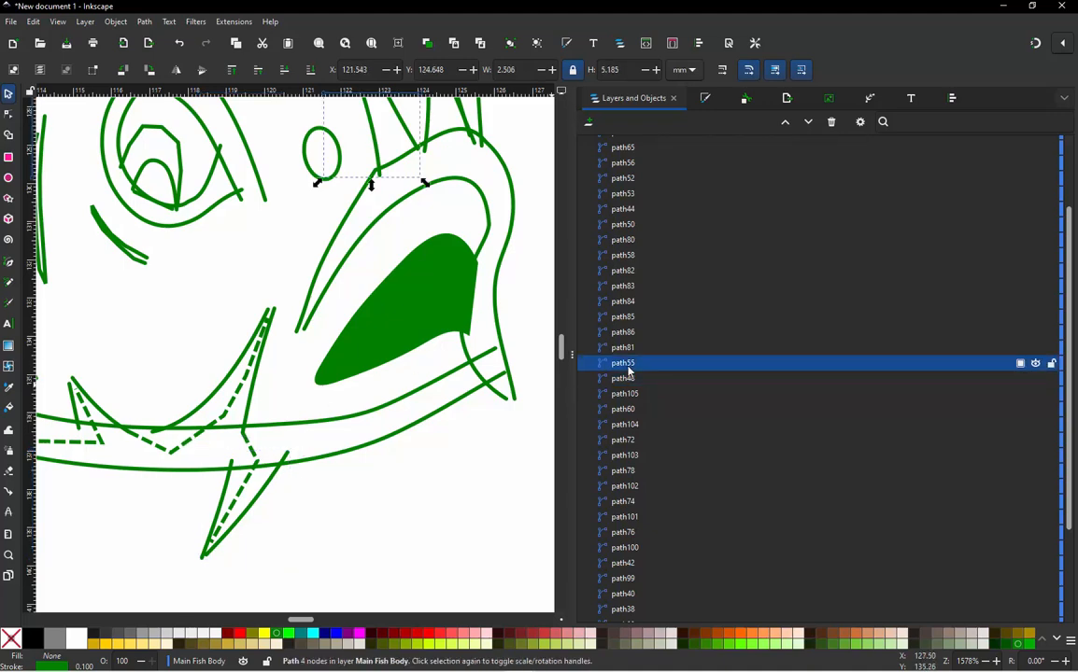
scroll(500, 451, "down", 2)
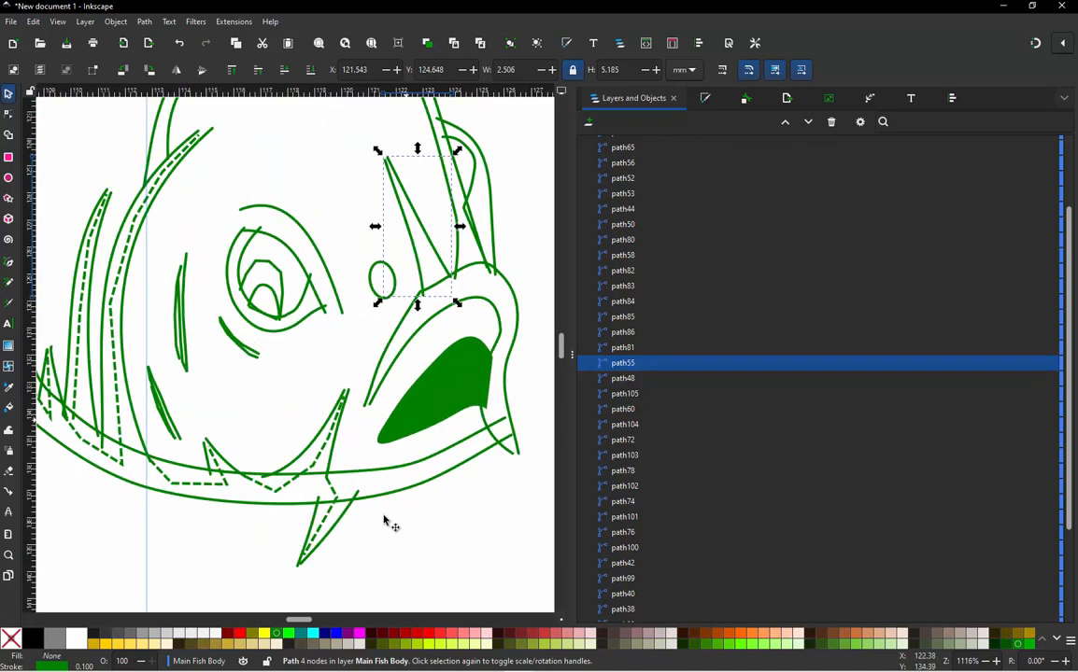
left_click(347, 515)
left_click(347, 515)
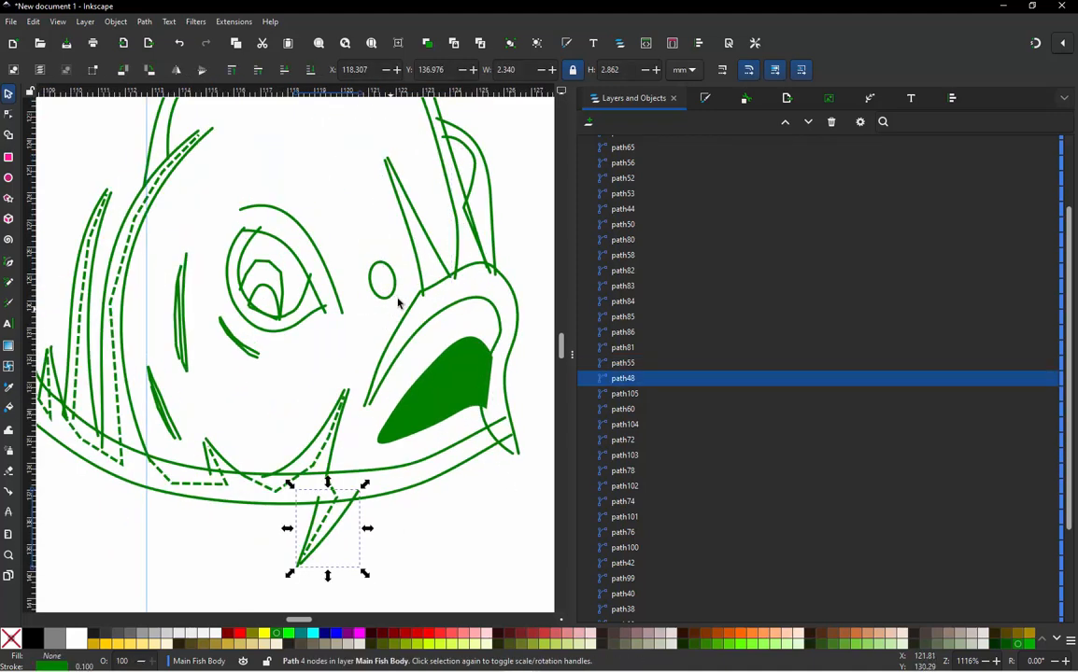
left_click(425, 278)
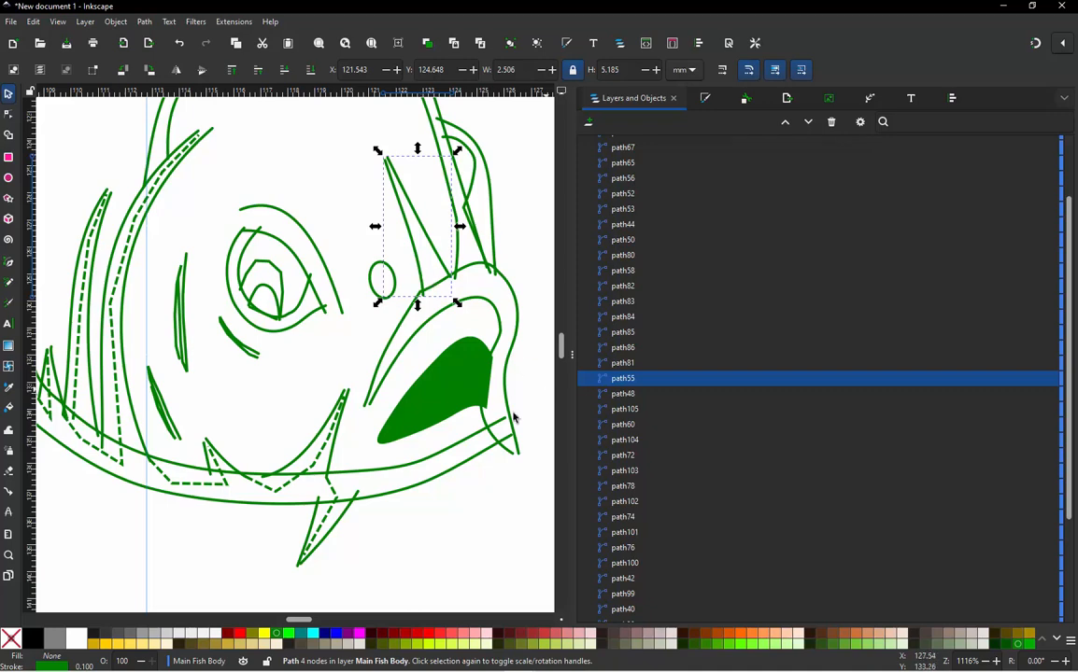
left_click(343, 527)
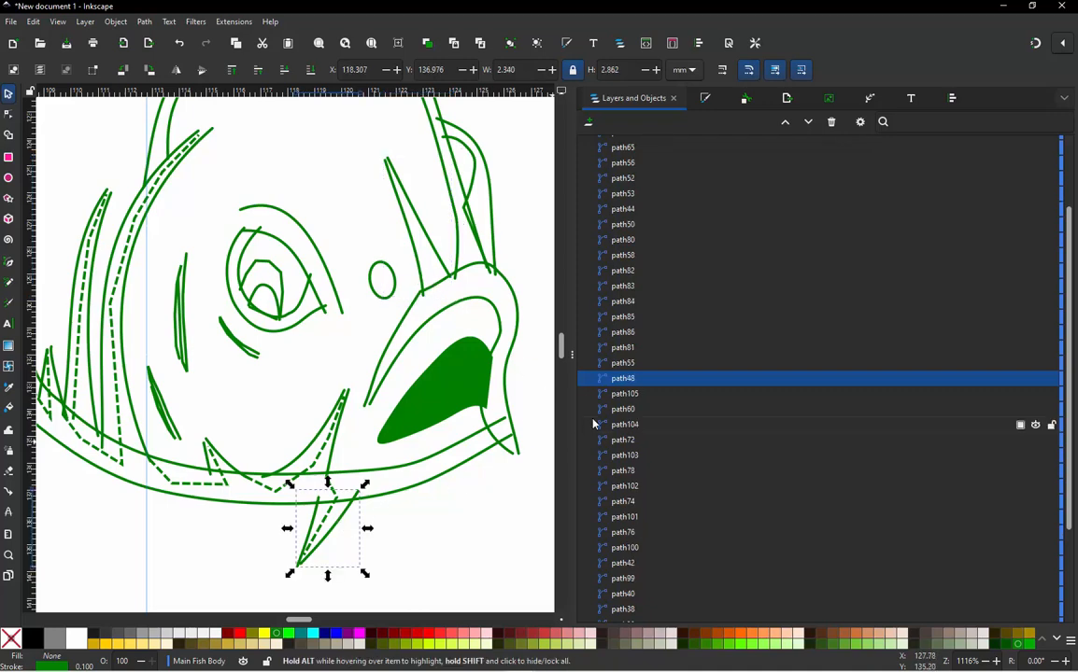
Step: Swap the rails of the narrow satin column above the mouth with Reverse rails at Automatic, and apply the embroidery parameters
left_click(623, 363)
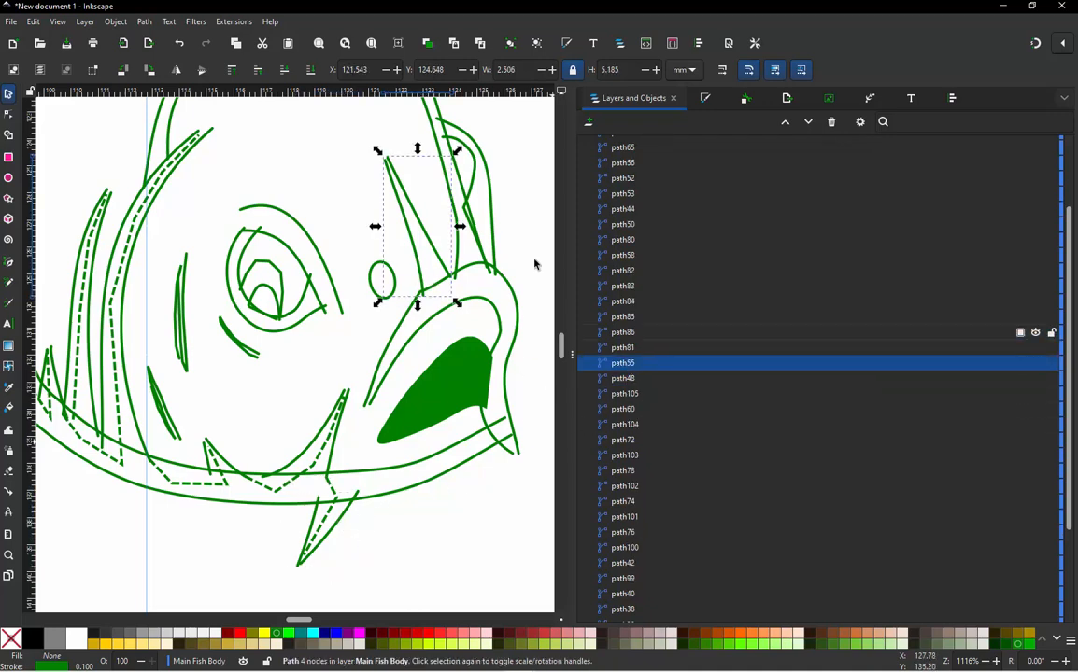
scroll(329, 454, "down", 1)
scroll(408, 308, "up", 1)
scroll(408, 305, "down", 1)
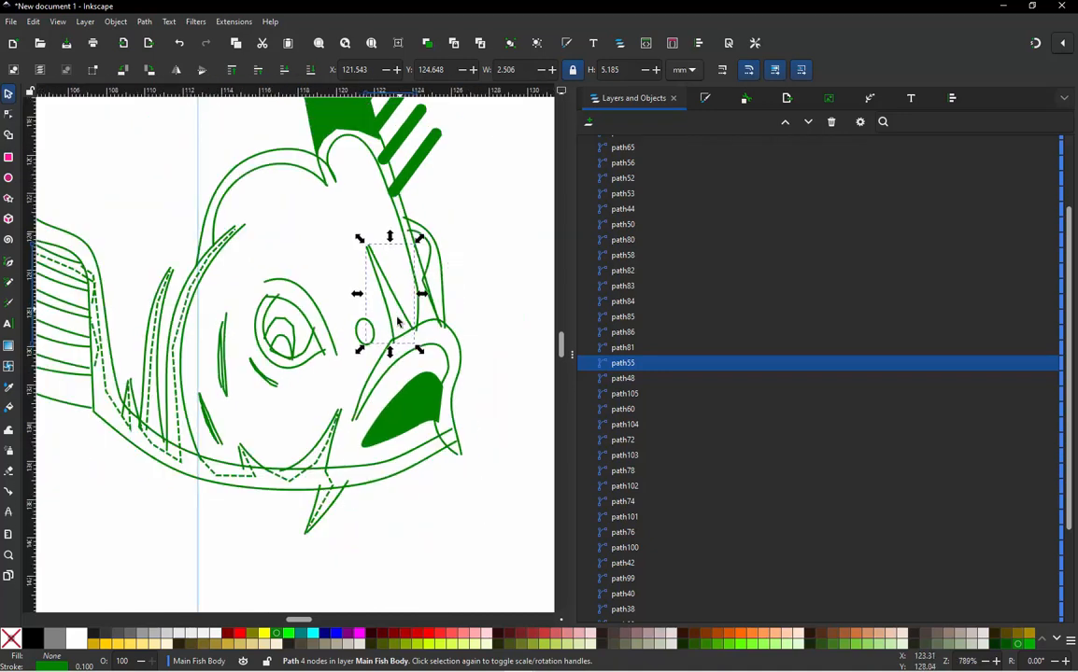
scroll(396, 333, "up", 1)
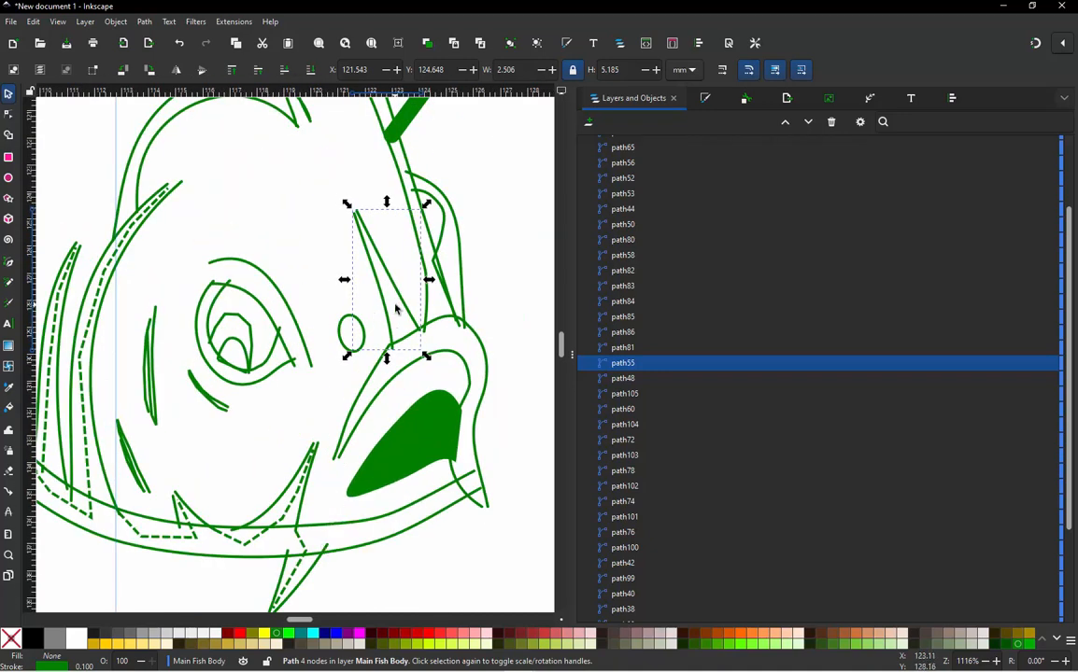
key("alt+q")
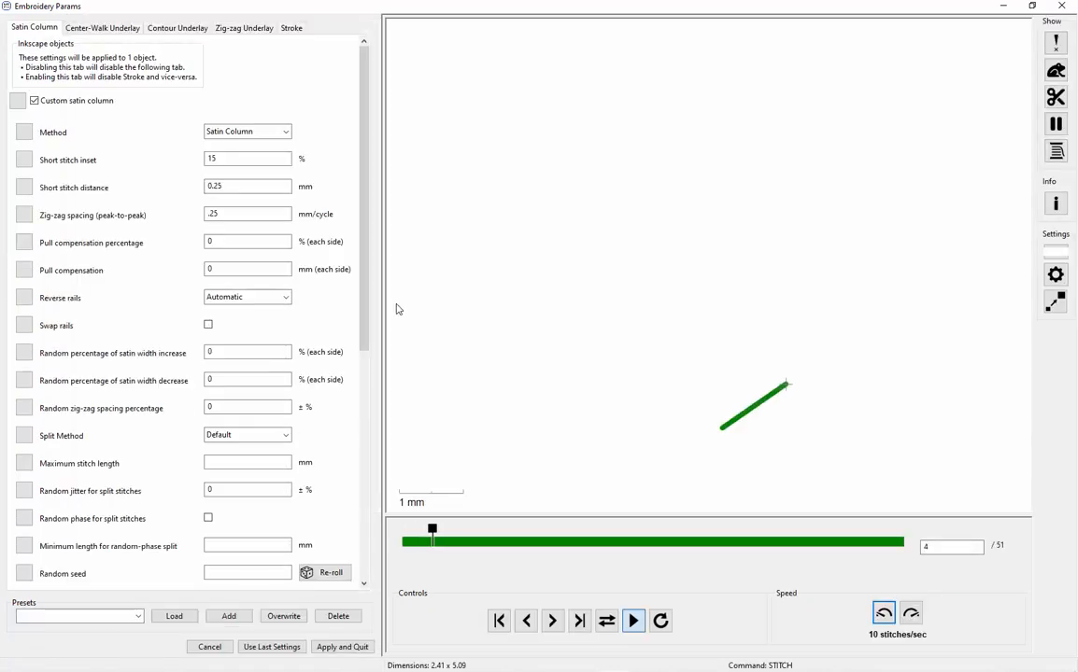
left_click(269, 297)
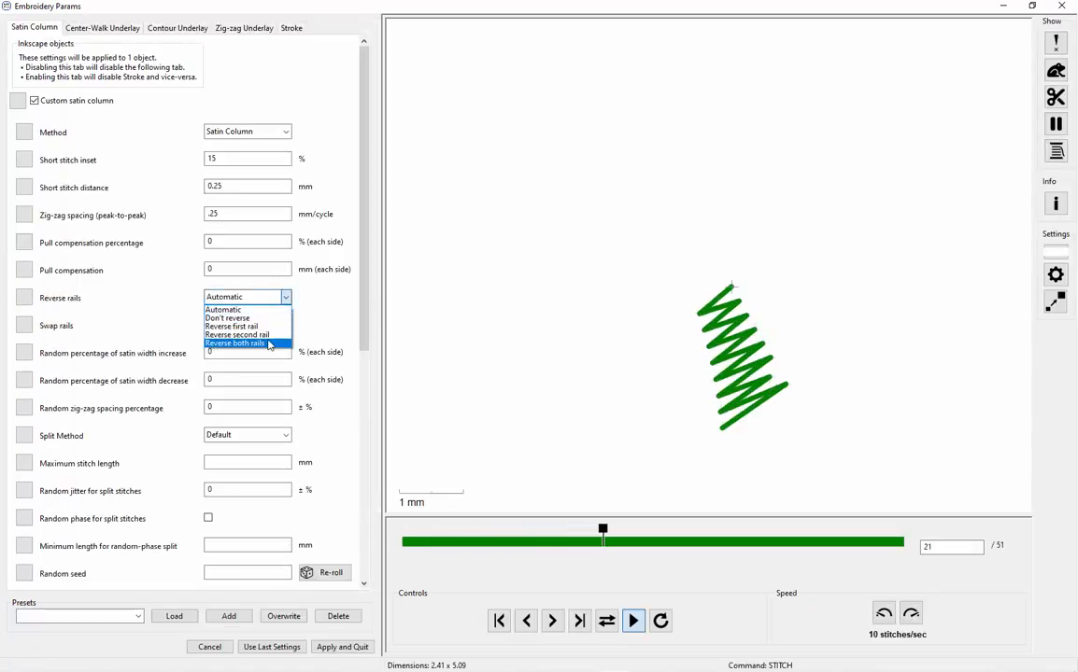
left_click(269, 343)
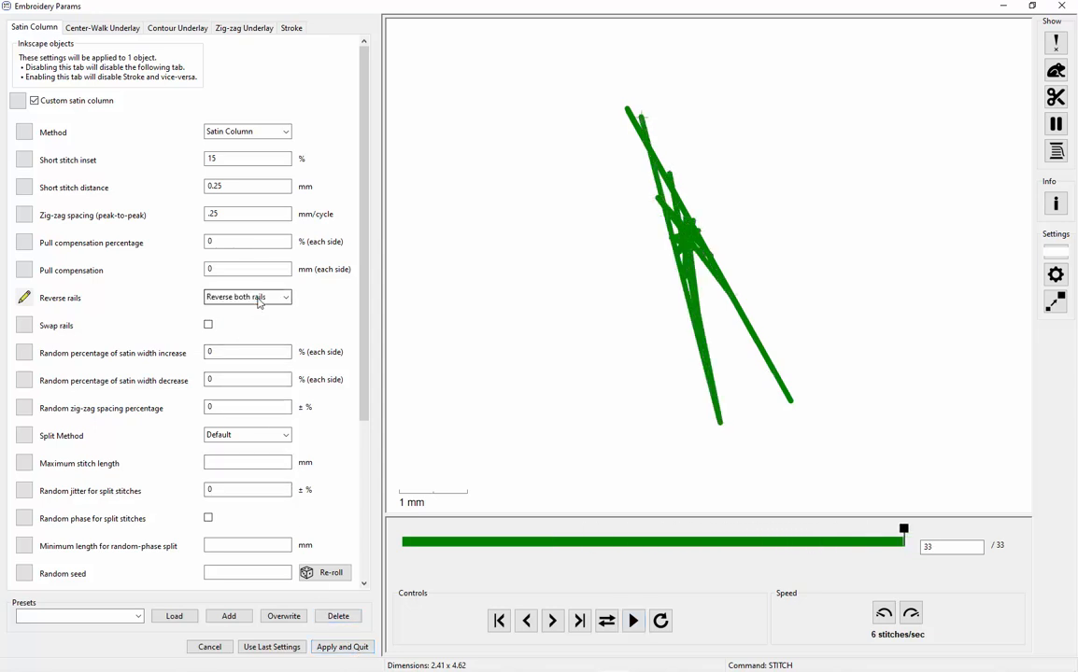
left_click(259, 298)
left_click(224, 308)
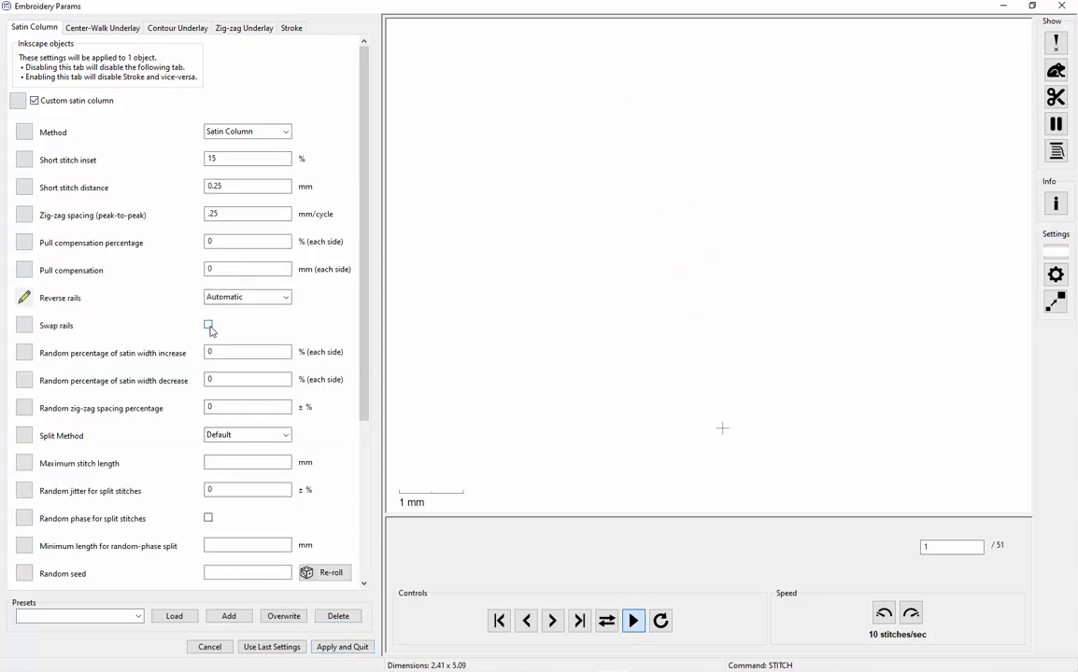
left_click(208, 325)
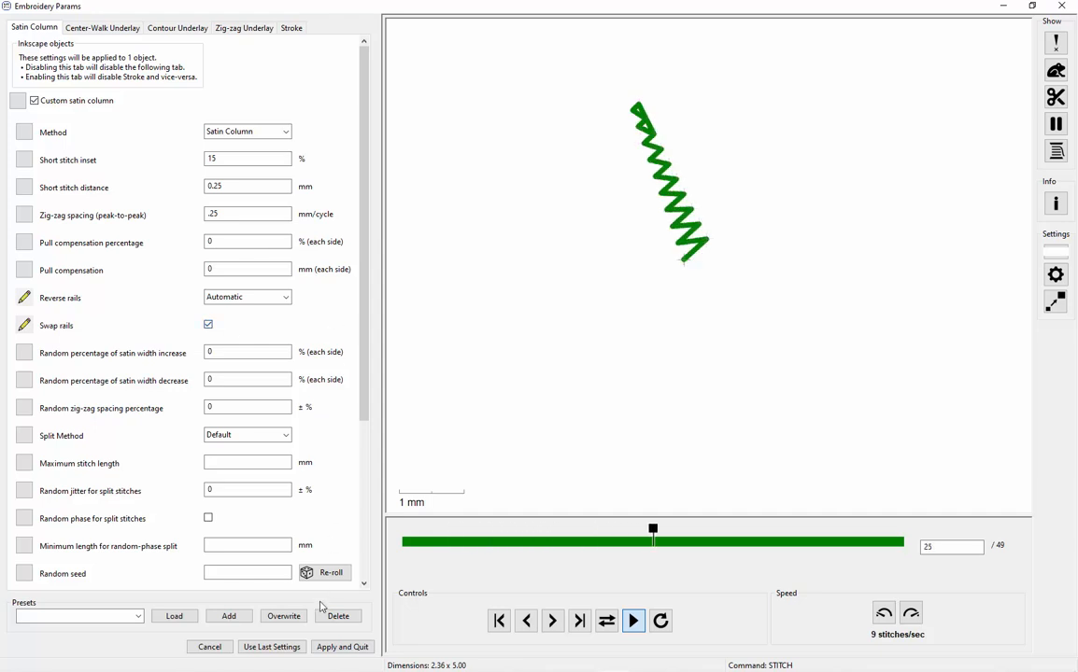
left_click(324, 647)
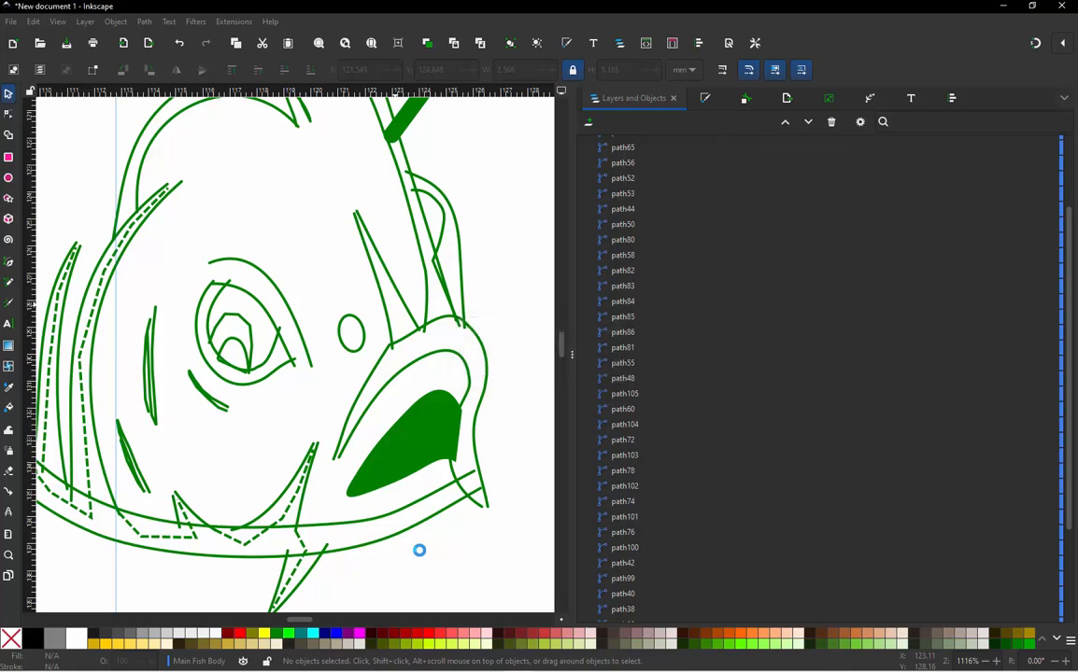
Step: Convert the jump between the pointed column below the outline and the narrow column above the mouth into a stroke with Jump Stitch to Stroke
left_click(419, 550)
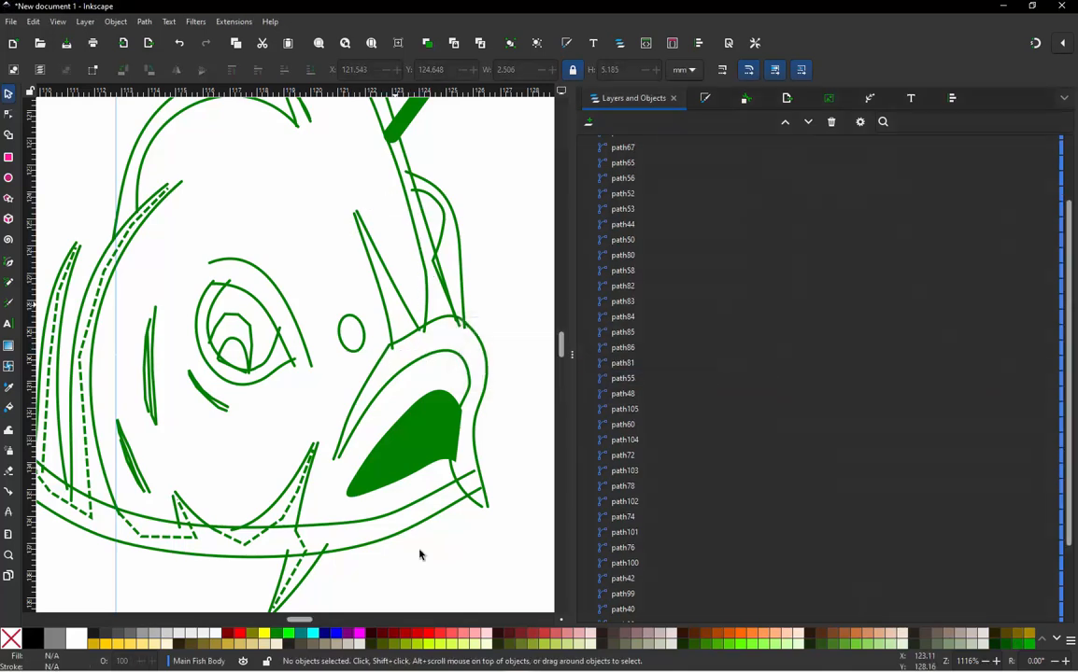
left_click(324, 561)
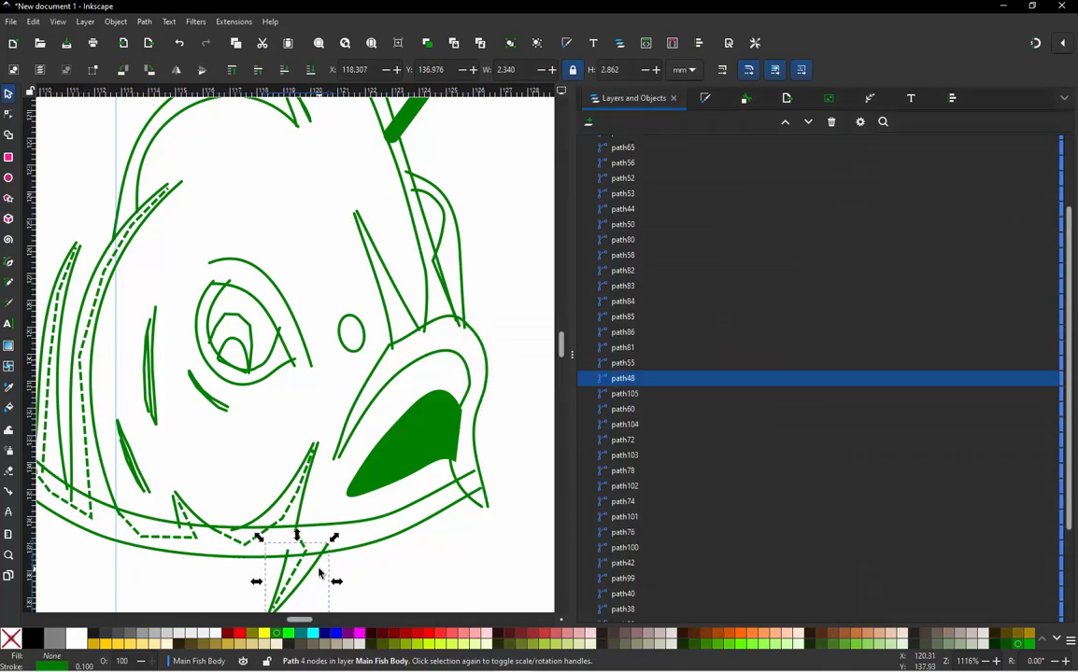
left_click(408, 309, "shift")
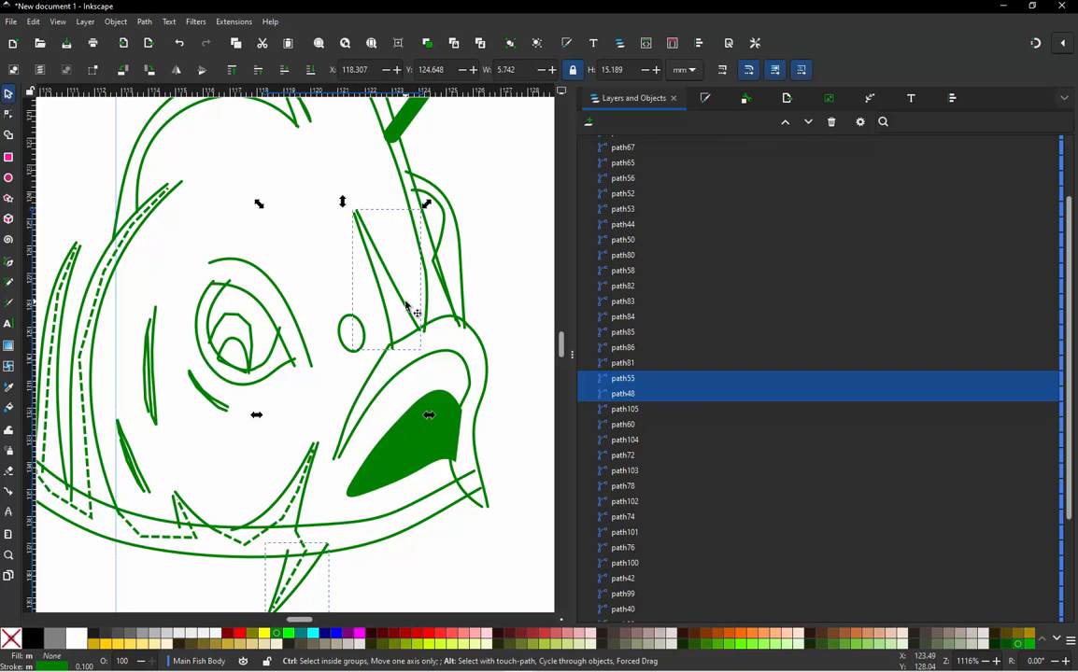
key("ctrl+alt+j")
left_click(247, 262)
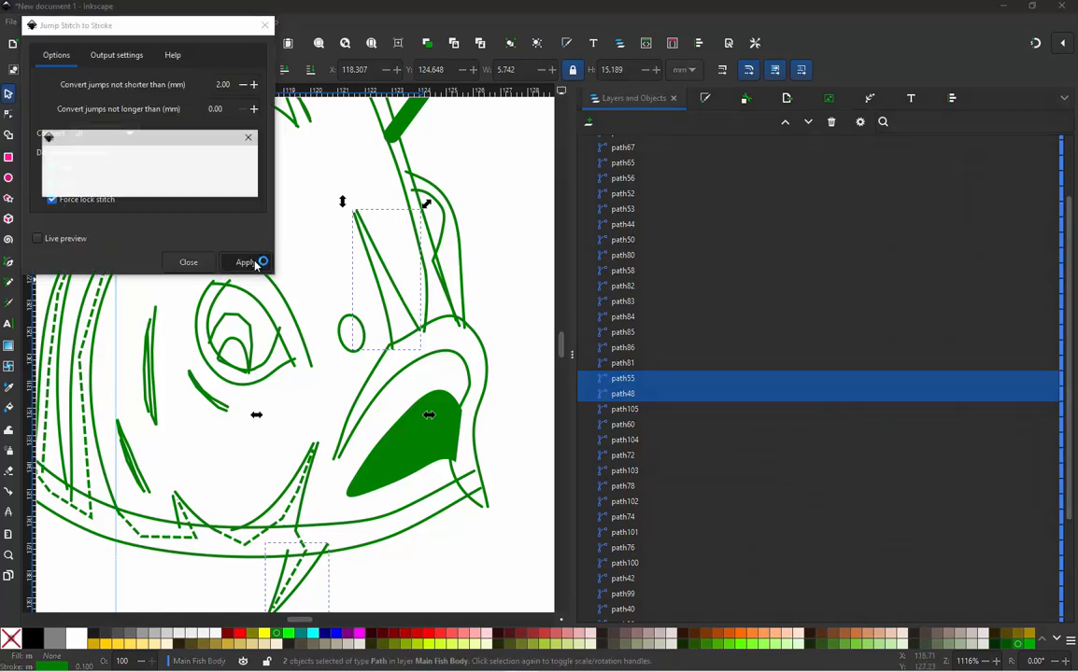
left_click(189, 263)
key("Escape")
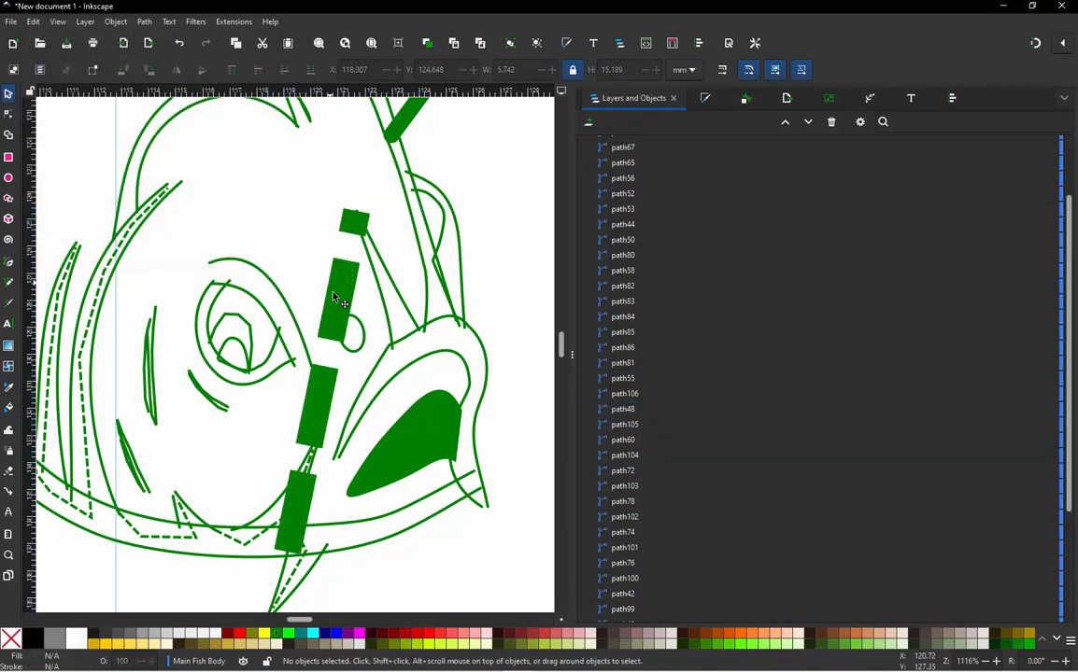
Step: Set the stroke width of the connecting path up to the narrow column above the mouth to 0.1 mm
left_click(333, 296)
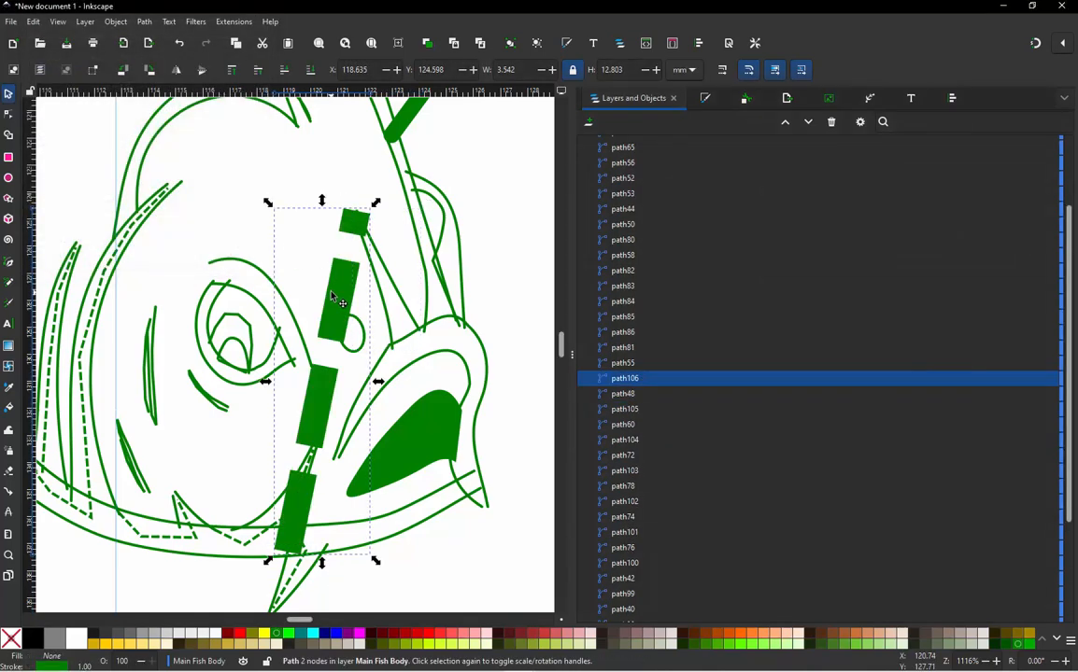
left_click(706, 99)
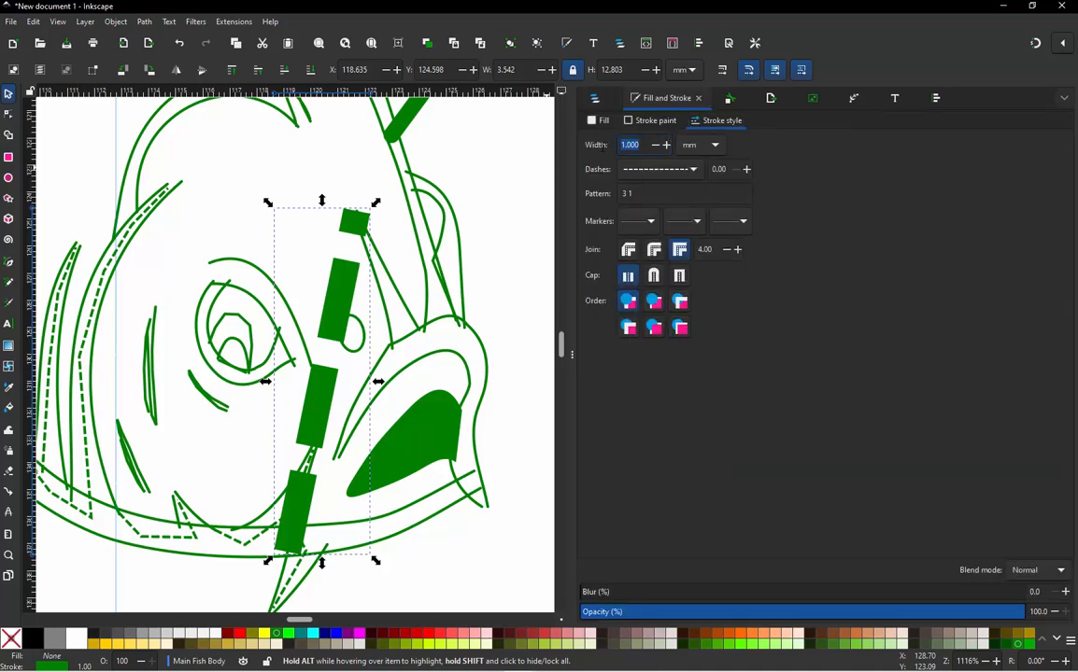
type("0.1")
key("Return")
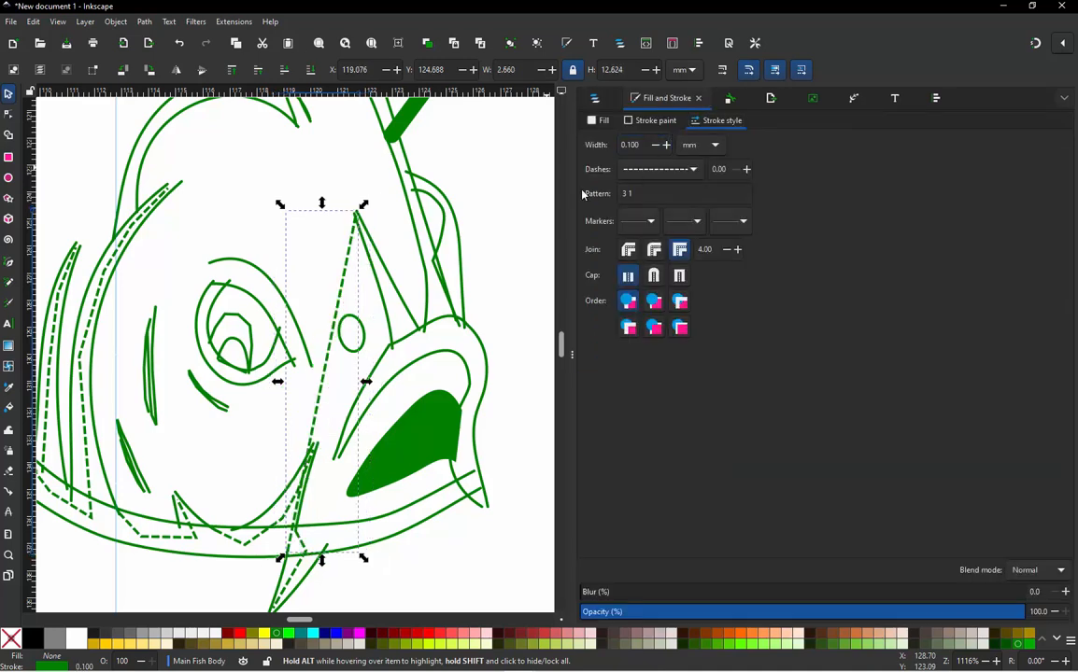
Step: Add two nodes to the connector, one at the narrow column's wide end and one just inside the mouth's outline column
double_click(345, 283)
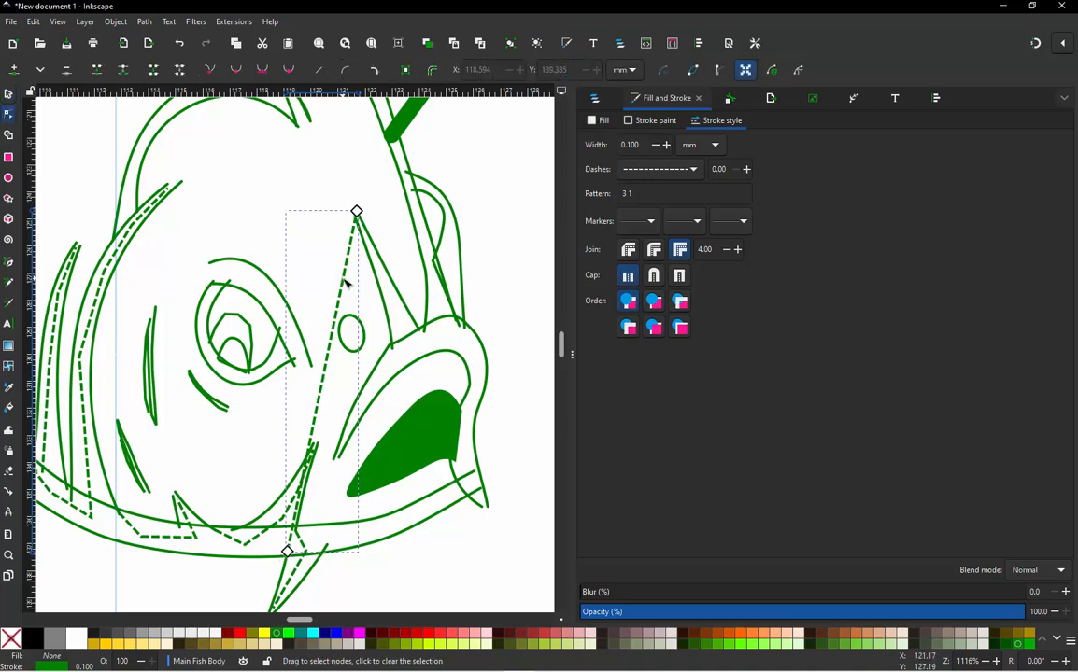
double_click(343, 280)
left_click_drag(343, 280, 401, 324)
scroll(426, 377, "up", 1)
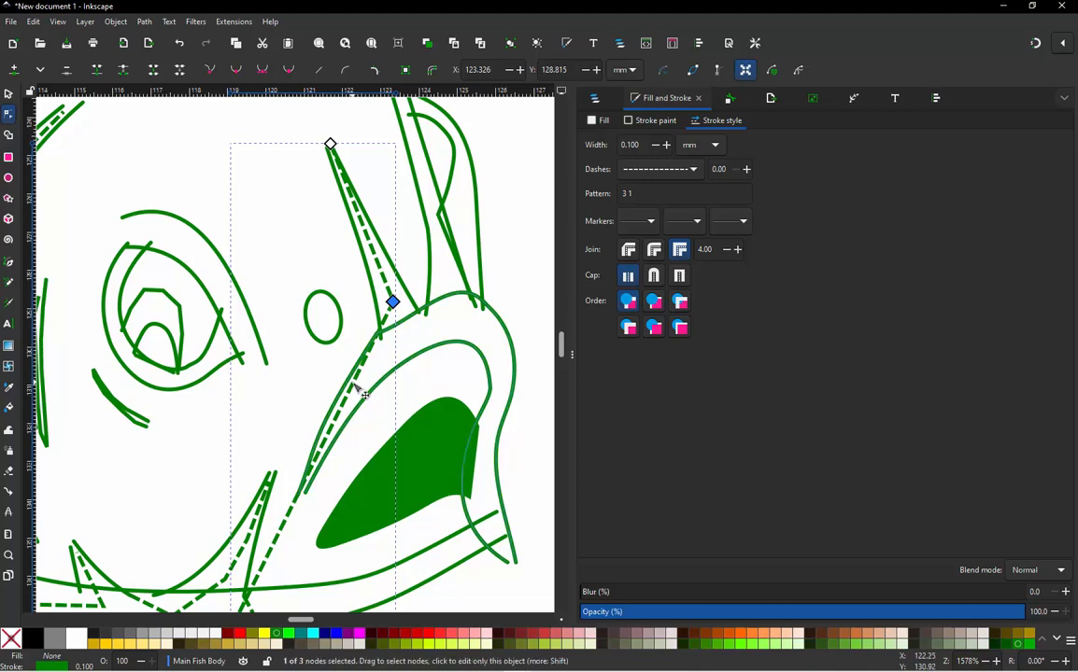
double_click(355, 384)
left_click_drag(353, 383, 415, 338)
Step: Add three more nodes to bend the connector between the rails around the upper front curve of the mouth's outline column
double_click(385, 384)
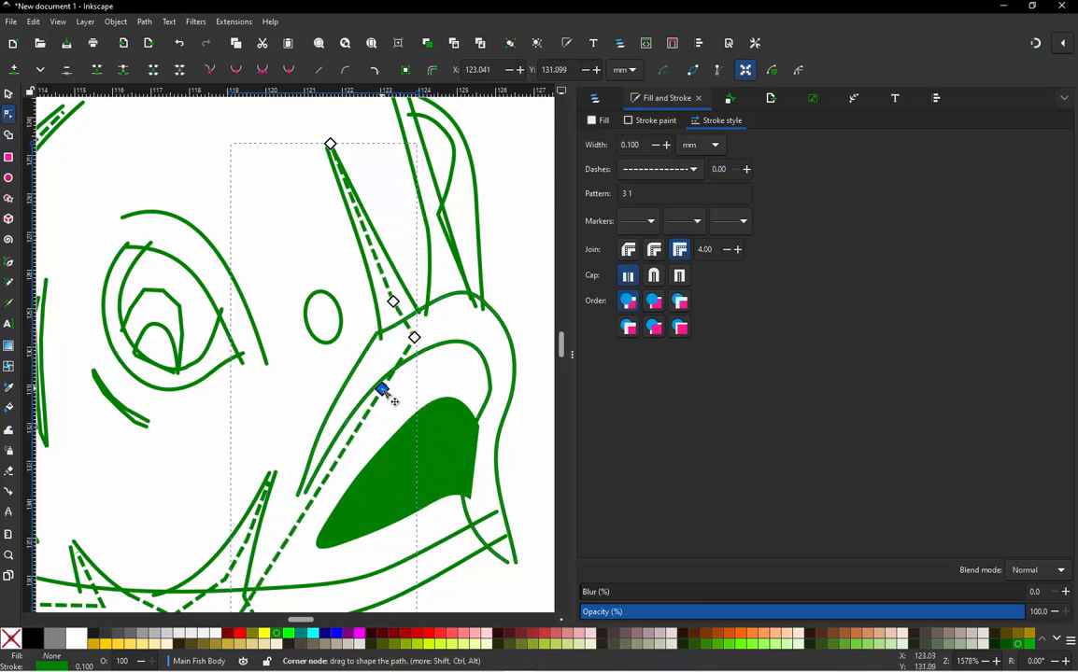
left_click_drag(385, 383, 472, 318)
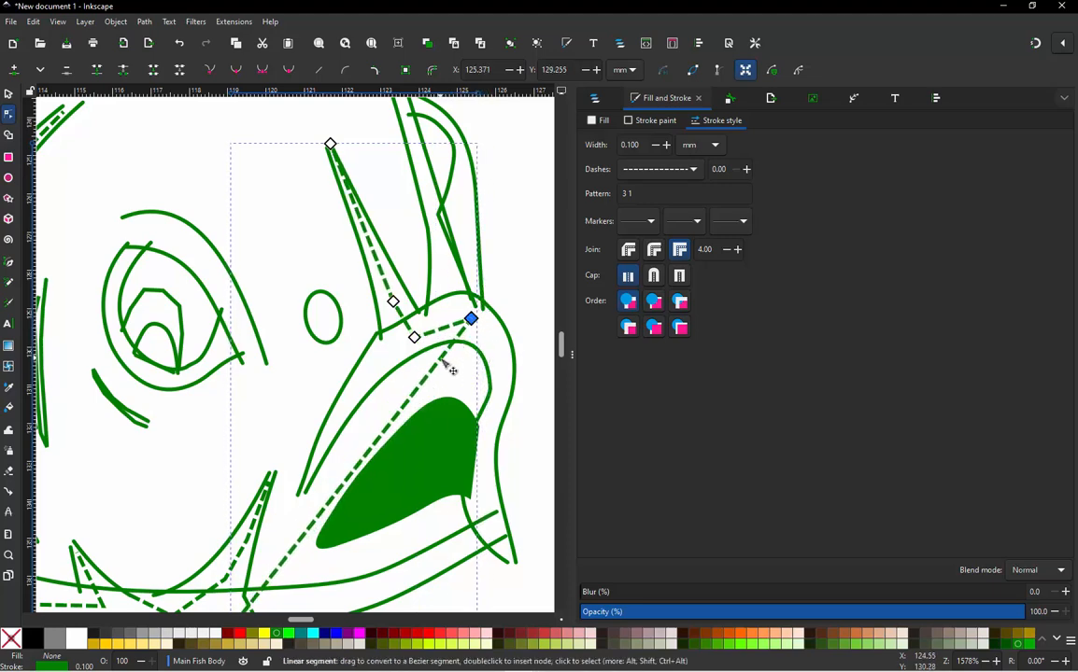
double_click(440, 359)
left_click_drag(515, 359, 501, 398)
double_click(471, 382)
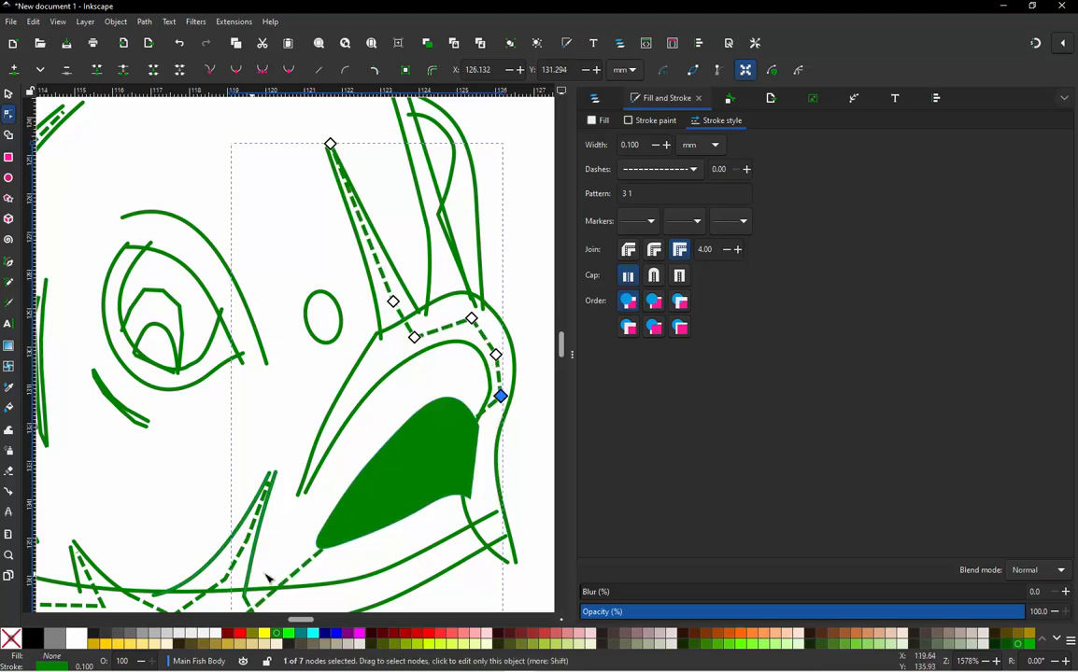
Step: Add nodes that carry the connector down the front of the mouth's outline column to the front end of the lower body outline
left_click(308, 567)
double_click(306, 567)
left_click_drag(306, 567, 483, 472)
double_click(501, 500)
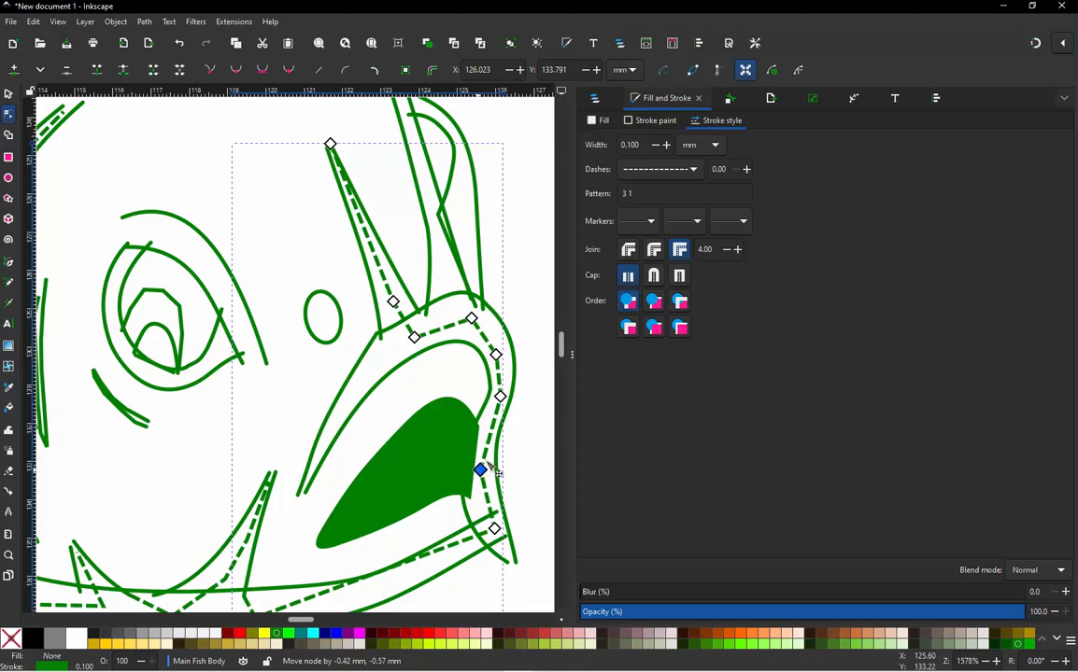
double_click(488, 438)
left_click_drag(489, 438, 483, 435)
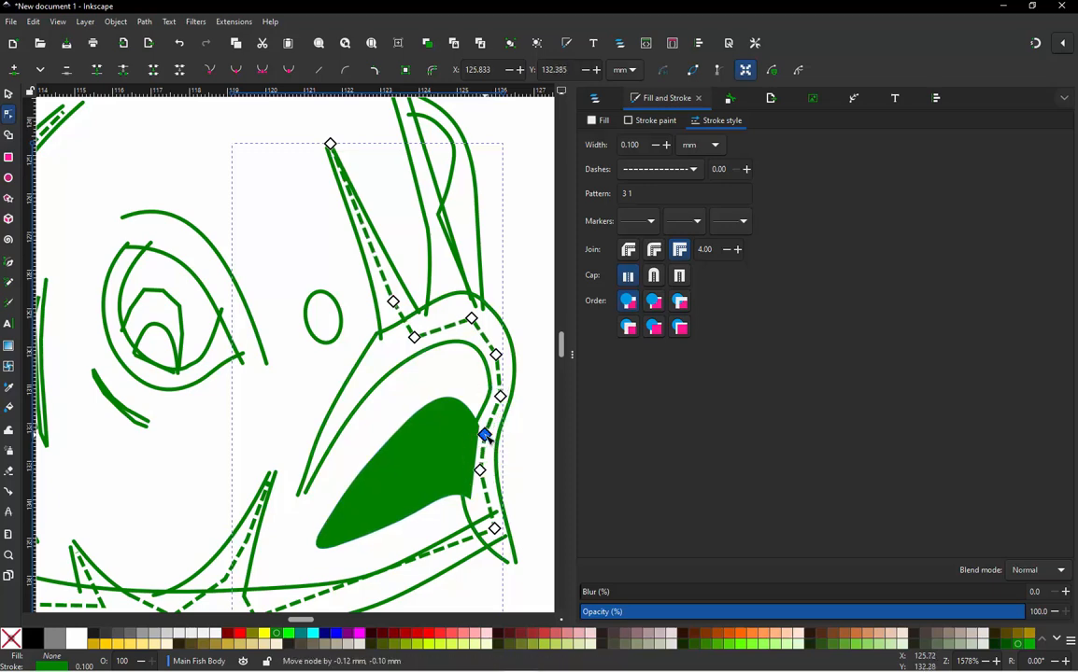
Step: Add two nodes to curve the connector between the rails of the lower body outline, and nudge its end node at the pointed column inward
scroll(521, 334, "down", 1, "ctrl")
scroll(513, 478, "up", 1, "ctrl")
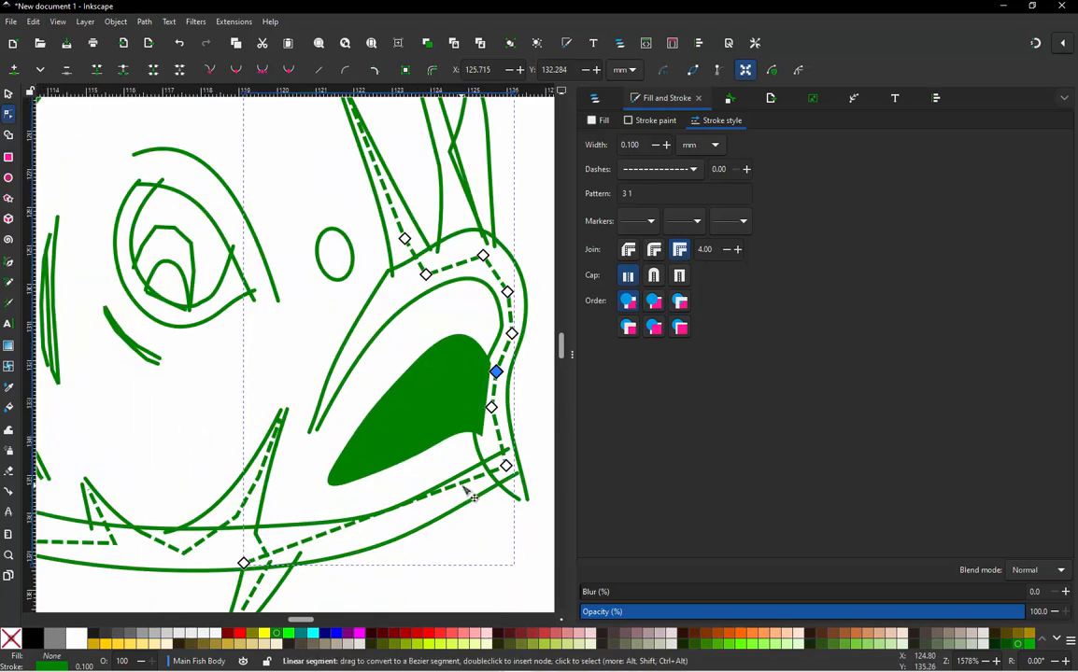
double_click(461, 481)
left_click_drag(464, 486, 452, 500)
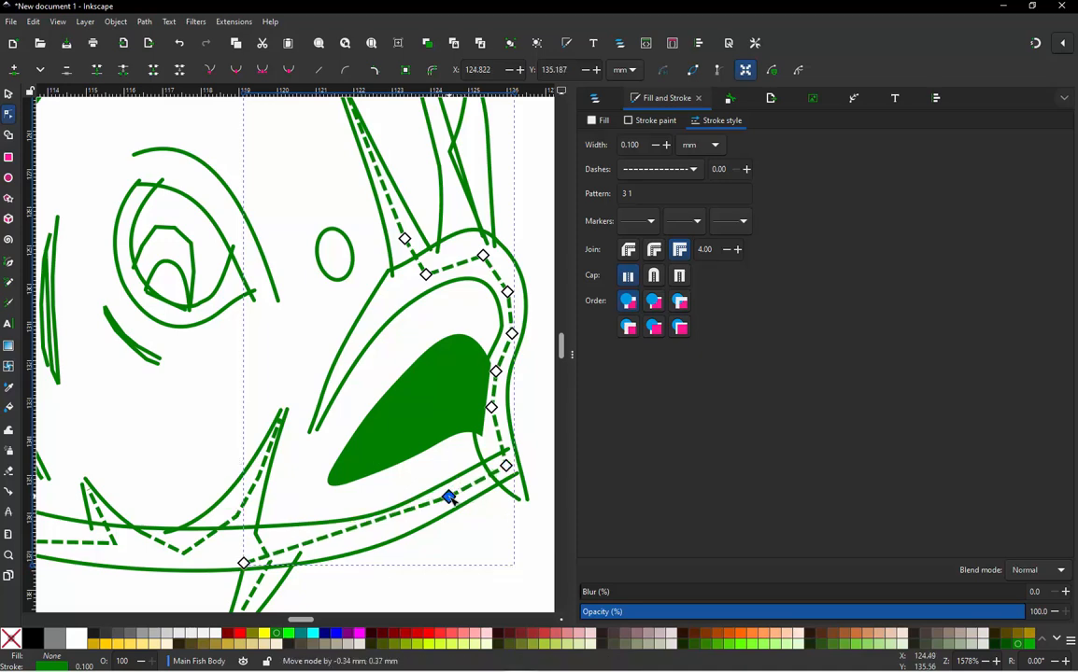
double_click(371, 525)
left_click_drag(371, 524, 363, 535)
left_click_drag(244, 563, 247, 557)
scroll(400, 455, "down", 1)
scroll(359, 191, "up", 2)
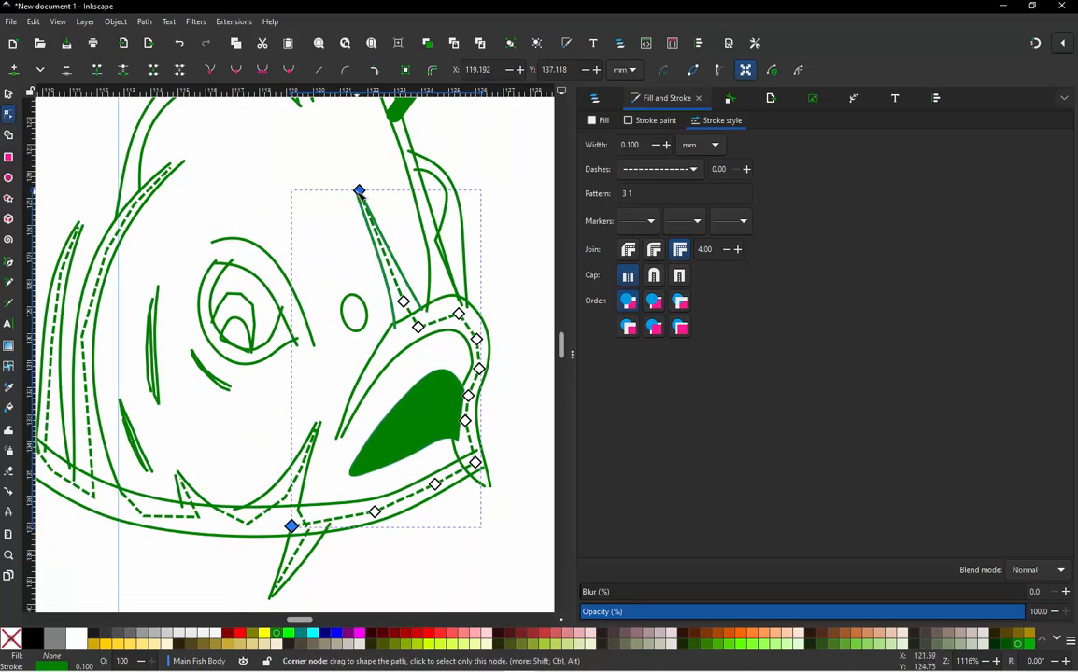
Step: Move the connector's start node slightly deeper between the rails at the tip of the narrow column above the mouth
left_click(338, 172)
scroll(341, 176, "up", 2)
left_click_drag(379, 213, 390, 231)
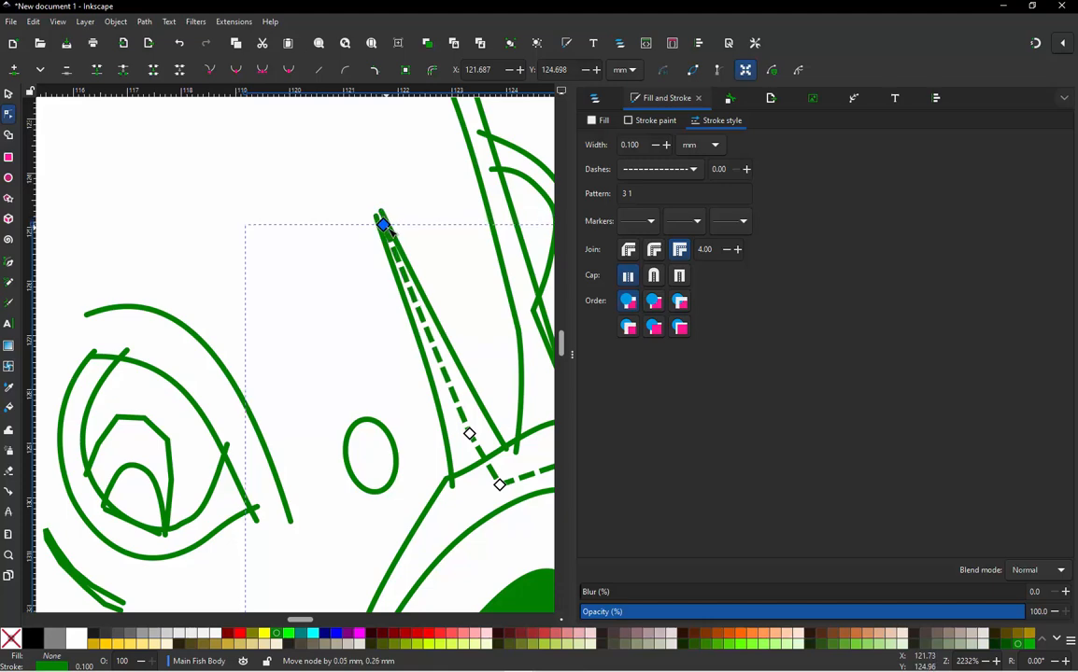
left_click(9, 94)
scroll(195, 190, "down", 2)
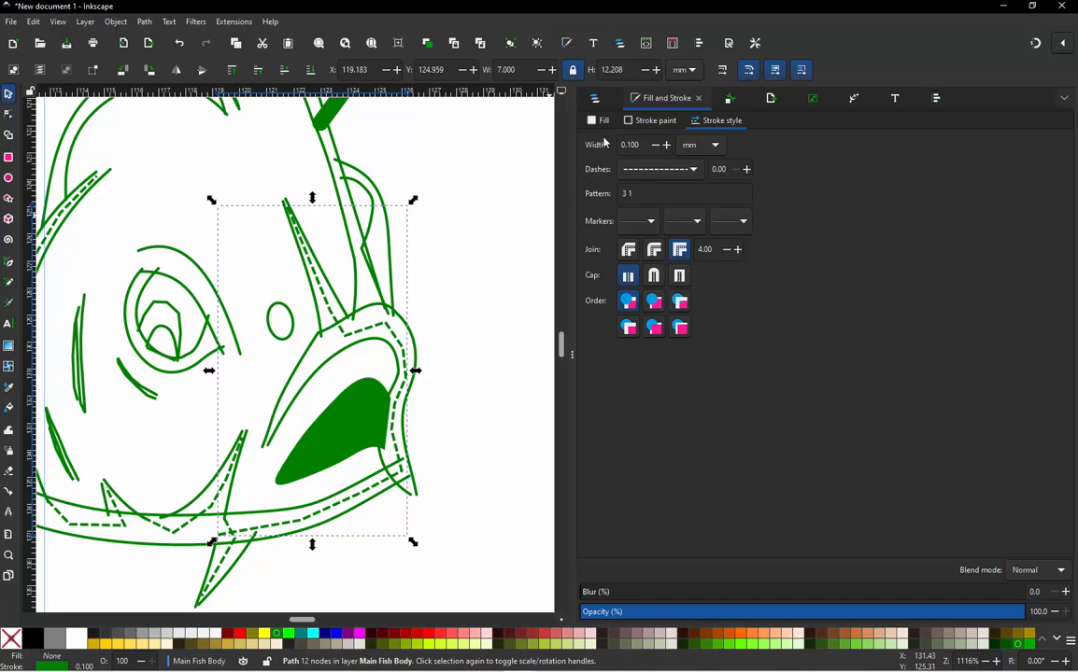
Step: Show the layers and objects list and locate the narrow column above the mouth in the stacking order
left_click(596, 100)
left_click(442, 248)
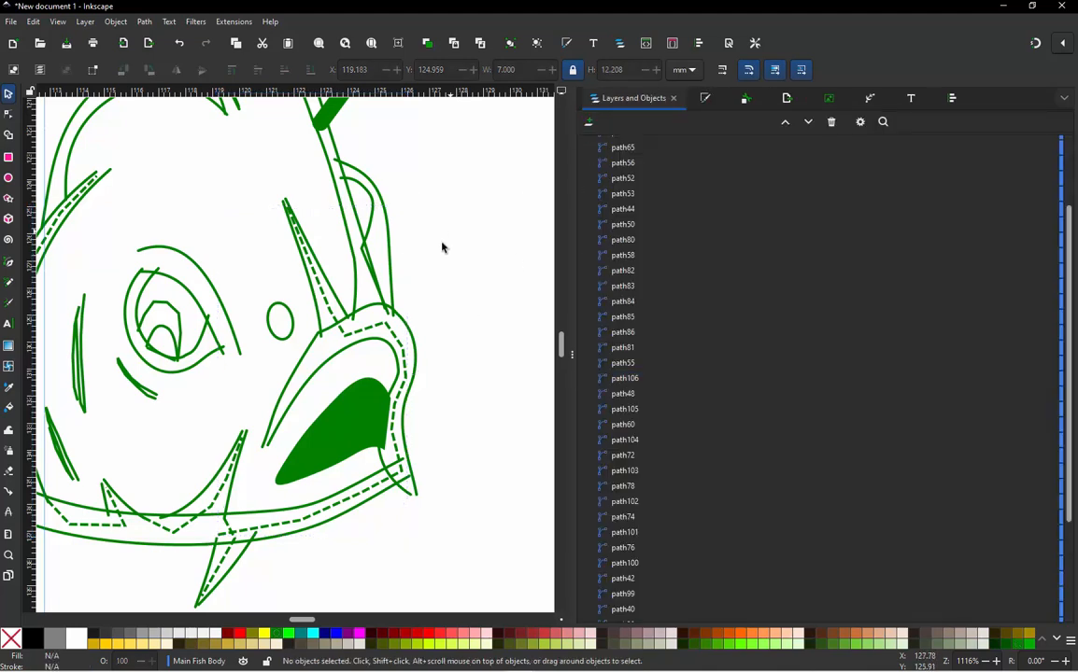
left_click(348, 311)
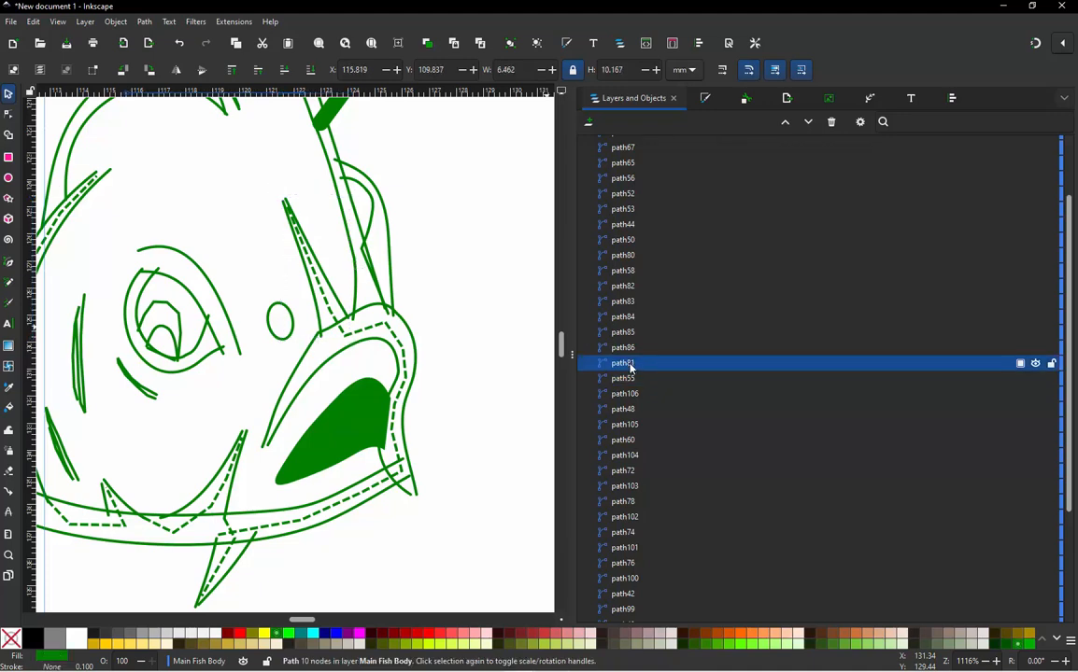
scroll(531, 413, "down", 2, "ctrl")
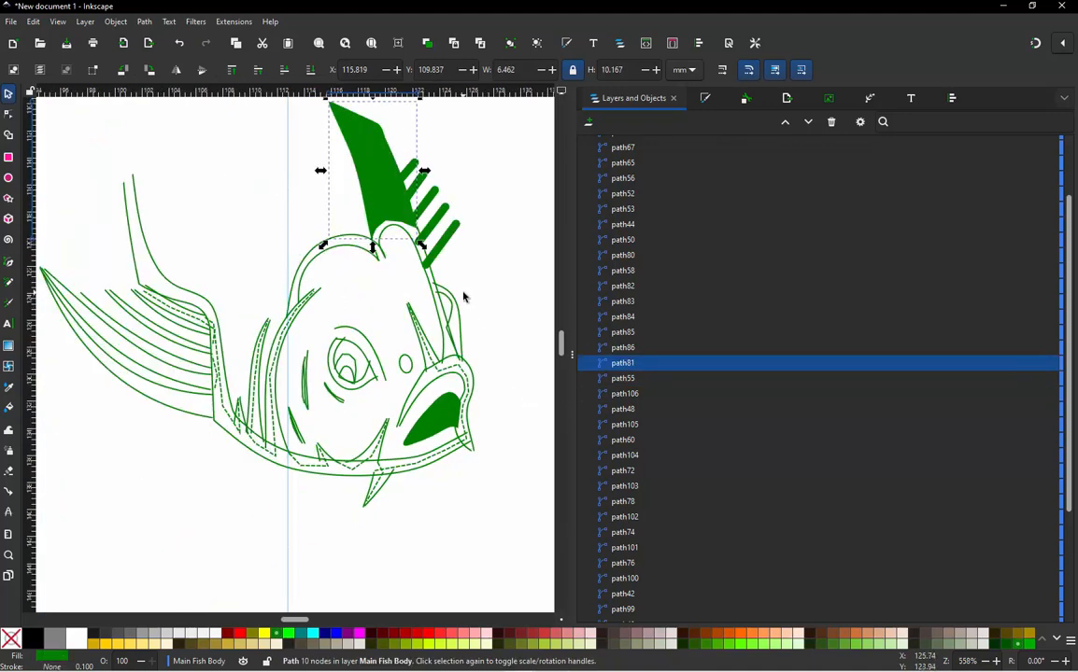
scroll(464, 297, "up", 1, "ctrl")
scroll(417, 409, "down", 1, "ctrl")
scroll(382, 168, "up", 1, "ctrl")
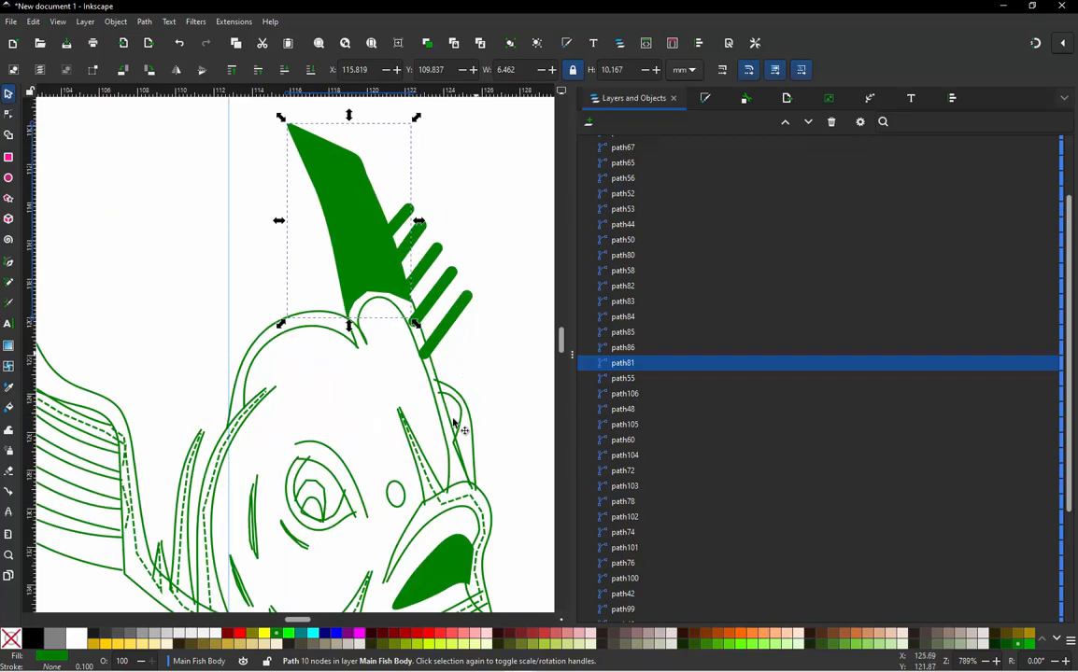
left_click(430, 459)
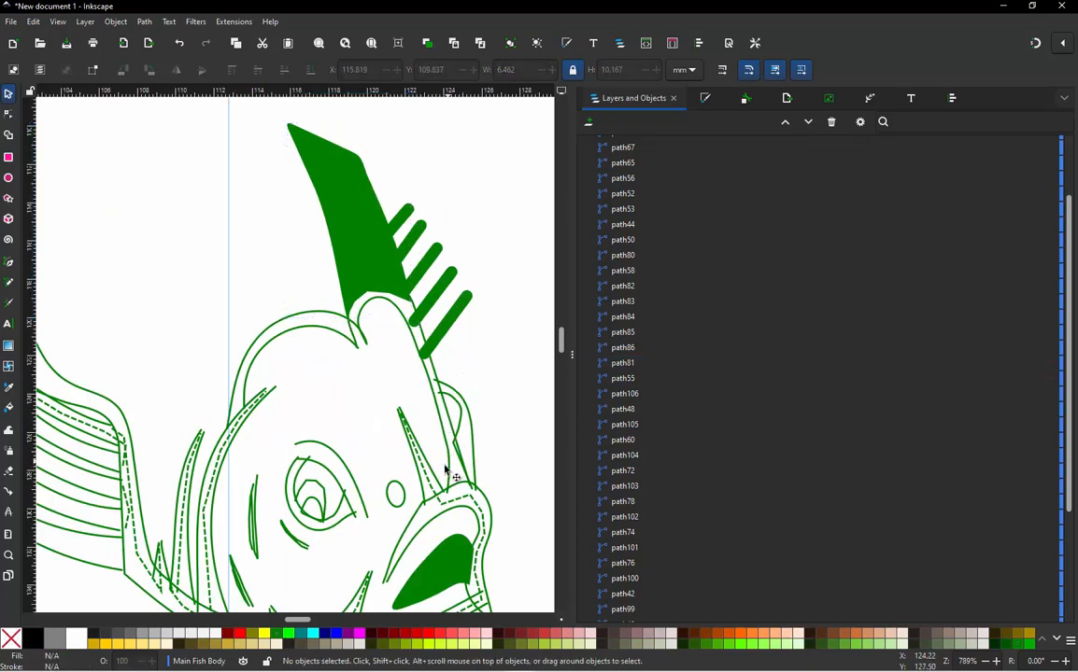
left_click(438, 477)
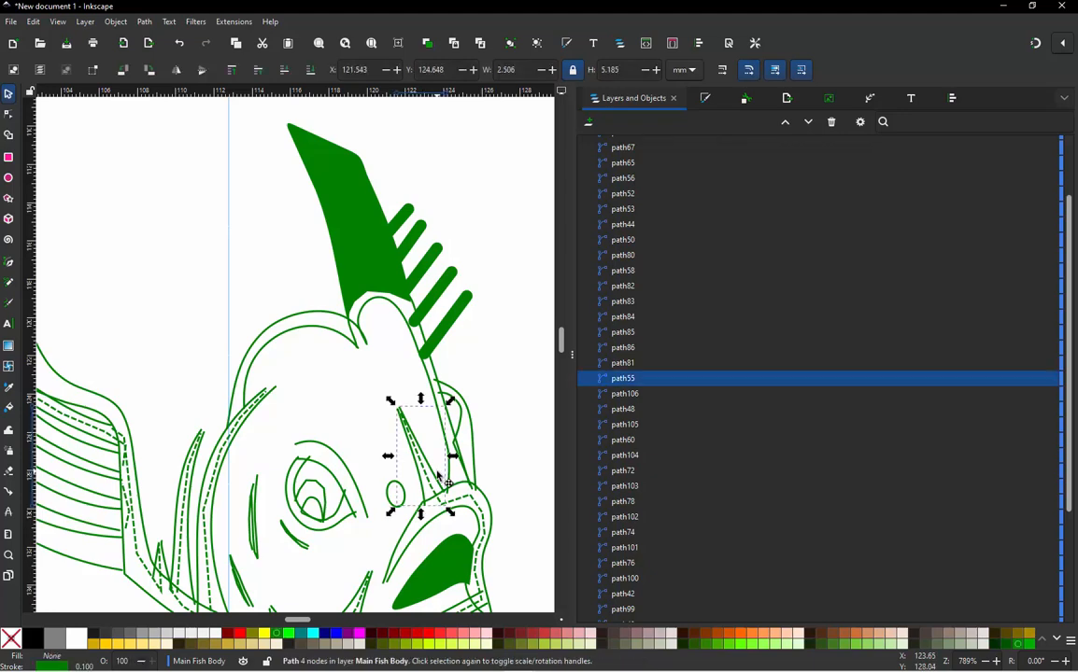
Step: Check where the filled top fin and its five thick strokes sit in the stacking order relative to the narrow column
left_click(623, 363)
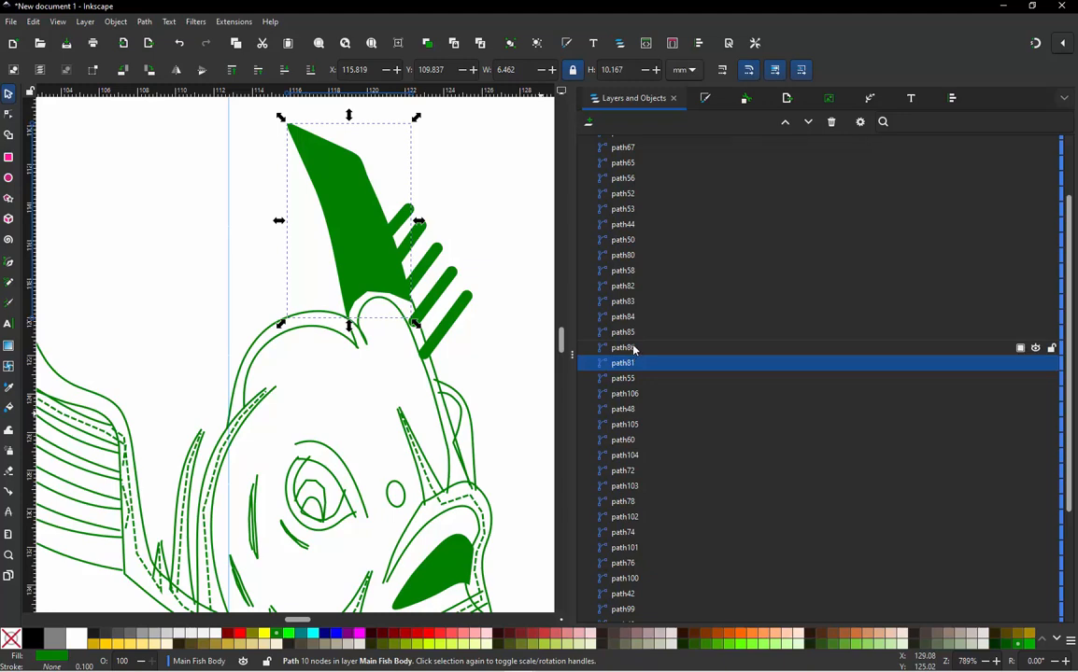
left_click(633, 348)
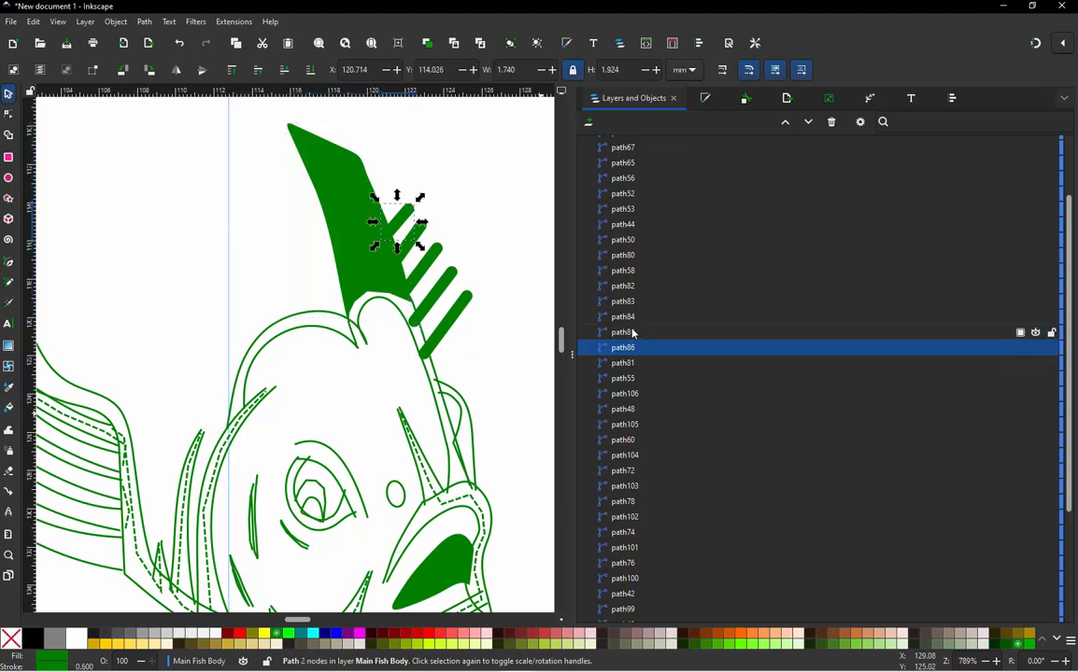
left_click(633, 332)
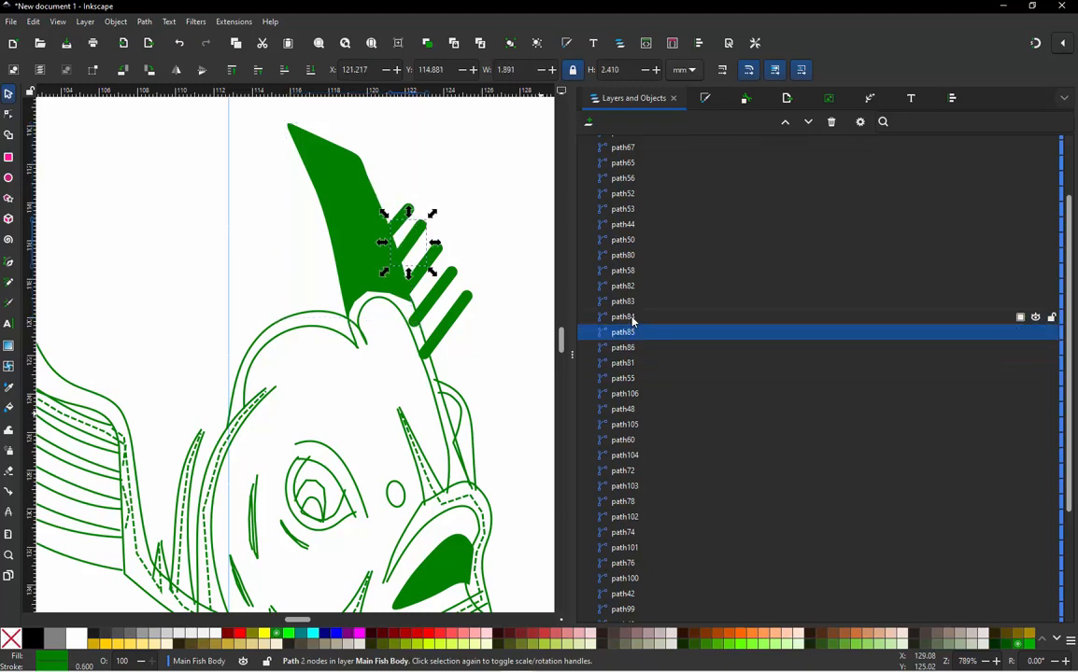
left_click(633, 320)
left_click(631, 301)
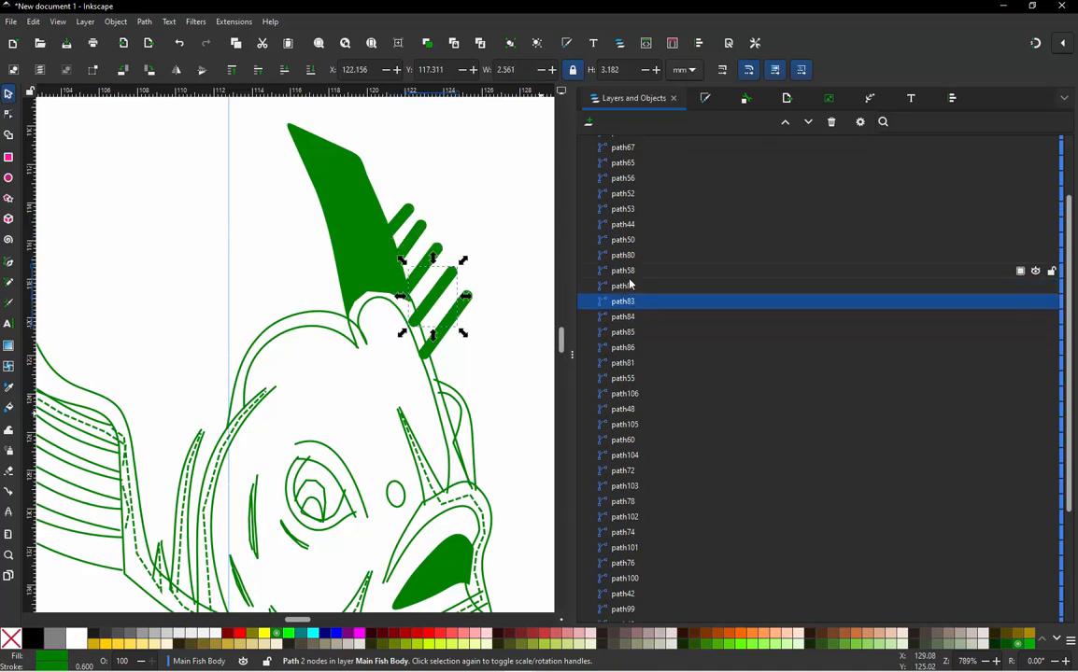
left_click(630, 276)
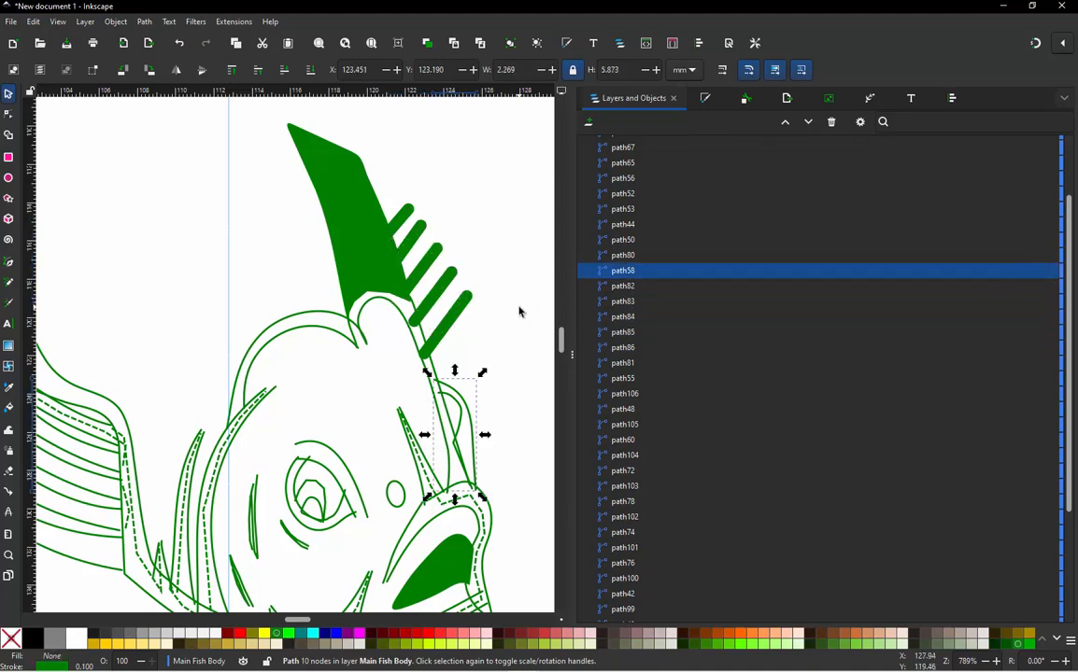
left_click(505, 277)
left_click_drag(496, 176, 377, 370)
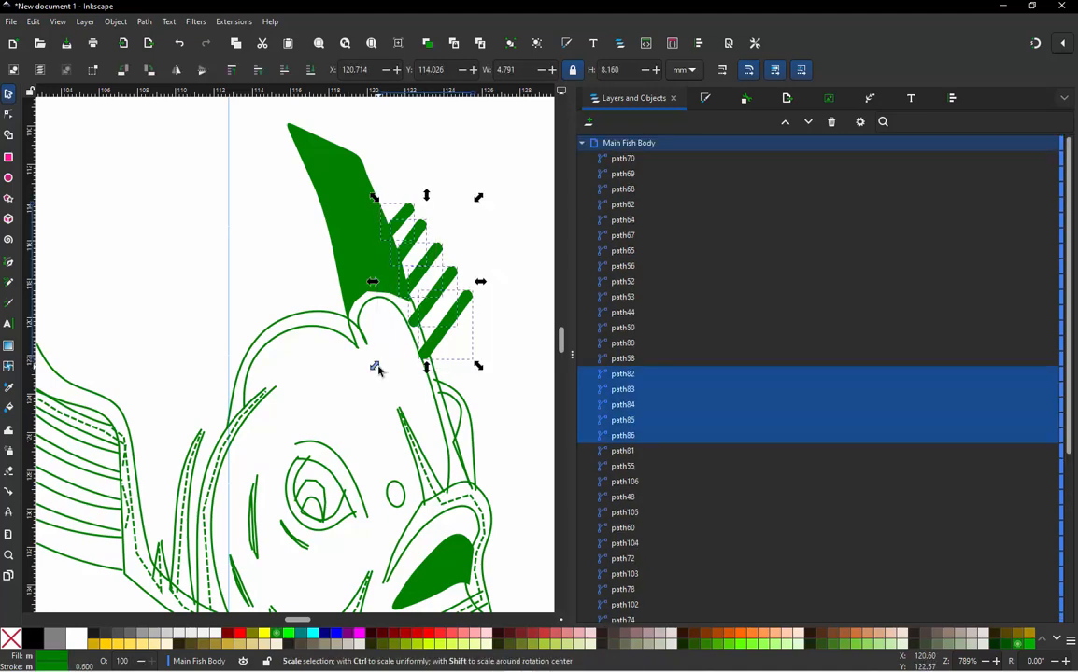
left_click(446, 165)
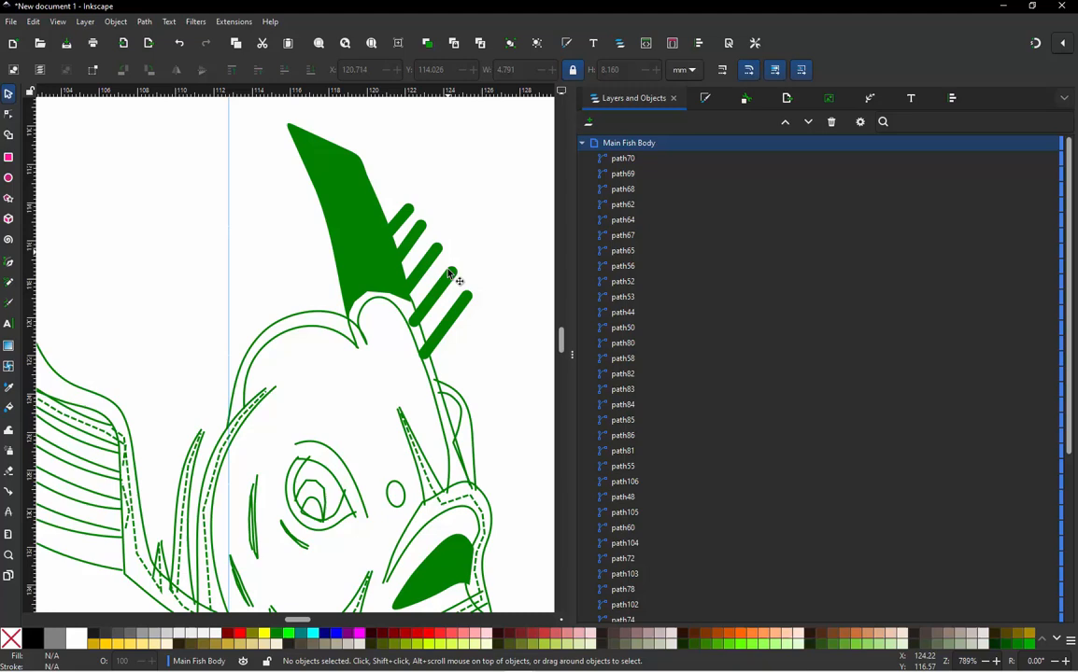
left_click(439, 476)
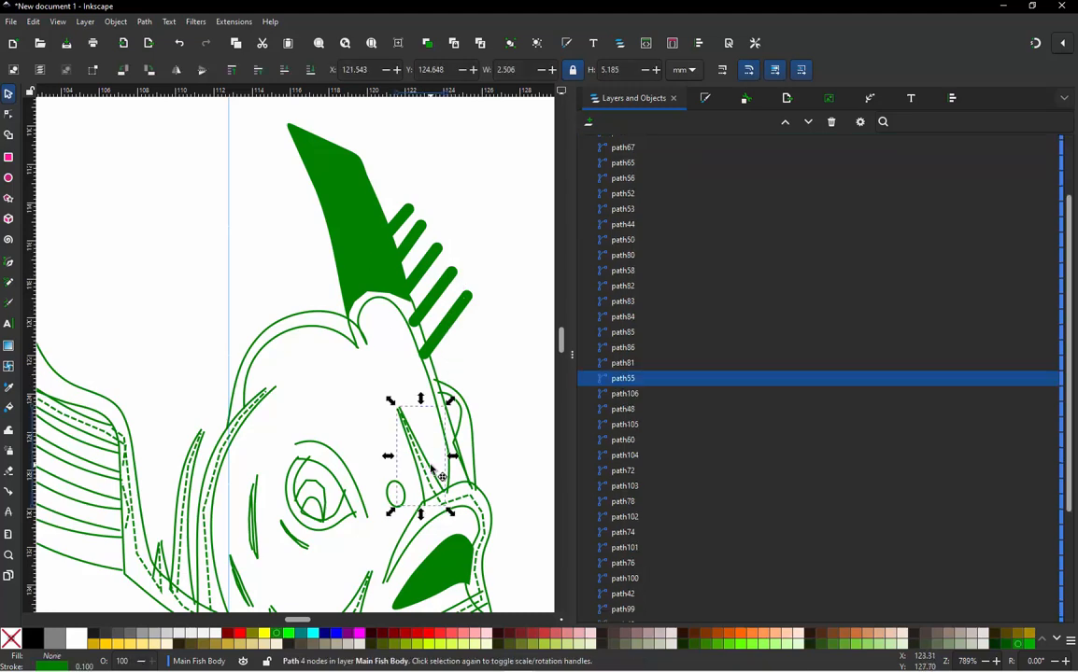
left_click(469, 305)
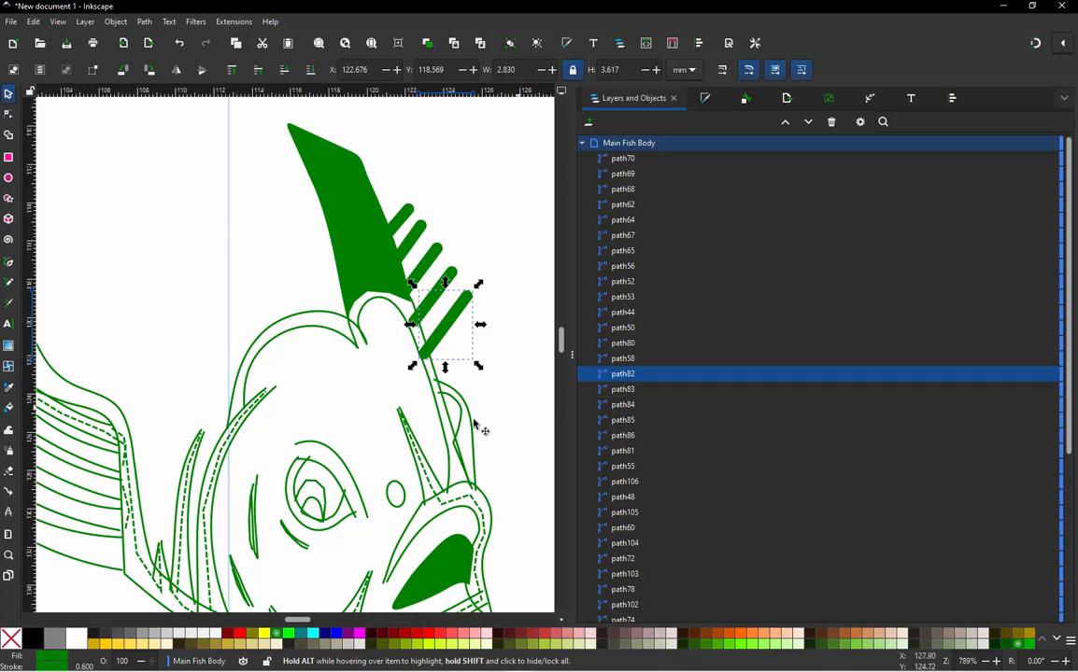
Step: Re-stack the narrow column, the five thick fin strokes from lowest to highest and the filled top fin in order of selection
left_click(435, 481)
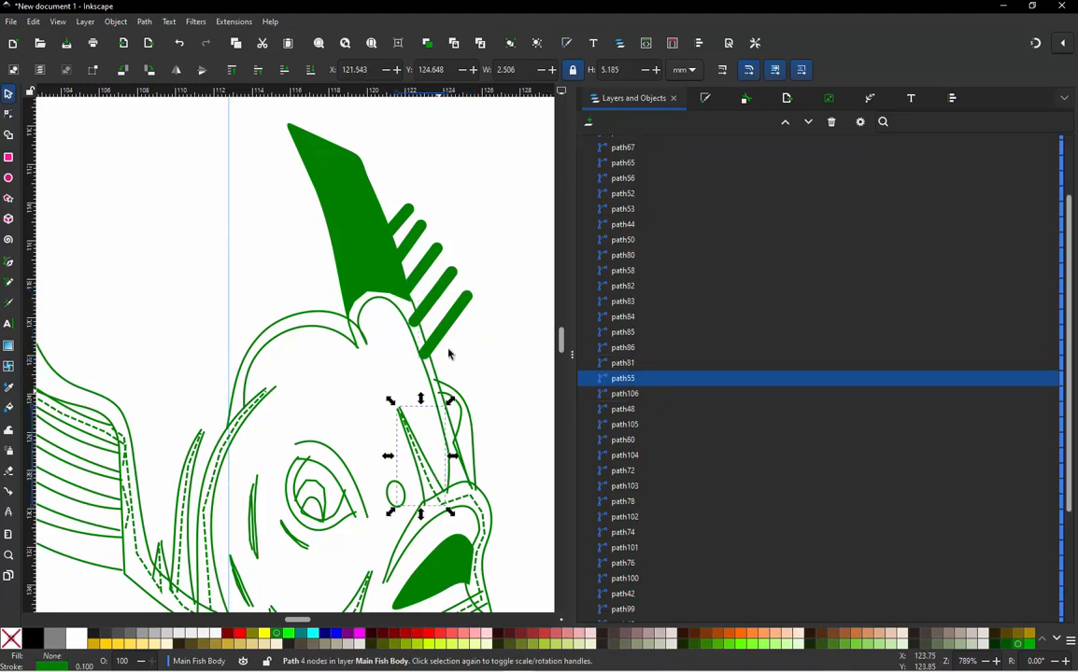
left_click(465, 311, "shift")
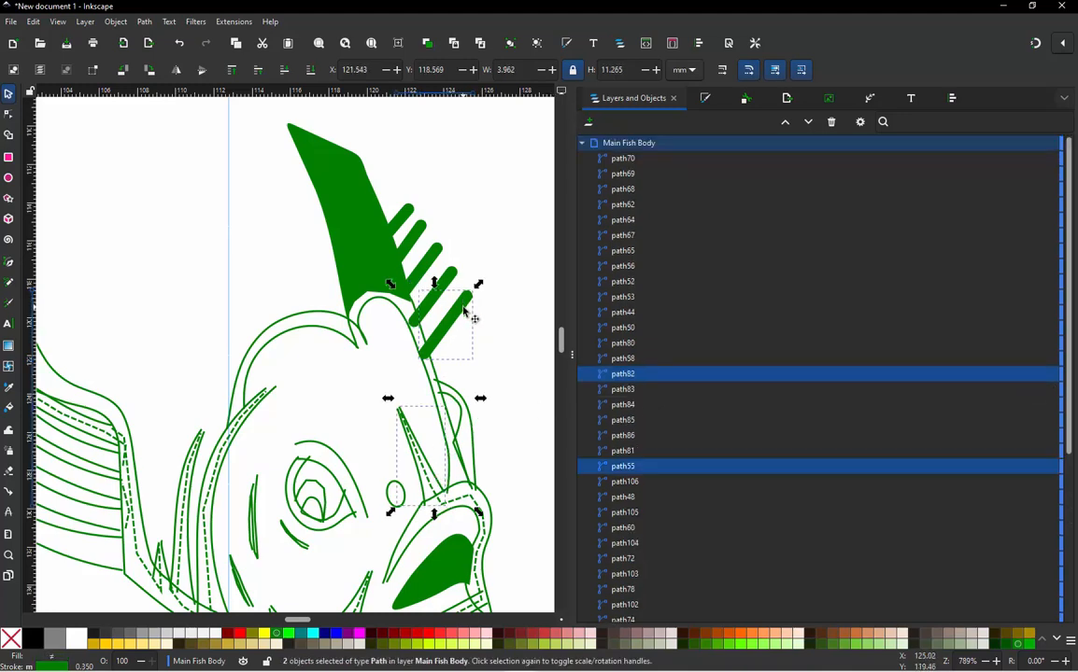
left_click(443, 252, "shift")
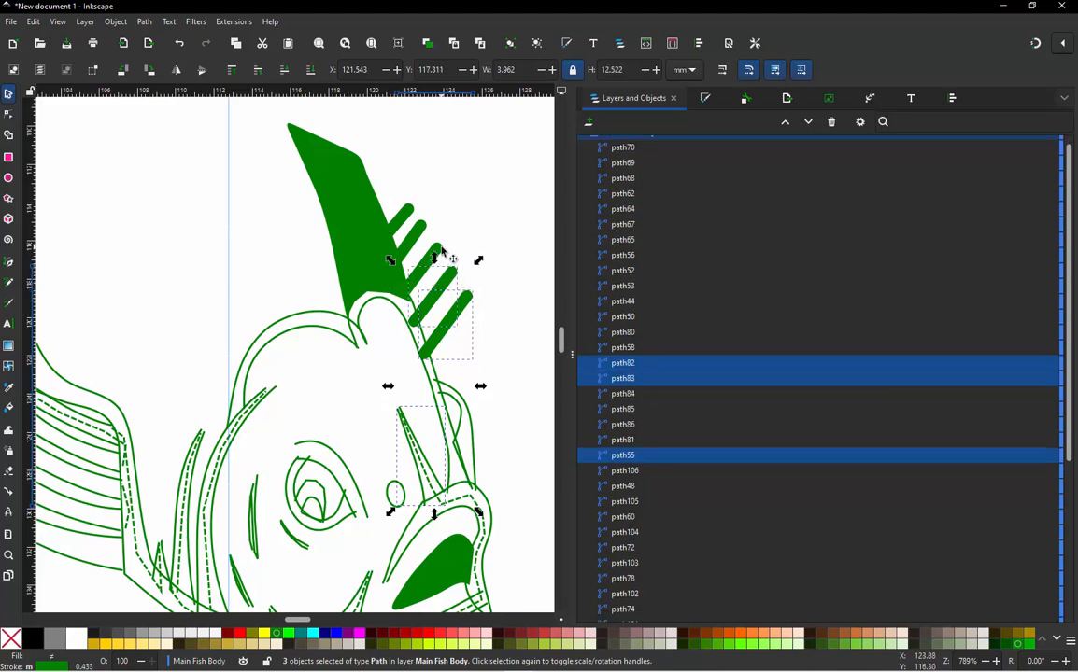
left_click(427, 233, "shift")
left_click(417, 217, "shift")
left_click(412, 217, "shift")
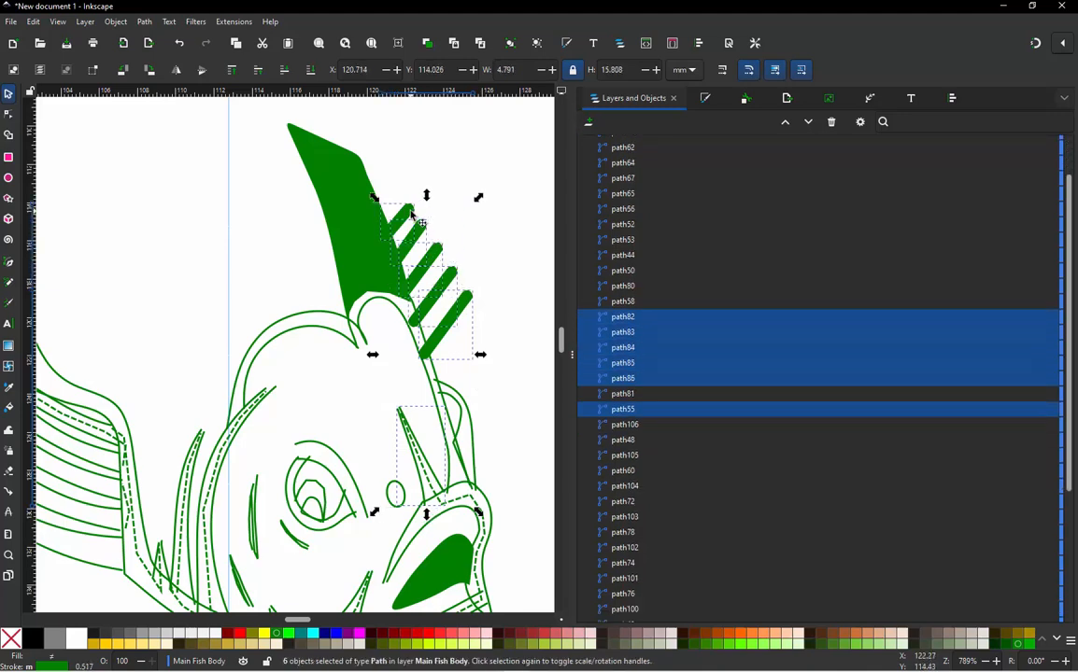
left_click(358, 193, "shift")
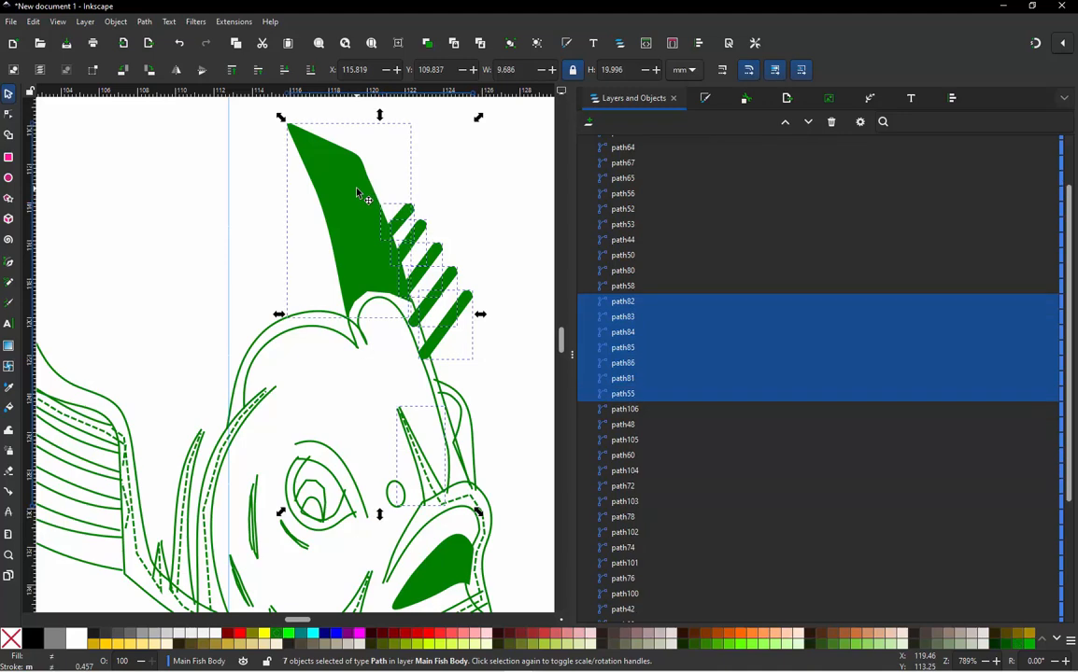
left_click(221, 22)
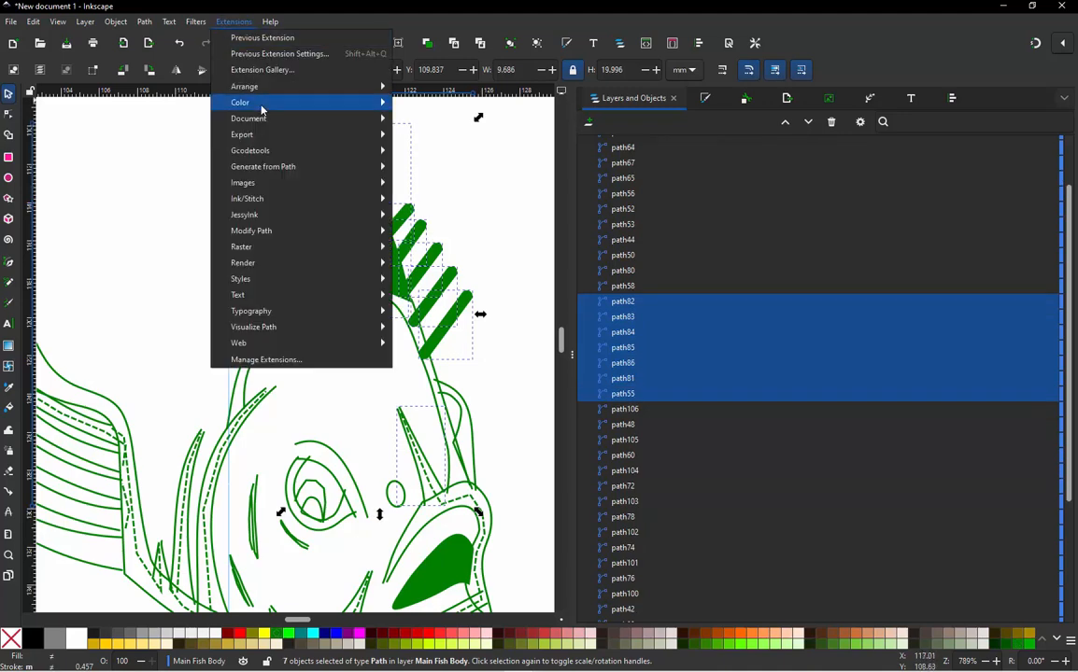
mouse_move(270, 208)
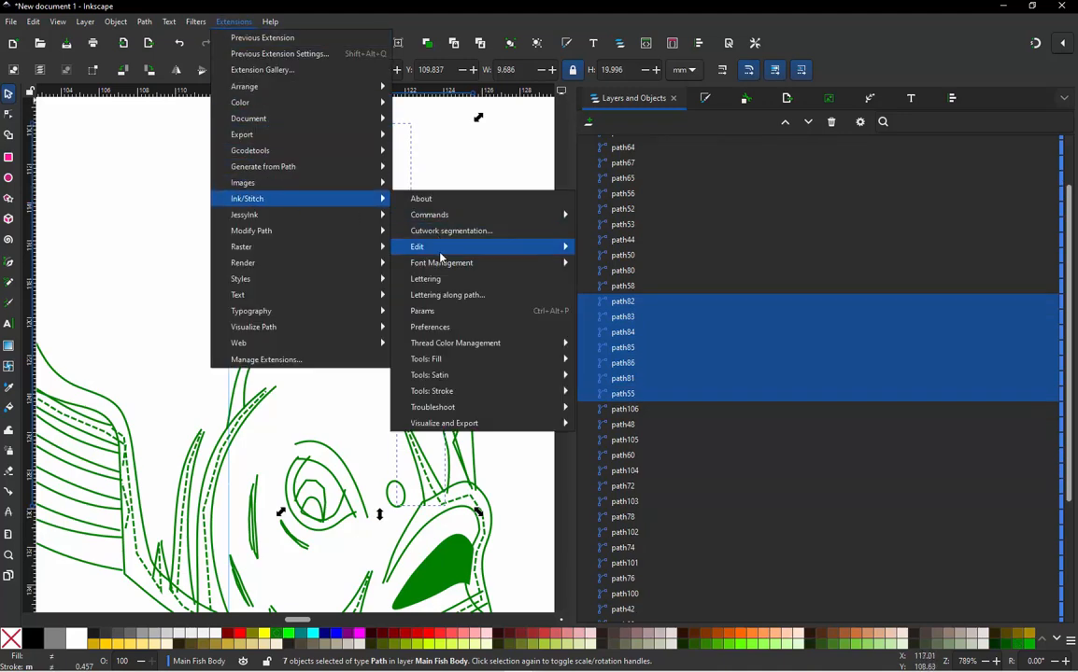
mouse_move(444, 250)
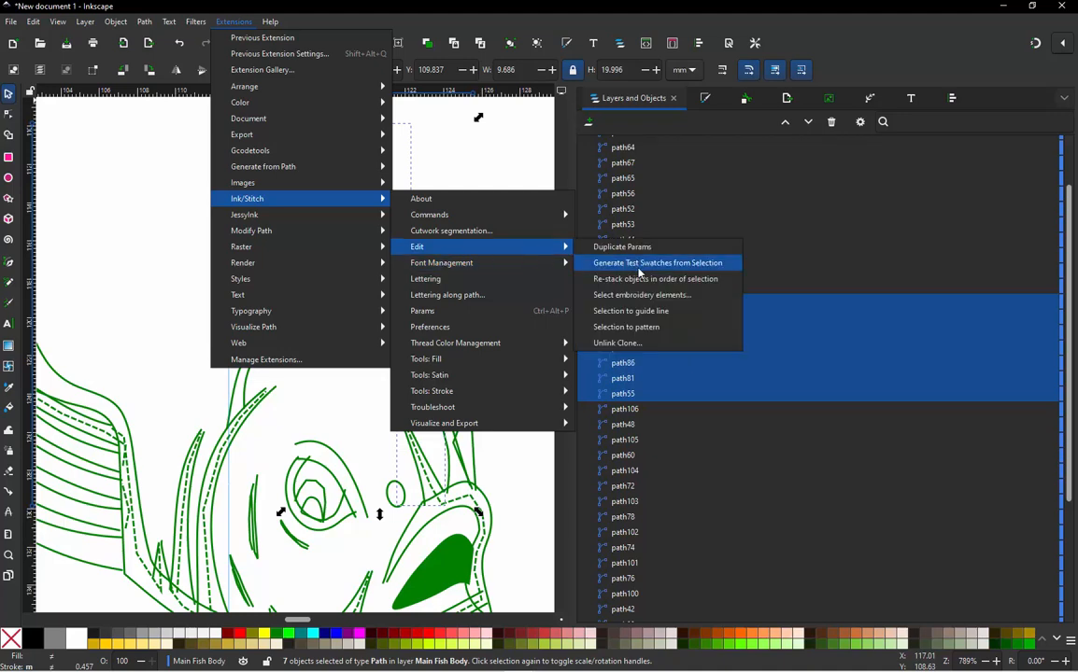
left_click(639, 266)
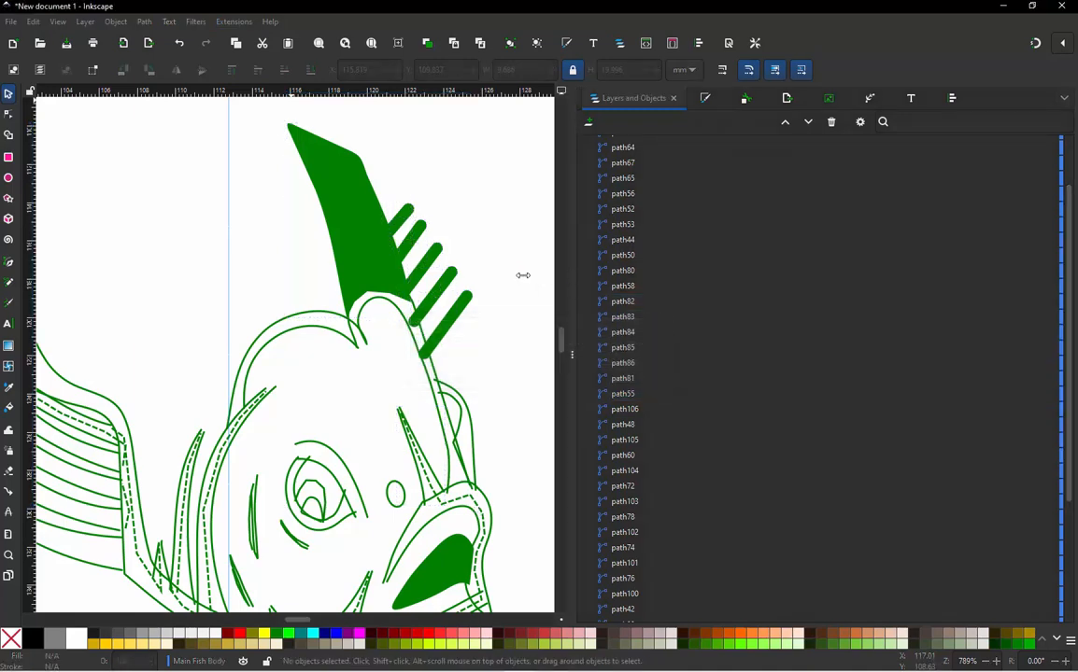
left_click(535, 260)
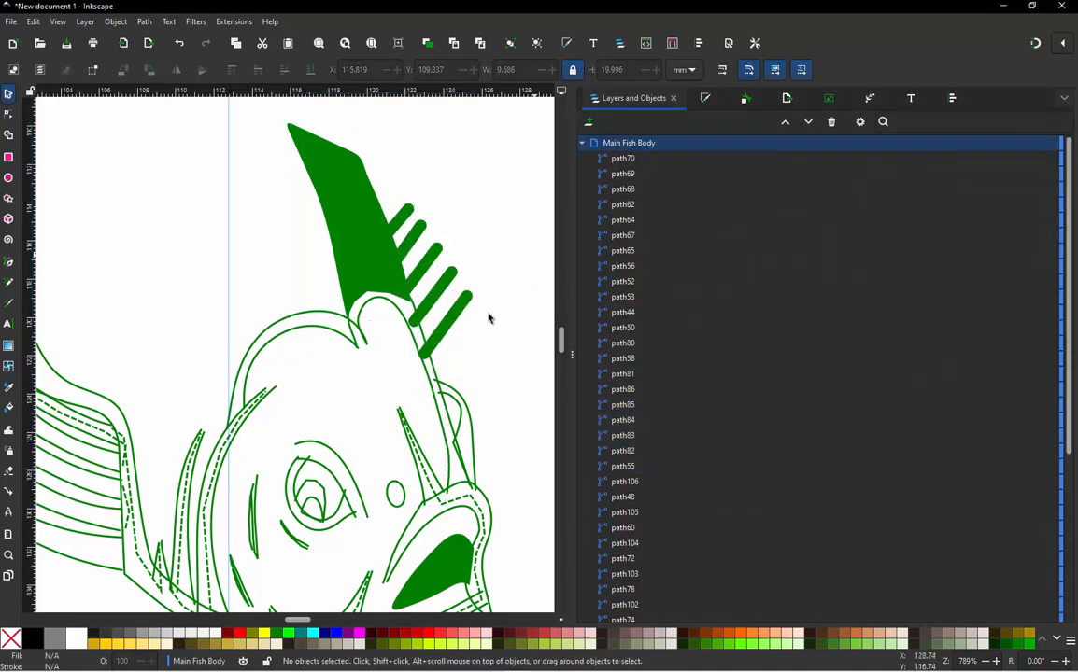
left_click(437, 474)
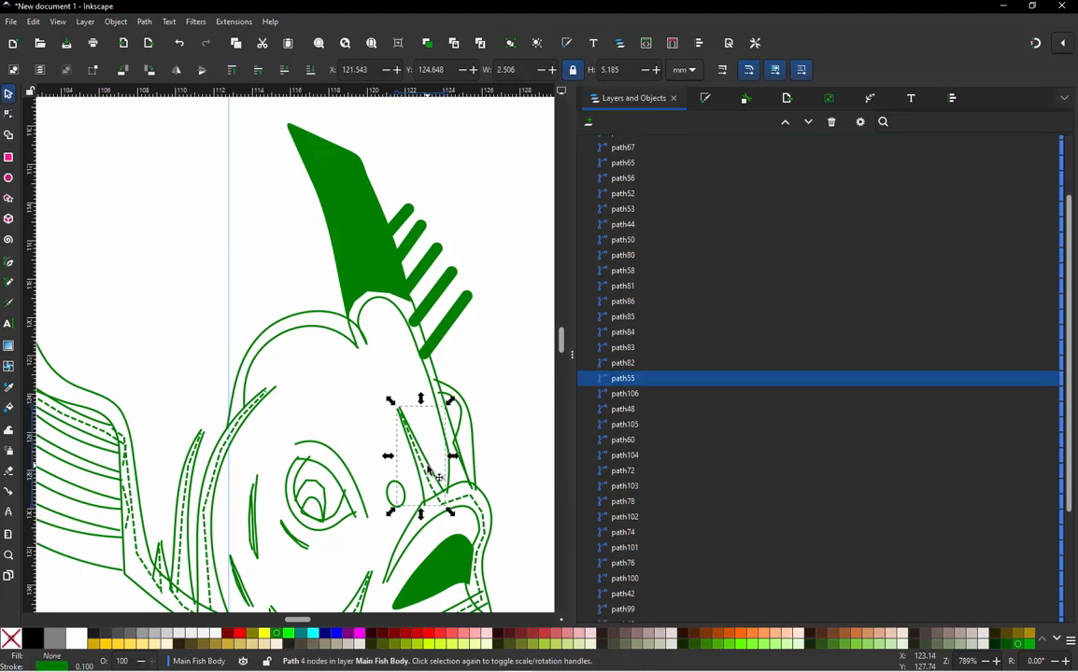
left_click(445, 327)
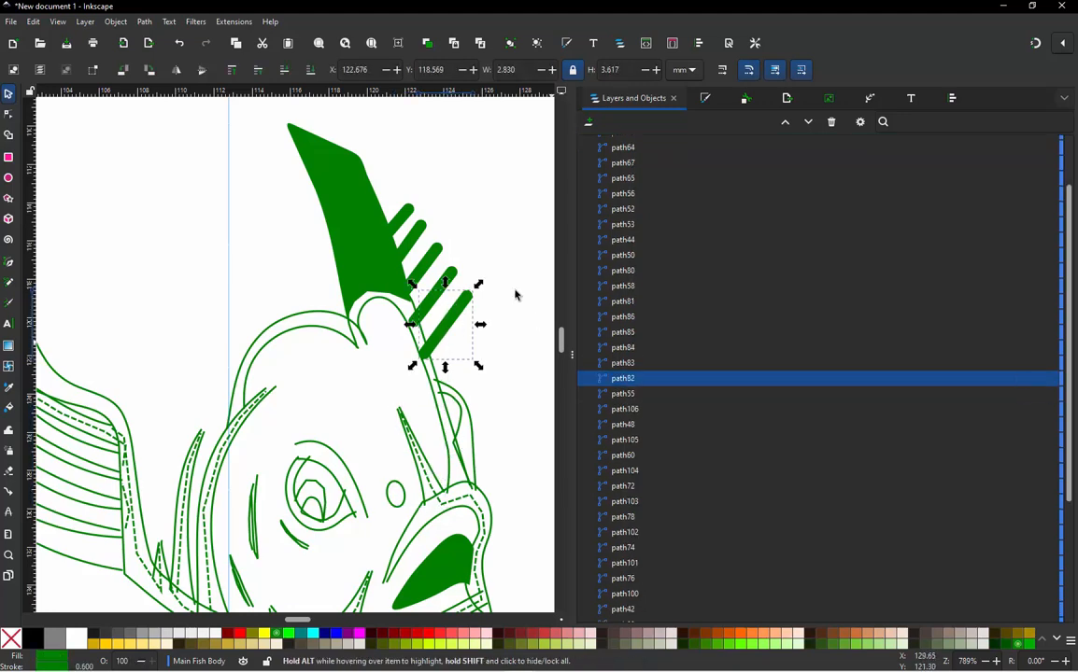
Step: Preview the stitching direction of the lowest thick fin stroke in the embroidery params, leaving its settings as they are
left_click(476, 237)
scroll(447, 368, "up", 2)
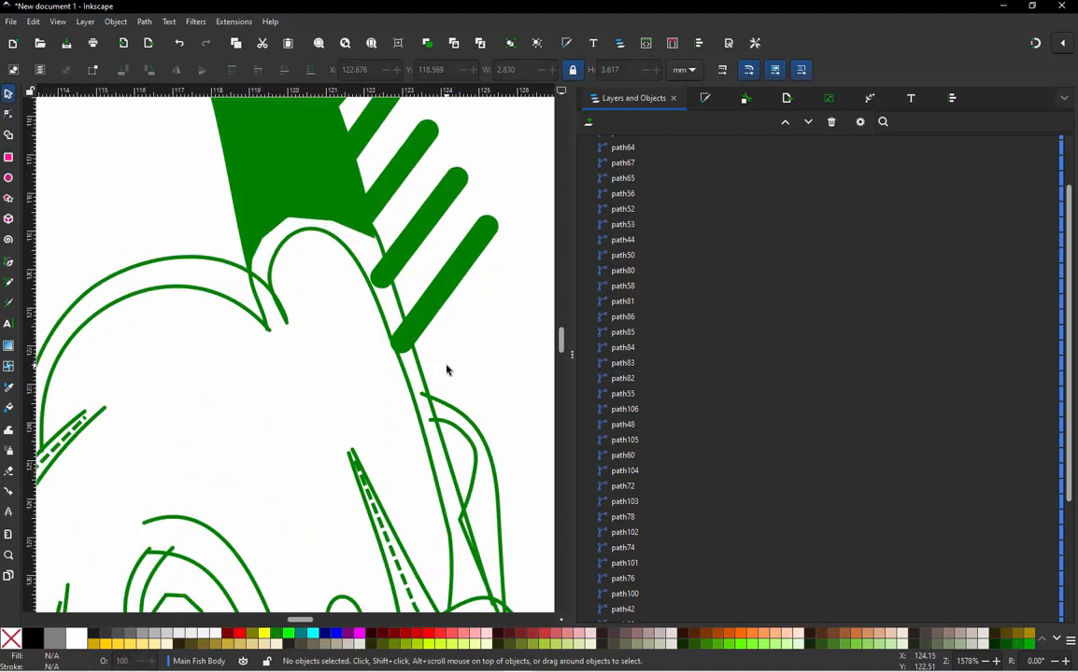
scroll(374, 359, "down", 2)
scroll(390, 345, "up", 2)
scroll(361, 295, "down", 1)
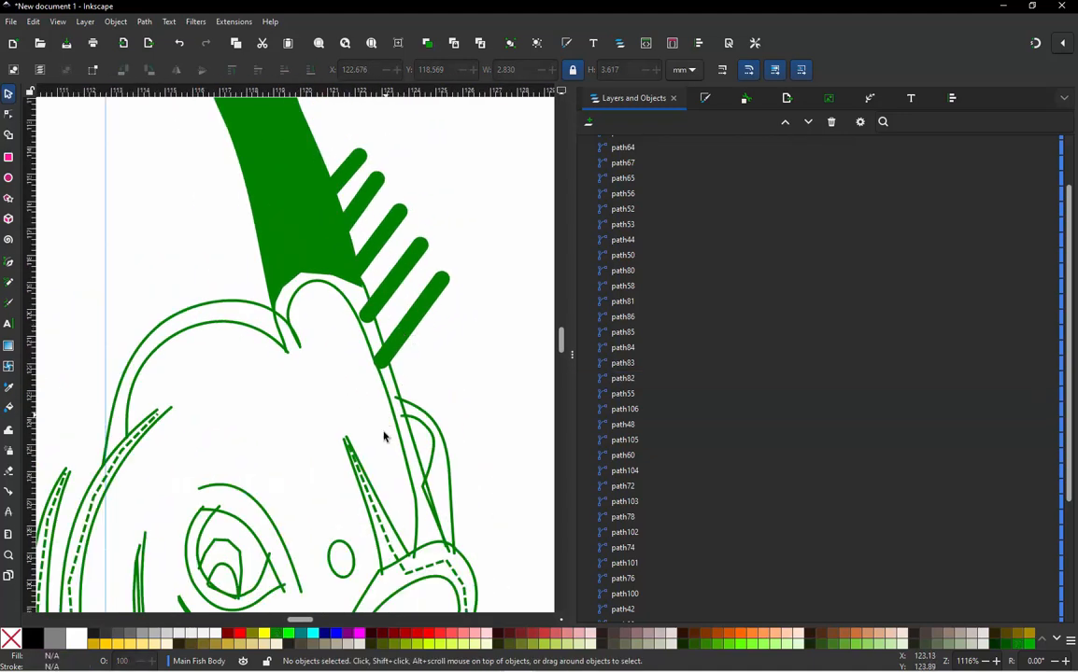
left_click(428, 320)
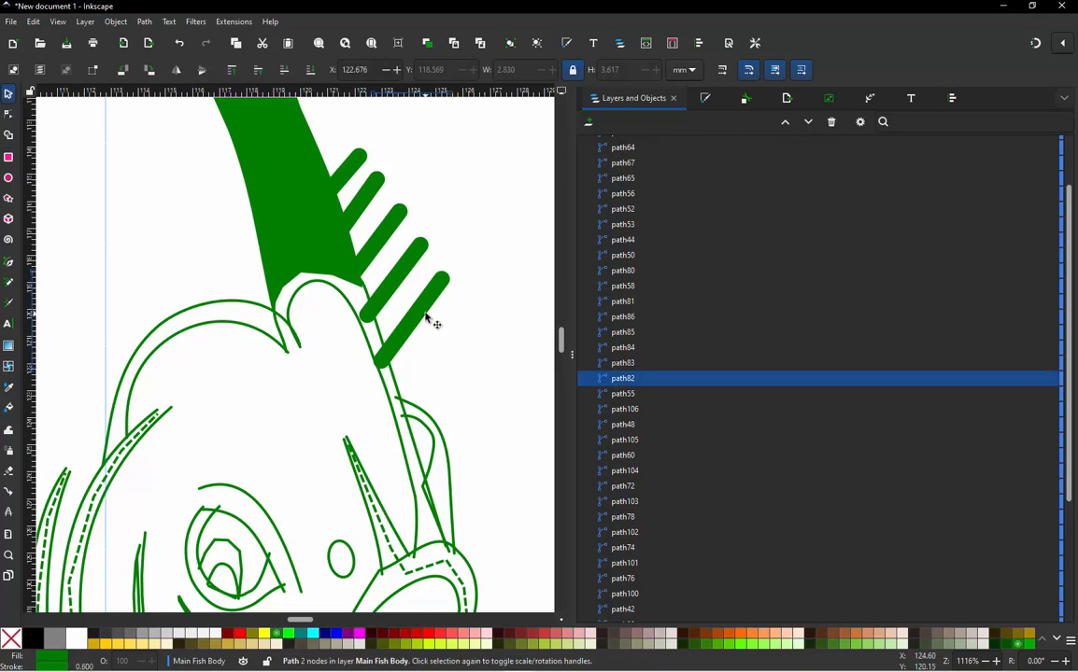
key("alt+q")
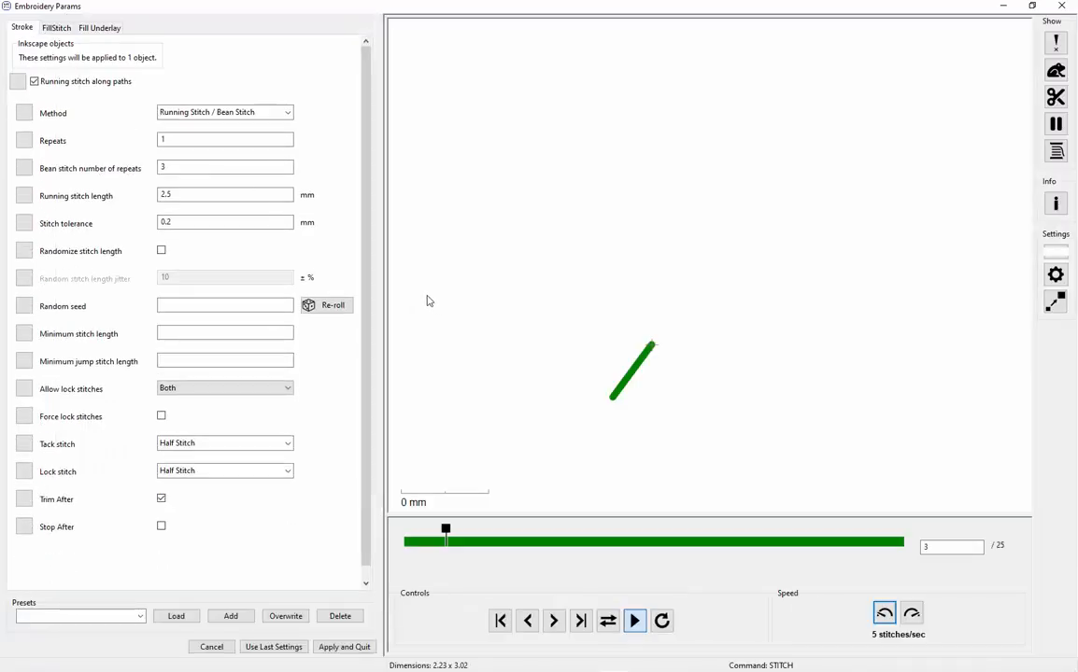
left_click(1061, 7)
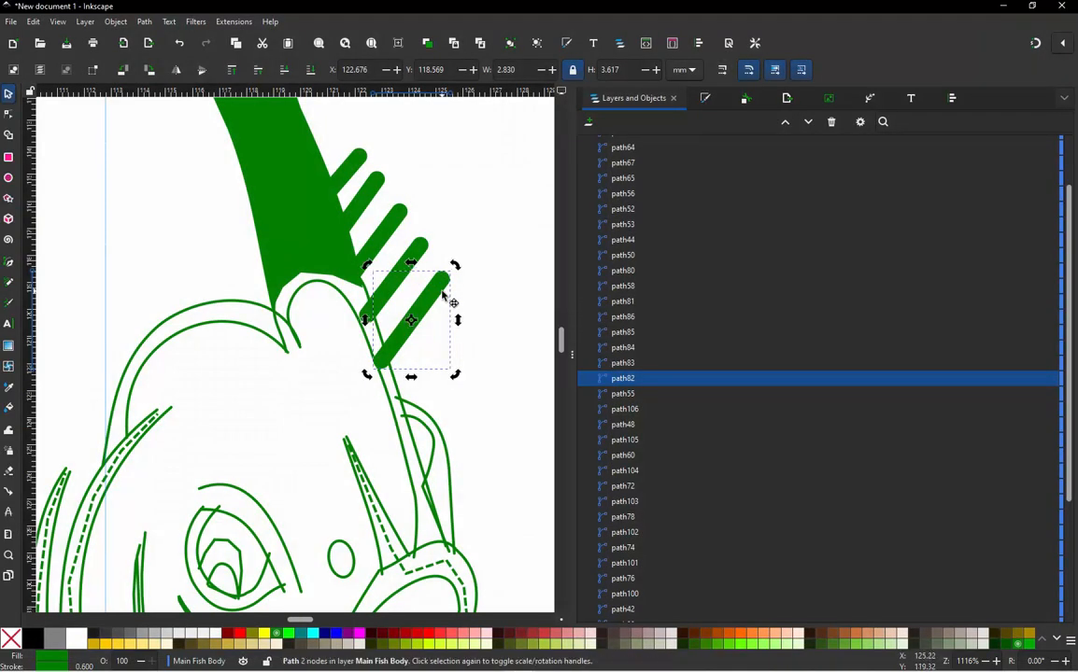
Step: Reverse the path direction of the lowest thick fin stroke and deselect it
left_click(144, 22)
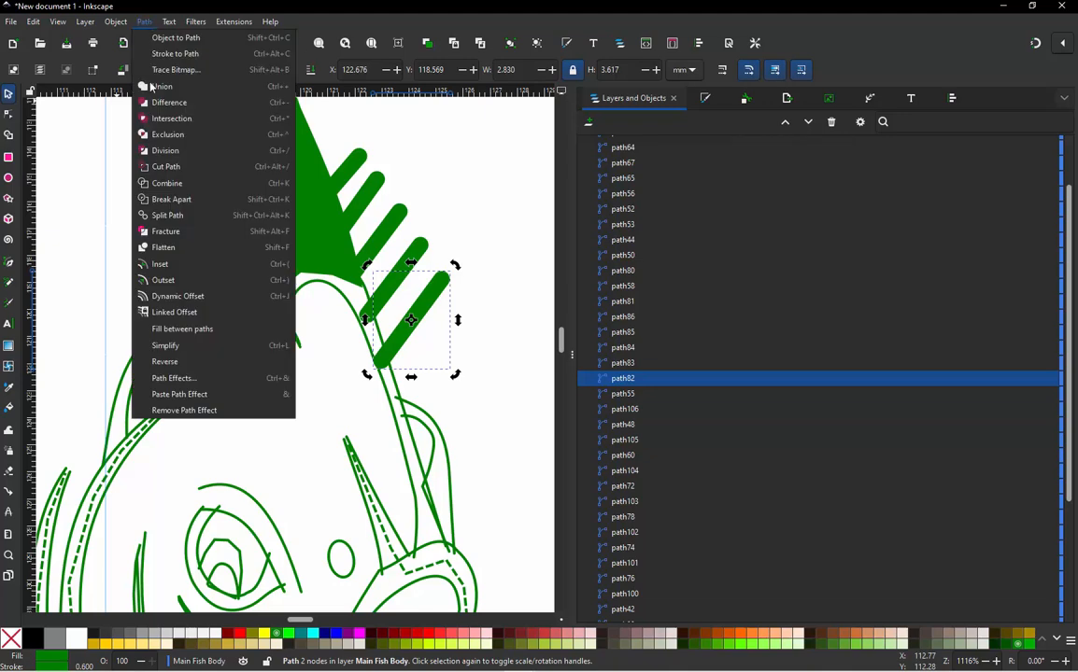
left_click(165, 361)
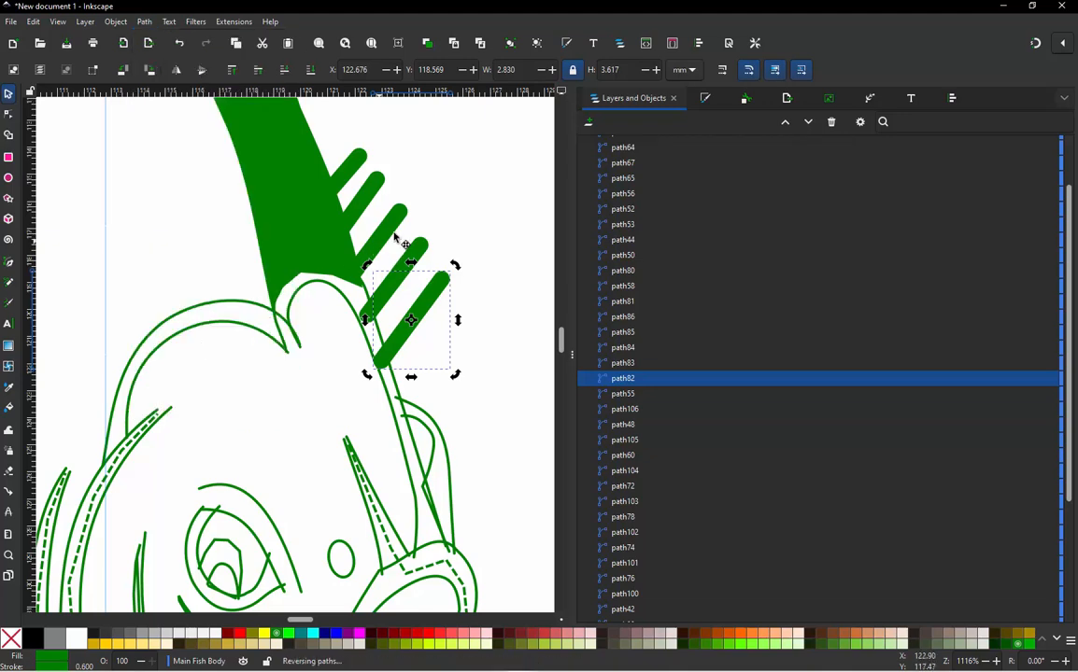
left_click(437, 249)
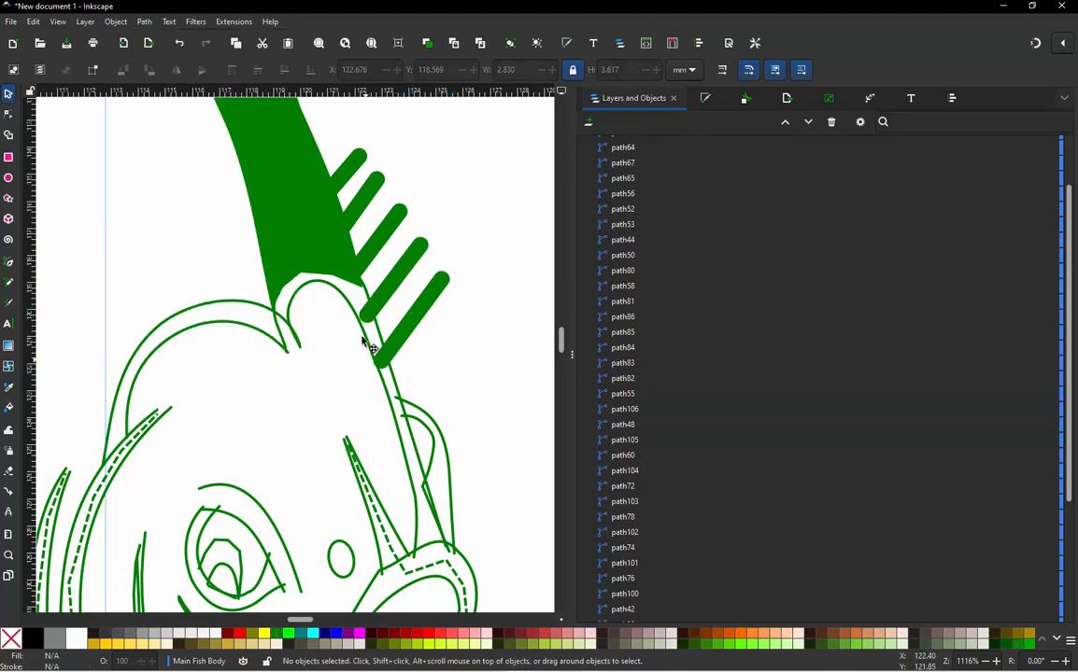
Step: Try to convert the jump between the narrow column above the mouth and the lowest thick fin stroke into a stroke, with a 2.00 mm minimum
scroll(364, 342, "down", 4)
scroll(389, 427, "up", 4)
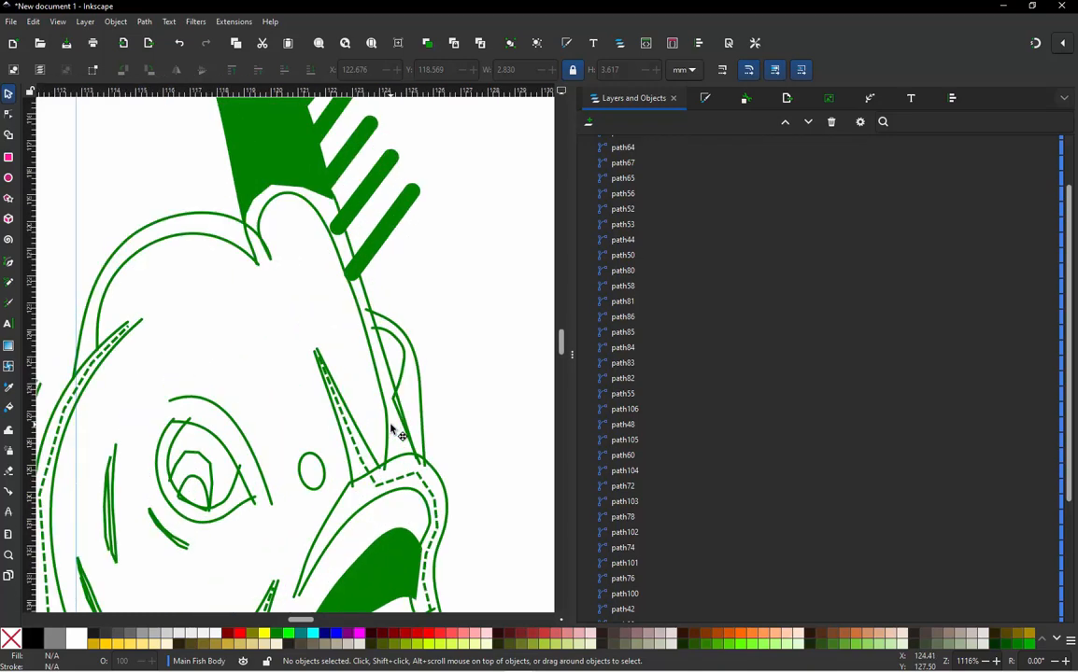
scroll(392, 431, "down", 2)
scroll(372, 429, "up", 2)
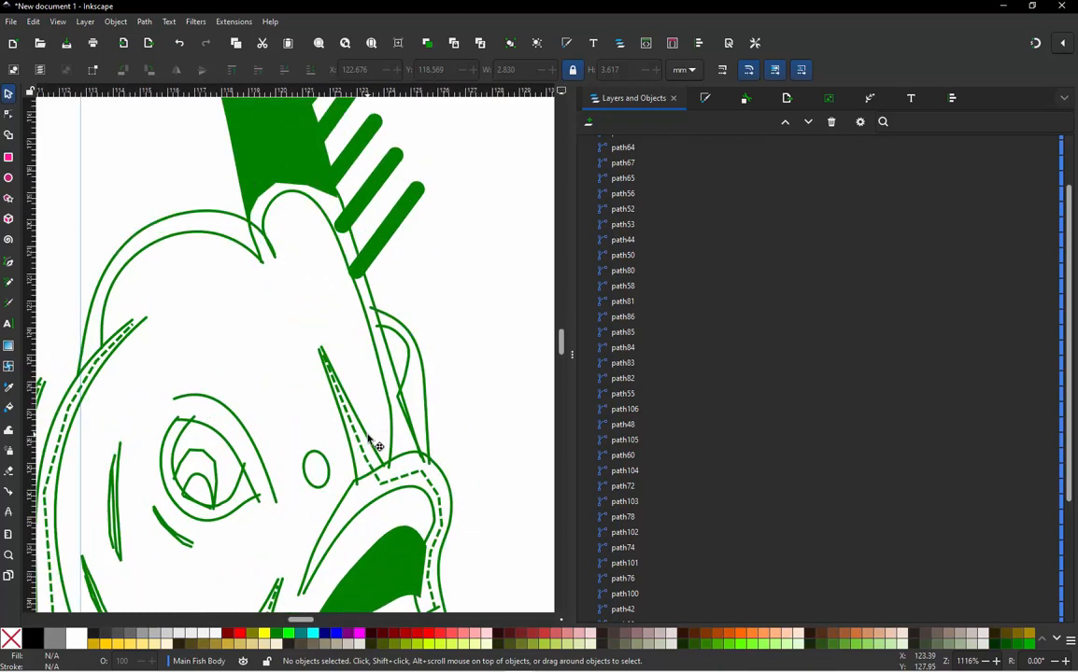
left_click(370, 441)
left_click(417, 213, "shift")
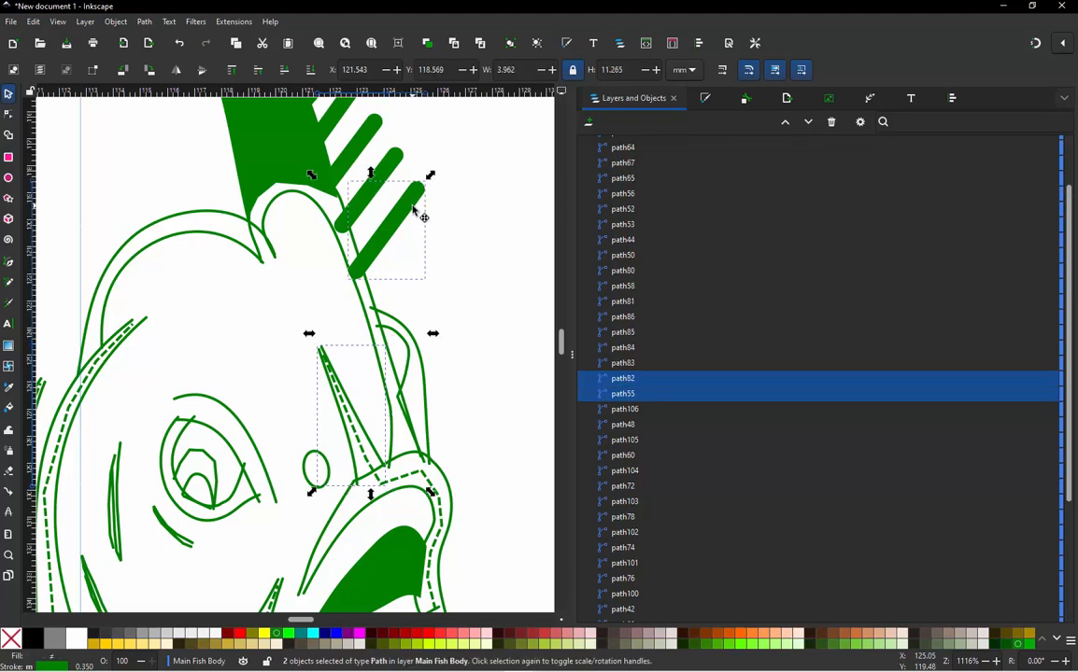
key("ctrl+alt+j")
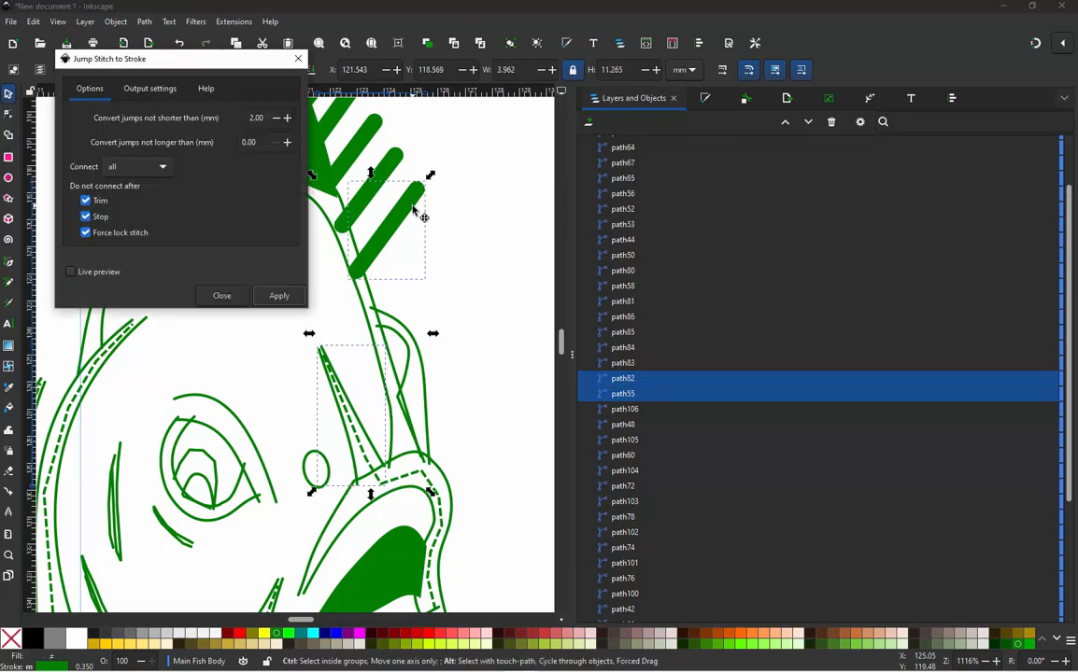
left_click(266, 294)
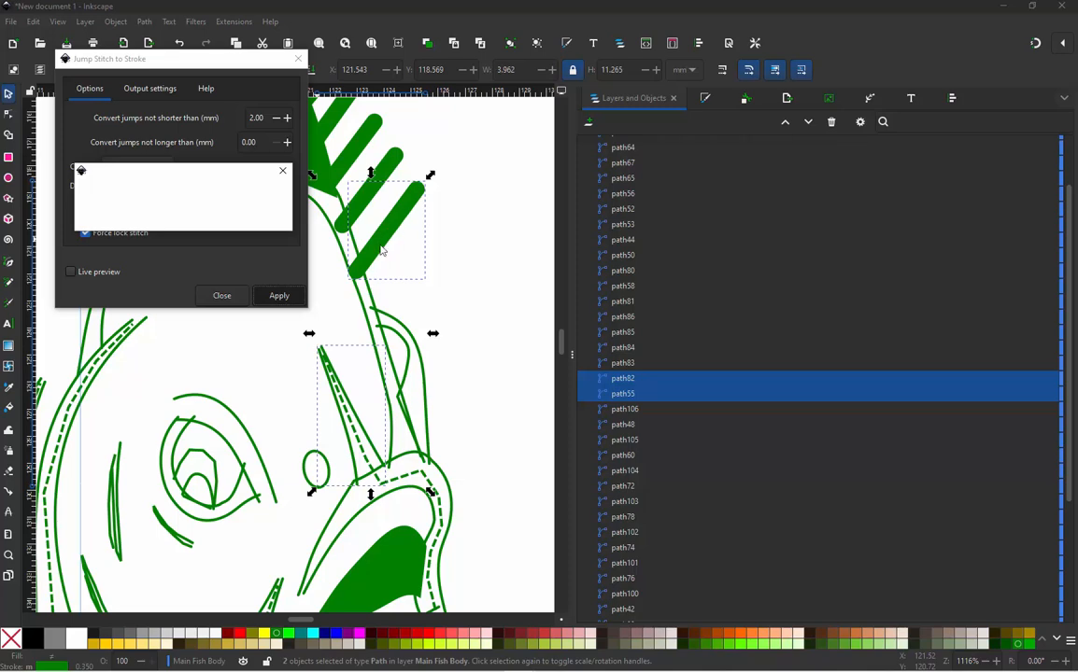
left_click(227, 299)
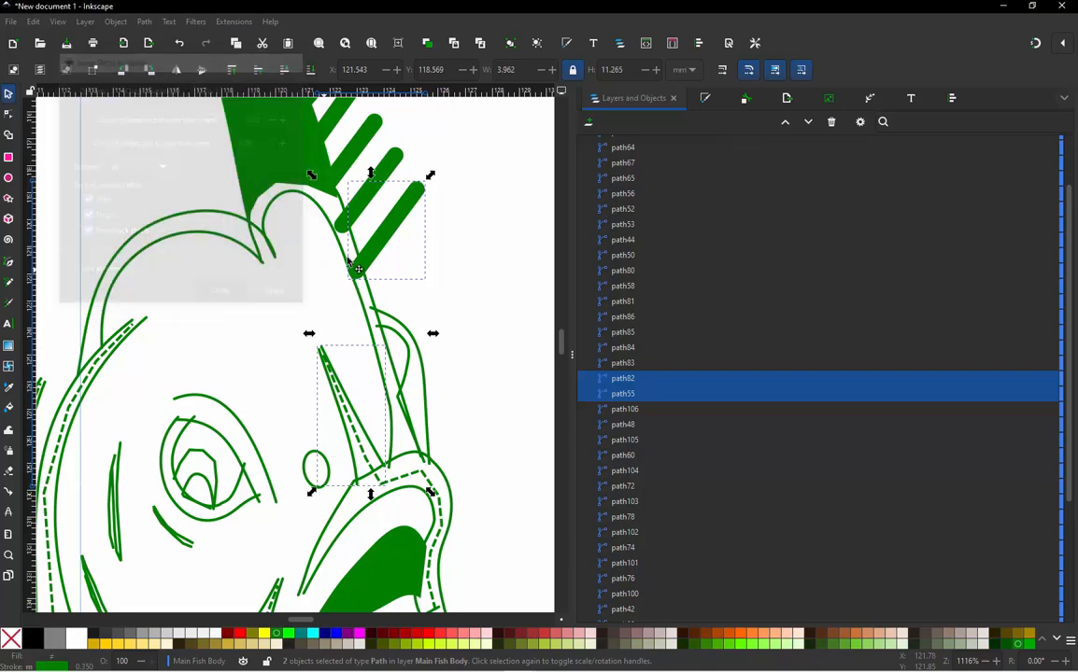
left_click(463, 232)
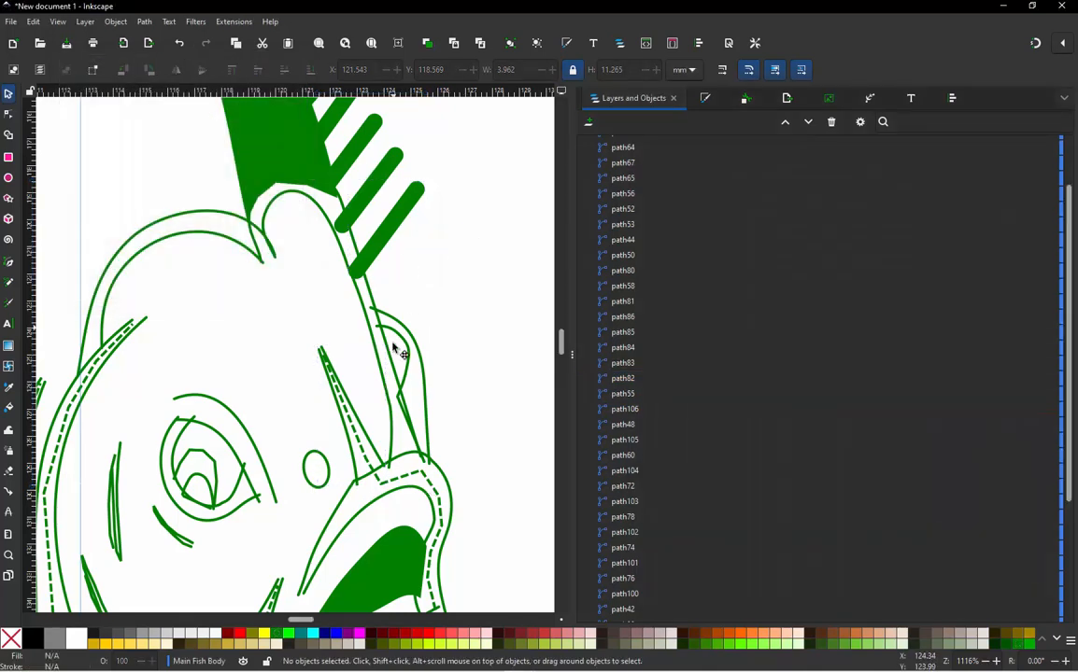
Step: Retry Jump Stitch to Stroke on the narrow column and the lowest thick fin stroke with the same options
left_click(365, 429)
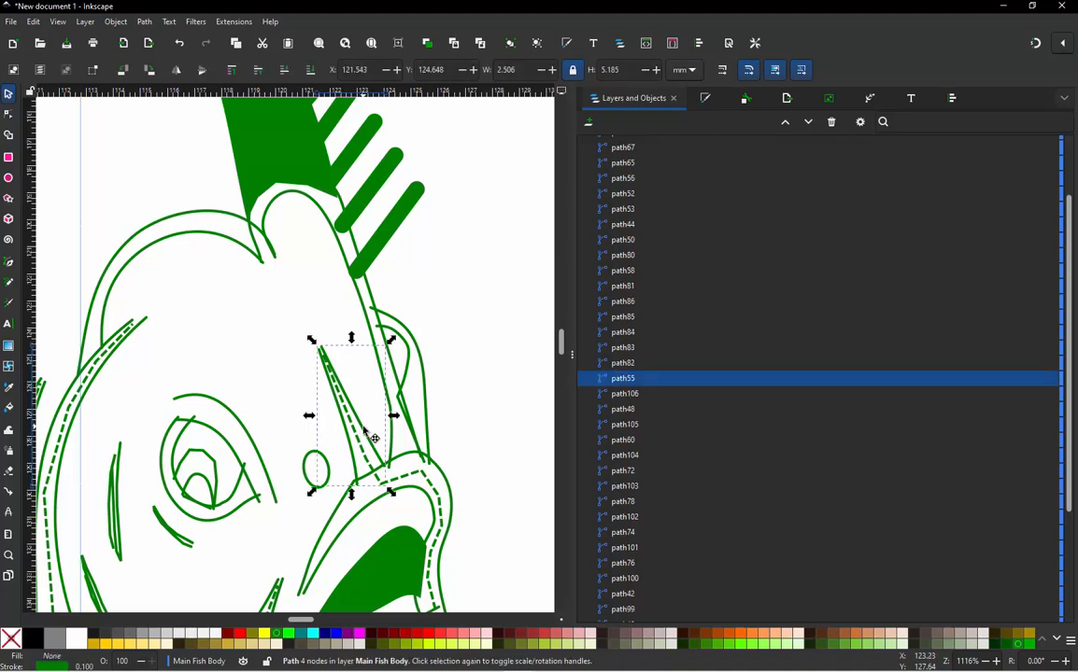
left_click(418, 203, "shift")
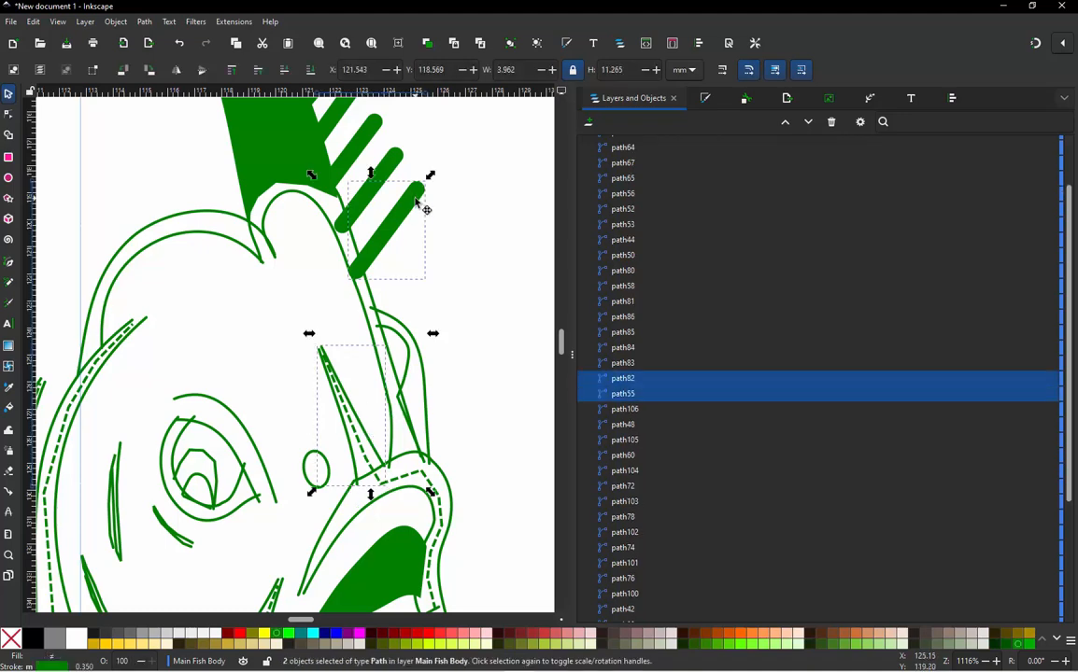
key("alt+shift+q")
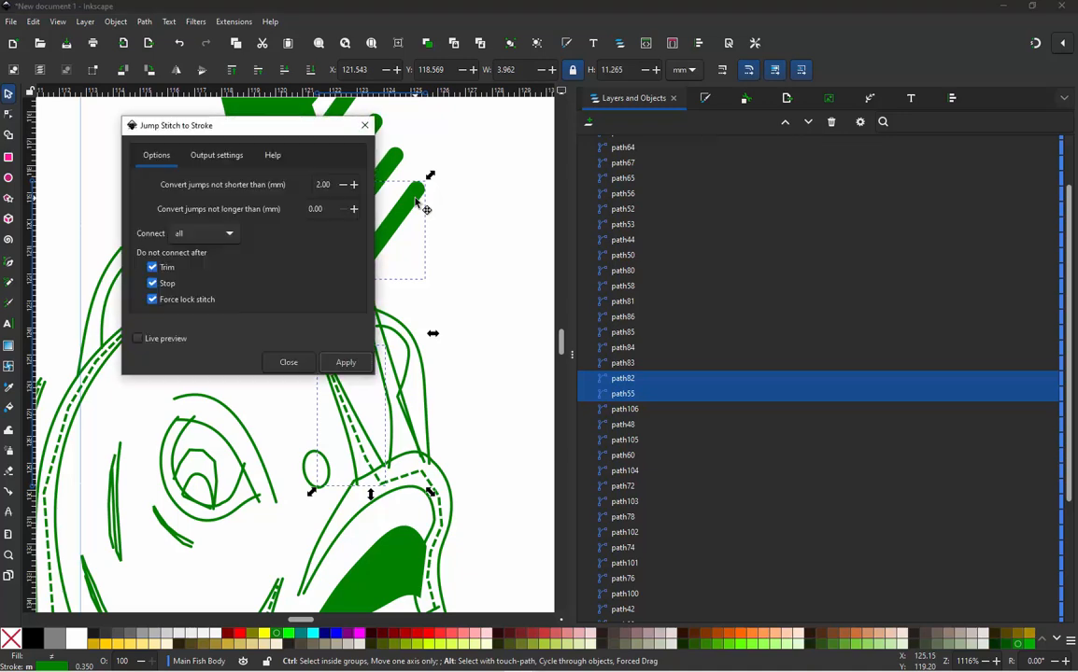
left_click(346, 364)
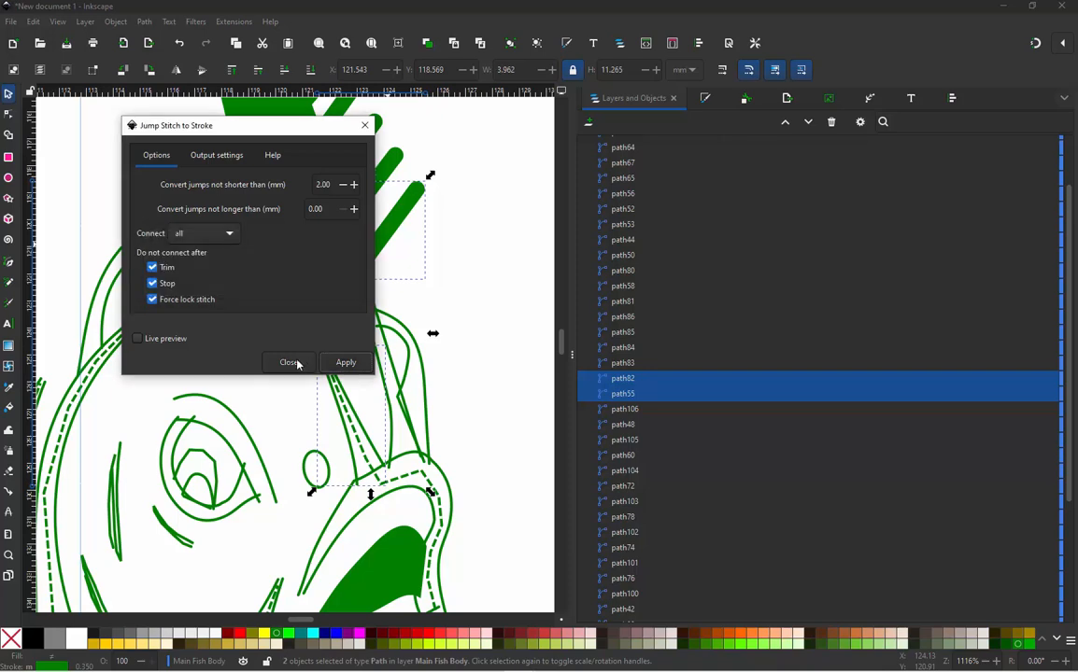
left_click(297, 363)
left_click(469, 322)
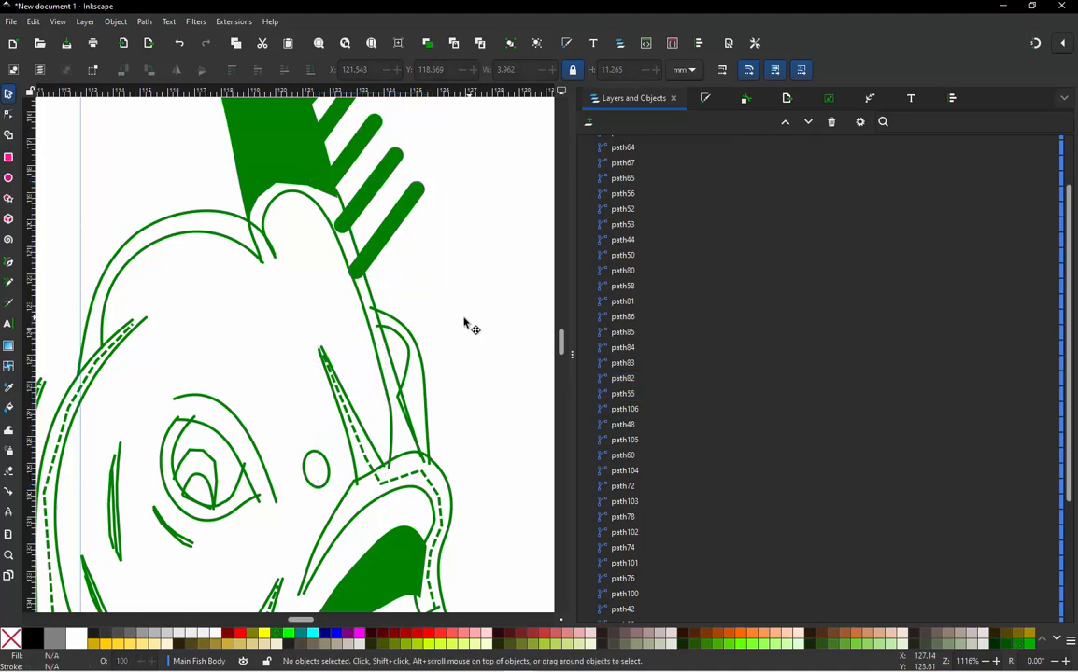
Step: Compare the positions of the narrow column above the mouth and the lowest thick fin stroke in the stacking order
scroll(324, 440, "down", 3)
scroll(354, 384, "up", 3)
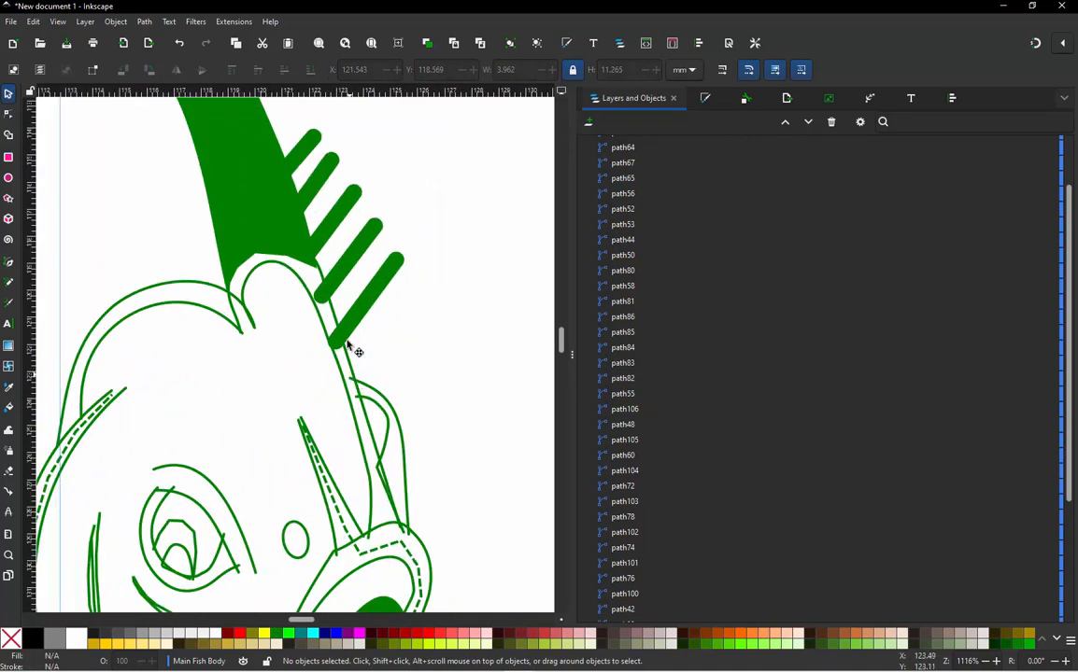
scroll(350, 374, "down", 1)
scroll(341, 411, "up", 1)
left_click(383, 254)
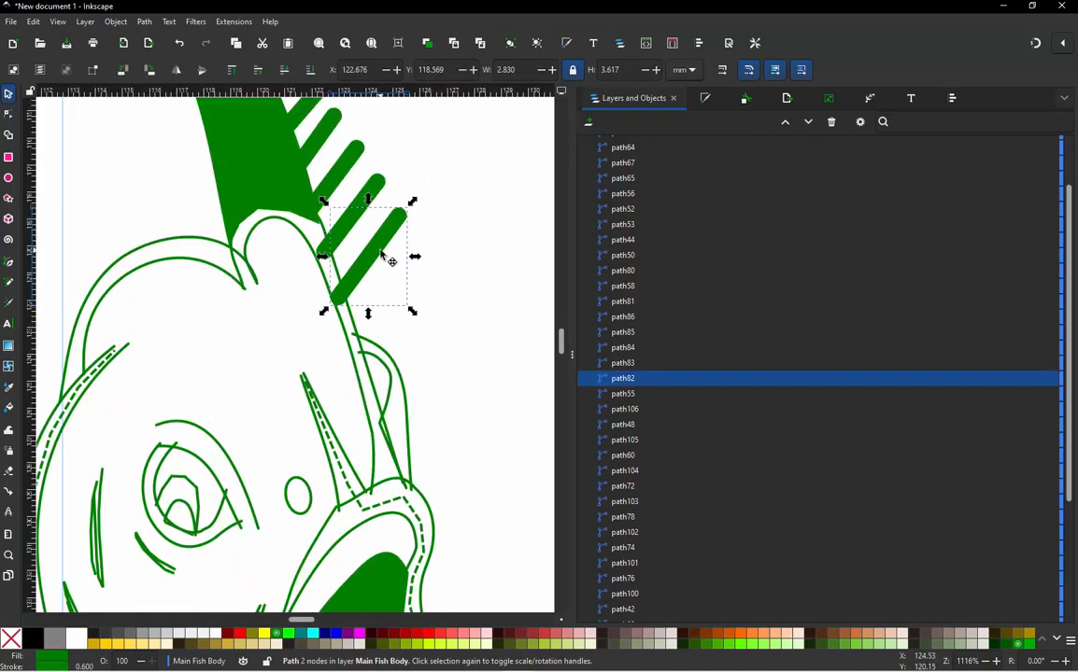
left_click(311, 406)
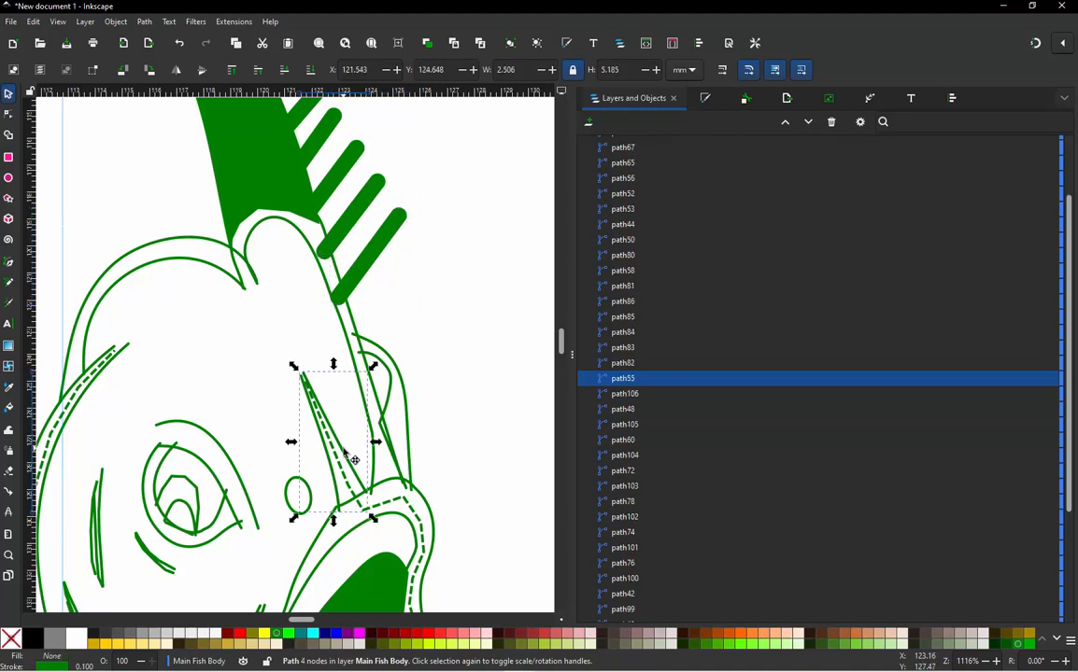
left_click(382, 254)
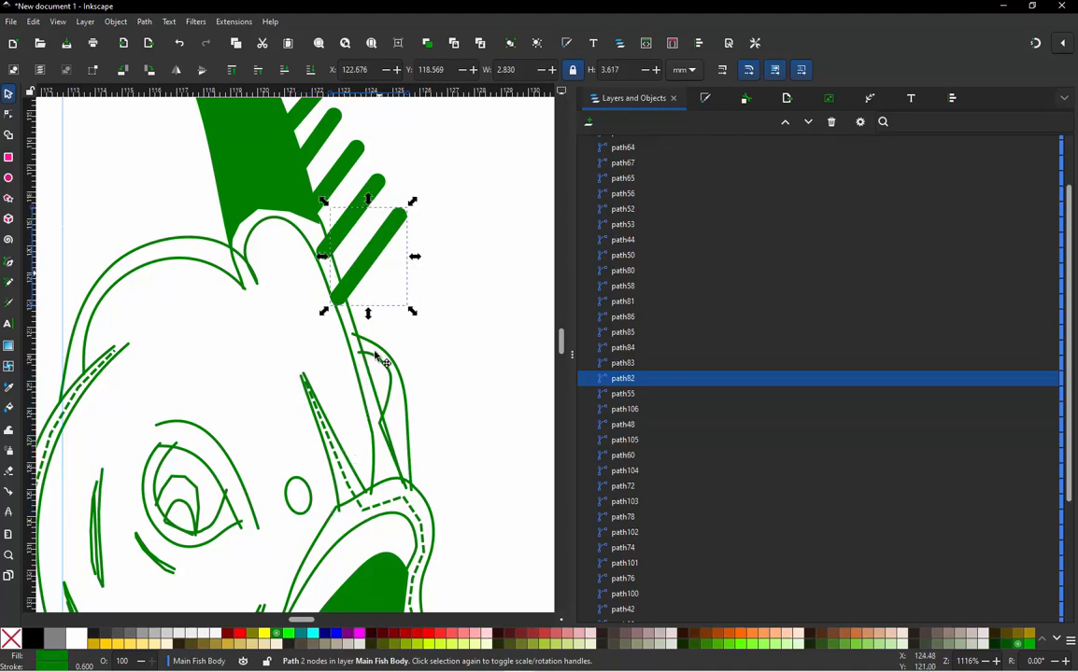
left_click(343, 456)
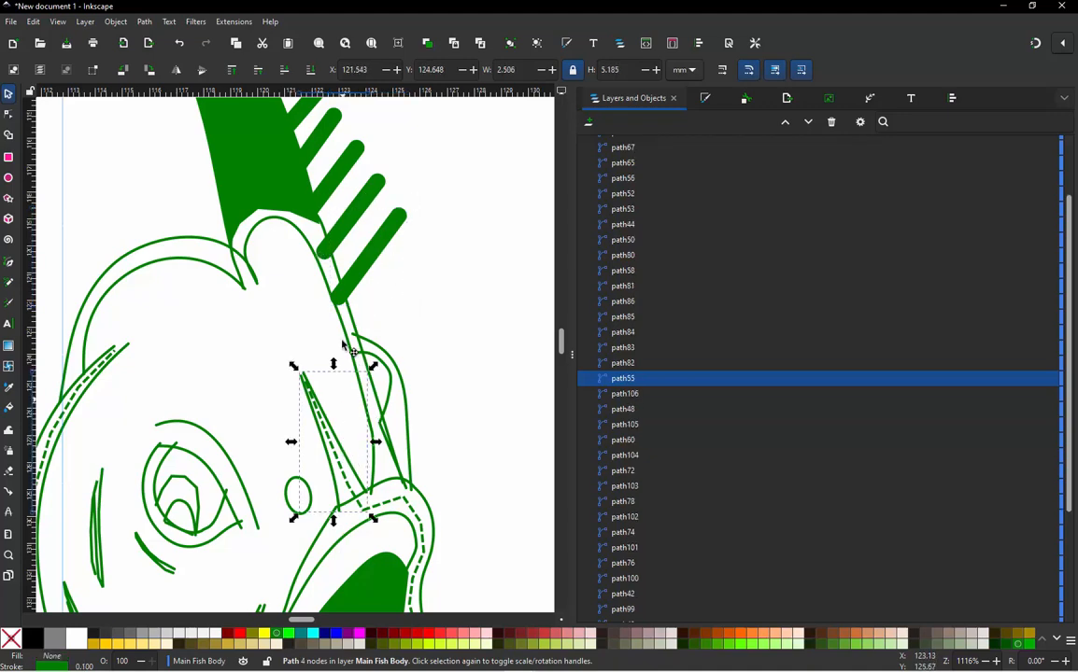
left_click(375, 265)
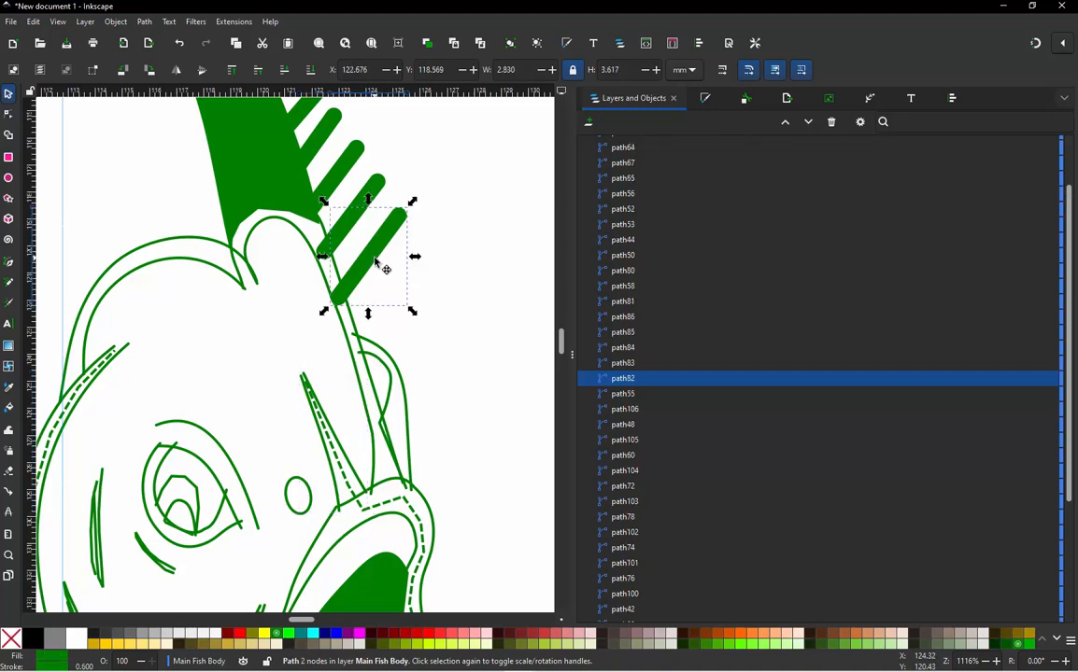
left_click(341, 451)
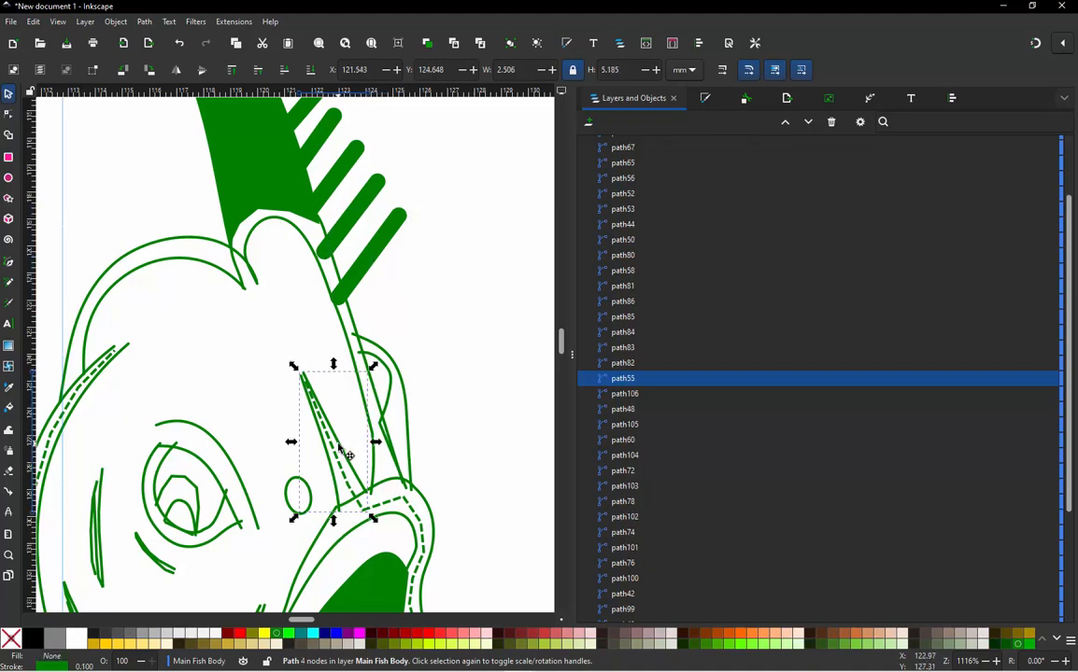
left_click(414, 301)
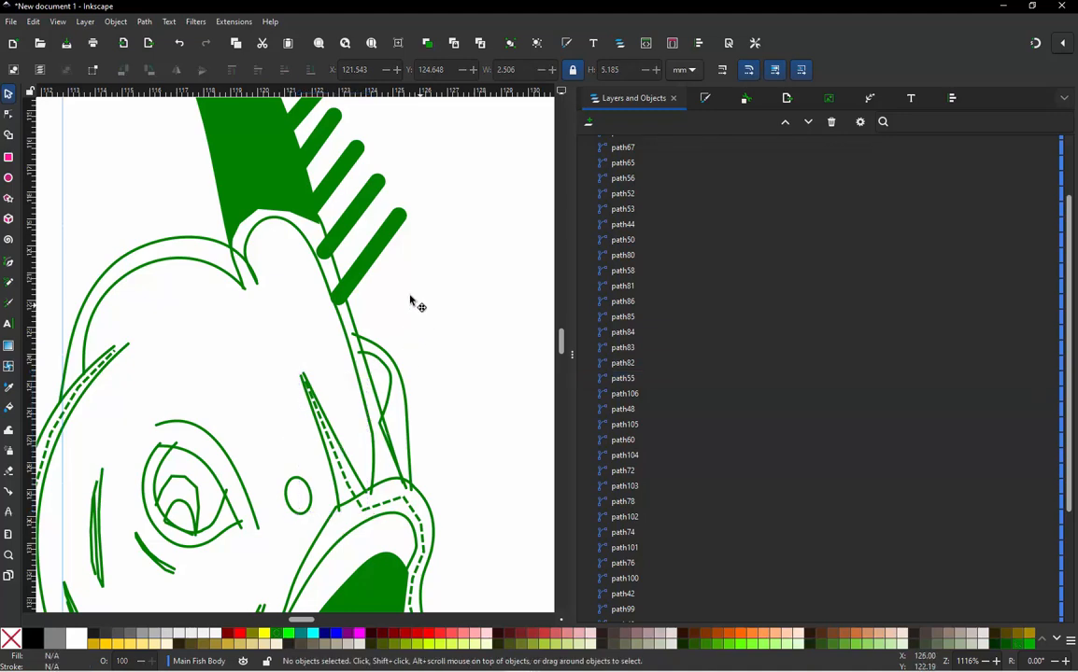
left_click(378, 257)
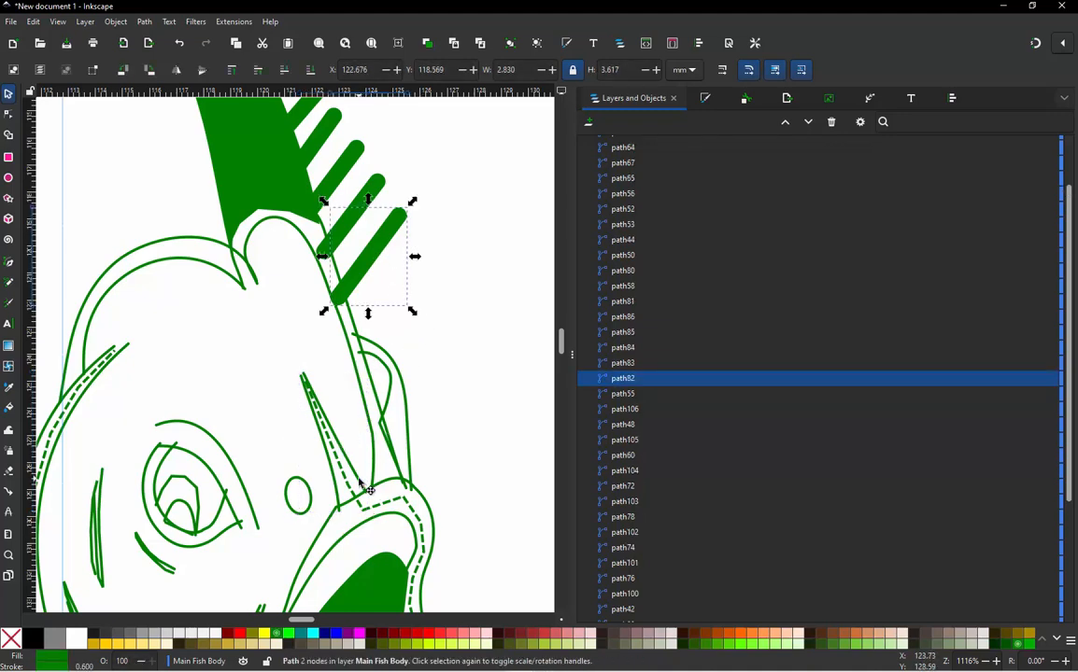
left_click(359, 482)
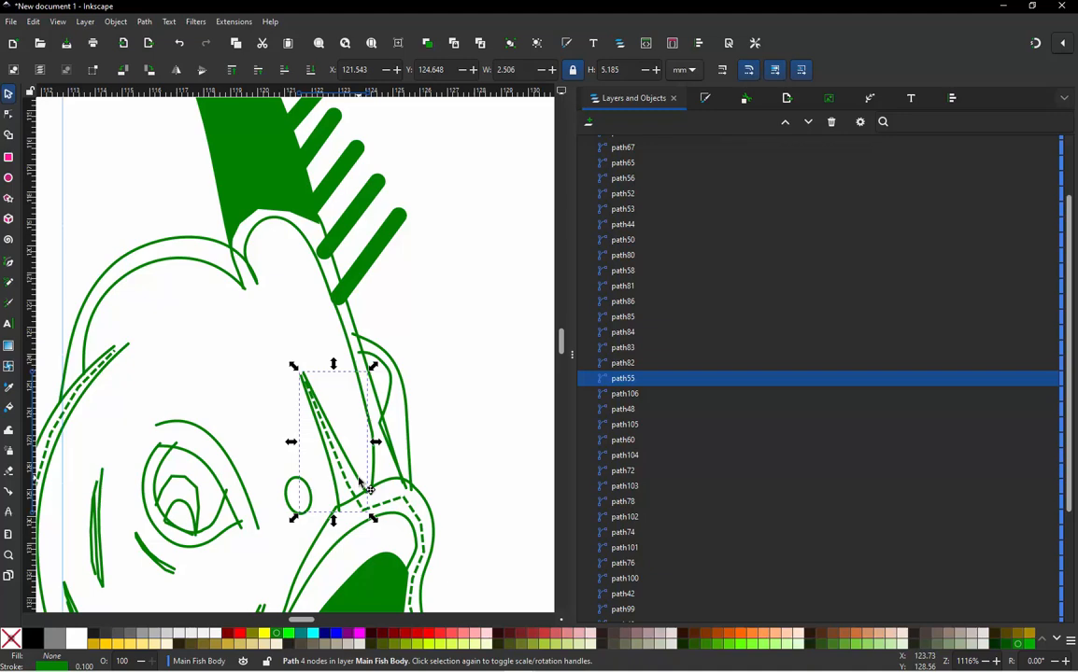
Step: Start a connecting path with the Pen tool from the narrow column's base through the lip and up inside the long forehead column
key("b")
scroll(366, 486, "up", 2)
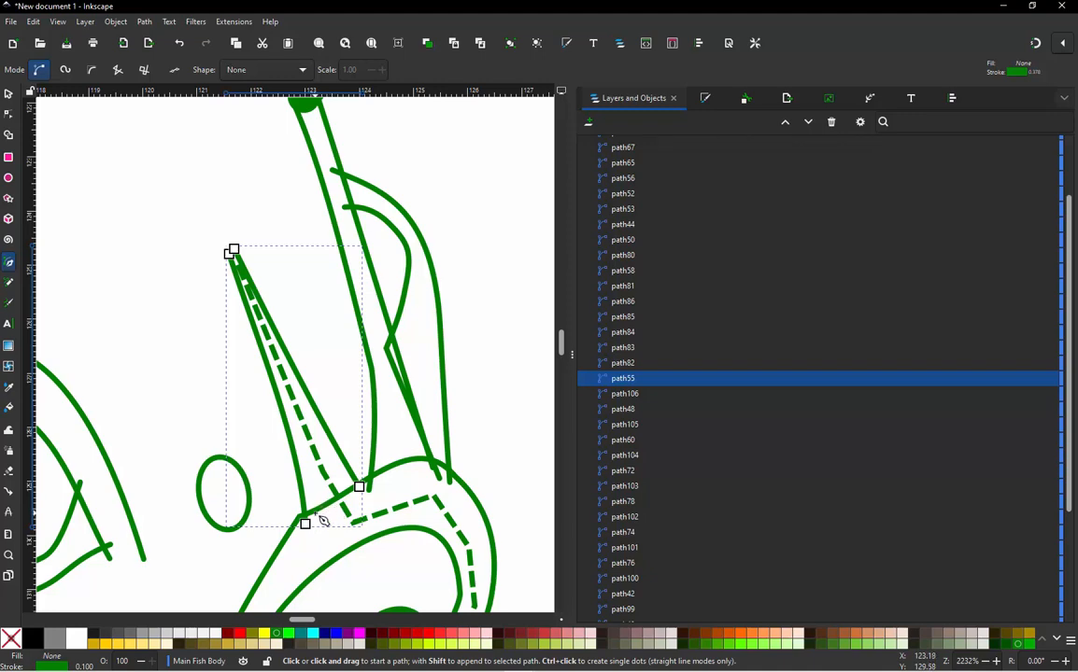
left_click(327, 507)
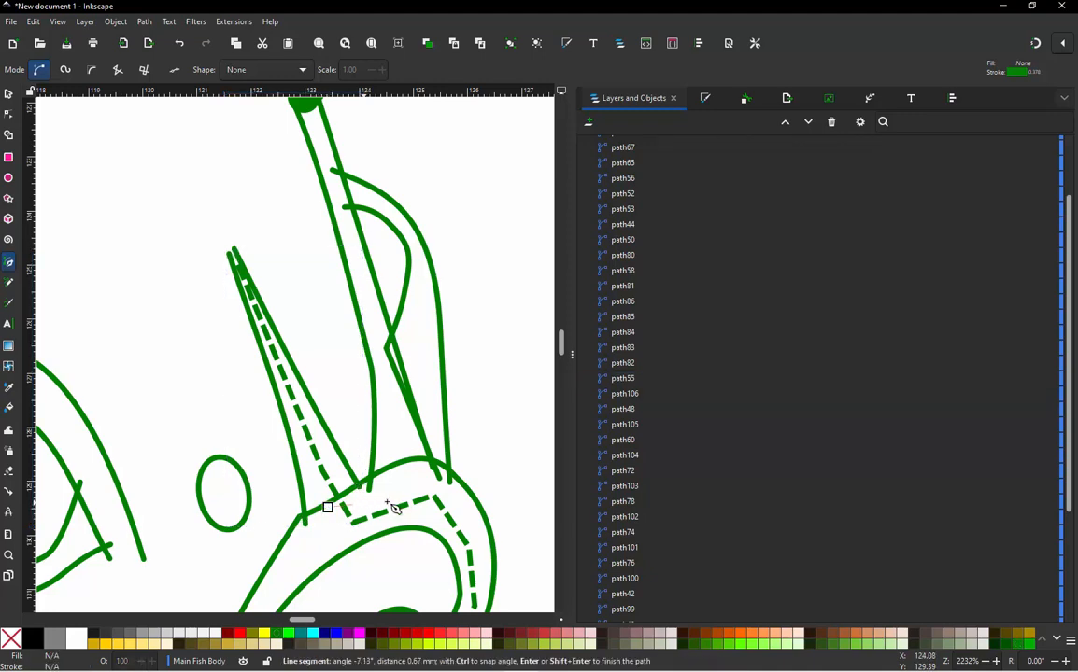
left_click(399, 453)
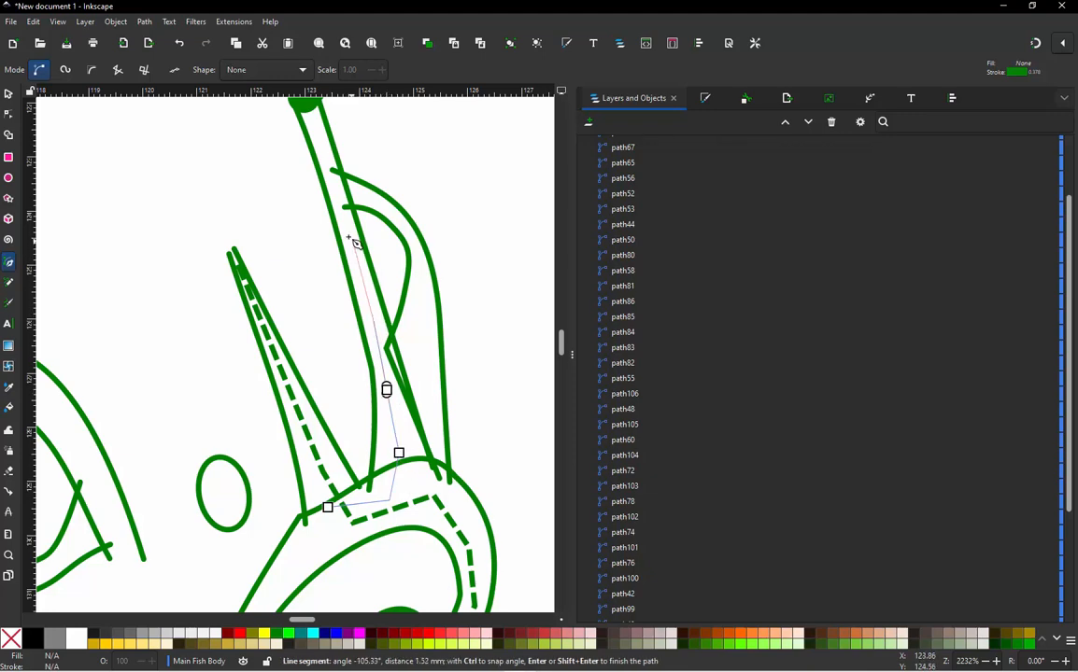
left_click(322, 153)
Step: Using the outline view, continue the connecting path to the lowest thick fin stroke's inner end, finish it at the outer tip, and restore the normal view
scroll(347, 381, "down", 2)
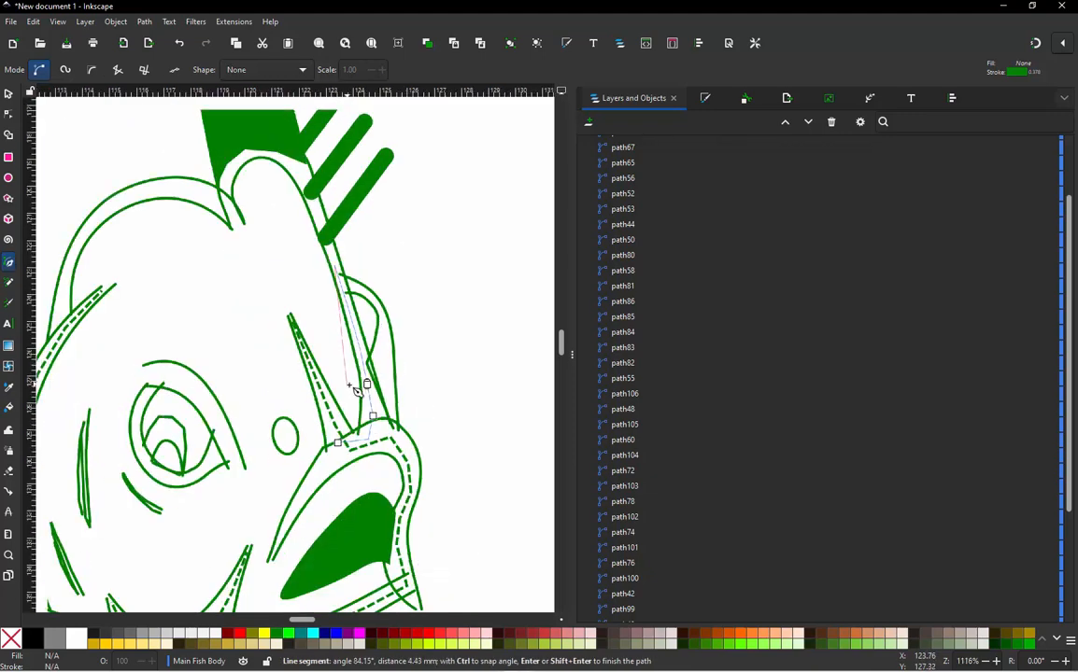
scroll(329, 233, "up", 2)
scroll(337, 241, "up", 1)
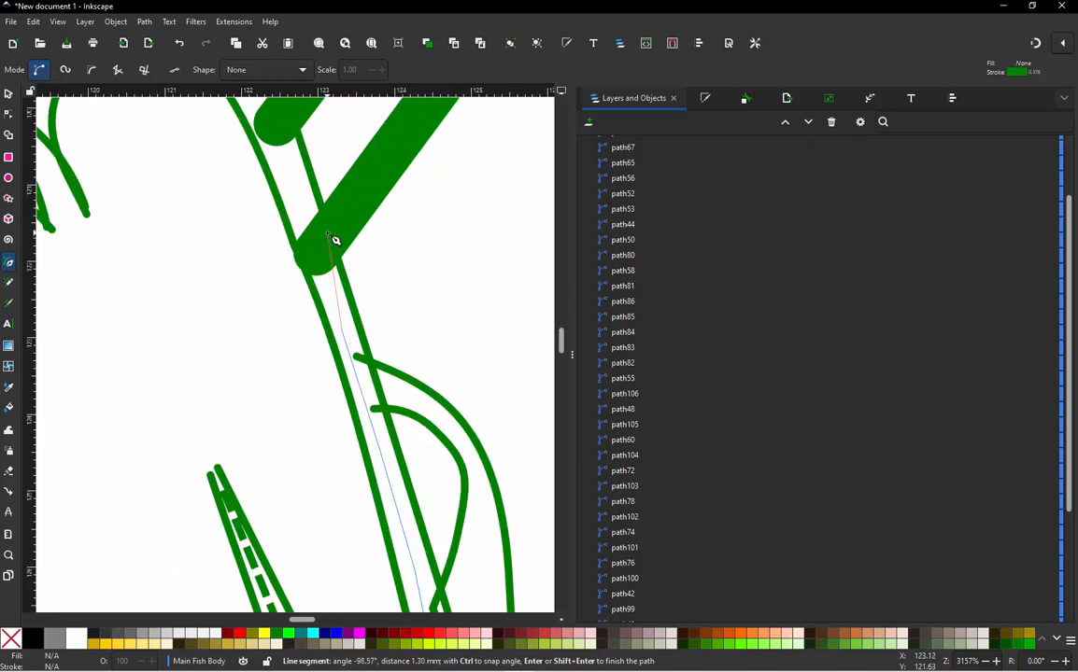
key("ctrl+KP_5")
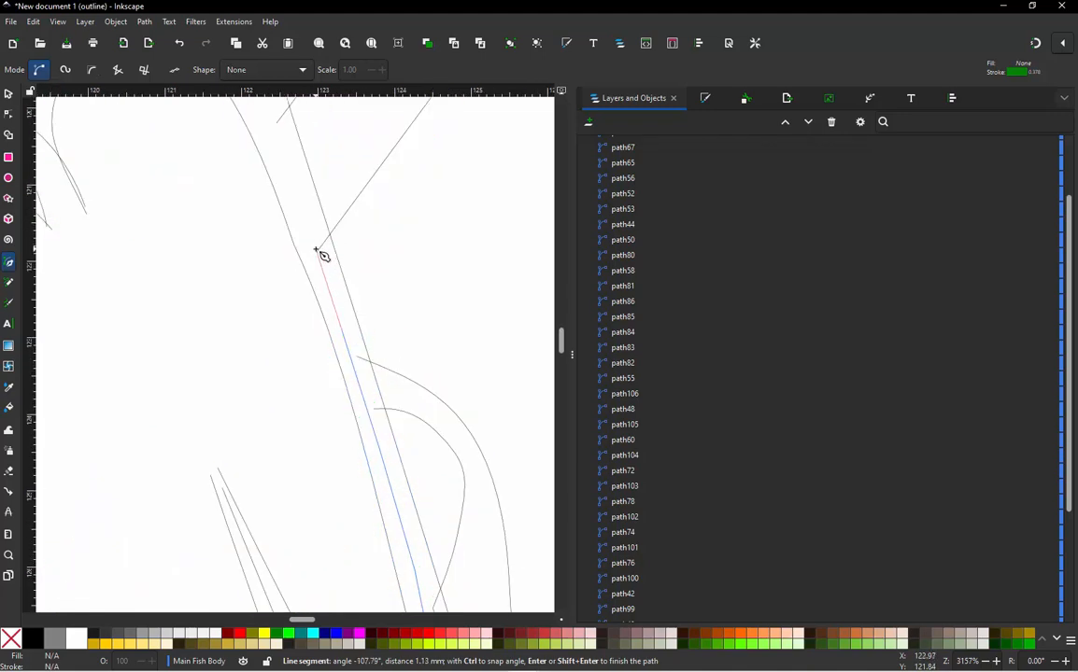
left_click(319, 252)
scroll(367, 216, "down", 2)
scroll(431, 190, "up", 1)
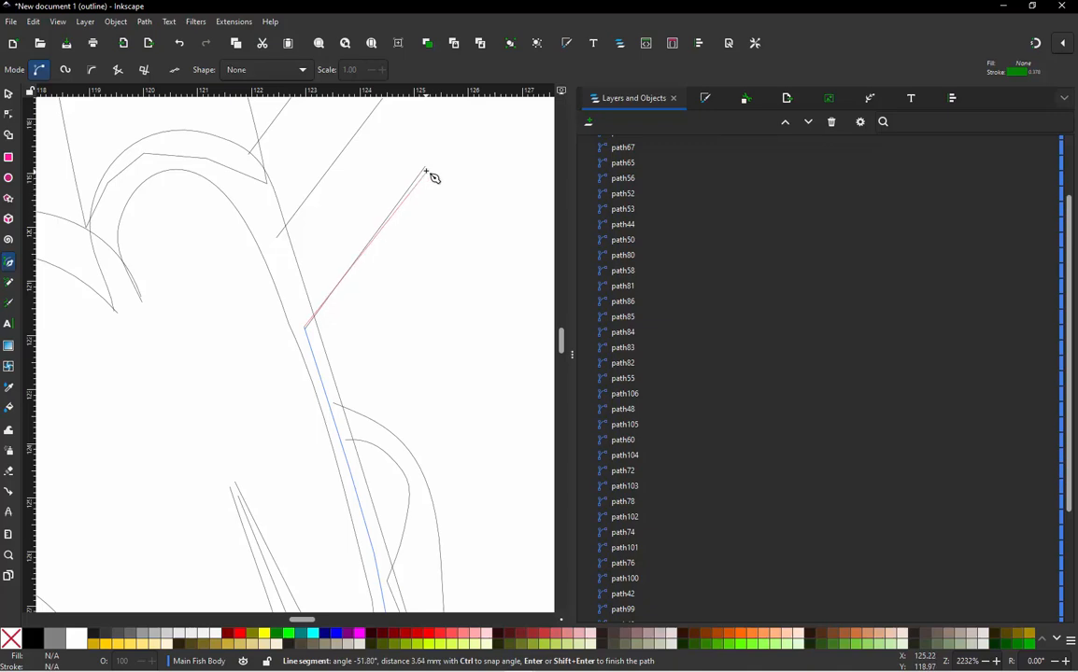
double_click(422, 169)
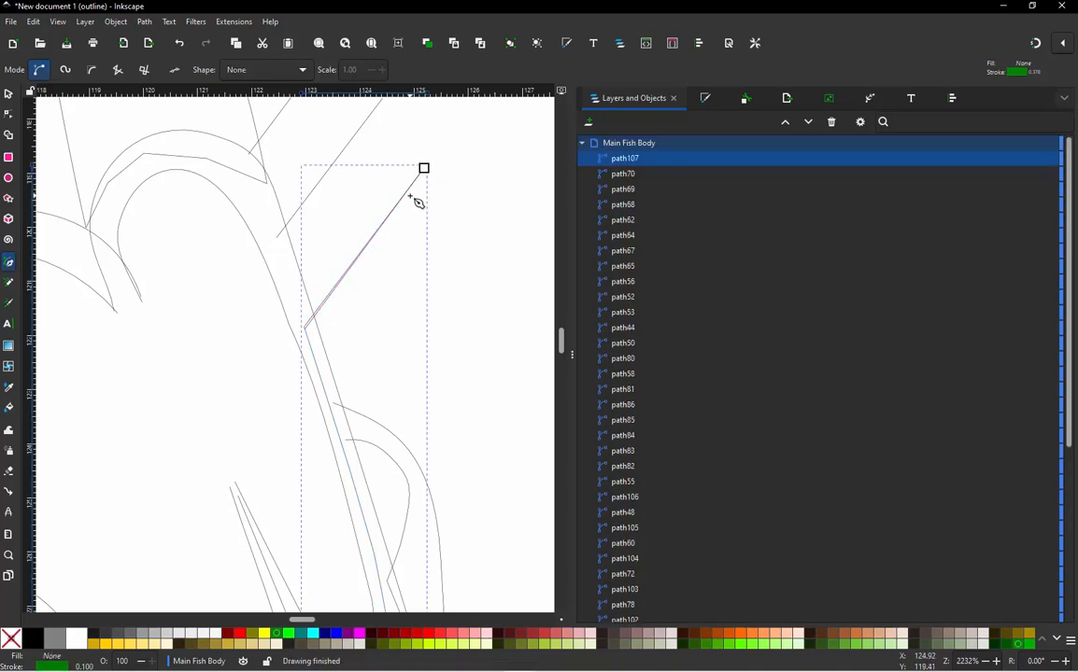
key("ctrl+5")
scroll(449, 260, "down", 3)
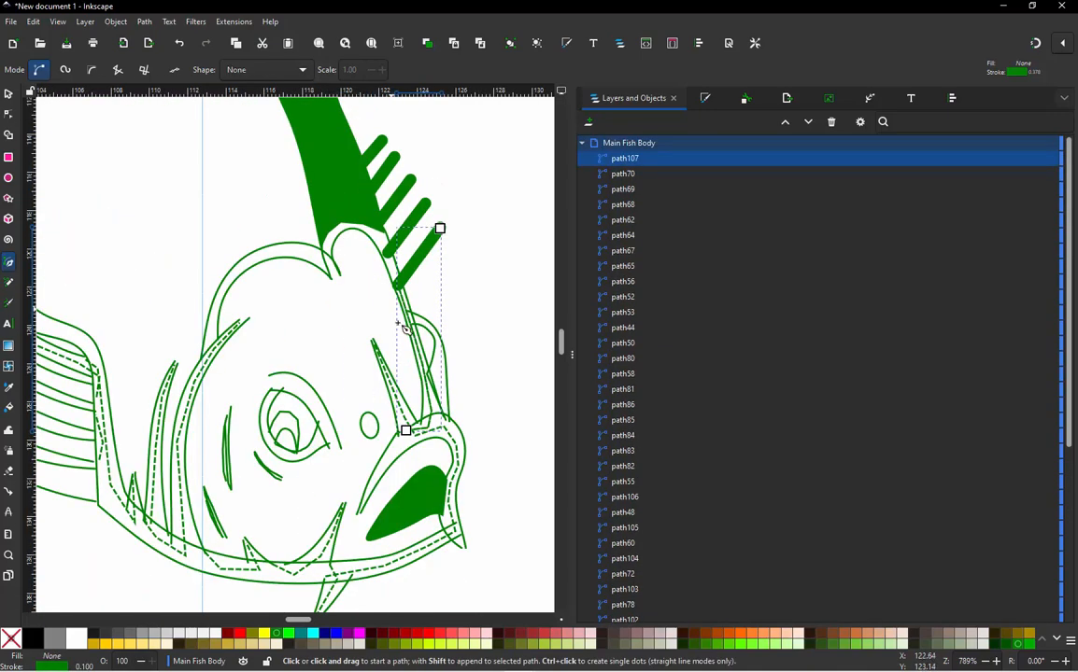
scroll(401, 328, "up", 2)
scroll(444, 345, "up", 2)
scroll(180, 216, "down", 2)
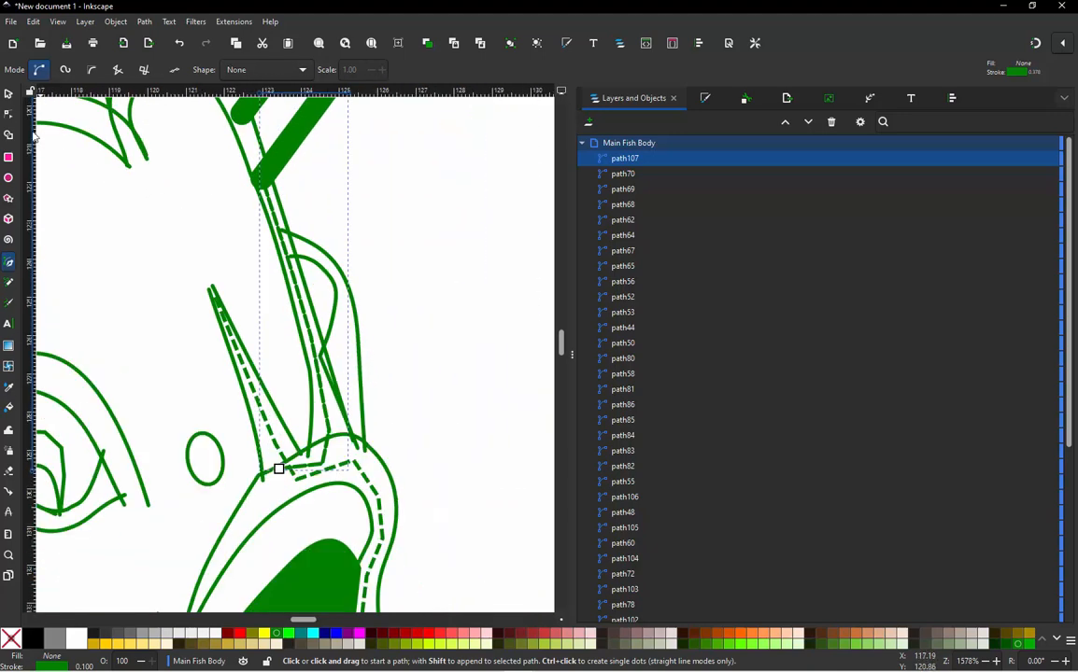
Step: Give the new connecting path inside the long forehead column the fine dash pattern 1 1
left_click(9, 94)
left_click(315, 180)
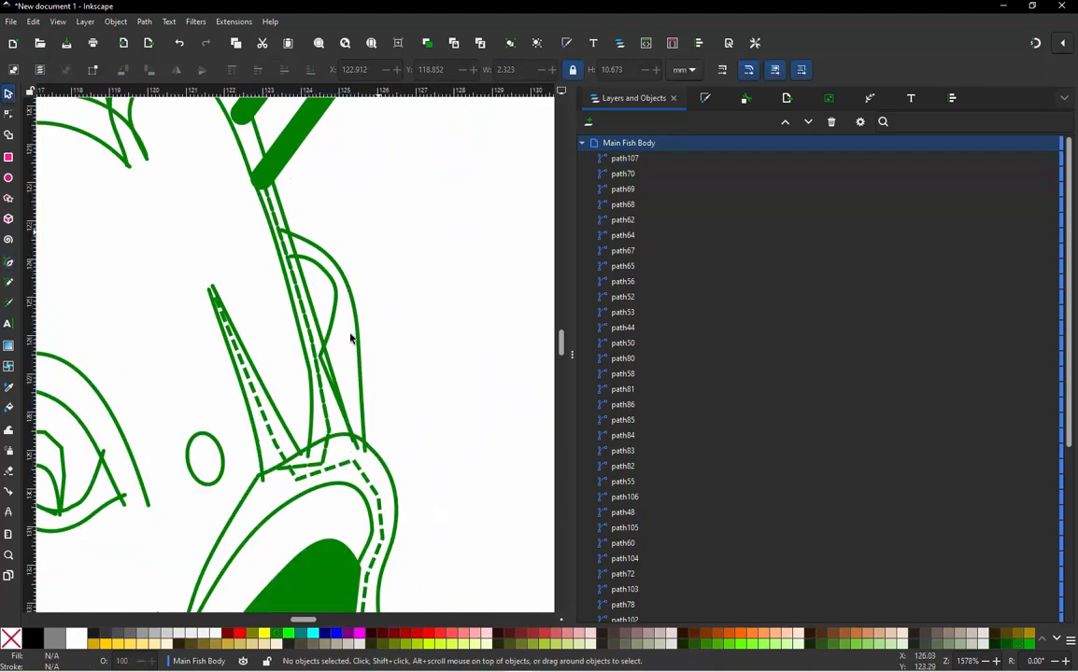
left_click(325, 404)
left_click(705, 99)
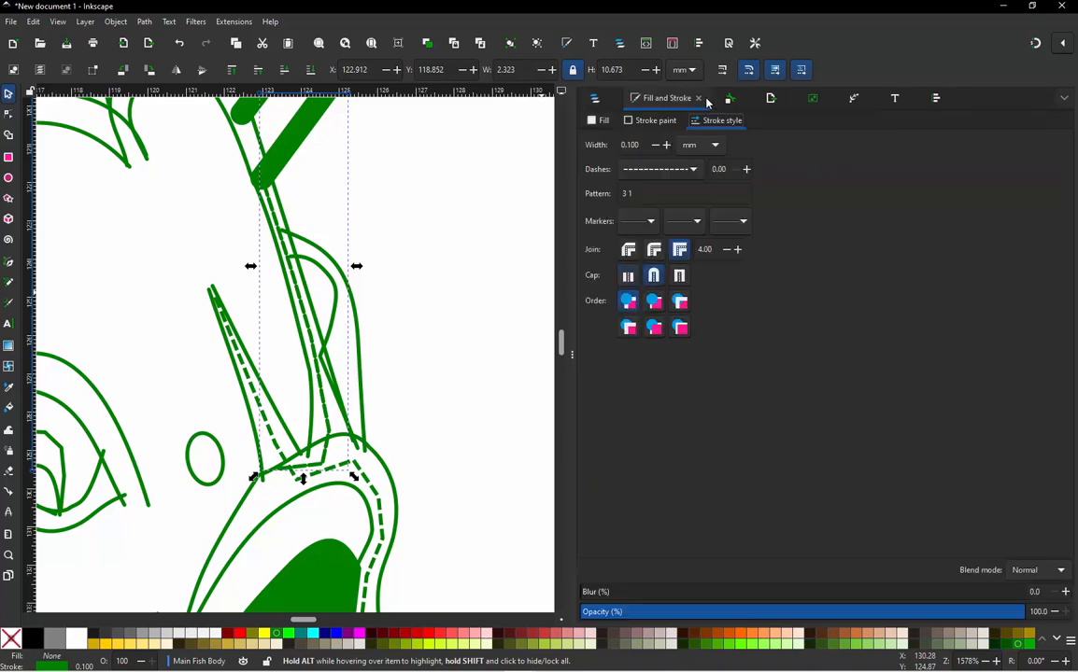
left_click(695, 169)
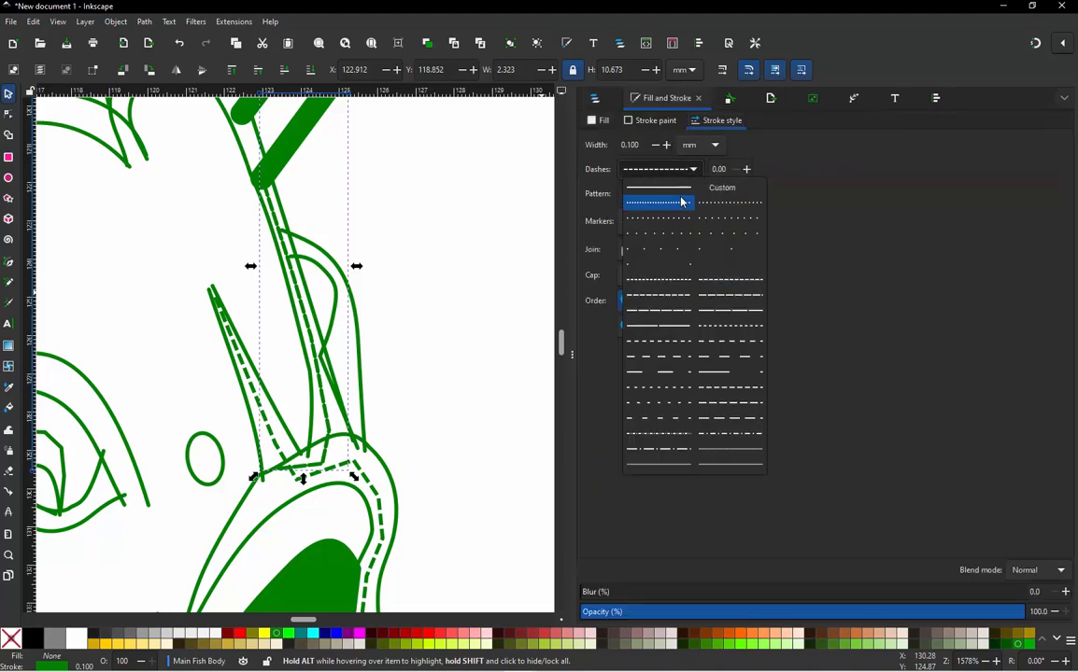
left_click(684, 201)
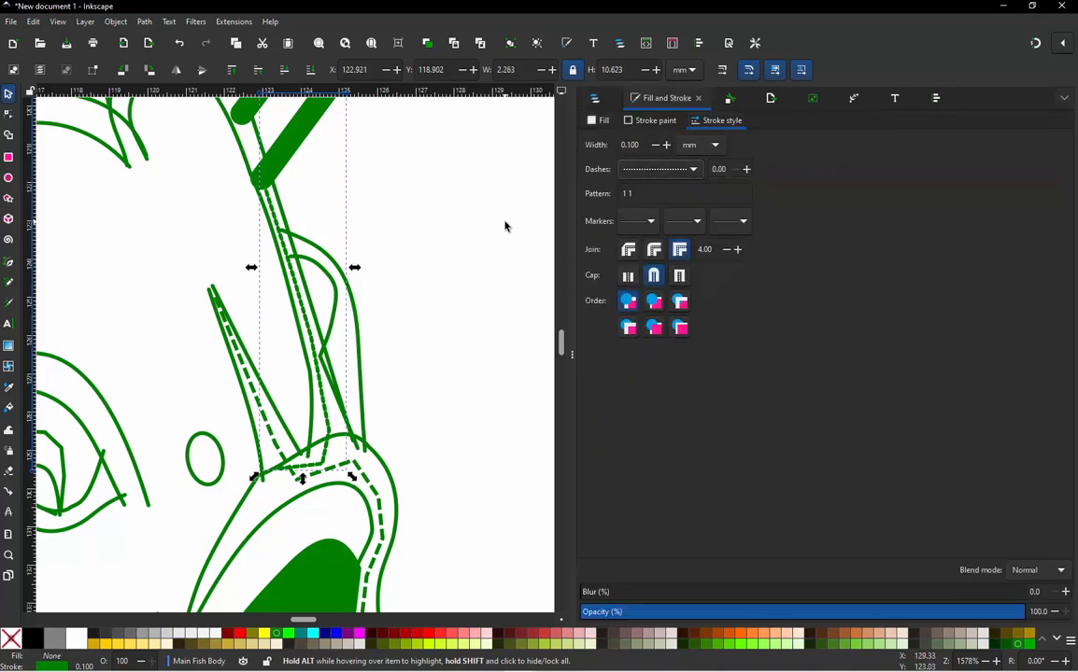
left_click(423, 263)
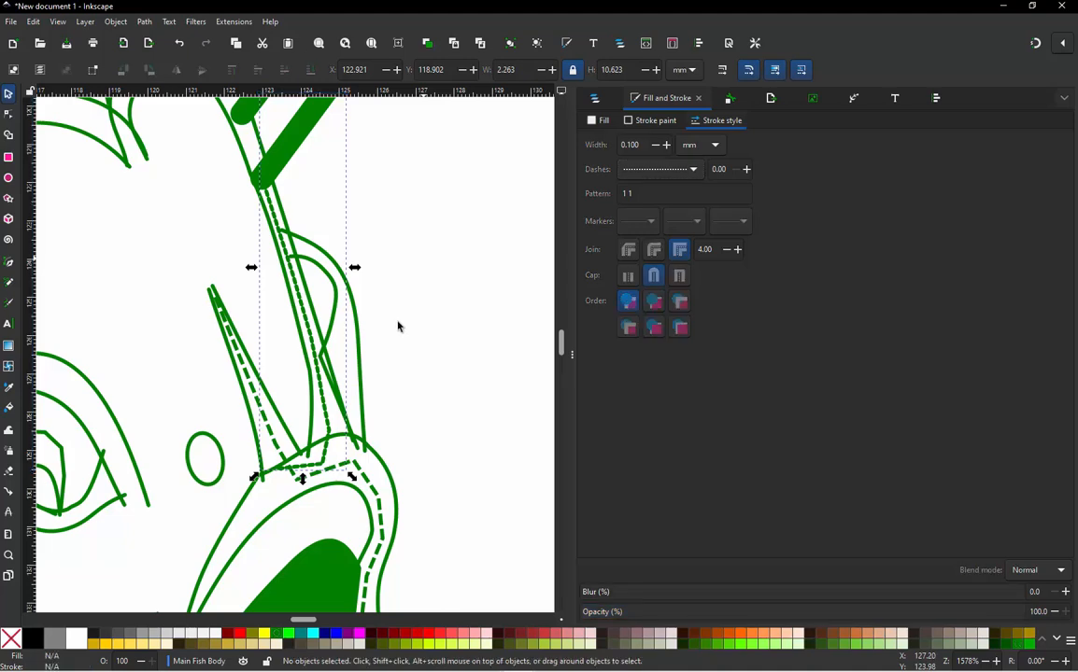
left_click(357, 471)
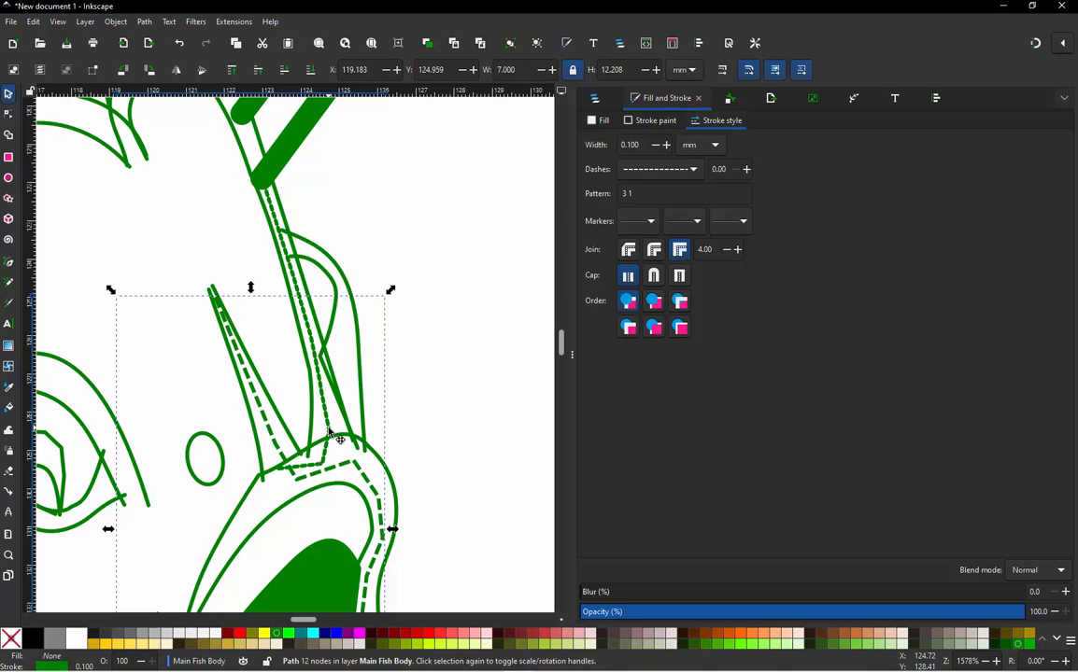
left_click(427, 399)
scroll(427, 398, "down", 1, "ctrl")
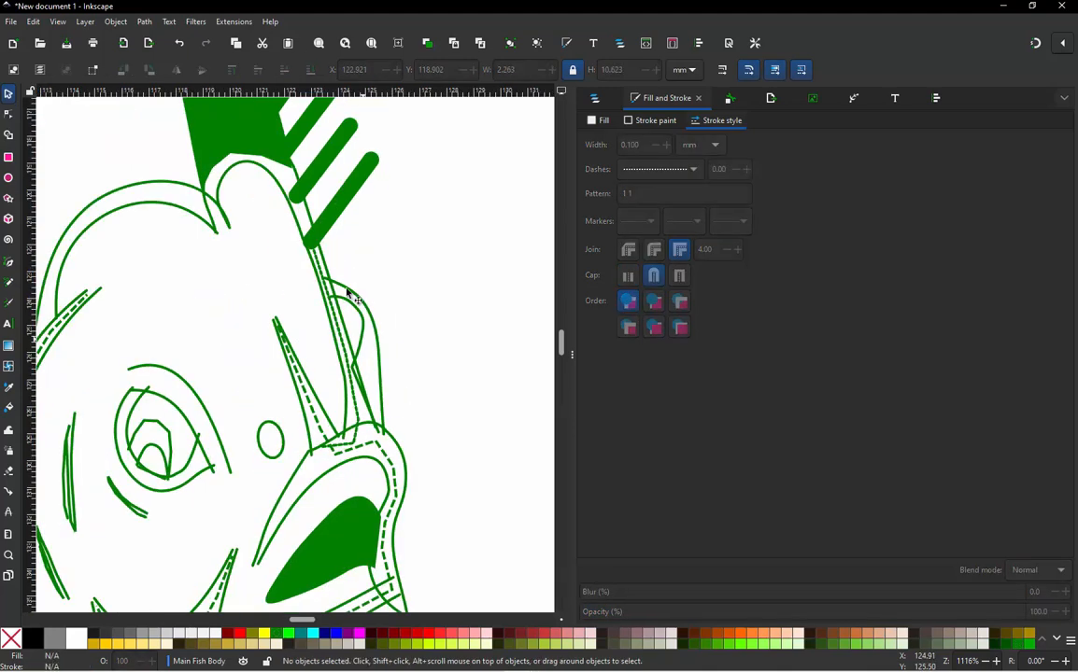
scroll(300, 272, "up", 3)
scroll(313, 317, "down", 3)
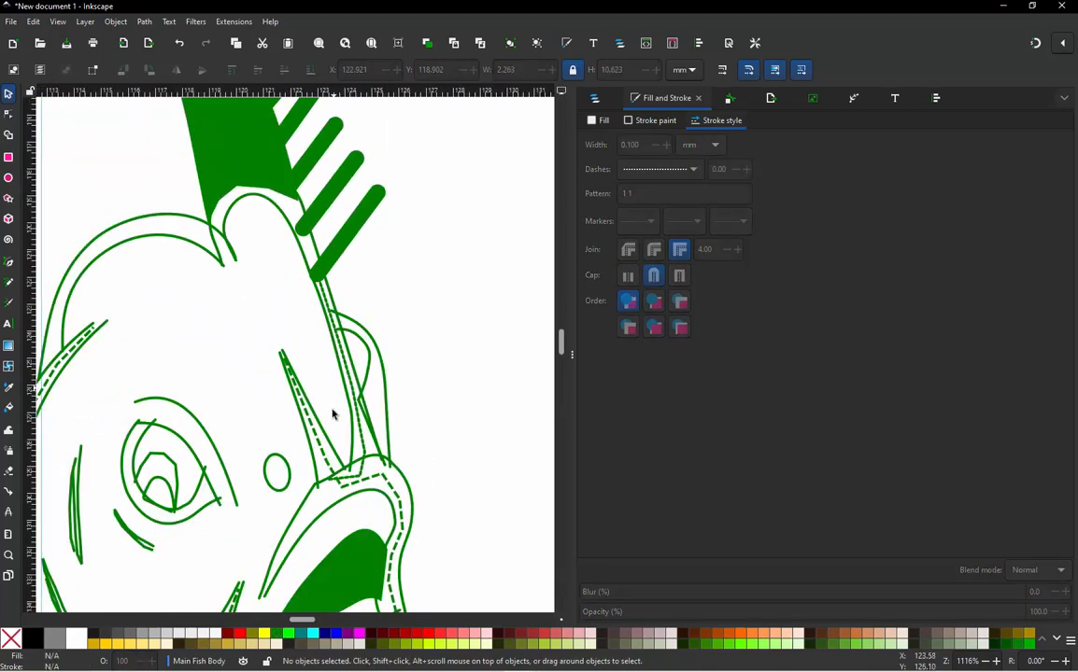
scroll(331, 447, "up", 1)
Step: Move the new connecting path in the stacking order between the narrow column above the mouth and the lowest thick fin stroke, and check the sequence
key("ctrl+shift+l")
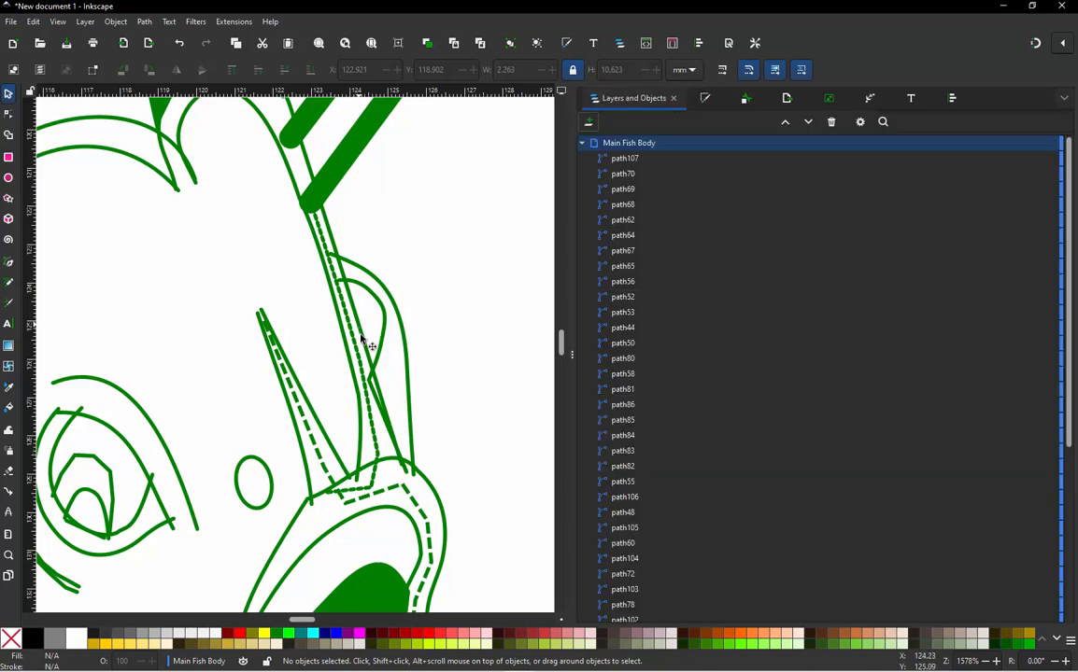
left_click(341, 459)
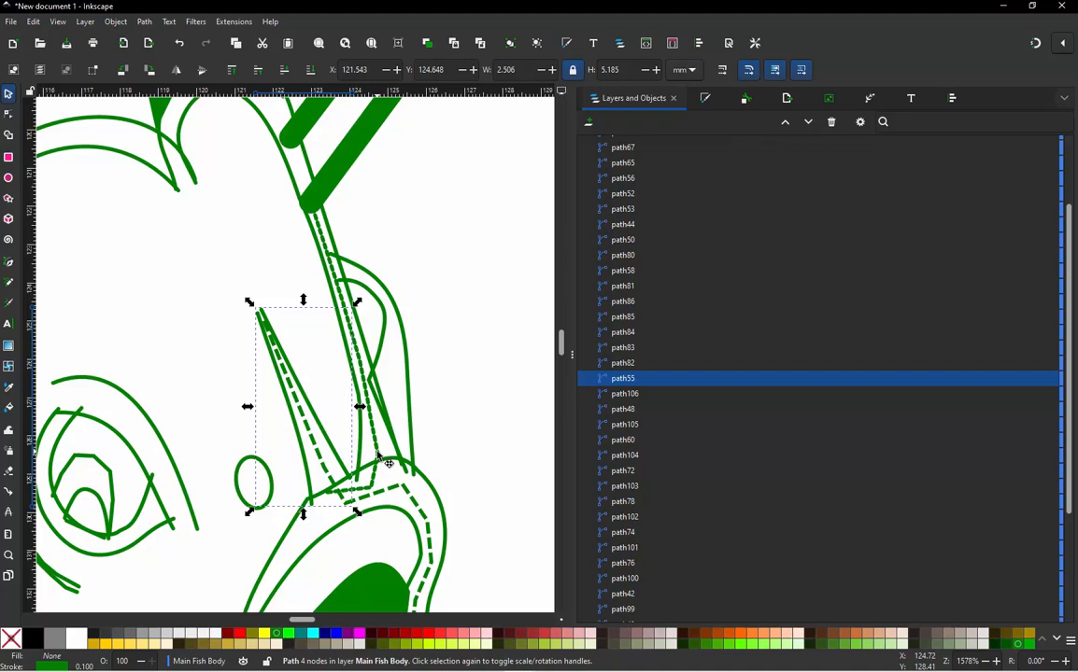
left_click(378, 455)
left_click_drag(637, 161, 707, 203)
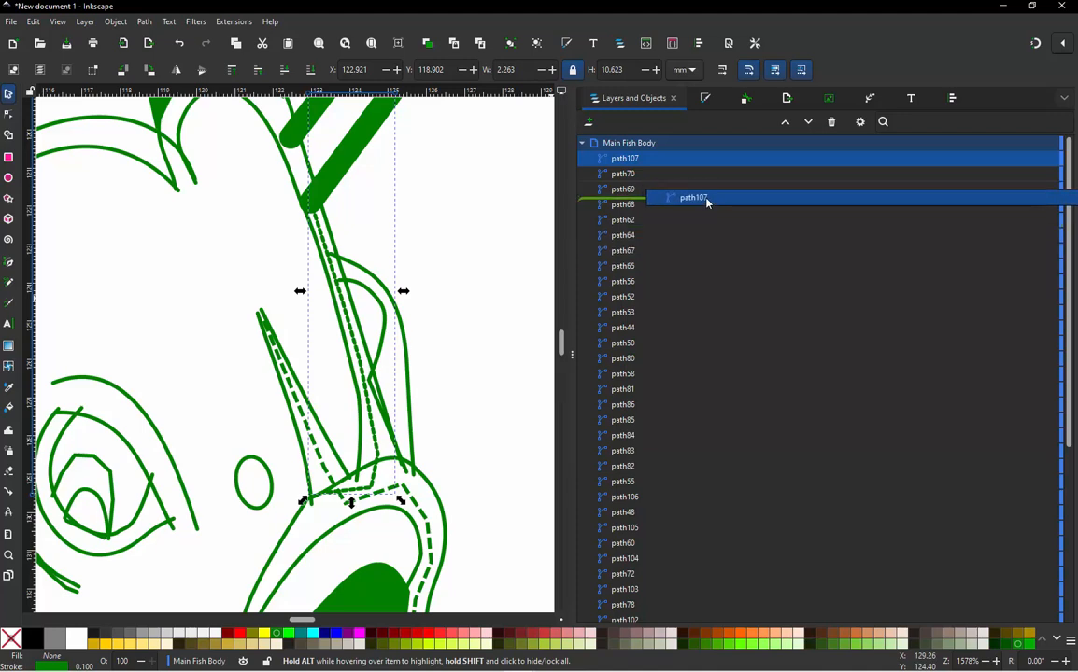
left_click_drag(708, 203, 621, 487)
left_click(624, 482)
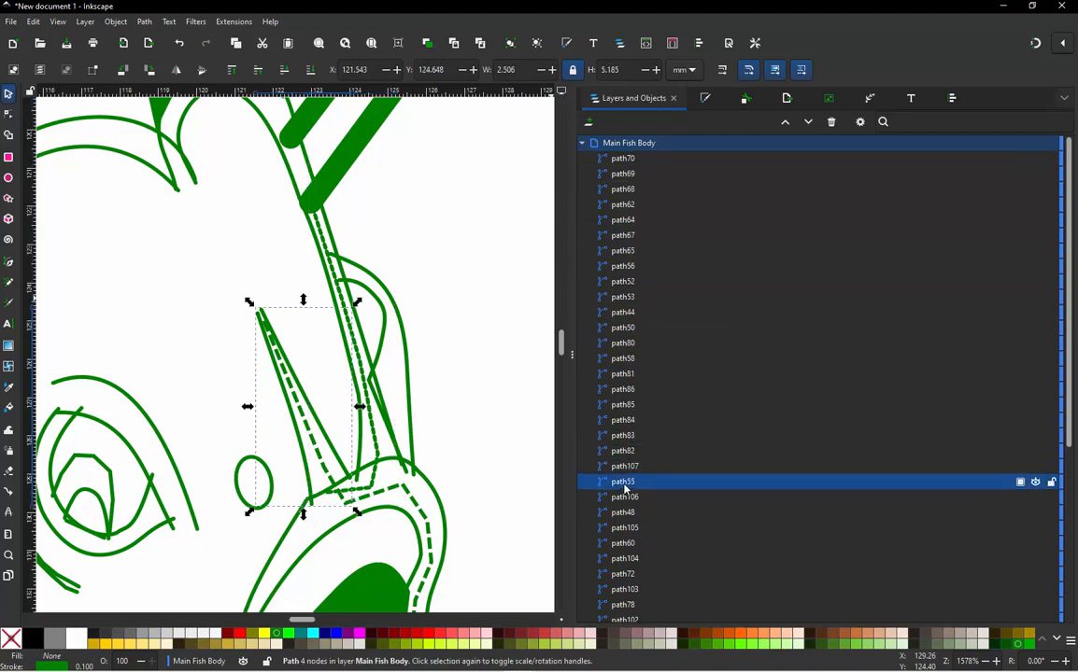
left_click(629, 467)
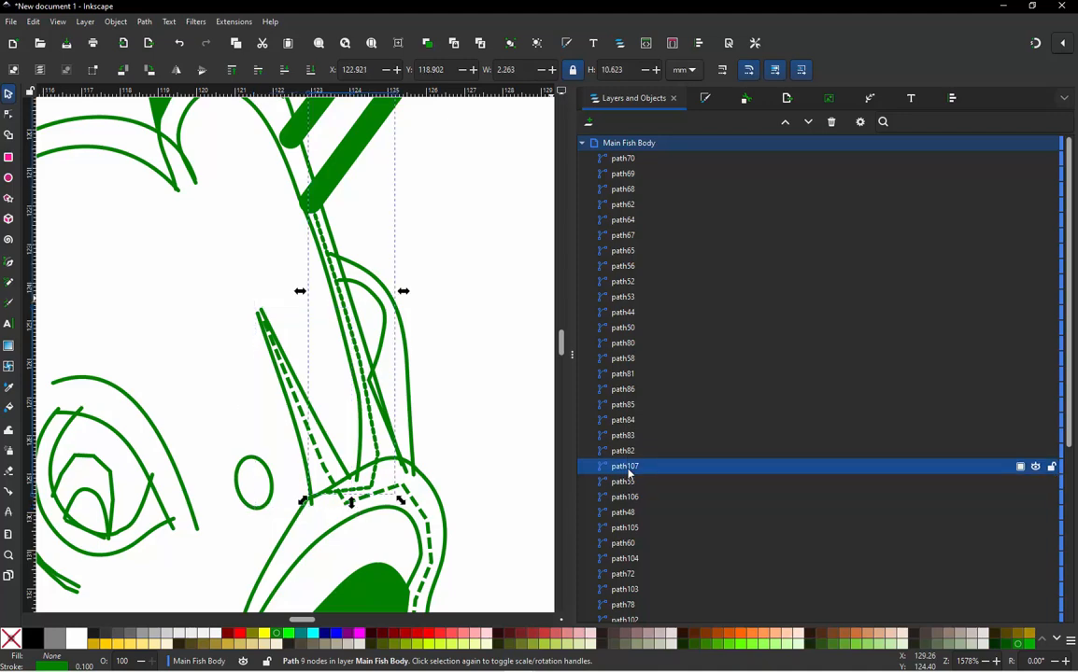
left_click(623, 451)
Step: Open the embroidery parameters of the second-lowest thick fin stroke
scroll(534, 458, "down", 2)
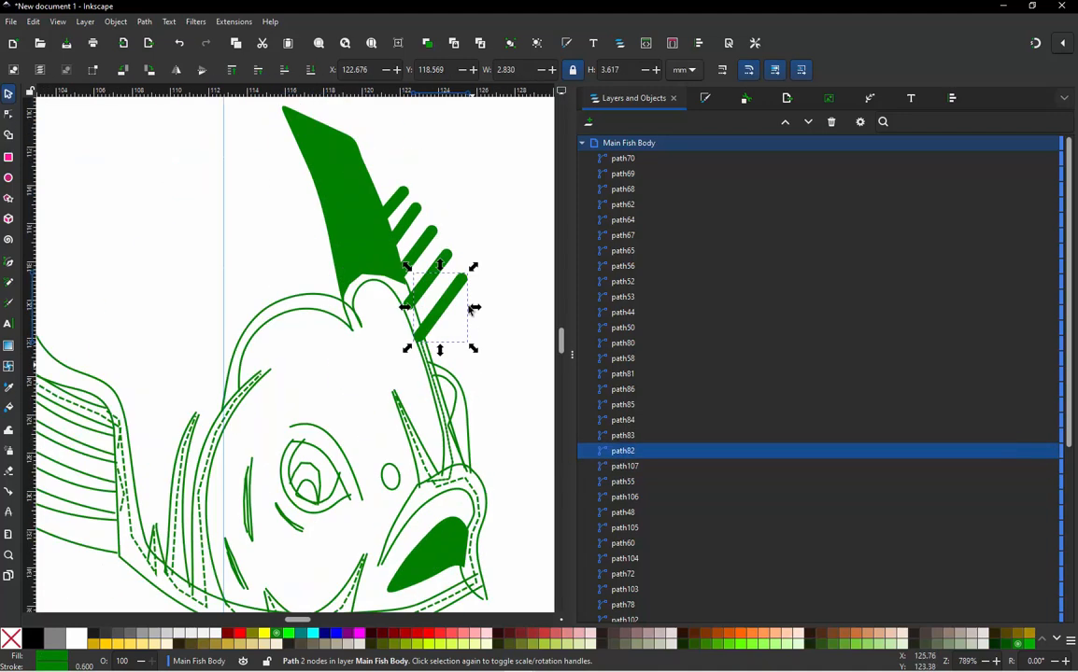
scroll(464, 284, "up", 1)
scroll(439, 280, "up", 1)
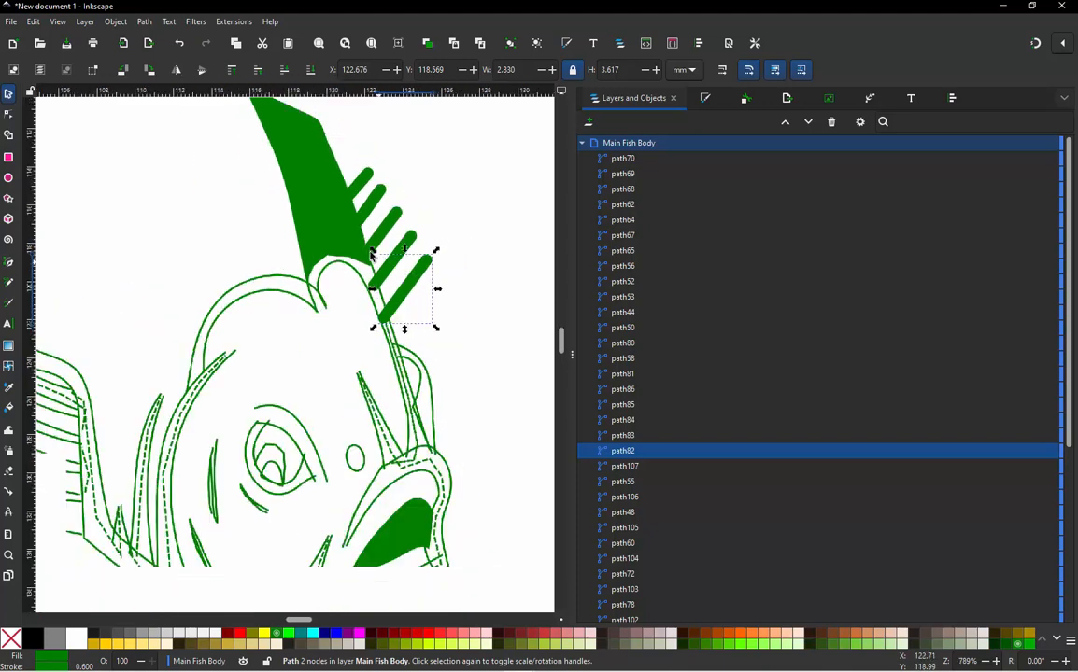
left_click(412, 247)
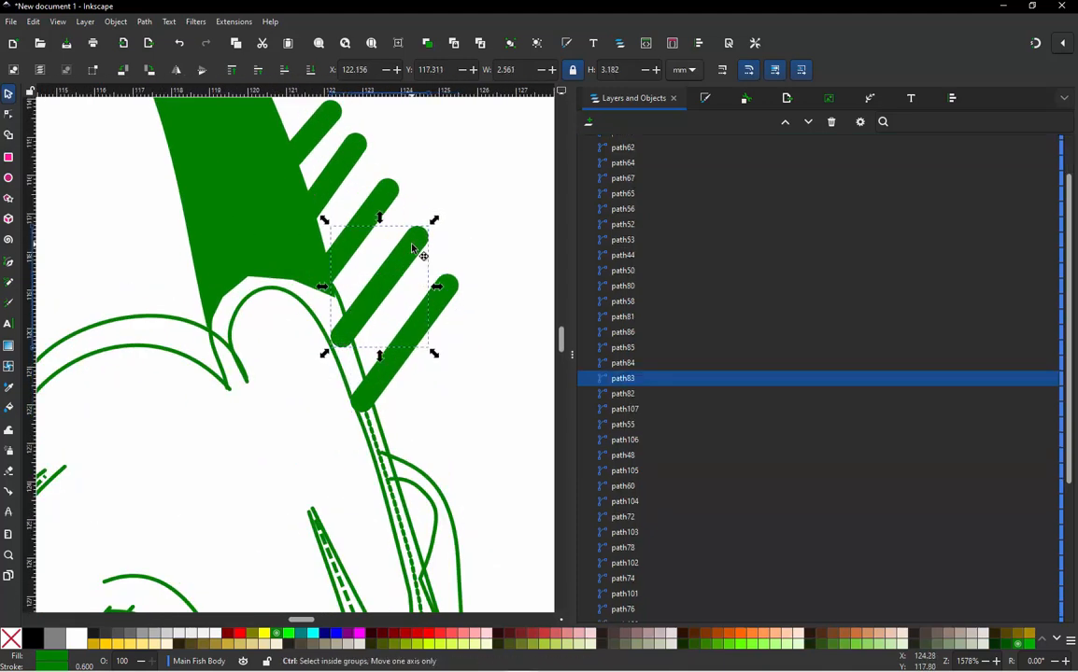
key("alt+q")
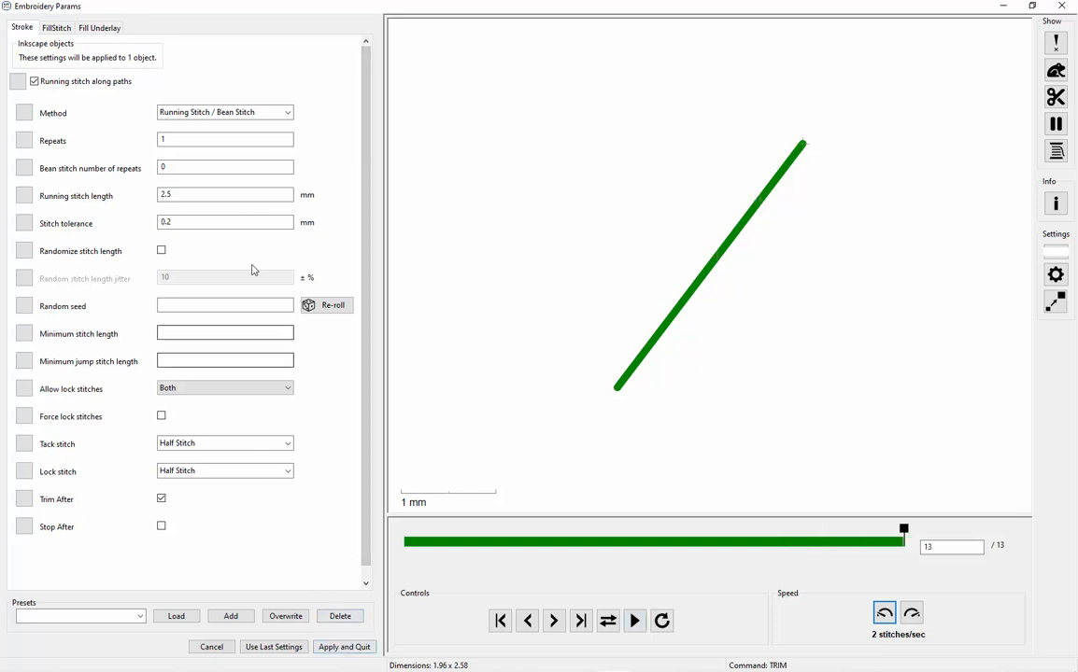
Step: Cancel the embroidery parameters and reverse the direction of path83, the slanted line second from the bottom of the row
left_click(208, 647)
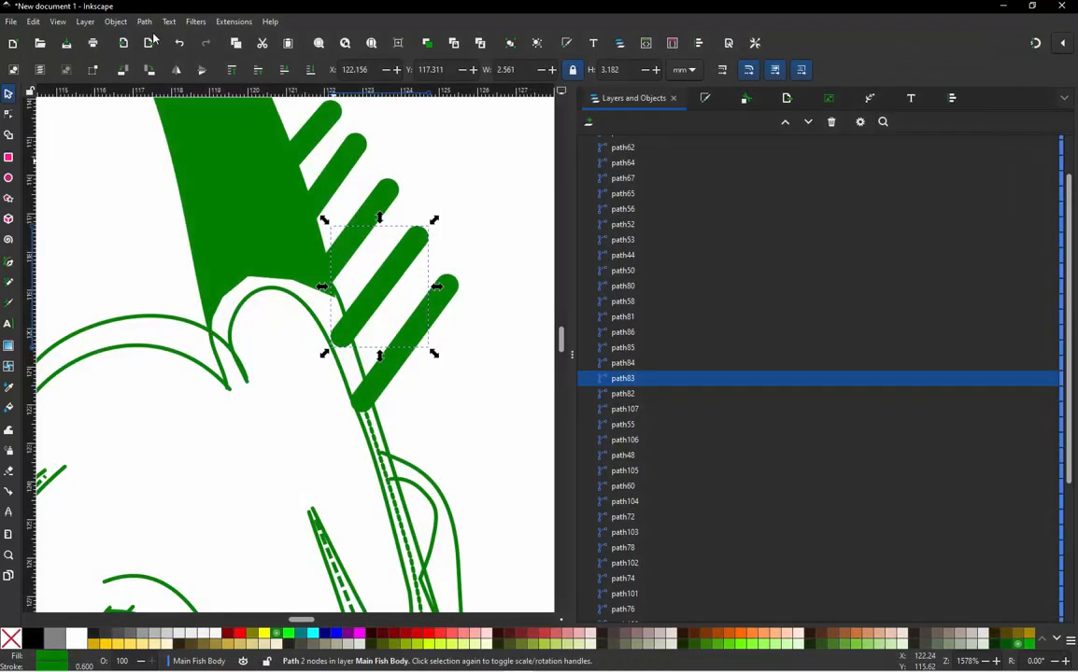
left_click(144, 22)
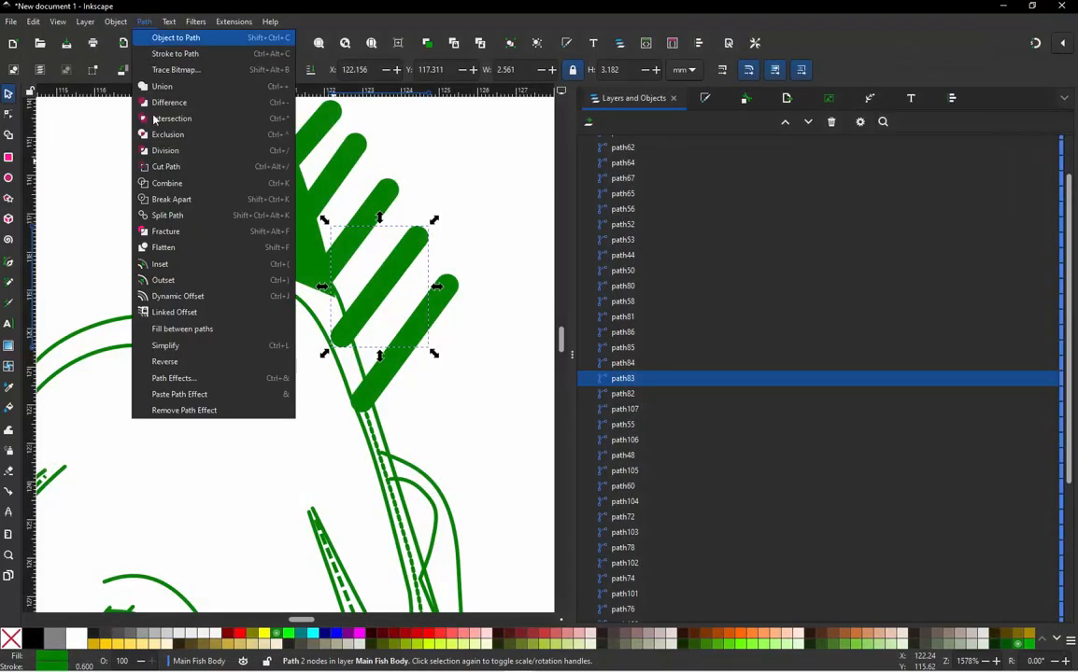
left_click(191, 361)
left_click(469, 209)
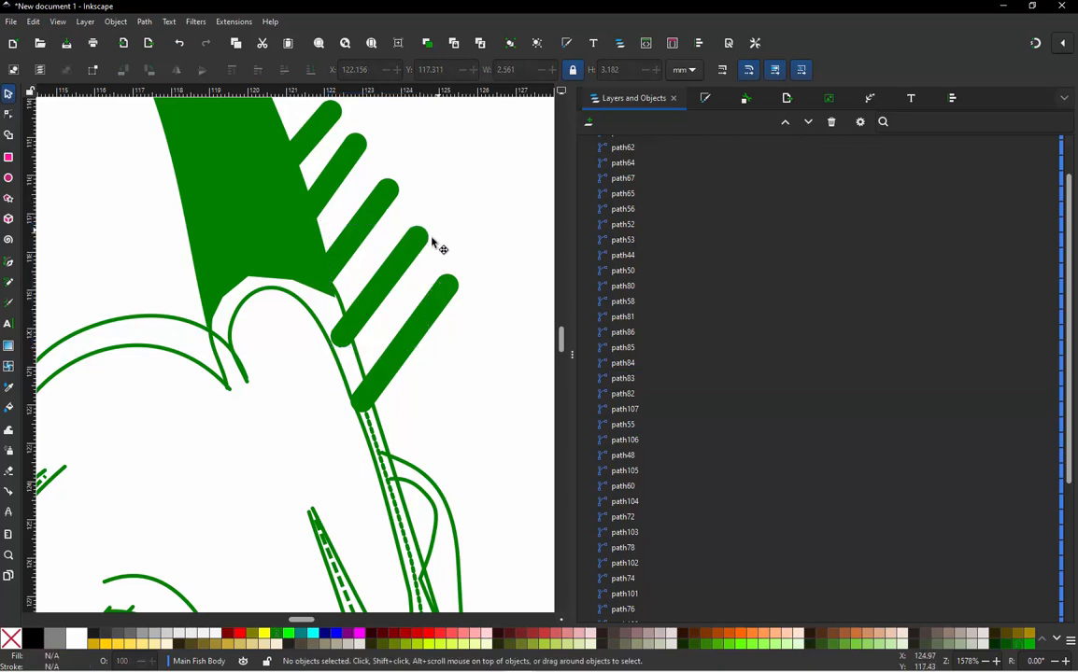
scroll(418, 334, "up", 1)
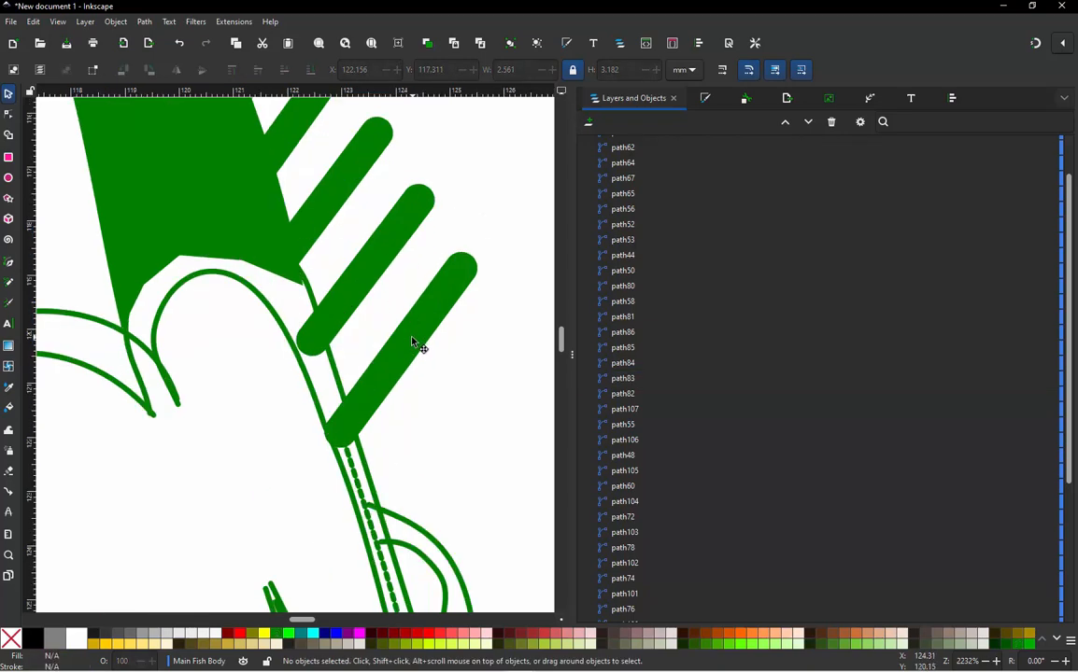
Step: In outline view, draw a connecting path from path82's lower end to path83's lower end and up along path83 to its upper tip
left_click(414, 342)
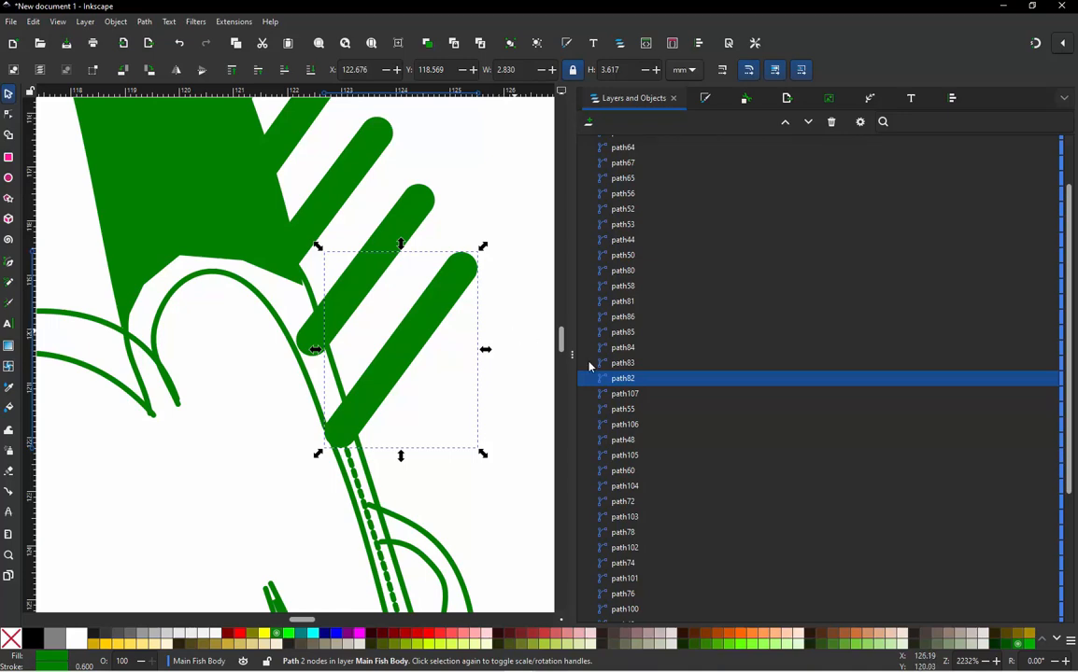
left_click(399, 227)
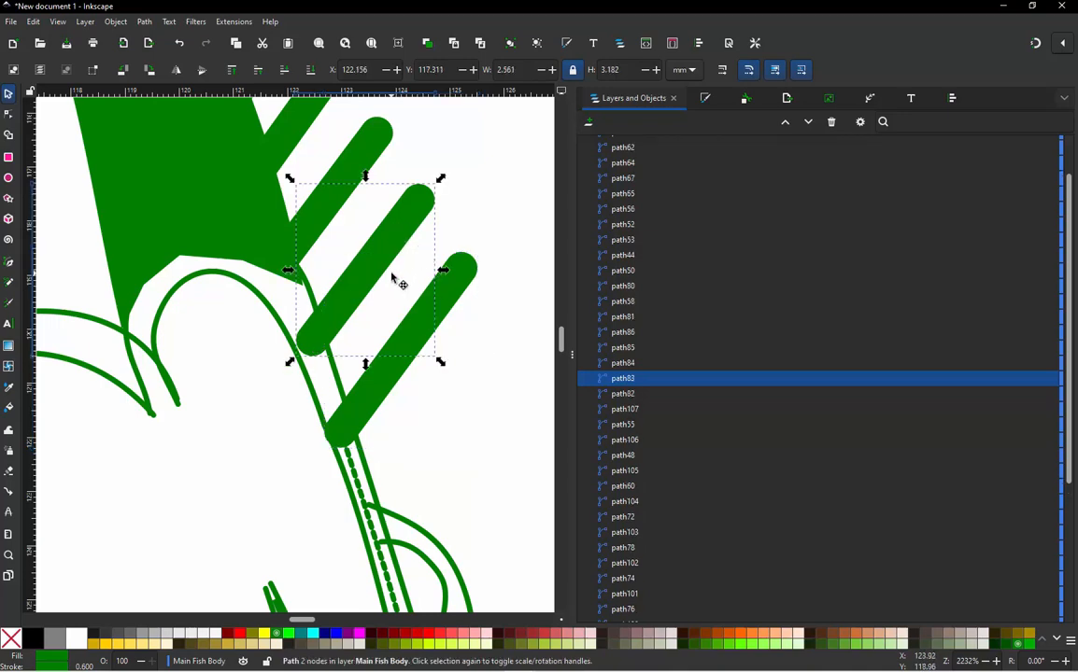
key("ctrl+KP_5")
scroll(354, 413, "up", 2)
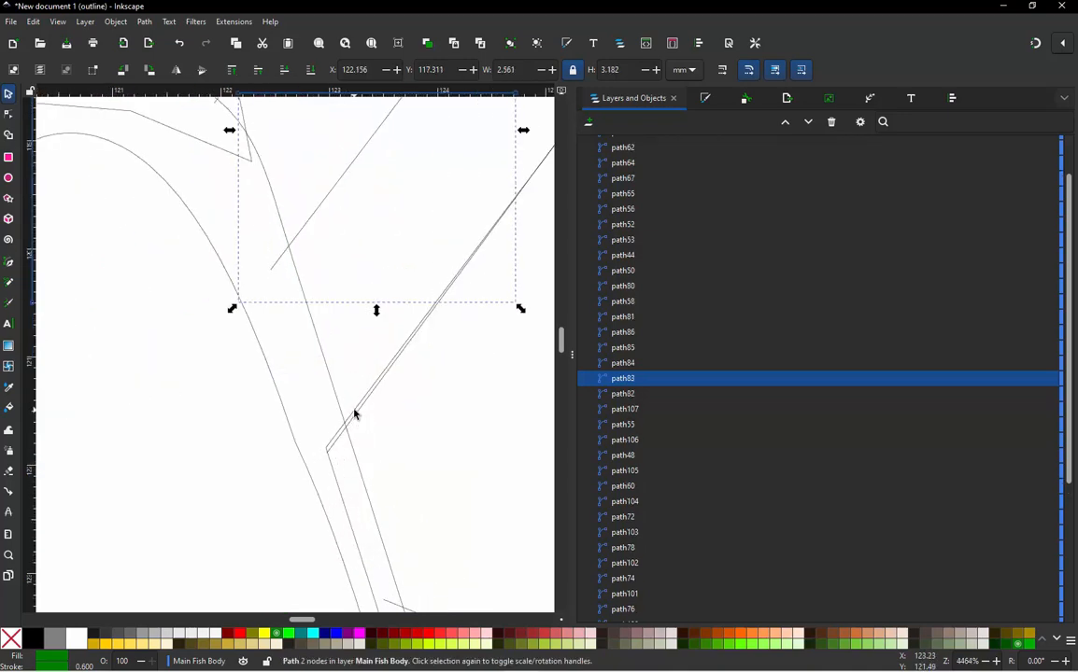
key("b")
left_click(328, 447)
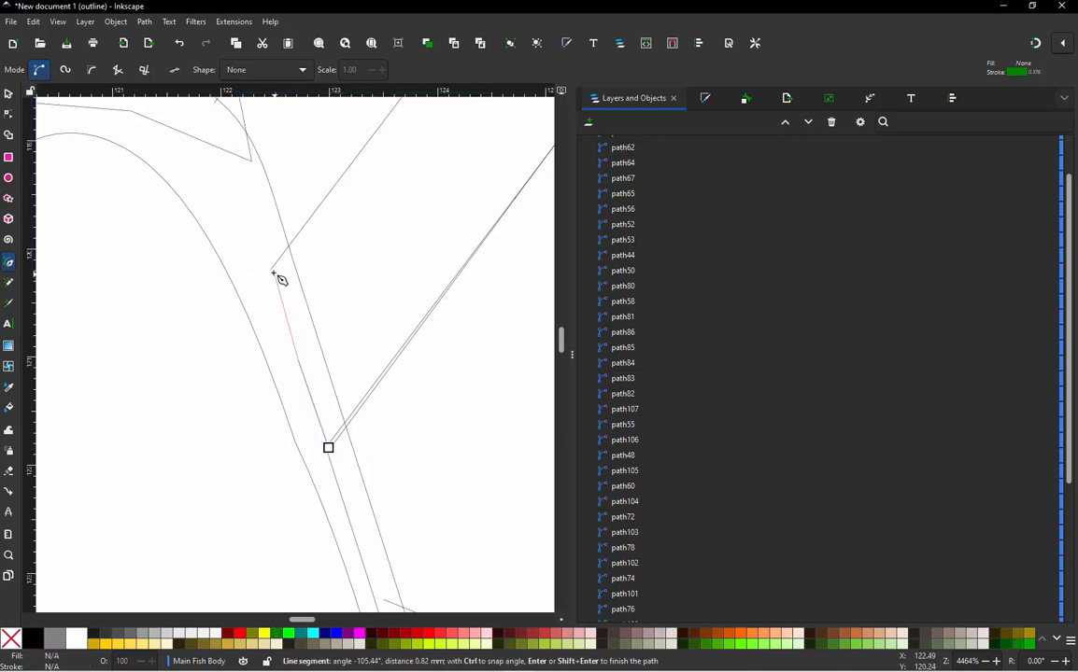
left_click(272, 272)
scroll(293, 404, "down", 1)
scroll(339, 252, "up", 2)
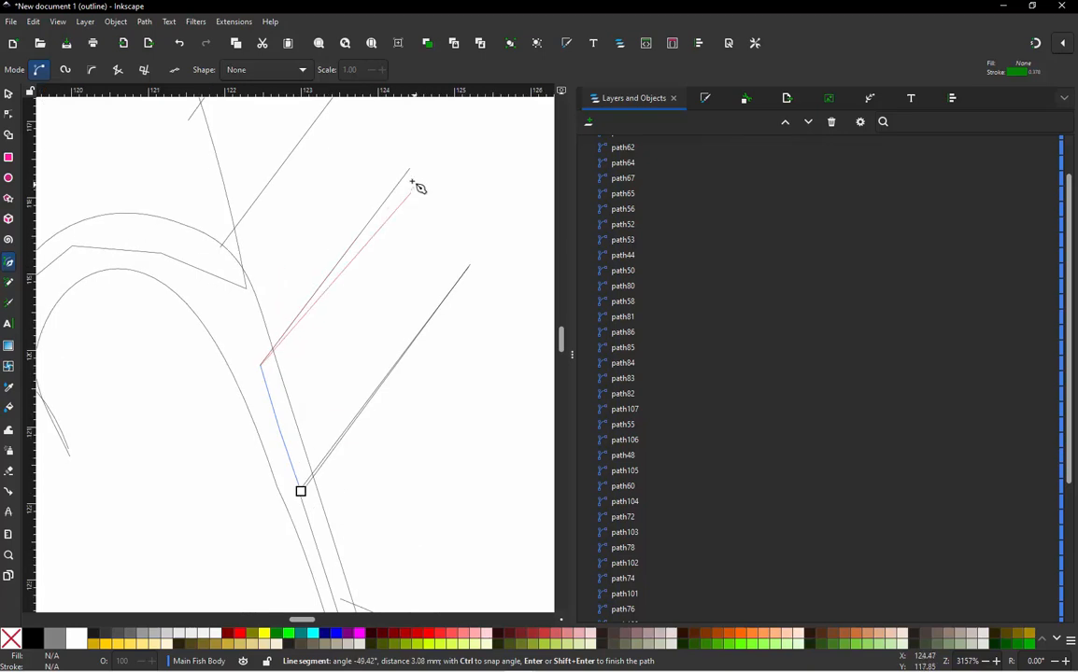
double_click(408, 171)
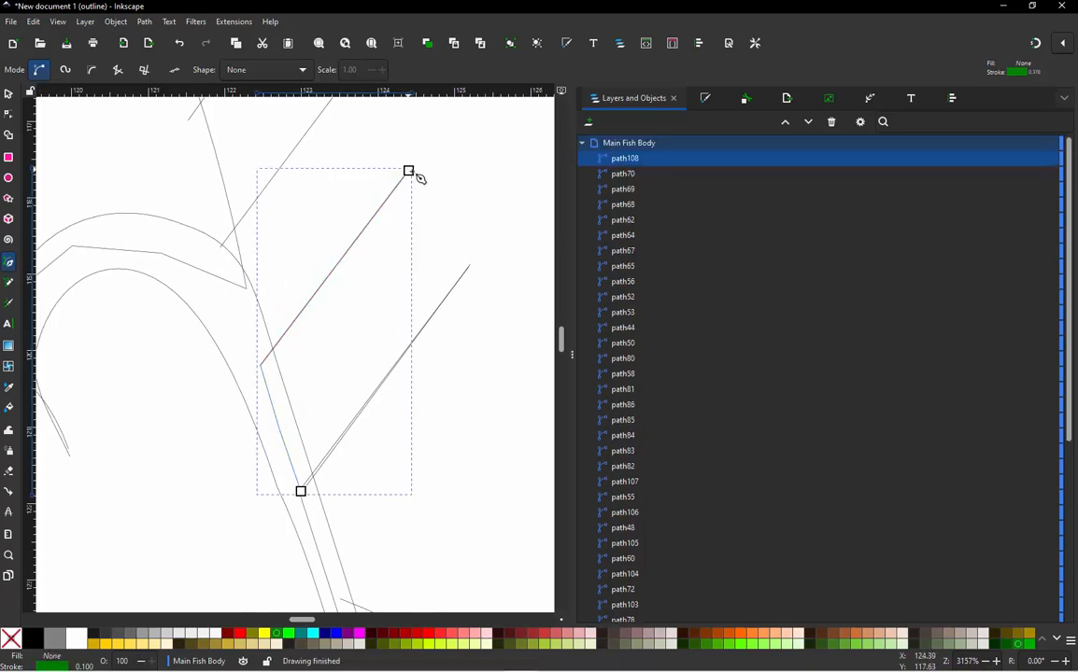
Step: Move the new connecting path between path83 and path82 in the stacking order, check the sequence and restore the normal display
left_click_drag(716, 206, 694, 464)
left_click_drag(458, 368, 615, 450)
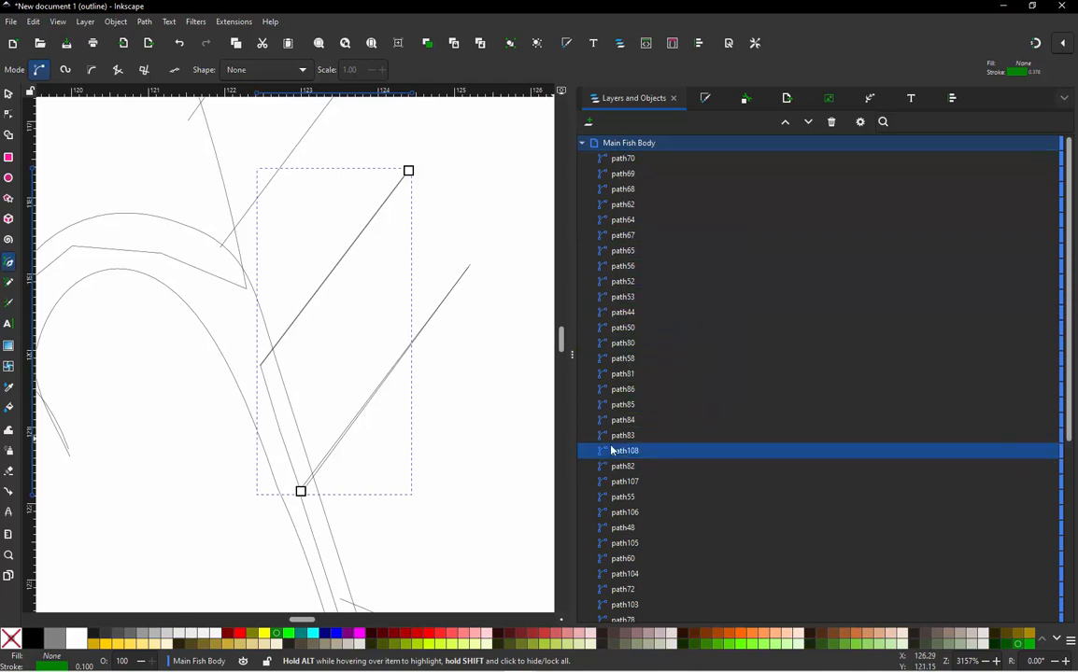
left_click(626, 467)
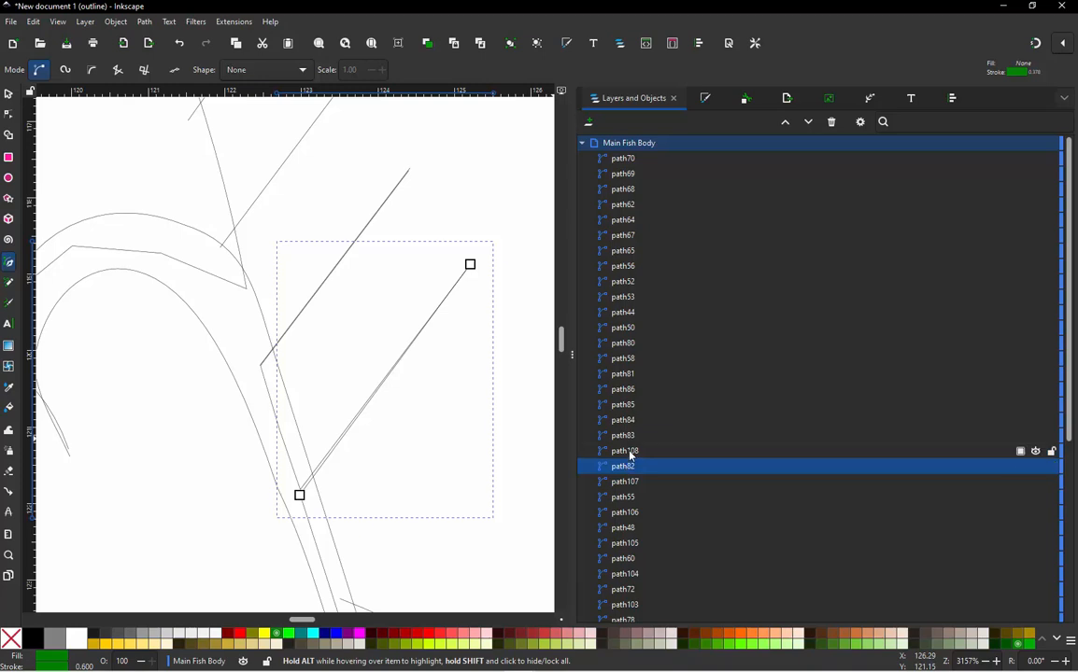
left_click(630, 450)
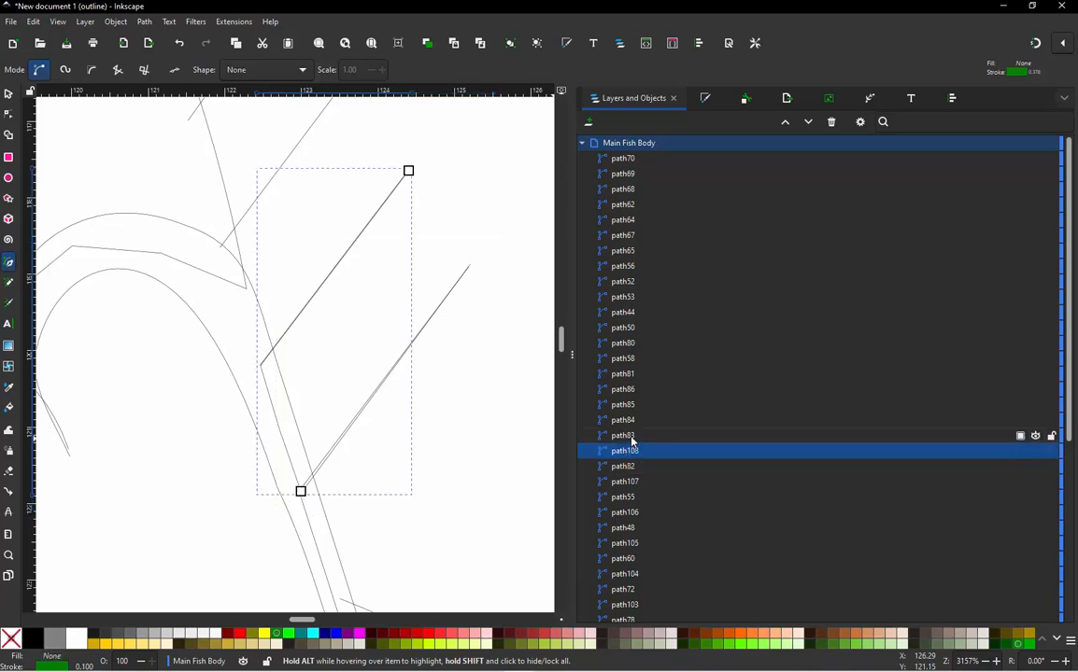
left_click(632, 436)
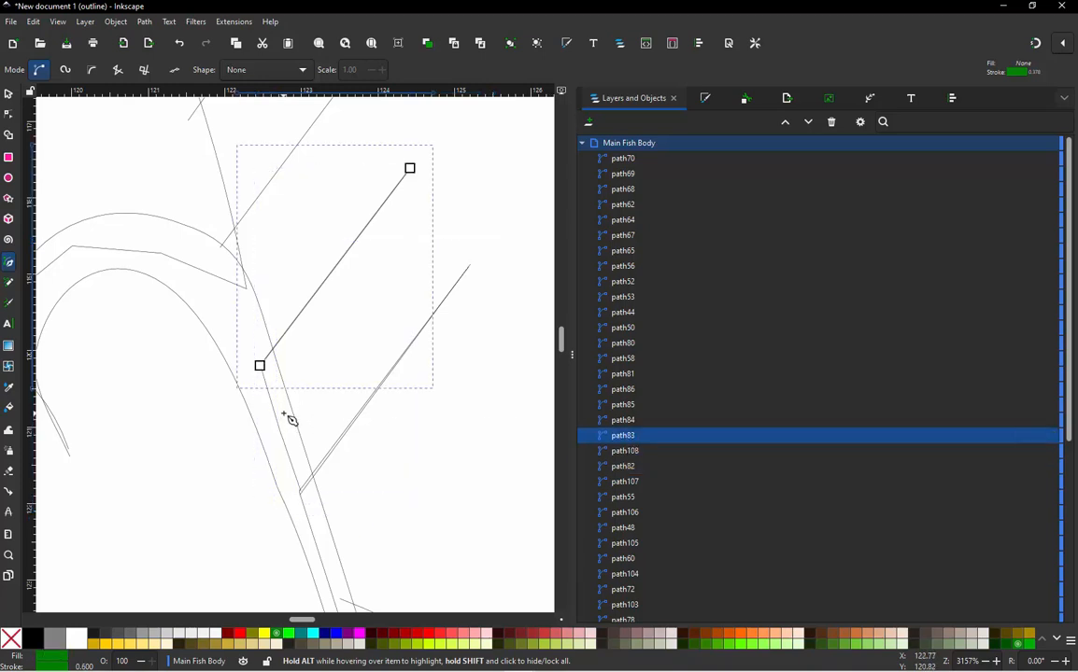
key("ctrl+KP_5")
scroll(355, 366, "down", 1, "ctrl")
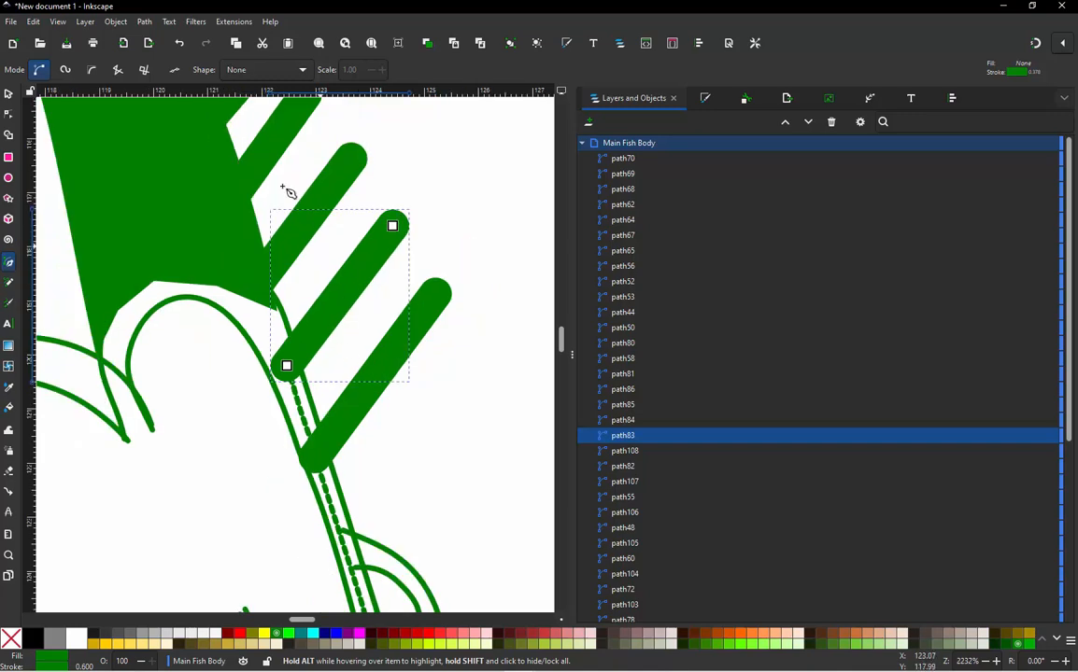
Step: Reverse the direction of path84, the next slanted line up, and preview its stitching in the embroidery parameters
left_click(7, 94)
scroll(313, 308, "down", 1, "ctrl")
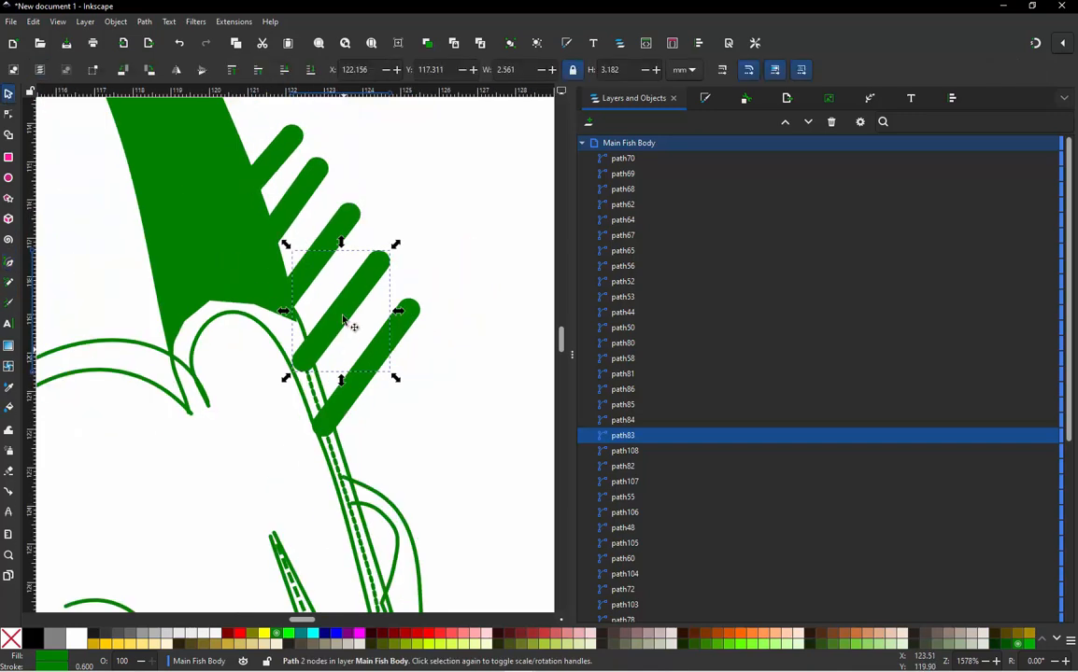
left_click(346, 218)
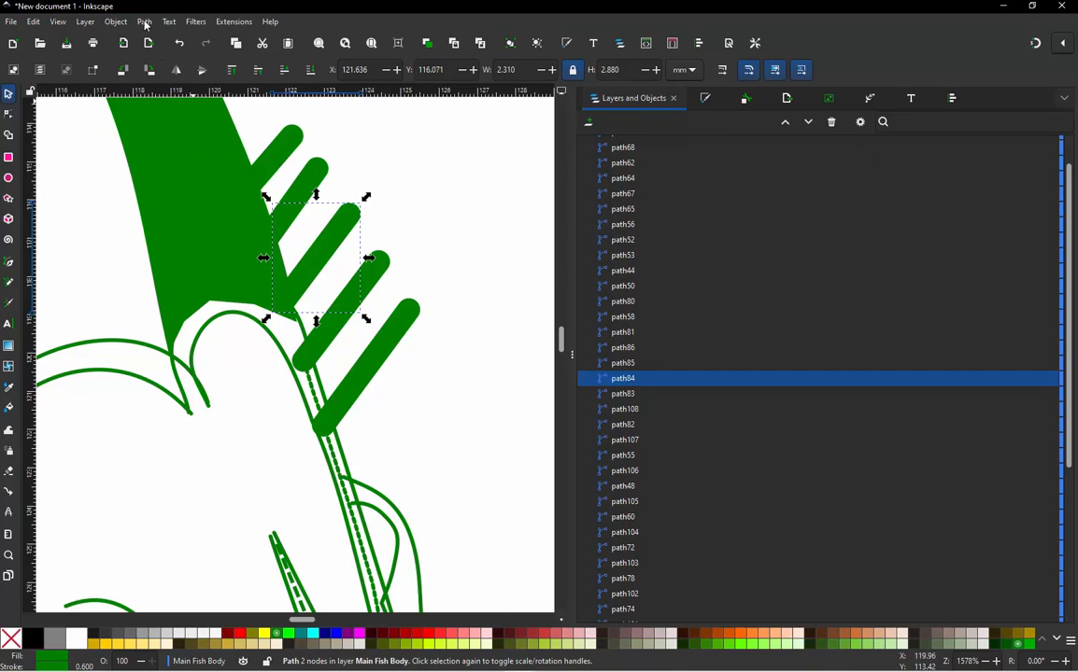
left_click(145, 23)
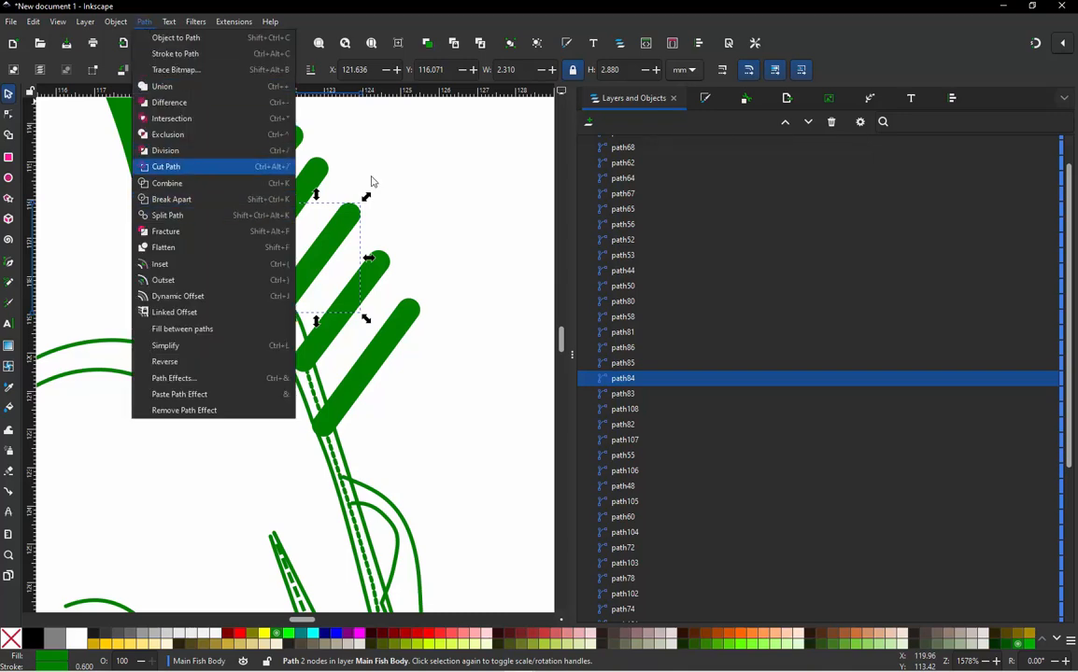
left_click(213, 361)
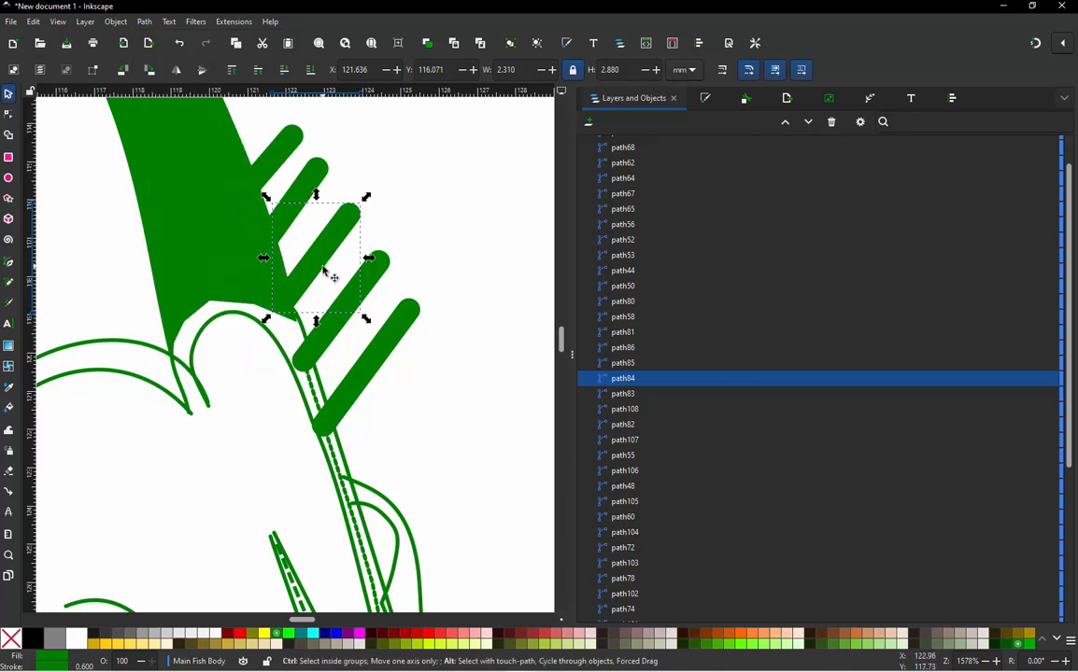
key("ctrl+alt+p")
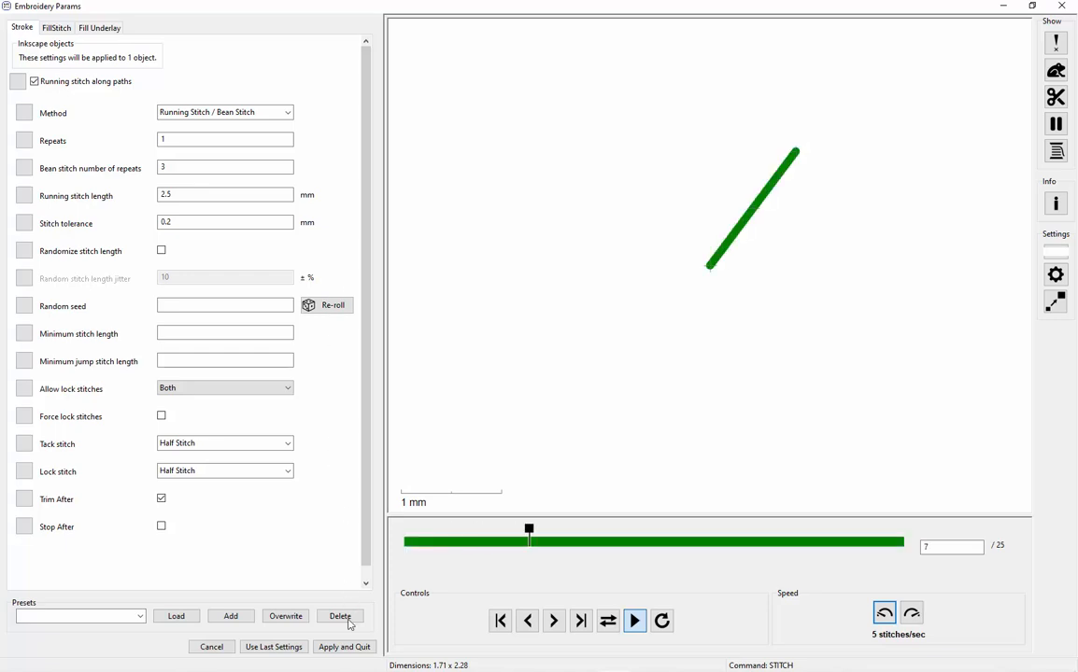
left_click(345, 646)
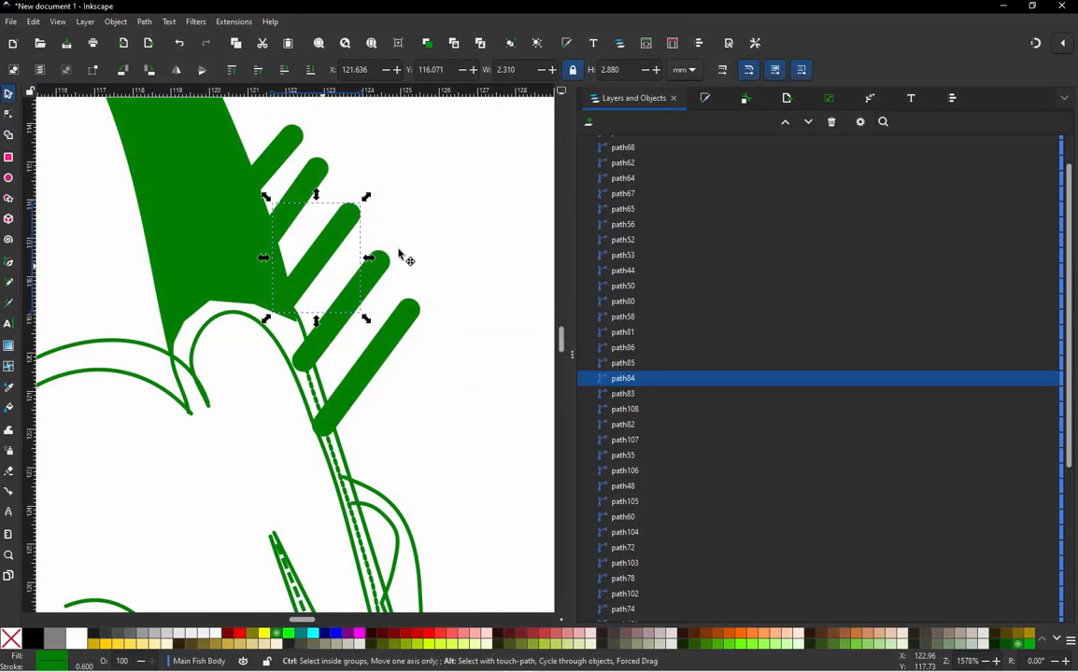
Step: In outline view, draw a connecting path from near path83's lower end to path84's lower end and up to path84's upper tip
scroll(336, 299, "up", 2)
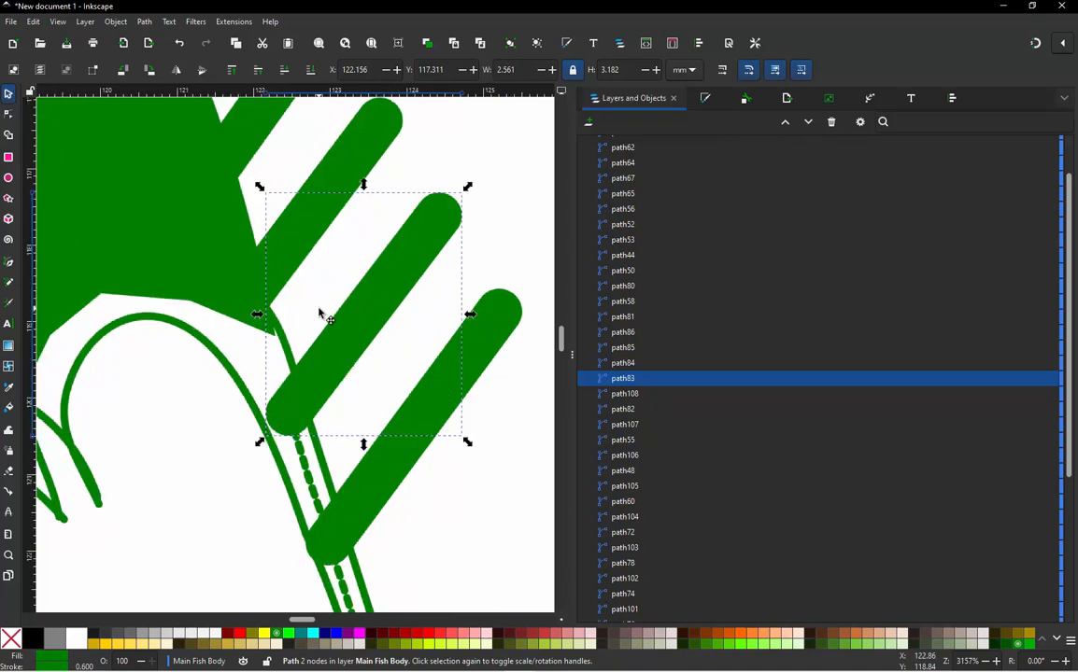
key("ctrl+KP_5")
key("b")
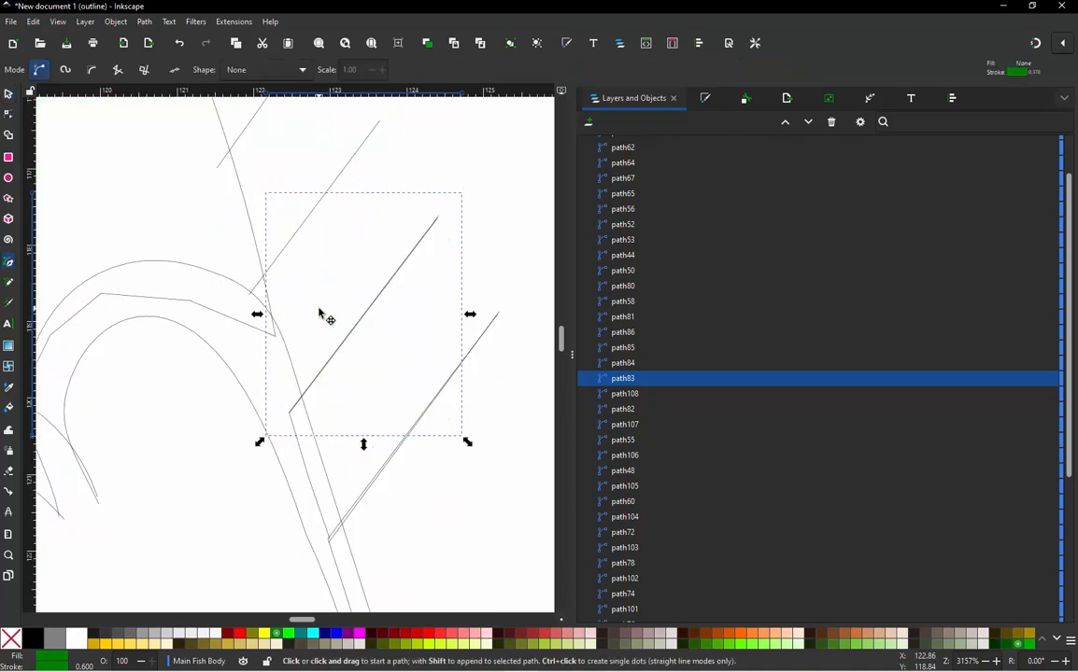
left_click(282, 401)
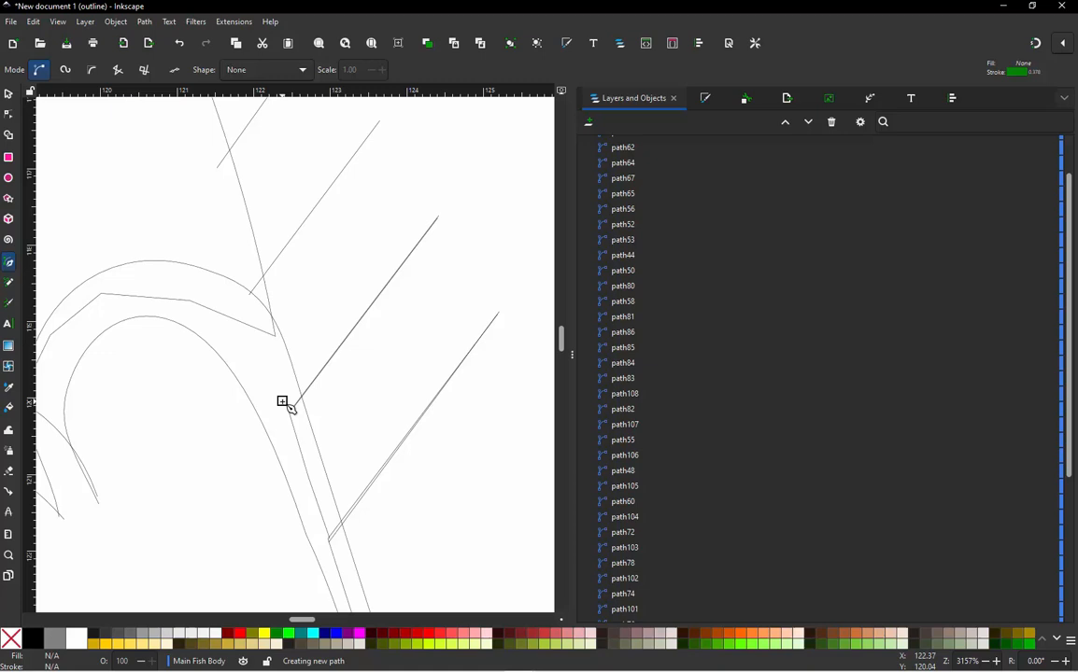
left_click(250, 296)
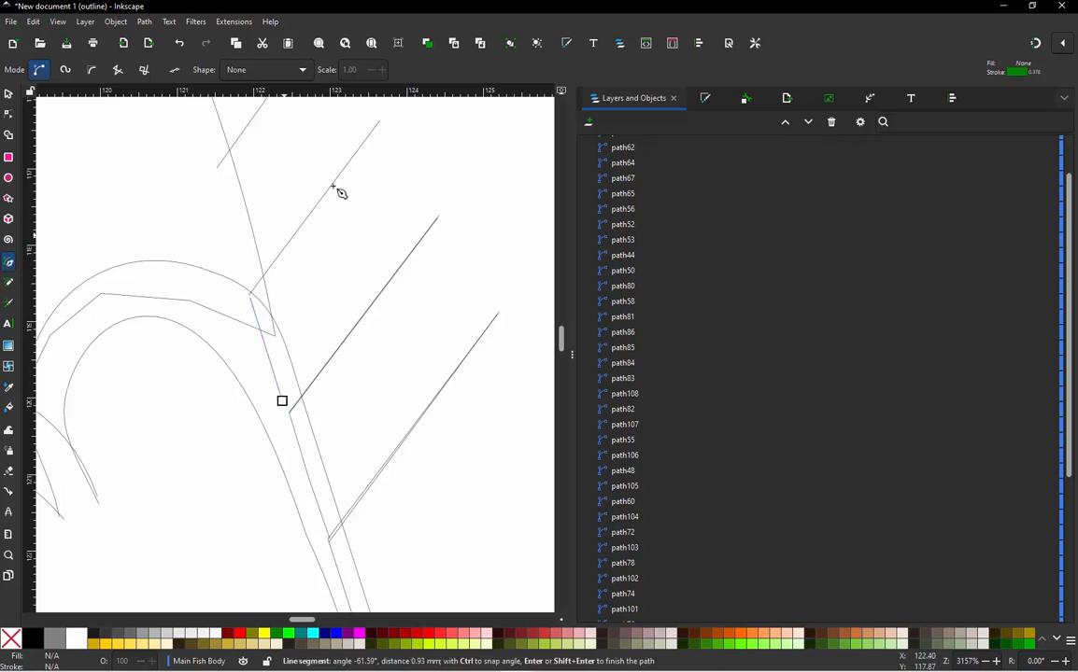
left_click(377, 124)
key("Return")
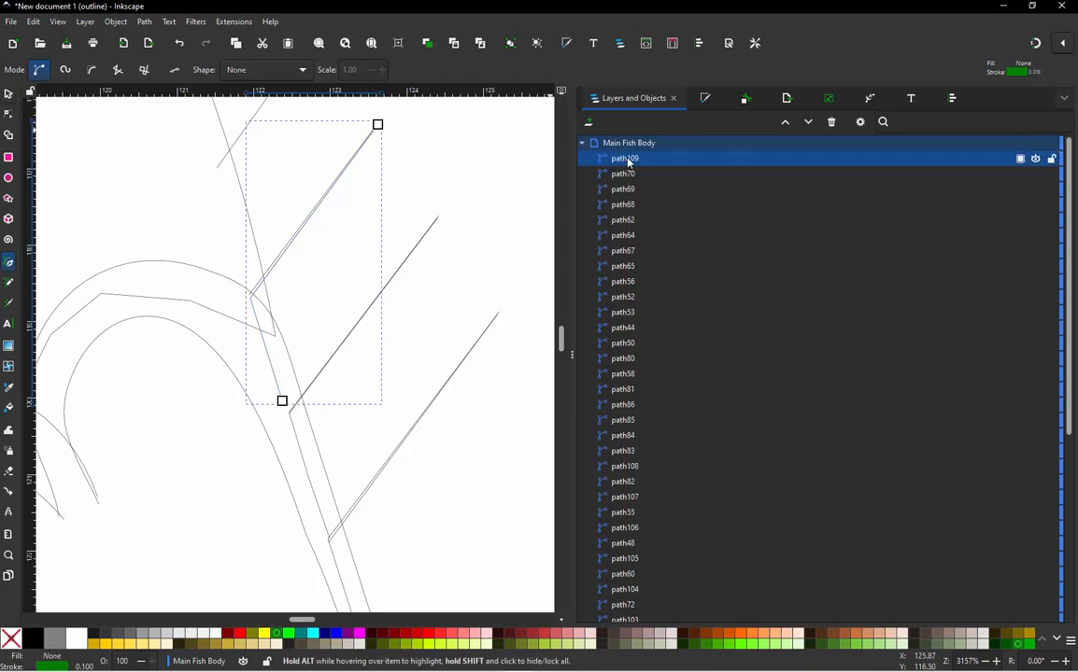
Step: Place the new connecting path between path84 and path83 in the stacking order and check the sequence of the paths
left_click_drag(626, 159, 621, 451)
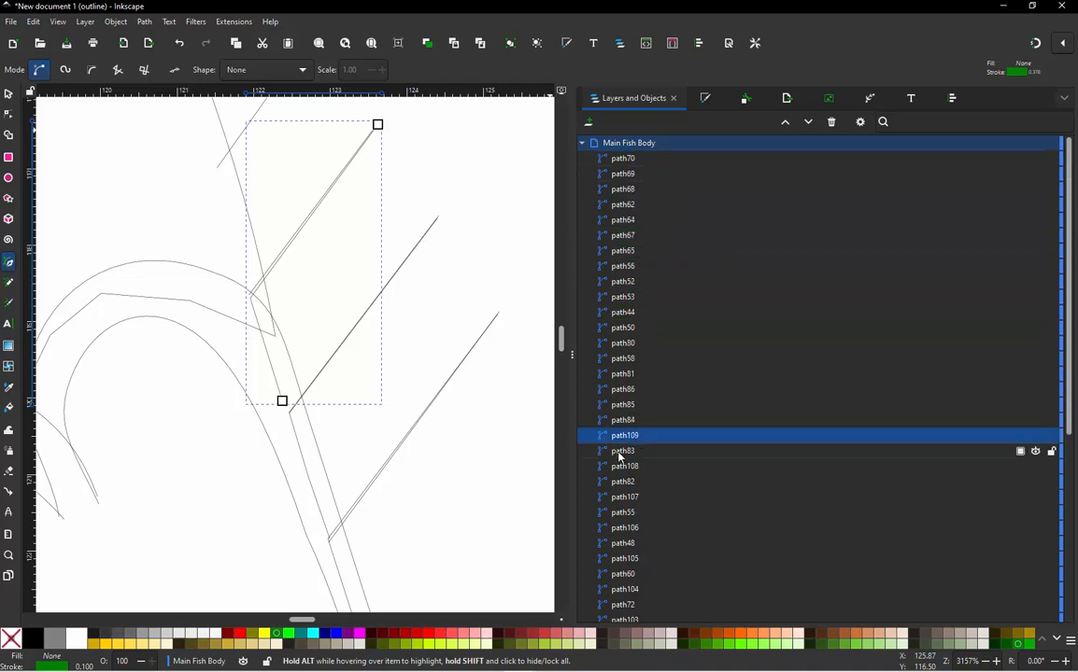
left_click(621, 450)
left_click(626, 435)
left_click(623, 419)
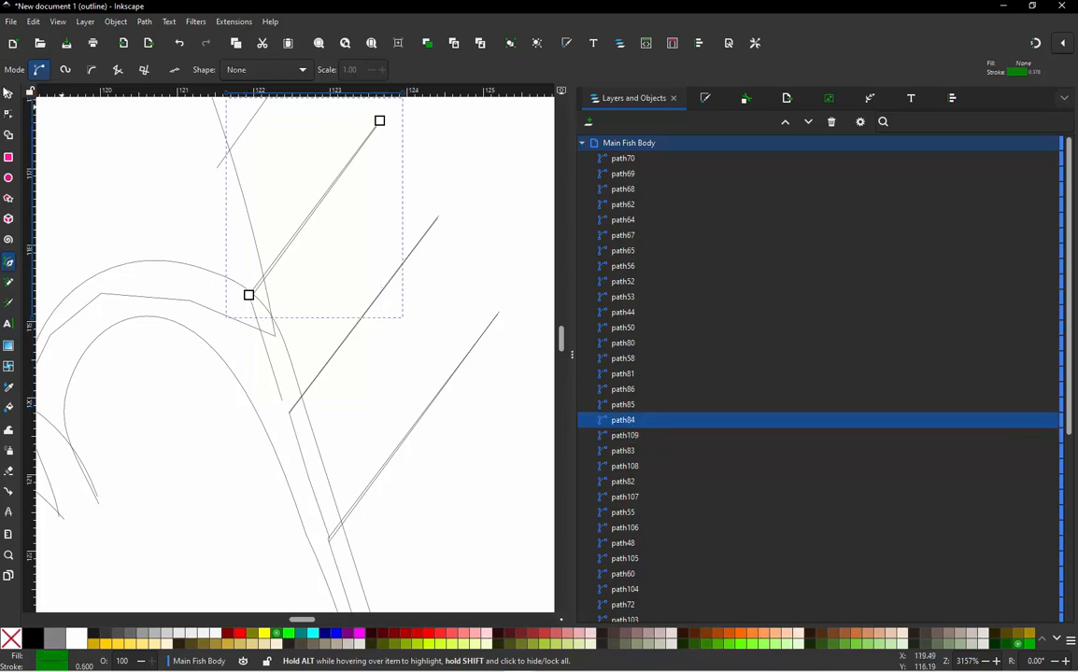
left_click(7, 94)
scroll(248, 380, "down", 2)
scroll(233, 313, "up", 2)
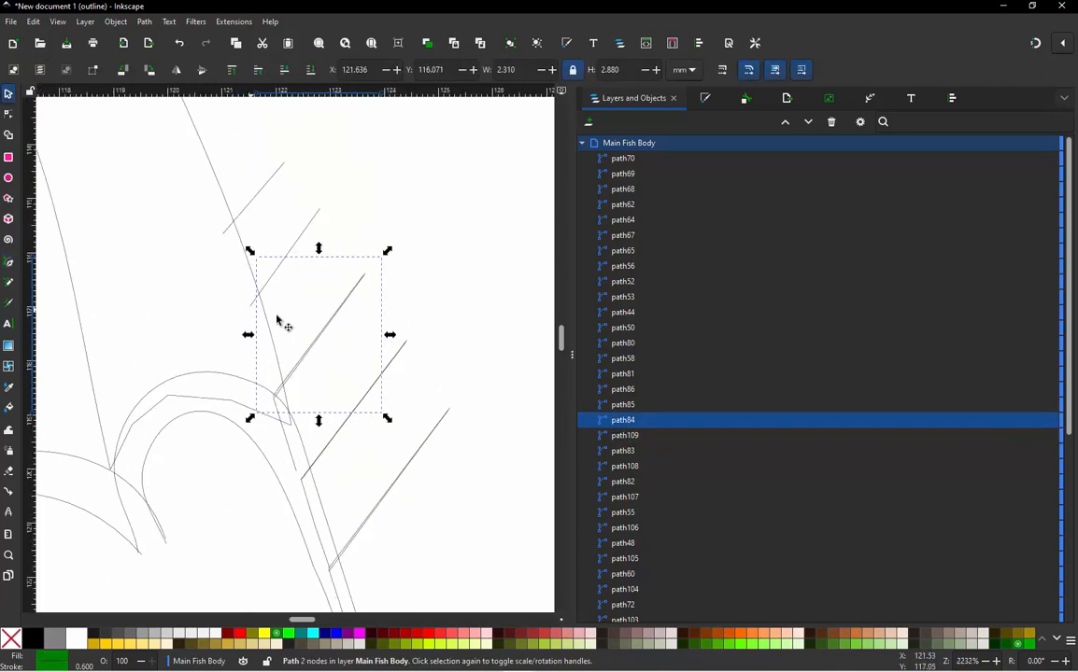
Step: Start a connecting path at path84's lower end, running up path85 to its tip, back down it and across to path86's lower end
left_click(372, 225)
scroll(271, 411, "up", 2)
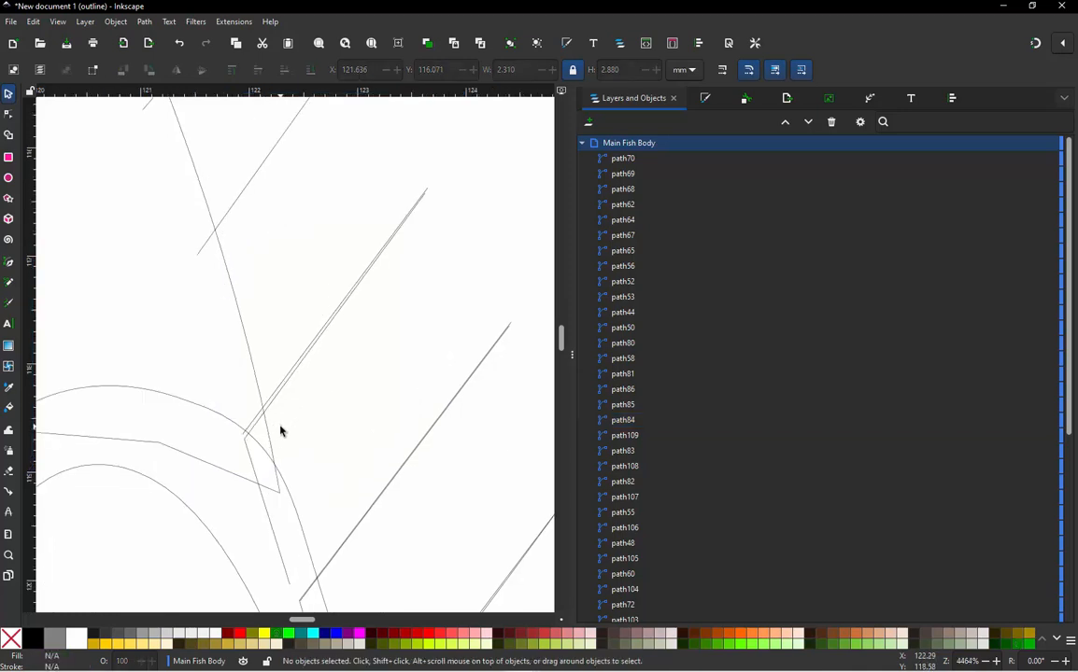
left_click(246, 427)
key("n")
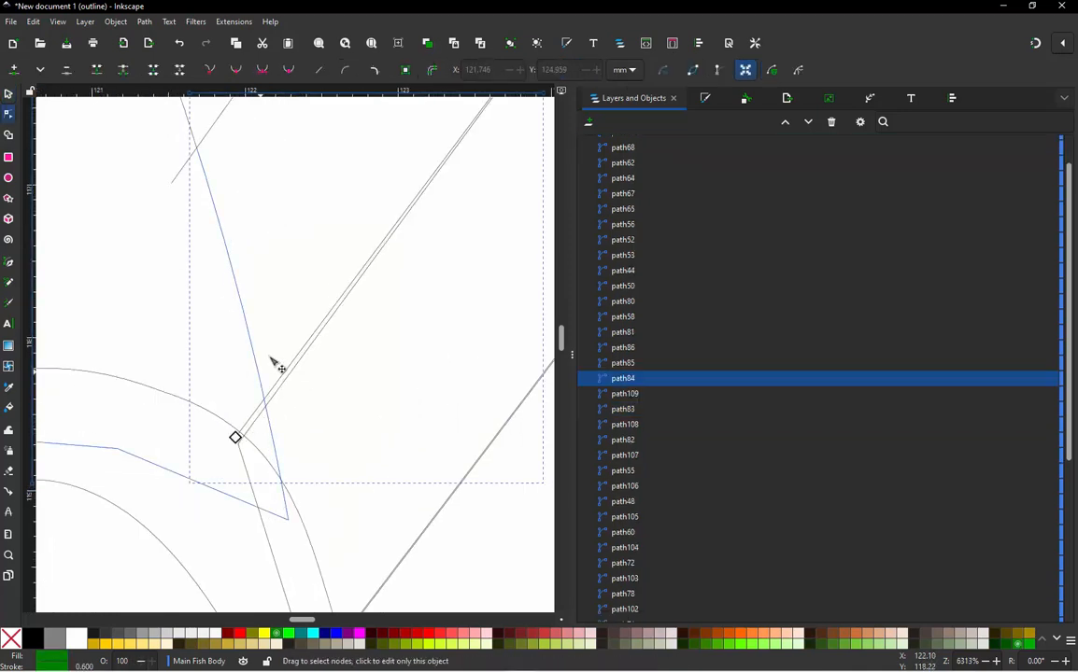
scroll(275, 363, "down", 2)
key("b")
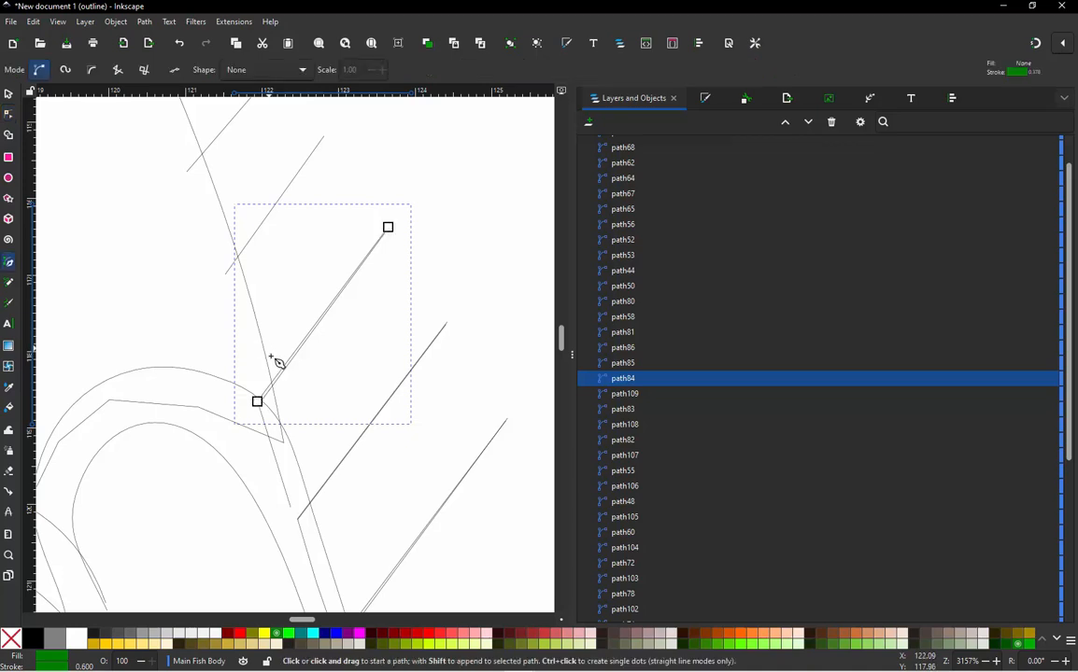
left_click(259, 401)
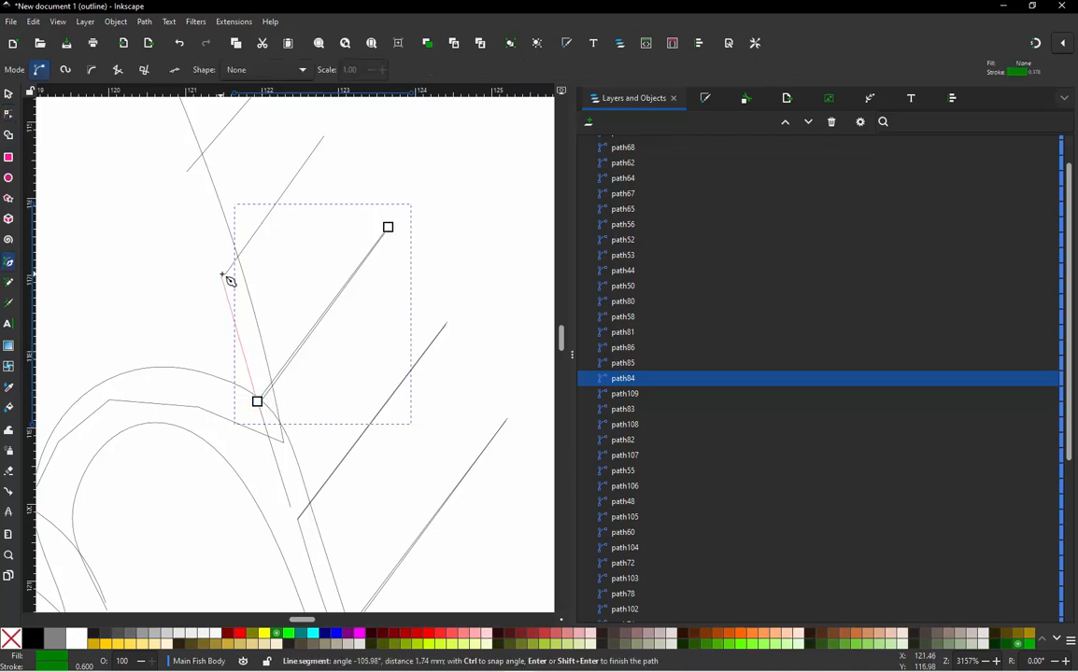
left_click(324, 137)
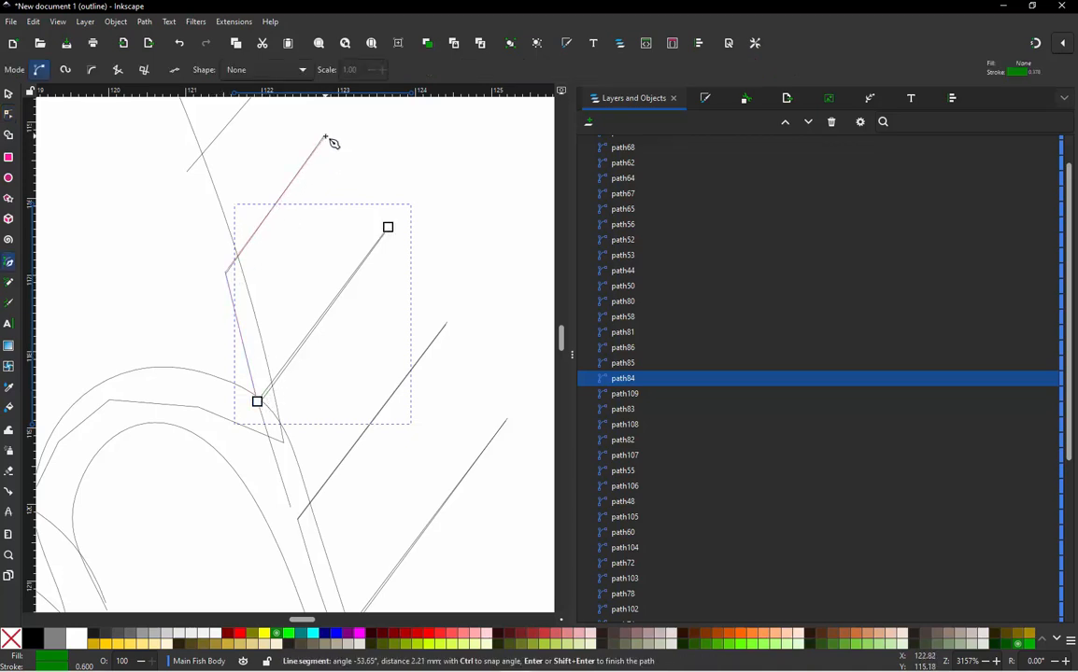
left_click(227, 269)
left_click(187, 172)
Step: Extend the connecting path up path86 to its tip and back to its lower end, and finish it at about 3.3 × 5.2 mm
scroll(193, 267, "down", 1)
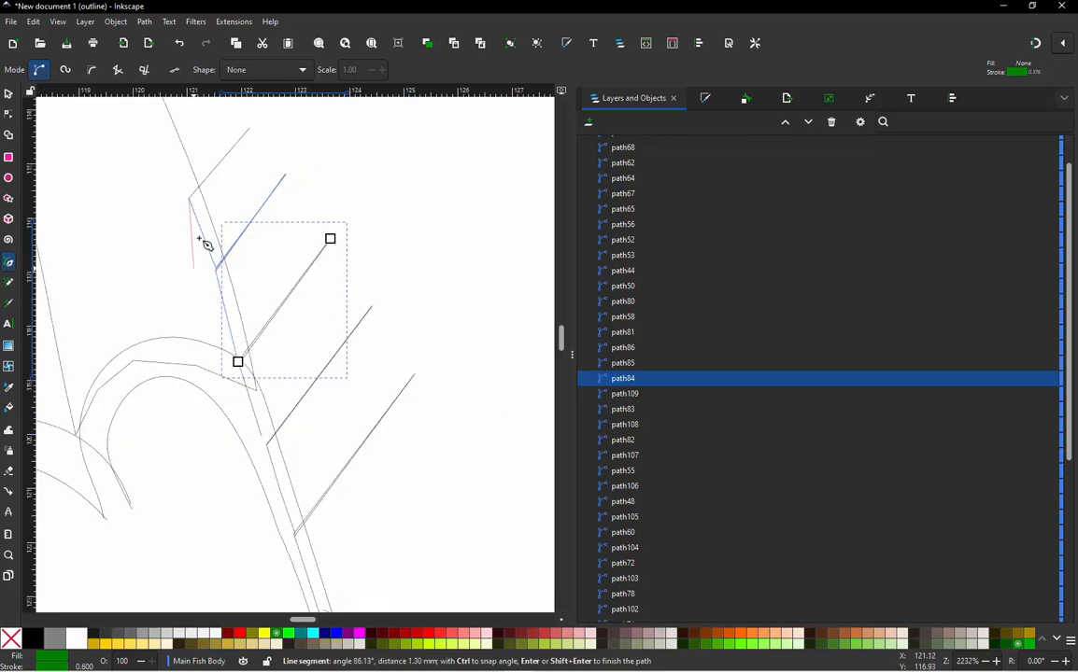
scroll(219, 153, "up", 1)
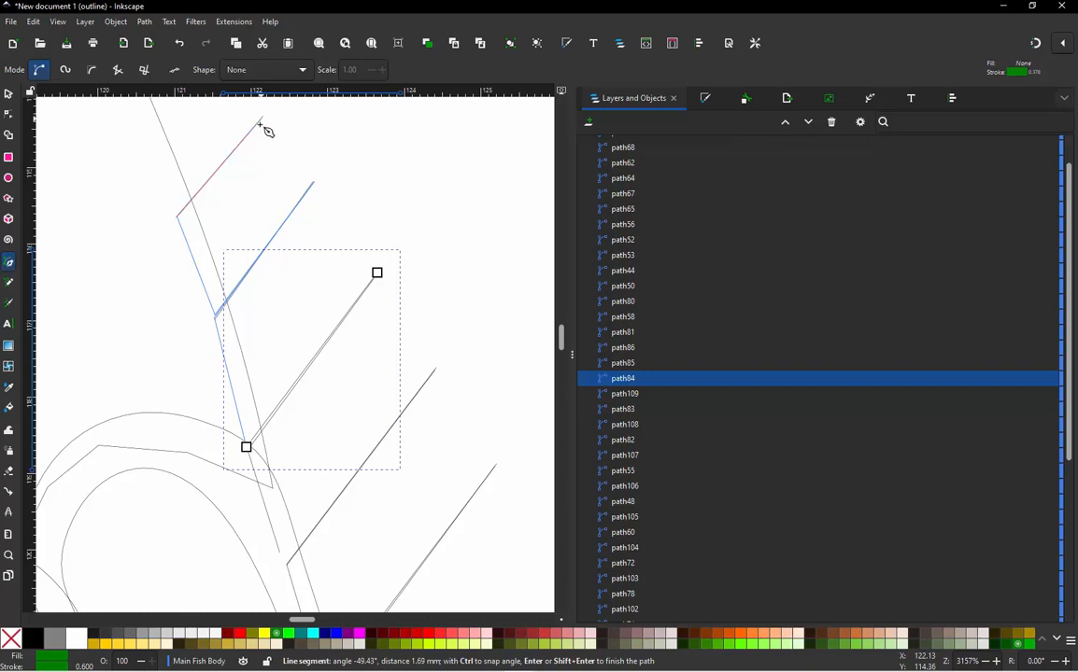
left_click(261, 122)
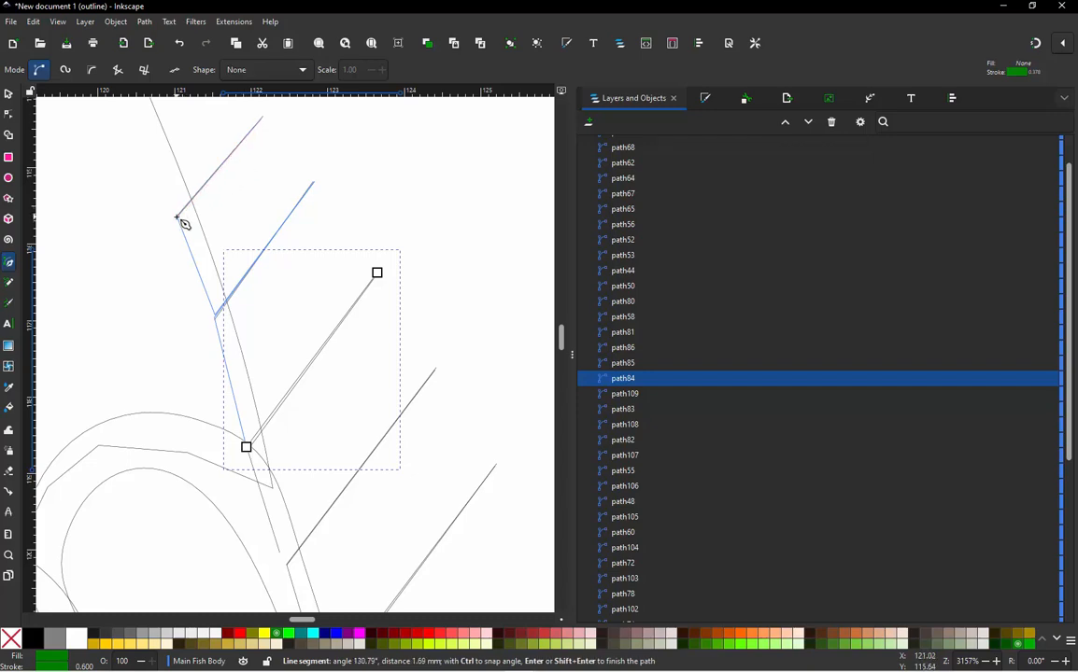
left_click(176, 218)
scroll(284, 296, "down", 4)
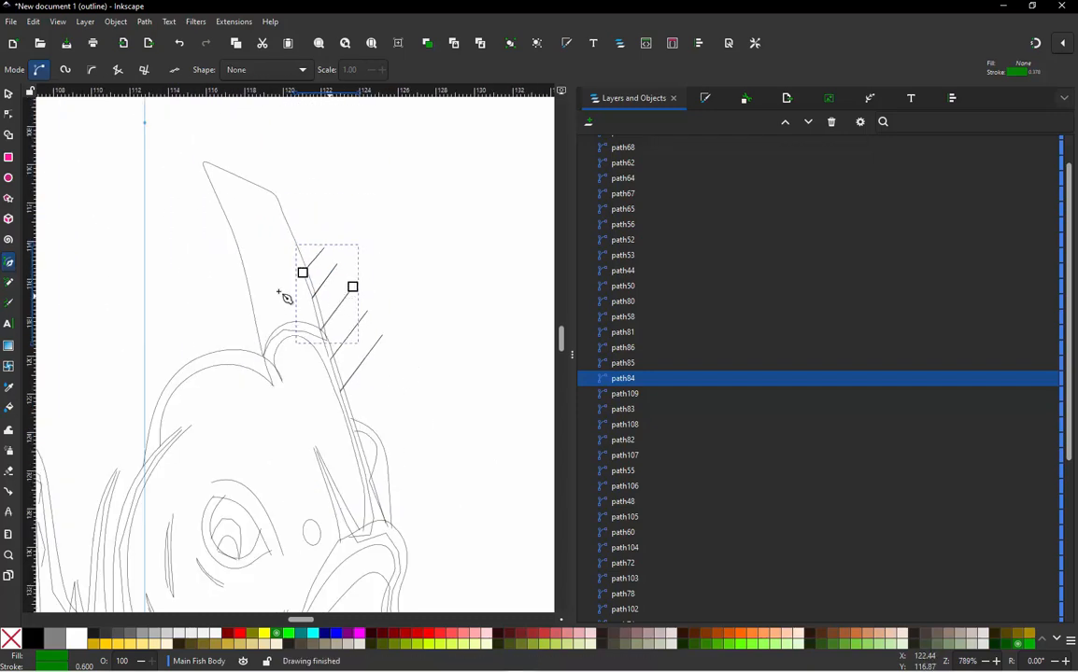
left_click(8, 93)
left_click(262, 284)
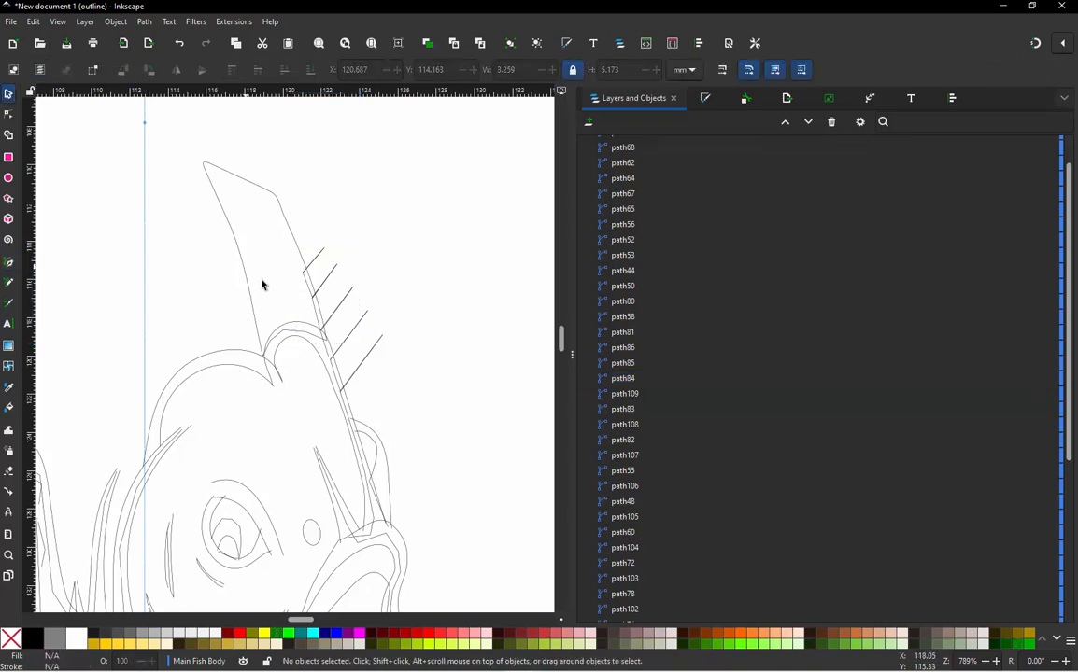
Step: Check where the filled fin shape path81 and the topmost slanted line path86 sit in the stacking order
scroll(267, 293, "up", 2)
scroll(270, 296, "down", 2)
scroll(347, 371, "up", 2)
scroll(323, 313, "down", 2)
scroll(299, 271, "up", 2)
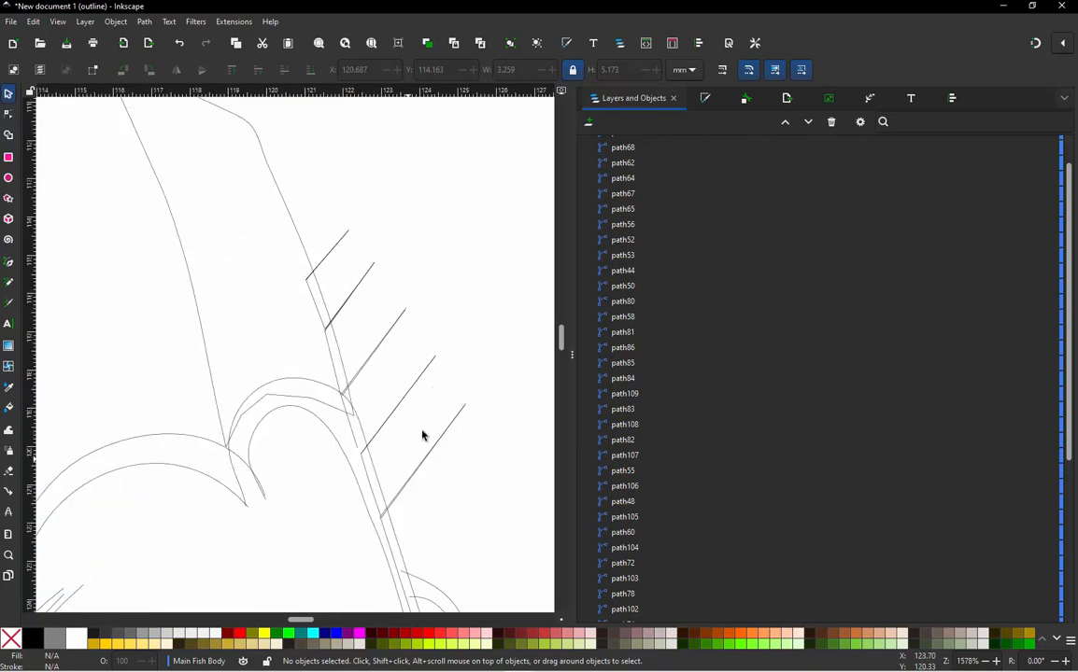
left_click(294, 230)
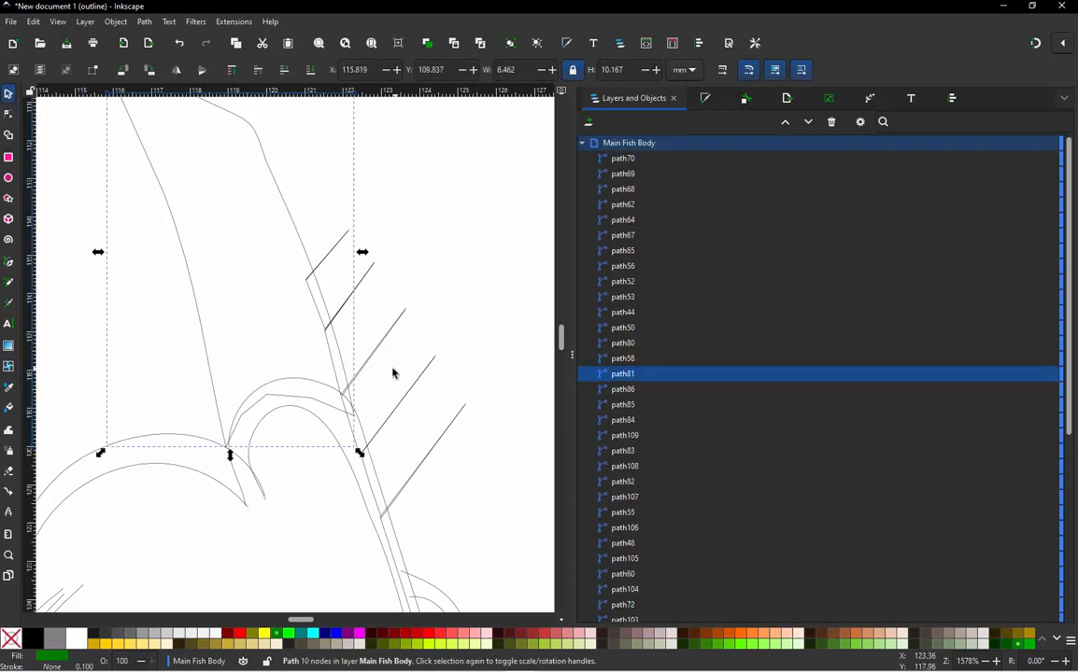
left_click(310, 288)
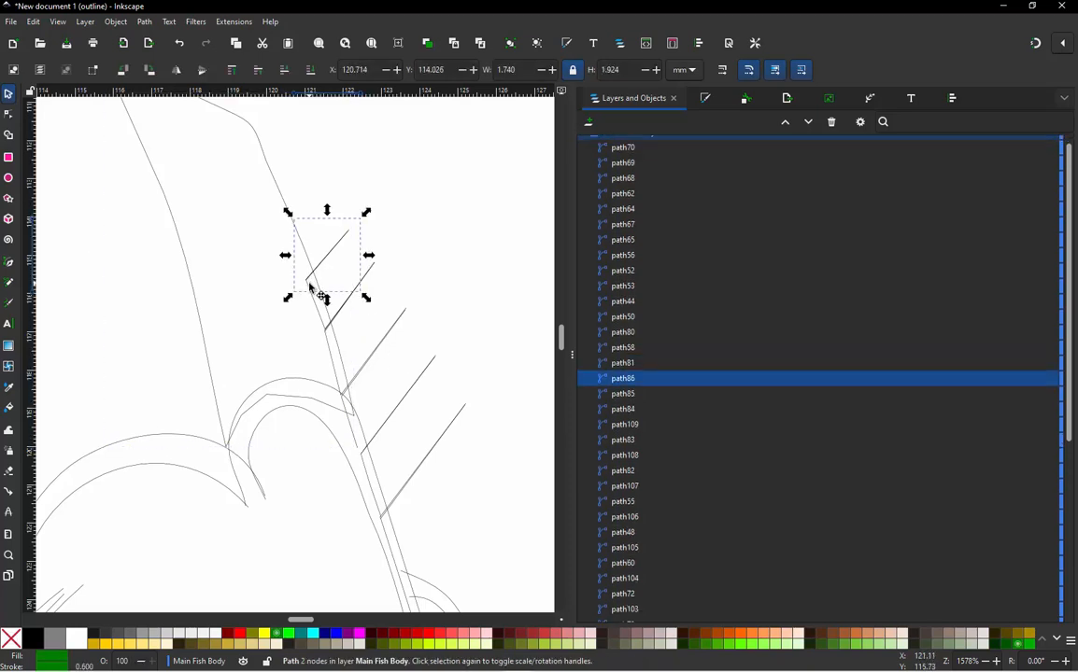
left_click(620, 364)
Step: Preview the fin shape path81's fill stitching in the embroidery parameters and apply the settings
scroll(340, 309, "down", 2)
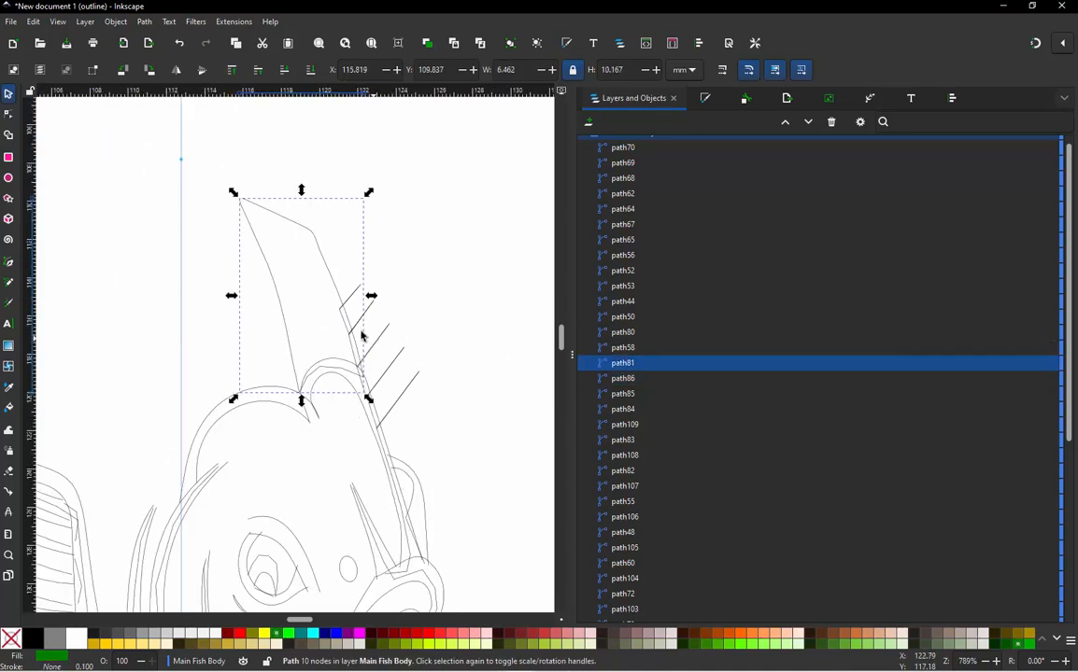
scroll(327, 293, "up", 1)
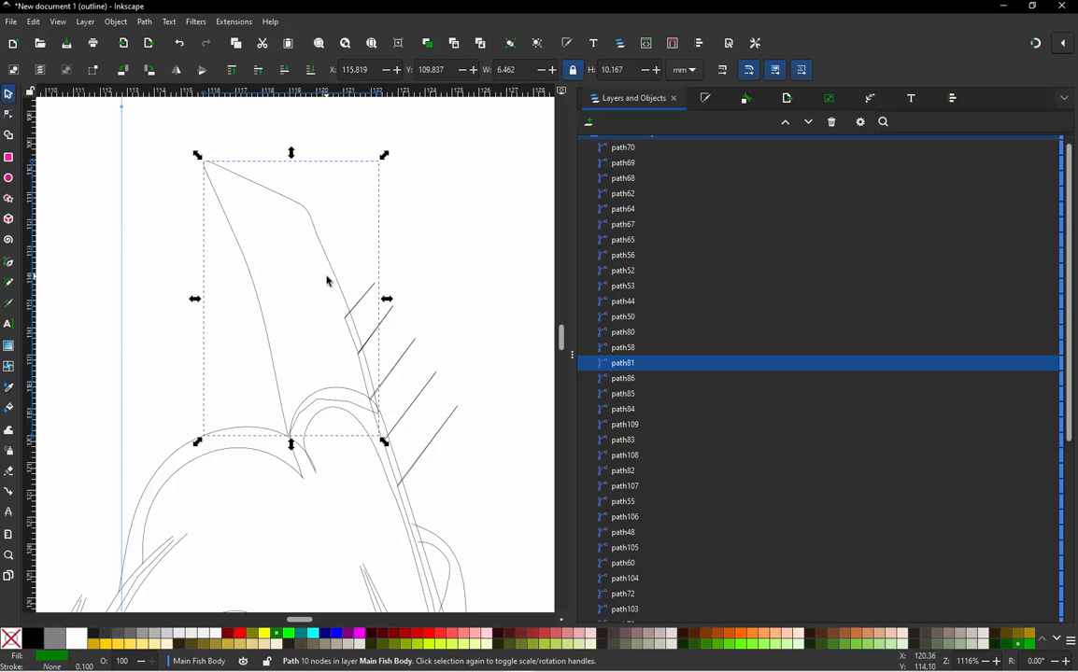
key("alt+q")
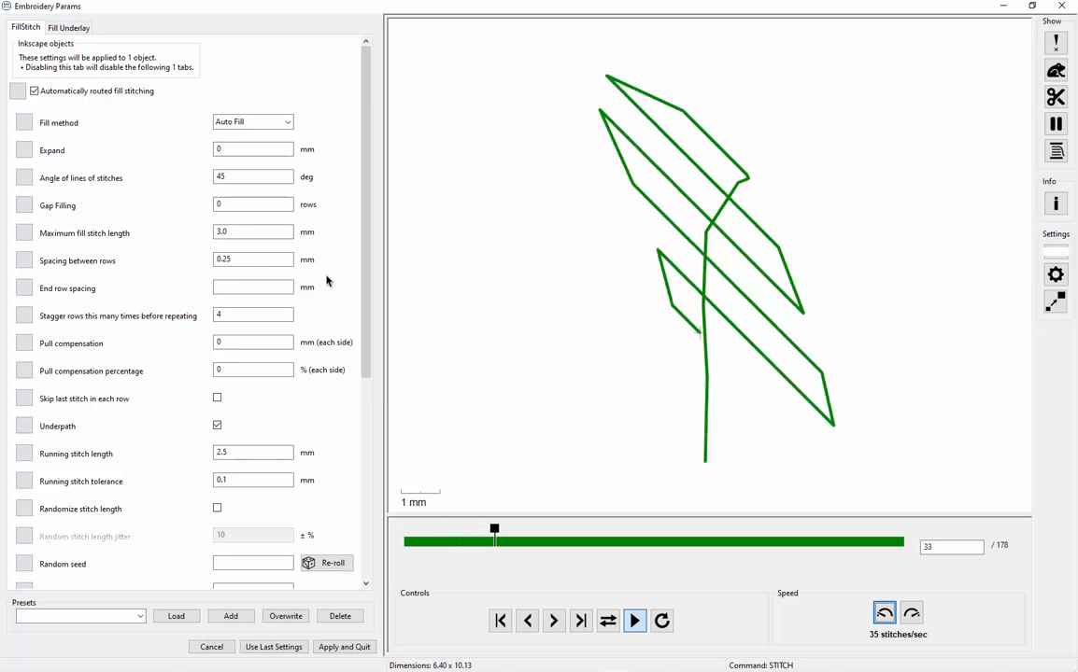
left_click(343, 646)
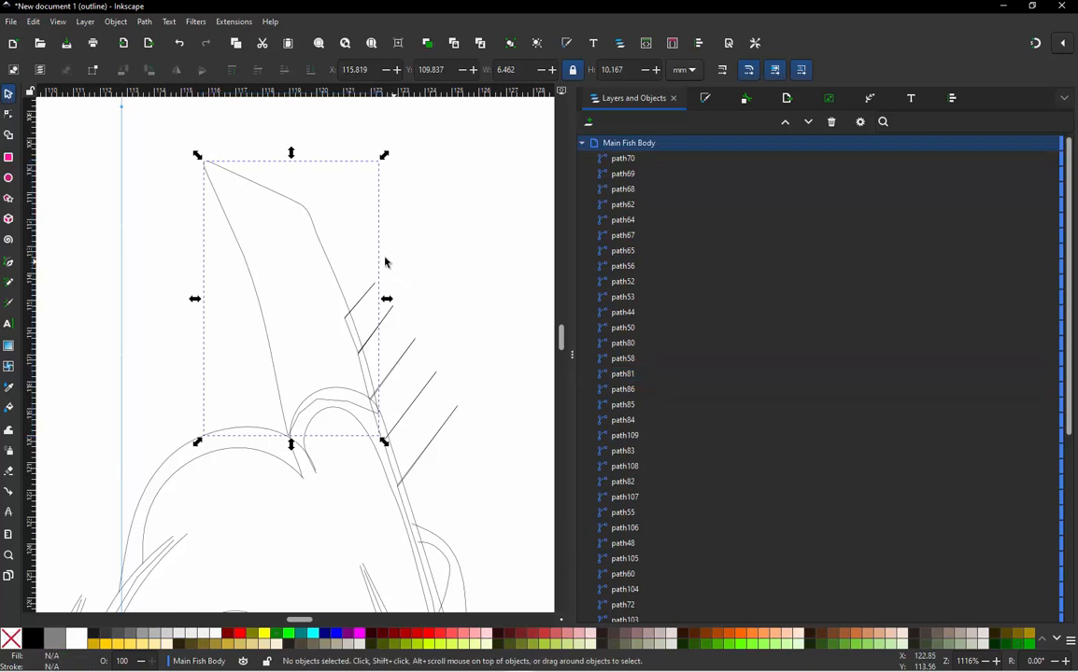
Step: Attach fill stitch starting position and fill stitch ending position commands to the fin shape path81
left_click(337, 277)
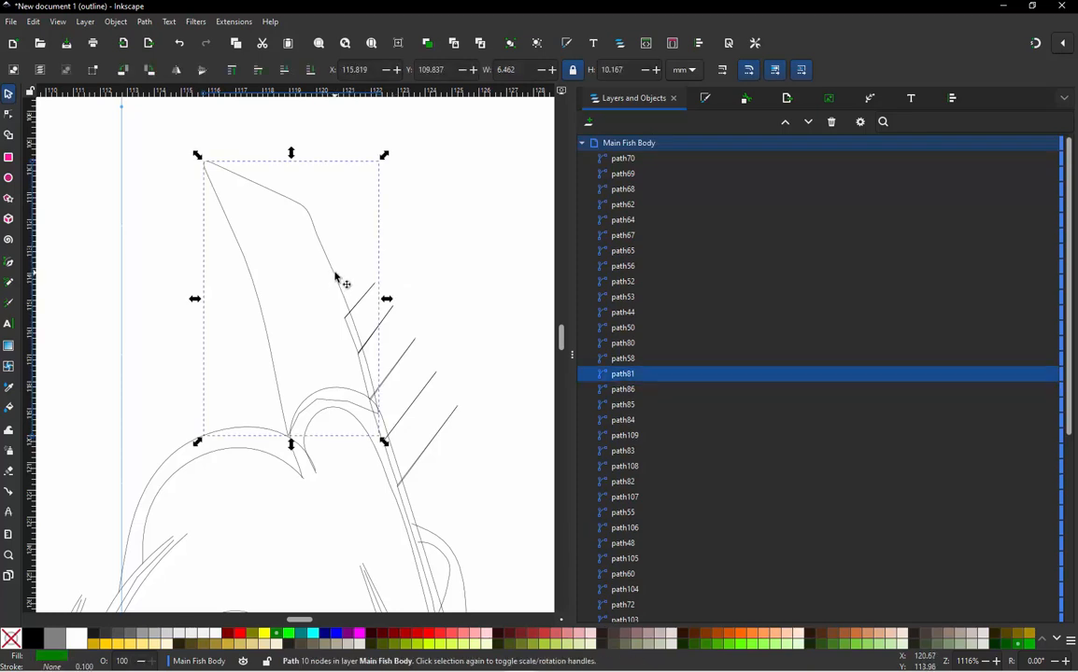
left_click(232, 23)
mouse_move(292, 199)
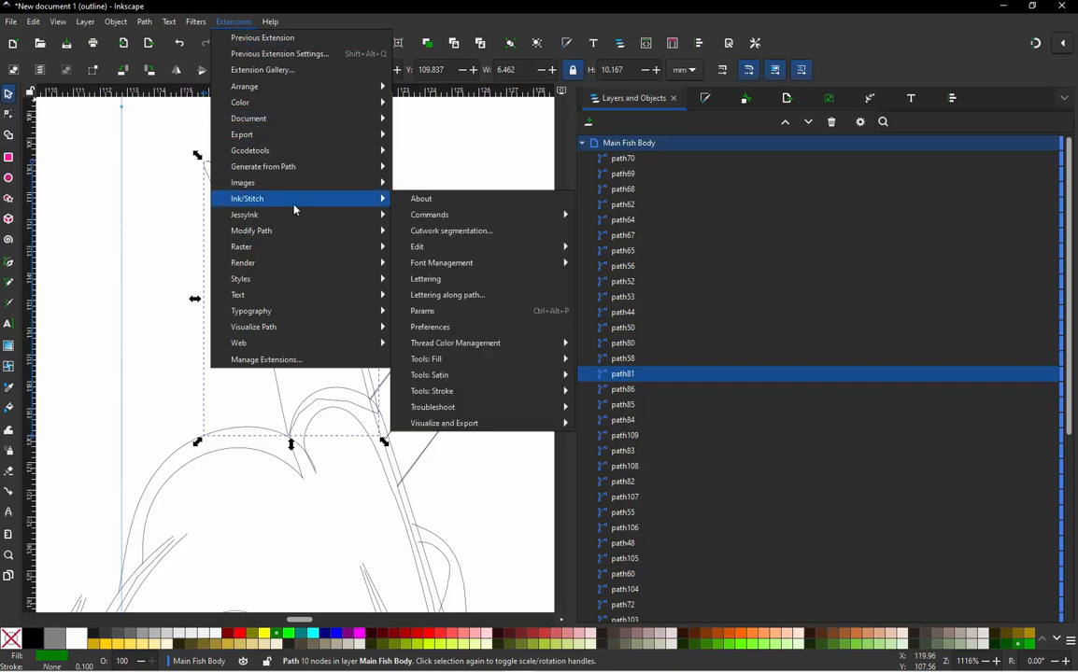
mouse_move(461, 265)
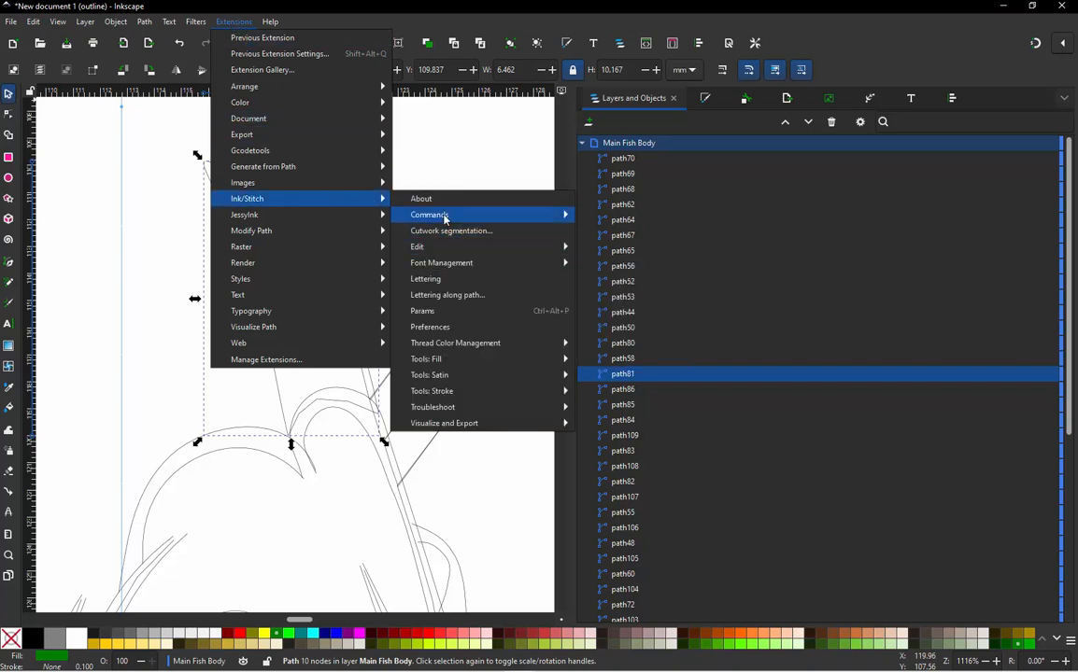
mouse_move(447, 217)
left_click(673, 251)
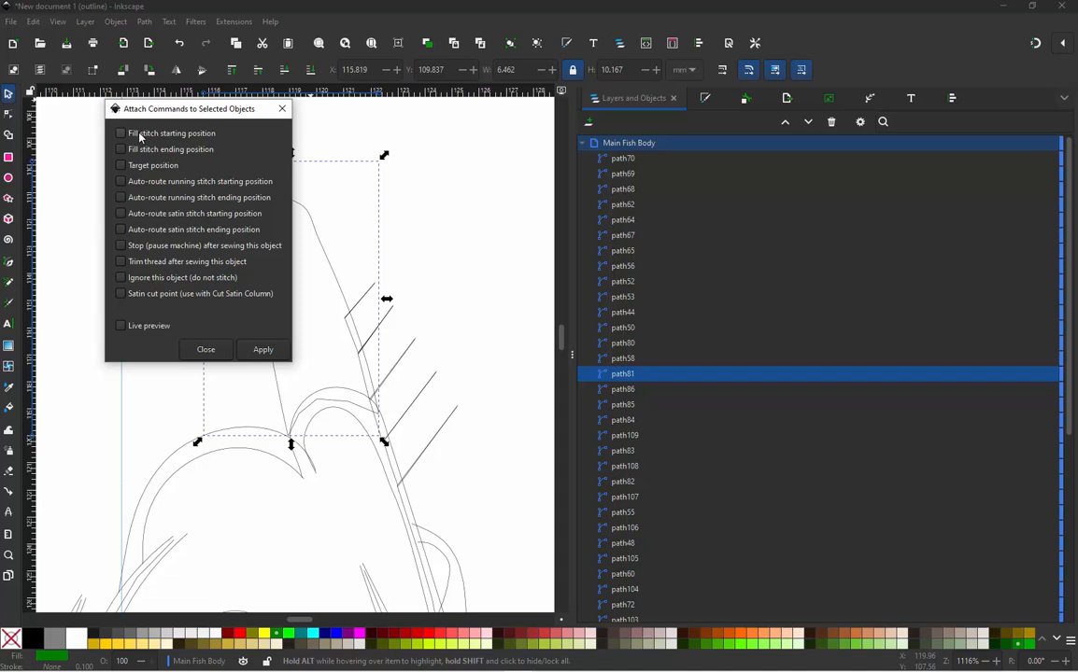
left_click(140, 136)
left_click(138, 152)
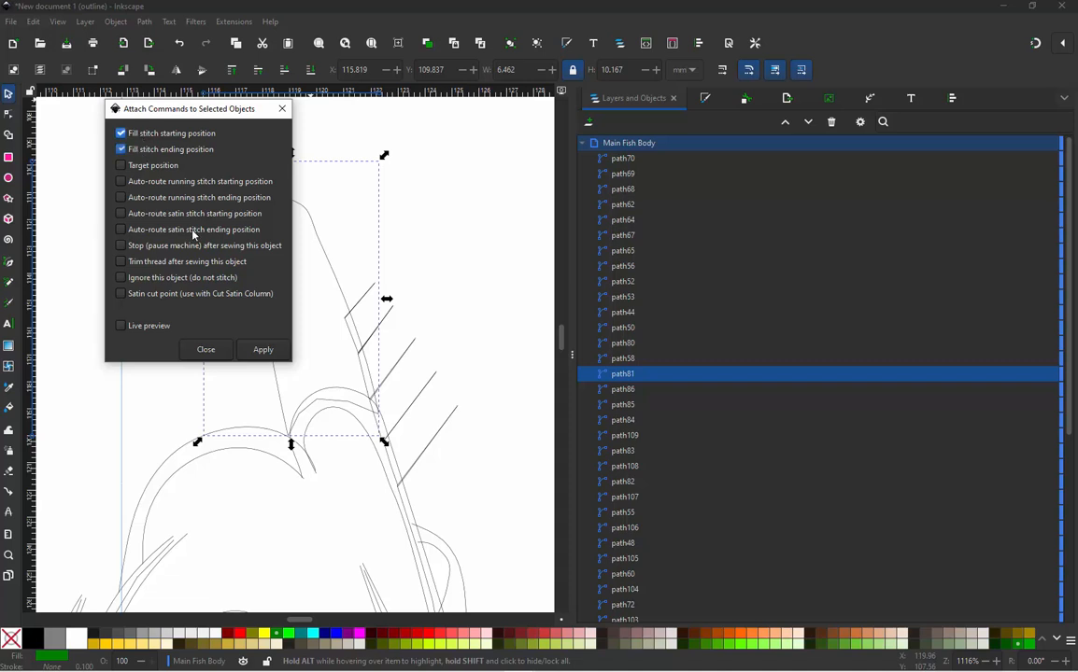
left_click(261, 349)
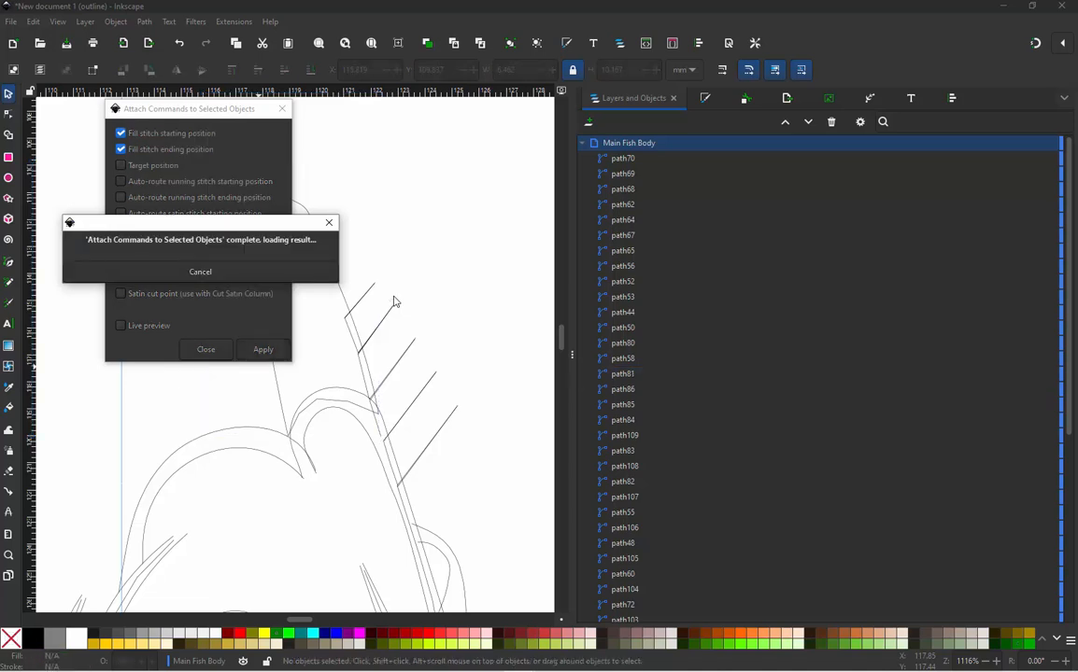
left_click(206, 350)
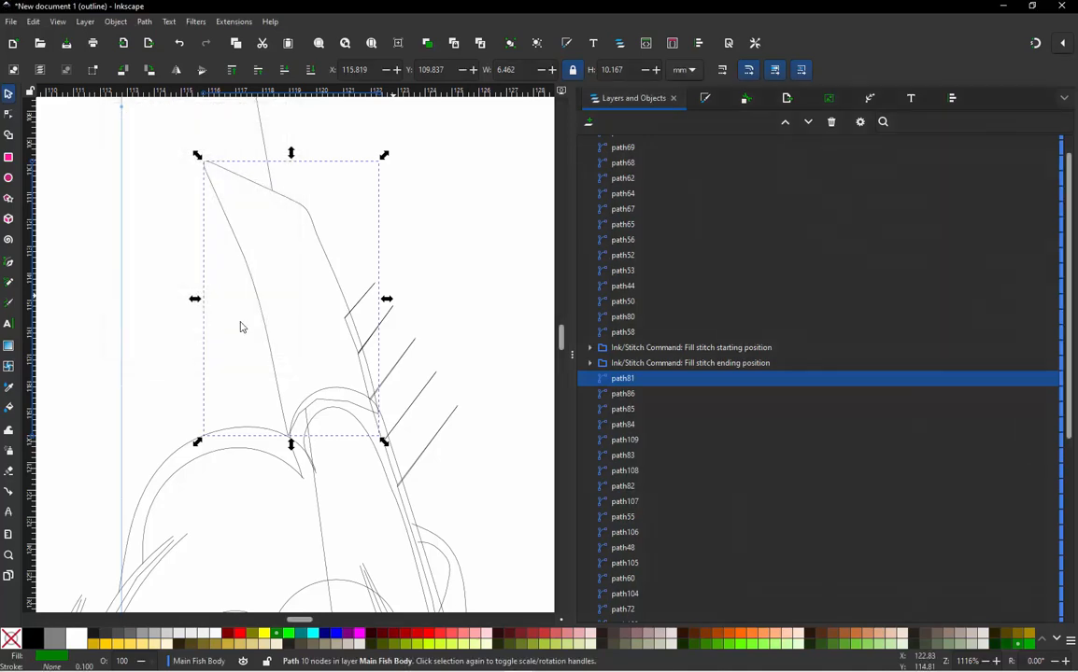
Step: Restore the normal display and move the fill's starting position symbol beside the short slanted lines, outside the fin's right edge
key("ctrl+KP_5")
scroll(342, 390, "down", 4)
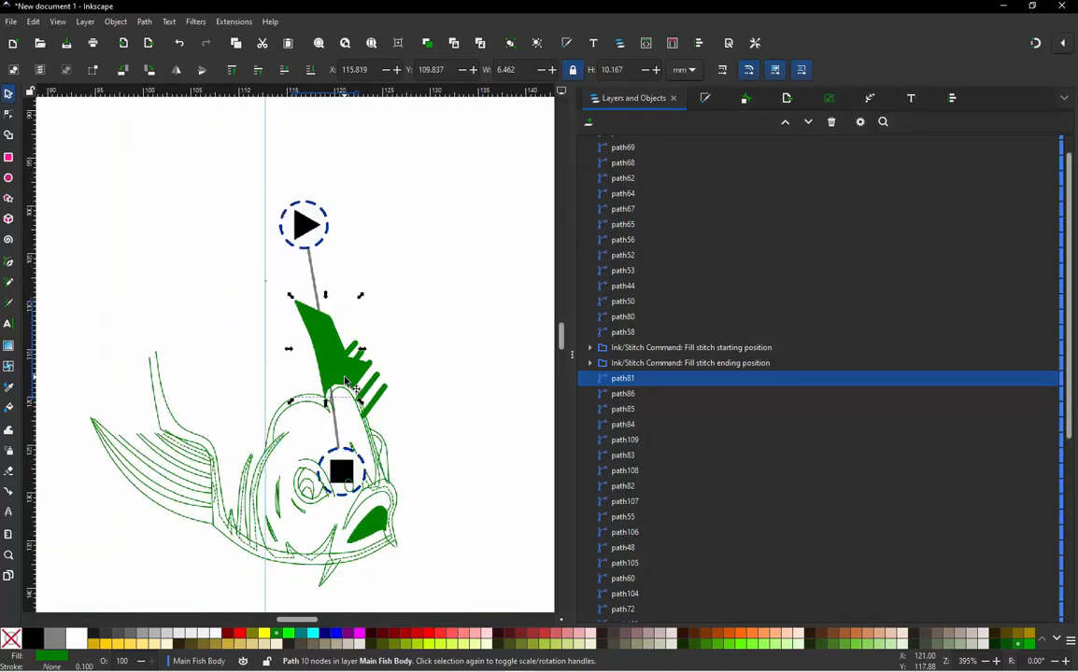
scroll(372, 316, "up", 2)
left_click(284, 251)
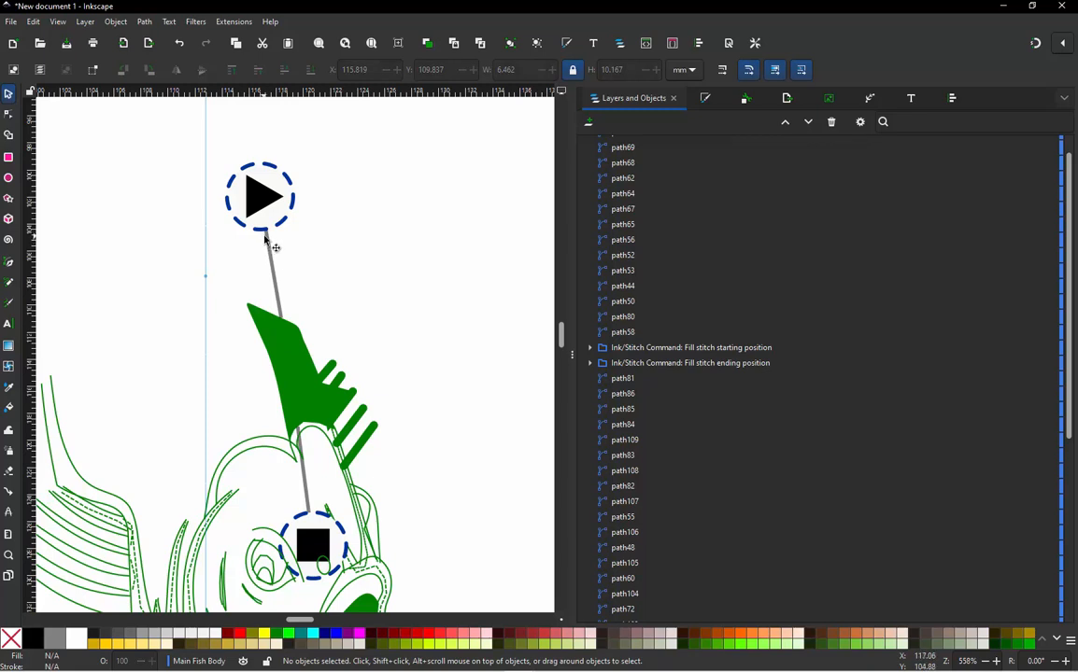
left_click(258, 208)
left_click_drag(297, 254, 403, 424)
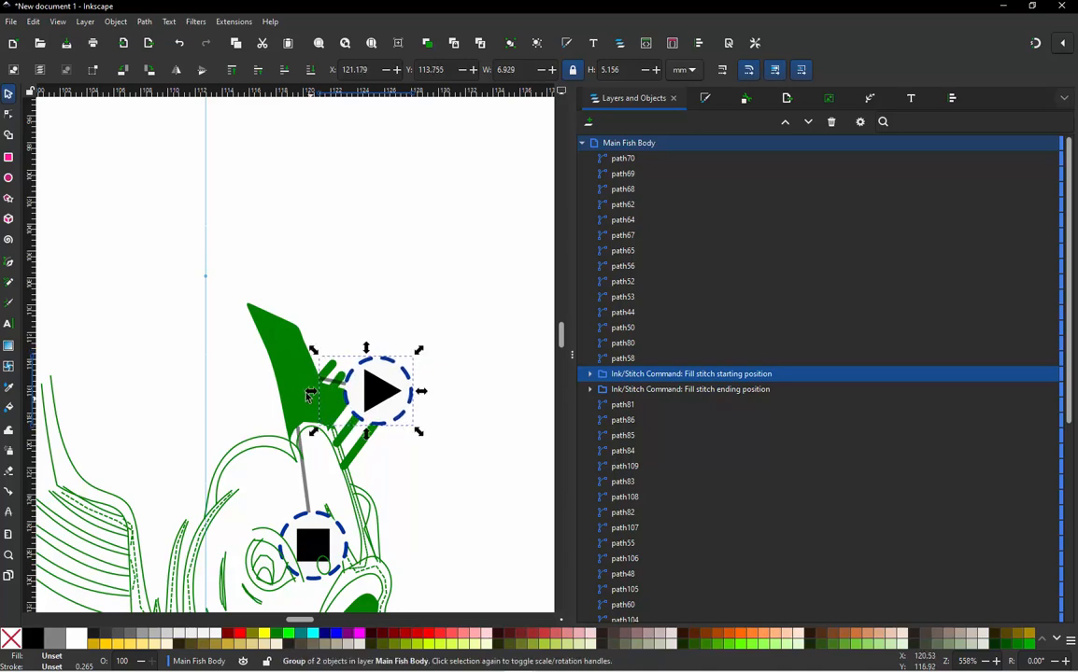
Step: Move the fill's ending position symbol off the fish's head to the right, so its connector meets the fin's lower right corner
scroll(301, 387, "up", 2)
scroll(356, 365, "up", 1)
scroll(340, 322, "down", 2)
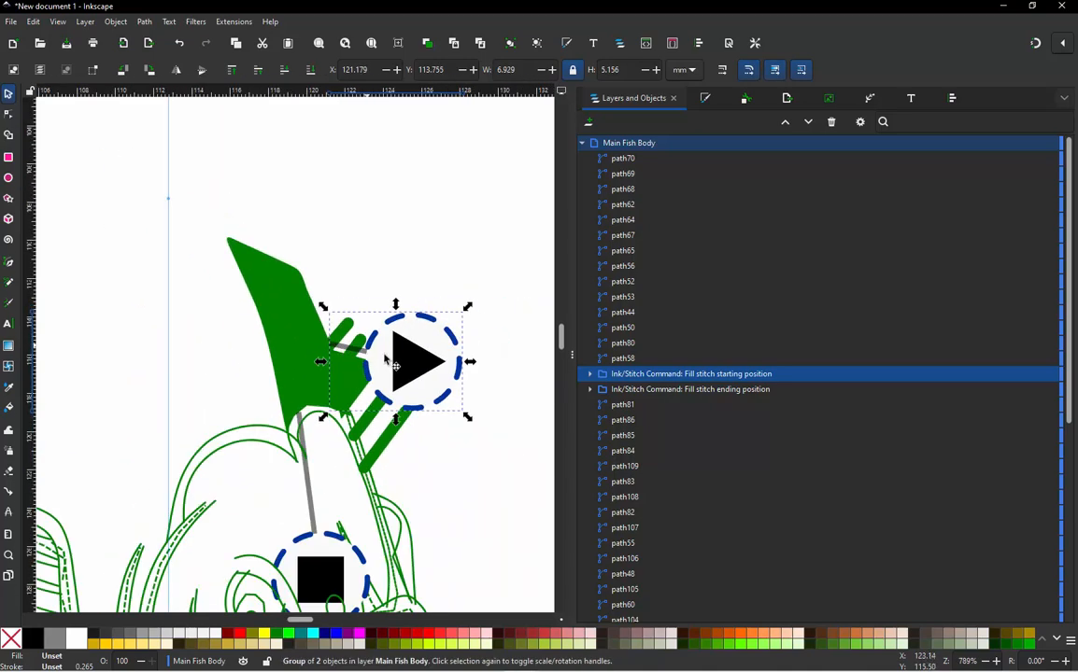
scroll(278, 303, "down", 1)
scroll(336, 476, "up", 2)
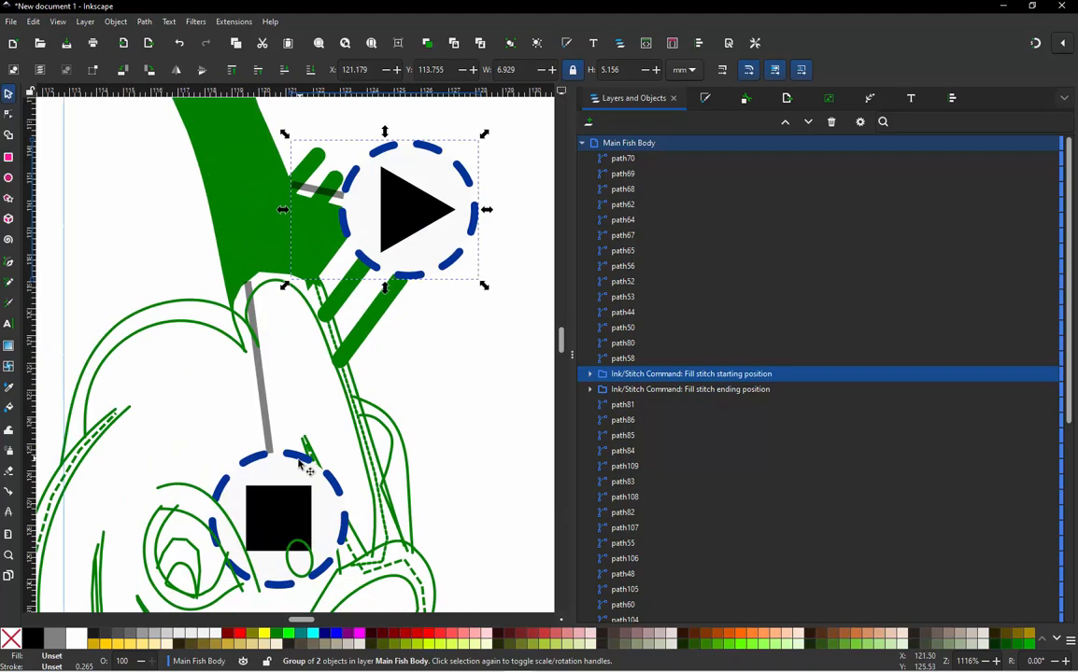
mouse_move(290, 514)
left_mouse_down()
mouse_move(314, 477)
mouse_move(405, 446)
mouse_move(487, 454)
mouse_move(482, 470)
mouse_move(464, 456)
left_mouse_up()
scroll(337, 308, "down", 2)
scroll(358, 409, "up", 1)
scroll(361, 412, "up", 1)
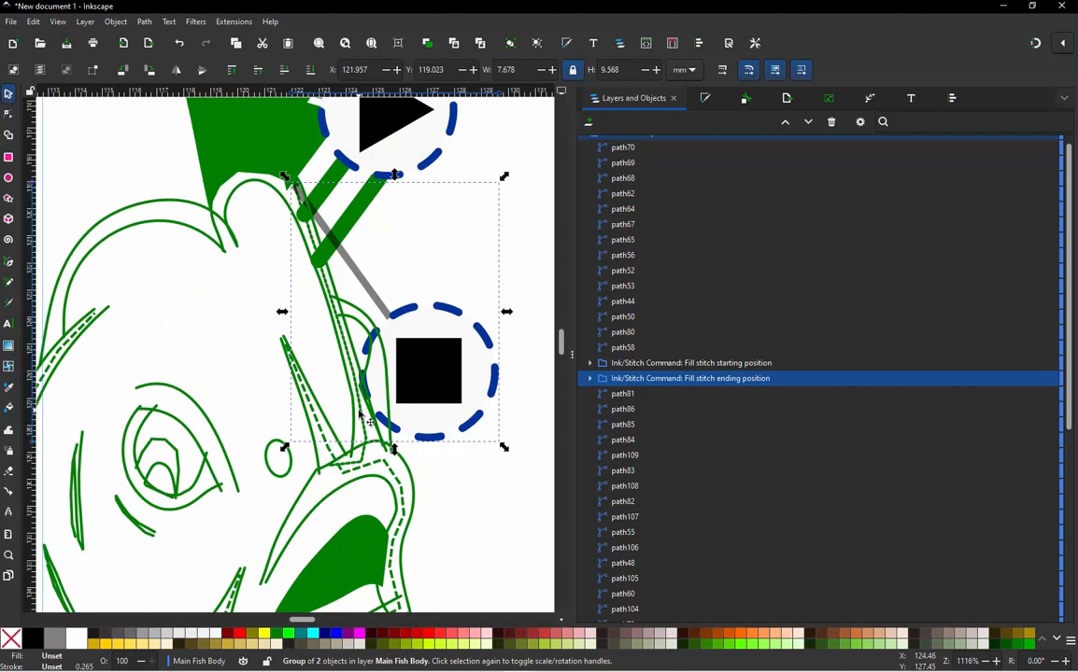
Step: Locate path58, the next shape above the fill commands in the stacking order, and undo any accidental change to it
left_click(622, 348)
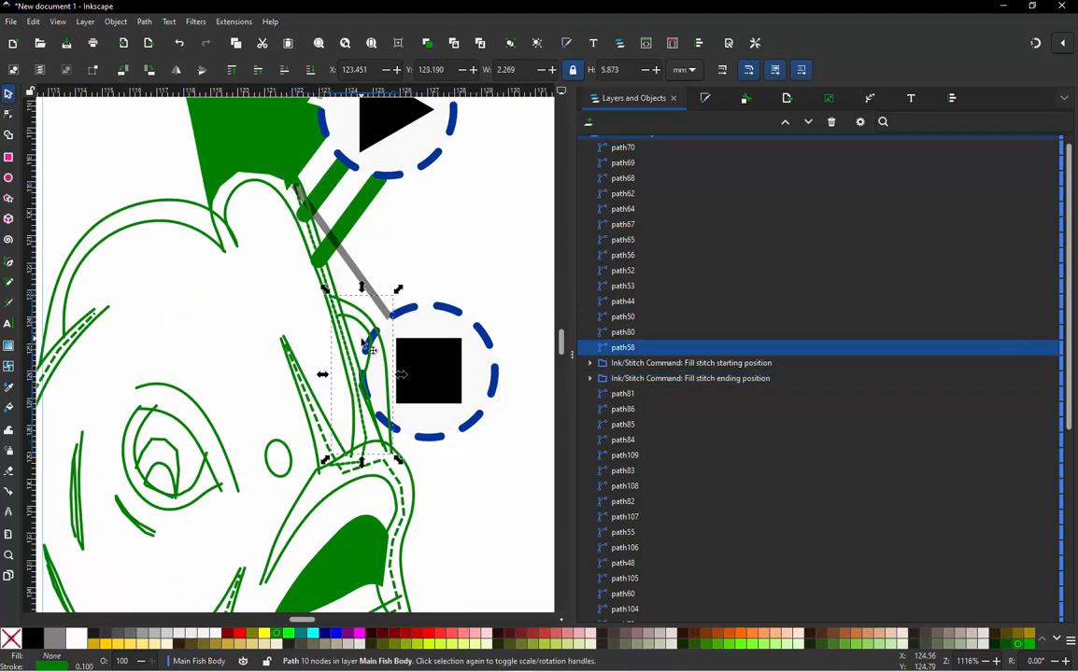
scroll(362, 327, "up", 2)
left_click_drag(399, 291, 406, 289)
key("ctrl+z")
scroll(364, 385, "down", 2)
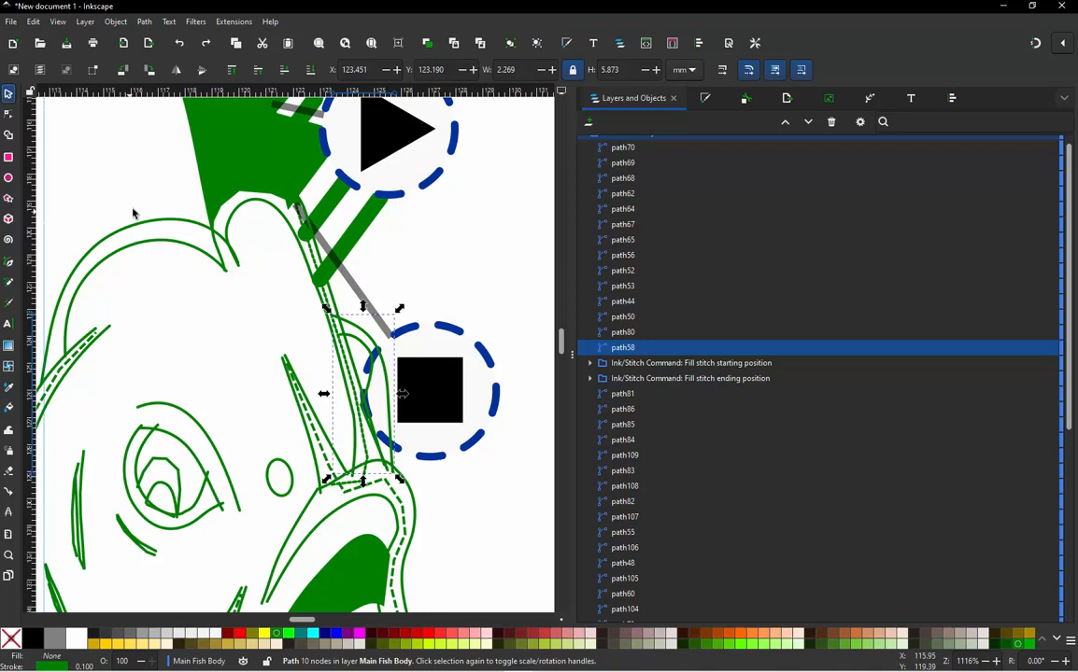
Step: Hide the fill stitch ending position and starting position command symbols
left_click(174, 242)
scroll(335, 407, "down", 2)
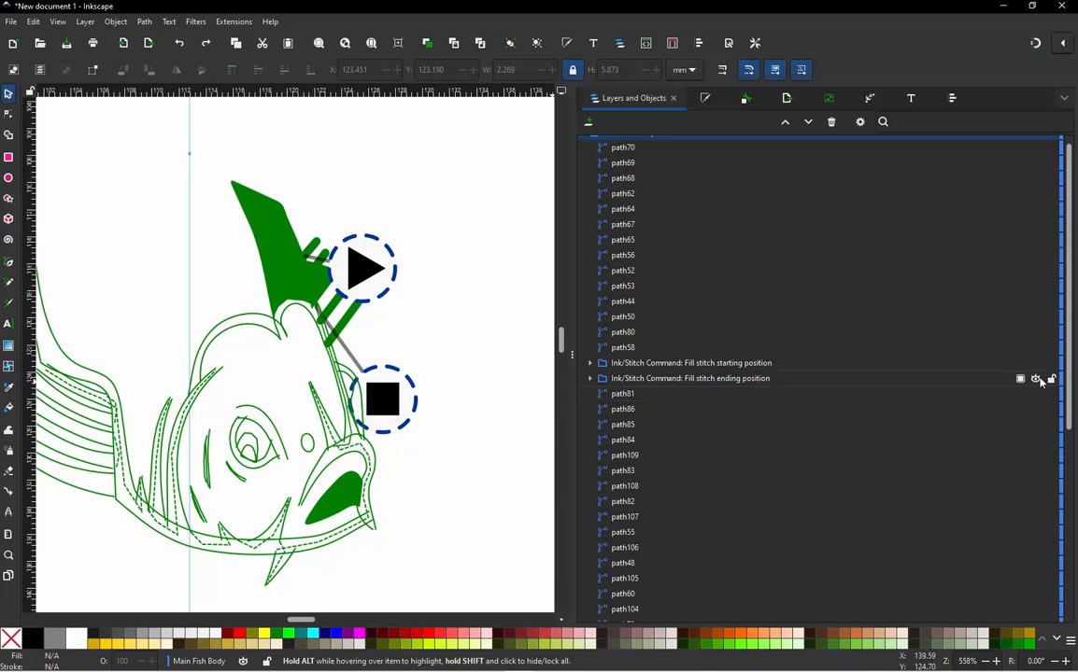
left_click(1035, 379)
left_click(1036, 364)
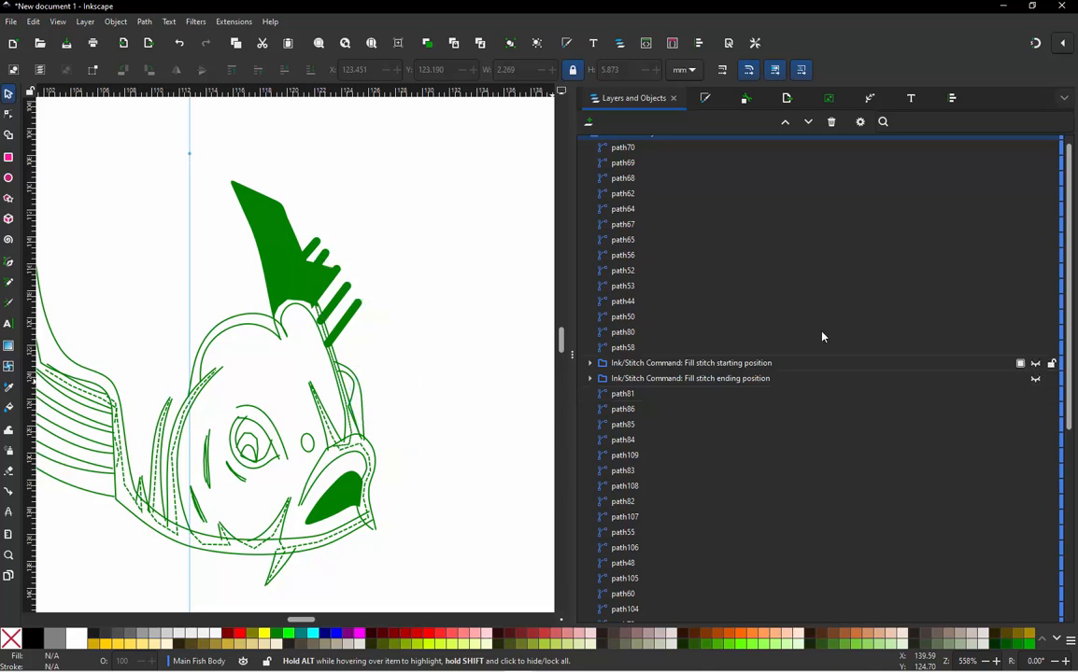
Step: Redisplay the fill stitch command symbols and expand the Main Fish Body layer's object list
left_click(234, 22)
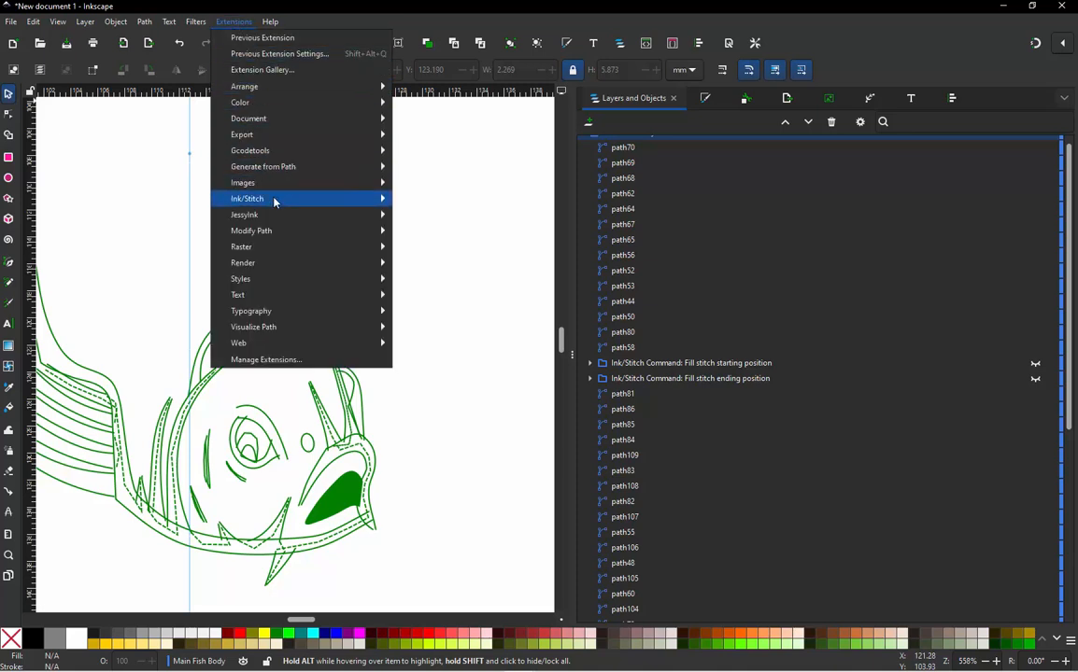
mouse_move(274, 202)
mouse_move(431, 215)
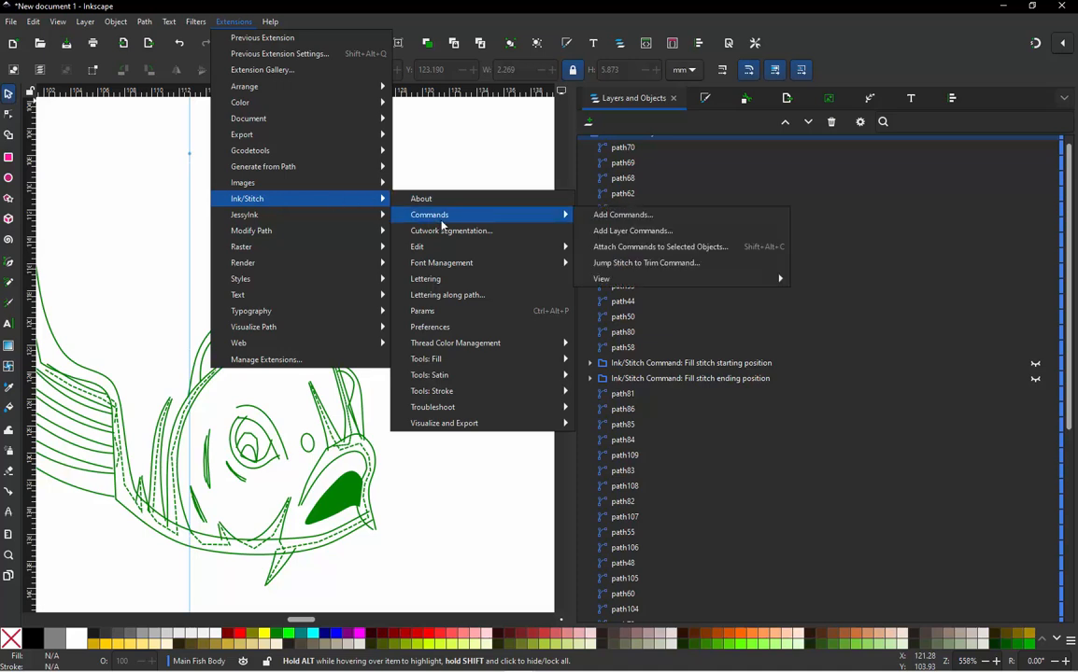
mouse_move(611, 278)
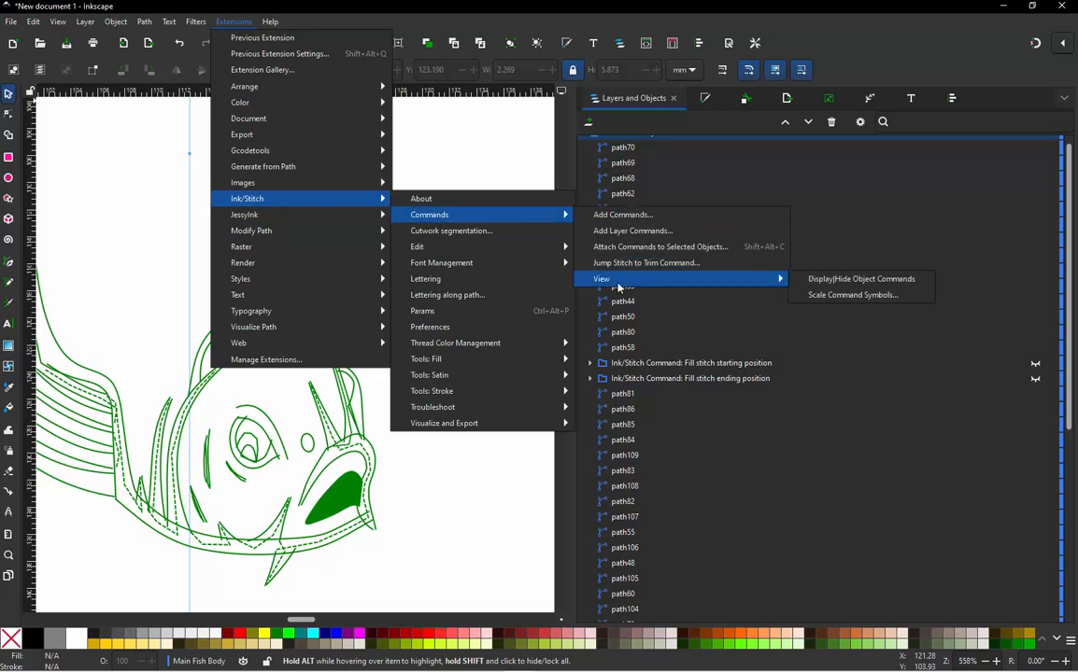
left_click(848, 280)
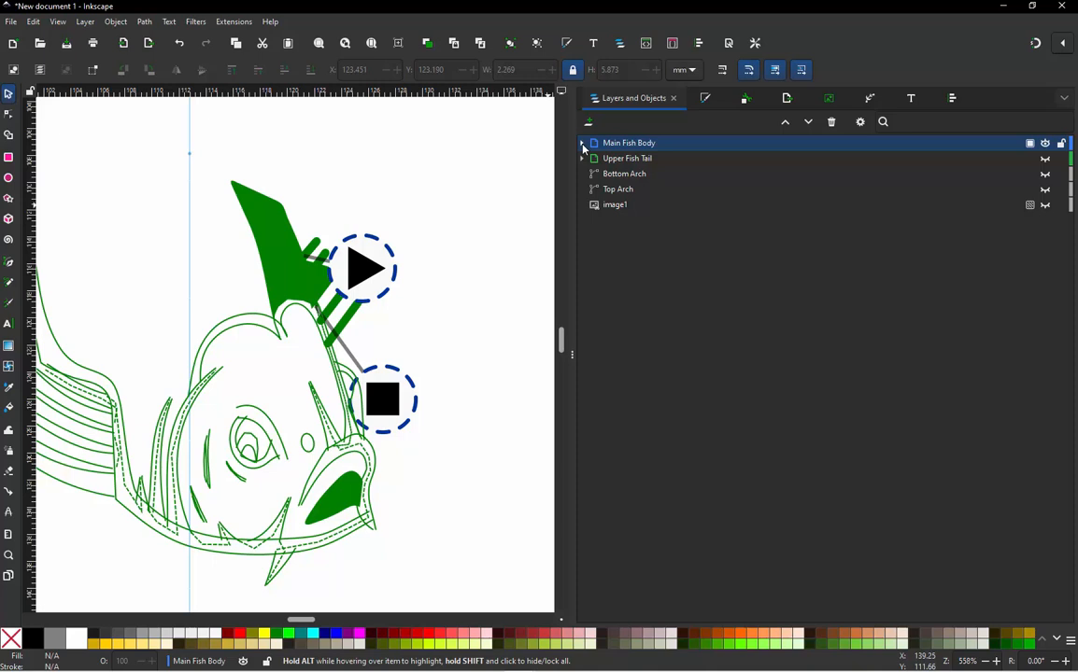
left_click(581, 144)
Step: Select the fill stitch starting and ending position symbols together and hide all object commands again
left_click(353, 275)
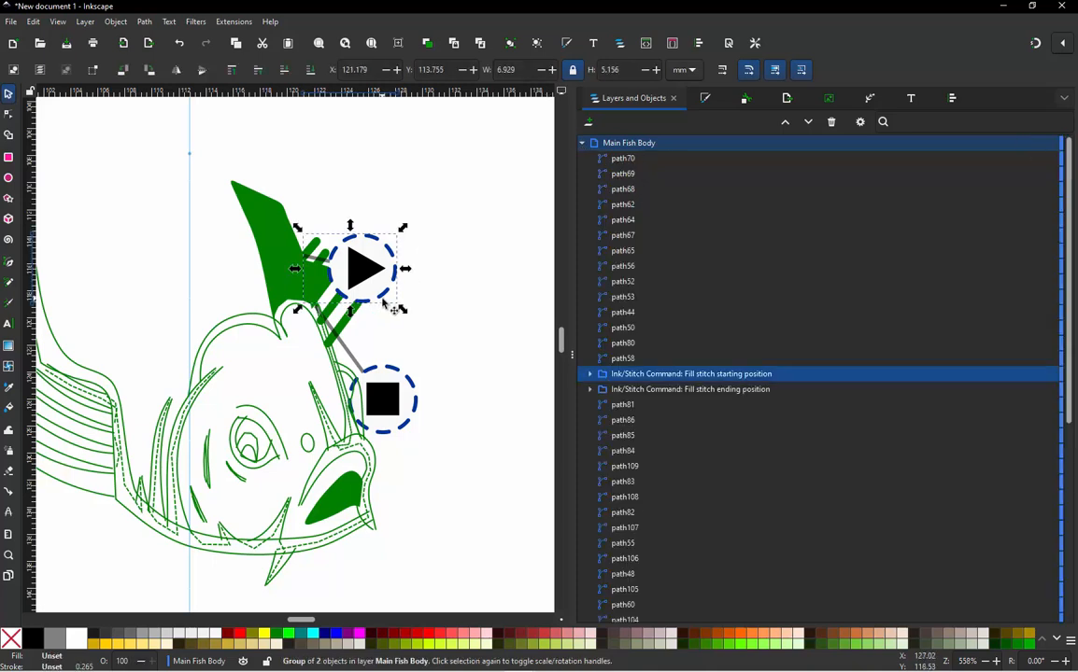
left_click(402, 375, "shift")
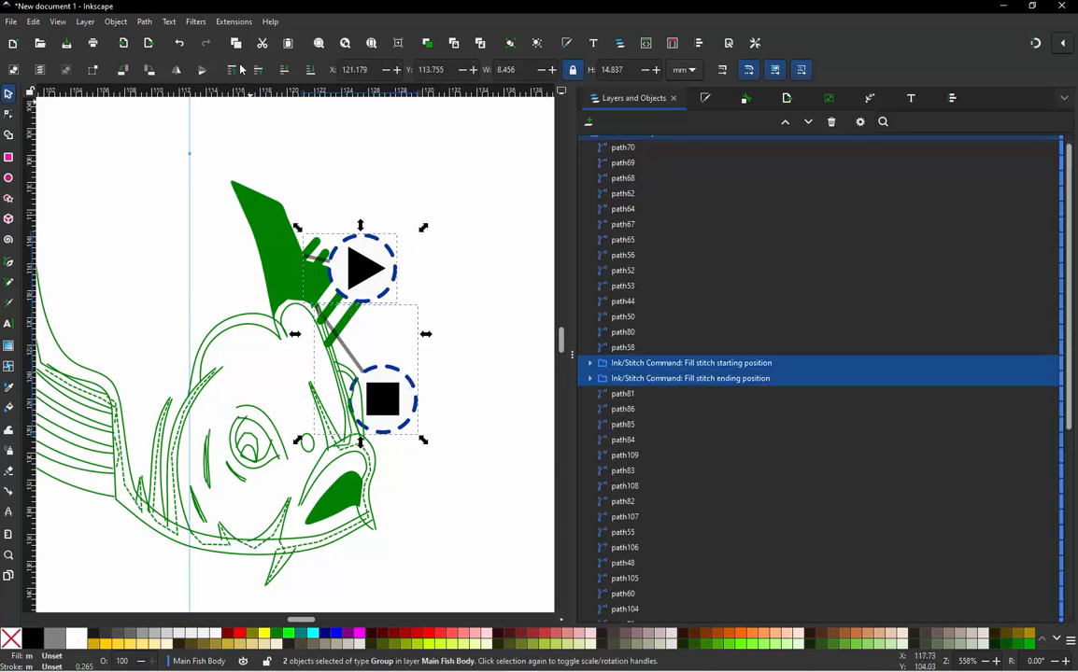
left_click(233, 22)
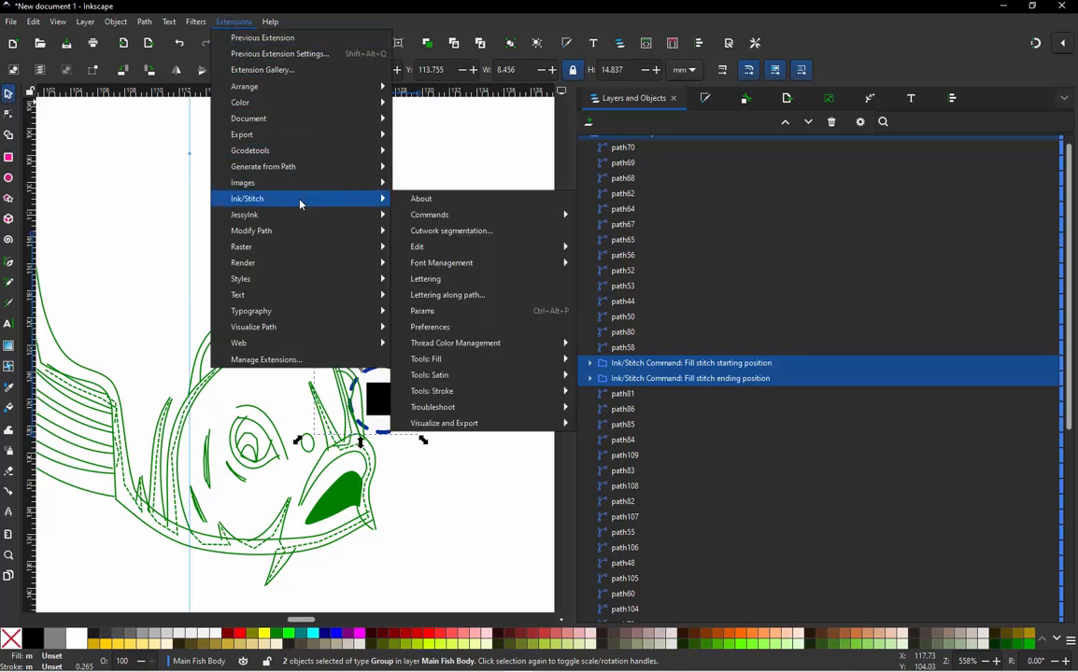
mouse_move(453, 215)
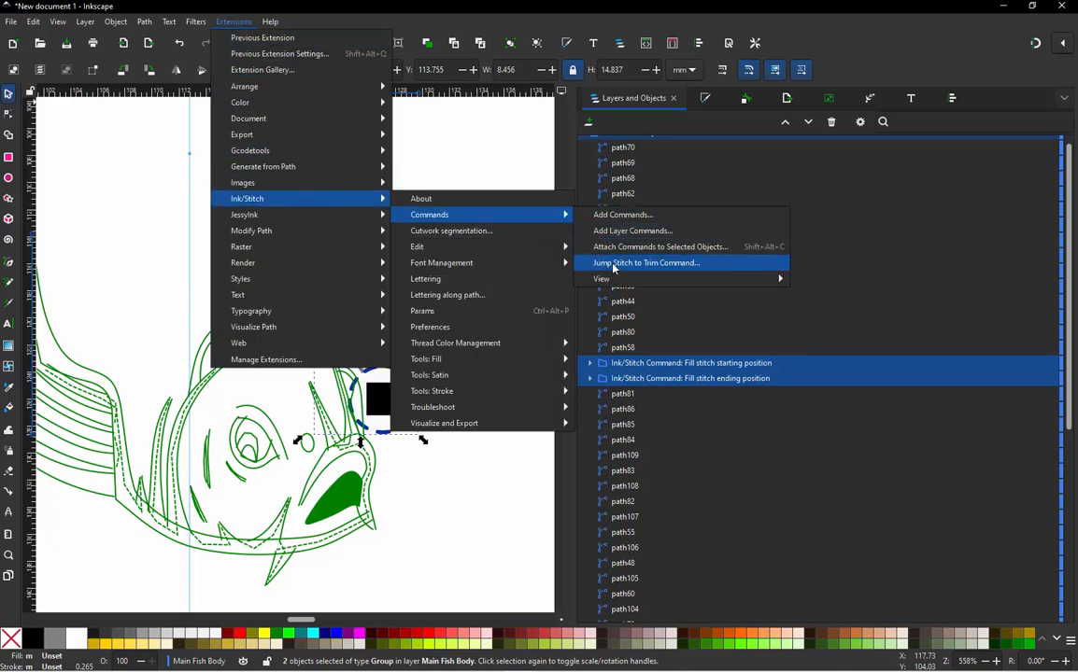
mouse_move(614, 280)
left_click(845, 279)
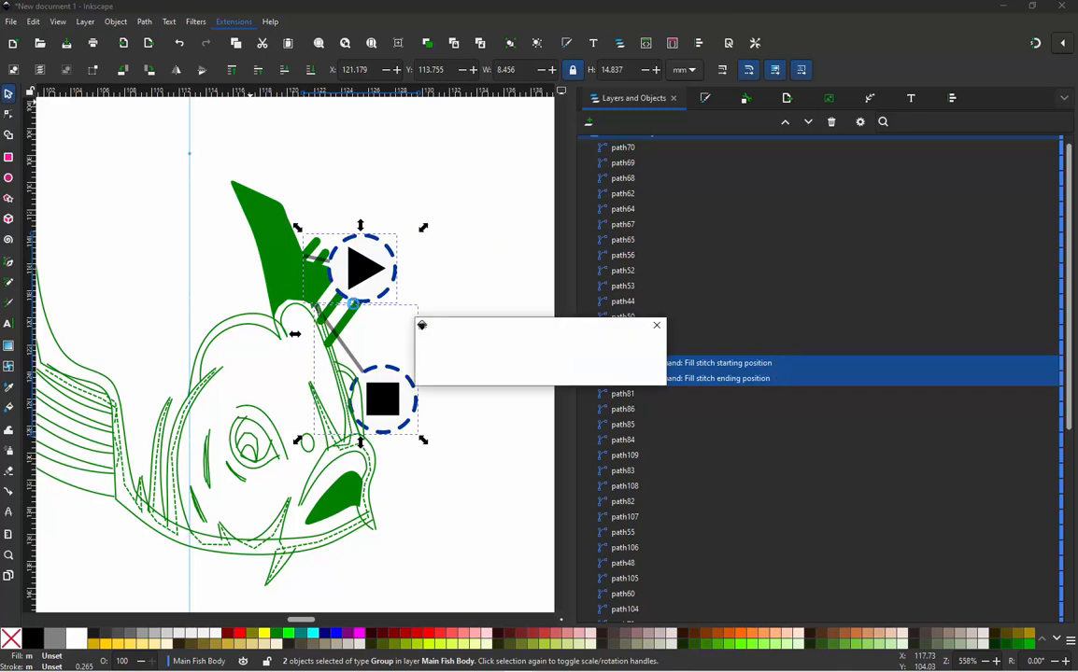
left_click(390, 209)
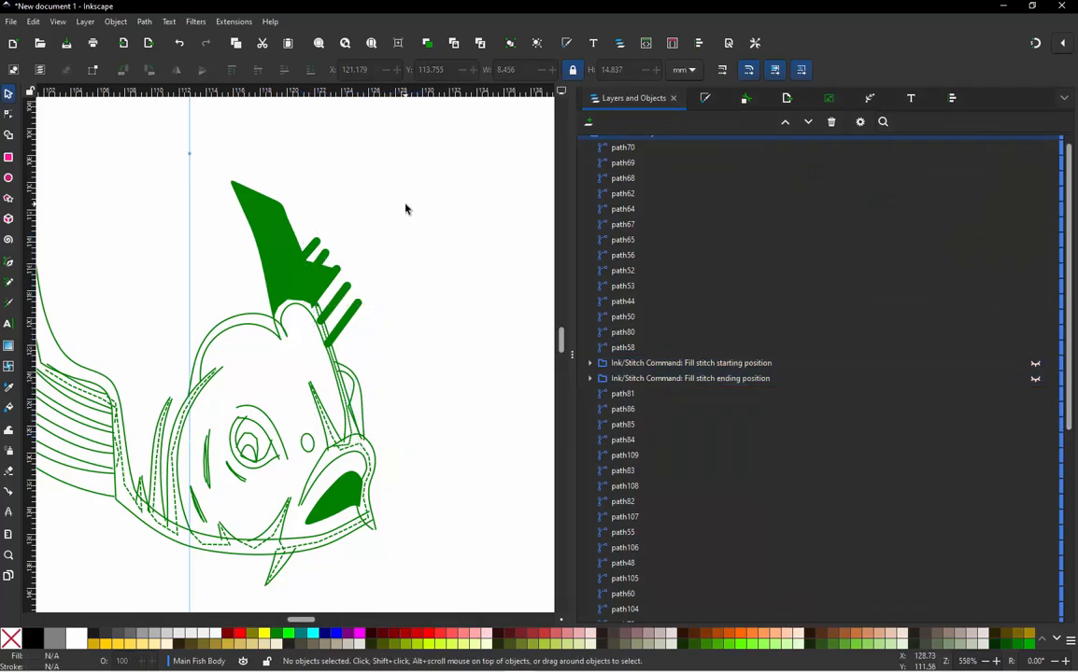
Step: Remove the fill from path84, the slanted line crossing the fin's right edge, keeping only its stroke
scroll(273, 238, "up", 2)
scroll(350, 276, "up", 1)
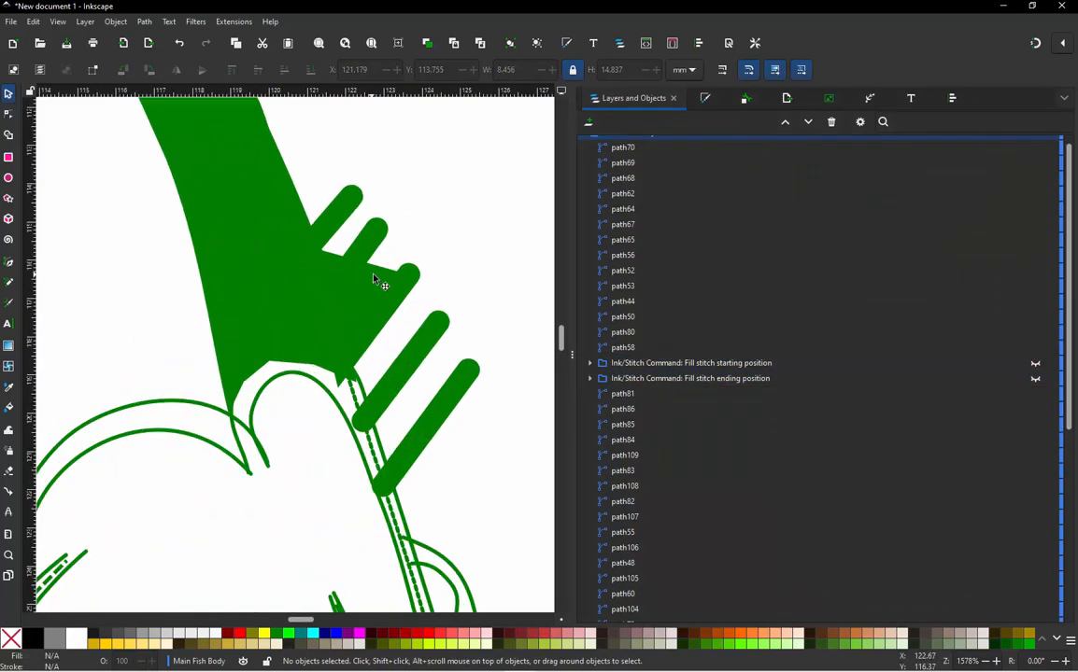
left_click(382, 275)
left_click_drag(414, 240, 498, 220)
key("ctrl+z")
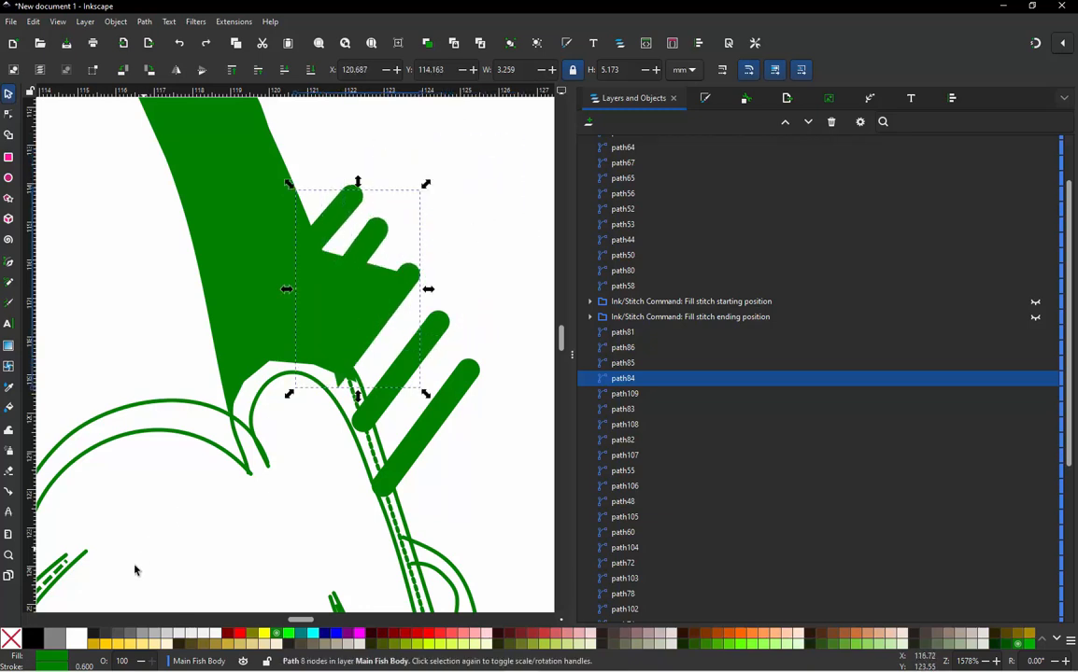
left_click(12, 640)
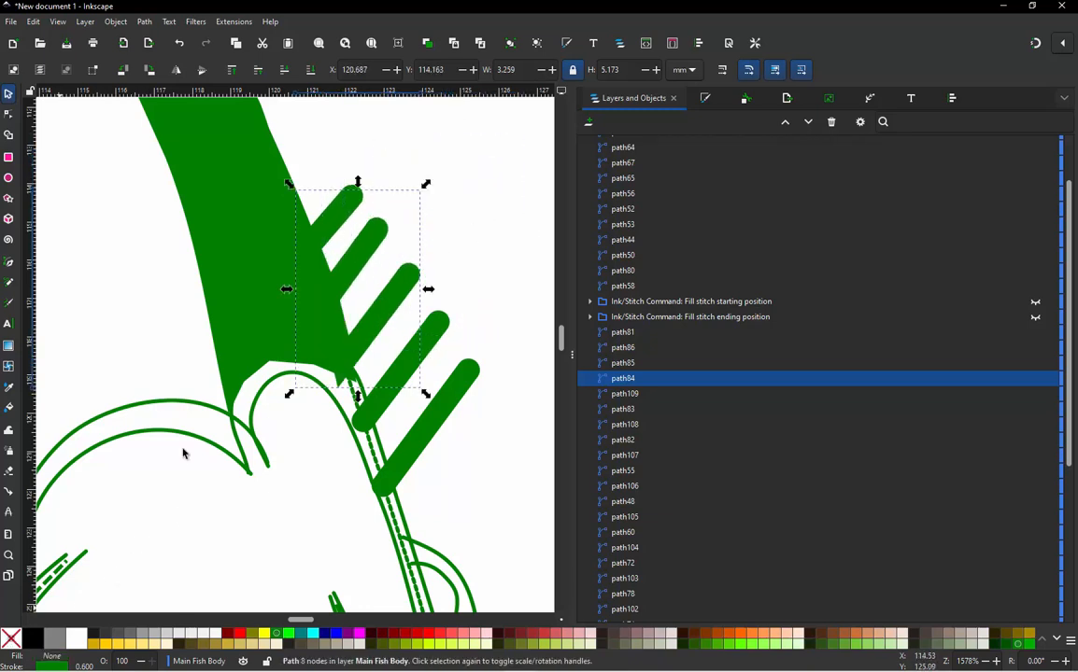
left_click(446, 226)
scroll(365, 280, "down", 3)
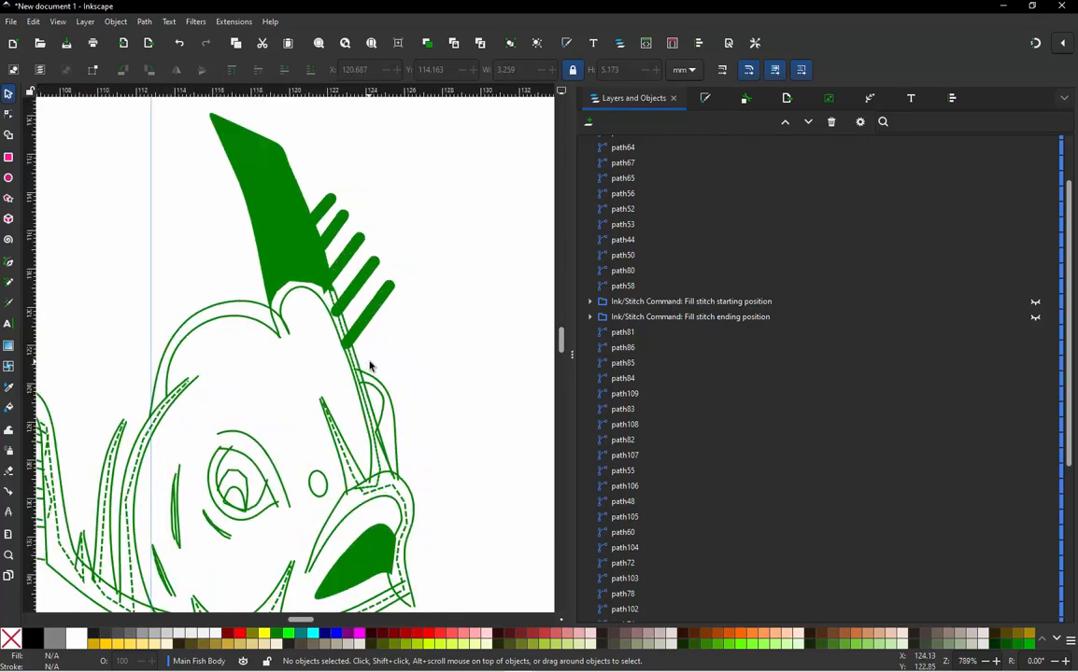
Step: Try to connect the fin fill path81 to path58 with Jump Stitch to Stroke, converting jumps not shorter than 2.00 mm
left_click(297, 214)
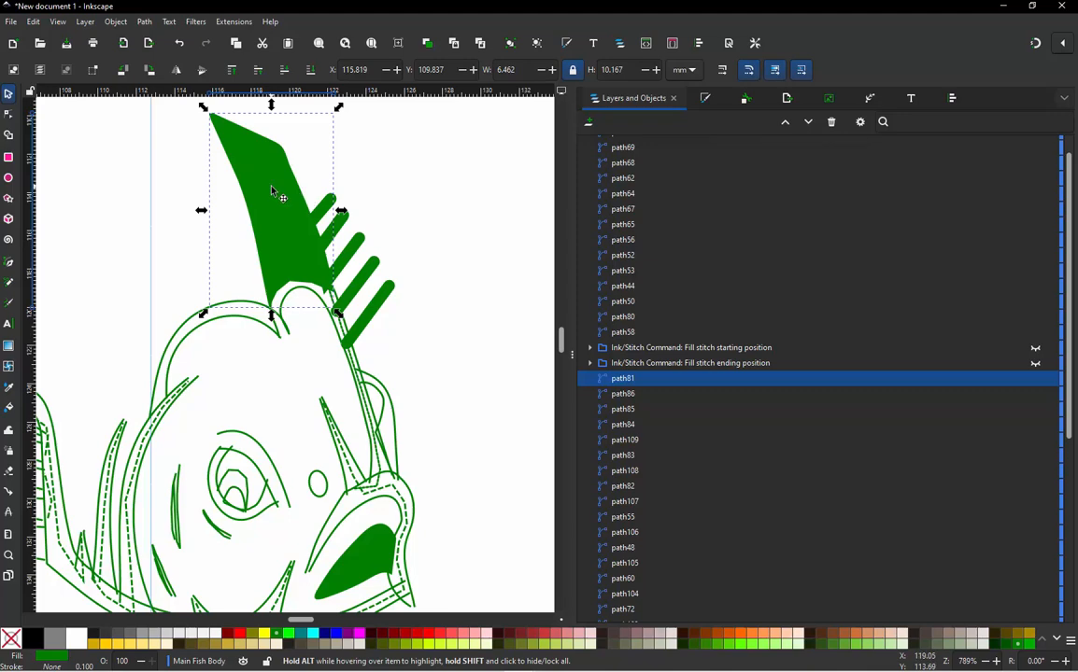
left_click(582, 332)
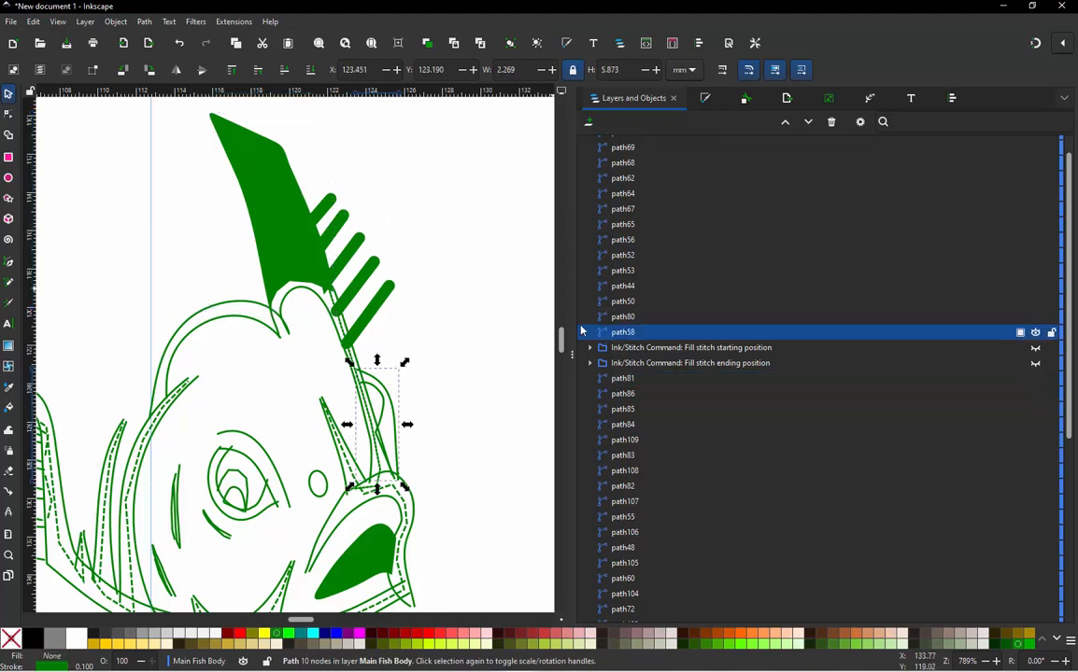
left_click_drag(399, 397, 411, 398)
key("ctrl+z")
left_click(420, 396)
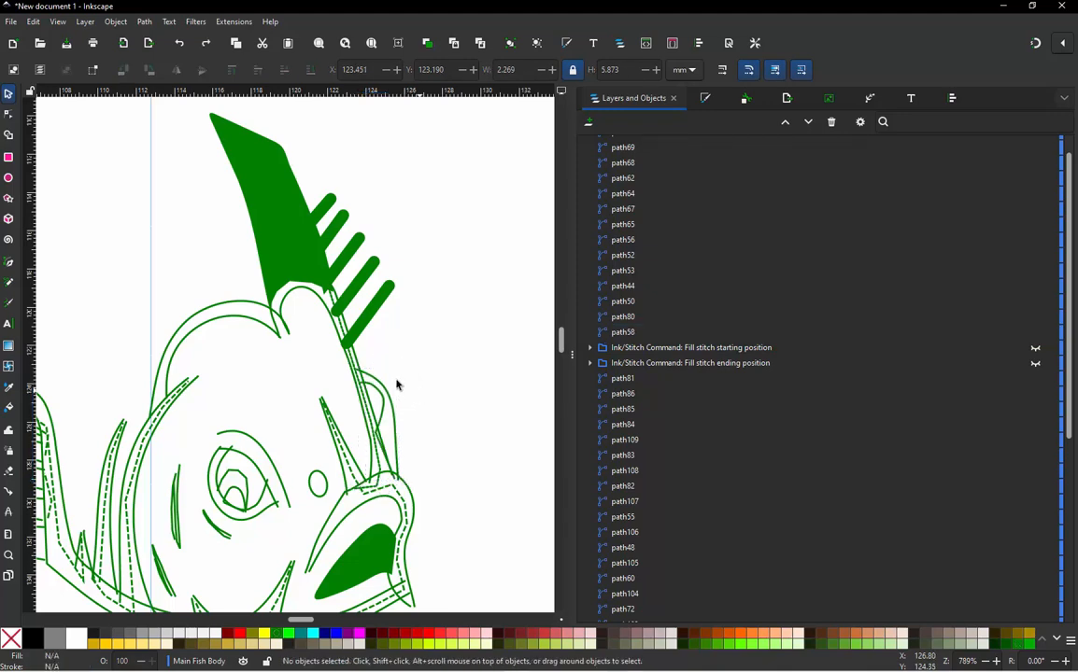
left_click(255, 241)
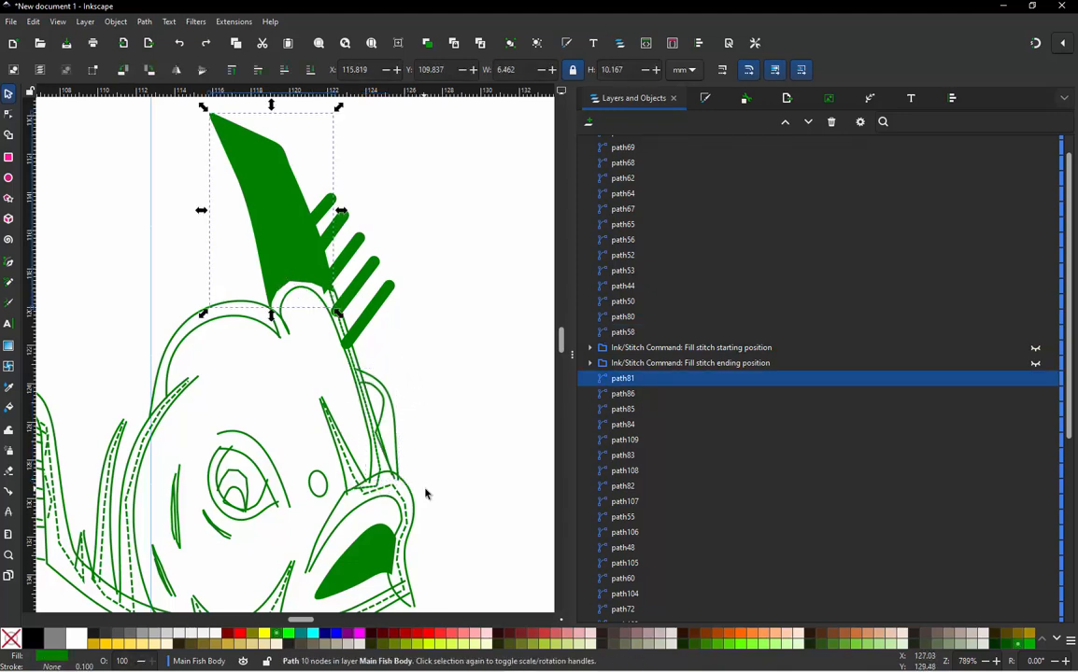
scroll(384, 439, "up", 1)
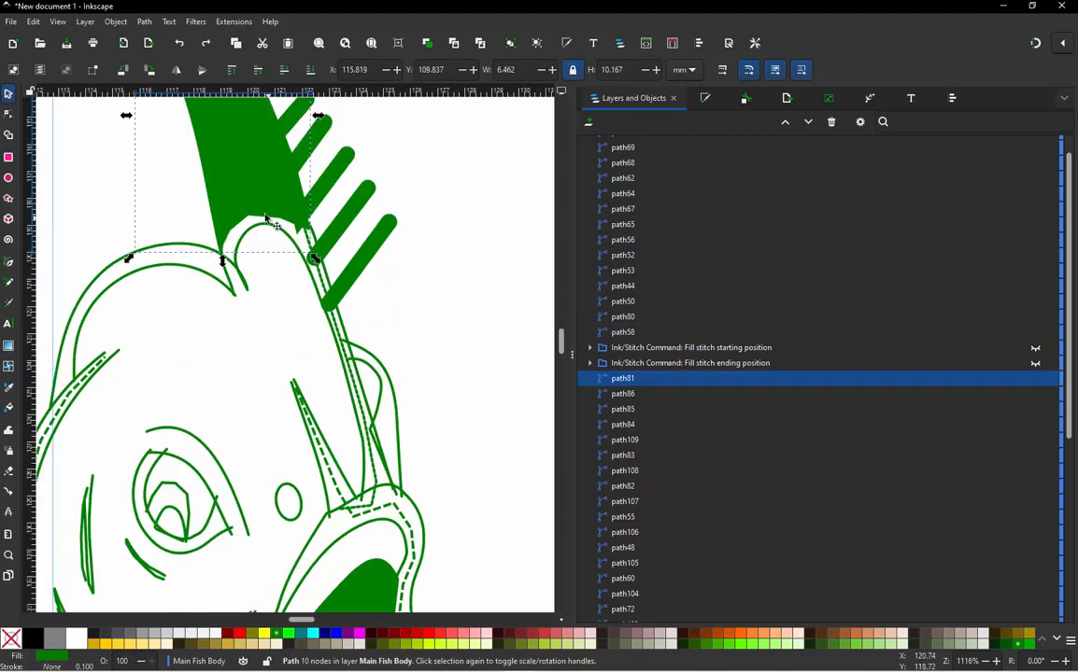
left_click(400, 433, "shift")
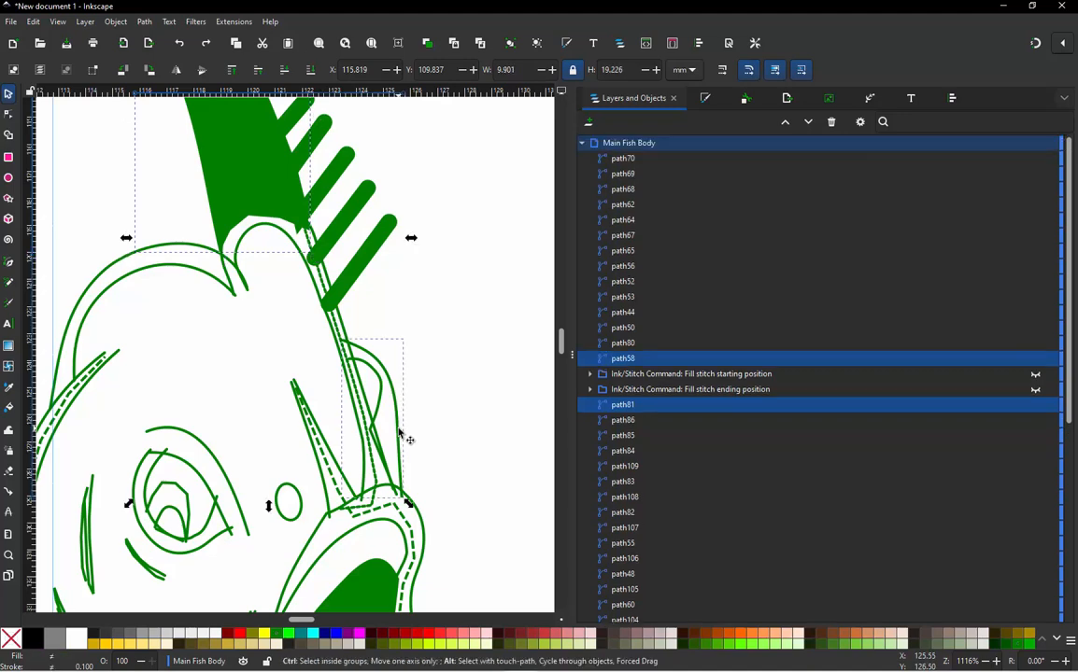
key("ctrl+alt+j")
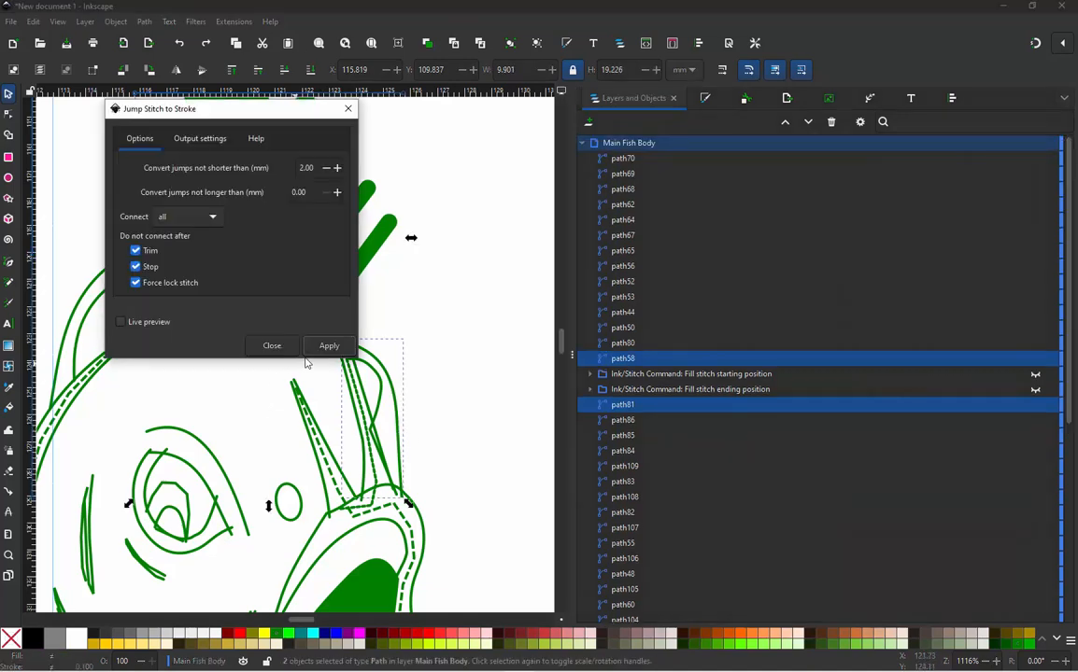
left_click(321, 351)
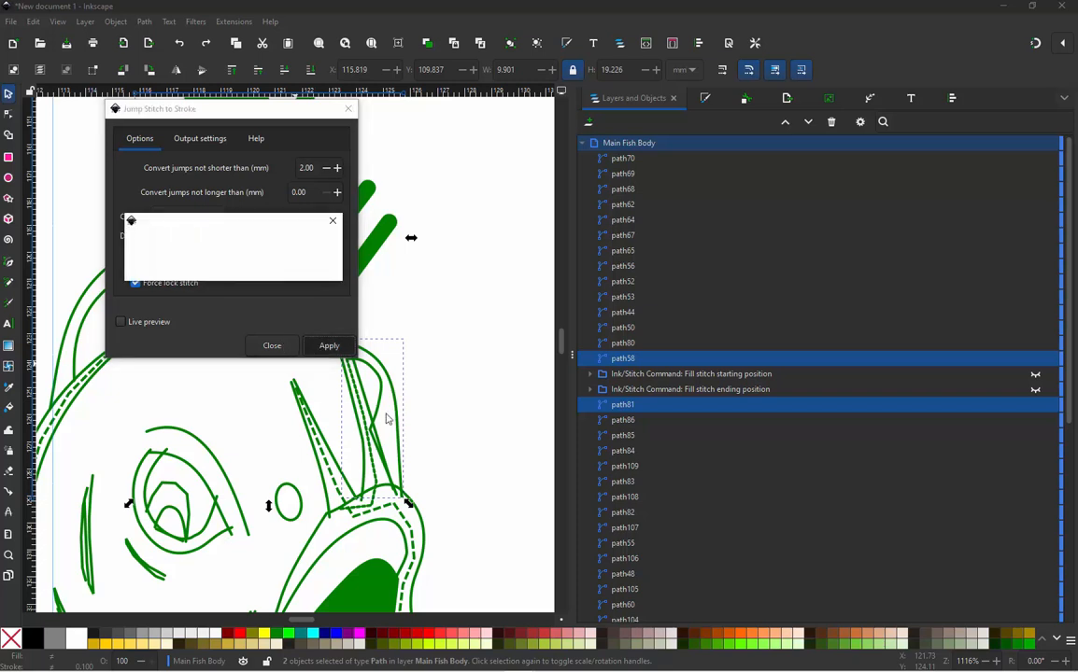
left_click(281, 350)
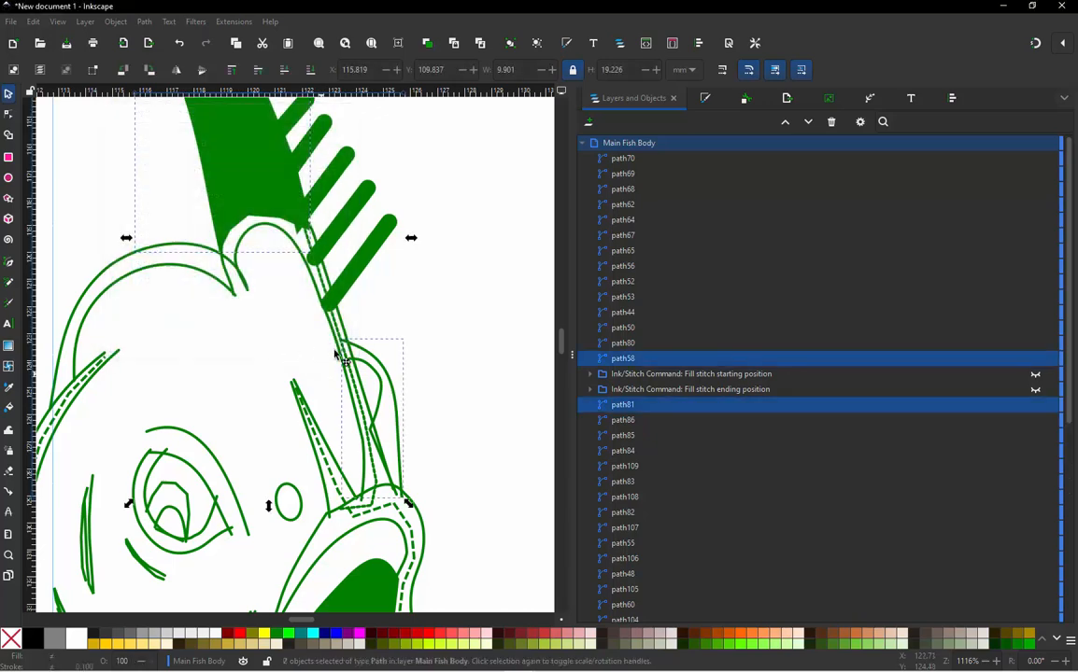
left_click(388, 318)
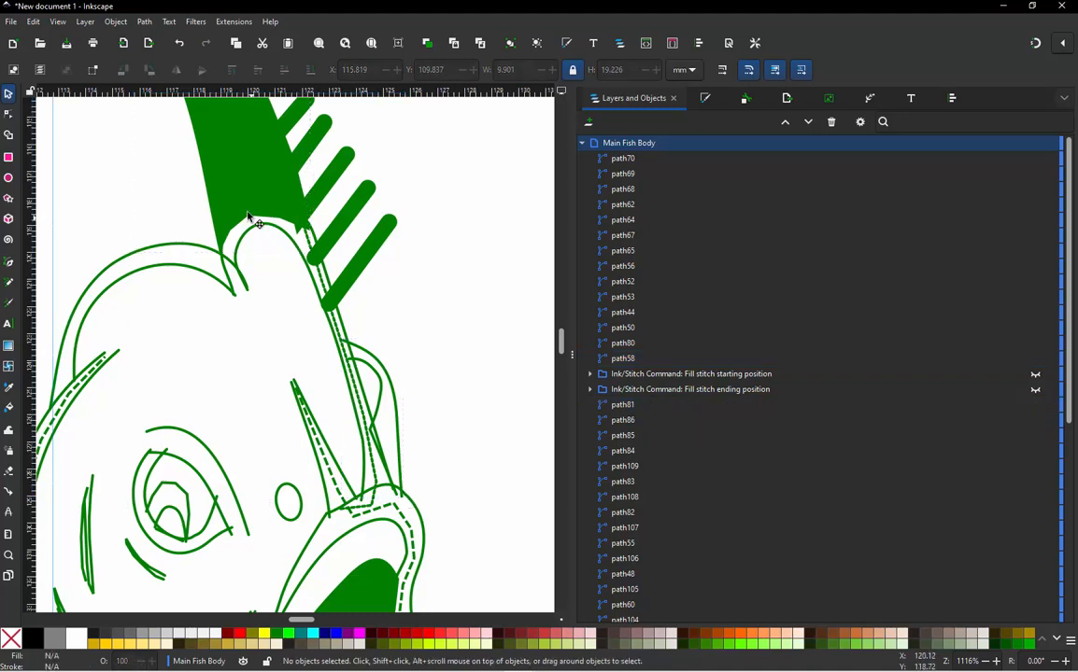
Step: Examine the stacking order and position of the fin fill and the neighbouring path58, path80 and path50 on the head
left_click(199, 180)
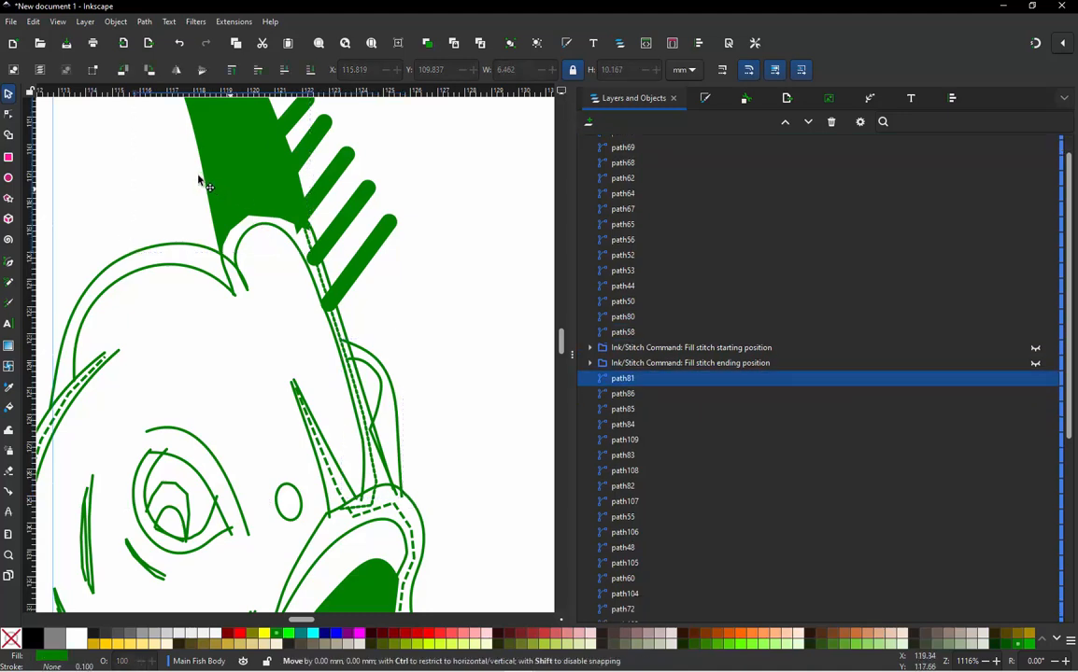
left_click(402, 411)
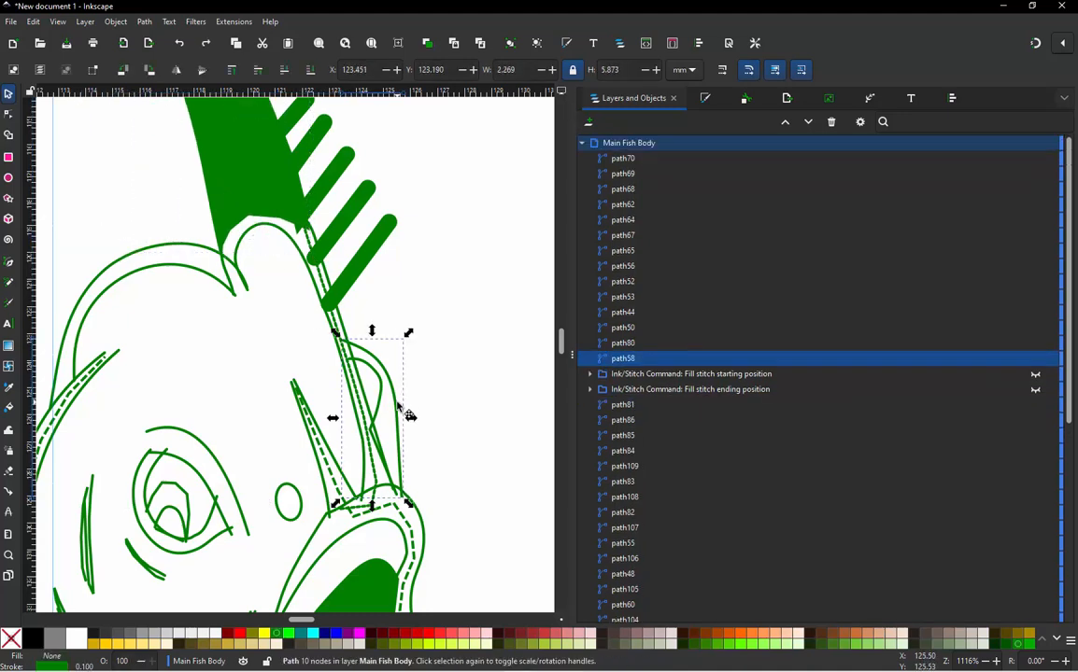
left_click(416, 348)
left_click(243, 211)
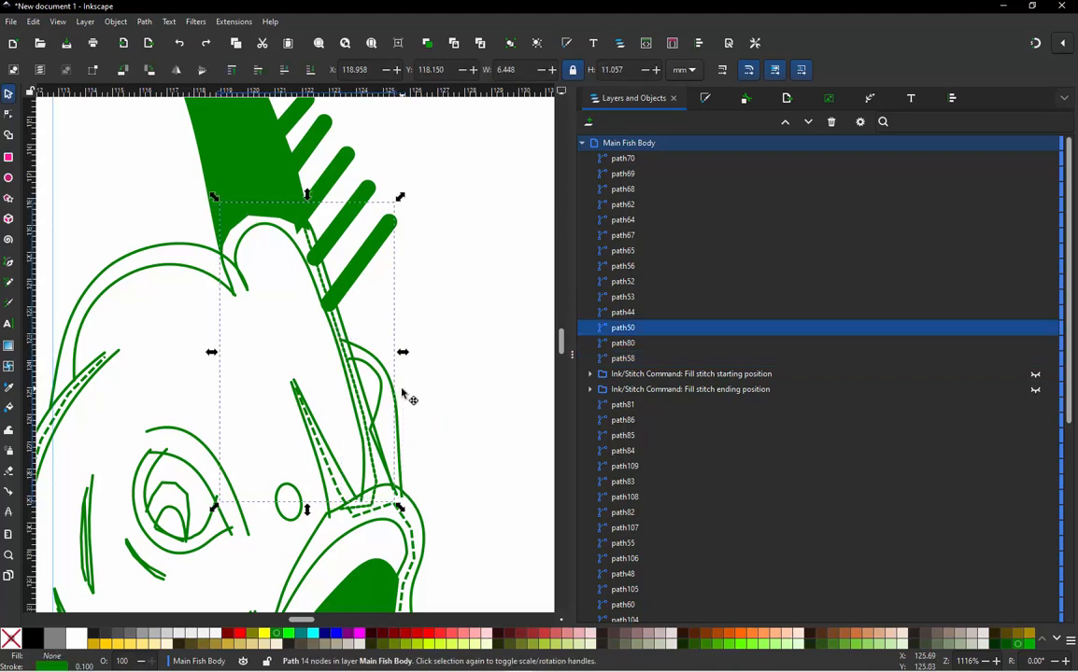
left_click(407, 412)
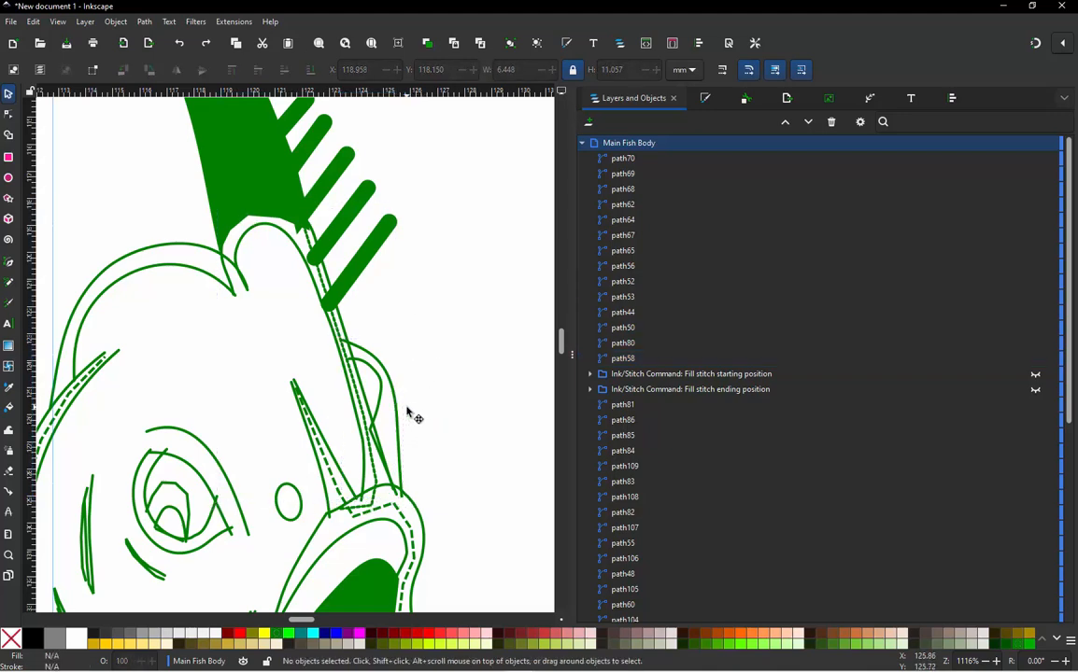
scroll(405, 412, "down", 1)
scroll(405, 411, "up", 1)
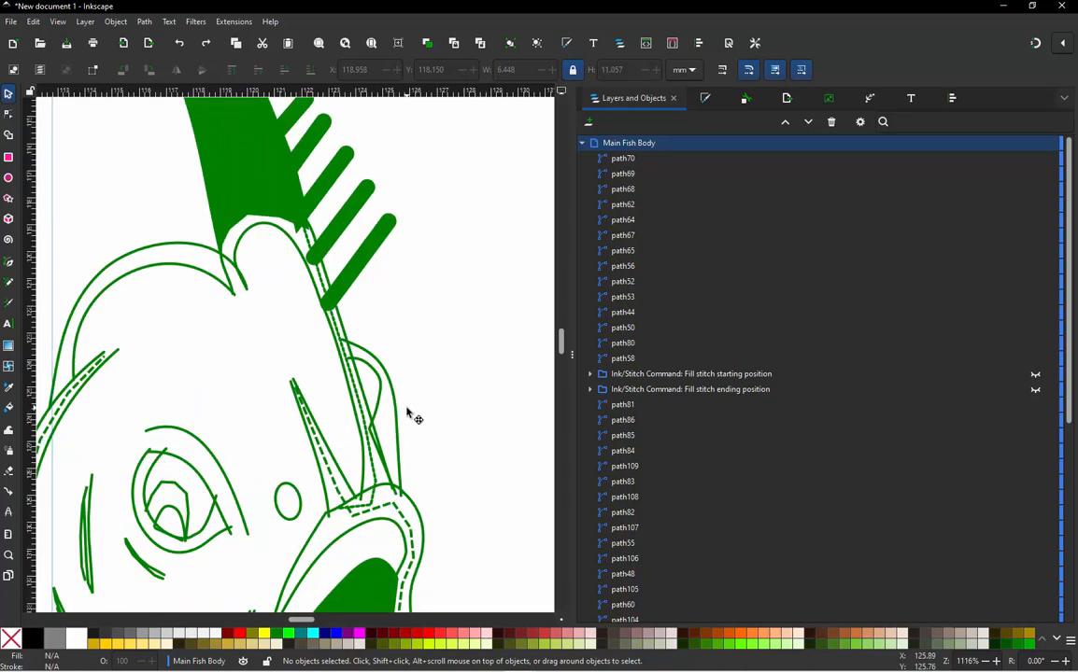
left_click(235, 204)
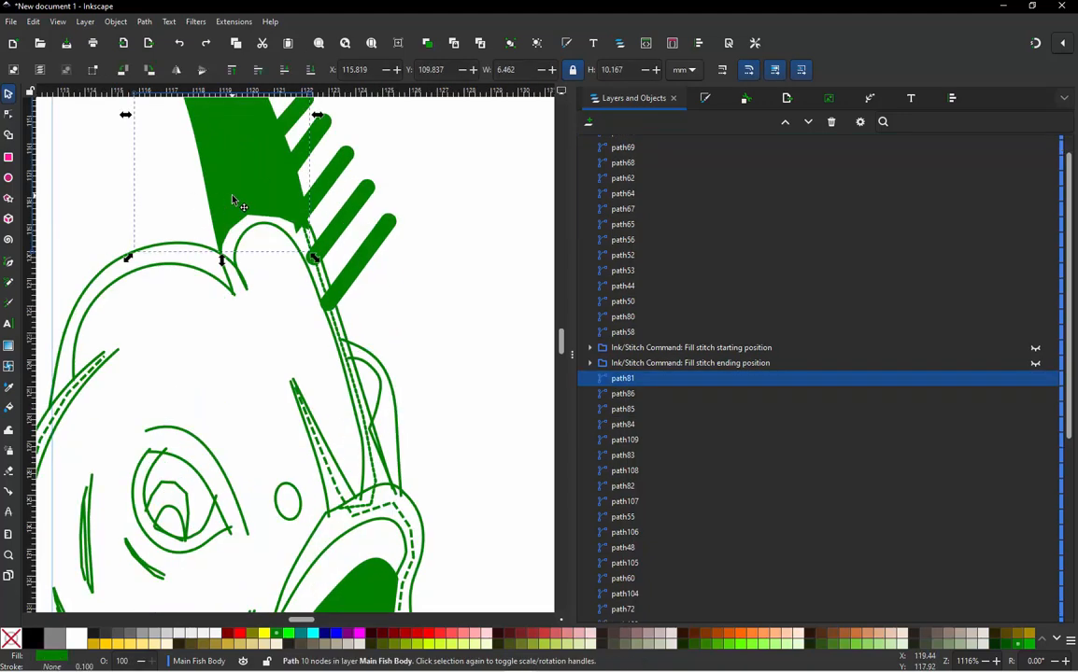
left_click(398, 405)
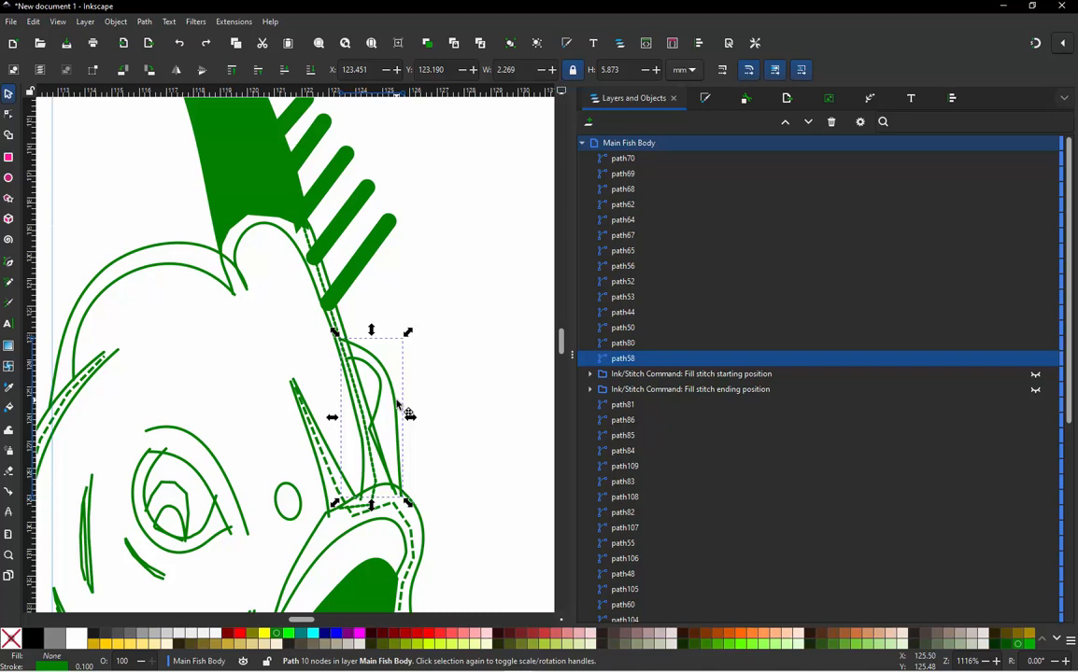
left_click(629, 346)
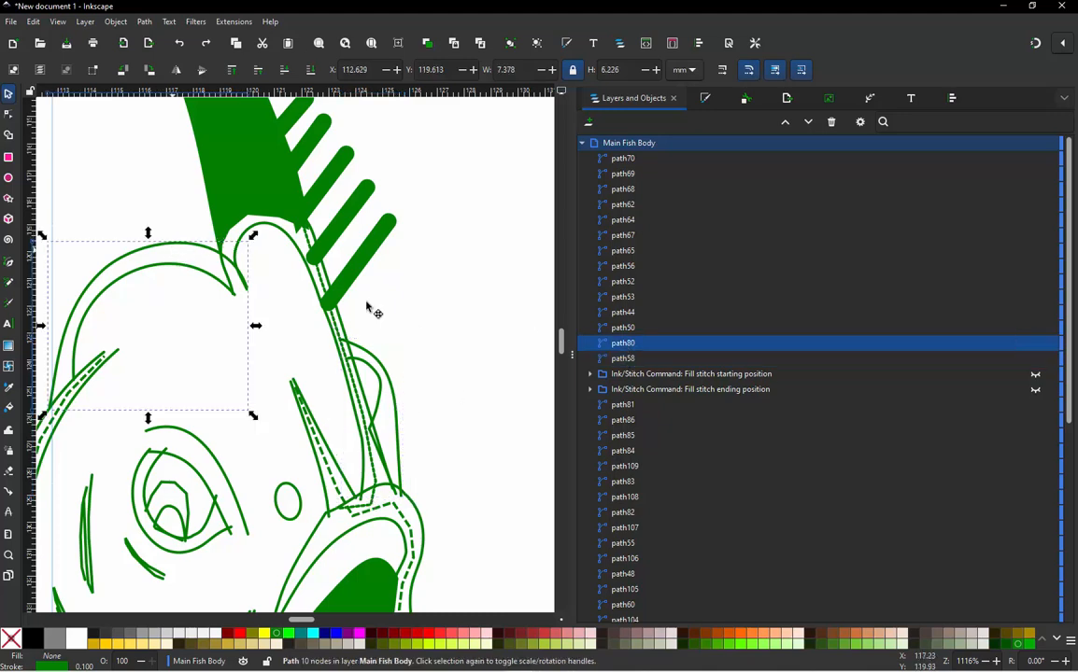
left_click(619, 331)
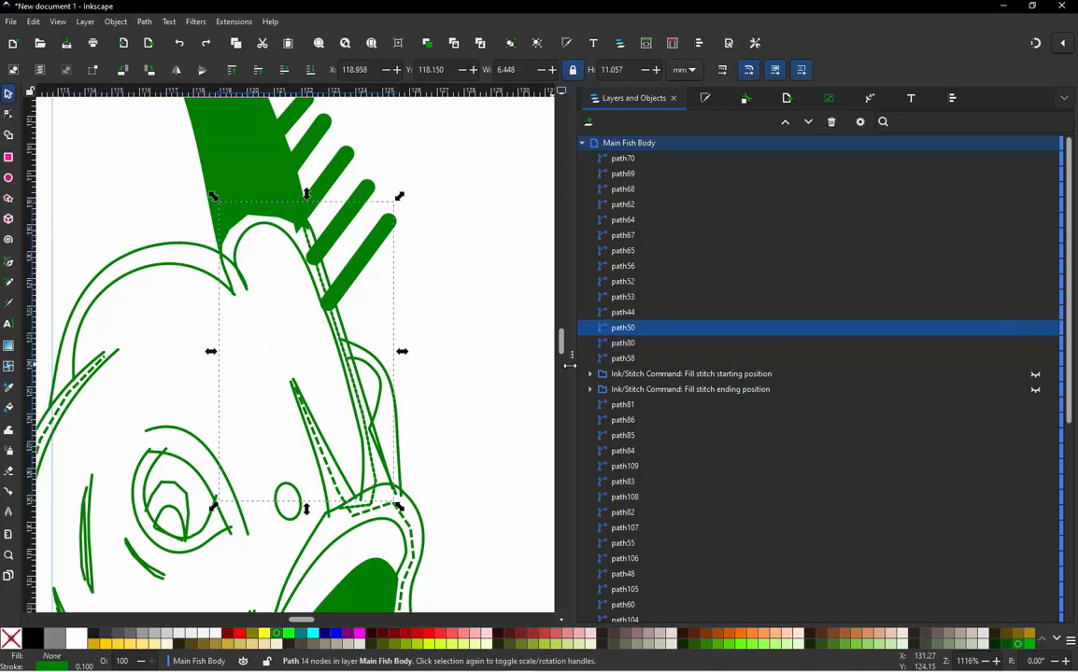
Step: Swap the rails of path58's satin column, keep Reverse rails on Automatic, and apply the embroidery parameters
left_click(623, 361)
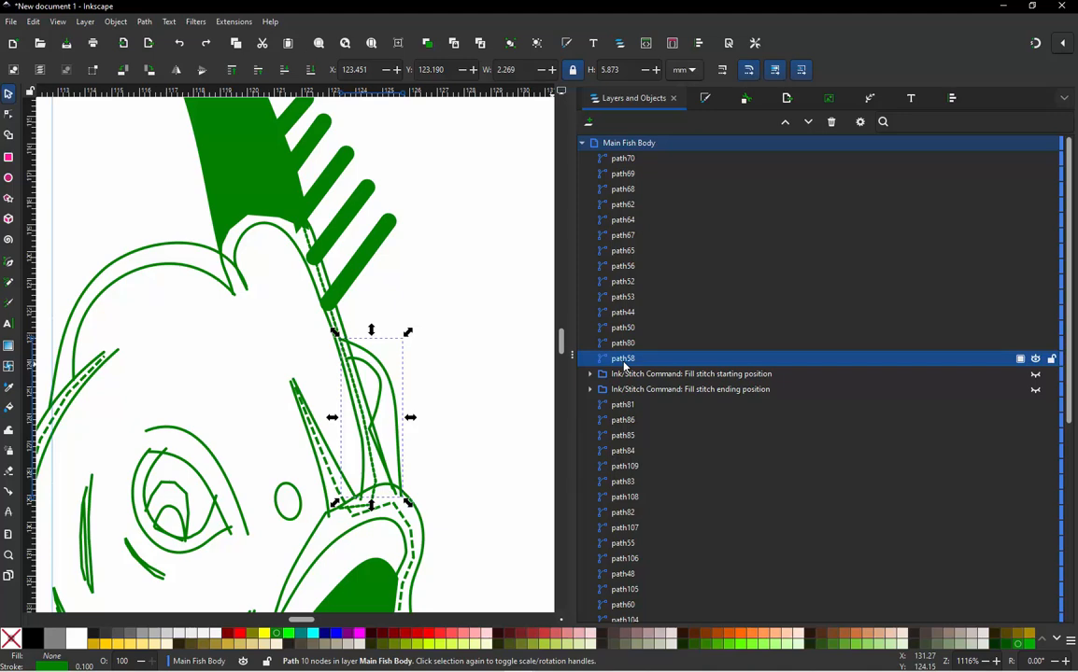
key("alt+q")
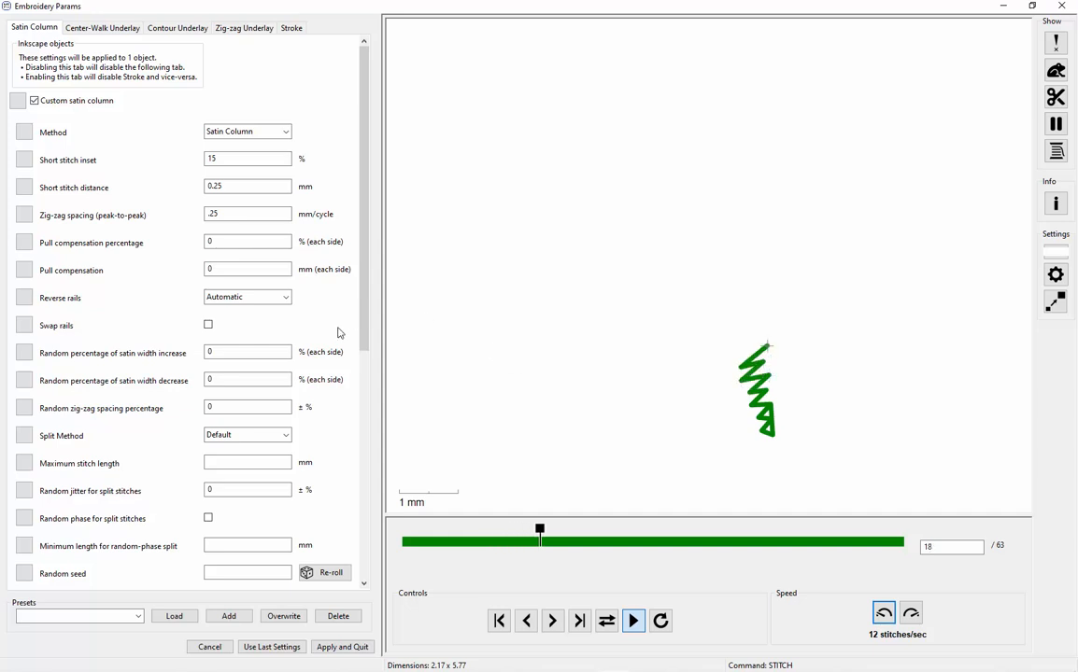
left_click(241, 297)
left_click(240, 344)
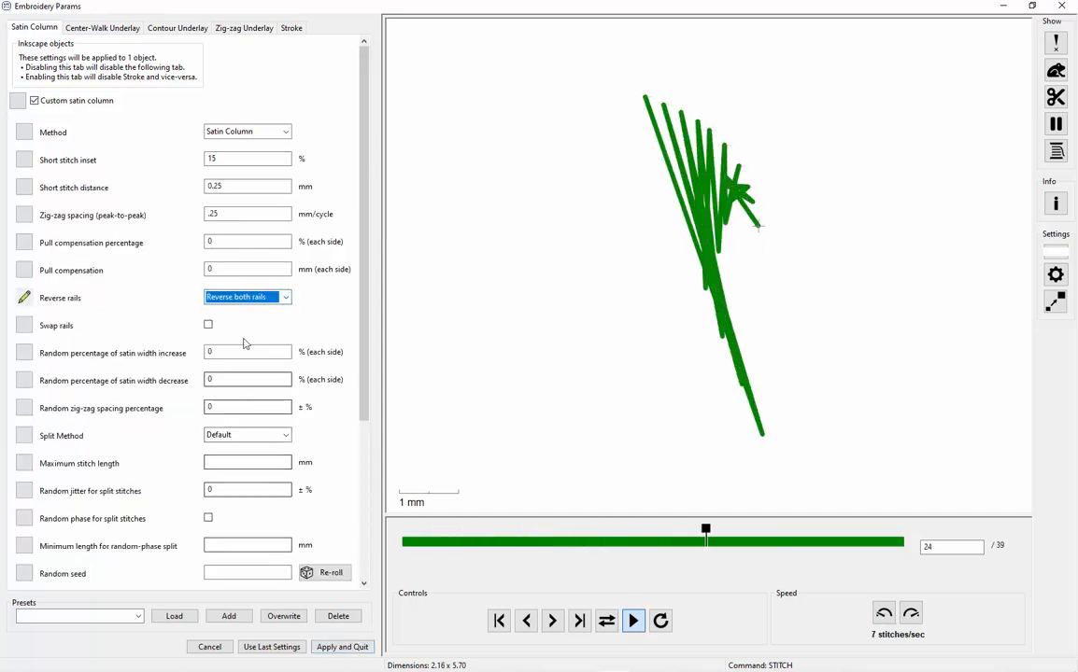
left_click(257, 299)
left_click(245, 307)
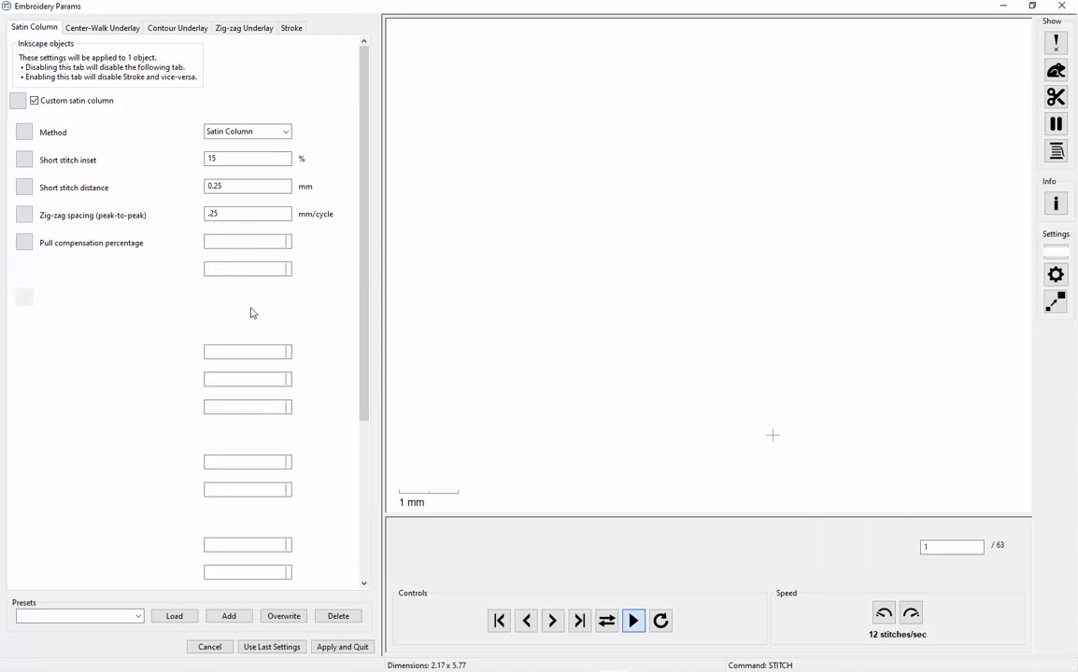
left_click(208, 325)
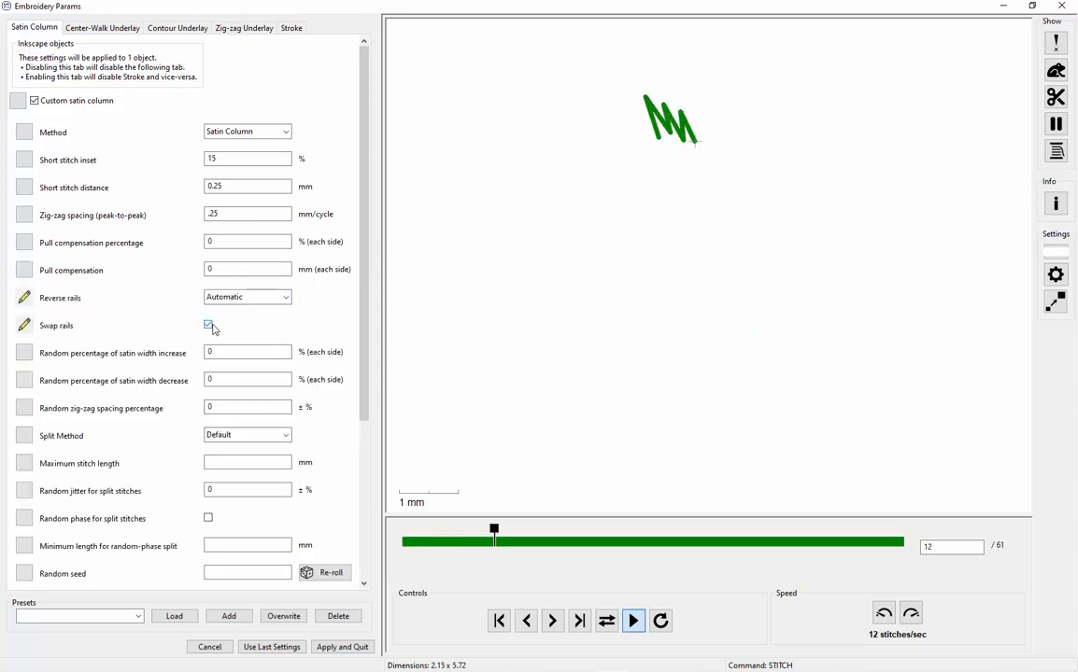
left_click(338, 647)
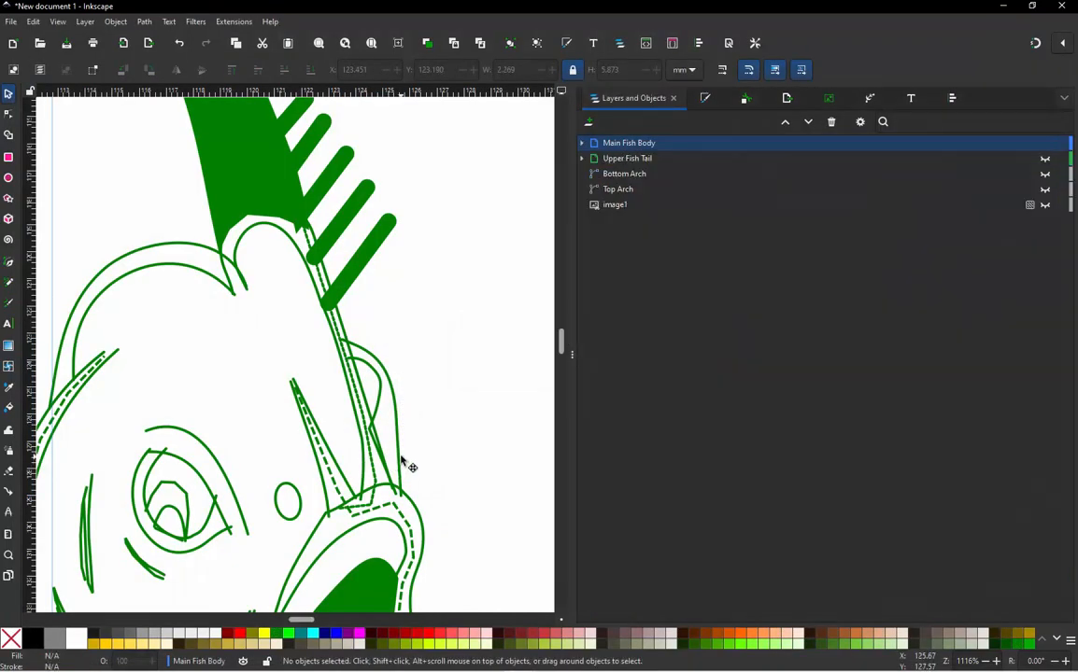
Step: Set Reverse rails to Reverse both rails for path80, the large arch satin over the eye, and apply the parameters
left_click(401, 460)
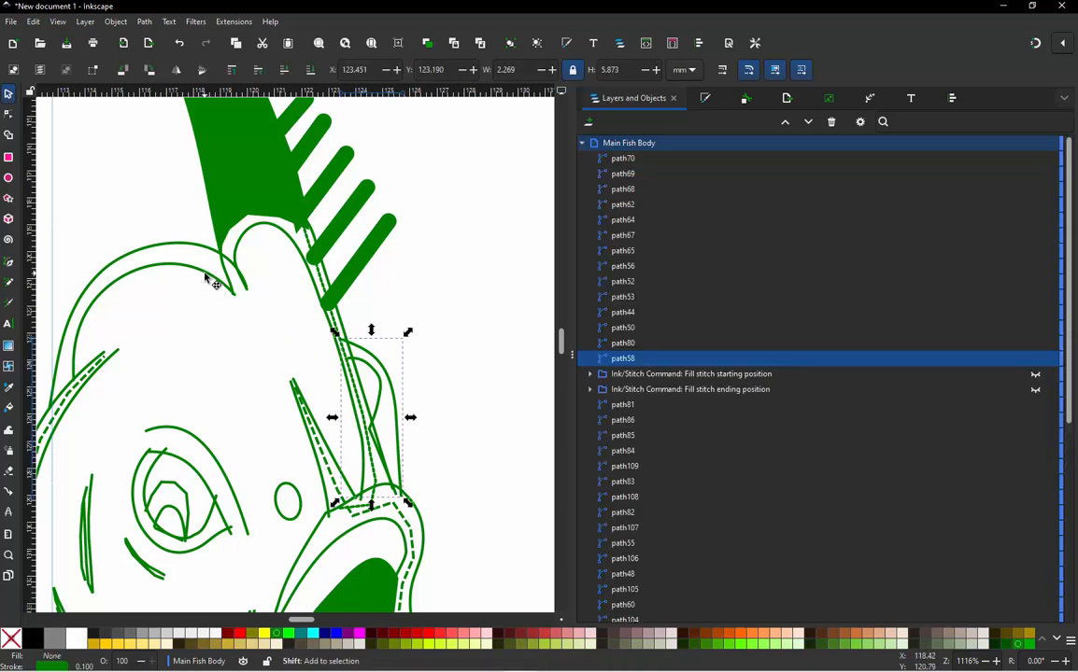
left_click(177, 241)
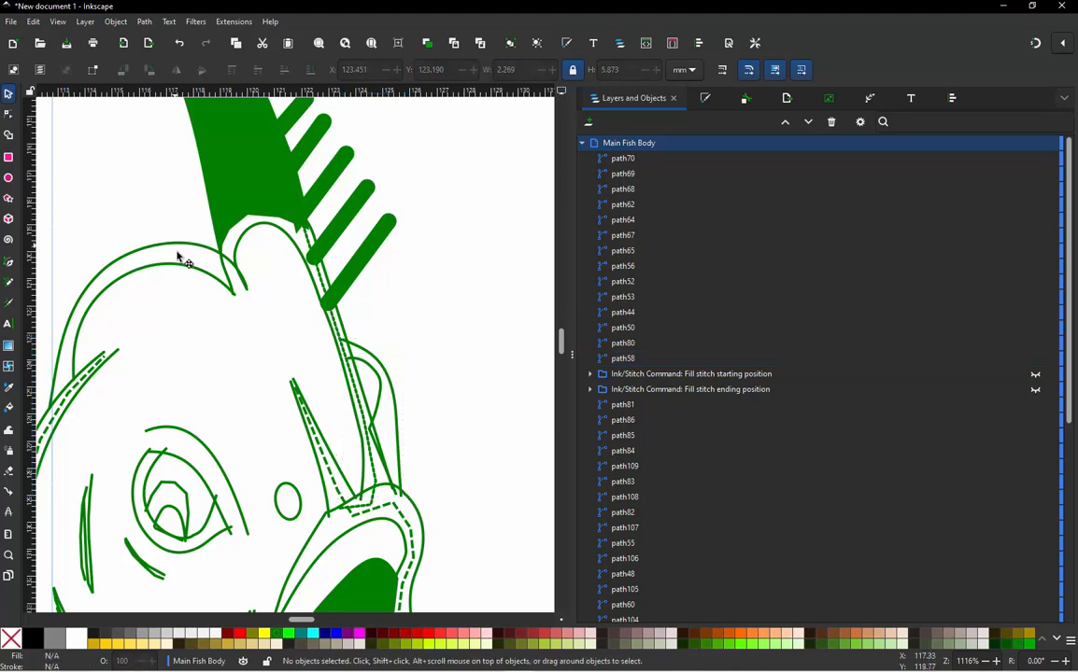
left_click(101, 311)
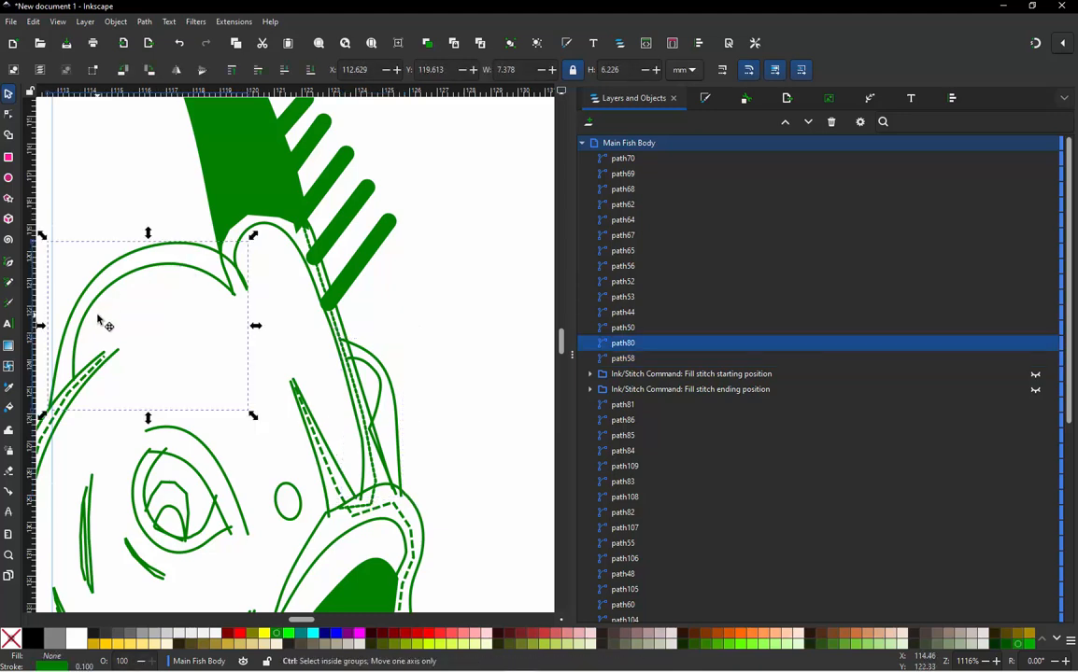
key("ctrl+alt+p")
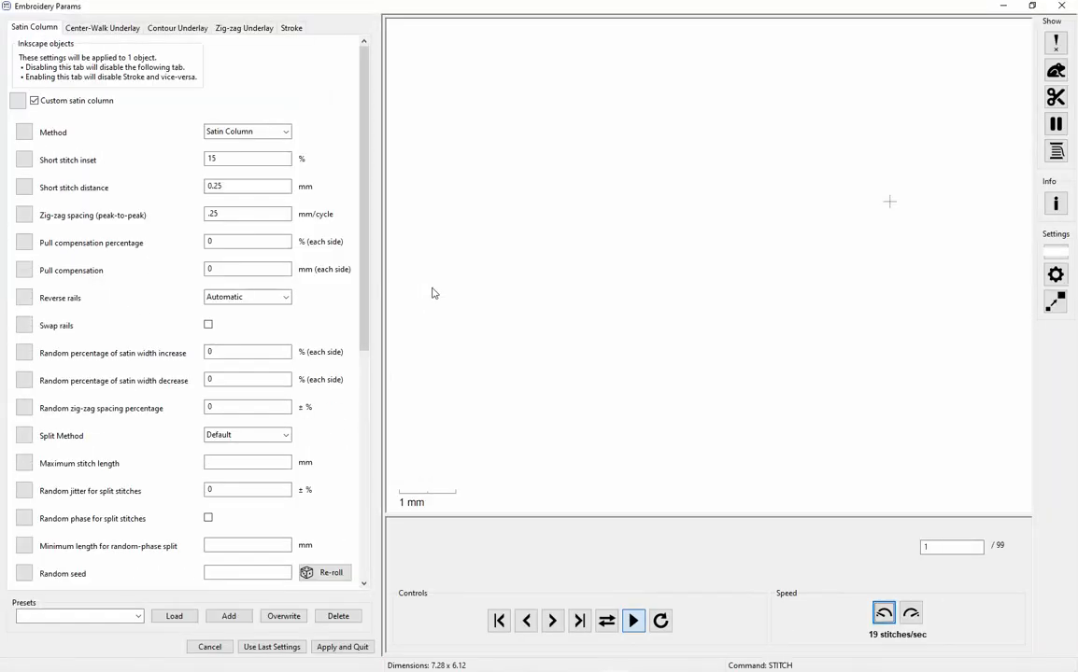
left_click(238, 297)
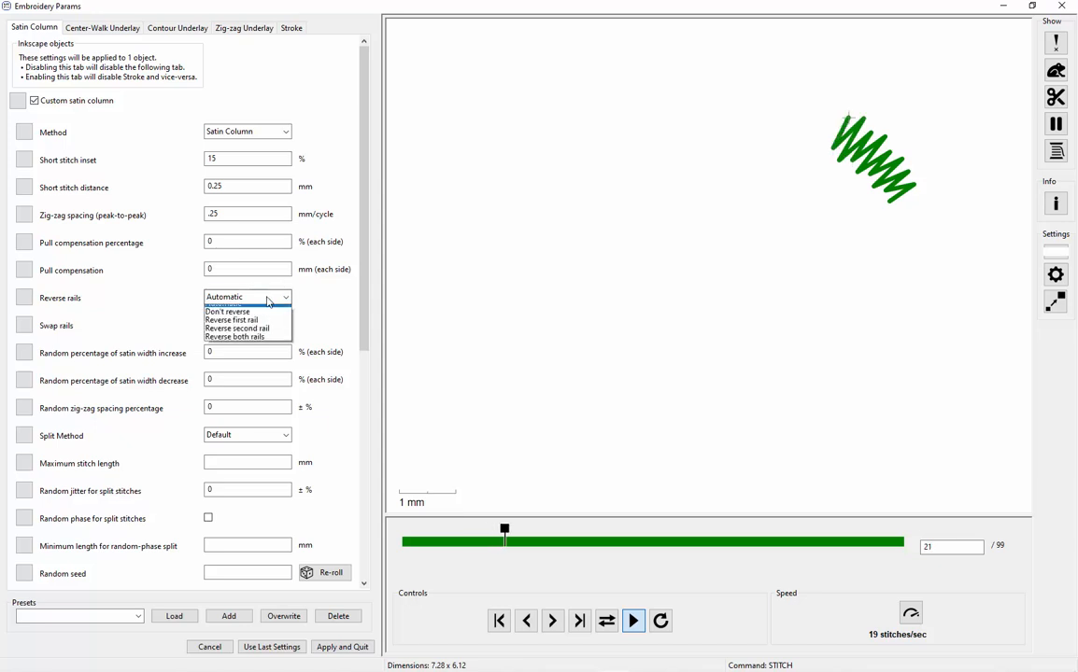
left_click(261, 344)
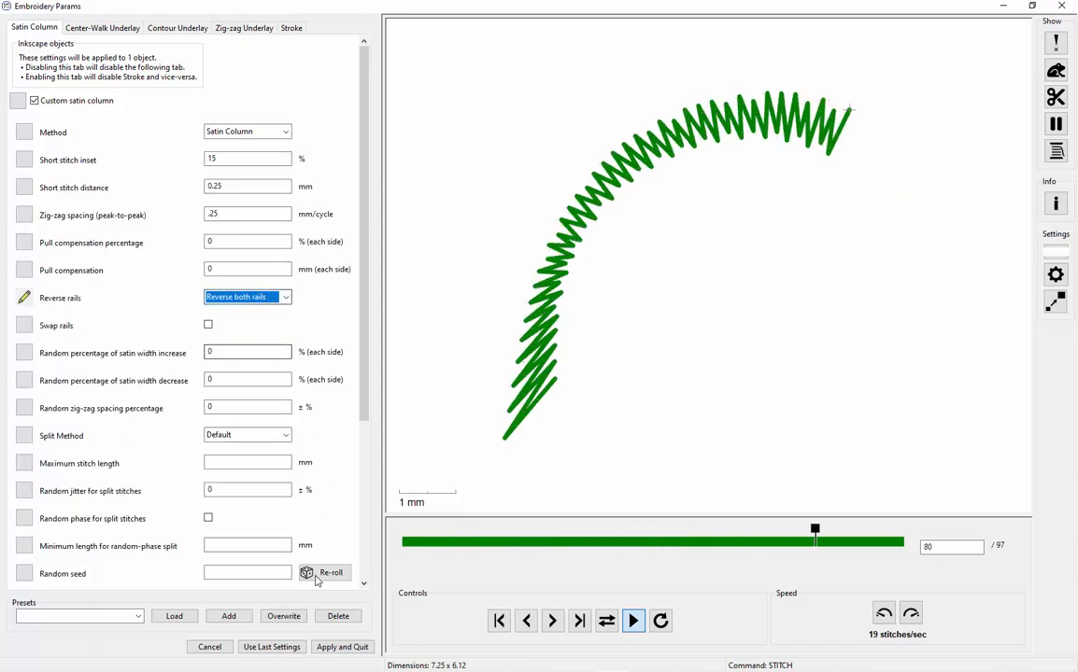
left_click(336, 646)
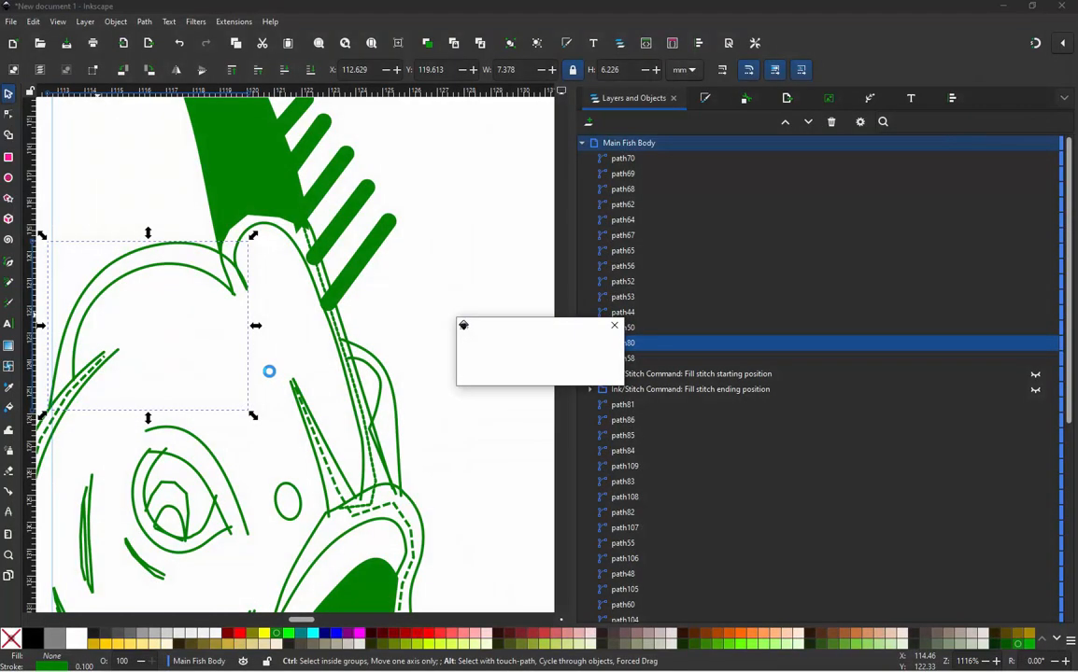
Step: Preview the stitching direction of path50's satin column in the embroidery parameters
left_click(241, 247)
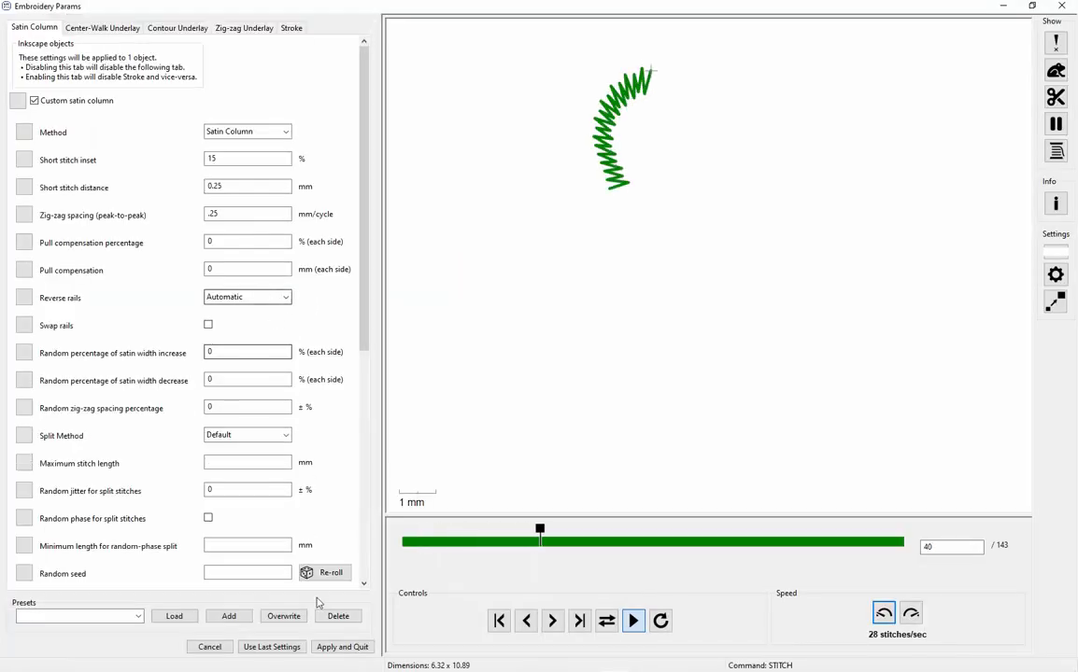
left_click(342, 647)
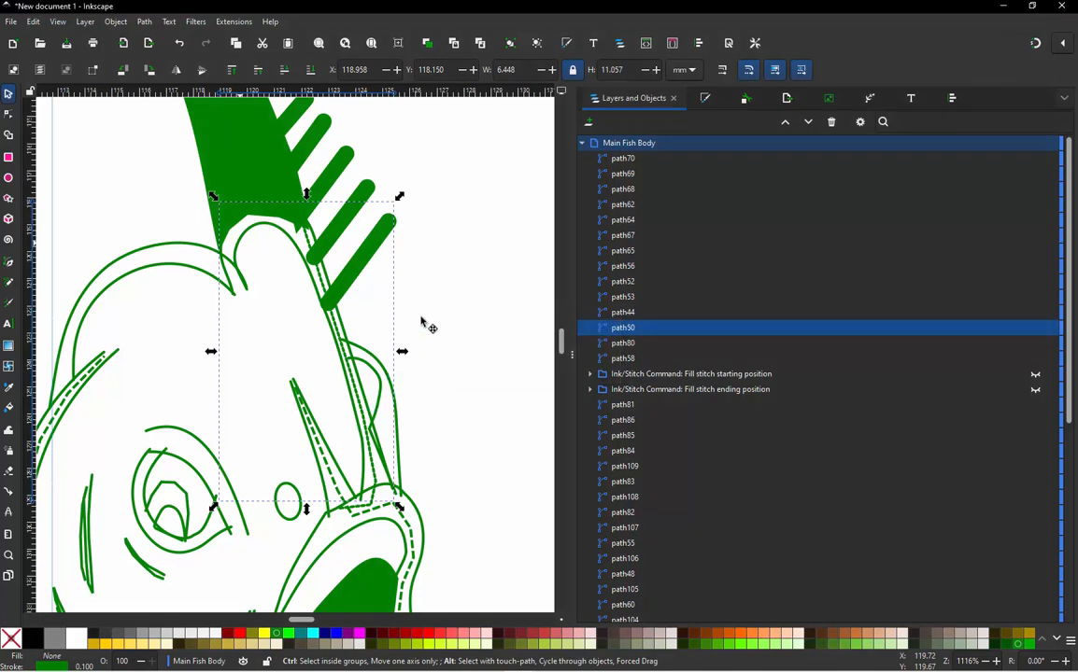
left_click(422, 322)
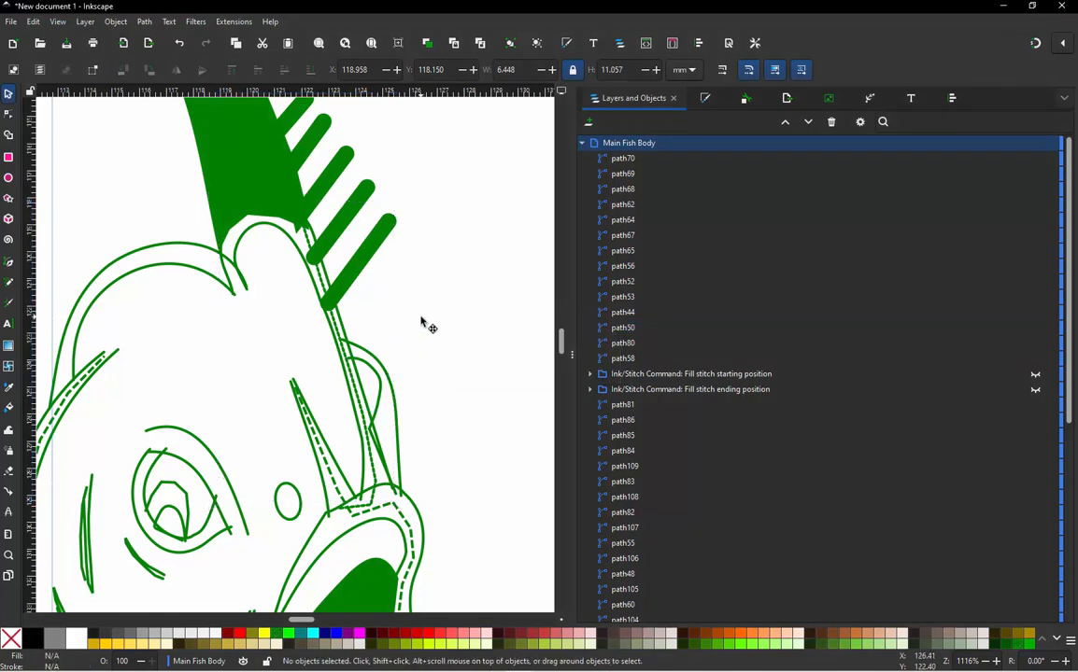
Step: Connect path58 to path80 with Jump Stitch to Stroke, converting jumps not shorter than 2.00 mm
left_click(398, 411)
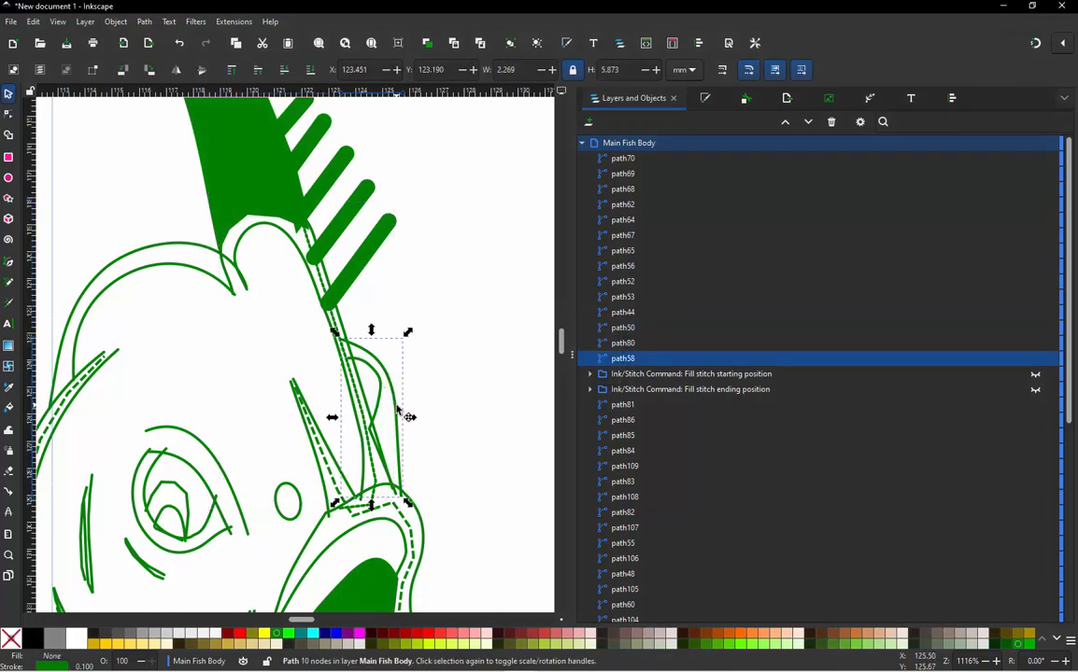
left_click(185, 268, "shift")
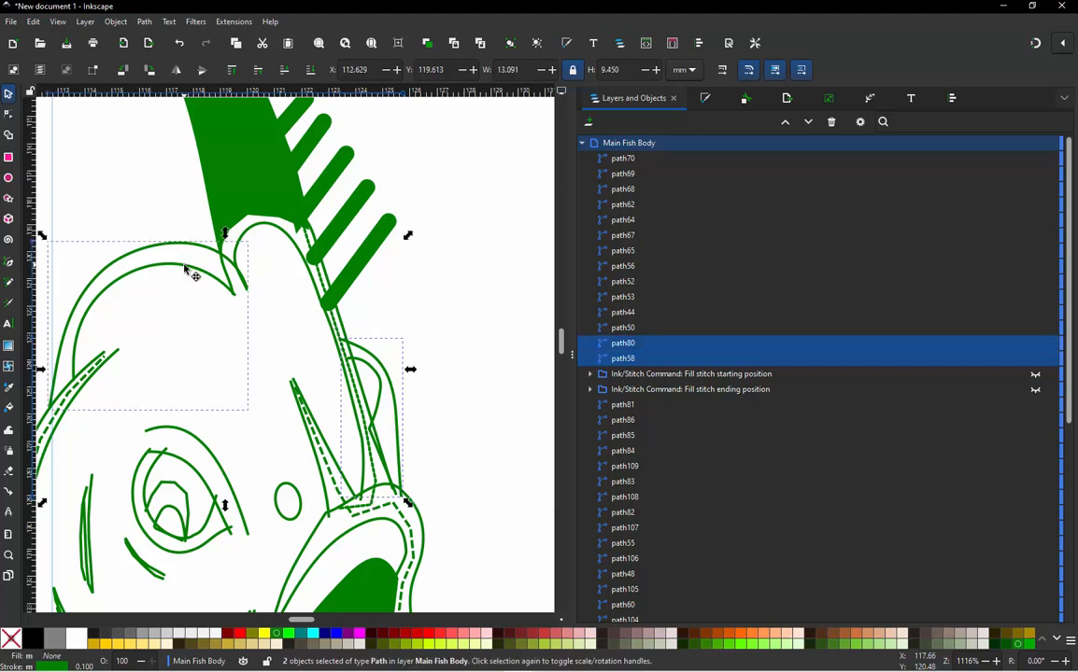
key("ctrl+alt+j")
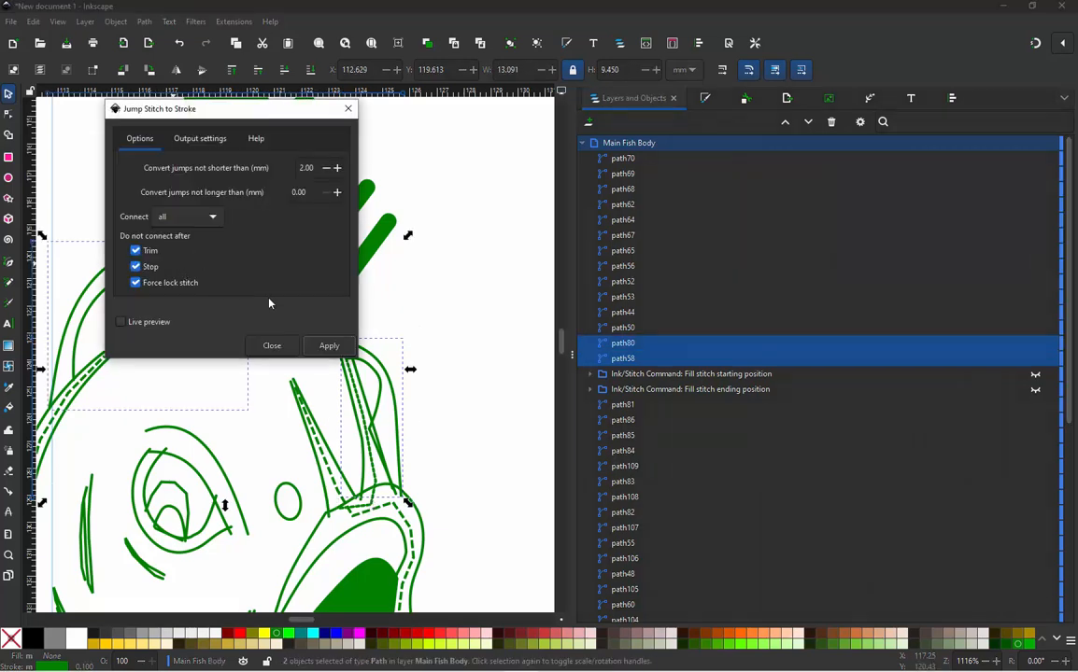
left_click(327, 346)
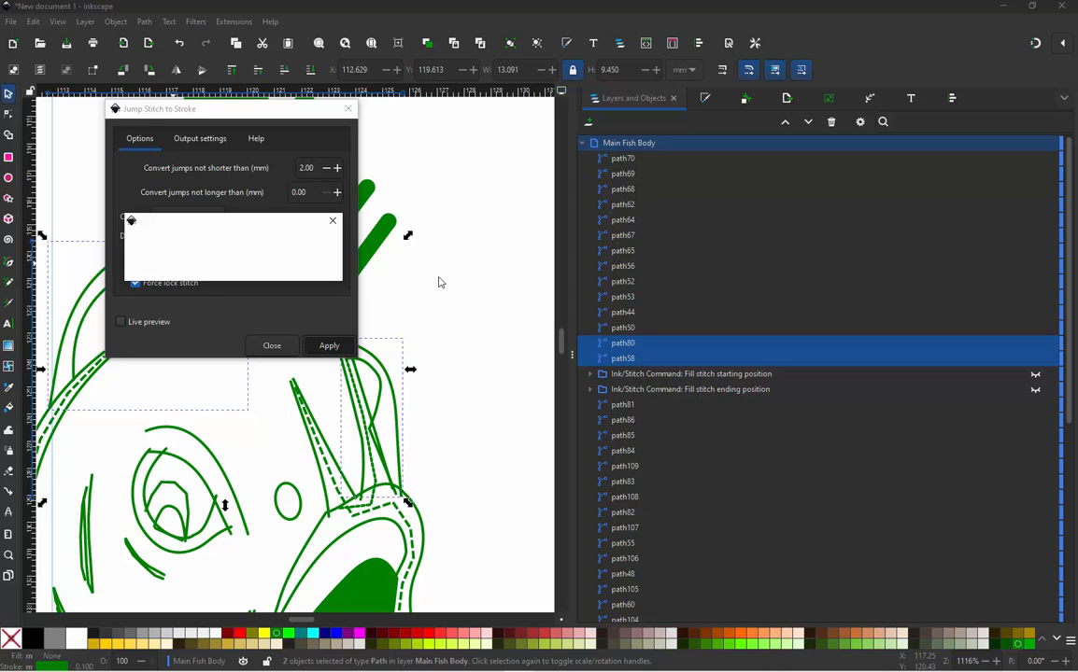
left_click(262, 351)
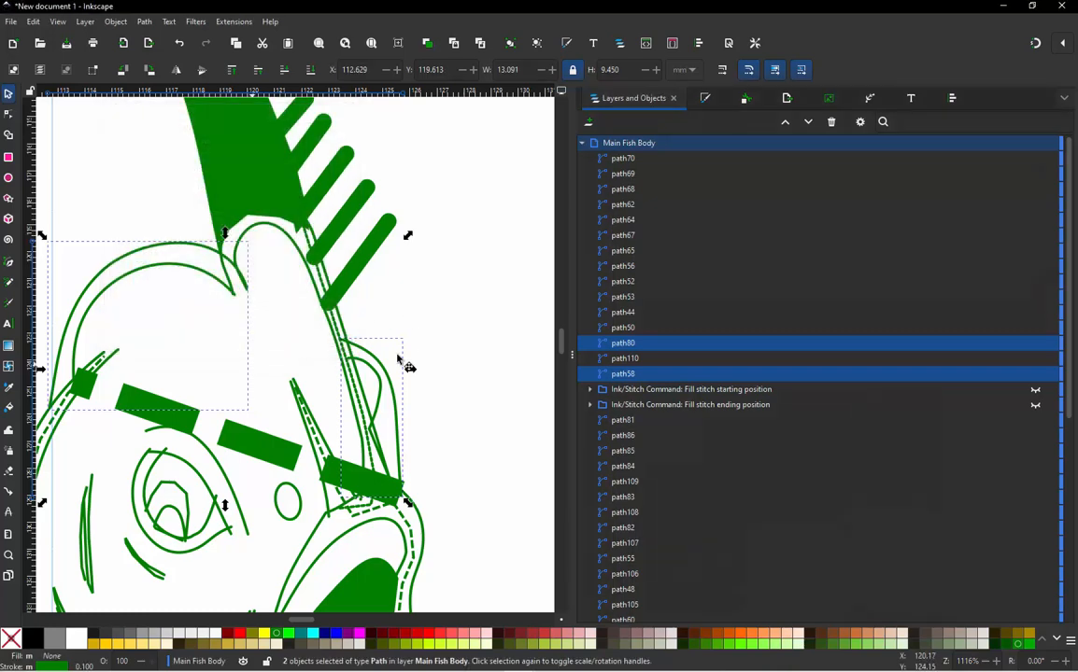
Step: Set the stroke width of the dashed connecting path between path58 and path80 to 0.1 mm
scroll(399, 359, "down", 1)
scroll(383, 405, "up", 1)
left_click(275, 435)
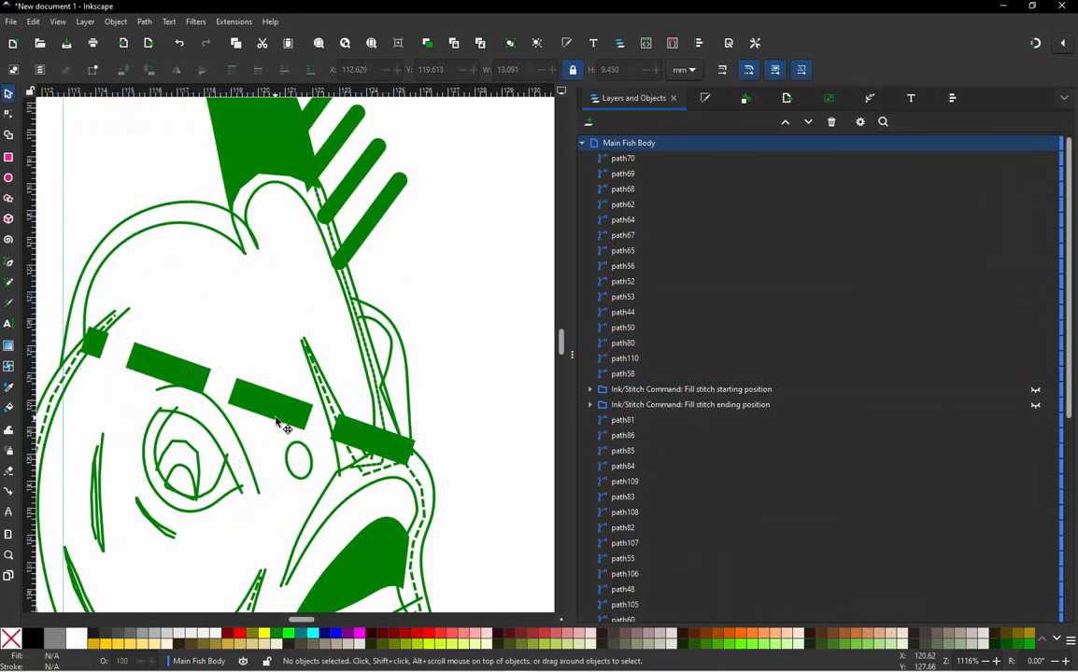
left_click(278, 417)
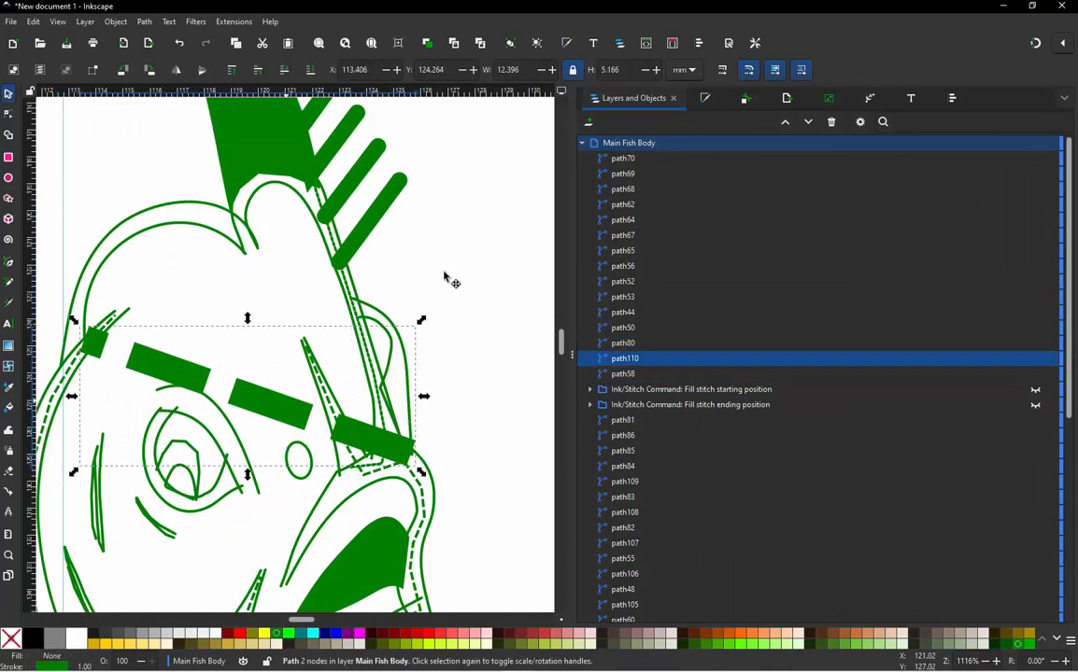
left_click(245, 401)
left_click(704, 99)
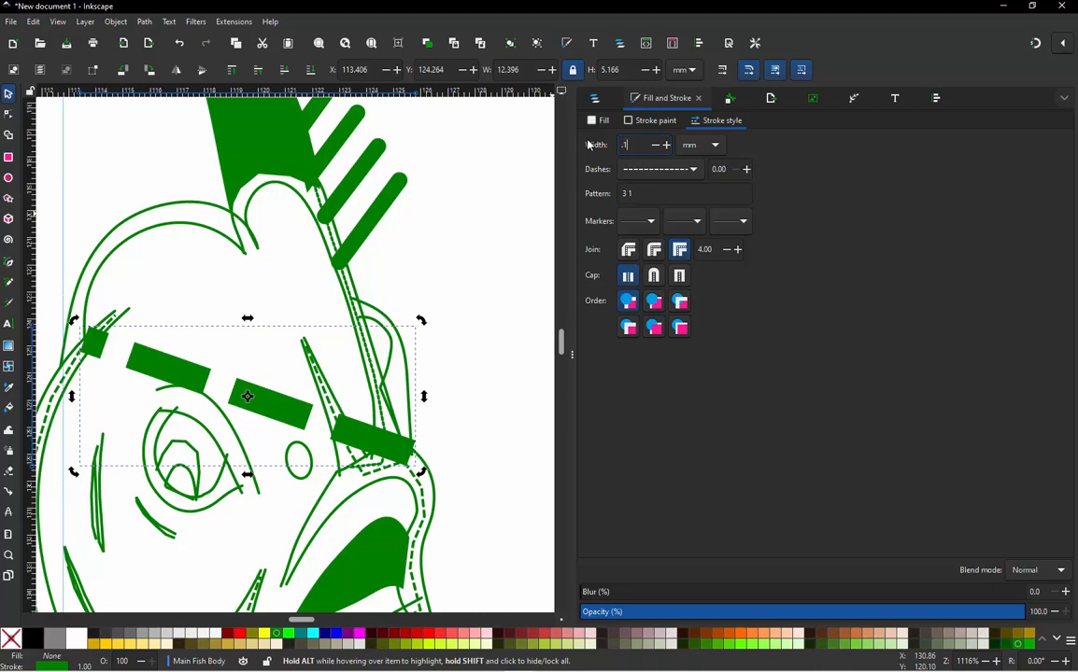
type(".1")
key("Return")
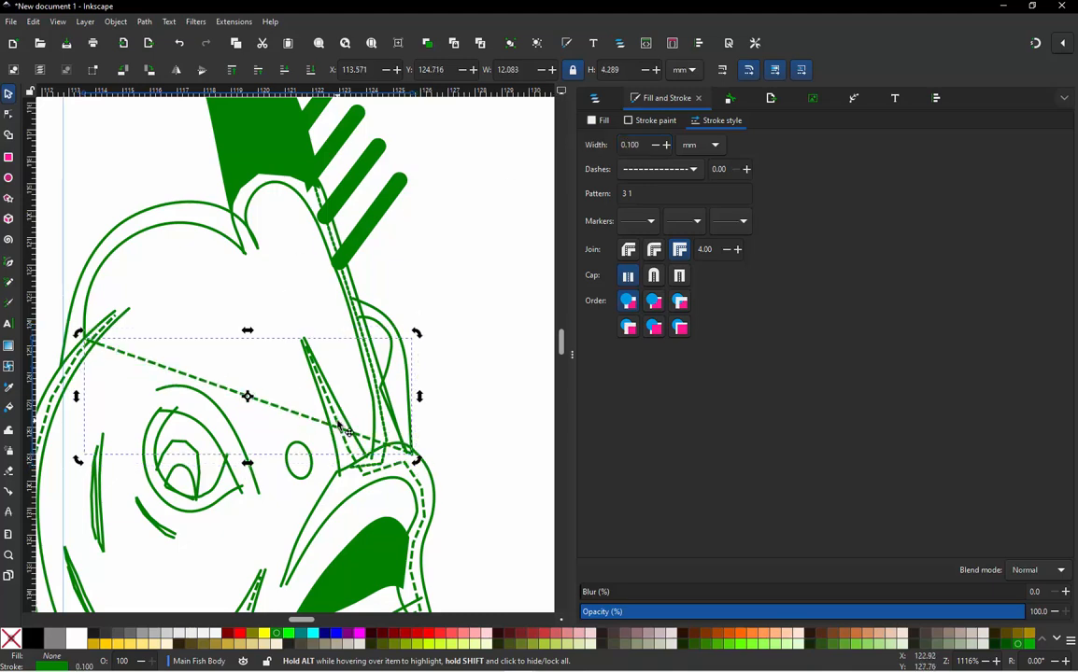
Step: Add nodes to the connecting path and route it from path58 up inside the long narrow satin column to the slanted fin lines
scroll(342, 428, "up", 1)
key("n")
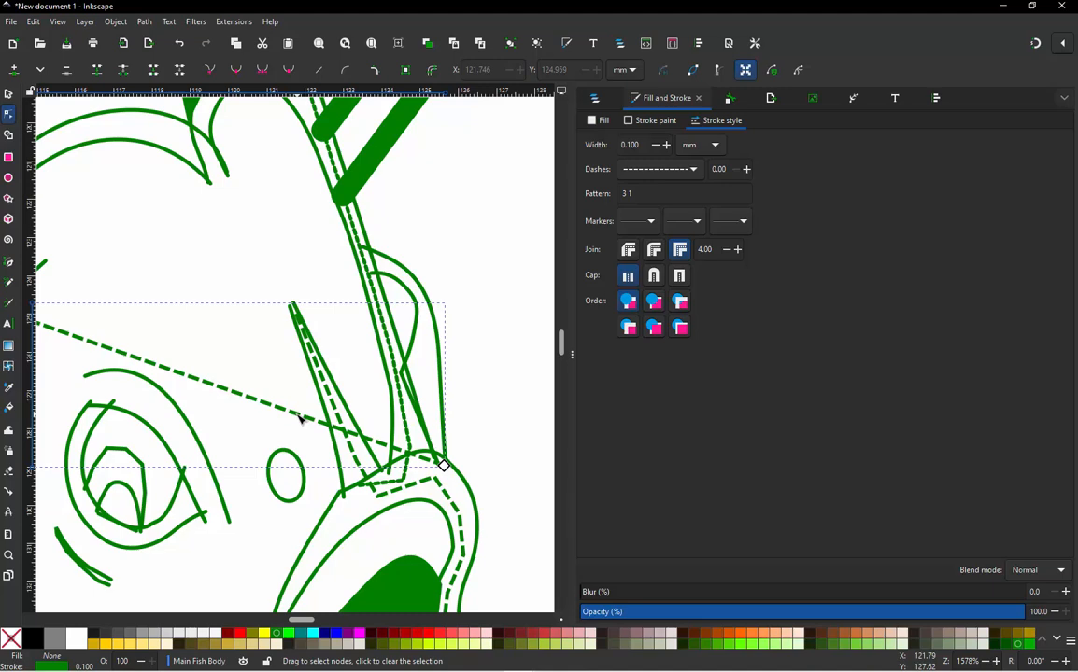
double_click(299, 419)
left_click_drag(298, 417, 413, 467)
double_click(318, 433)
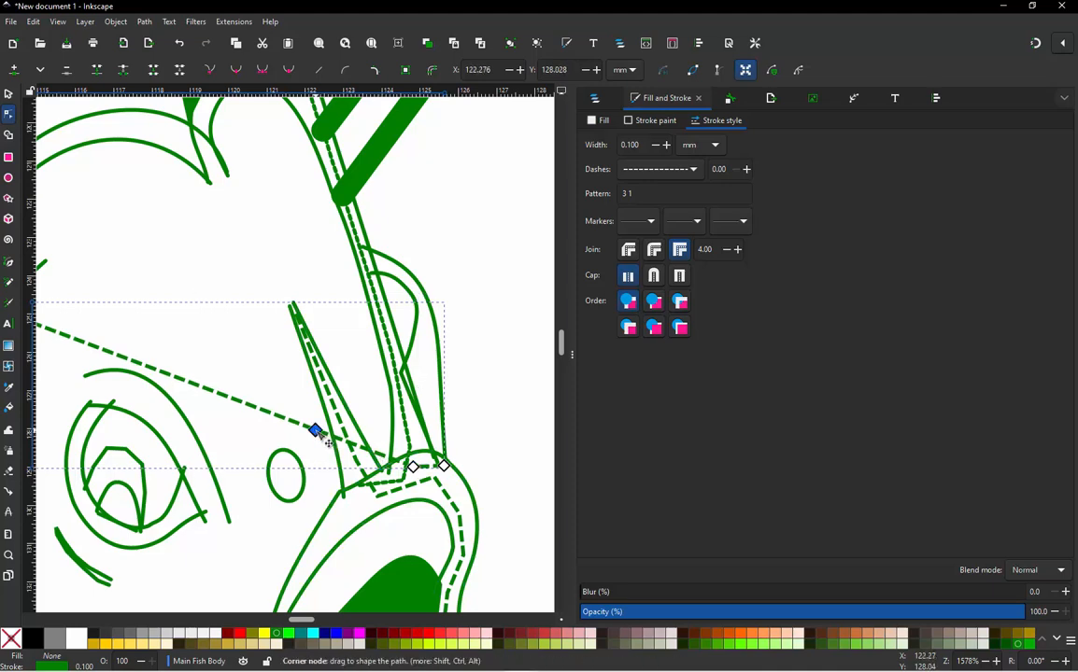
left_click_drag(317, 433, 402, 407)
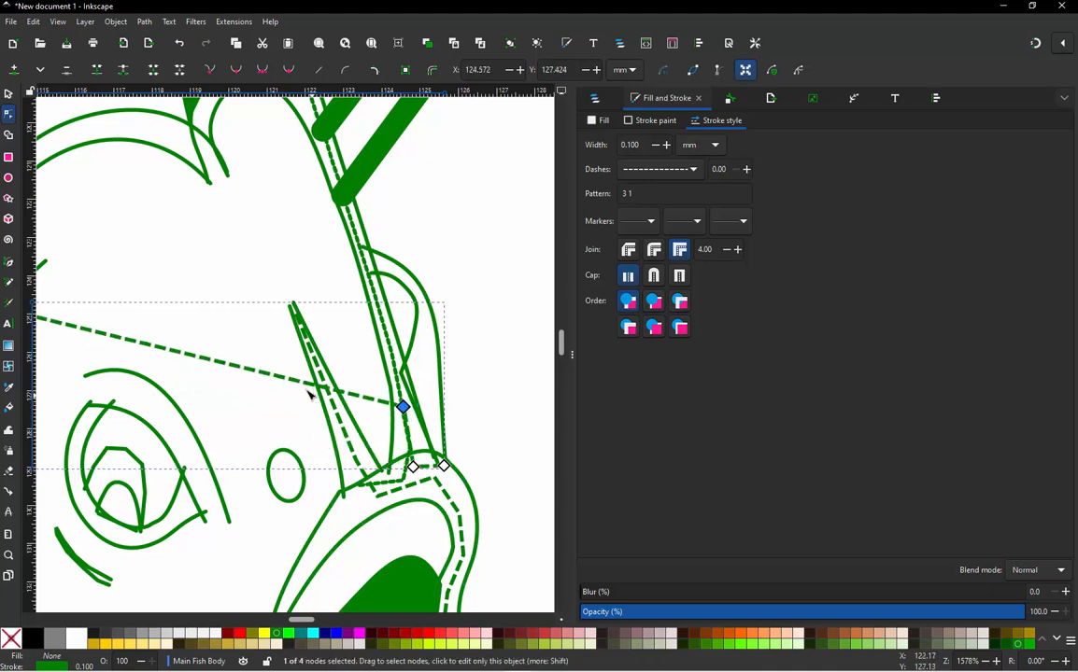
double_click(301, 381)
left_click_drag(302, 381, 370, 271)
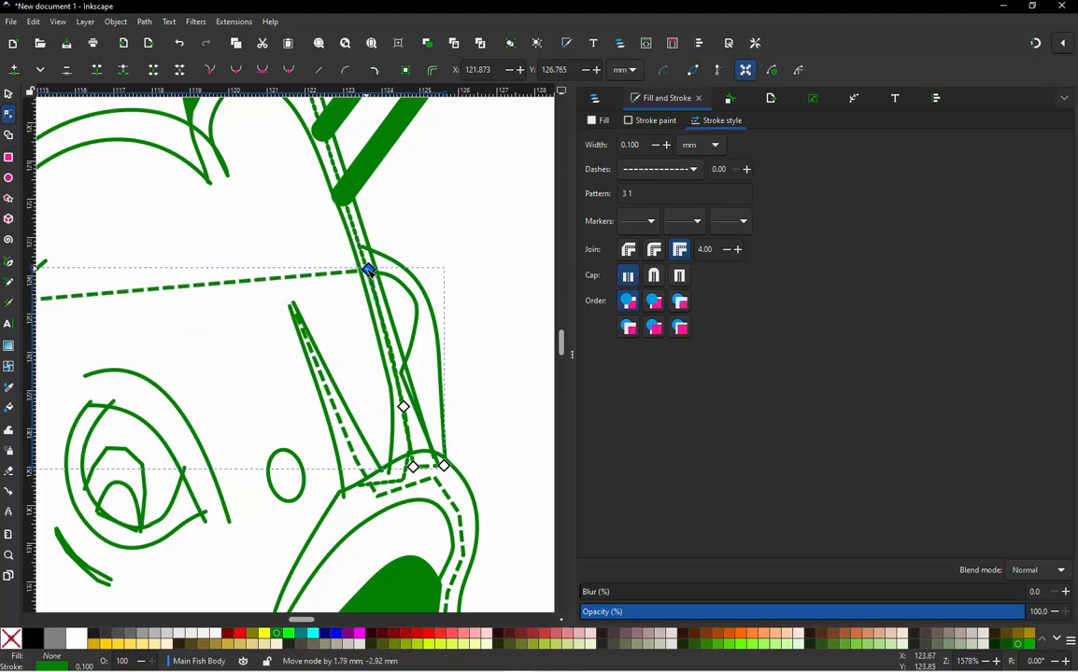
double_click(268, 283)
left_click_drag(268, 283, 336, 167)
Step: Add nodes to bend the connecting path around the small arch below the fin fill and into the large arch
left_click_drag(175, 129, 226, 176)
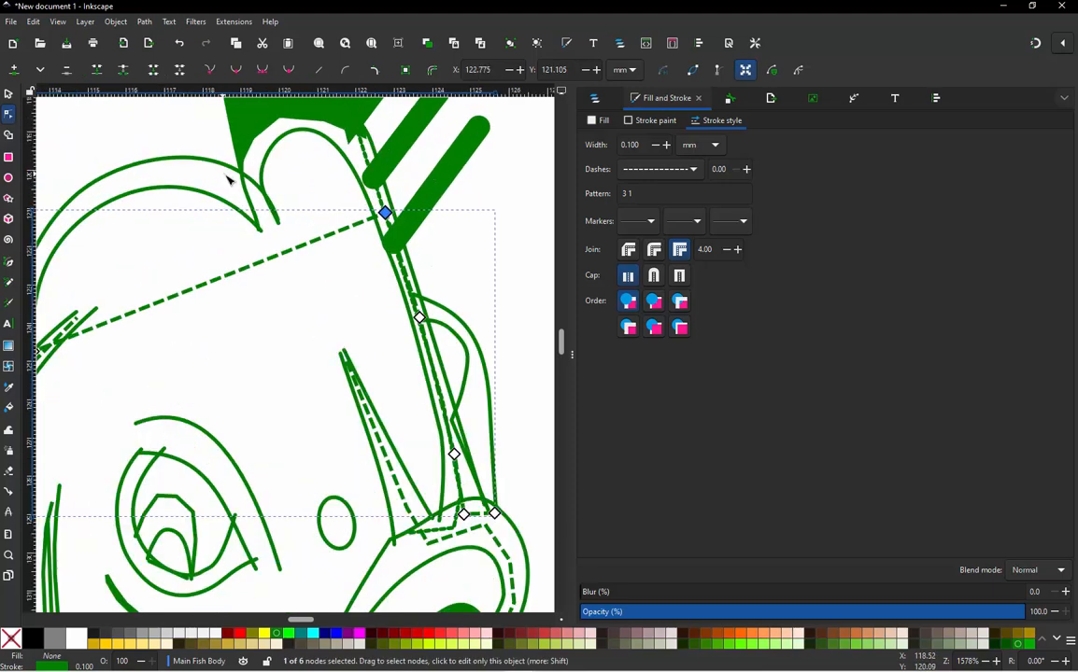
double_click(290, 251)
left_click_drag(291, 252, 208, 179)
double_click(316, 178)
double_click(305, 147)
double_click(253, 148)
left_click(224, 185)
double_click(224, 186)
left_click(225, 215)
double_click(226, 215)
Step: Add nodes to the connecting path's final stretch and place them between the large arch's rails down to its lower end
scroll(283, 223, "down", 1)
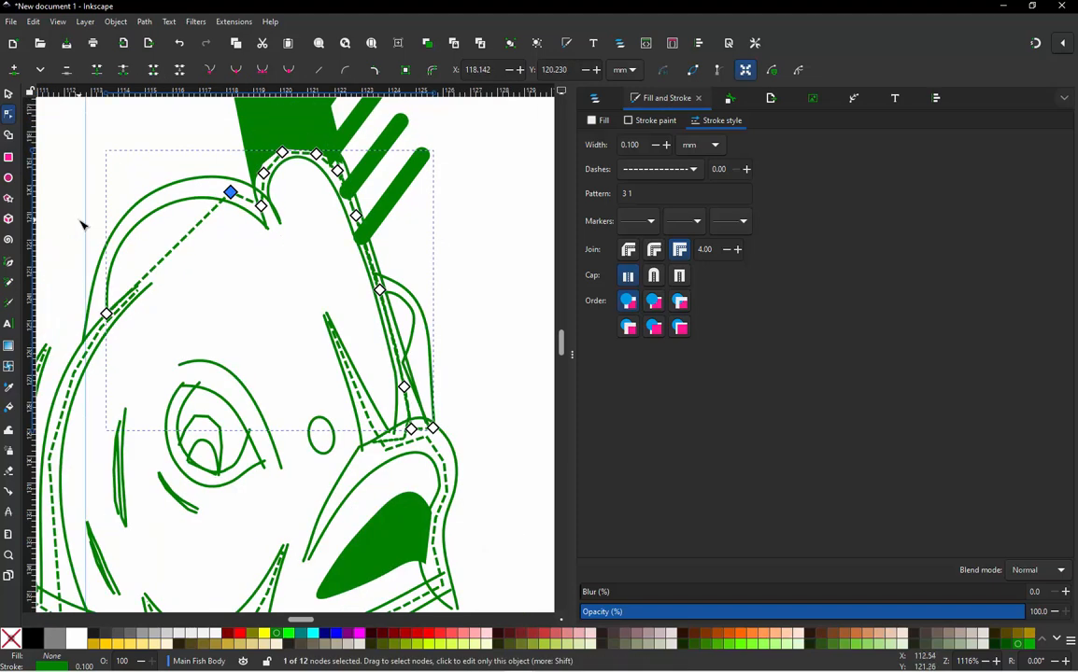
scroll(82, 224, "up", 1)
double_click(182, 292)
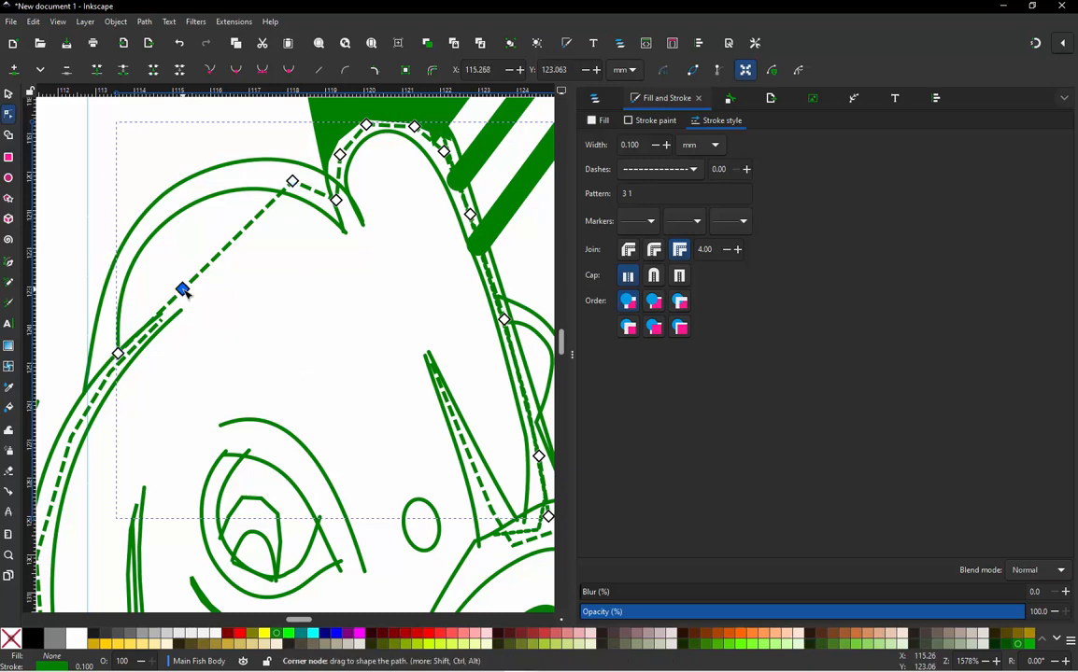
left_click_drag(182, 291, 214, 183)
double_click(138, 313)
double_click(155, 266)
double_click(196, 209)
left_click_drag(223, 175, 222, 175)
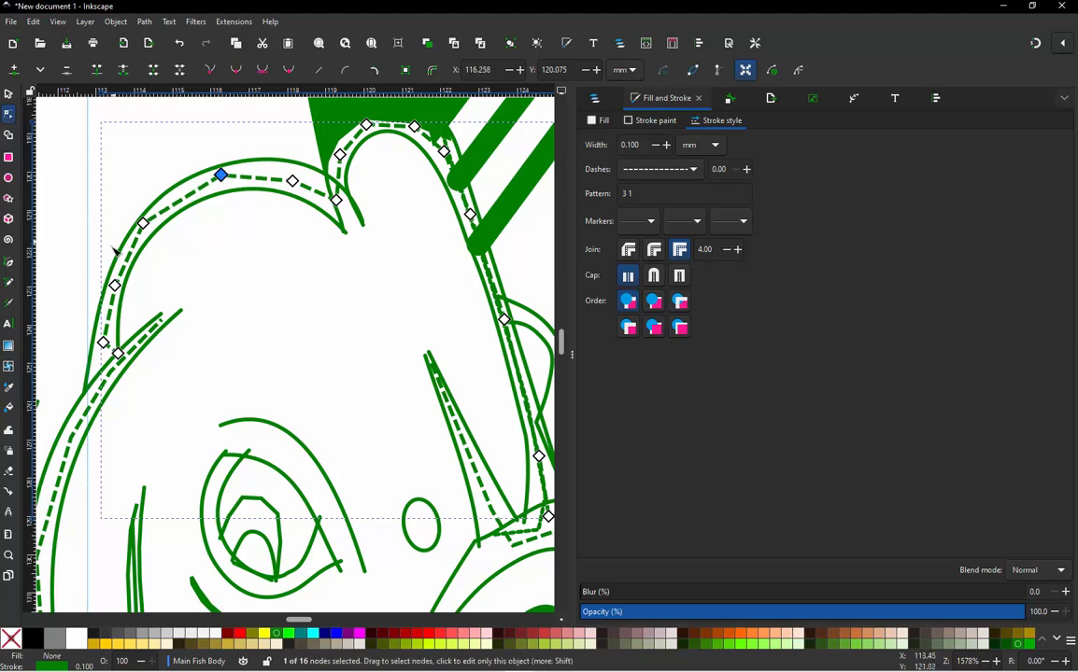
Step: Nudge the connecting path's node on the large arch's outer bend about 0.07 mm across to centre it between the rails
scroll(136, 261, "up", 1)
scroll(171, 245, "down", 1)
scroll(155, 230, "up", 2)
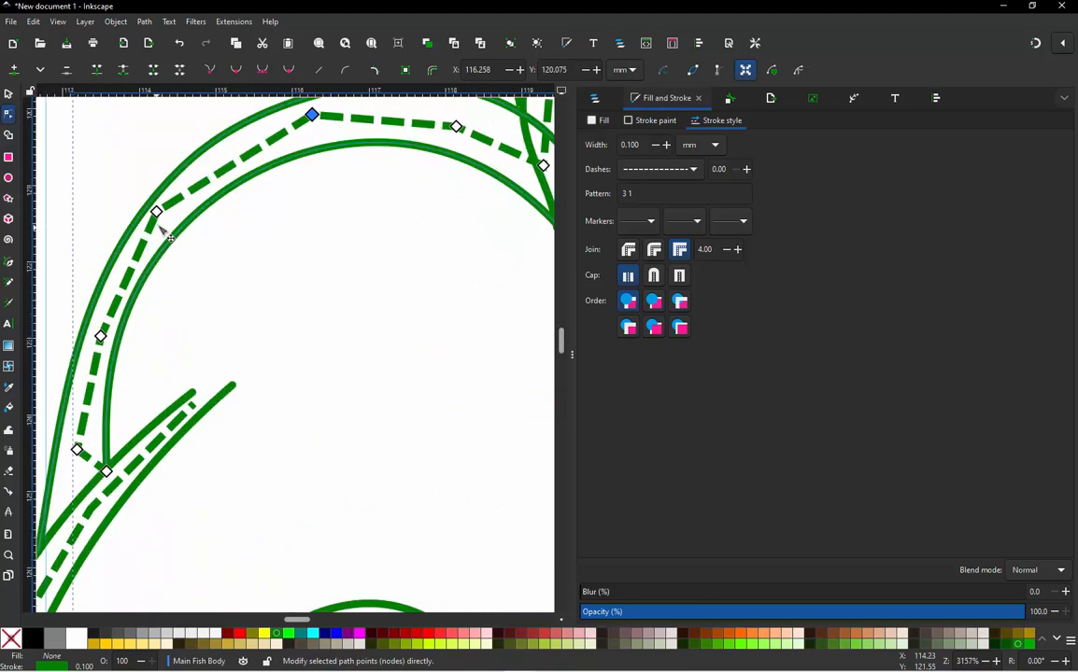
left_click_drag(160, 214, 166, 217)
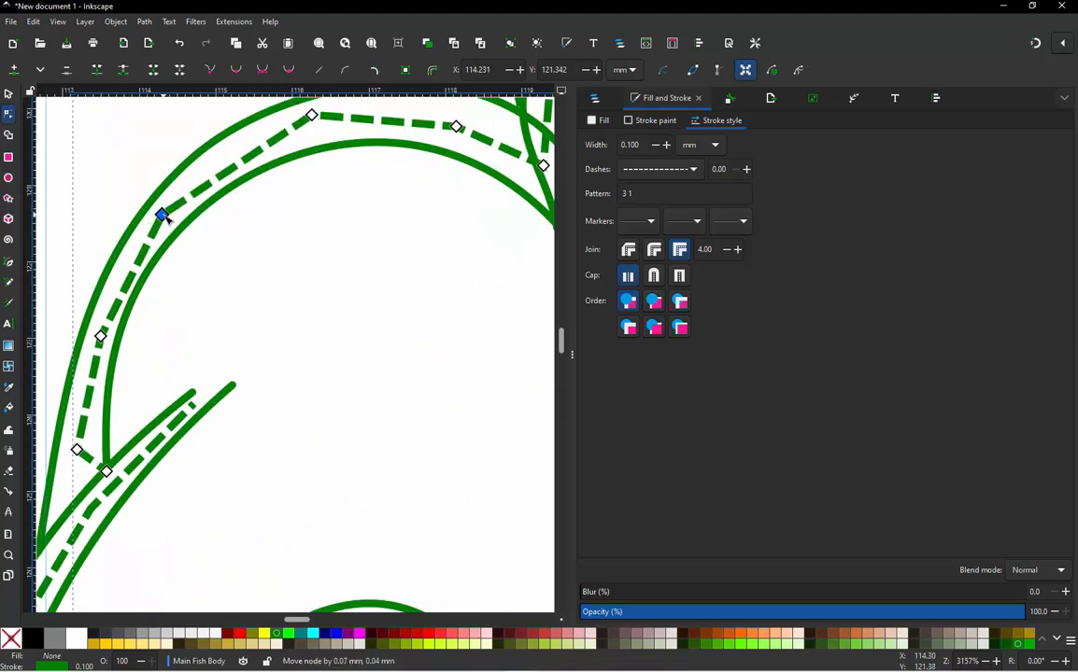
Step: Add two more nodes to the connecting path along the large arch and centre them between the rails
double_click(133, 275)
left_click_drag(133, 274, 126, 270)
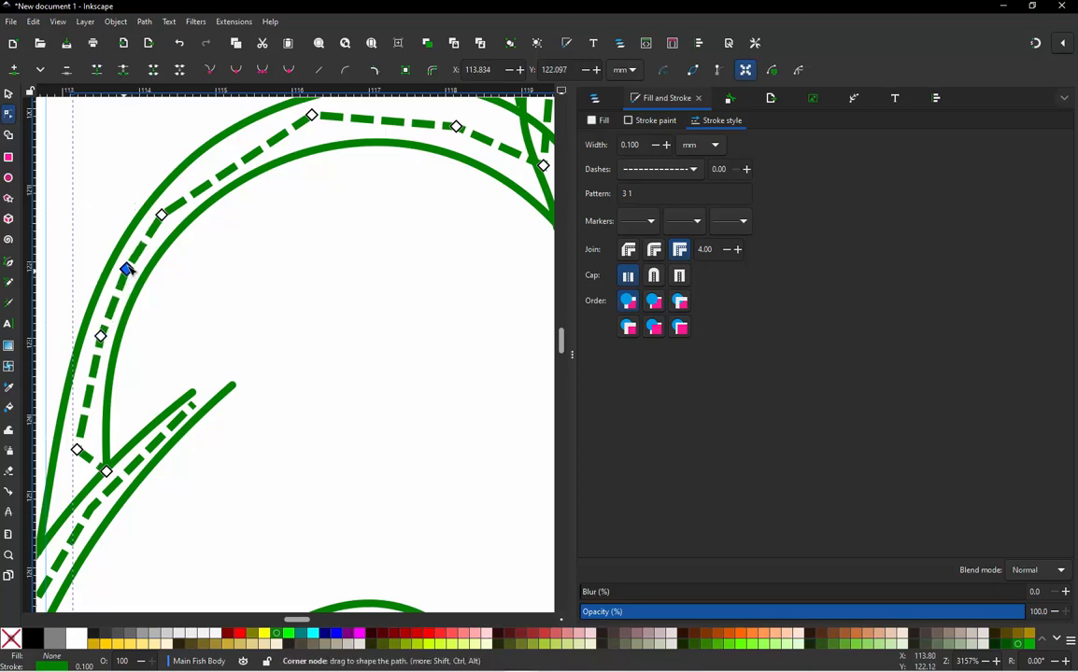
scroll(157, 256, "down", 1)
double_click(213, 191)
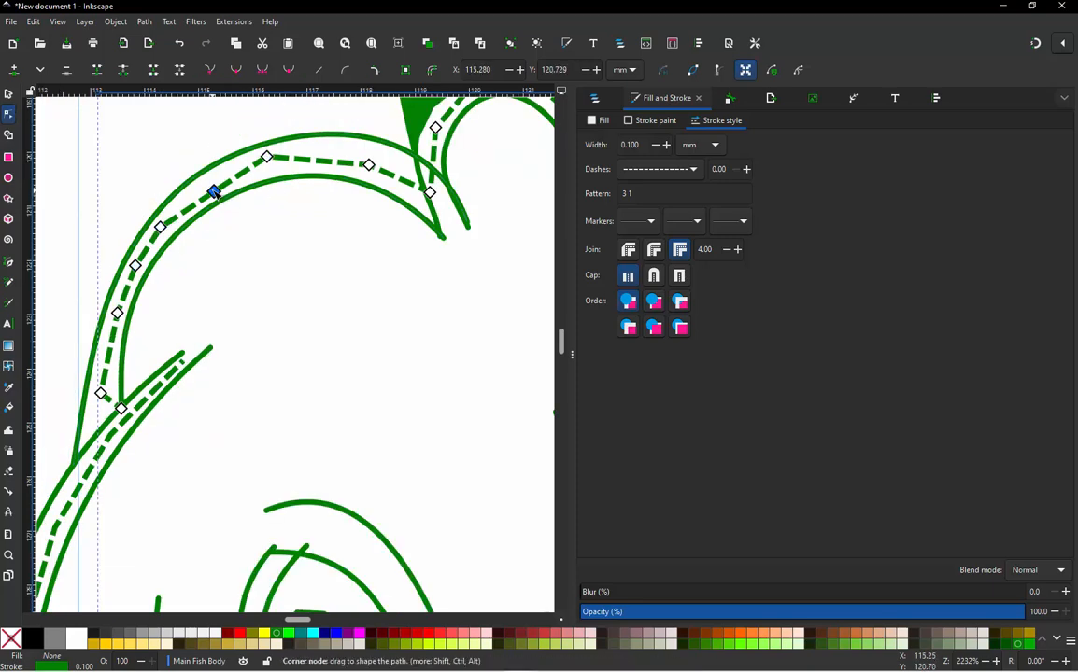
left_click_drag(213, 192, 209, 184)
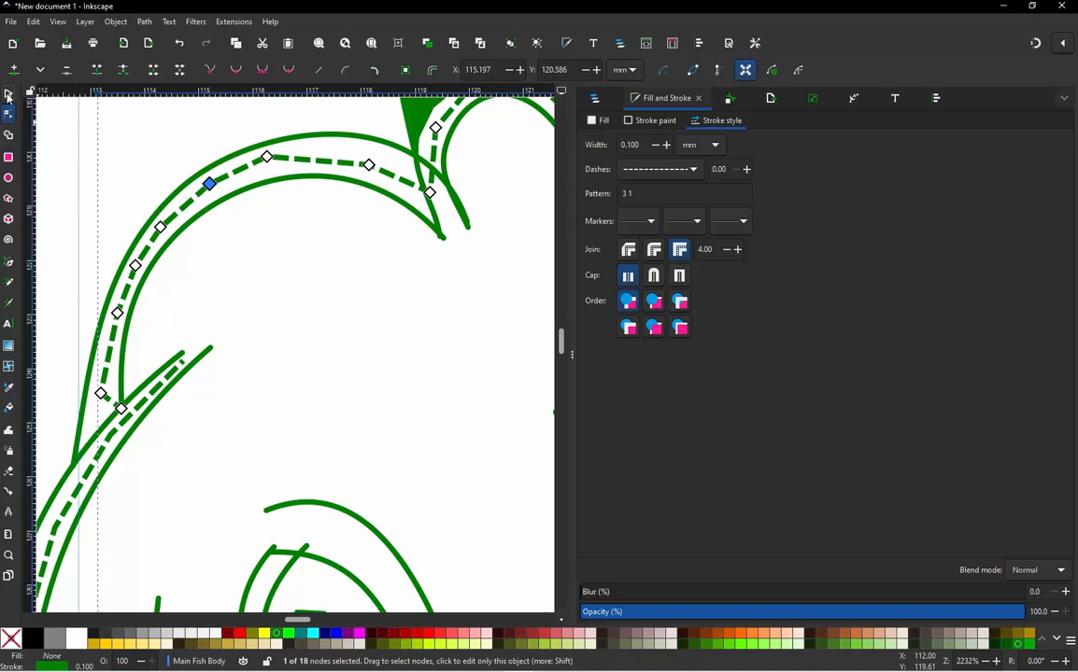
left_click(8, 94)
Step: Examine the arch, narrow column, crescent and fin fill around the connecting path, and locate the fin fill in the object order
scroll(177, 306, "down", 2)
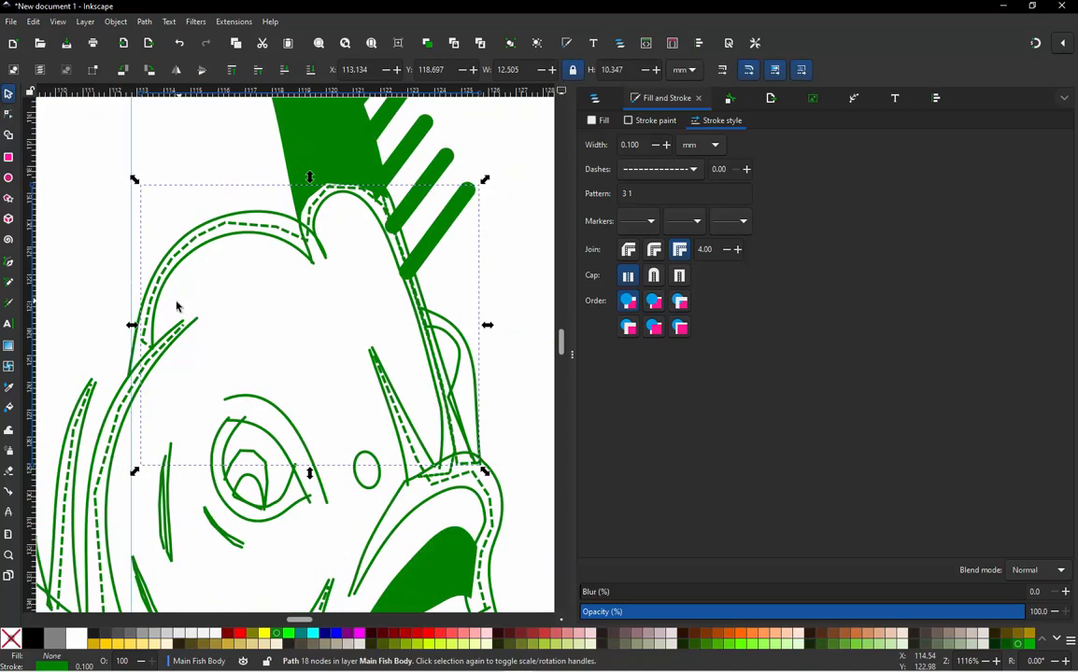
left_click(305, 280)
scroll(285, 243, "up", 2)
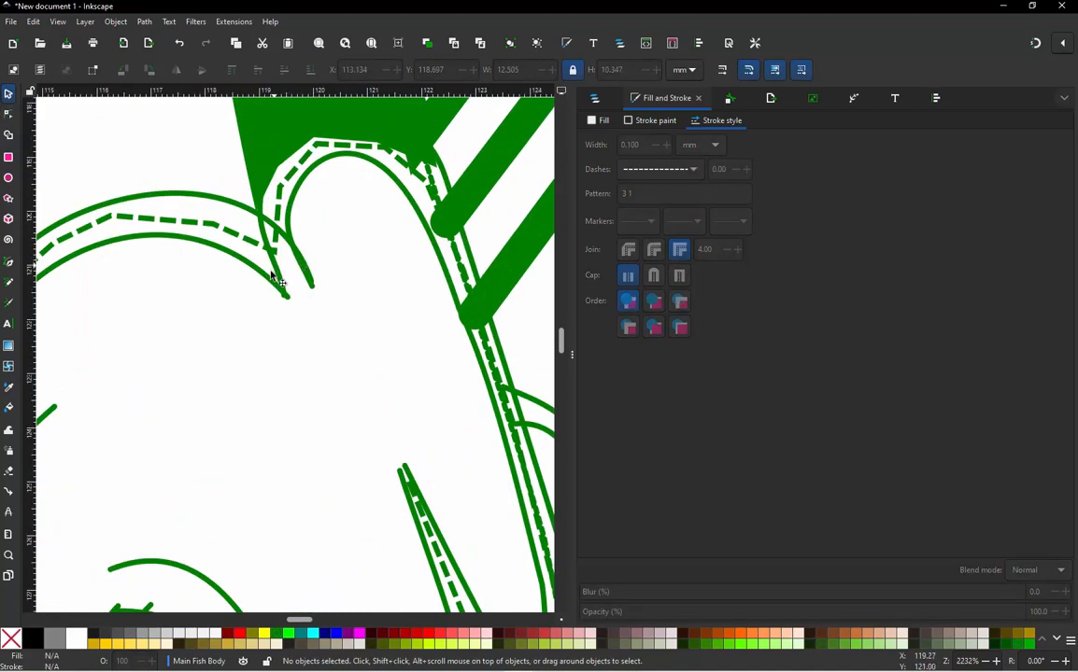
left_click(277, 284)
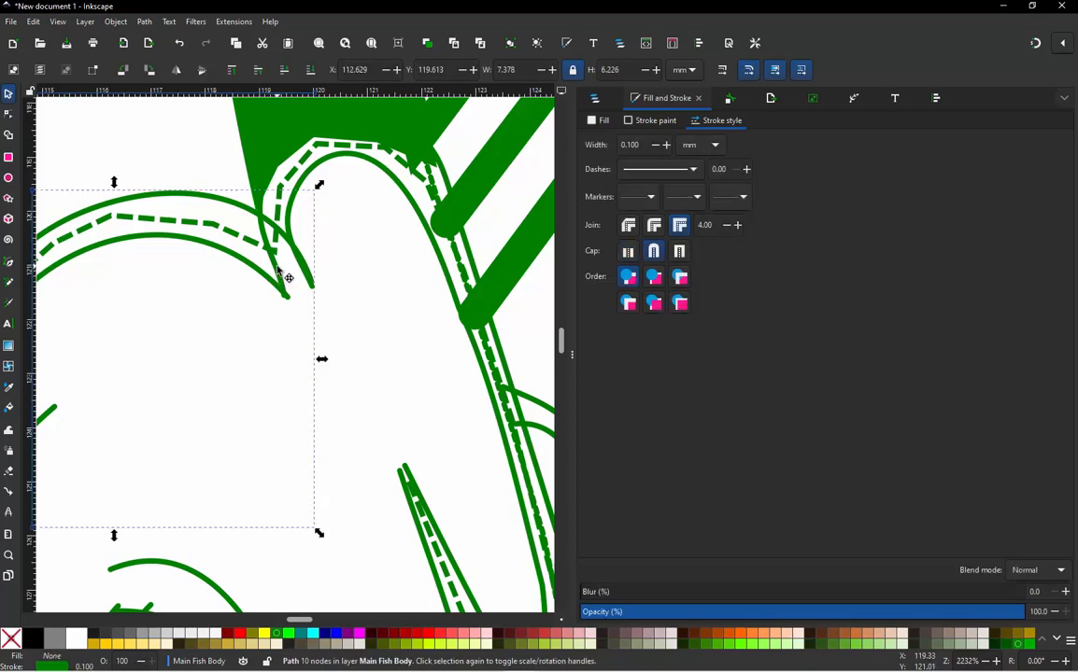
left_click(278, 270)
scroll(274, 272, "down", 2)
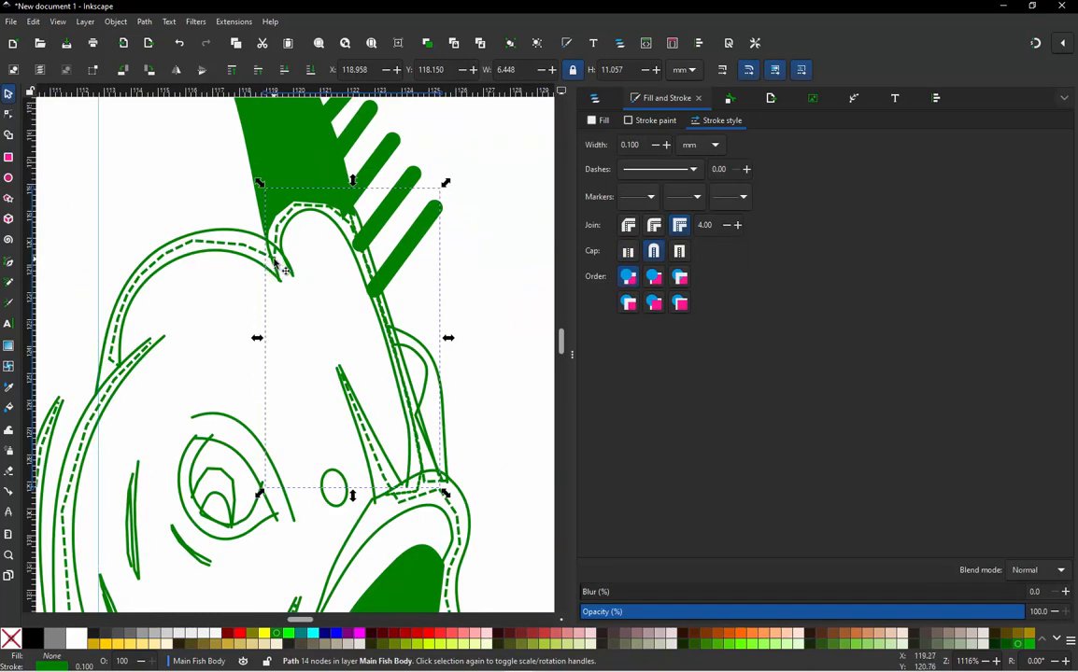
scroll(277, 271, "down", 1)
scroll(357, 362, "up", 1)
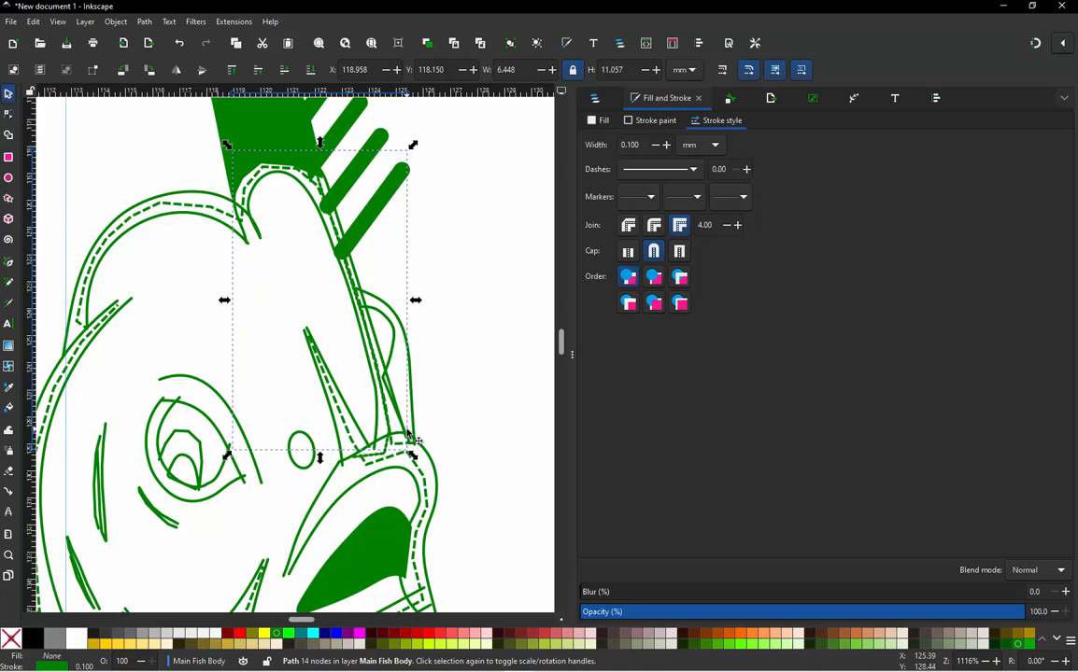
left_click(452, 332)
scroll(418, 385, "down", 1)
scroll(406, 375, "up", 3)
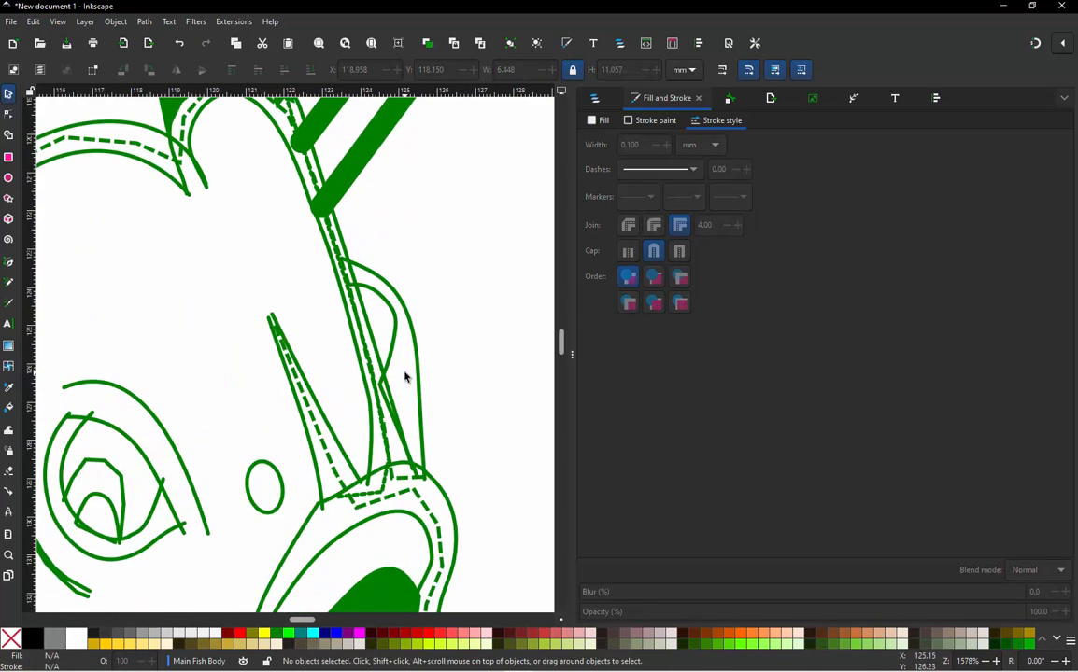
scroll(396, 373, "up", 1)
scroll(385, 411, "down", 3)
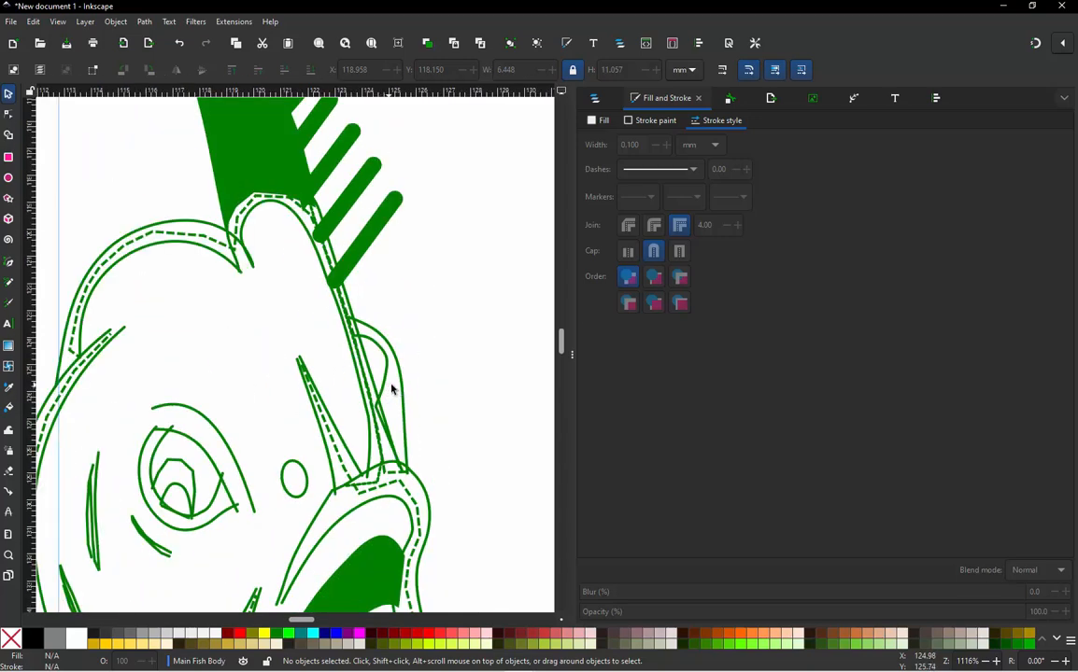
left_click(405, 391)
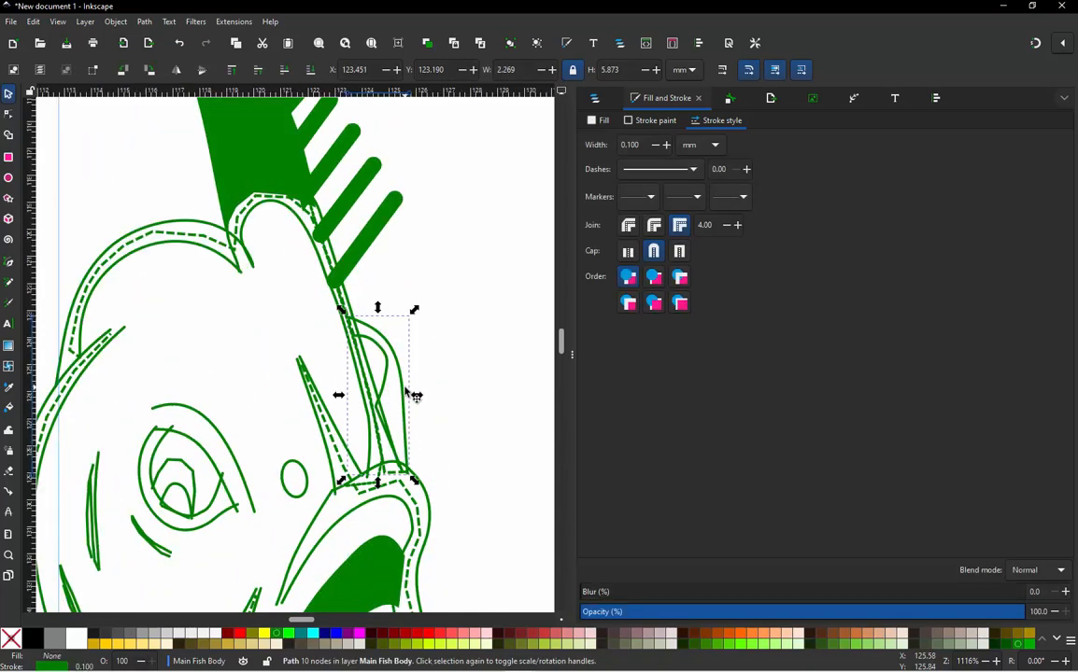
left_click(263, 164)
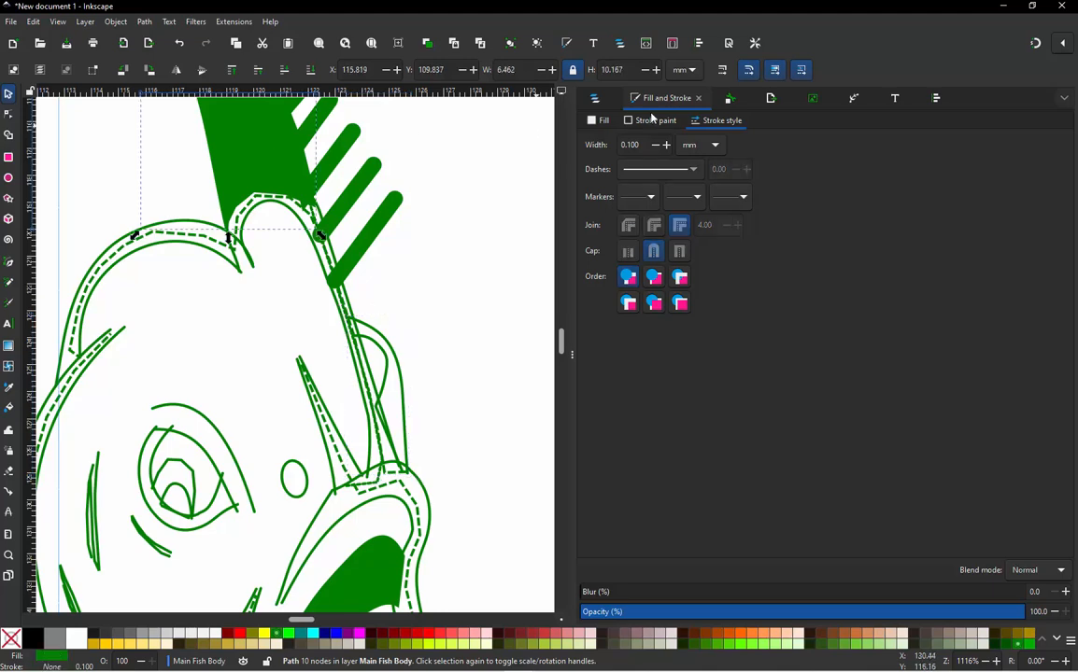
left_click(595, 99)
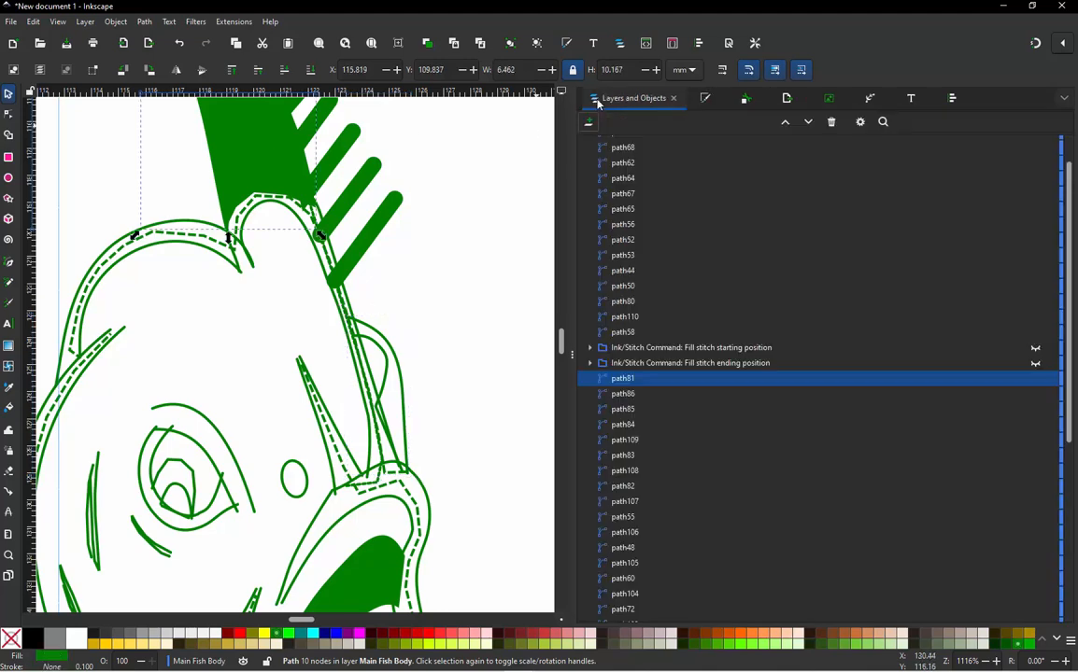
left_click(488, 227)
Step: In outline display, draw a connecting path from the fin fill's lower corner down inside the narrow column to the start of path58
left_click(269, 179)
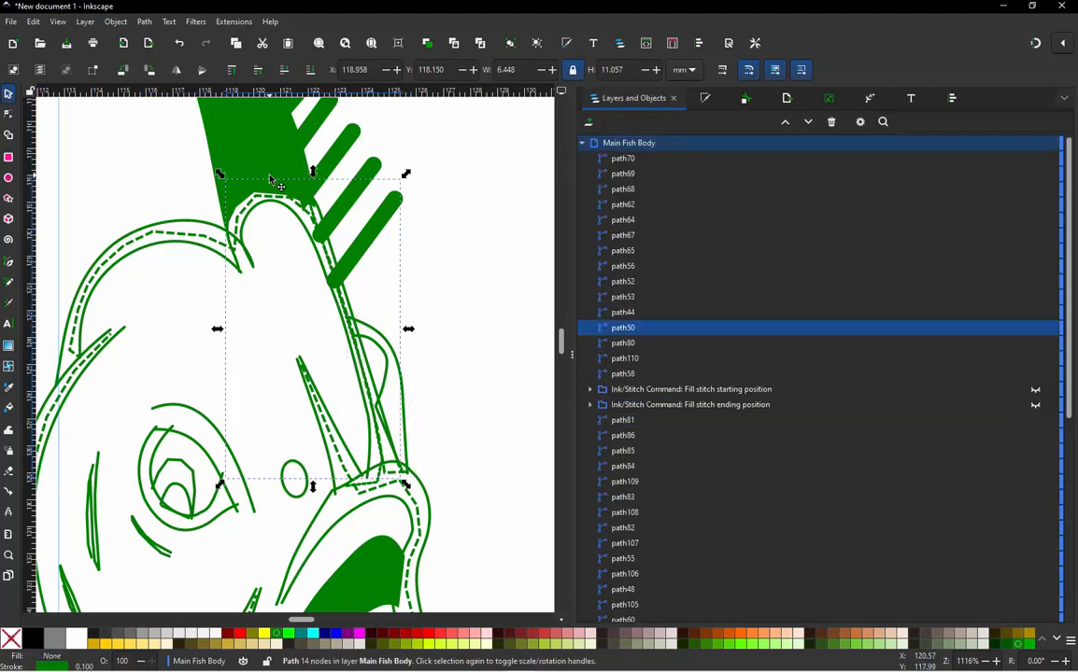
key("b")
scroll(318, 205, "up", 3)
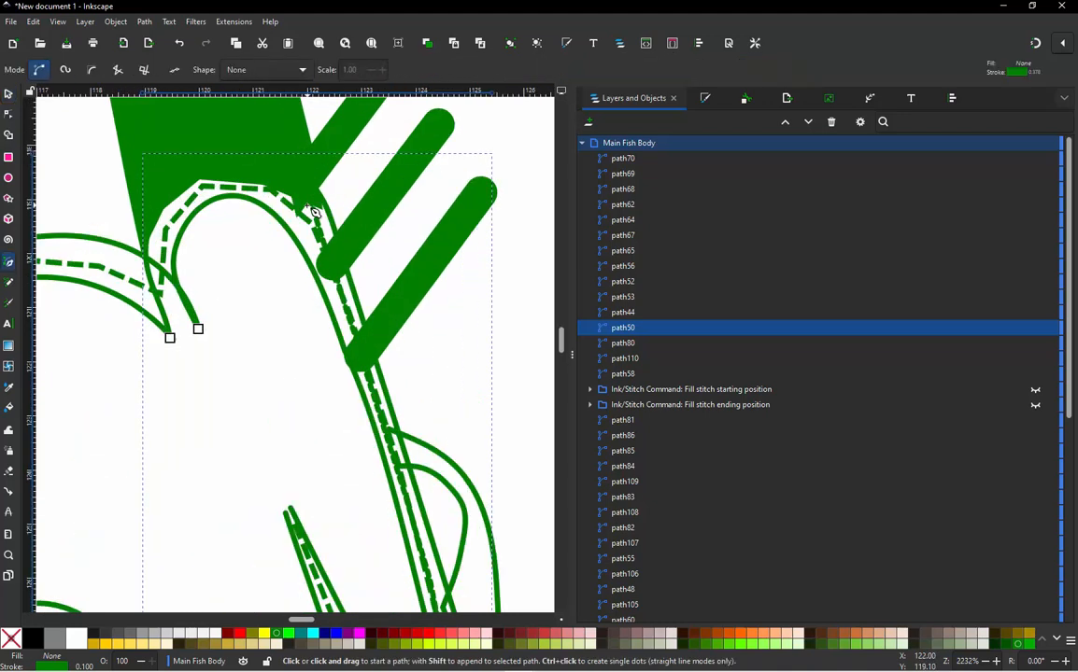
key("ctrl+KP_5")
scroll(308, 215, "down", 2)
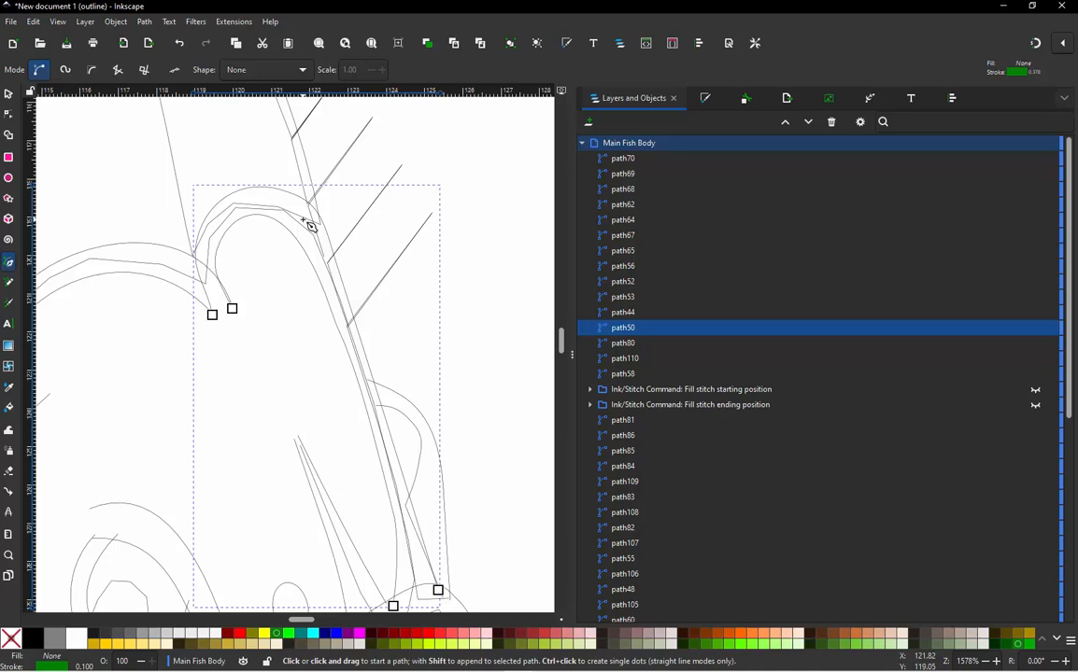
left_click(303, 220)
scroll(308, 220, "down", 1)
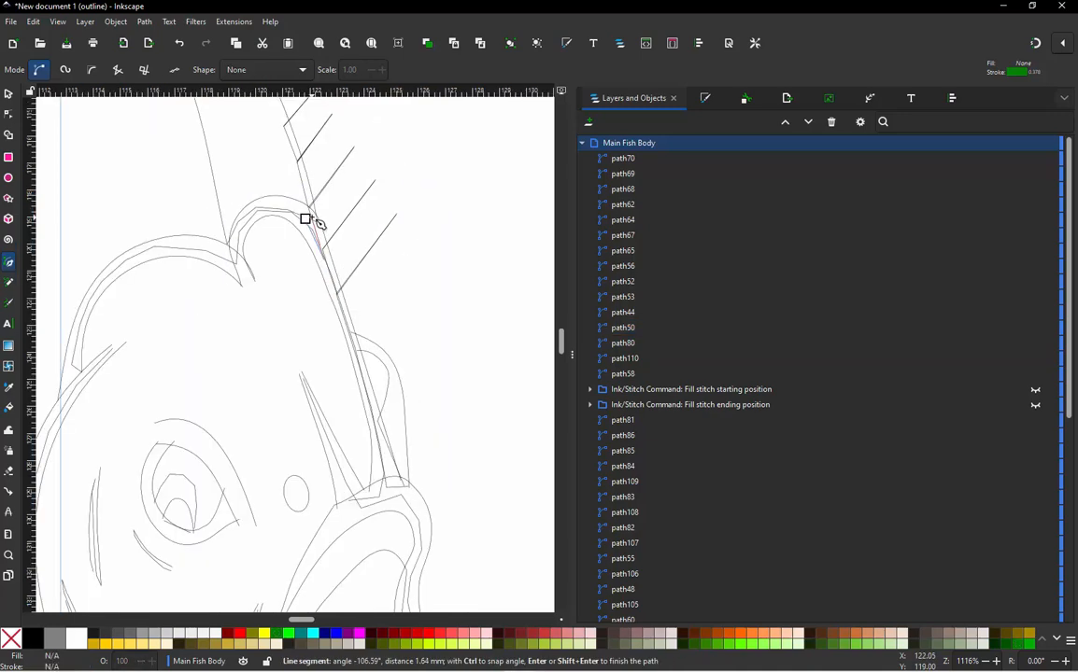
scroll(352, 334, "up", 2)
left_click(353, 330)
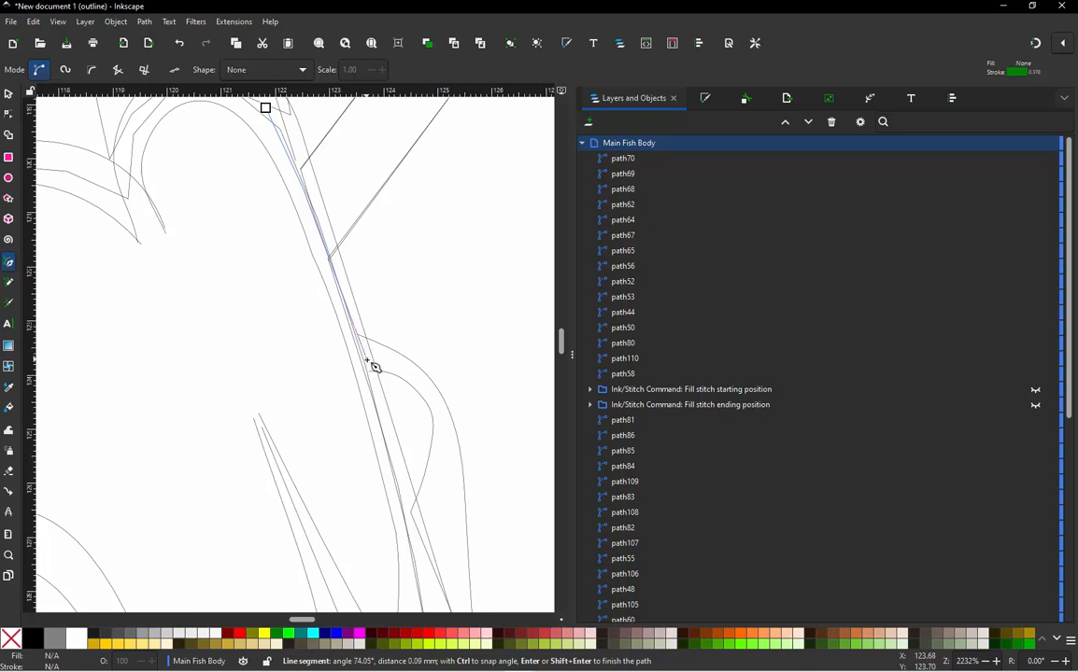
double_click(365, 357)
scroll(322, 327, "down", 1)
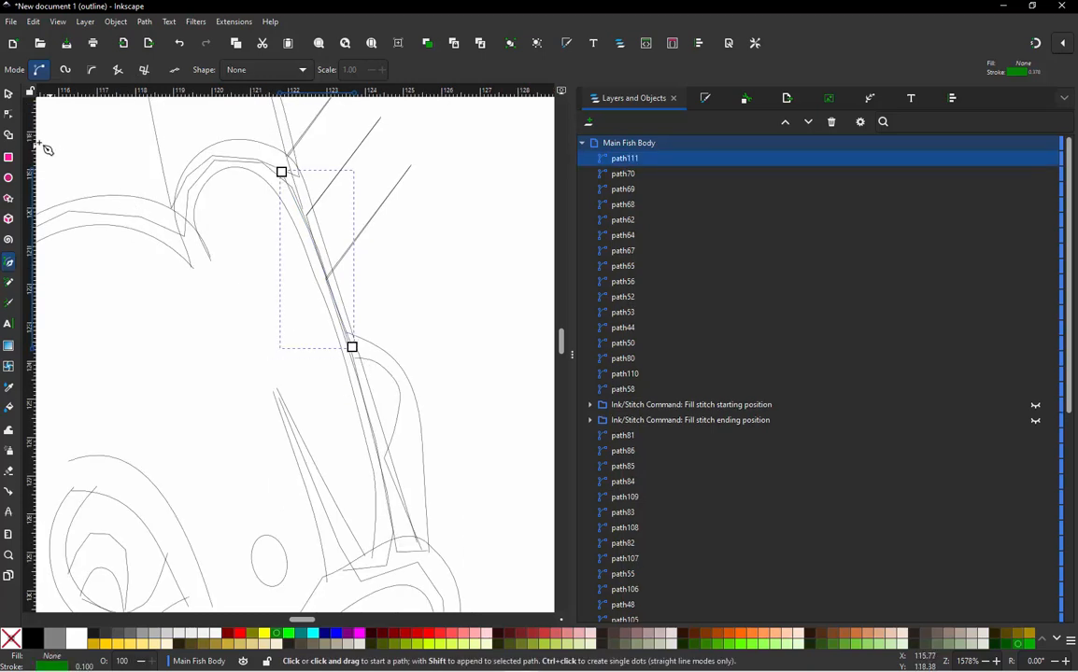
left_click(9, 95)
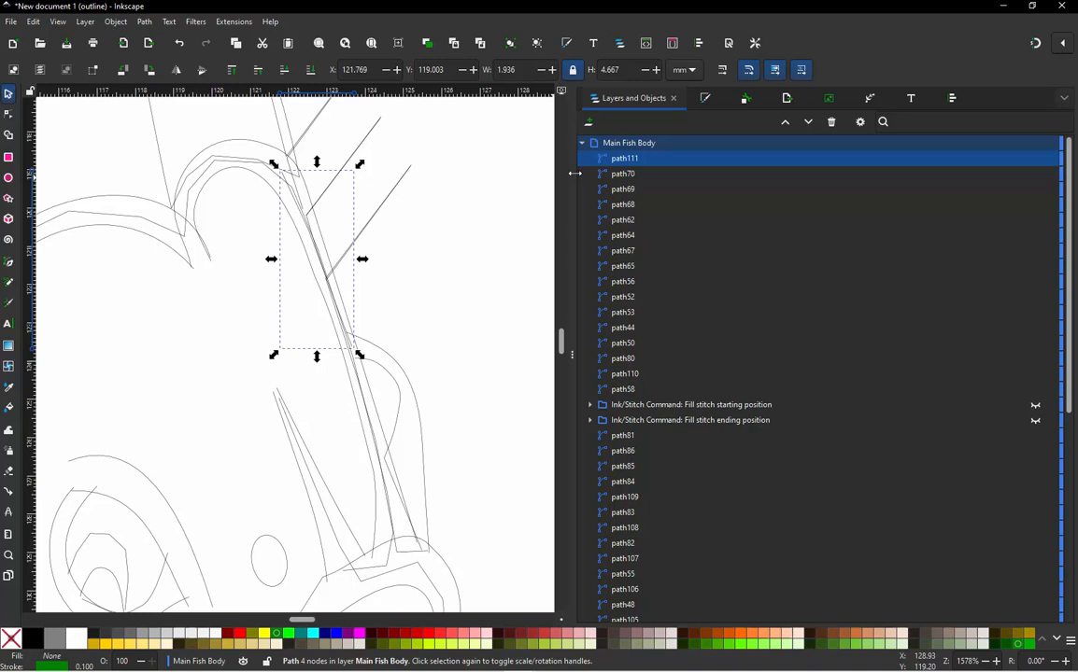
Step: Move the new connecting path directly below path58 in the object order, above the fill stitch starting position command
left_click(449, 223)
scroll(323, 320, "down", 1)
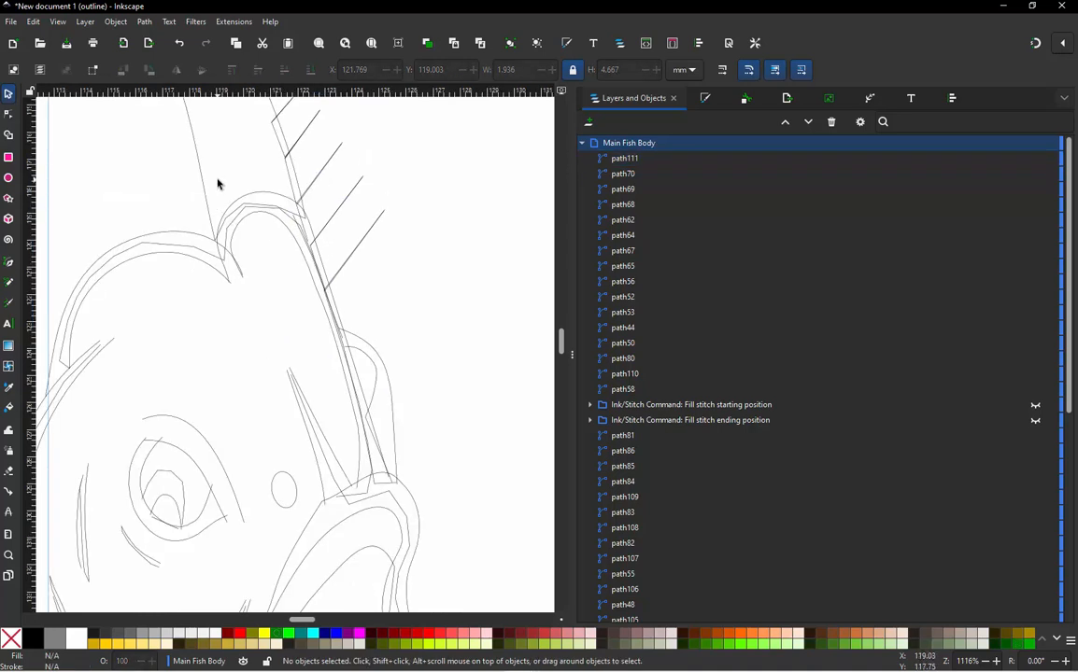
left_click(204, 180)
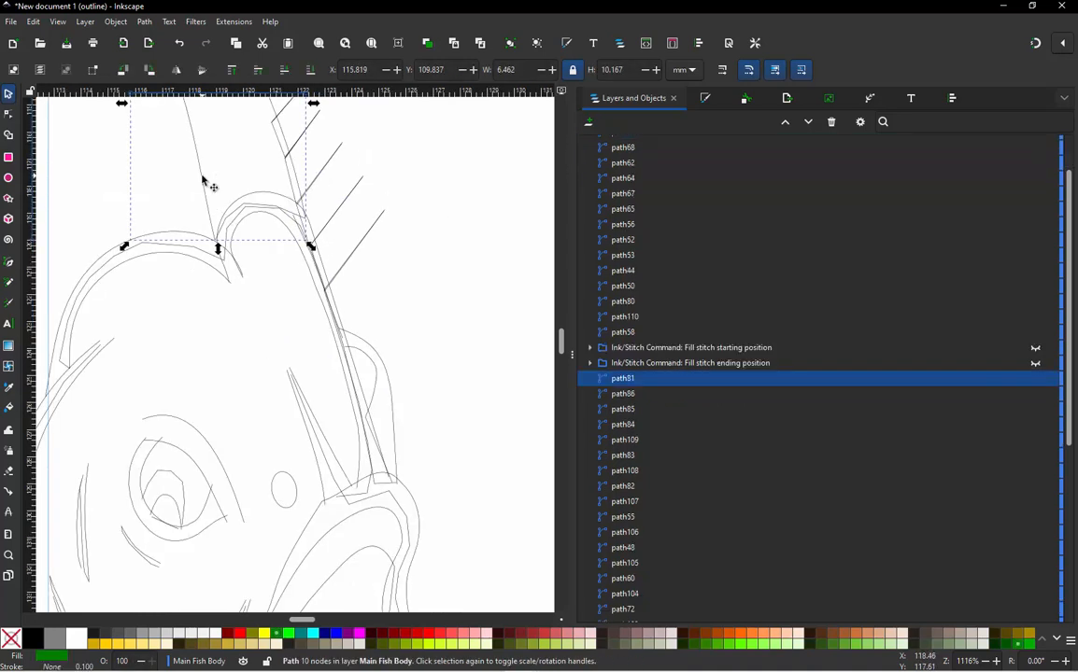
left_click(378, 356)
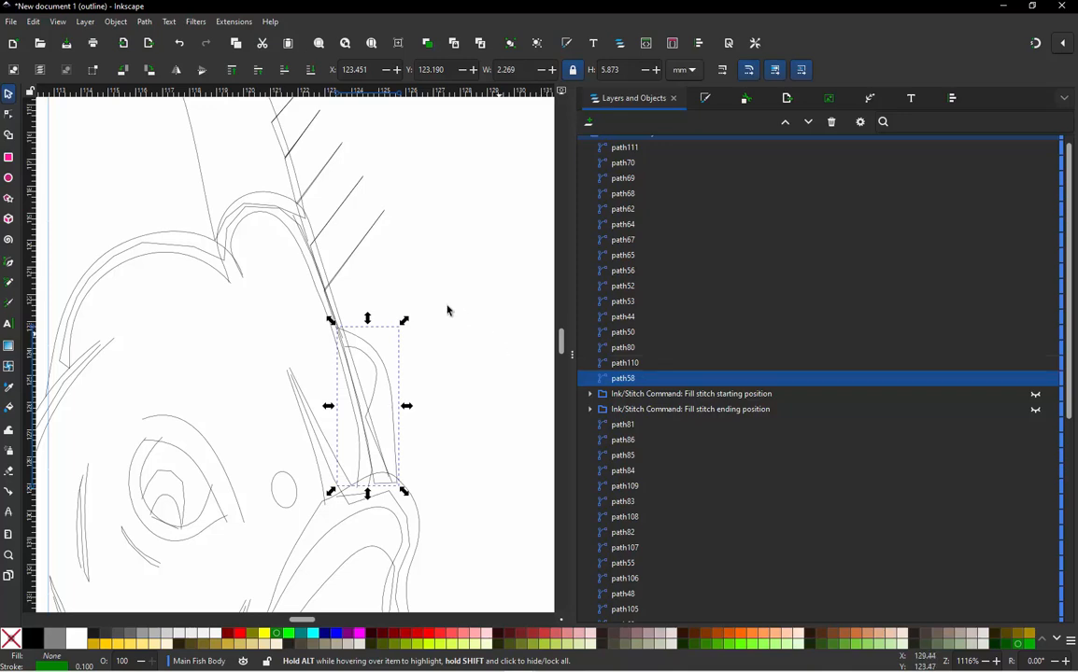
left_click(377, 279)
scroll(347, 401, "up", 2)
scroll(326, 265, "up", 1)
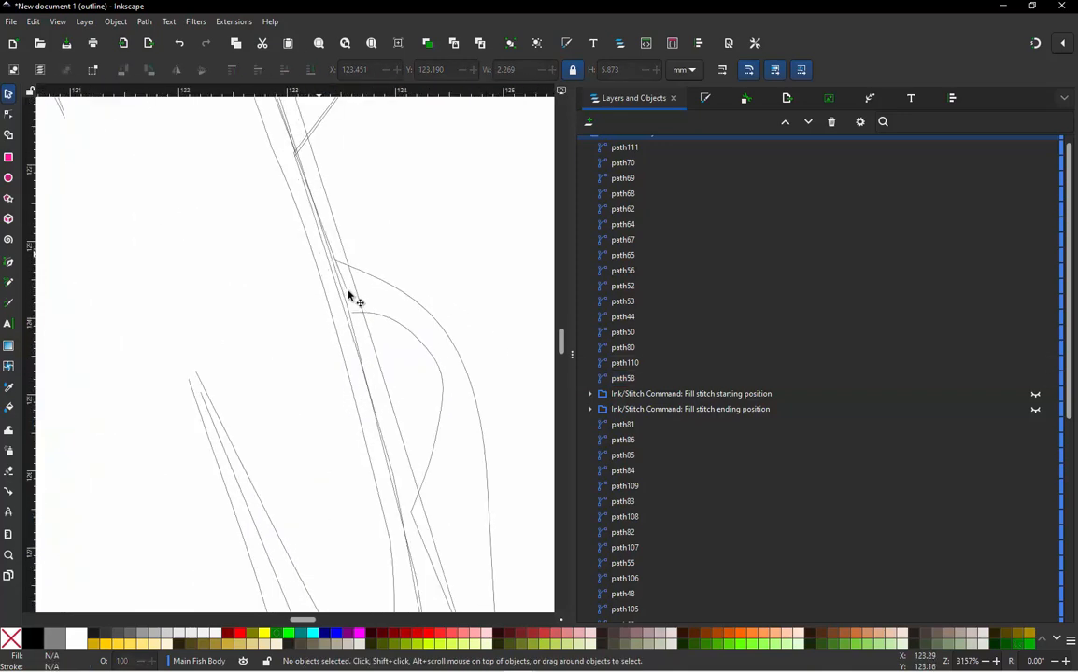
scroll(392, 371, "down", 3)
scroll(370, 318, "up", 3)
scroll(408, 388, "up", 2)
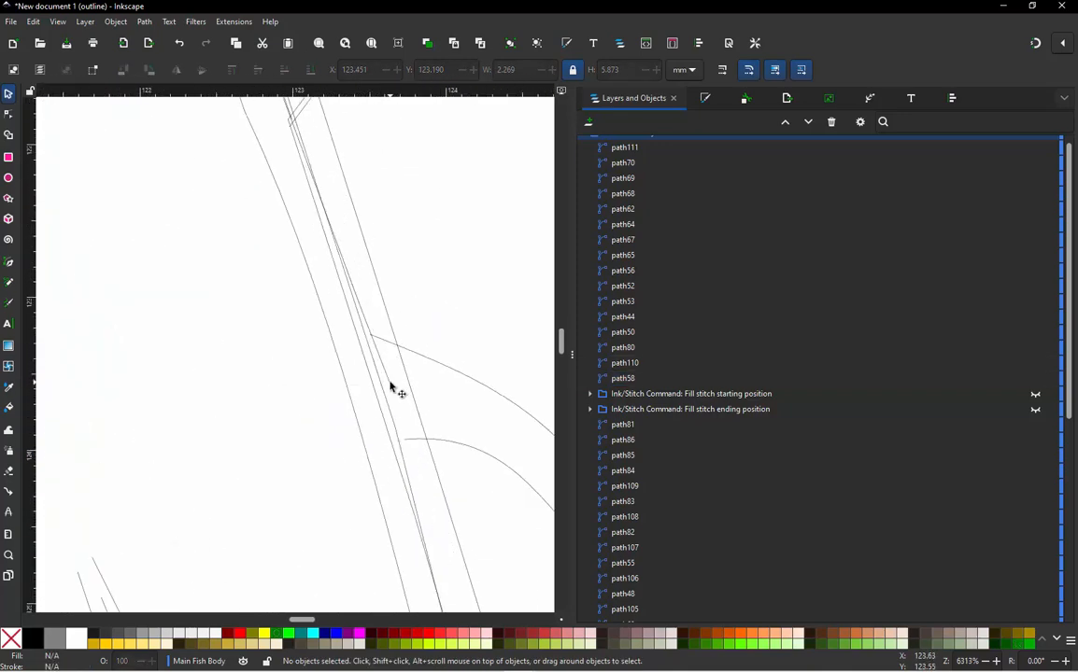
left_click(390, 388)
scroll(399, 391, "down", 3)
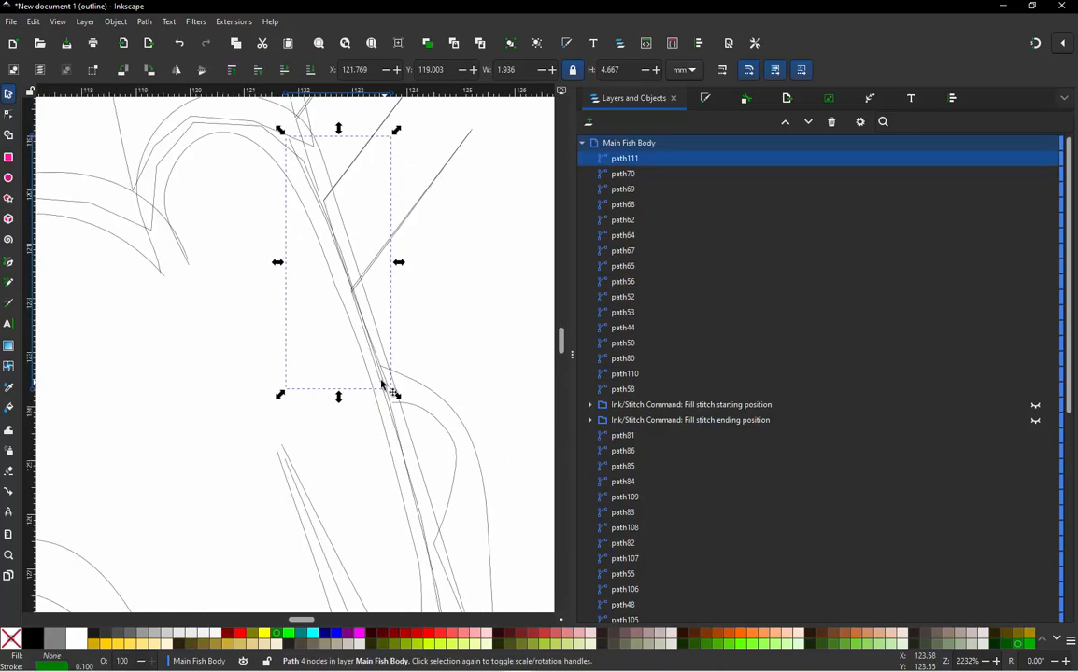
mouse_move(643, 161)
left_mouse_down()
mouse_move(682, 211)
mouse_move(689, 403)
left_mouse_up()
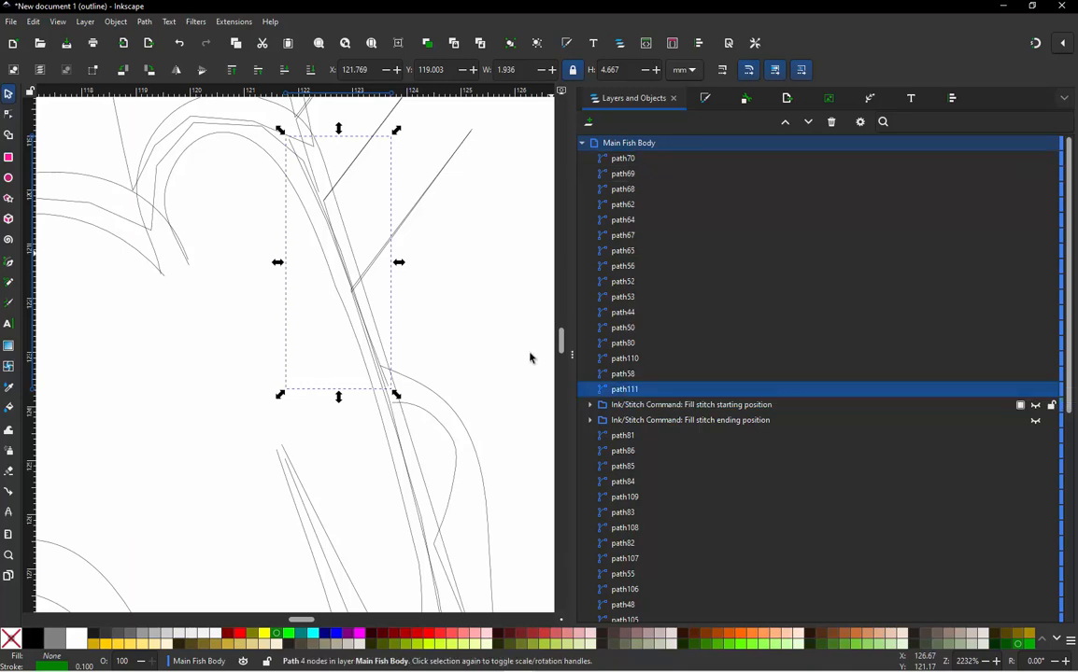
left_click(476, 324)
Step: Restore the normal display and review the stitch order upward from the new connecting path through path58, path110, path80 and path50 to path44
scroll(473, 320, "down", 3)
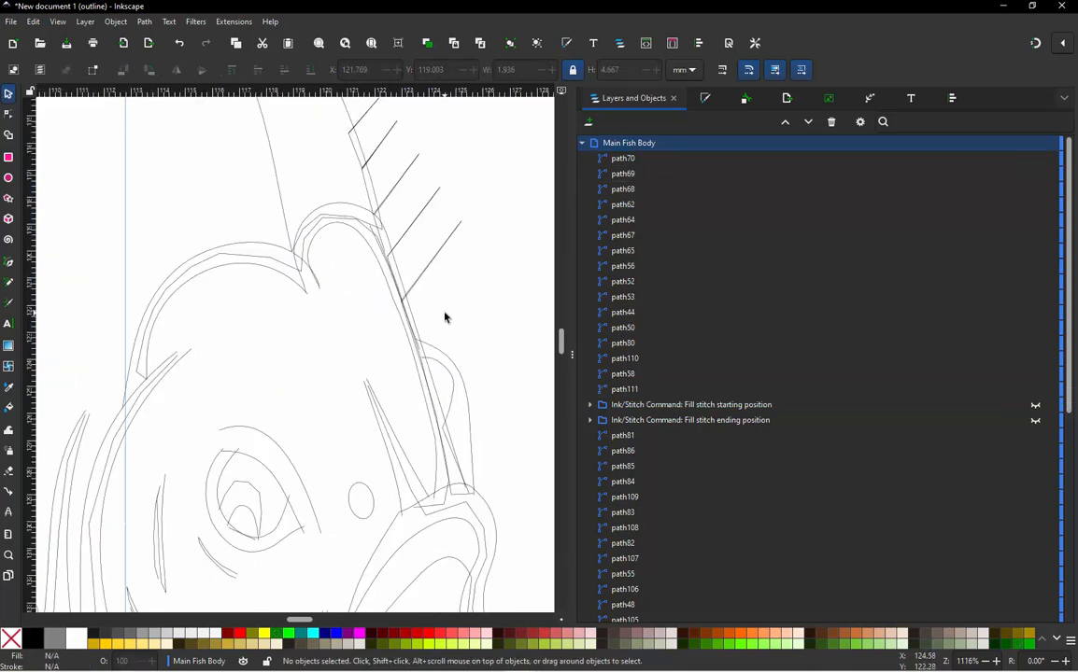
scroll(475, 416, "up", 1)
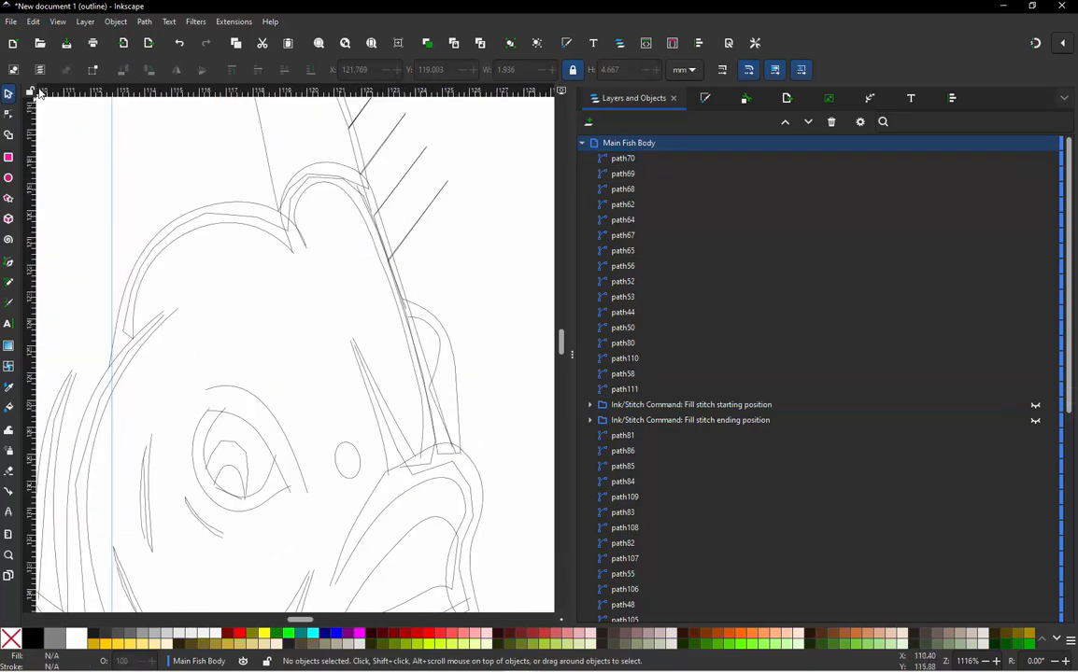
key("ctrl+KP_5")
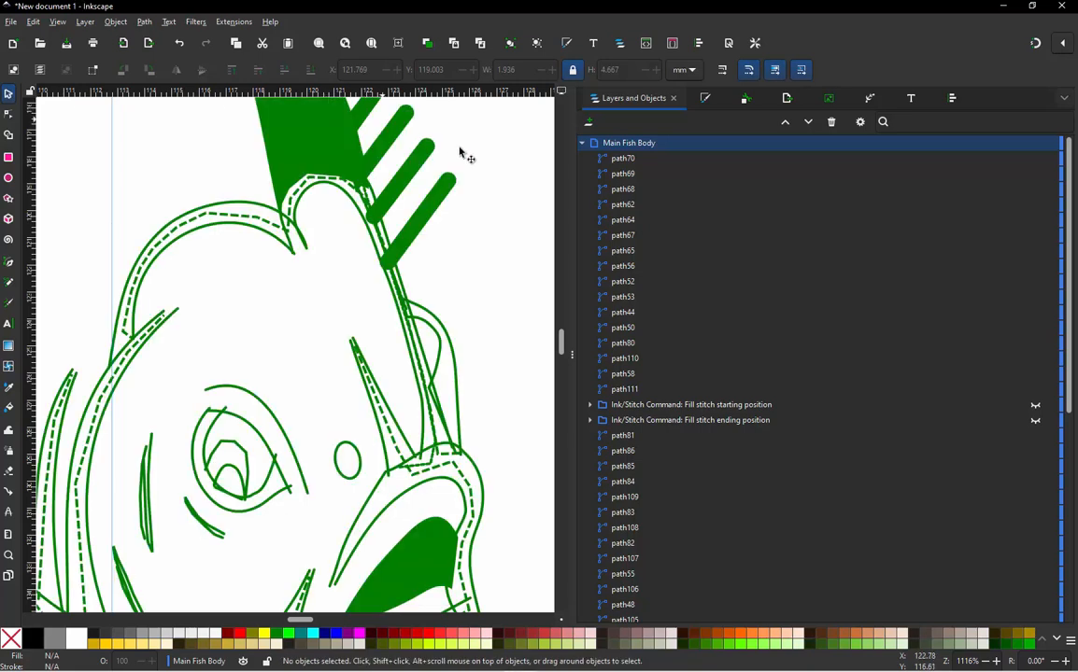
left_click(630, 392)
left_click(630, 375)
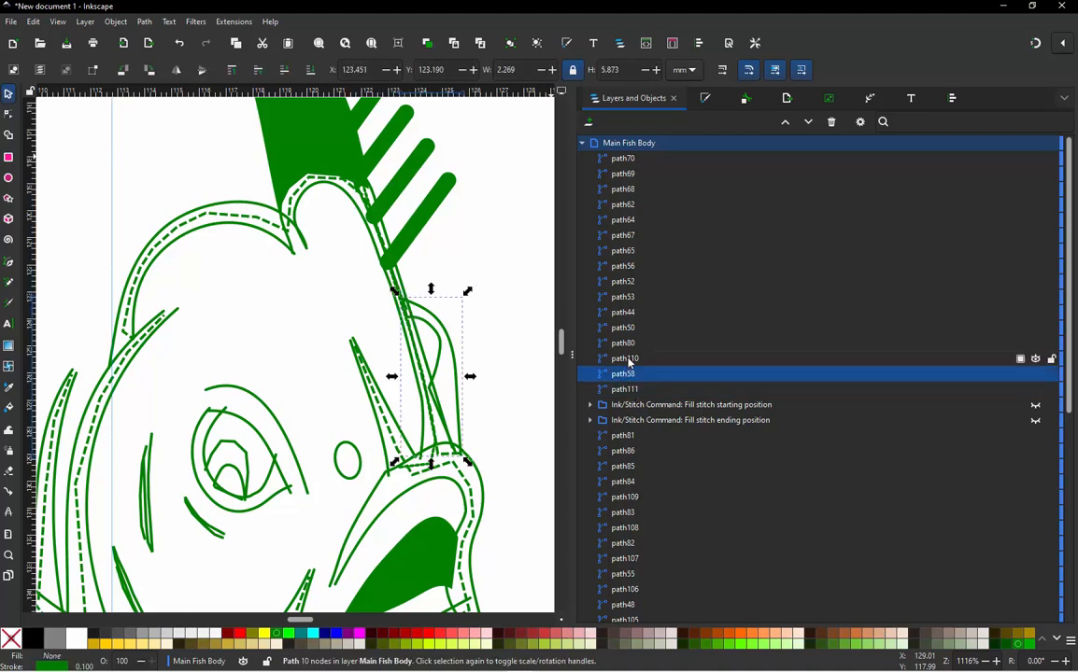
left_click(626, 361)
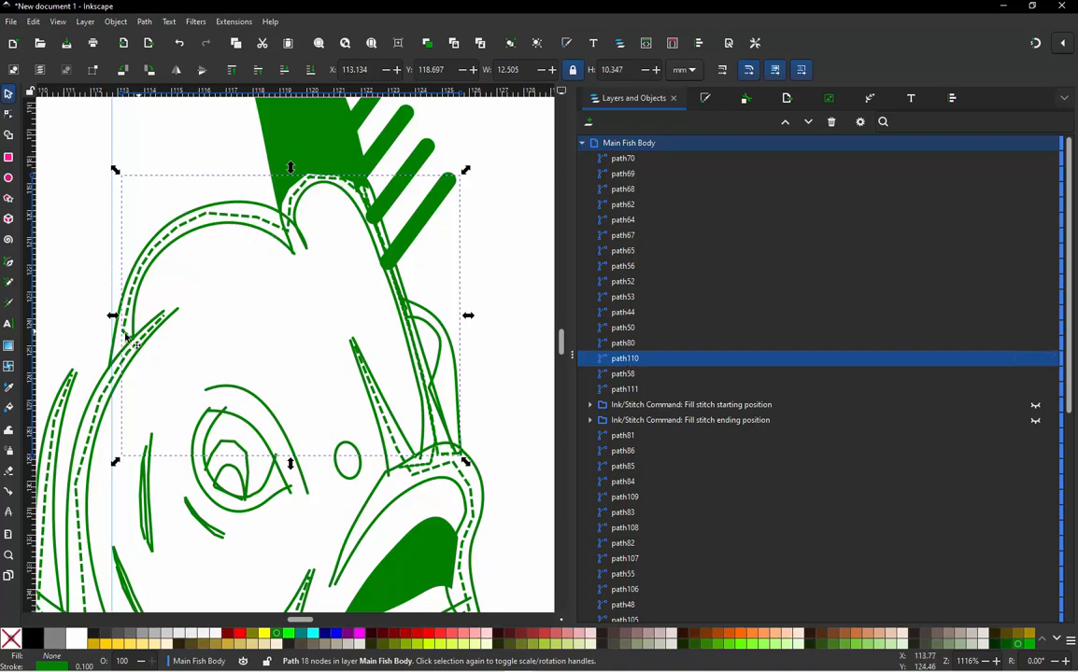
left_click(624, 344)
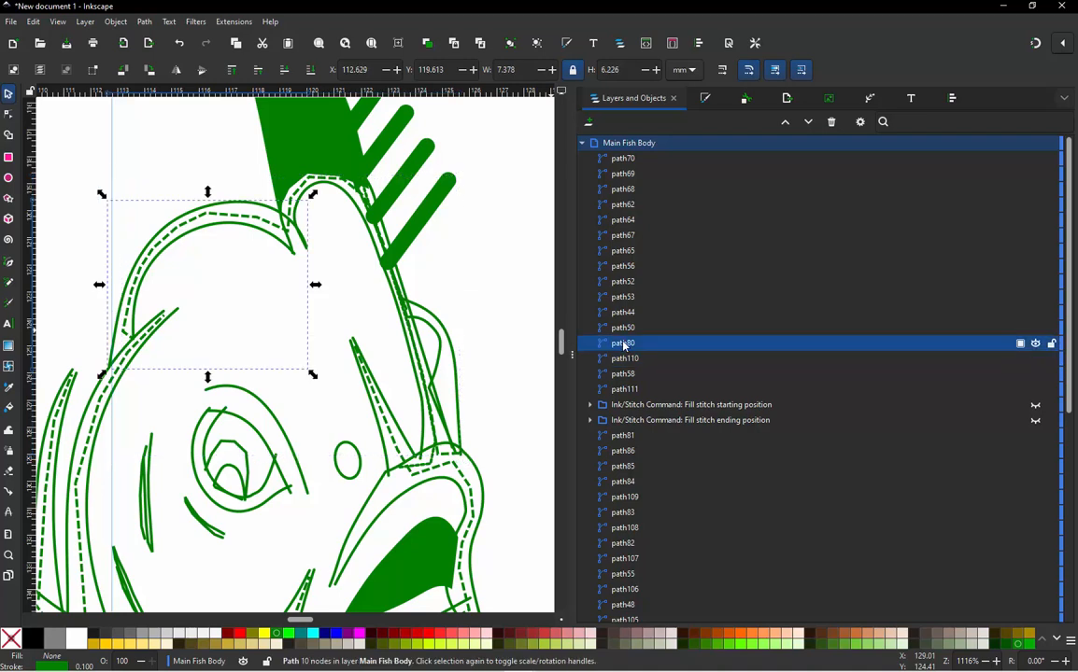
left_click(630, 327)
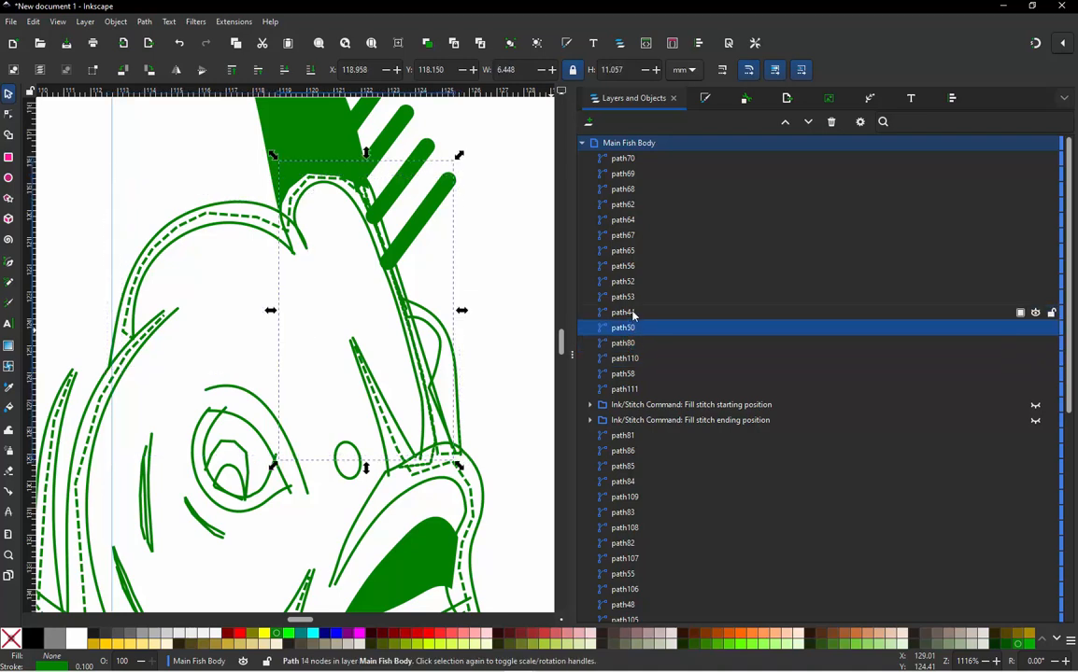
left_click(632, 313)
scroll(406, 247, "down", 2)
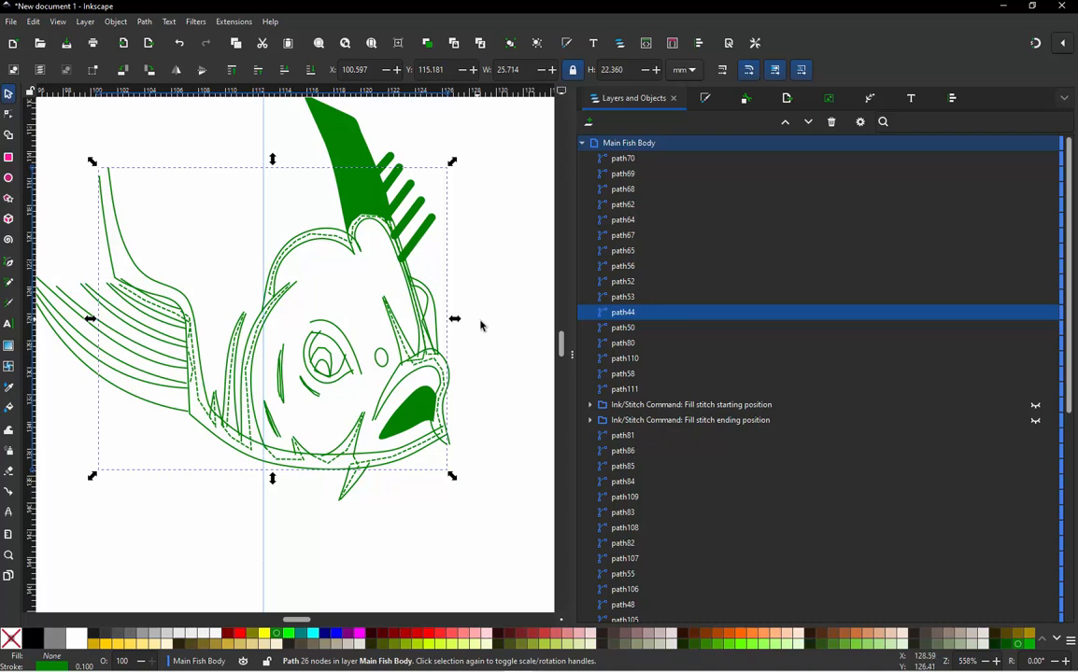
Step: Convert the jump between path50 and path44 to a connecting stroke, with jumps not shorter than 2.00 mm and trim, stop and lock exclusions kept
left_click(615, 331)
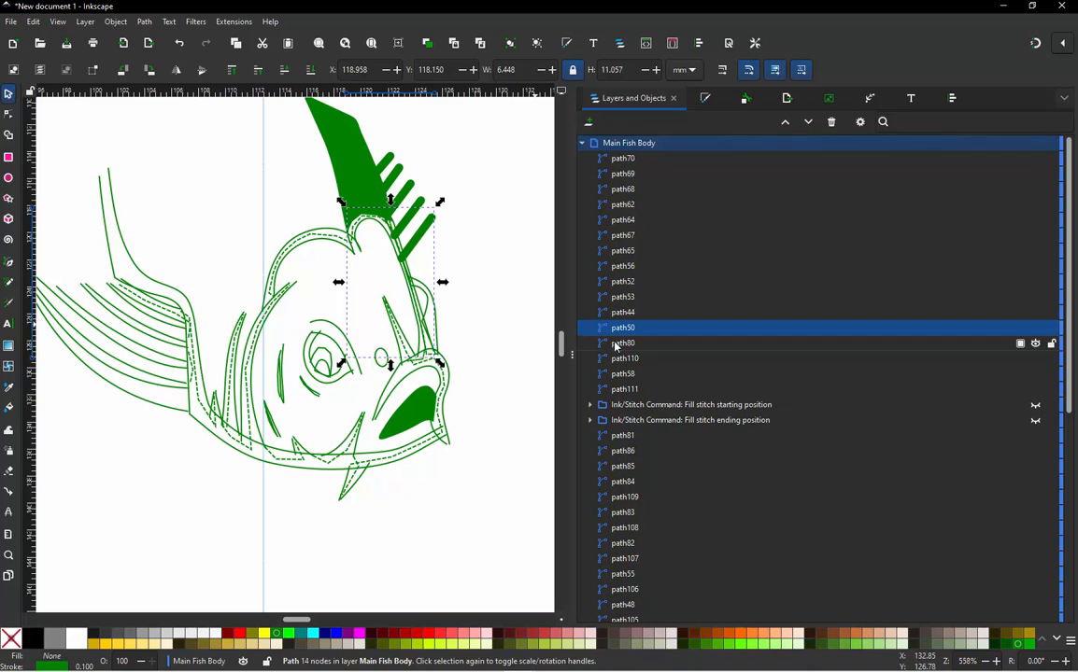
left_click(627, 321, "shift")
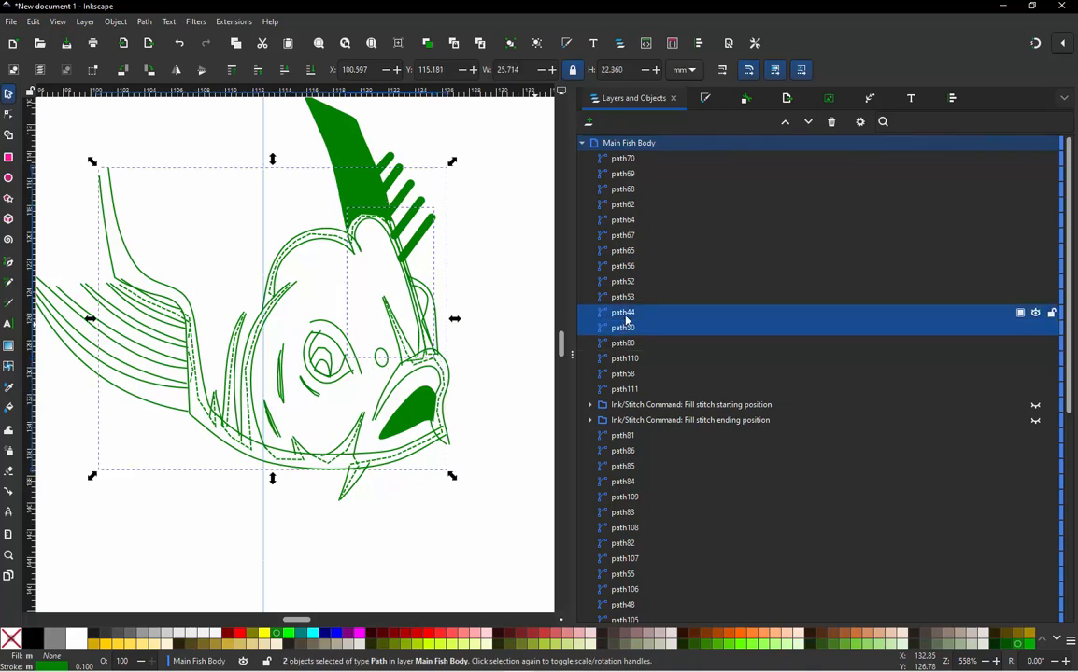
key("alt+shift+q")
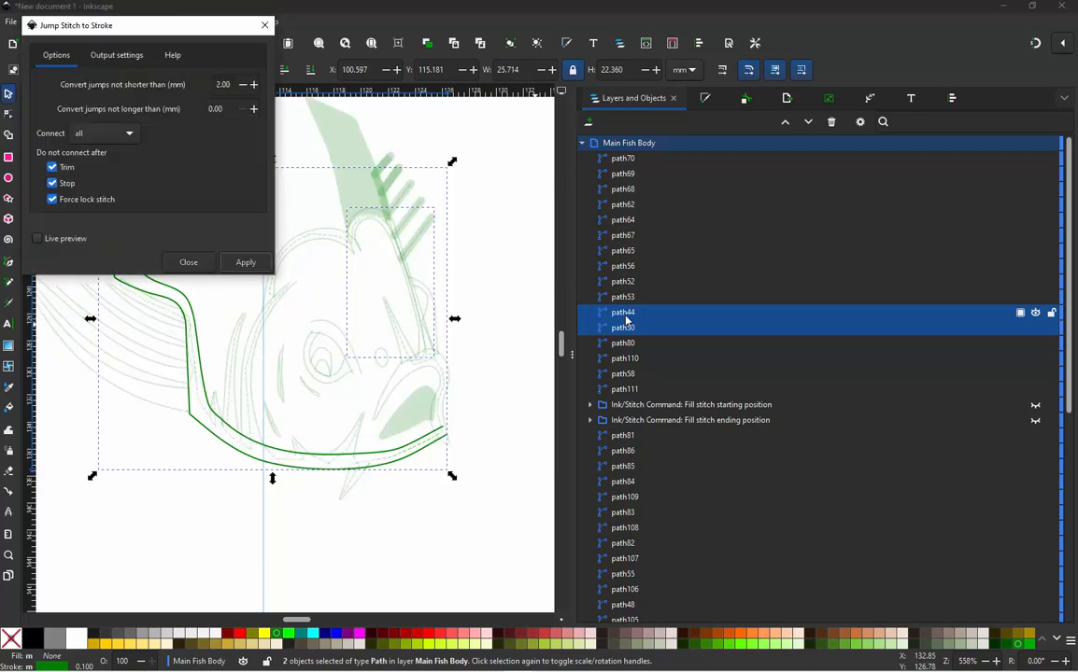
left_click(254, 264)
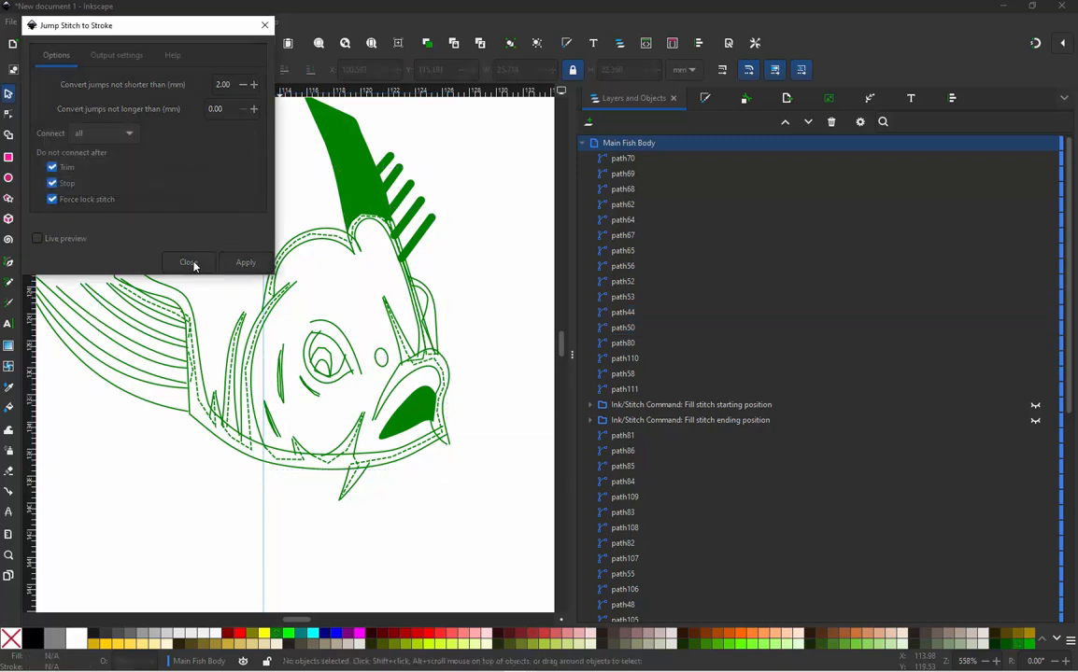
left_click(189, 262)
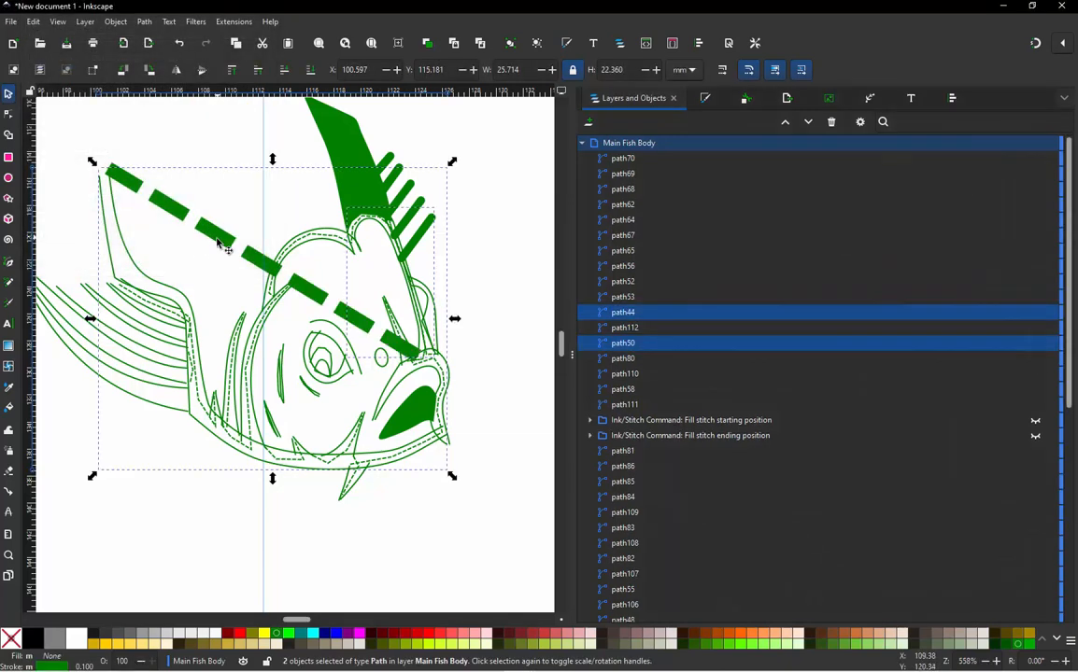
Step: Set the stroke width of the new connecting path between path50 and path44 to 0.1 mm
left_click(216, 246)
left_click(216, 245)
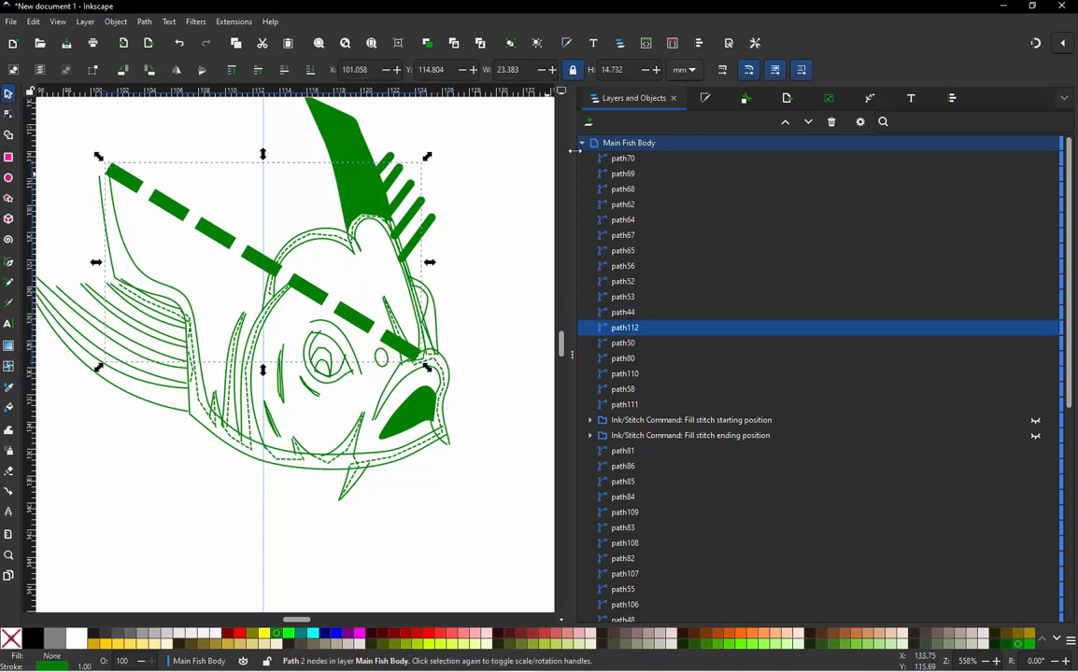
left_click(705, 99)
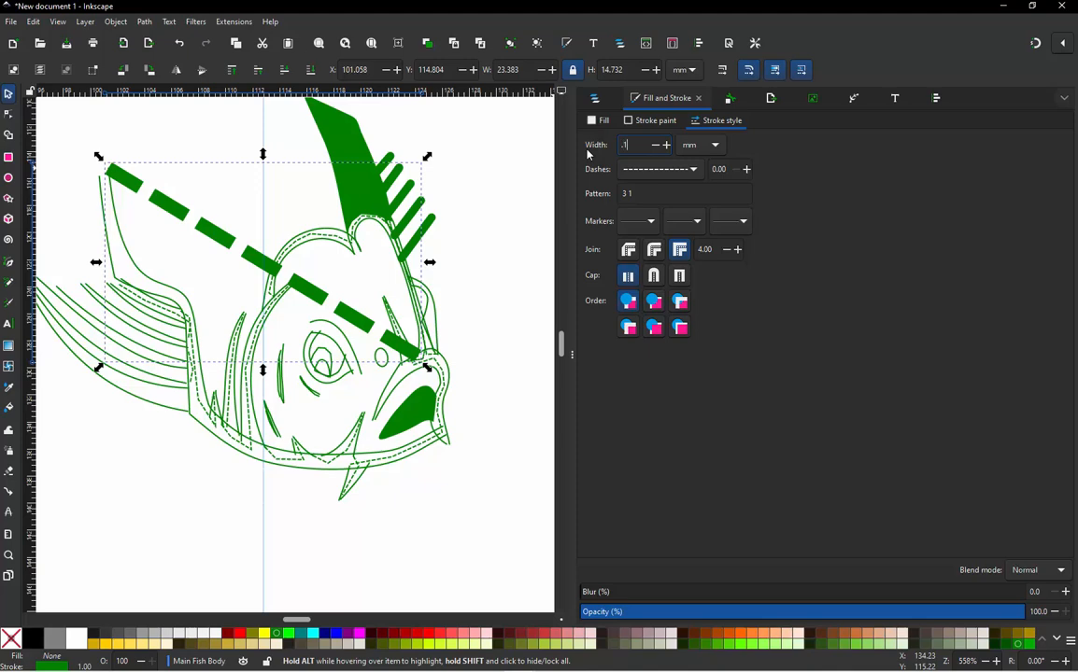
key("Return")
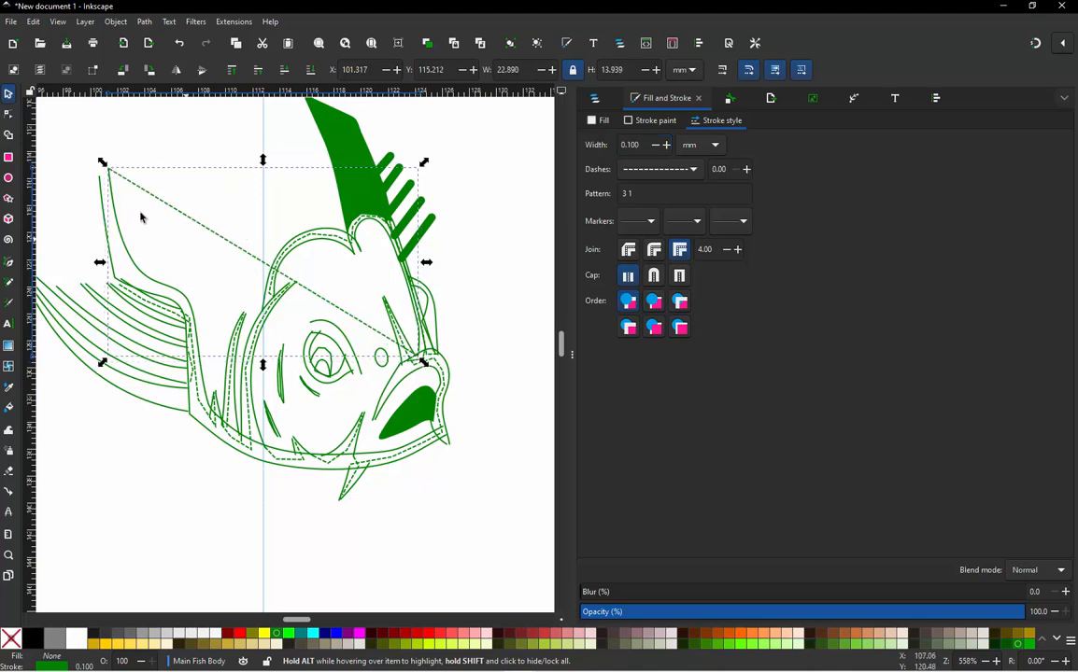
left_click(84, 180)
Step: Add nodes to the connecting path and bend it down inside the upper arm of the body outline satin, pulling its end node inside the tip
scroll(89, 180, "up", 3)
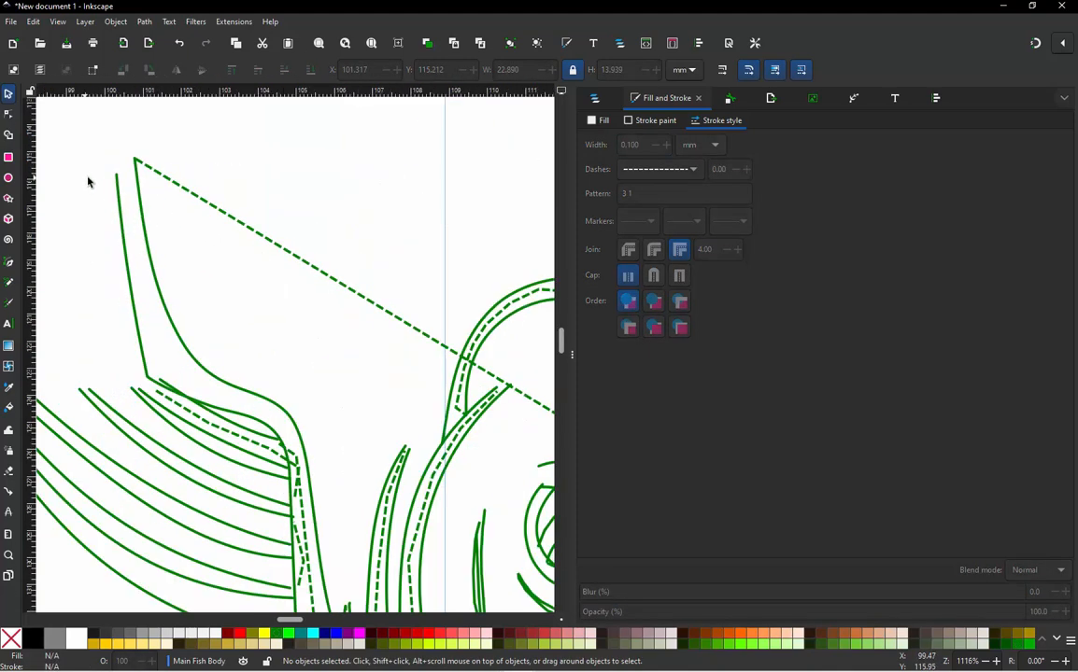
double_click(244, 209)
left_click_drag(247, 212, 144, 192)
key("ctrl+z")
double_click(251, 213)
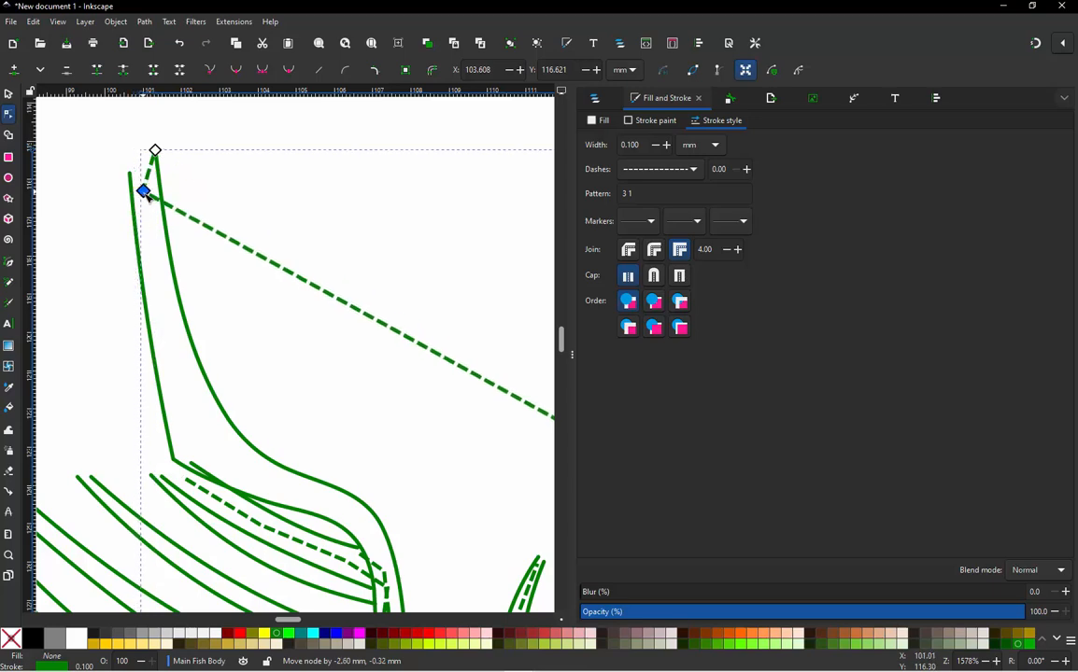
double_click(238, 244)
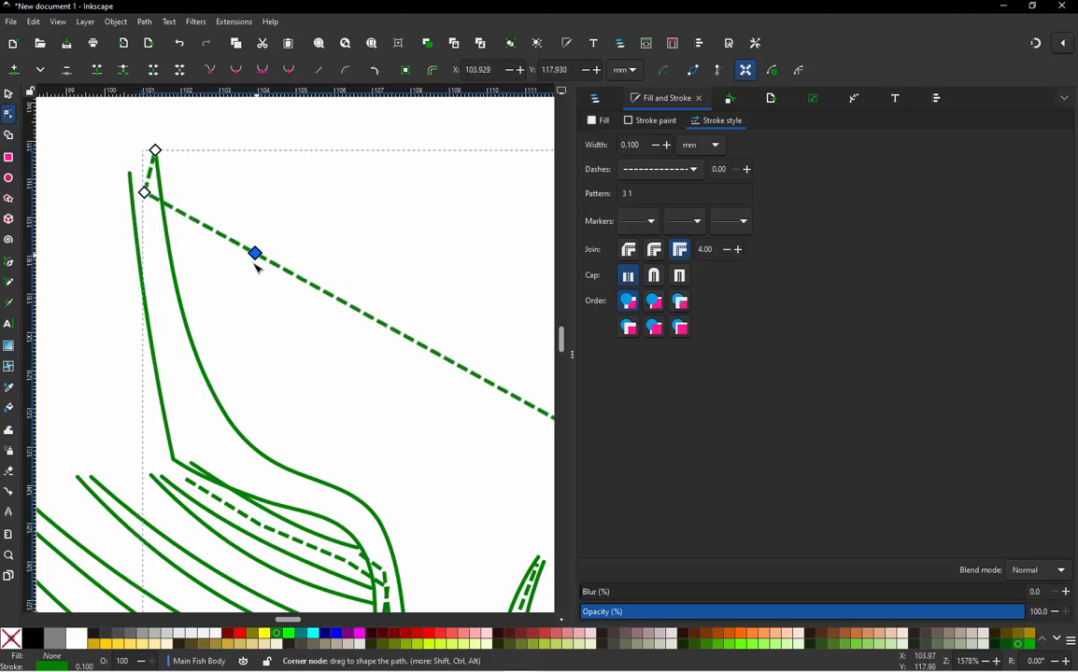
left_click_drag(238, 243, 166, 319)
left_click_drag(155, 150, 158, 168)
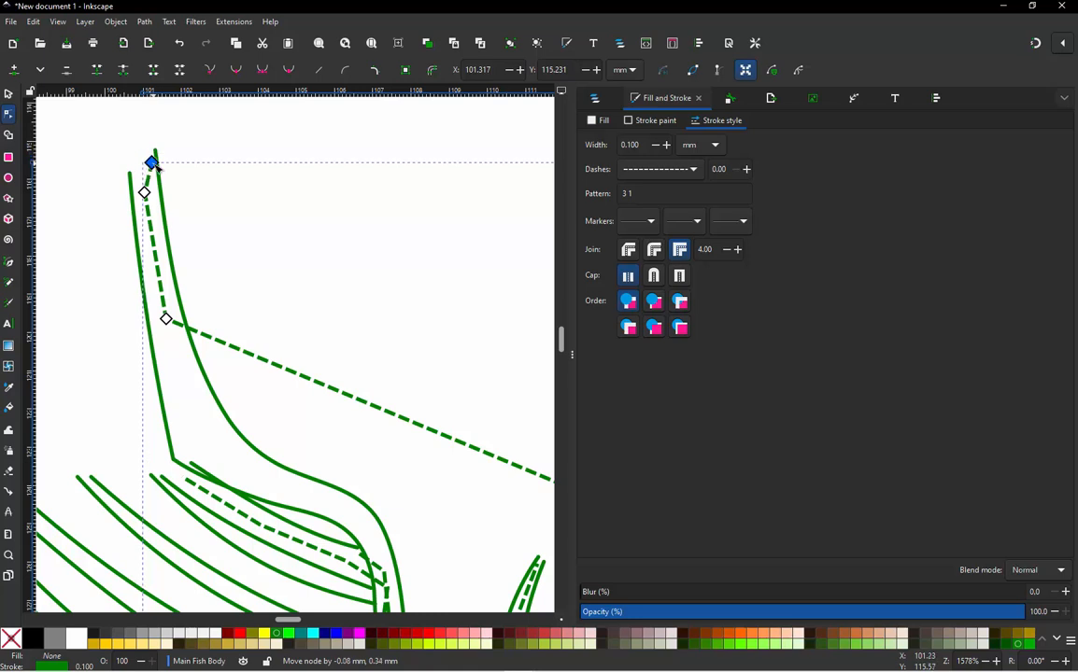
double_click(233, 351)
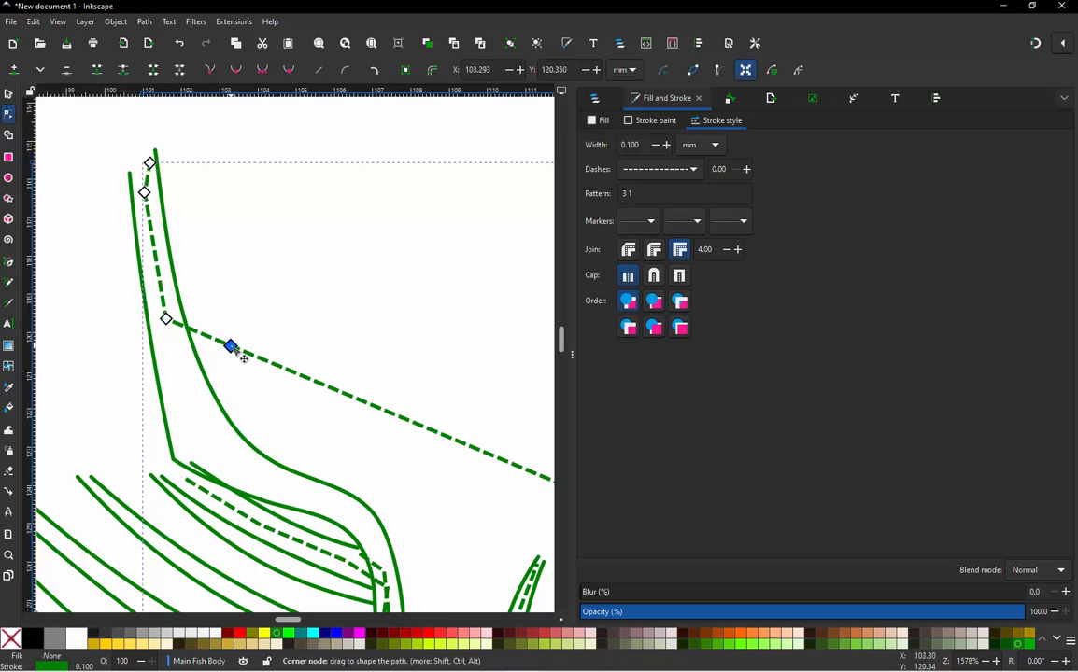
left_click_drag(234, 351, 186, 415)
Step: Add four nodes to route the connecting path through the body outline satin's curved bend above the fin rays
scroll(199, 266, "down", 3)
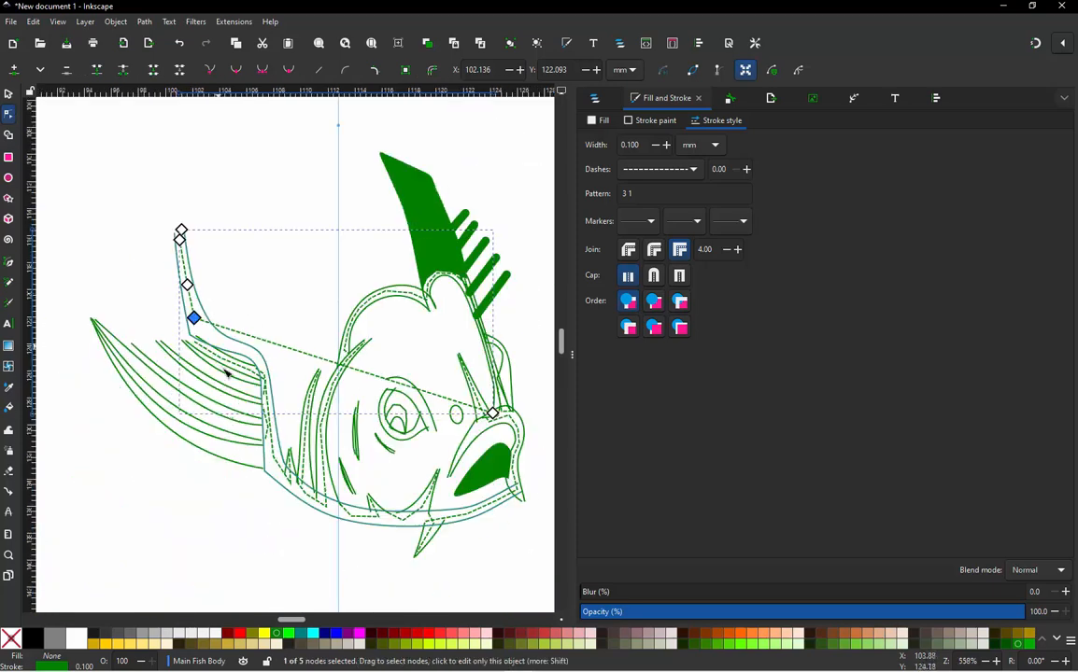
scroll(235, 417, "up", 1)
scroll(235, 285, "up", 3)
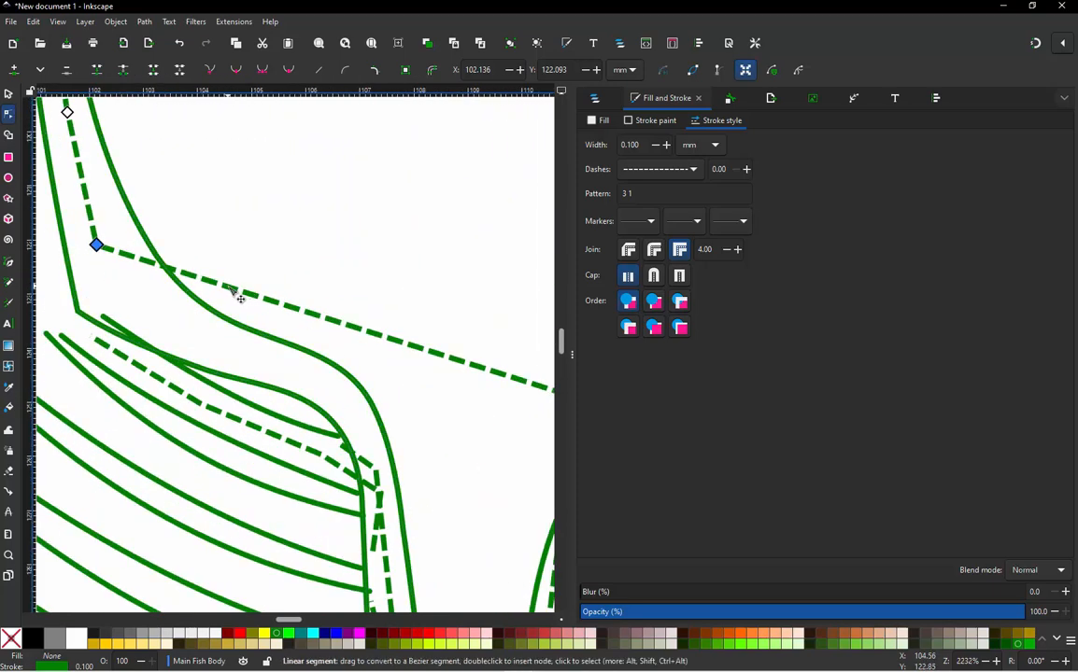
double_click(232, 290)
left_click_drag(232, 289, 163, 328)
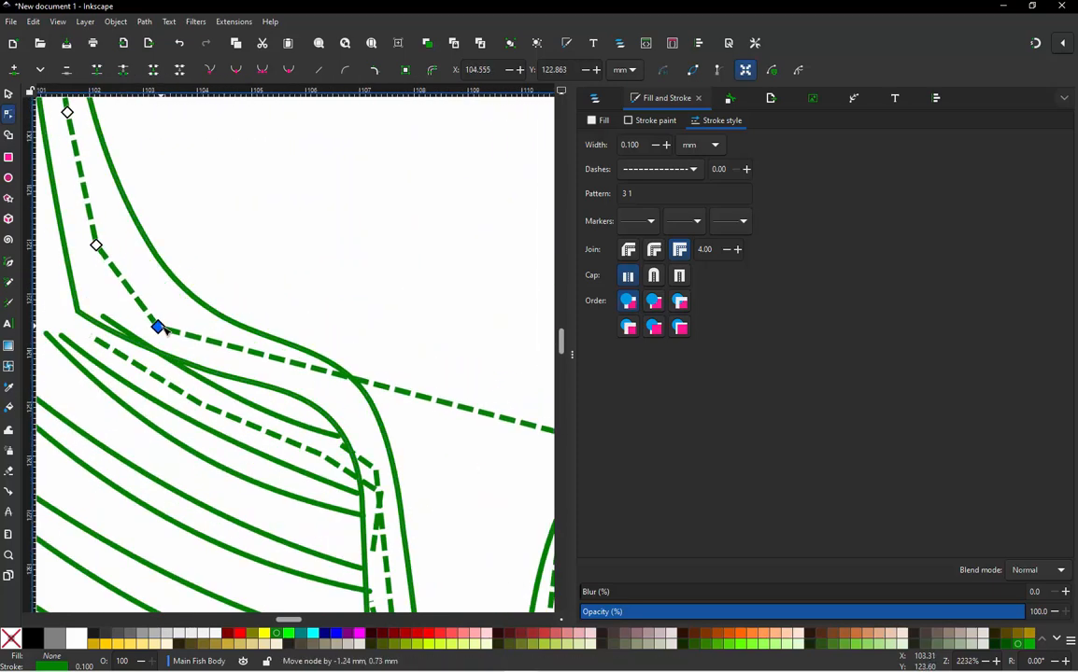
double_click(242, 350)
left_click_drag(241, 350, 252, 360)
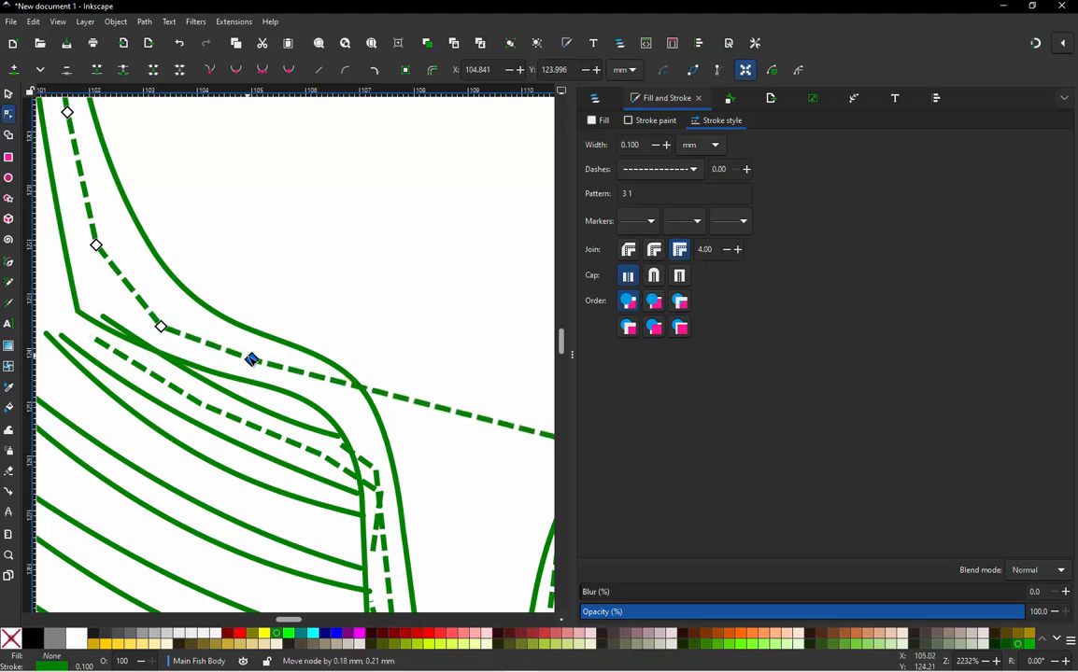
double_click(325, 379)
left_click_drag(325, 378, 329, 383)
left_click(408, 414)
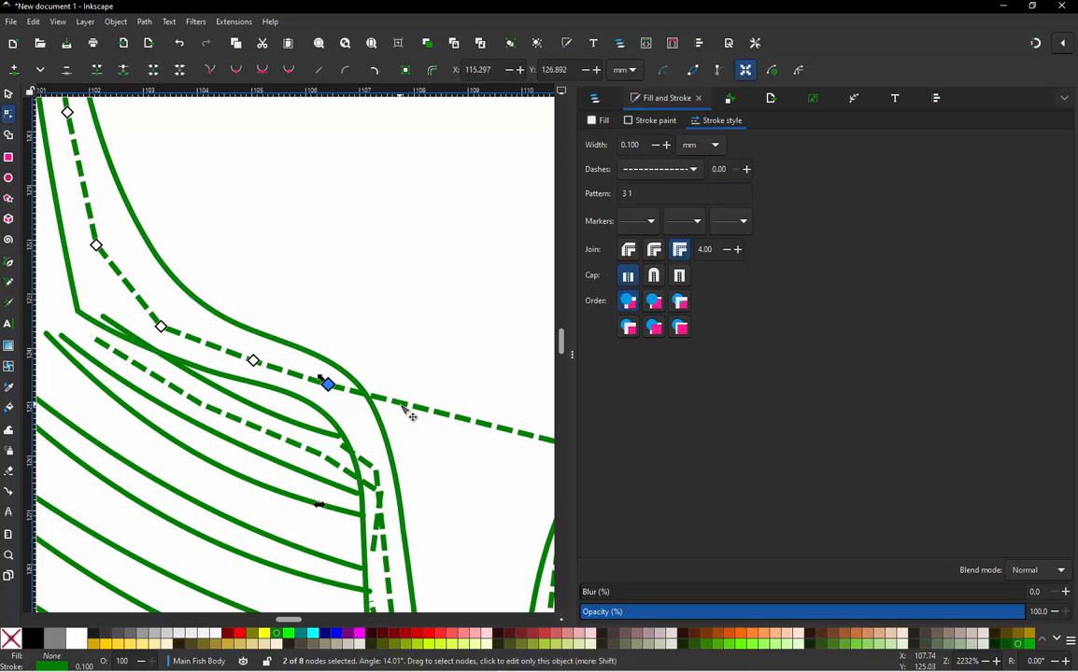
double_click(402, 405)
left_click_drag(401, 405, 352, 409)
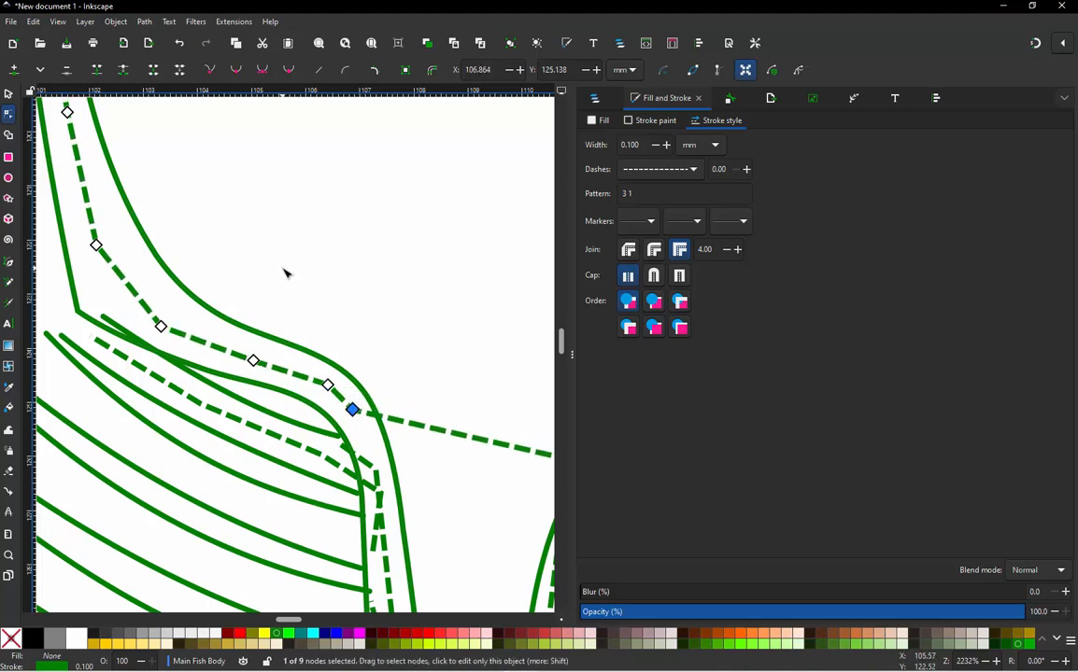
Step: Route the connecting path down the satin's steep section beside the fin ray ends, using three more nodes
scroll(283, 269, "down", 3)
scroll(347, 384, "up", 1)
double_click(364, 302)
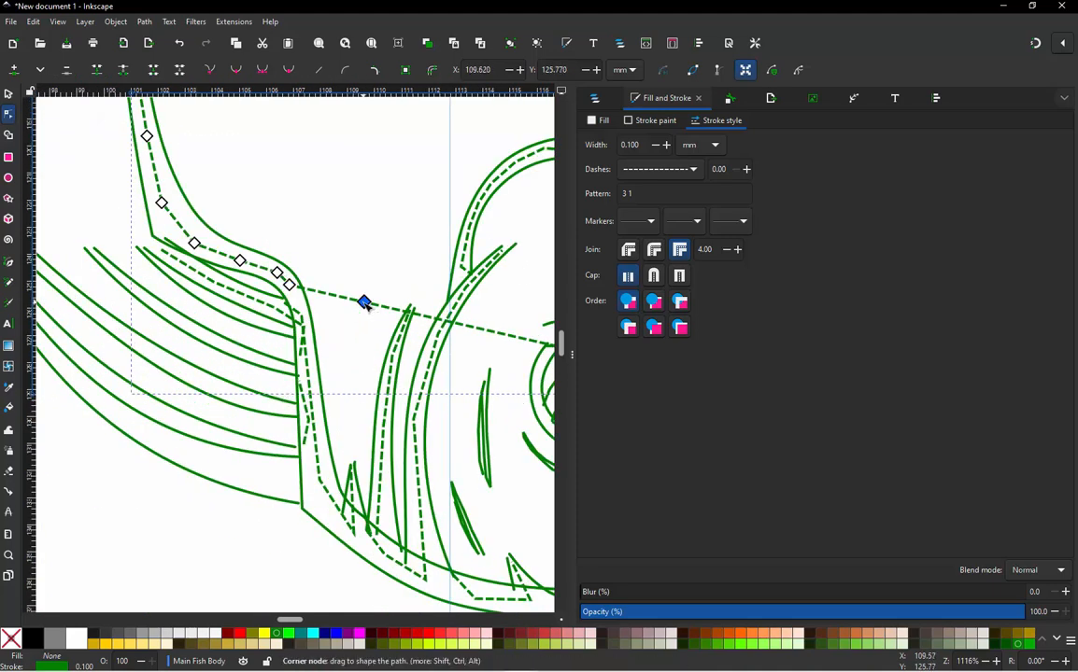
left_click_drag(364, 303, 314, 474)
double_click(326, 310)
double_click(371, 383)
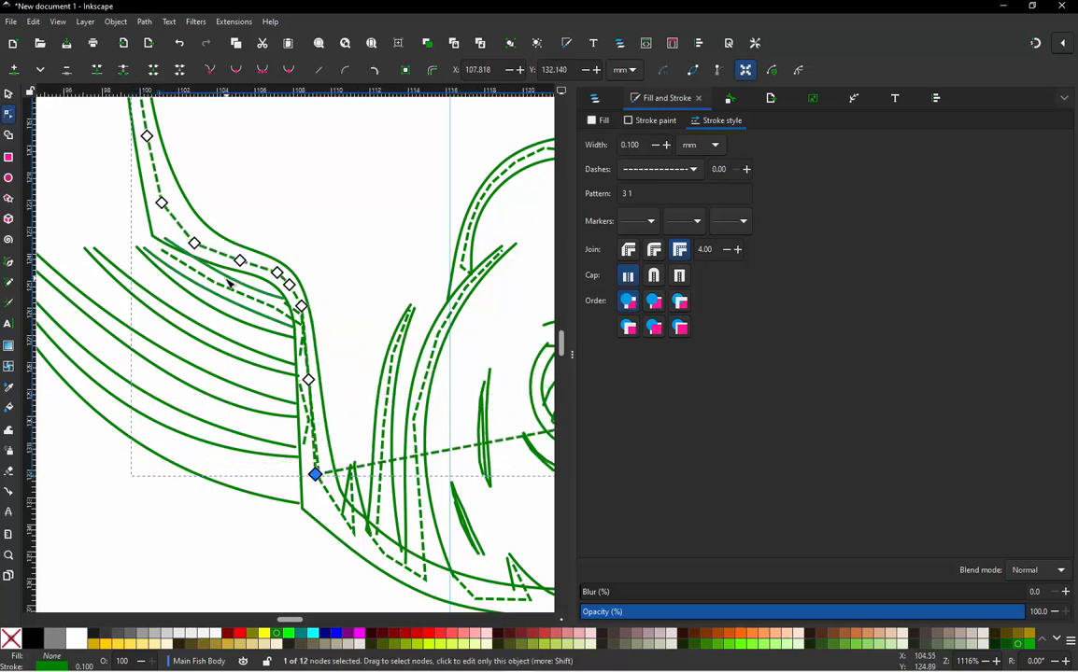
Step: Continue the connecting path around the satin's lower corner and along the belly to beneath the small spike below the eye, using four more nodes
scroll(229, 284, "down", 3)
scroll(310, 330, "up", 3)
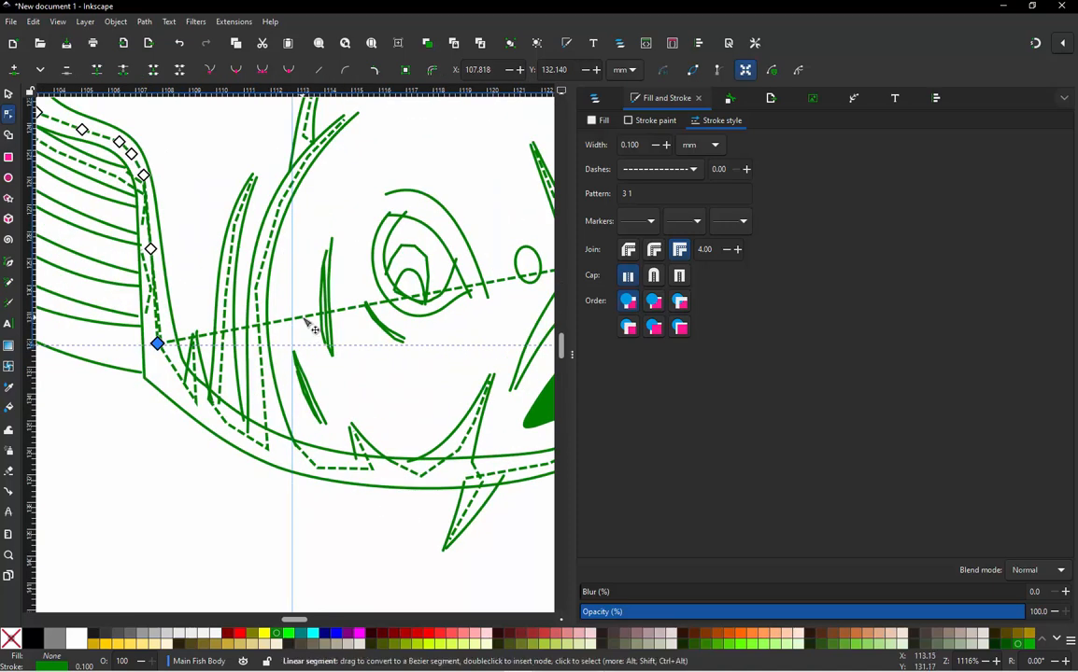
double_click(305, 317)
left_click_drag(305, 317, 176, 380)
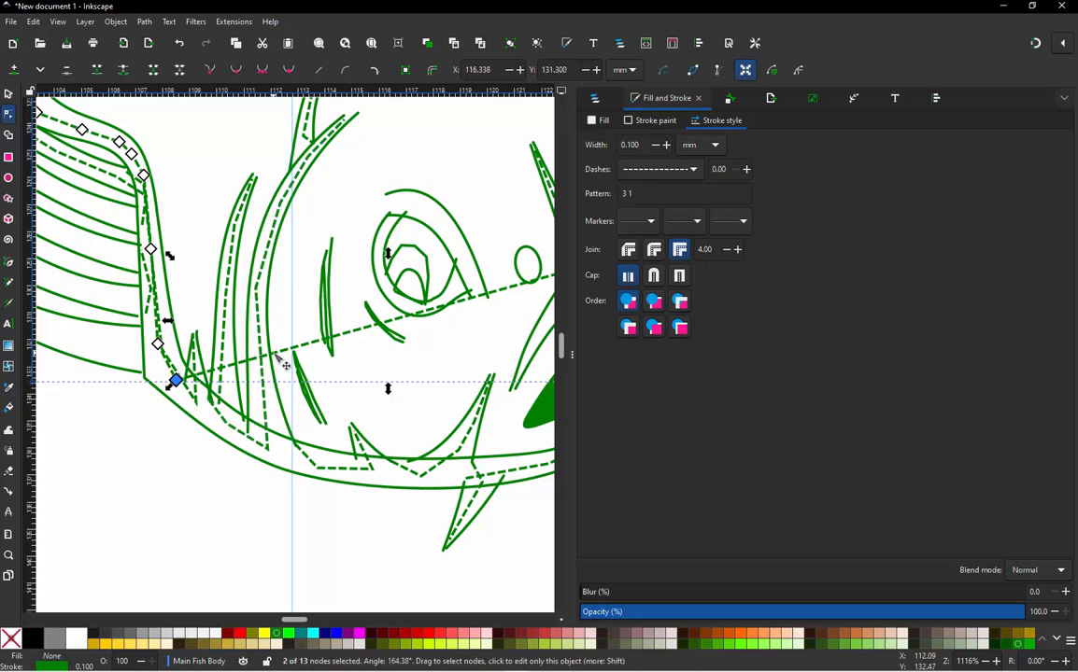
double_click(273, 354)
left_click_drag(277, 358, 250, 443)
double_click(342, 404)
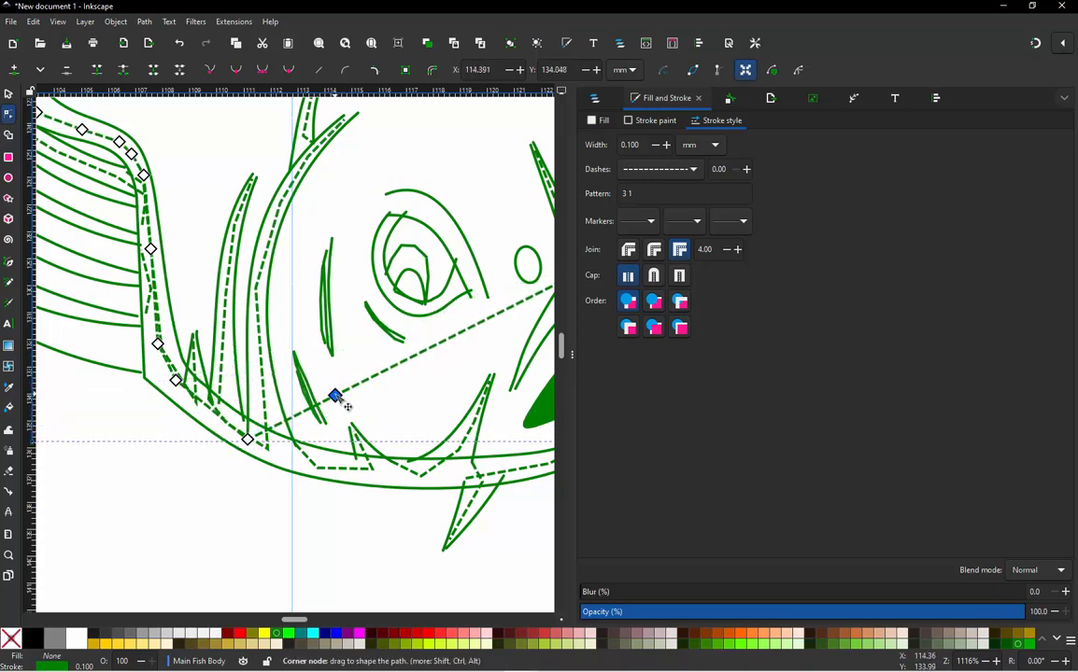
left_click_drag(341, 403, 381, 469)
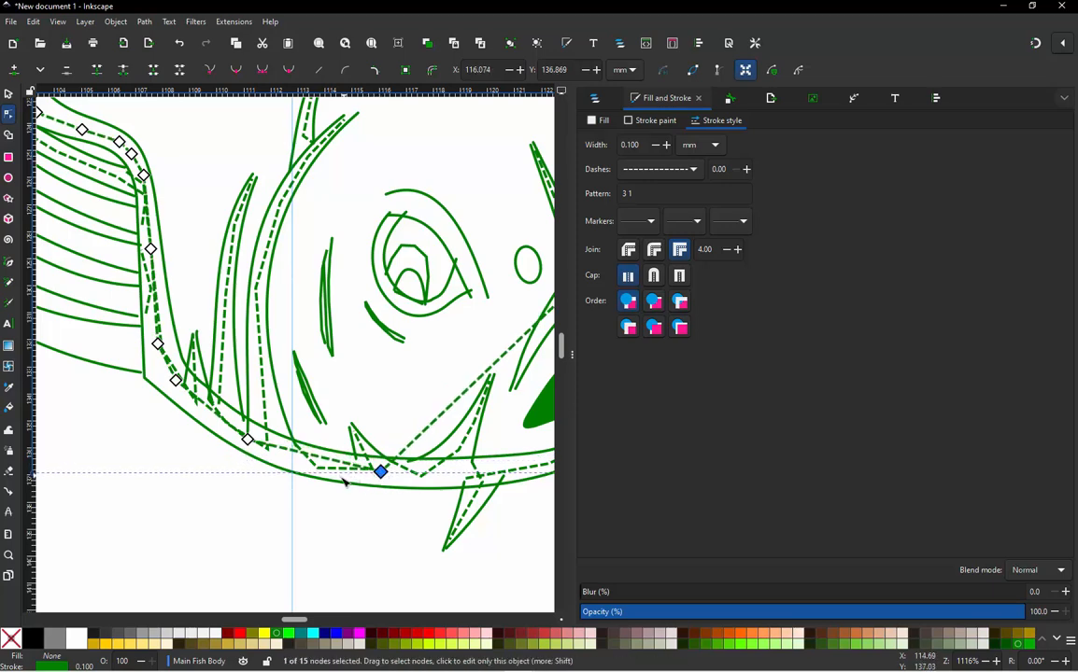
scroll(315, 464, "up", 1, "ctrl")
scroll(314, 464, "up", 1, "ctrl")
double_click(301, 443)
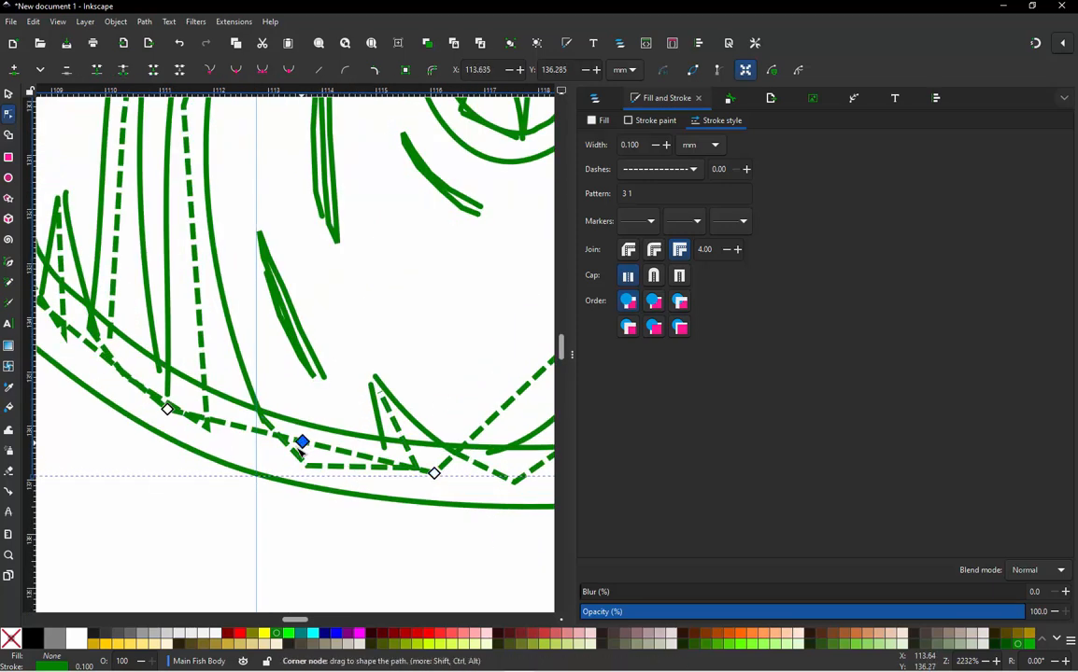
left_click_drag(301, 443, 289, 455)
Step: Extend the connecting path along the lower jaw inside the satin, past the spike under the chin, with three more nodes
scroll(132, 379, "down", 3)
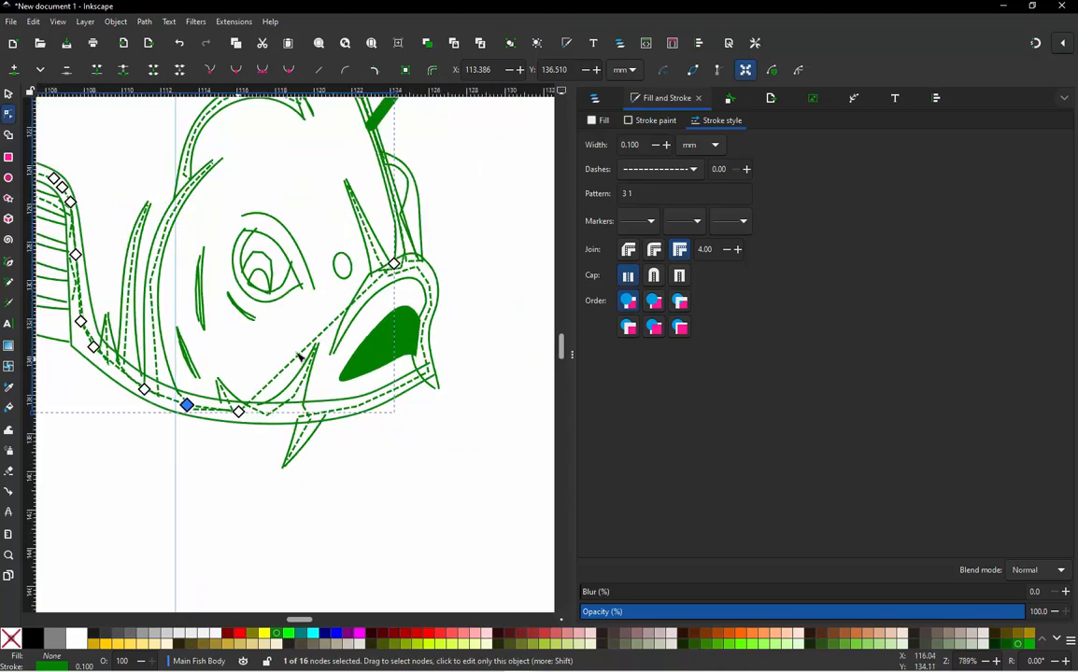
scroll(308, 356, "up", 1)
double_click(293, 351)
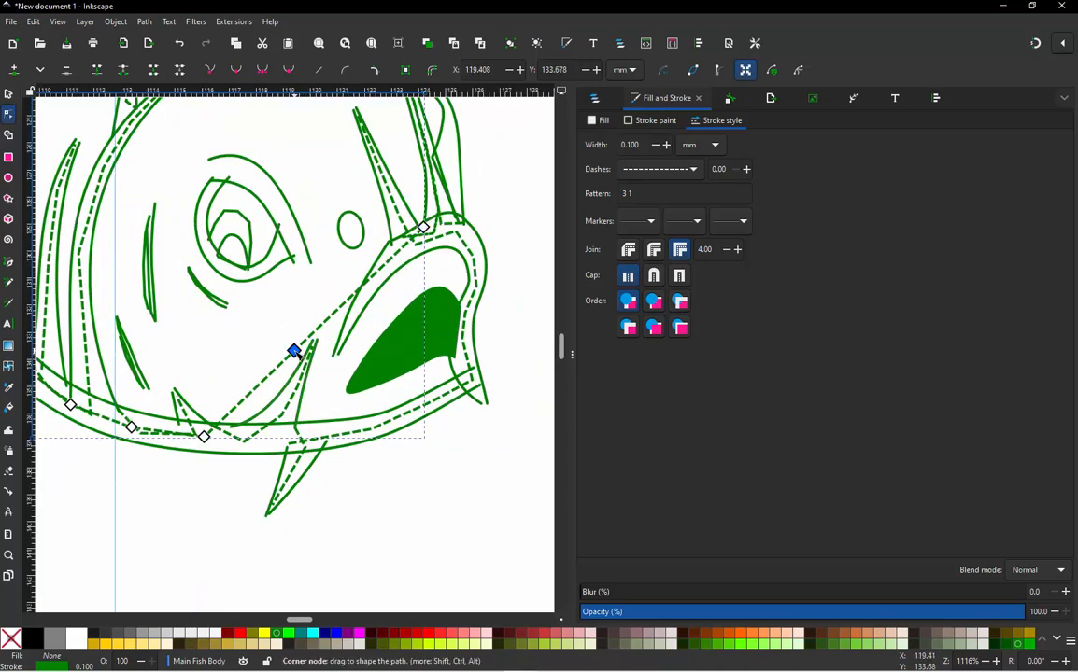
left_click_drag(294, 351, 300, 432)
double_click(325, 377)
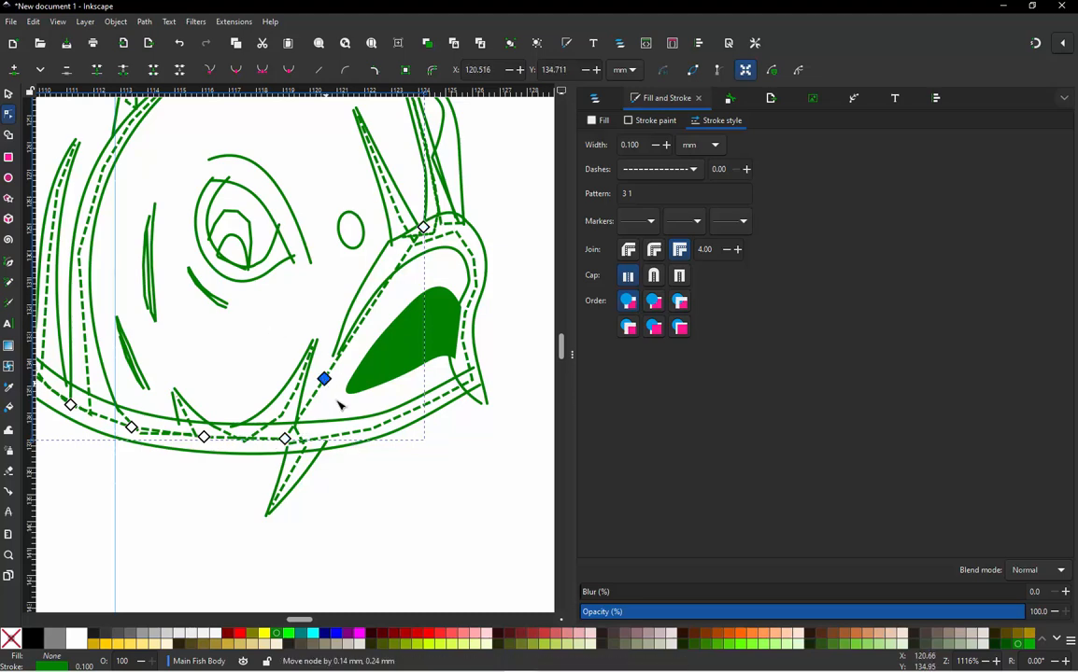
left_click_drag(325, 378, 346, 434)
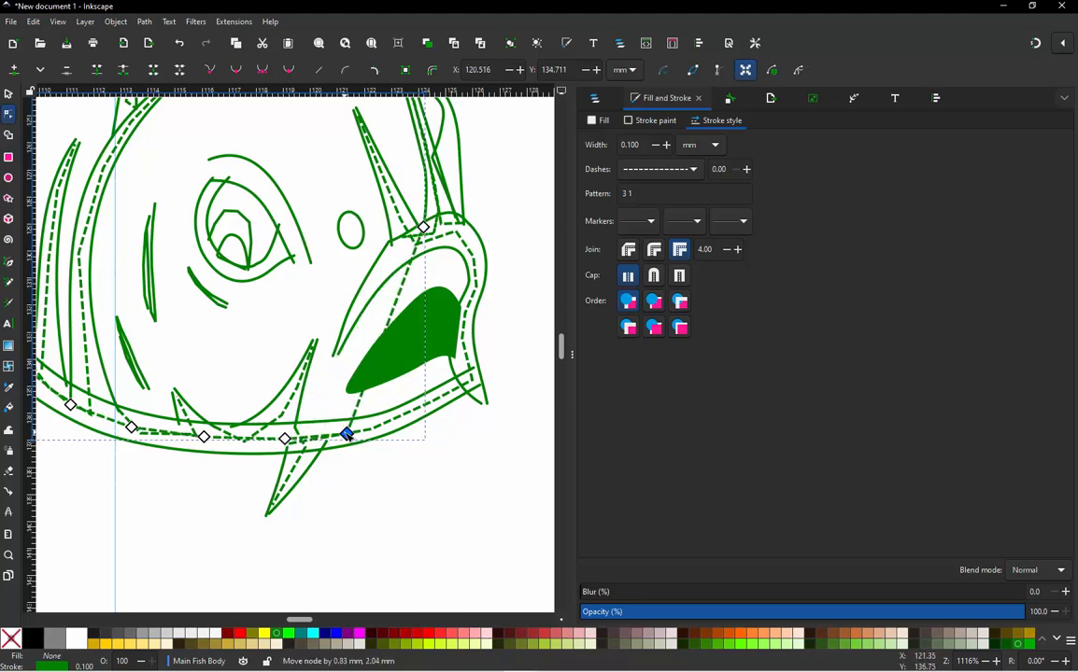
double_click(393, 318)
left_click_drag(393, 318, 404, 416)
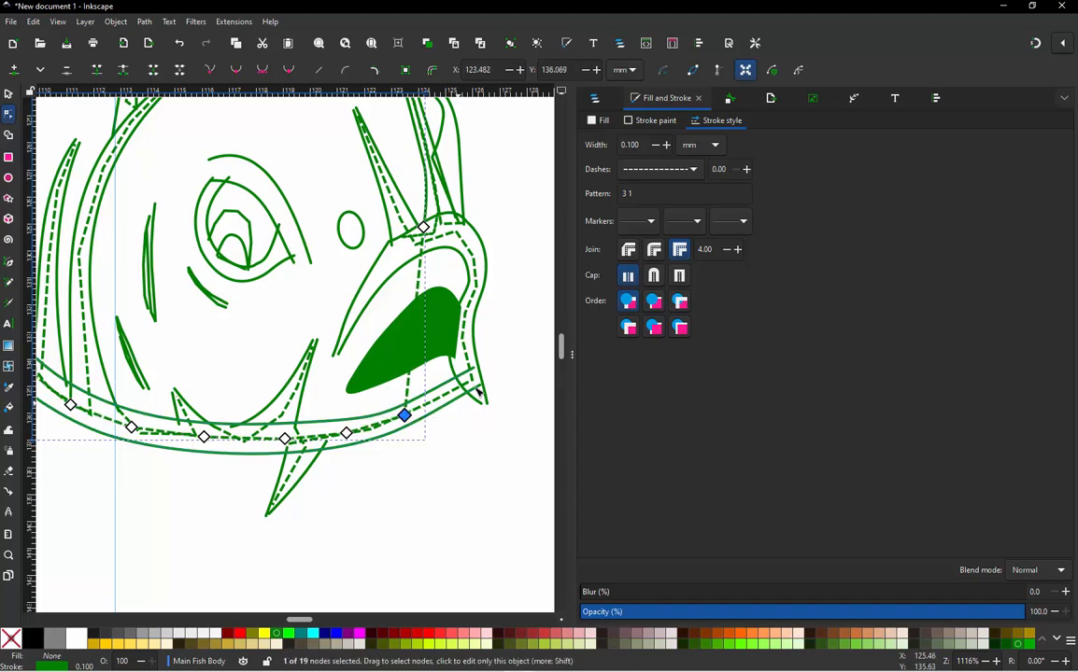
Step: Extend the connecting path inside the body outline satin to its end at the jaw tip, using two more nodes
scroll(471, 347, "up", 1)
double_click(375, 380)
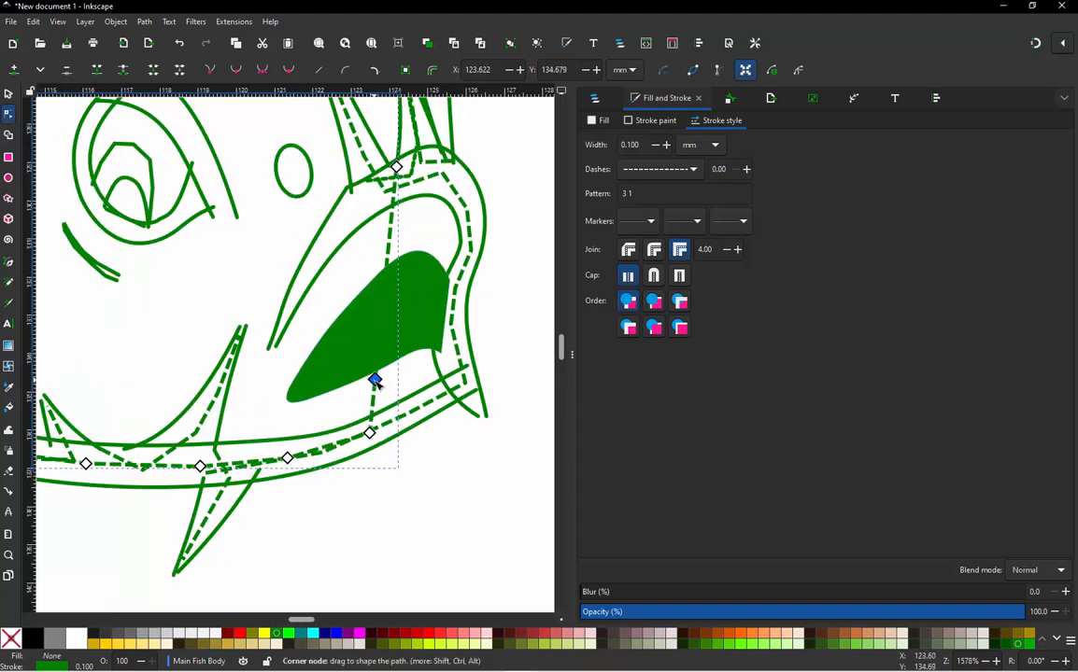
left_click_drag(375, 380, 435, 402)
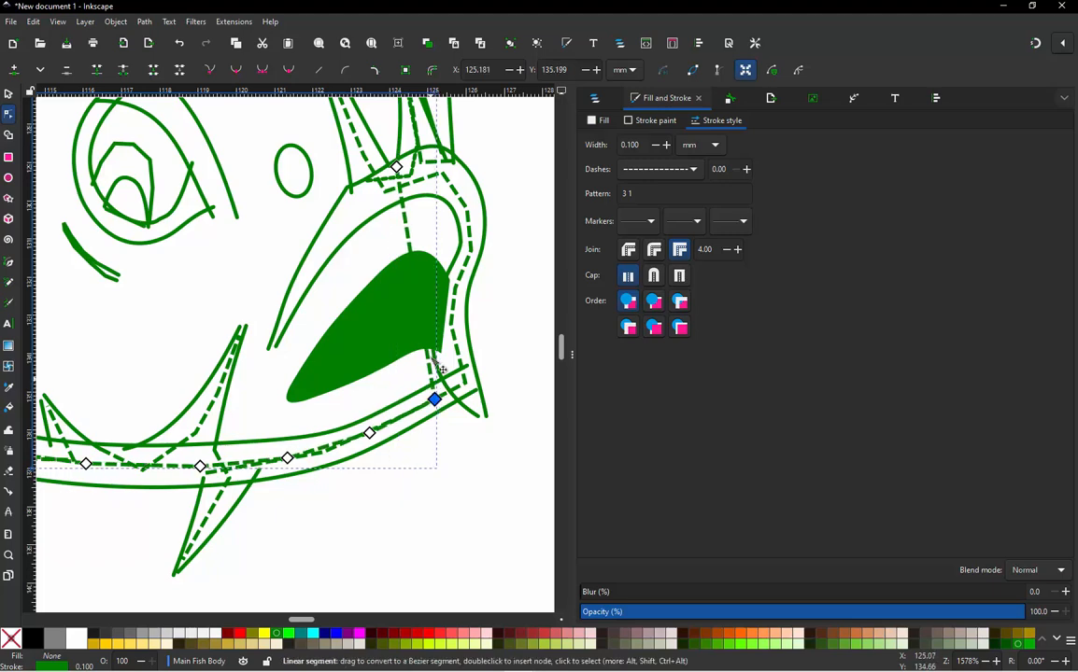
double_click(409, 246)
left_click_drag(411, 249, 465, 381)
scroll(453, 333, "up", 1, "ctrl")
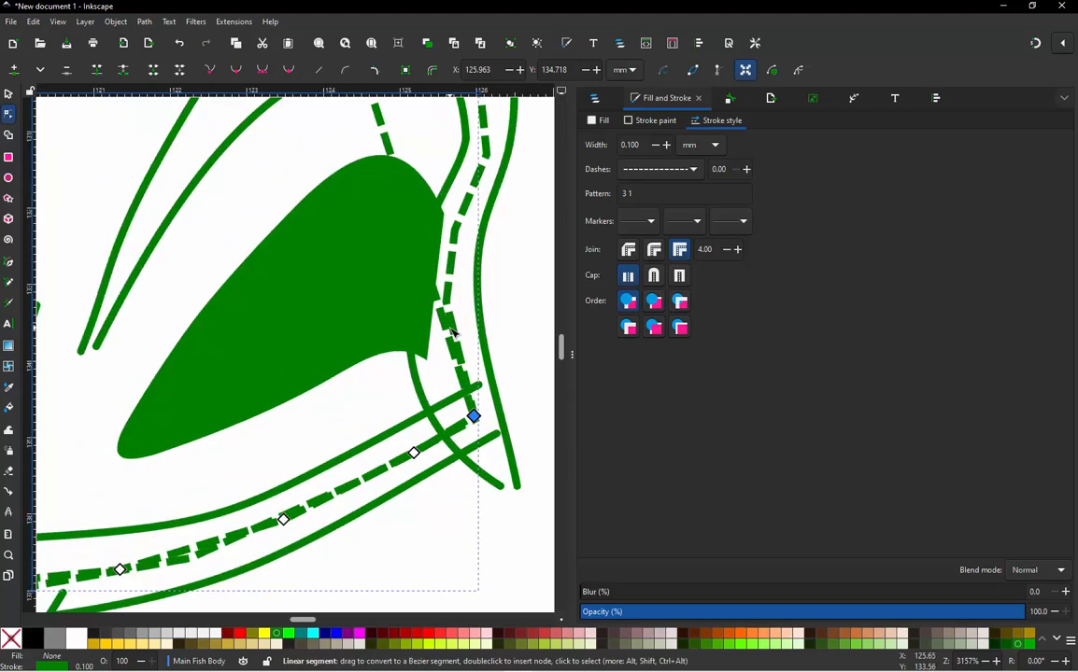
Step: Route the connecting path up inside the lip satin beside the solid mouth fill with two more nodes
left_click(445, 322)
left_click_drag(445, 326, 451, 353)
scroll(450, 345, "down", 1, "ctrl")
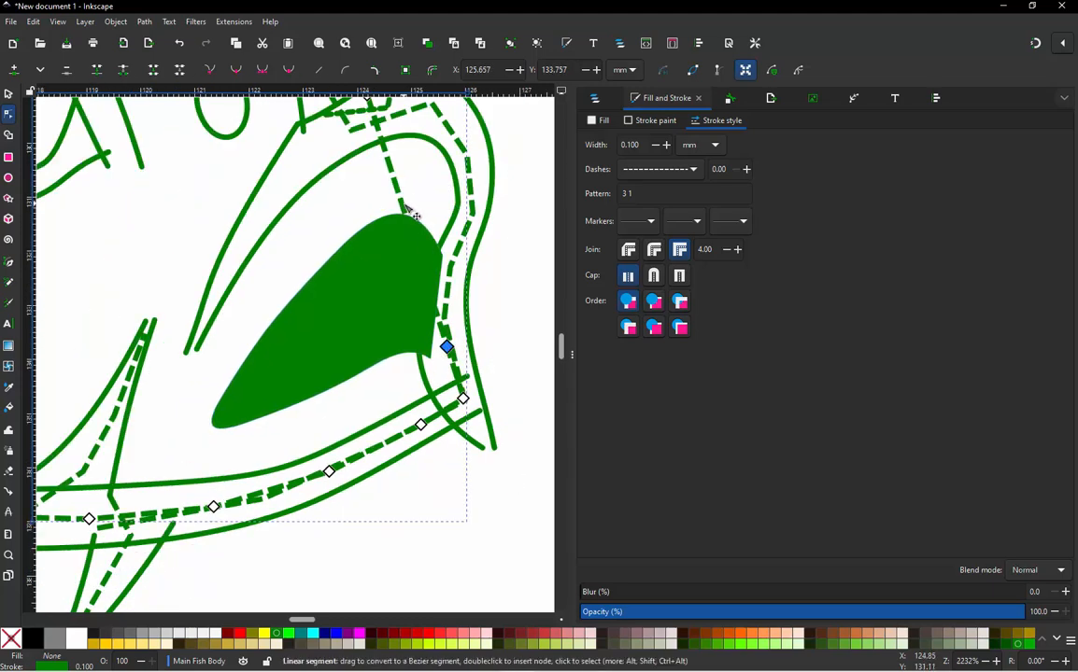
left_click(406, 208)
left_click_drag(405, 208, 447, 296)
scroll(446, 299, "down", 1)
scroll(445, 200, "up", 1)
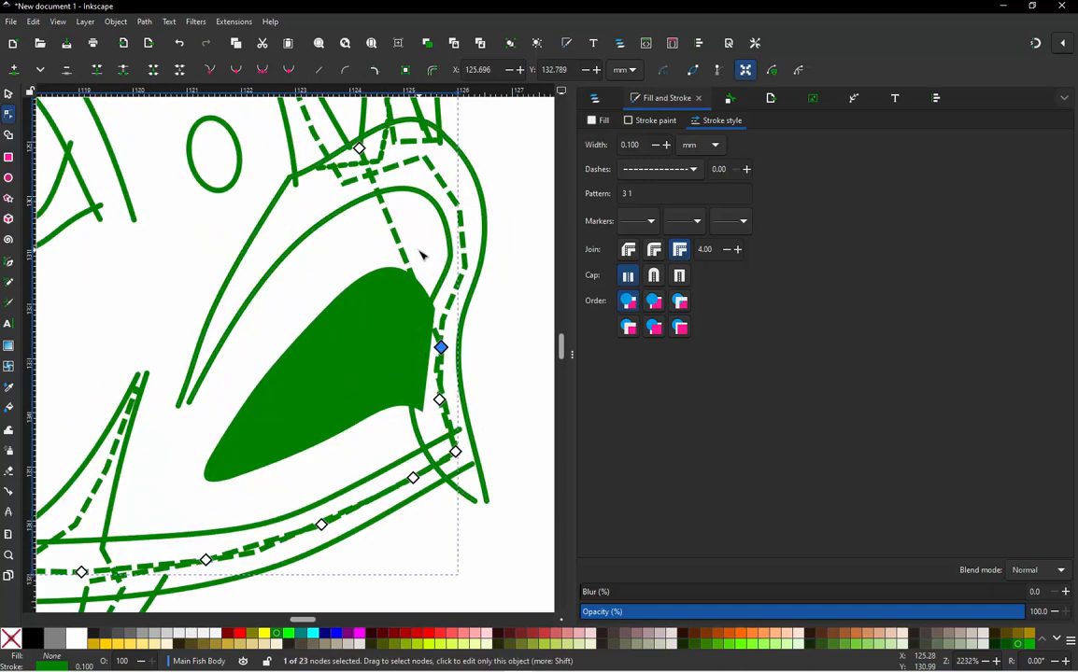
Step: Bend the connecting path around the upper lip curve inside the lip satin, using three more nodes
left_click(405, 257)
left_click_drag(405, 258, 457, 286)
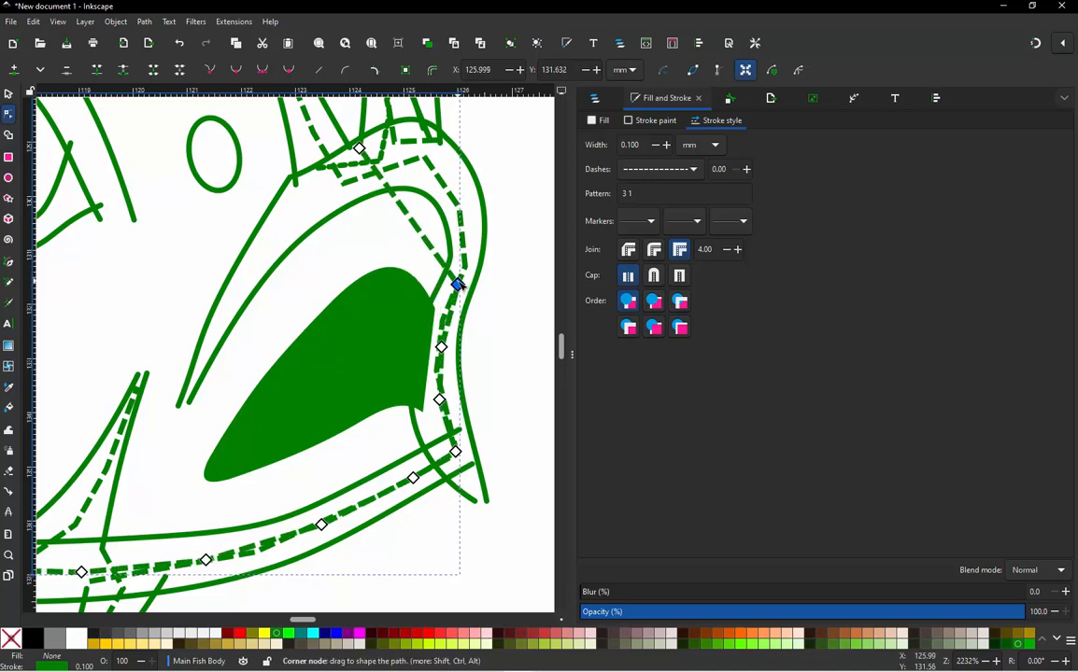
double_click(409, 218)
left_click_drag(409, 217, 427, 169)
double_click(409, 178)
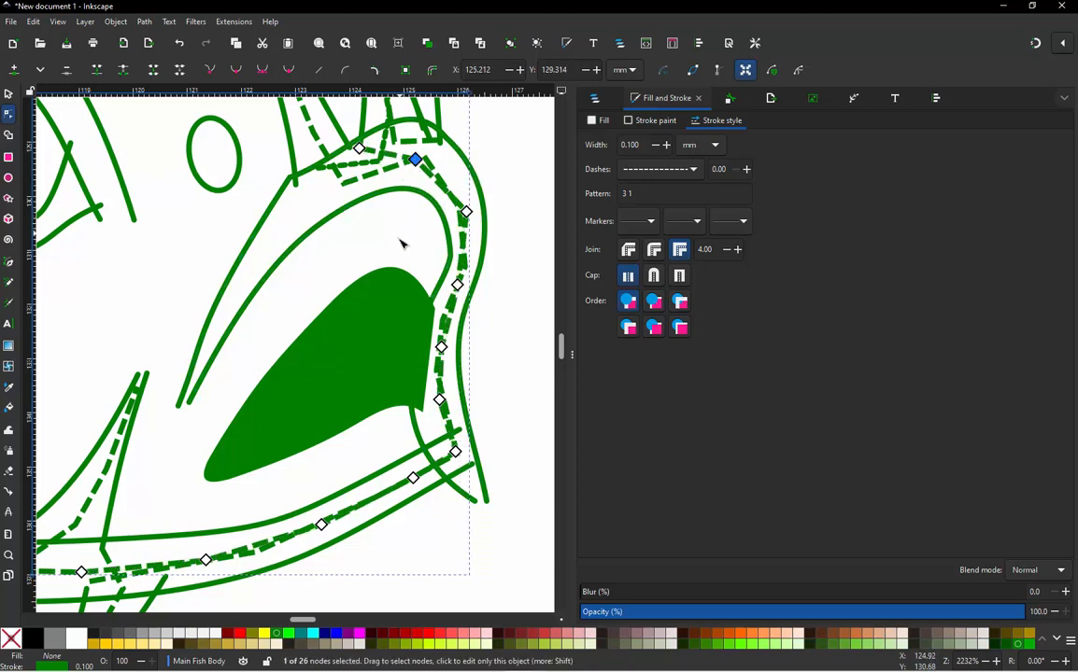
Step: Nudge the connecting path's end node above the upper lip slightly inward, beneath the base of the fin's edge satin
scroll(401, 241, "down", 1)
left_click(372, 175, "shift")
left_click(446, 220, "shift")
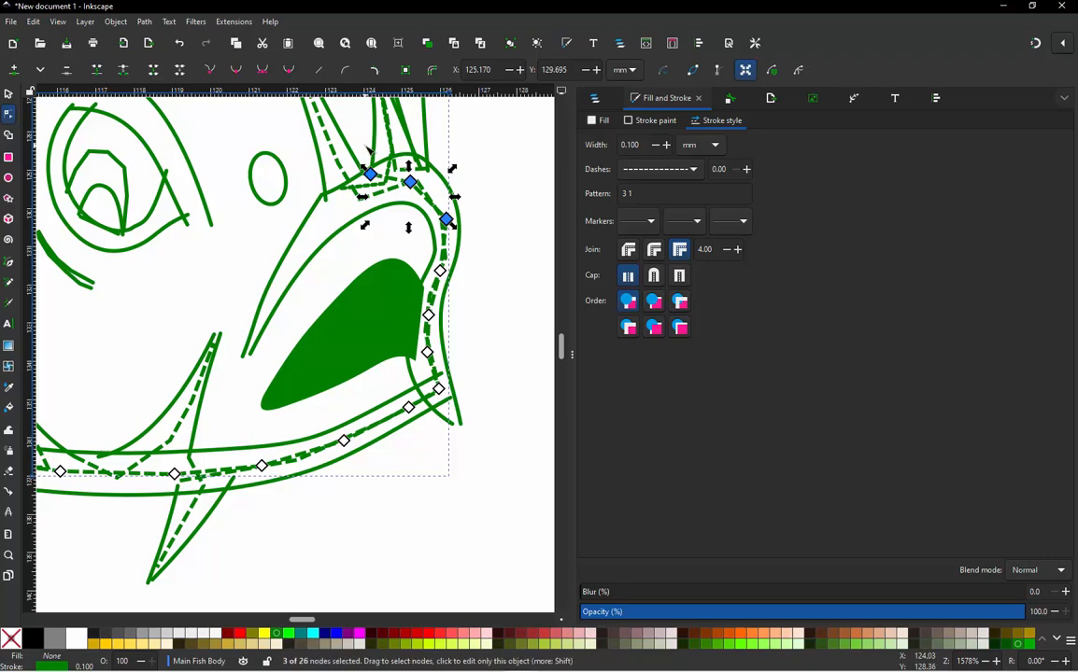
left_click(366, 152)
scroll(366, 153, "up", 3)
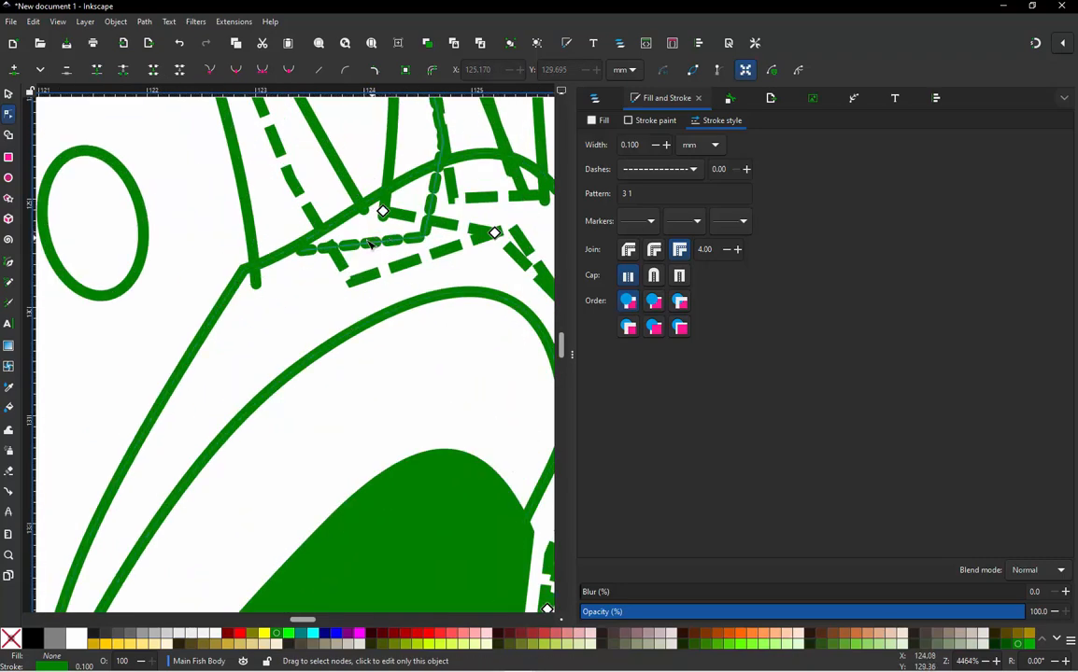
scroll(369, 239, "down", 3)
scroll(393, 228, "up", 4)
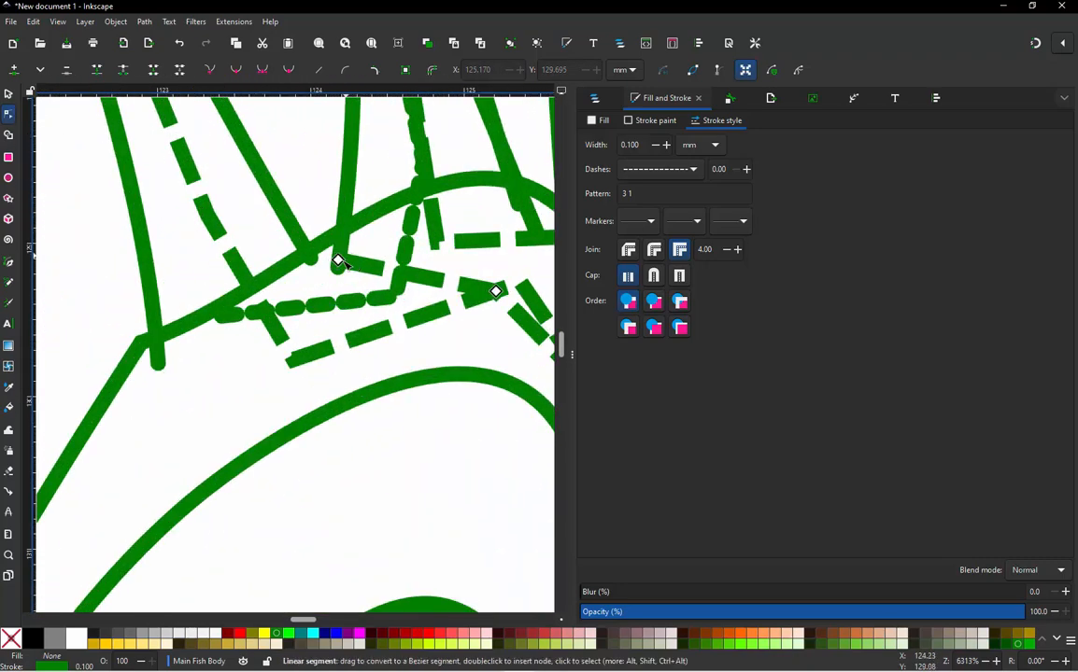
left_click(339, 262)
left_click_drag(344, 262, 371, 257)
scroll(370, 255, "down", 1)
left_click(437, 230)
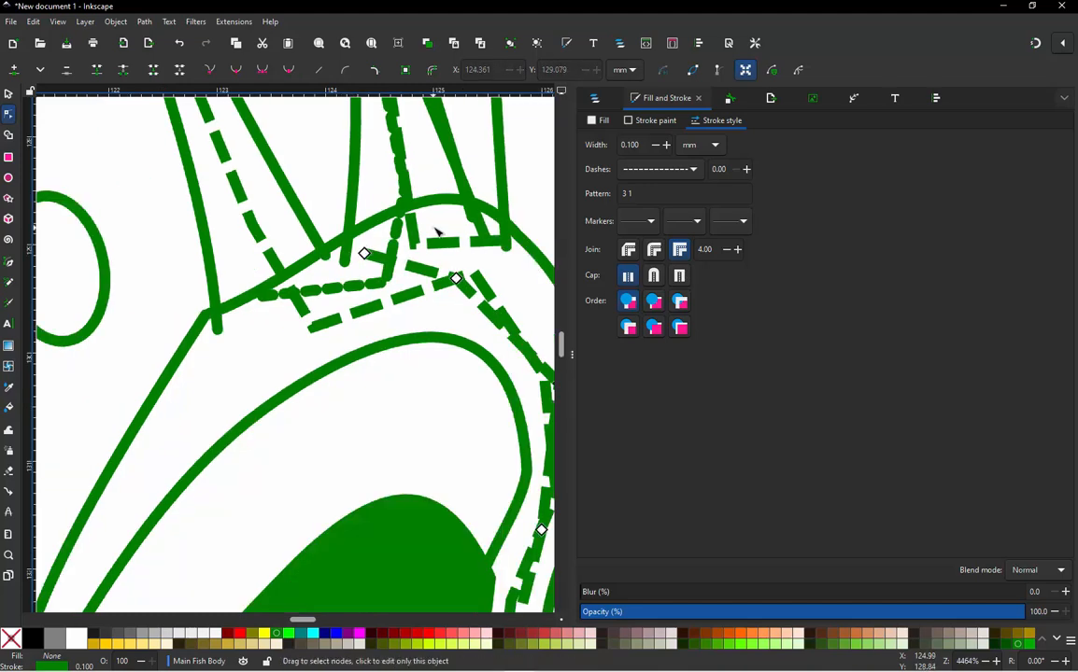
scroll(436, 228, "down", 3)
Step: Check the stitching order of the connecting path path112 and the body outline satin path44 in the object list
left_click(8, 95)
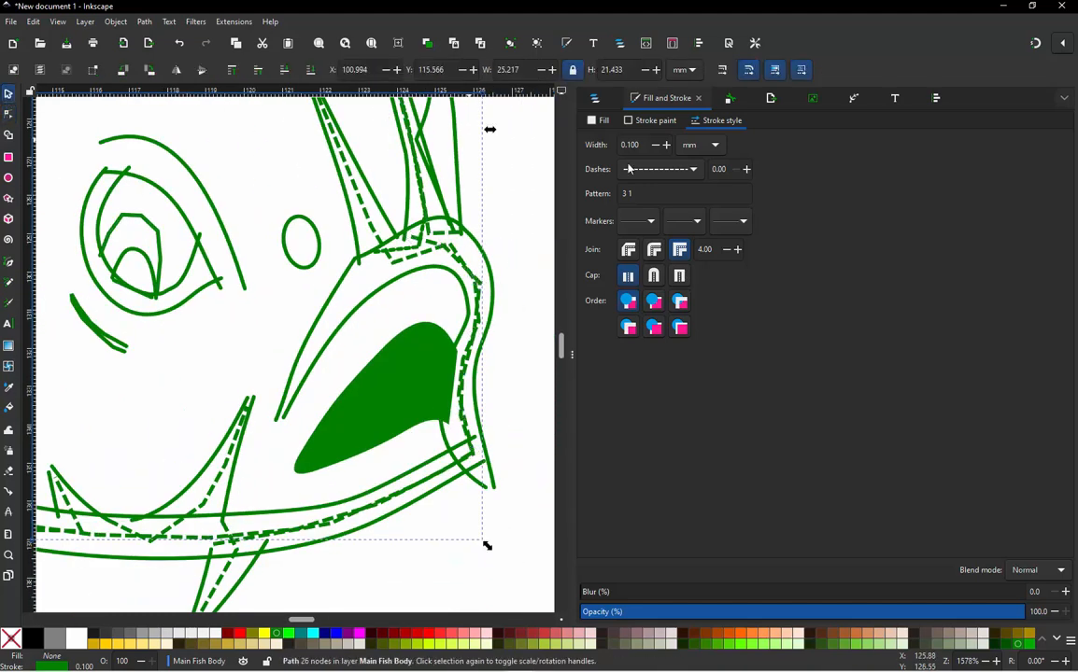
left_click(598, 101)
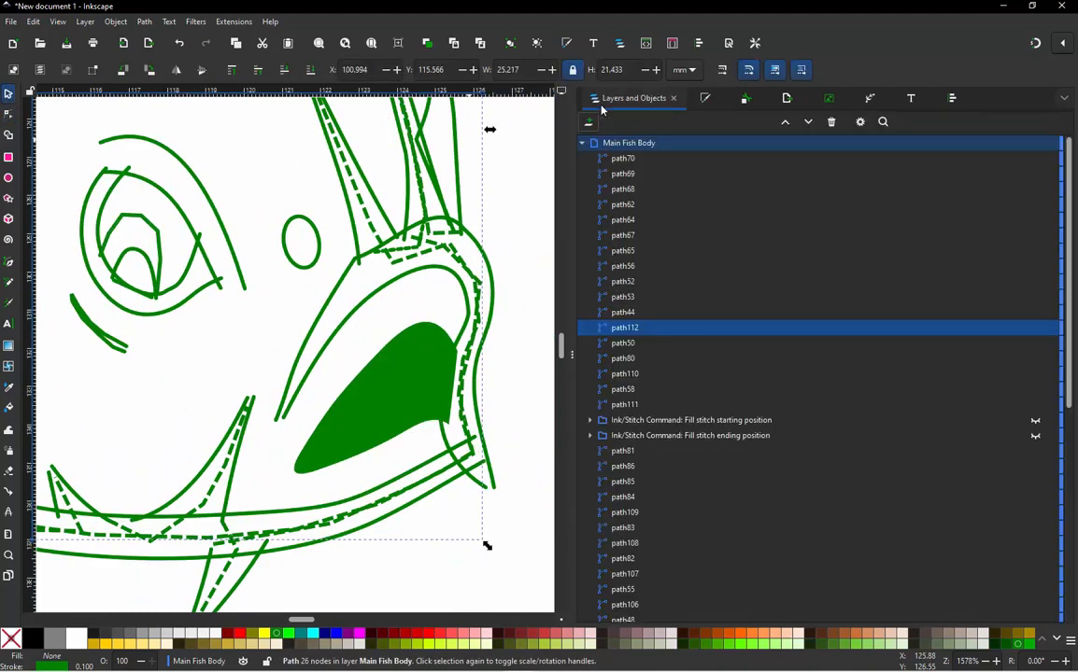
left_click(622, 313)
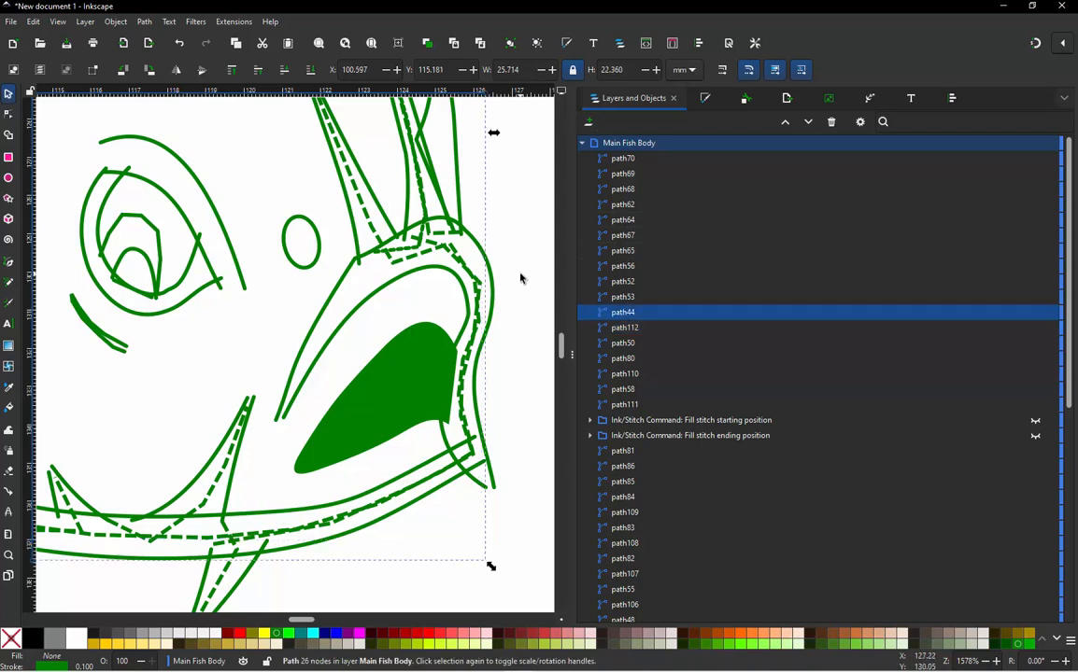
scroll(315, 323, "down", 2)
scroll(414, 299, "down", 2)
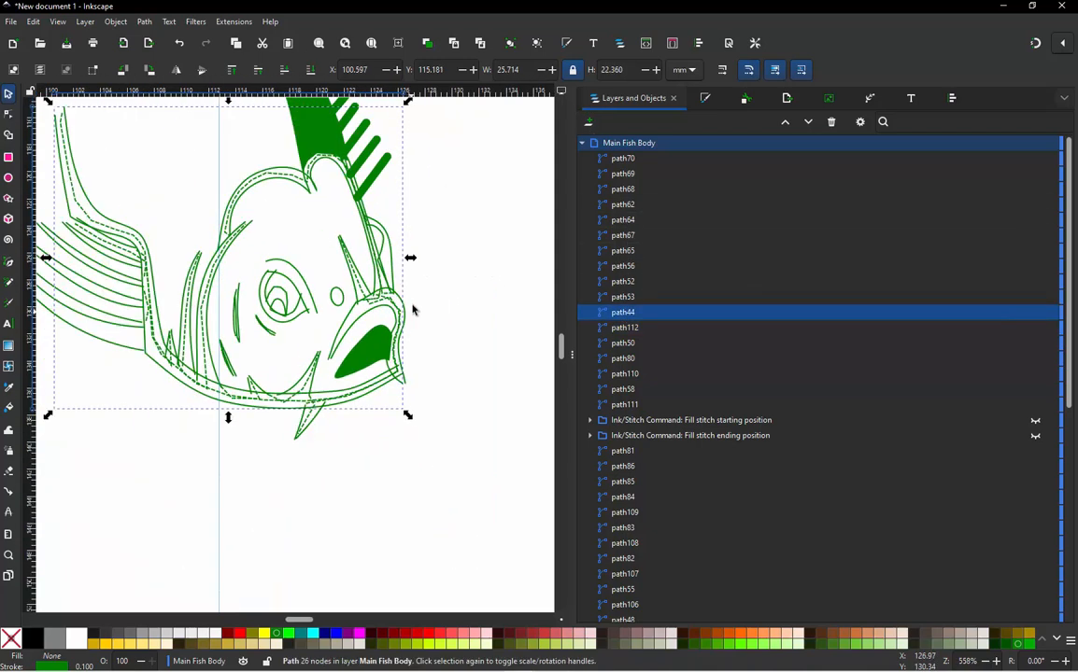
scroll(416, 302, "up", 1)
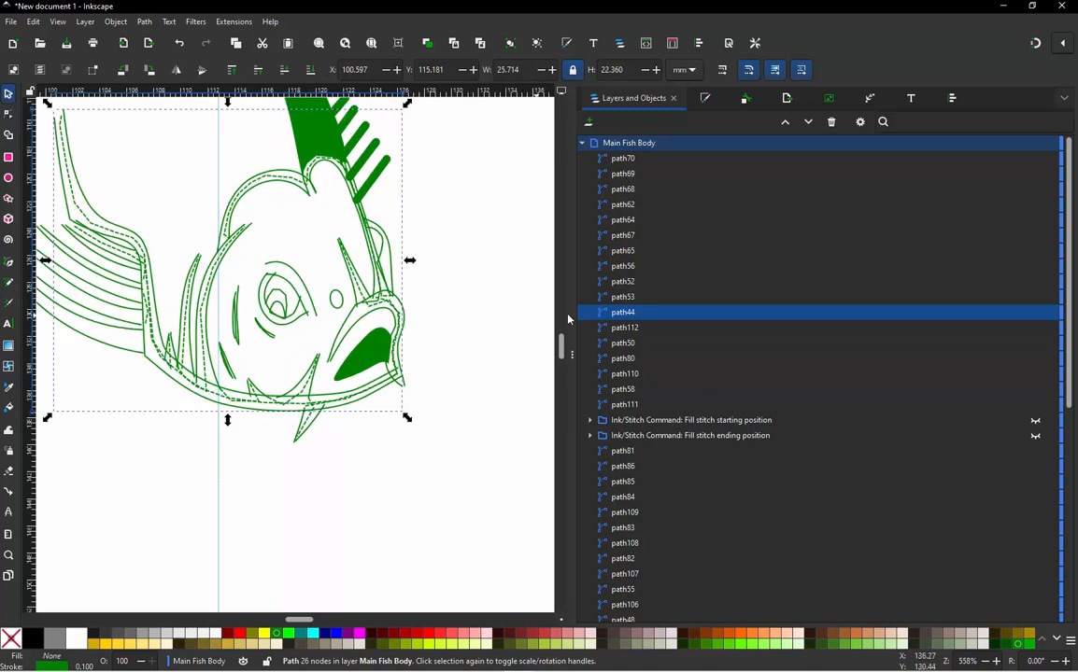
left_click(632, 328)
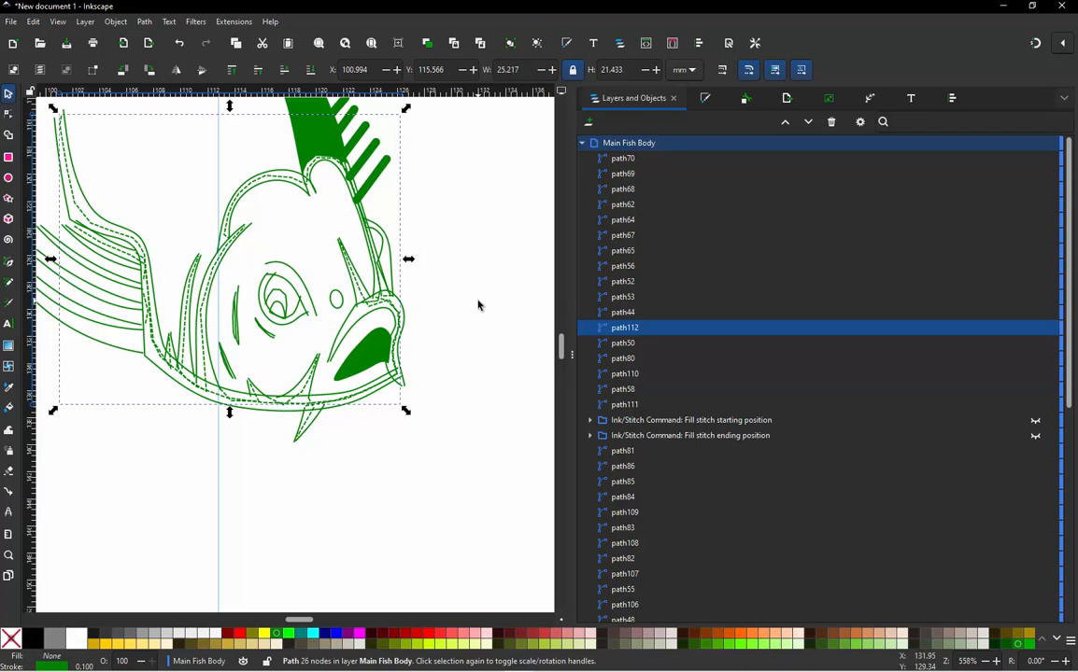
scroll(472, 303, "down", 2)
scroll(288, 258, "up", 1)
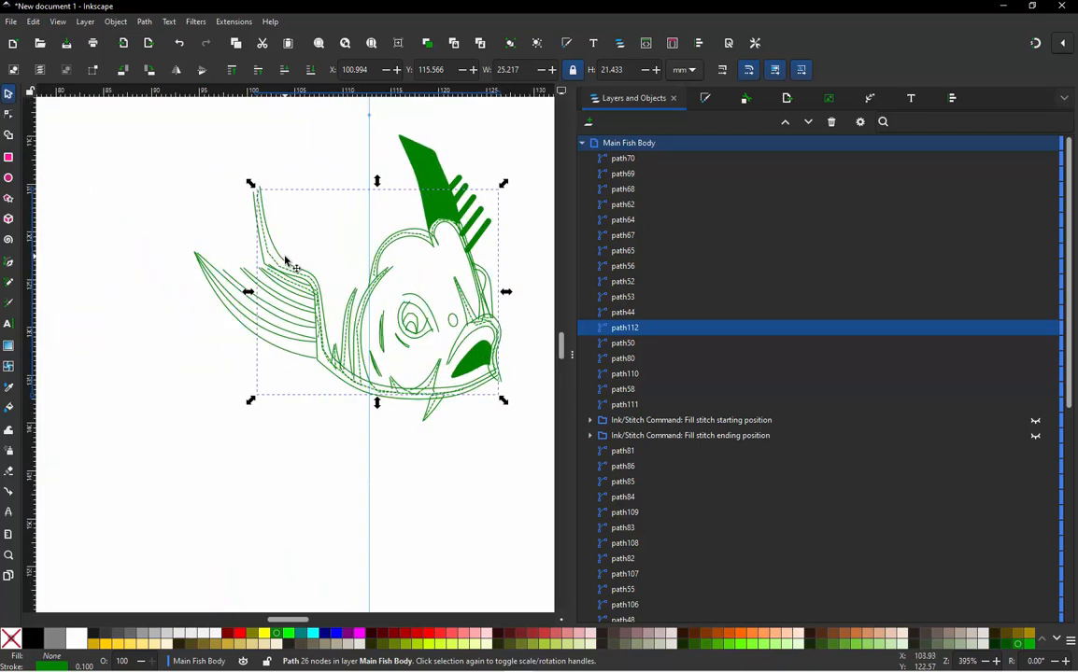
left_click(224, 292)
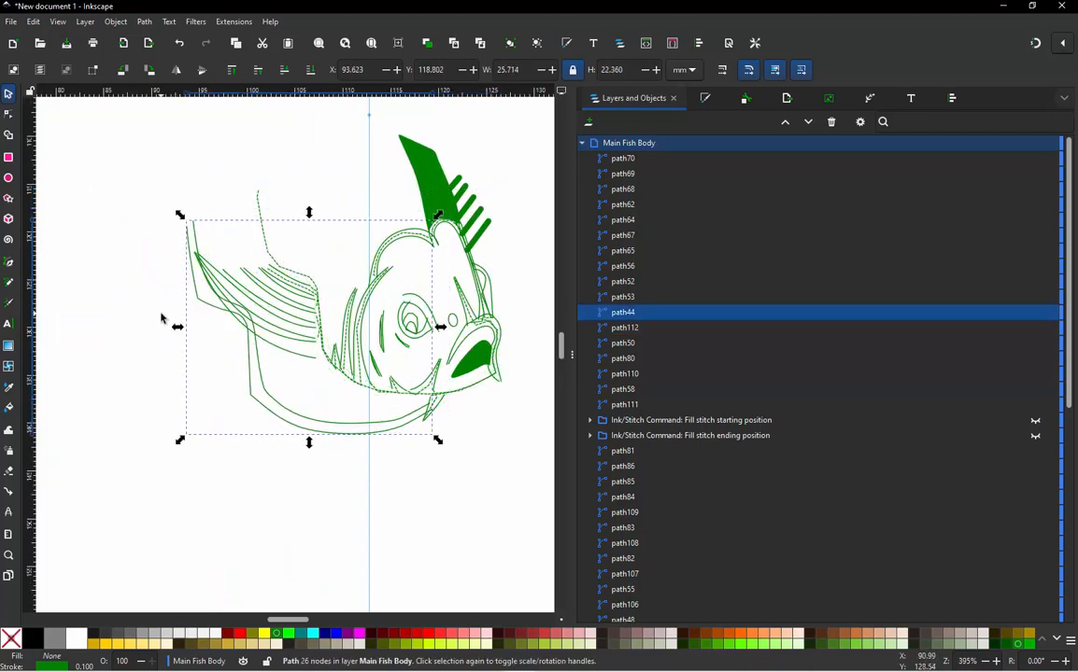
key("z")
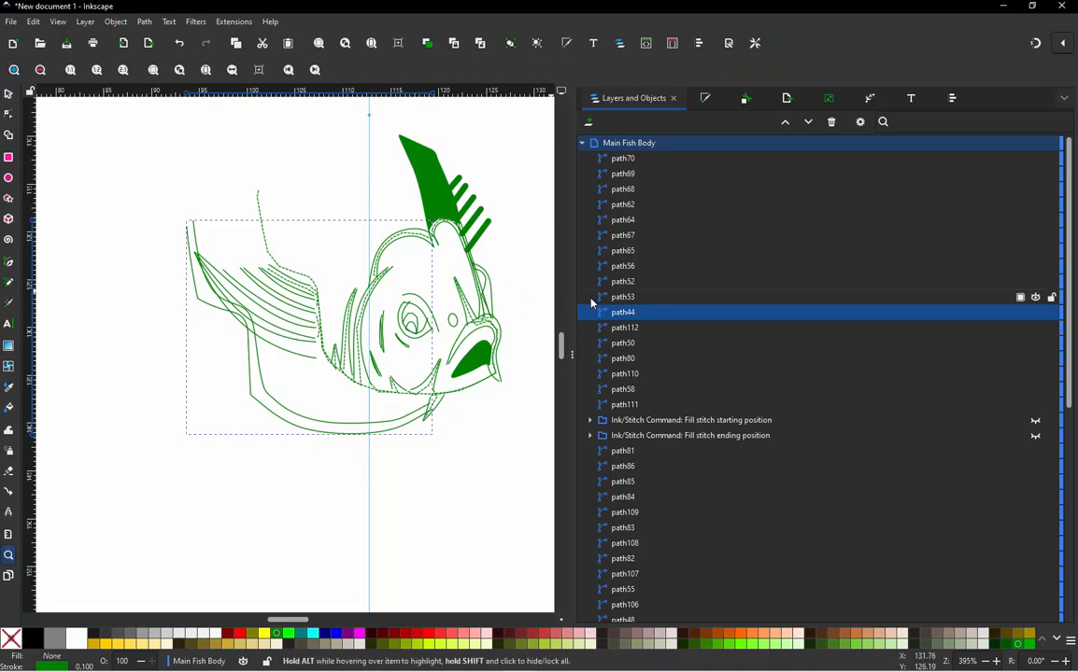
key("ctrl+z")
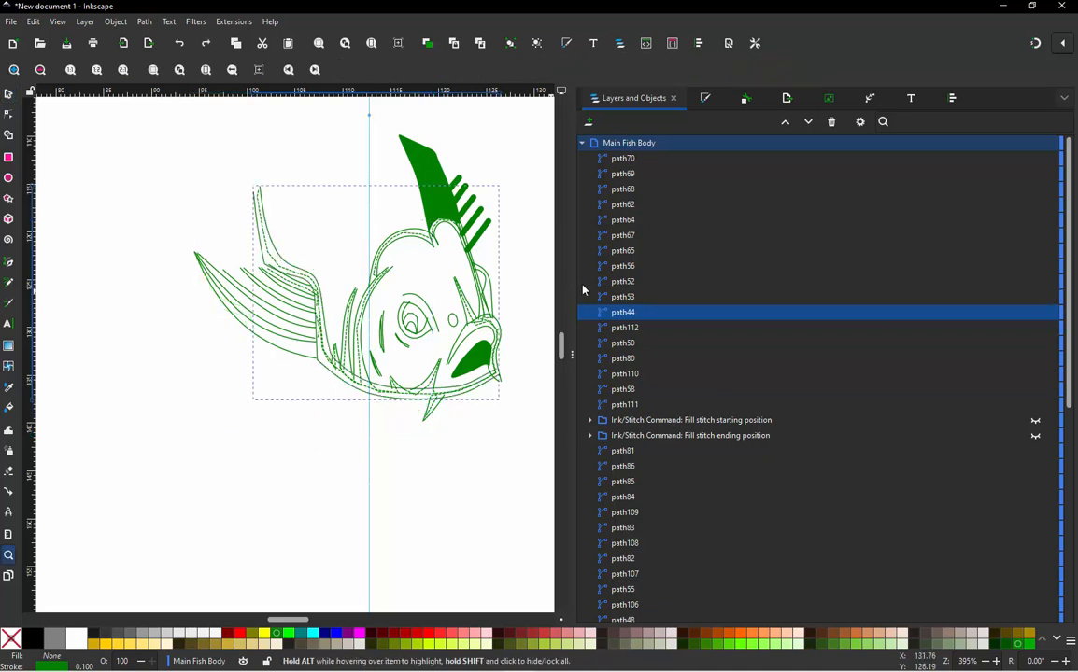
Step: Examine the mouth fill path53 around the lips and its order relative to the body outline satin path44
left_click(631, 300)
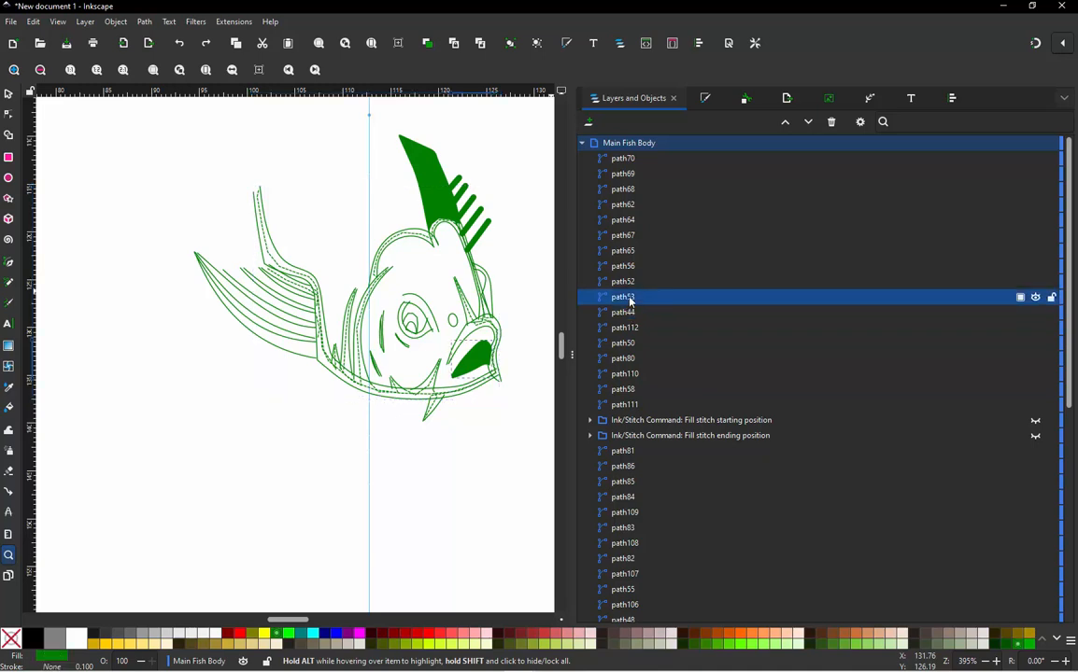
left_click(625, 312)
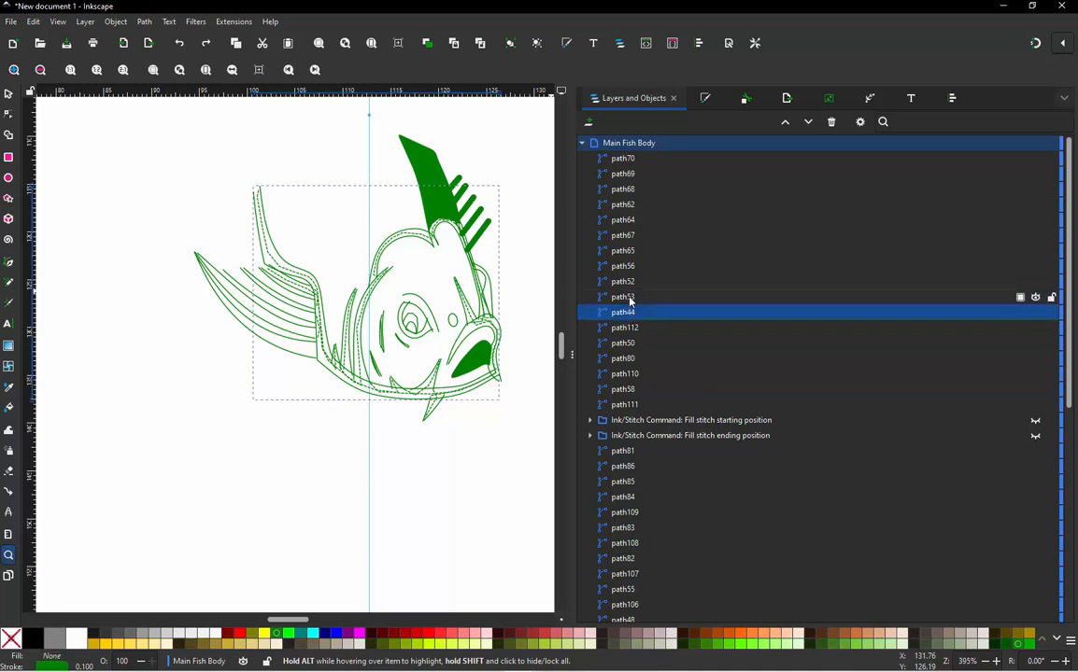
left_click(626, 297)
scroll(339, 361, "down", 2)
scroll(397, 342, "up", 3)
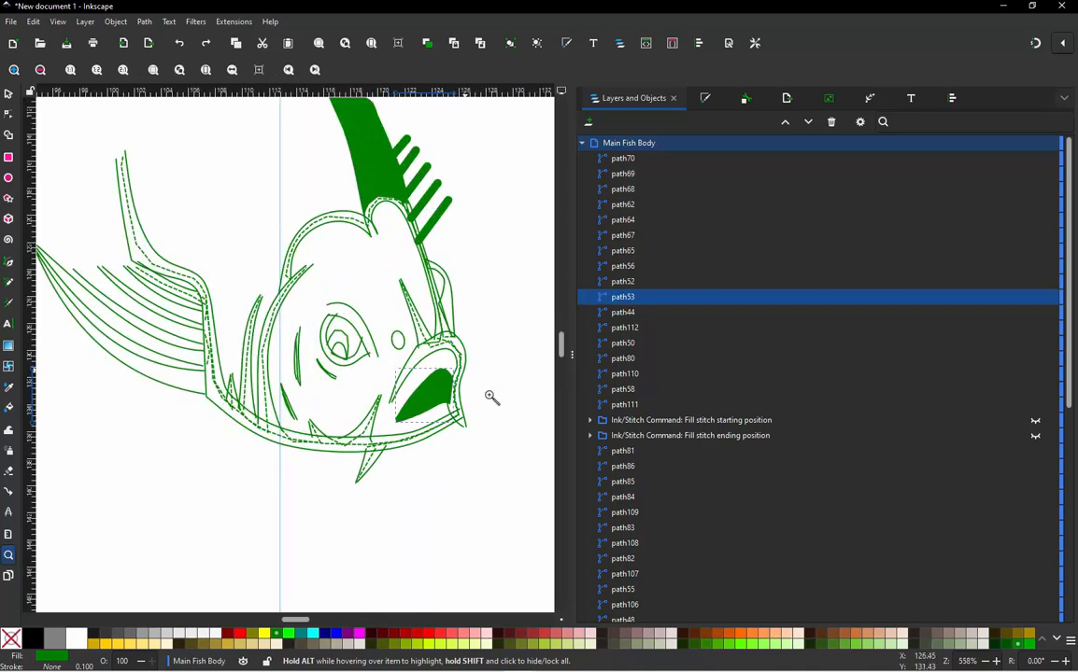
scroll(488, 395, "up", 2)
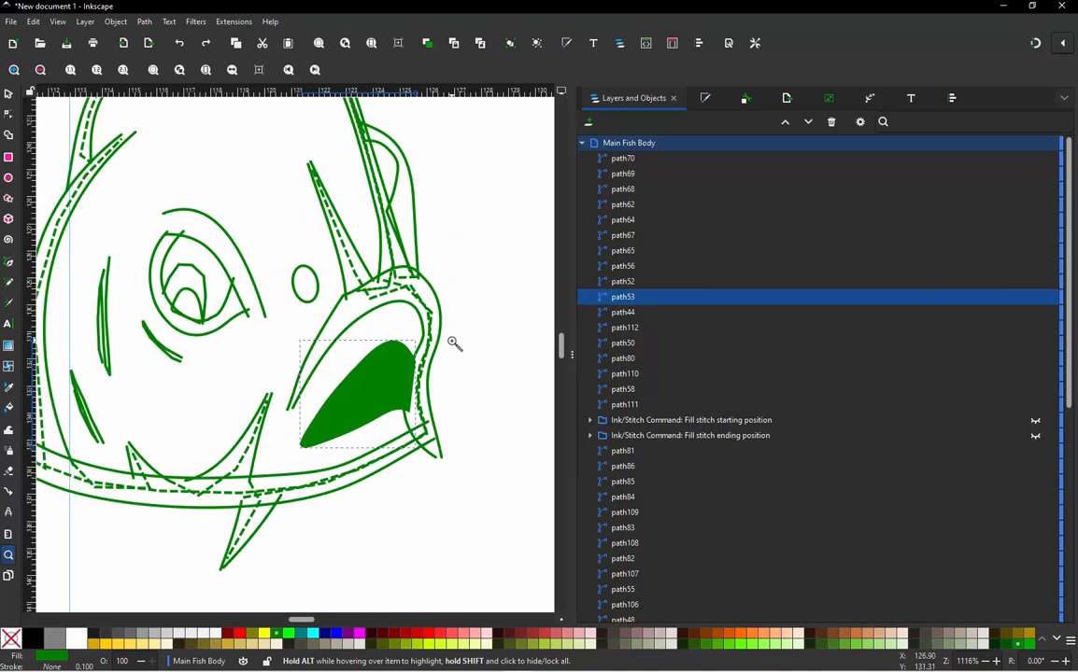
scroll(455, 344, "up", 1)
scroll(455, 343, "down", 2)
scroll(454, 343, "up", 2)
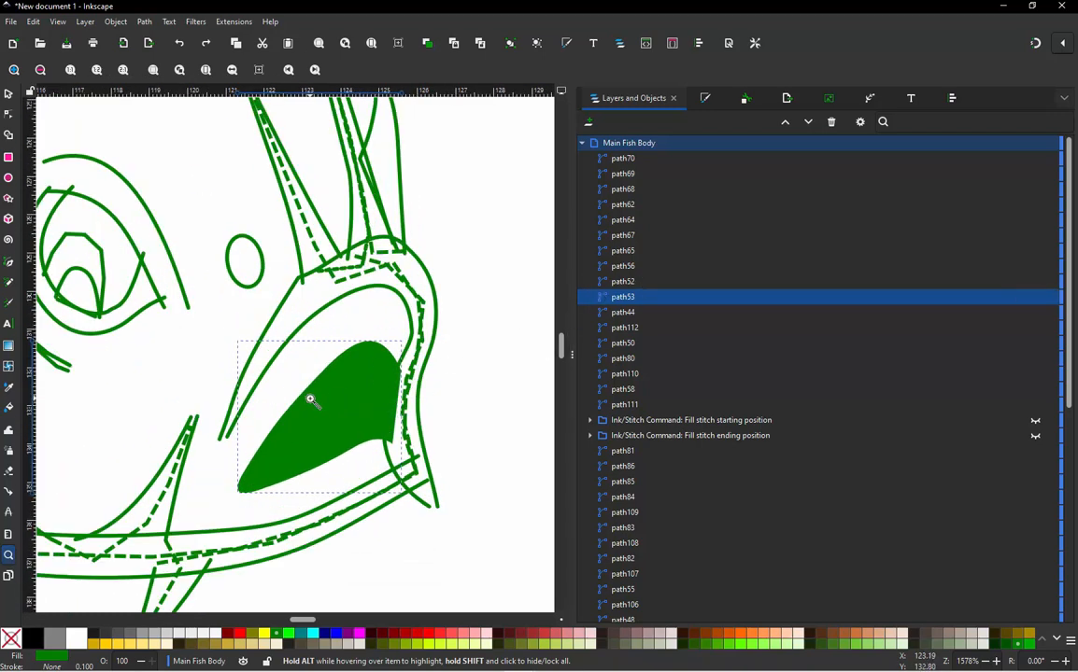
Step: Examine the lip outline satin path52 around the mouth and clear the selection
left_click(626, 281)
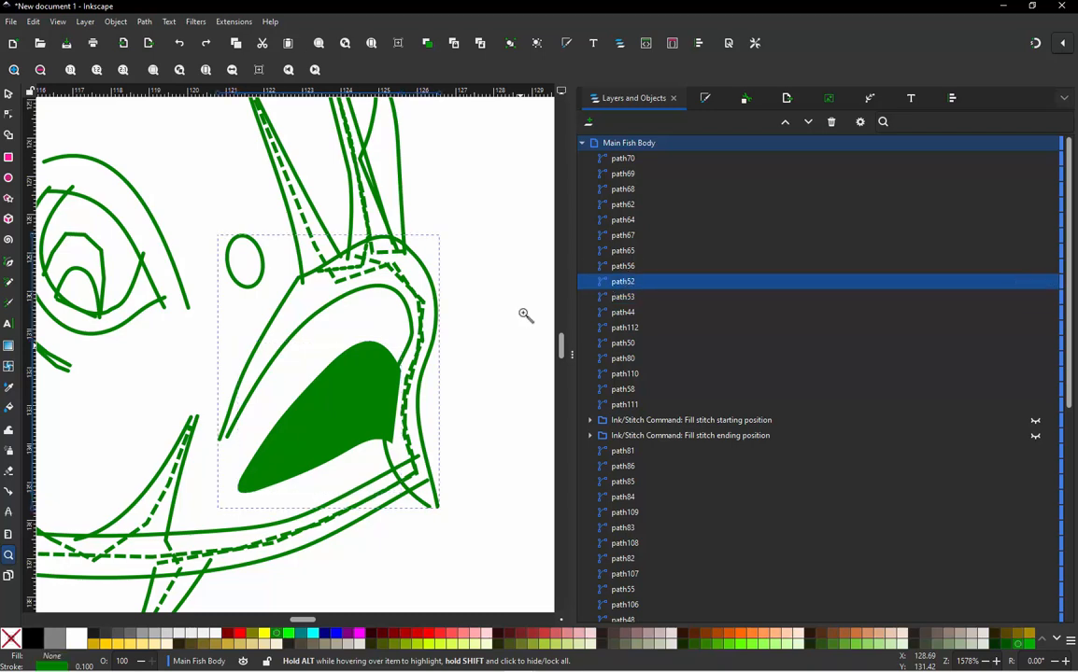
scroll(490, 324, "up", 1)
scroll(436, 315, "down", 2)
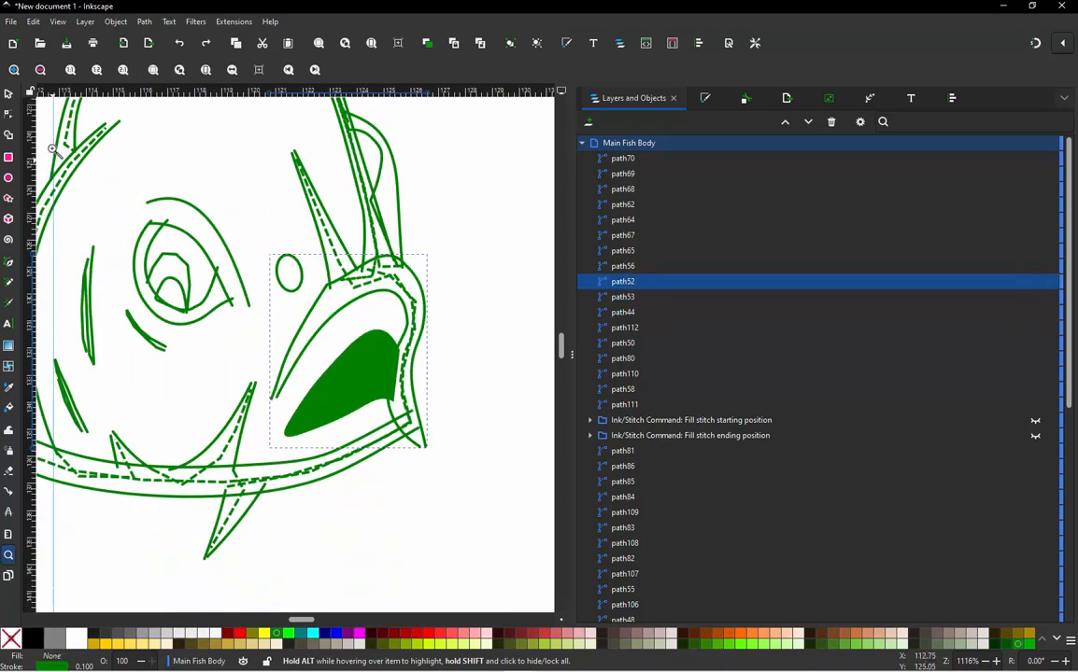
left_click(8, 96)
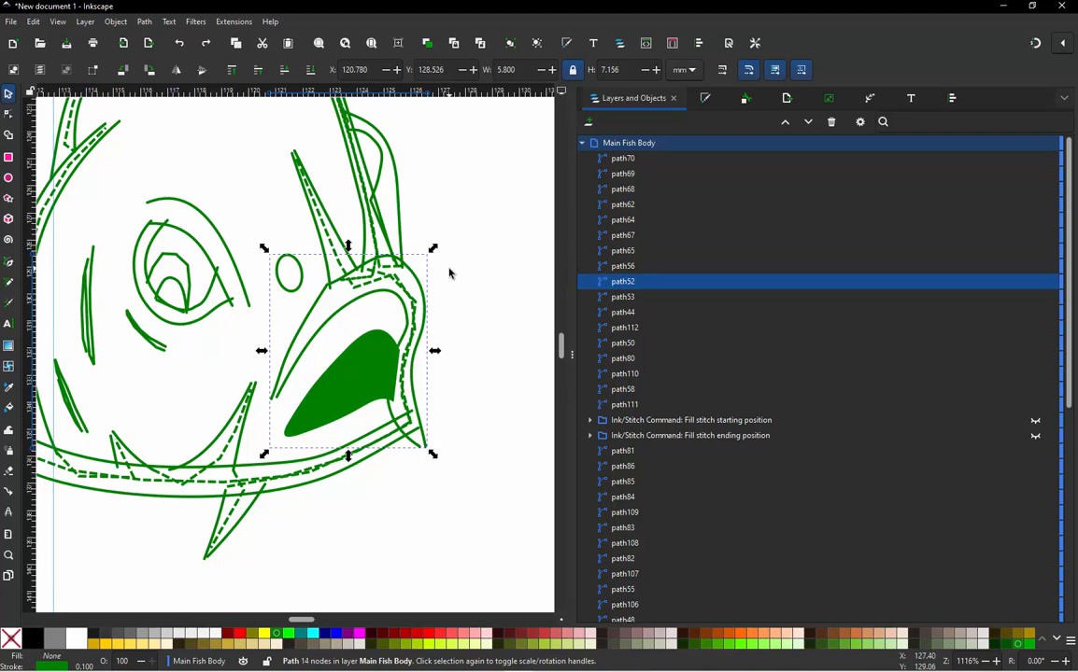
left_click(449, 274)
scroll(420, 364, "up", 1)
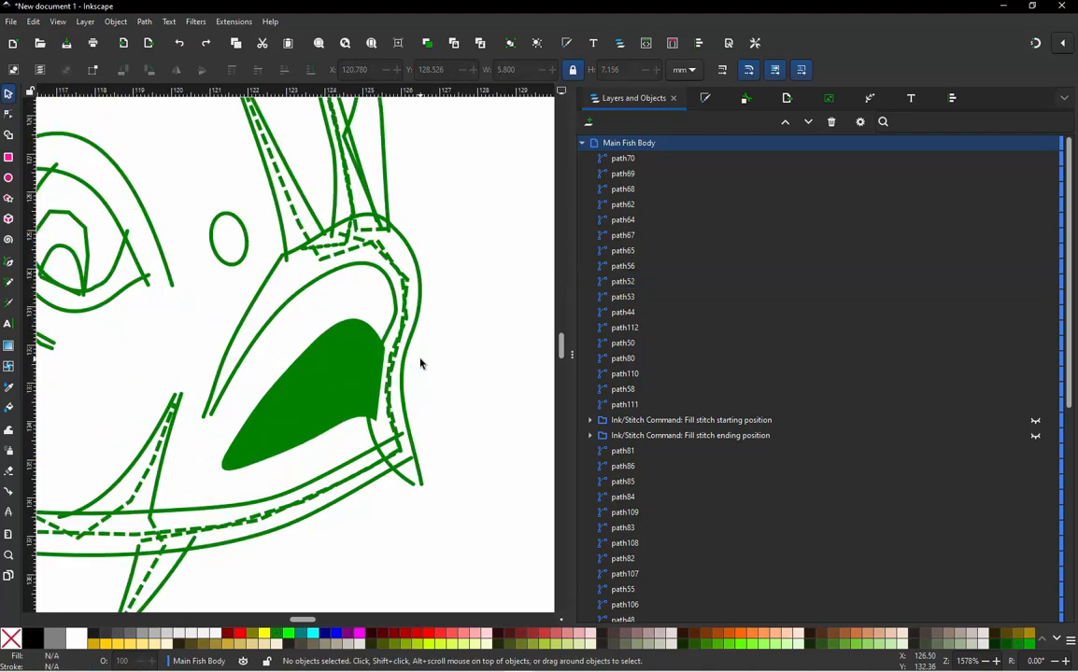
Step: Draw a three-node connecting path from the lower-lip end of body outline path44 up to the mouth fill's nearest corner
left_click(381, 478)
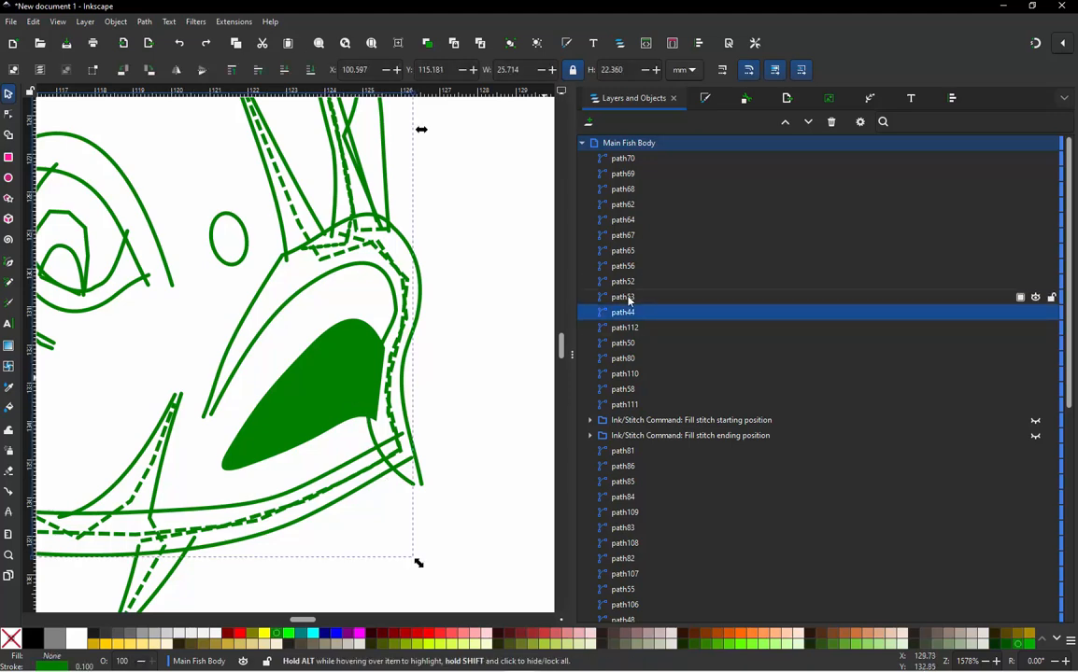
left_click(627, 298)
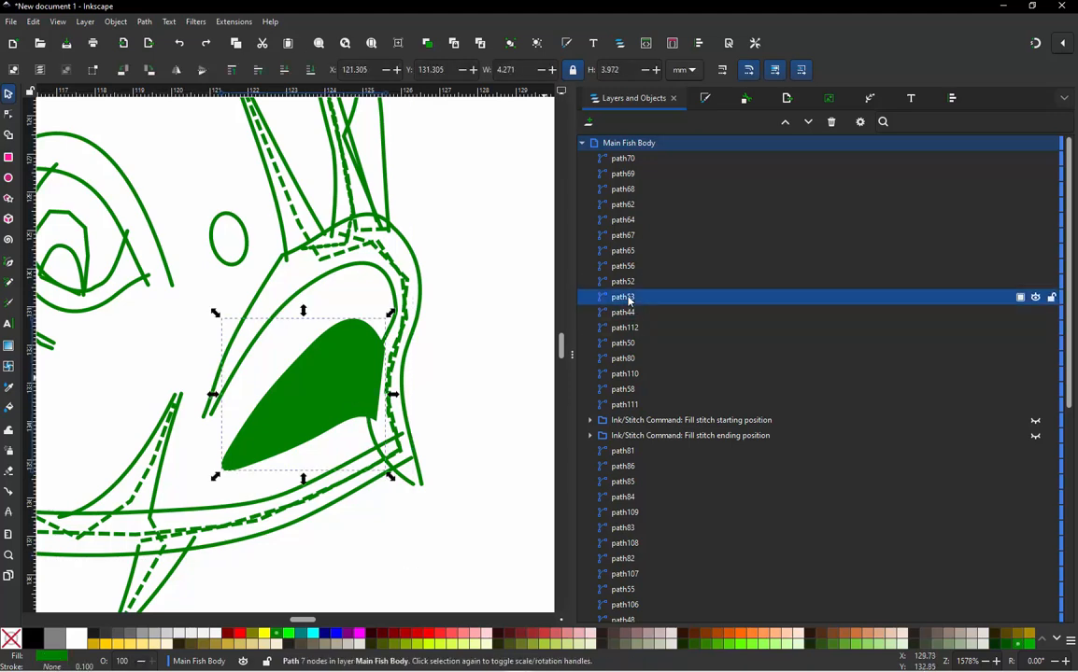
left_click(374, 483)
key("b")
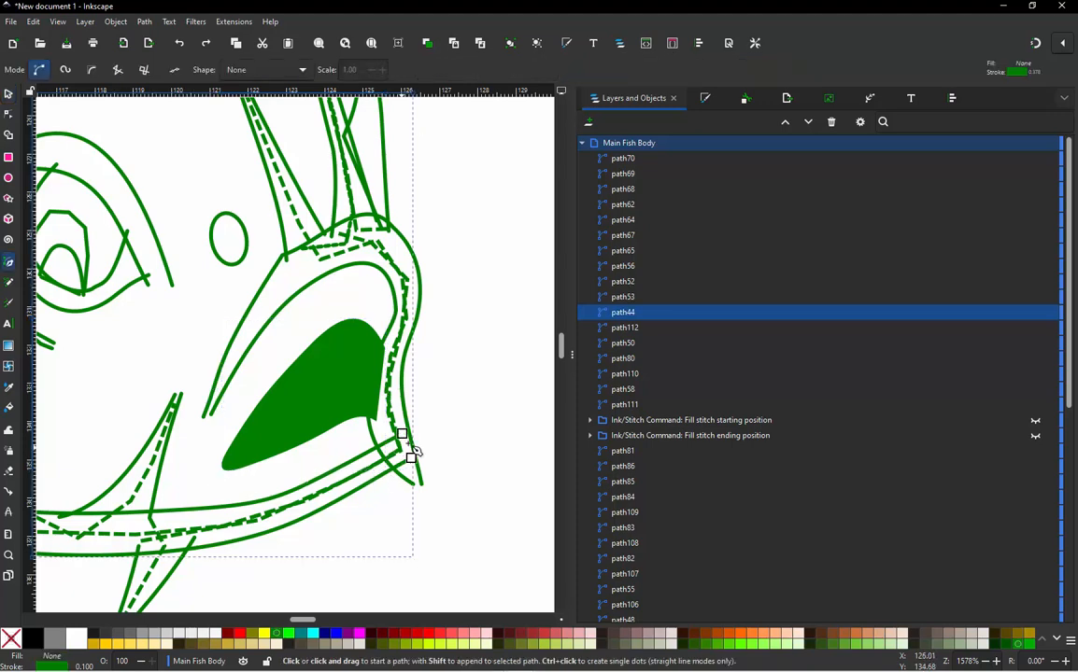
scroll(408, 460, "up", 2)
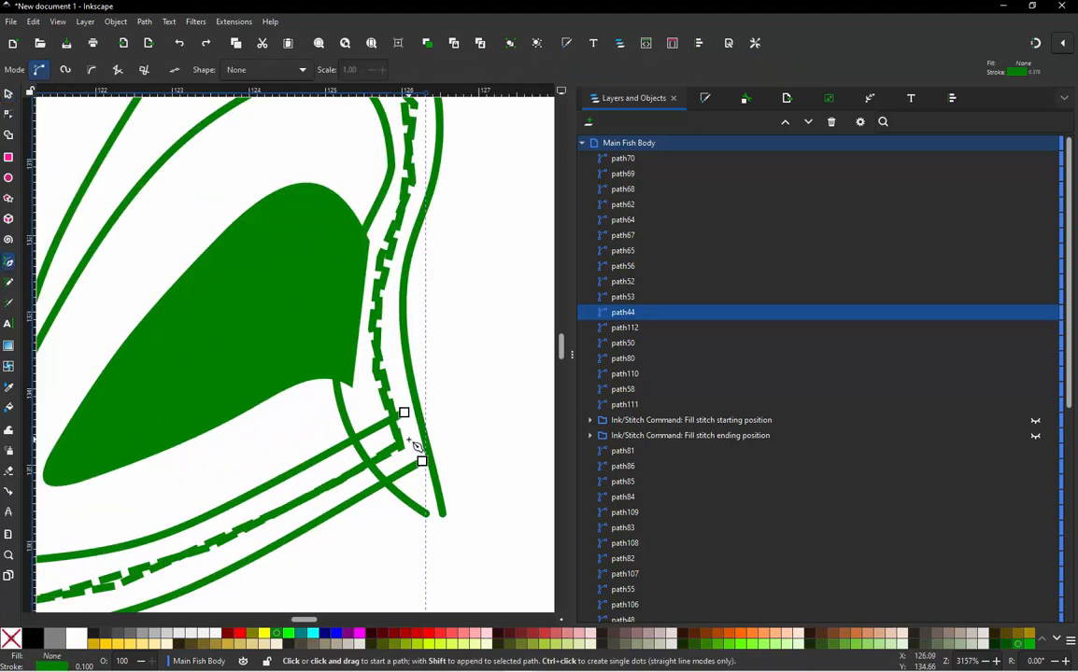
left_click(408, 438)
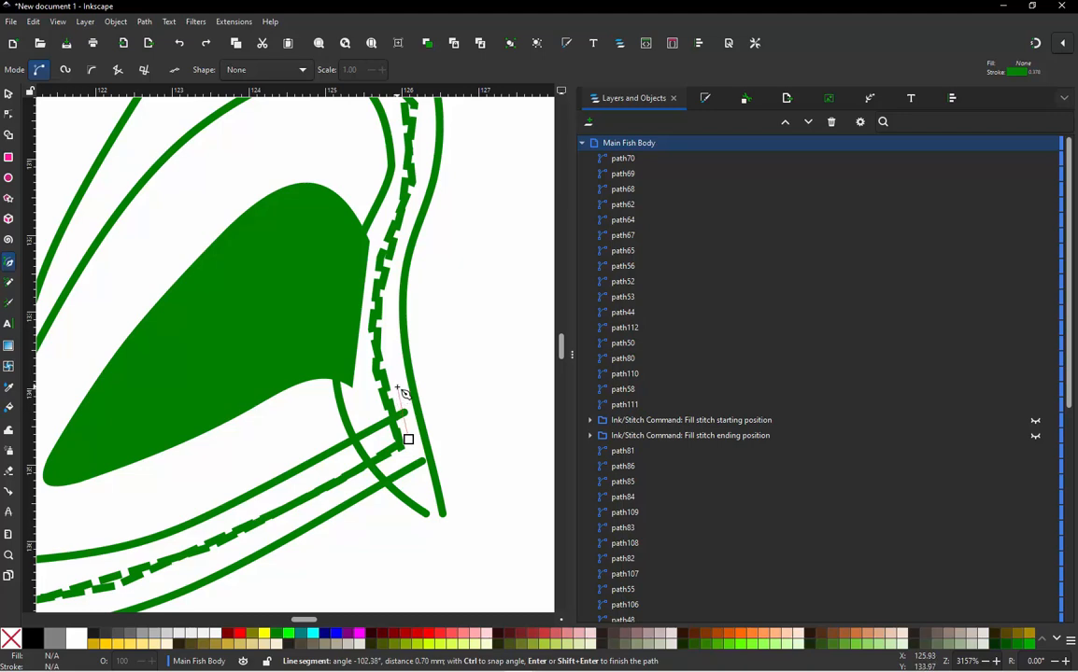
left_click(399, 387)
double_click(353, 380)
scroll(369, 381, "down", 2)
scroll(384, 403, "up", 1)
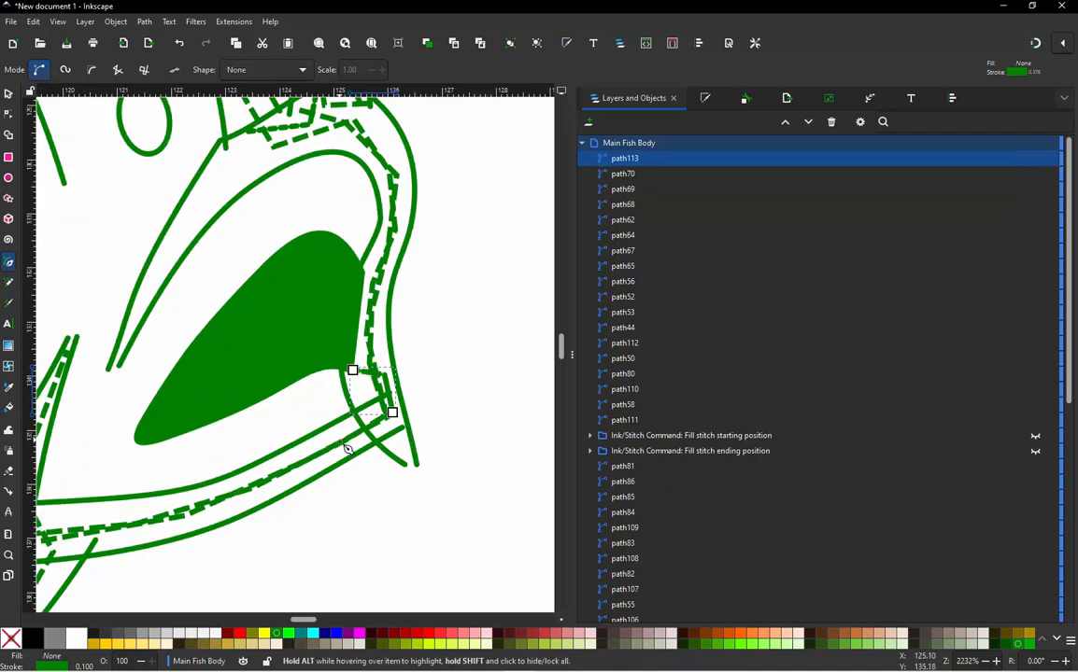
Step: Move the new connecting path in the object order to between mouth fill path53 and body outline path44, and clear the selection
left_click(8, 94)
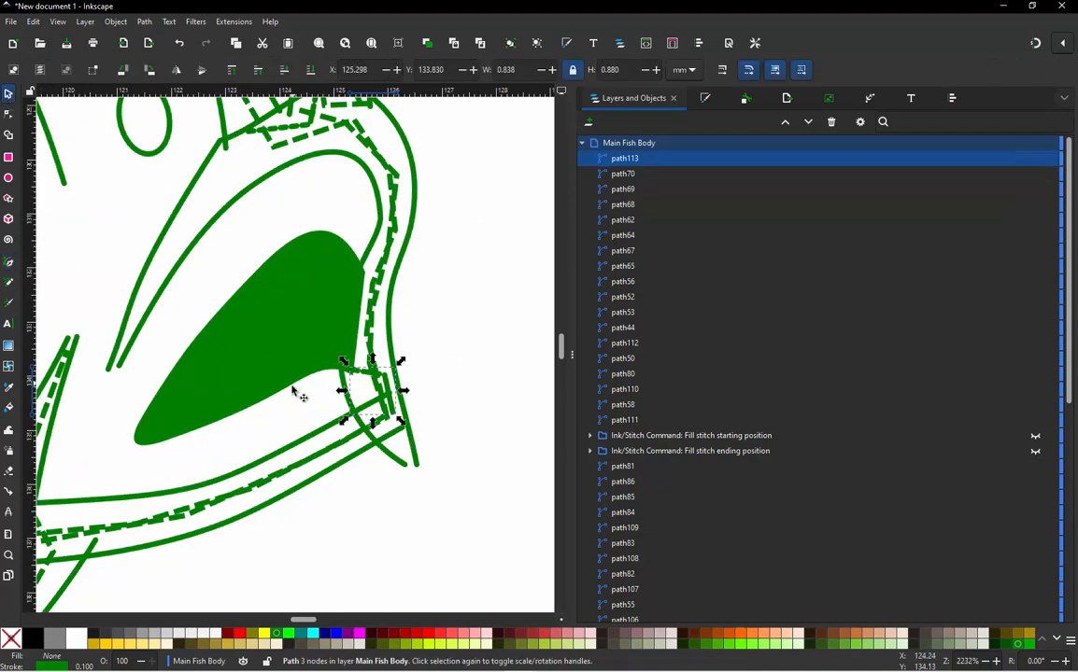
left_click(347, 464)
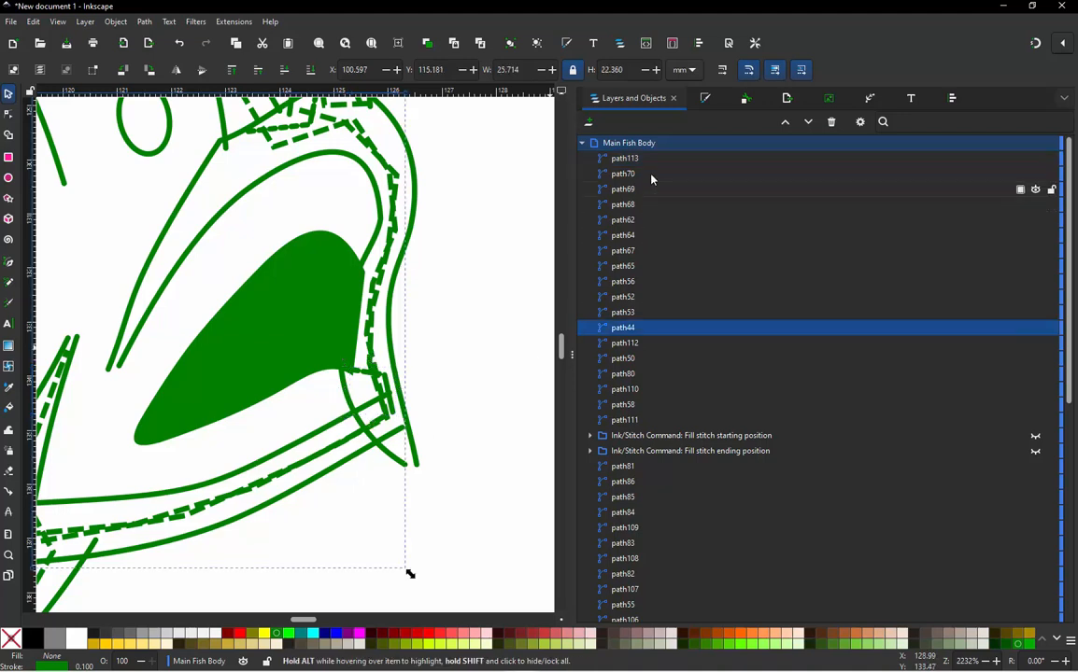
left_click_drag(633, 159, 646, 327)
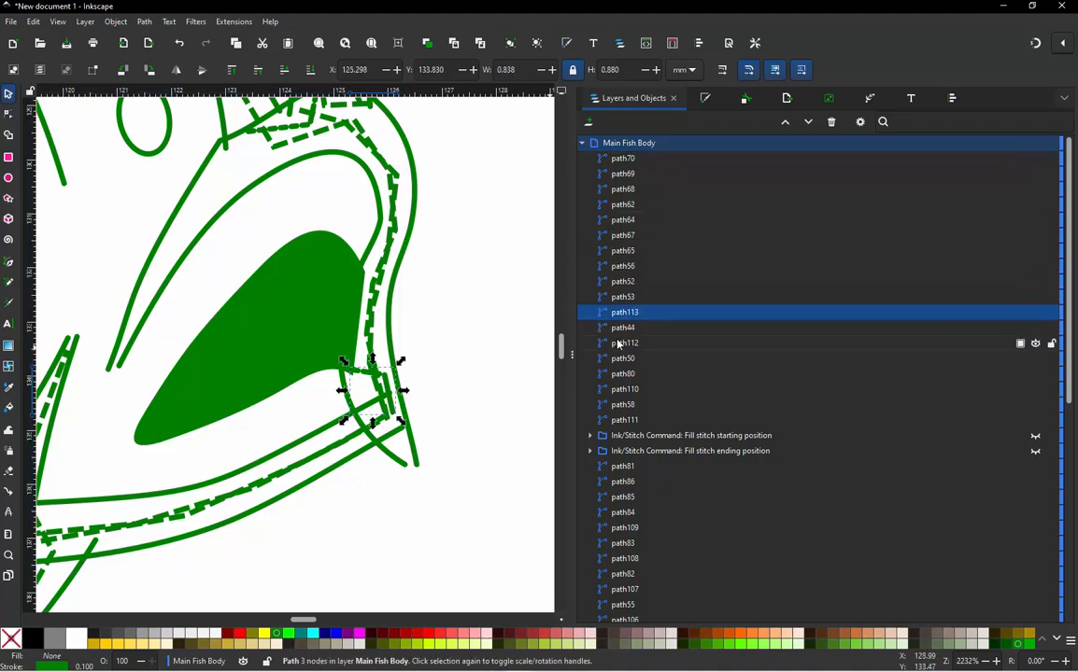
left_click(486, 331)
Step: Attach Ink/Stitch fill stitch starting position and fill stitch ending position commands to mouth fill path53
left_click(297, 353)
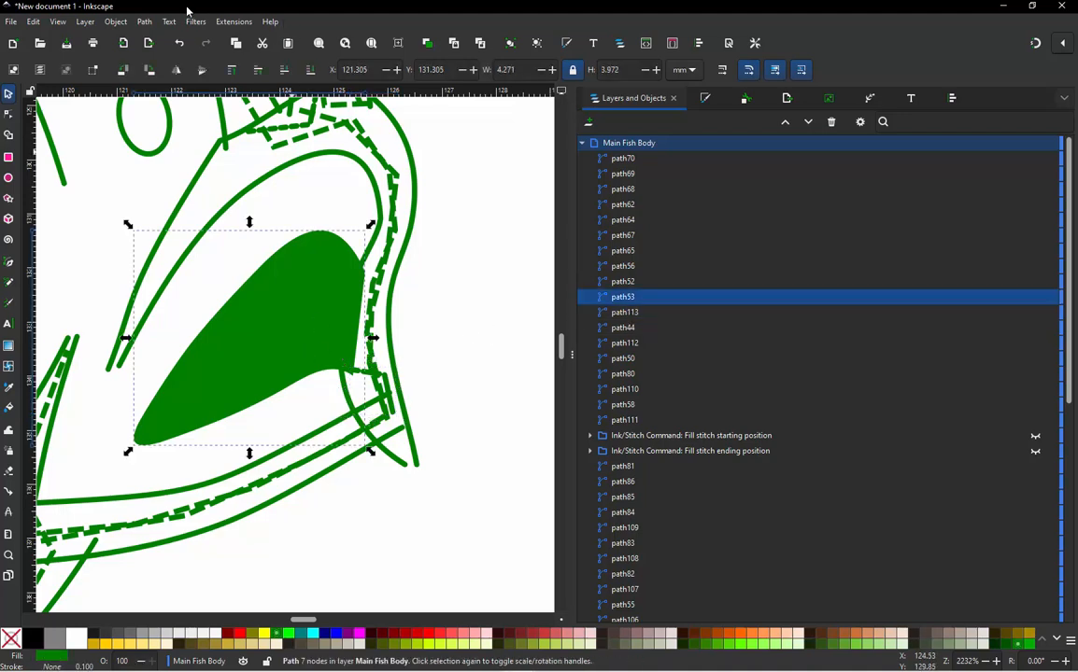
left_click(232, 22)
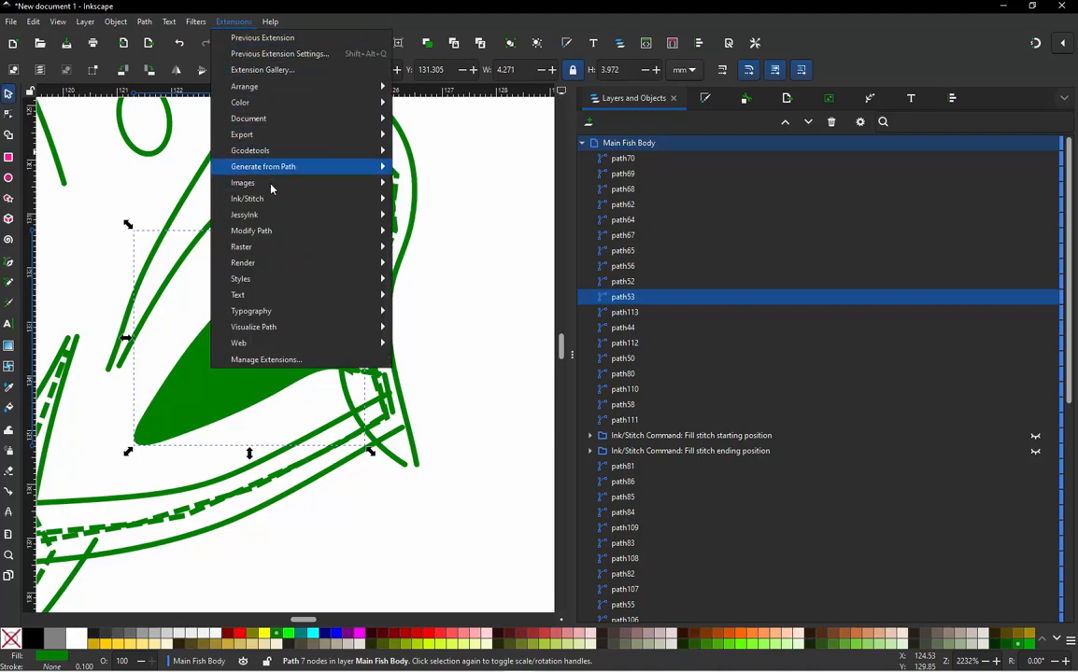
mouse_move(268, 198)
mouse_move(439, 214)
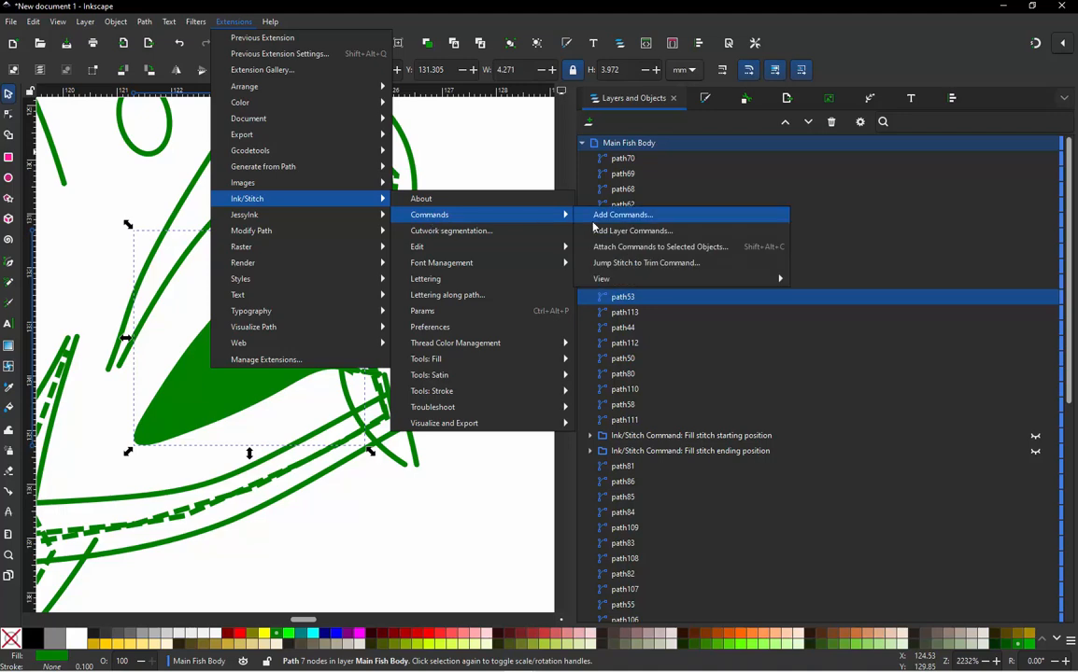
left_click(608, 248)
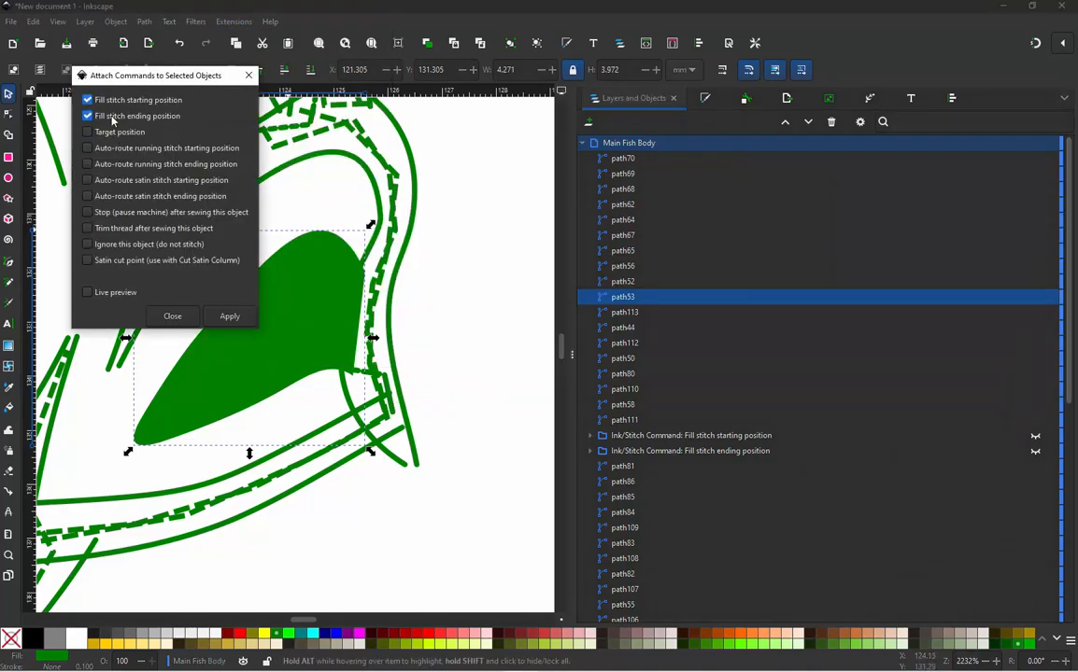
left_click(231, 316)
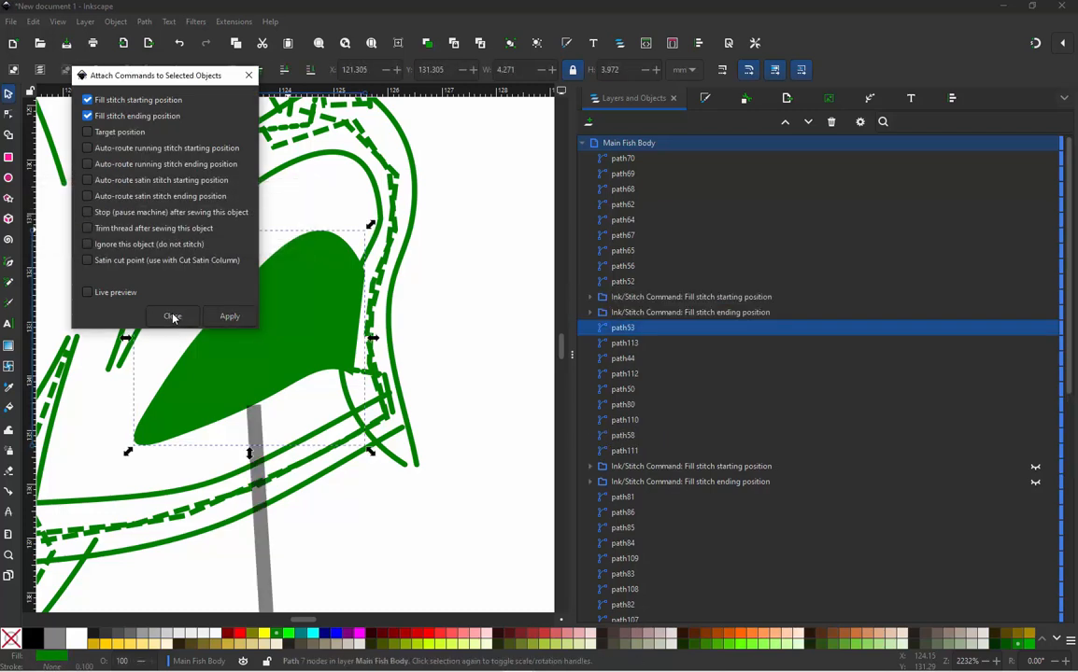
left_click(172, 316)
Step: Place the mouth fill's starting command beside its lower lip corner, where the connecting path ends, and the ending command beside its upper corner
scroll(240, 314, "down", 4)
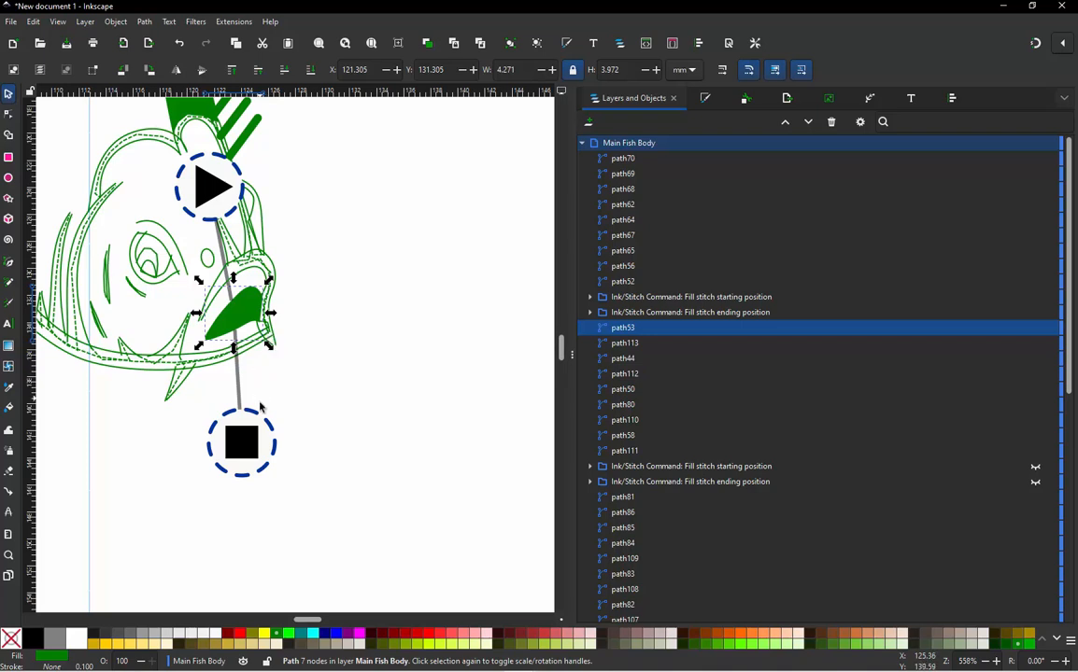
left_click_drag(248, 178, 350, 327)
scroll(268, 332, "up", 2)
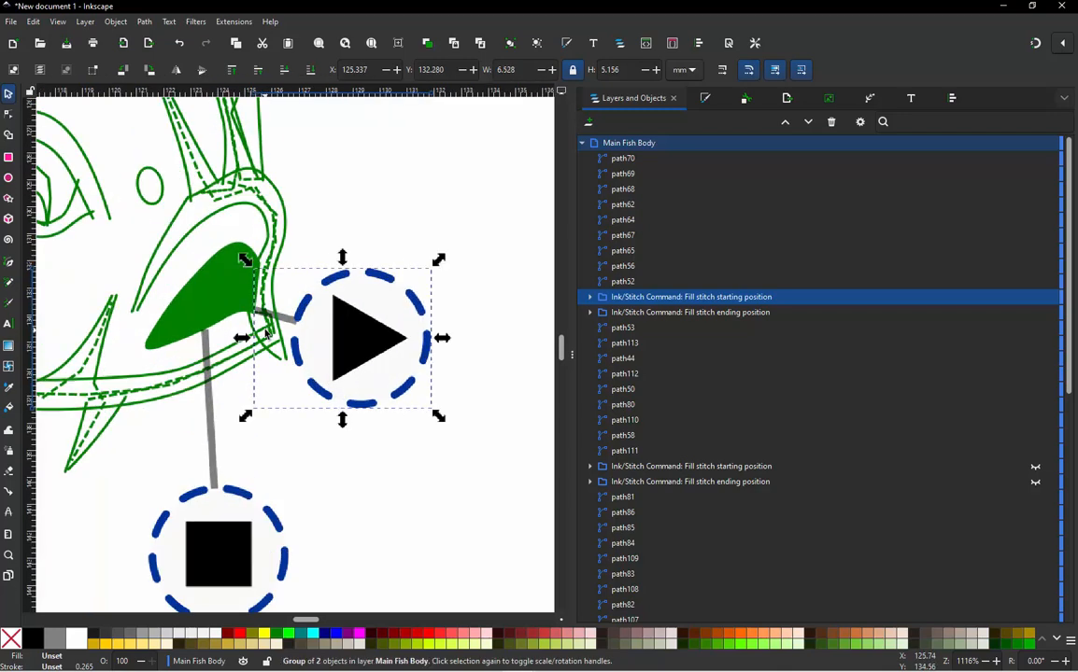
left_click_drag(252, 501, 360, 159)
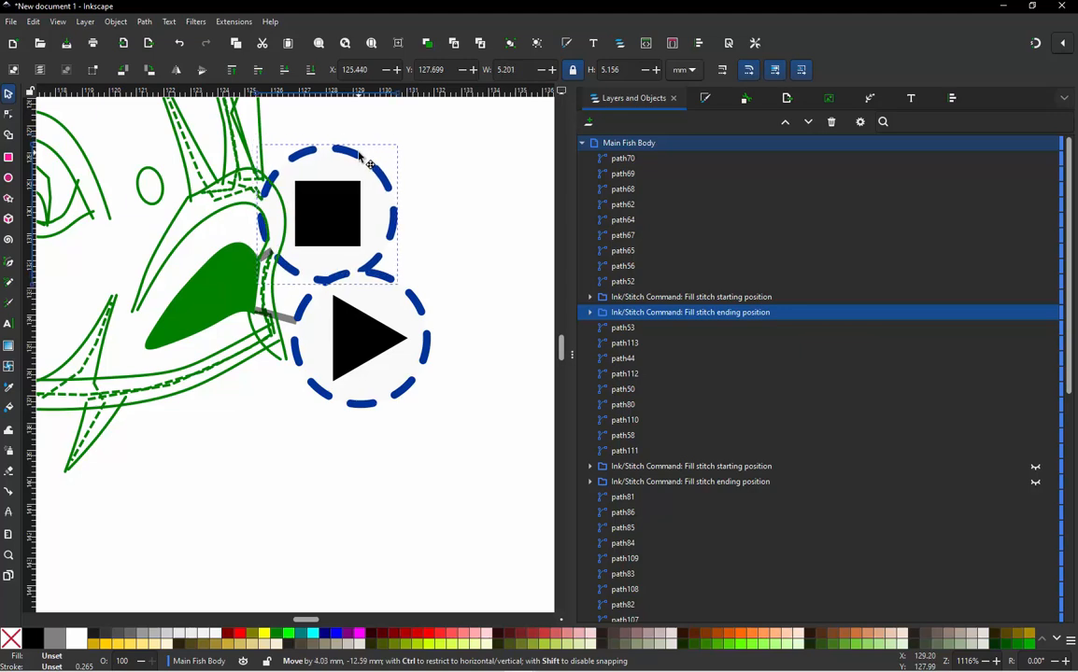
scroll(254, 297, "down", 1)
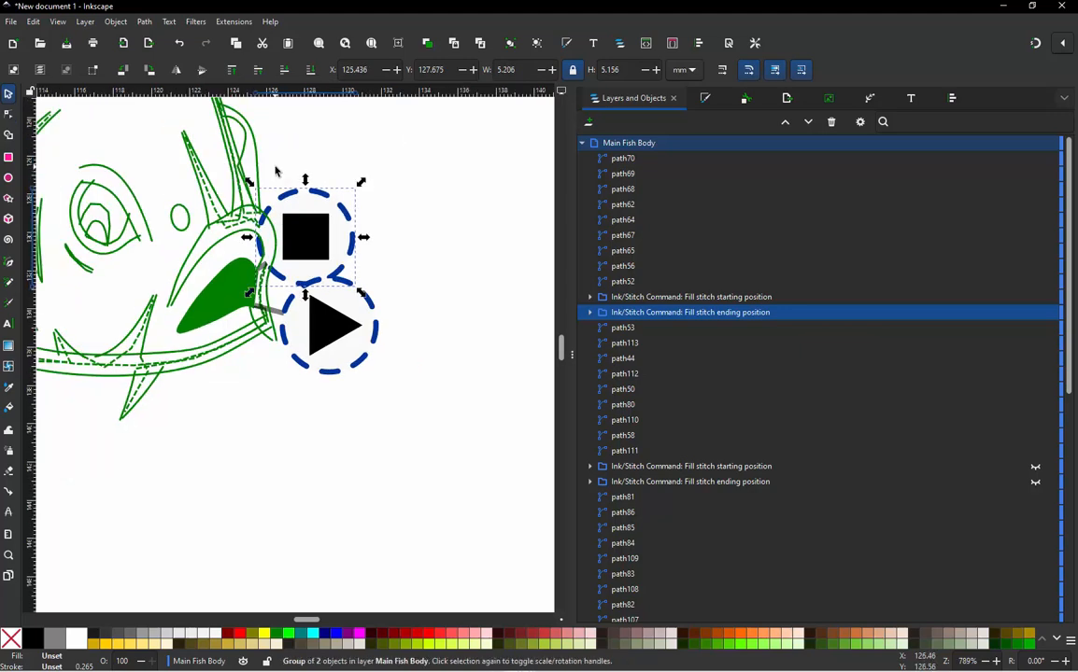
scroll(266, 159, "up", 1)
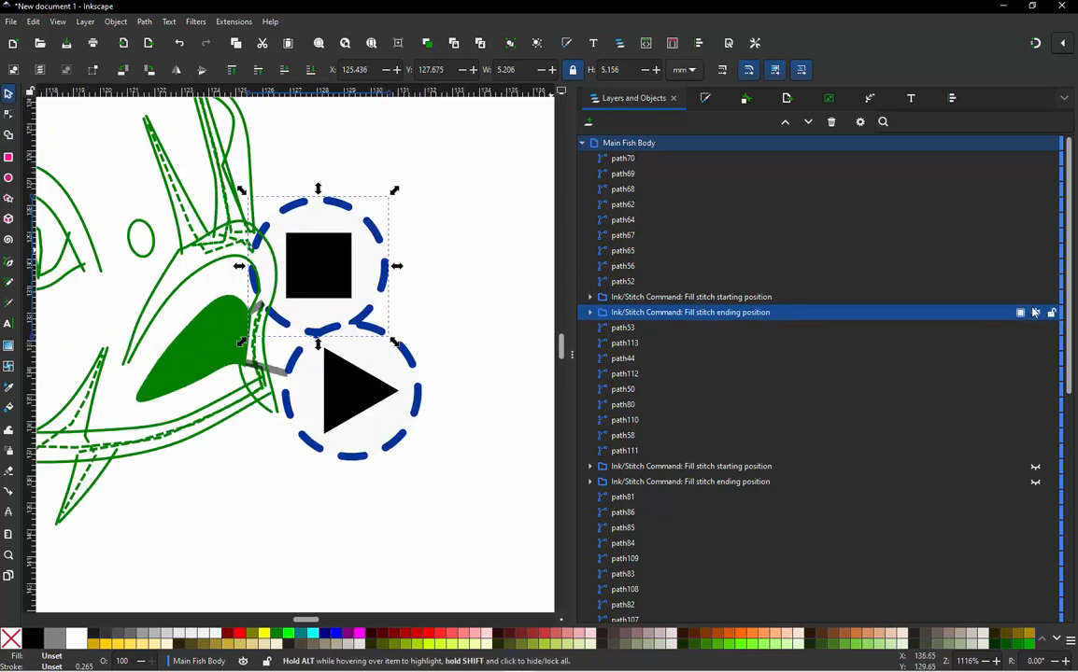
Step: Hide the mouth fill's starting and ending position commands and clear the selection
left_click(1037, 313)
left_click(1034, 297)
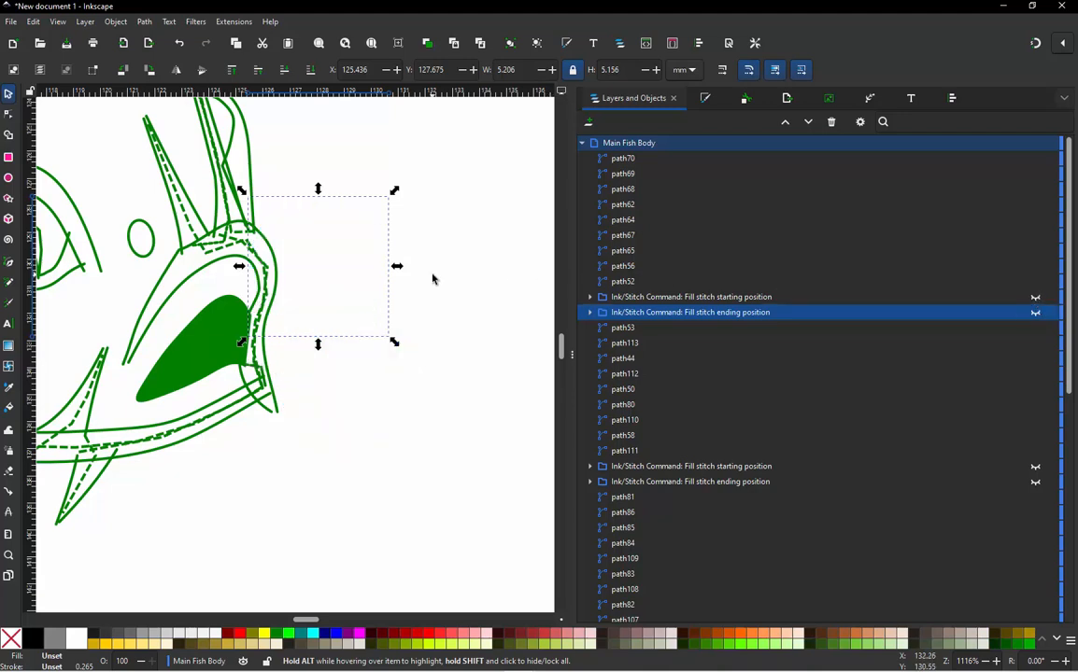
left_click(138, 347)
Step: Examine the lip outline satin path52 and the mouth fill path53 and compare their positions in the stitching order
scroll(226, 320, "up", 2)
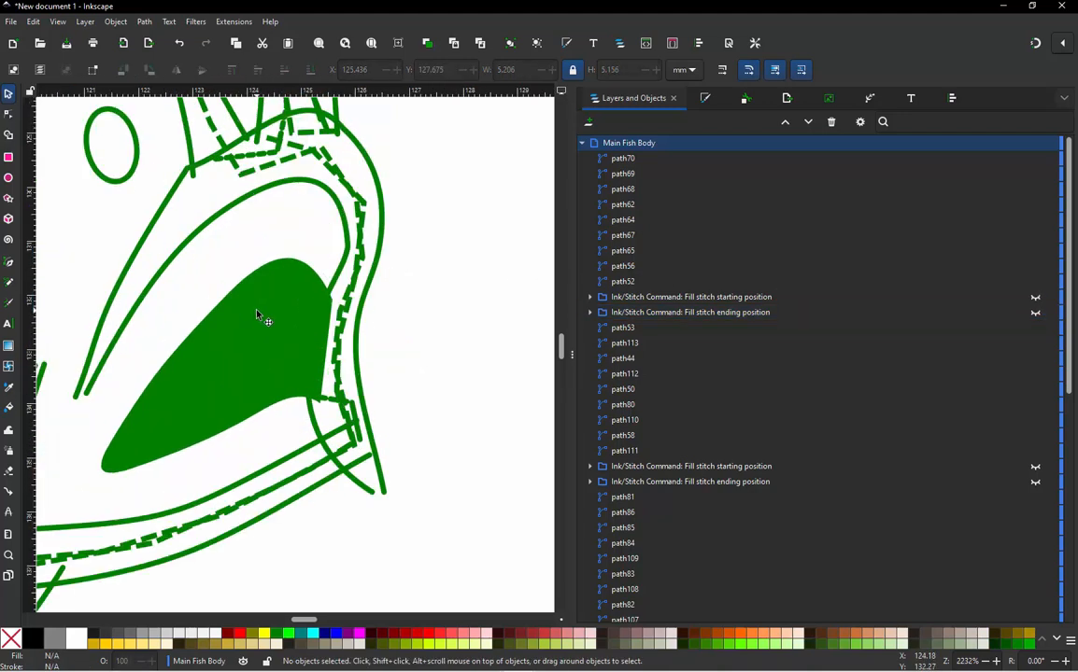
scroll(284, 276, "down", 1)
scroll(301, 256, "up", 1)
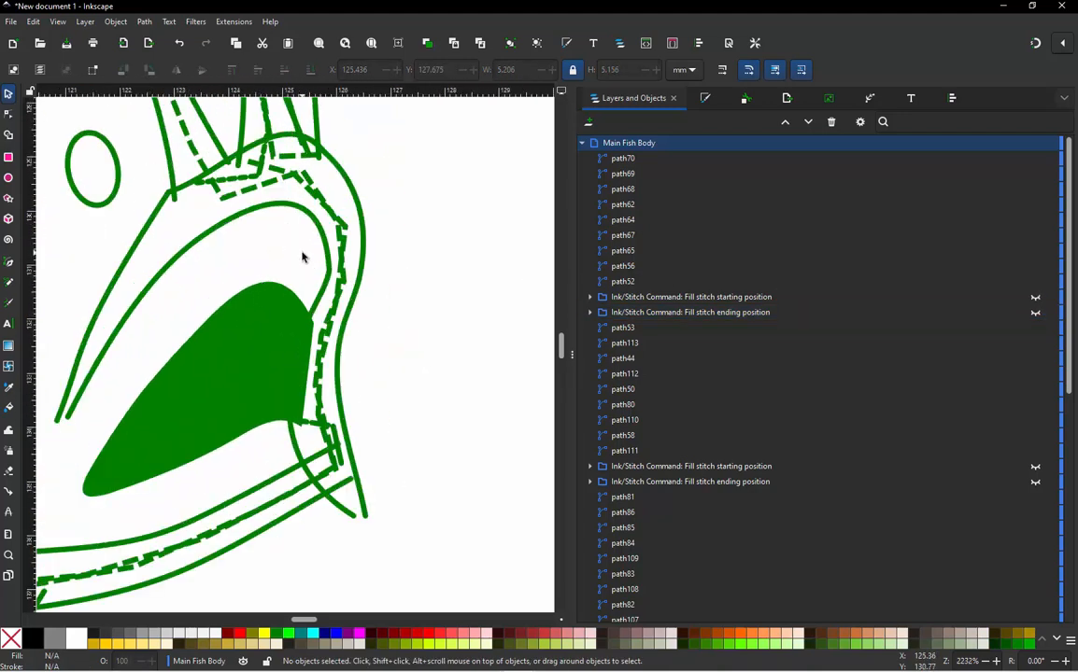
left_click(620, 281)
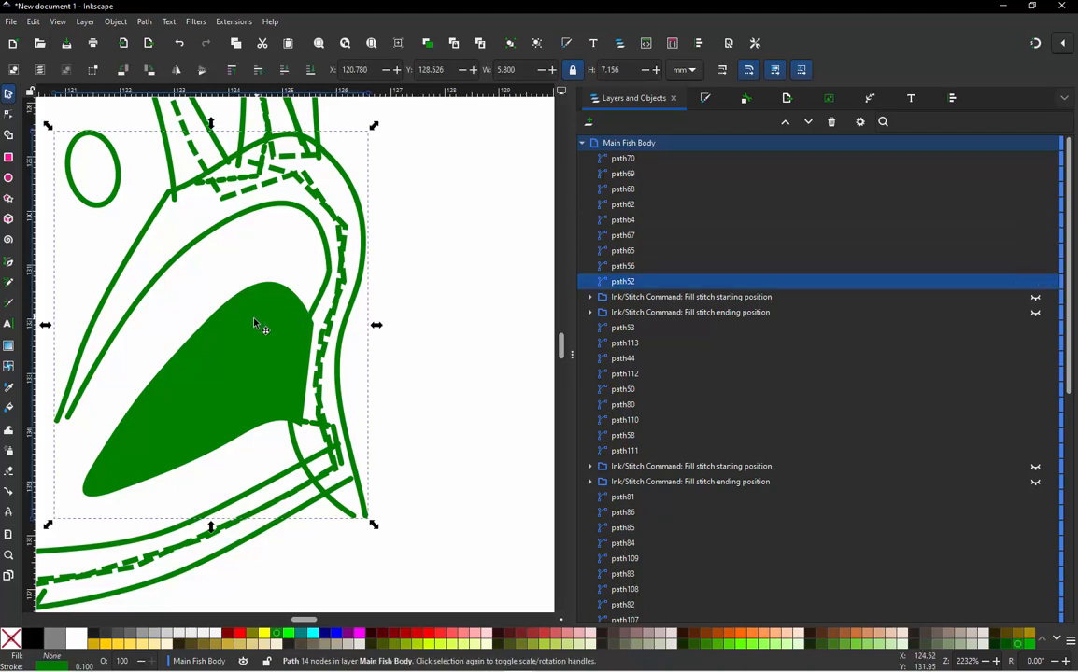
scroll(287, 323, "down", 1)
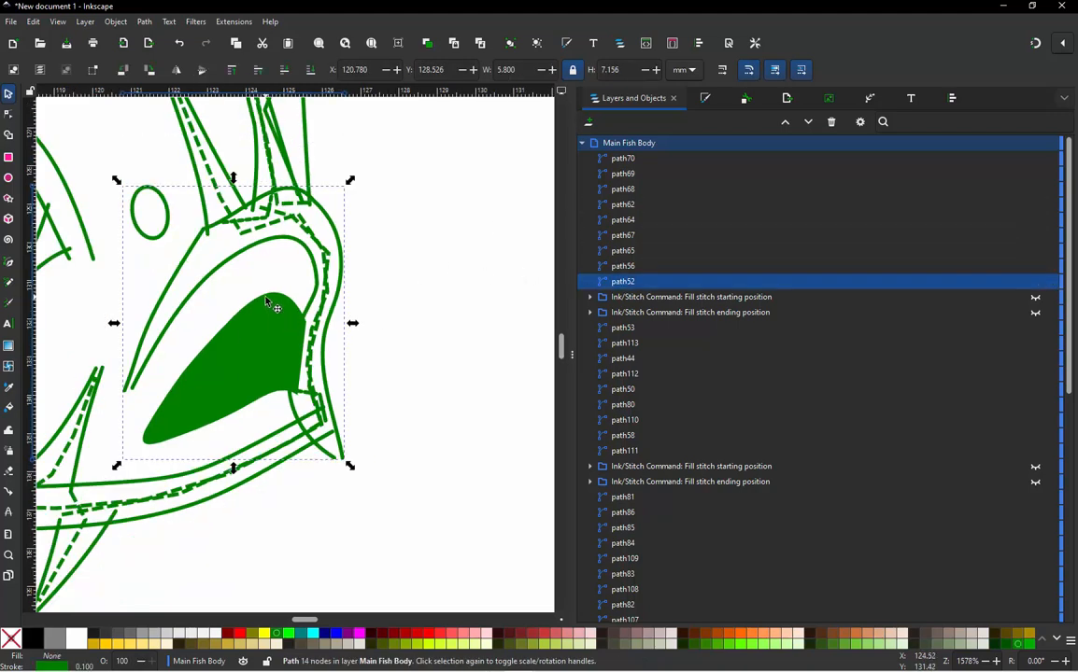
left_click(236, 308)
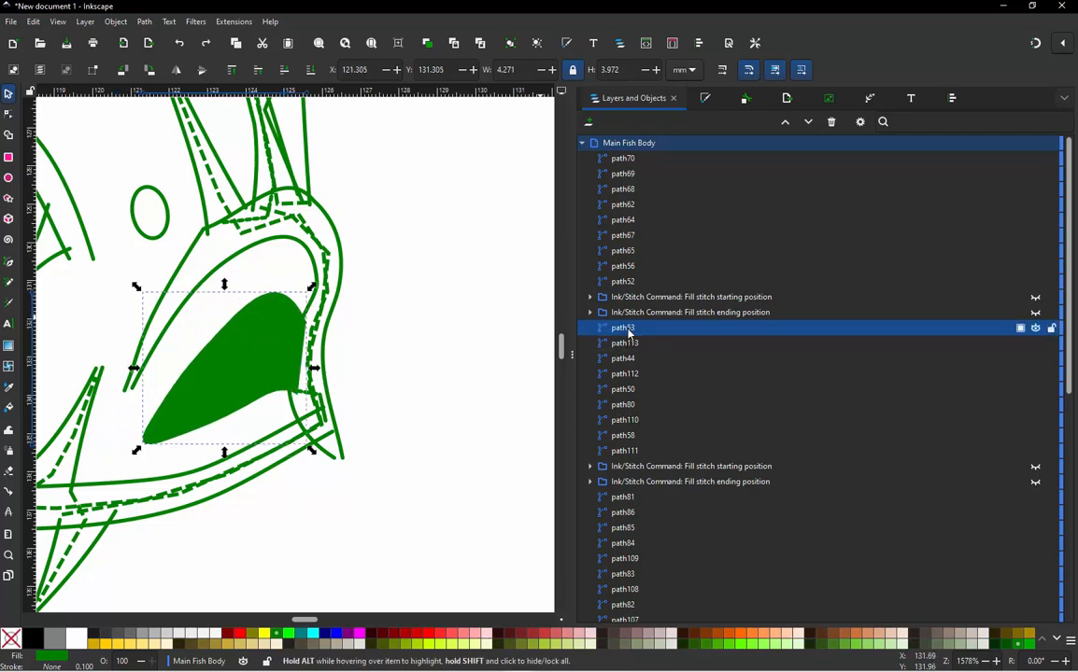
left_click(624, 282)
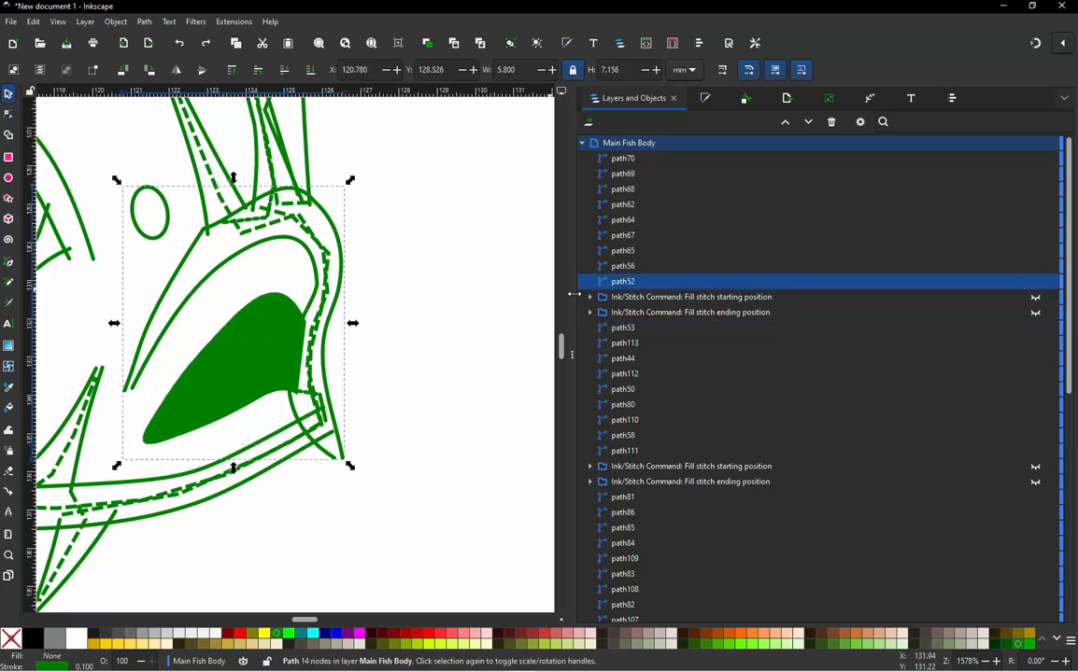
left_click(616, 328)
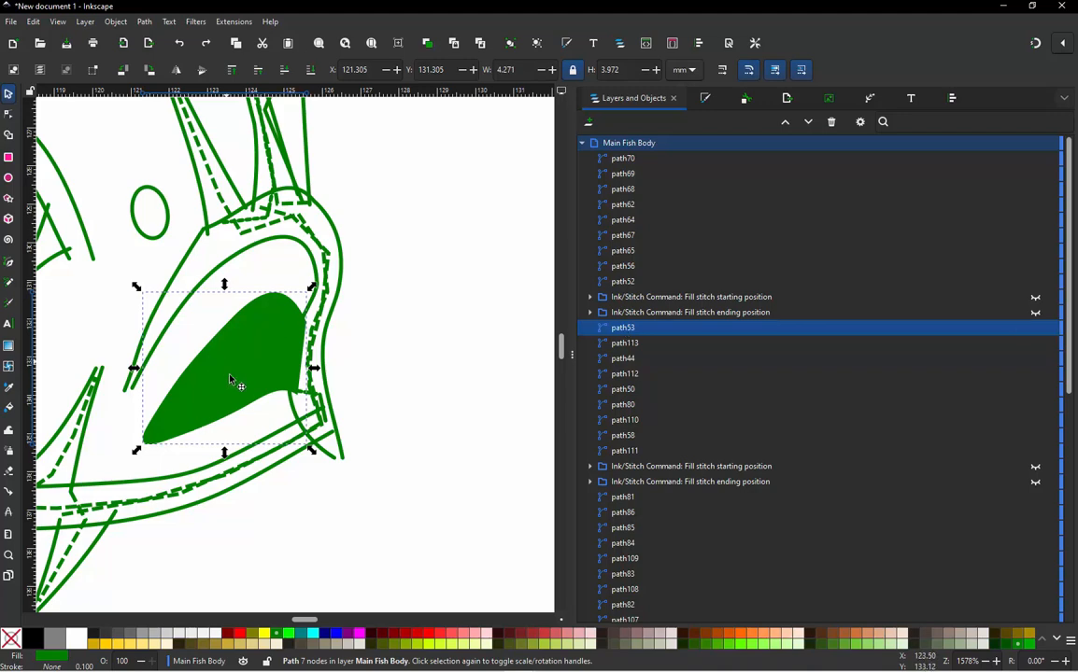
Step: Open the Ink/Stitch embroidery parameters for the lip outline satin path52
left_click(622, 281)
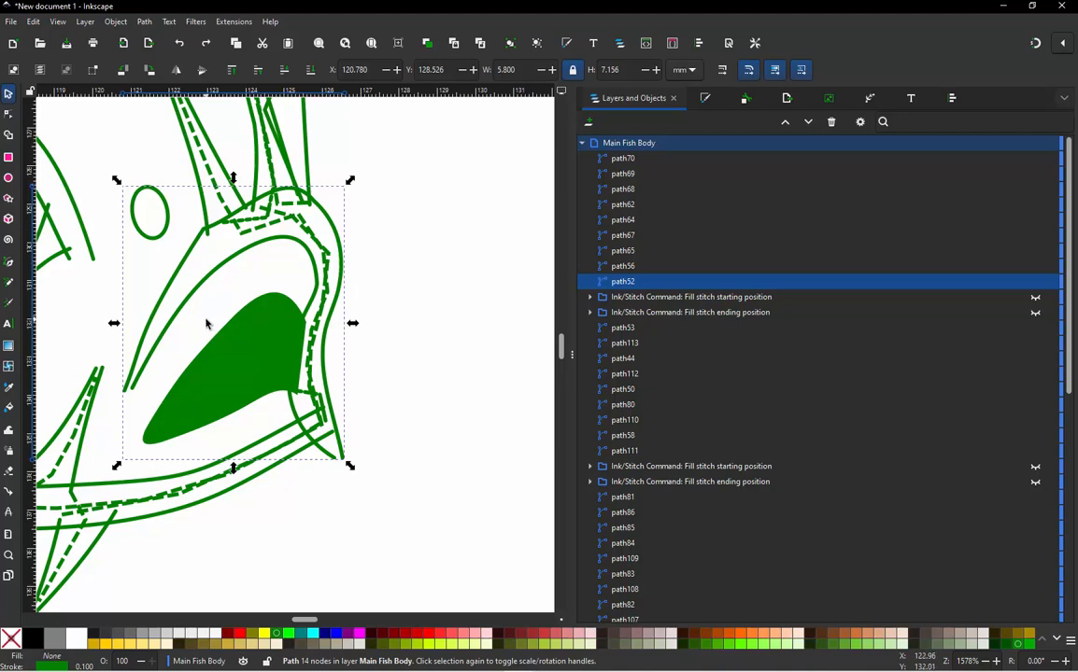
key("ctrl+shift+p")
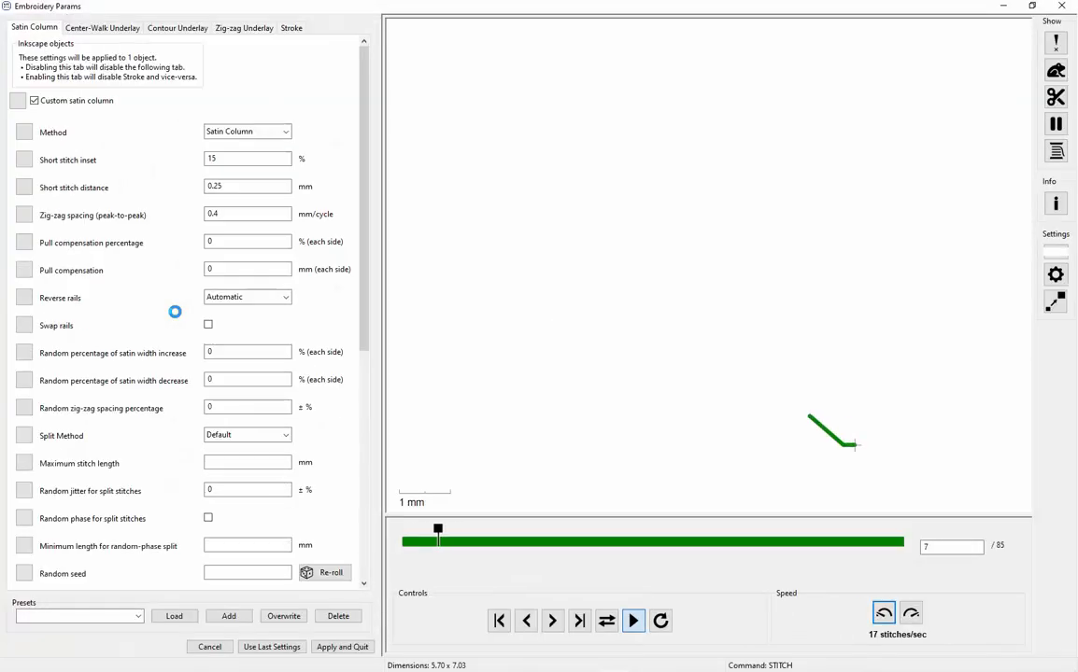
Step: Try reversing the lip satin's second rail and both rails, and set Reverse rails back to Automatic
left_click(239, 298)
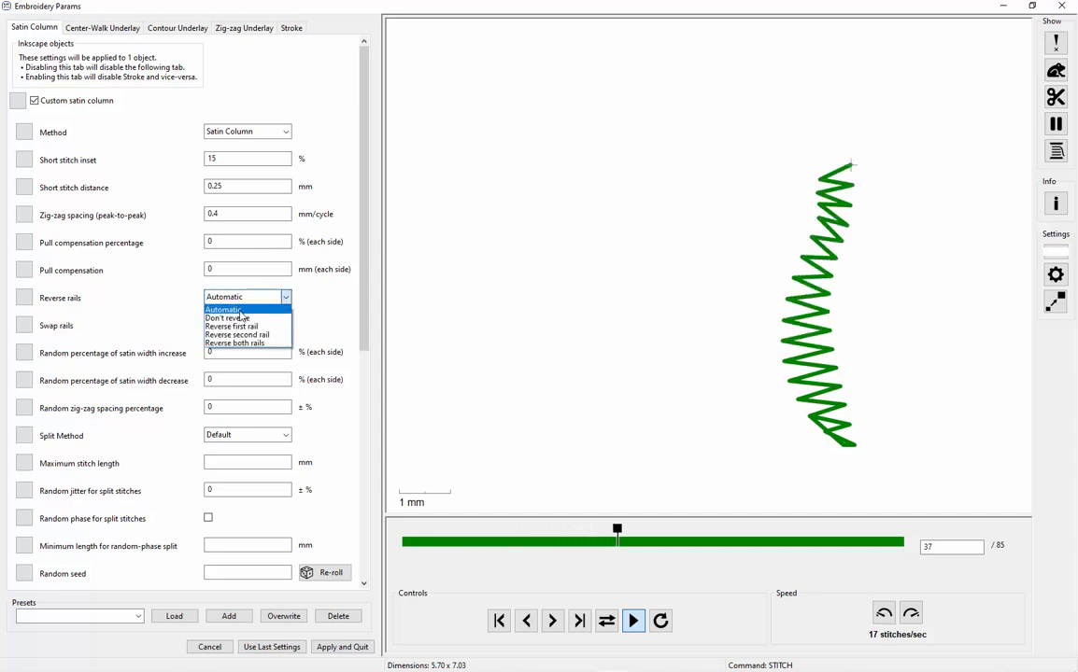
left_click(249, 337)
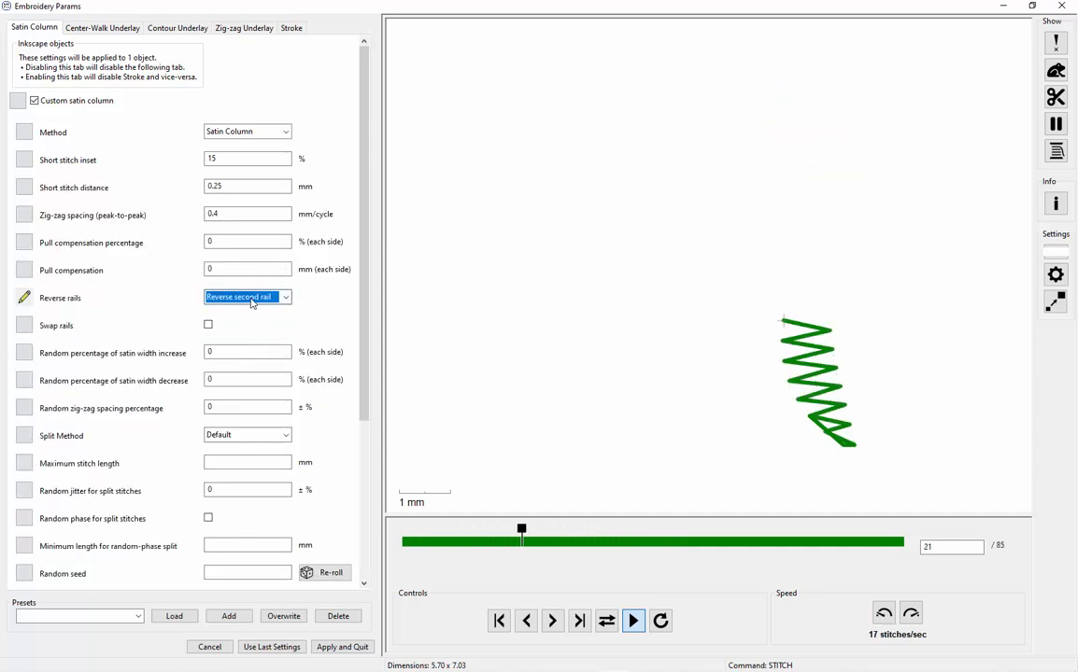
left_click(245, 297)
left_click(258, 346)
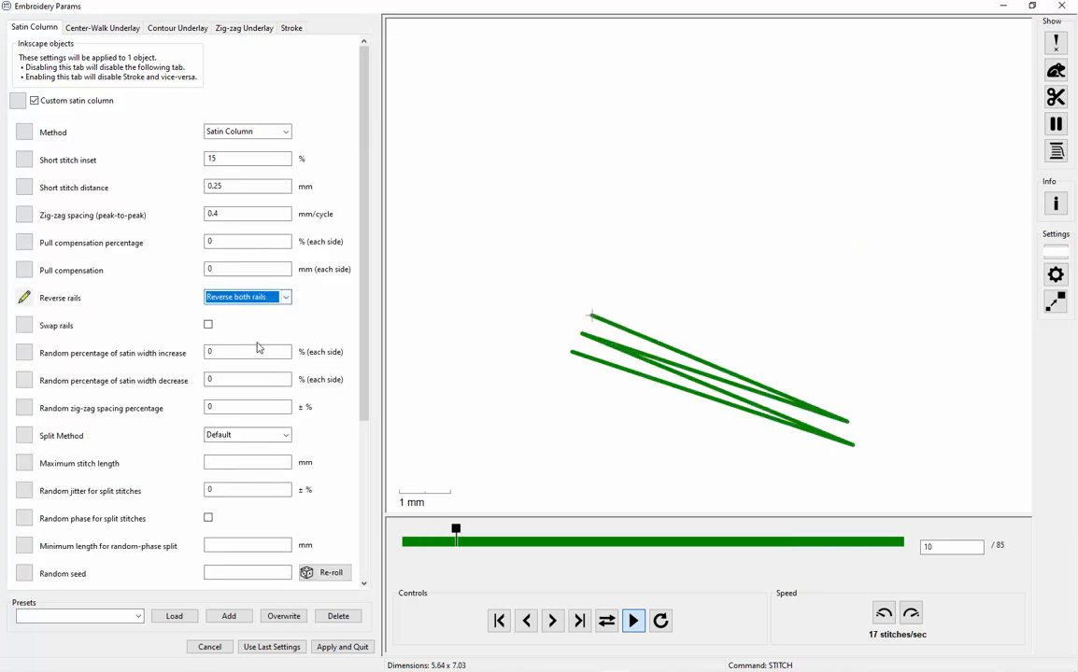
left_click(262, 300)
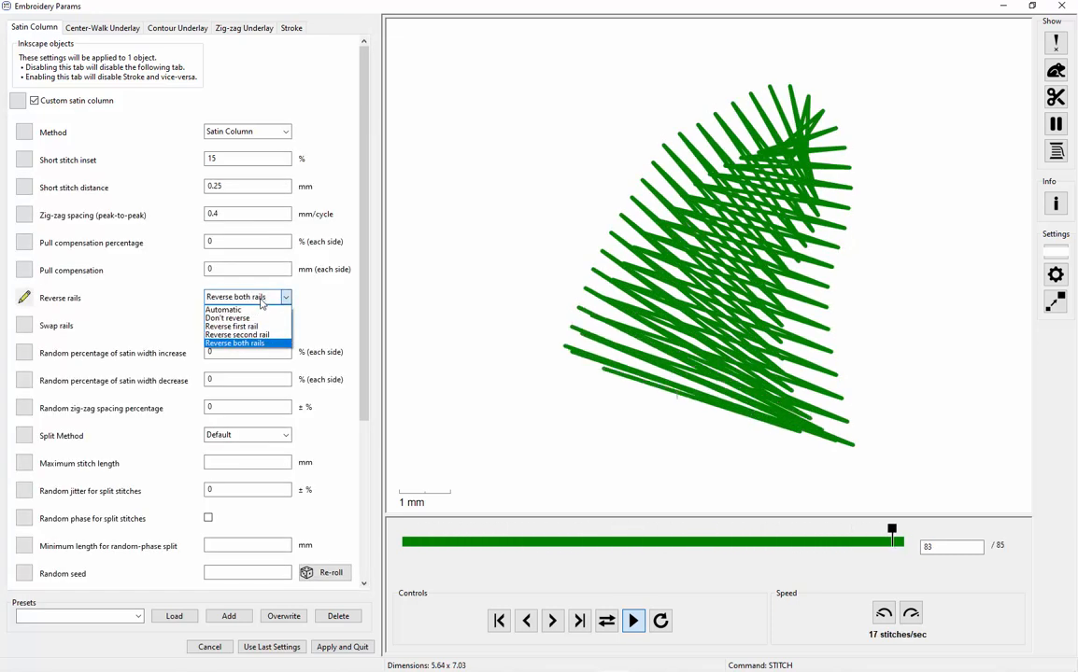
left_click(221, 309)
Step: Swap the rails of the lip outline satin path52, enable Trim After, and apply the embroidery parameters
left_click(208, 326)
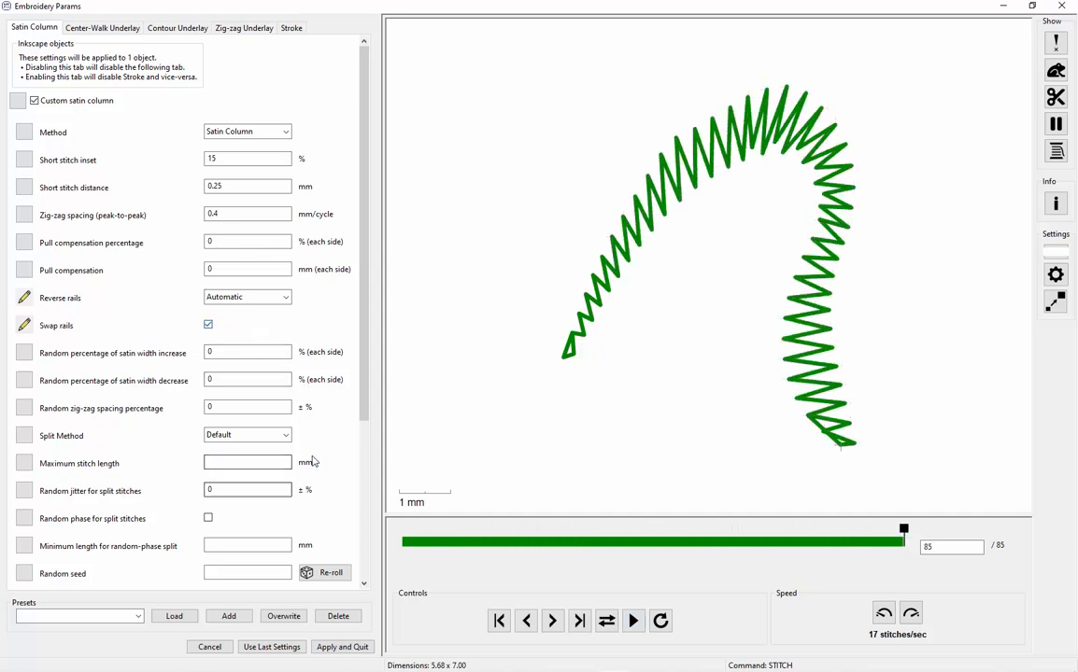
scroll(313, 462, "down", 5)
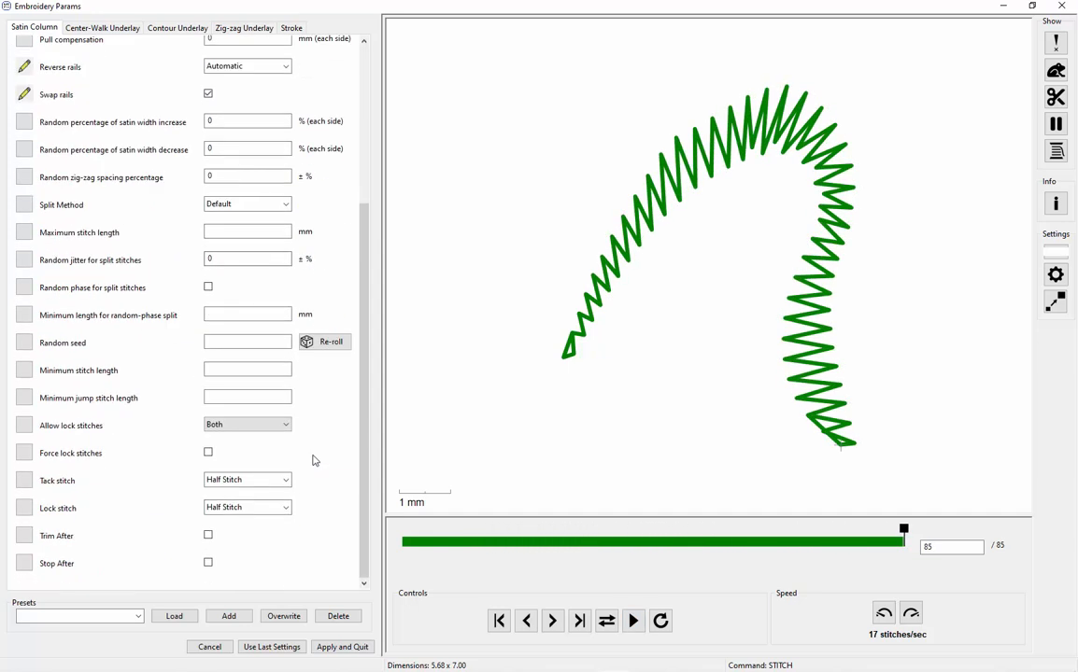
left_click(209, 536)
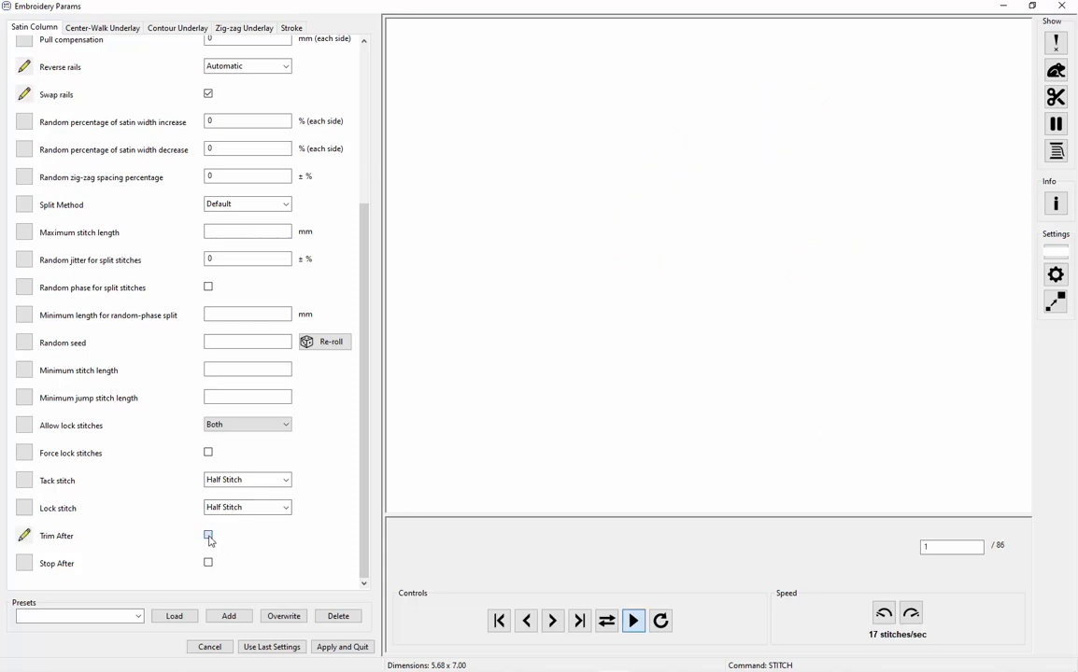
left_click(345, 648)
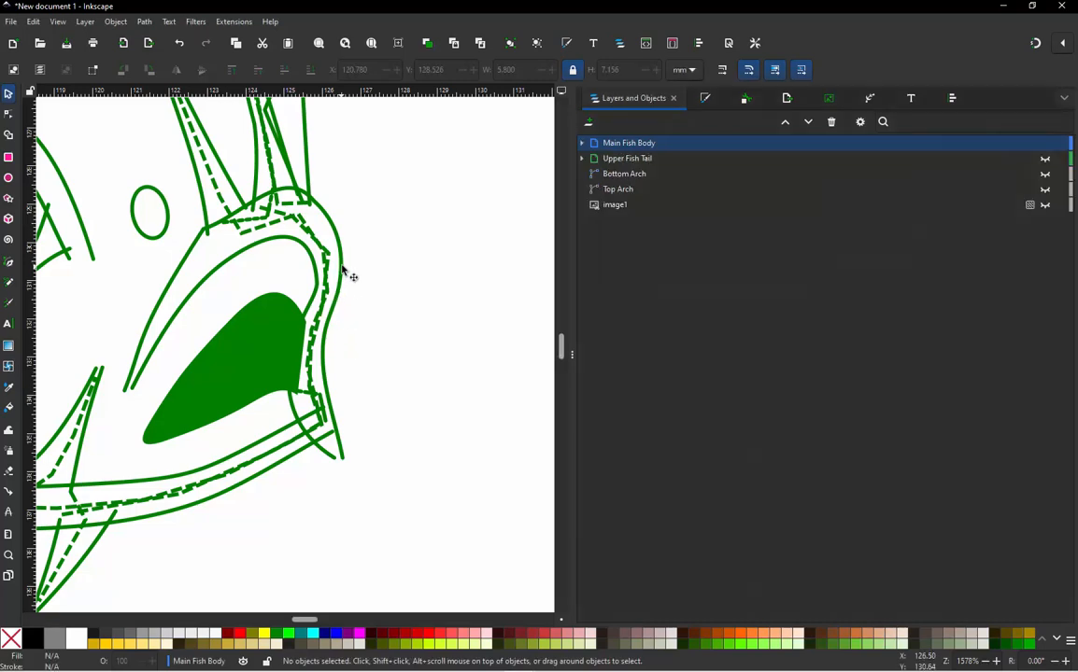
Step: Convert the jump between the mouth fill path53 and the lip satin path52 to a stroke, with a 2.00 mm minimum jump length
left_click(291, 307)
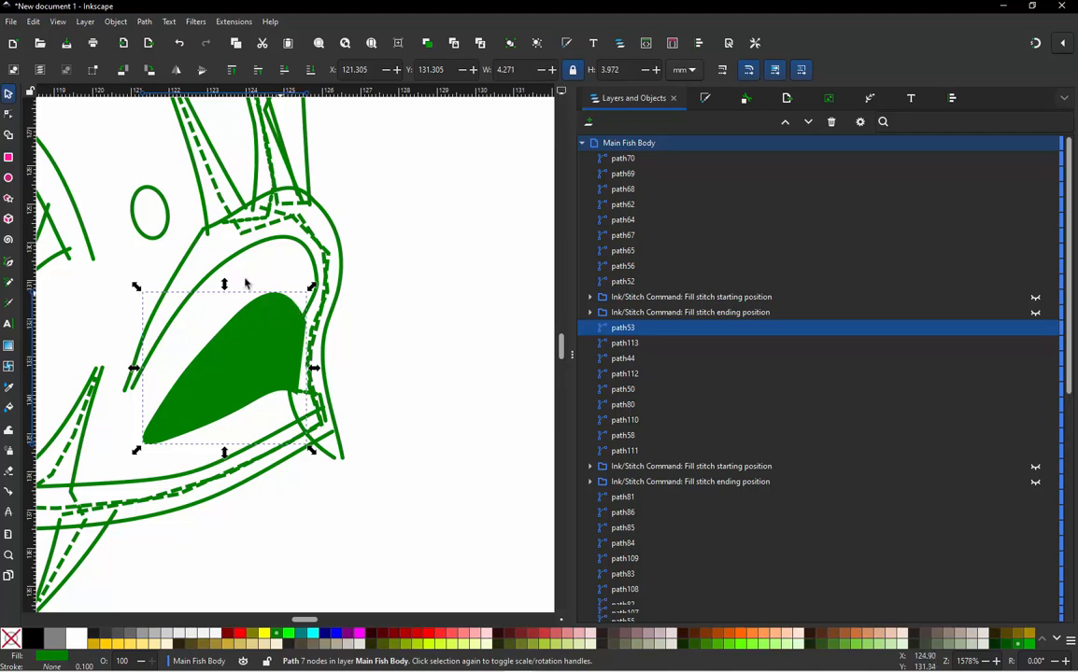
left_click(214, 273, "shift")
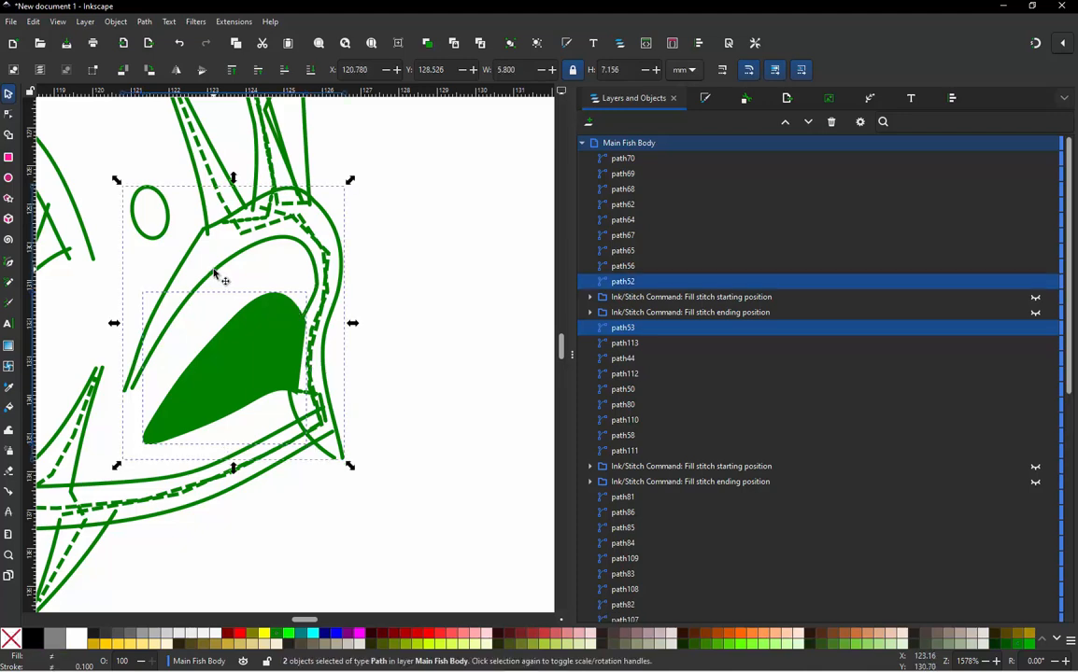
key("ctrl+alt+j")
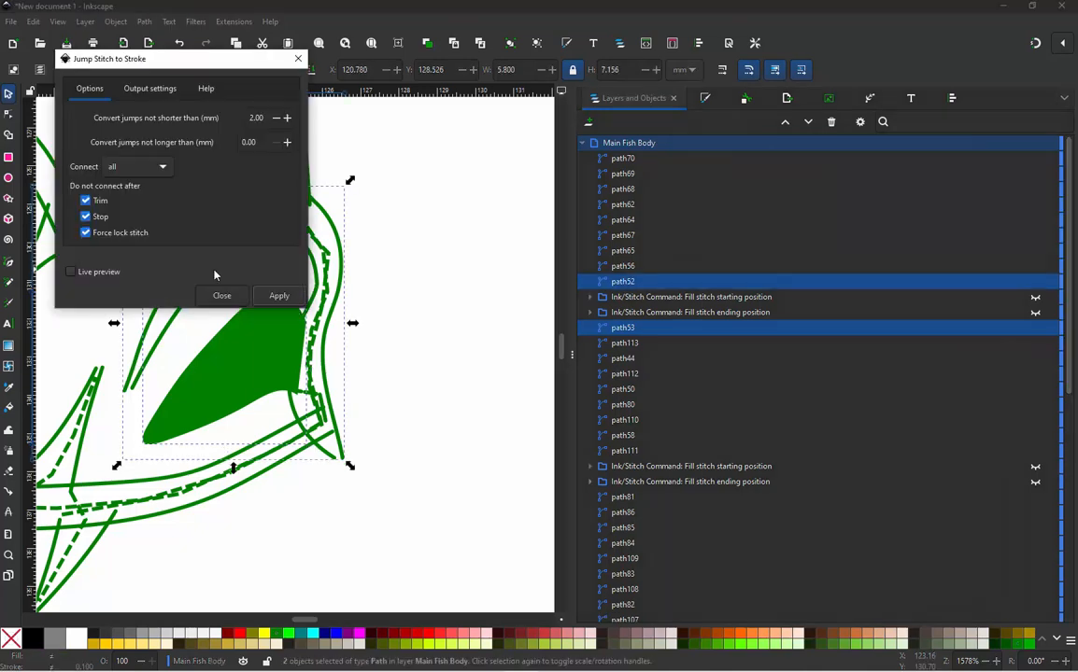
left_click(262, 296)
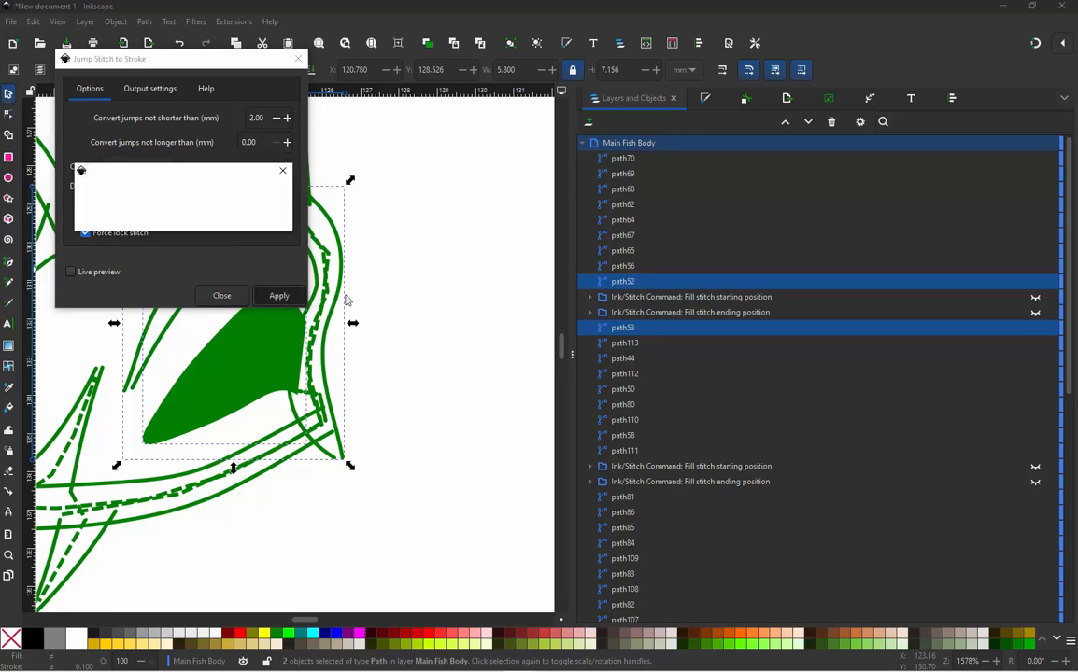
left_click(224, 296)
left_click(162, 299)
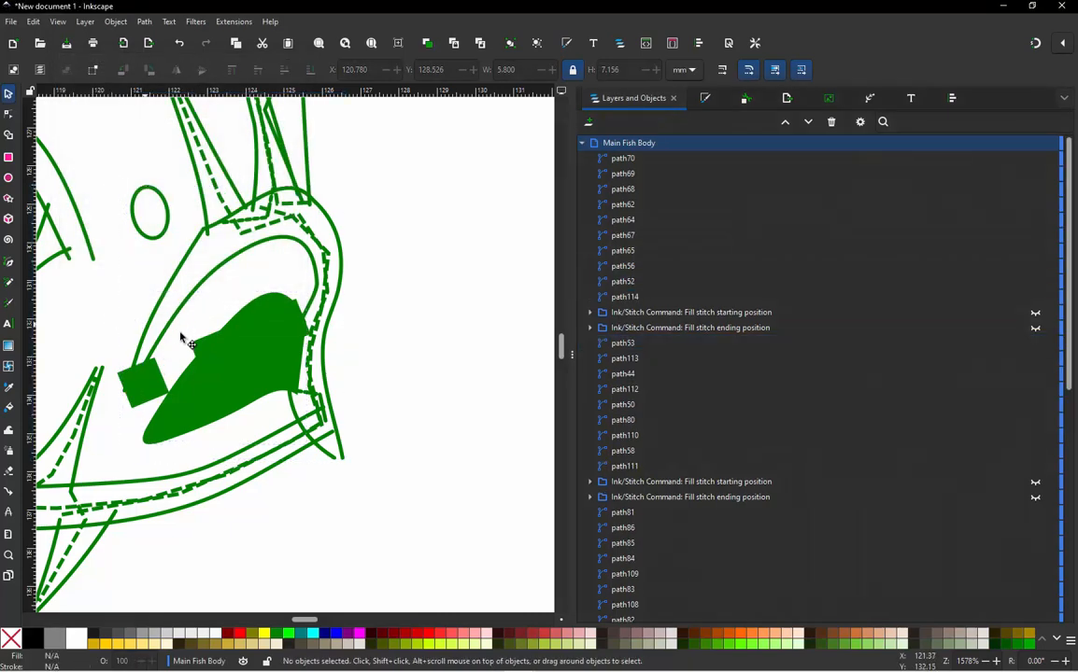
Step: Set the stroke width of the new connecting path between the mouth fill and lip satin to 0.1 mm
left_click(161, 376)
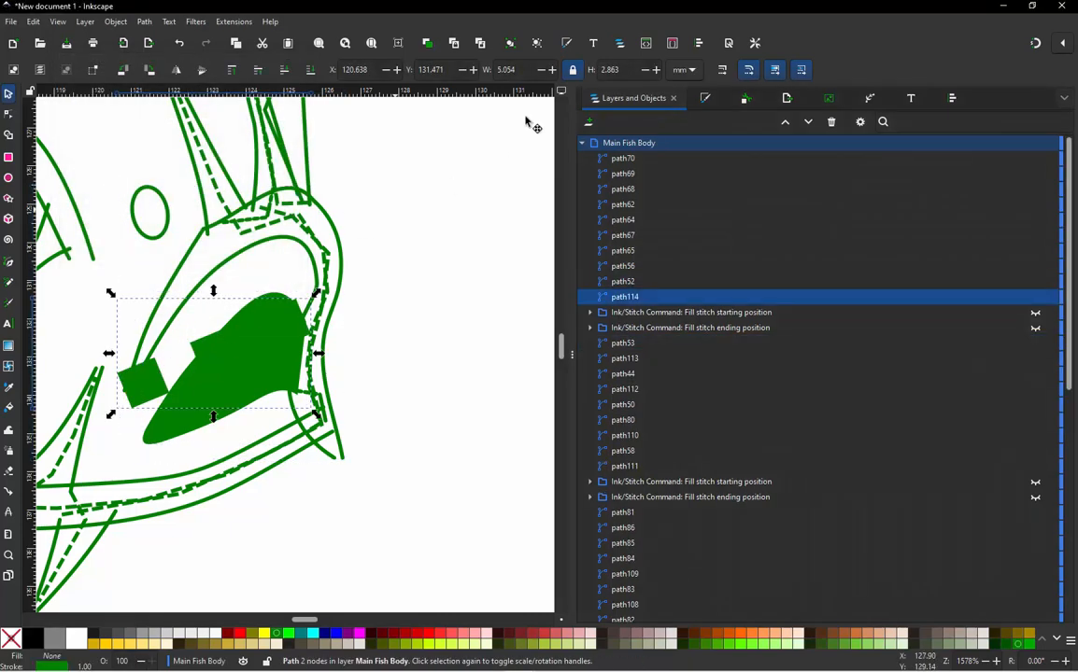
left_click(703, 98)
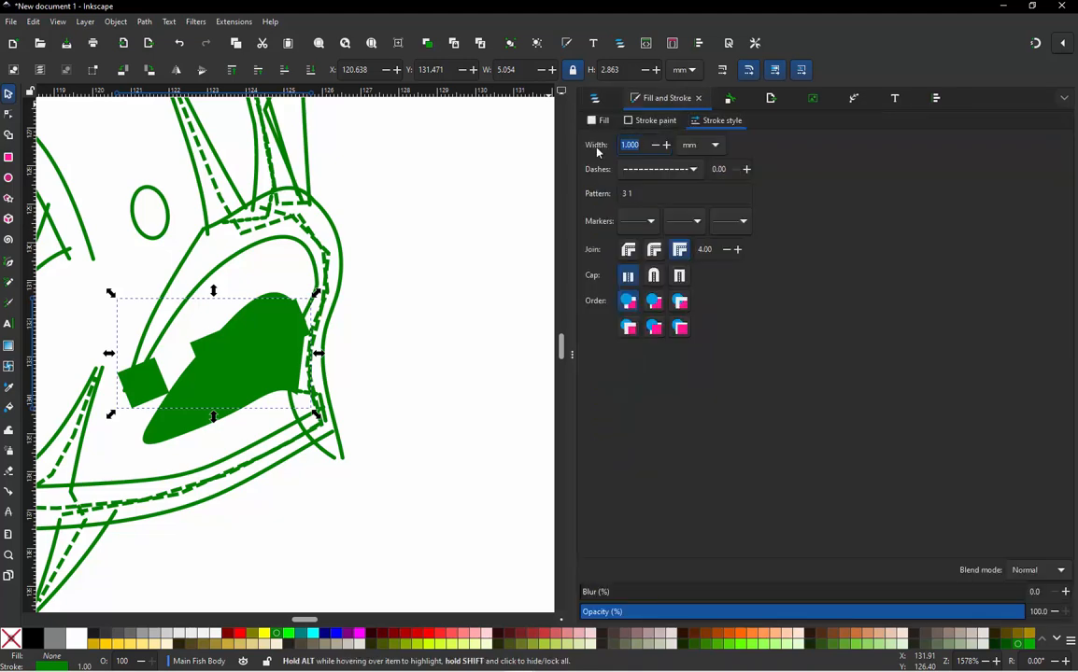
type(".1")
key("Return")
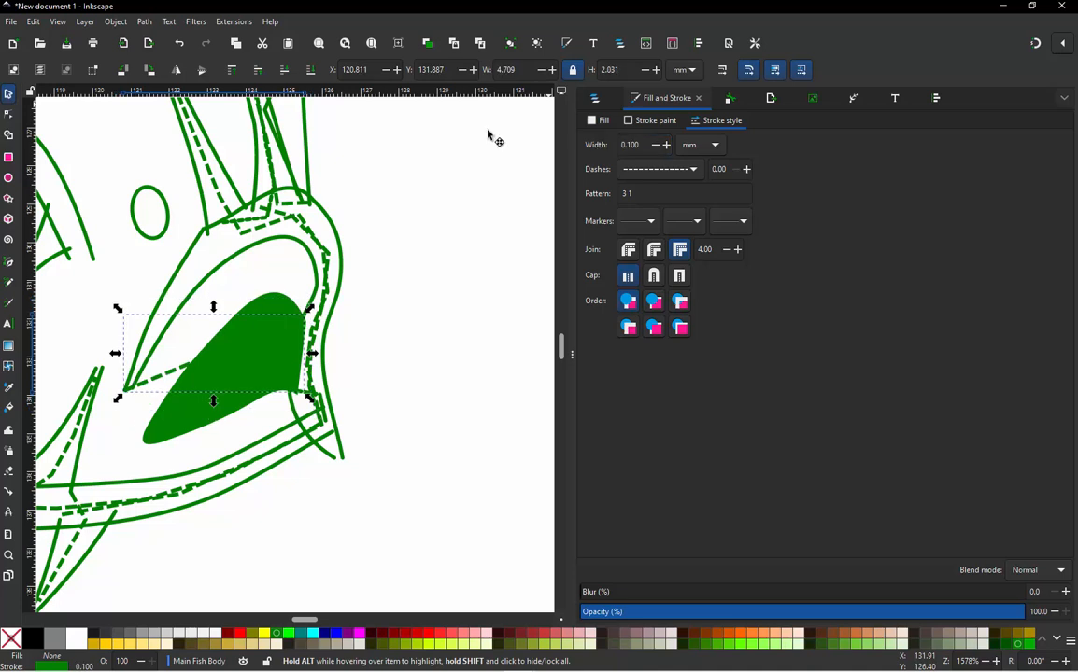
Step: Insert nodes in the connecting path and reposition them so it runs inside the lip satin around its upper arch
double_click(183, 367)
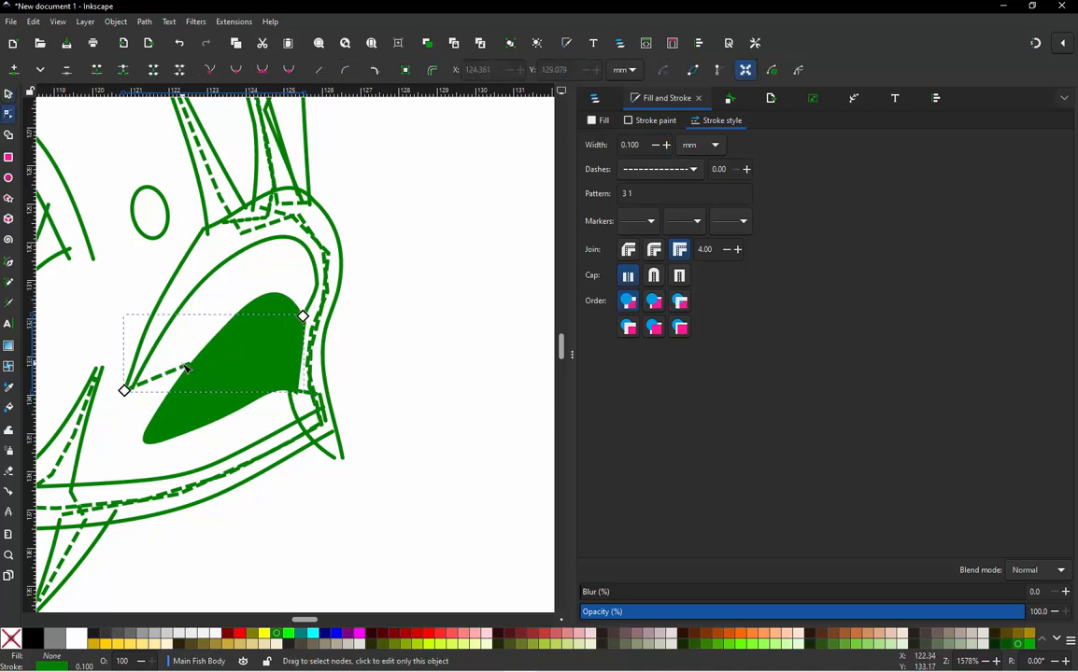
double_click(183, 366)
left_click_drag(184, 366, 329, 299)
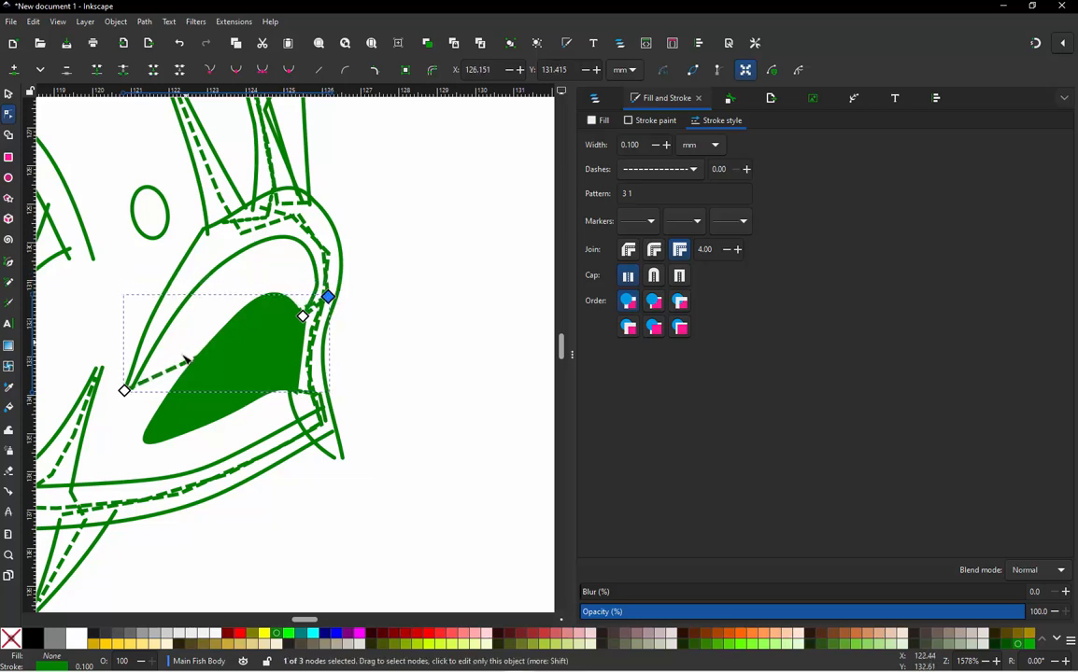
double_click(180, 367)
left_click_drag(181, 367, 271, 221)
double_click(284, 277)
double_click(236, 260)
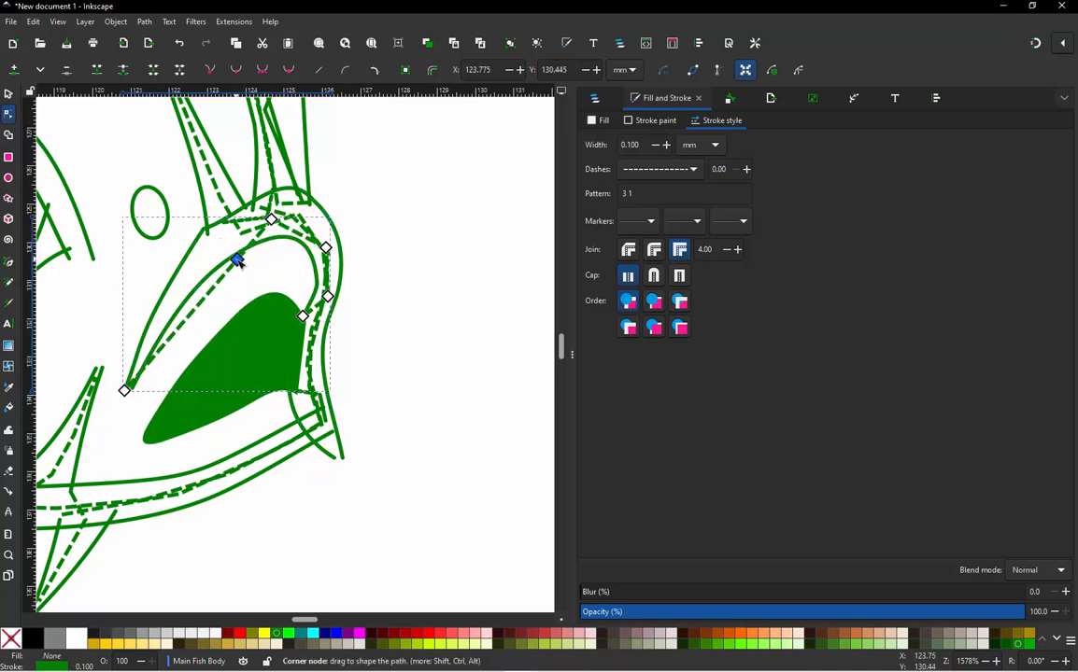
left_click_drag(236, 260, 205, 244)
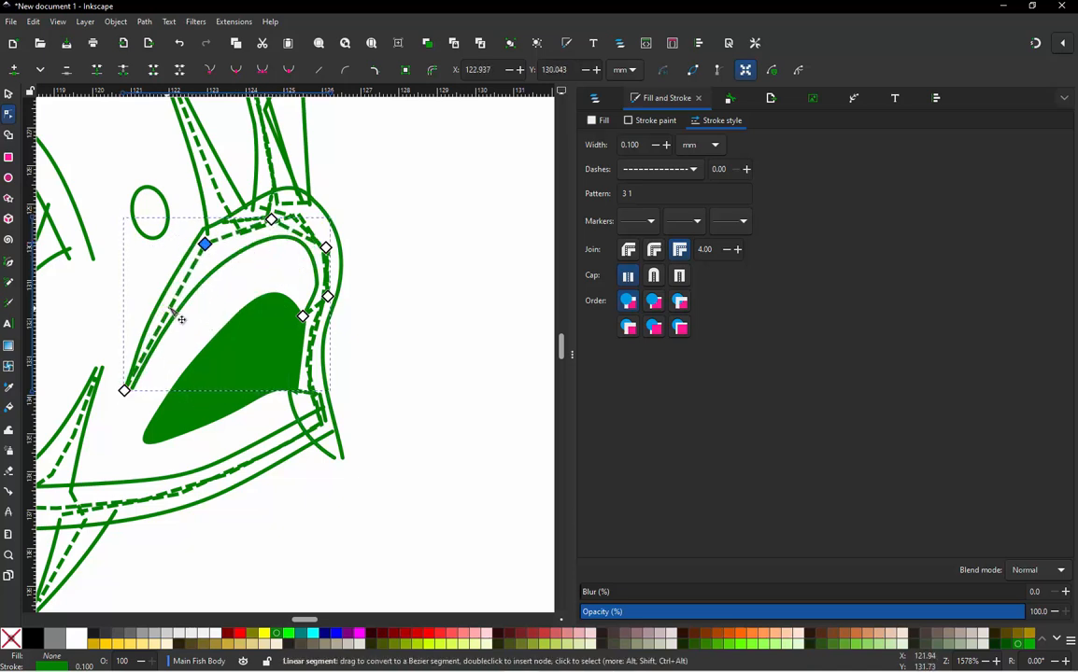
Step: Add a node on the connecting path's long descending stretch and move its end node inside the lip satin's narrow tip
left_click(169, 309)
double_click(168, 307)
left_click_drag(168, 307, 163, 308)
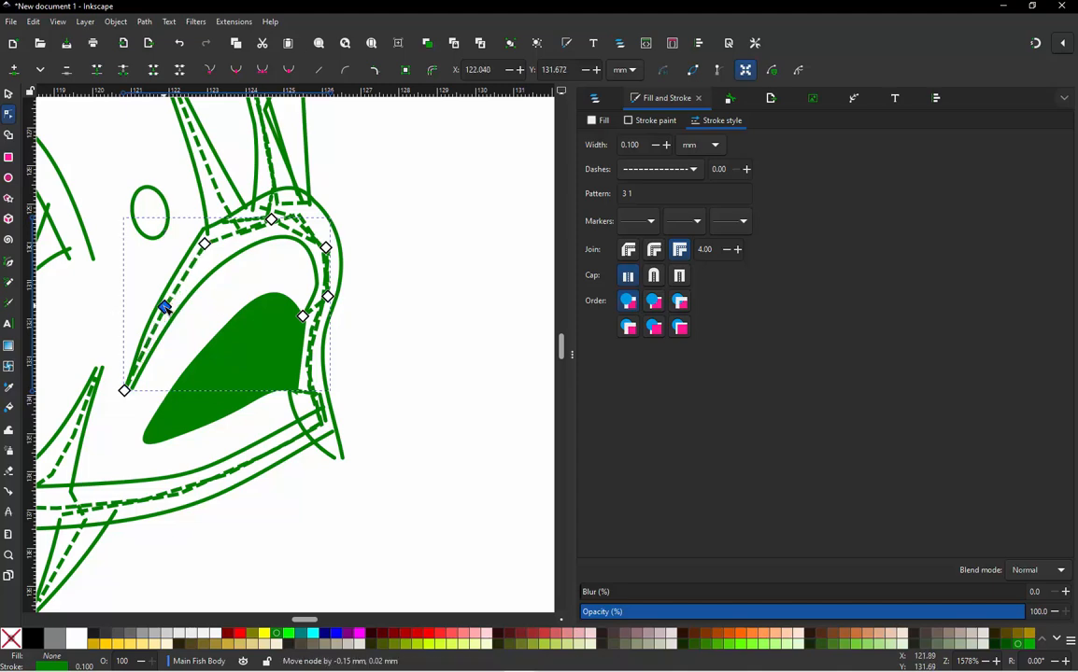
scroll(128, 394, "up", 2)
left_click(127, 393)
scroll(133, 411, "up", 2)
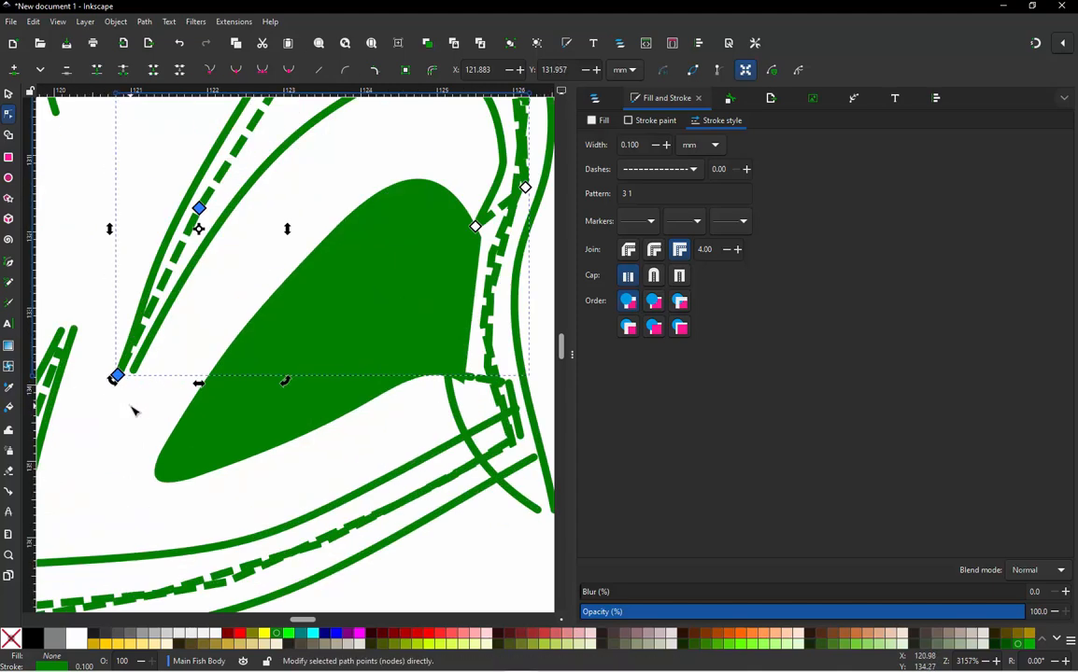
left_click_drag(116, 377, 136, 358)
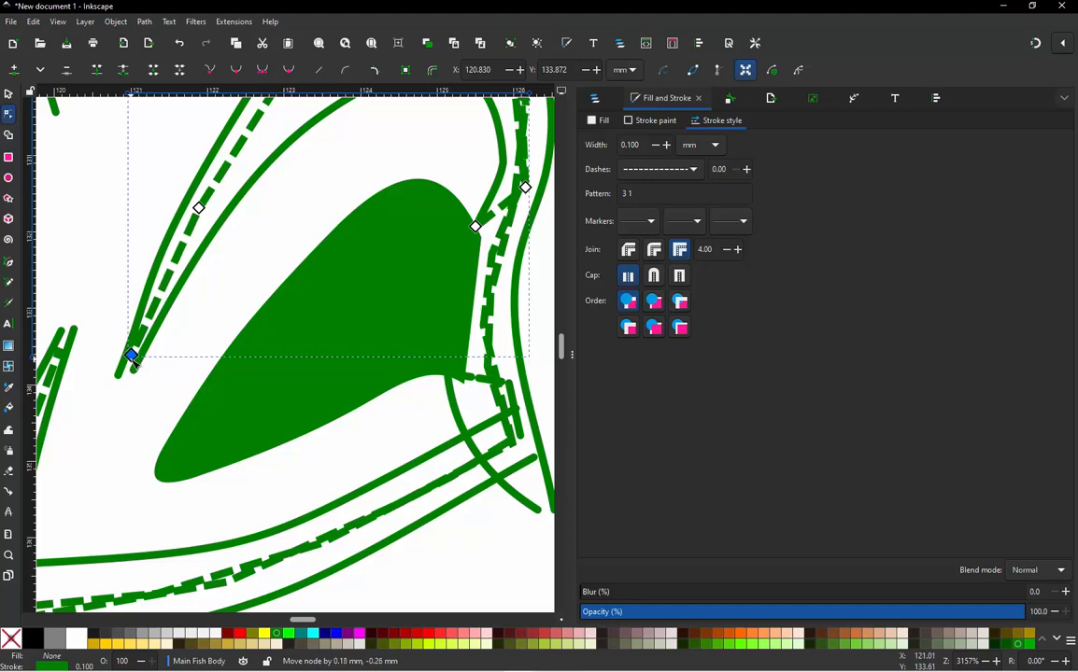
scroll(140, 367, "down", 2)
left_click(9, 94)
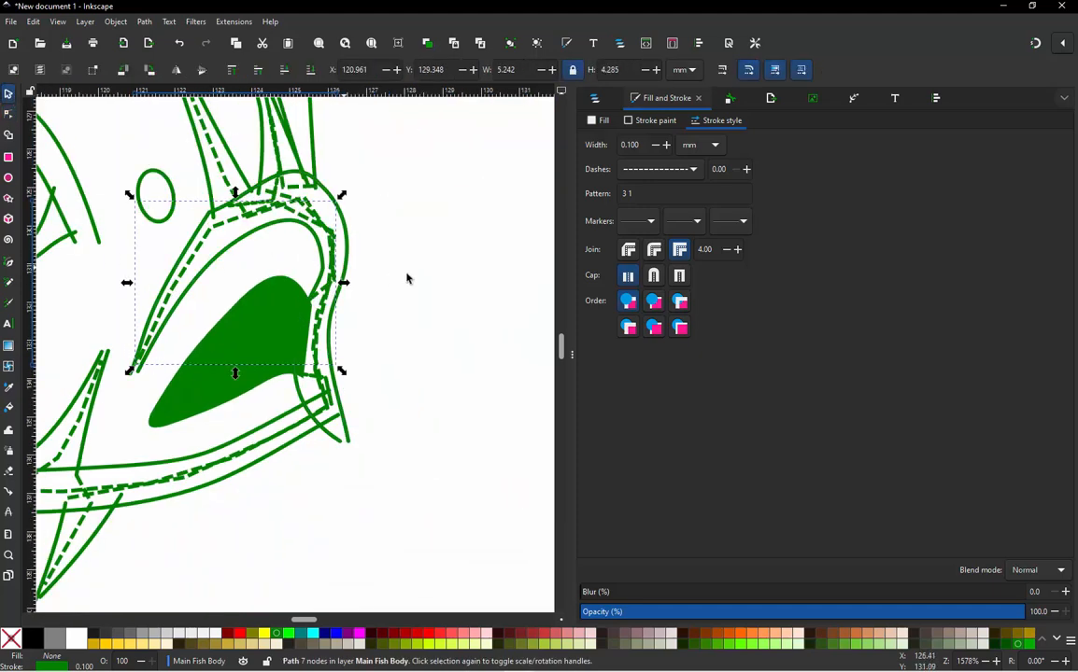
key("Escape")
Step: Insert another node near the top of the lip arch and move it outward to keep the connecting path inside the satin
scroll(304, 213, "up", 1)
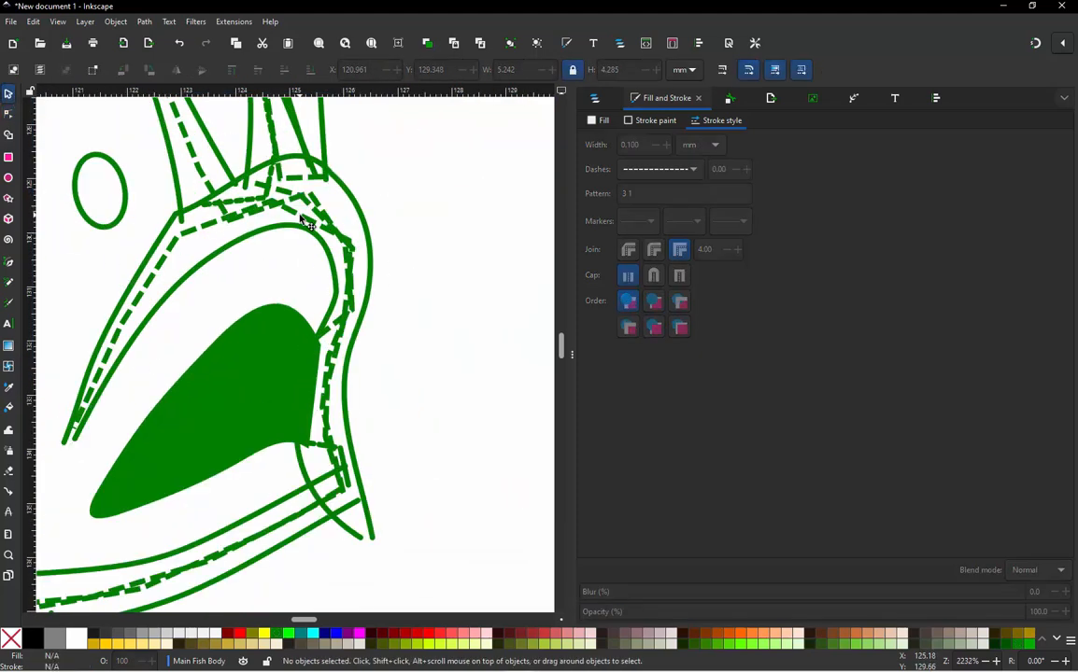
double_click(307, 220)
double_click(308, 219)
left_click_drag(308, 220, 322, 202)
left_click(8, 96)
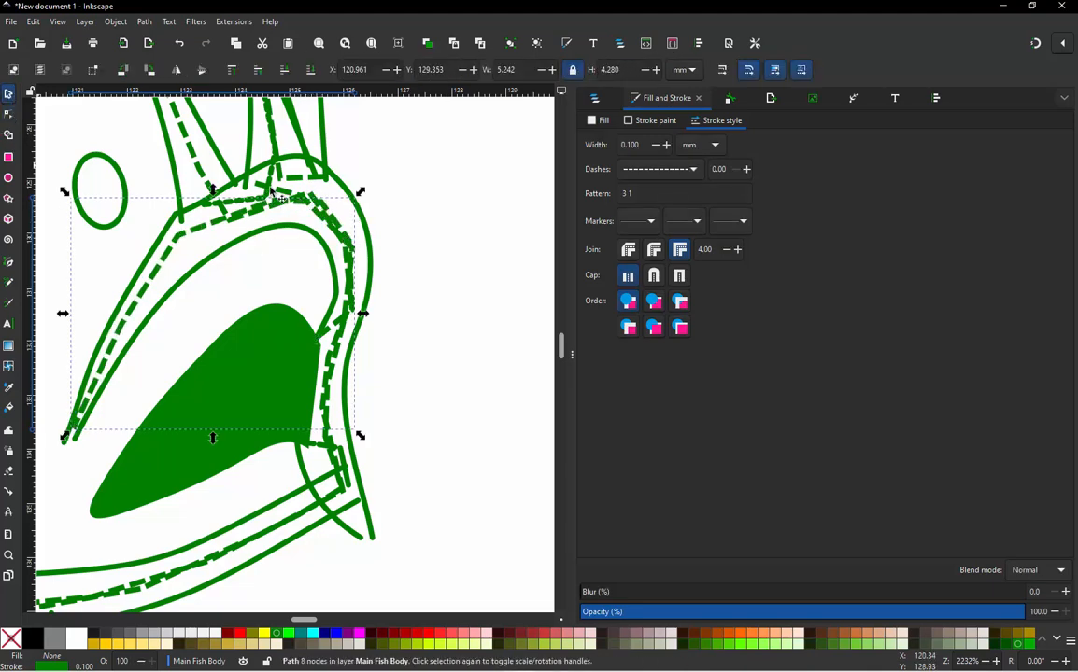
key("Escape")
scroll(428, 240, "down", 2)
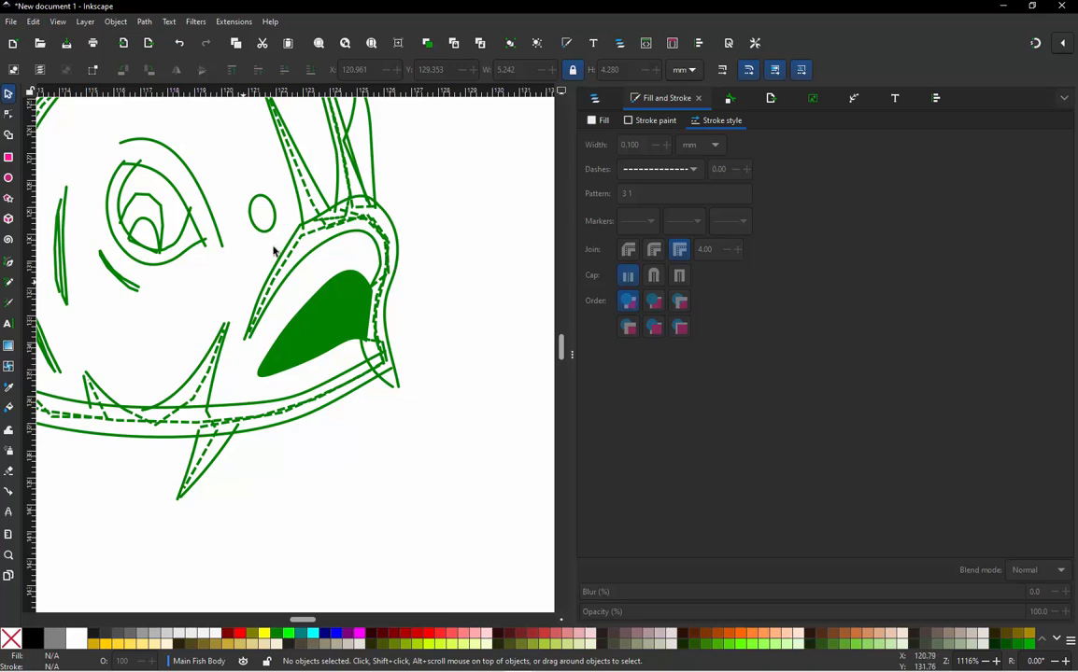
Step: Check the embroidery parameters of the small nostril oval path56, including its Trim After setting
left_click(597, 99)
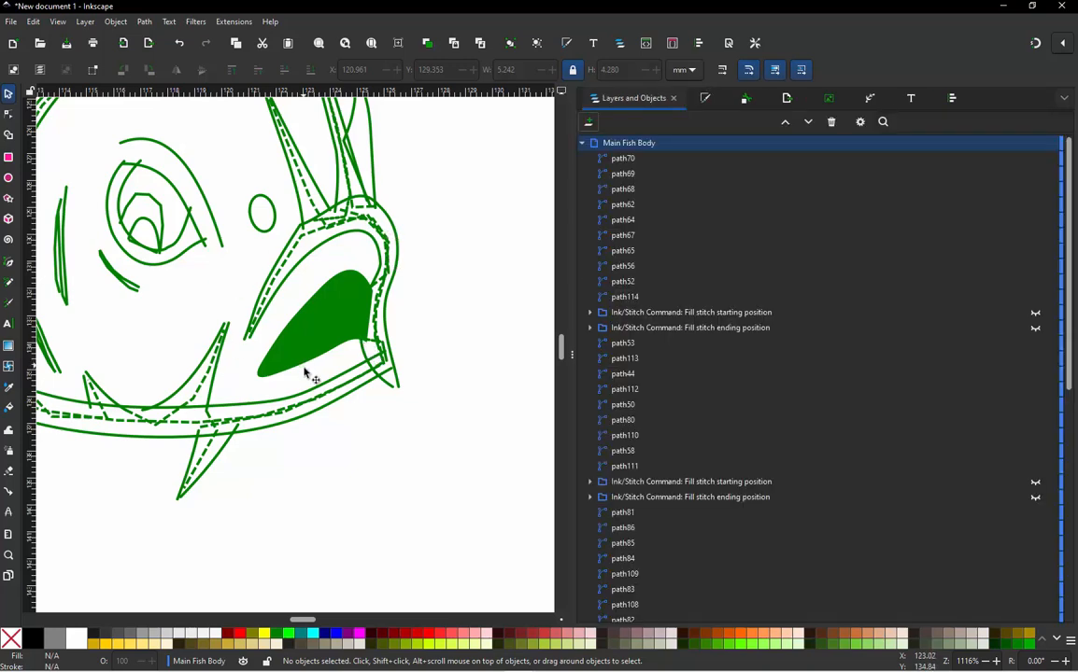
left_click(397, 254)
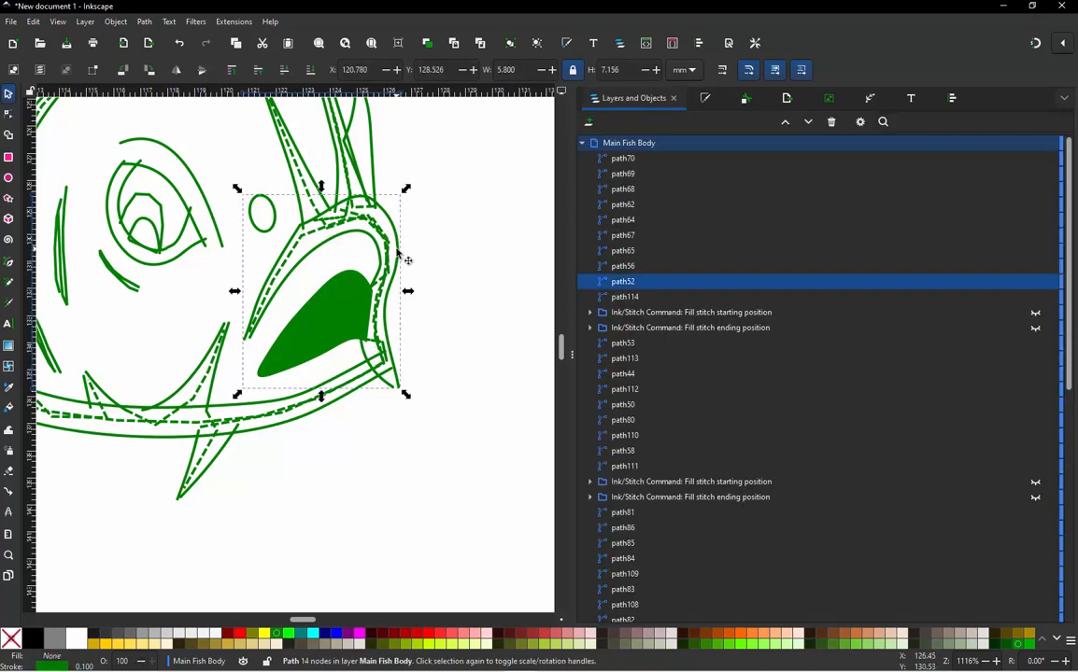
left_click(623, 266)
scroll(468, 369, "down", 1)
scroll(319, 252, "up", 2)
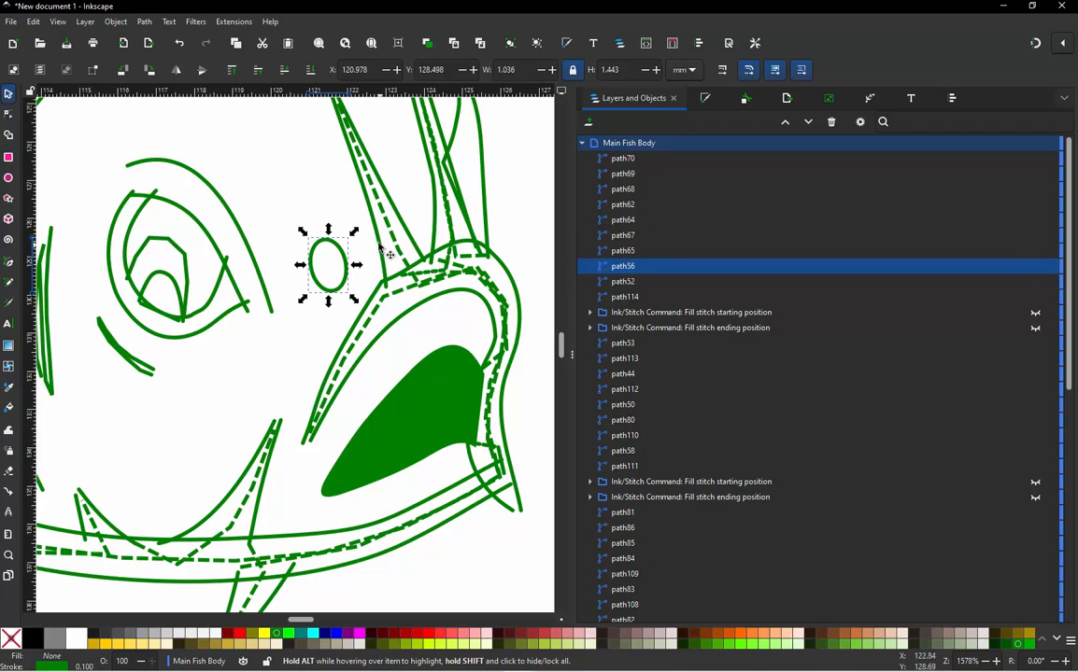
key("alt+q")
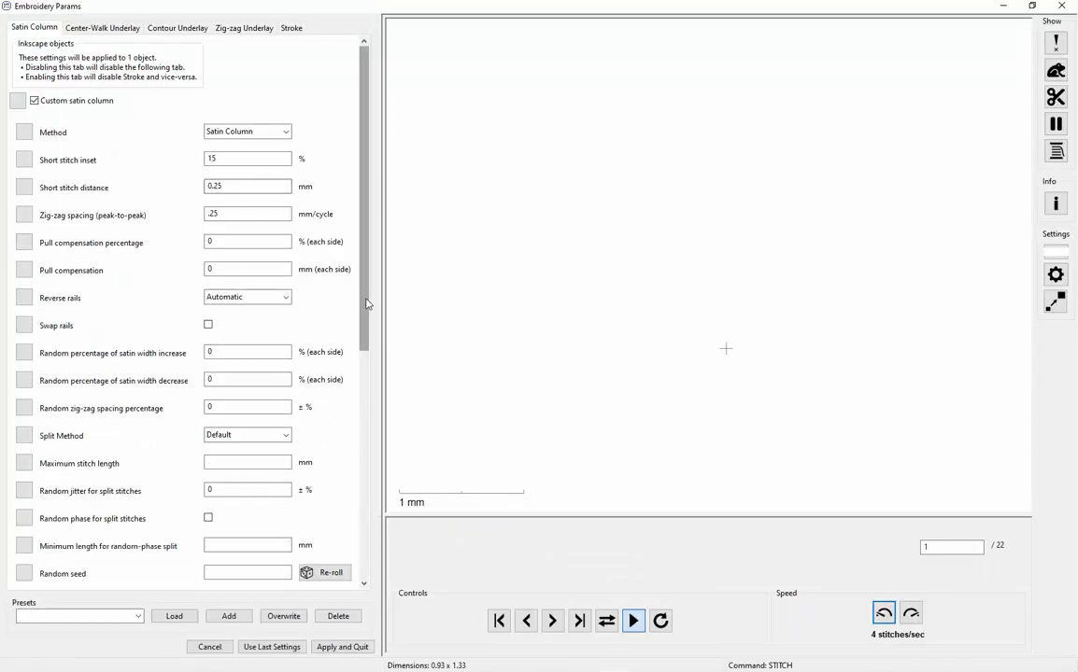
left_click_drag(366, 304, 367, 531)
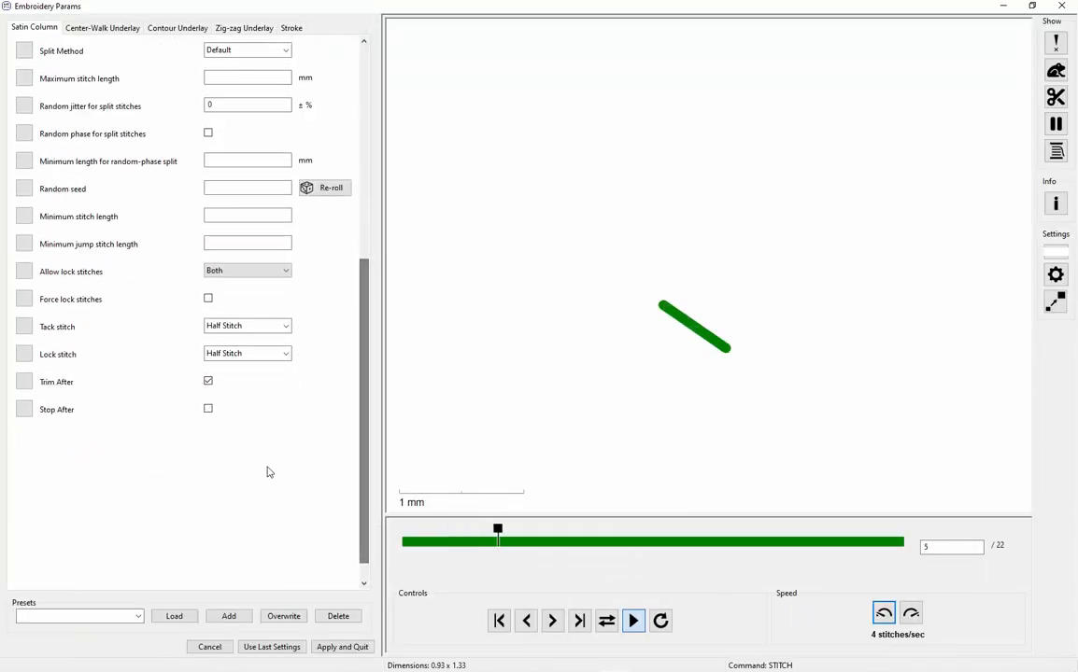
left_click(334, 648)
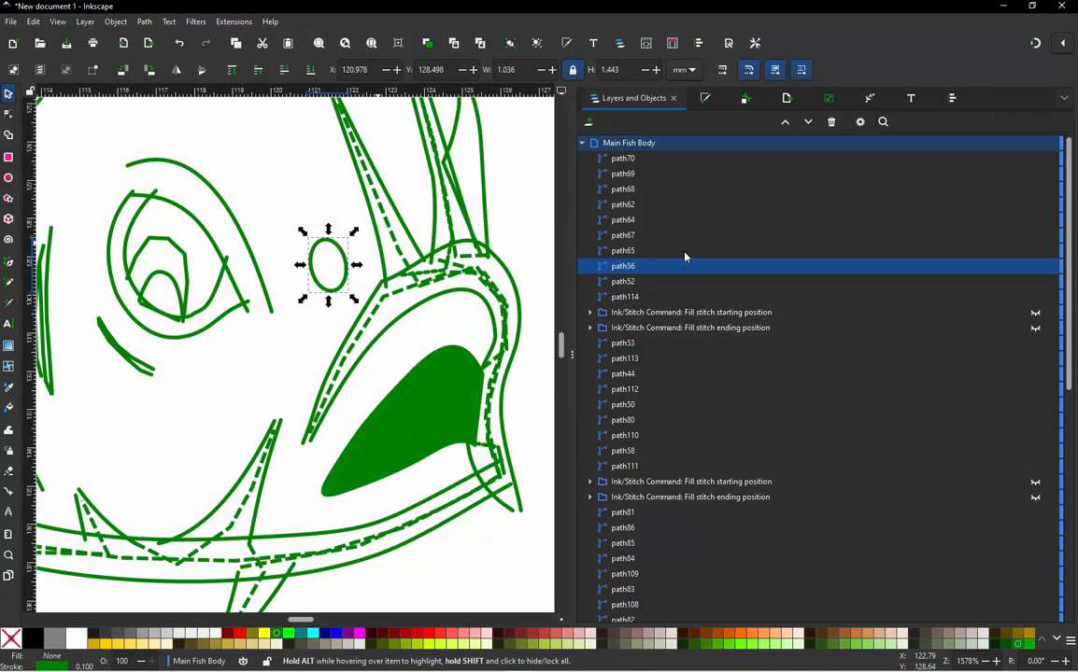
Step: Examine the eye's inner shapes path65 and path67 and compare their positions in the stitching order
left_click(623, 250)
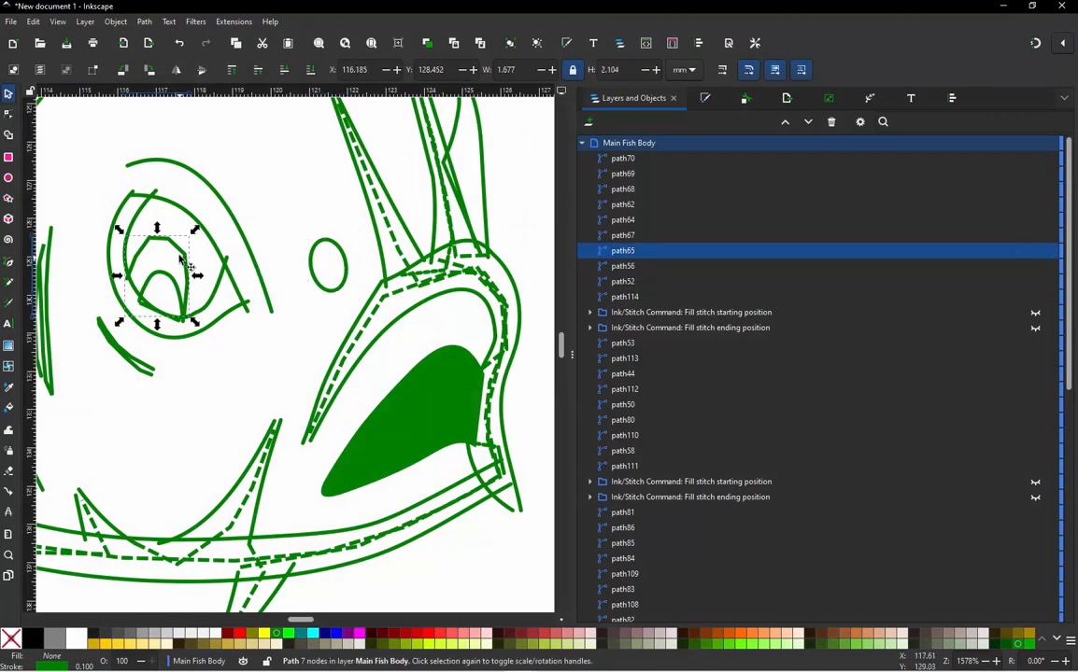
mouse_move(181, 260)
left_mouse_down()
mouse_move(168, 229)
mouse_move(177, 259)
left_mouse_up()
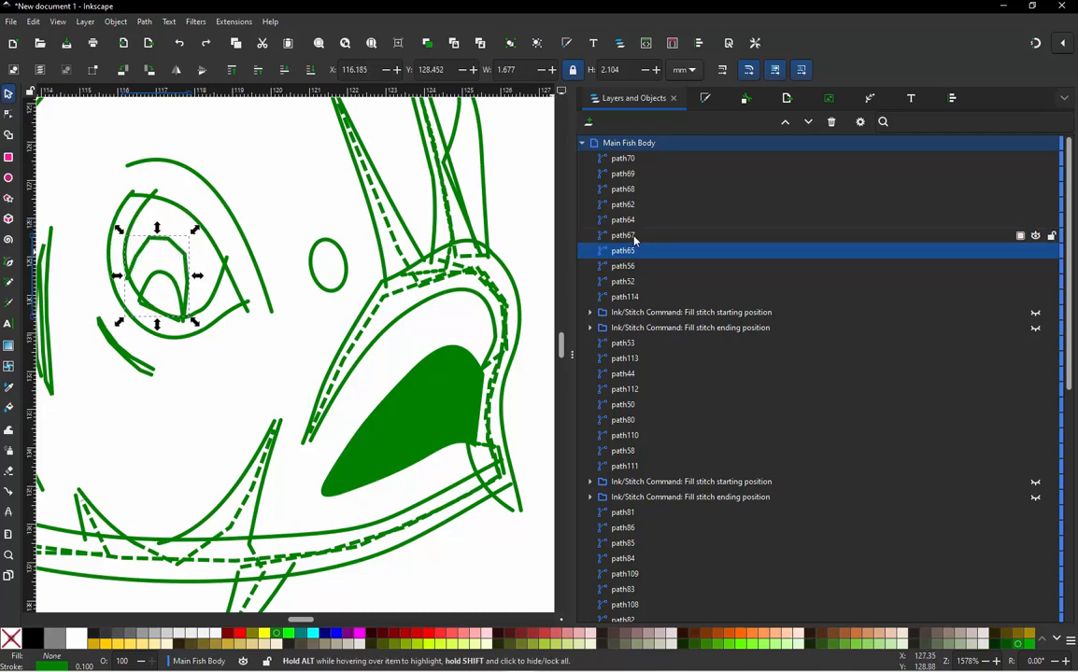
left_click(623, 235)
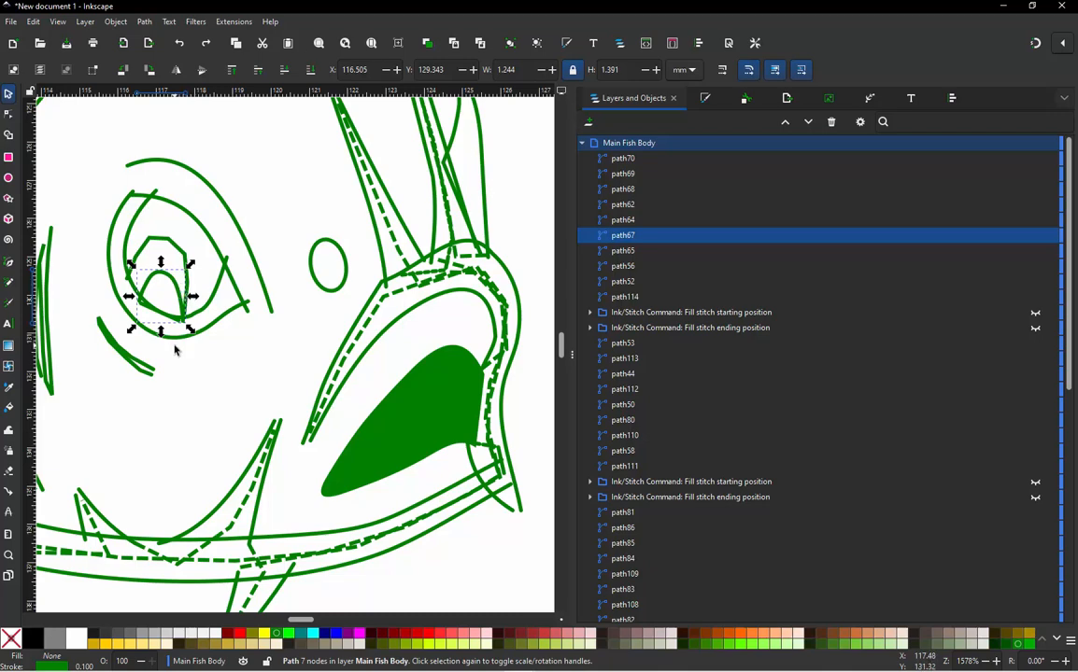
left_click(196, 320)
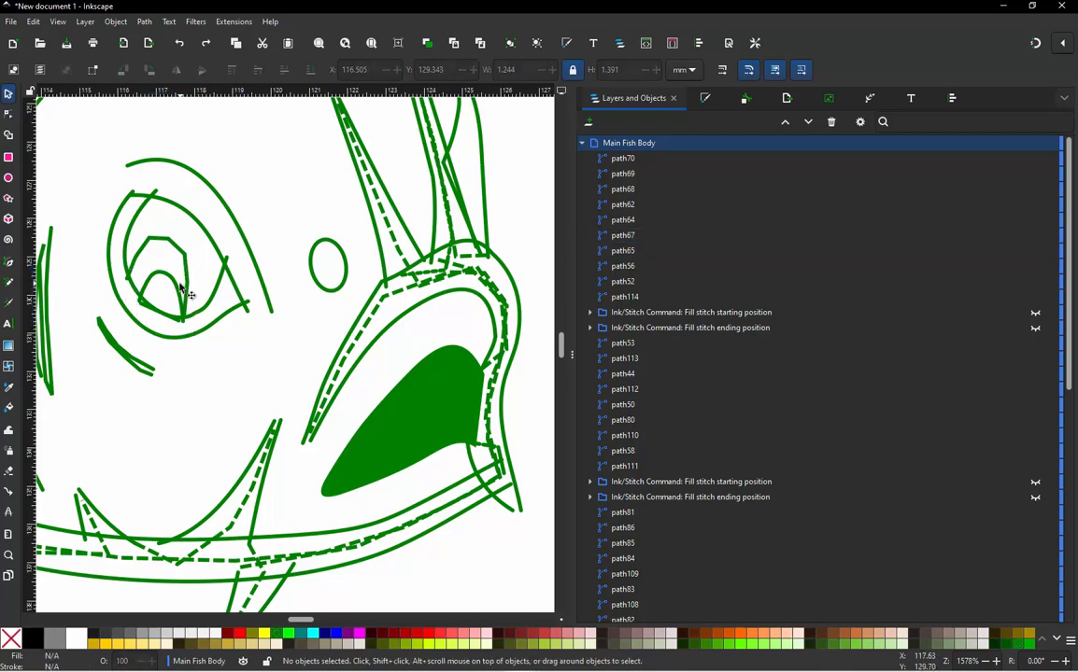
left_click(182, 292)
left_click(191, 282, "alt")
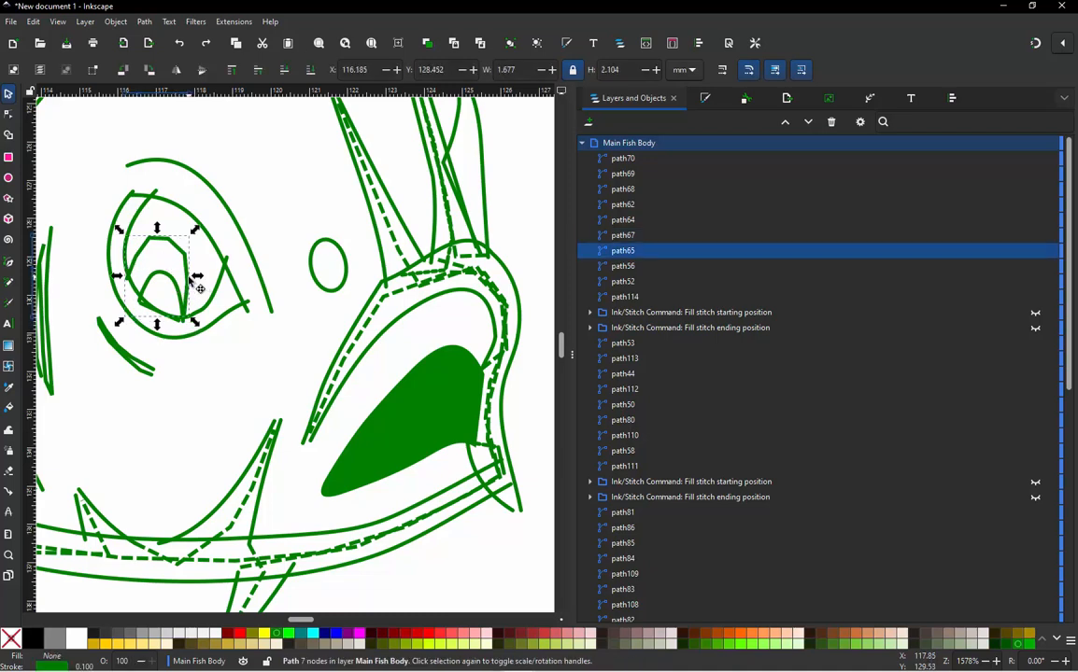
left_click(186, 350)
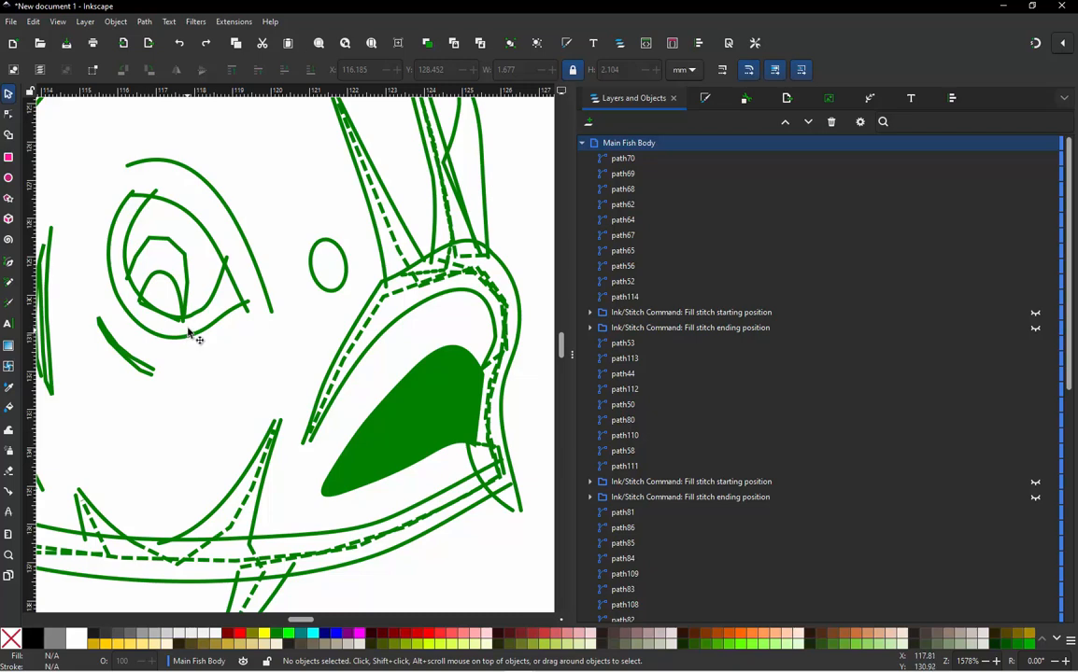
Step: Check the eye shapes' stacking order and try to link path67 to the eye outline satin path64 with Jump Stitch to Stroke
left_click(629, 270)
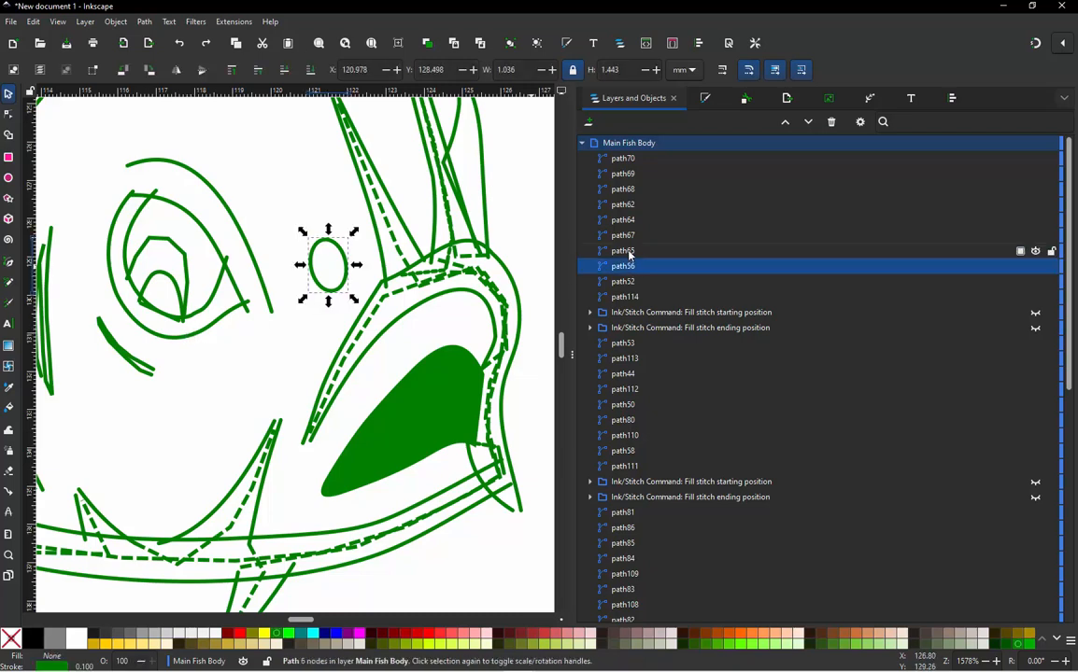
left_click(627, 253)
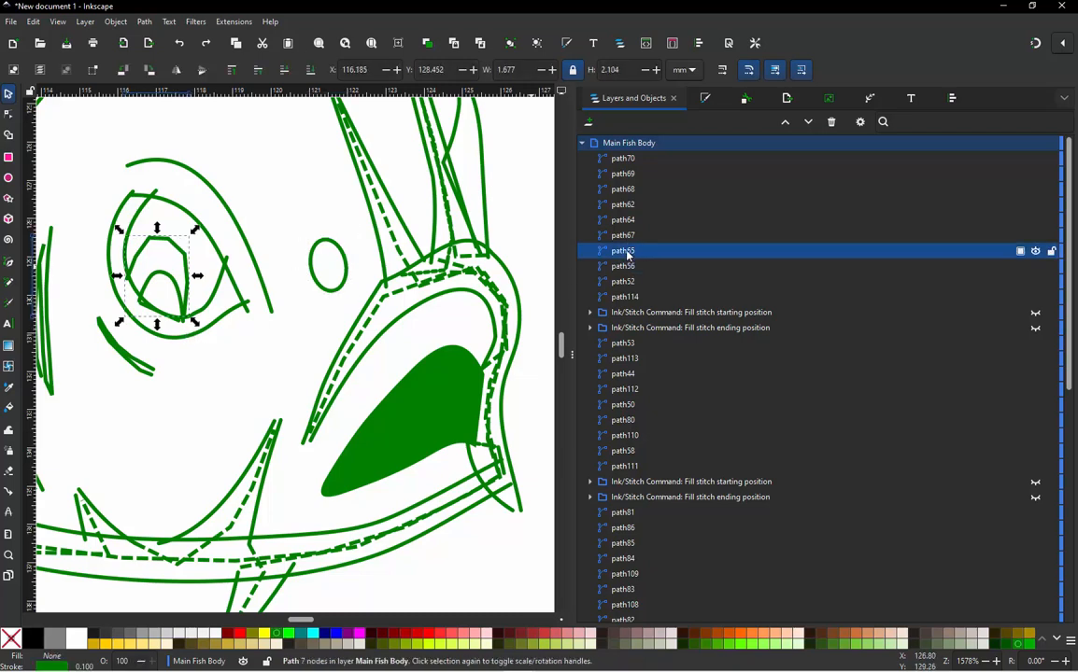
left_click(626, 237)
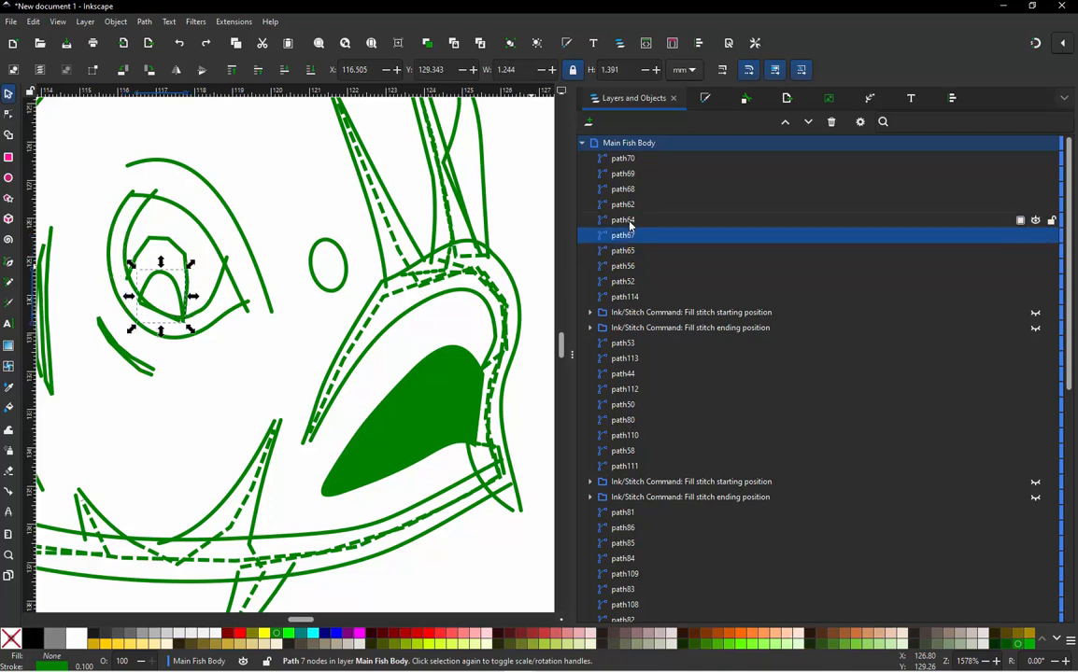
left_click(630, 224)
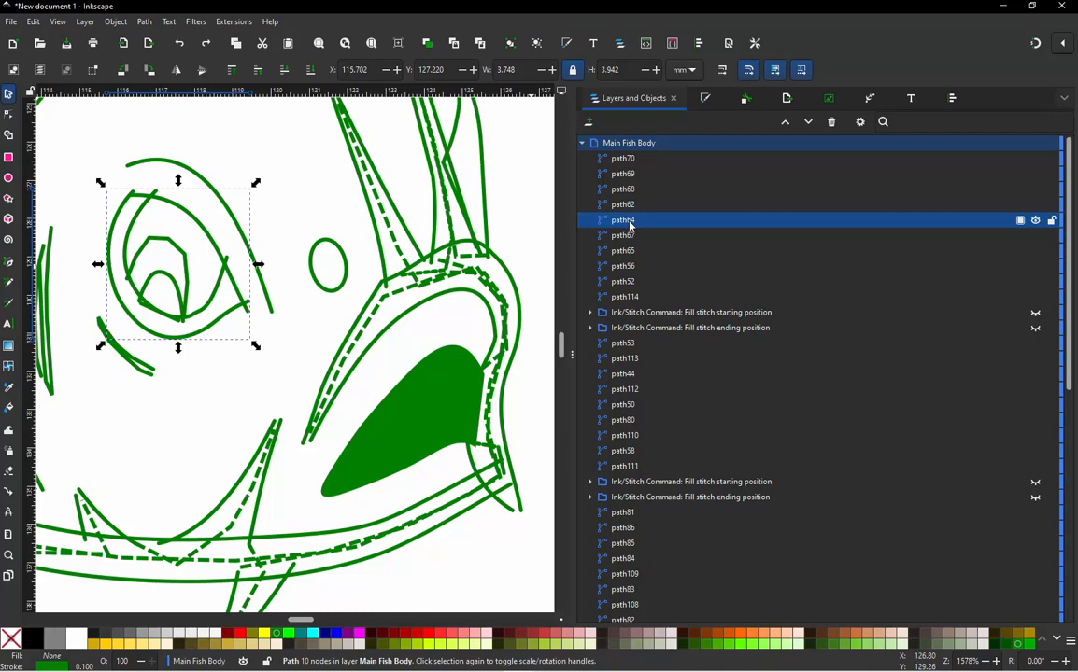
left_click(181, 294)
left_click(181, 294)
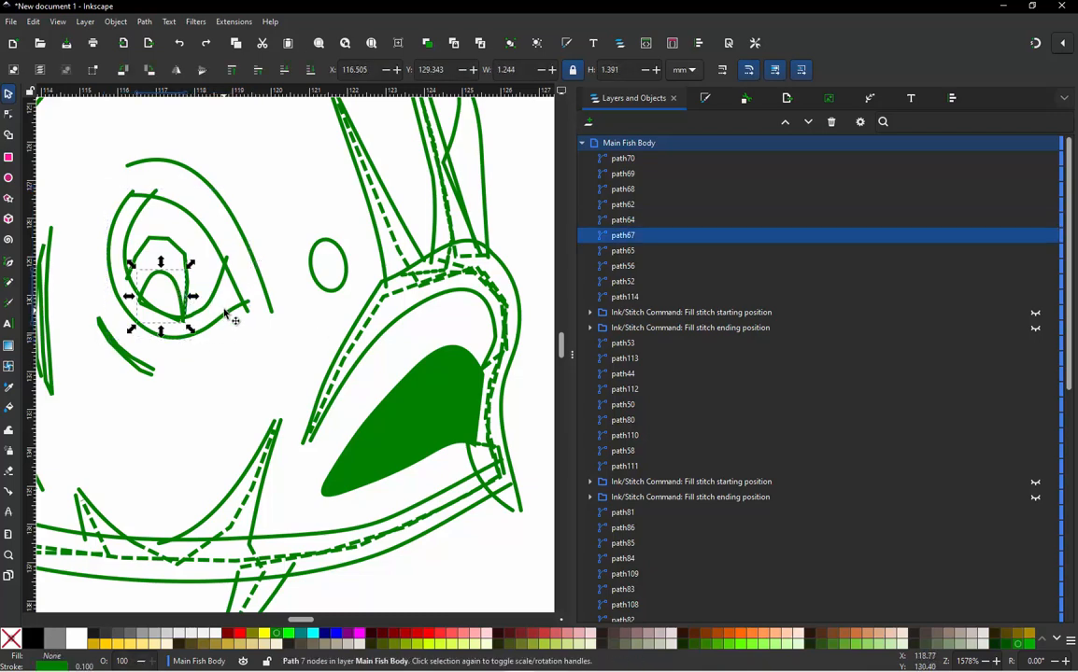
left_click(225, 317, "shift")
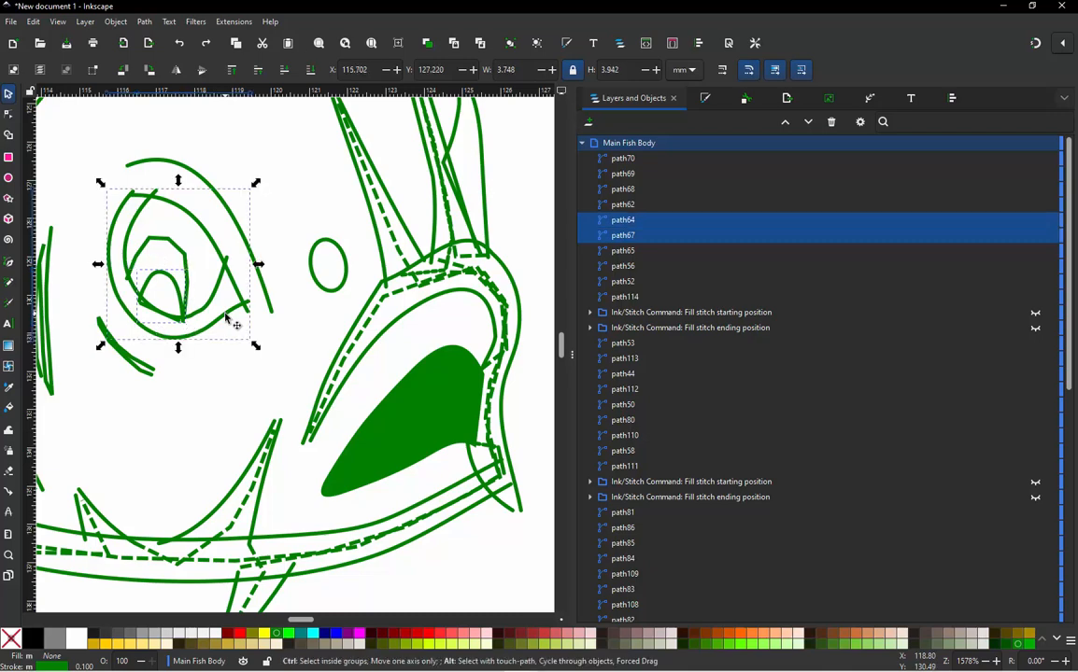
key("ctrl+alt+j")
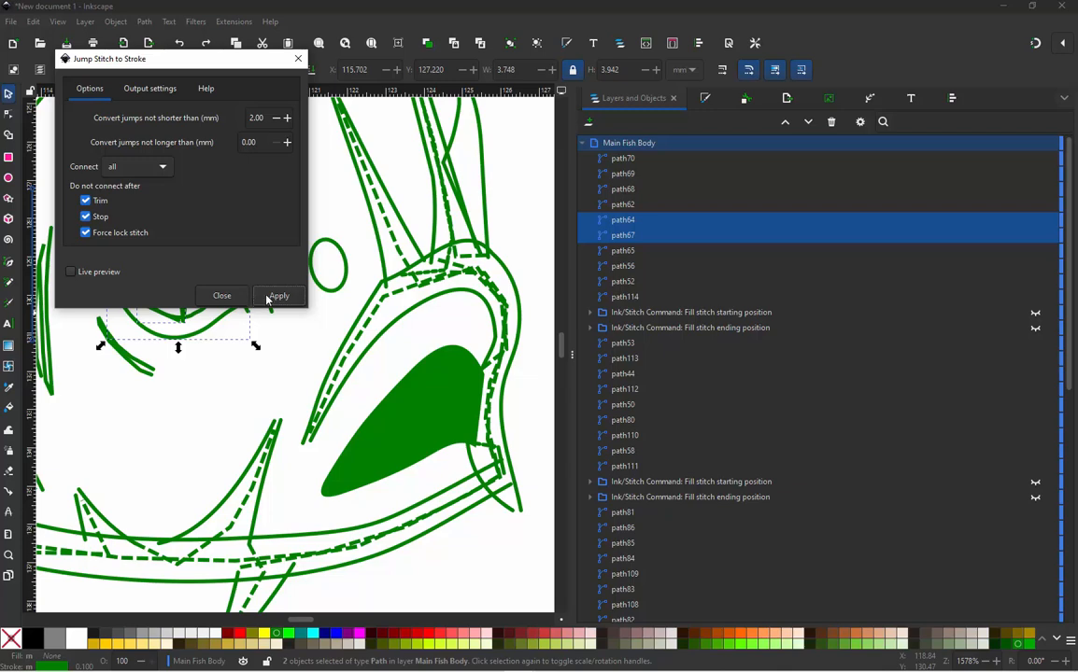
left_click(268, 296)
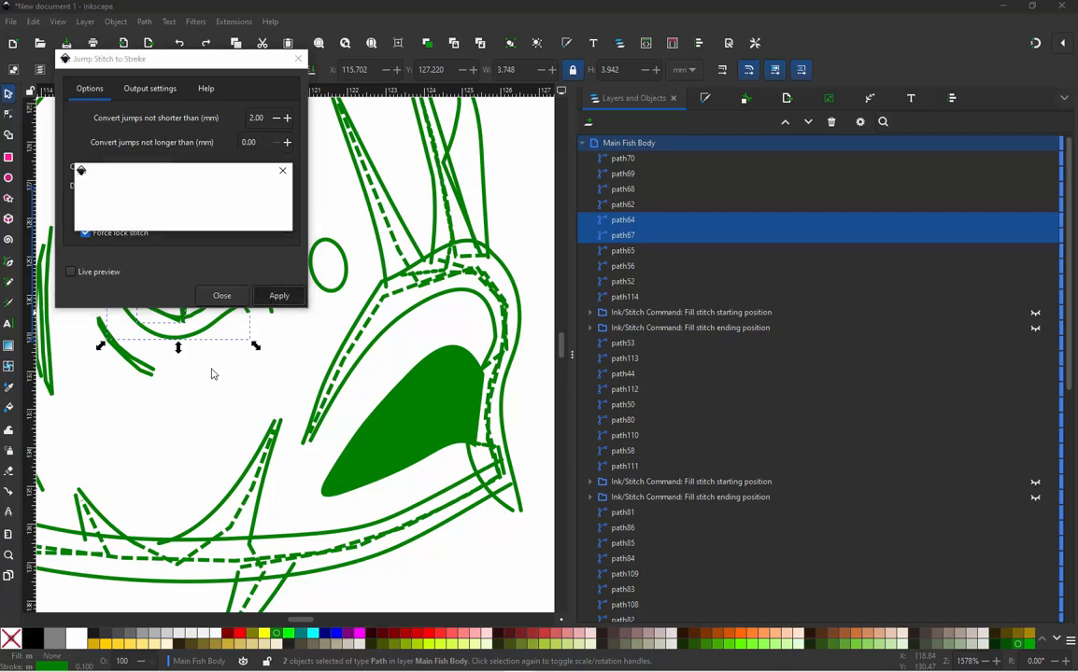
left_click(220, 296)
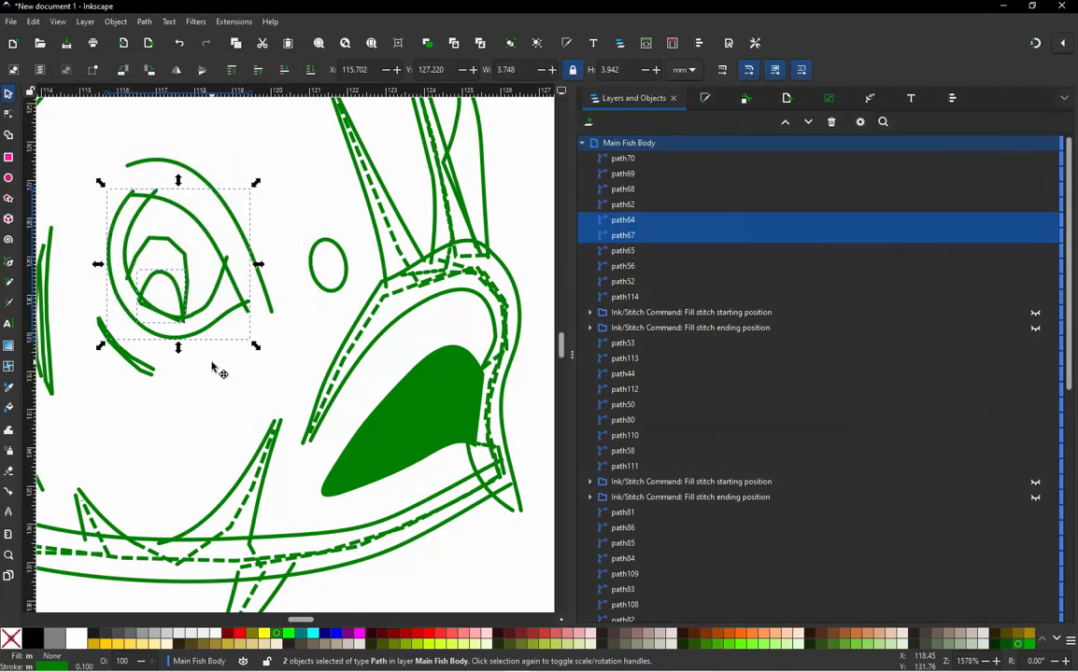
left_click(217, 370)
scroll(193, 317, "up", 3)
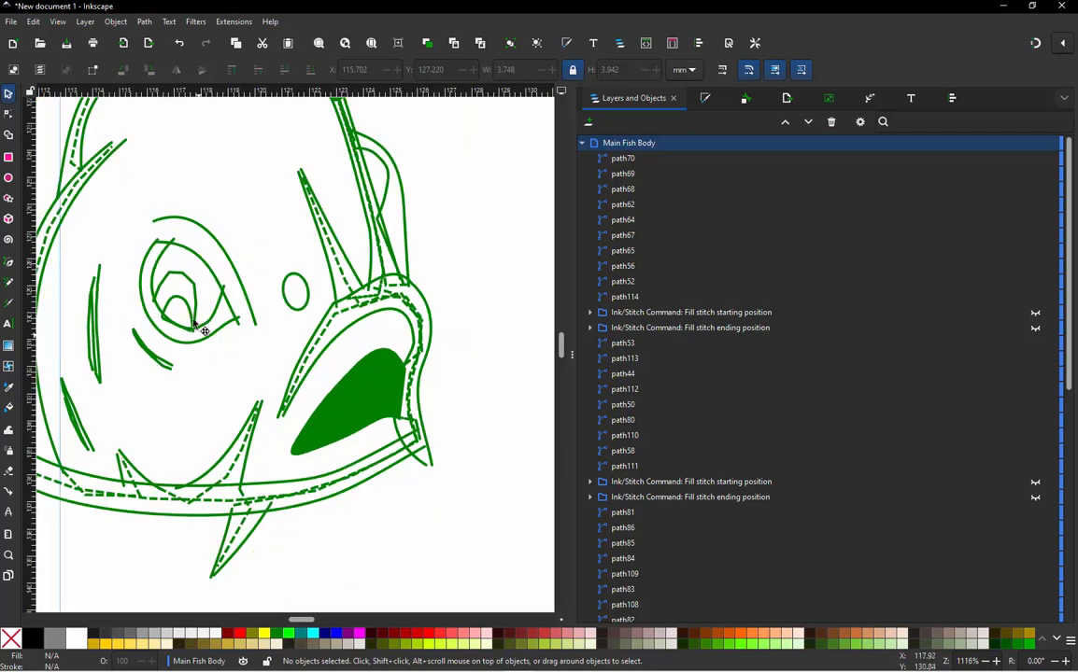
Step: Retry Jump Stitch to Stroke on path67 and path64, undoing the accidental move of path67 first
left_click(188, 310)
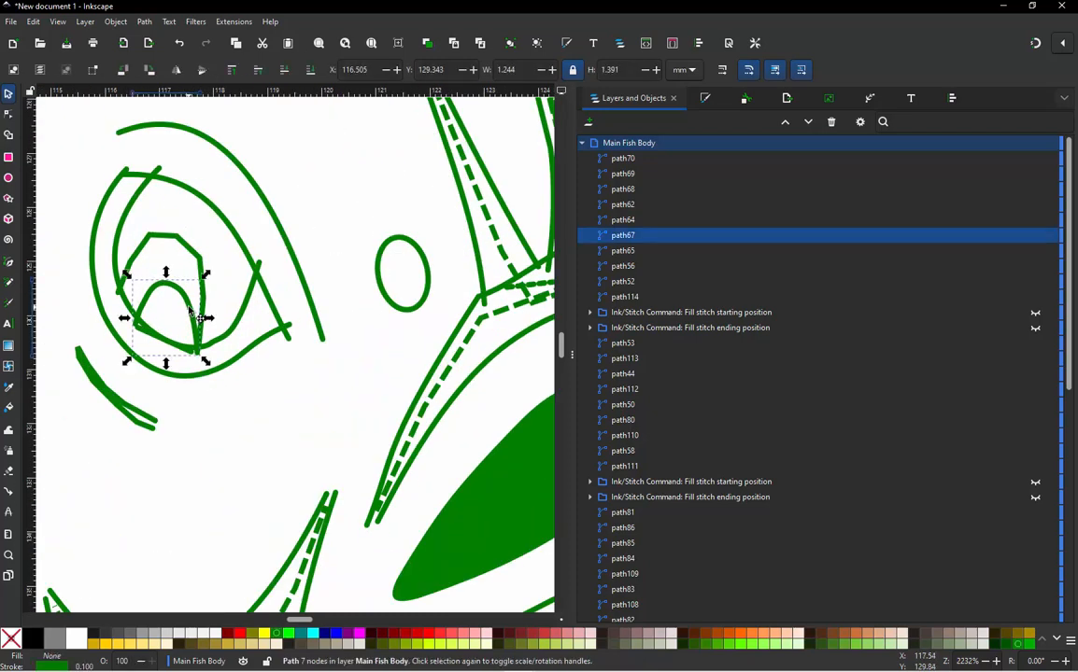
left_click_drag(188, 309, 119, 306)
key("ctrl+z")
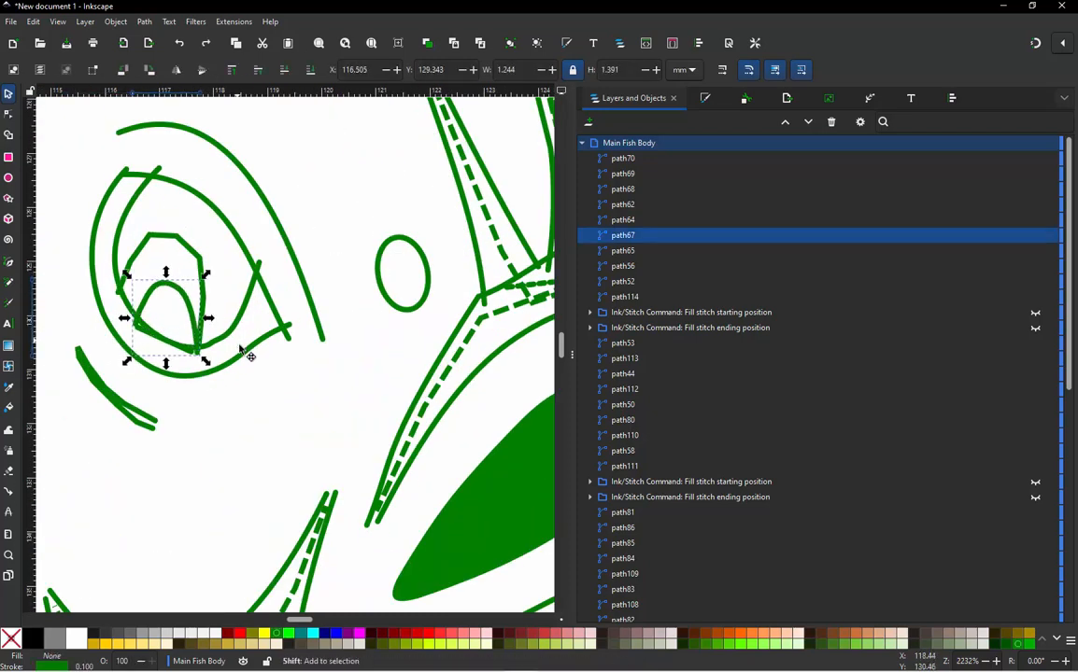
left_click(245, 354, "shift")
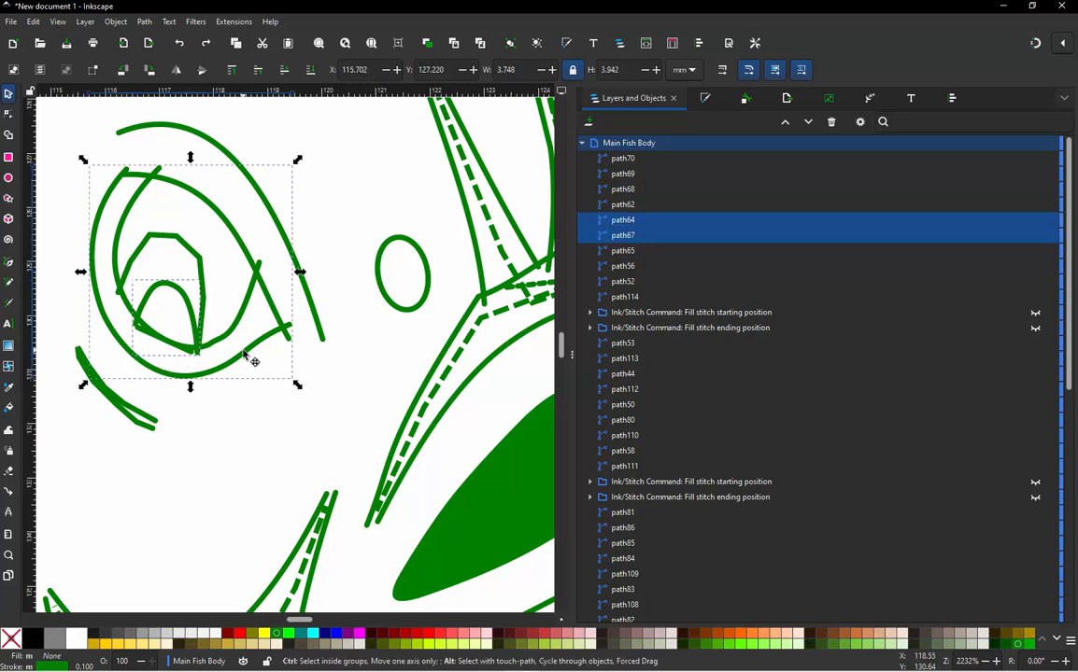
key("ctrl+alt+j")
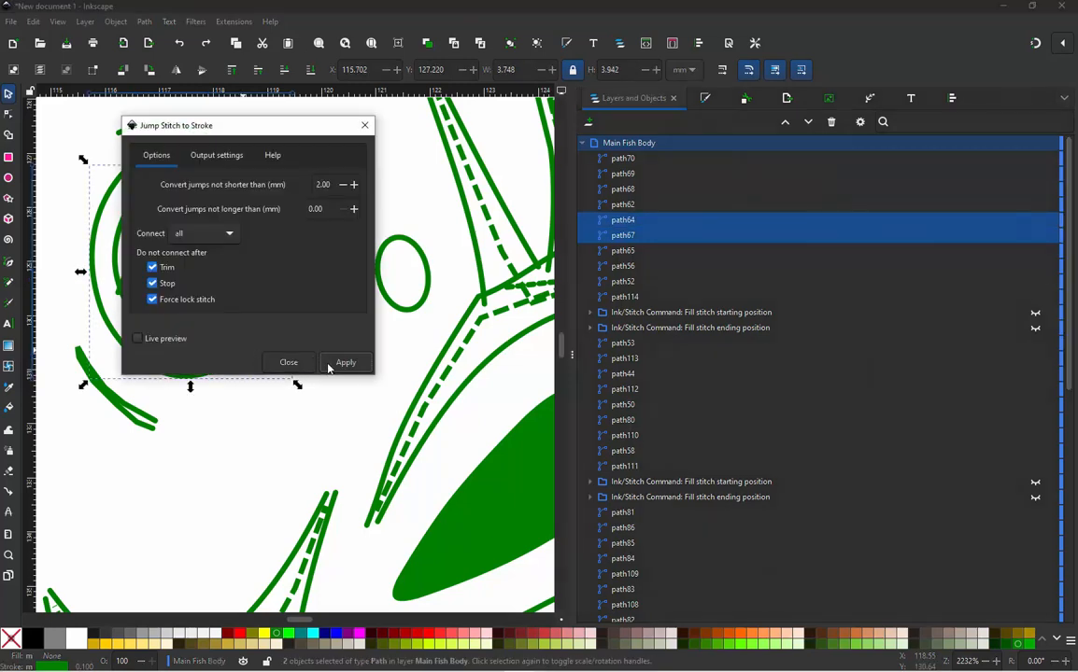
left_click(329, 367)
left_click(285, 364)
left_click(241, 398)
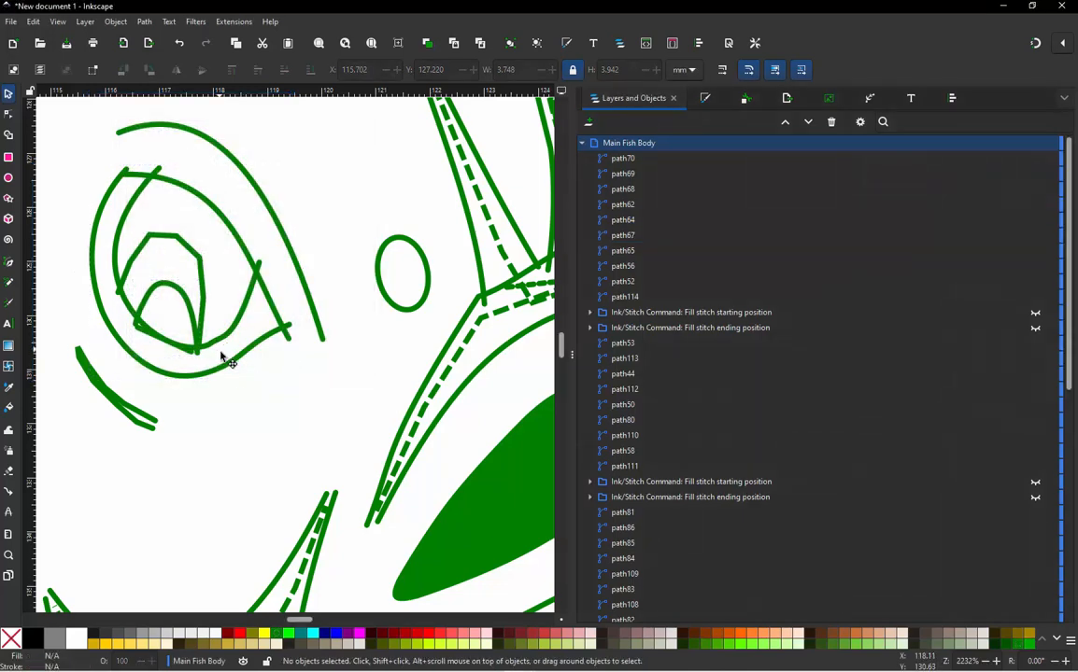
Step: Enable Swap rails for the eye outline satin path64 in its embroidery parameters and apply it
left_click(222, 367)
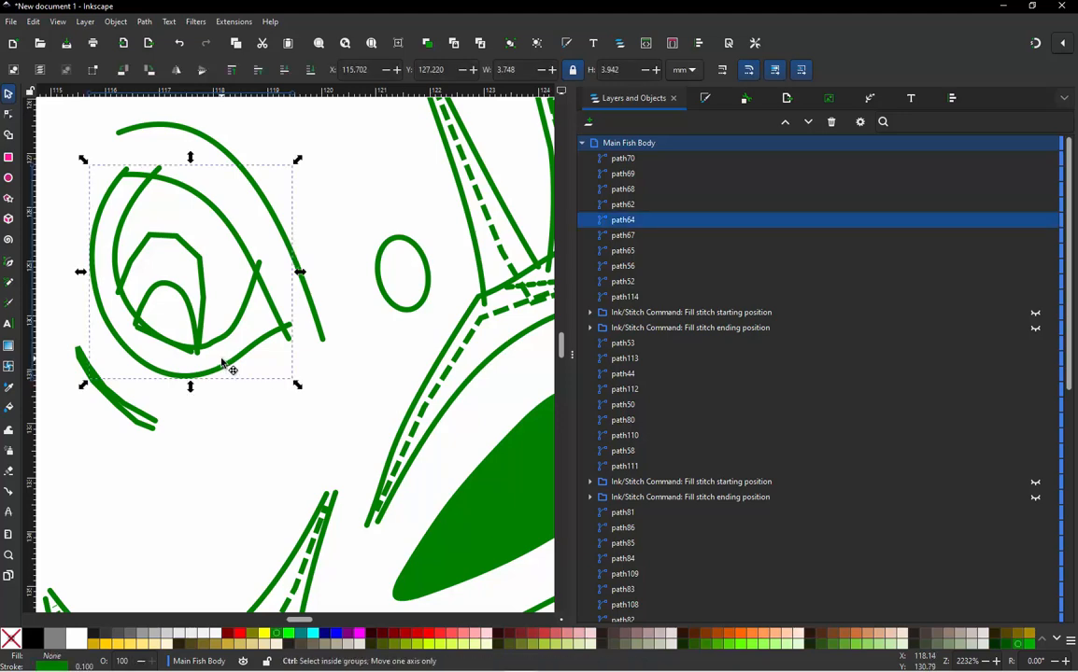
key("ctrl+alt+p")
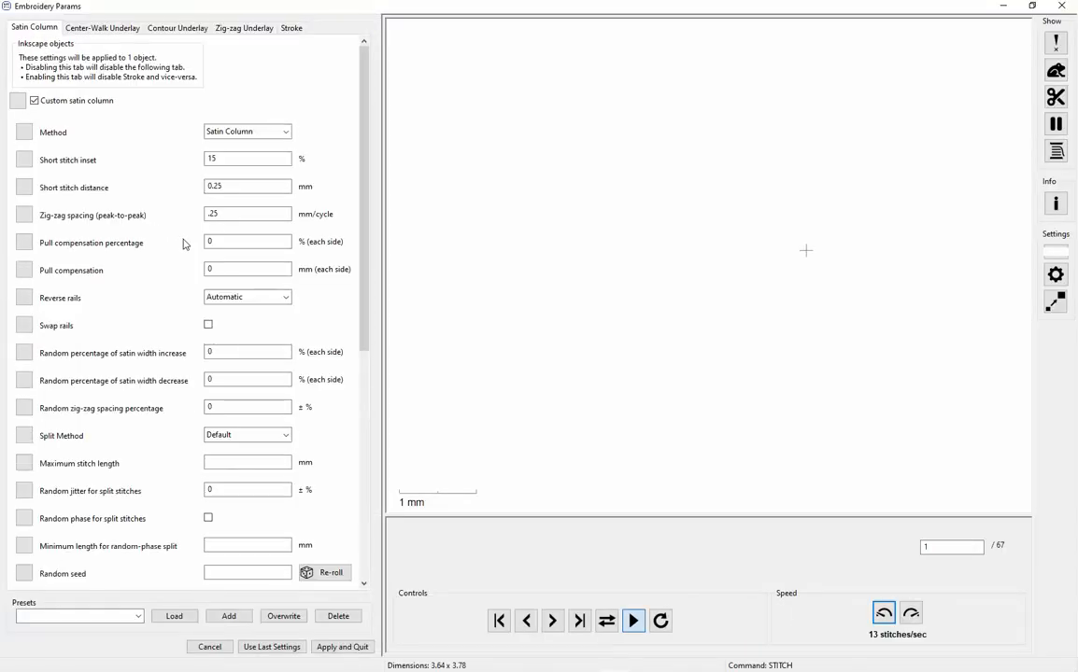
left_click(209, 325)
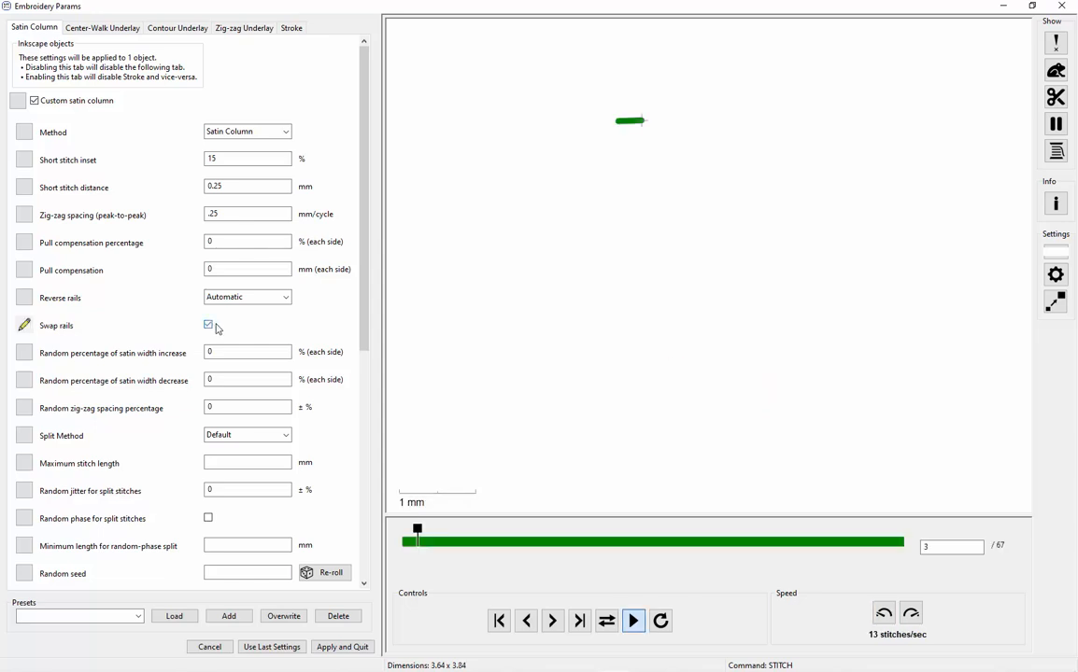
left_click(342, 647)
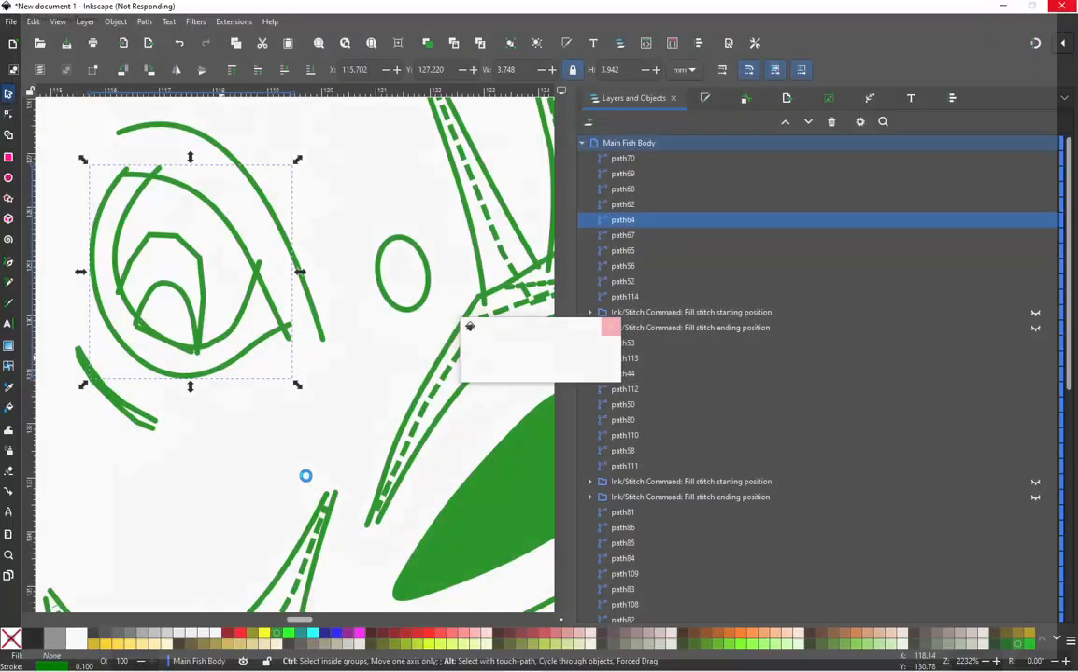
Step: Preview how the small inner eye satin path67 stitches out in its embroidery parameters
left_click(198, 308)
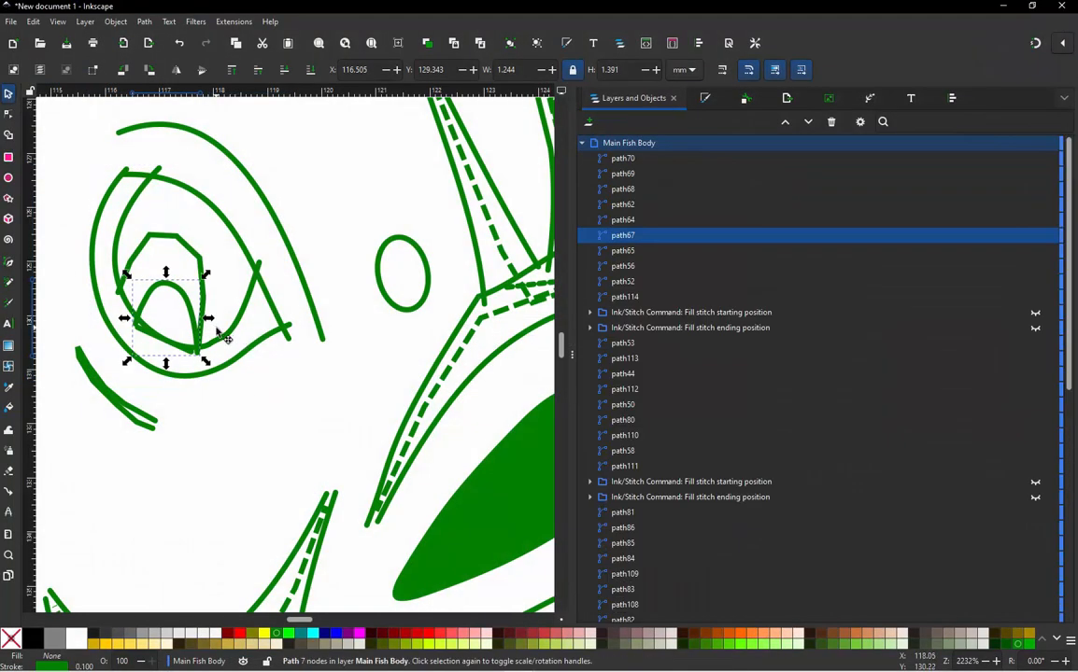
key("ctrl+alt+p")
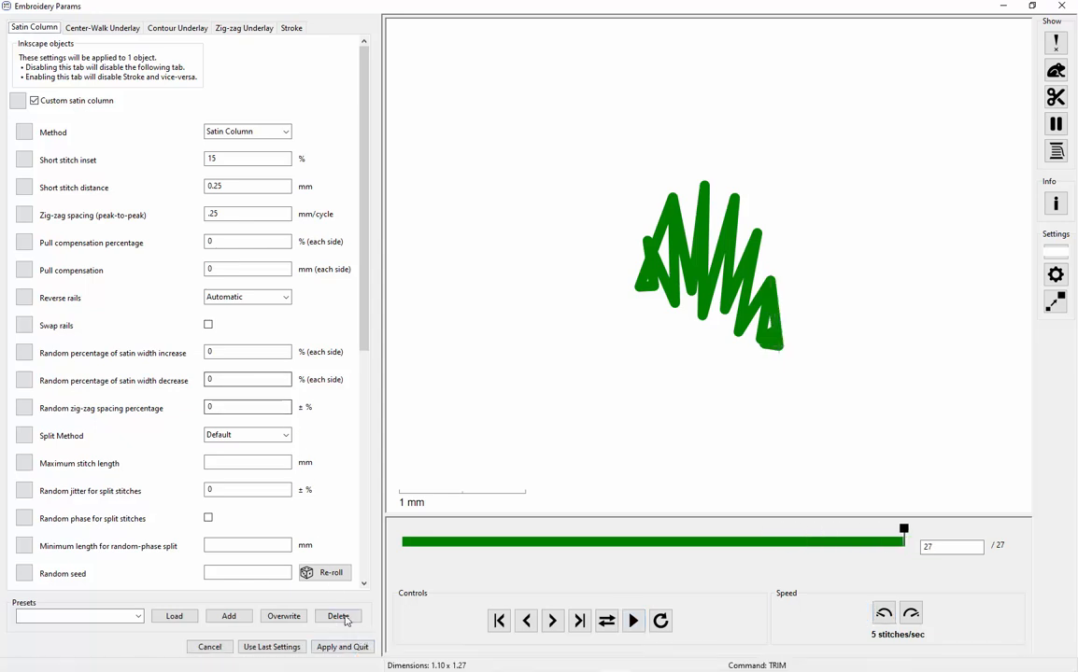
left_click(344, 647)
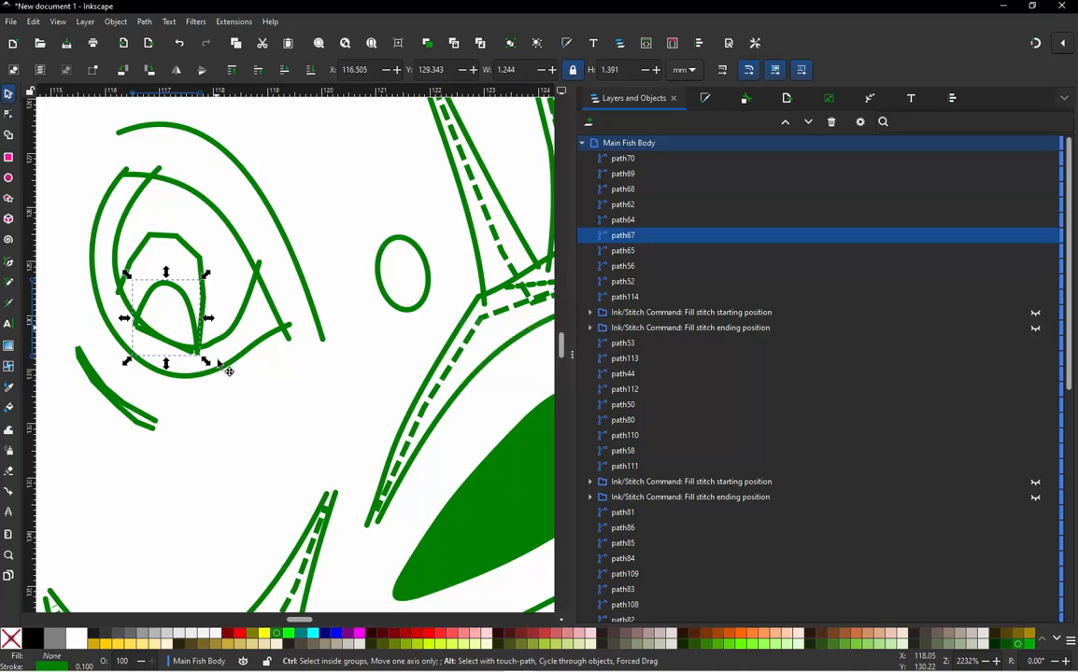
Step: Run Jump Stitch to Stroke on path67 and path64 once more with path64's rails swapped
key("ctrl+alt+j")
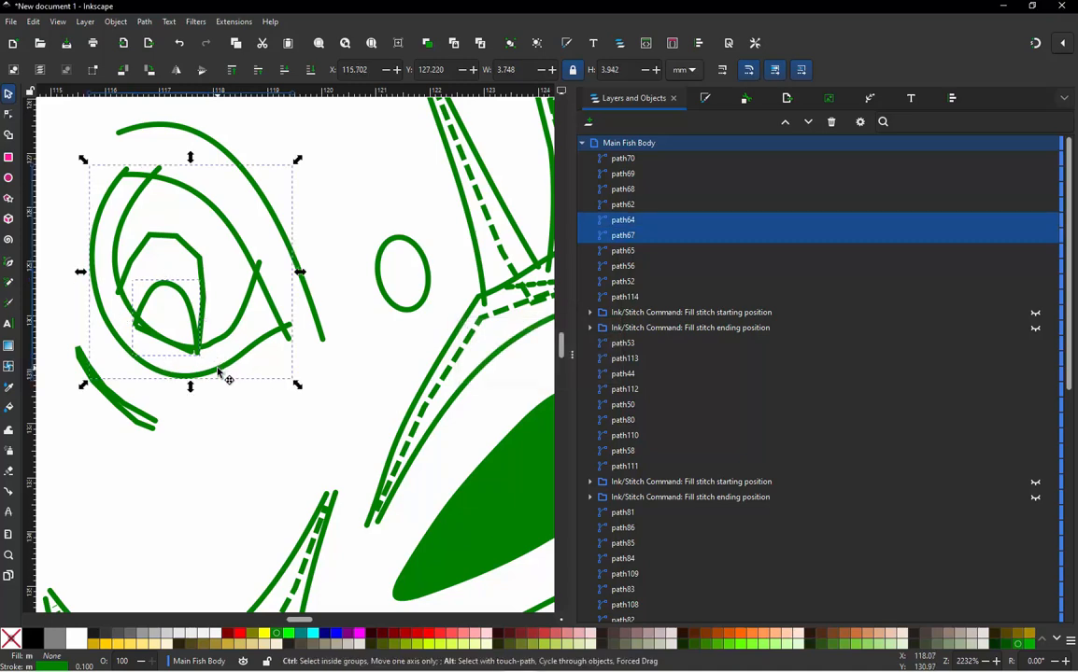
left_click(231, 264)
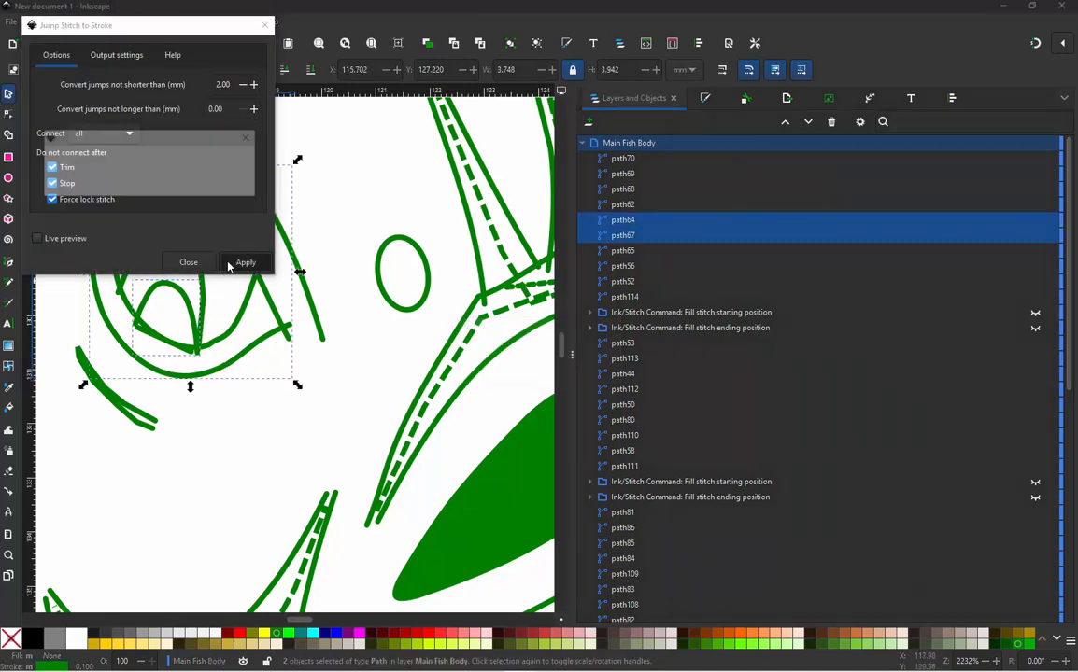
left_click(180, 265)
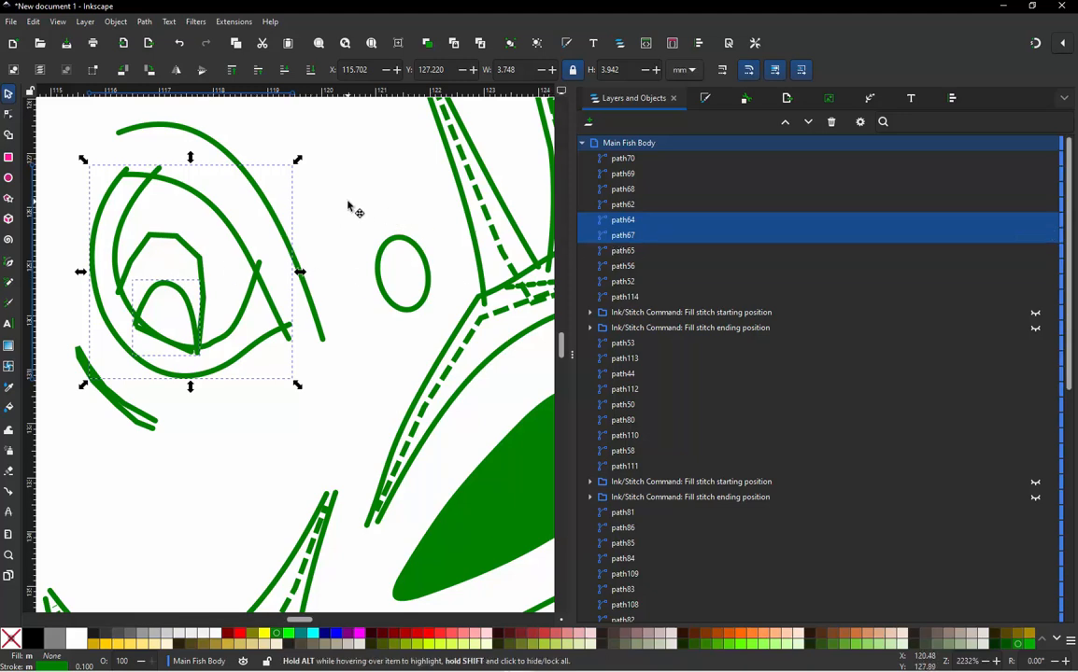
Step: Draw a connecting path about 1.8 by 3.6 mm inside the eye outline satin, from beneath path67's lower tip up to the satin's upper end
left_click(191, 300)
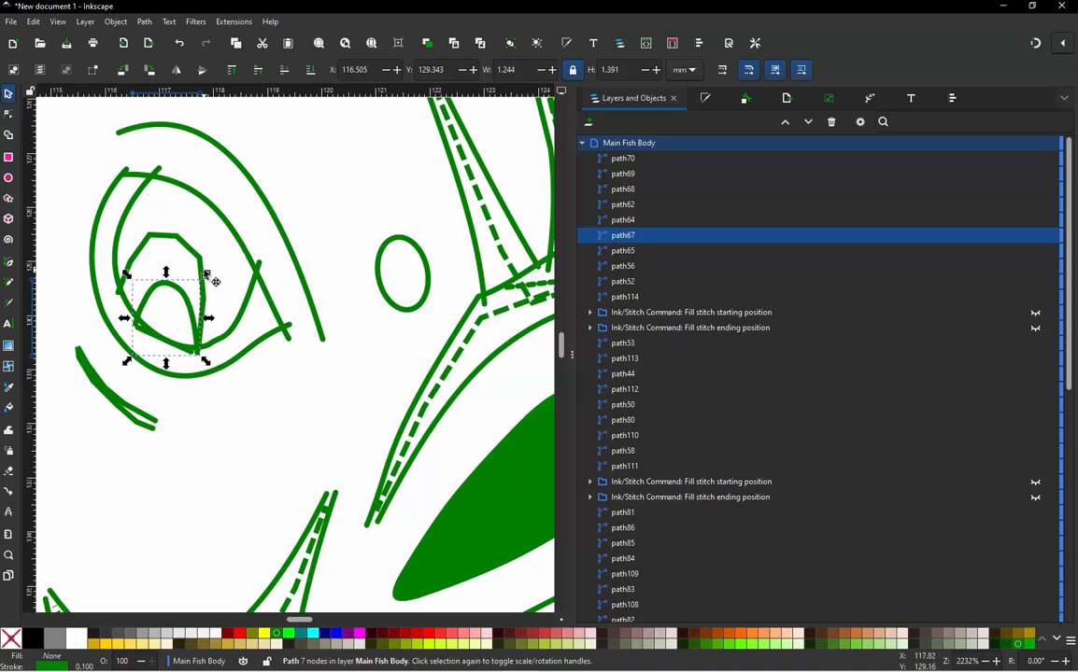
key("b")
scroll(180, 375, "up", 3)
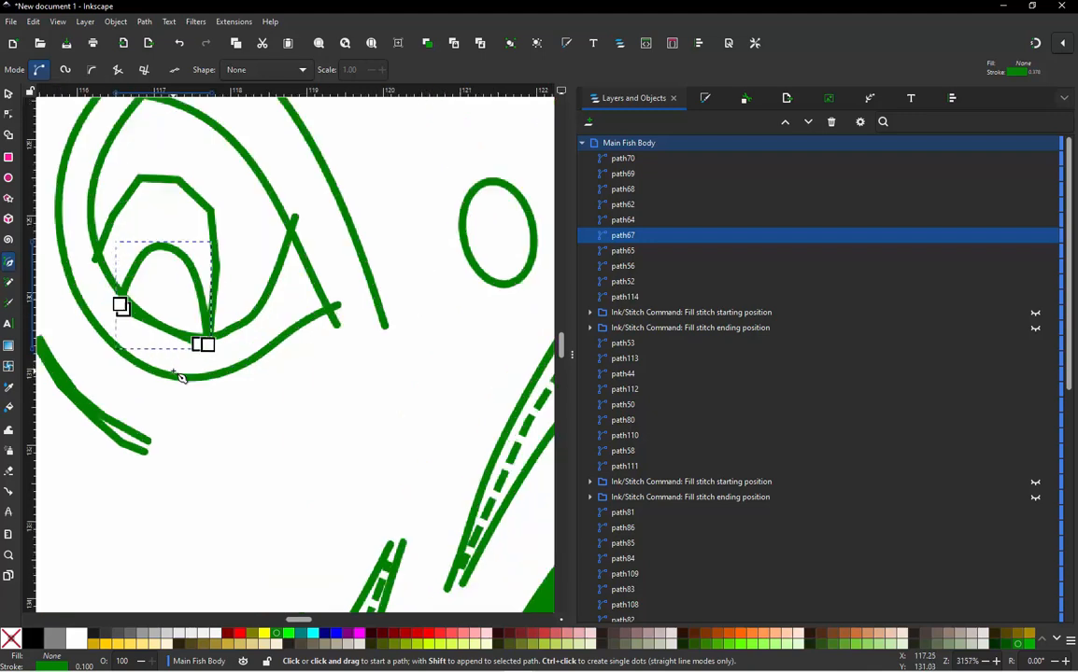
left_click(230, 355)
scroll(188, 363, "down", 2)
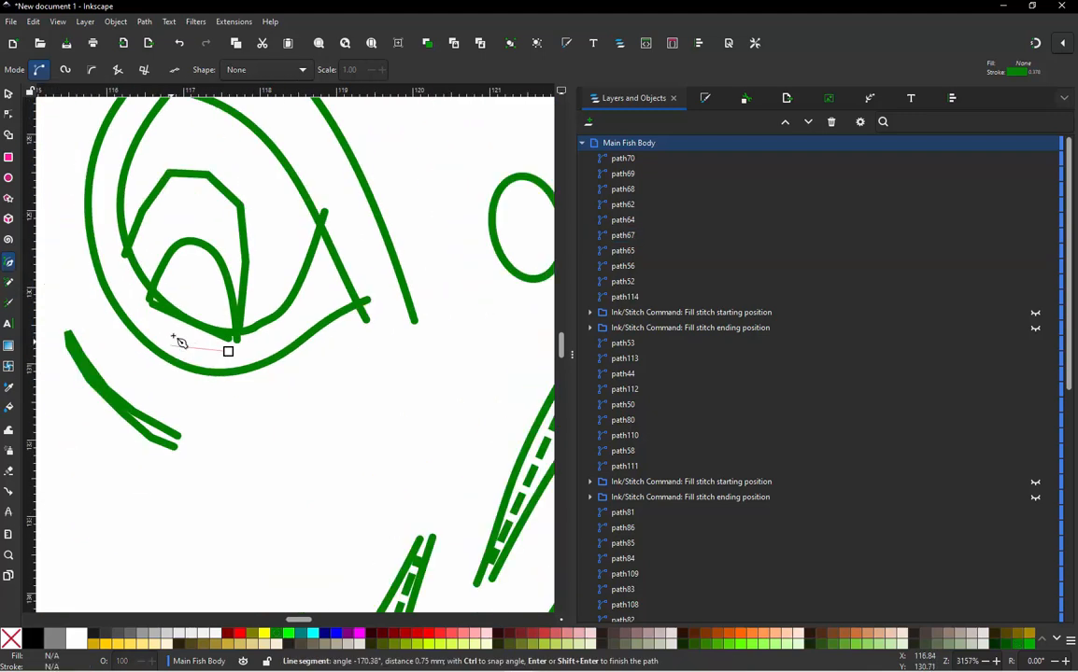
left_click(101, 198)
scroll(127, 313, "down", 1)
scroll(129, 173, "up", 1)
left_click(119, 190)
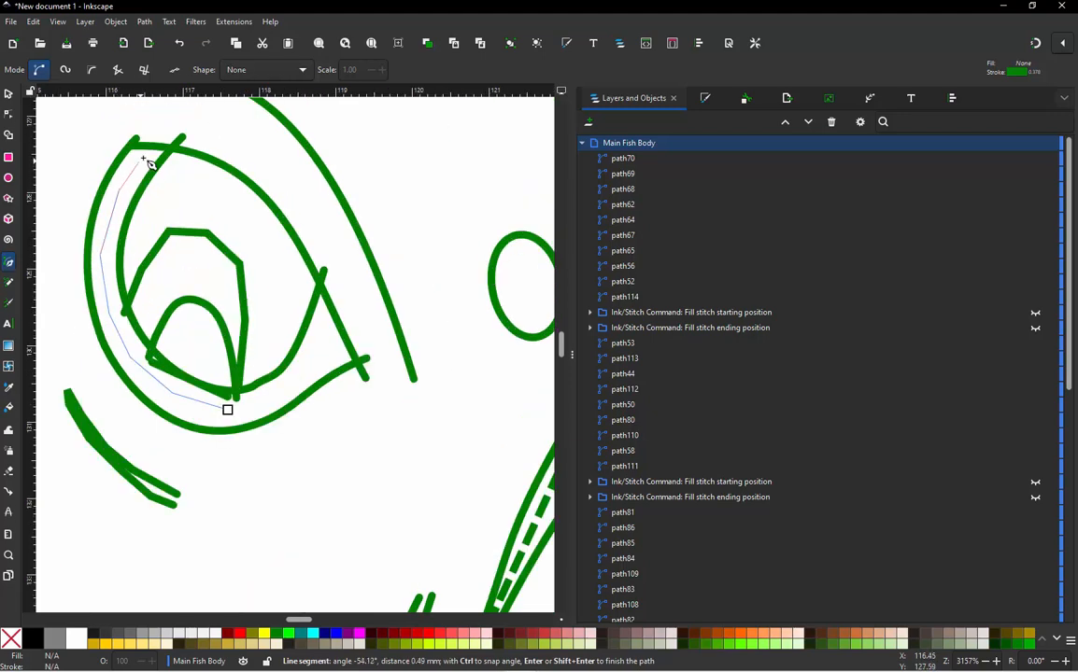
double_click(150, 142)
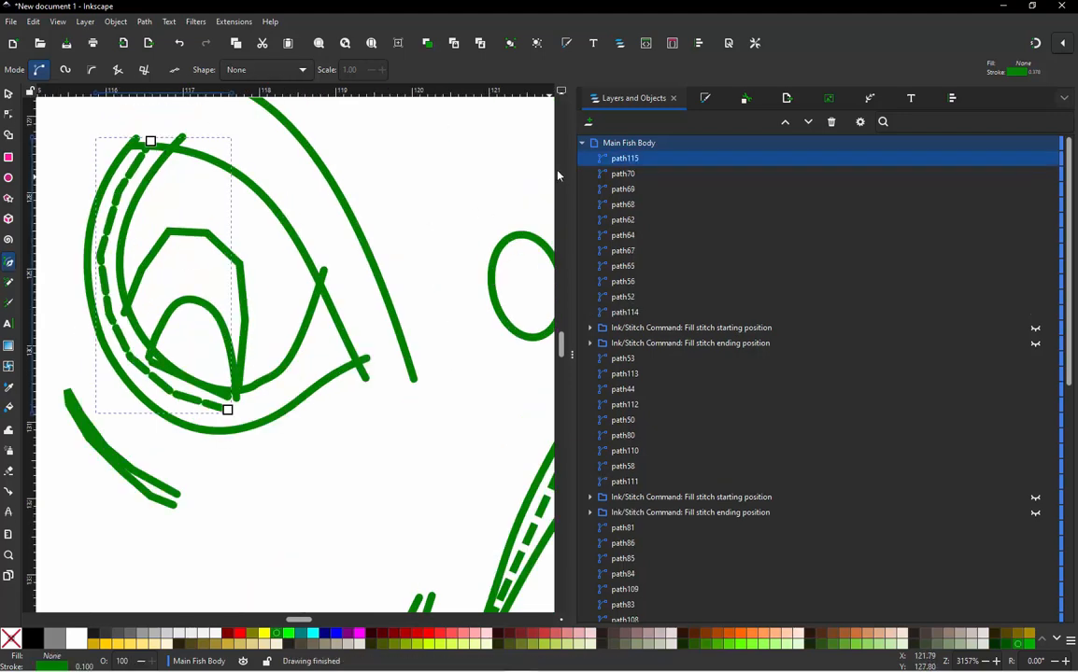
left_click(8, 94)
Step: Move the new connecting path between path67 and path64 in the stitching order and check the sequence
left_click(203, 314)
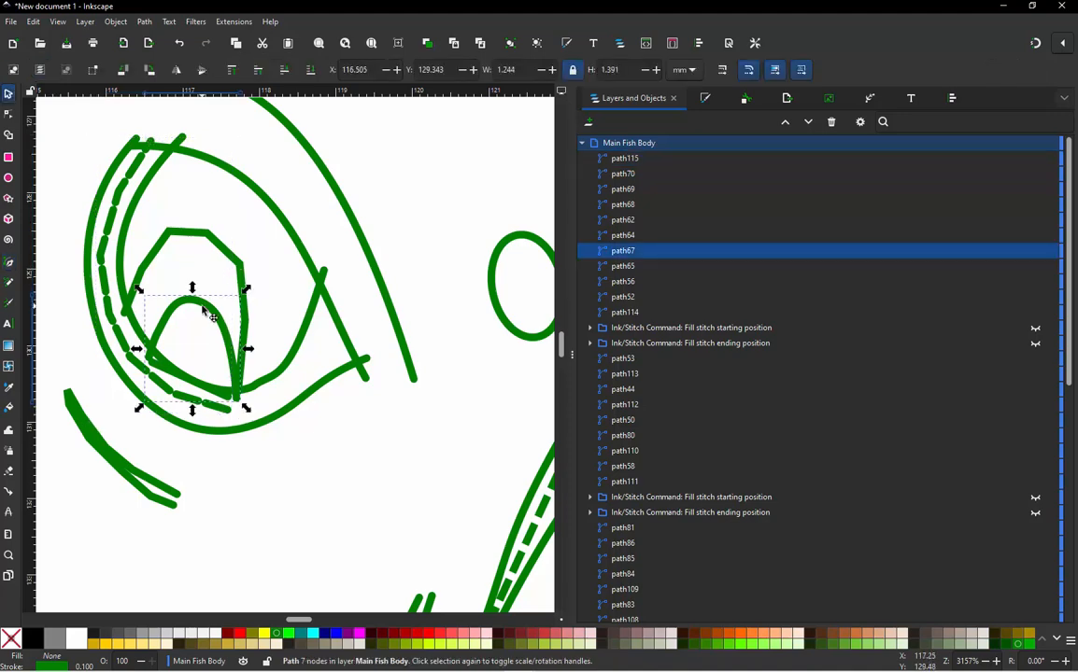
left_click_drag(644, 159, 624, 249)
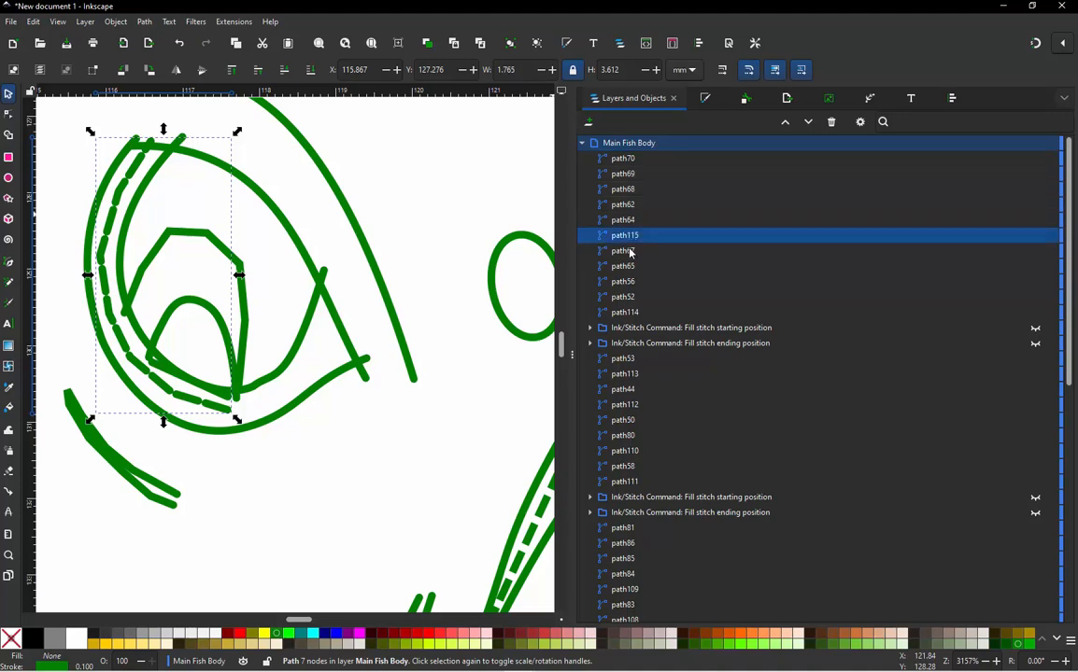
left_click(630, 252)
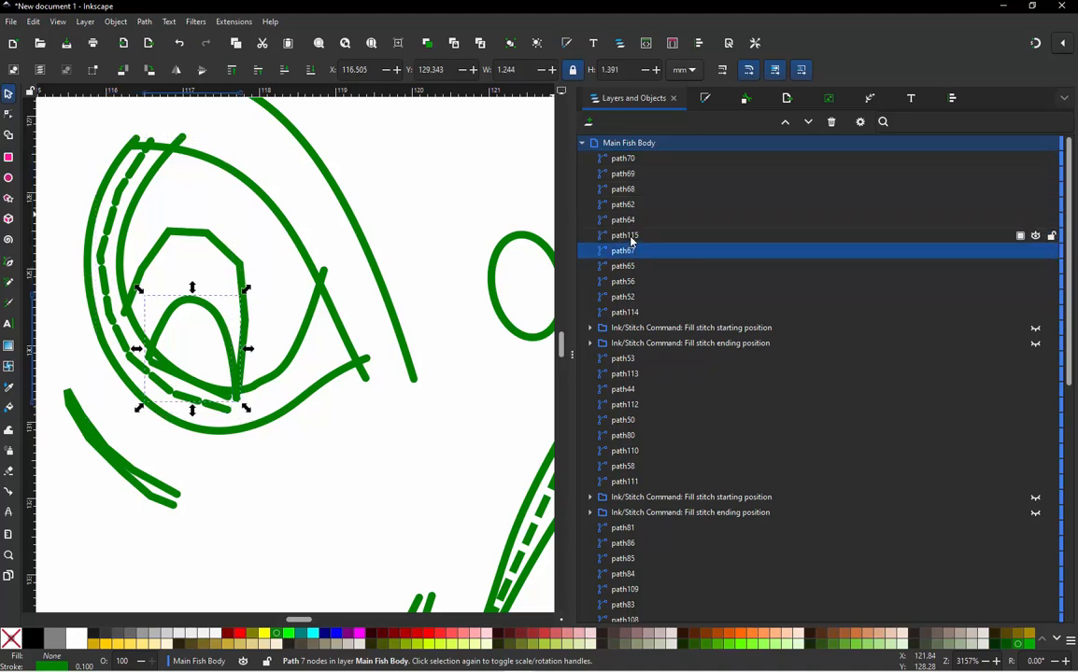
left_click(633, 239)
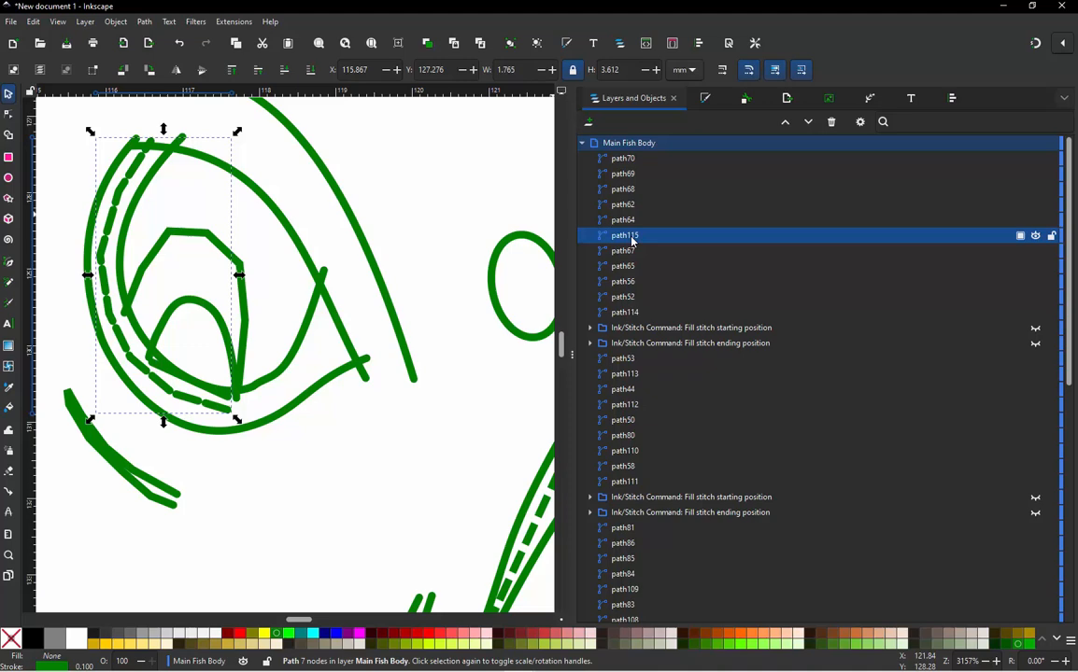
left_click(629, 222)
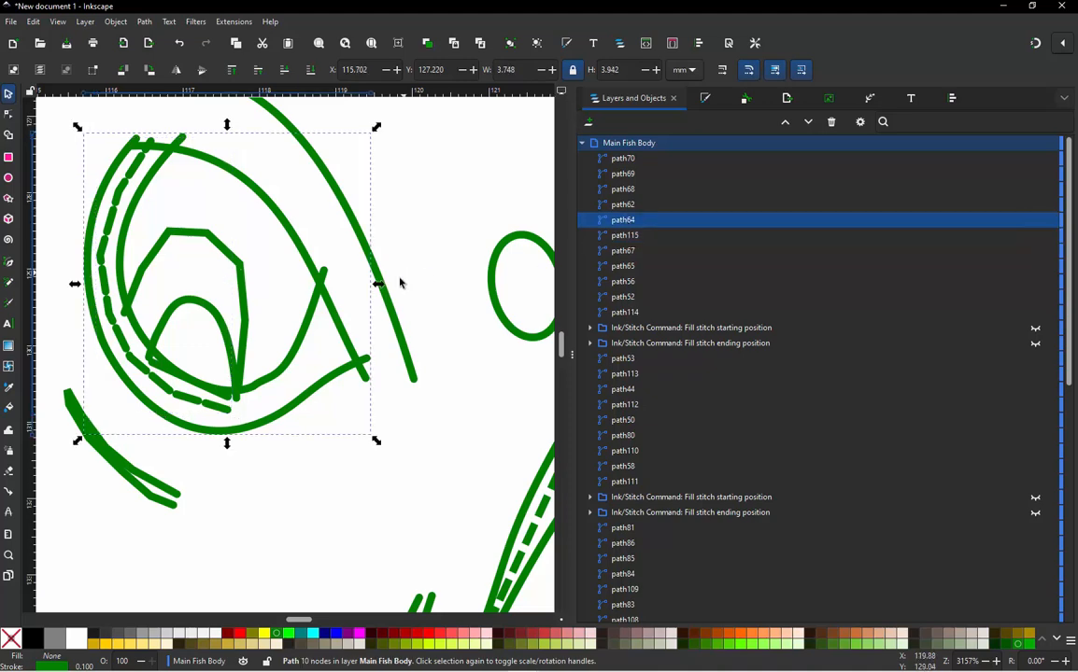
Step: Preview how the upper eyelid satin path62 stitches out in its embroidery parameters
scroll(341, 377, "down", 1)
scroll(378, 308, "up", 1)
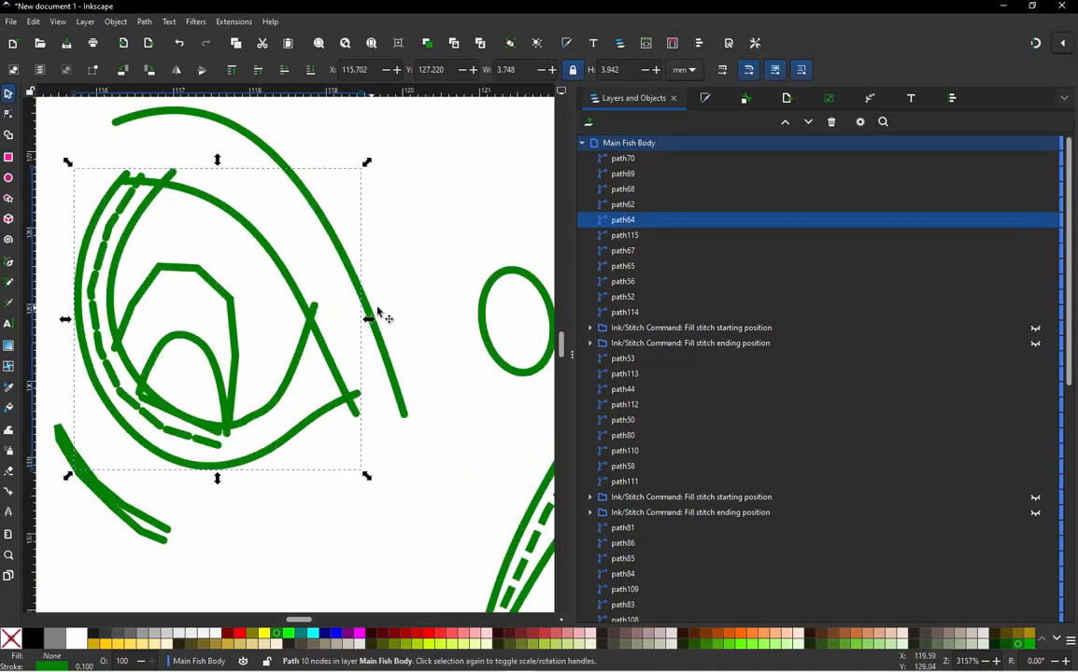
key("Escape")
scroll(383, 331, "down", 1)
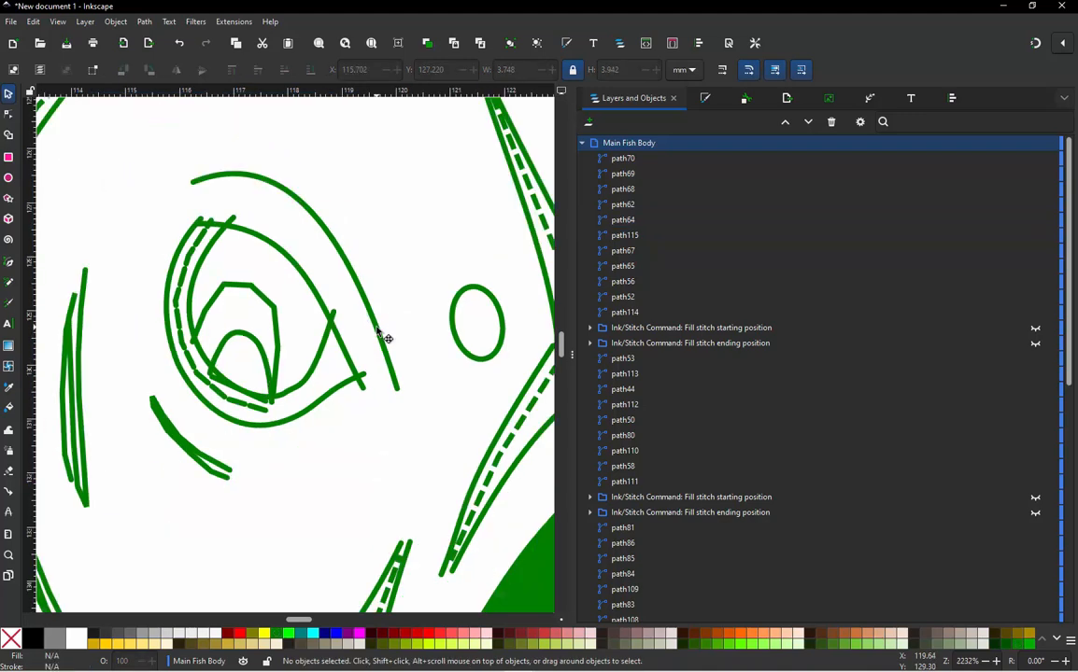
left_click(378, 333)
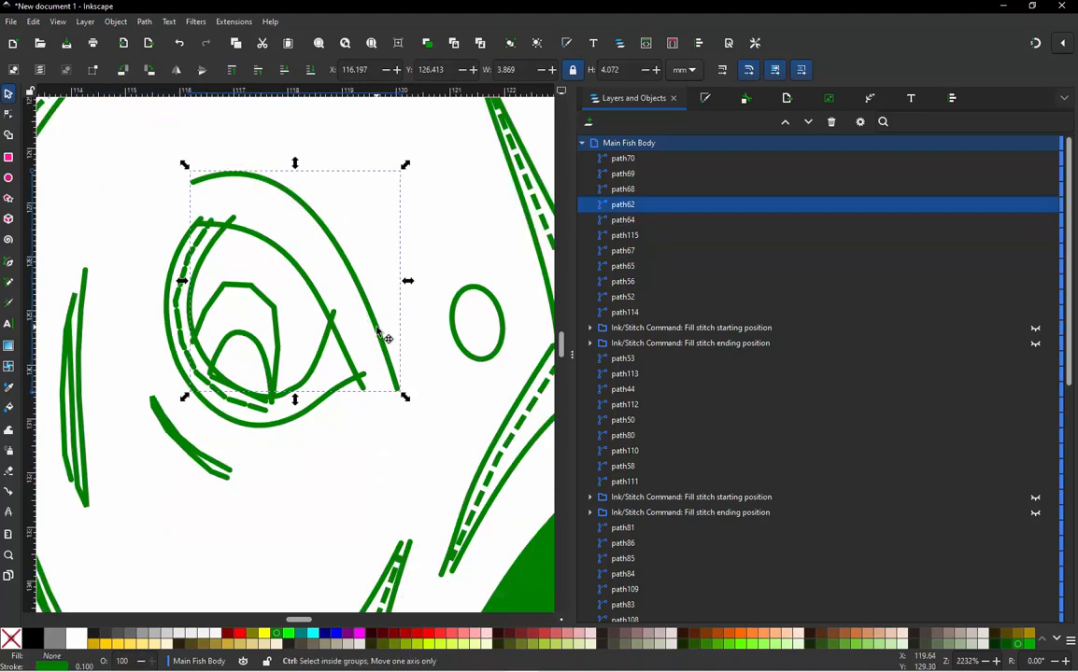
key("ctrl+alt+p")
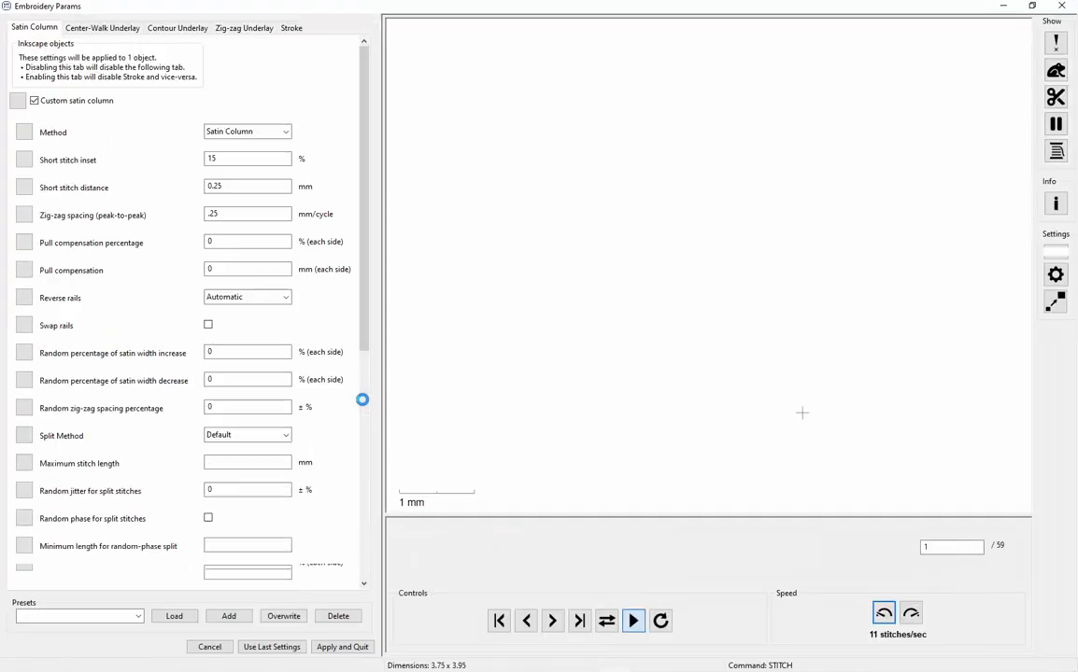
left_click(354, 647)
left_click(352, 453)
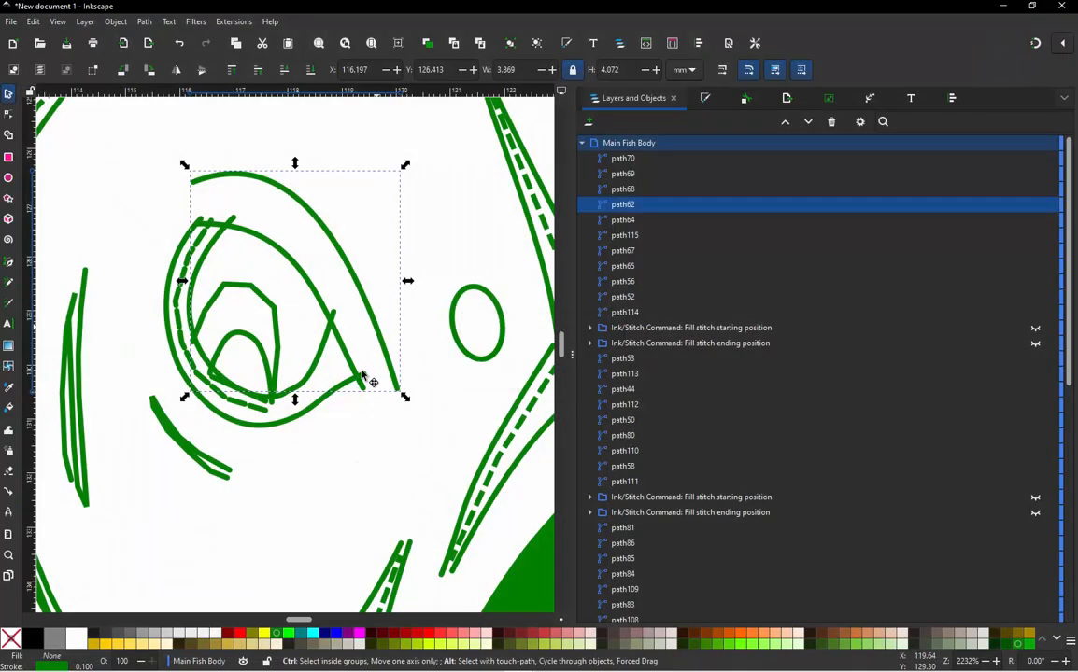
Step: Extend the inner-corner ends of both path62 rails about 0.3 mm outward, past the eye outline satin's upper end
scroll(362, 375, "up", 2)
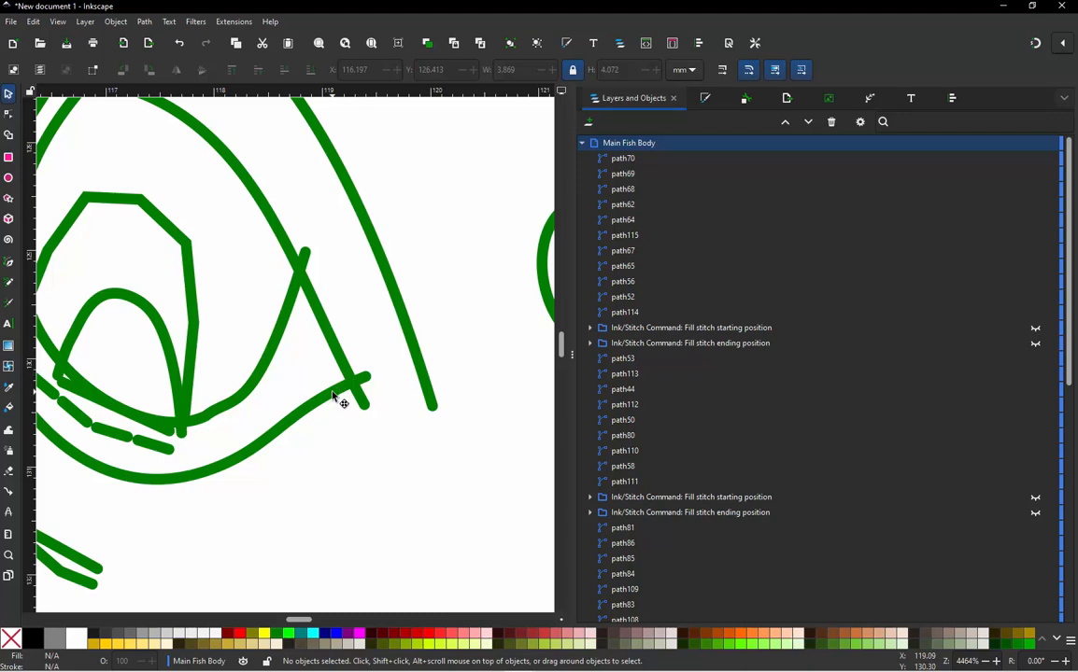
left_click(343, 387)
scroll(405, 405, "down", 1)
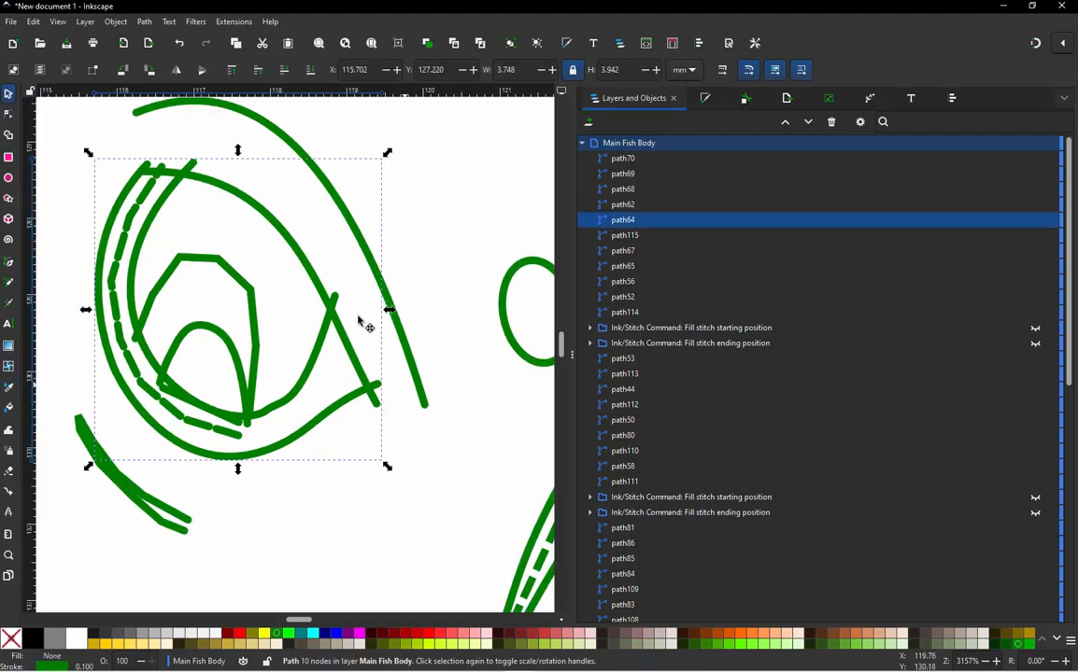
scroll(389, 381, "down", 1)
scroll(179, 176, "up", 1)
scroll(193, 200, "up", 1)
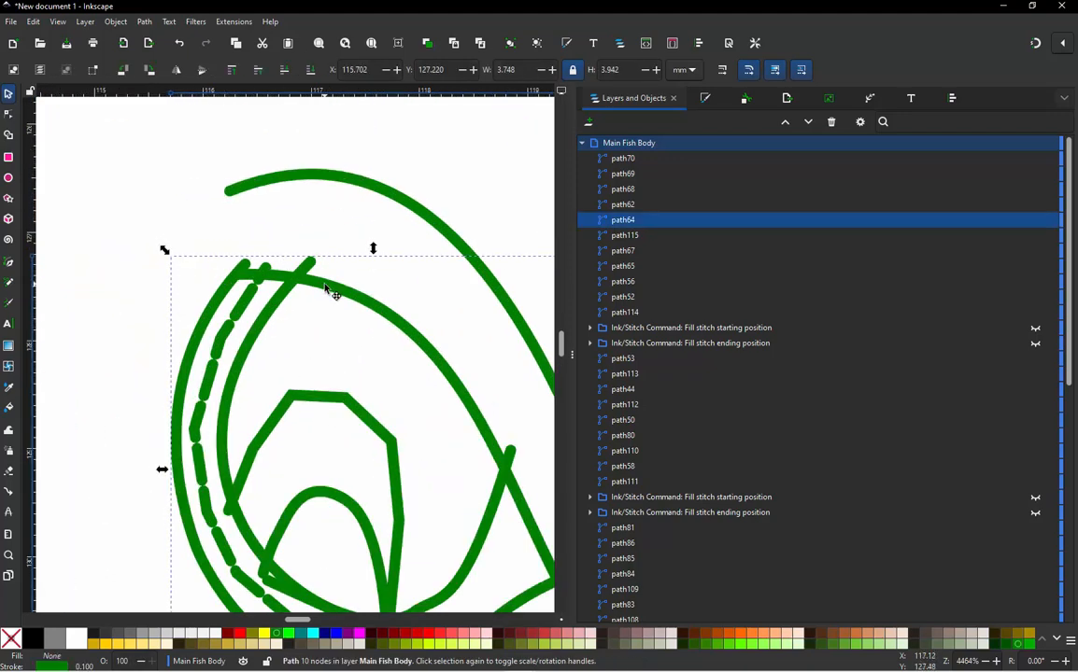
double_click(248, 280)
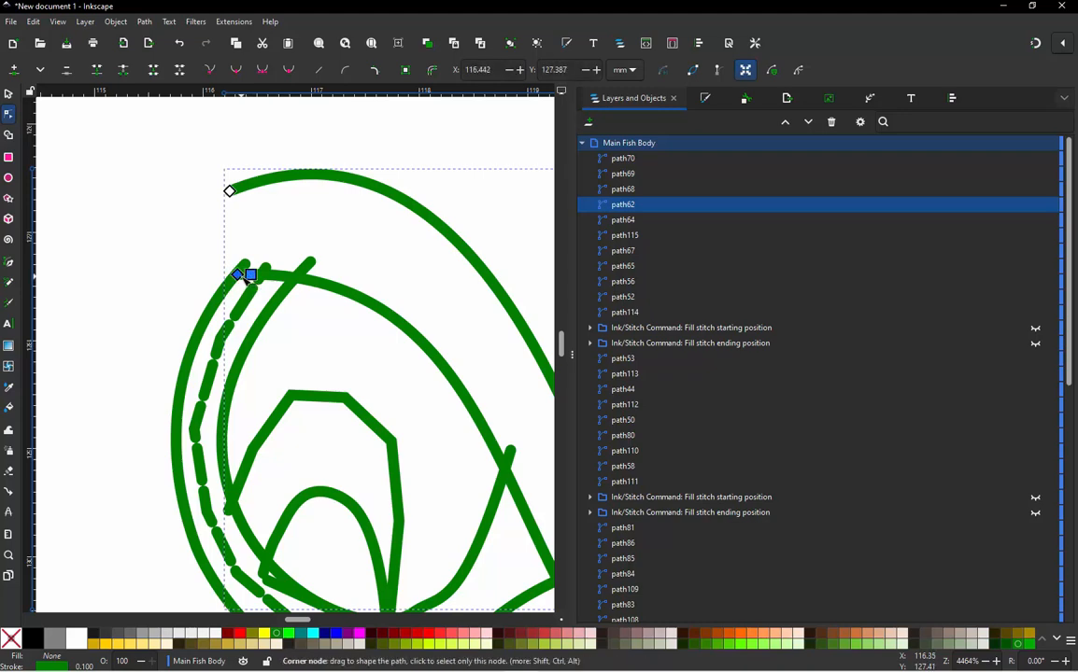
left_click_drag(237, 274, 206, 275)
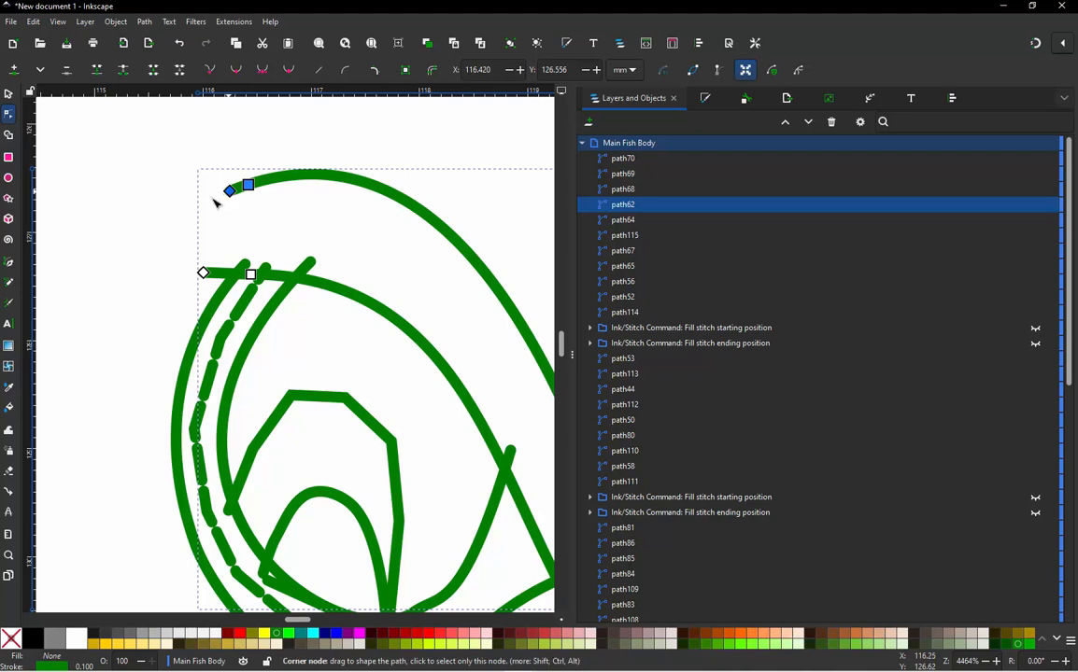
left_click_drag(231, 193, 197, 209)
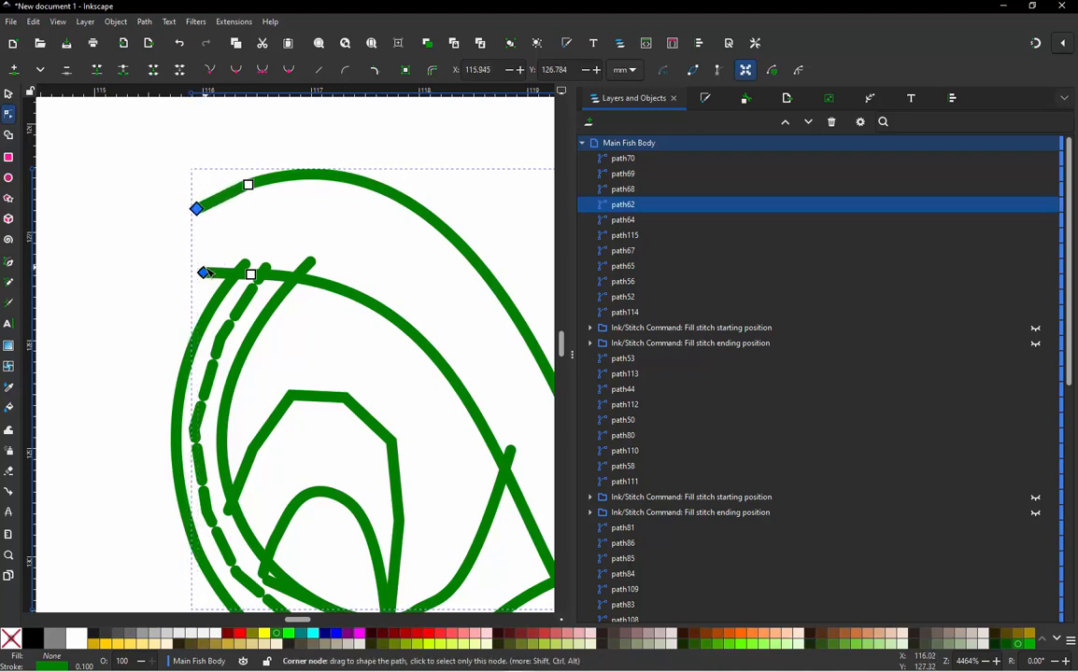
left_click(8, 94)
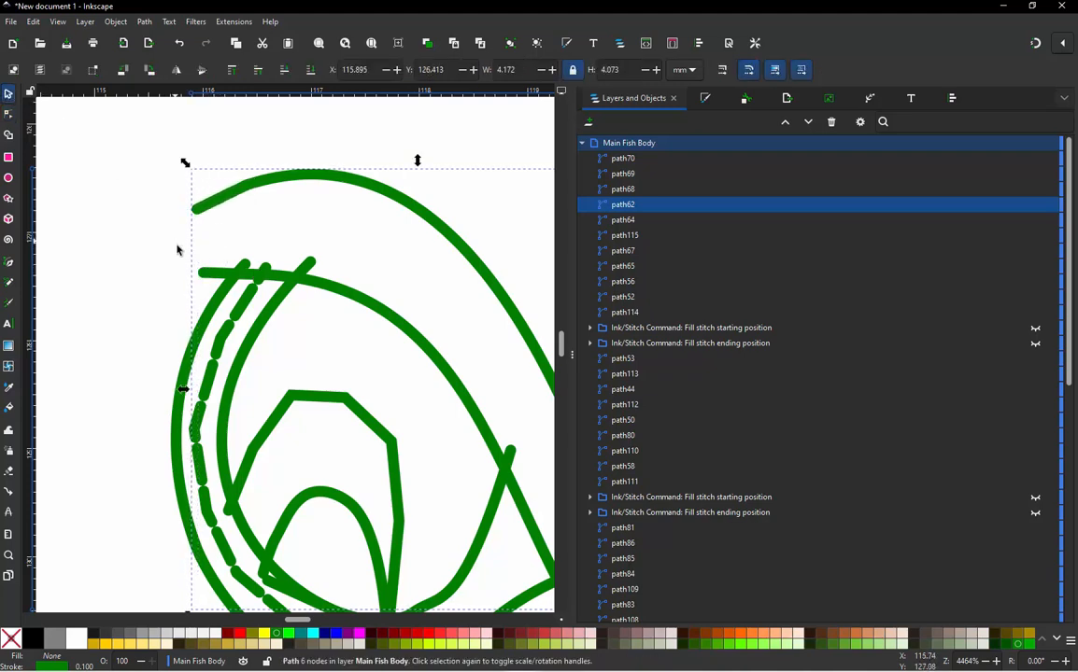
scroll(196, 269, "down", 3)
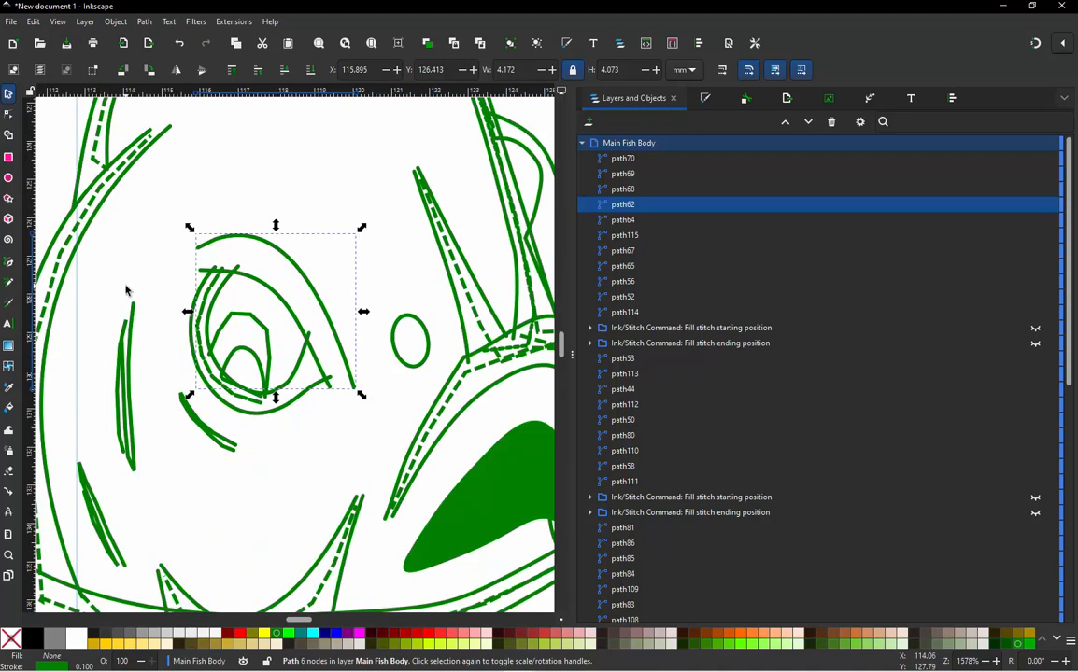
left_click(128, 280)
Step: Preview the extended eyelid satin path62 in its embroidery parameters and enable Trim After for it
scroll(222, 261, "down", 1)
scroll(198, 286, "up", 1)
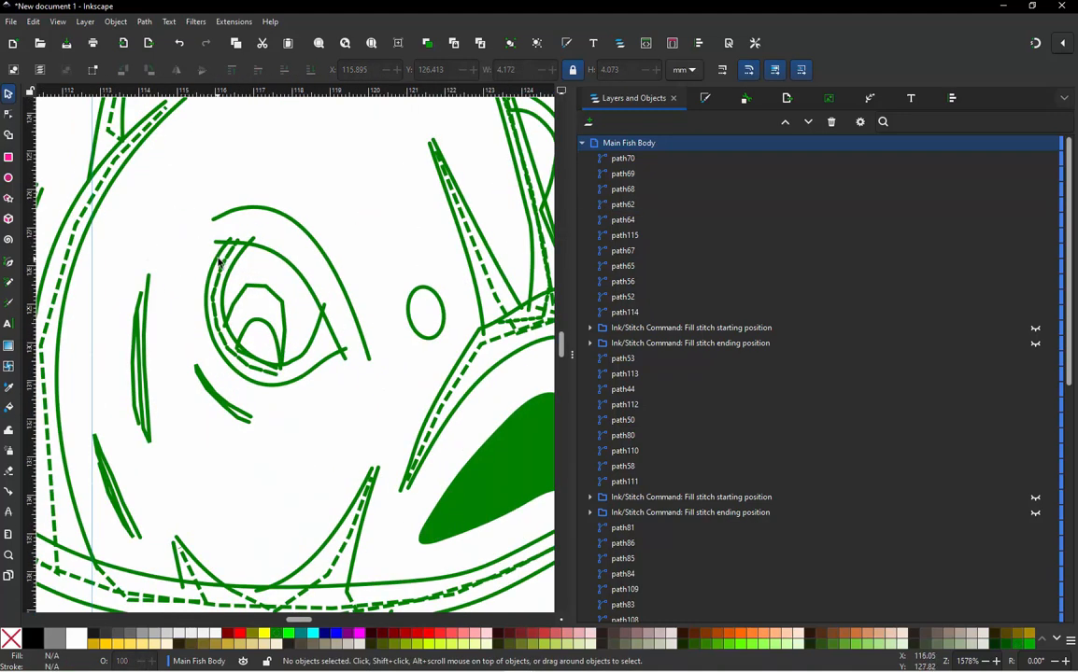
scroll(199, 237, "up", 1)
left_click(308, 255)
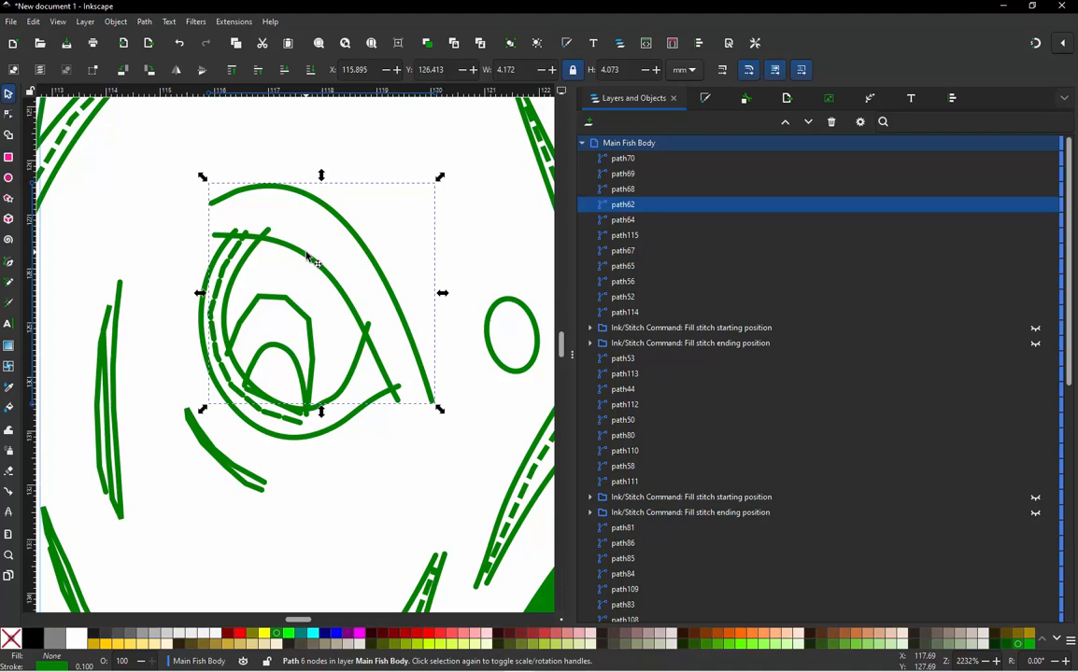
key("ctrl+alt+p")
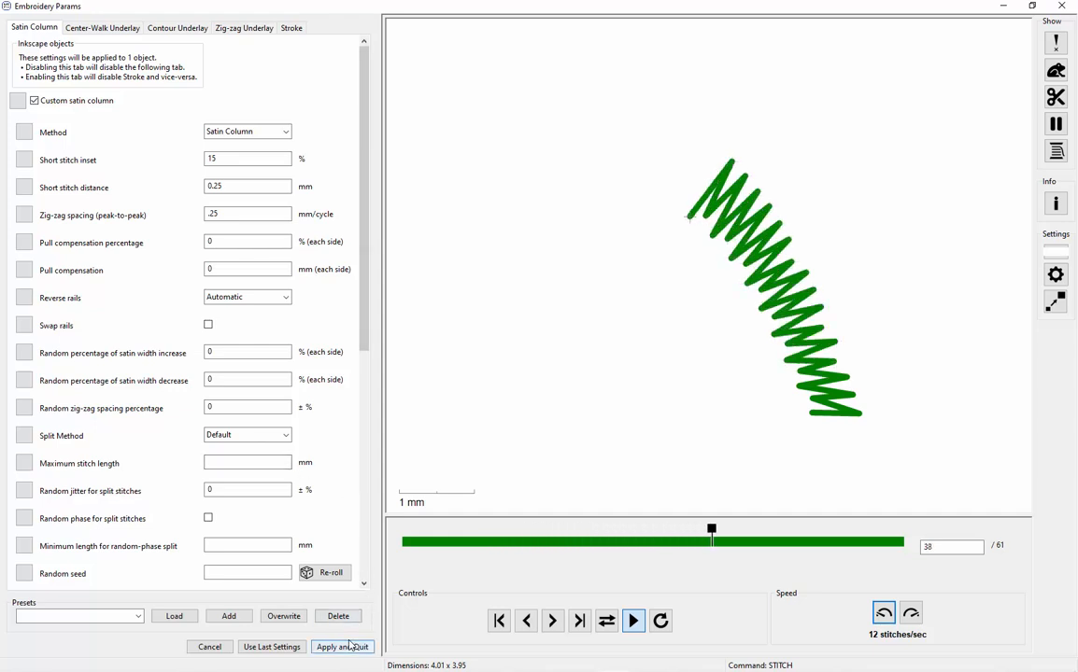
scroll(287, 477, "down", 10)
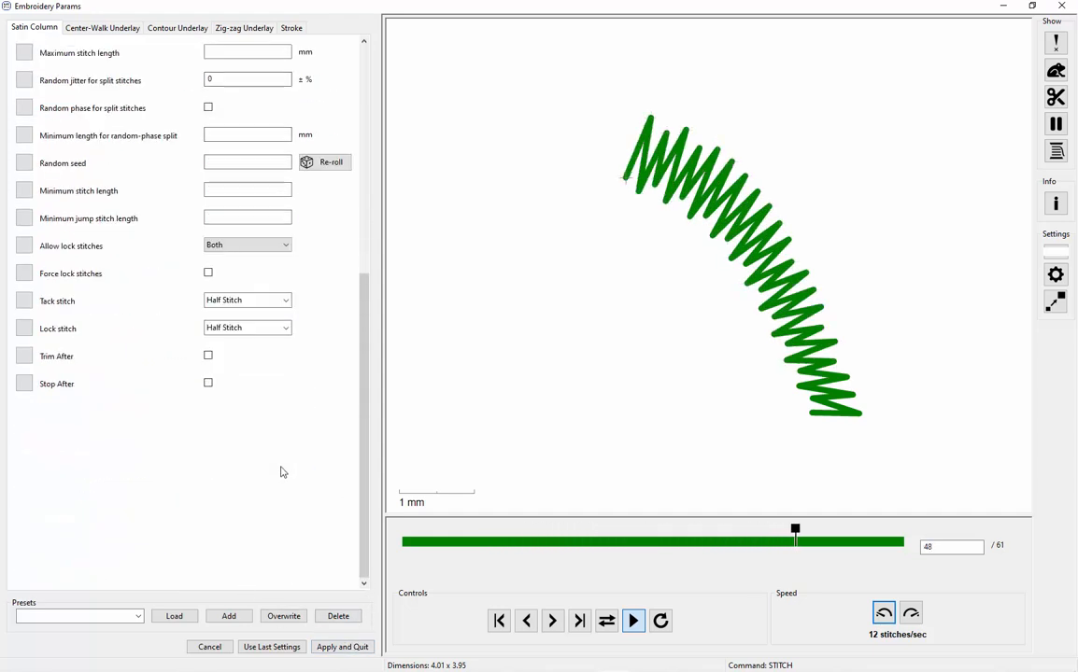
left_click(211, 357)
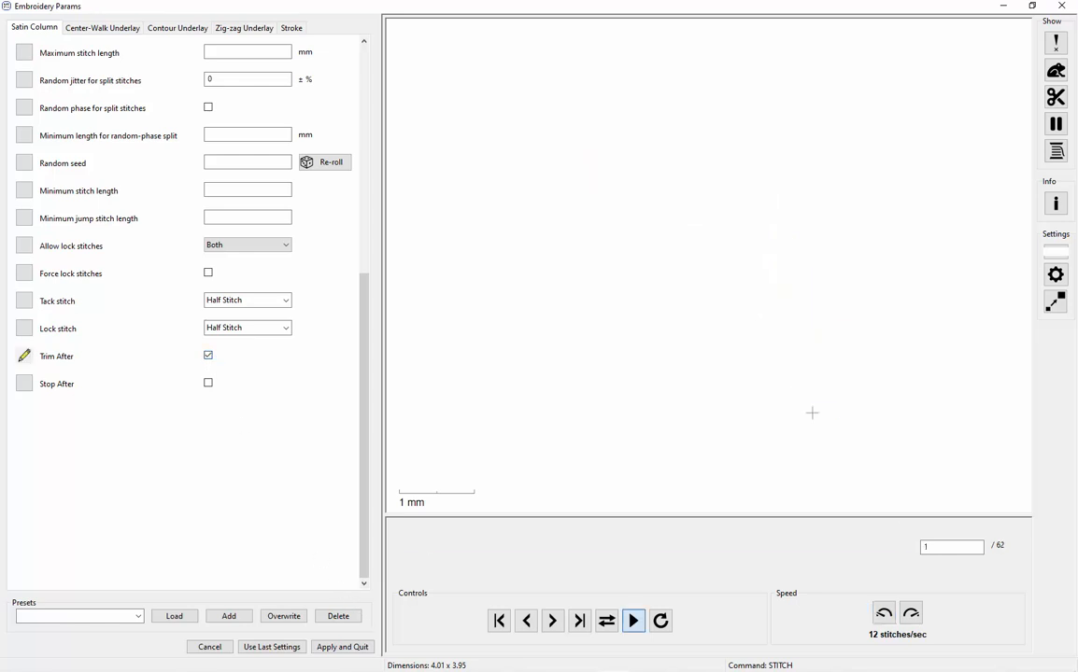
left_click(338, 646)
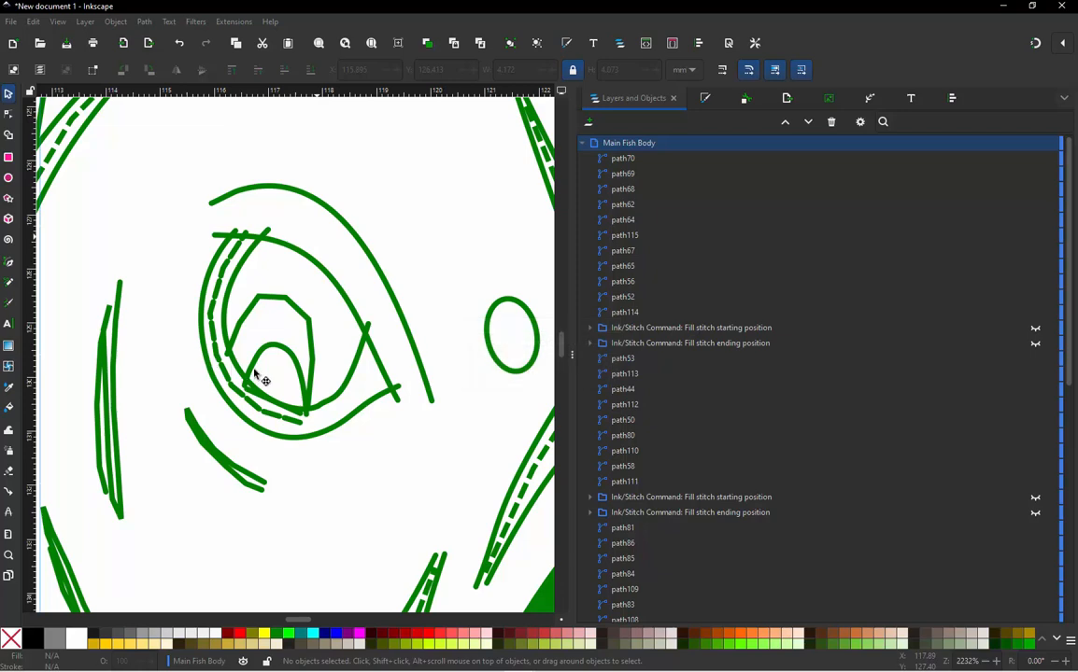
Step: Disable Trim After for the small inner eye satin path67 in its embroidery parameters
left_click(259, 376)
left_click(252, 371, "alt")
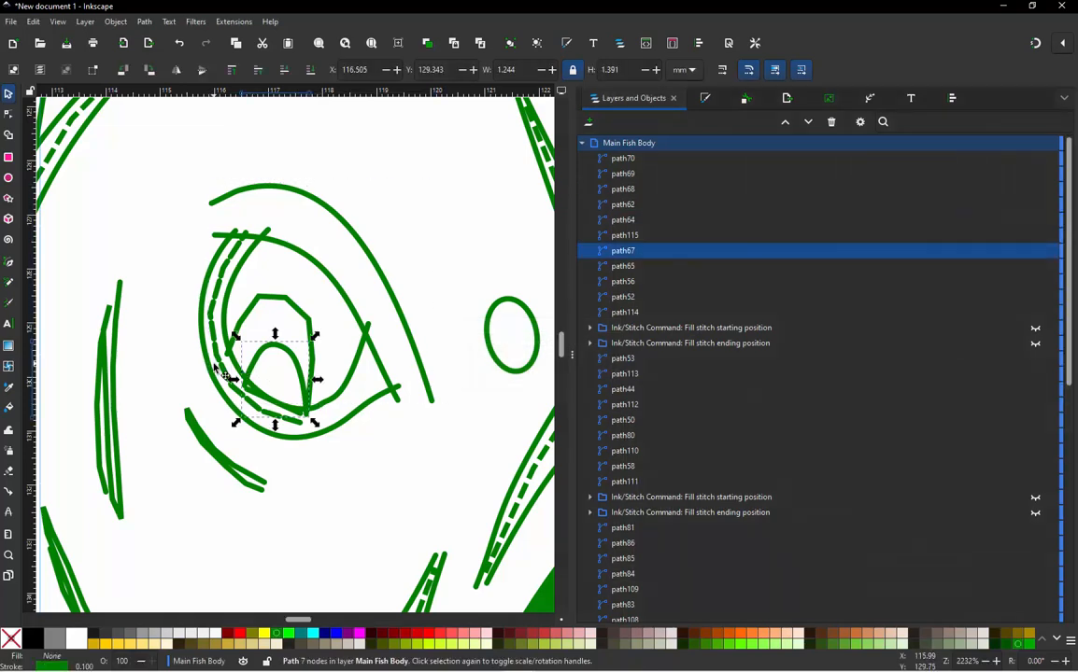
key("ctrl+alt+p")
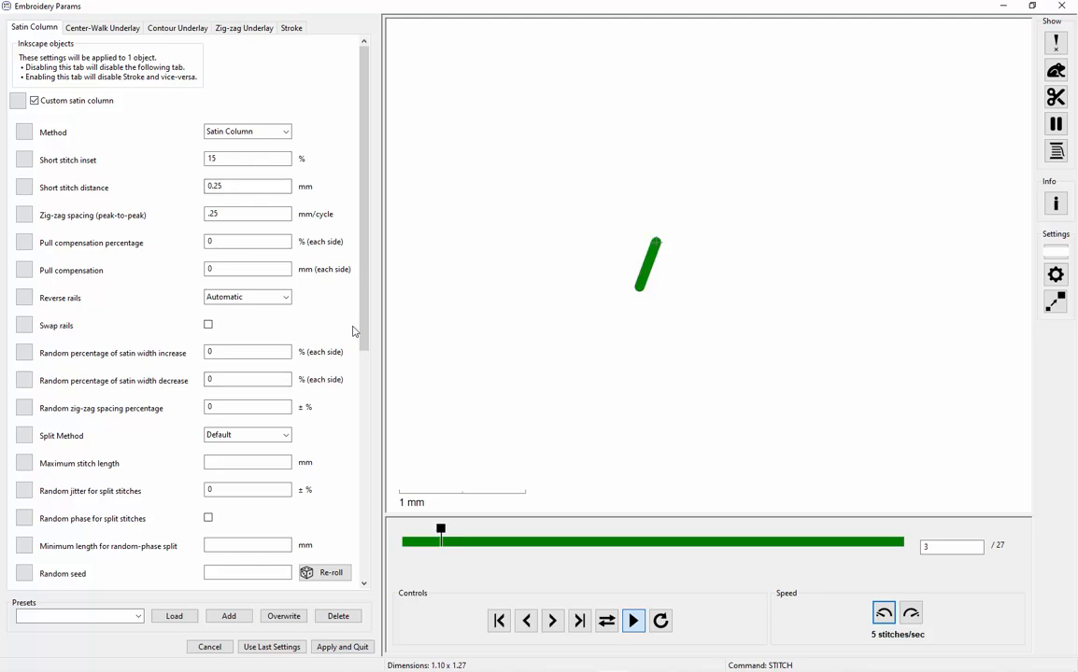
scroll(354, 330, "down", 5)
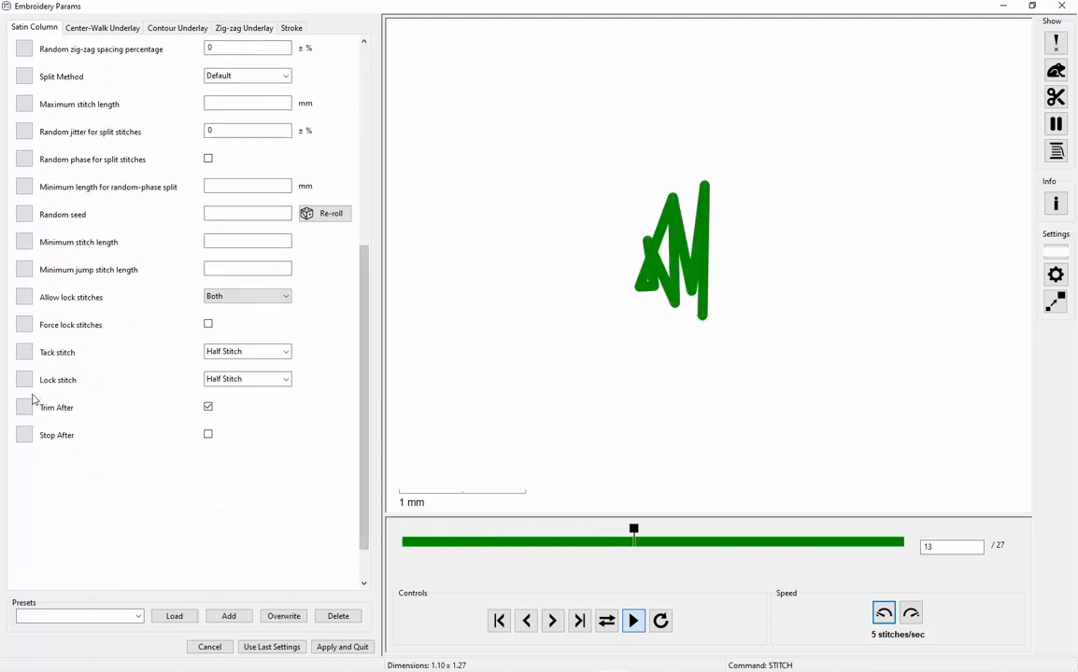
left_click(208, 408)
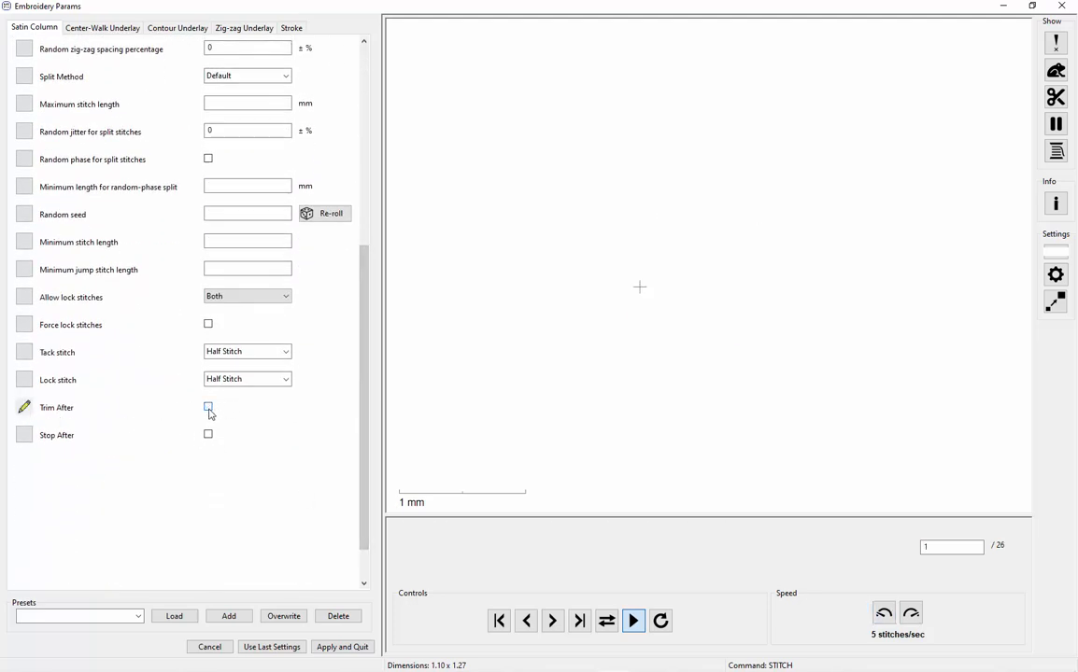
left_click(334, 647)
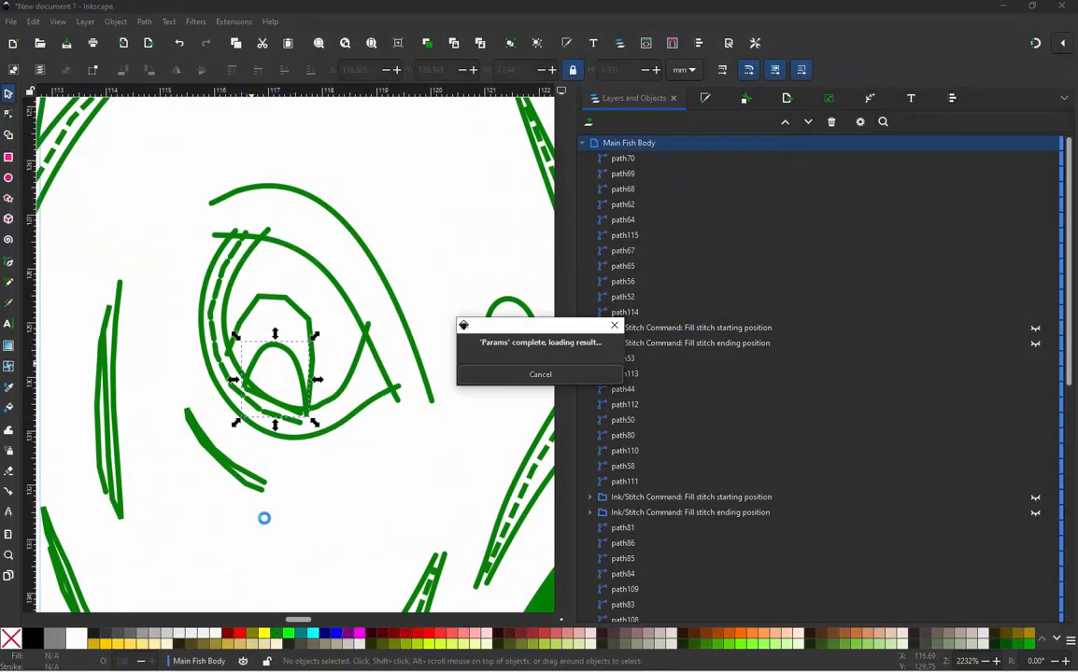
left_click(249, 416)
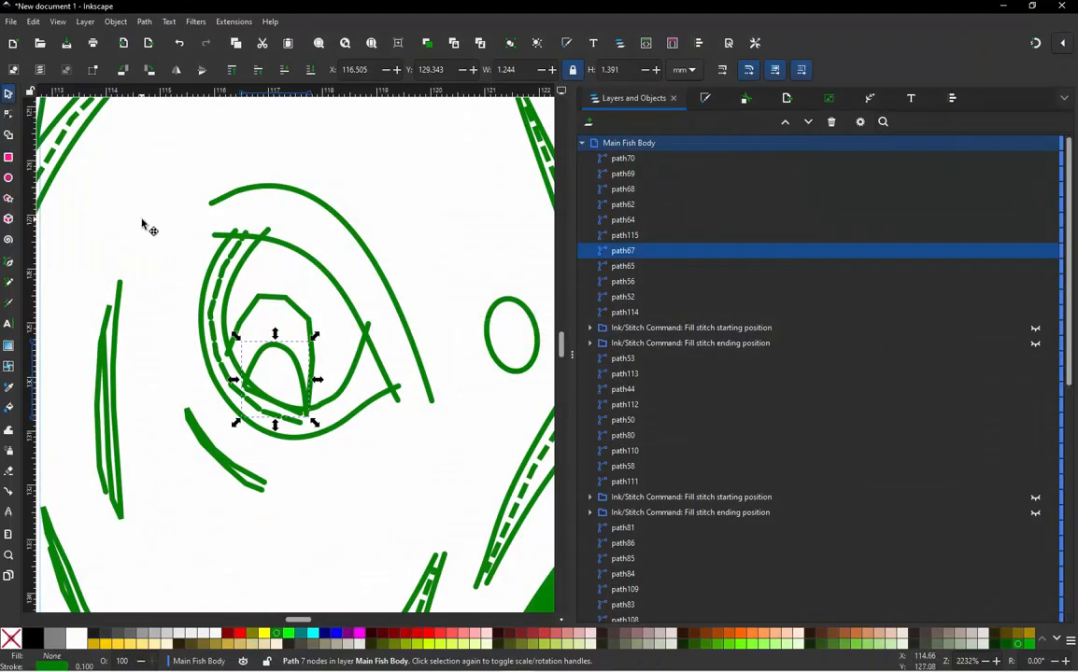
left_click(193, 212)
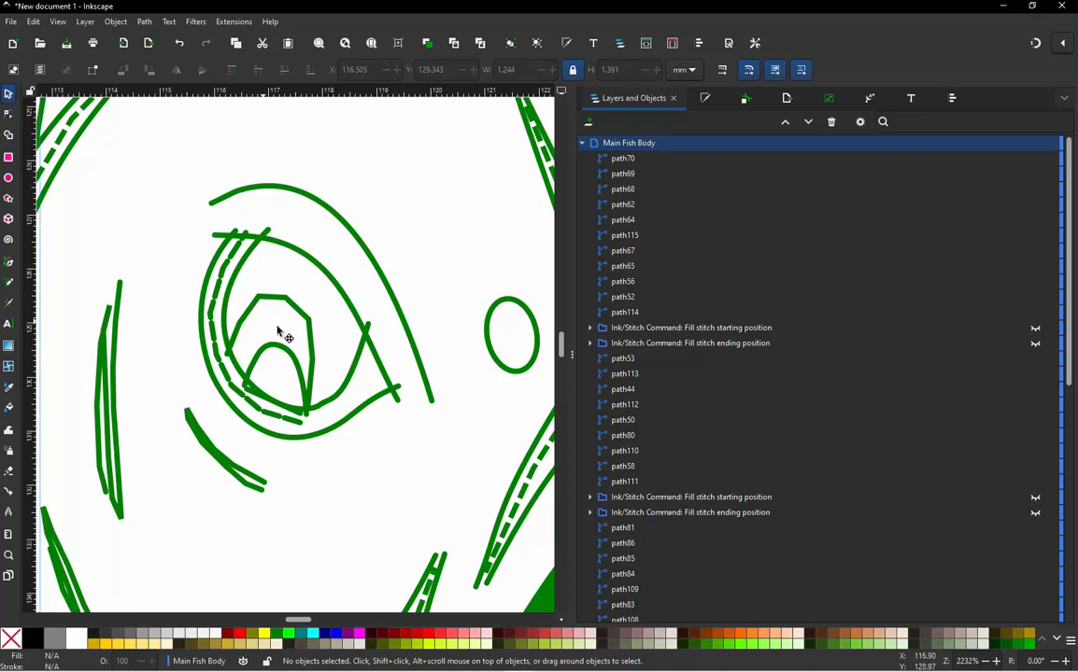
Step: Select path68 and path69 in turn in the stitching order to identify which fish details they are
scroll(281, 337, "down", 2)
scroll(350, 278, "down", 3)
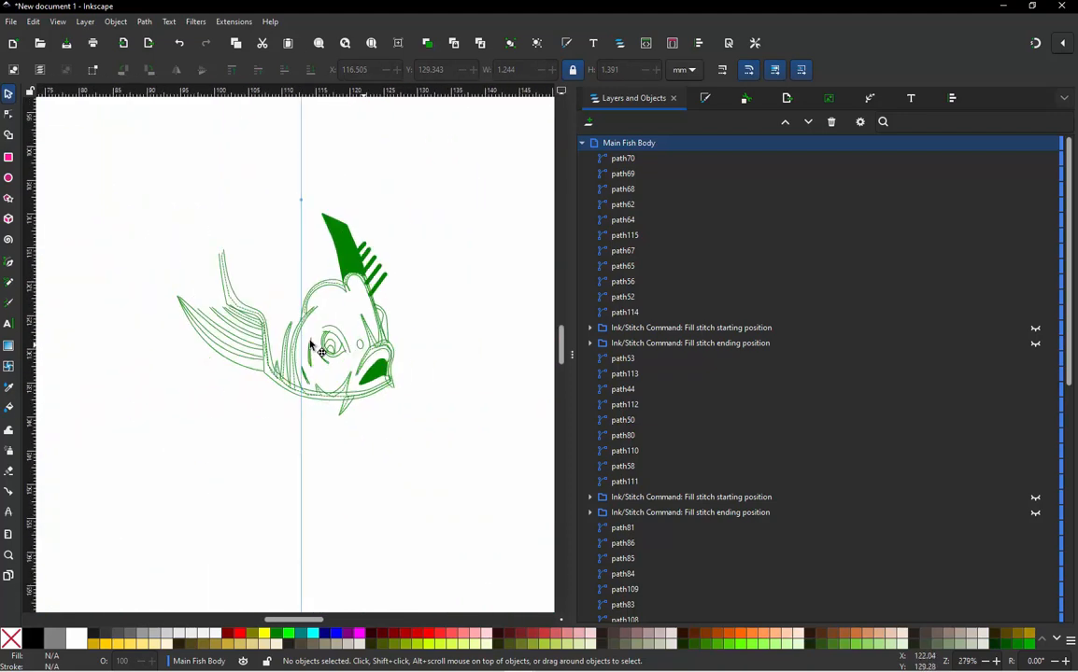
left_click(625, 190)
left_click(626, 177)
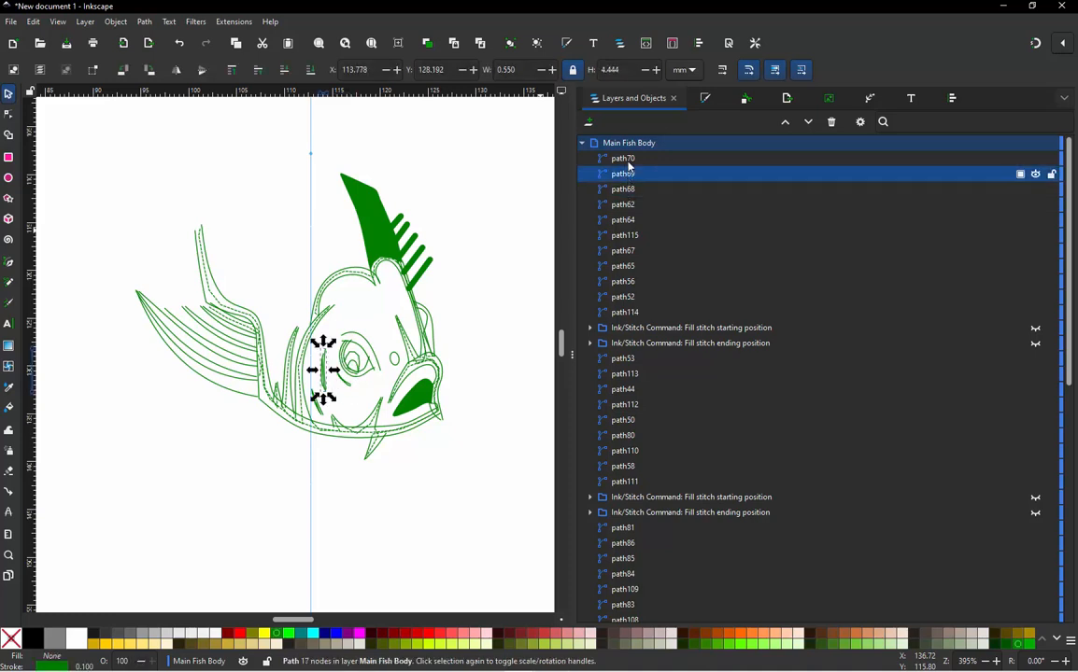
Step: Clear the path selection, collapse the Main Fish Body layer and make the Bottom Arch and Top Arch visible
left_click(628, 162)
left_click(506, 168)
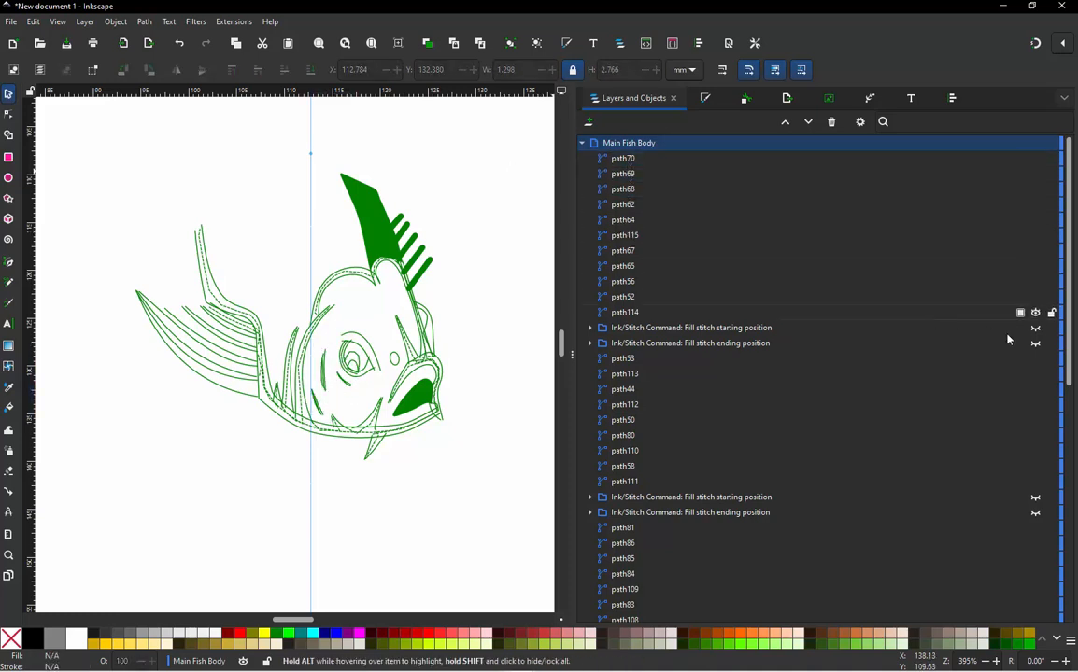
left_click(583, 143)
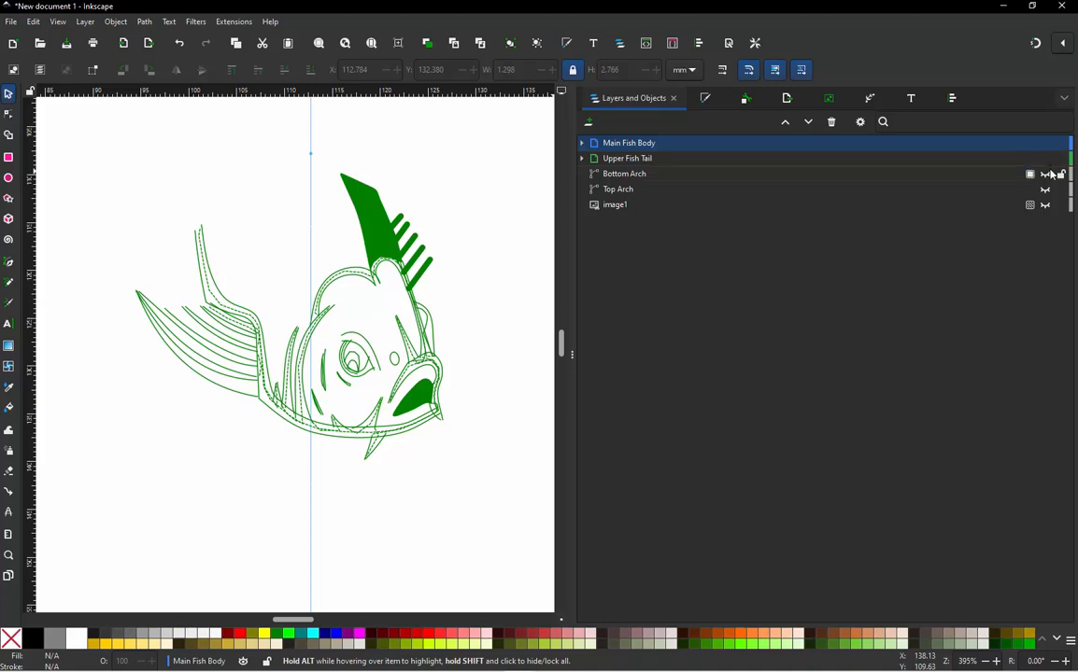
left_click(1045, 175)
left_click(1045, 189)
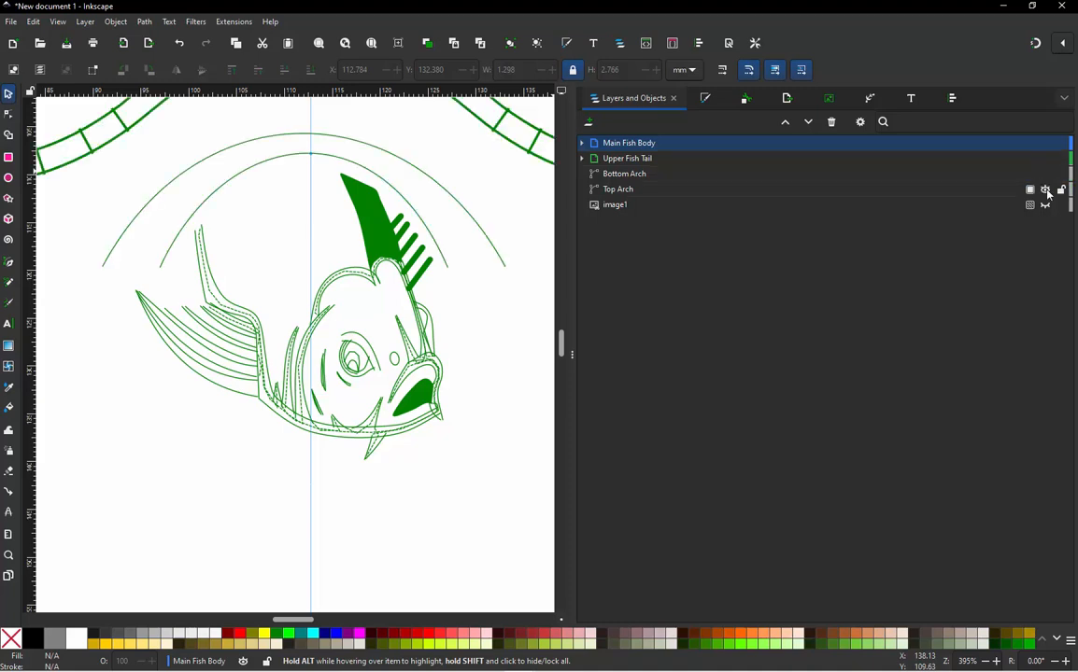
Step: Select the whole design and run its embroidery simulation through to the last stitch
scroll(465, 449, "down", 4)
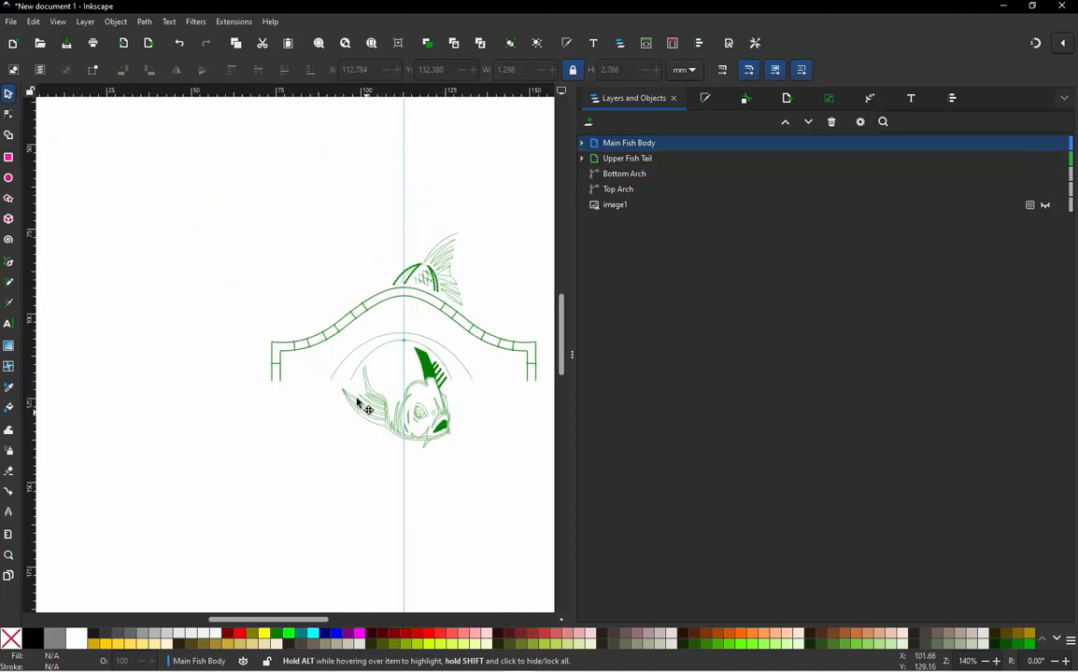
scroll(433, 363, "up", 2)
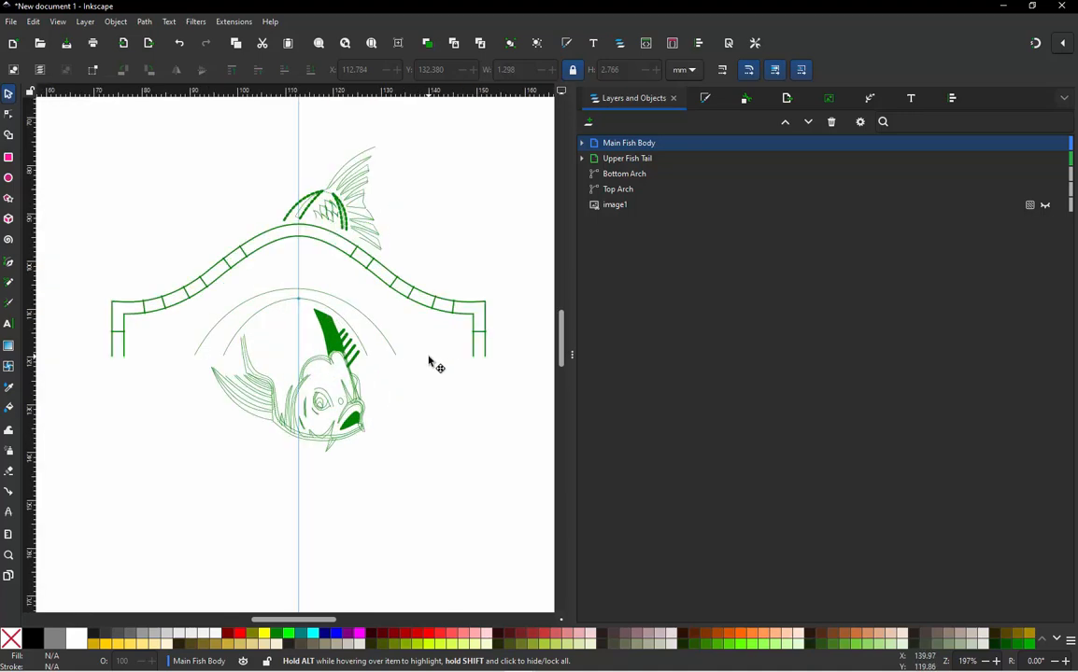
scroll(433, 363, "down", 1)
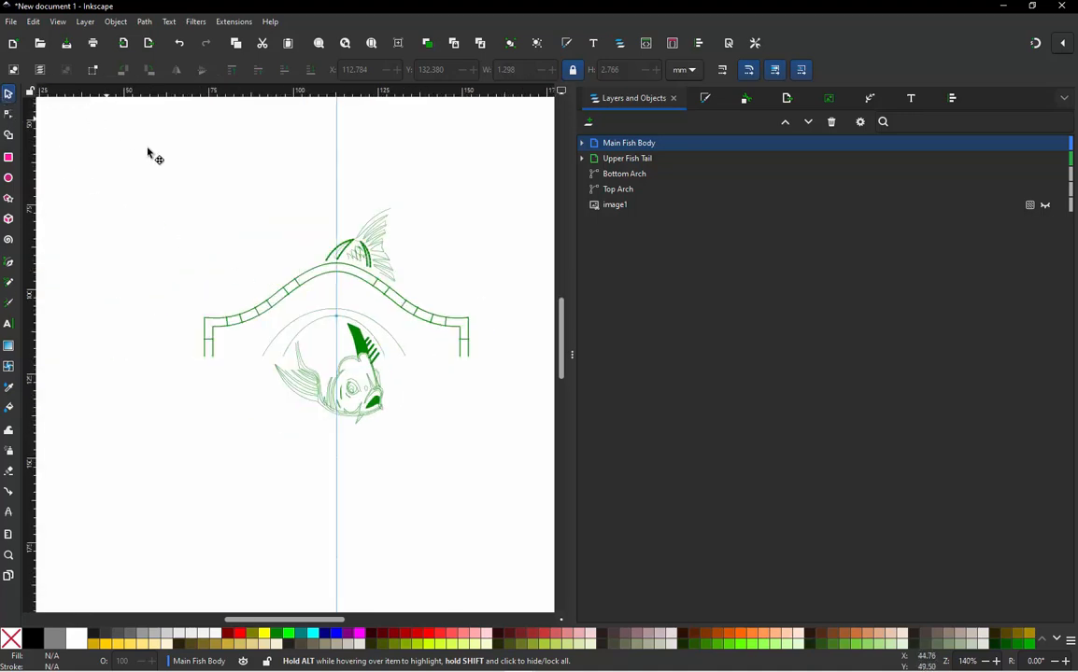
left_click_drag(110, 173, 524, 491)
scroll(372, 401, "up", 1)
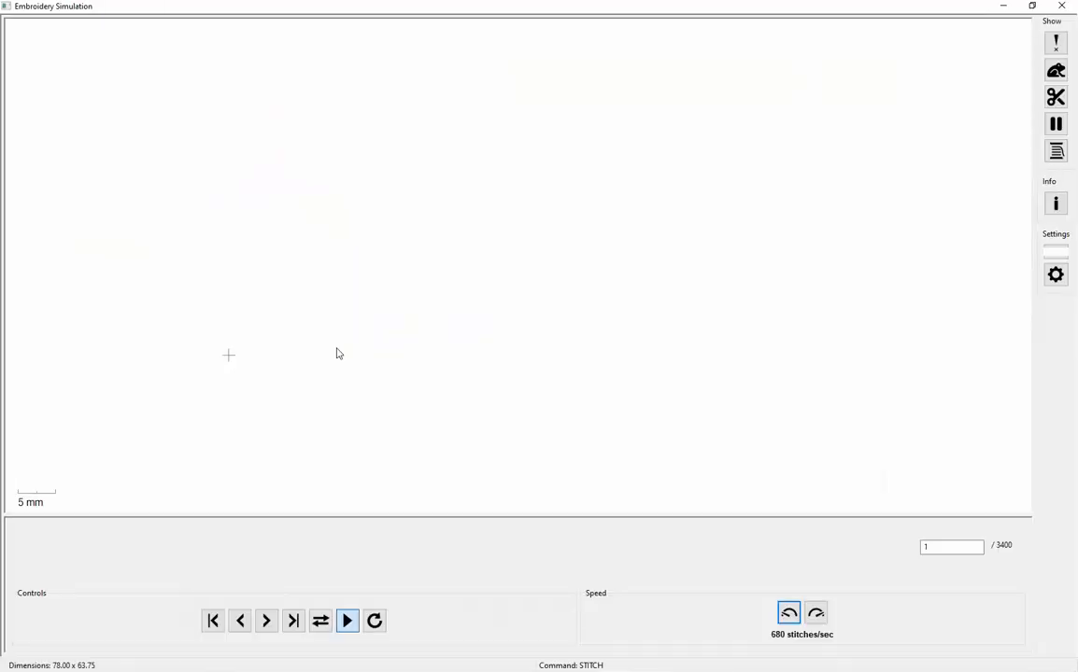
left_click(347, 620)
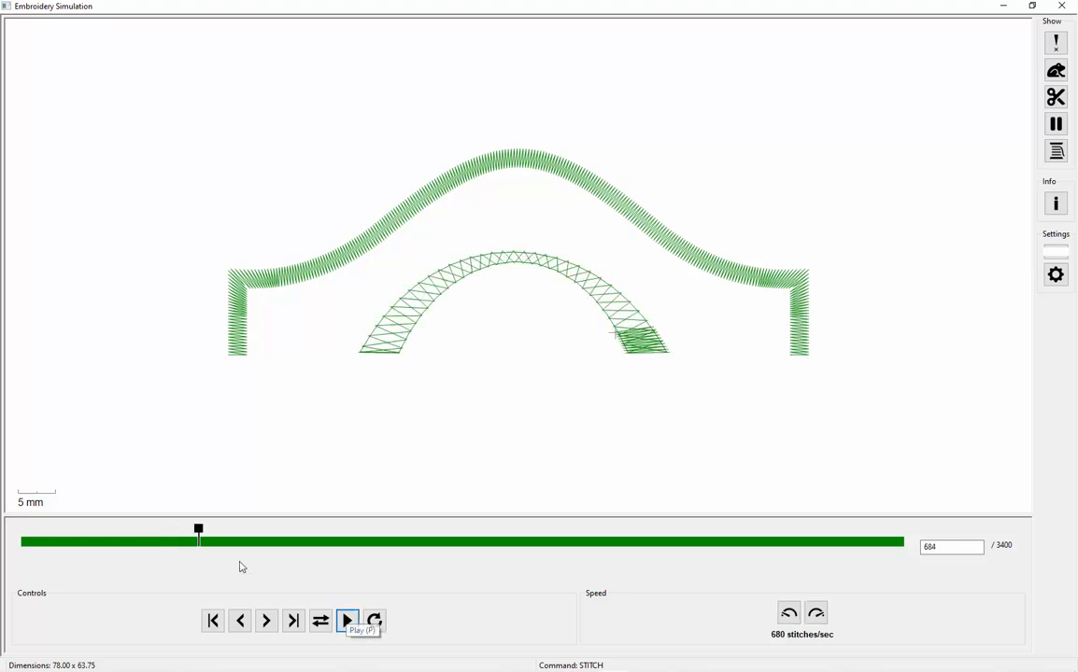
mouse_move(198, 529)
left_mouse_down()
mouse_move(370, 547)
mouse_move(968, 529)
left_mouse_up()
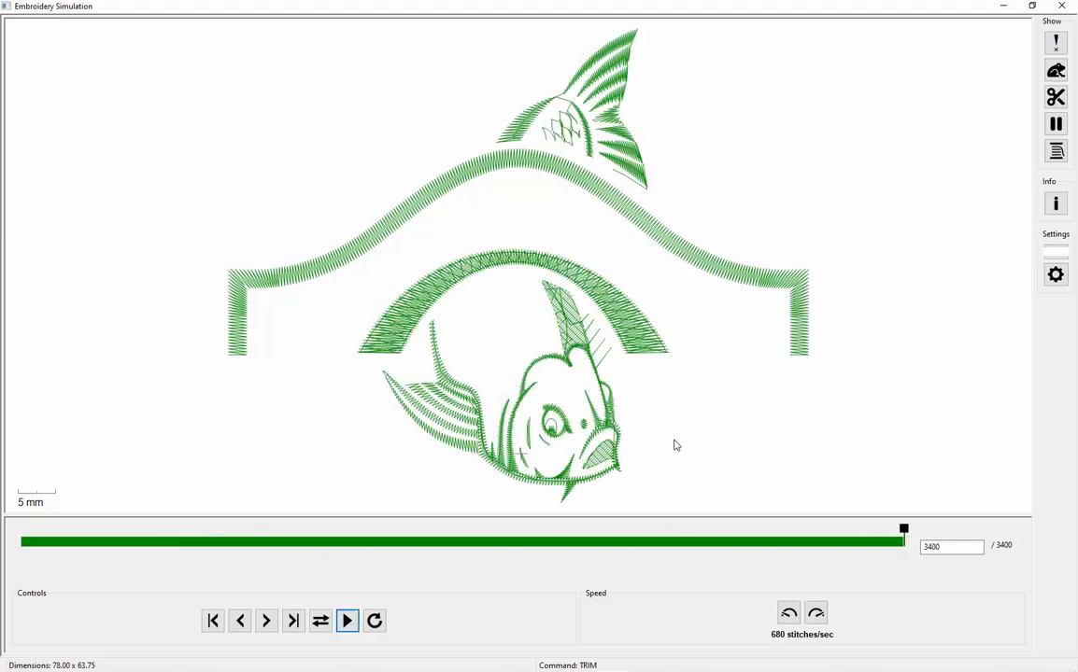
scroll(675, 446, "up", 2)
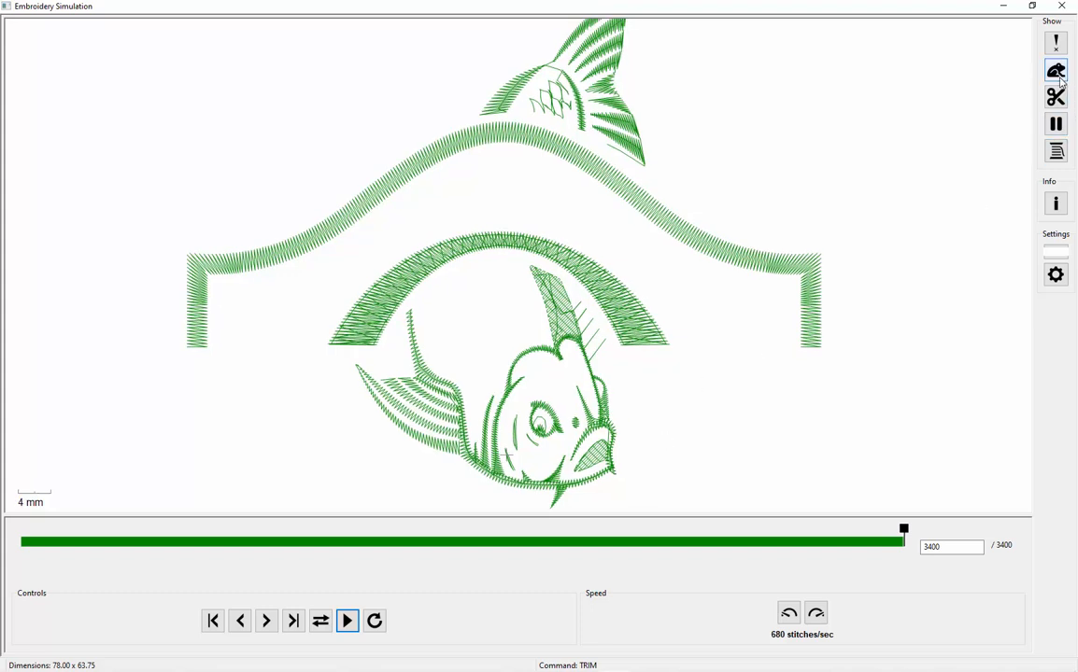
Step: Show the jump stitches in the simulation and check the design information for jumps and trims
left_click(1057, 76)
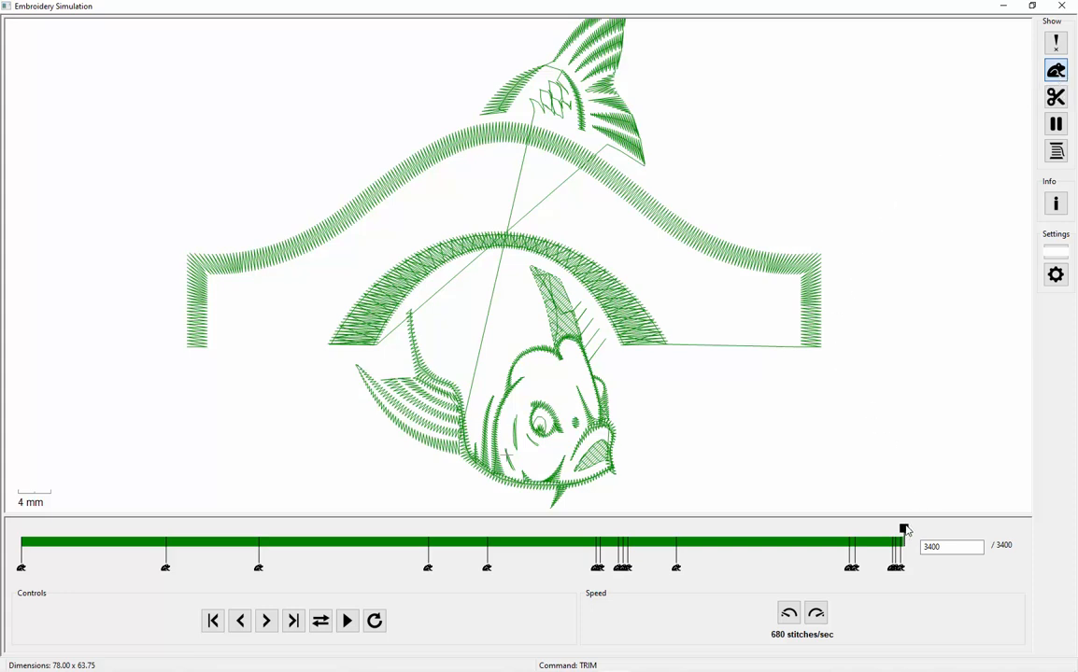
left_click(1056, 203)
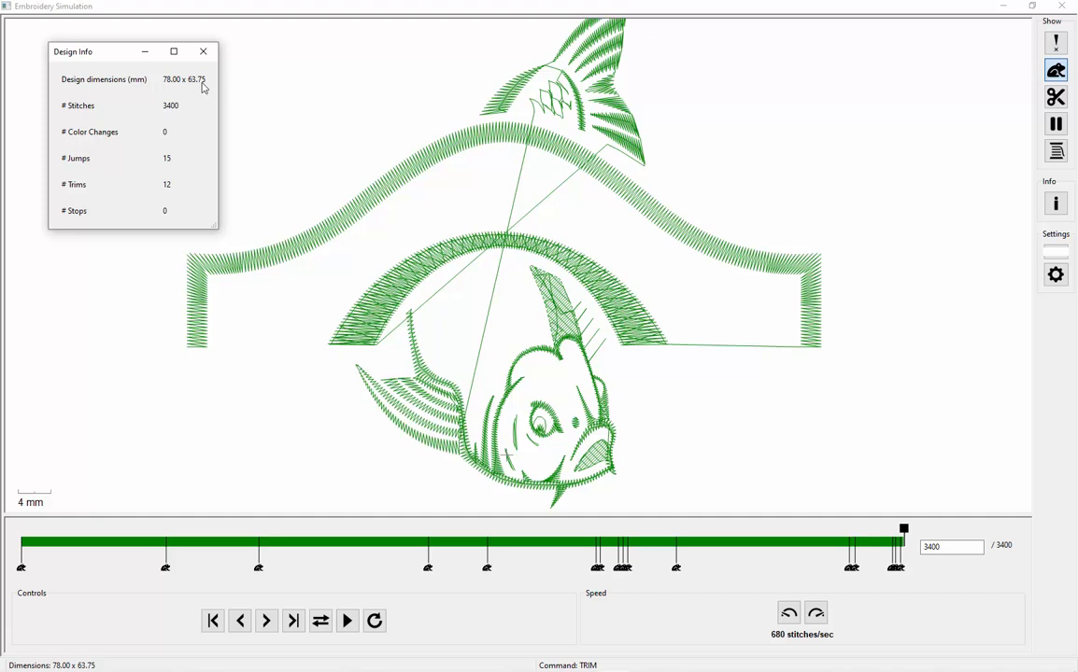
left_click(204, 52)
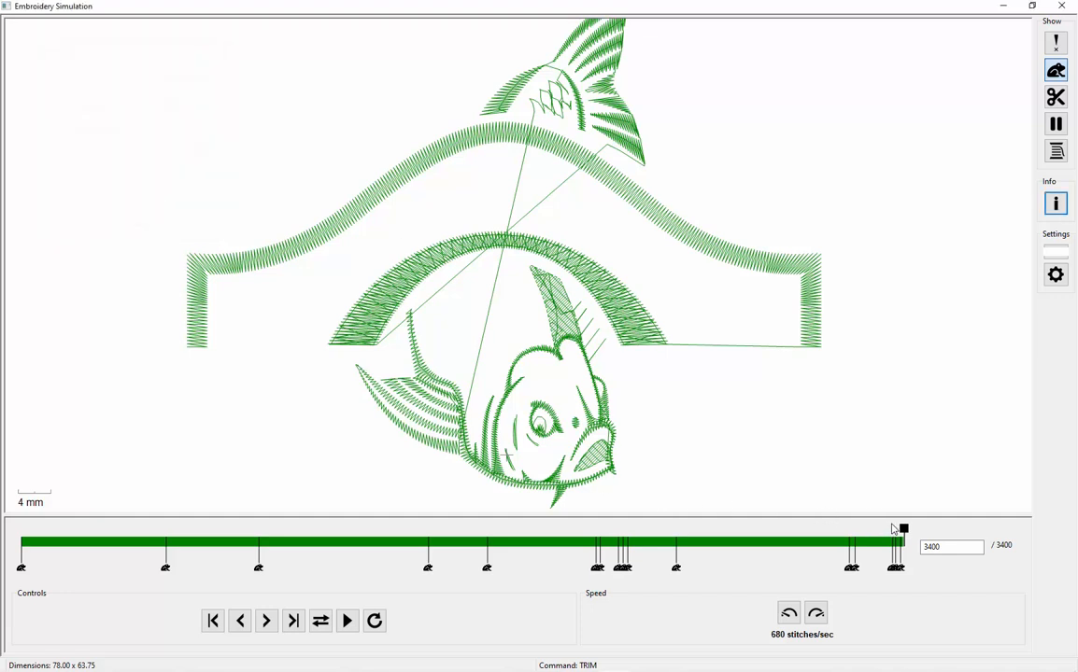
Step: Step through the simulated stitches from the upper tail to the lower tail fin, examining where jumps occur, and close the simulation
left_click_drag(903, 530, 393, 516)
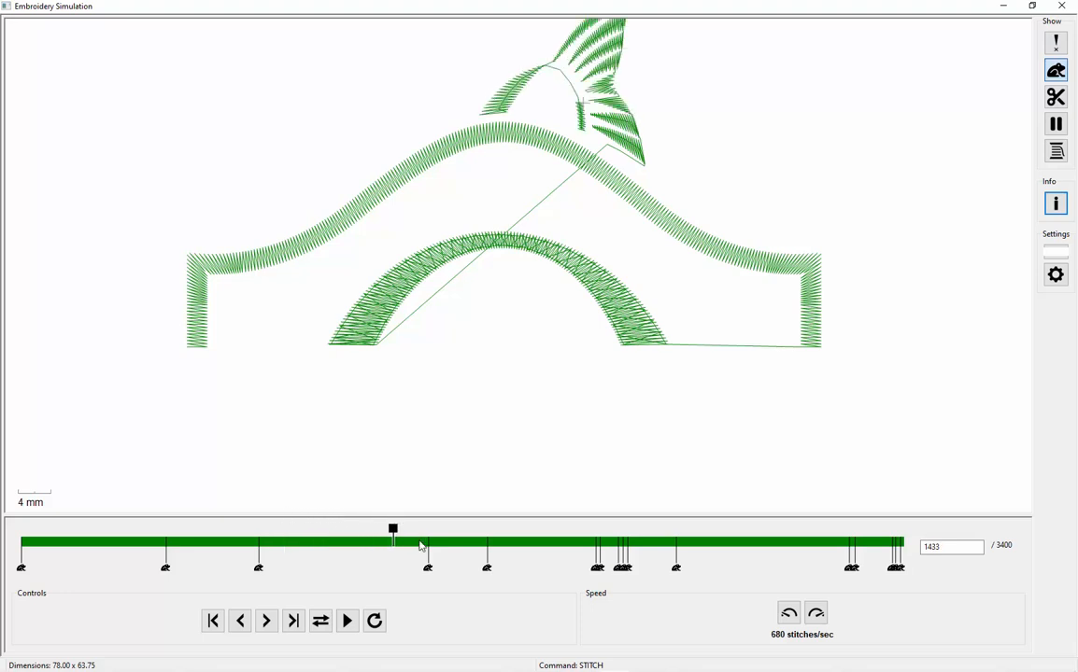
key("plus")
key("plus")
key("plus")
key("plus")
key("plus")
key("plus")
key("plus")
key("plus")
key("plus")
key("plus")
key("plus")
key("plus")
key("plus")
key("plus")
key("plus")
key("plus")
key("plus")
key("plus")
key("plus")
key("plus")
key("plus")
key("plus")
key("plus")
key("plus")
key("plus")
key("plus")
key("plus")
key("plus")
key("plus")
key("plus")
key("plus")
key("plus")
key("plus")
key("plus")
key("plus")
key("plus")
key("plus")
key("plus")
key("plus")
key("plus")
key("plus")
key("plus")
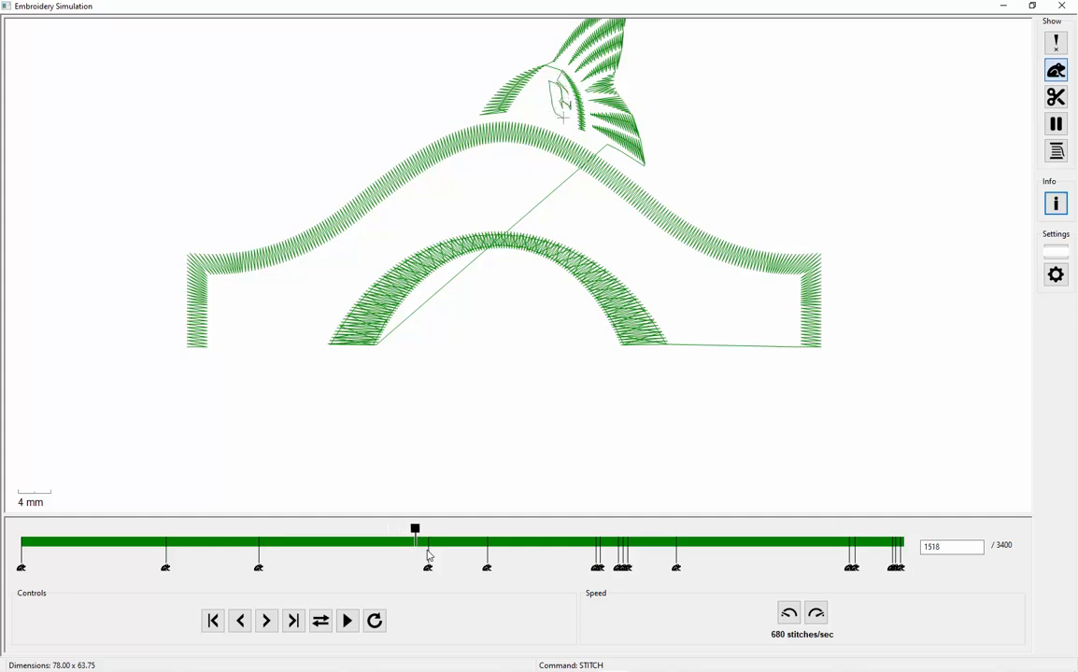
key("plus")
key("plus")
key("plus")
key("plus")
key("plus")
key("plus")
key("plus")
key("plus")
key("plus")
key("plus")
key("plus")
key("plus")
key("plus")
key("plus")
key("plus")
key("plus")
key("plus")
key("plus")
key("plus")
key("plus")
key("plus")
key("plus")
key("plus")
key("plus")
key("plus")
key("plus")
key("plus")
key("plus")
key("plus")
key("plus")
key("plus")
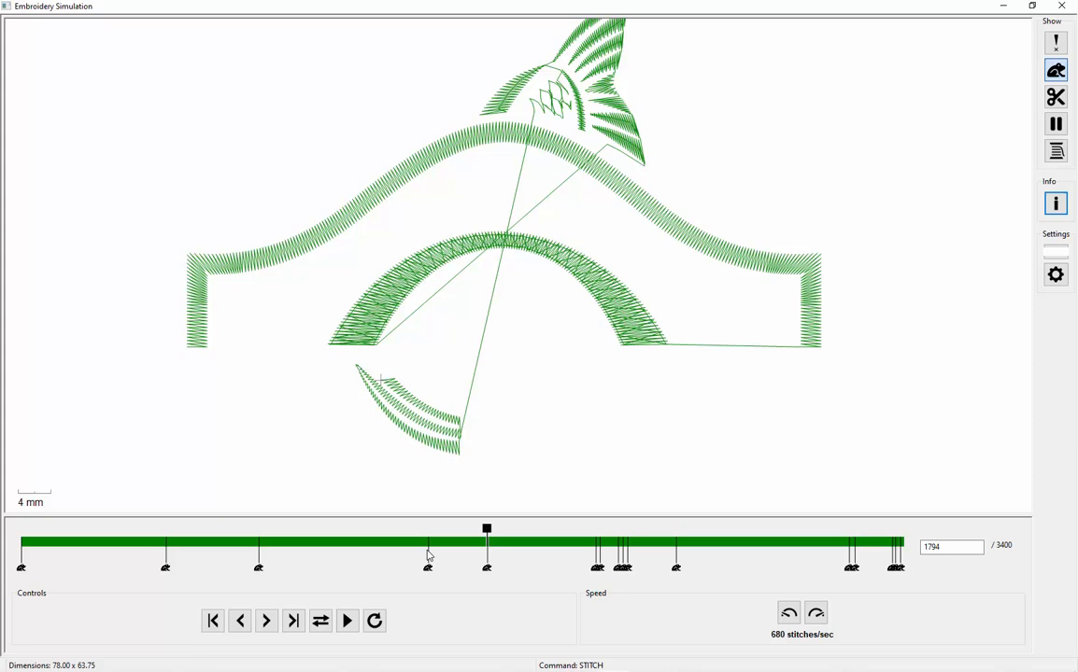
key("minus")
key("minus")
key("minus")
key("minus")
key("minus")
key("minus")
key("minus")
key("minus")
key("minus")
key("minus")
key("minus")
key("minus")
key("minus")
left_click(1065, 7)
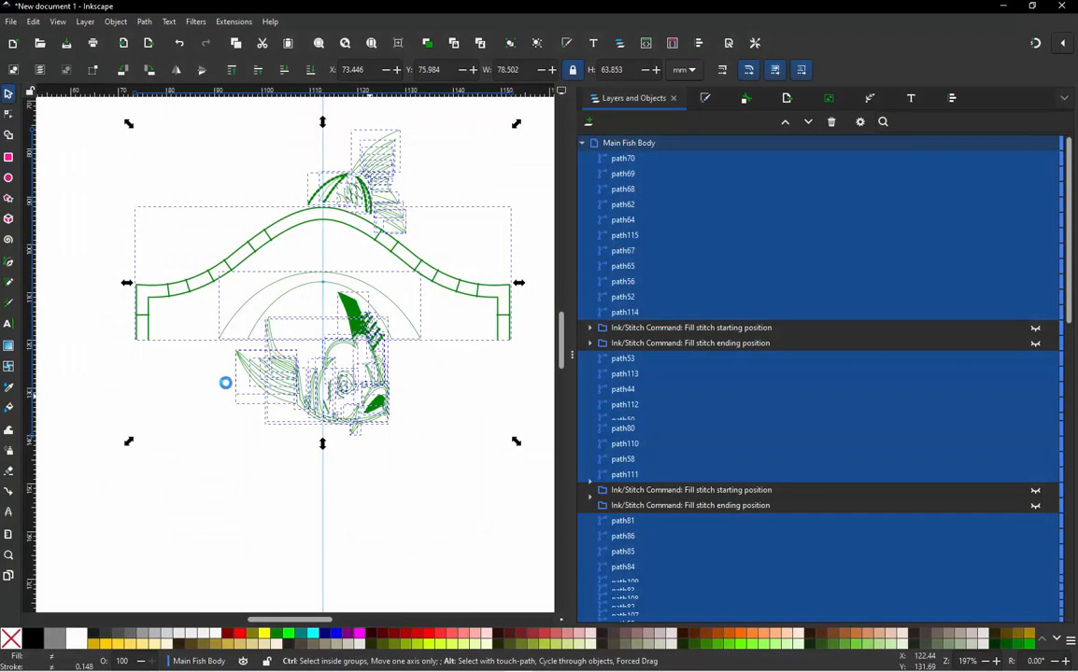
Step: Select the satin column path40 in the lower tail fin and open its embroidery params
scroll(247, 401, "up", 4)
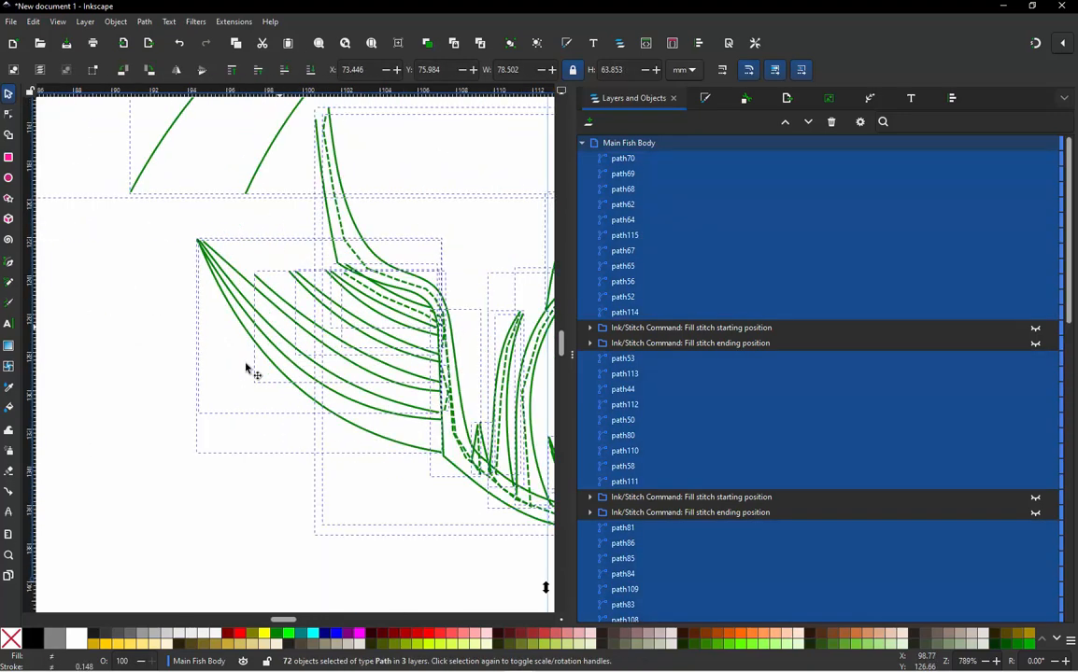
left_click(252, 344)
scroll(301, 342, "up", 1)
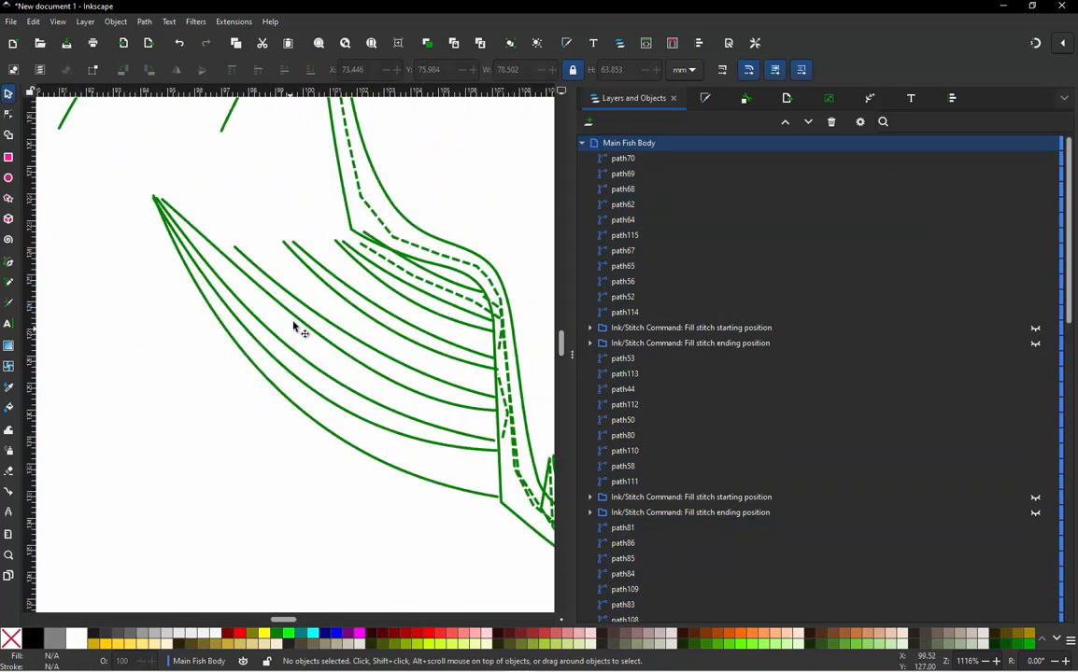
left_click(325, 280)
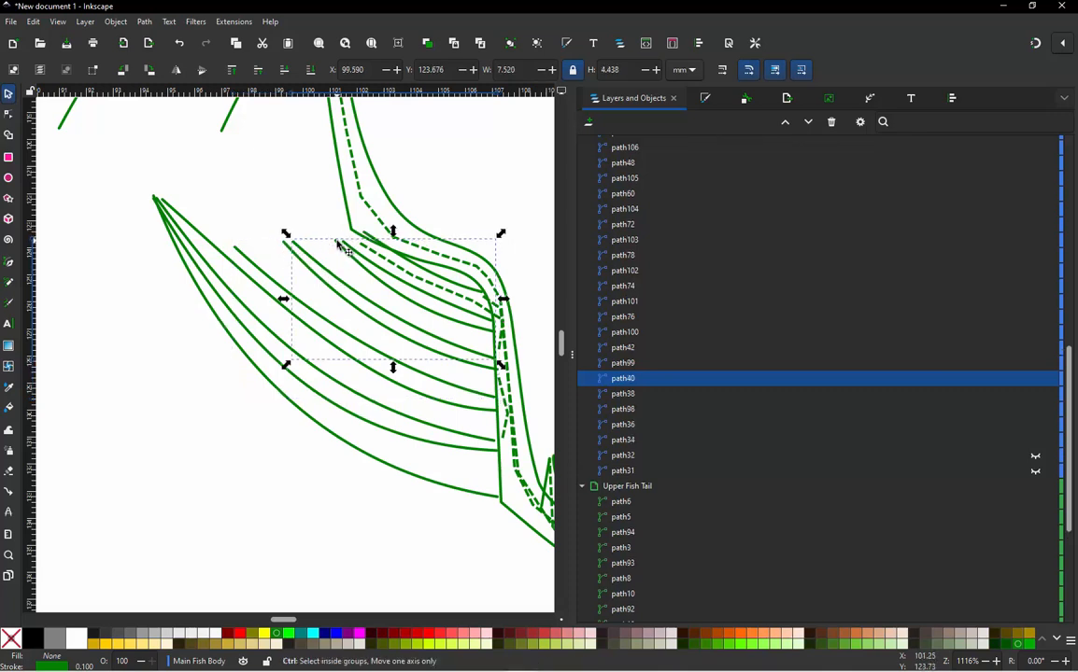
key("ctrl+alt+p")
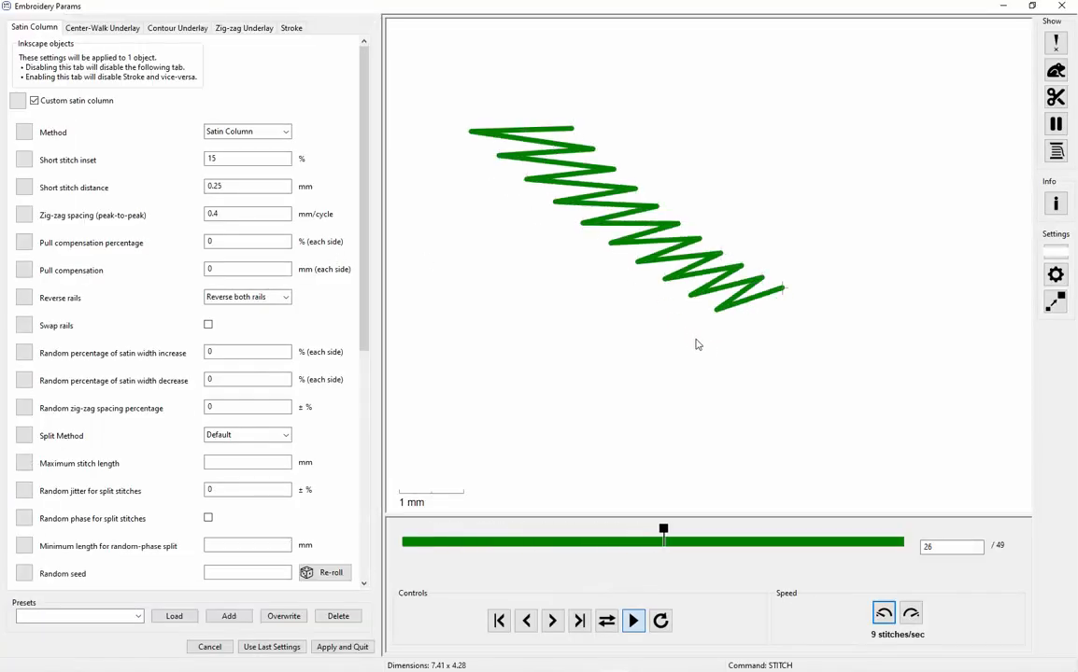
Step: Try the Don't reverse, Reverse first rail and Reverse second rail options together with rail swapping on the satin column
left_click(245, 295)
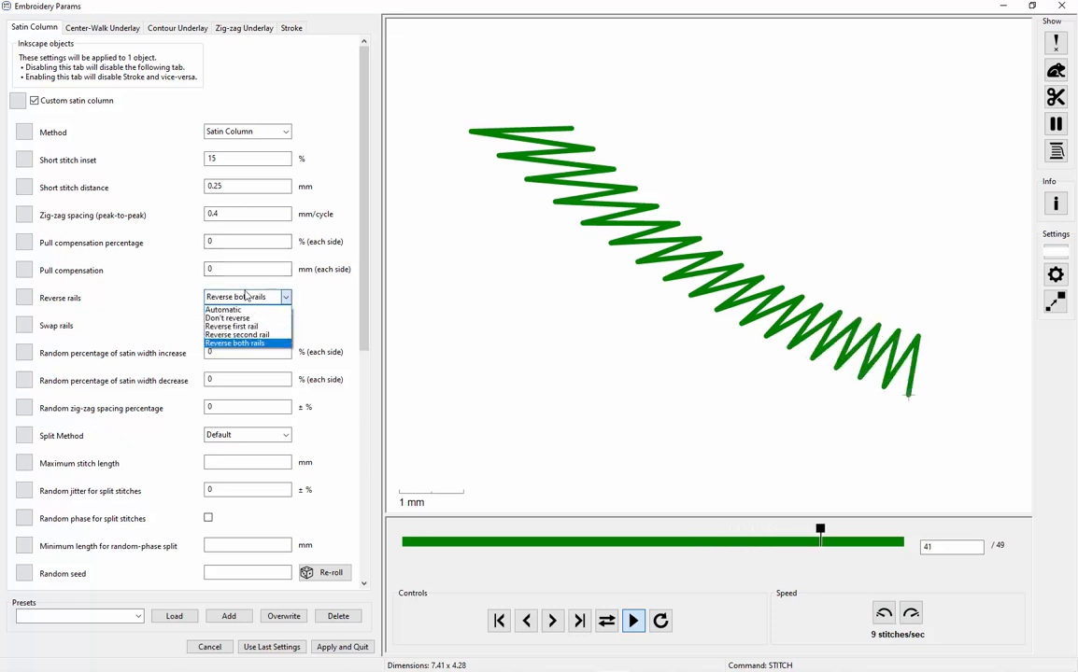
left_click(239, 322)
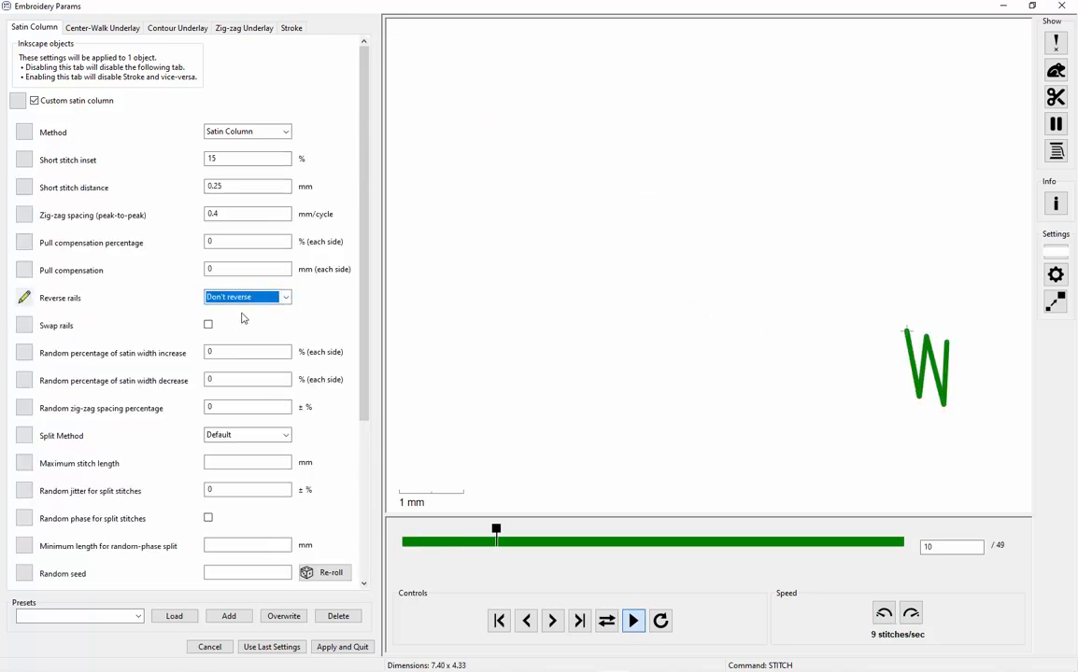
left_click(236, 301)
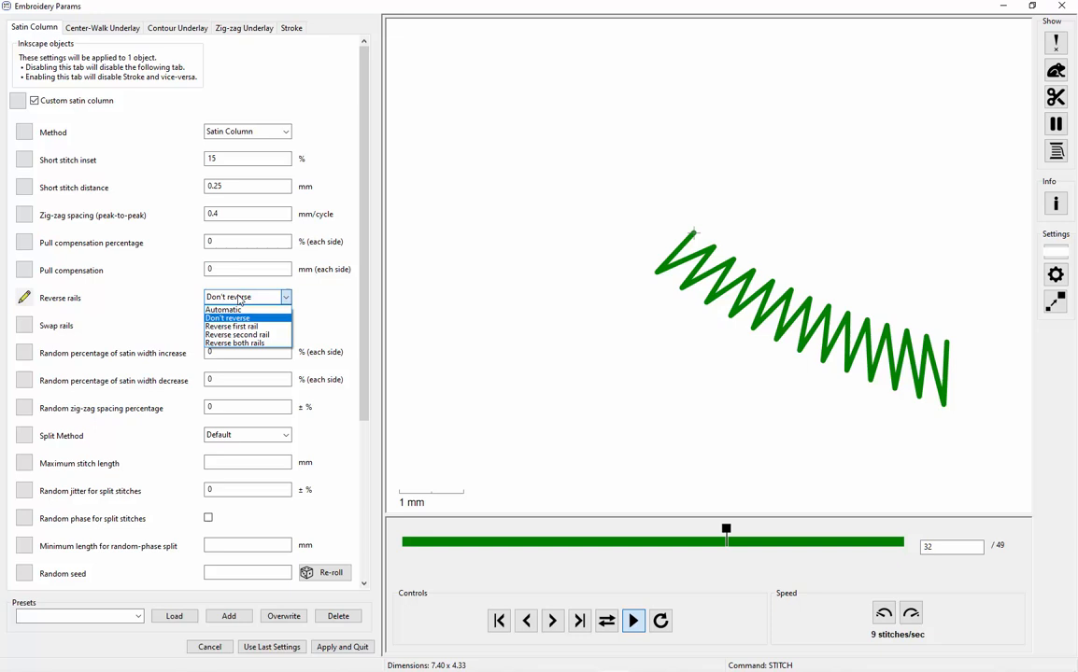
left_click(186, 330)
left_click(207, 326)
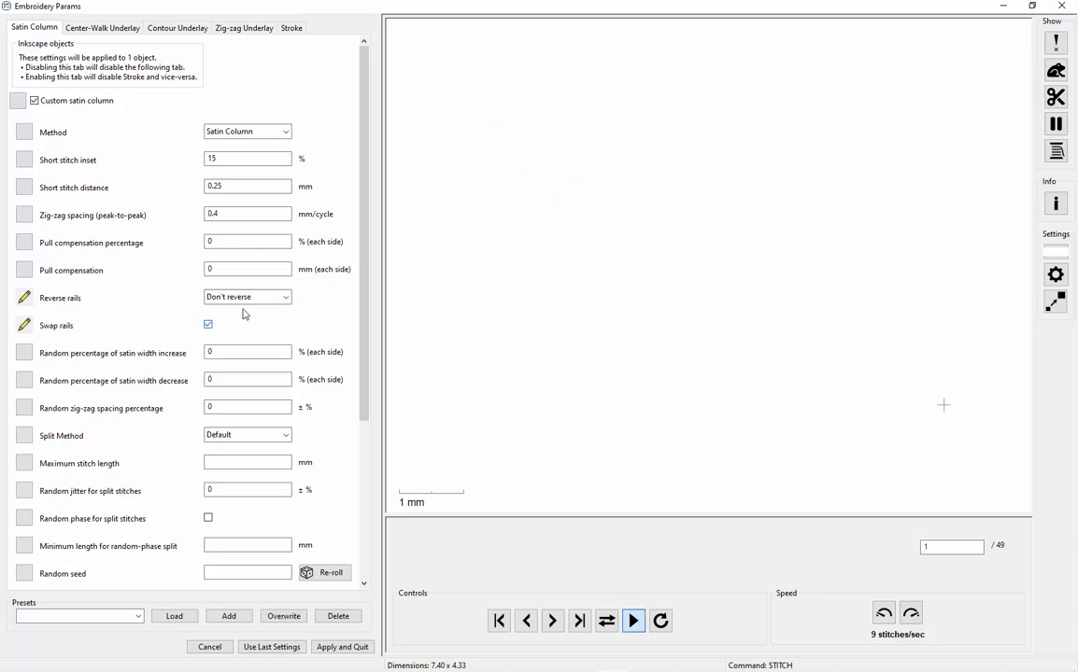
left_click(249, 300)
left_click(252, 328)
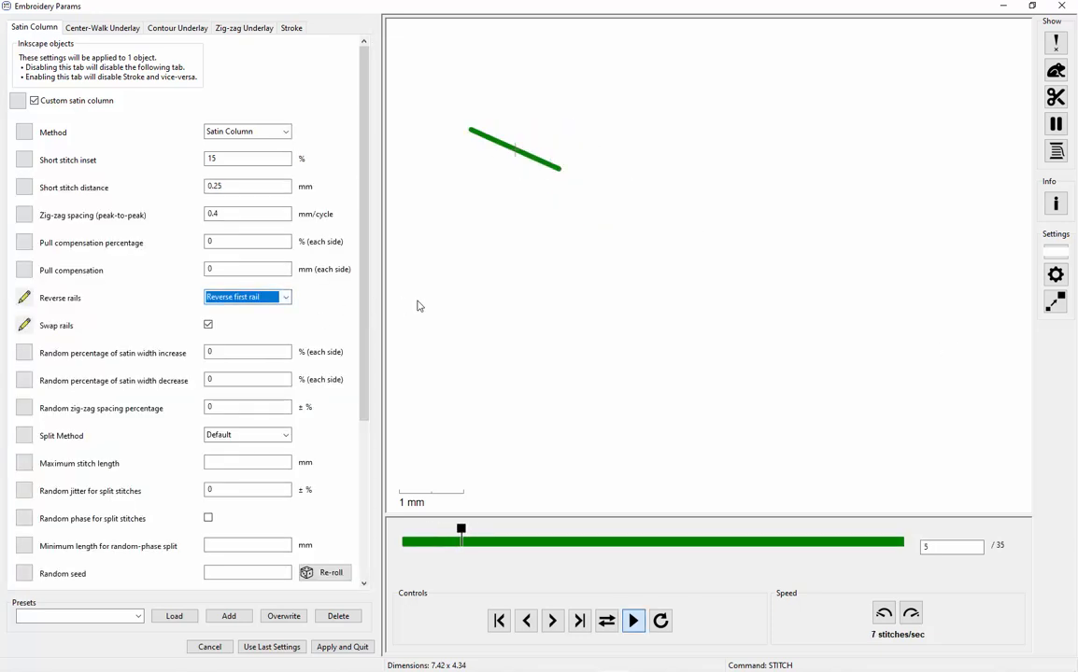
left_click(244, 297)
left_click(247, 336)
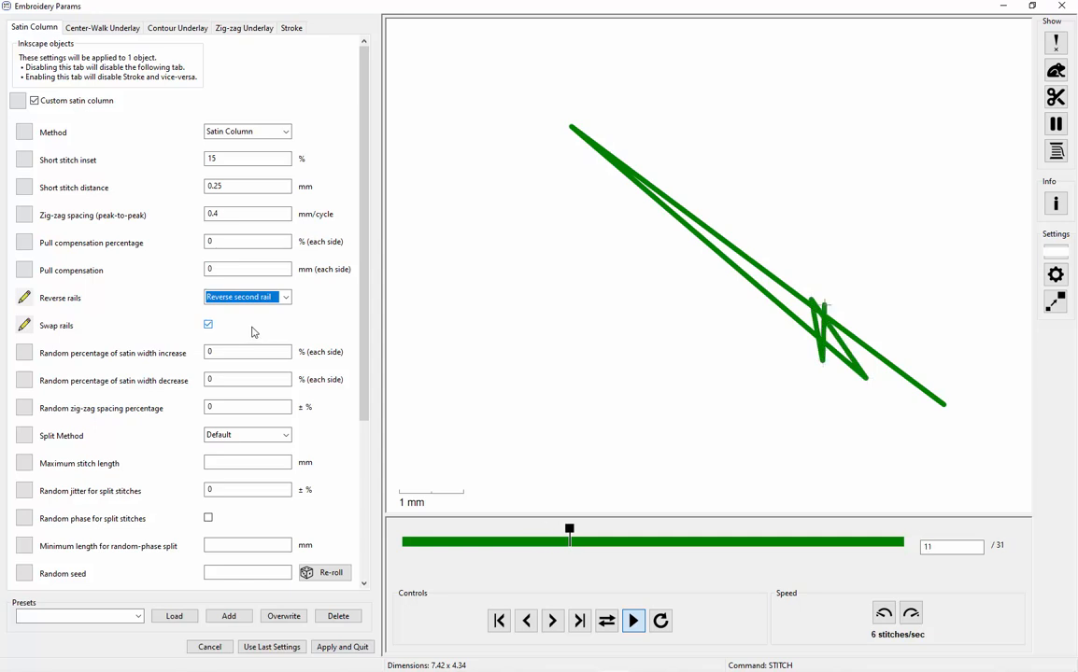
left_click(208, 324)
Step: Set the satin column's rail reversal to Reverse both rails, enable Swap rails and apply the params
left_click(244, 297)
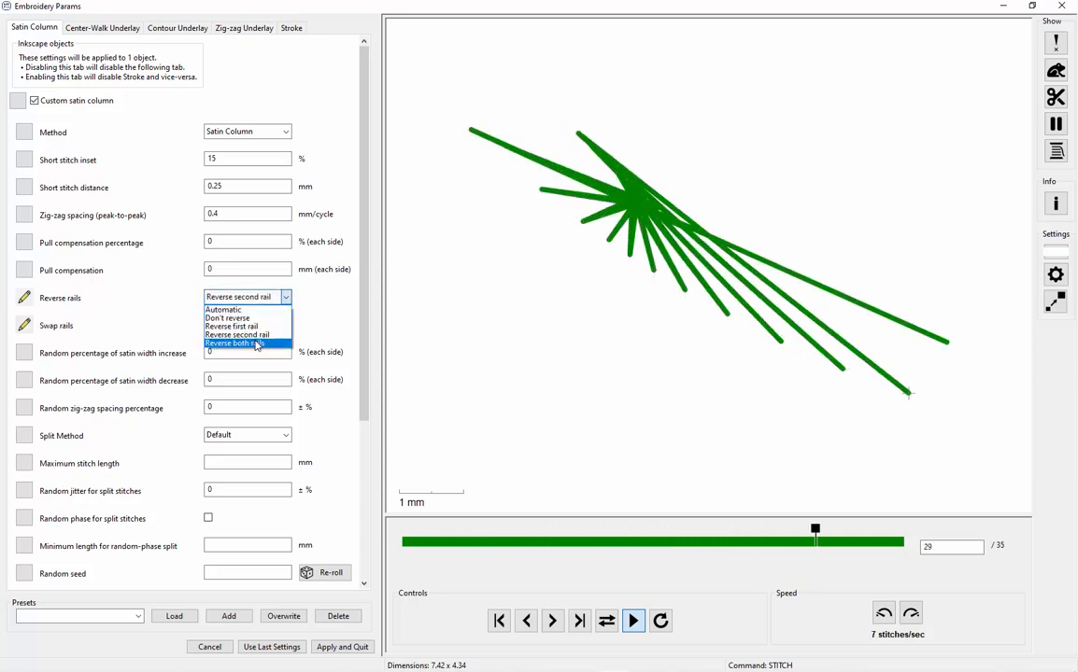
left_click(256, 344)
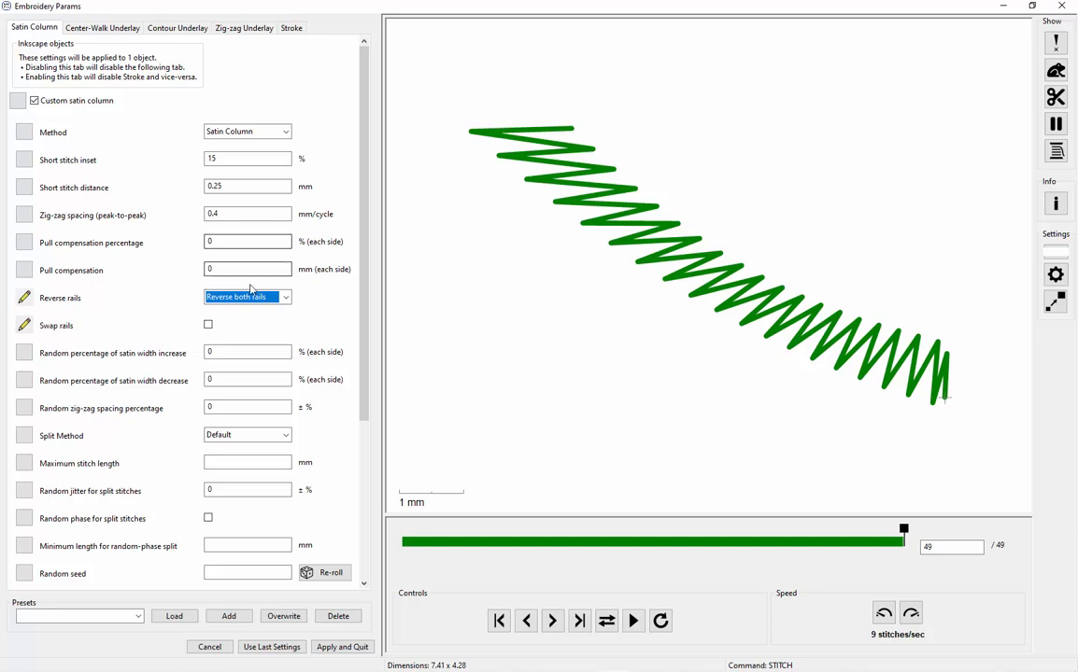
left_click(208, 325)
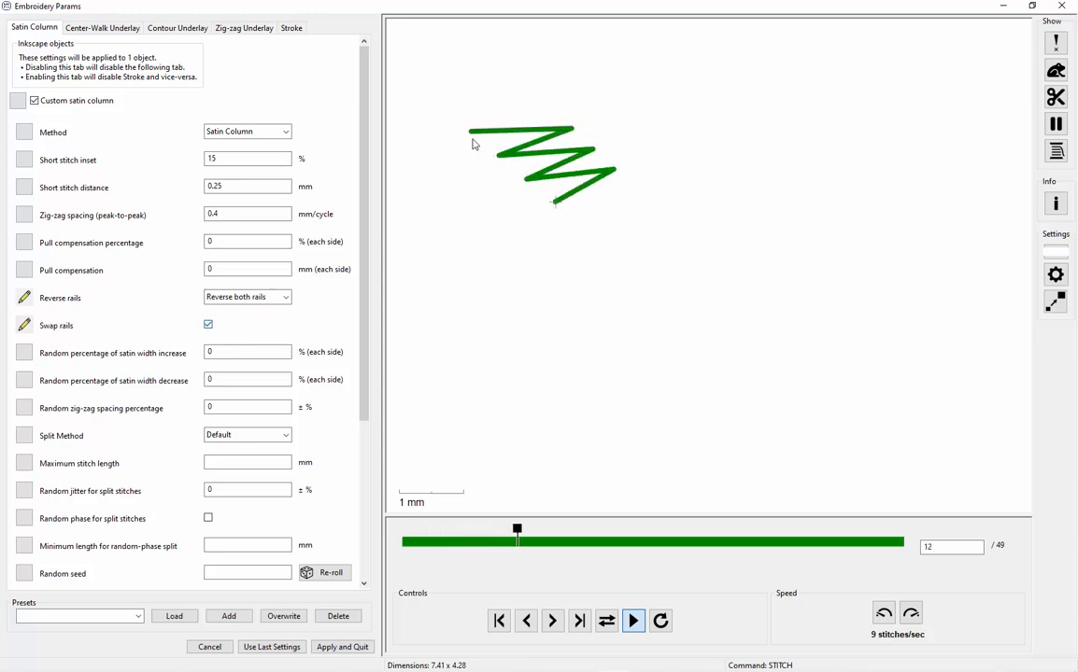
left_click(342, 647)
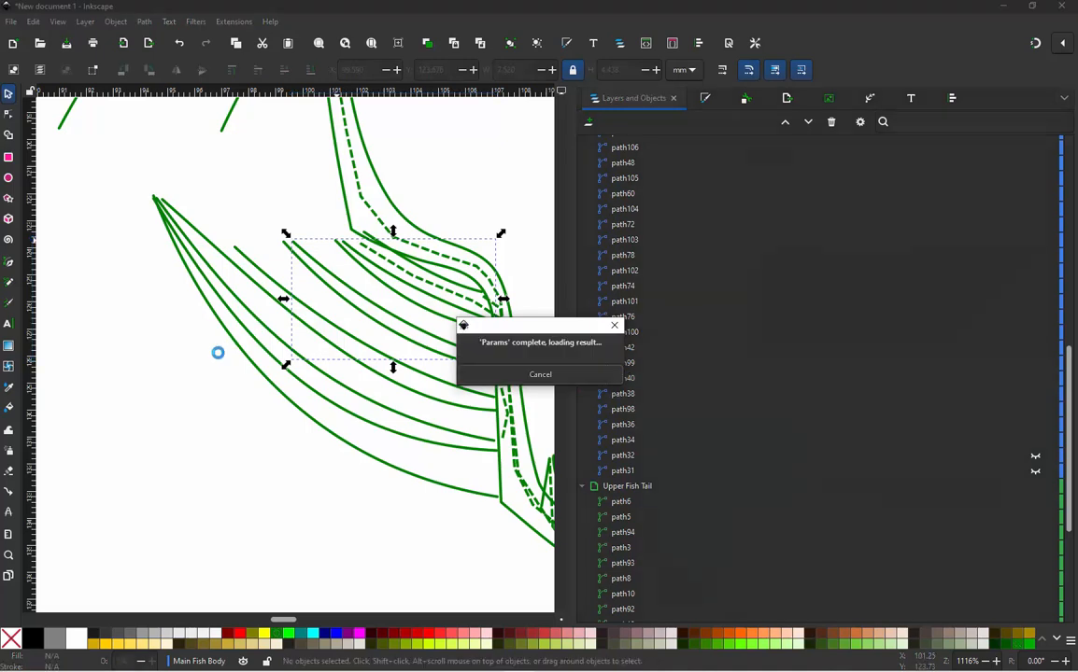
Step: Select the whole design and simulate its stitching again with the jump stitches shown
scroll(278, 403, "down", 5)
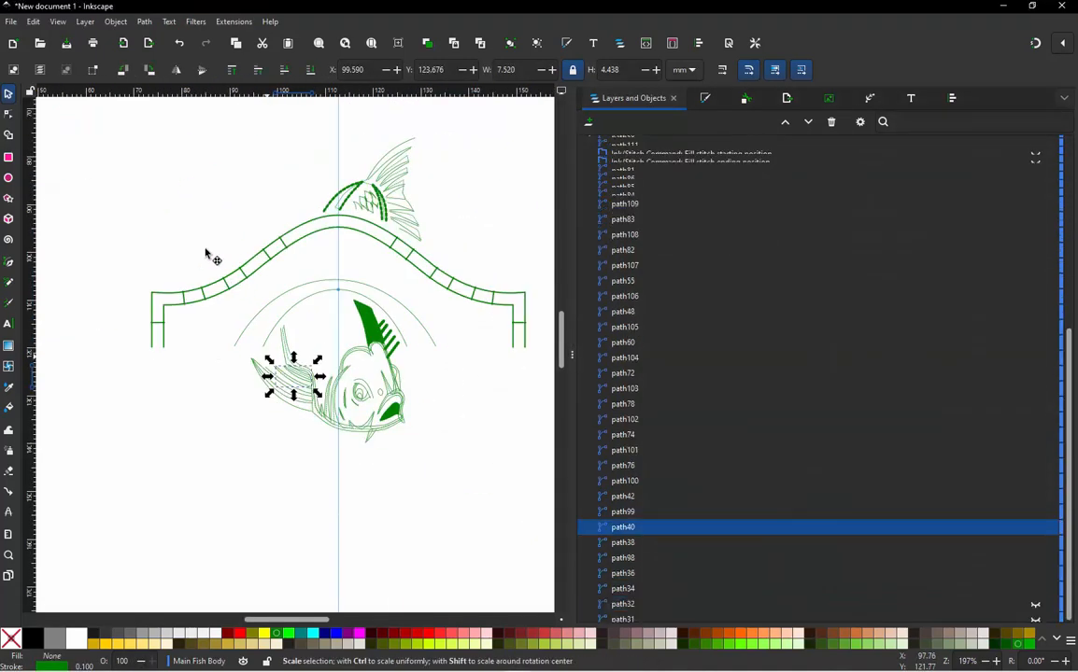
mouse_move(133, 137)
left_mouse_down()
mouse_move(438, 357)
mouse_move(514, 450)
left_mouse_up()
left_click_drag(112, 126, 544, 492)
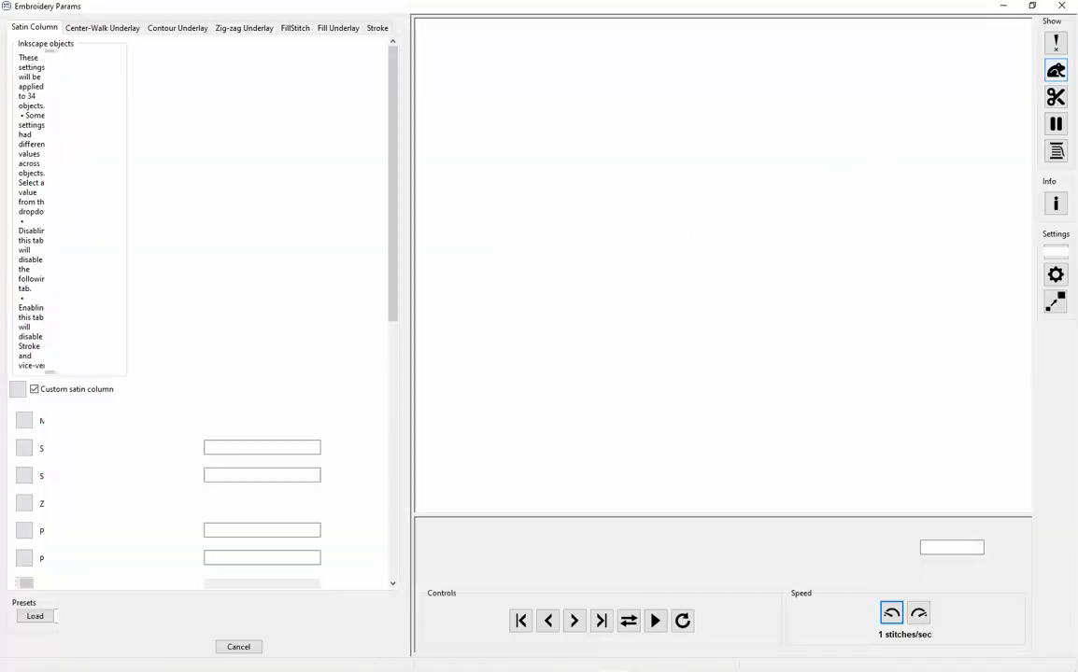
left_click(1062, 6)
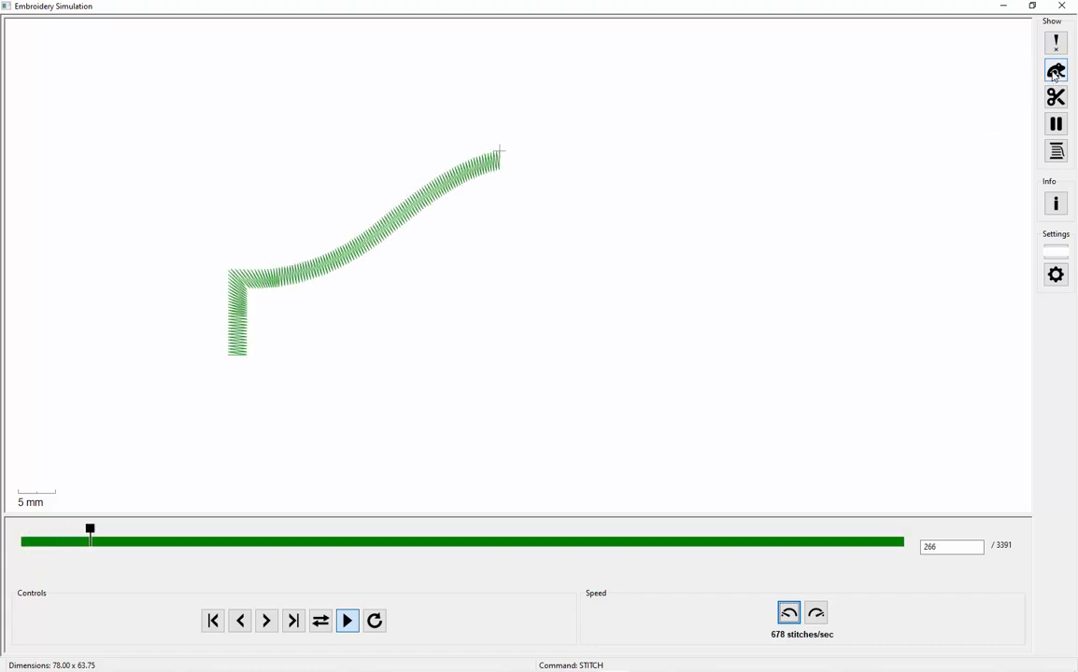
left_click(1055, 72)
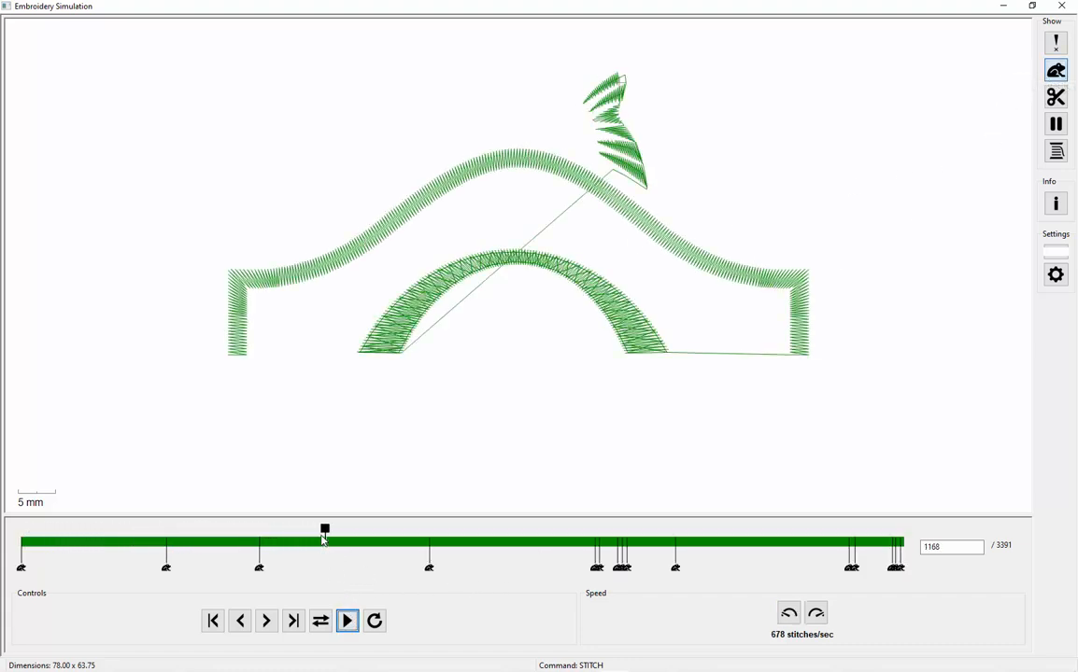
Step: Step through the stitch simulation to the final stitch, checking each jump around the fish's head and filled fin
mouse_move(419, 519)
left_mouse_down()
mouse_move(548, 530)
mouse_move(533, 532)
mouse_move(596, 524)
left_mouse_up()
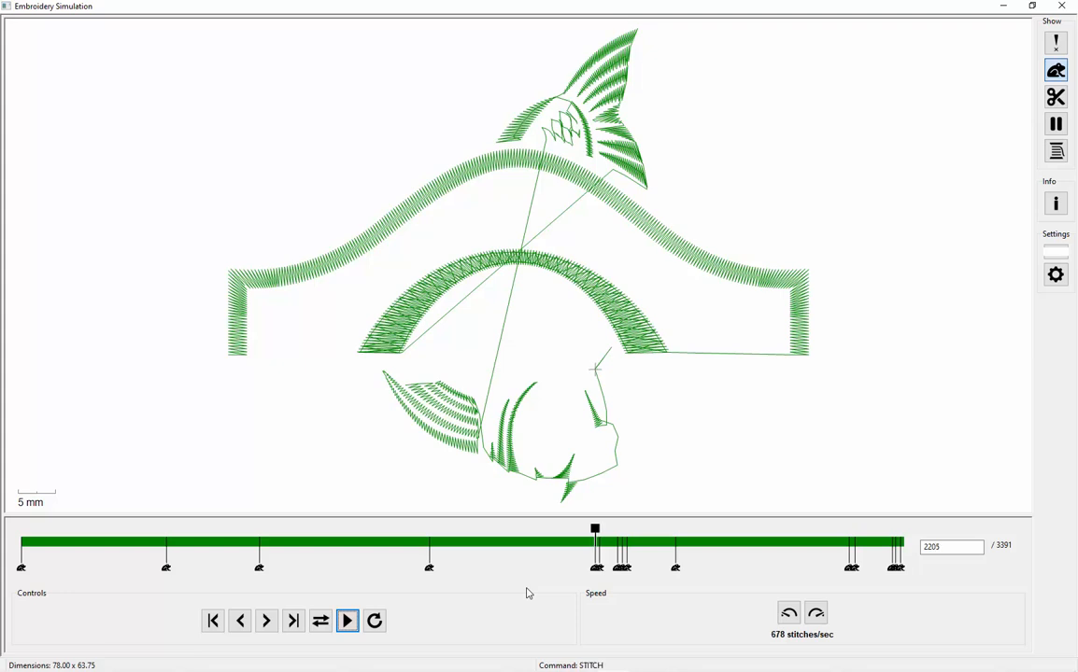
key("minus")
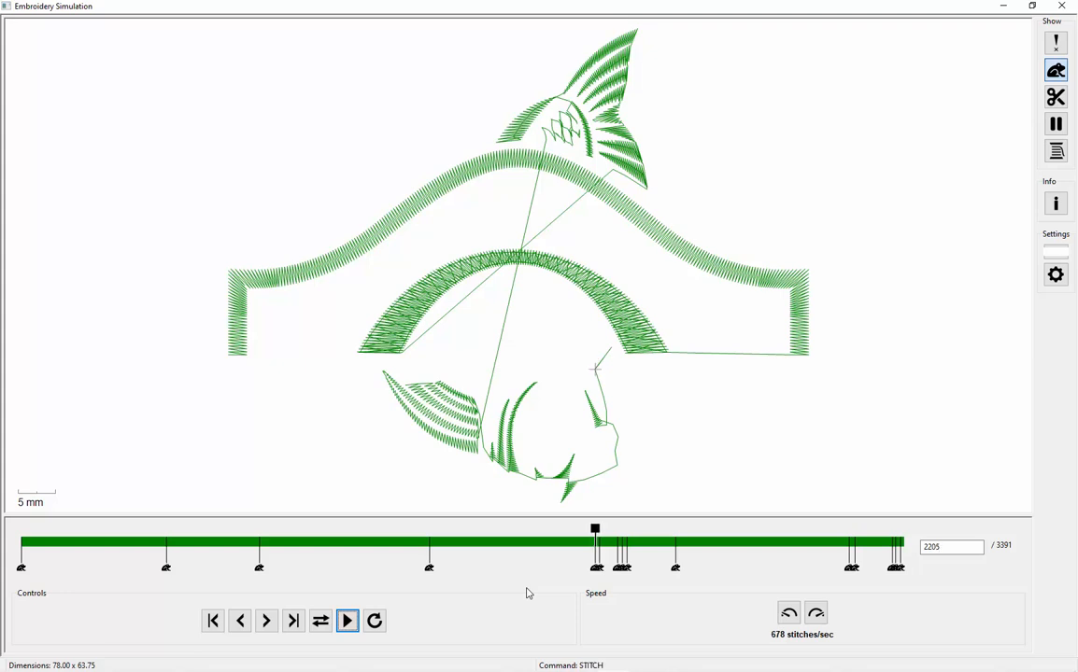
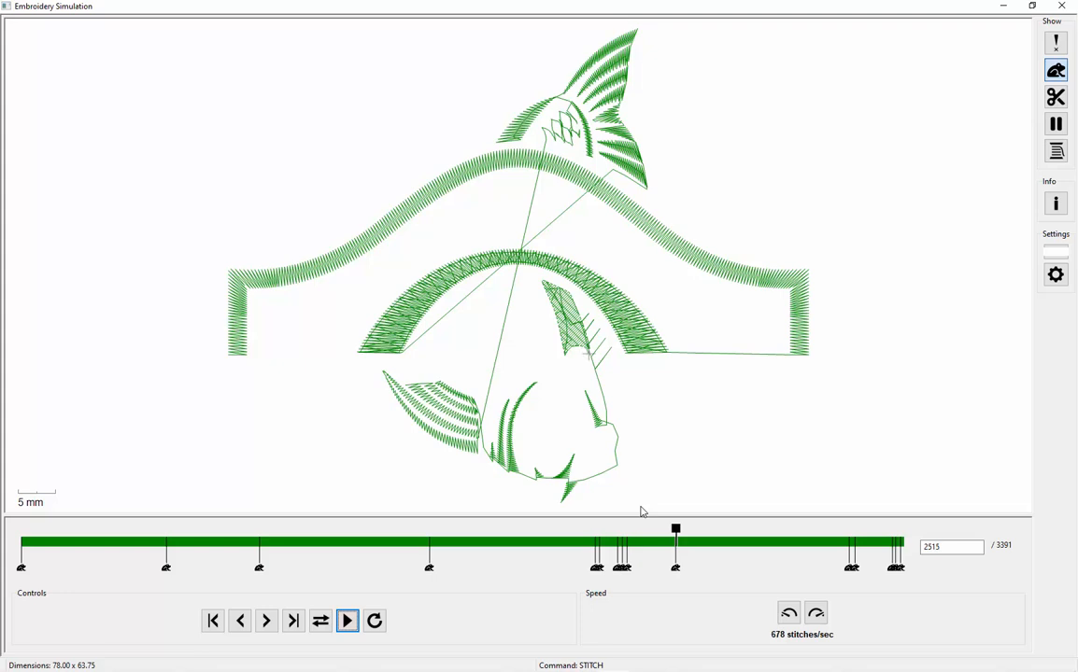
key("minus")
key("plus")
key("plus")
key("plus")
key("plus")
left_click_drag(679, 530, 907, 497)
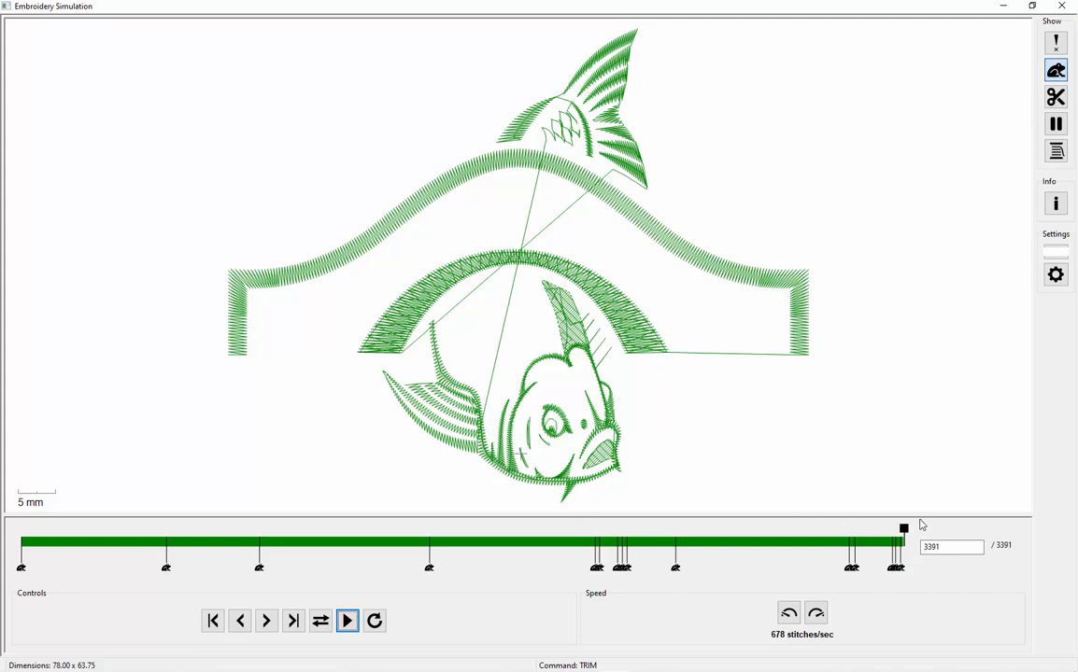
Step: Return the simulation to about stitch 2520, examine the stitches beside the filled fin up close and close the simulation
mouse_move(910, 530)
left_mouse_down()
mouse_move(590, 542)
mouse_move(676, 529)
left_mouse_up()
left_click_drag(678, 522, 678, 520)
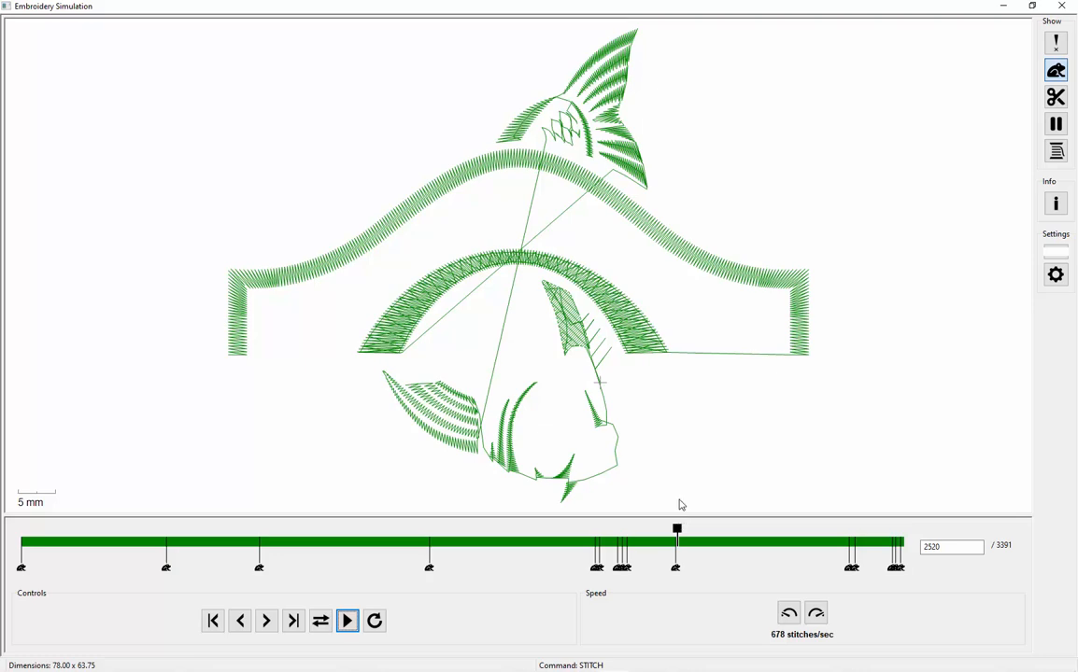
scroll(644, 324, "up", 6)
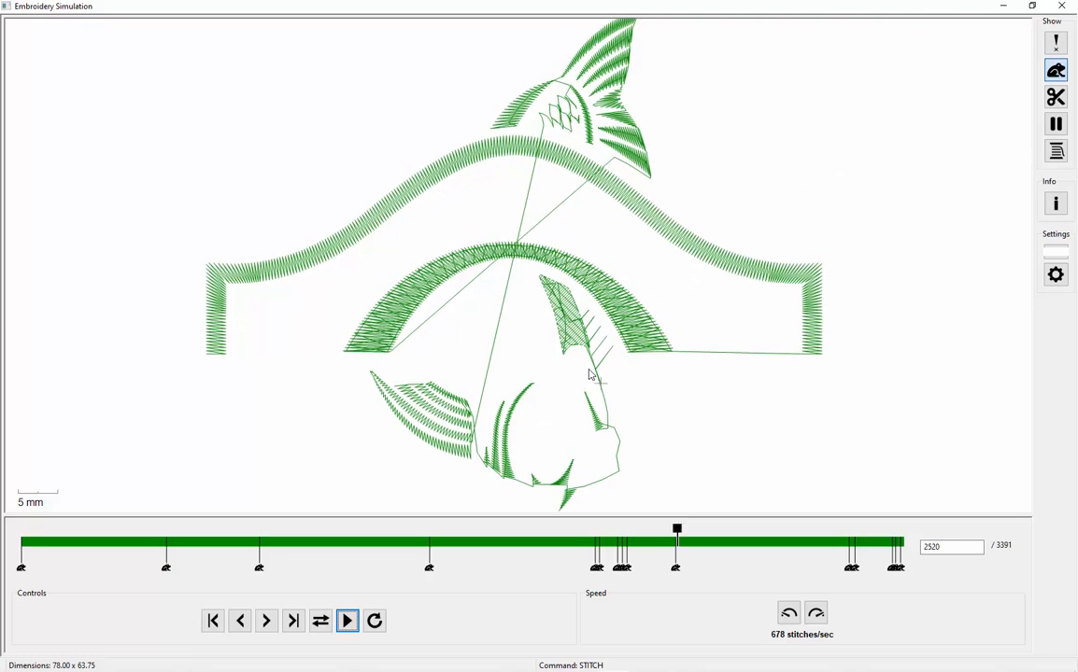
scroll(615, 408, "up", 1)
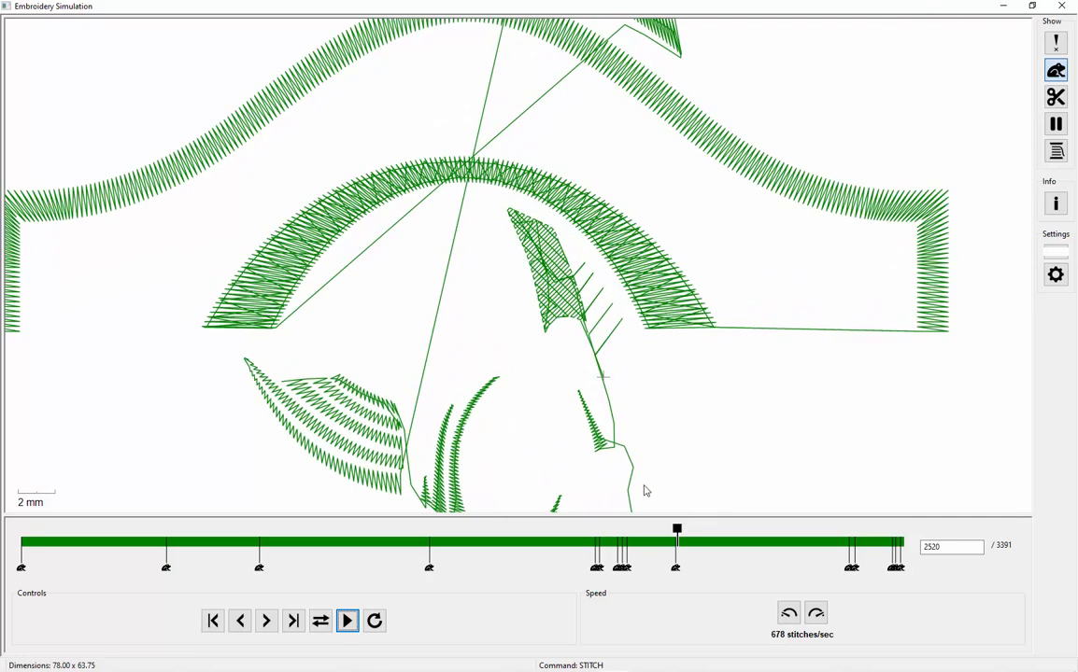
left_click(1061, 7)
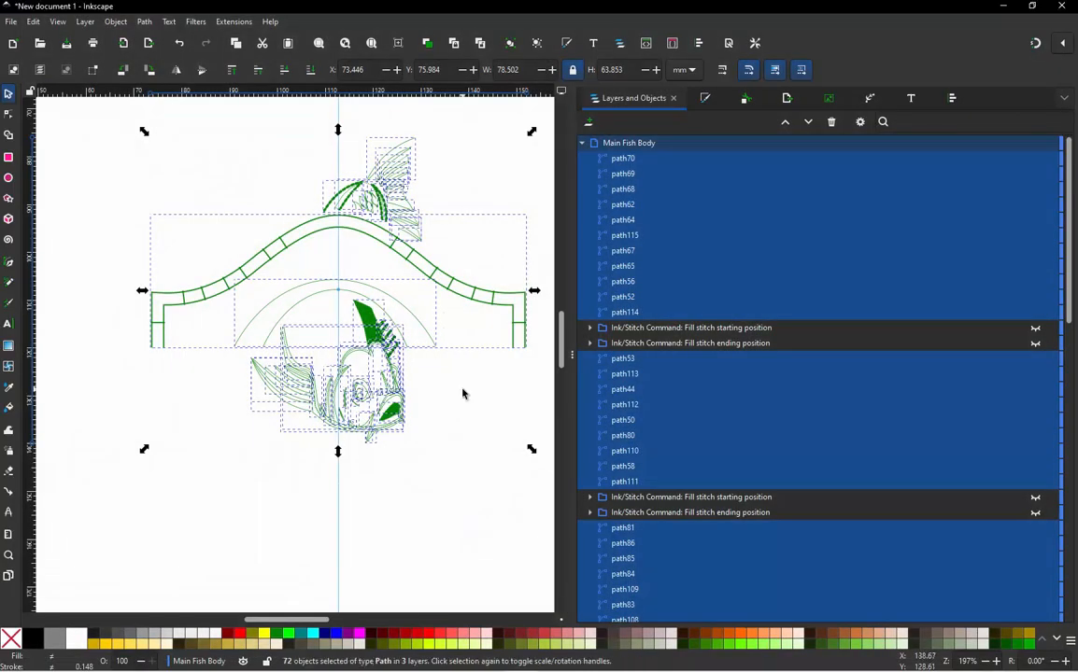
Step: Switch the canvas to outline display, move path84 away from the strokes beside the filled fin and delete it
key("Escape")
scroll(388, 392, "up", 5)
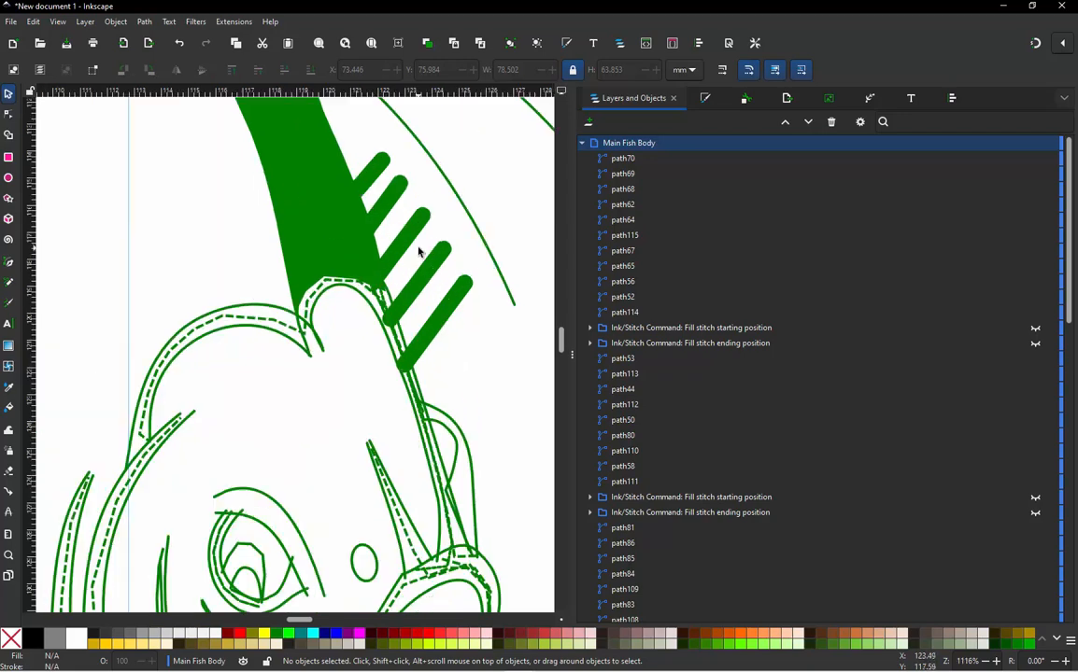
key("ctrl+KP_5")
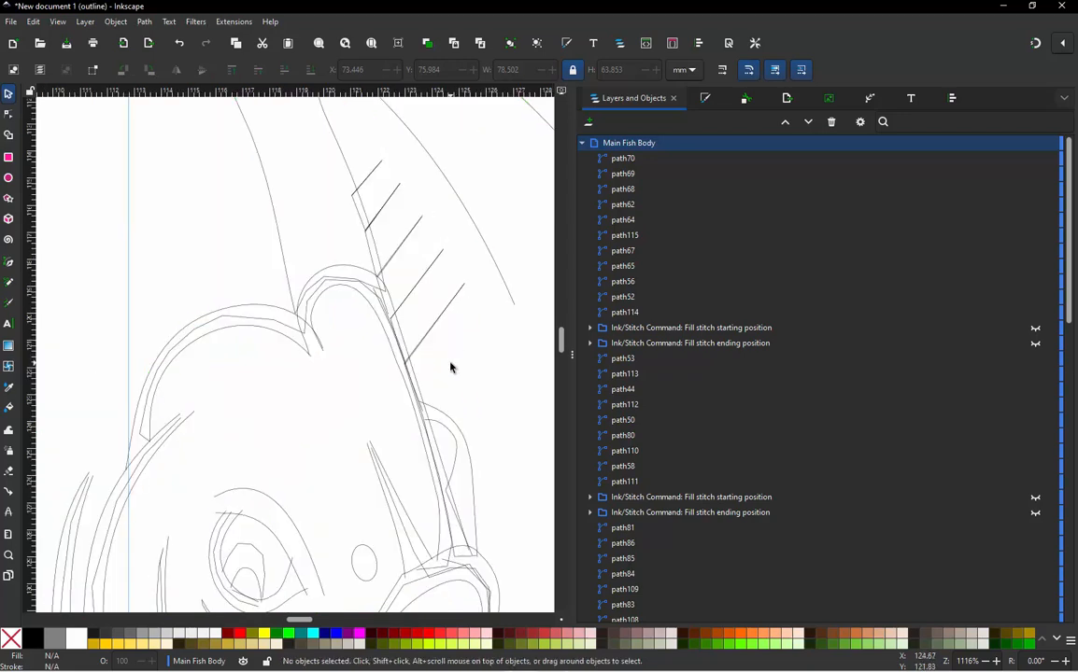
scroll(347, 207, "up", 2)
left_click(363, 215)
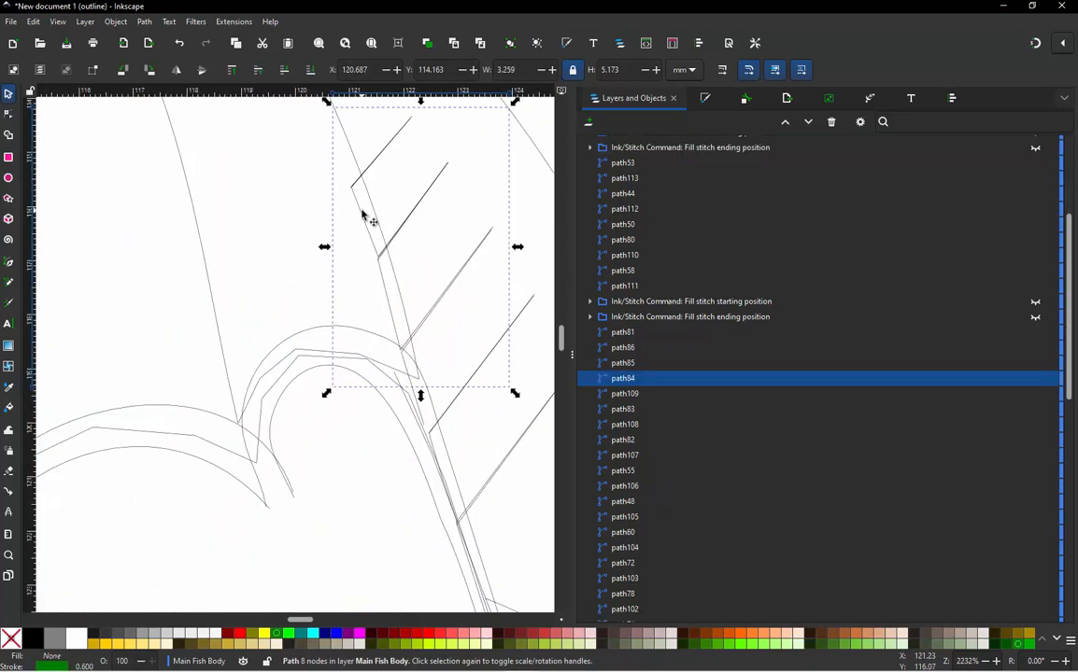
left_click_drag(362, 214, 223, 222)
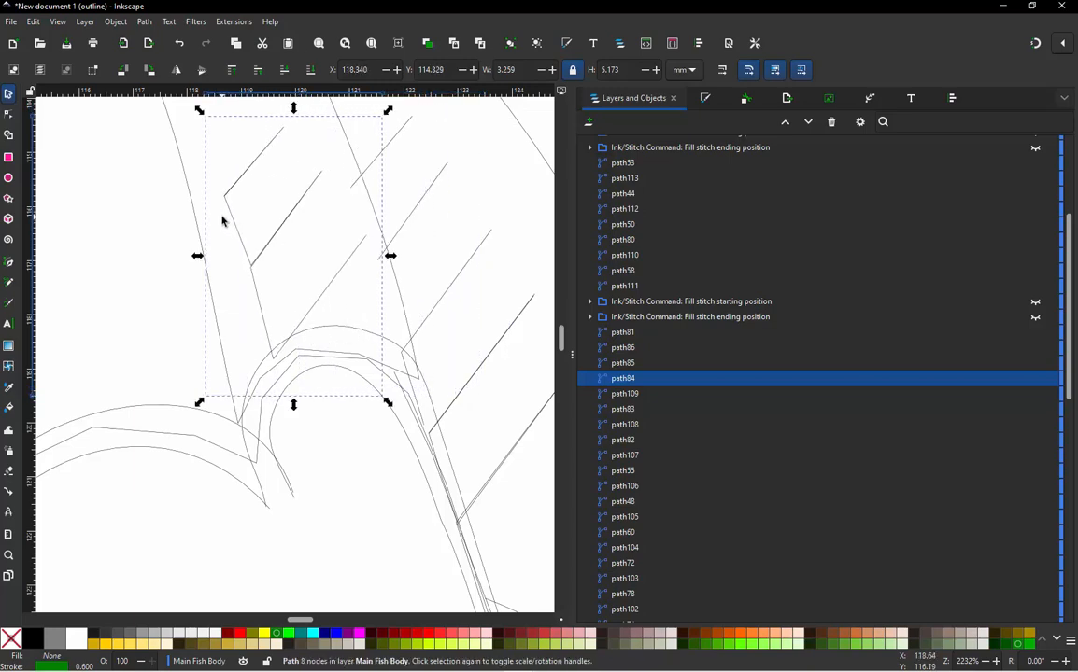
scroll(223, 221, "down", 1)
scroll(369, 324, "up", 1)
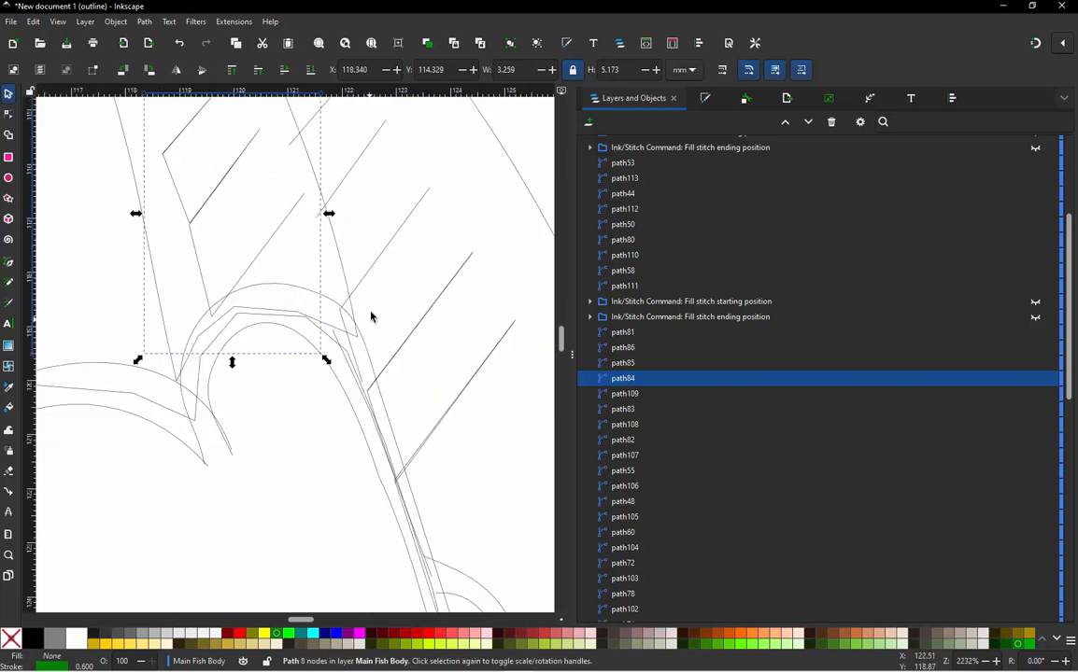
left_click(370, 318)
Step: Try deleting path109 beside the filled fin and undo the deletion
scroll(351, 342, "up", 3)
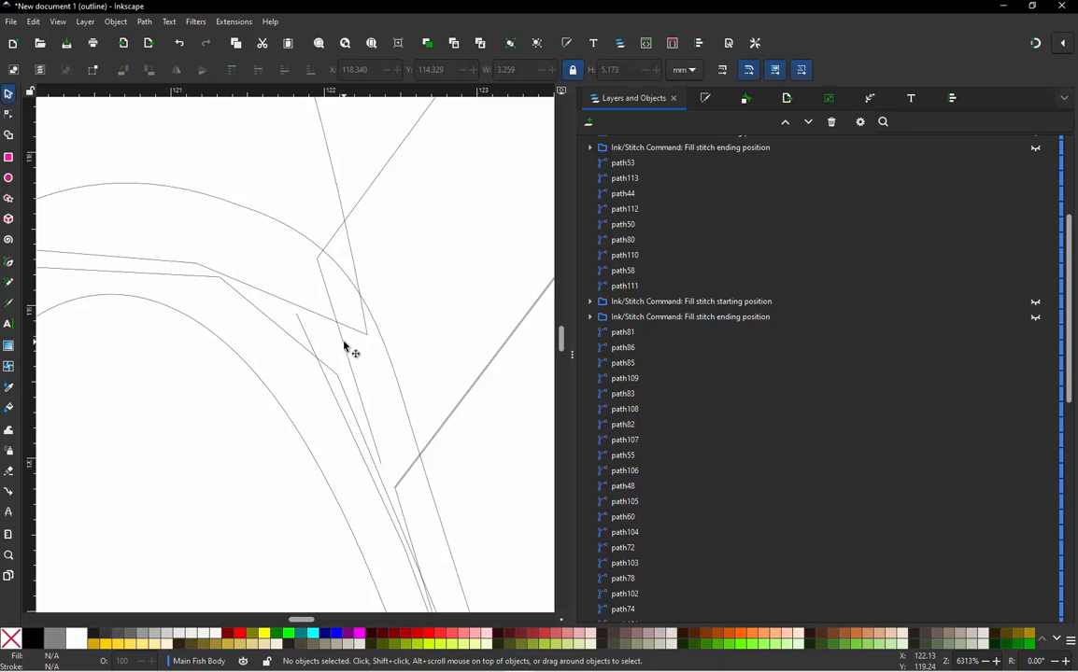
left_click(346, 347)
scroll(303, 323, "down", 3)
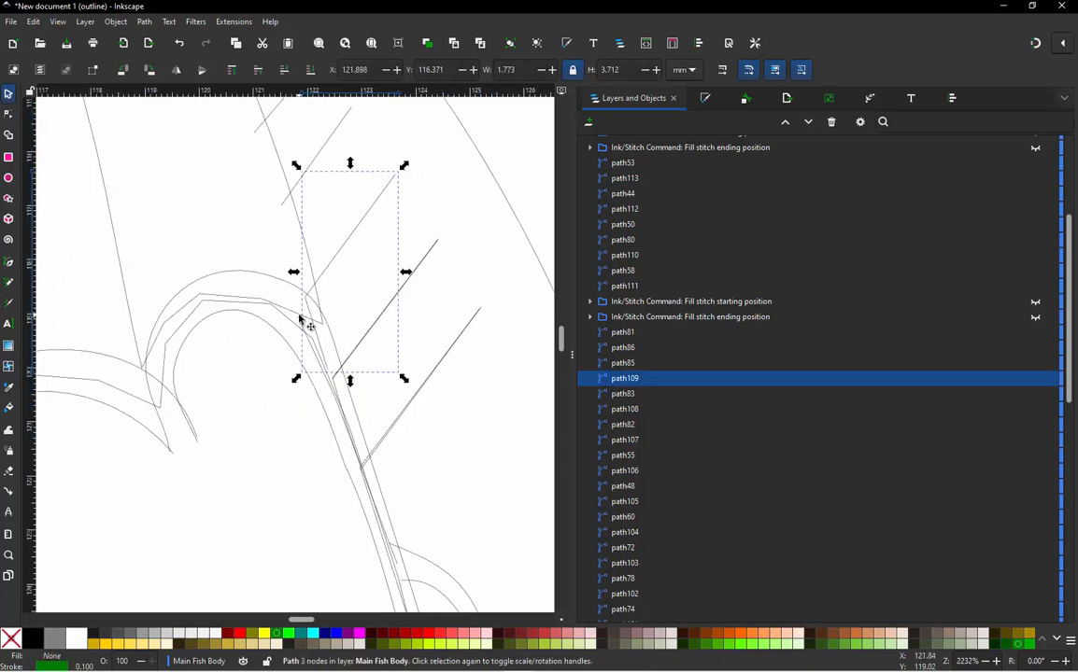
key("Delete")
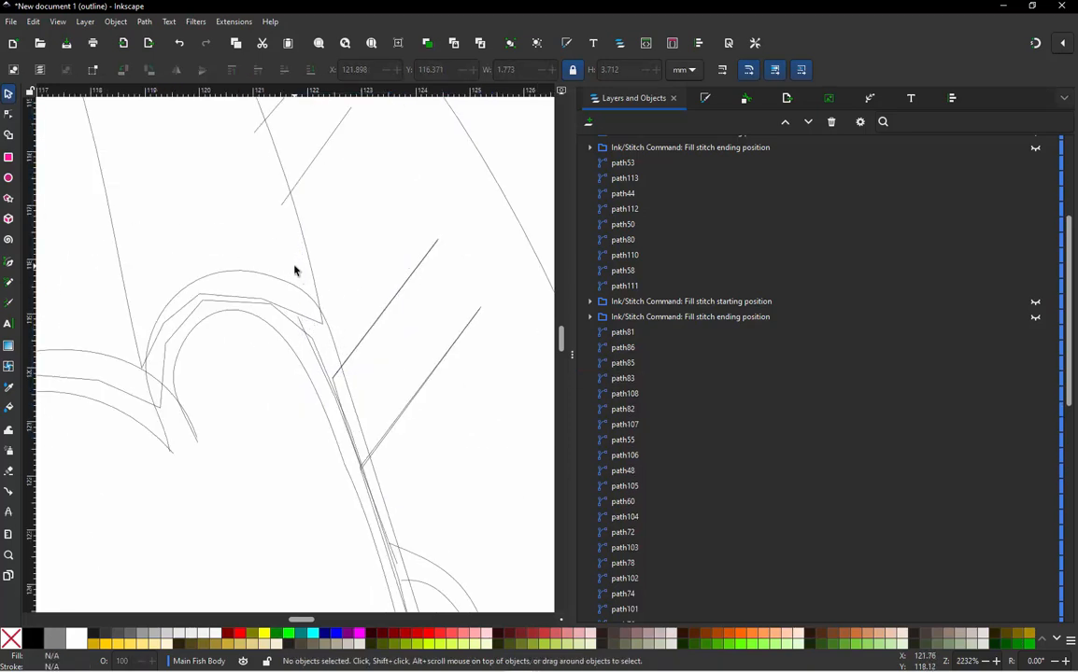
key("ctrl+z")
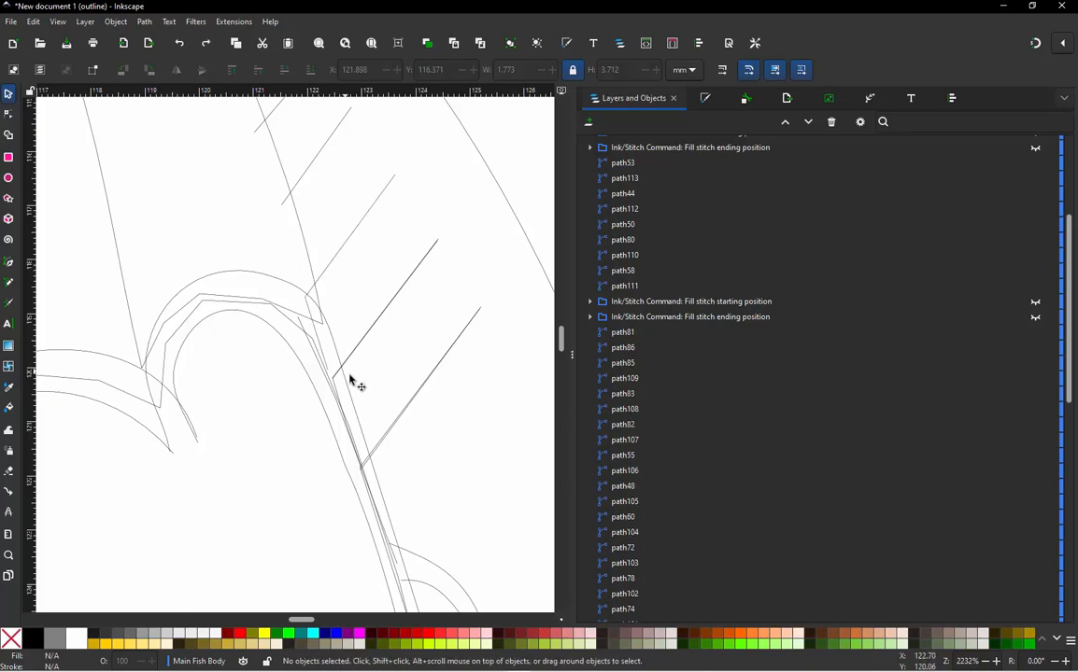
Step: Select path107 at the lowest fin stroke to check its extent, and clear the selection
scroll(341, 362, "down", 1)
scroll(340, 362, "up", 6)
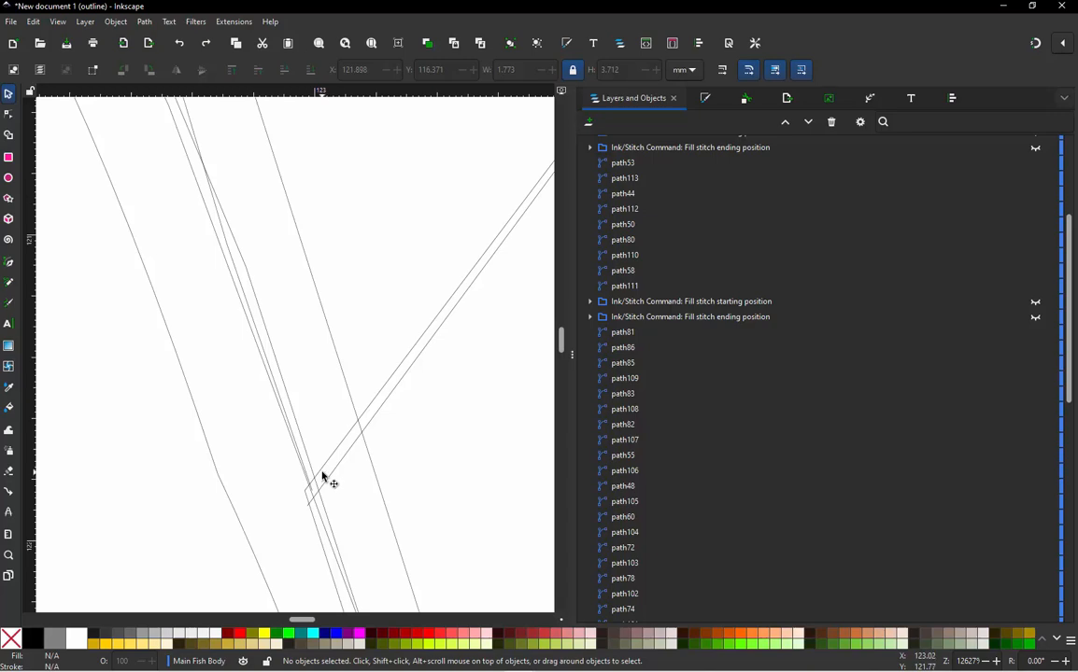
left_click(320, 476)
scroll(297, 375, "down", 7)
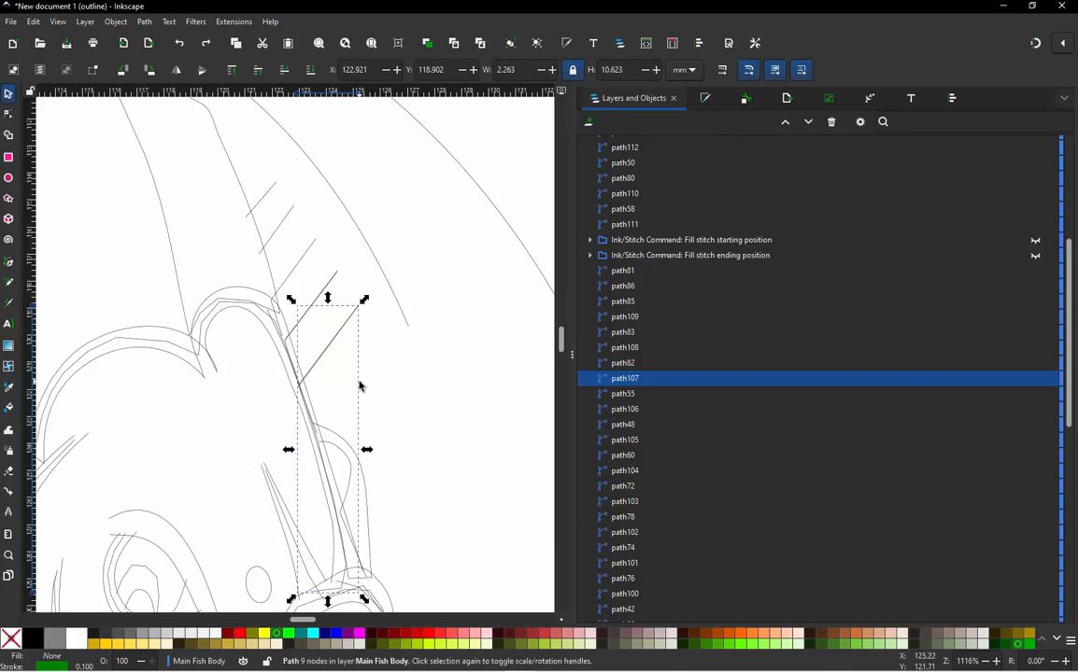
left_click_drag(361, 386, 367, 342)
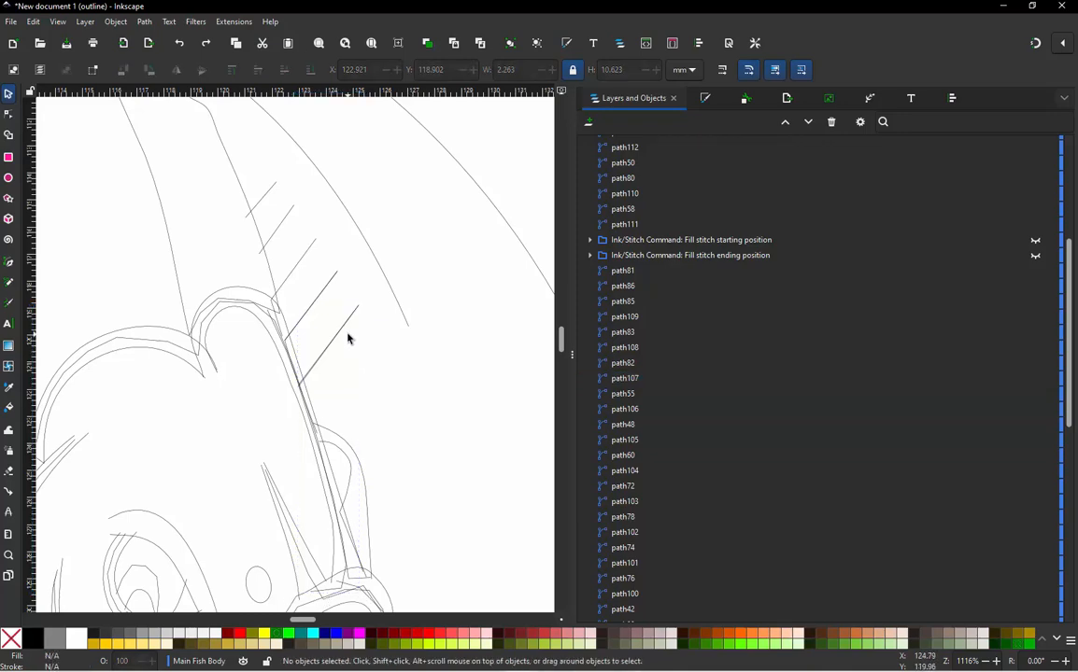
Step: Pull path108 away from the second-lowest fin stroke and delete it
scroll(292, 301, "up", 7)
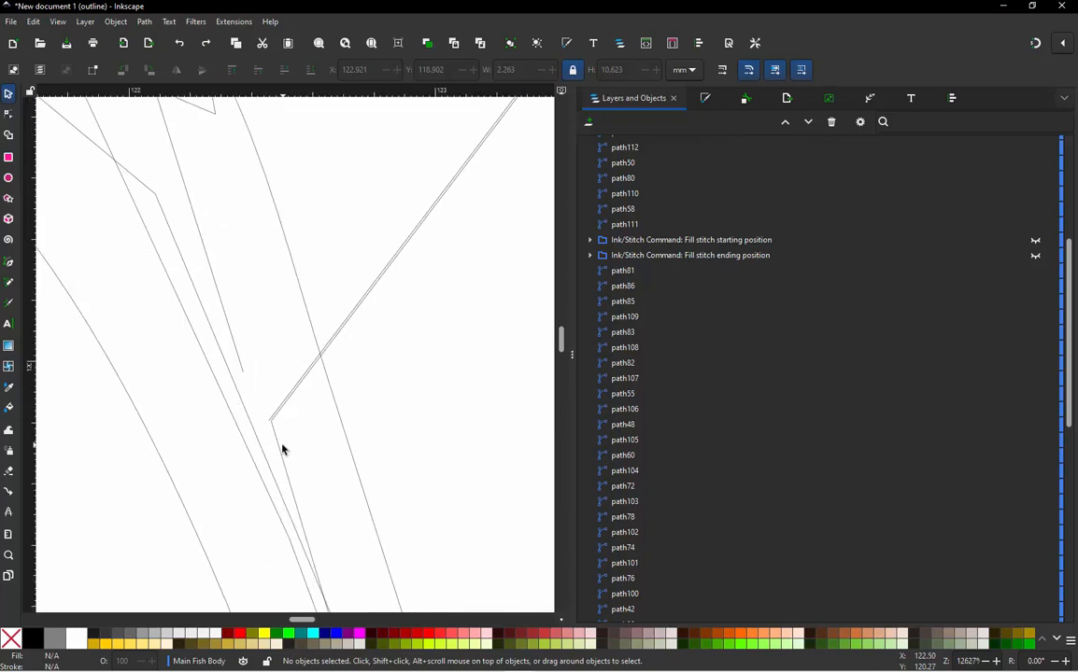
left_click_drag(279, 449, 415, 452)
scroll(278, 366, "down", 5)
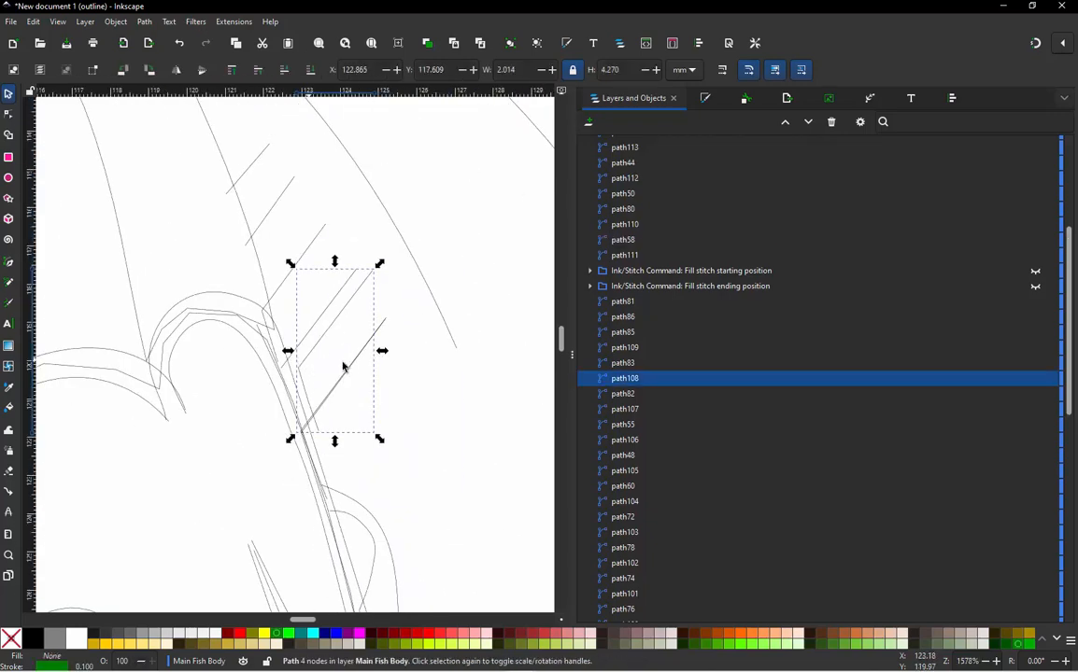
key("Delete")
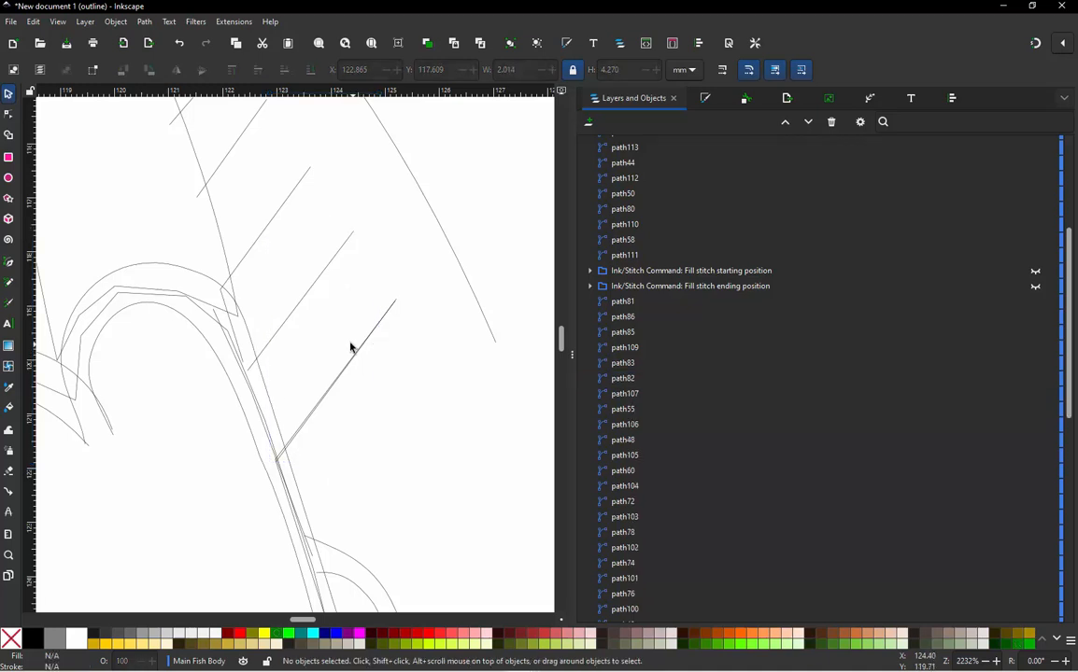
Step: Try moving path81 and path109 away from the base of the filled fin and undo both moves
left_click(230, 322)
left_click_drag(231, 321, 190, 331)
key("ctrl+z")
scroll(233, 304, "up", 5)
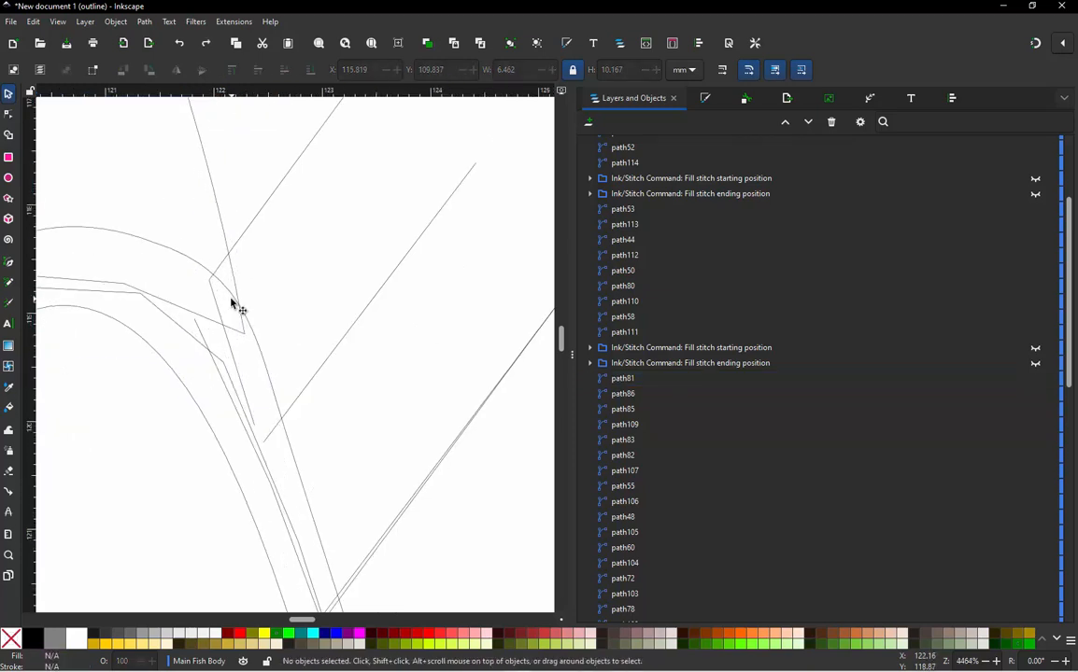
left_click(213, 283)
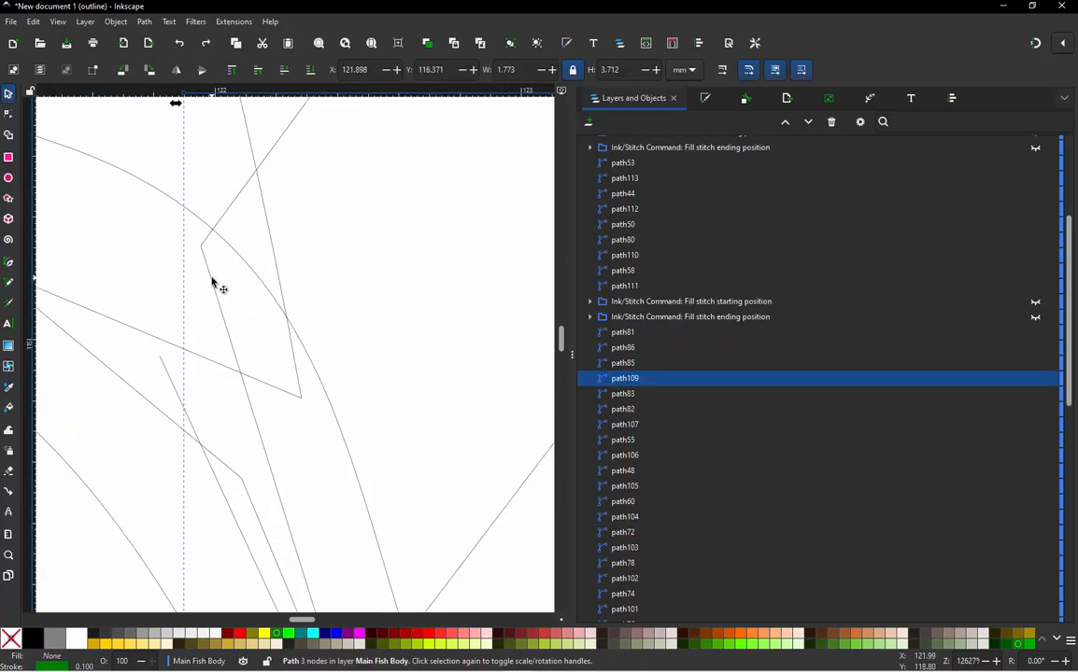
scroll(200, 288, "down", 3)
left_click_drag(200, 284, 203, 282)
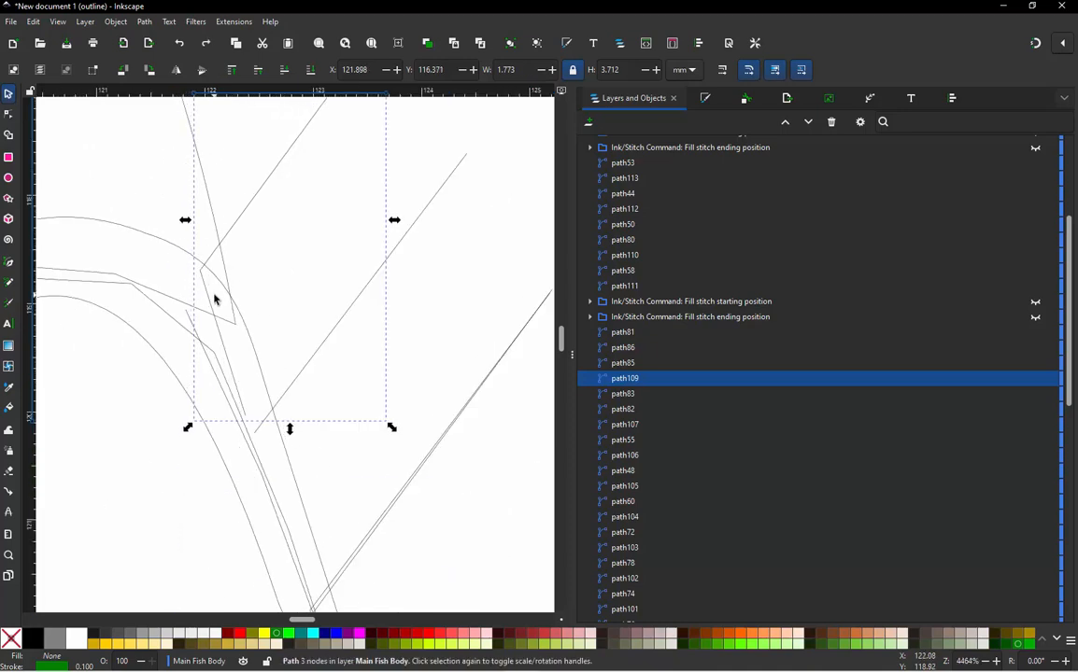
scroll(214, 298, "down", 2)
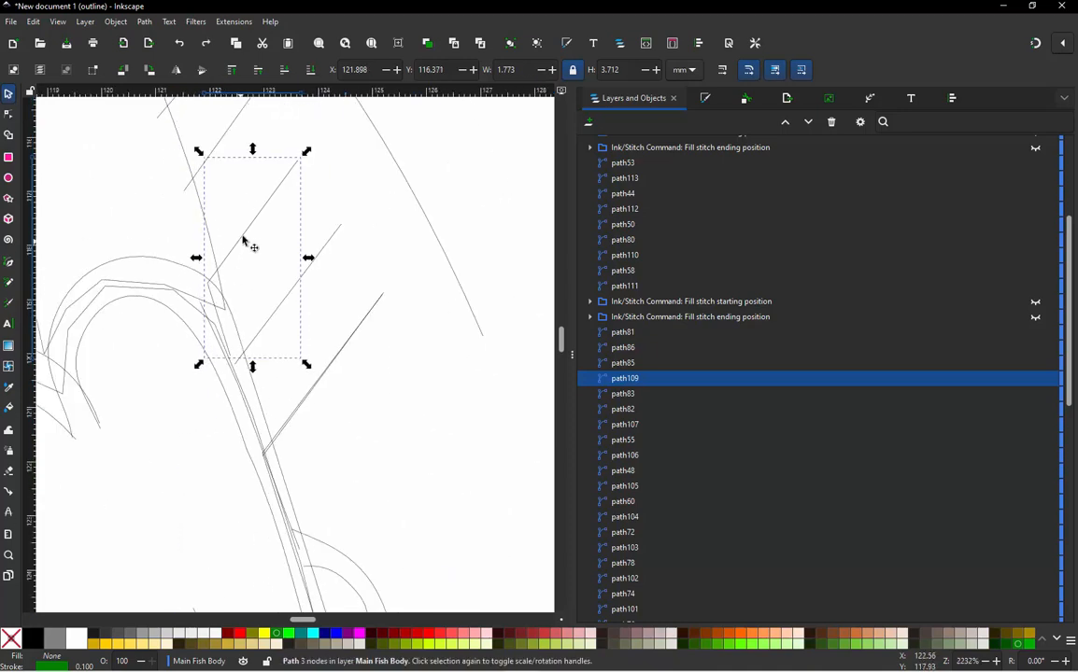
left_click_drag(243, 234, 278, 189)
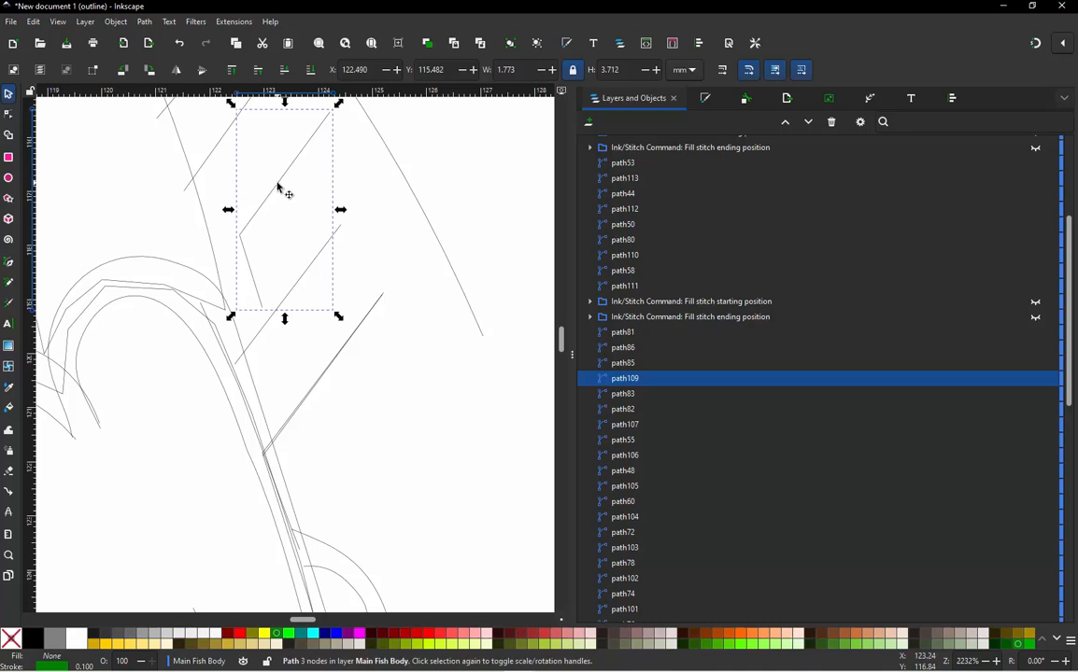
key("ctrl+z")
Step: Edit the nodes of path109 and delete its lower end node below the fin stroke
scroll(216, 310, "up", 2)
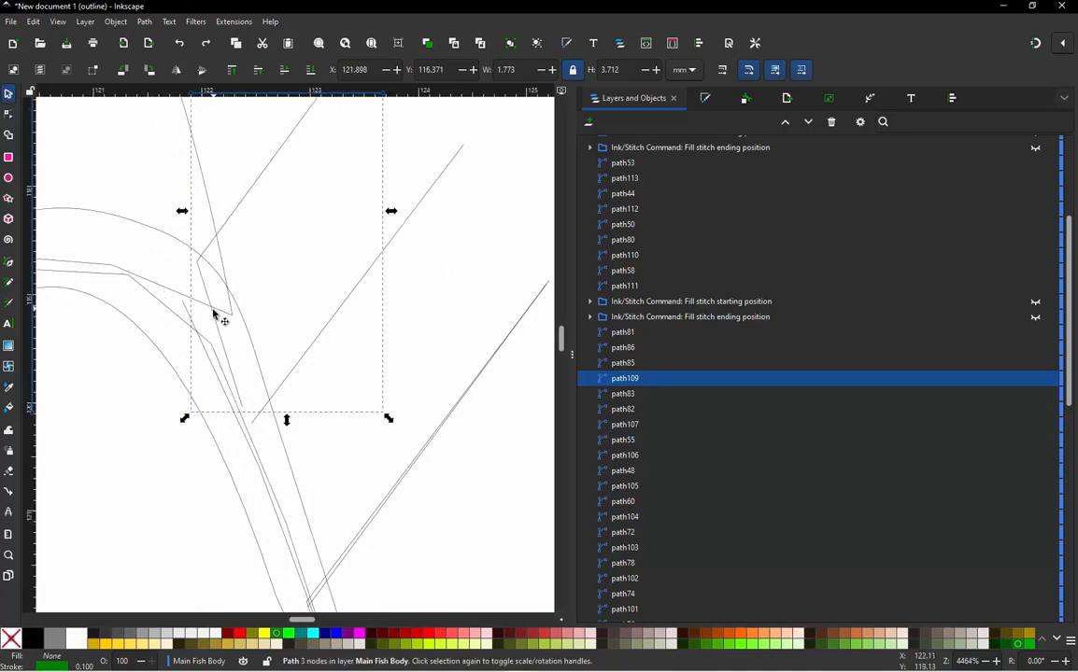
double_click(214, 314)
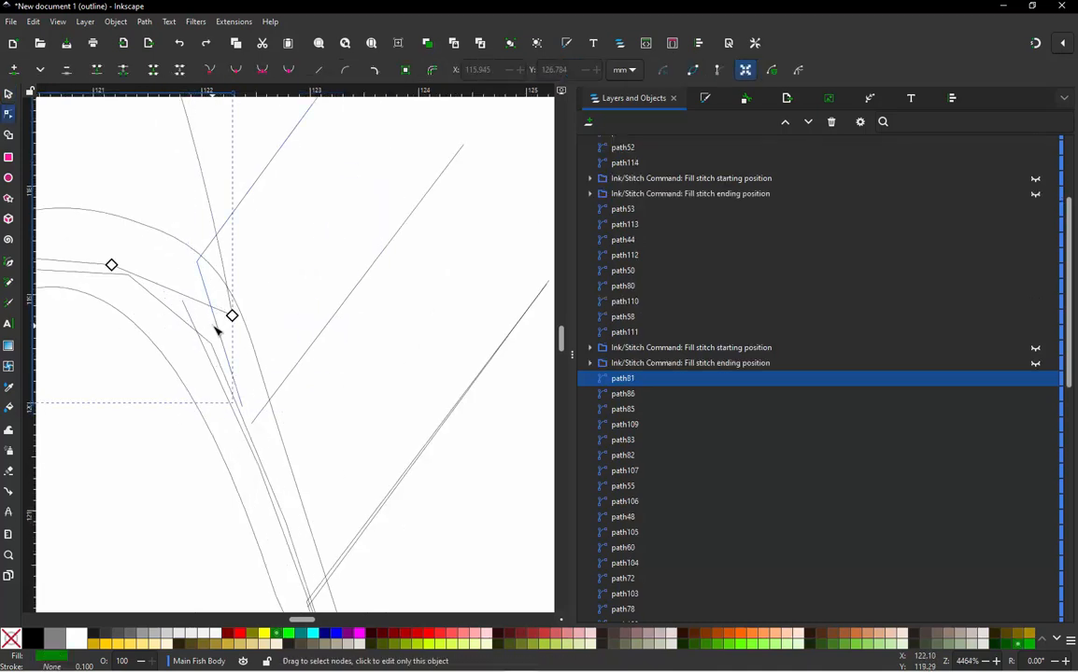
left_click(220, 329)
left_click(241, 407)
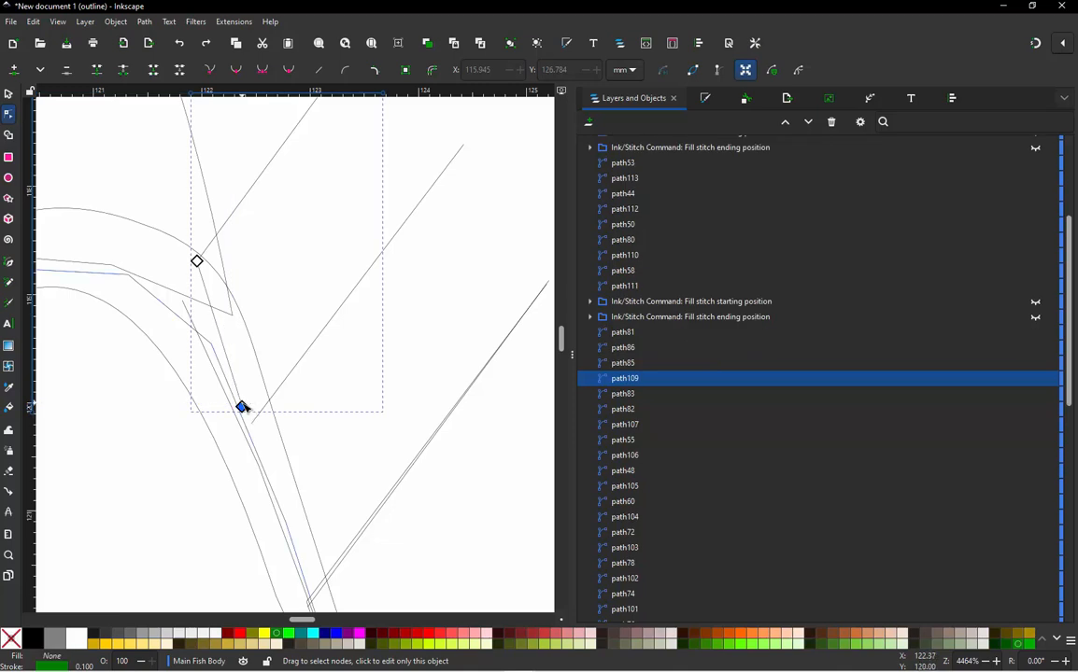
key("Delete")
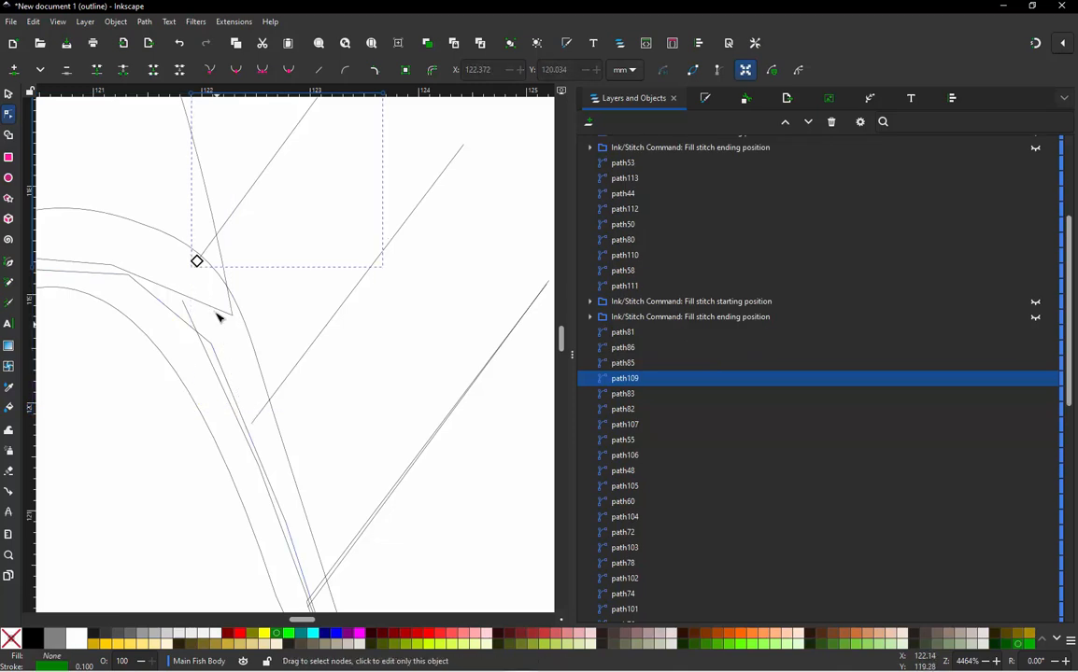
Step: Select path110 near the base of the lowest fin stroke to check its course, and clear the selection
scroll(222, 308, "down", 3, "ctrl")
scroll(241, 409, "up", 6, "ctrl")
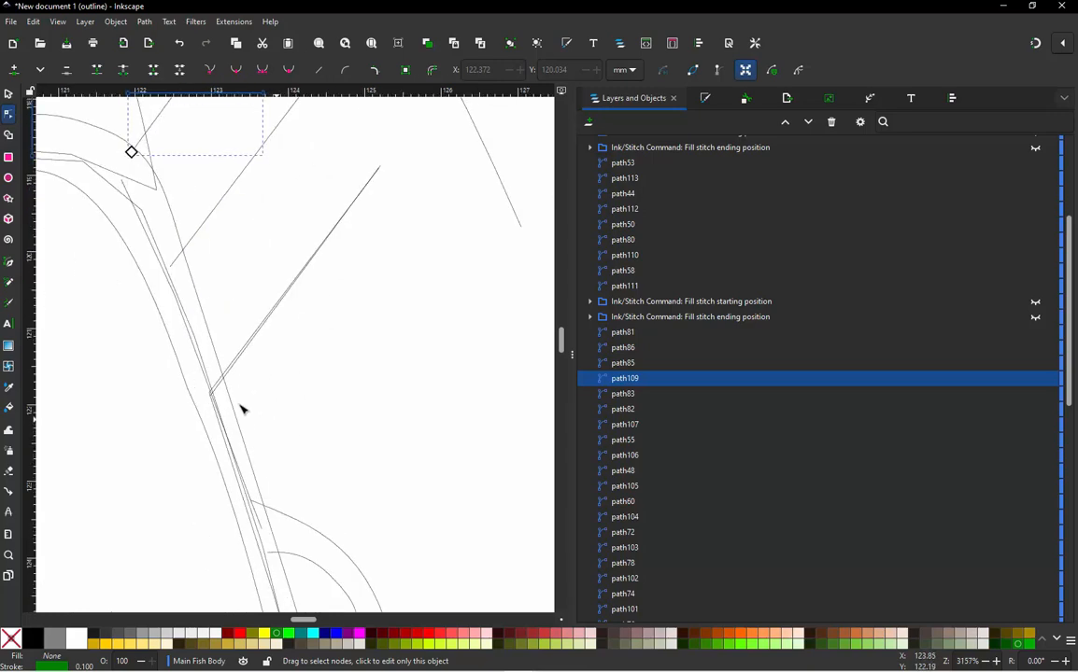
scroll(213, 377, "up", 2, "ctrl")
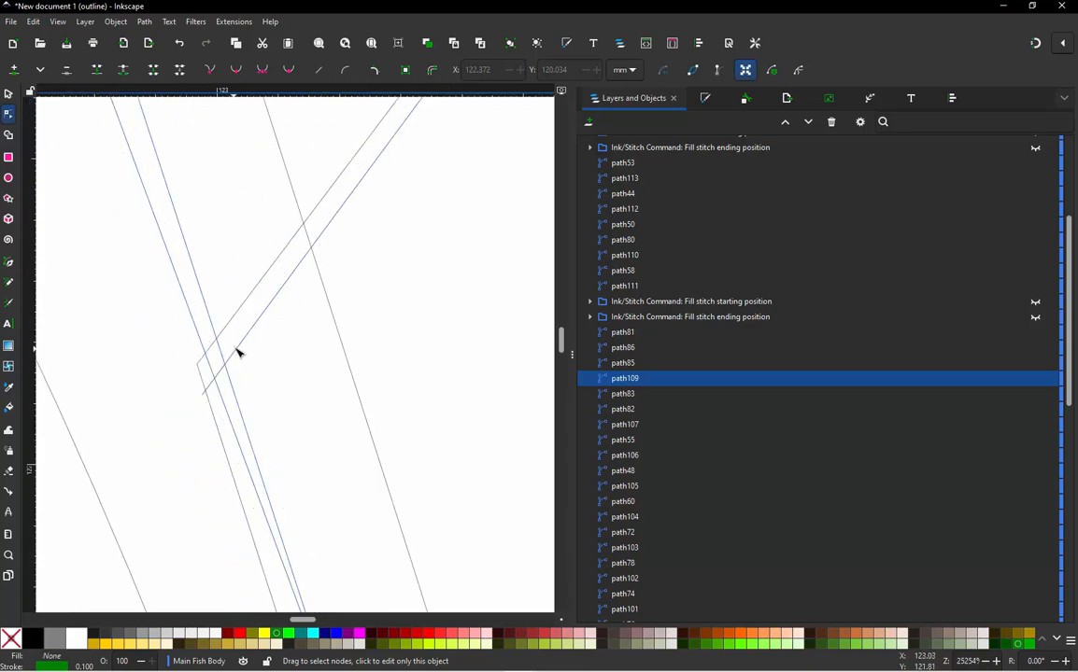
left_click(195, 356)
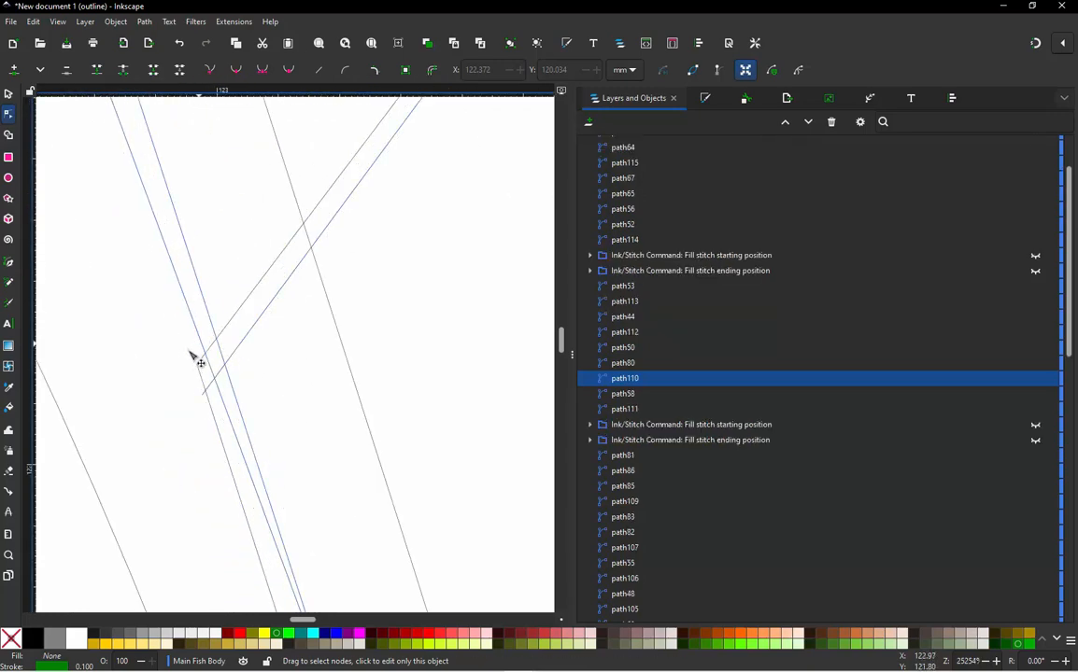
scroll(186, 360, "down", 8, "ctrl")
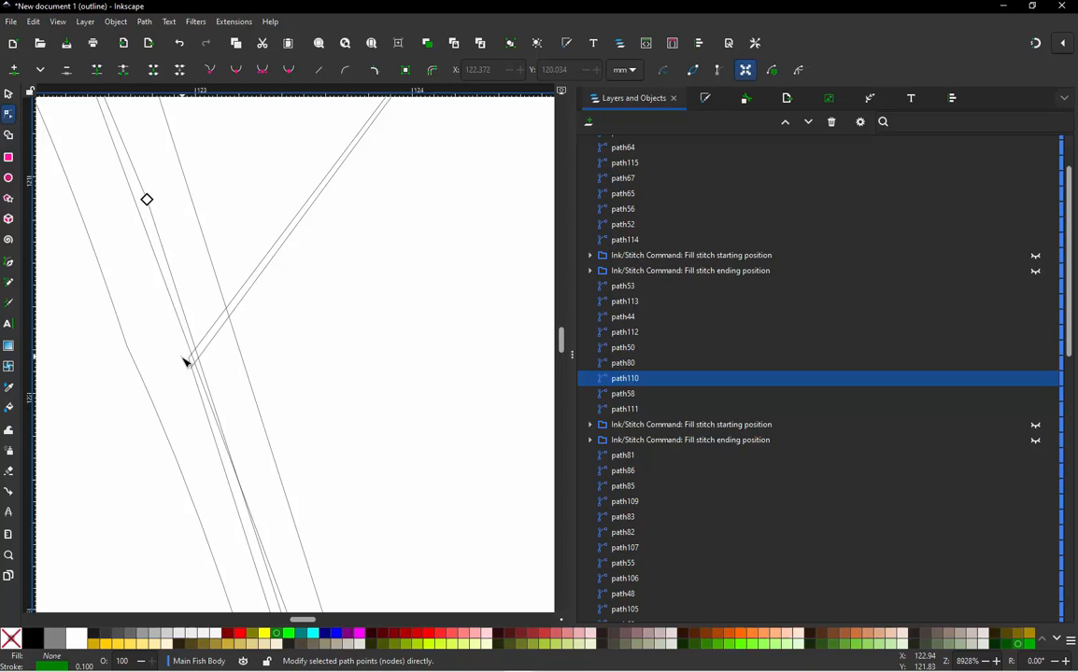
left_click(266, 335)
Step: Select path107 on the lowest fin stroke, examine its route down along the body edge, and clear the selection
scroll(187, 350, "up", 8, "ctrl")
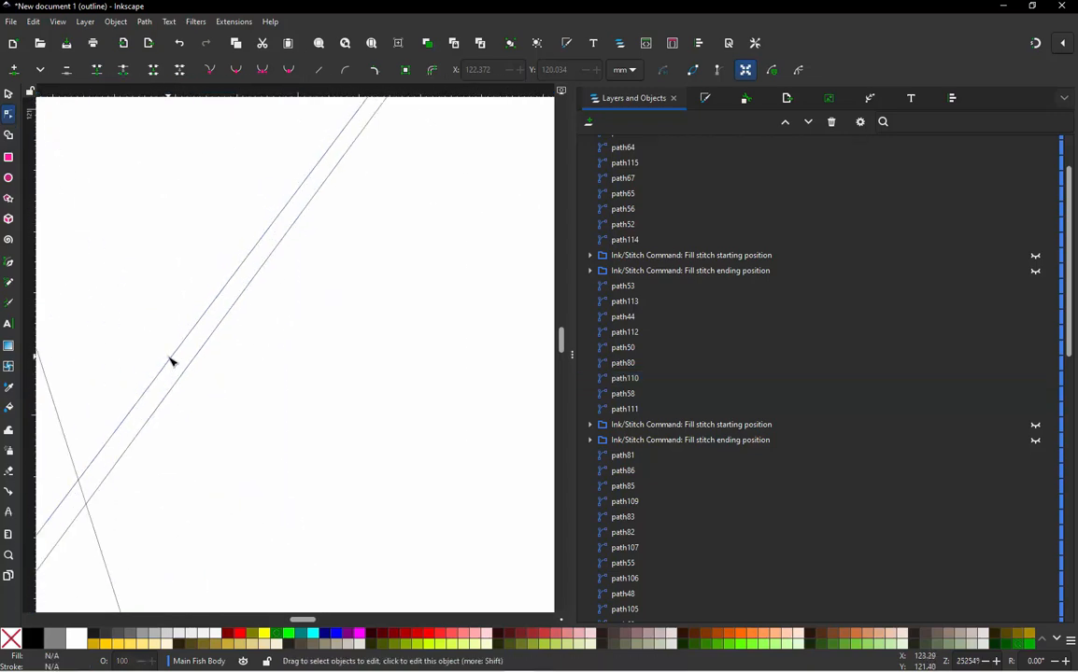
left_click(173, 362)
scroll(173, 361, "down", 8, "ctrl")
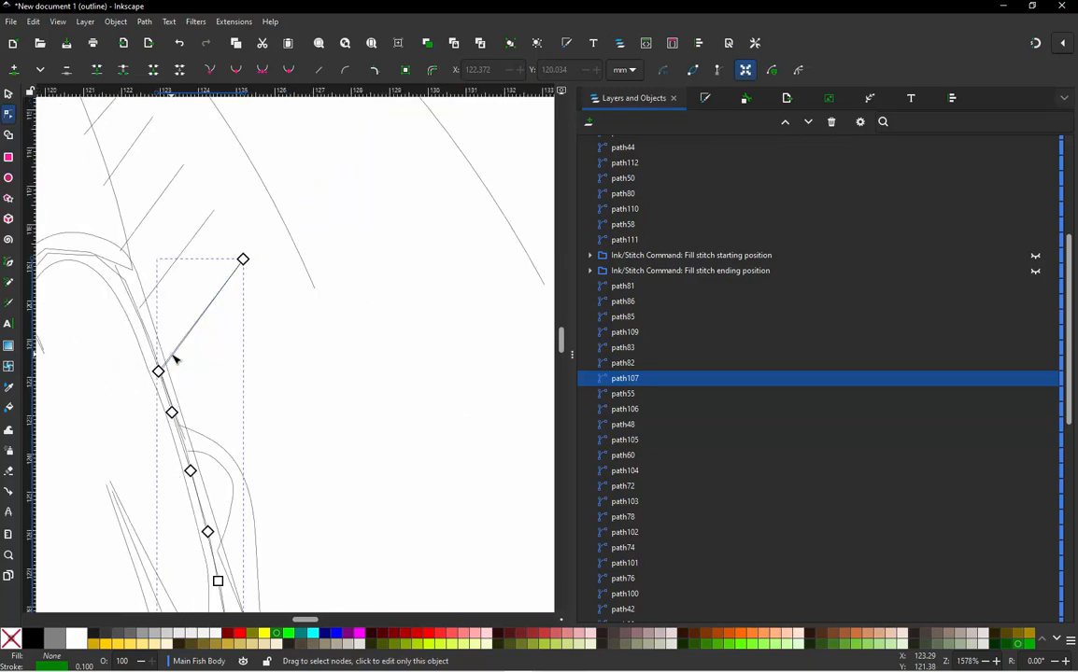
scroll(172, 411, "down", 2, "ctrl")
scroll(166, 439, "up", 1, "ctrl")
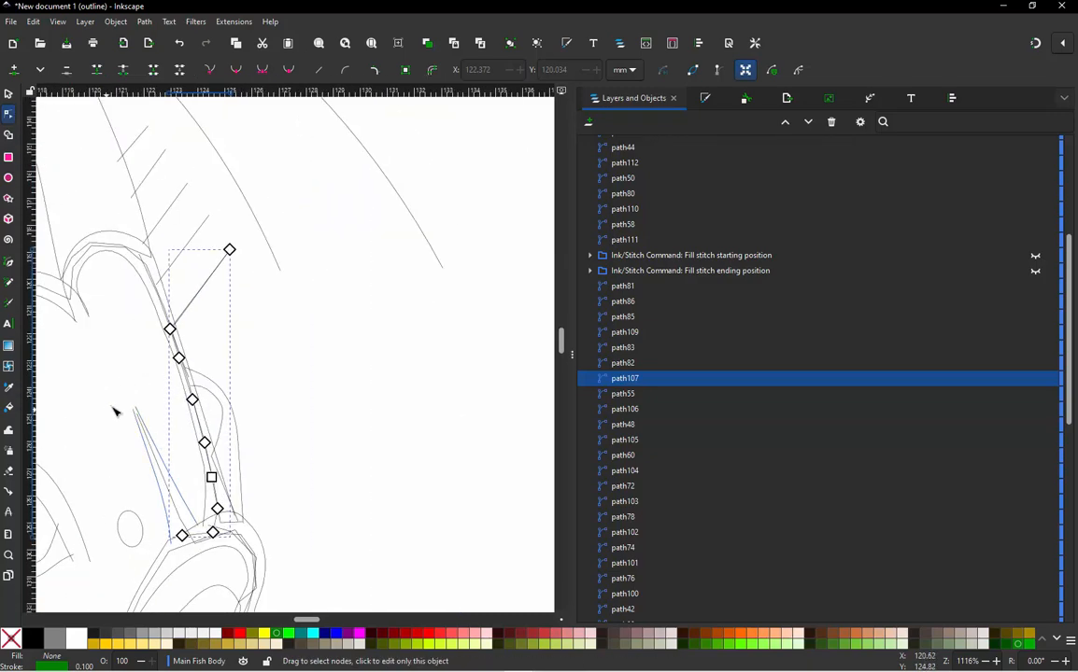
scroll(115, 350, "up", 1, "ctrl")
scroll(203, 286, "up", 1, "ctrl")
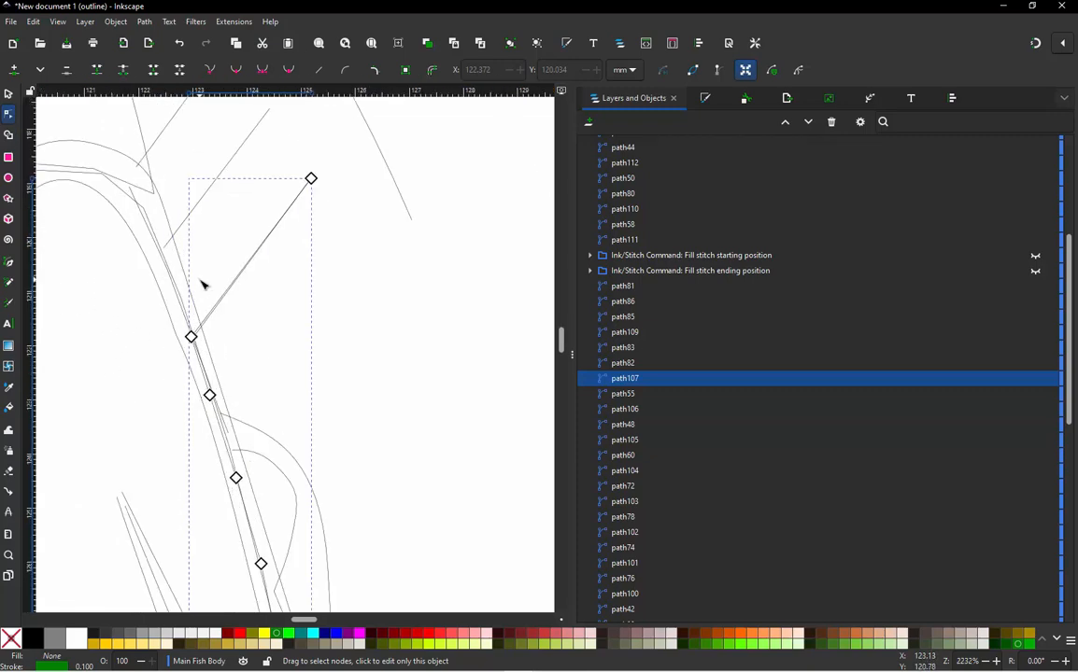
scroll(308, 322, "down", 2, "ctrl")
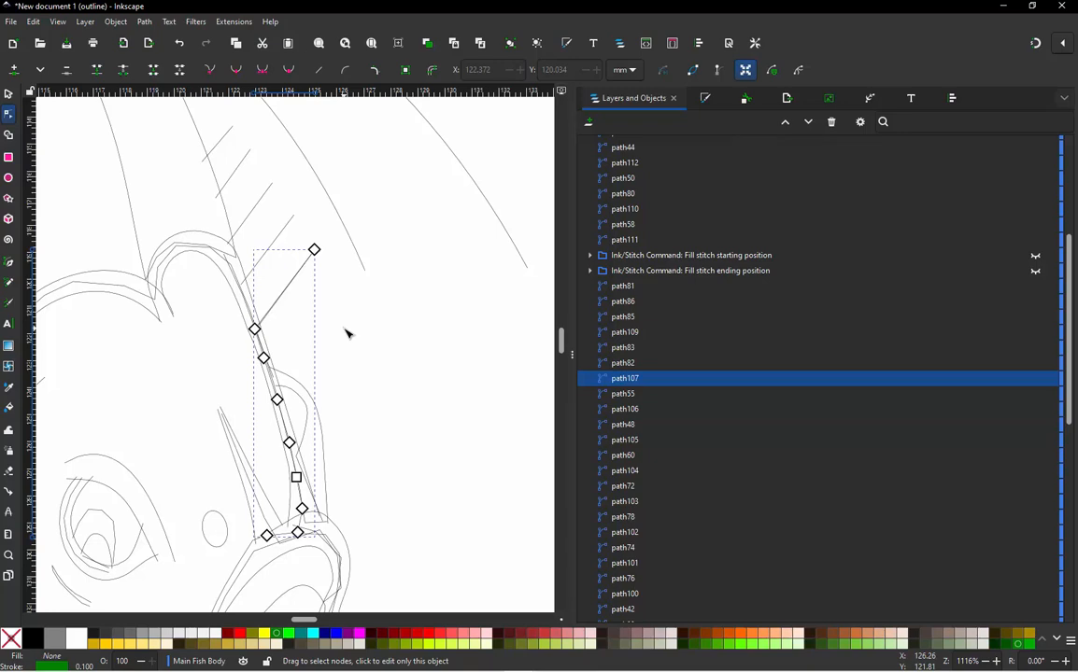
left_click(314, 300)
Step: Try bending the segment of path107 along the lowest fin stroke and undo the change
scroll(284, 309, "up", 4, "ctrl")
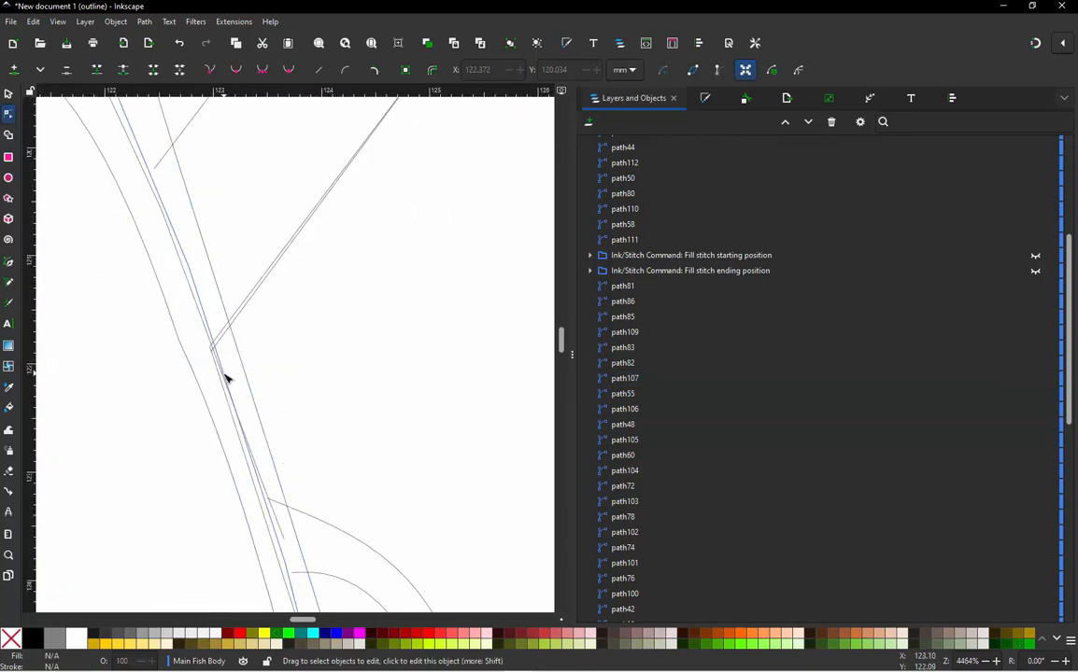
scroll(271, 355, "down", 2, "ctrl")
scroll(264, 373, "up", 3, "ctrl")
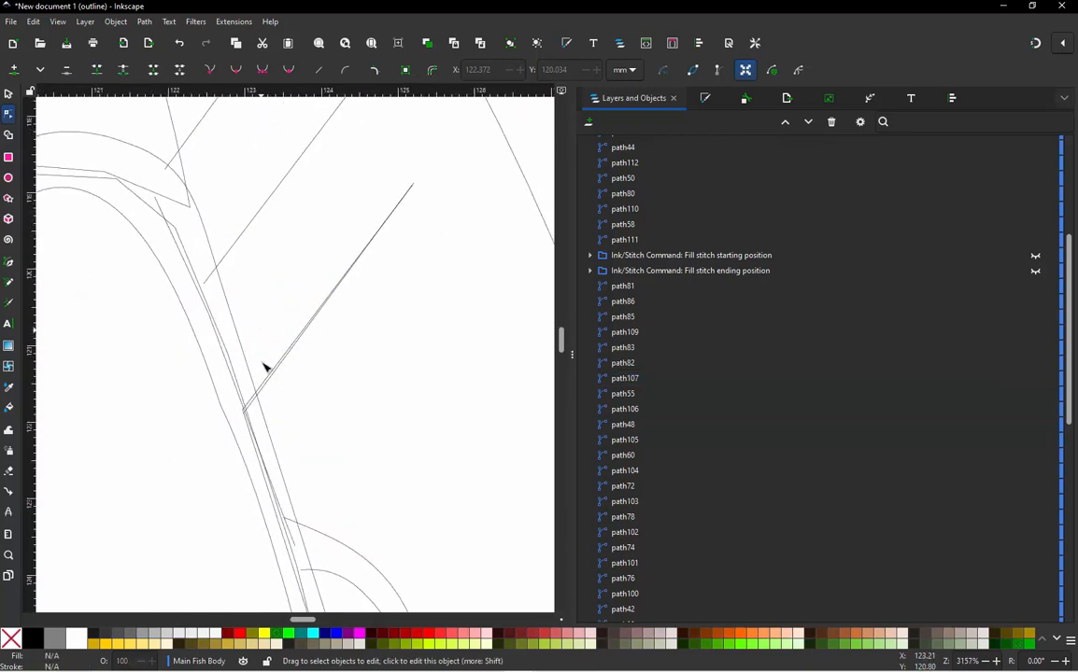
left_click(268, 392)
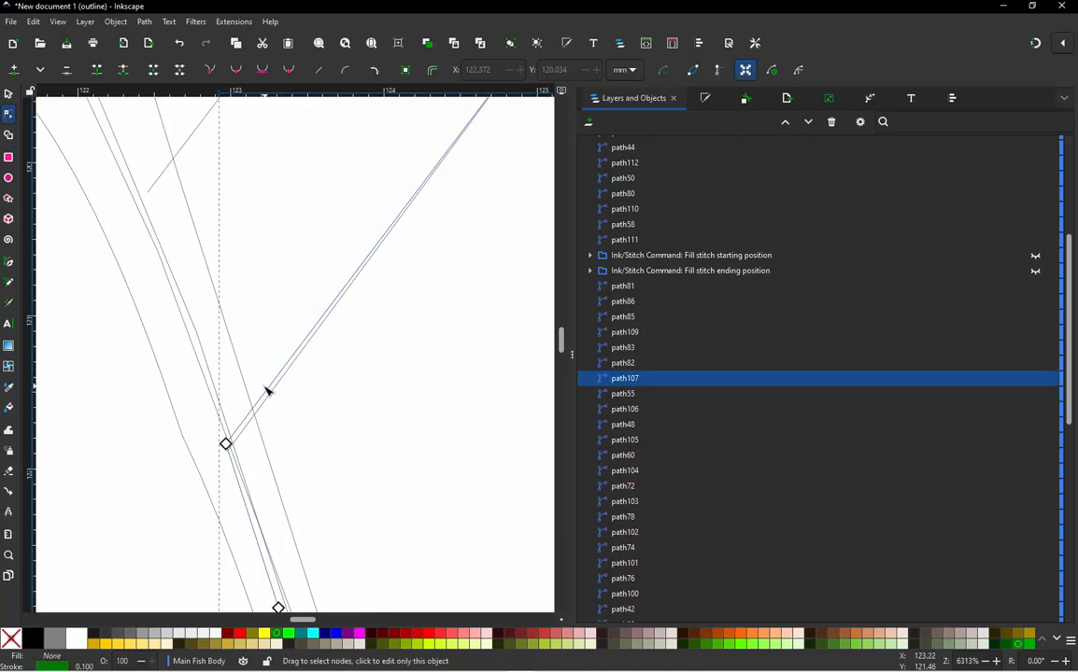
left_click(271, 395)
left_click_drag(271, 395, 265, 392)
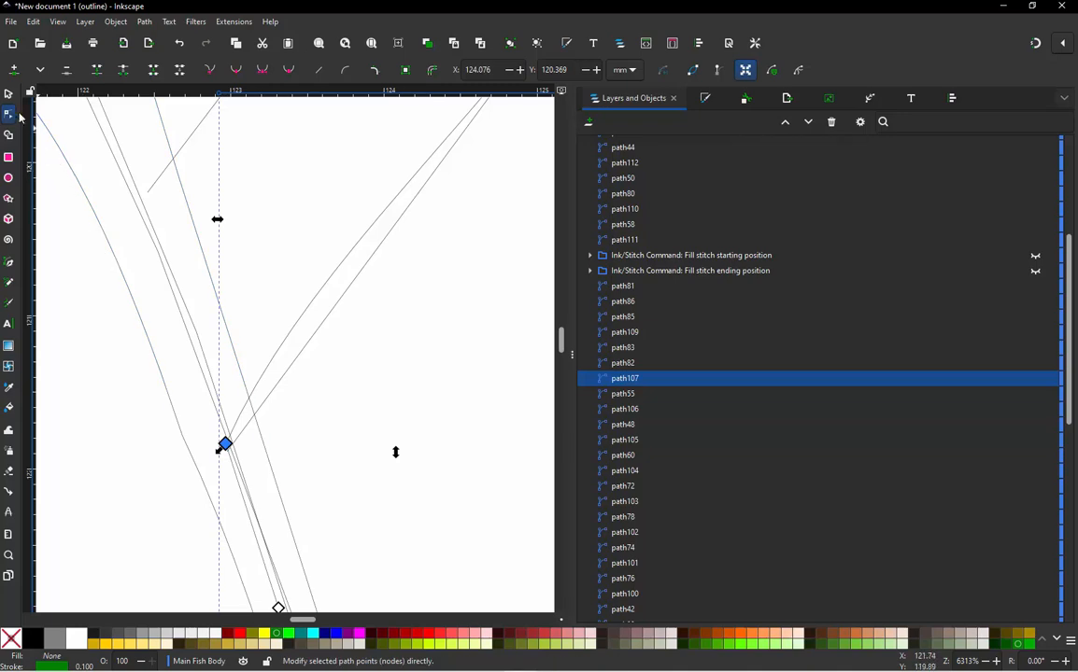
left_click(9, 94)
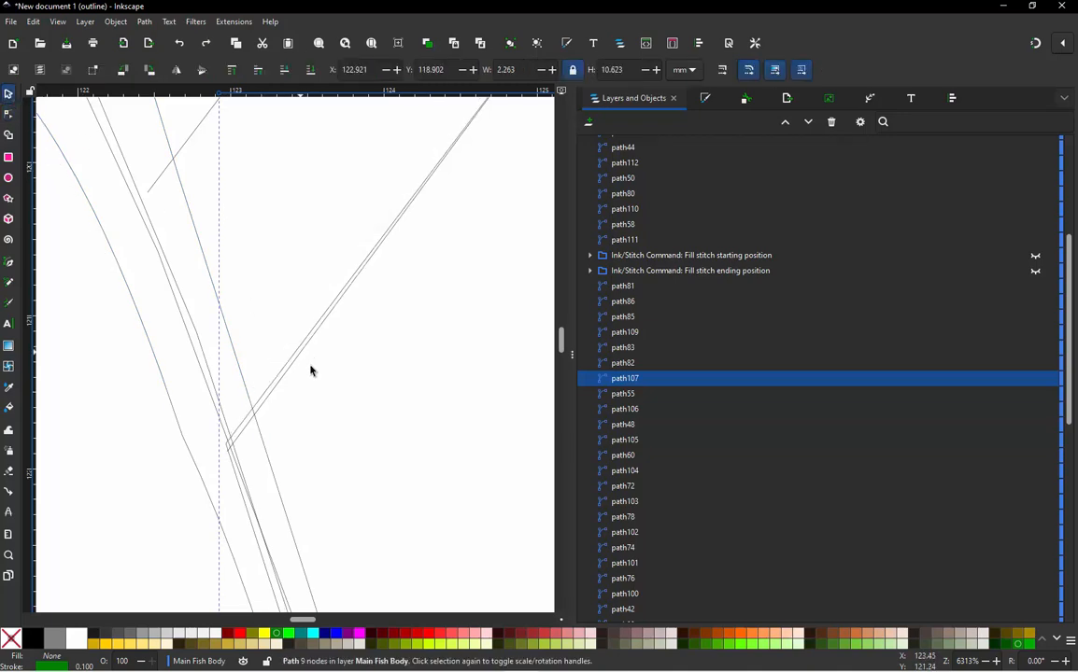
Step: Examine the upper end node and base node of path107 on the lowest fin stroke
scroll(310, 374, "down", 1)
scroll(301, 348, "down", 3)
scroll(301, 346, "up", 2)
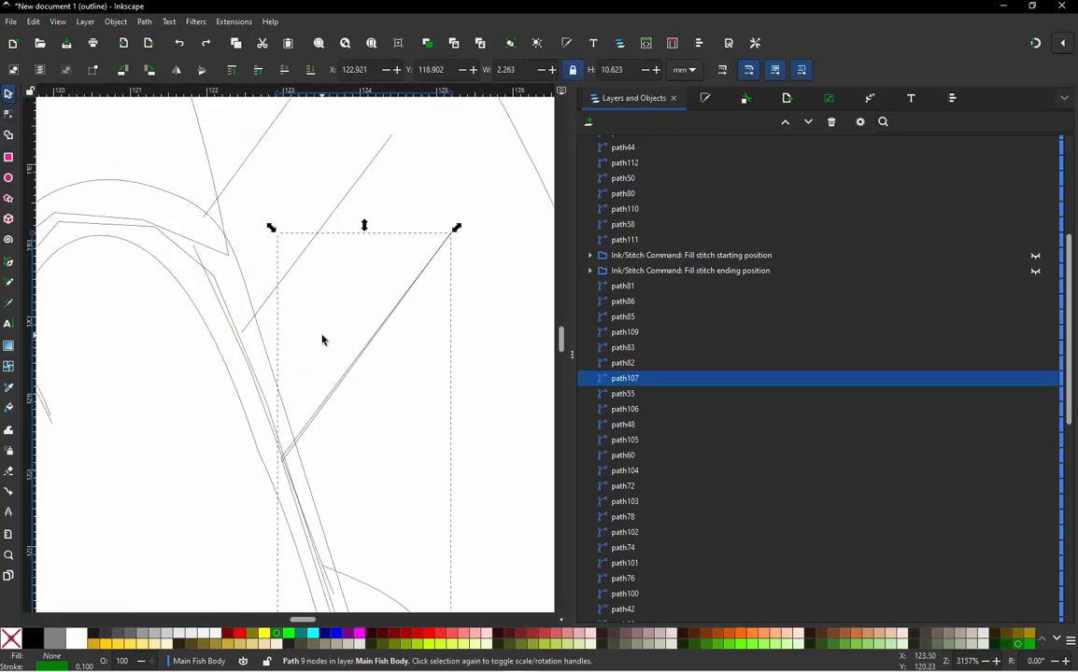
scroll(382, 271, "up", 1)
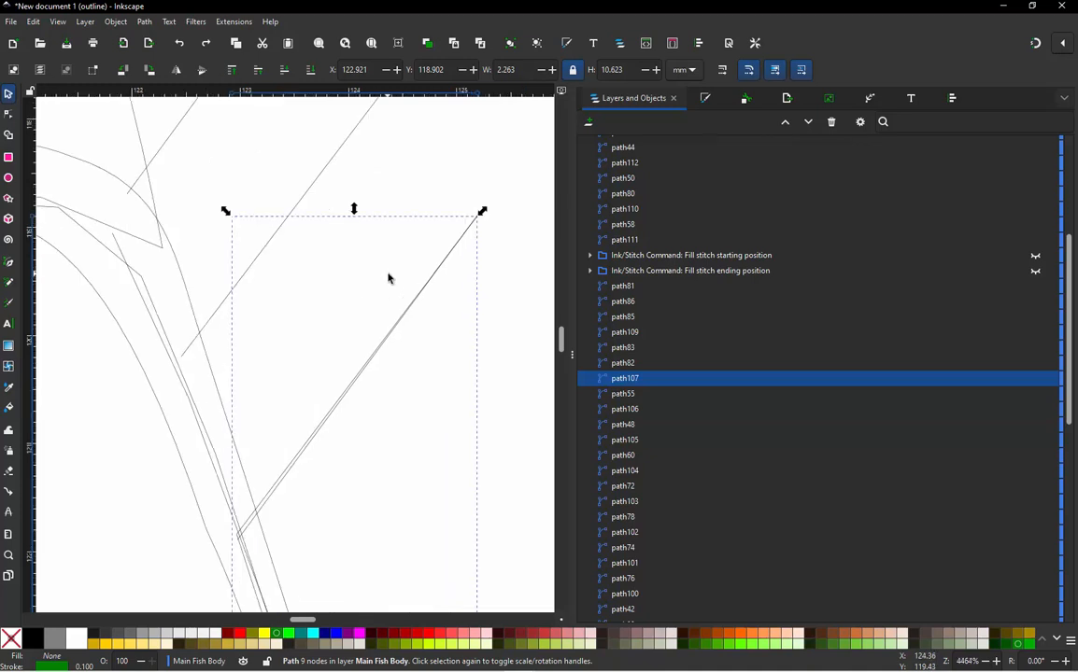
left_click(623, 383)
scroll(272, 505, "up", 4)
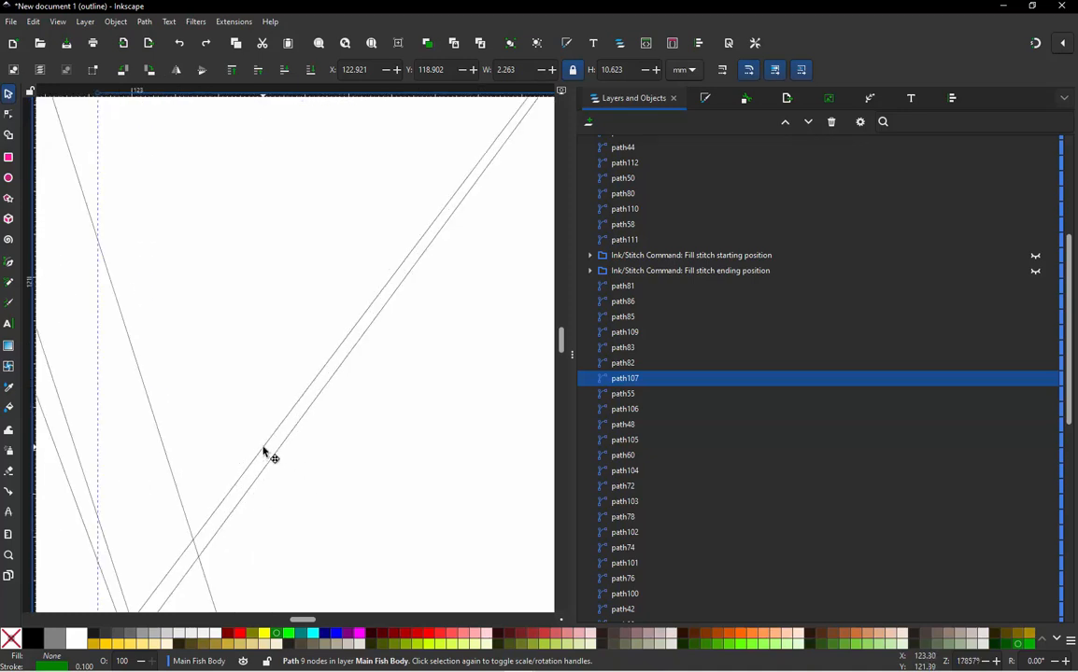
key("n")
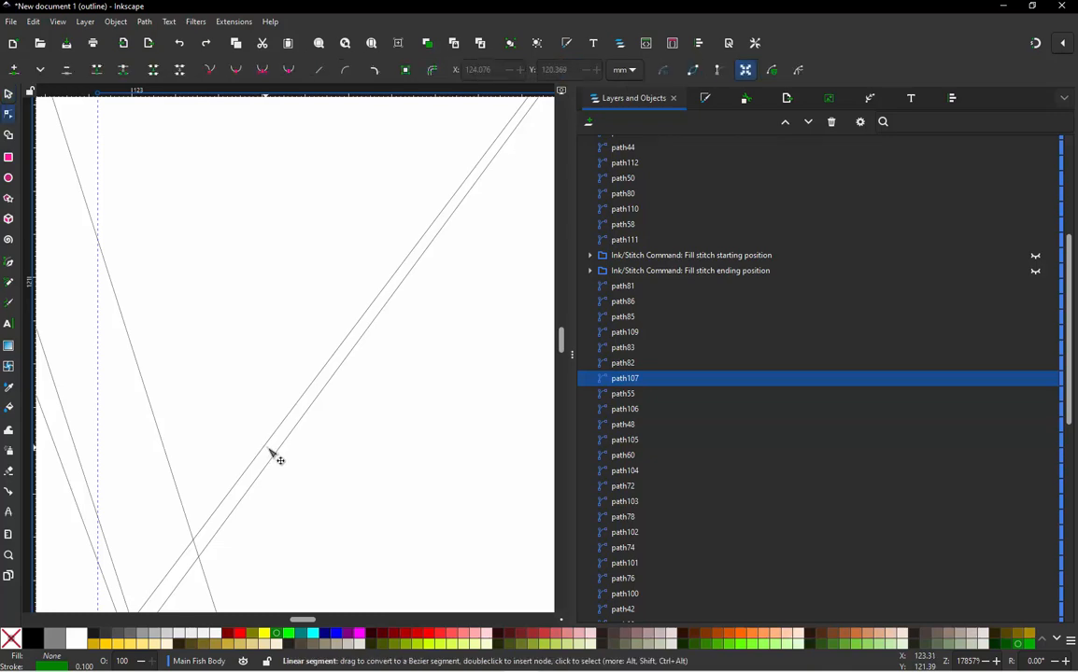
scroll(271, 453, "down", 4)
scroll(283, 451, "down", 2)
scroll(306, 353, "up", 2)
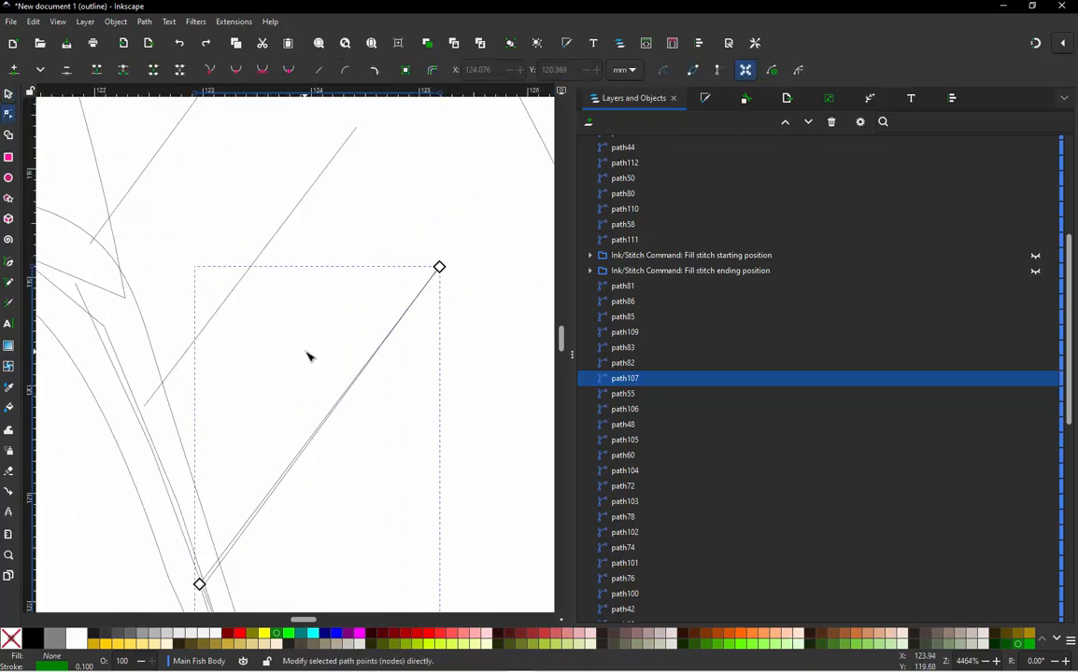
Step: Continue path107 with the Pen tool from its upper end back down the lowest fin stroke to the base of the second-lowest stroke
key("b")
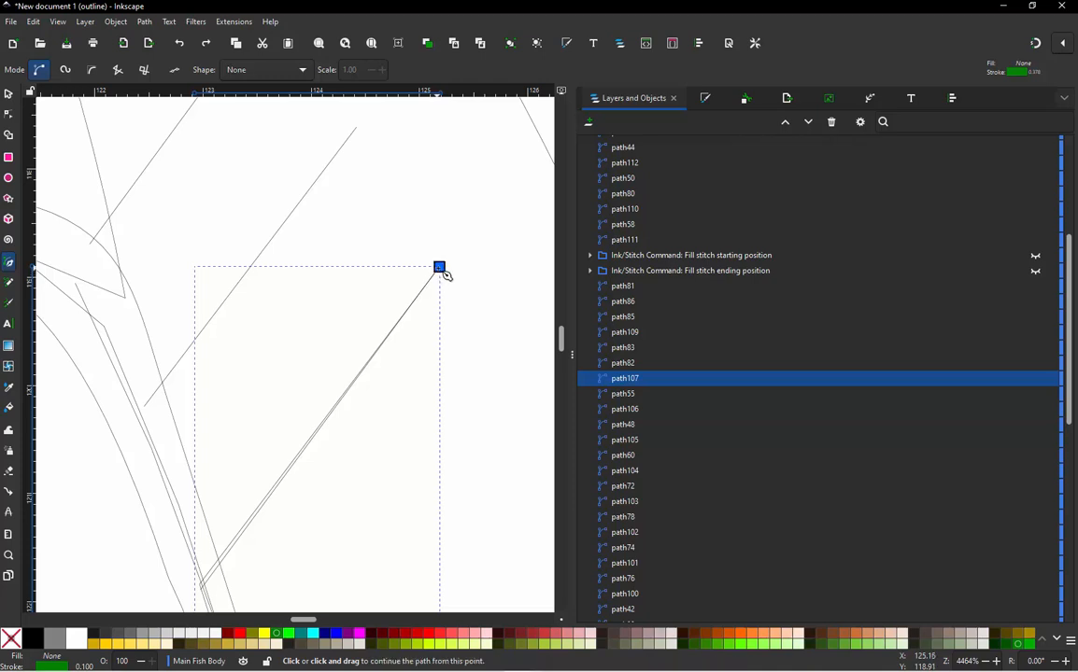
left_click(439, 267)
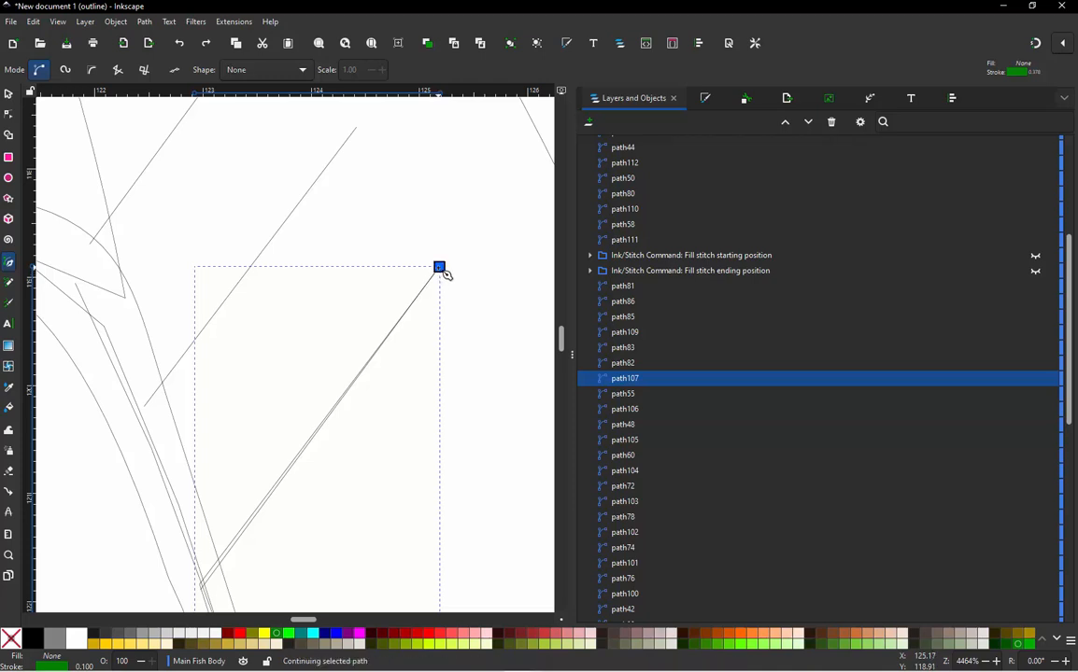
left_click(203, 579)
left_click(164, 464)
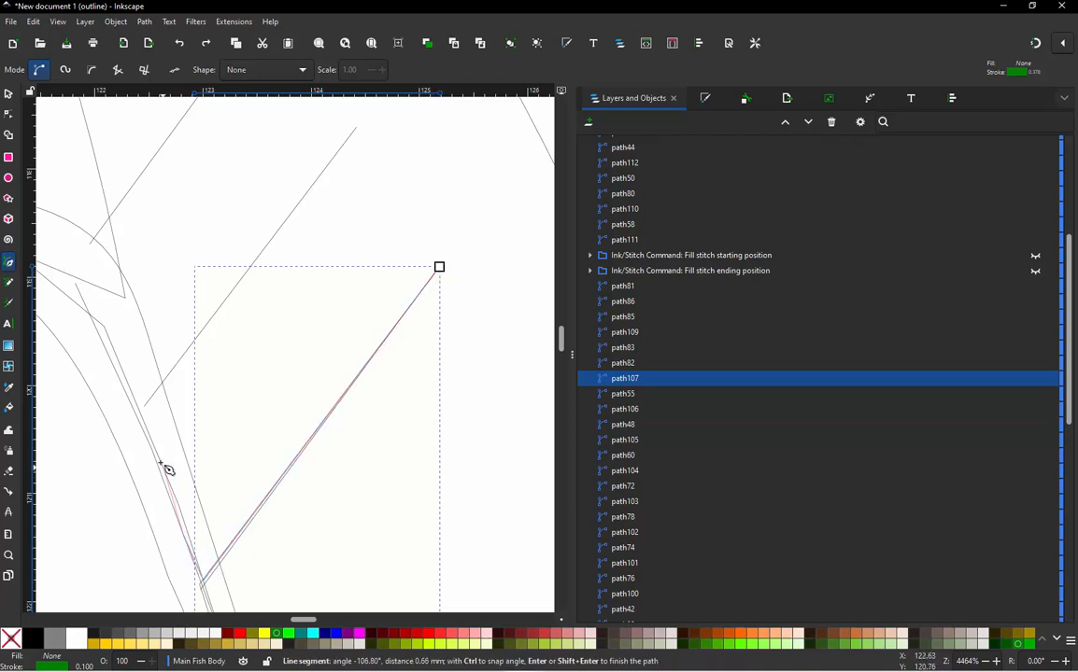
left_click(143, 406)
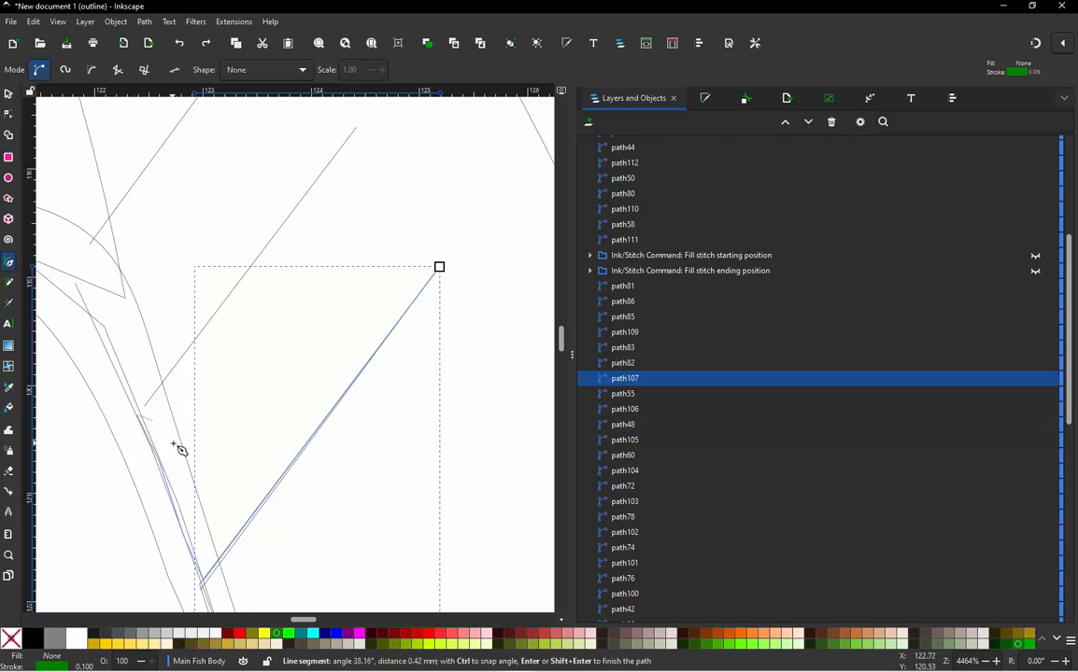
Step: Run the continued path up and back twice along the second-lowest fin stroke, ending at its base
scroll(152, 391, "up", 1)
left_click(369, 166)
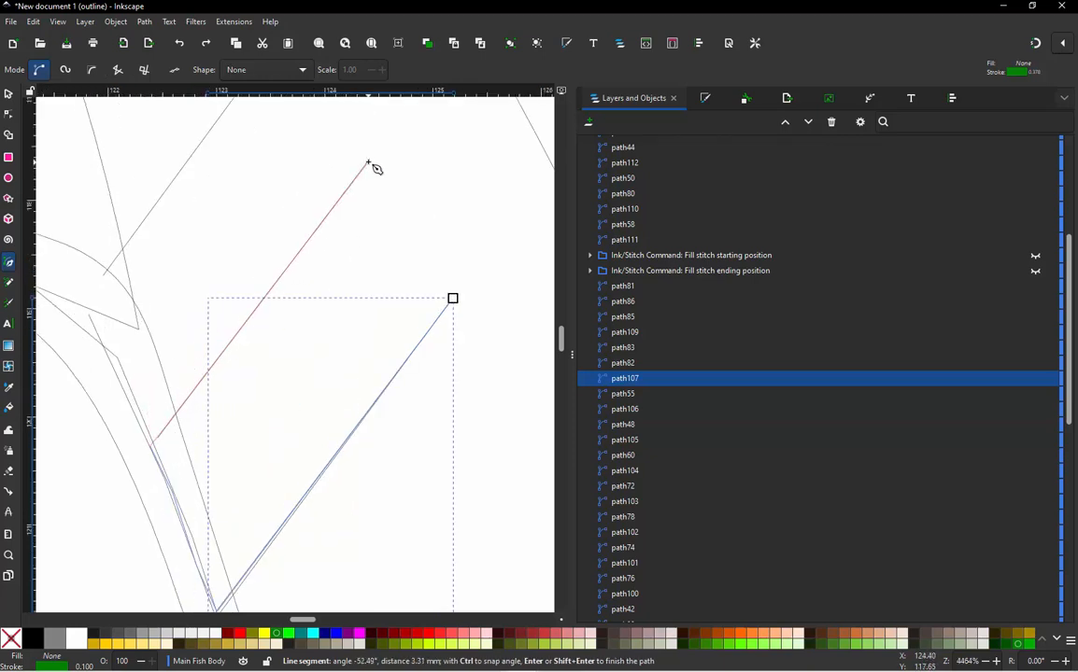
left_click(155, 445)
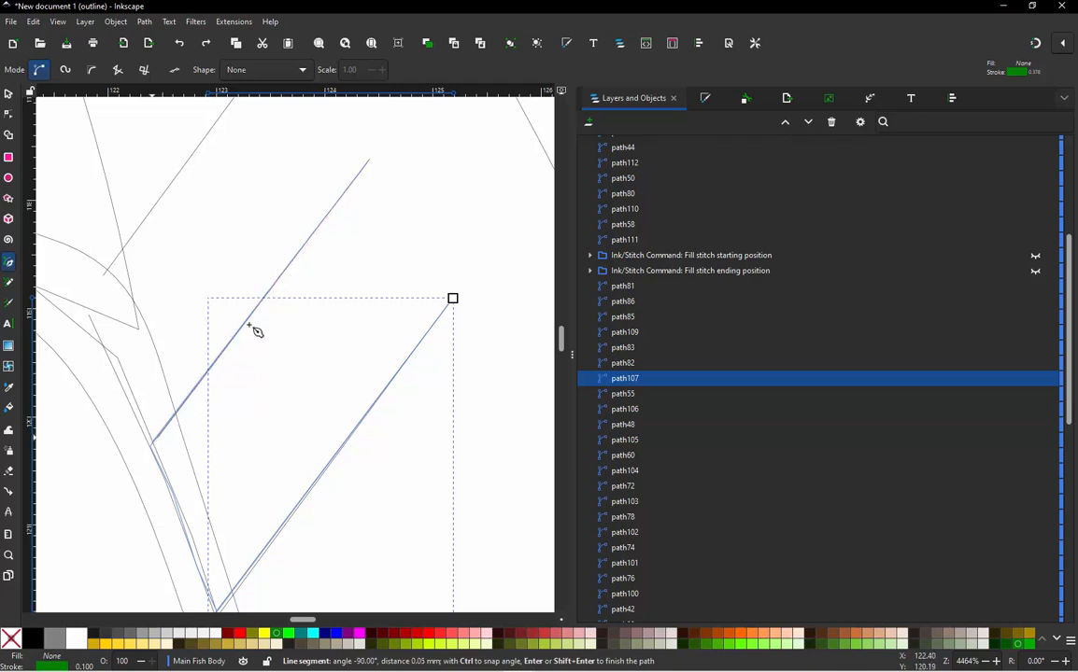
left_click(356, 196)
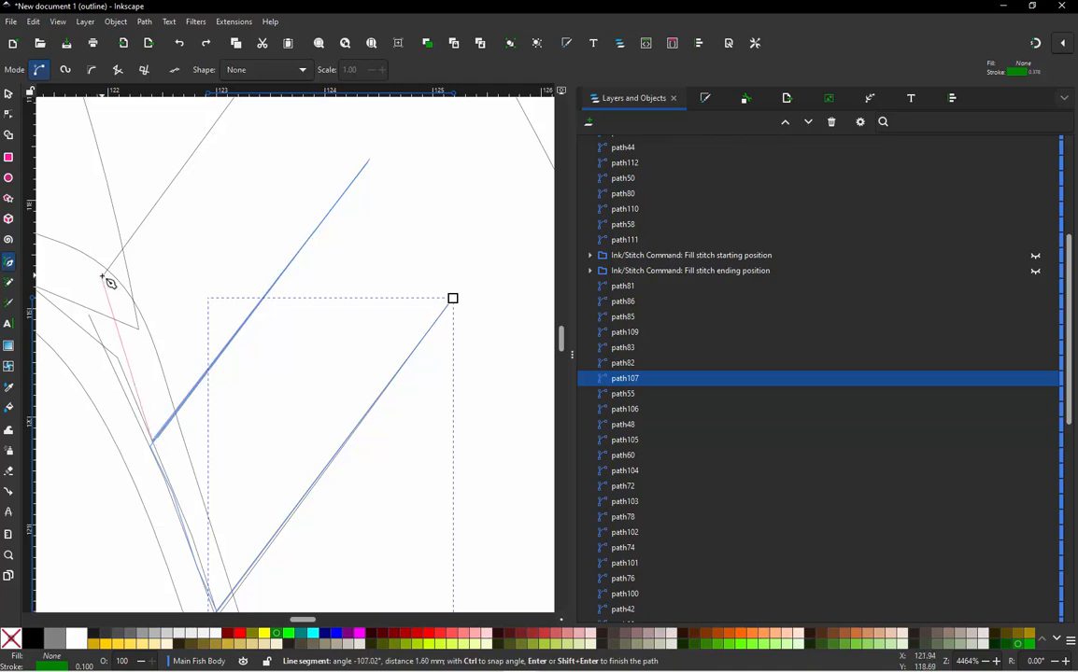
Step: Extend the path to the base of the middle fin stroke and run it up and back along that stroke
scroll(207, 424, "down", 2, "ctrl")
scroll(105, 301, "up", 2, "ctrl")
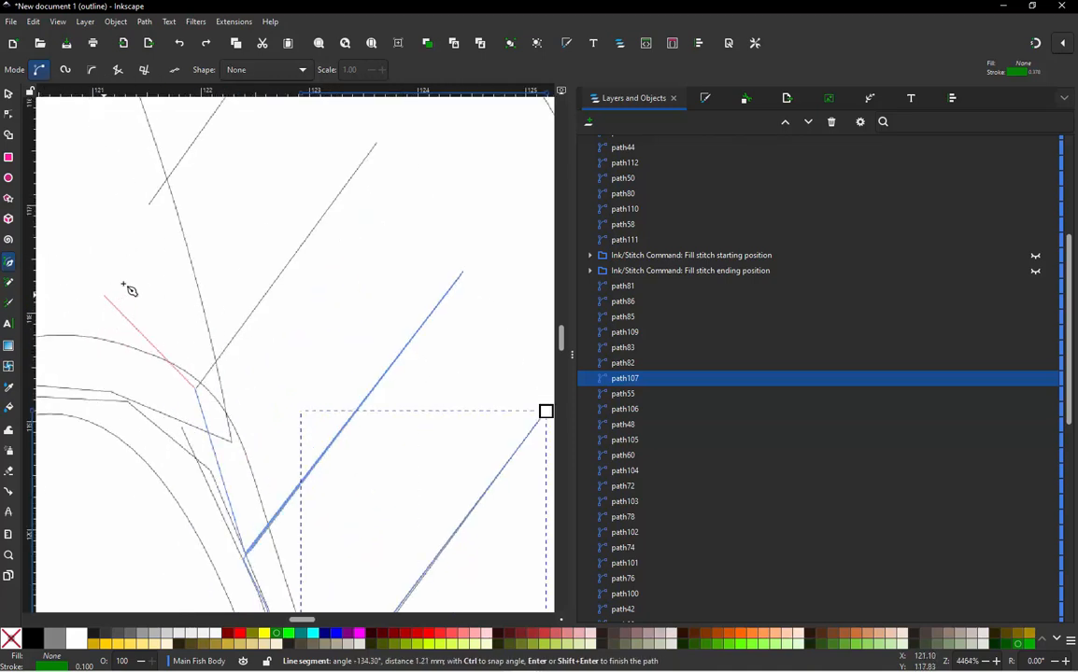
left_click(378, 146)
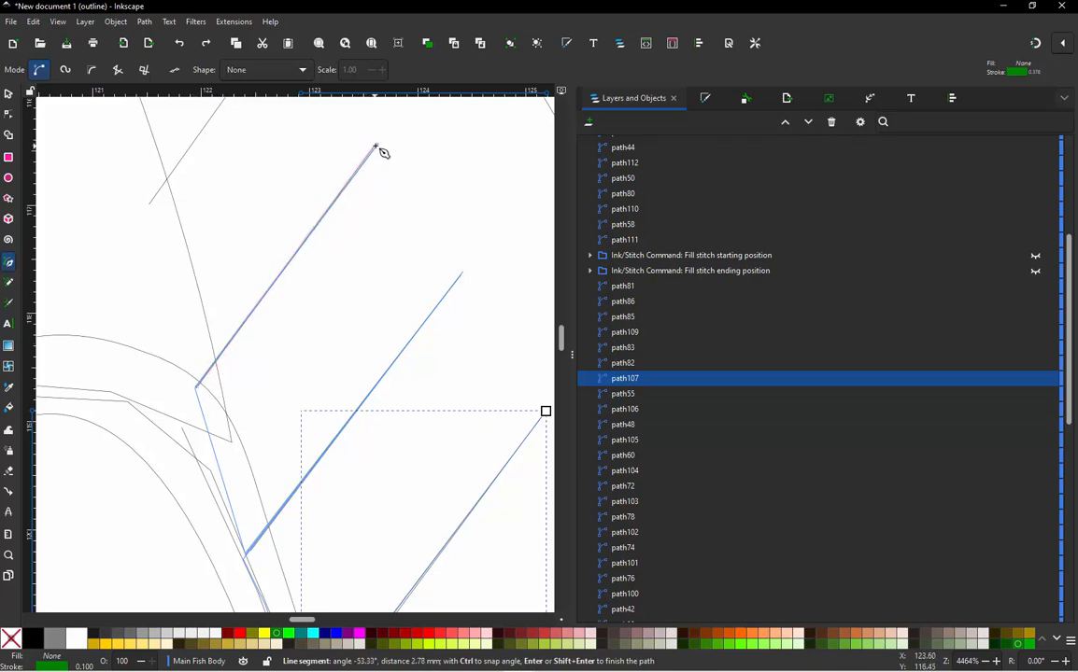
left_click(196, 384)
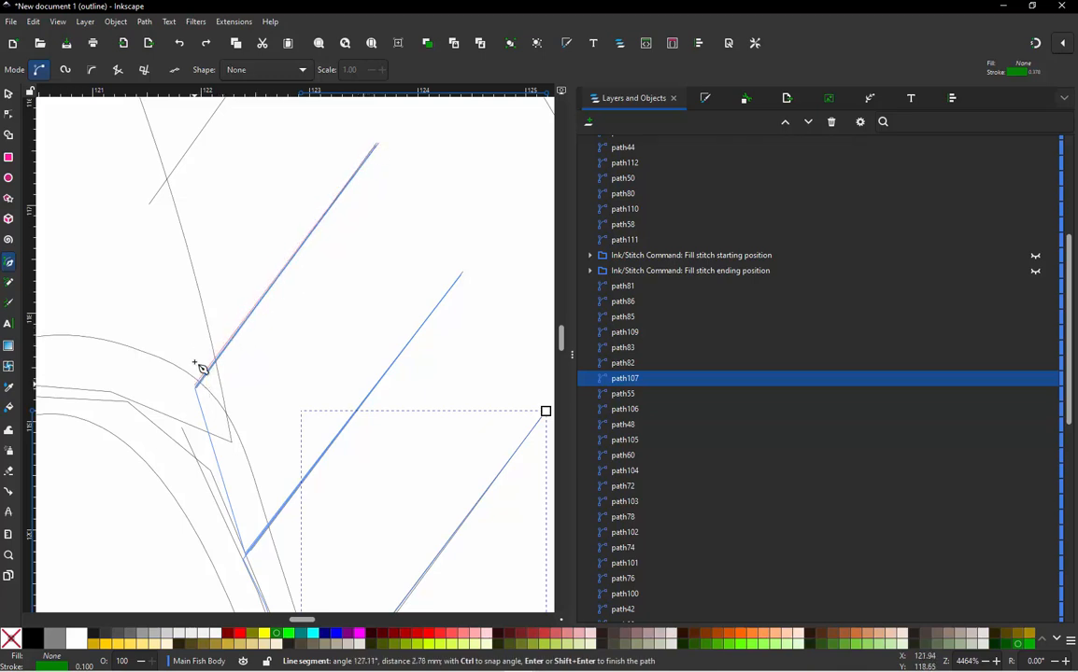
Step: Extend the path to the base of the second-highest fin stroke and trace that stroke to its tip and back
left_click(151, 203)
scroll(252, 371, "down", 3)
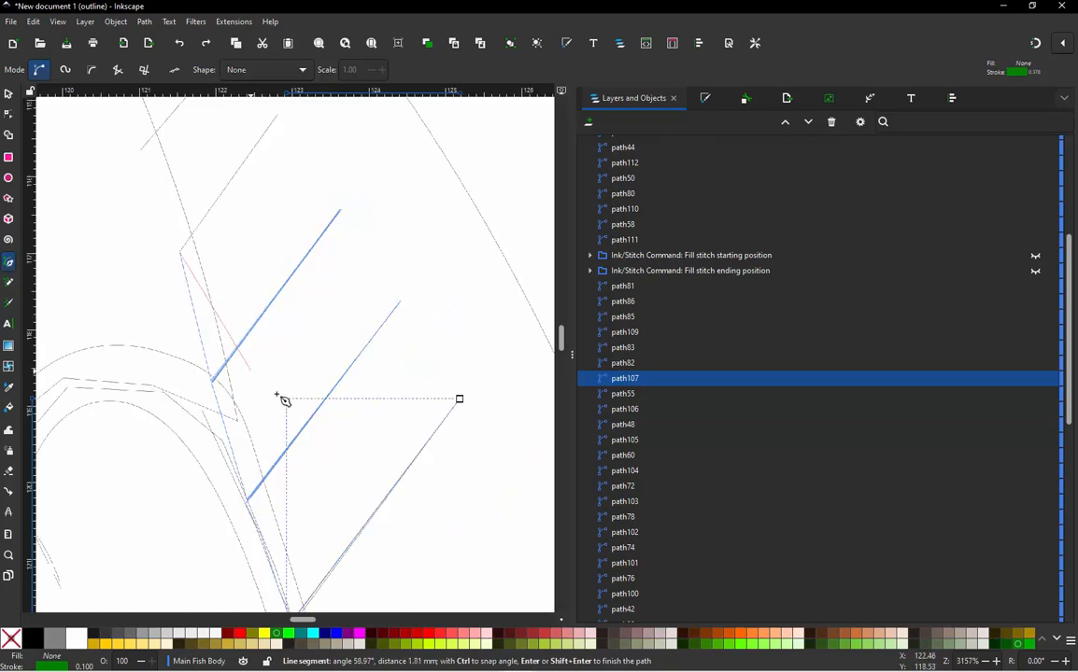
scroll(173, 271, "up", 2)
left_click(380, 238)
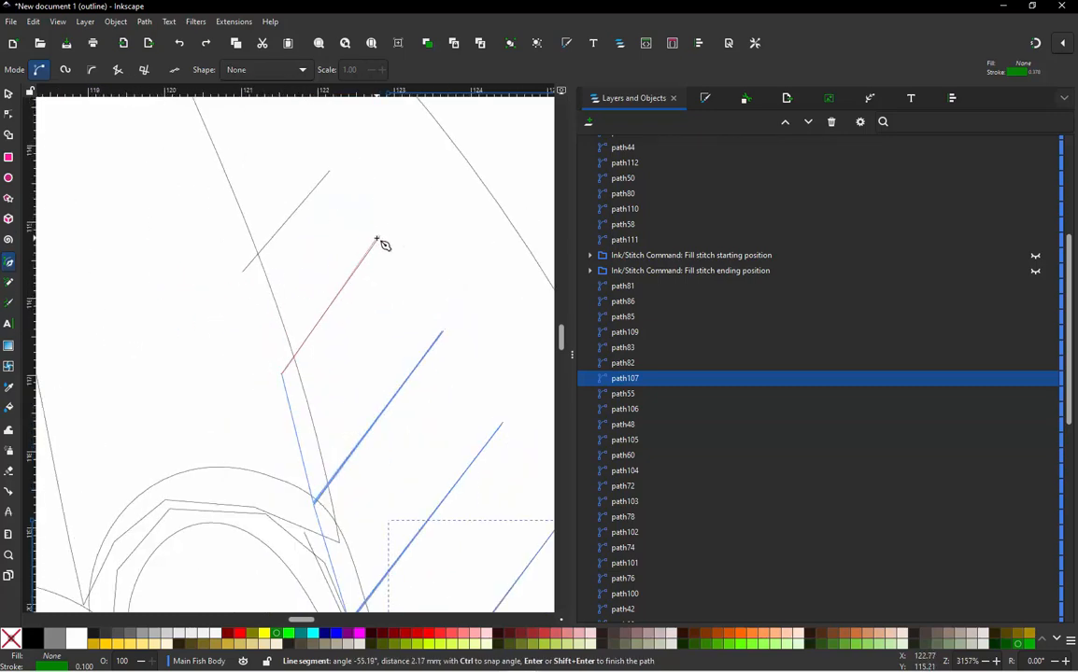
left_click(281, 374)
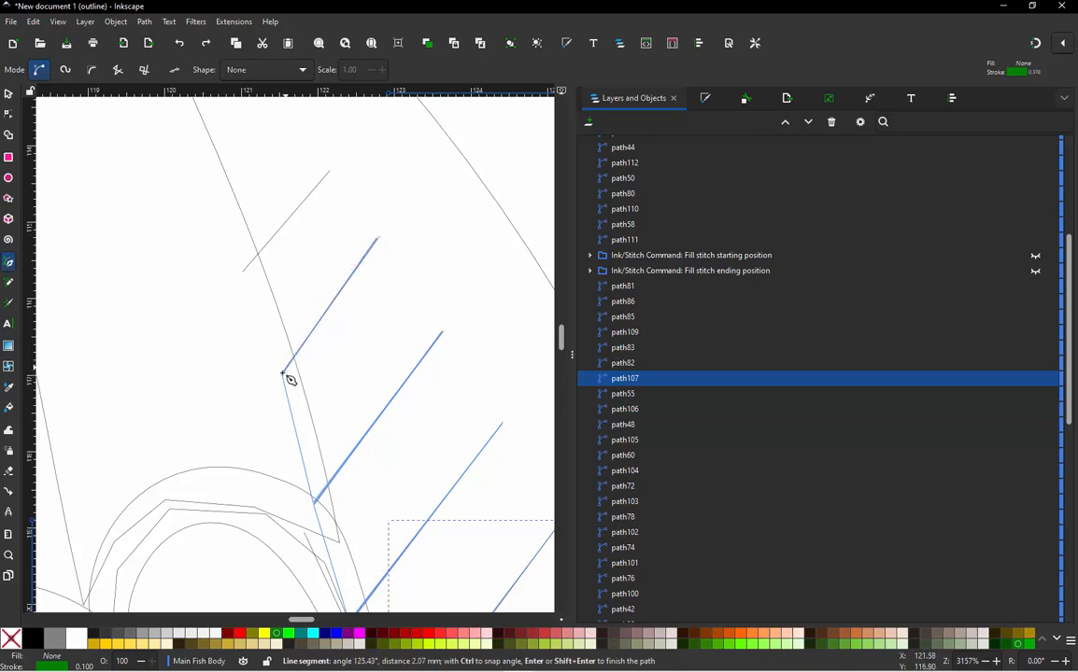
Step: Connect the path to the topmost fin stroke, trace it up and back to its base, and finish the path
left_click(243, 270)
left_click(329, 174)
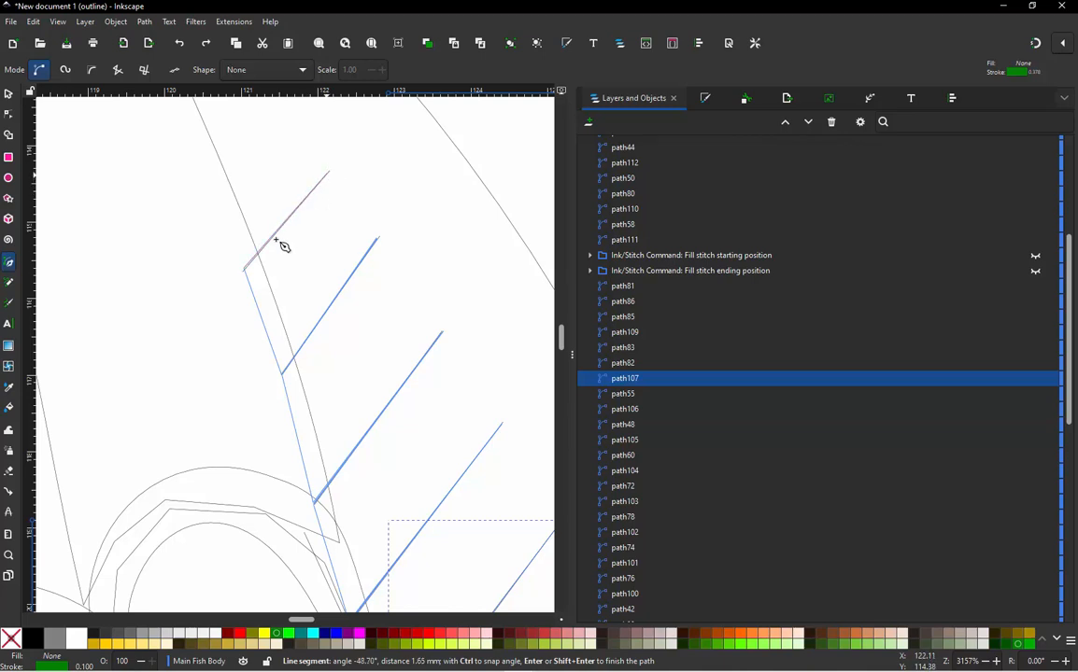
left_click(245, 270)
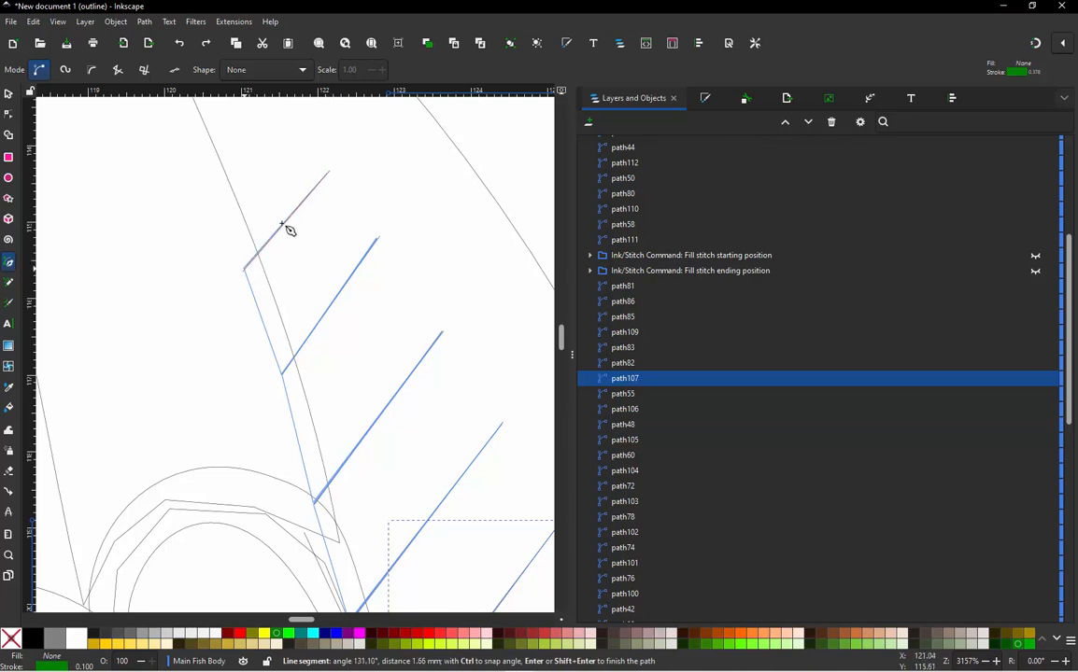
left_click(327, 174)
key("Return")
scroll(304, 312, "down", 3, "ctrl")
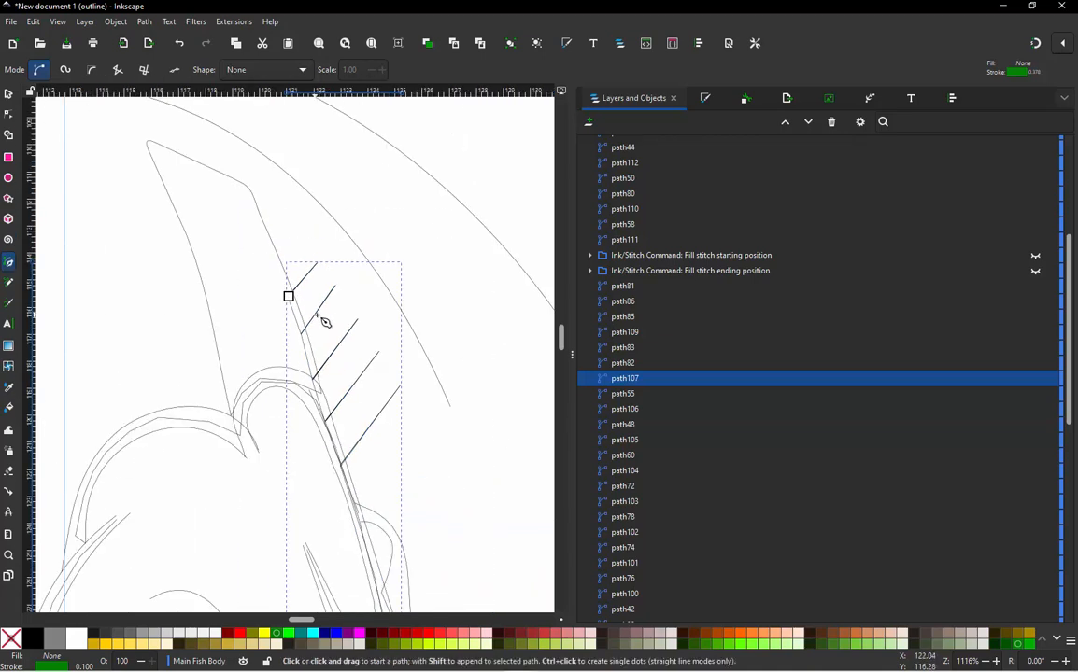
Step: Delete the old separate fin strokes path83, path109, path85 and path86 that the continuous path now covers
scroll(383, 369, "up", 1, "ctrl")
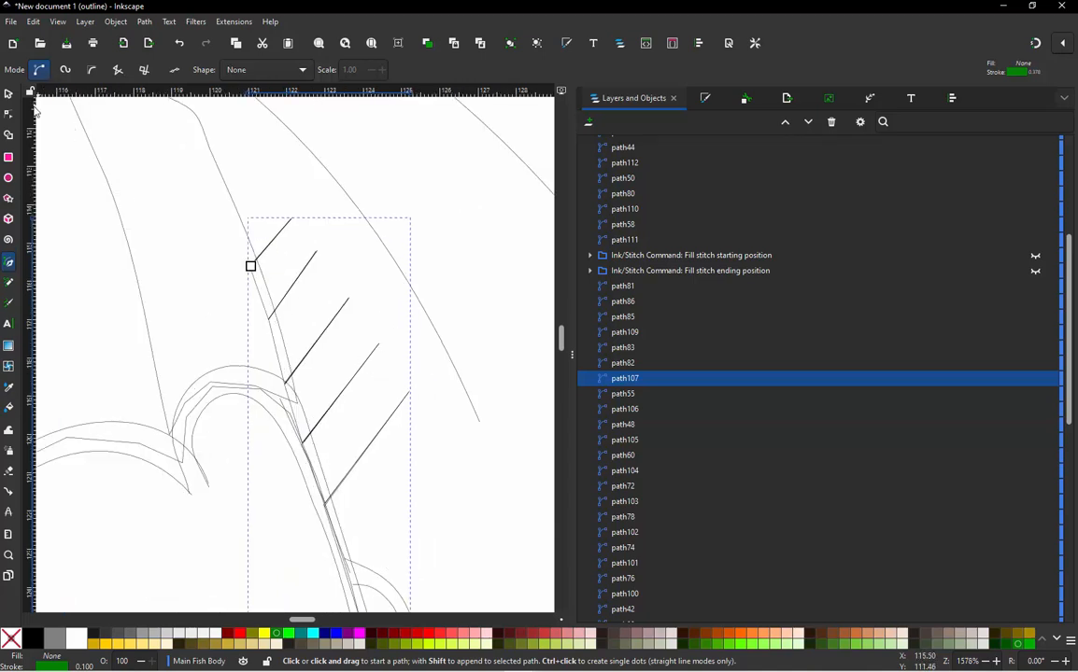
left_click(9, 95)
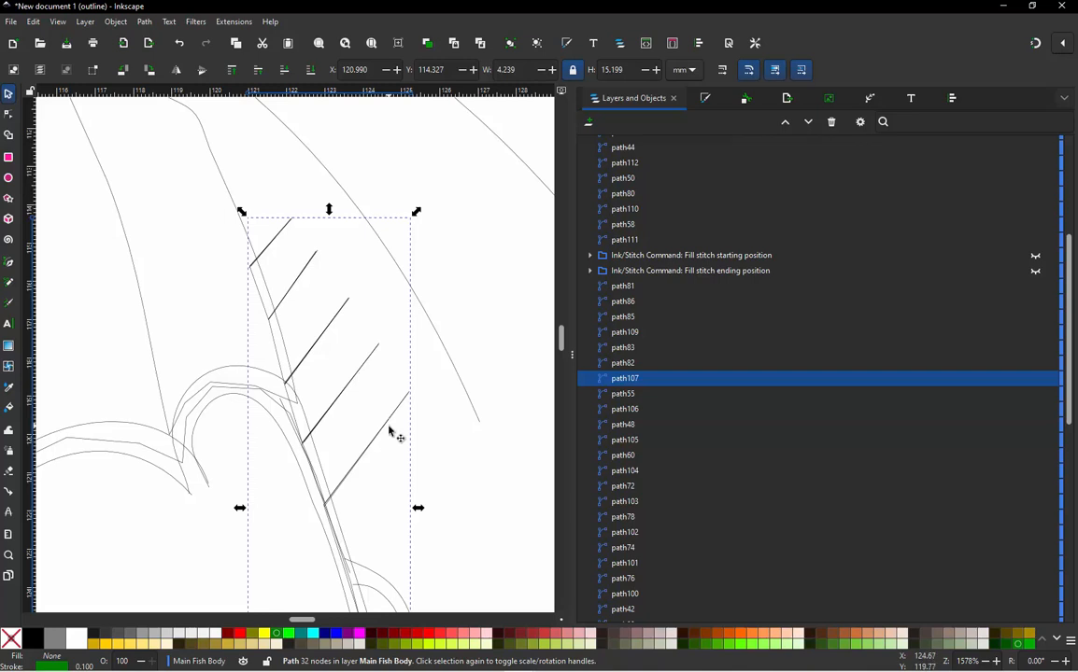
left_click(625, 363)
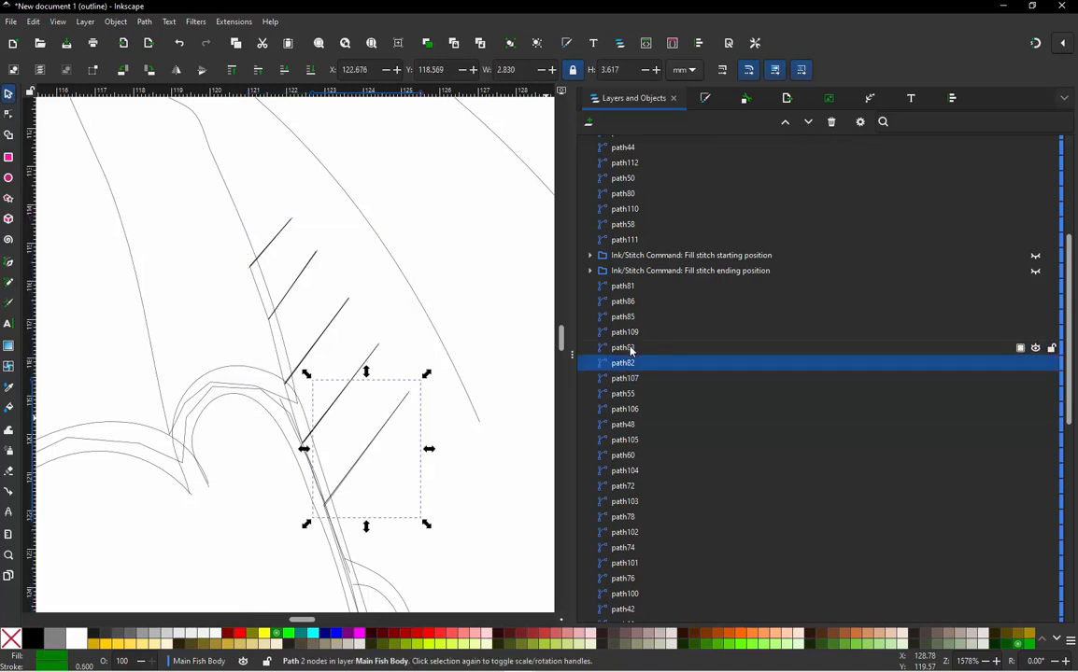
left_click(630, 349)
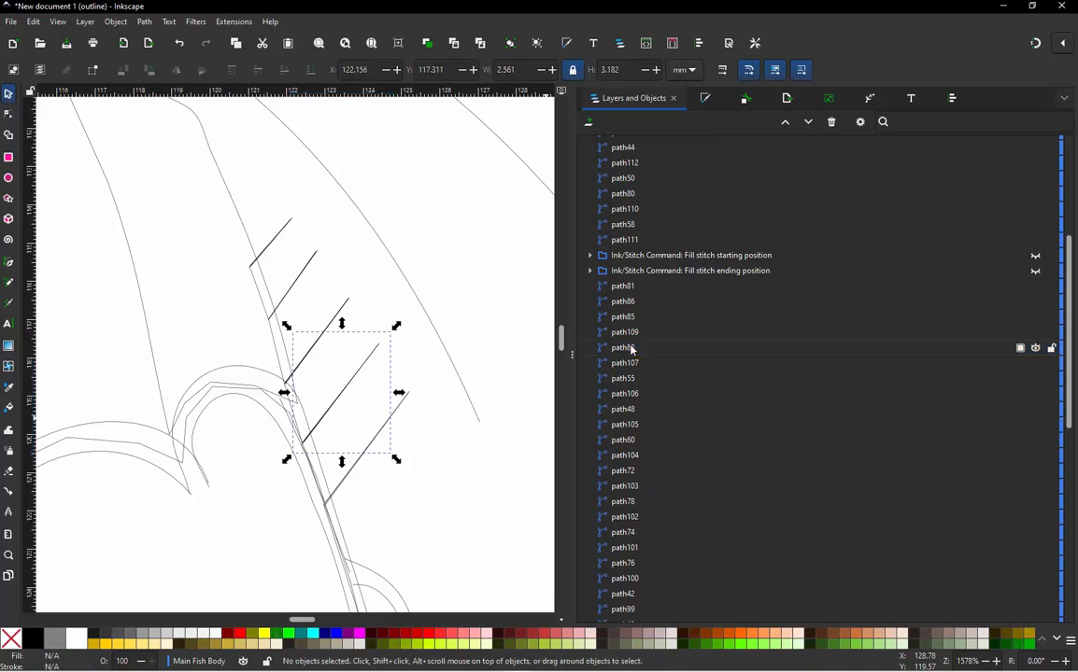
key("Delete")
left_click(625, 335)
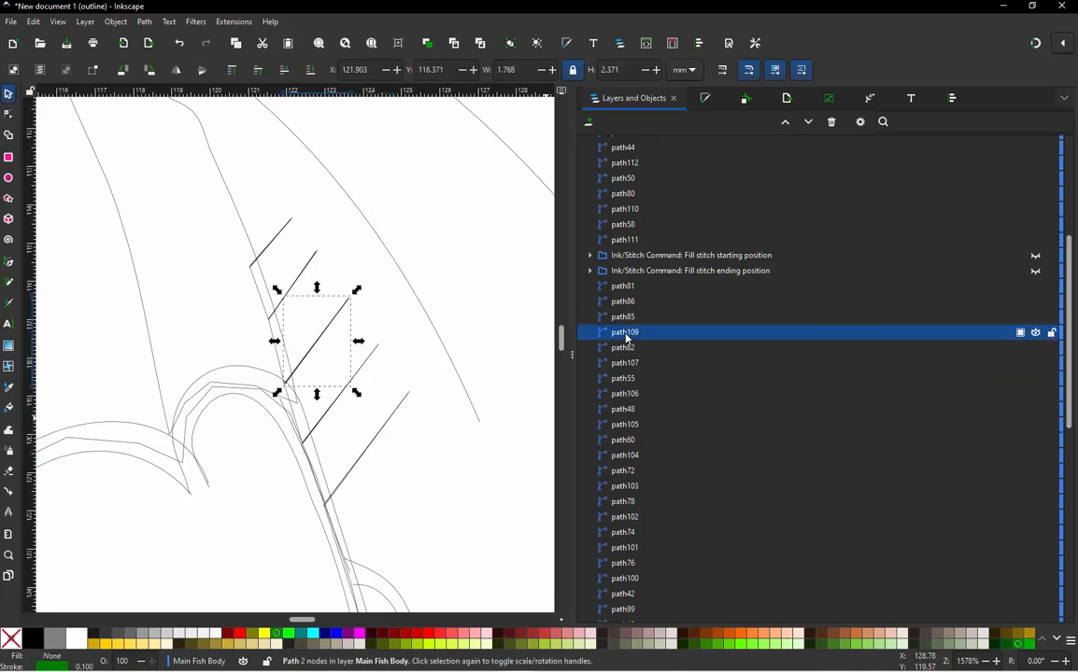
key("Delete")
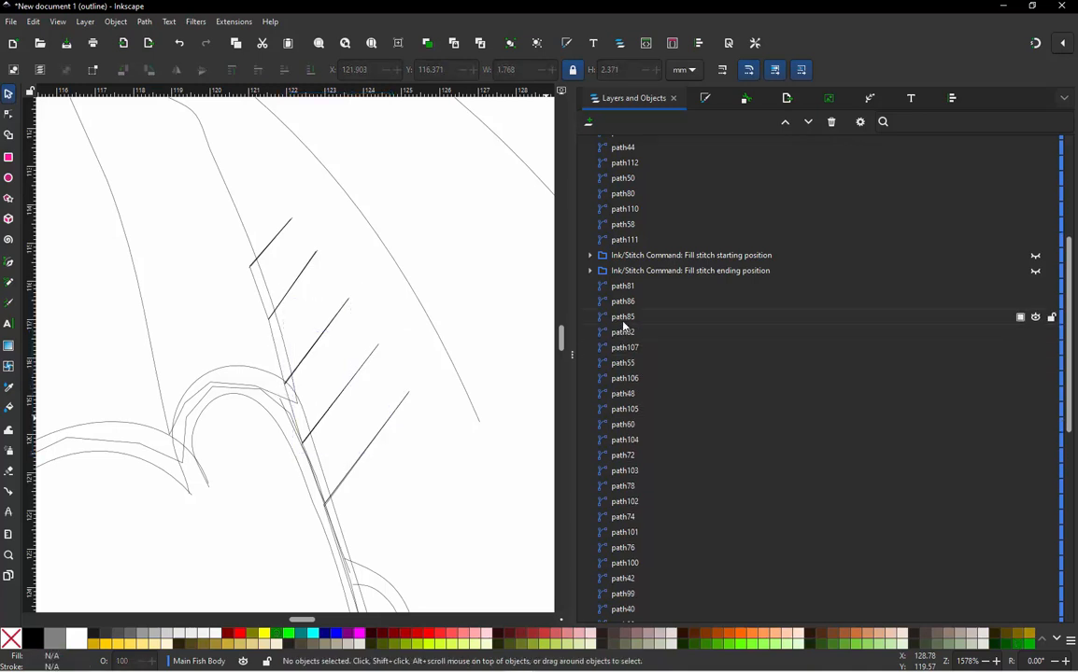
left_click(623, 324)
key("Delete")
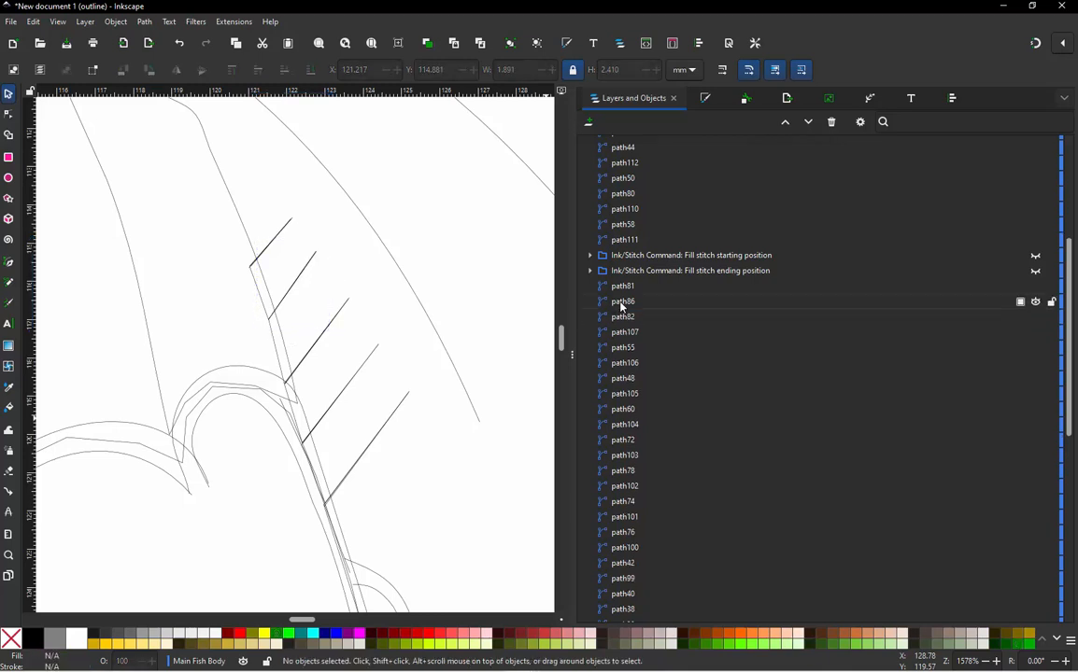
left_click(621, 303)
key("Delete")
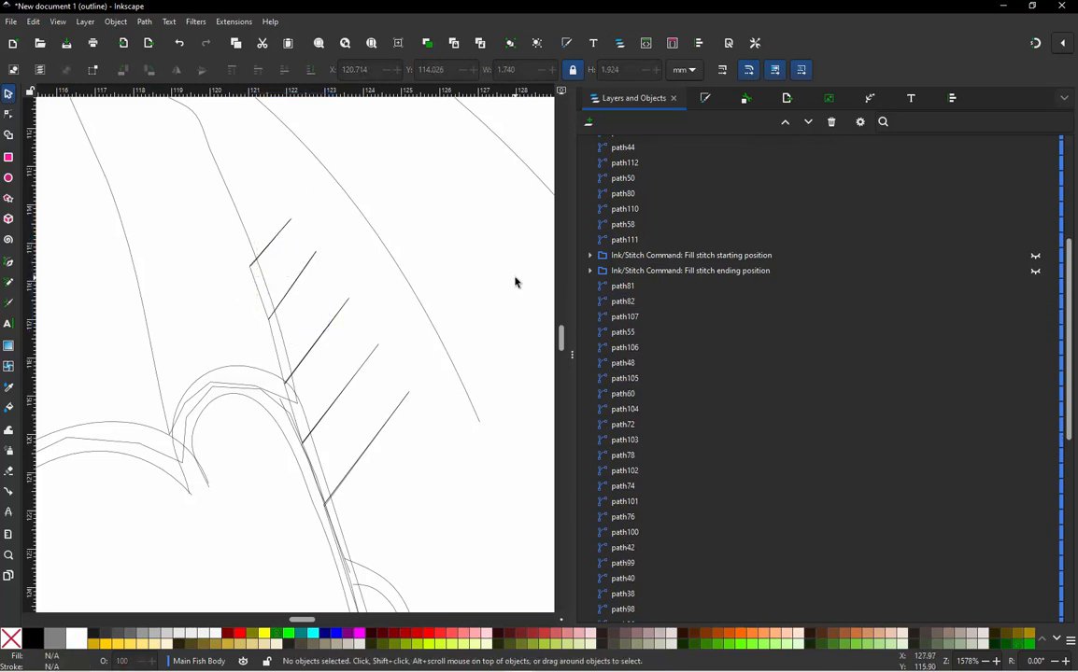
Step: Select the paths from path105 up to path82 one by one and examine where path107 starts near the mouth
left_click(622, 380)
scroll(356, 280, "down", 2)
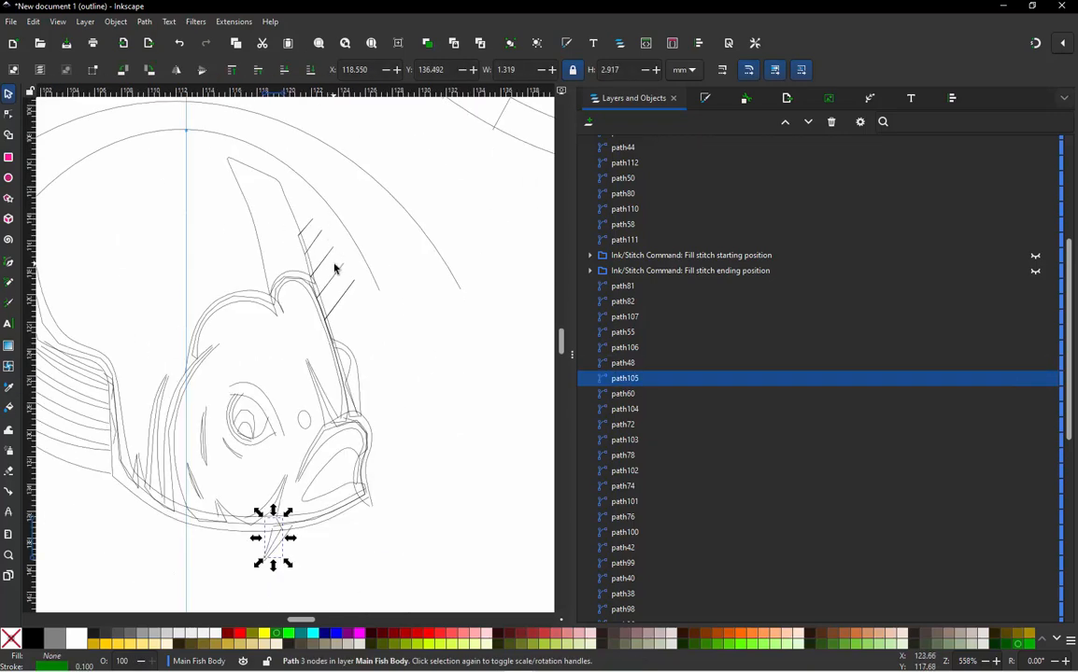
scroll(355, 280, "down", 1)
left_click(623, 363)
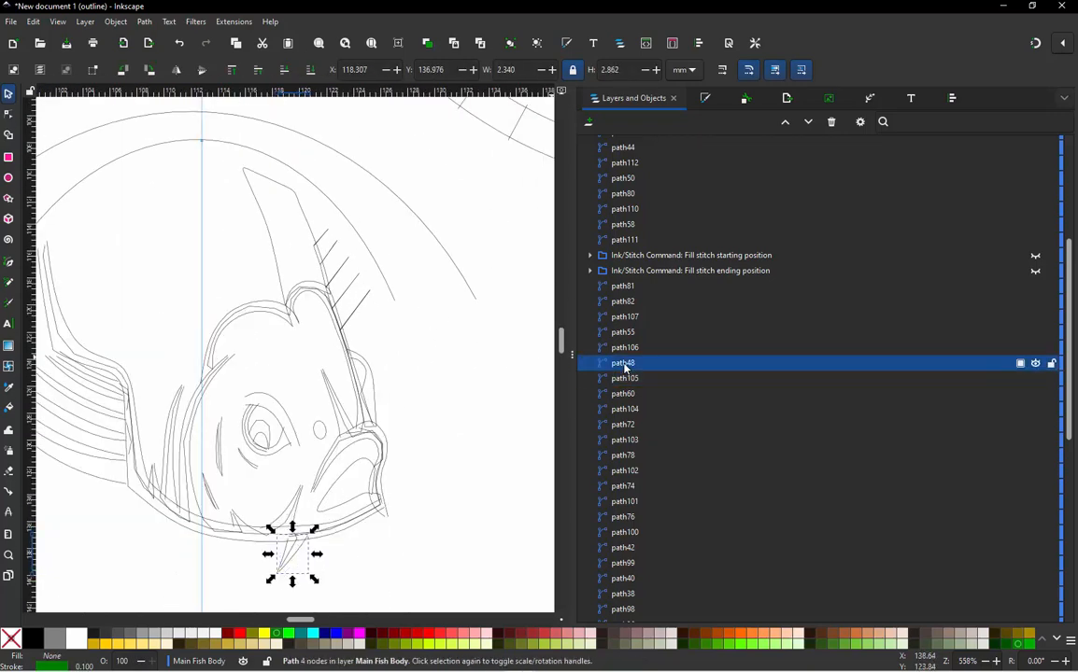
left_click(631, 349)
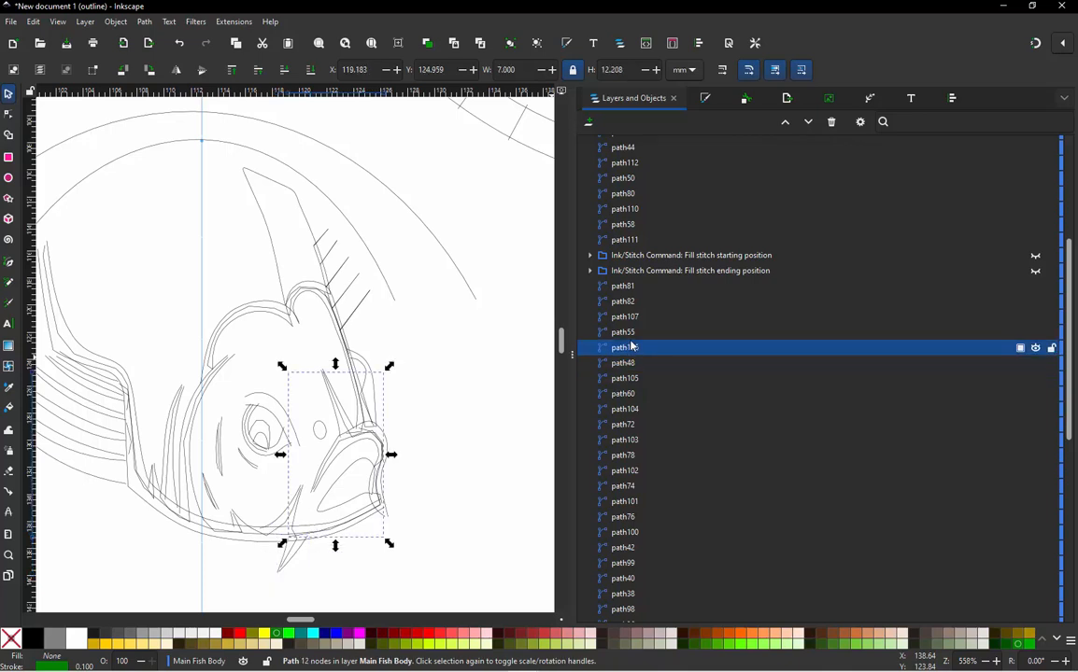
left_click(628, 332)
left_click(629, 318)
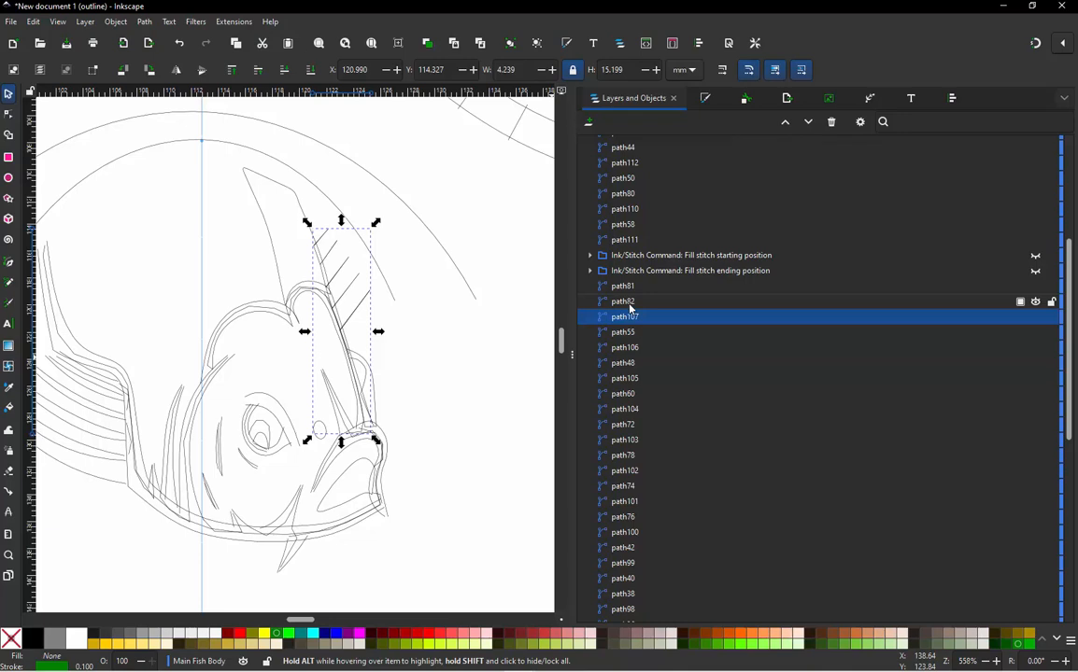
scroll(395, 414, "up", 2, "ctrl")
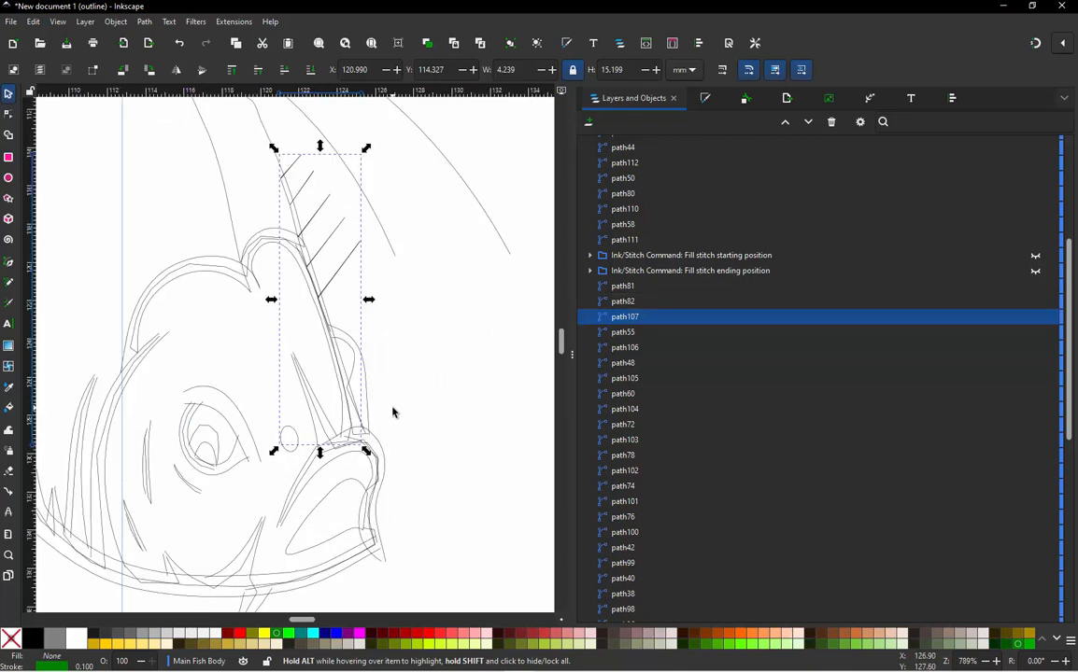
left_click(629, 304)
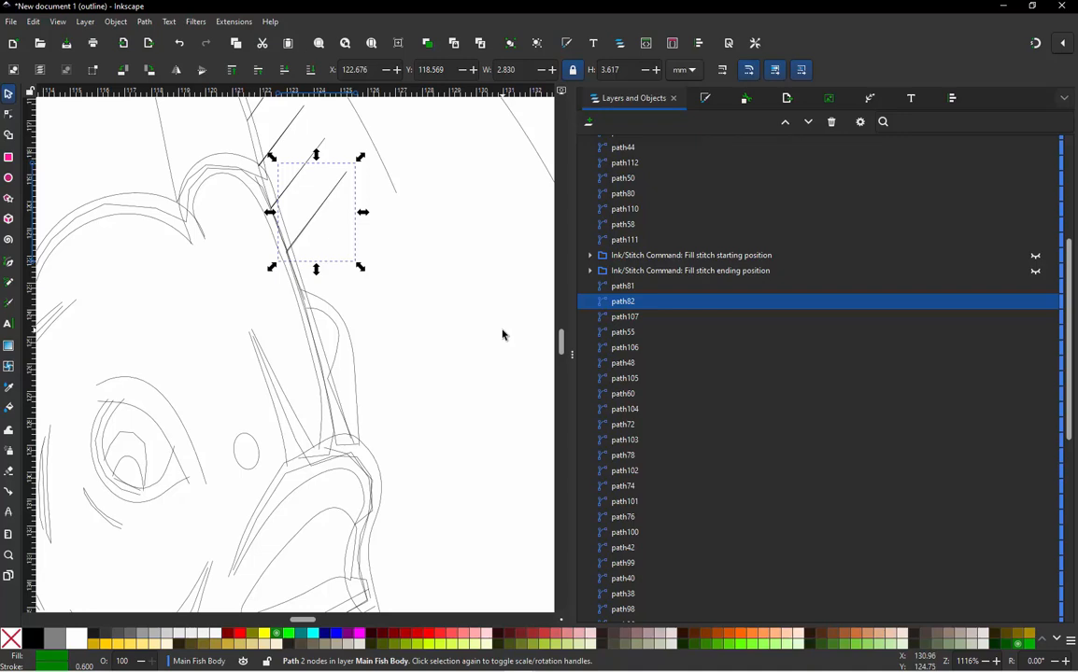
left_click(628, 316)
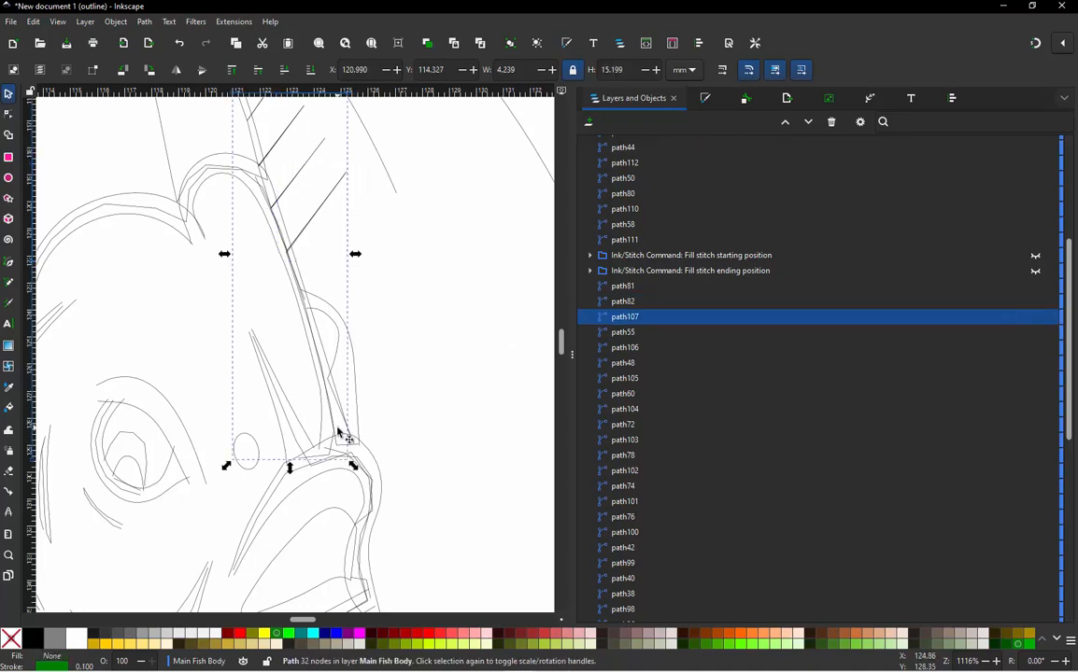
scroll(336, 434, "up", 3)
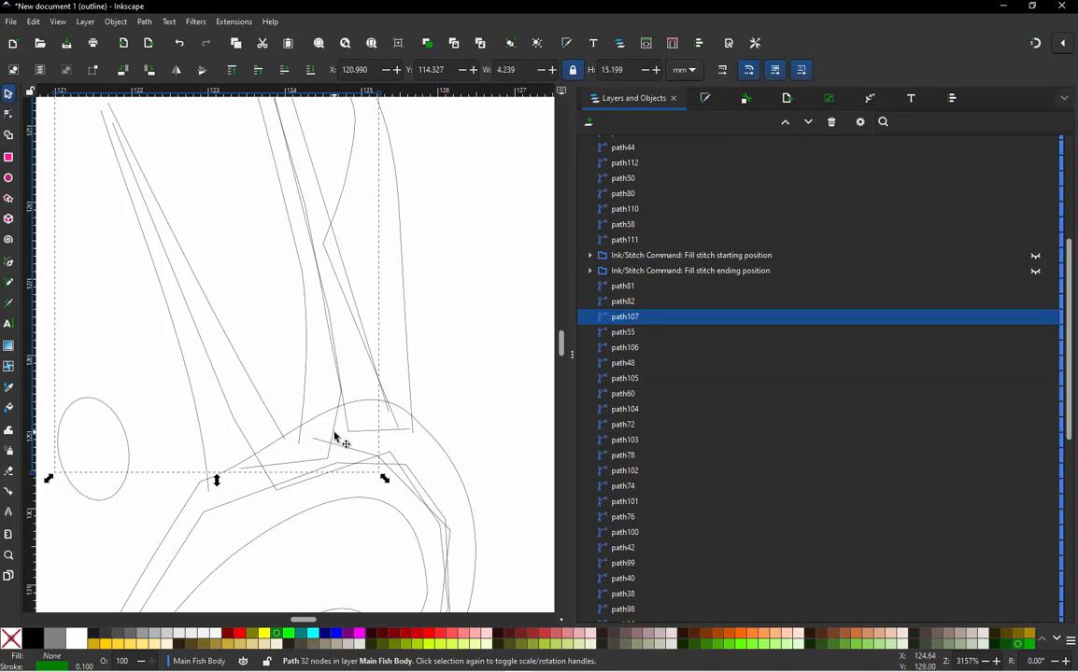
scroll(336, 437, "down", 5)
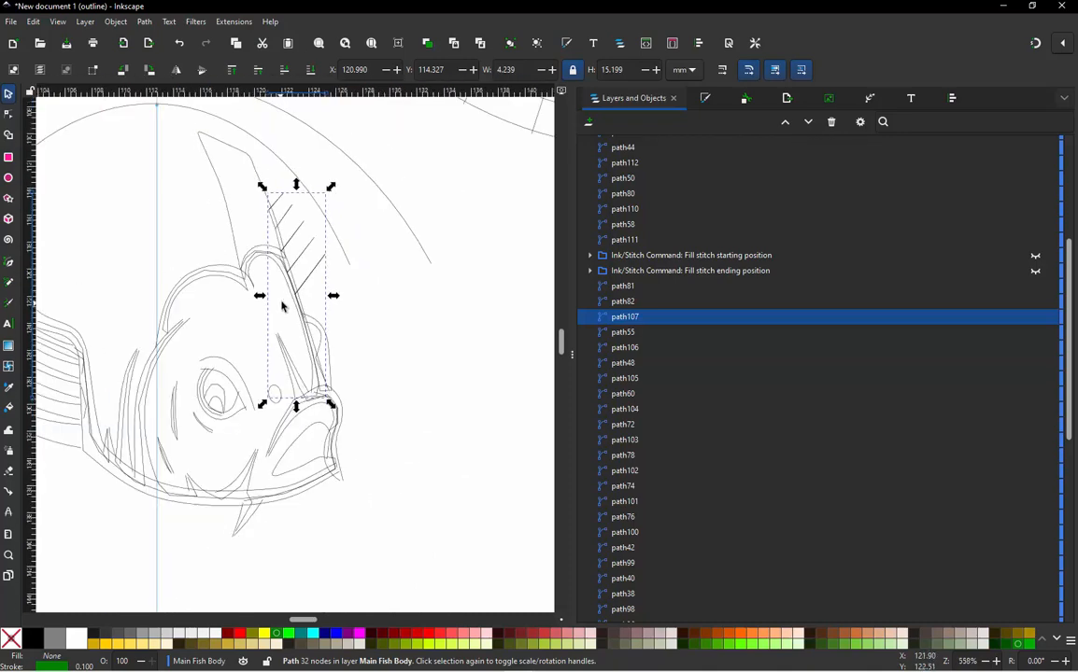
scroll(282, 306, "up", 2)
left_click_drag(330, 316, 417, 313)
key("ctrl+z")
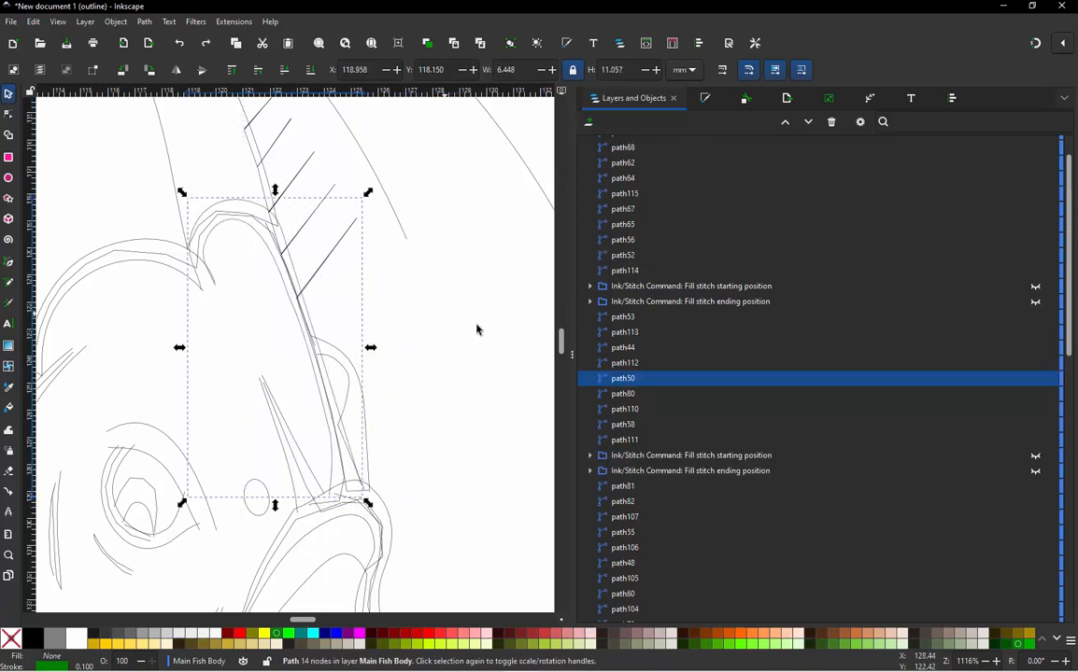
Step: Inspect path112, path50, path44 and path53, and toggle the visibility of path107 to compare it with the lowest fin stroke, path82
left_click(626, 363)
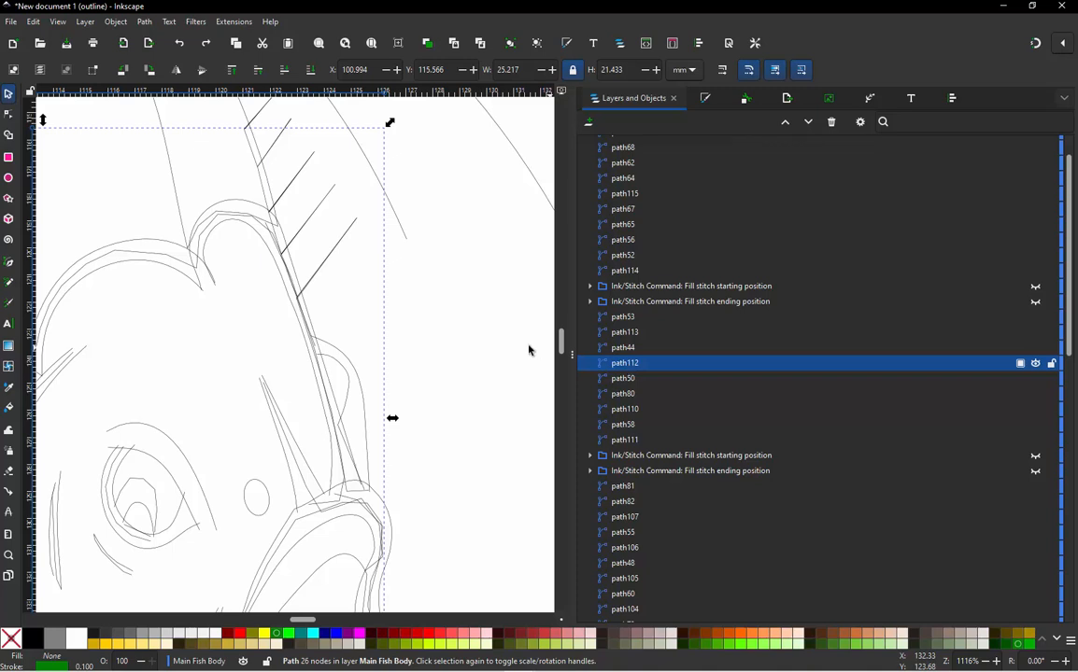
left_click(621, 378)
left_click(627, 350)
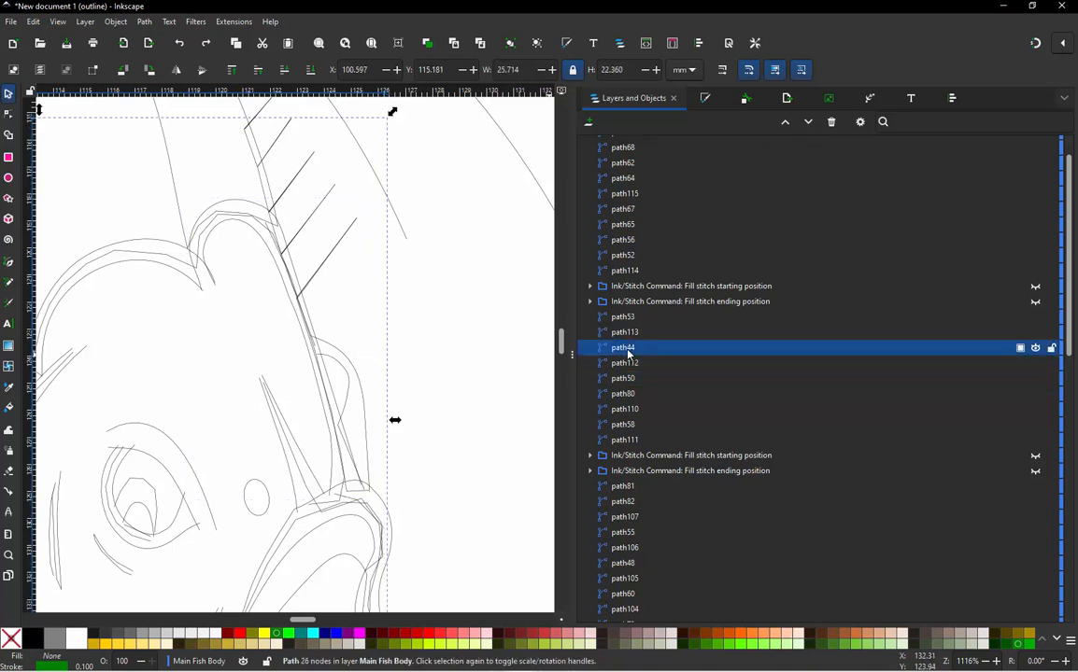
left_click(611, 317)
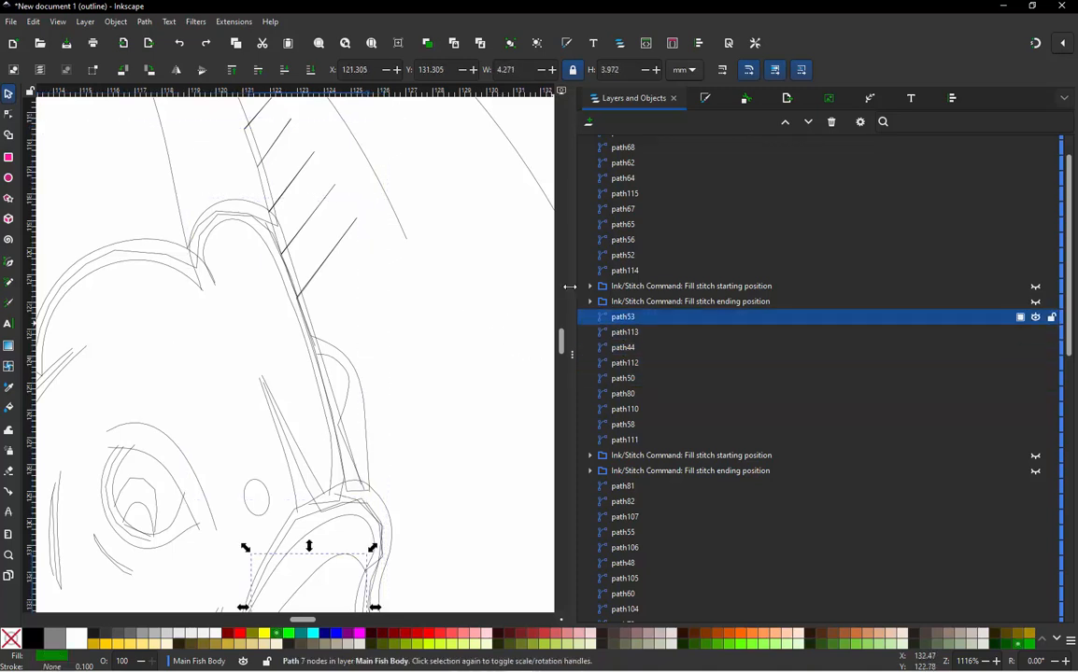
left_click(342, 244)
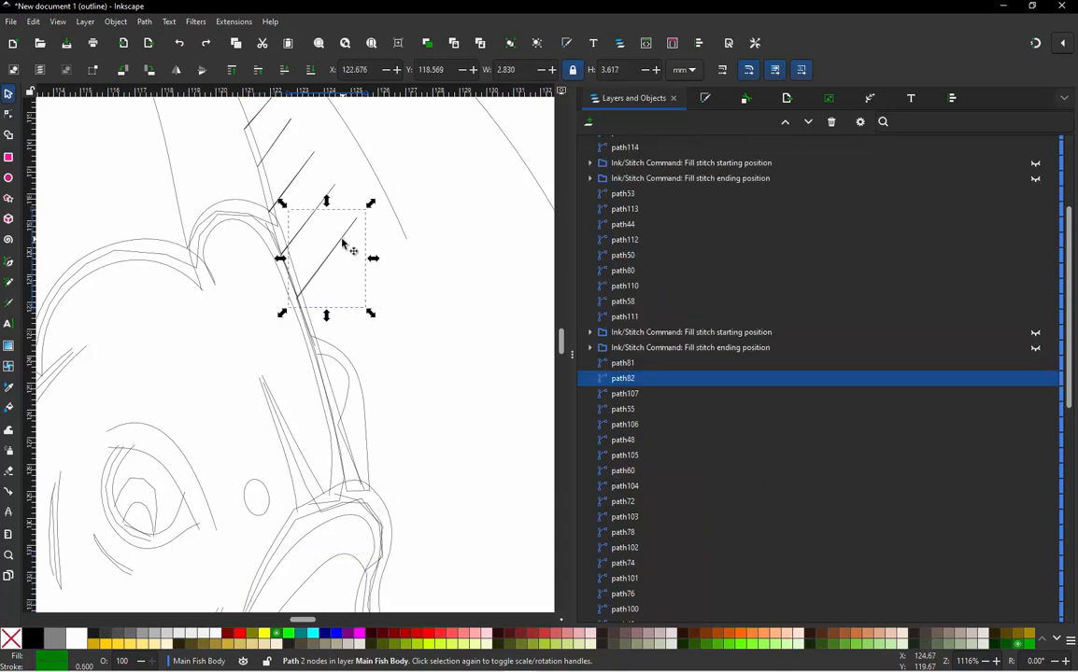
left_click(625, 393)
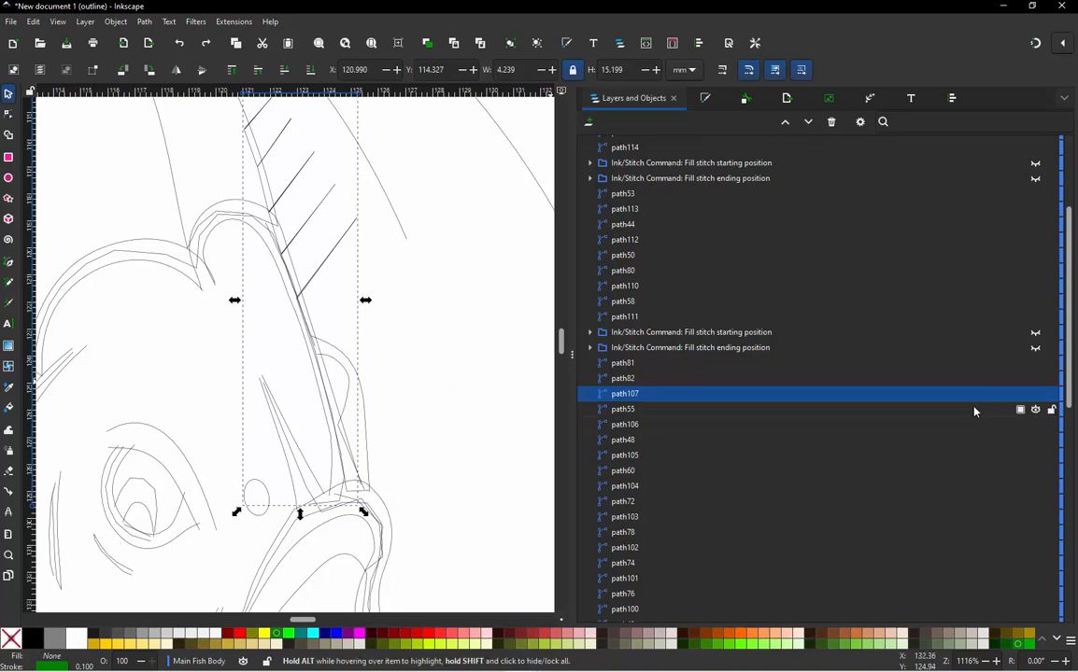
left_click(1036, 395)
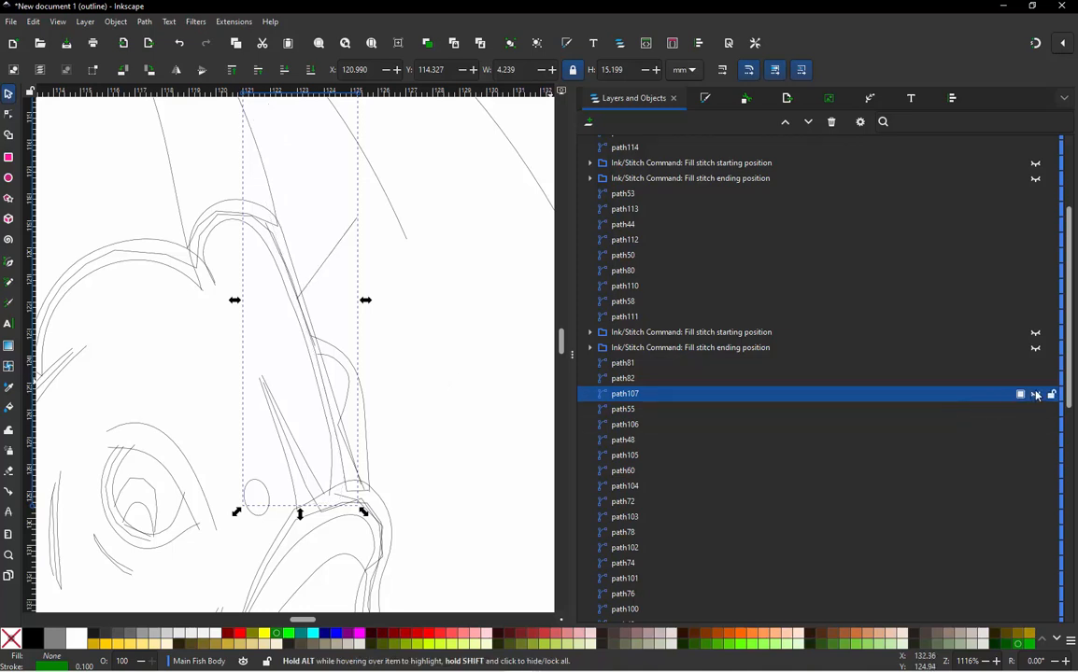
left_click(1035, 395)
left_click(1035, 395)
left_click(1035, 395)
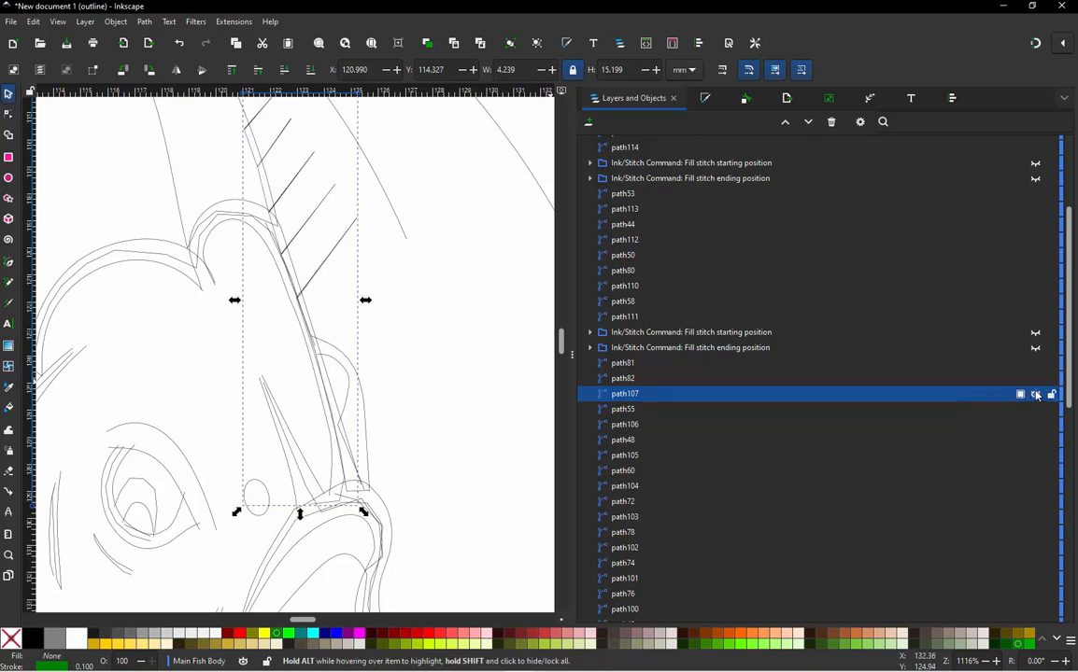
left_click(1035, 395)
left_click(1035, 395)
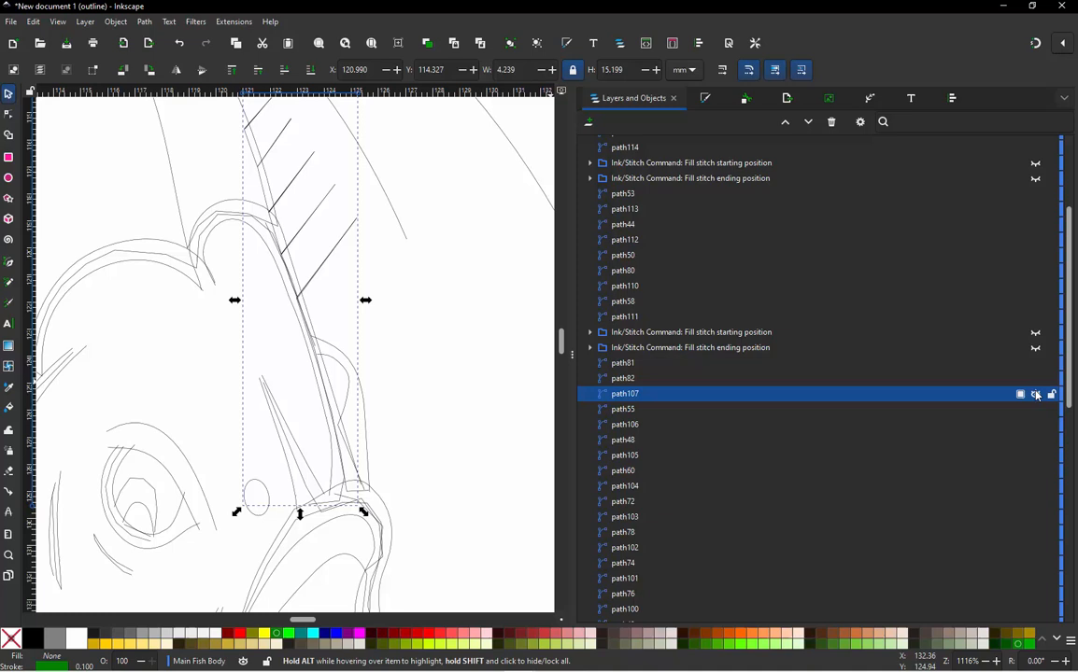
Step: Delete path82, the remaining separate stroke at the lowest fin line
left_click(630, 411)
left_click(629, 399)
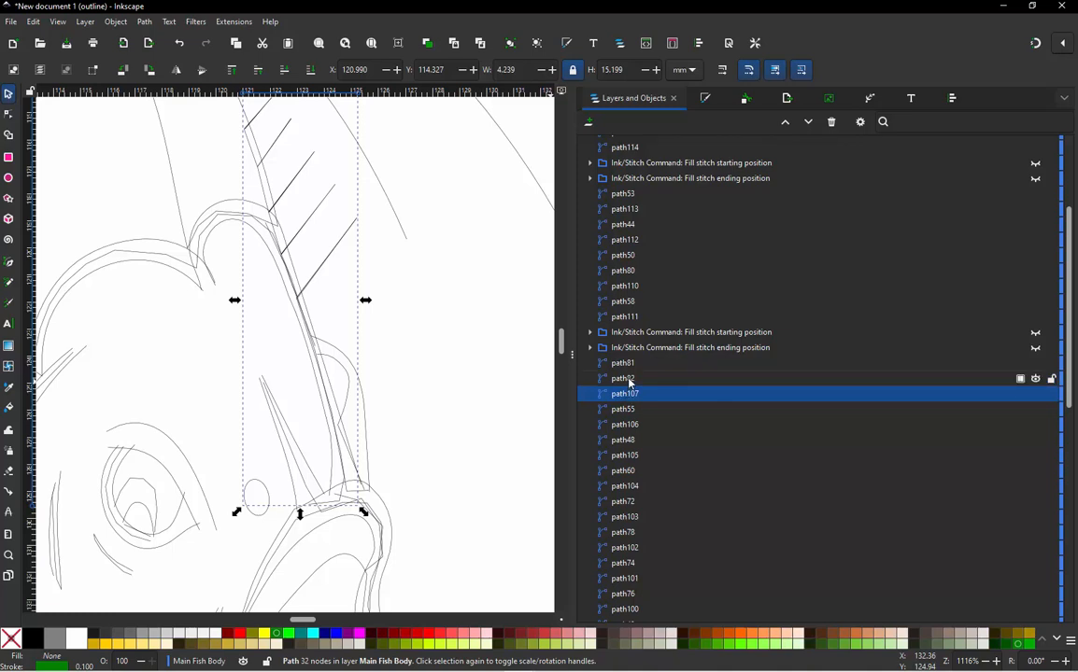
left_click(629, 379)
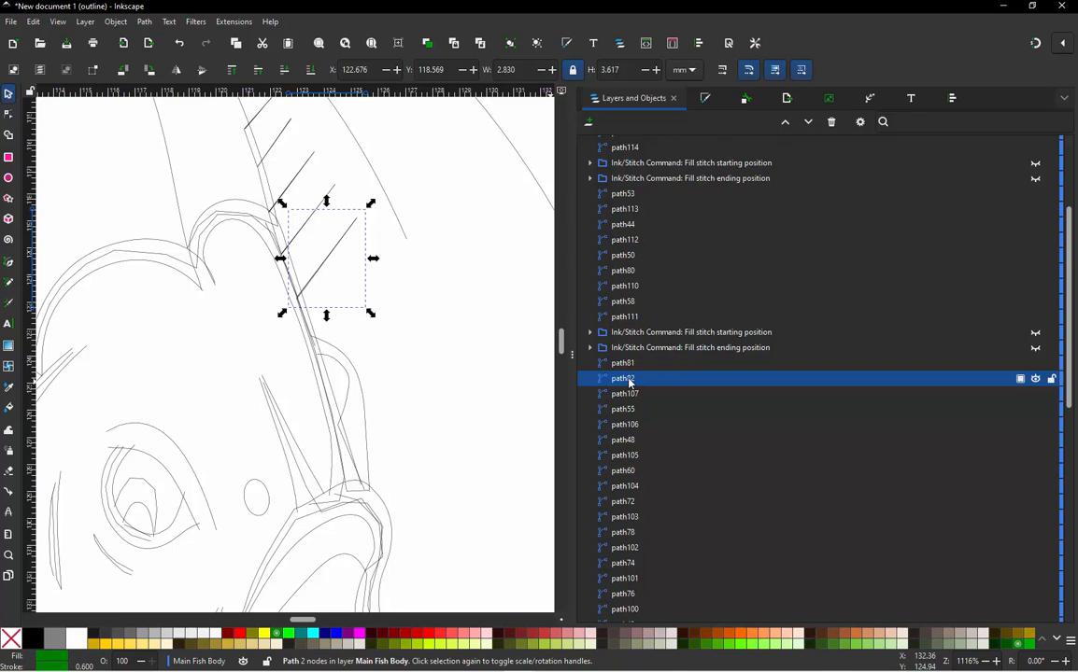
key("Delete")
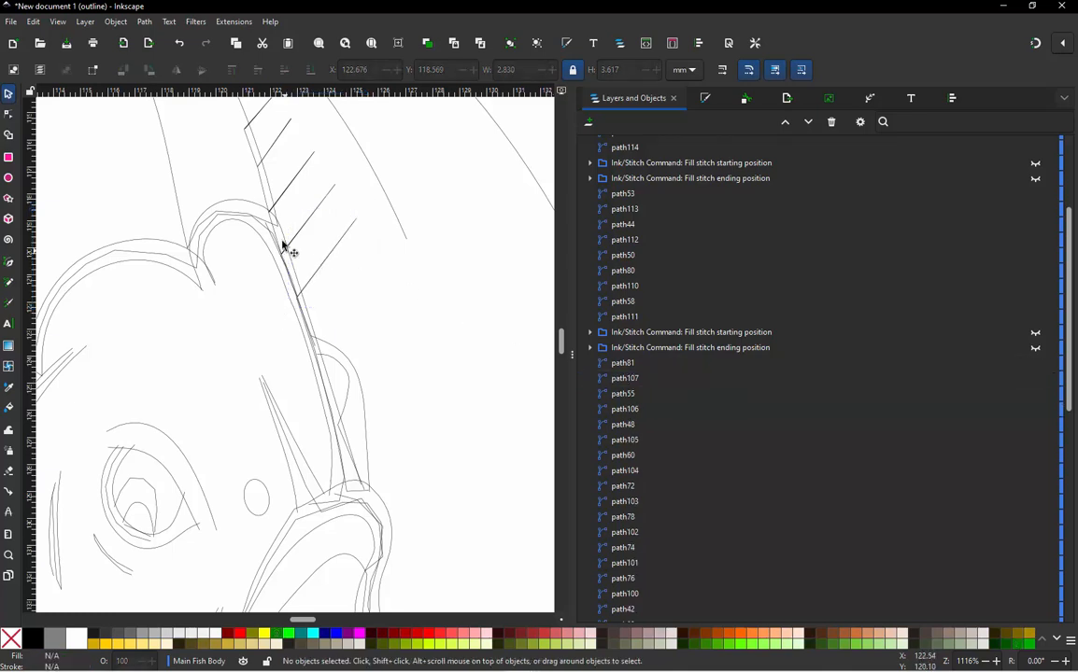
Step: Examine the fin strokes up close and toggle the visibility of path107 to check for leftover duplicate strokes beneath it
scroll(283, 245, "up", 4)
scroll(374, 288, "down", 3)
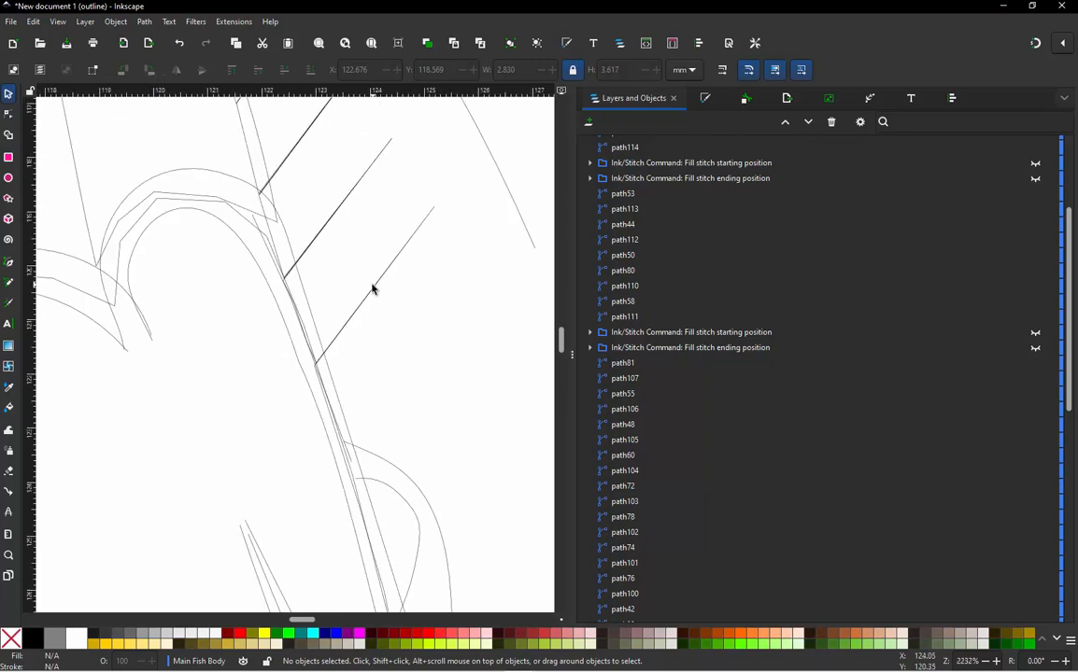
scroll(373, 293, "up", 2)
scroll(378, 303, "down", 2)
scroll(379, 322, "down", 2)
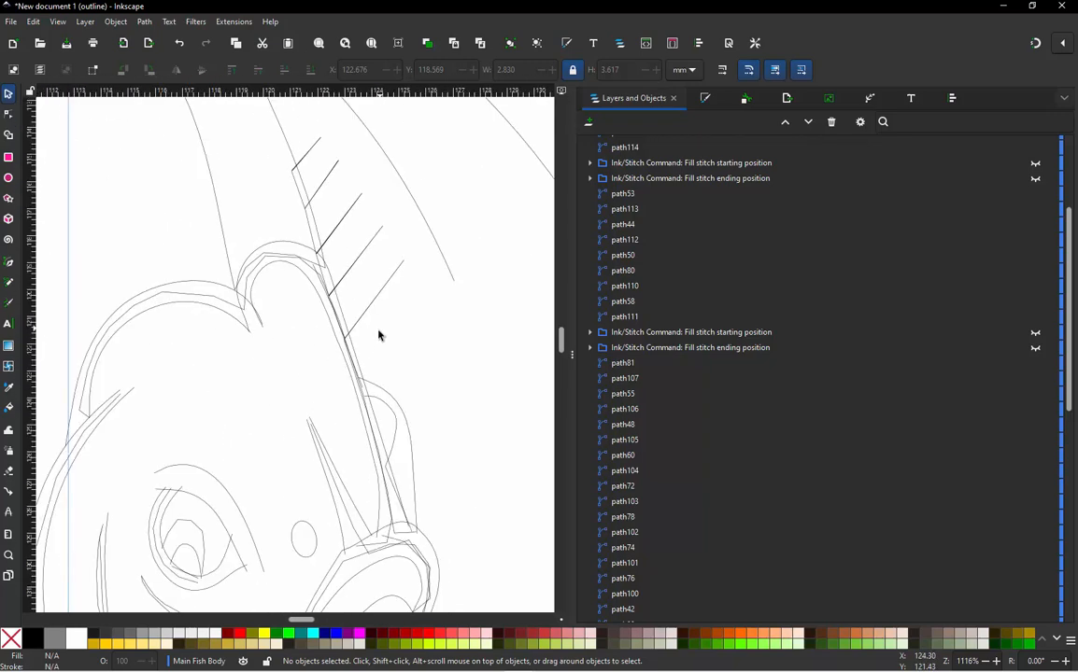
scroll(383, 351, "up", 1)
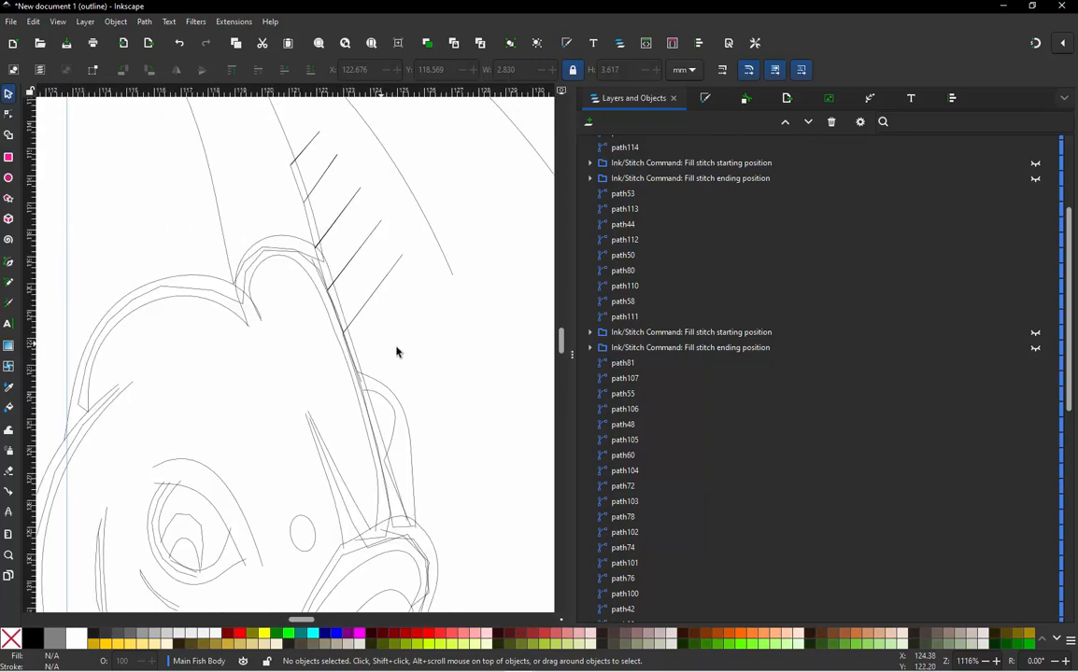
left_click(632, 410)
left_click(628, 395)
left_click(626, 380)
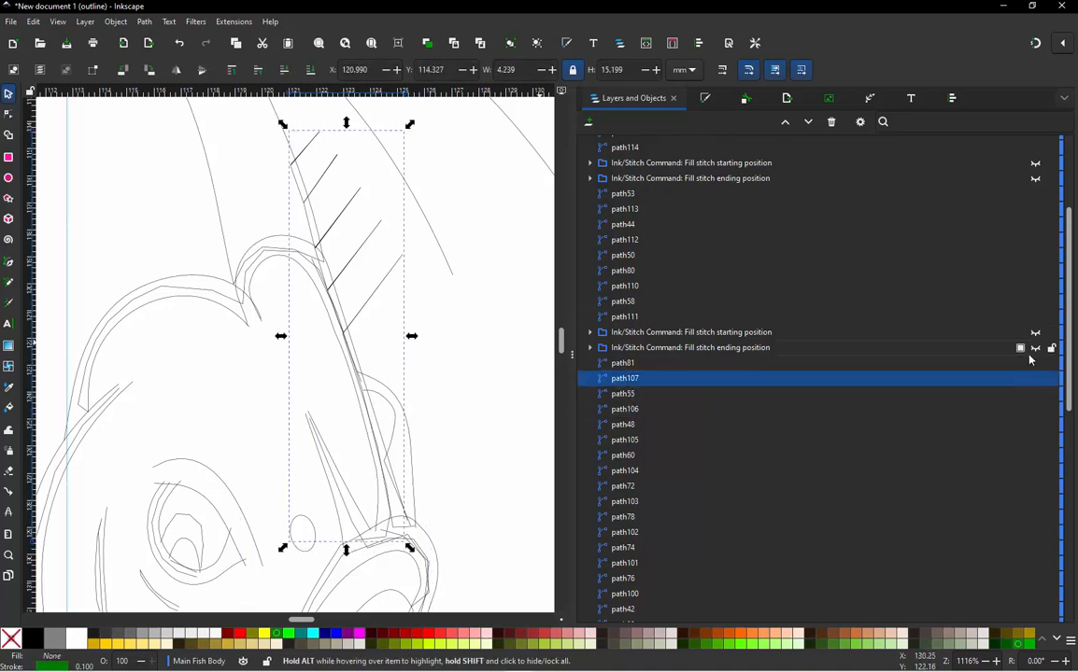
left_click(1036, 381)
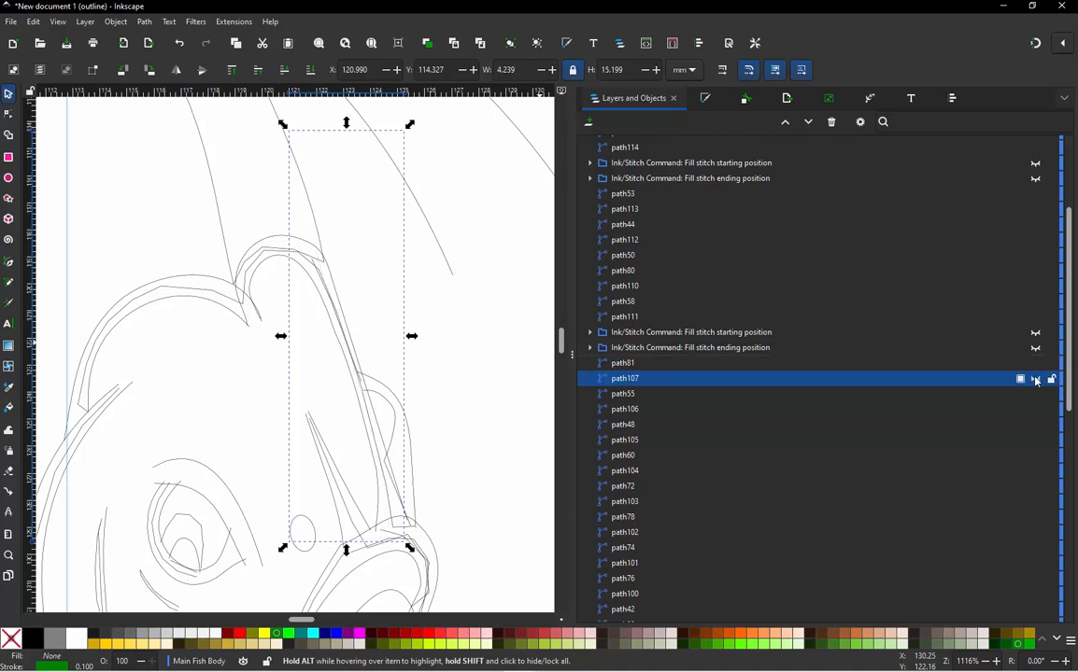
left_click(1035, 381)
left_click(1036, 381)
left_click(1035, 381)
left_click(1035, 381)
left_click(1035, 381)
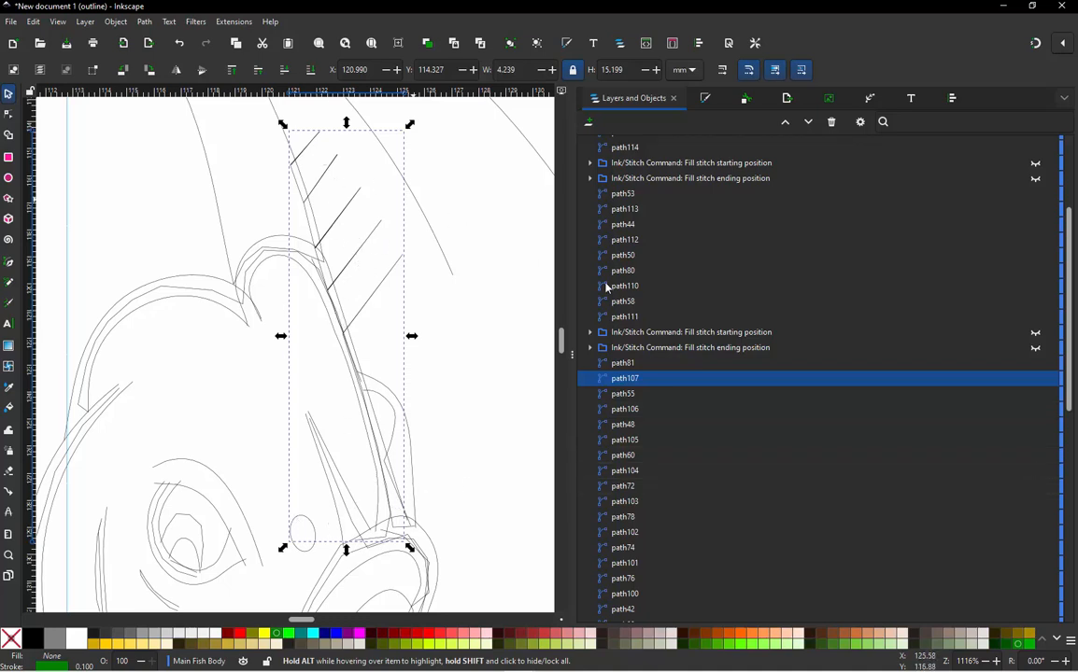
Step: Hide and show path107 repeatedly to compare the fin strokes with and without it
left_click(1035, 380)
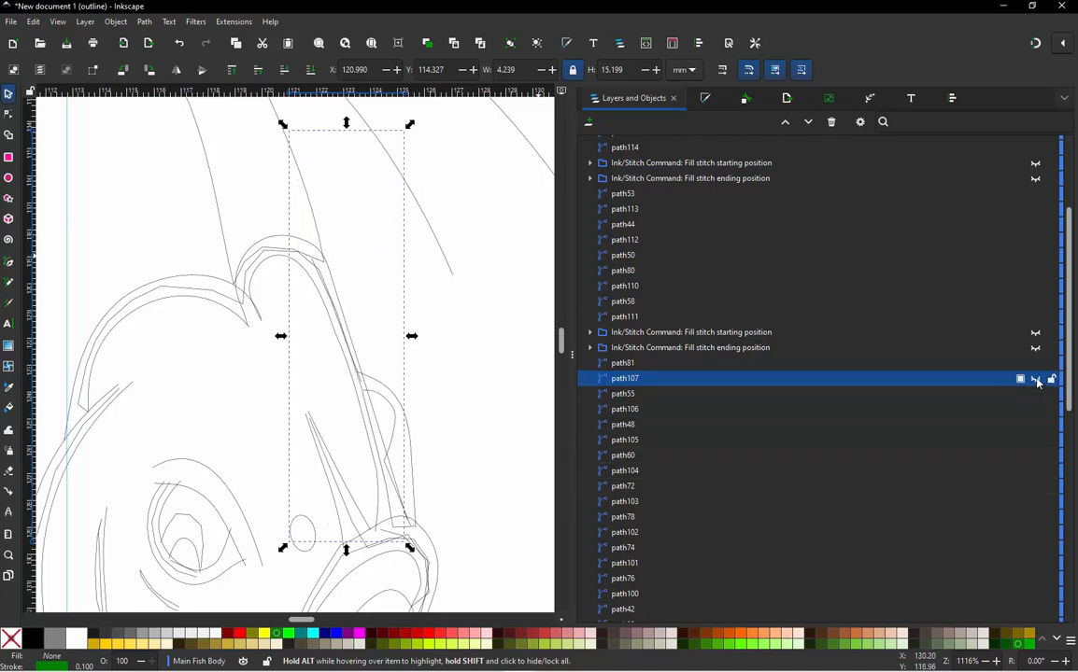
left_click(1035, 380)
left_click(1035, 380)
left_click(1035, 380)
left_click(1036, 380)
left_click(1036, 380)
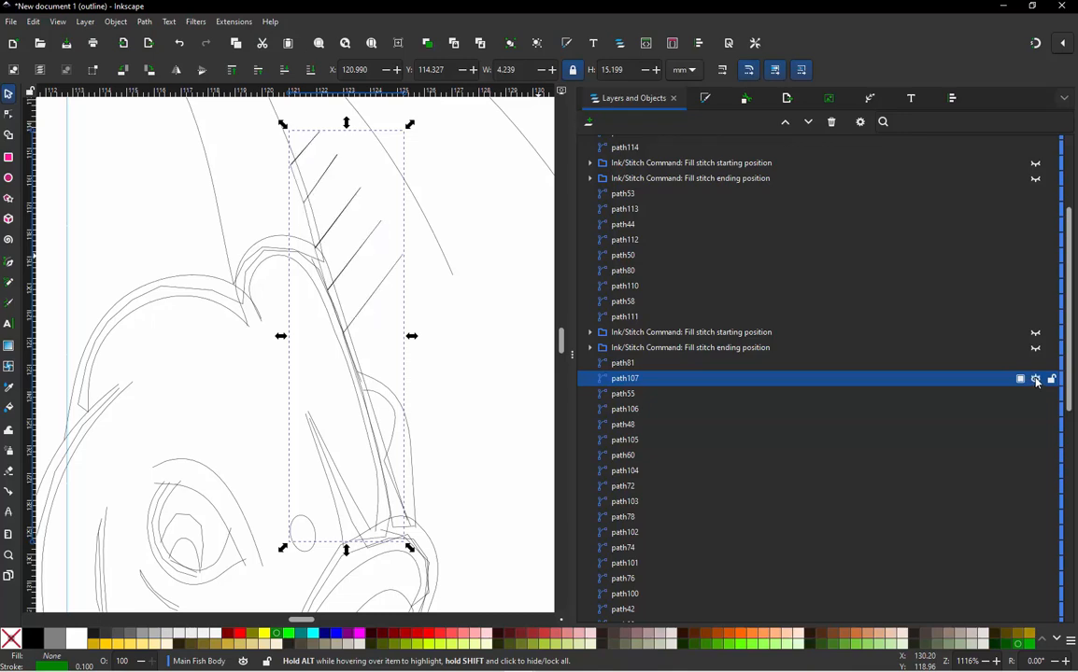
Step: Select the fin fill, path81, and briefly show its fill stitch starting and ending position commands to examine their placement
left_click(618, 366)
scroll(445, 406, "down", 3)
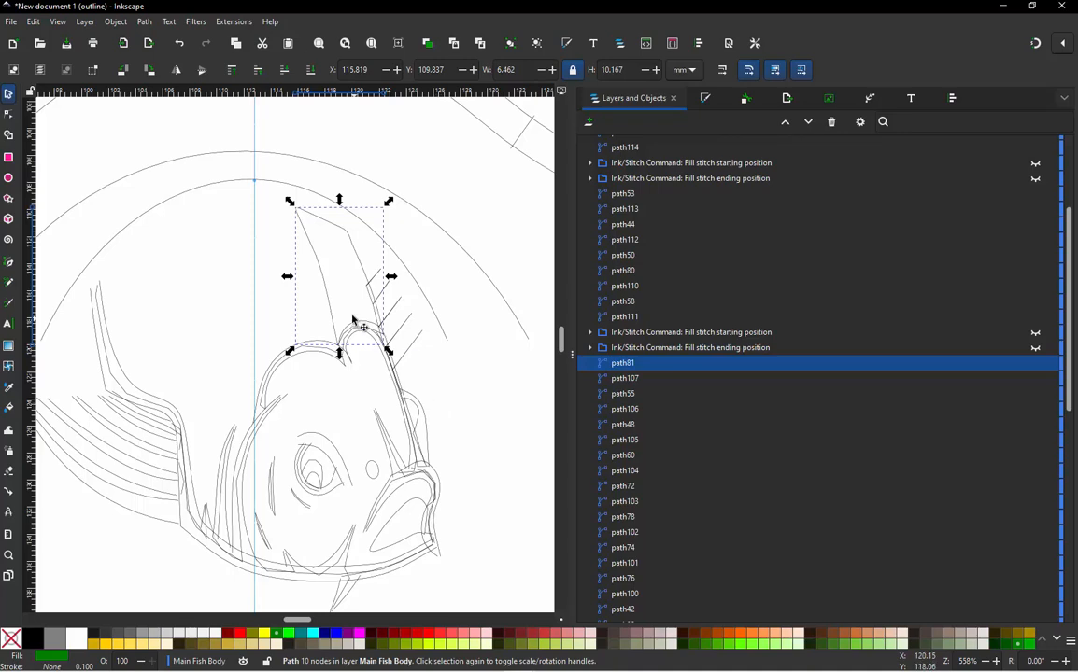
scroll(354, 317, "up", 3)
scroll(352, 336, "down", 1)
scroll(343, 293, "up", 1)
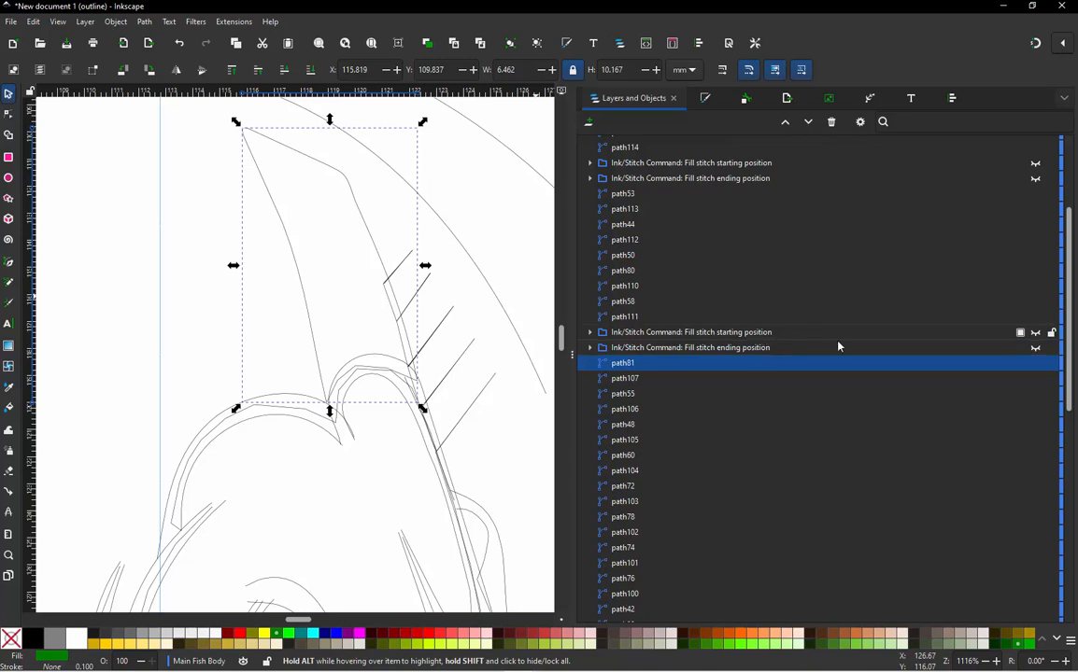
left_click(1035, 333)
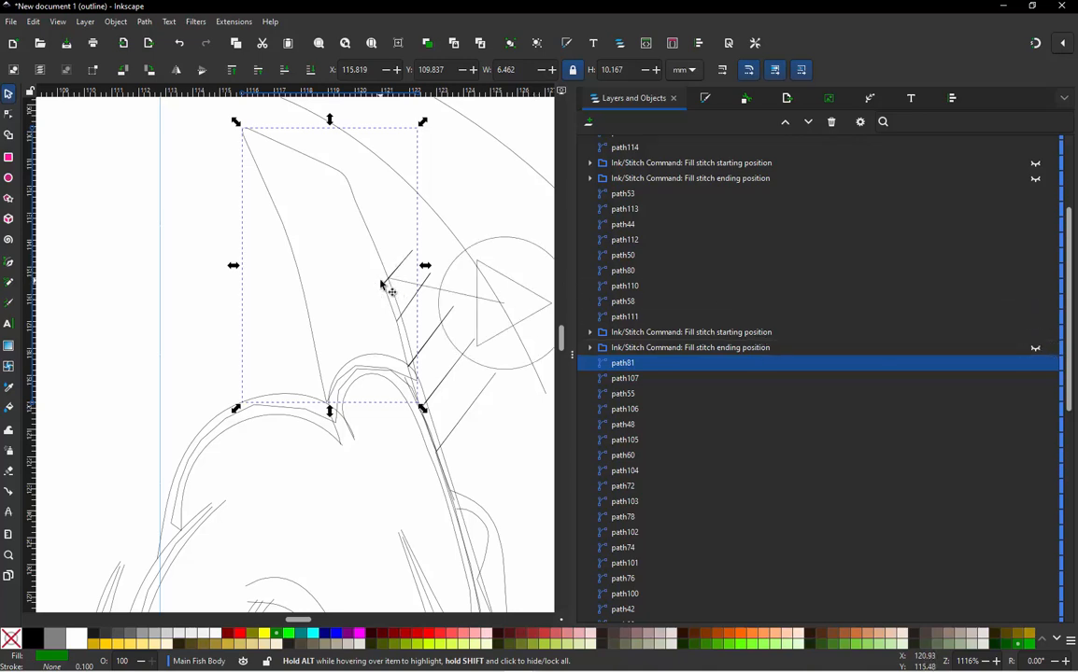
left_click(1036, 348)
left_click(1035, 349)
left_click(767, 348)
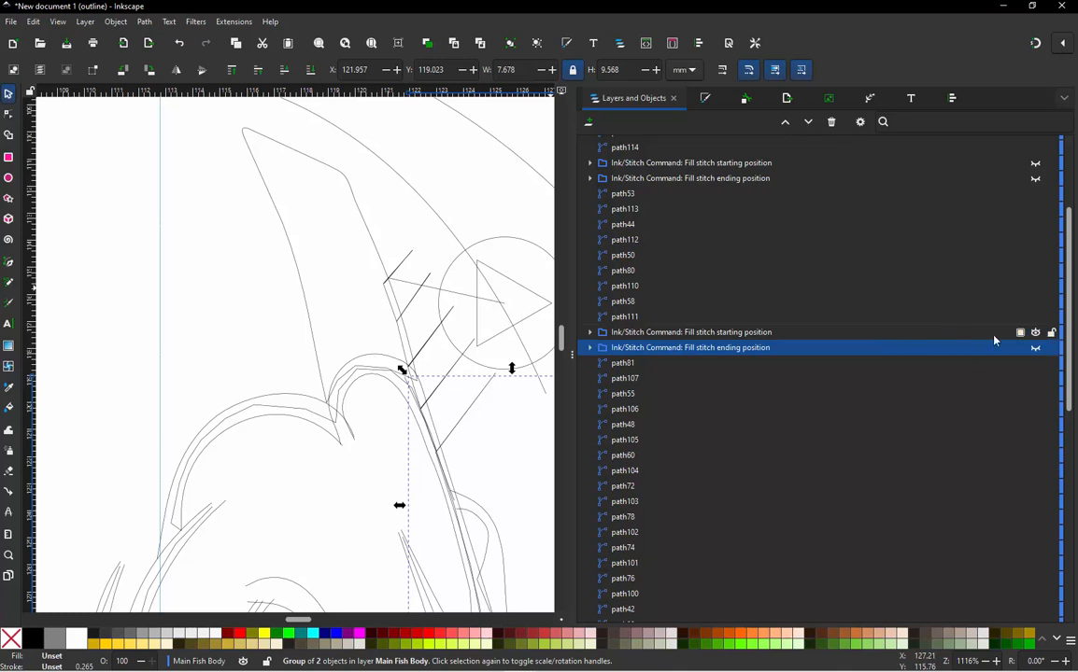
left_click(1035, 334)
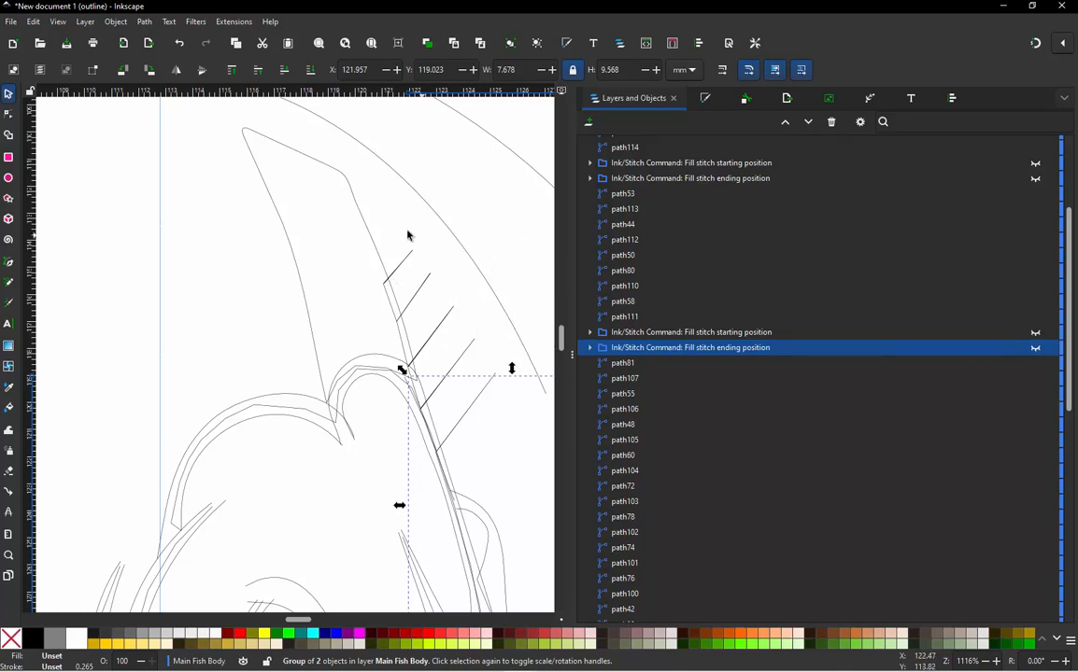
Step: Select the main fish body together with the inner arch above it and open the stitch simulation
left_click(370, 231)
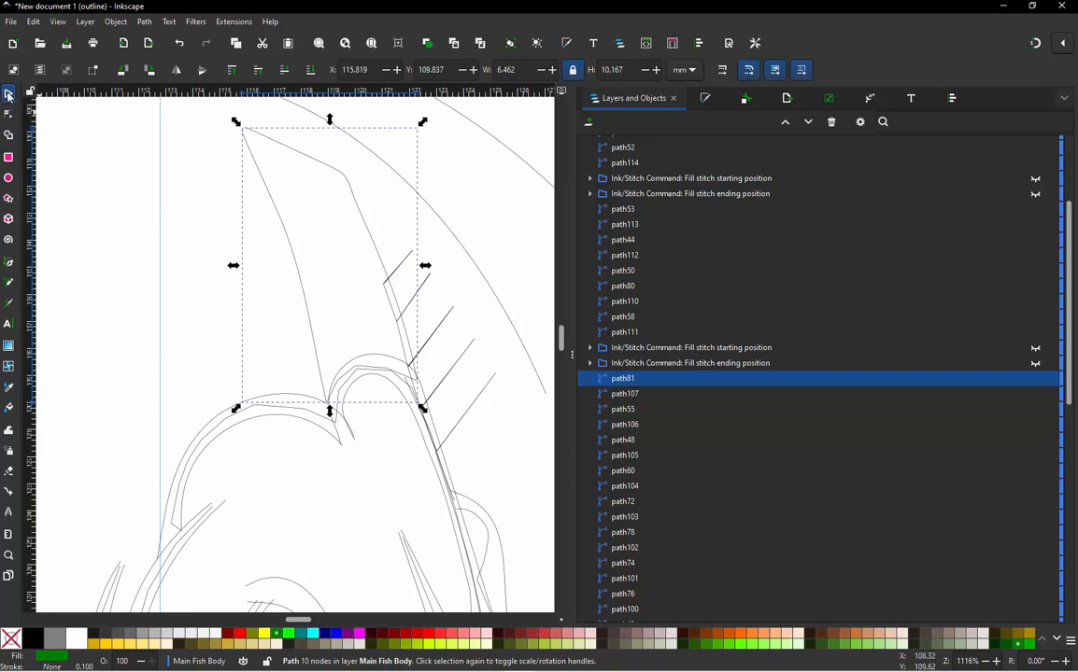
left_click(115, 201)
scroll(302, 261, "down", 5, "ctrl")
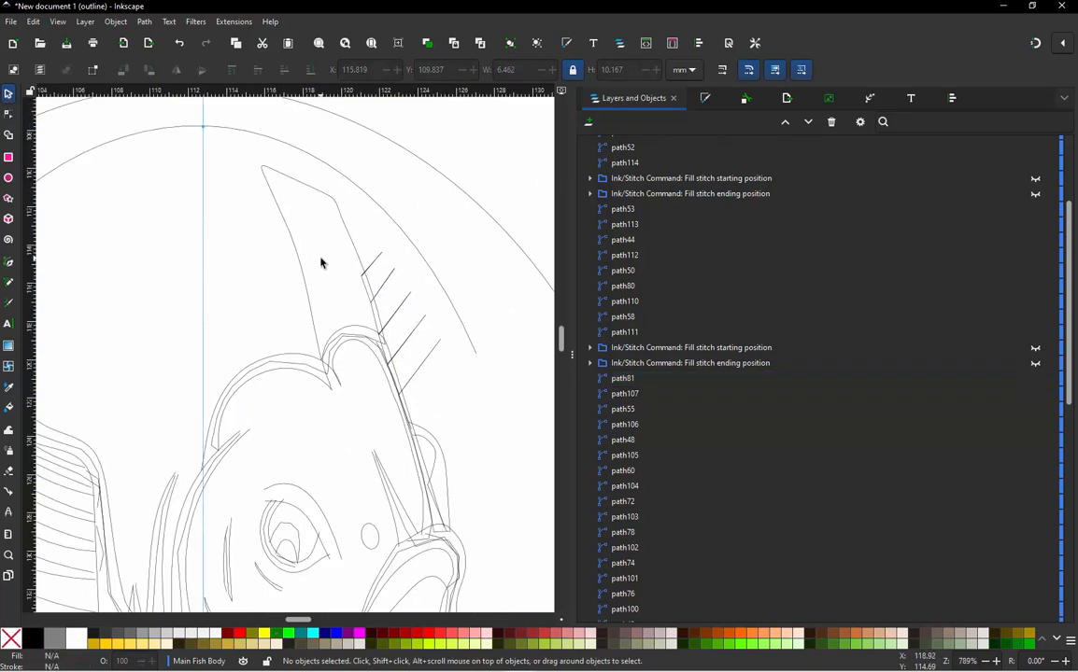
scroll(287, 409, "down", 2)
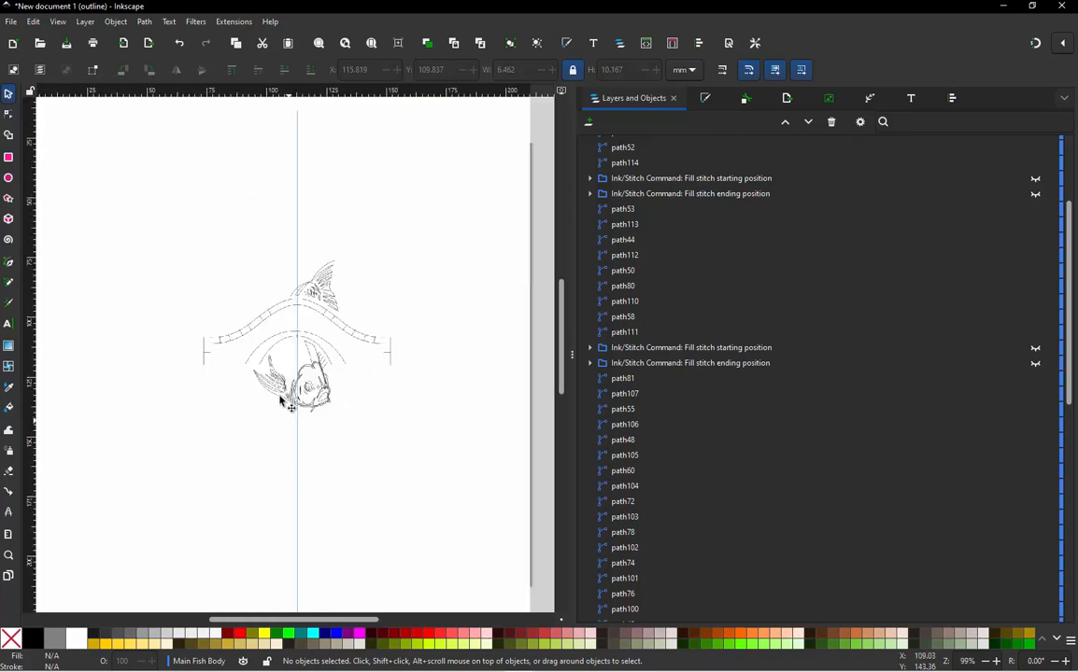
scroll(310, 349, "up", 2)
left_click_drag(197, 476, 407, 301)
key("ctrl")
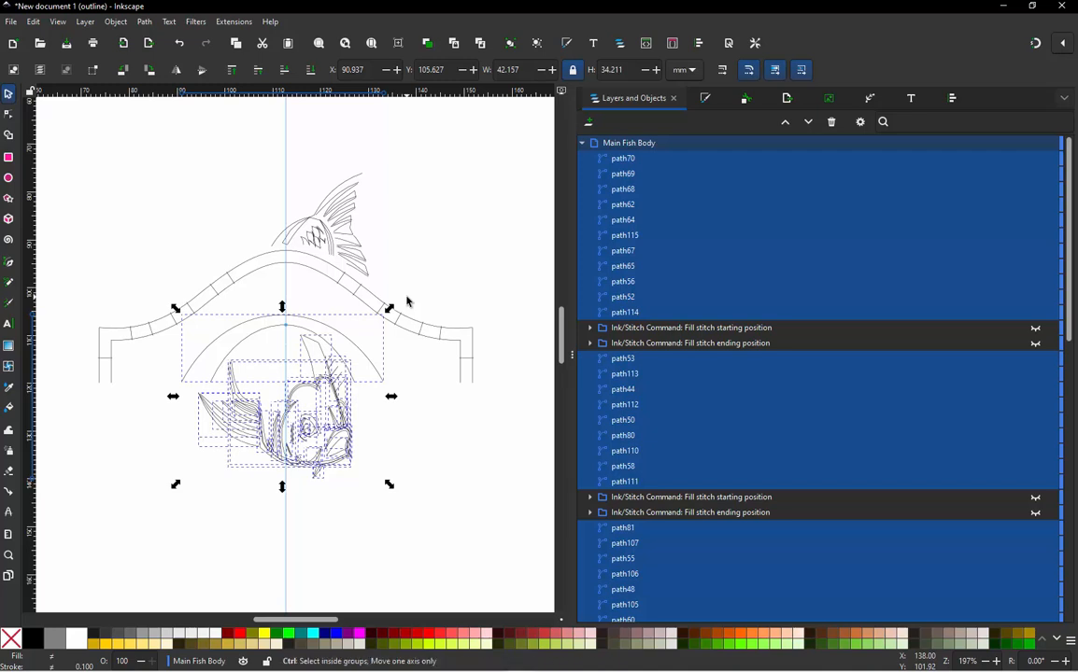
key("alt")
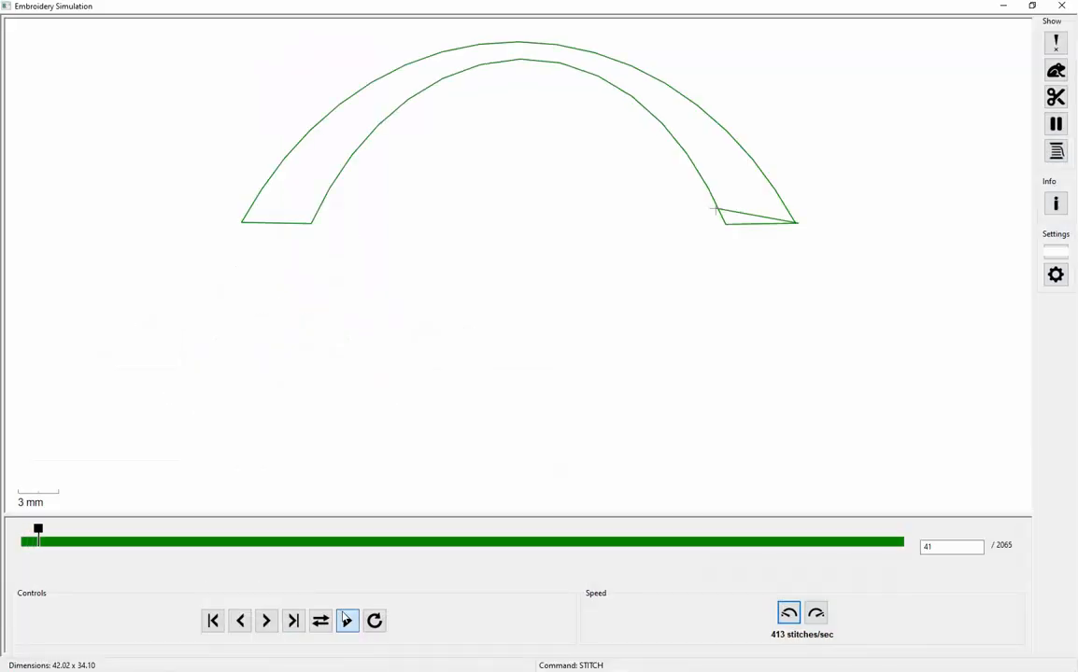
Step: Pause the simulation, show the jump markers, examine the stitch-out up to stitch 1204, and close the simulation
left_click(346, 618)
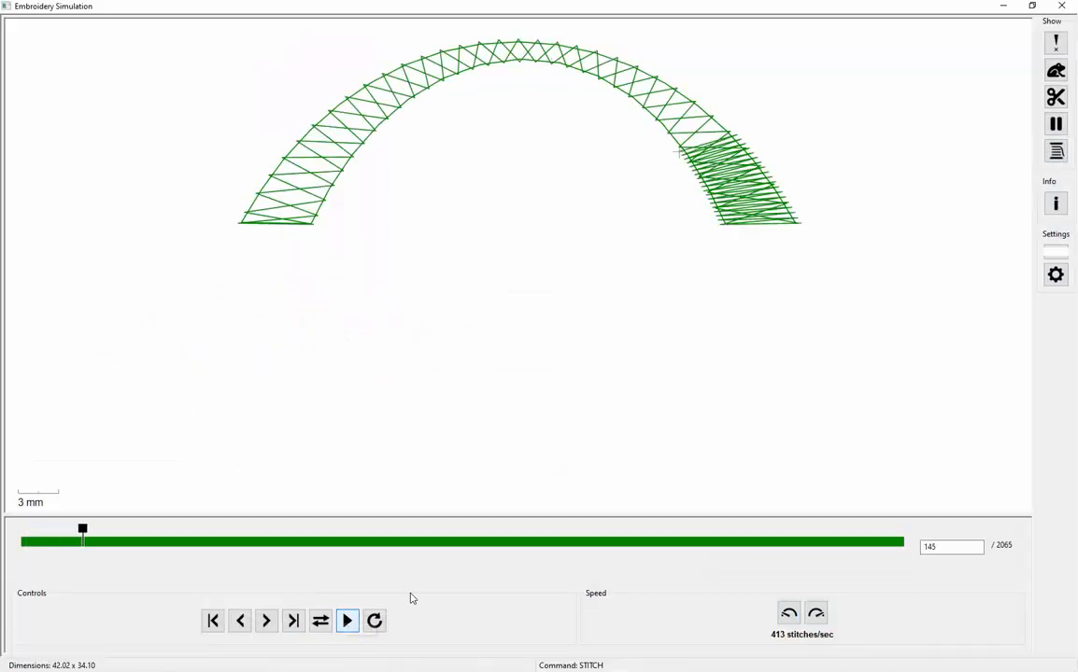
left_click(1052, 75)
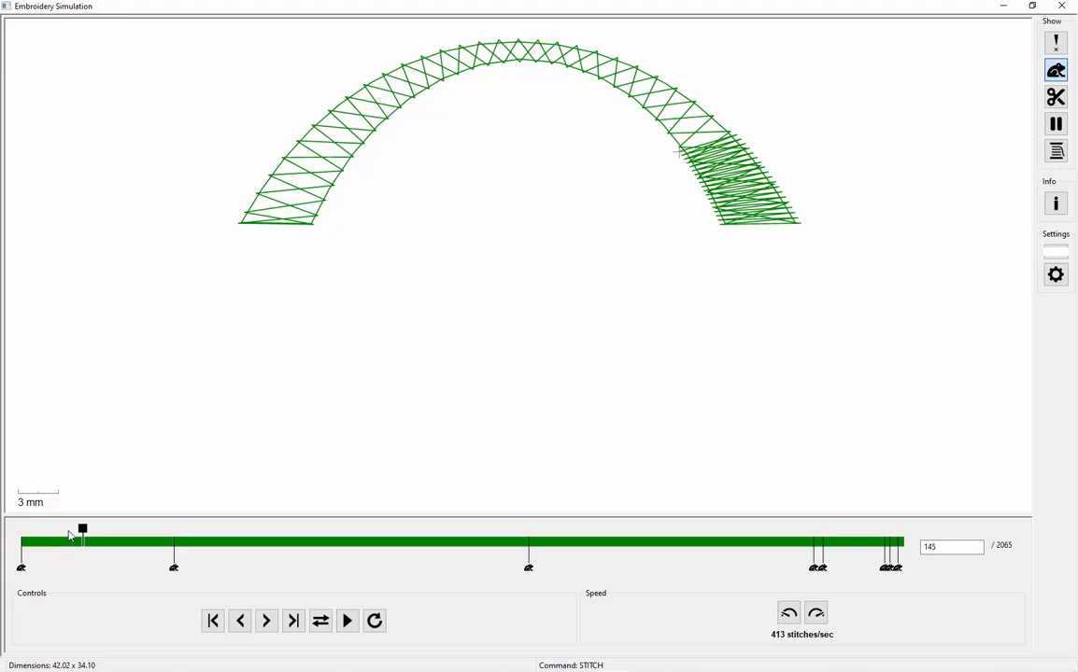
mouse_move(82, 532)
left_mouse_down()
mouse_move(184, 546)
mouse_move(310, 543)
mouse_move(179, 549)
mouse_move(160, 547)
mouse_move(547, 530)
mouse_move(528, 529)
mouse_move(538, 529)
left_mouse_up()
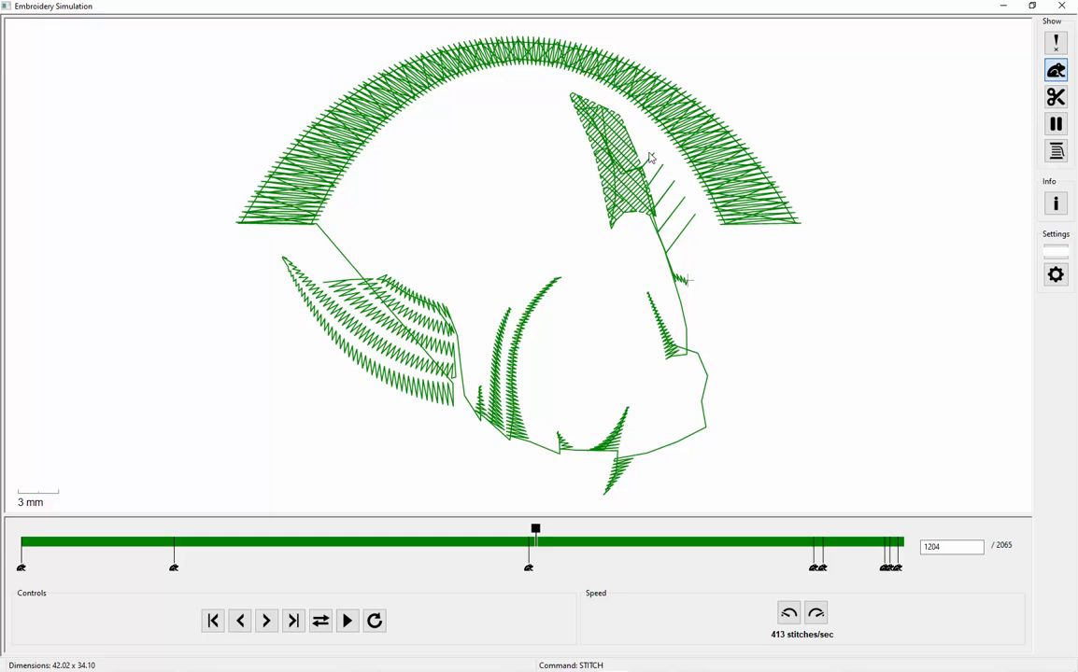
left_click(1061, 6)
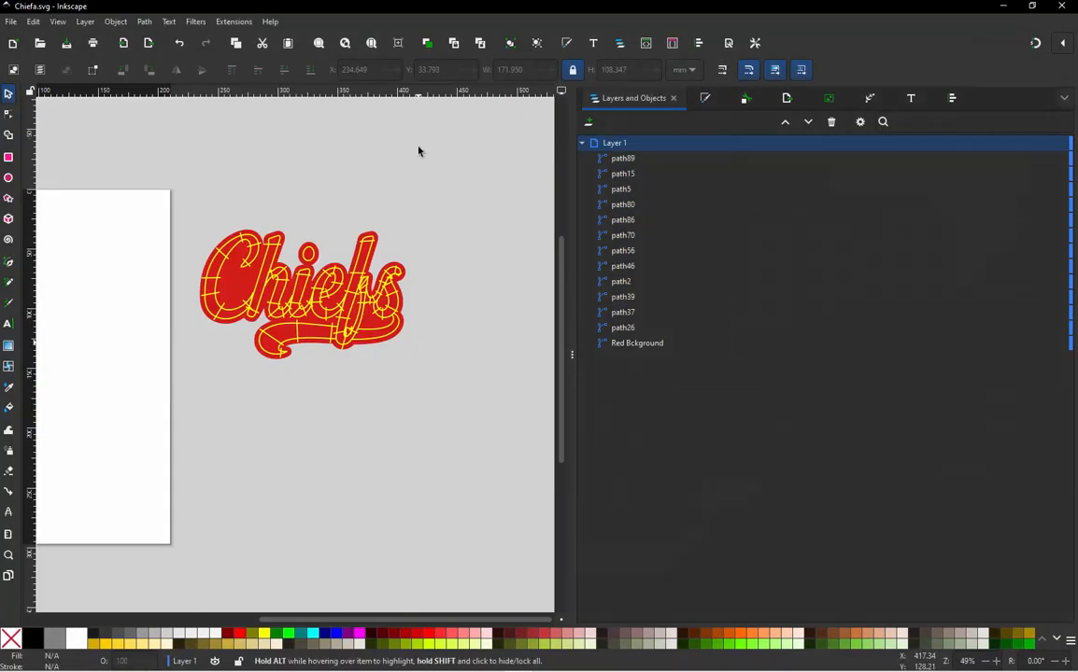
Step: Minimize the Chiefa.svg window to return to the fish drawing, expand the Main Fish Body layer and select the fin fill
left_click(1005, 8)
scroll(312, 376, "up", 5, "ctrl")
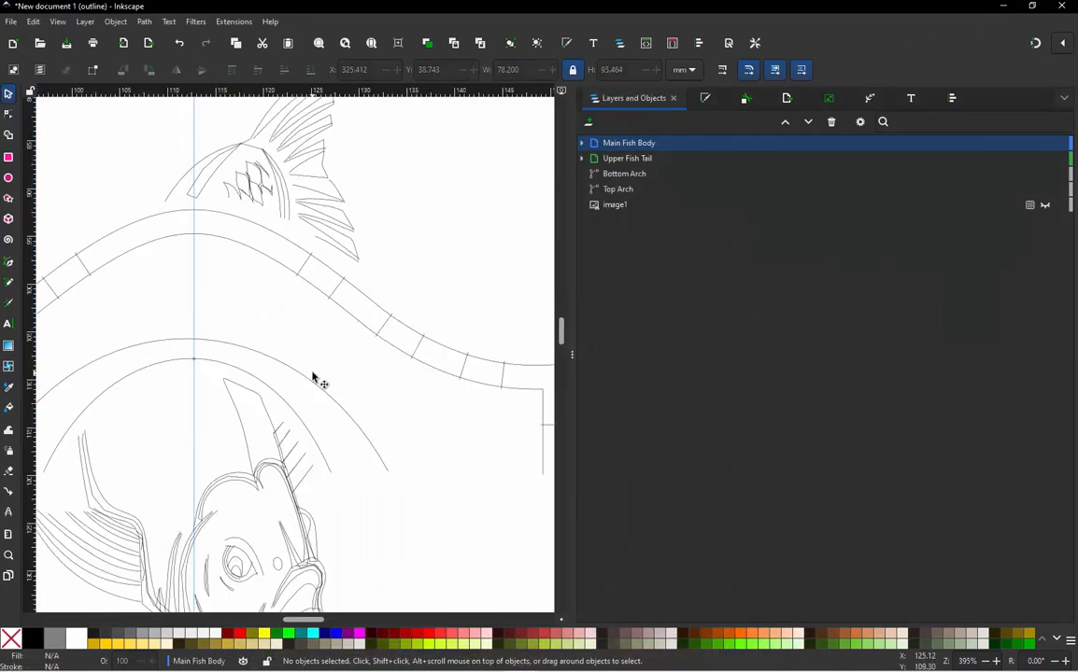
scroll(313, 375, "up", 2)
scroll(375, 337, "down", 3)
scroll(338, 425, "up", 3)
scroll(347, 500, "up", 2)
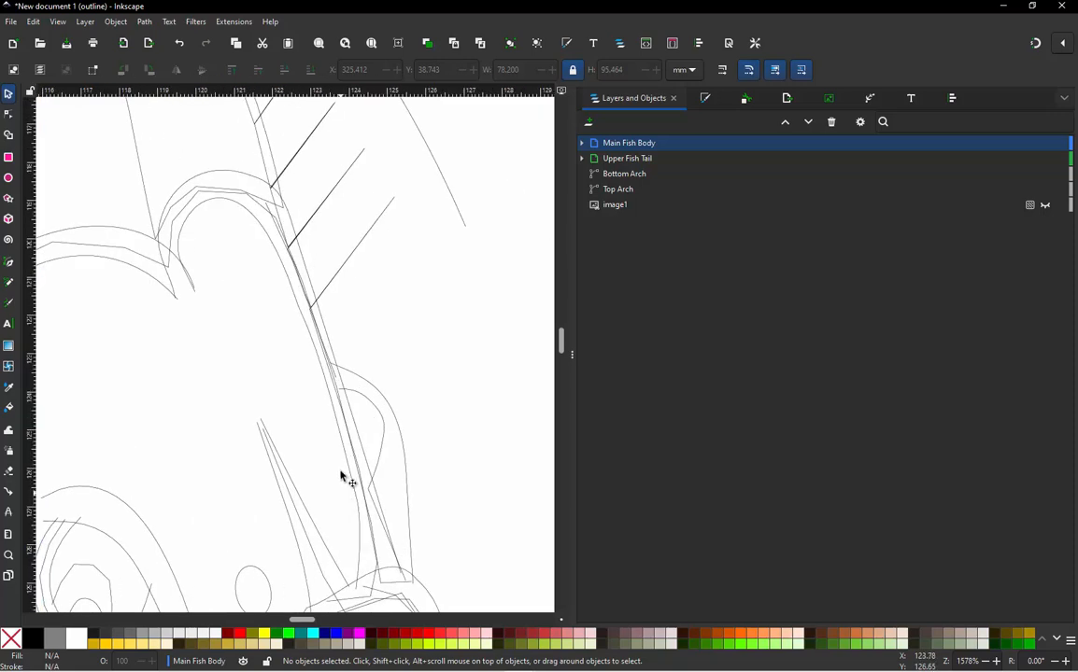
left_click(582, 144)
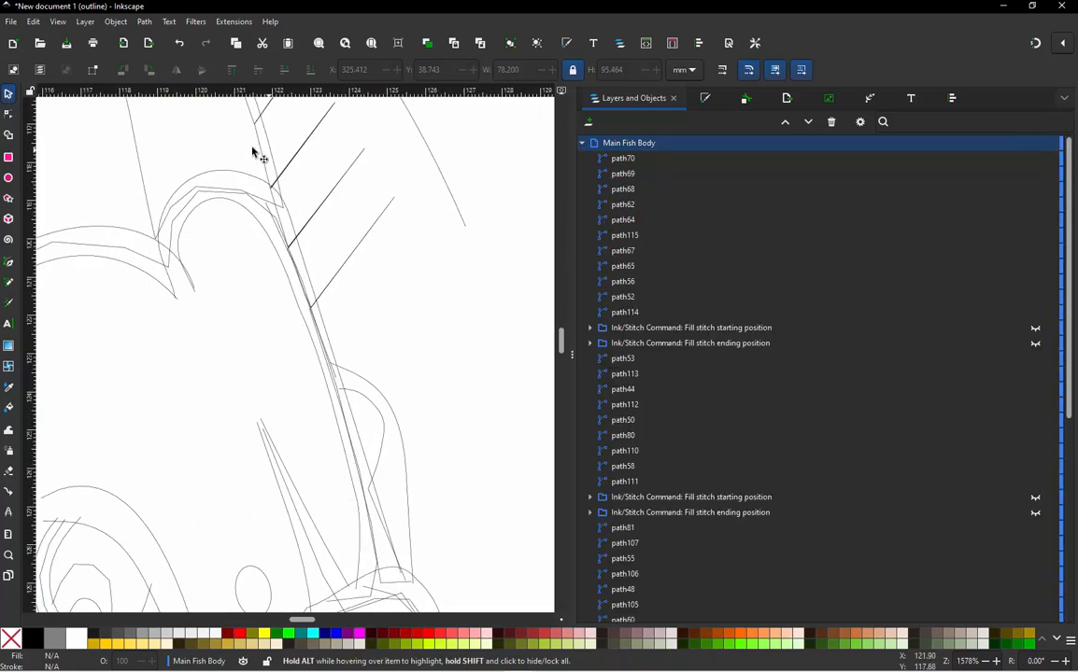
left_click(145, 184)
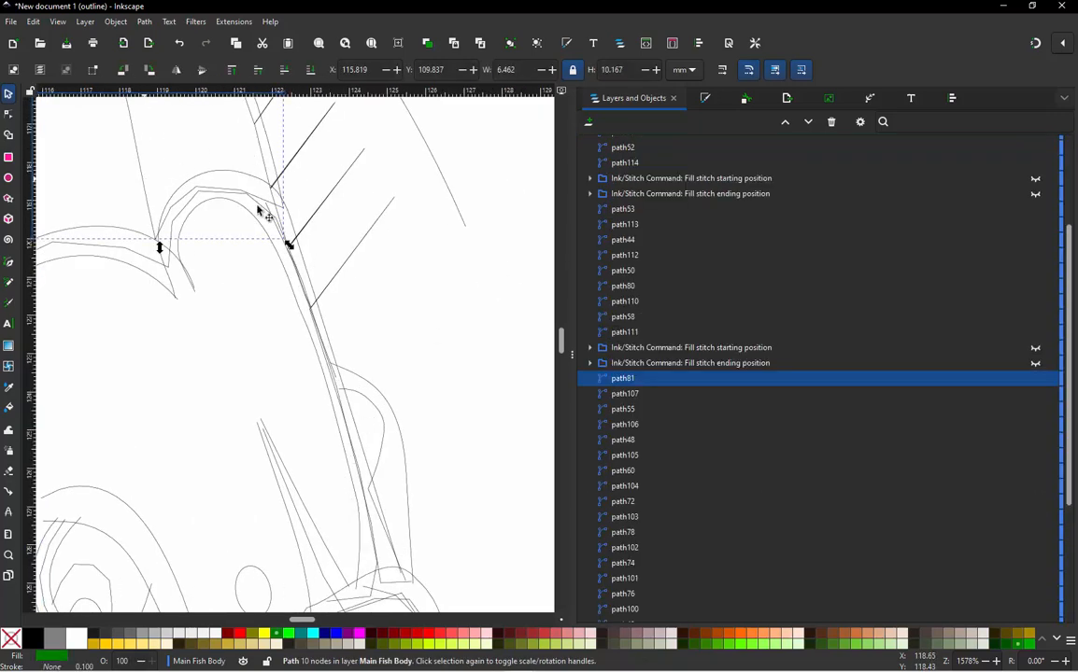
Step: Select path111 and examine up close where it starts beside the base of the fin
left_click(621, 332)
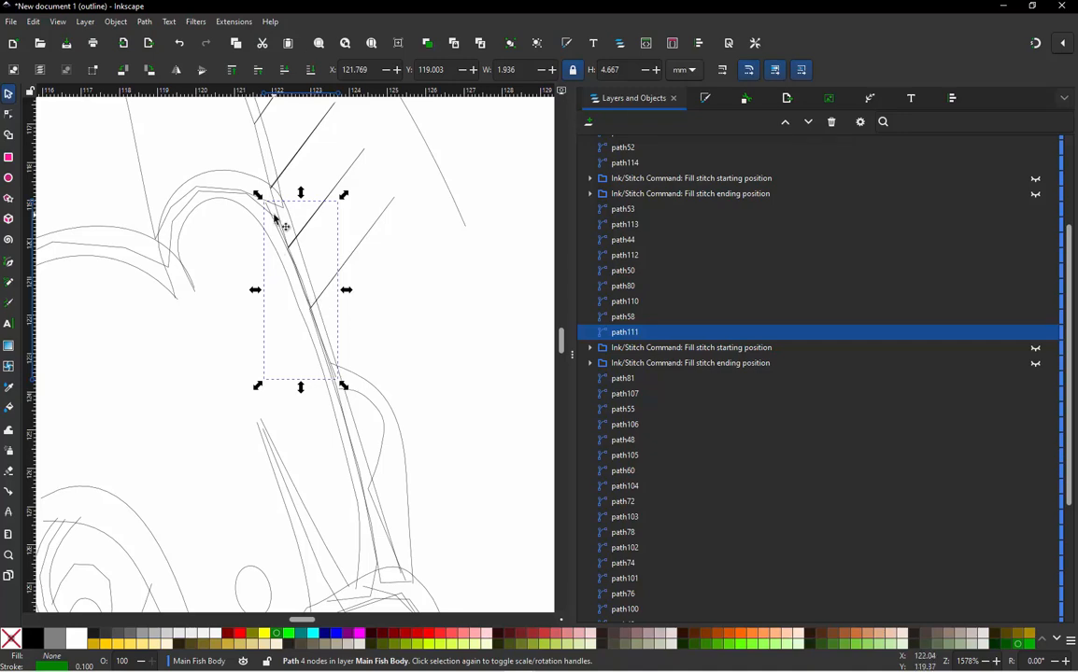
scroll(277, 221, "up", 1)
scroll(304, 268, "down", 2)
scroll(278, 217, "up", 4)
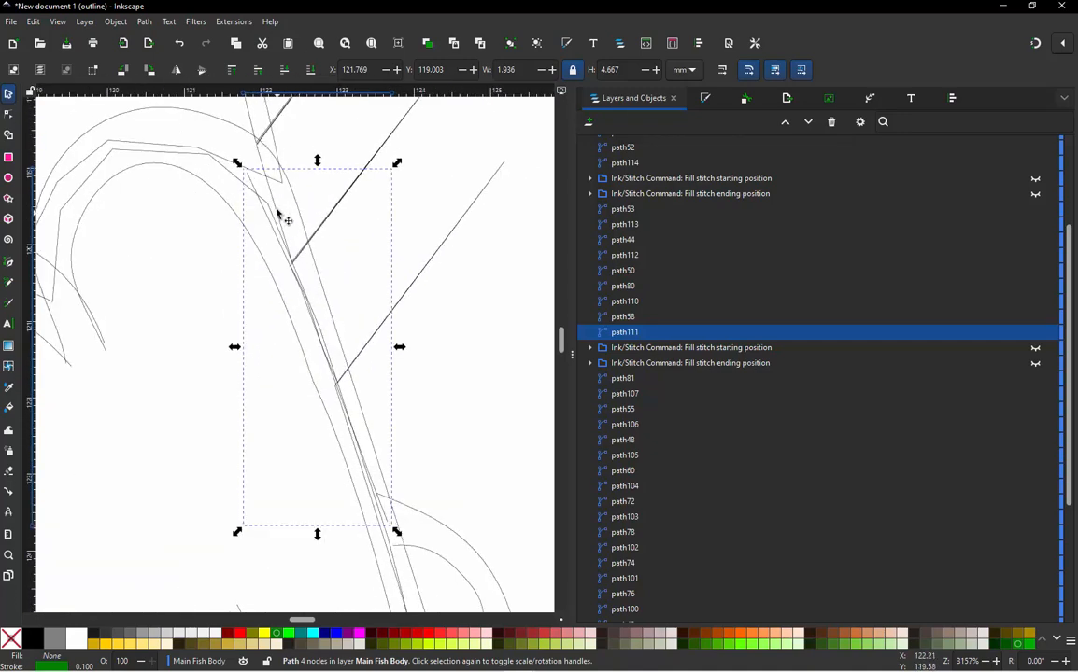
scroll(276, 213, "down", 1)
scroll(269, 202, "up", 2)
scroll(269, 202, "down", 2)
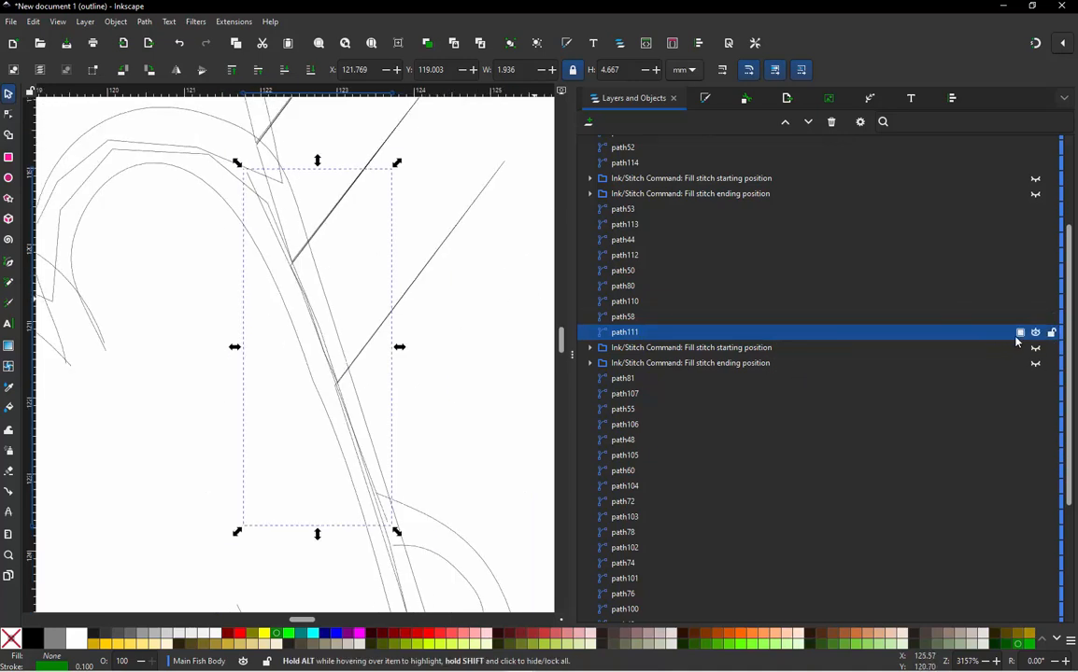
Step: Toggle the visibility of path111 and preview its stitch direction in the embroidery parameters, closing them with the settings applied
left_click(1034, 333)
left_click(1034, 334)
left_click(1034, 334)
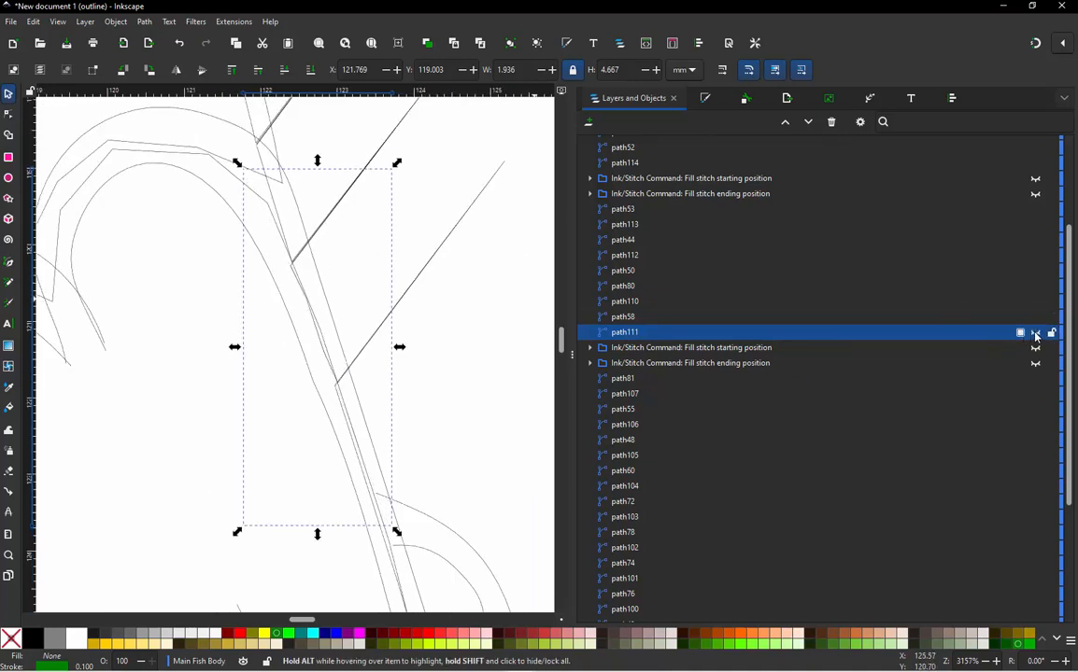
left_click(1034, 335)
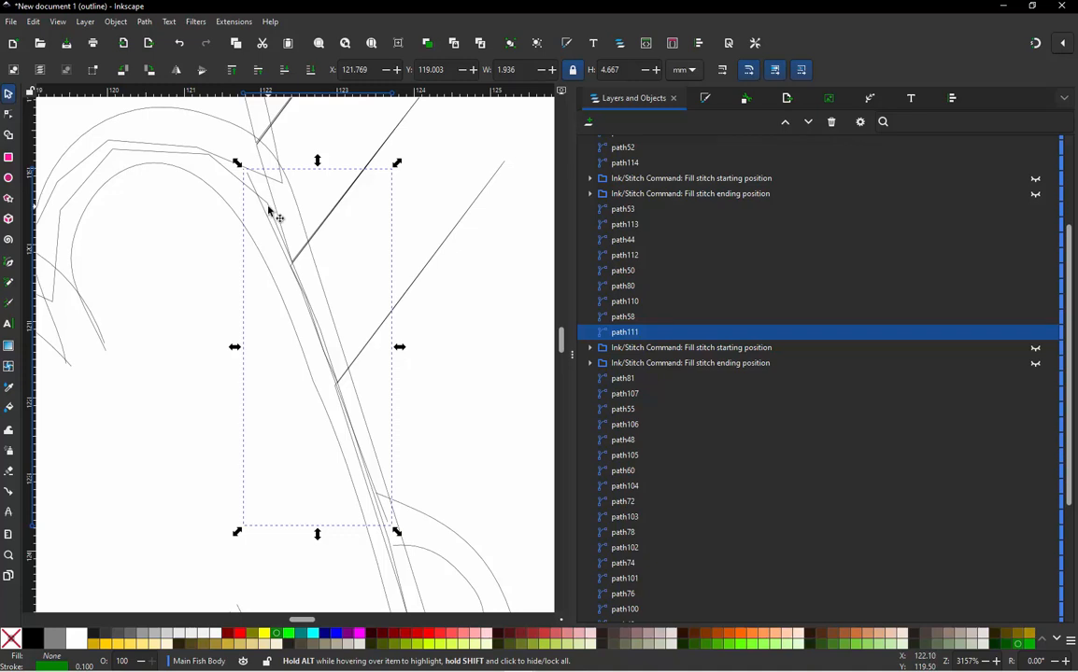
key("alt+q")
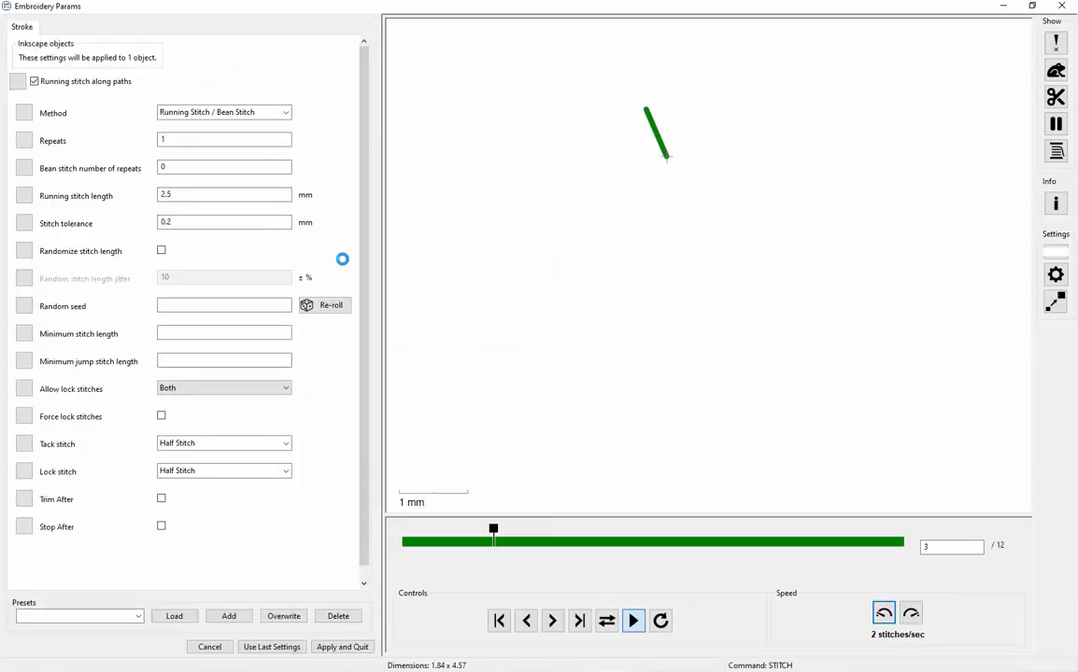
left_click(341, 647)
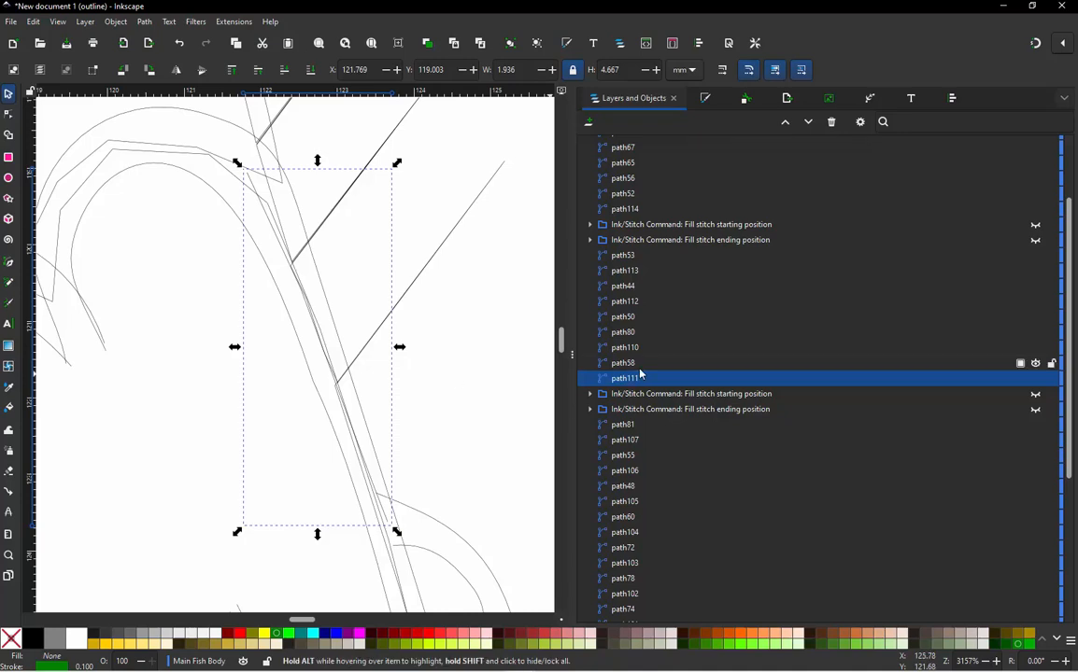
Step: Move the fin fill, path81, aside to check the lines around it, and undo the move
left_click(630, 426)
scroll(459, 409, "down", 3, "ctrl")
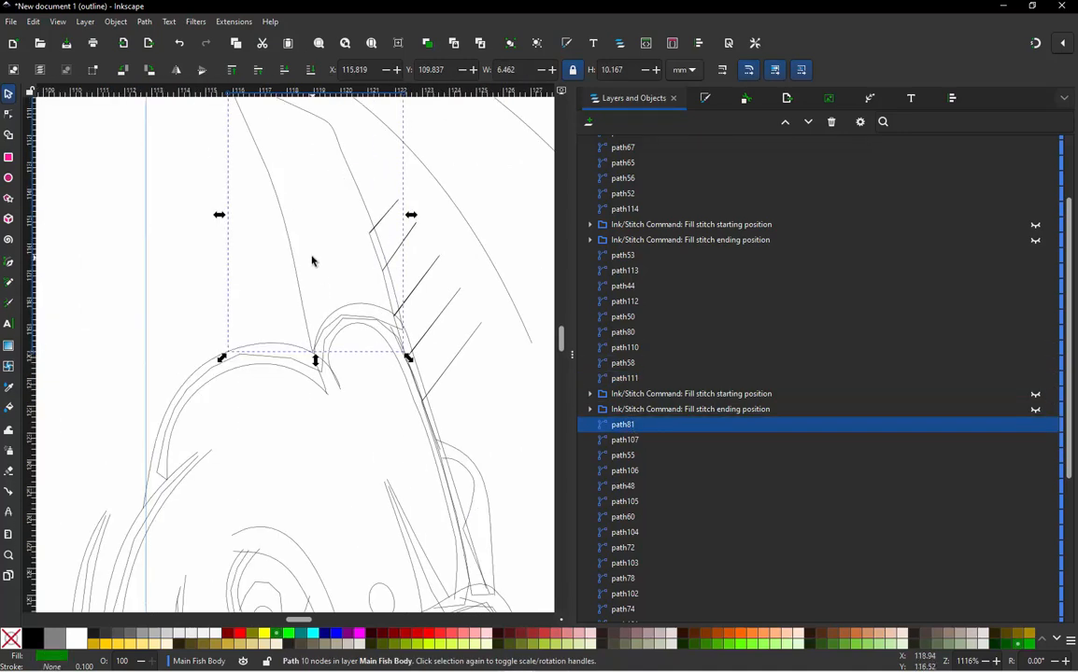
left_click_drag(295, 261, 224, 249)
key("ctrl+z")
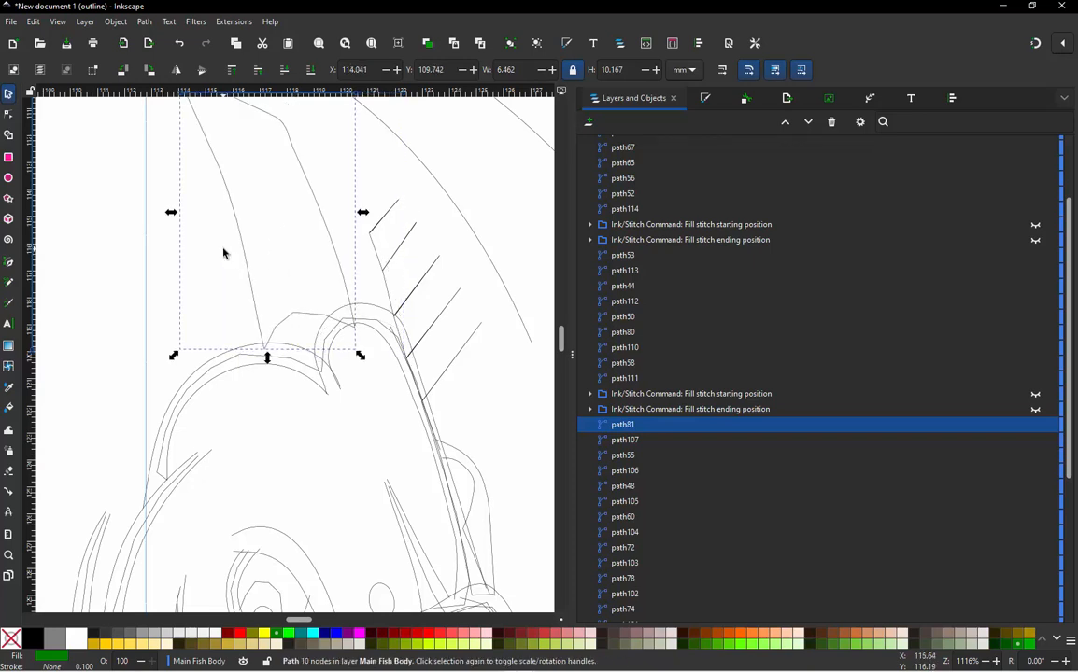
Step: Select path111 and path58 alternately to examine how the two paths connect below the fin strokes
left_click(634, 379)
scroll(634, 379, "up", 1)
scroll(631, 382, "down", 1)
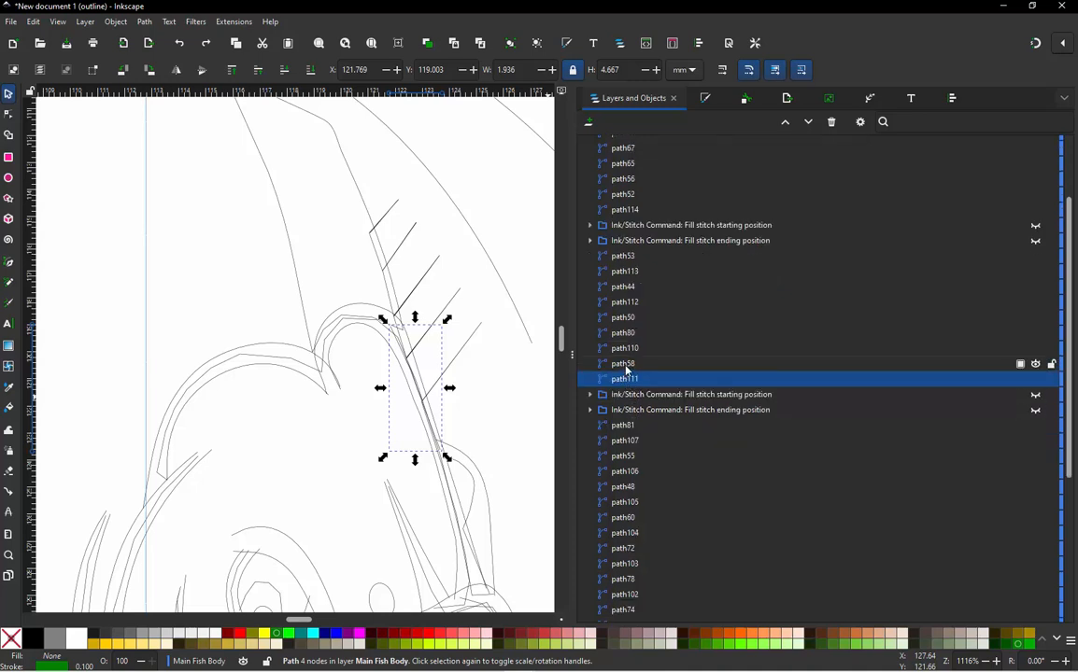
left_click(626, 367)
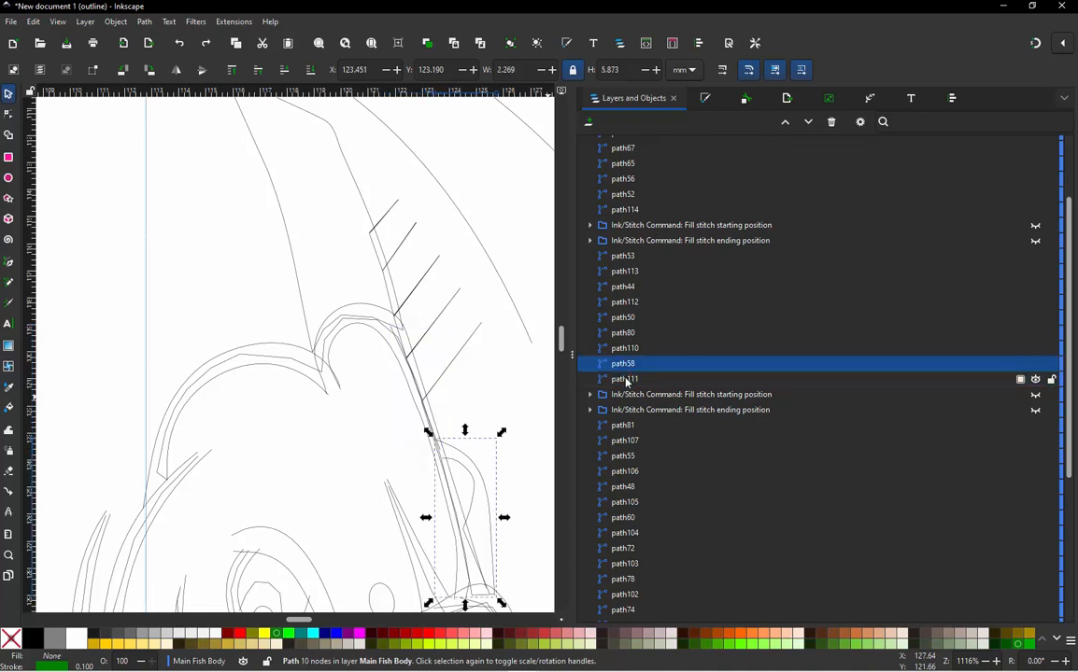
left_click(626, 379)
scroll(524, 435, "up", 3)
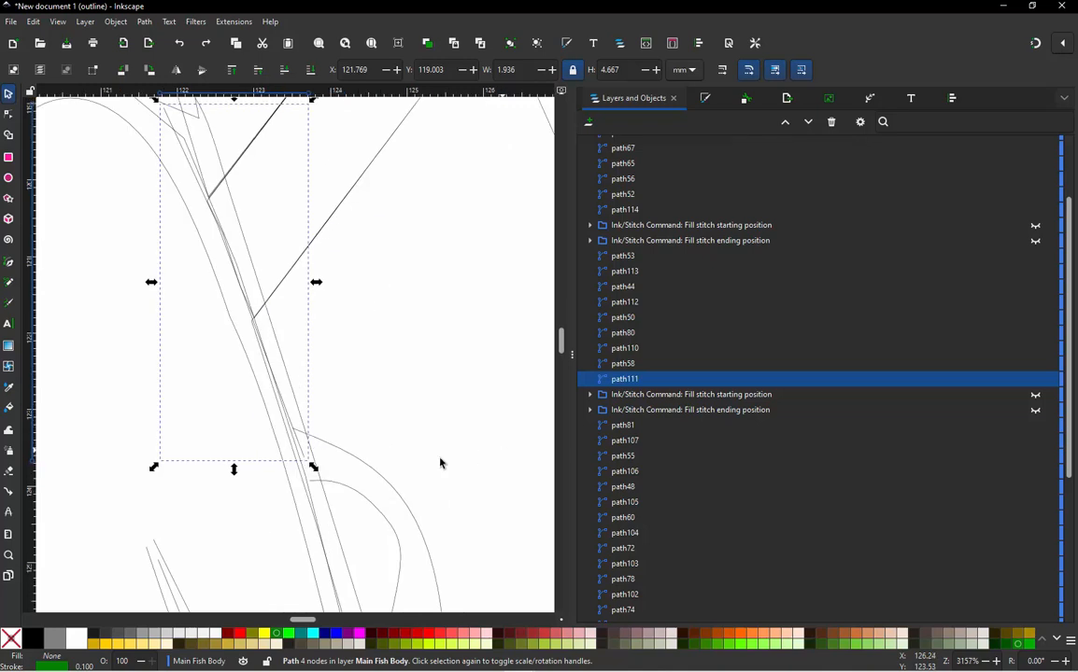
left_click(629, 366)
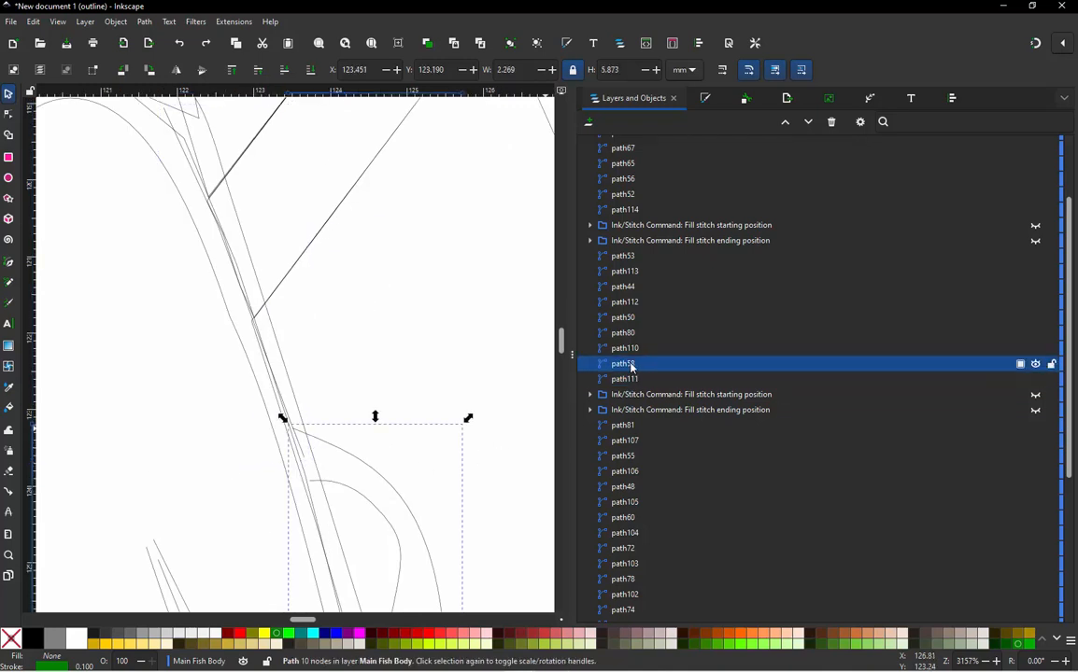
left_click(616, 379)
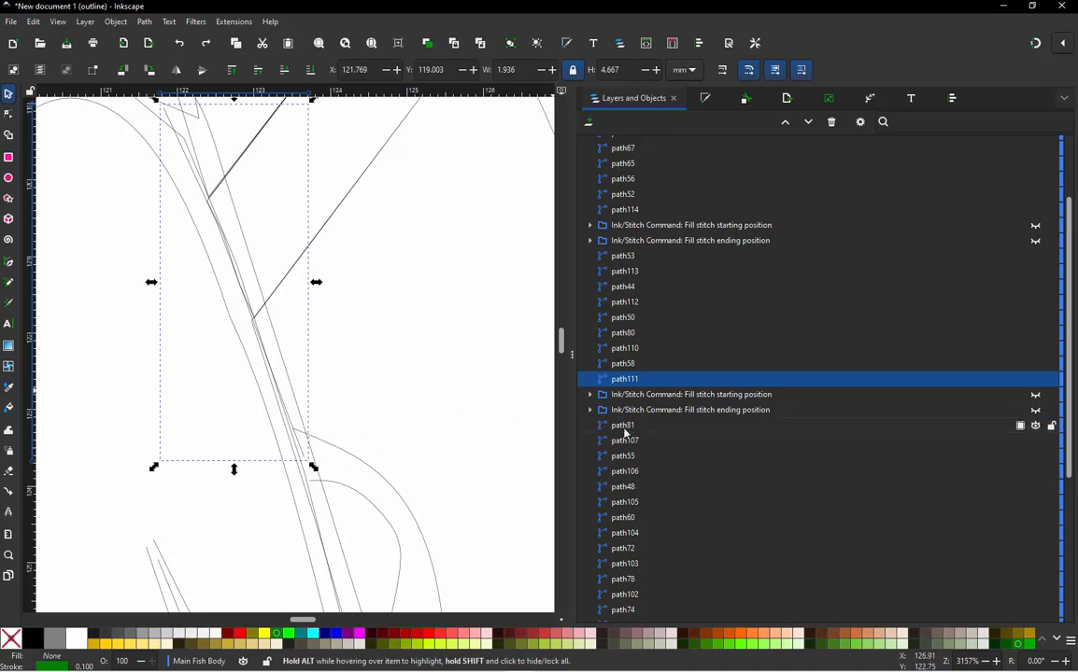
scroll(415, 365, "down", 2)
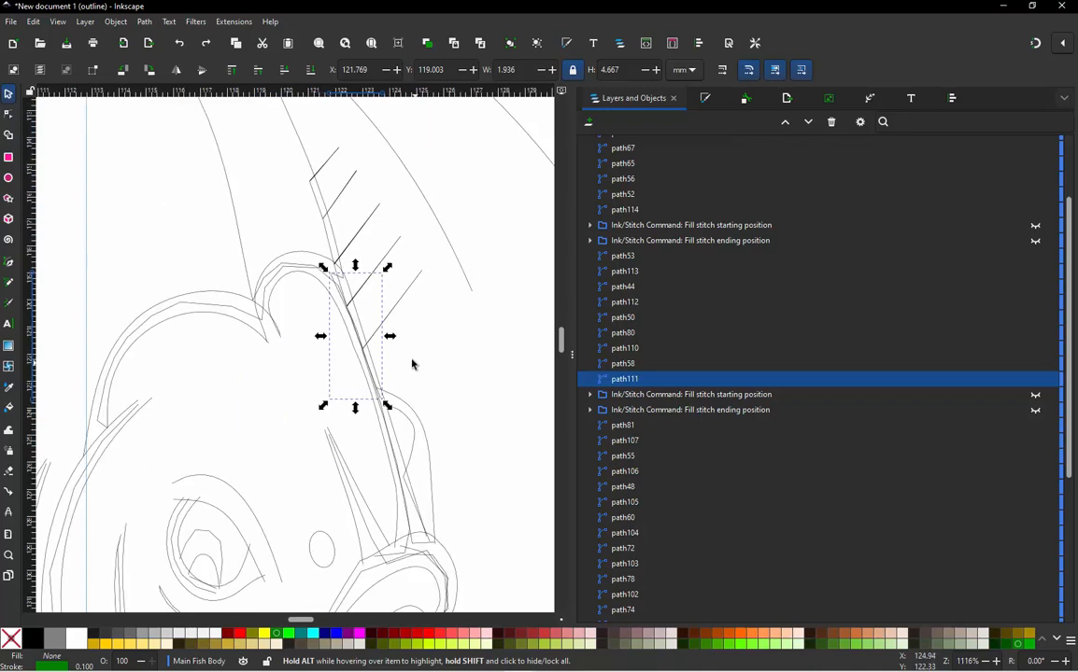
Step: Simulate the stitching of path81, path111 and path58 together up to the end of the fin fill, with jump stitches marked
left_click(204, 253)
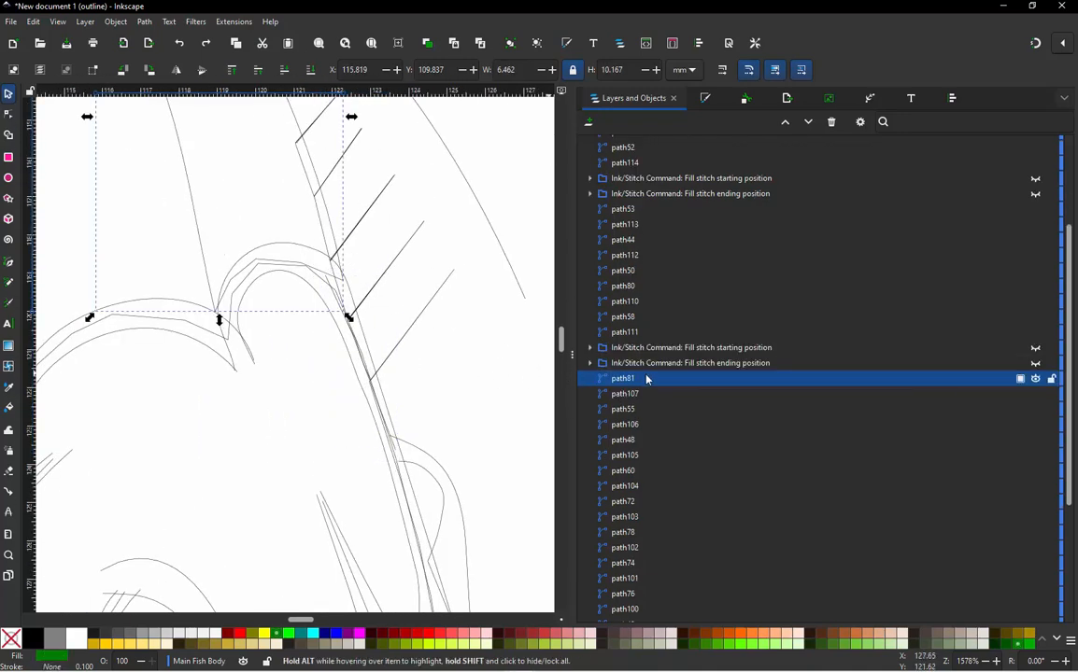
left_click(627, 332, "ctrl")
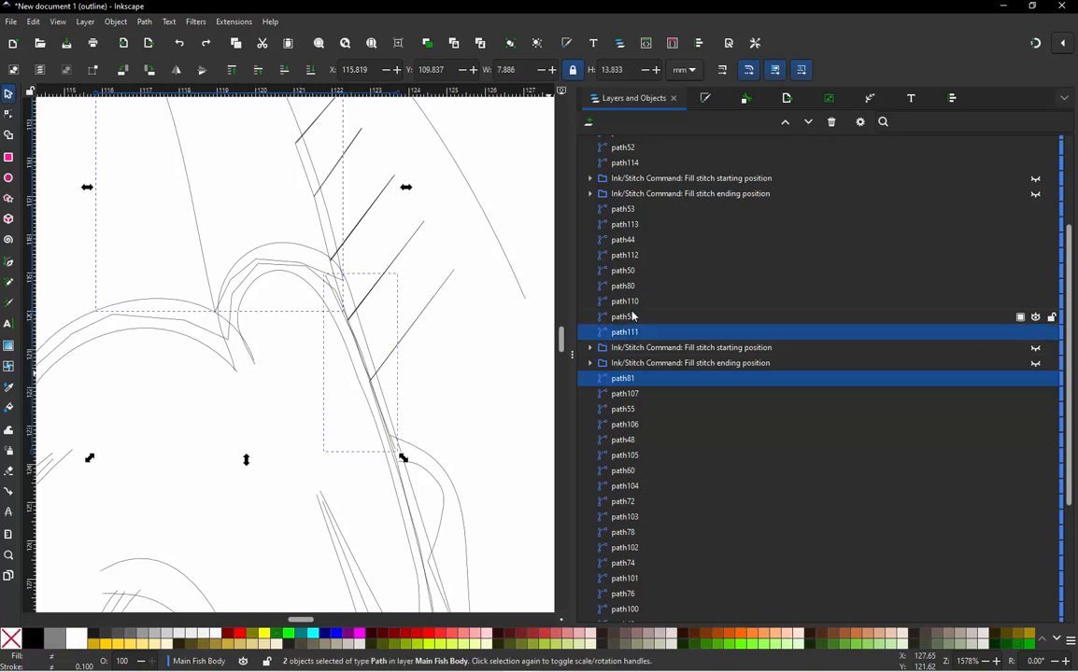
left_click(632, 319, "ctrl")
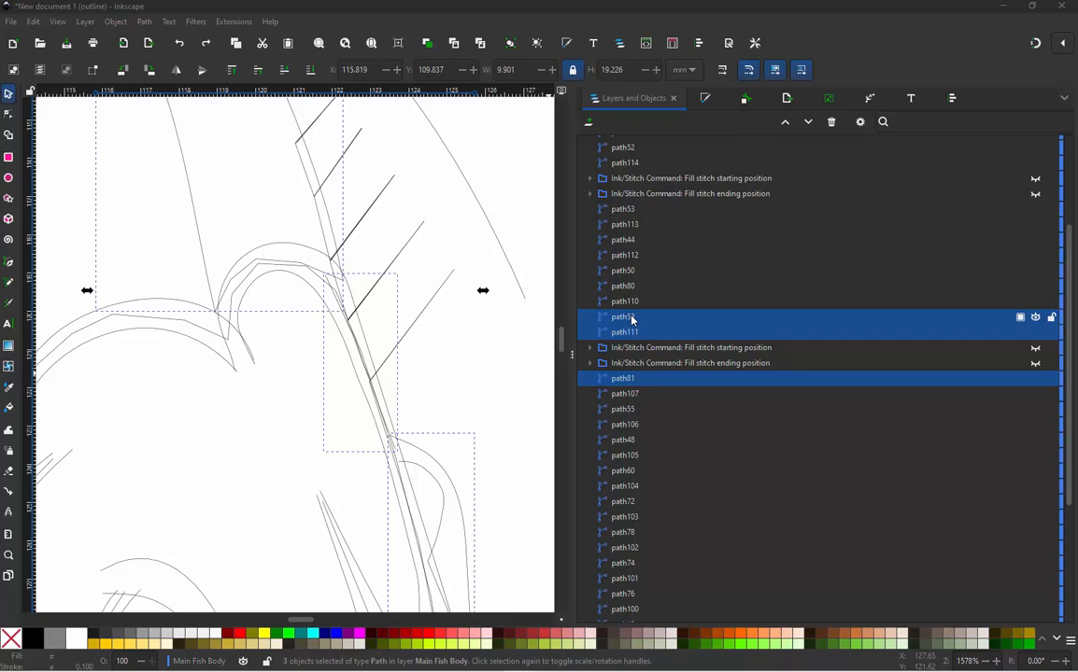
key("ctrl+s")
left_click(428, 268)
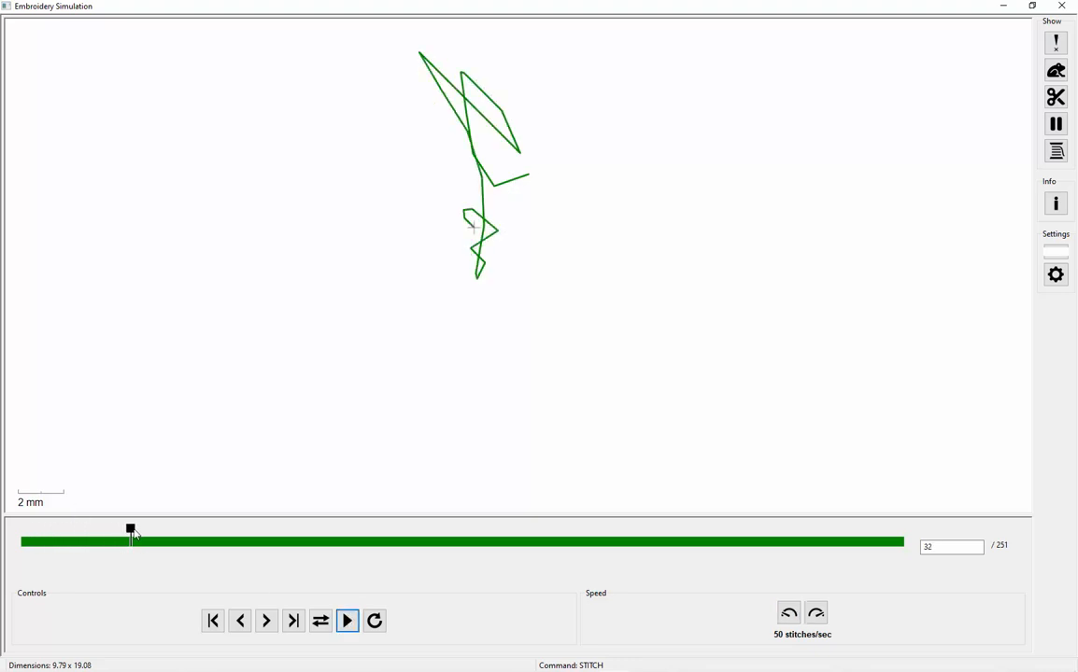
left_click_drag(318, 537, 669, 536)
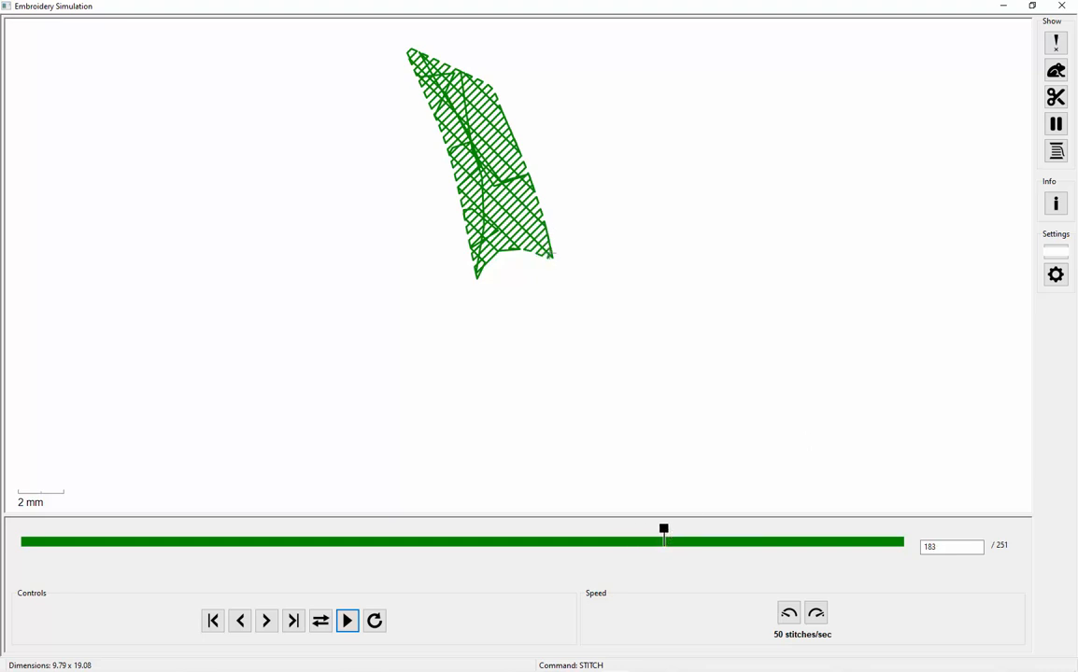
left_click(1055, 70)
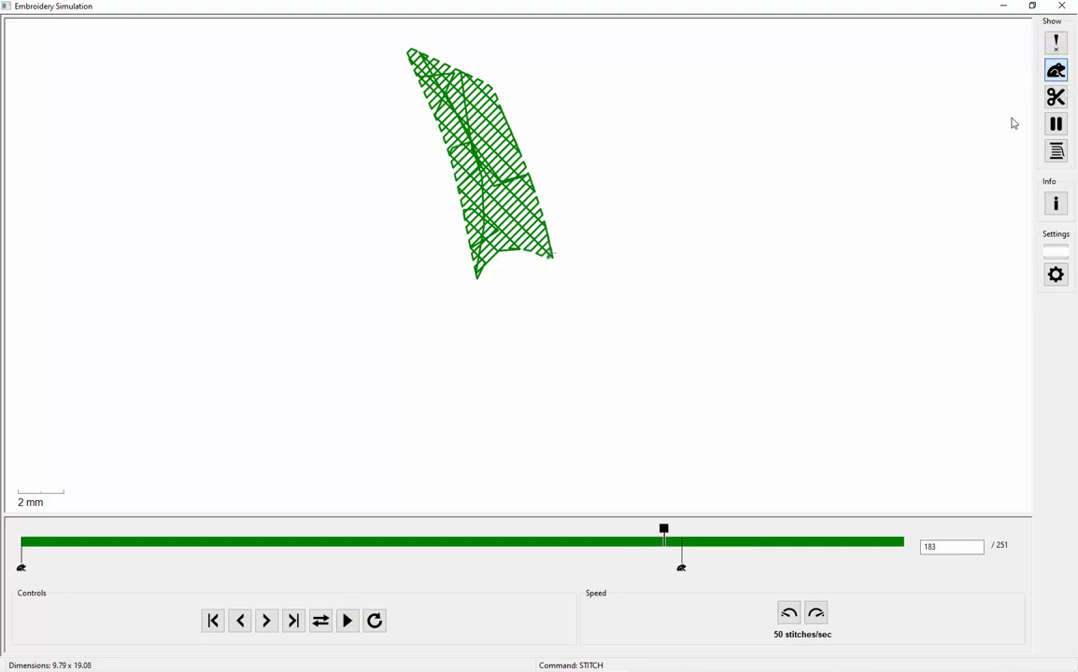
Step: Step back and forth through the stitches around the jump after the fin fill, and close the simulation
key("plus")
key("plus")
key("plus")
key("plus")
key("plus")
key("plus")
key("plus")
key("plus")
key("plus")
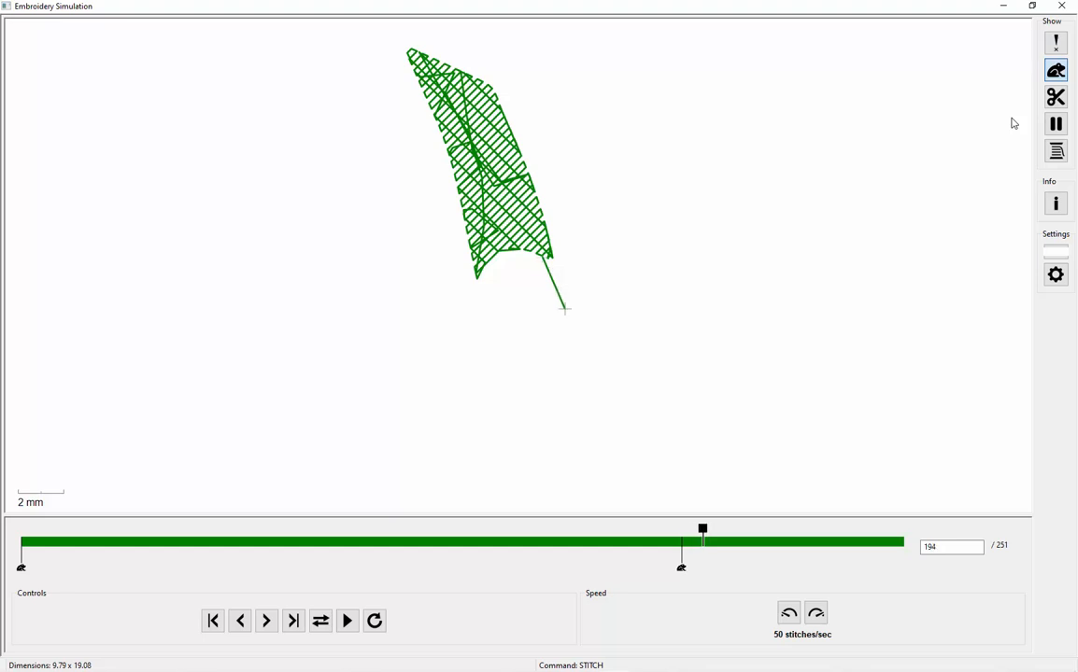
key("plus")
key("plus")
key("minus")
key("minus")
key("minus")
key("minus")
key("minus")
key("minus")
key("plus")
key("plus")
key("minus")
key("minus")
key("minus")
key("minus")
key("minus")
key("plus")
key("plus")
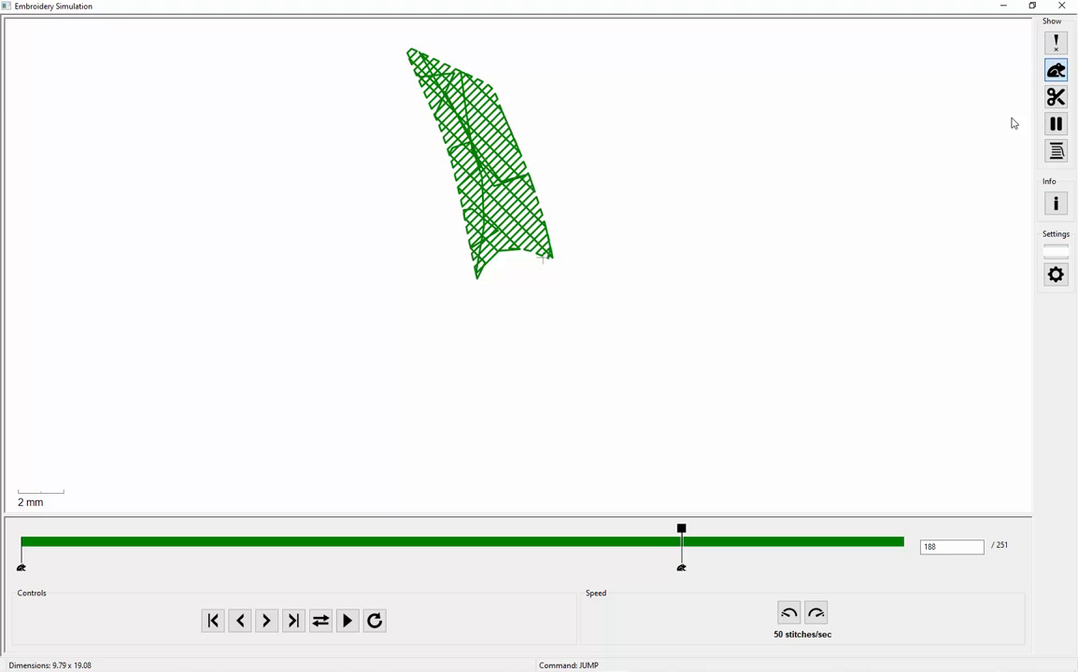
key("plus")
key("minus")
key("minus")
key("minus")
key("minus")
key("minus")
key("minus")
key("minus")
key("minus")
key("plus")
key("plus")
key("plus")
key("plus")
key("minus")
key("minus")
key("plus")
key("plus")
key("plus")
key("plus")
key("plus")
key("plus")
key("minus")
key("minus")
key("minus")
key("minus")
key("minus")
key("minus")
key("minus")
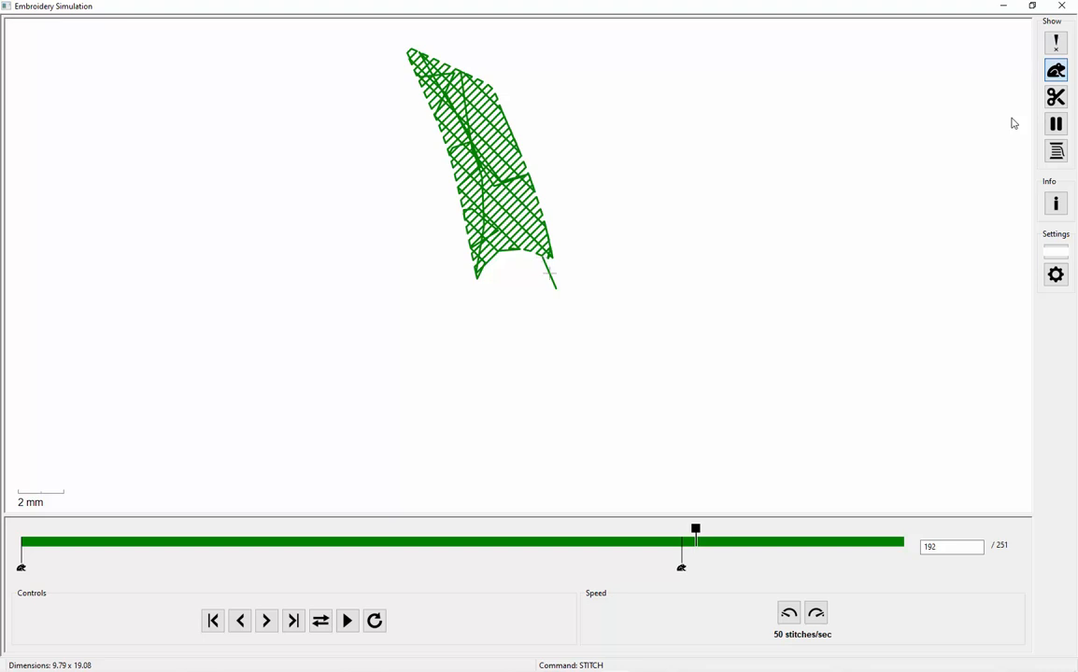
key("plus")
key("plus")
key("plus")
key("plus")
key("plus")
key("plus")
key("plus")
key("plus")
key("minus")
key("minus")
key("minus")
key("minus")
key("minus")
key("minus")
key("minus")
key("minus")
key("minus")
key("plus")
key("plus")
key("plus")
key("plus")
key("plus")
key("plus")
key("minus")
key("minus")
key("minus")
key("minus")
key("plus")
key("plus")
key("plus")
key("plus")
key("plus")
key("minus")
key("minus")
key("minus")
key("minus")
key("minus")
key("minus")
left_click(1063, 8)
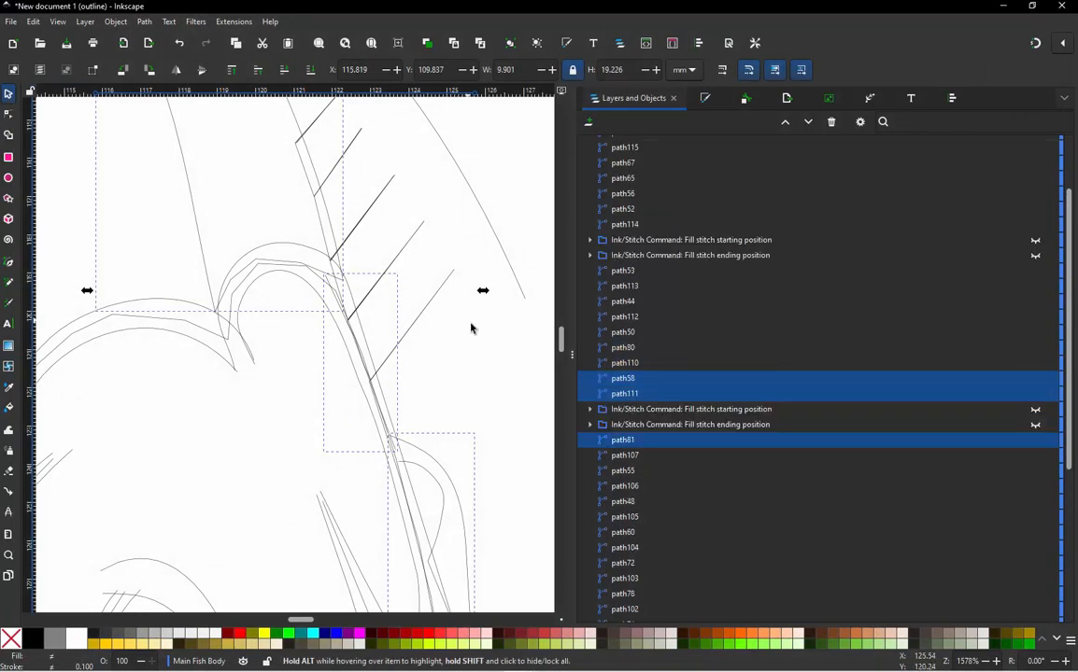
Step: Turn off Trim After for the fin fill, path81, in its embroidery parameters and apply the settings
left_click(208, 260)
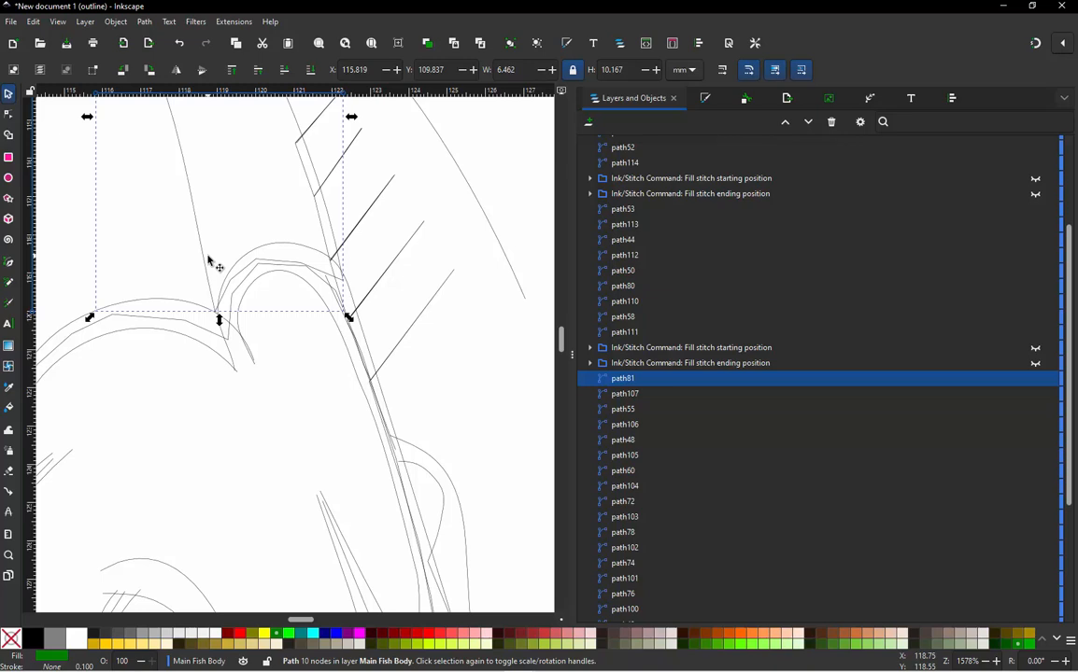
key("ctrl+alt+p")
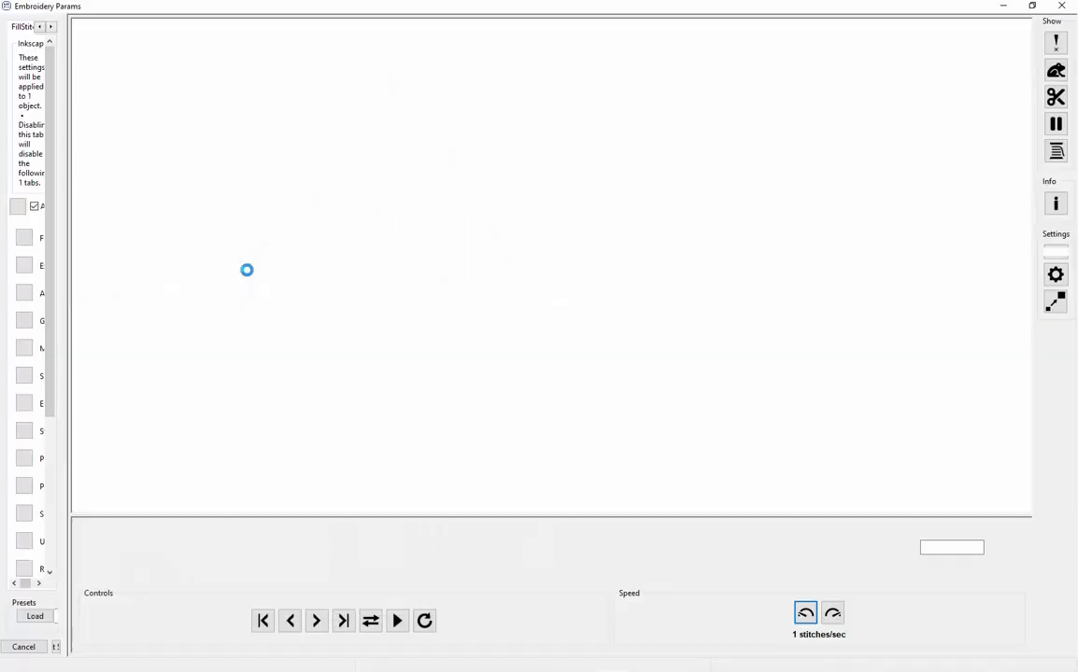
scroll(236, 468, "down", 5)
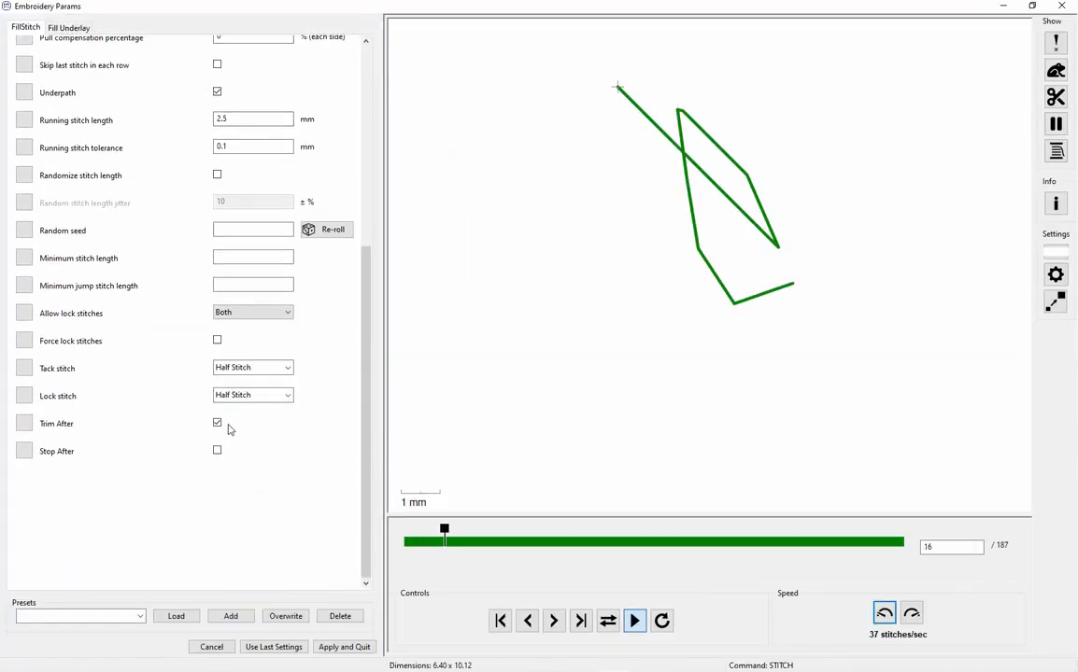
left_click(217, 423)
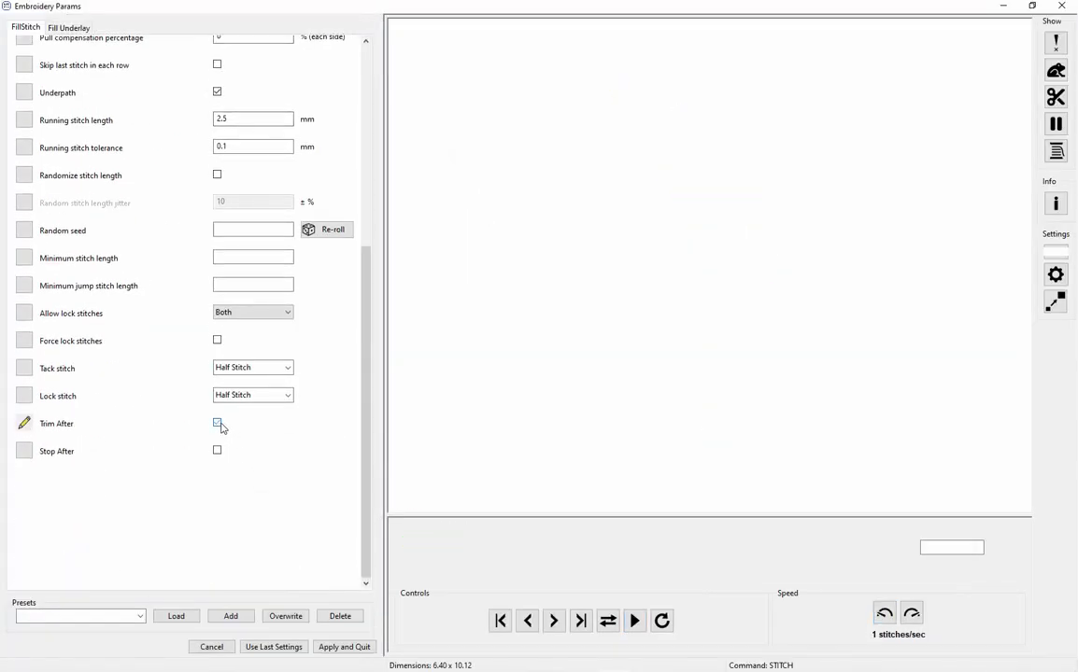
left_click(354, 648)
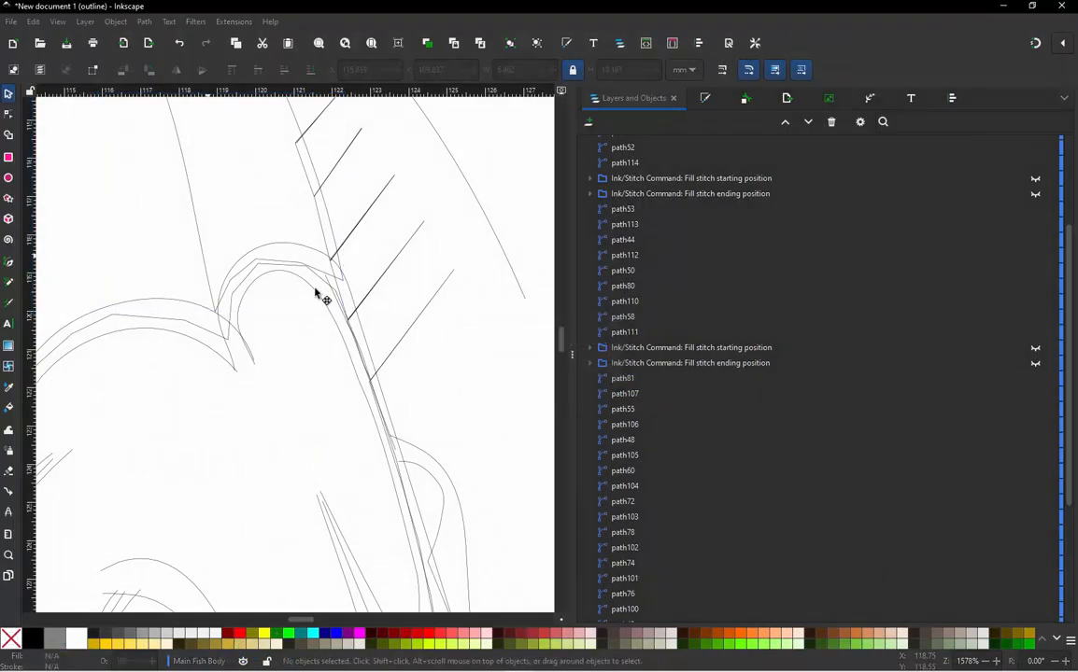
Step: Select the whole fish-and-arch design and simulate its stitching through to the last stitch, with jump stitches marked
scroll(332, 415, "down", 2)
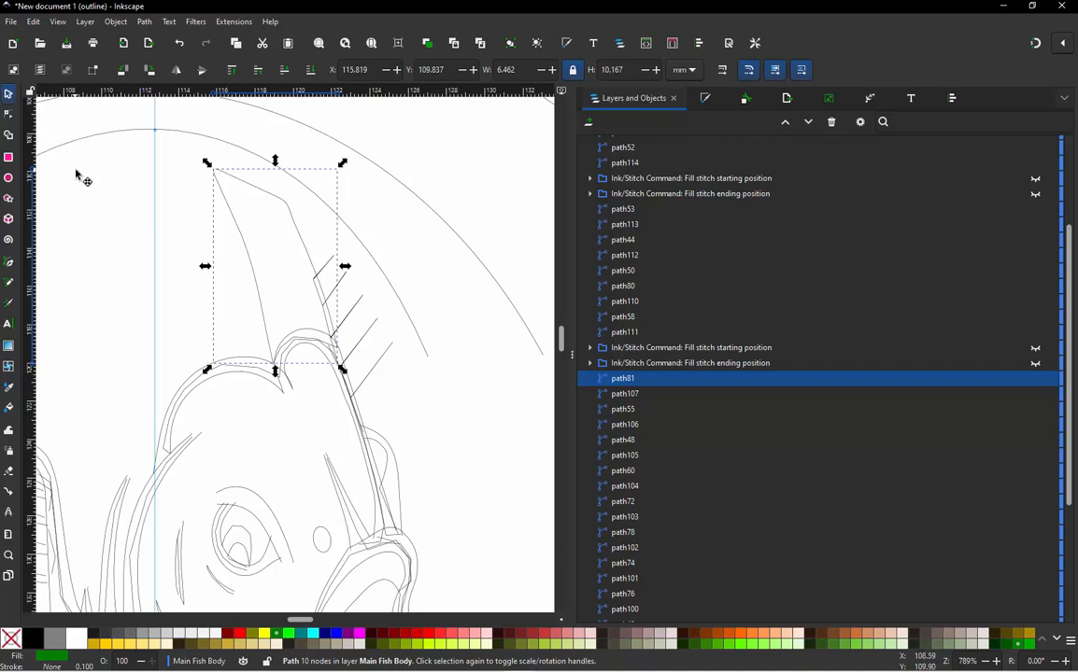
left_click(105, 194)
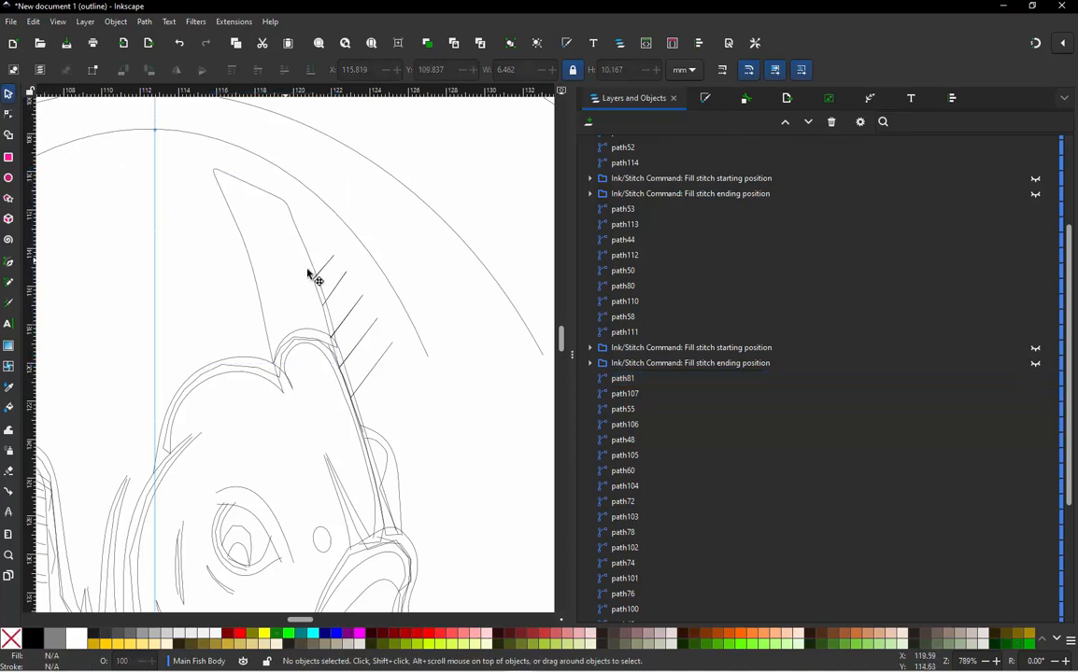
scroll(337, 293, "down", 3)
scroll(345, 300, "down", 2)
scroll(346, 300, "up", 1)
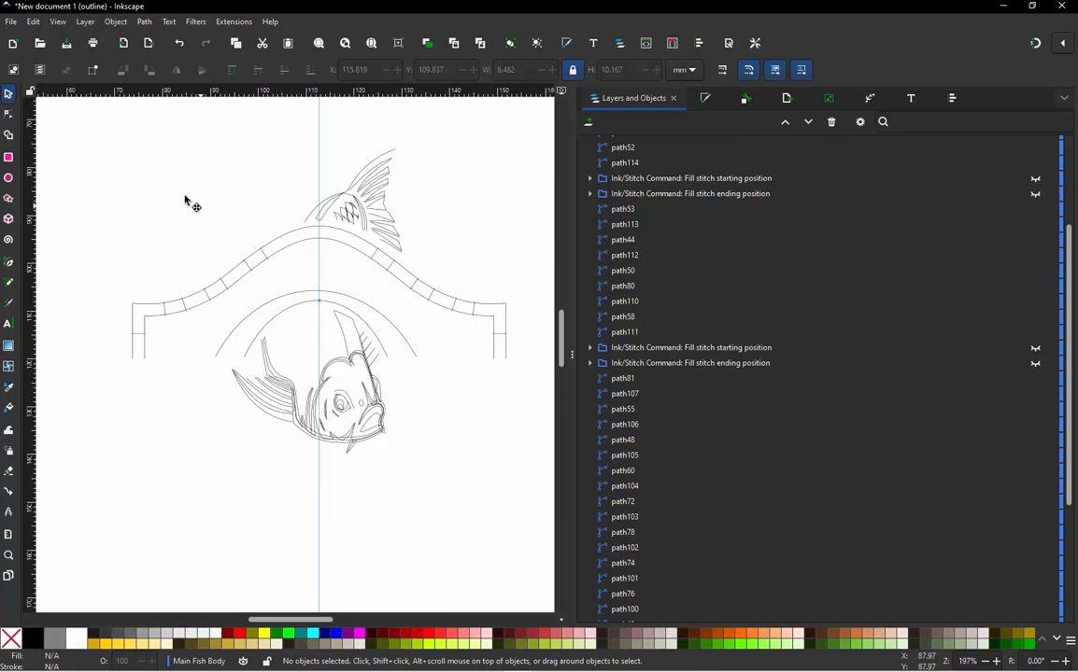
left_click_drag(109, 142, 532, 483)
key("ctrl+alt")
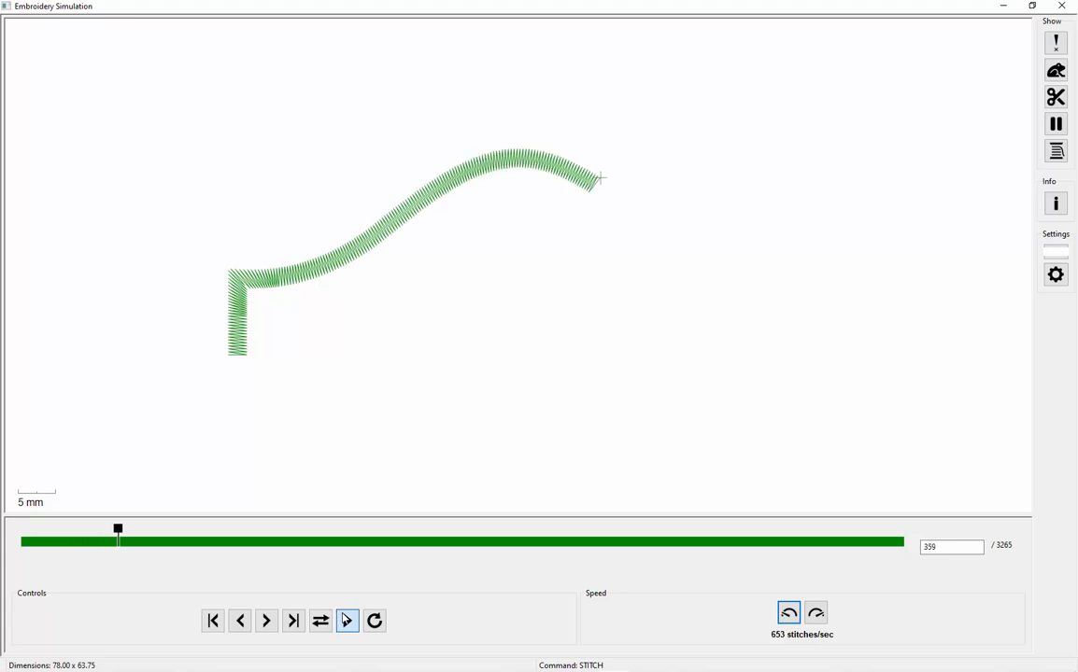
left_click(1058, 78)
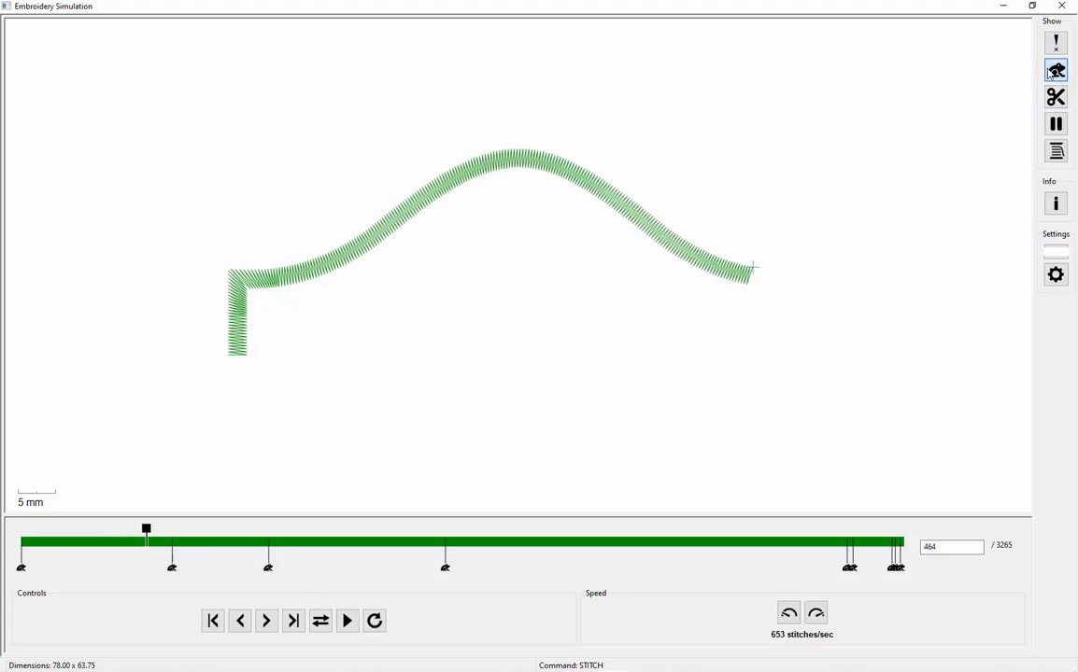
left_click_drag(150, 532, 739, 537)
left_click_drag(842, 541, 910, 536)
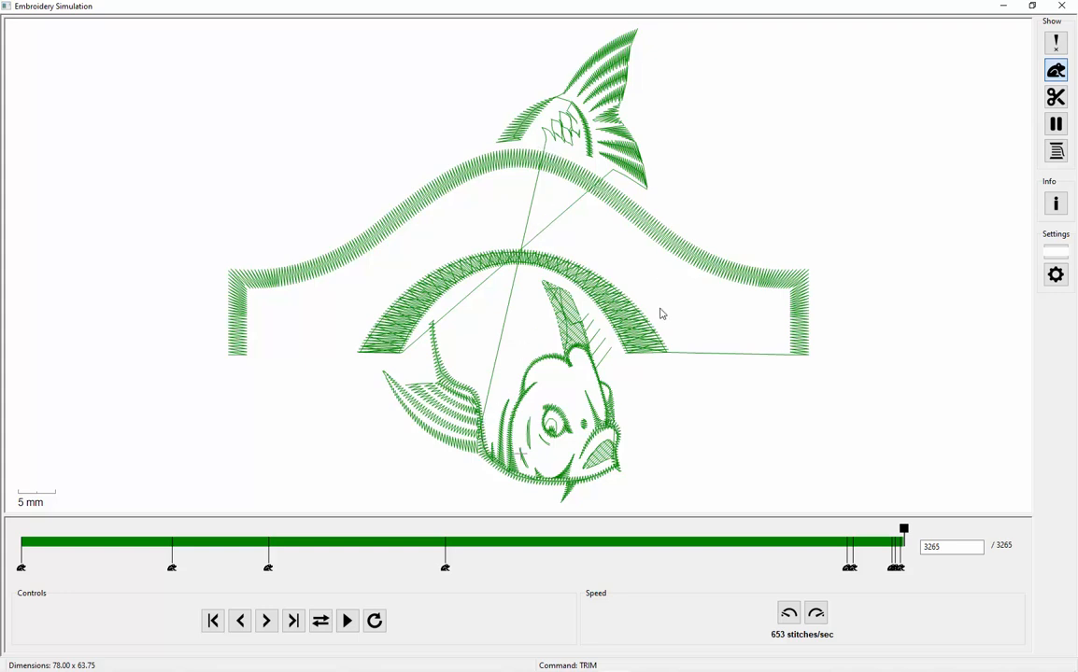
Step: Examine the simulated design and its design info, replay the stitching from the top arch to the end, and close the simulation
scroll(608, 357, "down", 2)
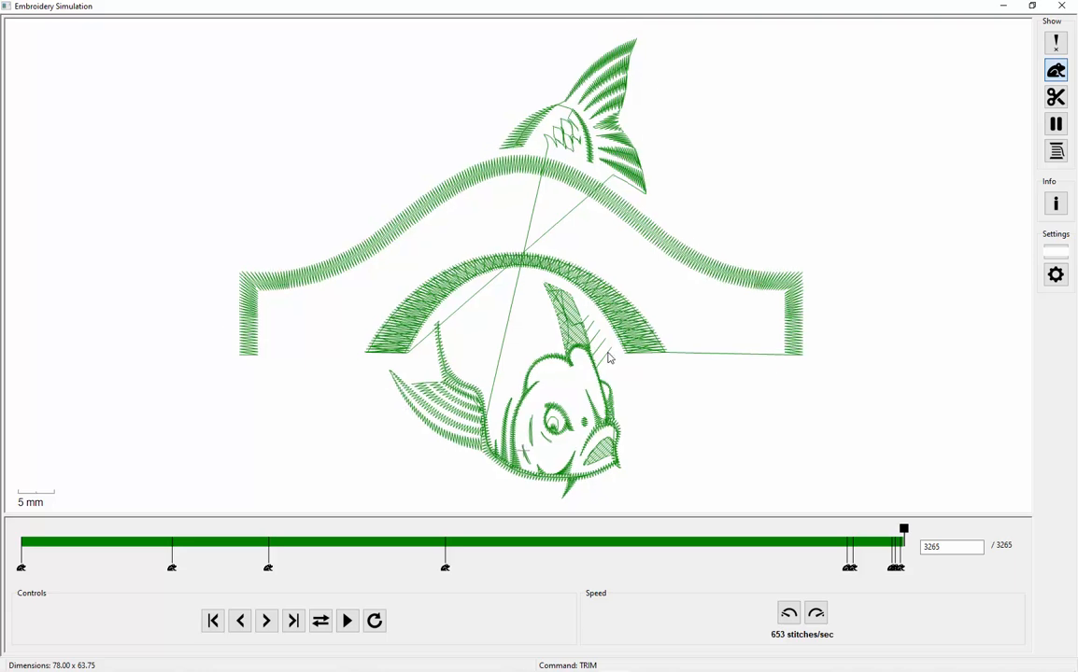
scroll(593, 308, "up", 3)
scroll(602, 341, "down", 4)
scroll(695, 214, "up", 1)
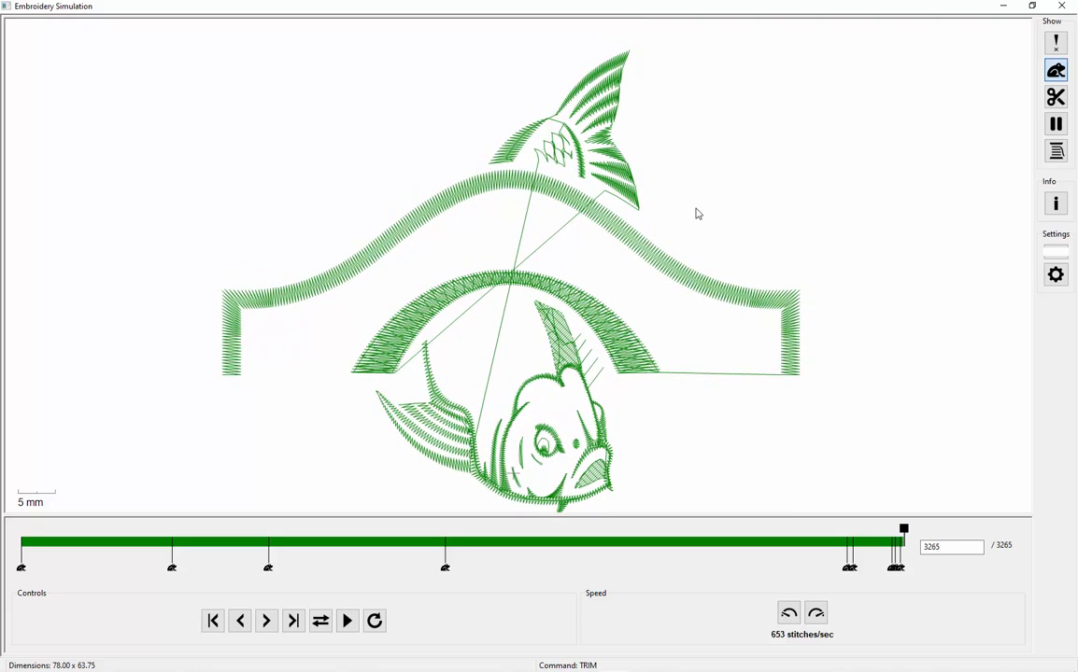
scroll(696, 215, "up", 1)
scroll(697, 215, "down", 1)
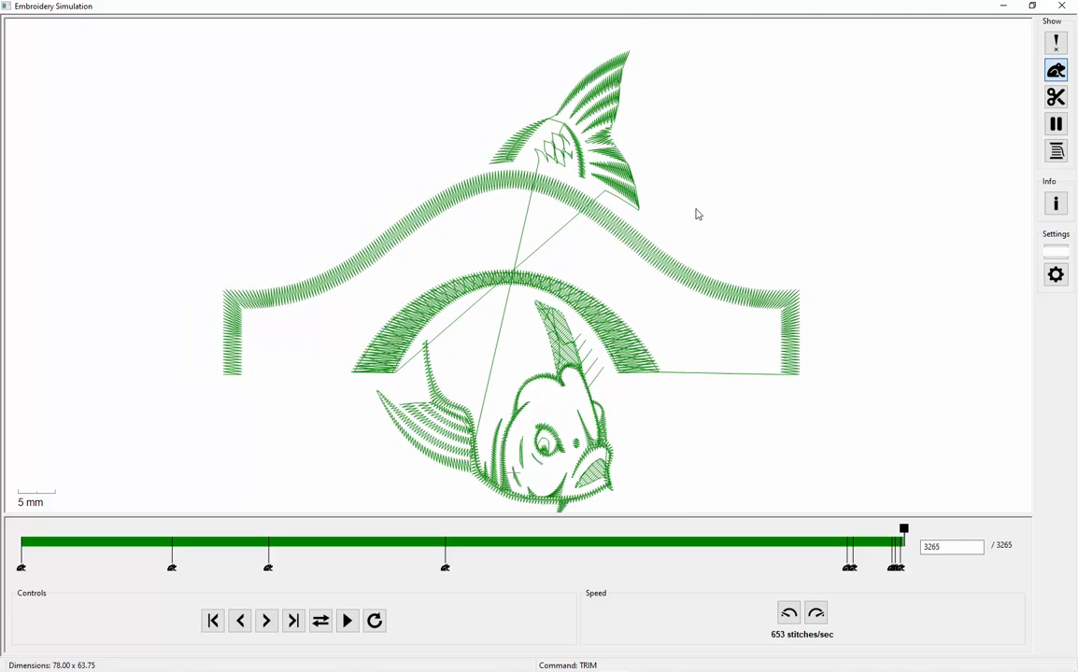
left_click(1055, 206)
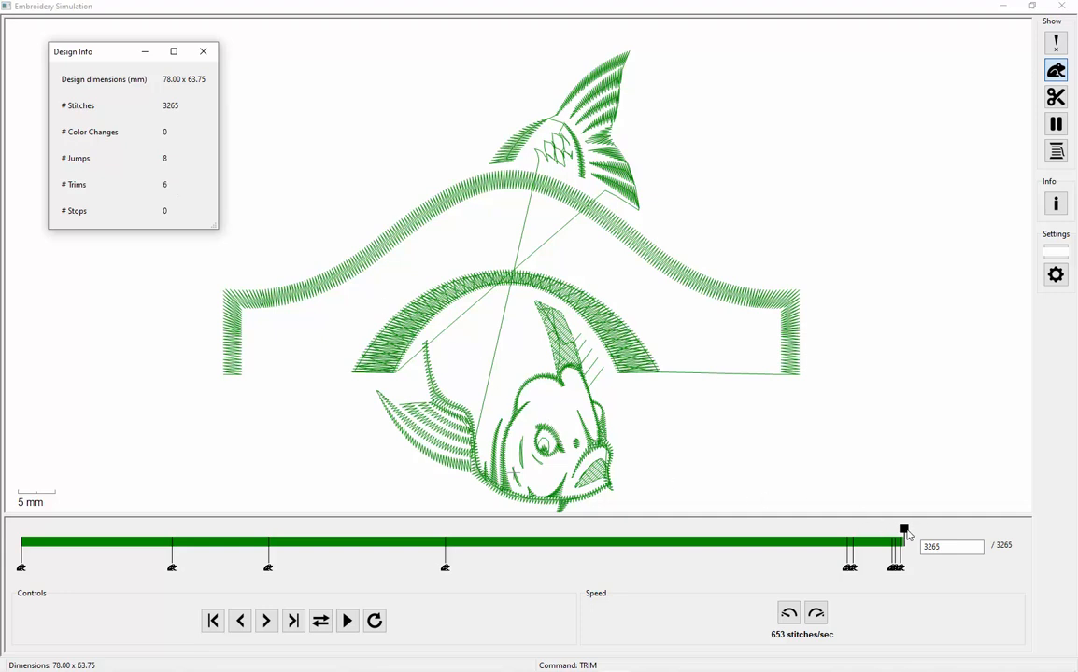
left_click_drag(906, 534, 157, 550)
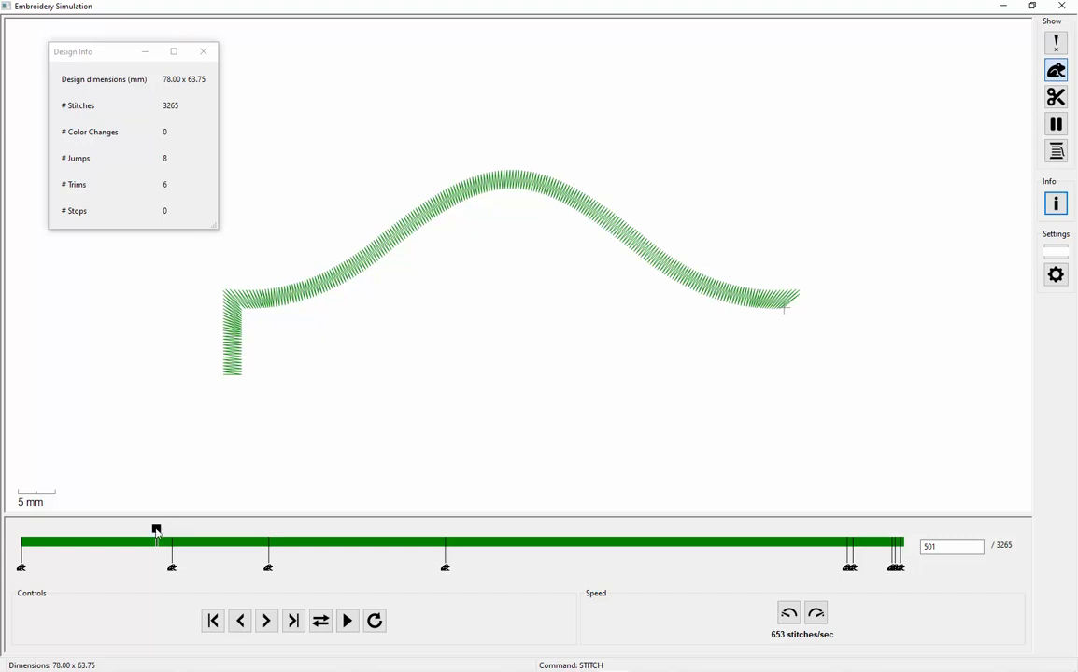
left_click_drag(156, 532, 988, 481)
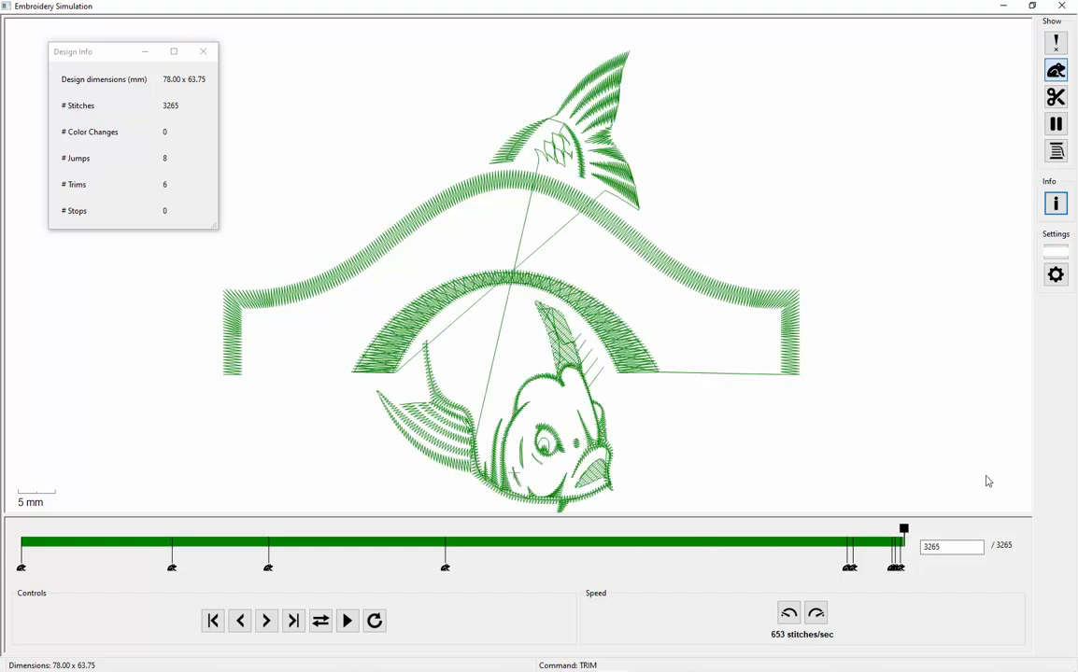
left_click(1060, 5)
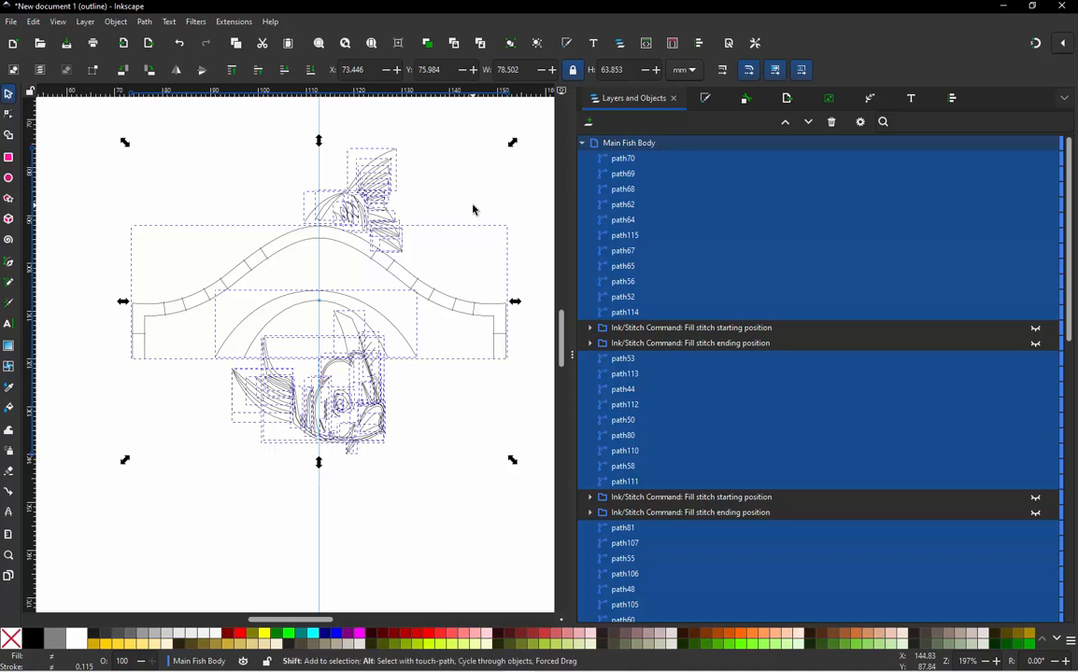
Step: Generate a Realistic View stitch plan preview of the whole design with the design layer visibility Unchanged, and deselect everything
key("ctrl+shift+slash")
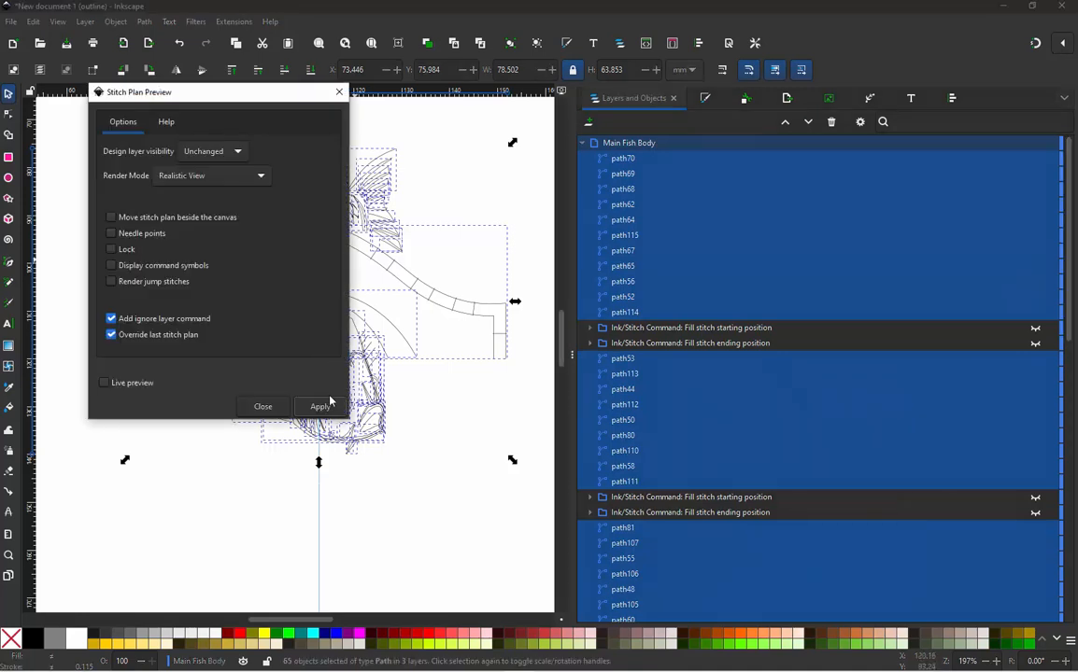
left_click(330, 401)
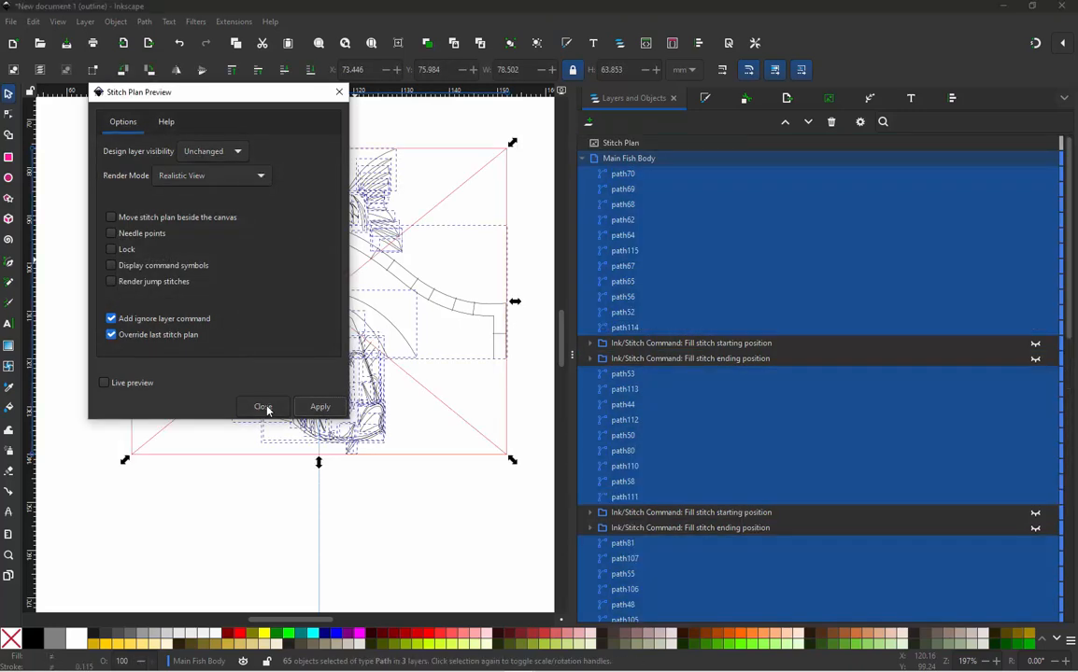
left_click(264, 406)
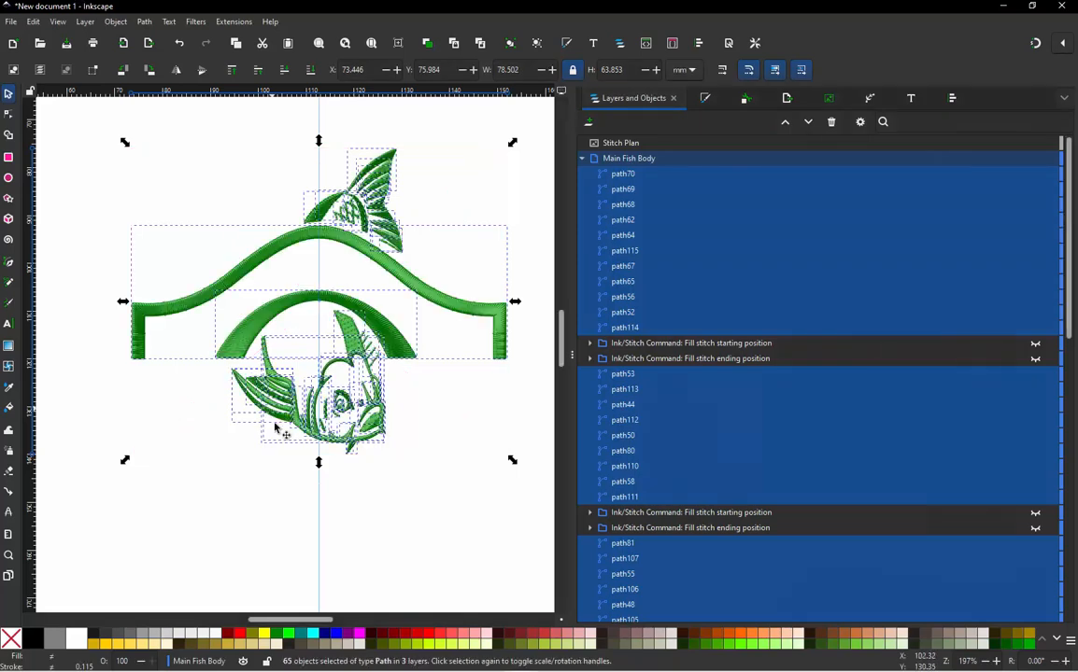
left_click(254, 431)
scroll(262, 308, "up", 2)
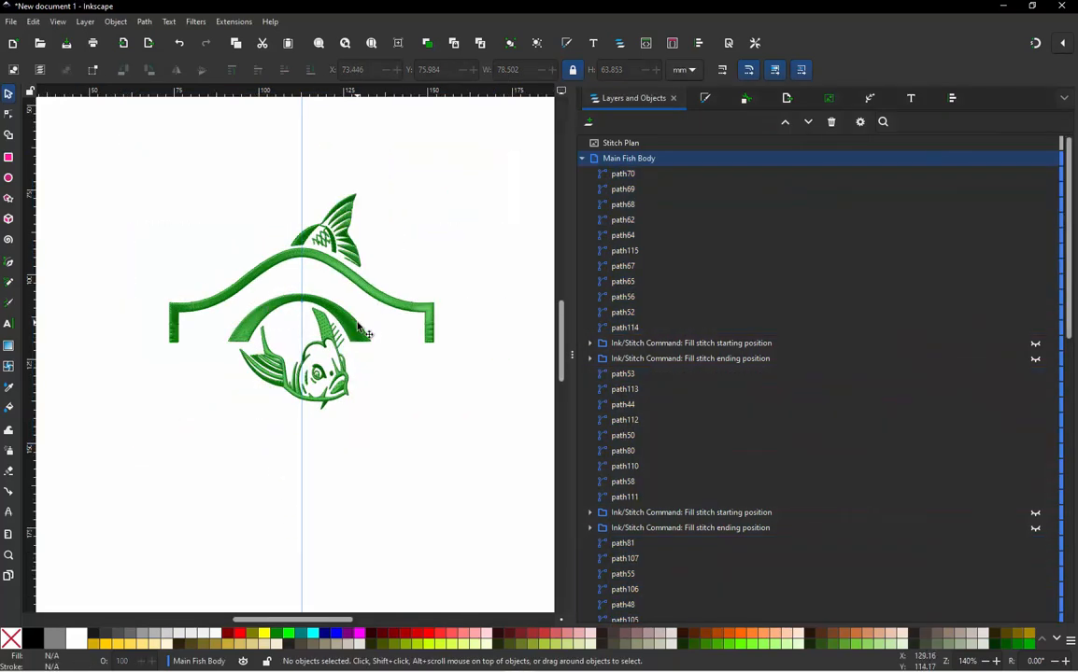
Step: Try to move the stitch plan preview away from the design, and undo the move of the bottom arch
left_click(259, 283)
scroll(293, 318, "down", 3)
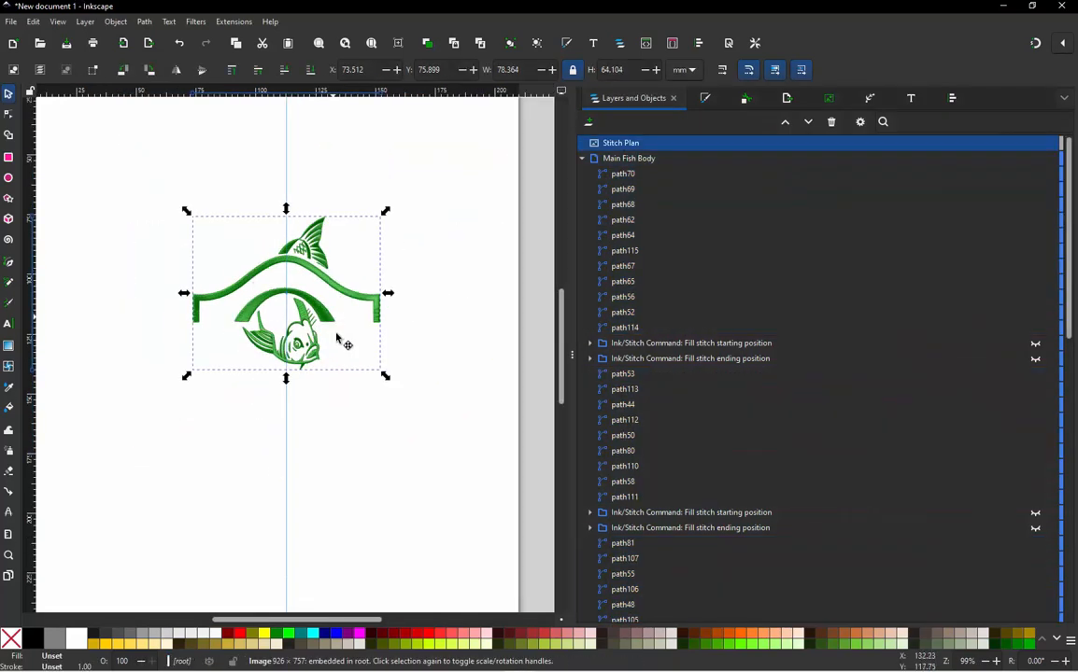
left_click_drag(337, 325, 456, 504)
key("ctrl+z")
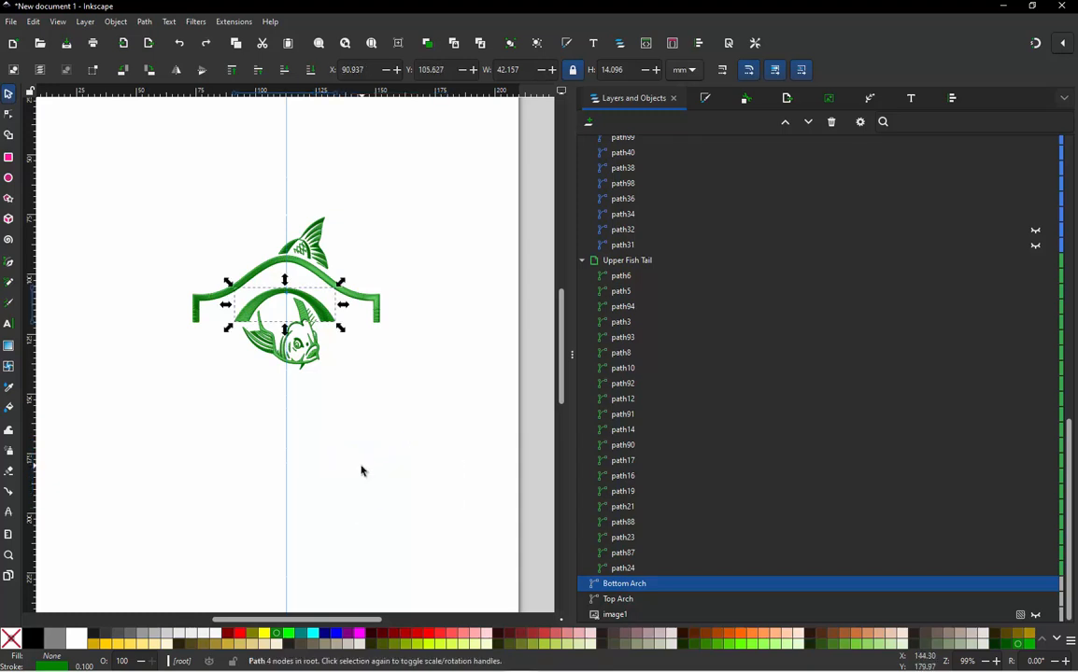
Step: Move the stitch plan preview away from the design, down and right to about X 128 mm, Y 149 mm
left_click(335, 380)
left_click(327, 318)
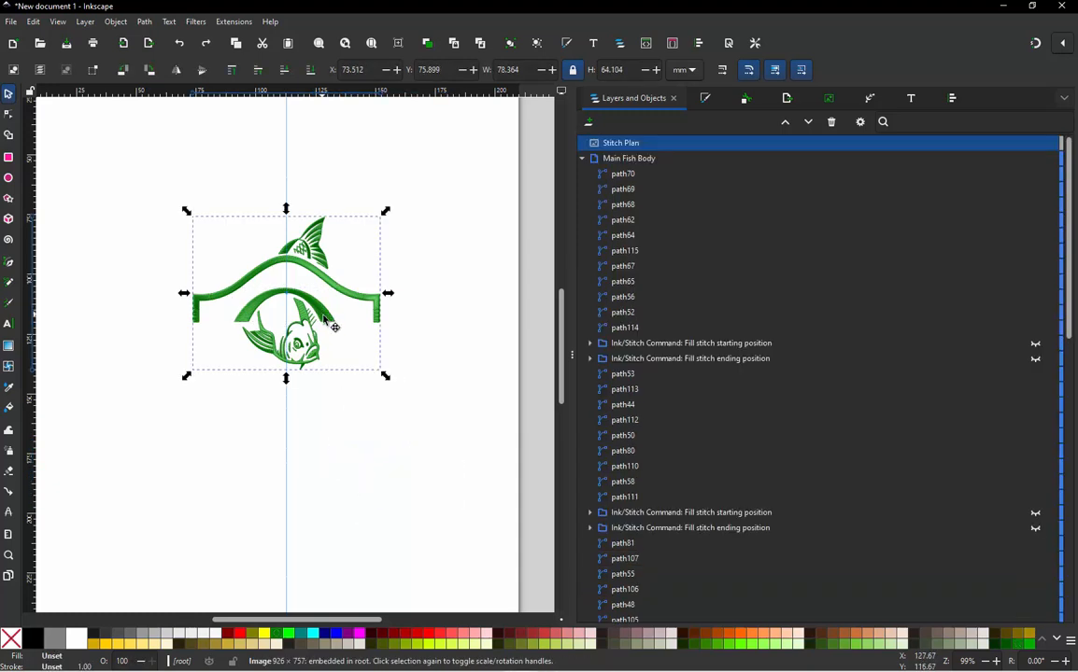
left_click_drag(329, 322, 468, 504)
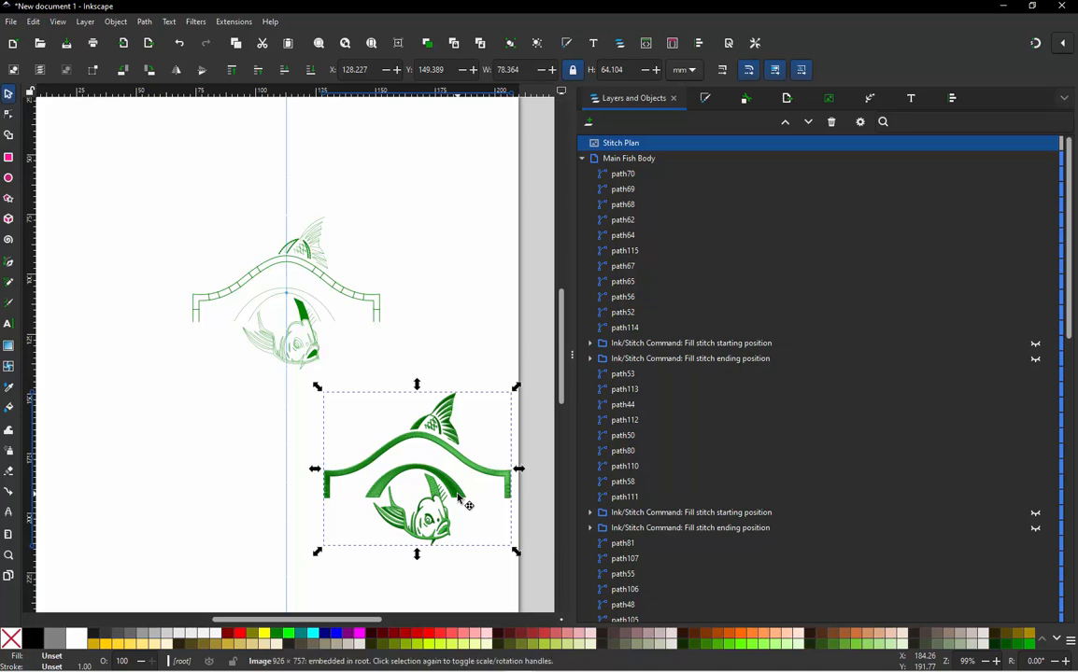
Step: Deselect the stitch plan preview and examine its arches, tail, fins and fish head in close-up
scroll(333, 376, "down", 1)
scroll(378, 499, "up", 1)
scroll(500, 450, "up", 3)
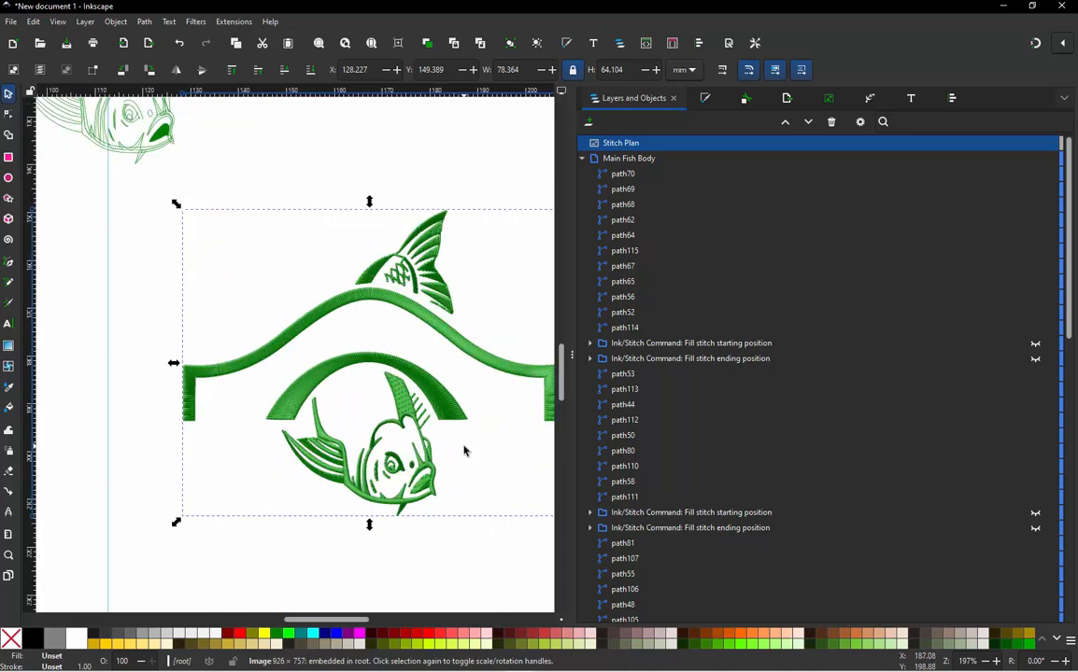
key("Escape")
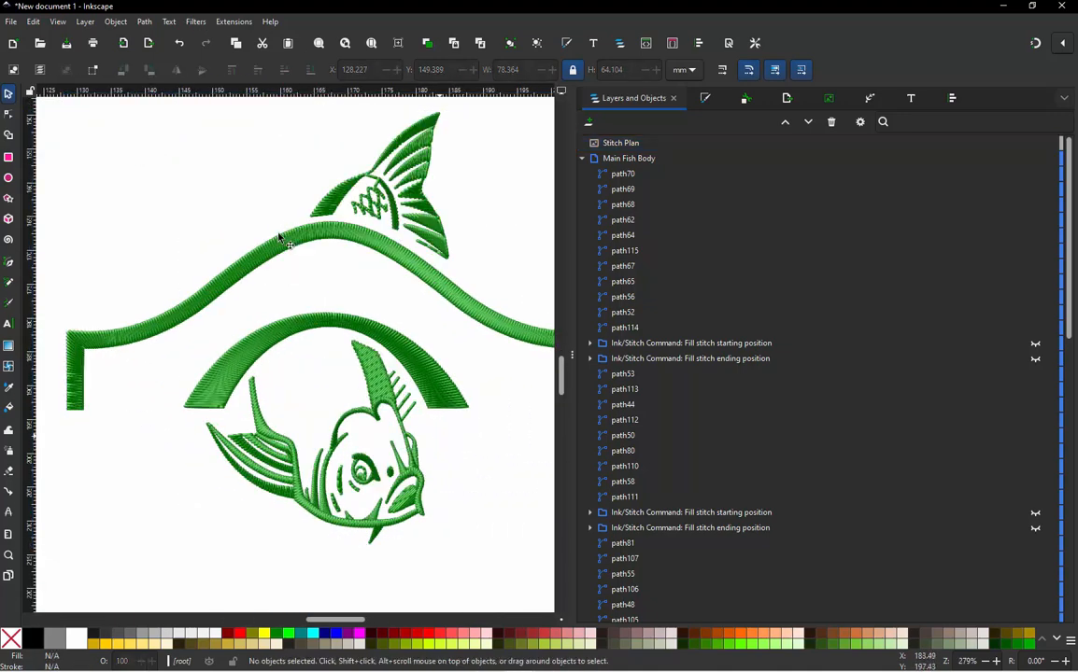
scroll(288, 241, "down", 2)
scroll(283, 248, "up", 1)
scroll(316, 327, "up", 1)
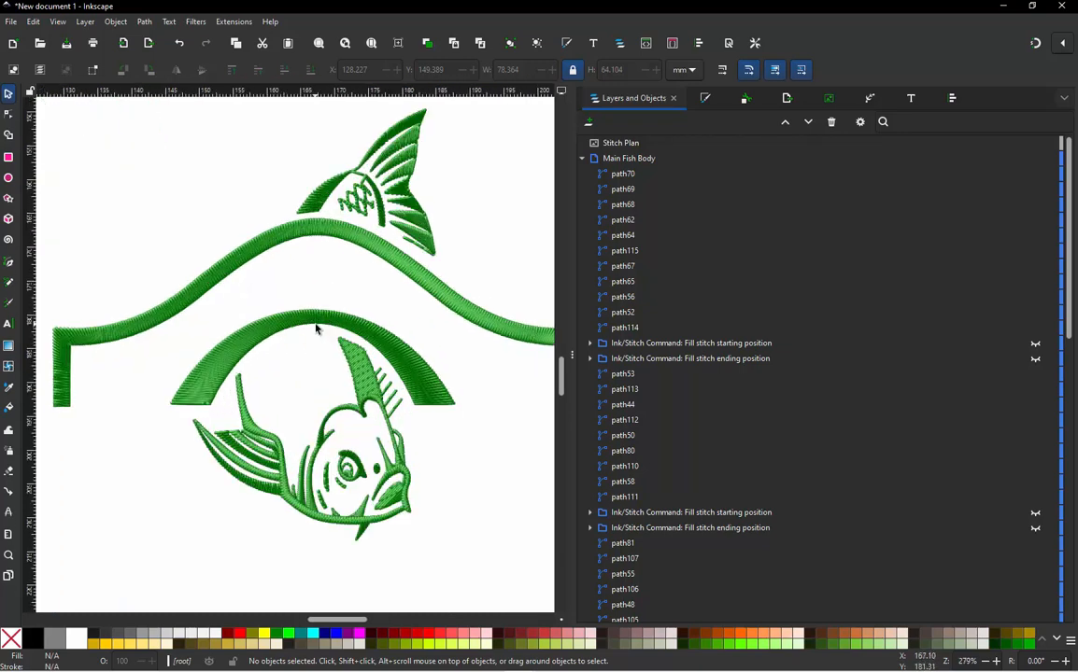
scroll(329, 441, "up", 2)
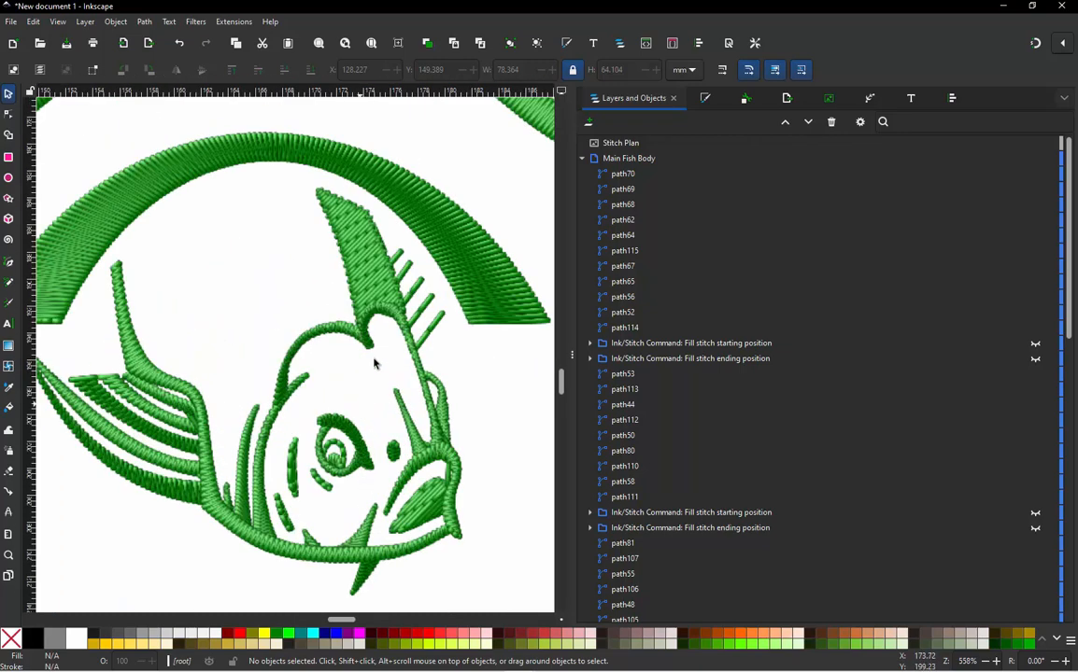
scroll(374, 262, "down", 3)
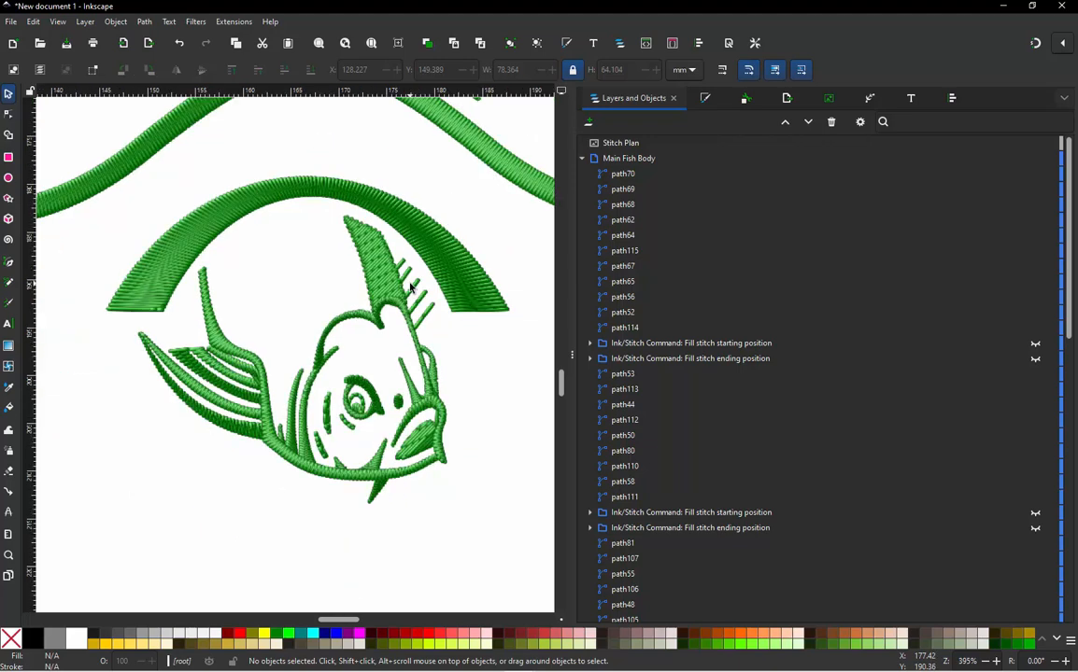
scroll(276, 346, "down", 2)
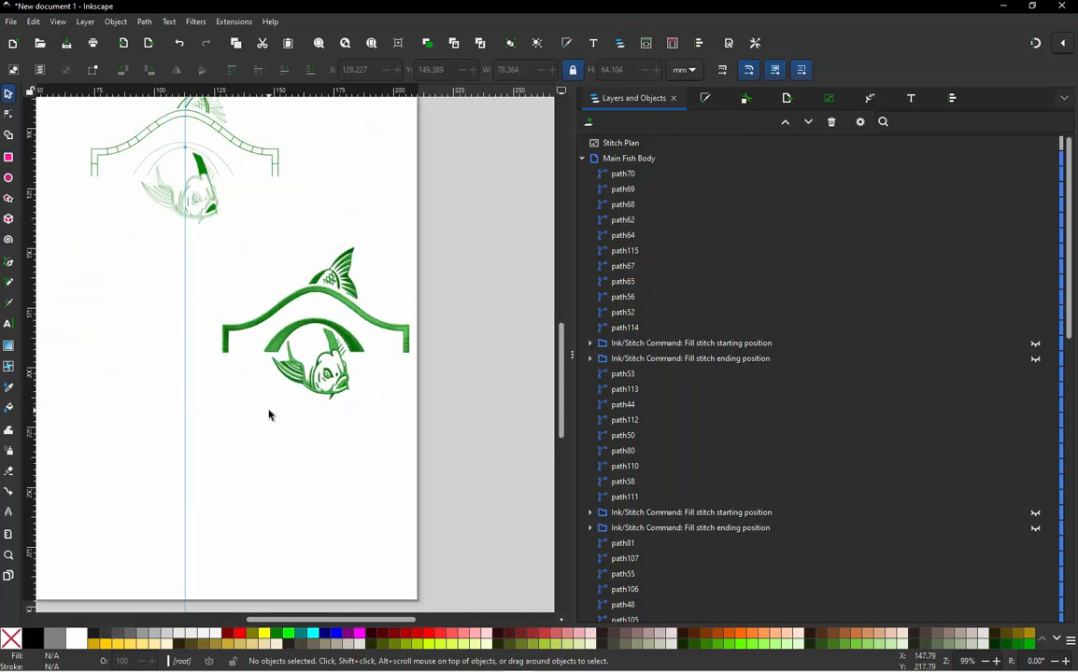
Step: Delete the stitch plan preview and unhide the hidden fish-scale paths of the main fish body, including path31 and path32
left_click(298, 370)
key("Delete")
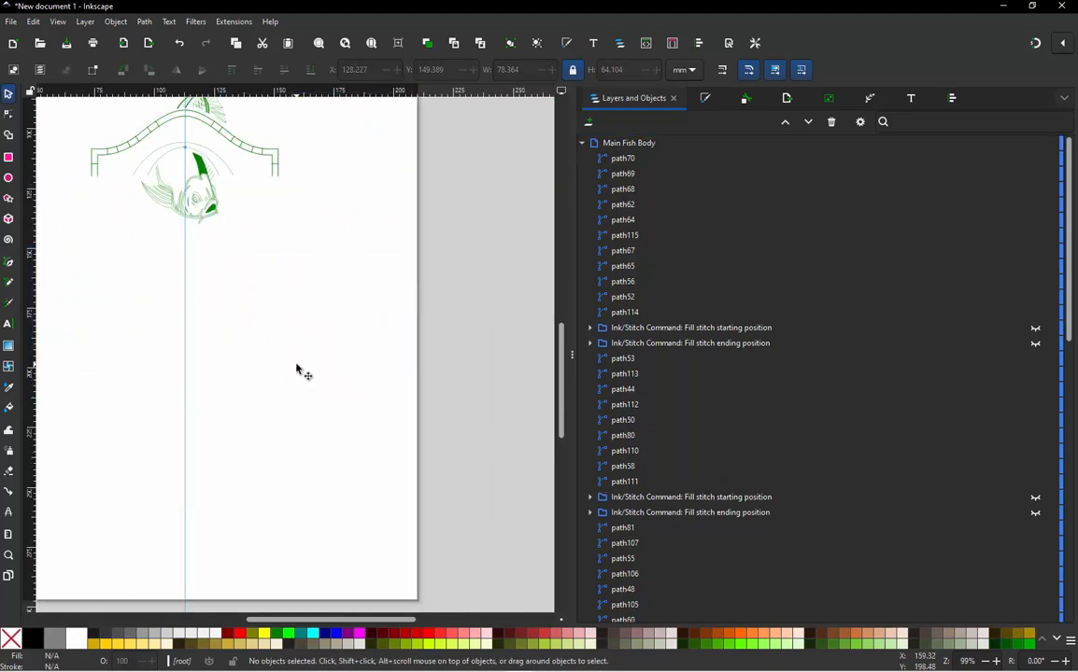
scroll(744, 386, "down", 2)
scroll(744, 387, "down", 10)
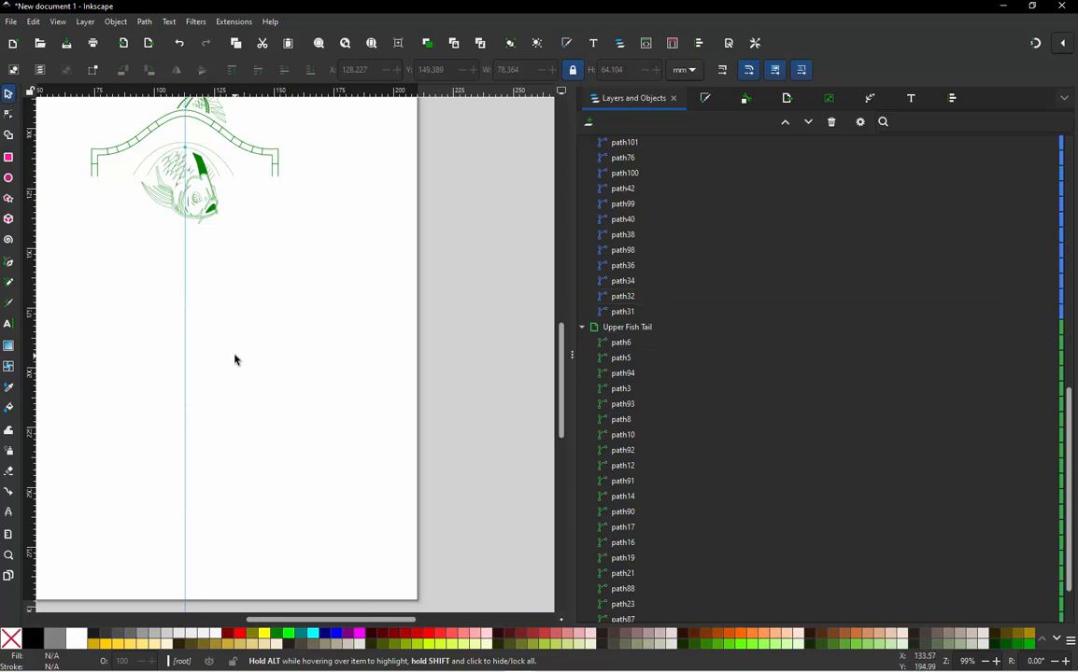
scroll(759, 364, "down", 3)
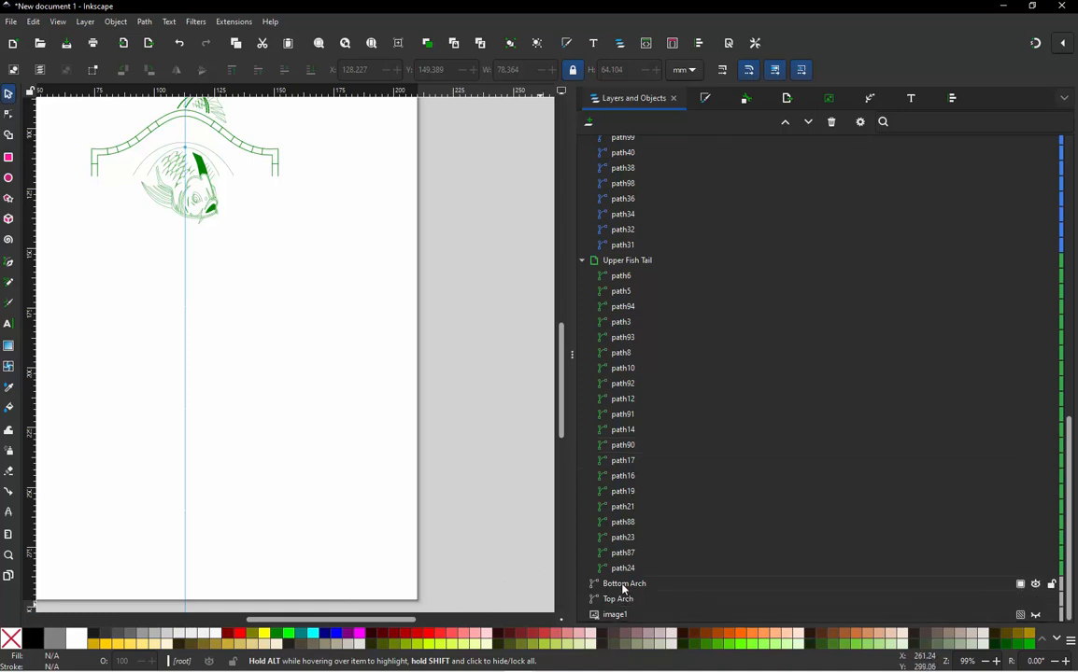
Step: Select the whole fish-and-arch design and generate a Realistic View stitch plan preview with the design layer visibility Unchanged
scroll(359, 442, "down", 2)
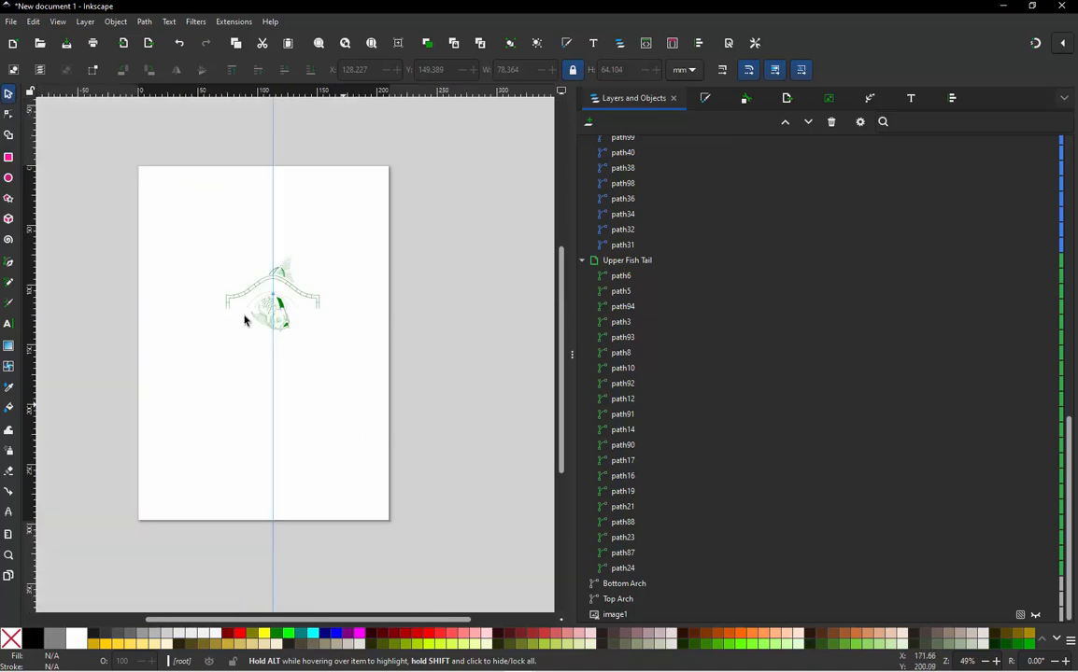
scroll(178, 210, "up", 2)
scroll(231, 304, "down", 1)
scroll(325, 371, "up", 1)
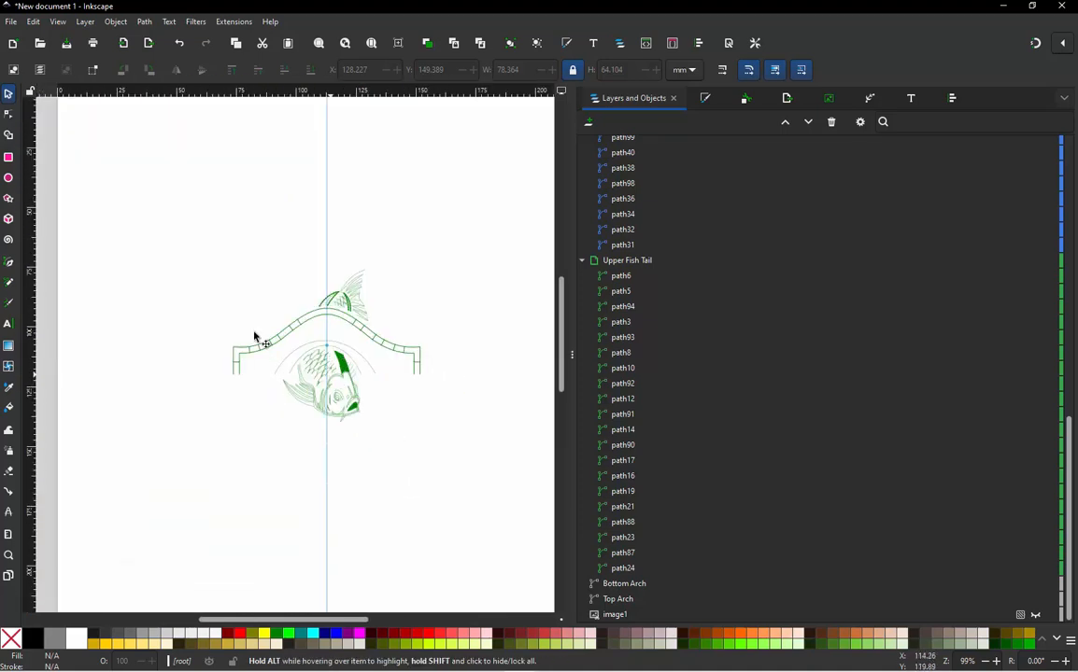
left_click_drag(176, 247, 473, 448)
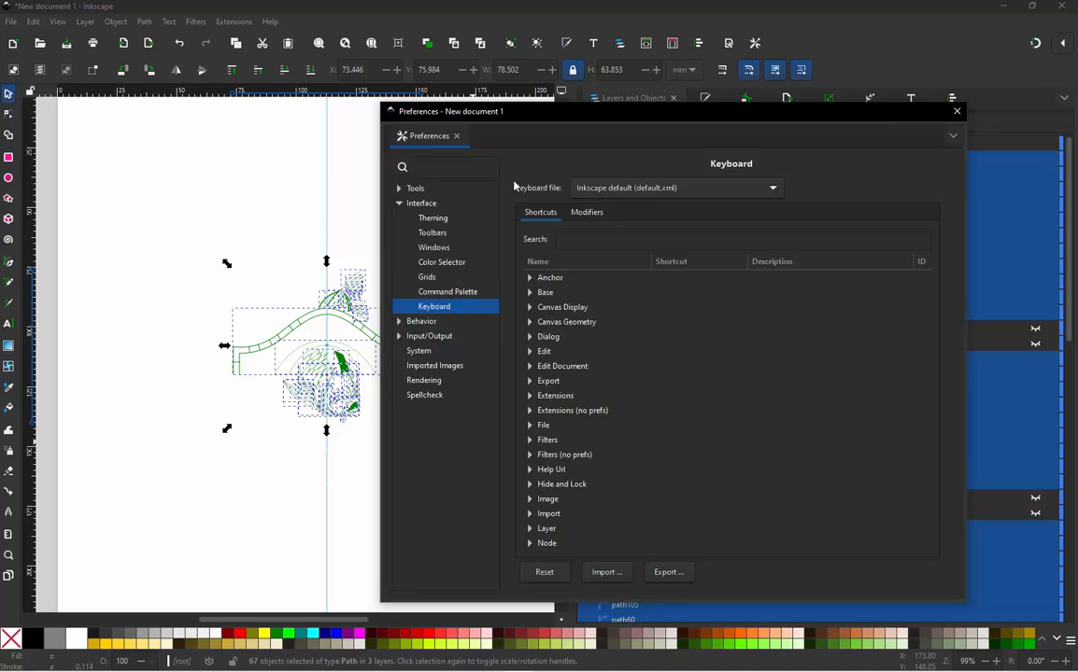
left_click(955, 112)
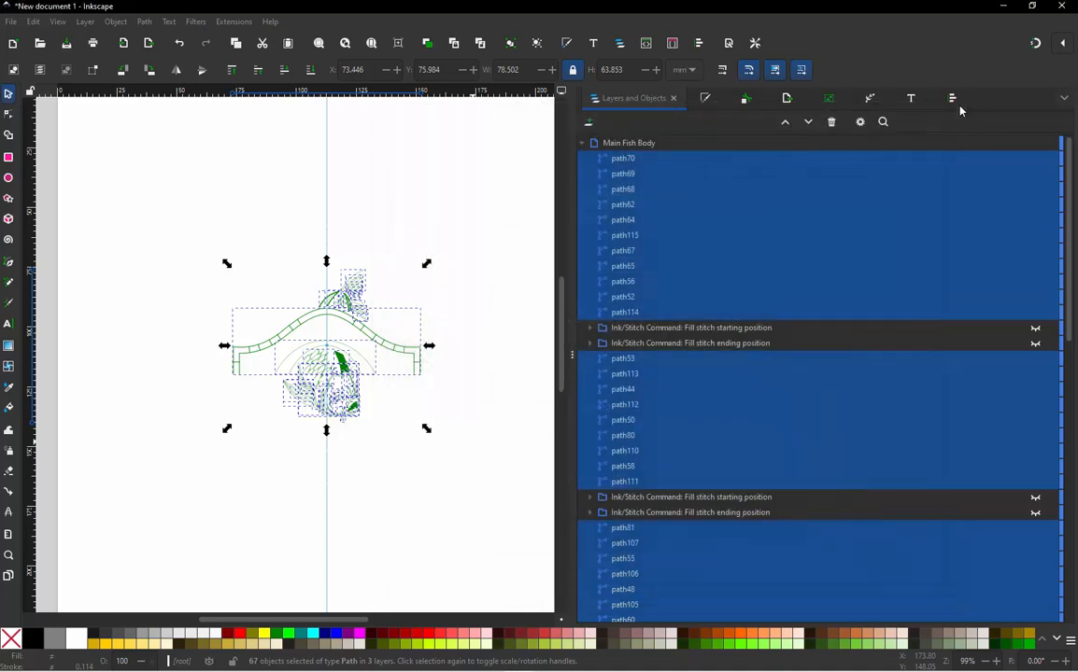
key("shift+slash")
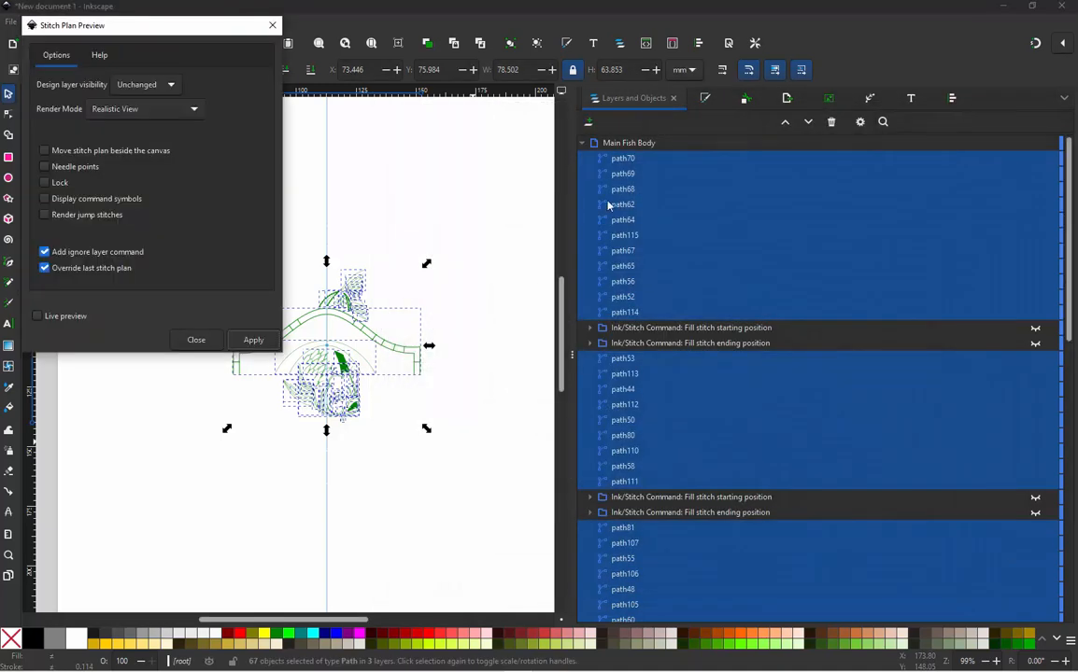
left_click(261, 340)
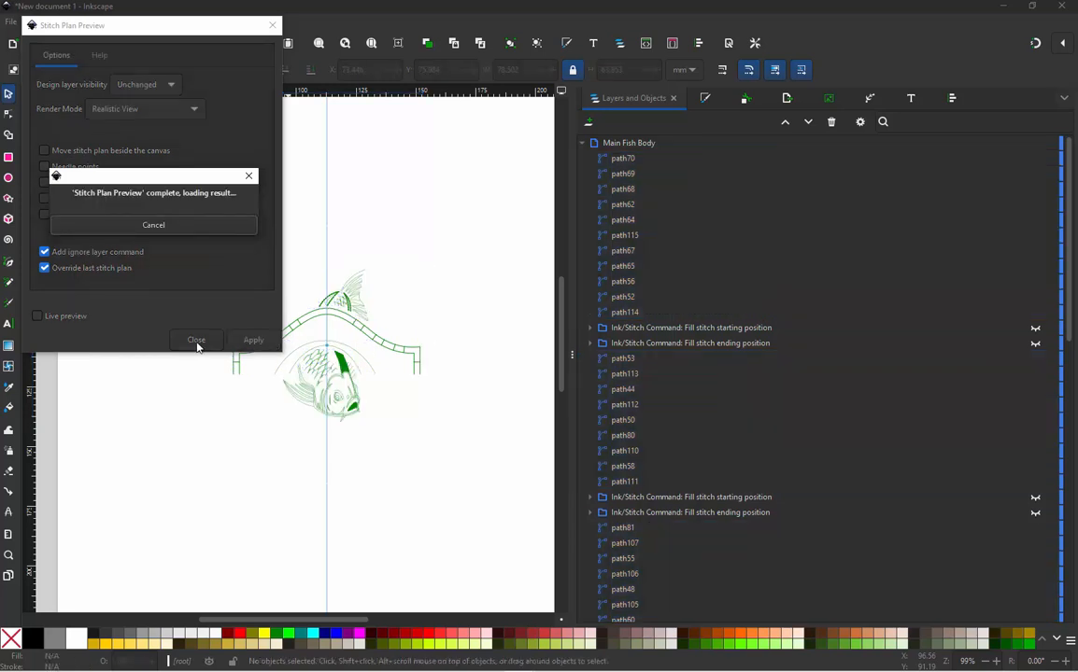
left_click(196, 340)
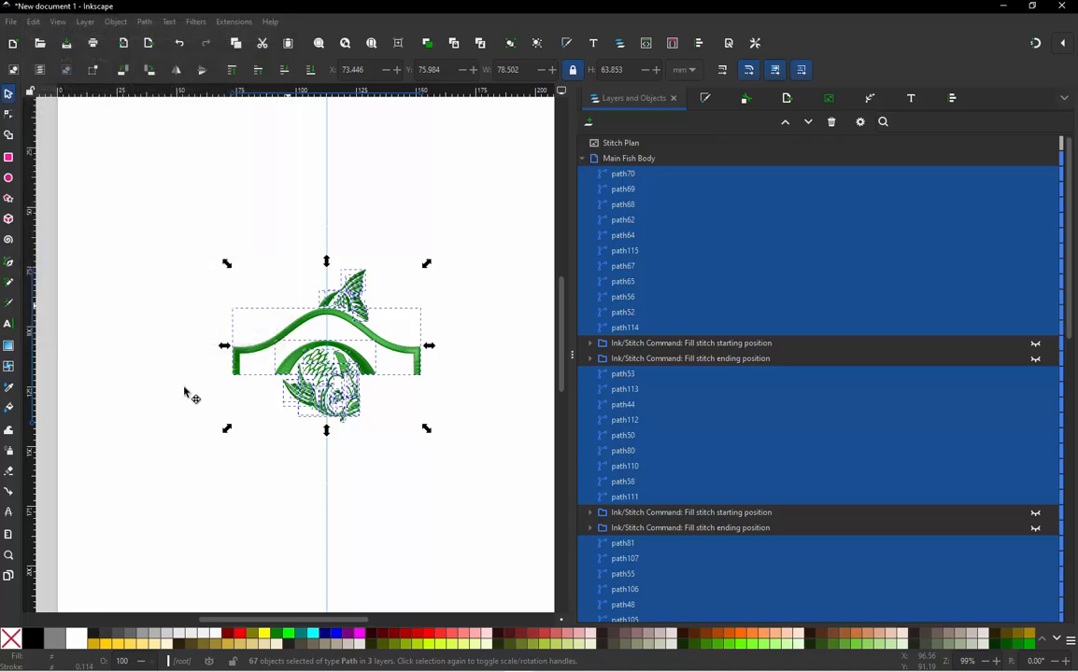
Step: Deselect everything and make the reference artwork image1 visible
left_click(464, 269)
scroll(822, 529, "down", 5)
scroll(822, 528, "down", 8)
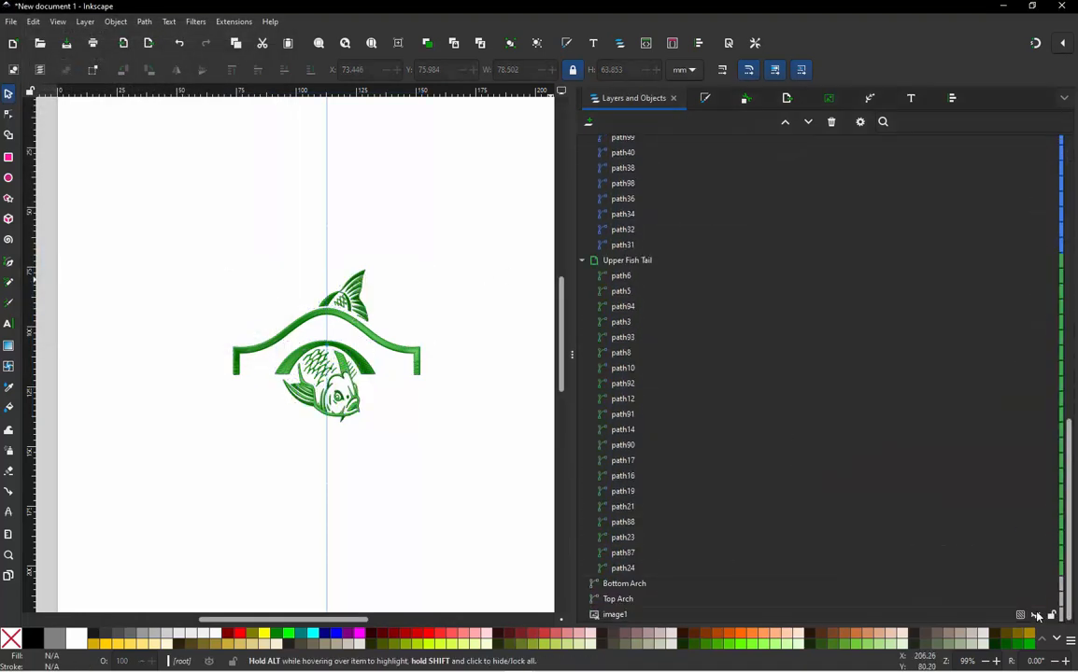
left_click(1036, 615)
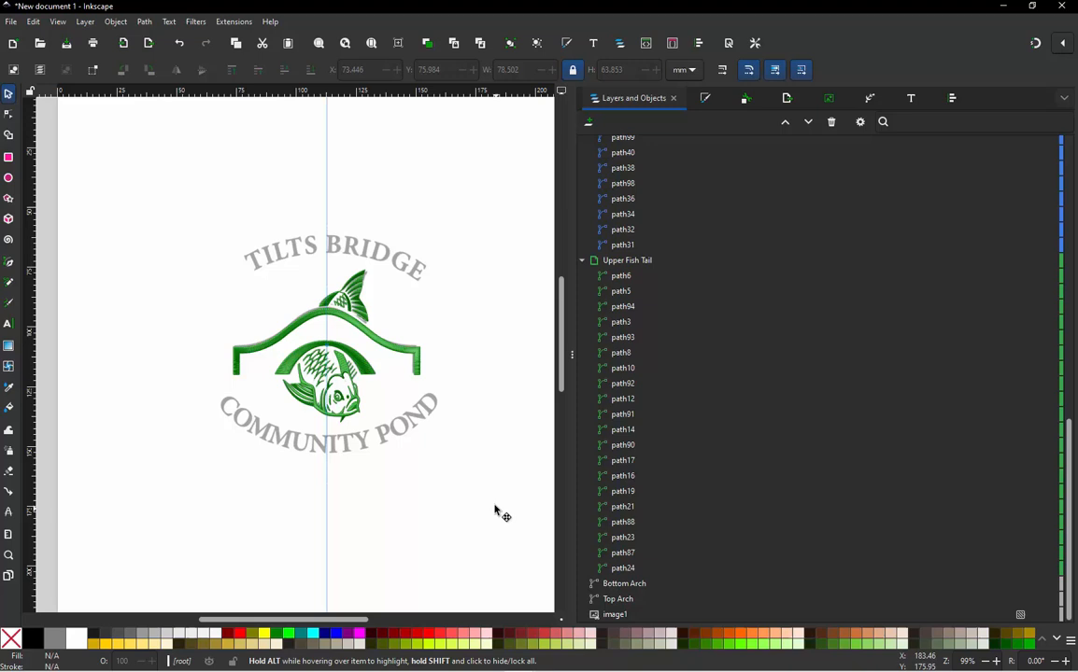
Step: Move the stitch plan preview off the reference artwork to about X 135 mm, Y 137 mm, and deselect it
left_click(385, 431)
scroll(337, 433, "up", 1)
scroll(250, 317, "down", 1)
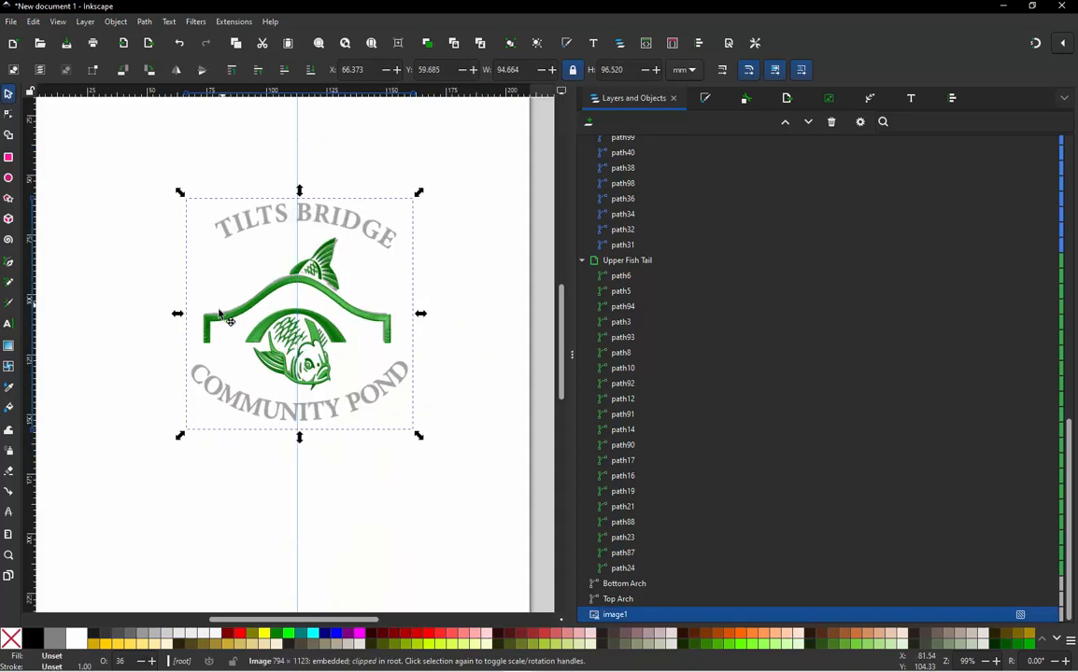
left_click(219, 322)
left_click_drag(219, 322, 364, 471)
left_click(520, 557)
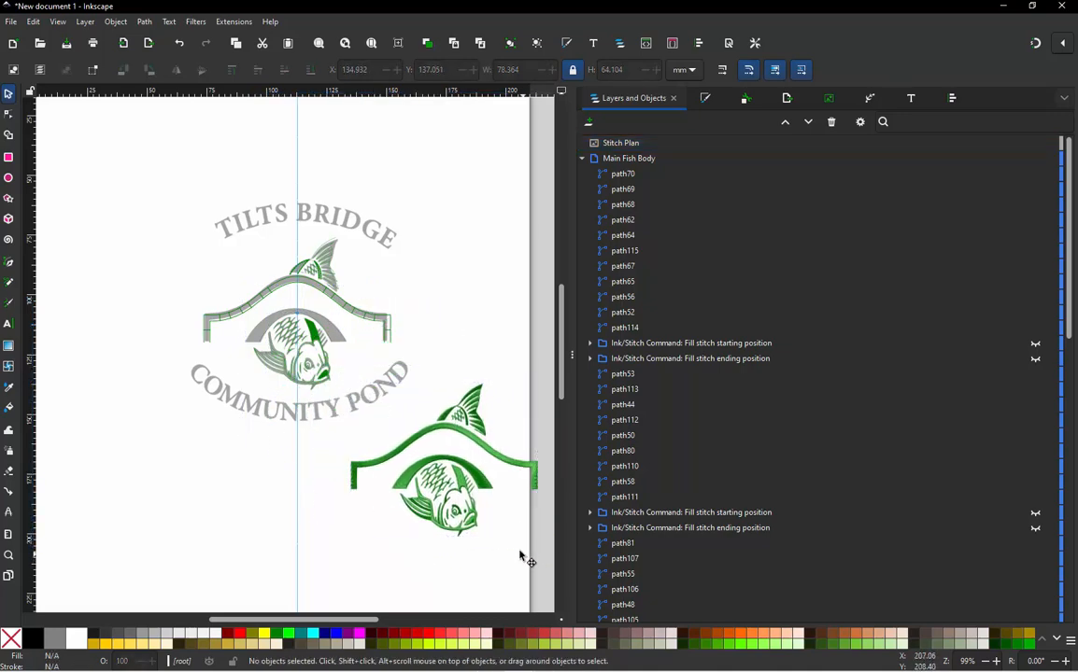
Step: Compare the stitch plan preview with the design paths over the reference artwork, especially around the fin and its spines
scroll(520, 558, "up", 3)
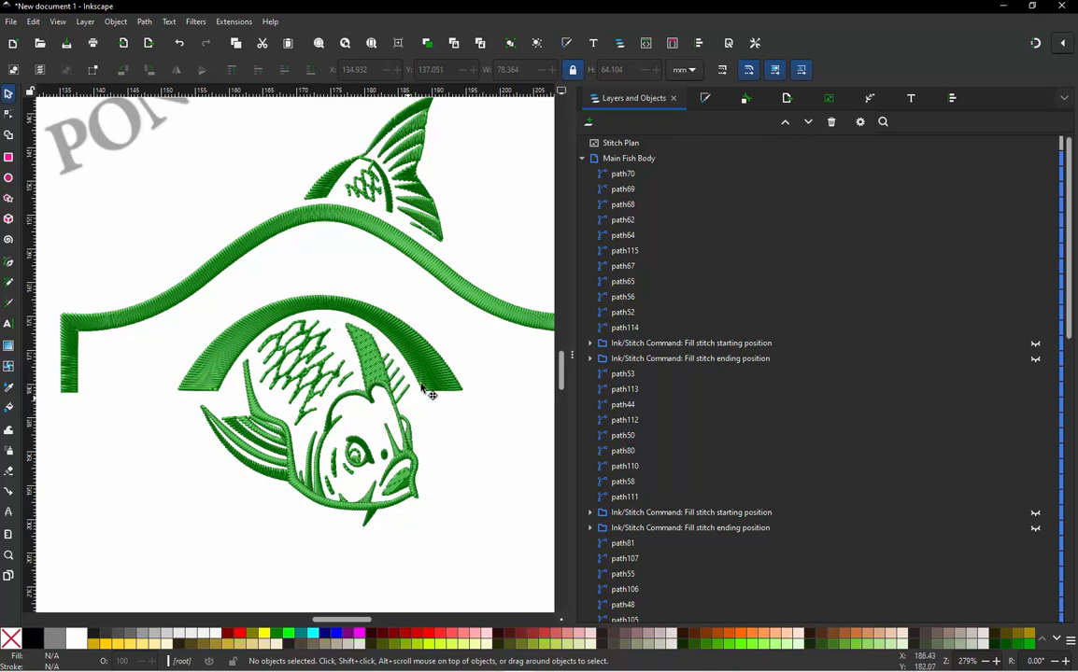
scroll(428, 395, "down", 3)
scroll(315, 349, "up", 2)
scroll(314, 349, "down", 3)
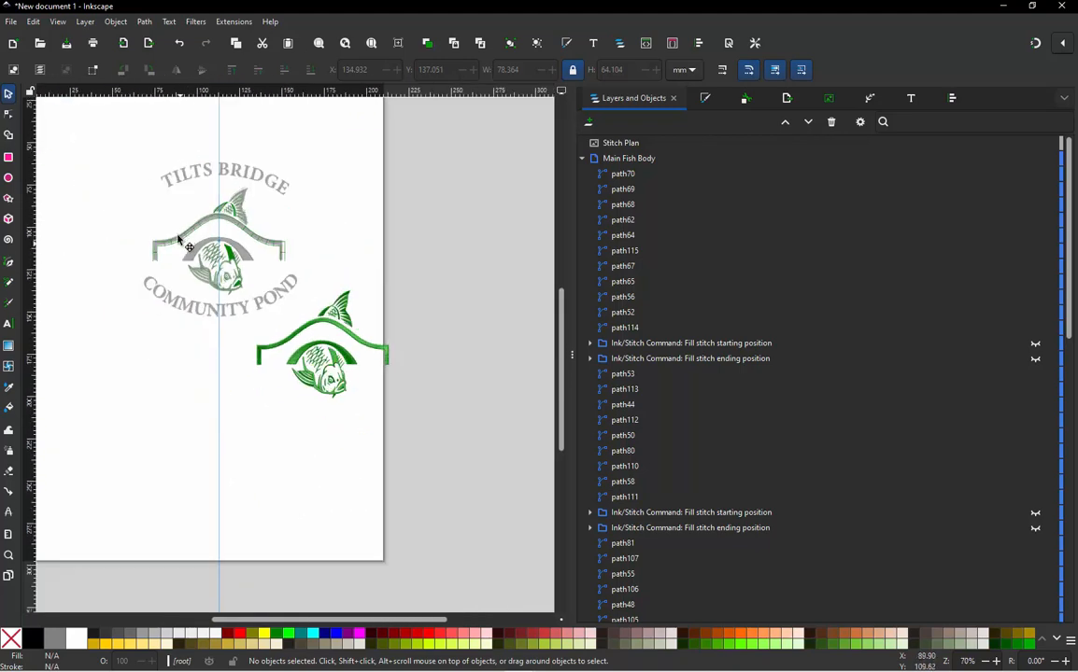
scroll(281, 266, "up", 6)
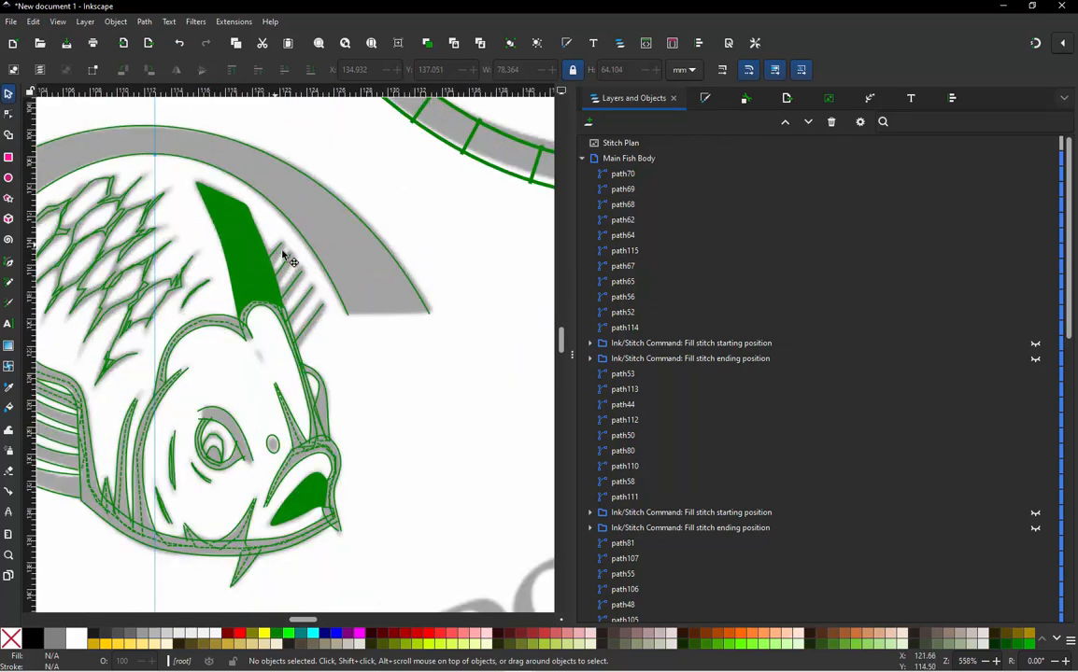
scroll(241, 291, "down", 3)
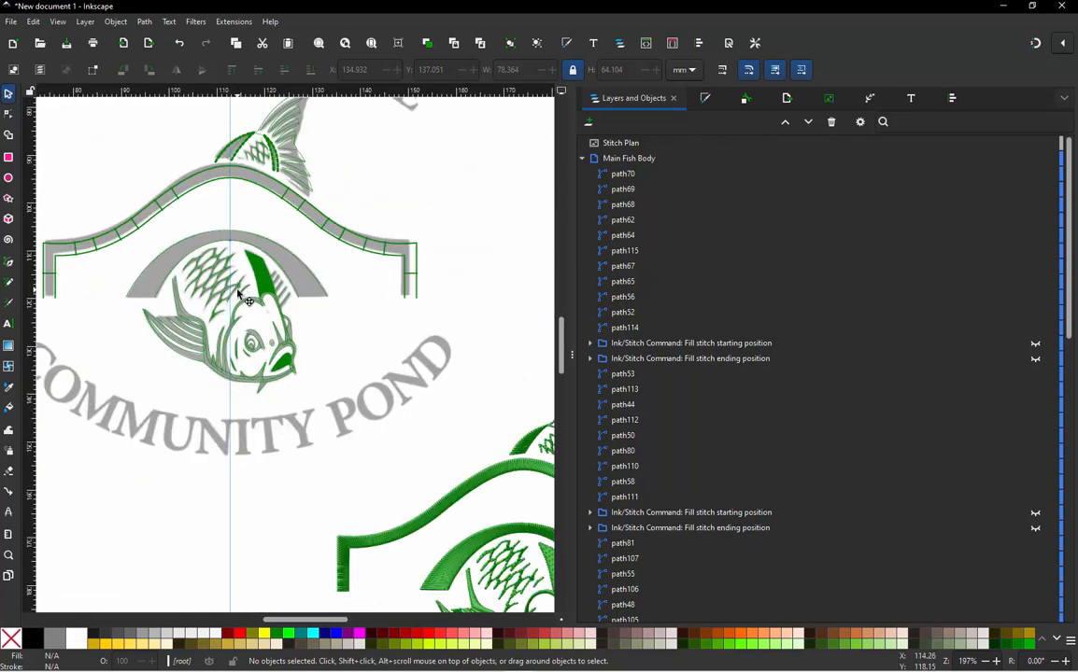
scroll(238, 294, "down", 3)
Step: Examine the preview's stitching in close-up on the fin, spines, scales, eye, mouth and side fin of the fish
scroll(347, 412, "up", 3)
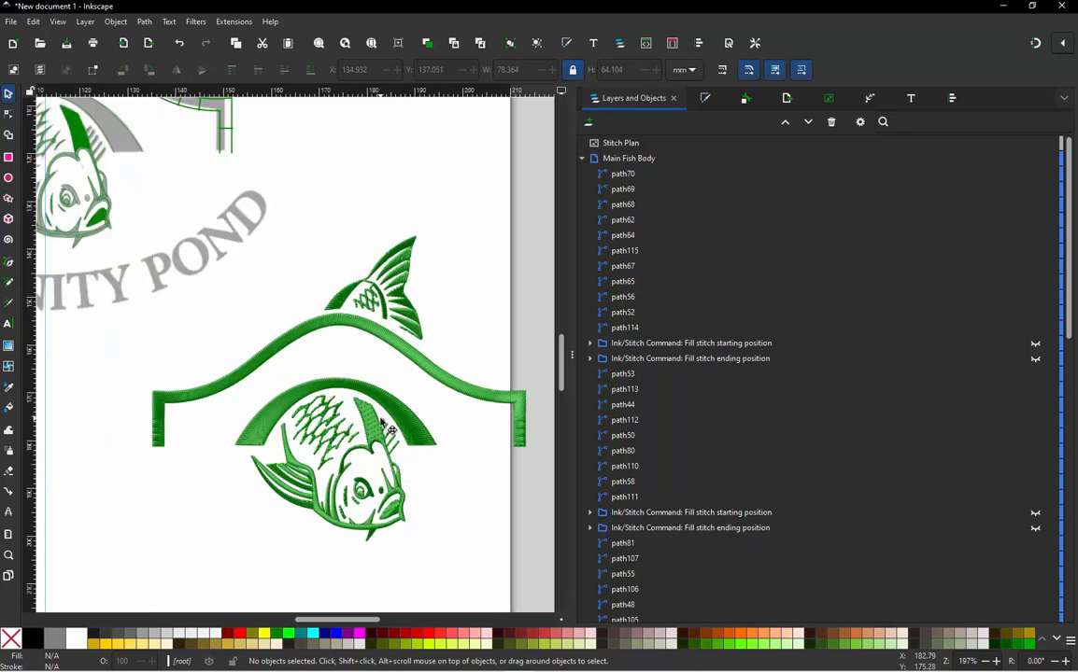
scroll(383, 397, "down", 1)
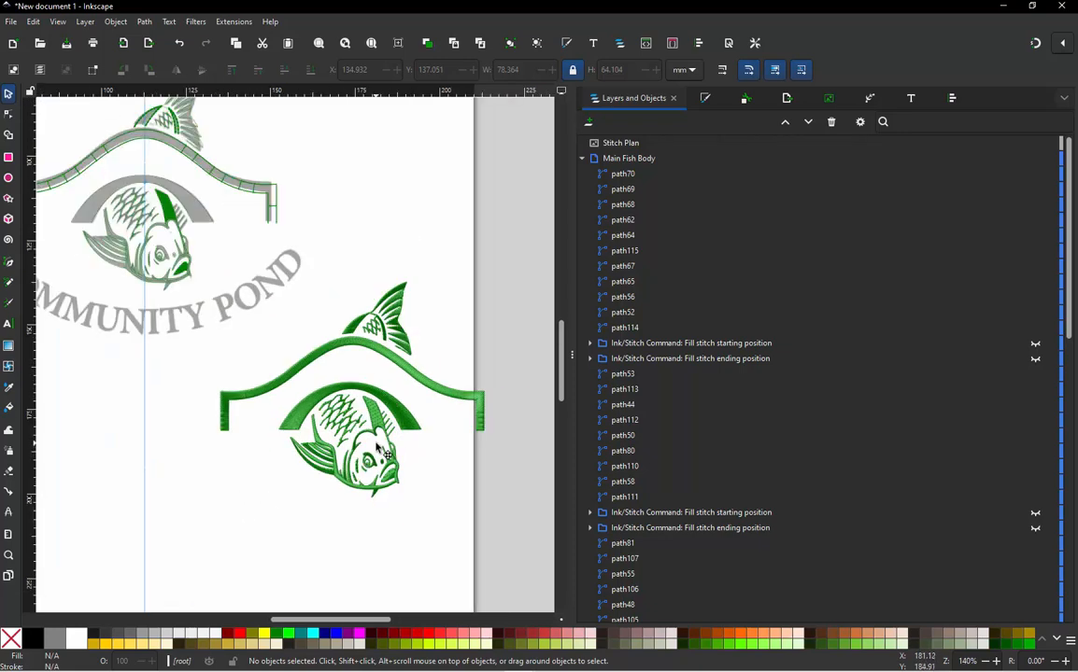
scroll(378, 448, "up", 2)
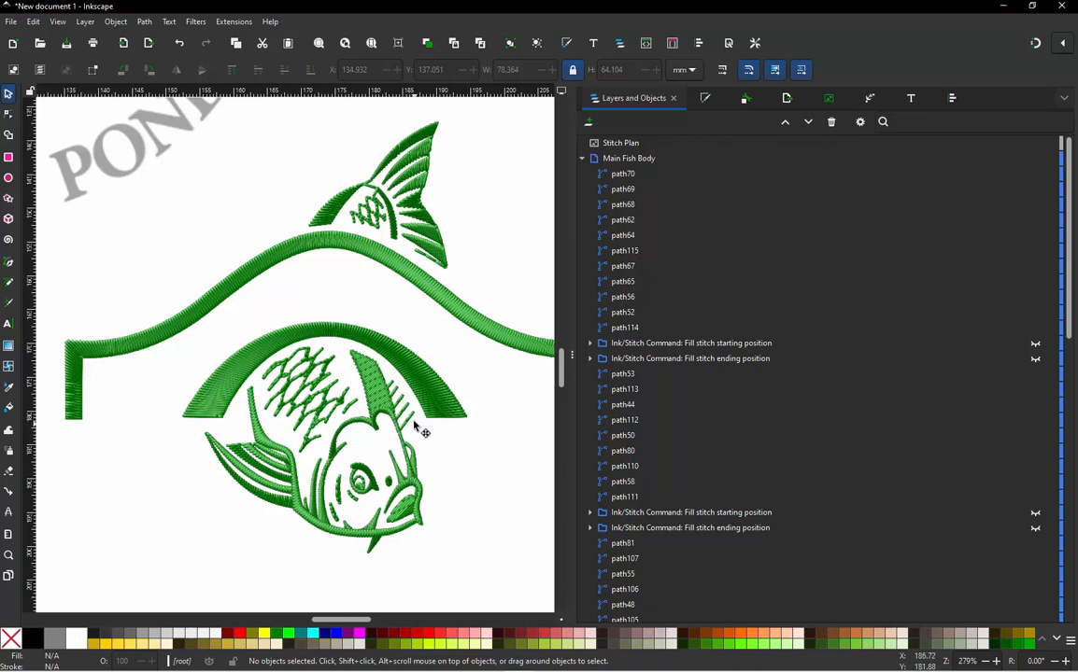
scroll(416, 427, "up", 2)
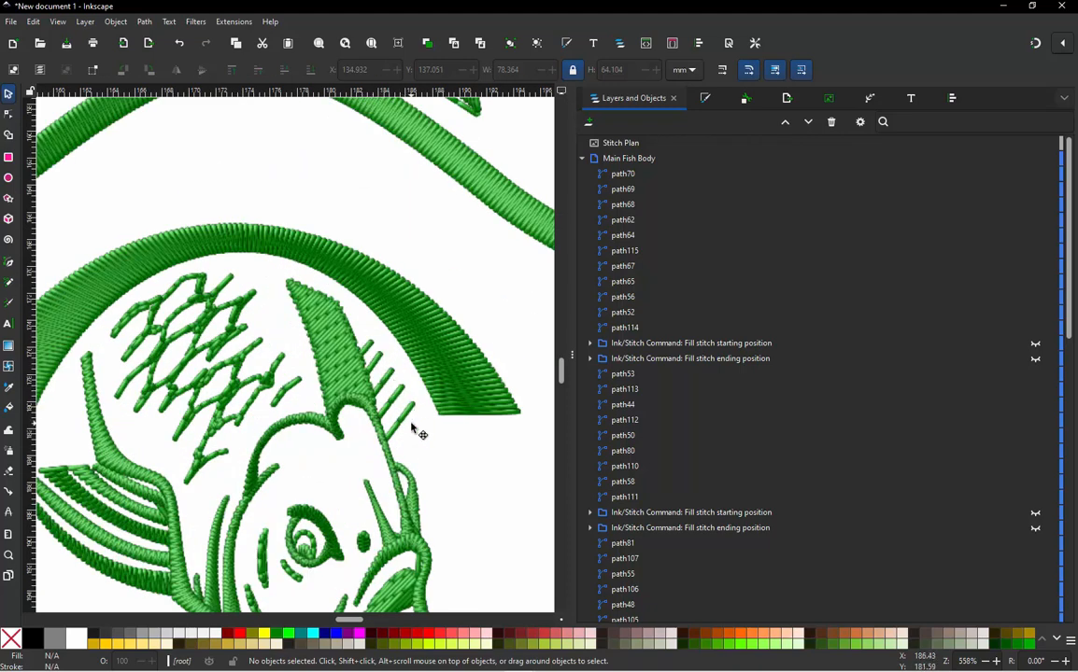
scroll(389, 409, "down", 2)
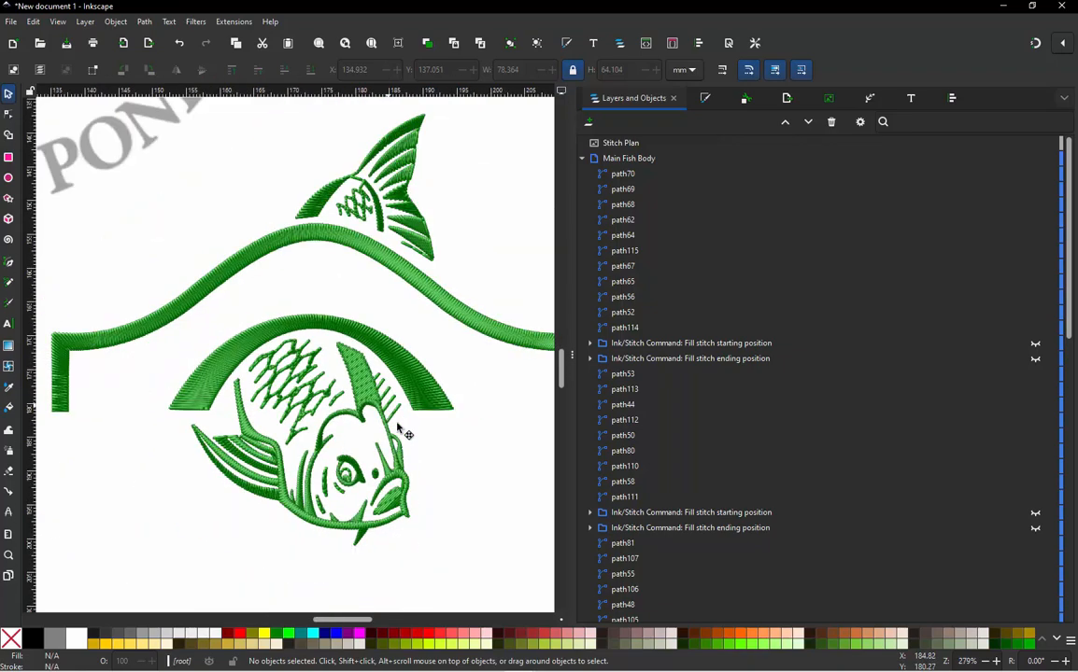
scroll(400, 432, "up", 3)
scroll(366, 544, "down", 1)
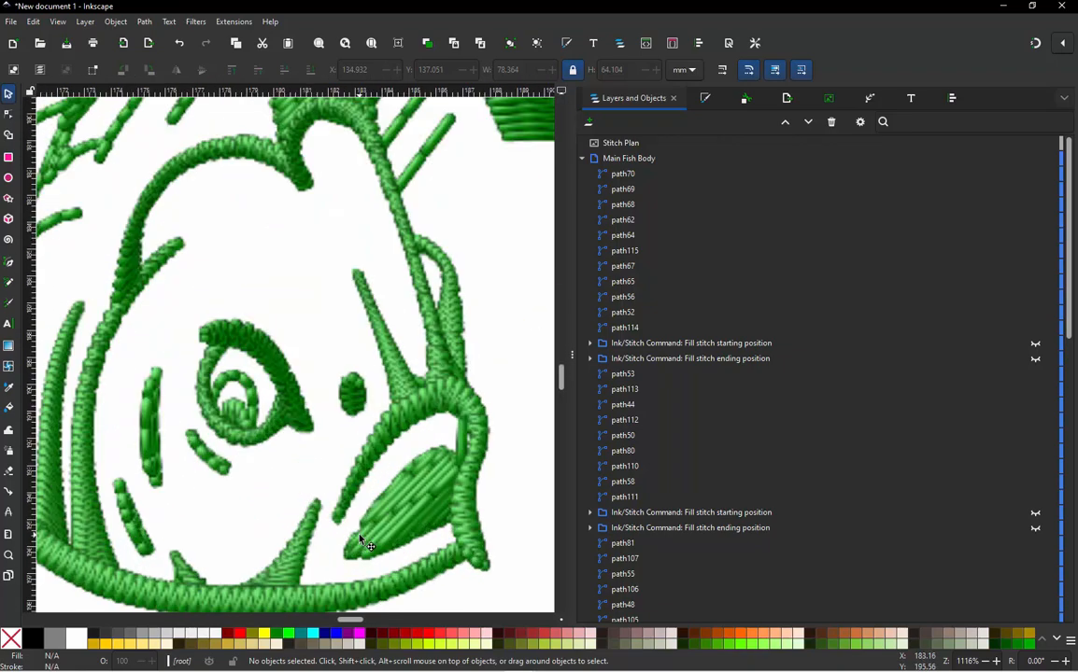
scroll(411, 430, "down", 2)
scroll(421, 243, "up", 1)
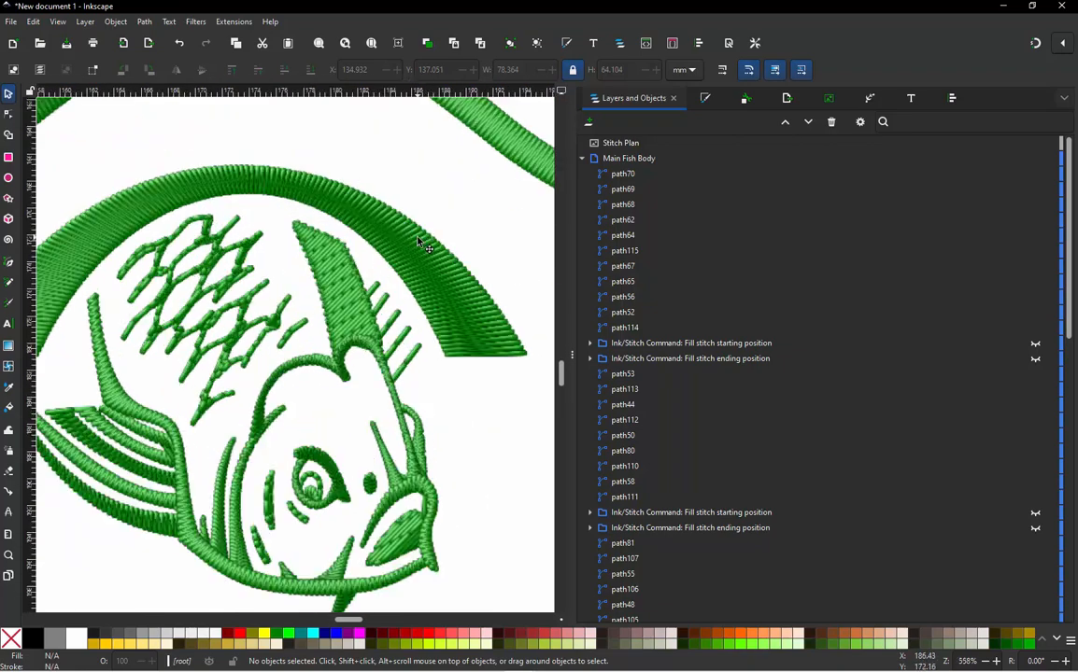
scroll(145, 258, "up", 1)
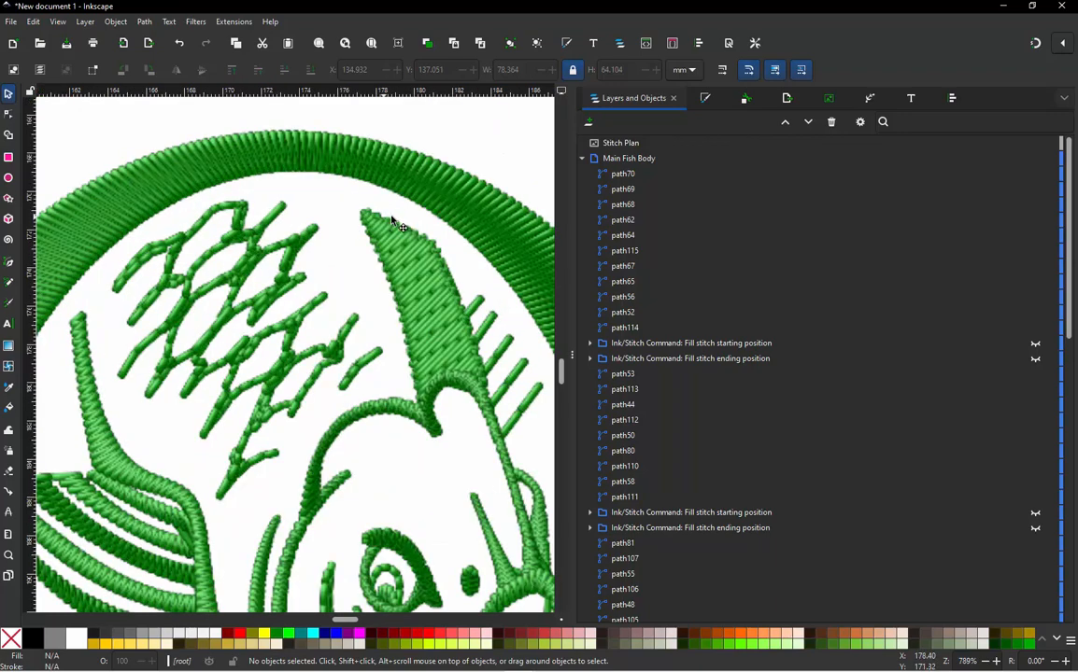
scroll(428, 268, "down", 2)
scroll(264, 389, "up", 3)
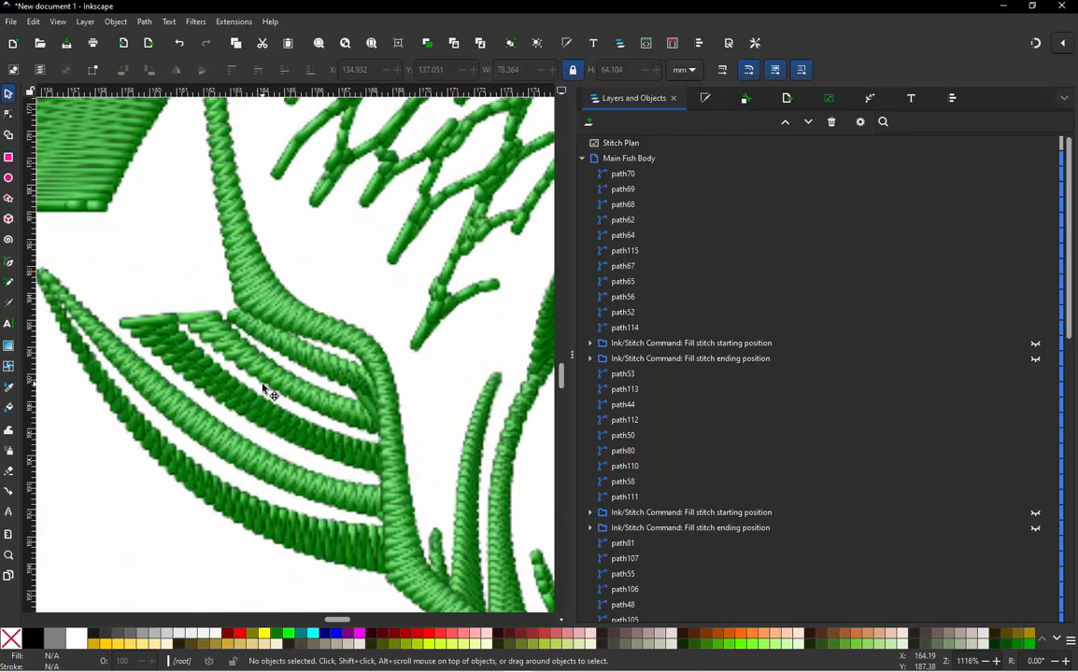
Step: Inspect the stitch plan preview around the side fin, gill lines, head outline, eye and mouth, checking how neighbouring satin columns meet
scroll(263, 389, "up", 1)
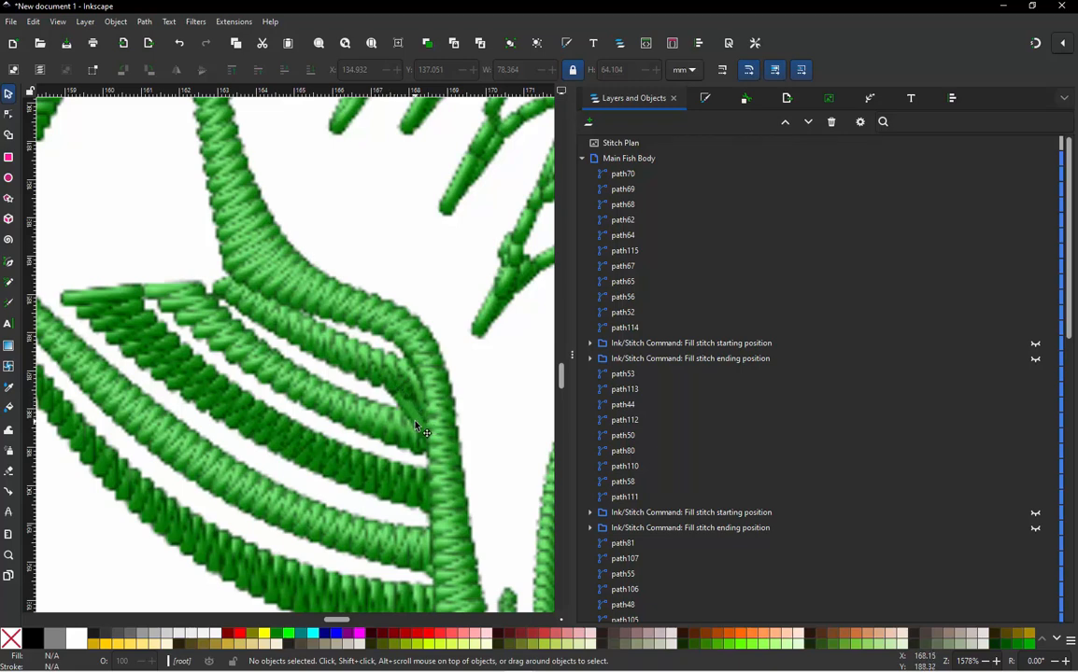
scroll(417, 427, "down", 3)
scroll(226, 280, "up", 1)
scroll(226, 281, "down", 2)
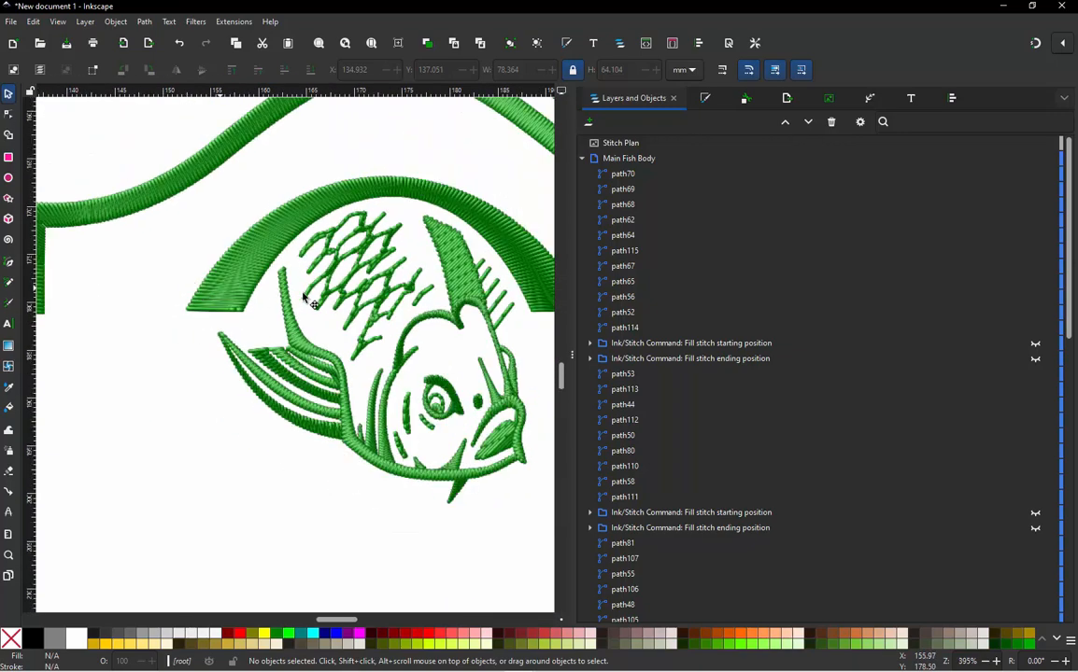
scroll(467, 294, "up", 3)
scroll(462, 294, "down", 2)
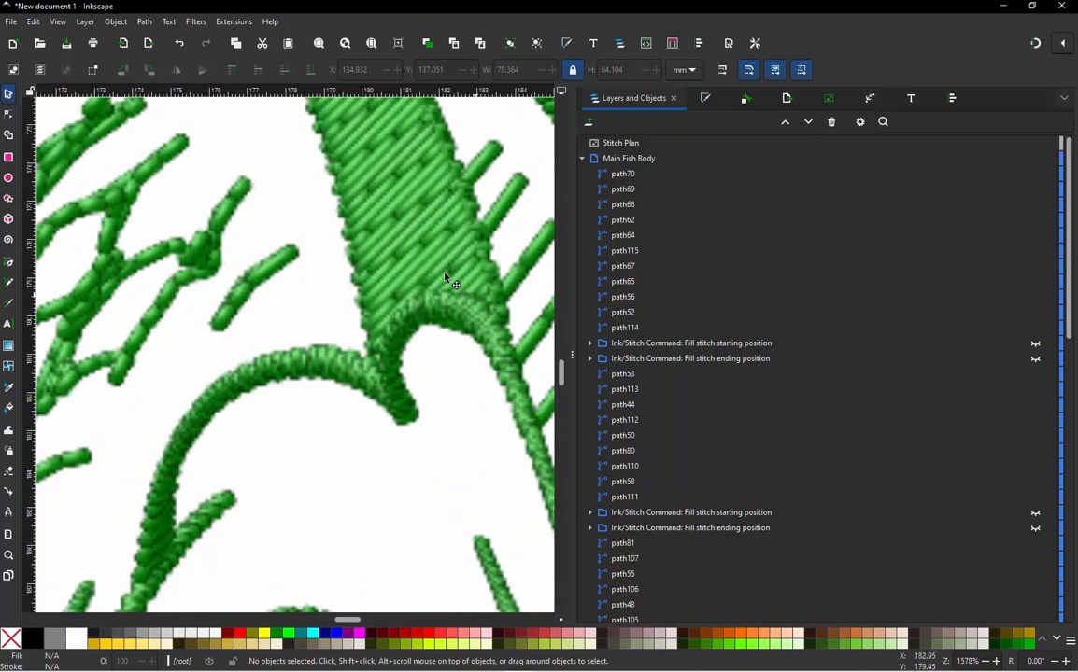
scroll(245, 369, "up", 2)
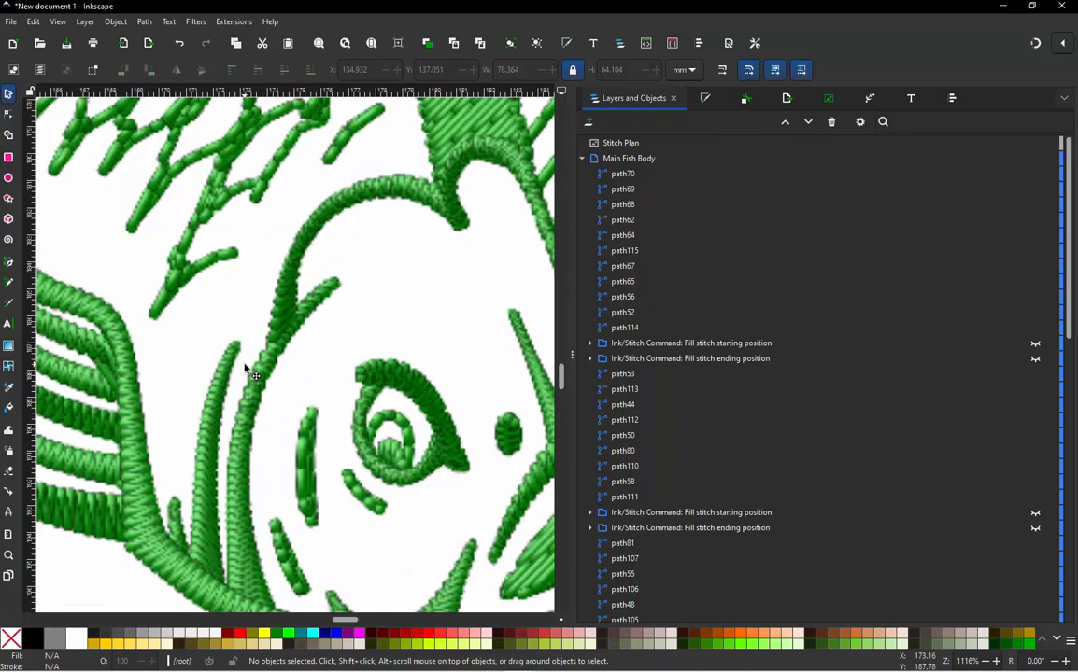
scroll(221, 217, "down", 2)
scroll(314, 259, "up", 1)
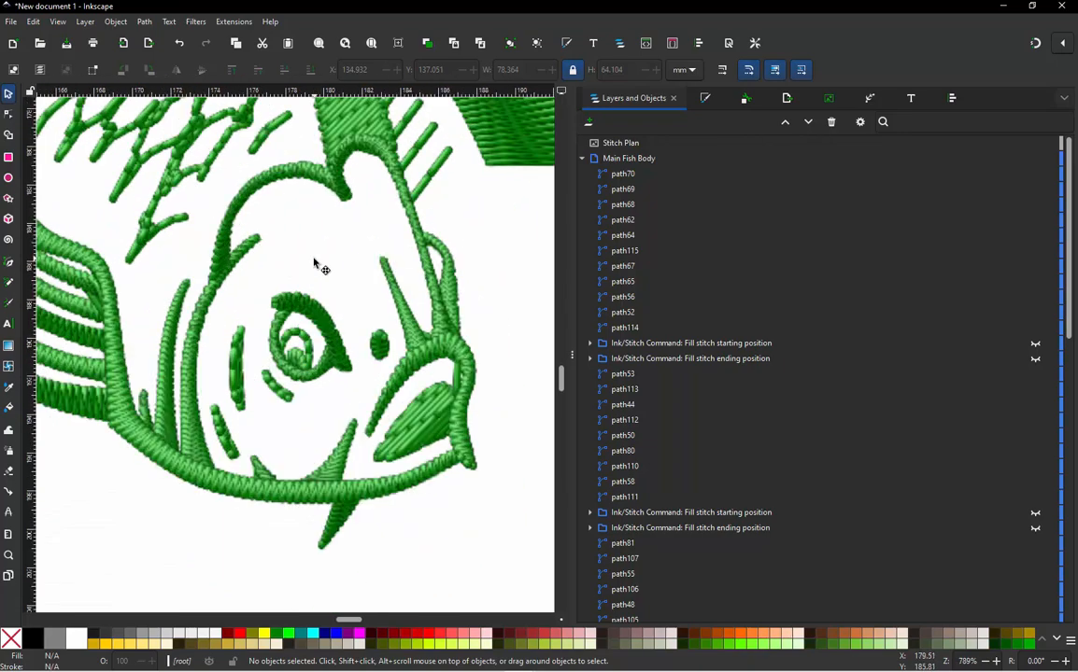
scroll(281, 233, "up", 1)
scroll(281, 234, "down", 1)
scroll(464, 374, "up", 2)
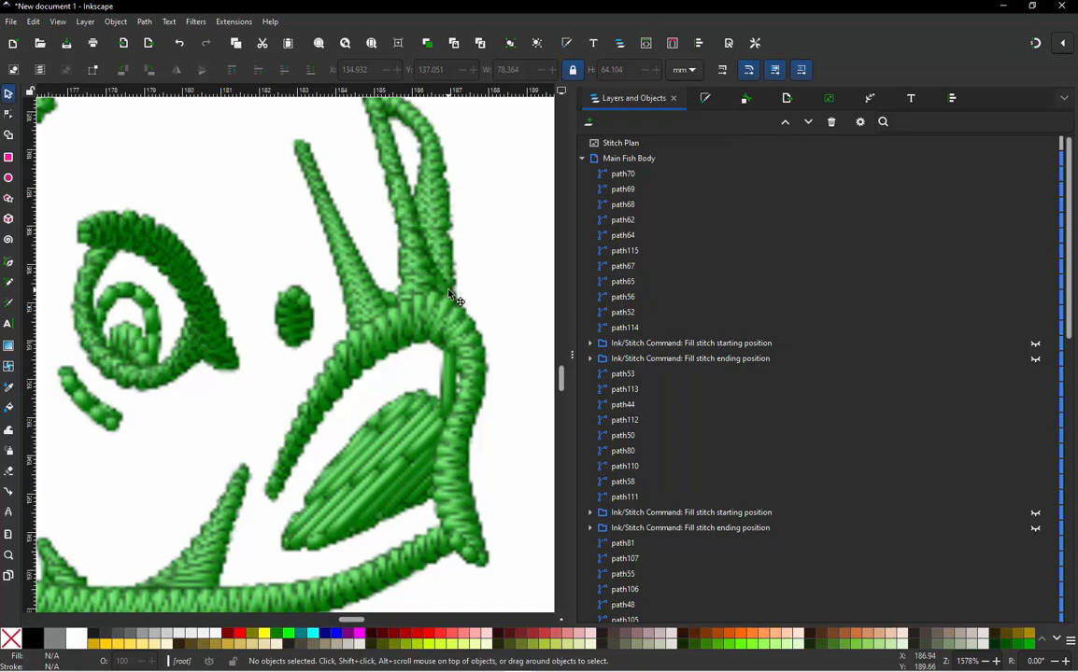
scroll(416, 338, "down", 2)
scroll(415, 338, "down", 2)
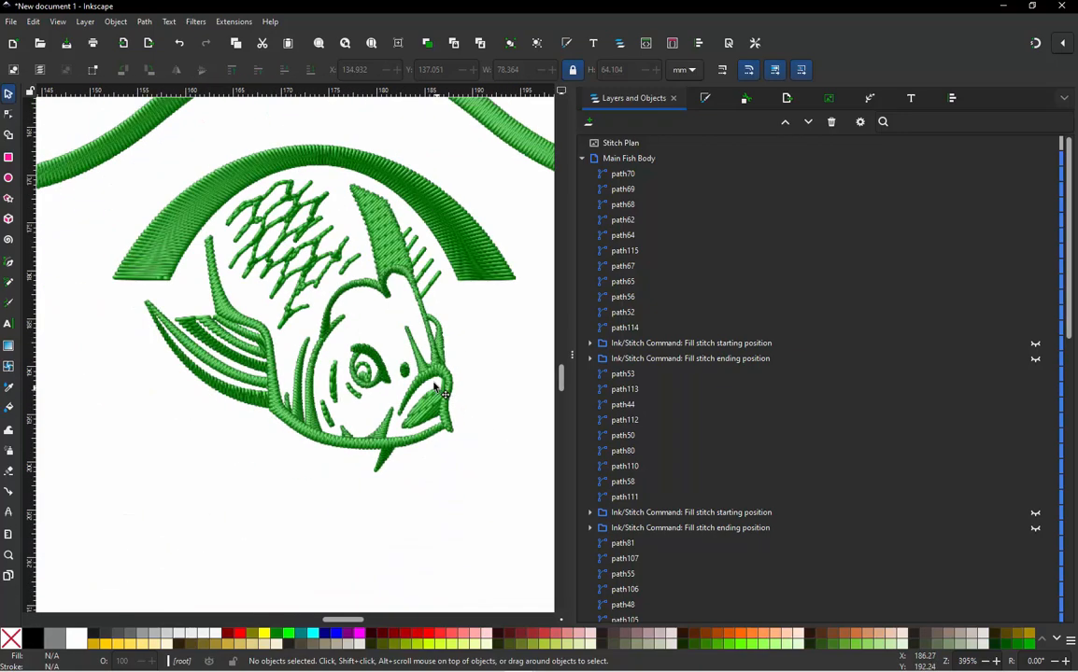
scroll(413, 337, "up", 2)
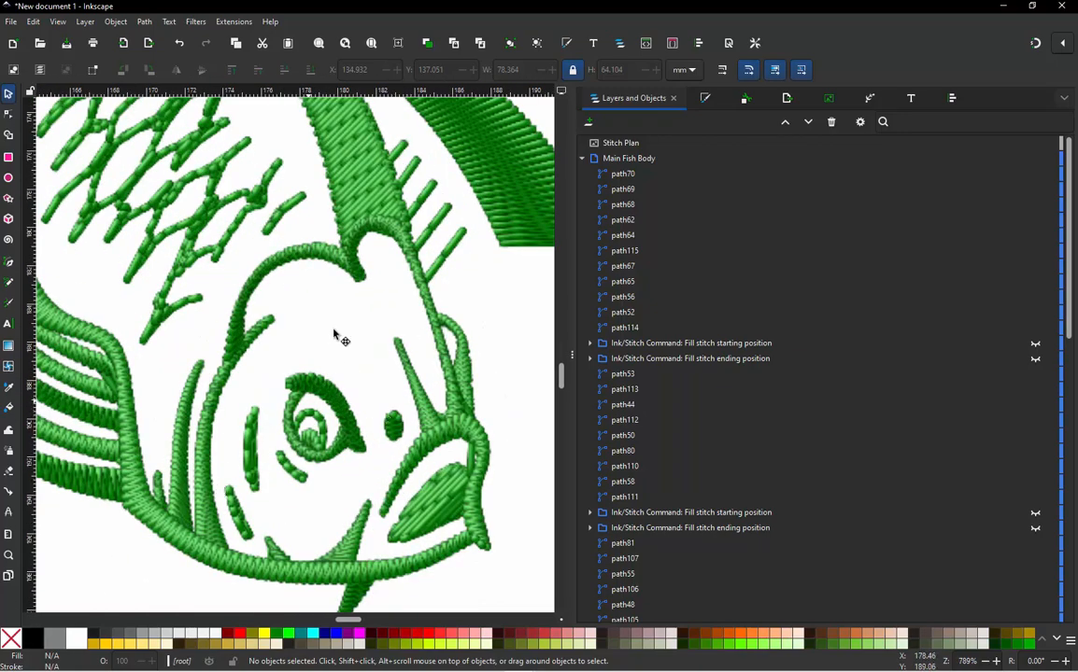
scroll(336, 331, "down", 3)
scroll(385, 209, "down", 3)
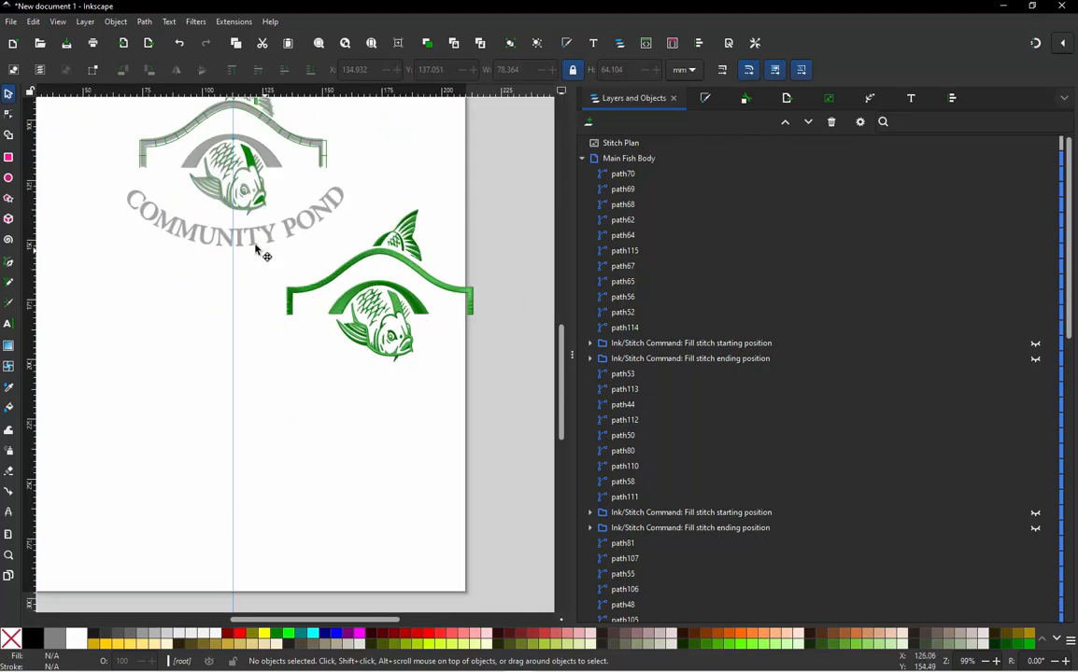
Step: Compare the stitching beside the mouth fill in the preview with the corresponding design paths over the reference artwork
left_click(208, 185)
scroll(207, 185, "up", 2)
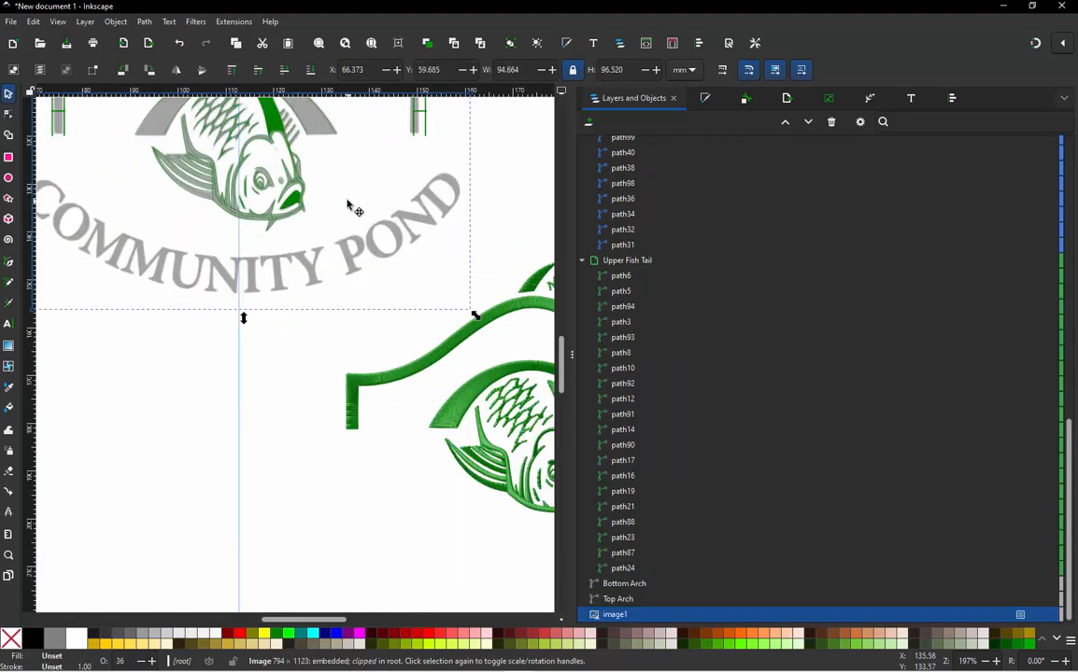
left_click(297, 344)
scroll(292, 204, "up", 5)
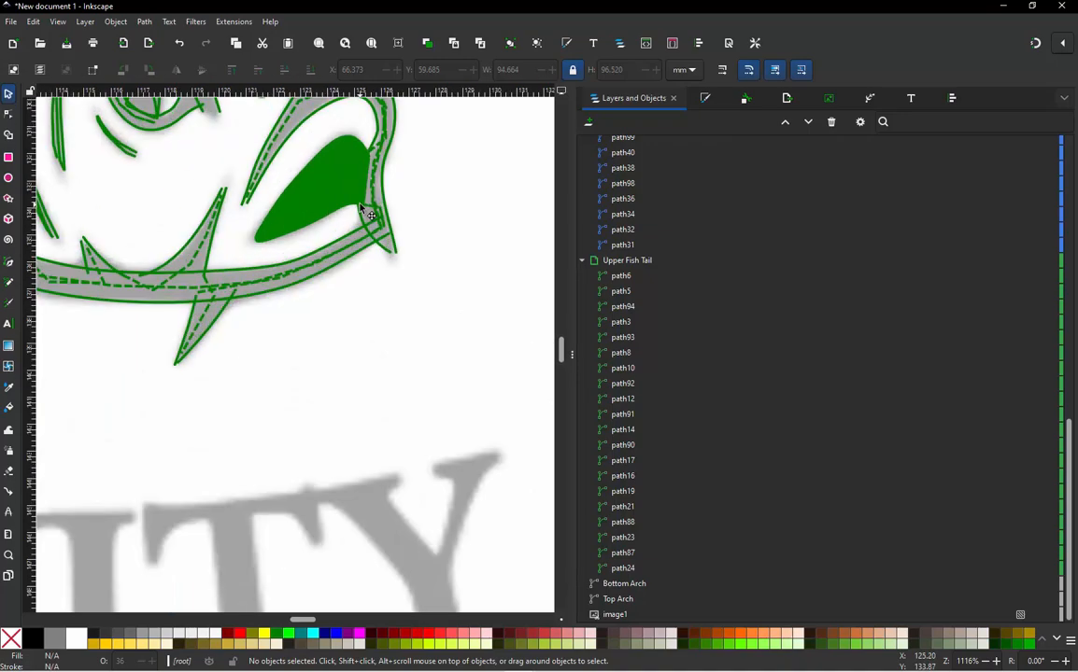
scroll(361, 208, "up", 2)
scroll(269, 249, "down", 6)
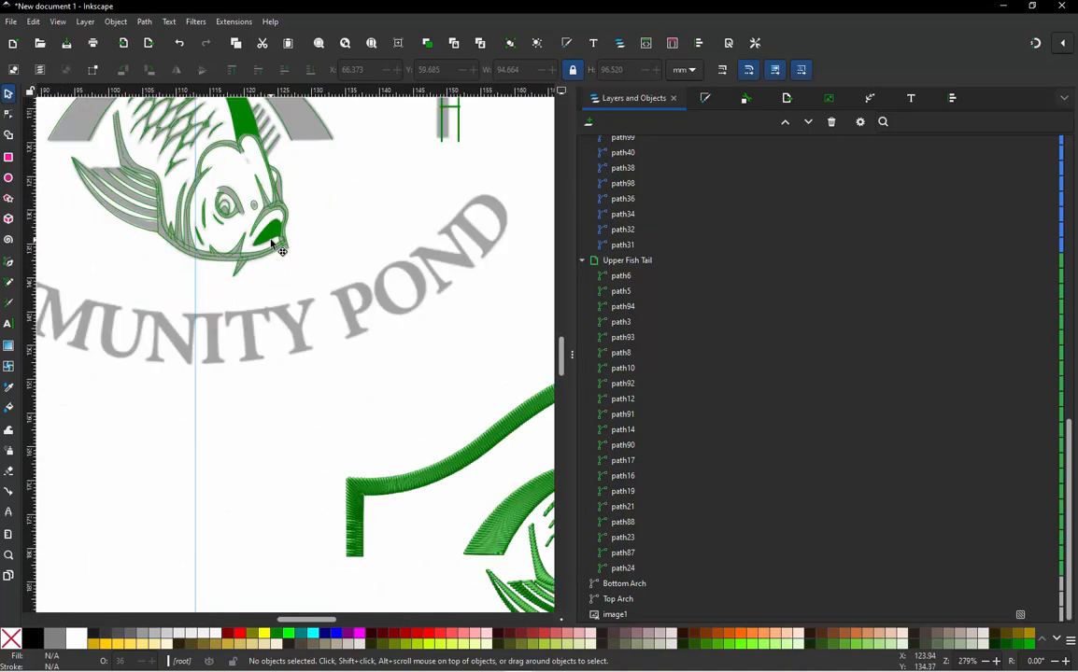
scroll(271, 245, "down", 4)
scroll(448, 401, "up", 6)
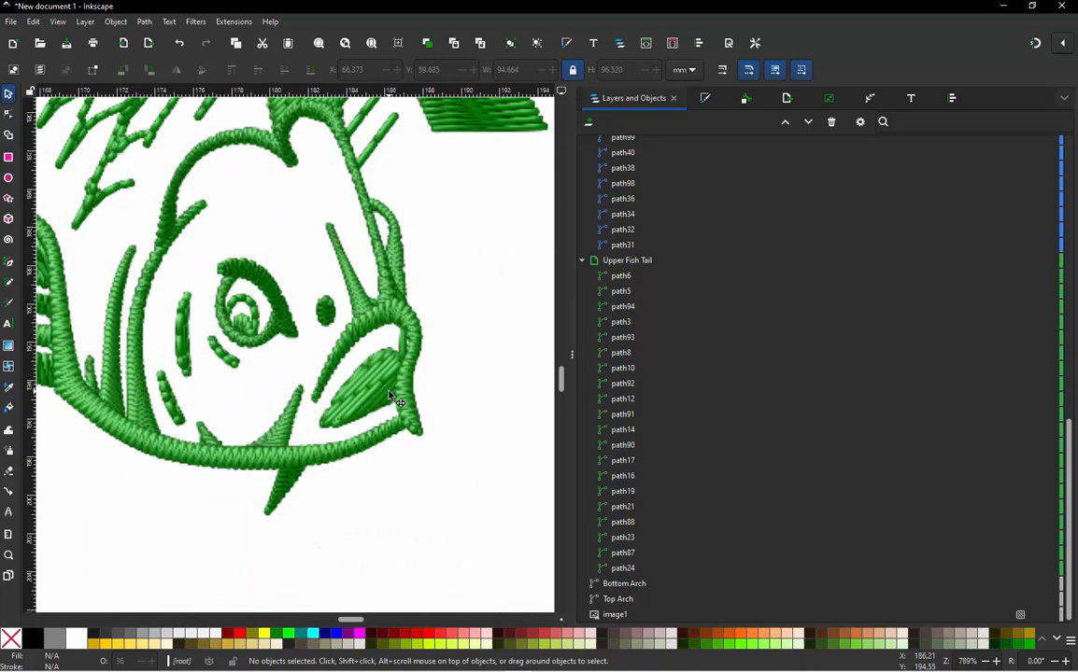
scroll(392, 397, "up", 2)
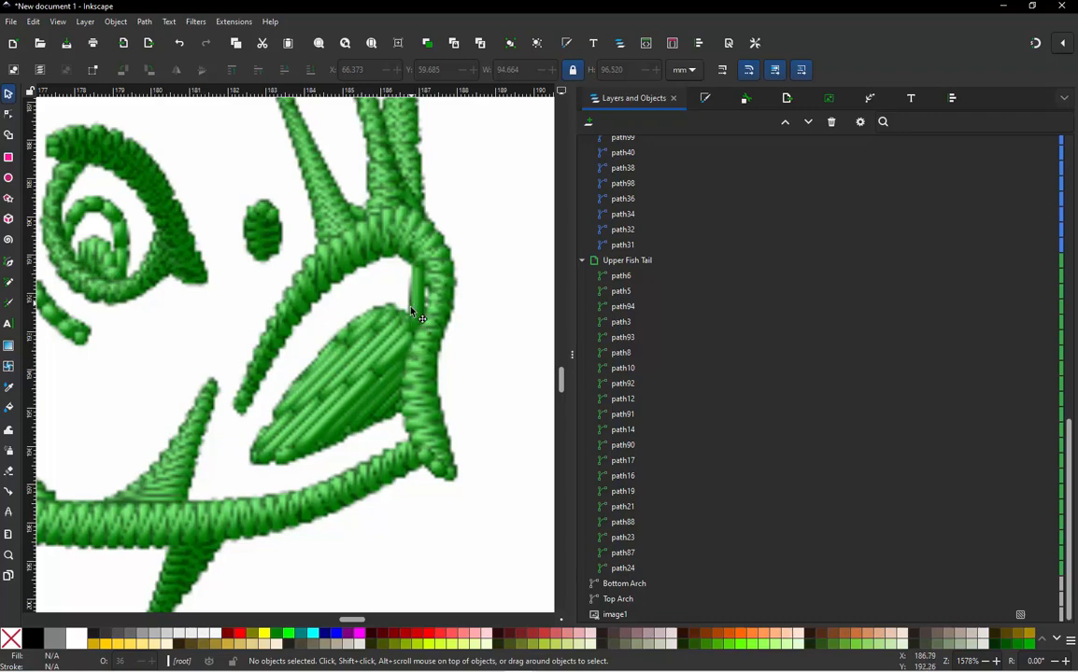
scroll(425, 256, "down", 7)
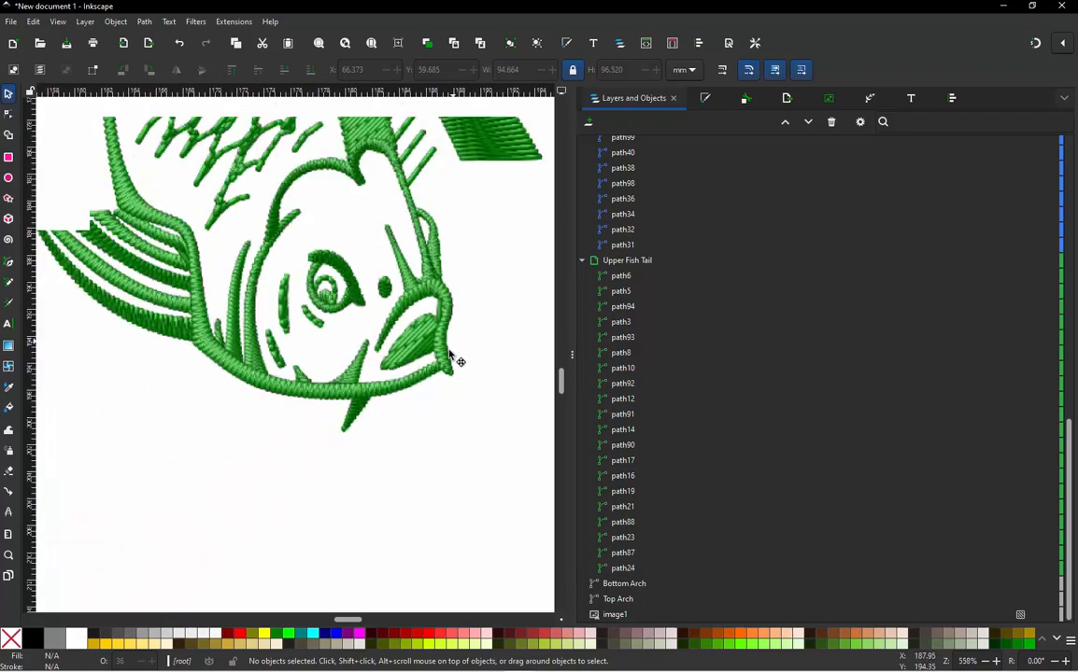
scroll(327, 178, "up", 2)
scroll(326, 173, "up", 6)
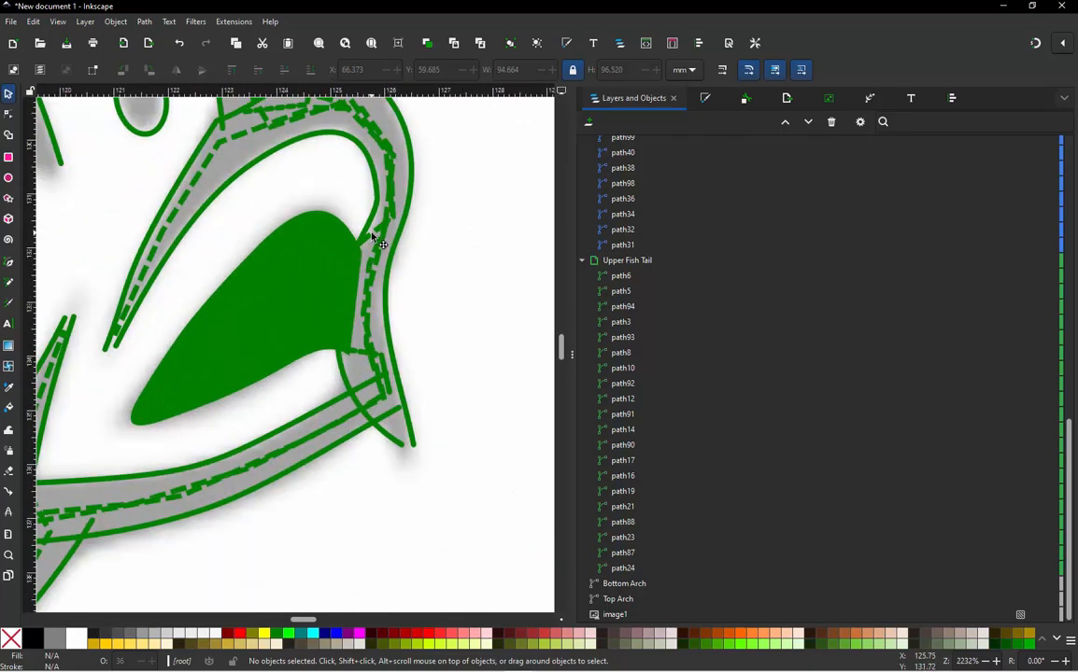
Step: Select path114, the dashed running path near the mouth fill's outer edge, move it aside to identify it, and undo the move
left_click(367, 241)
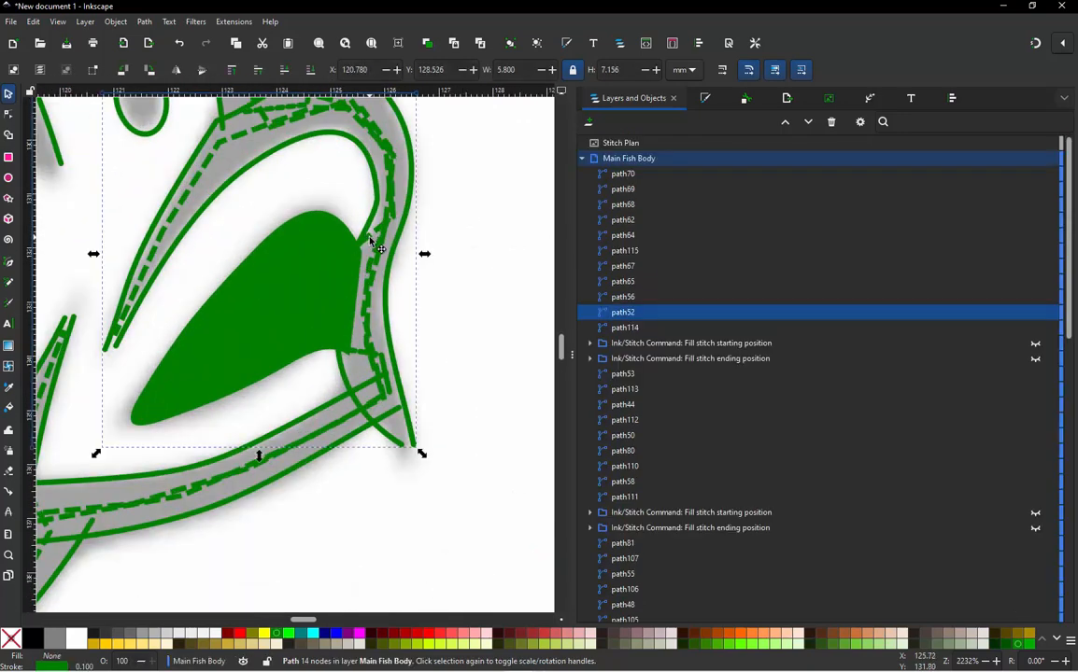
left_click(364, 221)
scroll(368, 233, "up", 2)
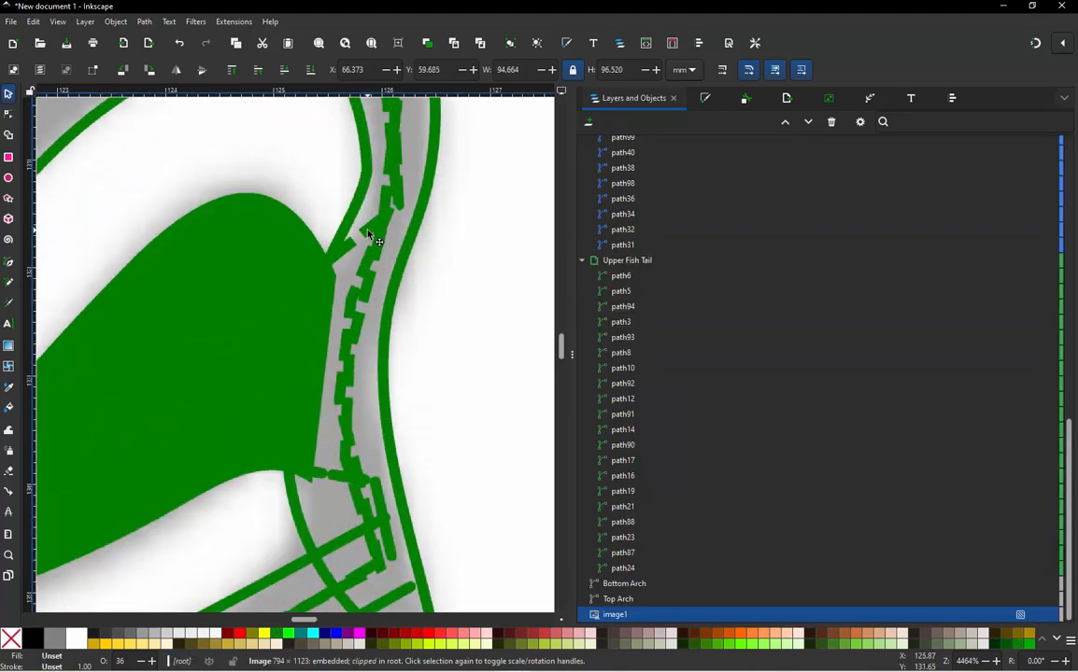
left_click(368, 232)
left_click_drag(371, 233, 440, 237)
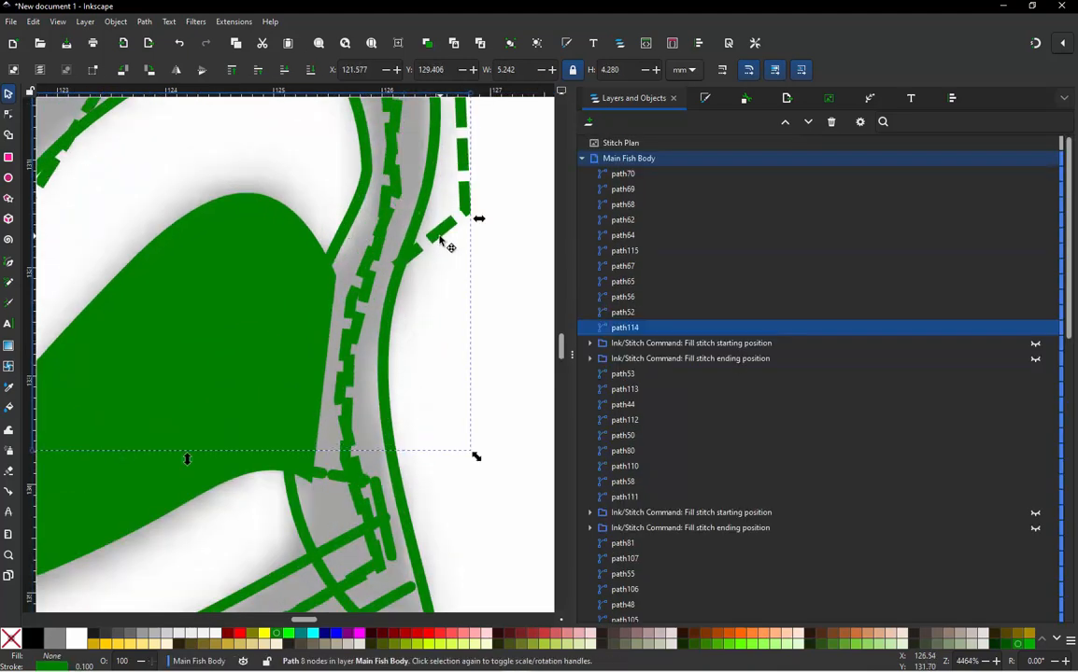
key("ctrl+z")
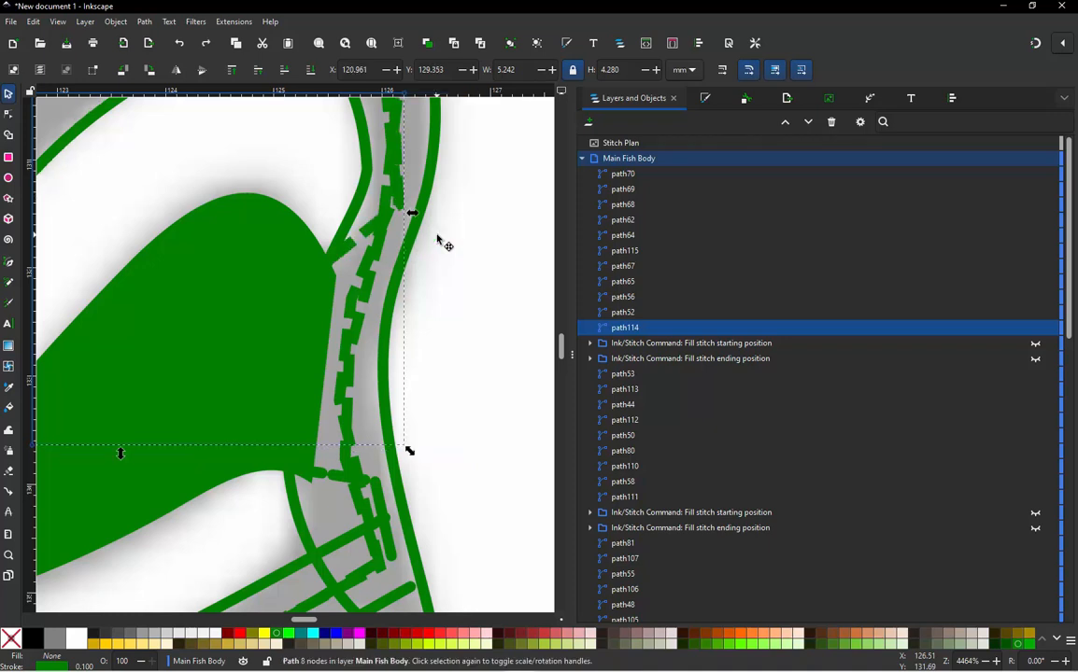
Step: Change the embroidery parameters of path114 to the Manual Stitch method with a 2.5 mm maximum stitch length, and apply them
key("ctrl+alt+p")
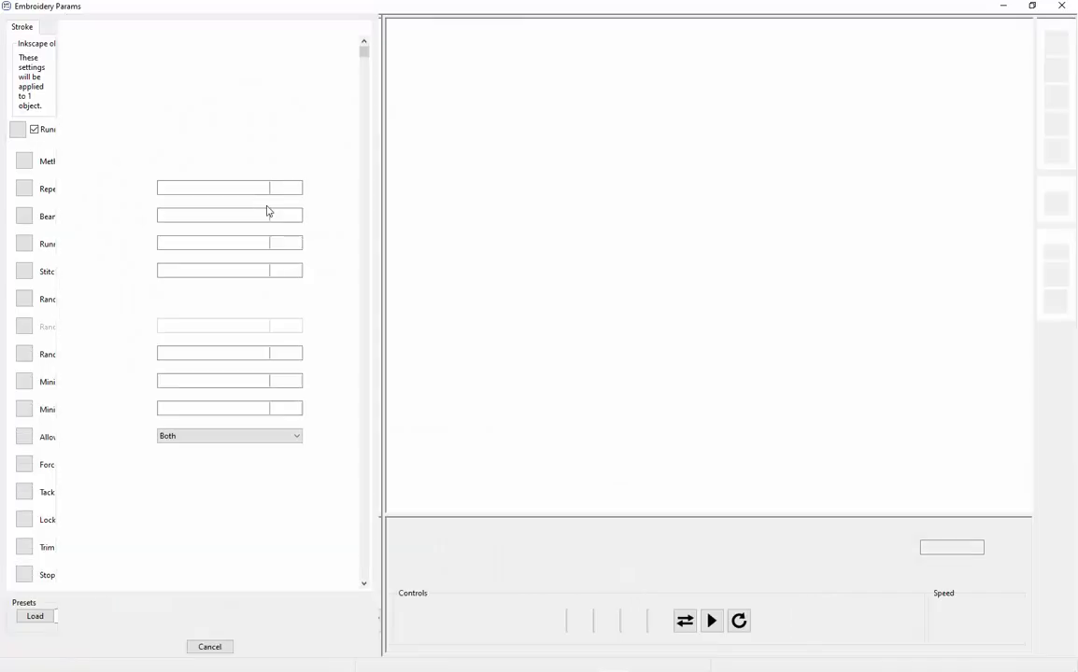
left_click(204, 114)
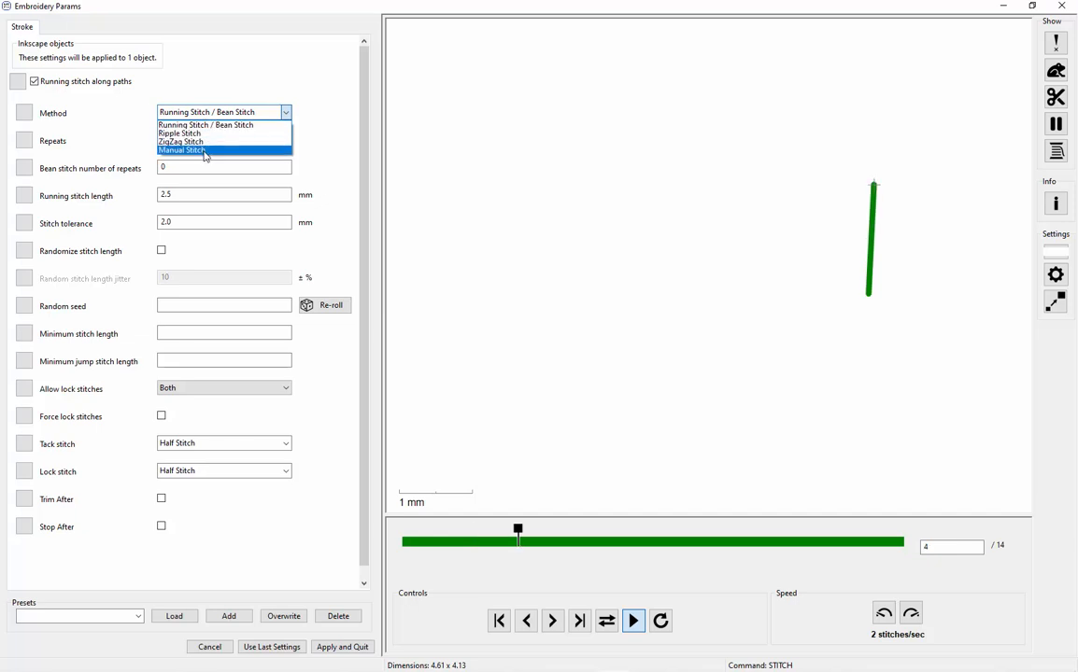
left_click(204, 151)
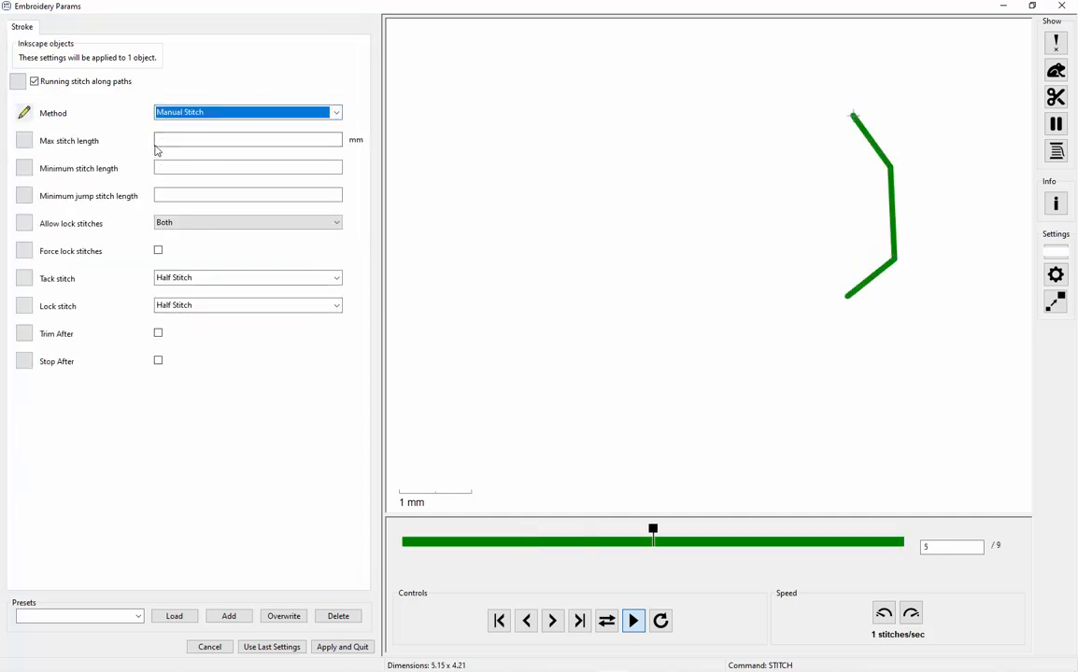
left_click(160, 138)
type("2.5")
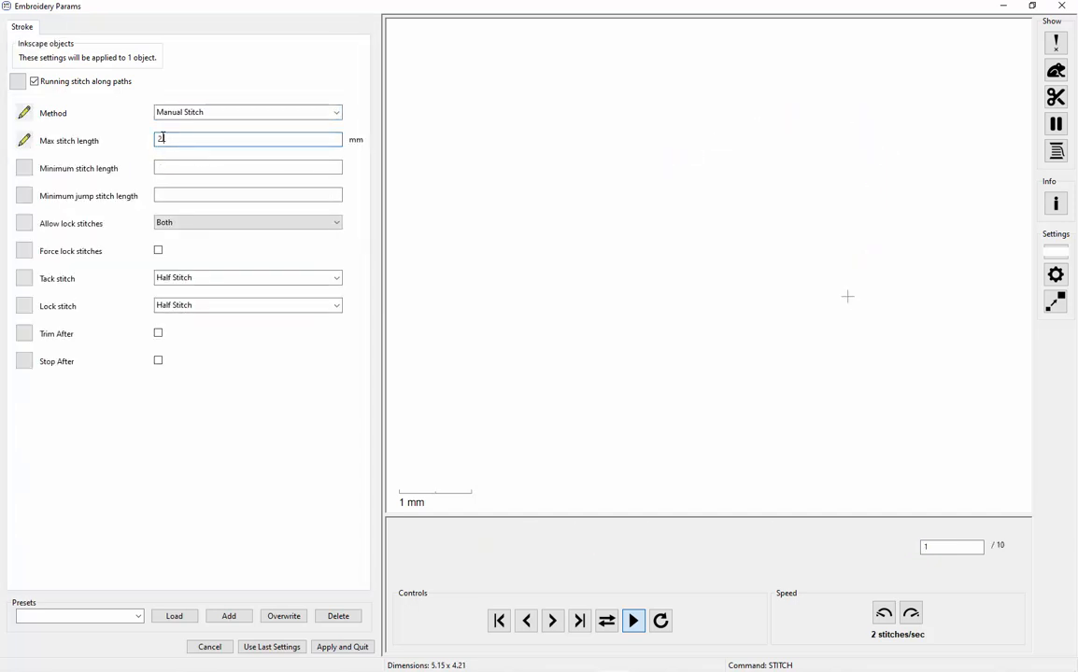
left_click(329, 646)
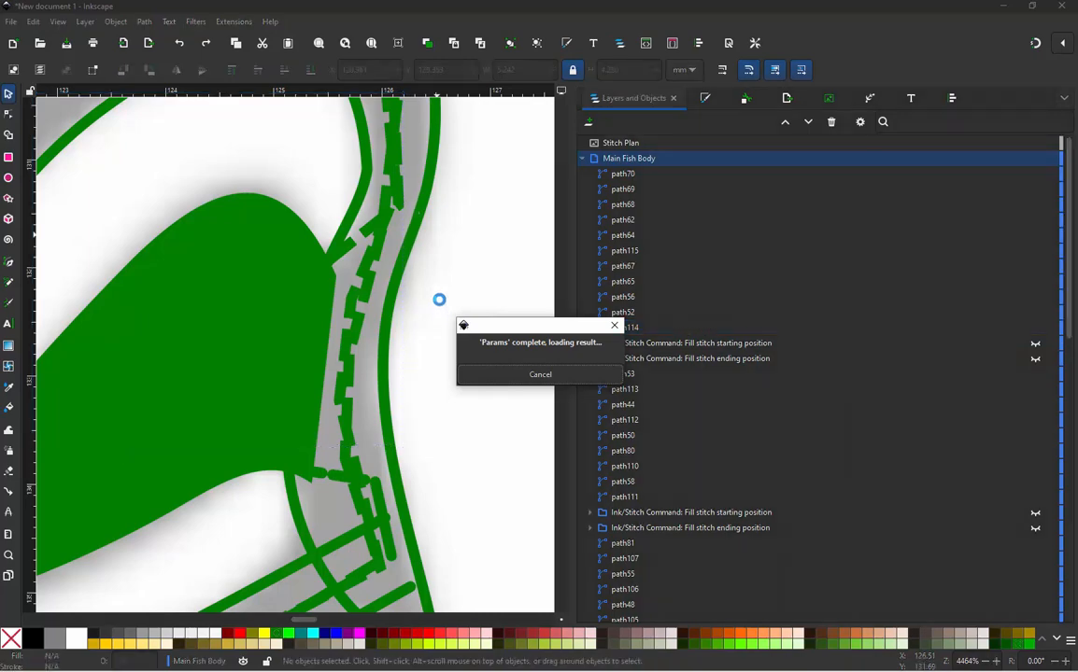
Step: Check the preview's stitching where the spines meet the mouth outline, and locate the same junction in the design paths
scroll(361, 294, "down", 6)
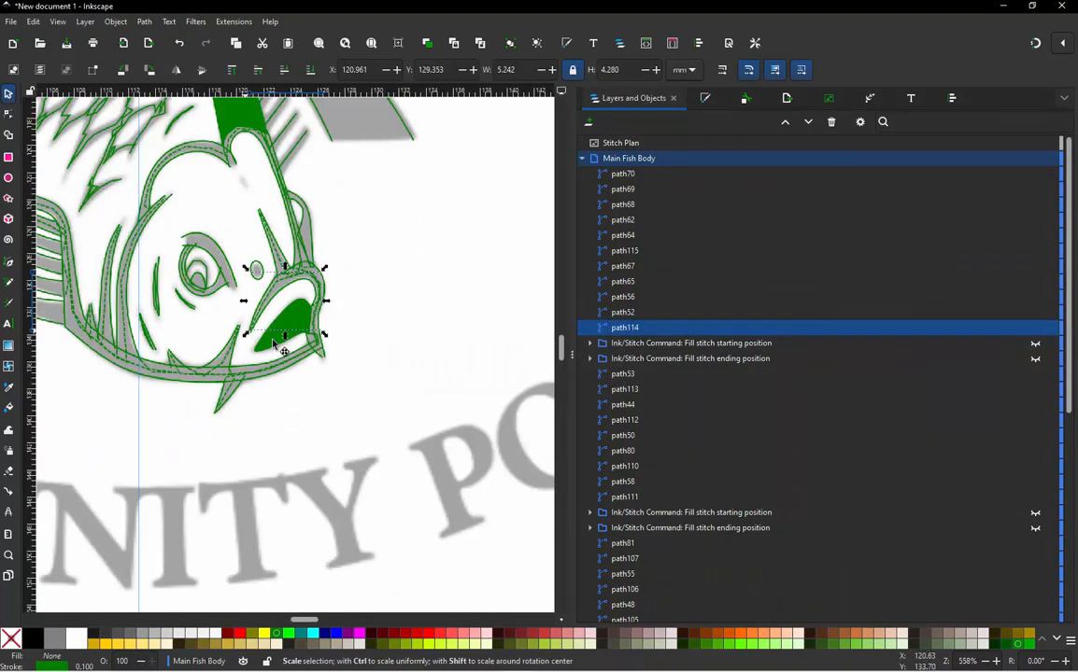
scroll(299, 327, "down", 5)
scroll(439, 410, "up", 4)
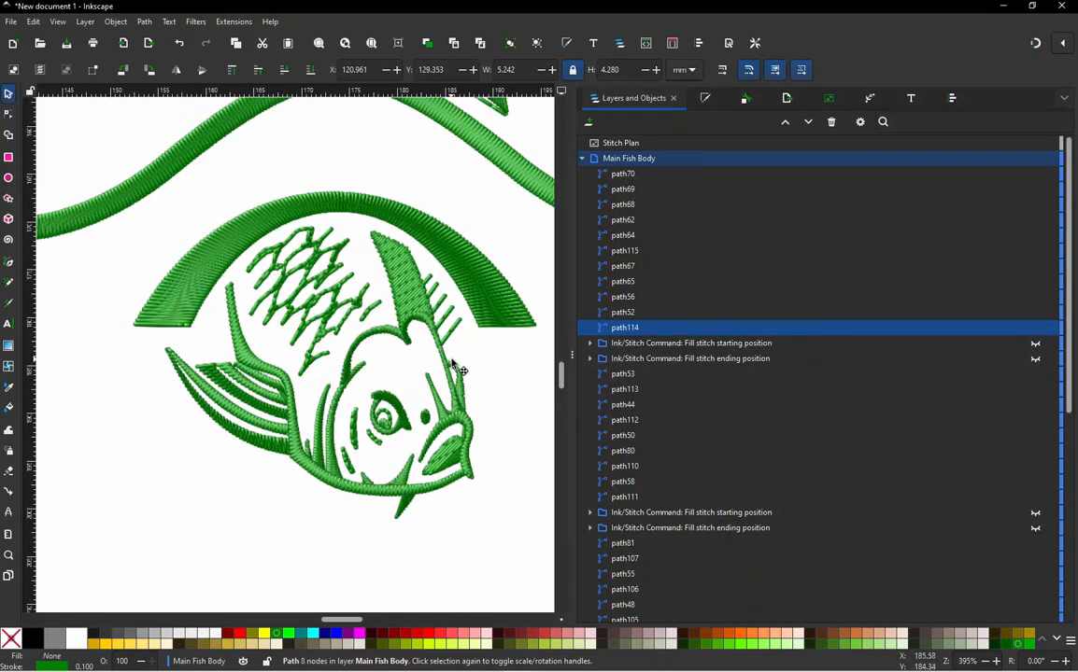
scroll(454, 365, "up", 4)
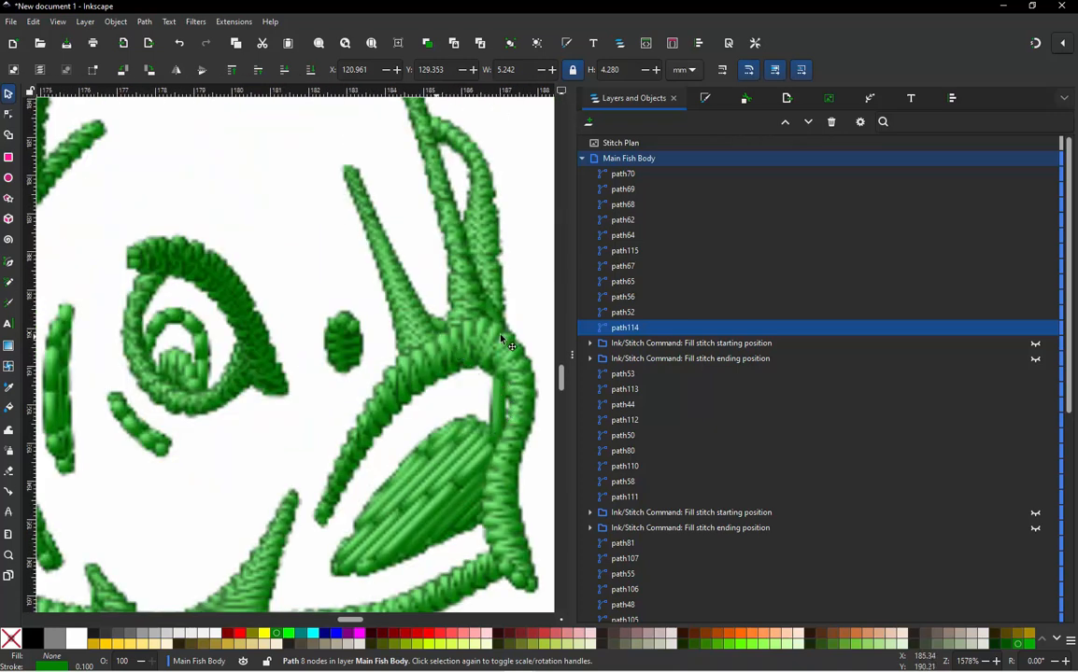
scroll(452, 364, "down", 7)
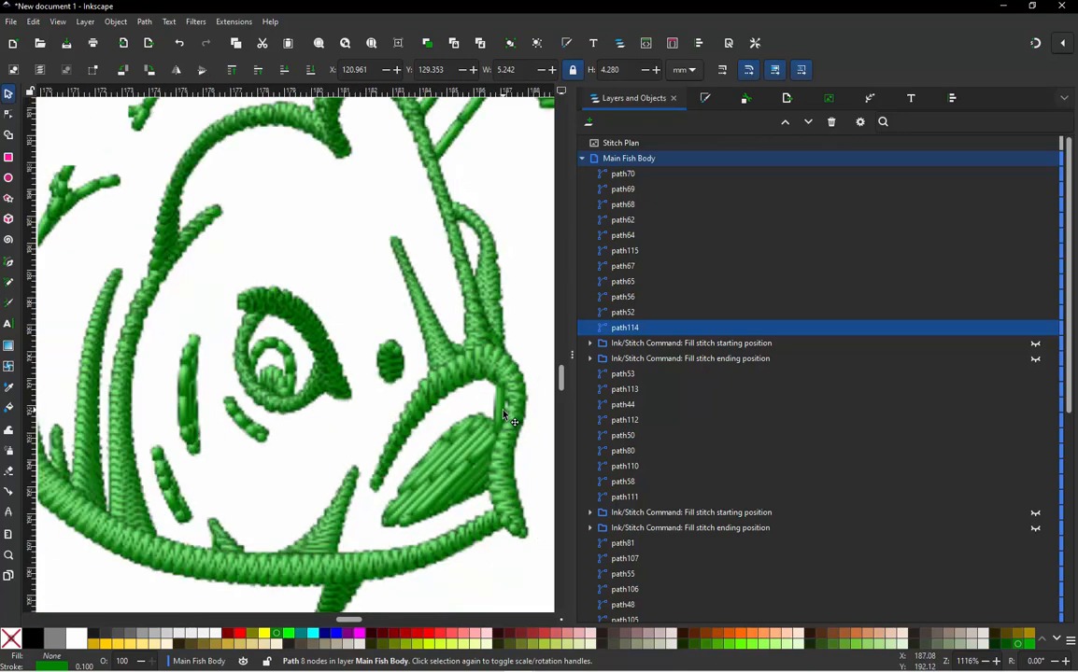
scroll(268, 223, "up", 8)
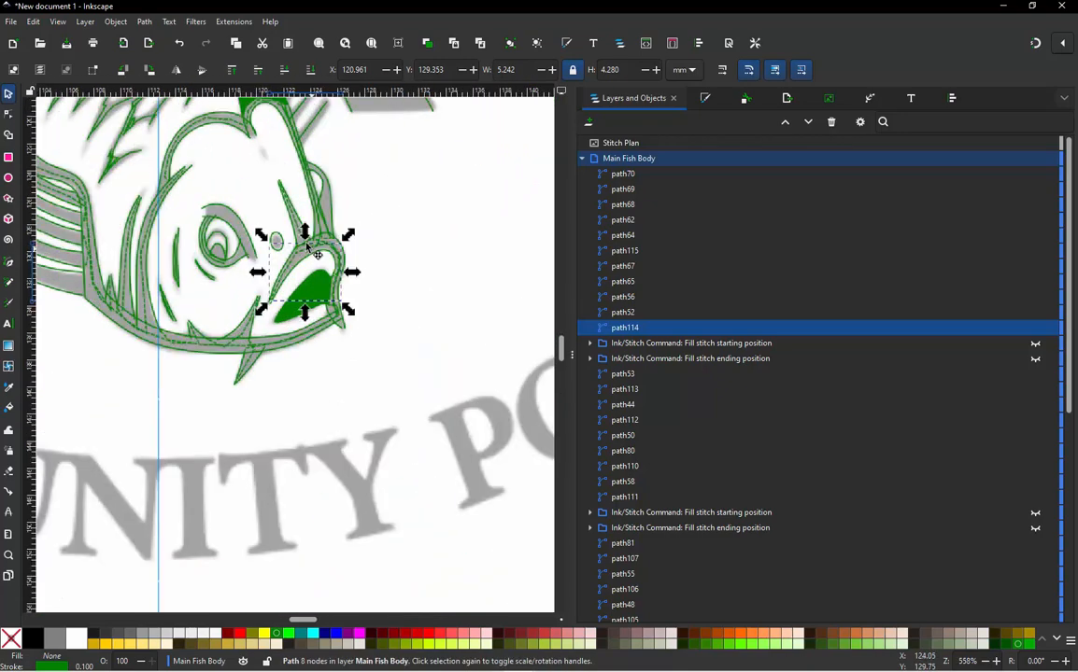
scroll(316, 207, "up", 3)
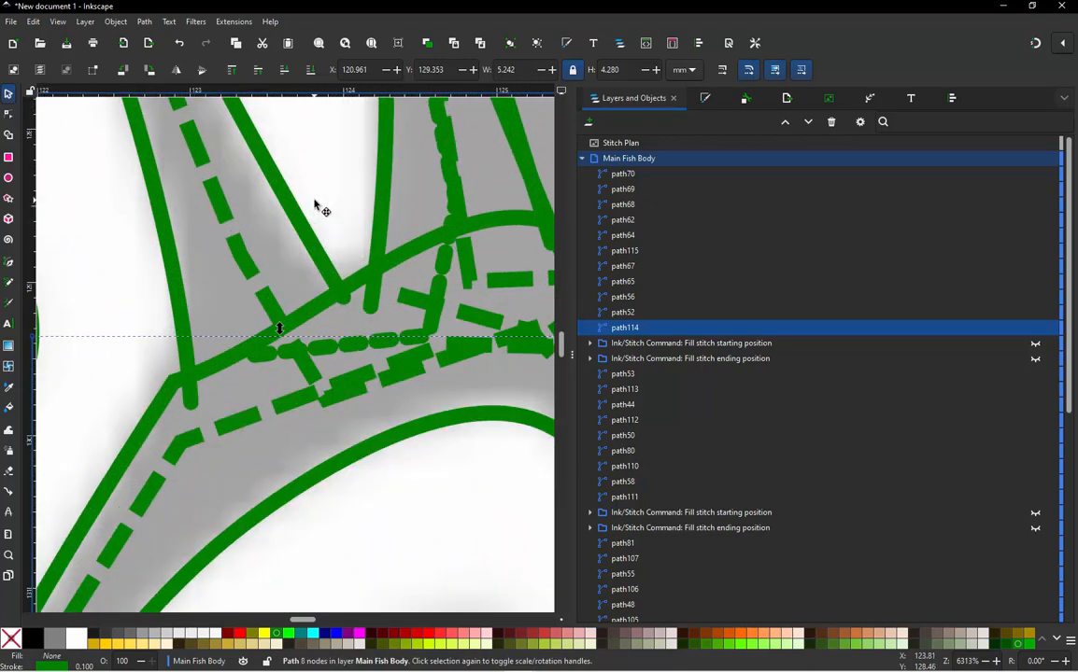
Step: Change path106, the running path at the spine base above the mouth, to Manual Stitch with a 2.5 mm maximum stitch length
left_click(316, 208)
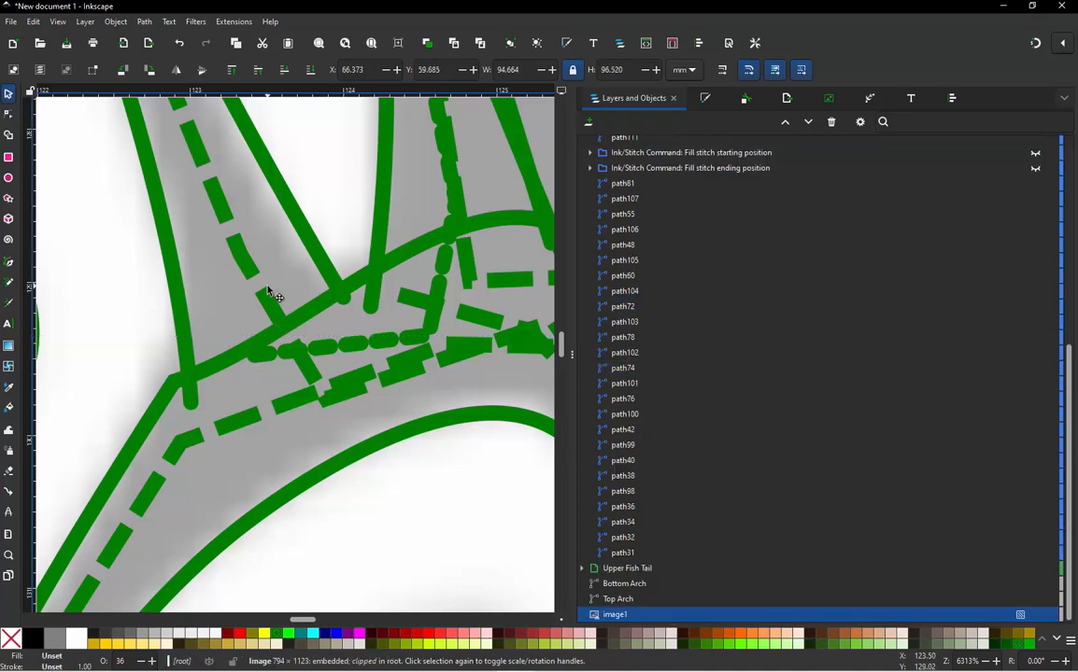
left_click(255, 340)
scroll(197, 341, "down", 2)
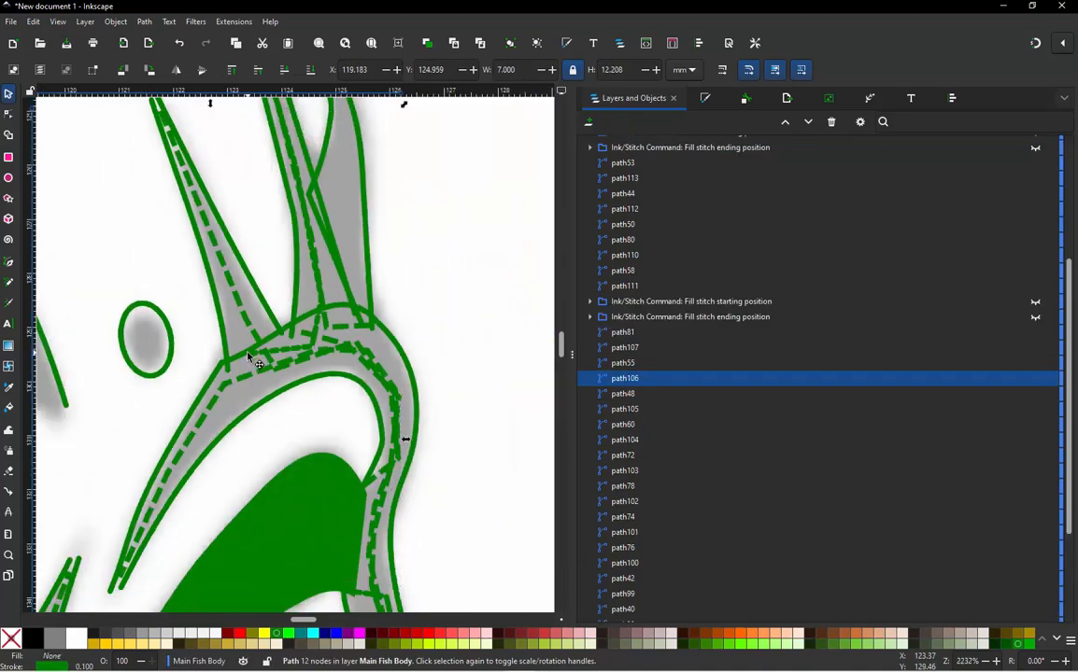
left_click(243, 318)
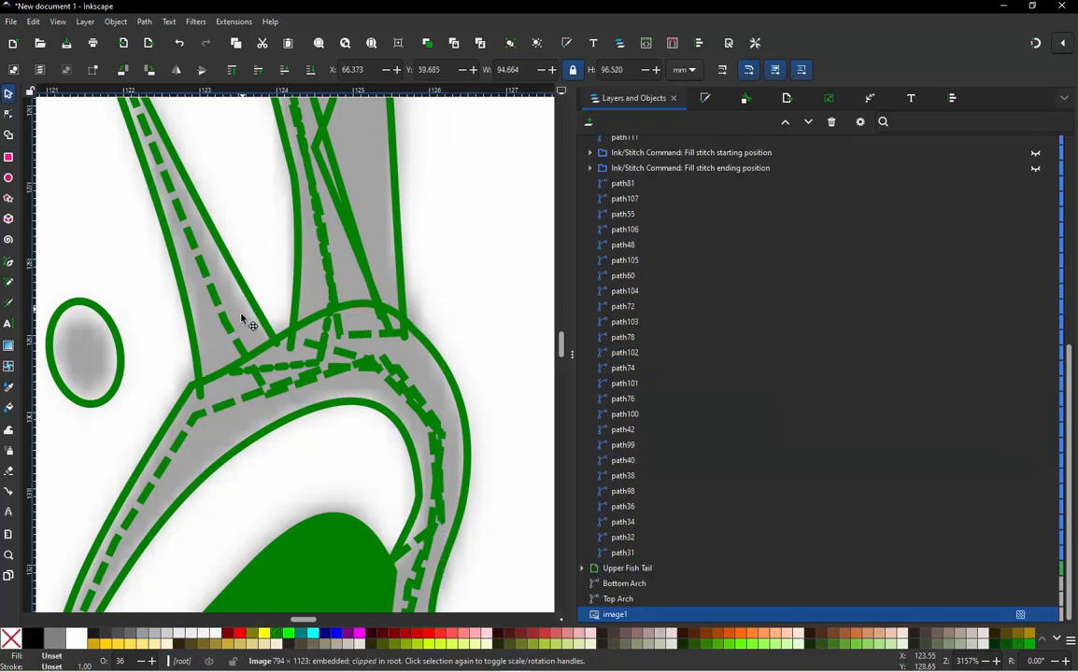
left_click(233, 332)
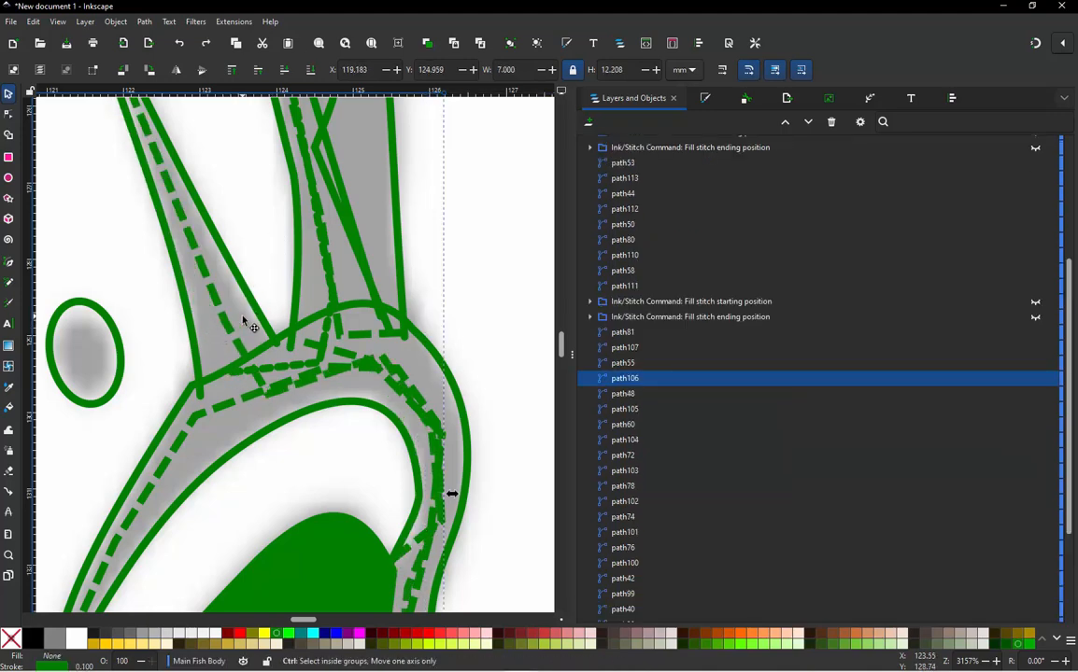
key("ctrl+alt+p")
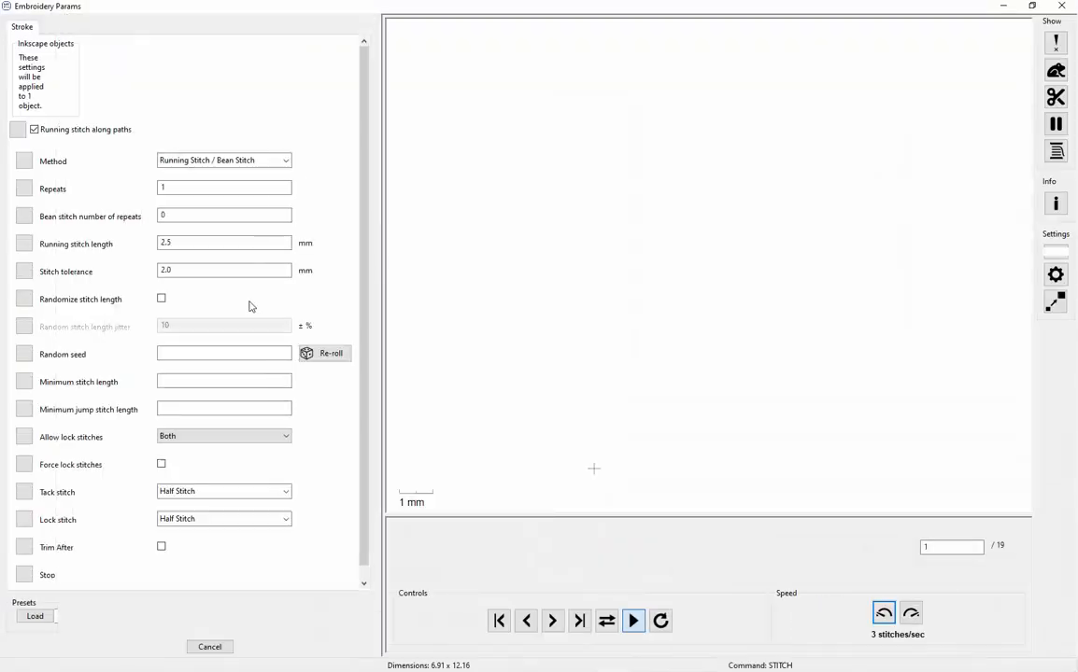
left_click(192, 113)
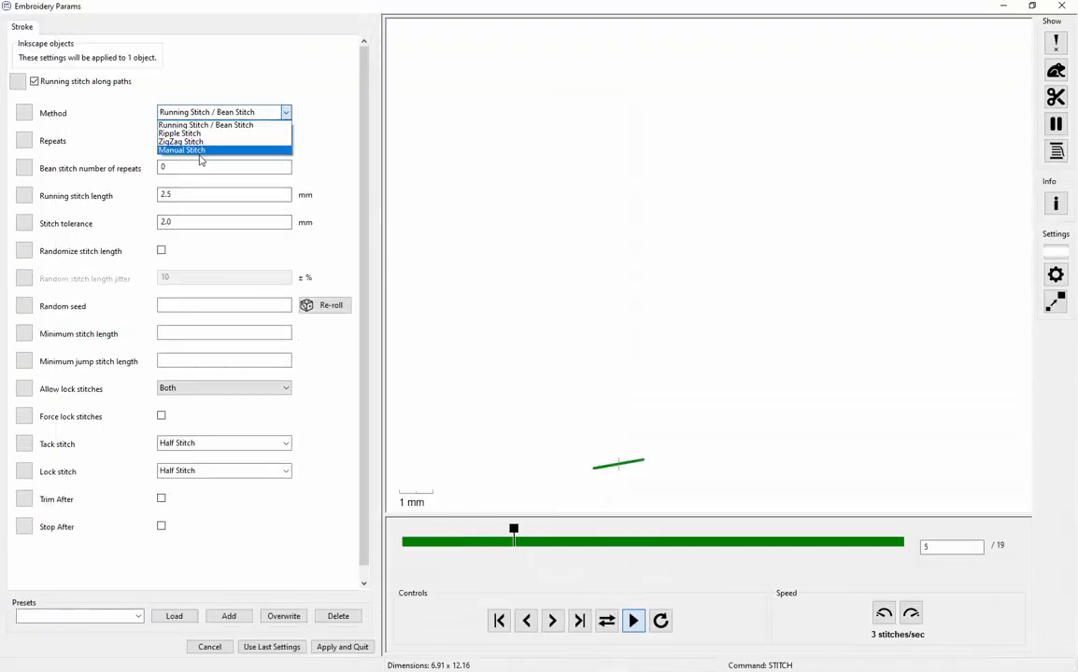
left_click(200, 156)
left_click(176, 139)
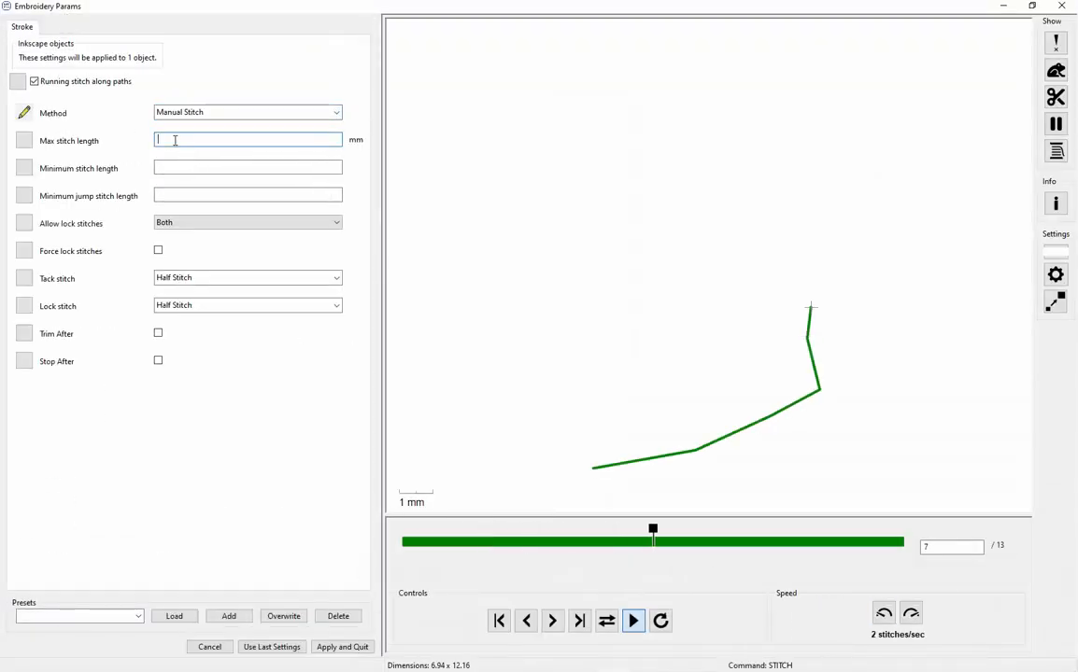
type("2.5")
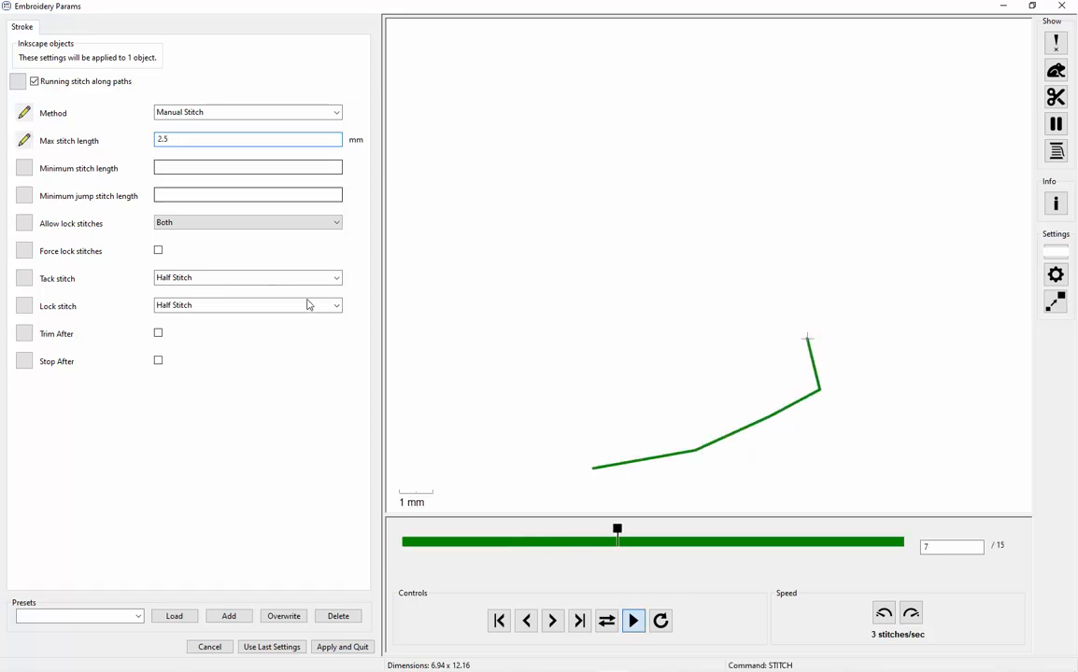
left_click(356, 646)
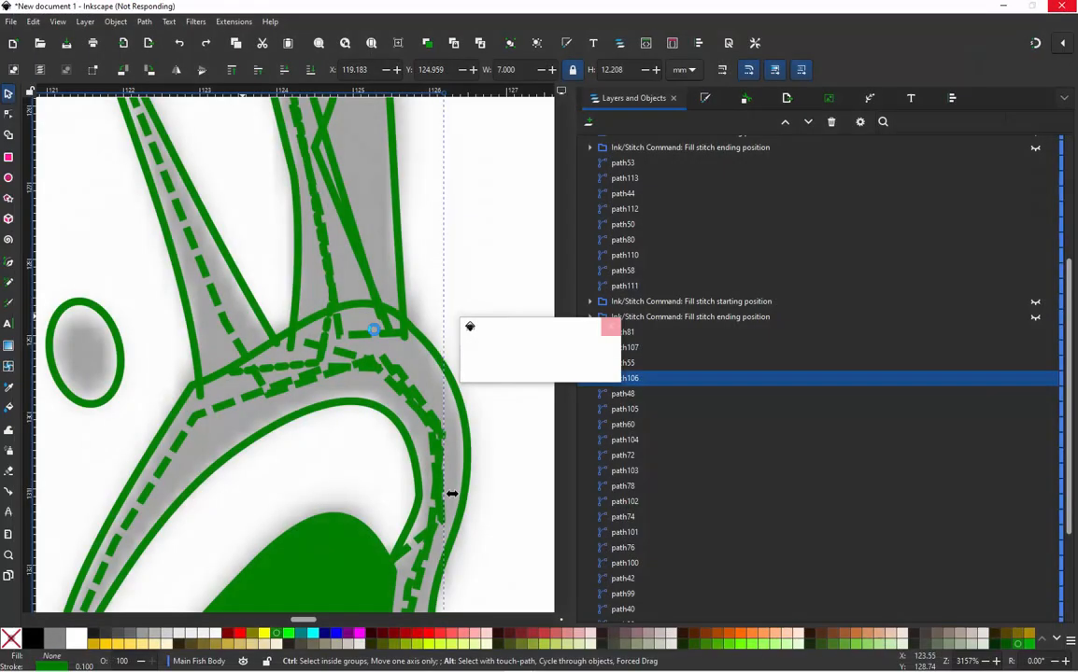
left_click(242, 251)
Step: Check the preview's stitching around the mouth and where the fin rays meet the body outline, and locate that fin junction in the design paths
scroll(347, 312, "down", 7)
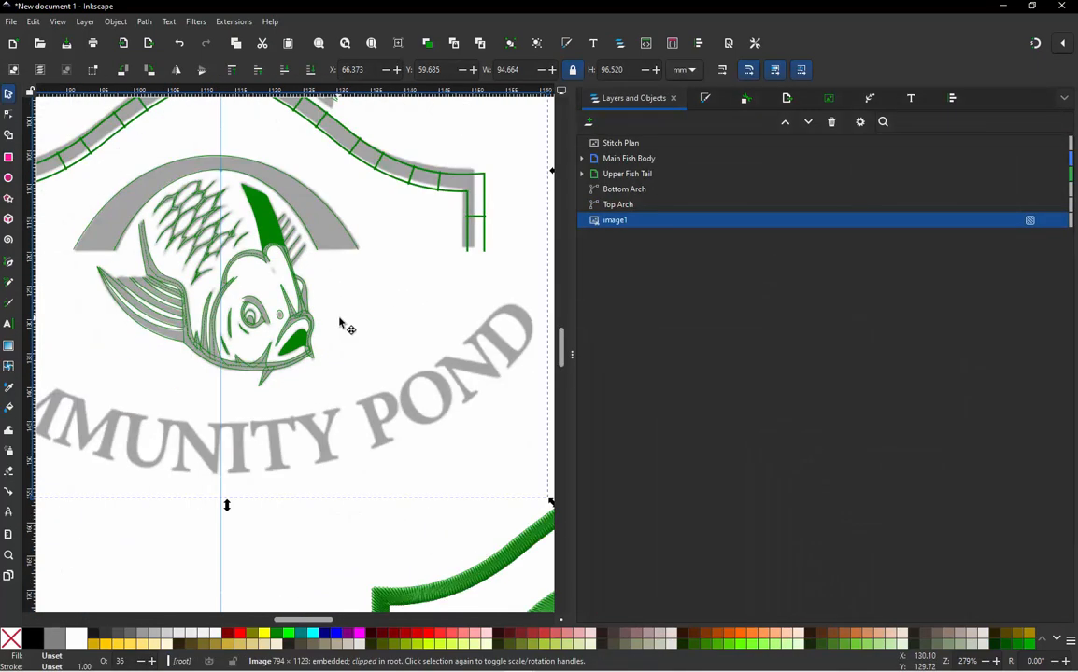
scroll(341, 323, "down", 4)
scroll(393, 409, "up", 4)
scroll(474, 453, "up", 2)
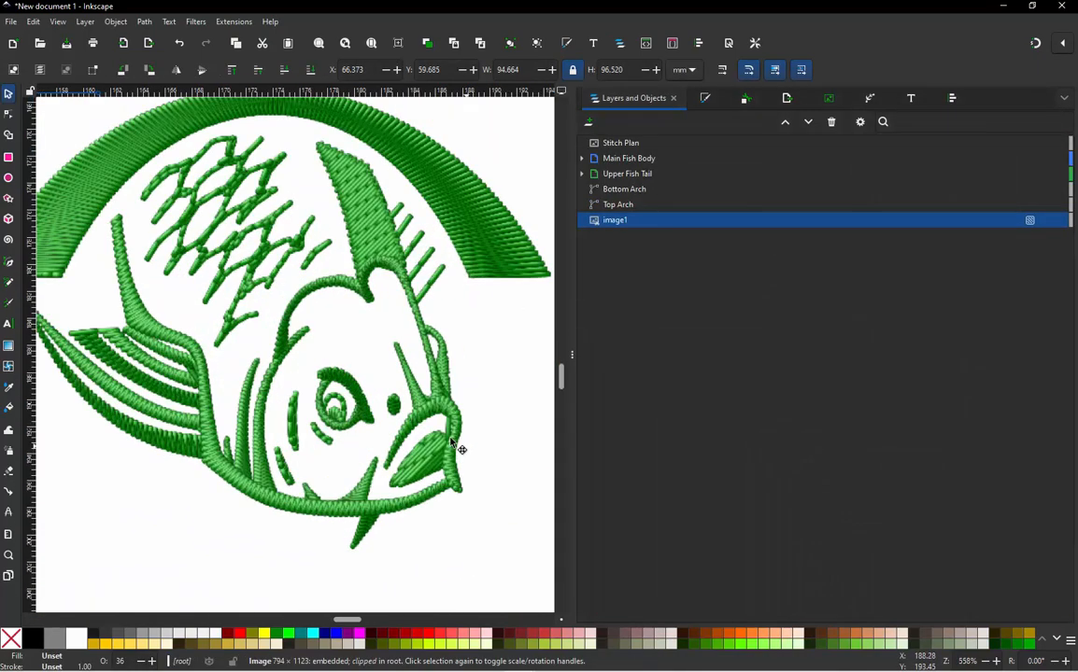
scroll(451, 441, "up", 3)
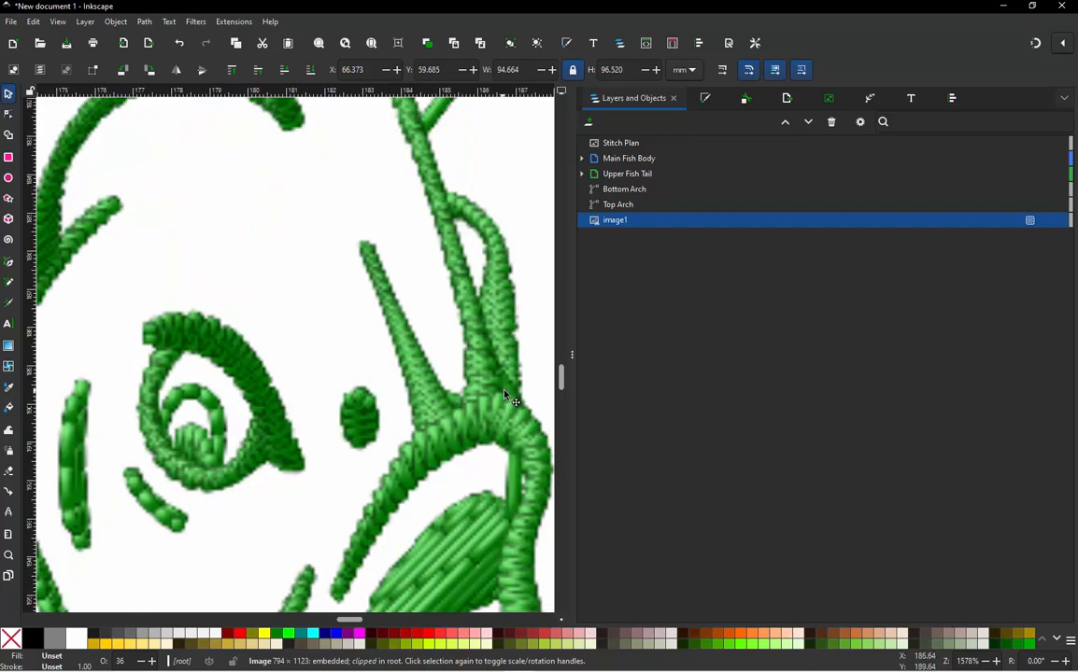
scroll(473, 417, "down", 2)
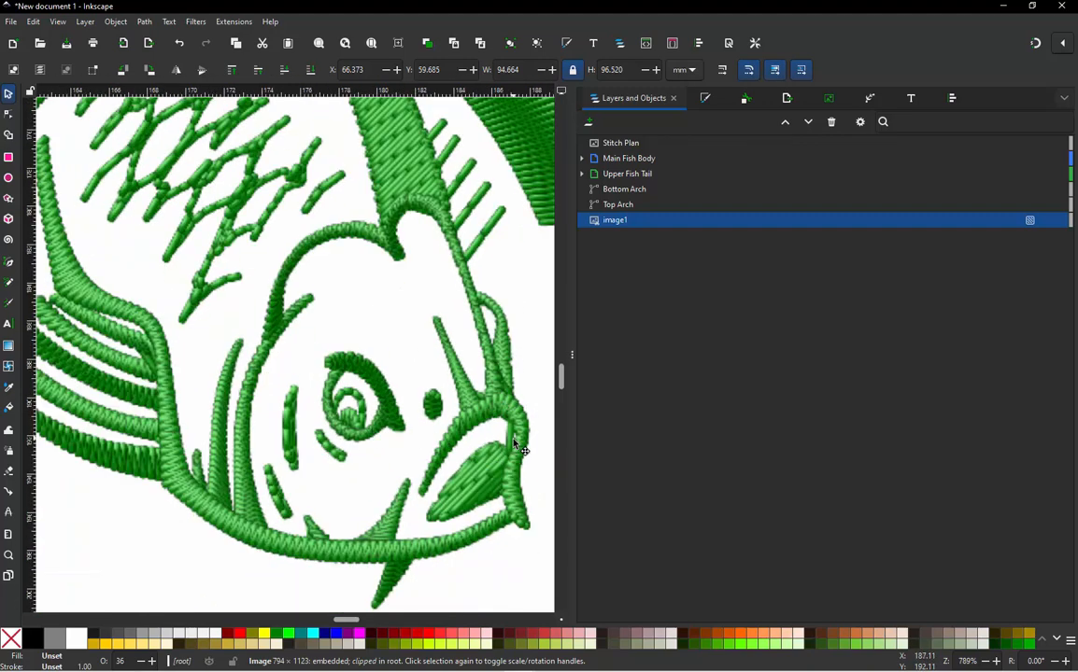
scroll(159, 458, "up", 2)
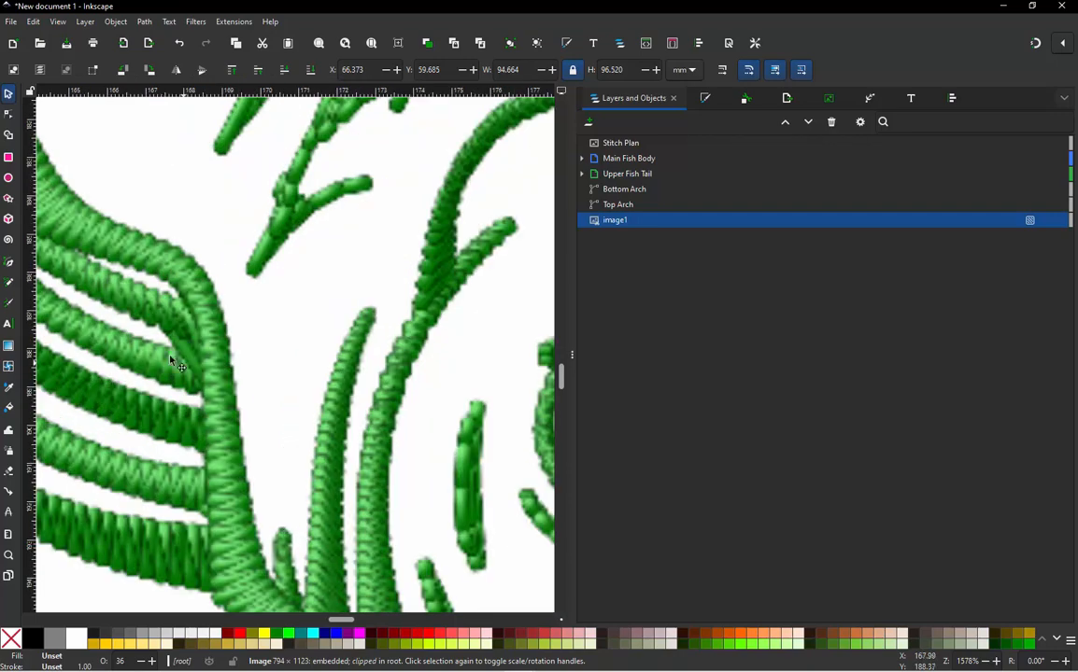
scroll(284, 378, "down", 2)
scroll(321, 376, "up", 3)
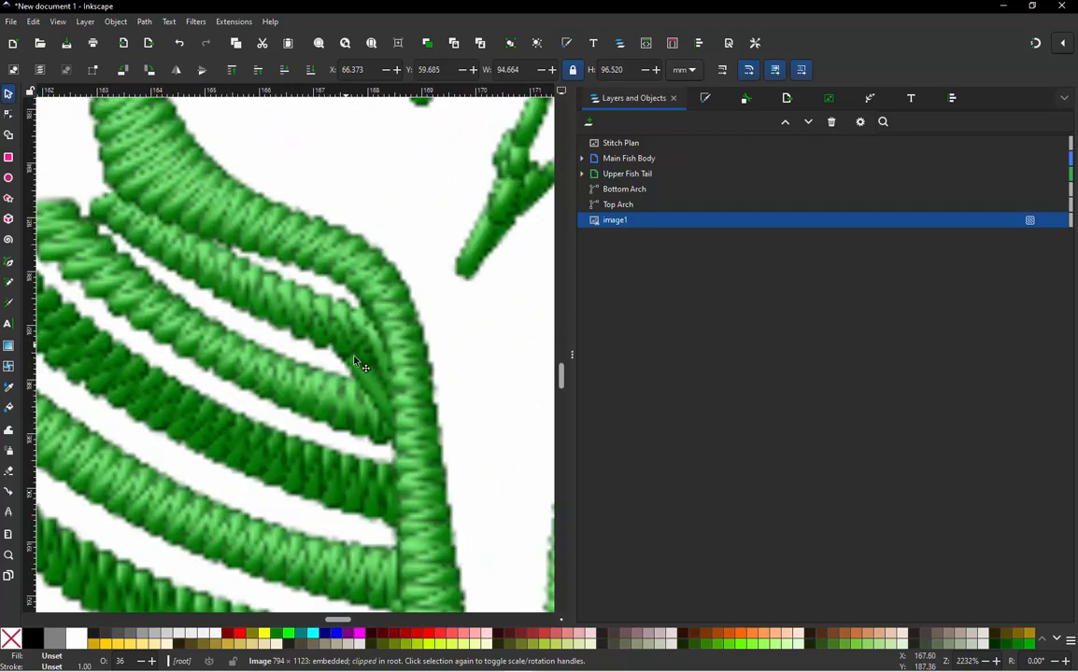
scroll(386, 404, "down", 10)
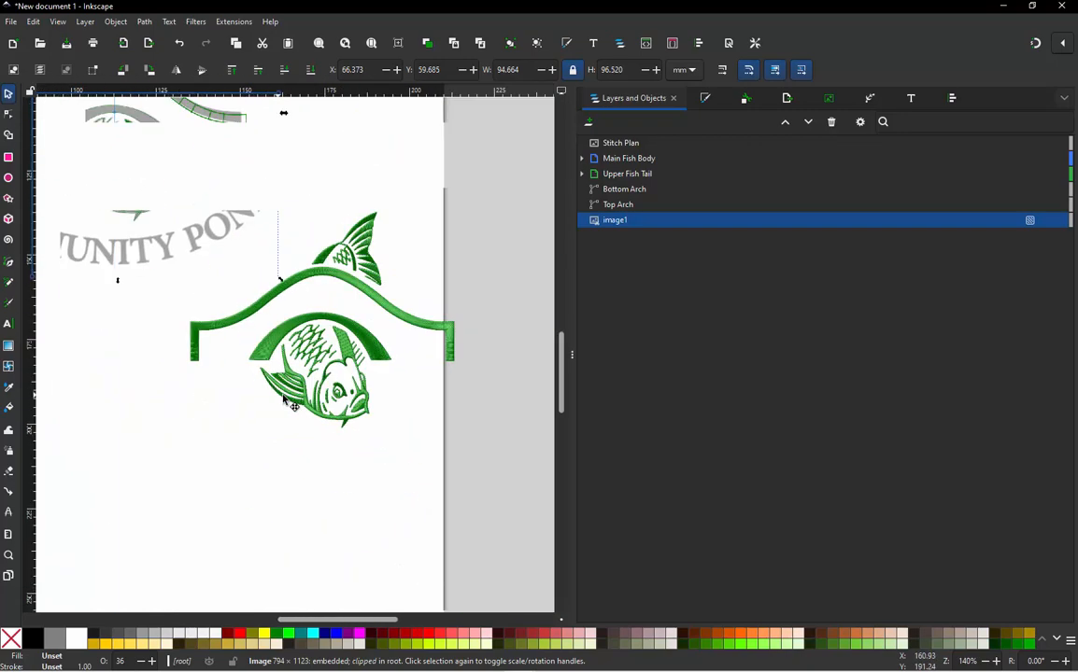
scroll(221, 303, "up", 10)
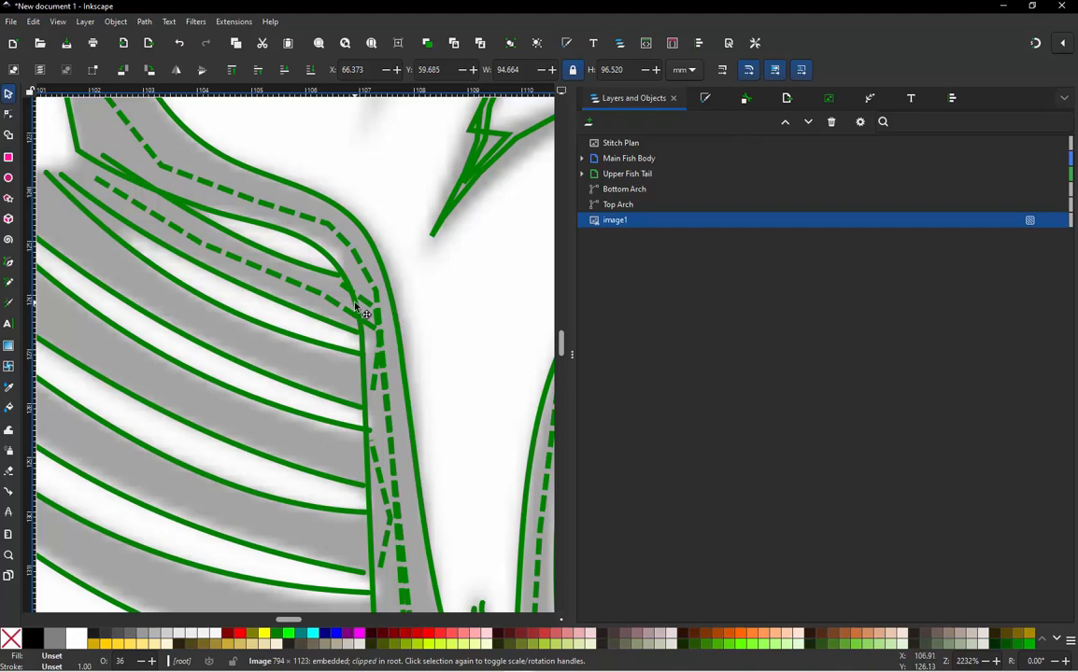
scroll(356, 309, "up", 1)
scroll(364, 315, "down", 1)
scroll(366, 317, "up", 1)
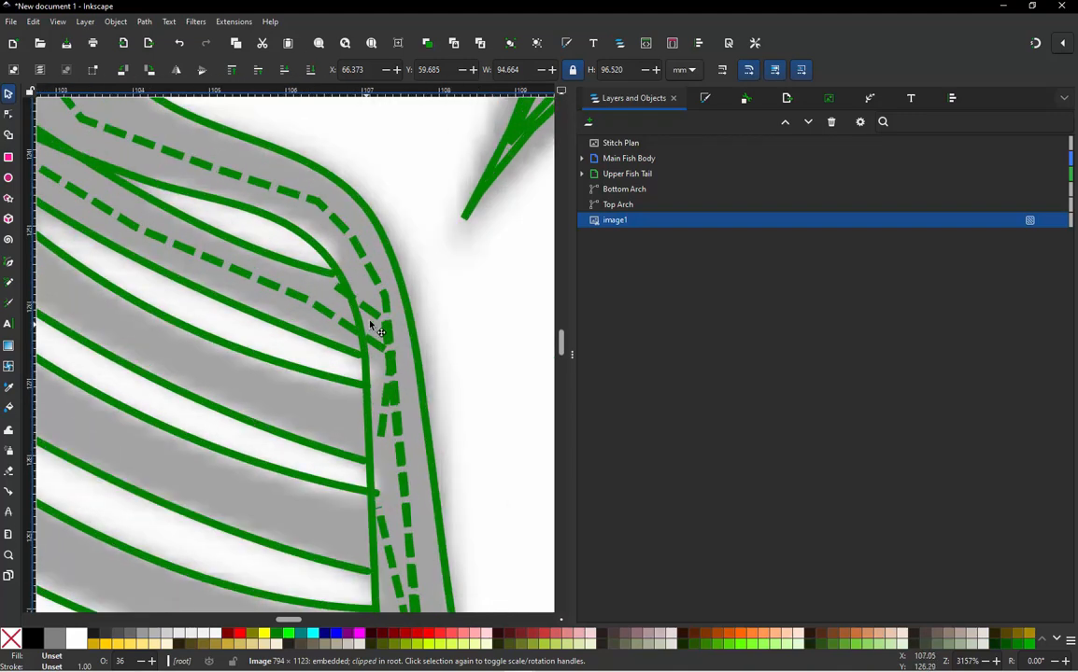
Step: Move path100, the dashed path along the body outline beside the fin rays, aside to identify it, and undo the moves
left_click(374, 315)
left_click_drag(376, 315, 387, 334)
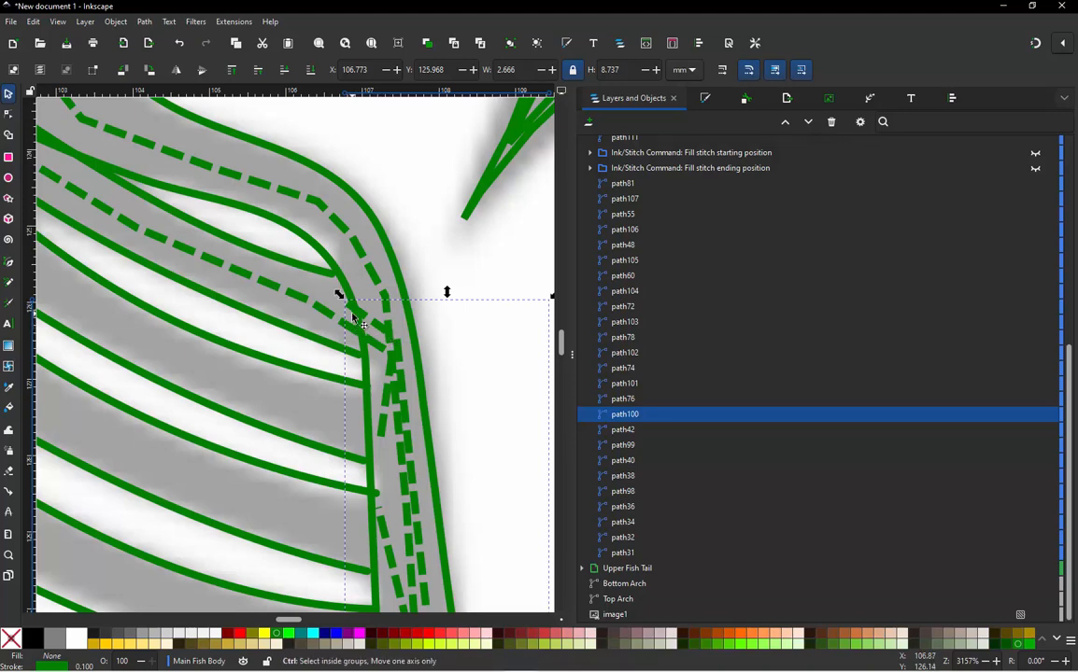
key("ctrl+z")
scroll(342, 344, "down", 1)
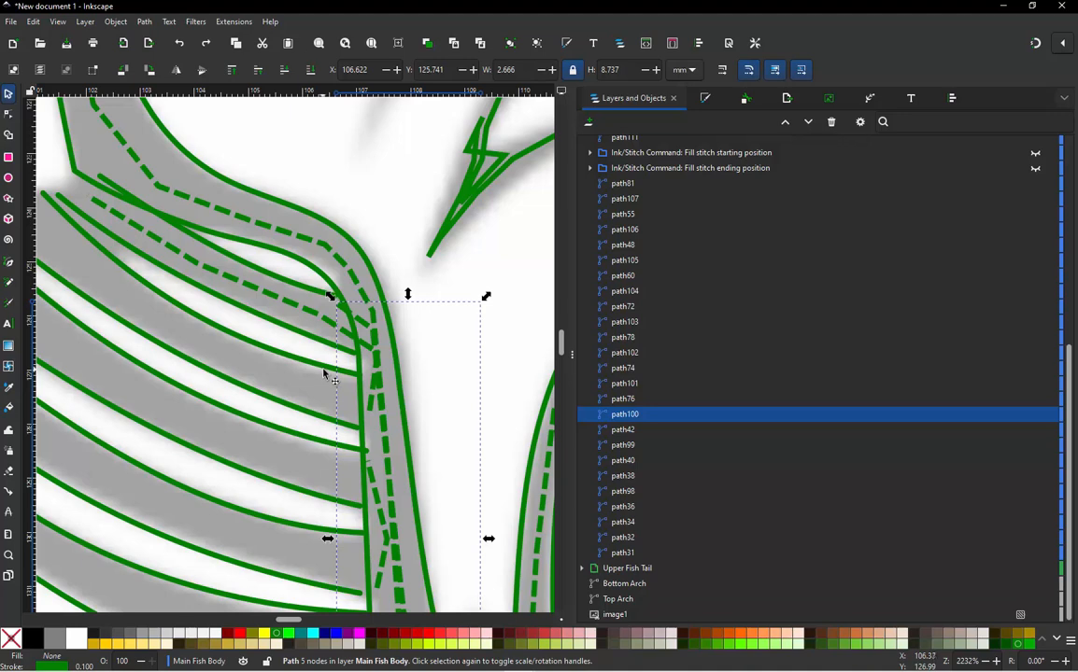
left_click(326, 371)
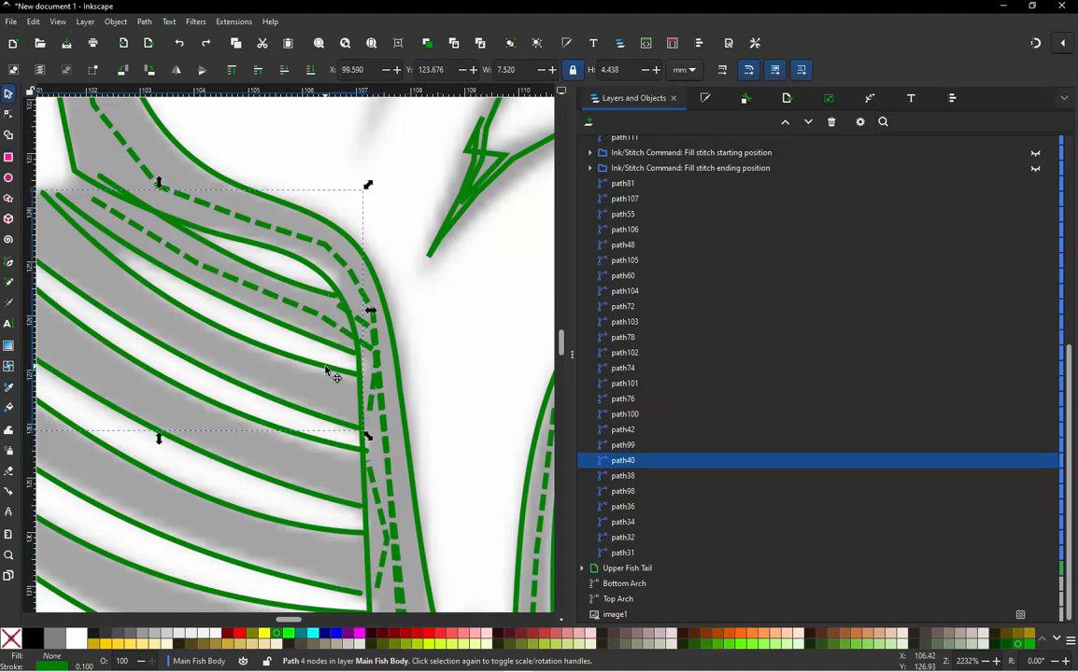
left_click(373, 406)
left_click_drag(374, 405, 415, 385)
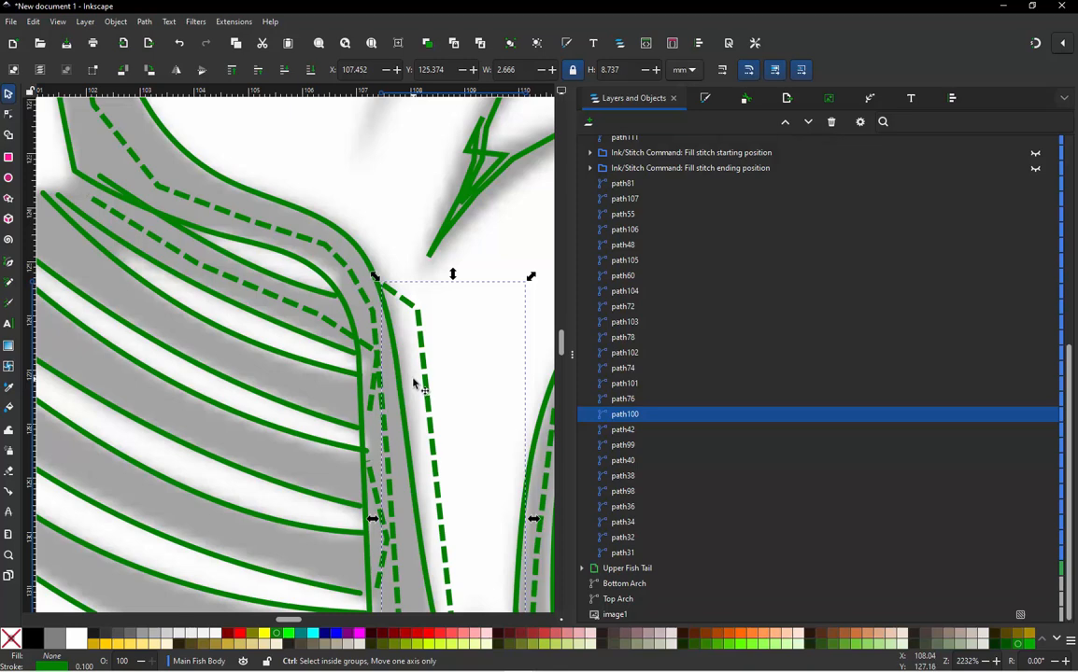
key("ctrl+z")
Step: Identify path99, the dashed path through the upper fin ray, and change it to Manual Stitch with a 2.5 mm maximum stitch length
left_click(382, 419)
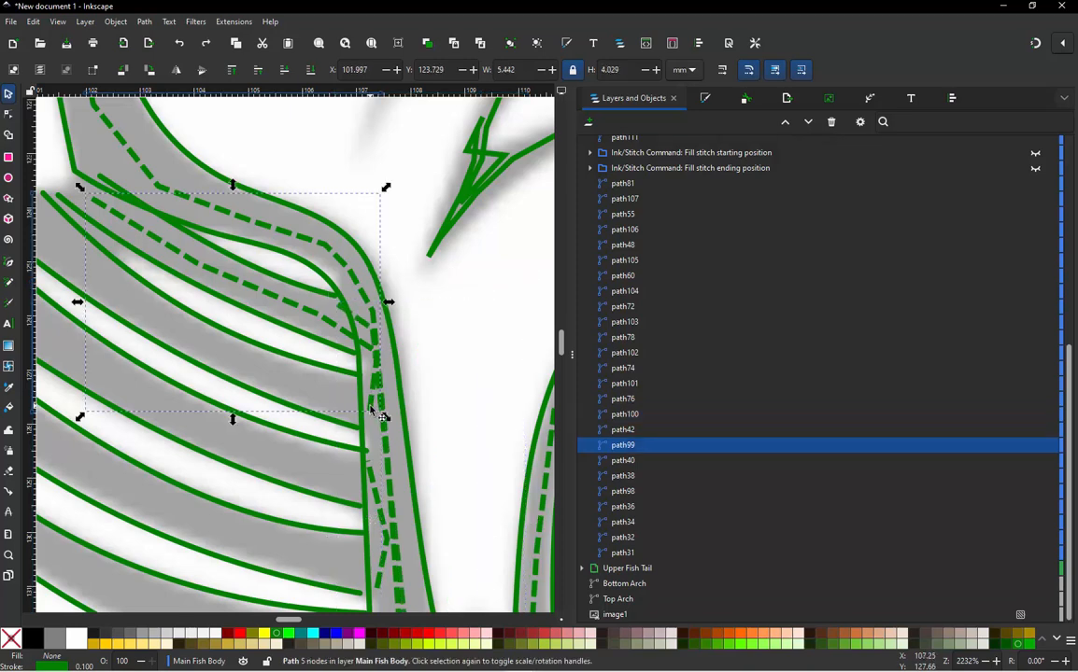
left_click_drag(382, 420, 382, 383)
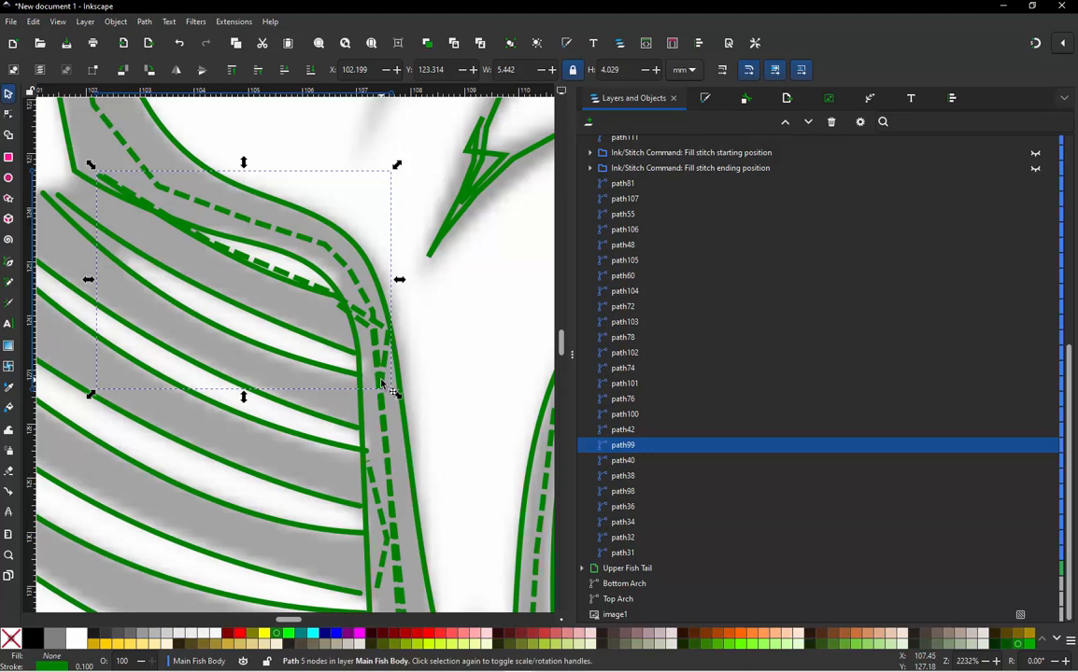
key("ctrl+z")
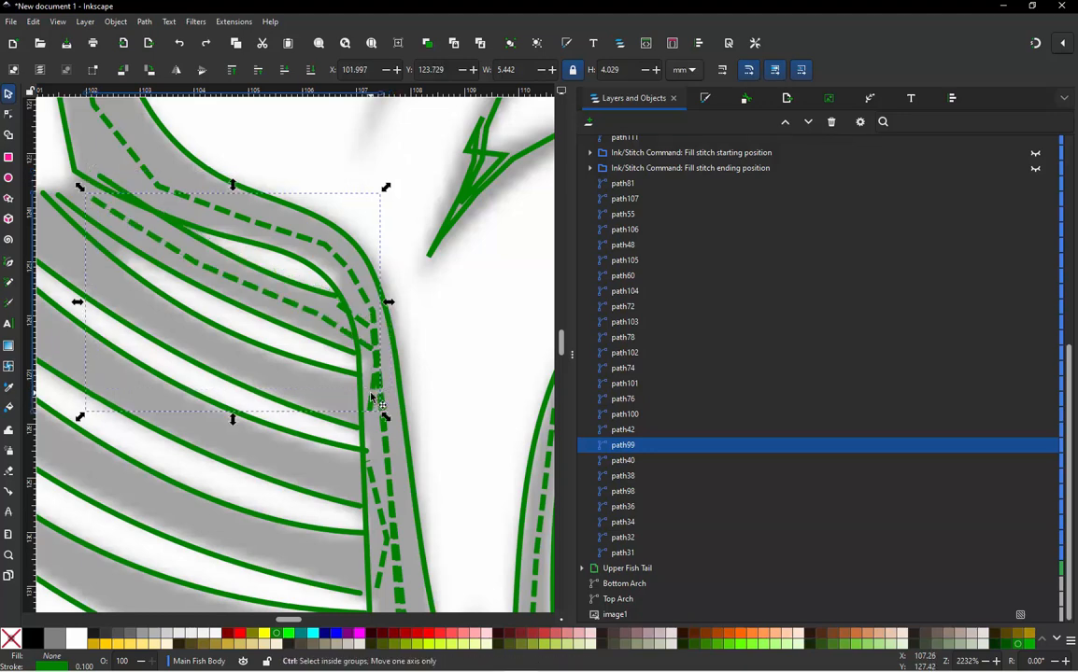
key("ctrl+alt+p")
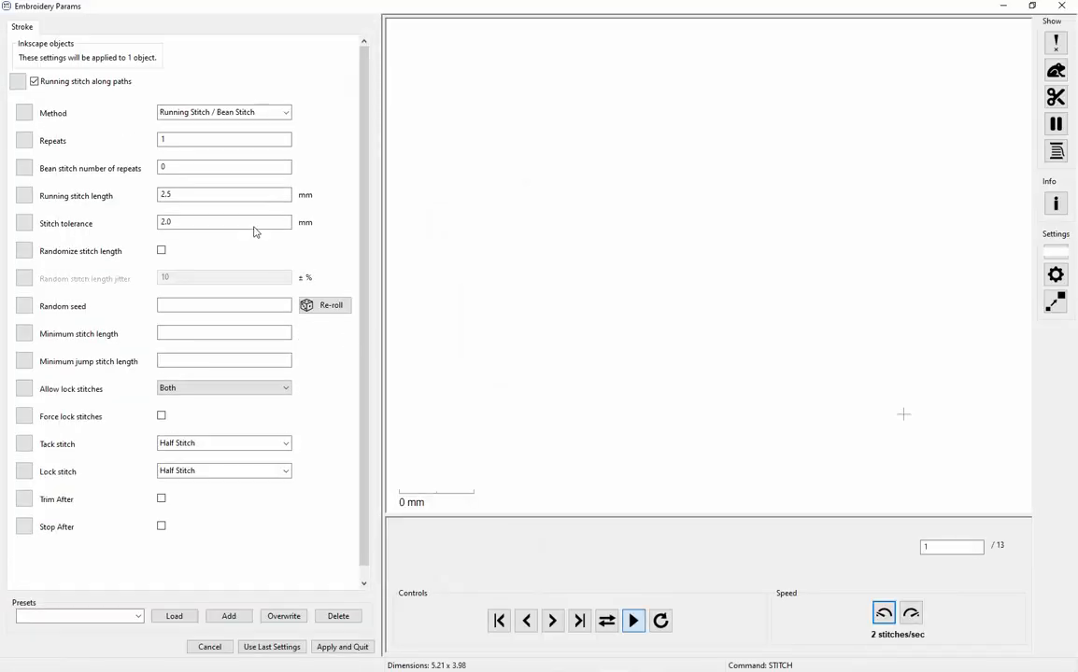
left_click(212, 113)
left_click(207, 152)
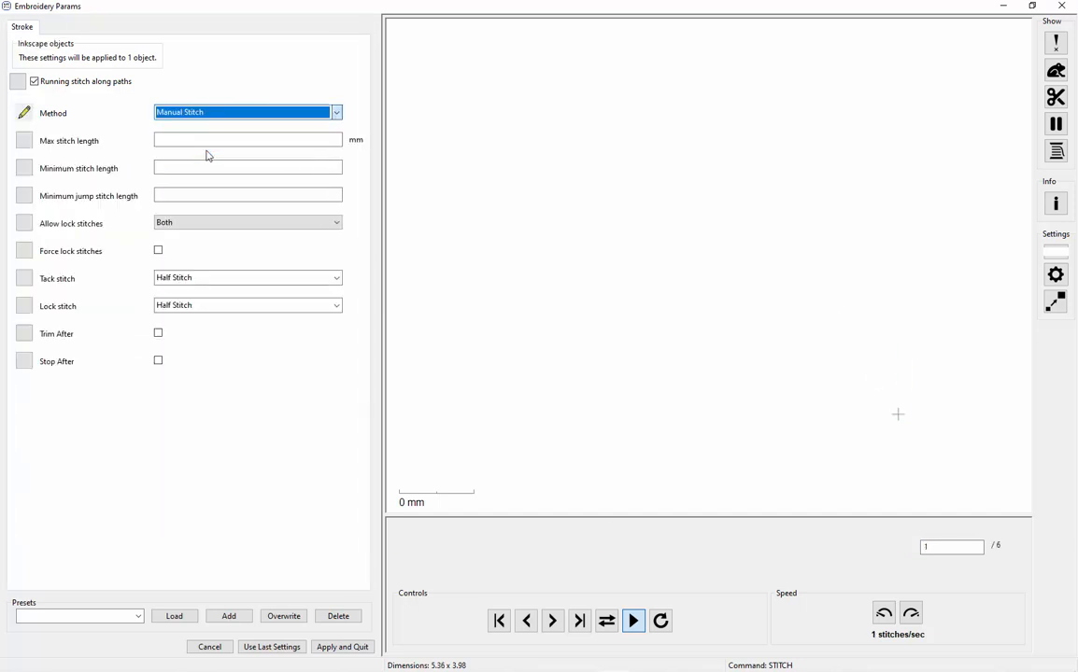
left_click(180, 140)
type("2.5")
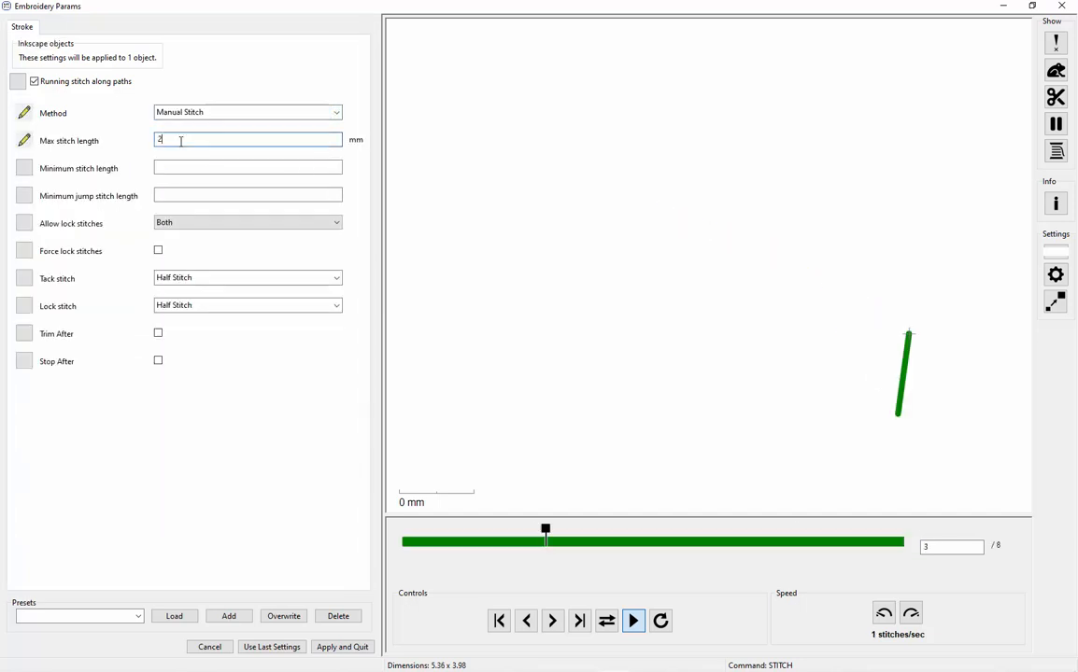
left_click(354, 647)
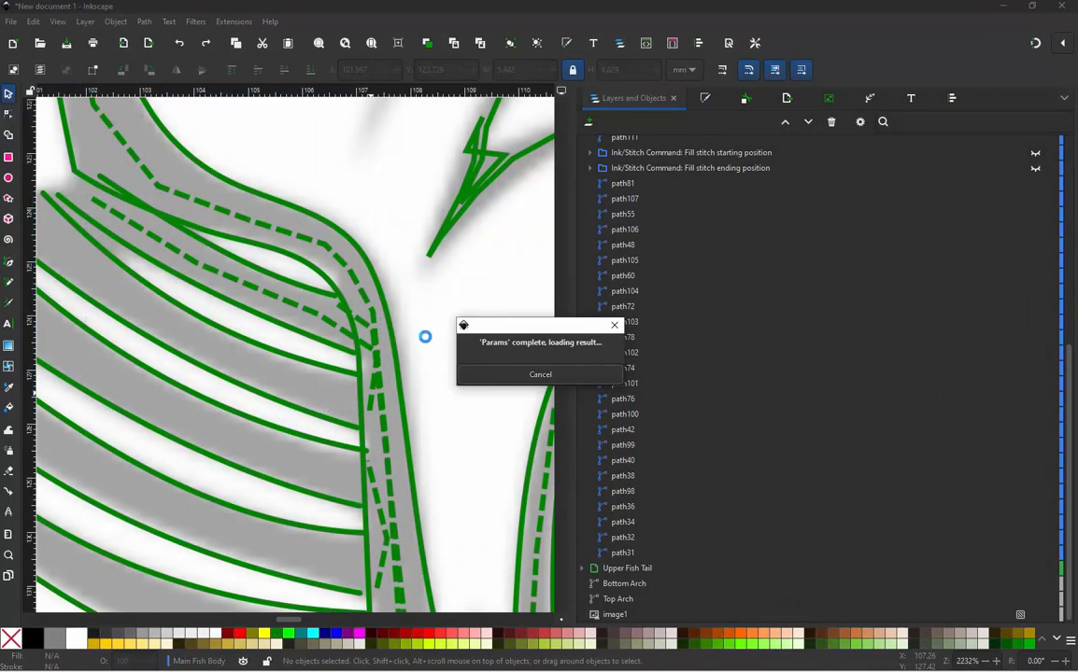
left_click(352, 326)
Step: Select all the fish and arch design paths and generate a stitch plan preview with overriding of the last stitch plan turned off
scroll(326, 336, "down", 9)
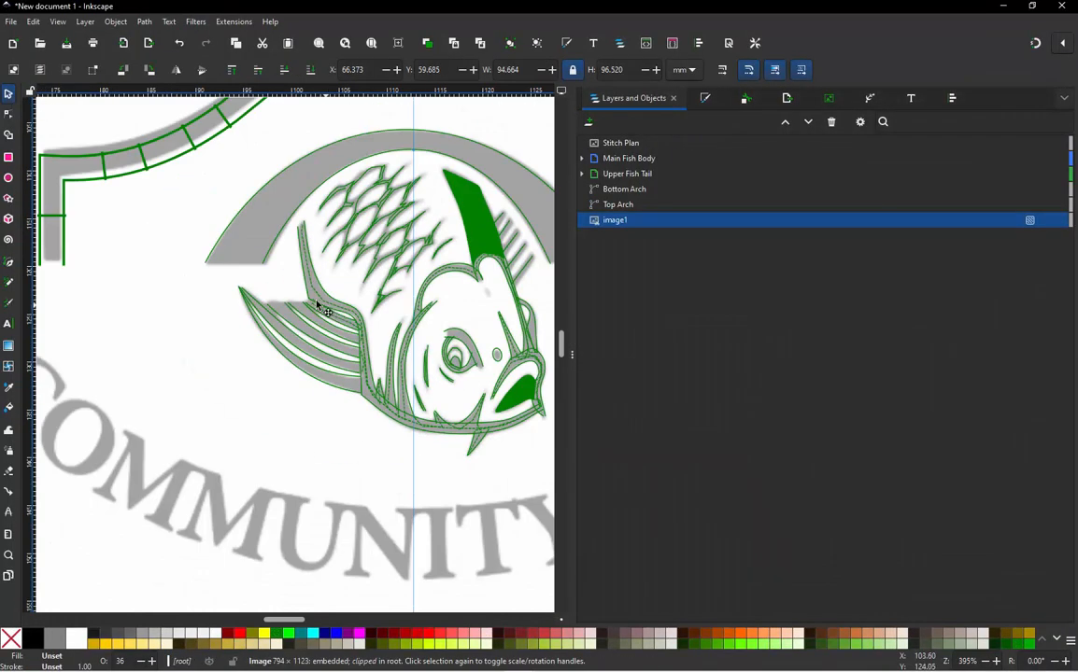
left_click(166, 203)
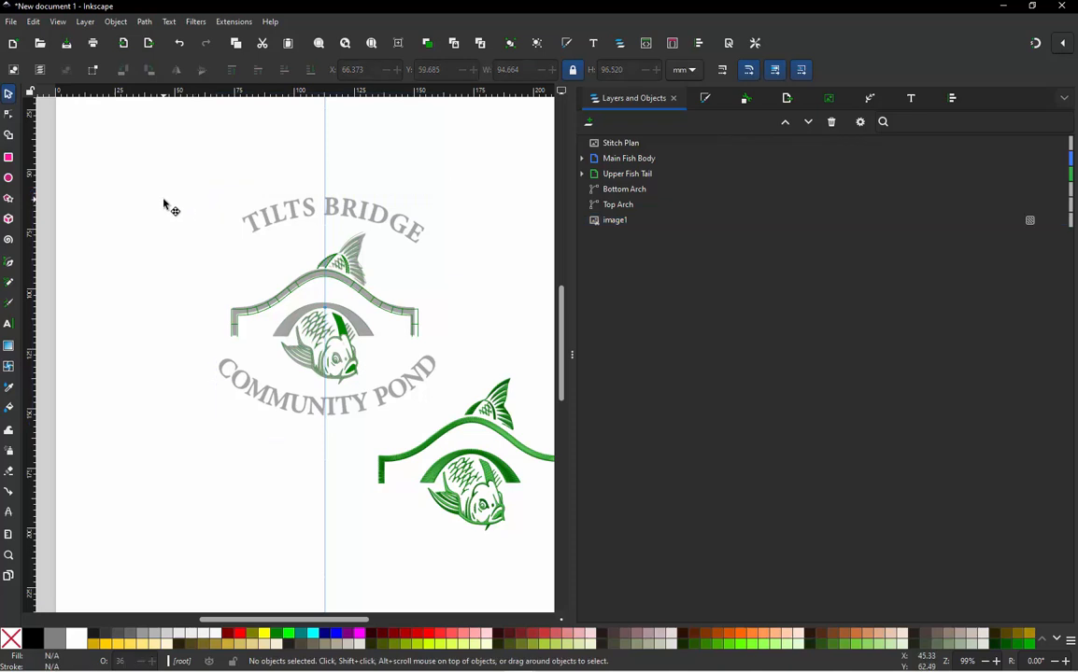
left_click_drag(163, 200, 450, 402)
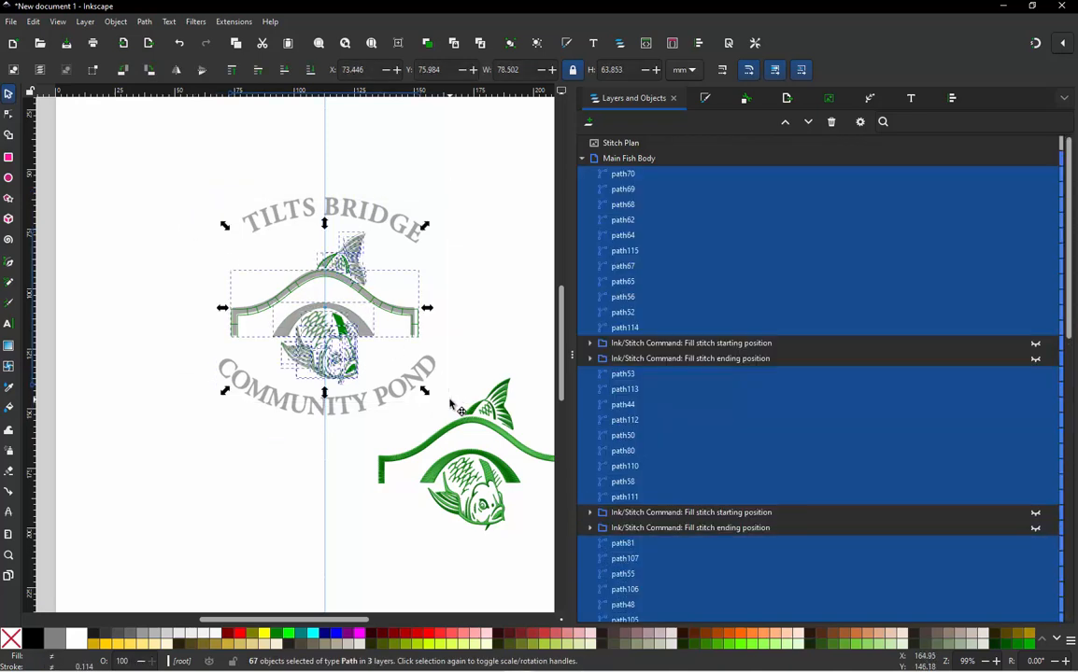
key("alt+shift+q")
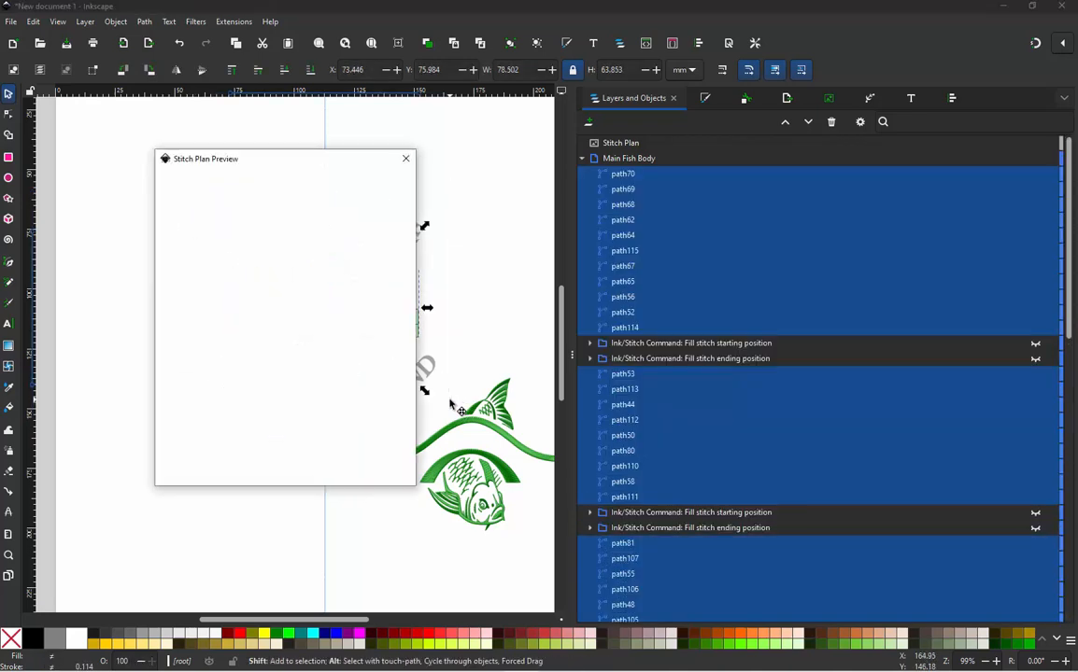
left_click(208, 405)
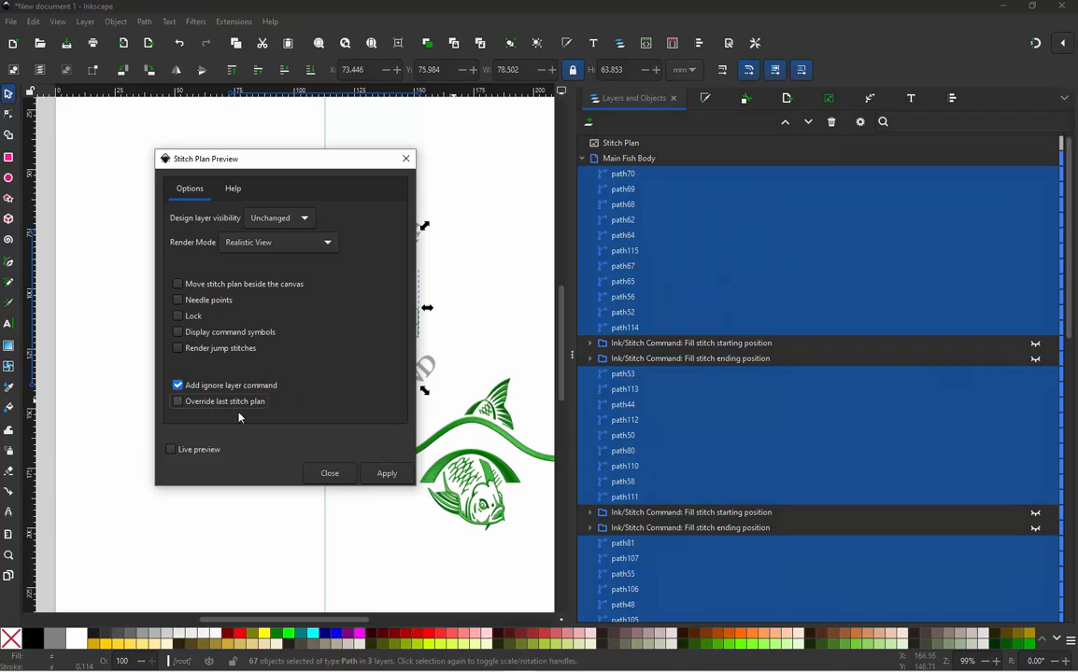
left_click(387, 474)
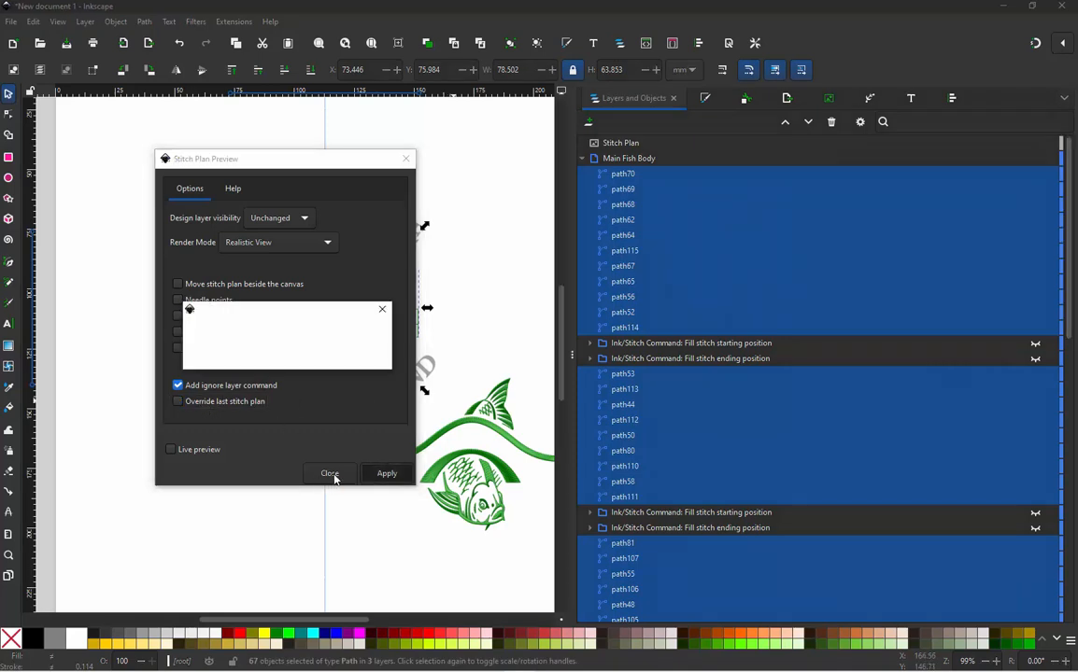
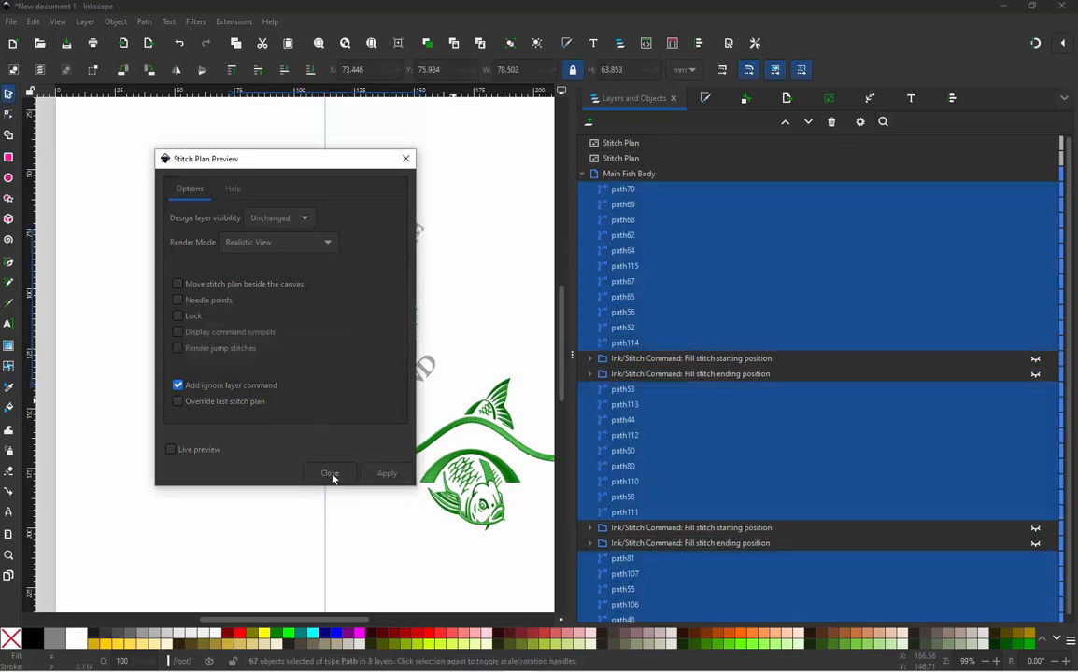
Step: Close the preview settings and move the new stitch plan off the design to below the earlier preview copy
left_click(327, 476)
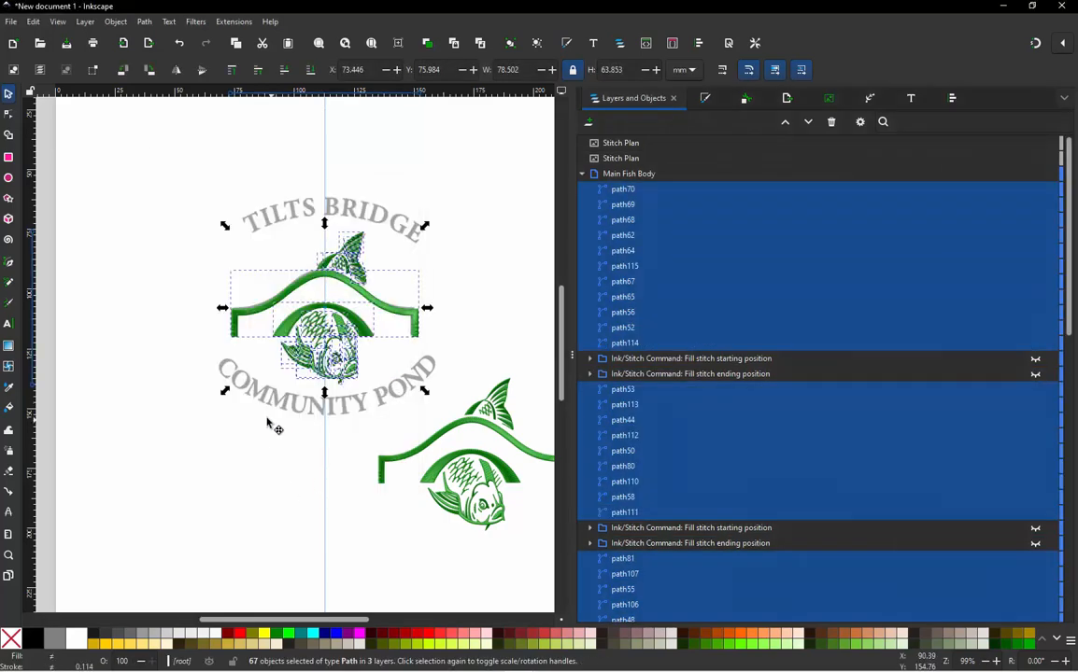
scroll(265, 428, "down", 1)
left_click(243, 452)
scroll(342, 375, "up", 1)
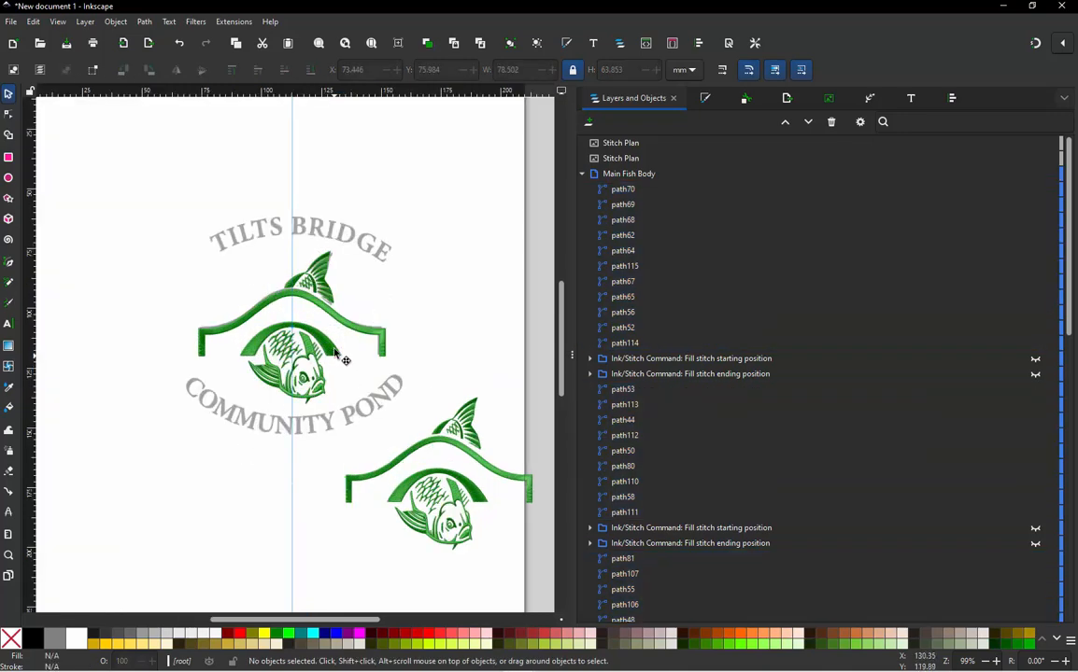
left_click(336, 353)
scroll(336, 353, "down", 1)
left_click_drag(348, 383, 453, 561)
Step: Compare the new and earlier stitch plans where the fin rays meet the body outline
scroll(403, 580, "up", 3)
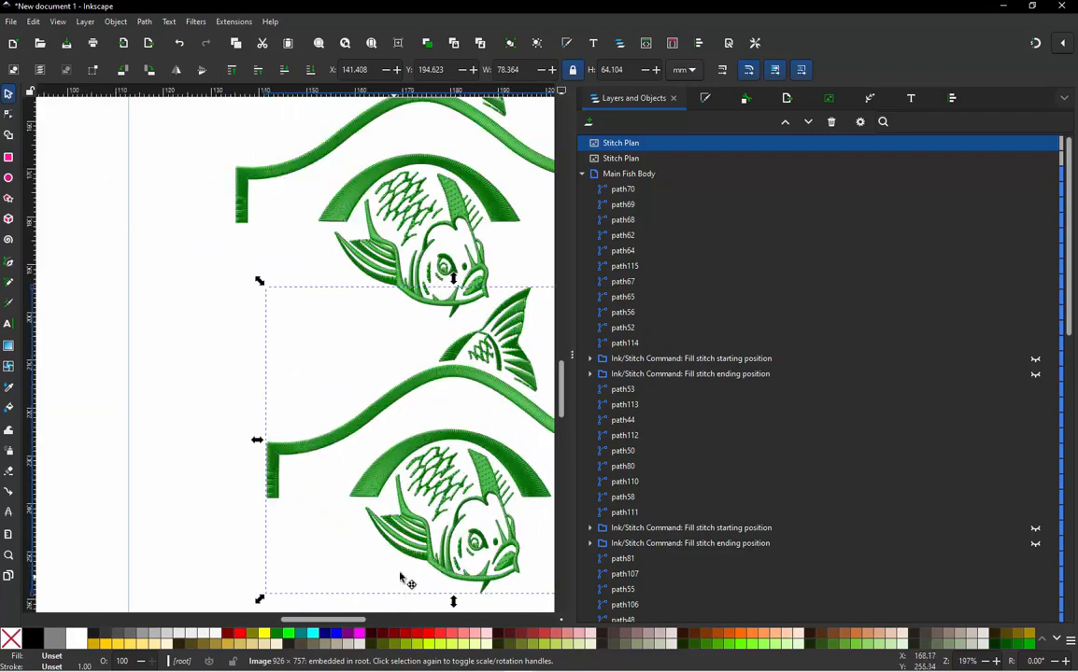
scroll(400, 577, "up", 7)
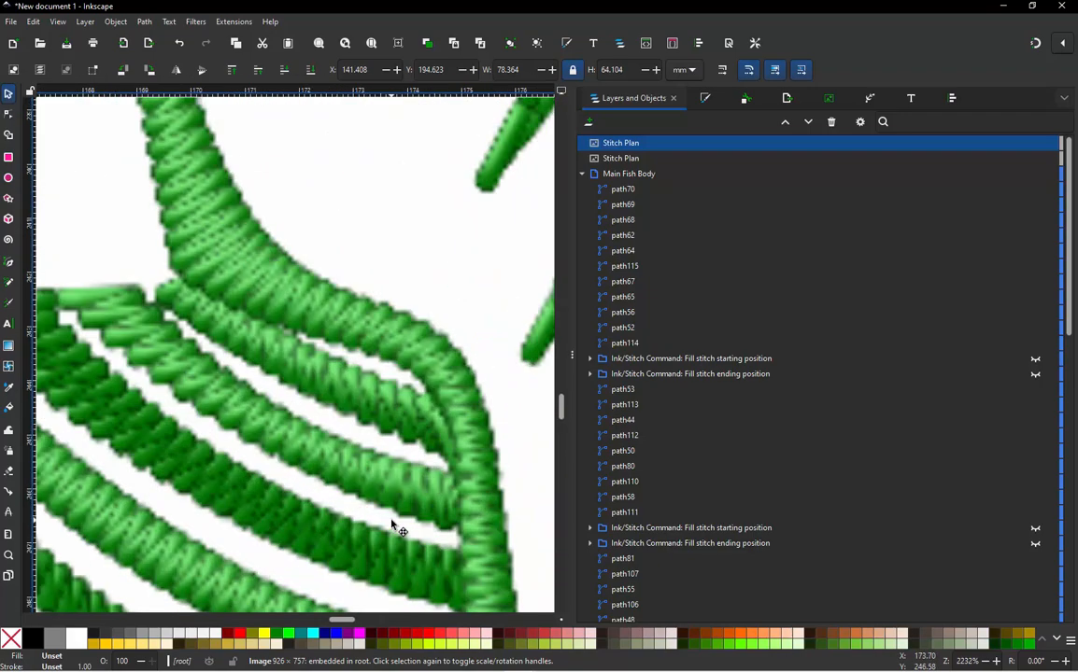
scroll(392, 525, "down", 3)
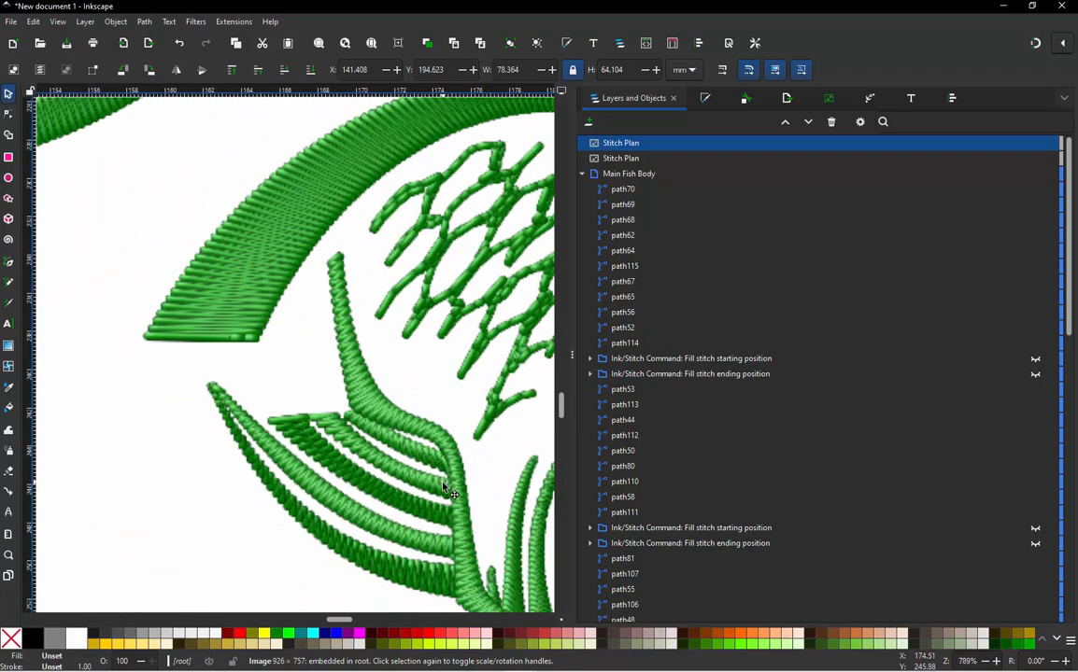
scroll(393, 446, "down", 4)
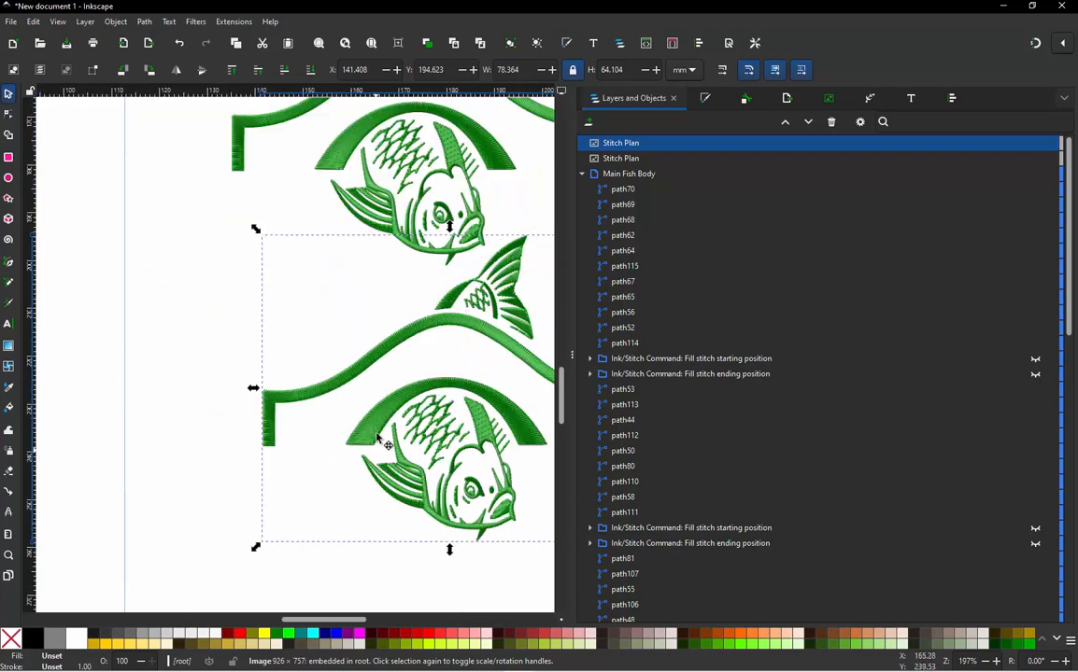
scroll(327, 215, "up", 6)
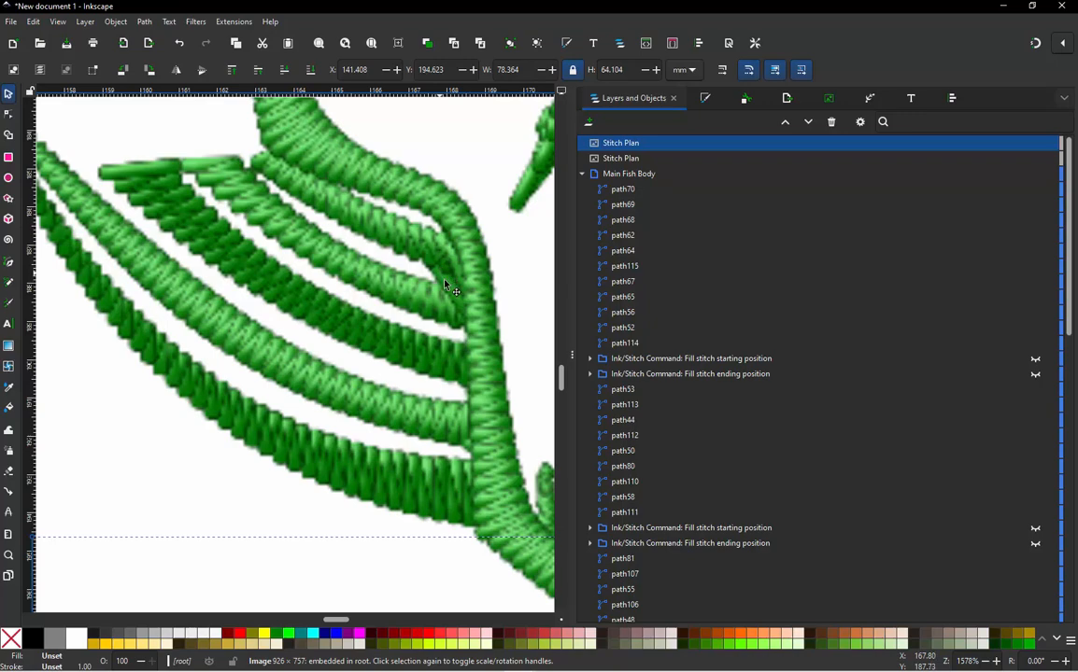
scroll(369, 408, "down", 6)
scroll(369, 408, "up", 6)
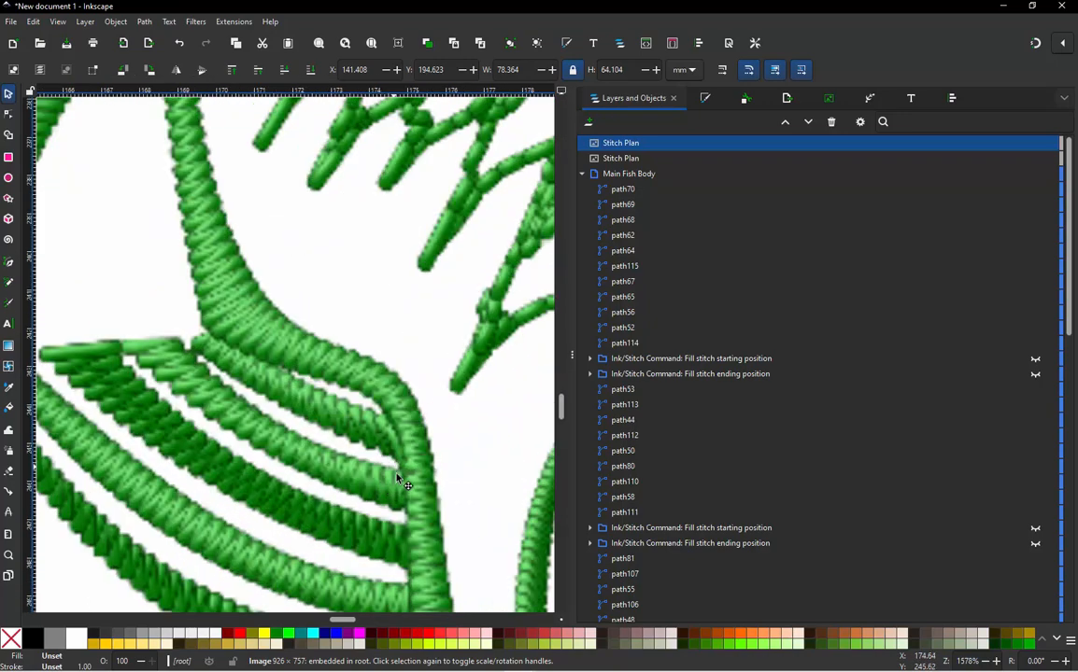
scroll(238, 360, "down", 4)
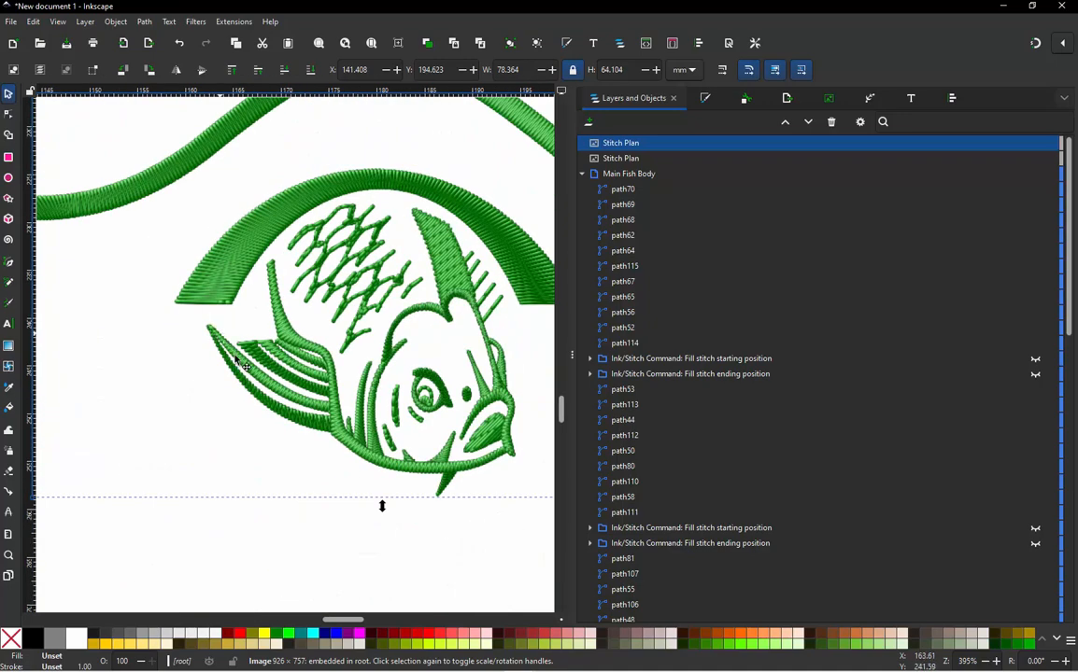
Step: Compare the stitching around the mouth and the lines running into its upper edge in both stitch plans
scroll(244, 368, "down", 1)
scroll(402, 352, "up", 5)
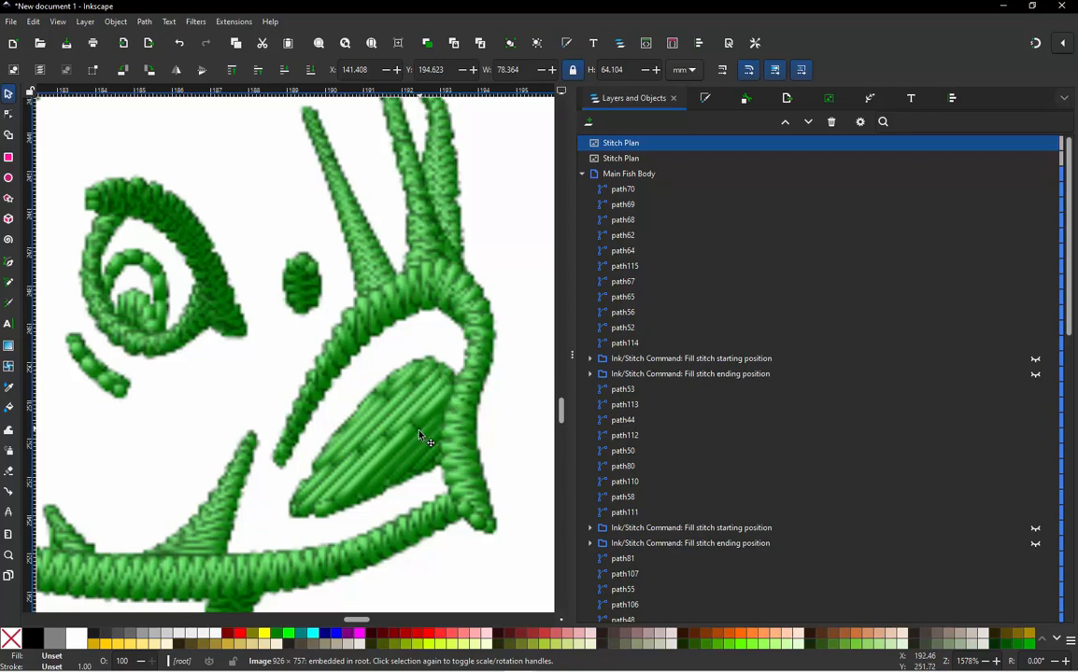
scroll(416, 445, "down", 5)
scroll(417, 445, "down", 1)
scroll(417, 438, "up", 6)
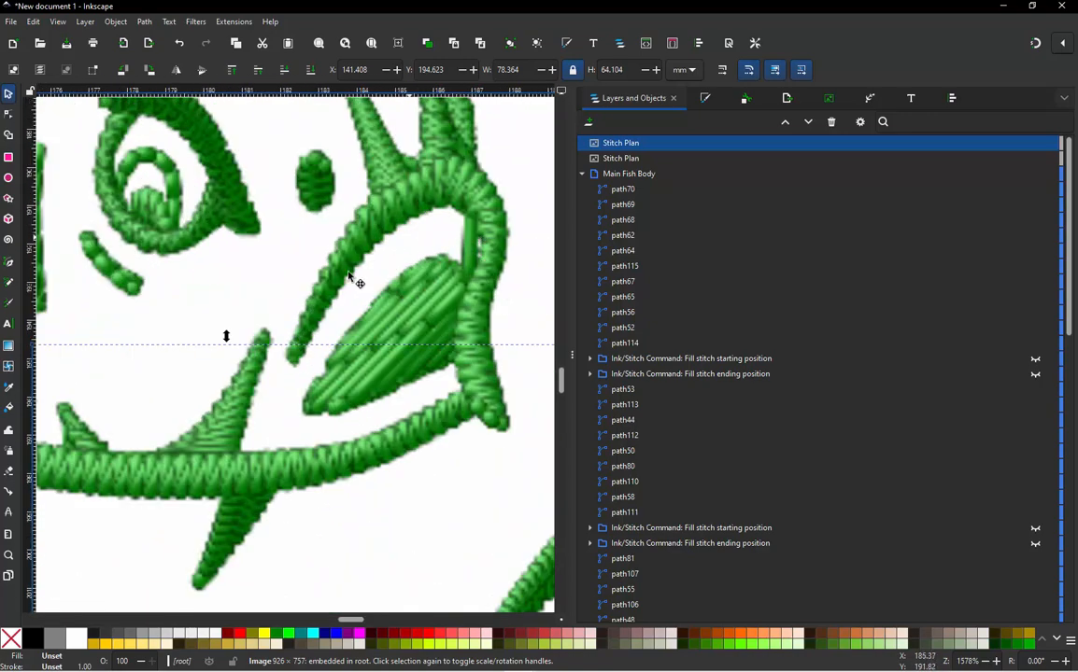
scroll(331, 242, "down", 2)
scroll(406, 202, "up", 3)
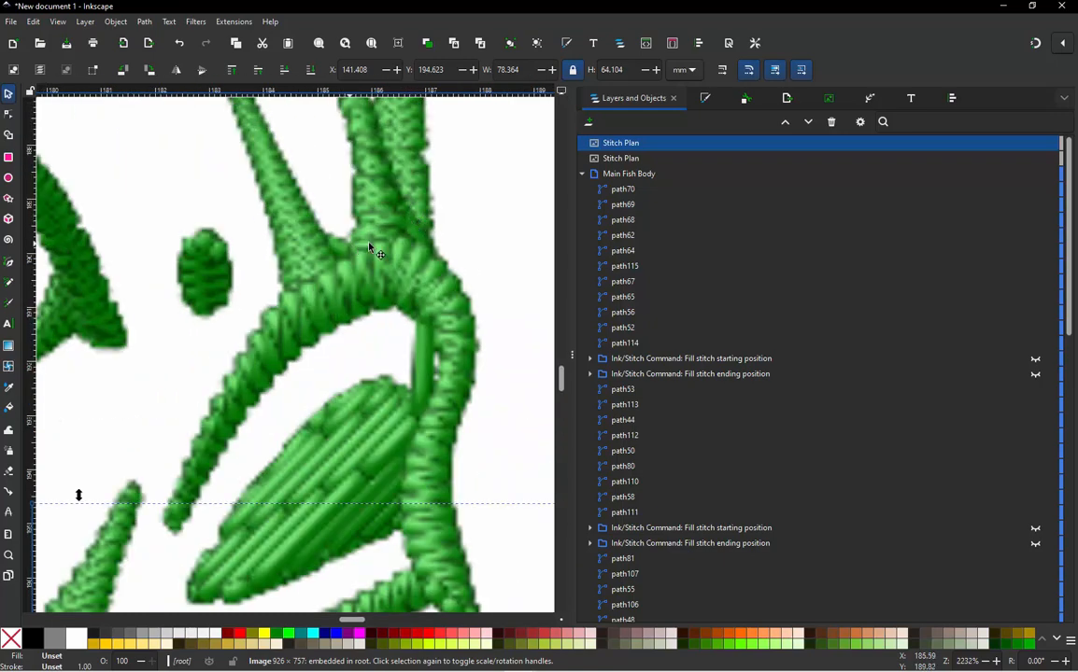
scroll(351, 244, "down", 8)
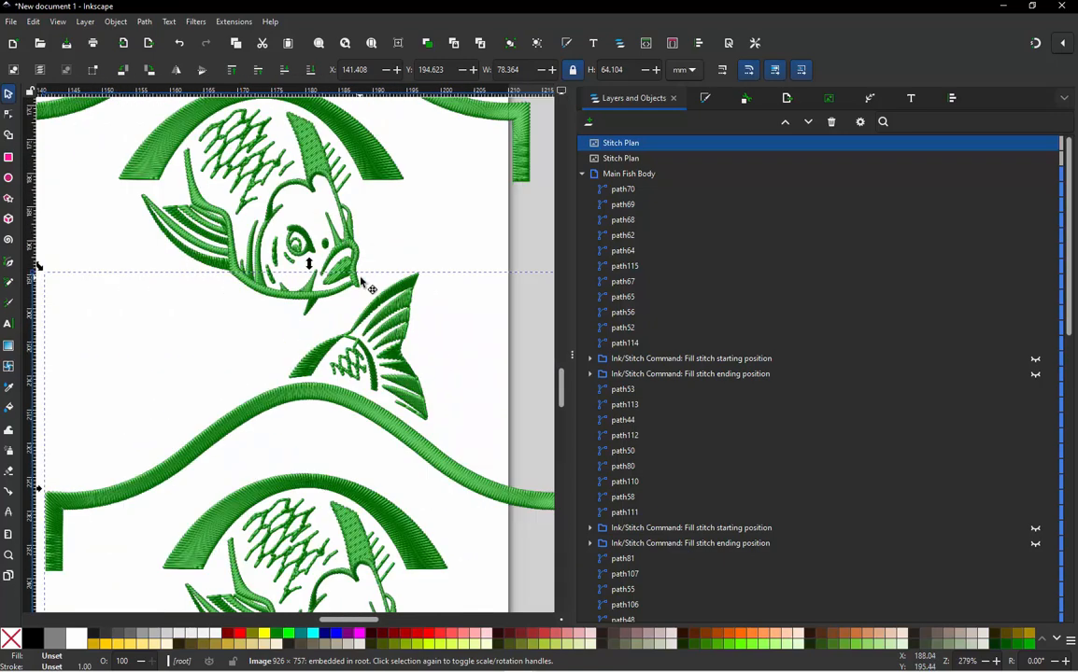
scroll(365, 434, "up", 8)
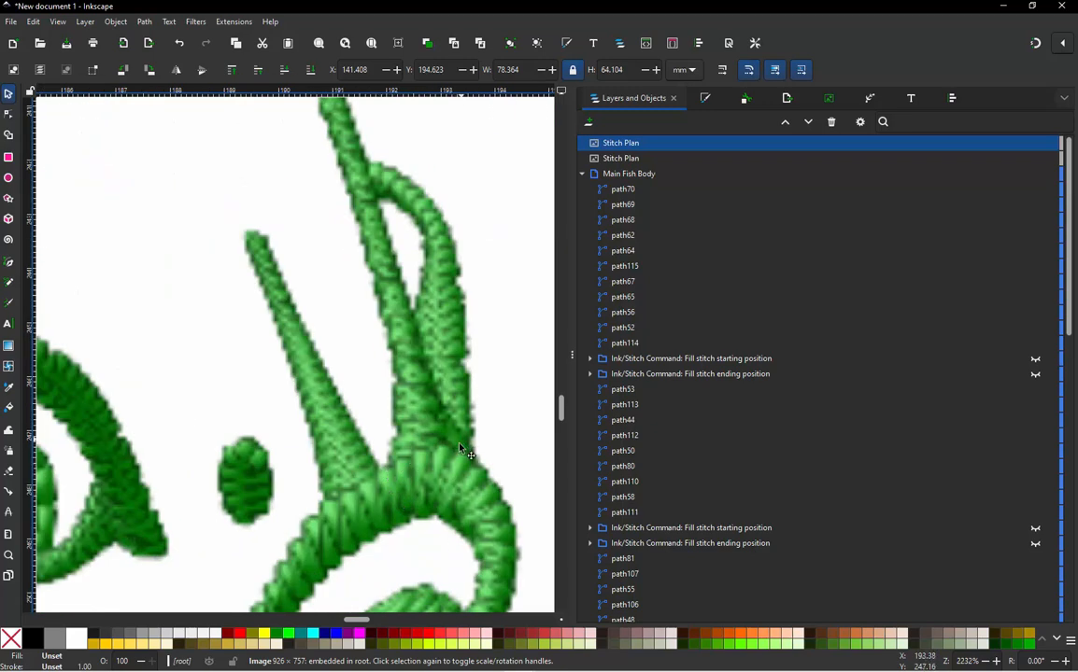
scroll(428, 428, "down", 6)
scroll(411, 403, "up", 4)
scroll(412, 403, "down", 4)
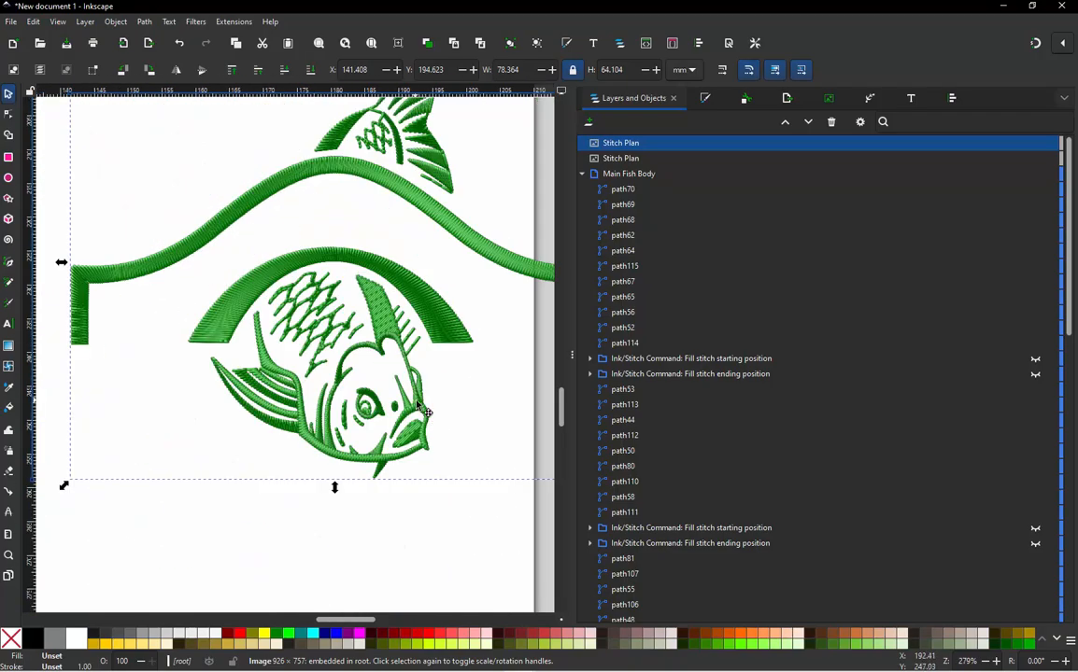
scroll(450, 458, "up", 1)
scroll(450, 457, "down", 3)
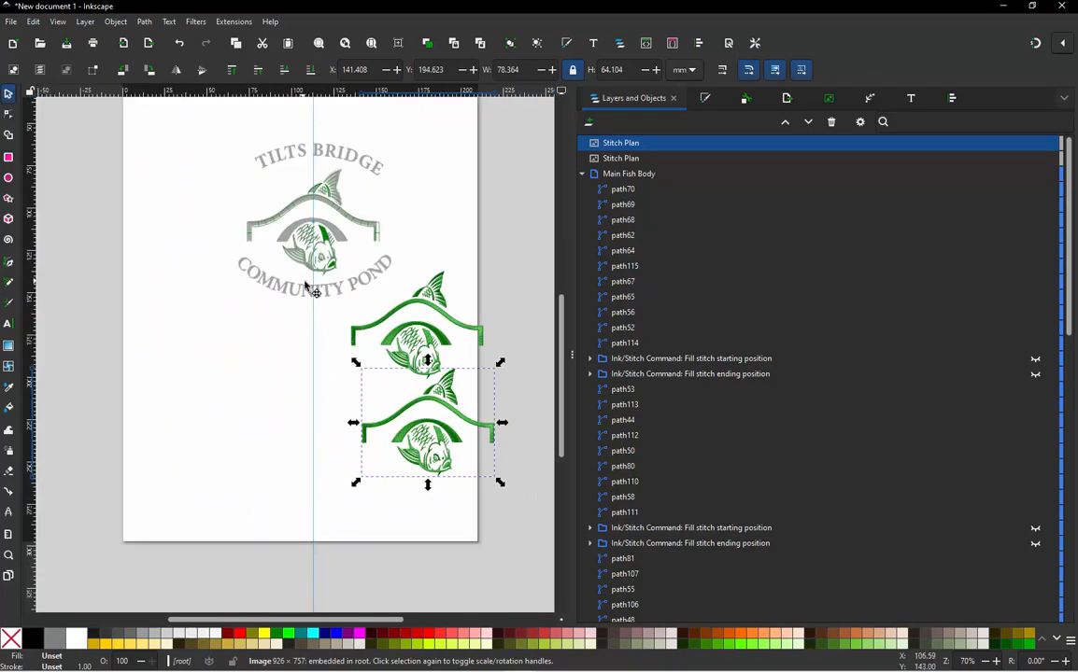
Step: Change path110, the dashed underpath above the mouth, to Manual Stitch with a 2.5 mm maximum stitch length
scroll(308, 284, "up", 7)
scroll(378, 241, "up", 3)
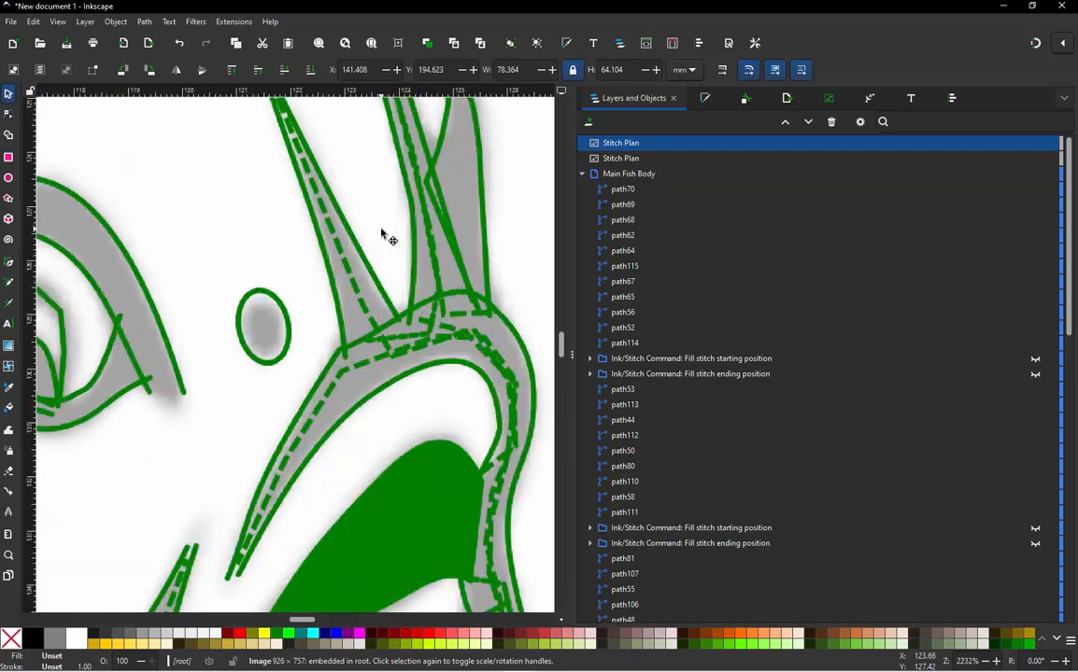
scroll(369, 284, "down", 2)
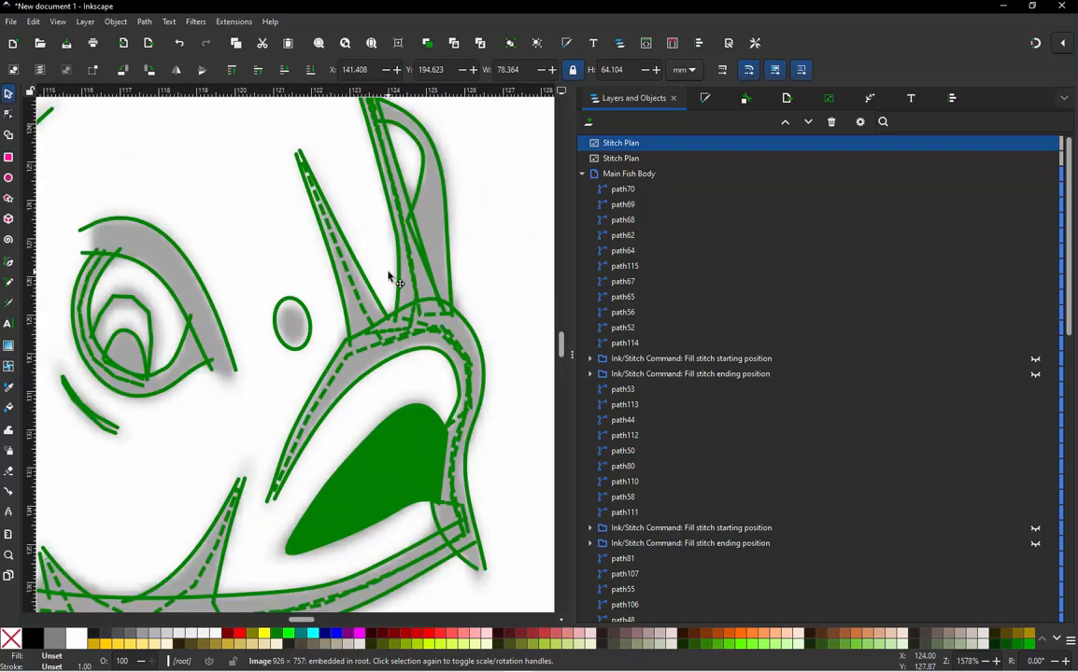
scroll(437, 287, "up", 3)
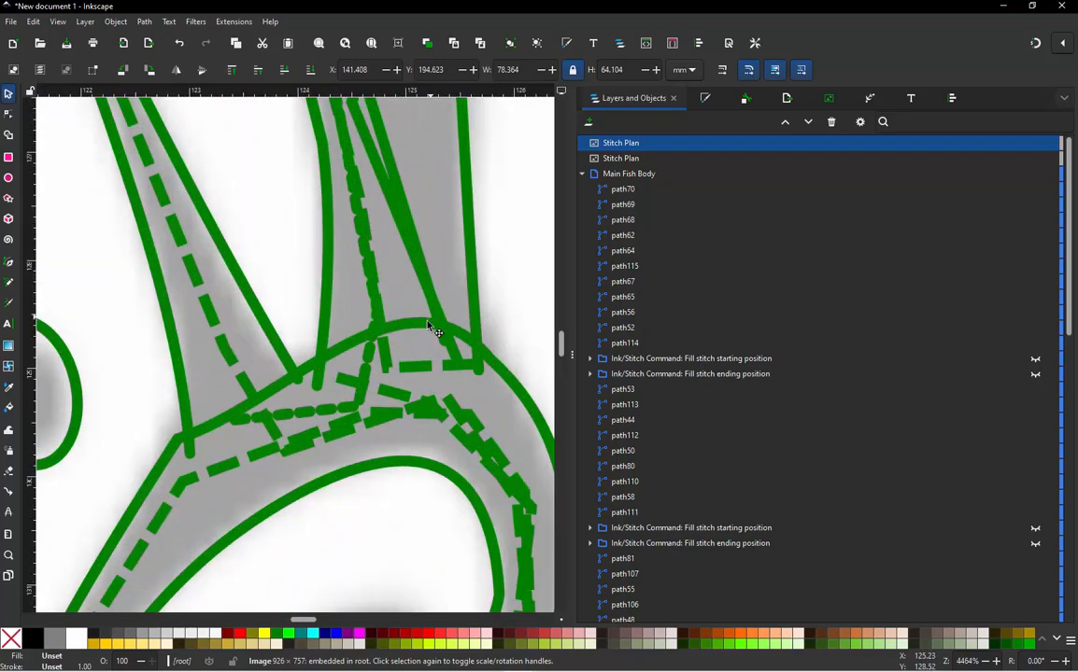
left_click(426, 368)
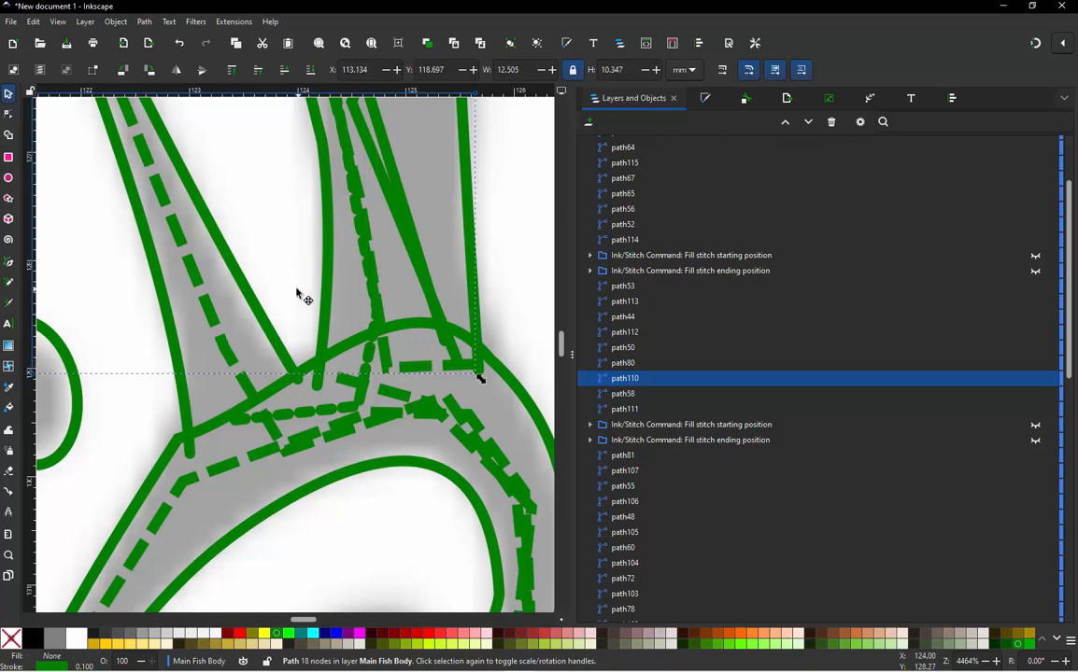
scroll(294, 293, "down", 3)
scroll(340, 300, "up", 3)
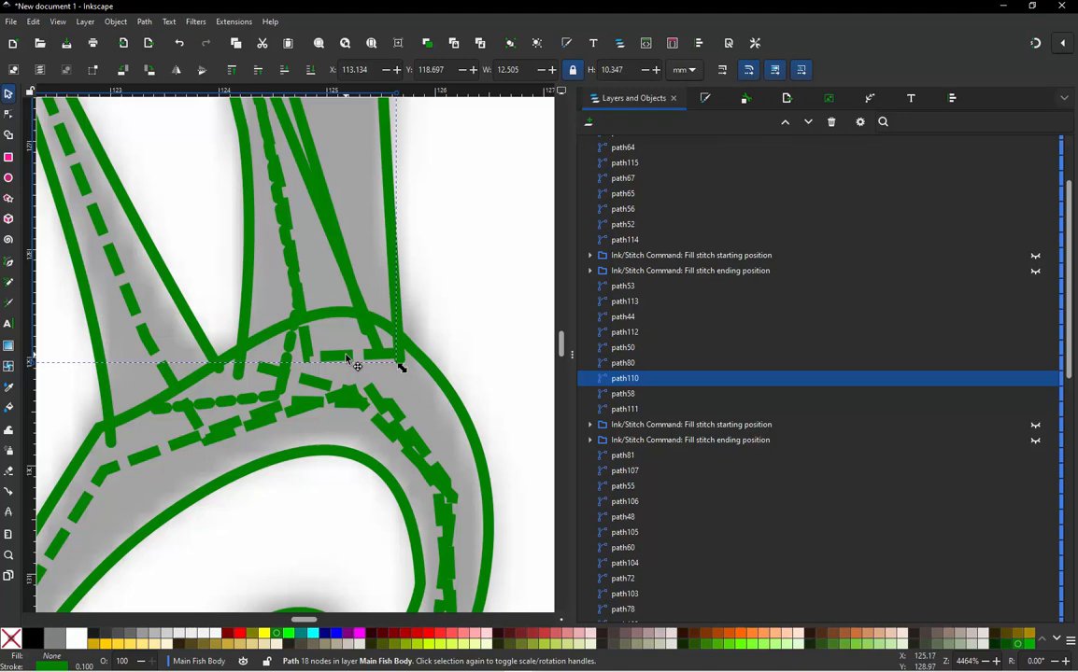
key("ctrl+alt+p")
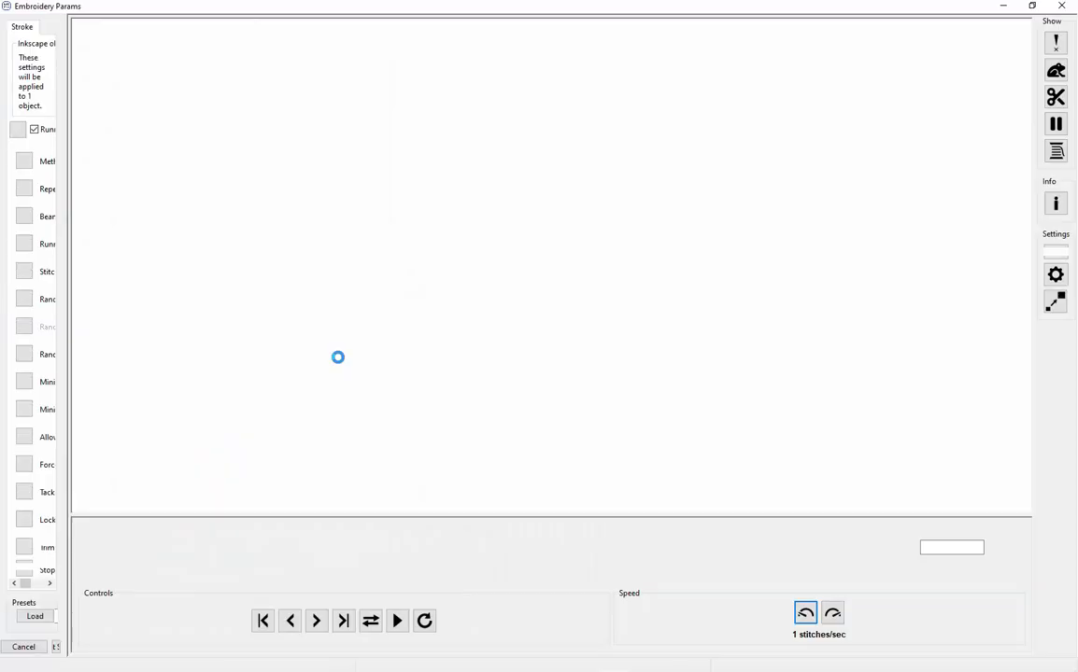
left_click(202, 115)
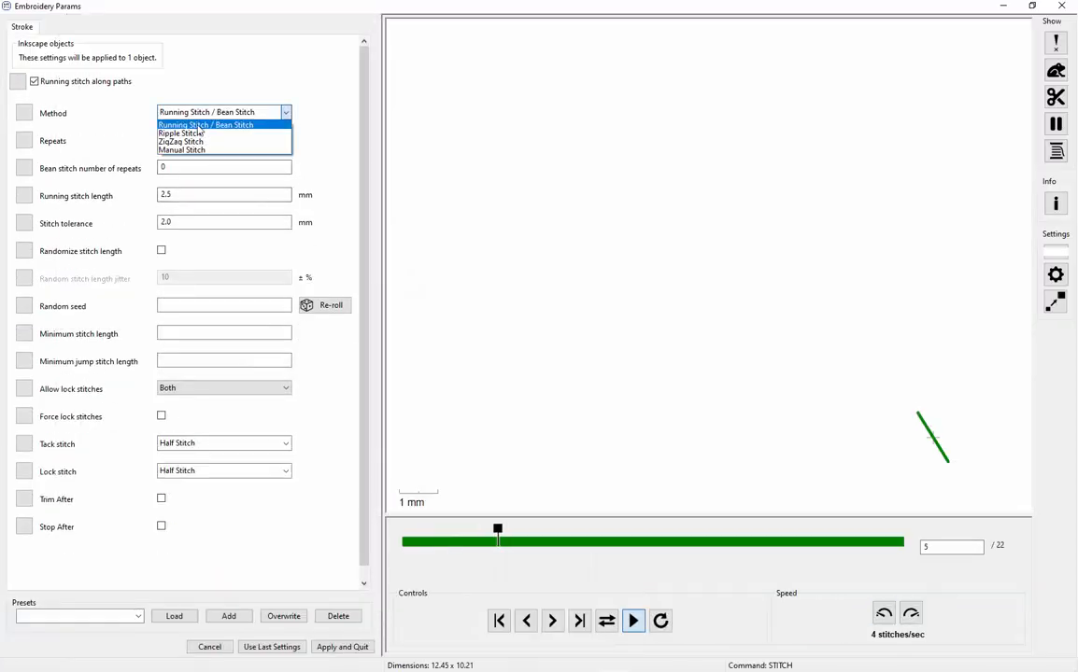
left_click(197, 149)
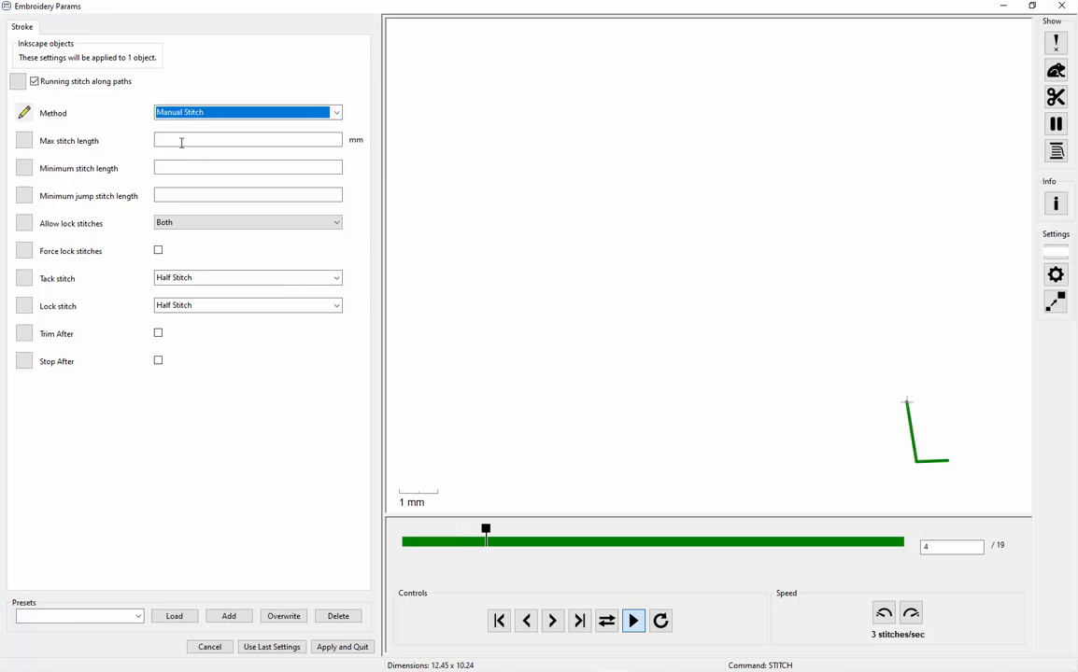
left_click(181, 140)
type("2")
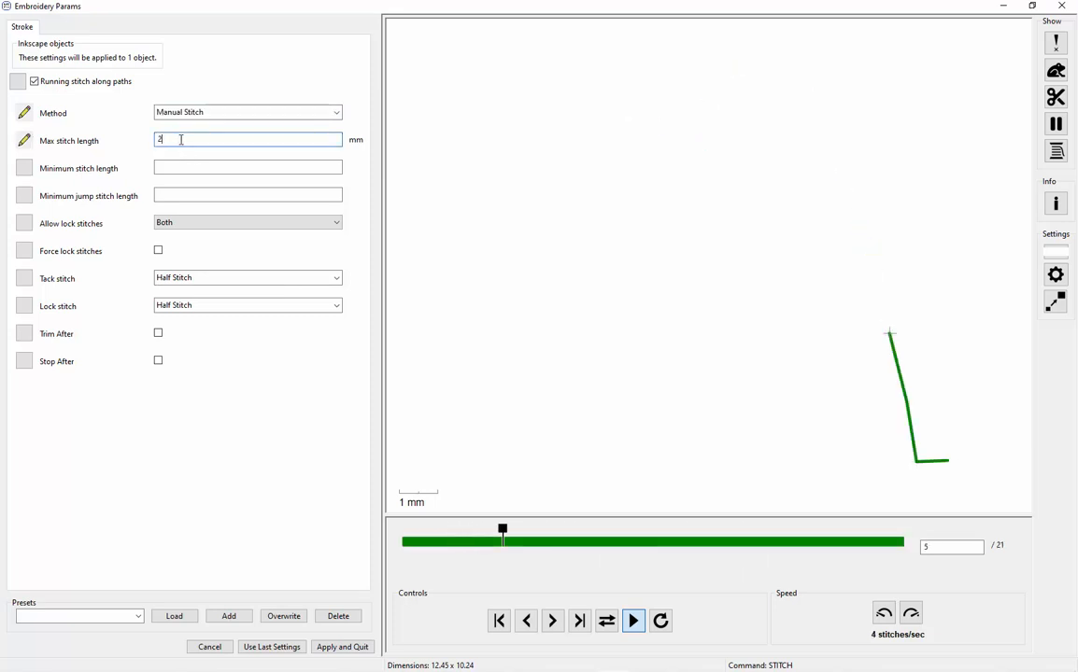
type(".5")
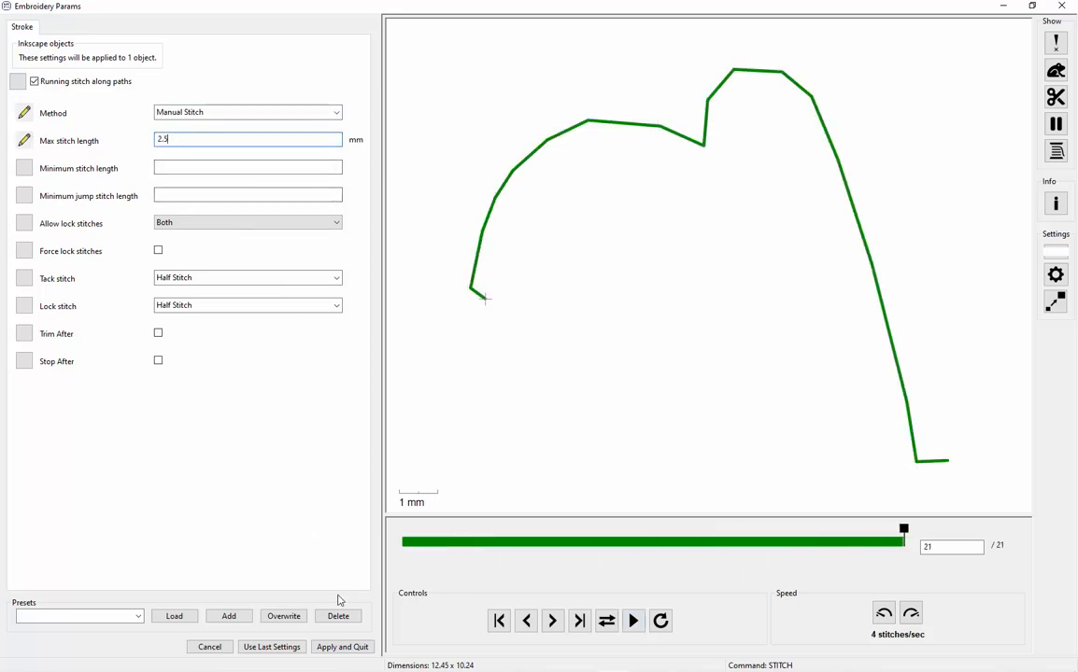
left_click(349, 647)
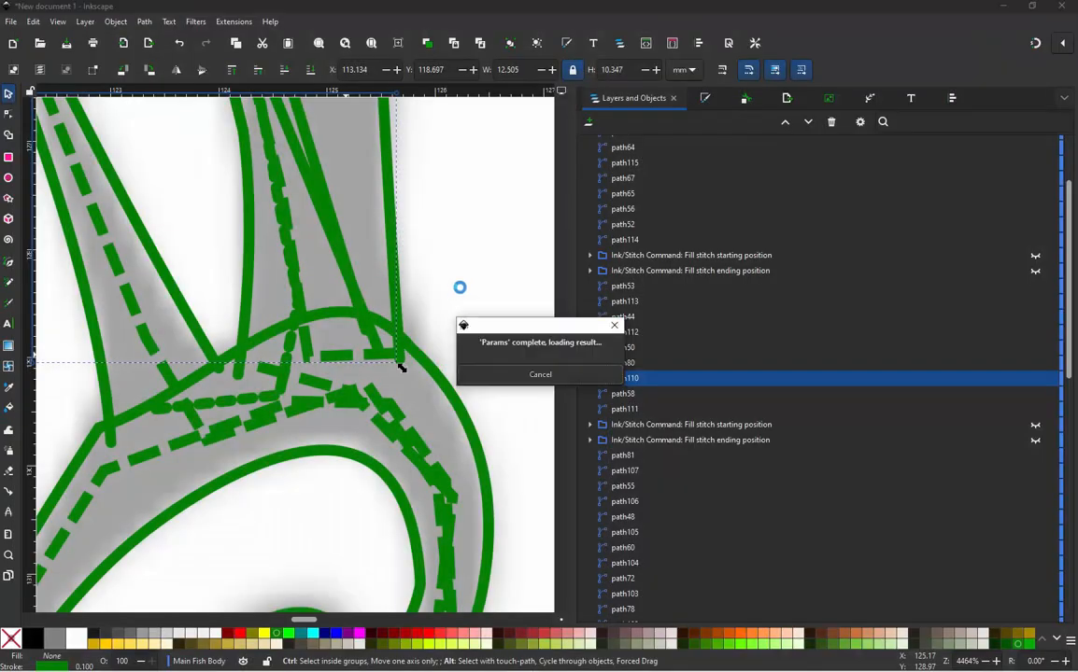
Step: Select all the fish and arch design paths and generate another realistic stitch plan preview without overriding the last one
left_click(355, 317)
scroll(346, 321, "down", 7)
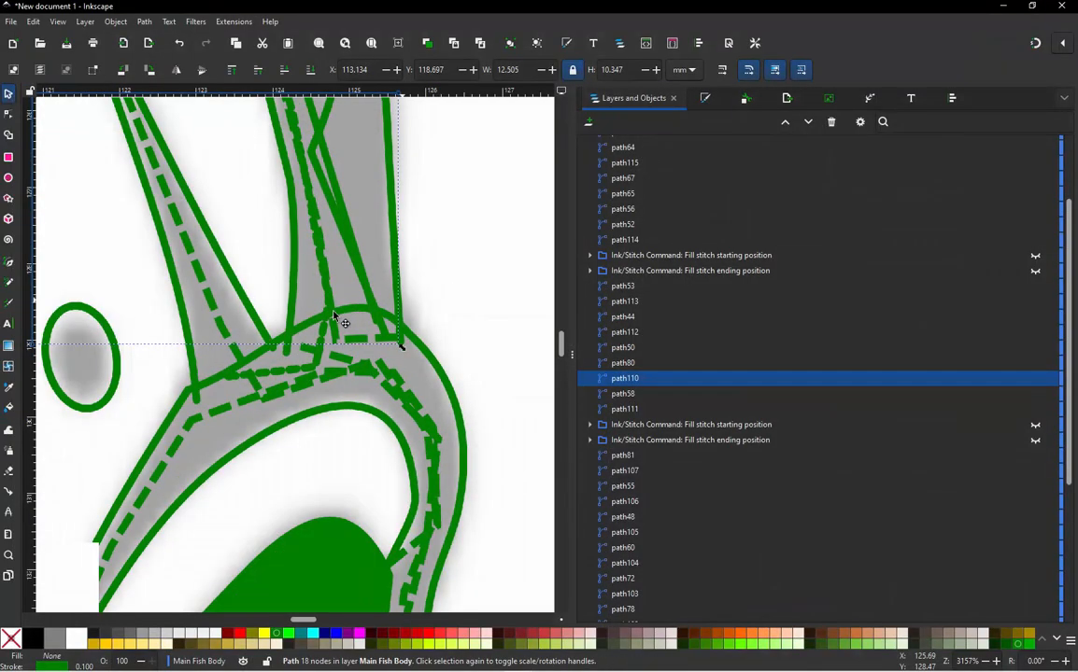
left_click(402, 297)
scroll(402, 297, "down", 5)
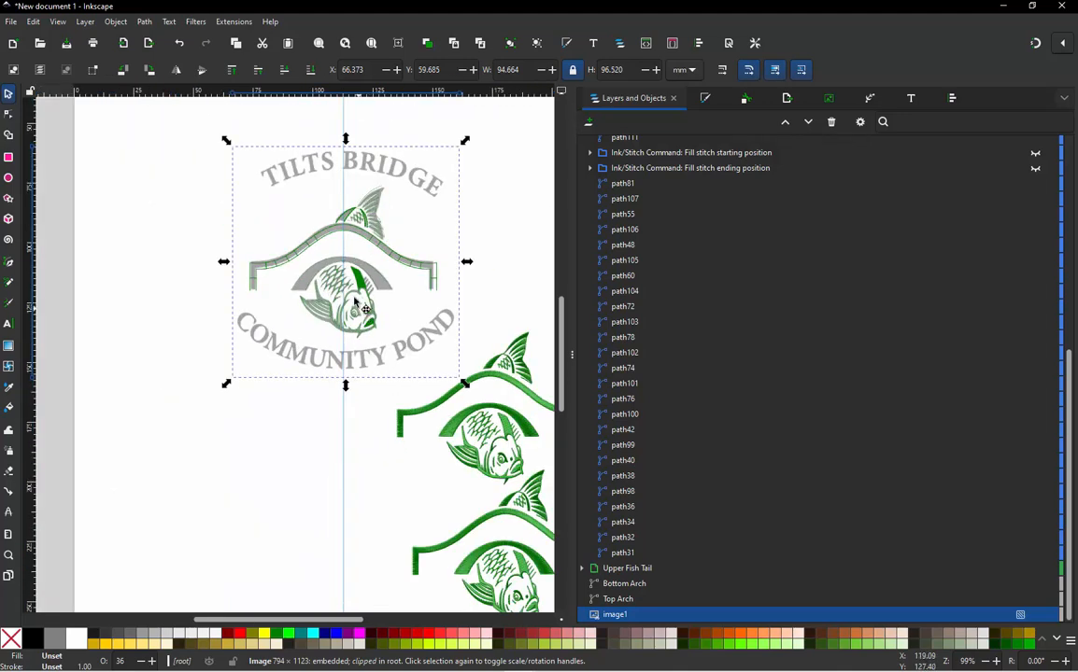
left_click_drag(186, 149, 410, 328)
key("alt+shift+q")
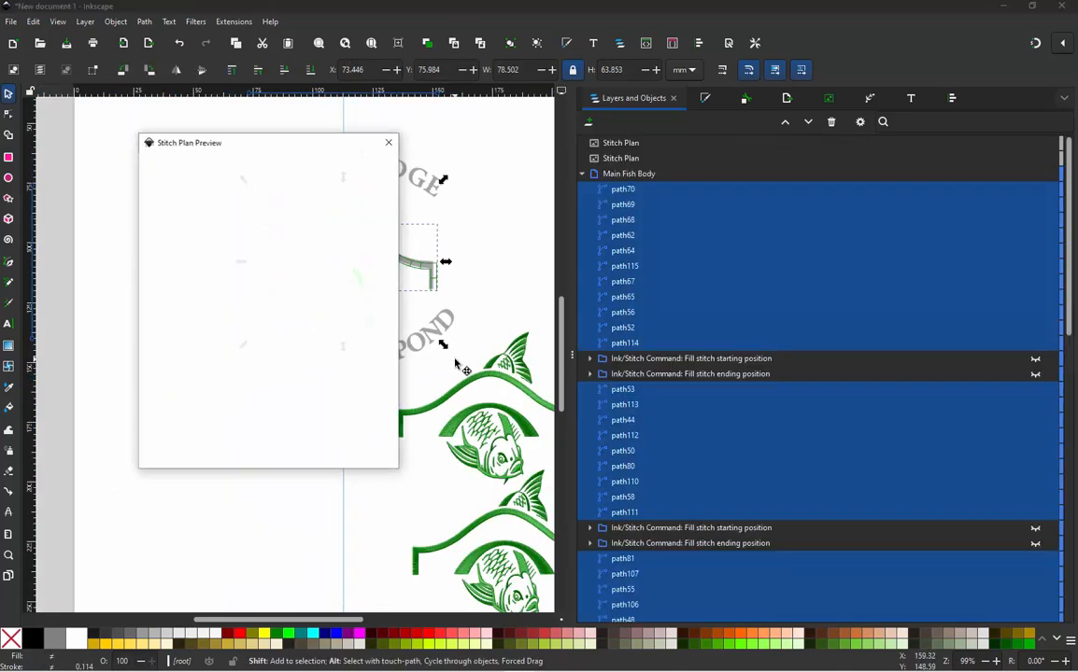
left_click(383, 462)
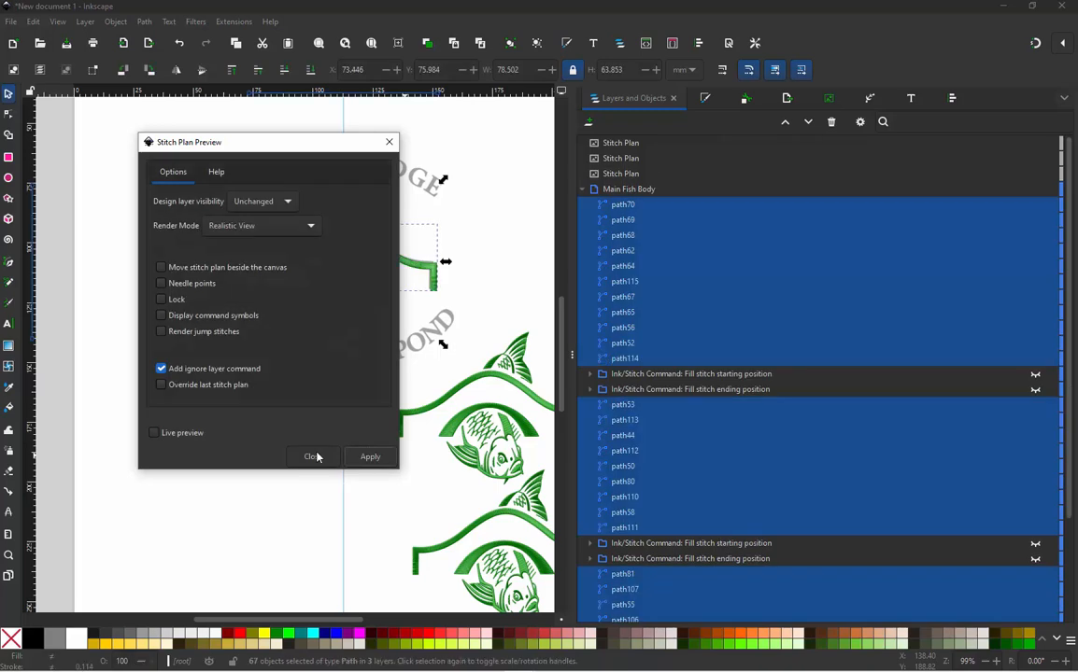
left_click(313, 456)
Step: Move the newest stitch plan off the design to the empty area below and left of it
key("Escape")
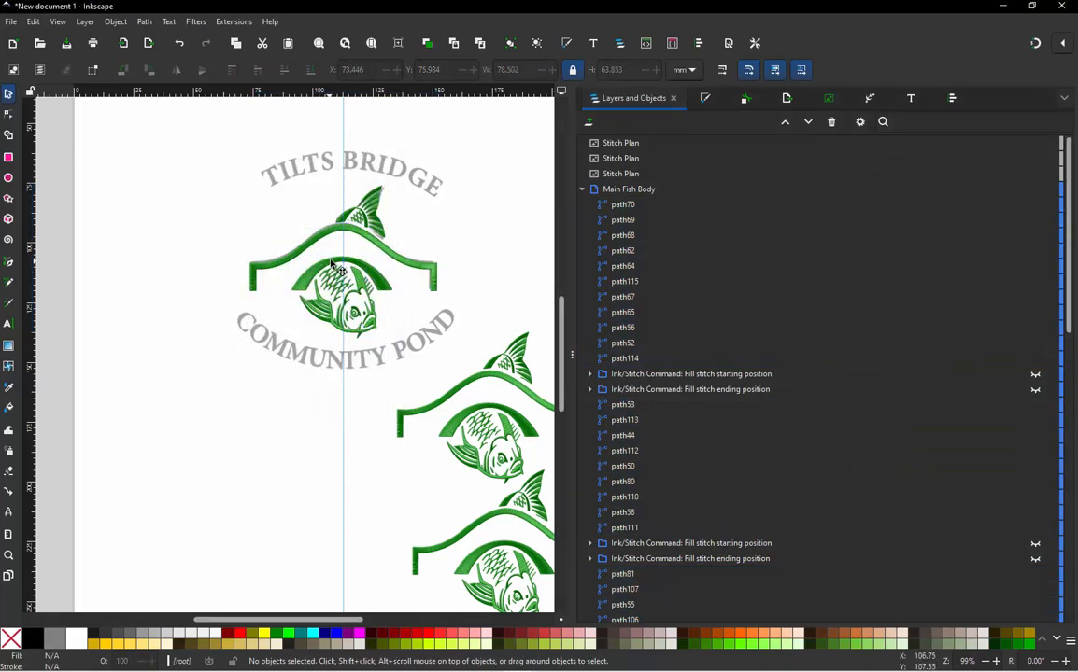
scroll(404, 291, "up", 1)
left_click(378, 297)
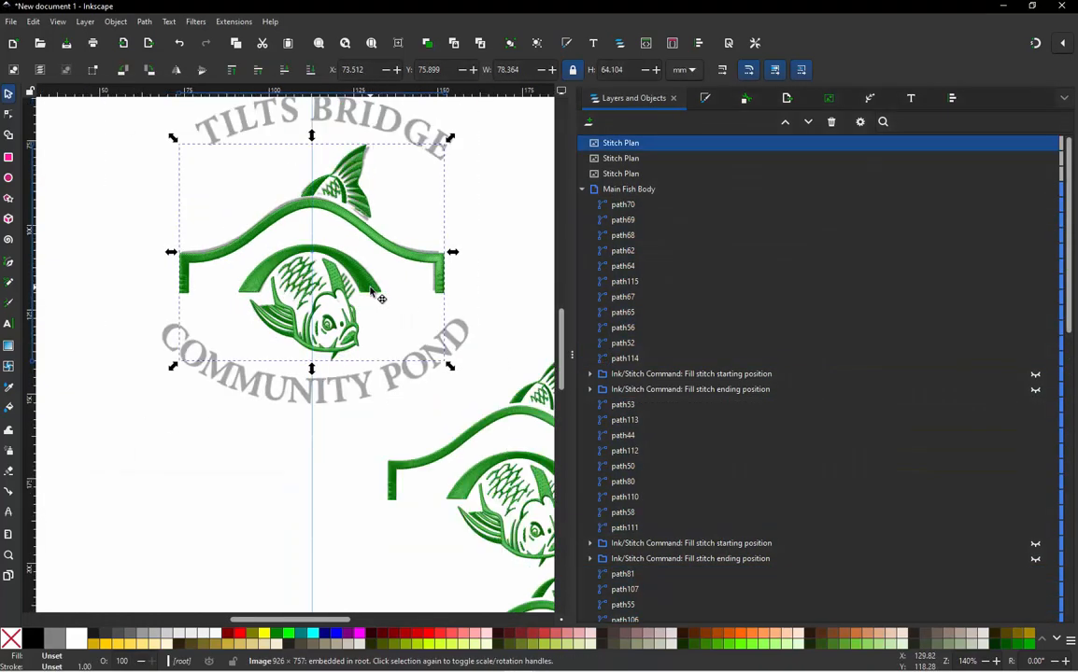
left_click_drag(371, 291, 244, 526)
scroll(401, 386, "down", 2)
scroll(296, 505, "up", 1)
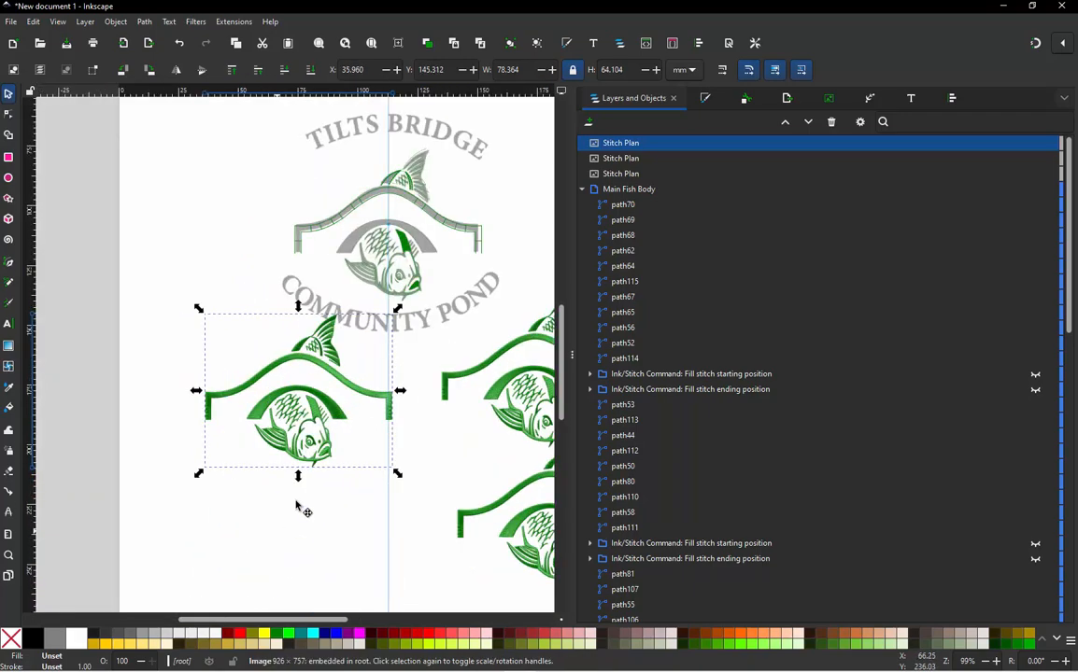
Step: Inspect the newest stitch plan's stitching along the lines above the mouth and around the side fin
scroll(311, 369, "up", 1)
scroll(310, 447, "up", 2)
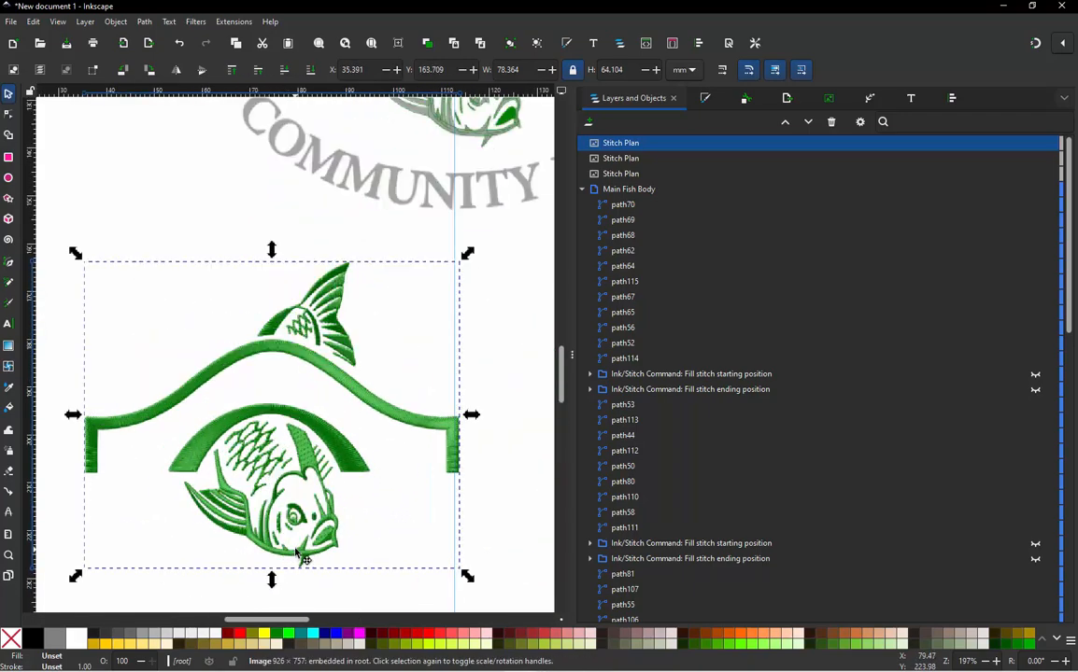
scroll(297, 554, "up", 8)
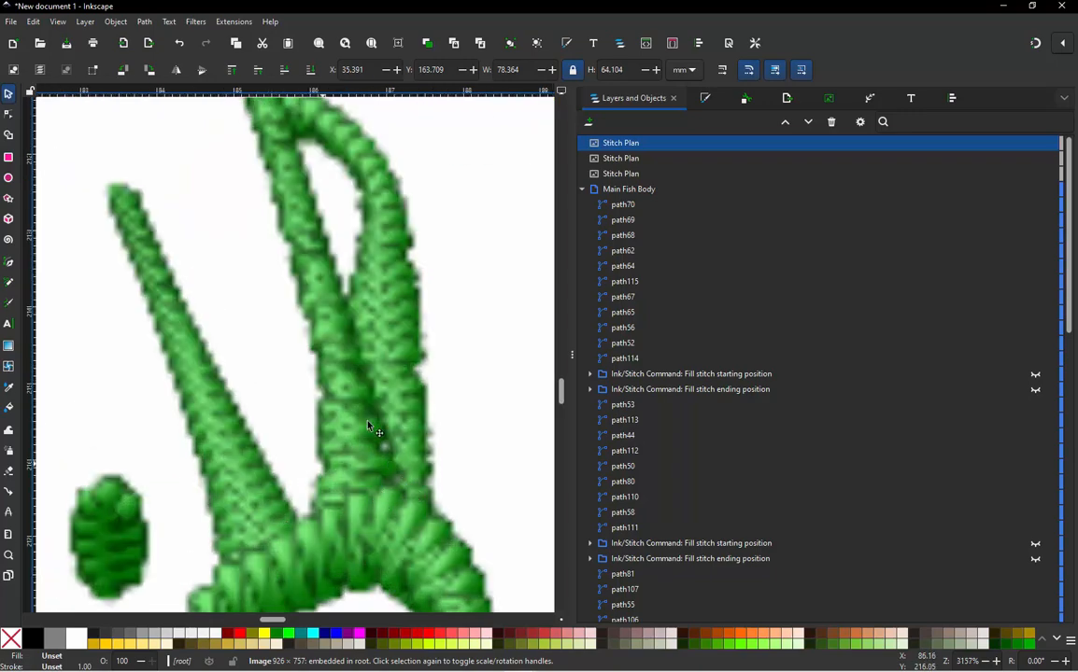
scroll(369, 428, "down", 6)
scroll(229, 493, "up", 2)
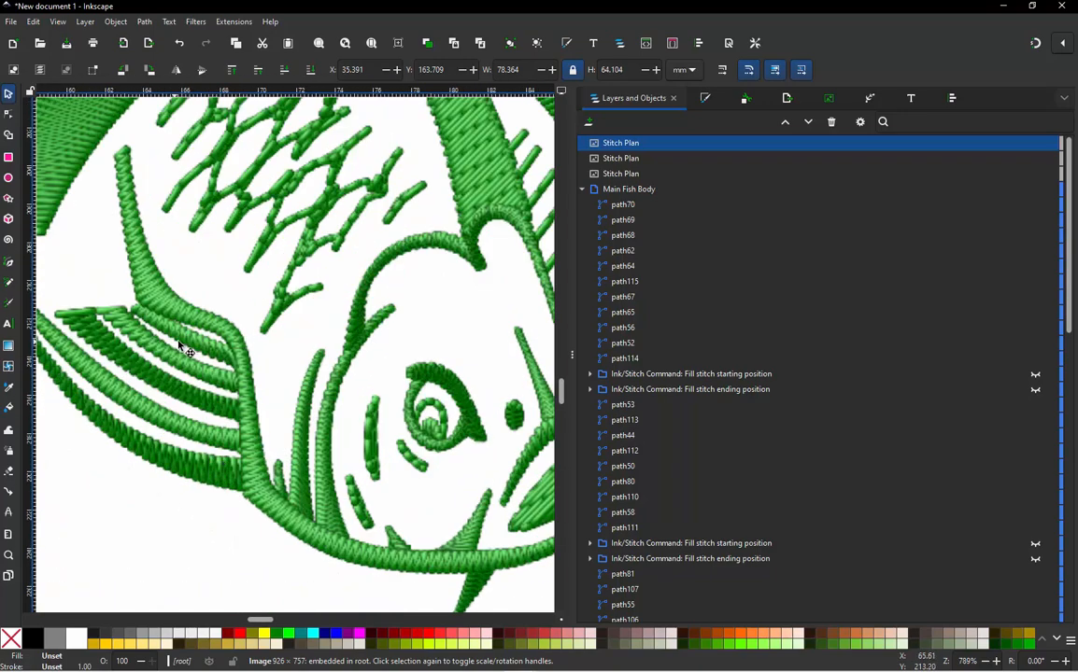
scroll(215, 336, "up", 2)
scroll(254, 338, "down", 4)
scroll(197, 392, "down", 3)
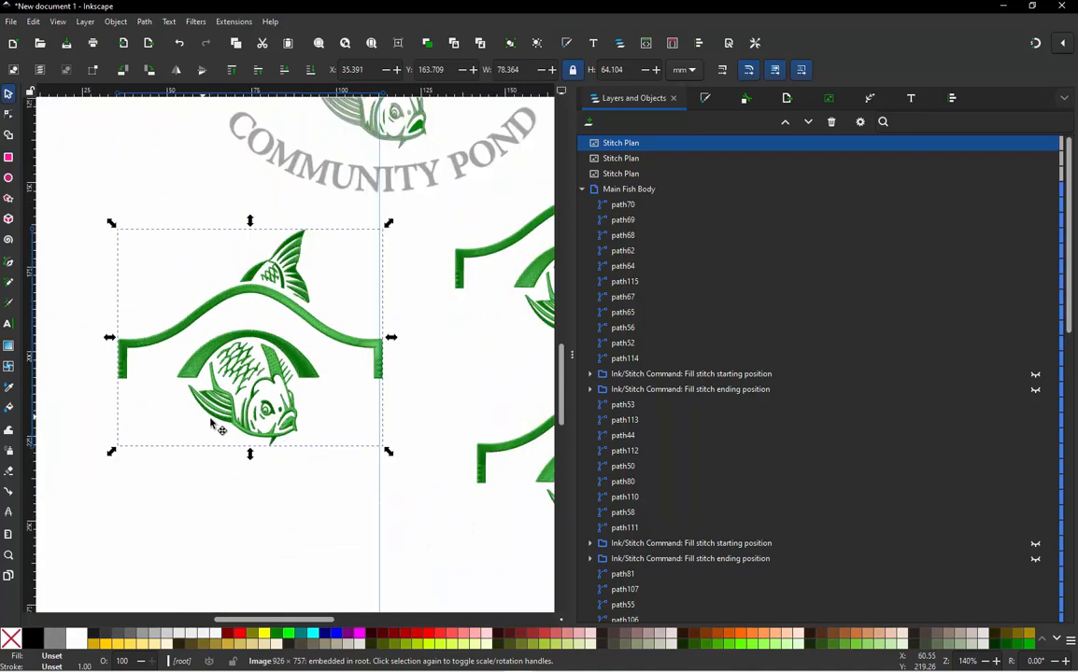
Step: Compare the lines running into the mouth's upper edge between the lower earlier stitch plan and the newest one
scroll(360, 414, "down", 2)
scroll(411, 420, "up", 7)
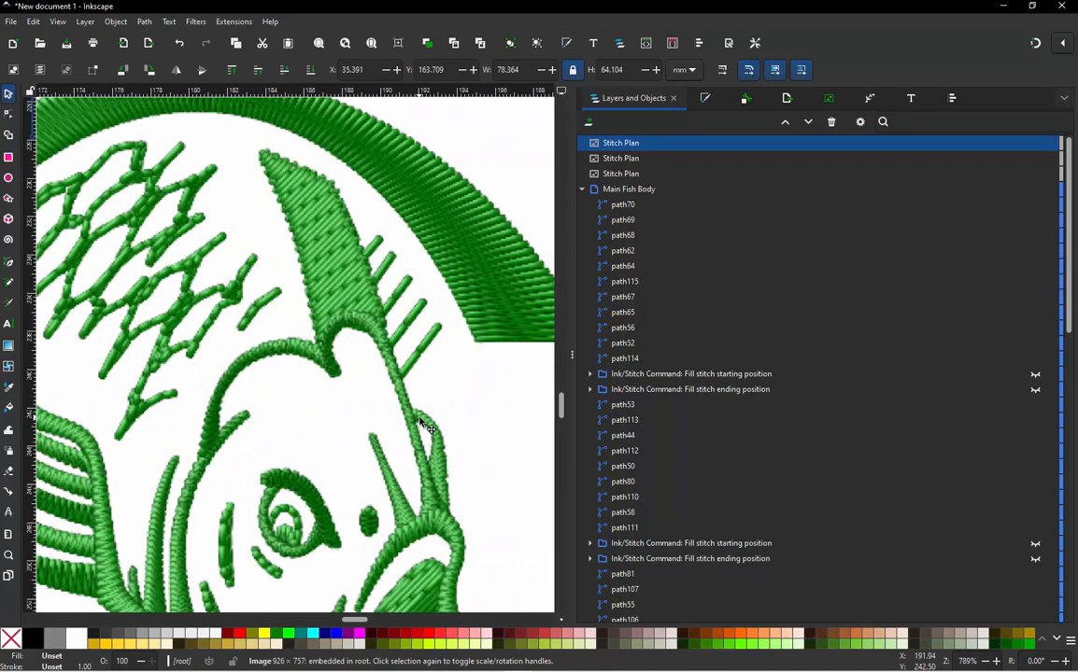
scroll(446, 504, "up", 2)
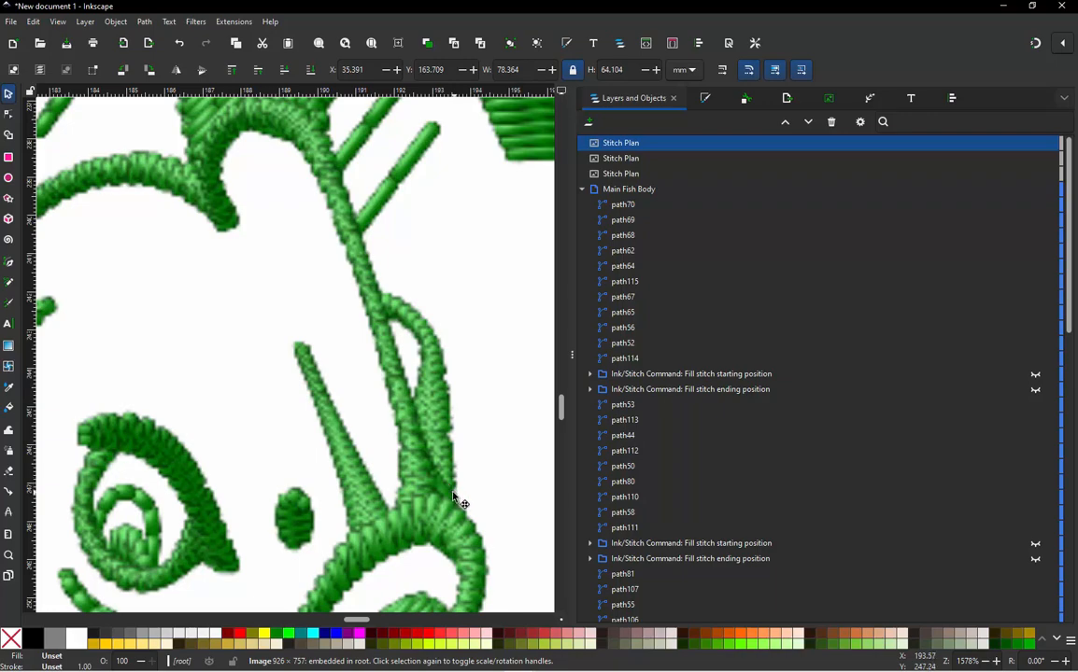
scroll(293, 461, "down", 8)
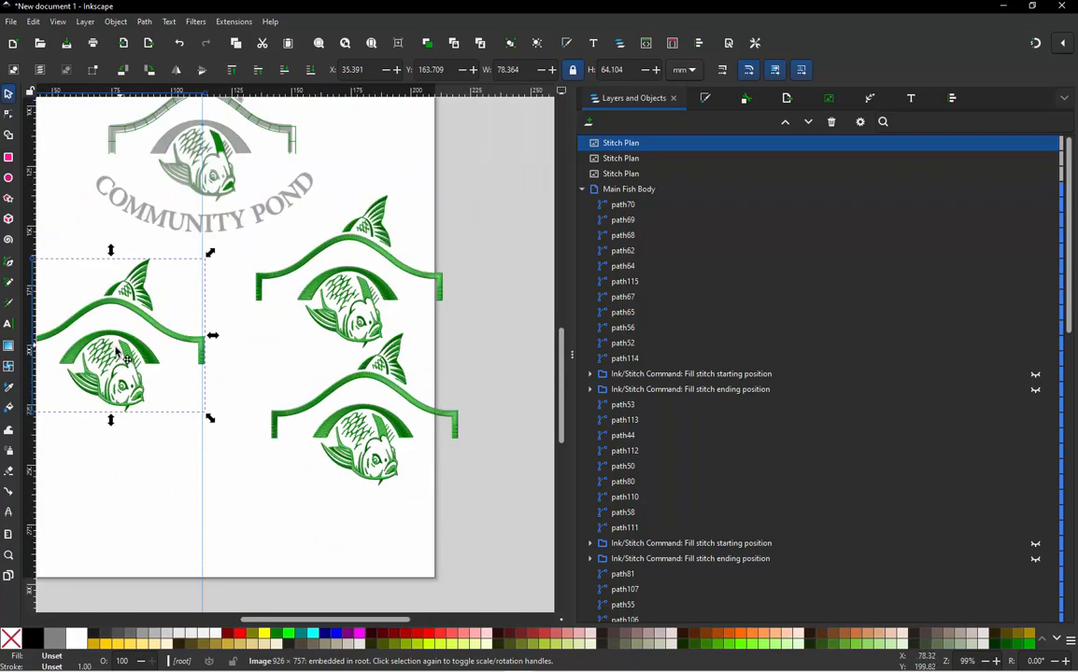
scroll(215, 441, "up", 3)
scroll(216, 441, "up", 6)
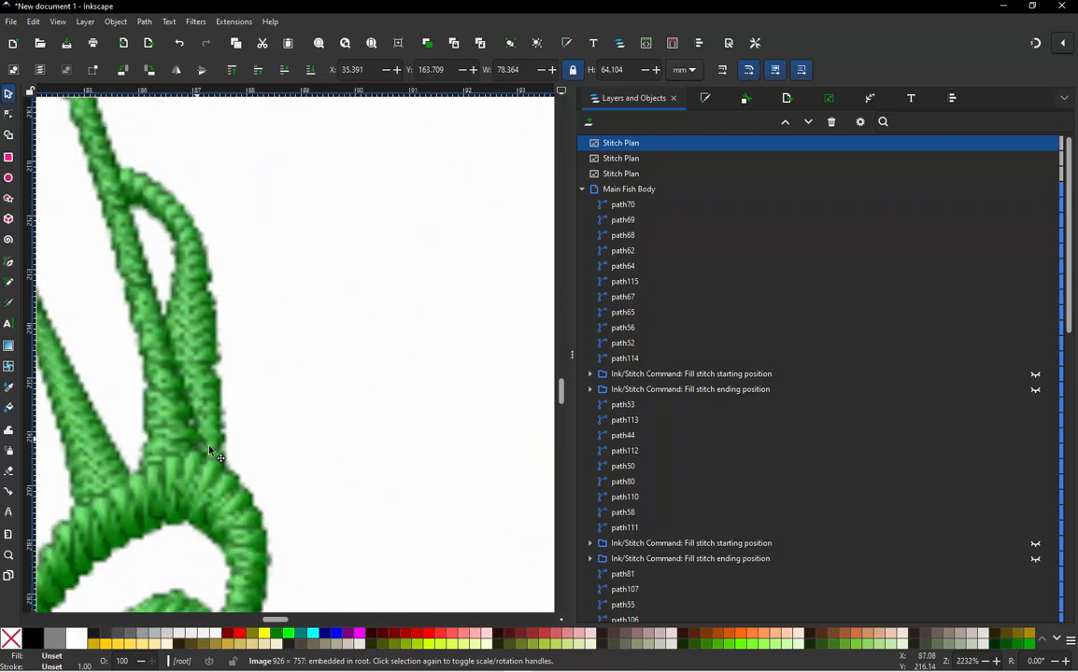
scroll(214, 455, "down", 7)
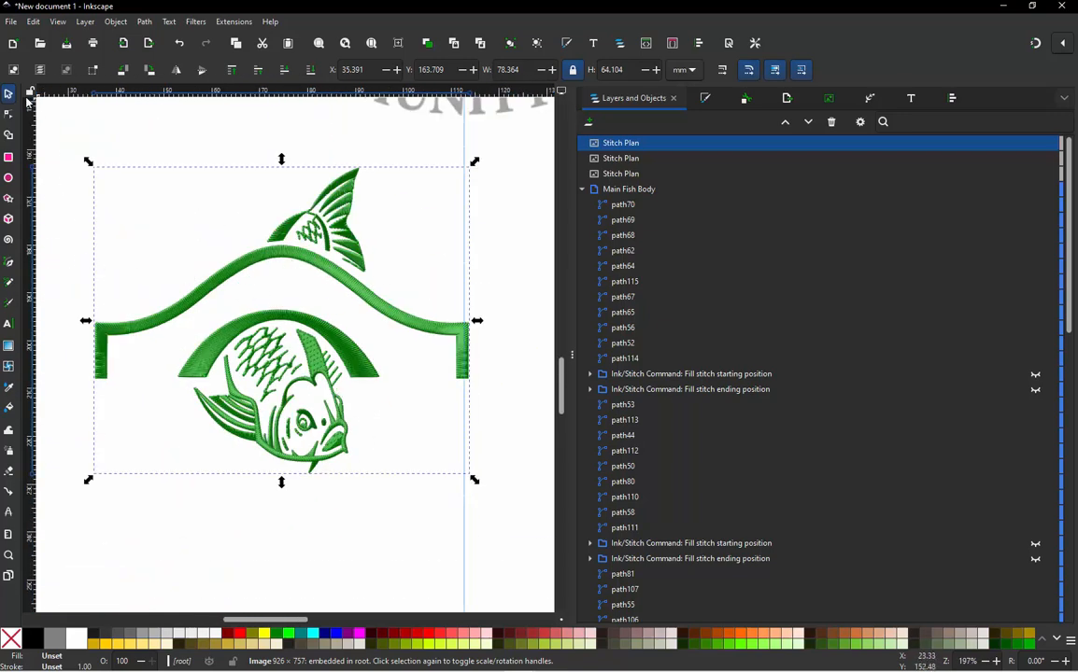
Step: Examine the stitching around the fish's eye and lower face in the newest stitch plan
left_click(152, 154)
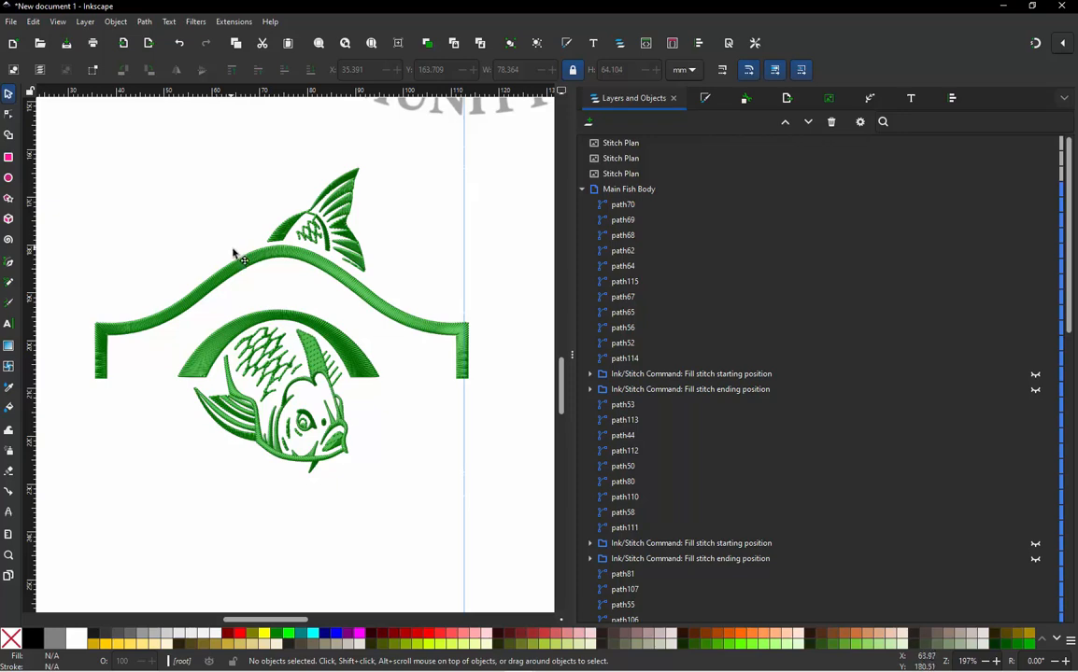
left_click(261, 264)
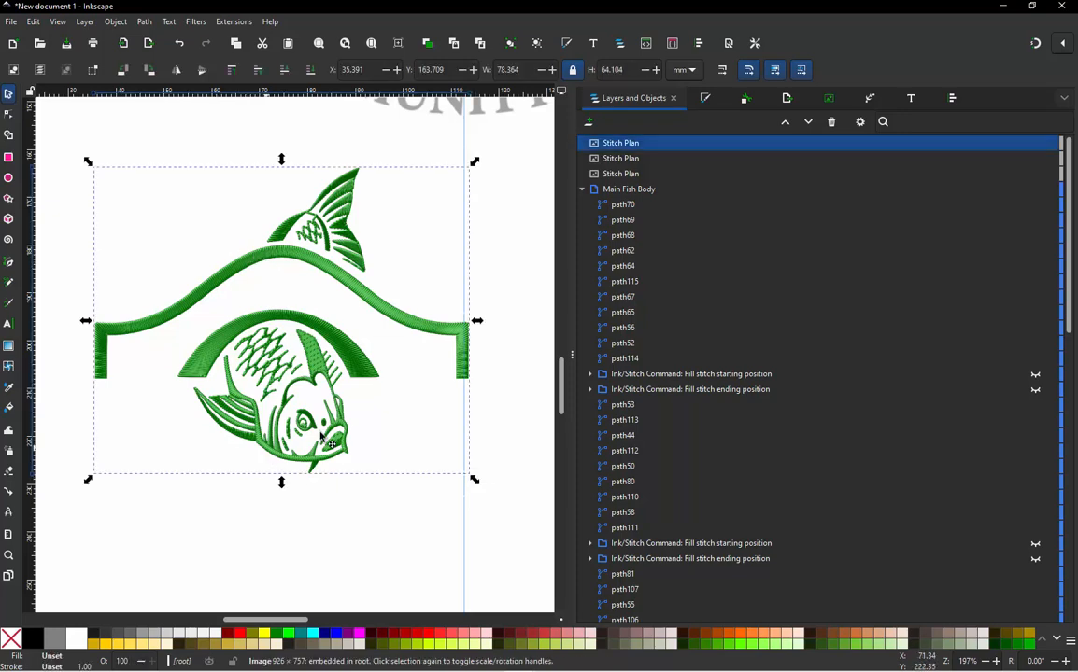
scroll(297, 400, "up", 5)
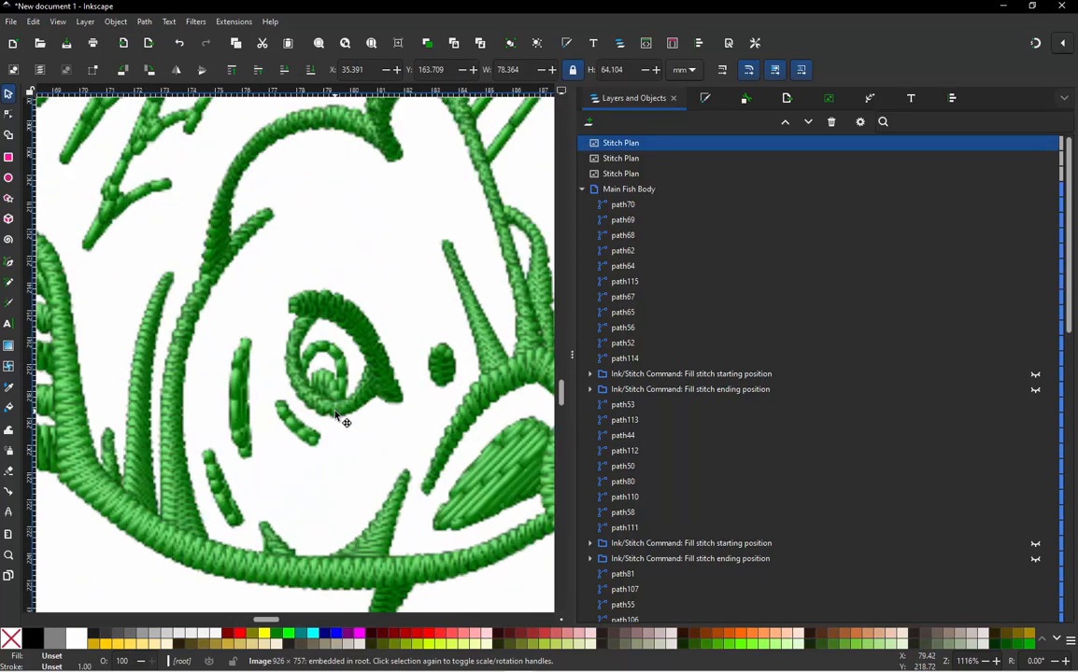
scroll(336, 415, "down", 7)
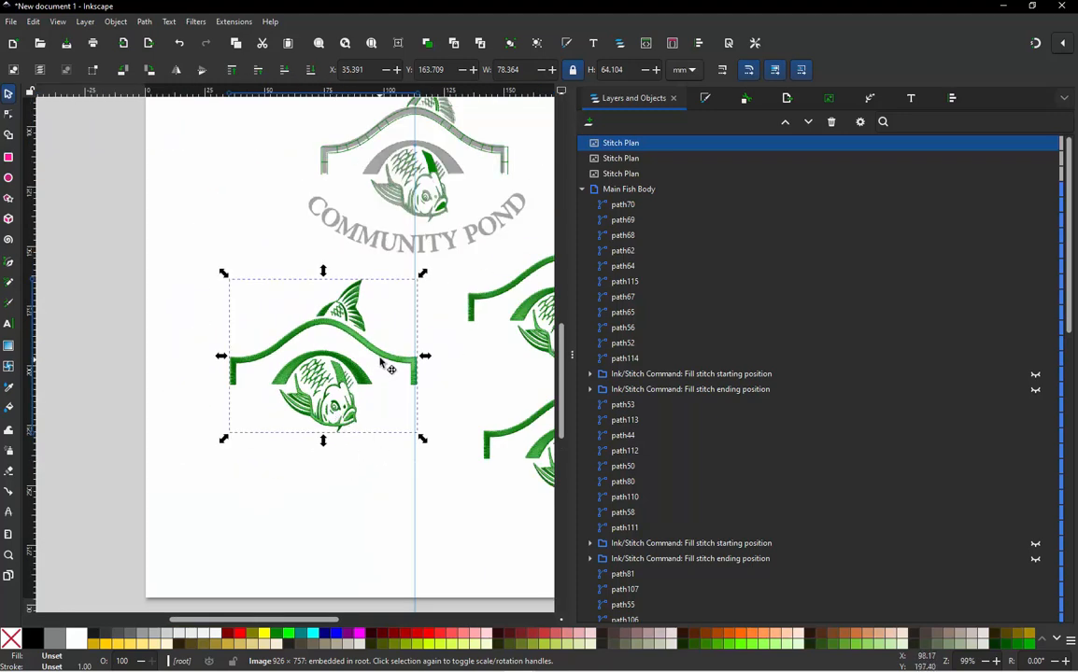
scroll(381, 363, "up", 2)
key("Escape")
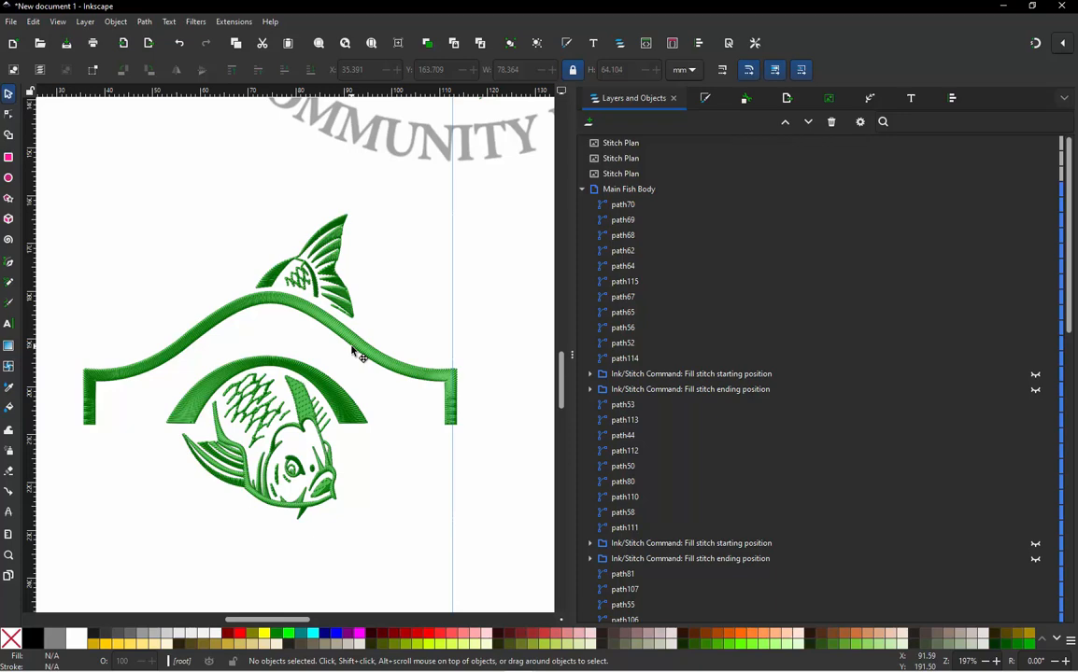
left_click(354, 347)
scroll(352, 358, "down", 3, "ctrl")
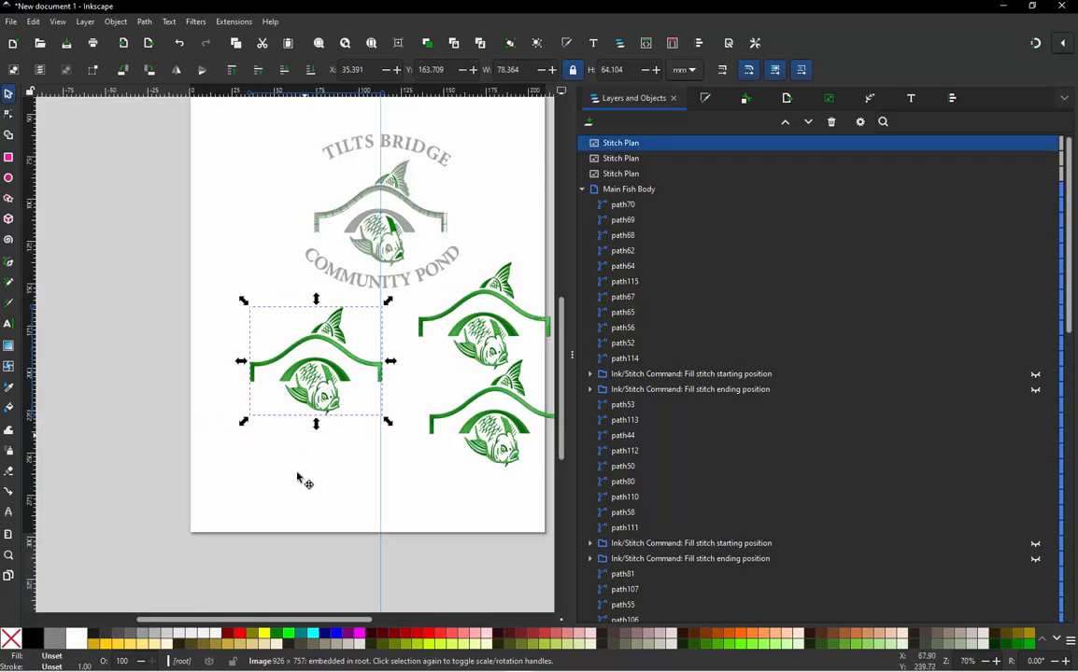
left_click(299, 479)
scroll(383, 341, "up", 1, "ctrl")
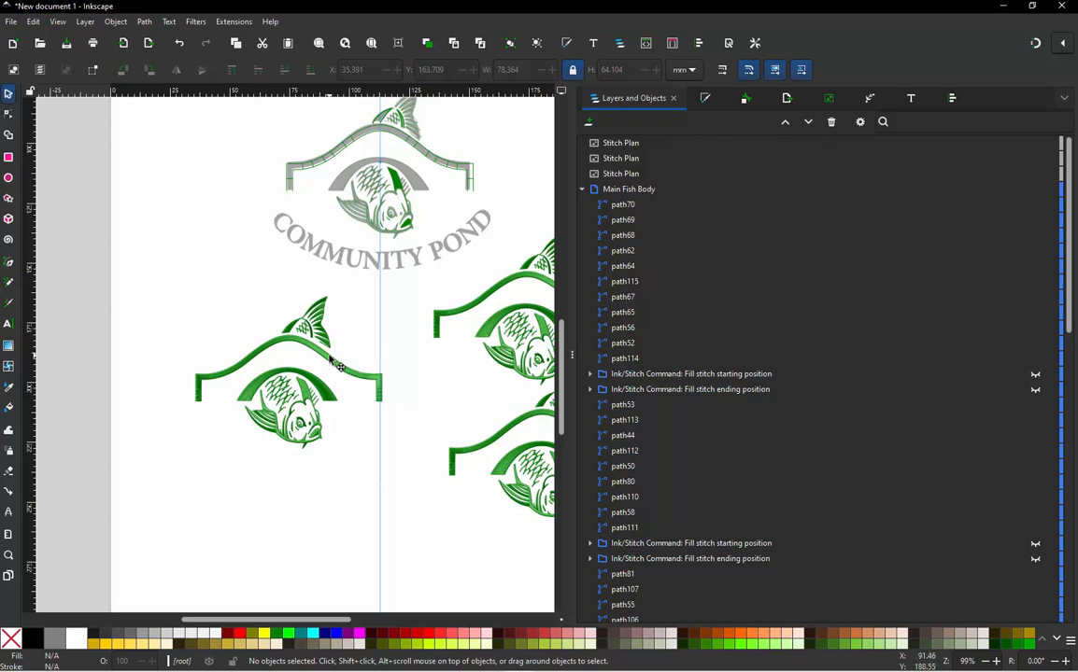
scroll(336, 364, "down", 1)
scroll(420, 226, "up", 1)
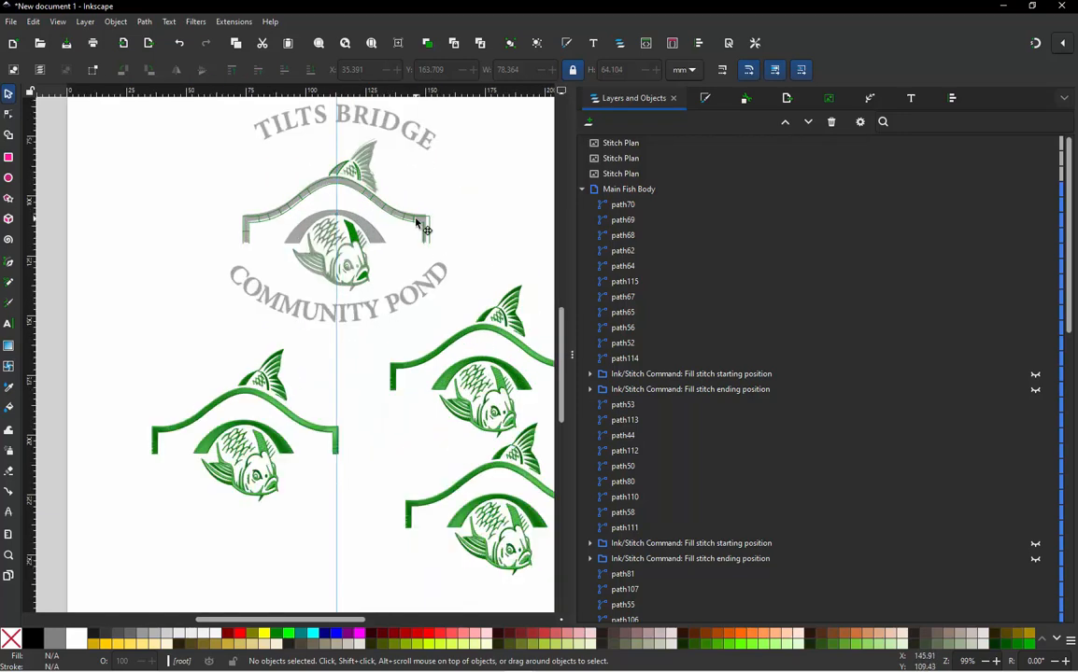